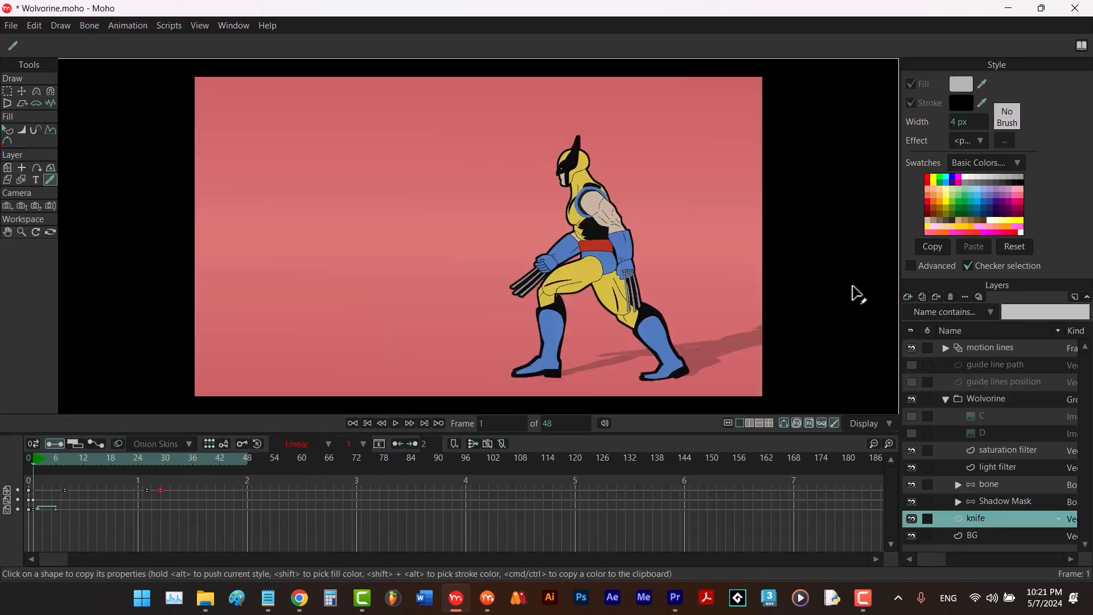
{"action": "key", "text": "space"}
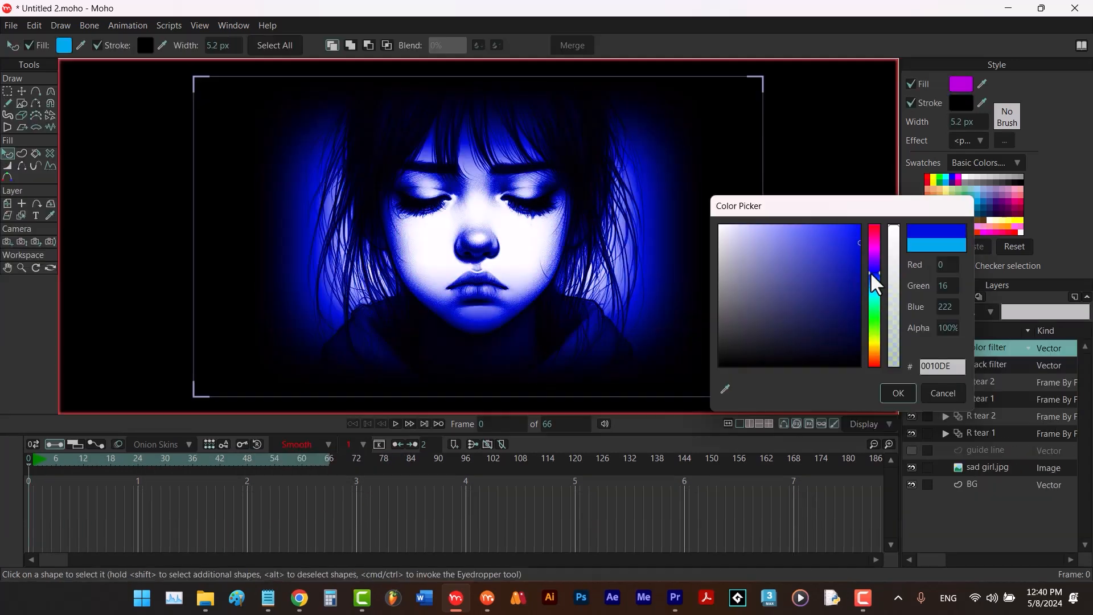
{"action": "left_click_drag", "start_coordinate": [869, 271], "coordinate": [873, 361]}
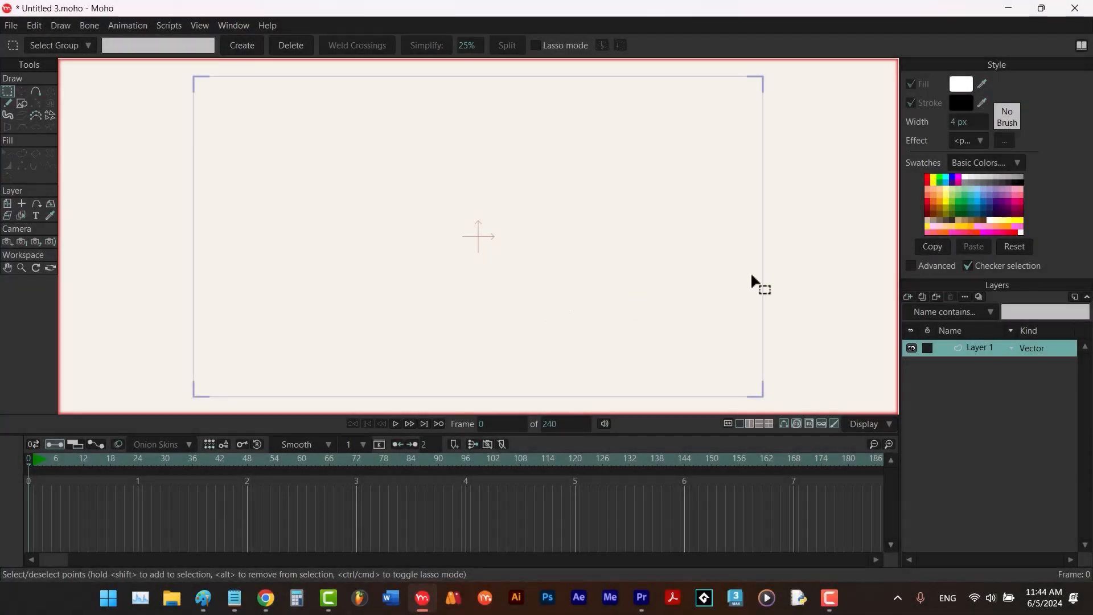
Draw a red-filled rectangle near the middle of the canvas on Layer 1 at frame 0.
{"action": "left_click", "coordinate": [930, 179]}
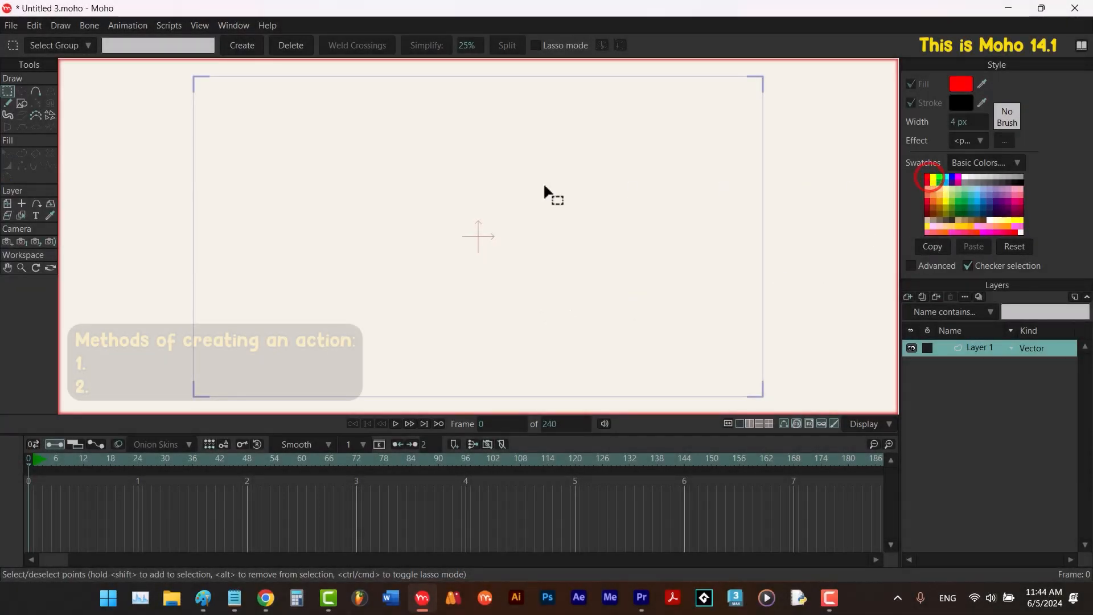
{"action": "left_click", "coordinate": [23, 103]}
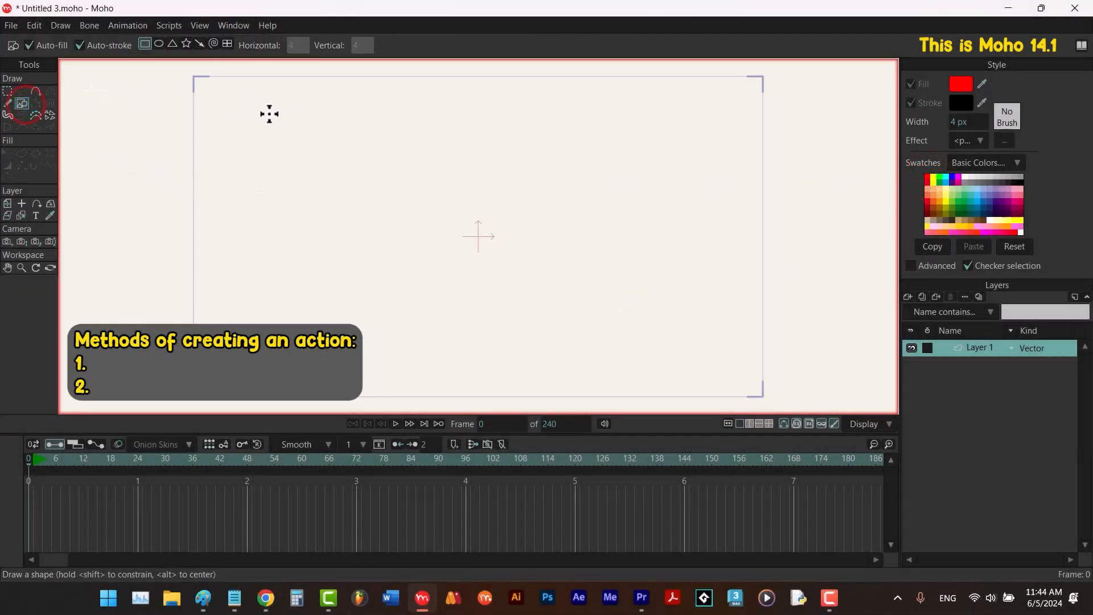
{"action": "mouse_move", "coordinate": [392, 150]}
{"action": "left_mouse_down"}
{"action": "mouse_move", "coordinate": [510, 278]}
{"action": "mouse_move", "coordinate": [593, 317]}
{"action": "left_mouse_up"}
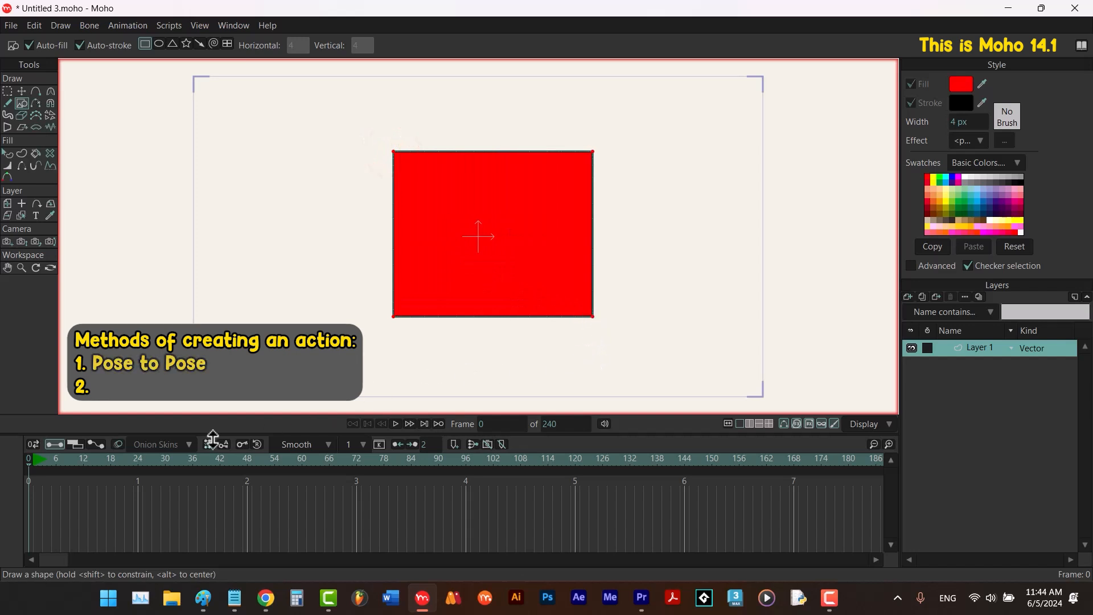
Add document-wide timeline markers named "n" at frame 24 and "m" at frame 48.
{"action": "left_click", "coordinate": [138, 458]}
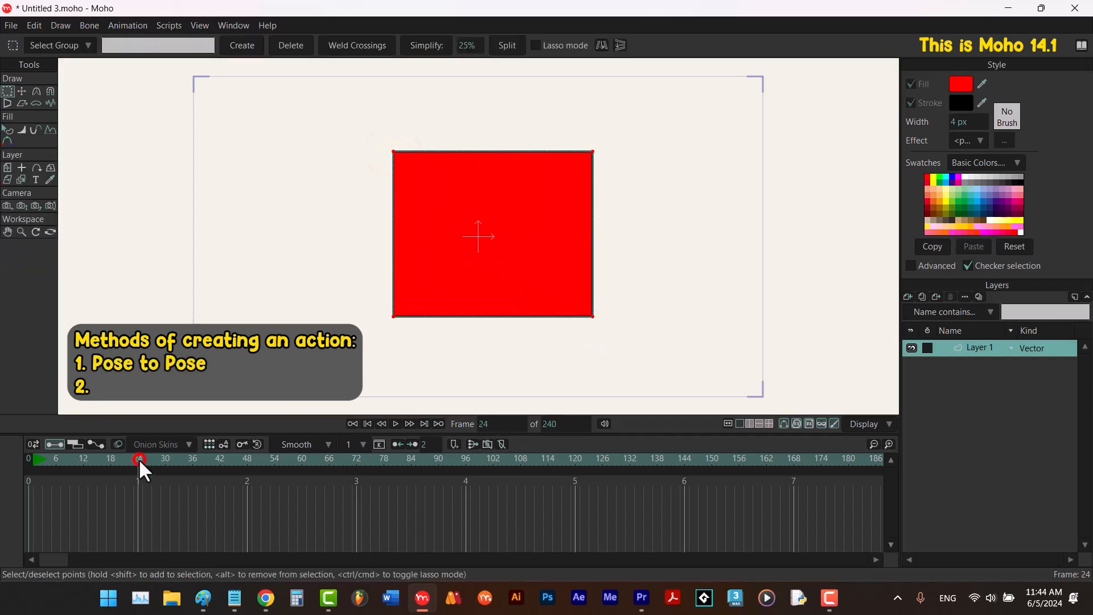
{"action": "left_click", "coordinate": [454, 444]}
{"action": "type", "text": "n"}
{"action": "left_click", "coordinate": [557, 373]}
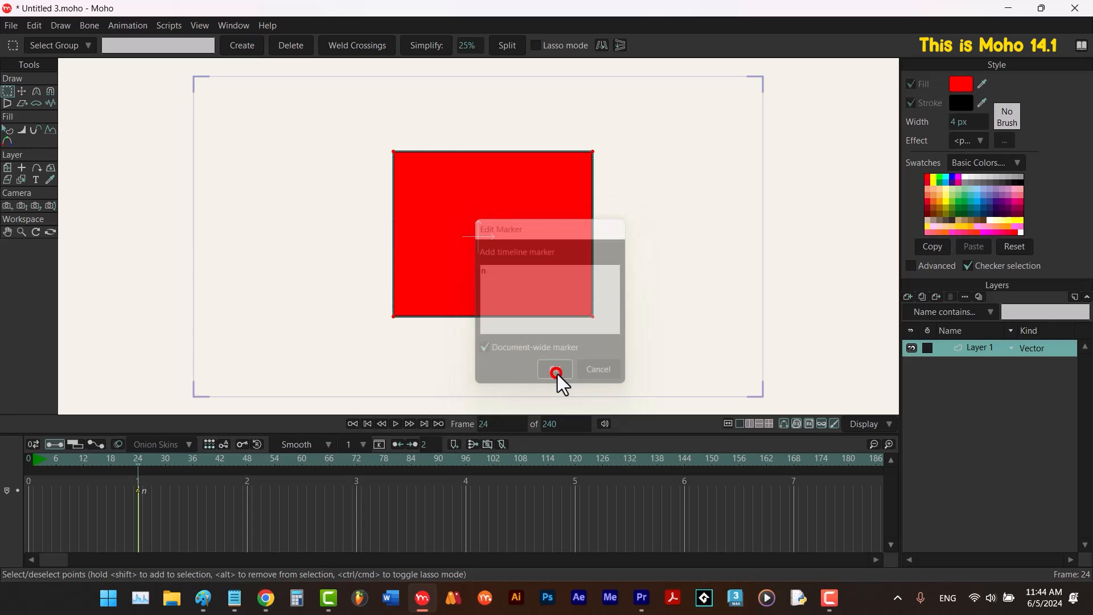
{"action": "left_click", "coordinate": [249, 459]}
{"action": "left_click", "coordinate": [454, 444]}
{"action": "type", "text": "m"}
{"action": "key", "text": "Return"}
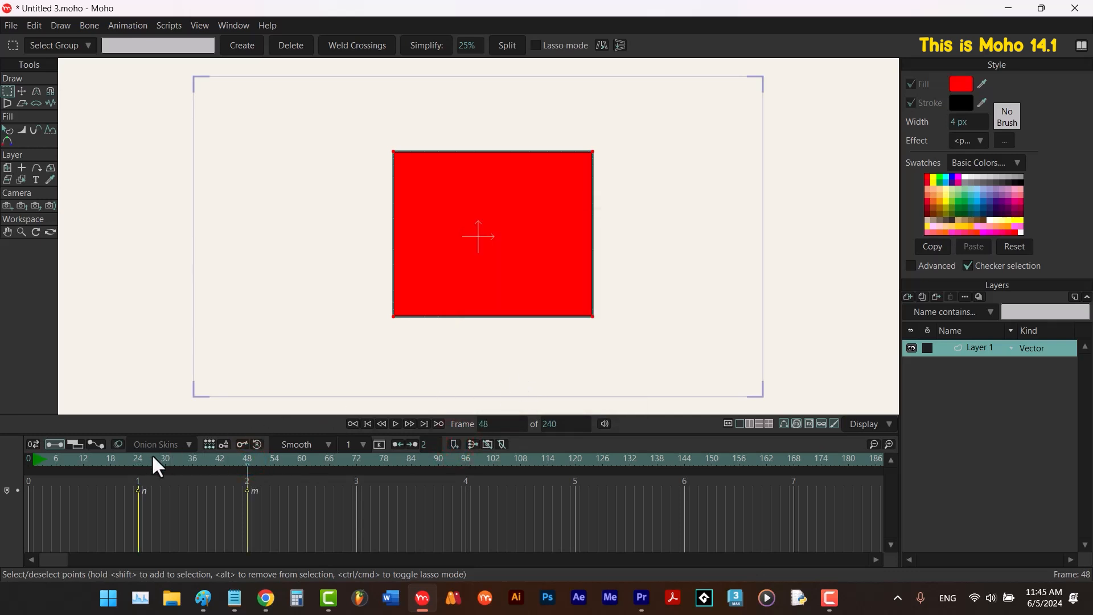
Key new poses for the red rectangle at frames 24 and 48 with Transform Points, shifting it toward the canvas's right side.
{"action": "left_click", "coordinate": [21, 92]}
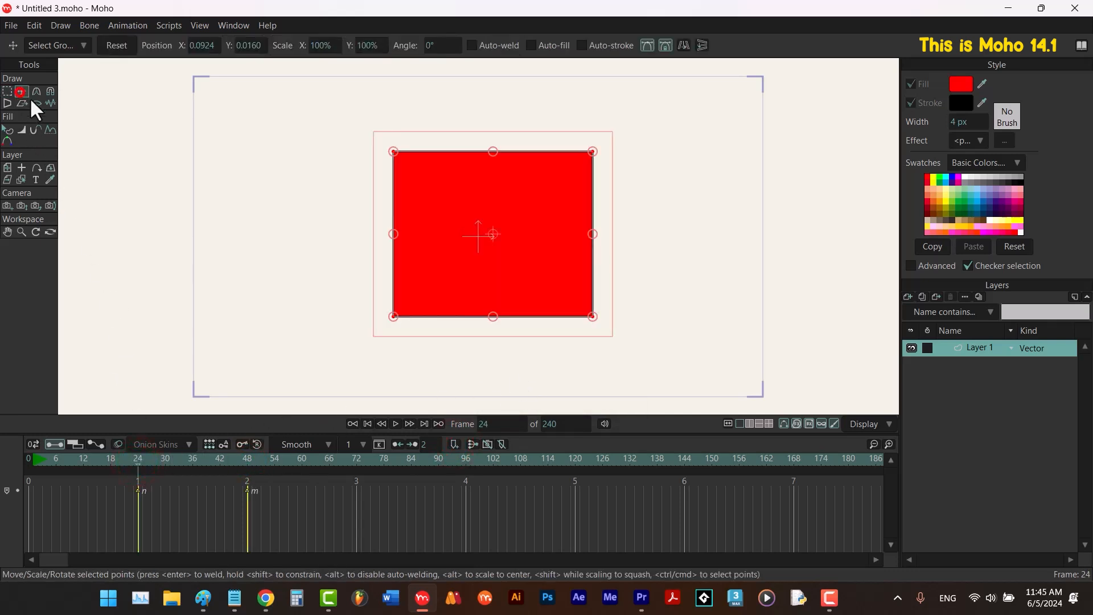
{"action": "left_click_drag", "start_coordinate": [495, 251], "coordinate": [646, 239]}
{"action": "left_click", "coordinate": [246, 459]}
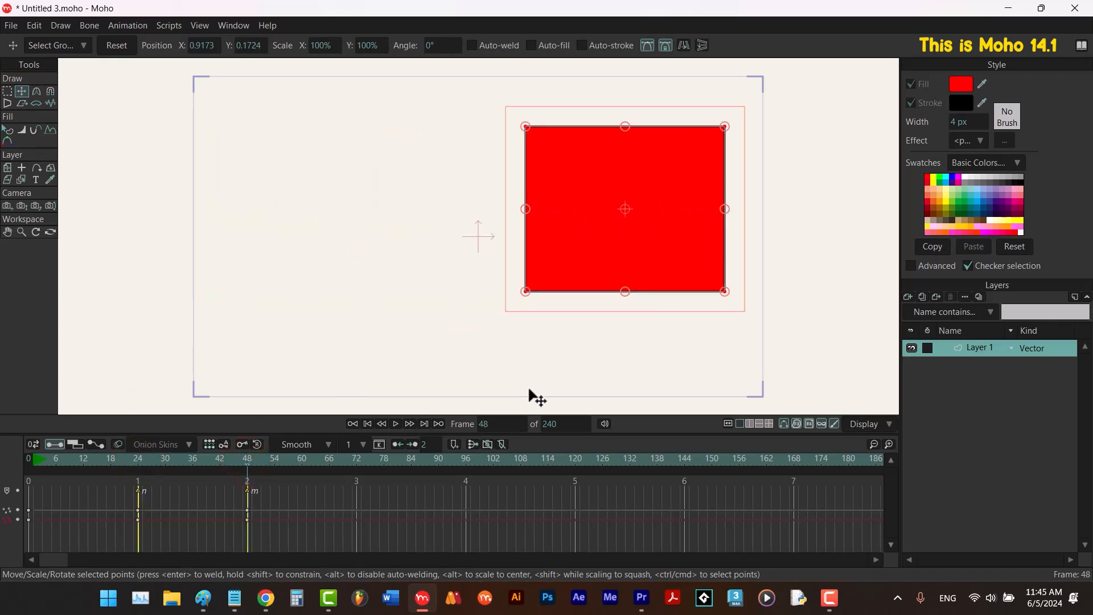
{"action": "mouse_move", "coordinate": [247, 458]}
{"action": "left_mouse_down"}
{"action": "mouse_move", "coordinate": [135, 456]}
{"action": "mouse_move", "coordinate": [248, 465]}
{"action": "left_mouse_up"}
{"action": "mouse_move", "coordinate": [246, 459]}
{"action": "left_mouse_down"}
{"action": "mouse_move", "coordinate": [139, 464]}
{"action": "mouse_move", "coordinate": [217, 465]}
{"action": "mouse_move", "coordinate": [251, 480]}
{"action": "left_mouse_up"}
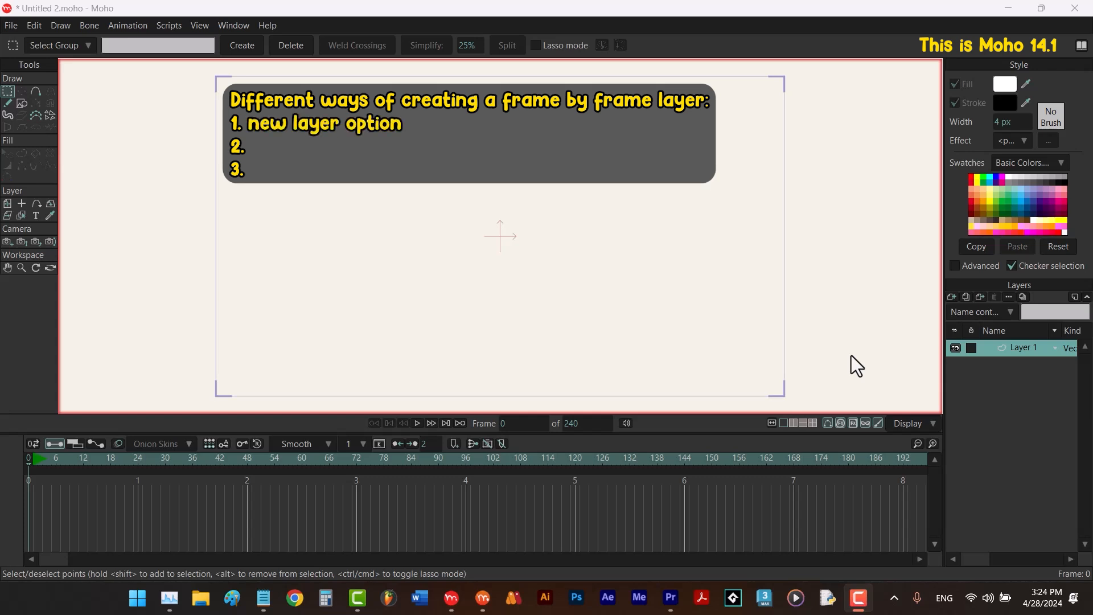
Create a Frame By Frame layer named "frame by frame" and view its context options.
{"action": "left_click", "coordinate": [951, 297]}
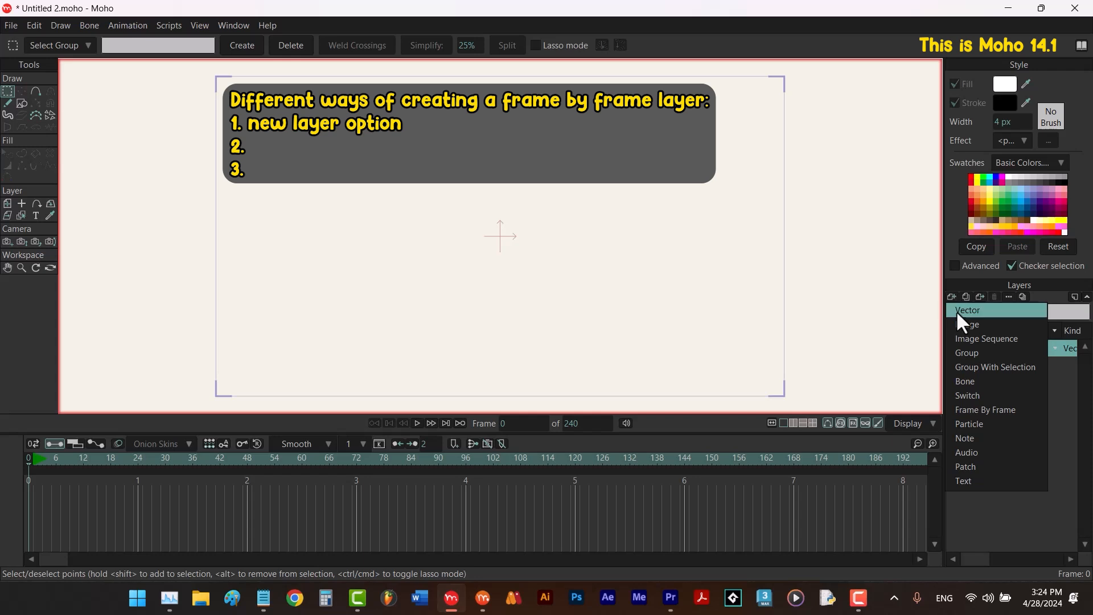
{"action": "left_click", "coordinate": [983, 410]}
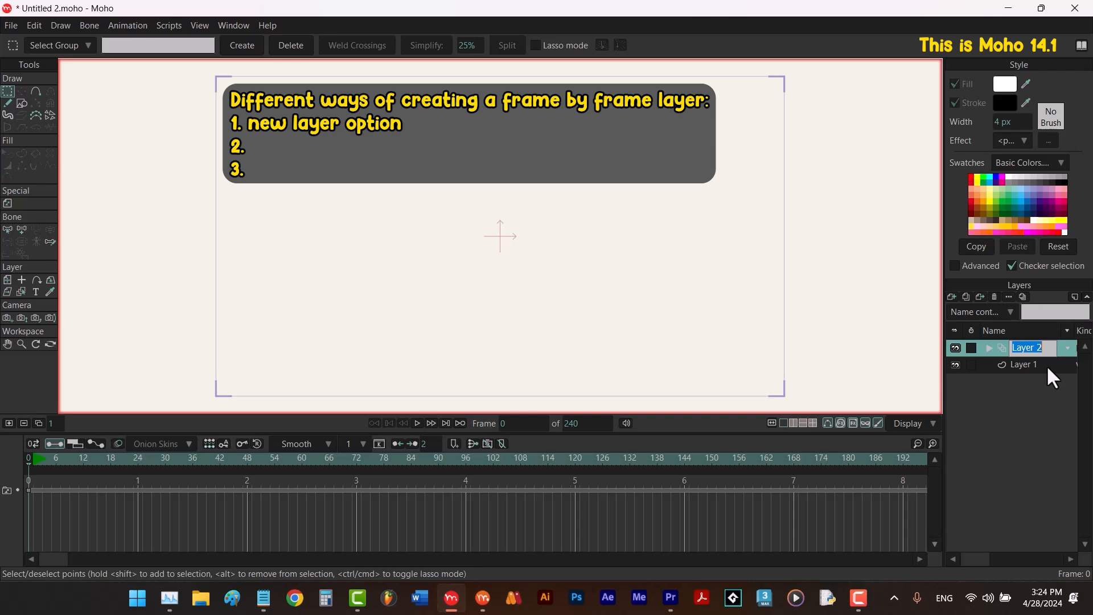
{"action": "type", "text": "frame by frame"}
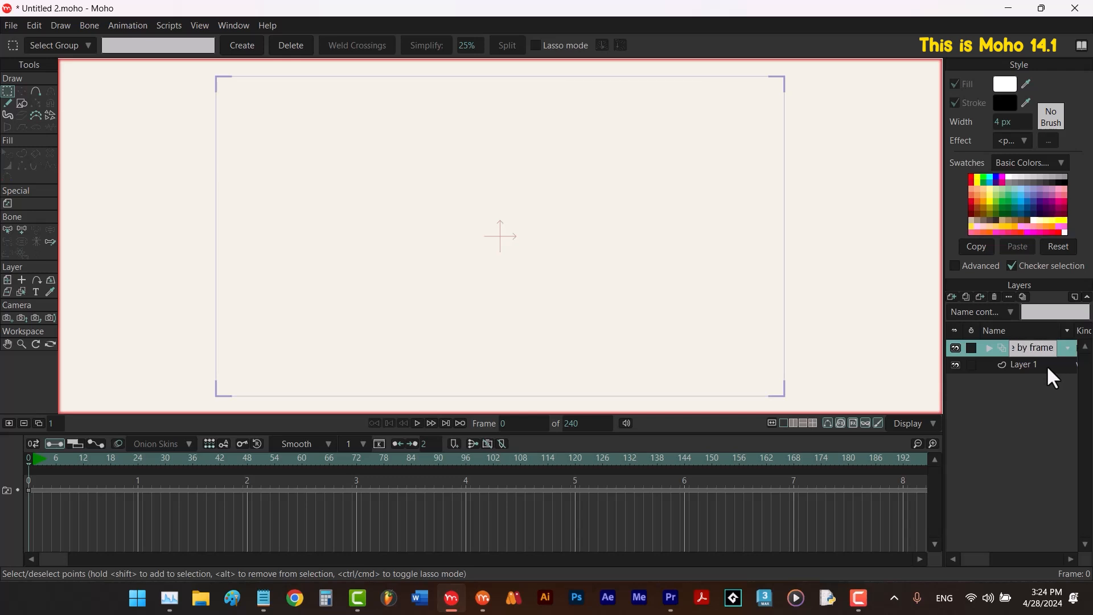
{"action": "key", "text": "Return"}
{"action": "right_click", "coordinate": [1026, 351]}
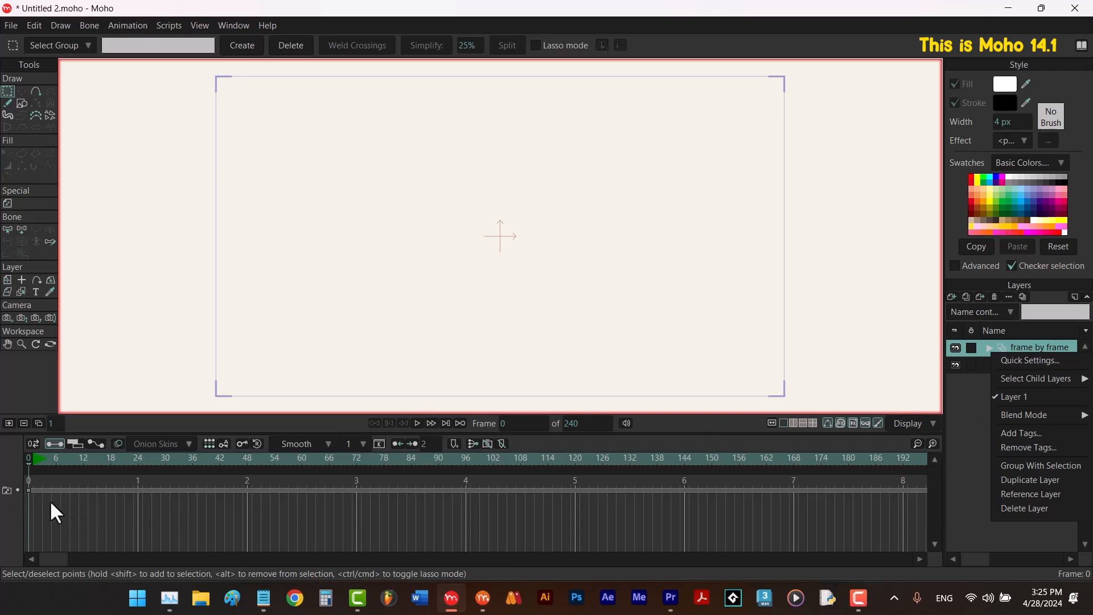
{"action": "left_click", "coordinate": [961, 393]}
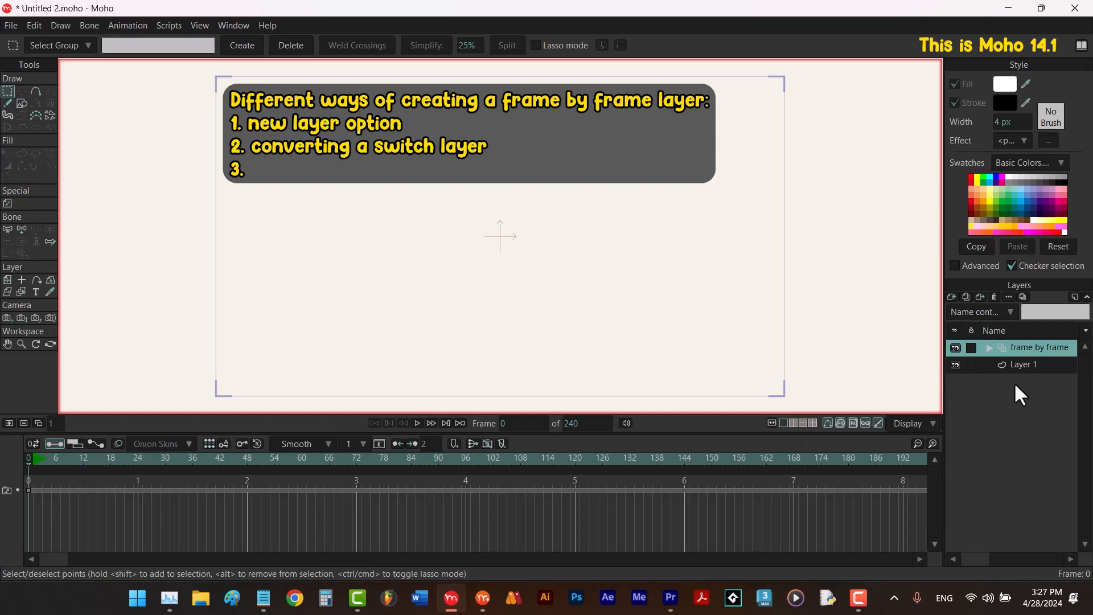
Create a Switch layer and name it "frame by frame 2".
{"action": "left_click", "coordinate": [951, 295]}
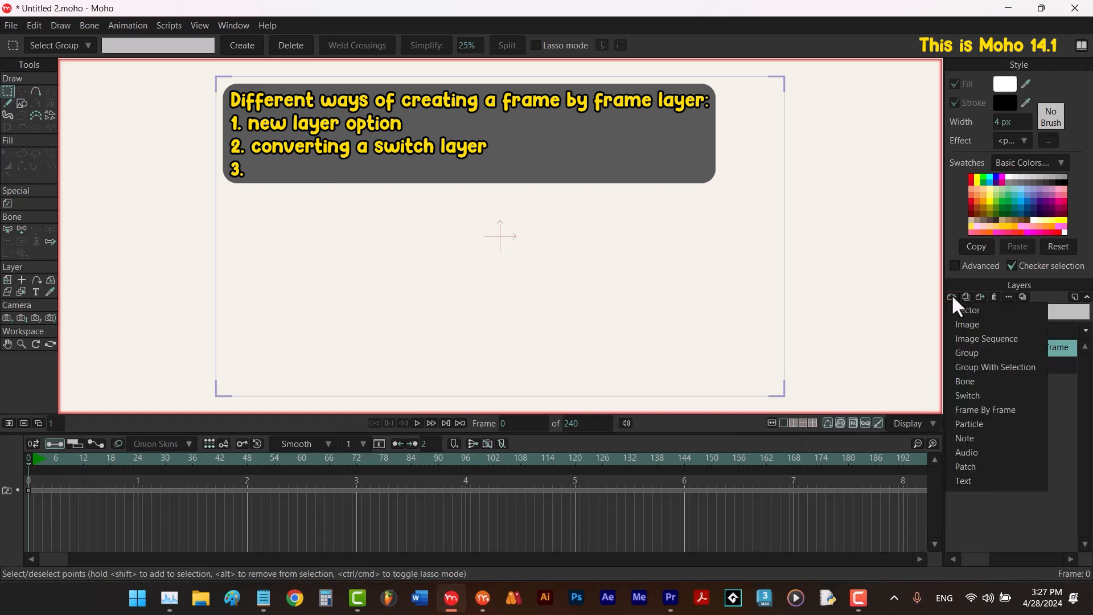
{"action": "left_click", "coordinate": [974, 394]}
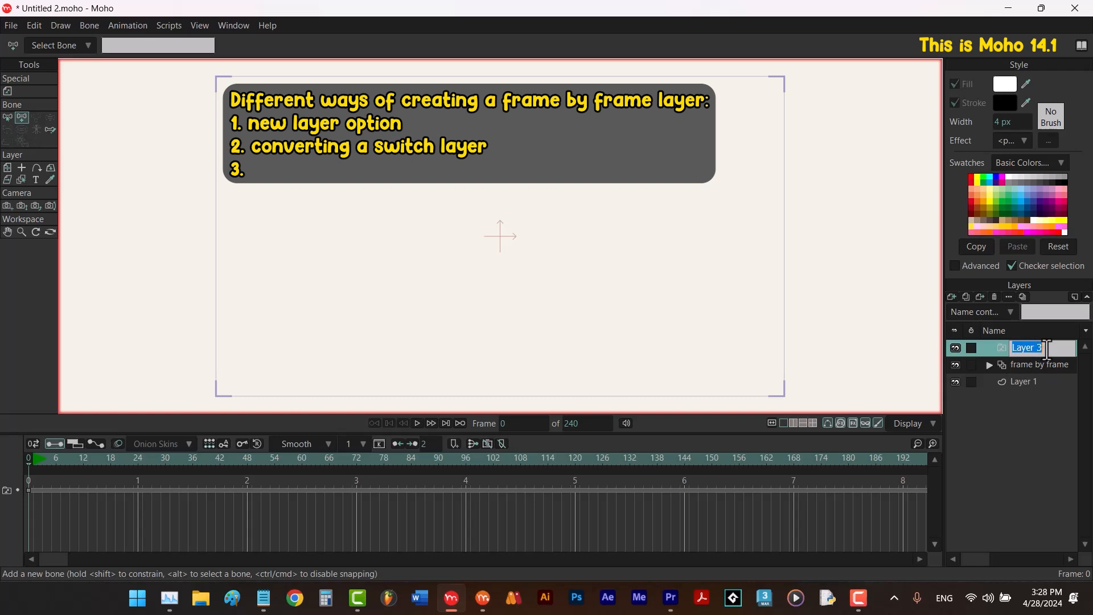
{"action": "type", "text": "fram"}
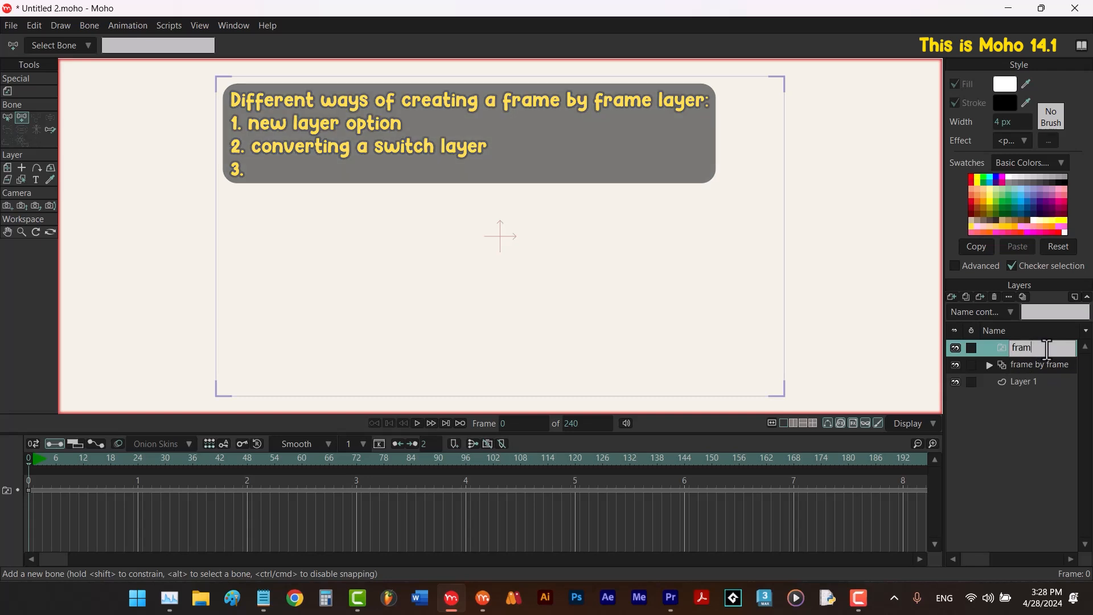
{"action": "type", "text": "e by frame 2"}
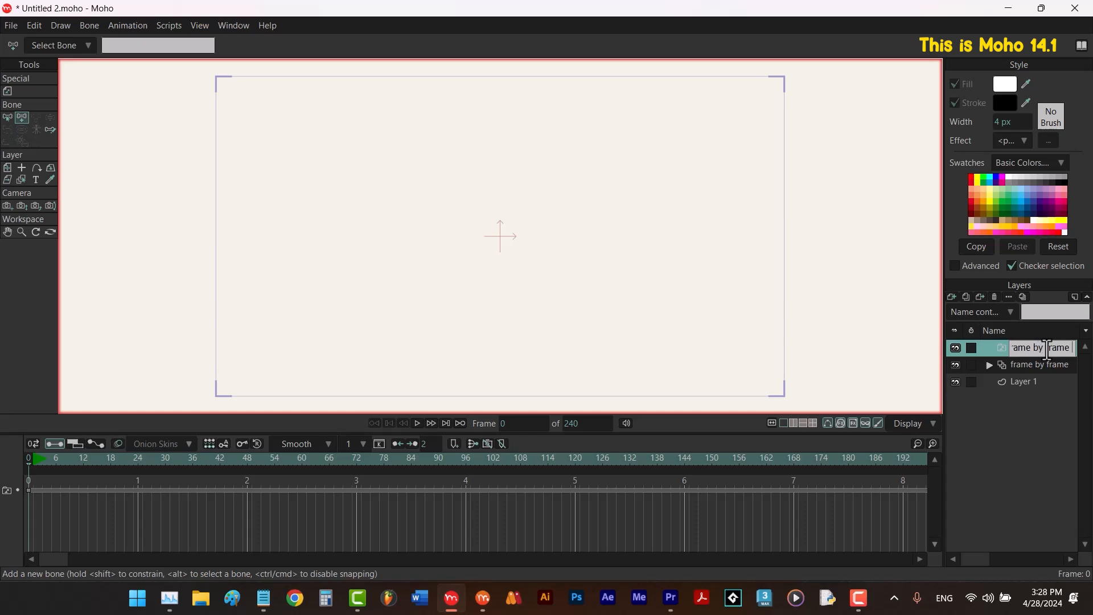
{"action": "key", "text": "Return"}
Enable Frame-by-frame drawing in the Switch settings of the "frame by frame 2" layer and apply it.
{"action": "double_click", "coordinate": [1002, 351]}
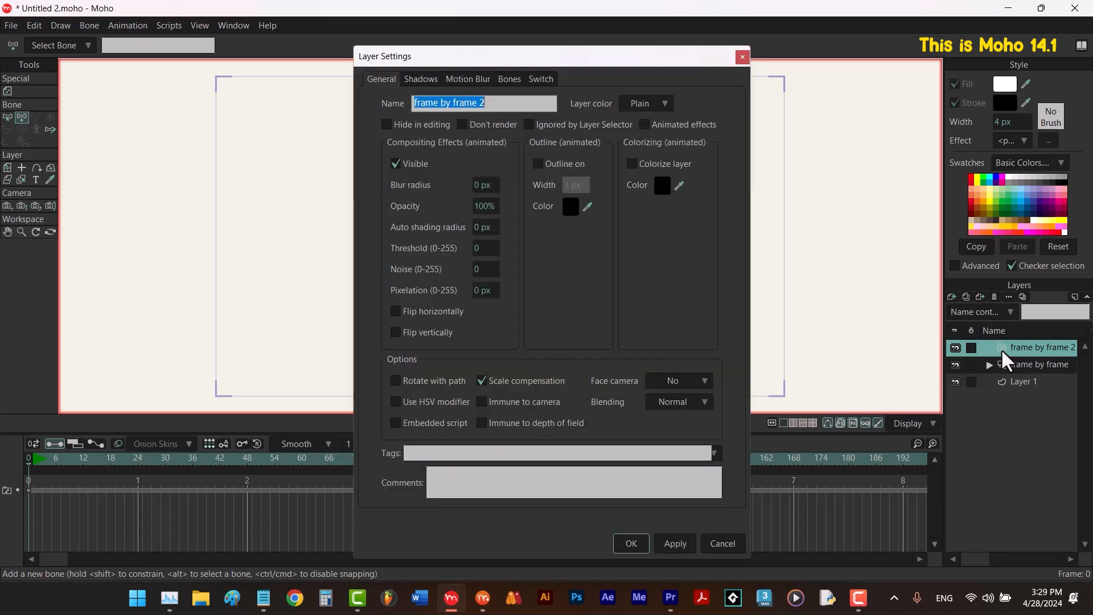
{"action": "left_click", "coordinate": [538, 80]}
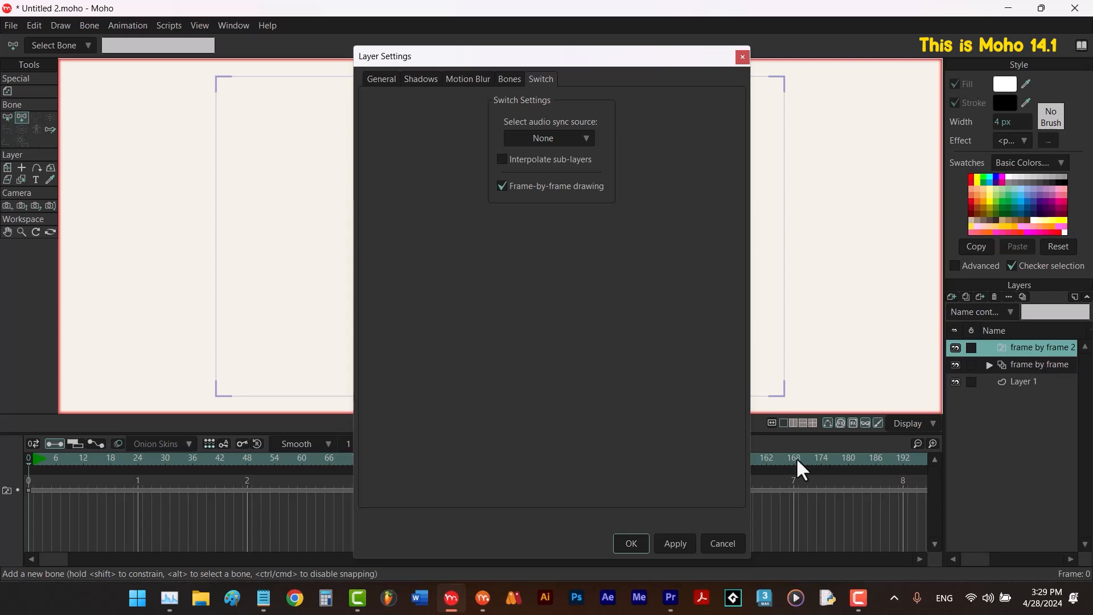
{"action": "left_click", "coordinate": [684, 541]}
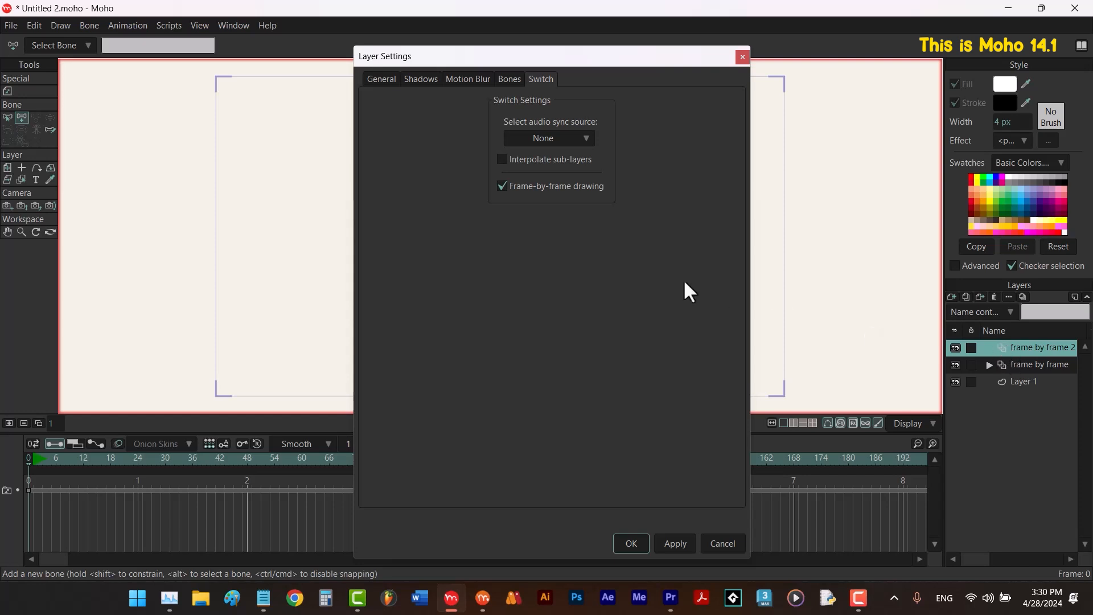
Disable Frame-by-frame drawing and apply it, and re-enable the option and confirm the layer settings.
{"action": "left_click", "coordinate": [500, 187]}
{"action": "left_click", "coordinate": [675, 542]}
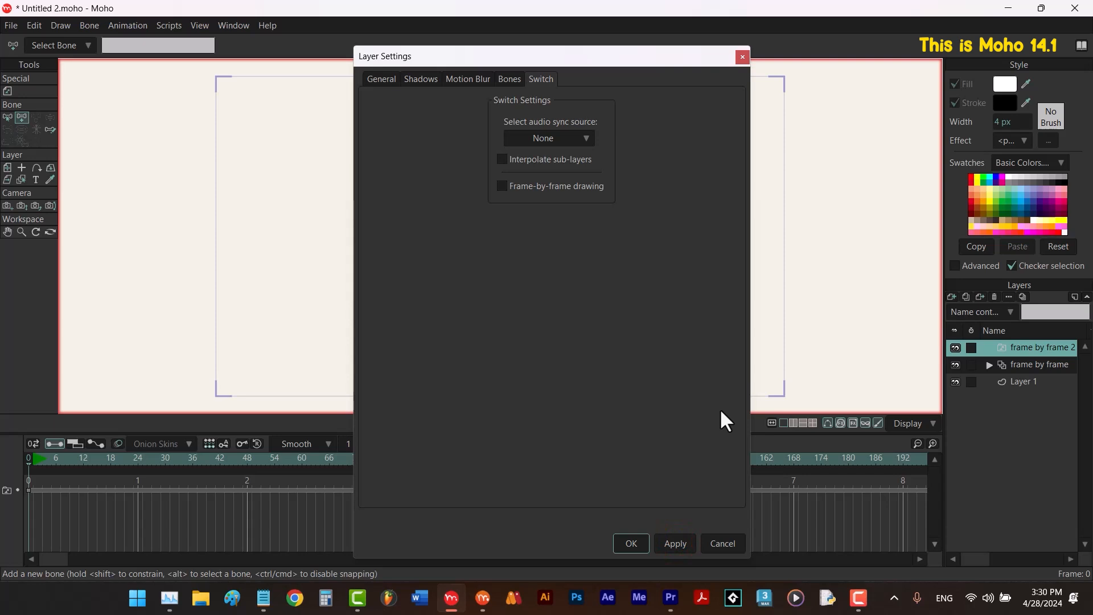
{"action": "left_click", "coordinate": [501, 187]}
{"action": "left_click", "coordinate": [633, 543]}
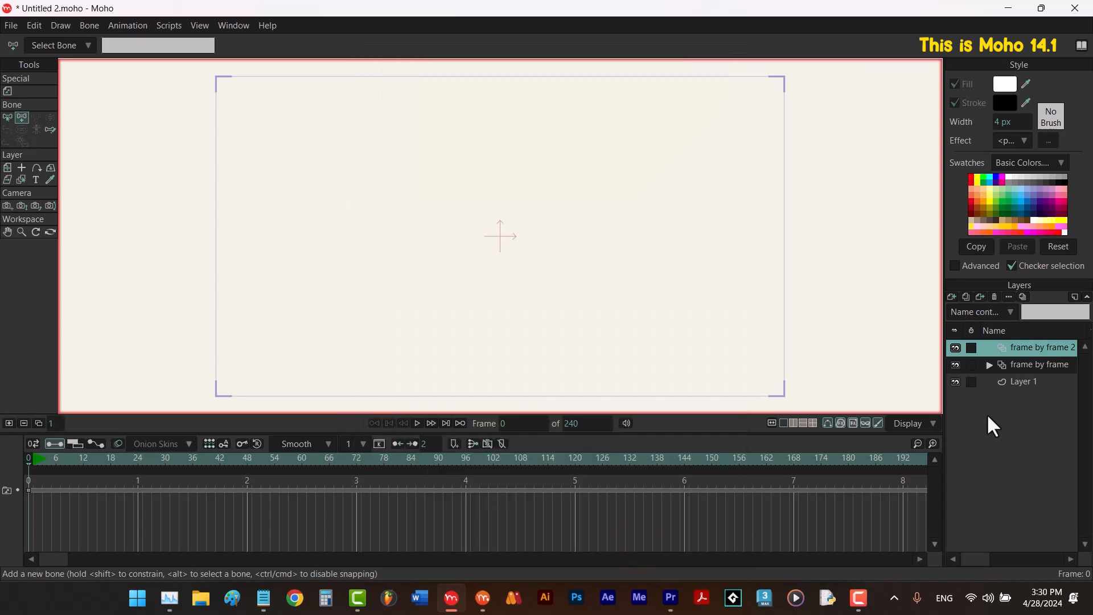
View the context options of "frame by frame 2", and try nesting Layer 1 inside it and undo the move.
{"action": "right_click", "coordinate": [1028, 349]}
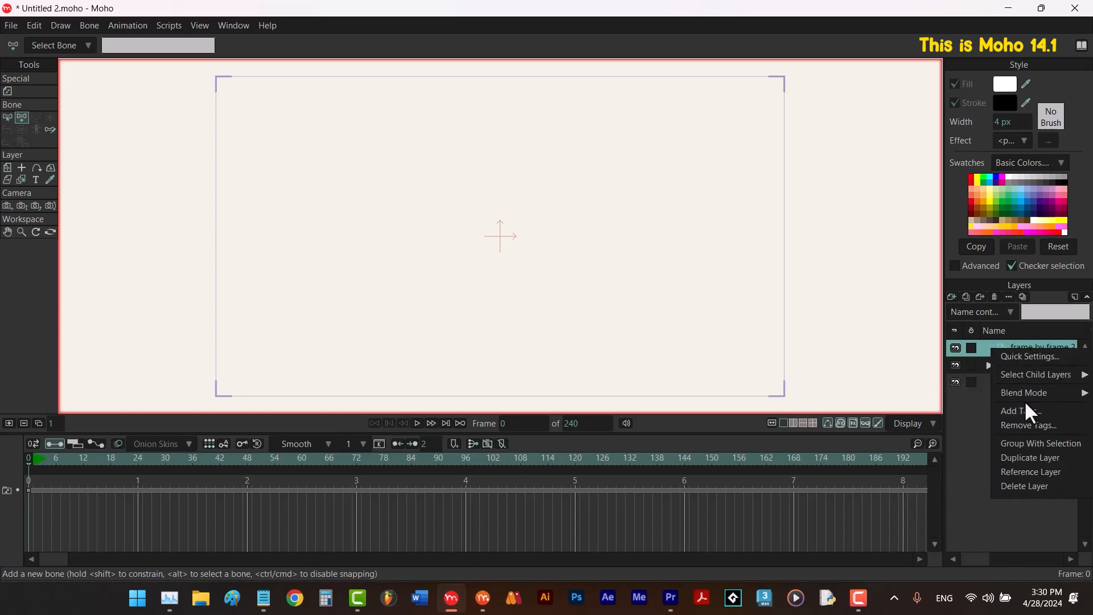
{"action": "left_click", "coordinate": [1026, 343]}
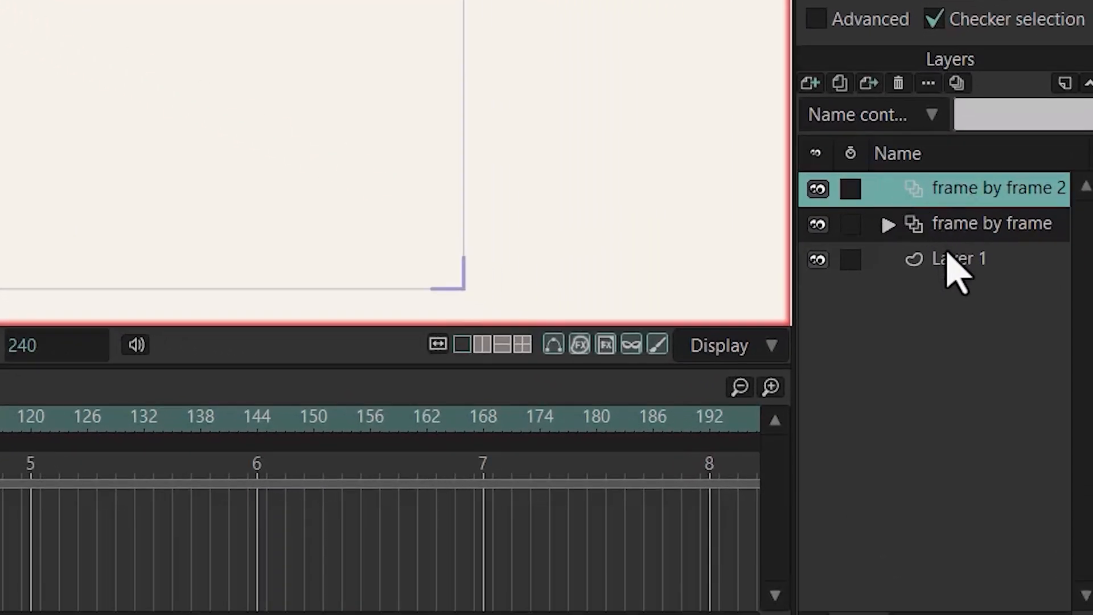
{"action": "left_click_drag", "start_coordinate": [949, 265], "coordinate": [945, 195]}
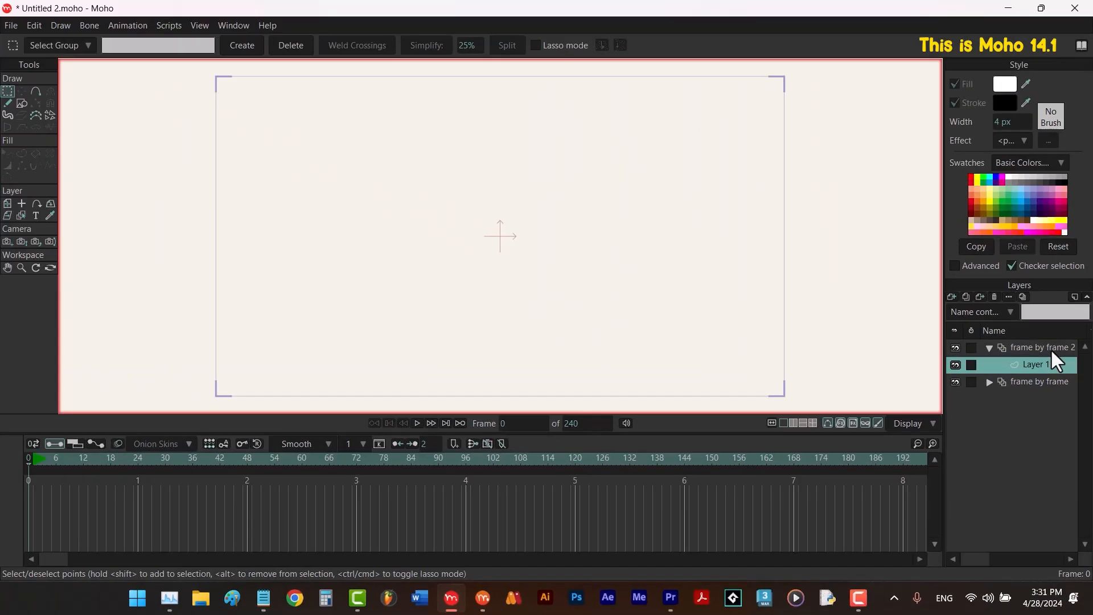
{"action": "key", "text": "ctrl+z"}
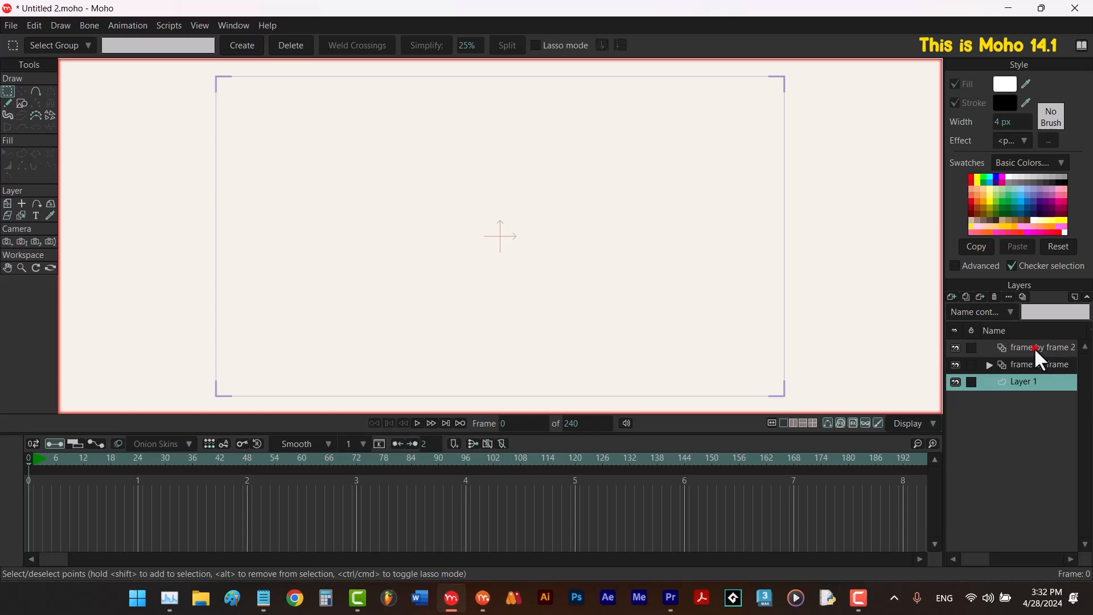
Check the Frame-by-frame drawing option in the Switch settings of "frame by frame 2" and close the settings.
{"action": "double_click", "coordinate": [1033, 347]}
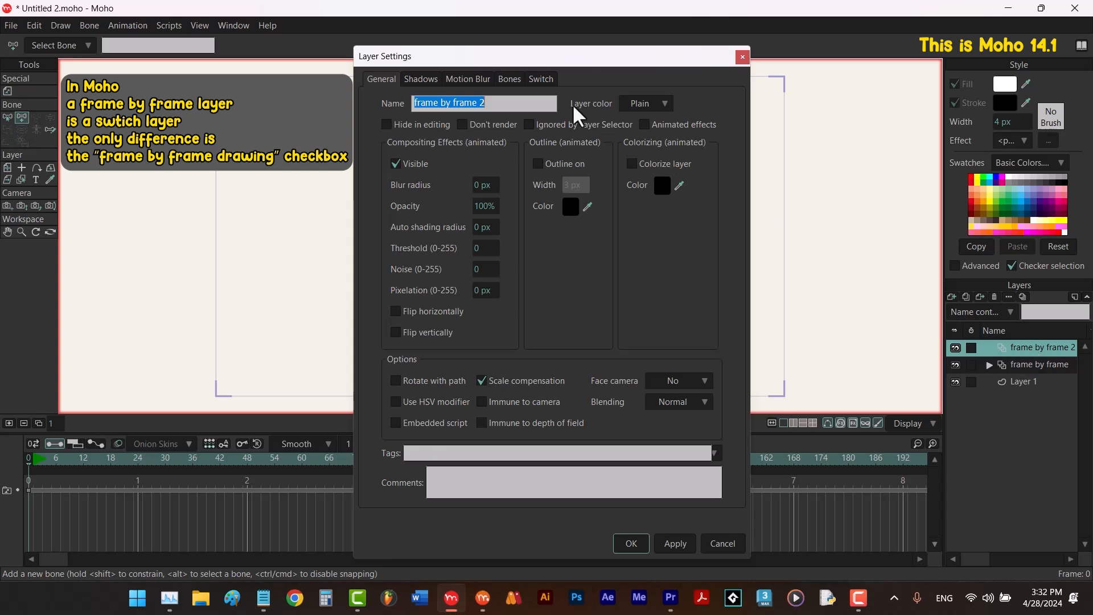
{"action": "left_click", "coordinate": [540, 79]}
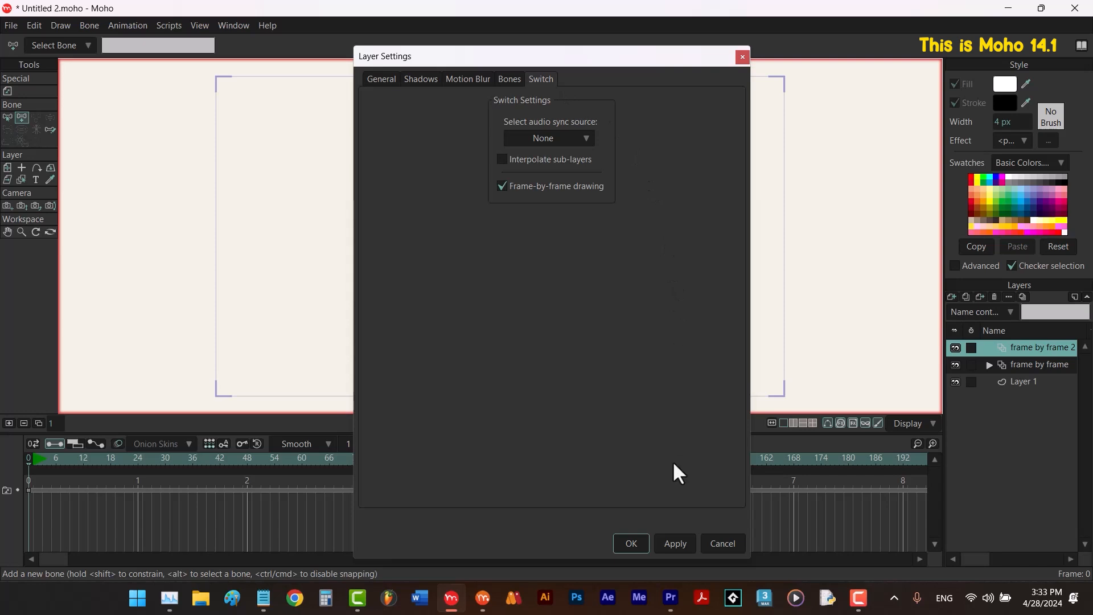
{"action": "left_click", "coordinate": [633, 543]}
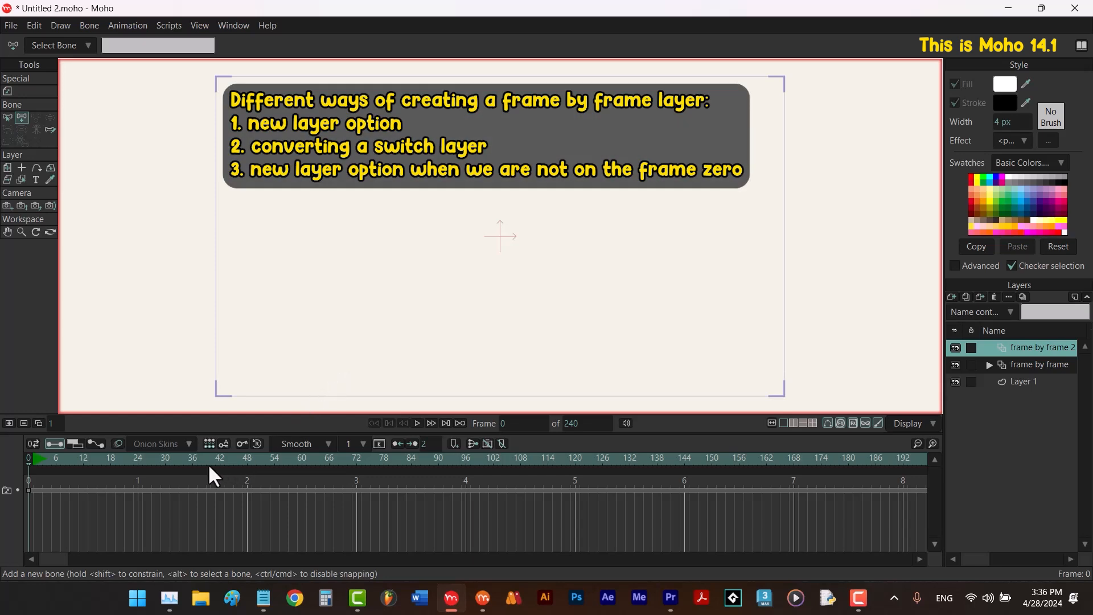
Go to frame 24 and check which new layer types are available there.
{"action": "left_click", "coordinate": [138, 457]}
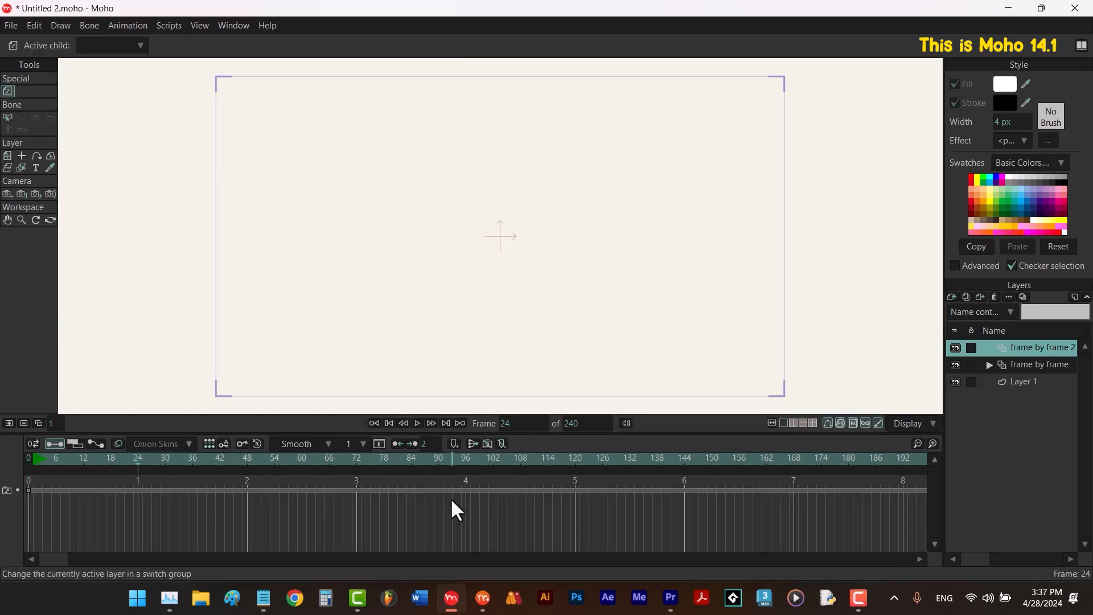
{"action": "left_click", "coordinate": [951, 296]}
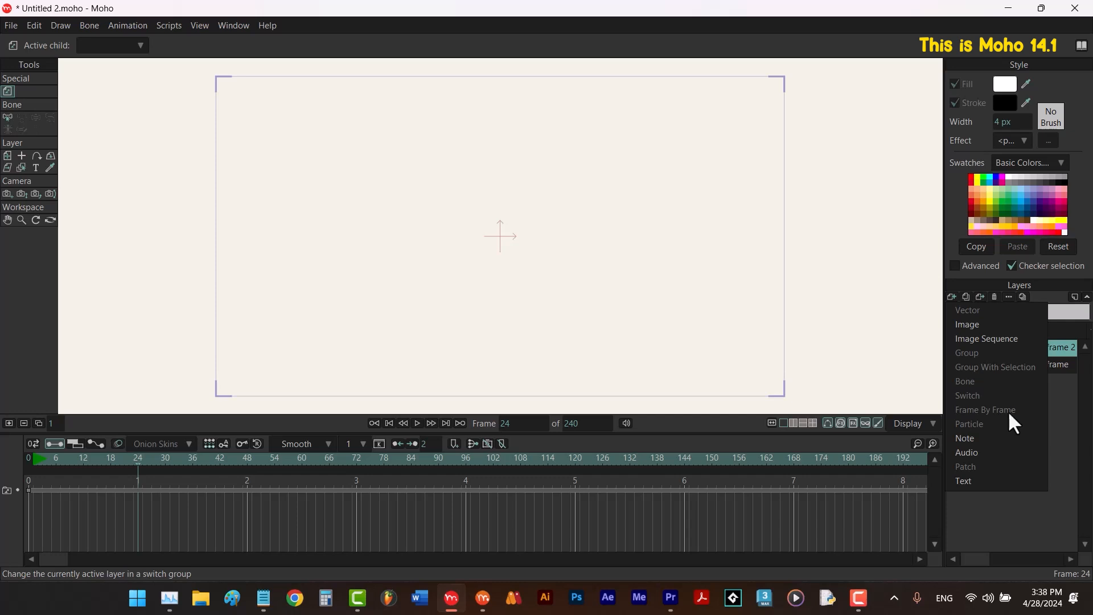
{"action": "left_click", "coordinate": [1064, 482]}
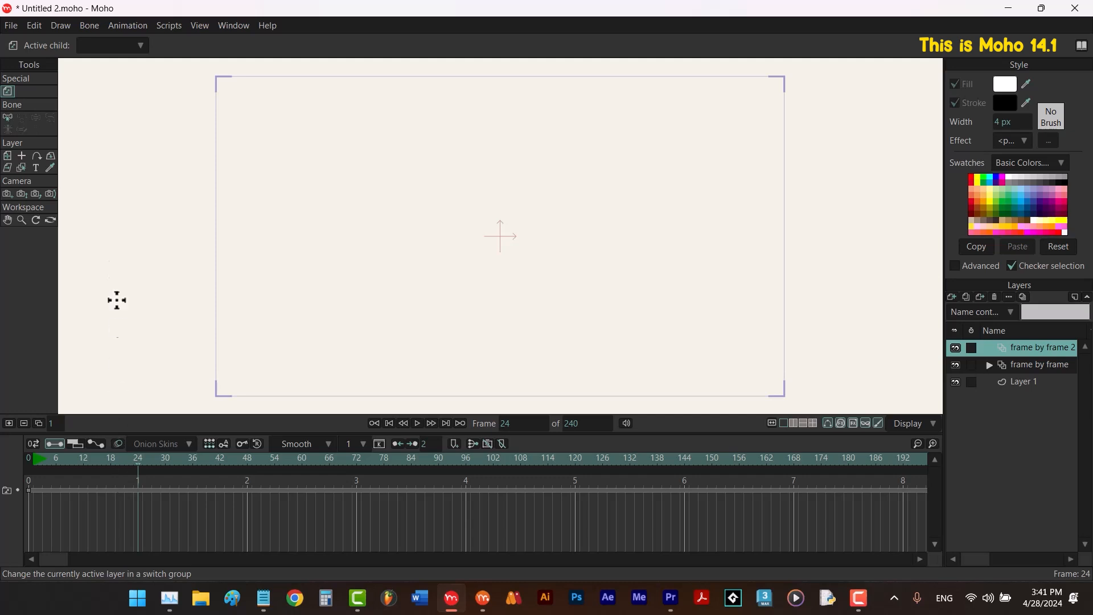
Turn off "Enable drawing tools only on frame 0" in the tool preferences and confirm the change.
{"action": "left_click", "coordinate": [34, 25]}
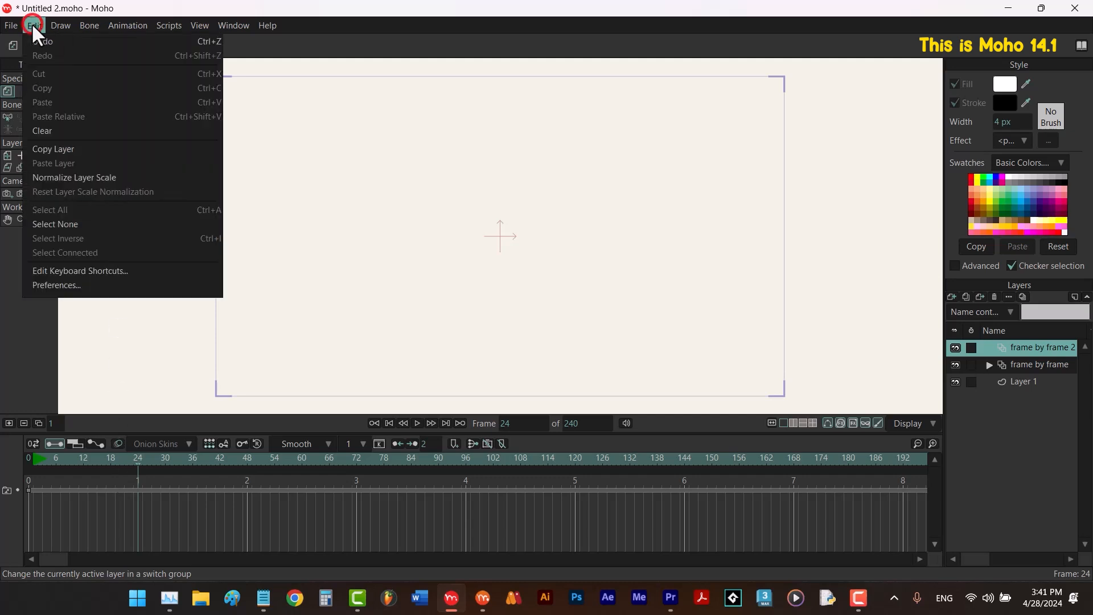
{"action": "left_click", "coordinate": [91, 288]}
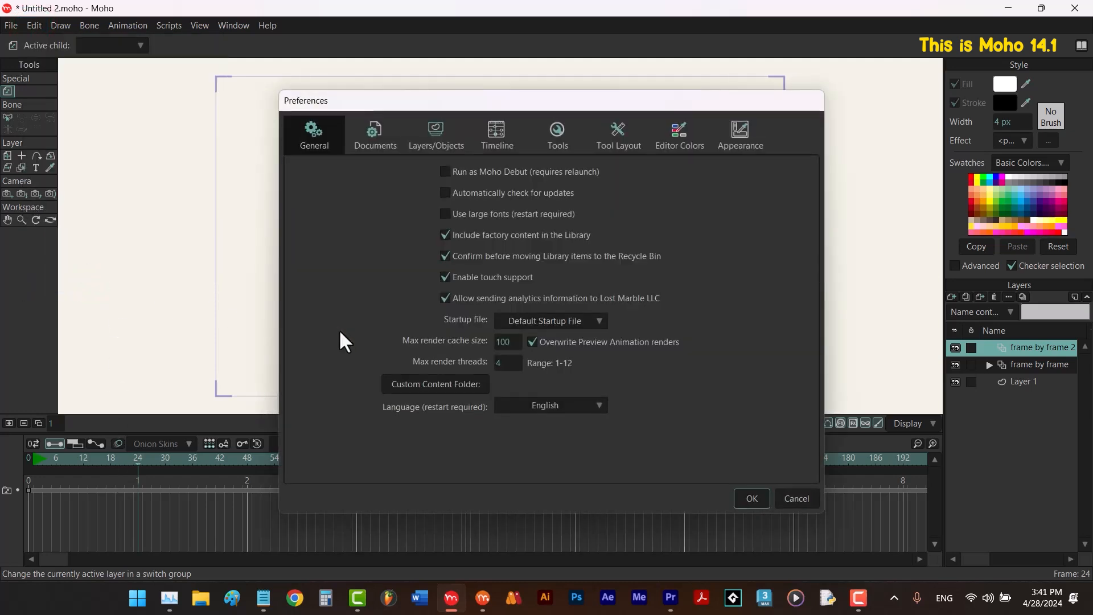
{"action": "left_click", "coordinate": [557, 144]}
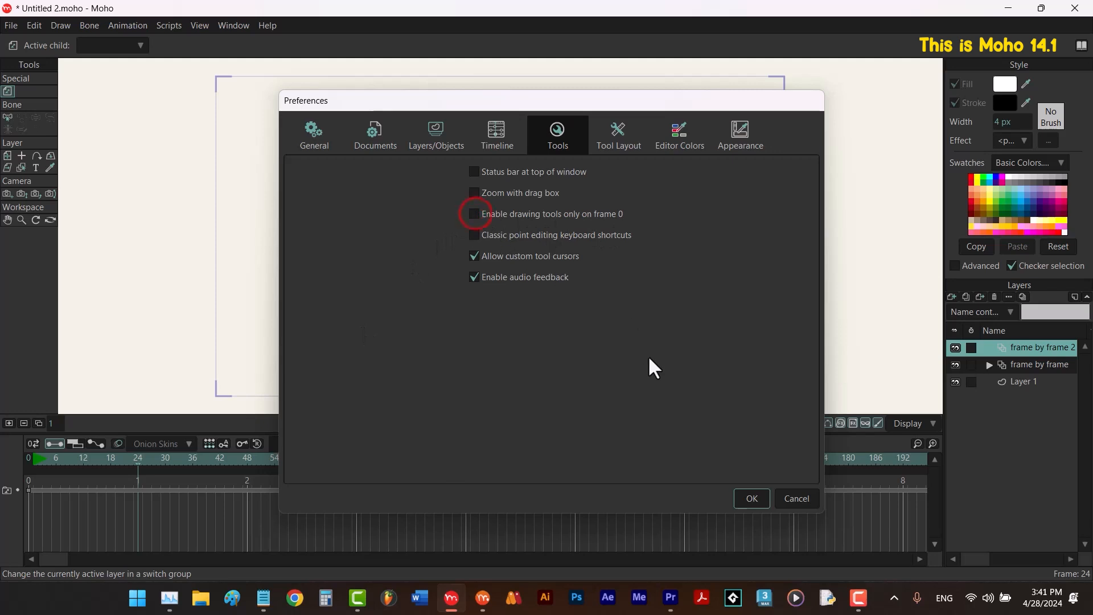
{"action": "left_click", "coordinate": [751, 499]}
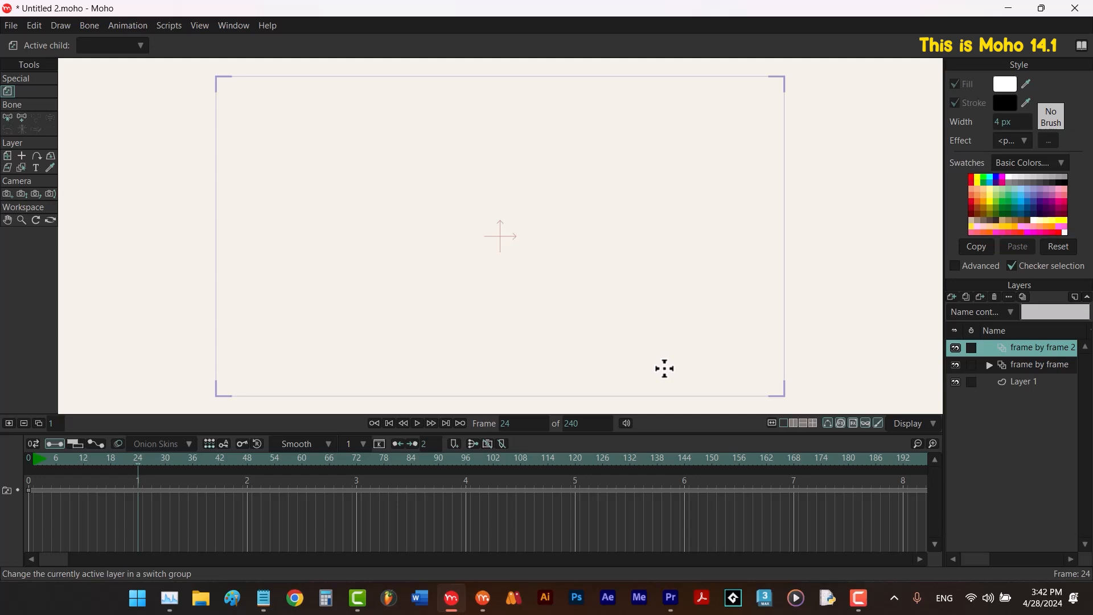
Add a Bone layer at frame 24 and draw one nearly vertical bone through the canvas centre.
{"action": "left_click", "coordinate": [948, 296]}
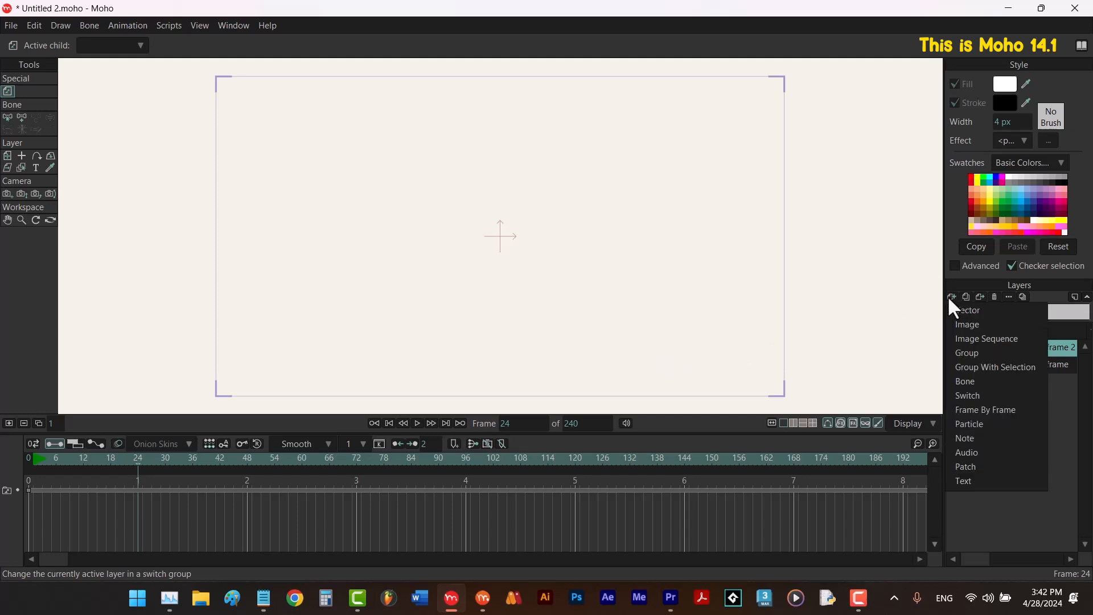
{"action": "left_click", "coordinate": [962, 379]}
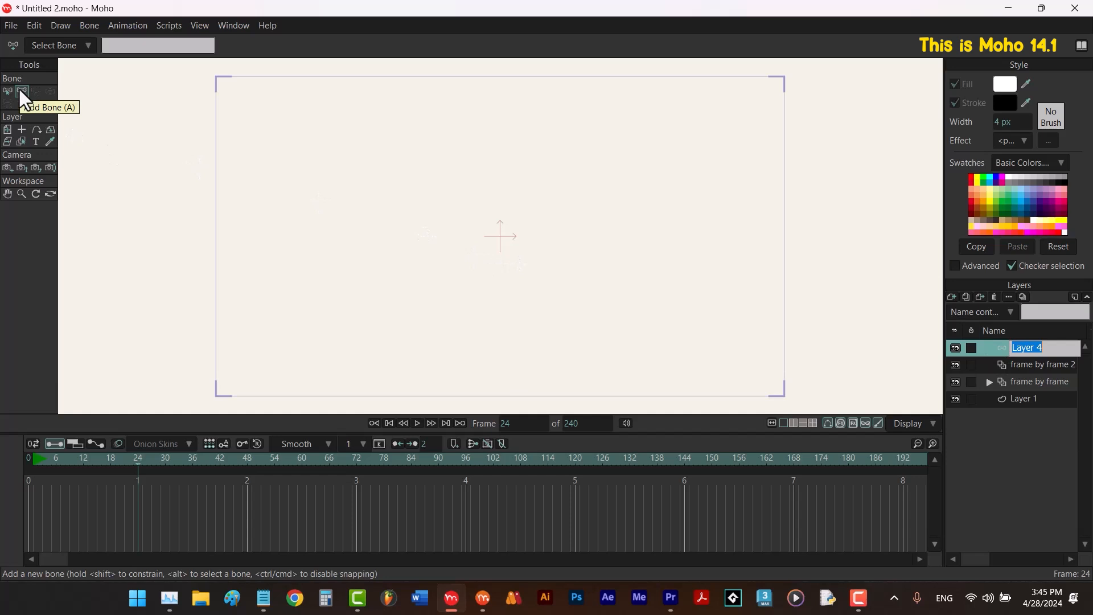
{"action": "left_click_drag", "start_coordinate": [500, 308], "coordinate": [512, 178]}
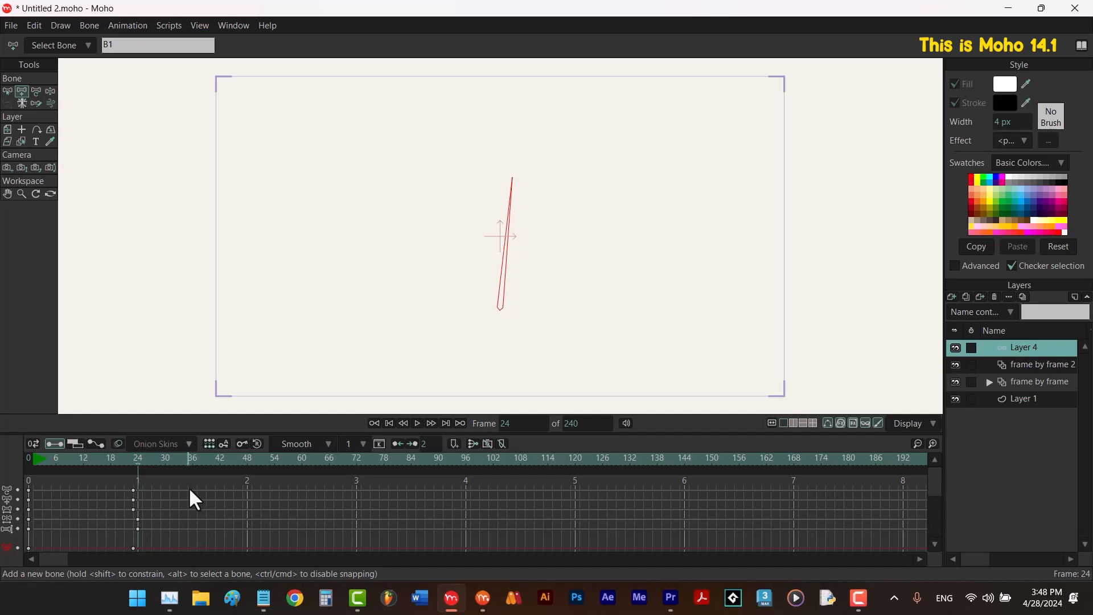
Delete the bone's keyframes around frame 24 and remove the Bone layer.
{"action": "left_click_drag", "start_coordinate": [176, 490], "coordinate": [111, 538]}
{"action": "key", "text": "Delete"}
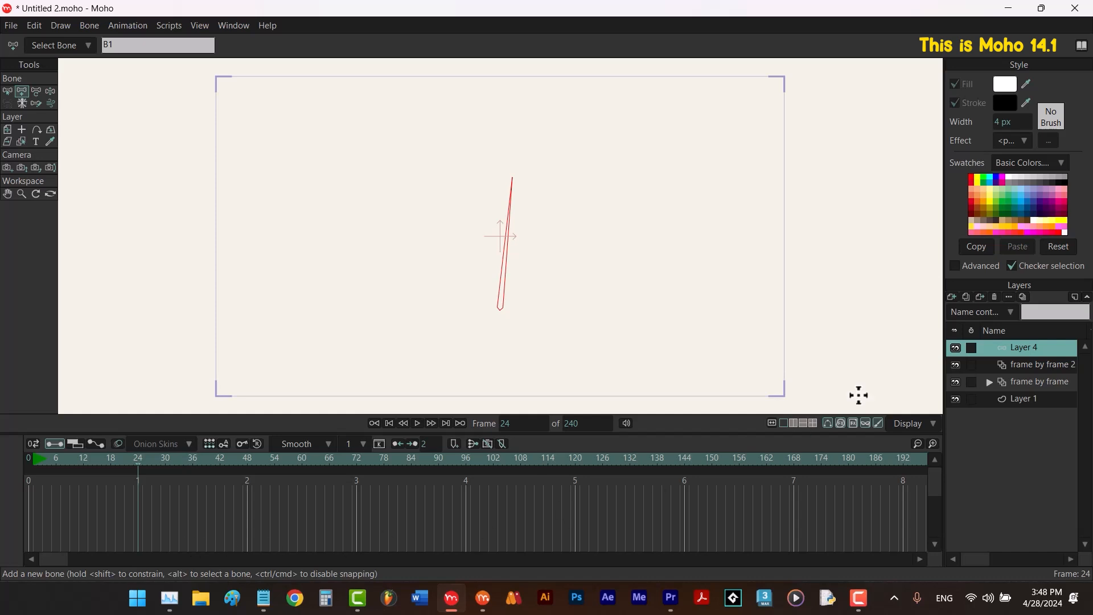
{"action": "left_click", "coordinate": [995, 297]}
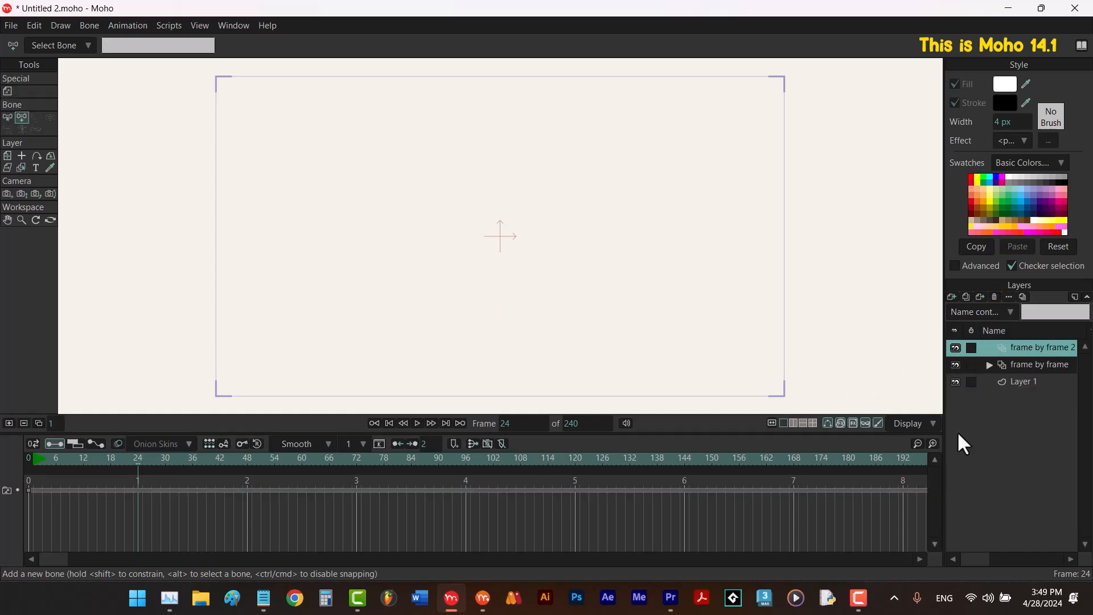
Add a Frame By Frame layer at frame 24 and name it "frame by frame 3".
{"action": "left_click", "coordinate": [952, 296]}
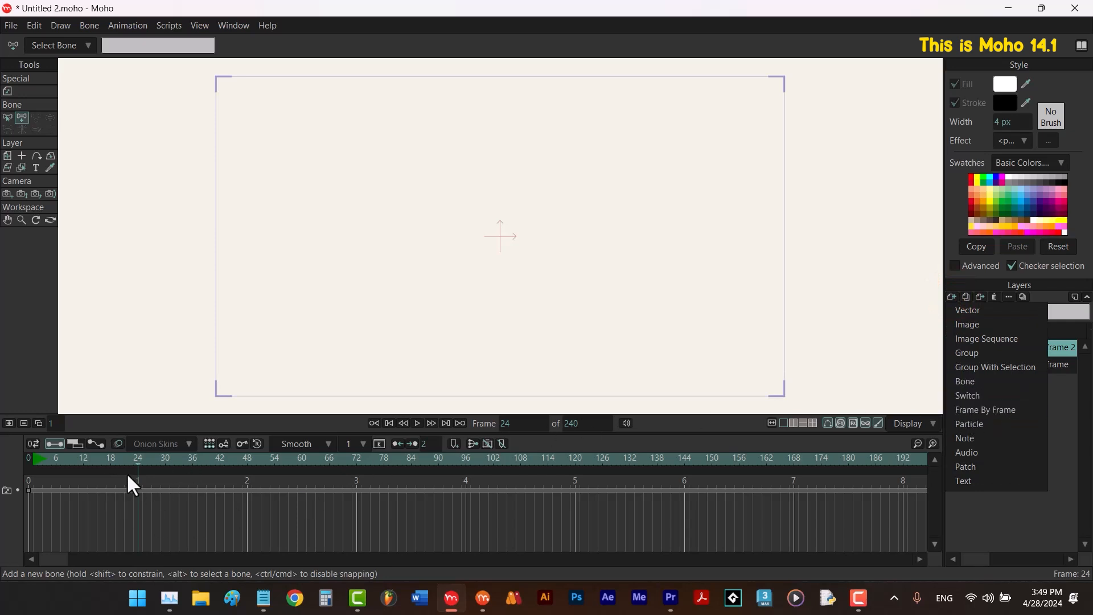
{"action": "left_click", "coordinate": [986, 410]}
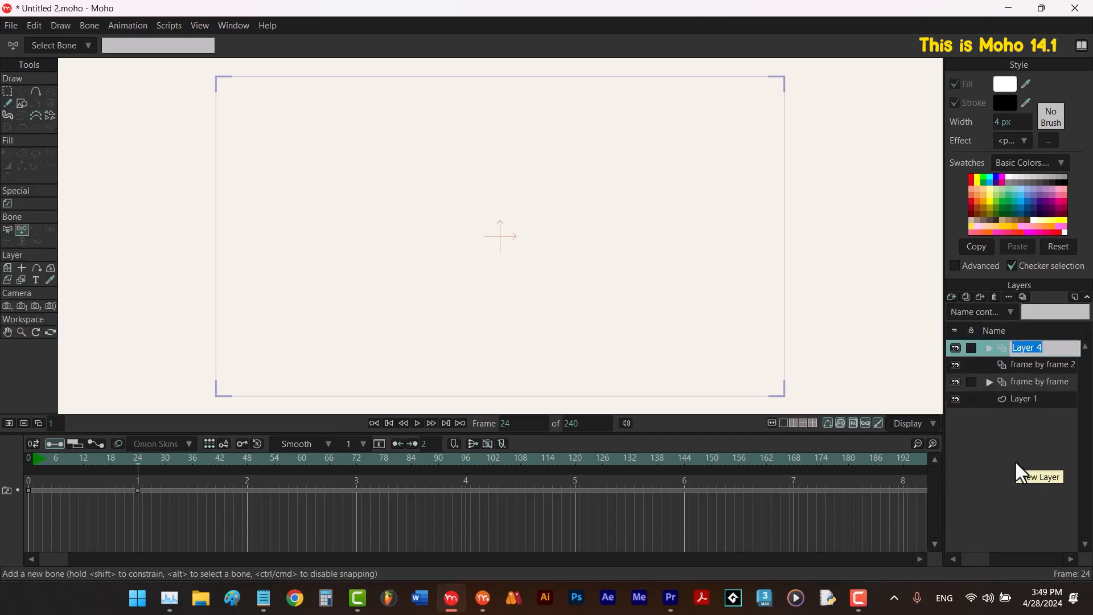
{"action": "type", "text": "fr"}
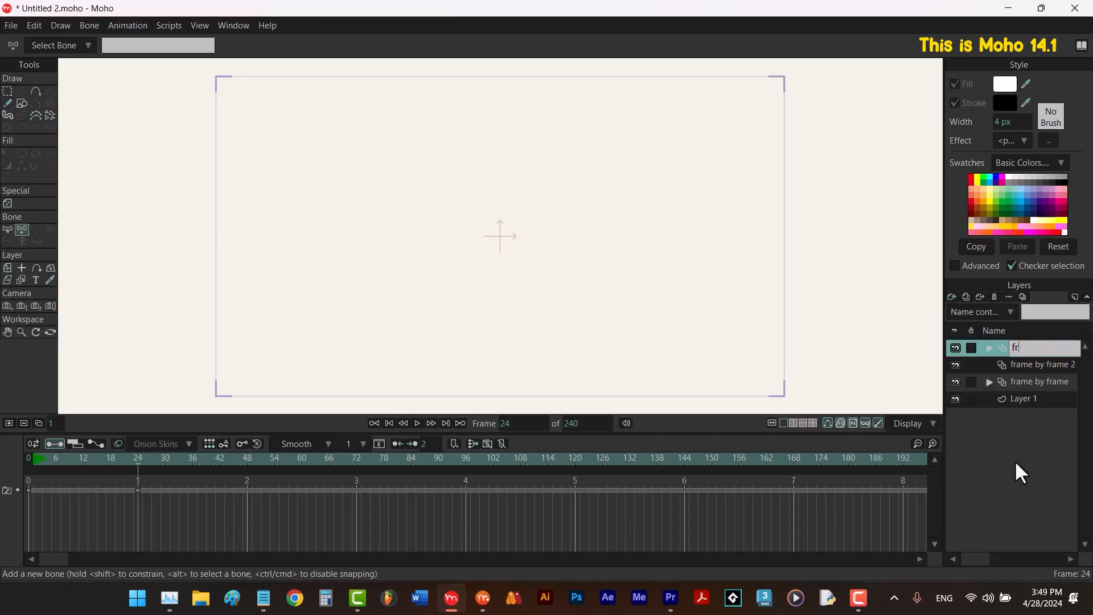
{"action": "type", "text": "ame by frame 3"}
{"action": "key", "text": "Return"}
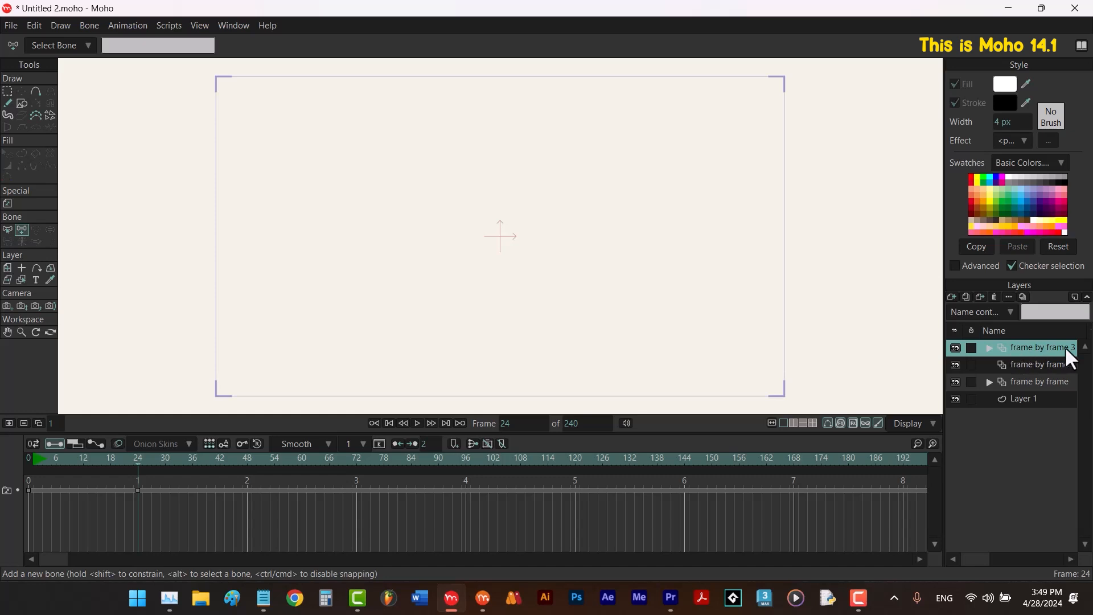
View the context options of "frame by frame 3" and review the Frame By Frame and Switch entries among the new layer types.
{"action": "right_click", "coordinate": [1034, 348]}
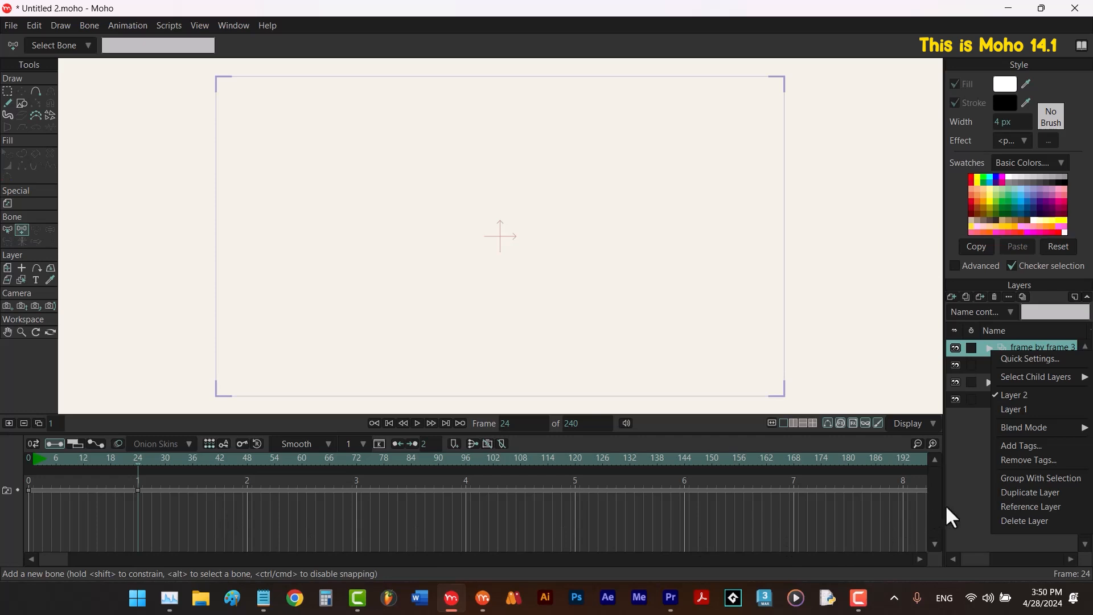
{"action": "left_click", "coordinate": [973, 426]}
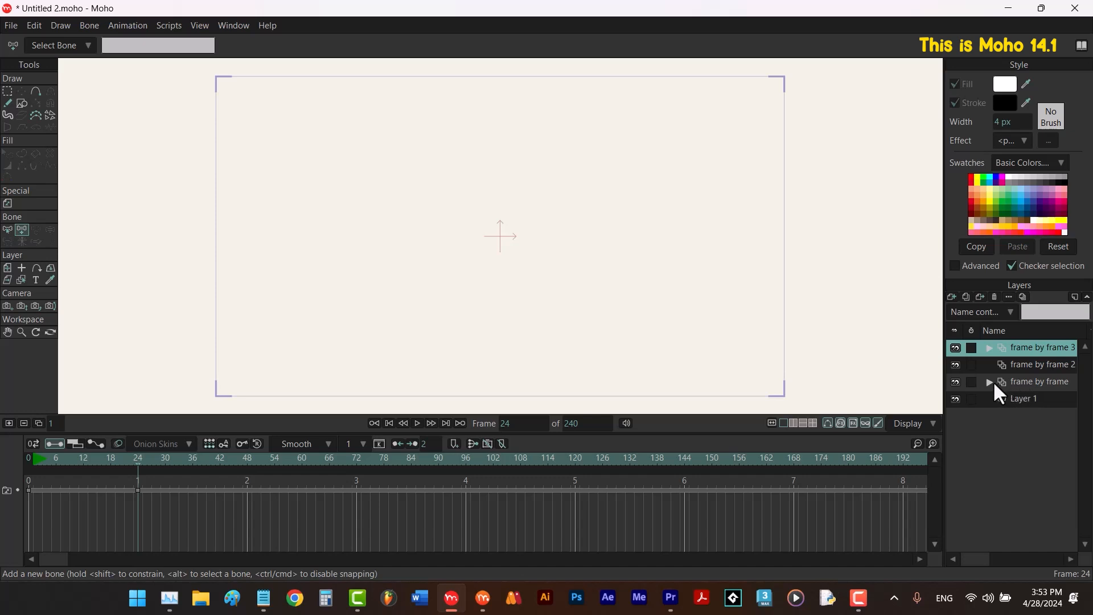
{"action": "left_click", "coordinate": [952, 296]}
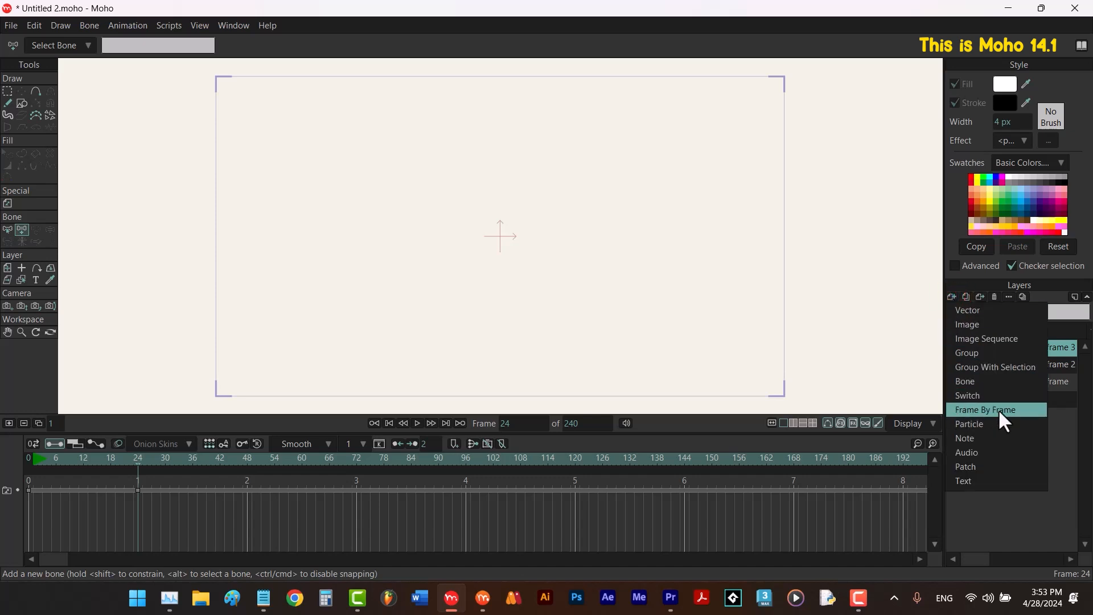
{"action": "left_click", "coordinate": [1060, 426]}
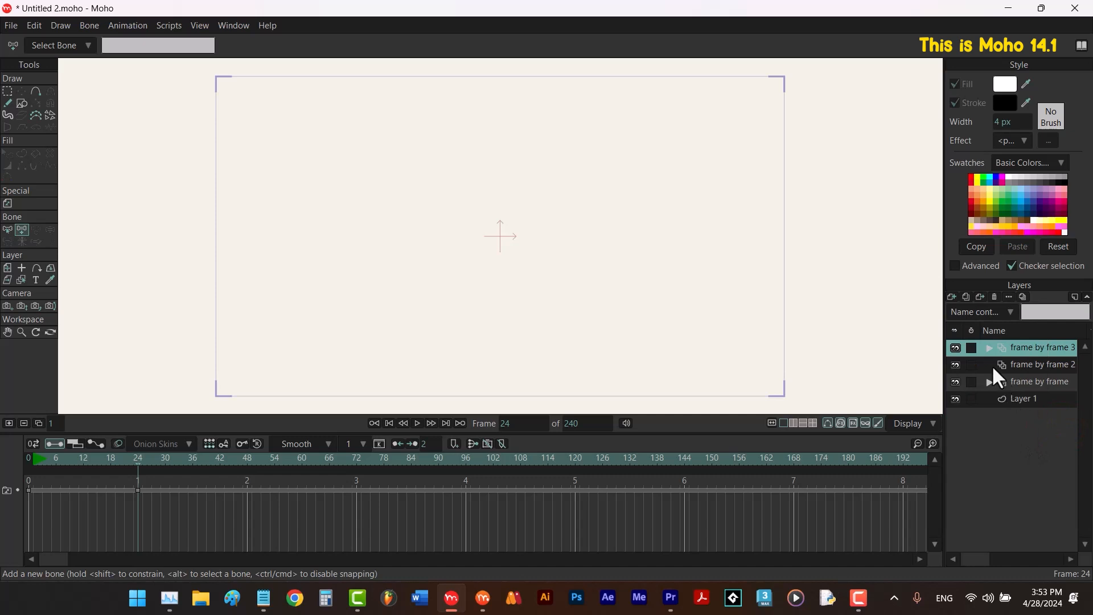
{"action": "left_click", "coordinate": [954, 296]}
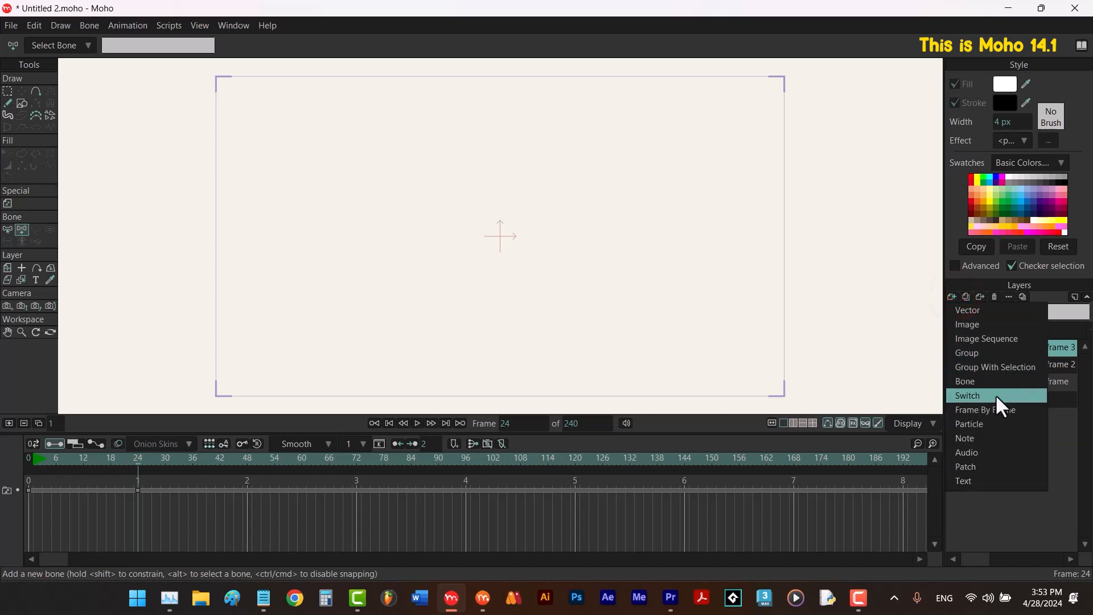
Check the Frame-by-frame drawing option in the Switch settings of "frame by frame 2" and cancel the dialog.
{"action": "left_click", "coordinate": [1054, 364]}
{"action": "double_click", "coordinate": [1054, 365]}
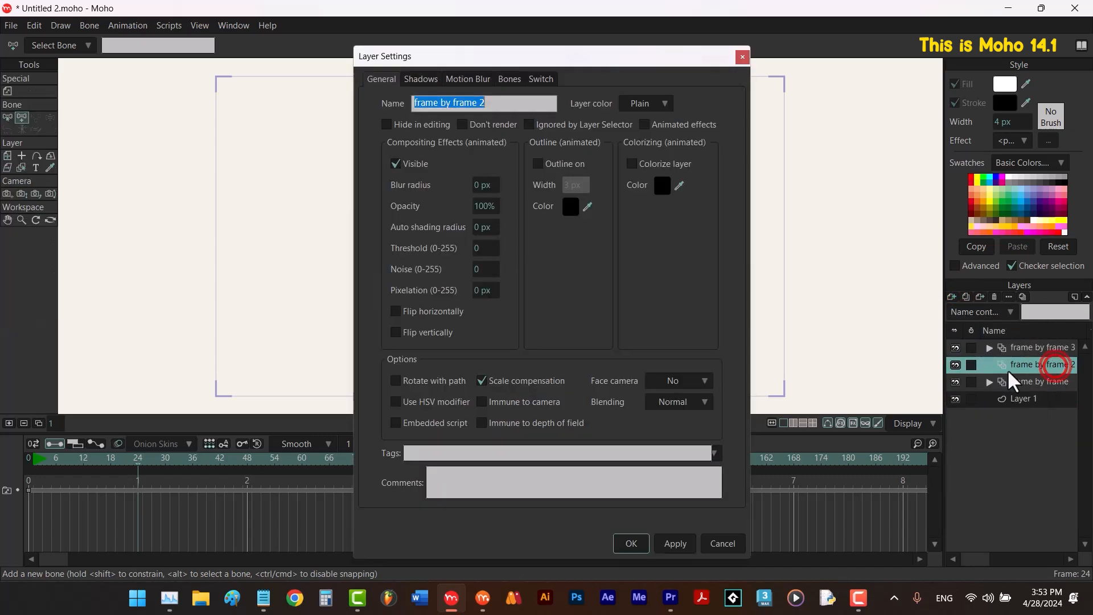
{"action": "left_click", "coordinate": [536, 80]}
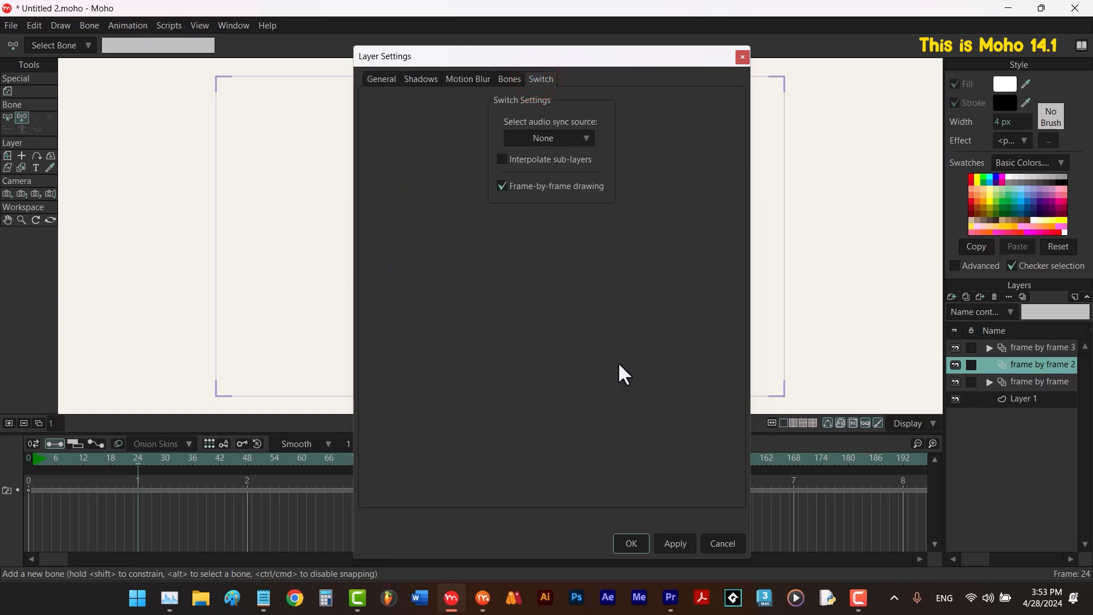
{"action": "left_click", "coordinate": [711, 541]}
Check the "Enable drawing tools only on frame 0" option in the tool preferences and close them.
{"action": "left_click", "coordinate": [33, 26]}
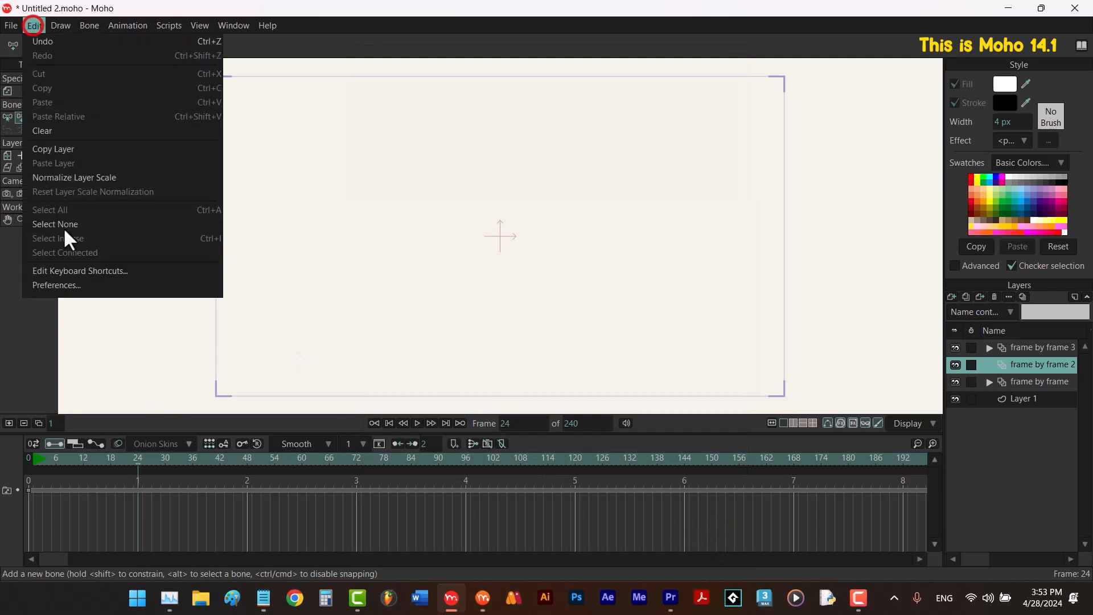
{"action": "left_click", "coordinate": [74, 281]}
{"action": "left_click", "coordinate": [561, 144]}
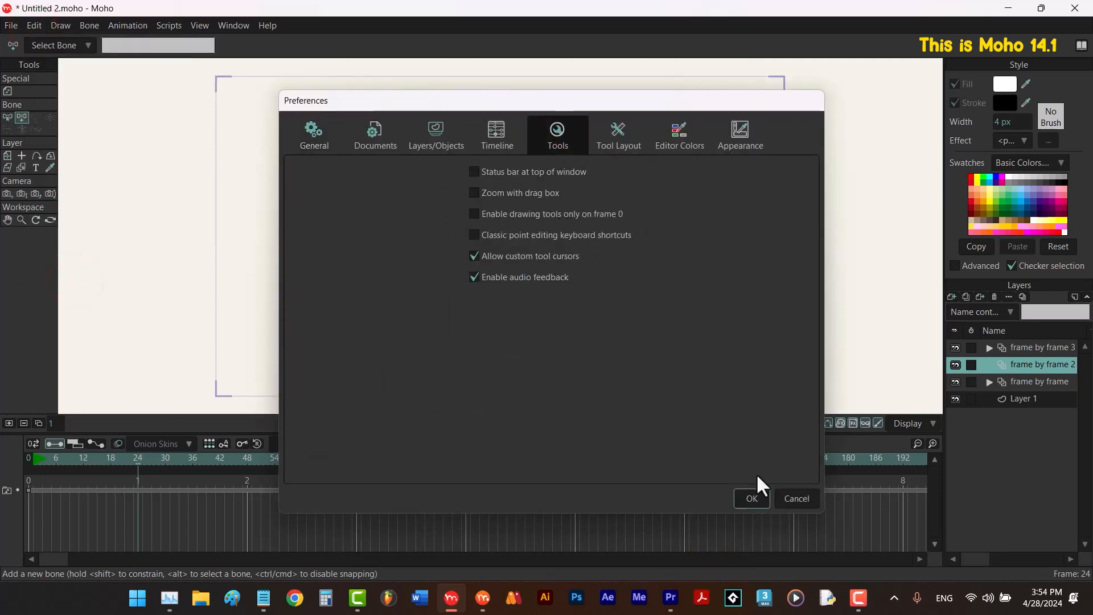
{"action": "left_click", "coordinate": [752, 495]}
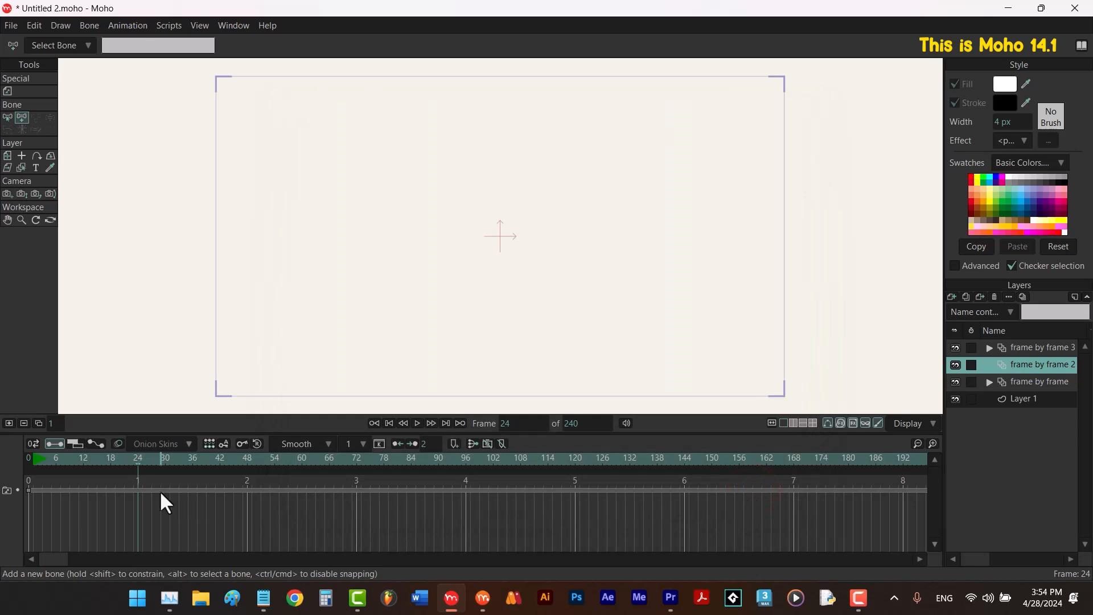
Compare the switch keyframes and context options of the layers "frame by frame", "frame by frame 2" and "frame by frame 3".
{"action": "left_click", "coordinate": [1051, 351]}
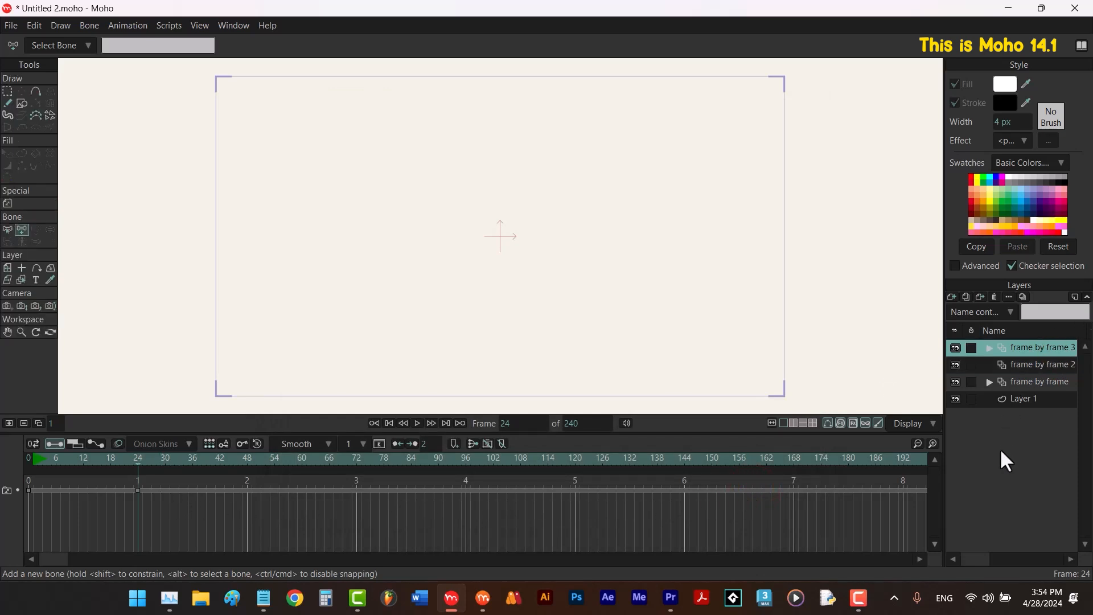
{"action": "left_click", "coordinate": [1022, 382]}
{"action": "right_click", "coordinate": [1027, 381]}
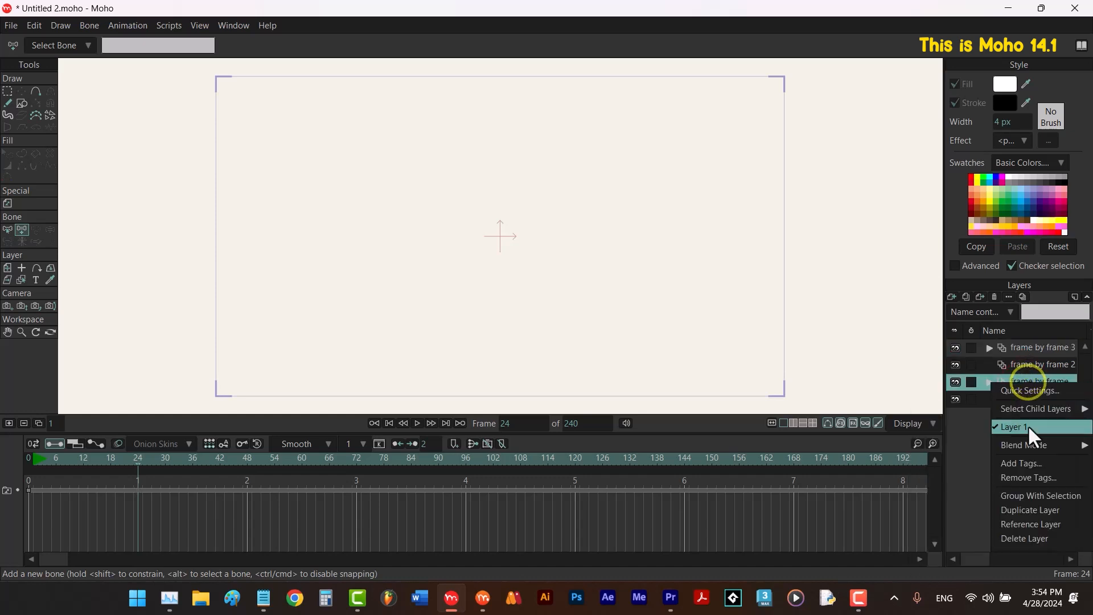
{"action": "mouse_move", "coordinate": [1031, 405]}
{"action": "left_click", "coordinate": [1026, 374]}
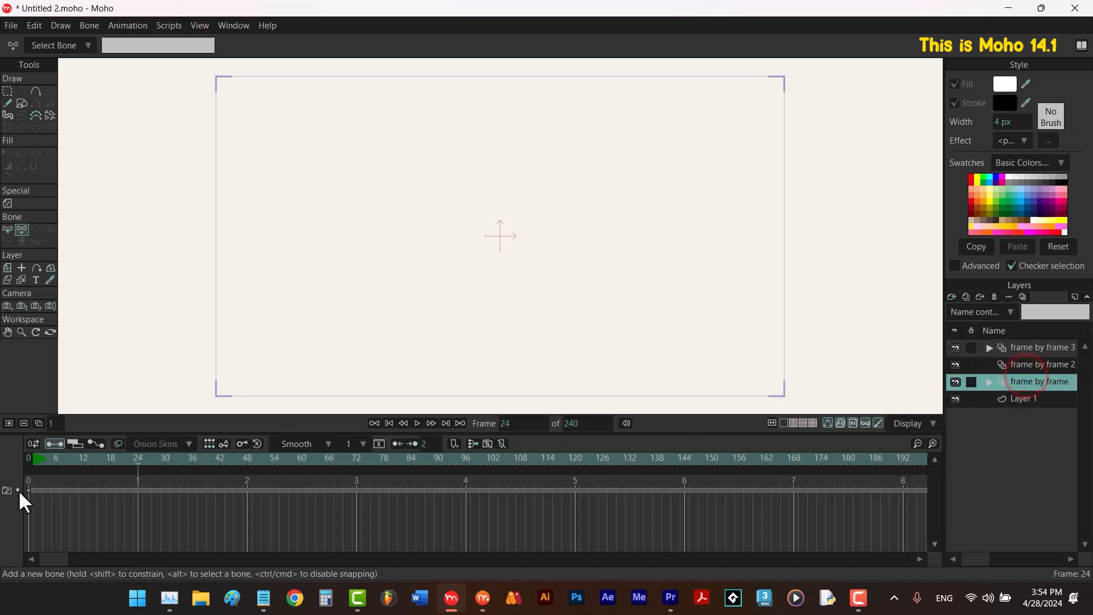
{"action": "left_click", "coordinate": [1030, 366]}
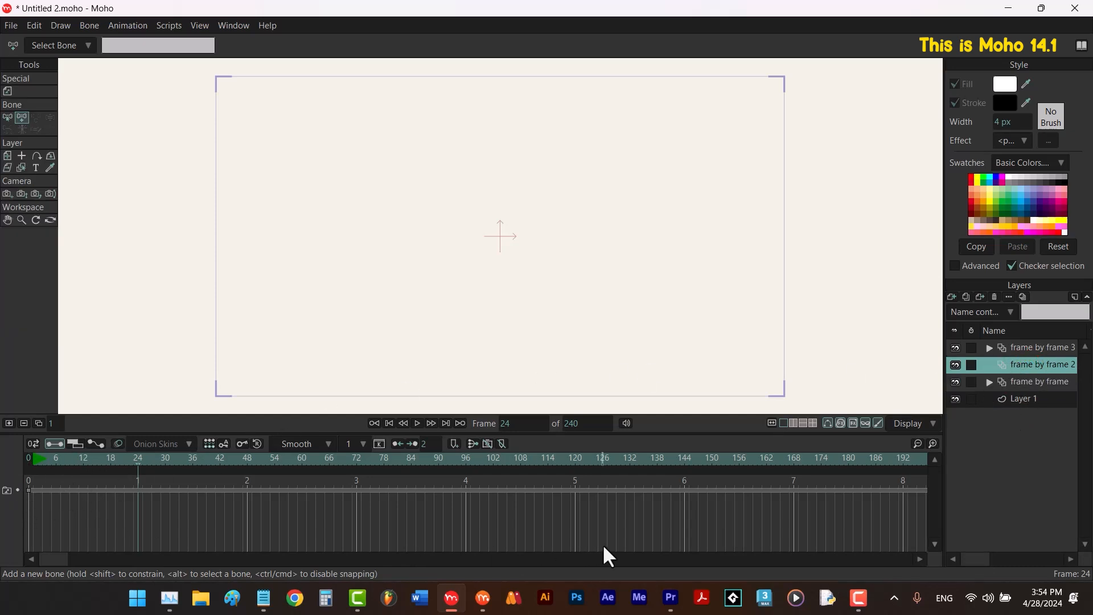
{"action": "right_click", "coordinate": [1029, 367]}
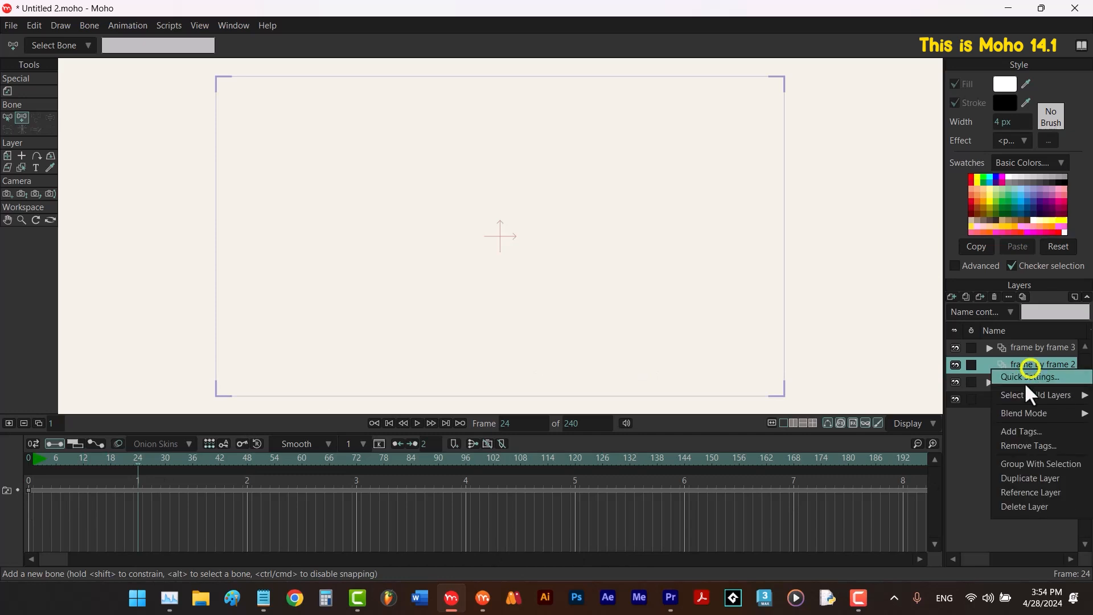
{"action": "left_click", "coordinate": [1027, 360]}
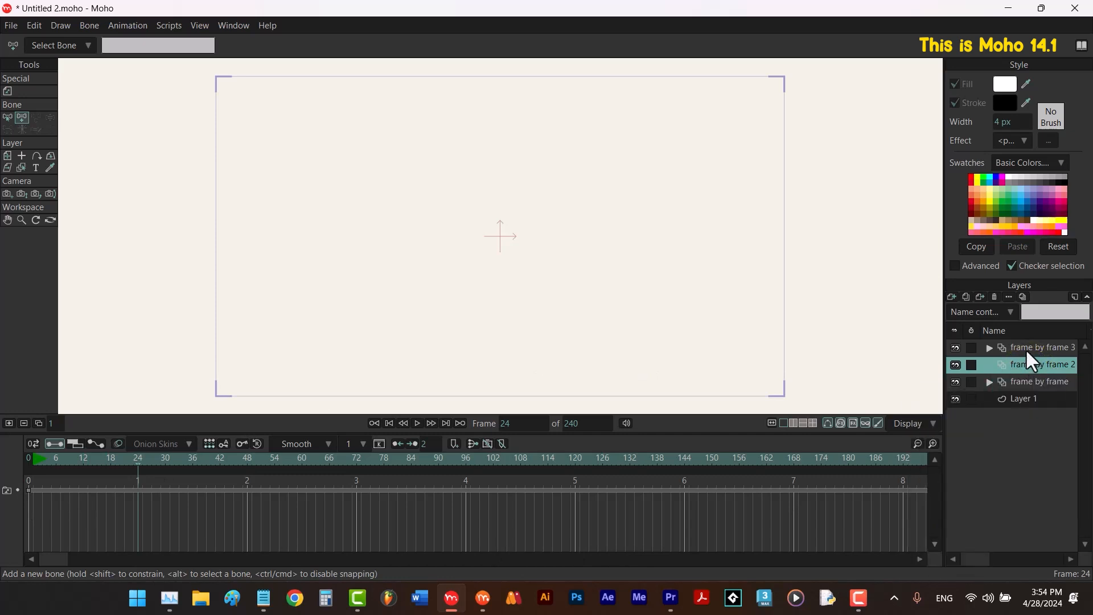
{"action": "left_click", "coordinate": [1025, 348]}
{"action": "right_click", "coordinate": [1022, 346]}
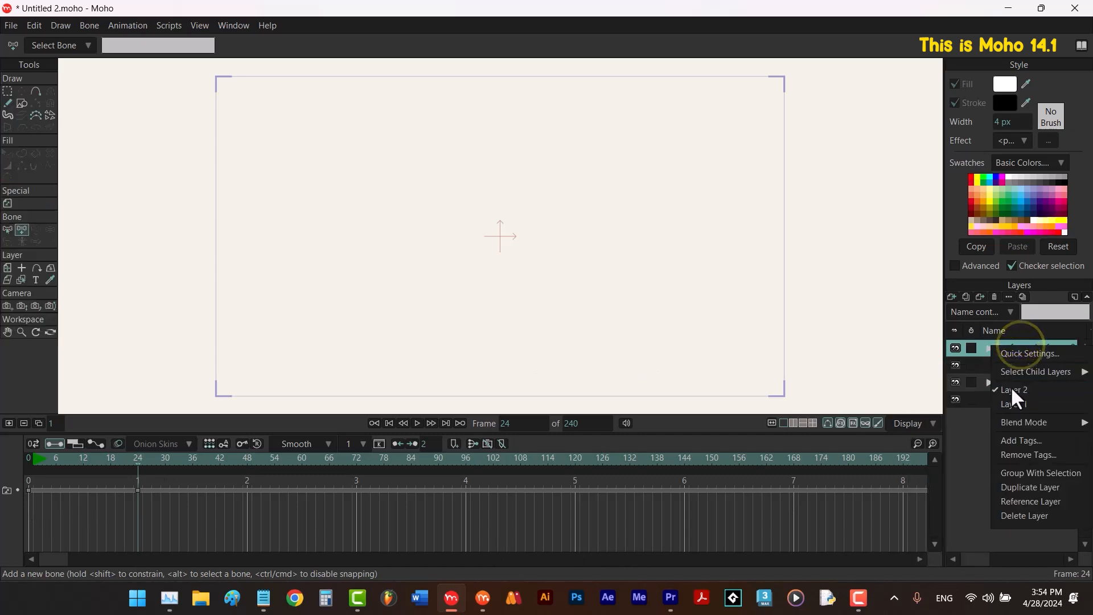
{"action": "left_click", "coordinate": [1020, 343]}
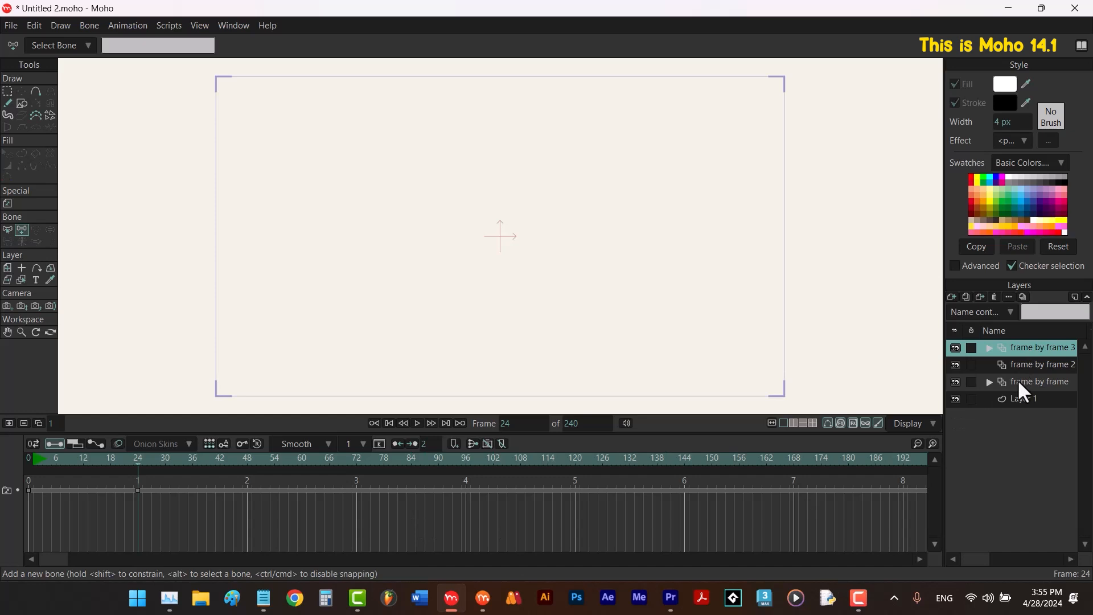
Delete the three frame-by-frame layers, keeping only Layer 1.
{"action": "left_click", "coordinate": [994, 297]}
{"action": "left_click", "coordinate": [994, 296]}
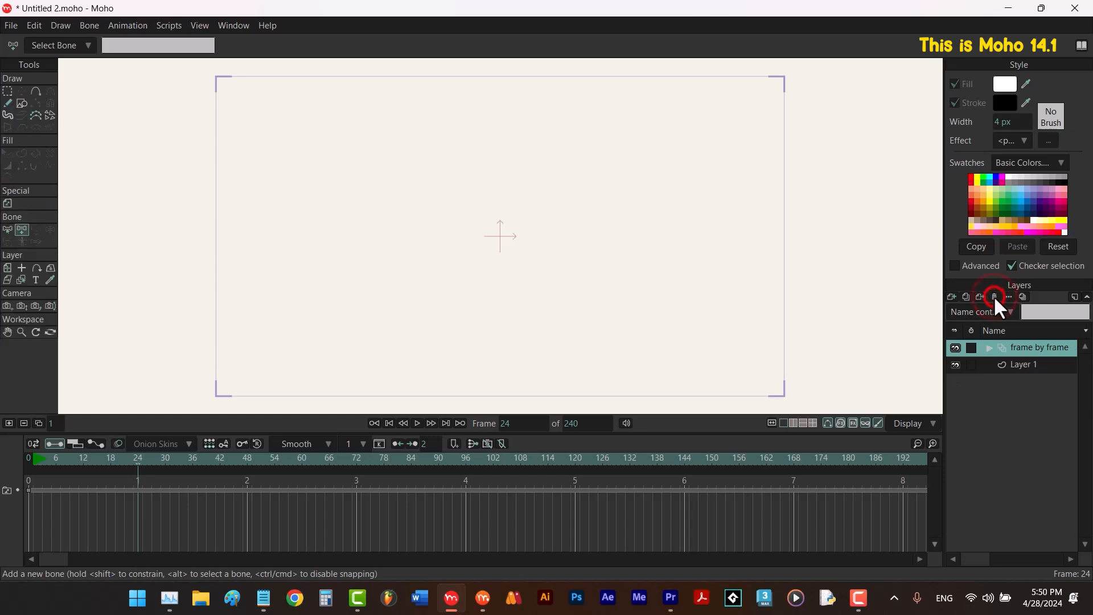
{"action": "left_click", "coordinate": [994, 296]}
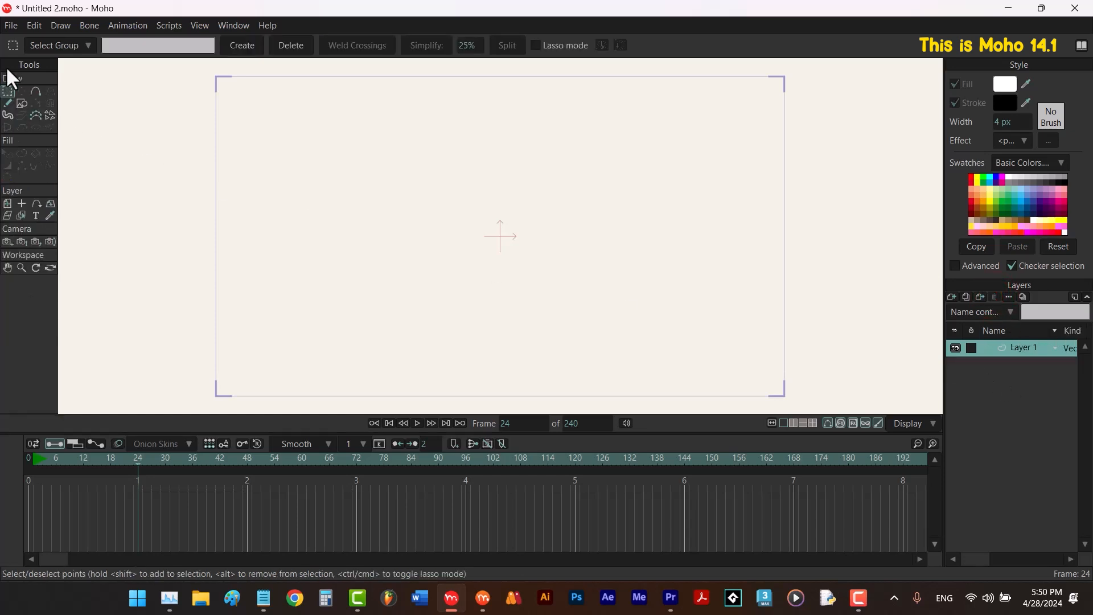
Enable the "Enable drawing tools only on frame 0" option in the tool preferences and confirm.
{"action": "left_click", "coordinate": [33, 26]}
{"action": "left_click", "coordinate": [104, 286]}
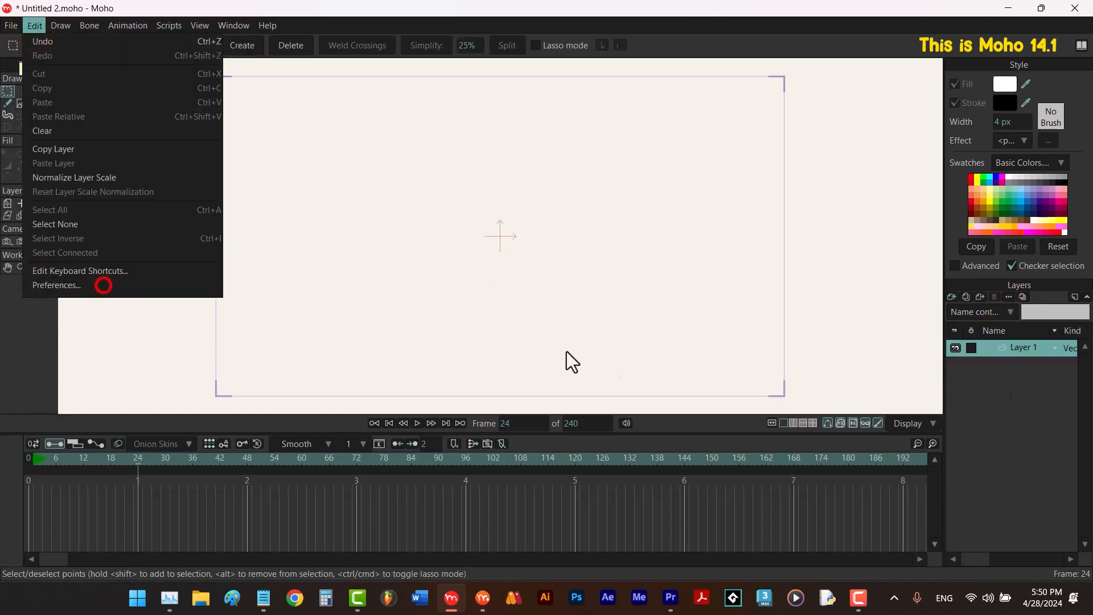
{"action": "left_click", "coordinate": [556, 135]}
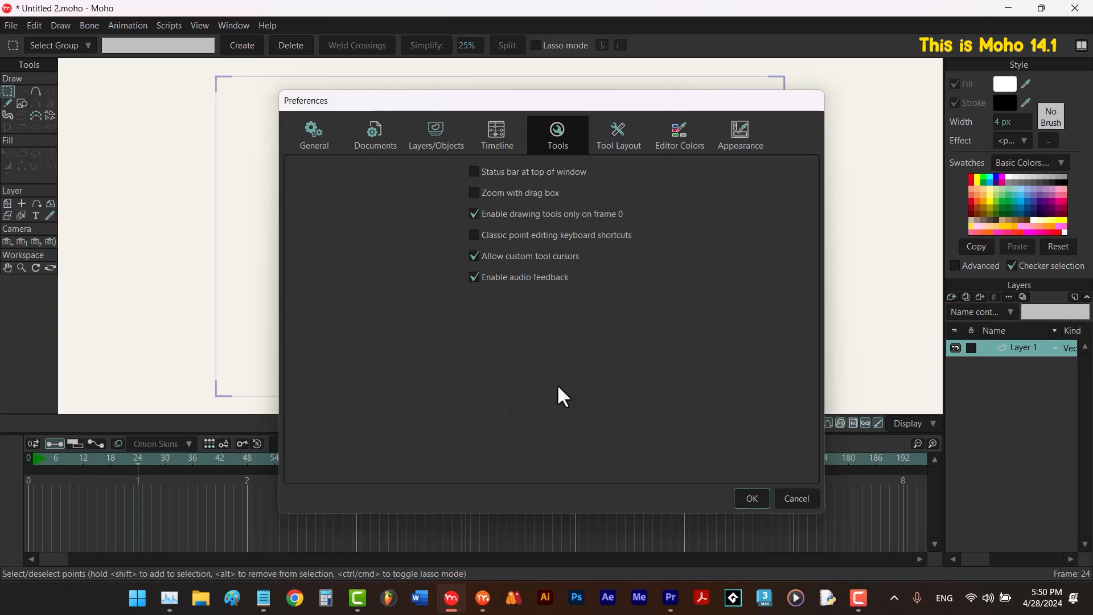
{"action": "left_click", "coordinate": [735, 495]}
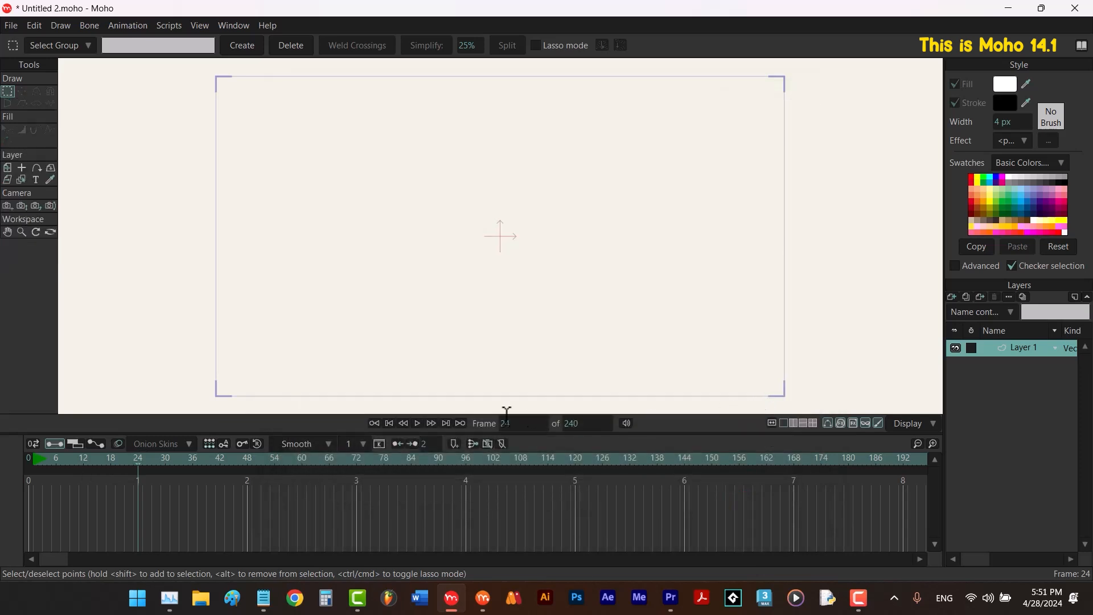
Return to frame 0 and create a Frame By Frame layer named "frame by frame" above Layer 1.
{"action": "left_click", "coordinate": [391, 423]}
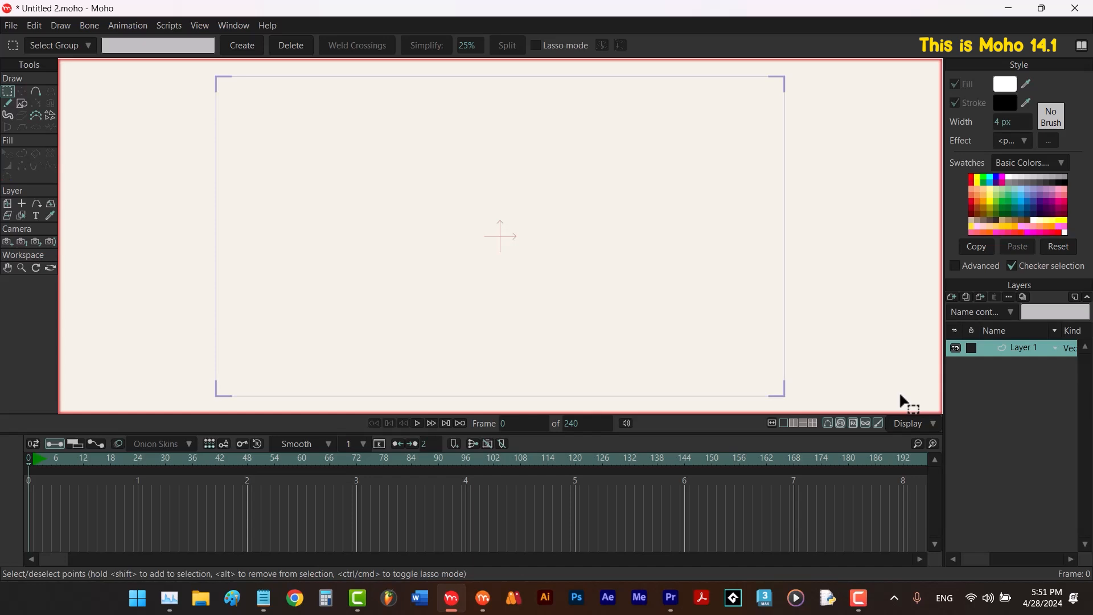
{"action": "left_click", "coordinate": [949, 296]}
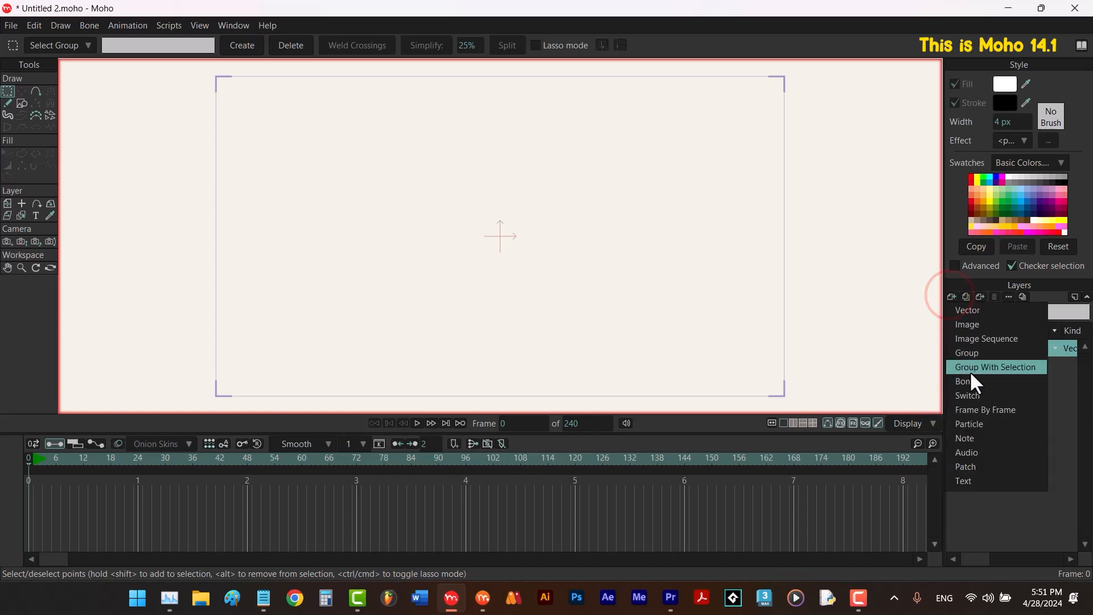
{"action": "left_click", "coordinate": [979, 409]}
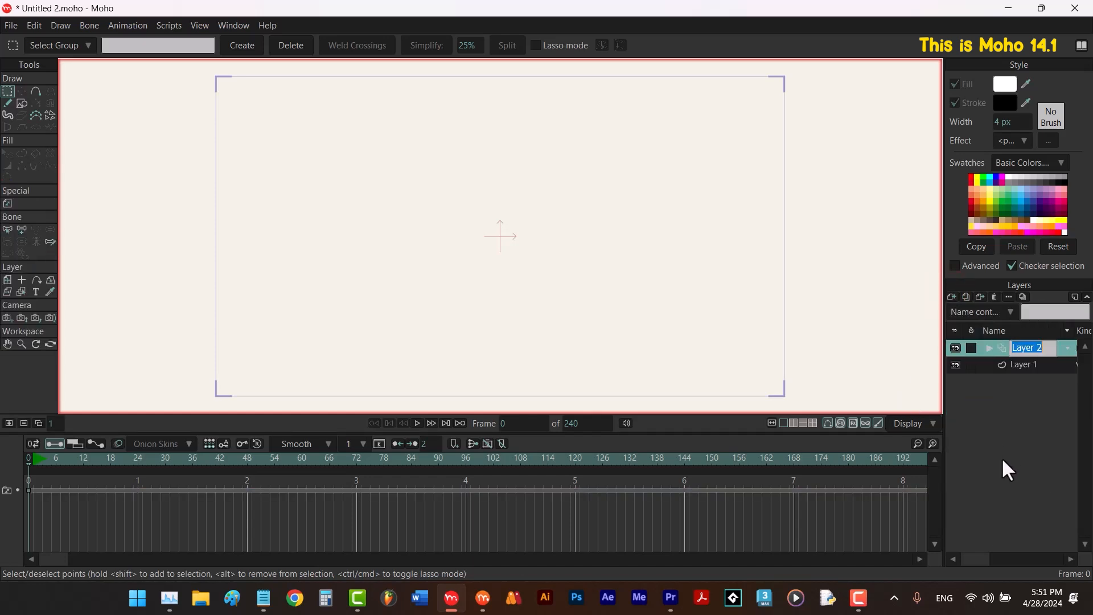
{"action": "type", "text": "frame by frame"}
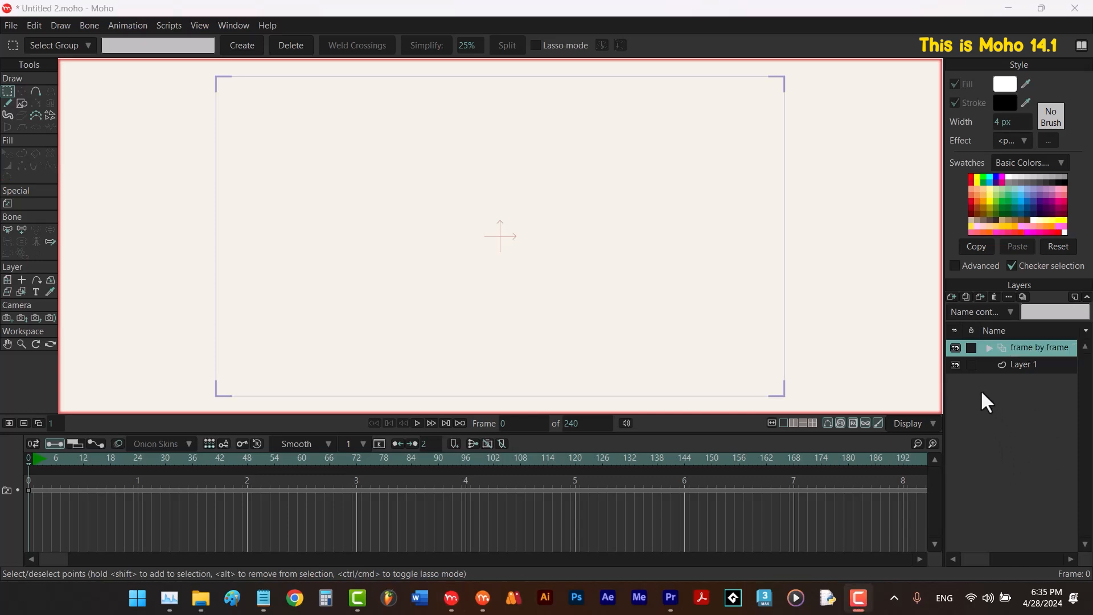
Check the child layers of "frame by frame" and add new drawing frames at frames 1 and 2.
{"action": "right_click", "coordinate": [1020, 347]}
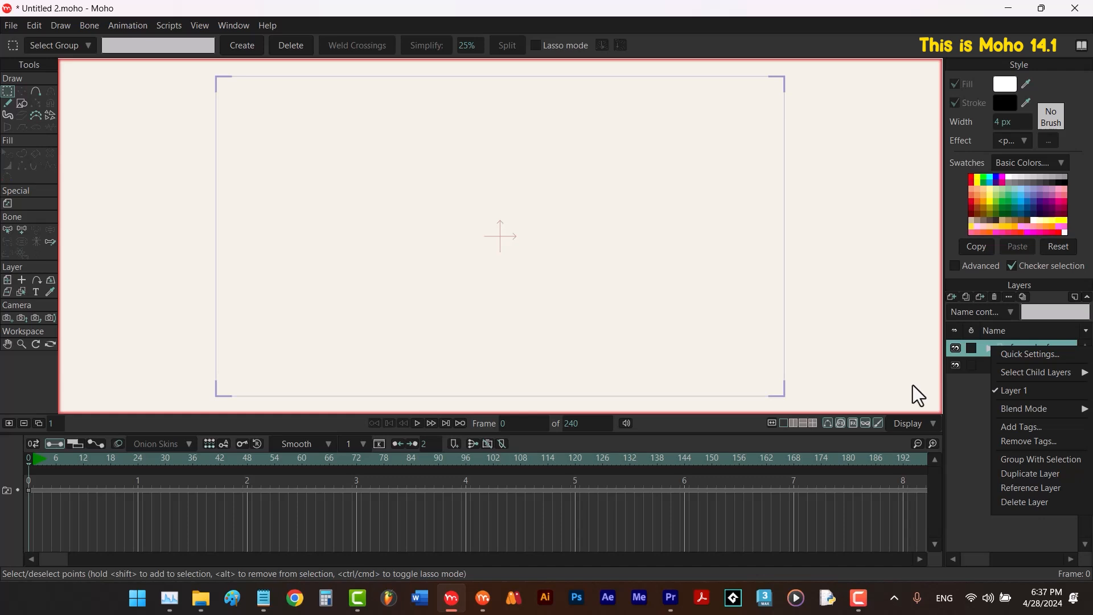
{"action": "left_click", "coordinate": [971, 404]}
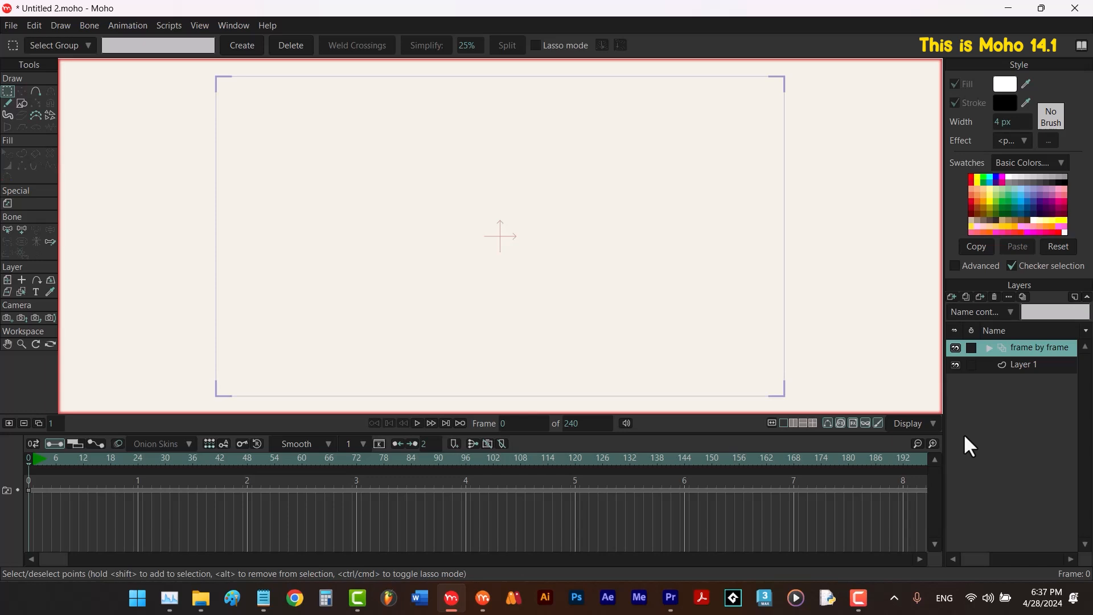
{"action": "left_click", "coordinate": [9, 422]}
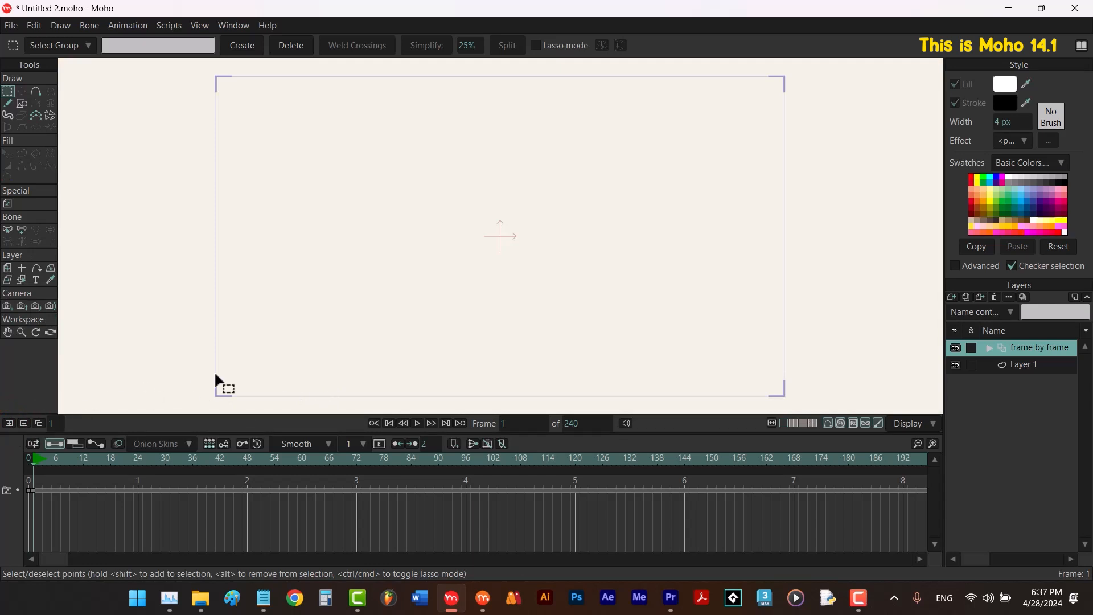
{"action": "key", "text": "F5"}
{"action": "key", "text": "ctrl+Right"}
Check which child layer of "frame by frame" is active at frames 2 and 1.
{"action": "right_click", "coordinate": [1036, 348]}
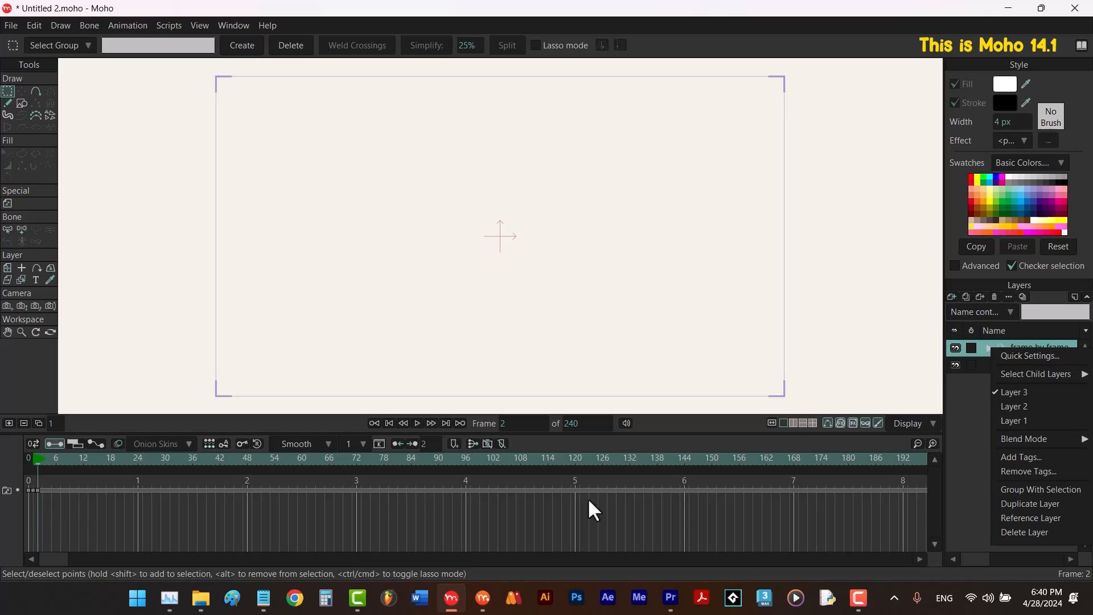
{"action": "left_click", "coordinate": [1014, 341]}
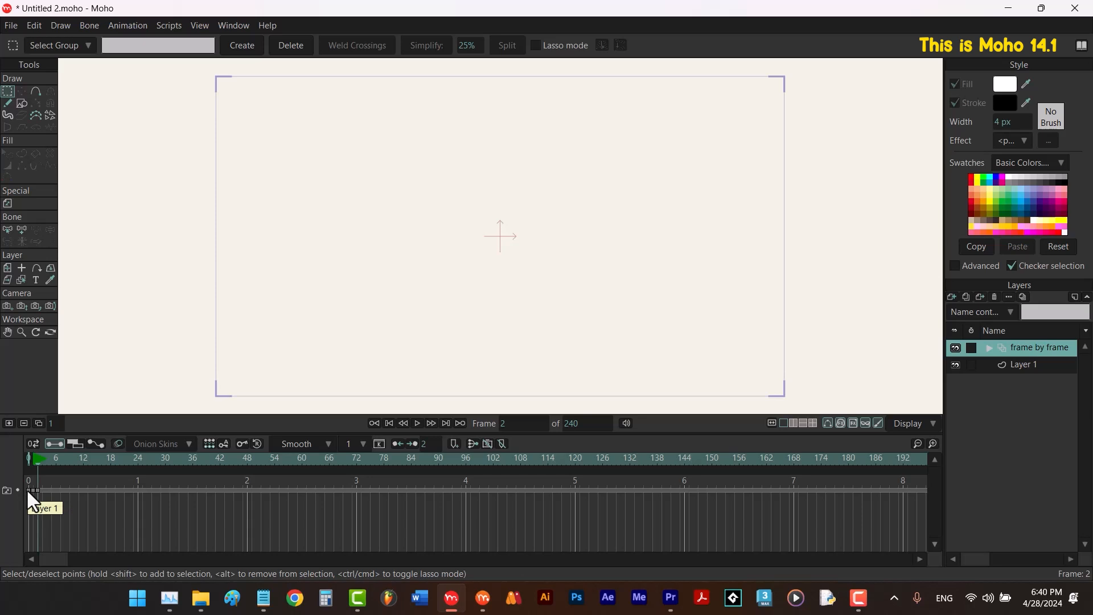
{"action": "left_click", "coordinate": [34, 459]}
{"action": "right_click", "coordinate": [1037, 346]}
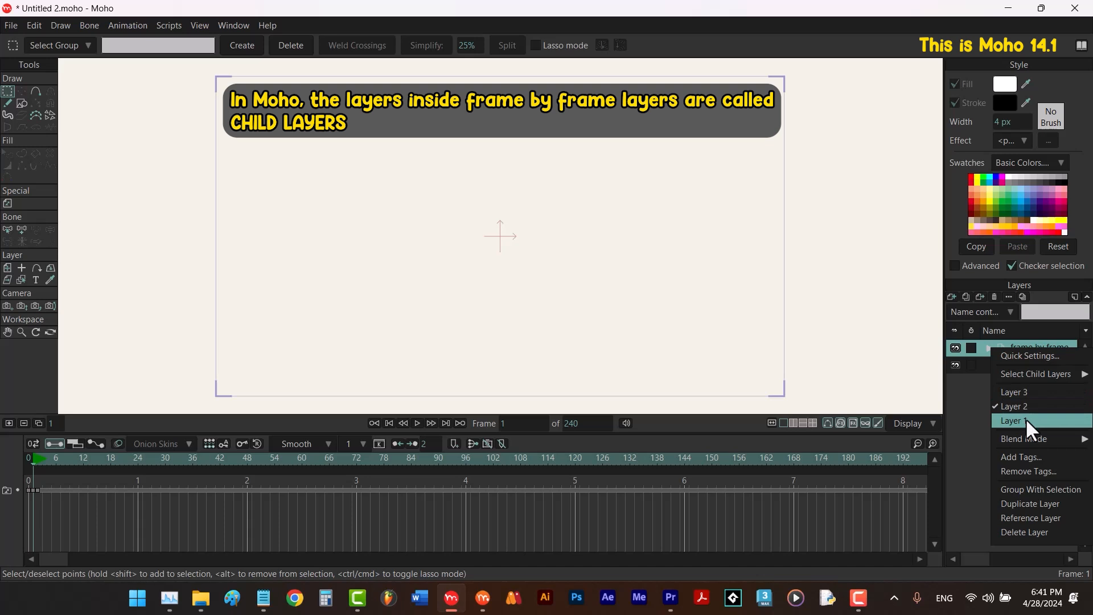
{"action": "left_click", "coordinate": [977, 409]}
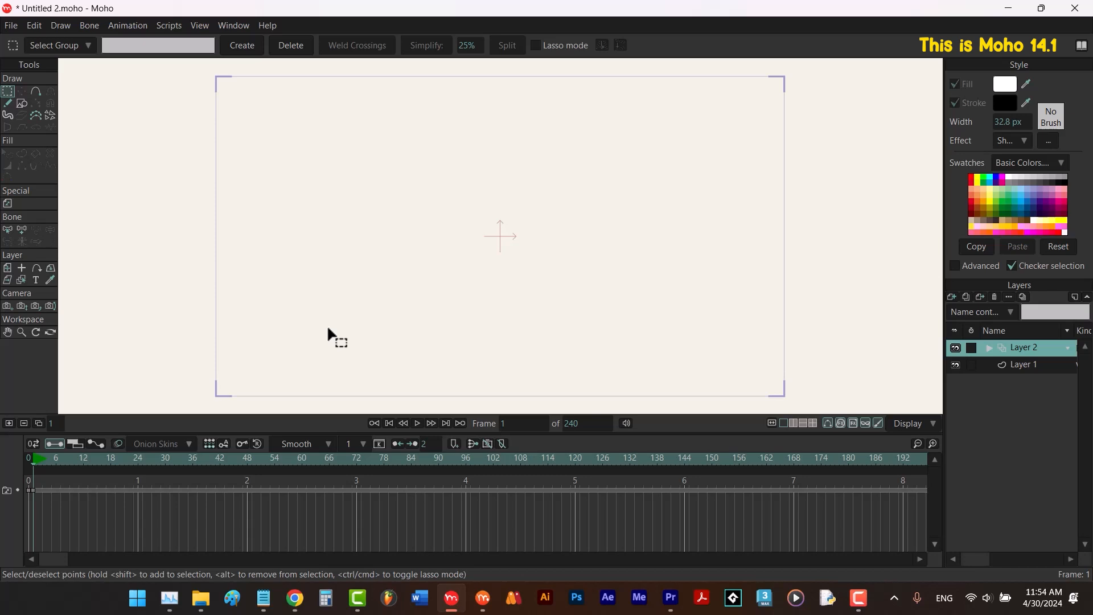
Set the frame interval to 5 and add several new frames to the frame-by-frame layer.
{"action": "left_click", "coordinate": [52, 423]}
{"action": "type", "text": "5"}
{"action": "key", "text": "Return"}
{"action": "key", "text": "F7"}
{"action": "key", "text": "F7"}
{"action": "key", "text": "F7"}
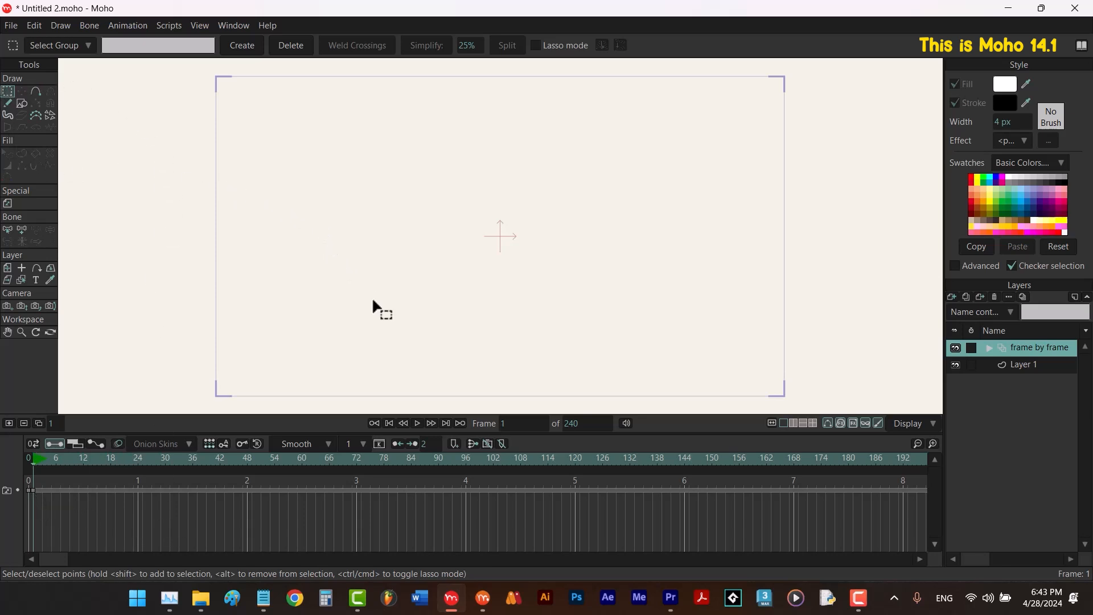
Try the Draw Shape, Freehand and Blob Brush tools on frame 1 of "frame by frame", undoing each drawing.
{"action": "left_click", "coordinate": [22, 102]}
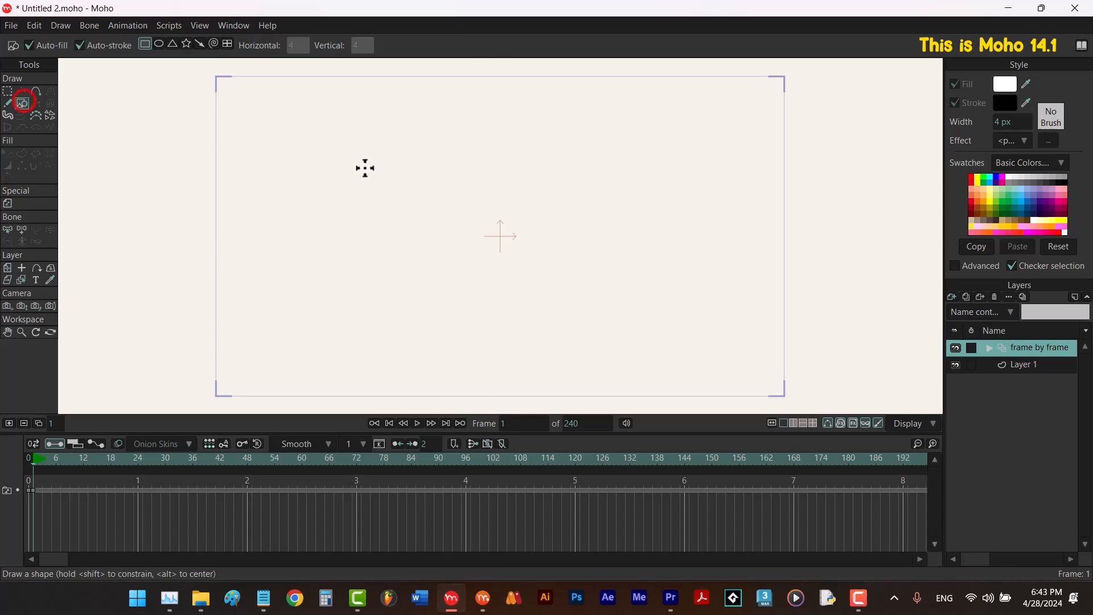
{"action": "left_click_drag", "start_coordinate": [310, 154], "coordinate": [461, 273]}
{"action": "key", "text": "ctrl+z"}
{"action": "left_click", "coordinate": [7, 104]}
{"action": "mouse_move", "coordinate": [327, 125]}
{"action": "left_mouse_down"}
{"action": "mouse_move", "coordinate": [309, 155]}
{"action": "mouse_move", "coordinate": [412, 277]}
{"action": "left_mouse_up"}
{"action": "key", "text": "ctrl+z"}
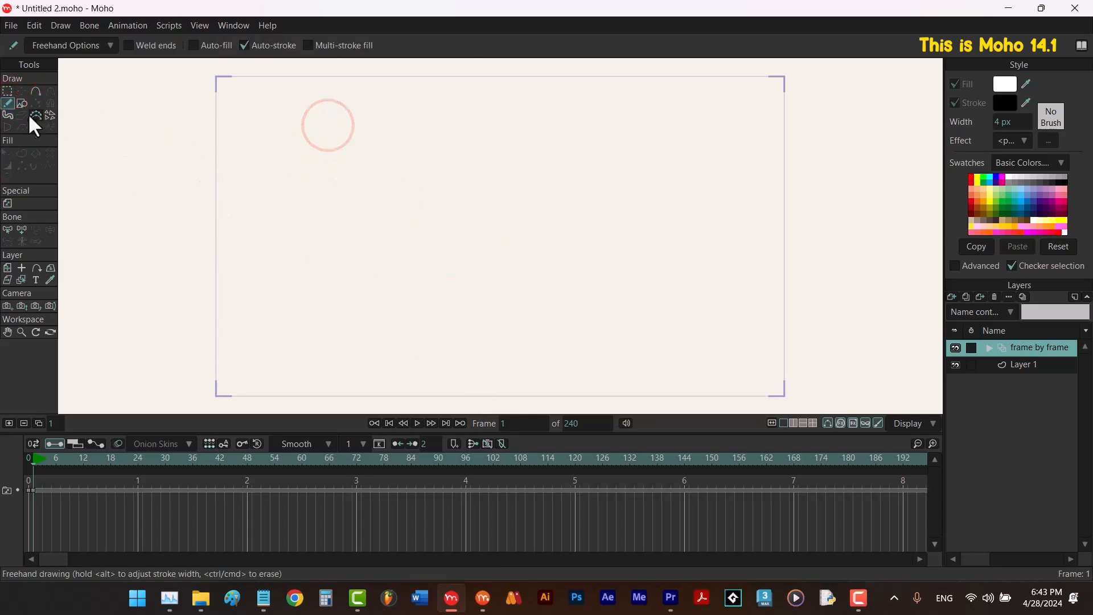
{"action": "left_click", "coordinate": [8, 115]}
{"action": "mouse_move", "coordinate": [332, 145]}
{"action": "left_mouse_down"}
{"action": "mouse_move", "coordinate": [451, 205]}
{"action": "mouse_move", "coordinate": [489, 307]}
{"action": "left_mouse_up"}
{"action": "key", "text": "ctrl+z"}
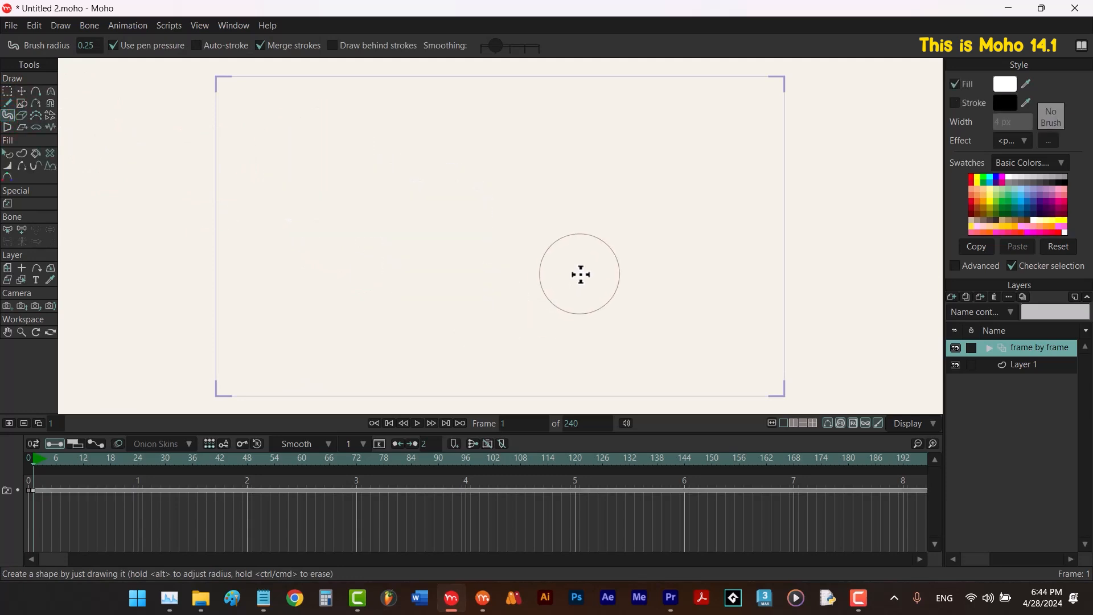
Select Layer 1 and check the "Enable drawing tools only on frame 0" option in the tool preferences, then cancel.
{"action": "left_click", "coordinate": [1013, 364]}
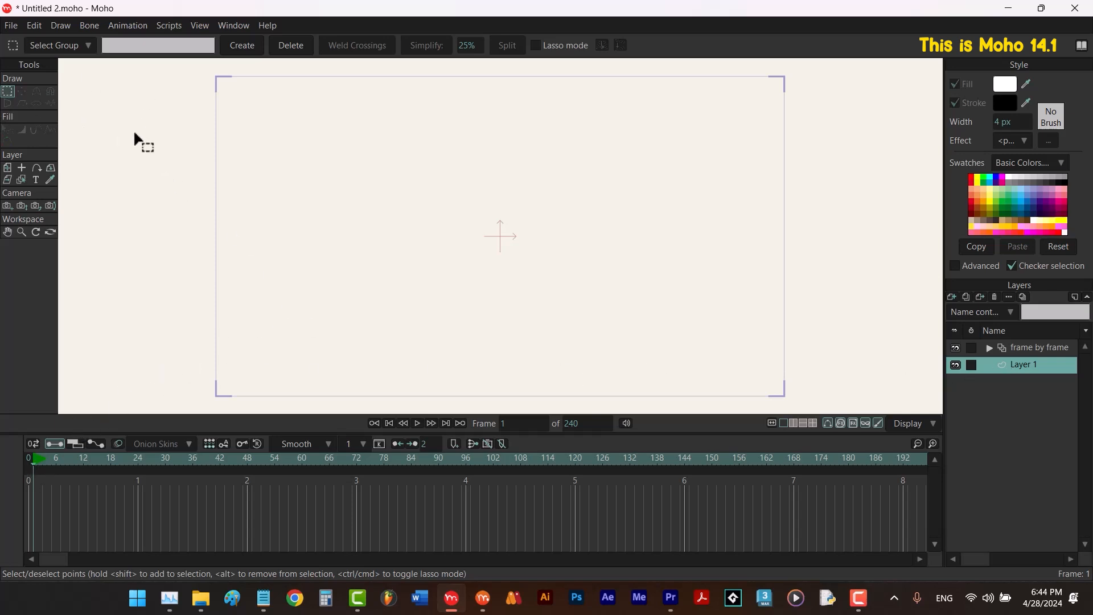
{"action": "left_click", "coordinate": [34, 26]}
{"action": "left_click", "coordinate": [90, 286]}
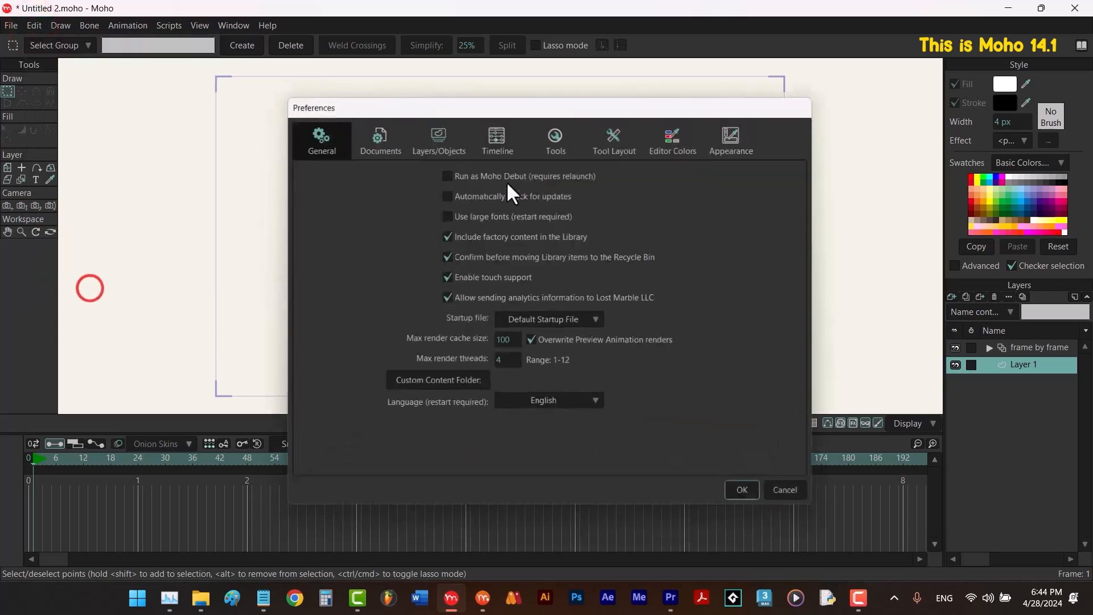
{"action": "left_click", "coordinate": [569, 143]}
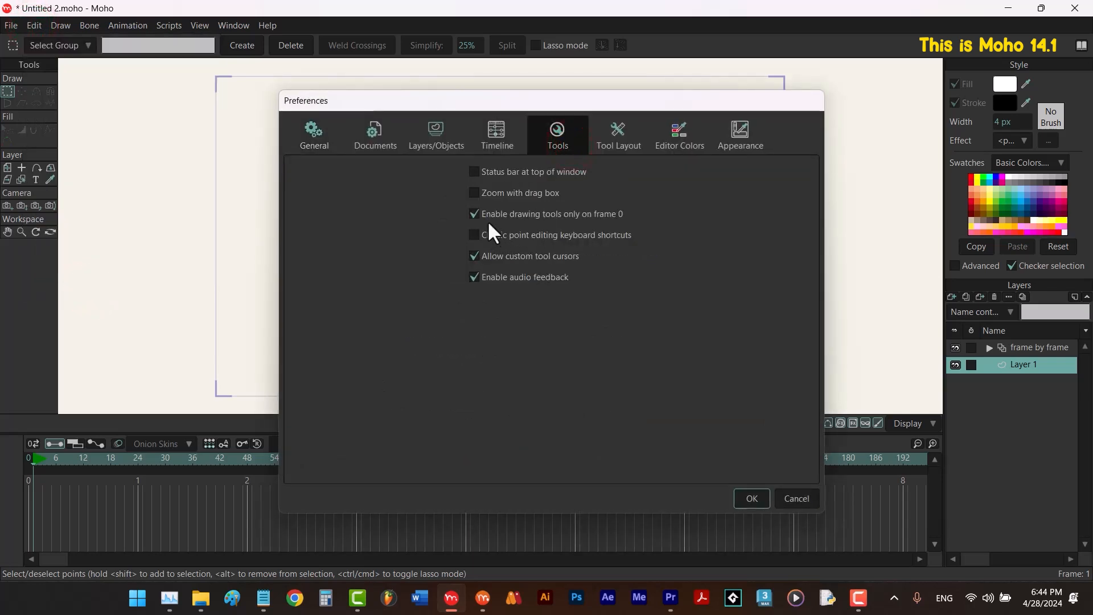
{"action": "left_click", "coordinate": [795, 497]}
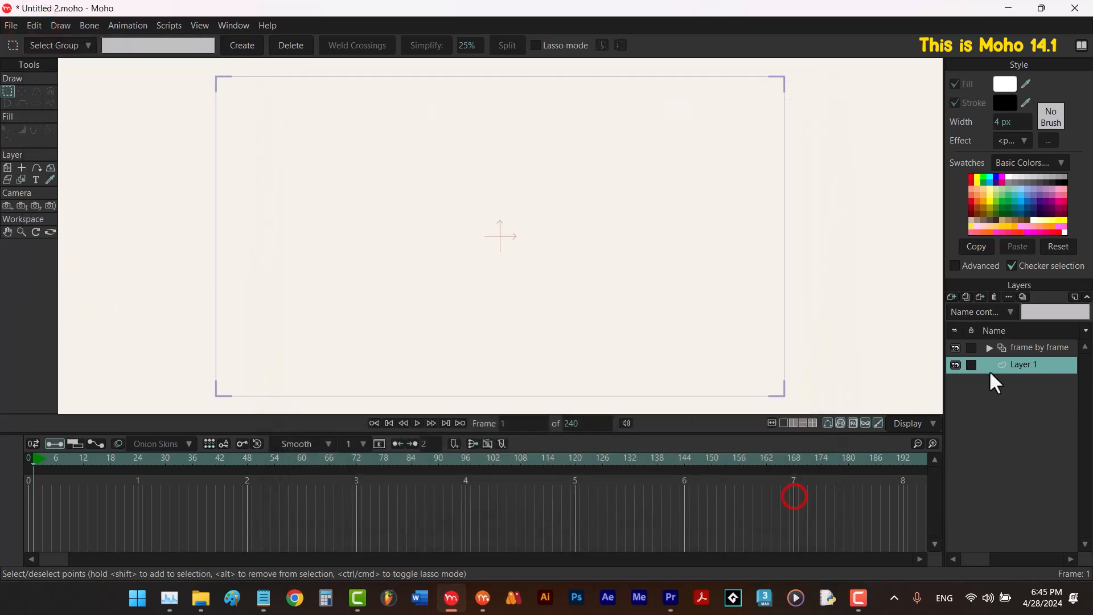
Draw a wavy freehand stroke at frame 2 of the "frame by frame" layer.
{"action": "left_click", "coordinate": [1016, 348]}
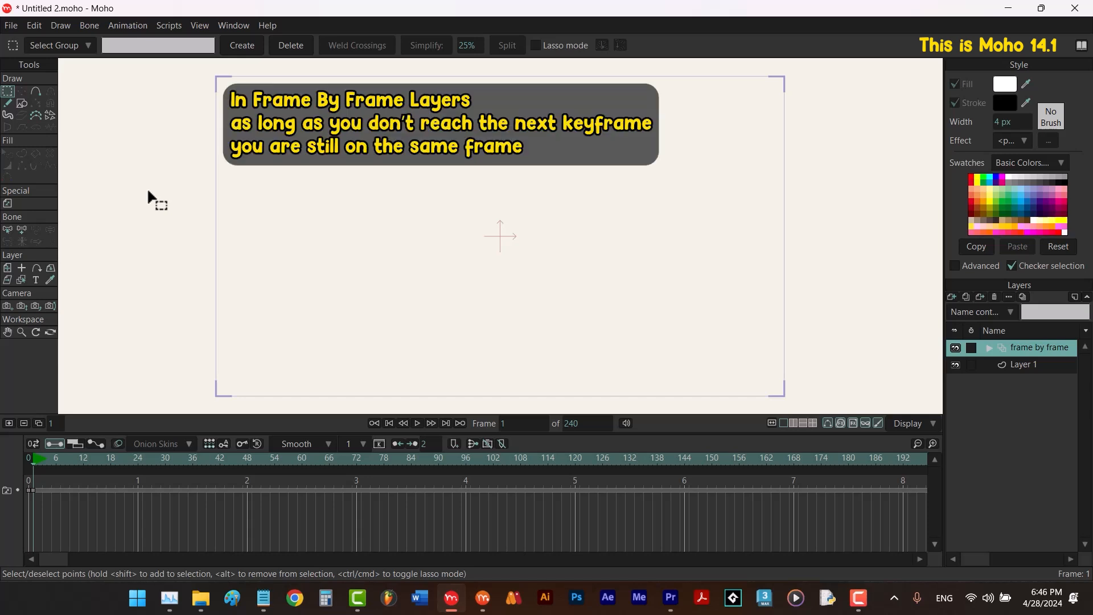
{"action": "left_click", "coordinate": [39, 459]}
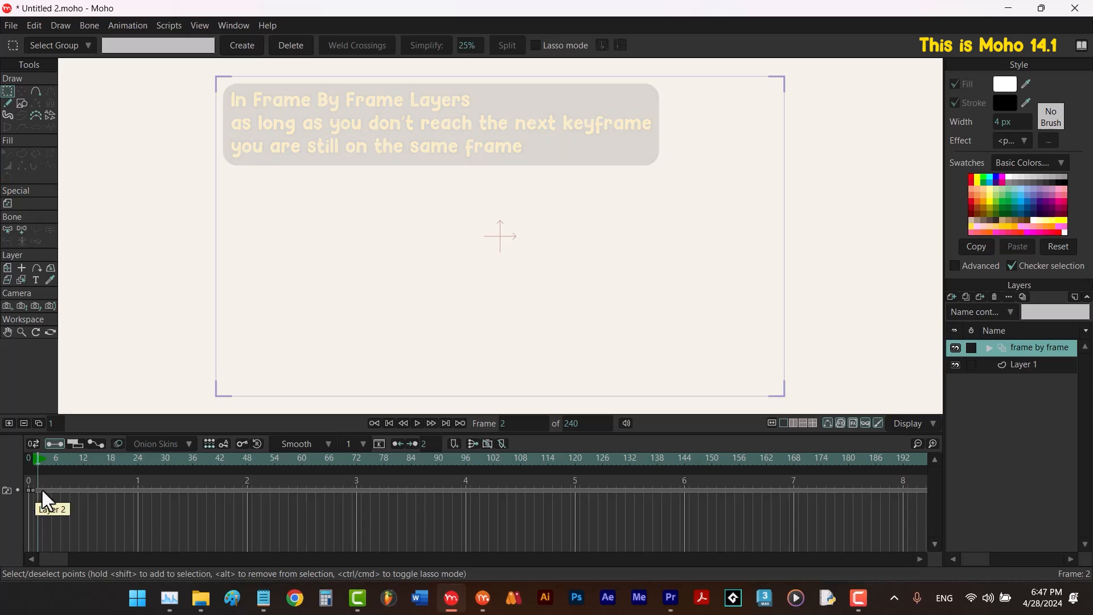
{"action": "left_click", "coordinate": [7, 103]}
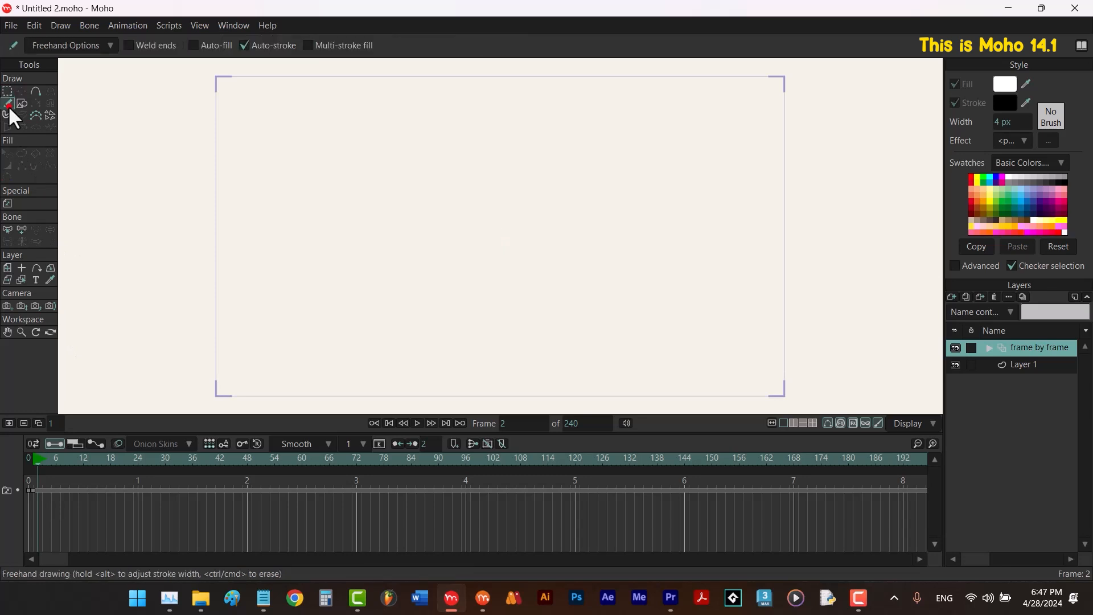
{"action": "left_click_drag", "start_coordinate": [455, 169], "coordinate": [273, 250]}
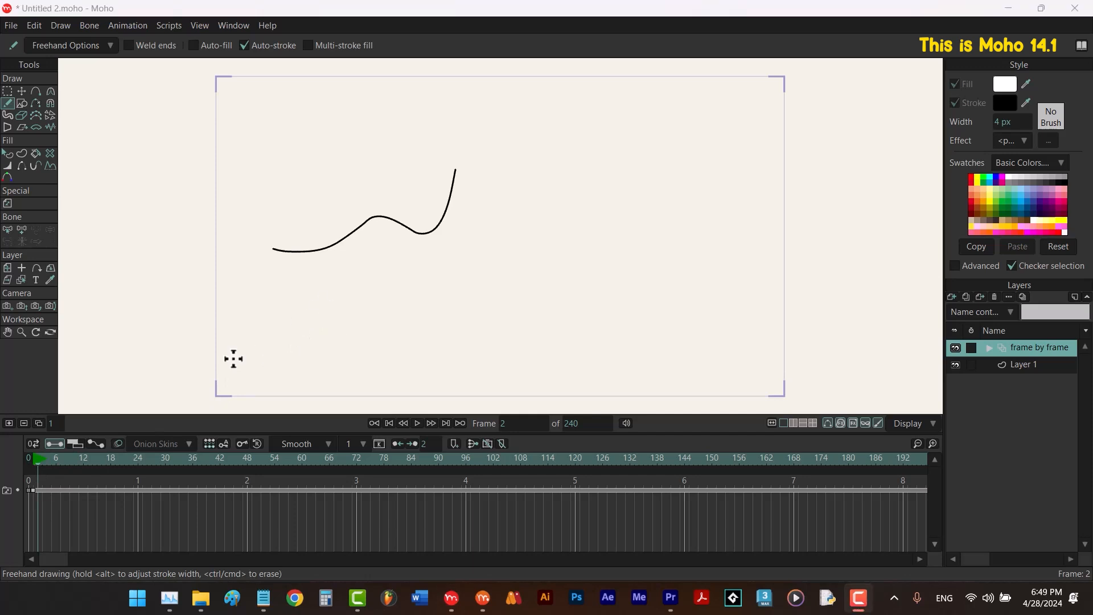
Add a blank frame at frame 6 of "frame by frame" and draw a wide wavy freehand stroke on it.
{"action": "left_click", "coordinate": [56, 461]}
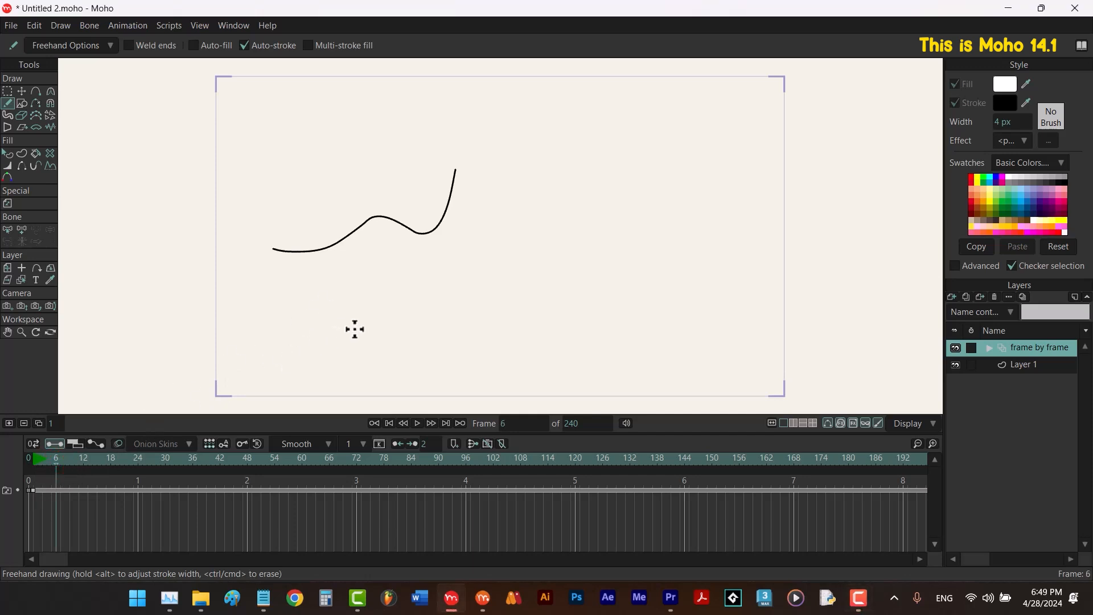
{"action": "key", "text": "alt+2"}
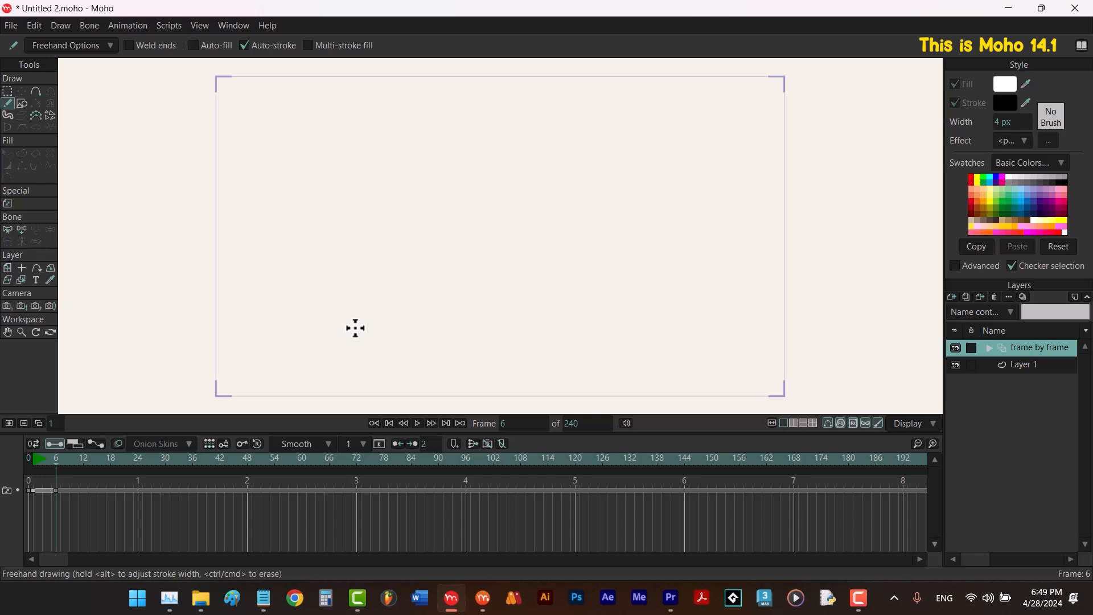
{"action": "right_click", "coordinate": [1036, 353]}
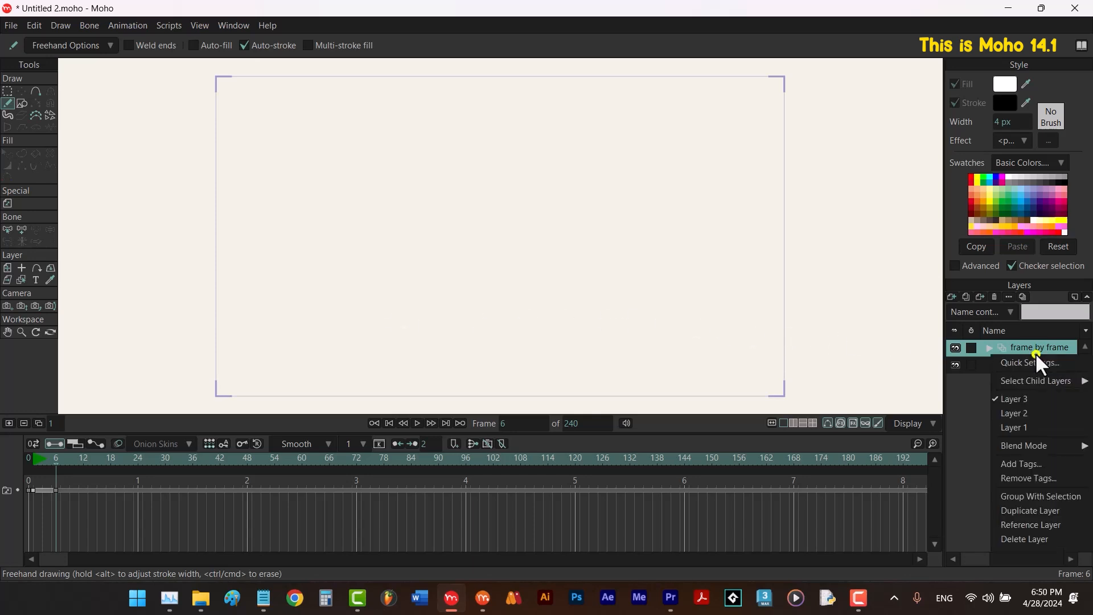
{"action": "left_click", "coordinate": [1033, 344]}
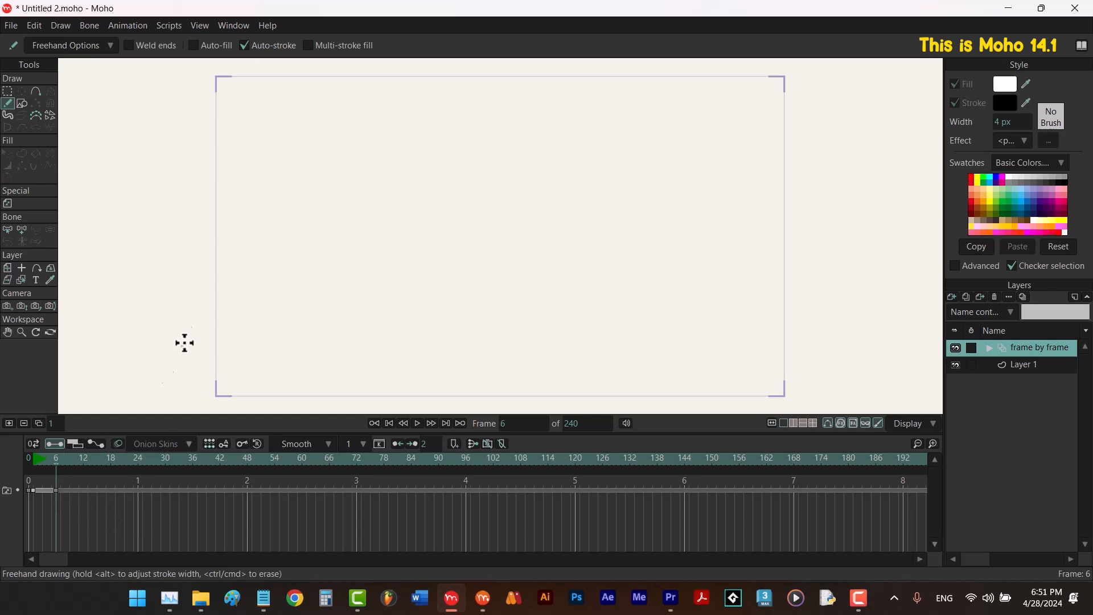
{"action": "mouse_move", "coordinate": [280, 225]}
{"action": "left_mouse_down"}
{"action": "mouse_move", "coordinate": [332, 281]}
{"action": "mouse_move", "coordinate": [605, 190]}
{"action": "left_mouse_up"}
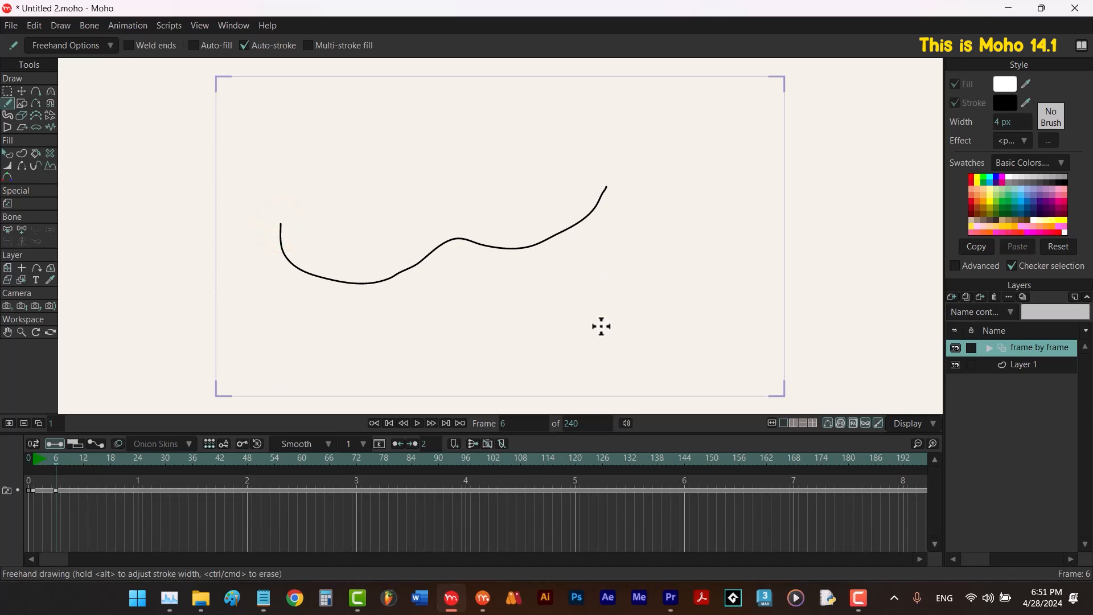
Move between frames 1 and 6 to compare the two frame-by-frame drawings.
{"action": "left_click_drag", "start_coordinate": [50, 460], "coordinate": [34, 463]}
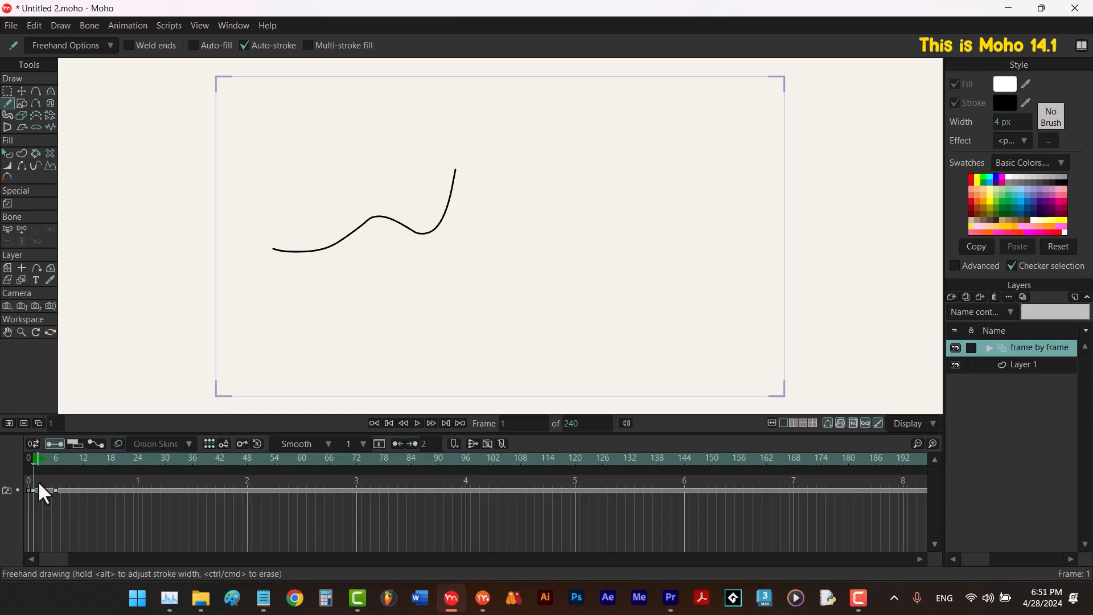
{"action": "left_click", "coordinate": [50, 462]}
{"action": "left_click", "coordinate": [53, 460]}
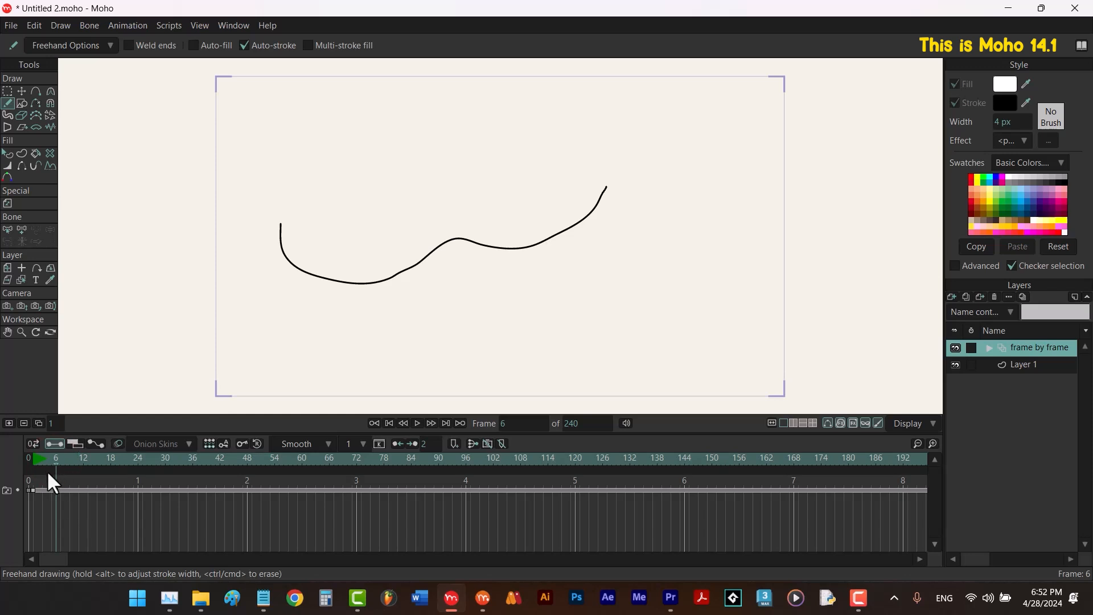
{"action": "left_click", "coordinate": [35, 458]}
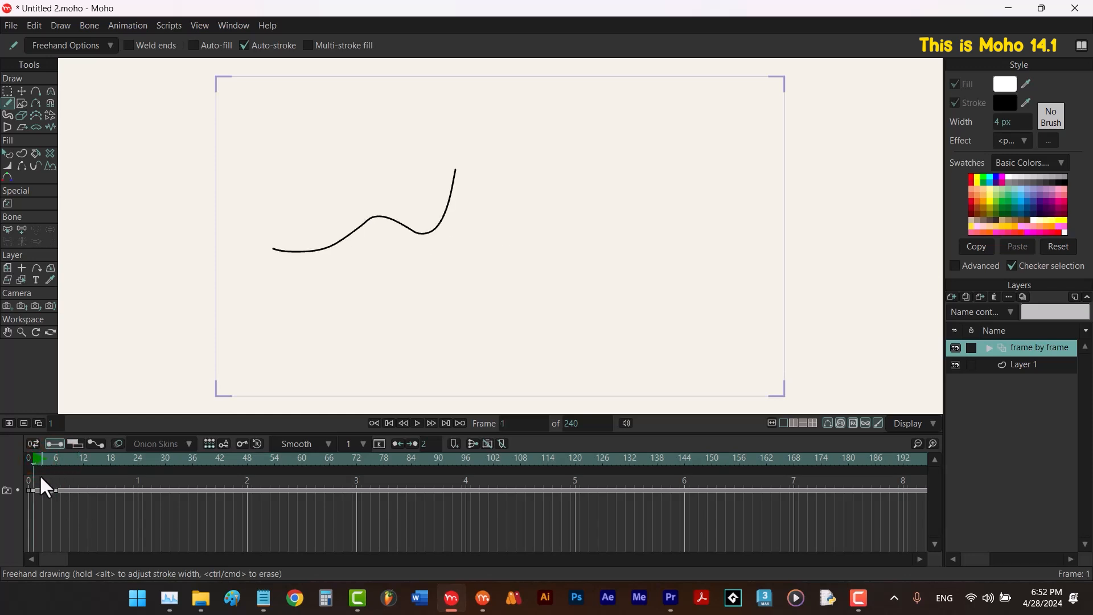
Draw a second freehand stroke, rising diagonally below the first one, at frame 3.
{"action": "left_click_drag", "start_coordinate": [35, 460], "coordinate": [44, 461]}
{"action": "mouse_move", "coordinate": [397, 327]}
{"action": "left_mouse_down"}
{"action": "mouse_move", "coordinate": [522, 266]}
{"action": "mouse_move", "coordinate": [576, 225]}
{"action": "mouse_move", "coordinate": [591, 193]}
{"action": "left_mouse_up"}
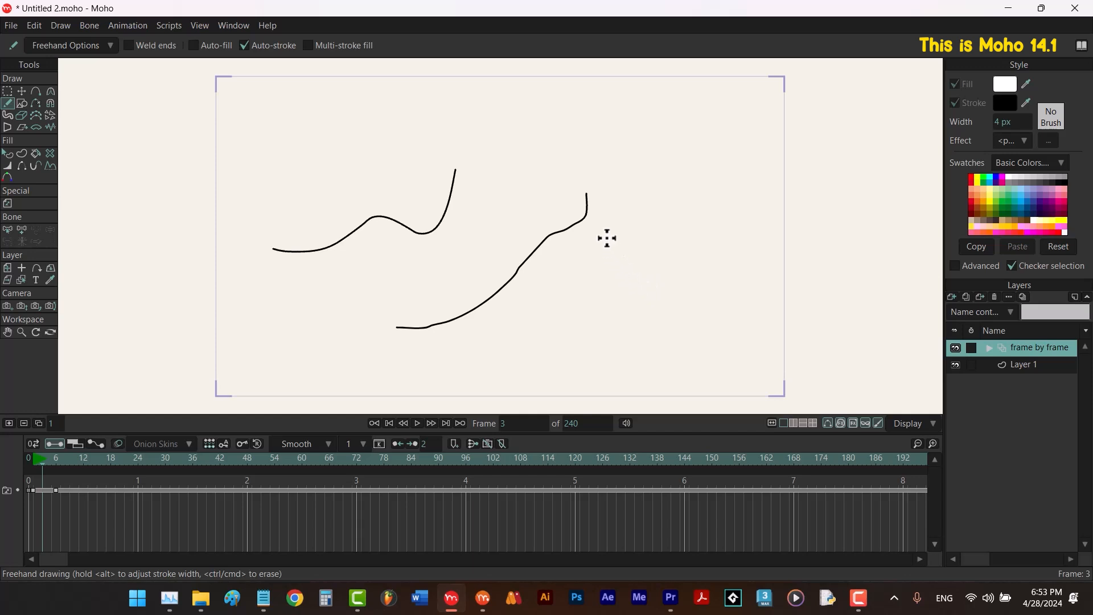
Move to frame 5 and undo the last two freehand strokes on the "frame by frame" layer.
{"action": "left_click_drag", "start_coordinate": [37, 462], "coordinate": [50, 466]}
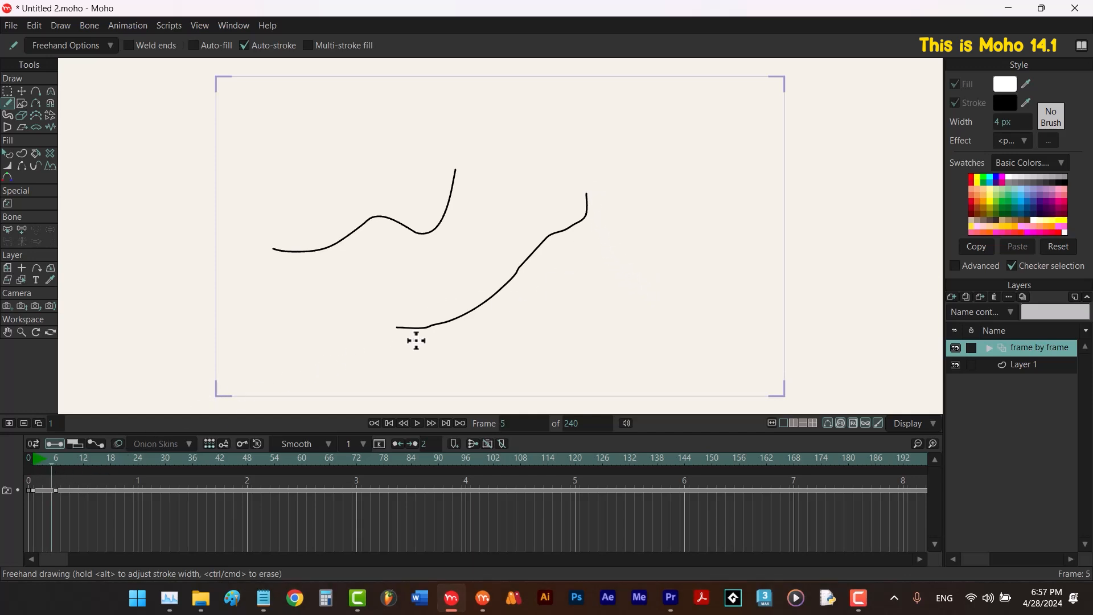
{"action": "key", "text": "ctrl+z"}
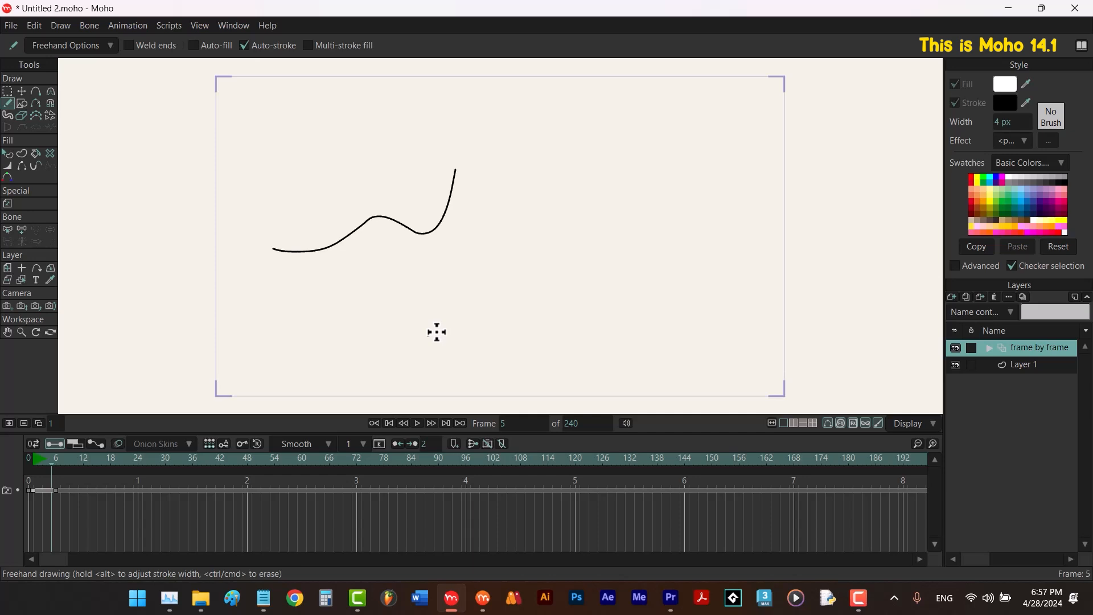
{"action": "key", "text": "ctrl+z"}
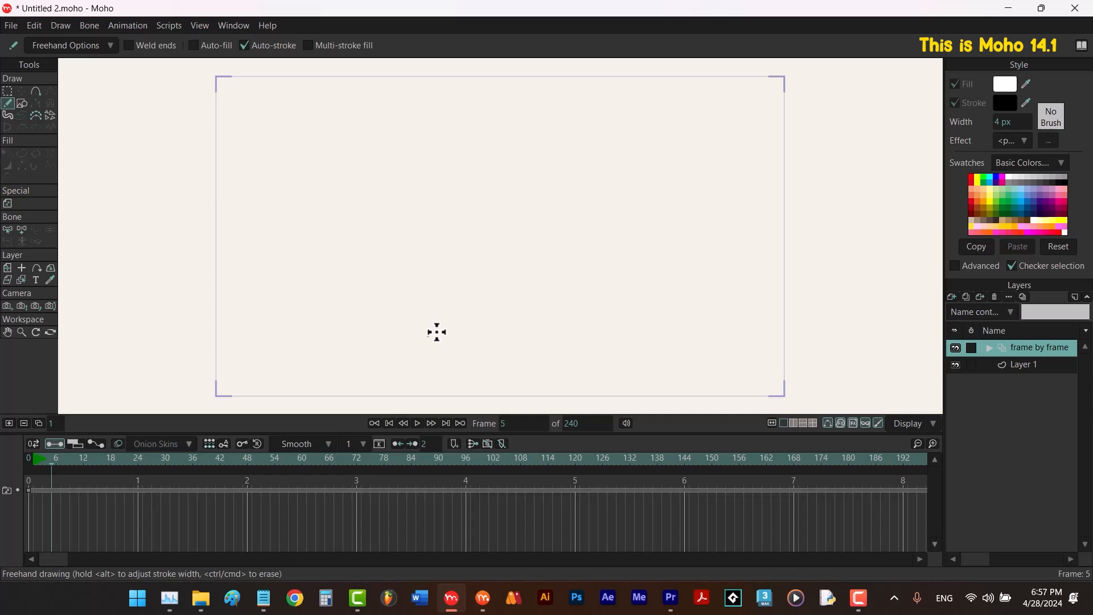
Add a blank frame at frame 1 of "frame by frame" and set the freehand stroke to black, 32.8 px wide.
{"action": "left_click", "coordinate": [389, 423]}
{"action": "key", "text": "ctrl+Right"}
{"action": "left_click", "coordinate": [398, 229]}
{"action": "left_click_drag", "start_coordinate": [411, 238], "coordinate": [412, 240]}
{"action": "left_click", "coordinate": [1021, 197]}
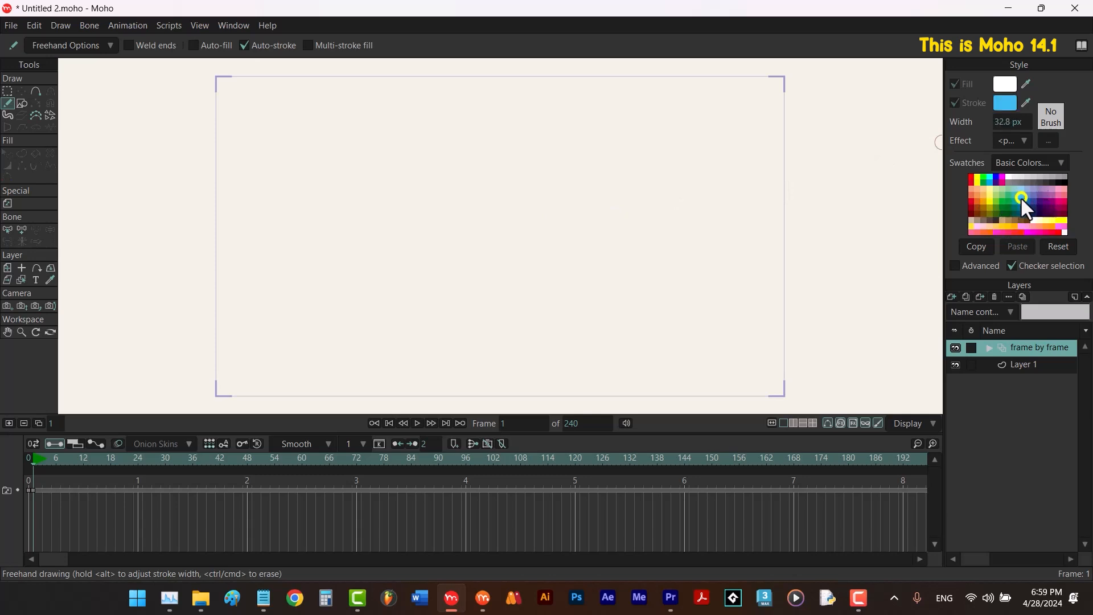
{"action": "left_click", "coordinate": [1026, 103]}
{"action": "left_click", "coordinate": [990, 199]}
{"action": "left_click", "coordinate": [1064, 182]}
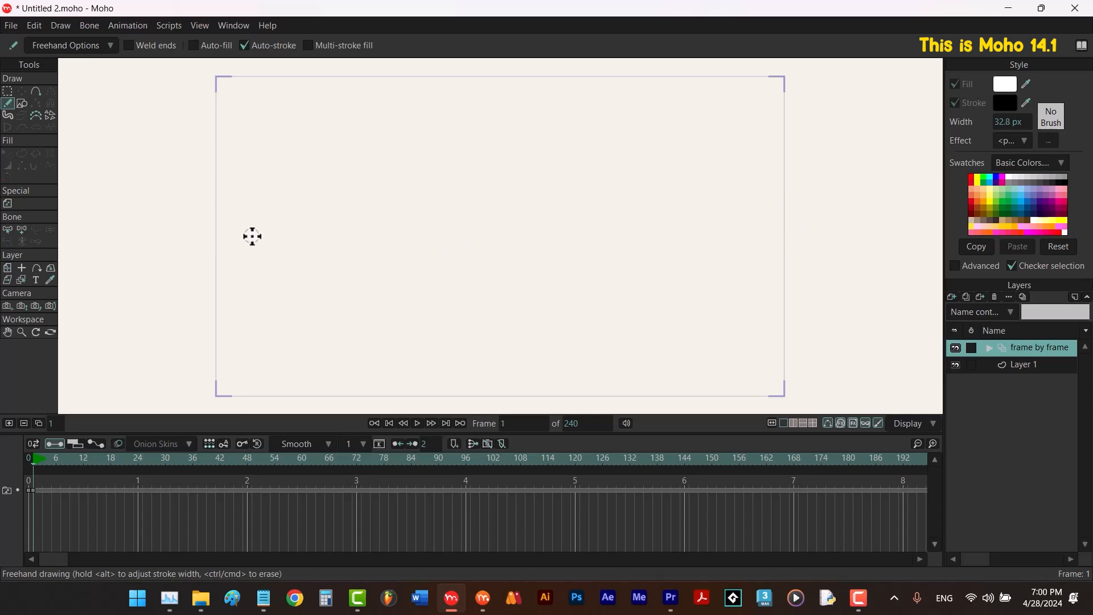
Draw thick horizontal strokes on new consecutive frames 1 to 4, each one continuing further right across the canvas.
{"action": "left_click_drag", "start_coordinate": [221, 234], "coordinate": [236, 236]}
{"action": "left_click_drag", "start_coordinate": [329, 239], "coordinate": [370, 240]}
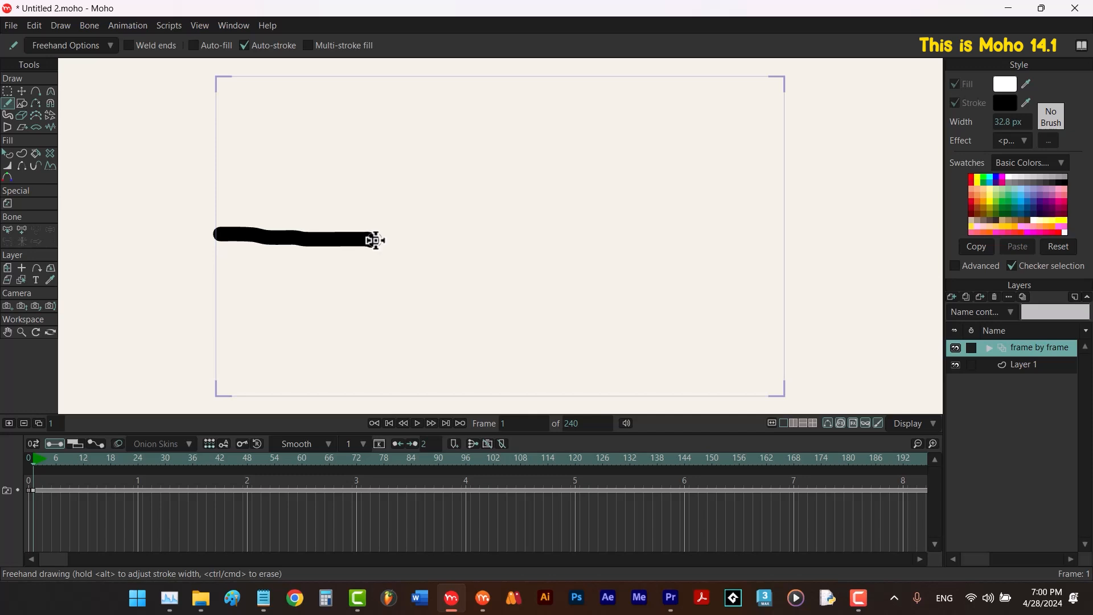
{"action": "key", "text": "F5"}
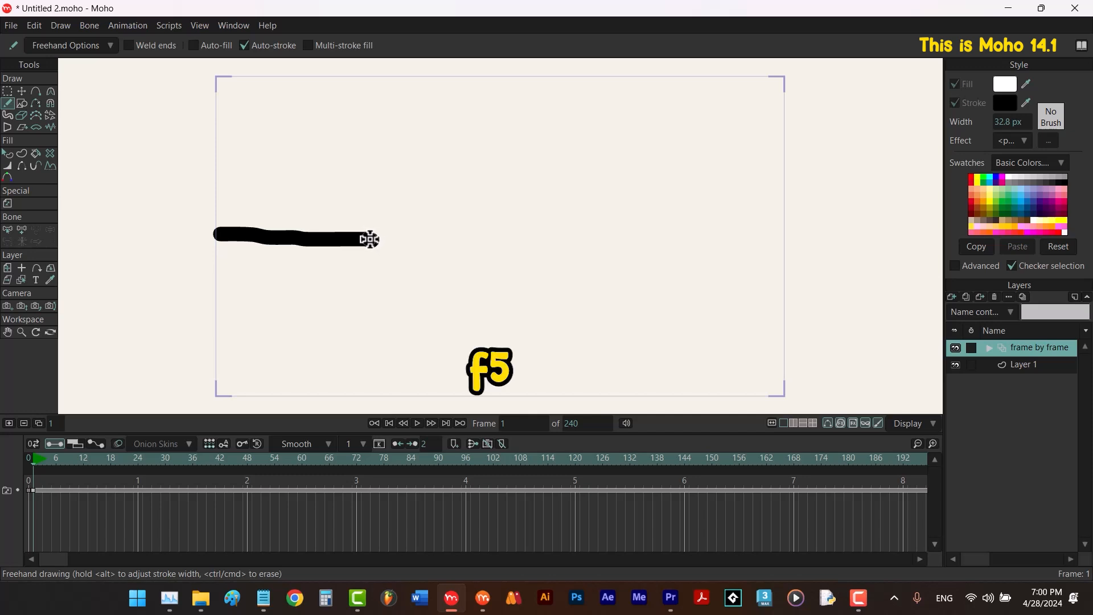
{"action": "left_click_drag", "start_coordinate": [370, 240], "coordinate": [778, 241]}
{"action": "key", "text": "F5"}
{"action": "key", "text": "F5"}
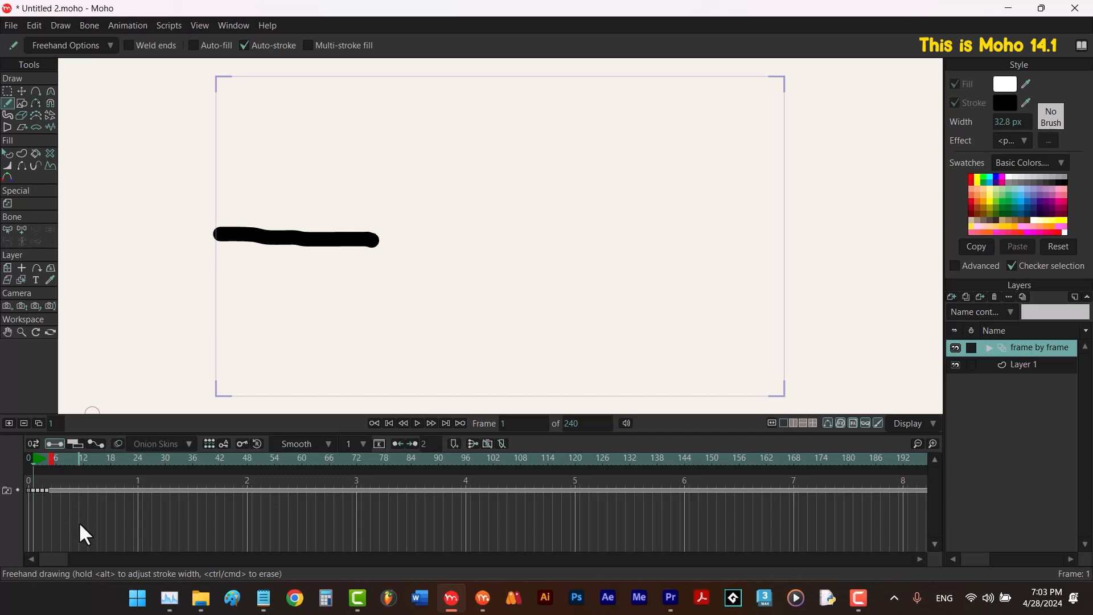
Spread the four drawings' keyframes out evenly to about frame 10 and play back the animation up to frame 12.
{"action": "left_click_drag", "start_coordinate": [79, 522], "coordinate": [31, 480]}
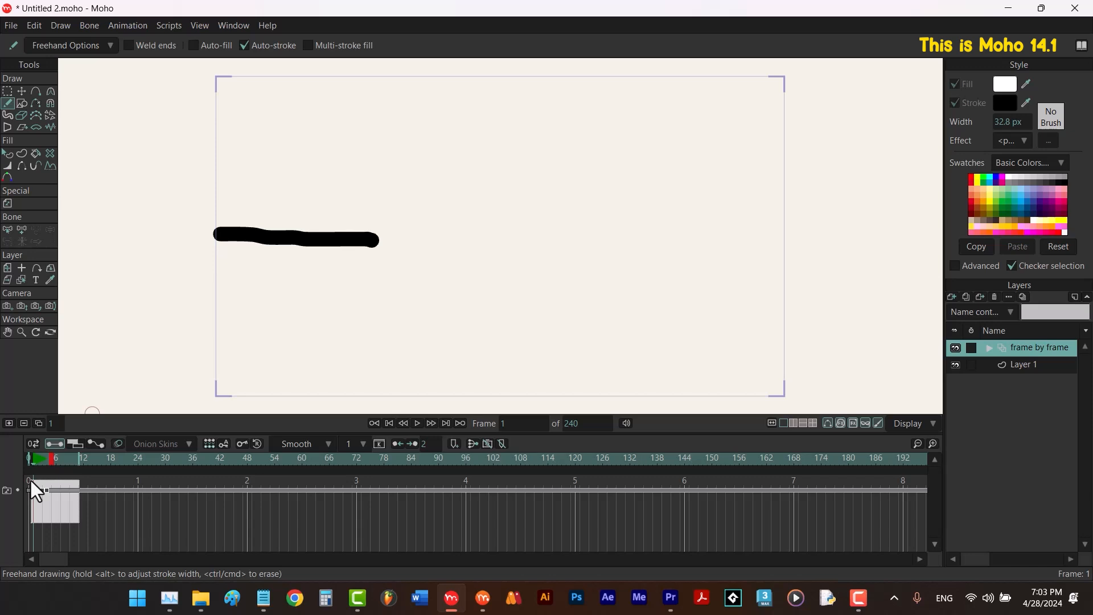
{"action": "left_click_drag", "start_coordinate": [30, 480], "coordinate": [33, 482]}
{"action": "left_click_drag", "start_coordinate": [33, 482], "coordinate": [33, 482]}
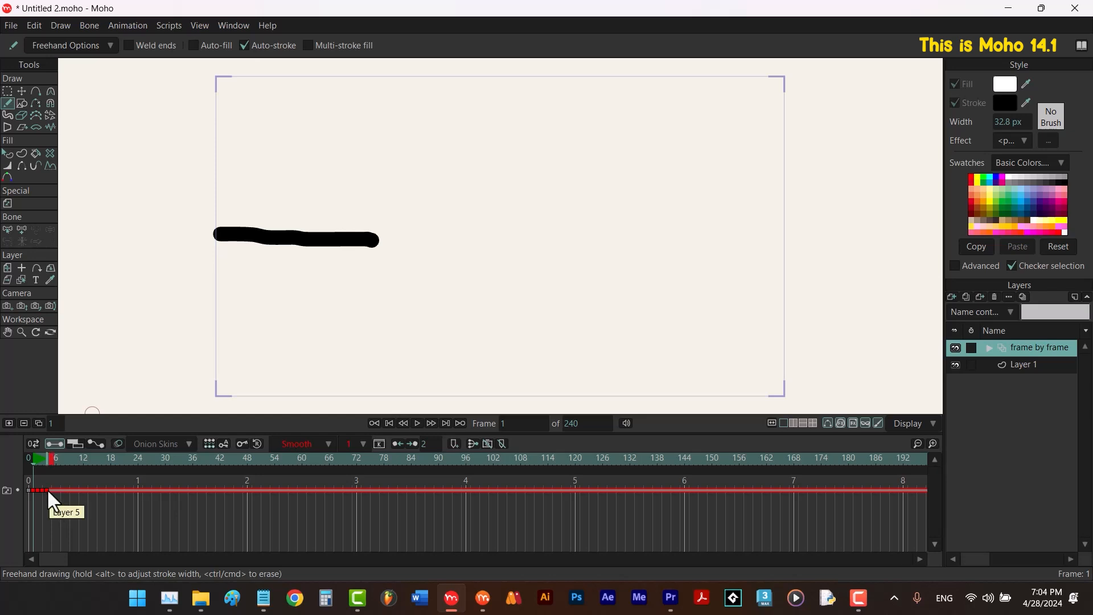
{"action": "left_click", "coordinate": [47, 489]}
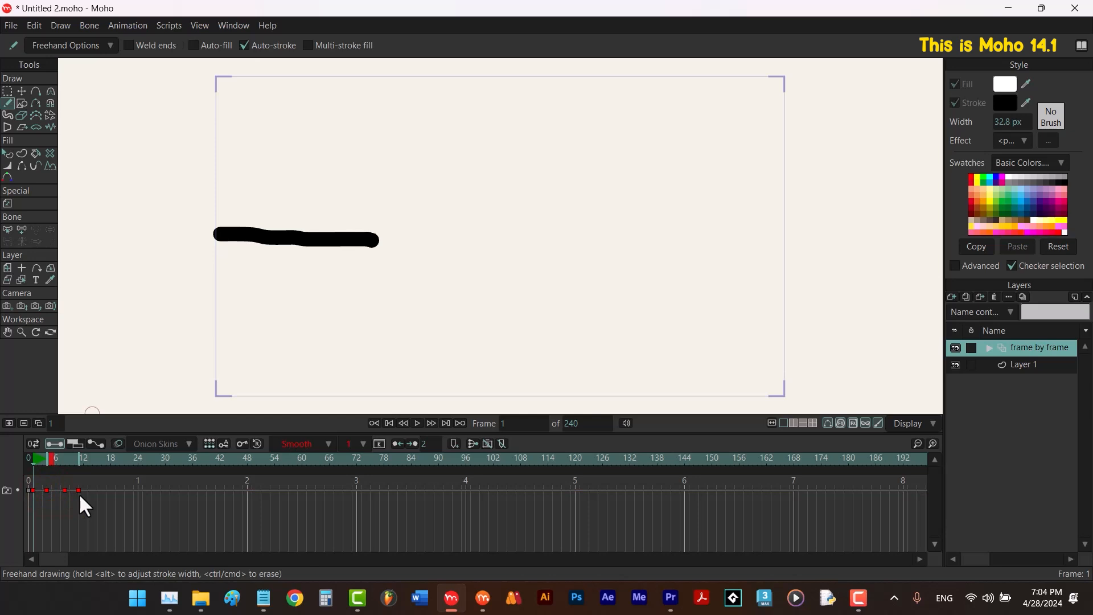
{"action": "left_click_drag", "start_coordinate": [88, 495], "coordinate": [299, 511]}
{"action": "left_click_drag", "start_coordinate": [297, 509], "coordinate": [75, 503]}
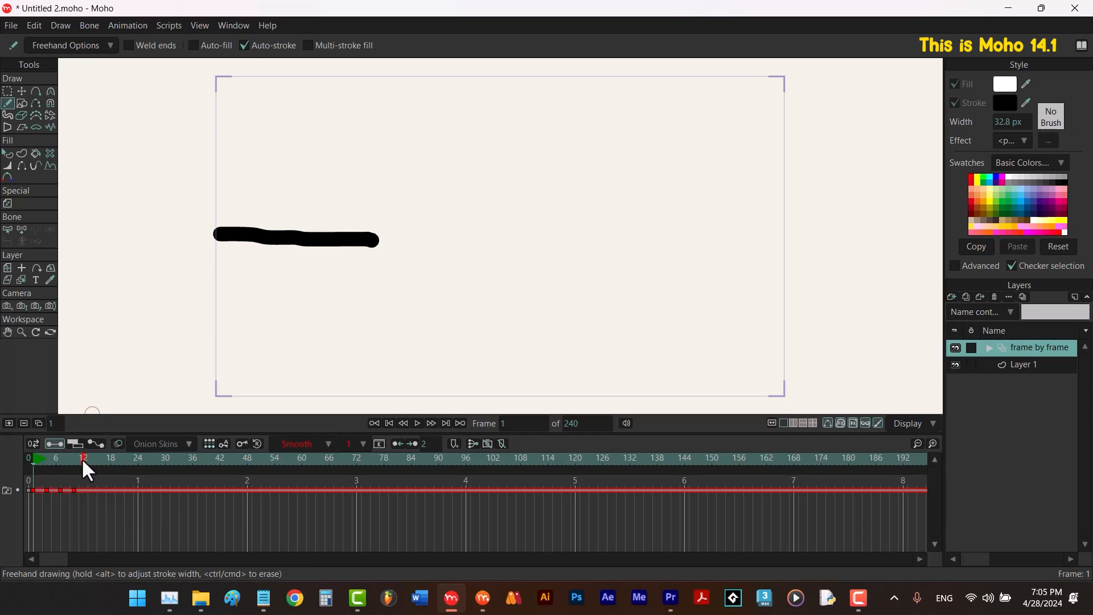
{"action": "key", "text": "space"}
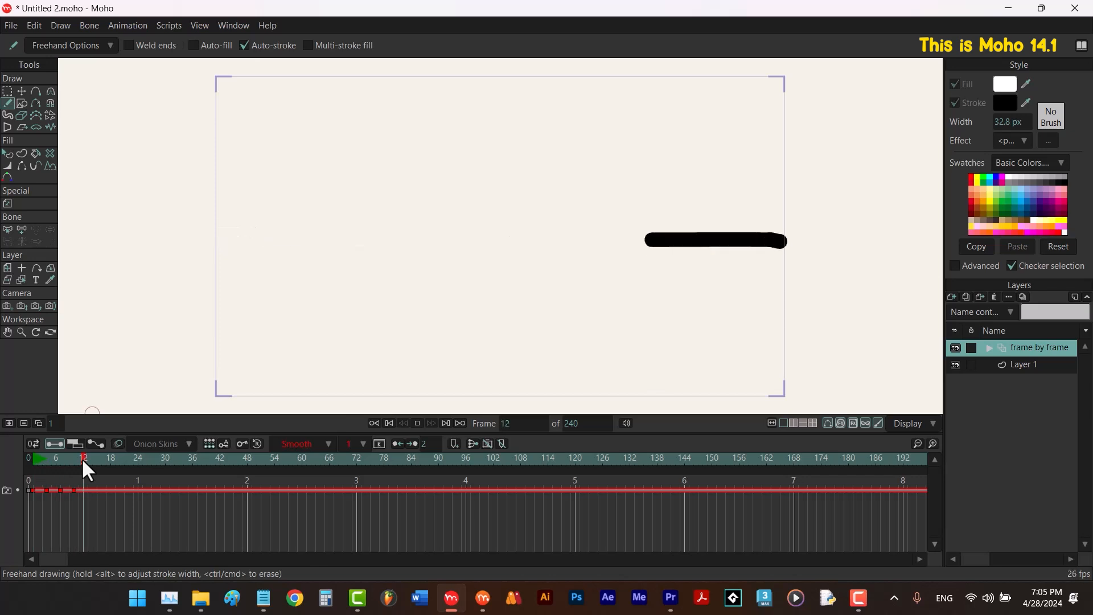
{"action": "key", "text": "space"}
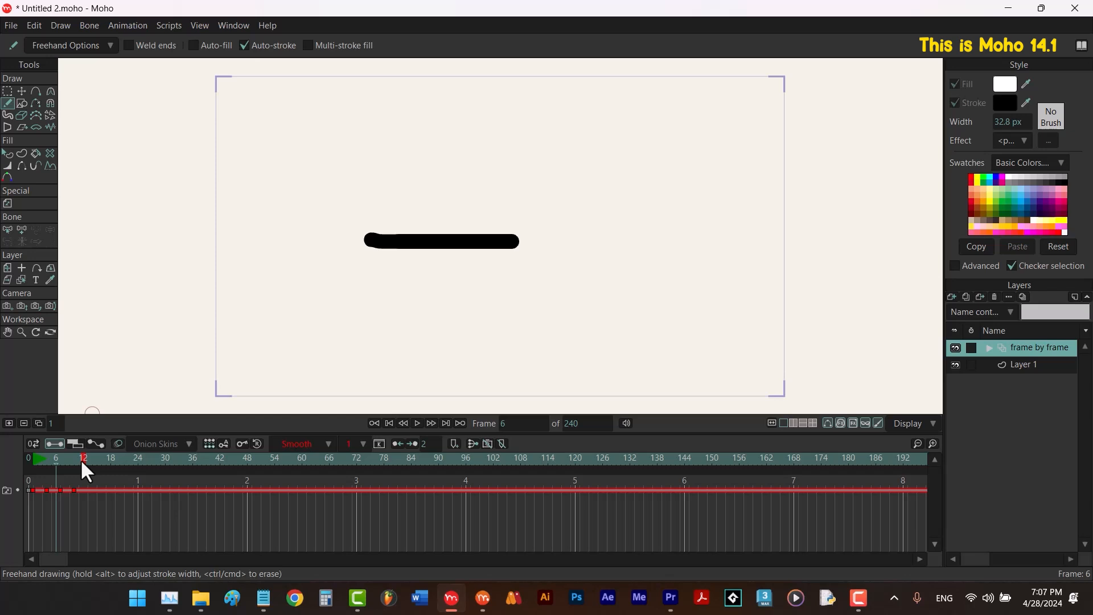
{"action": "key", "text": "space"}
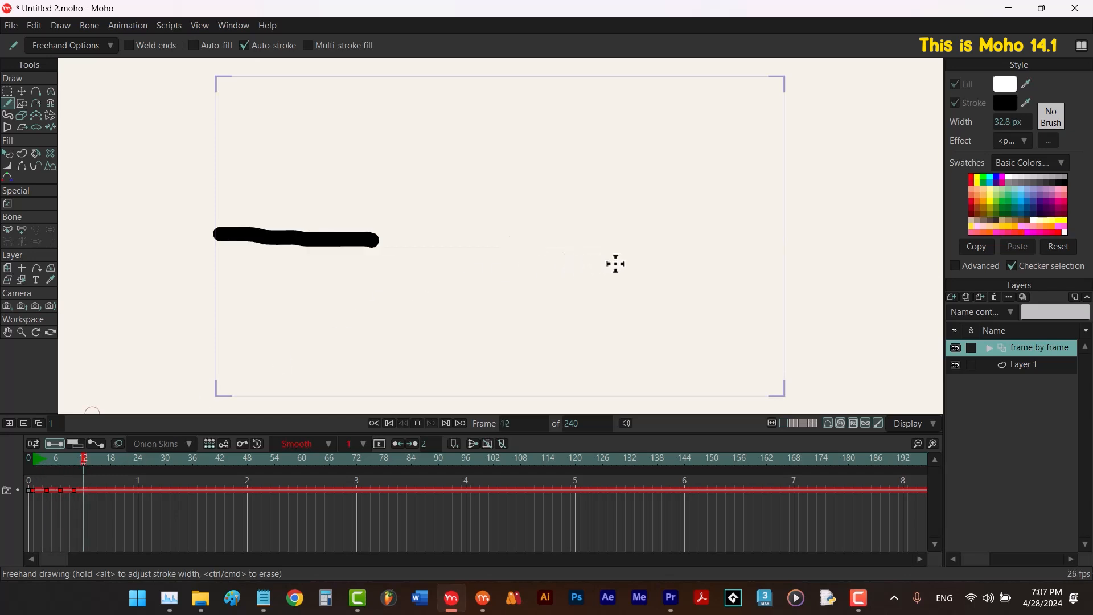
{"action": "key", "text": "space"}
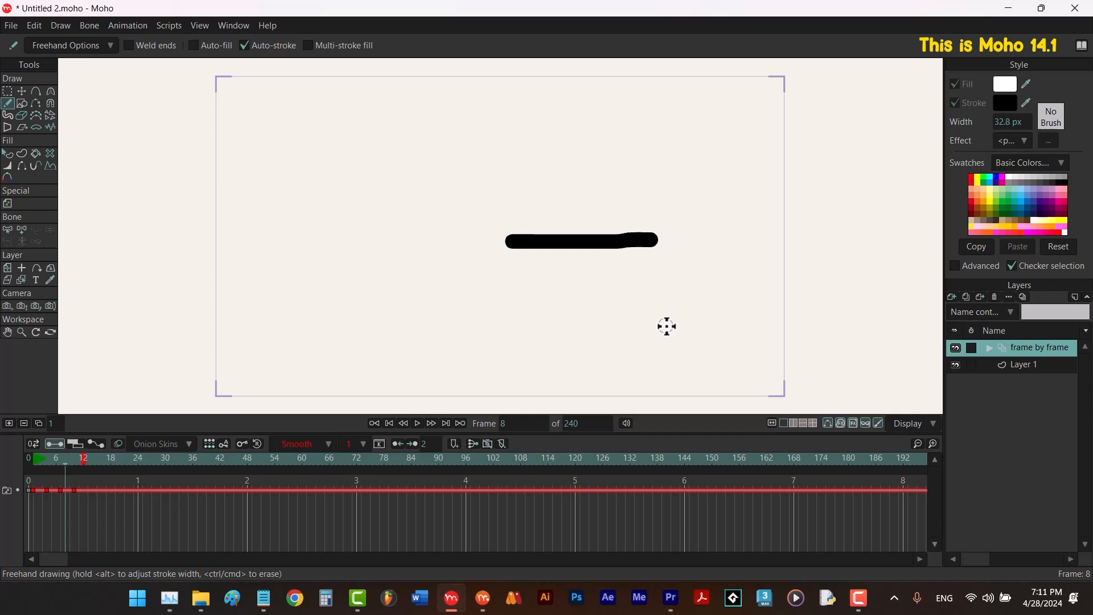
Undo the keyframe stretching and the four thick strokes on "frame by frame".
{"action": "key", "text": "ctrl+z"}
{"action": "key", "text": "ctrl+z"}
{"action": "key", "text": "ctrl+z"}
{"action": "key", "text": "ctrl+z"}
{"action": "key", "text": "ctrl+z"}
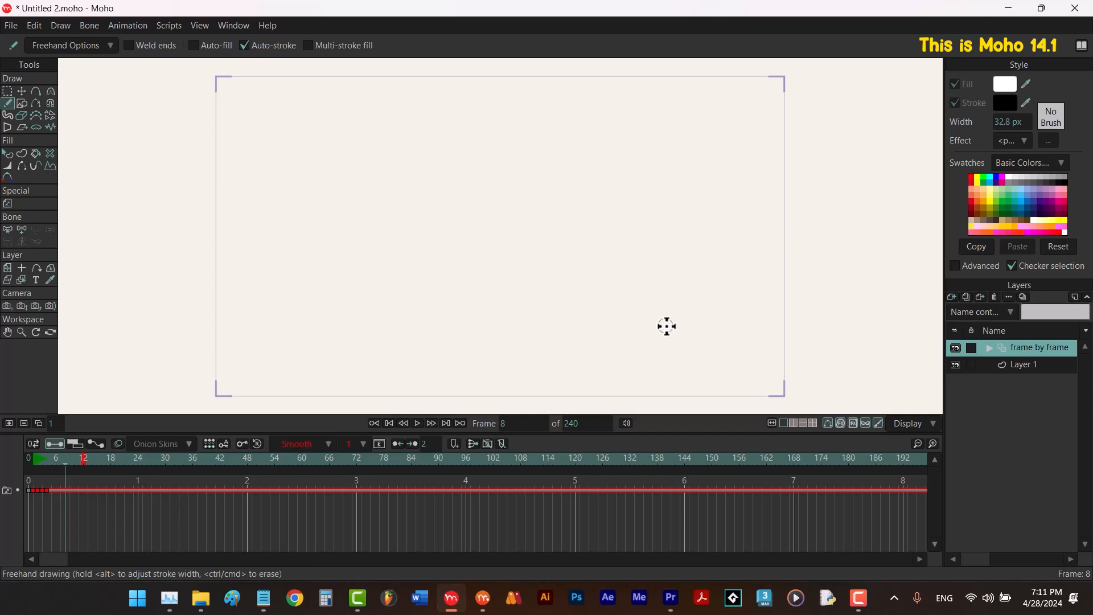
{"action": "key", "text": "ctrl+z"}
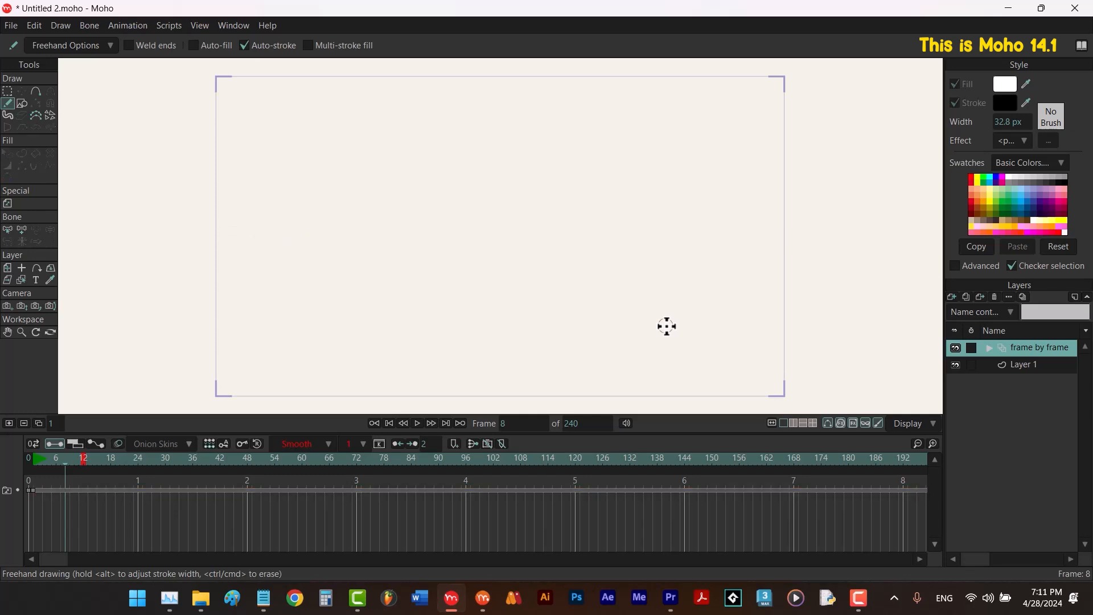
Draw a short thick stroke on each of ten consecutive new frames from frame 1, moving step by step from left to right across the canvas.
{"action": "left_click", "coordinate": [373, 423]}
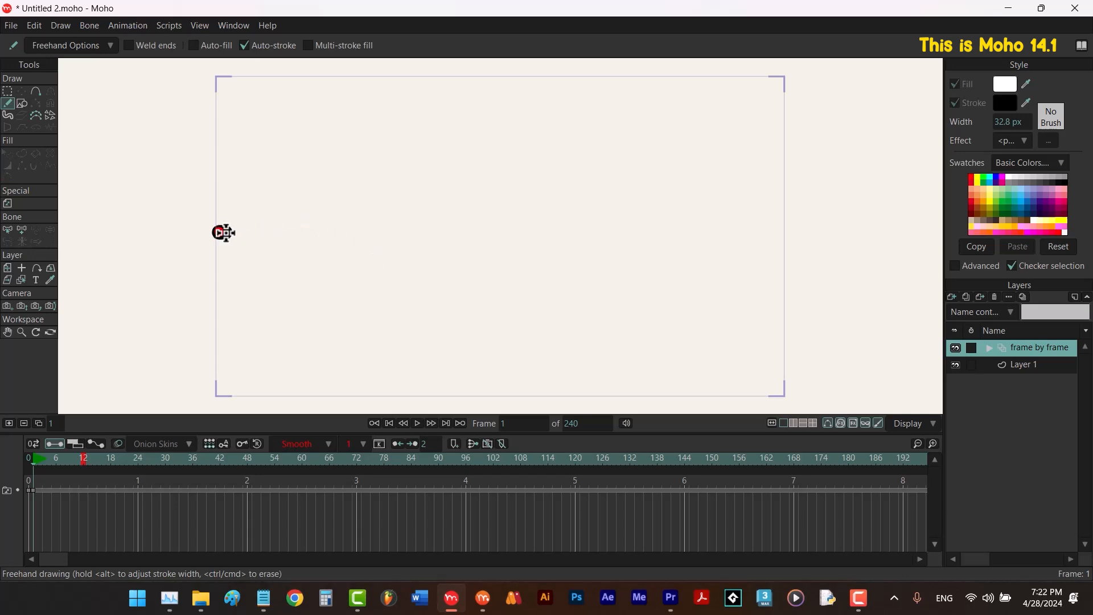
{"action": "left_click_drag", "start_coordinate": [225, 232], "coordinate": [283, 232]}
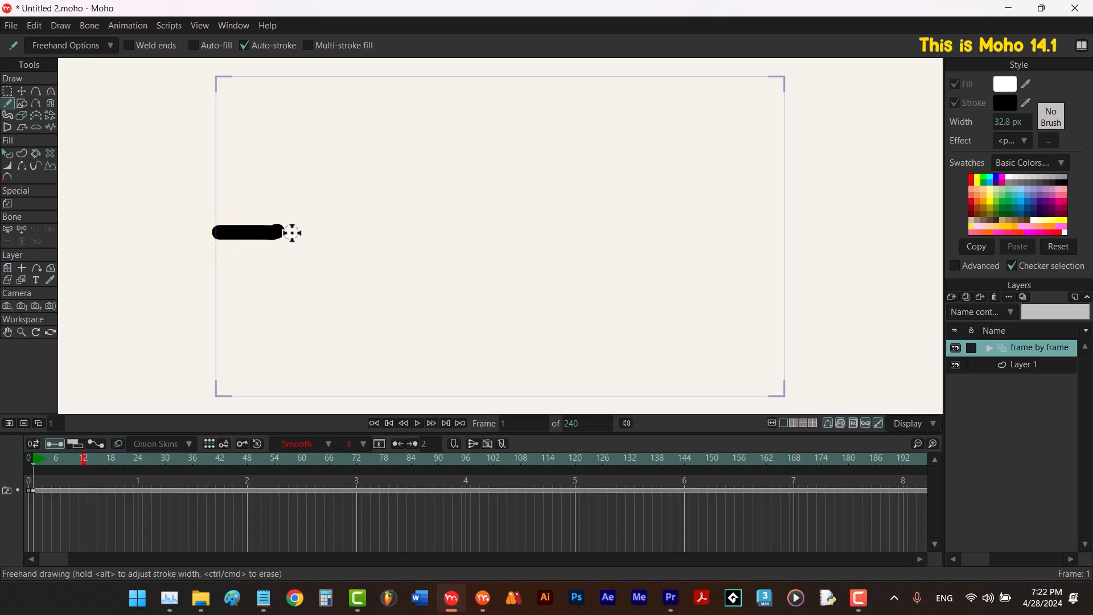
{"action": "key", "text": "ctrl+Right"}
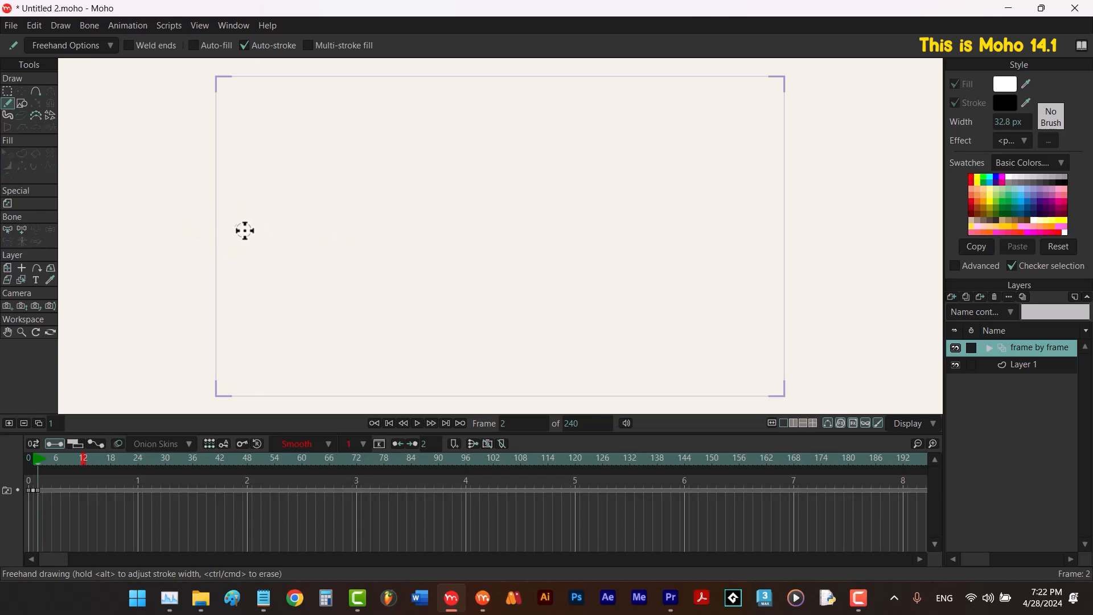
{"action": "left_click_drag", "start_coordinate": [236, 230], "coordinate": [784, 225]}
{"action": "key", "text": "F5"}
{"action": "key", "text": "F5"}
{"action": "key", "text": "F5"}
{"action": "key", "text": "F5"}
{"action": "key", "text": "F5"}
{"action": "key", "text": "F5"}
{"action": "key", "text": "F5"}
{"action": "key", "text": "F5"}
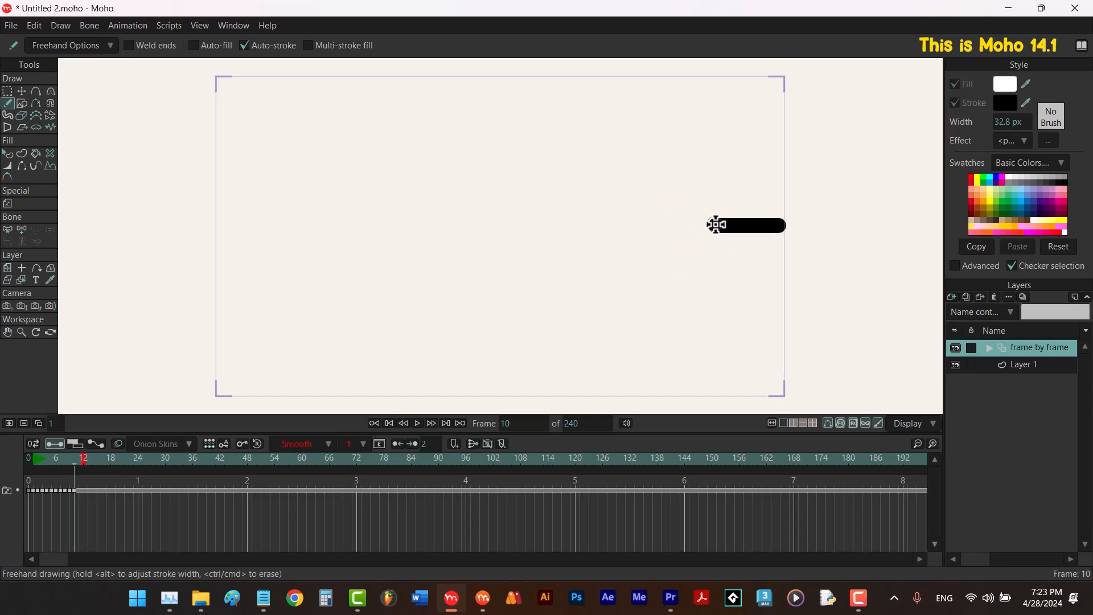
{"action": "left_click_drag", "start_coordinate": [714, 225], "coordinate": [708, 225]}
Spread the ten drawings' keyframes out evenly to about frame 37 and play the animation from frame 1 to 40.
{"action": "left_click_drag", "start_coordinate": [111, 533], "coordinate": [33, 485]}
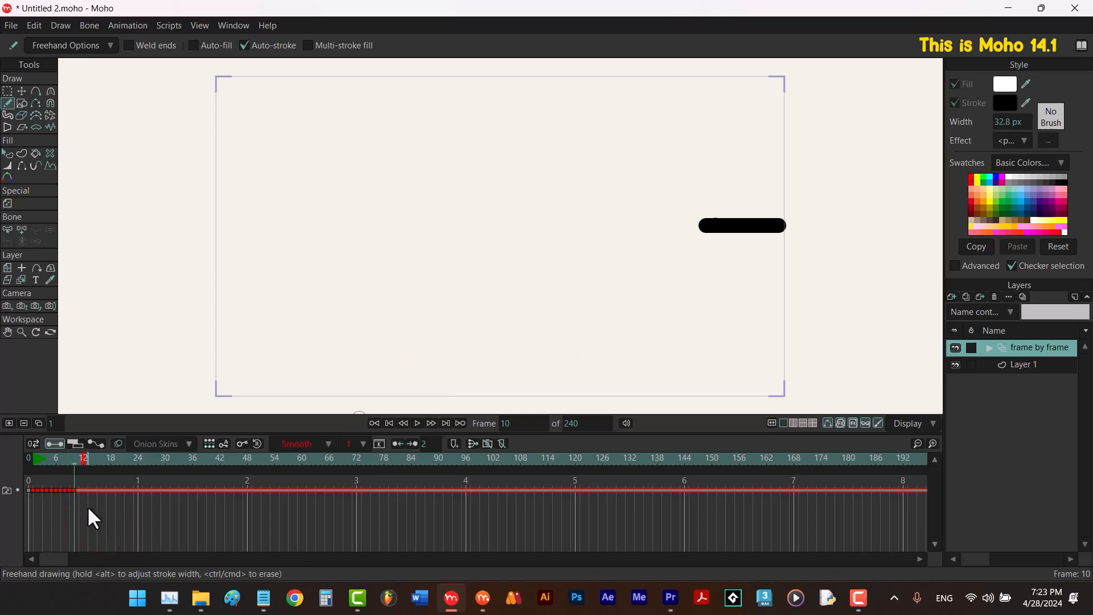
{"action": "mouse_move", "coordinate": [72, 490]}
{"action": "left_mouse_down"}
{"action": "mouse_move", "coordinate": [200, 506]}
{"action": "mouse_move", "coordinate": [196, 498]}
{"action": "left_mouse_up"}
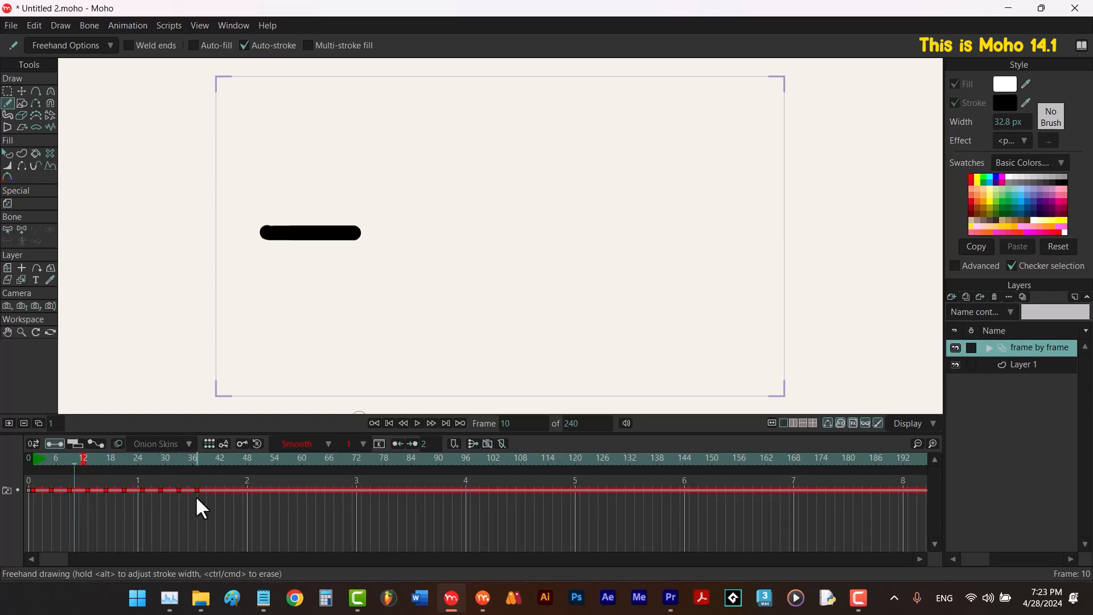
{"action": "left_click", "coordinate": [211, 459]}
{"action": "left_click", "coordinate": [211, 459]}
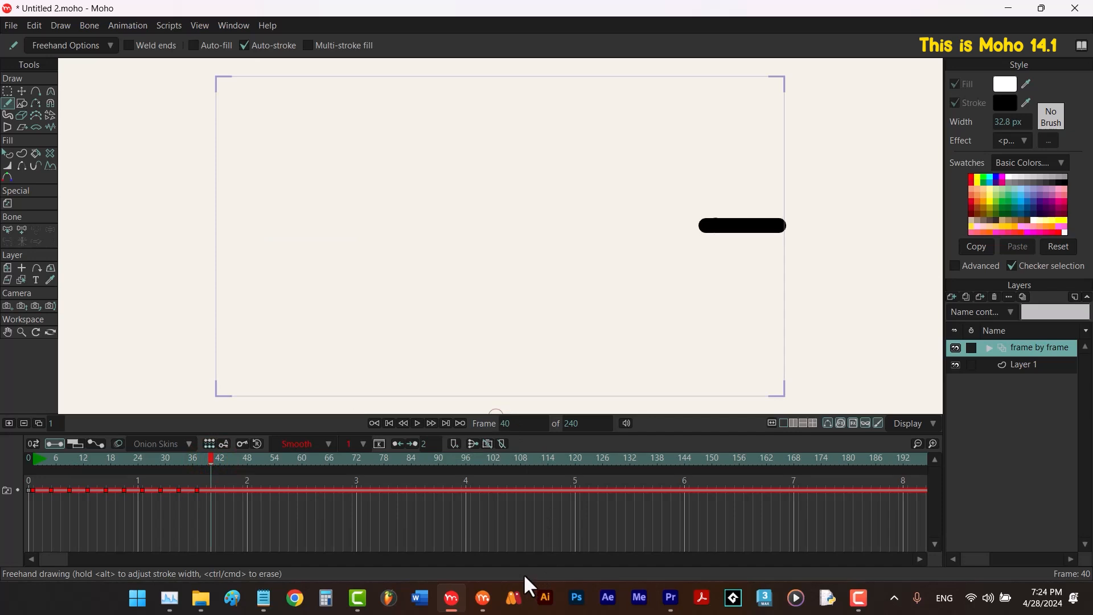
{"action": "left_click", "coordinate": [32, 459]}
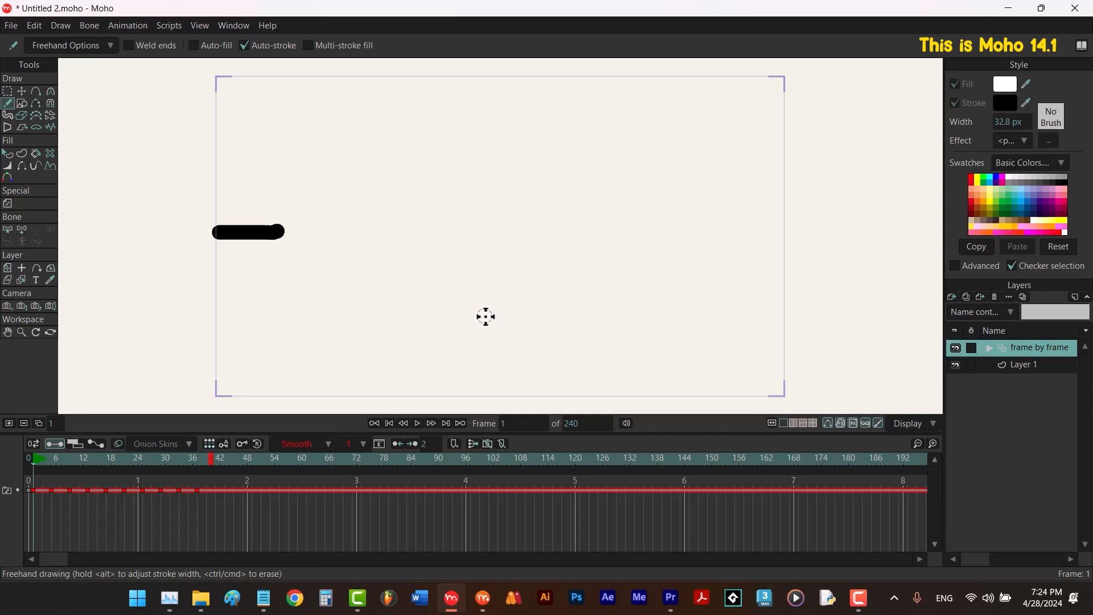
{"action": "key", "text": "space"}
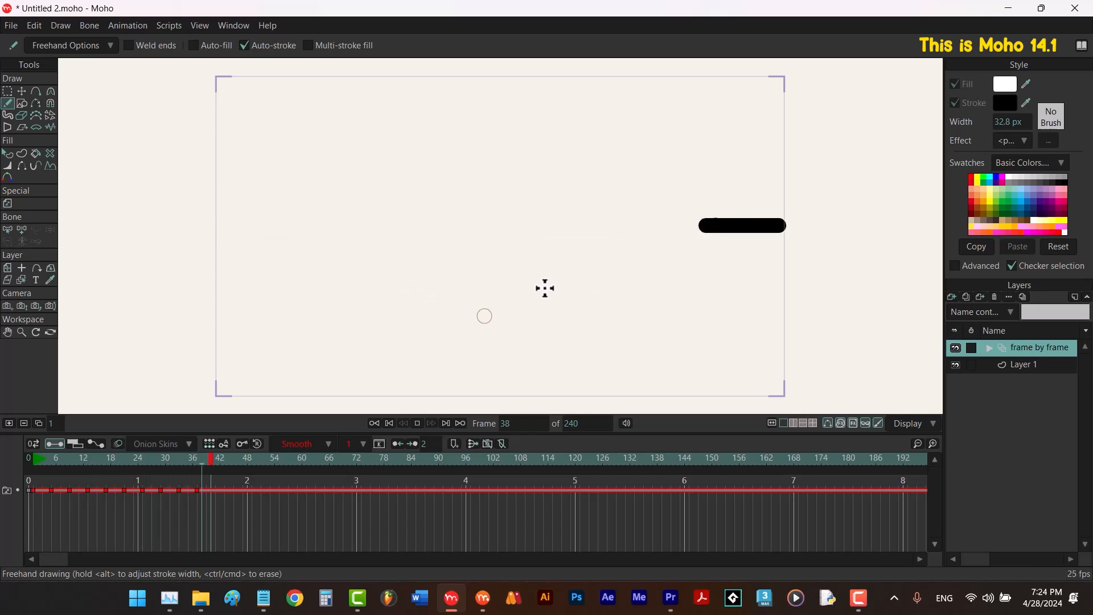
{"action": "key", "text": "space"}
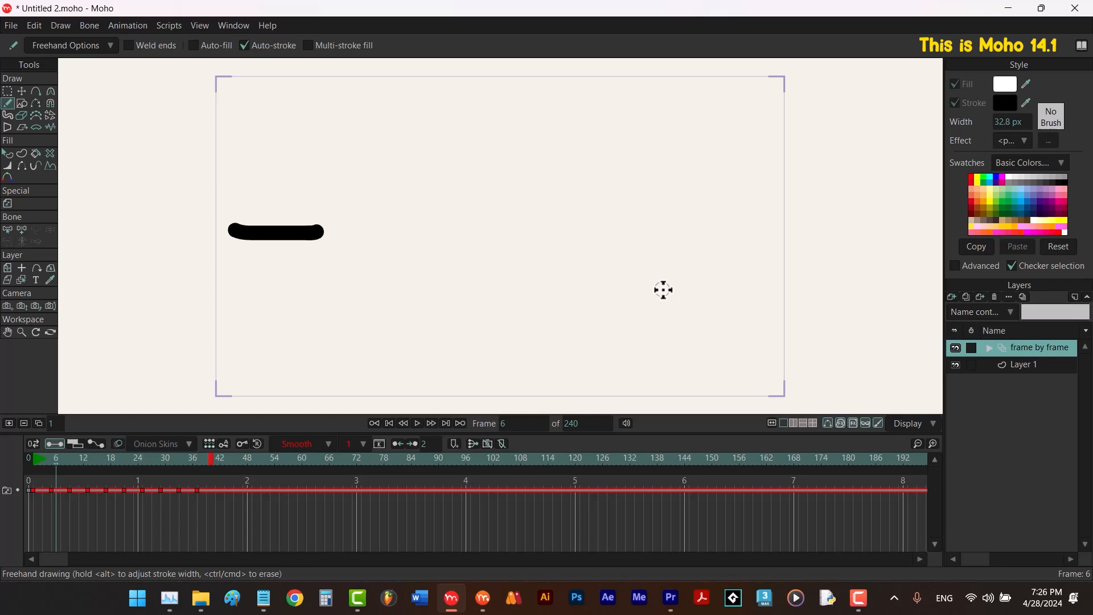
Delete the "frame by frame" layer and create a new frame-by-frame layer above Layer 1 at frame 0.
{"action": "left_click", "coordinate": [995, 297]}
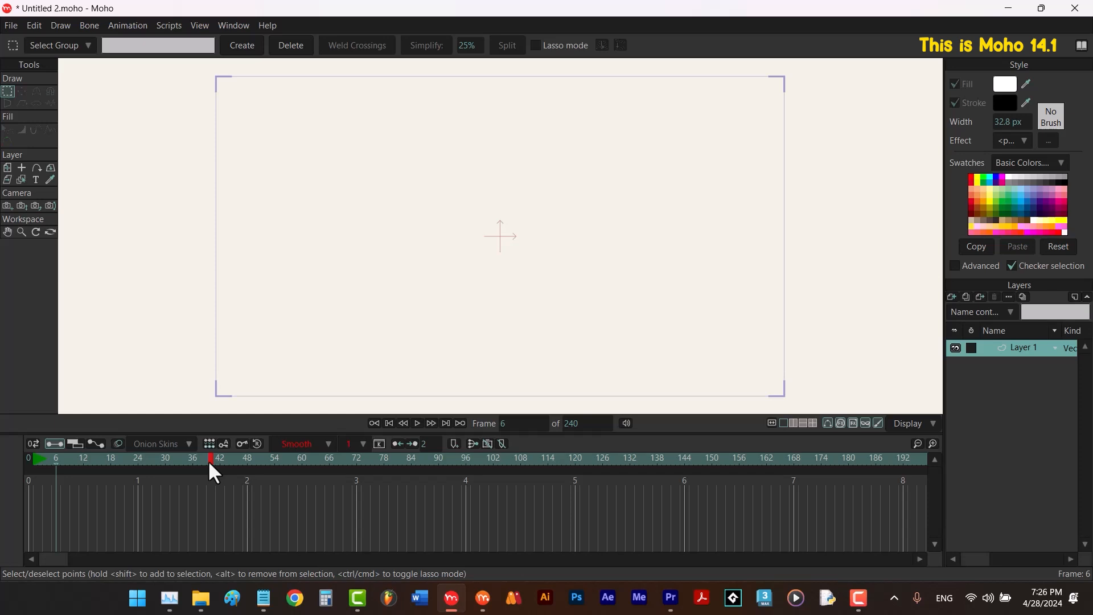
{"action": "left_click", "coordinate": [389, 423]}
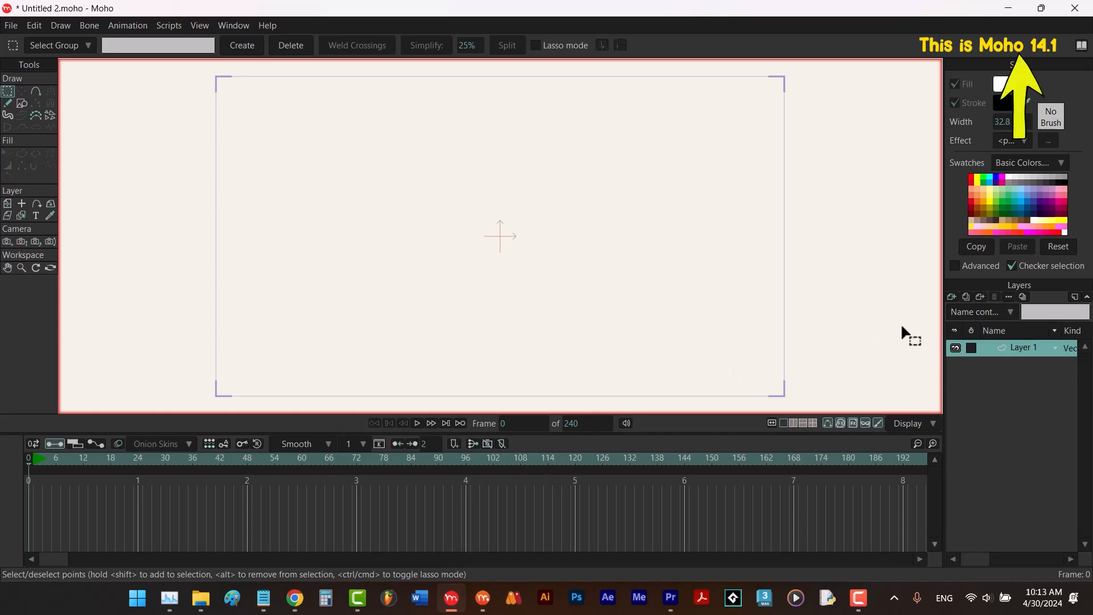
{"action": "left_click", "coordinate": [952, 295]}
{"action": "left_click", "coordinate": [972, 409]}
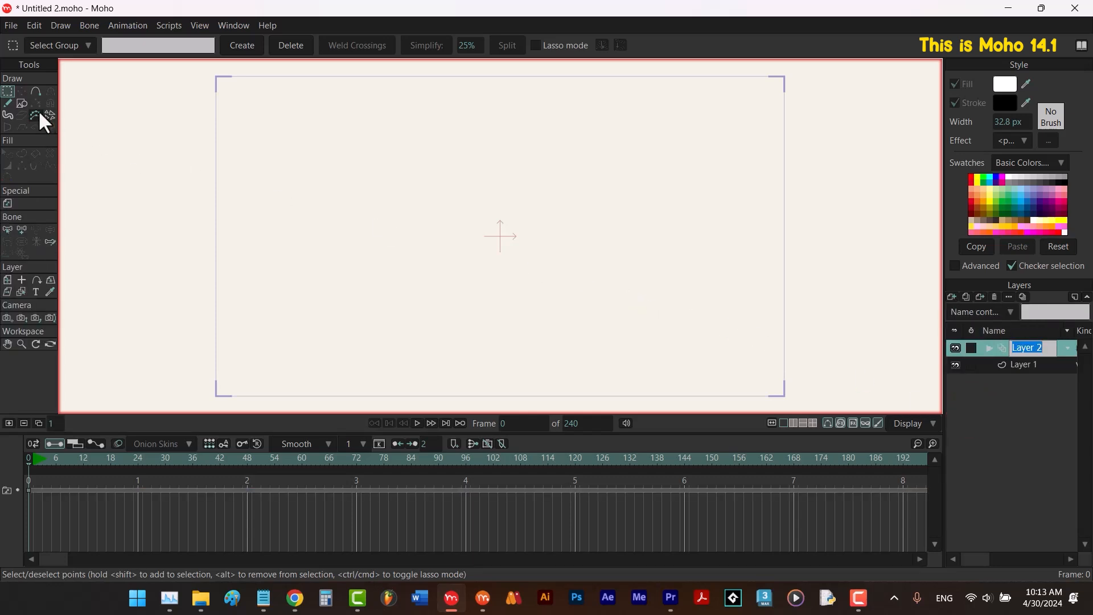
Draw wavy freehand strokes on Layer 2, one at frame 12 starting at the canvas's left edge and another further right at frame 24.
{"action": "left_click", "coordinate": [7, 103]}
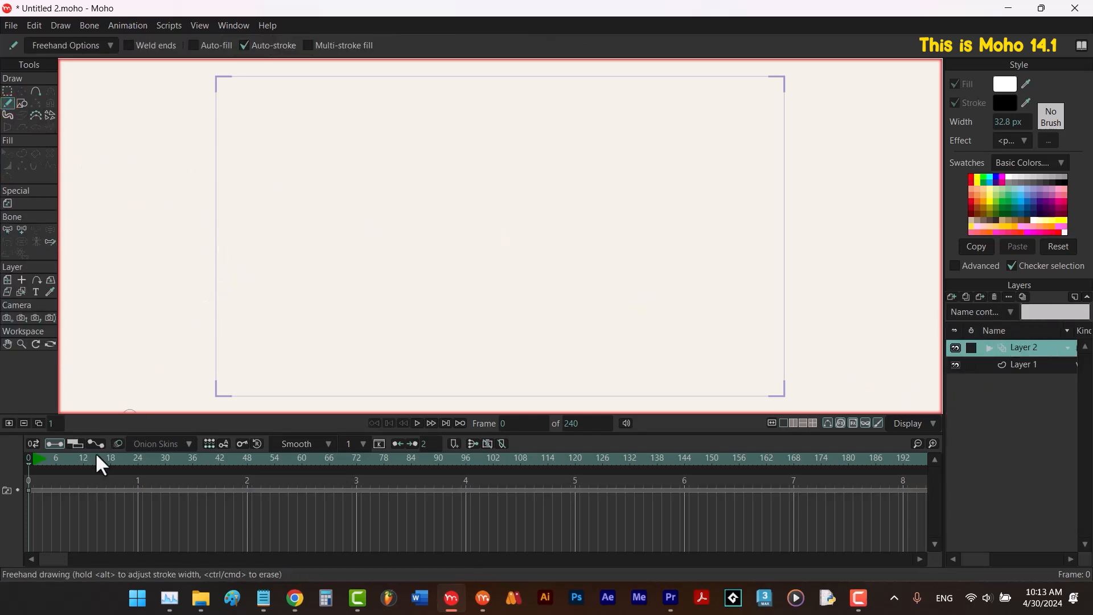
{"action": "left_click", "coordinate": [83, 461]}
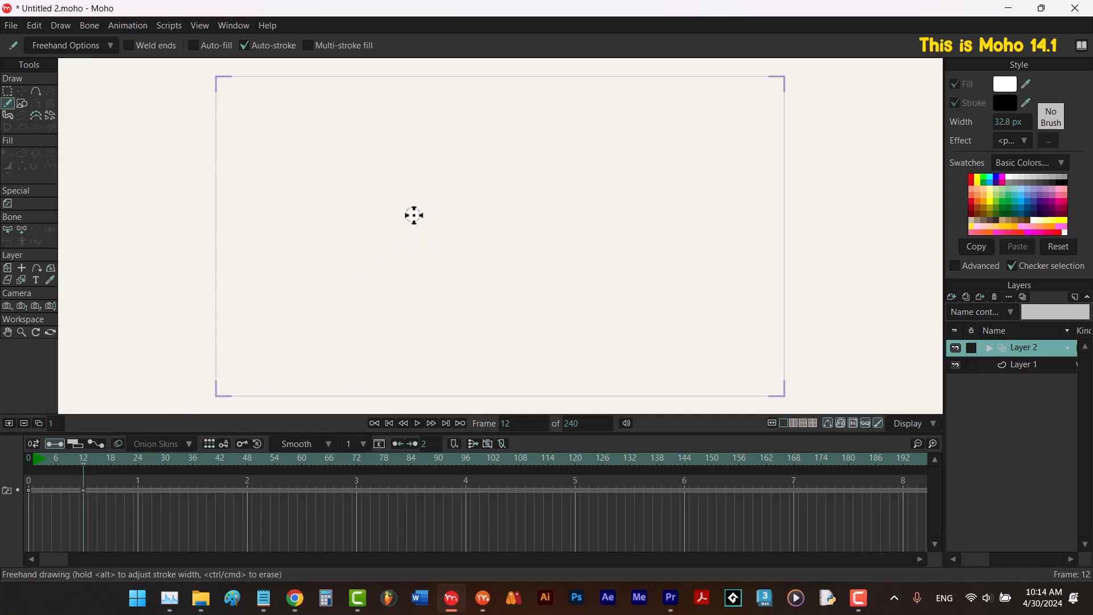
{"action": "mouse_move", "coordinate": [222, 234]}
{"action": "left_mouse_down"}
{"action": "mouse_move", "coordinate": [262, 247]}
{"action": "mouse_move", "coordinate": [401, 239]}
{"action": "left_mouse_up"}
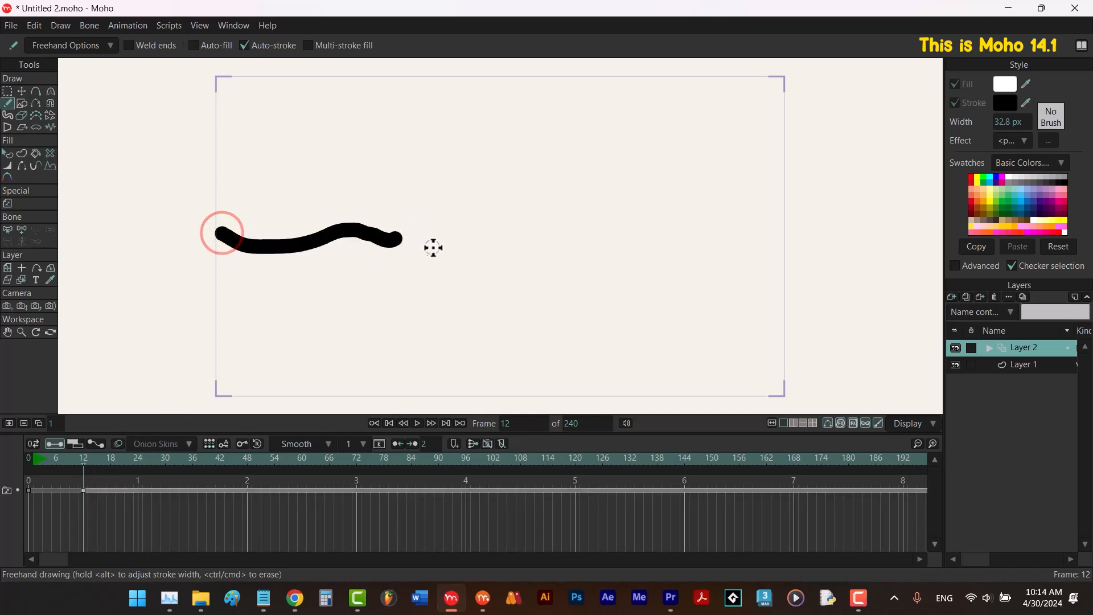
{"action": "left_click", "coordinate": [137, 459]}
{"action": "left_click_drag", "start_coordinate": [405, 251], "coordinate": [595, 244]}
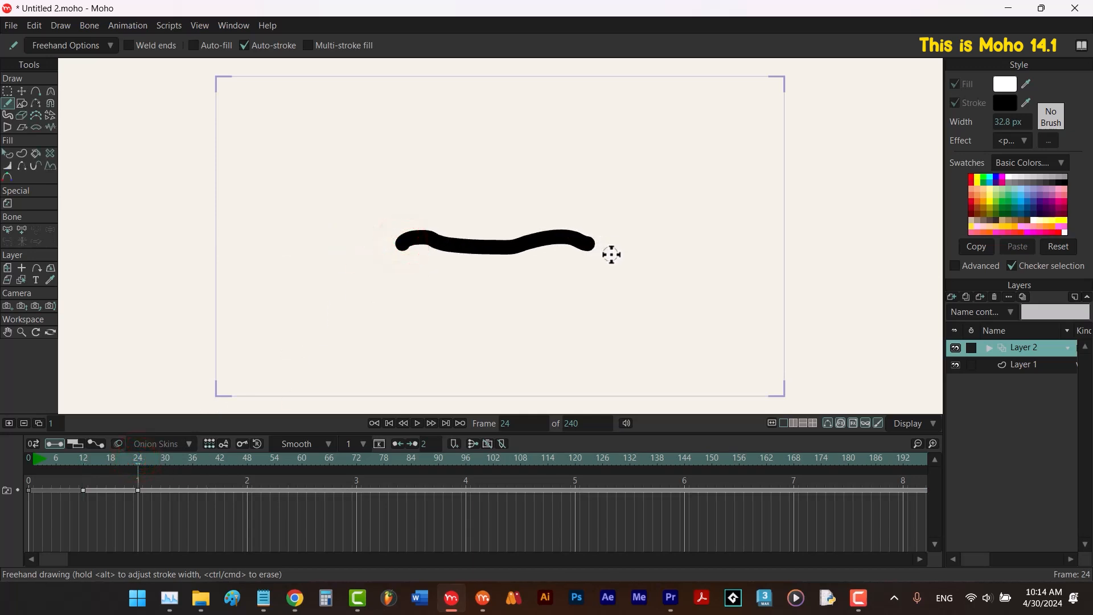
Draw a wavy freehand stroke on Layer 2 at frame 36, ending at the canvas's right edge.
{"action": "left_click", "coordinate": [191, 459]}
{"action": "left_click_drag", "start_coordinate": [612, 299], "coordinate": [612, 300]}
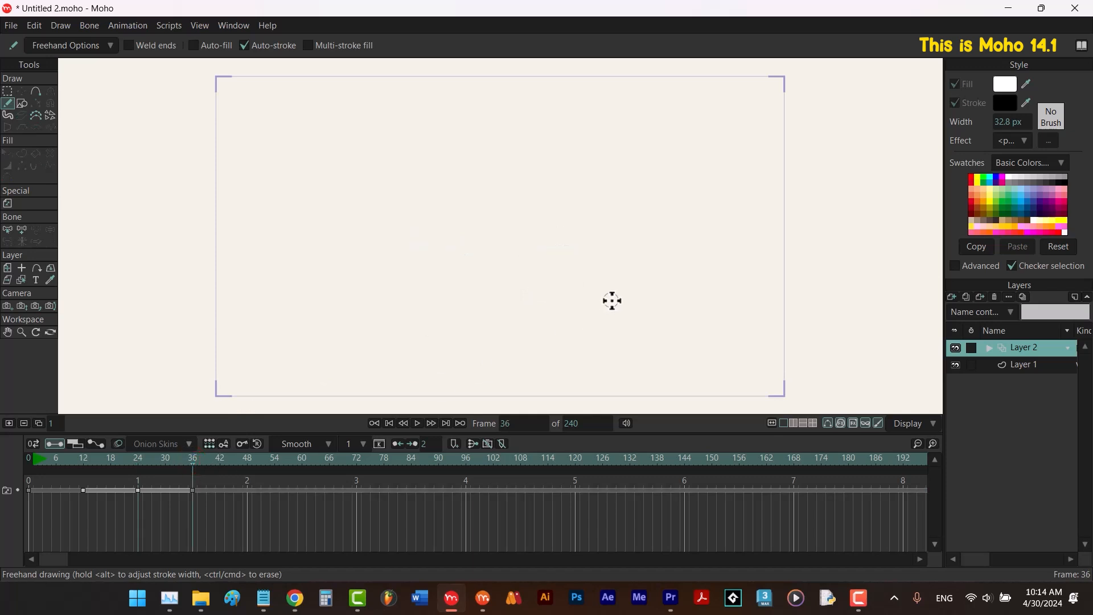
{"action": "mouse_move", "coordinate": [591, 244]}
{"action": "left_mouse_down"}
{"action": "mouse_move", "coordinate": [714, 235]}
{"action": "mouse_move", "coordinate": [784, 242]}
{"action": "left_mouse_up"}
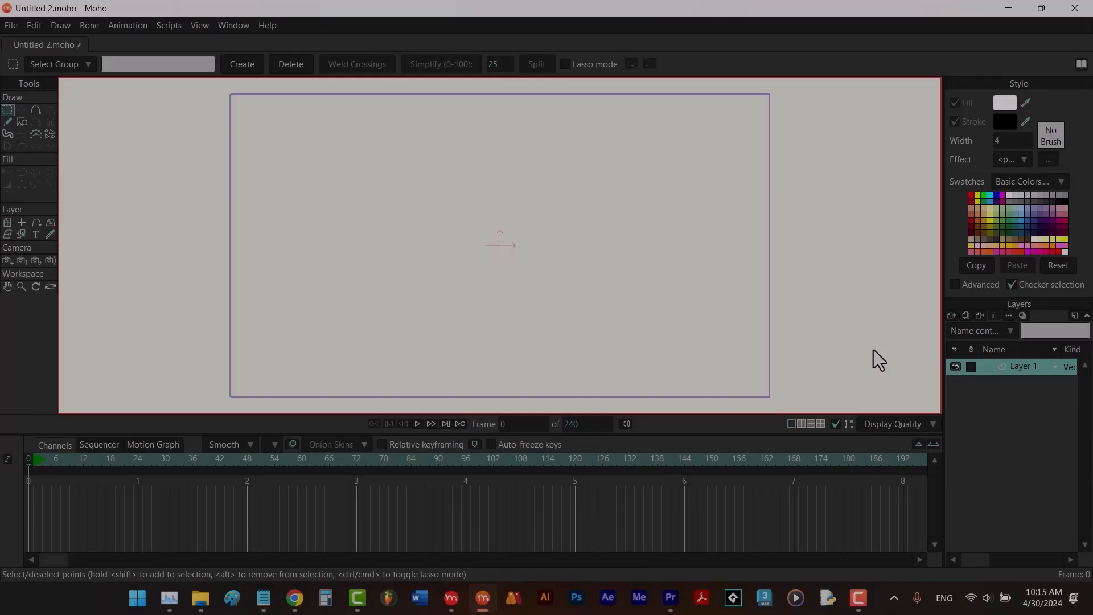
Switch to Moho 13.5, create a frame-by-frame layer above Layer 1 and check which child drawing it already holds.
{"action": "left_click", "coordinate": [950, 315]}
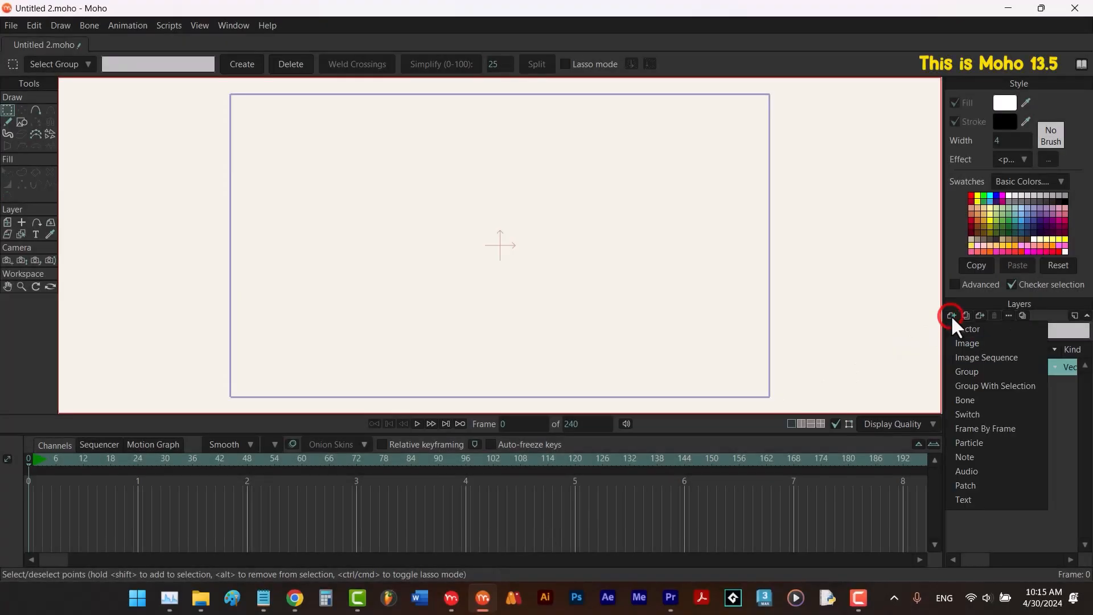
{"action": "left_click", "coordinate": [975, 429]}
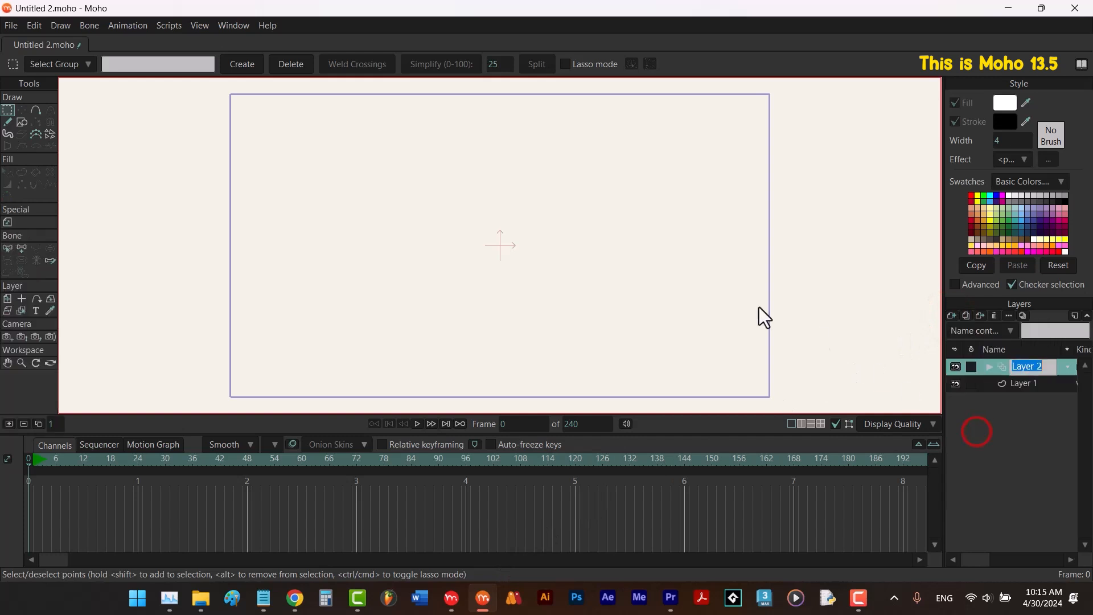
{"action": "right_click", "coordinate": [999, 368]}
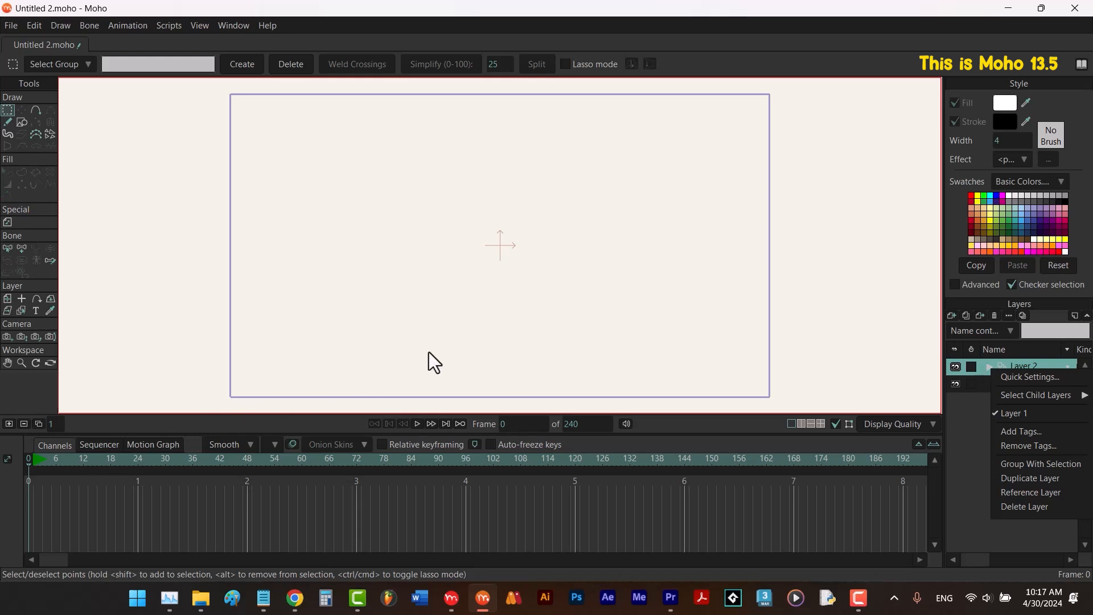
Choose the Freehand tool and enlarge its stroke width to 35.20.
{"action": "left_click", "coordinate": [8, 122]}
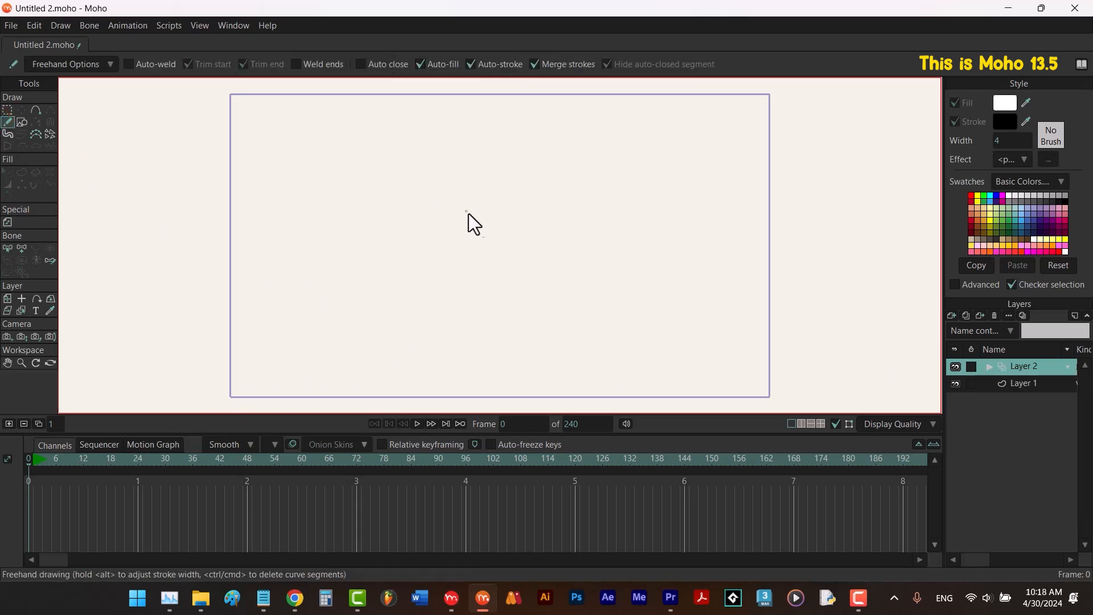
{"action": "left_click", "coordinate": [498, 248]}
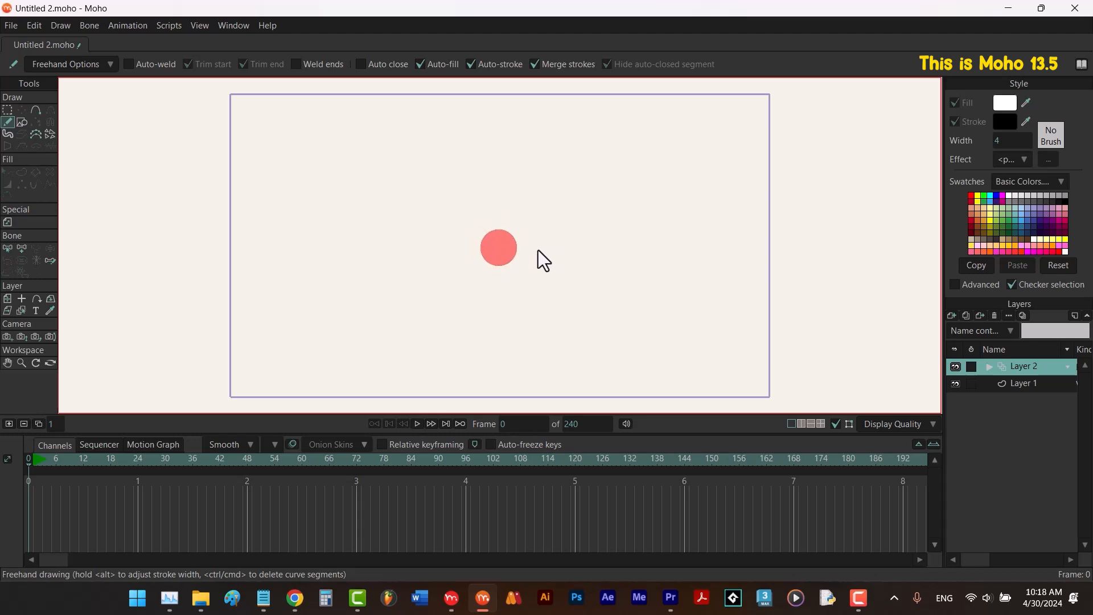
{"action": "left_click_drag", "start_coordinate": [523, 251], "coordinate": [555, 251]}
{"action": "left_click_drag", "start_coordinate": [556, 251], "coordinate": [549, 253]}
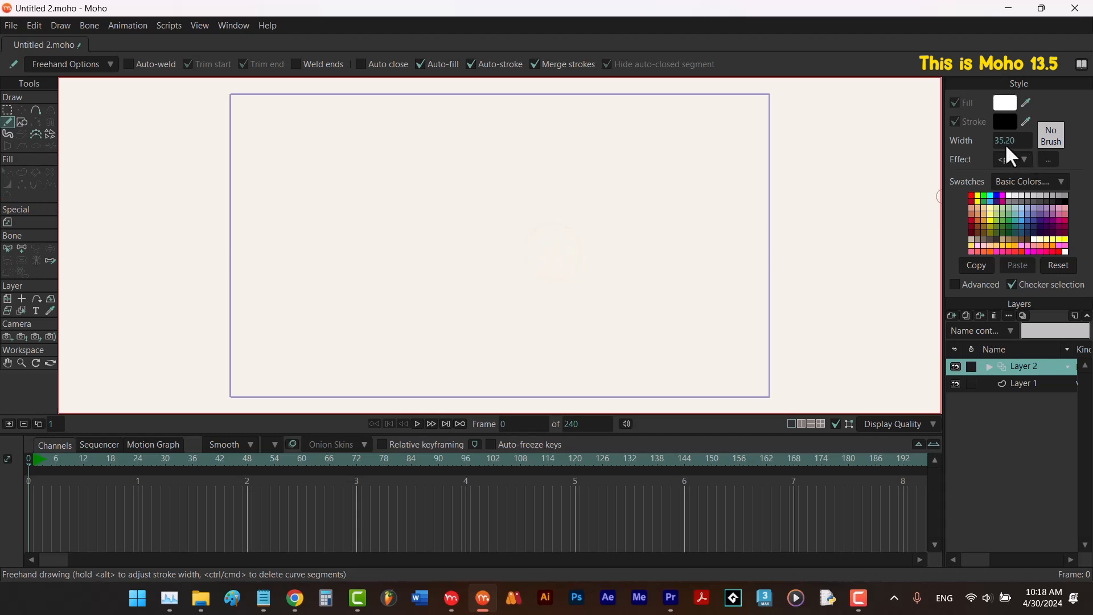
Draw wavy freehand strokes on new frames at 12, 24 and 36, progressing from the canvas's left edge to its right, and return to frame 24.
{"action": "left_click", "coordinate": [83, 459]}
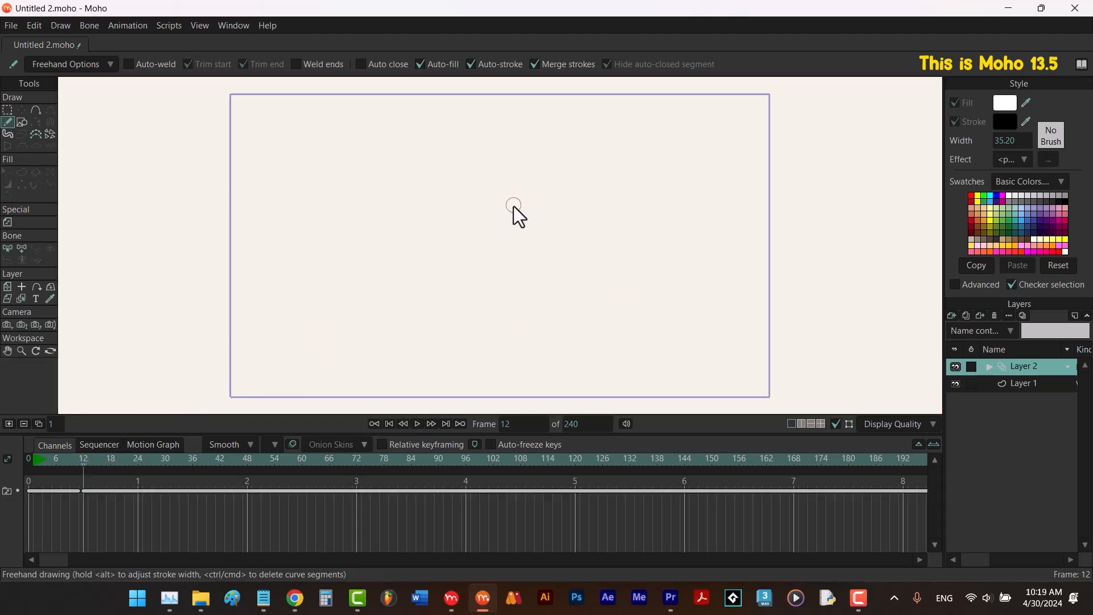
{"action": "left_click_drag", "start_coordinate": [230, 238], "coordinate": [416, 246]}
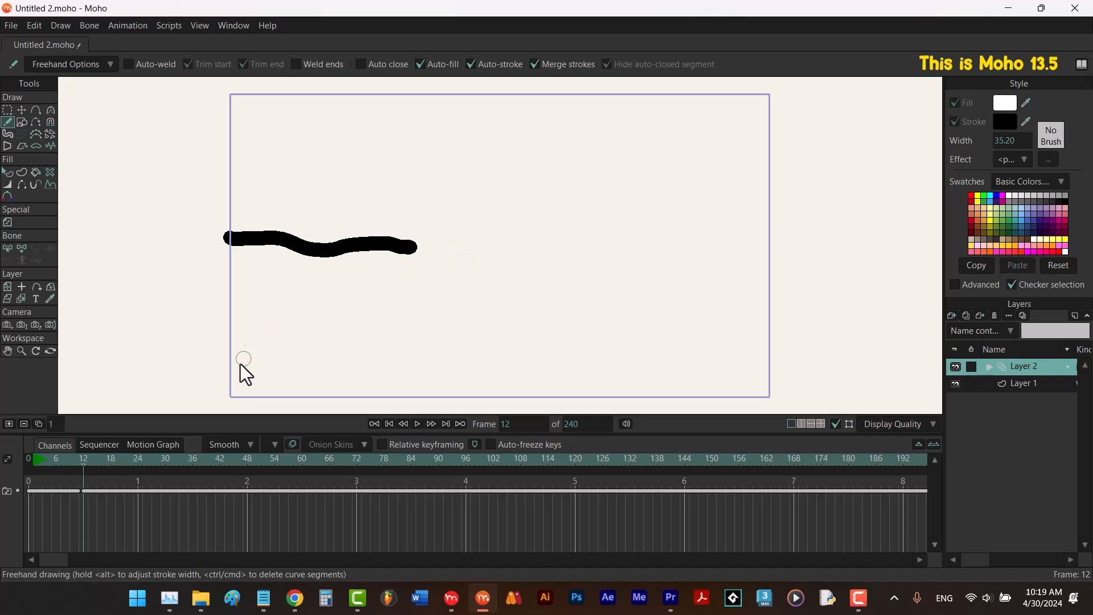
{"action": "left_click", "coordinate": [137, 460]}
{"action": "key", "text": "alt+n"}
{"action": "left_click_drag", "start_coordinate": [415, 242], "coordinate": [597, 243]}
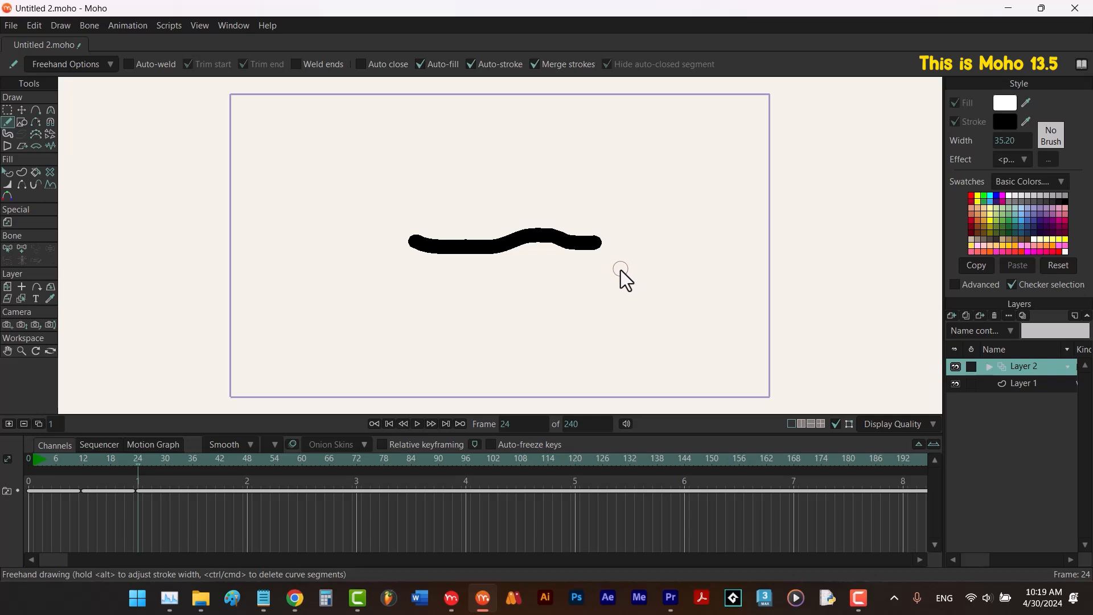
{"action": "left_click", "coordinate": [192, 460]}
{"action": "key", "text": "alt+n"}
{"action": "mouse_move", "coordinate": [626, 243]}
{"action": "left_mouse_down"}
{"action": "mouse_move", "coordinate": [729, 236]}
{"action": "mouse_move", "coordinate": [777, 246]}
{"action": "left_mouse_up"}
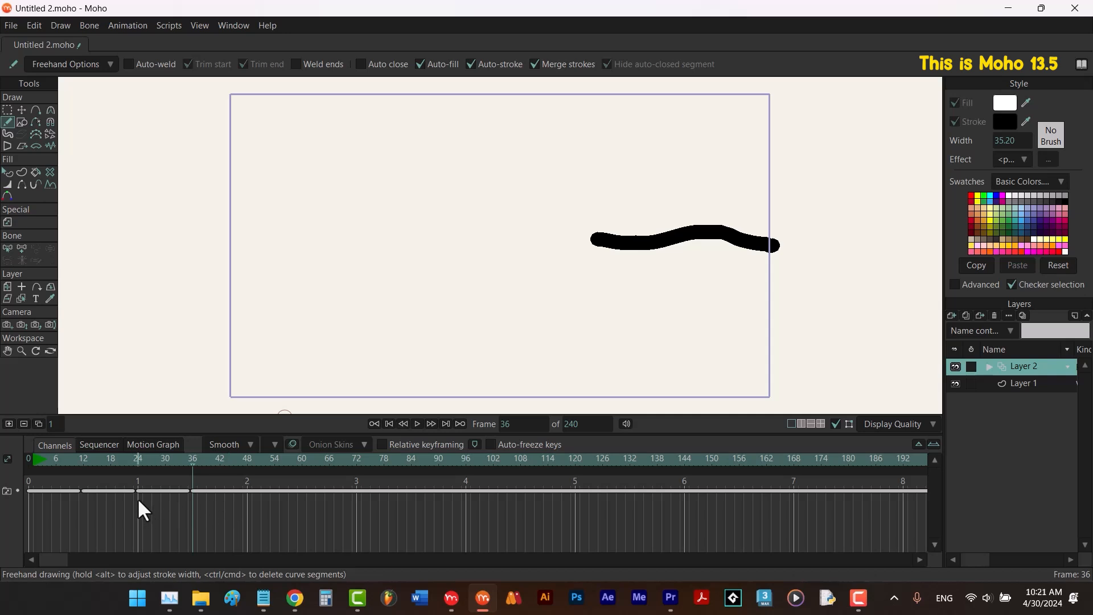
{"action": "left_click", "coordinate": [137, 460]}
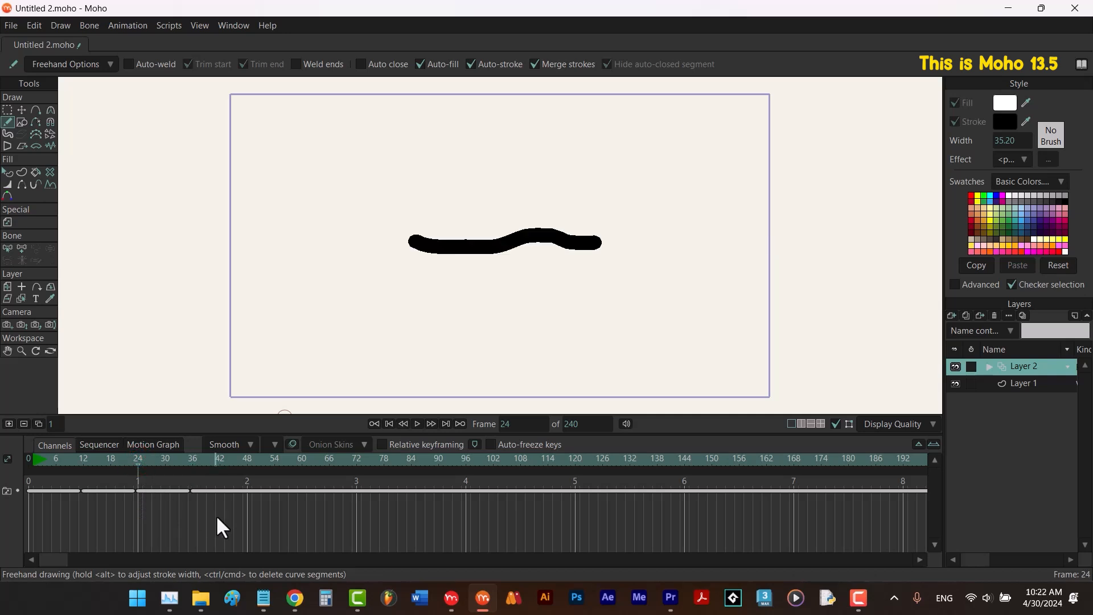
Switch to Moho 14.1 and box-select the keyframe at frame 36 on Layer 2's timeline.
{"action": "left_click", "coordinate": [453, 601]}
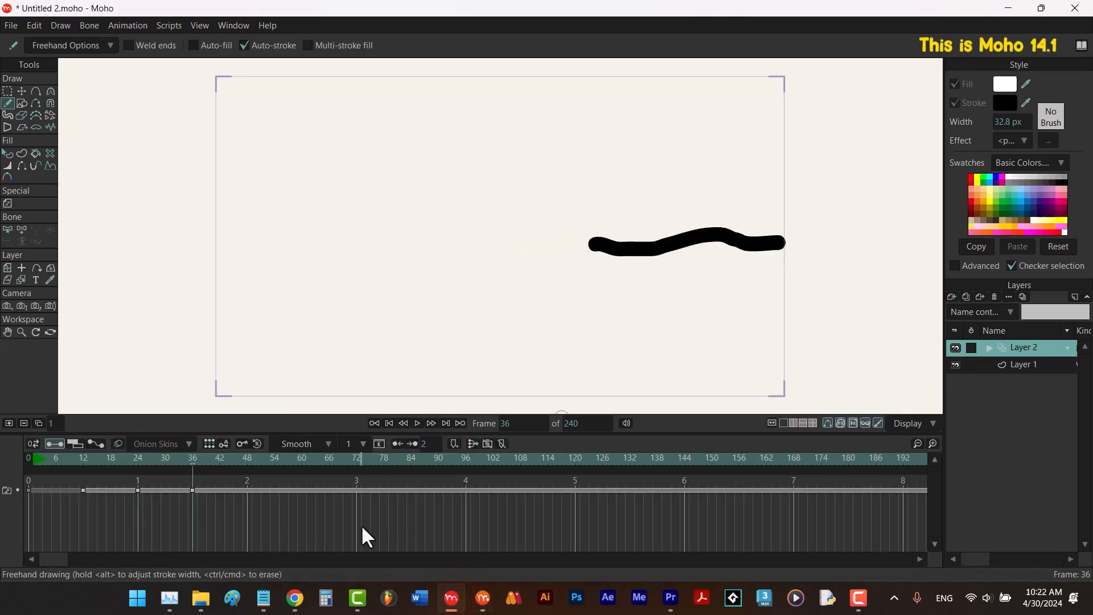
{"action": "left_click_drag", "start_coordinate": [361, 524], "coordinate": [221, 481]}
{"action": "left_click_drag", "start_coordinate": [261, 520], "coordinate": [176, 487]}
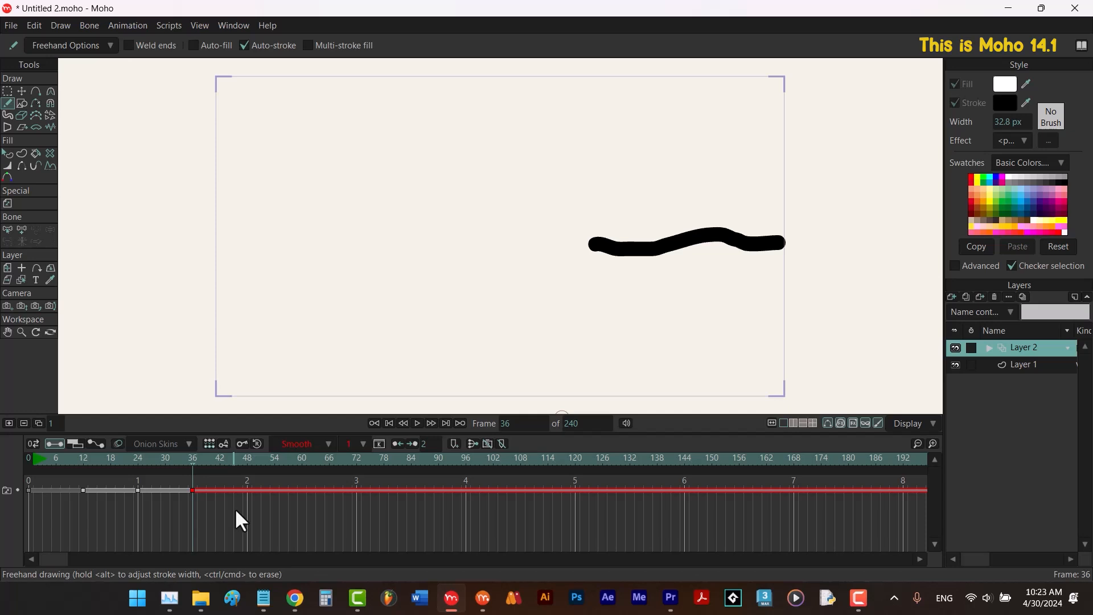
Switch to Moho 13.5 and select the last drawing's timeline segment, clear it, and select the segment from frame 24 to 36.
{"action": "left_click", "coordinate": [481, 596]}
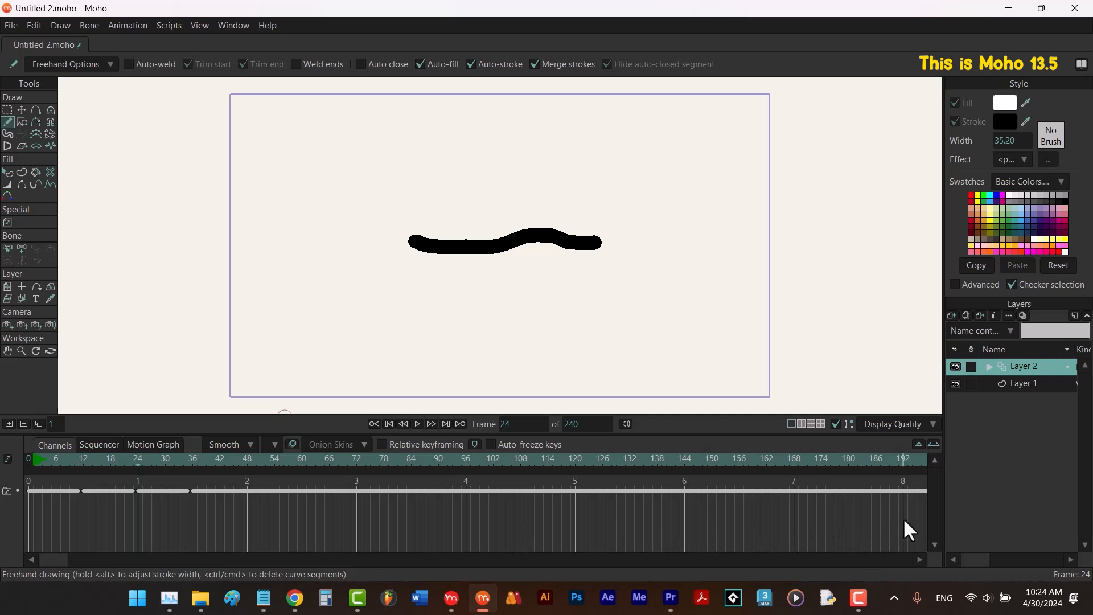
{"action": "left_click_drag", "start_coordinate": [846, 514], "coordinate": [752, 484]}
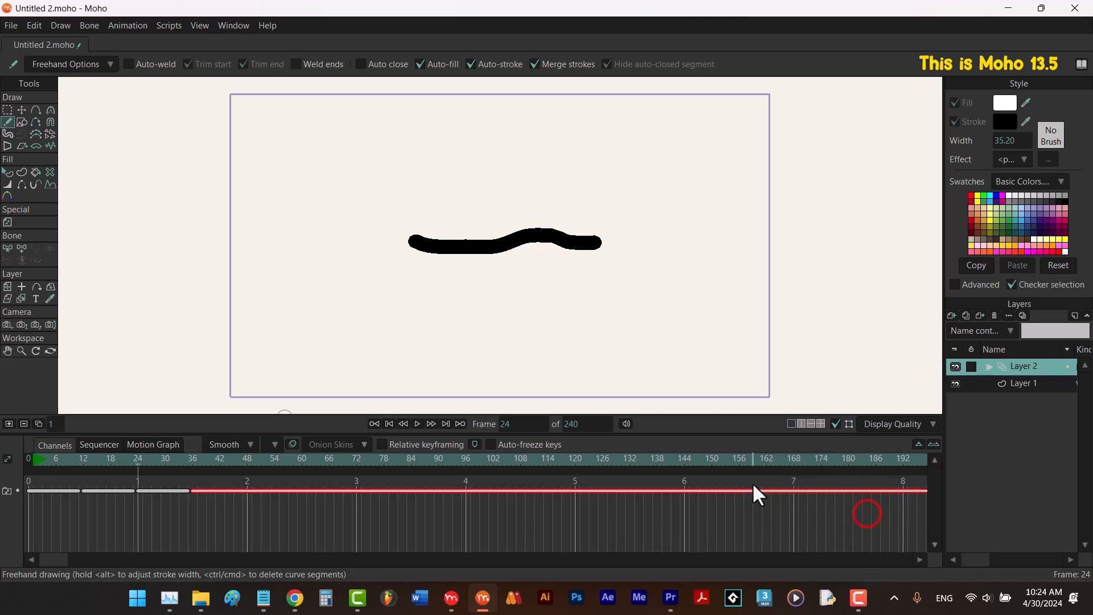
{"action": "left_click_drag", "start_coordinate": [731, 537], "coordinate": [385, 528]}
{"action": "left_click", "coordinate": [174, 517]}
{"action": "left_click_drag", "start_coordinate": [156, 484], "coordinate": [155, 485]}
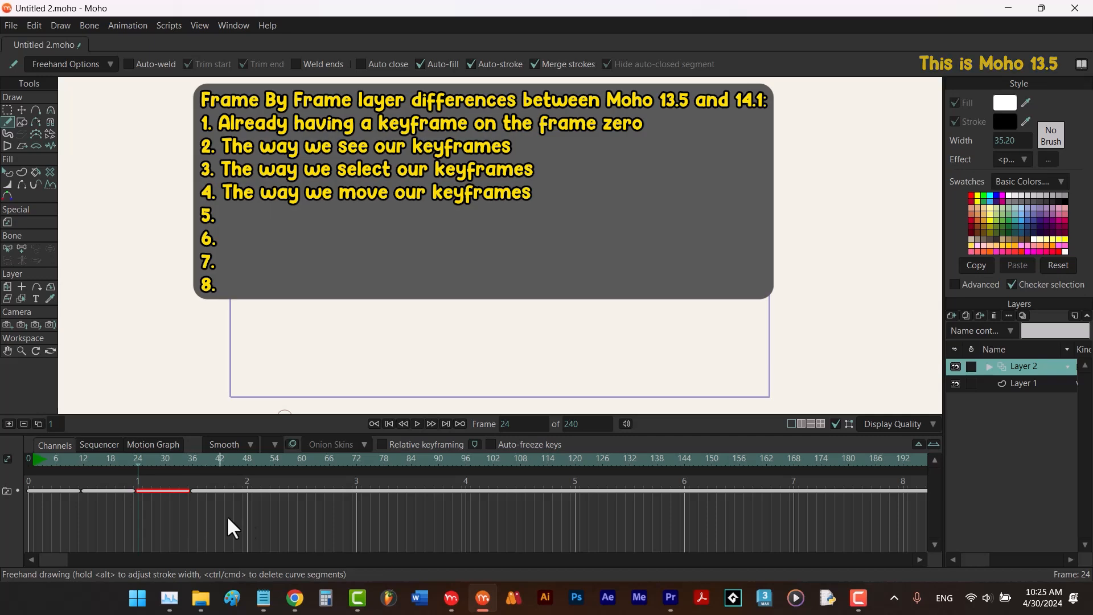
Switch to Moho 14.1, move the last drawing's keyframe to frame 65, and compare the canvas at frames 65 and 64.
{"action": "left_click", "coordinate": [452, 598]}
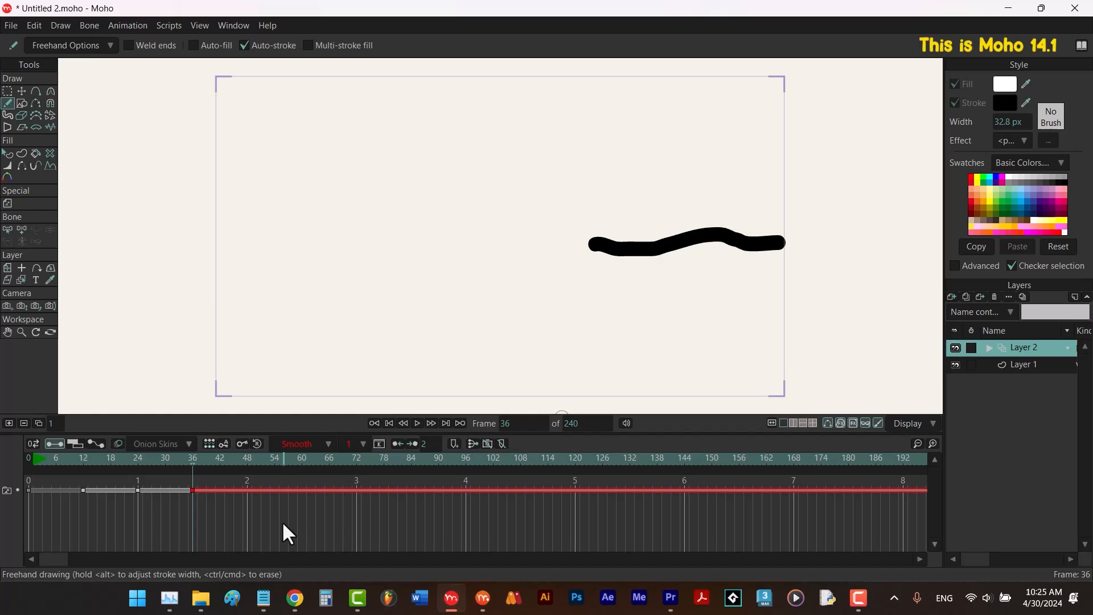
{"action": "left_click", "coordinate": [279, 490]}
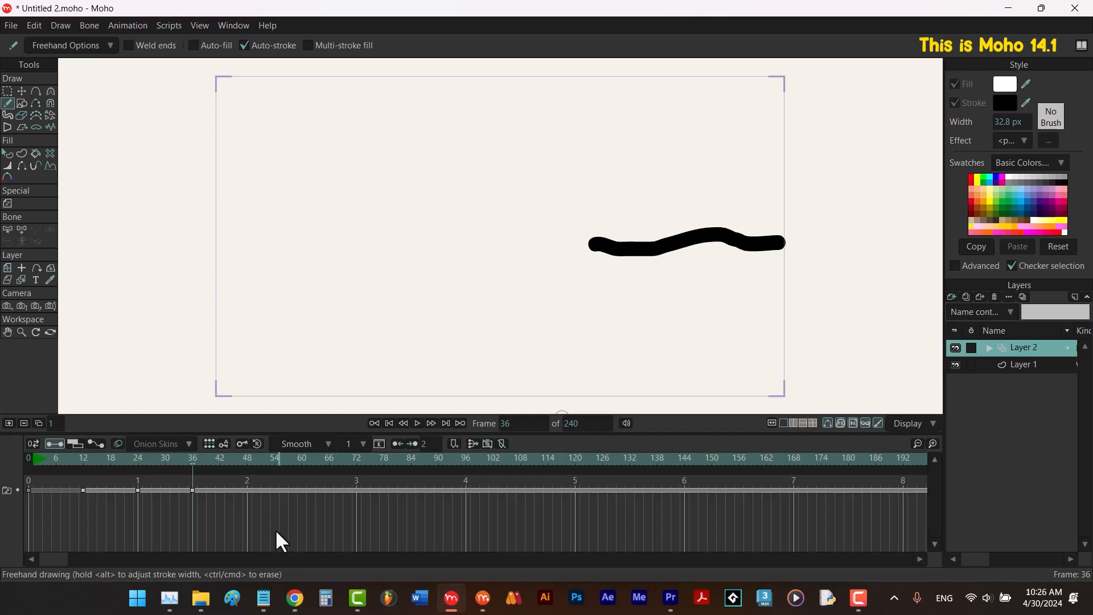
{"action": "left_click_drag", "start_coordinate": [191, 492], "coordinate": [324, 503]}
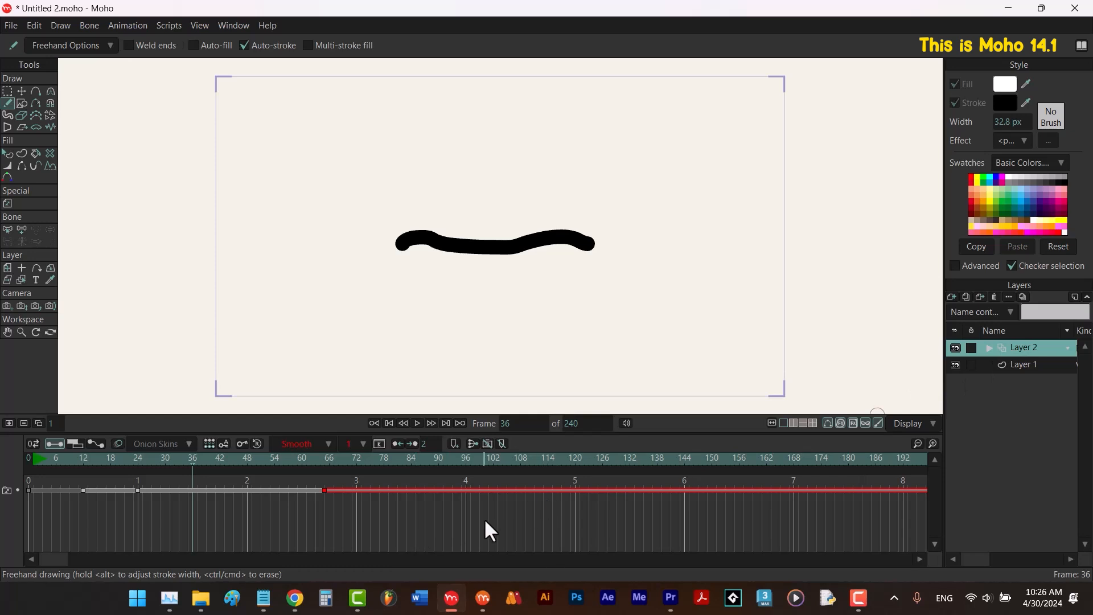
{"action": "left_click", "coordinate": [323, 459]}
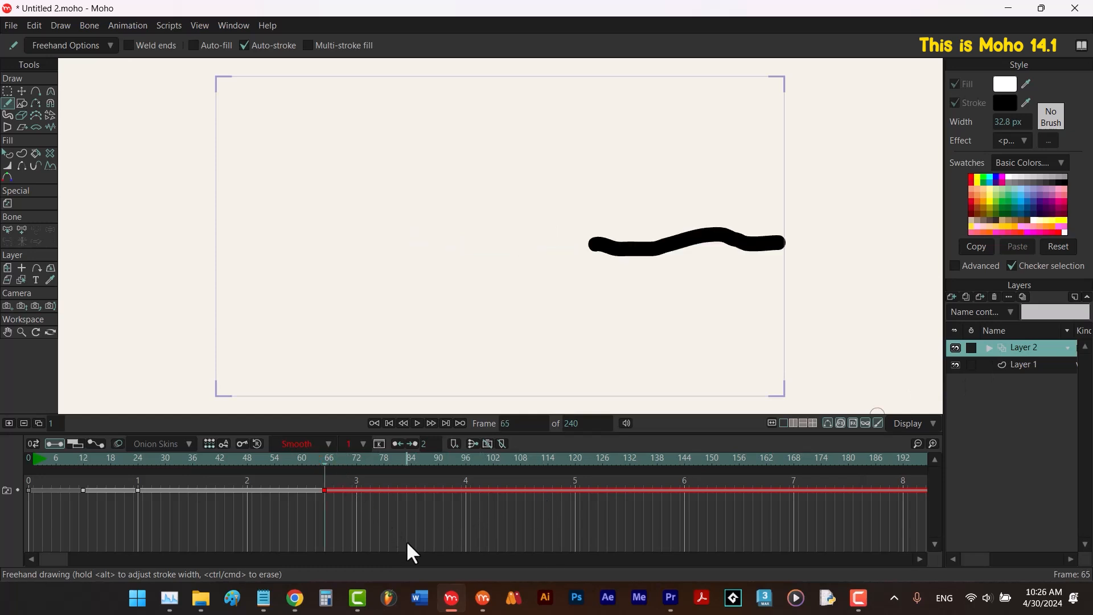
{"action": "left_click", "coordinate": [321, 462]}
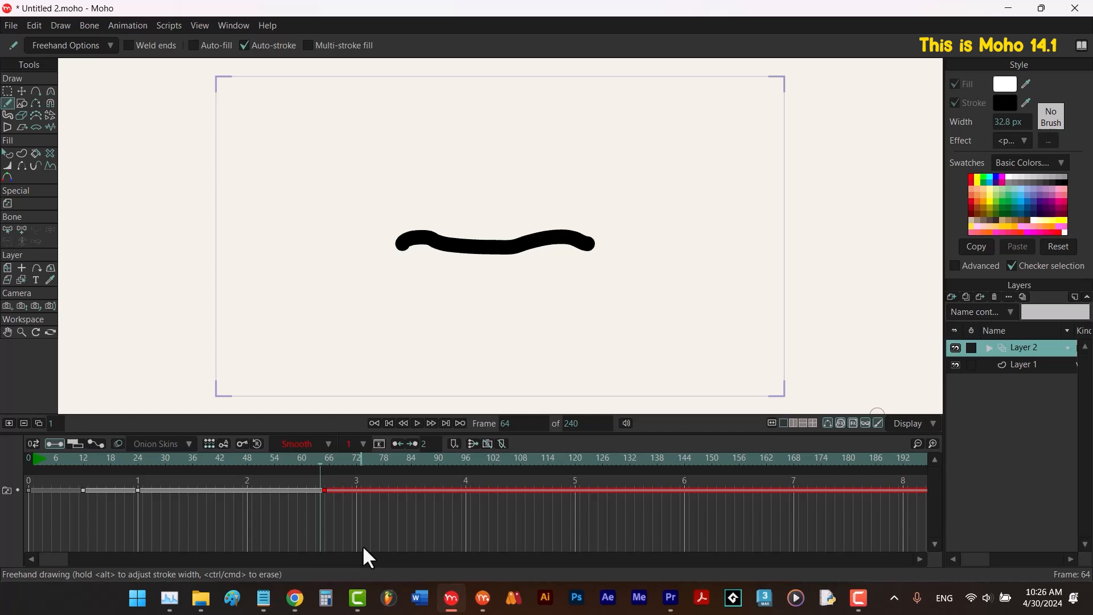
Switch to Moho 13.5 and move the last drawing's start to frame 48, then on to about frame 58.
{"action": "left_click", "coordinate": [482, 598]}
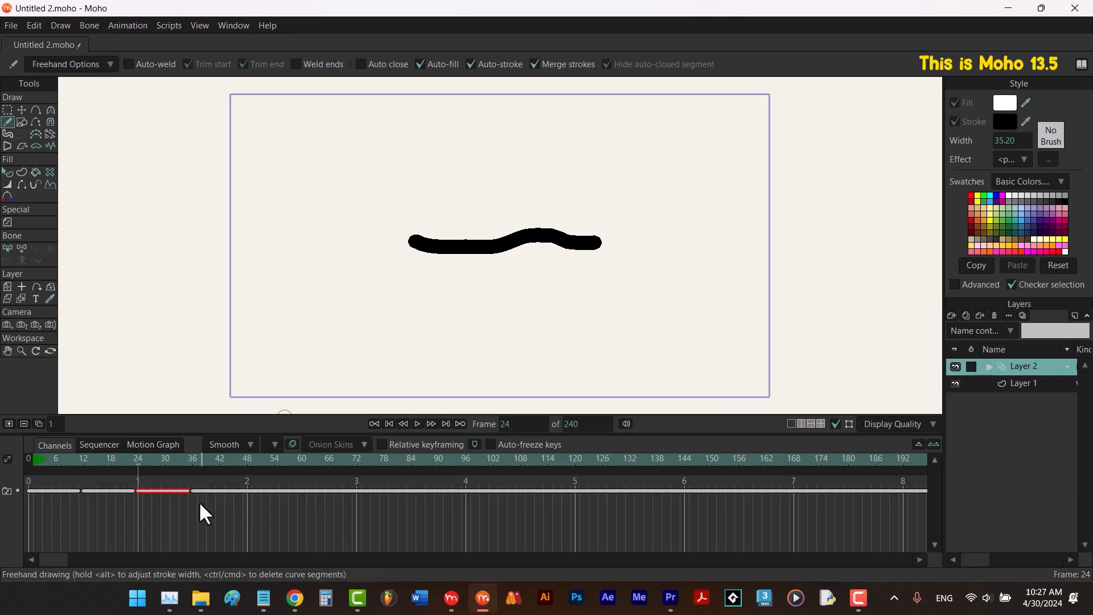
{"action": "left_click", "coordinate": [356, 488]}
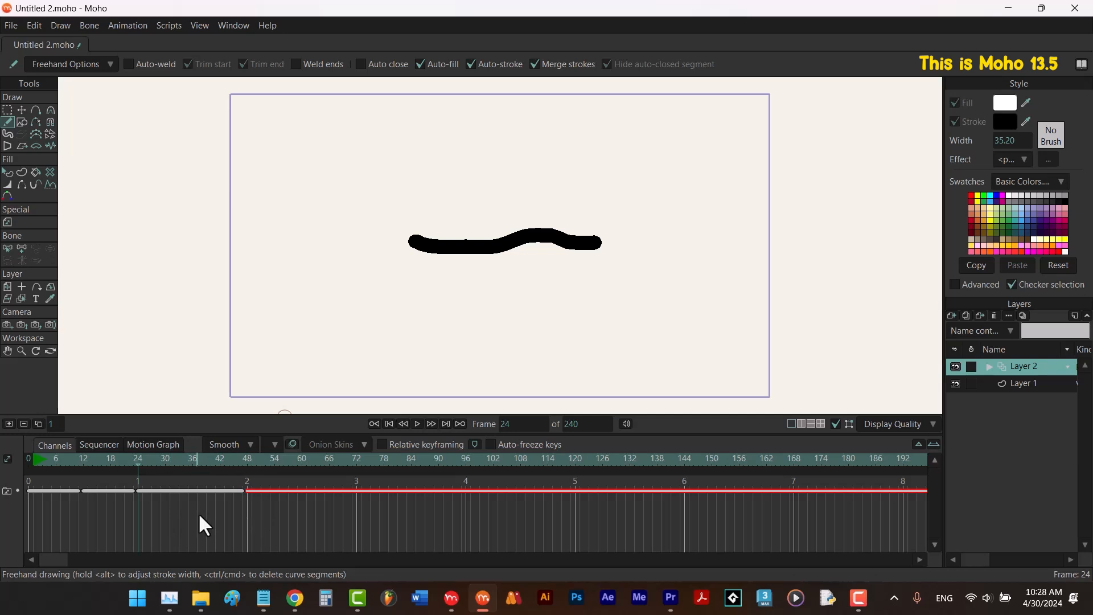
{"action": "left_click", "coordinate": [178, 490]}
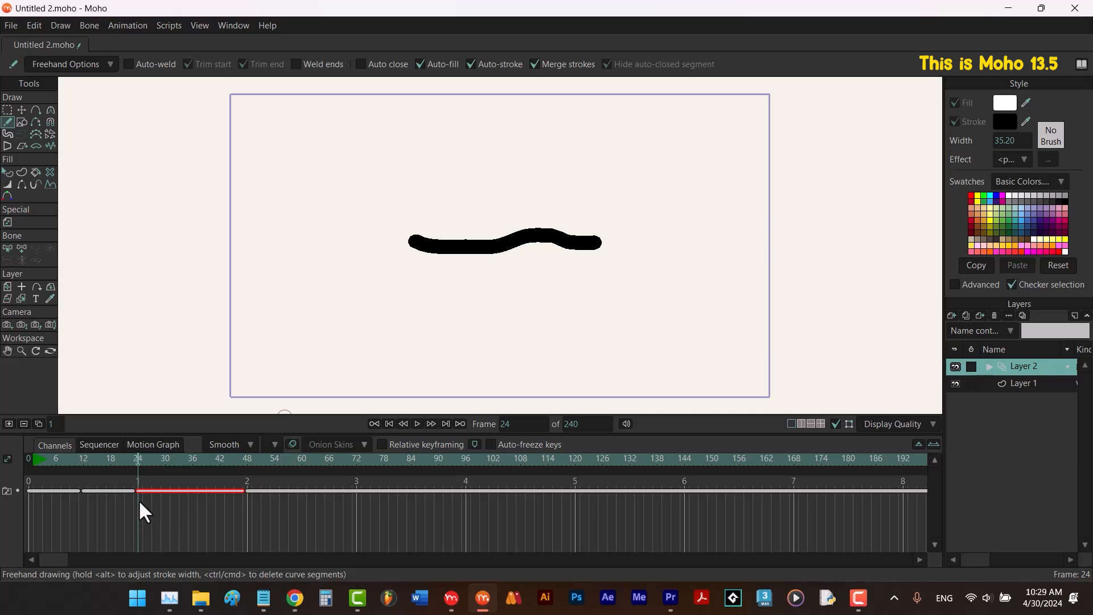
{"action": "mouse_move", "coordinate": [135, 488]}
{"action": "left_mouse_down"}
{"action": "mouse_move", "coordinate": [153, 492]}
{"action": "mouse_move", "coordinate": [131, 492]}
{"action": "left_mouse_up"}
{"action": "mouse_move", "coordinate": [126, 492]}
{"action": "left_mouse_down"}
{"action": "mouse_move", "coordinate": [149, 497]}
{"action": "mouse_move", "coordinate": [134, 494]}
{"action": "left_mouse_up"}
{"action": "left_click", "coordinate": [258, 490]}
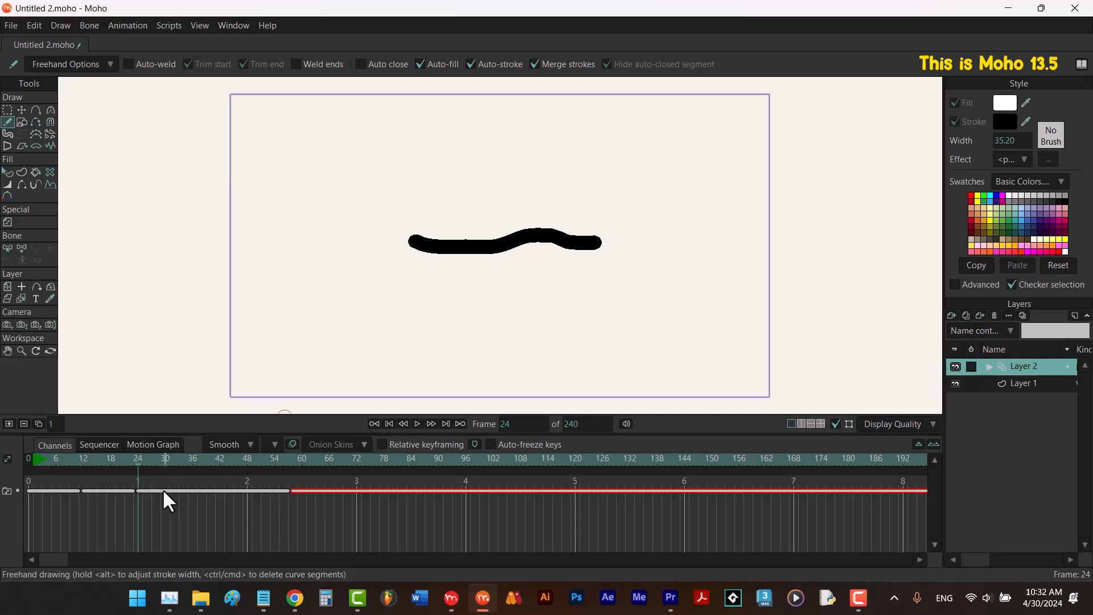
Shift the start of the drawing at frame 24 to about frame 31, and bring it back to about frame 25.
{"action": "left_click", "coordinate": [144, 489]}
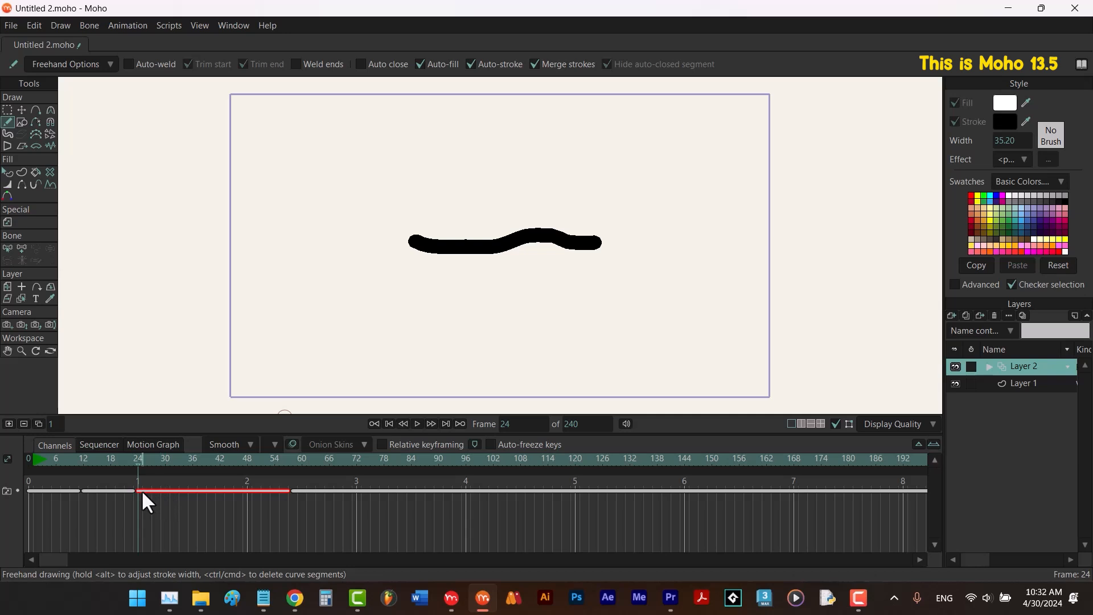
{"action": "left_click_drag", "start_coordinate": [138, 489], "coordinate": [143, 493]}
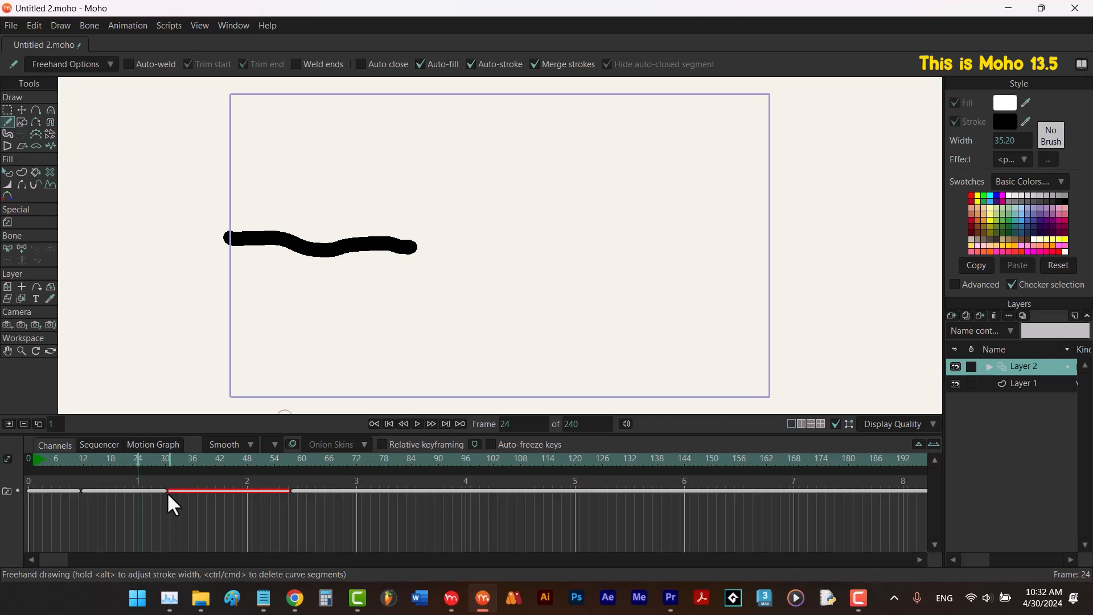
{"action": "mouse_move", "coordinate": [192, 493]}
{"action": "left_mouse_down"}
{"action": "mouse_move", "coordinate": [129, 497]}
{"action": "mouse_move", "coordinate": [141, 497]}
{"action": "left_mouse_up"}
Add a new empty frame at frame 72 of Layer 2 in Moho 13.5 and again in Moho 14.1, and clear the keyframe selection.
{"action": "left_click", "coordinate": [355, 458]}
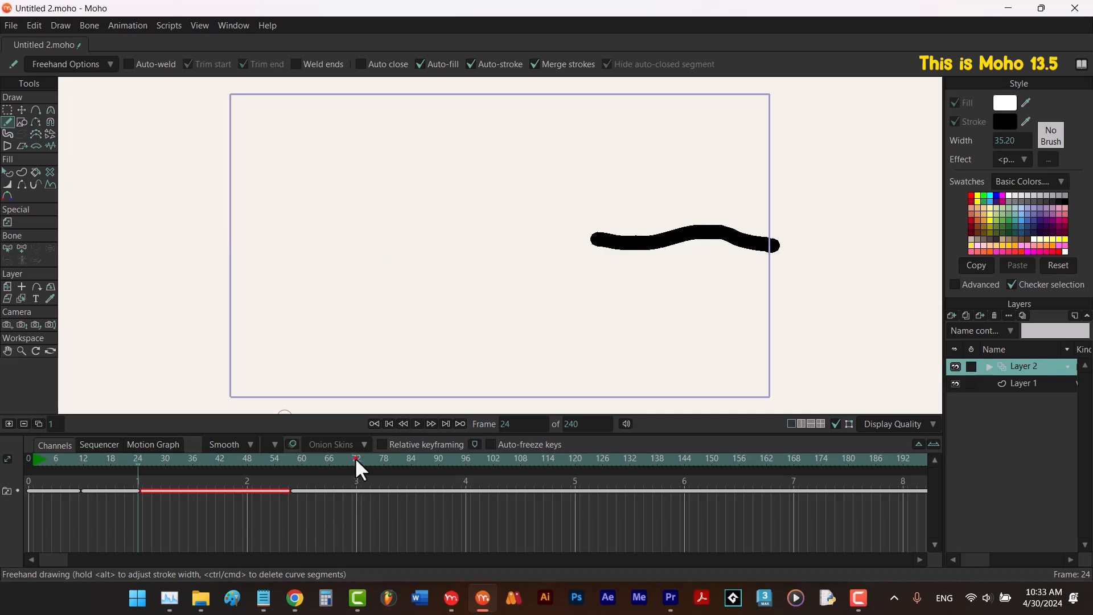
{"action": "left_click", "coordinate": [9, 424]}
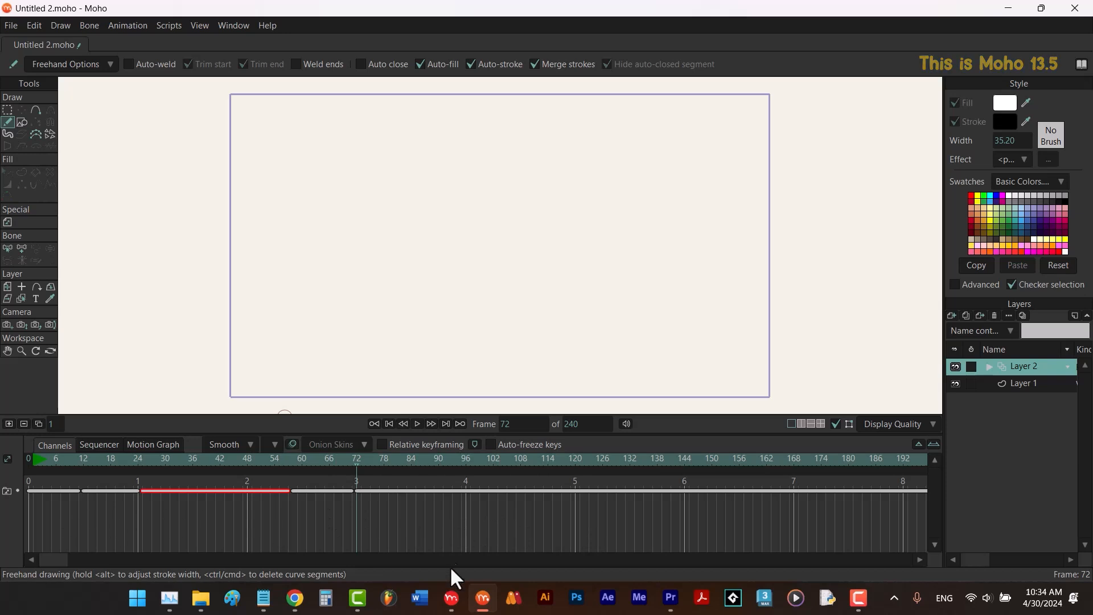
{"action": "left_click", "coordinate": [452, 597]}
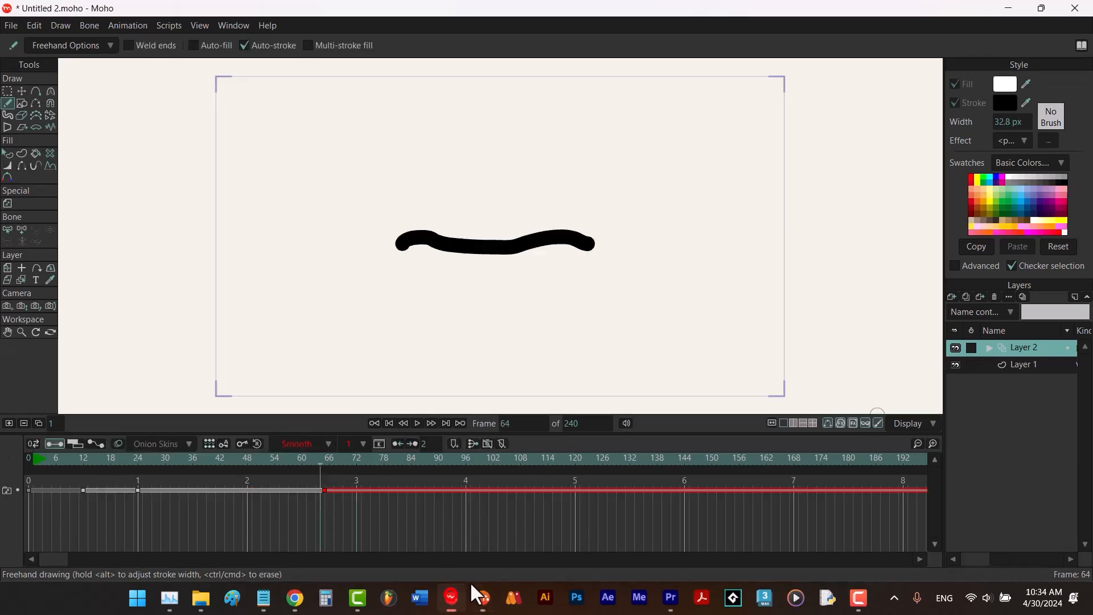
{"action": "left_click", "coordinate": [356, 458]}
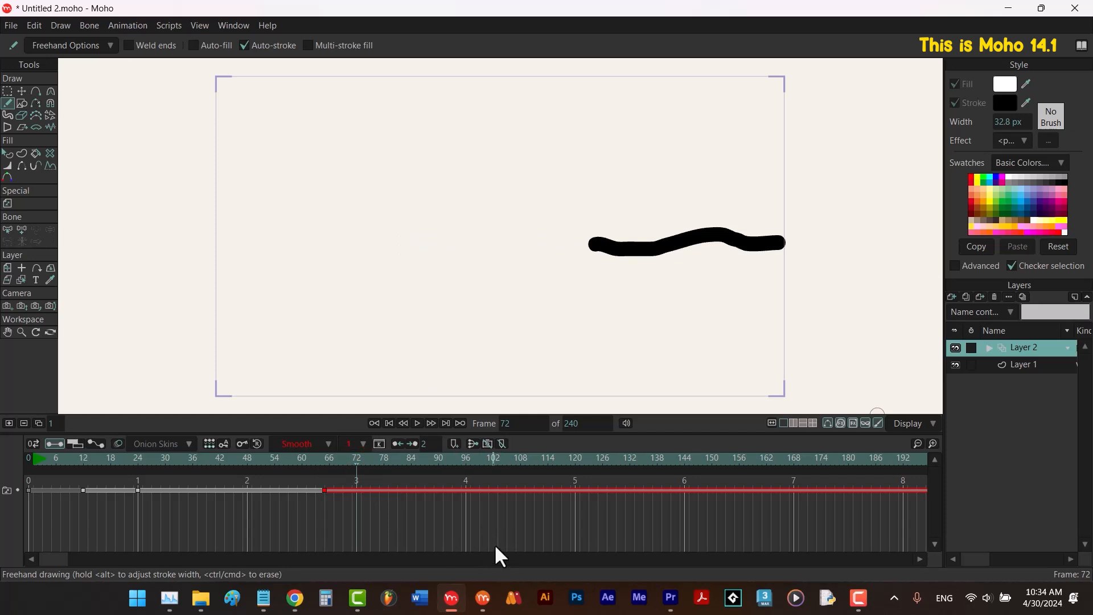
{"action": "left_click", "coordinate": [10, 423]}
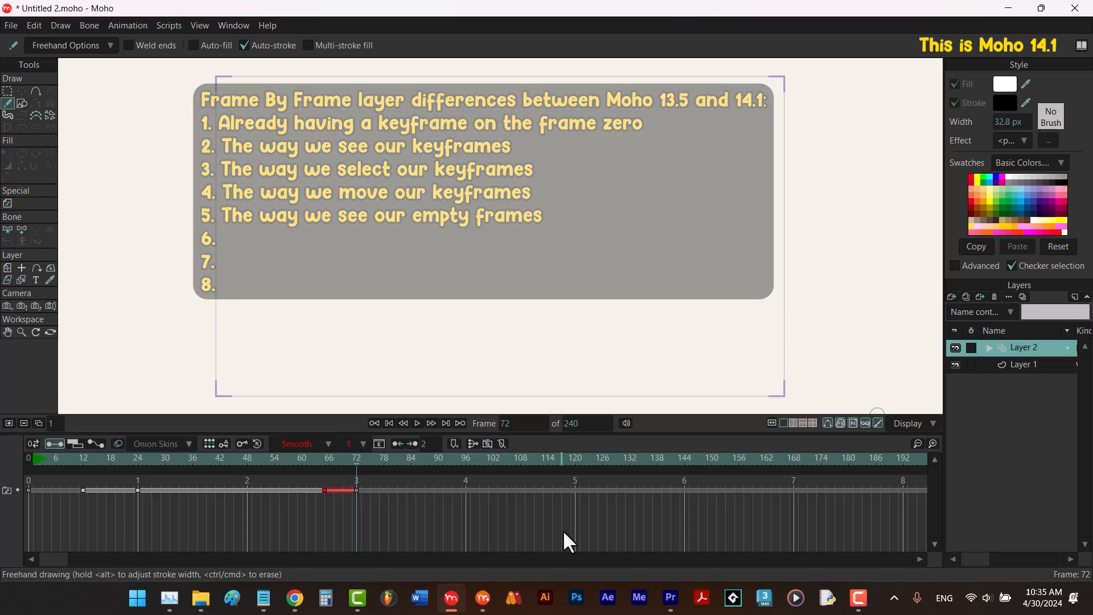
{"action": "left_click", "coordinate": [522, 535]}
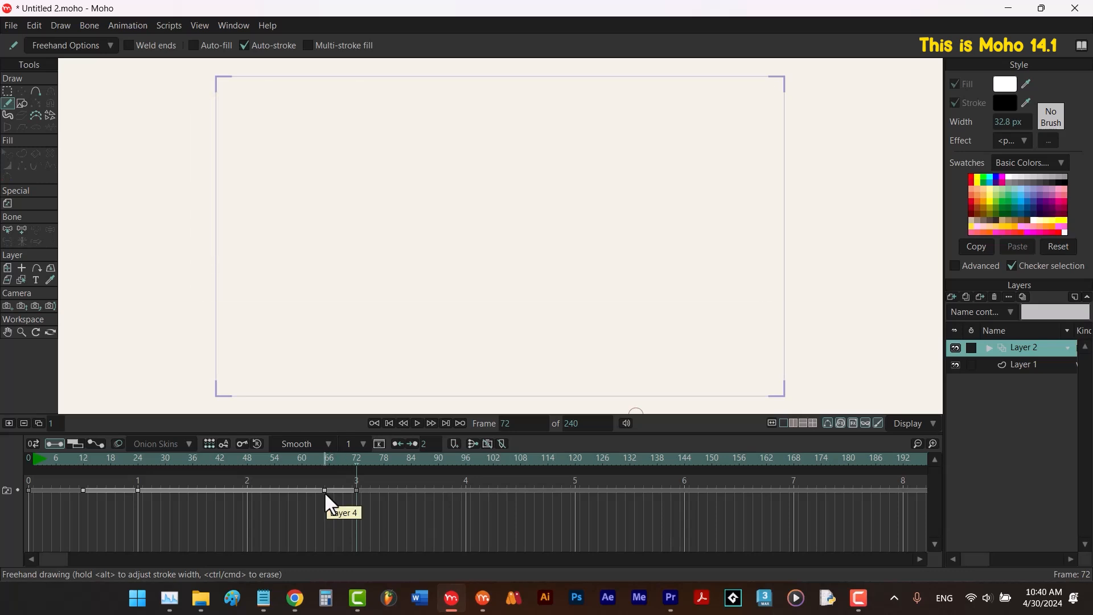
Copy the drawing keyframe at frame 65 of Layer 2 to frame 96, adding a second wavy stroke there to compare with frame 65.
{"action": "left_click", "coordinate": [324, 490]}
{"action": "left_click", "coordinate": [464, 458]}
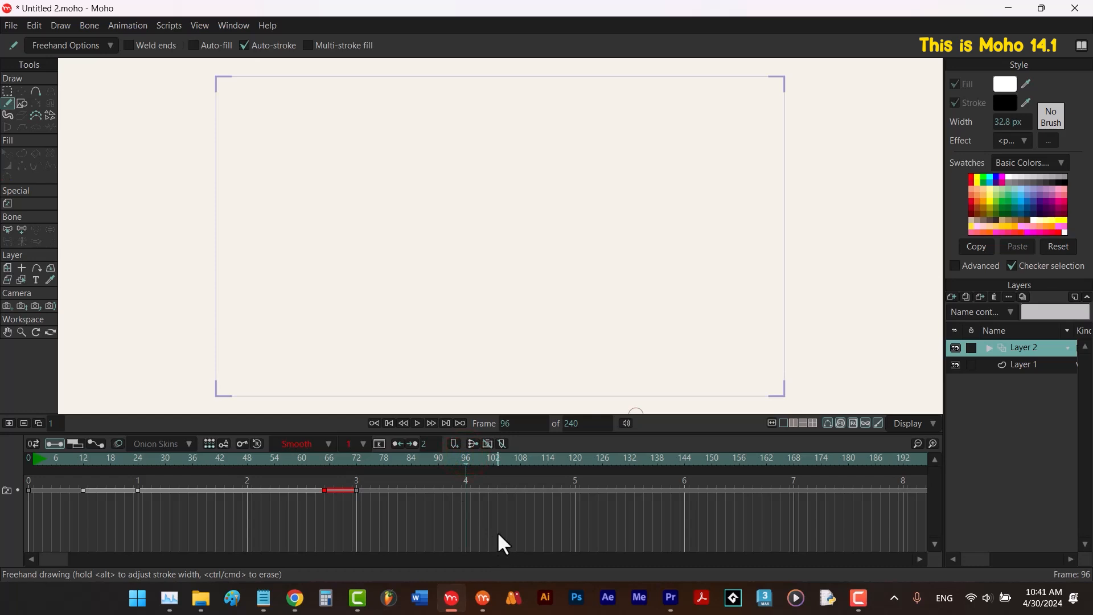
{"action": "key", "text": "ctrl+v"}
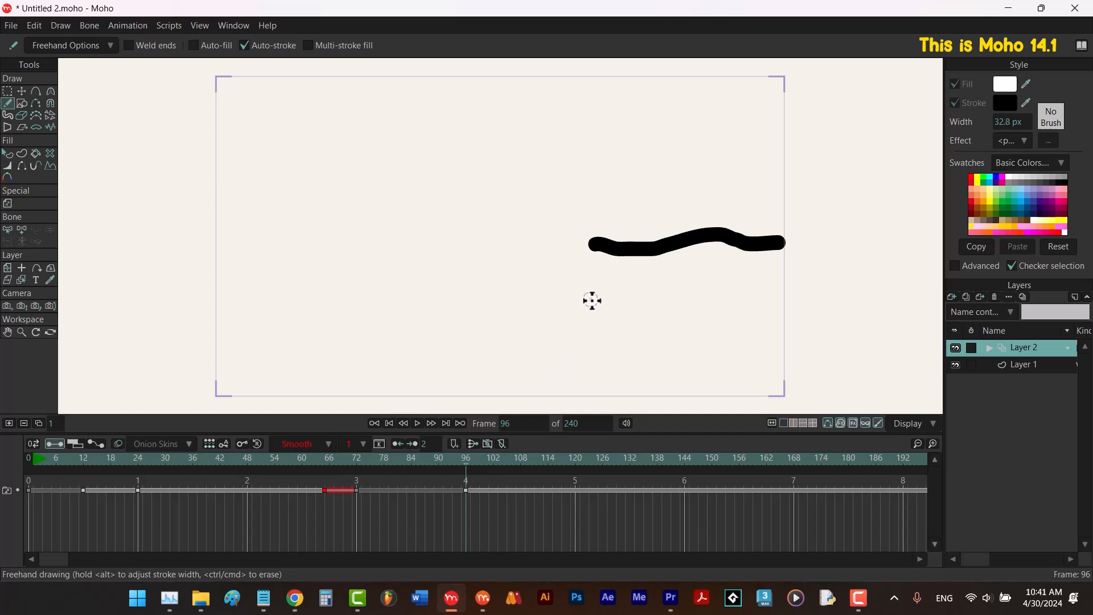
{"action": "left_click_drag", "start_coordinate": [591, 300], "coordinate": [735, 310]}
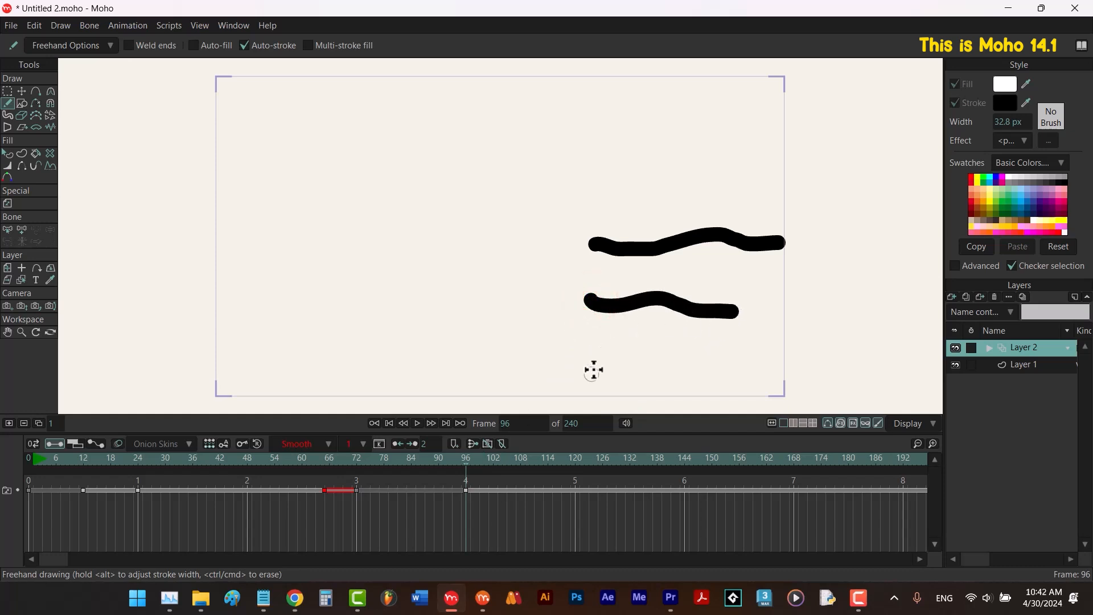
{"action": "left_click", "coordinate": [325, 458]}
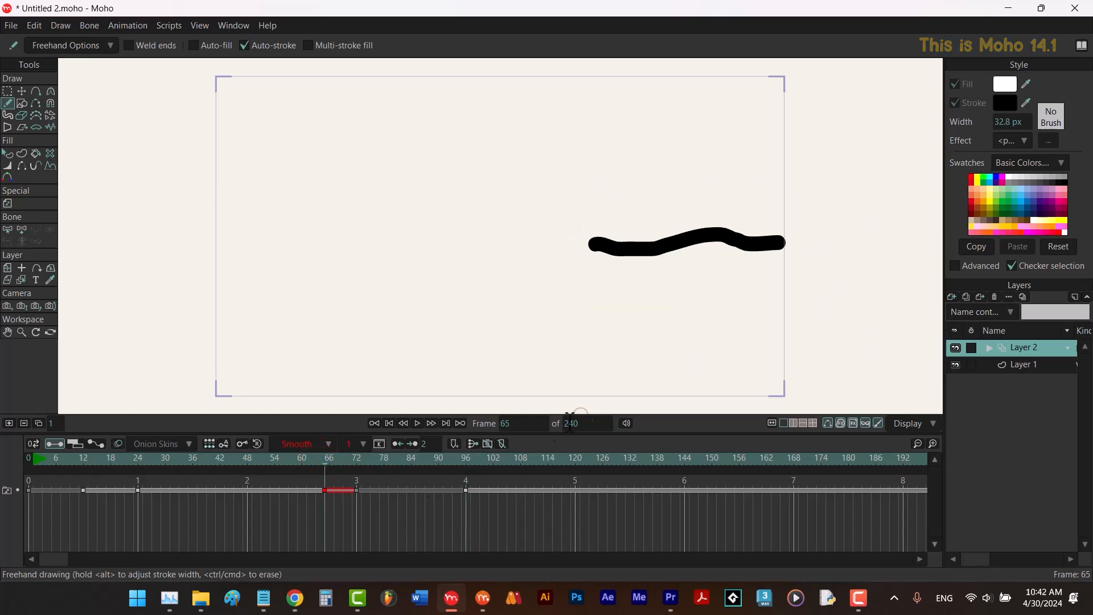
Switch to Moho 13.5, copy the drawing at frame 58 to frame 96, and add a second wavy stroke there to compare with frame 58.
{"action": "left_click", "coordinate": [483, 598]}
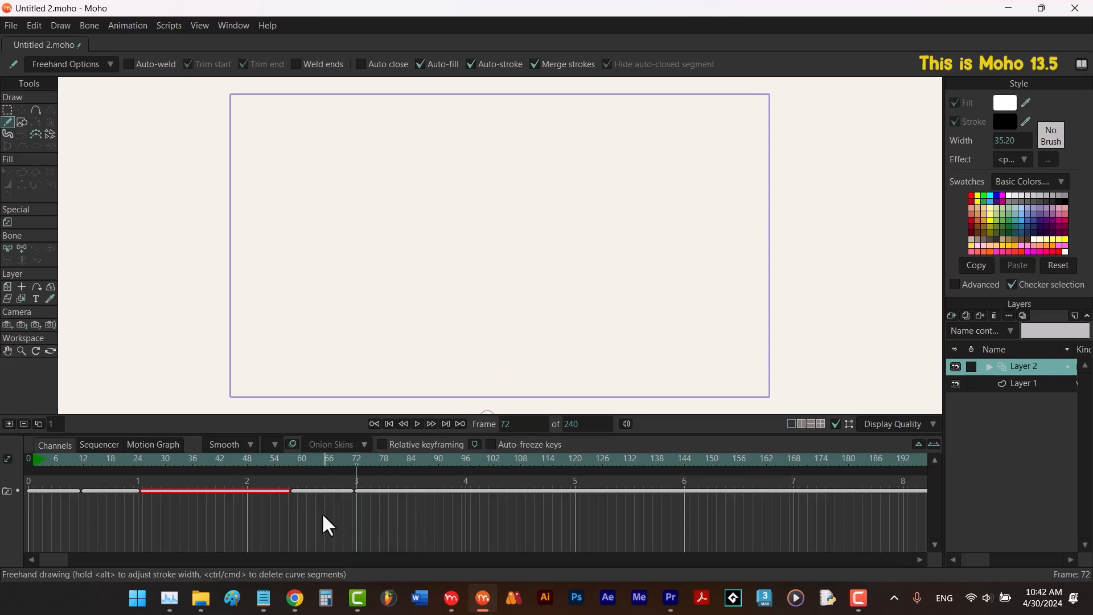
{"action": "left_click", "coordinate": [295, 490]}
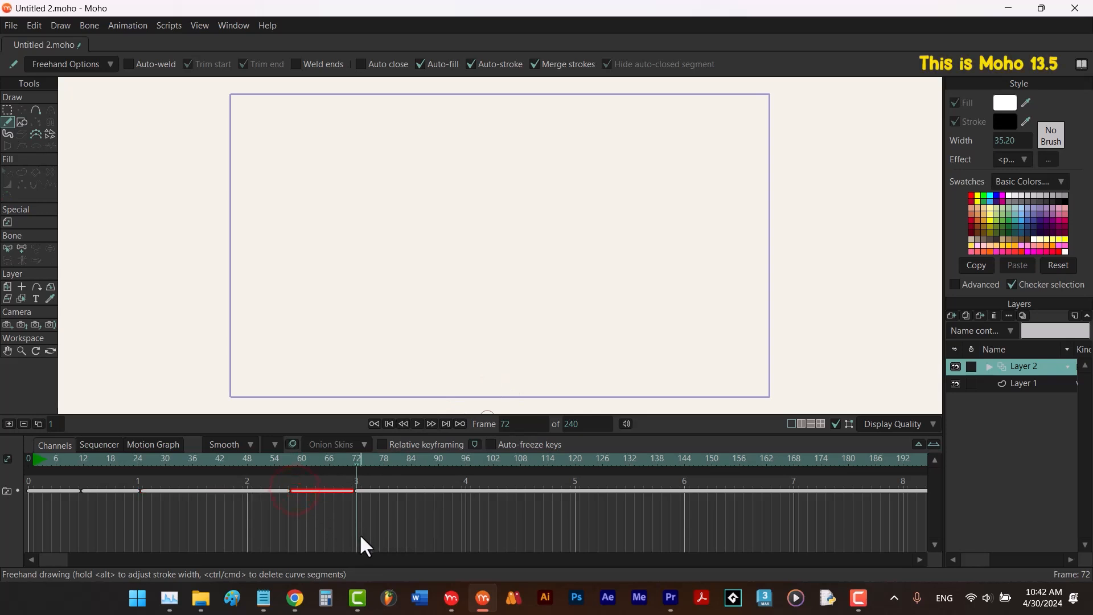
{"action": "left_click", "coordinate": [465, 459]}
{"action": "key", "text": "ctrl+v"}
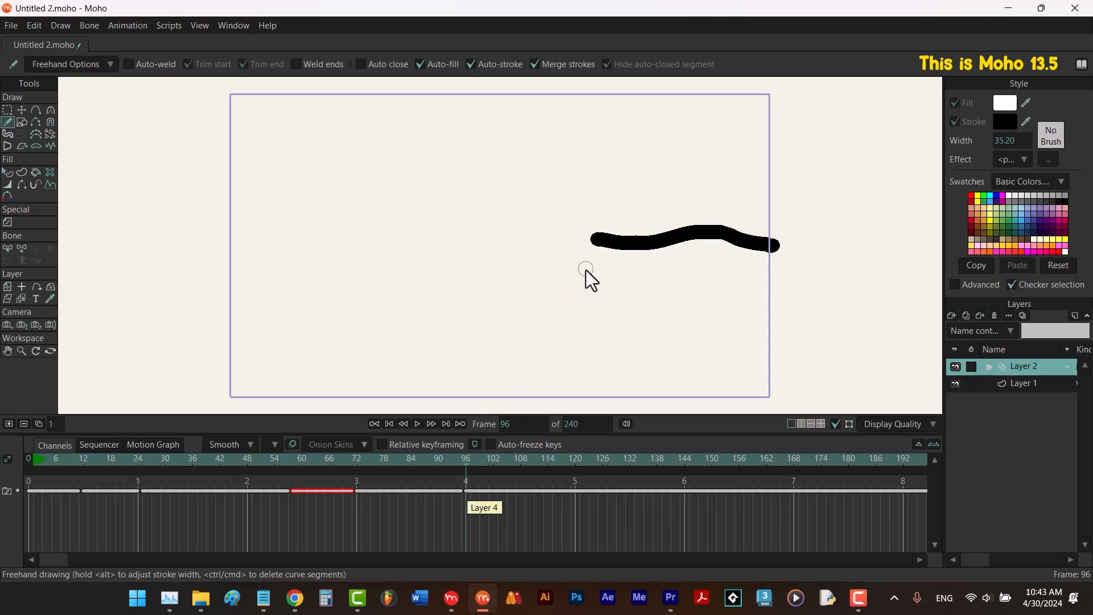
{"action": "left_click_drag", "start_coordinate": [585, 271], "coordinate": [772, 286]}
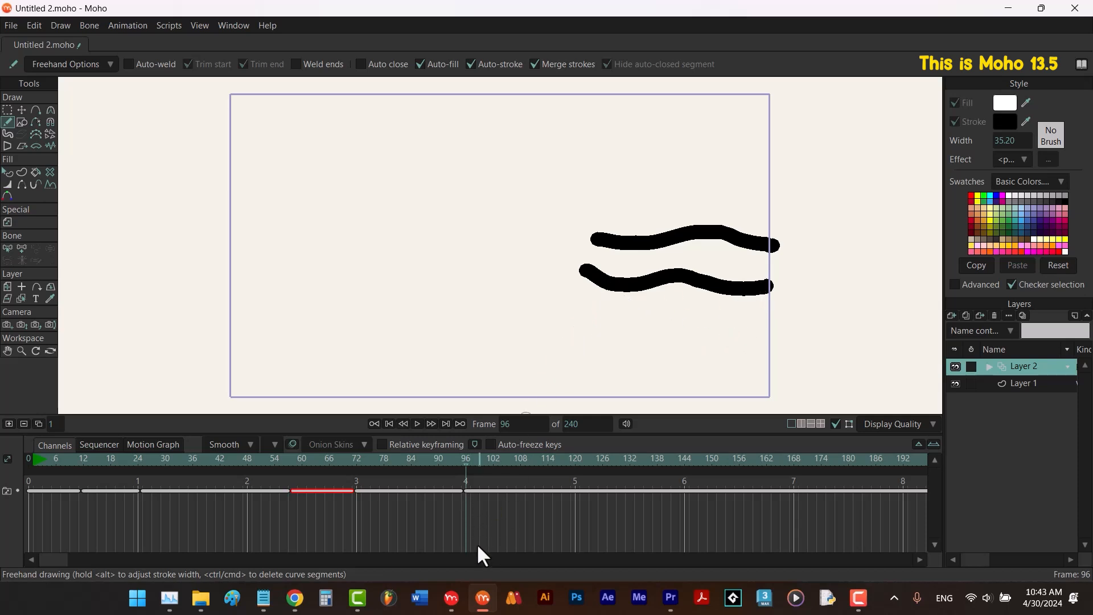
{"action": "left_click", "coordinate": [293, 458]}
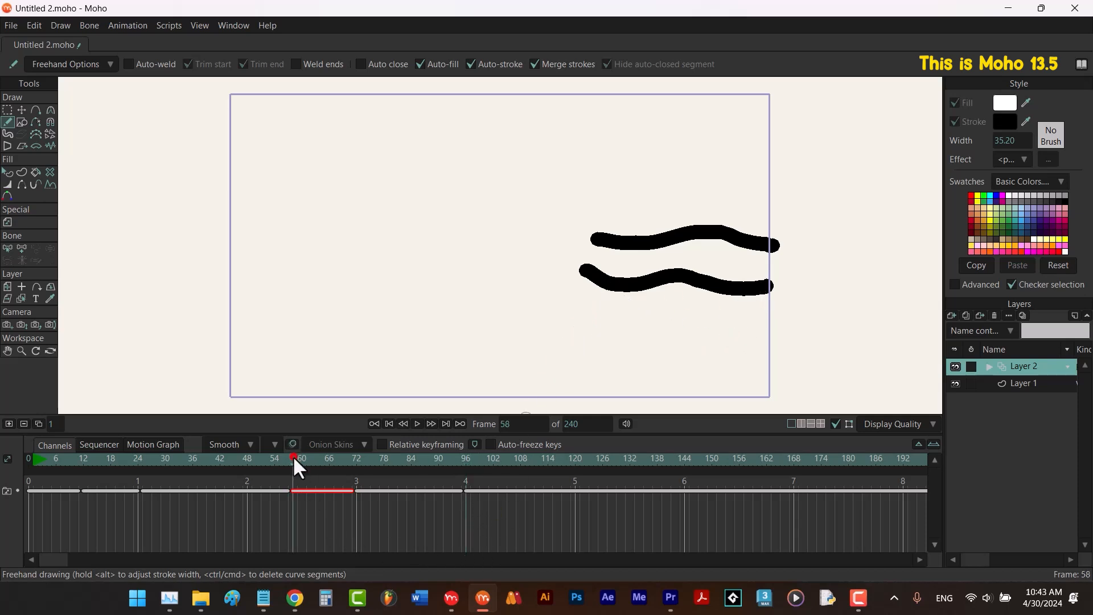
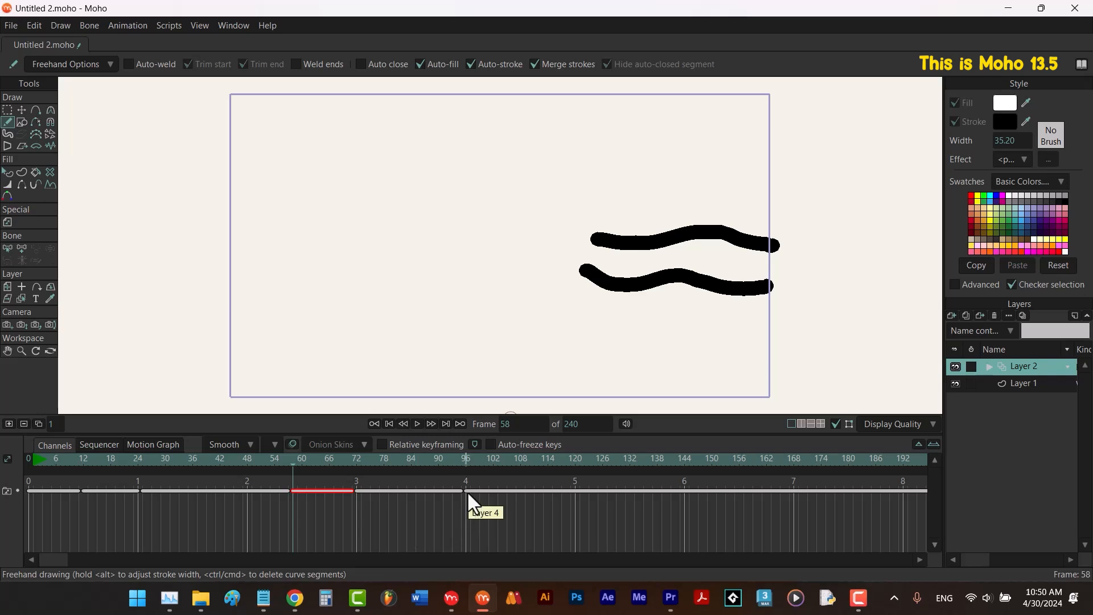
Duplicate Layer 4 inside the frame-by-frame Layer 2 and display the duplicate at frame 120.
{"action": "left_click", "coordinate": [988, 366]}
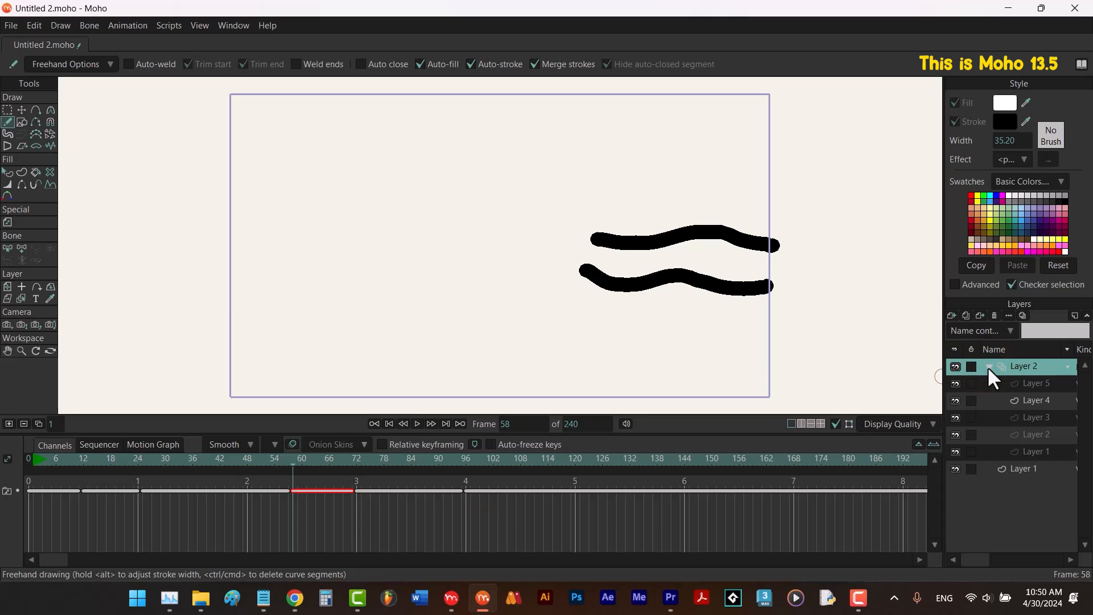
{"action": "left_click", "coordinate": [1040, 400]}
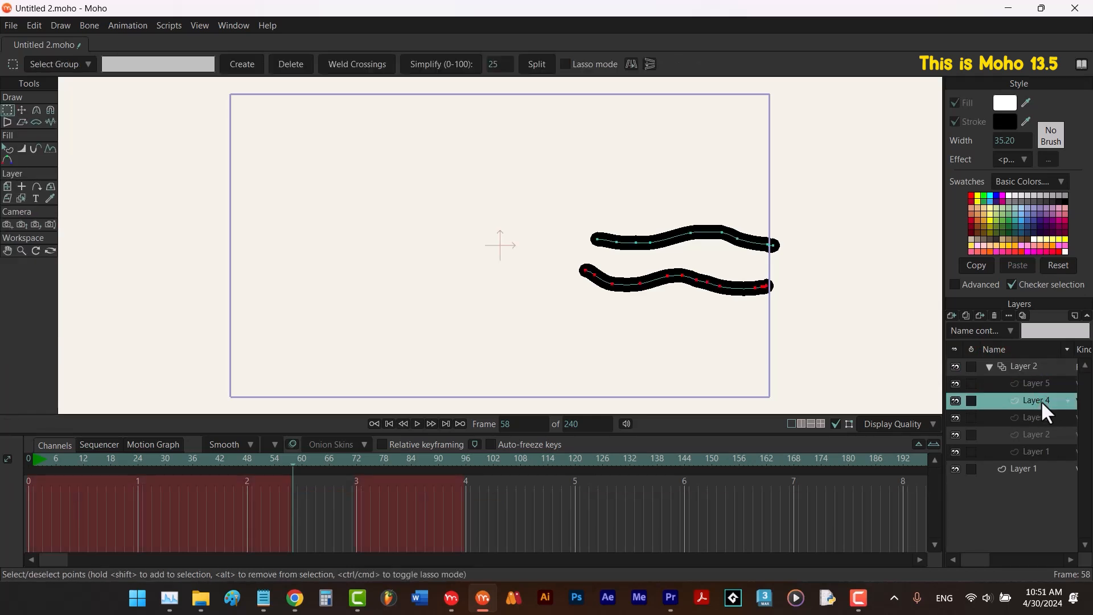
{"action": "left_click", "coordinate": [966, 315]}
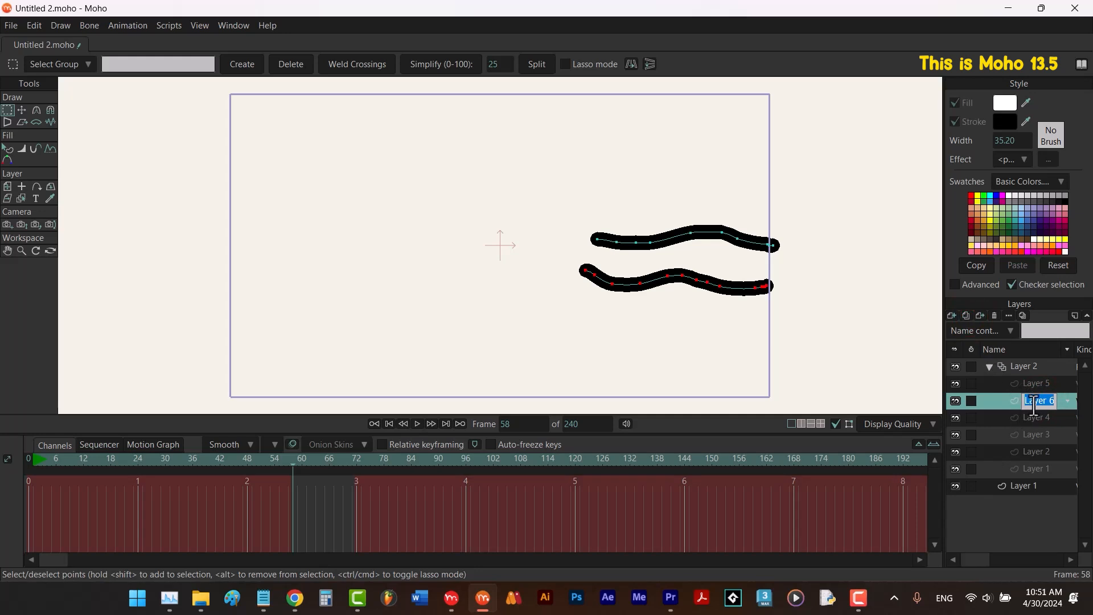
{"action": "left_click", "coordinate": [988, 366]}
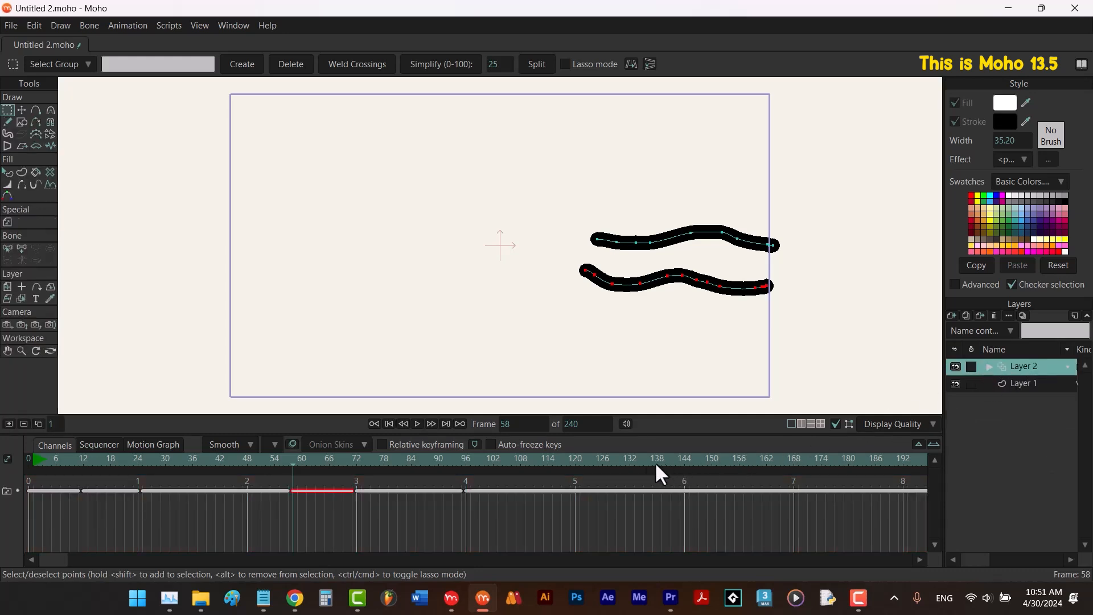
{"action": "left_click", "coordinate": [574, 461]}
{"action": "right_click", "coordinate": [1010, 369]}
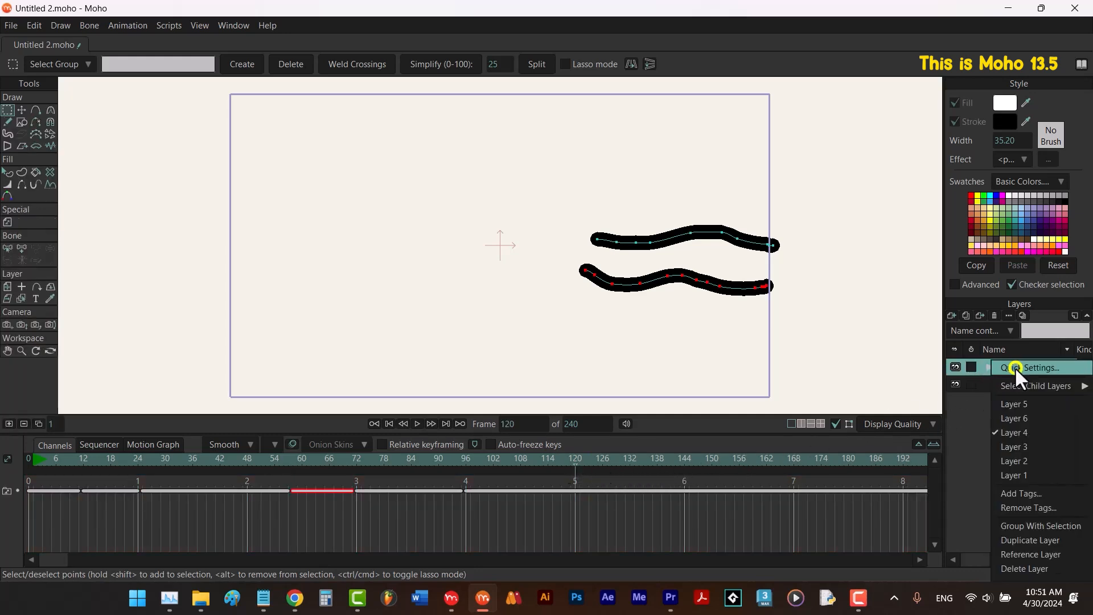
{"action": "left_click", "coordinate": [1019, 418]}
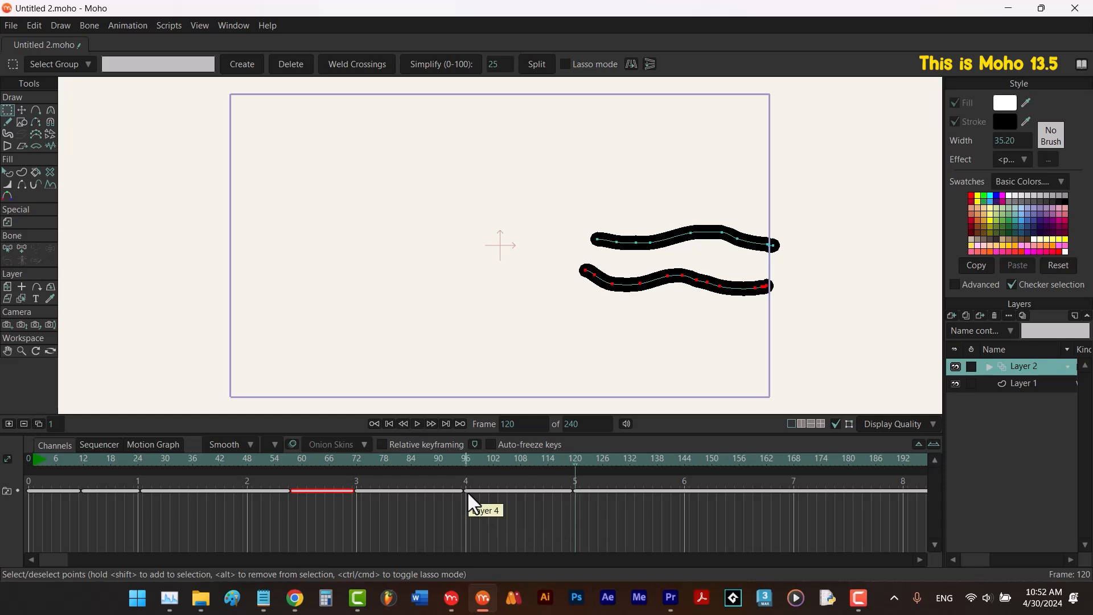
Draw a third wavy freehand stroke below the other two at frame 120 and compare the canvas at frame 96.
{"action": "left_click", "coordinate": [8, 124]}
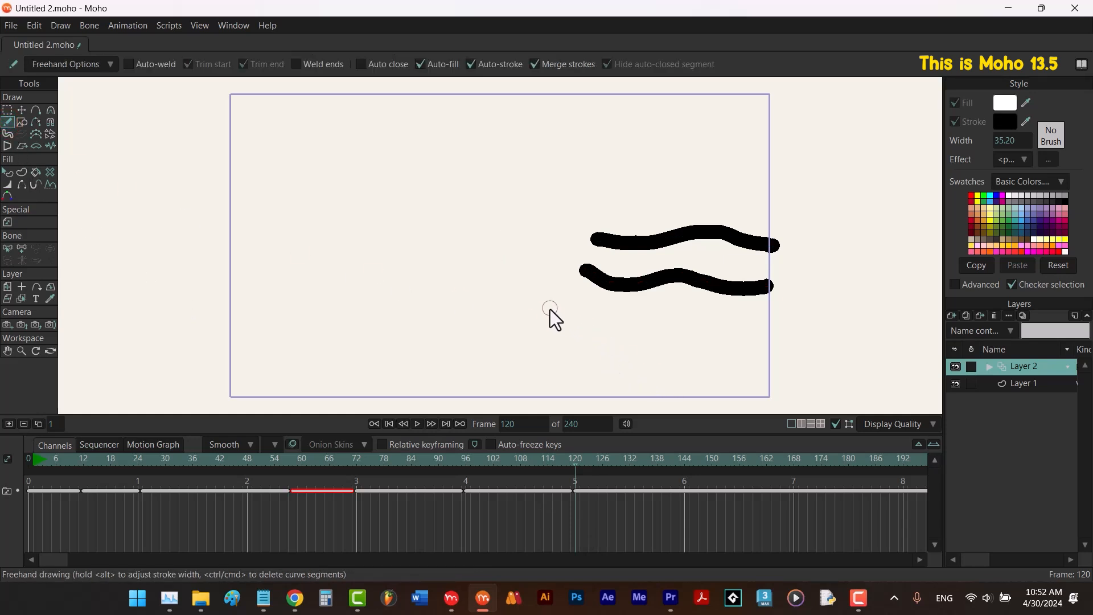
{"action": "mouse_move", "coordinate": [556, 303]}
{"action": "left_mouse_down"}
{"action": "mouse_move", "coordinate": [666, 338]}
{"action": "mouse_move", "coordinate": [798, 338]}
{"action": "left_mouse_up"}
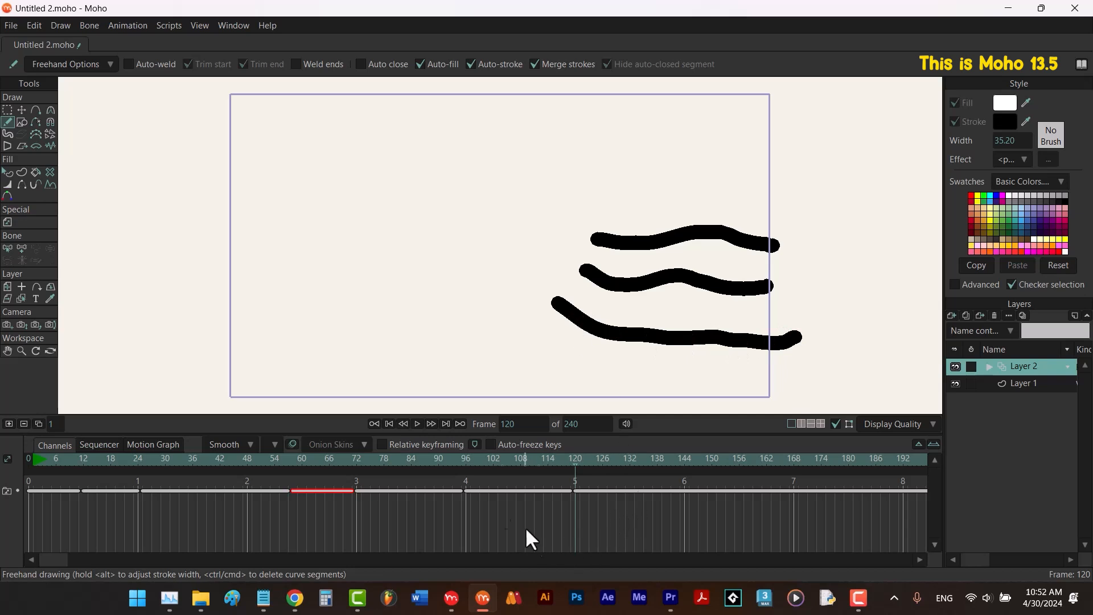
{"action": "left_click", "coordinate": [466, 459]}
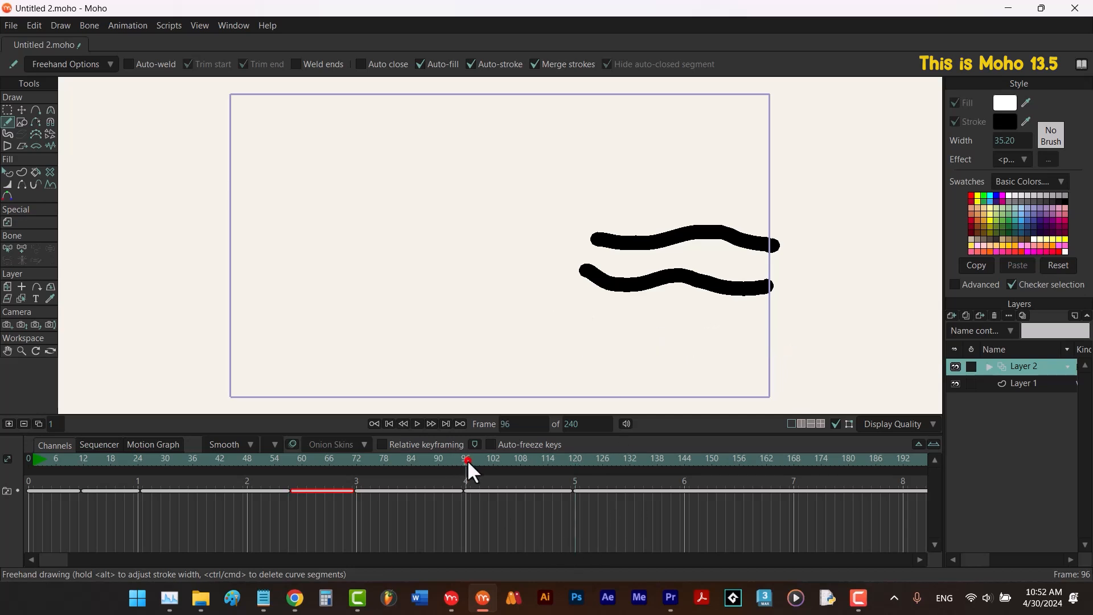
Switch to Moho 14.1, display Layer 4 at frame 120 of Layer 2, and draw a wavy freehand stroke on the canvas's empty left half.
{"action": "left_click", "coordinate": [453, 597]}
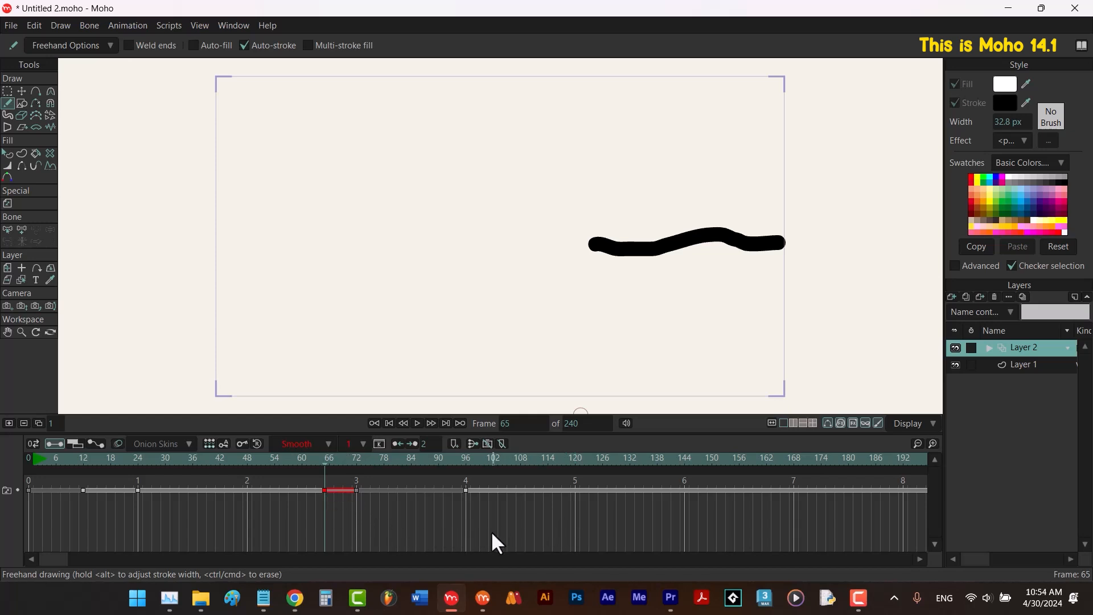
{"action": "left_click", "coordinate": [573, 459]}
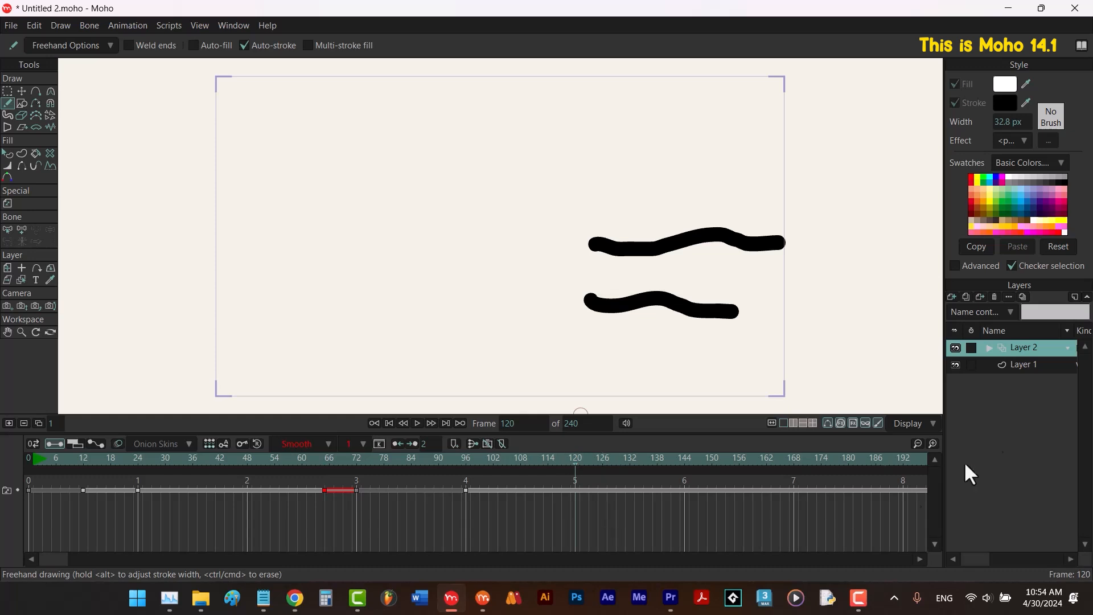
{"action": "right_click", "coordinate": [1019, 352]}
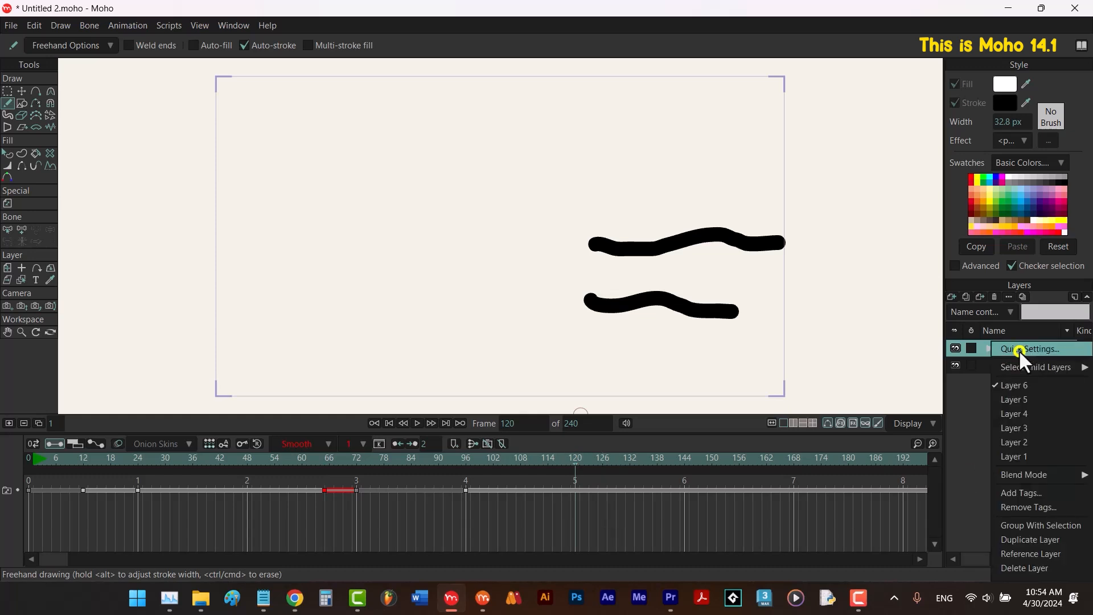
{"action": "left_click", "coordinate": [1020, 410]}
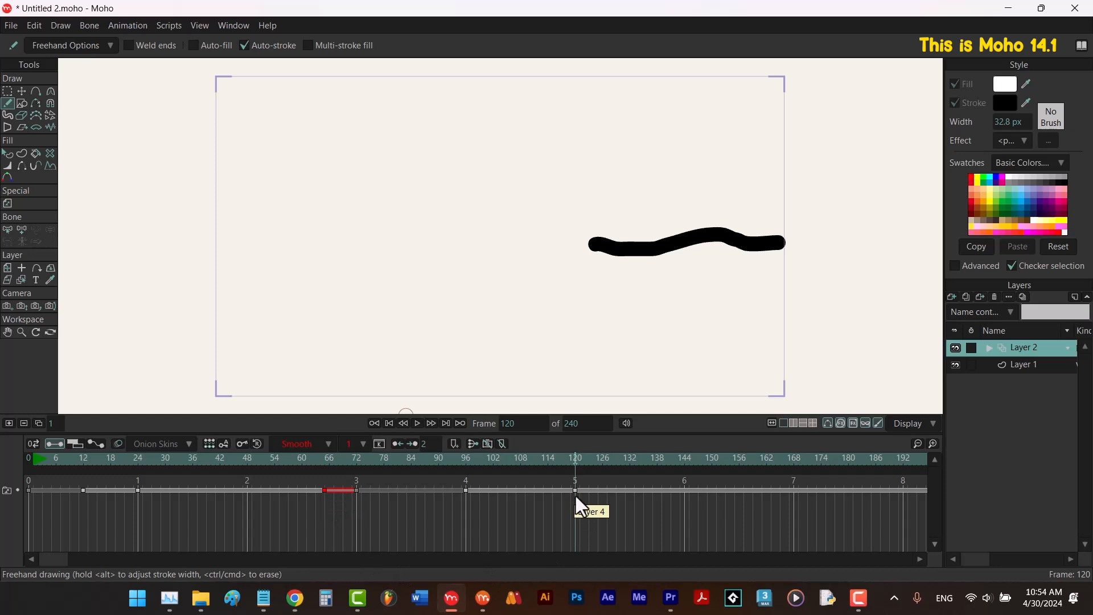
{"action": "mouse_move", "coordinate": [467, 240]}
{"action": "left_mouse_down"}
{"action": "mouse_move", "coordinate": [438, 250]}
{"action": "mouse_move", "coordinate": [365, 235]}
{"action": "mouse_move", "coordinate": [239, 236]}
{"action": "left_mouse_up"}
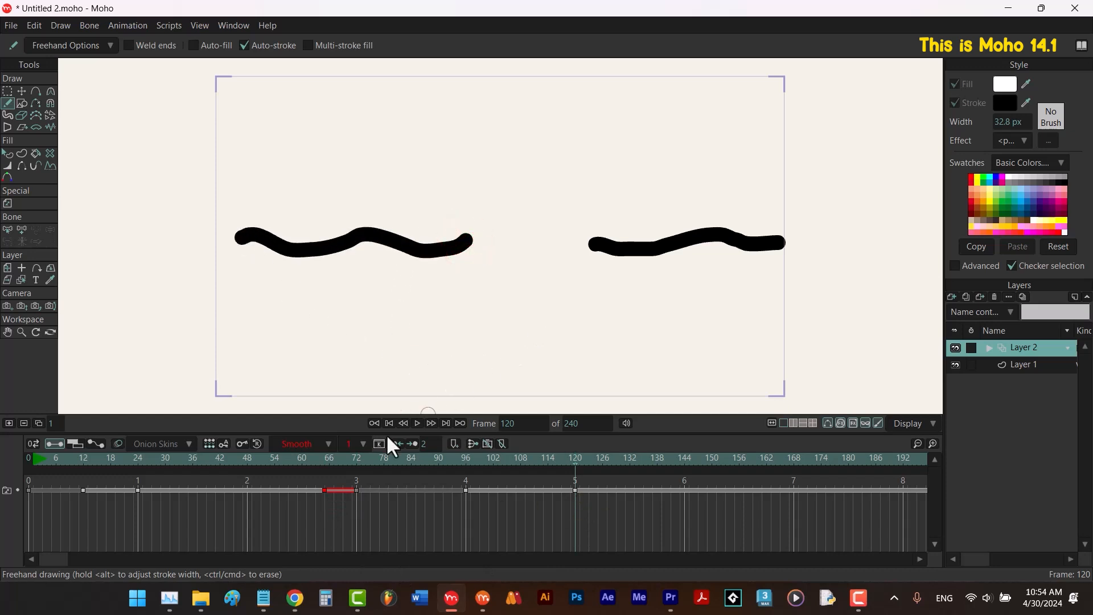
Draw a filled and stroked rectangle above the two wavy strokes at frame 65.
{"action": "left_click", "coordinate": [324, 461]}
{"action": "left_click", "coordinate": [23, 103]}
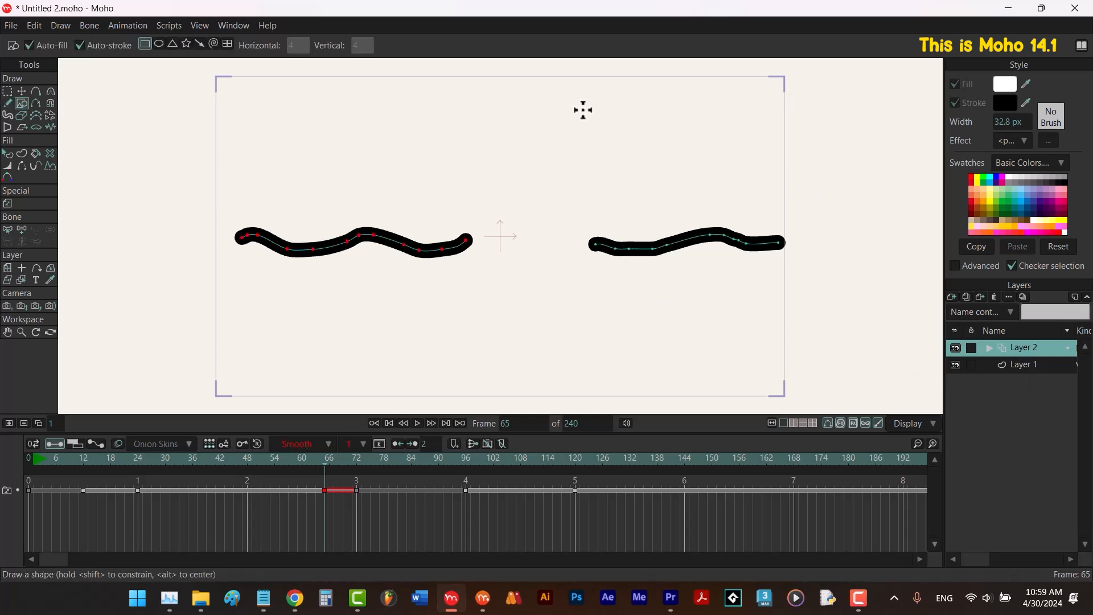
{"action": "left_click_drag", "start_coordinate": [408, 98], "coordinate": [624, 194]}
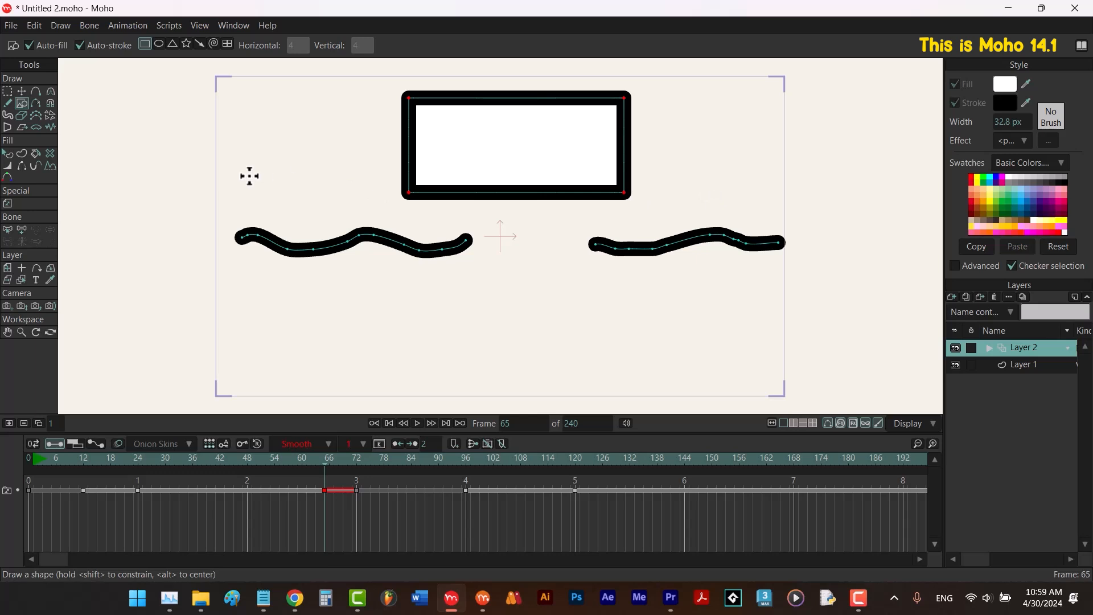
Apply the Shaded effect with a 135° light angle and 24 px offset to the rectangle, and preview a render of the frame.
{"action": "left_click", "coordinate": [7, 155]}
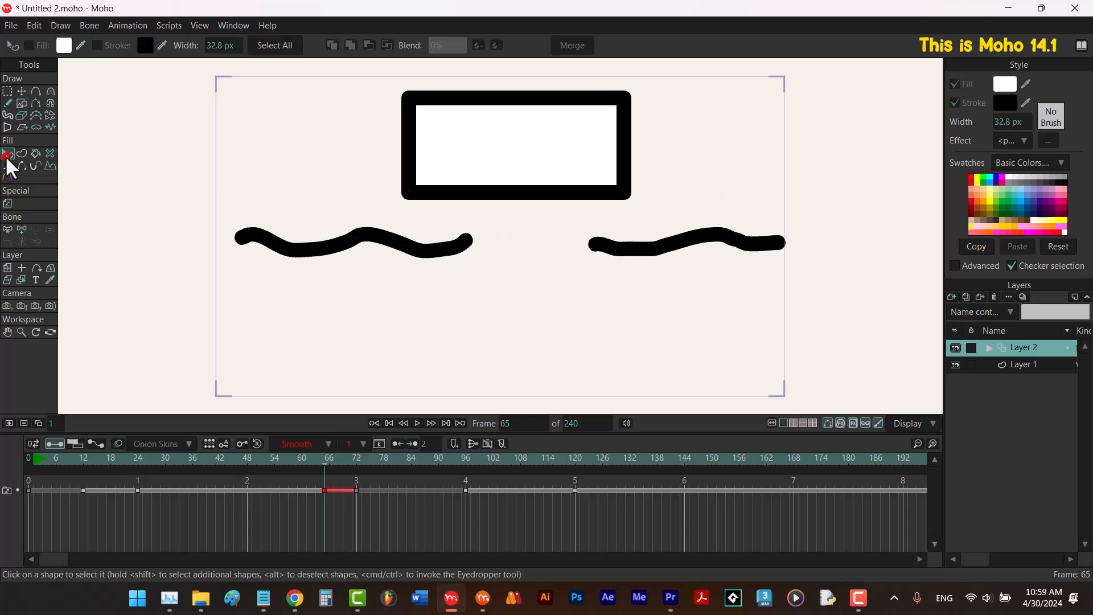
{"action": "left_click", "coordinate": [601, 173]}
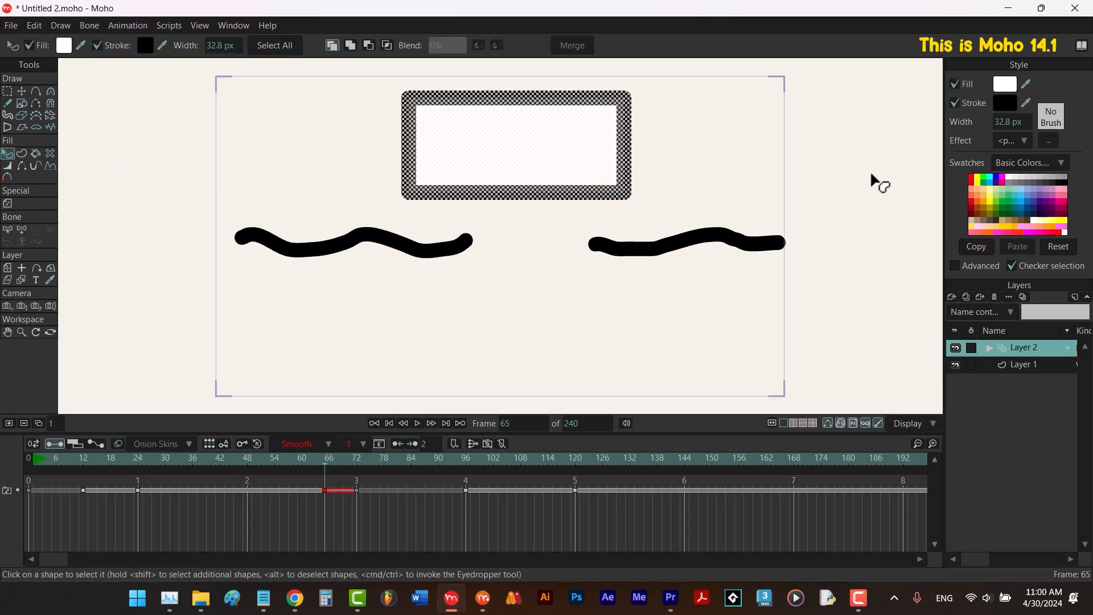
{"action": "left_click", "coordinate": [1008, 142]}
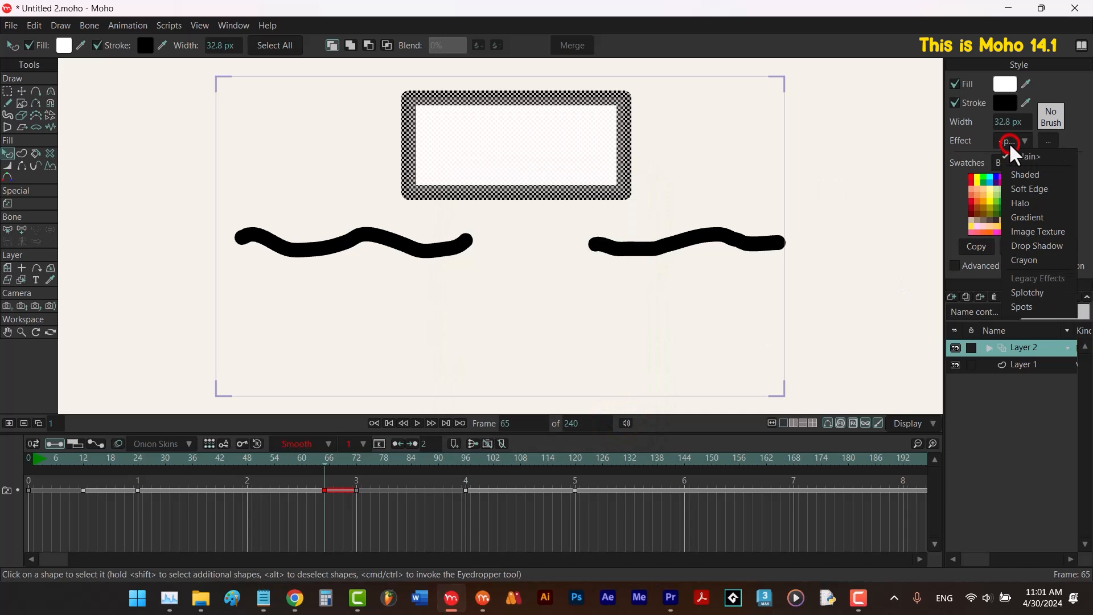
{"action": "left_click", "coordinate": [1025, 174]}
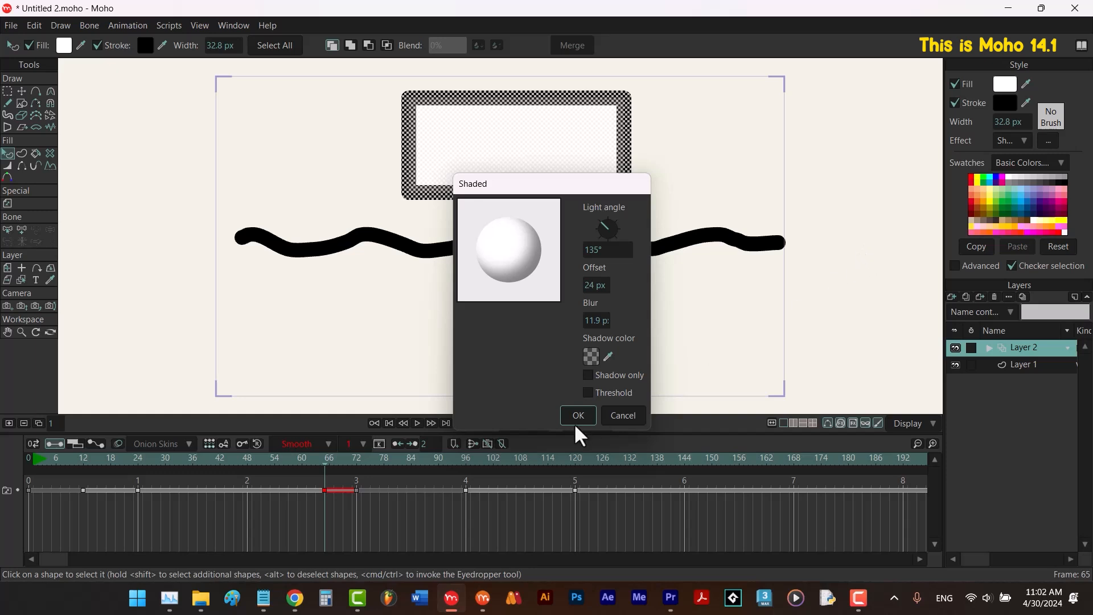
{"action": "left_click", "coordinate": [577, 416]}
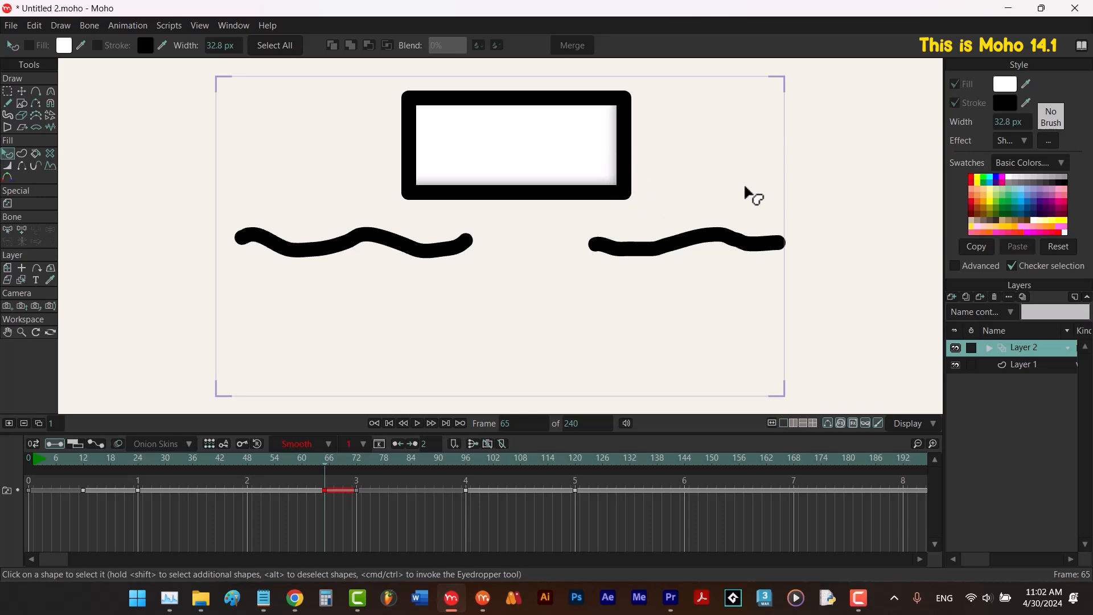
{"action": "key", "text": "ctrl+r"}
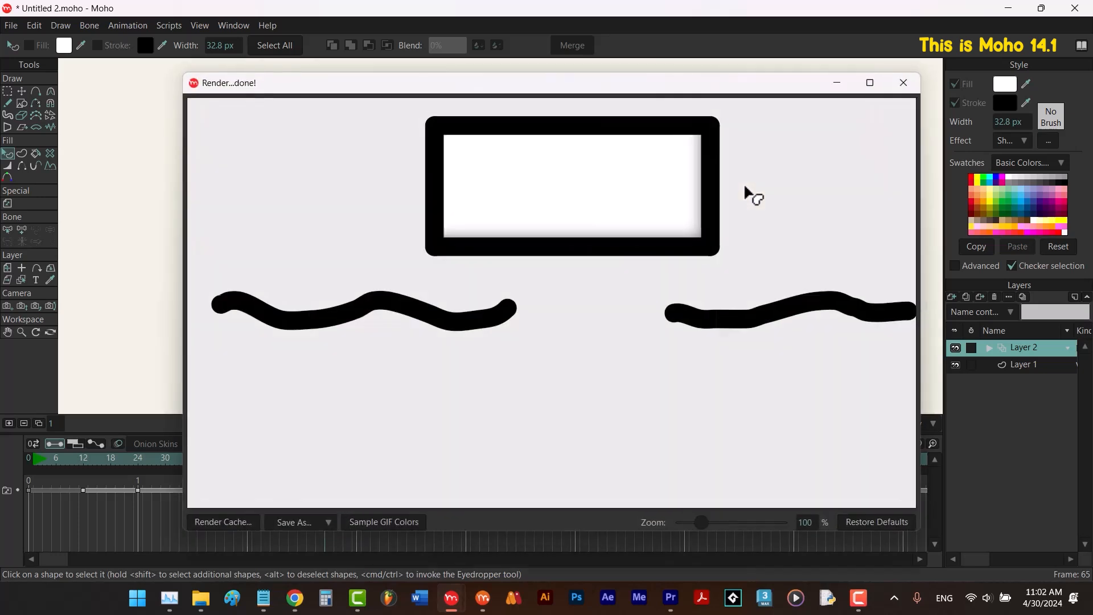
{"action": "left_click", "coordinate": [902, 86]}
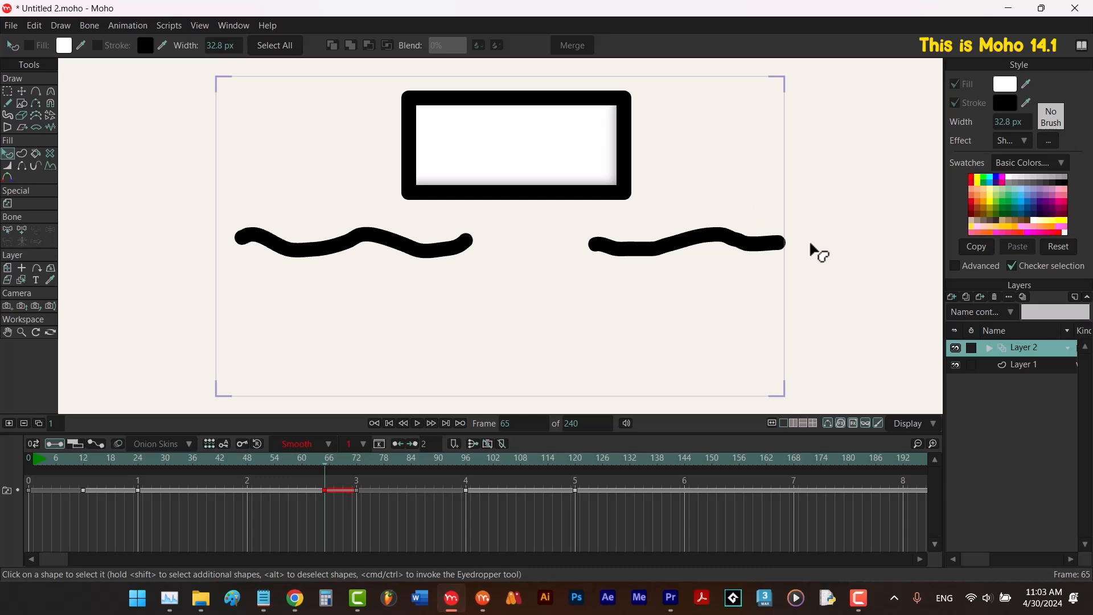
Delete the frame-by-frame Layer 2 and return the timeline to frame 0.
{"action": "left_click", "coordinate": [993, 297]}
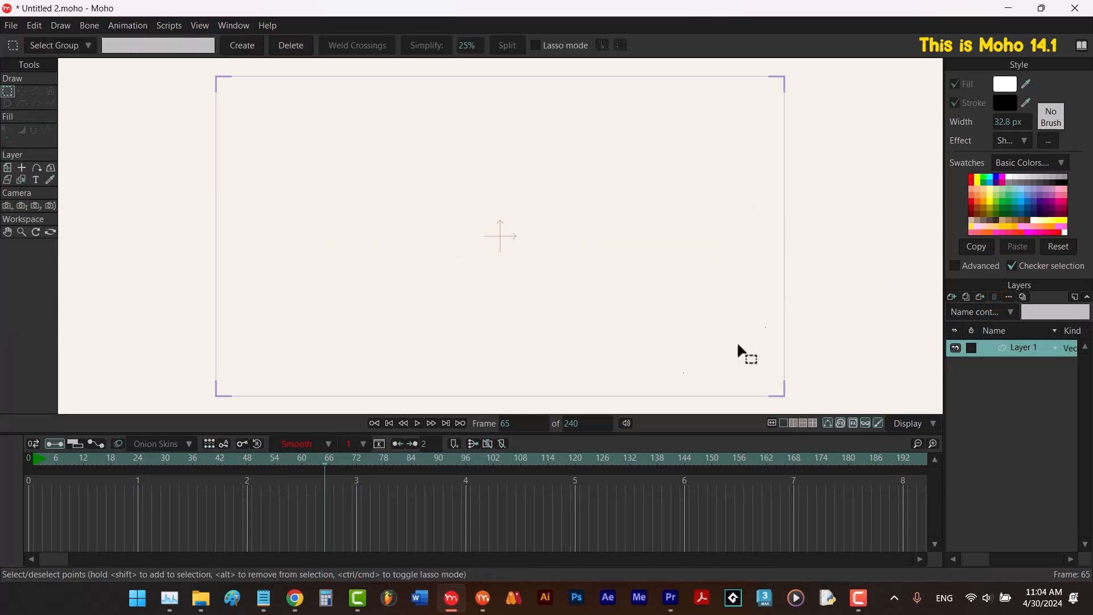
{"action": "left_click", "coordinate": [459, 508]}
{"action": "left_click", "coordinate": [389, 423]}
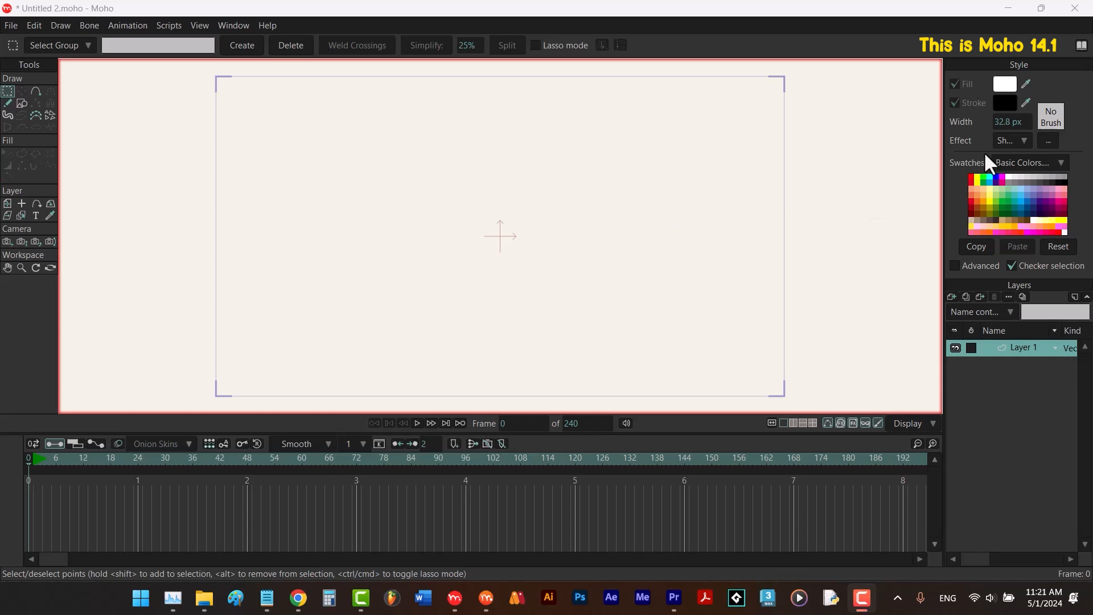
Remove the Shaded effect from the current style and add a frame-by-frame layer above Layer 1.
{"action": "left_click", "coordinate": [1005, 143]}
{"action": "left_click", "coordinate": [1009, 155]}
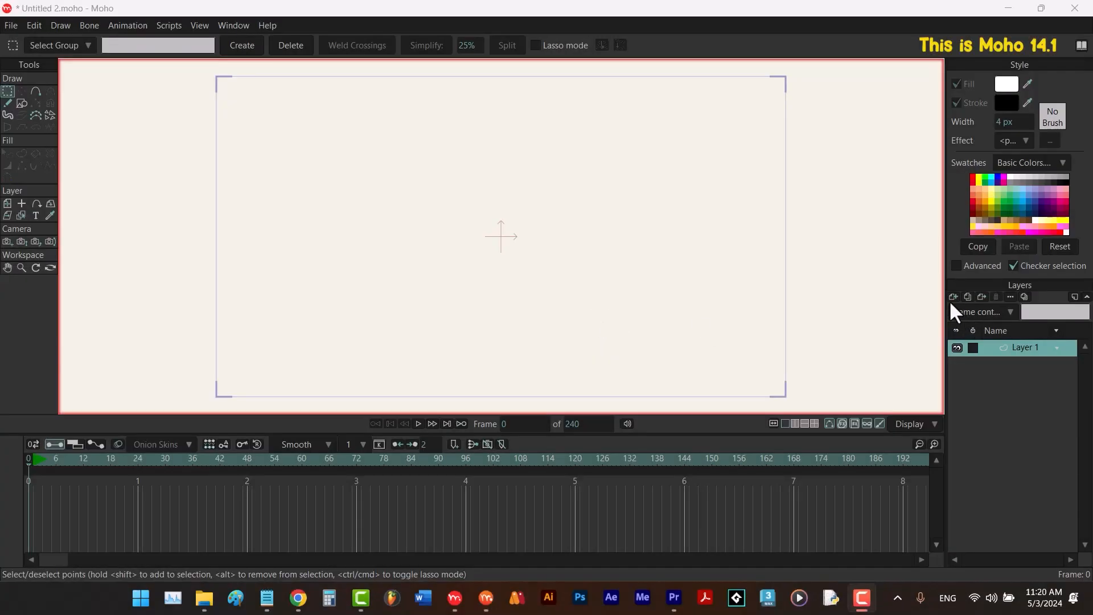
{"action": "left_click", "coordinate": [952, 297]}
{"action": "left_click", "coordinate": [965, 409]}
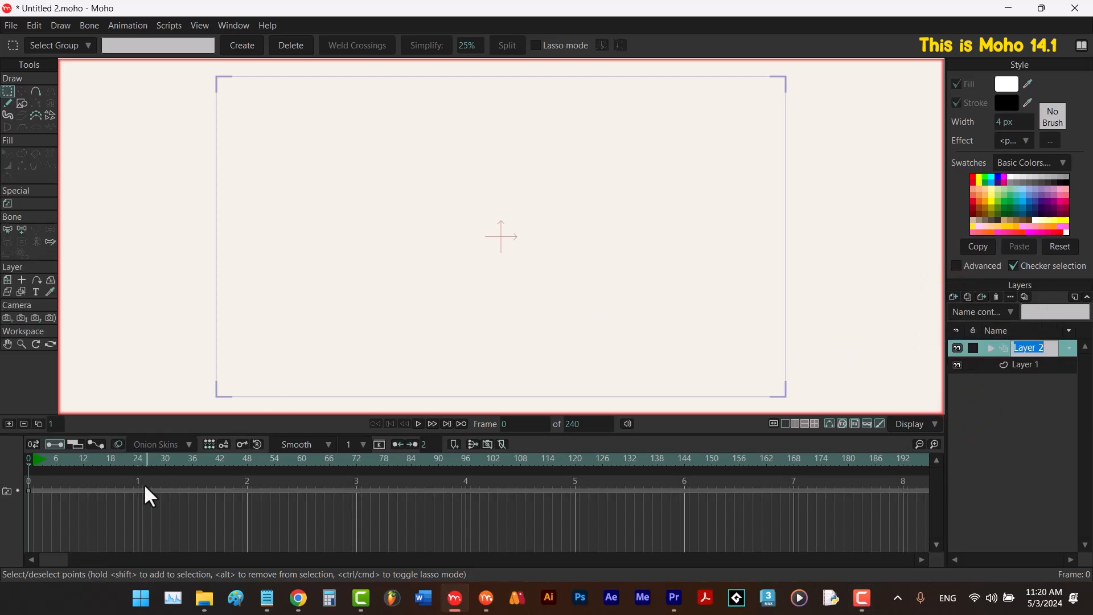
Switch to Moho 13.5, add a frame-by-frame layer above Layer 1, and add a new frame to it.
{"action": "left_click", "coordinate": [486, 604]}
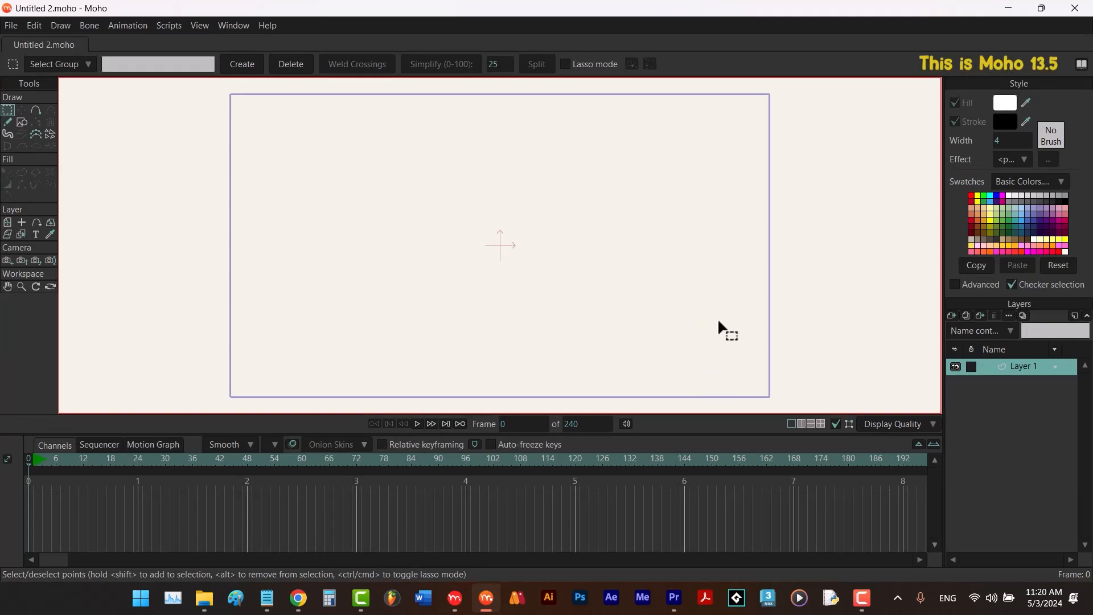
{"action": "left_click", "coordinate": [951, 314]}
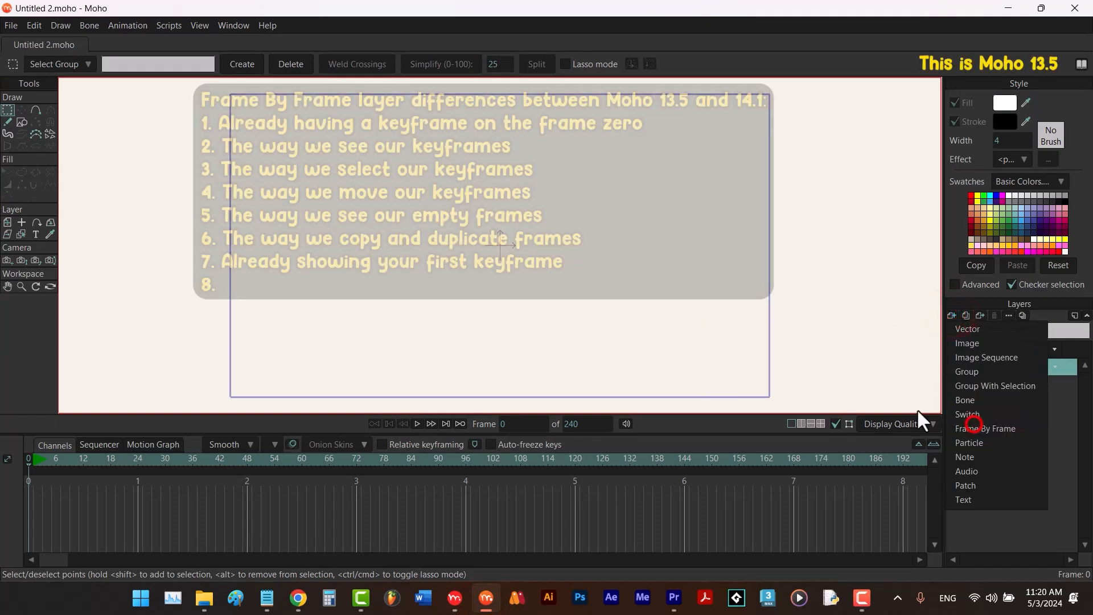
{"action": "left_click", "coordinate": [973, 426]}
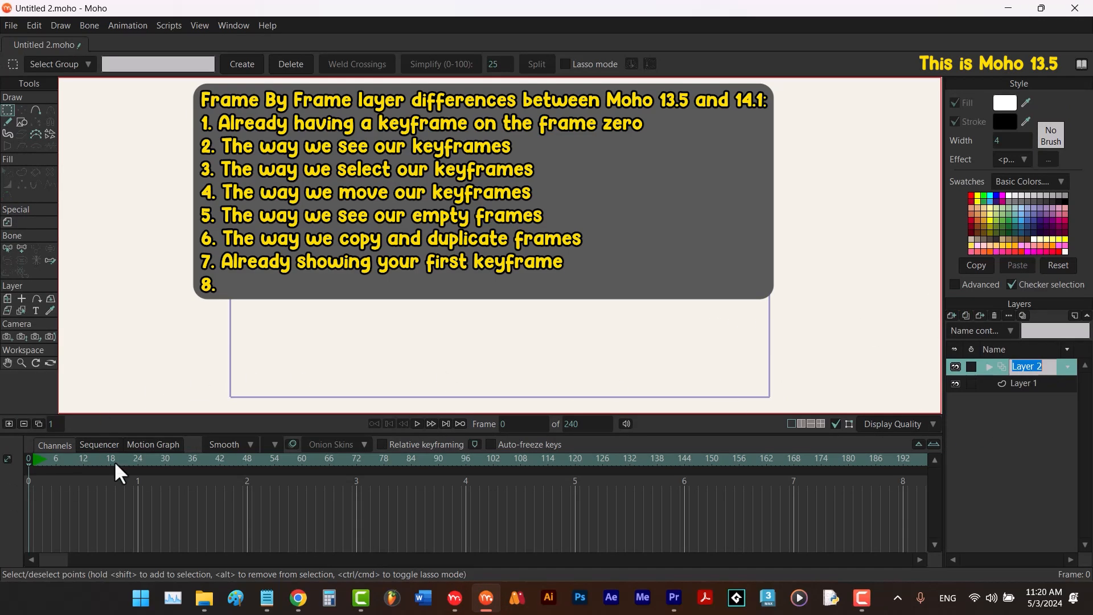
{"action": "left_click", "coordinate": [8, 425]}
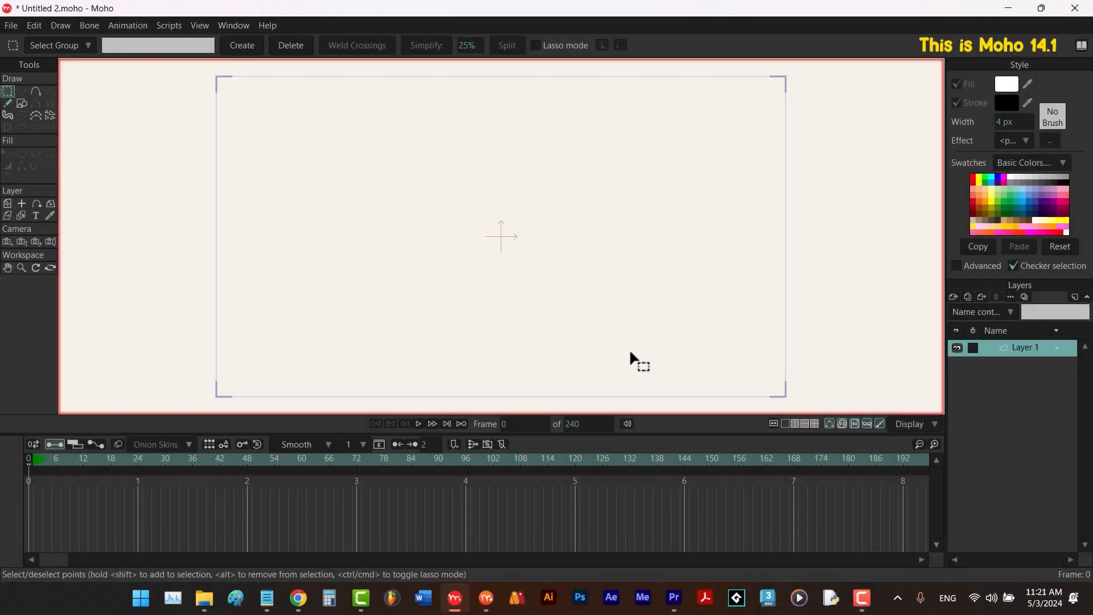
Switch to Moho 14.1, add a frame-by-frame layer above Layer 1, and draw horizontal freehand strokes across its frames 0 to 2.
{"action": "left_click", "coordinate": [950, 296]}
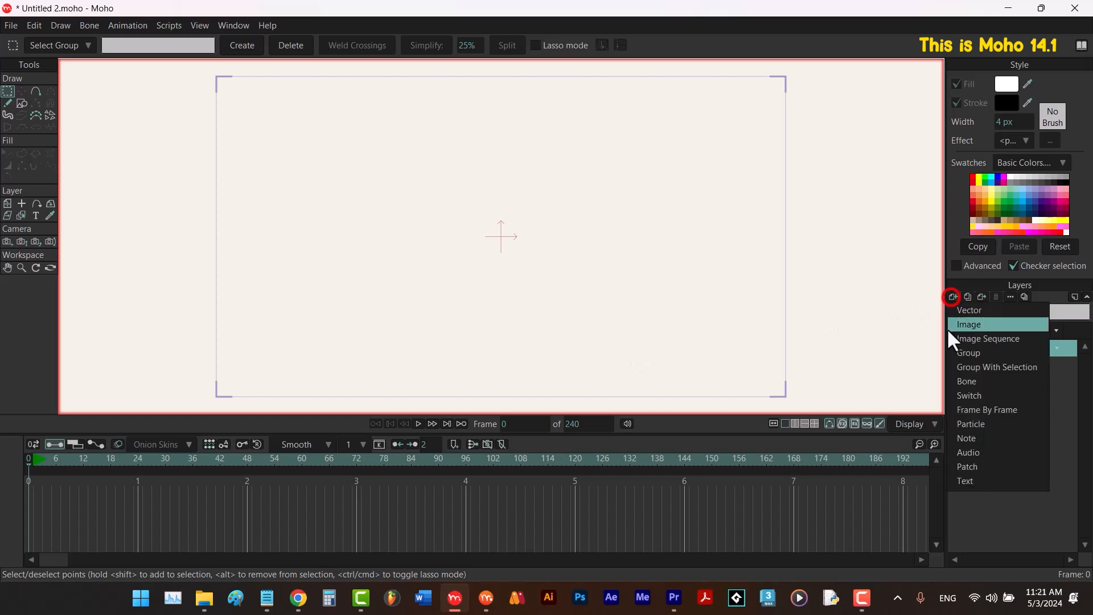
{"action": "left_click", "coordinate": [980, 411]}
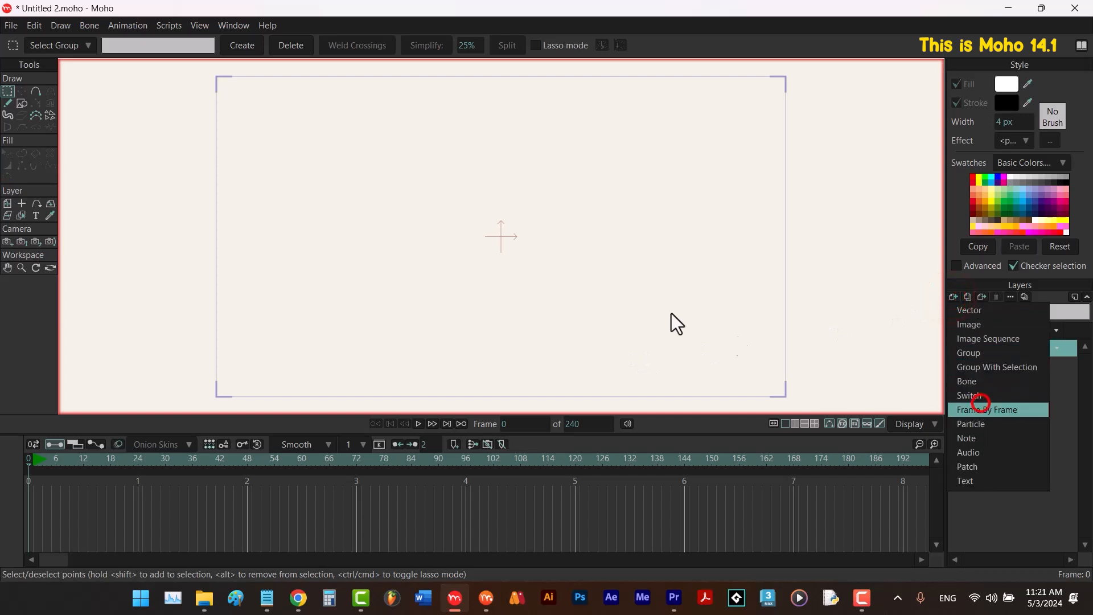
{"action": "left_click", "coordinate": [8, 103]}
{"action": "mouse_move", "coordinate": [238, 245]}
{"action": "left_mouse_down"}
{"action": "mouse_move", "coordinate": [421, 256]}
{"action": "mouse_move", "coordinate": [715, 245]}
{"action": "left_mouse_up"}
{"action": "left_click", "coordinate": [9, 423]}
{"action": "left_click", "coordinate": [9, 423]}
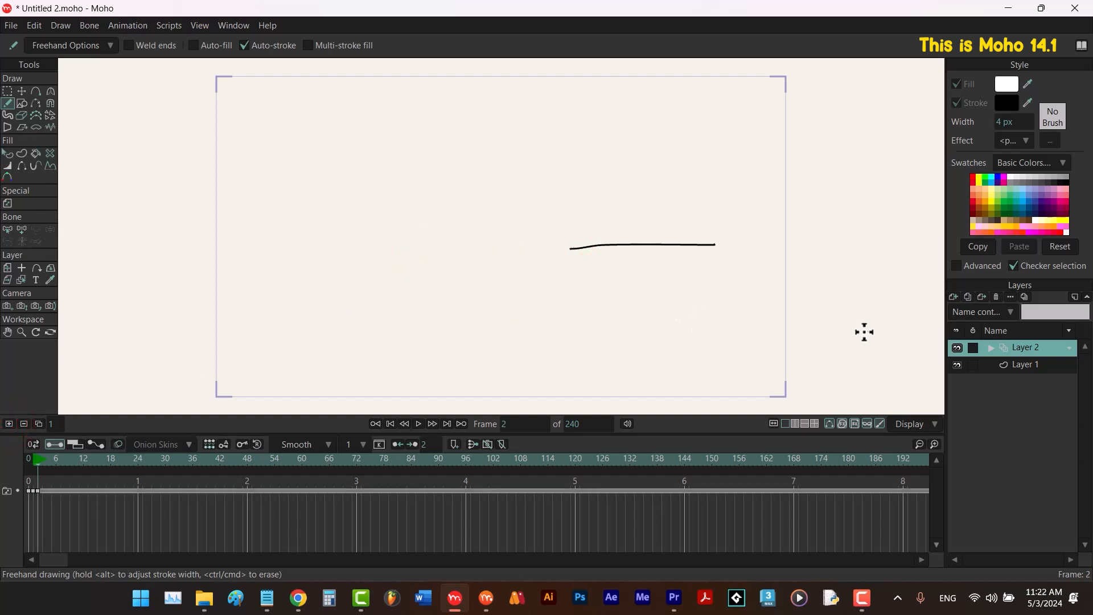
Look at the child layers that can be chosen for the frame-by-frame Layer 2, keeping the current one.
{"action": "right_click", "coordinate": [1026, 350]}
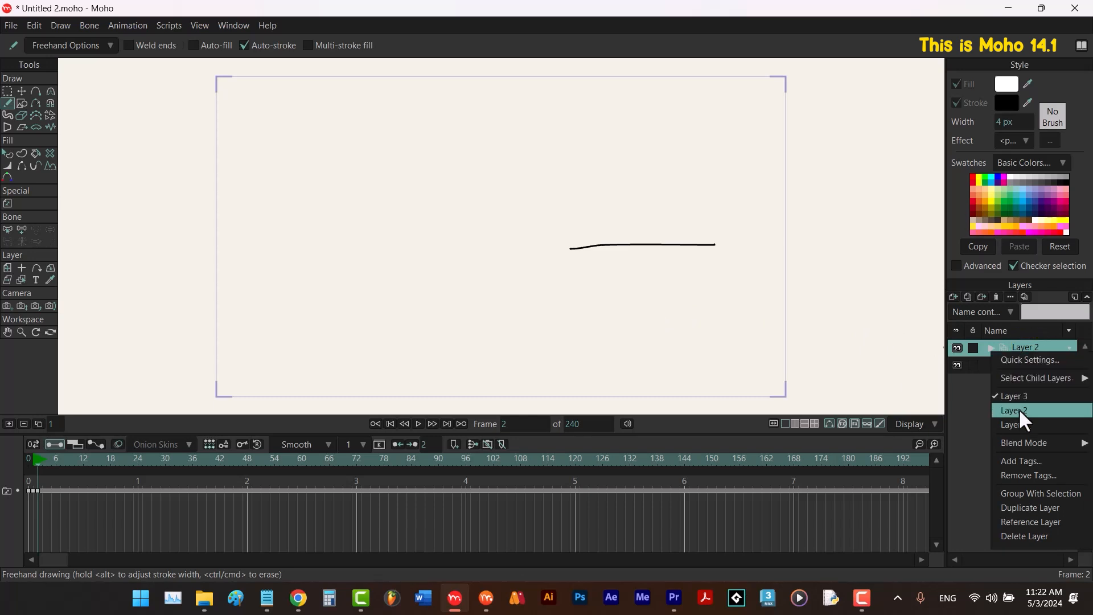
{"action": "mouse_move", "coordinate": [1023, 377]}
{"action": "left_click", "coordinate": [1026, 344]}
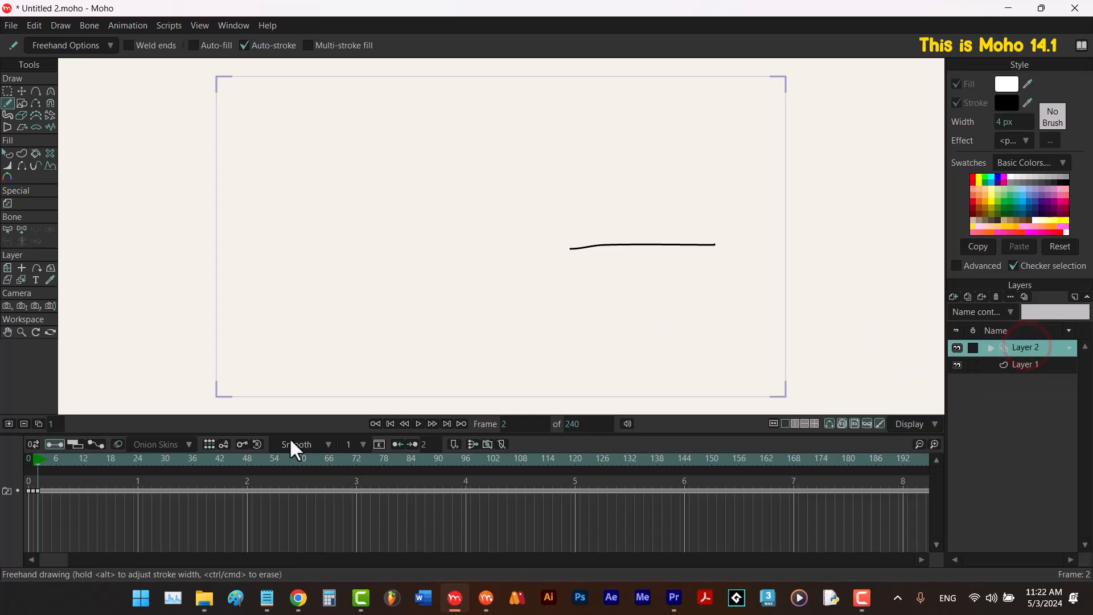
Set the child drawing Layer 2 as the active child of the frame-by-frame layer at frame 6.
{"action": "left_click", "coordinate": [55, 461]}
{"action": "left_click", "coordinate": [7, 203]}
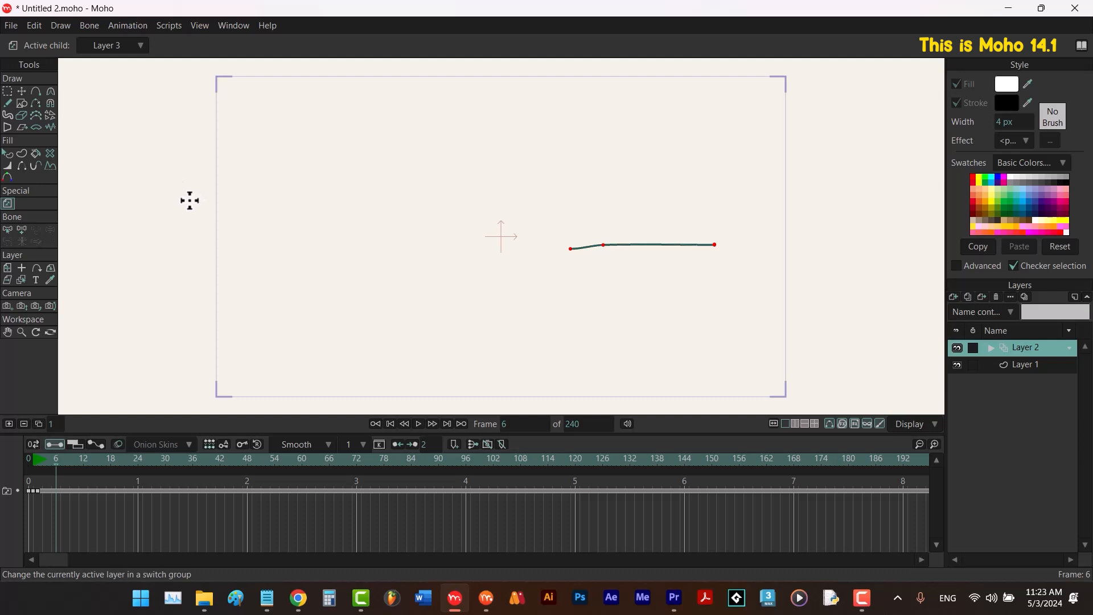
{"action": "left_click", "coordinate": [139, 44]}
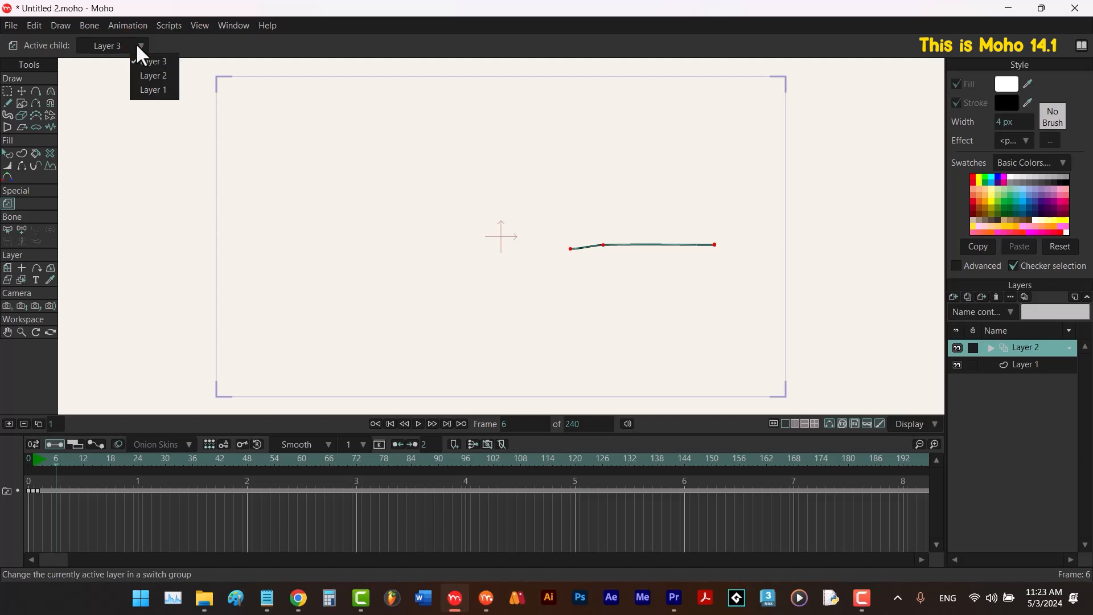
{"action": "left_click", "coordinate": [144, 76]}
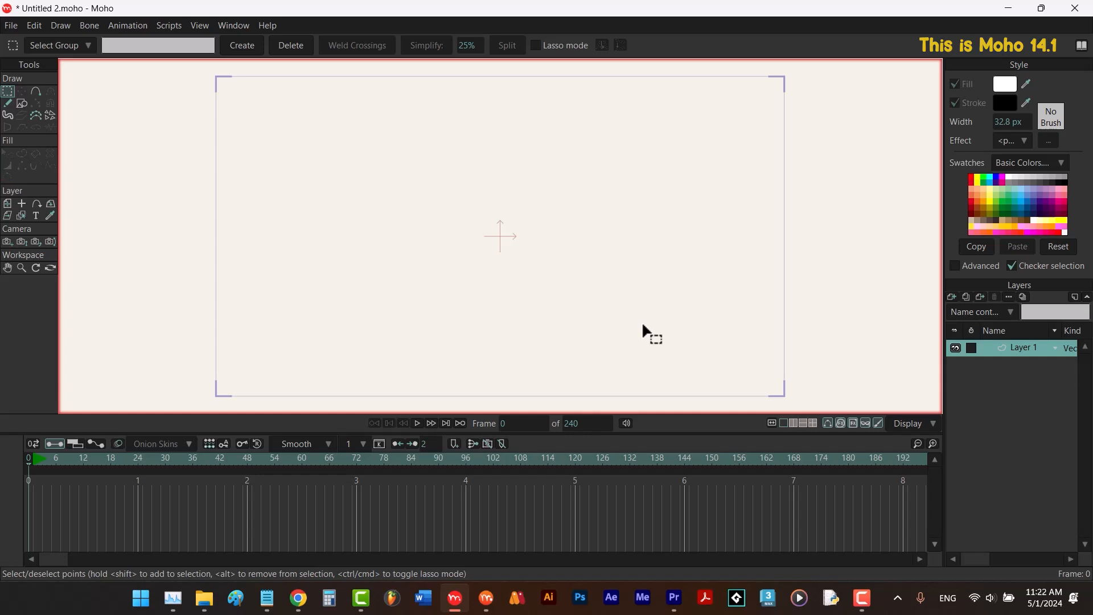
Switch to Moho 13.5, return the timeline to frame 0, and delete the frame-by-frame Layer 2.
{"action": "left_click", "coordinate": [486, 598]}
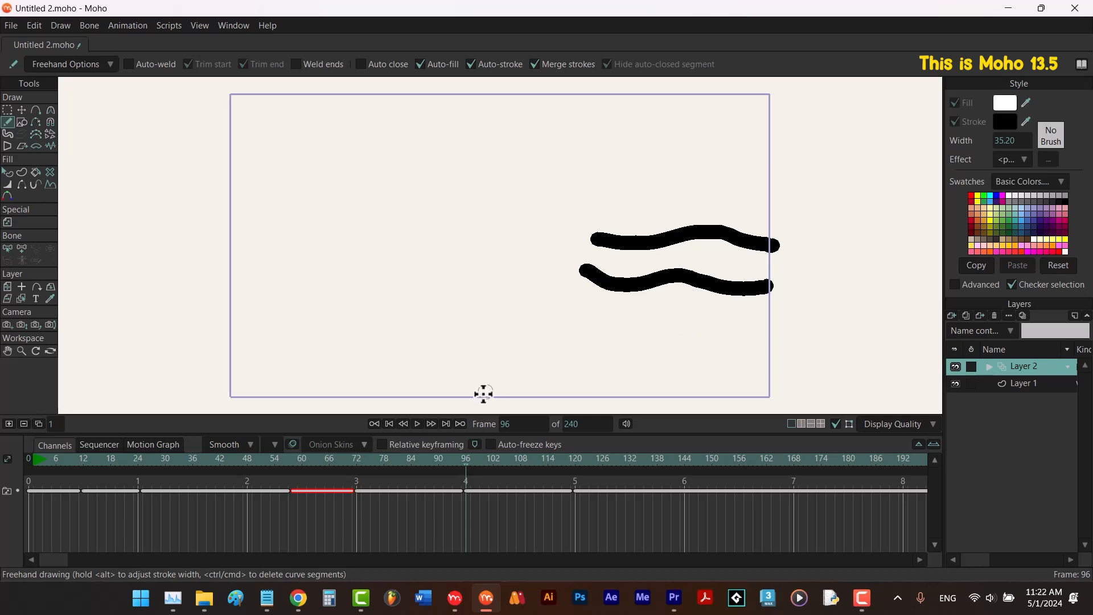
{"action": "left_click", "coordinate": [389, 424]}
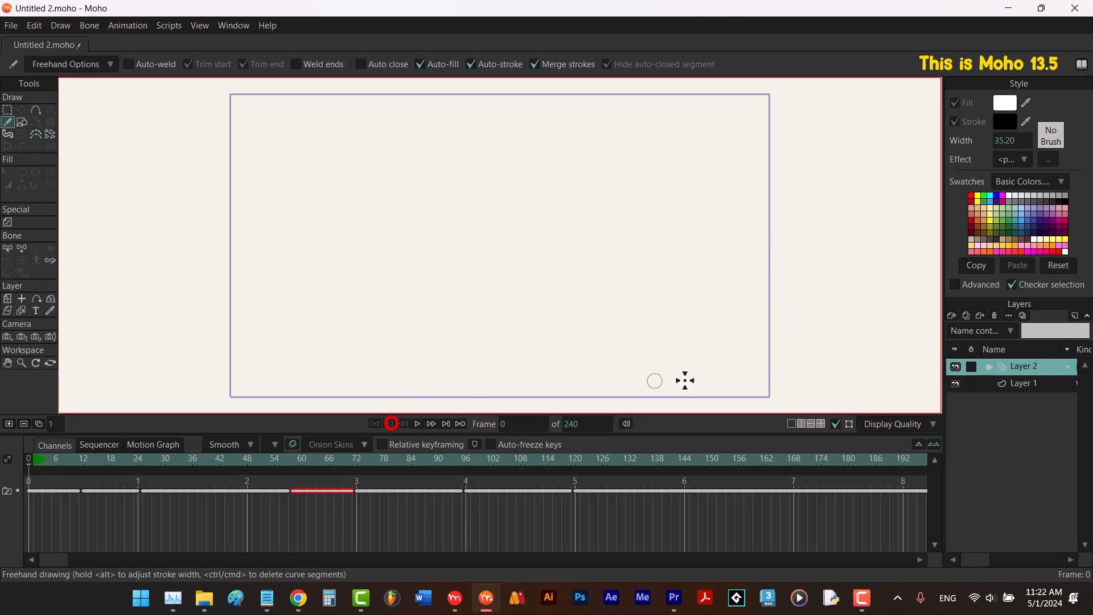
{"action": "left_click", "coordinate": [995, 315]}
Add a new frame-by-frame layer above Layer 1 and expand it to show its child layer.
{"action": "left_click", "coordinate": [950, 316]}
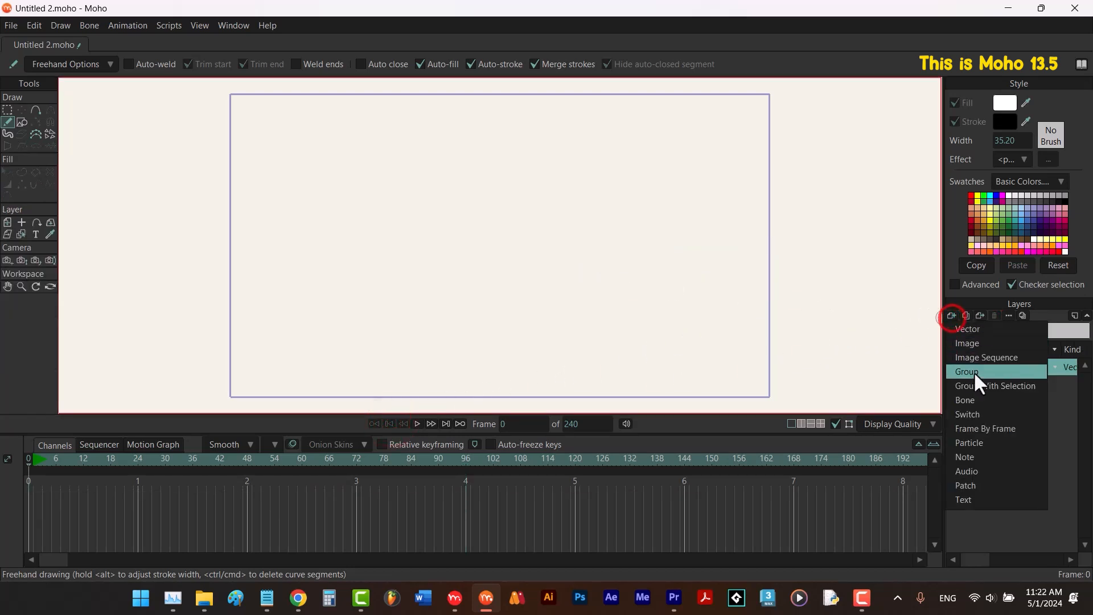
{"action": "left_click", "coordinate": [976, 425]}
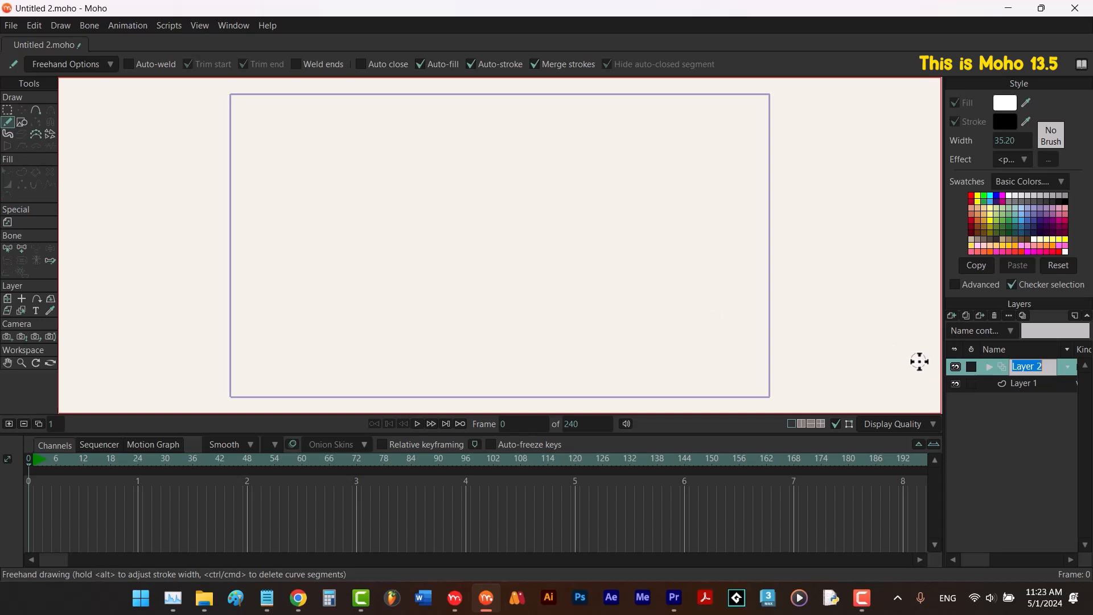
{"action": "left_click", "coordinate": [989, 367]}
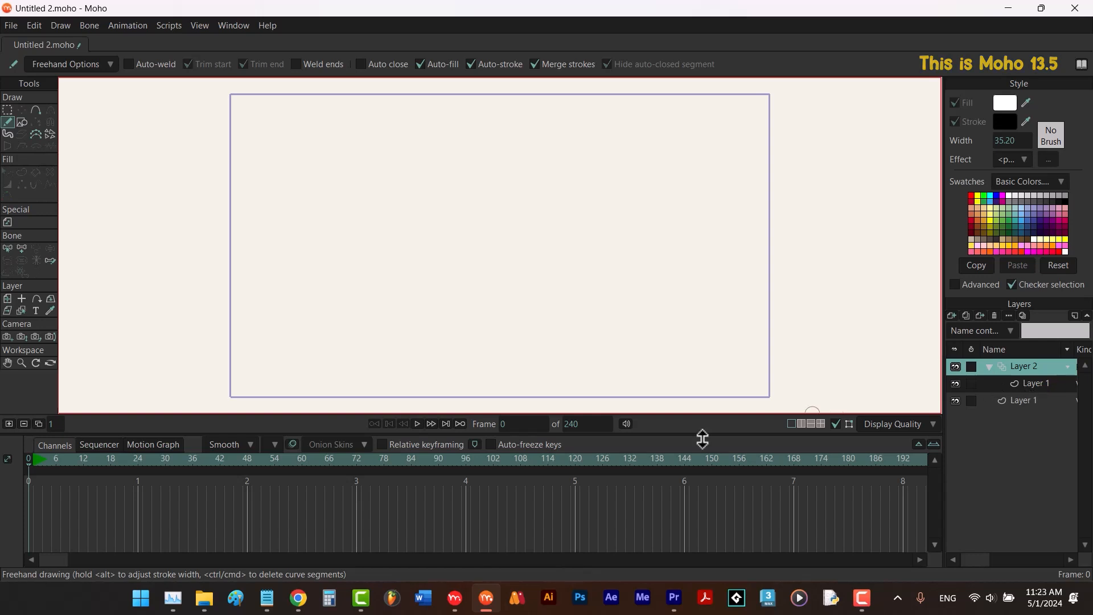
Switch to Moho 14.1, add a frame-by-frame layer above Layer 1, and try to expand it to show its child layers.
{"action": "left_click", "coordinate": [455, 598]}
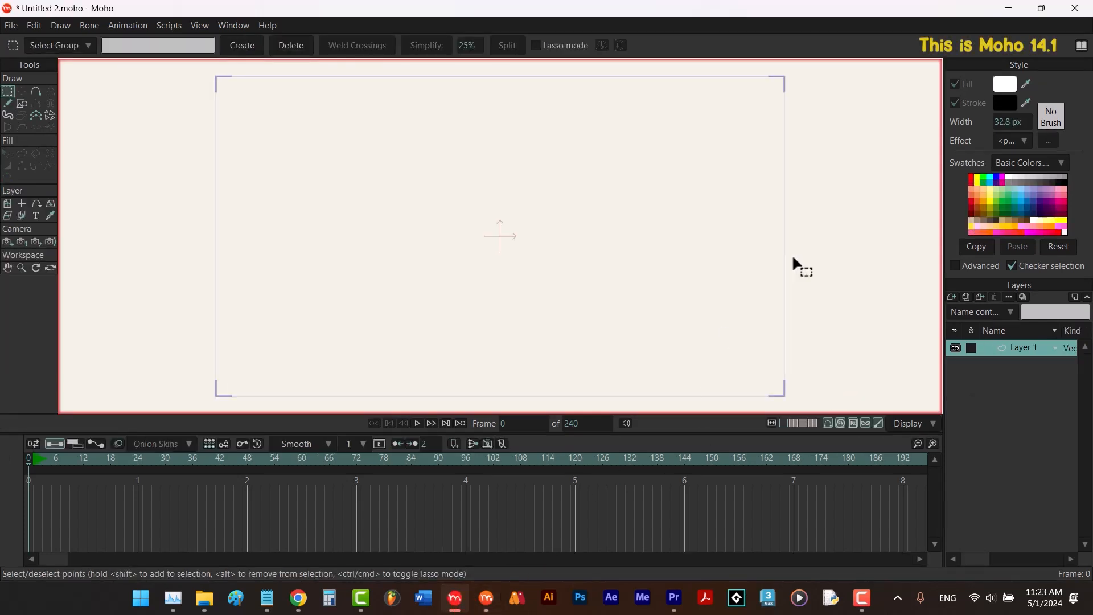
{"action": "left_click", "coordinate": [949, 298]}
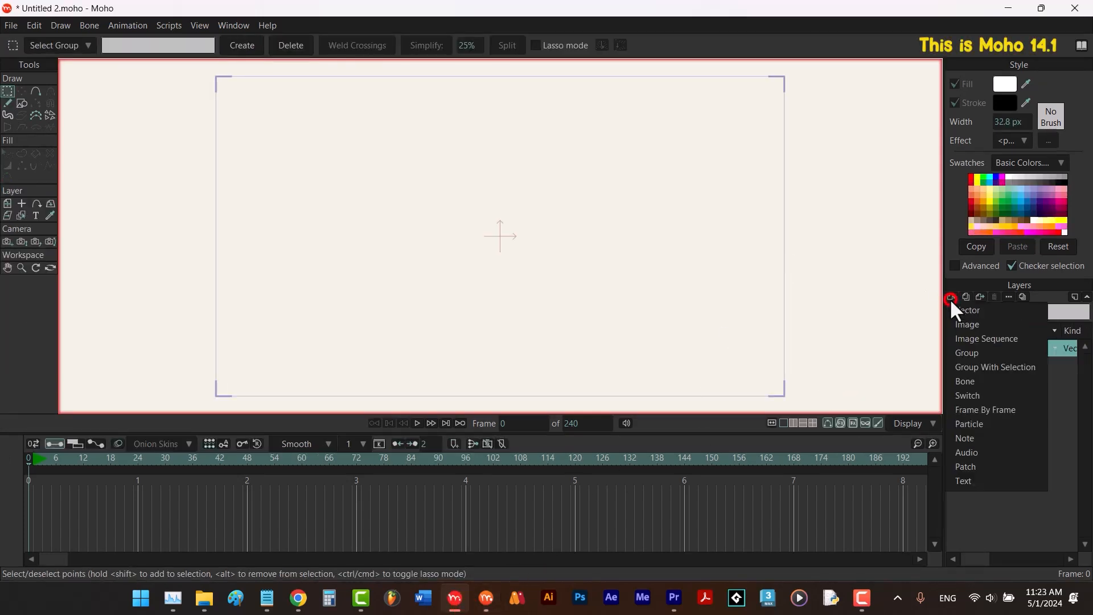
{"action": "left_click", "coordinate": [981, 408]}
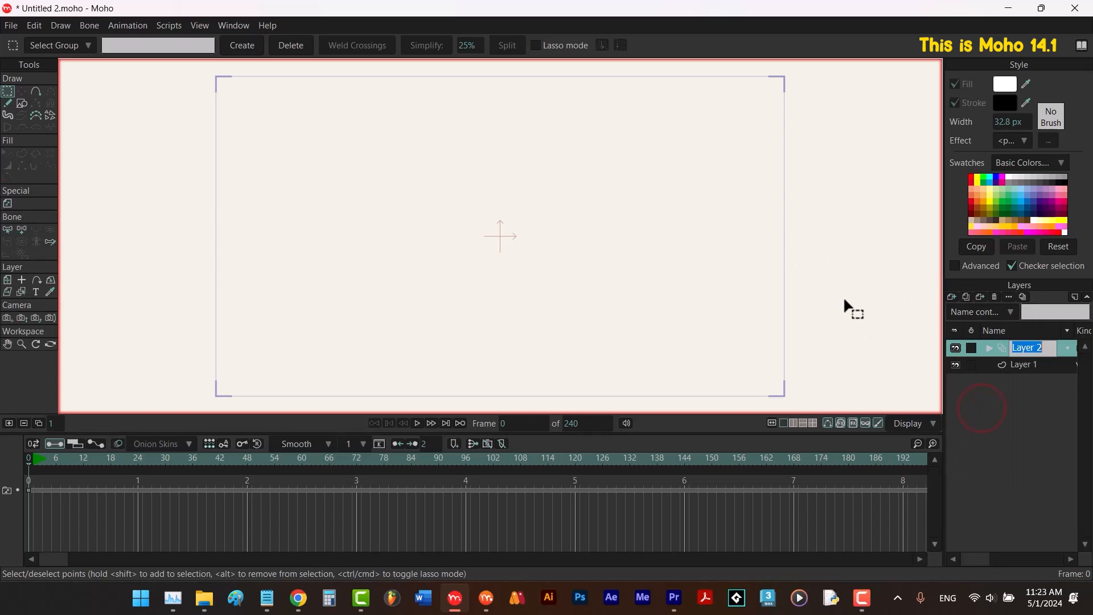
{"action": "left_click", "coordinate": [988, 347]}
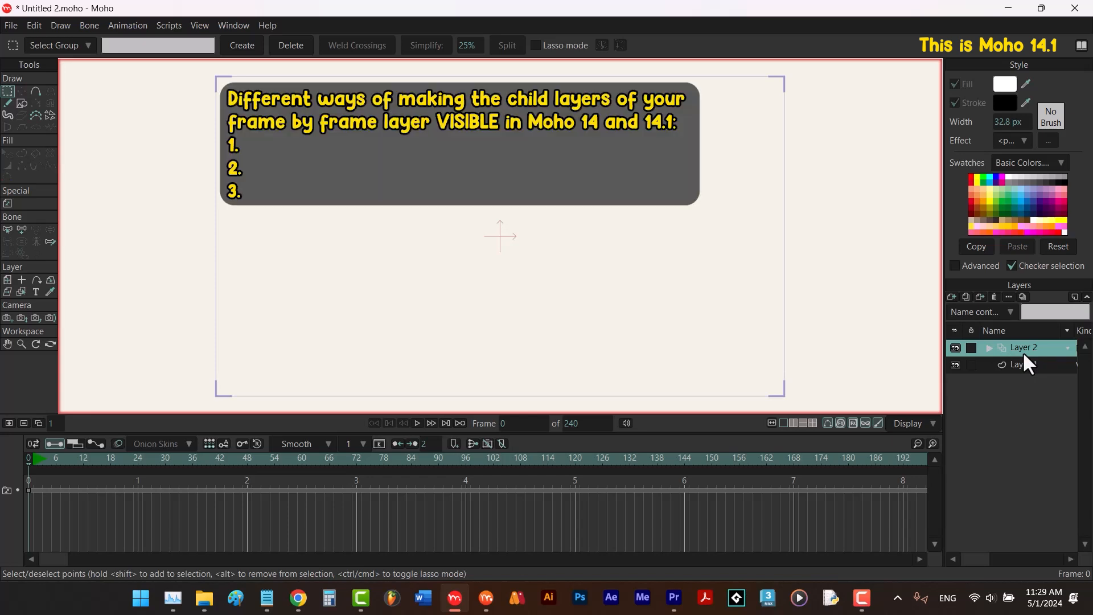
Delete the frame-by-frame Layer 2 and add a switch layer above Layer 1.
{"action": "left_click", "coordinate": [994, 297]}
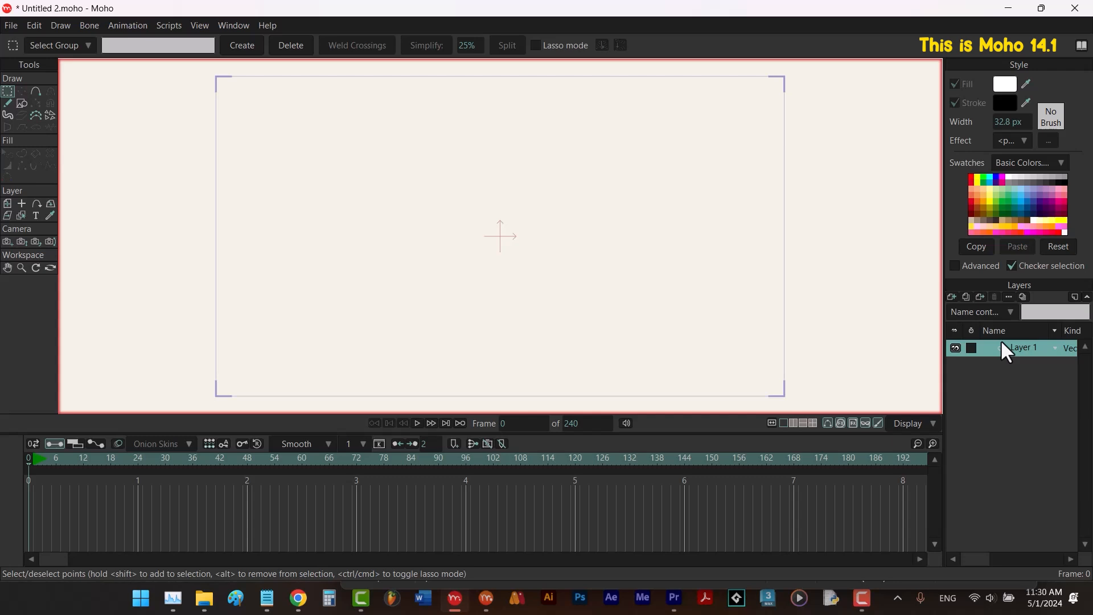
{"action": "left_click", "coordinate": [953, 296]}
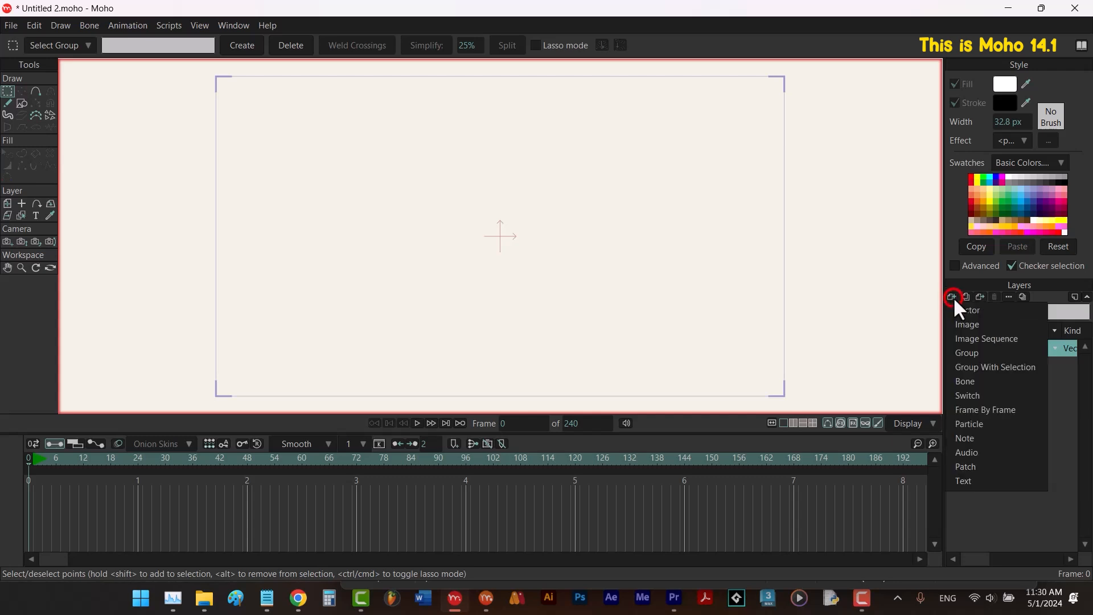
{"action": "left_click", "coordinate": [972, 393]}
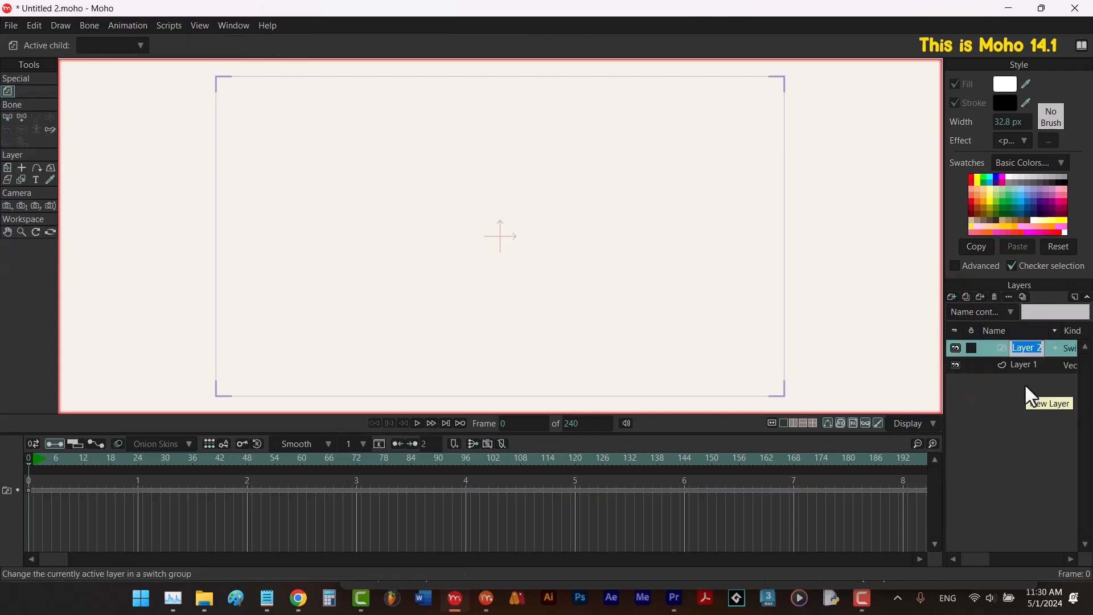
Convert the switch layer to a frame-by-frame layer by enabling Frame-by-frame drawing in its layer settings.
{"action": "double_click", "coordinate": [1003, 347]}
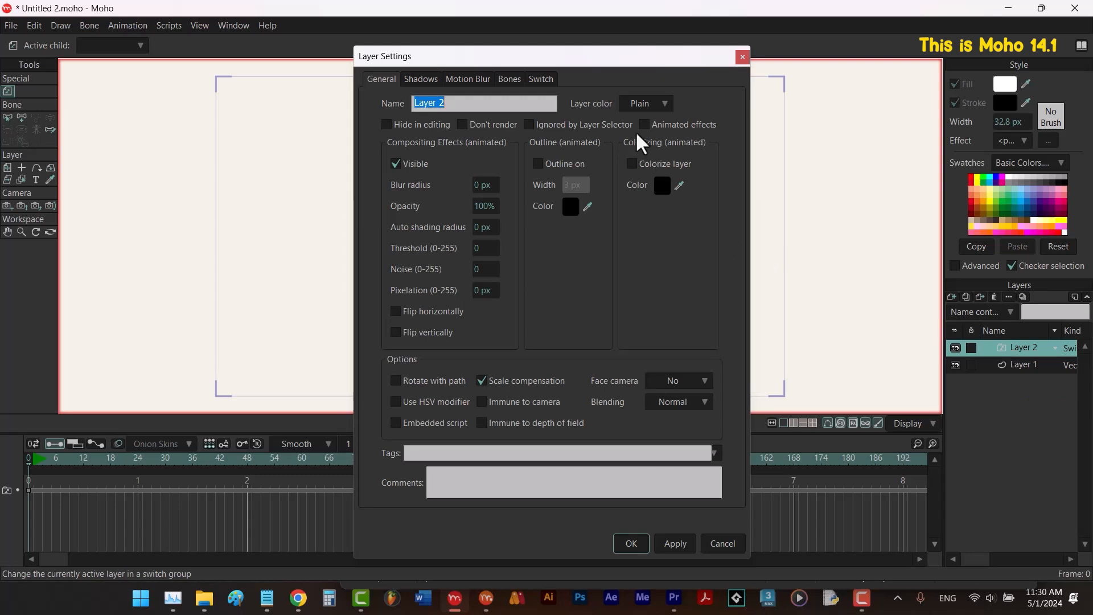
{"action": "left_click", "coordinate": [548, 80]}
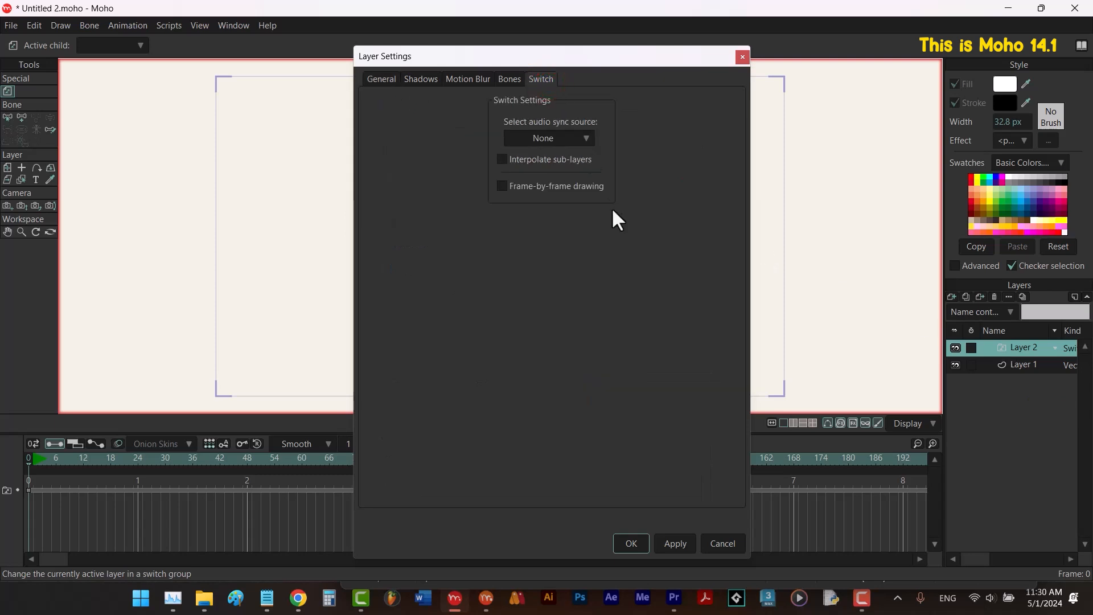
{"action": "left_click", "coordinate": [630, 543]}
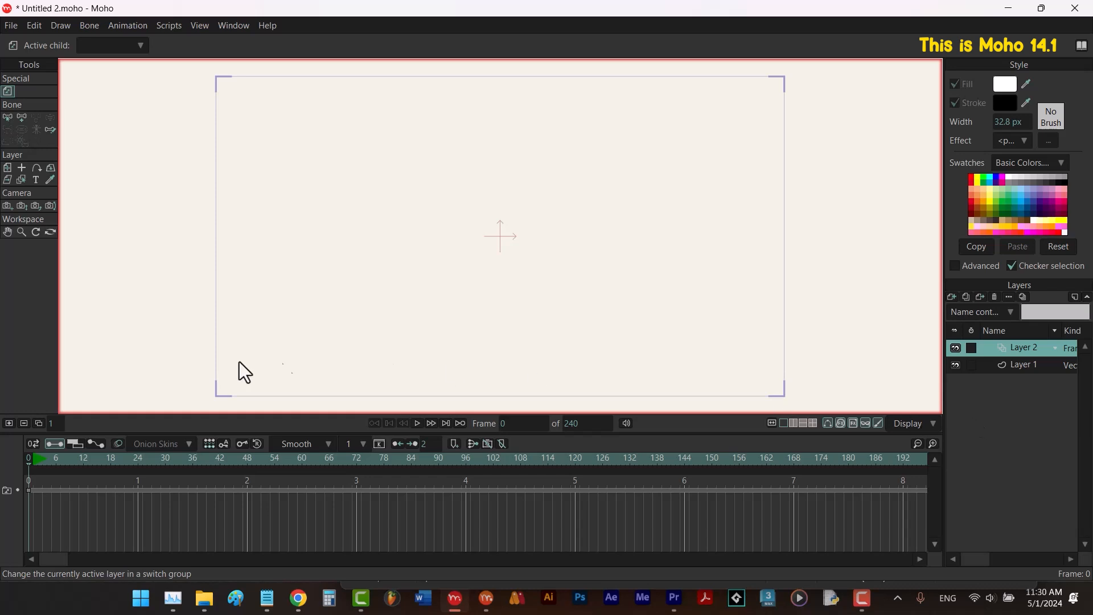
Add three new frames to the converted Layer 2, on frames 1 to 3.
{"action": "left_click", "coordinate": [8, 422]}
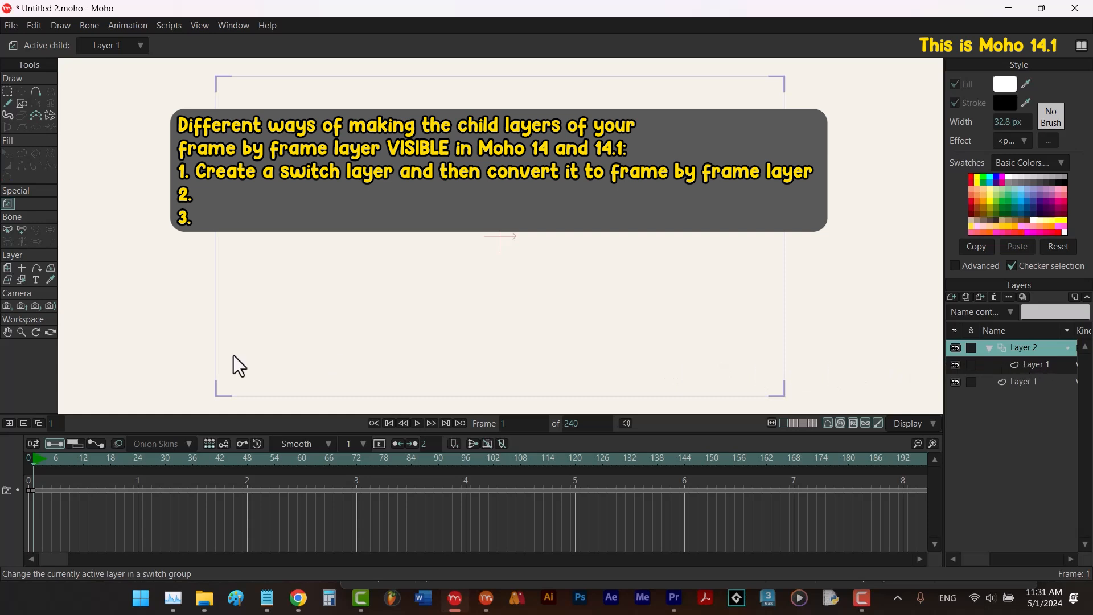
{"action": "left_click", "coordinate": [8, 420]}
{"action": "left_click", "coordinate": [9, 420]}
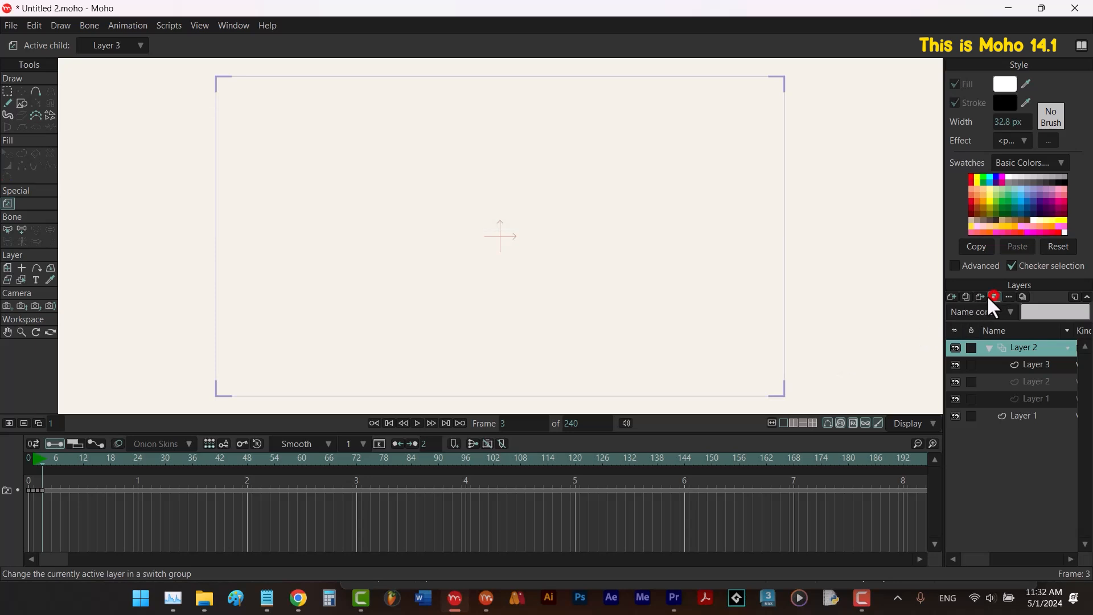
Delete the converted Layer 2 with its three child layers and return the timeline to frame 0.
{"action": "left_click", "coordinate": [992, 297]}
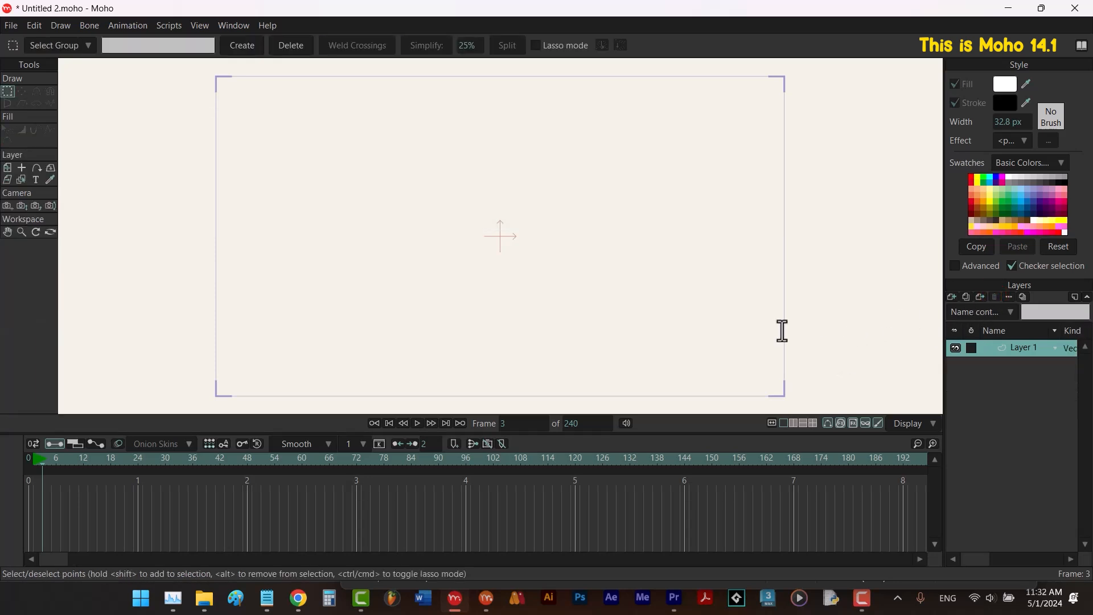
{"action": "left_click", "coordinate": [387, 422]}
Add a frame-by-frame layer above Layer 1 and view its switch settings without changing them.
{"action": "left_click", "coordinate": [950, 296]}
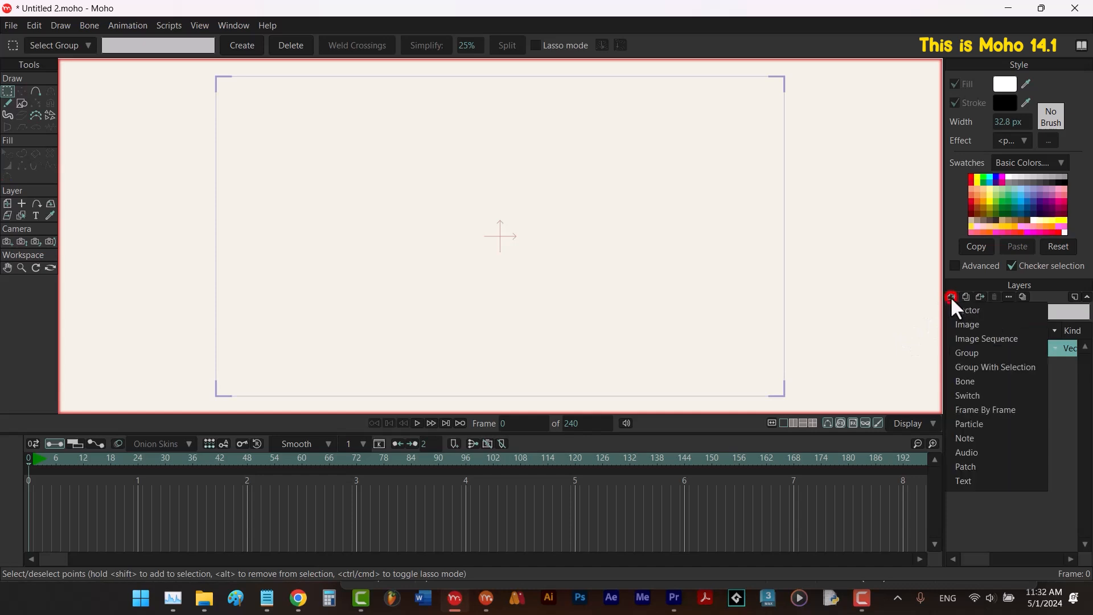
{"action": "left_click", "coordinate": [967, 411]}
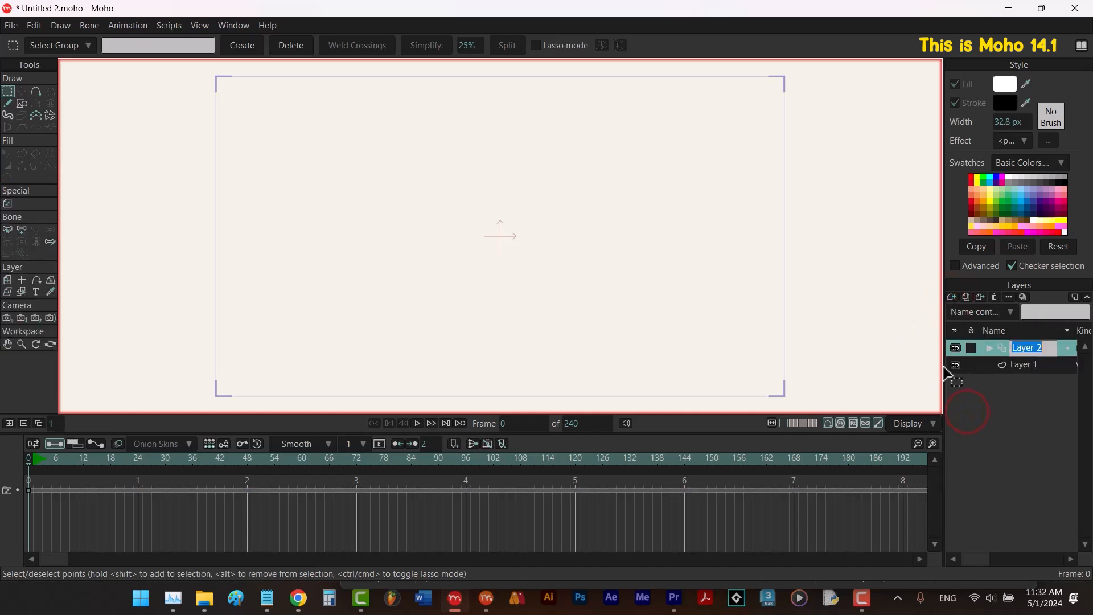
{"action": "double_click", "coordinate": [1002, 347]}
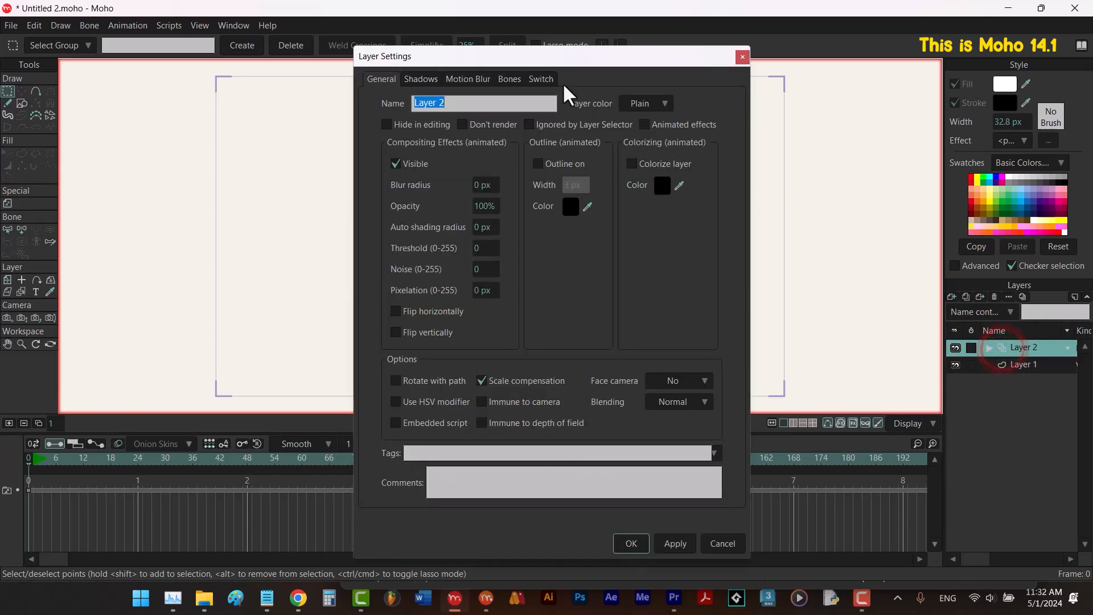
{"action": "left_click", "coordinate": [542, 79]}
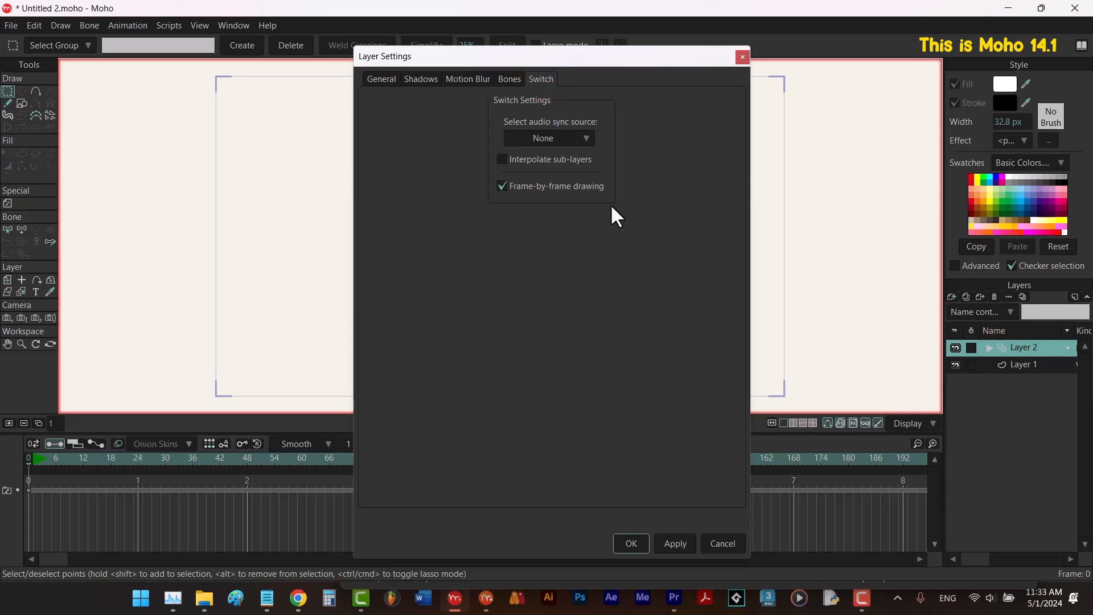
{"action": "left_click", "coordinate": [723, 539]}
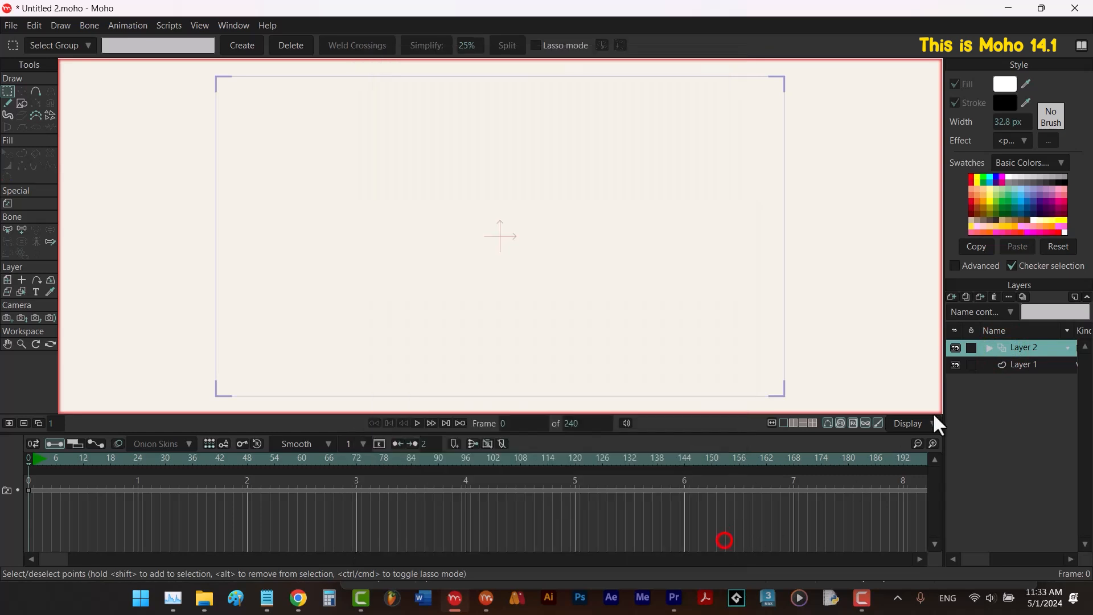
Convert Layer 2 to a switch layer by disabling Frame-by-frame drawing, expand it, and re-enable Frame-by-frame drawing.
{"action": "double_click", "coordinate": [1000, 349]}
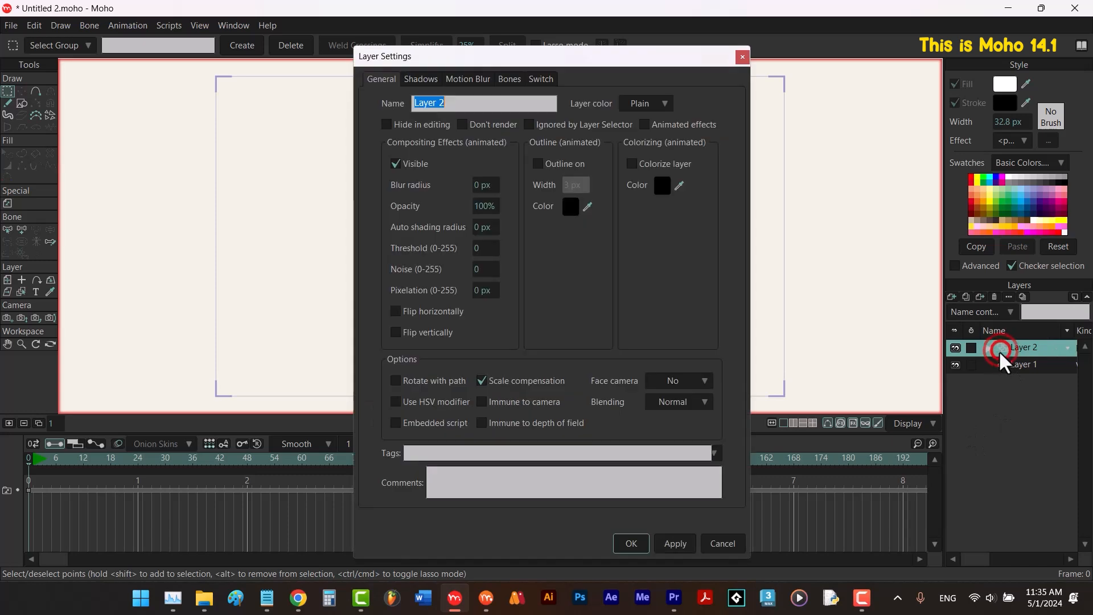
{"action": "left_click", "coordinate": [540, 80]}
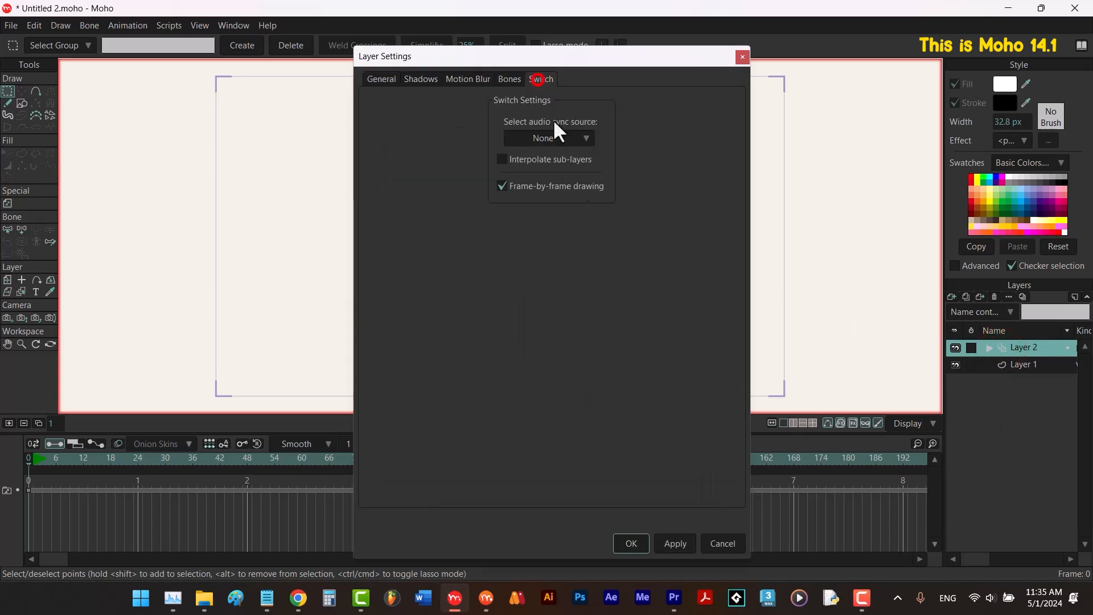
{"action": "left_click", "coordinate": [501, 186]}
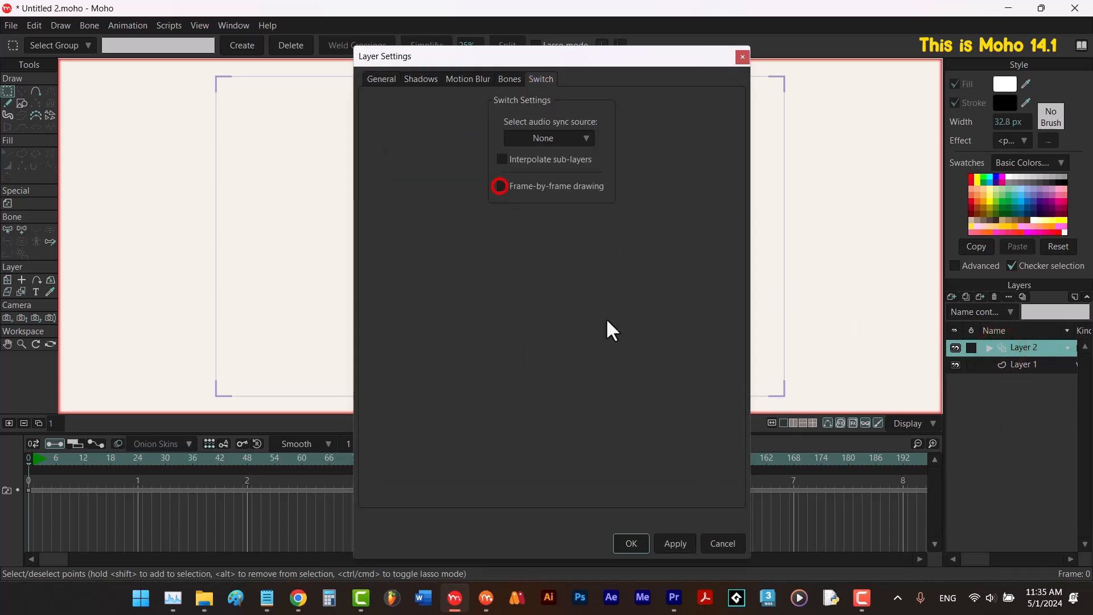
{"action": "left_click", "coordinate": [684, 544]}
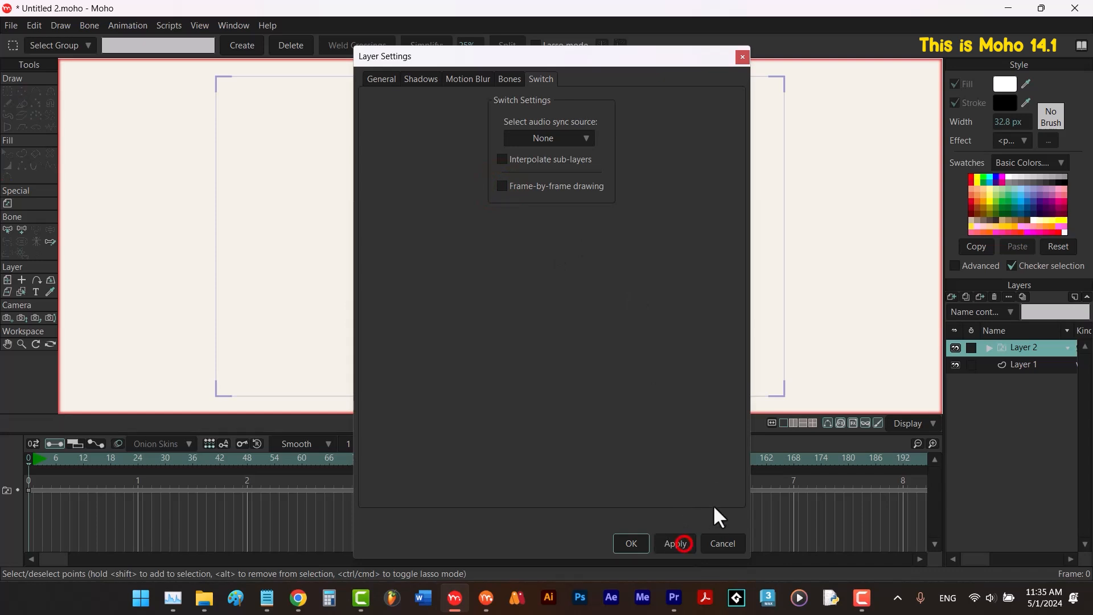
{"action": "left_click", "coordinate": [989, 348]}
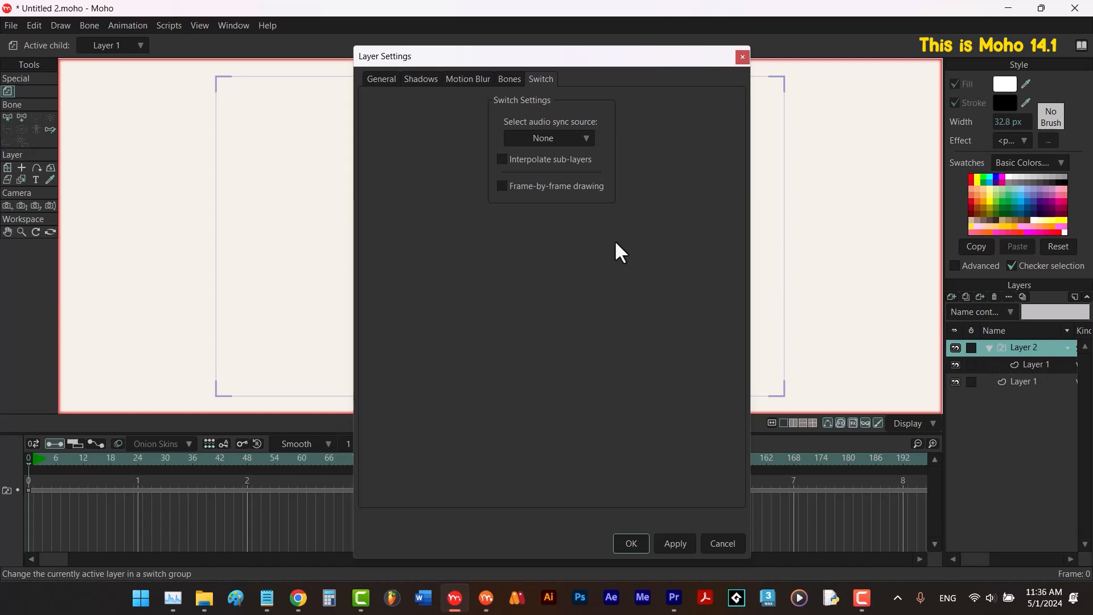
{"action": "left_click", "coordinate": [674, 545]}
{"action": "left_click", "coordinate": [631, 542]}
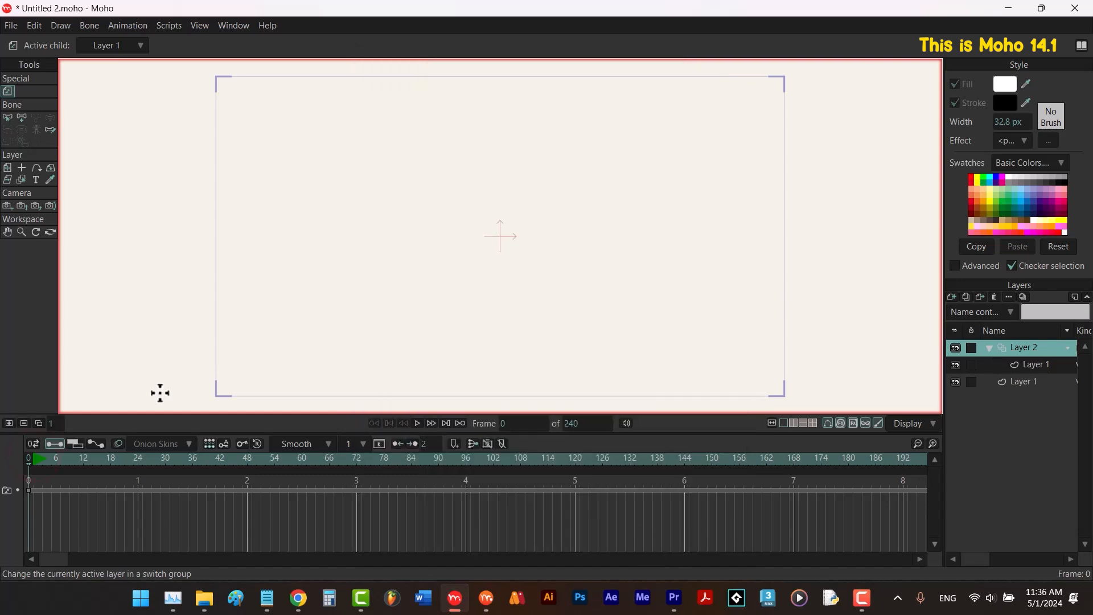
Add three new frames to Layer 2 on frames 1 to 3 and move its child Layer 4 out above the parent.
{"action": "left_click", "coordinate": [9, 422]}
{"action": "left_click", "coordinate": [8, 423]}
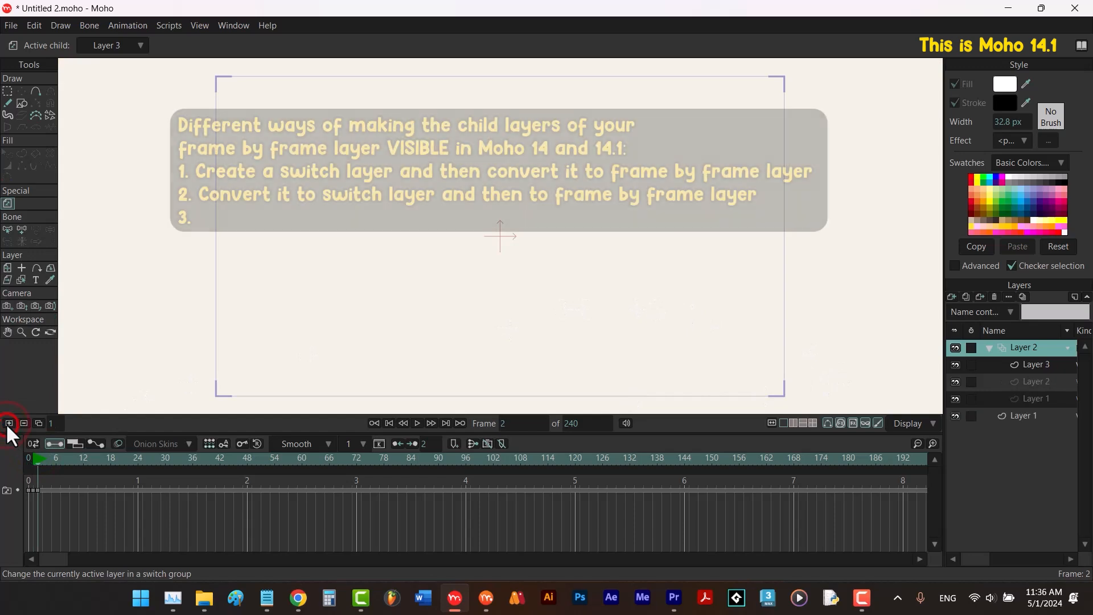
{"action": "left_click", "coordinate": [9, 423]}
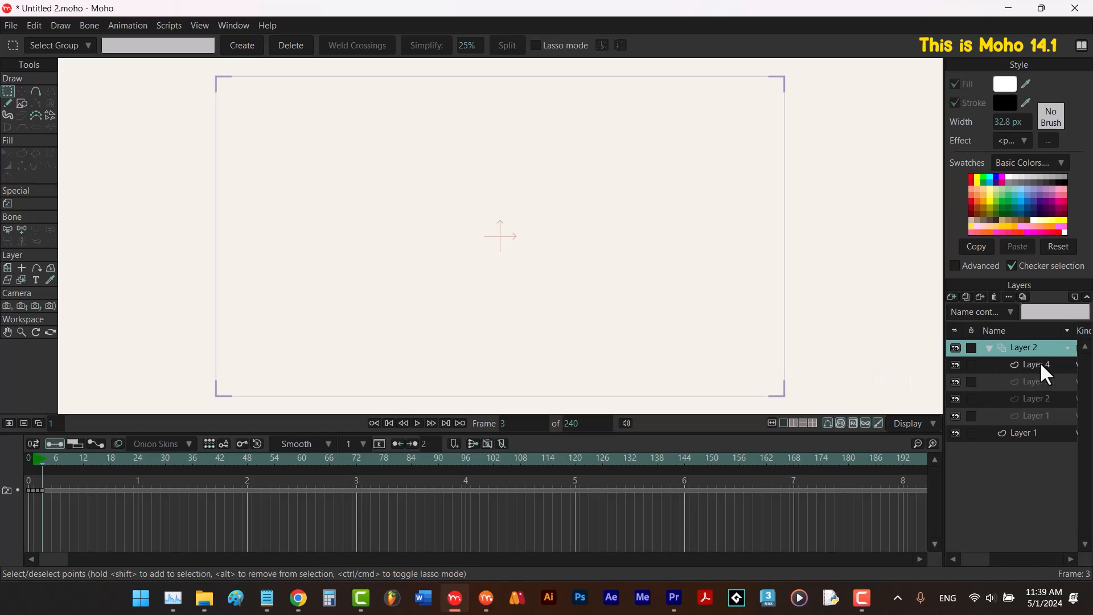
{"action": "left_click_drag", "start_coordinate": [1040, 363], "coordinate": [1024, 344]}
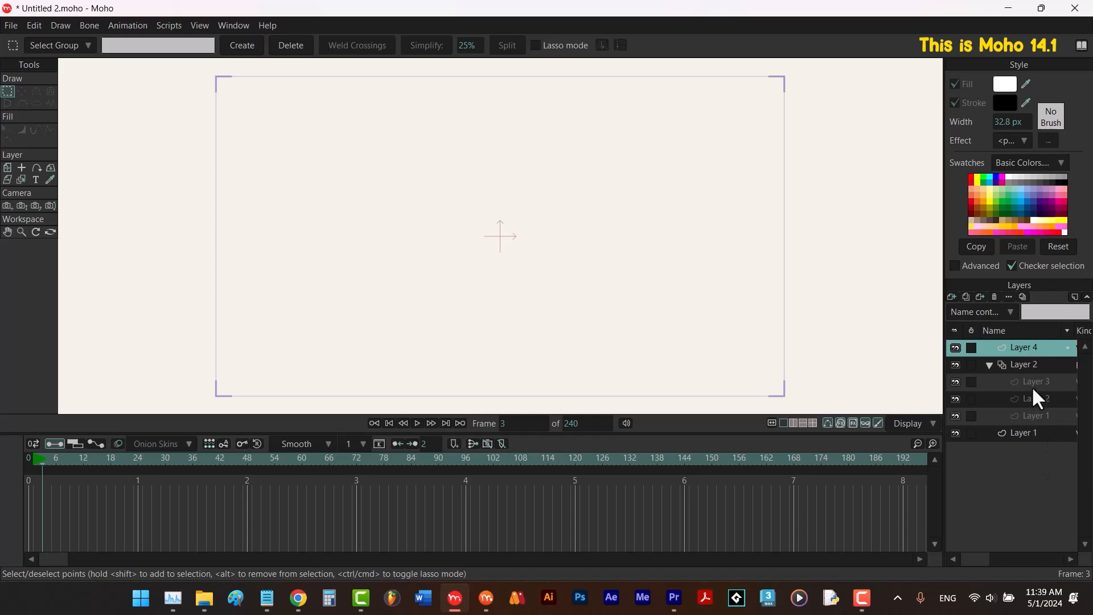
Collapse Layer 2 and filter the layer list by names containing "lay".
{"action": "left_click", "coordinate": [989, 364]}
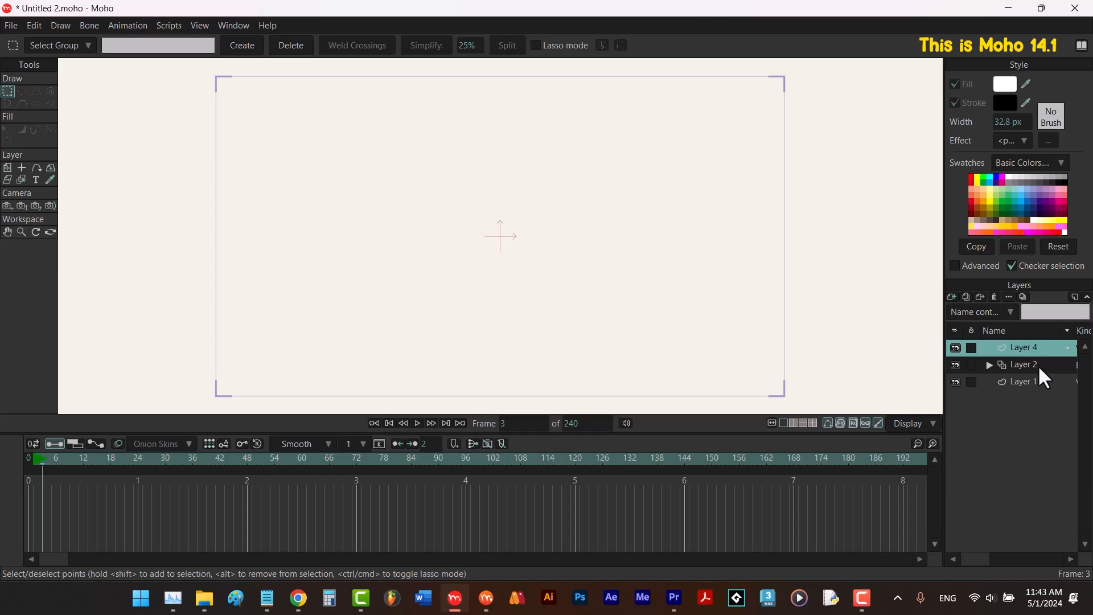
{"action": "left_click", "coordinate": [1001, 312]}
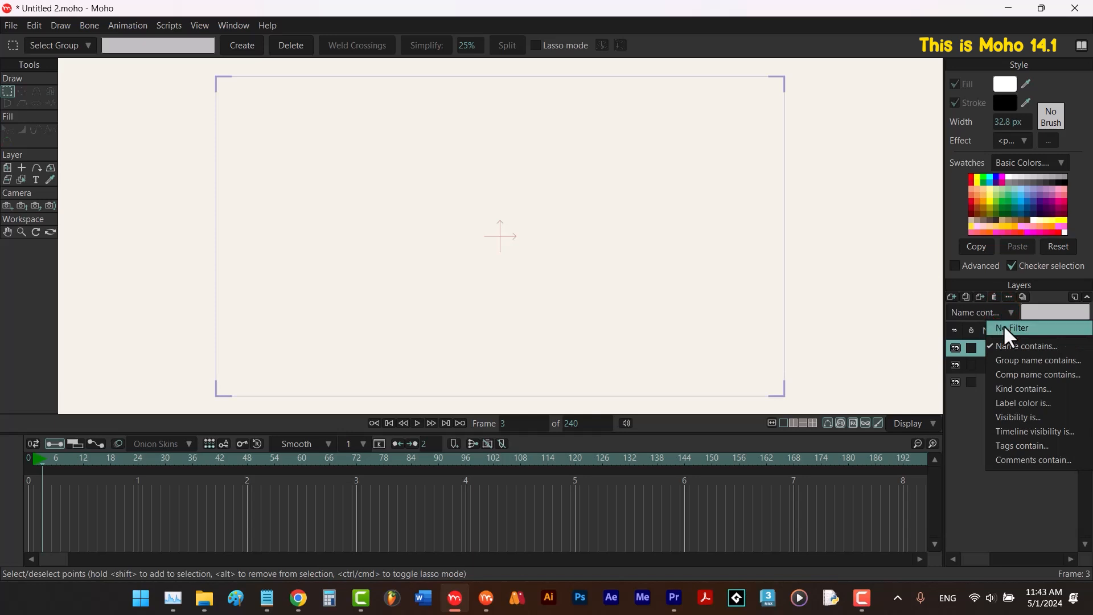
{"action": "left_click", "coordinate": [1040, 312]}
{"action": "type", "text": "lay"}
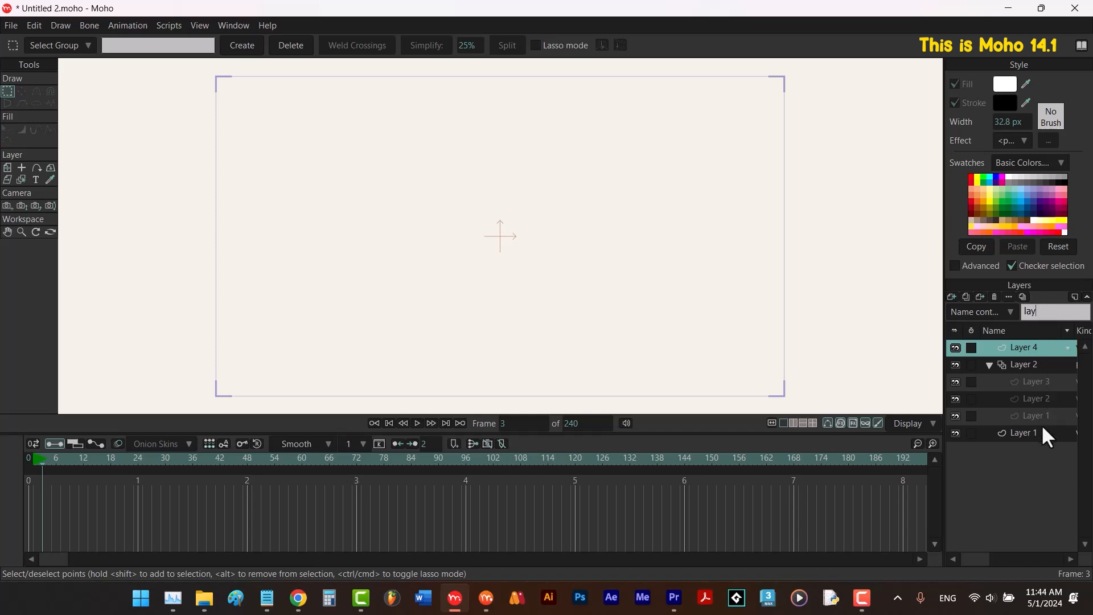
Select child Layer 3 in the filtered layer list, view its layer settings without changes, and return the timeline to frame 0.
{"action": "left_click", "coordinate": [1041, 384]}
{"action": "left_click", "coordinate": [1030, 367]}
{"action": "left_click", "coordinate": [1027, 354]}
{"action": "left_click", "coordinate": [1033, 382]}
{"action": "left_click", "coordinate": [1023, 346]}
{"action": "left_click", "coordinate": [1023, 382]}
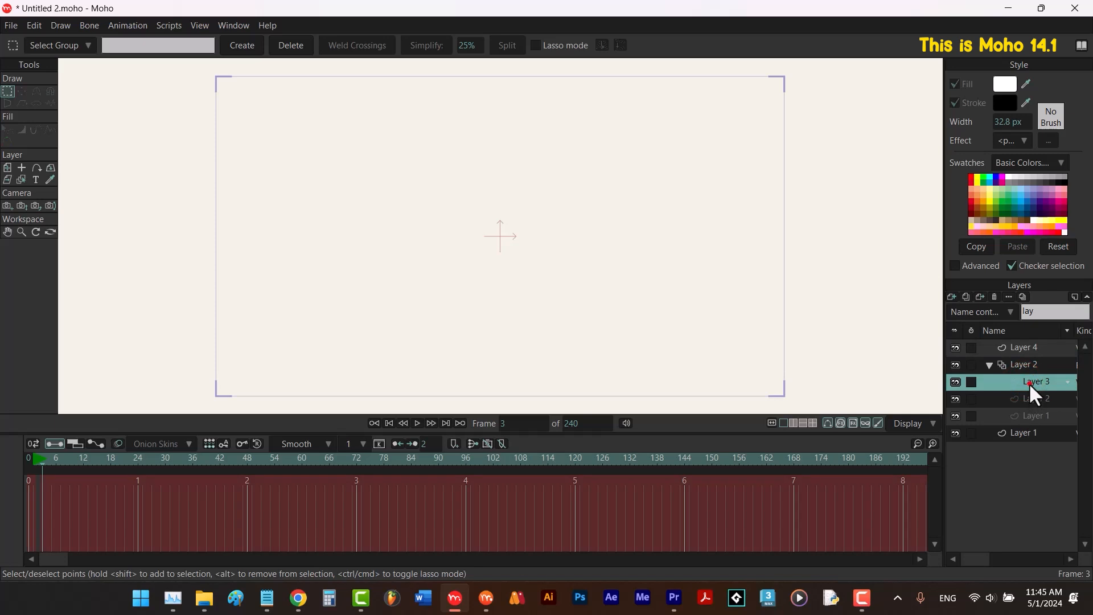
{"action": "double_click", "coordinate": [1030, 384]}
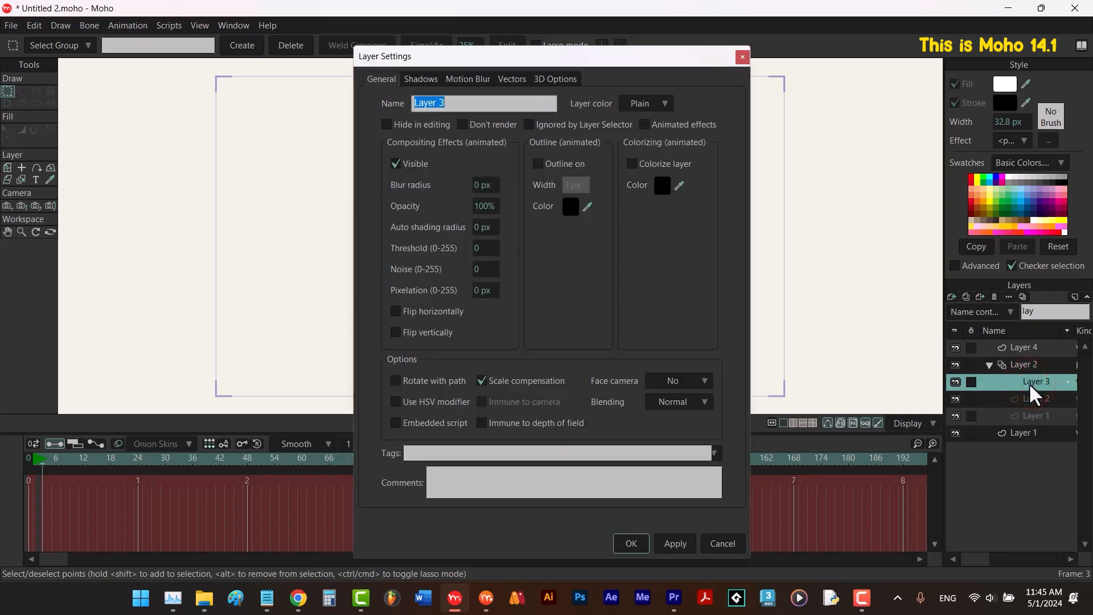
{"action": "left_click", "coordinate": [723, 542]}
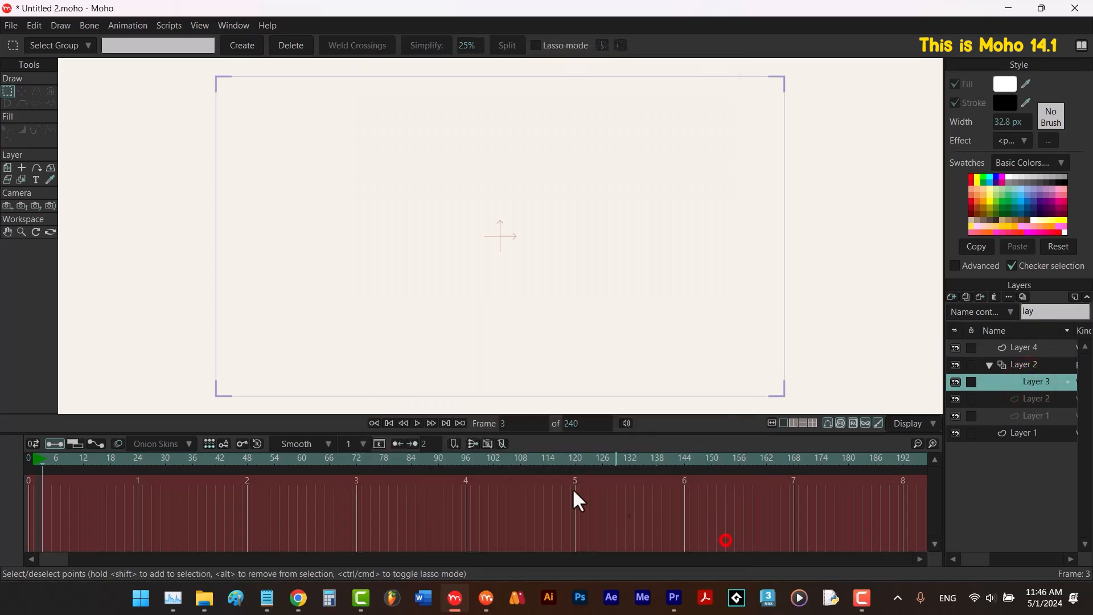
{"action": "left_click", "coordinate": [389, 423]}
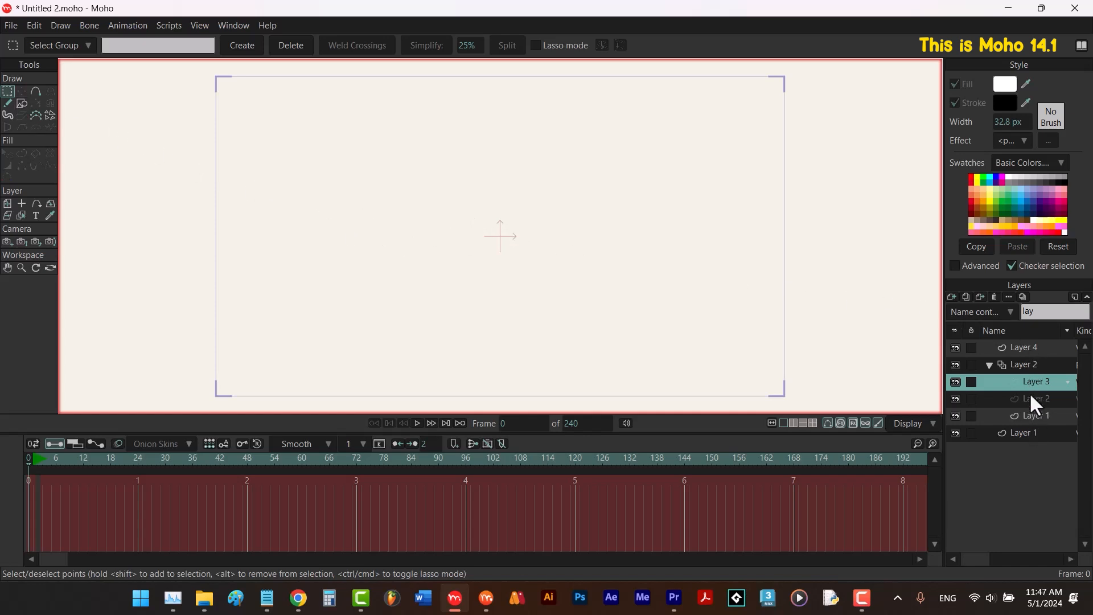
Clear the layer name filter and delete Layer 4 and the frame-by-frame Layer 2, keeping only Layer 1.
{"action": "double_click", "coordinate": [1040, 311]}
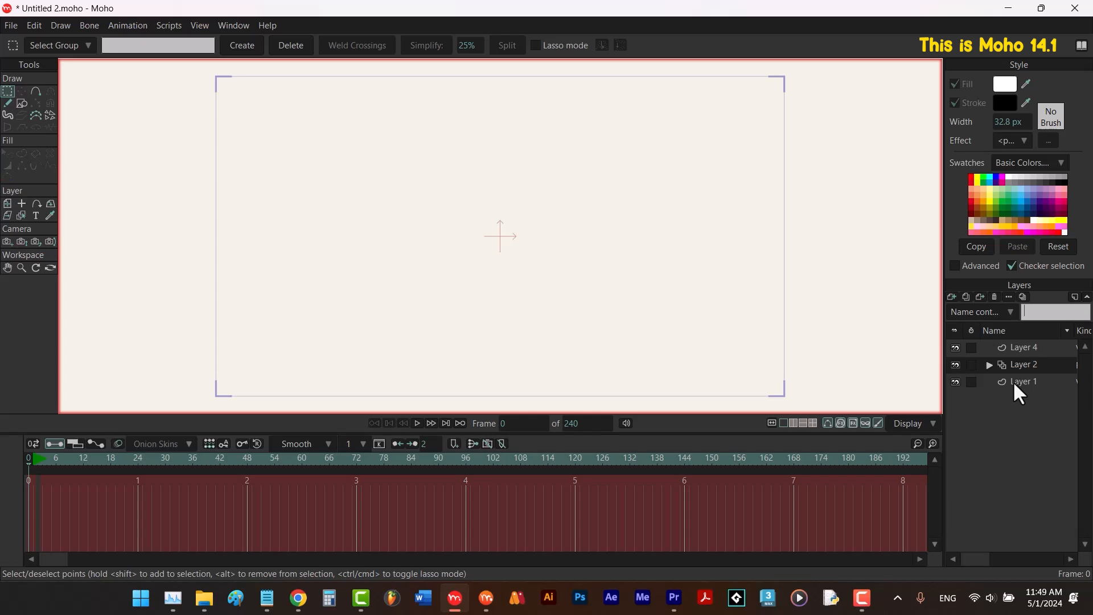
{"action": "left_click", "coordinate": [1012, 348]}
{"action": "left_click", "coordinate": [994, 296]}
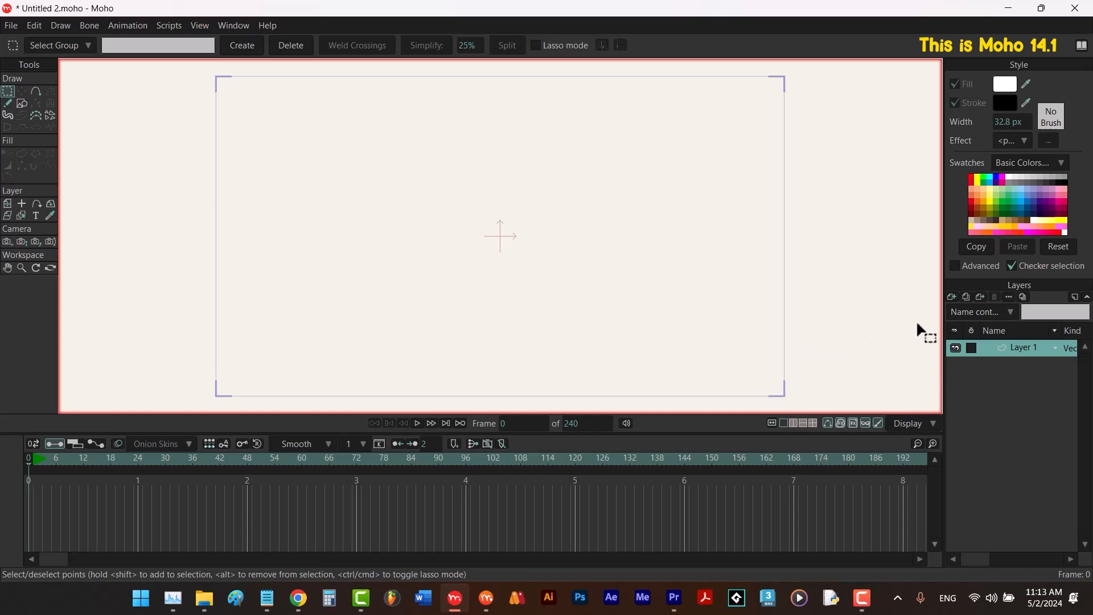
Add a frame-by-frame layer above Layer 1 and create a new frame on frame 1.
{"action": "left_click", "coordinate": [952, 297]}
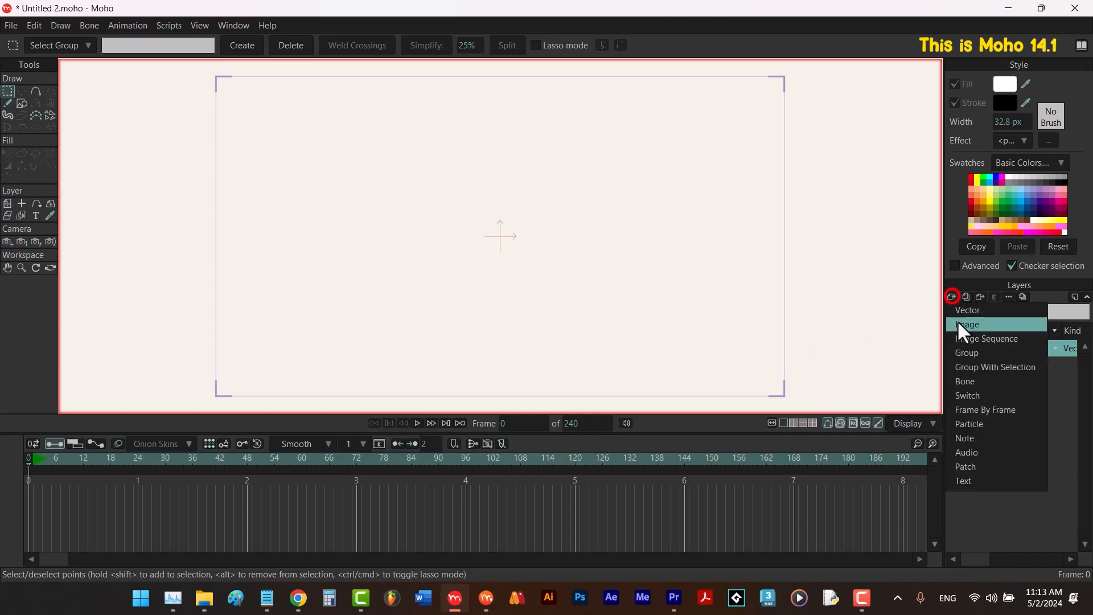
{"action": "left_click", "coordinate": [971, 414]}
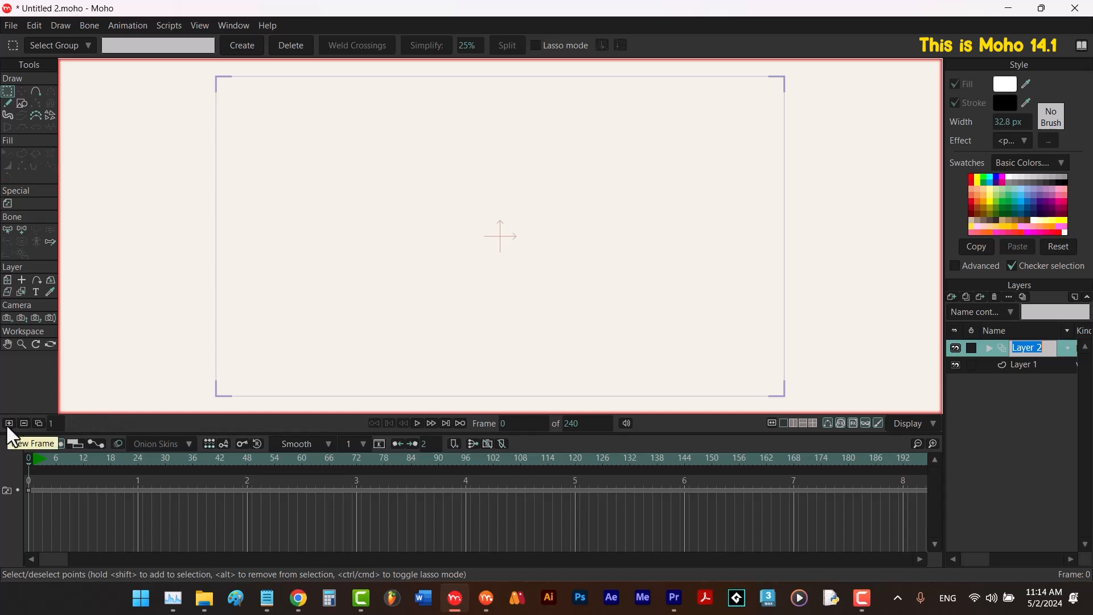
{"action": "left_click", "coordinate": [37, 396]}
{"action": "key", "text": "Right"}
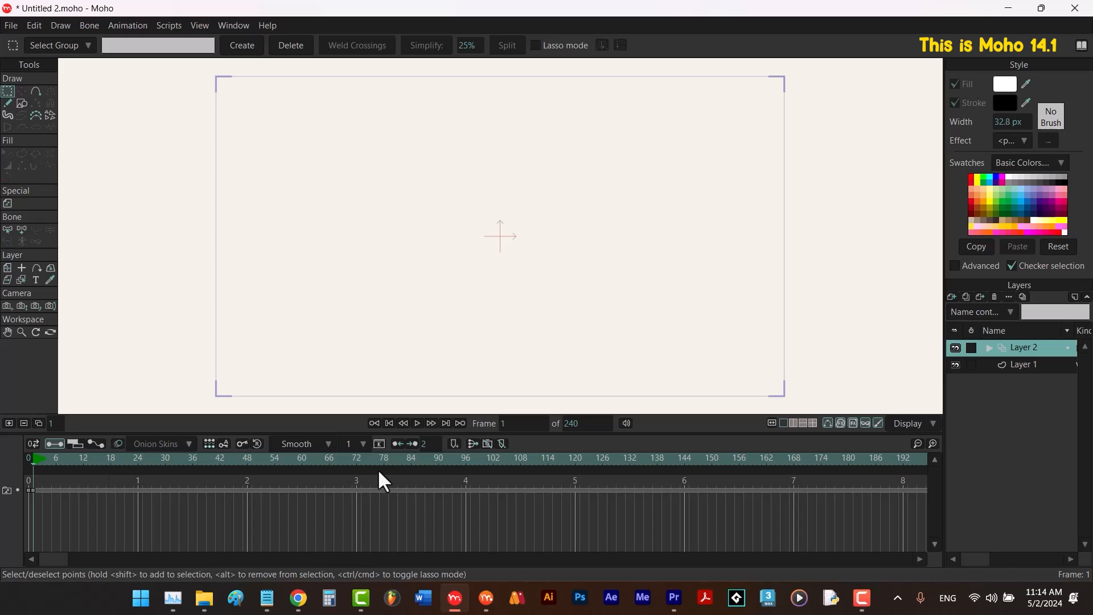
View the list of Layer 2's child layers and draw a wavy diagonal stroke on frame 1 with the Freehand tool.
{"action": "right_click", "coordinate": [1019, 344]}
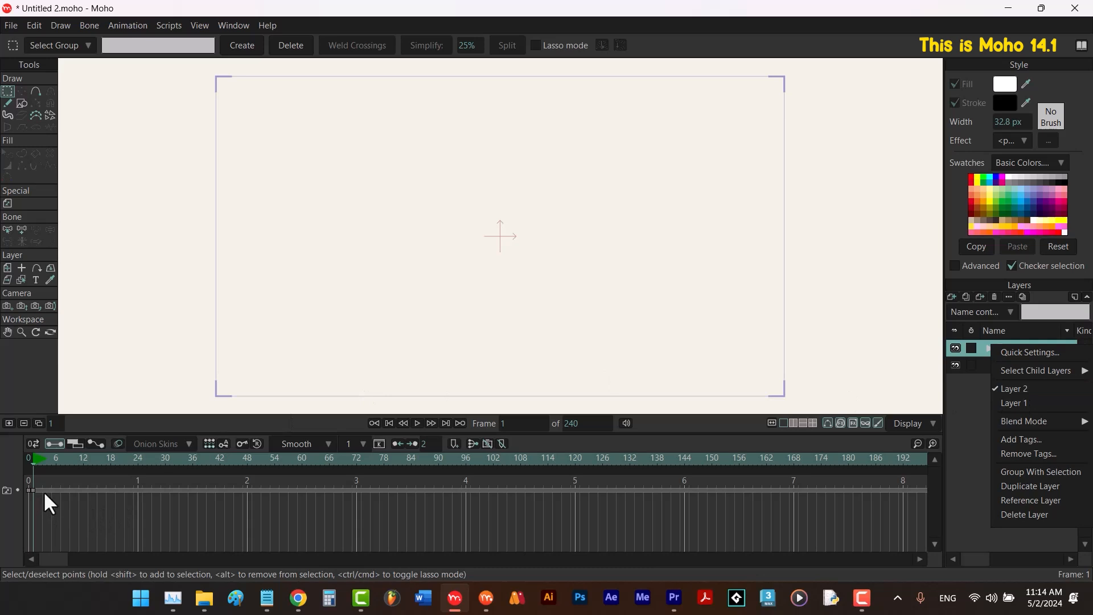
{"action": "left_click", "coordinate": [34, 391]}
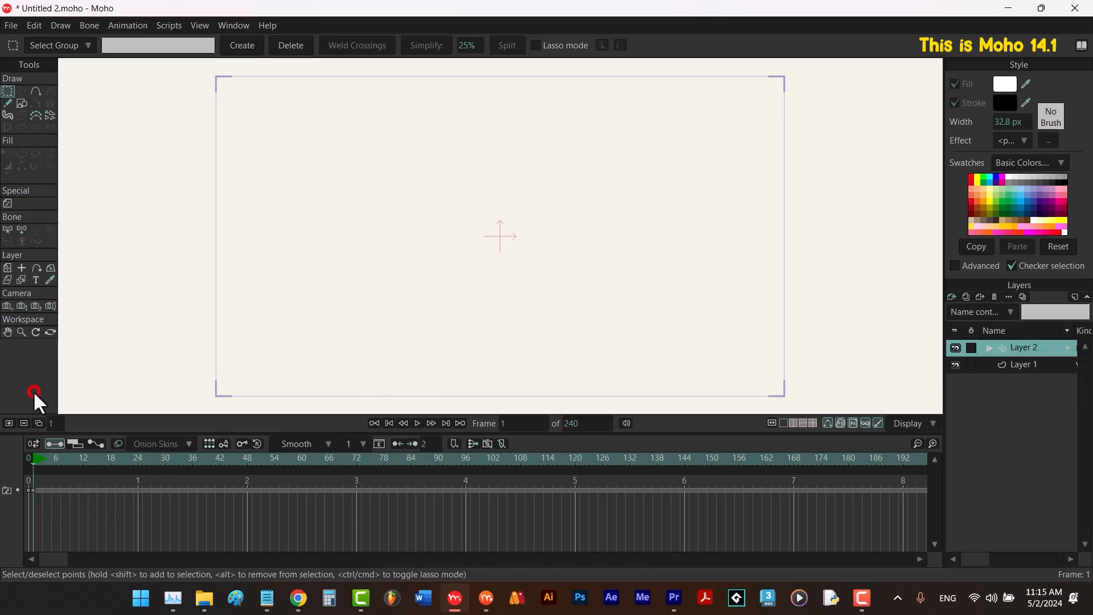
{"action": "left_click", "coordinate": [8, 104]}
{"action": "mouse_move", "coordinate": [334, 164]}
{"action": "left_mouse_down"}
{"action": "mouse_move", "coordinate": [360, 203]}
{"action": "mouse_move", "coordinate": [632, 301]}
{"action": "left_mouse_up"}
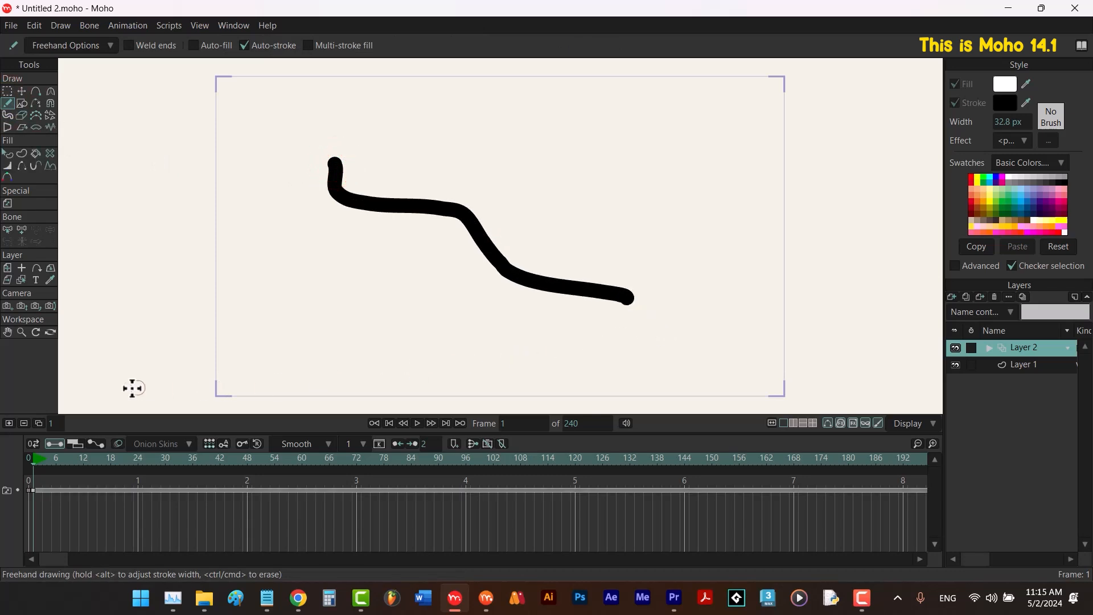
Try adding an empty new frame on frame 2, view Layer 2's child layer list, and undo the new frame.
{"action": "left_click", "coordinate": [8, 423]}
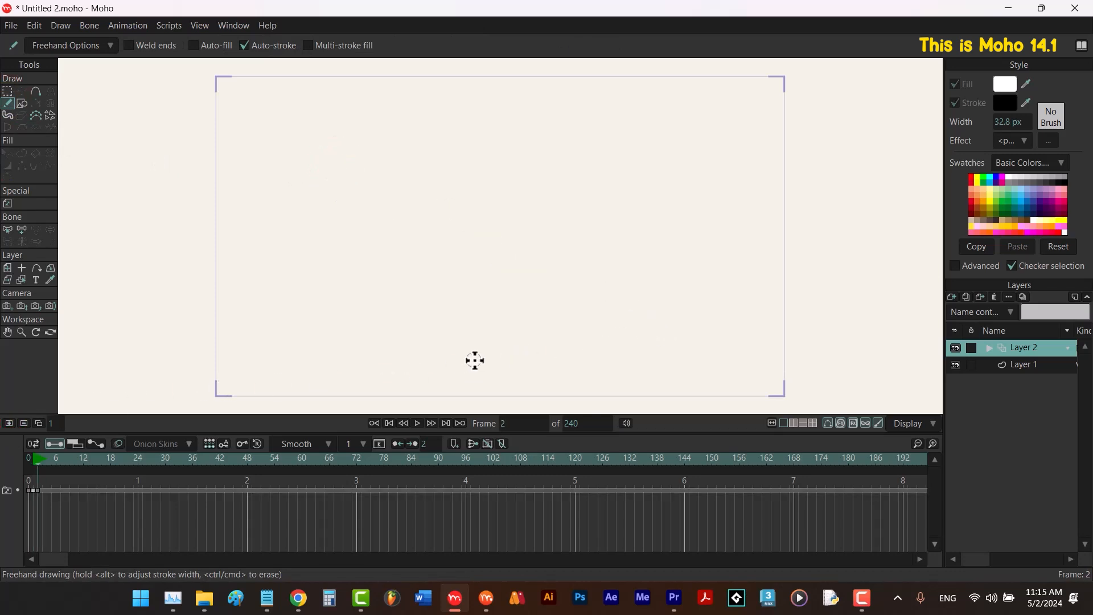
{"action": "right_click", "coordinate": [1013, 346]}
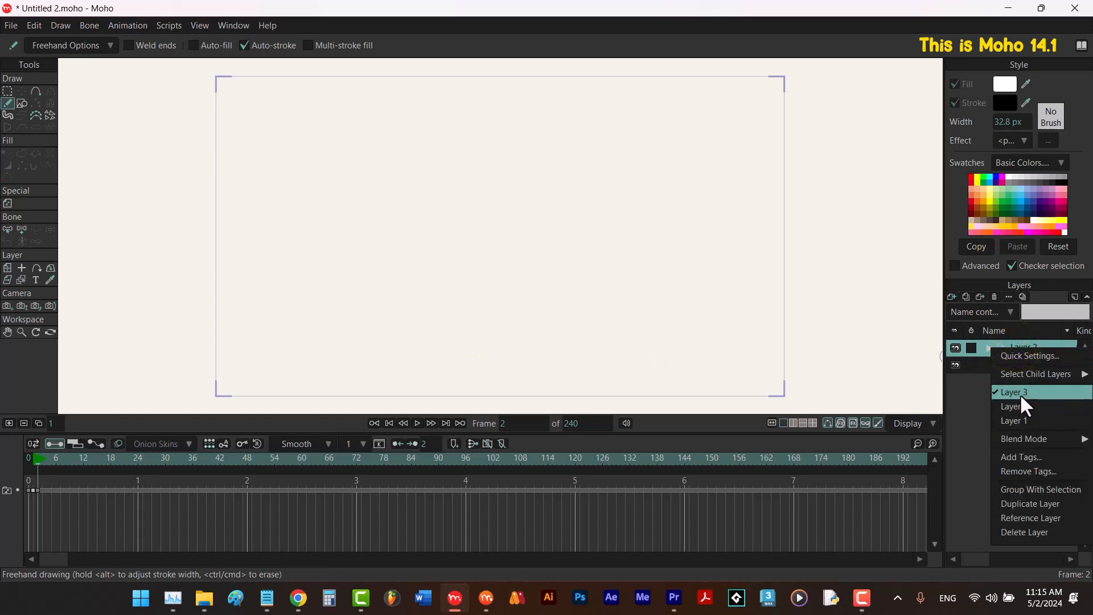
{"action": "left_click", "coordinate": [1000, 344]}
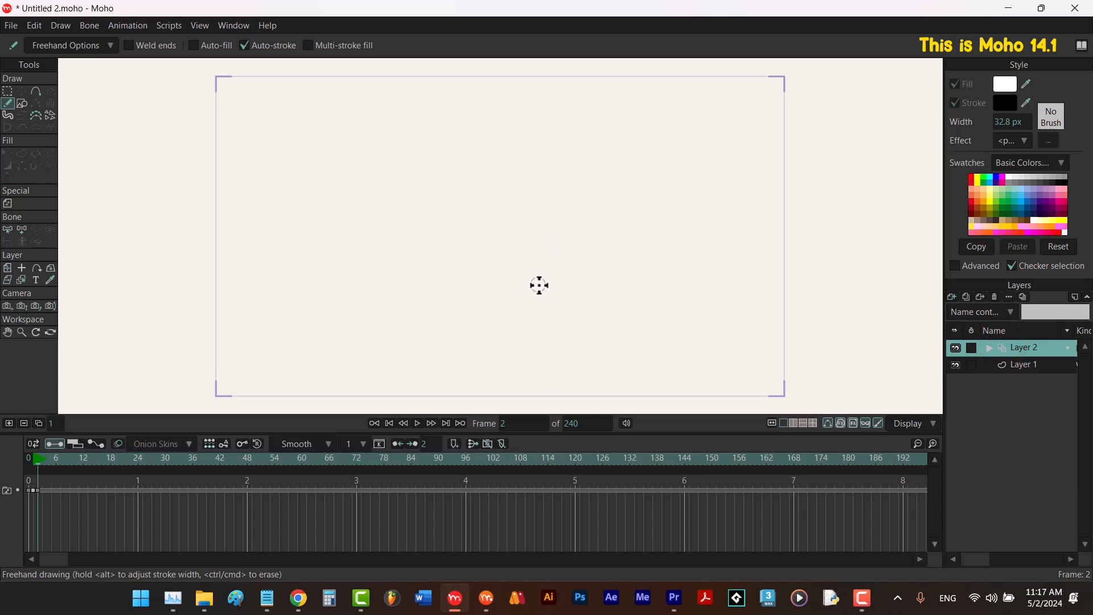
{"action": "key", "text": "ctrl+z"}
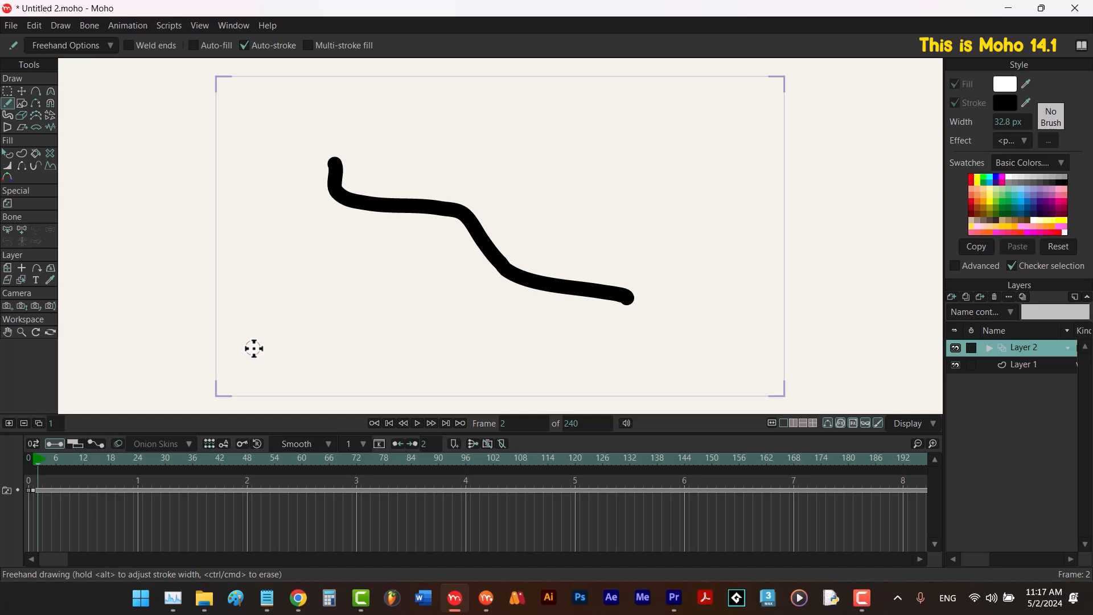
Duplicate the drawn frame onto frame 2 and step between the neighbouring frames to compare them.
{"action": "left_click", "coordinate": [38, 422]}
{"action": "left_click", "coordinate": [407, 423]}
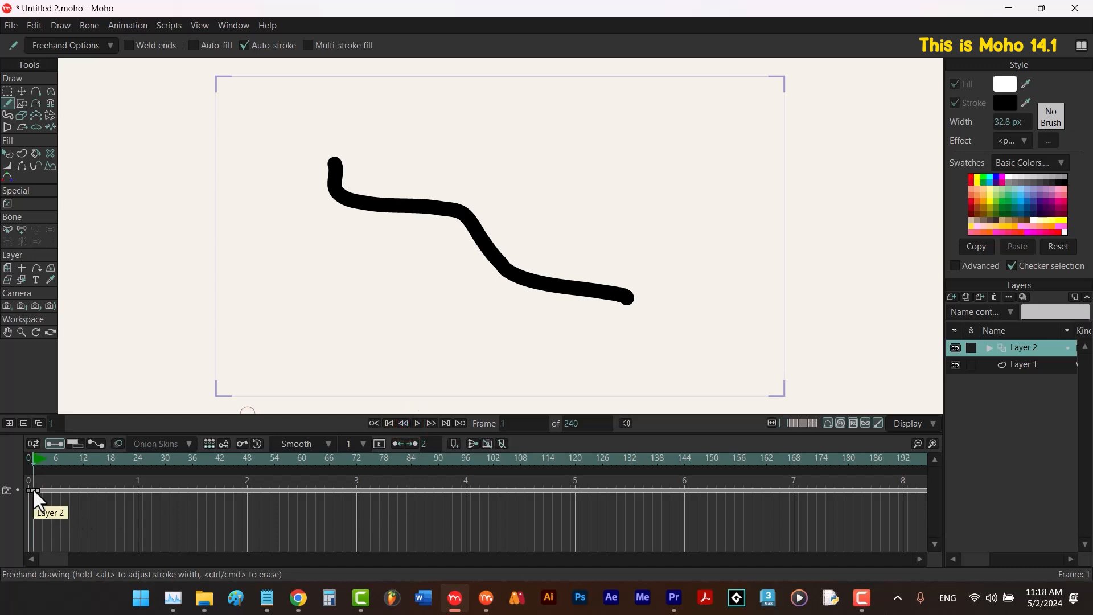
{"action": "left_click", "coordinate": [428, 421]}
{"action": "left_click", "coordinate": [403, 423]}
Duplicate the drawing from frame 2 onto frame 3 and move the timeline to frame 24.
{"action": "left_click", "coordinate": [36, 459]}
{"action": "left_click", "coordinate": [39, 424]}
{"action": "left_click", "coordinate": [137, 455]}
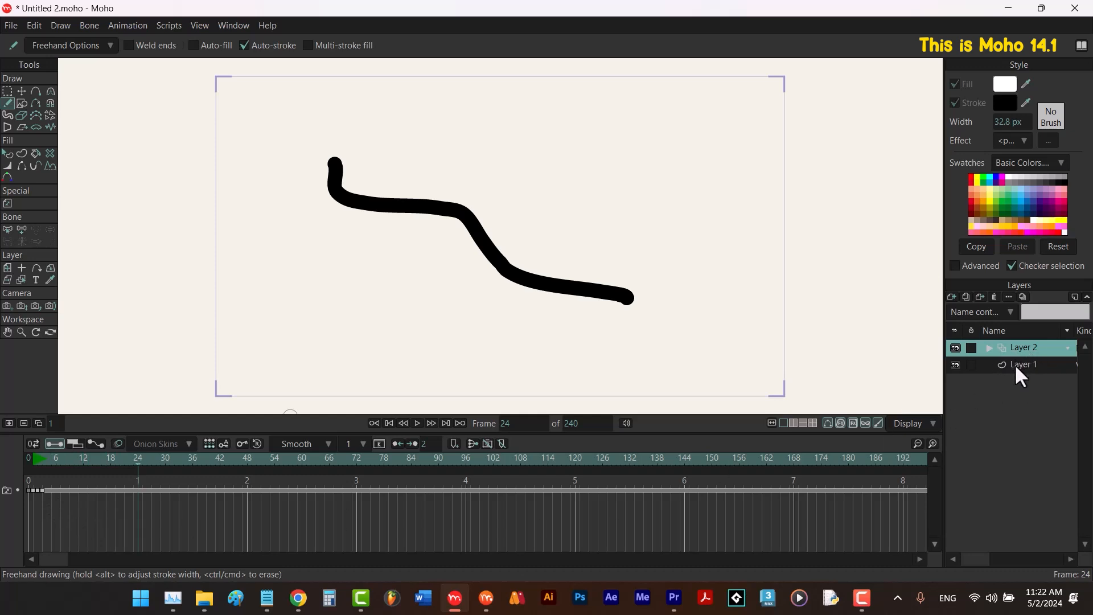
Duplicate the drawing onto frame 24, add a shorter wavy freehand stroke below the first, and compare it with frame 9.
{"action": "left_click", "coordinate": [38, 422]}
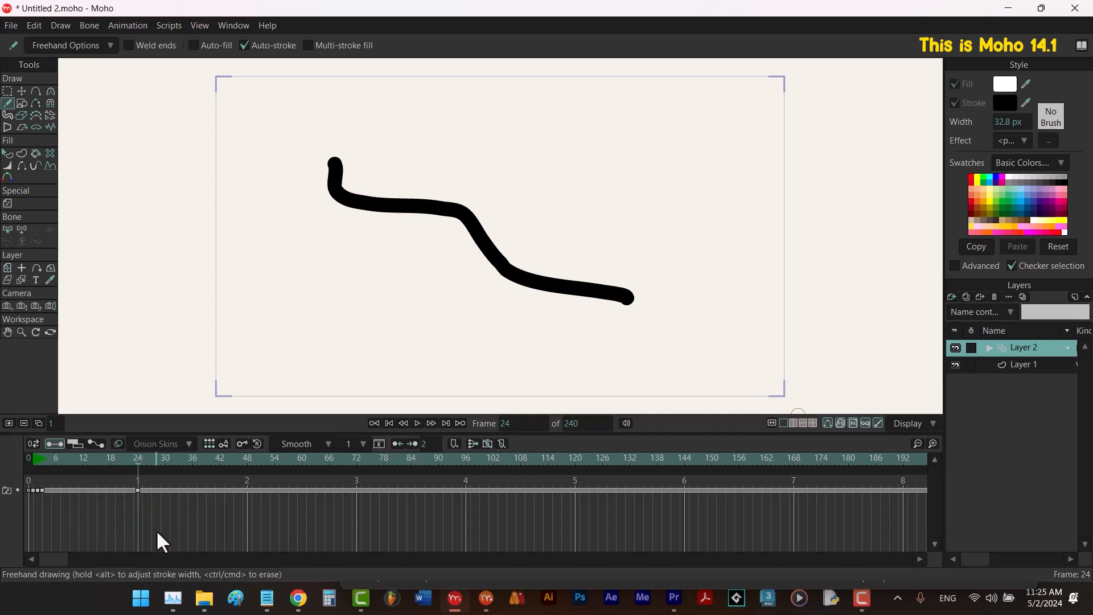
{"action": "mouse_move", "coordinate": [327, 256]}
{"action": "left_mouse_down"}
{"action": "mouse_move", "coordinate": [397, 286]}
{"action": "mouse_move", "coordinate": [423, 313]}
{"action": "mouse_move", "coordinate": [526, 340]}
{"action": "left_mouse_up"}
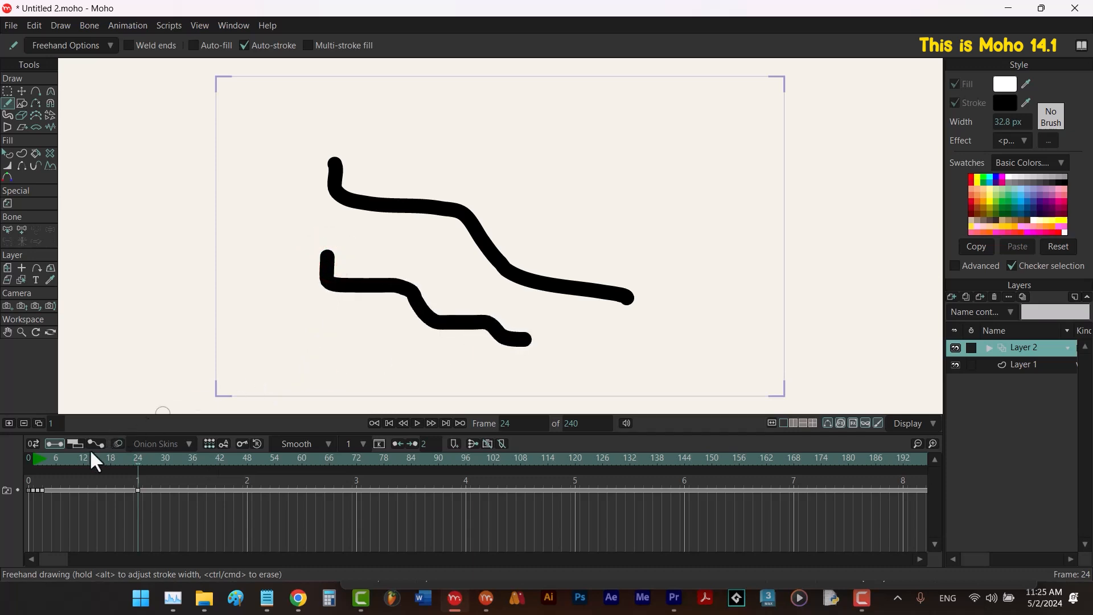
{"action": "left_click", "coordinate": [70, 458]}
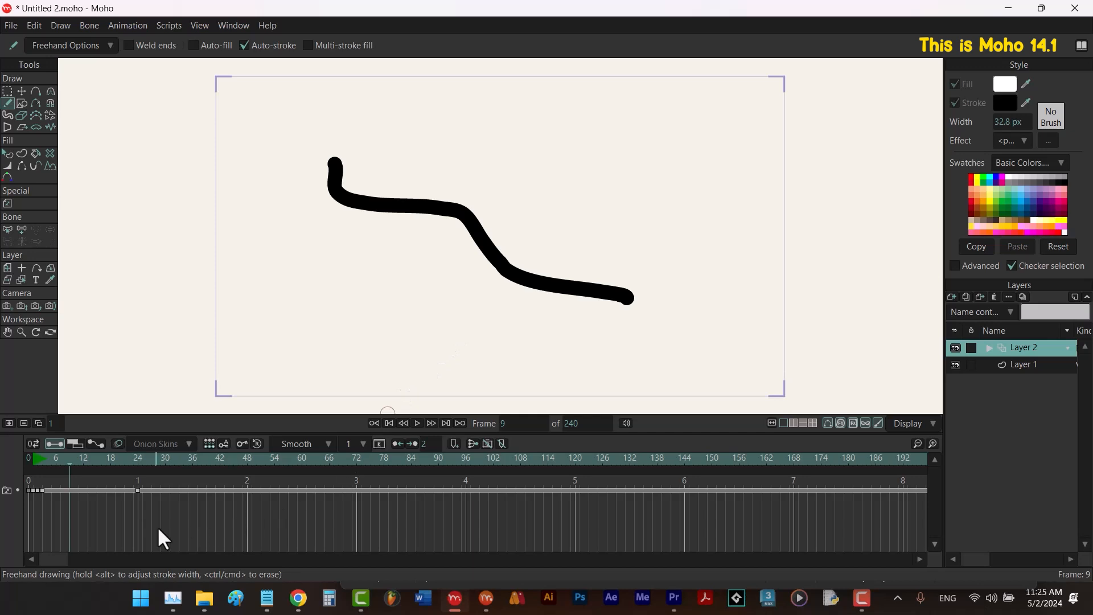
Copy the frame 24 keyframe to frame 48, and undo repeatedly until Layer 2 is empty.
{"action": "left_click_drag", "start_coordinate": [143, 505], "coordinate": [126, 487]}
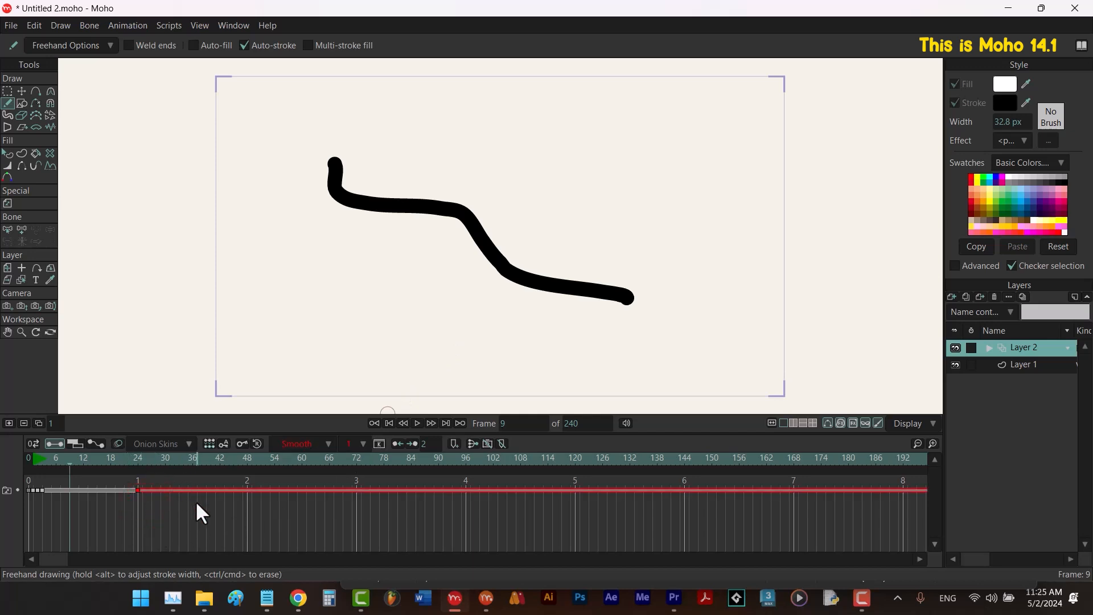
{"action": "left_click", "coordinate": [247, 458]}
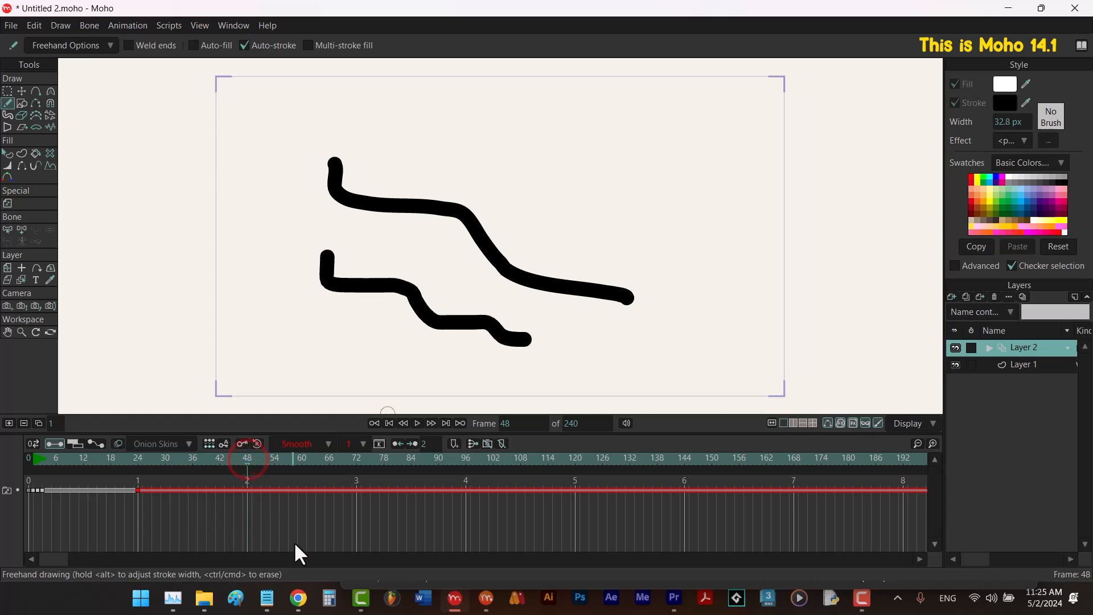
{"action": "key", "text": "ctrl+v"}
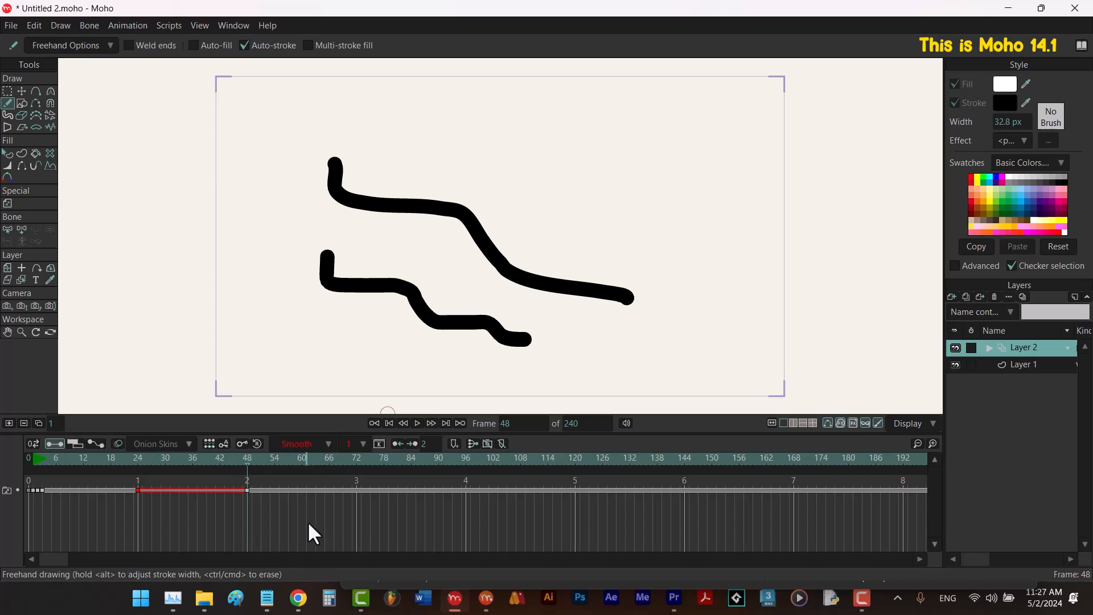
{"action": "key", "text": "ctrl+z"}
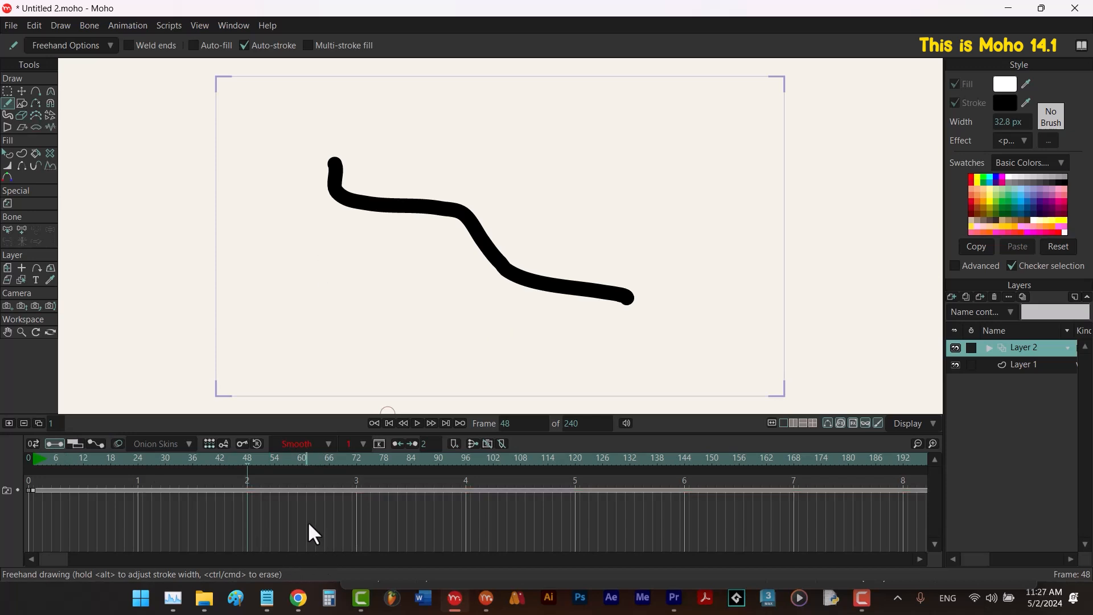
{"action": "key", "text": "ctrl+z"}
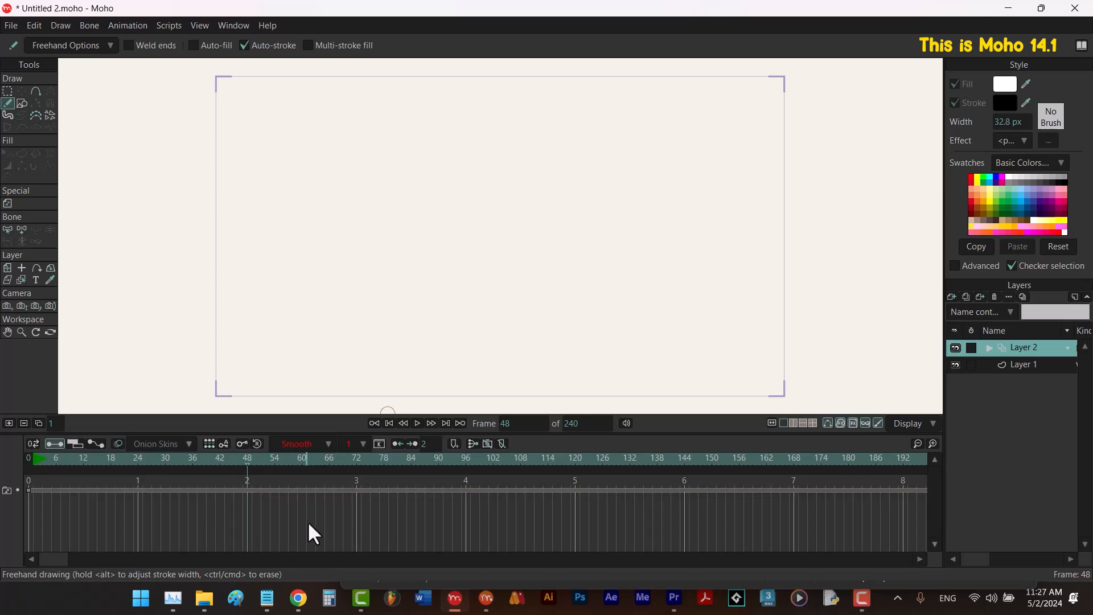
Go back to frame 1 and set the interval for new frames to 4.
{"action": "left_click", "coordinate": [33, 459]}
{"action": "left_click", "coordinate": [59, 426]}
{"action": "type", "text": "4"}
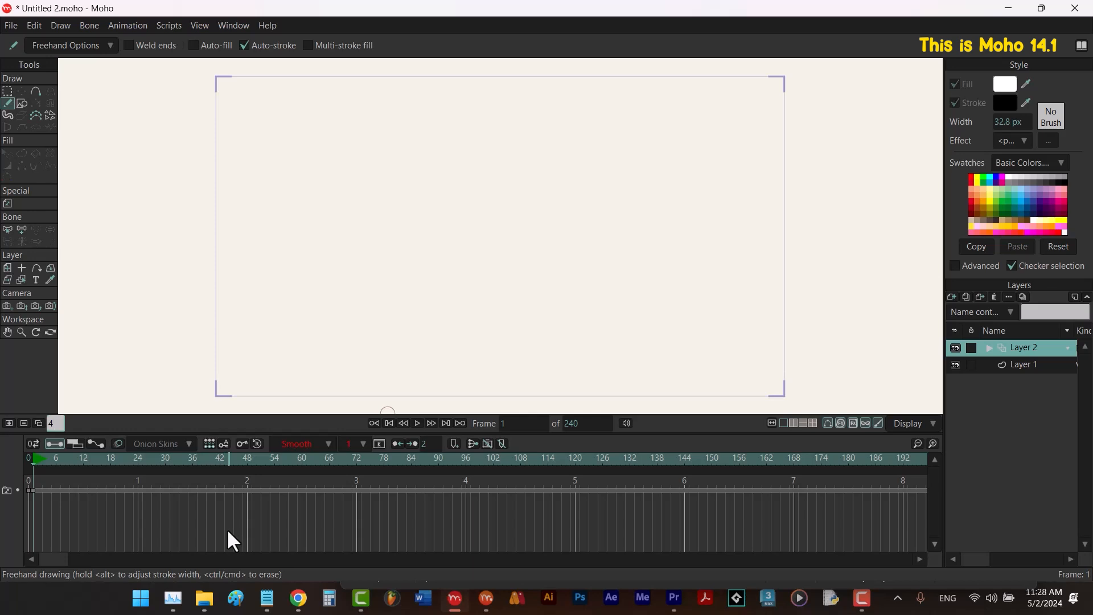
{"action": "key", "text": "Return"}
Draw an M-shaped zigzag that grows piece by piece, duplicating the drawing every 4 frames from frame 1 through frame 53.
{"action": "left_click", "coordinate": [329, 269]}
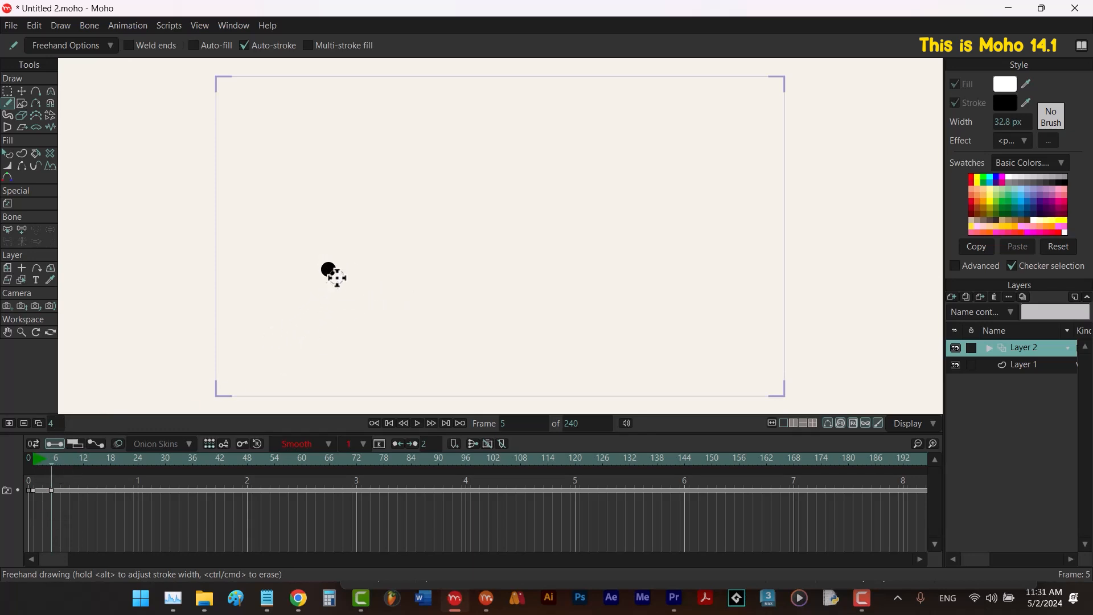
{"action": "left_click_drag", "start_coordinate": [329, 265], "coordinate": [342, 242]}
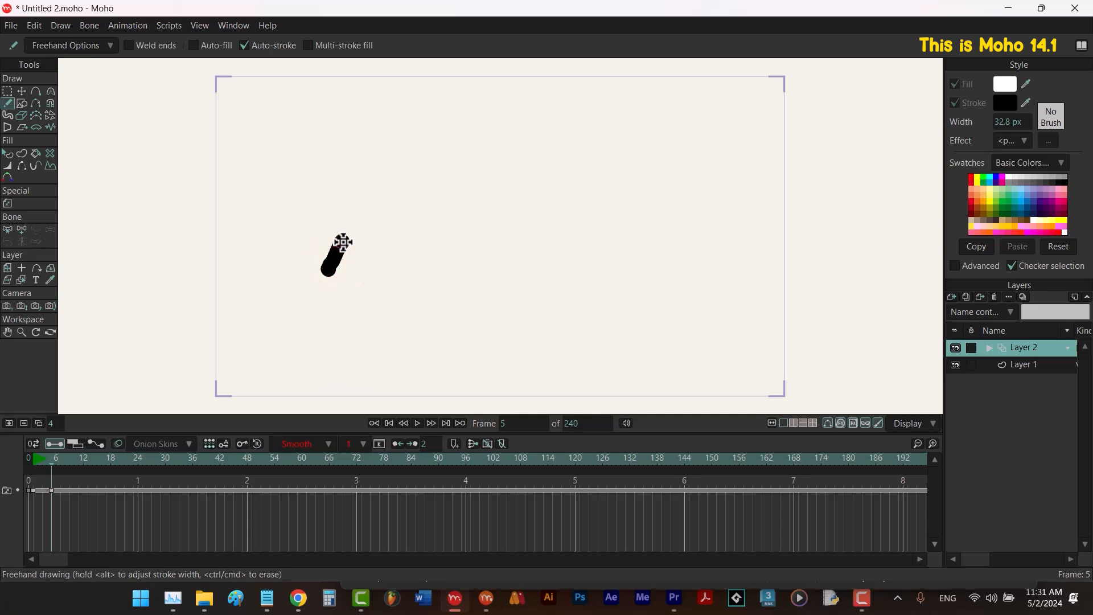
{"action": "key", "text": "alt+3"}
{"action": "mouse_move", "coordinate": [343, 242]}
{"action": "left_mouse_down"}
{"action": "mouse_move", "coordinate": [391, 151]}
{"action": "mouse_move", "coordinate": [442, 266]}
{"action": "mouse_move", "coordinate": [516, 153]}
{"action": "mouse_move", "coordinate": [583, 260]}
{"action": "left_mouse_up"}
{"action": "key", "text": "F6"}
{"action": "key", "text": "F6"}
{"action": "key", "text": "F6"}
{"action": "key", "text": "F6"}
{"action": "key", "text": "F6"}
{"action": "key", "text": "F6"}
{"action": "key", "text": "F6"}
{"action": "key", "text": "F6"}
{"action": "key", "text": "F6"}
{"action": "key", "text": "F6"}
{"action": "key", "text": "F6"}
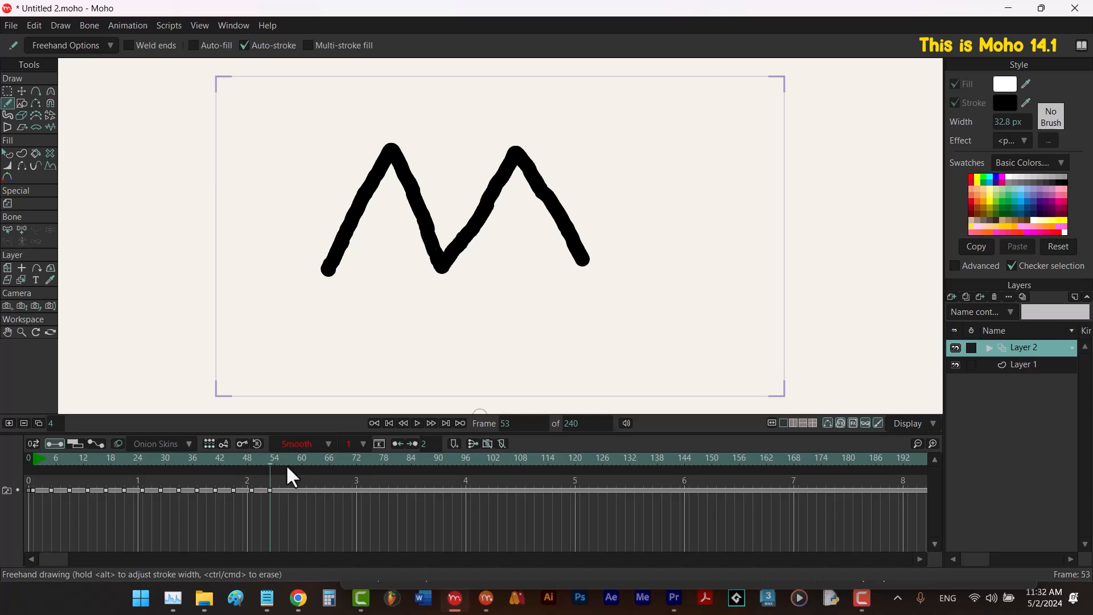
Set the playback end at about frame 57 and preview the growing zigzag.
{"action": "left_click_drag", "start_coordinate": [274, 460], "coordinate": [285, 461]}
{"action": "key", "text": "space"}
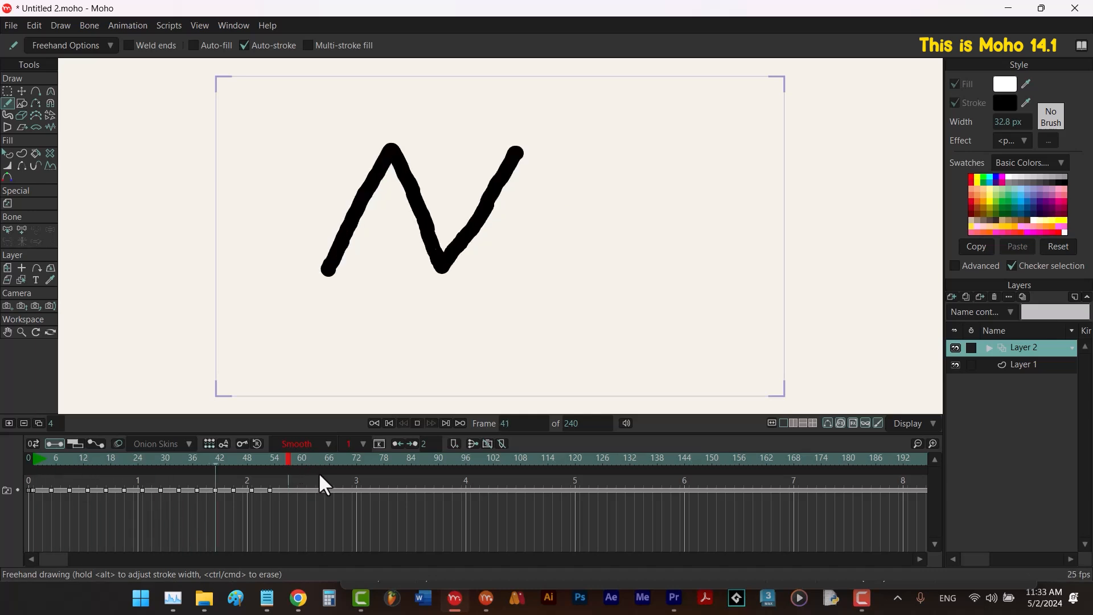
{"action": "key", "text": "space"}
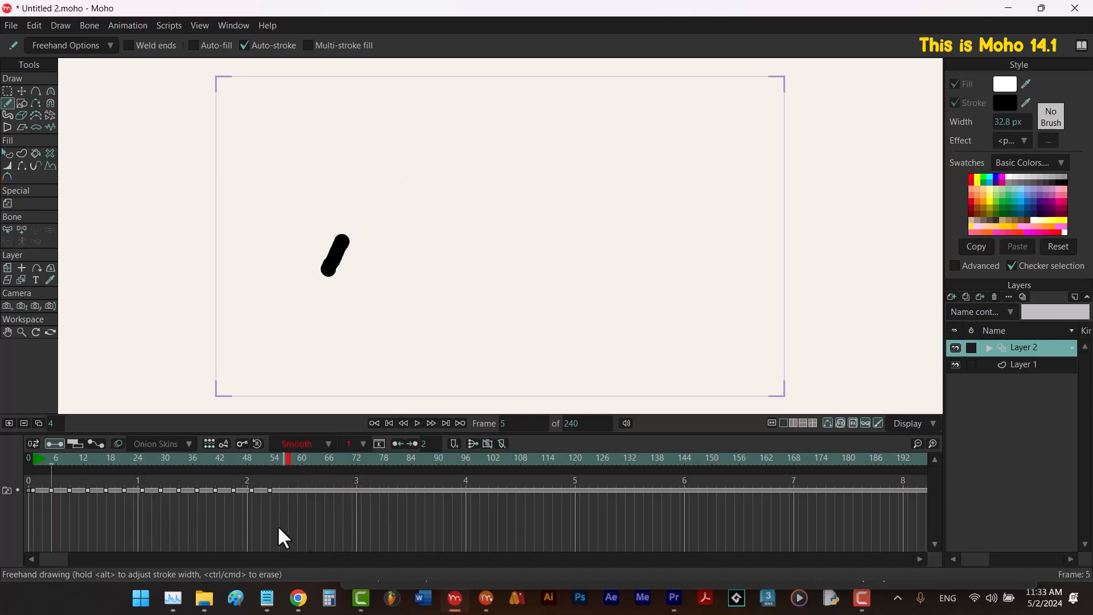
Compress all Layer 2 keyframes to end at about frame 33, set the playback end at about frame 35, and preview the animation.
{"action": "left_click_drag", "start_coordinate": [323, 541], "coordinate": [169, 504]}
{"action": "left_click_drag", "start_coordinate": [43, 485], "coordinate": [33, 485]}
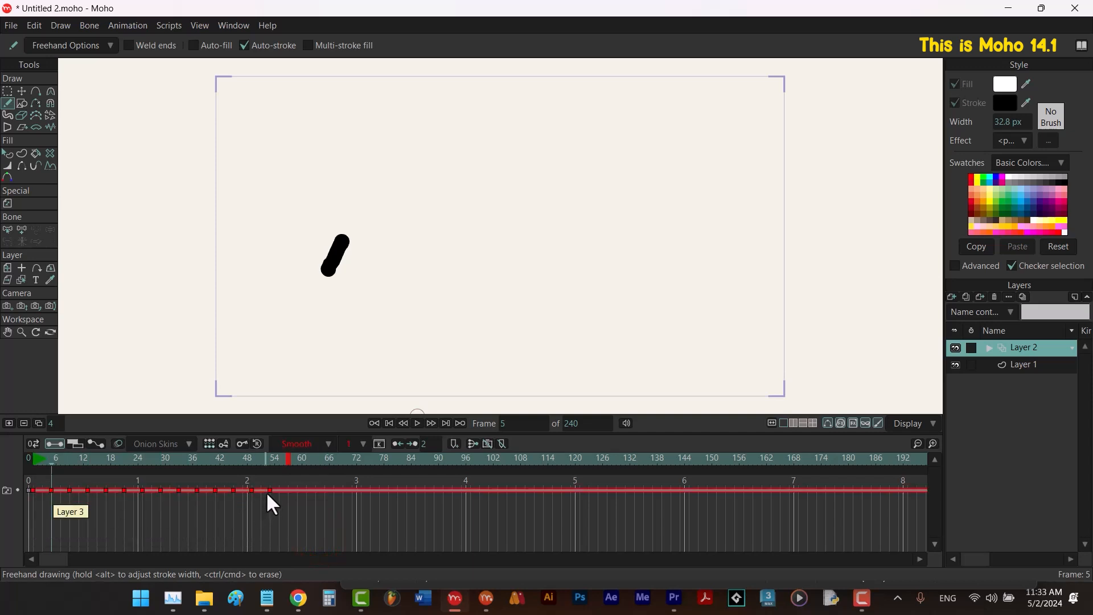
{"action": "left_click_drag", "start_coordinate": [269, 491], "coordinate": [176, 493]}
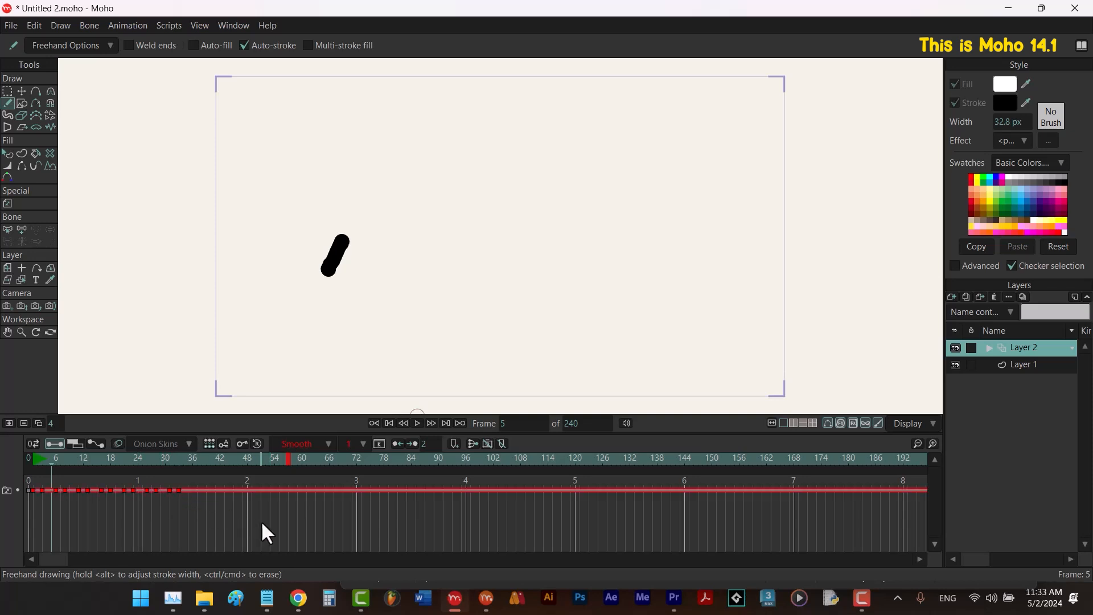
{"action": "left_click", "coordinate": [186, 458]}
{"action": "key", "text": "space"}
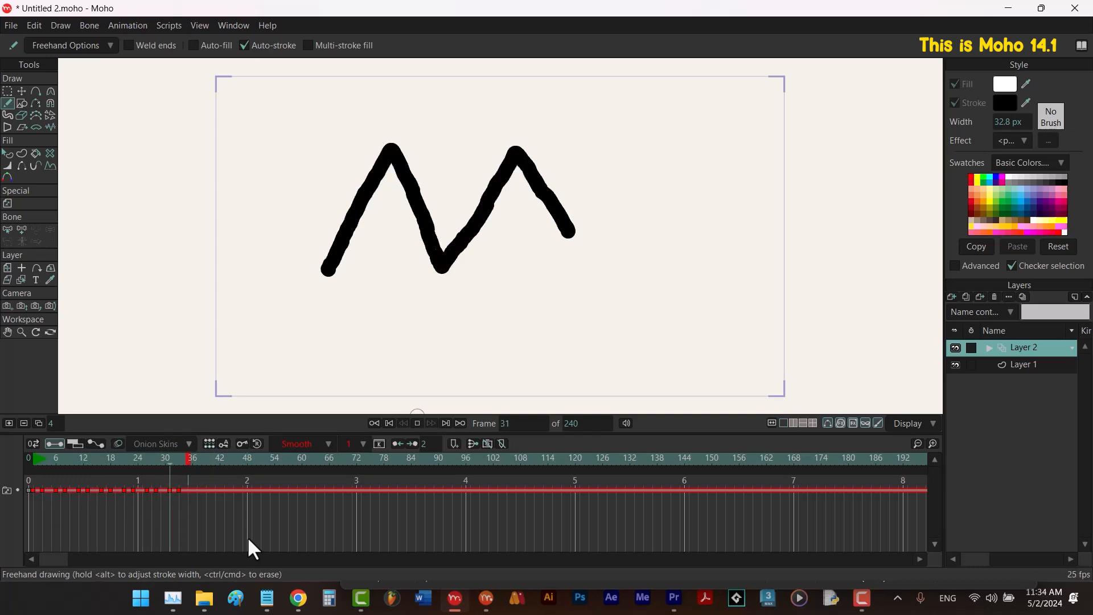
{"action": "key", "text": "space"}
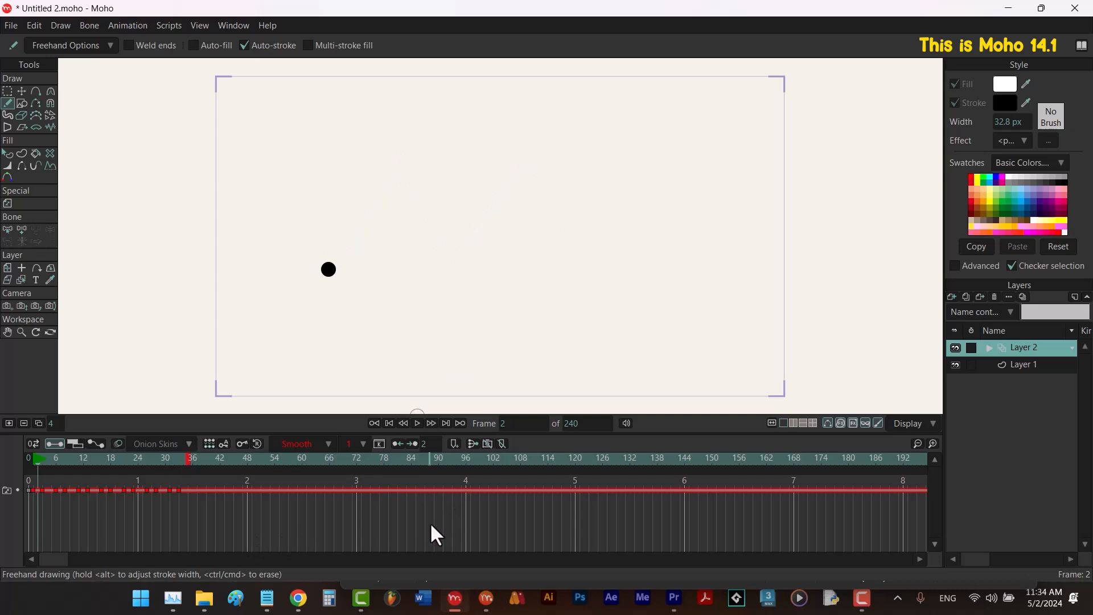
Delete Layer 2, rewind to frame 0, and create a new frame-by-frame layer named "eating apple".
{"action": "left_click", "coordinate": [995, 297]}
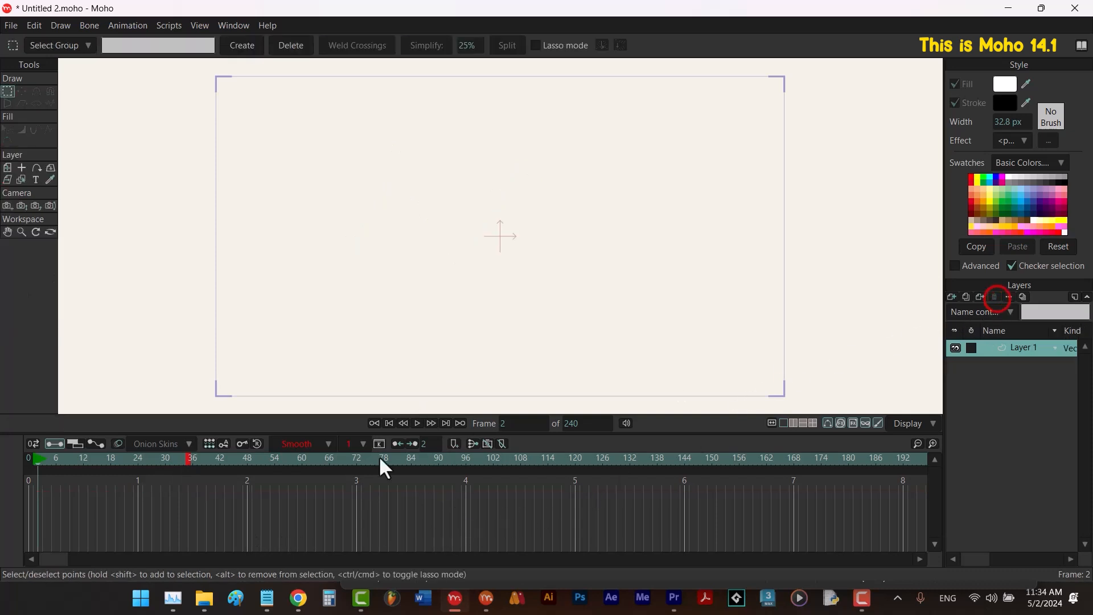
{"action": "left_click", "coordinate": [389, 424]}
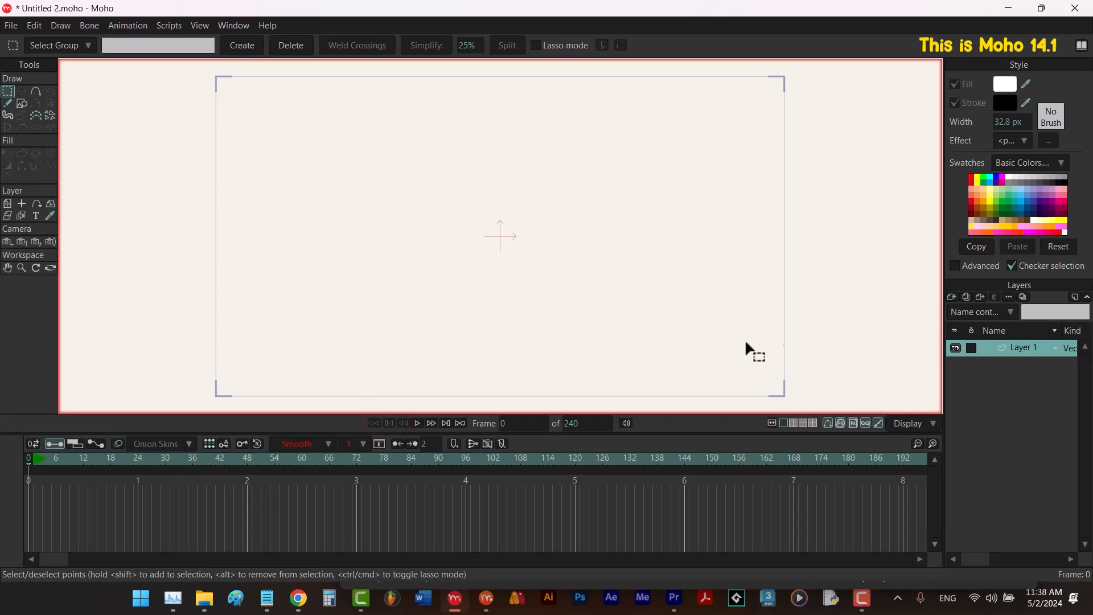
{"action": "left_click", "coordinate": [948, 296]}
{"action": "left_click", "coordinate": [966, 410]}
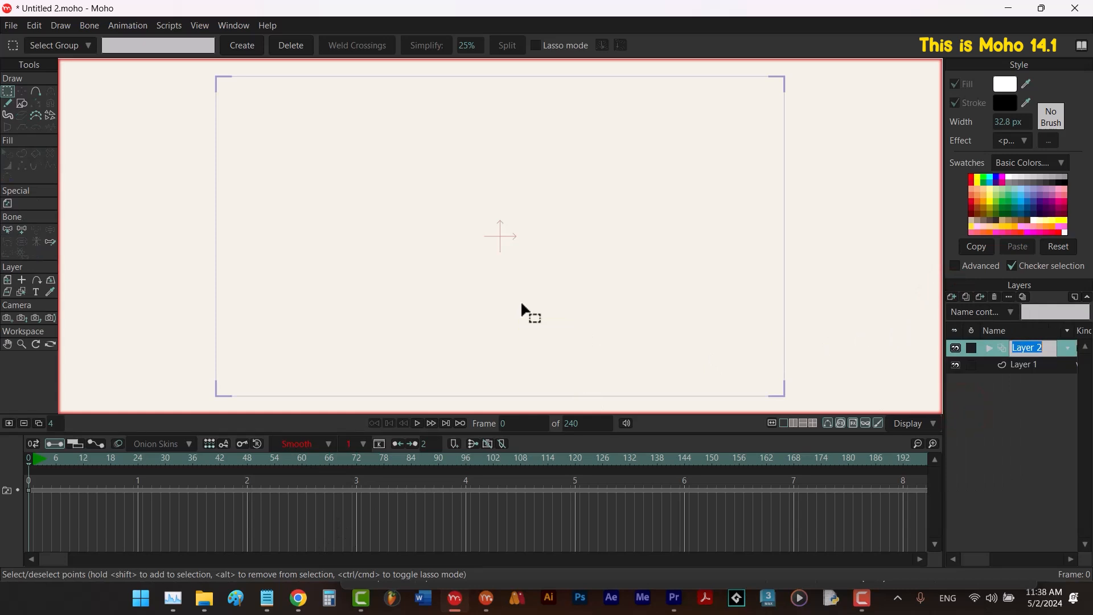
{"action": "type", "text": "Eating apple"}
{"action": "key", "text": "Return"}
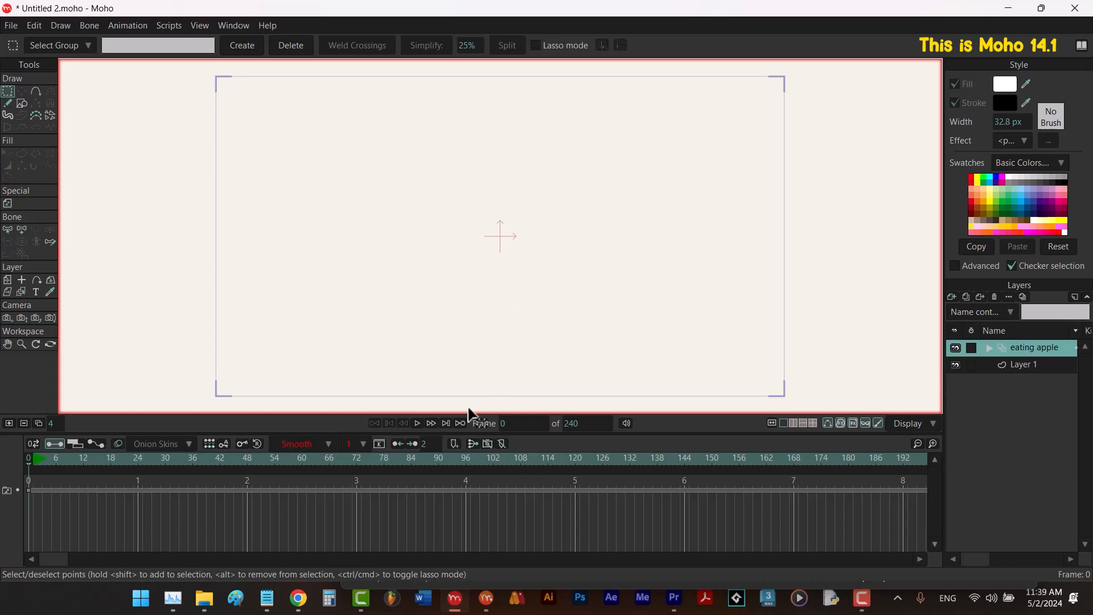
On frame 1, draw a large circle with a red fill and black outline near the middle of the canvas.
{"action": "left_click", "coordinate": [431, 423]}
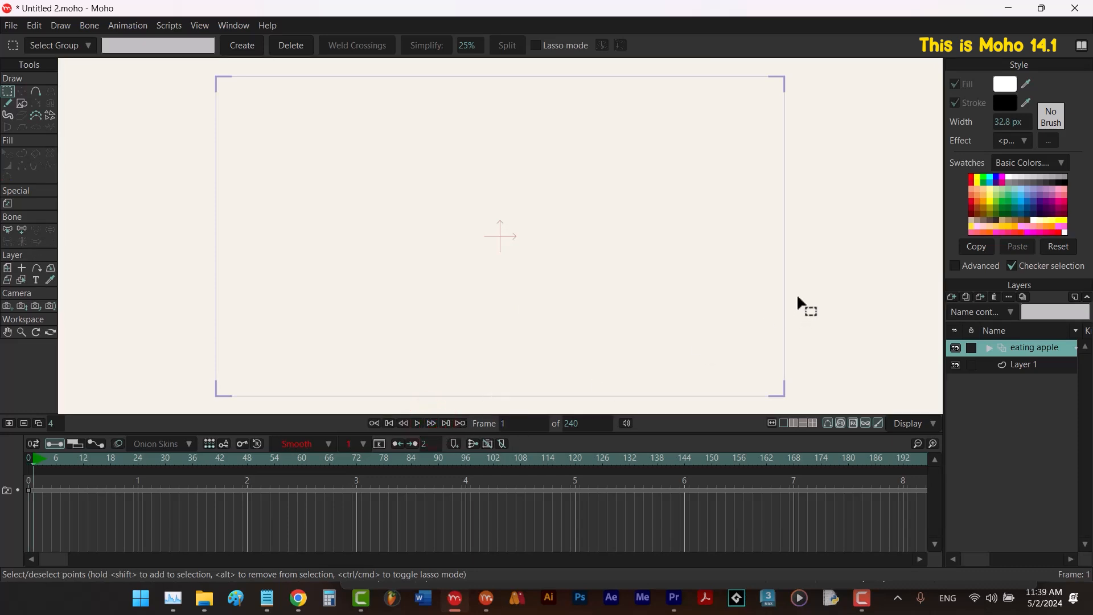
{"action": "left_click", "coordinate": [22, 103]}
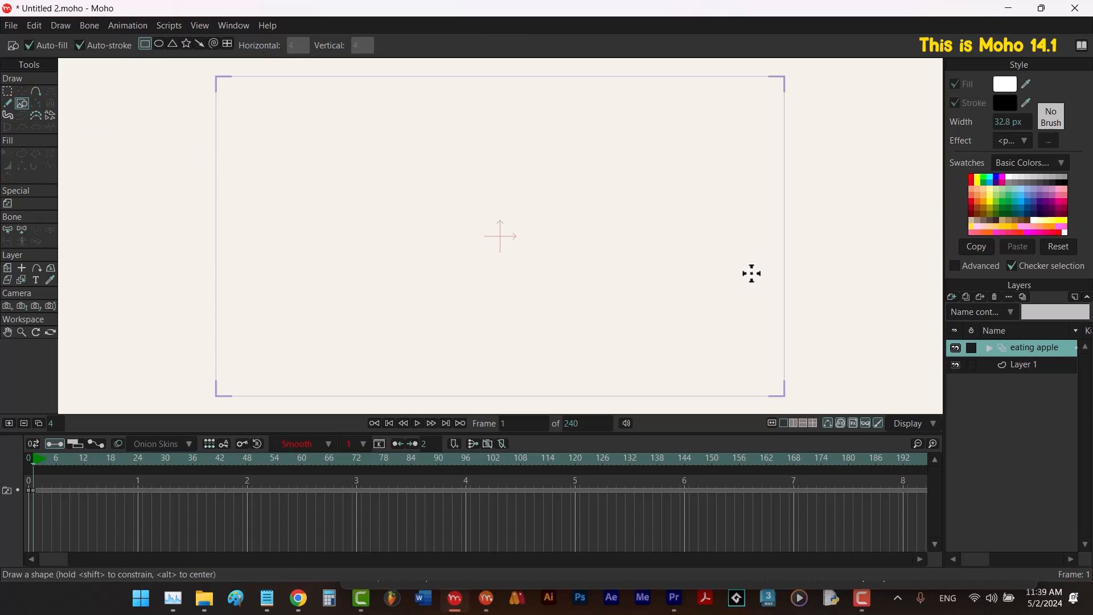
{"action": "left_click", "coordinate": [971, 179]}
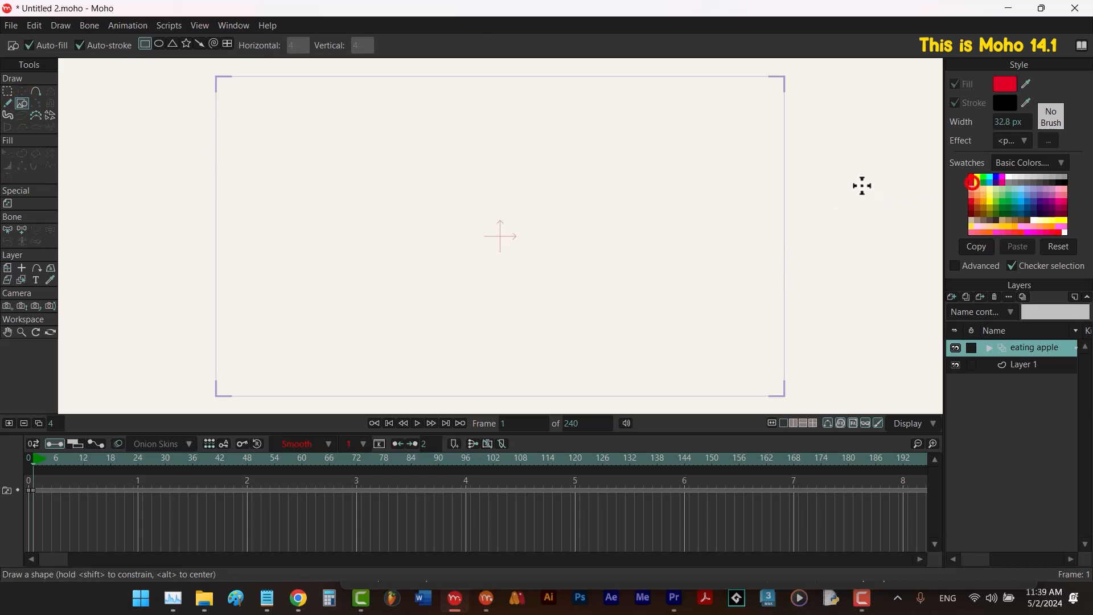
{"action": "left_click", "coordinate": [159, 44]}
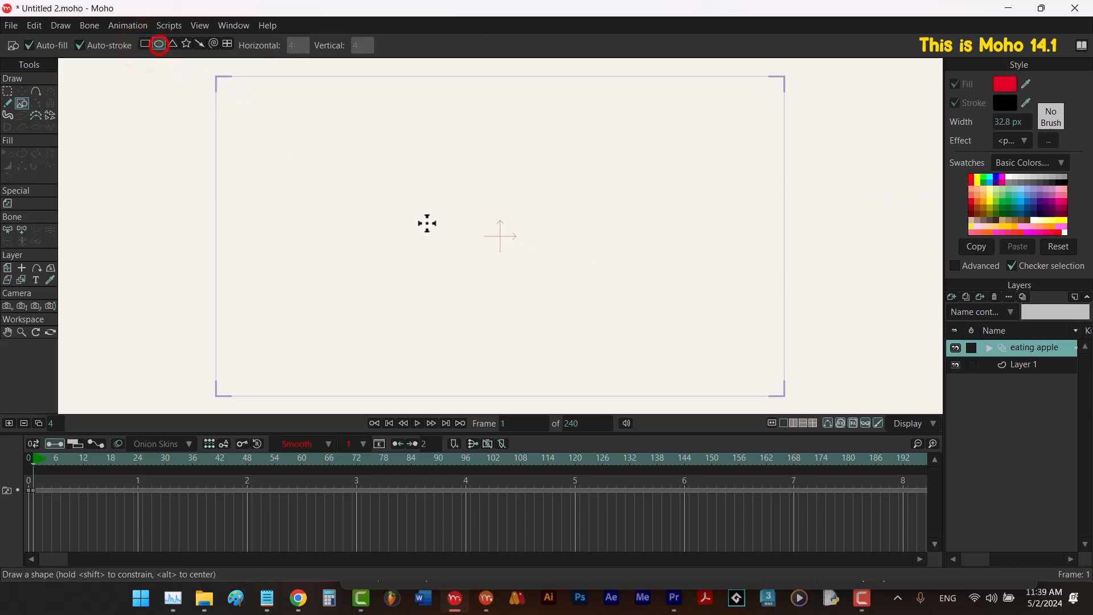
{"action": "mouse_move", "coordinate": [390, 147]}
{"action": "left_mouse_down"}
{"action": "mouse_move", "coordinate": [527, 298]}
{"action": "mouse_move", "coordinate": [580, 322]}
{"action": "mouse_move", "coordinate": [558, 296]}
{"action": "mouse_move", "coordinate": [611, 349]}
{"action": "mouse_move", "coordinate": [595, 324]}
{"action": "mouse_move", "coordinate": [605, 332]}
{"action": "left_mouse_up"}
Split the circle's upper and lower segments to add extra points between the existing ones.
{"action": "key", "text": "t"}
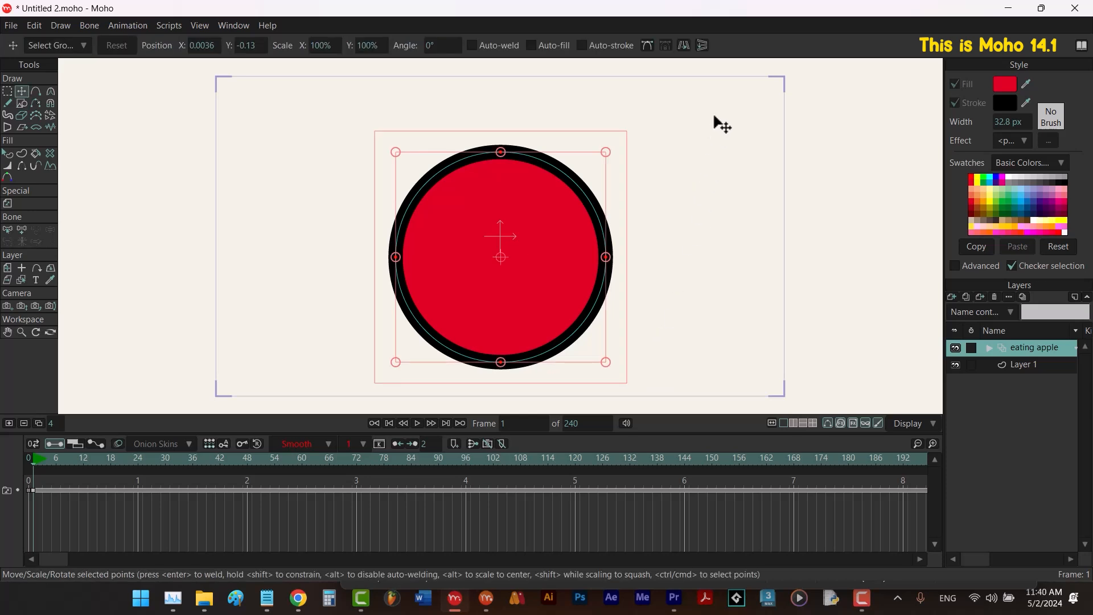
{"action": "left_click_drag", "start_coordinate": [714, 117], "coordinate": [292, 285]}
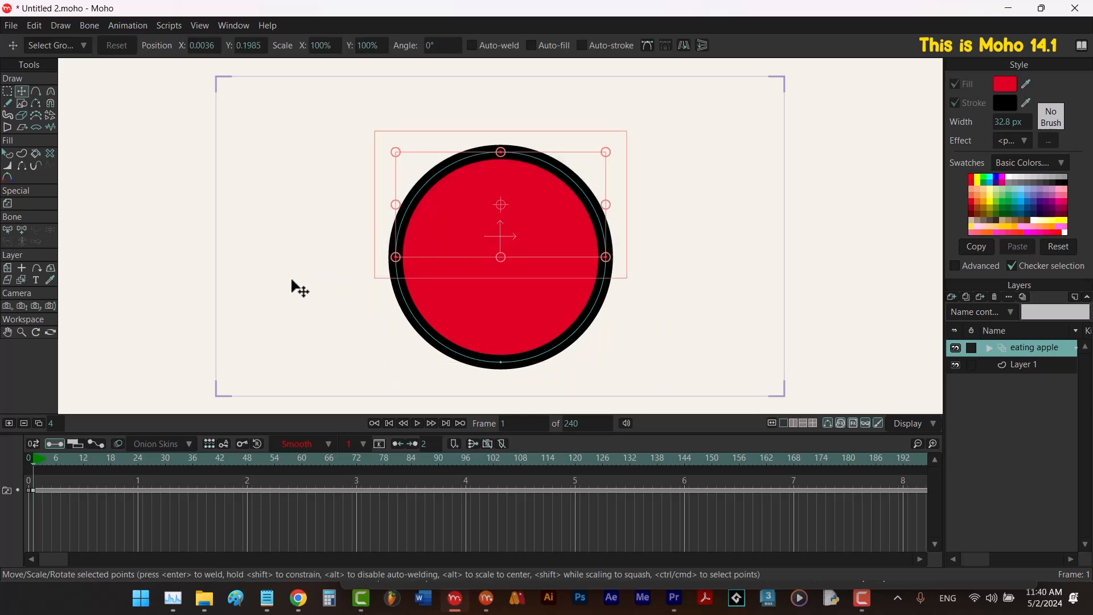
{"action": "left_click", "coordinate": [6, 91]}
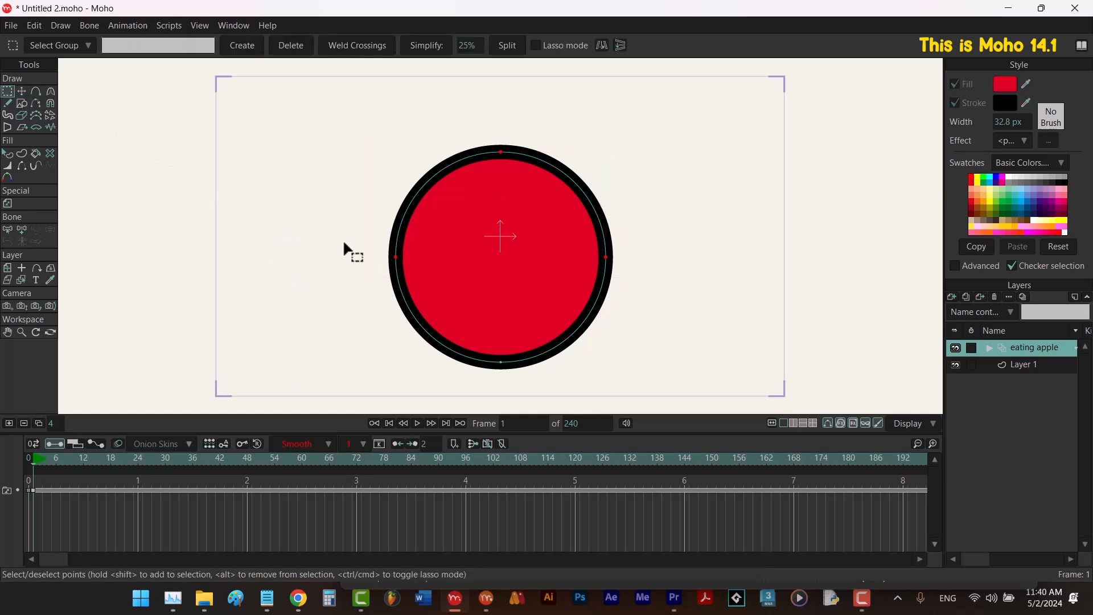
{"action": "left_click", "coordinate": [508, 45]}
{"action": "left_click_drag", "start_coordinate": [647, 235], "coordinate": [361, 396]}
{"action": "left_click", "coordinate": [507, 47]}
Move the circle's top point down to form an apple dimple, and scale and lower the two lower side points to taper the base.
{"action": "key", "text": "t"}
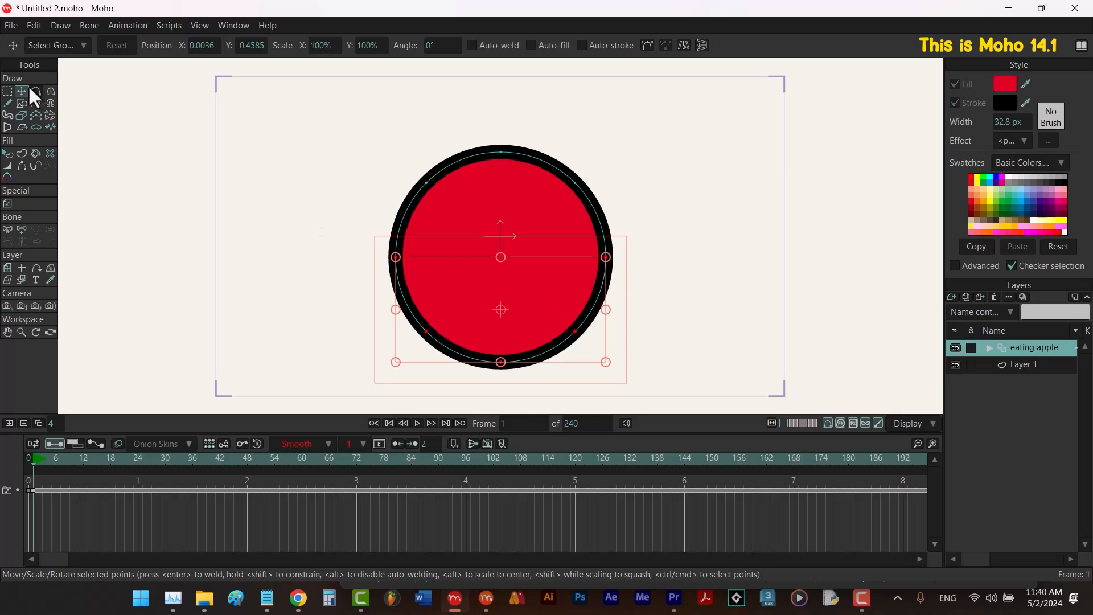
{"action": "left_click", "coordinate": [532, 128]}
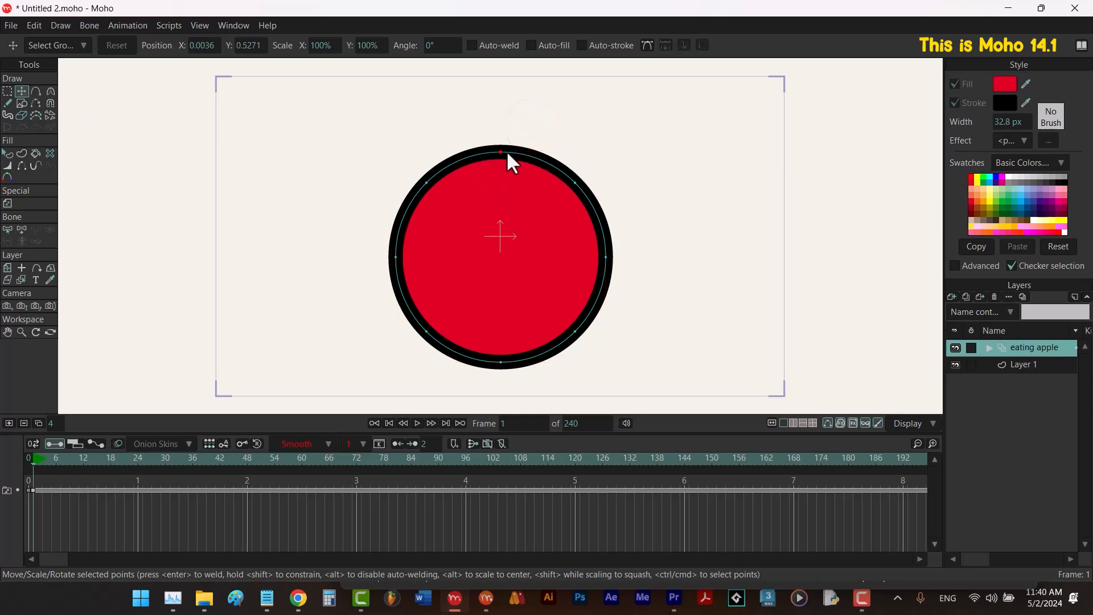
{"action": "left_click_drag", "start_coordinate": [500, 151], "coordinate": [501, 168]}
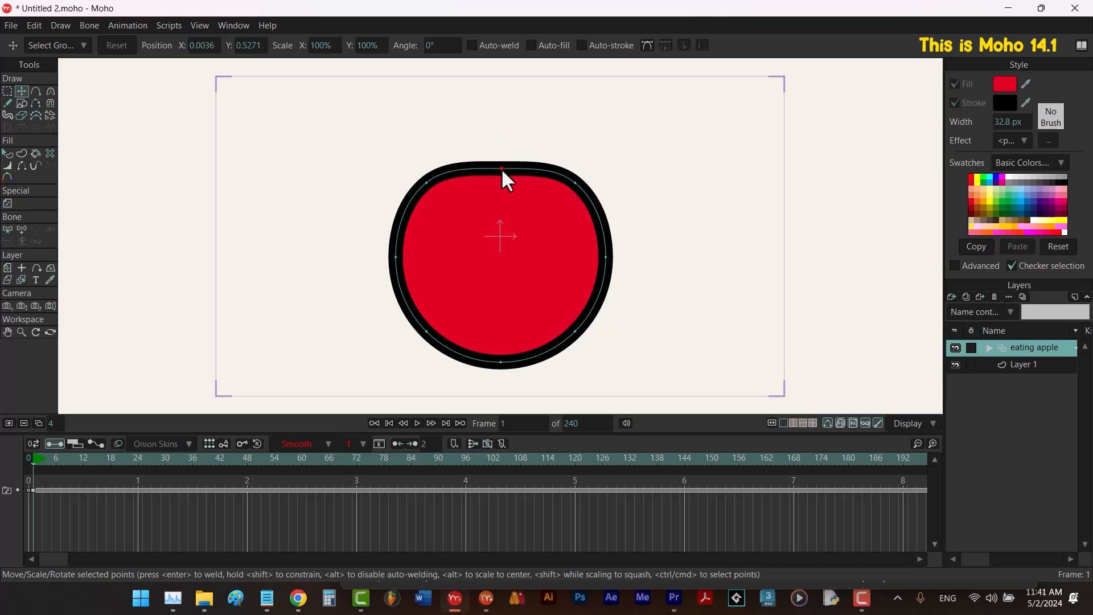
{"action": "left_click_drag", "start_coordinate": [501, 169], "coordinate": [499, 193]}
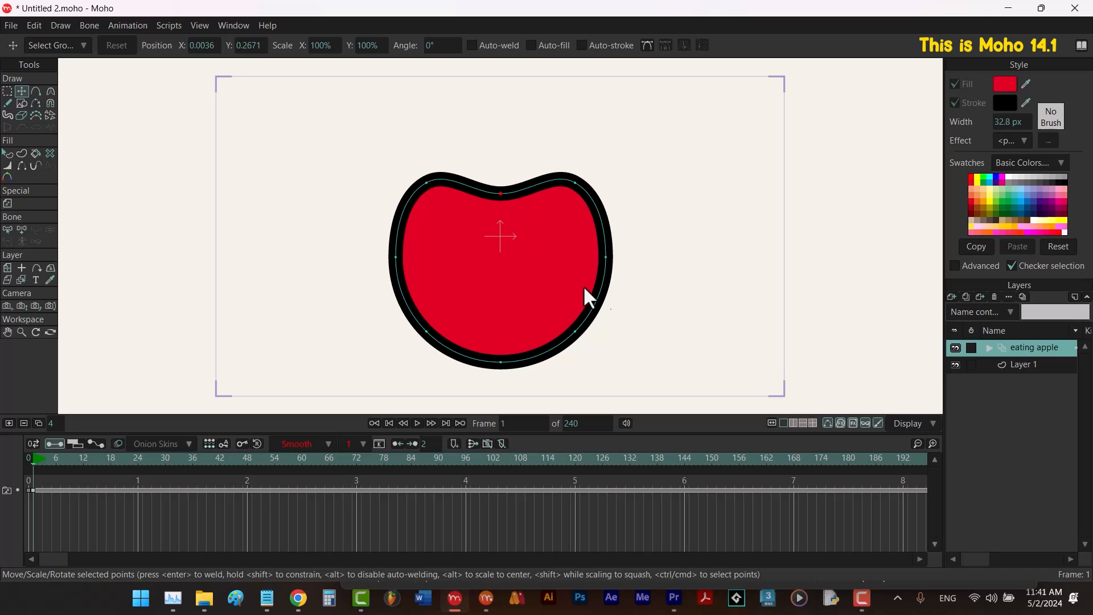
{"action": "left_click_drag", "start_coordinate": [640, 307], "coordinate": [375, 354]}
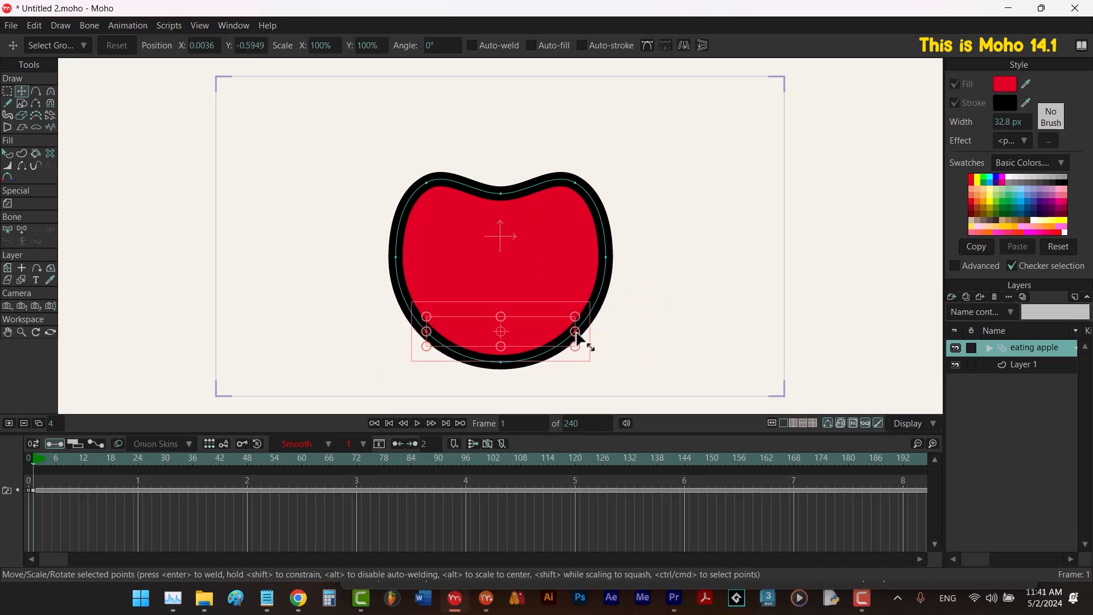
{"action": "left_click_drag", "start_coordinate": [576, 333], "coordinate": [527, 353]}
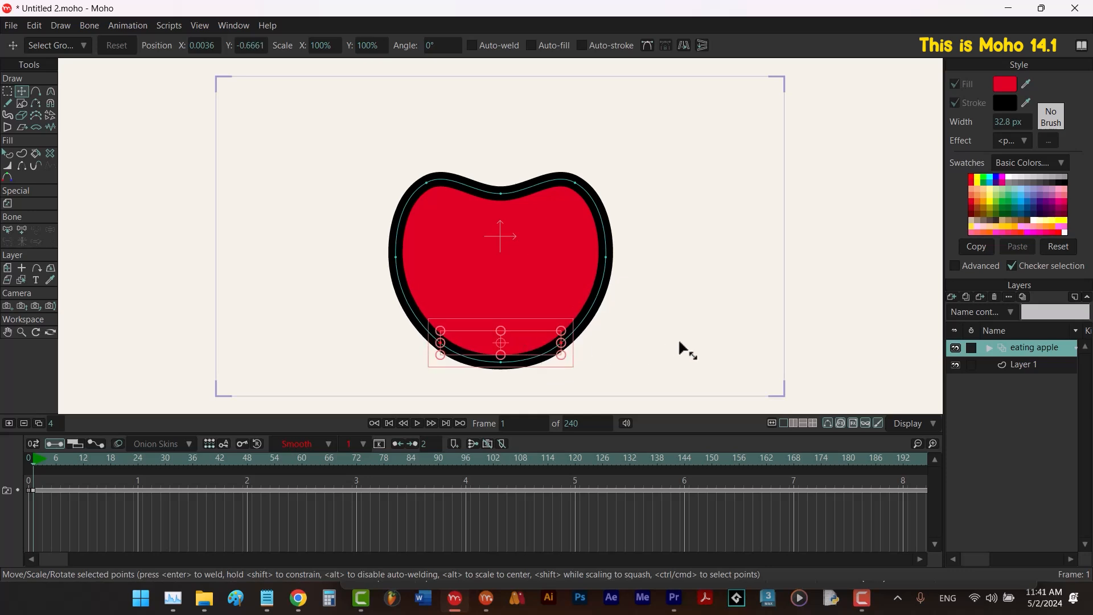
Raise the apple's bottom centre point to form a notch, and scale the two lower side points closer together.
{"action": "left_click", "coordinate": [679, 342]}
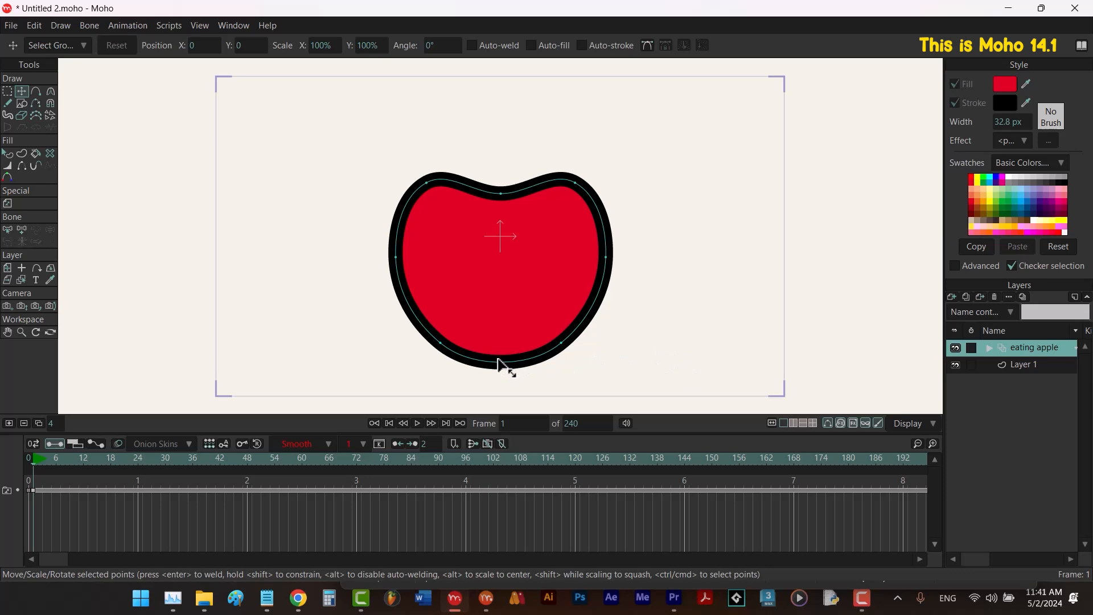
{"action": "left_click_drag", "start_coordinate": [500, 364], "coordinate": [500, 342]}
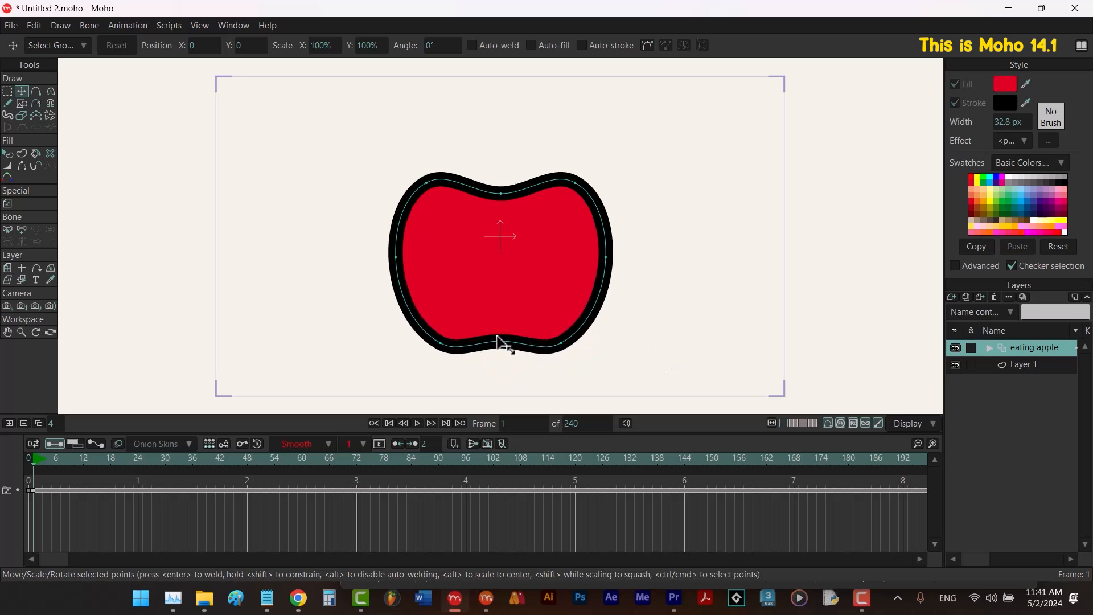
{"action": "left_click", "coordinate": [560, 343]}
{"action": "left_click_drag", "start_coordinate": [454, 360], "coordinate": [385, 325]}
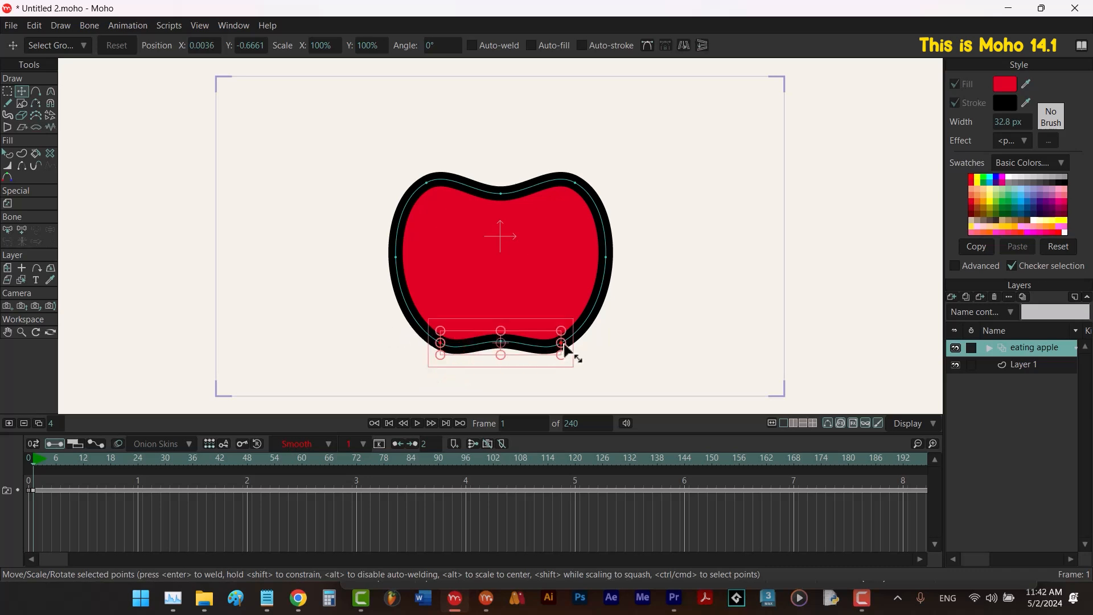
{"action": "left_click_drag", "start_coordinate": [564, 345], "coordinate": [551, 344]}
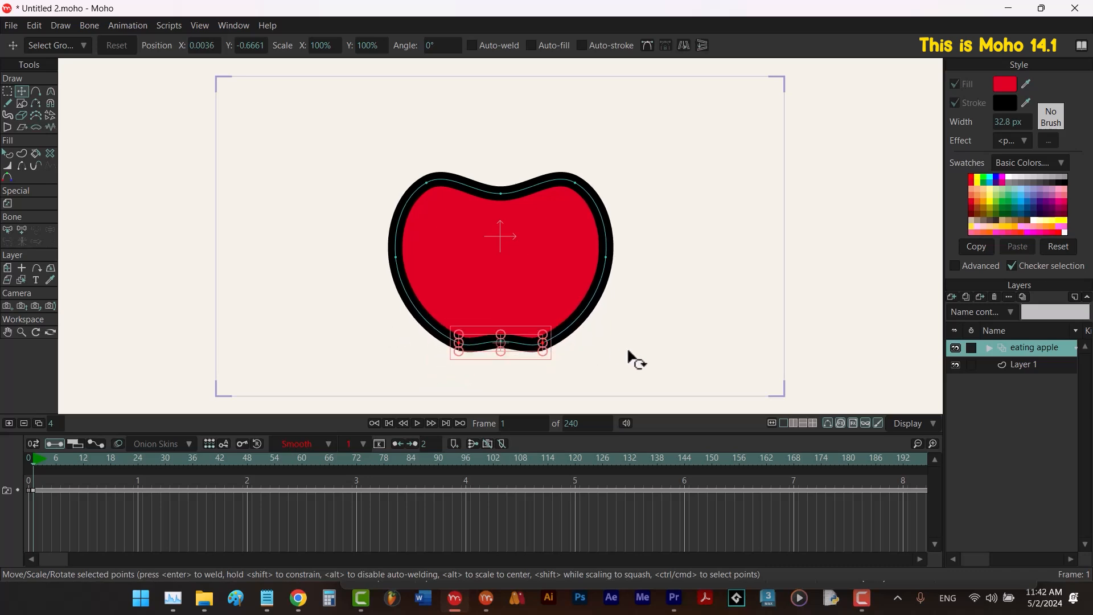
Move the whole apple up slightly and set its outline width to 15 px.
{"action": "left_click_drag", "start_coordinate": [652, 363], "coordinate": [344, 164]}
{"action": "left_click_drag", "start_coordinate": [501, 182], "coordinate": [501, 177]}
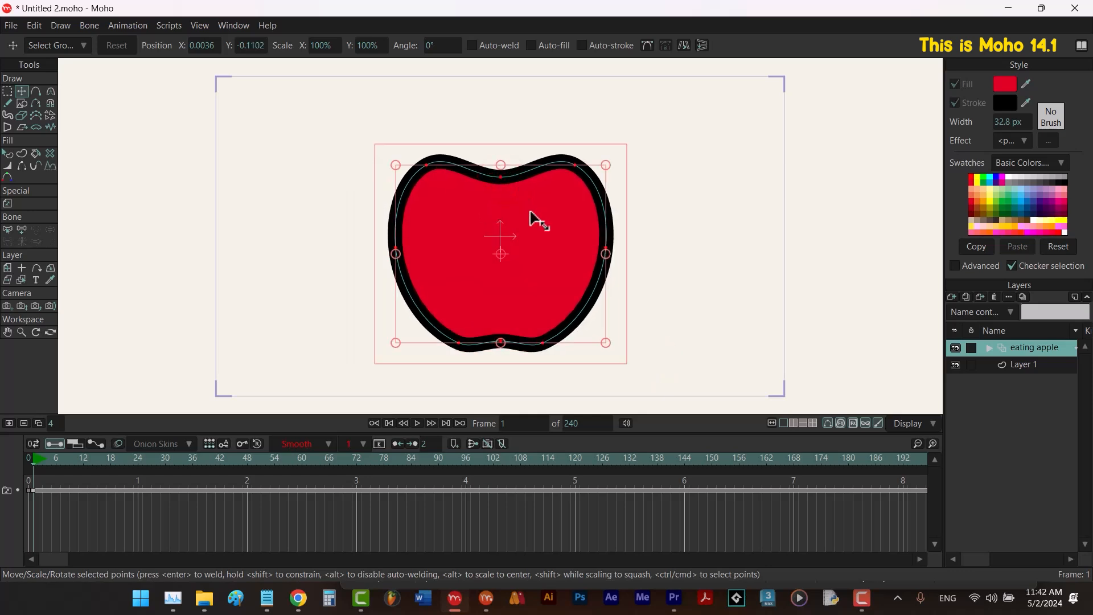
{"action": "key", "text": "q"}
{"action": "left_click", "coordinate": [561, 263]}
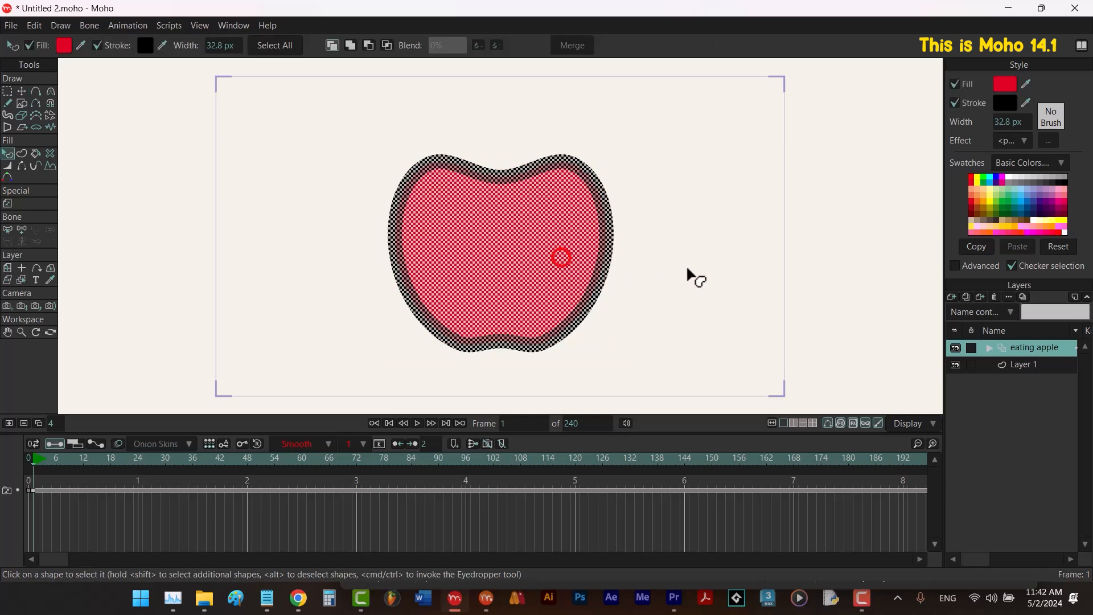
{"action": "left_click", "coordinate": [997, 120]}
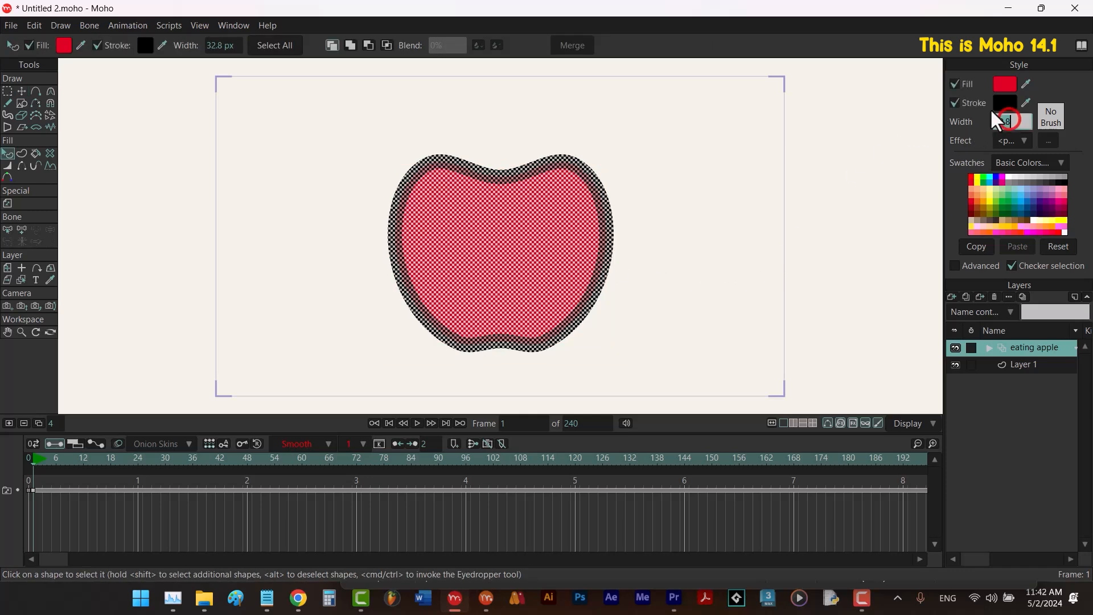
{"action": "type", "text": "15"}
{"action": "key", "text": "Return"}
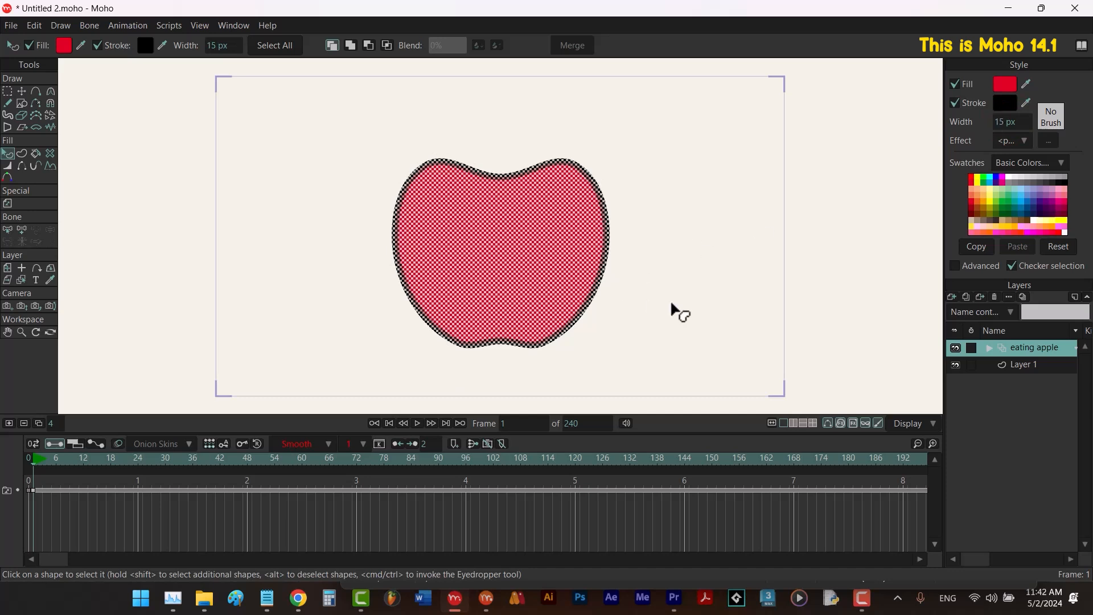
{"action": "left_click", "coordinate": [671, 303]}
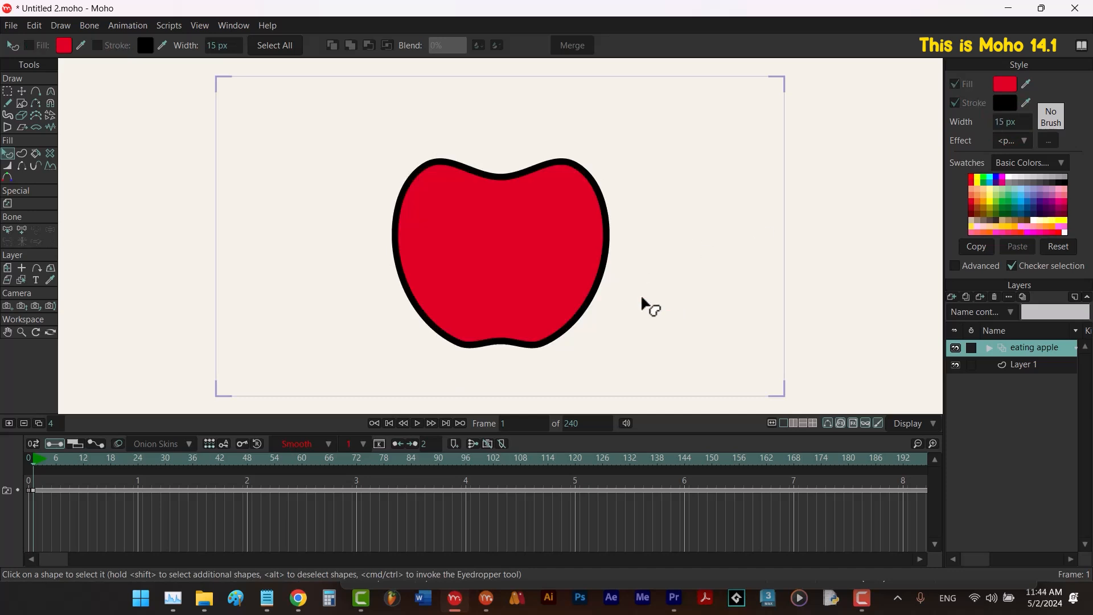
Draw a short downward-curving line just below the apple's top dimple and create it as a stroke-only shape.
{"action": "left_click", "coordinate": [38, 89]}
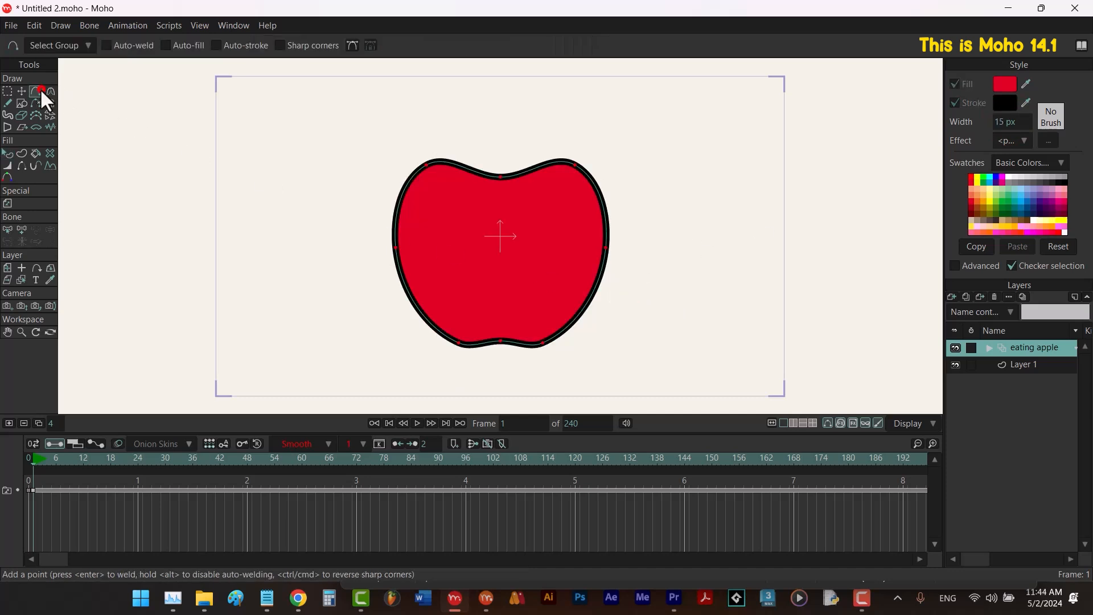
{"action": "left_click_drag", "start_coordinate": [532, 184], "coordinate": [471, 185]}
{"action": "key", "text": "Tab"}
{"action": "key", "text": "u"}
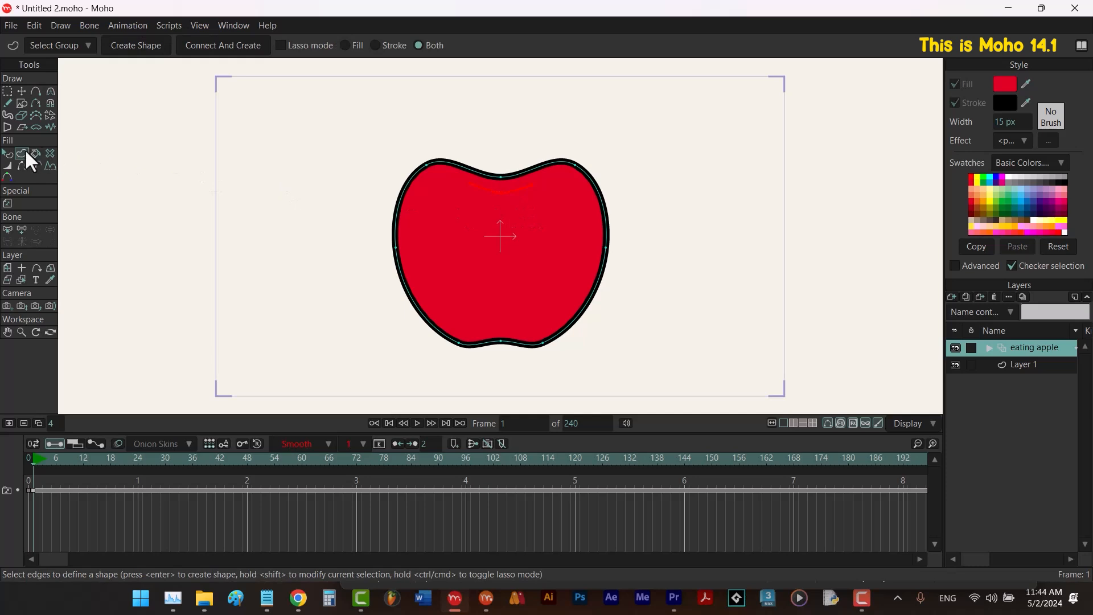
{"action": "left_click", "coordinate": [375, 46]}
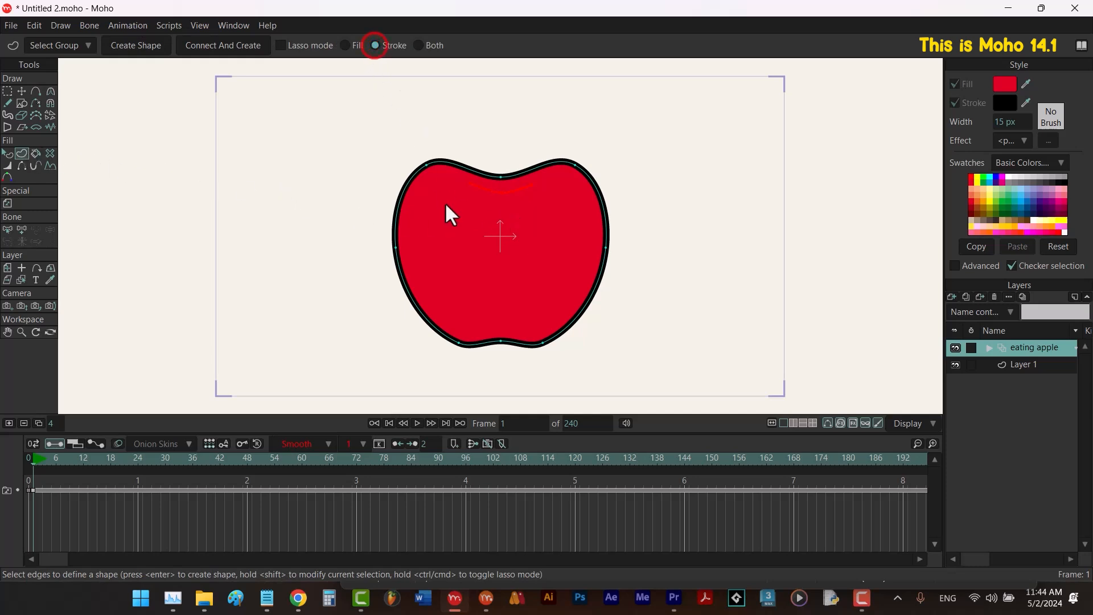
{"action": "left_click", "coordinate": [152, 48]}
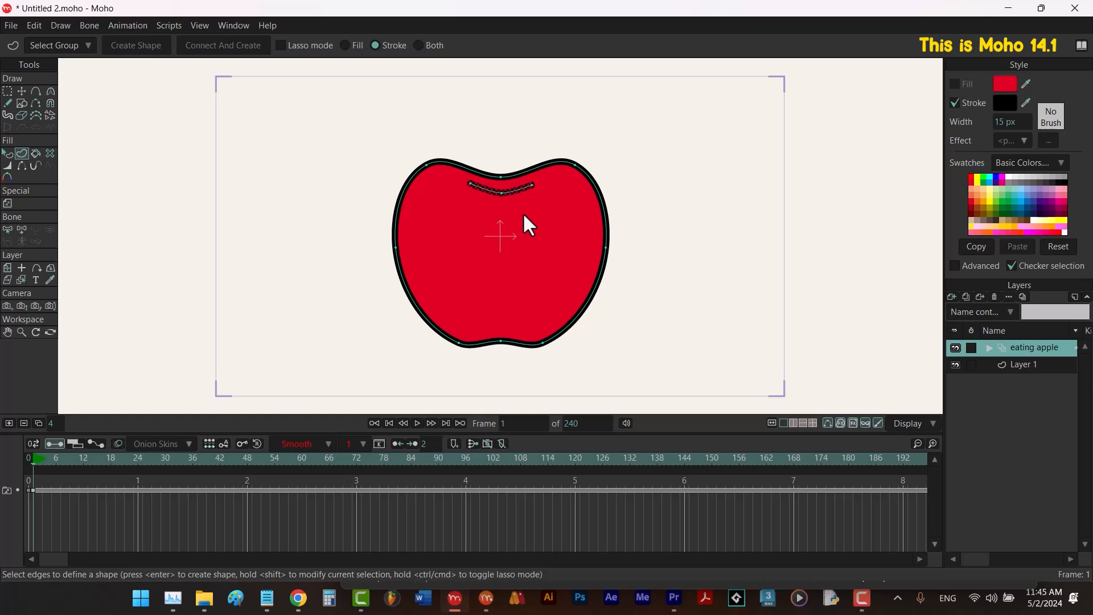
Set the dimple line's stroke width to 8 px and increase its middle point's curvature to about 0.61.
{"action": "key", "text": "q"}
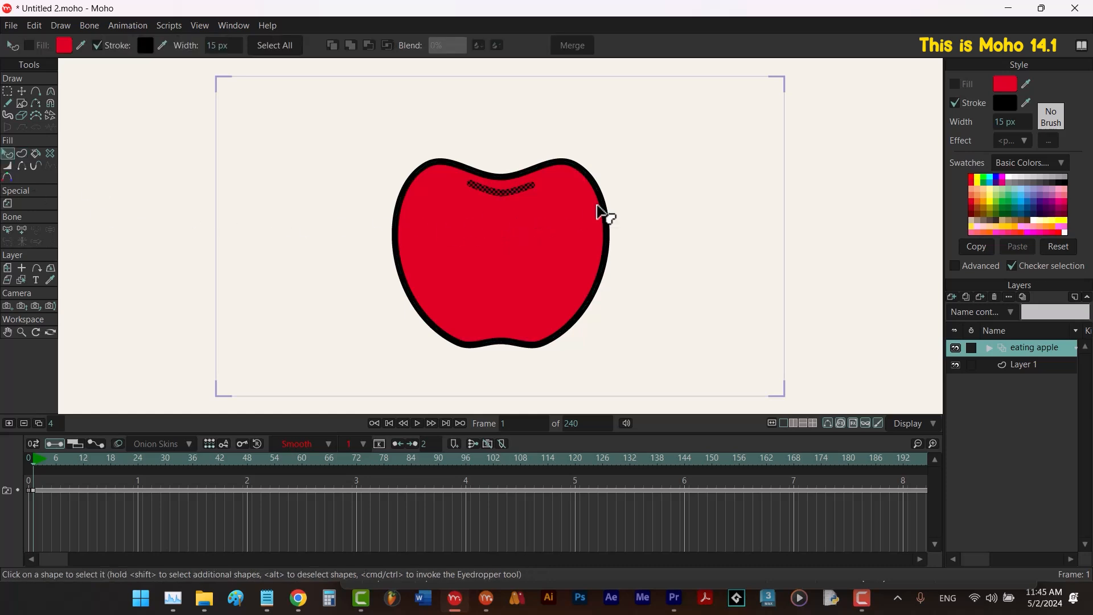
{"action": "double_click", "coordinate": [1004, 122]}
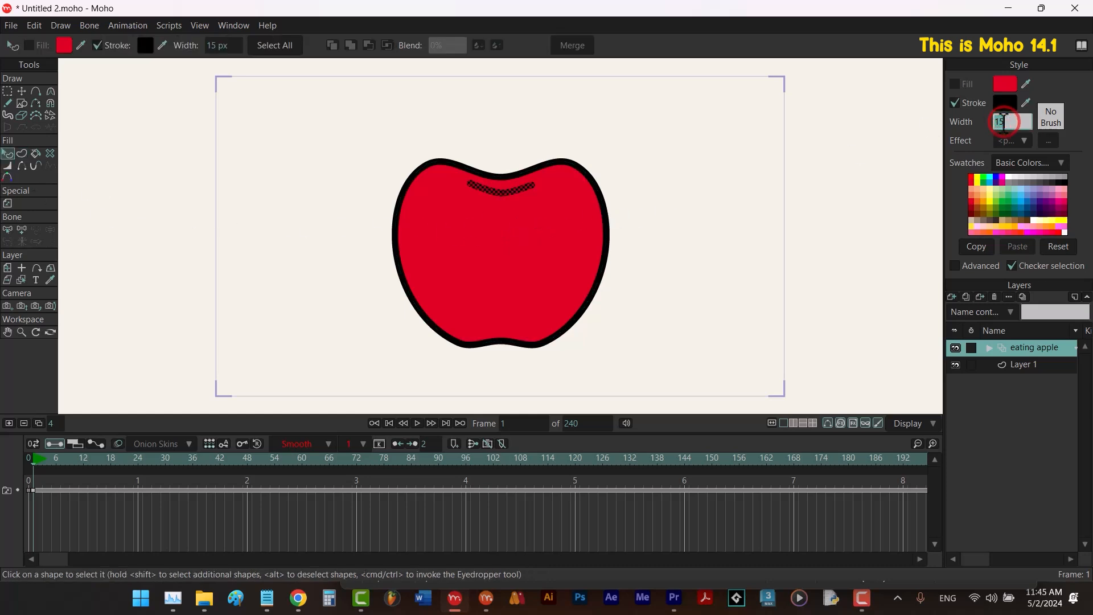
{"action": "type", "text": "8"}
{"action": "key", "text": "Return"}
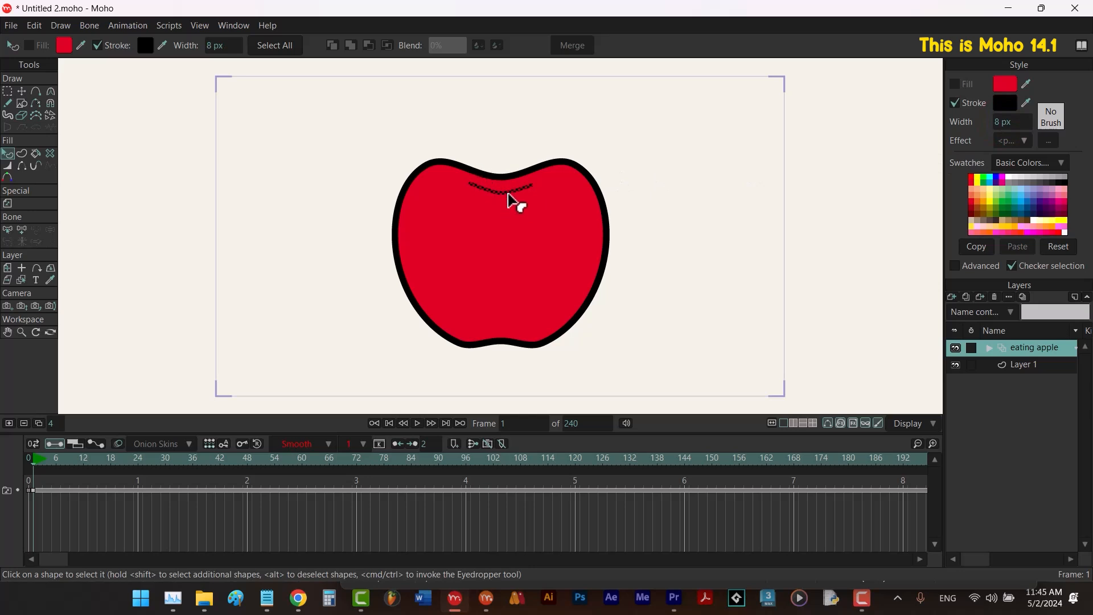
{"action": "key", "text": "c"}
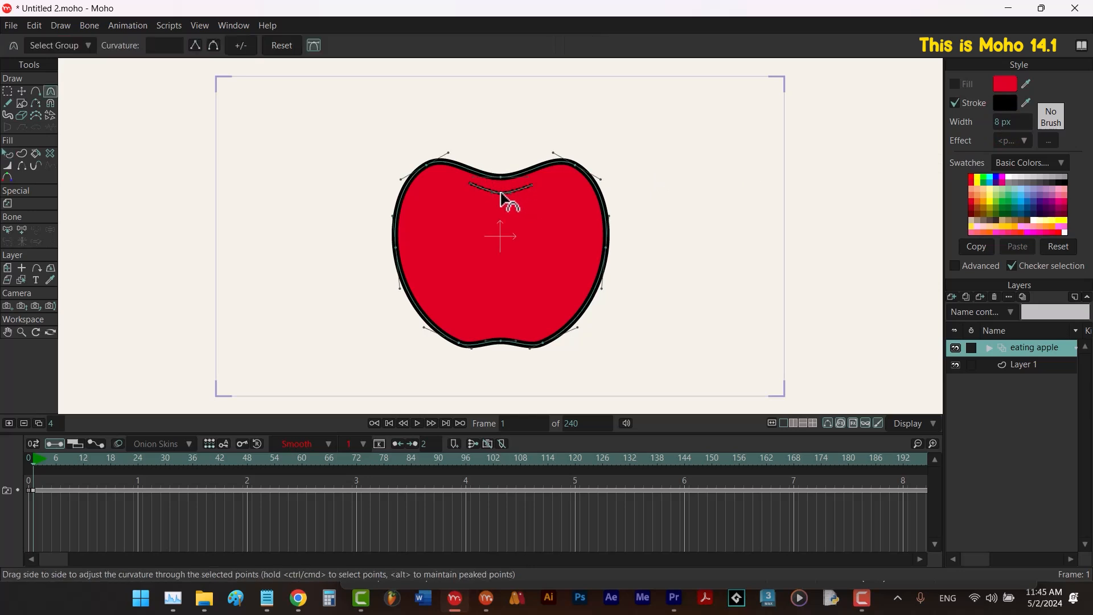
{"action": "left_click_drag", "start_coordinate": [501, 192], "coordinate": [769, 189]}
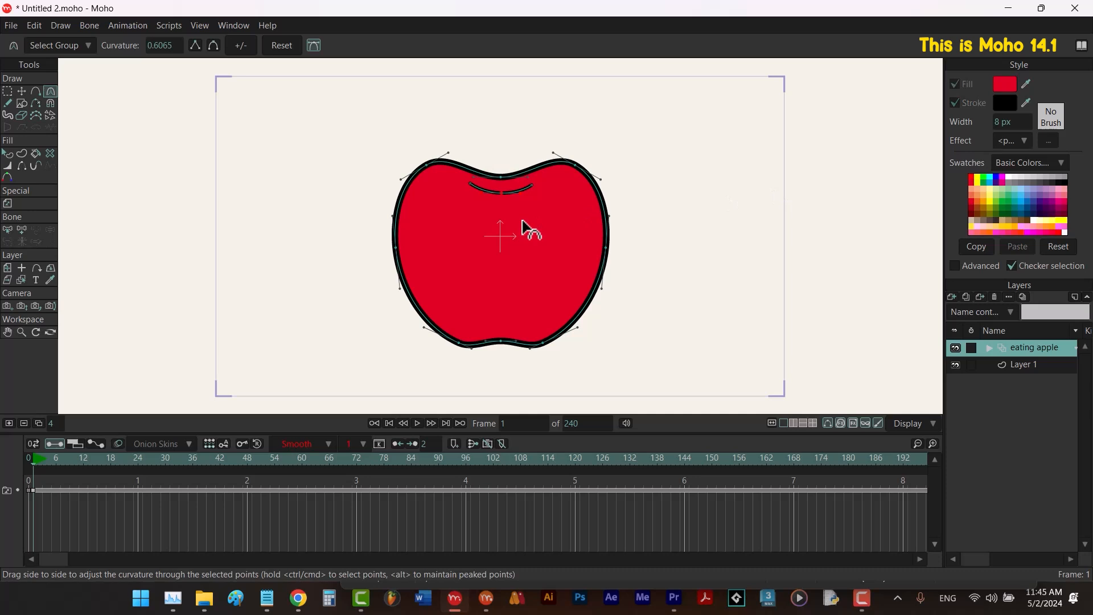
Scale the dimple line down so it is shorter and stays centred below the dimple.
{"action": "key", "text": "Tab"}
{"action": "key", "text": "t"}
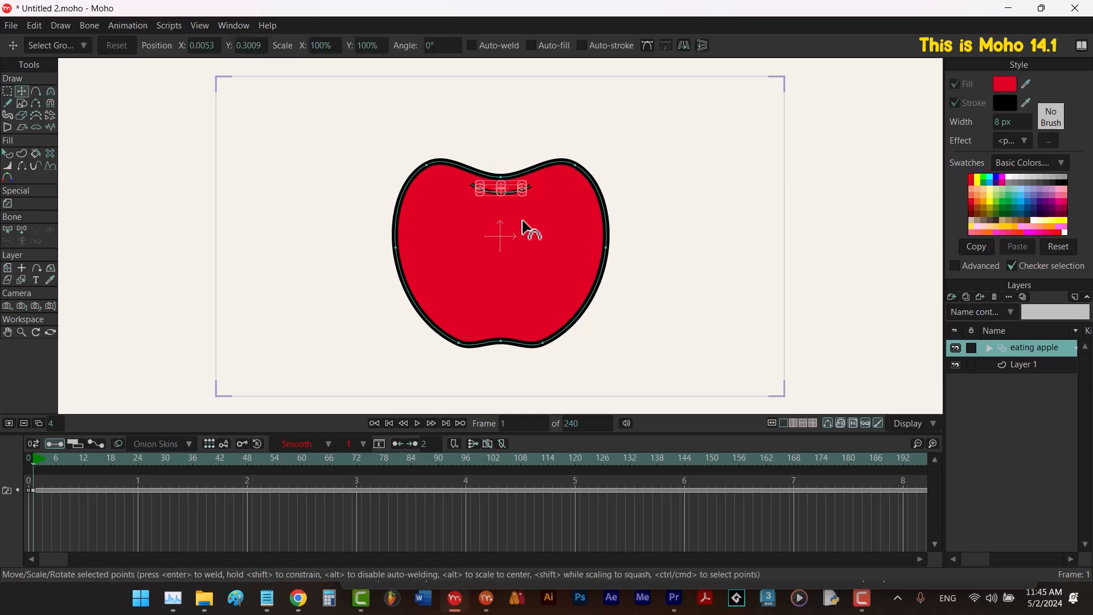
{"action": "scroll", "coordinate": [503, 193], "scroll_direction": "up", "scroll_amount": 2}
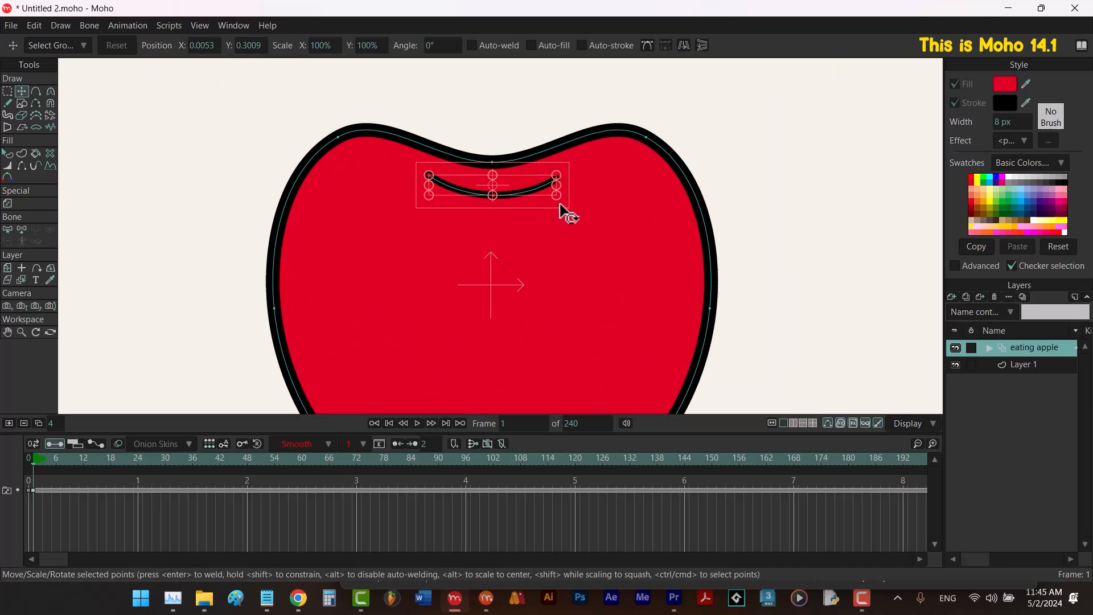
{"action": "left_click_drag", "start_coordinate": [560, 206], "coordinate": [534, 198]}
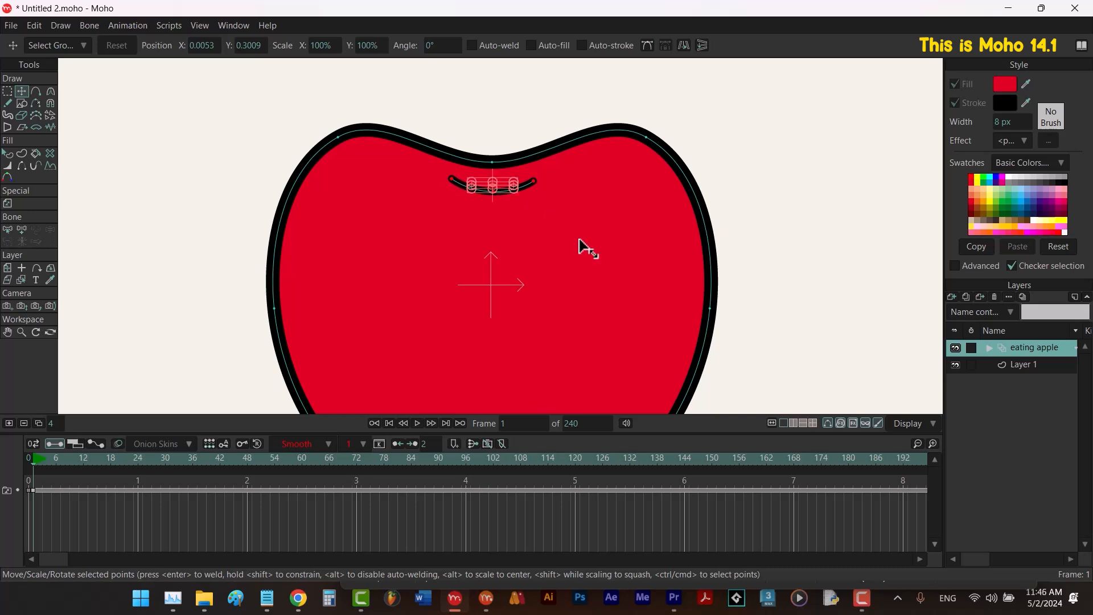
{"action": "key", "text": "Home"}
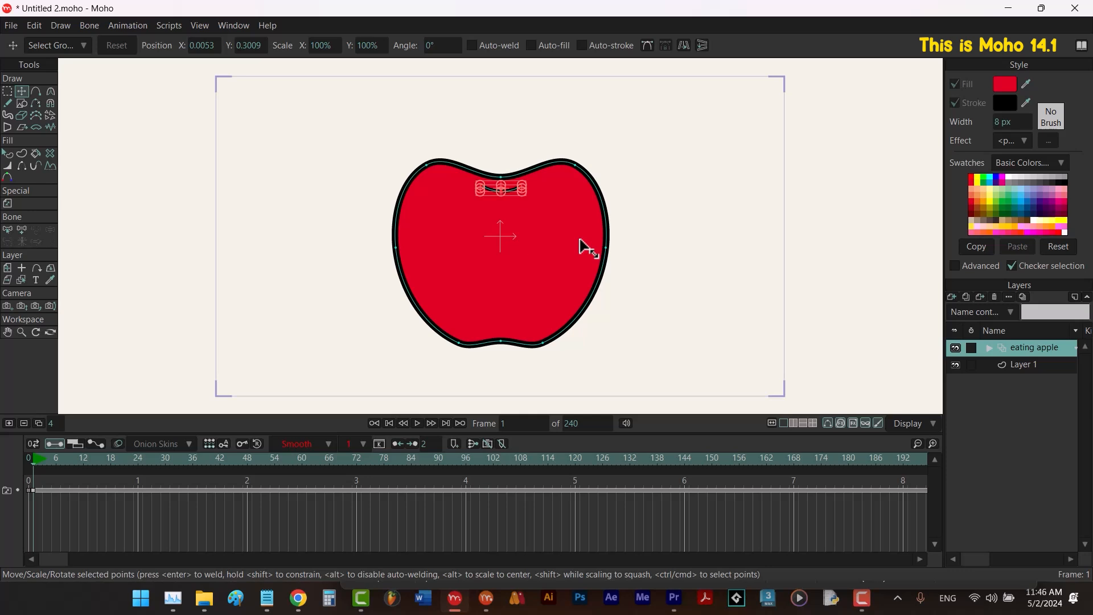
Draw a tall, thin rectangle above the apple's top dimple as the stem.
{"action": "key", "text": "e"}
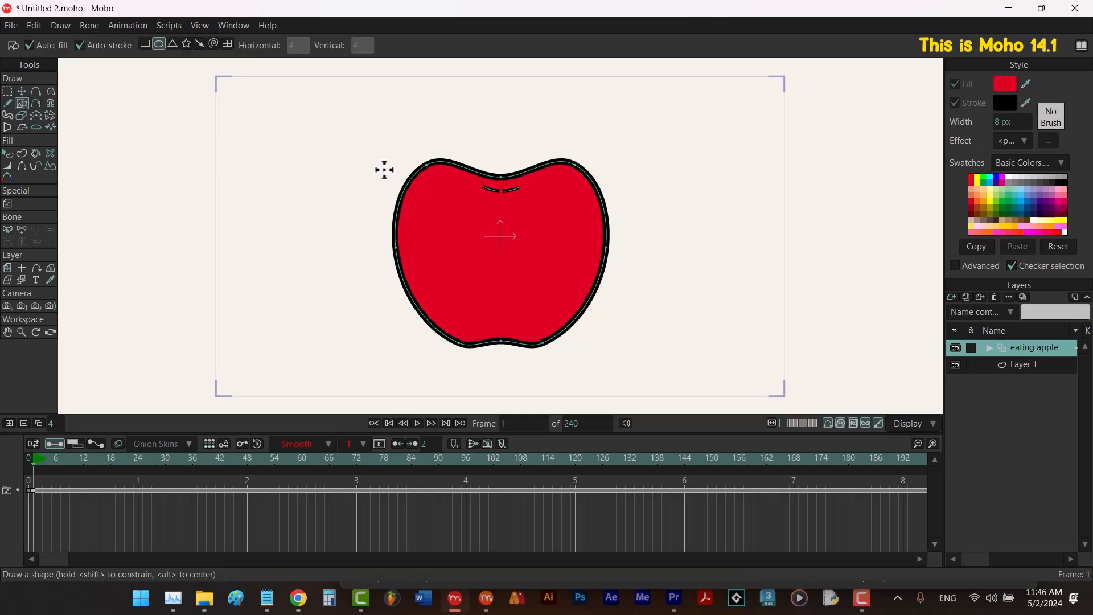
{"action": "left_click", "coordinate": [145, 44]}
{"action": "mouse_move", "coordinate": [514, 115]}
{"action": "left_mouse_down"}
{"action": "mouse_move", "coordinate": [500, 150]}
{"action": "mouse_move", "coordinate": [510, 165]}
{"action": "mouse_move", "coordinate": [499, 171]}
{"action": "left_mouse_up"}
Scale the stem's two bottom points closer together to taper its lower end.
{"action": "key", "text": "t"}
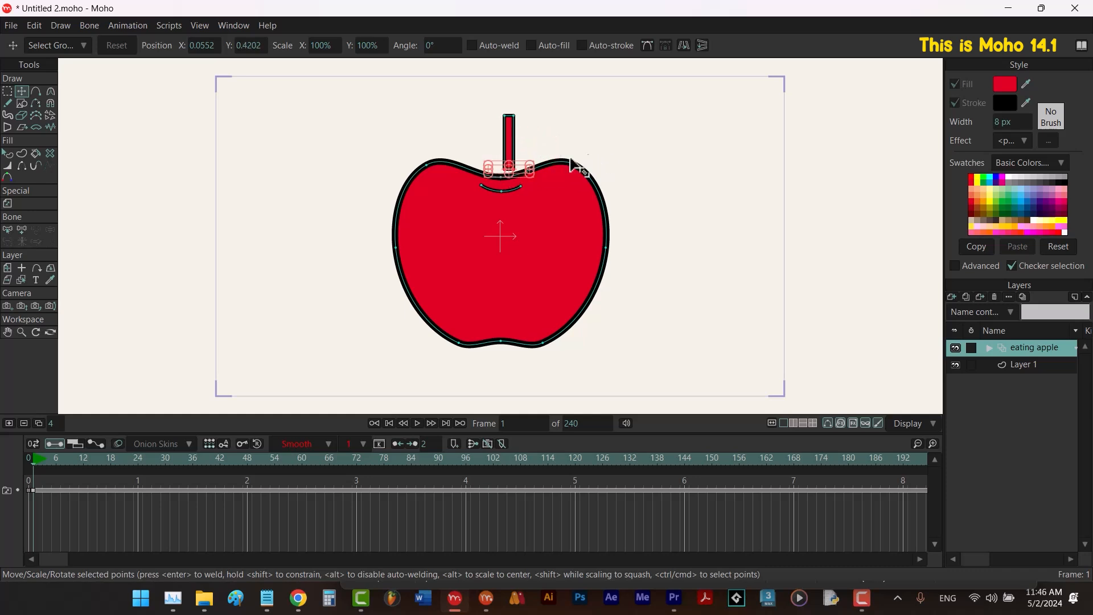
{"action": "scroll", "coordinate": [546, 170], "scroll_direction": "up", "scroll_amount": 5}
{"action": "scroll", "coordinate": [492, 170], "scroll_direction": "up", "scroll_amount": 2}
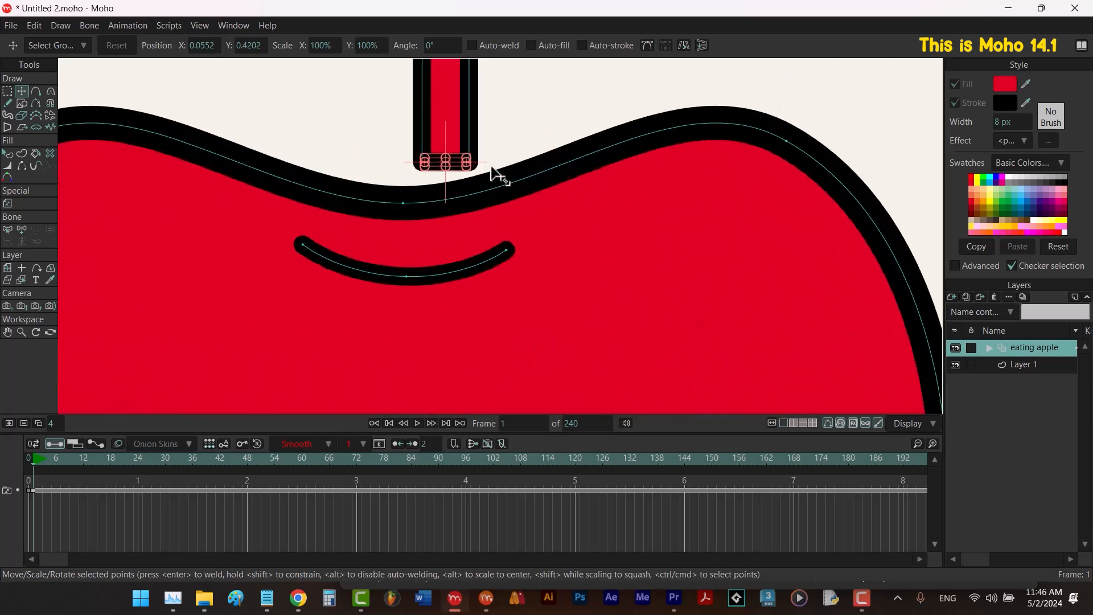
{"action": "scroll", "coordinate": [467, 166], "scroll_direction": "up", "scroll_amount": 3}
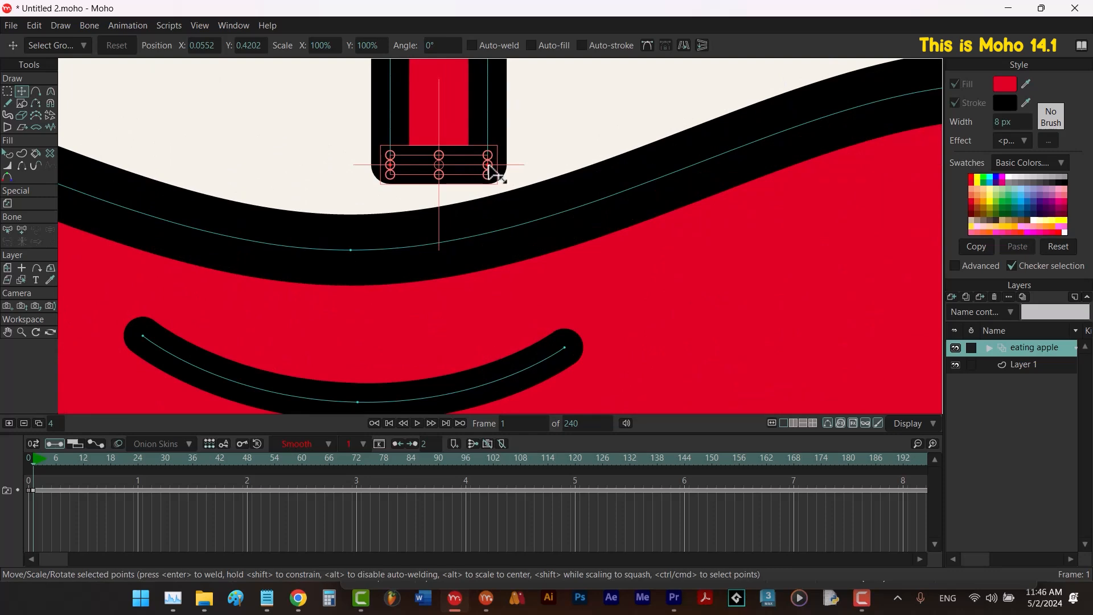
{"action": "left_click_drag", "start_coordinate": [488, 166], "coordinate": [469, 171]}
Select the stem shape for restyling.
{"action": "key", "text": "q"}
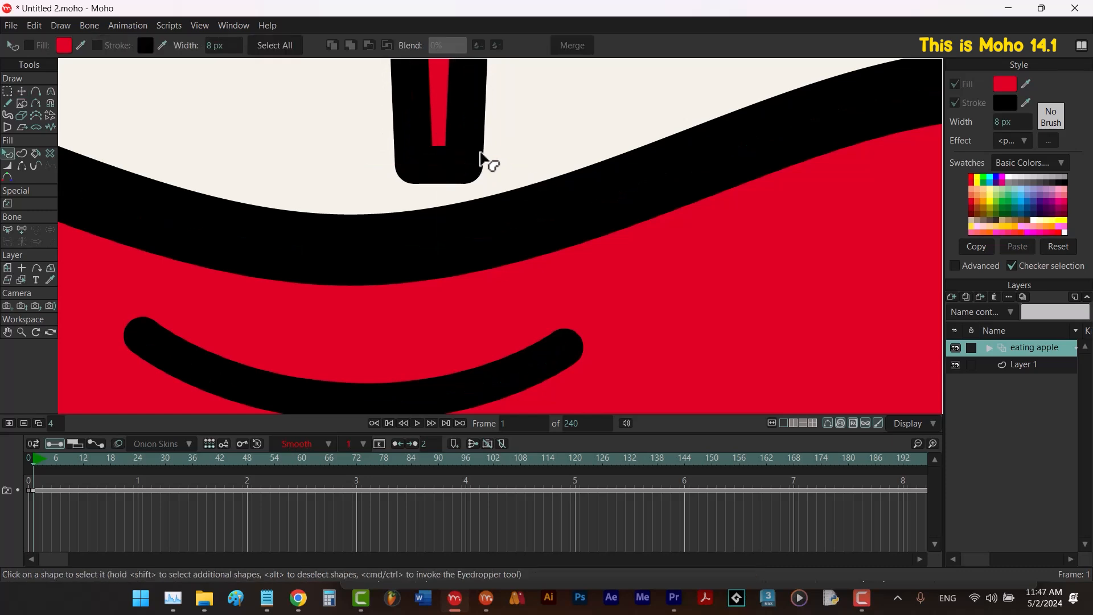
{"action": "left_click", "coordinate": [458, 127]}
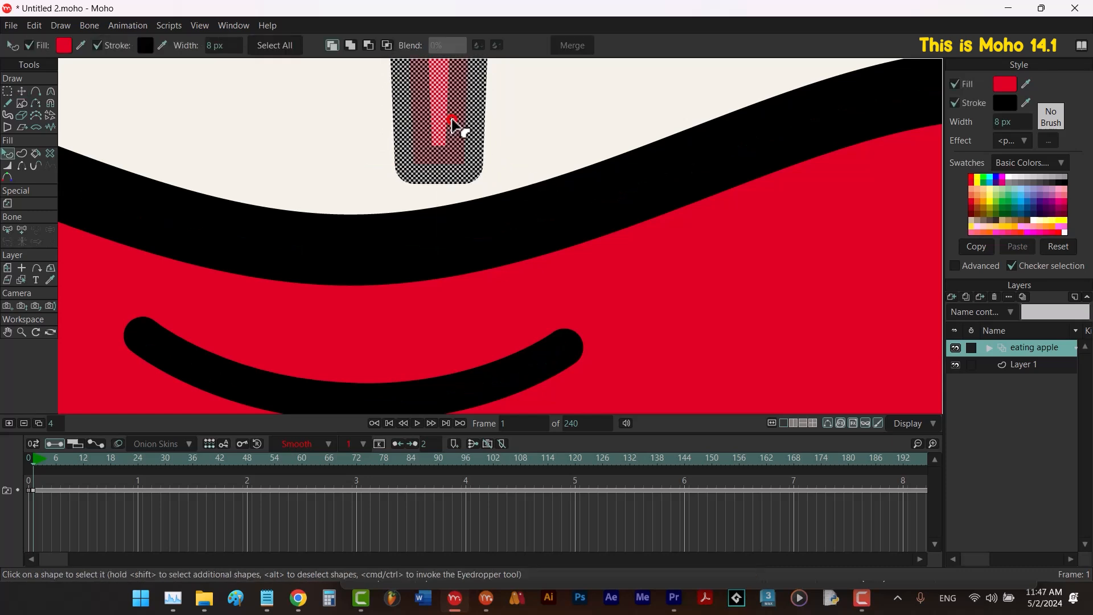
Change the apple stem's fill from the colour swatches to dark green and deselect the shape.
{"action": "left_click", "coordinate": [990, 191]}
{"action": "key", "text": "ctrl+r"}
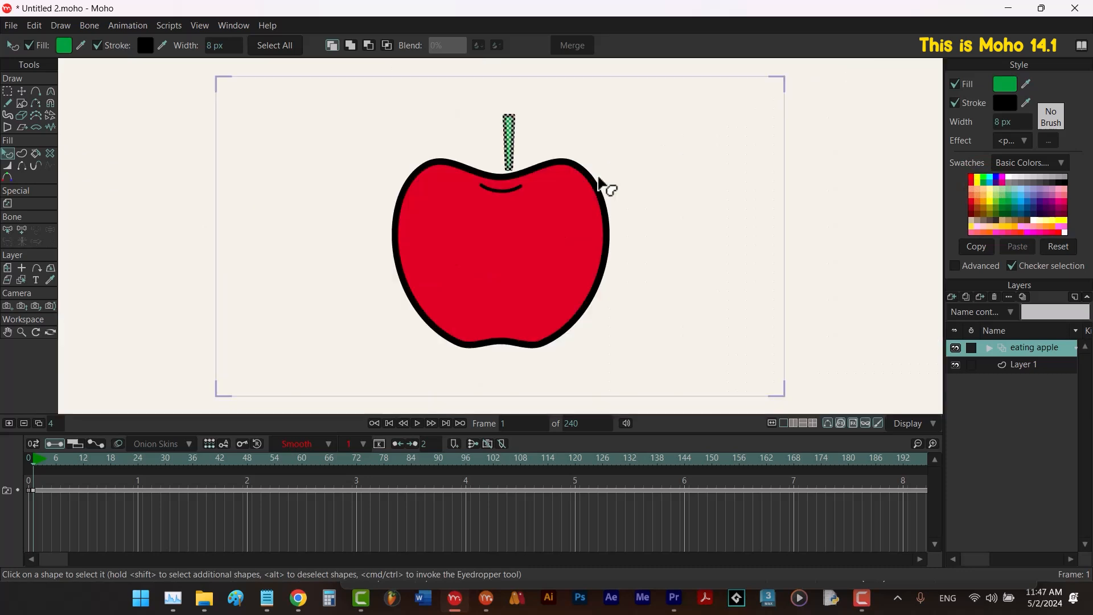
{"action": "left_click", "coordinate": [700, 155]}
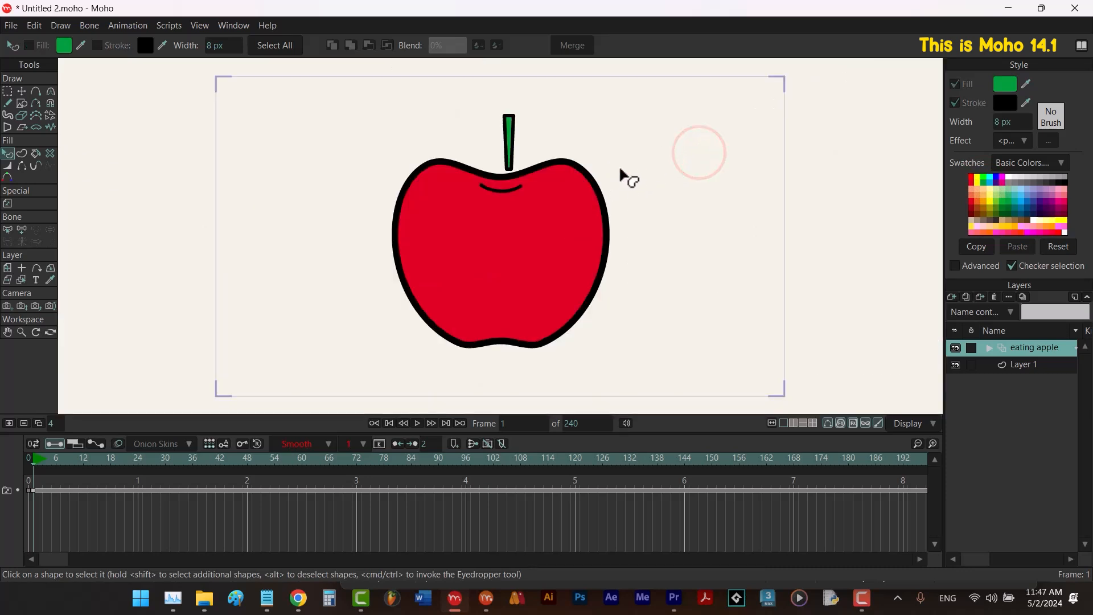
Move the whole stem down and slightly left so its base meets the curved crease line in the apple.
{"action": "key", "text": "t"}
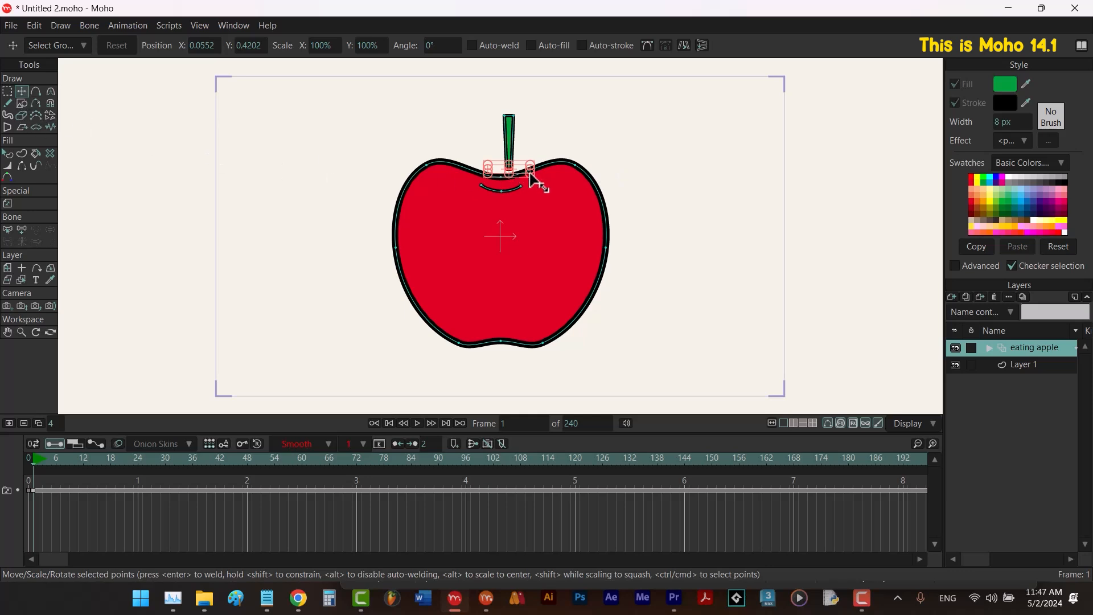
{"action": "key", "text": "Tab"}
{"action": "left_click_drag", "start_coordinate": [509, 153], "coordinate": [500, 176]}
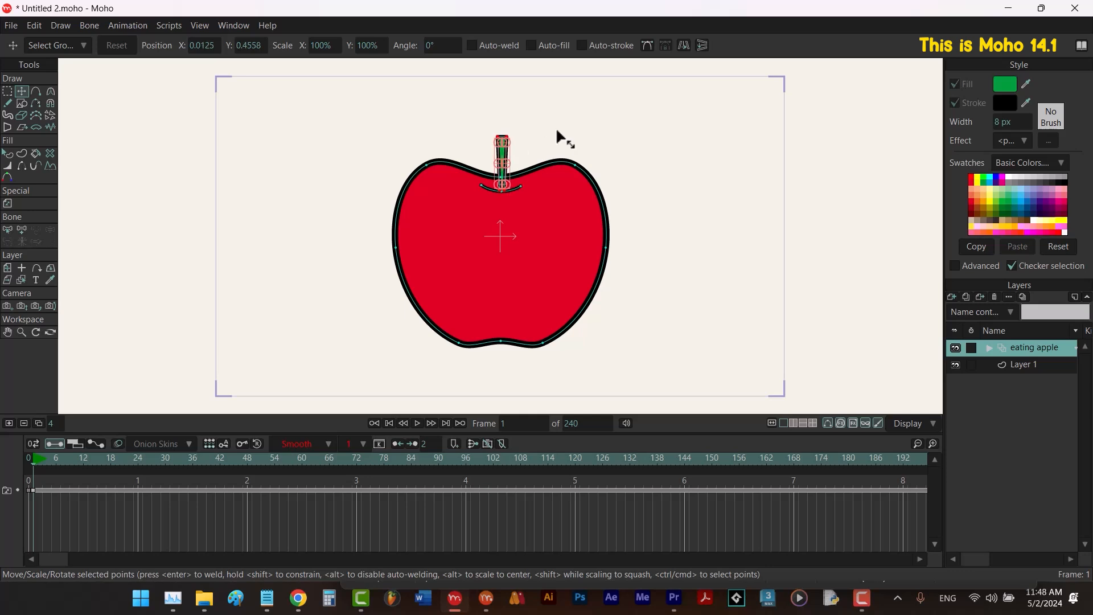
Select the two points at the stem's upper end and shift and rotate them so the stem leans to the right.
{"action": "left_click_drag", "start_coordinate": [557, 135], "coordinate": [478, 142]}
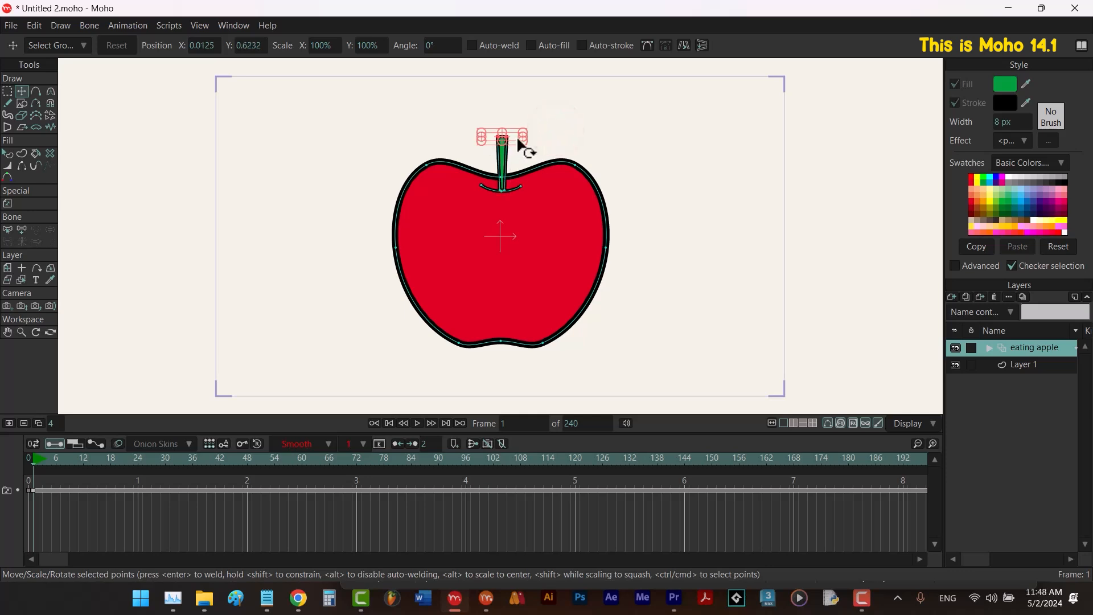
{"action": "scroll", "coordinate": [519, 142], "scroll_direction": "up", "scroll_amount": 10}
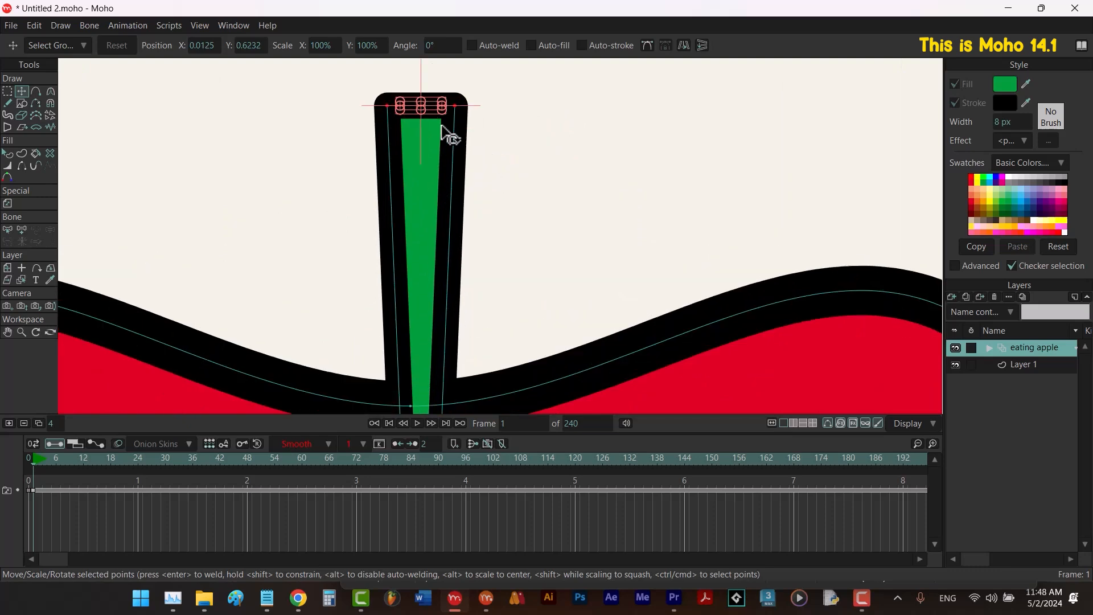
{"action": "scroll", "coordinate": [441, 125], "scroll_direction": "up", "scroll_amount": 5}
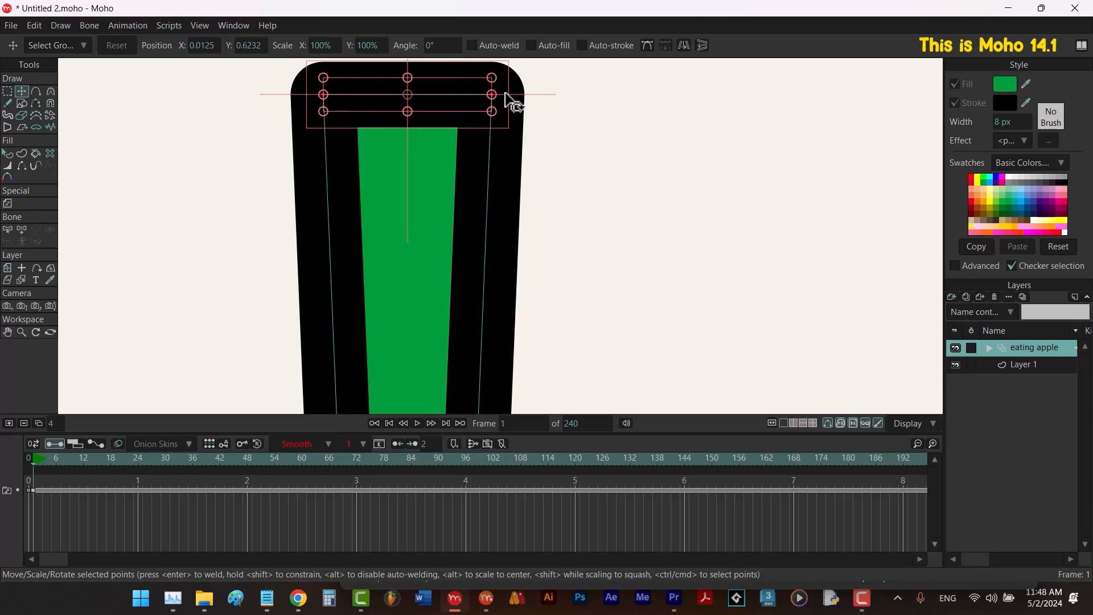
{"action": "left_click_drag", "start_coordinate": [508, 97], "coordinate": [606, 172]}
{"action": "scroll", "coordinate": [473, 193], "scroll_direction": "down", "scroll_amount": 10}
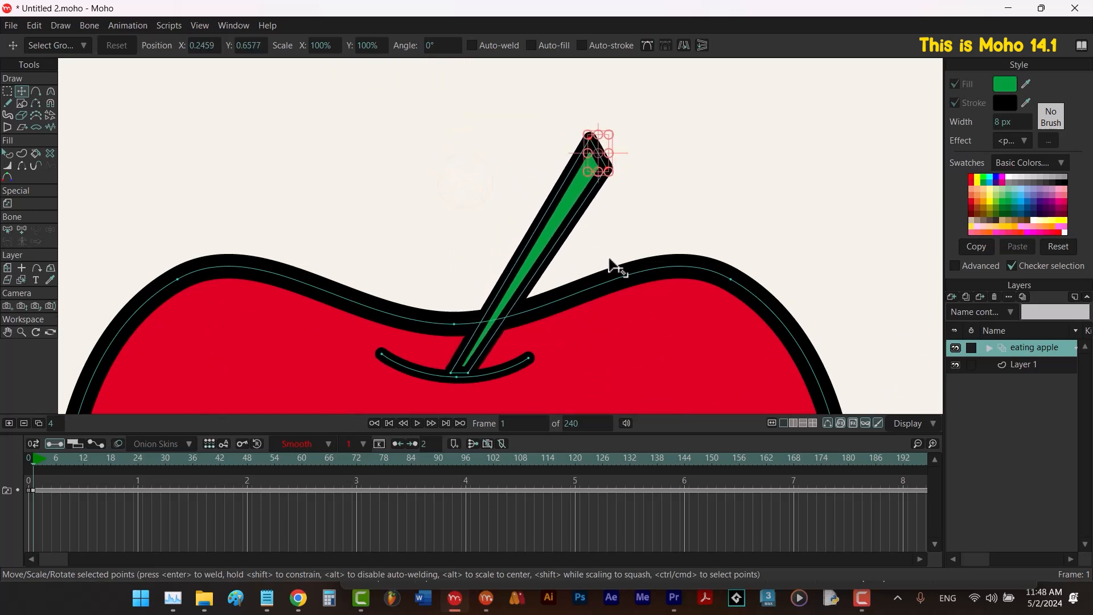
{"action": "left_click", "coordinate": [670, 227]}
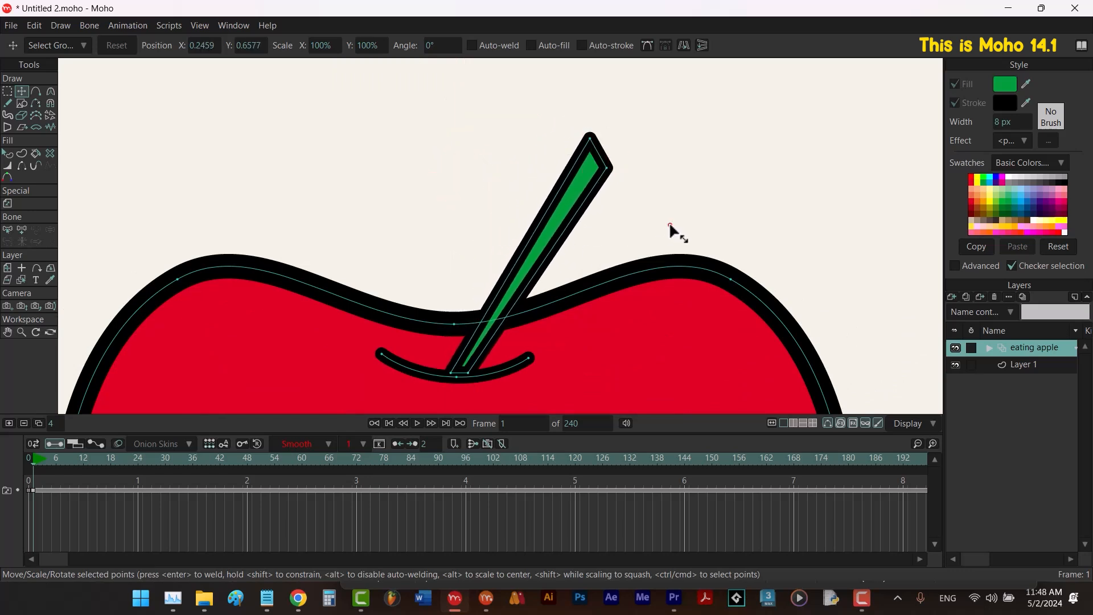
Add a midpoint to each long side of the stem, bend the stem with them, and increase their curvature for a smooth arc.
{"action": "key", "text": "a"}
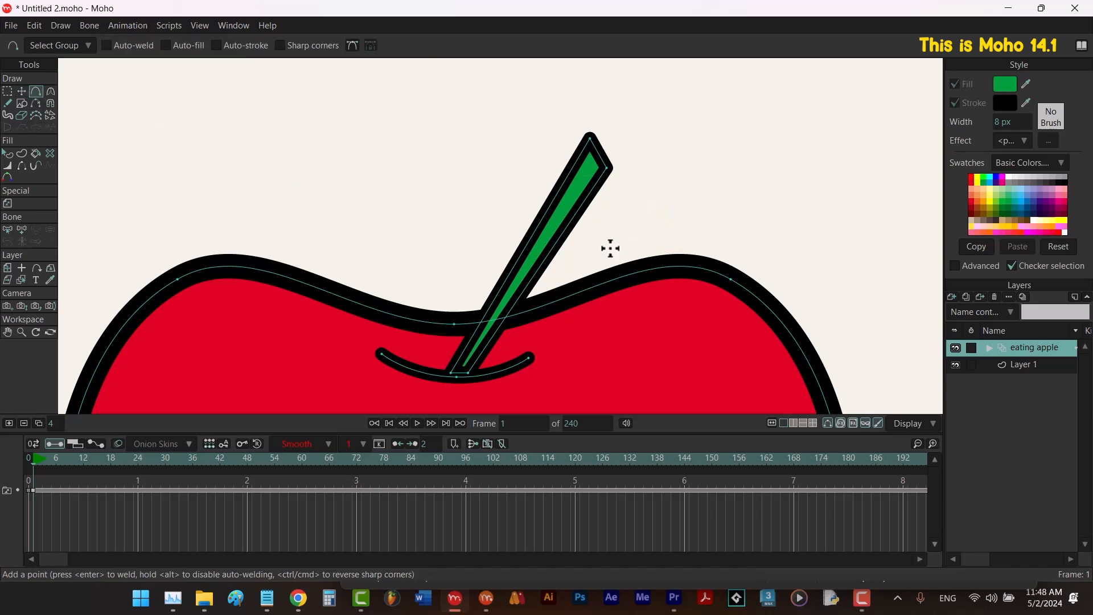
{"action": "mouse_move", "coordinate": [520, 244]}
{"action": "left_mouse_down"}
{"action": "mouse_move", "coordinate": [499, 243]}
{"action": "mouse_move", "coordinate": [530, 255]}
{"action": "left_mouse_up"}
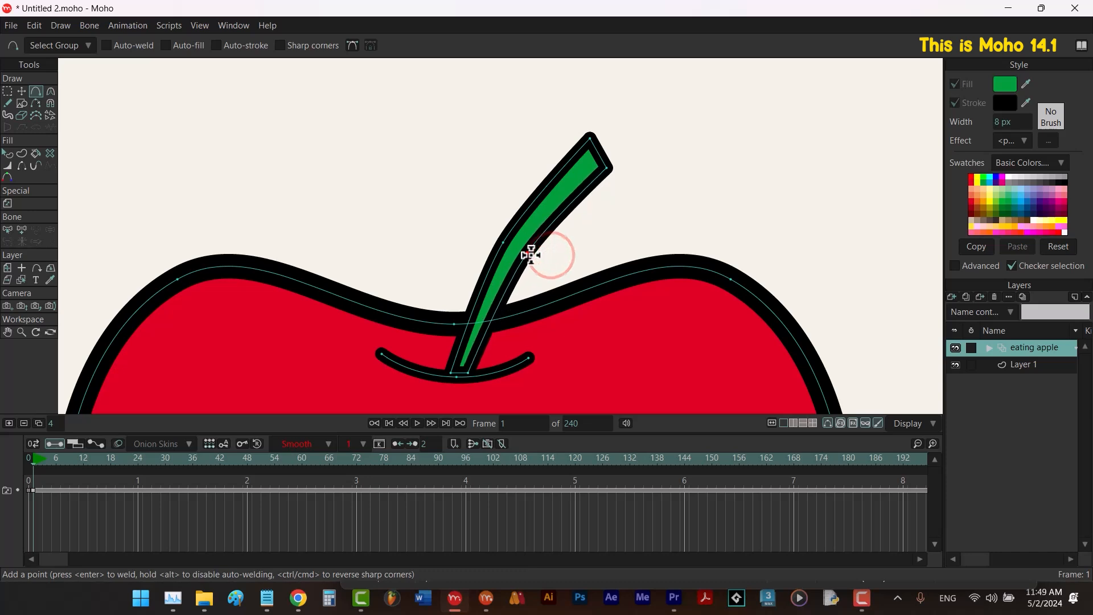
{"action": "key", "text": "c"}
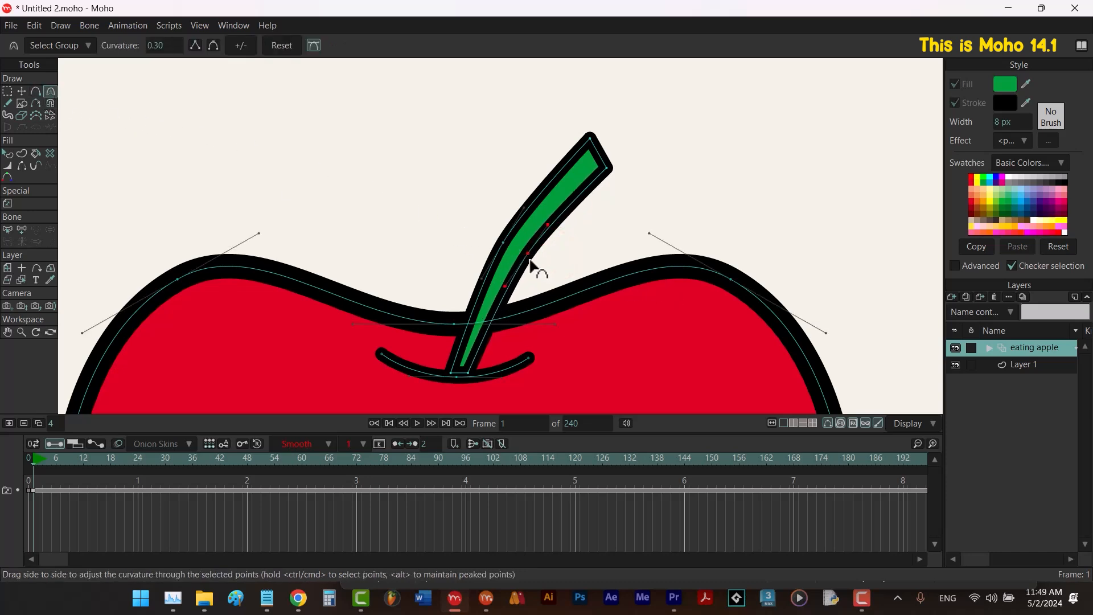
{"action": "left_click_drag", "start_coordinate": [532, 254], "coordinate": [719, 203]}
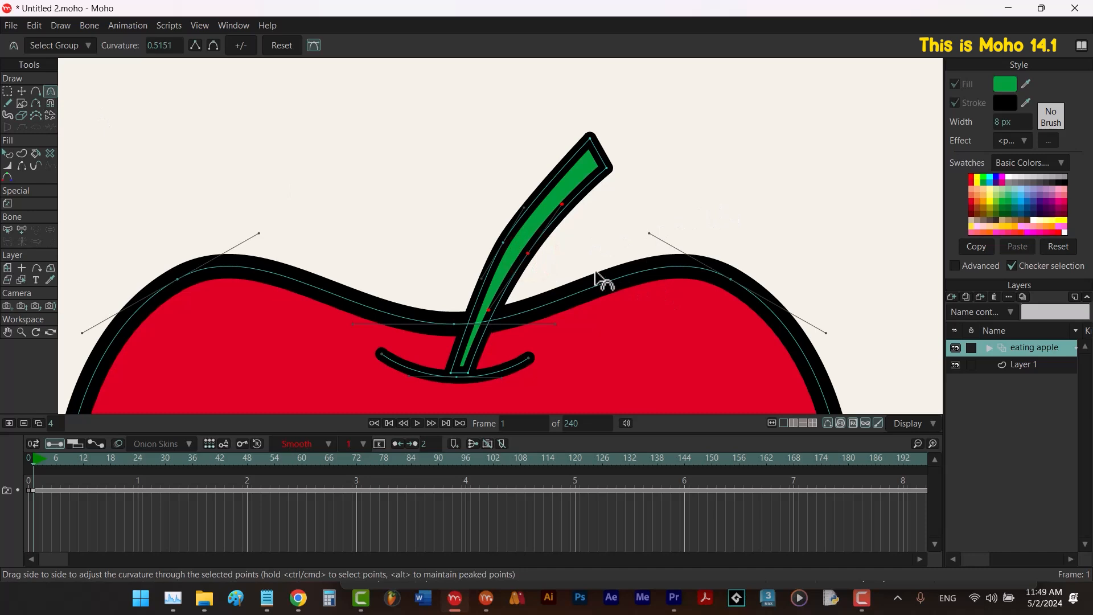
{"action": "left_click_drag", "start_coordinate": [506, 242], "coordinate": [743, 183]}
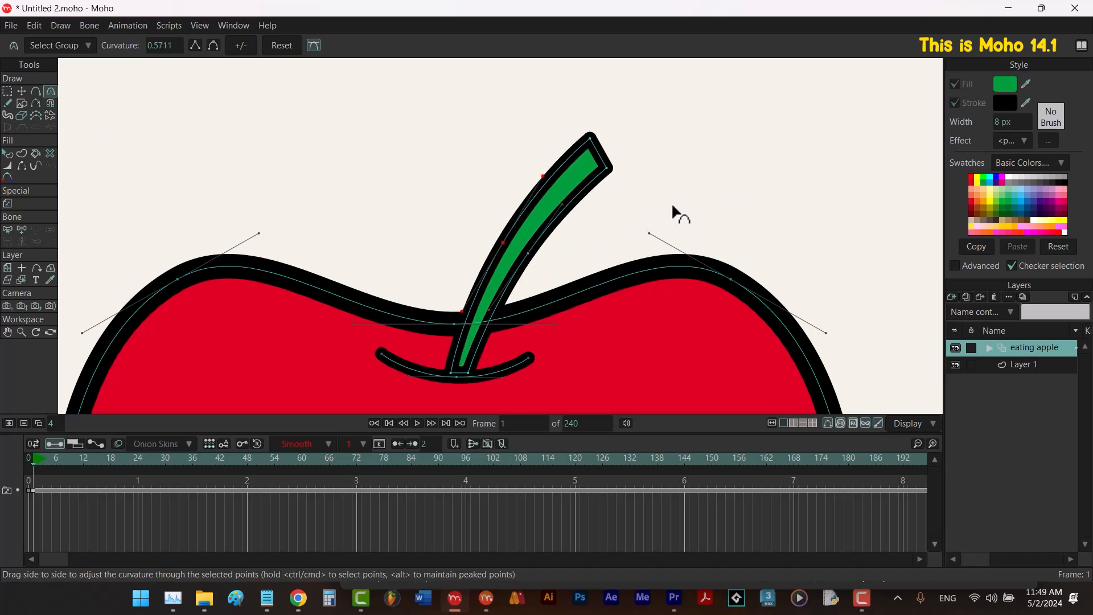
{"action": "key", "text": "ctrl+r"}
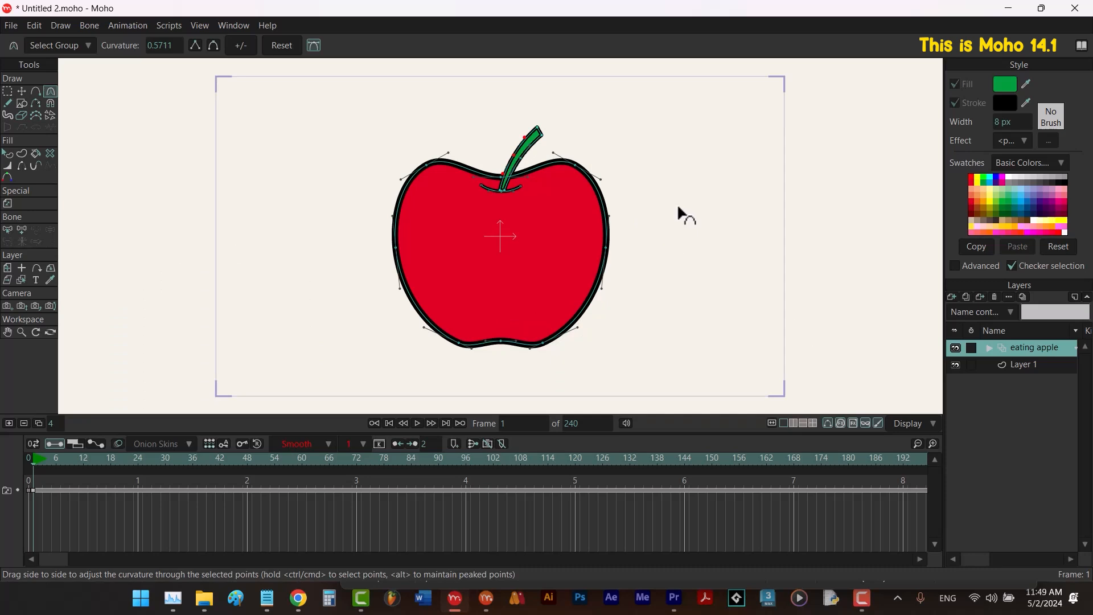
Draw a bright green oval above the apple to the left of the stem and rotate it slightly clockwise.
{"action": "key", "text": "r"}
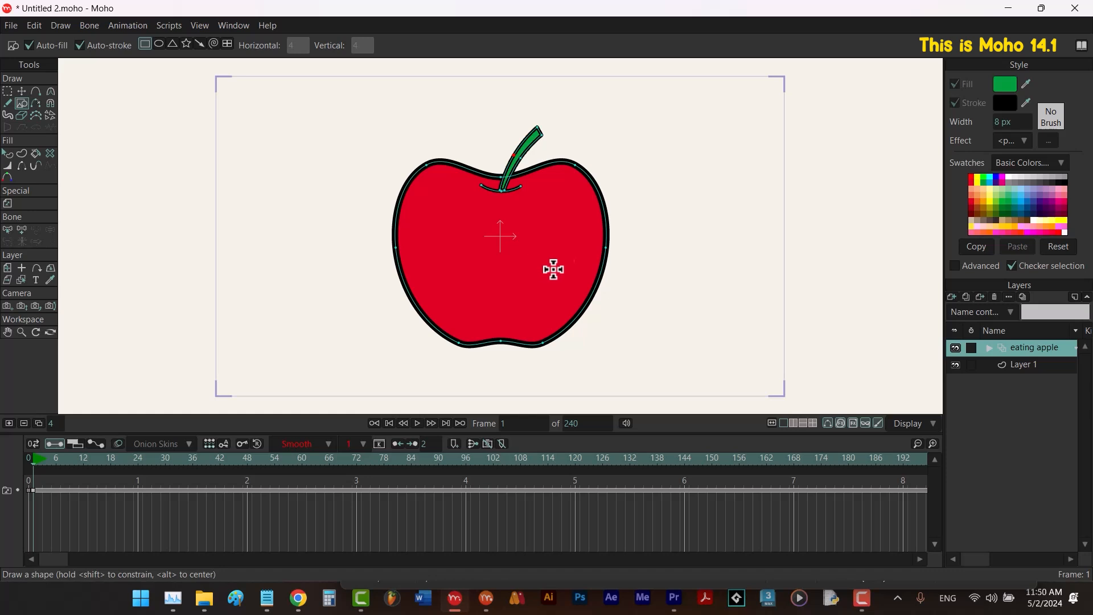
{"action": "left_click", "coordinate": [985, 177]}
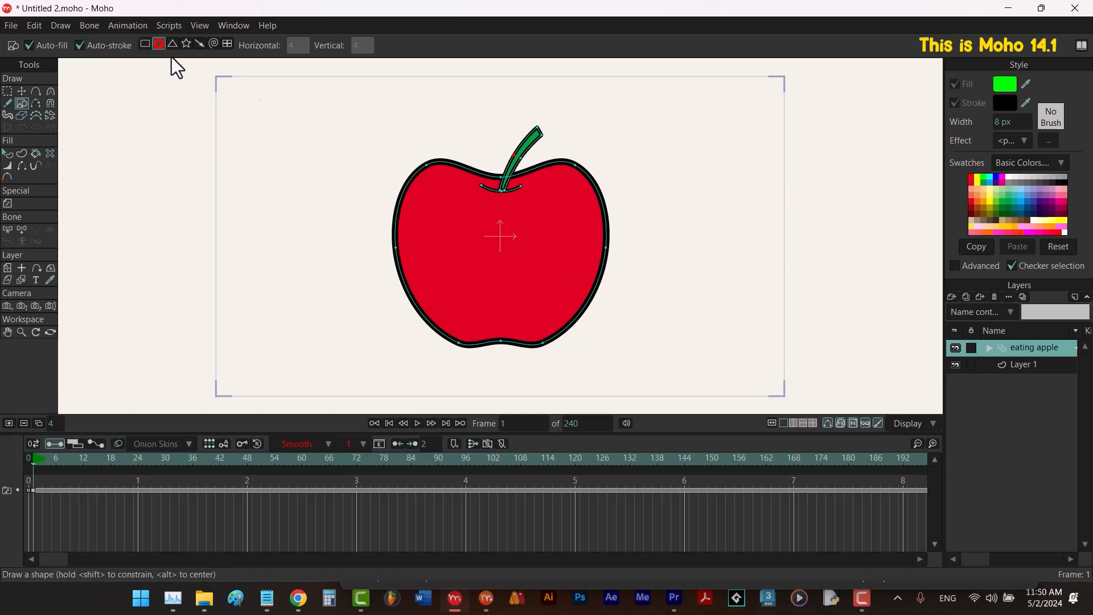
{"action": "left_click_drag", "start_coordinate": [510, 112], "coordinate": [447, 164]}
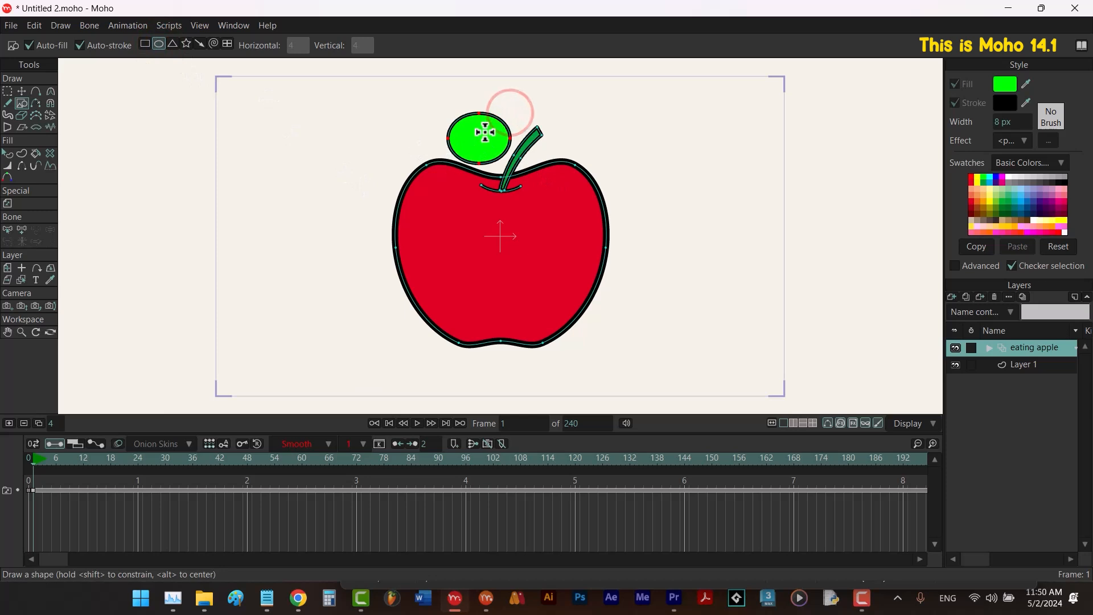
{"action": "key", "text": "t"}
{"action": "scroll", "coordinate": [515, 136], "scroll_direction": "up", "scroll_amount": 5}
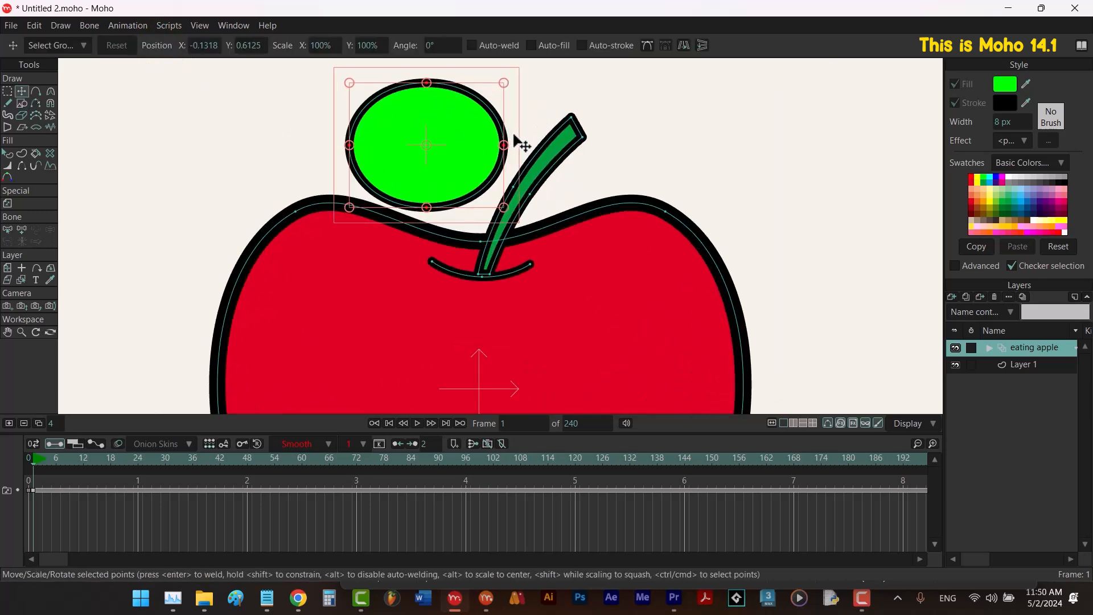
{"action": "left_click_drag", "start_coordinate": [538, 161], "coordinate": [541, 207]}
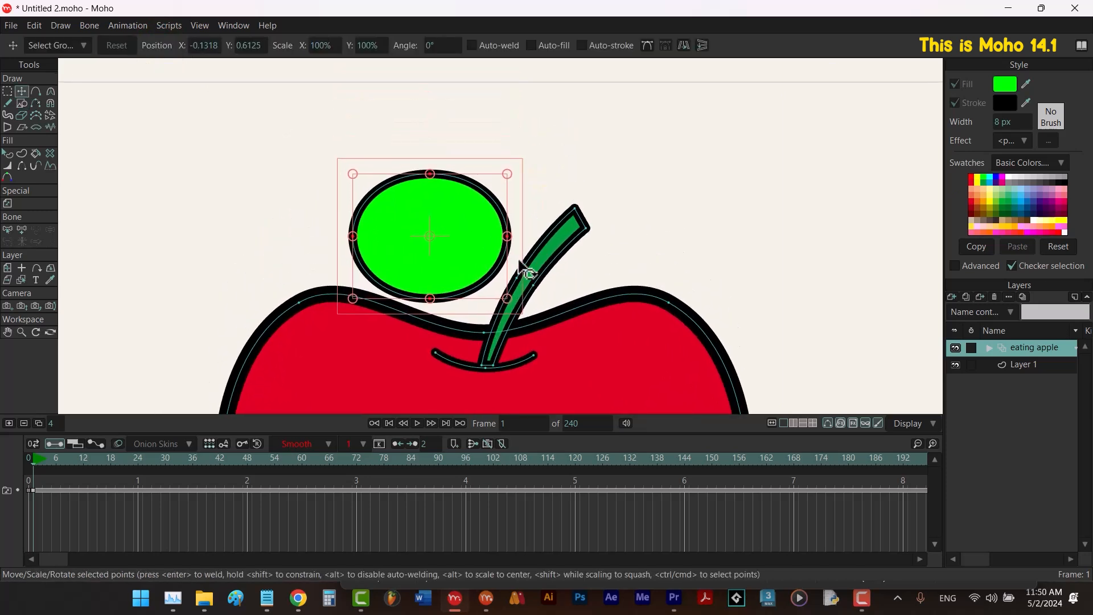
{"action": "left_click_drag", "start_coordinate": [516, 261], "coordinate": [507, 294]}
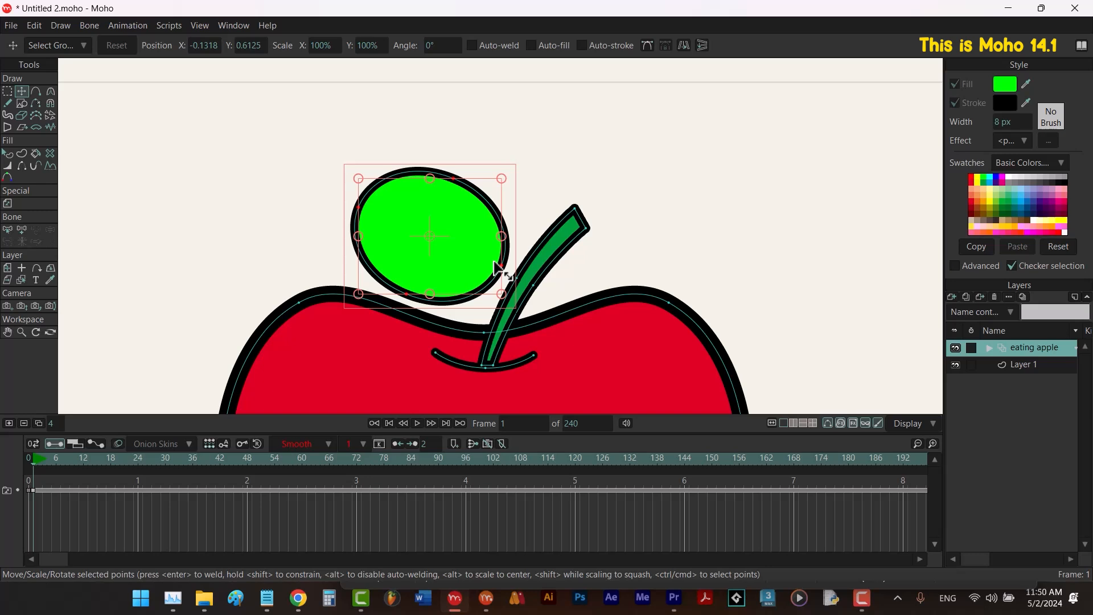
Shape the green oval into a leaf by sharpening its two end points into tips and adjusting the upper and lower edge curves.
{"action": "key", "text": "c"}
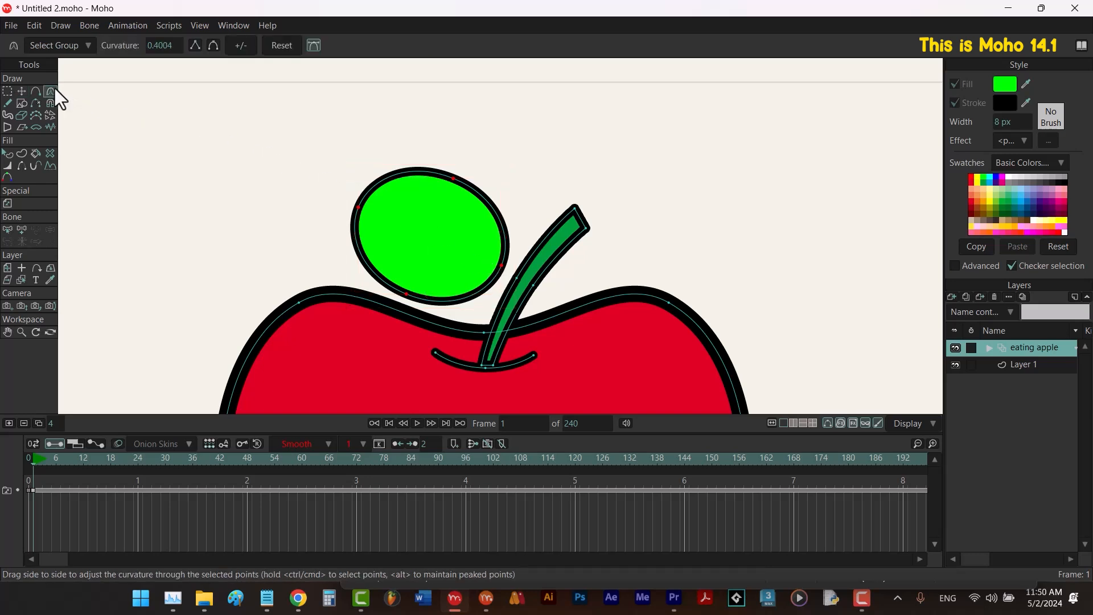
{"action": "left_click_drag", "start_coordinate": [468, 243], "coordinate": [512, 283]}
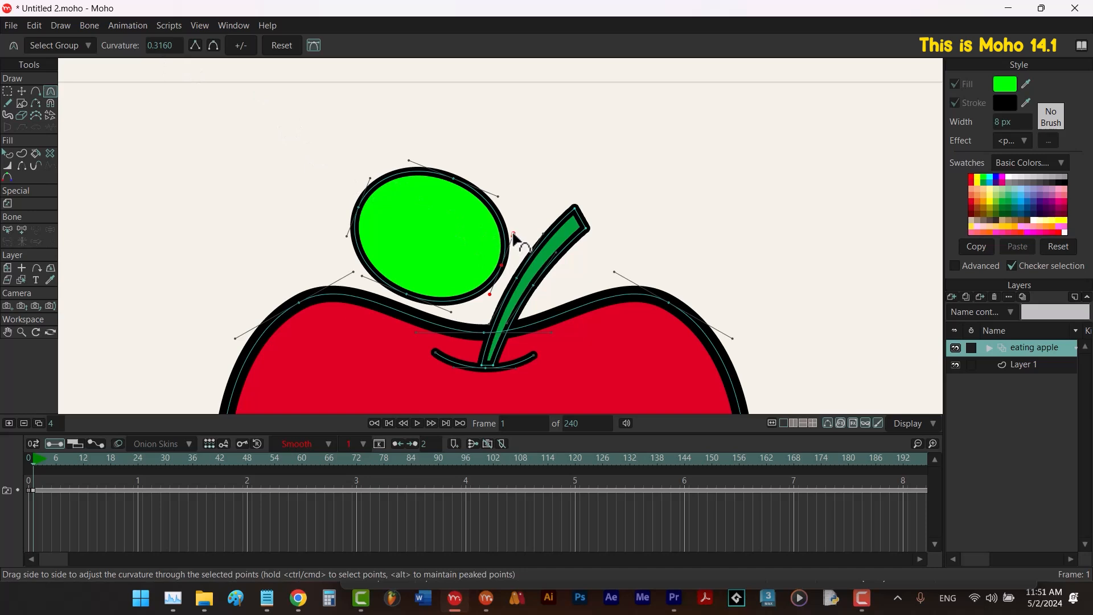
{"action": "left_click_drag", "start_coordinate": [515, 237], "coordinate": [481, 293]}
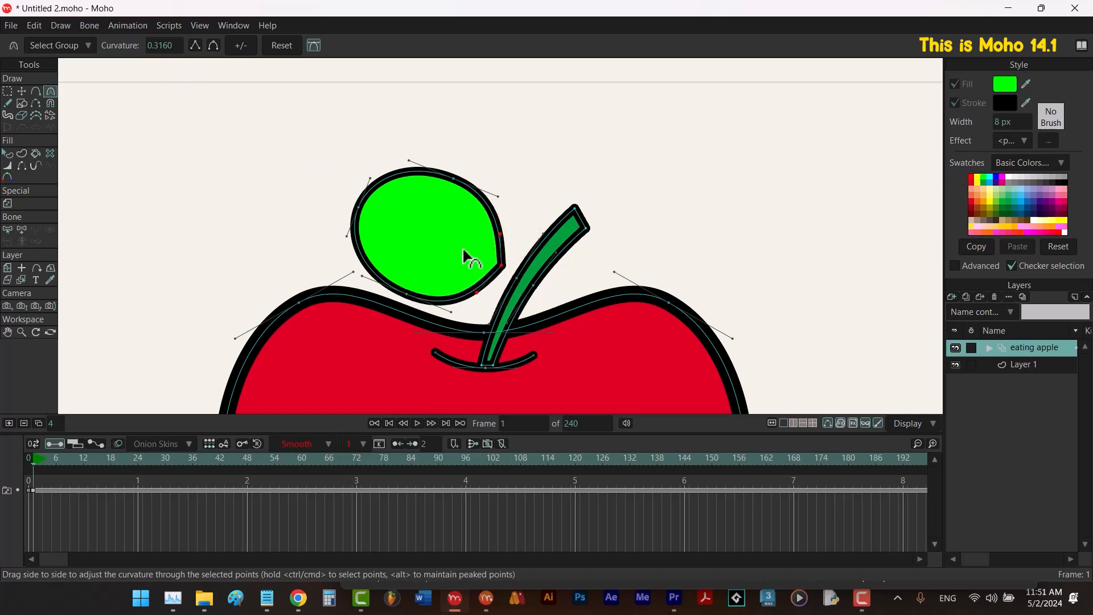
{"action": "left_click_drag", "start_coordinate": [373, 172], "coordinate": [390, 180]}
{"action": "left_click_drag", "start_coordinate": [342, 243], "coordinate": [363, 254]}
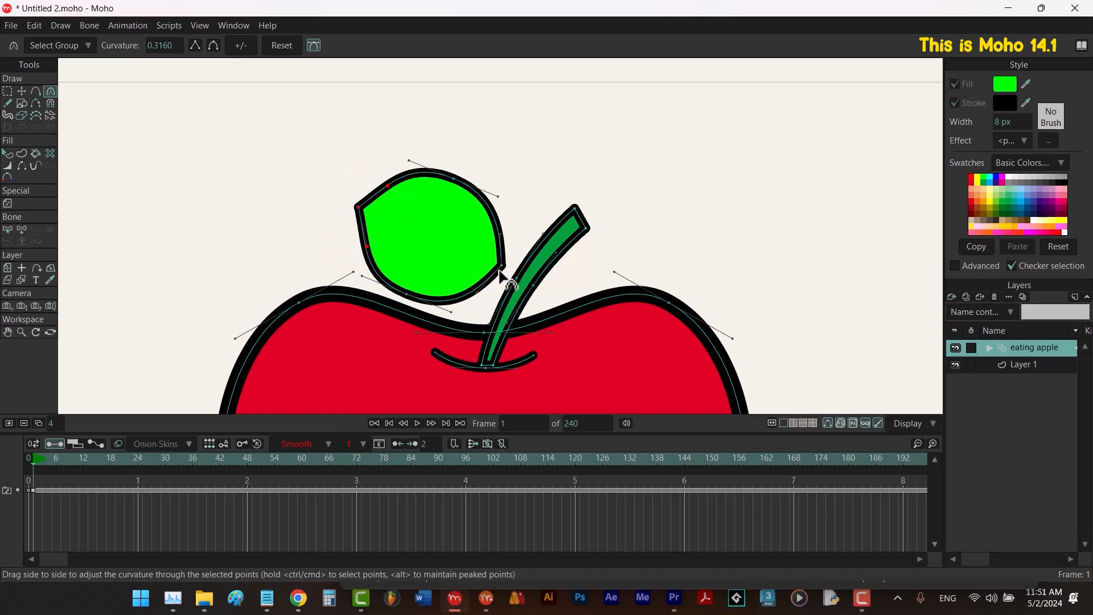
{"action": "left_click_drag", "start_coordinate": [501, 196], "coordinate": [497, 209]}
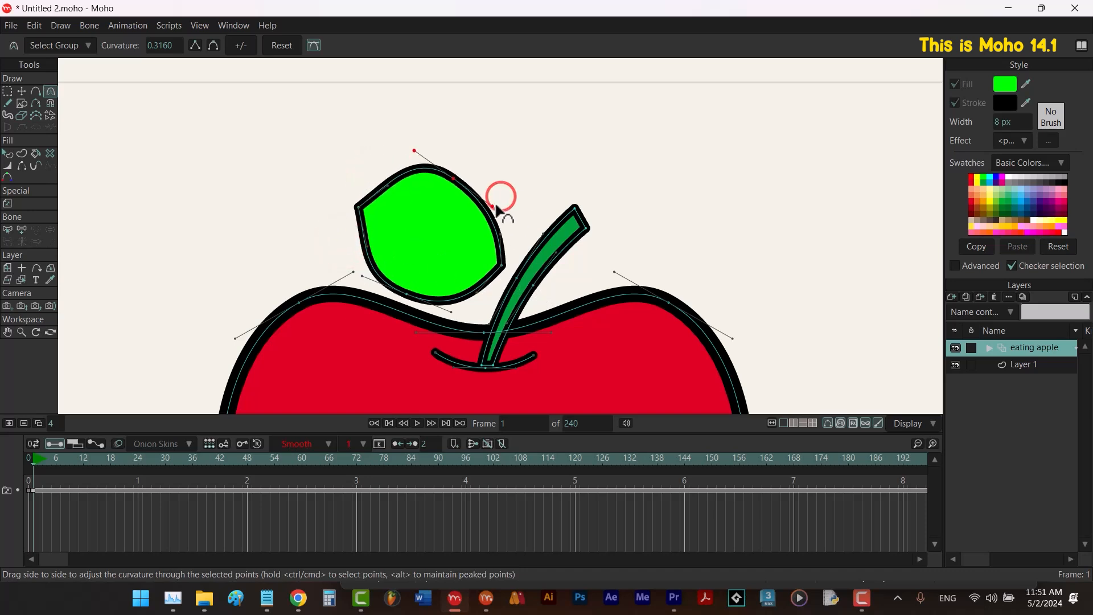
{"action": "left_click_drag", "start_coordinate": [450, 310], "coordinate": [458, 303]}
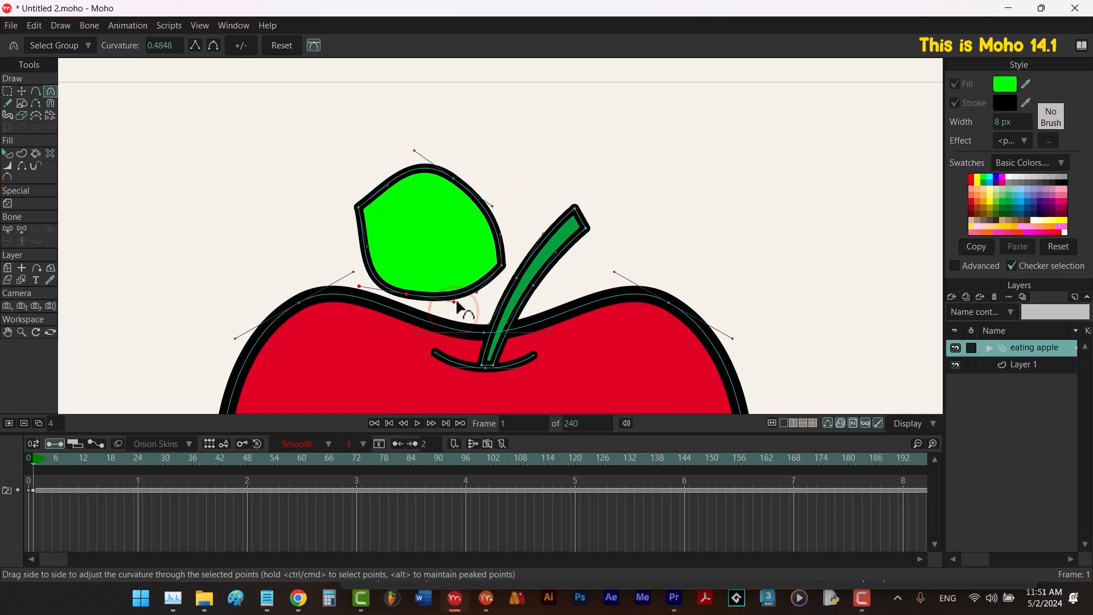
Move the leaf's right tip onto the stem and shift its upper edge point down and to the right.
{"action": "key", "text": "t"}
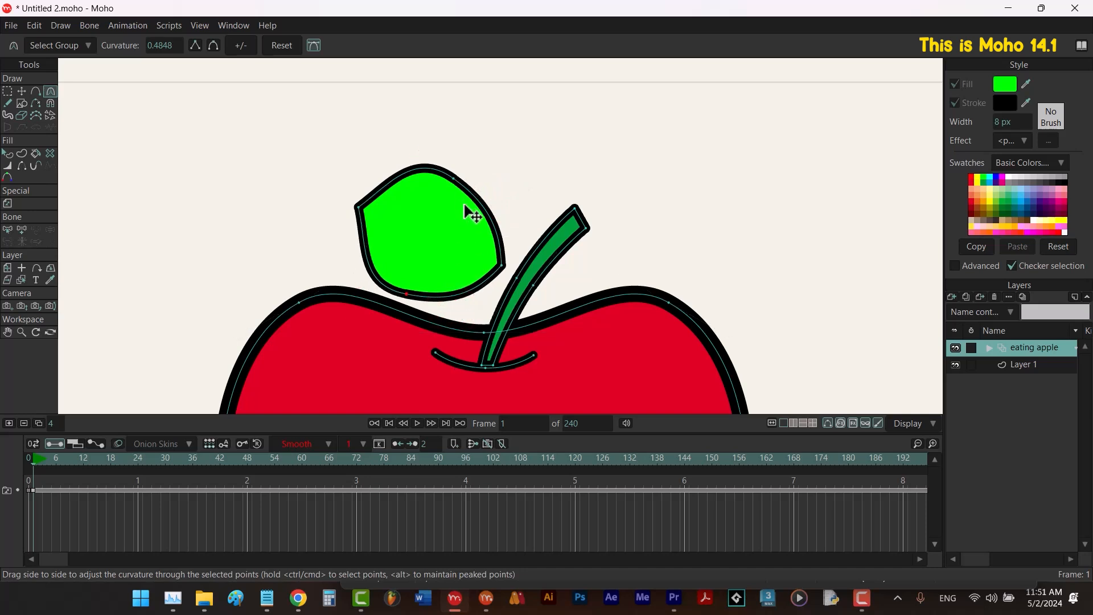
{"action": "left_click_drag", "start_coordinate": [502, 262], "coordinate": [517, 283]}
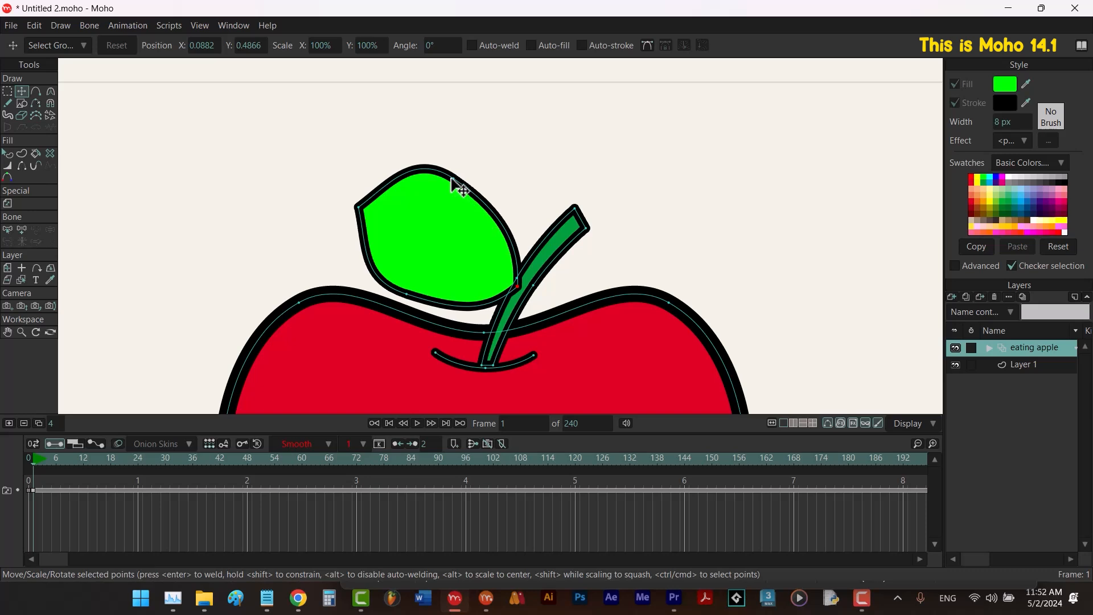
{"action": "left_click_drag", "start_coordinate": [451, 179], "coordinate": [475, 209]}
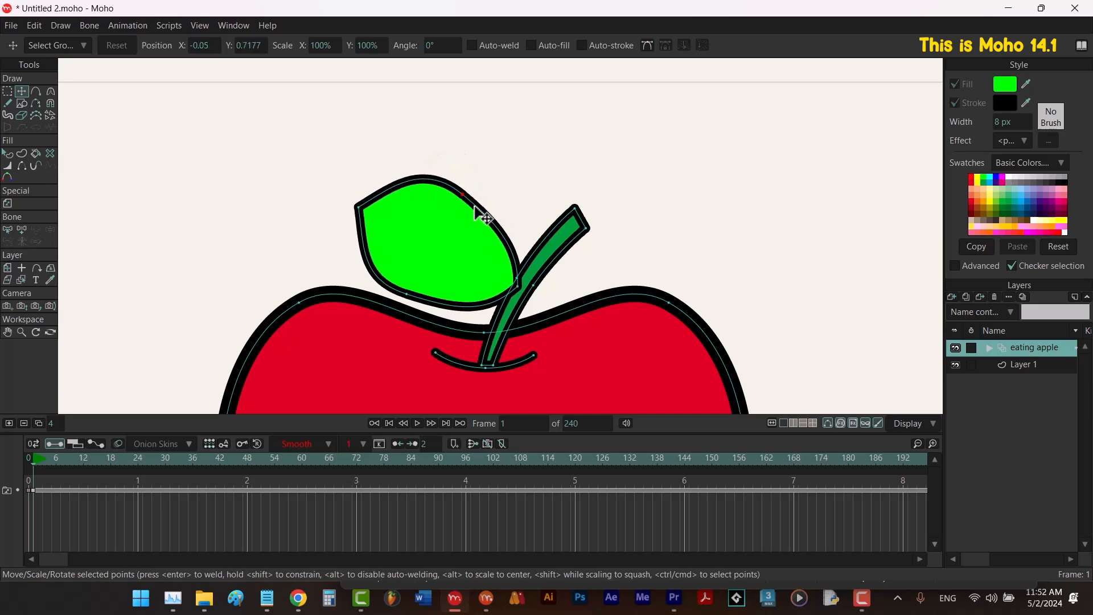
Turn on Bezier handles for point editing, lower the leaf's left tip, and refine the curves of its upper and lower edges.
{"action": "left_click", "coordinate": [648, 47]}
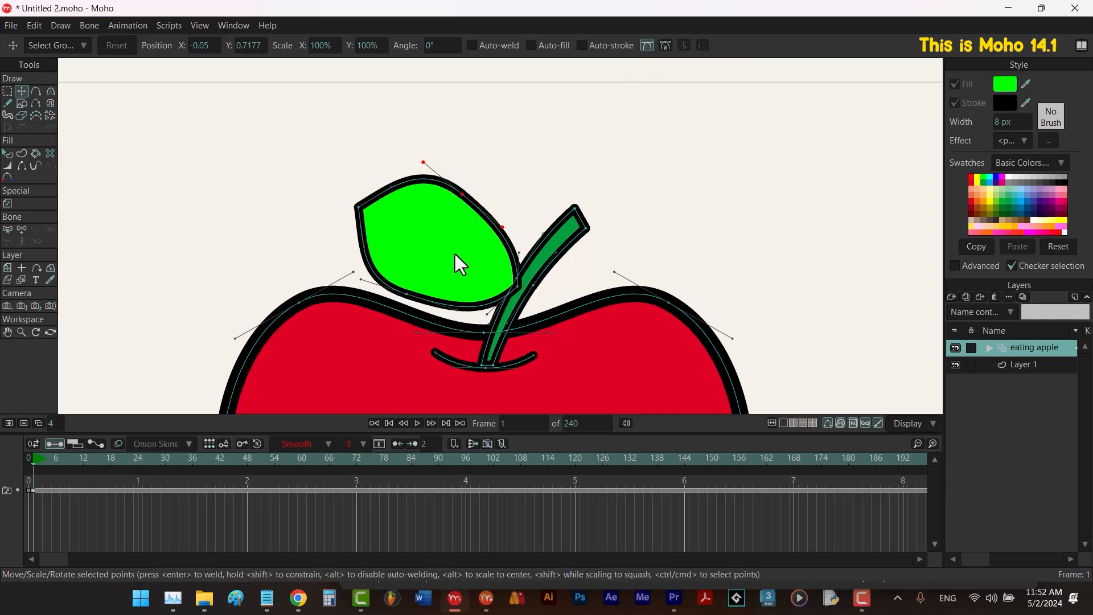
{"action": "left_click_drag", "start_coordinate": [358, 206], "coordinate": [347, 232]}
{"action": "mouse_move", "coordinate": [415, 162]}
{"action": "left_mouse_down"}
{"action": "mouse_move", "coordinate": [439, 176]}
{"action": "mouse_move", "coordinate": [426, 170]}
{"action": "left_mouse_up"}
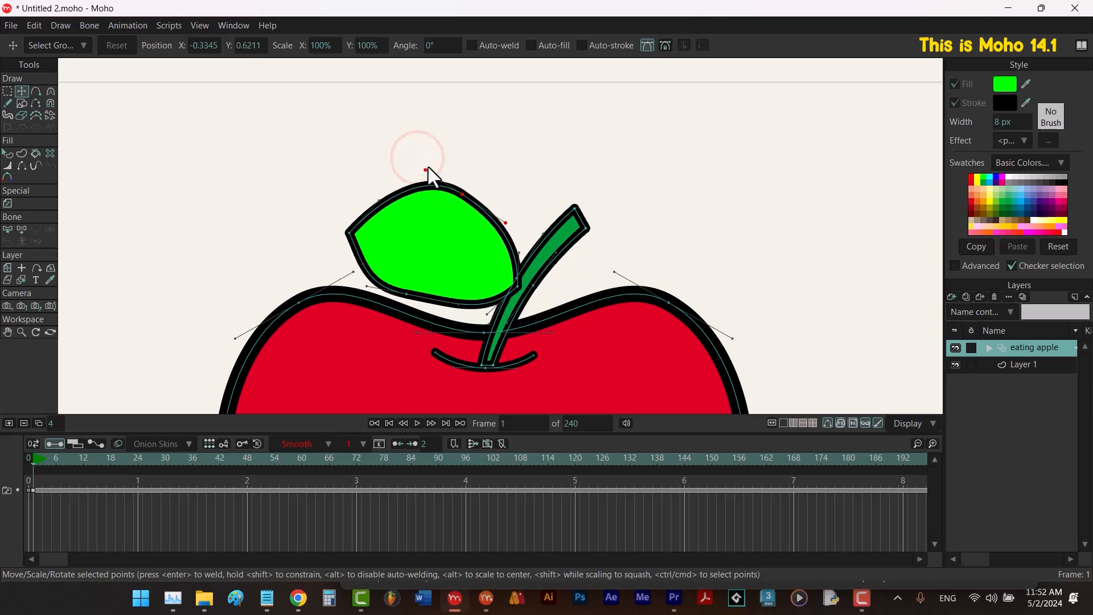
{"action": "left_click", "coordinate": [407, 294]}
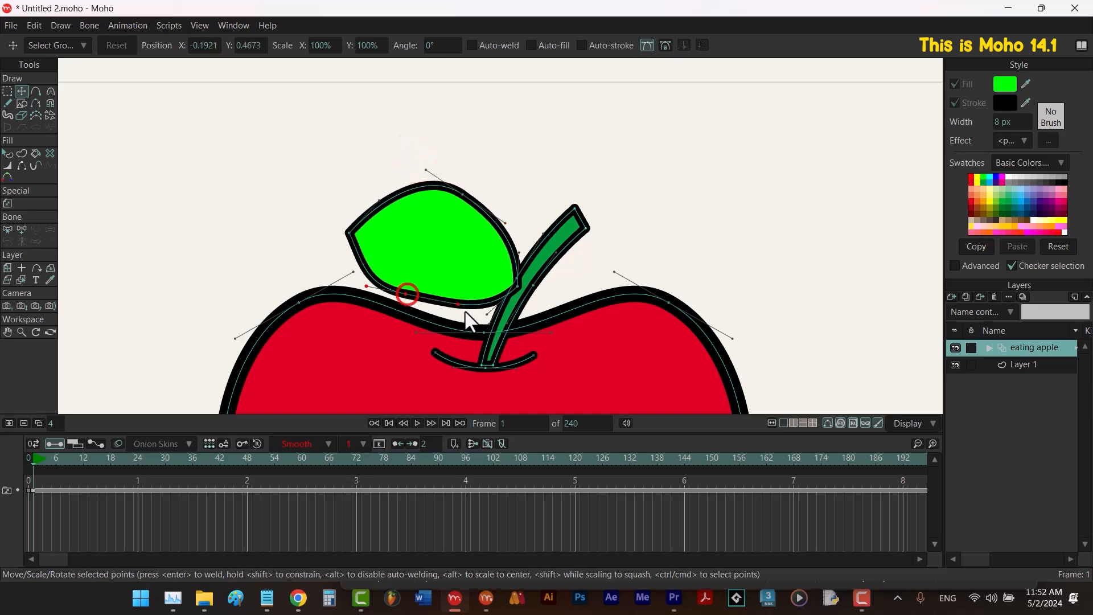
{"action": "left_click_drag", "start_coordinate": [453, 312], "coordinate": [446, 310]}
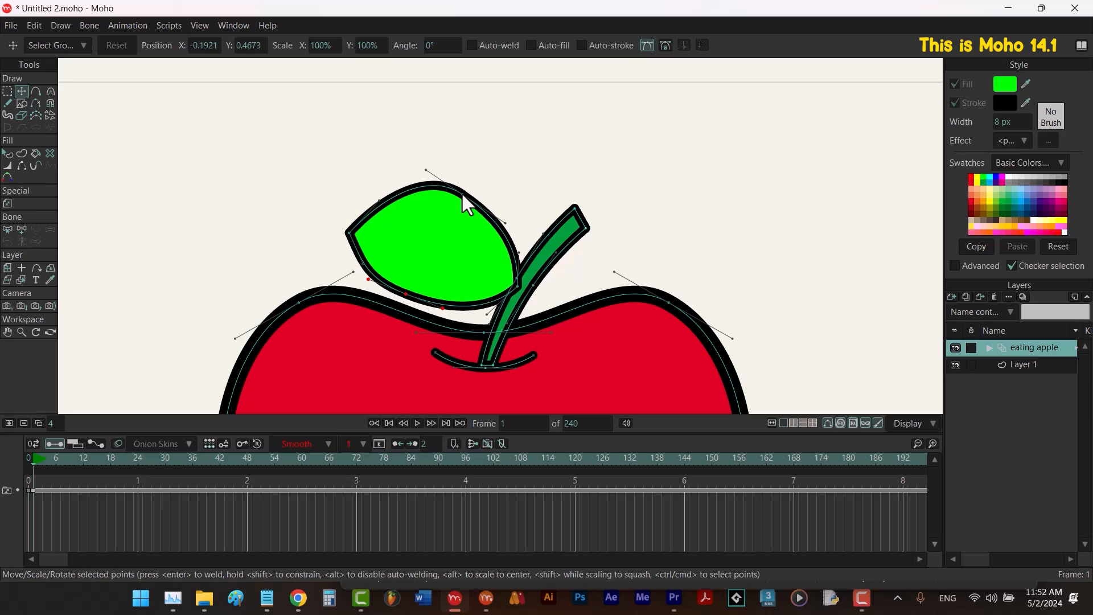
{"action": "key", "text": "Home"}
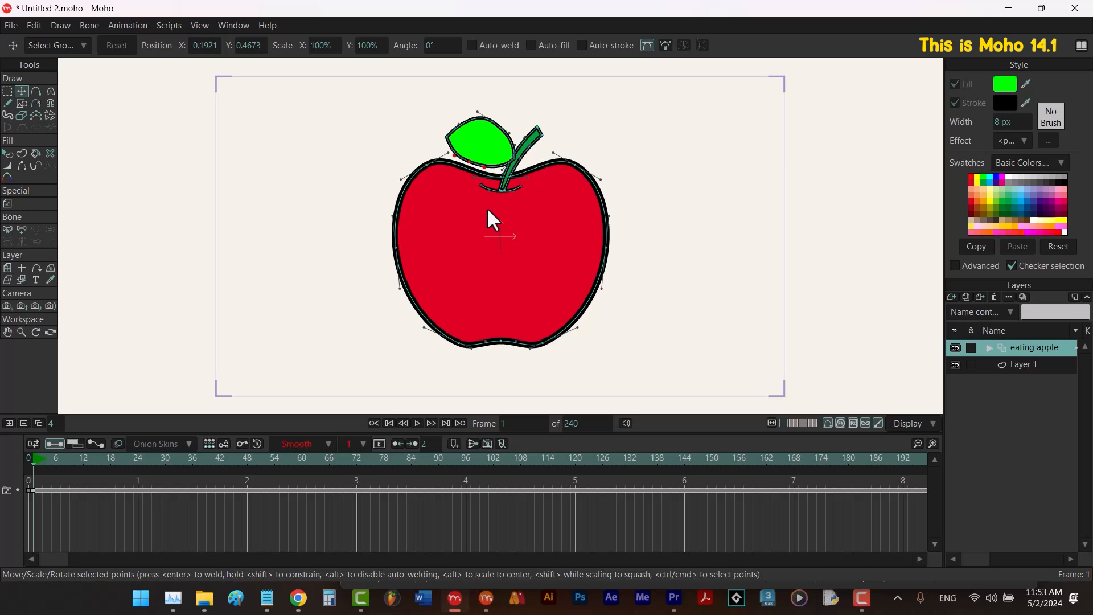
Prepare the Freehand tool to draw with a stroke width of 26 px.
{"action": "left_click", "coordinate": [8, 103]}
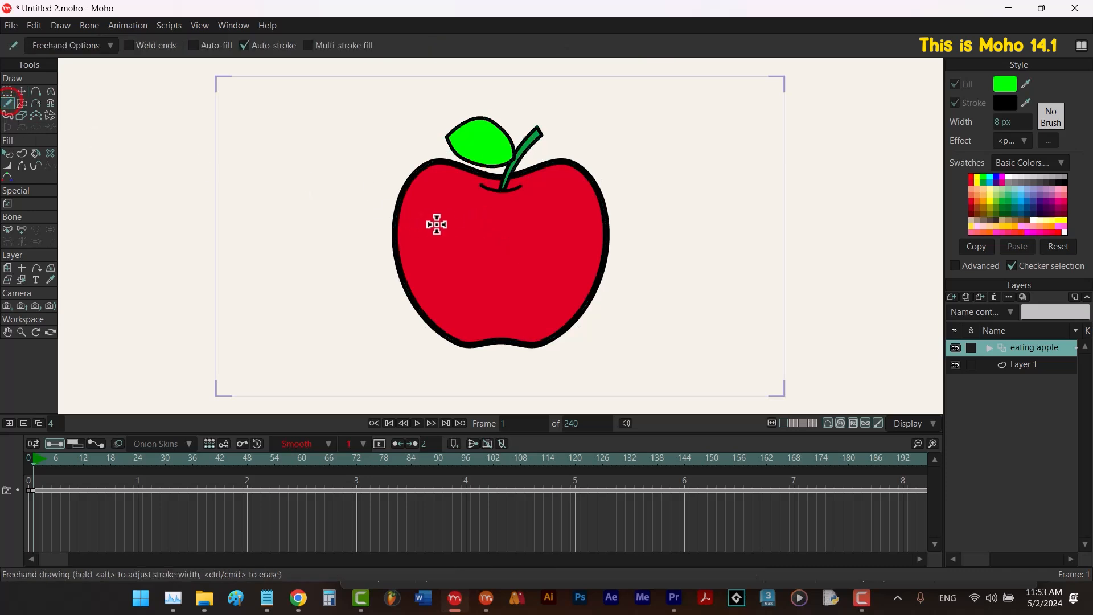
{"action": "left_click", "coordinate": [368, 243]}
{"action": "left_click_drag", "start_coordinate": [380, 244], "coordinate": [379, 253]}
Sample the apple's red as the stroke color and lighten it to the pinkish red E14D65.
{"action": "left_click", "coordinate": [1025, 103]}
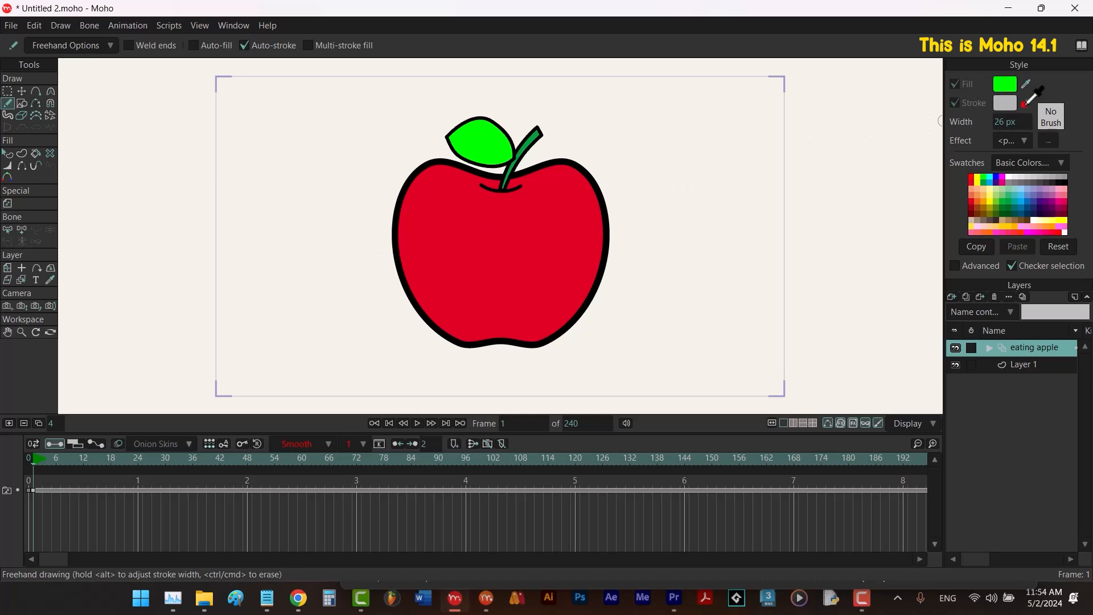
{"action": "left_click", "coordinate": [537, 244]}
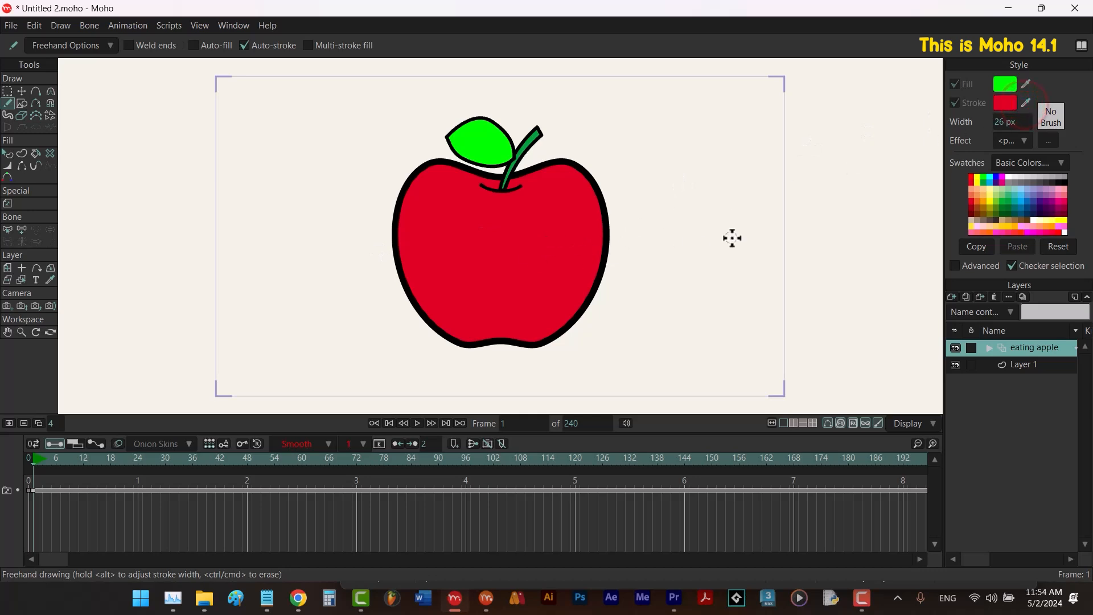
{"action": "left_click", "coordinate": [1004, 102]}
{"action": "left_click", "coordinate": [548, 239]}
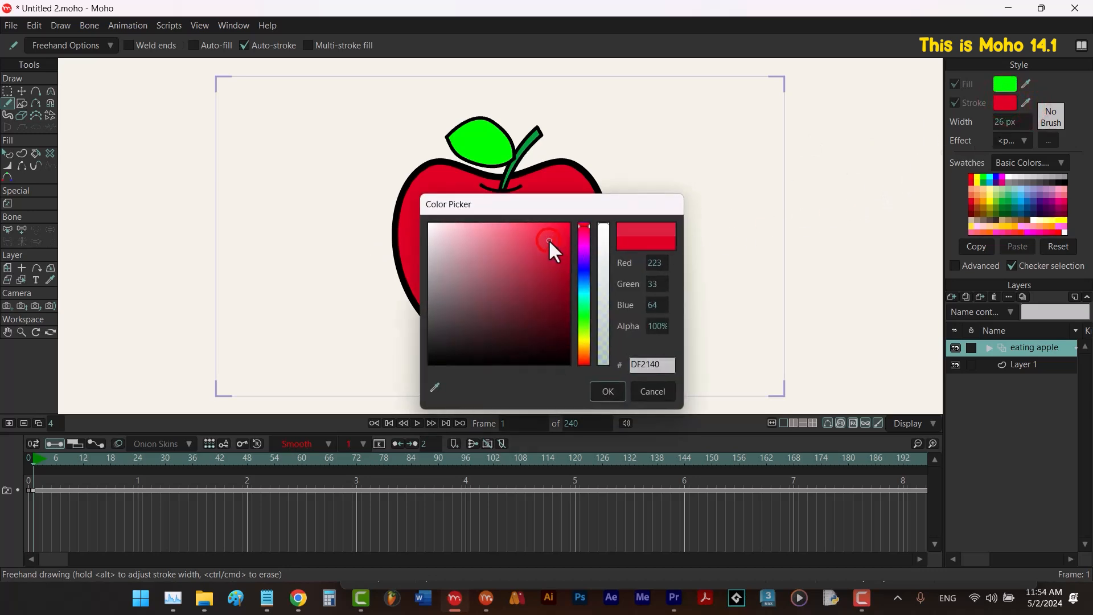
{"action": "left_click", "coordinate": [522, 239]}
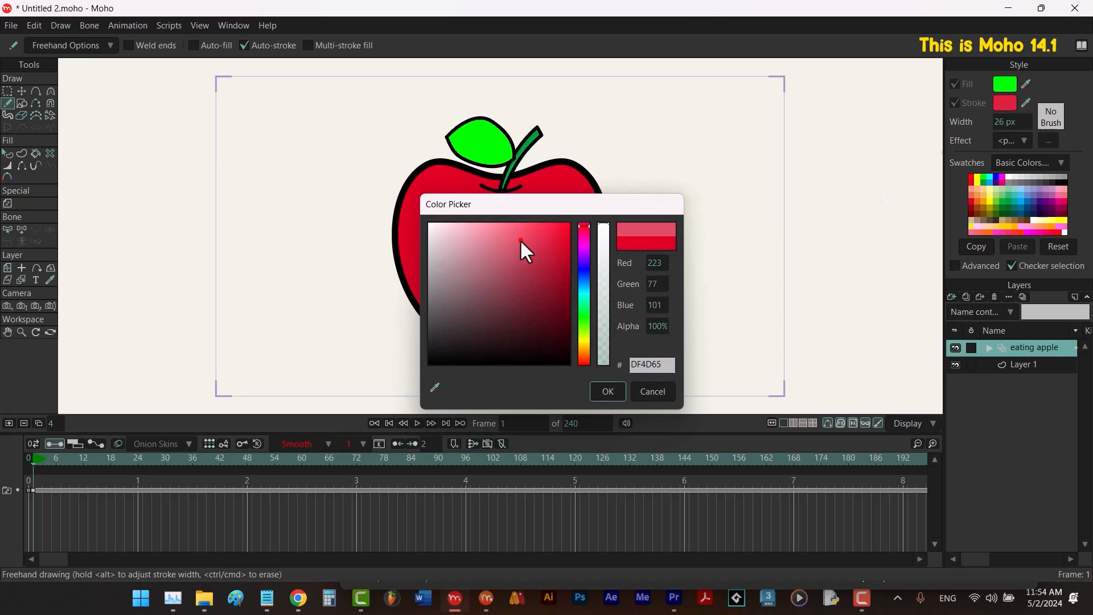
{"action": "left_click", "coordinate": [613, 385]}
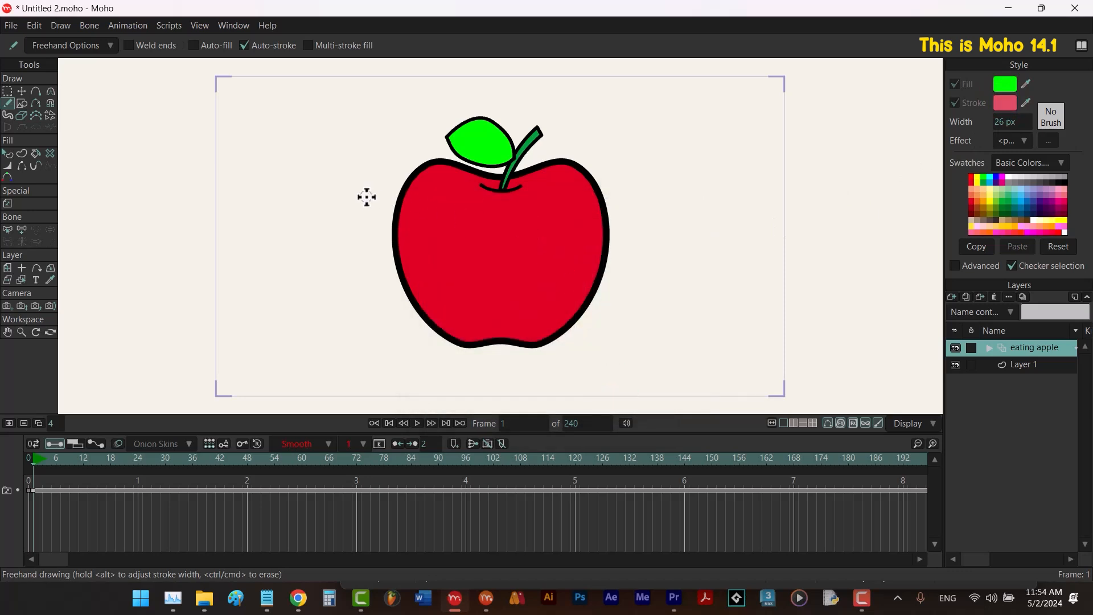
Enable taper start and taper end at 20% for freehand strokes, testing strokes beside the apple before and after and undoing them.
{"action": "left_click_drag", "start_coordinate": [356, 213], "coordinate": [237, 226]}
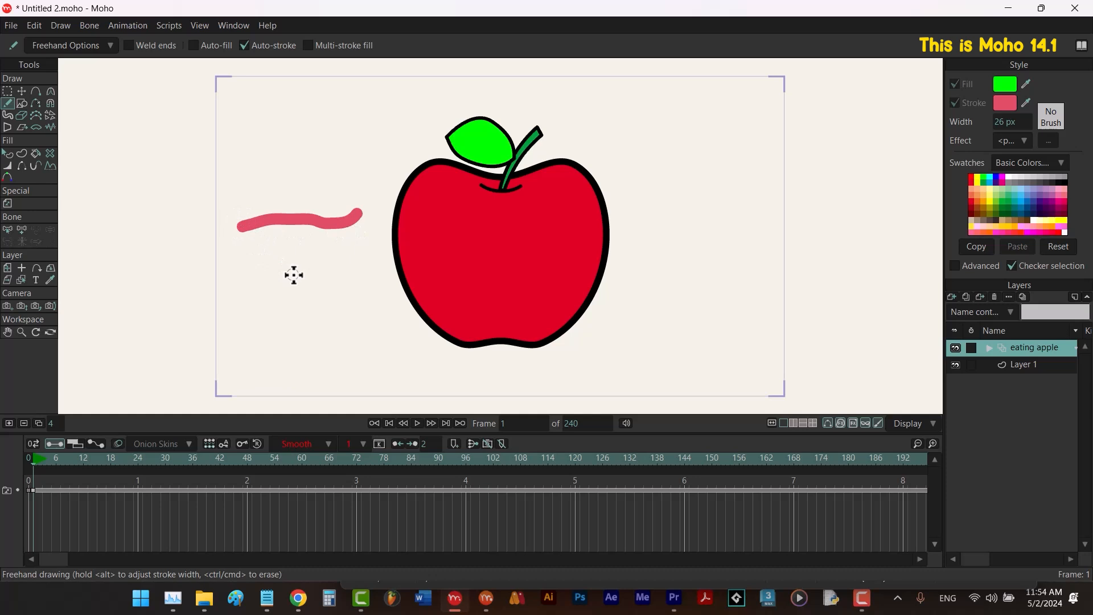
{"action": "key", "text": "ctrl+z"}
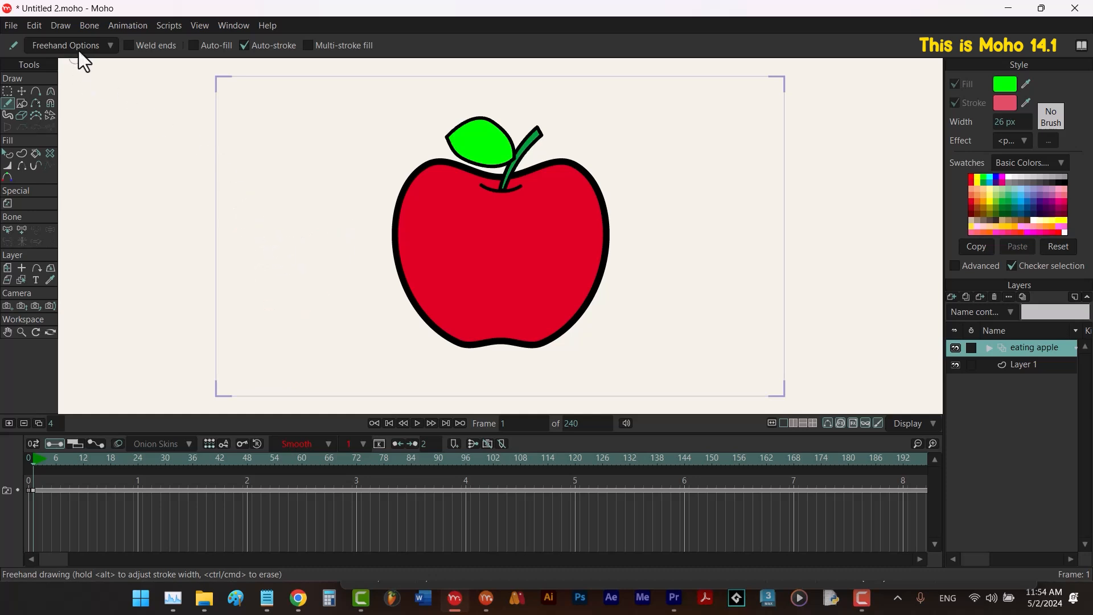
{"action": "left_click", "coordinate": [78, 48]}
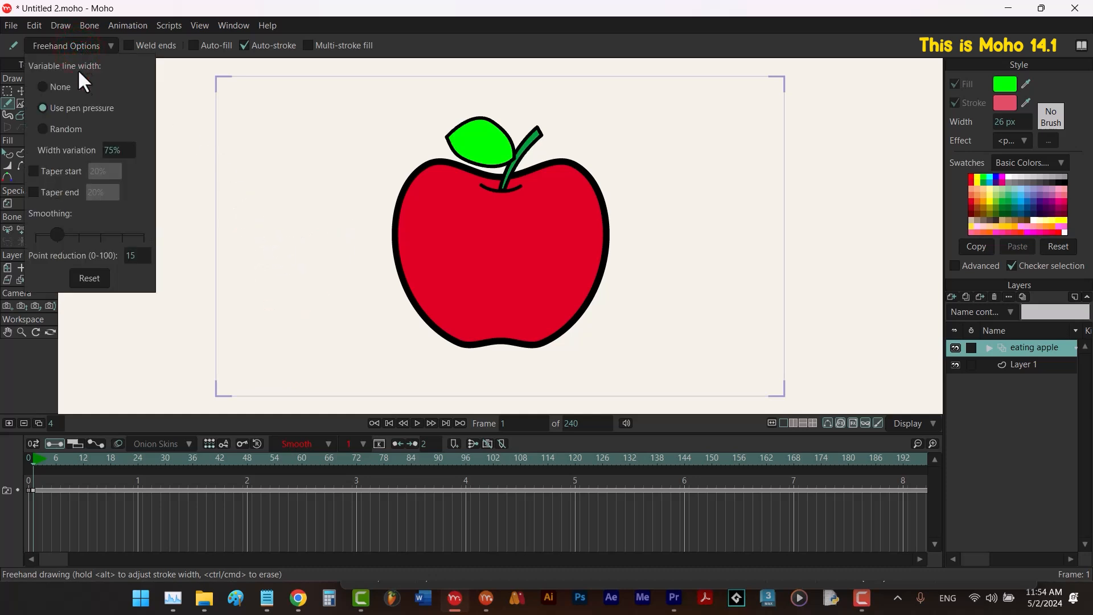
{"action": "left_click", "coordinate": [34, 171]}
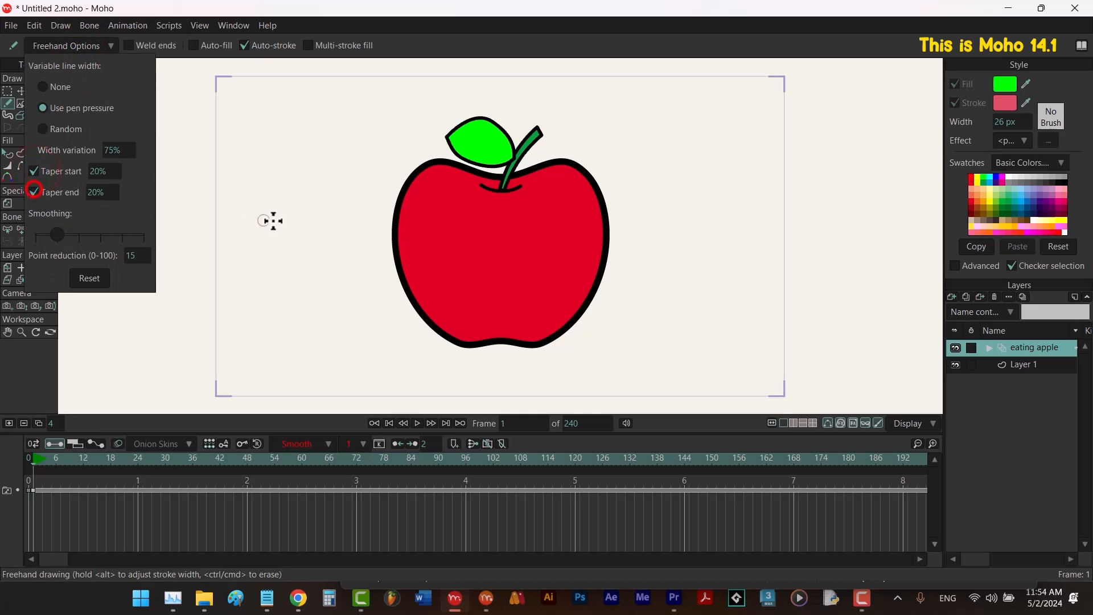
{"action": "mouse_move", "coordinate": [366, 191]}
{"action": "left_mouse_down"}
{"action": "mouse_move", "coordinate": [353, 211]}
{"action": "mouse_move", "coordinate": [298, 218]}
{"action": "mouse_move", "coordinate": [266, 234]}
{"action": "left_mouse_up"}
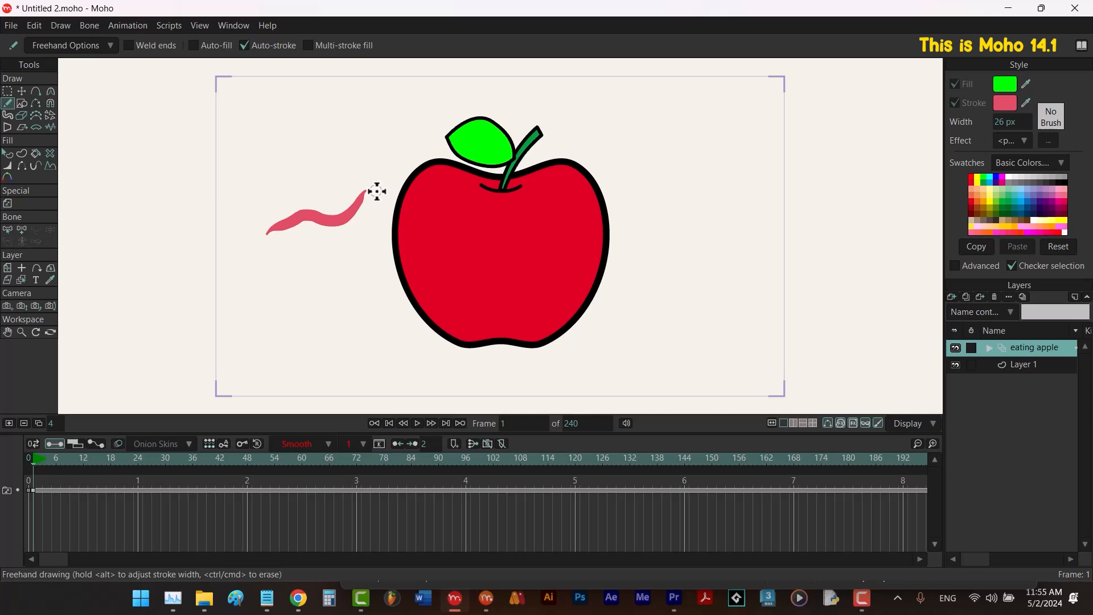
{"action": "key", "text": "ctrl+z"}
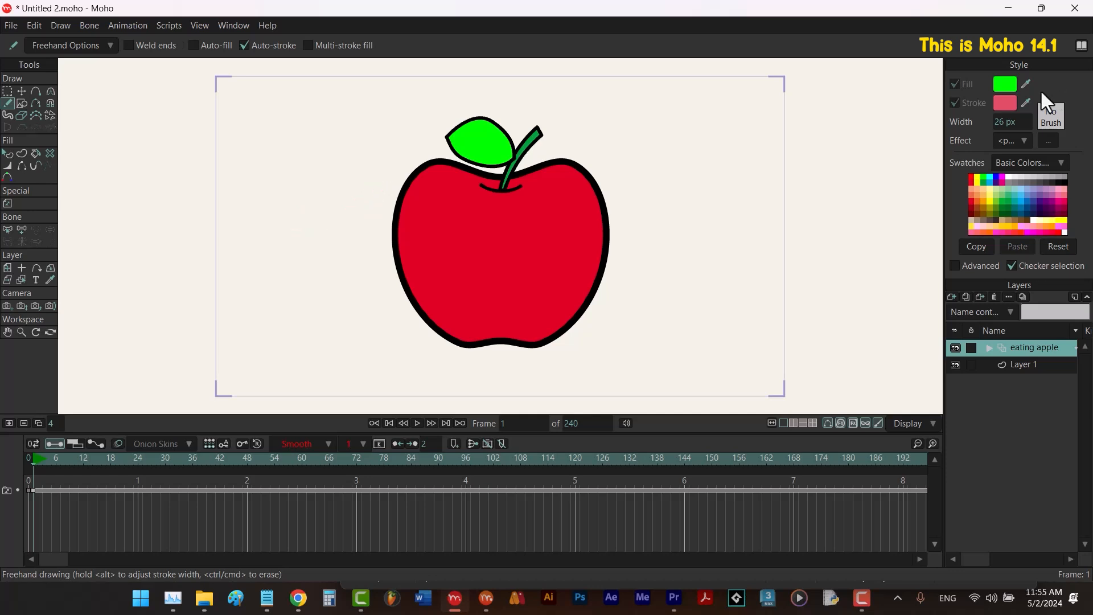
Set the stroke color to the lighter pink E37688 and draw a short highlight inside the apple's upper-left edge.
{"action": "left_click", "coordinate": [1003, 102]}
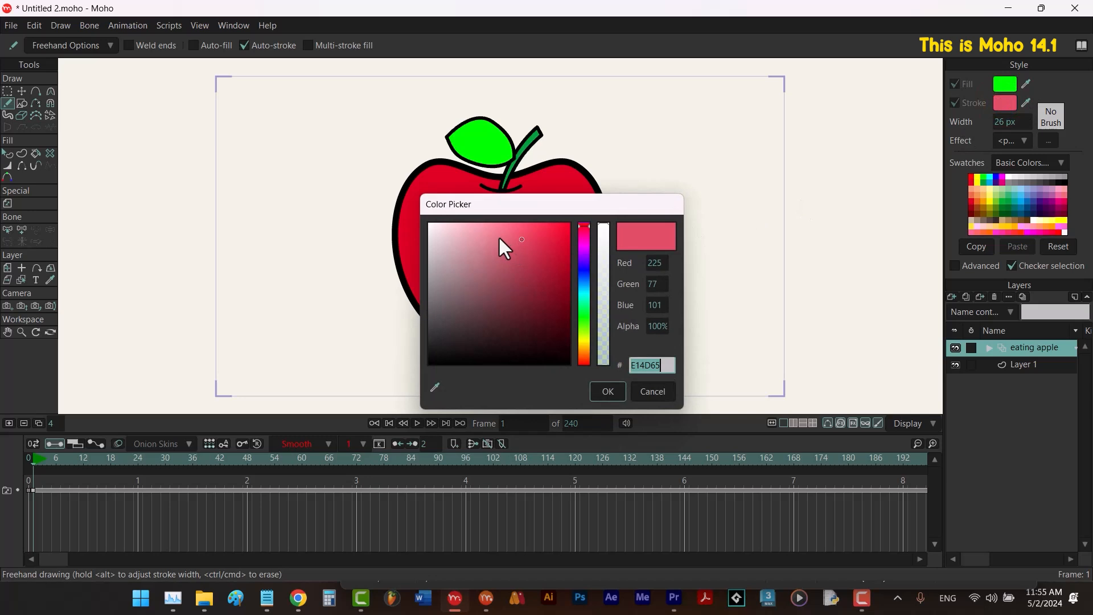
{"action": "left_click", "coordinate": [495, 237]}
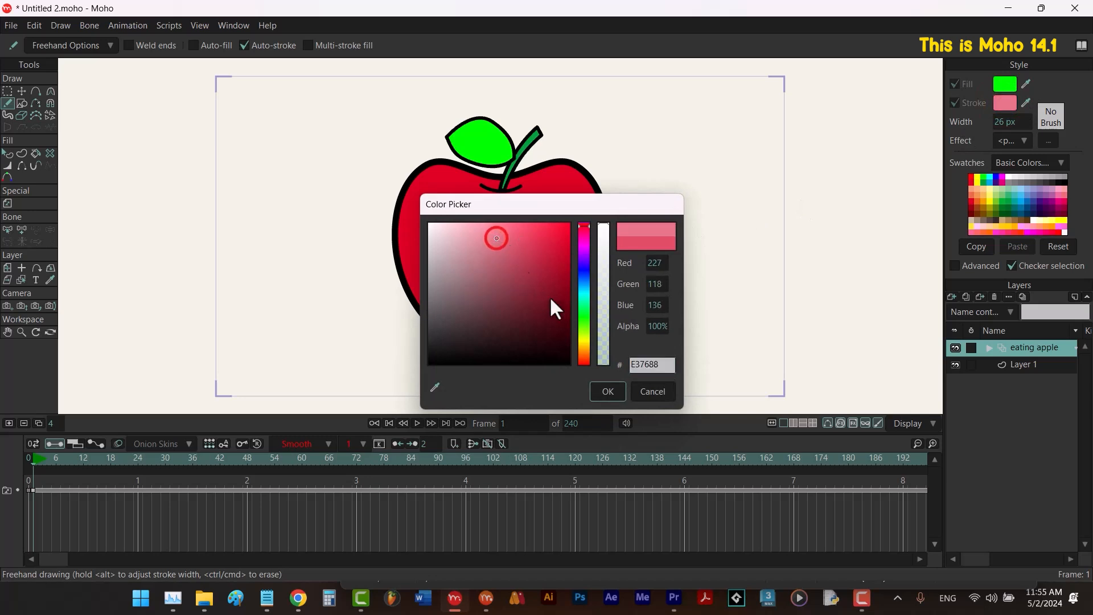
{"action": "left_click", "coordinate": [599, 391]}
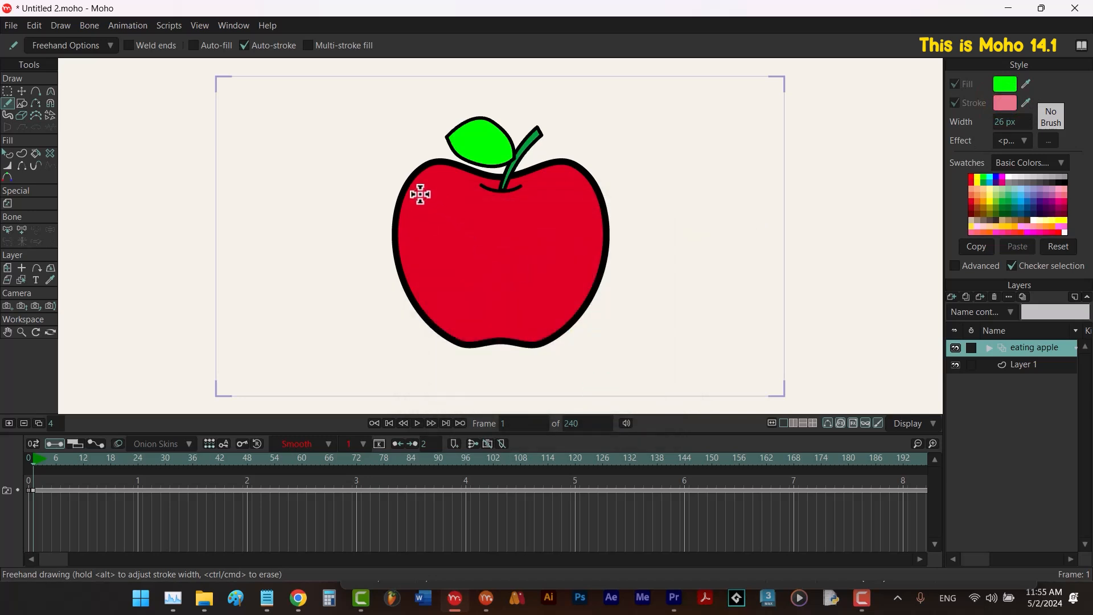
{"action": "left_click_drag", "start_coordinate": [419, 193], "coordinate": [410, 225]}
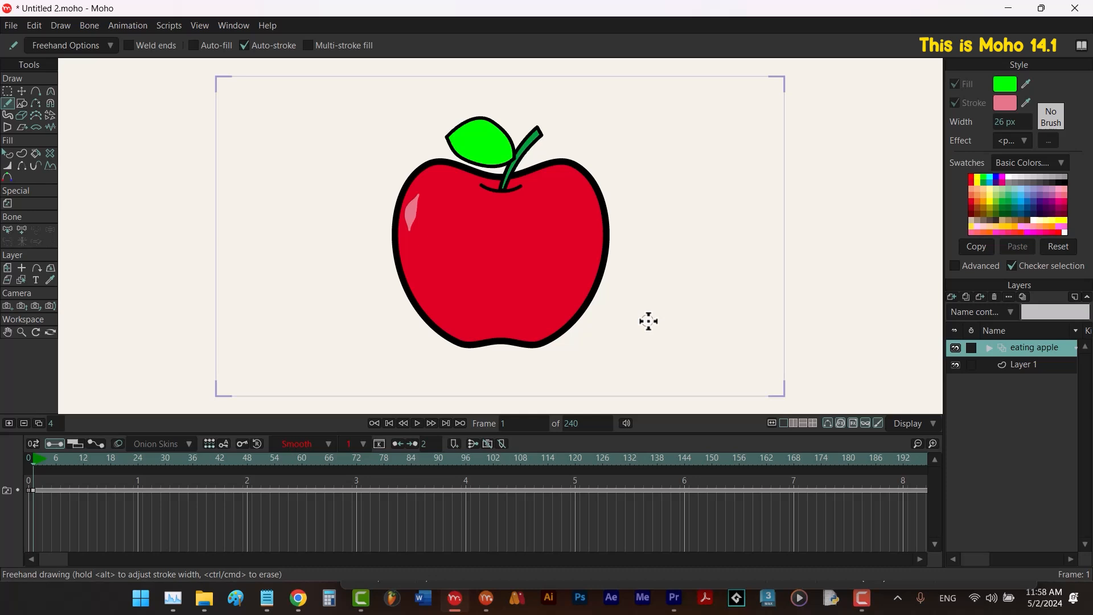
Copy the apple's body and paste the duplicate in place over the original.
{"action": "key", "text": "t"}
{"action": "key", "text": "ctrl+a"}
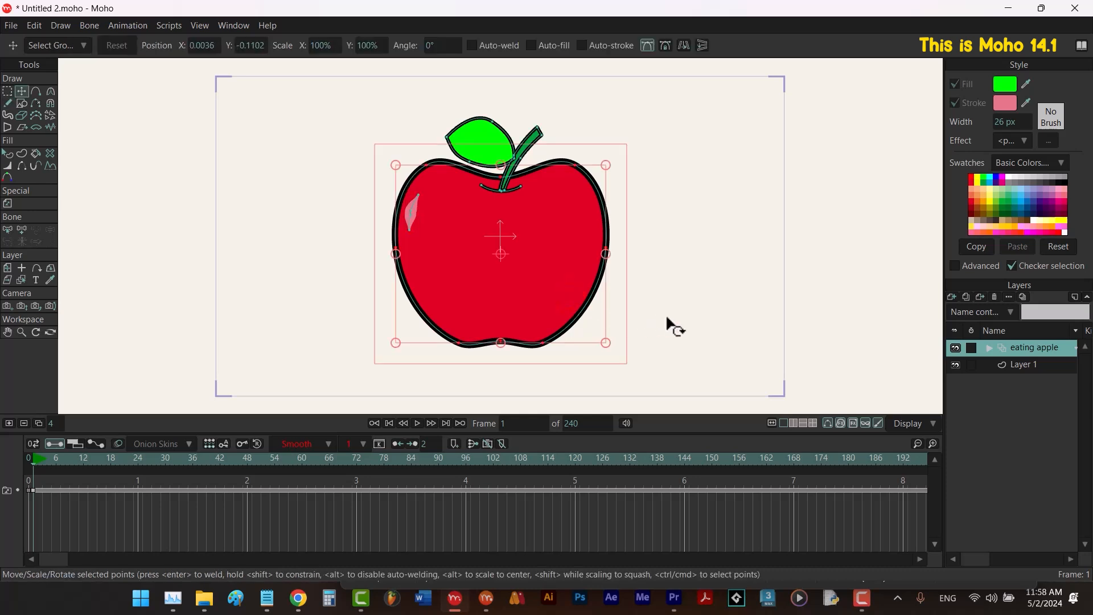
{"action": "key", "text": "ctrl+v"}
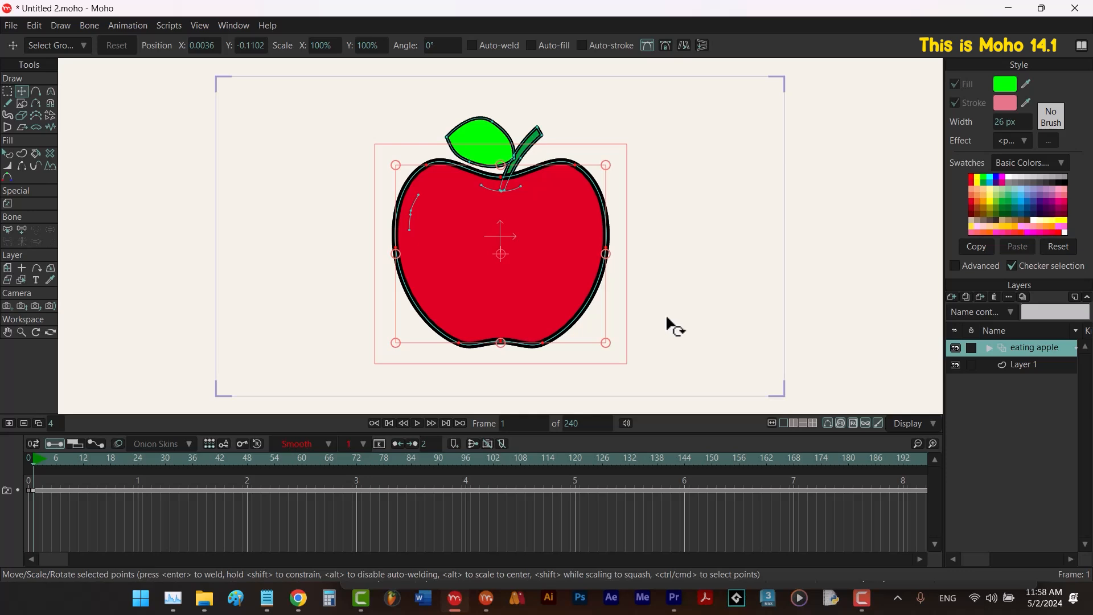
Change the fill of the duplicated apple body to pale yellow F9FF93.
{"action": "key", "text": "q"}
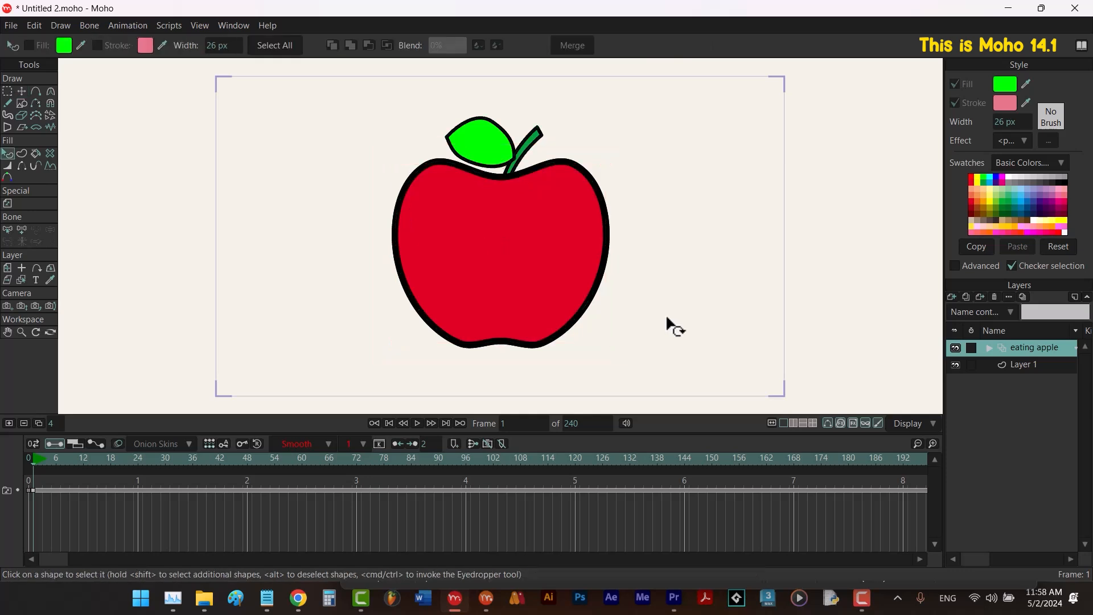
{"action": "left_click", "coordinate": [552, 296]}
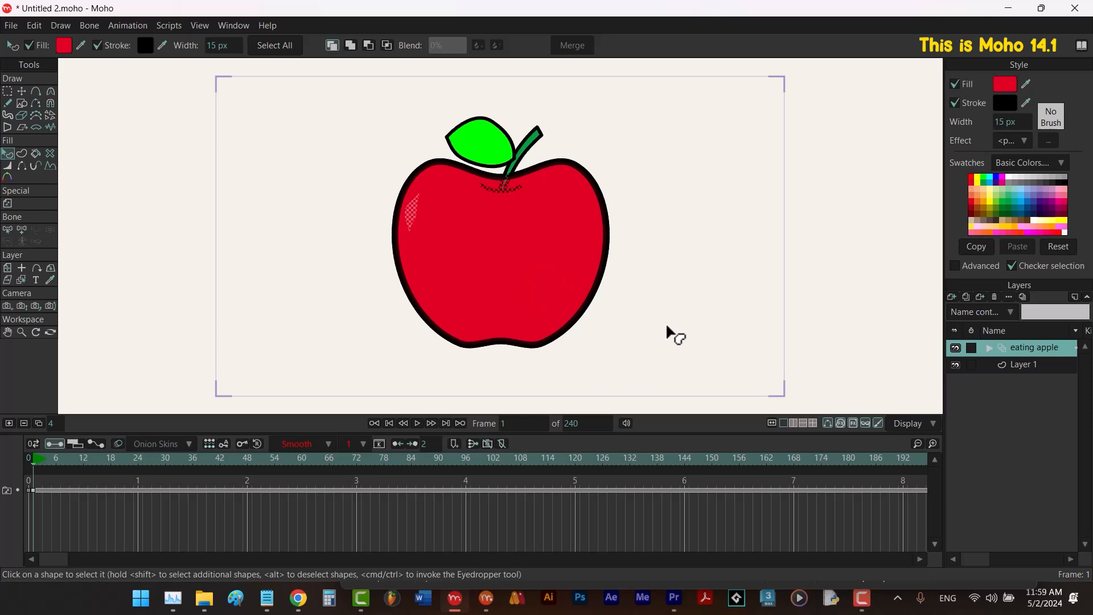
{"action": "left_click", "coordinate": [1003, 83]}
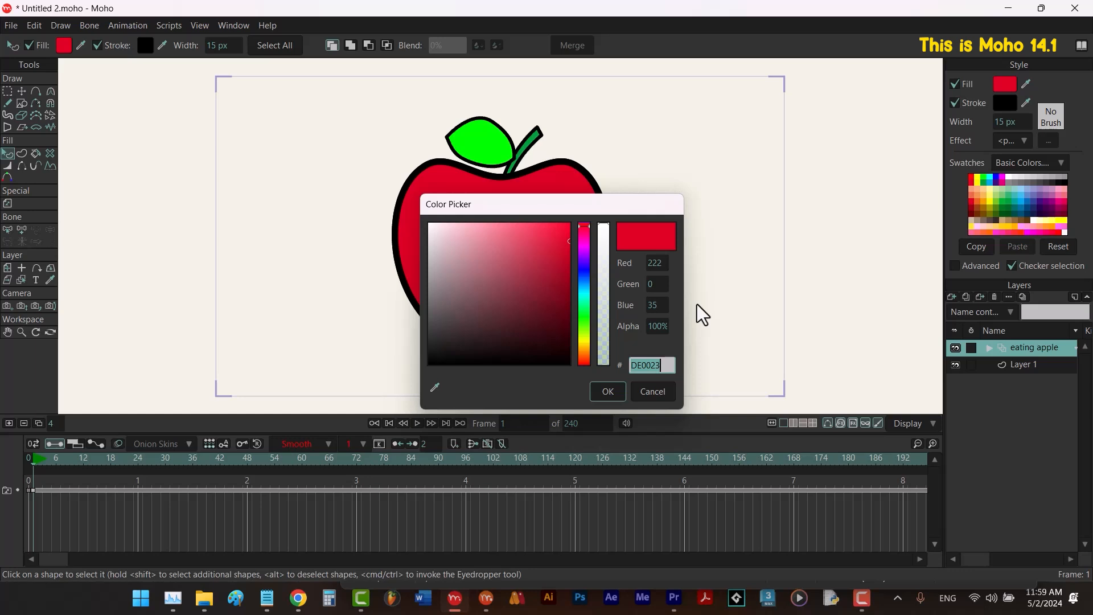
{"action": "left_click", "coordinate": [584, 340]}
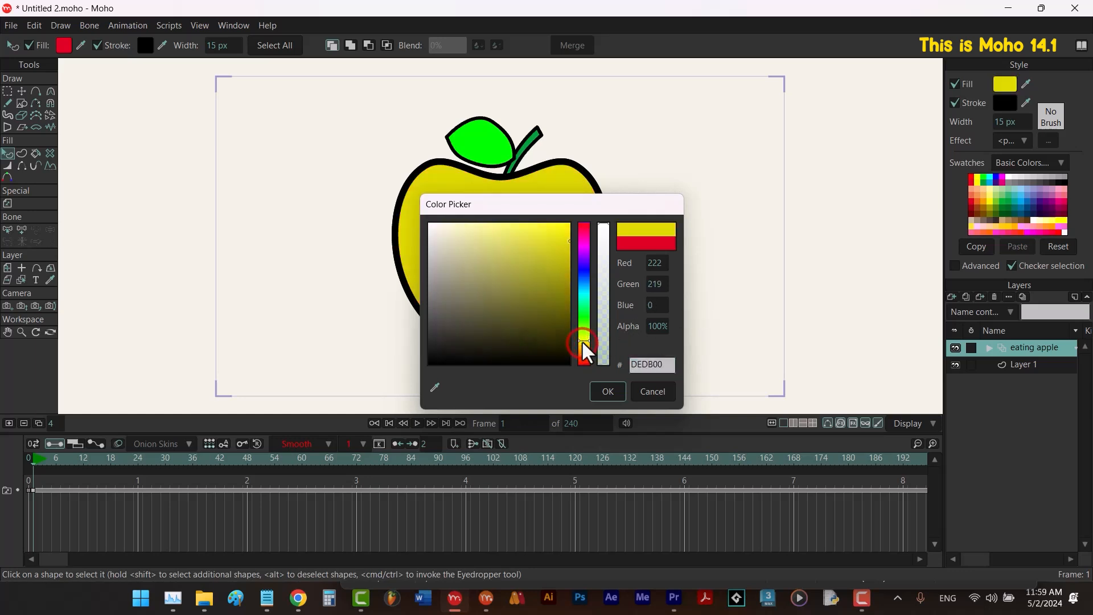
{"action": "left_click_drag", "start_coordinate": [582, 342], "coordinate": [583, 339]}
{"action": "left_click", "coordinate": [496, 229]}
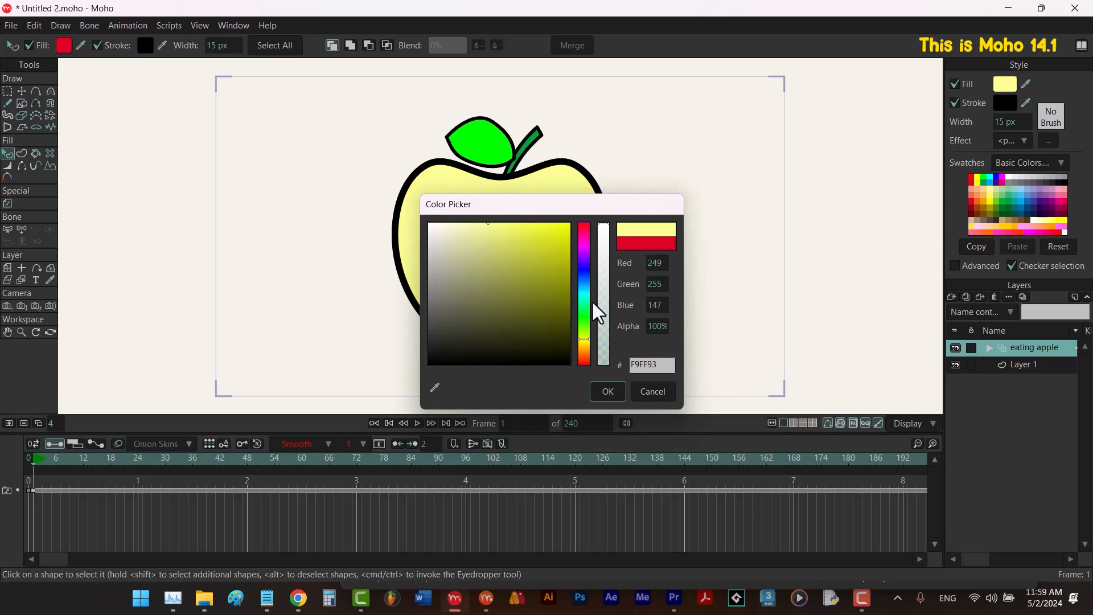
{"action": "left_click", "coordinate": [607, 391]}
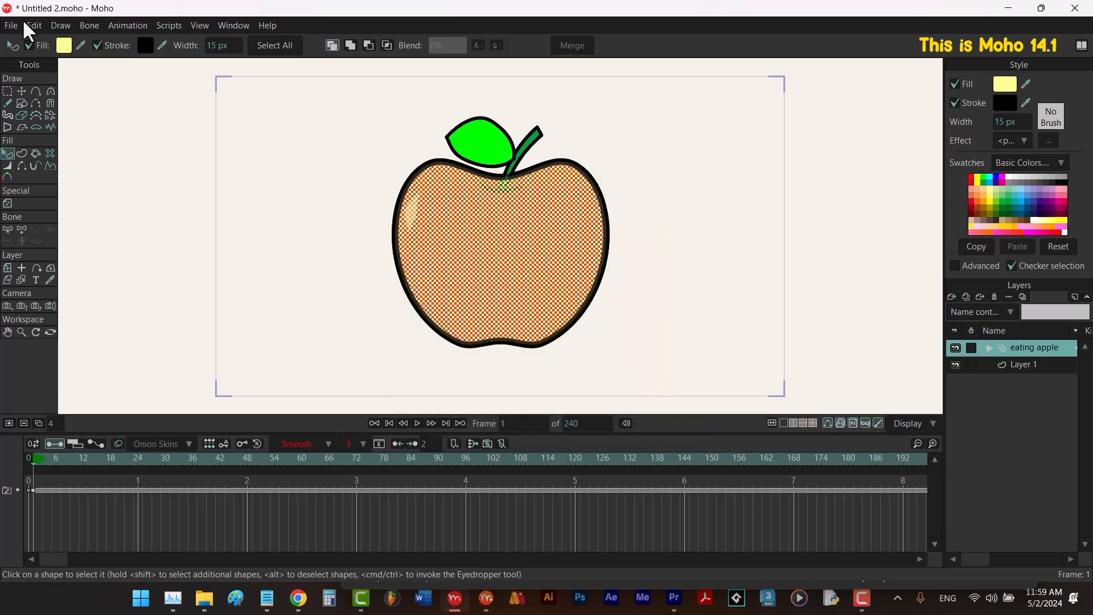
Lower the pale yellow apple body to the back of the drawing and deselect it.
{"action": "left_click", "coordinate": [60, 25]}
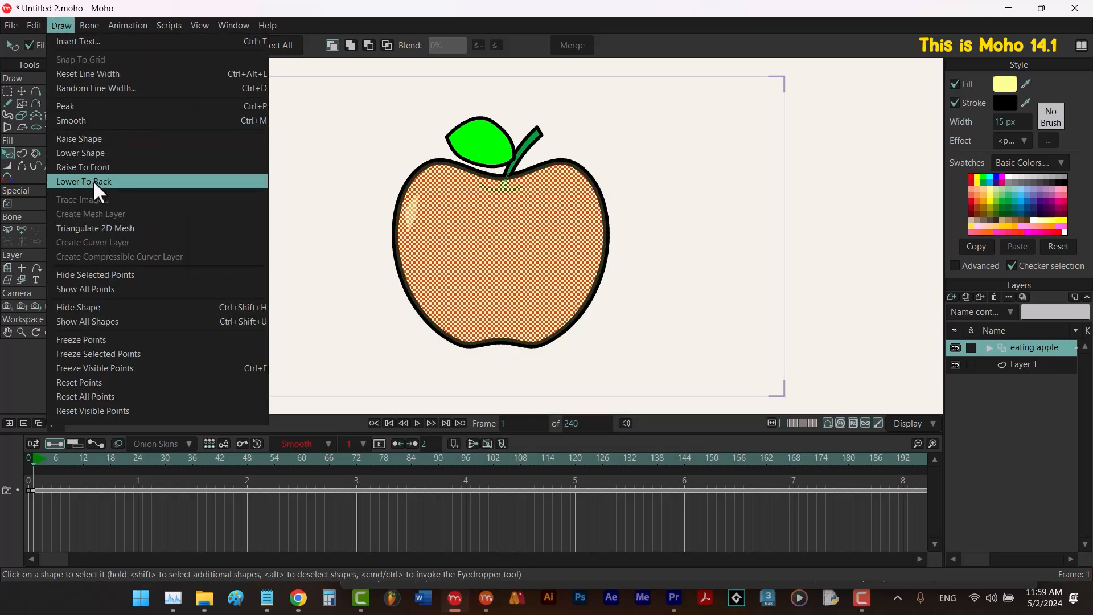
{"action": "left_click", "coordinate": [111, 181]}
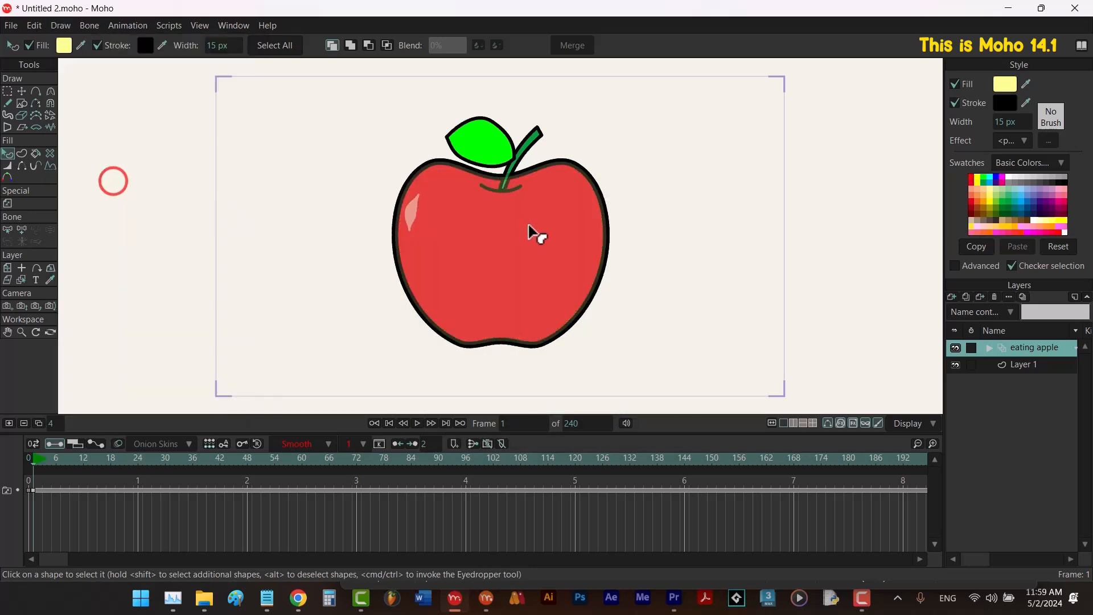
{"action": "left_click", "coordinate": [676, 245]}
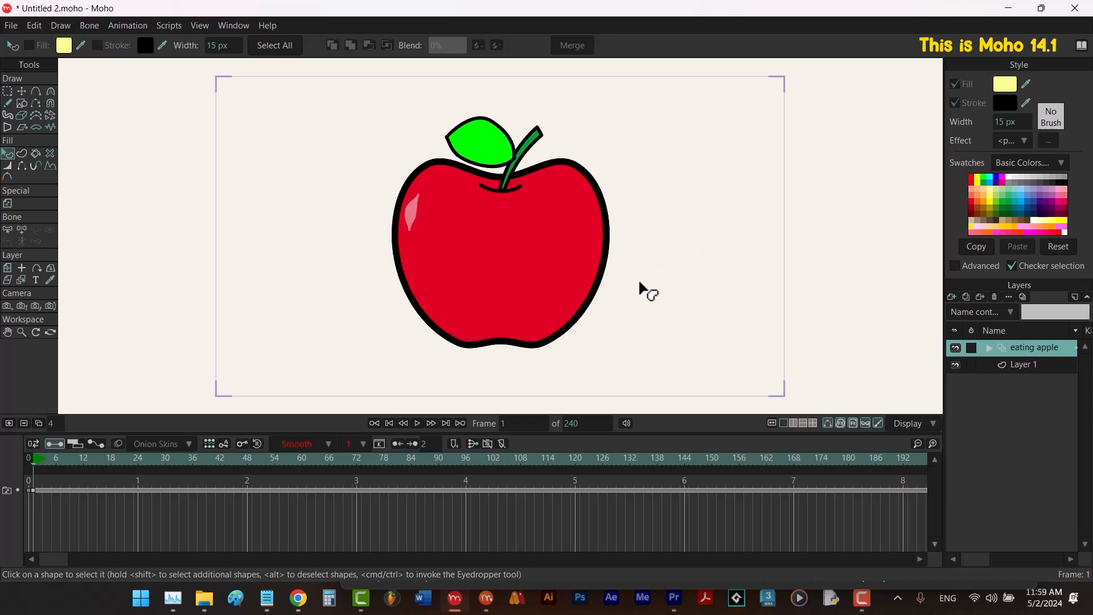
Try pulling the right edge point of the red apple inward over the yellow shape, and undo the move.
{"action": "key", "text": "t"}
{"action": "key", "text": "ctrl+a"}
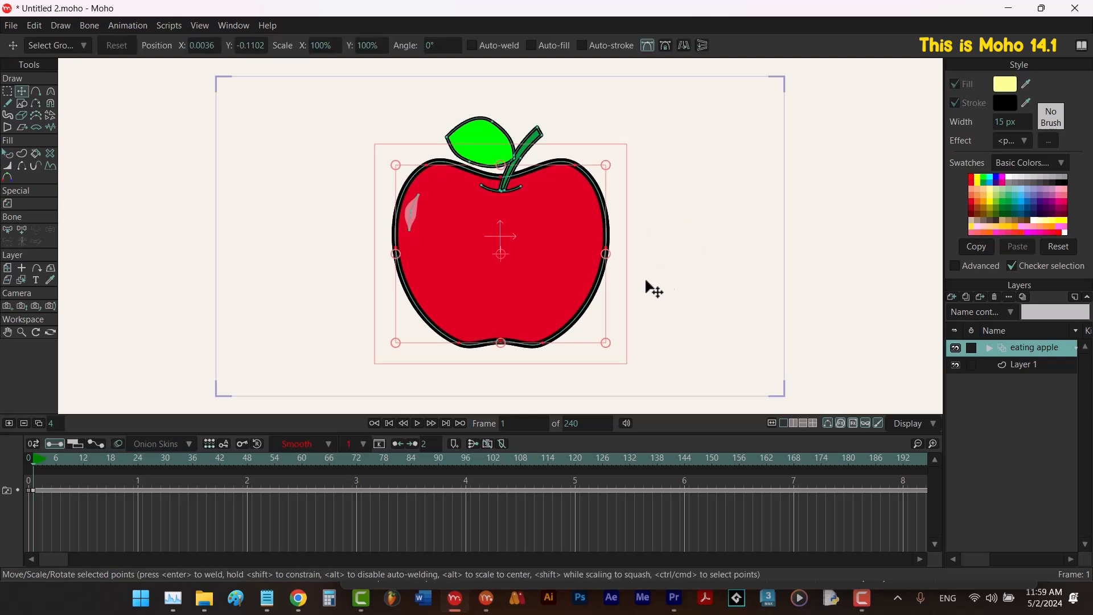
{"action": "left_click", "coordinate": [669, 263]}
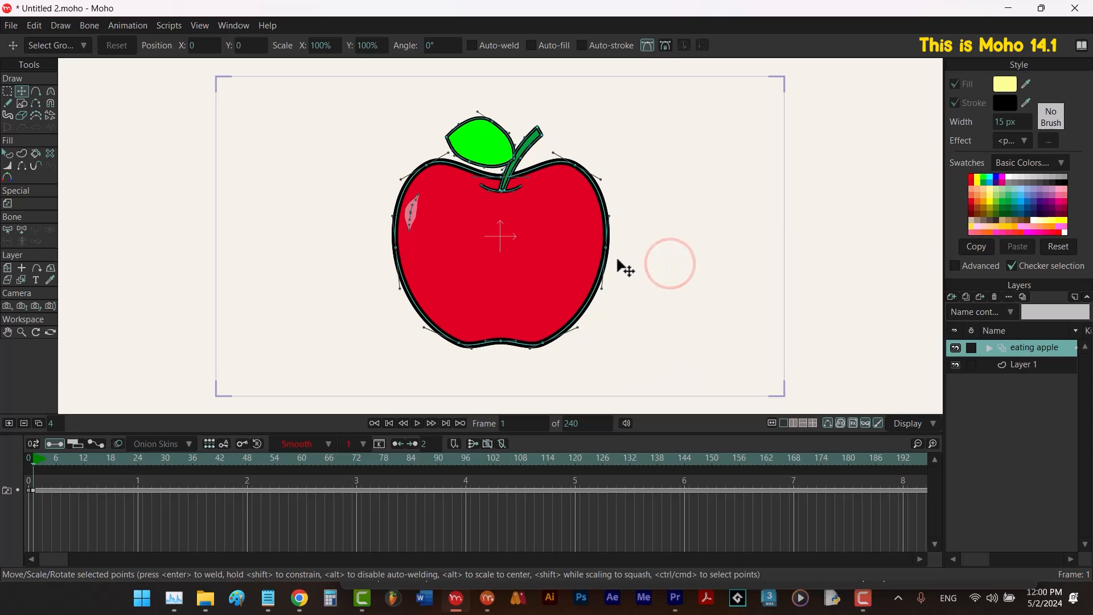
{"action": "left_click_drag", "start_coordinate": [609, 249], "coordinate": [556, 244]}
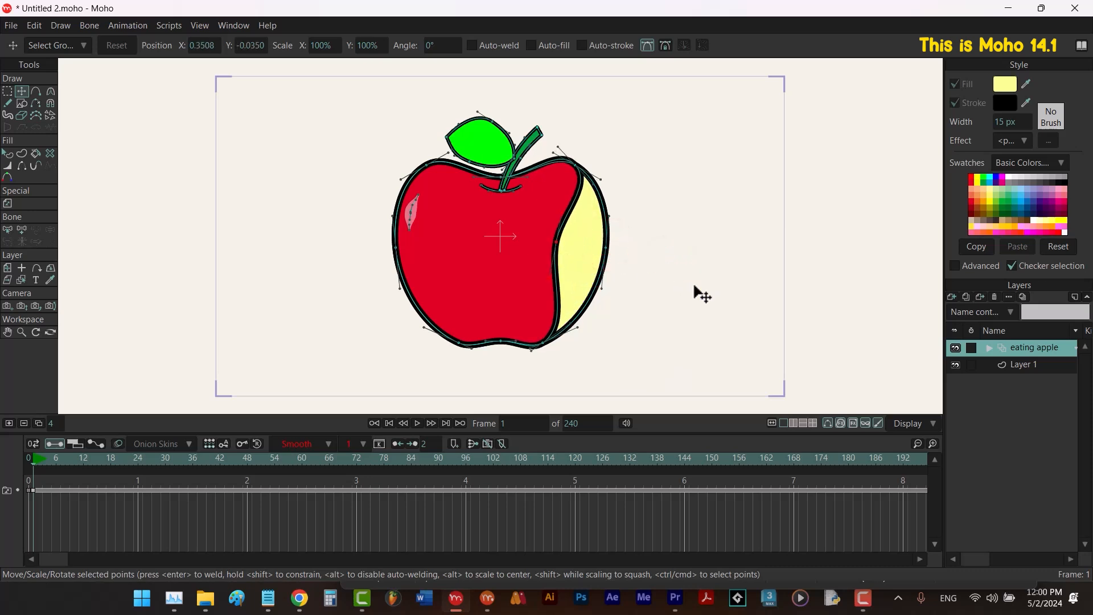
{"action": "key", "text": "ctrl+z"}
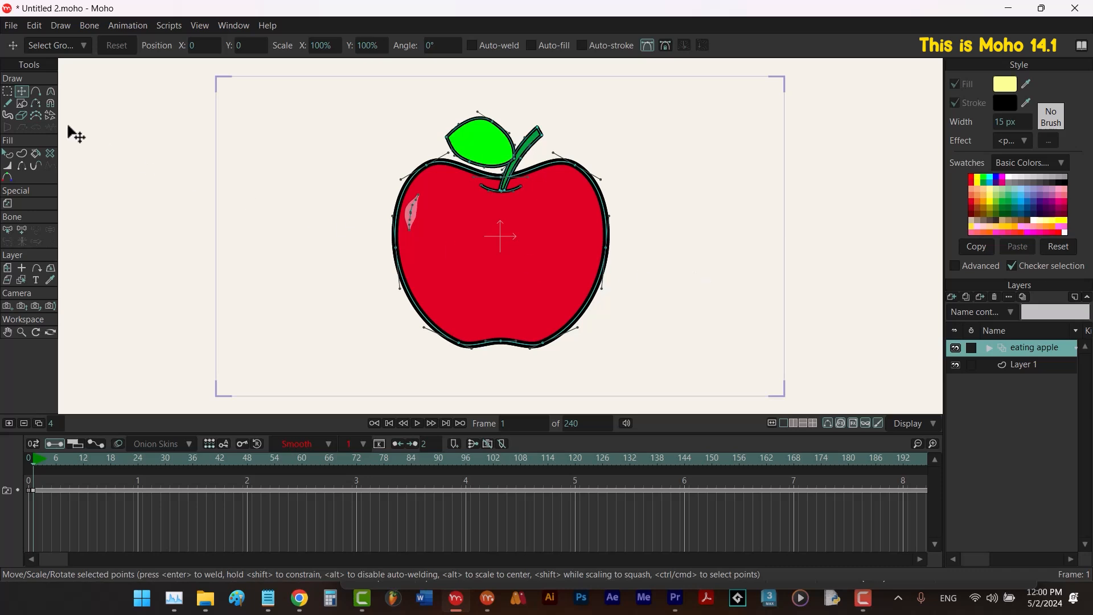
Try erasing a bite from the apple's upper-right side at frame 5 with a 0.25 eraser radius, and undo it.
{"action": "left_click", "coordinate": [21, 116]}
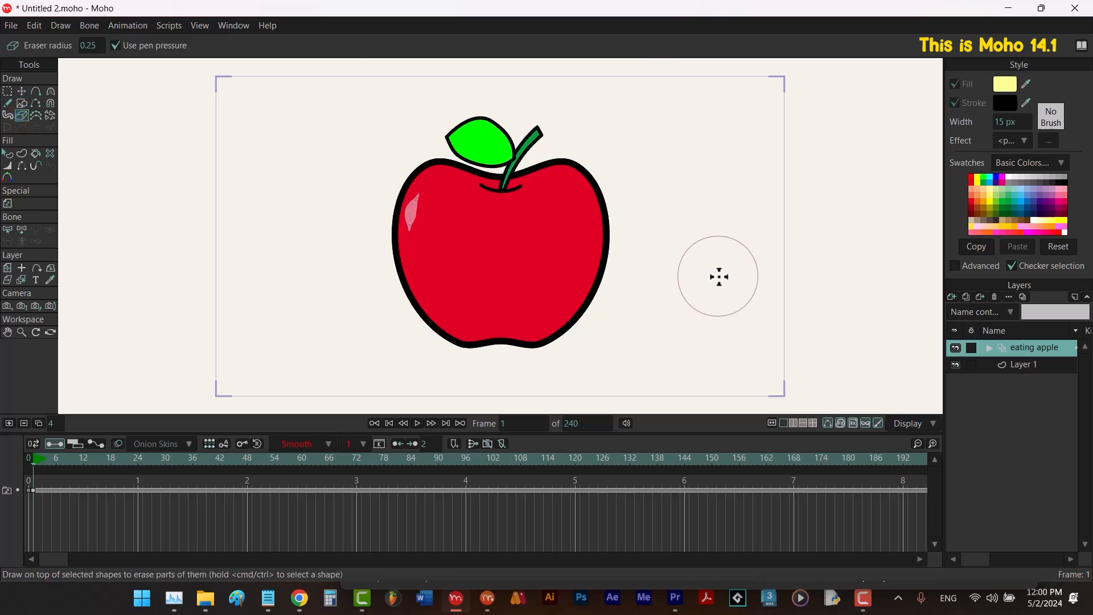
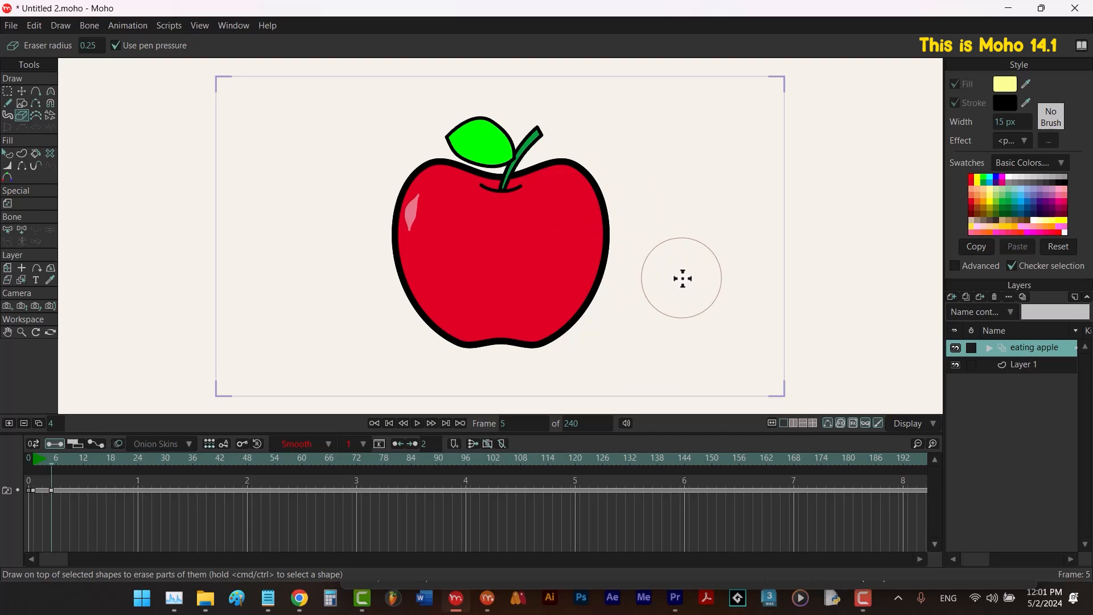
{"action": "mouse_move", "coordinate": [686, 271]}
{"action": "left_mouse_down"}
{"action": "mouse_move", "coordinate": [571, 181]}
{"action": "mouse_move", "coordinate": [598, 200]}
{"action": "left_mouse_up"}
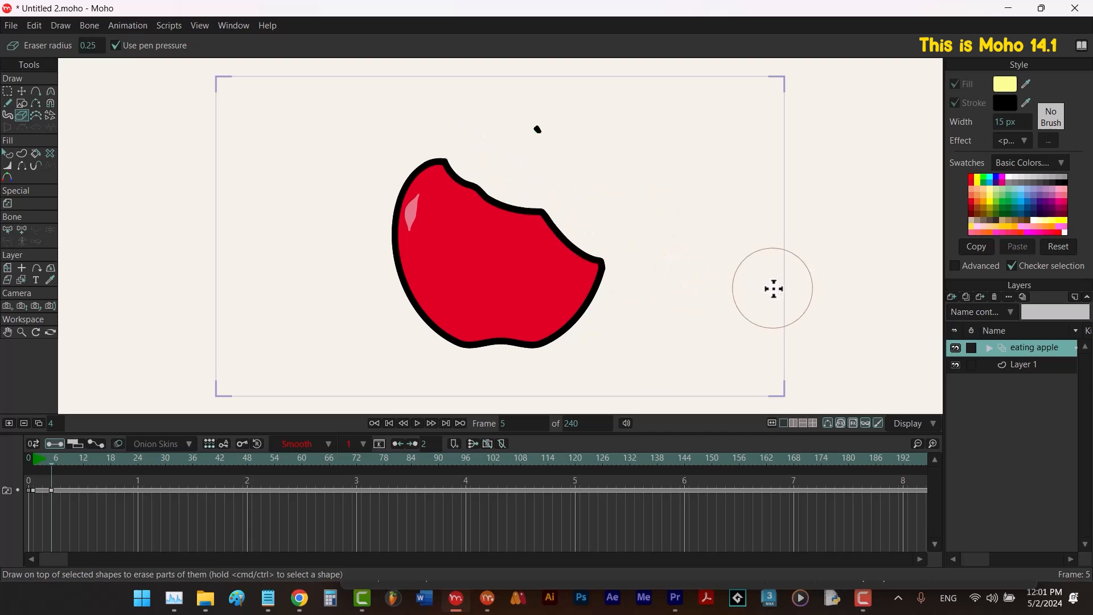
{"action": "key", "text": "ctrl+z"}
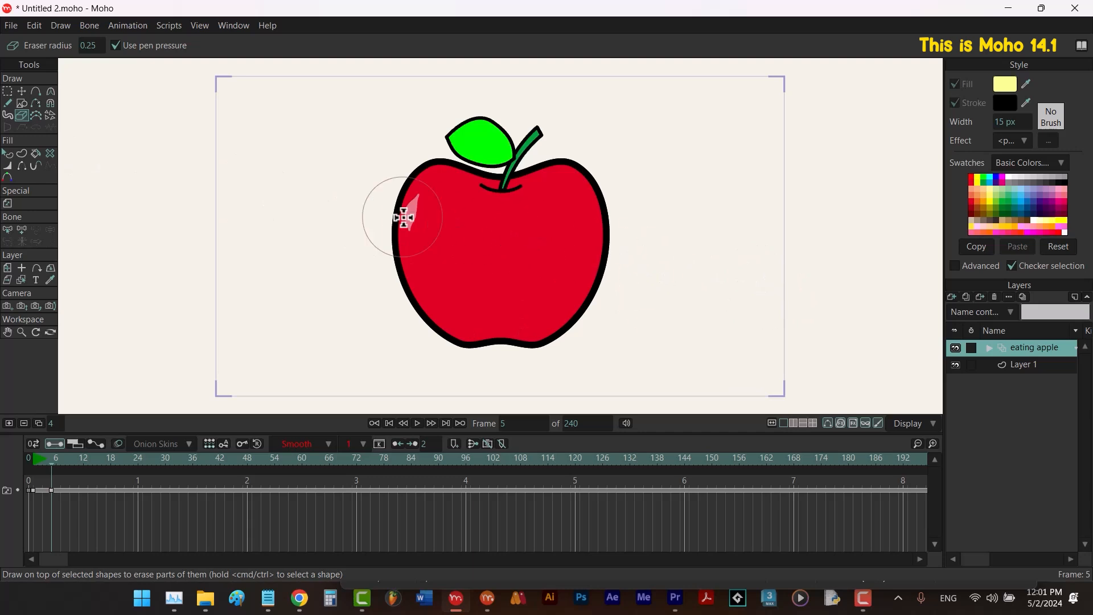
Turn off checker selection and erase a bite from the right edge of the red apple body at frame 5.
{"action": "left_click", "coordinate": [7, 155]}
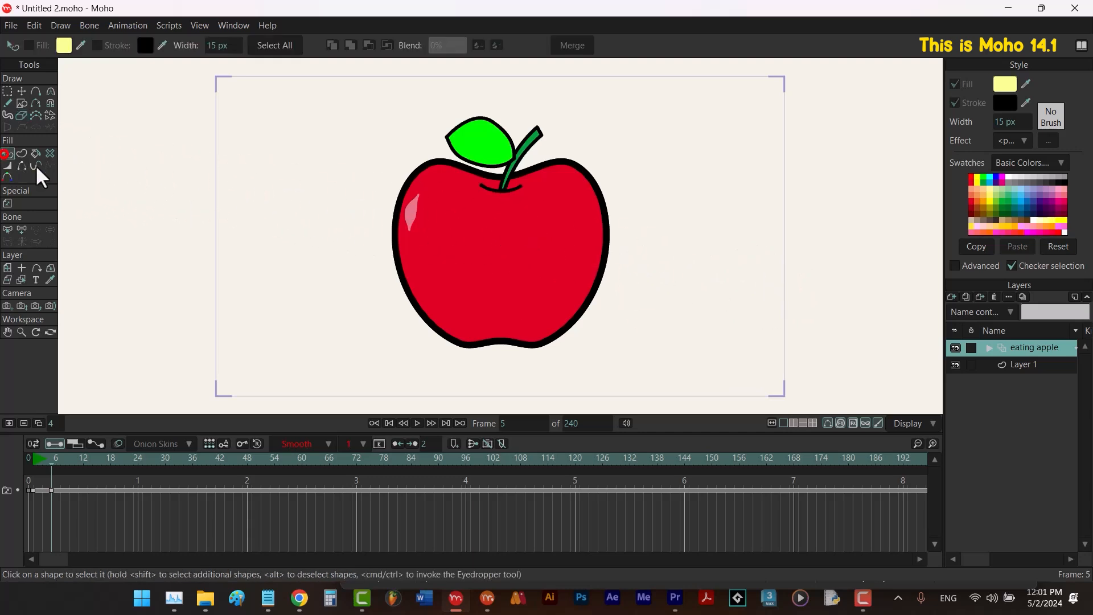
{"action": "left_click", "coordinate": [580, 257]}
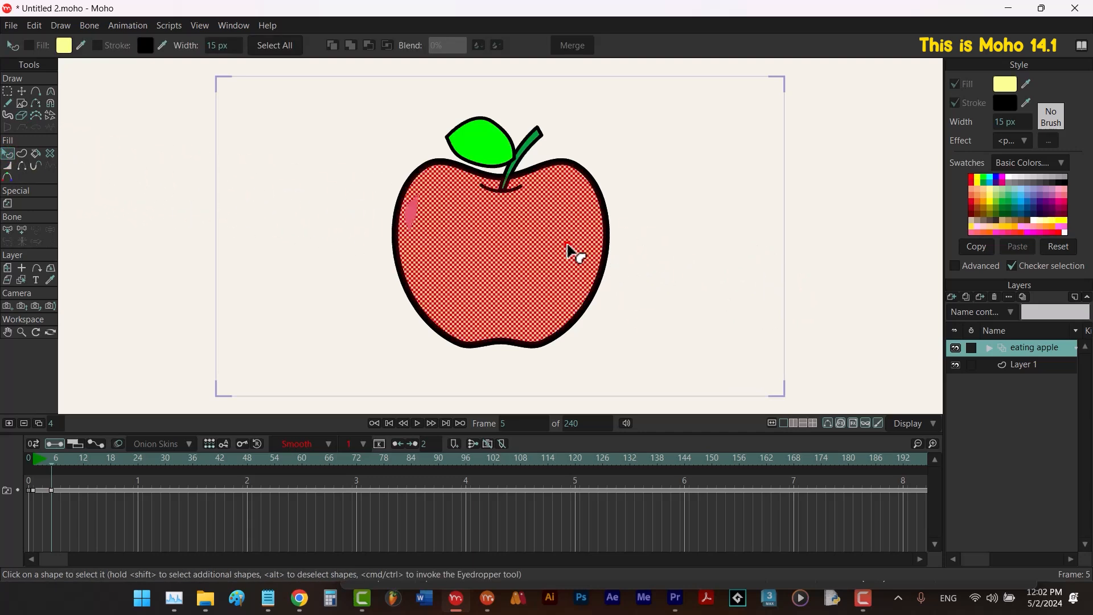
{"action": "left_click", "coordinate": [25, 114]}
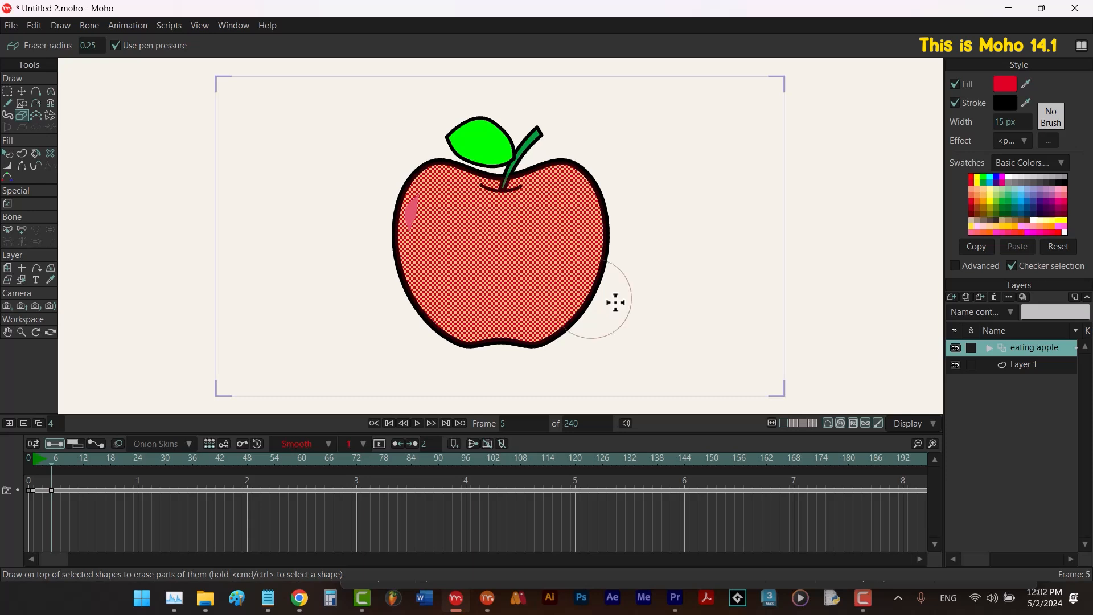
{"action": "left_click", "coordinate": [1010, 265]}
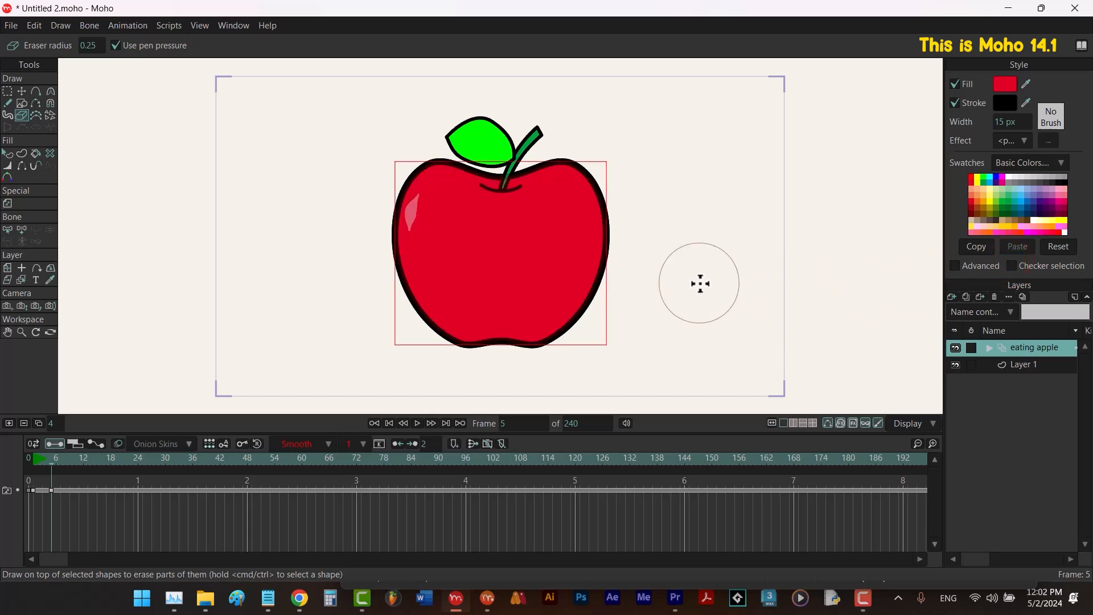
{"action": "mouse_move", "coordinate": [690, 278]}
{"action": "left_mouse_down"}
{"action": "mouse_move", "coordinate": [639, 266]}
{"action": "mouse_move", "coordinate": [688, 229]}
{"action": "left_mouse_up"}
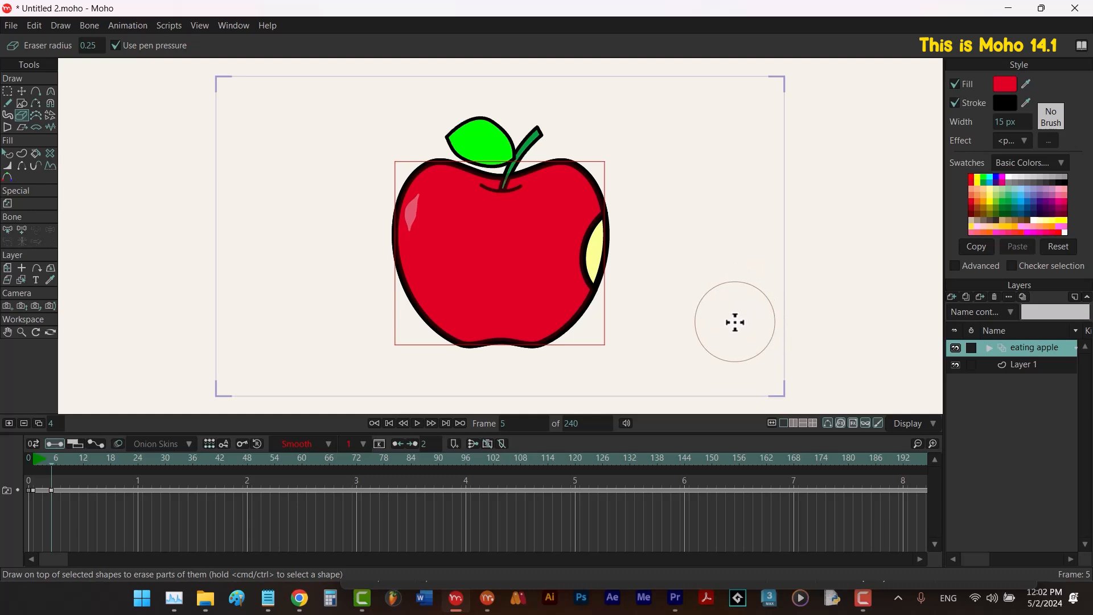
Erase a shallower bite from the right edge of the pale yellow body at frame 5, leaving a yellow rim.
{"action": "key", "text": "q"}
{"action": "left_click", "coordinate": [605, 259]}
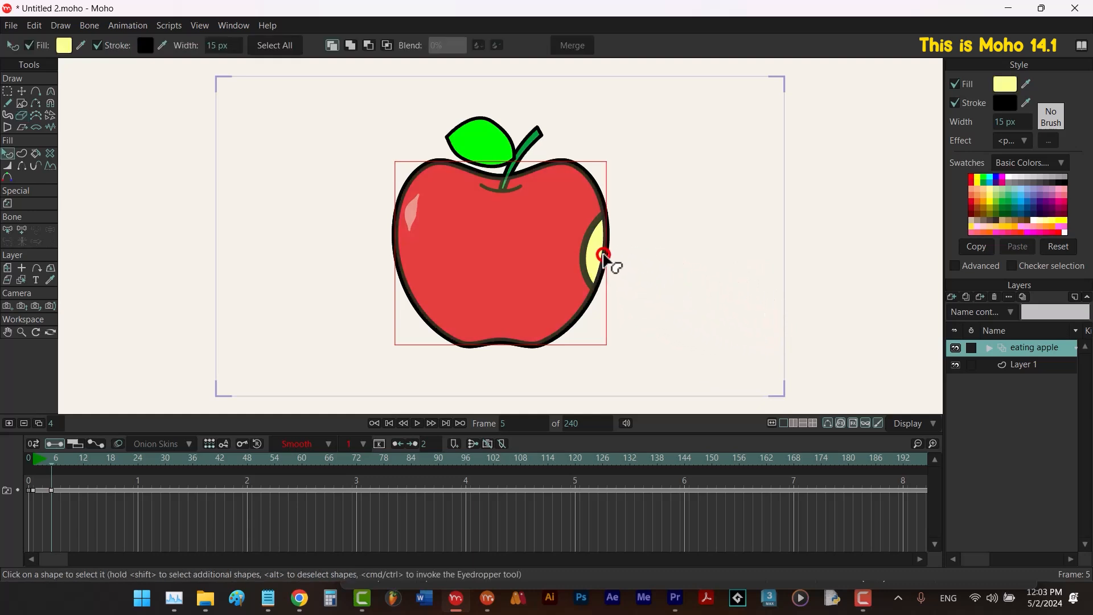
{"action": "key", "text": "e"}
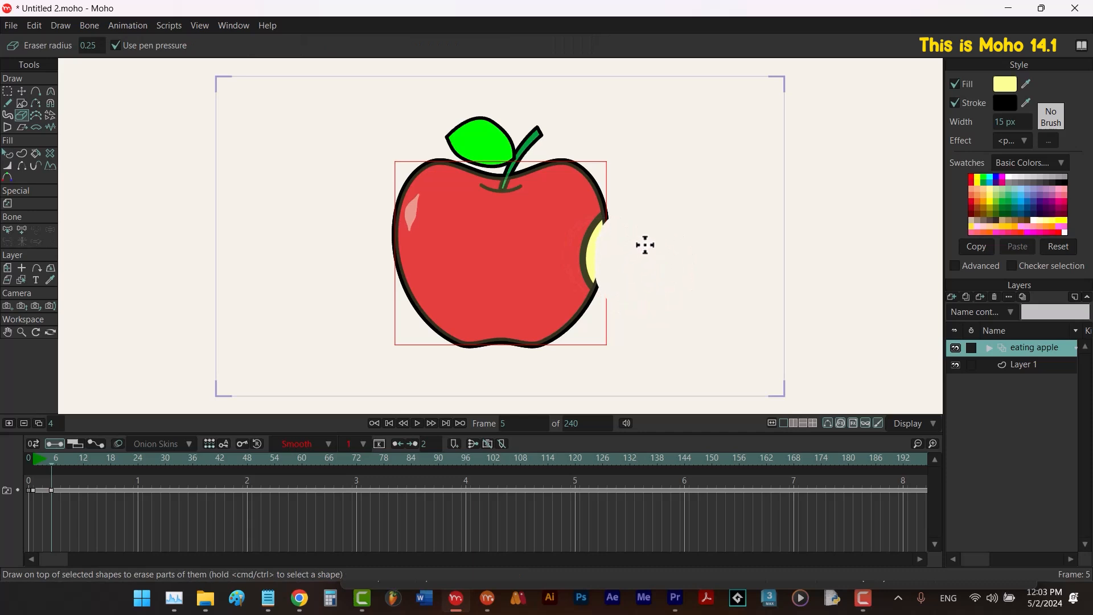
{"action": "left_click_drag", "start_coordinate": [645, 245], "coordinate": [654, 245]}
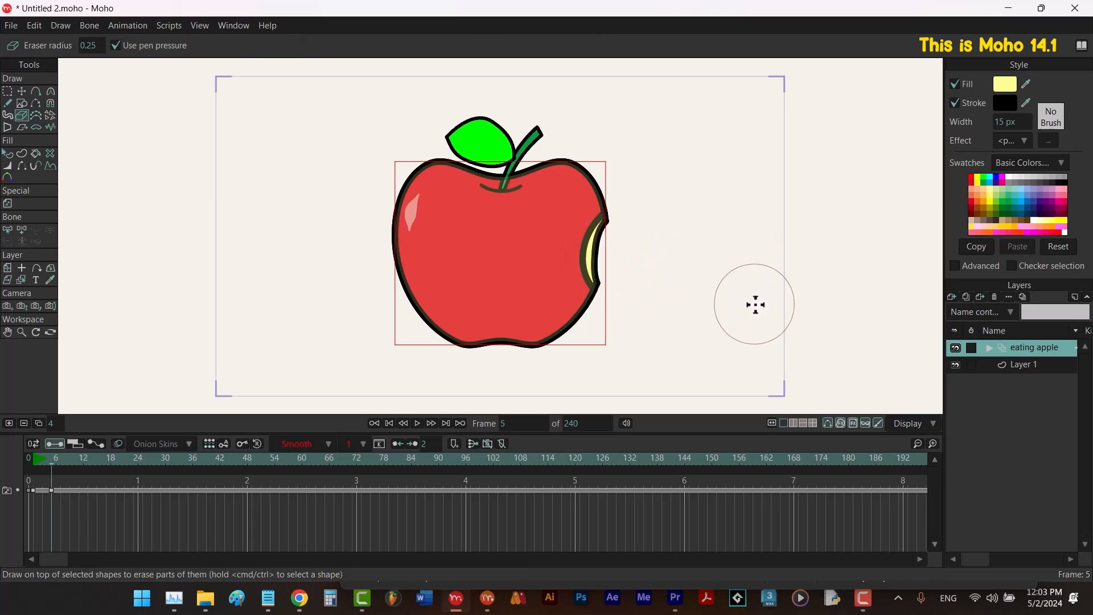
Duplicate the drawing to frame 9 and erase a bite from the upper-left edge of the red apple body.
{"action": "key", "text": "alt+4"}
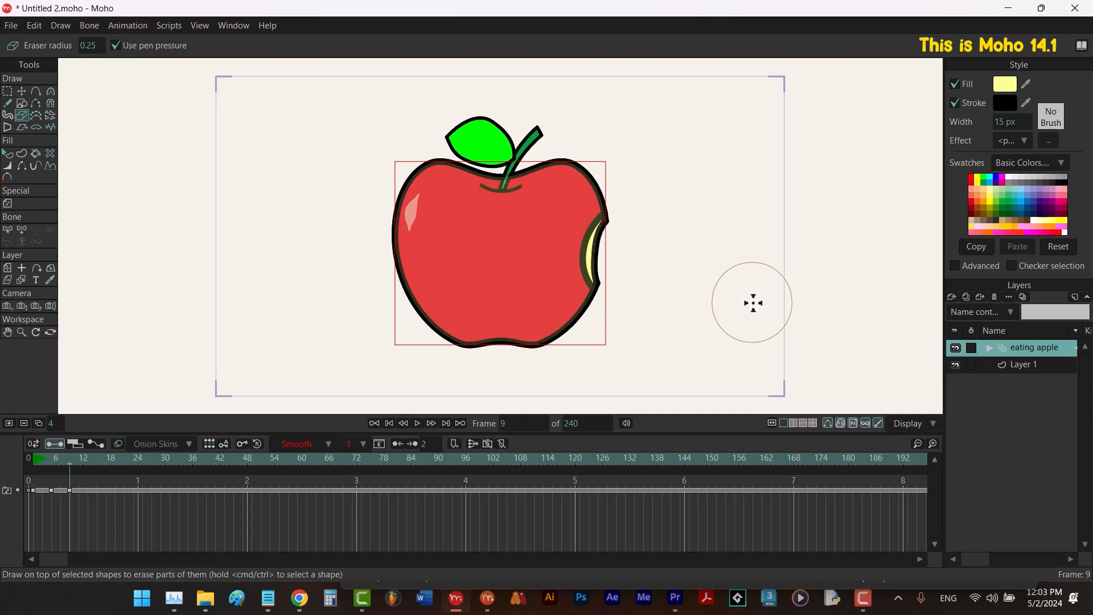
{"action": "key", "text": "q"}
{"action": "left_click", "coordinate": [502, 262]}
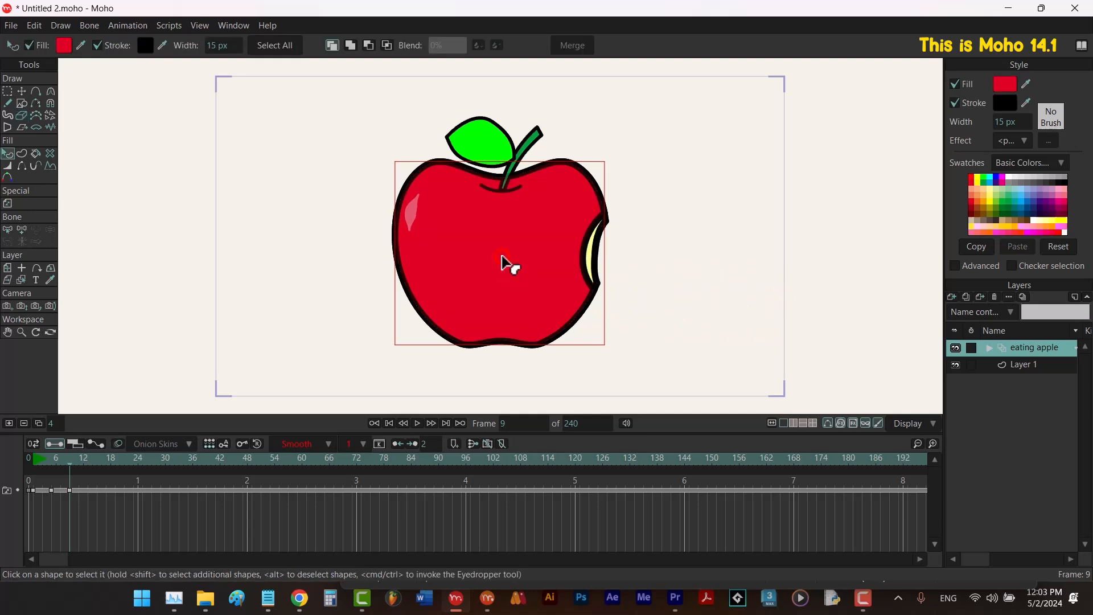
{"action": "key", "text": "e"}
{"action": "mouse_move", "coordinate": [403, 227]}
{"action": "left_mouse_down"}
{"action": "mouse_move", "coordinate": [371, 196]}
{"action": "mouse_move", "coordinate": [385, 207]}
{"action": "mouse_move", "coordinate": [378, 230]}
{"action": "mouse_move", "coordinate": [384, 203]}
{"action": "mouse_move", "coordinate": [384, 224]}
{"action": "left_mouse_up"}
Delete the highlight shape over the left bite at frame 9.
{"action": "key", "text": "t"}
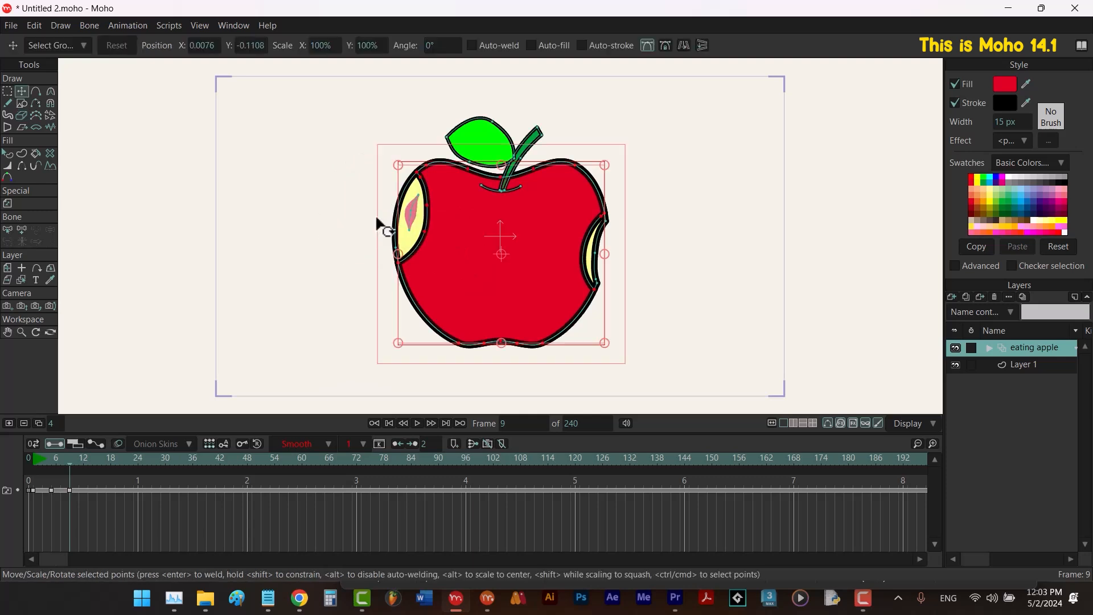
{"action": "left_click", "coordinate": [410, 221]}
{"action": "key", "text": "Delete"}
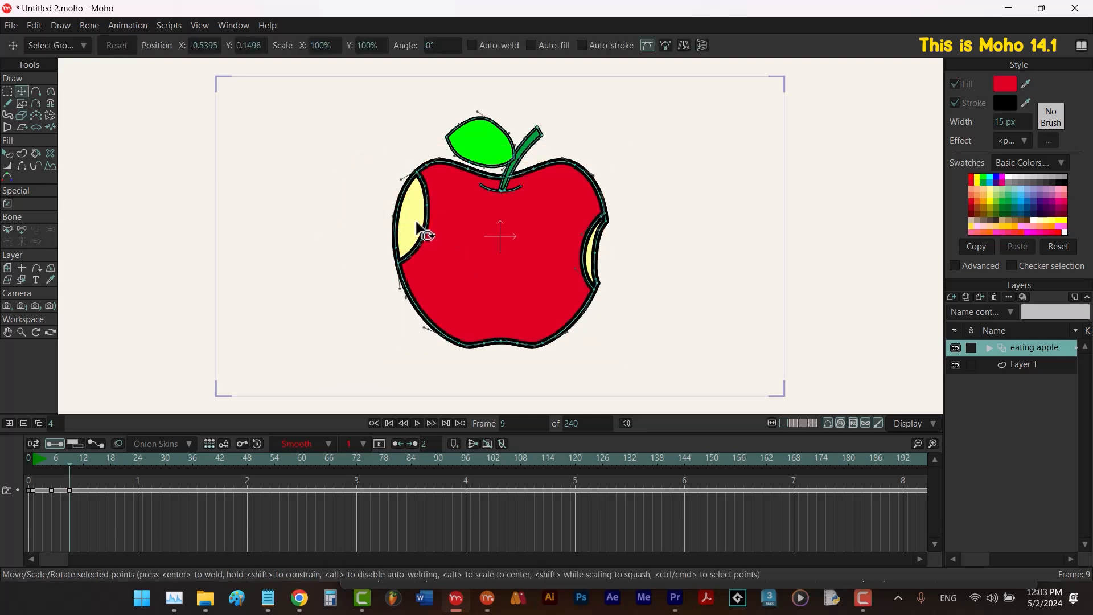
Erase the outer part of the pale yellow body along the upper-left bite at frame 9.
{"action": "key", "text": "q"}
{"action": "left_click", "coordinate": [411, 218]}
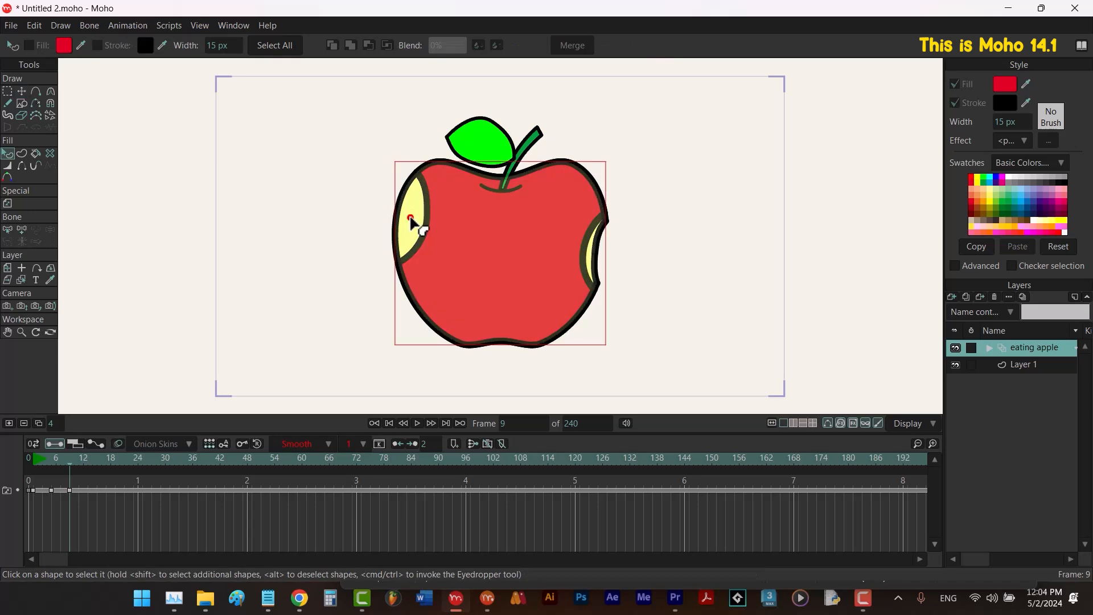
{"action": "key", "text": "e"}
{"action": "mouse_move", "coordinate": [366, 175]}
{"action": "left_mouse_down"}
{"action": "mouse_move", "coordinate": [371, 202]}
{"action": "mouse_move", "coordinate": [379, 187]}
{"action": "mouse_move", "coordinate": [359, 246]}
{"action": "left_mouse_up"}
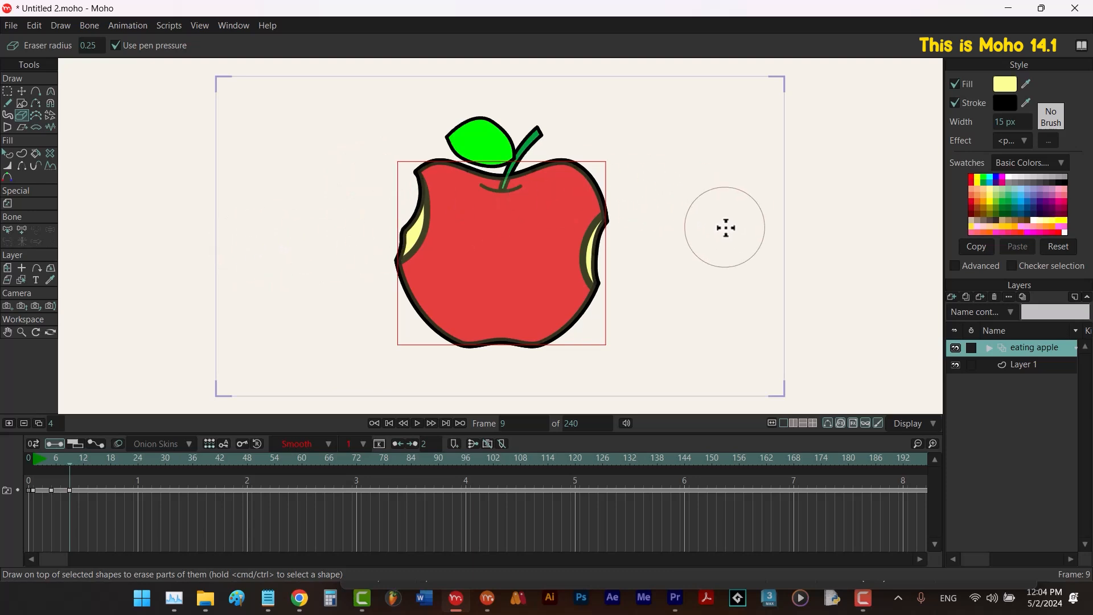
Duplicate the drawing to frame 13 and erase further bites above and below the existing one on the red body's right edge.
{"action": "key", "text": "alt+d"}
{"action": "key", "text": "q"}
{"action": "left_click", "coordinate": [548, 288]}
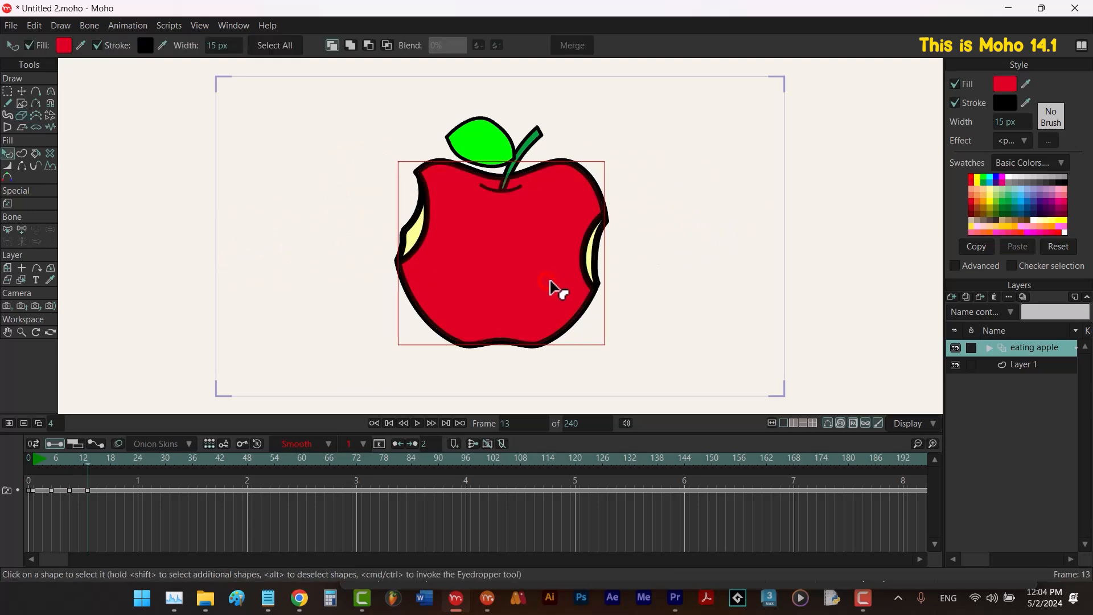
{"action": "key", "text": "e"}
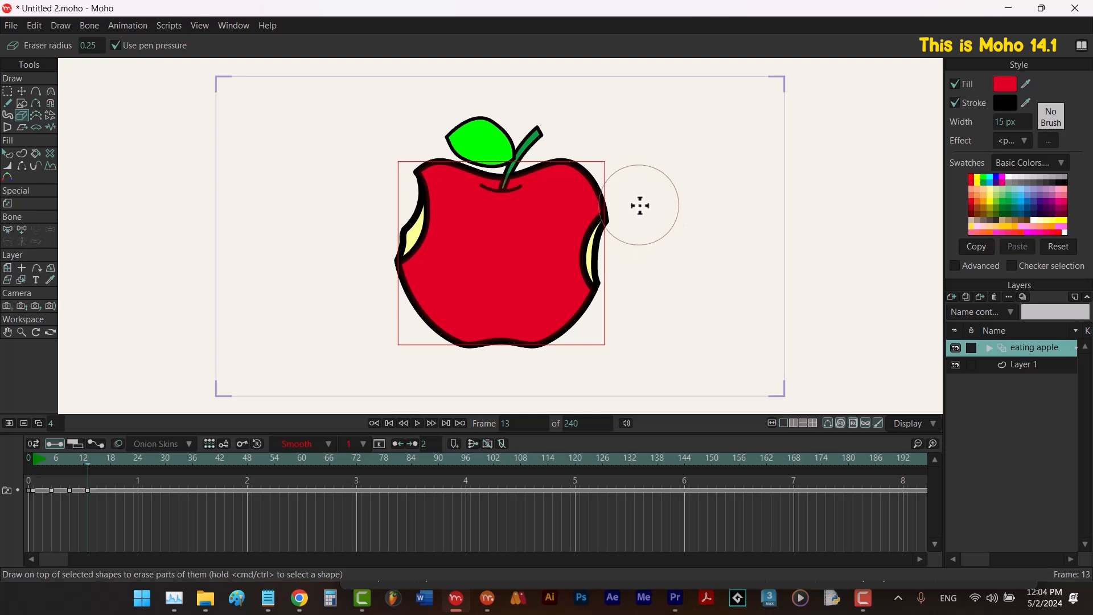
{"action": "left_click_drag", "start_coordinate": [639, 205], "coordinate": [629, 228]}
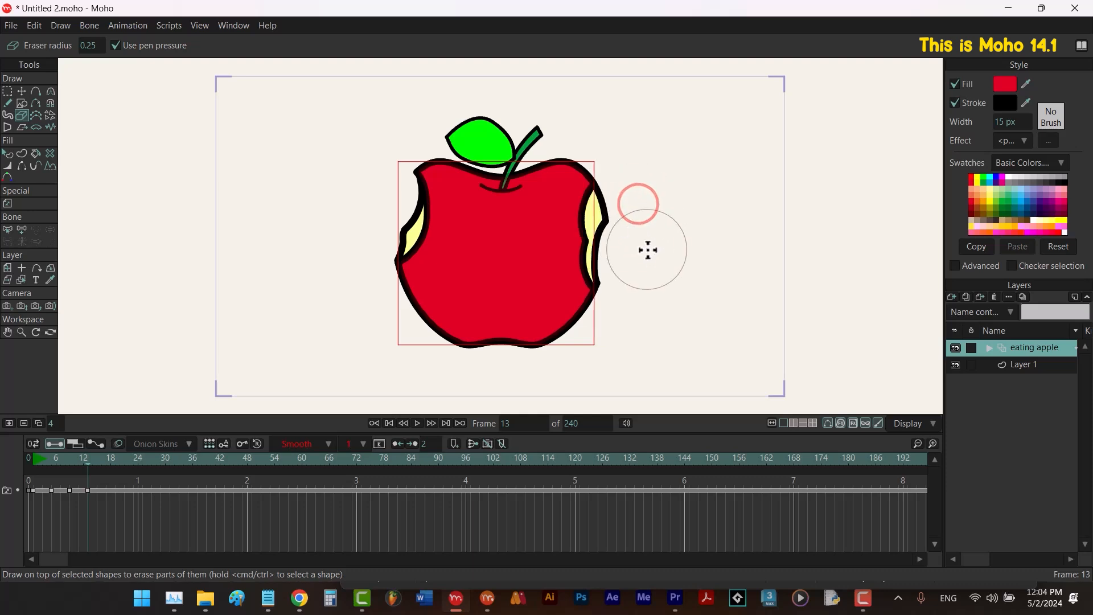
{"action": "left_click", "coordinate": [618, 259]}
{"action": "left_click", "coordinate": [625, 284]}
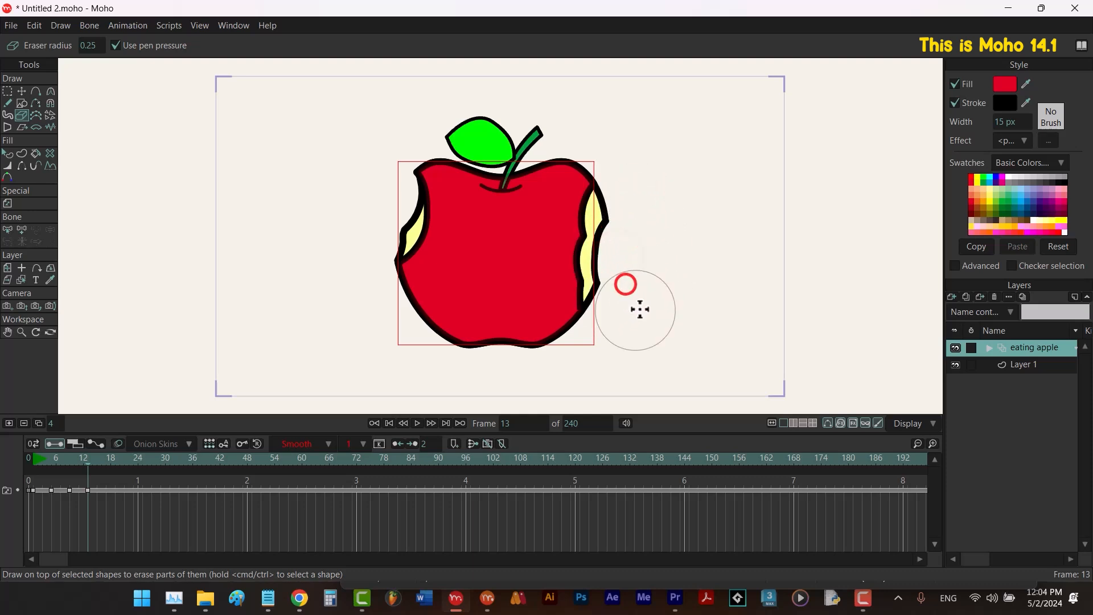
Trim the pale yellow body's right edge with several eraser bites at frame 13, keeping a thin yellow rim.
{"action": "key", "text": "g"}
{"action": "left_click", "coordinate": [597, 219], "text": "shift"}
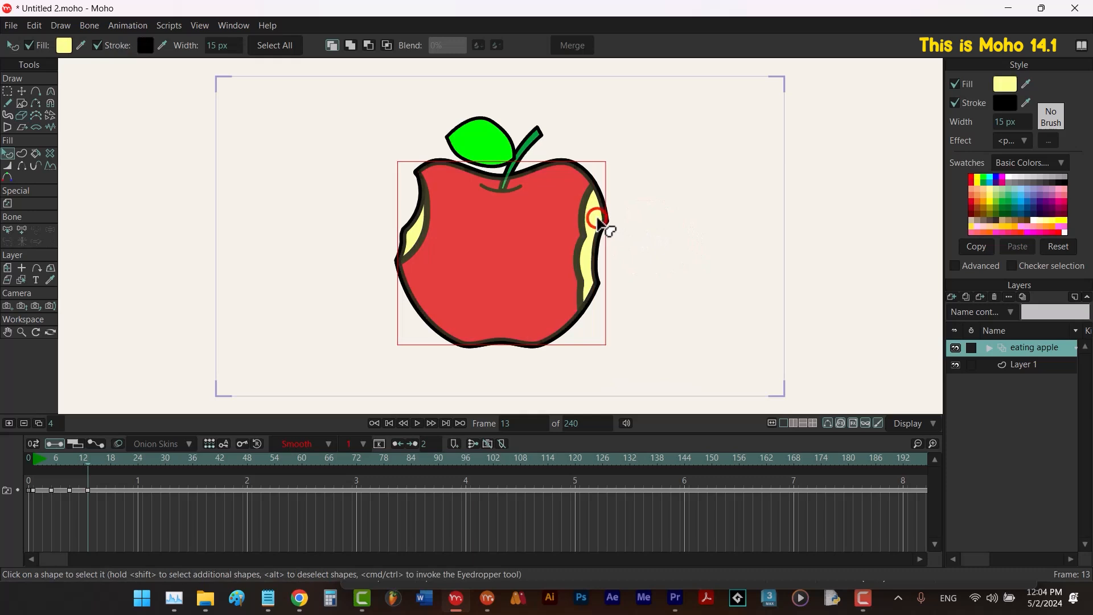
{"action": "key", "text": "e"}
{"action": "left_click", "coordinate": [638, 203]}
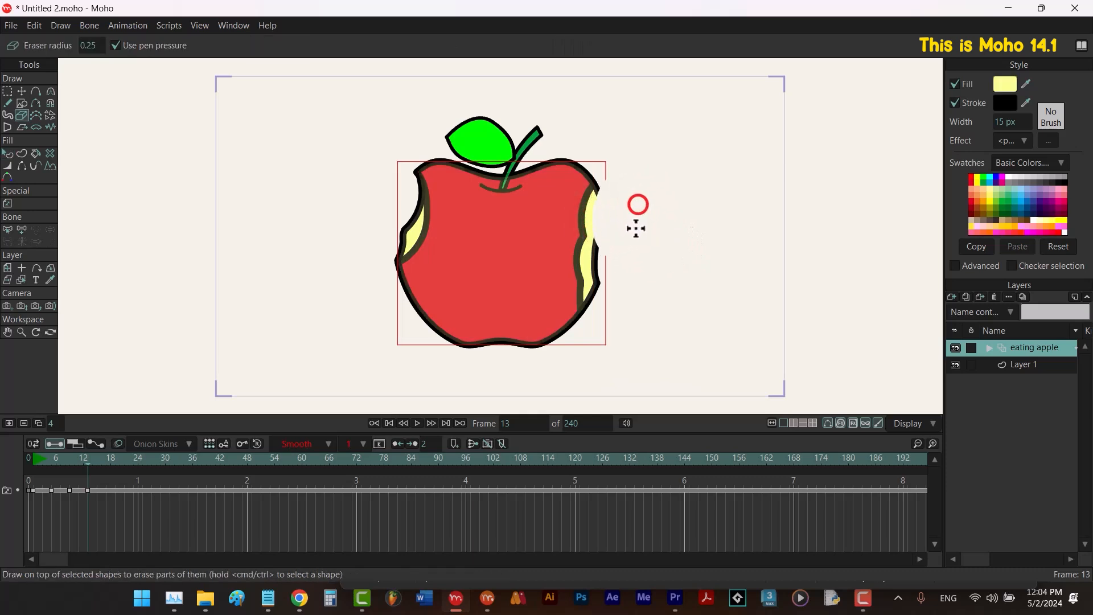
{"action": "left_click", "coordinate": [638, 231]}
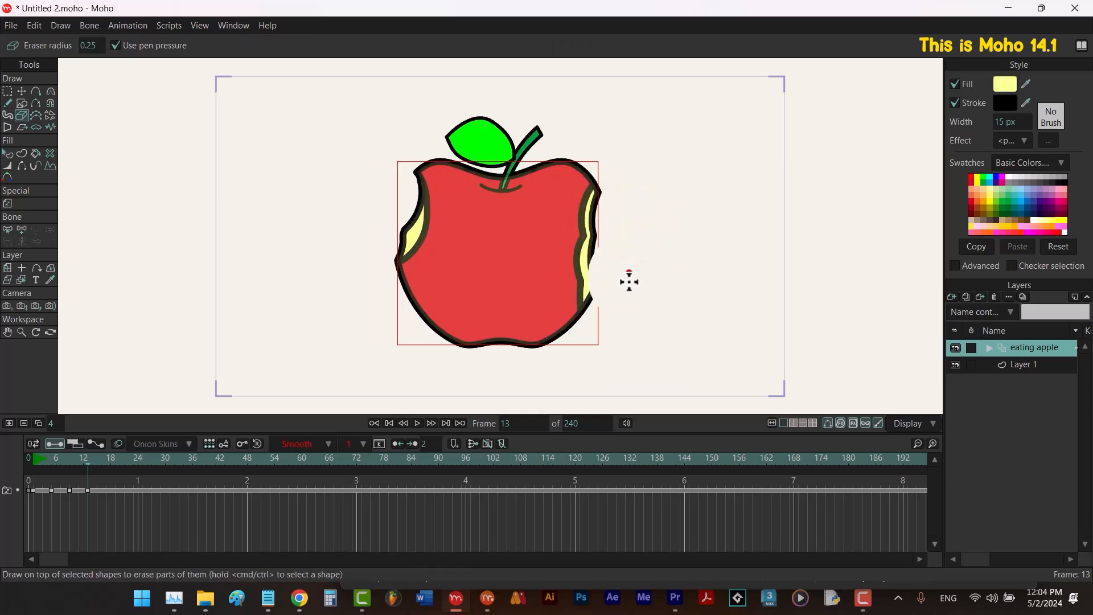
{"action": "left_click", "coordinate": [629, 272]}
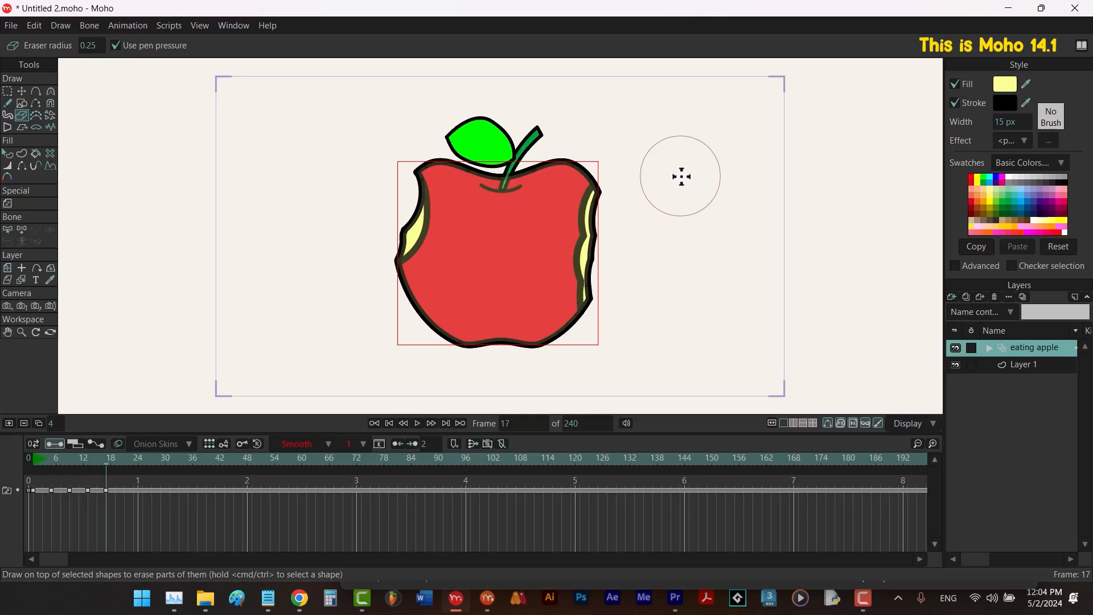
Erase another bite from the lower-left edge of the red apple body at frame 17.
{"action": "key", "text": "q"}
{"action": "left_click", "coordinate": [508, 257]}
{"action": "key", "text": "e"}
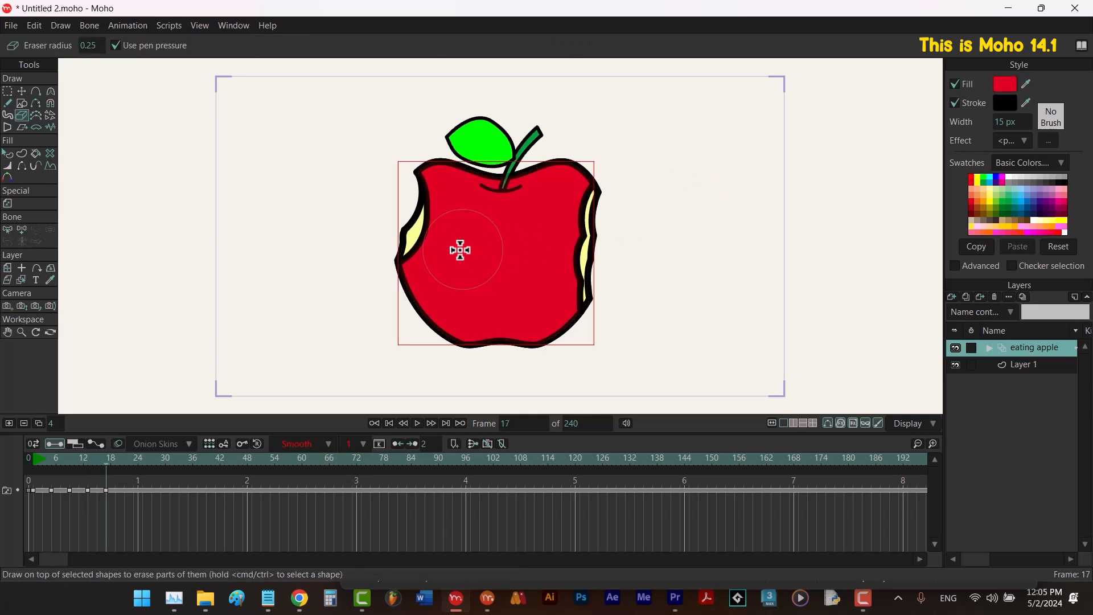
{"action": "left_click_drag", "start_coordinate": [383, 243], "coordinate": [397, 271]}
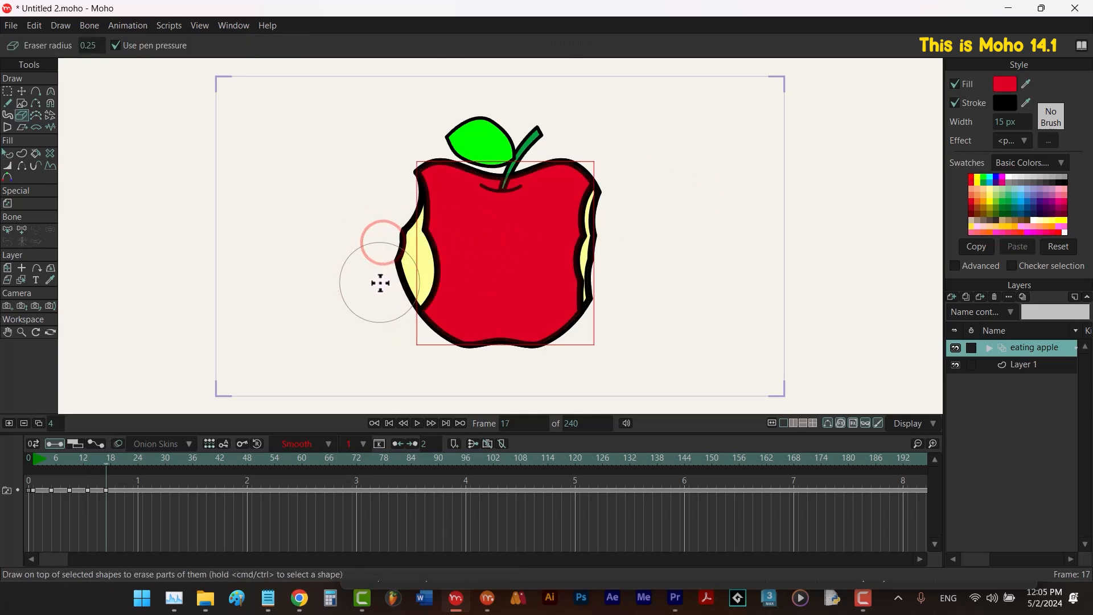
Erase the outer part of the pale yellow body along the left-side bites at frame 17.
{"action": "key", "text": "q"}
{"action": "left_click", "coordinate": [411, 264]}
{"action": "key", "text": "e"}
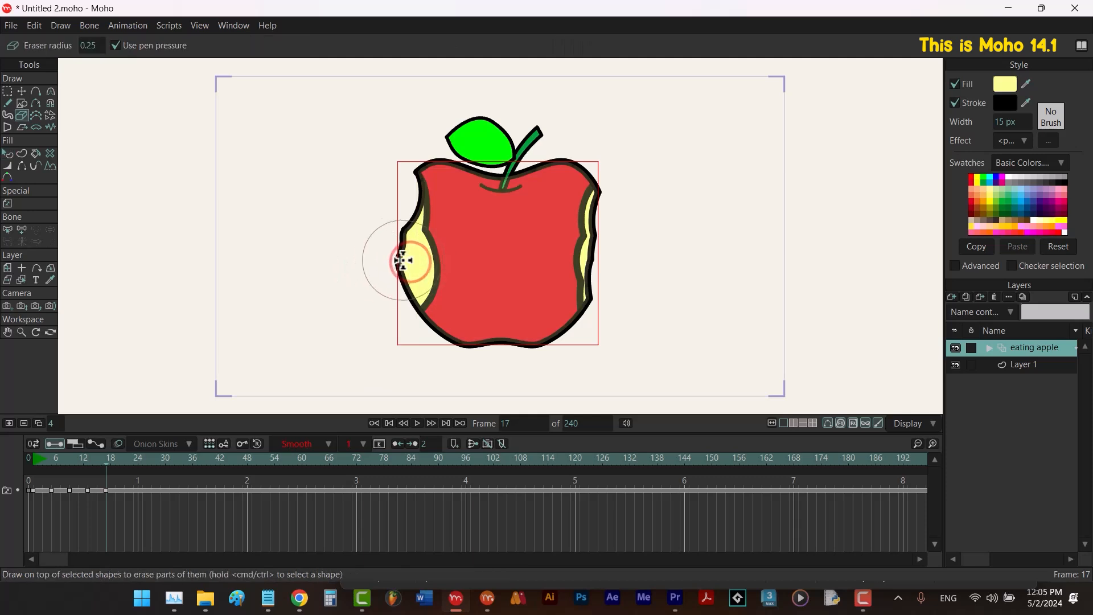
{"action": "left_click_drag", "start_coordinate": [370, 230], "coordinate": [384, 286]}
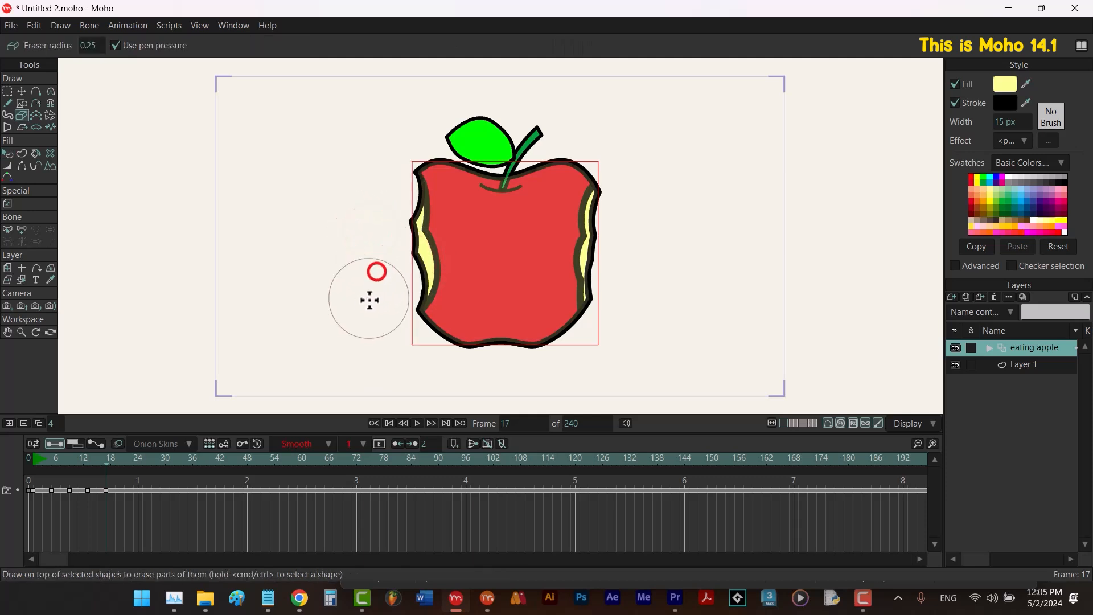
Duplicate the drawing to frame 21 and erase two deeper bites from the red apple body's right side.
{"action": "key", "text": "alt+d"}
{"action": "key", "text": "q"}
{"action": "left_click", "coordinate": [572, 249]}
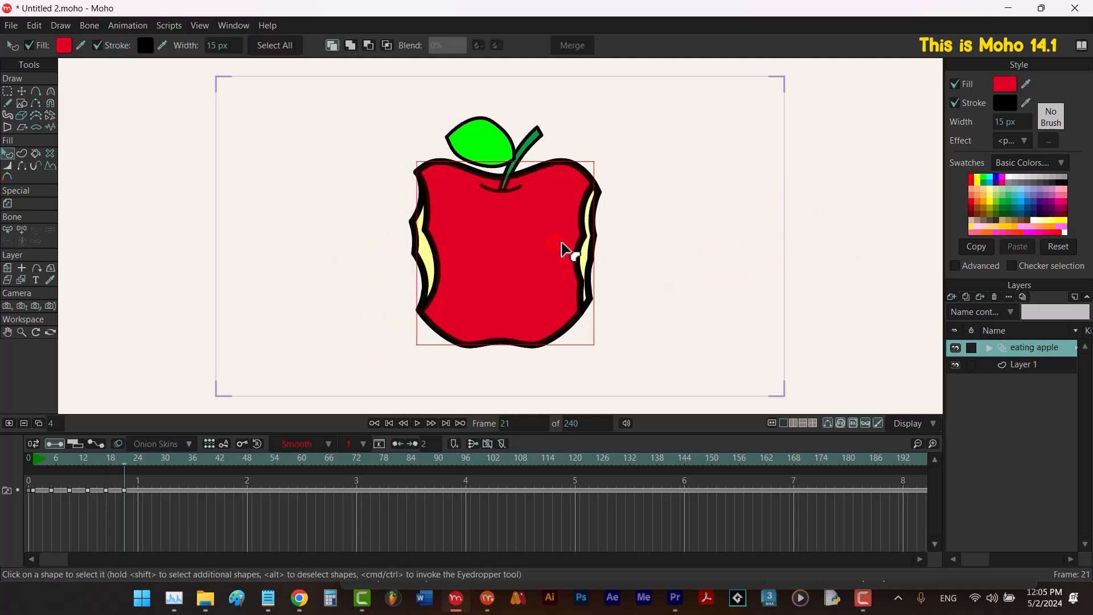
{"action": "key", "text": "e"}
{"action": "left_click_drag", "start_coordinate": [590, 227], "coordinate": [596, 222]}
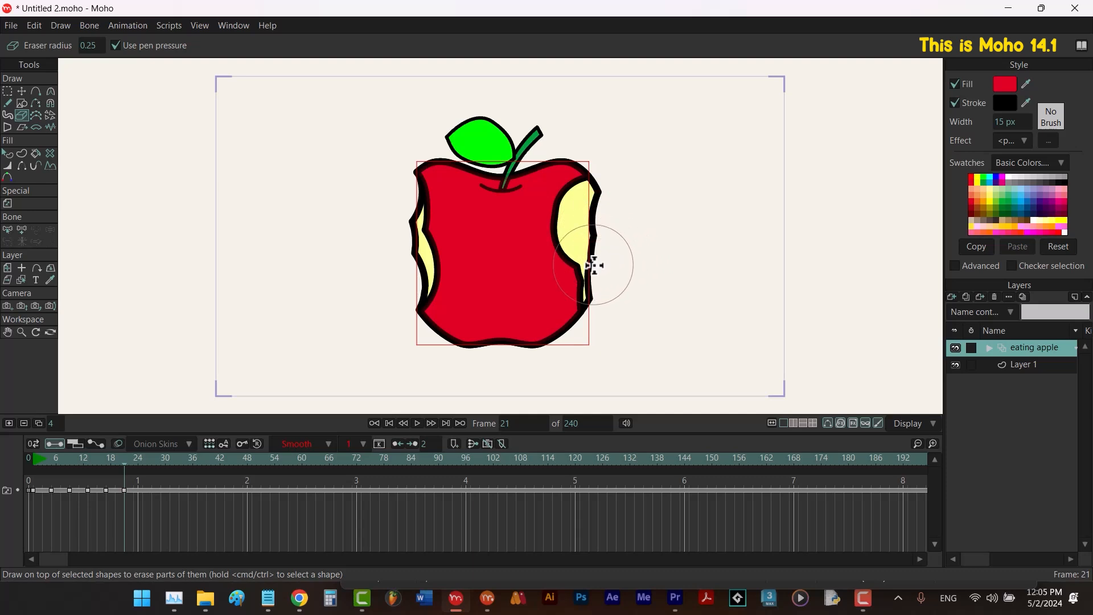
{"action": "left_click_drag", "start_coordinate": [595, 264], "coordinate": [602, 288]}
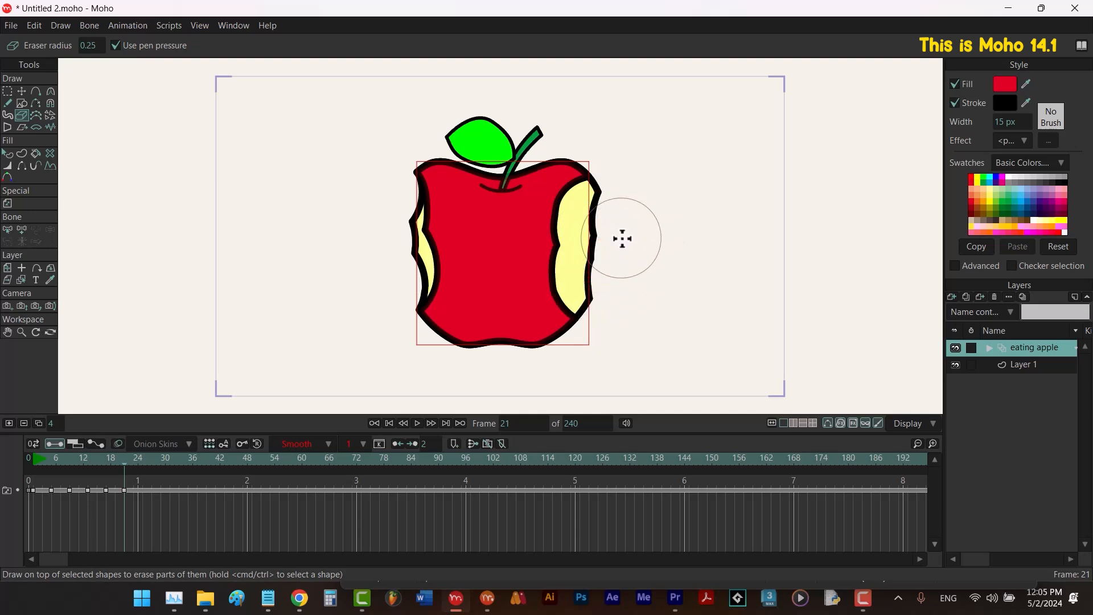
Erase the pale yellow body's right edge to follow the two deeper bites at frame 21.
{"action": "key", "text": "q"}
{"action": "left_click", "coordinate": [584, 244]}
{"action": "key", "text": "e"}
{"action": "mouse_move", "coordinate": [622, 224]}
{"action": "left_mouse_down"}
{"action": "mouse_move", "coordinate": [610, 229]}
{"action": "mouse_move", "coordinate": [617, 284]}
{"action": "left_mouse_up"}
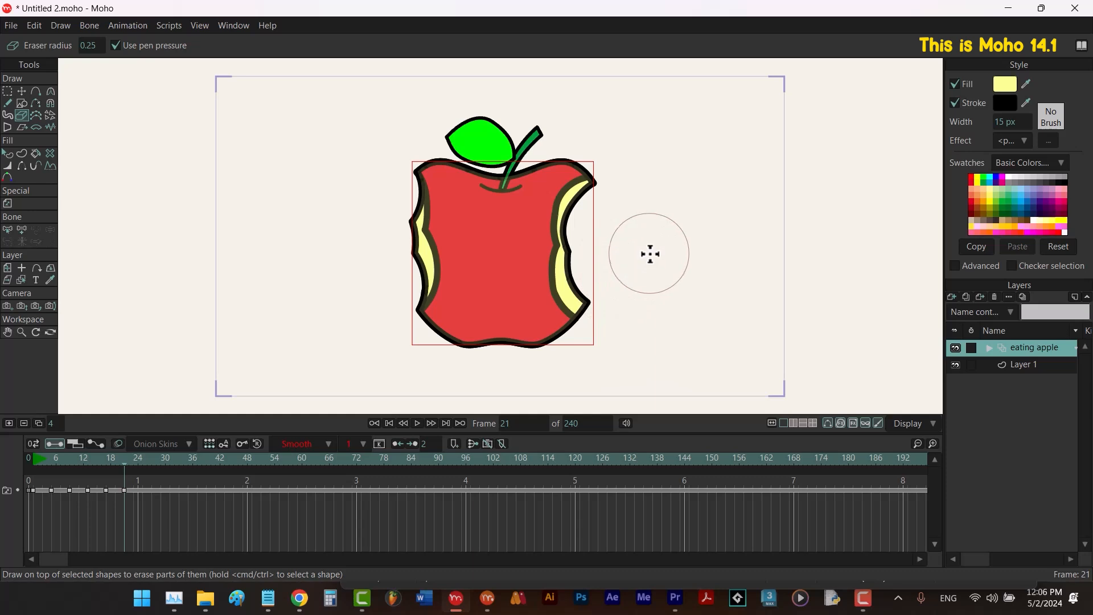
Erase deeper bites from the left side of the red apple body at frame 25.
{"action": "key", "text": "q"}
{"action": "left_click", "coordinate": [488, 249]}
{"action": "key", "text": "e"}
{"action": "mouse_move", "coordinate": [397, 205]}
{"action": "left_mouse_down"}
{"action": "mouse_move", "coordinate": [396, 195]}
{"action": "mouse_move", "coordinate": [412, 276]}
{"action": "mouse_move", "coordinate": [346, 283]}
{"action": "left_mouse_up"}
Erase the pale yellow body's left edge to follow the deeper bites at frame 25.
{"action": "key", "text": "q"}
{"action": "left_click", "coordinate": [425, 243]}
{"action": "key", "text": "e"}
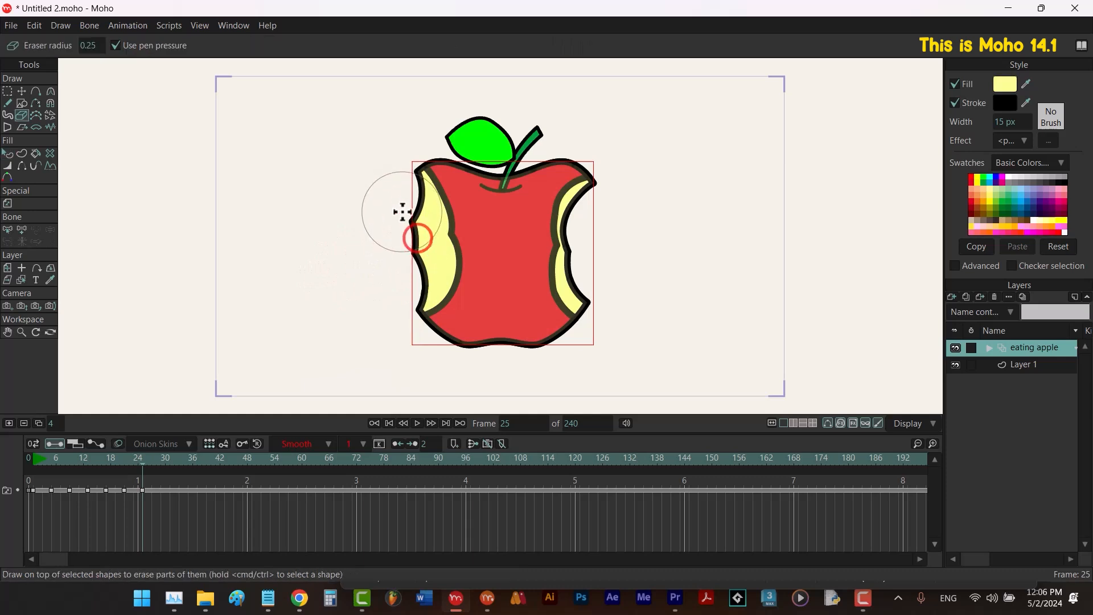
{"action": "mouse_move", "coordinate": [395, 210]}
{"action": "left_mouse_down"}
{"action": "mouse_move", "coordinate": [402, 257]}
{"action": "mouse_move", "coordinate": [383, 276]}
{"action": "left_mouse_up"}
Duplicate the drawing to frame 29 and erase a larger, deeper bite from the red apple body's right side.
{"action": "key", "text": "alt+d"}
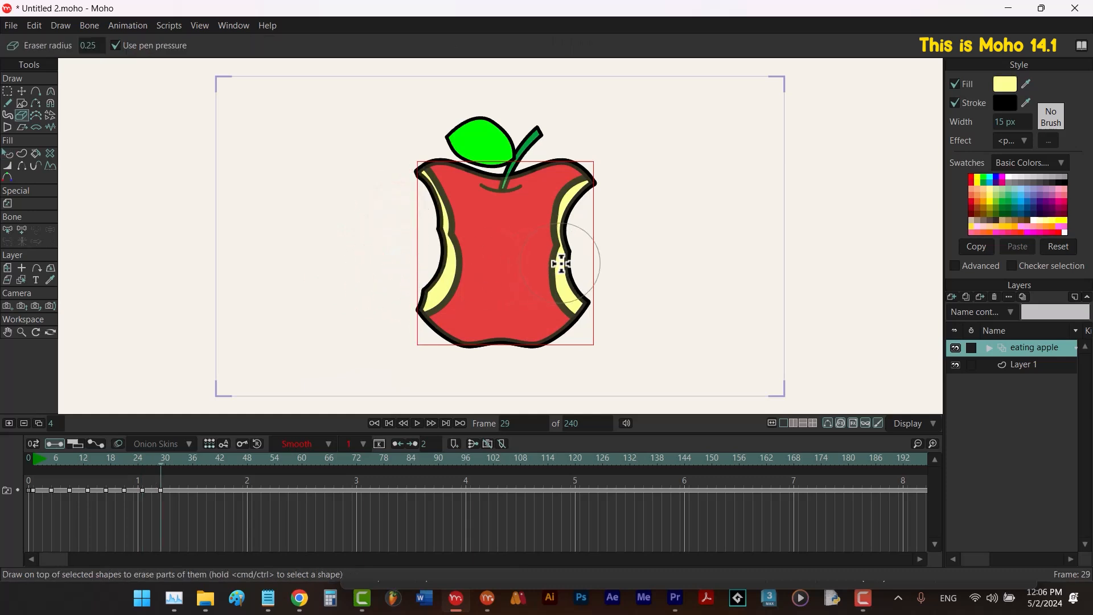
{"action": "key", "text": "q"}
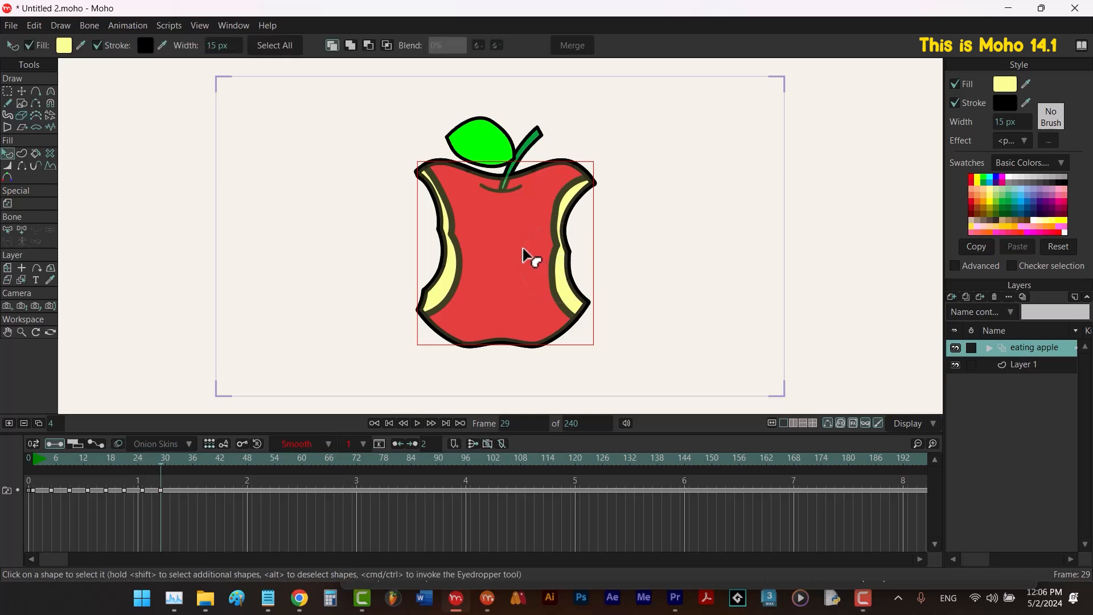
{"action": "left_click", "coordinate": [519, 248]}
{"action": "key", "text": "e"}
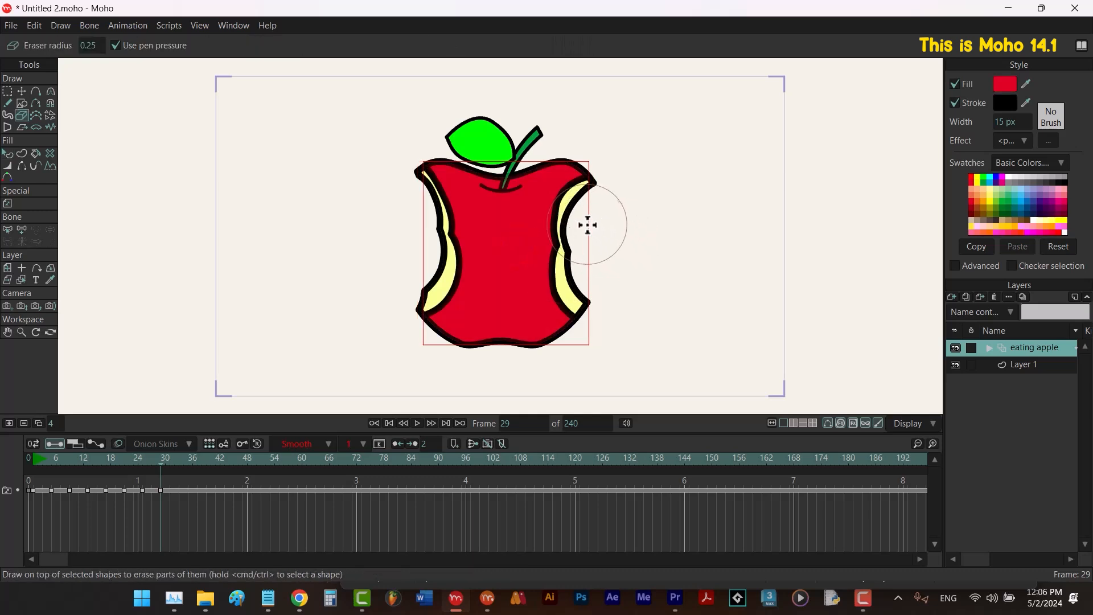
{"action": "mouse_move", "coordinate": [585, 224]}
{"action": "left_mouse_down"}
{"action": "mouse_move", "coordinate": [568, 236]}
{"action": "mouse_move", "coordinate": [572, 262]}
{"action": "left_mouse_up"}
{"action": "mouse_move", "coordinate": [610, 266]}
{"action": "left_mouse_down"}
{"action": "mouse_move", "coordinate": [586, 275]}
{"action": "mouse_move", "coordinate": [562, 261]}
{"action": "left_mouse_up"}
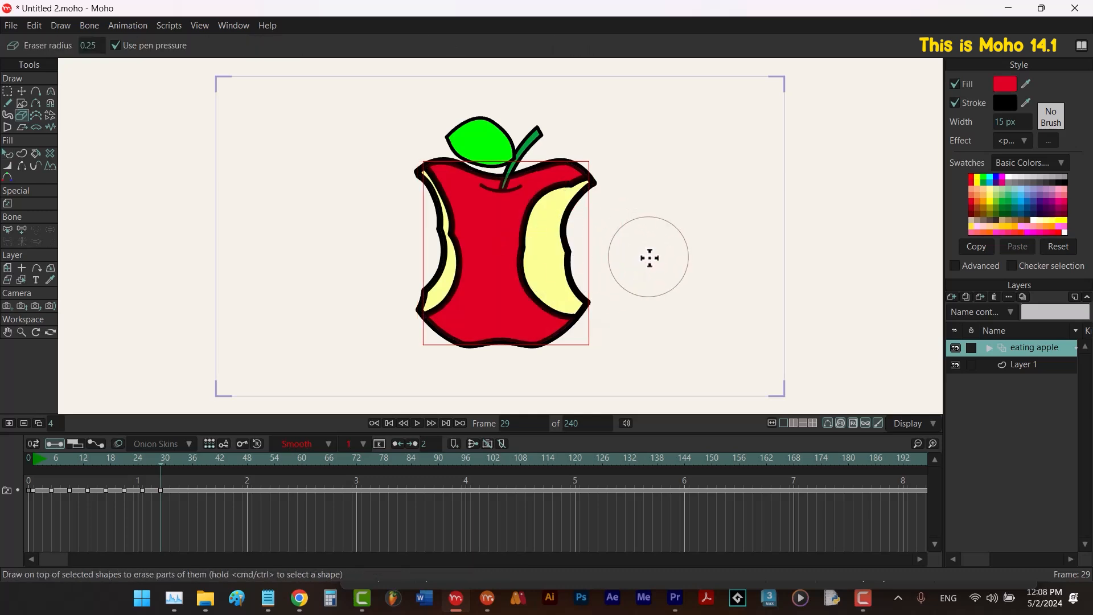
Erase the pale yellow body's right edge to follow the deeper red bite at frame 29.
{"action": "mouse_move", "coordinate": [585, 215]}
{"action": "left_mouse_down"}
{"action": "mouse_move", "coordinate": [573, 221]}
{"action": "mouse_move", "coordinate": [619, 276]}
{"action": "mouse_move", "coordinate": [588, 225]}
{"action": "left_mouse_up"}
{"action": "key", "text": "q"}
{"action": "left_click", "coordinate": [556, 260]}
{"action": "key", "text": "e"}
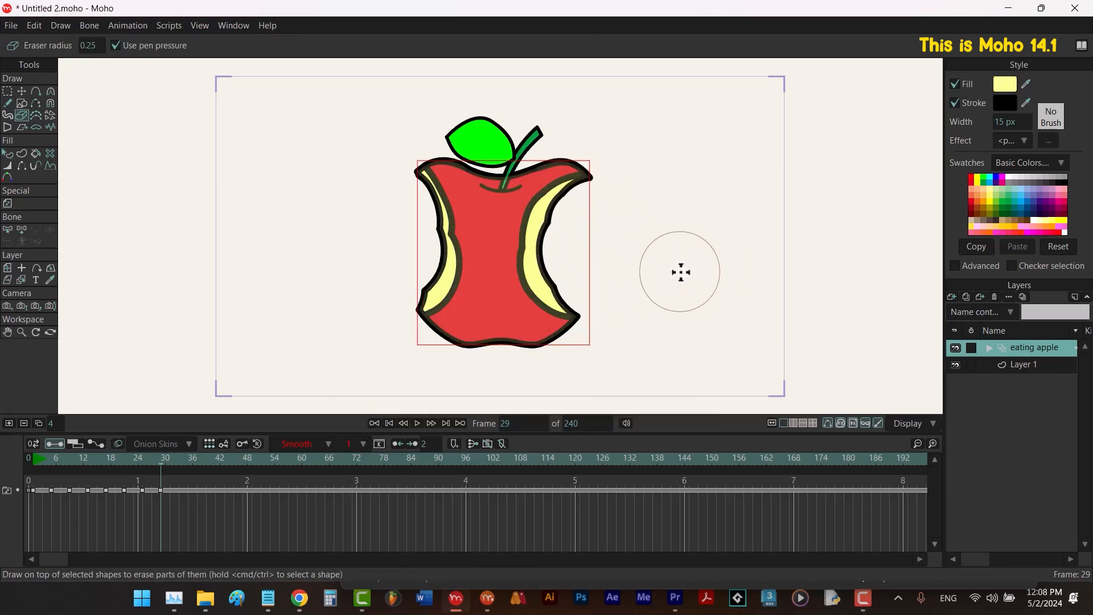
Duplicate the drawing to frame 33 and erase deeper bites from the red apple body's left side.
{"action": "key", "text": "q"}
{"action": "left_click", "coordinate": [495, 271]}
{"action": "key", "text": "e"}
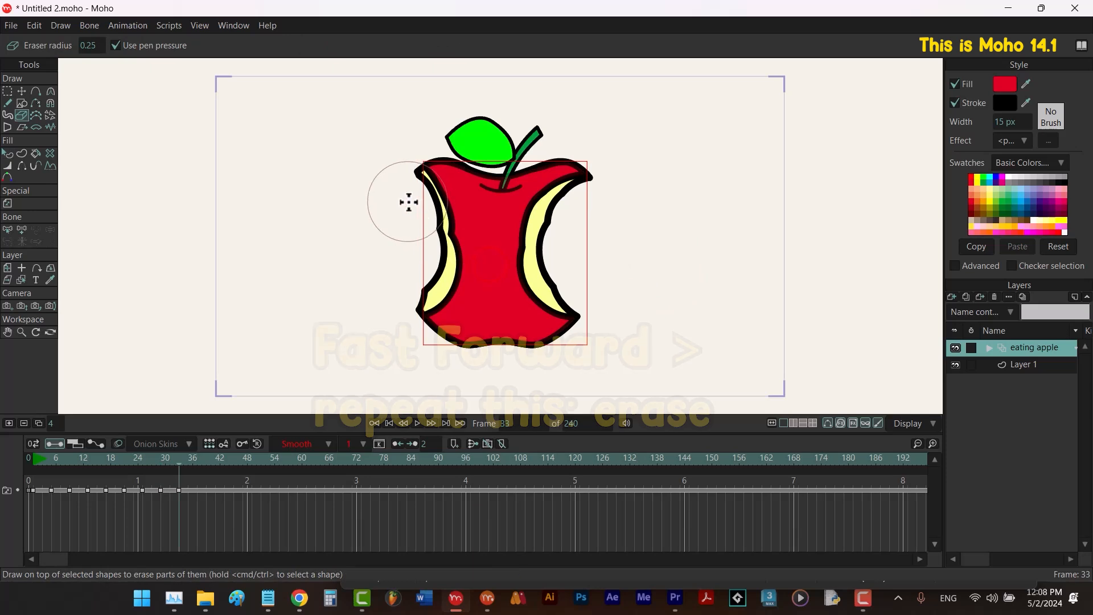
{"action": "mouse_move", "coordinate": [424, 232]}
{"action": "left_mouse_down"}
{"action": "mouse_move", "coordinate": [426, 269]}
{"action": "mouse_move", "coordinate": [445, 268]}
{"action": "mouse_move", "coordinate": [409, 278]}
{"action": "mouse_move", "coordinate": [417, 246]}
{"action": "left_mouse_up"}
Erase the pale yellow body's left edge to follow the deeper bites at frame 33.
{"action": "key", "text": "q"}
{"action": "left_click", "coordinate": [449, 267]}
{"action": "key", "text": "e"}
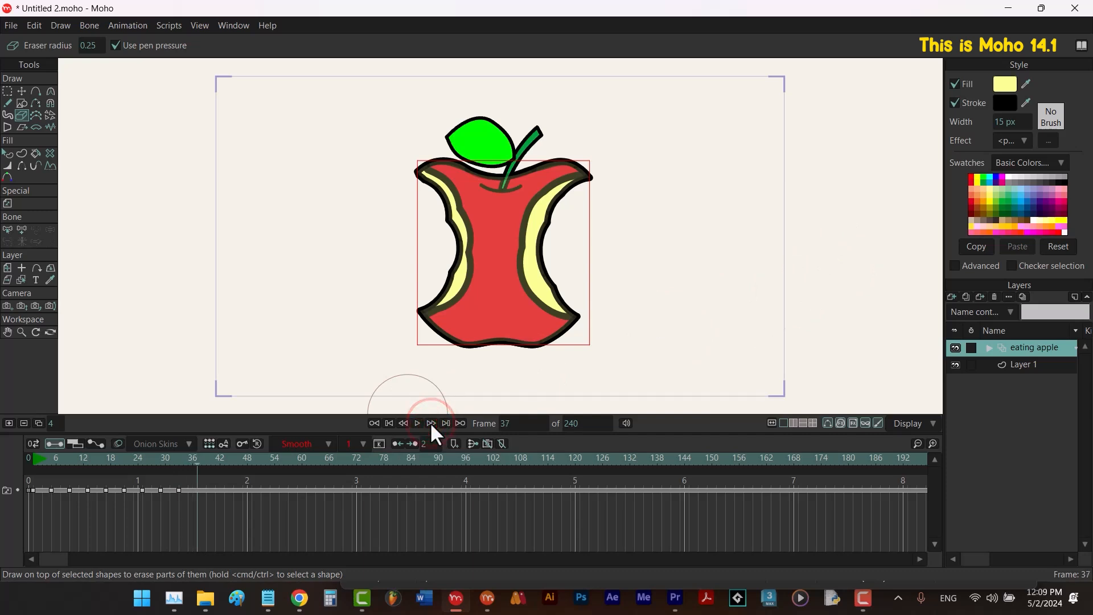
End the playback range at frame 37 and play the animation with no shape selected.
{"action": "left_click", "coordinate": [197, 458]}
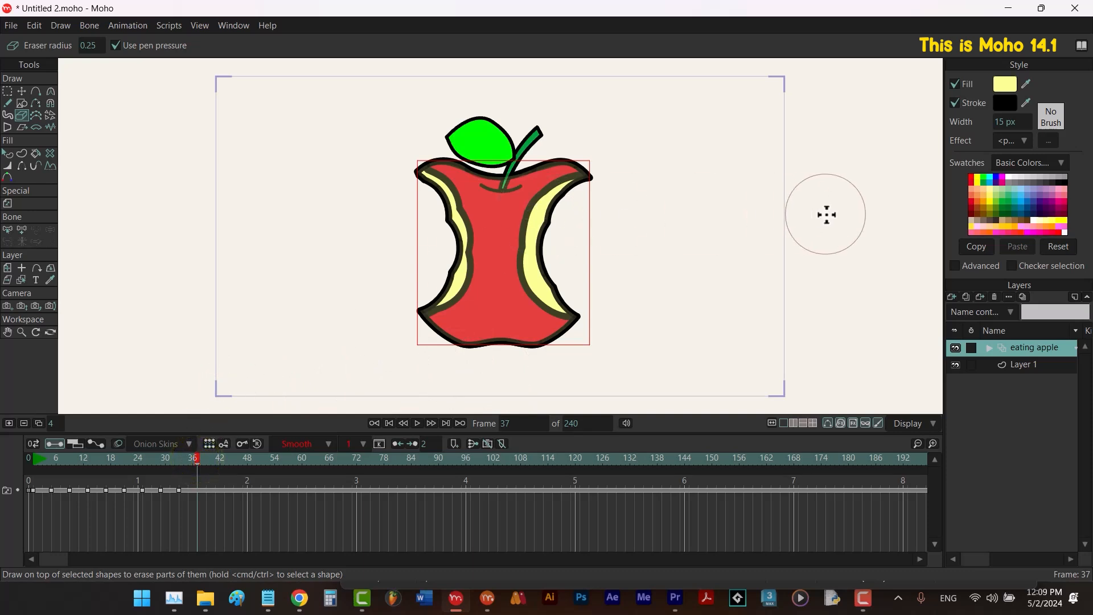
{"action": "key", "text": "q"}
{"action": "left_click", "coordinate": [761, 285]}
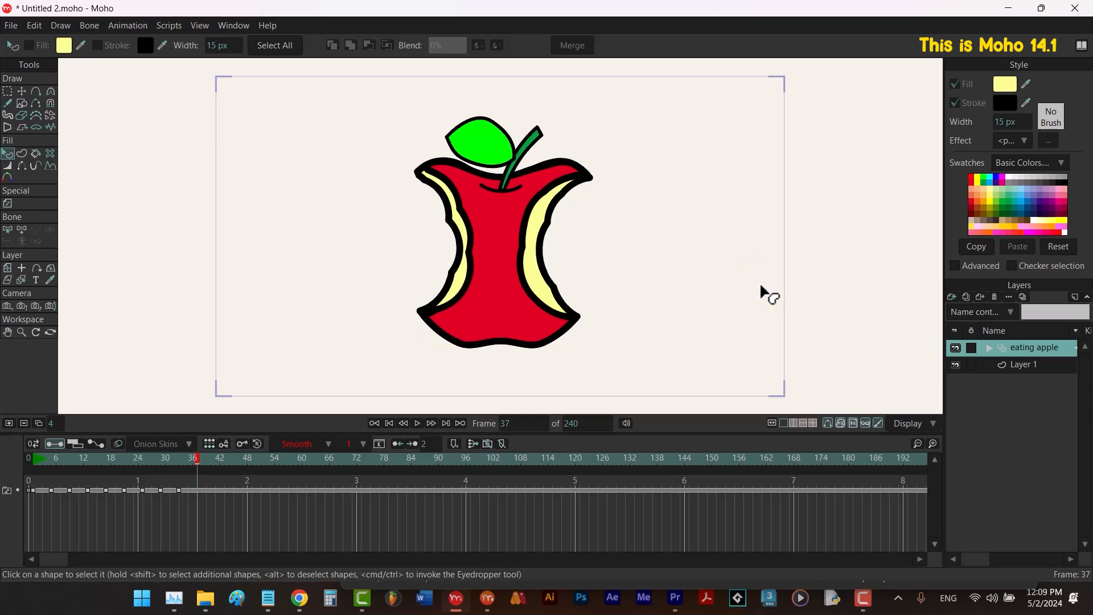
{"action": "key", "text": "space"}
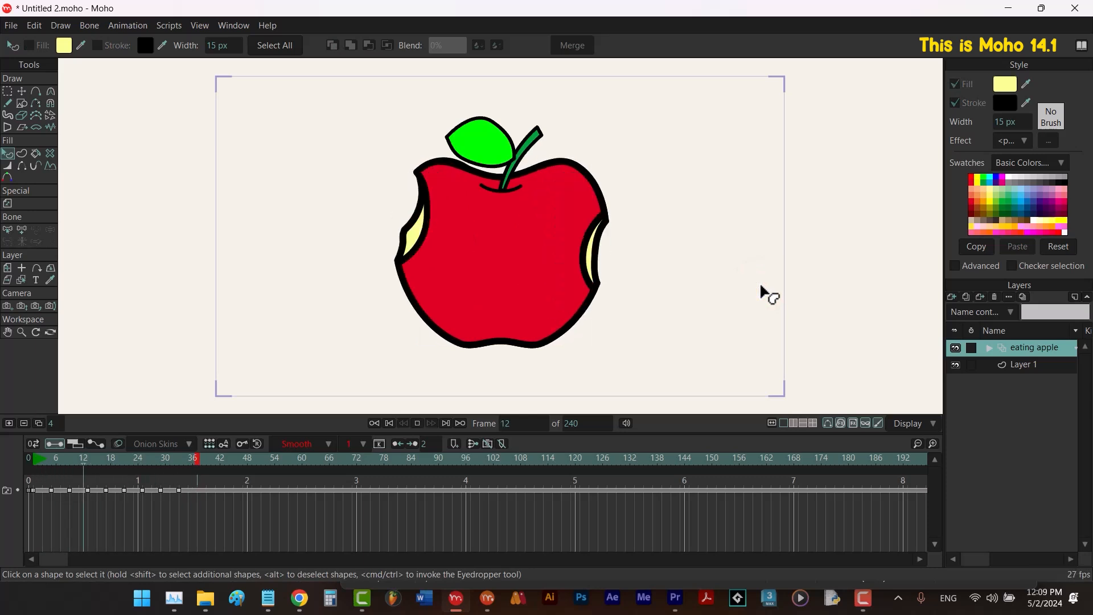
{"action": "key", "text": "space"}
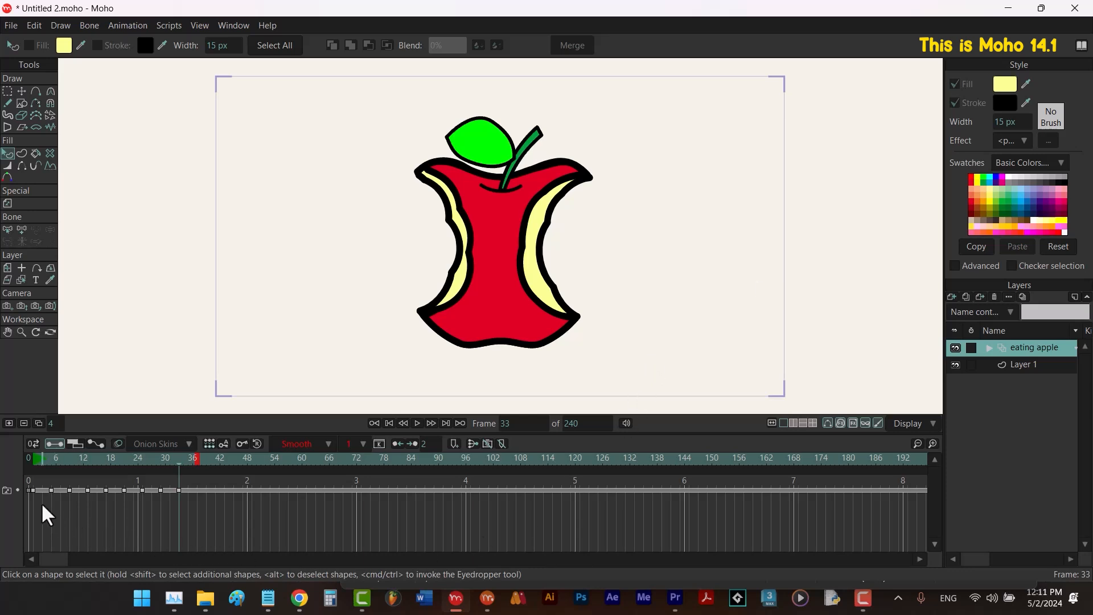
{"action": "right_click", "coordinate": [1031, 345]}
{"action": "left_click", "coordinate": [984, 385]}
{"action": "double_click", "coordinate": [1019, 365]}
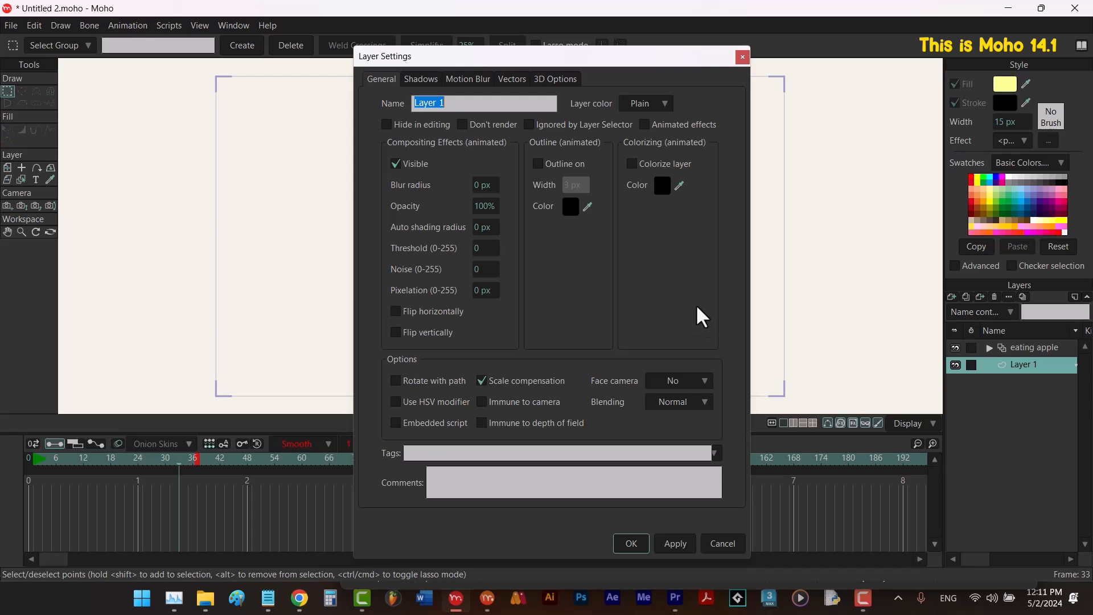
{"action": "left_click", "coordinate": [727, 545]}
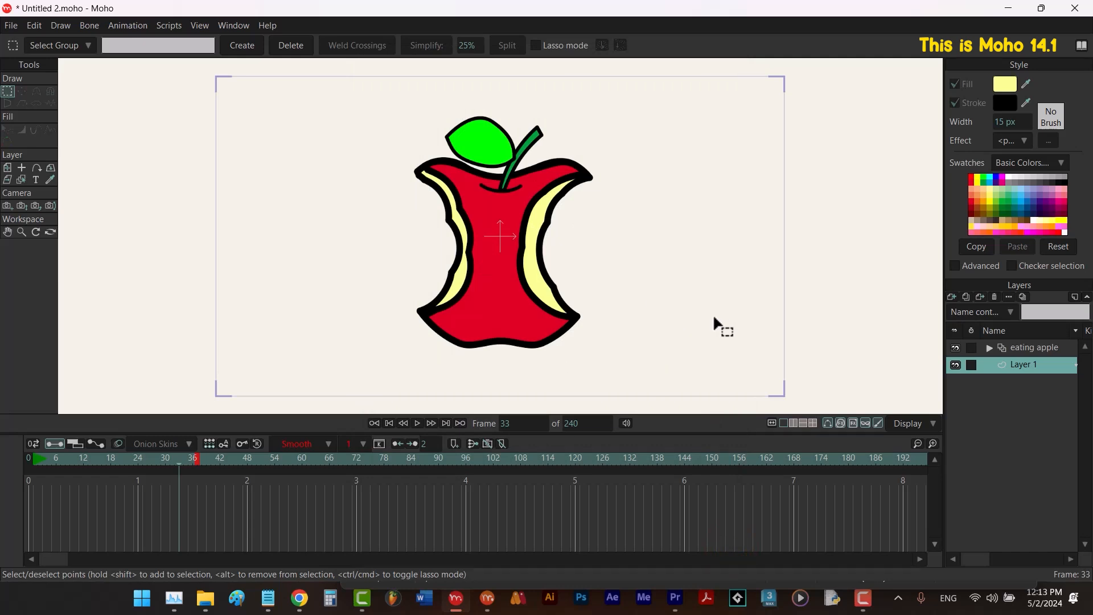
Switch the "eating apple" layer to Layer 9 at frame 37 and to Layer 8 at frame 41.
{"action": "left_click", "coordinate": [1013, 344]}
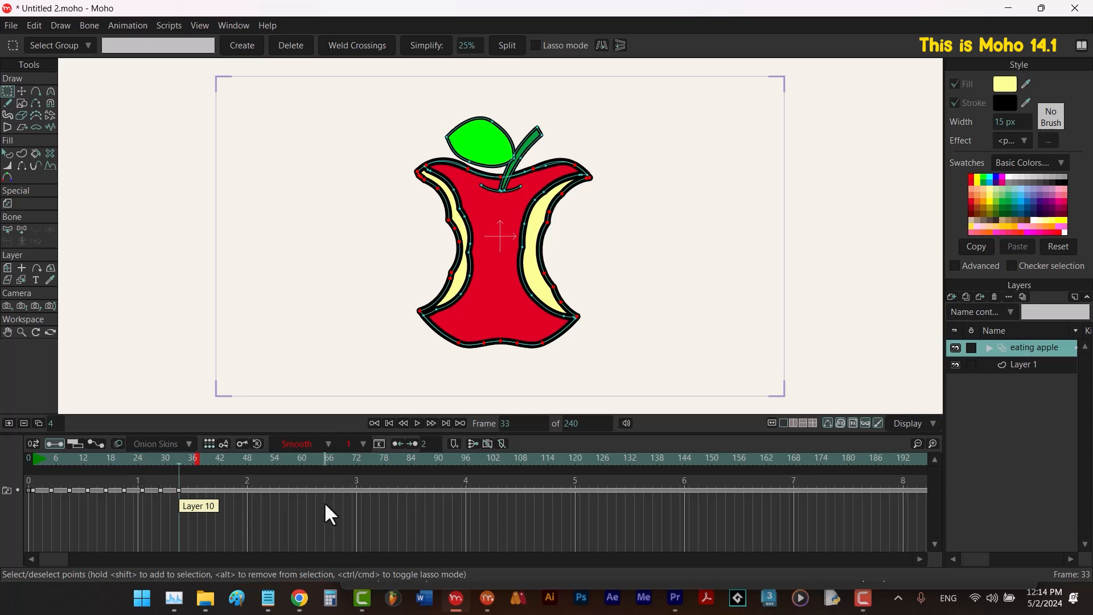
{"action": "left_click", "coordinate": [197, 460]}
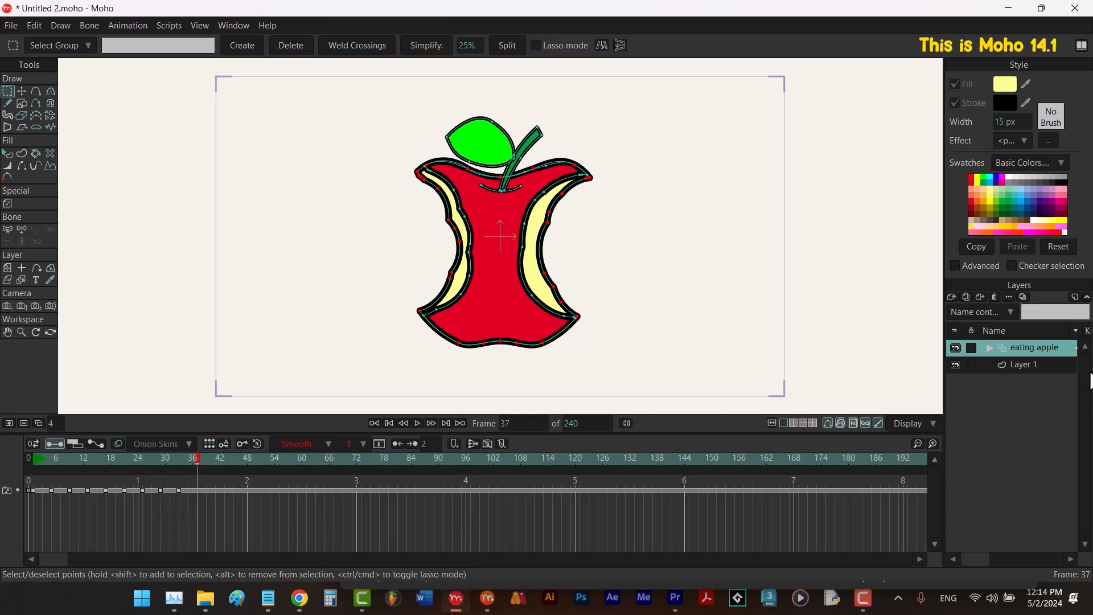
{"action": "right_click", "coordinate": [1022, 346]}
{"action": "left_click", "coordinate": [1016, 344]}
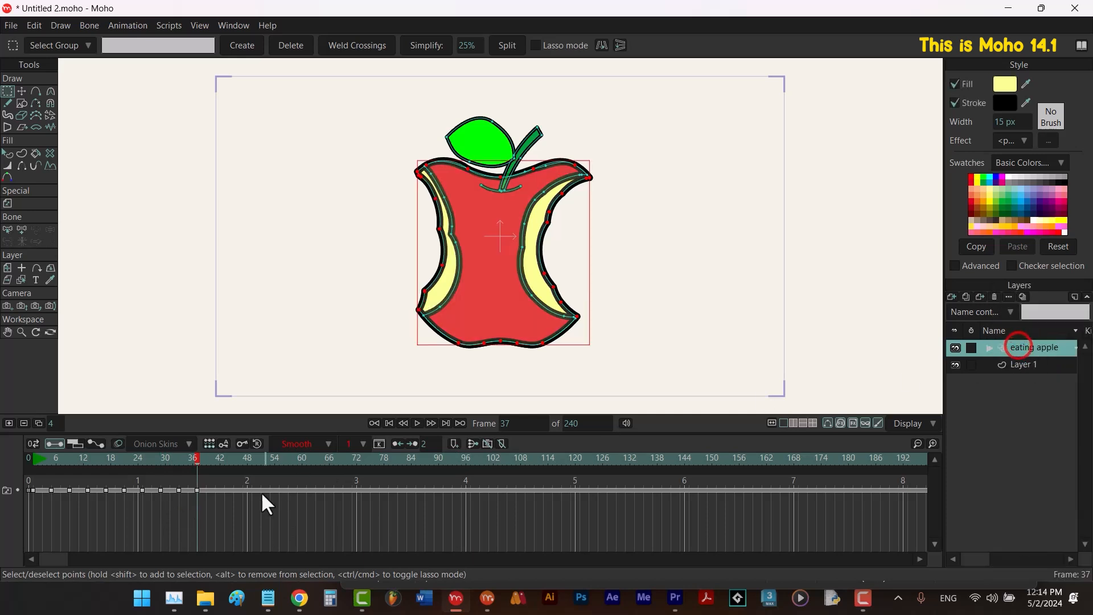
{"action": "left_click", "coordinate": [430, 421]}
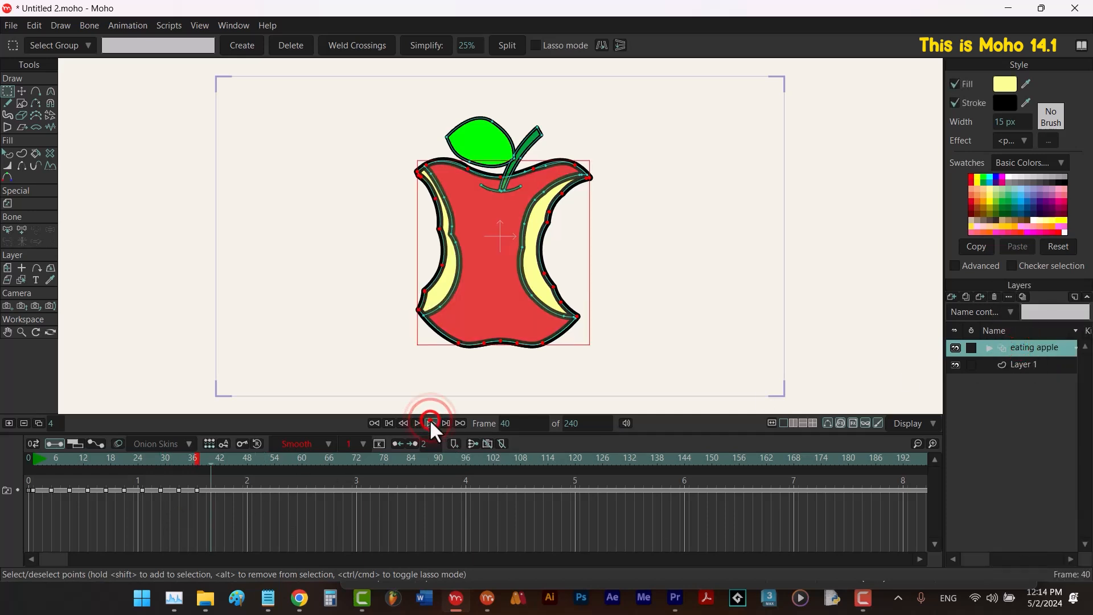
{"action": "left_click", "coordinate": [429, 419]}
{"action": "right_click", "coordinate": [1023, 345]}
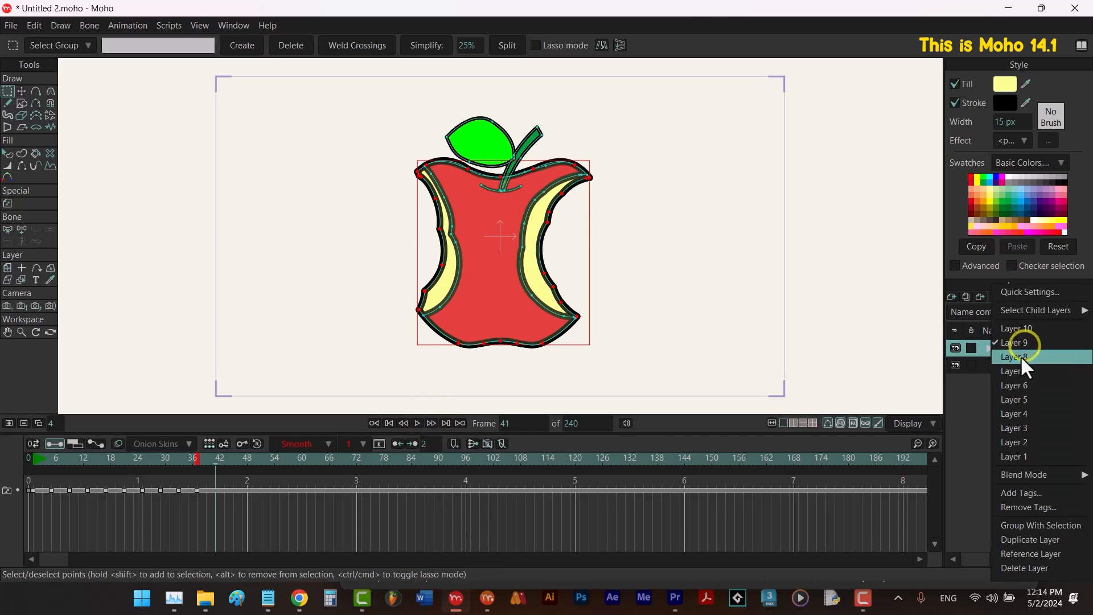
{"action": "left_click", "coordinate": [1020, 356]}
Switch the "eating apple" layer to Layer 7 at frame 45 and to Layer 6 at frame 49.
{"action": "left_click_drag", "start_coordinate": [225, 456], "coordinate": [234, 465]}
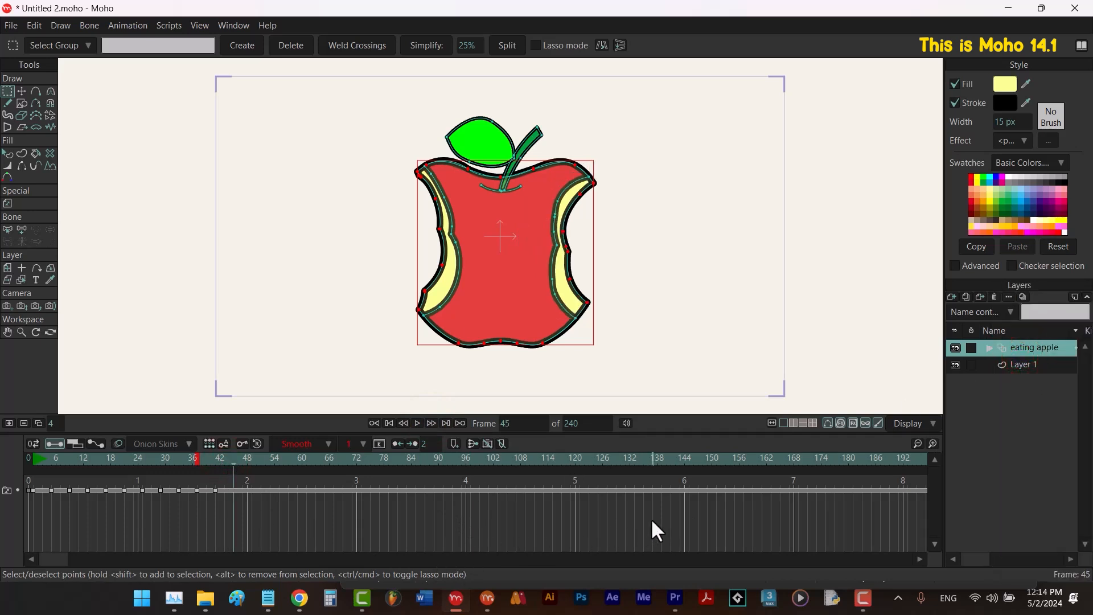
{"action": "right_click", "coordinate": [1015, 347]}
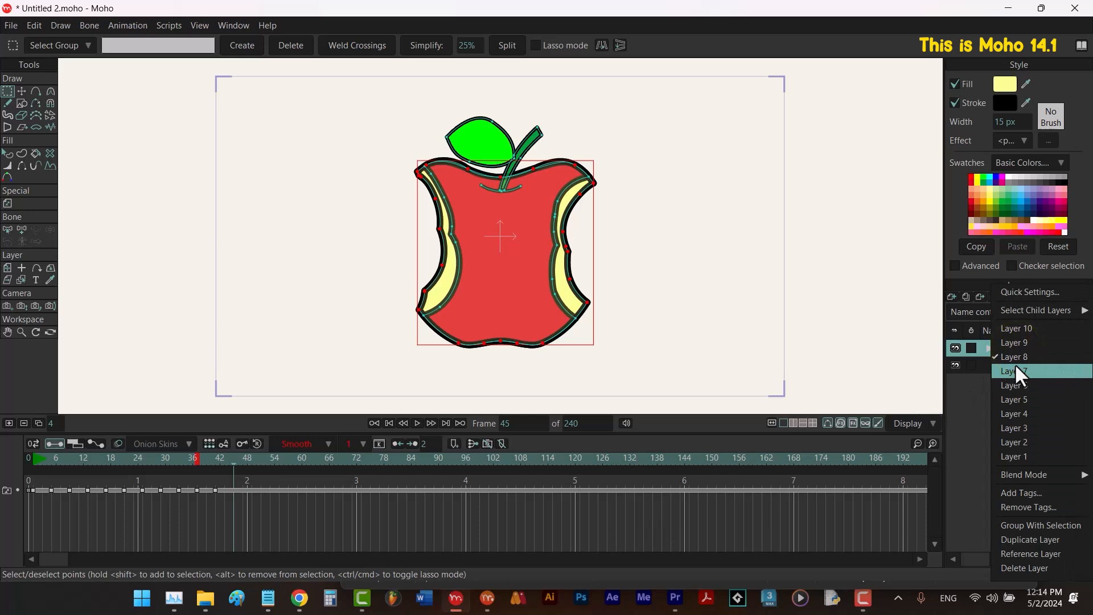
{"action": "left_click", "coordinate": [1015, 365]}
{"action": "right_click", "coordinate": [1022, 347]}
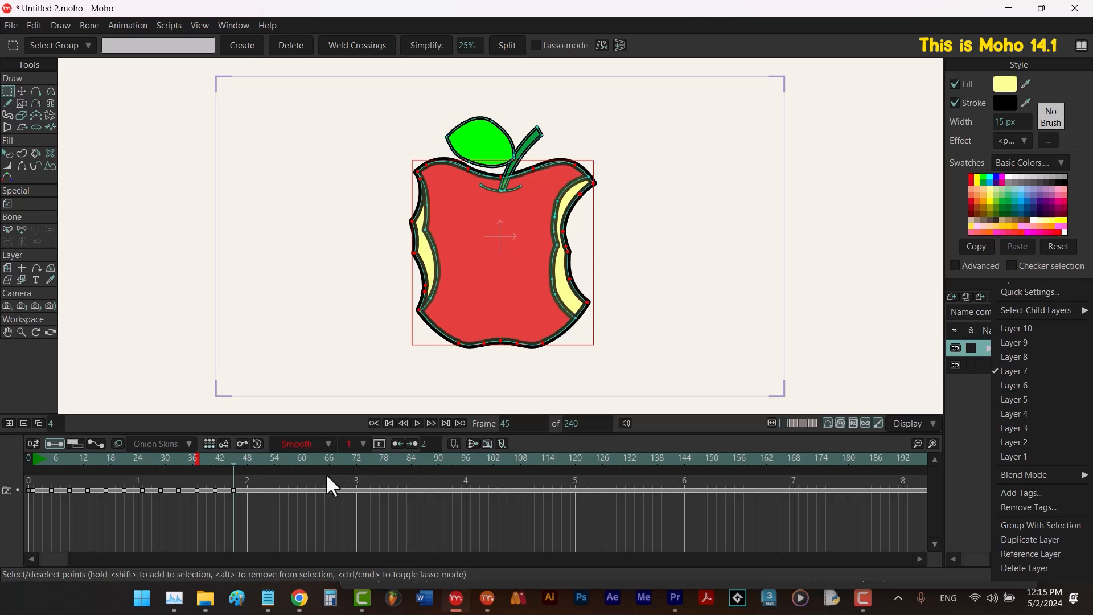
{"action": "left_click", "coordinate": [254, 461]}
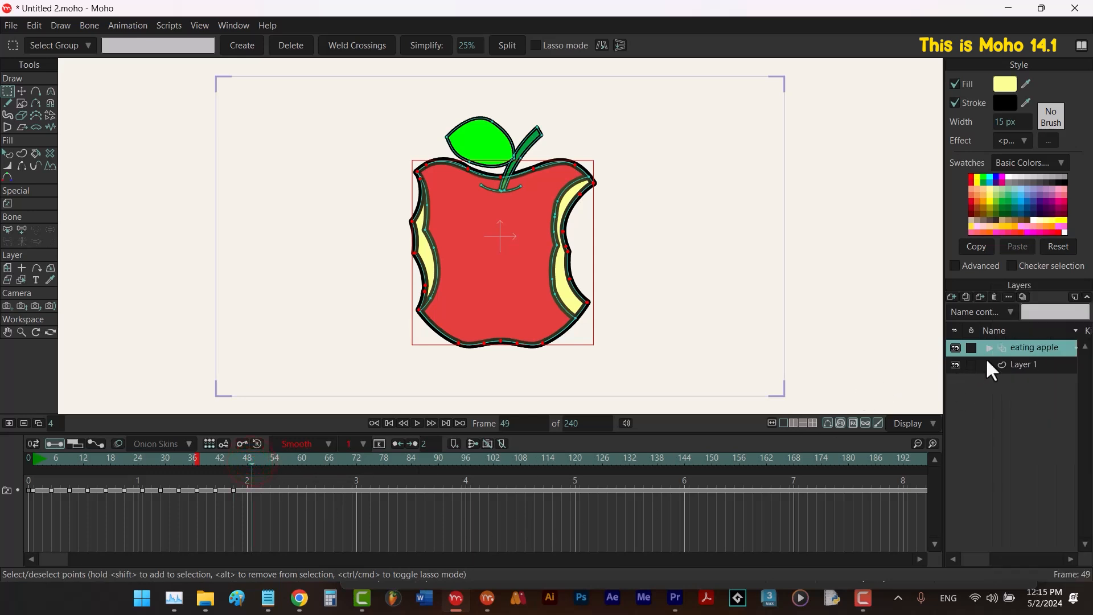
{"action": "right_click", "coordinate": [1019, 349]}
{"action": "left_click", "coordinate": [1013, 381]}
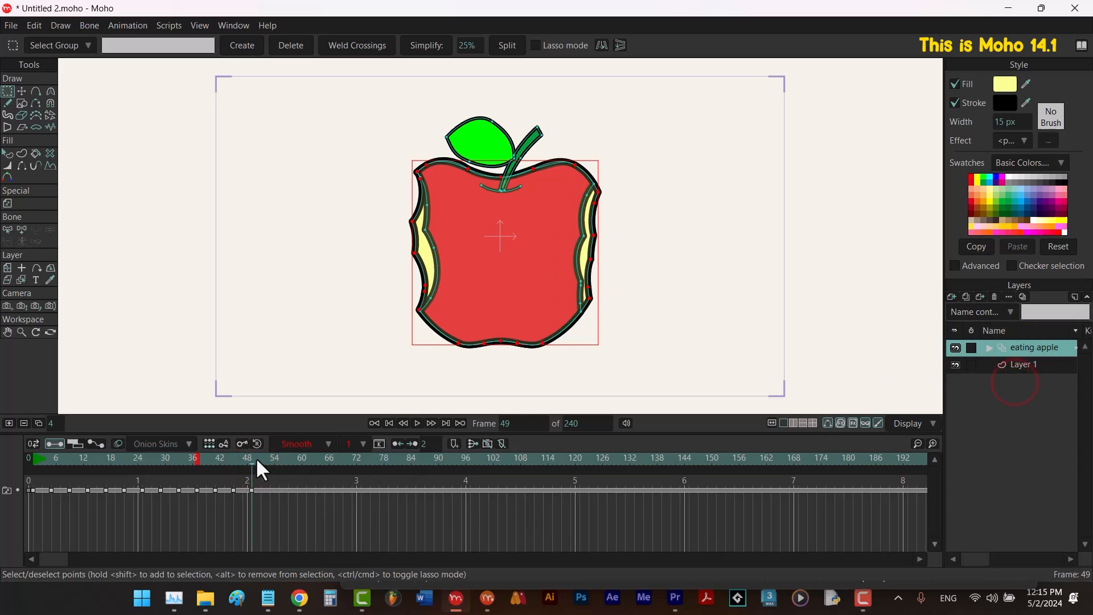
Switch the "eating apple" layer to Layer 5 at frame 53 and to Layer 4 at frame 57.
{"action": "left_click_drag", "start_coordinate": [255, 456], "coordinate": [272, 470]}
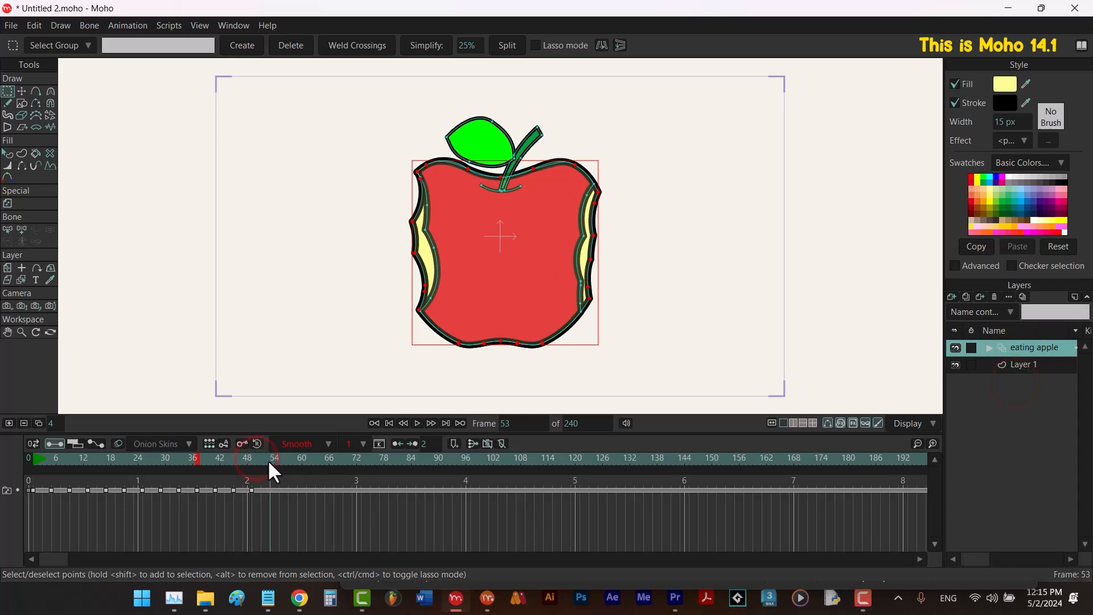
{"action": "right_click", "coordinate": [1028, 349]}
{"action": "left_click", "coordinate": [1029, 391]}
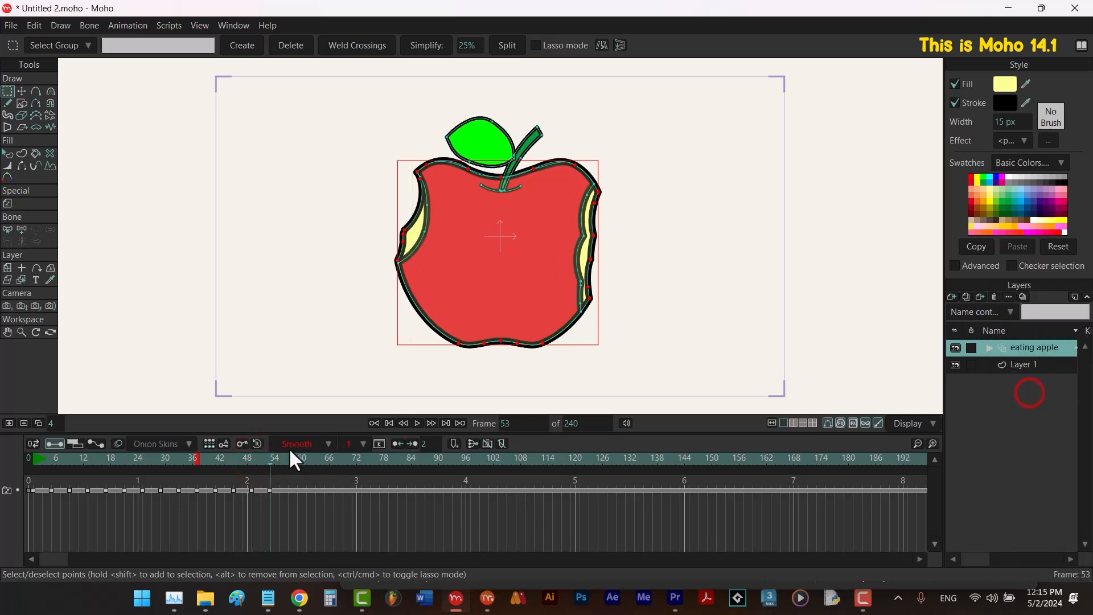
{"action": "left_click_drag", "start_coordinate": [276, 457], "coordinate": [289, 460]}
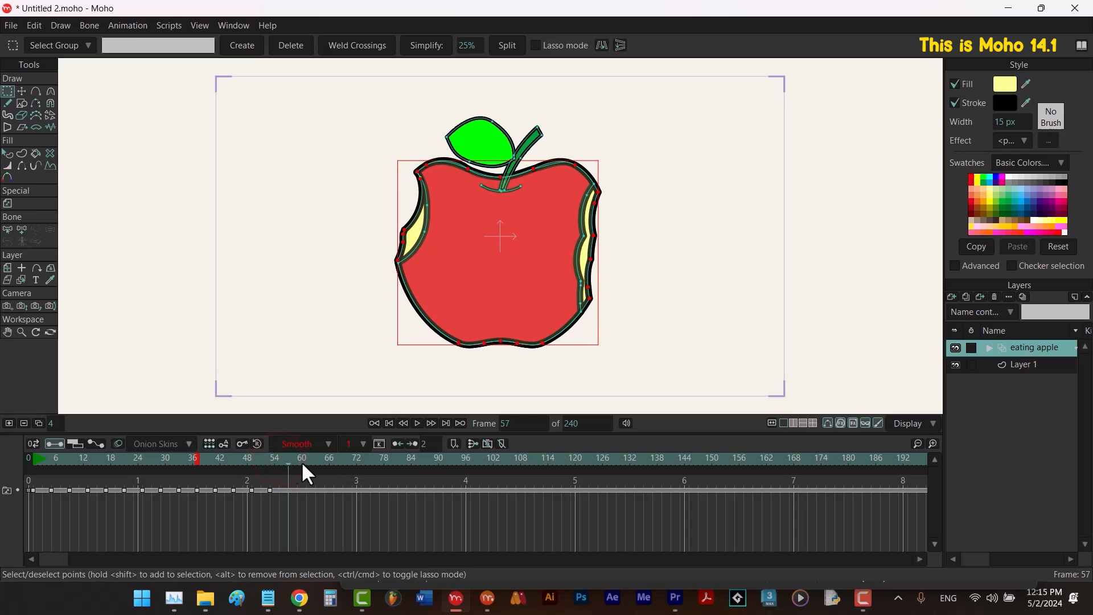
{"action": "right_click", "coordinate": [1042, 360]}
{"action": "left_click", "coordinate": [1029, 408]}
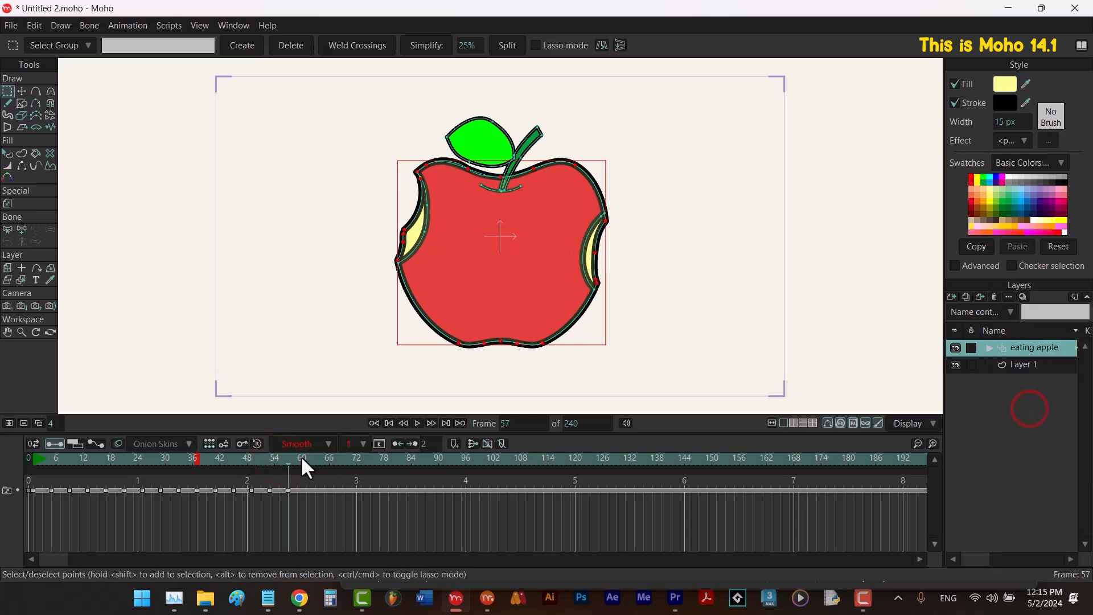
Switch the "eating apple" layer to Layer 3 at frame 61 and to Layer 2 at frame 65.
{"action": "left_click_drag", "start_coordinate": [302, 459], "coordinate": [305, 462]}
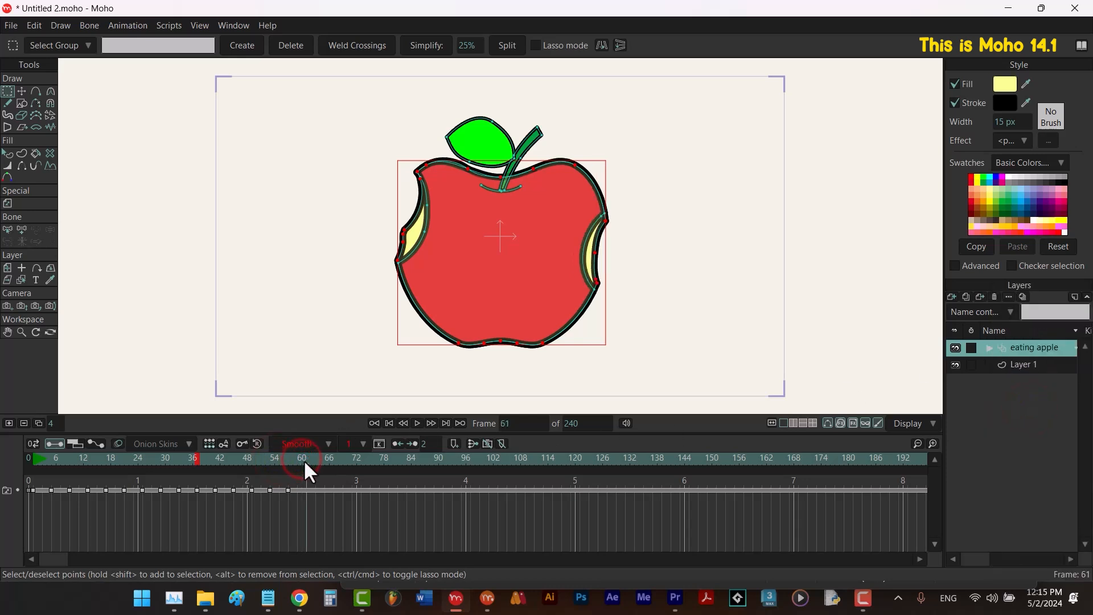
{"action": "right_click", "coordinate": [1035, 366]}
{"action": "left_click", "coordinate": [1021, 420]}
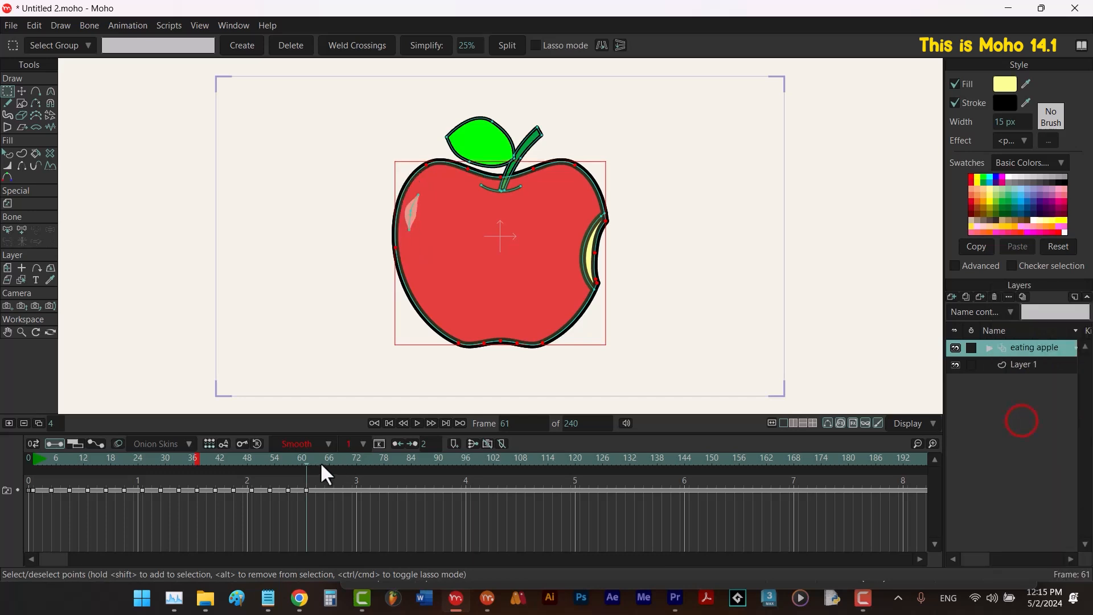
{"action": "left_click_drag", "start_coordinate": [321, 464], "coordinate": [324, 466]}
{"action": "right_click", "coordinate": [1036, 347]}
{"action": "left_click", "coordinate": [1022, 435]}
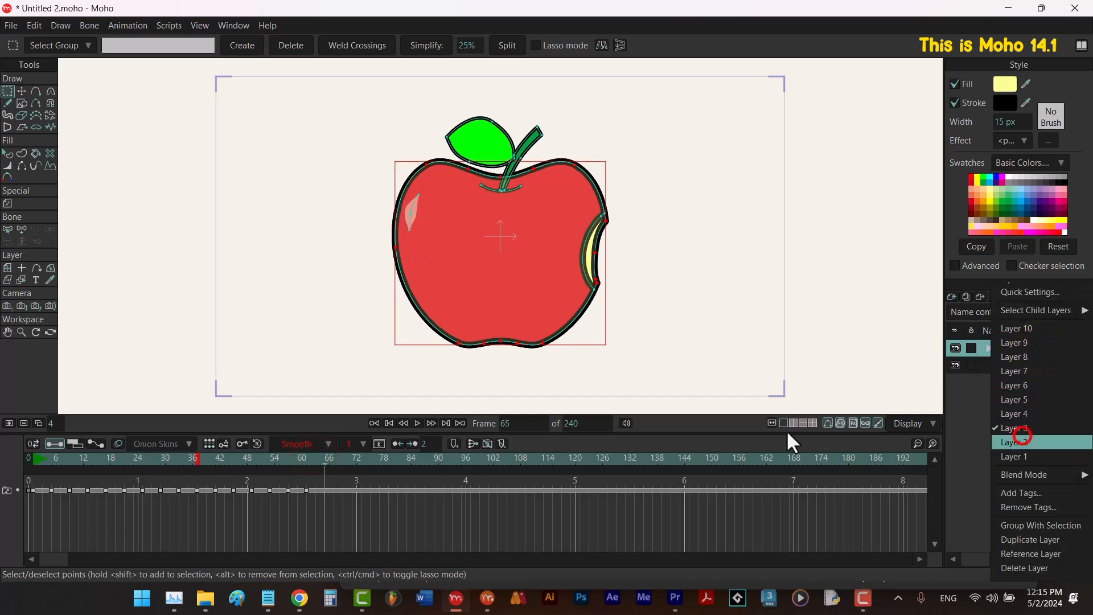
Switch the "eating apple" layer to Layer 1 at frame 69.
{"action": "left_click_drag", "start_coordinate": [332, 457], "coordinate": [344, 463]}
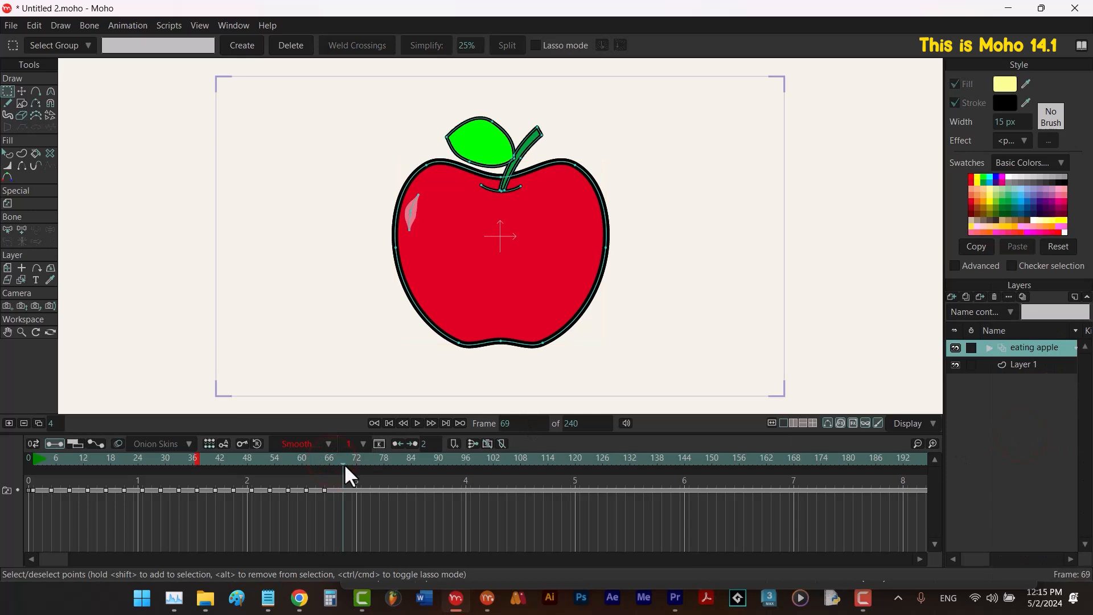
{"action": "right_click", "coordinate": [1040, 347]}
{"action": "left_click", "coordinate": [1014, 452]}
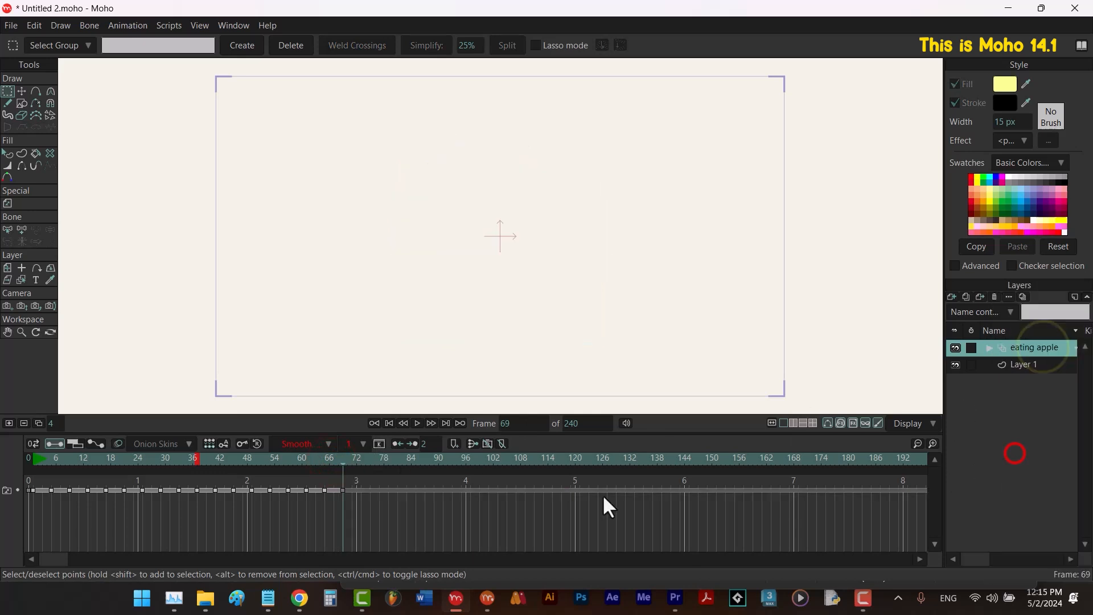
Extend the playback range to end at frame 69 and play the animation.
{"action": "right_click", "coordinate": [343, 458], "text": "alt"}
{"action": "key", "text": "space"}
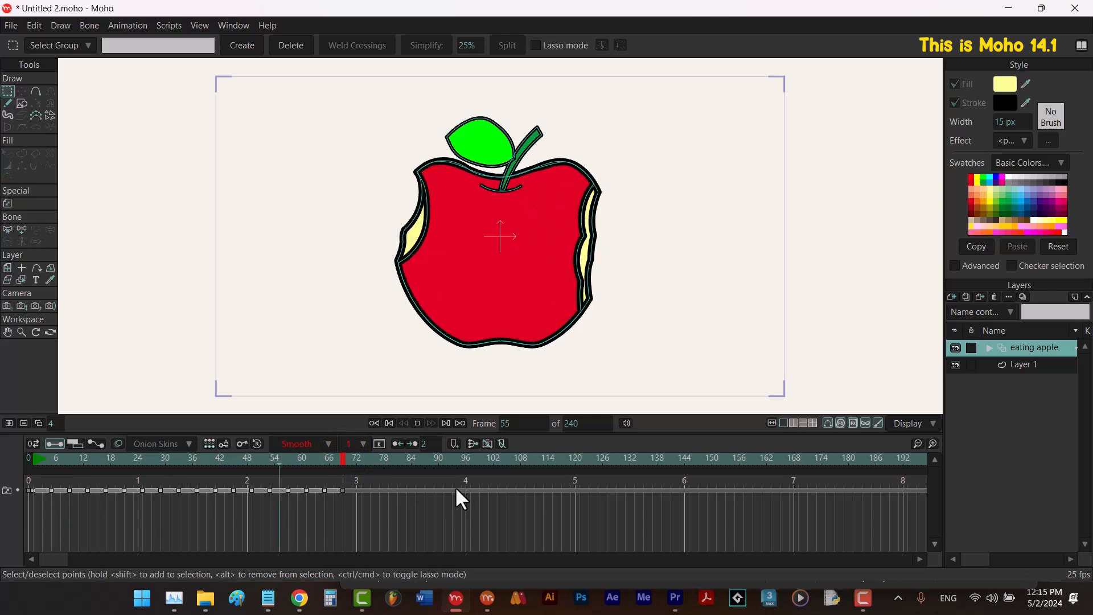
{"action": "key", "text": "space"}
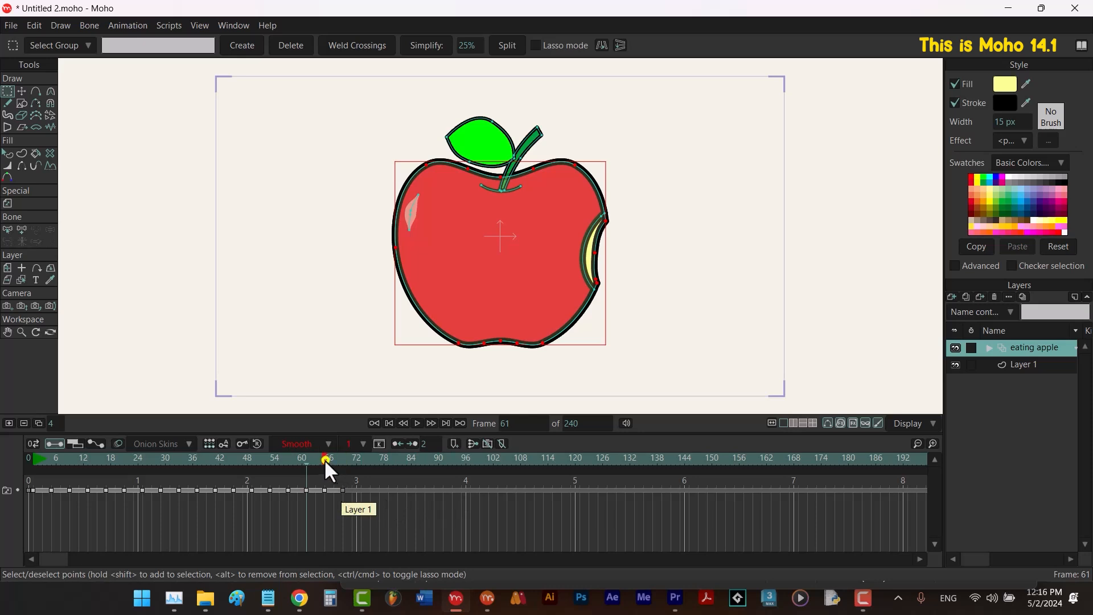
Delete the last switch keyframe at frame 69 and play back the shortened animation.
{"action": "left_click_drag", "start_coordinate": [363, 488], "coordinate": [336, 498]}
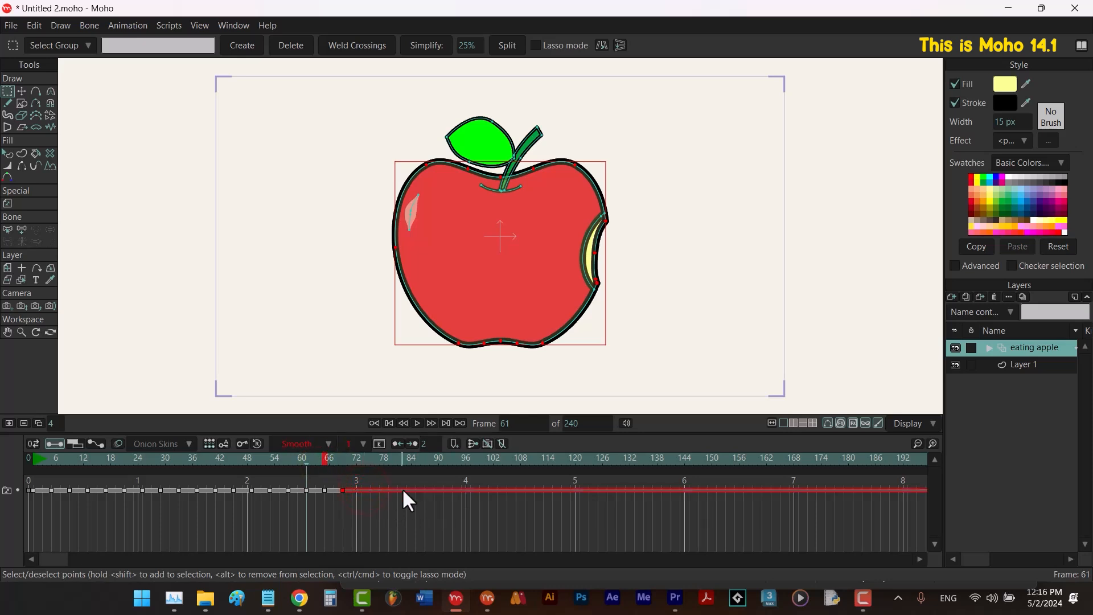
{"action": "key", "text": "Delete"}
{"action": "key", "text": "space"}
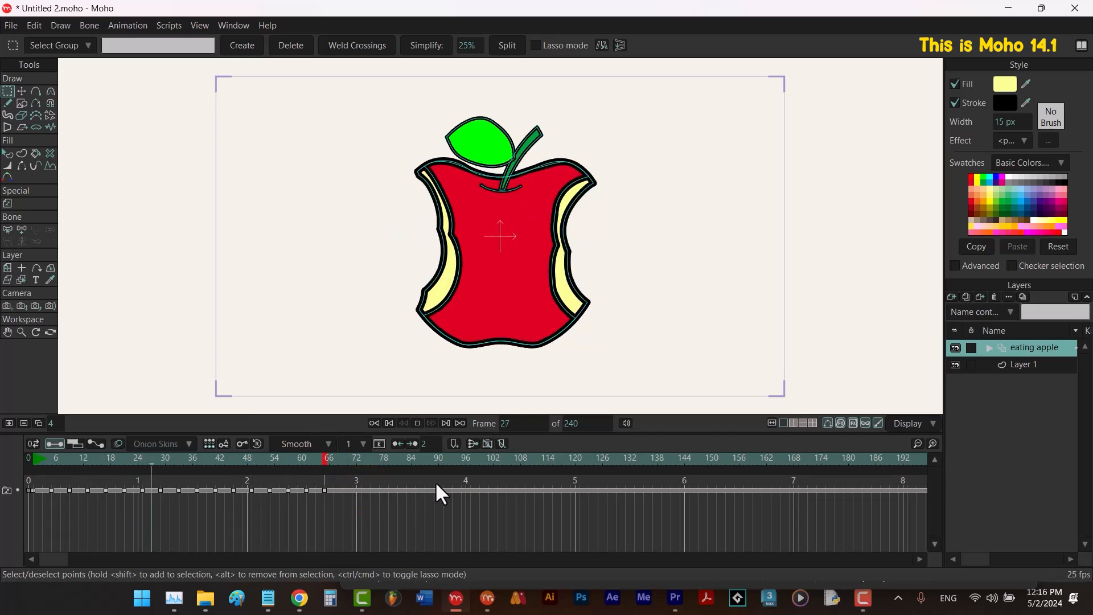
{"action": "key", "text": "space"}
Deselect the apple shapes and replay the eating animation without the selection highlight.
{"action": "key", "text": "q"}
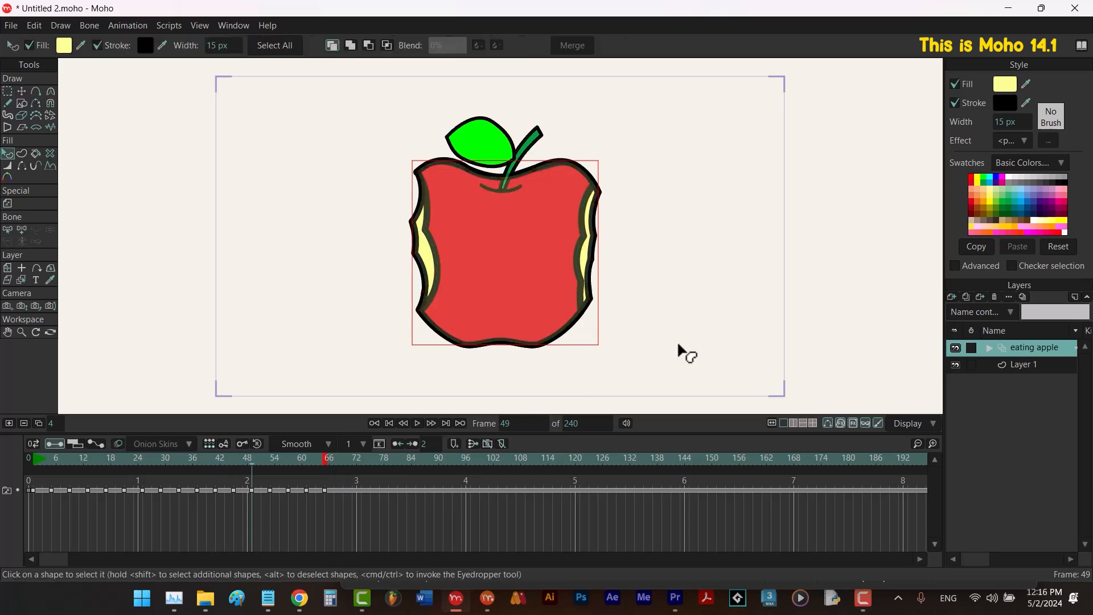
{"action": "left_click", "coordinate": [730, 278]}
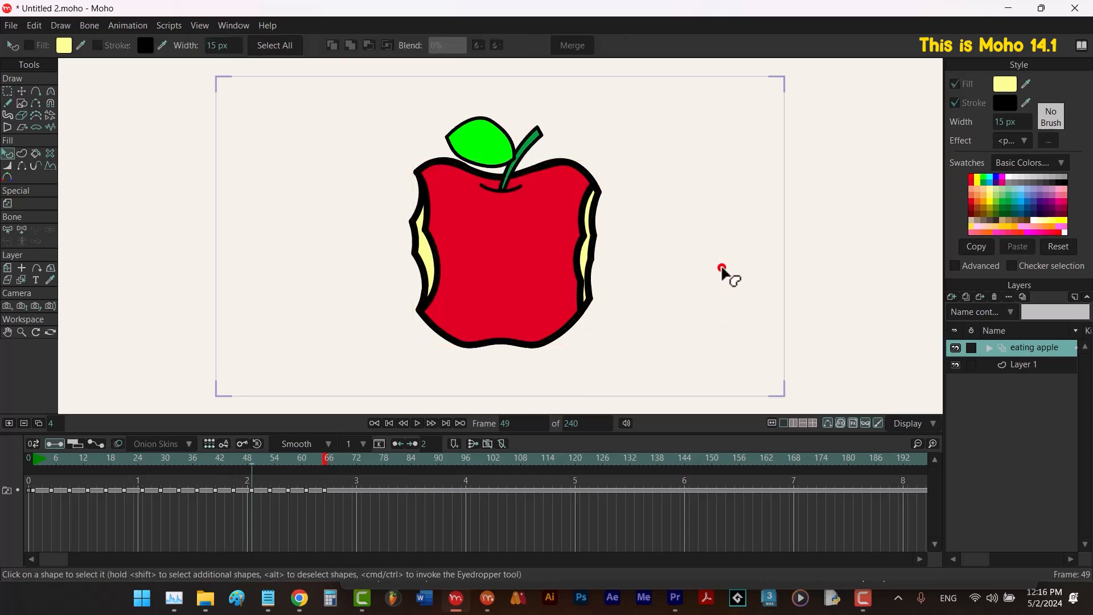
{"action": "key", "text": "space"}
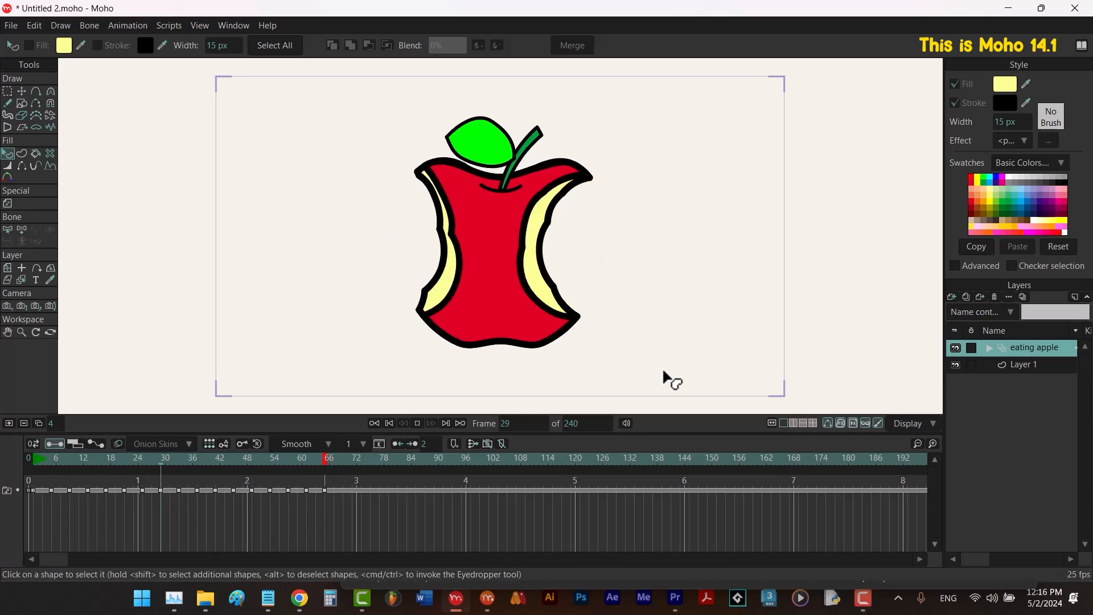
Stop the playback and turn off frame-by-frame drawing in the "eating apple" layer's switch settings.
{"action": "key", "text": "space"}
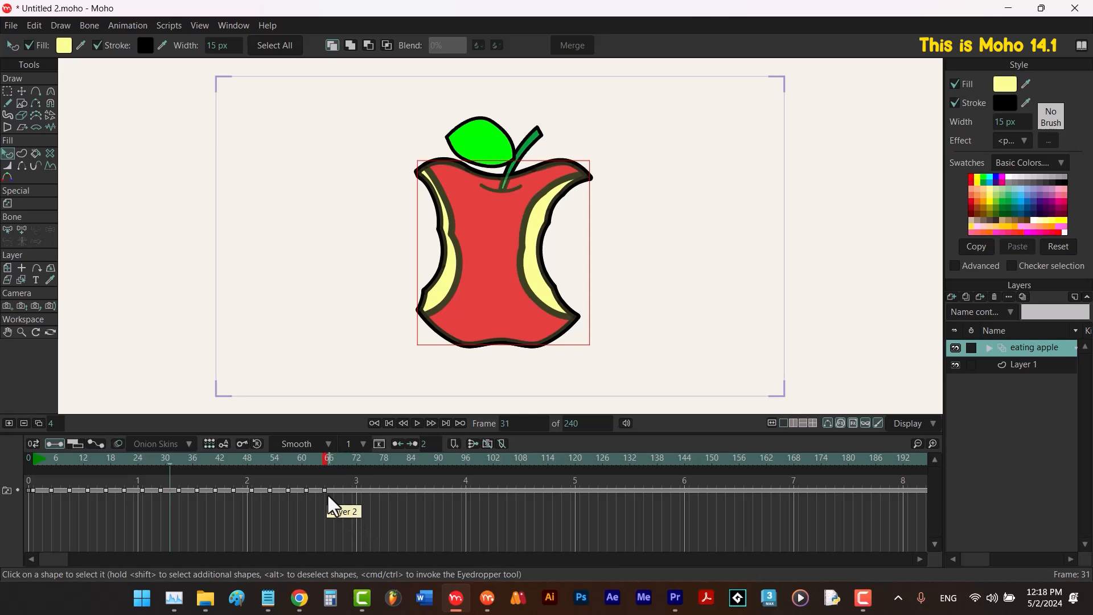
{"action": "double_click", "coordinate": [1012, 347]}
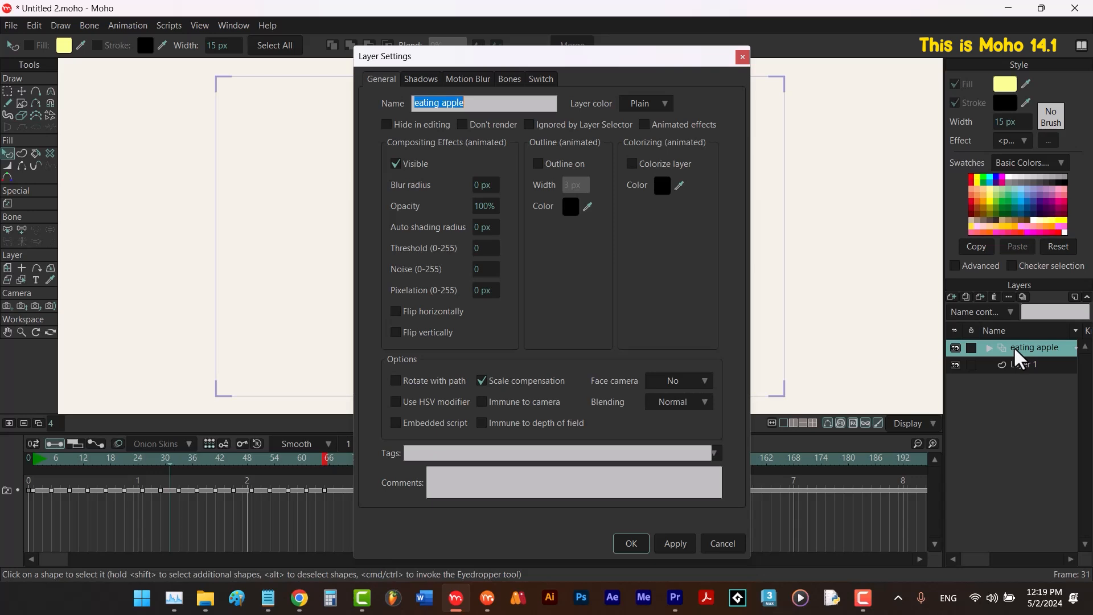
{"action": "left_click", "coordinate": [541, 79]}
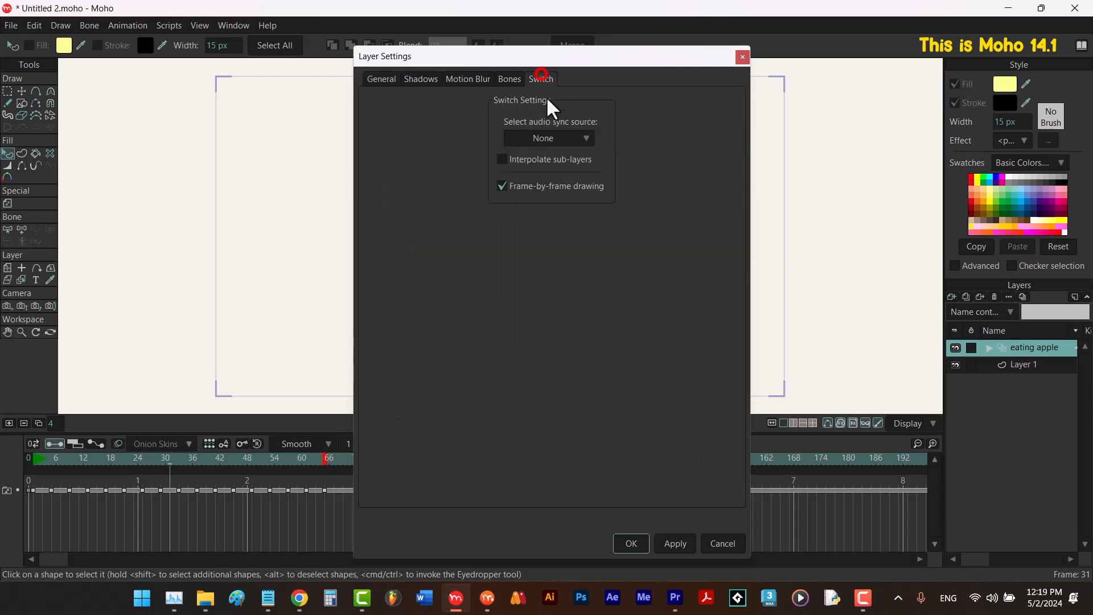
{"action": "left_click", "coordinate": [502, 186]}
{"action": "left_click", "coordinate": [675, 543]}
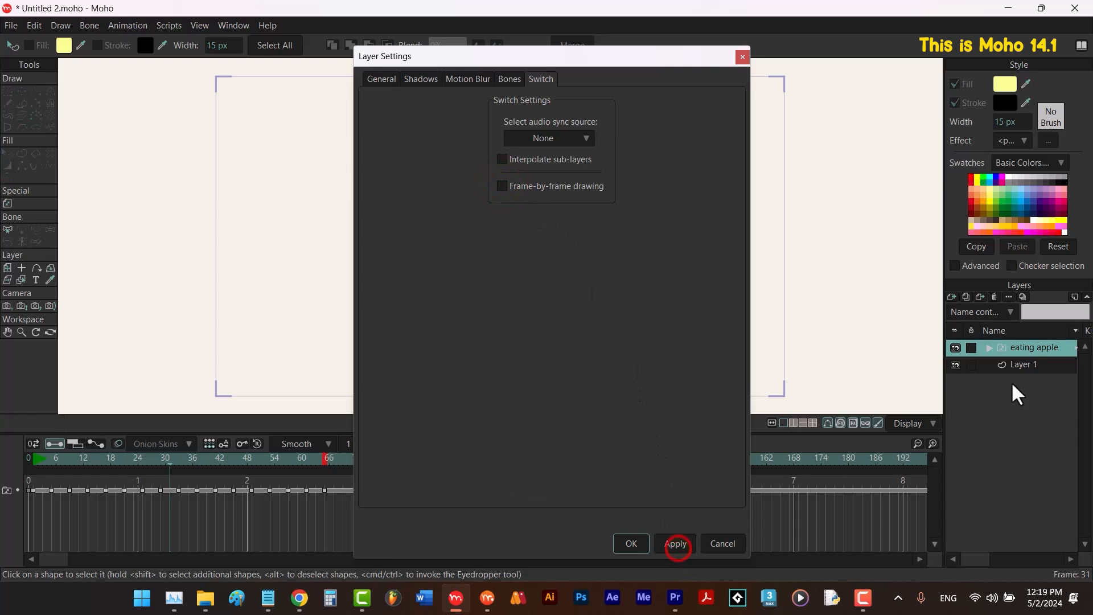
Expand the "eating apple" layer to show its drawings and re-enable frame-by-frame drawing in its switch settings.
{"action": "left_click", "coordinate": [991, 349]}
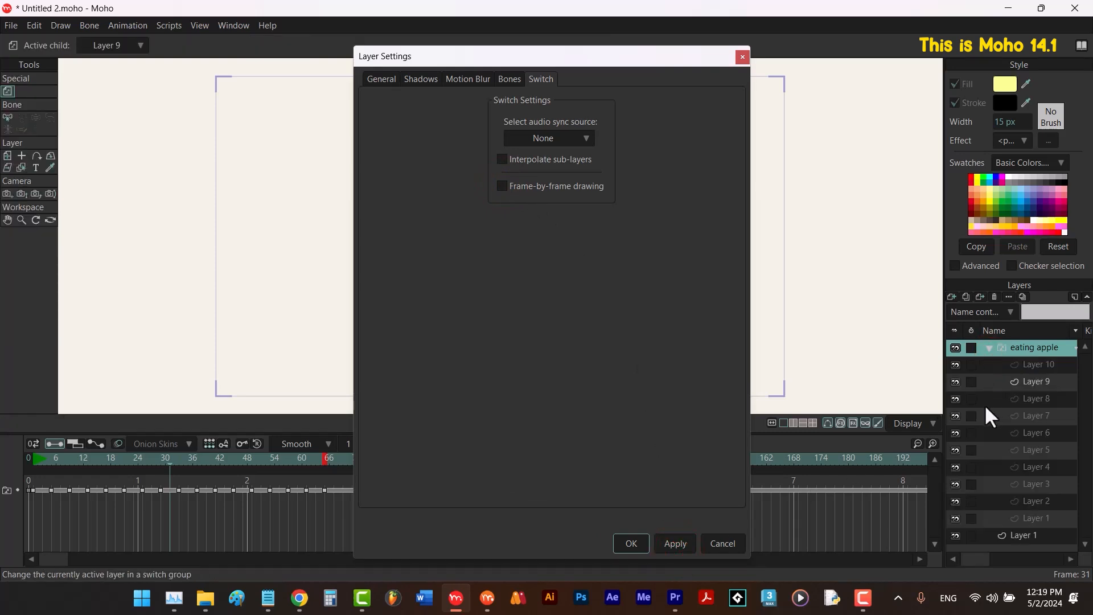
{"action": "left_click", "coordinate": [501, 186]}
{"action": "left_click", "coordinate": [633, 542]}
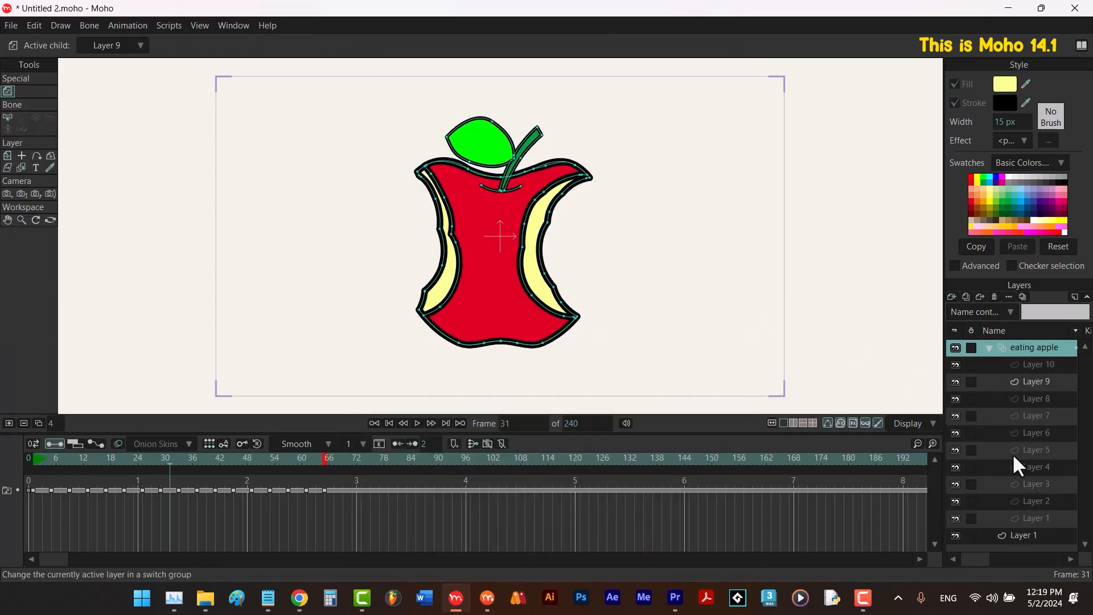
Try deleting Layer 2 from the layer list and reselect the "eating apple" layer.
{"action": "left_click", "coordinate": [1035, 500]}
{"action": "left_click", "coordinate": [995, 296]}
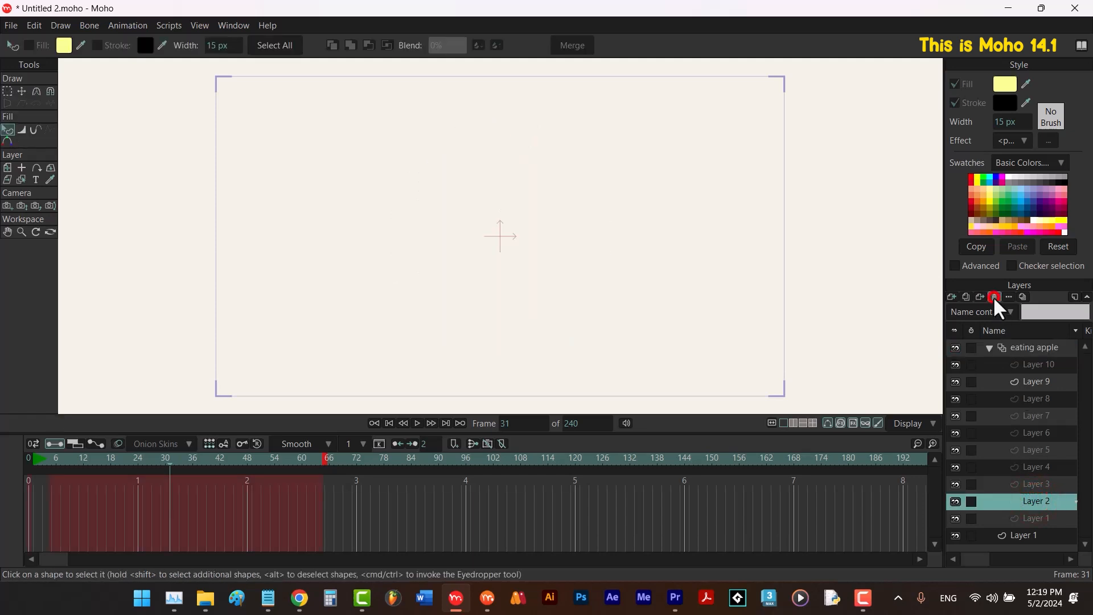
{"action": "left_click", "coordinate": [1007, 353]}
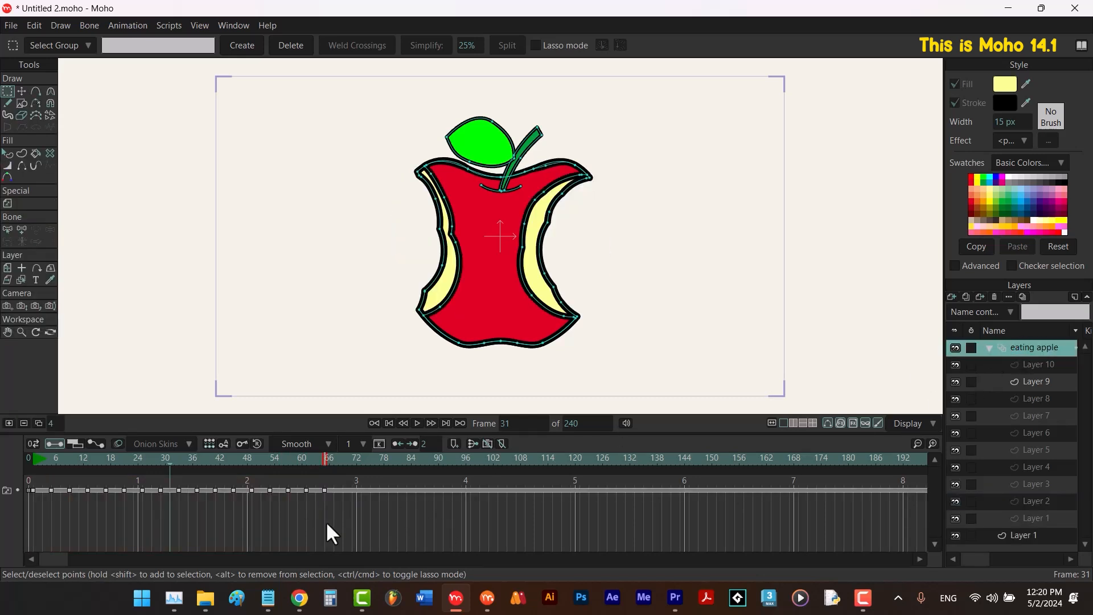
Delete the Layer 2 switch keyframes at frames 1 and 65 and undo the deletion.
{"action": "left_click", "coordinate": [325, 490]}
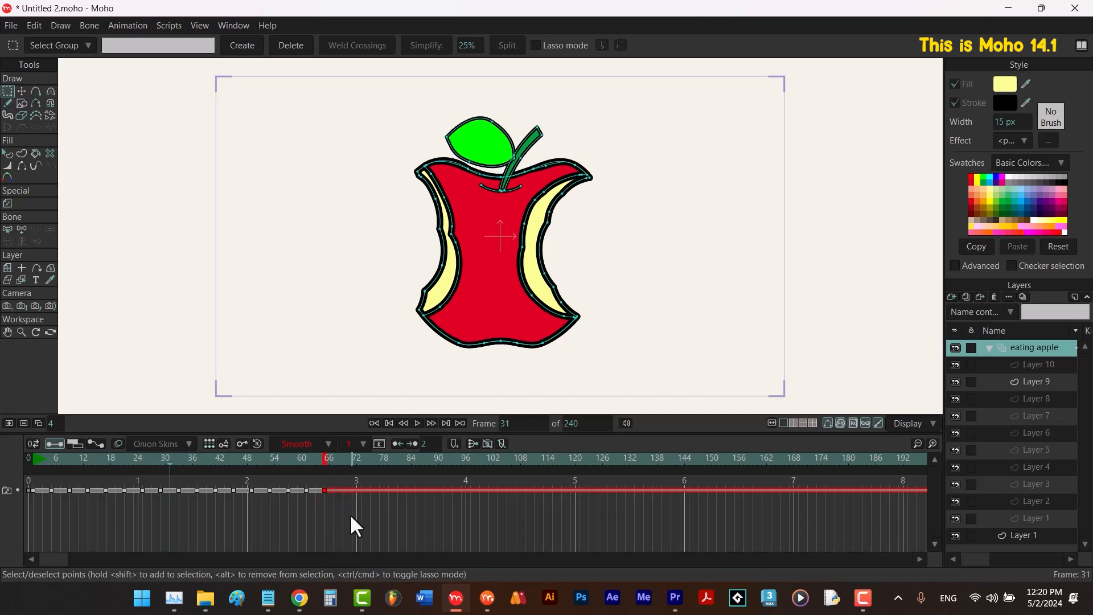
{"action": "key", "text": "Delete"}
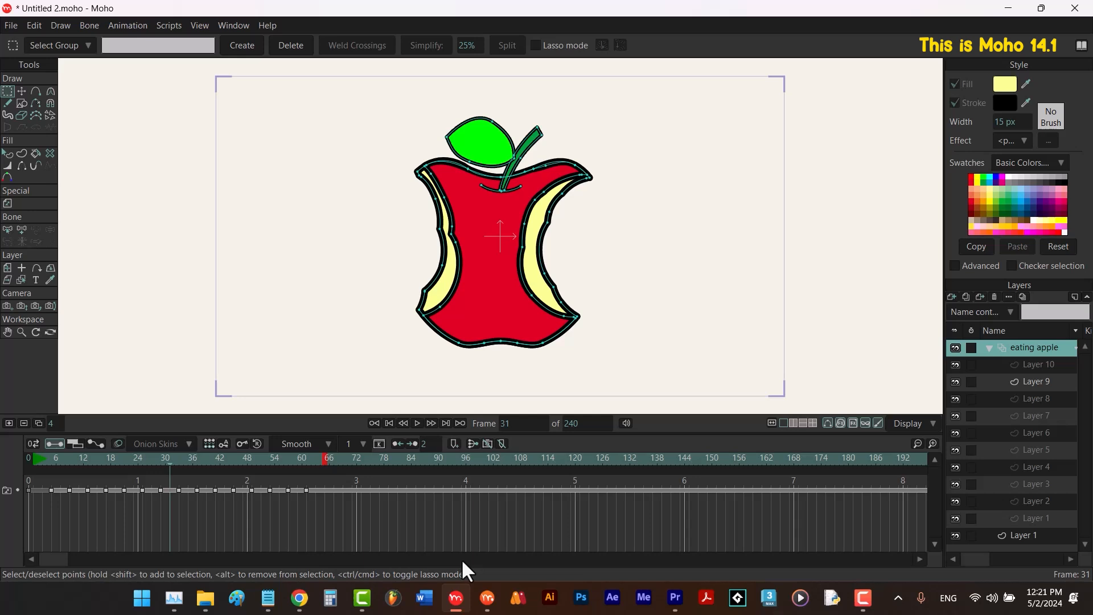
{"action": "key", "text": "ctrl+z"}
{"action": "key", "text": "ctrl+z"}
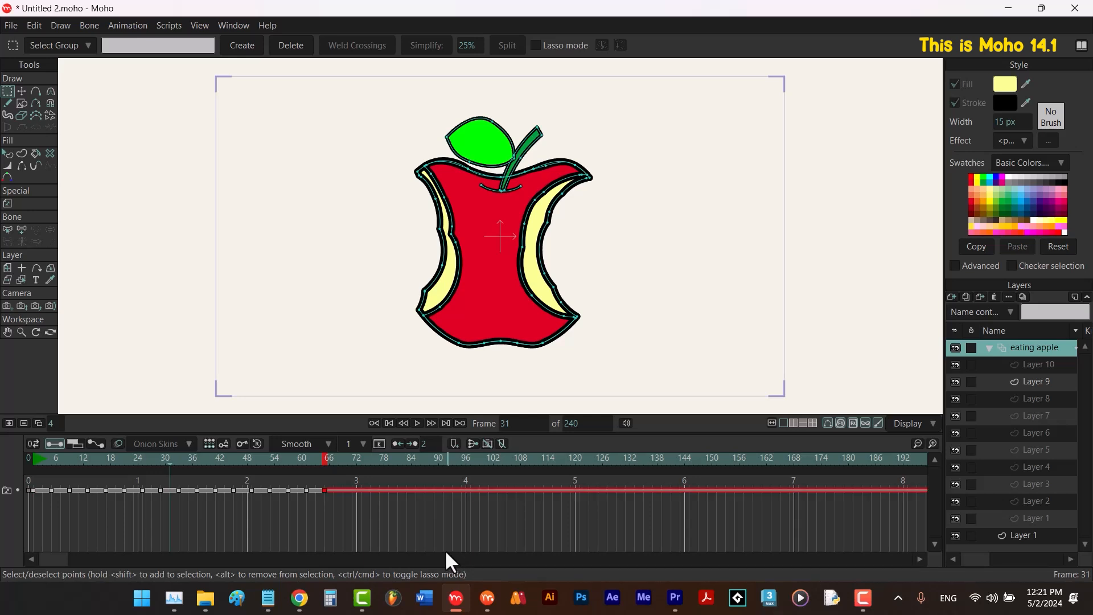
At frame 65, delete the drawings Layer 2 through Layer 5 of "eating apple" together with their switch keyframes.
{"action": "left_click", "coordinate": [323, 459]}
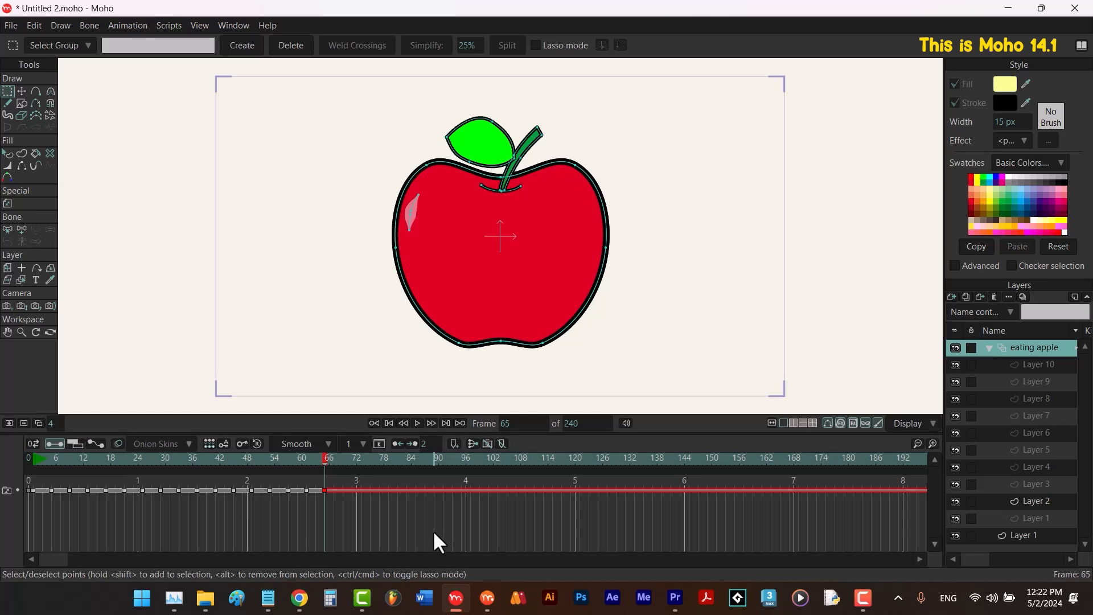
{"action": "key", "text": "Delete"}
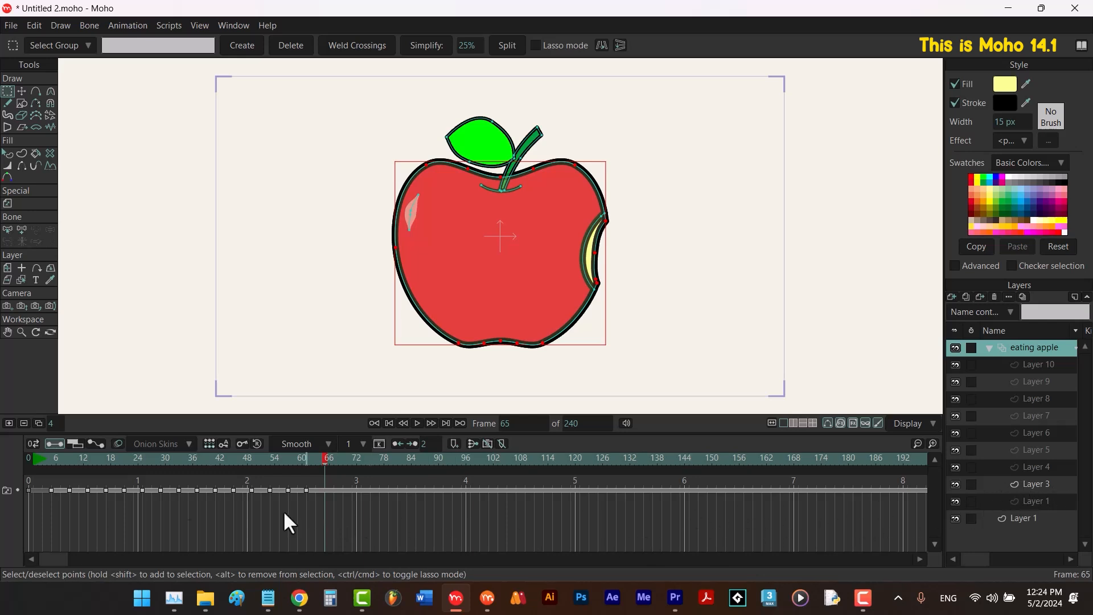
{"action": "left_click", "coordinate": [23, 425]}
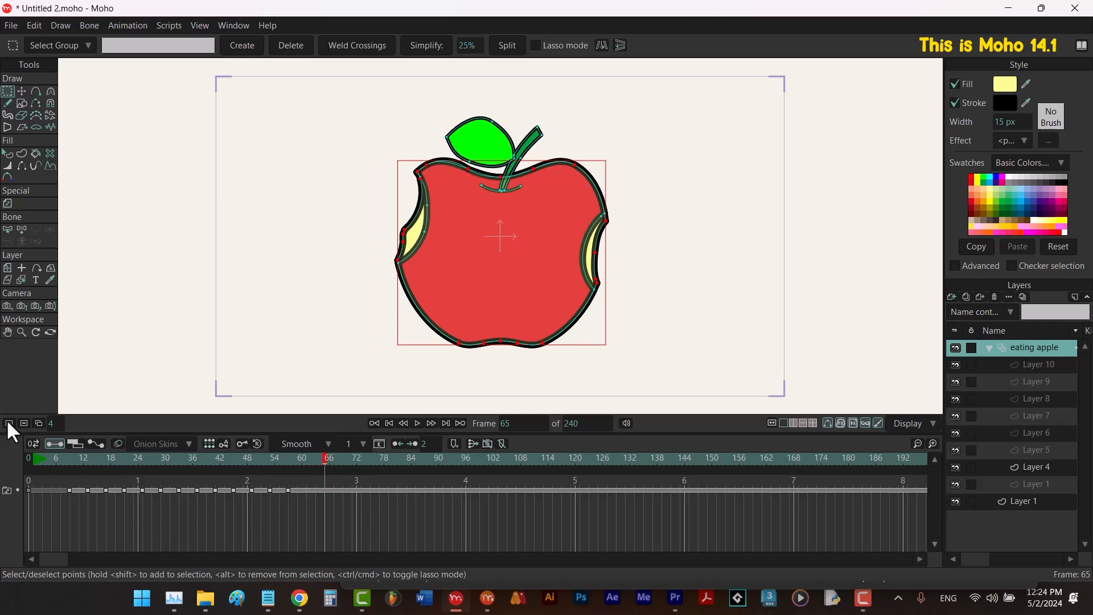
{"action": "left_click", "coordinate": [23, 423]}
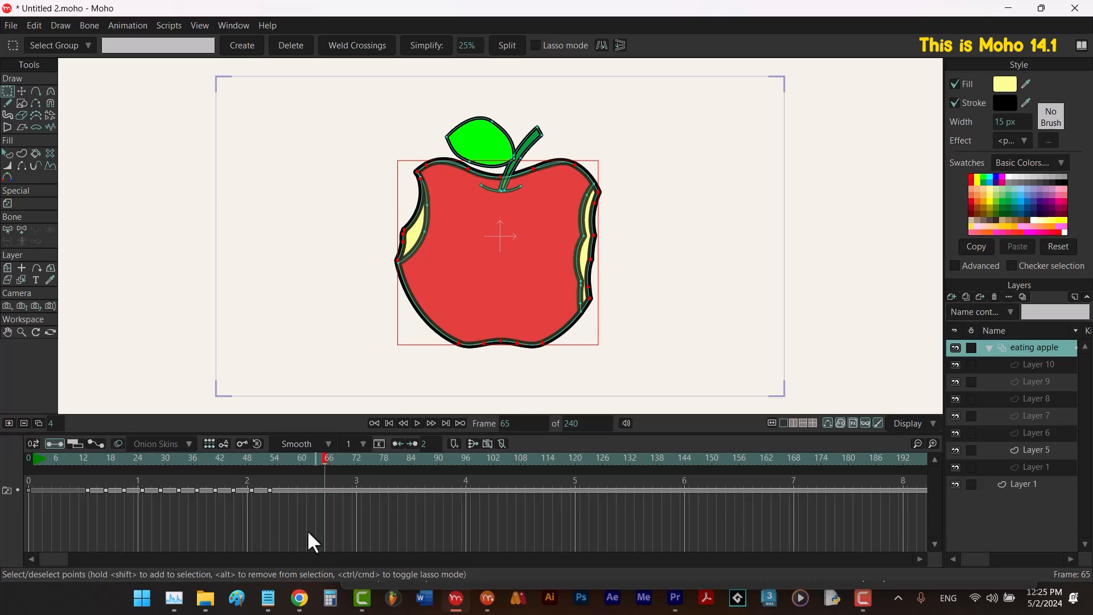
{"action": "left_click_drag", "start_coordinate": [335, 522], "coordinate": [214, 484]}
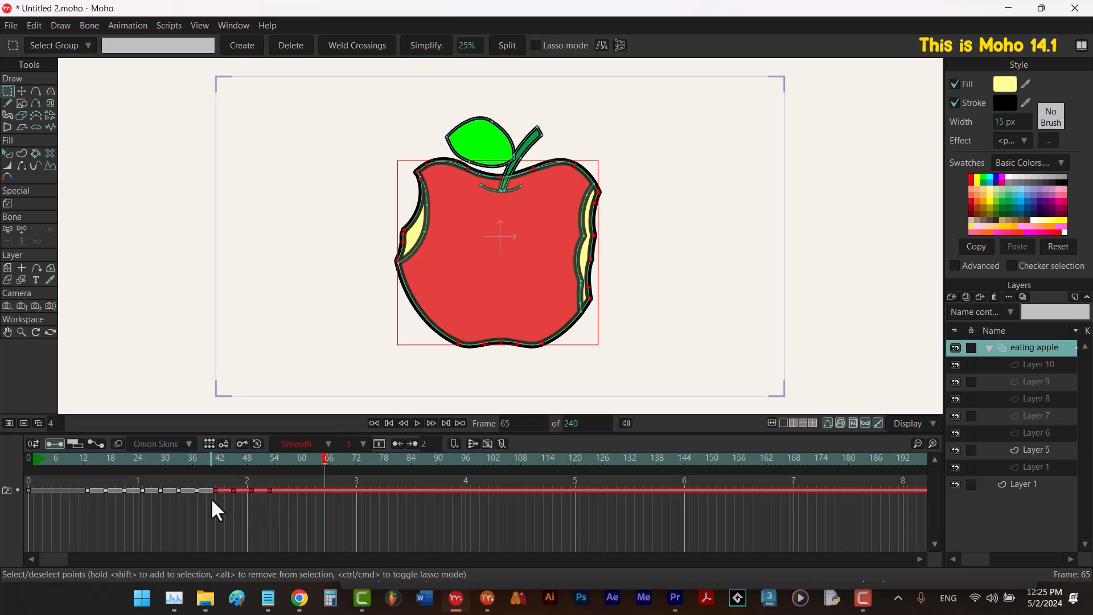
{"action": "left_click", "coordinate": [24, 423]}
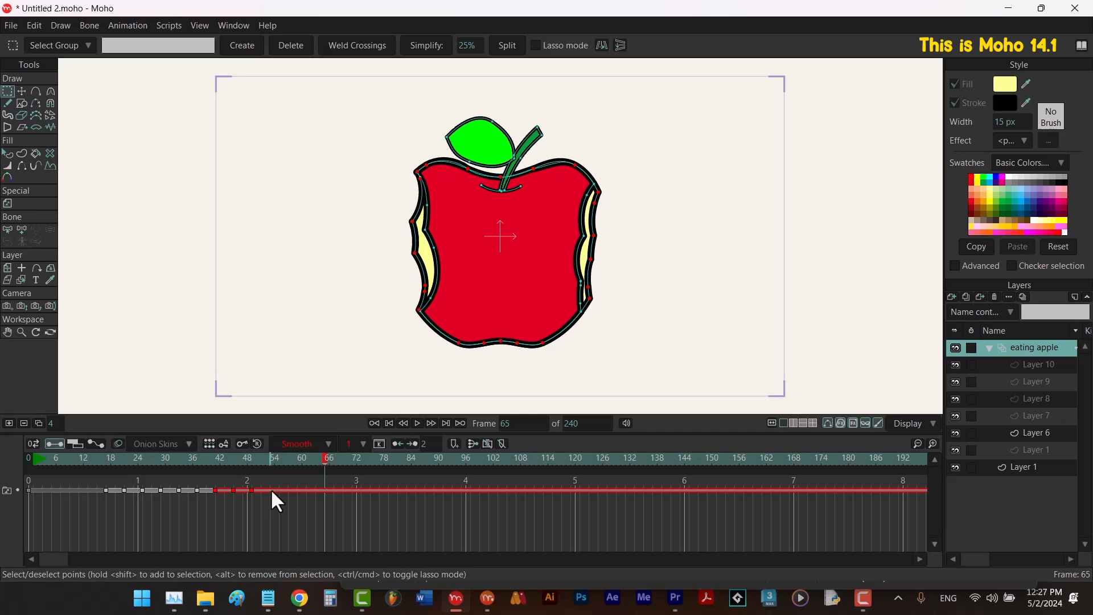
Delete the "eating apple" switch keyframes at frames 17 to 25 and from frame 41 onward.
{"action": "left_click_drag", "start_coordinate": [307, 520], "coordinate": [207, 482]}
{"action": "left_click_drag", "start_coordinate": [151, 512], "coordinate": [97, 482]}
{"action": "key", "text": "Delete"}
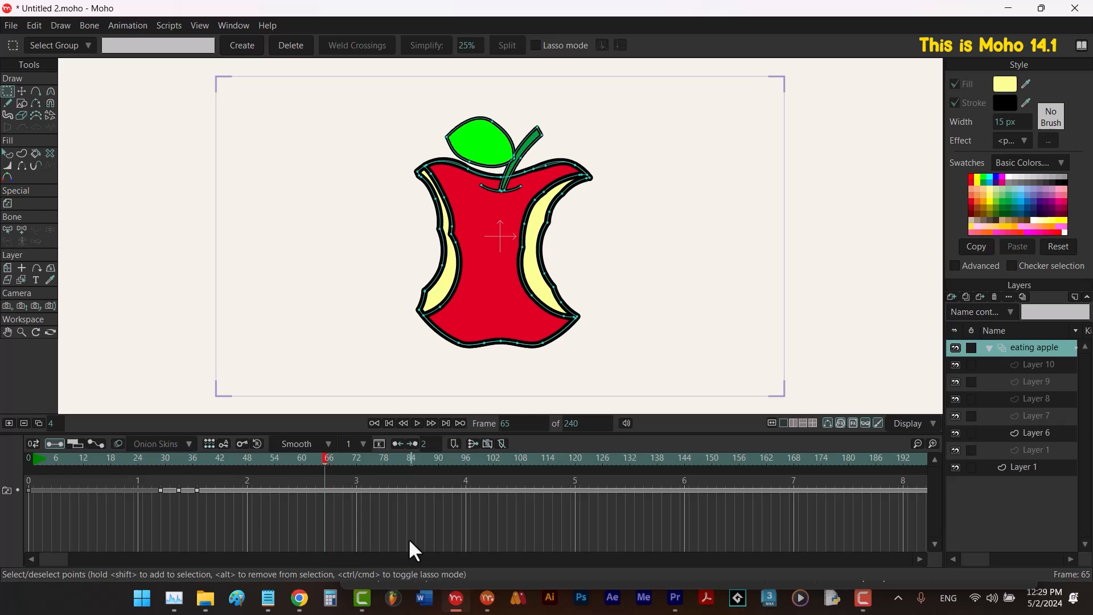
Delete Layers 6 to 8 from the layer list and remove the current drawing of the "eating apple" layer.
{"action": "left_click", "coordinate": [1037, 436]}
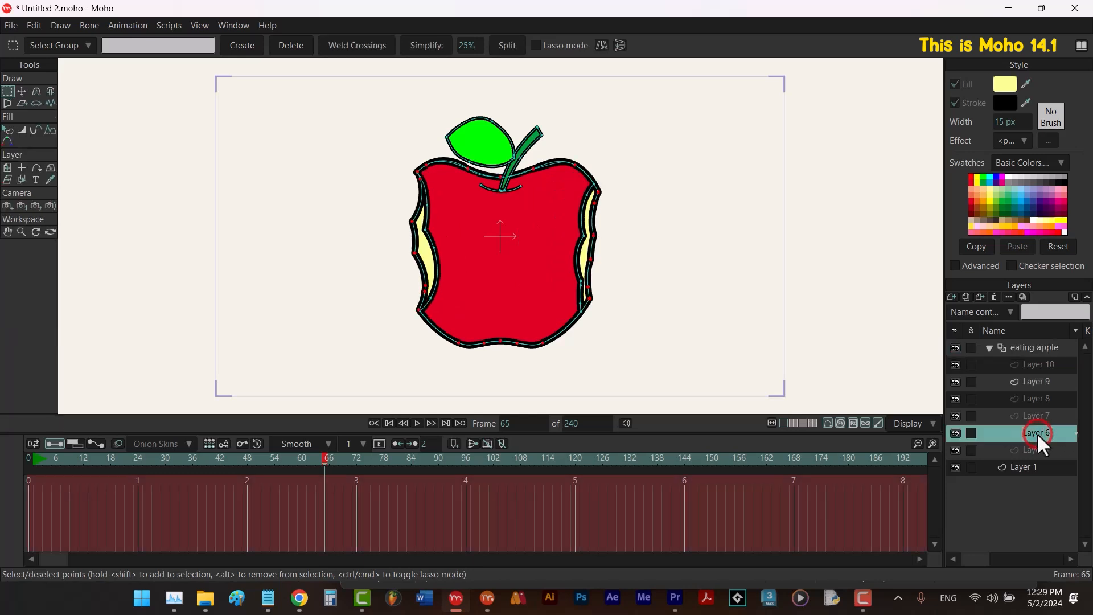
{"action": "left_click", "coordinate": [1040, 402], "text": "shift"}
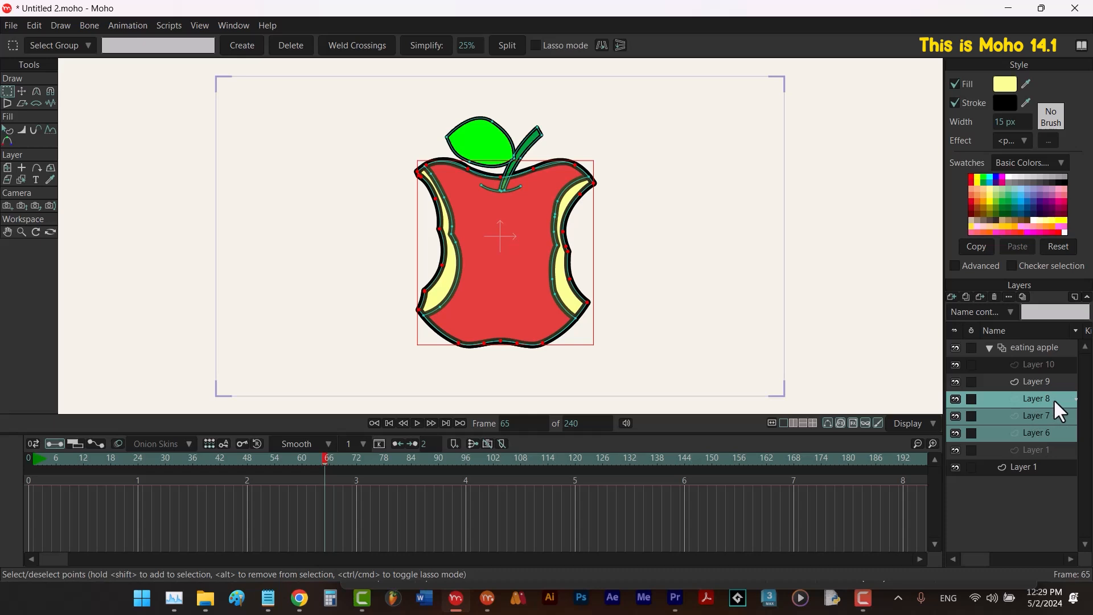
{"action": "left_click", "coordinate": [994, 297]}
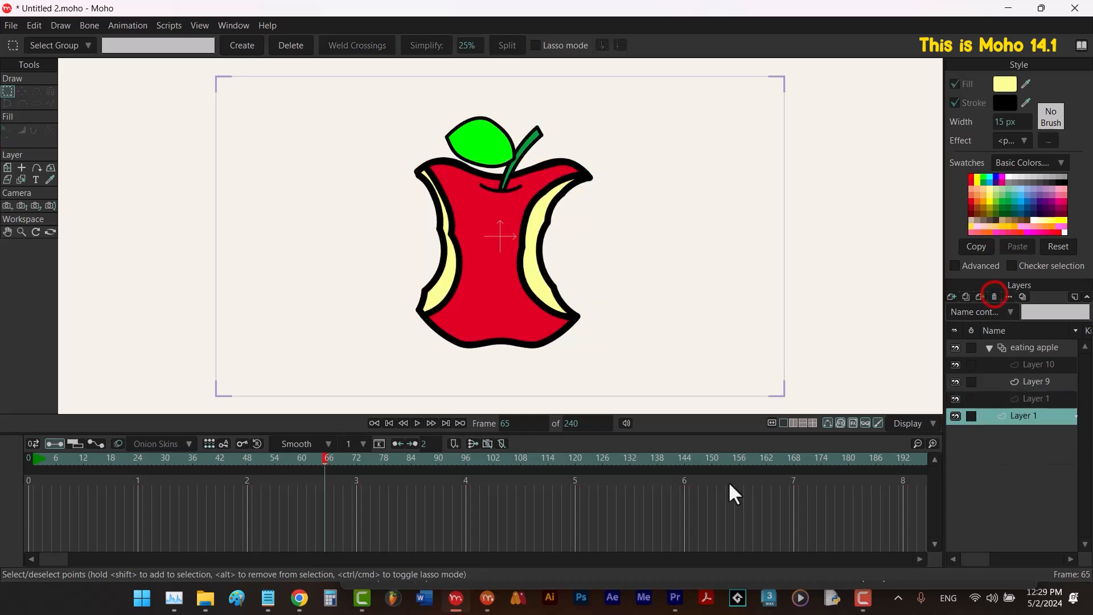
{"action": "left_click", "coordinate": [1036, 347]}
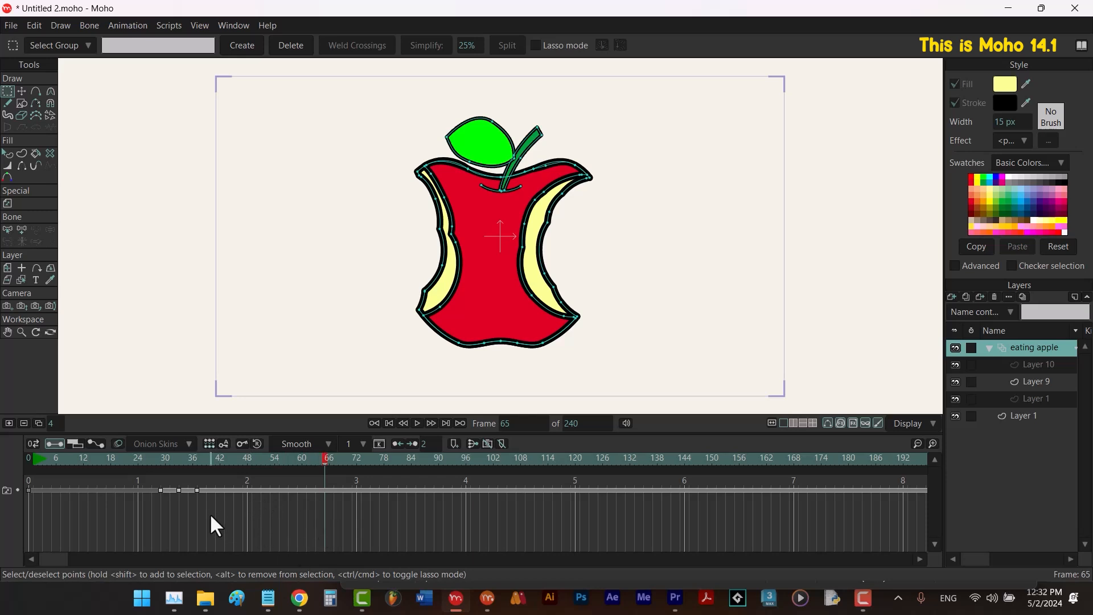
{"action": "left_click", "coordinate": [23, 424]}
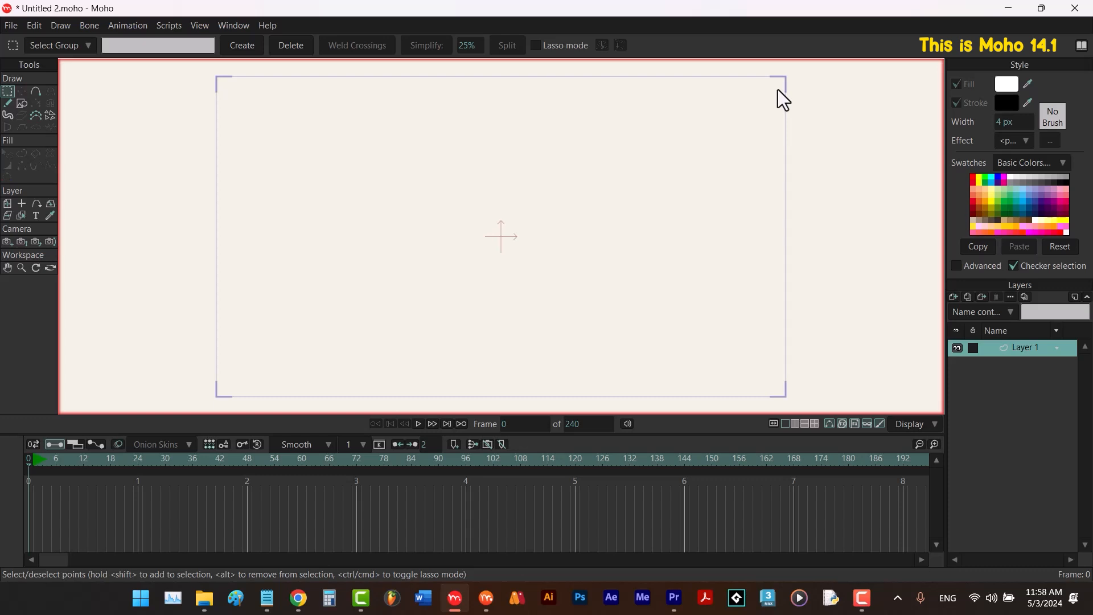
On Layer 1, draw a five-point wavy curve from beyond the frame's lower-left corner to its upper-right corner and adjust its points.
{"action": "left_click", "coordinate": [35, 92]}
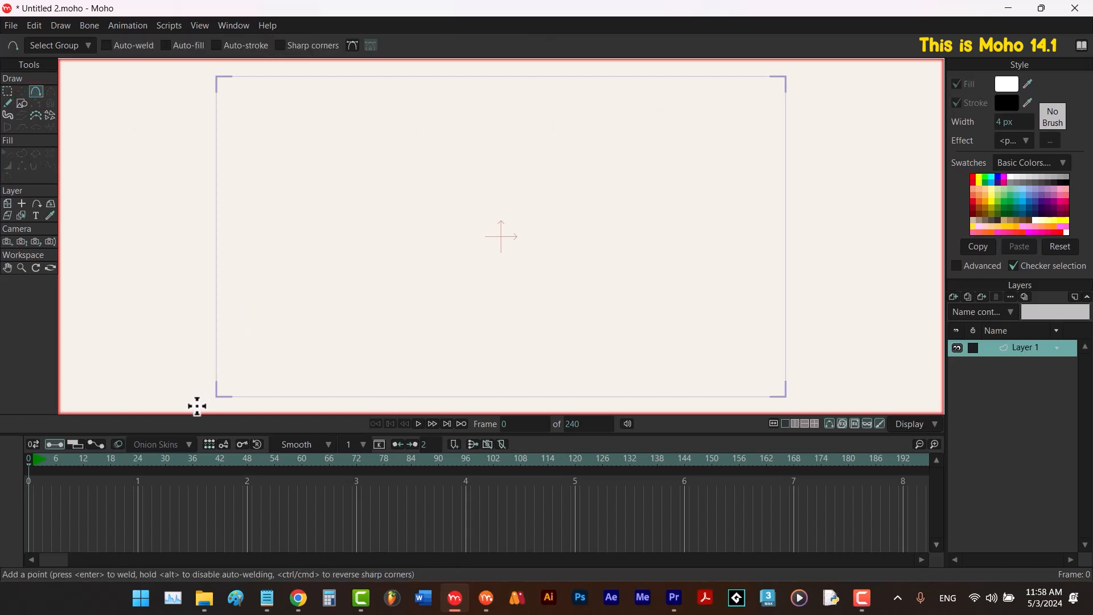
{"action": "left_click_drag", "start_coordinate": [195, 405], "coordinate": [789, 69]}
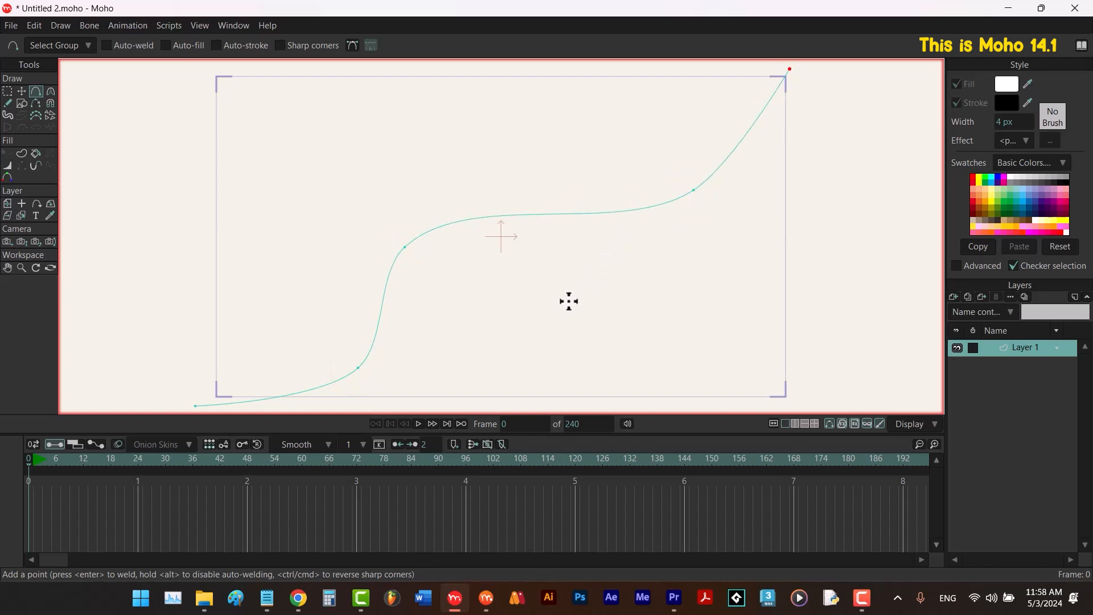
{"action": "key", "text": "t"}
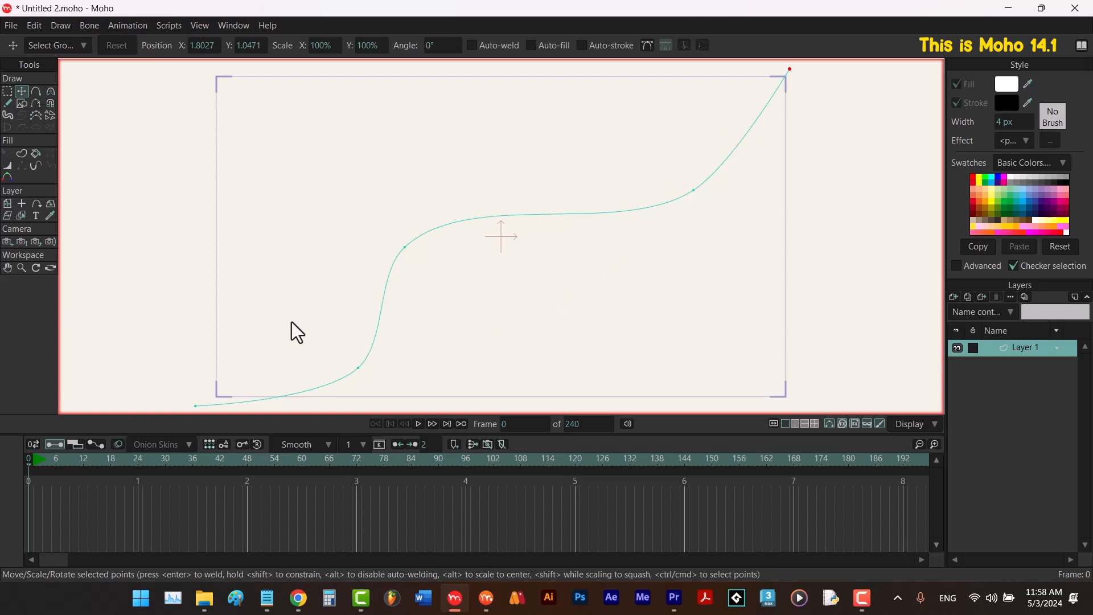
{"action": "left_click_drag", "start_coordinate": [195, 405], "coordinate": [191, 398]}
{"action": "left_click_drag", "start_coordinate": [361, 368], "coordinate": [378, 340]}
{"action": "left_click_drag", "start_coordinate": [189, 401], "coordinate": [189, 404]}
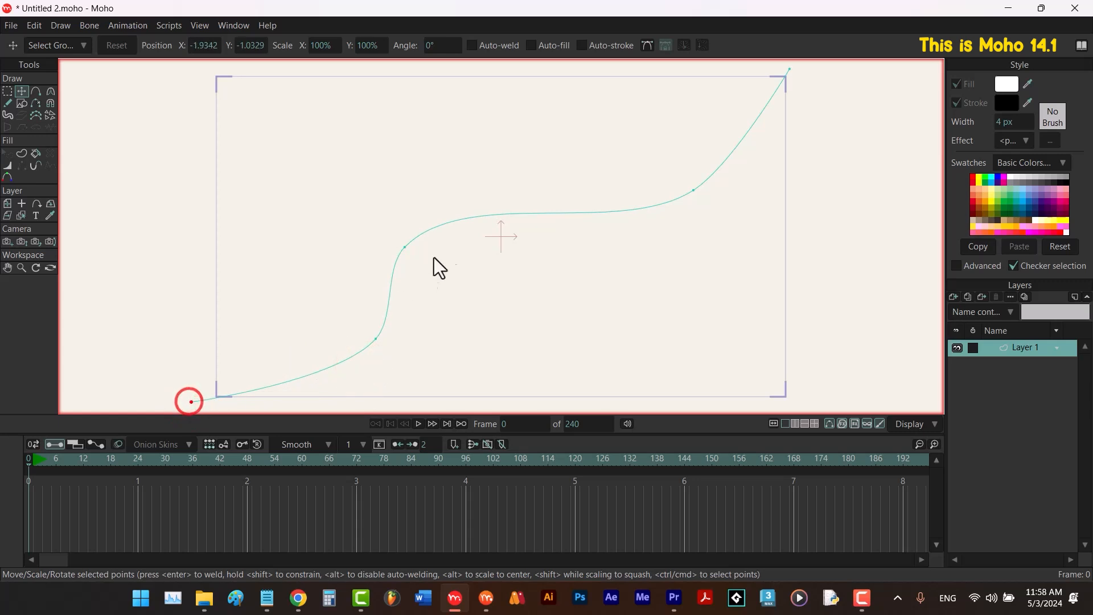
{"action": "left_click_drag", "start_coordinate": [408, 236], "coordinate": [437, 208]}
{"action": "left_click_drag", "start_coordinate": [682, 202], "coordinate": [678, 207]}
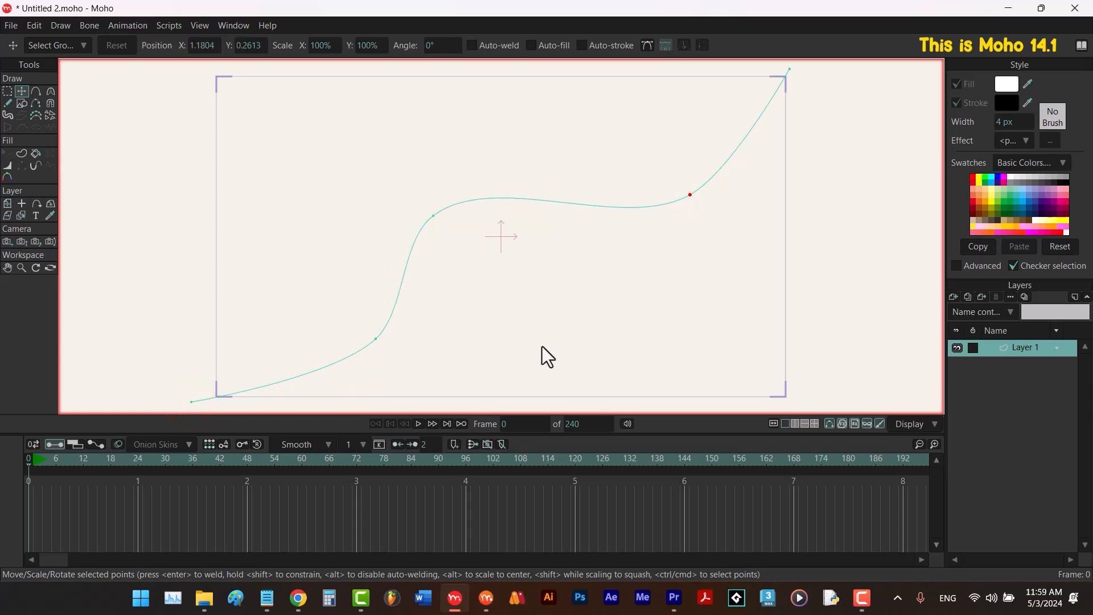
Create a stroke-only shape along the whole curve with a 50 px width and a yellow stroke color.
{"action": "key", "text": "u"}
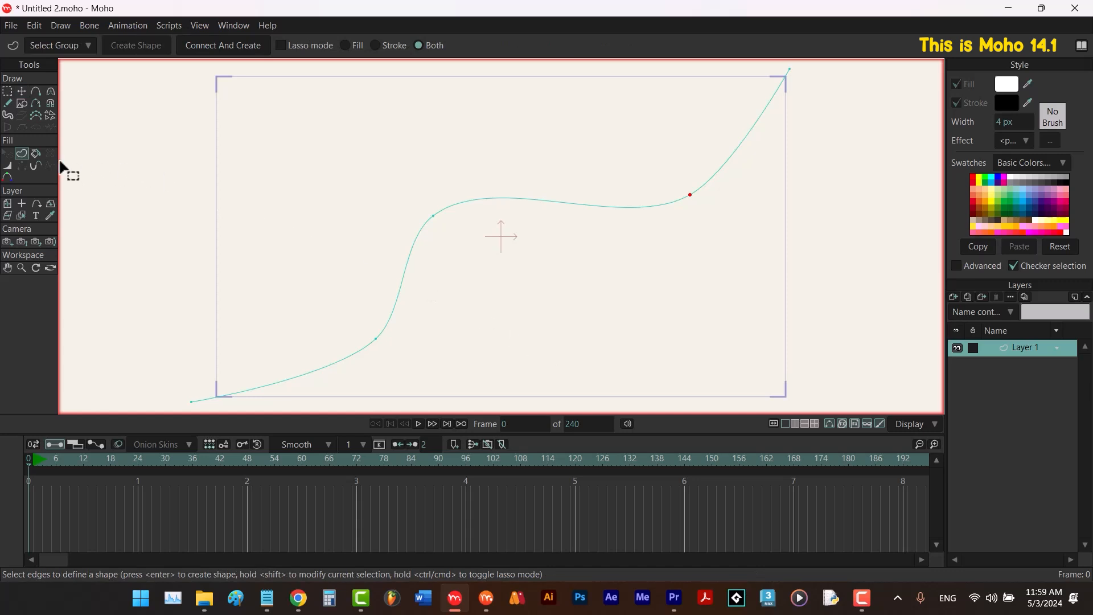
{"action": "left_click", "coordinate": [382, 46]}
{"action": "left_click", "coordinate": [1013, 123]}
{"action": "key", "text": "ctrl+a"}
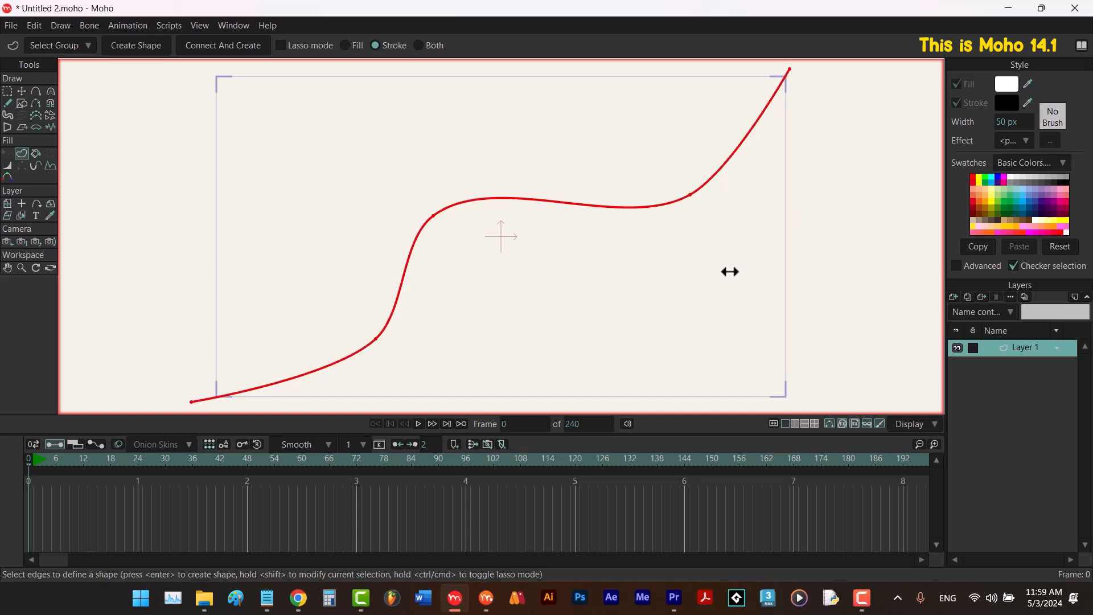
{"action": "left_click", "coordinate": [136, 46]}
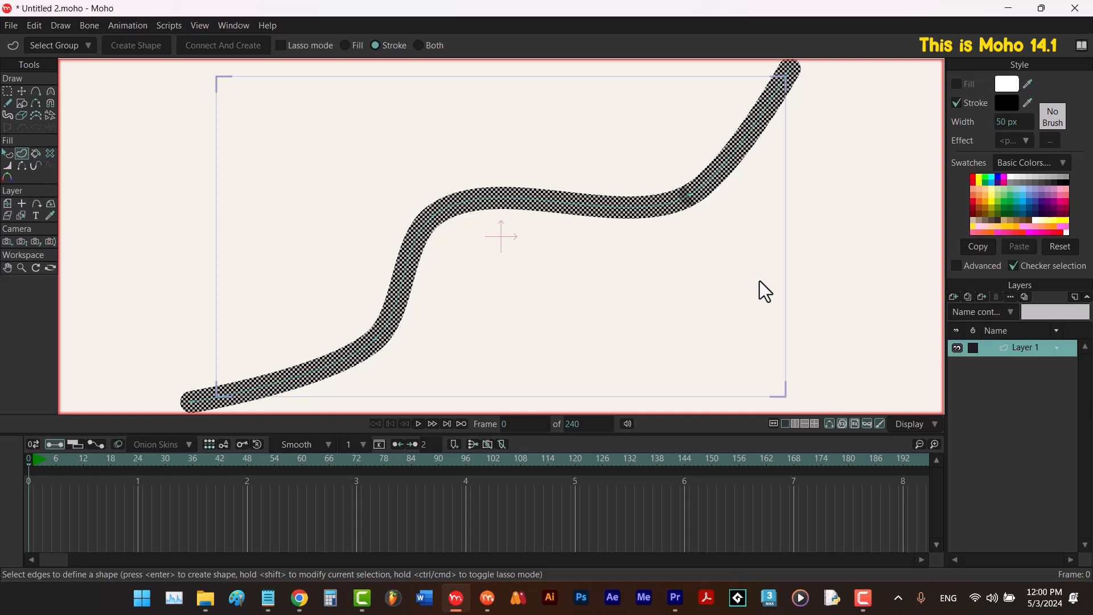
{"action": "left_click", "coordinate": [979, 177]}
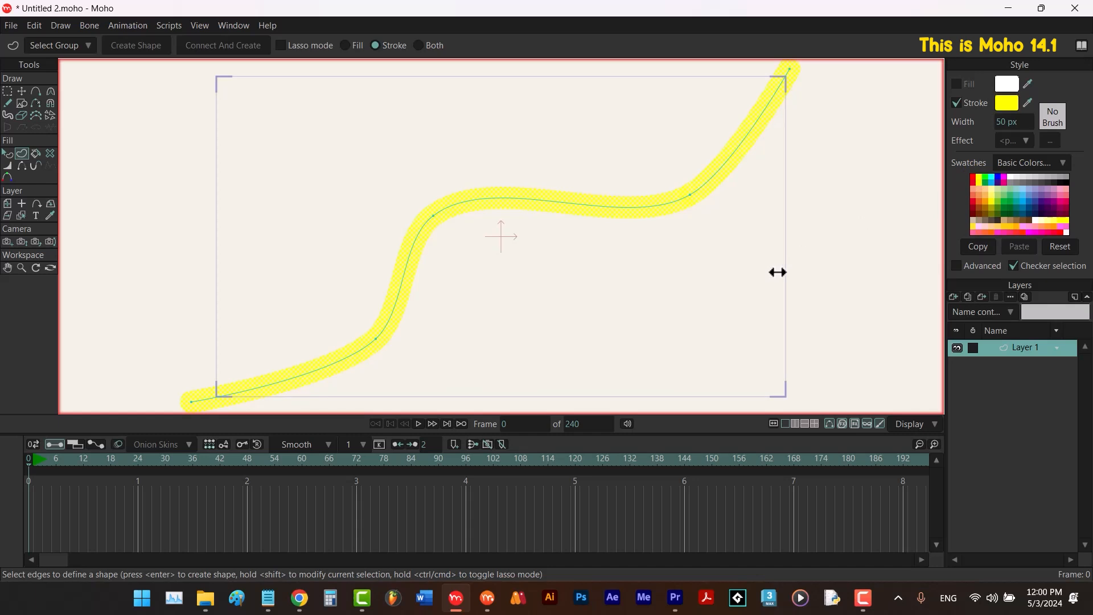
Add a frame-by-frame layer above Layer 1, keep its default name Layer 2, and go to frame 1.
{"action": "left_click", "coordinate": [953, 296]}
{"action": "left_click", "coordinate": [976, 405]}
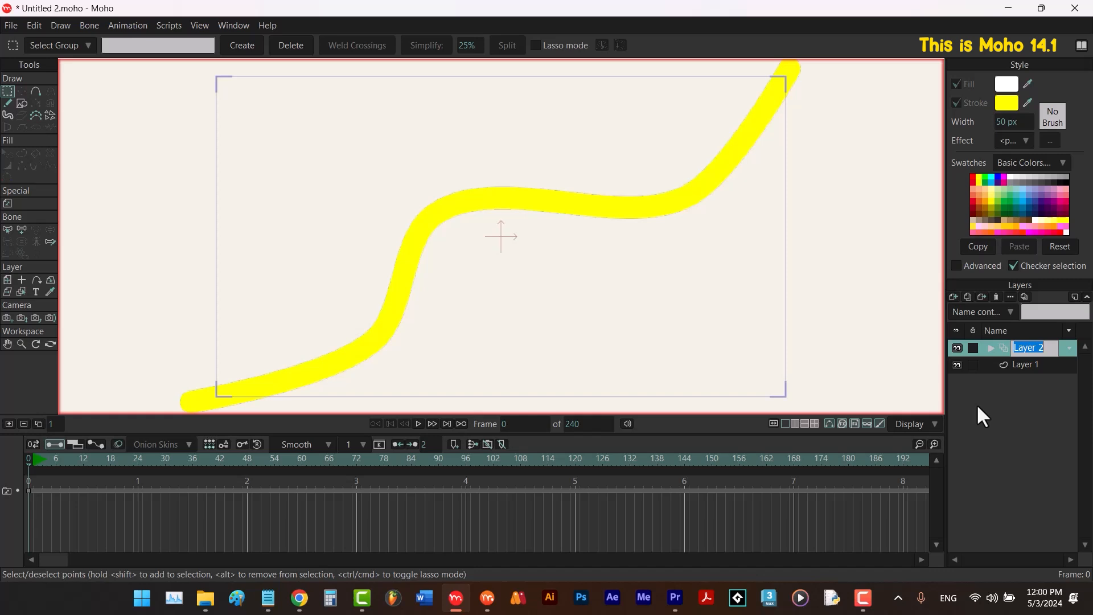
{"action": "key", "text": "Return"}
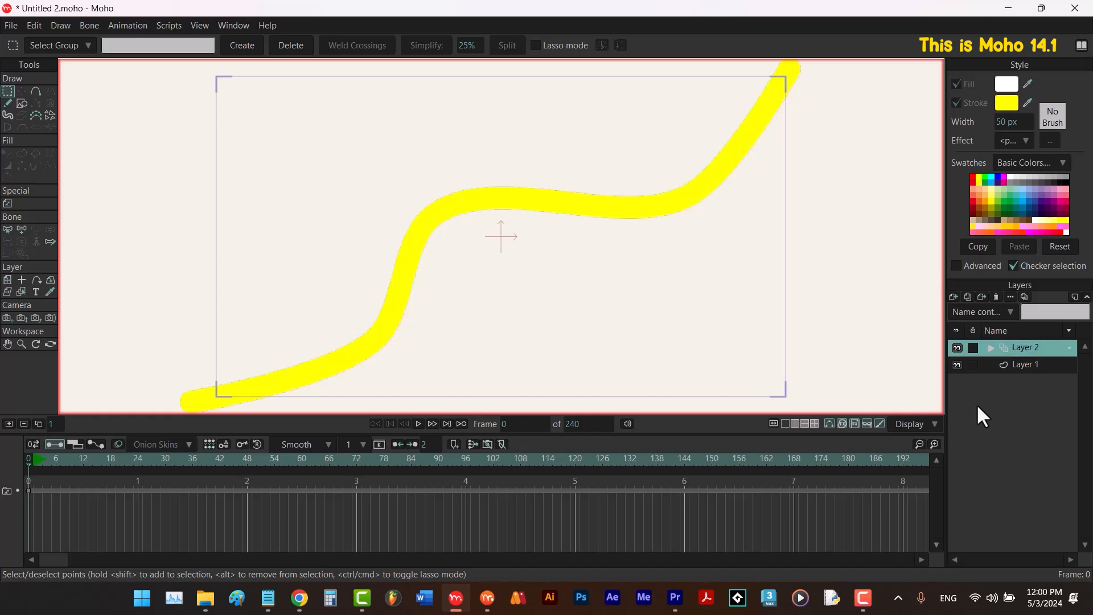
{"action": "key", "text": "Right"}
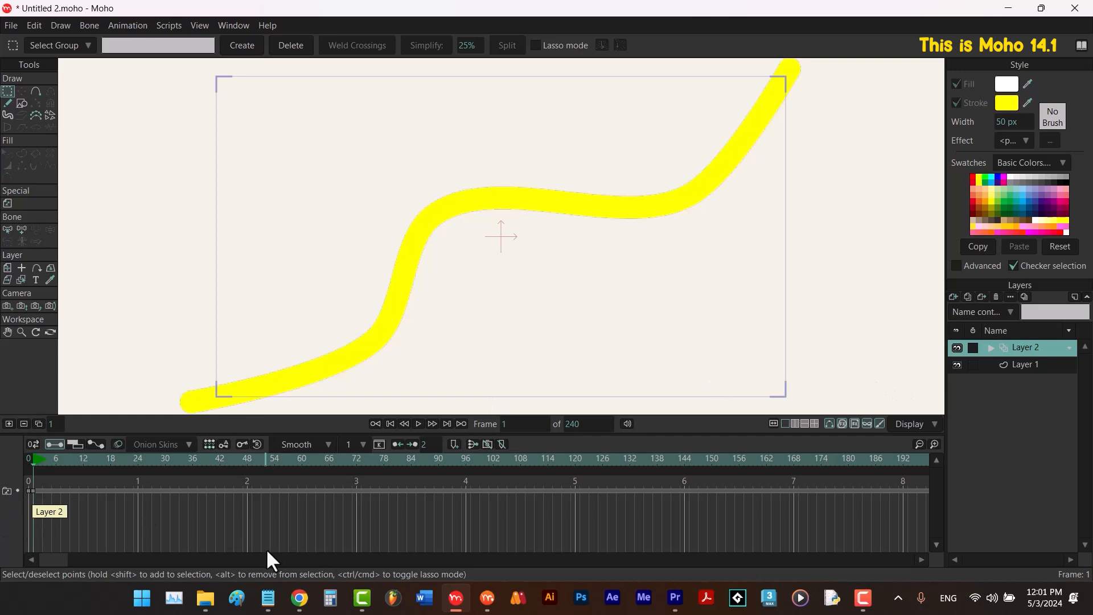
Set up freehand drawing with a black stroke color and a stroke width of 21.2 px.
{"action": "key", "text": "f"}
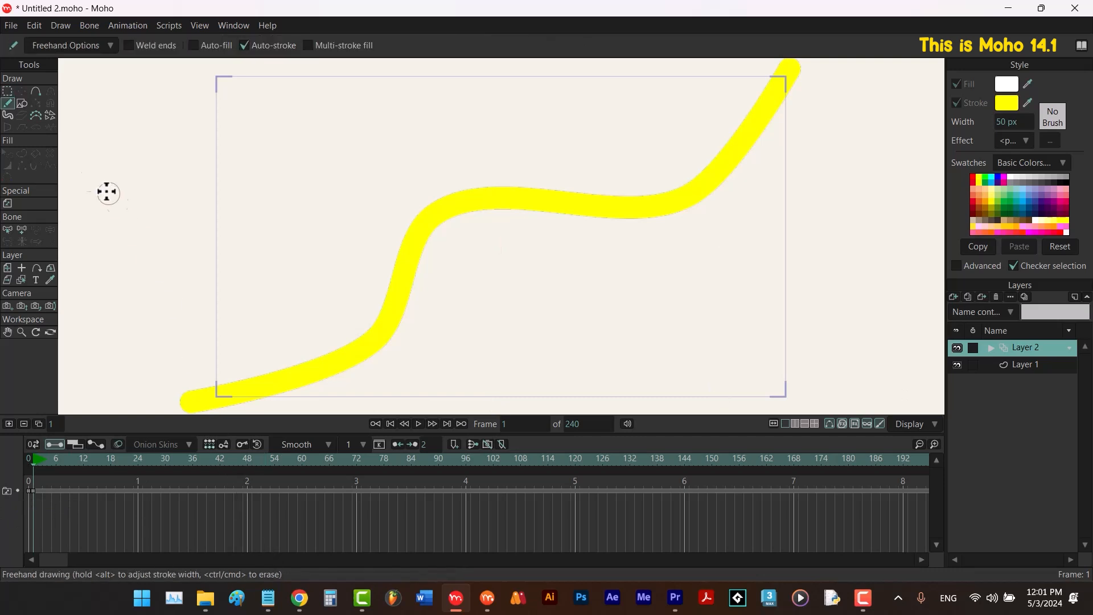
{"action": "left_click", "coordinate": [1063, 181]}
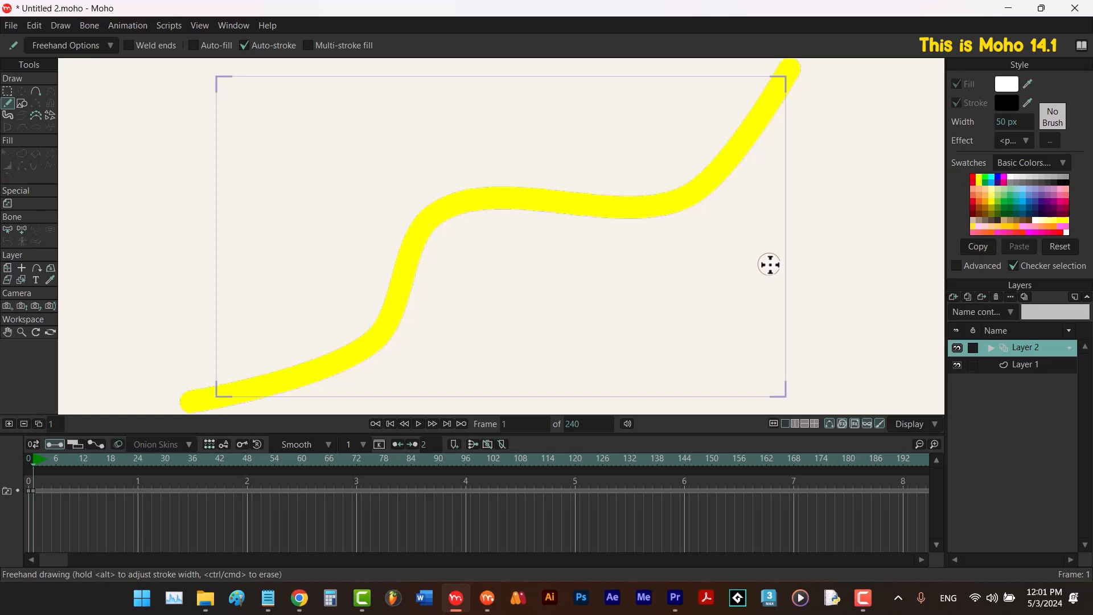
{"action": "left_click_drag", "start_coordinate": [769, 265], "coordinate": [753, 268]}
On Layer 2, draw successive black freehand segments along the yellow path, one new drawing per frame from frame 1 to frame 8.
{"action": "mouse_move", "coordinate": [217, 397]}
{"action": "left_mouse_down"}
{"action": "mouse_move", "coordinate": [380, 341]}
{"action": "mouse_move", "coordinate": [421, 237]}
{"action": "mouse_move", "coordinate": [446, 207]}
{"action": "mouse_move", "coordinate": [651, 205]}
{"action": "mouse_move", "coordinate": [703, 188]}
{"action": "left_mouse_up"}
{"action": "key", "text": "ctrl+Right"}
{"action": "key", "text": "F5"}
{"action": "key", "text": "F5"}
{"action": "key", "text": "F5"}
{"action": "key", "text": "F5"}
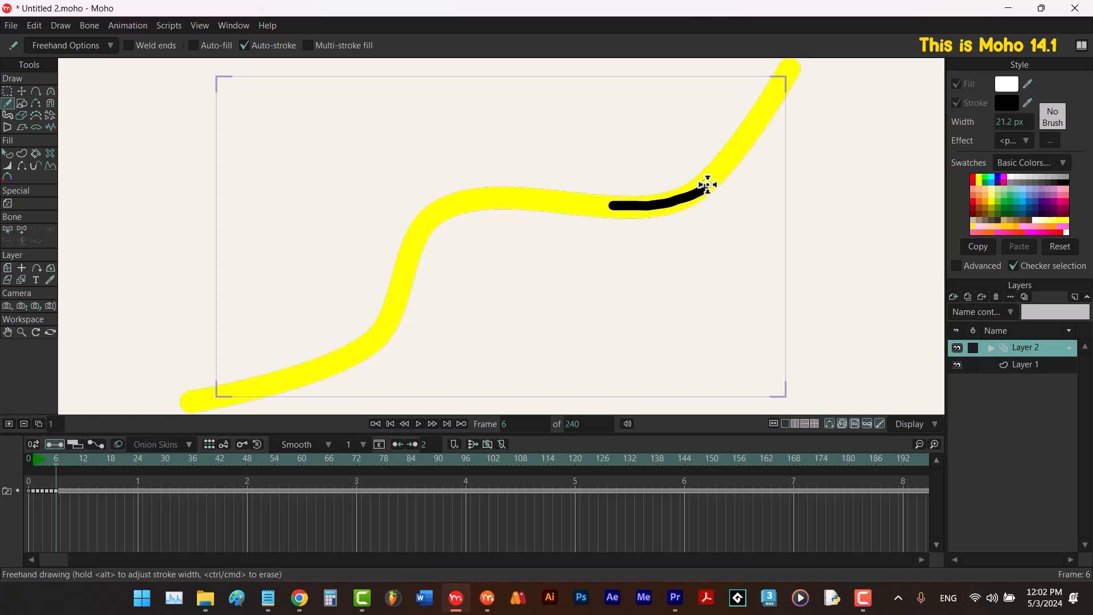
{"action": "key", "text": "F5"}
{"action": "left_click_drag", "start_coordinate": [706, 183], "coordinate": [796, 69]}
{"action": "key", "text": "F5"}
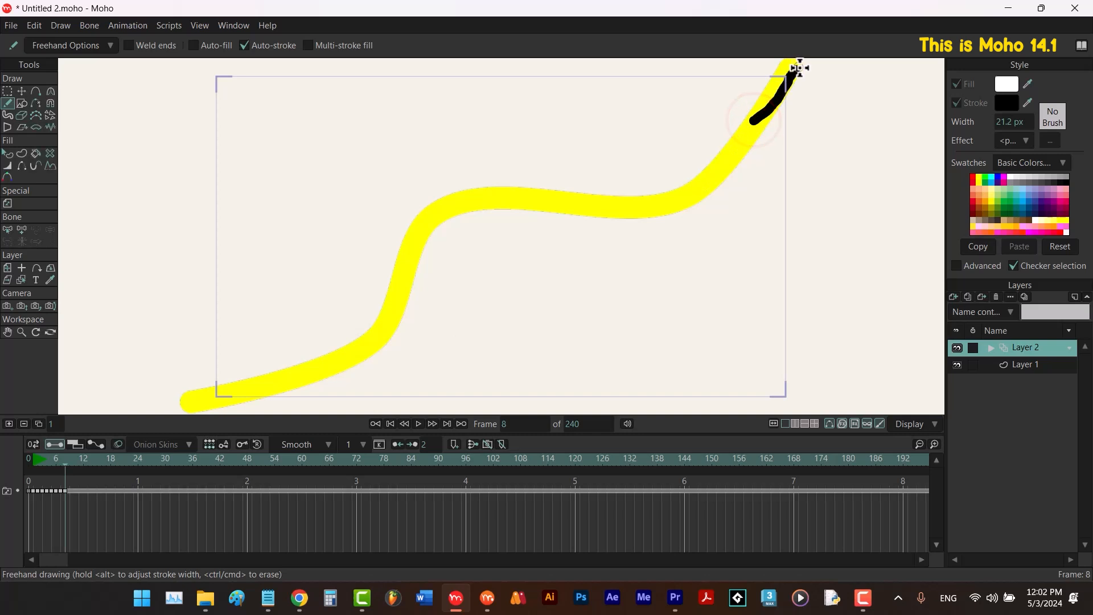
Hide Layer 1 with the yellow path and play the animation from the start.
{"action": "left_click", "coordinate": [957, 365]}
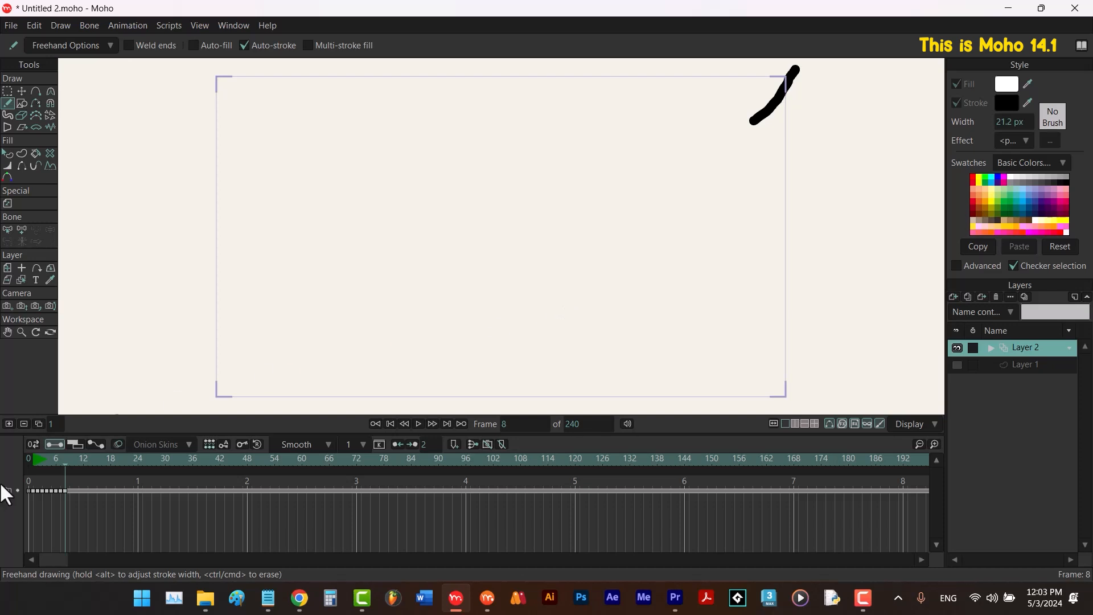
{"action": "left_click", "coordinate": [34, 462]}
{"action": "key", "text": "space"}
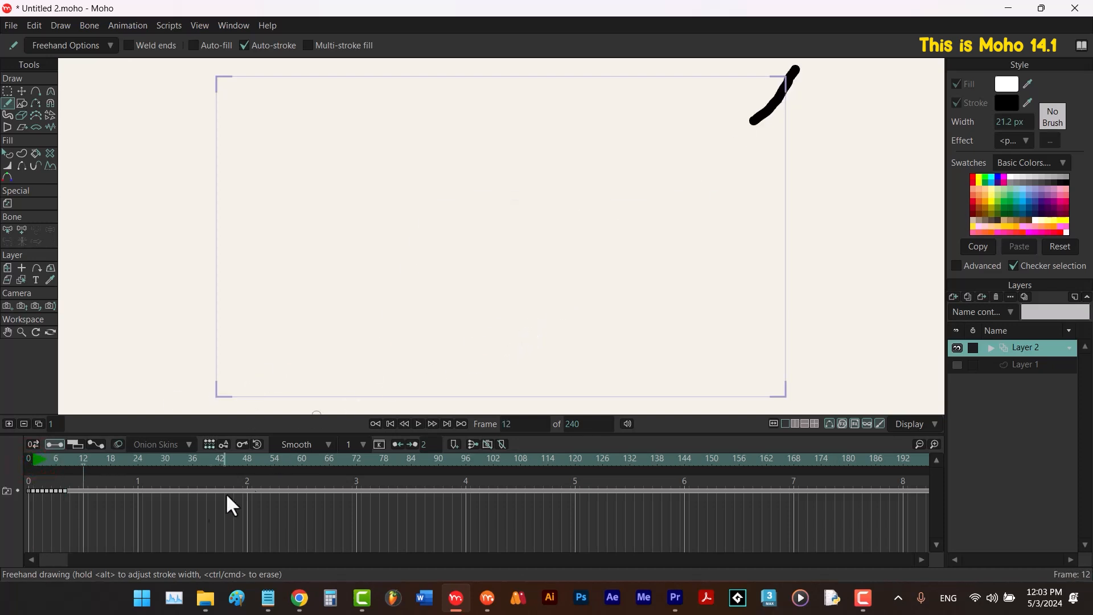
Select all of Layer 2's drawing keyframes and stretch their spacing so the last one lands at about frame 22.
{"action": "left_click_drag", "start_coordinate": [118, 524], "coordinate": [32, 490]}
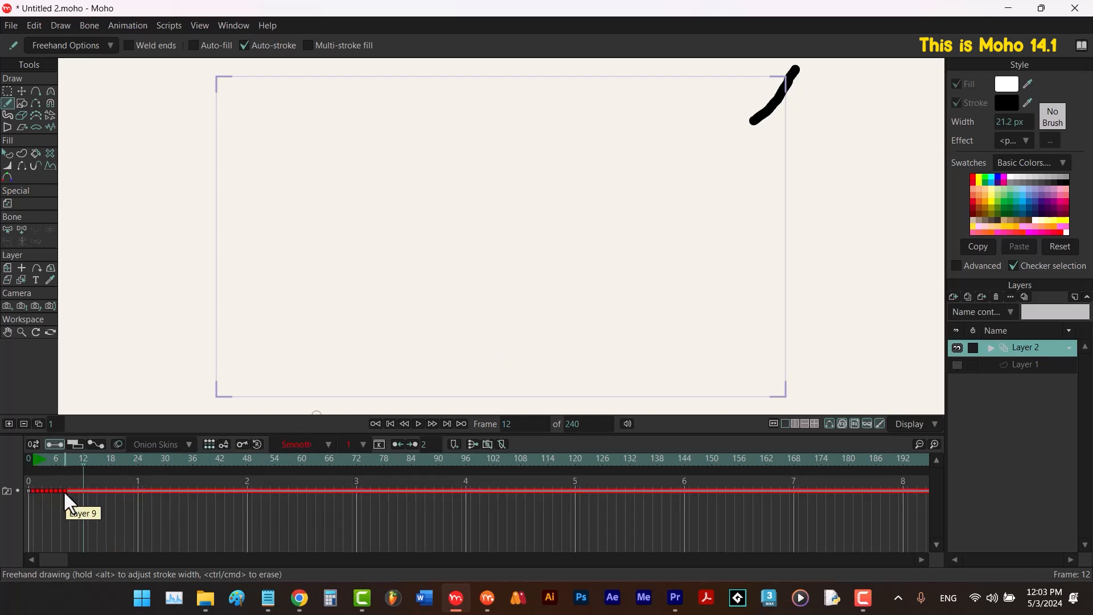
{"action": "left_click_drag", "start_coordinate": [63, 490], "coordinate": [128, 494]}
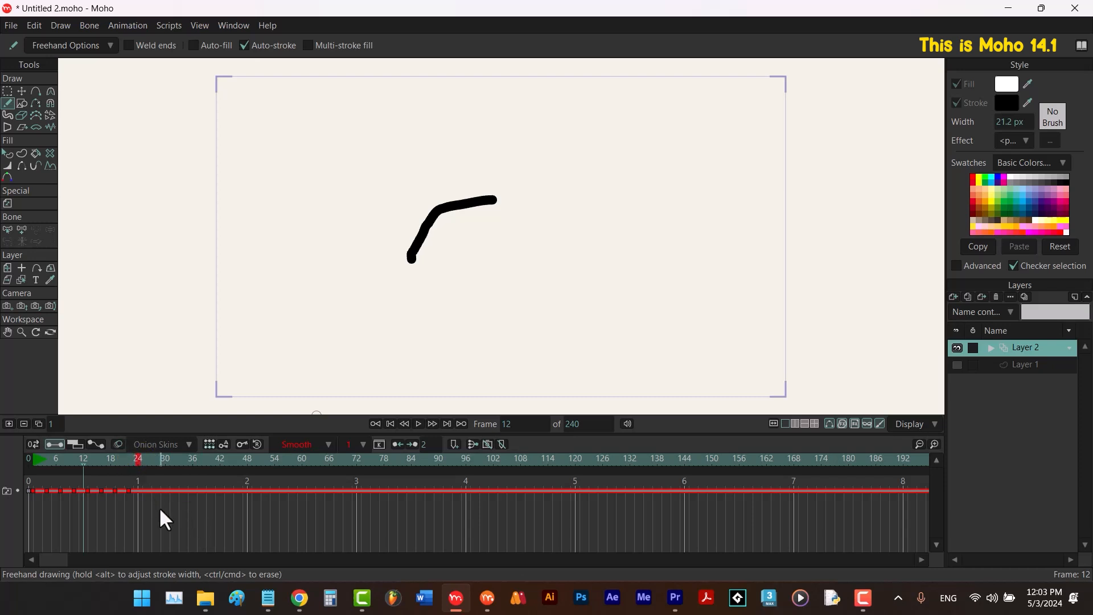
End the playback range at about frame 25, preview the animation, and deselect the keyframes.
{"action": "left_click", "coordinate": [141, 459]}
{"action": "key", "text": "space"}
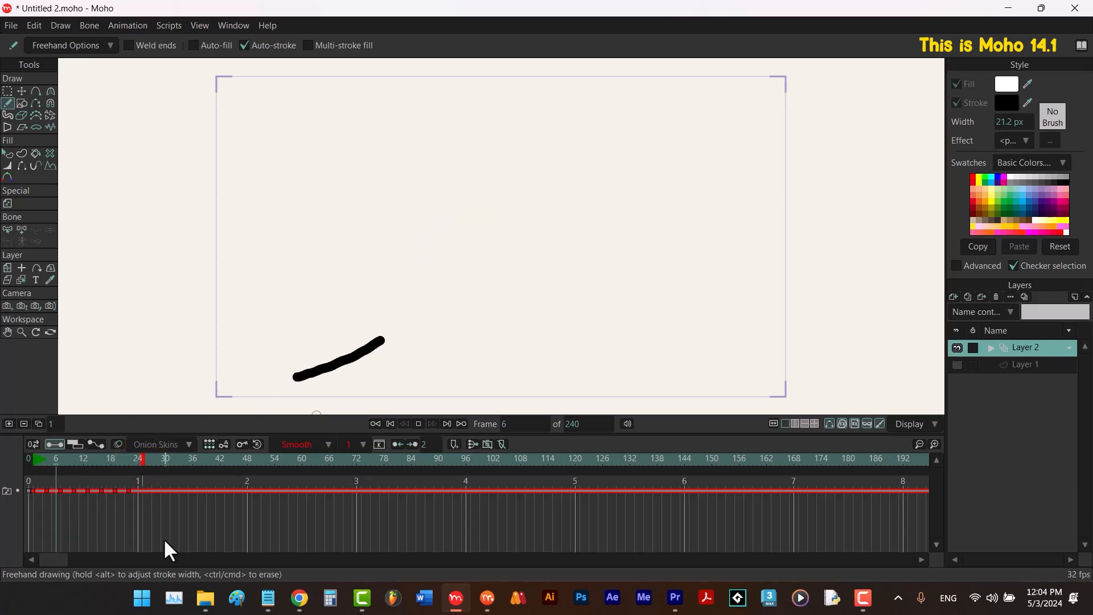
{"action": "key", "text": "space"}
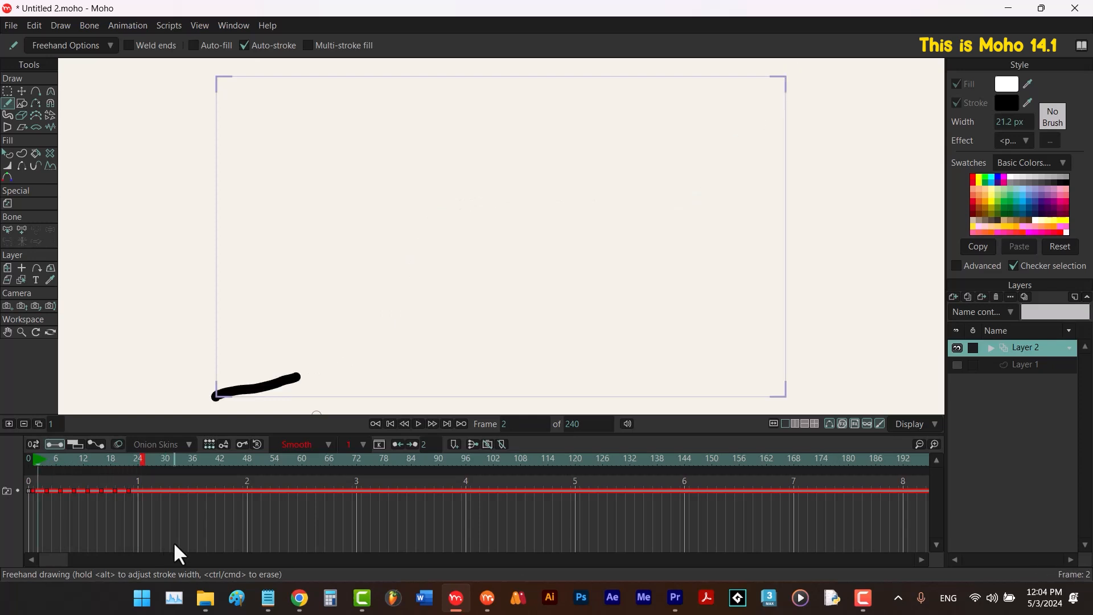
{"action": "left_click", "coordinate": [173, 541]}
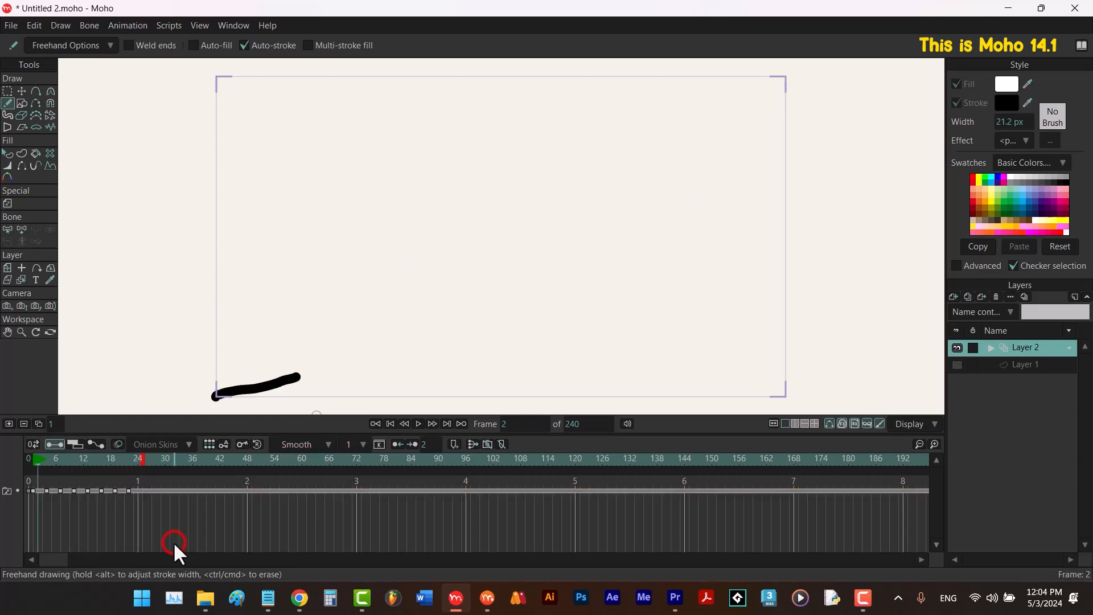
At frame 0, turn off Frame-by-frame drawing for Layer 2, expand its list of drawings, and turn the option back on.
{"action": "left_click", "coordinate": [390, 423]}
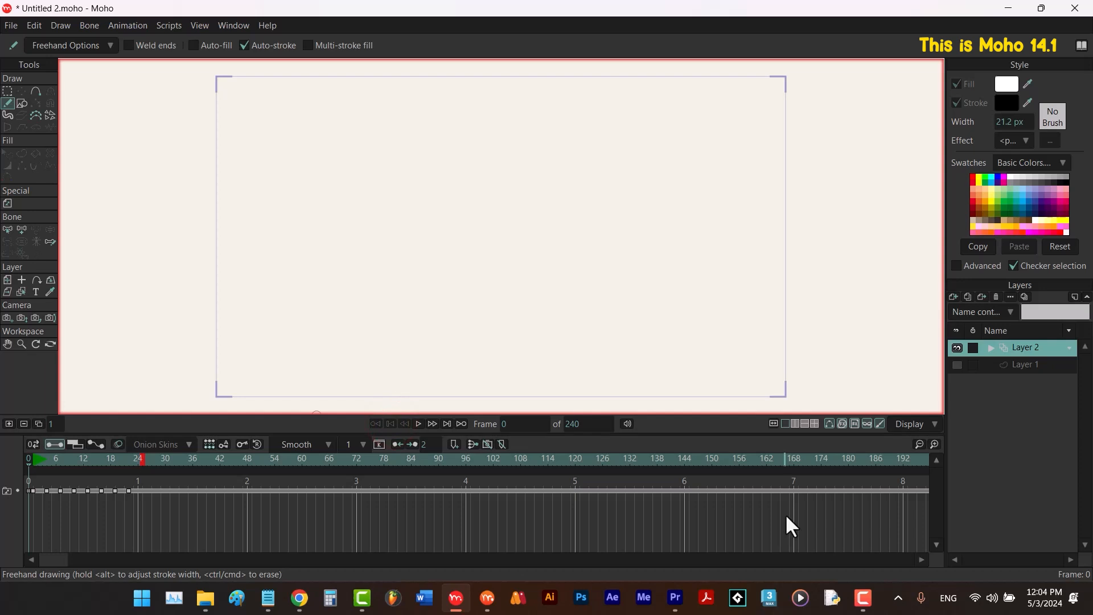
{"action": "double_click", "coordinate": [1013, 345]}
{"action": "left_click", "coordinate": [504, 63]}
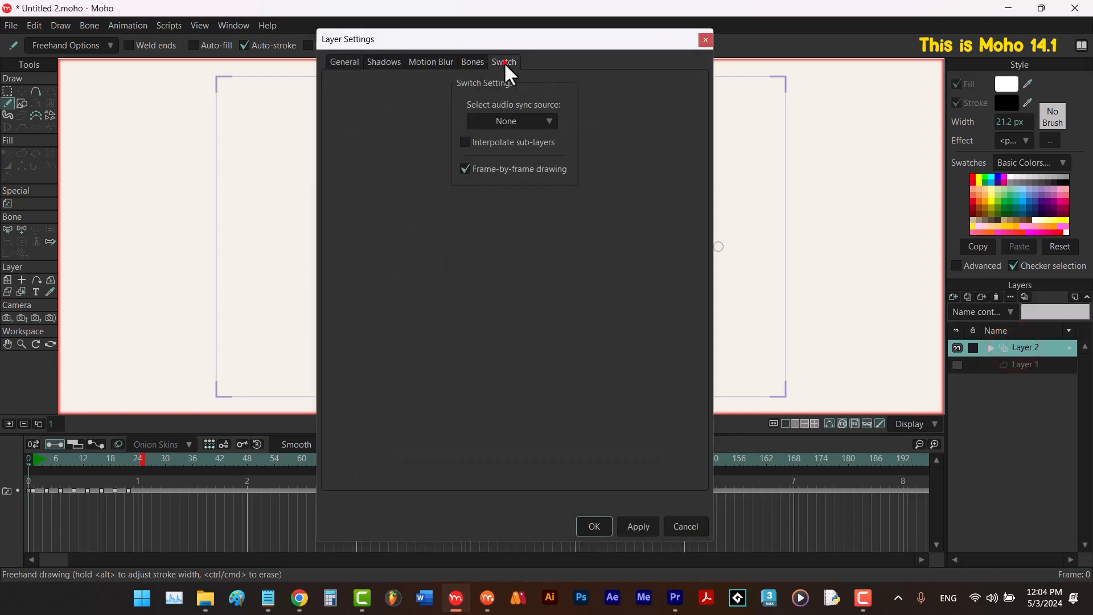
{"action": "left_click", "coordinate": [464, 169]}
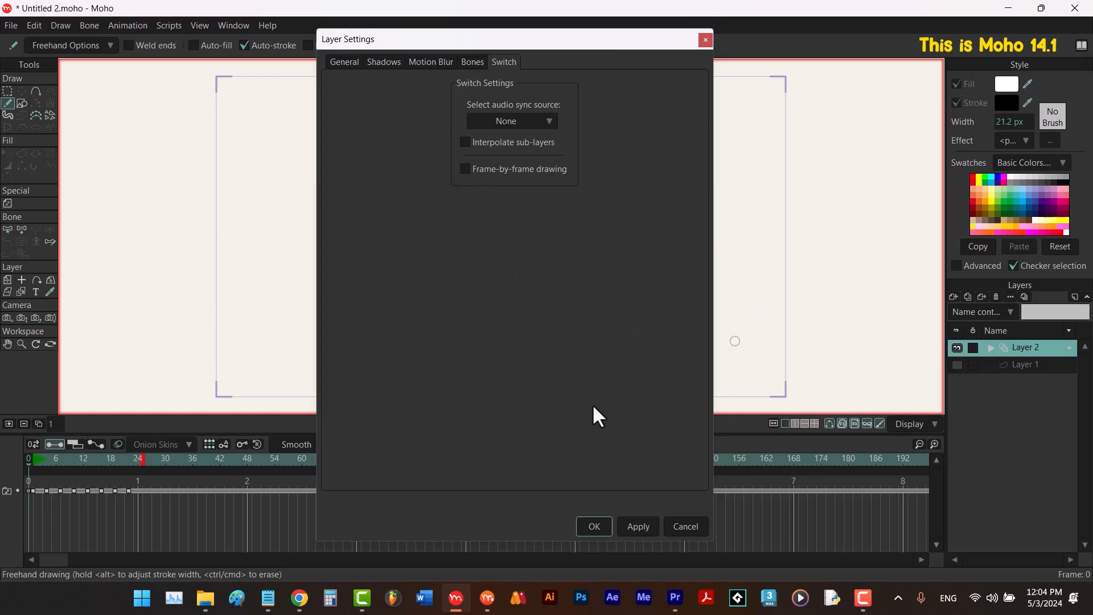
{"action": "left_click", "coordinate": [637, 526]}
{"action": "left_click", "coordinate": [988, 347]}
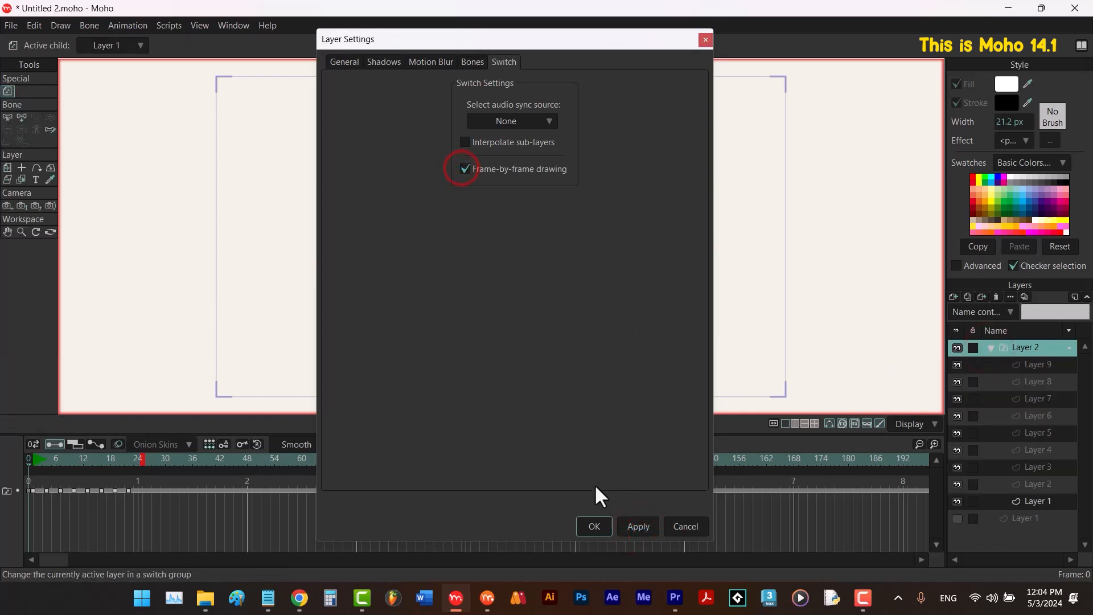
{"action": "left_click", "coordinate": [600, 518]}
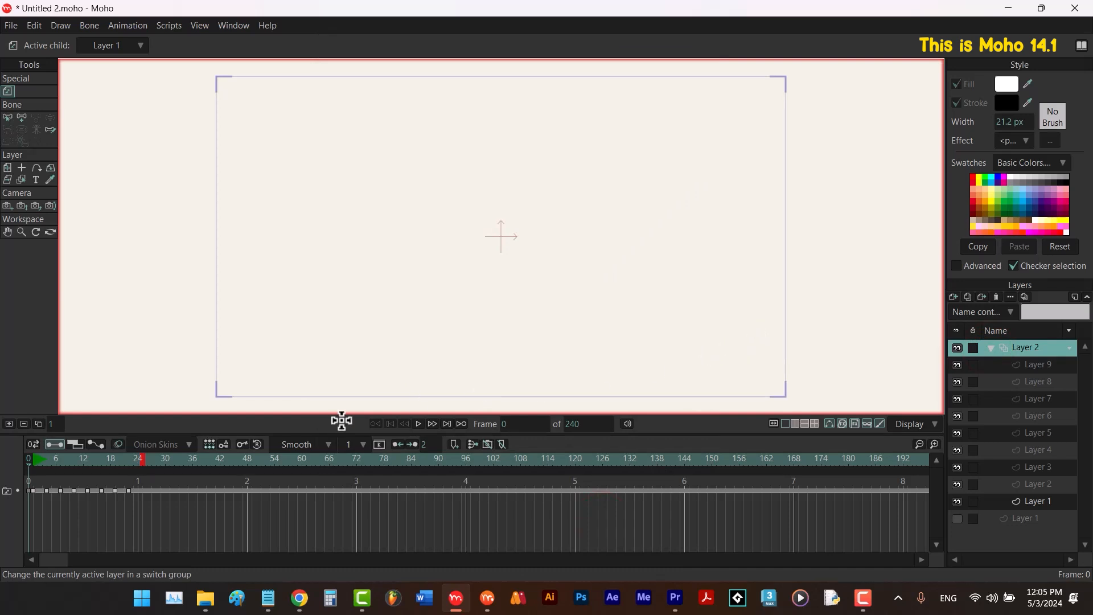
Scrub to frame 13 and inspect the individual drawings on Layers 9, 7, 5 and 3 inside Layer 2.
{"action": "left_click_drag", "start_coordinate": [54, 459], "coordinate": [88, 459]}
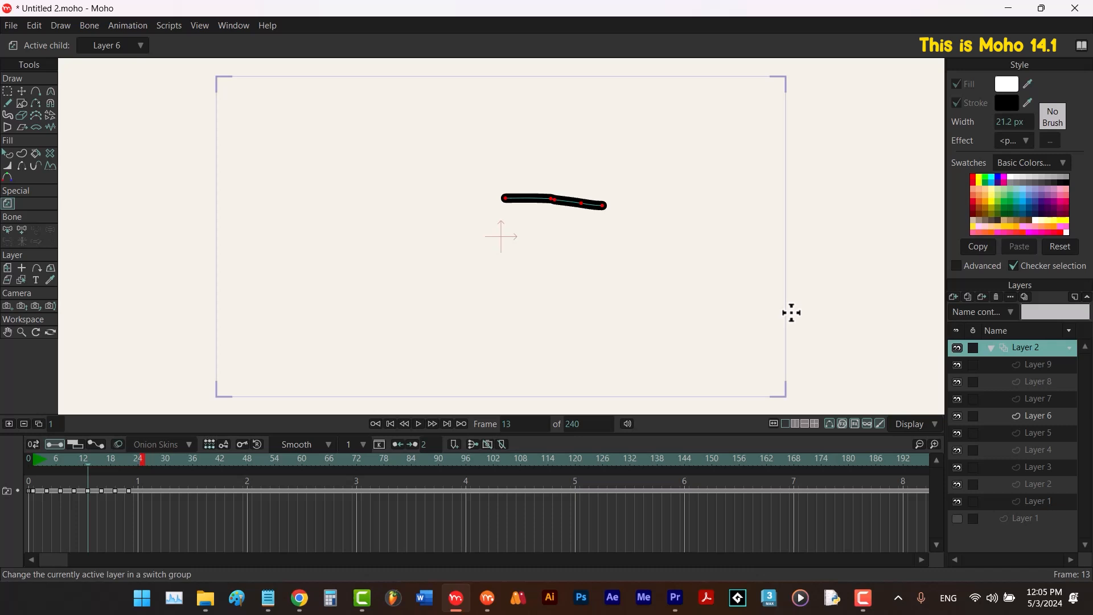
{"action": "left_click", "coordinate": [1025, 364]}
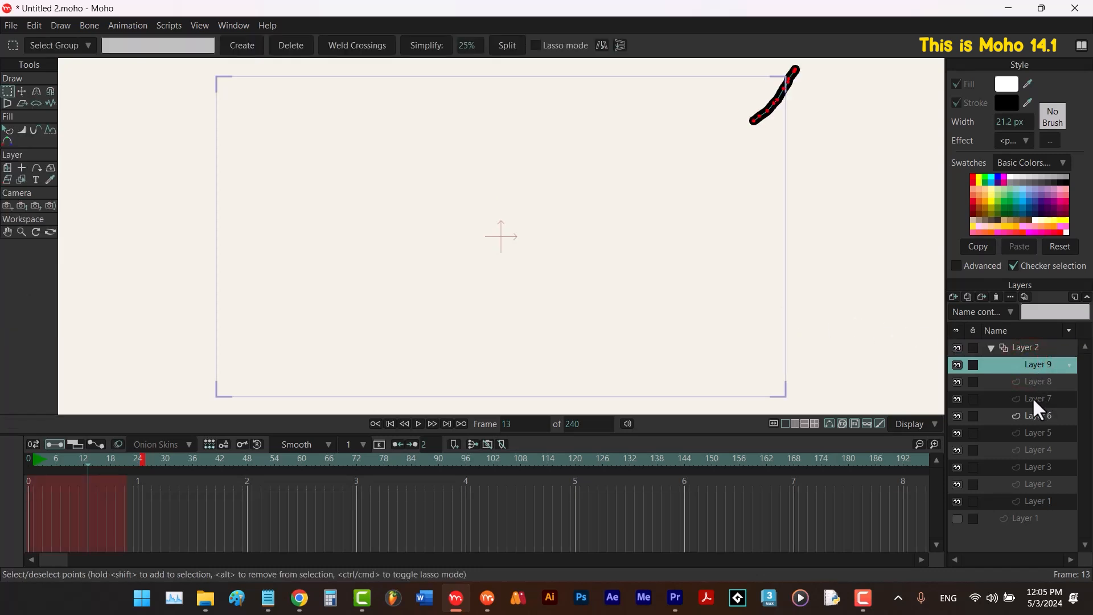
{"action": "left_click", "coordinate": [1032, 397]}
{"action": "left_click", "coordinate": [1029, 430]}
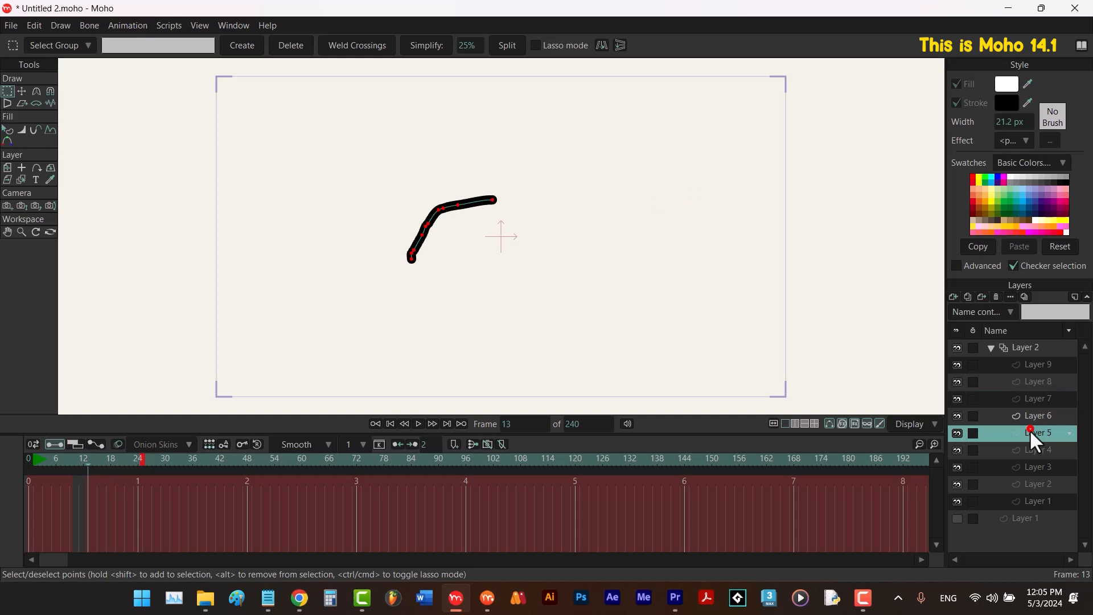
{"action": "left_click", "coordinate": [1029, 467]}
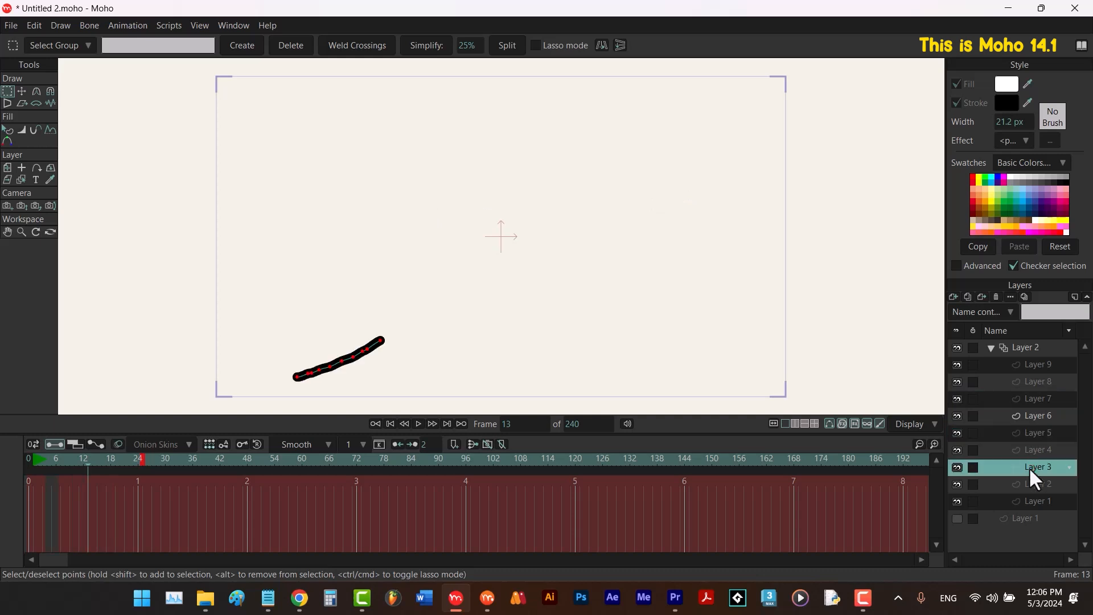
Select Layers 3, 5, 7 and 9 together and apply a blur radius of 4 px in their layer settings.
{"action": "double_click", "coordinate": [1029, 466]}
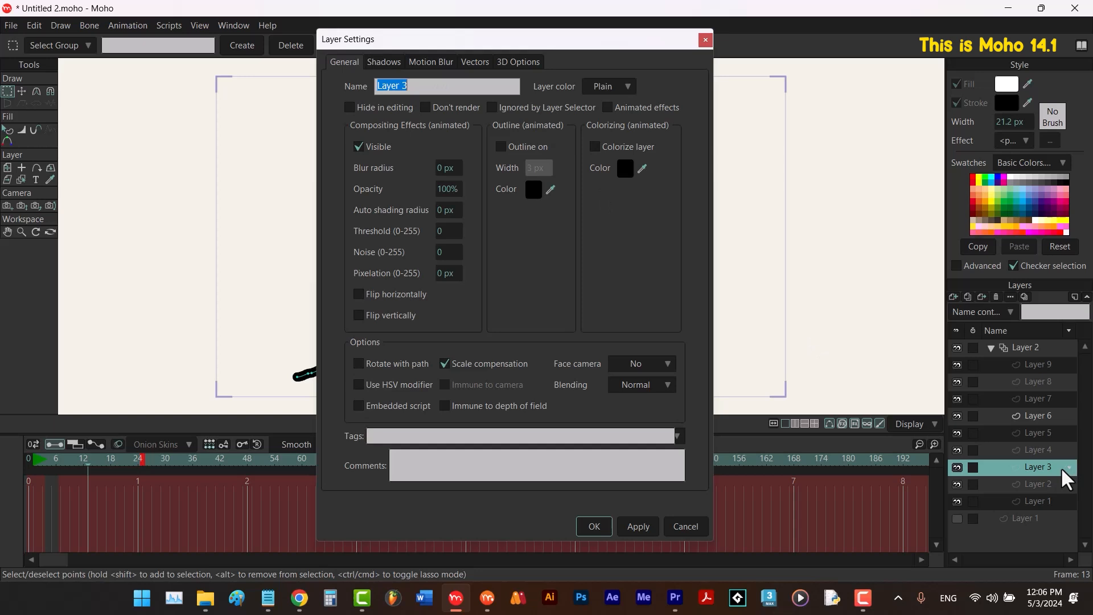
{"action": "left_click", "coordinate": [1044, 432], "text": "ctrl"}
{"action": "left_click", "coordinate": [1044, 398], "text": "ctrl"}
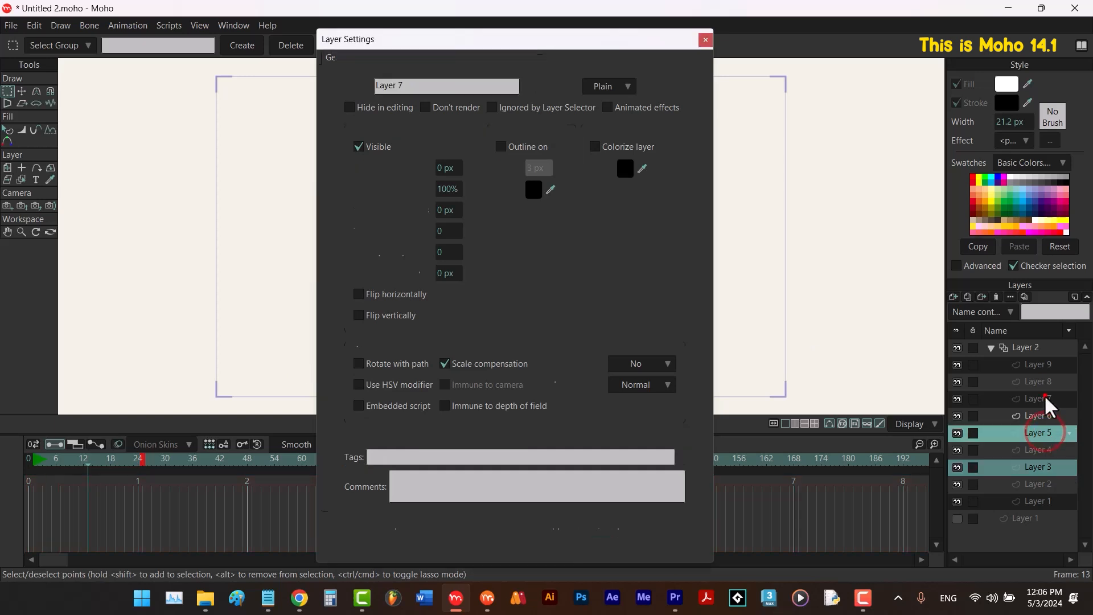
{"action": "left_click", "coordinate": [1047, 365], "text": "ctrl"}
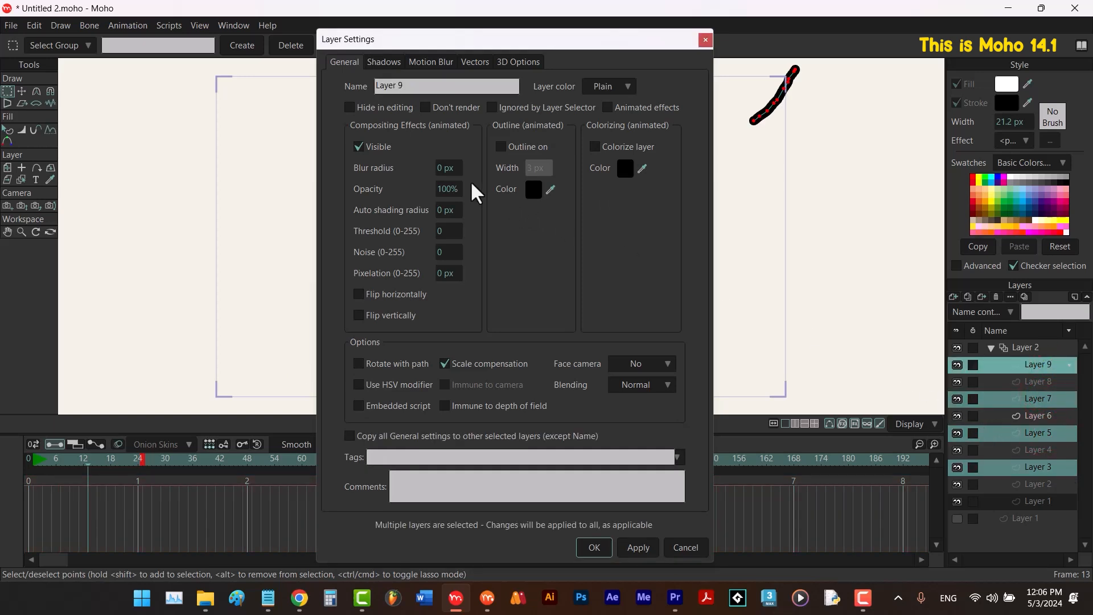
{"action": "left_click_drag", "start_coordinate": [447, 168], "coordinate": [468, 170]}
{"action": "left_click", "coordinate": [639, 546]}
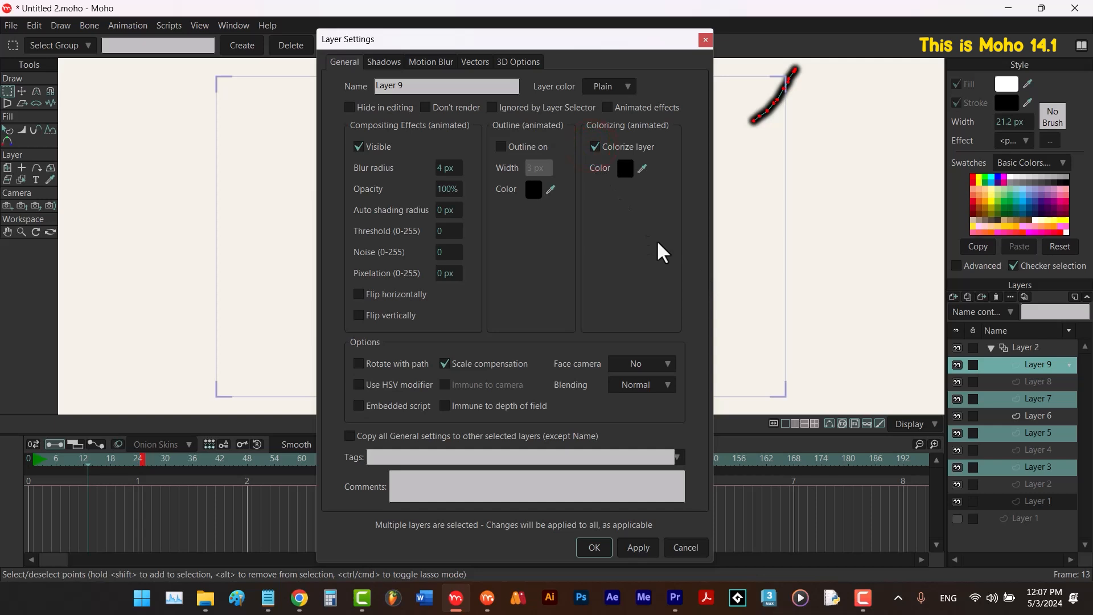
Colorize the selected Layers 3, 5, 7 and 9 with red FD0000 and apply the change.
{"action": "left_click", "coordinate": [625, 169]}
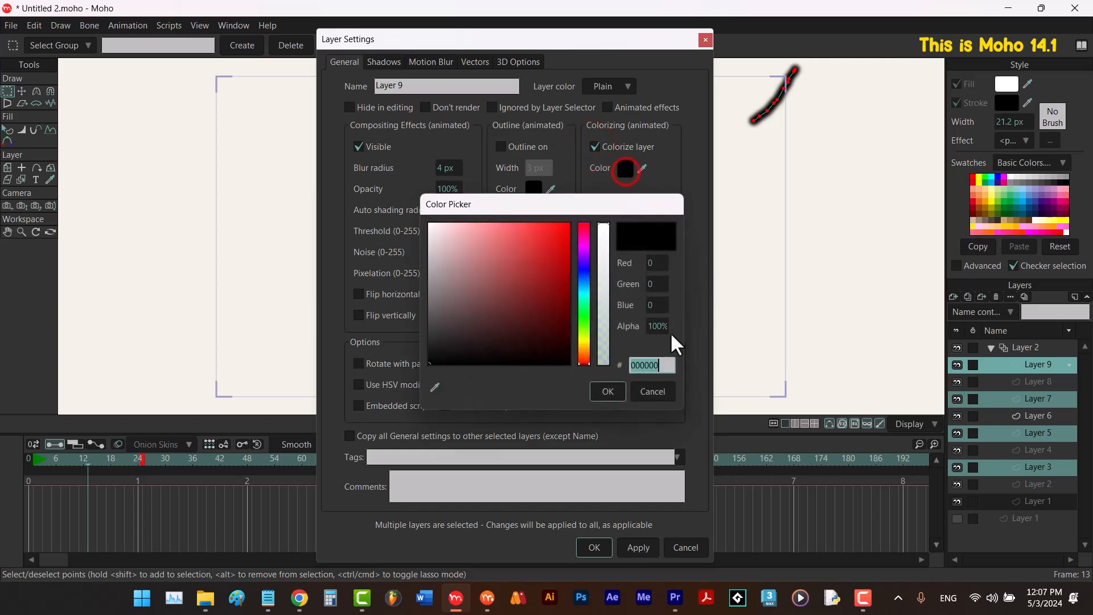
{"action": "left_click", "coordinate": [566, 224]}
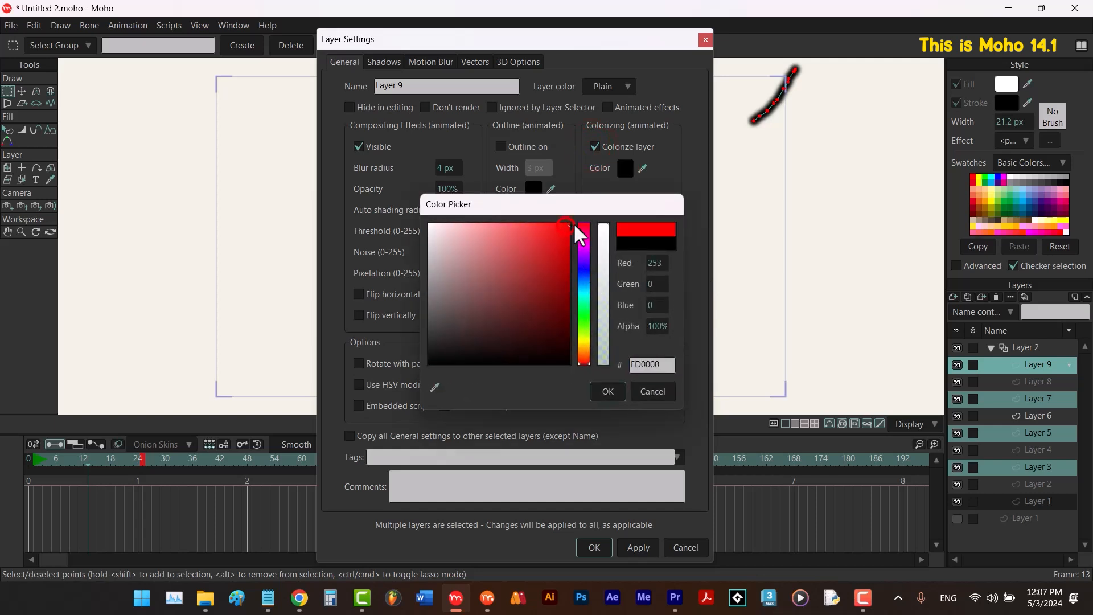
{"action": "left_click", "coordinate": [615, 387]}
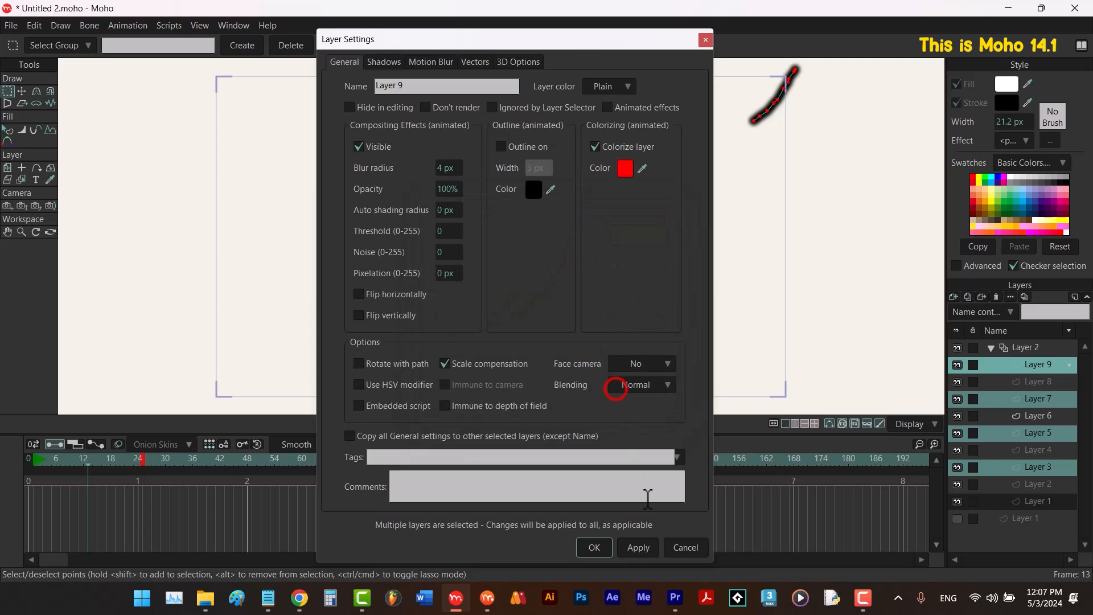
{"action": "left_click", "coordinate": [640, 546]}
Move the layer settings dialog aside and check the drawings on Layers 9, 7, 5 and 3 one by one.
{"action": "left_click_drag", "start_coordinate": [554, 40], "coordinate": [90, 196]}
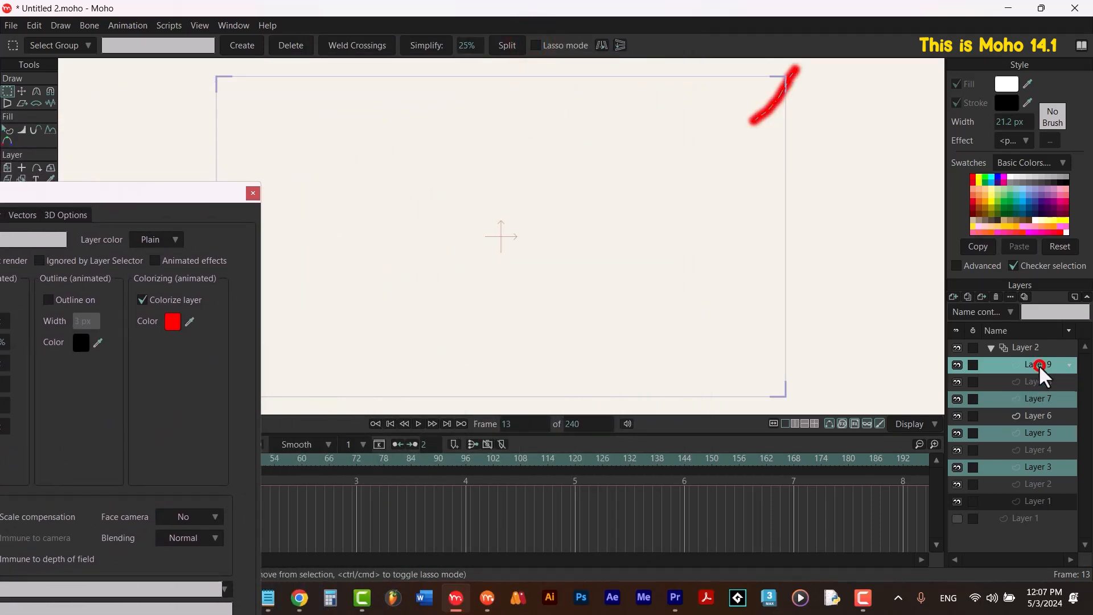
{"action": "left_click", "coordinate": [1034, 398]}
{"action": "left_click", "coordinate": [1038, 433]}
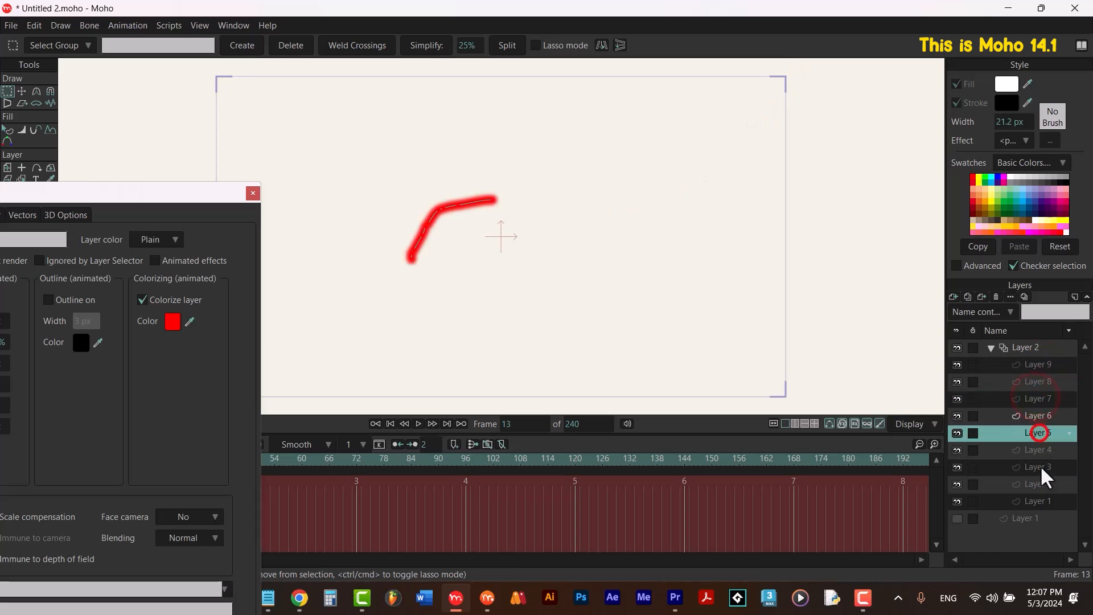
{"action": "left_click", "coordinate": [1039, 466]}
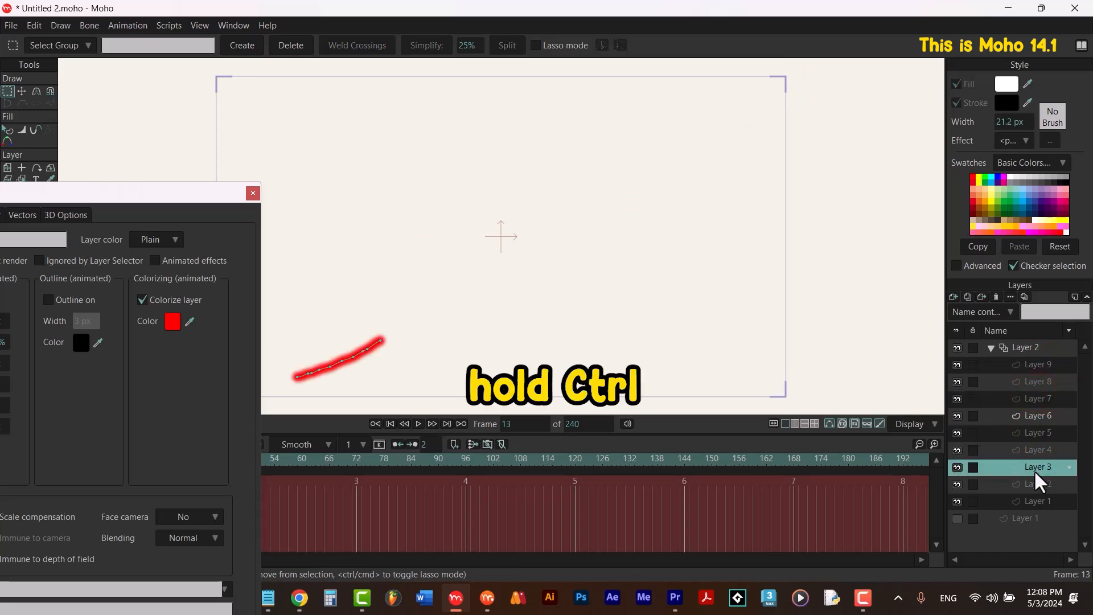
Select Layers 2, 4, 6 and 8 together, colorize them with blue 1800FF and apply the change.
{"action": "left_click", "coordinate": [1034, 483]}
{"action": "left_click", "coordinate": [1040, 450], "text": "ctrl"}
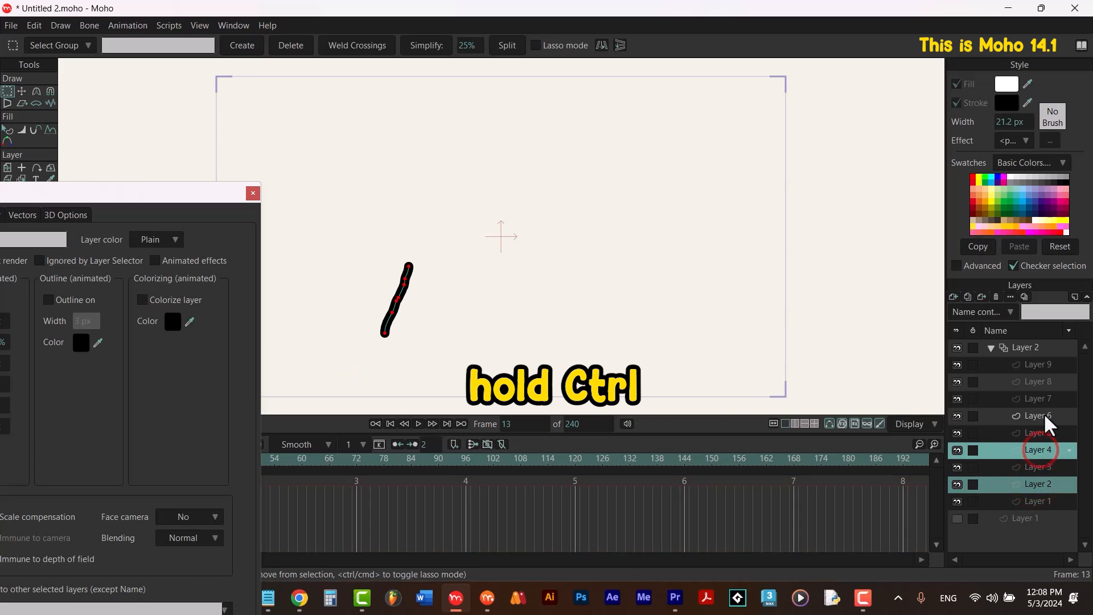
{"action": "left_click", "coordinate": [1043, 415], "text": "ctrl"}
{"action": "left_click", "coordinate": [1044, 379], "text": "ctrl"}
{"action": "left_click_drag", "start_coordinate": [211, 191], "coordinate": [604, 129]}
{"action": "left_click", "coordinate": [534, 236]}
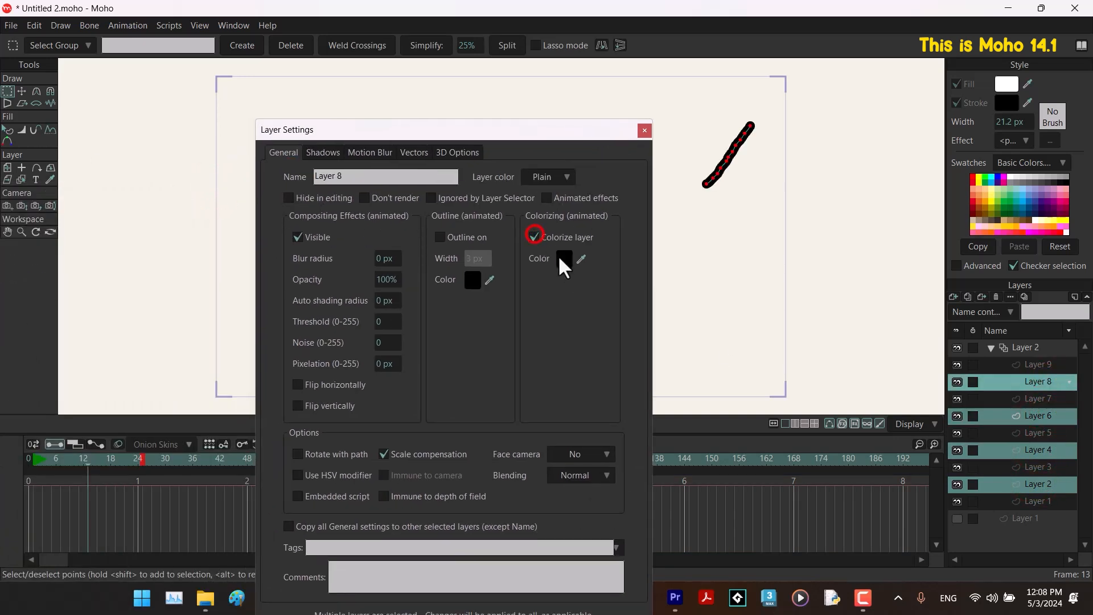
{"action": "left_click", "coordinate": [563, 259]}
{"action": "left_click_drag", "start_coordinate": [568, 244], "coordinate": [569, 223]}
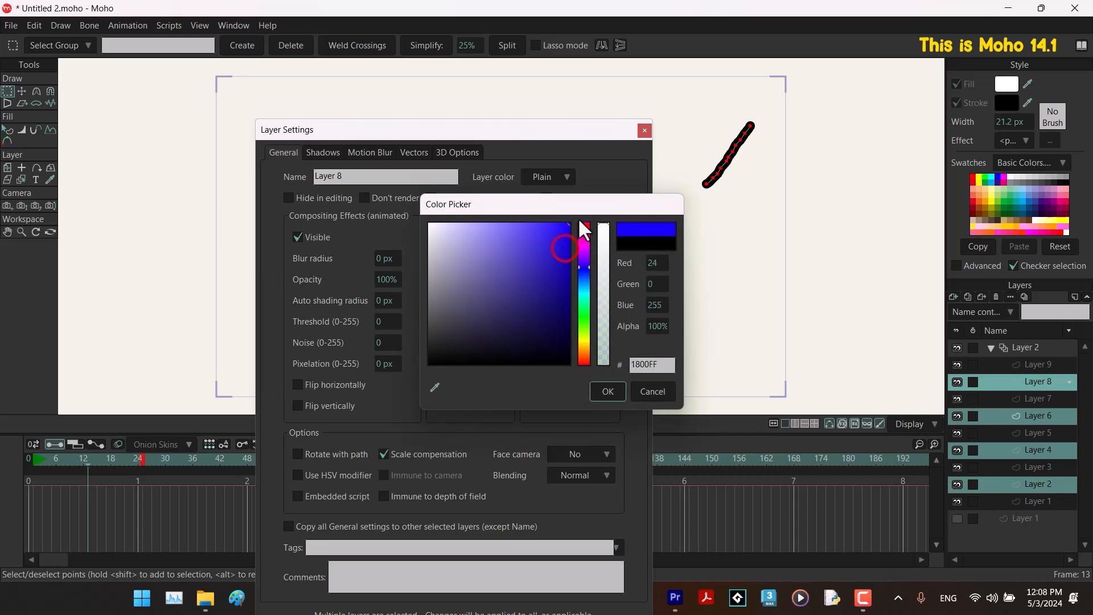
{"action": "left_click", "coordinate": [610, 386]}
{"action": "left_click_drag", "start_coordinate": [544, 134], "coordinate": [505, 74]}
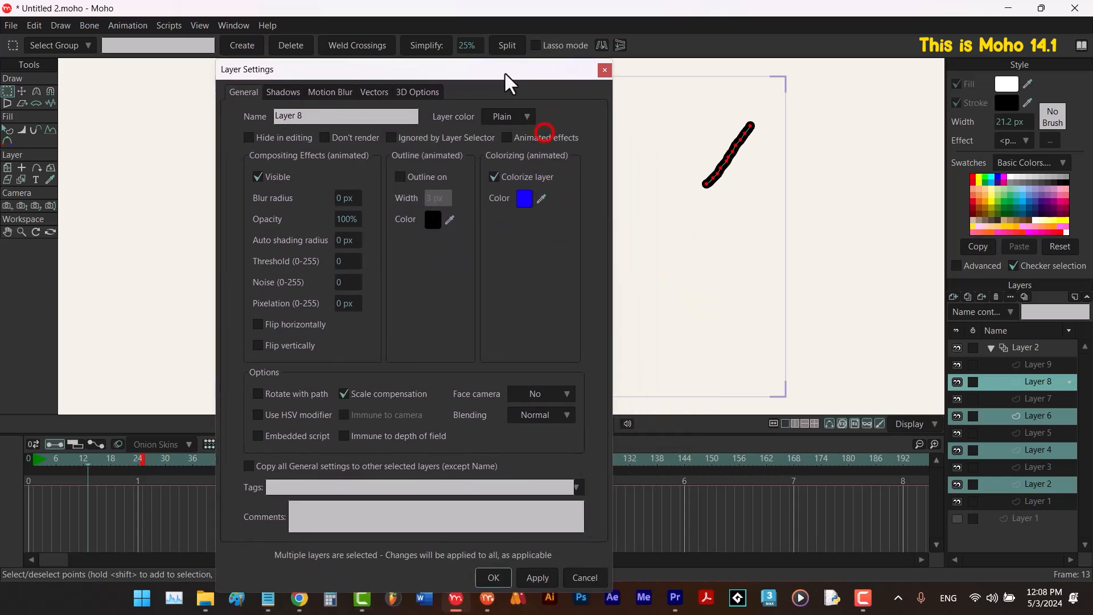
{"action": "left_click", "coordinate": [537, 577]}
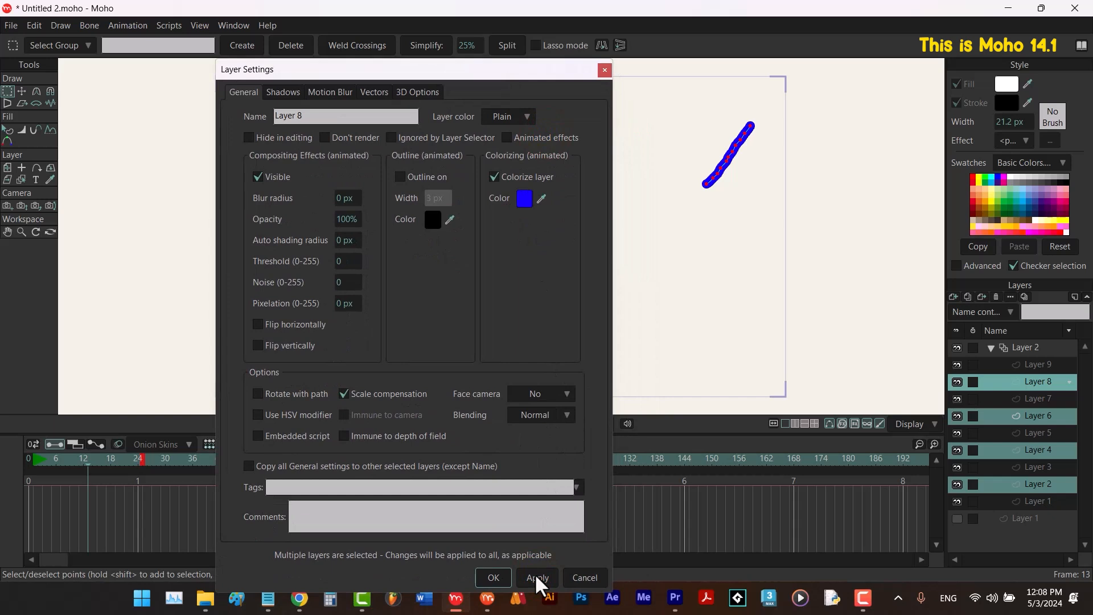
Close the layer settings and play the frame-by-frame animation of the parent Layer 2 to check the alternating drawings.
{"action": "left_click", "coordinate": [493, 577]}
{"action": "left_click", "coordinate": [1035, 348]}
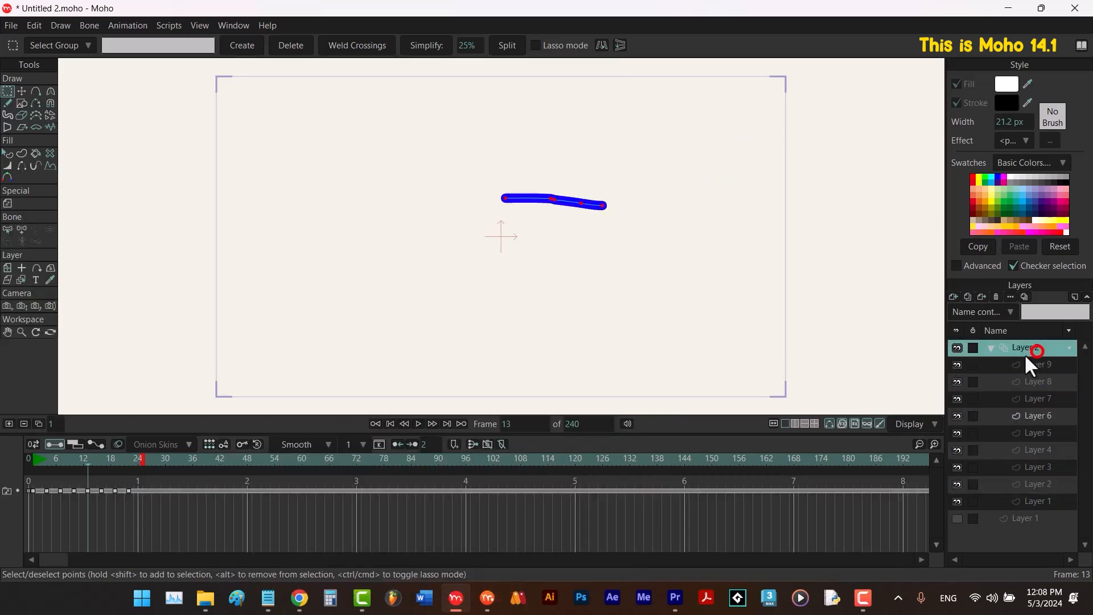
{"action": "key", "text": "space"}
{"action": "left_click", "coordinate": [830, 423]}
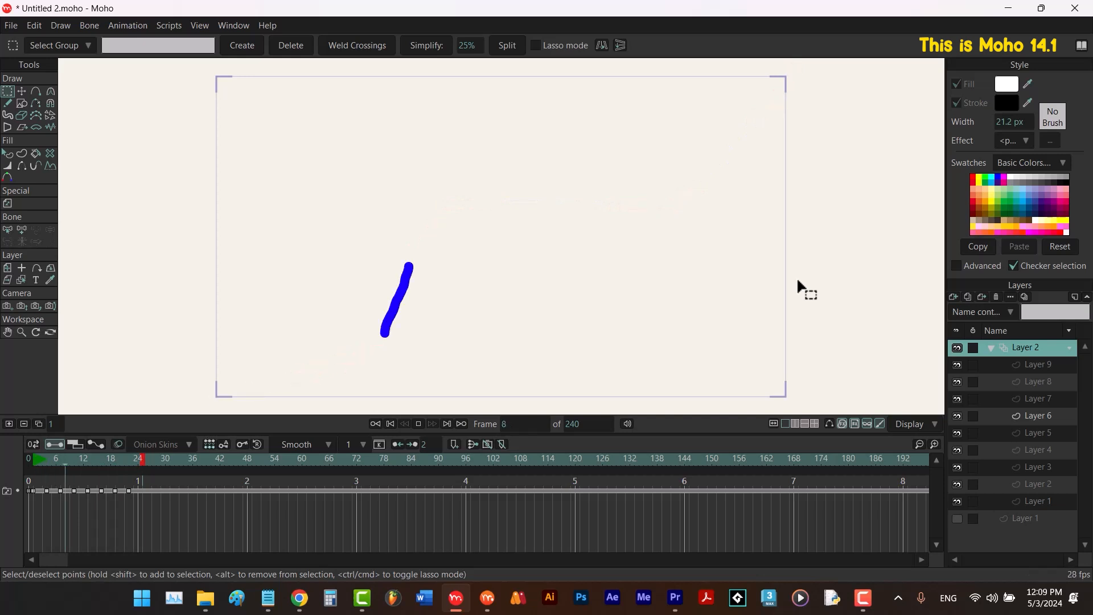
{"action": "key", "text": "space"}
{"action": "left_click", "coordinate": [829, 422]}
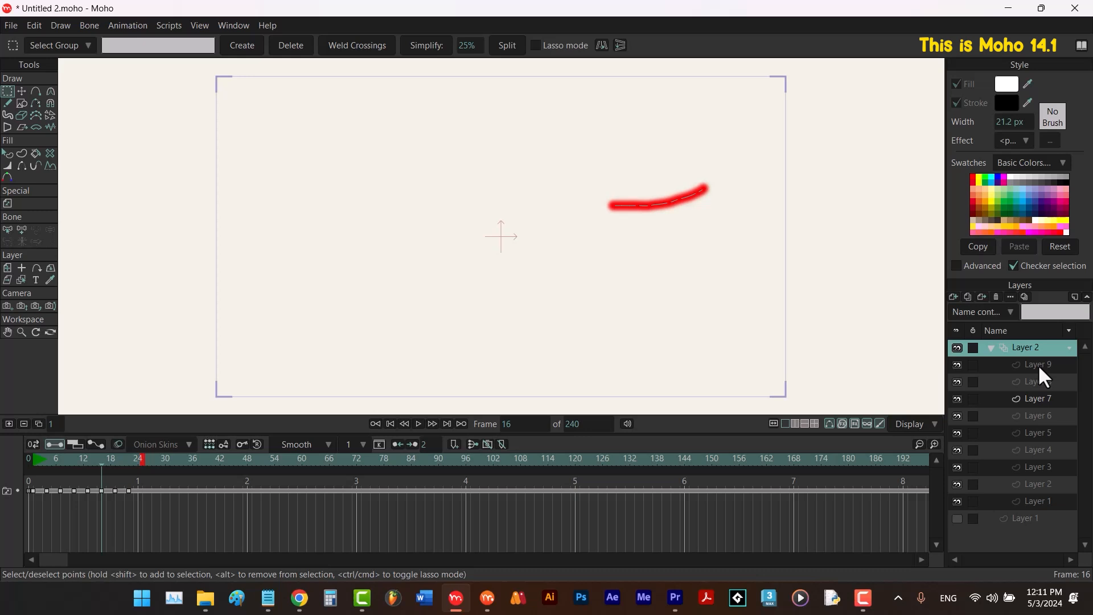
On Layer 9 at frame 25, scale the line's points down to a small dot at its upper end.
{"action": "left_click", "coordinate": [1039, 367]}
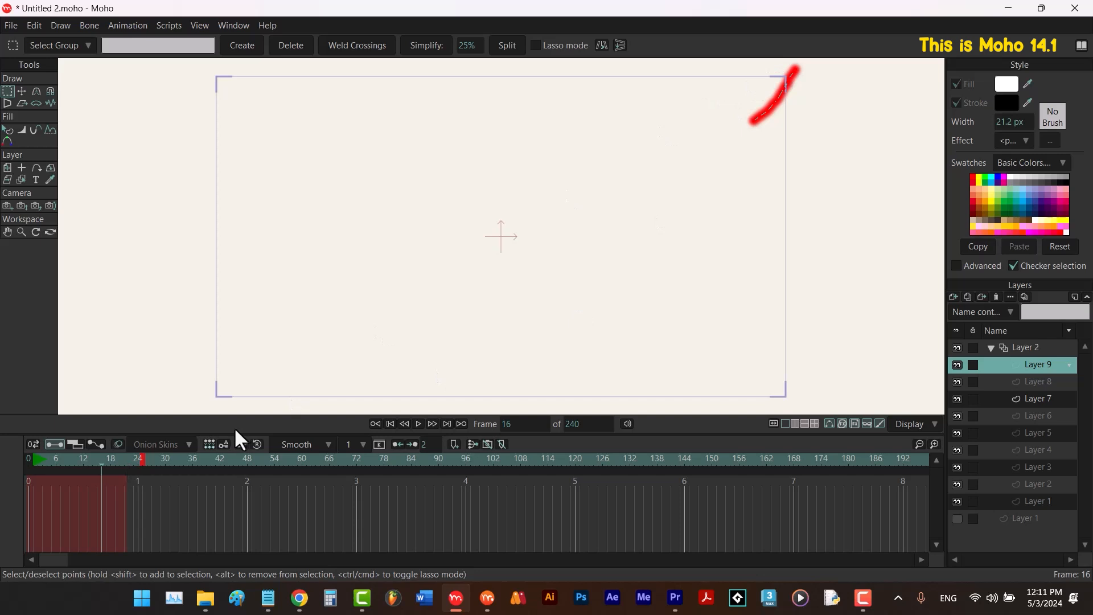
{"action": "left_click", "coordinate": [128, 460]}
{"action": "left_click", "coordinate": [140, 461]}
{"action": "left_click", "coordinate": [23, 92]}
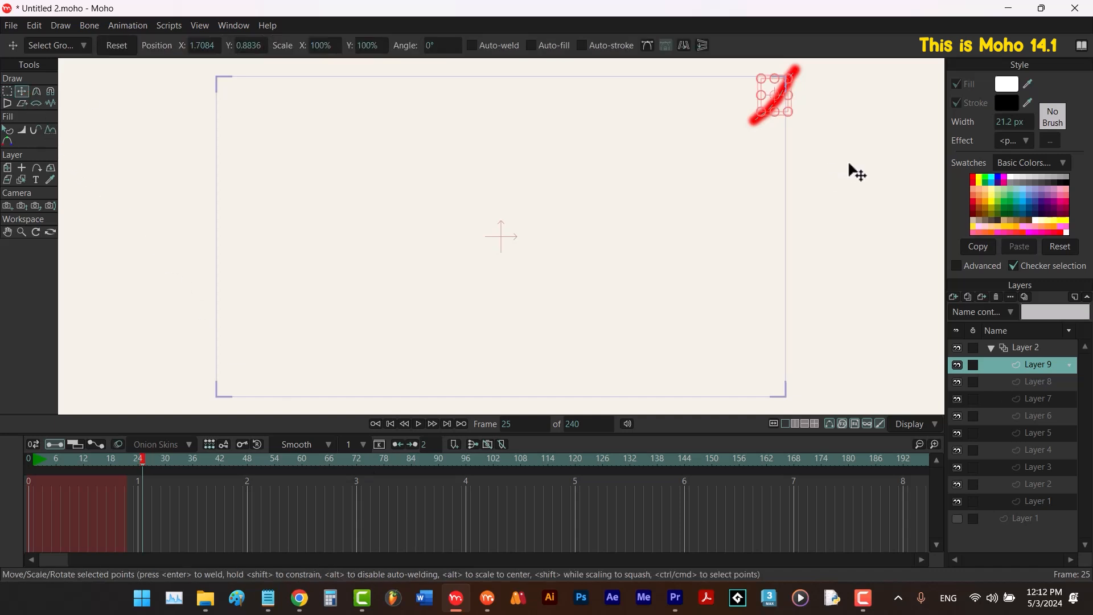
{"action": "mouse_move", "coordinate": [848, 165]}
{"action": "left_mouse_down"}
{"action": "mouse_move", "coordinate": [793, 135]}
{"action": "mouse_move", "coordinate": [730, 62]}
{"action": "left_mouse_up"}
{"action": "left_click_drag", "start_coordinate": [766, 112], "coordinate": [784, 91]}
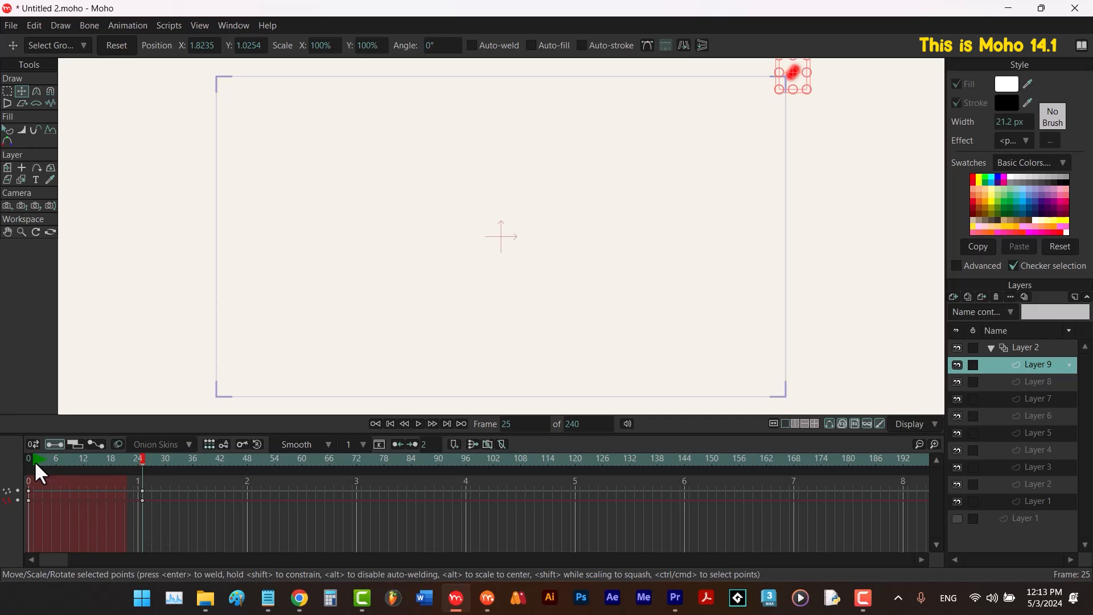
Copy Layer 9's full-length line keyframe from frame 0 to frame 22 and scrub to frame 25 to check the shrinking.
{"action": "left_click_drag", "start_coordinate": [34, 459], "coordinate": [133, 469]}
{"action": "left_click_drag", "start_coordinate": [124, 463], "coordinate": [125, 460]}
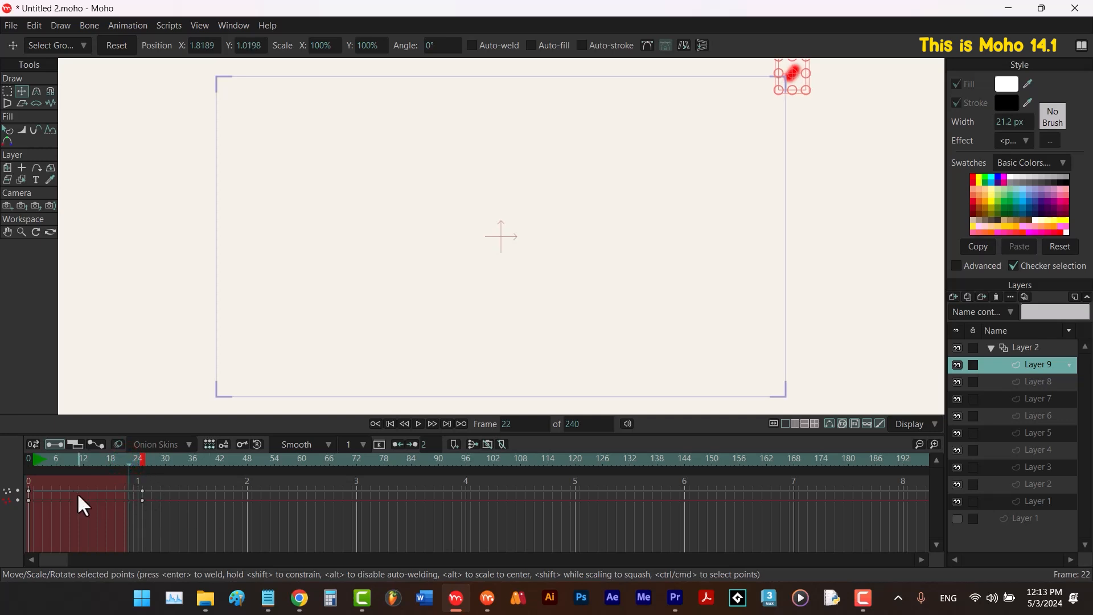
{"action": "left_click", "coordinate": [28, 491]}
{"action": "key", "text": "ctrl+v"}
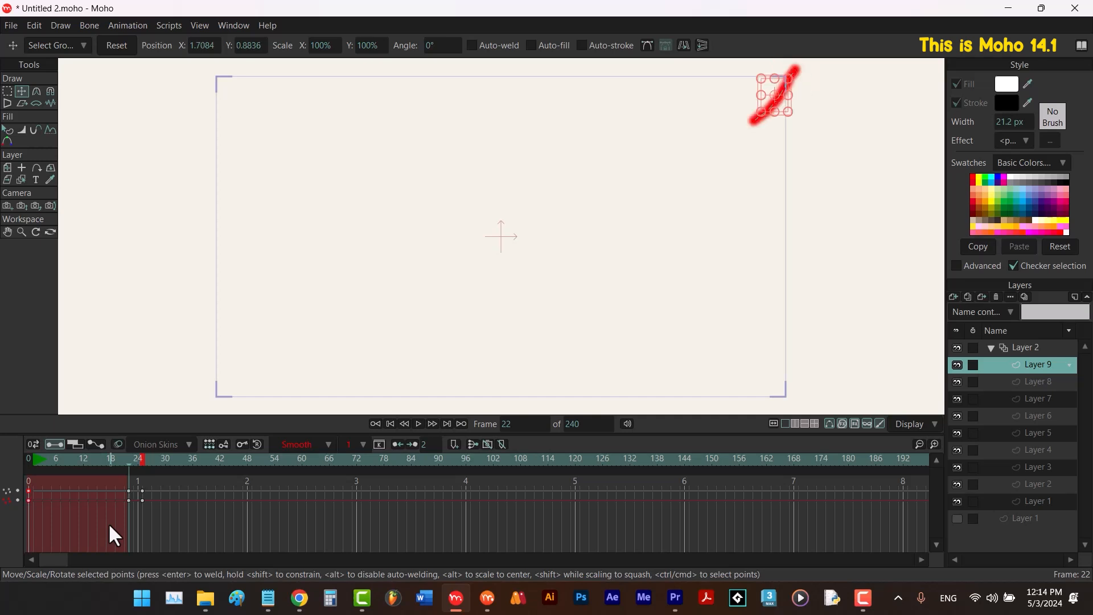
{"action": "left_click_drag", "start_coordinate": [33, 459], "coordinate": [127, 463]}
{"action": "left_click_drag", "start_coordinate": [127, 463], "coordinate": [141, 459]}
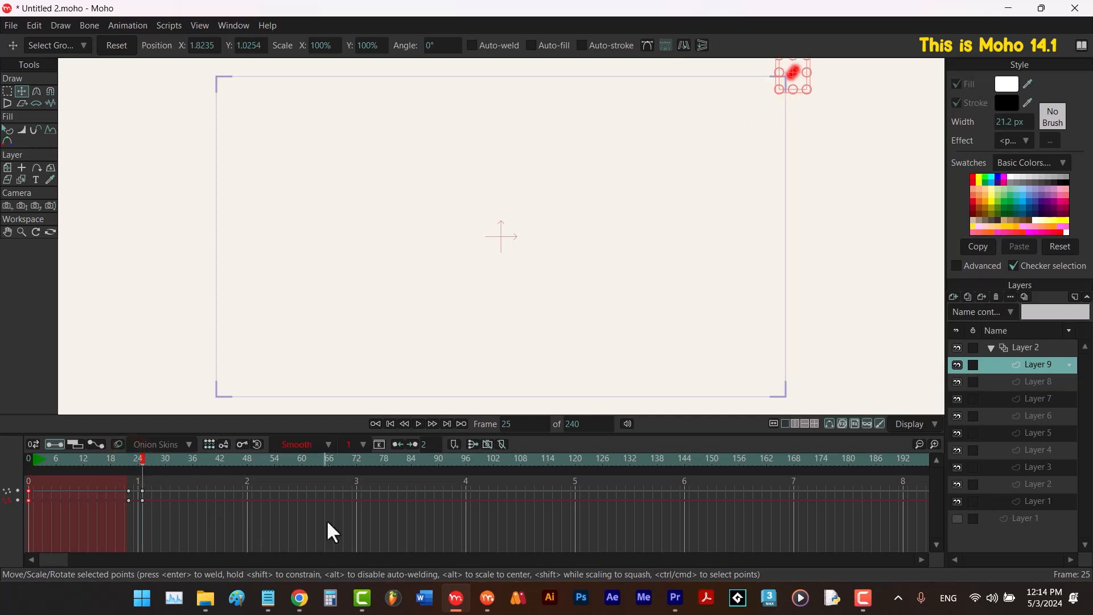
On the blue drawing Layer 2 at frame 1, shrink the line to a dot at its lower-left end.
{"action": "left_click", "coordinate": [1030, 497]}
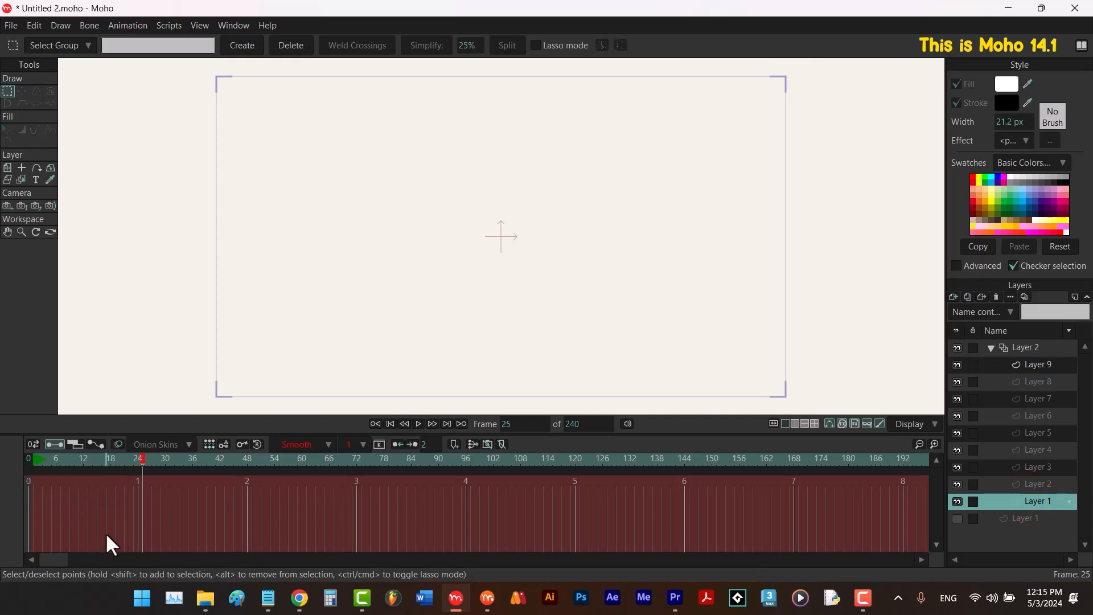
{"action": "left_click", "coordinate": [1025, 484]}
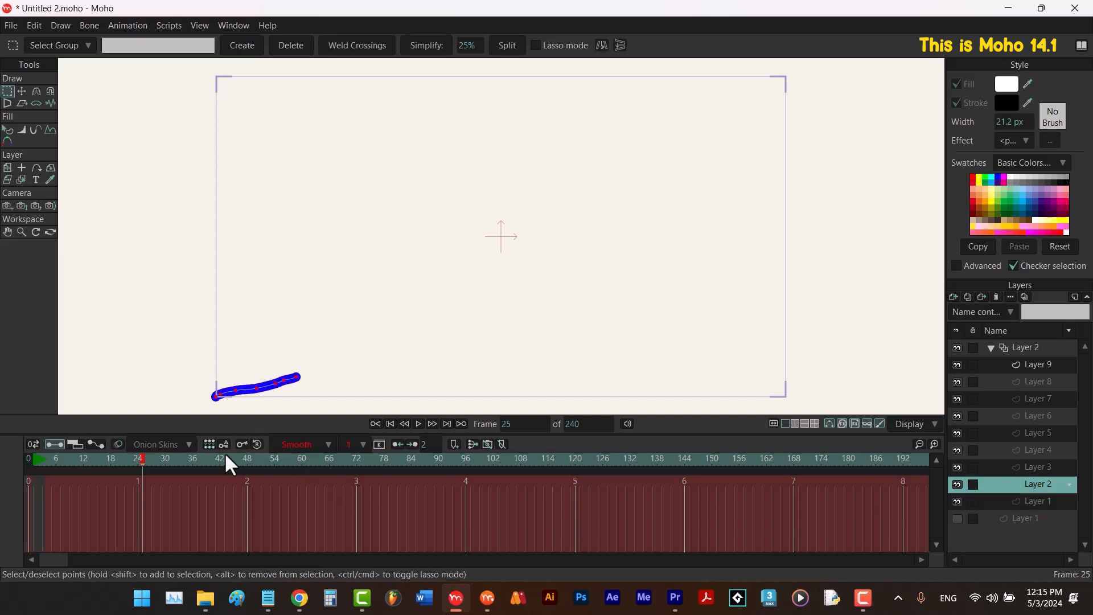
{"action": "left_click", "coordinate": [33, 462]}
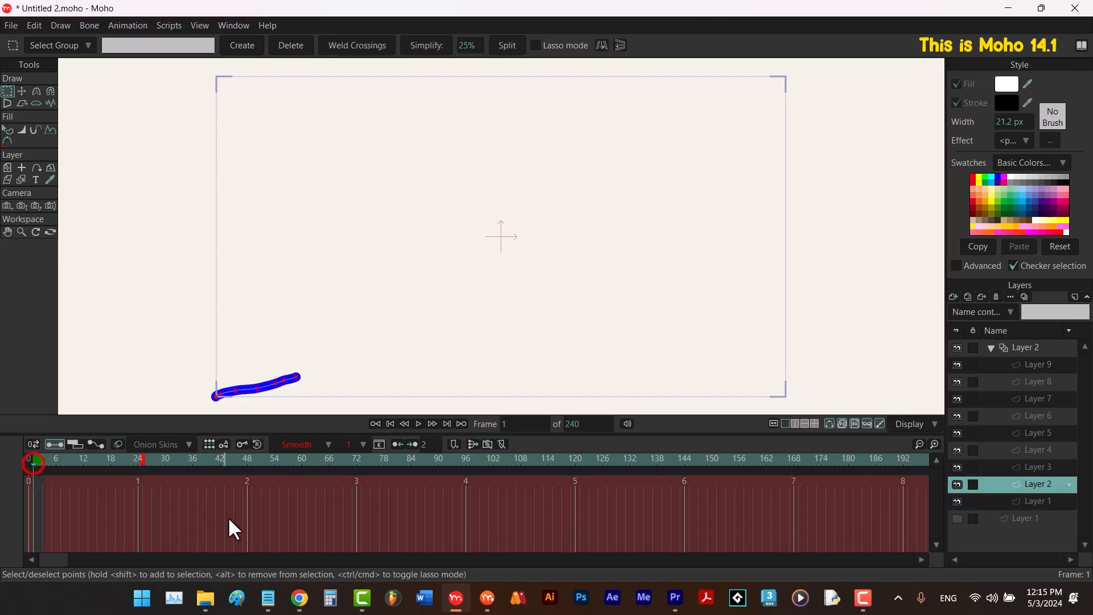
{"action": "left_click", "coordinate": [21, 91]}
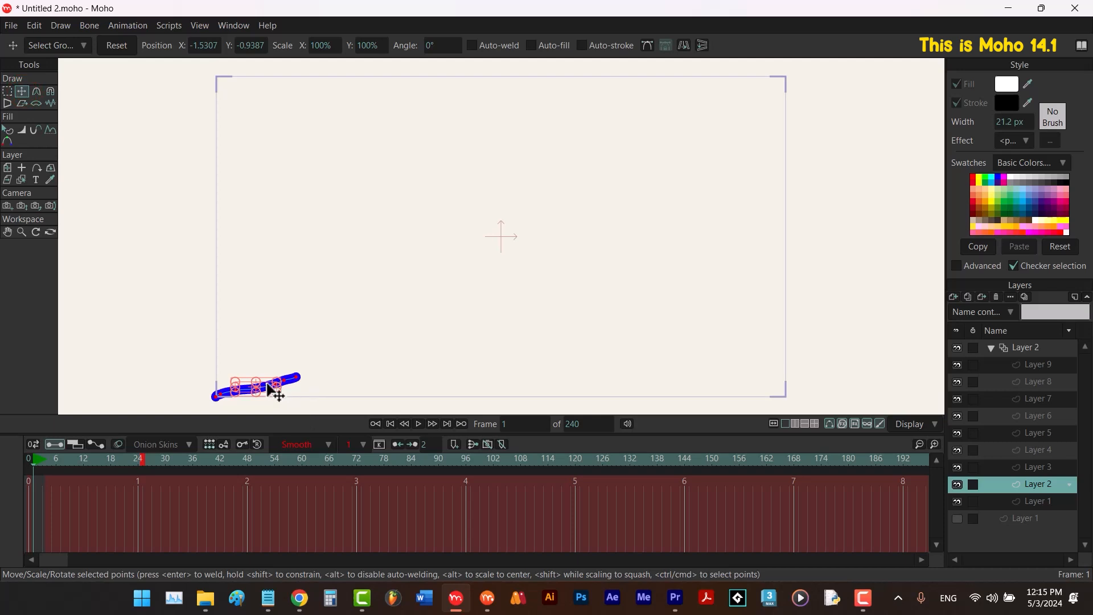
{"action": "scroll", "coordinate": [272, 392], "scroll_direction": "up", "scroll_amount": 3}
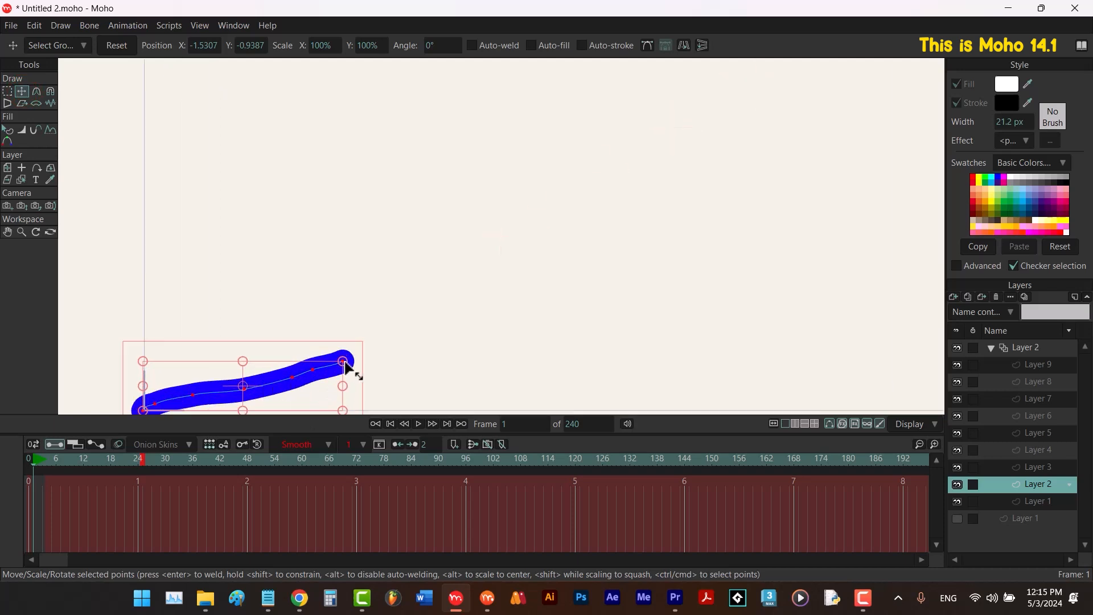
{"action": "mouse_move", "coordinate": [343, 362]}
{"action": "left_mouse_down"}
{"action": "mouse_move", "coordinate": [152, 411]}
{"action": "mouse_move", "coordinate": [161, 419]}
{"action": "left_mouse_up"}
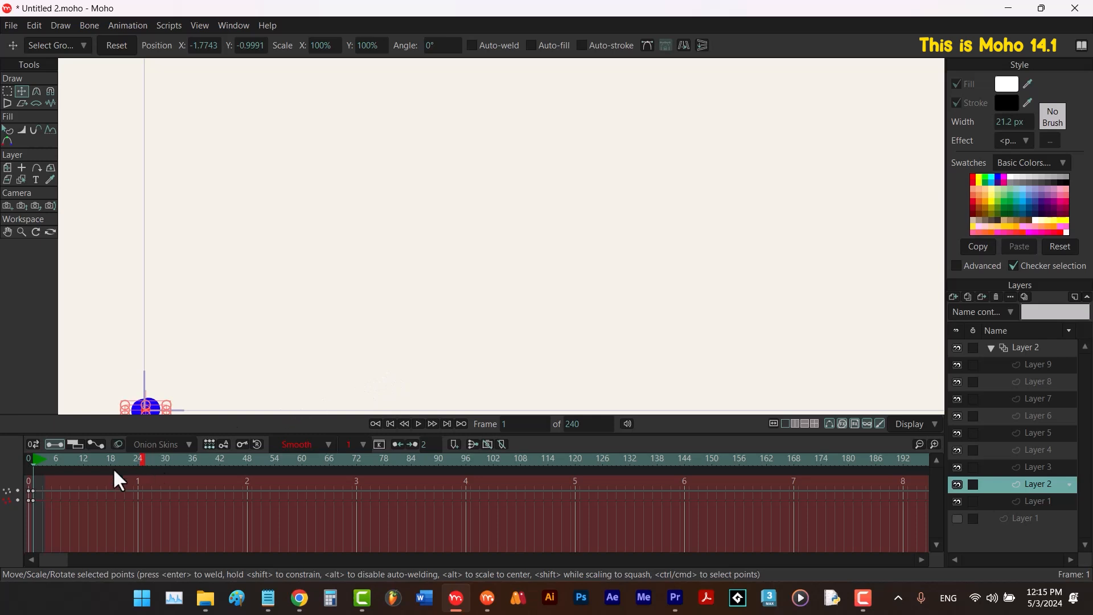
Copy the blue line's full-length keyframe from frame 0 to frame 3 and scrub the first frames to check its growth.
{"action": "left_click_drag", "start_coordinate": [33, 465], "coordinate": [42, 463]}
{"action": "key", "text": "ctrl+v"}
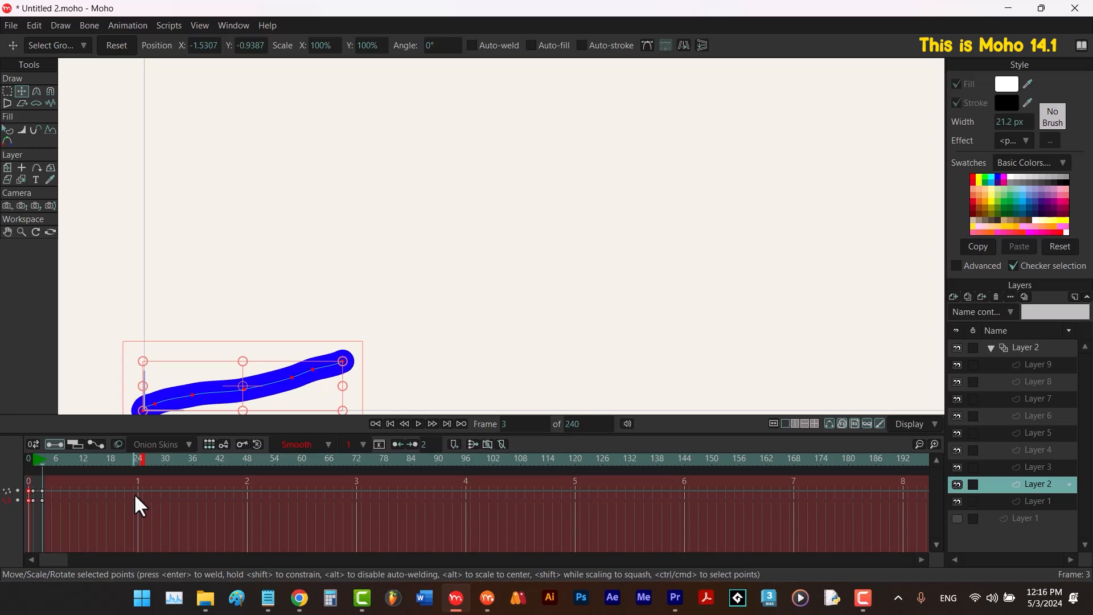
{"action": "key", "text": "ctrl+r"}
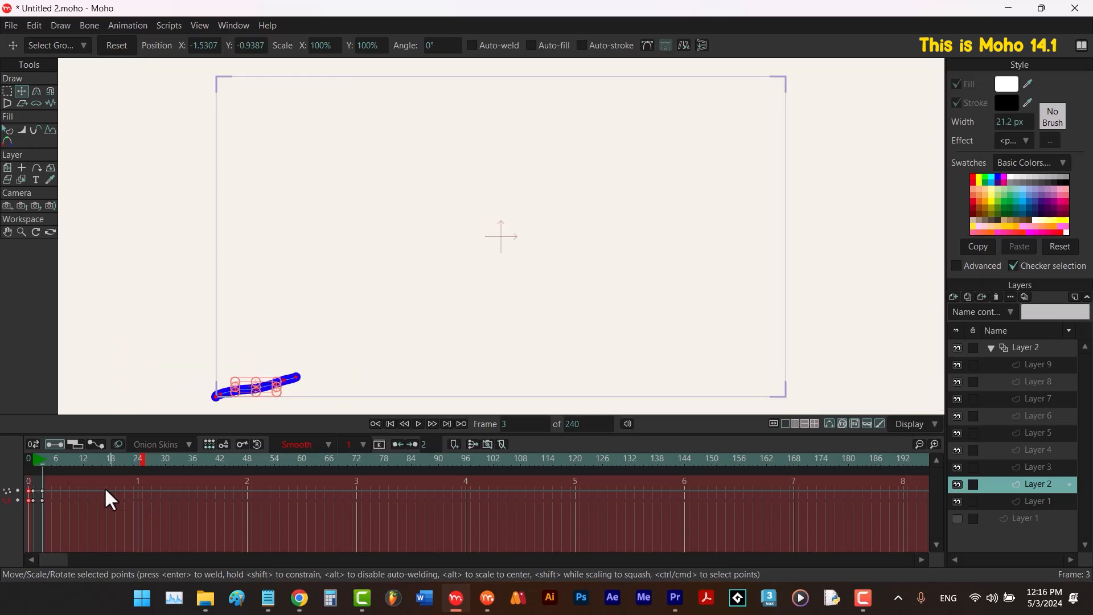
{"action": "left_click_drag", "start_coordinate": [45, 457], "coordinate": [41, 462]}
Select the parent Layer 2, rewind to frame 1 and play the animation with its growing start and shrinking end.
{"action": "left_click", "coordinate": [1015, 349]}
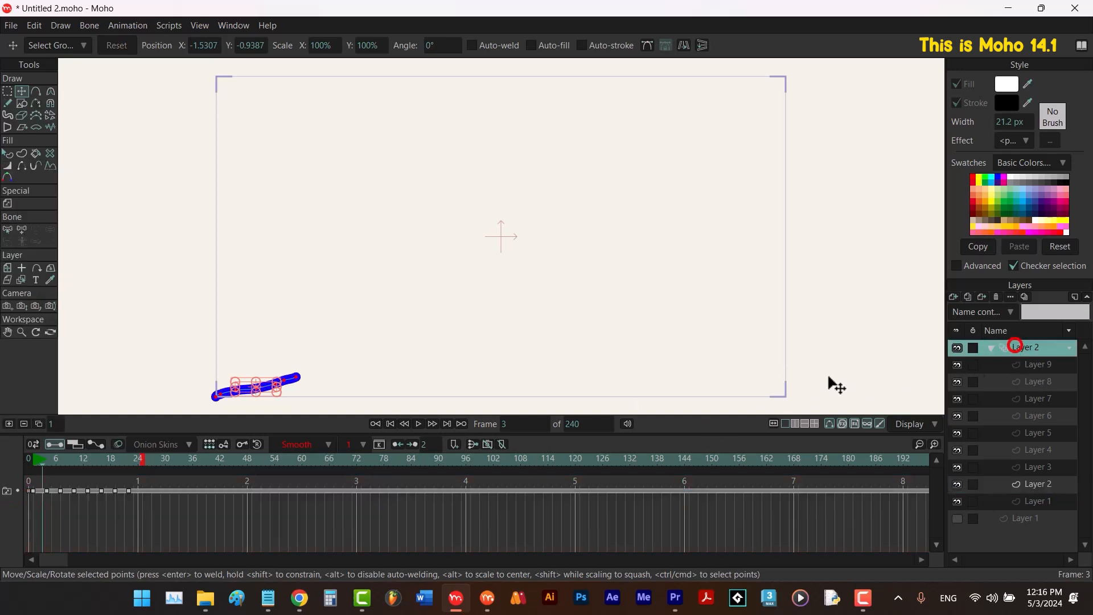
{"action": "left_click", "coordinate": [375, 424]}
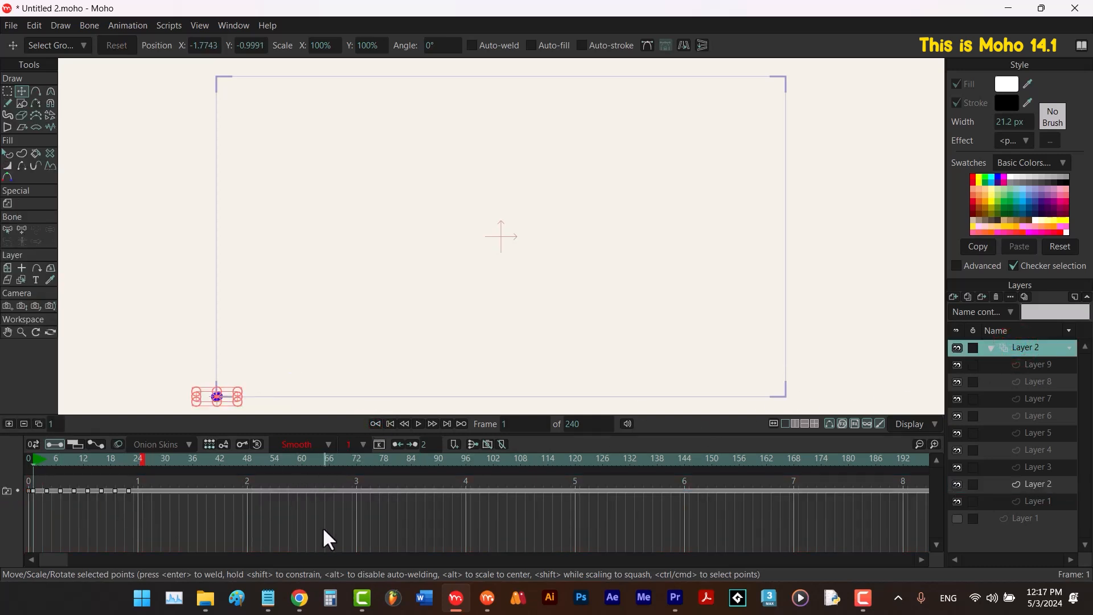
{"action": "key", "text": "space"}
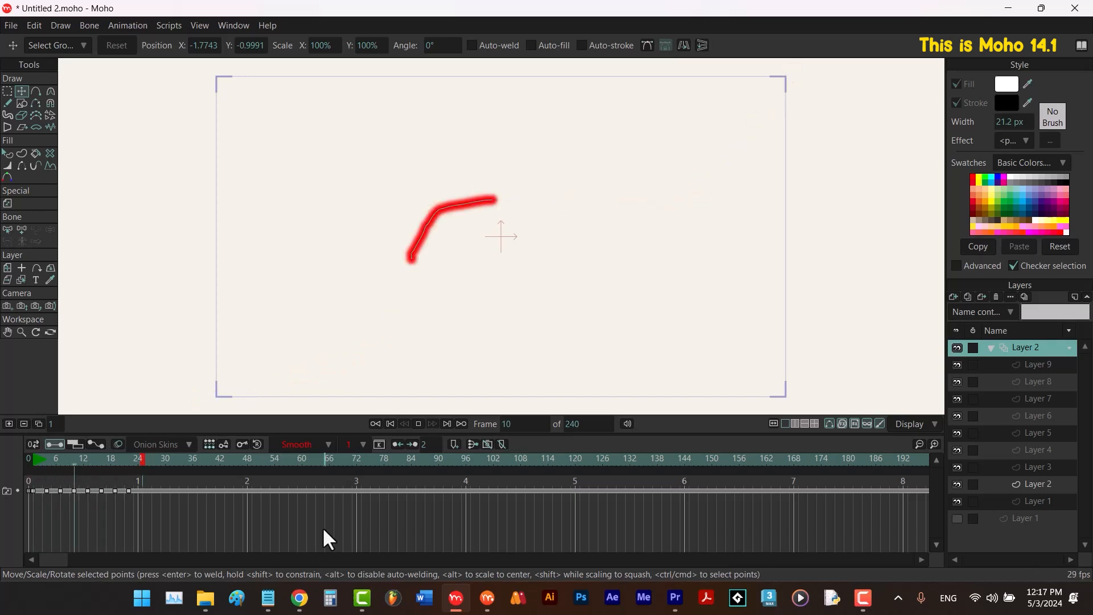
{"action": "key", "text": "space"}
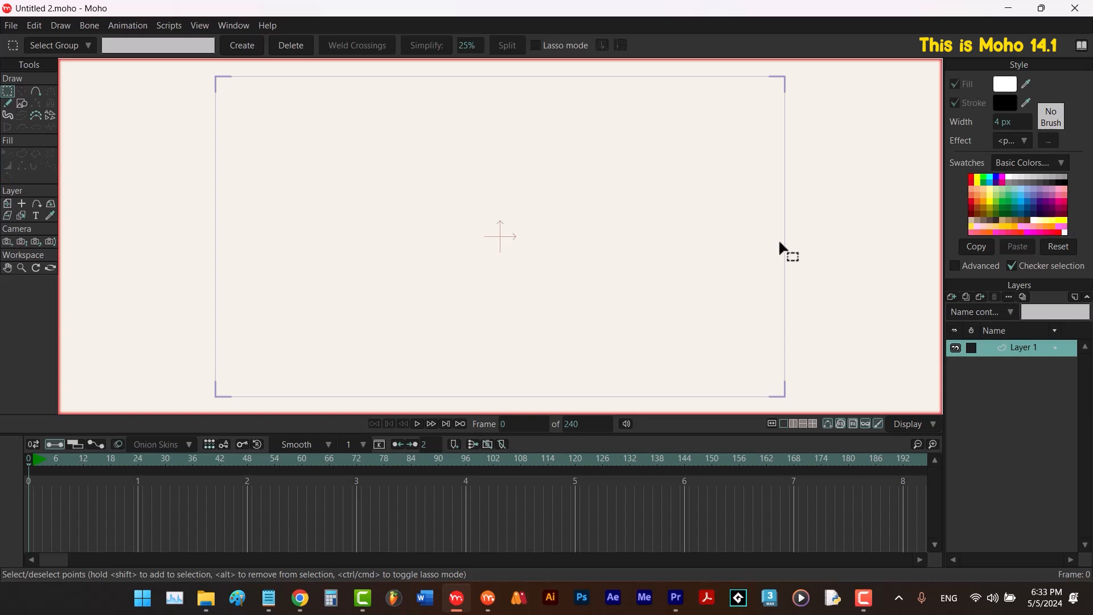
Draw an orange-filled rectangle on Layer 1 in the new project, slightly larger than the whole canvas frame.
{"action": "left_click", "coordinate": [984, 201]}
{"action": "key", "text": "r"}
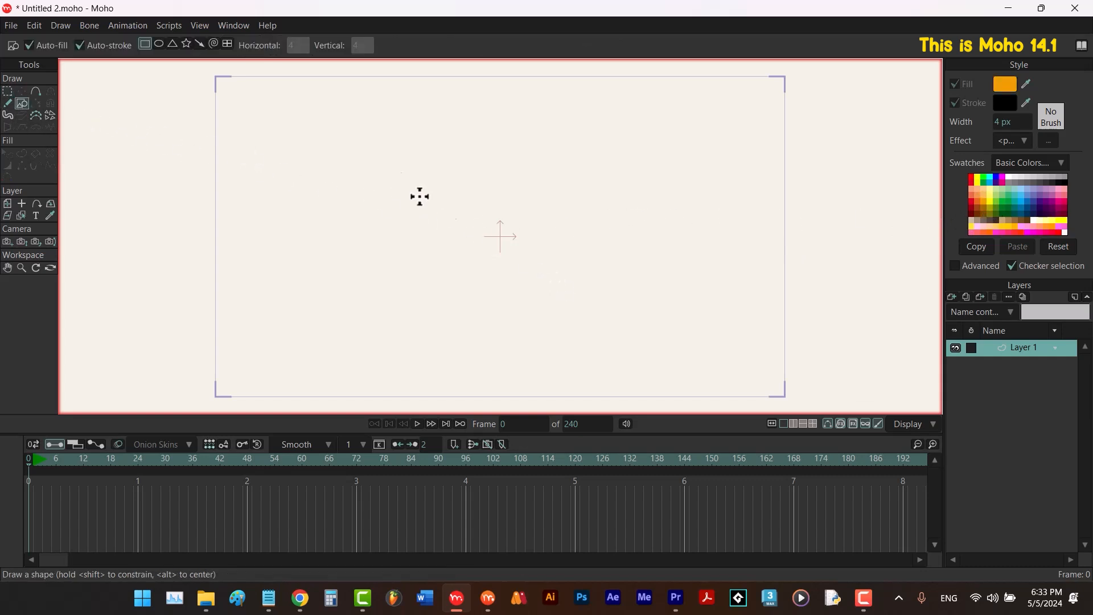
{"action": "mouse_move", "coordinate": [203, 67]}
{"action": "left_mouse_down"}
{"action": "mouse_move", "coordinate": [268, 171]}
{"action": "mouse_move", "coordinate": [797, 408]}
{"action": "left_mouse_up"}
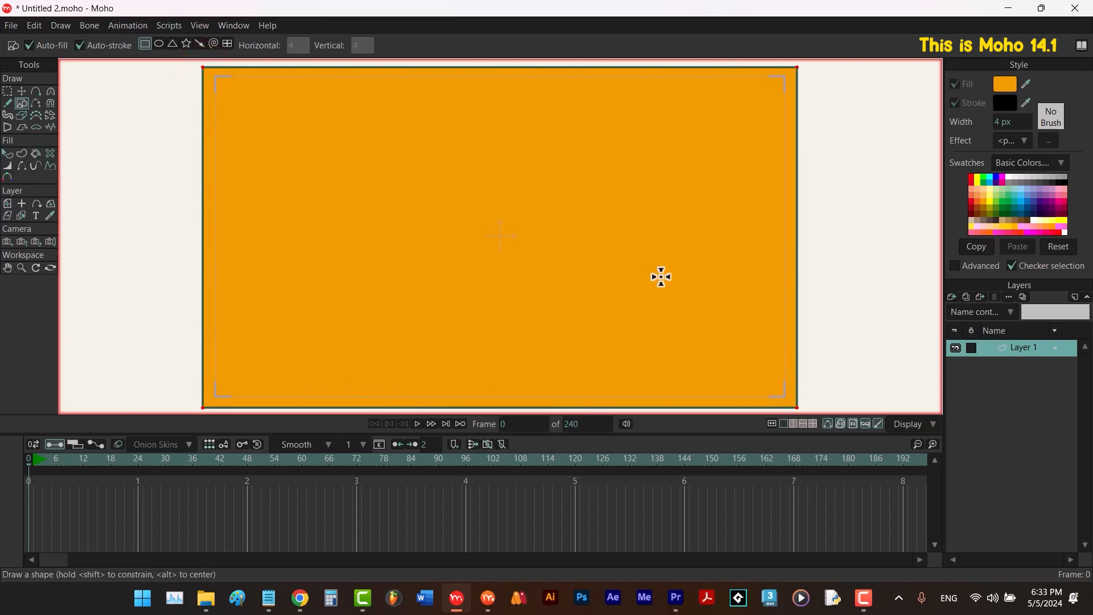
Change the rectangle's fill to a lighter orange and rename its layer to ground.
{"action": "key", "text": "q"}
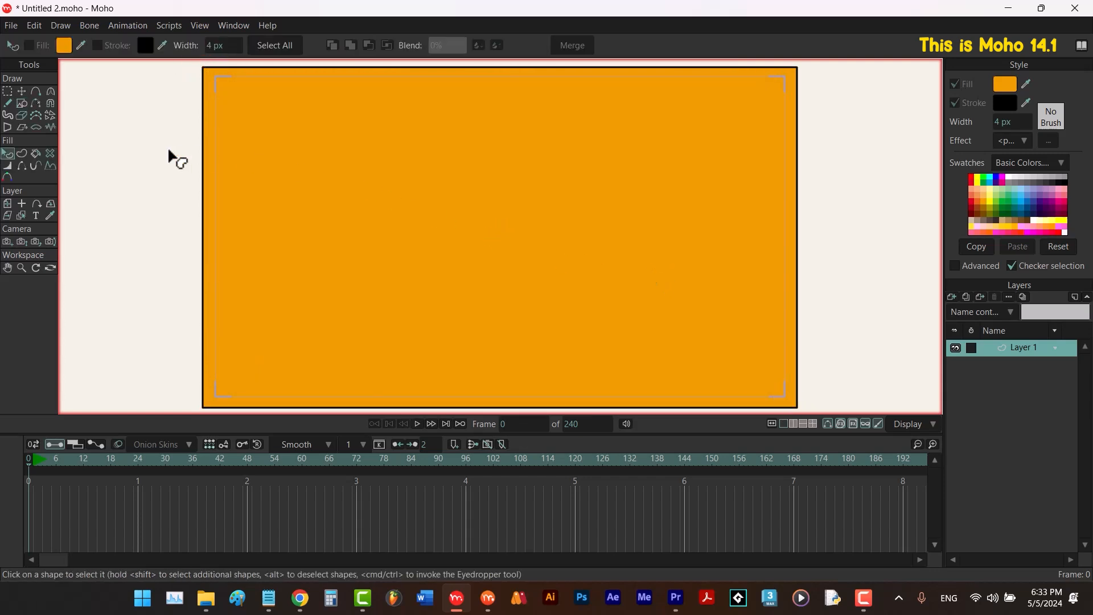
{"action": "left_click", "coordinate": [528, 178]}
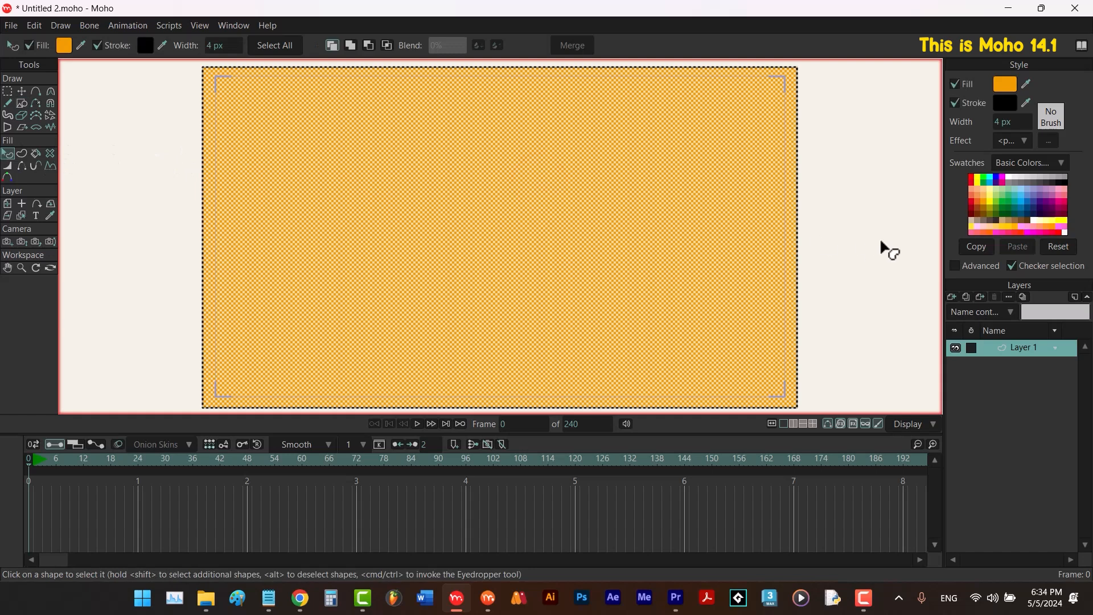
{"action": "left_click", "coordinate": [904, 234]}
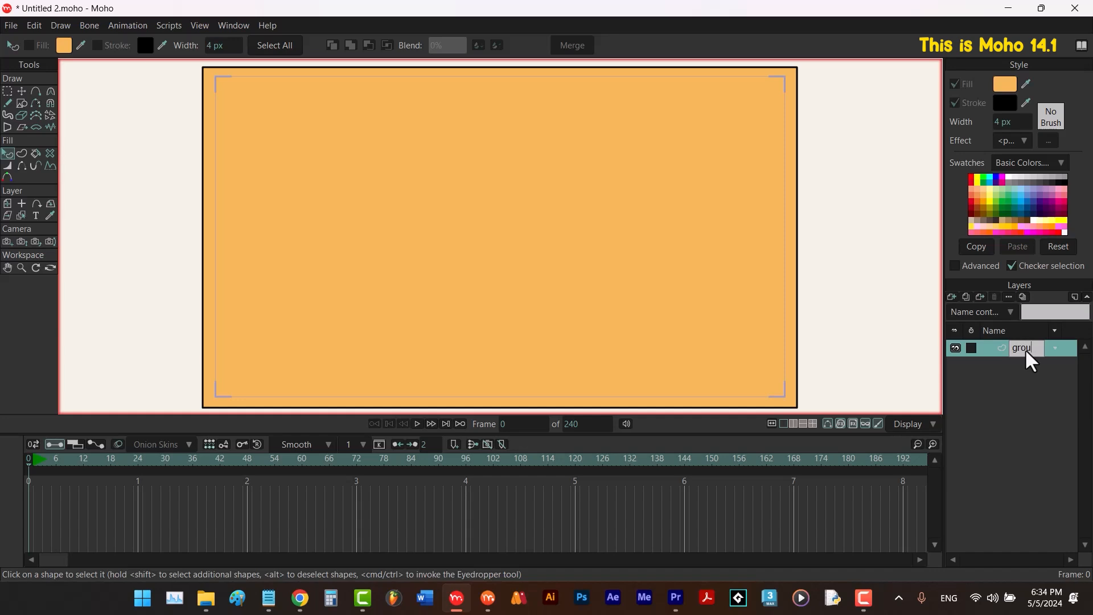
Remove the ground rectangle's stroke and lower its upper edge to about the middle of the canvas.
{"action": "left_click", "coordinate": [780, 316]}
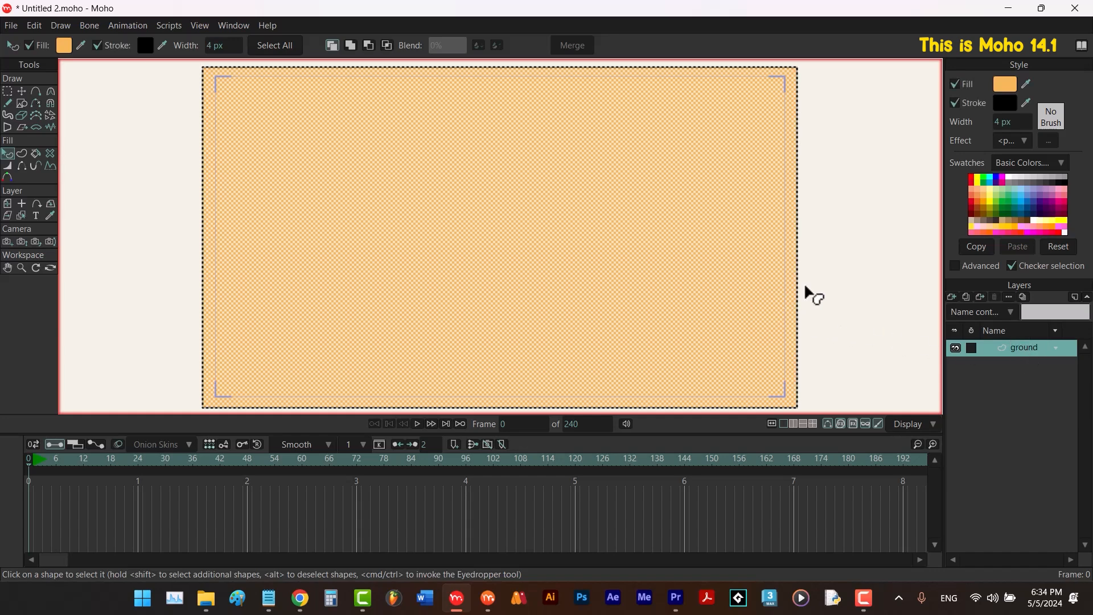
{"action": "left_click", "coordinate": [953, 103]}
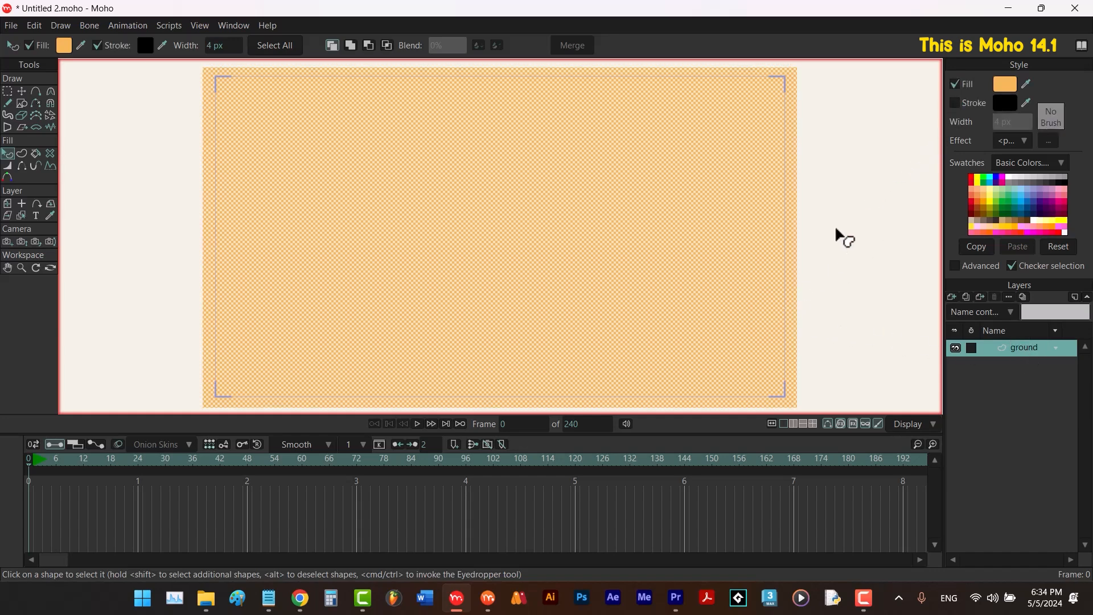
{"action": "key", "text": "t"}
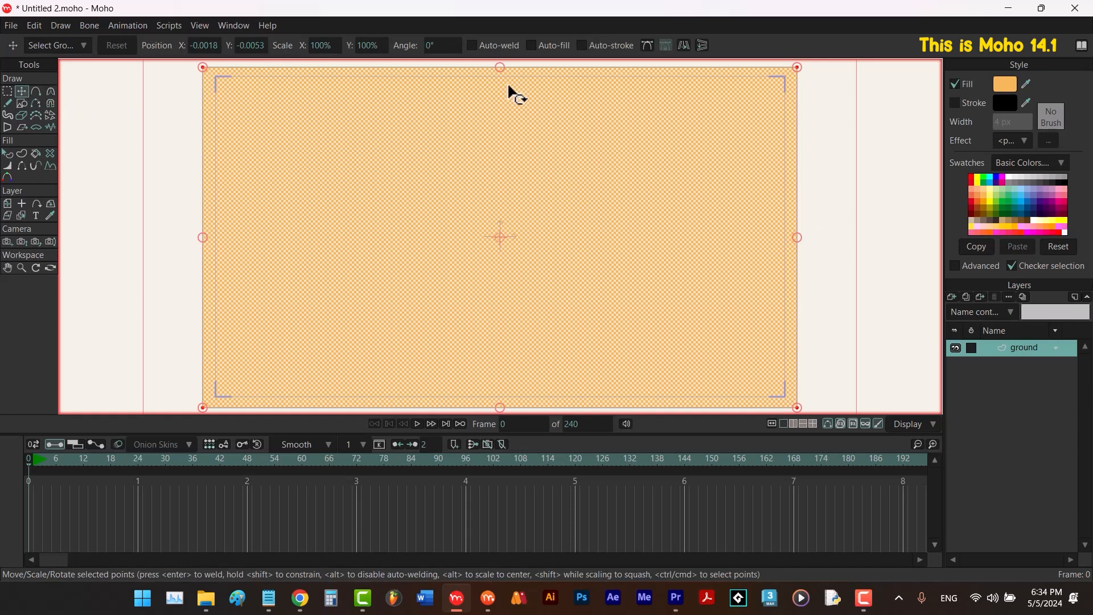
{"action": "left_click_drag", "start_coordinate": [499, 67], "coordinate": [516, 229]}
{"action": "key", "text": "q"}
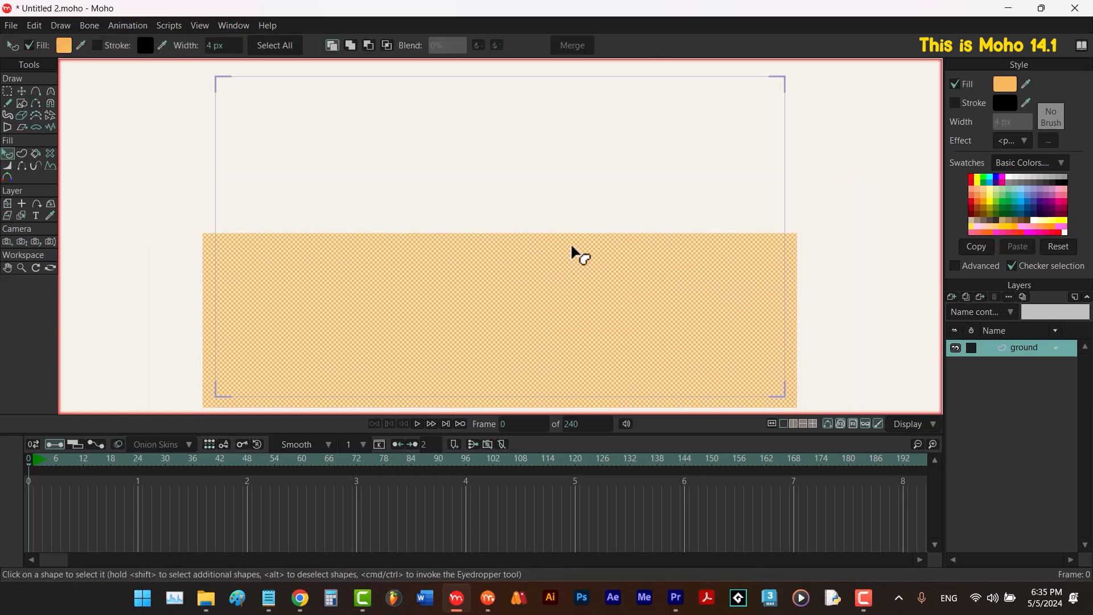
{"action": "left_click", "coordinate": [603, 199]}
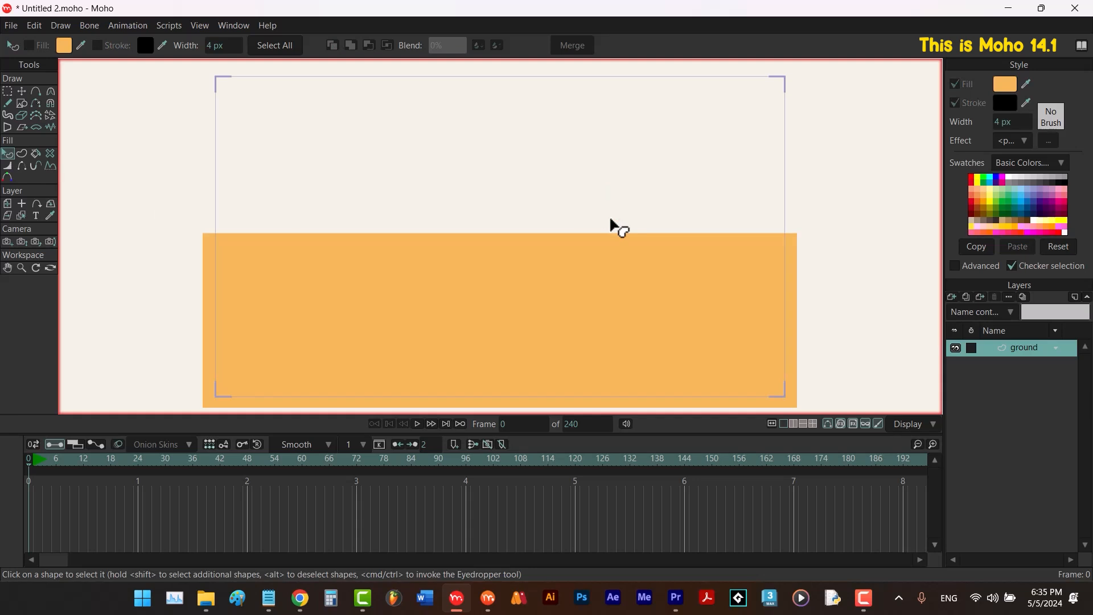
Add a vector layer named sky and place it beneath the ground layer.
{"action": "left_click", "coordinate": [951, 296]}
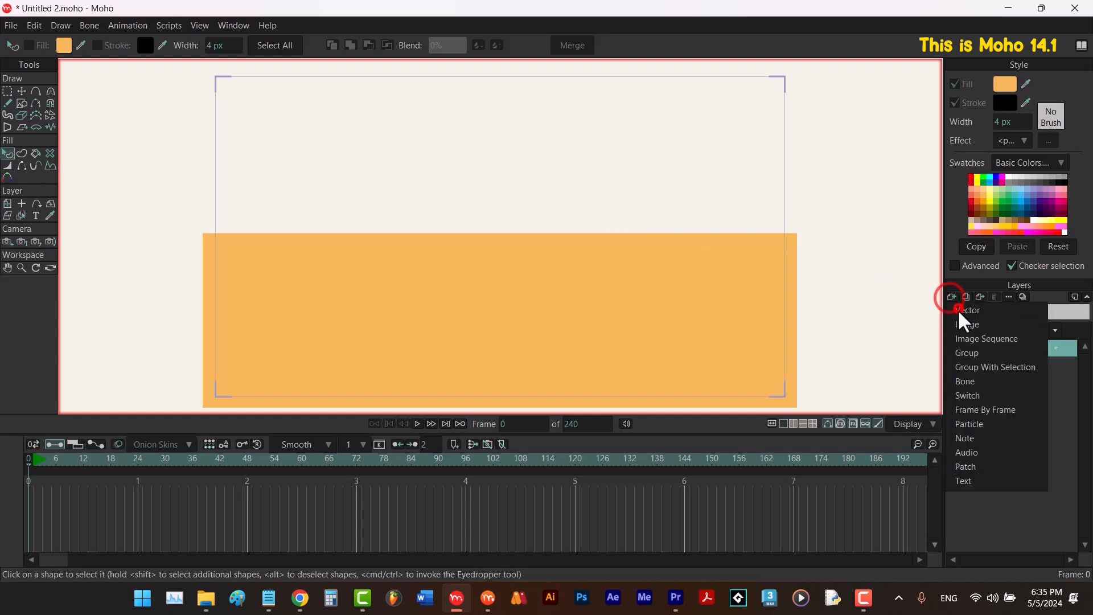
{"action": "left_click", "coordinate": [959, 313]}
{"action": "type", "text": "sky"}
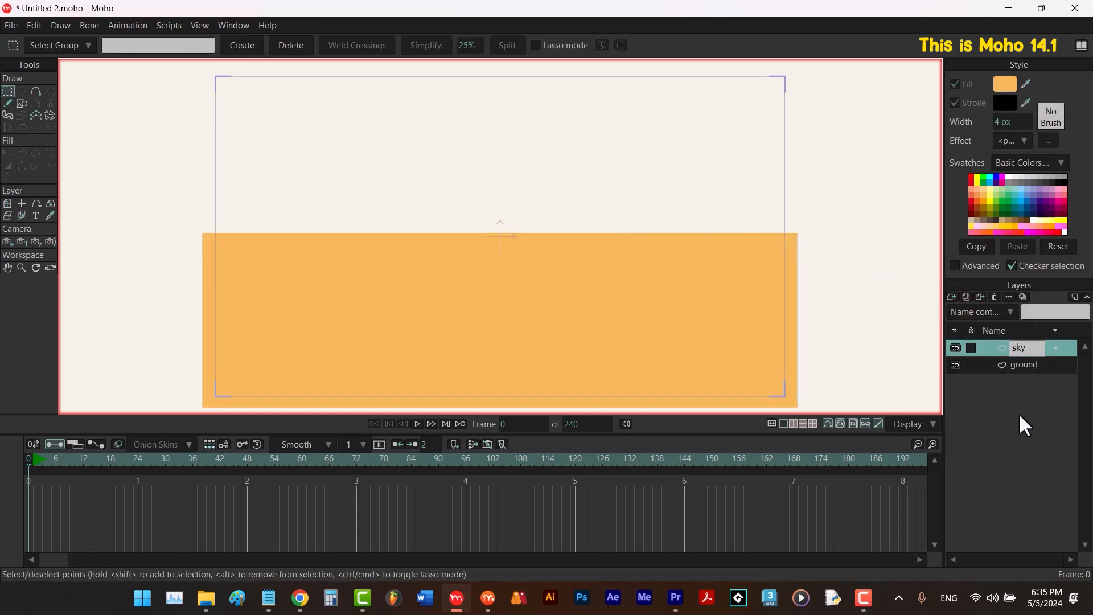
{"action": "key", "text": "Return"}
{"action": "left_click_drag", "start_coordinate": [1020, 346], "coordinate": [1027, 372]}
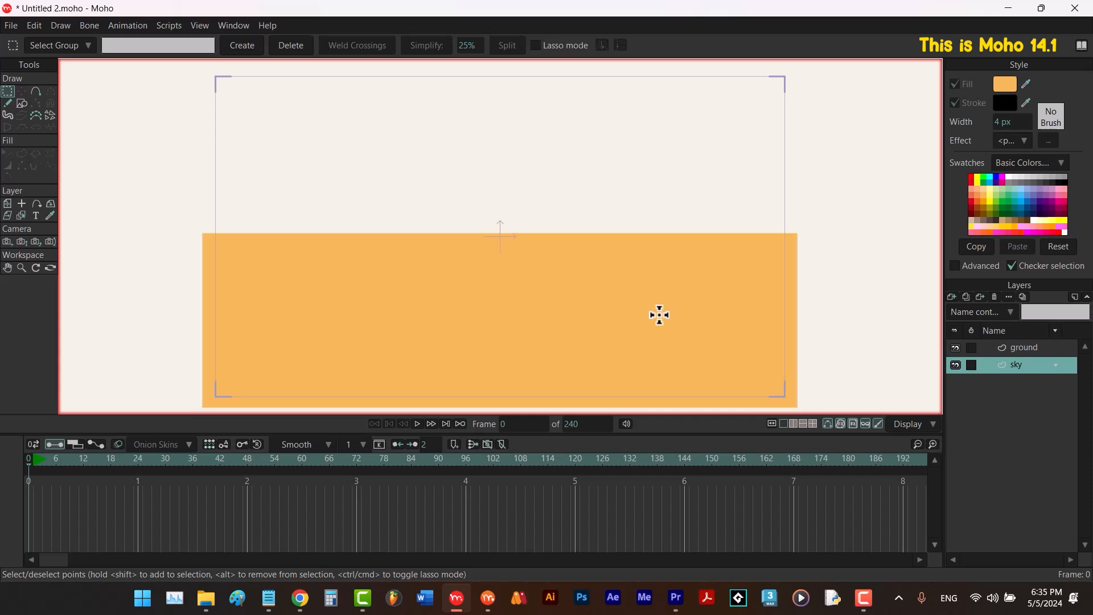
Draw a pale cyan rectangle on the sky layer, slightly wider than the canvas frame, from above its top edge to below the ground's upper edge.
{"action": "key", "text": "r"}
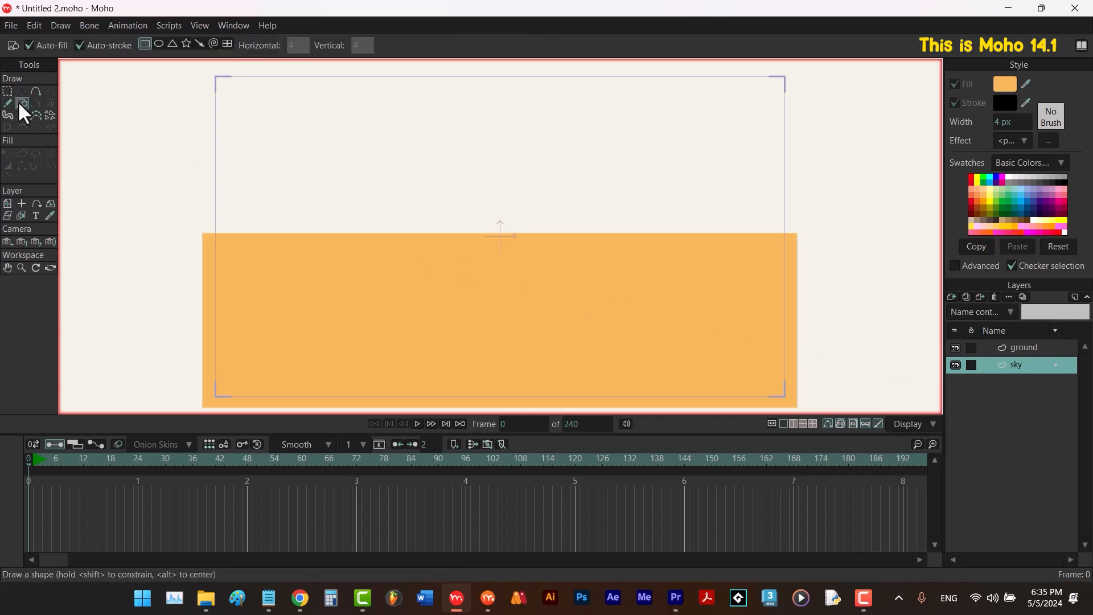
{"action": "left_click", "coordinate": [989, 177]}
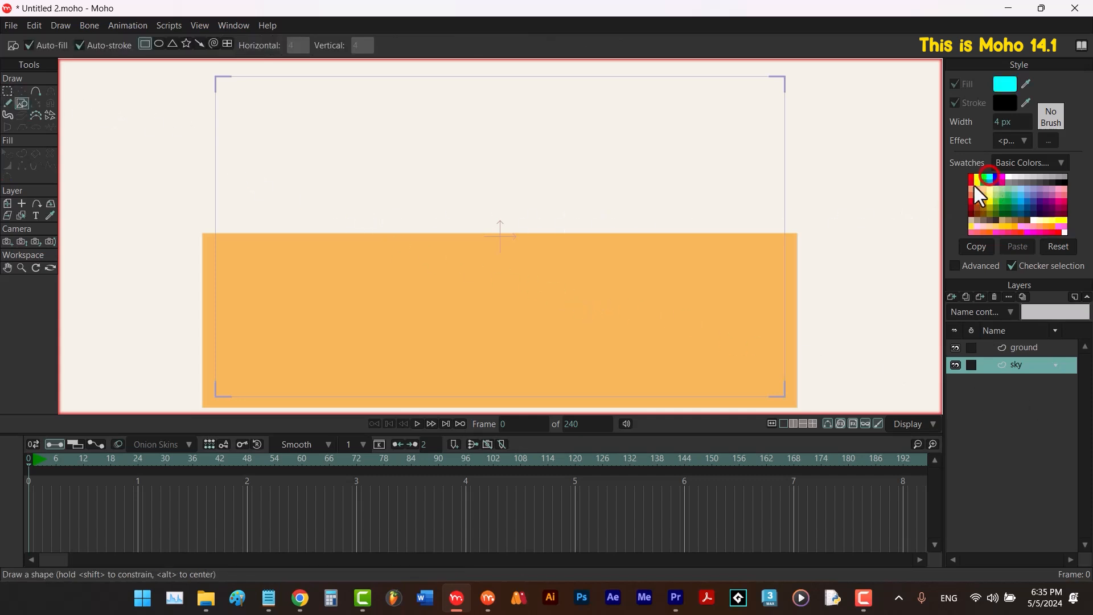
{"action": "left_click", "coordinate": [1004, 86]}
{"action": "left_click", "coordinate": [779, 233]}
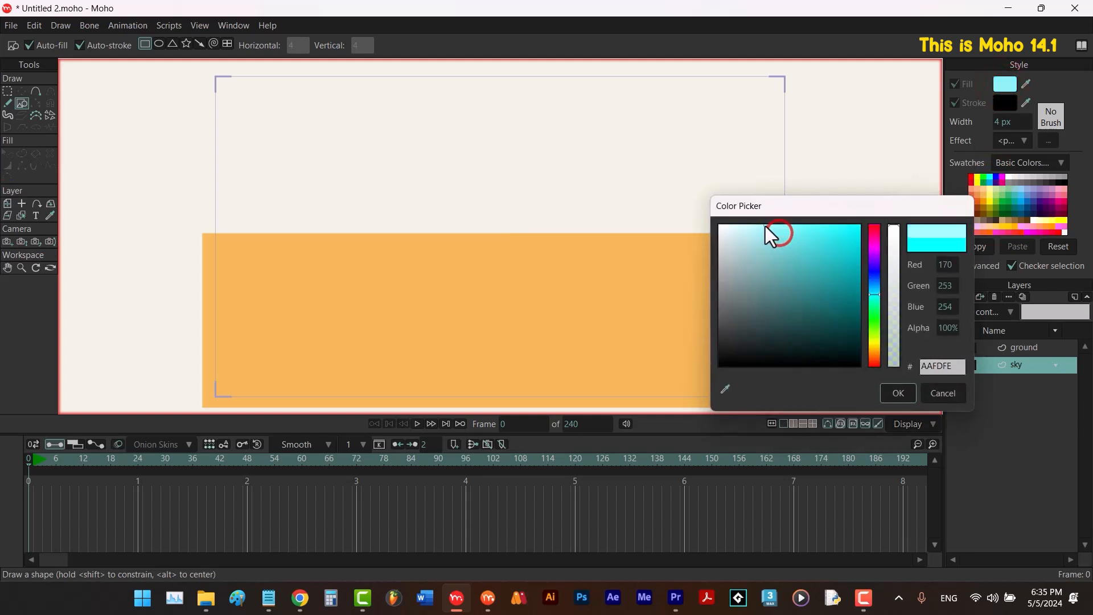
{"action": "left_click_drag", "start_coordinate": [764, 226], "coordinate": [756, 225]}
{"action": "left_click", "coordinate": [892, 396]}
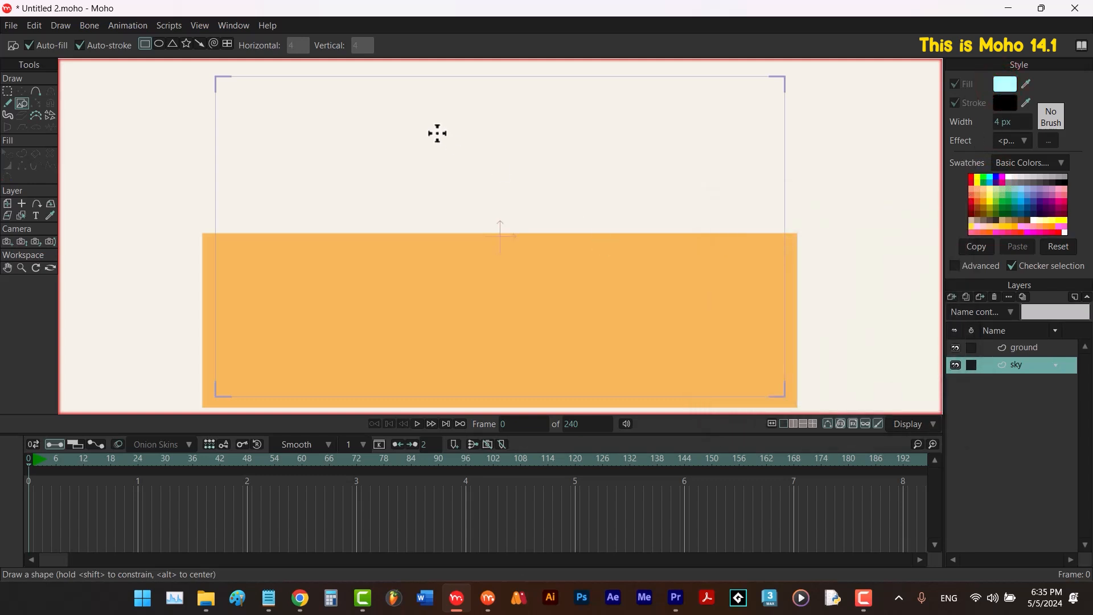
{"action": "left_click_drag", "start_coordinate": [211, 69], "coordinate": [791, 281]}
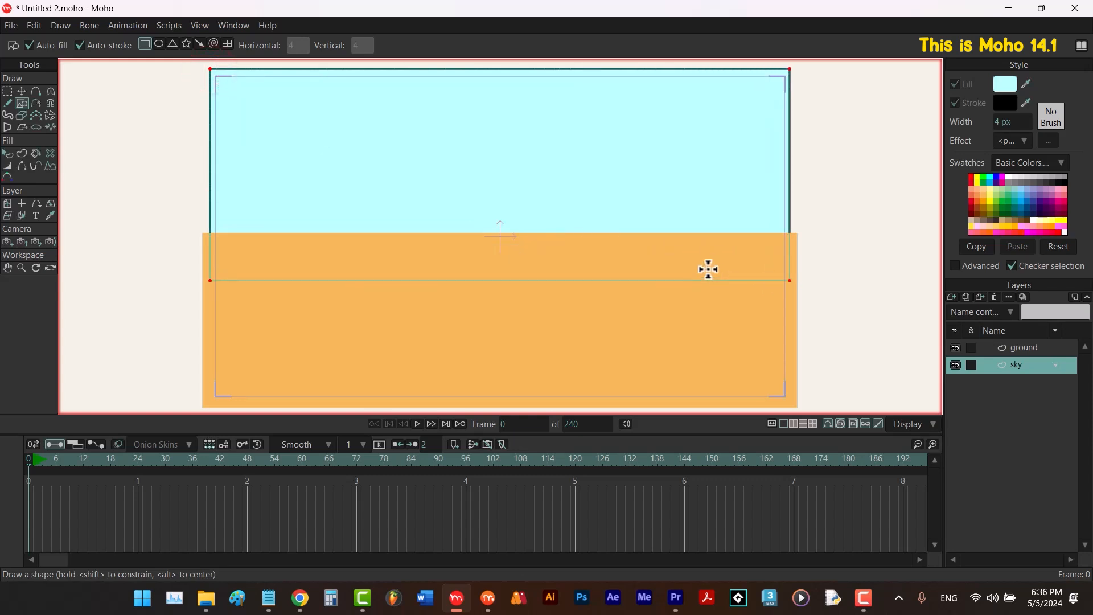
Select the sky rectangle and remove its stroke.
{"action": "key", "text": "q"}
{"action": "left_click", "coordinate": [605, 202]}
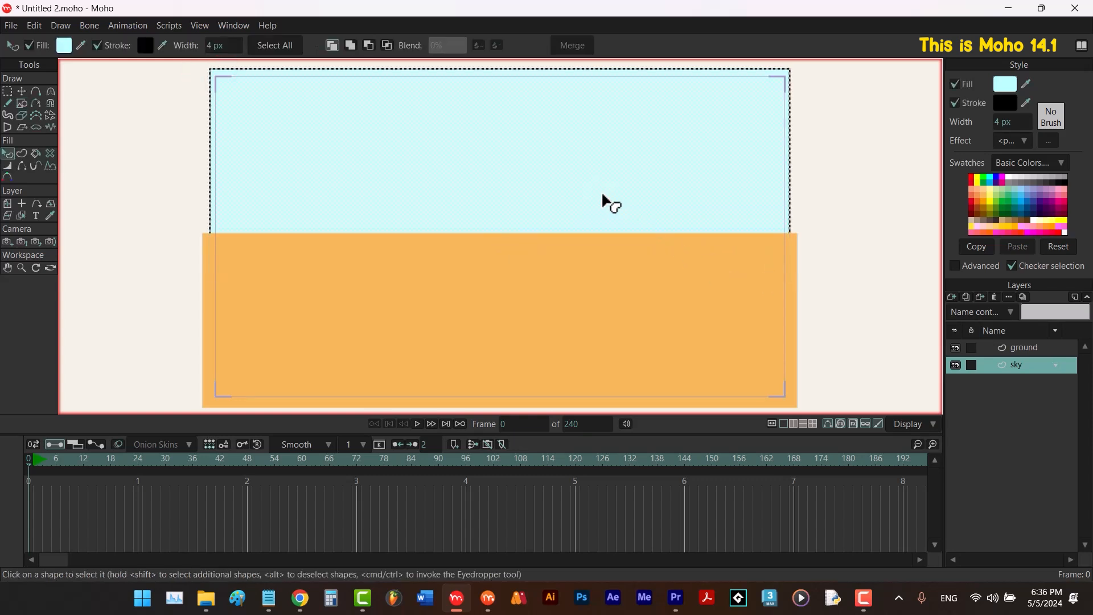
{"action": "left_click", "coordinate": [98, 47]}
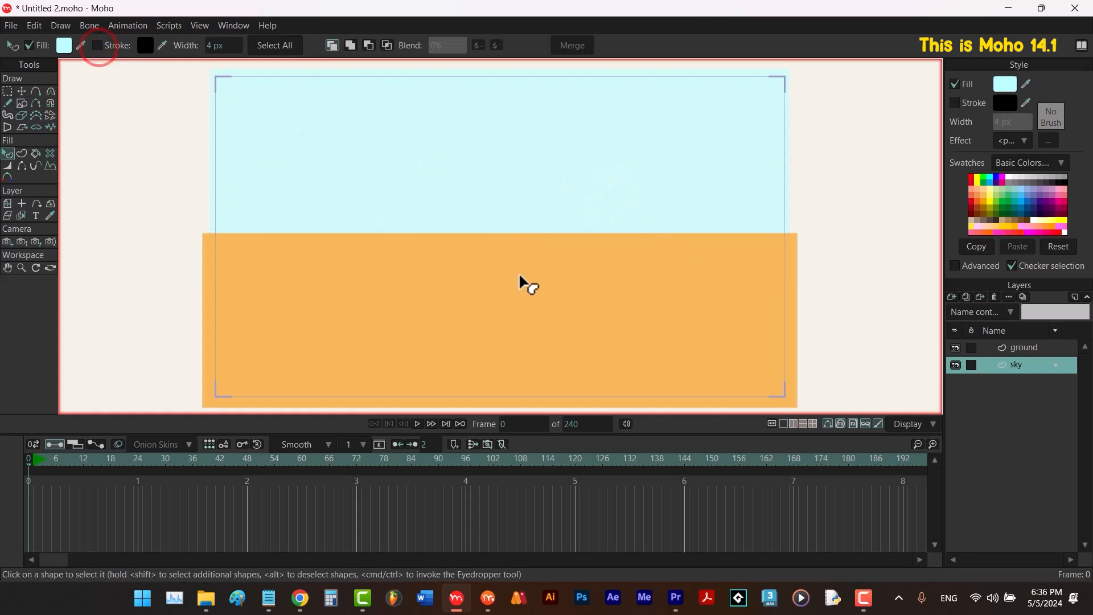
Add a vector layer between ground and sky and name it mountains.
{"action": "left_click", "coordinate": [953, 296]}
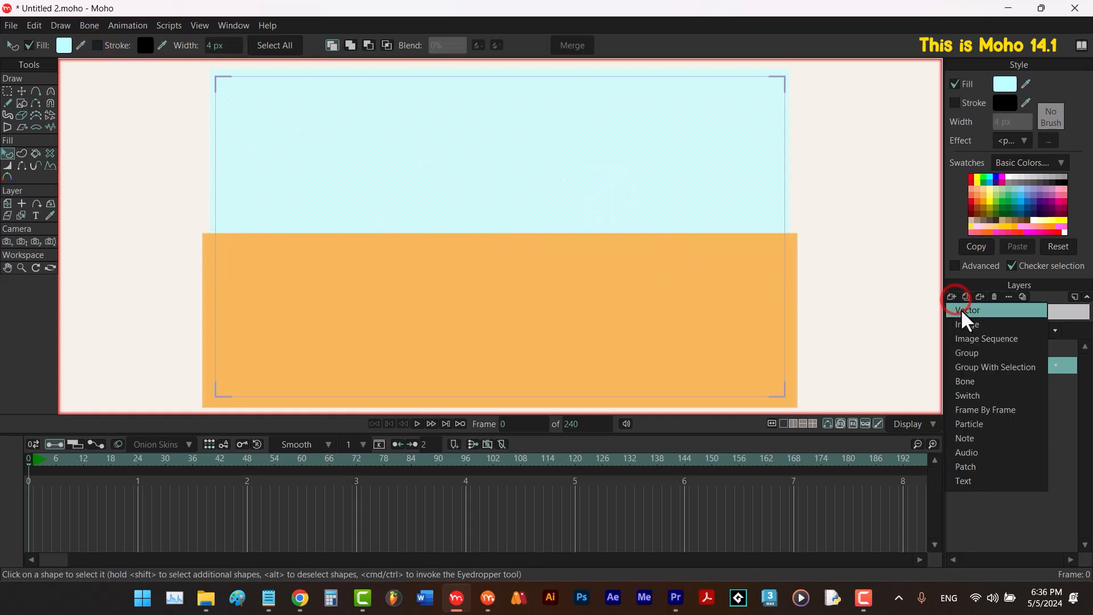
{"action": "left_click", "coordinate": [963, 310]}
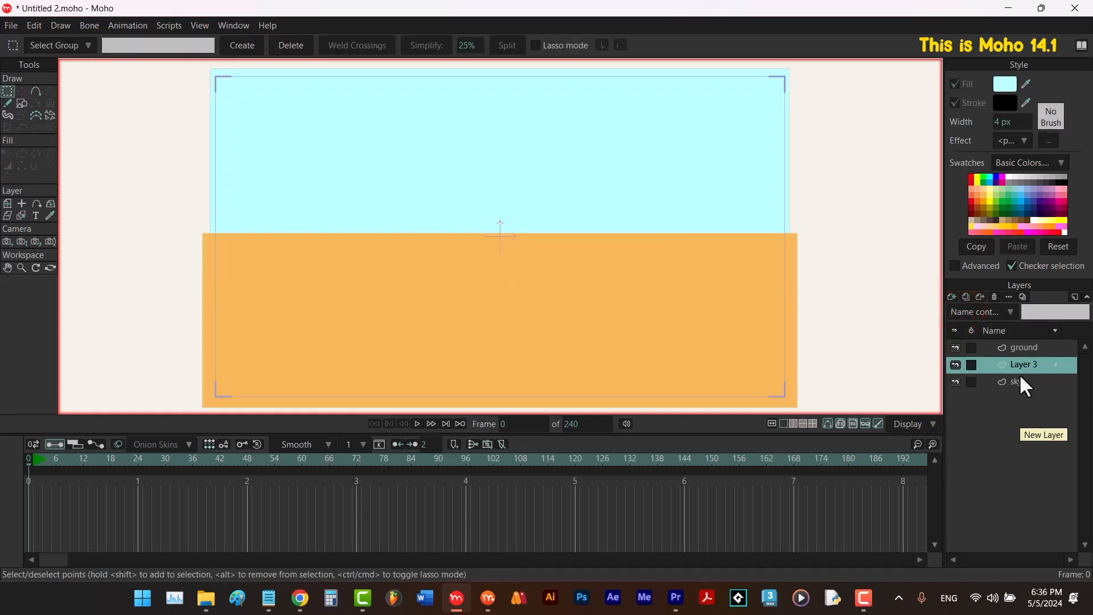
{"action": "left_click", "coordinate": [1018, 370]}
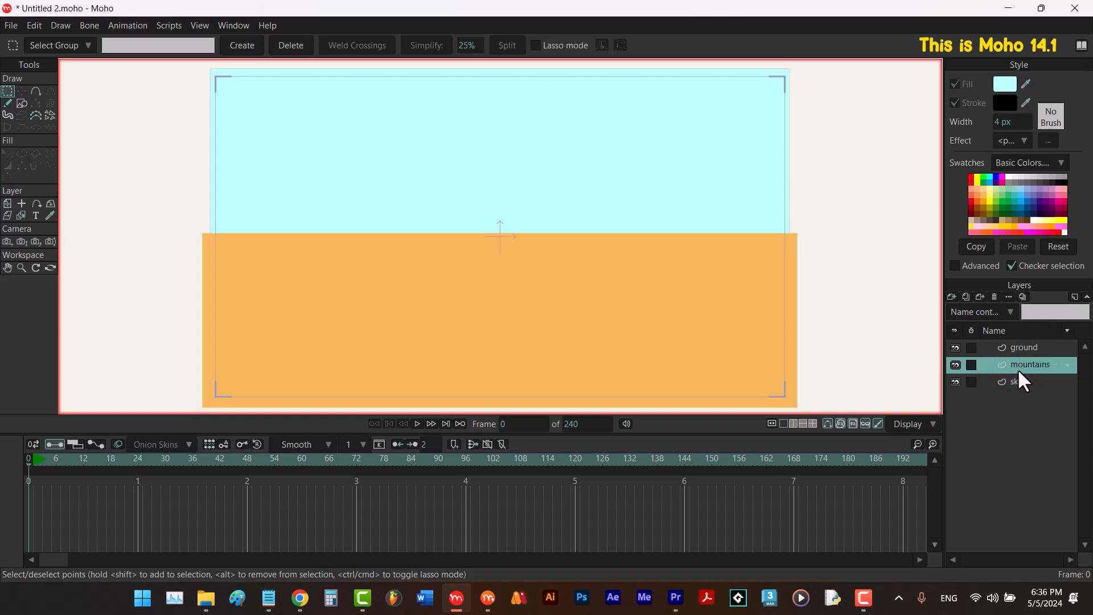
Sample the ground's orange as the fill colour and mute it to the greyish brown A79373.
{"action": "left_click", "coordinate": [1026, 84]}
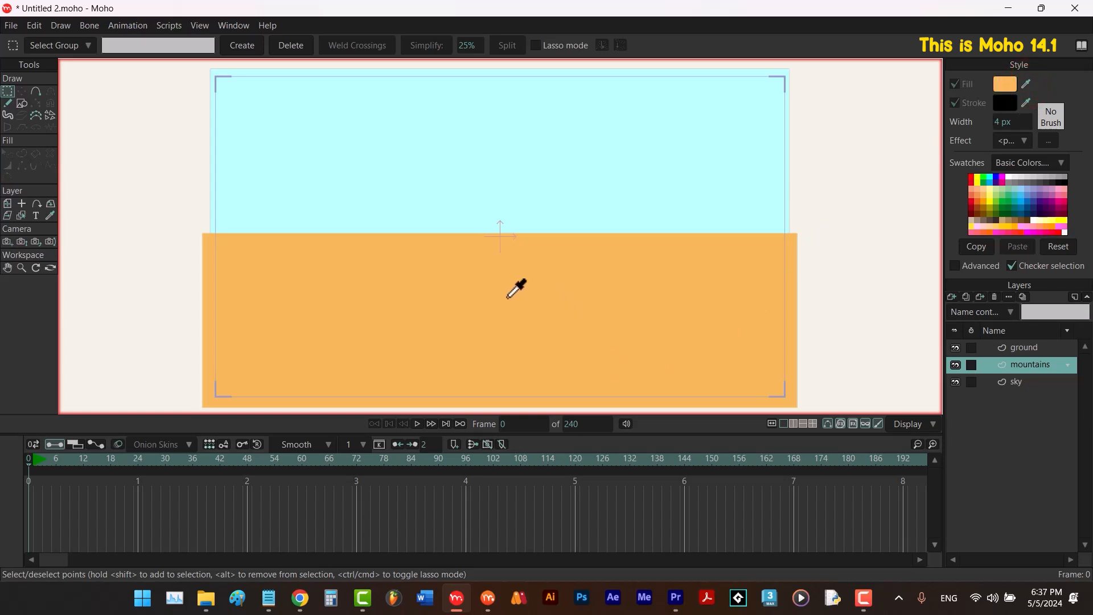
{"action": "left_click", "coordinate": [1003, 87]}
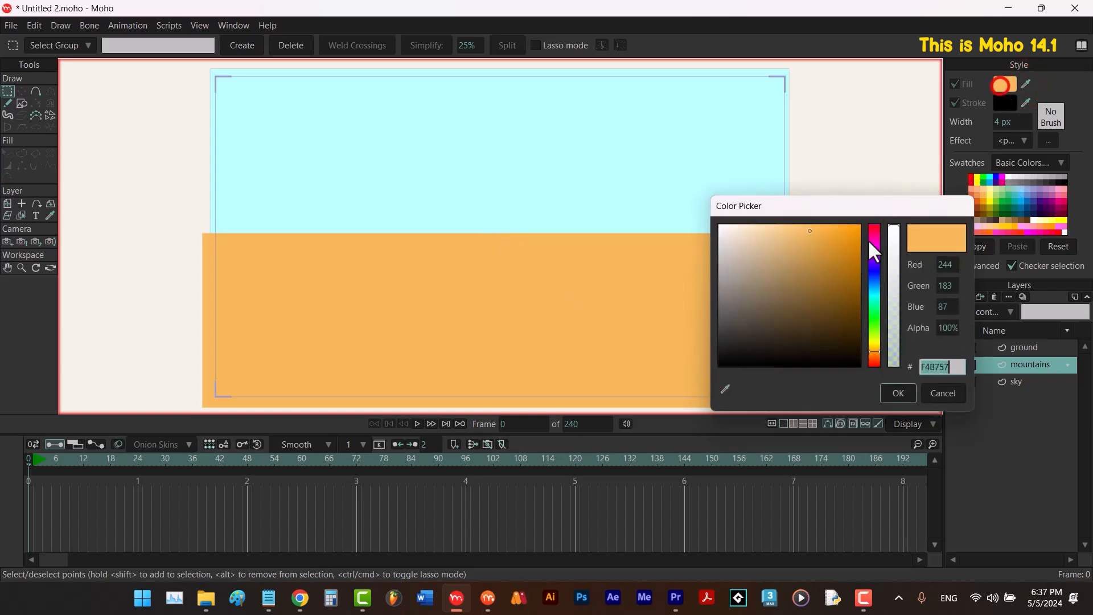
{"action": "left_click_drag", "start_coordinate": [767, 250], "coordinate": [762, 274]}
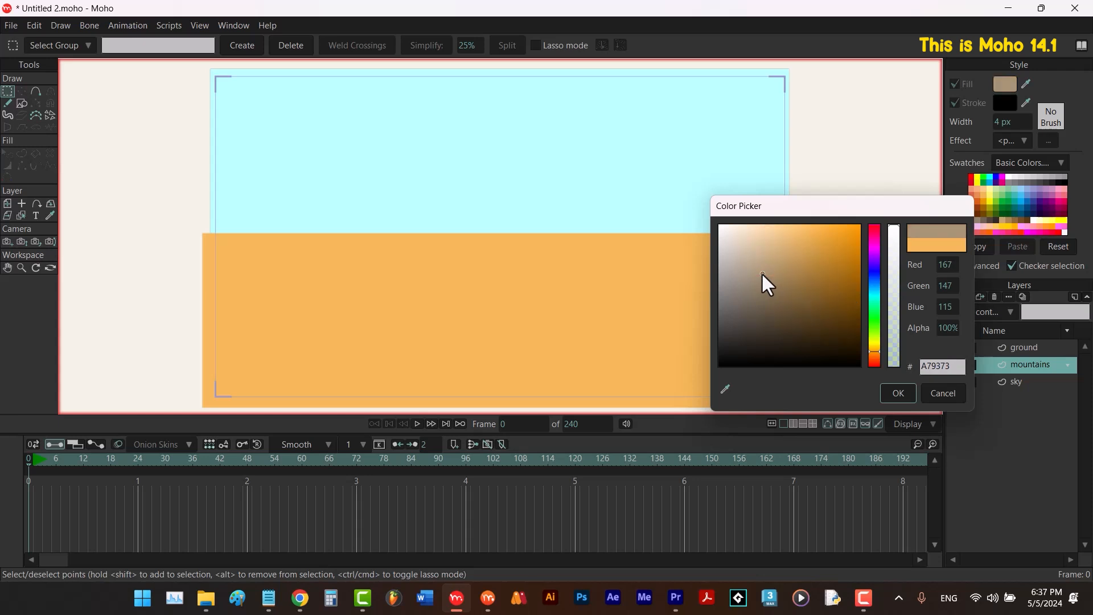
{"action": "left_click", "coordinate": [897, 394]}
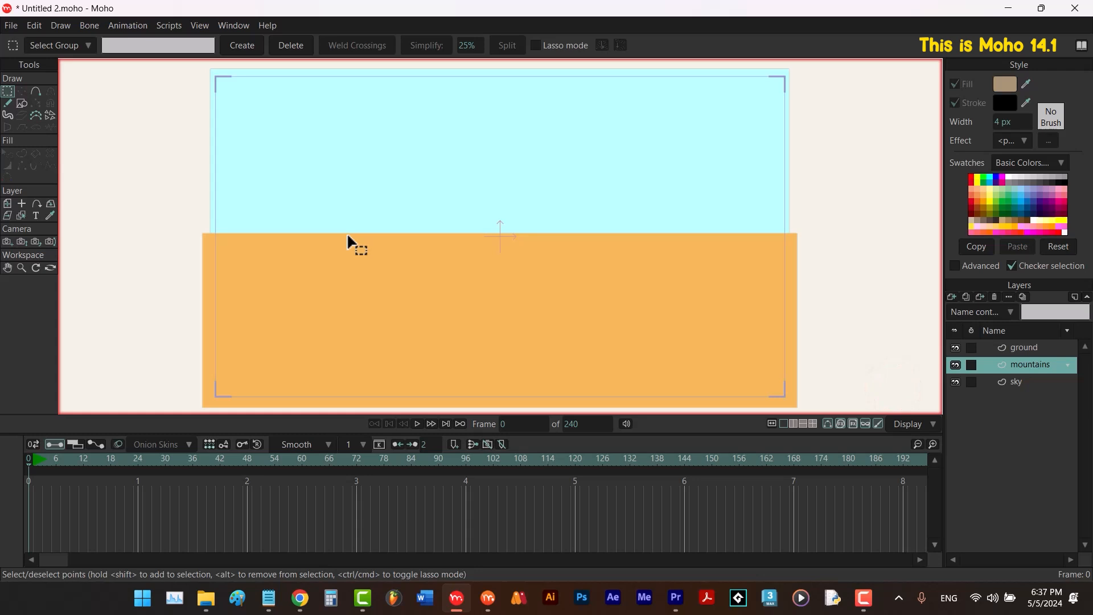
Draw a brown rectangle without stroke at the left of the horizon and move its four corners to form the first mountain.
{"action": "key", "text": "r"}
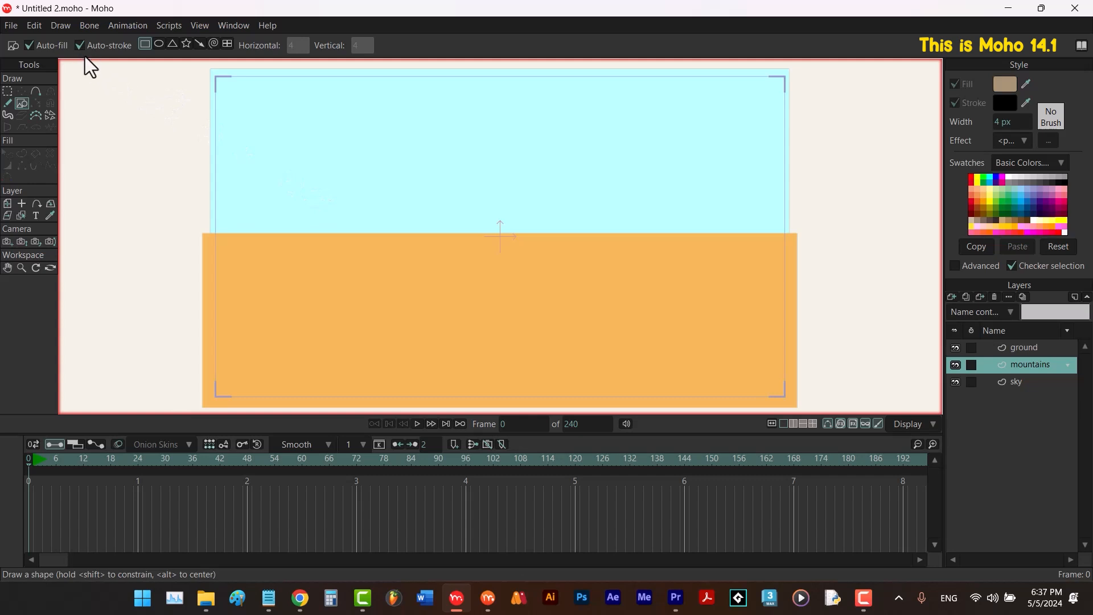
{"action": "left_click_drag", "start_coordinate": [262, 166], "coordinate": [404, 257]}
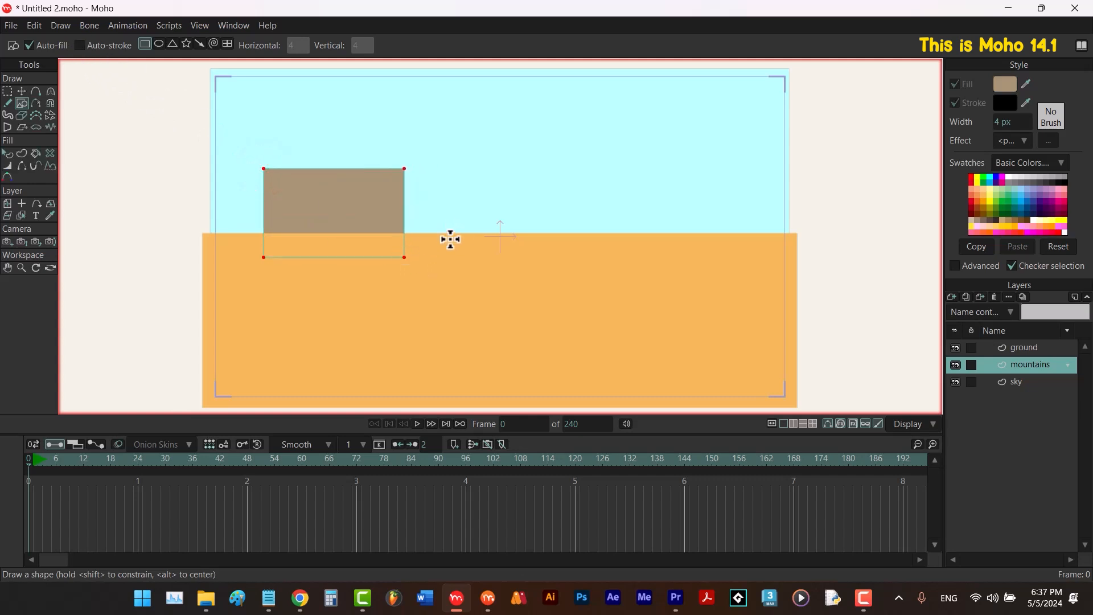
{"action": "key", "text": "t"}
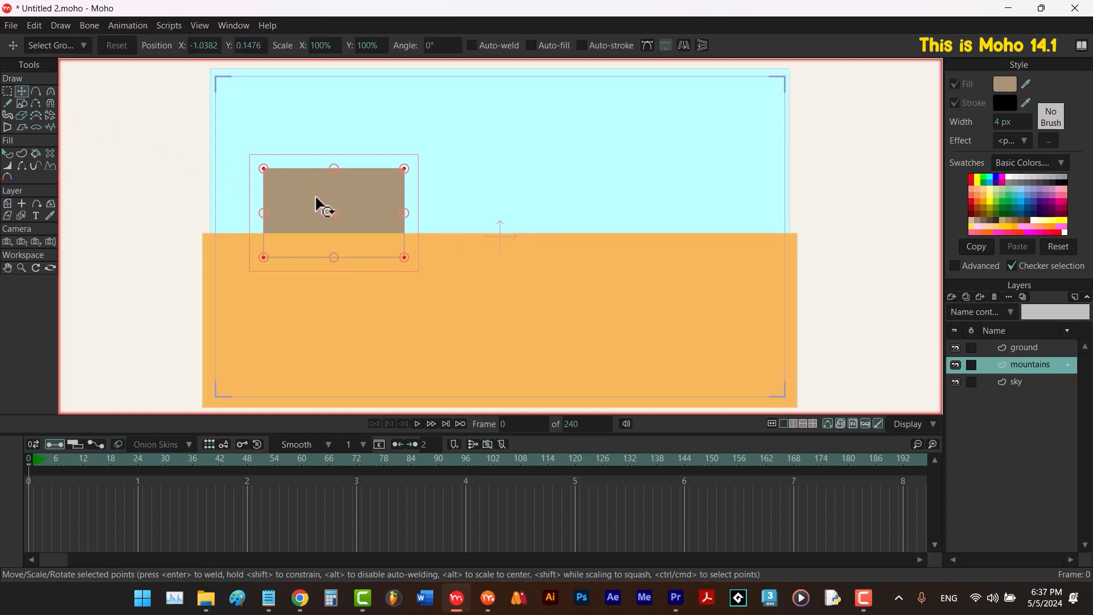
{"action": "left_click", "coordinate": [191, 199]}
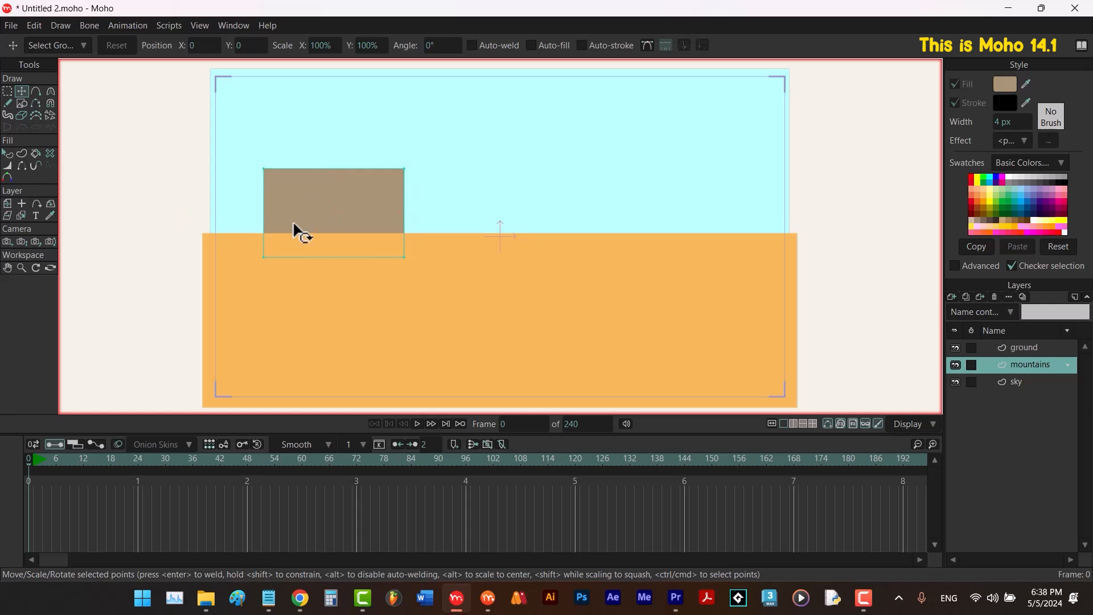
{"action": "left_click_drag", "start_coordinate": [263, 257], "coordinate": [210, 247]}
{"action": "left_click_drag", "start_coordinate": [261, 166], "coordinate": [228, 177]}
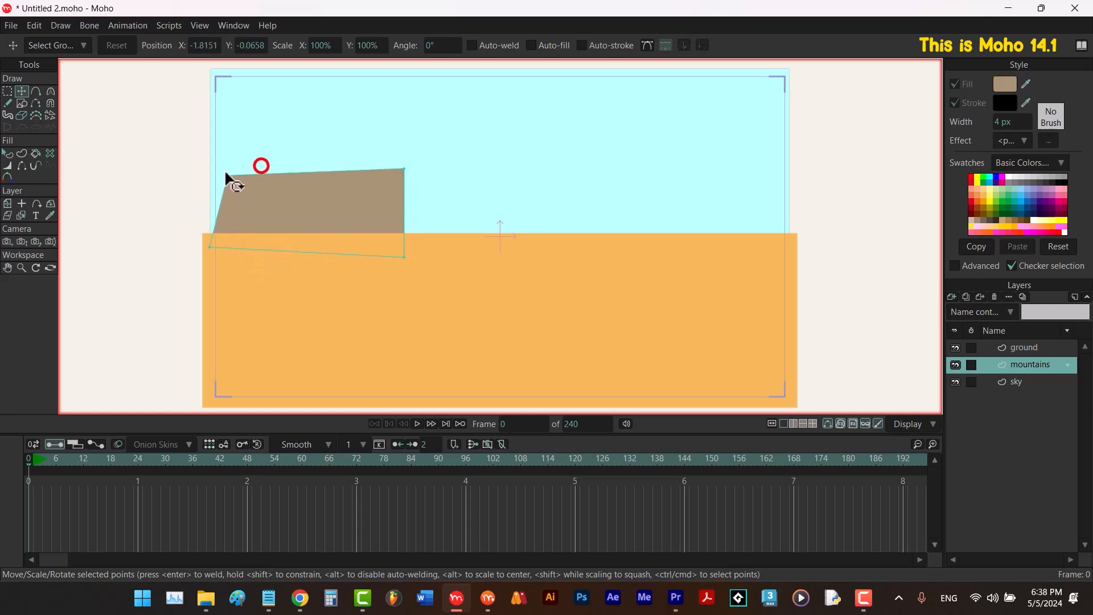
{"action": "left_click_drag", "start_coordinate": [397, 169], "coordinate": [289, 197]}
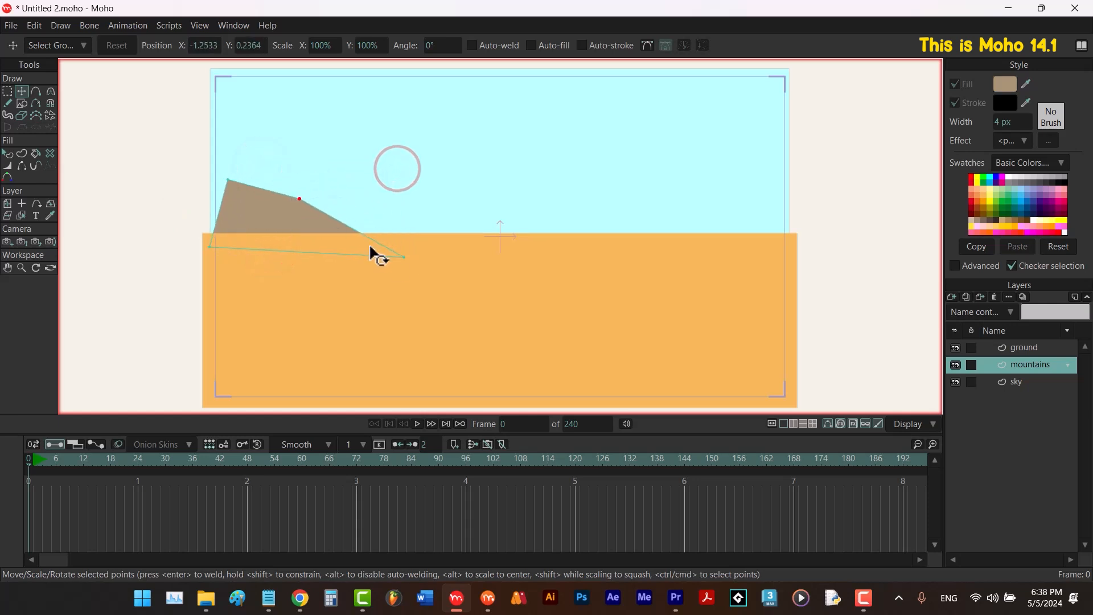
{"action": "left_click_drag", "start_coordinate": [395, 256], "coordinate": [353, 244]}
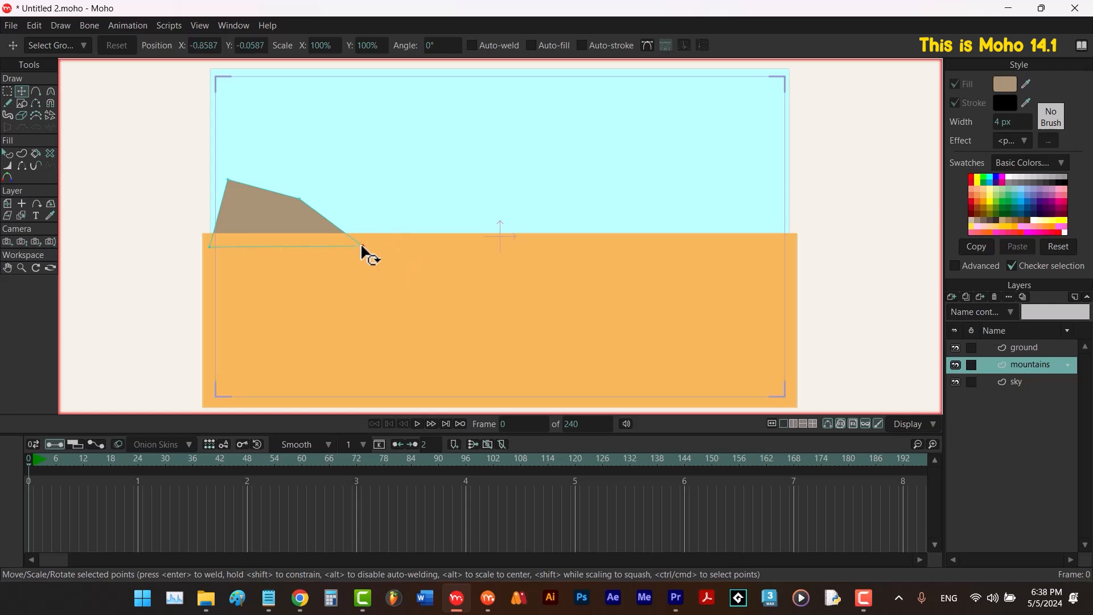
Extend the mountain outline toward the canvas centre with added sharp-corner points, forming a second mountain with its base behind the ground.
{"action": "key", "text": "a"}
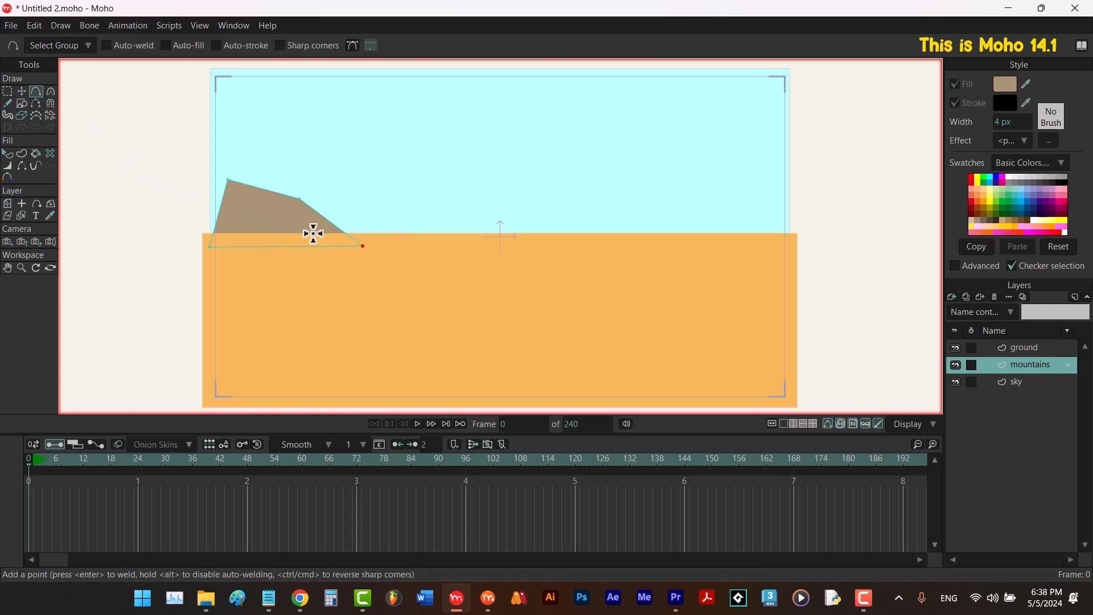
{"action": "left_click_drag", "start_coordinate": [334, 222], "coordinate": [401, 166]}
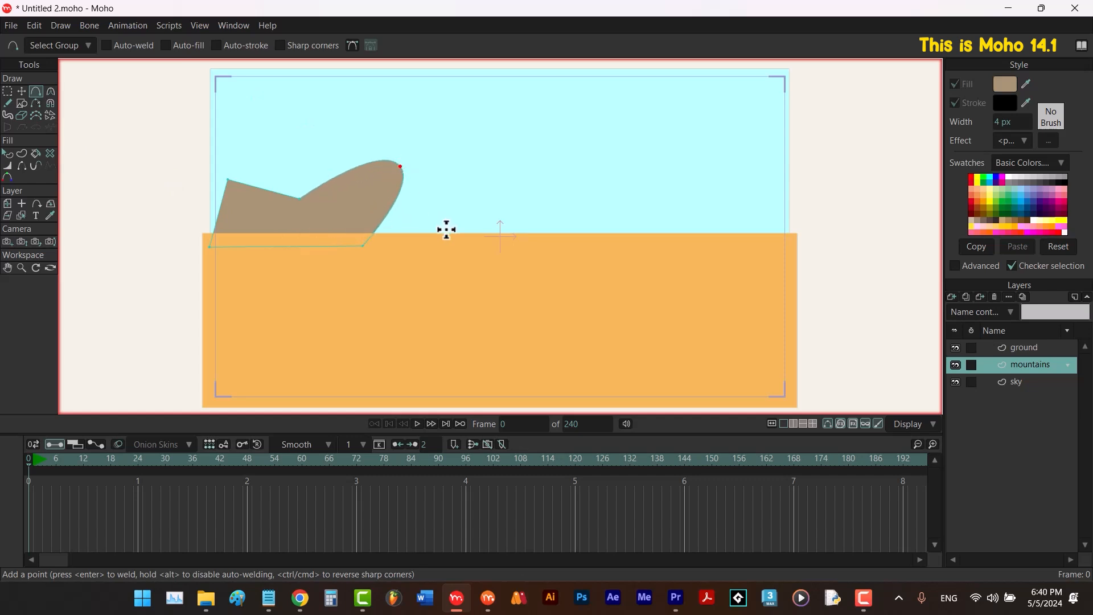
{"action": "key", "text": "ctrl+z"}
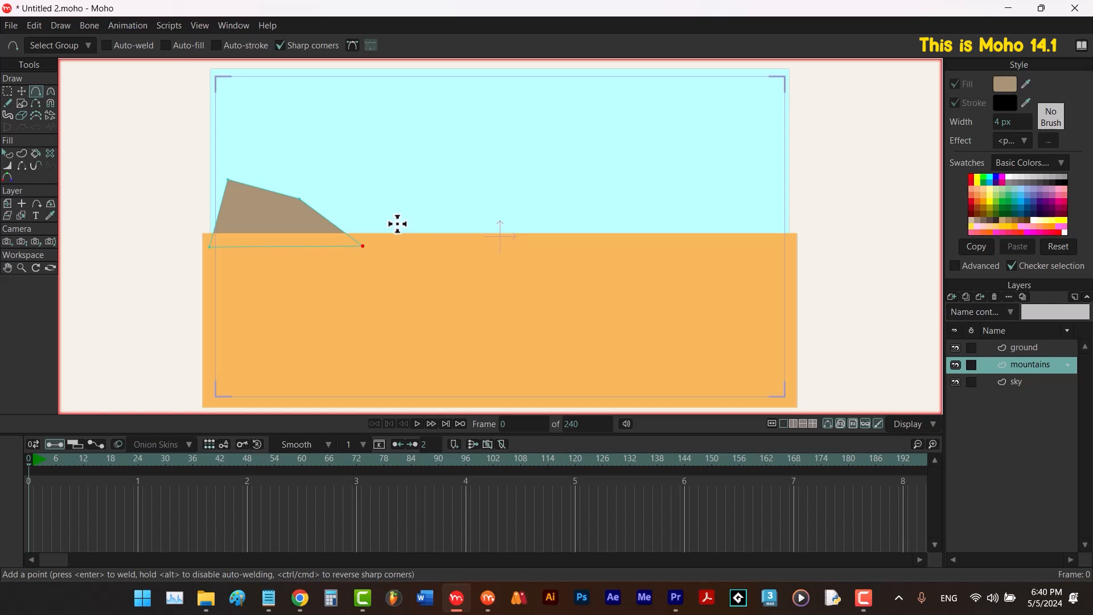
{"action": "left_click_drag", "start_coordinate": [347, 231], "coordinate": [442, 248]}
{"action": "left_click_drag", "start_coordinate": [347, 216], "coordinate": [413, 187]}
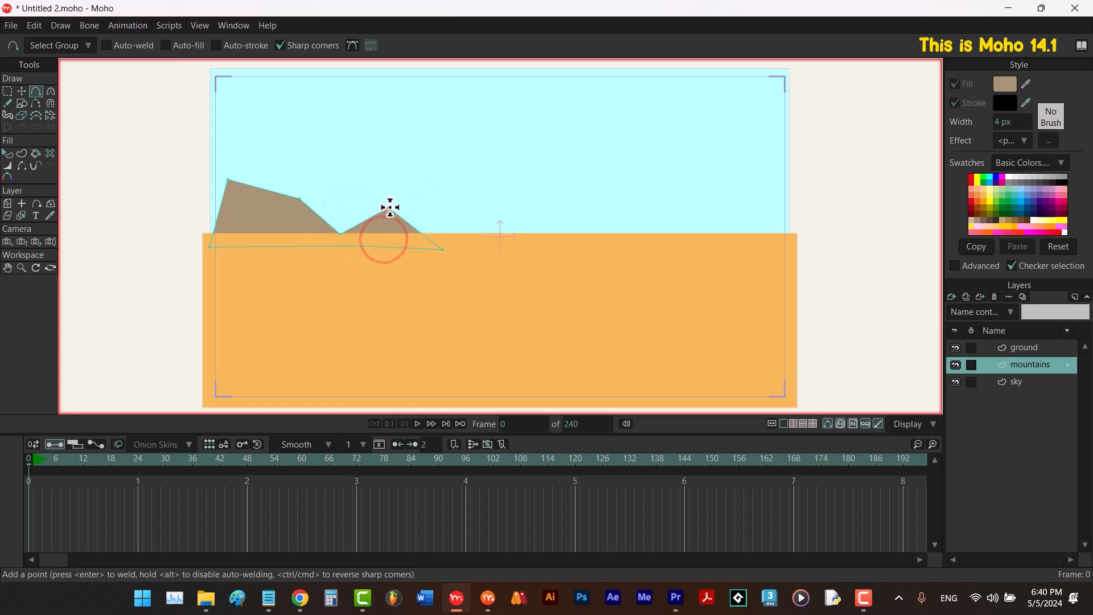
{"action": "left_click_drag", "start_coordinate": [418, 227], "coordinate": [555, 254]}
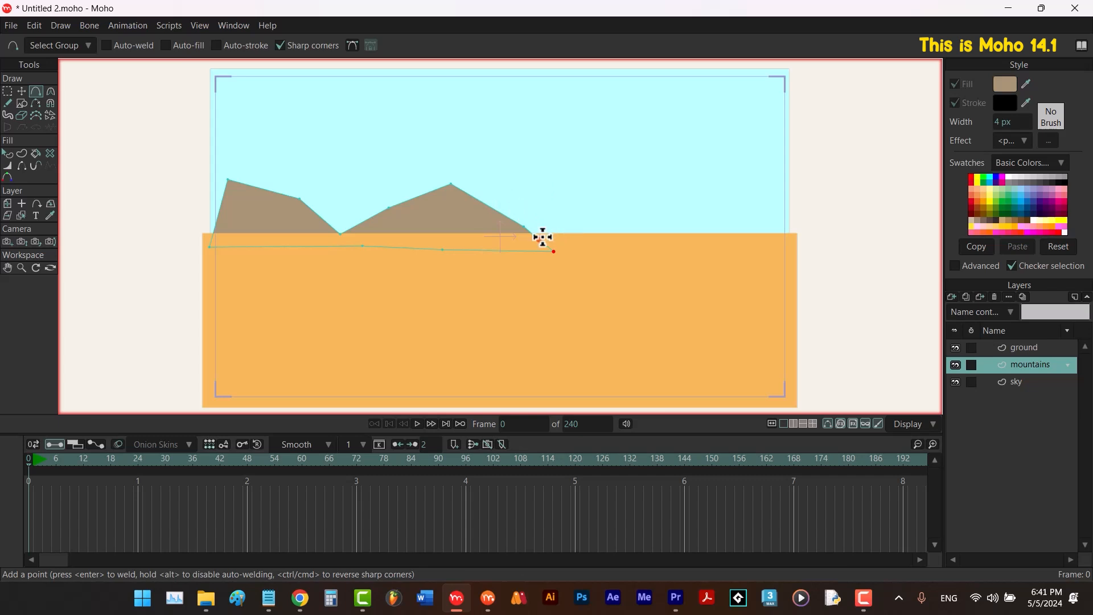
Continue the mountain range with sharp-corner points, adding a tall peak and a smaller one that reaches past the canvas's right edge.
{"action": "left_click_drag", "start_coordinate": [542, 237], "coordinate": [629, 173]}
{"action": "left_click_drag", "start_coordinate": [609, 199], "coordinate": [592, 217]}
{"action": "left_click_drag", "start_coordinate": [735, 224], "coordinate": [770, 204]}
{"action": "left_click_drag", "start_coordinate": [764, 224], "coordinate": [796, 235]}
Slightly round the four mid-slope points of the mountain outline with the Curvature tool, keeping the peaks sharp.
{"action": "key", "text": "c"}
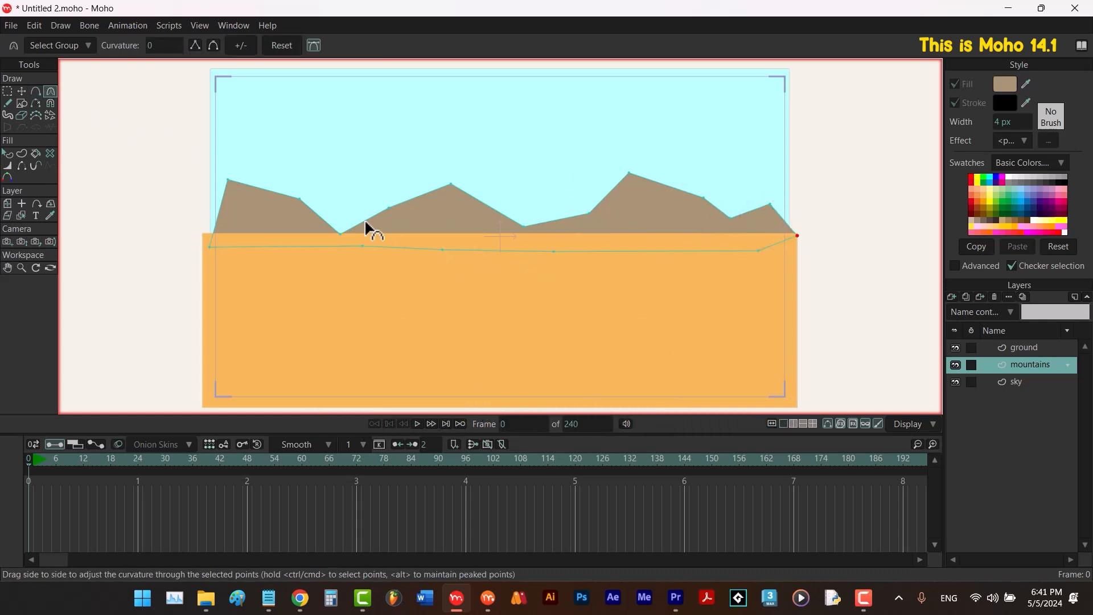
{"action": "left_click", "coordinate": [299, 198]}
{"action": "left_click_drag", "start_coordinate": [312, 208], "coordinate": [417, 206]}
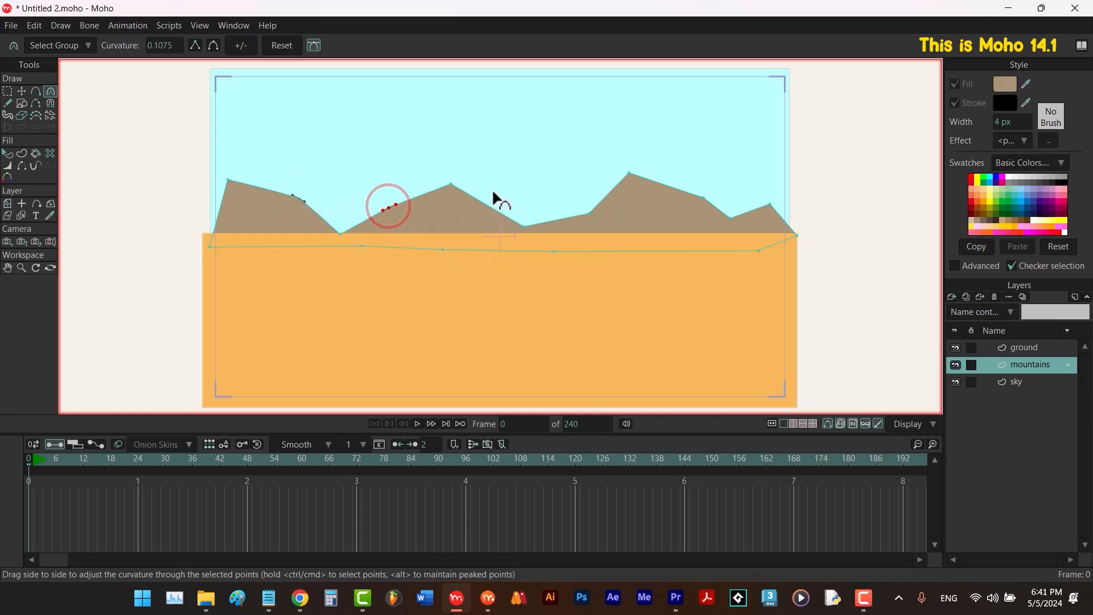
{"action": "left_click_drag", "start_coordinate": [592, 213], "coordinate": [624, 212]}
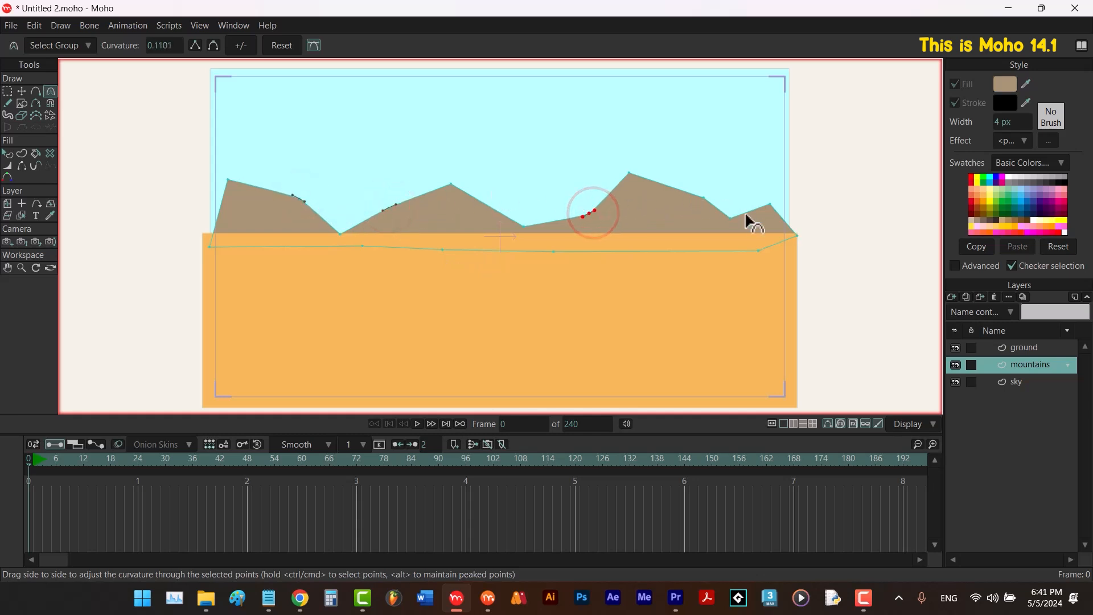
{"action": "left_click", "coordinate": [704, 197]}
{"action": "left_click_drag", "start_coordinate": [868, 254], "coordinate": [636, 263]}
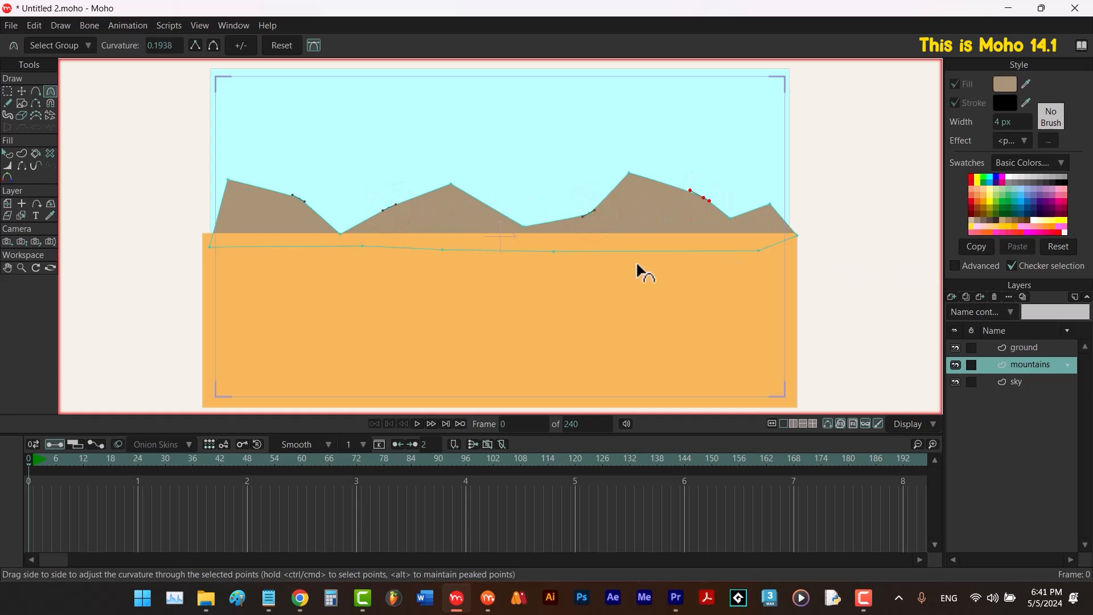
Select the whole mountain range, duplicate it and shift the copy horizontally to the right.
{"action": "key", "text": "t"}
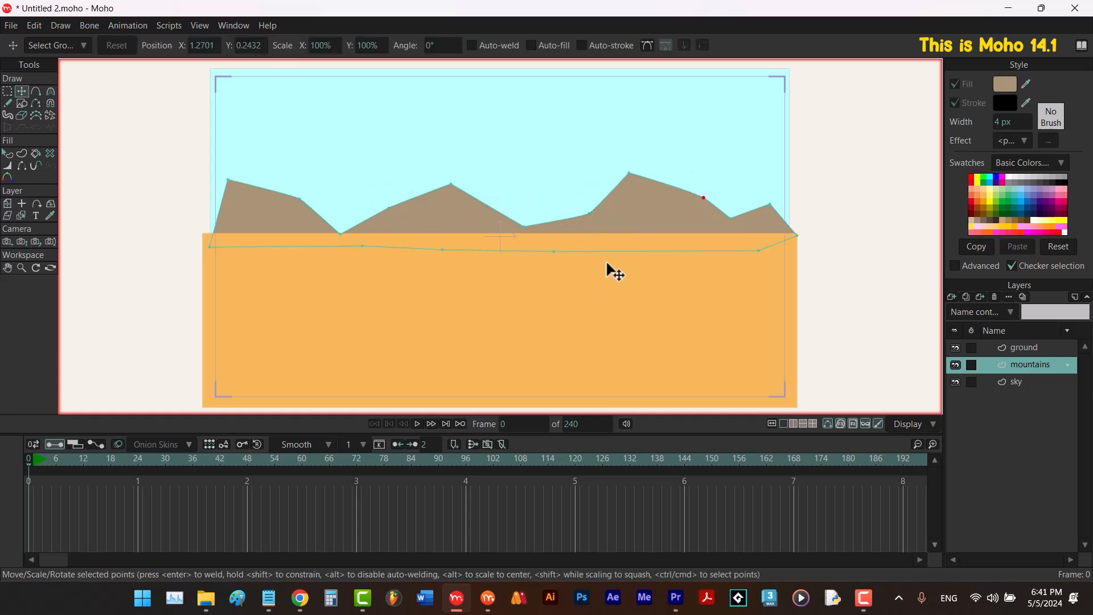
{"action": "double_click", "coordinate": [636, 218]}
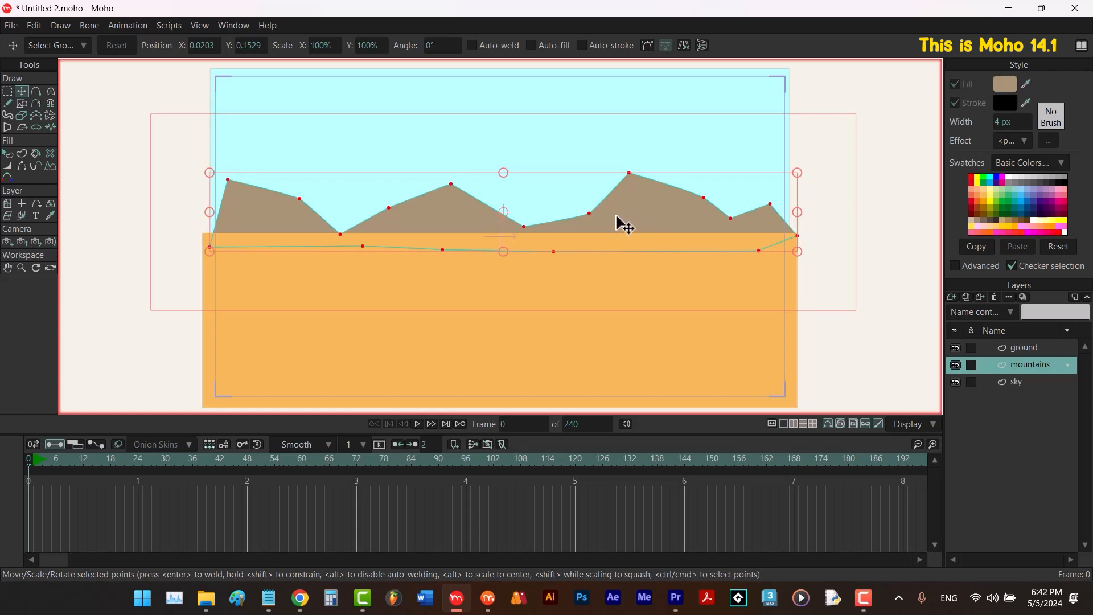
{"action": "left_click_drag", "start_coordinate": [626, 226], "coordinate": [691, 225]}
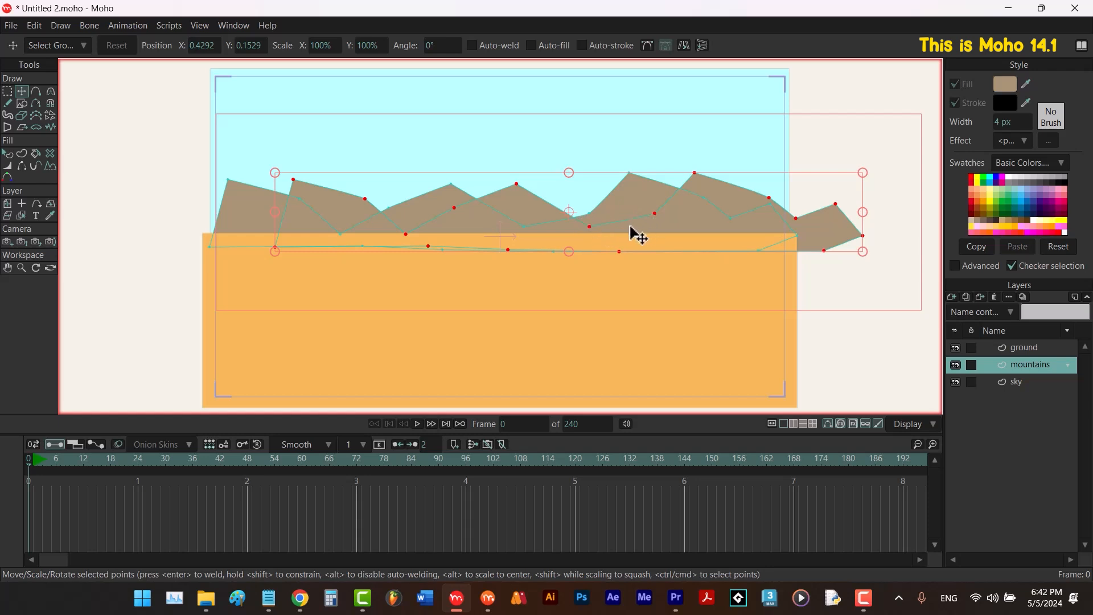
Recolour the copied mountain range with a lighter beige fill and place it behind the original range.
{"action": "key", "text": "q"}
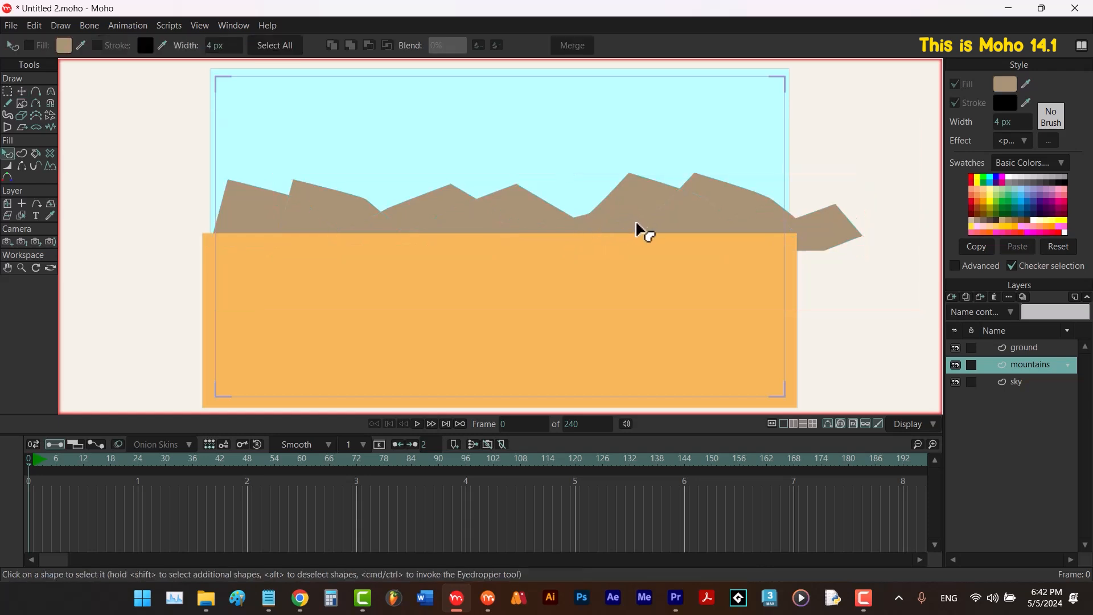
{"action": "left_click", "coordinate": [353, 209]}
{"action": "left_click", "coordinate": [1003, 85]}
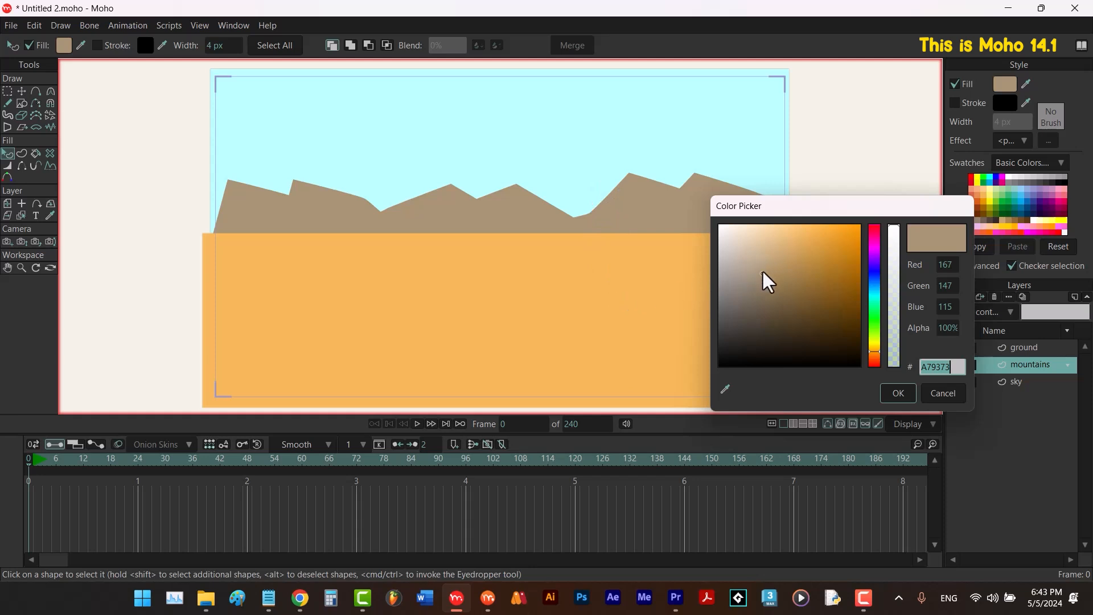
{"action": "left_click", "coordinate": [743, 271]}
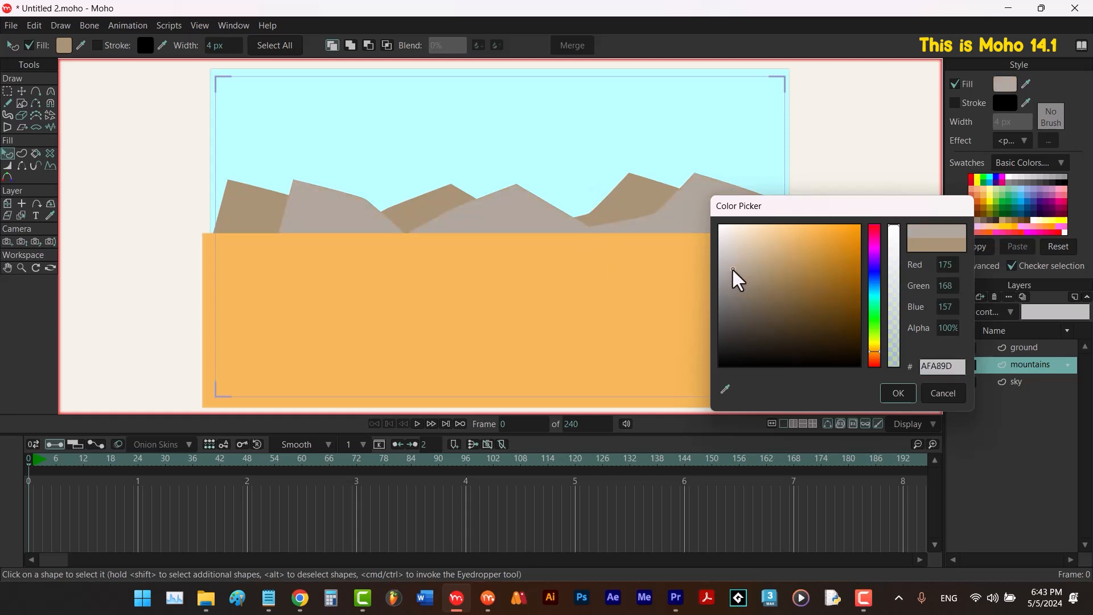
{"action": "left_click", "coordinate": [744, 257]}
{"action": "left_click", "coordinate": [897, 393]}
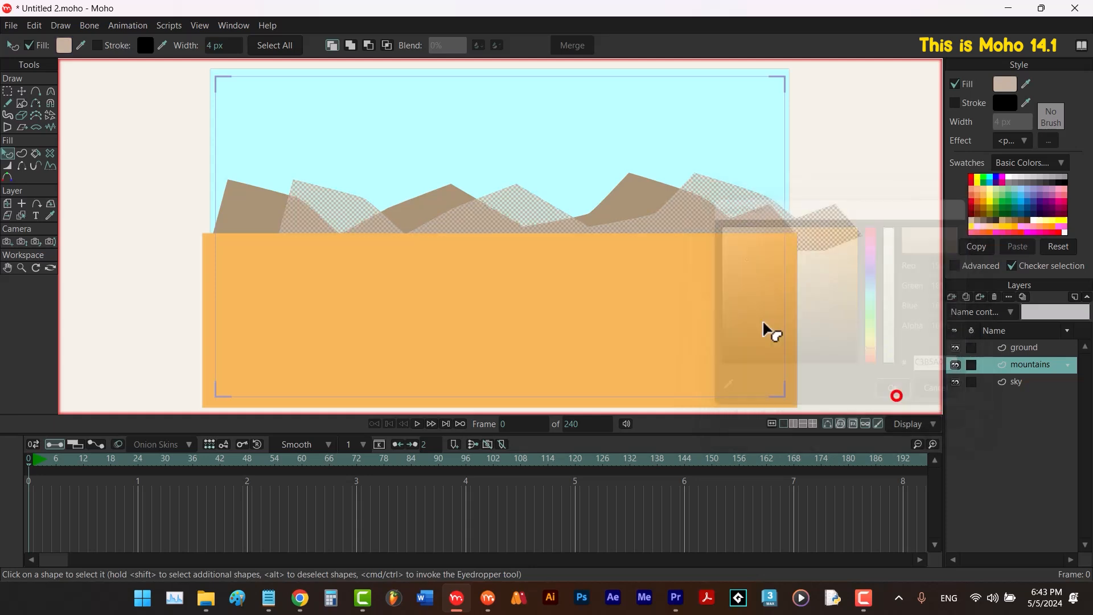
{"action": "left_click", "coordinate": [638, 224], "text": "alt"}
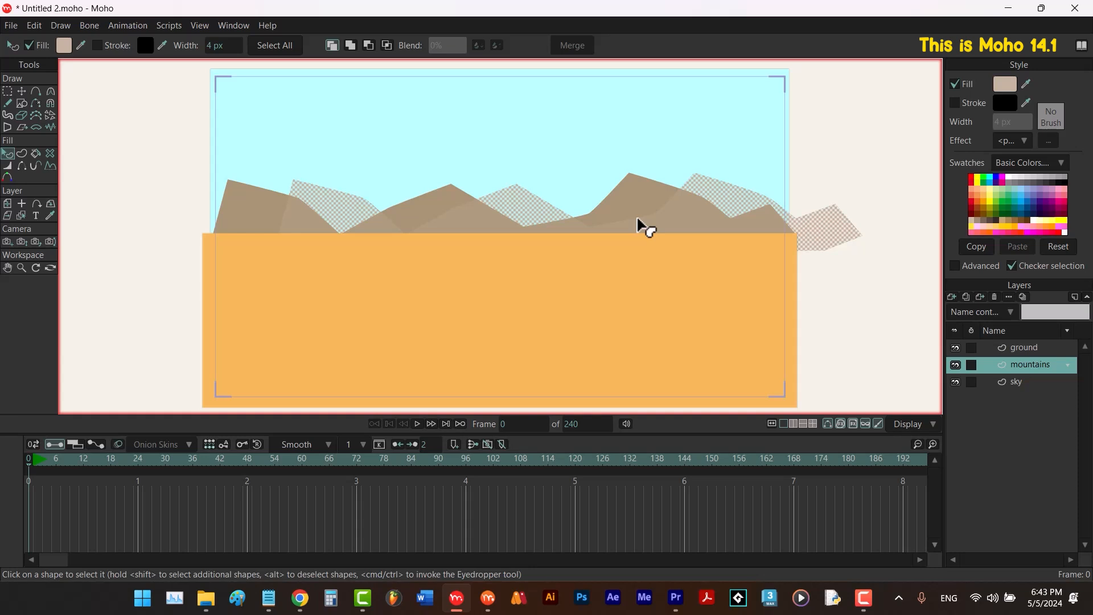
Reshape the lighter back range by moving its individual points, lowering and shifting its peaks so they differ from the front range.
{"action": "key", "text": "t"}
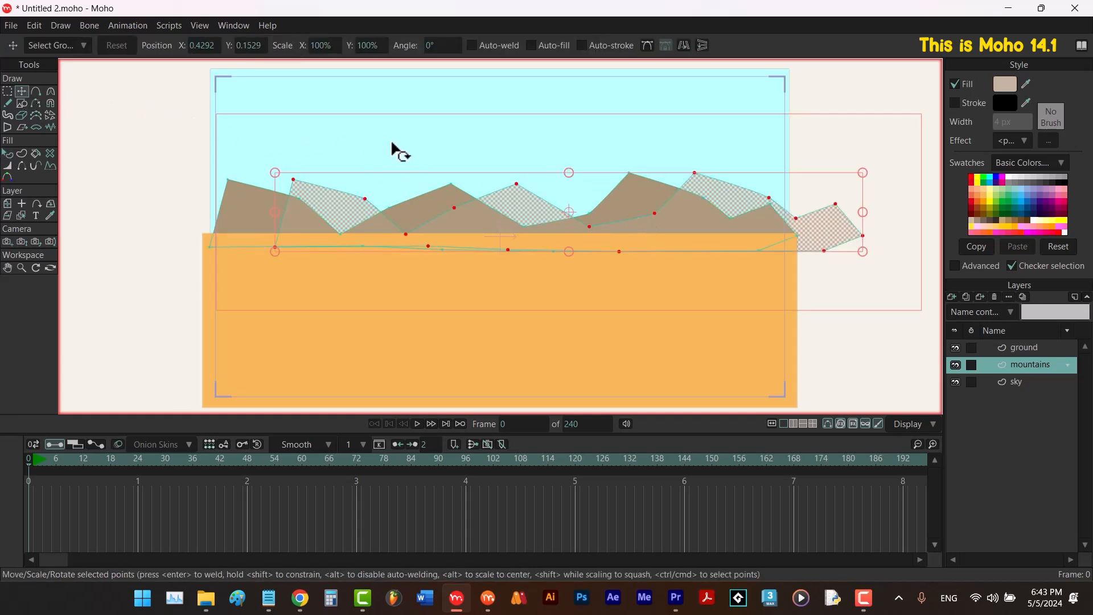
{"action": "left_click", "coordinate": [181, 142]}
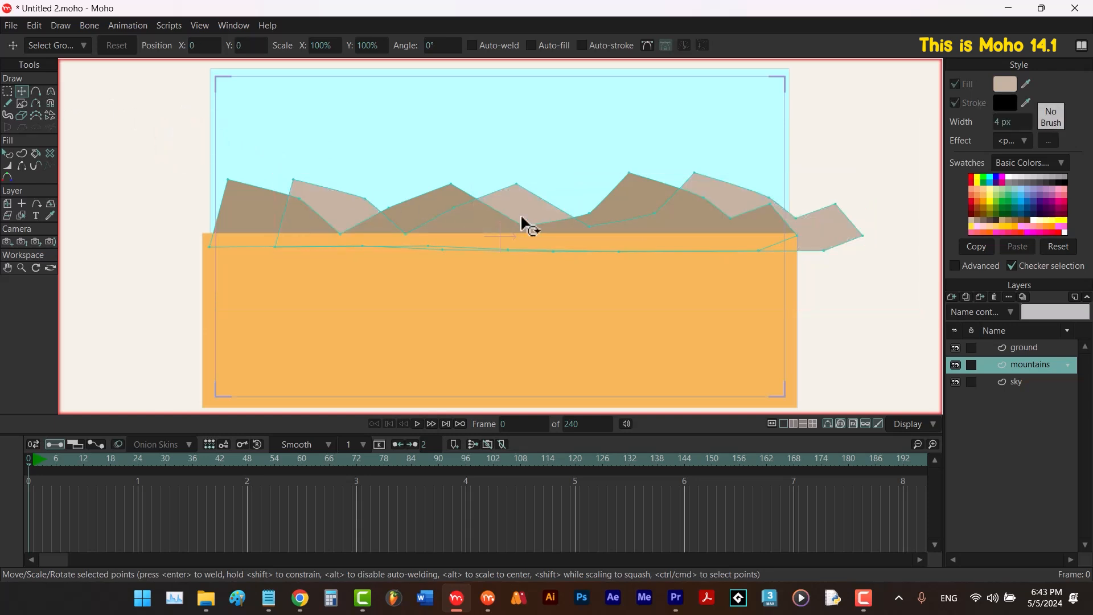
{"action": "left_click", "coordinate": [404, 226]}
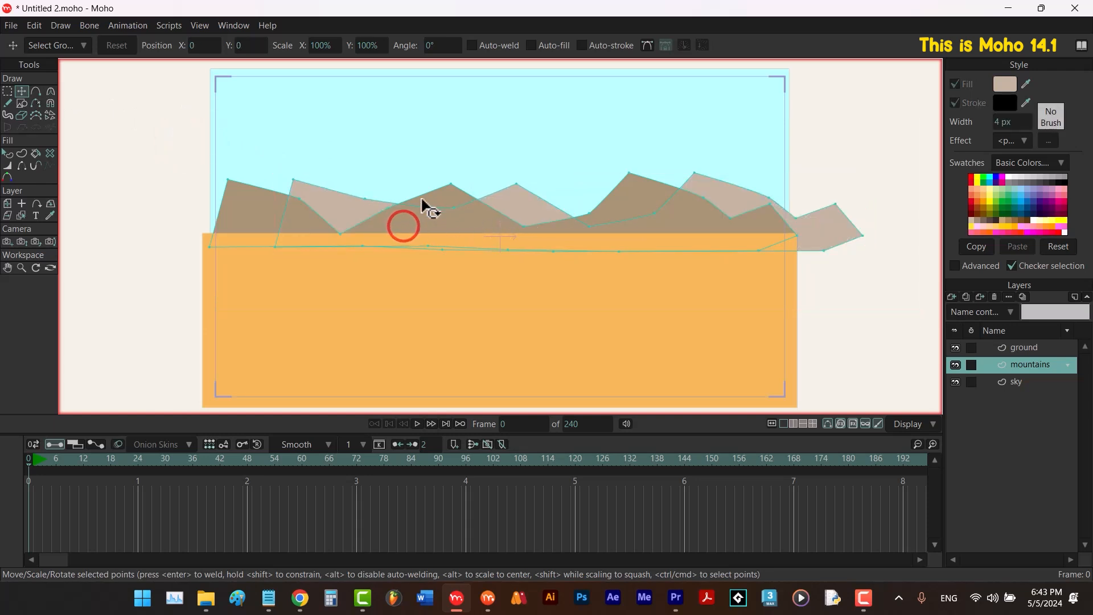
{"action": "left_click_drag", "start_coordinate": [421, 199], "coordinate": [421, 200]}
{"action": "left_click_drag", "start_coordinate": [369, 199], "coordinate": [384, 189]}
{"action": "mouse_move", "coordinate": [297, 179]}
{"action": "left_mouse_down"}
{"action": "mouse_move", "coordinate": [364, 199]}
{"action": "mouse_move", "coordinate": [335, 200]}
{"action": "left_mouse_up"}
{"action": "left_click_drag", "start_coordinate": [503, 188], "coordinate": [520, 200]}
{"action": "left_click_drag", "start_coordinate": [590, 226], "coordinate": [608, 210]}
{"action": "left_click_drag", "start_coordinate": [466, 209], "coordinate": [475, 218]}
{"action": "left_click_drag", "start_coordinate": [694, 176], "coordinate": [722, 186]}
{"action": "left_click_drag", "start_coordinate": [771, 202], "coordinate": [775, 195]}
{"action": "left_click_drag", "start_coordinate": [799, 220], "coordinate": [759, 202]}
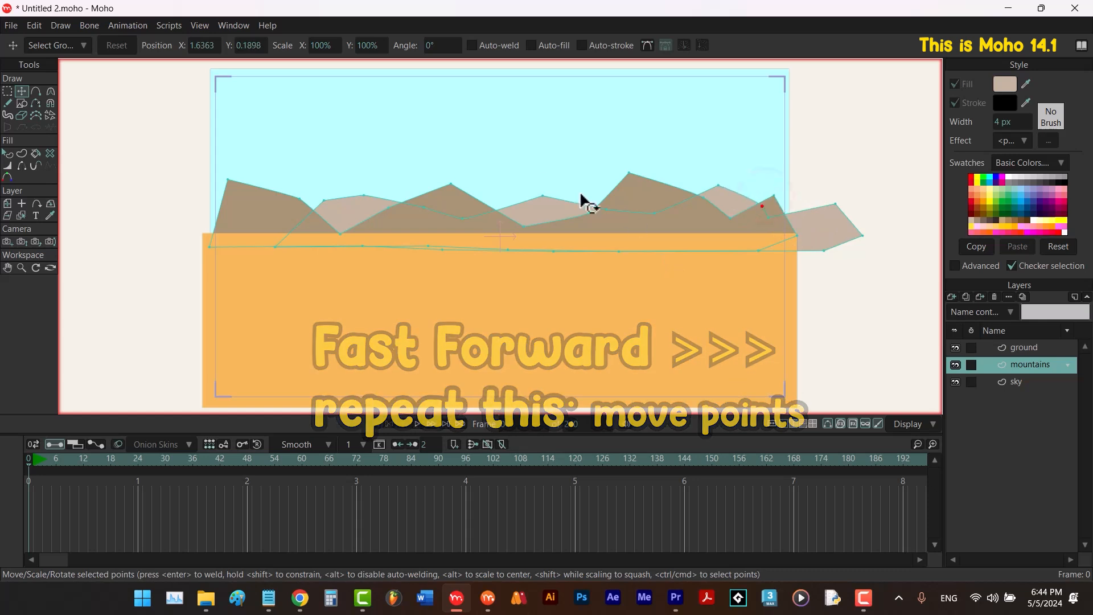
On the ground layer, add four points along the ground's upper edge, offsetting them slightly up and down to make it uneven.
{"action": "left_click", "coordinate": [1014, 349]}
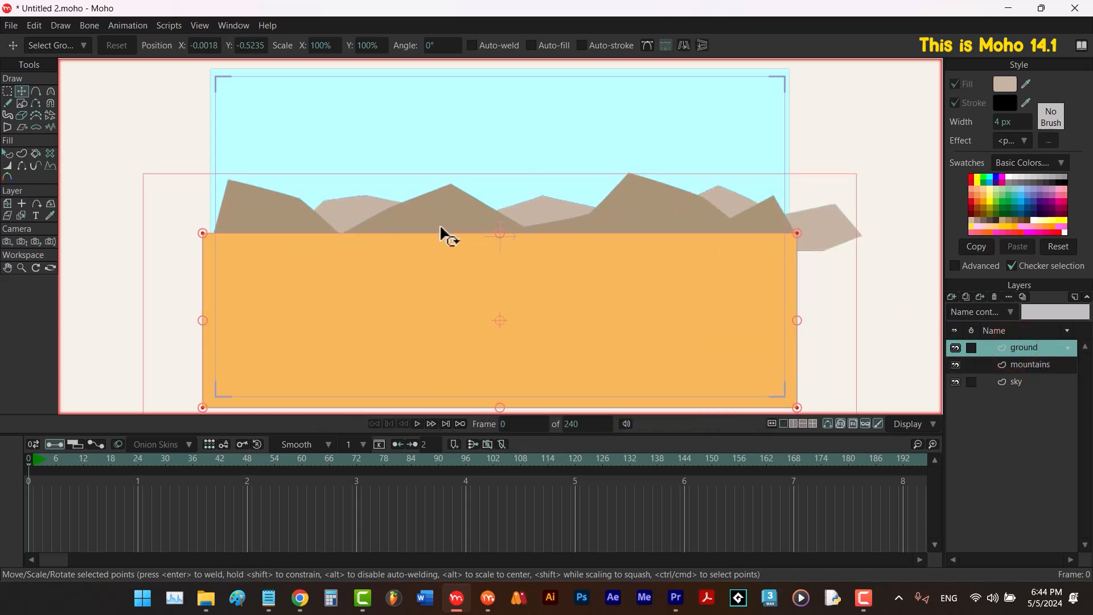
{"action": "key", "text": "a"}
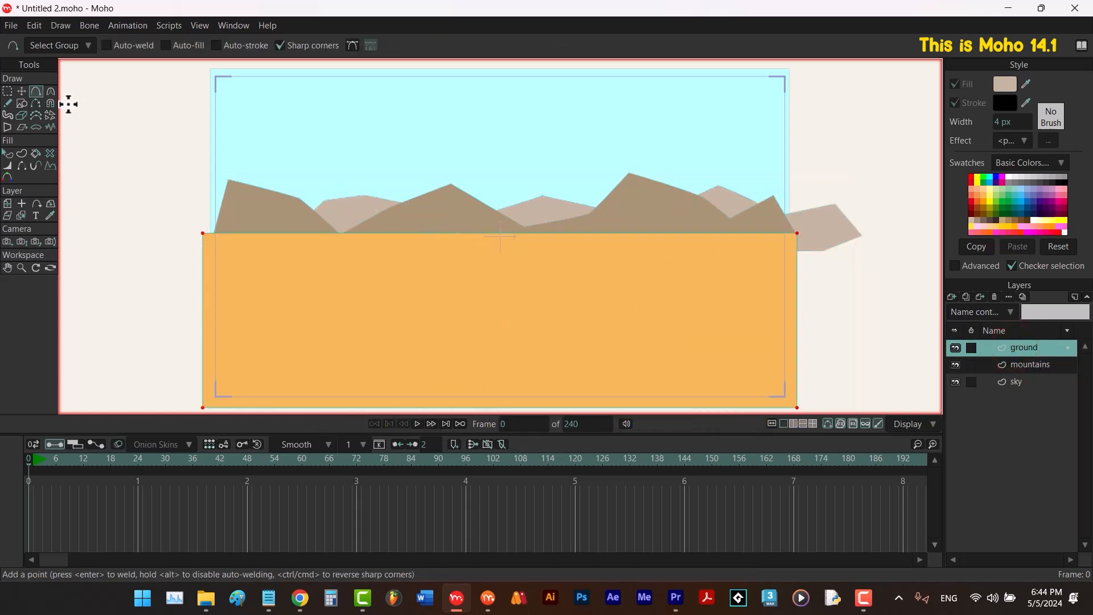
{"action": "left_click", "coordinate": [292, 235]}
{"action": "left_click", "coordinate": [412, 233]}
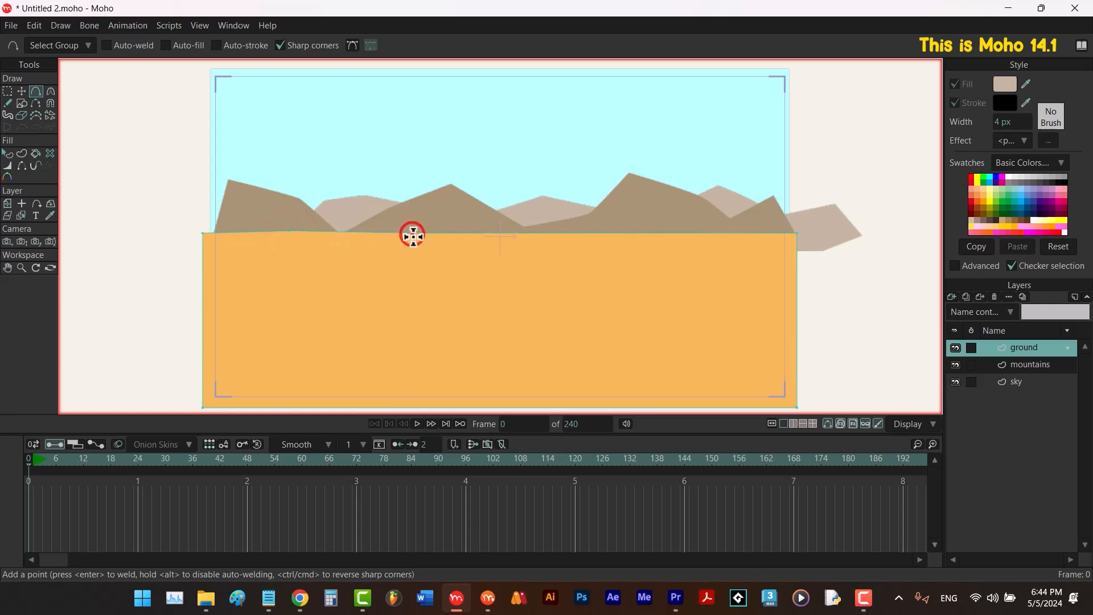
{"action": "left_click", "coordinate": [480, 235]}
{"action": "left_click", "coordinate": [627, 234]}
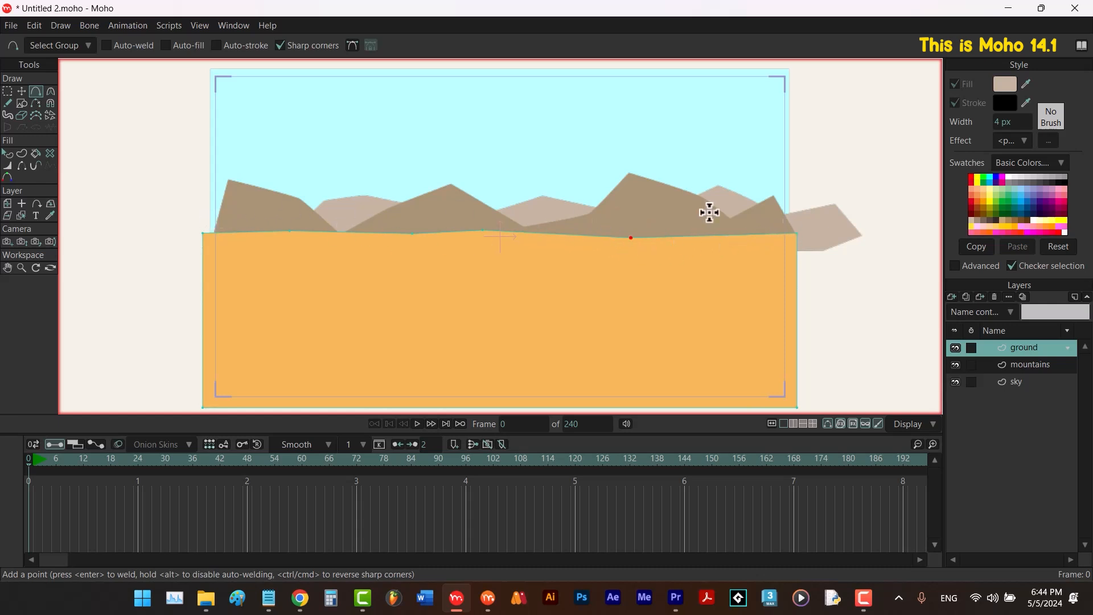
Select the four new points on the ground's upper edge and reset their curvature to smooth them.
{"action": "key", "text": "t"}
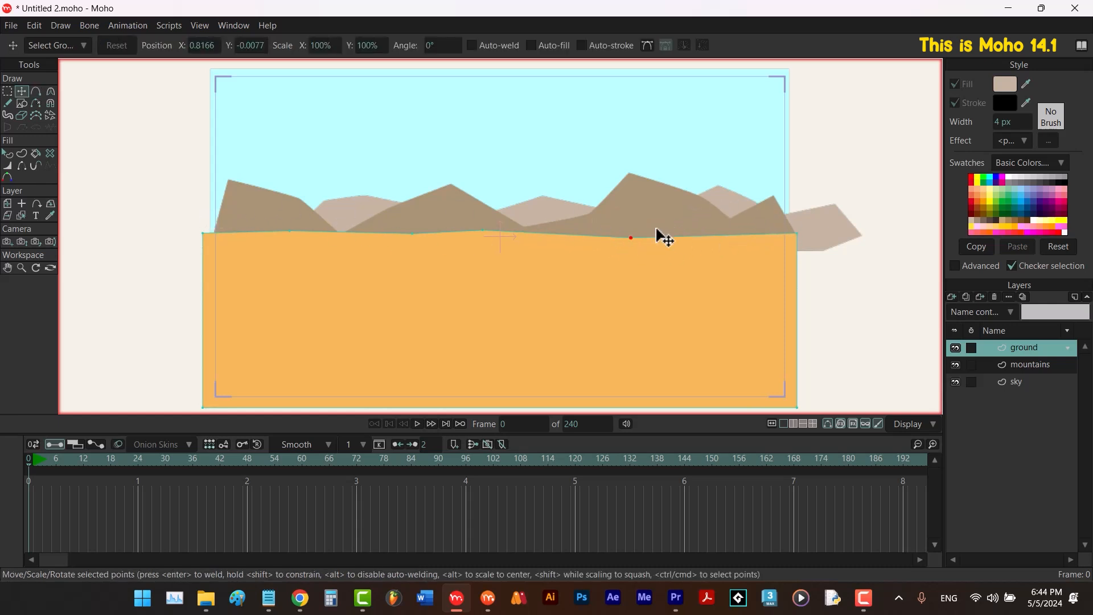
{"action": "left_click_drag", "start_coordinate": [675, 207], "coordinate": [250, 279]}
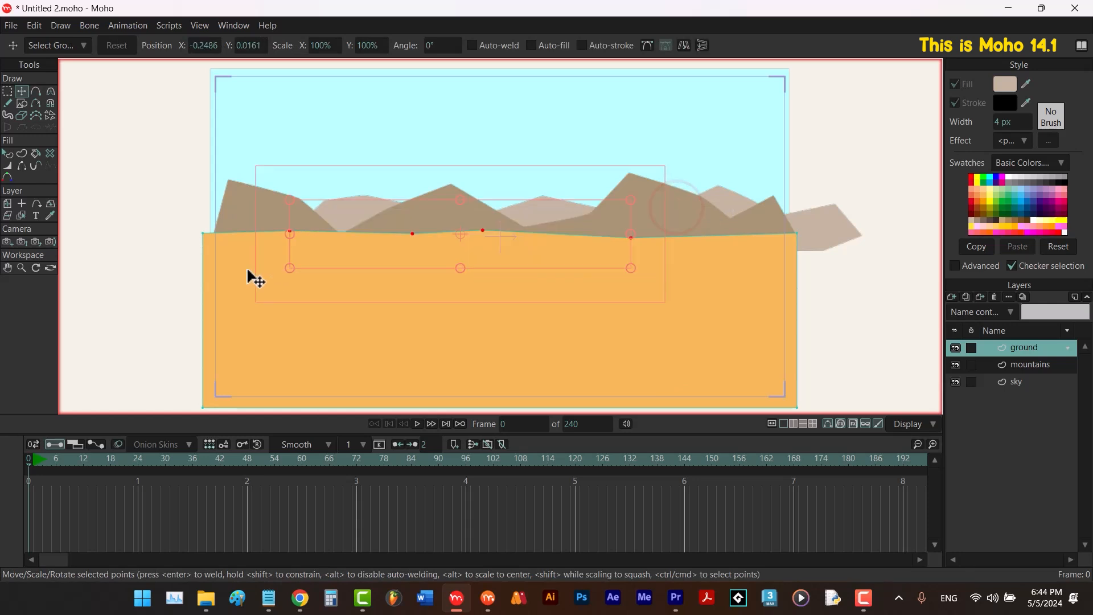
{"action": "key", "text": "c"}
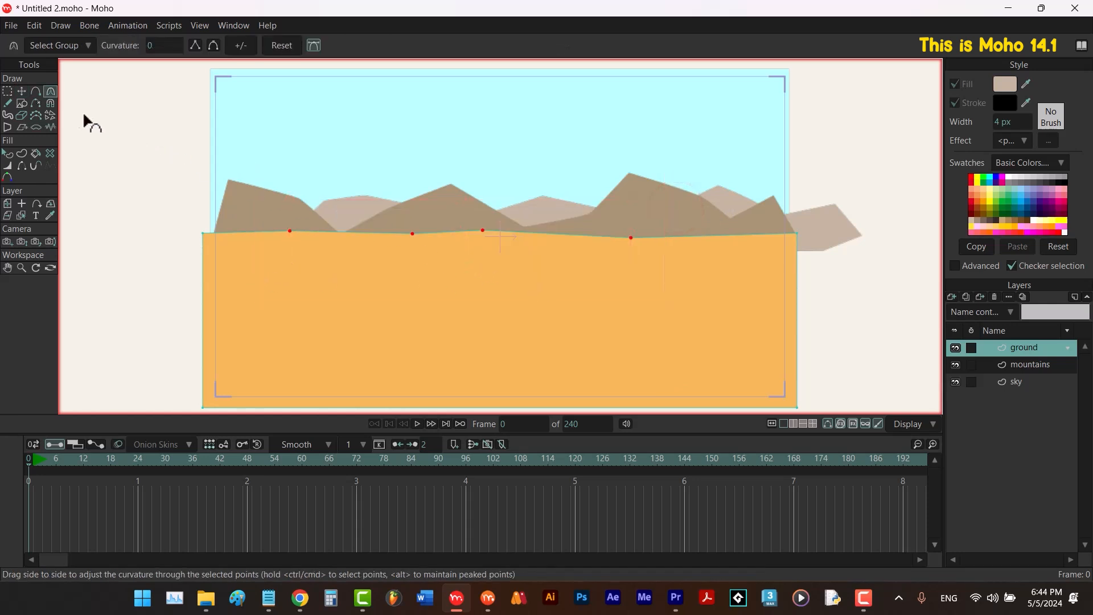
{"action": "left_click", "coordinate": [285, 45]}
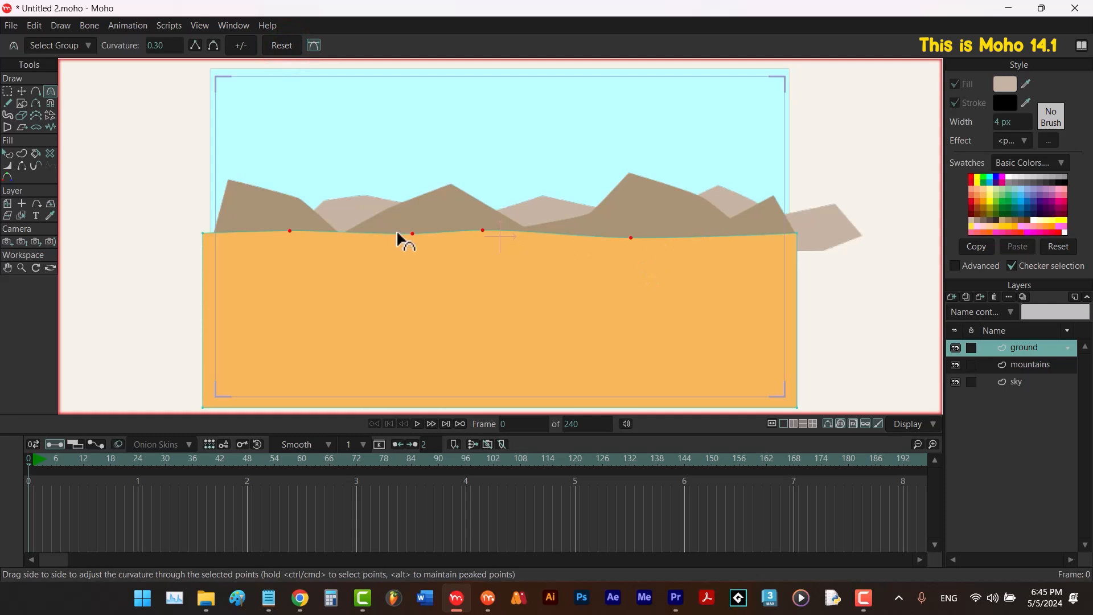
{"action": "left_click", "coordinate": [141, 245]}
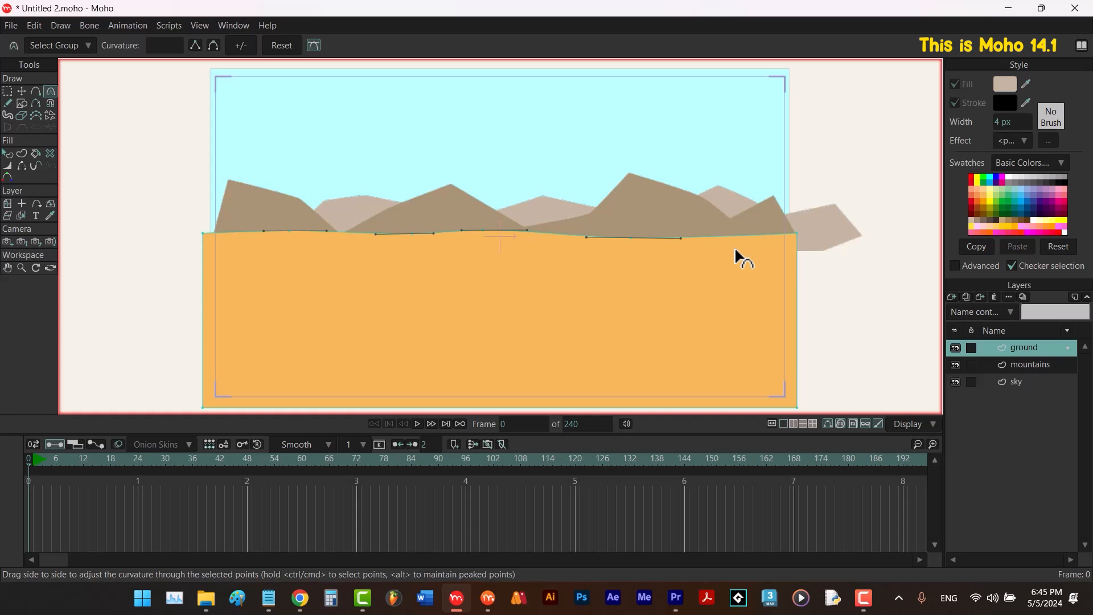
Draw two large filled rectangles on the ground layer, one over each side of the ground and extending past its edges.
{"action": "key", "text": "r"}
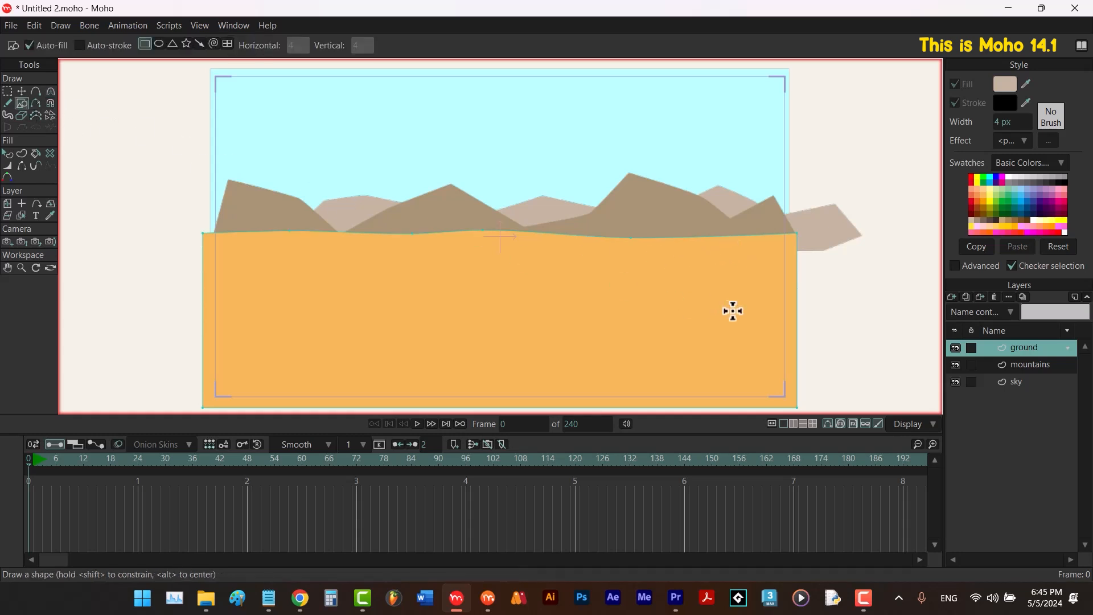
{"action": "mouse_move", "coordinate": [893, 196]}
{"action": "left_mouse_down"}
{"action": "mouse_move", "coordinate": [805, 346]}
{"action": "mouse_move", "coordinate": [732, 418]}
{"action": "left_mouse_up"}
{"action": "mouse_move", "coordinate": [119, 177]}
{"action": "left_mouse_down"}
{"action": "mouse_move", "coordinate": [281, 325]}
{"action": "mouse_move", "coordinate": [360, 419]}
{"action": "left_mouse_up"}
Select both side rectangles, sample the ground's fill colour for them and shift it to a redder orange, F49D57.
{"action": "key", "text": "q"}
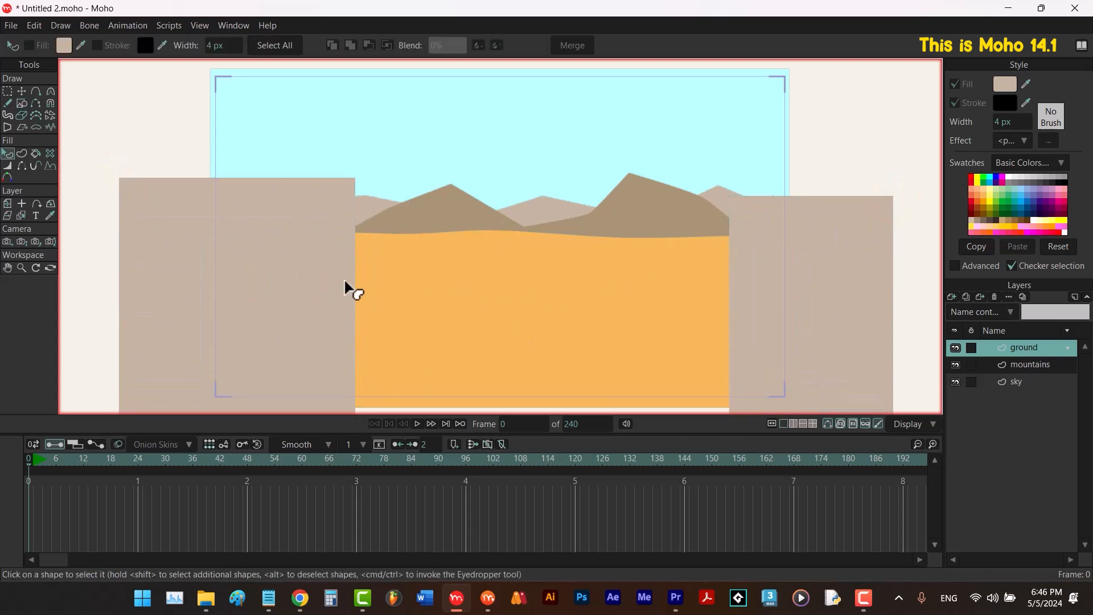
{"action": "left_click", "coordinate": [257, 249]}
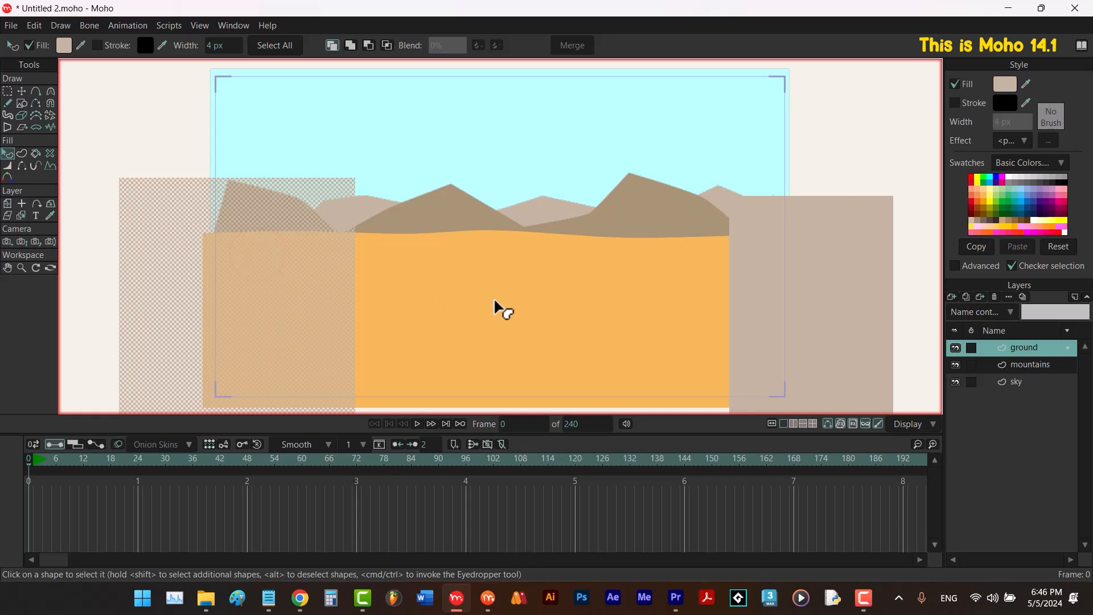
{"action": "left_click", "coordinate": [823, 284], "text": "shift"}
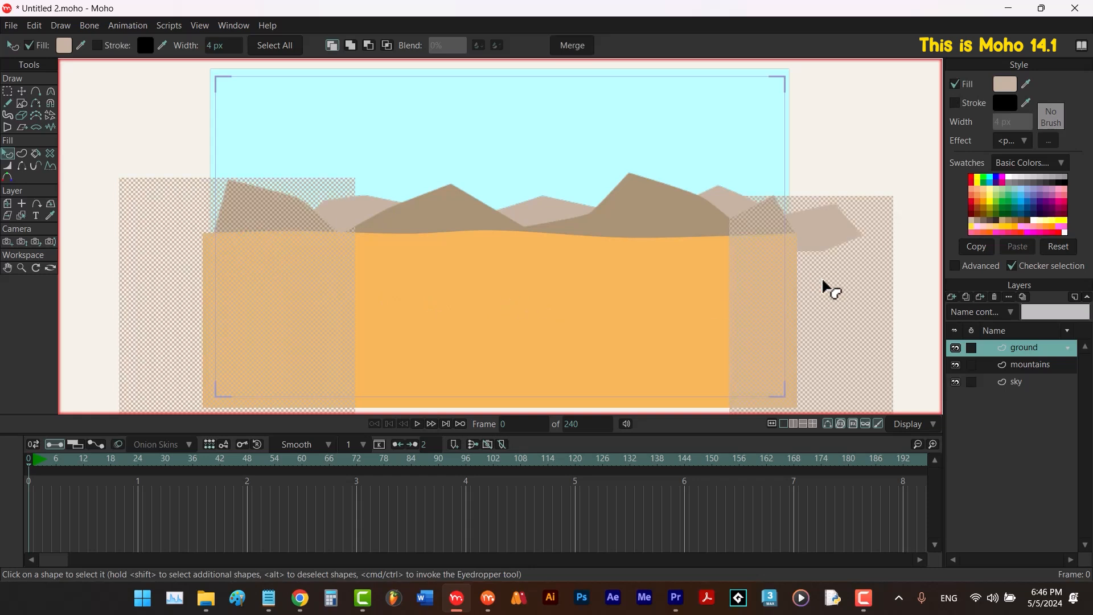
{"action": "left_click", "coordinate": [1025, 84]}
{"action": "left_click", "coordinate": [674, 254]}
{"action": "left_click", "coordinate": [1003, 84]}
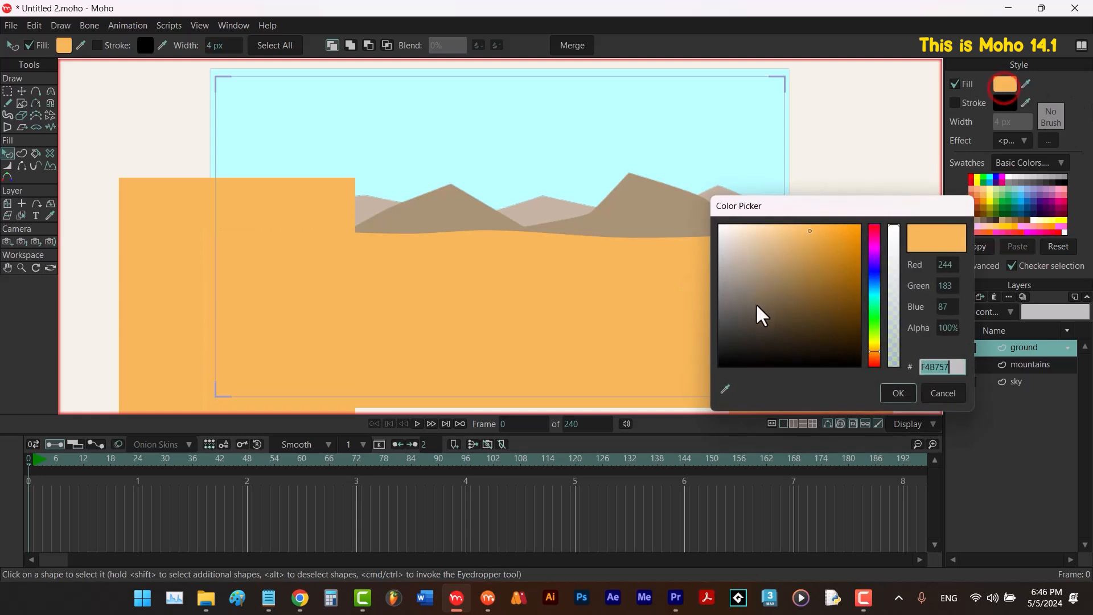
{"action": "left_click", "coordinate": [875, 355]}
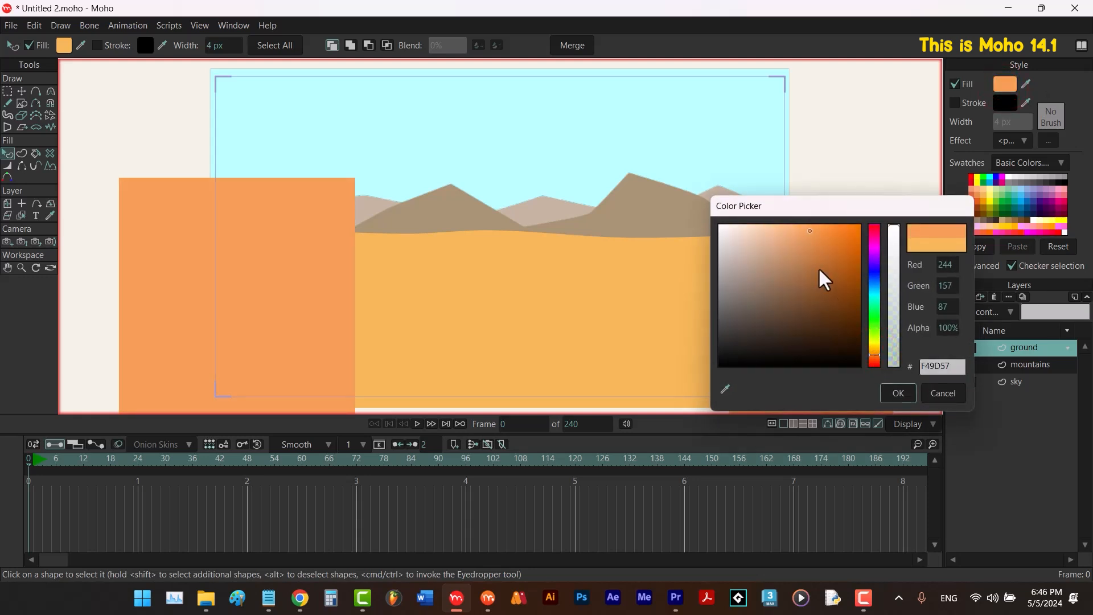
{"action": "left_click", "coordinate": [890, 395]}
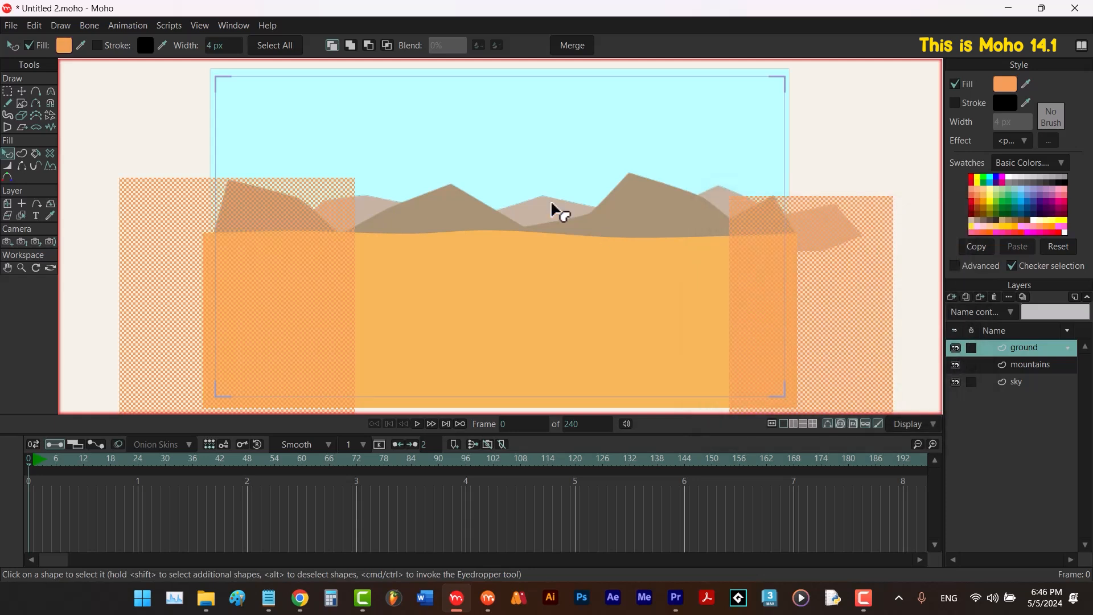
Combine both side rectangles with the ground as intersecting shapes so they are clipped to it, and deselect their points.
{"action": "left_click", "coordinate": [387, 48]}
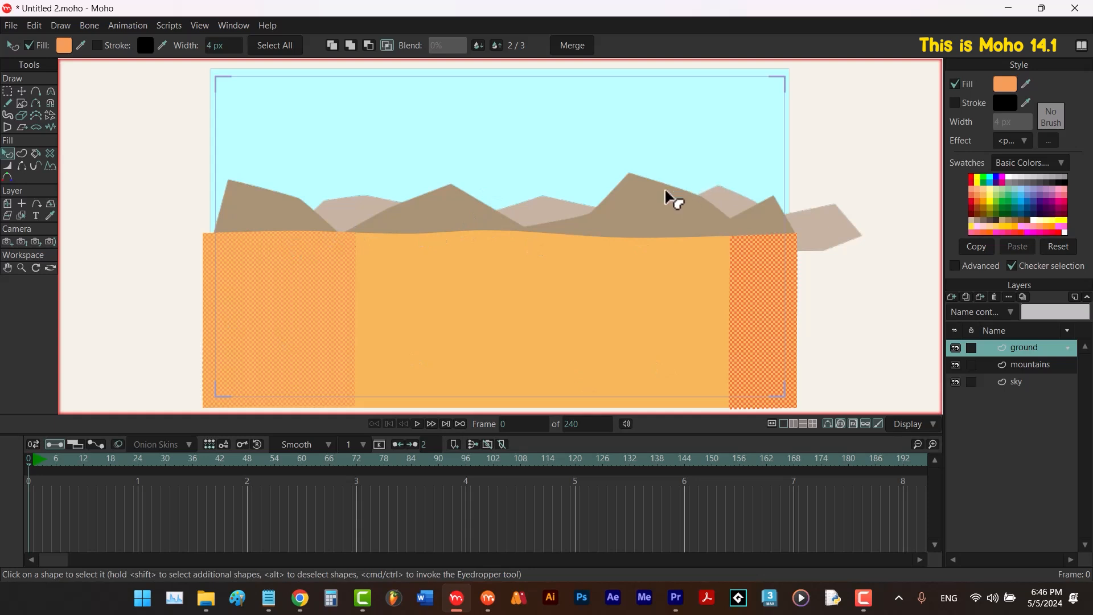
{"action": "key", "text": "t"}
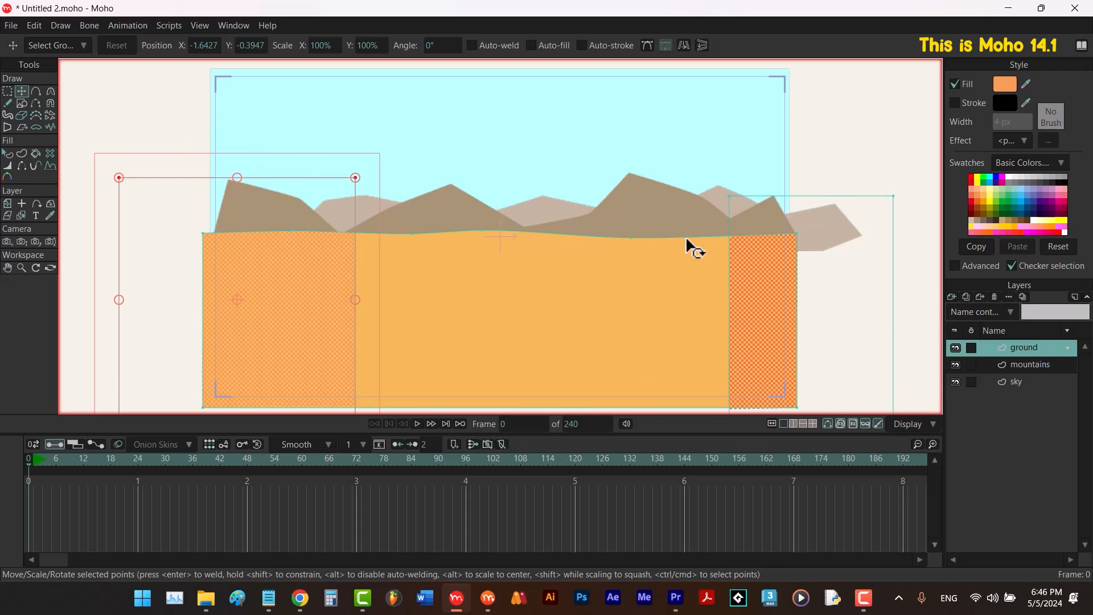
{"action": "left_click", "coordinate": [826, 139]}
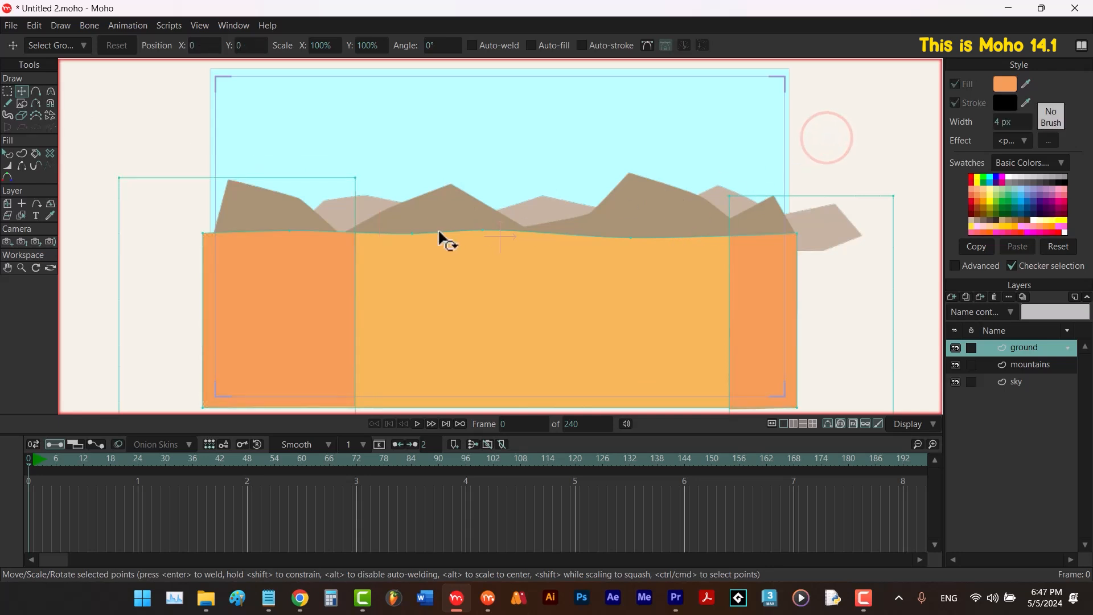
Slant the inner edges of both orange side shapes by moving their upper inner corners inward and the left shape's lower corner outward.
{"action": "left_click_drag", "start_coordinate": [353, 178], "coordinate": [389, 192]}
{"action": "left_click_drag", "start_coordinate": [729, 196], "coordinate": [613, 194]}
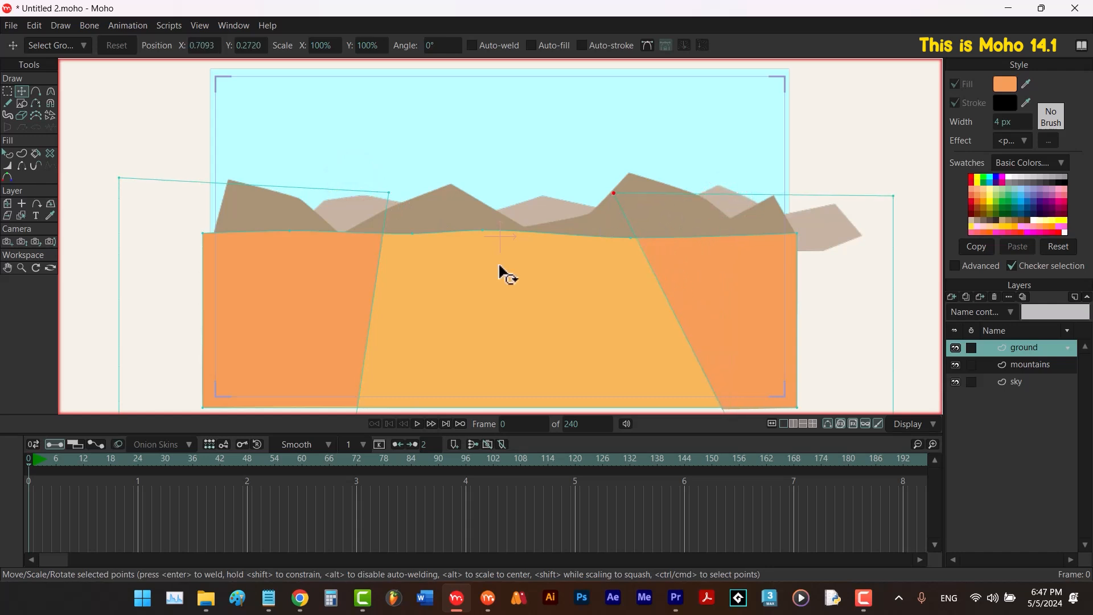
{"action": "scroll", "coordinate": [504, 274], "scroll_direction": "down", "scroll_amount": 2}
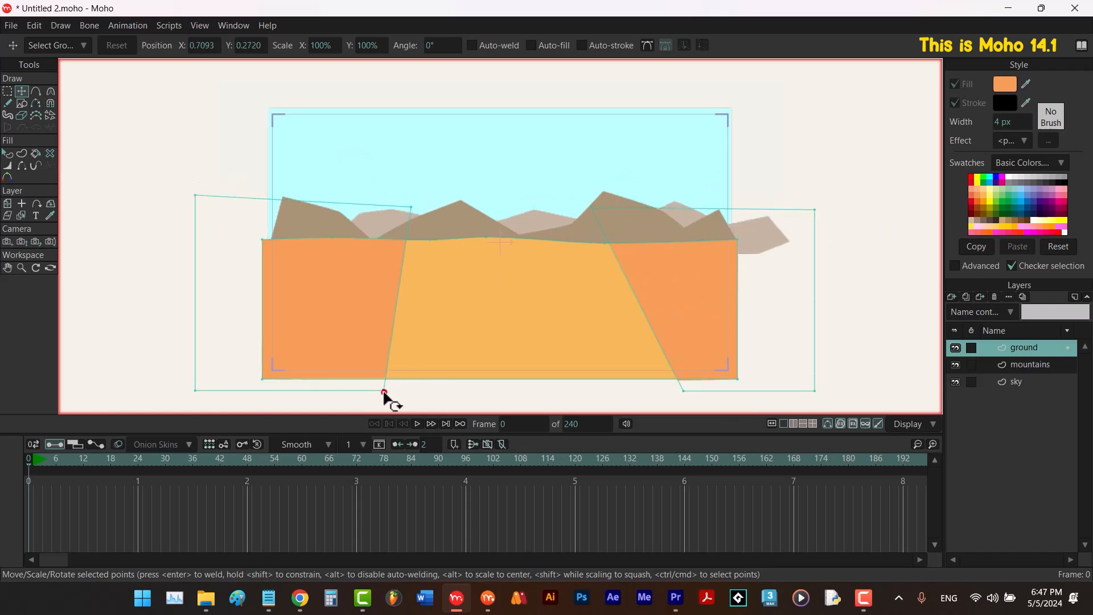
{"action": "left_click_drag", "start_coordinate": [384, 392], "coordinate": [346, 388]}
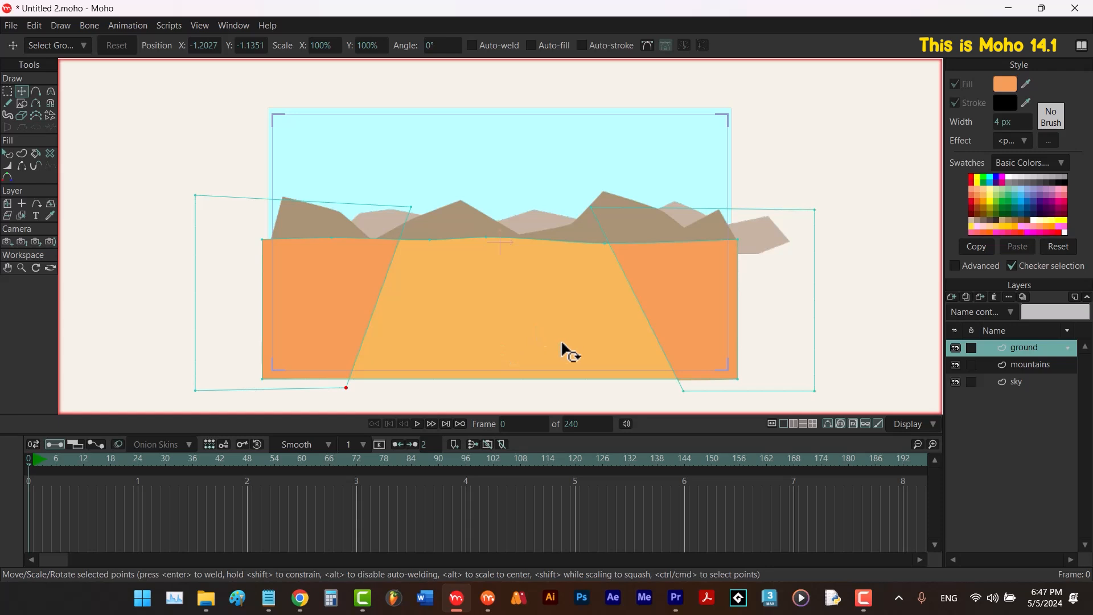
{"action": "scroll", "coordinate": [543, 319], "scroll_direction": "up", "scroll_amount": 1}
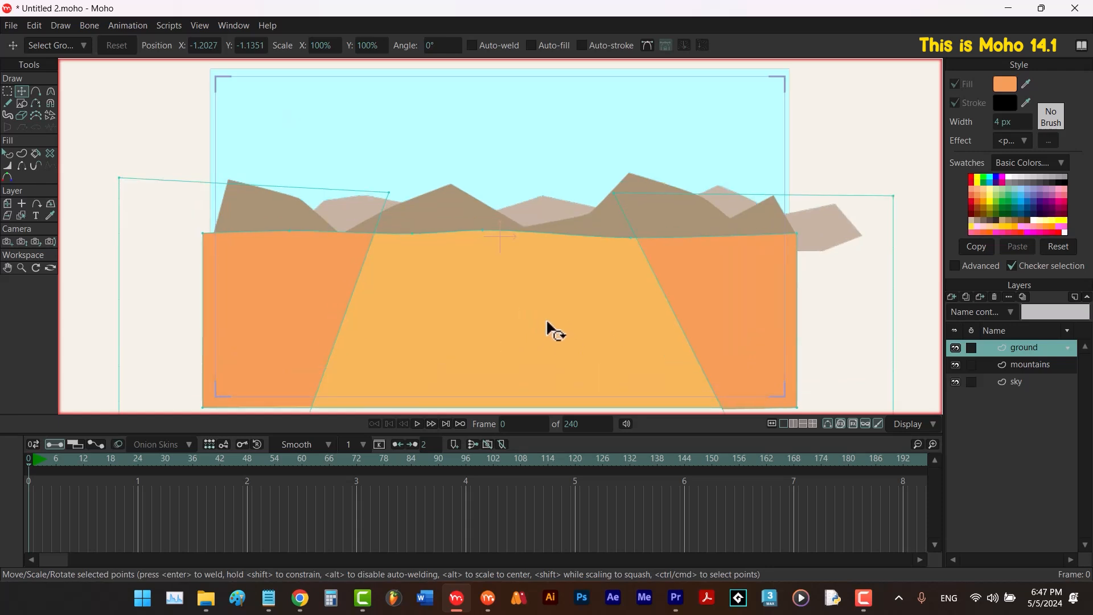
Turn off sharp corners and add points along the inner edges of both orange side shapes, bending each edge into a curve.
{"action": "key", "text": "a"}
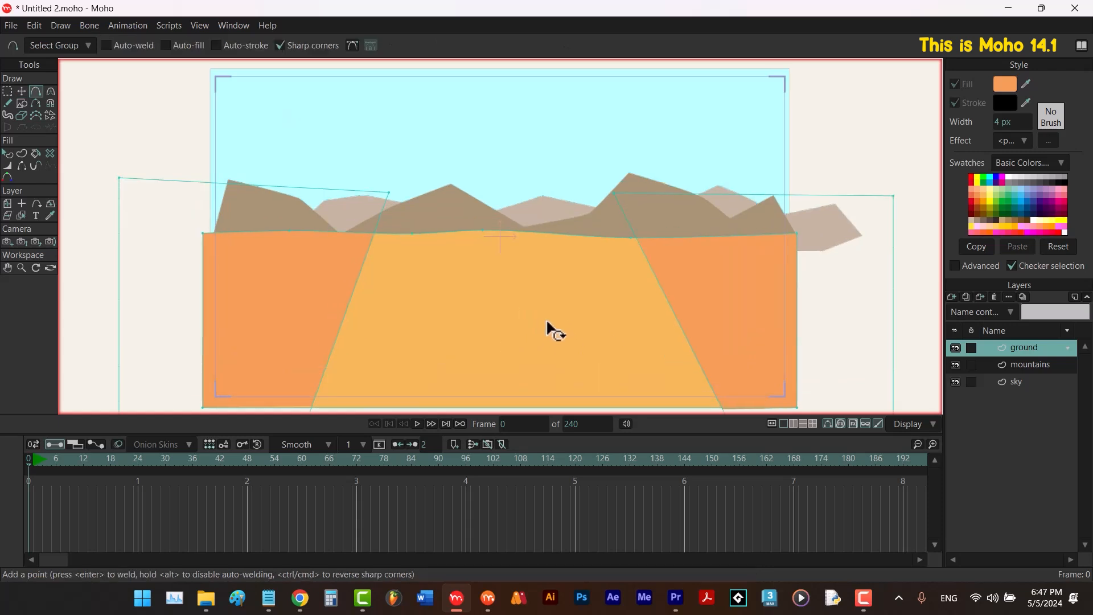
{"action": "left_click", "coordinate": [277, 48]}
{"action": "left_click_drag", "start_coordinate": [631, 224], "coordinate": [621, 225]}
{"action": "left_click_drag", "start_coordinate": [643, 271], "coordinate": [665, 277]}
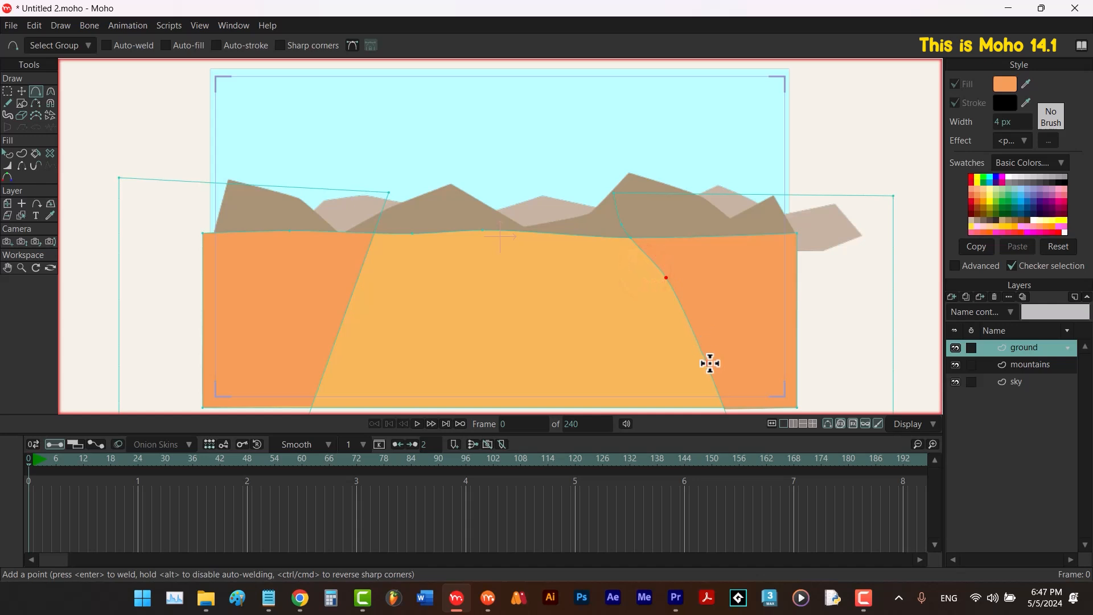
{"action": "left_click_drag", "start_coordinate": [708, 361], "coordinate": [692, 372]}
{"action": "left_click_drag", "start_coordinate": [390, 214], "coordinate": [400, 217]}
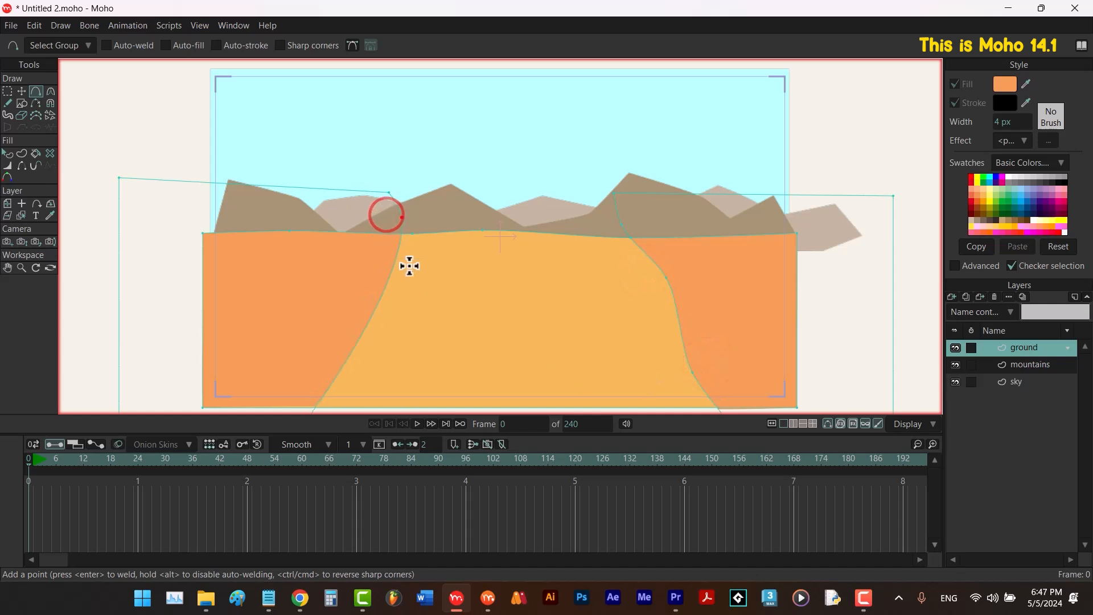
{"action": "left_click_drag", "start_coordinate": [394, 271], "coordinate": [370, 274]}
{"action": "left_click_drag", "start_coordinate": [345, 327], "coordinate": [356, 351]}
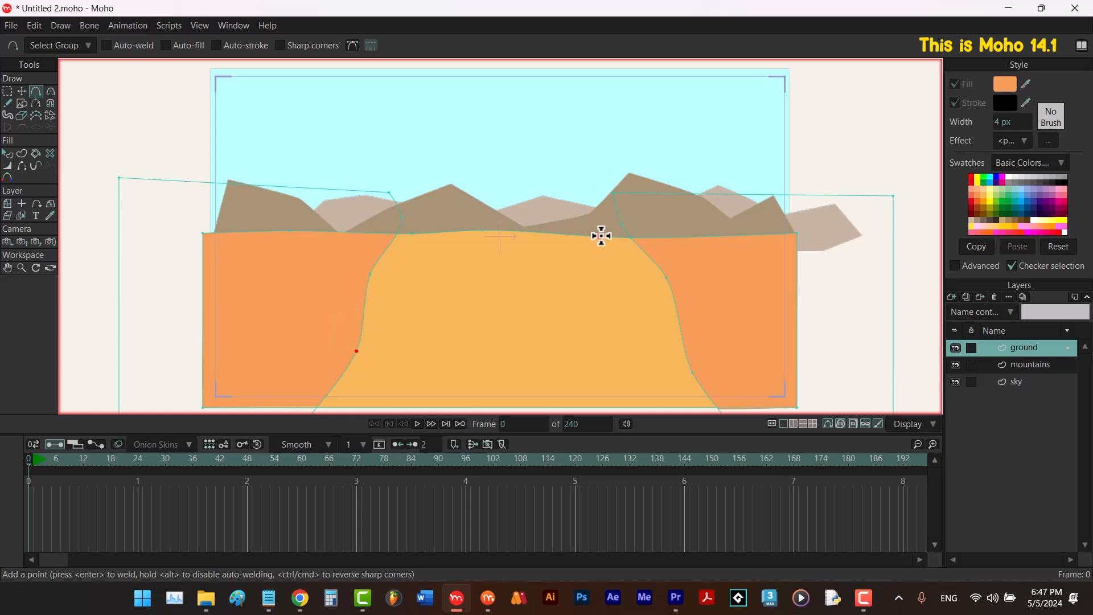
Shift the three inner curve points of the right side shape inward toward the middle of the ground.
{"action": "key", "text": "t"}
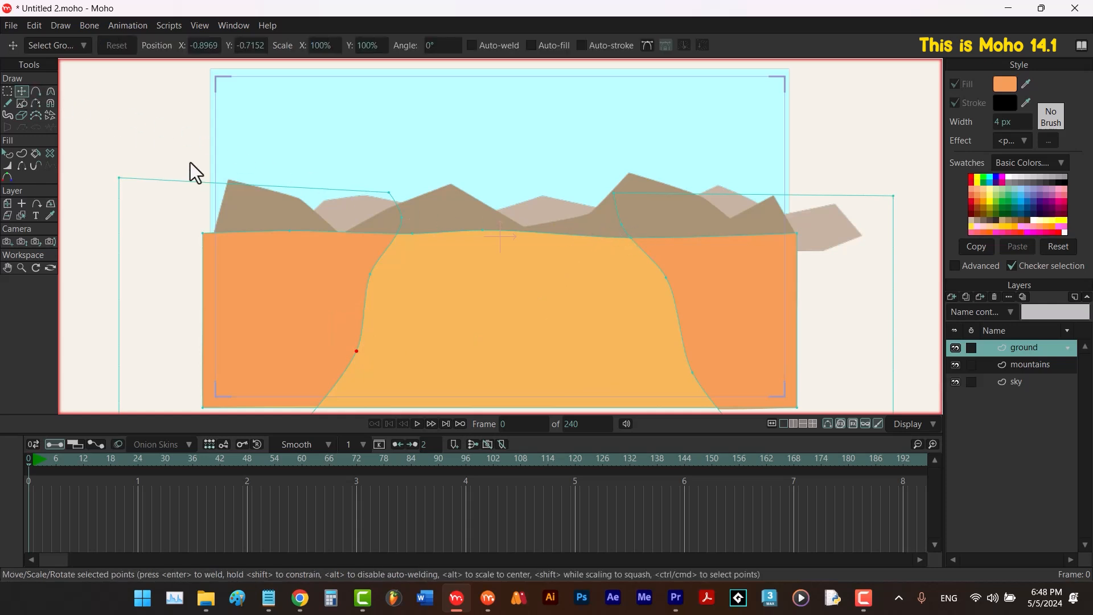
{"action": "left_click_drag", "start_coordinate": [624, 224], "coordinate": [603, 219]}
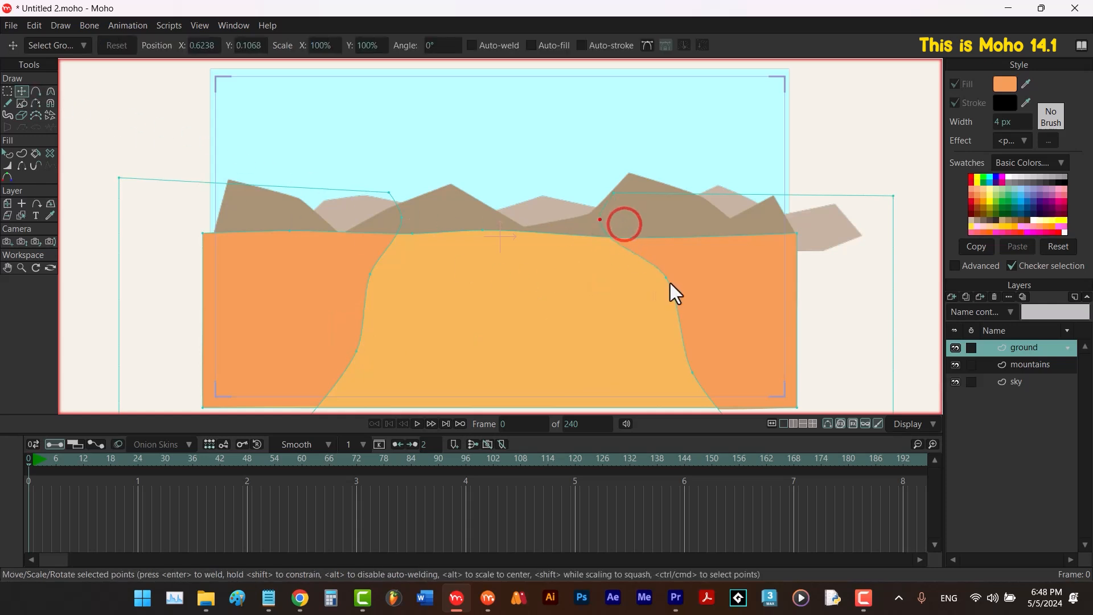
{"action": "mouse_move", "coordinate": [672, 285]}
{"action": "left_mouse_down"}
{"action": "mouse_move", "coordinate": [648, 291]}
{"action": "mouse_move", "coordinate": [660, 288]}
{"action": "left_mouse_up"}
{"action": "left_click_drag", "start_coordinate": [687, 375], "coordinate": [683, 377]}
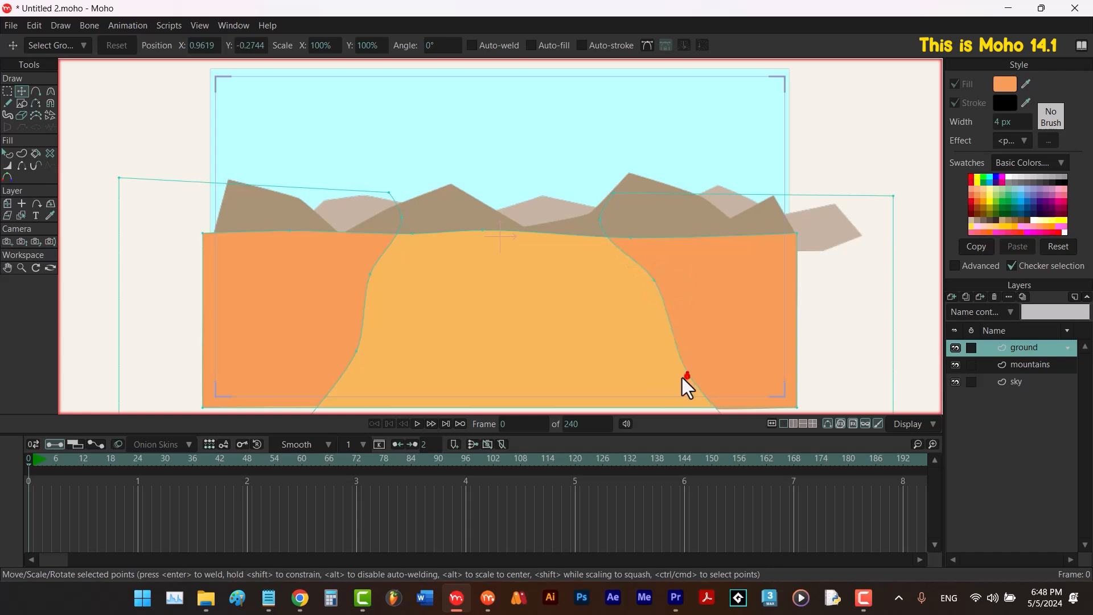
Select both side shapes, sample the ground's fill colour for them, and darken it to DF9F4C with 69.4% alpha.
{"action": "key", "text": "q"}
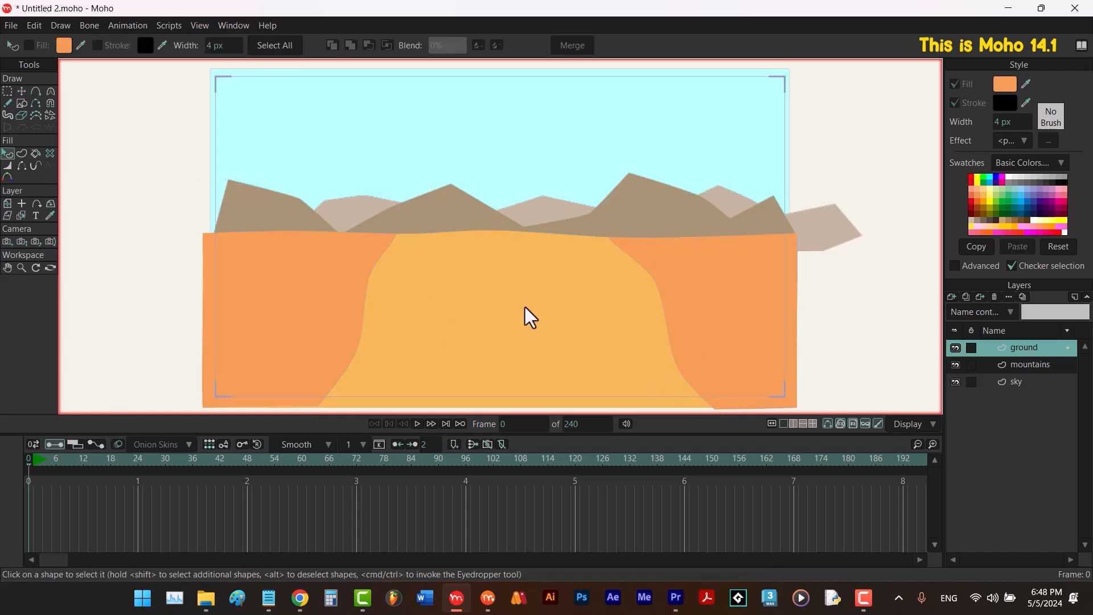
{"action": "left_click", "coordinate": [324, 305]}
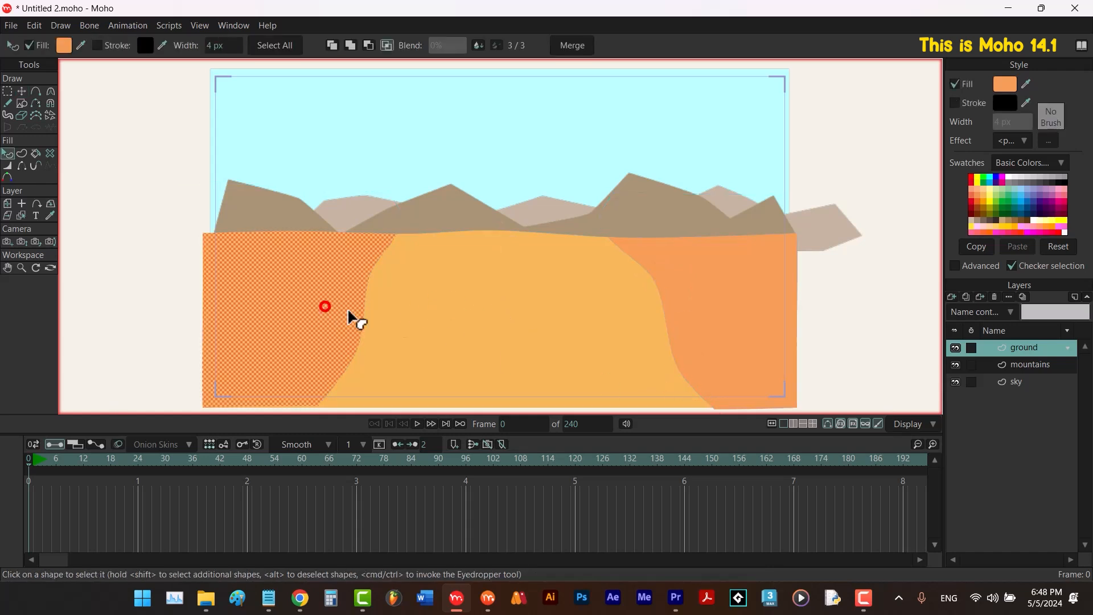
{"action": "left_click", "coordinate": [707, 304], "text": "shift"}
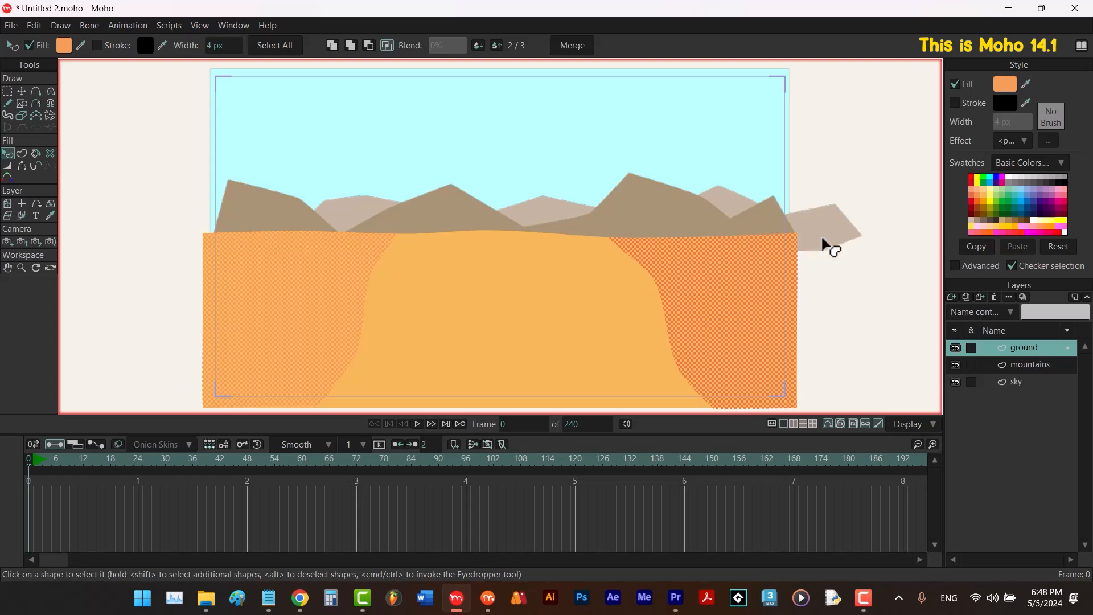
{"action": "left_click_drag", "start_coordinate": [1026, 85], "coordinate": [571, 307]}
{"action": "left_click", "coordinate": [1004, 84]}
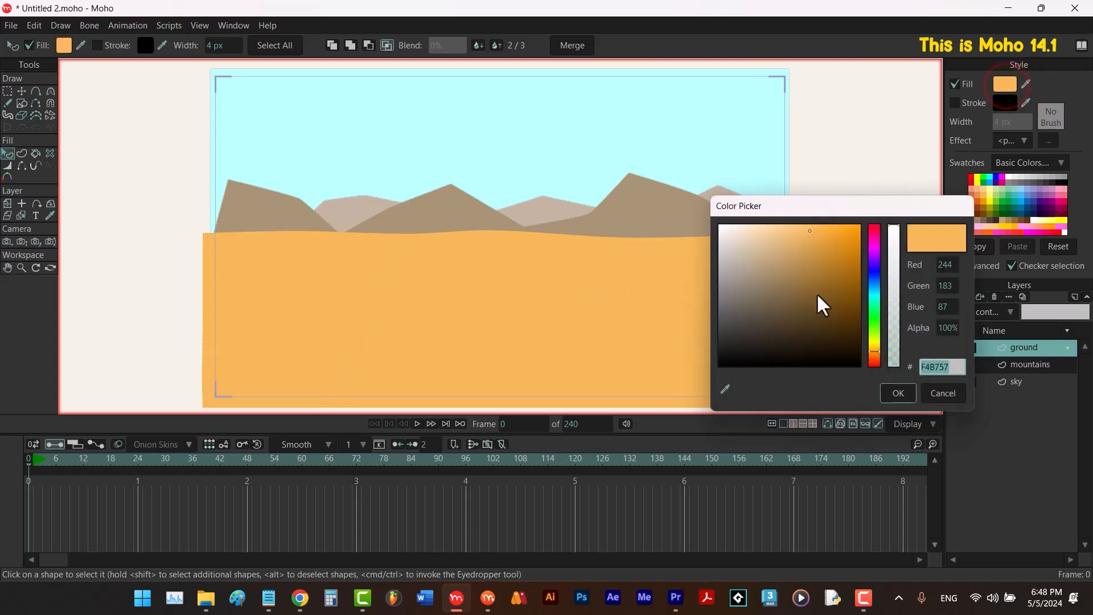
{"action": "left_click_drag", "start_coordinate": [816, 245], "coordinate": [812, 243]}
{"action": "left_click", "coordinate": [873, 354]}
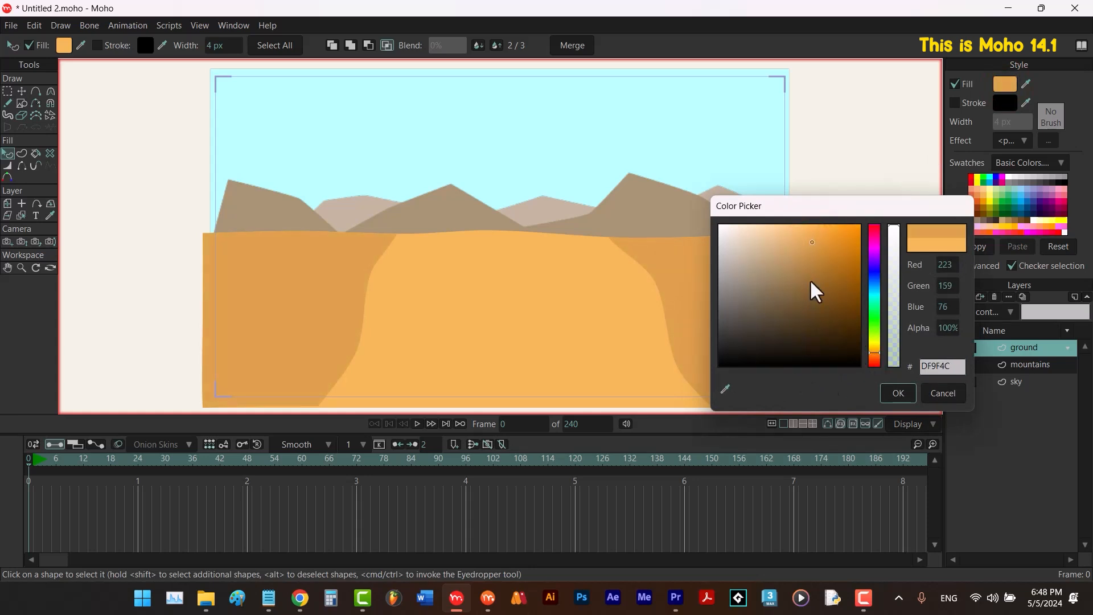
{"action": "mouse_move", "coordinate": [893, 266]}
{"action": "left_mouse_down"}
{"action": "mouse_move", "coordinate": [895, 239]}
{"action": "mouse_move", "coordinate": [896, 267]}
{"action": "left_mouse_up"}
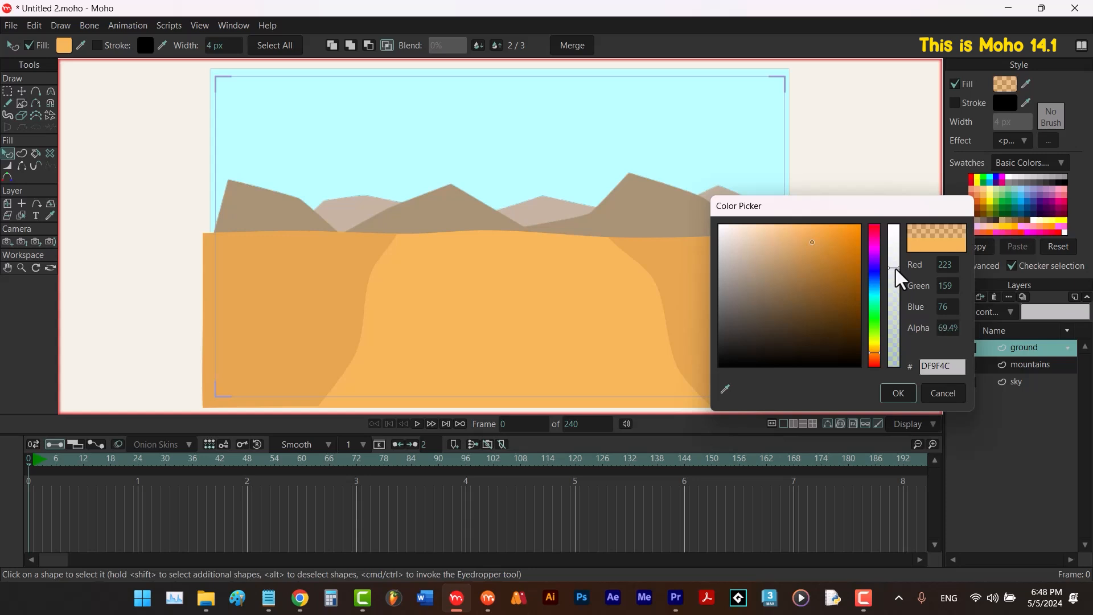
{"action": "left_click", "coordinate": [897, 393]}
Widen the left side shape's curve by moving its lower inner points outward and its upper inner point toward the centre.
{"action": "key", "text": "t"}
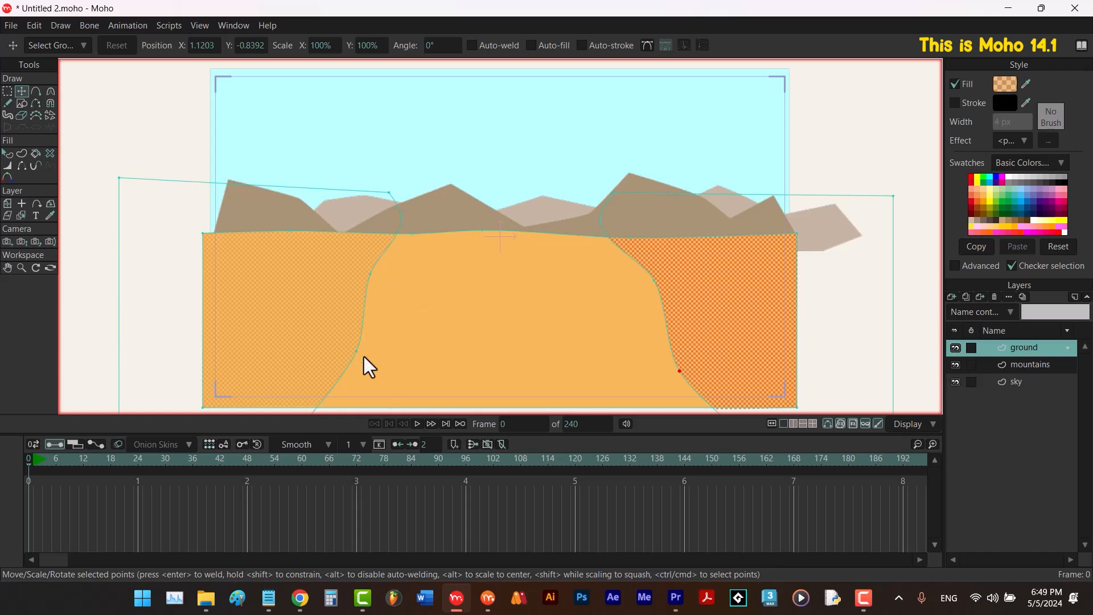
{"action": "left_click_drag", "start_coordinate": [357, 353], "coordinate": [414, 325]}
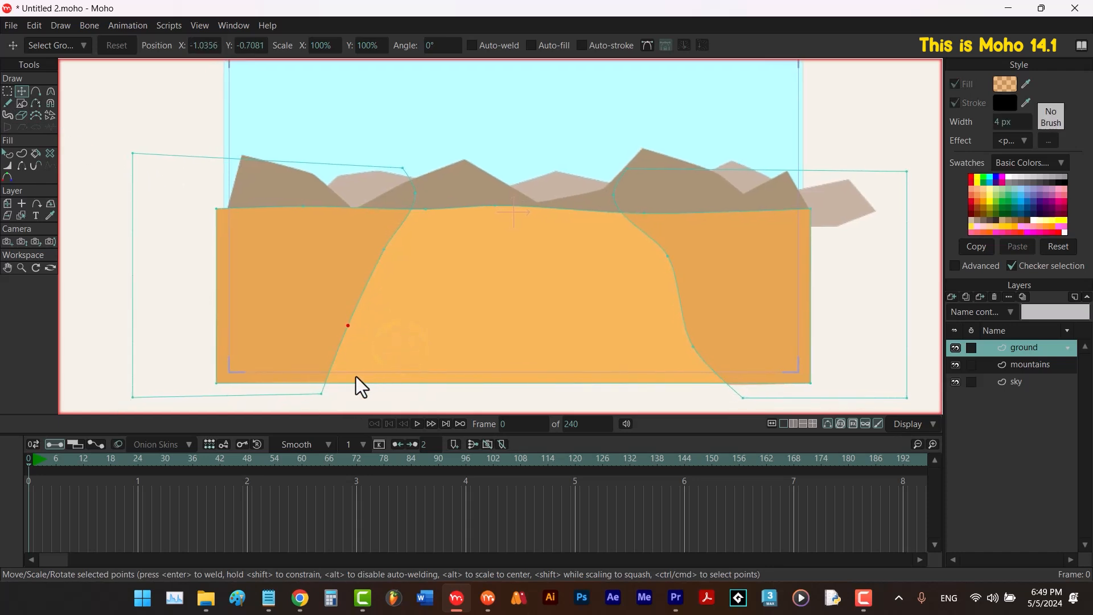
{"action": "left_click", "coordinate": [300, 392]}
{"action": "left_click_drag", "start_coordinate": [301, 394], "coordinate": [276, 393]}
{"action": "left_click_drag", "start_coordinate": [415, 194], "coordinate": [470, 188]}
{"action": "left_click_drag", "start_coordinate": [275, 391], "coordinate": [243, 393]}
Reshape the right side shape to mirror the left, moving its upper inner points toward the centre and its lower inner corner outward.
{"action": "left_click_drag", "start_coordinate": [612, 195], "coordinate": [575, 183]}
{"action": "mouse_move", "coordinate": [669, 245]}
{"action": "left_mouse_down"}
{"action": "mouse_move", "coordinate": [629, 247]}
{"action": "mouse_move", "coordinate": [653, 253]}
{"action": "left_mouse_up"}
{"action": "left_click_drag", "start_coordinate": [576, 184], "coordinate": [560, 179]}
{"action": "left_click_drag", "start_coordinate": [693, 346], "coordinate": [677, 344]}
{"action": "left_click_drag", "start_coordinate": [745, 397], "coordinate": [808, 397]}
{"action": "left_click_drag", "start_coordinate": [678, 345], "coordinate": [689, 336]}
{"action": "left_click", "coordinate": [651, 254]}
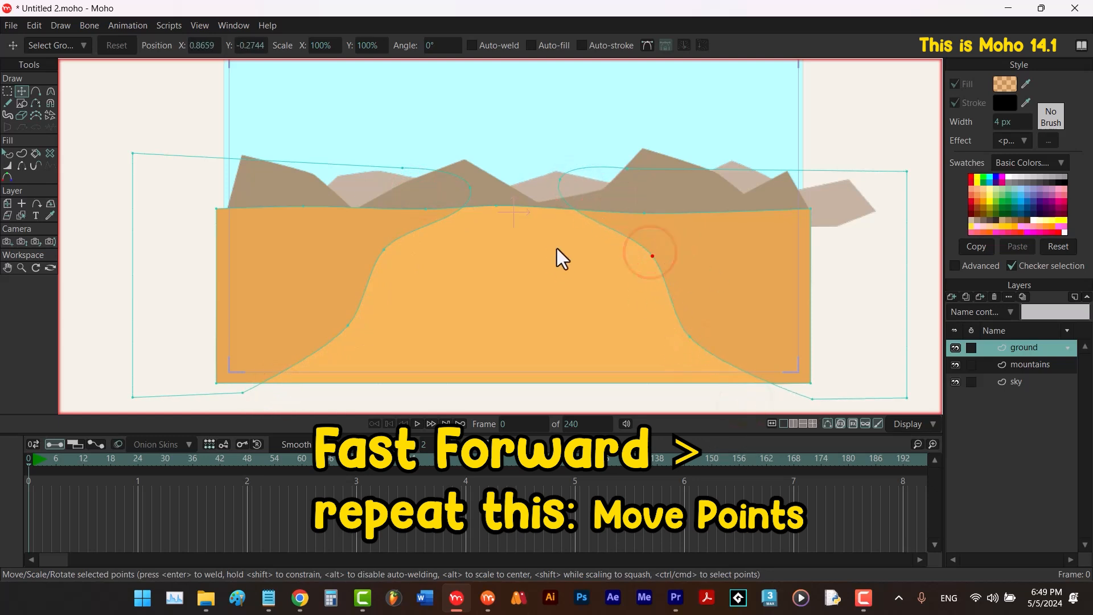
Switch the canvas to show only the output area of the scene.
{"action": "left_click_drag", "start_coordinate": [595, 270], "coordinate": [580, 290]}
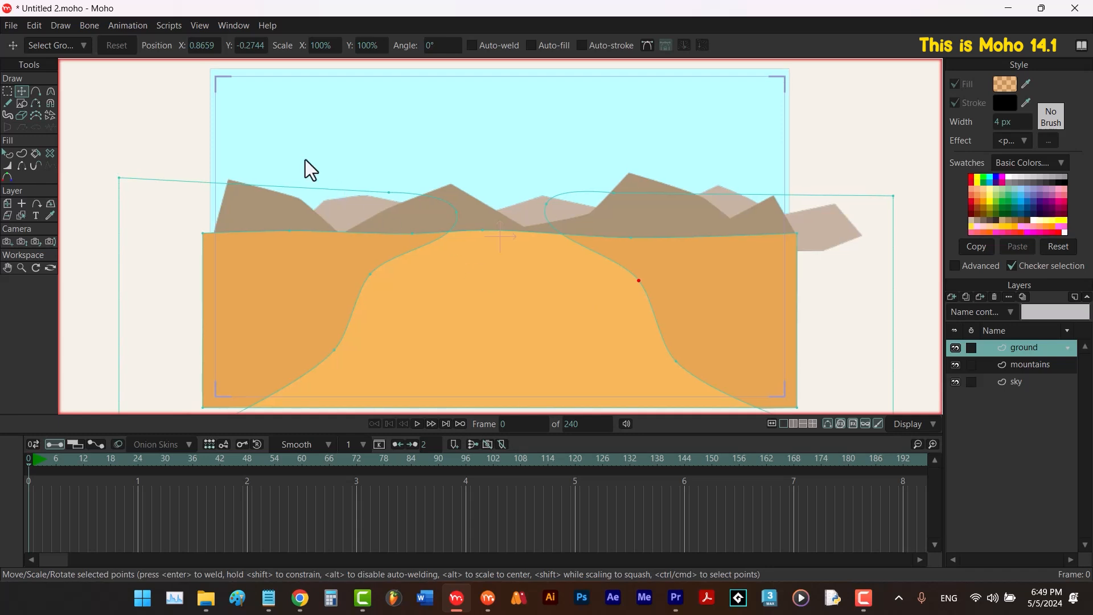
{"action": "left_click", "coordinate": [200, 26]}
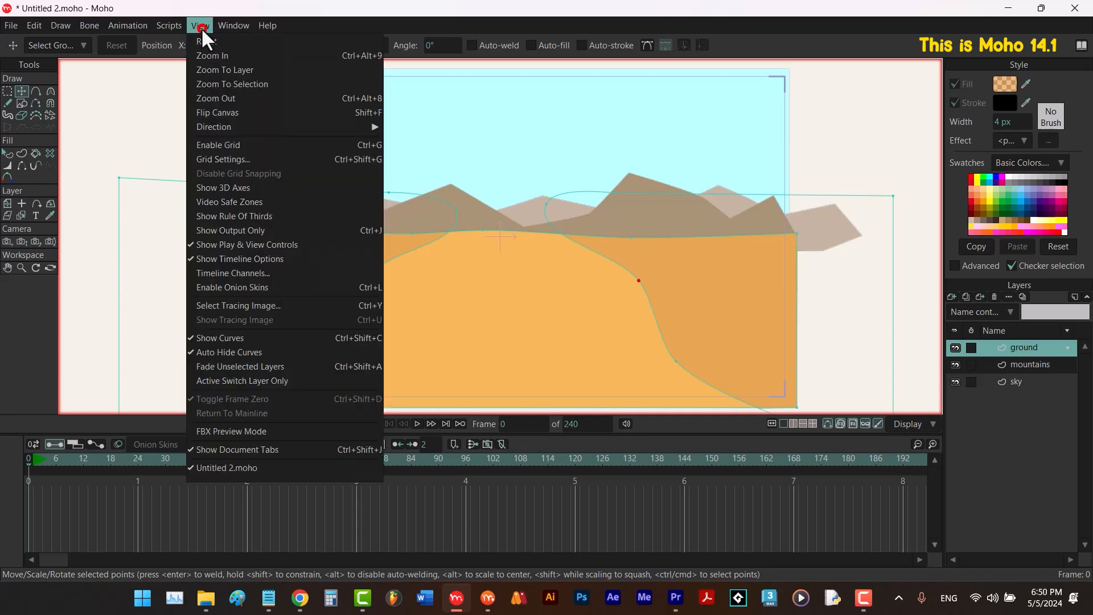
{"action": "left_click", "coordinate": [234, 233]}
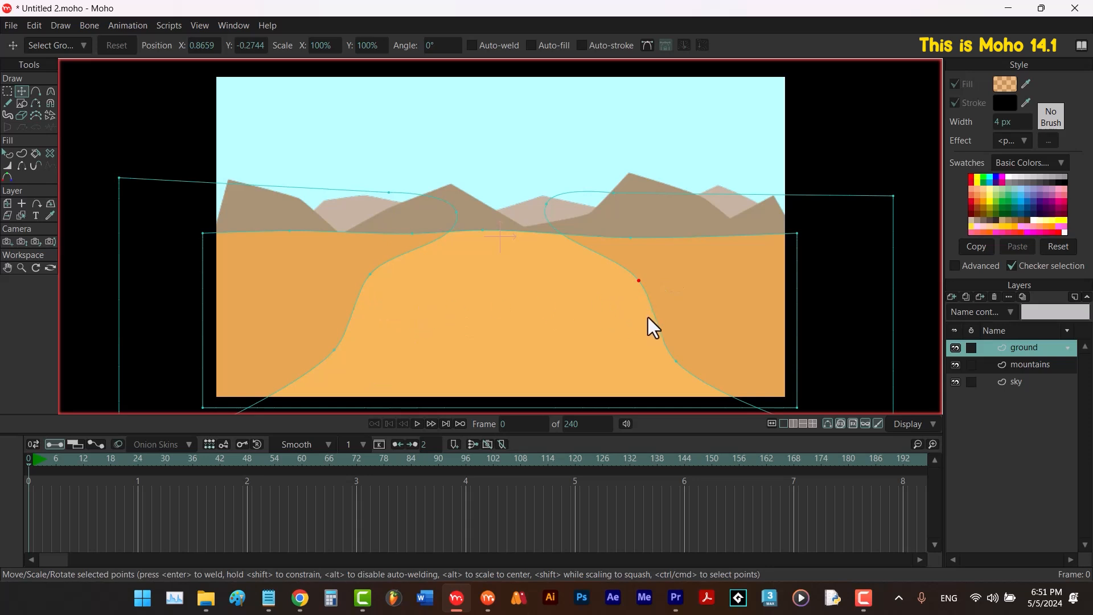
Create a new vector layer above the ground layer and name it L hole b.
{"action": "left_click", "coordinate": [950, 298]}
{"action": "left_click", "coordinate": [957, 312]}
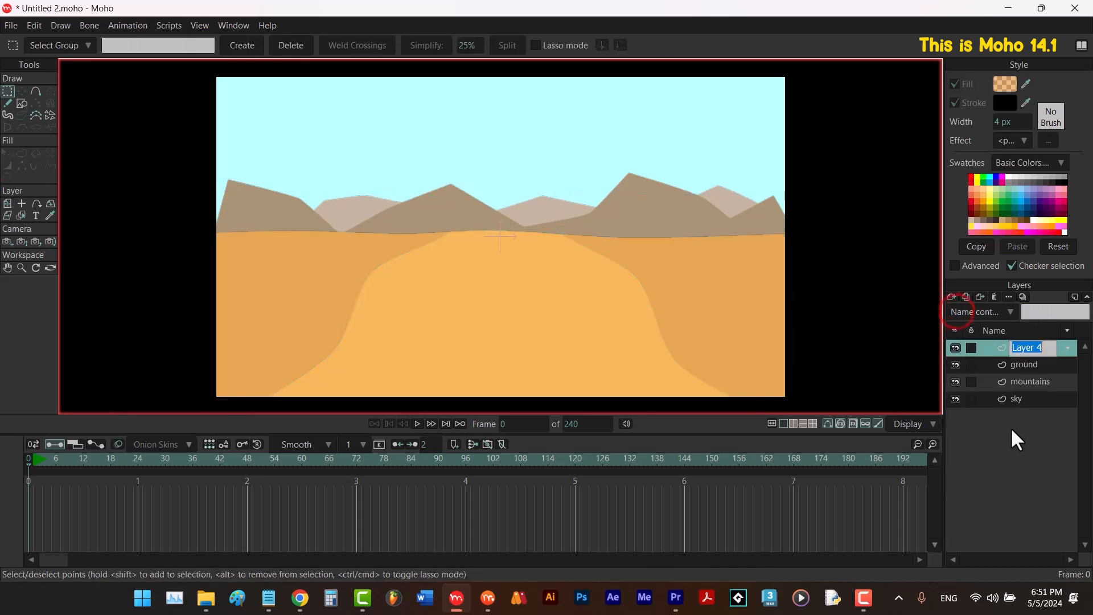
{"action": "type", "text": "L ho"}
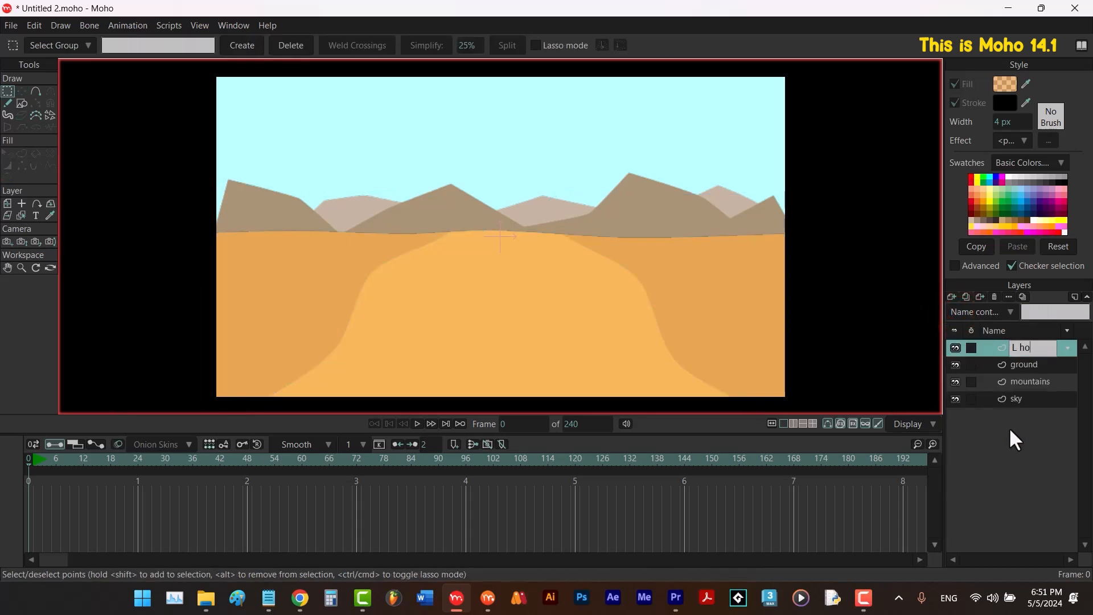
{"action": "type", "text": "le b"}
{"action": "key", "text": "Return"}
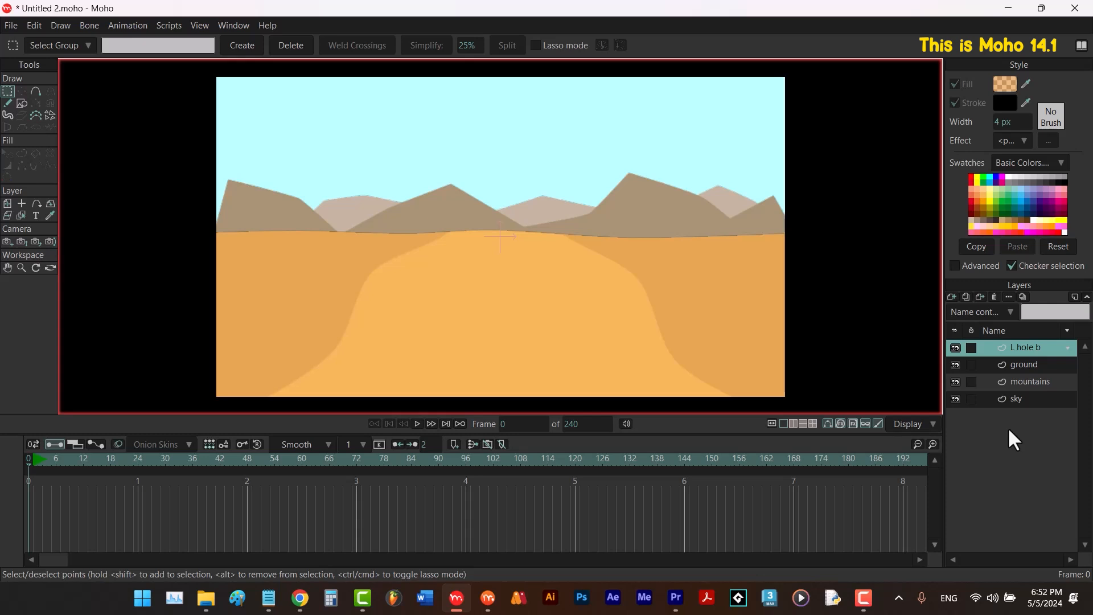
Set the Blob Brush radius to 0.0733 and its fill to the sampled ground colour, made fully opaque and darkened to C69445.
{"action": "key", "text": "b"}
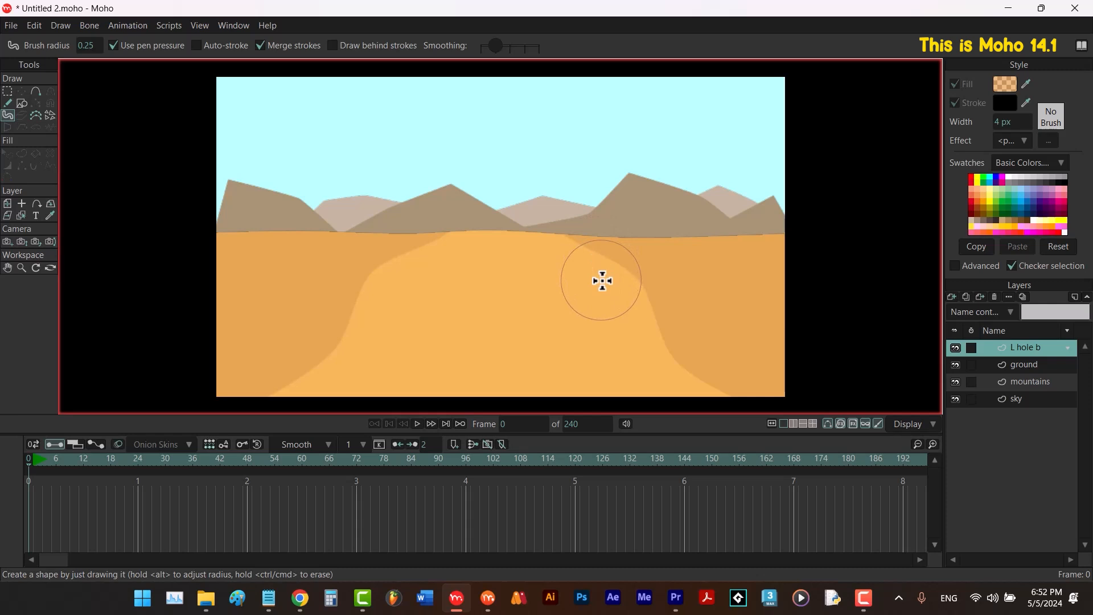
{"action": "left_click_drag", "start_coordinate": [602, 281], "coordinate": [544, 275], "text": "alt"}
{"action": "mouse_move", "coordinate": [1026, 82]}
{"action": "left_mouse_down"}
{"action": "mouse_move", "coordinate": [636, 313]}
{"action": "mouse_move", "coordinate": [587, 324]}
{"action": "left_mouse_up"}
{"action": "left_click", "coordinate": [1005, 83]}
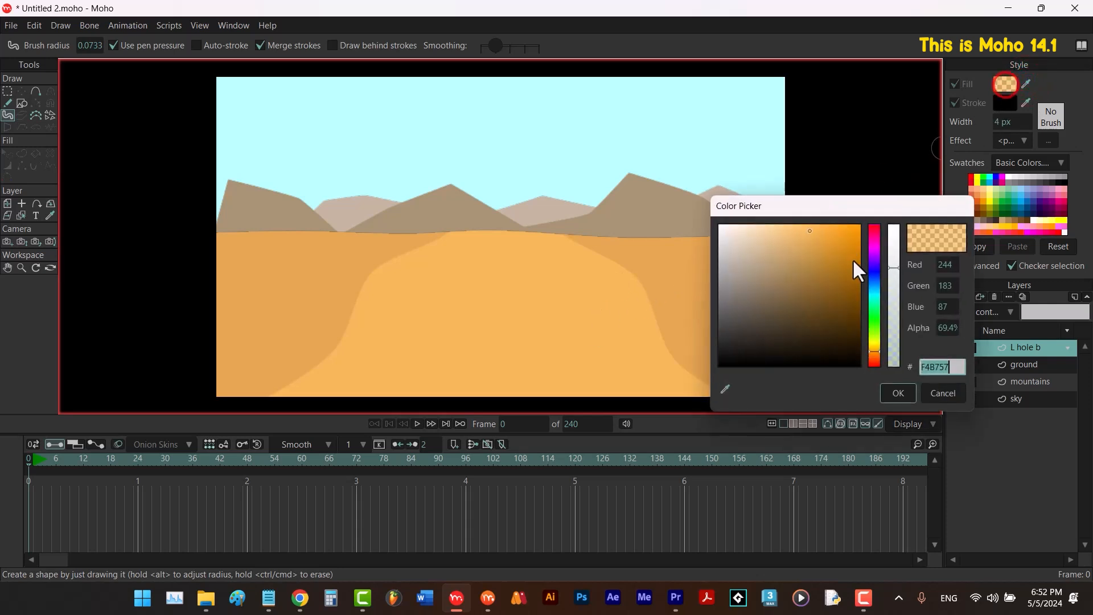
{"action": "left_click_drag", "start_coordinate": [894, 255], "coordinate": [898, 225]}
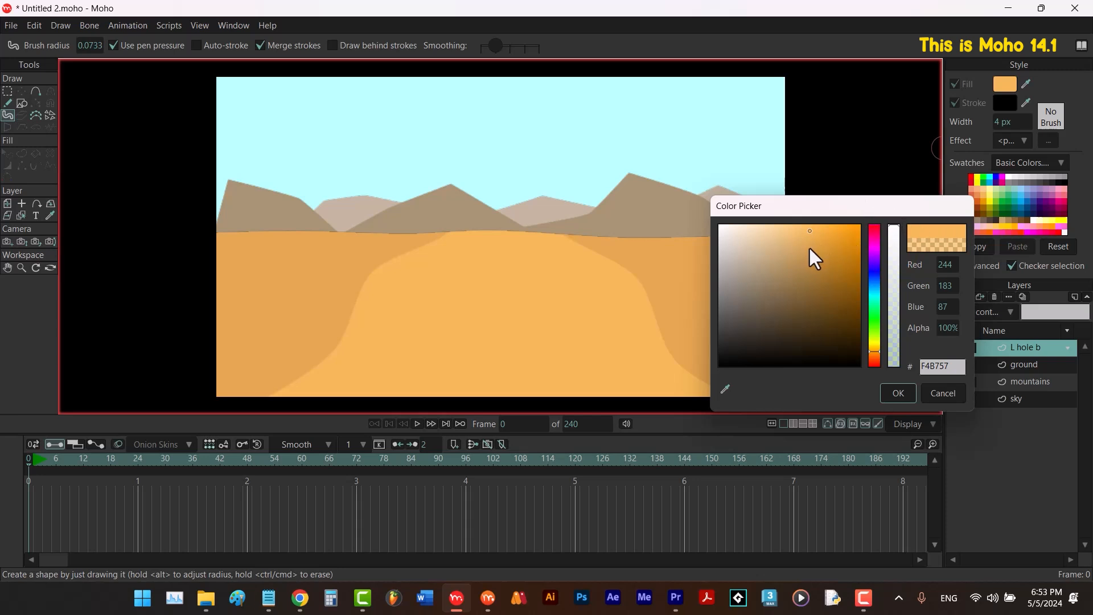
{"action": "left_click_drag", "start_coordinate": [809, 250], "coordinate": [811, 256]}
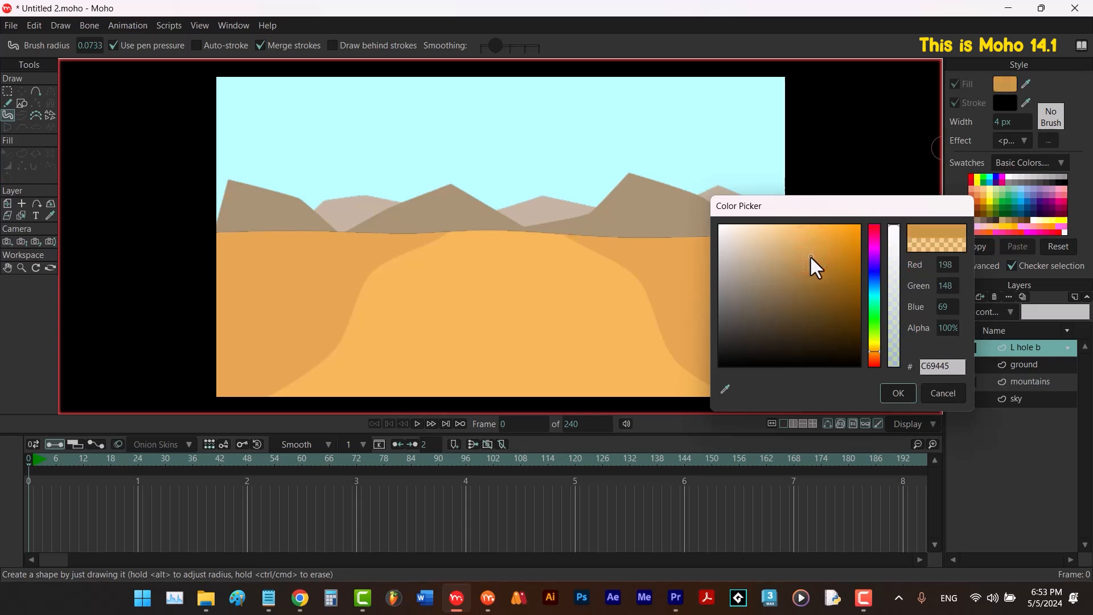
{"action": "left_click", "coordinate": [897, 394]}
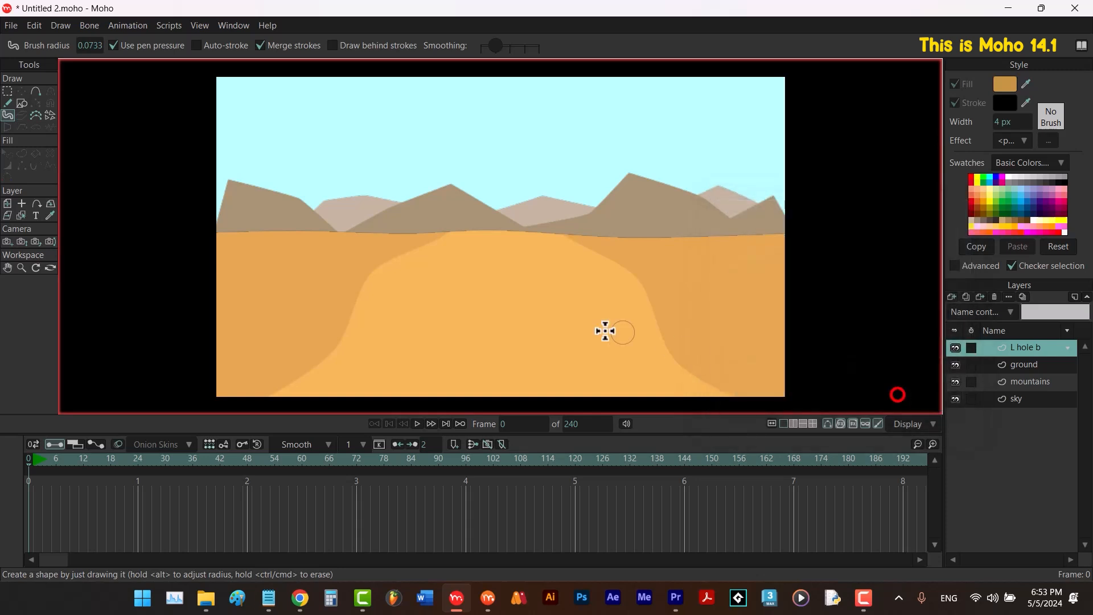
Test a wavy brush stroke on the ground, undo it, and darken the brush's fill colour to 8B672F.
{"action": "left_click_drag", "start_coordinate": [619, 288], "coordinate": [480, 324]}
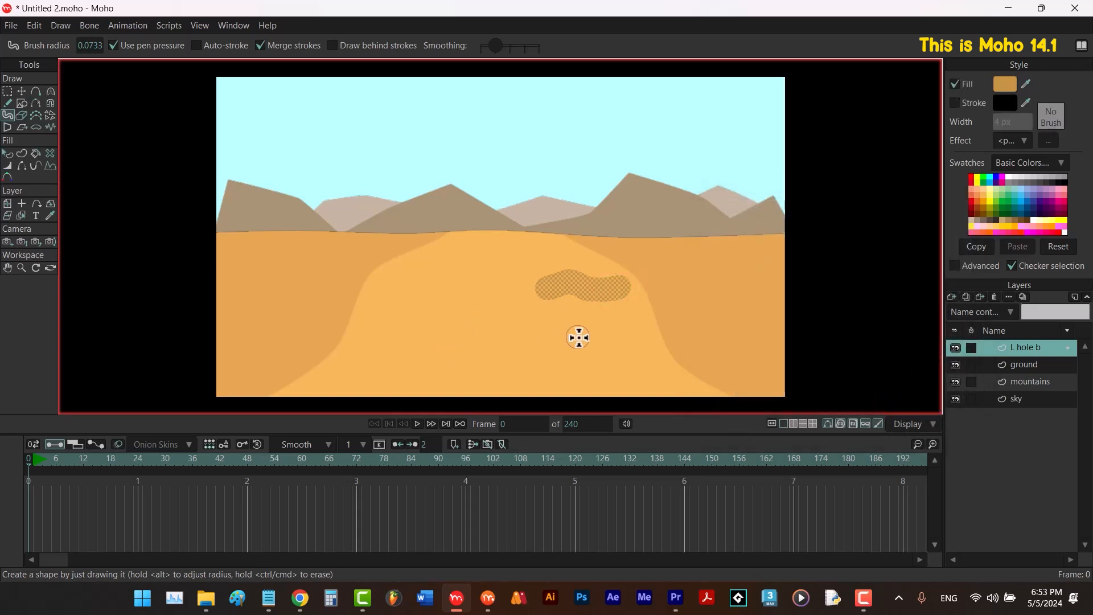
{"action": "left_click", "coordinate": [1004, 84]}
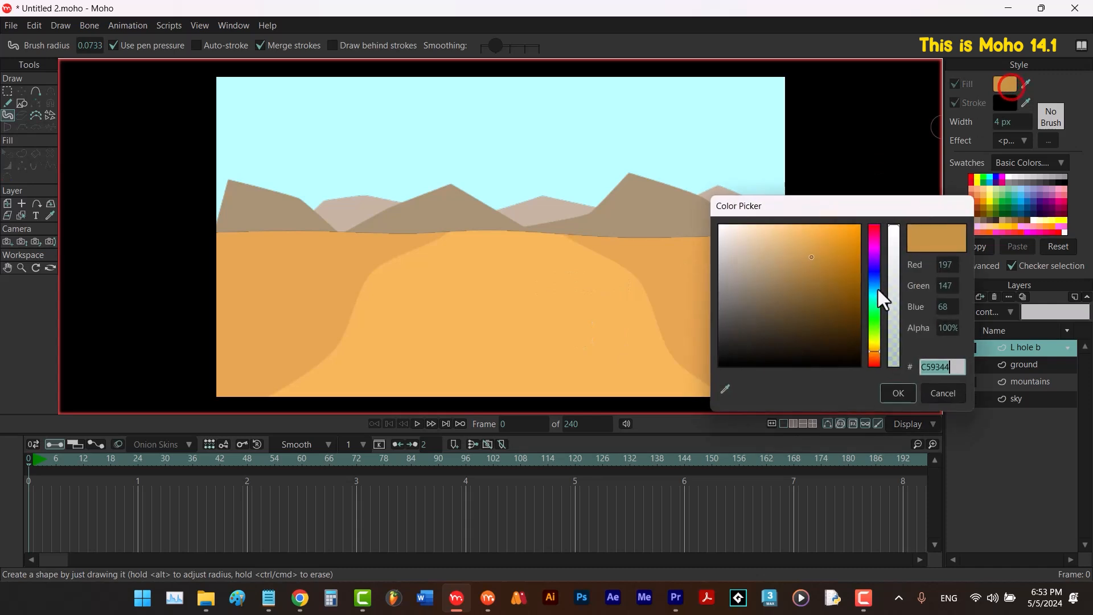
{"action": "left_click", "coordinate": [810, 287]}
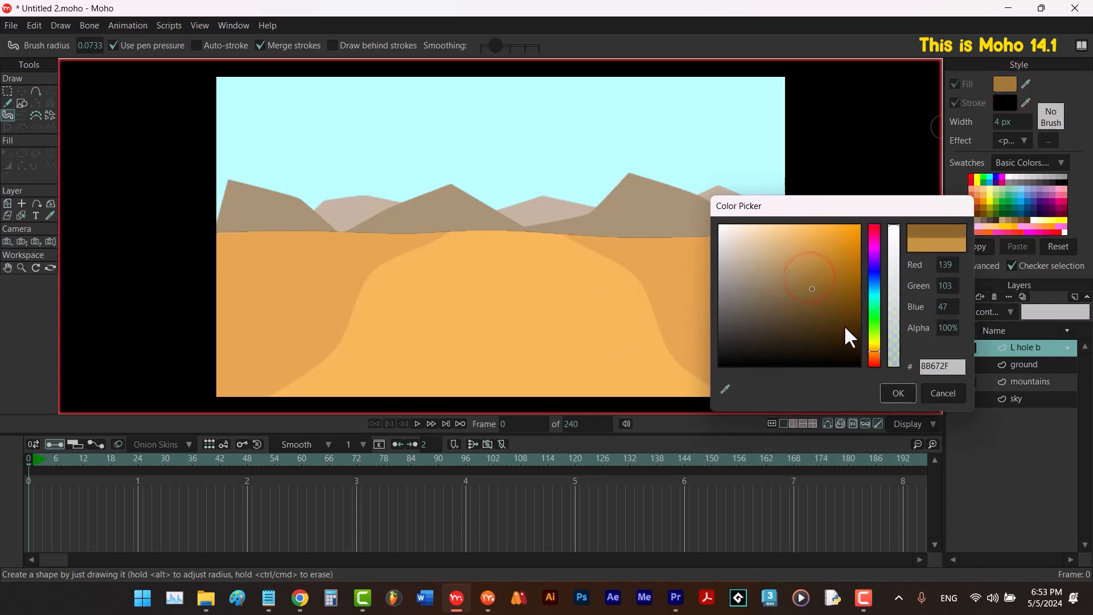
Set the fill colour to the reddish brown 8B542F.
{"action": "left_click", "coordinate": [891, 387]}
{"action": "mouse_move", "coordinate": [587, 300]}
{"action": "left_mouse_down"}
{"action": "mouse_move", "coordinate": [556, 293]}
{"action": "mouse_move", "coordinate": [585, 299]}
{"action": "left_mouse_up"}
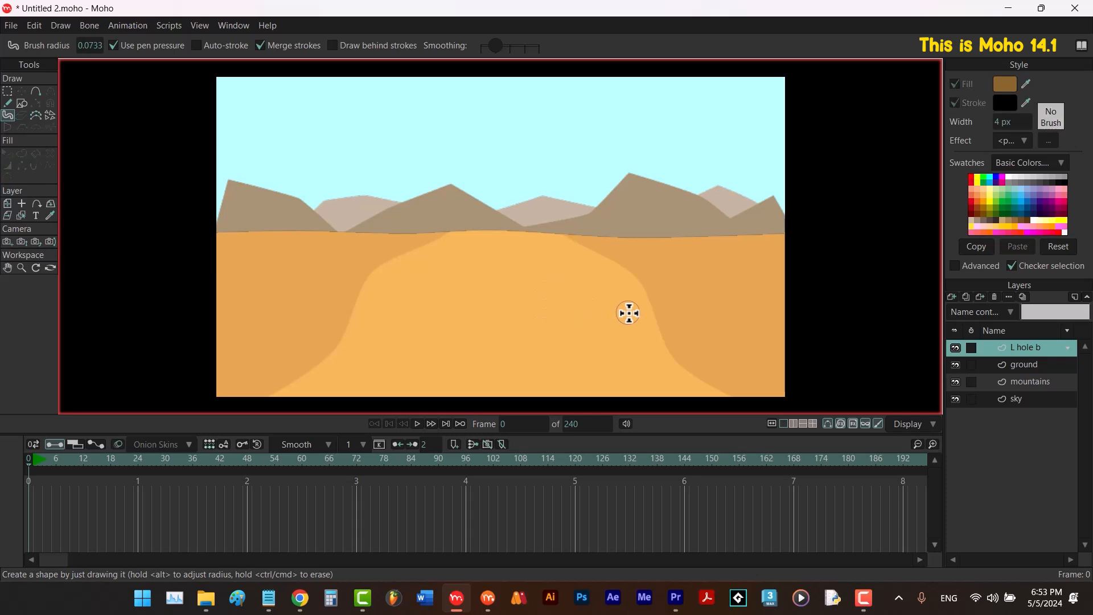
{"action": "left_click", "coordinate": [1003, 84]}
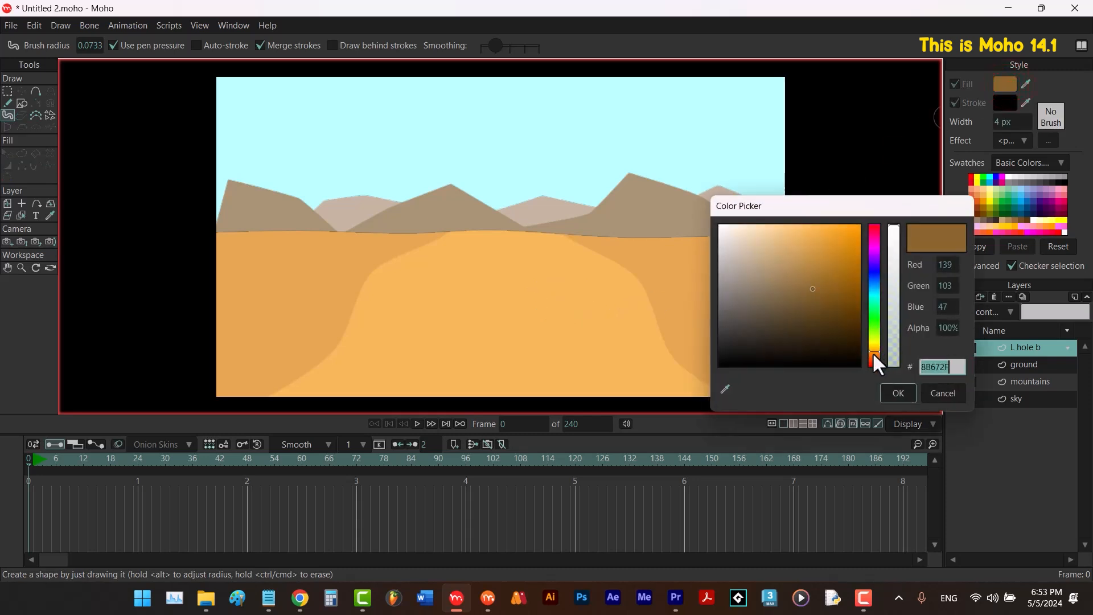
{"action": "left_click_drag", "start_coordinate": [871, 352], "coordinate": [870, 355]}
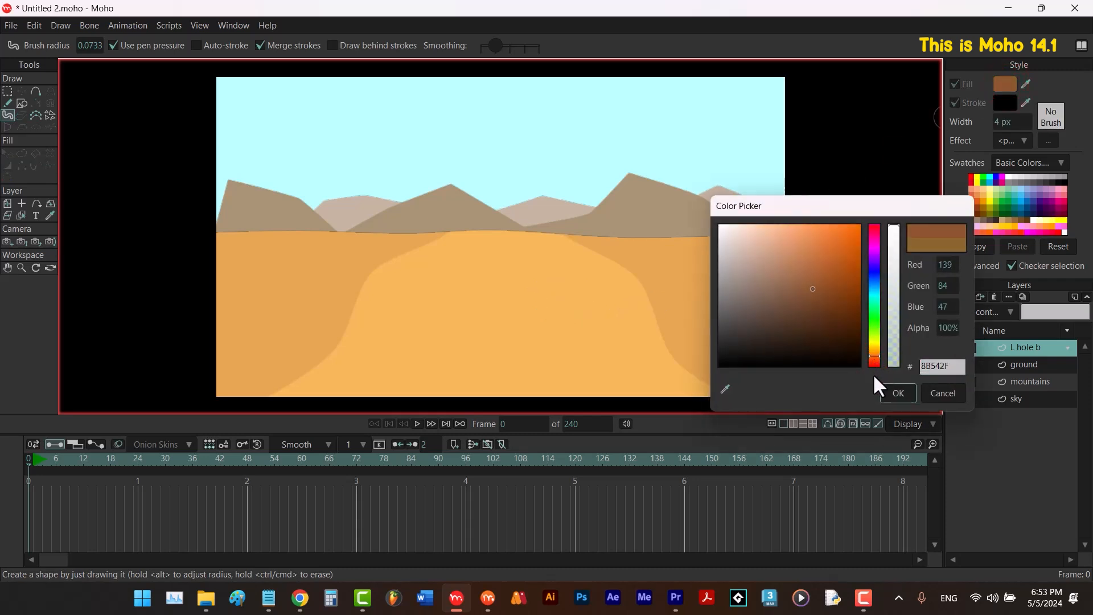
{"action": "left_click", "coordinate": [894, 393]}
Reduce the Blob Brush radius to 0.0333 and paint a brown rounded hole shape on the path's left side in the L hole b layer.
{"action": "left_click_drag", "start_coordinate": [584, 304], "coordinate": [598, 299]}
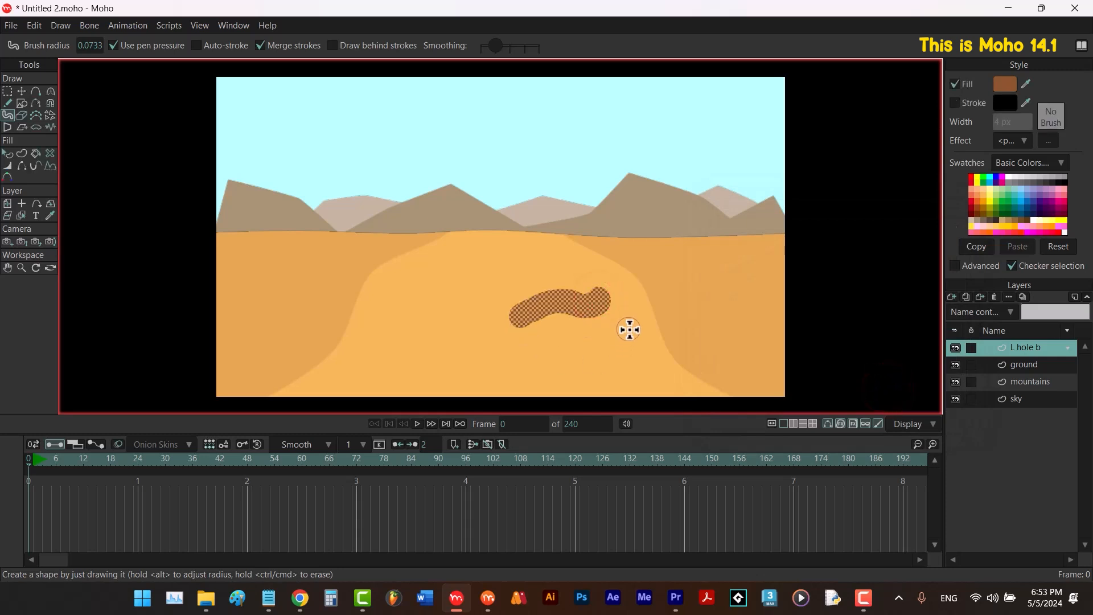
{"action": "key", "text": "ctrl+z"}
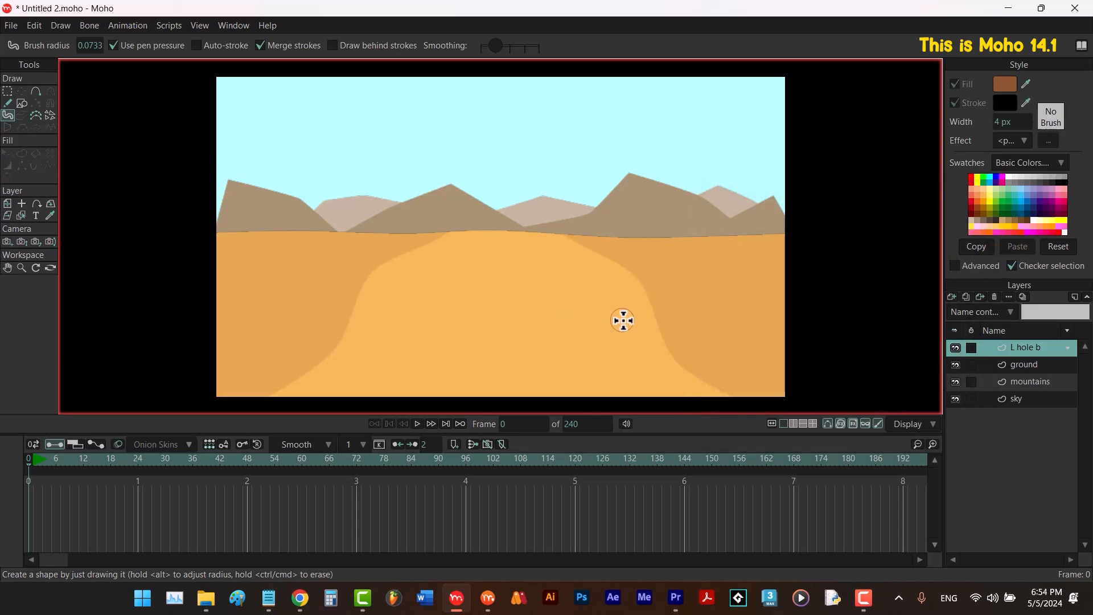
{"action": "left_click_drag", "start_coordinate": [622, 321], "coordinate": [609, 319]}
{"action": "mouse_move", "coordinate": [441, 296]}
{"action": "left_mouse_down"}
{"action": "mouse_move", "coordinate": [414, 289]}
{"action": "mouse_move", "coordinate": [385, 302]}
{"action": "mouse_move", "coordinate": [430, 298]}
{"action": "left_mouse_up"}
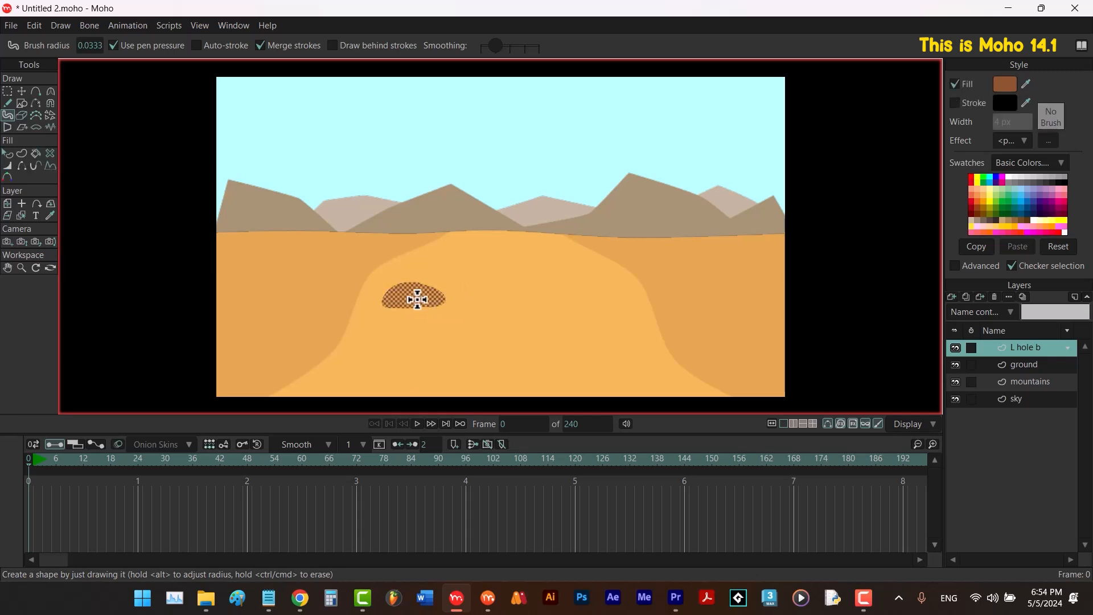
Add a vector layer named "L hole inside" and paint the hole's interior on it with a black fill.
{"action": "left_click", "coordinate": [951, 297]}
{"action": "left_click", "coordinate": [960, 311]}
{"action": "type", "text": "L"}
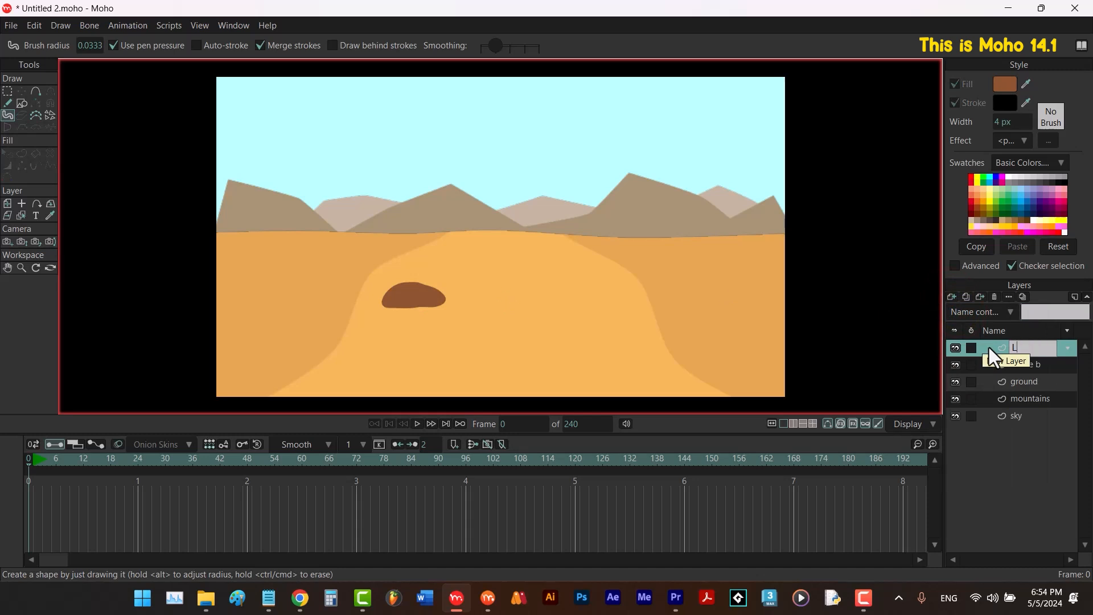
{"action": "type", "text": " hole inside"}
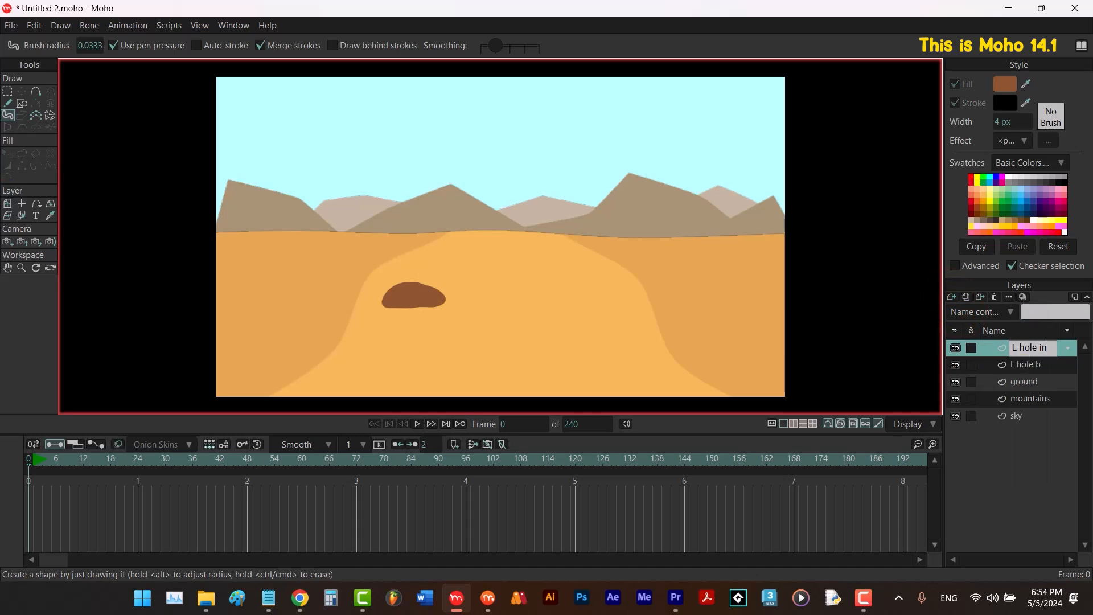
{"action": "key", "text": "Return"}
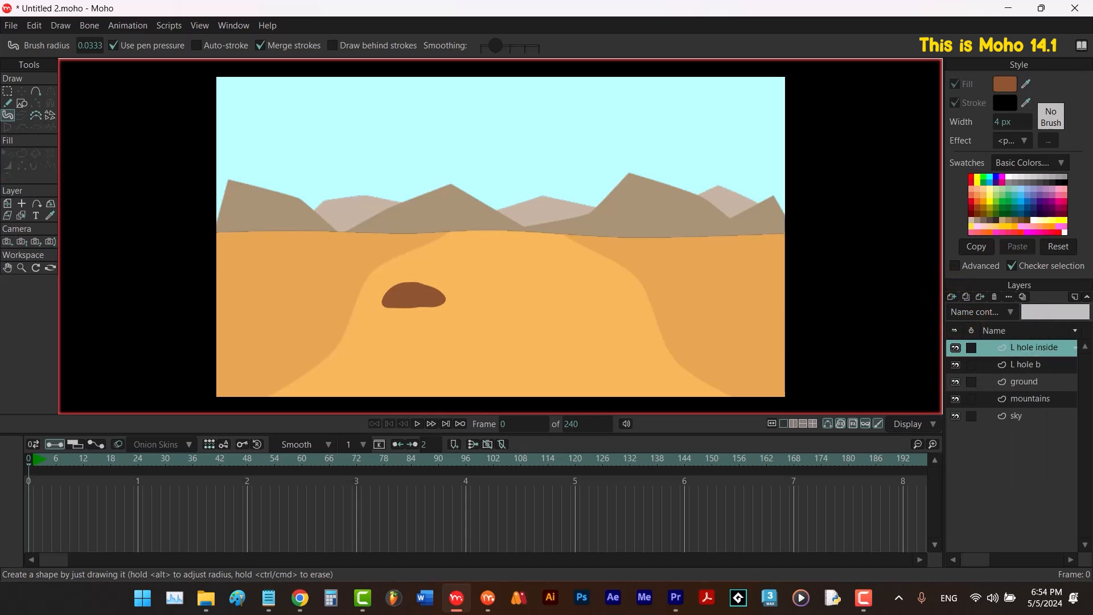
{"action": "left_click_drag", "start_coordinate": [1025, 84], "coordinate": [1012, 103]}
{"action": "left_click_drag", "start_coordinate": [435, 300], "coordinate": [398, 298]}
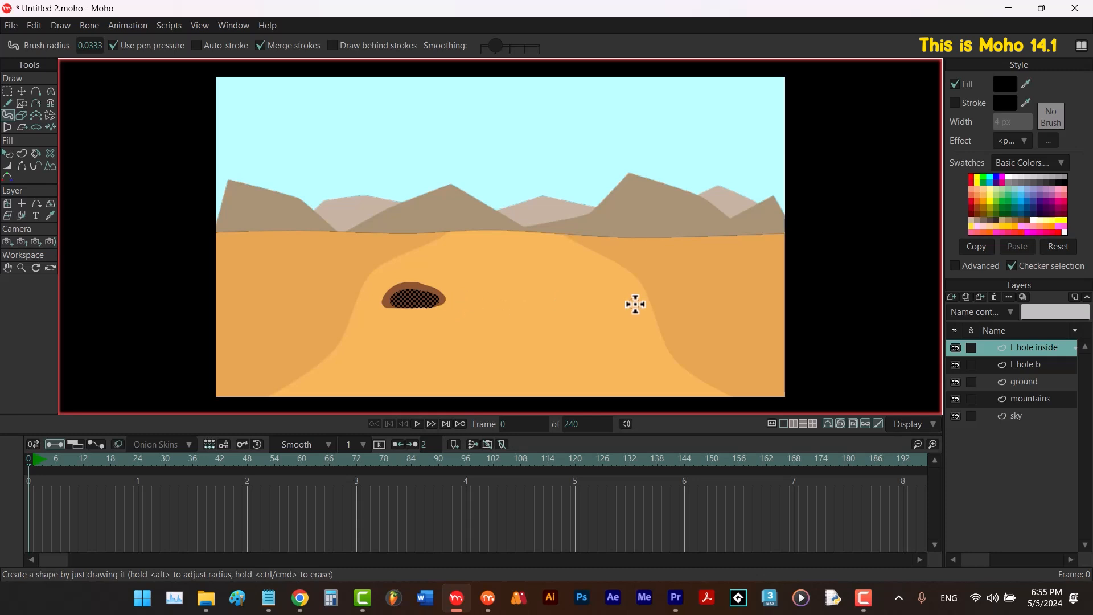
Add a vector layer named "L hole f" above the L hole inside layer.
{"action": "left_click", "coordinate": [951, 297]}
{"action": "left_click", "coordinate": [958, 310]}
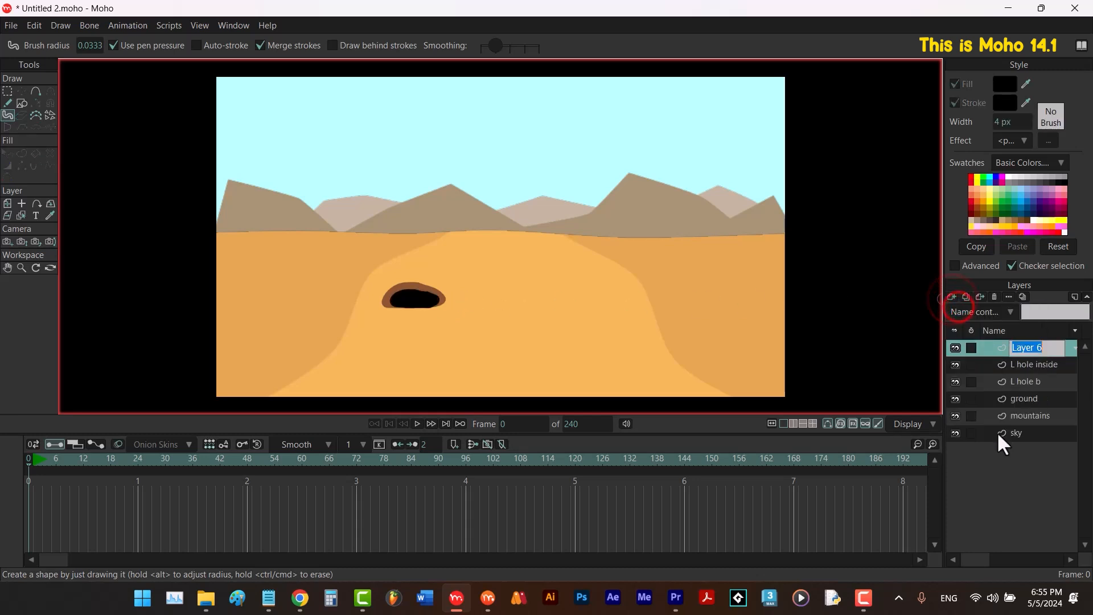
{"action": "type", "text": "L "}
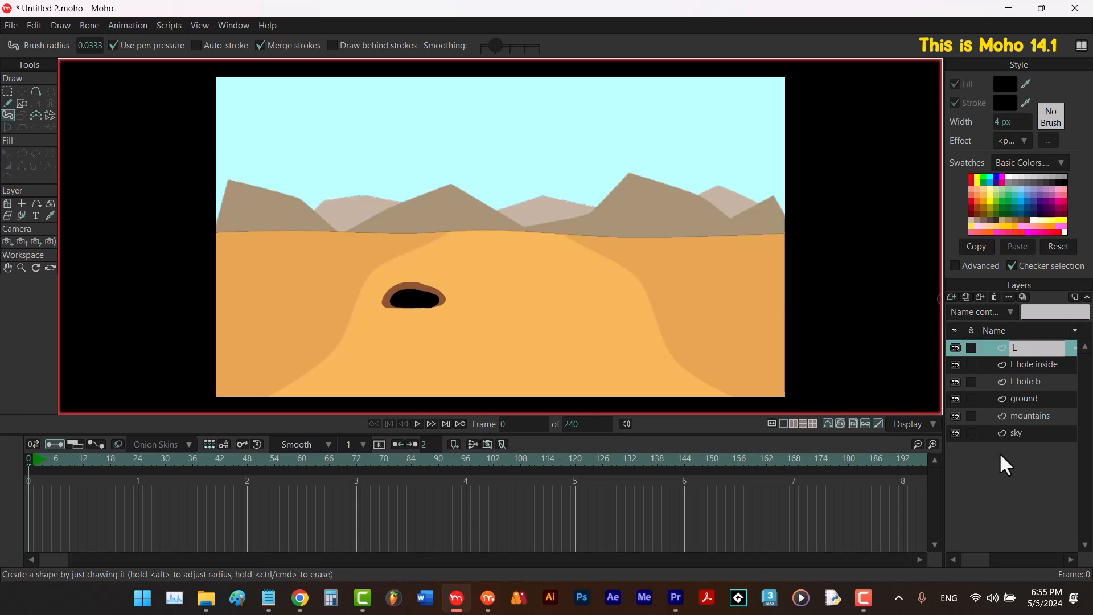
{"action": "type", "text": "hole f"}
{"action": "key", "text": "Return"}
Sample the brown of the hole's back rim as fill and paint the front rim along the hole's lower edge.
{"action": "left_click", "coordinate": [1025, 83]}
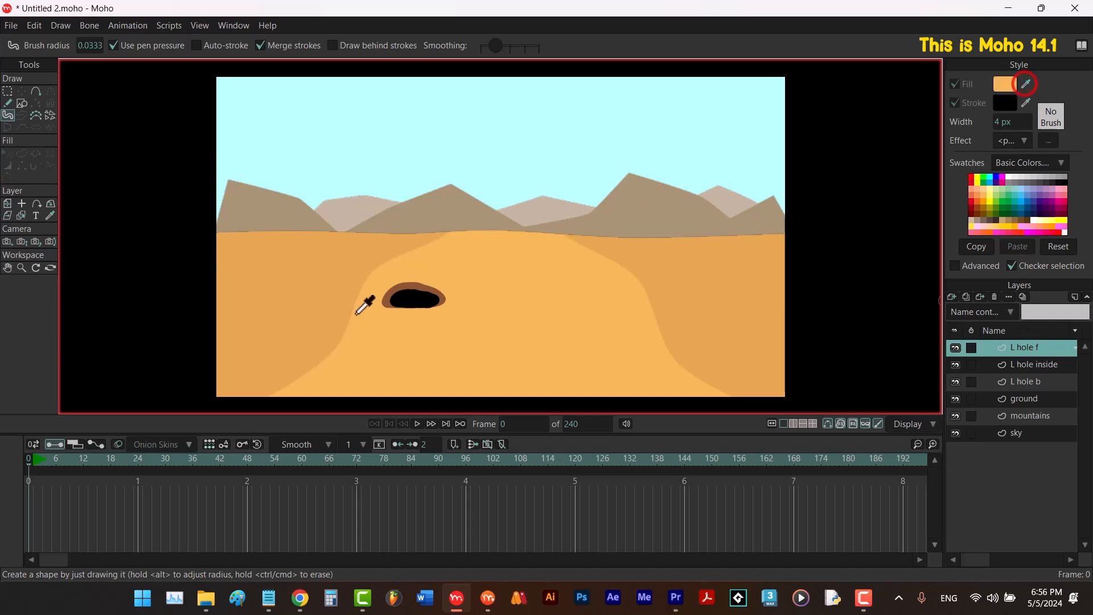
{"action": "left_click", "coordinate": [401, 287]}
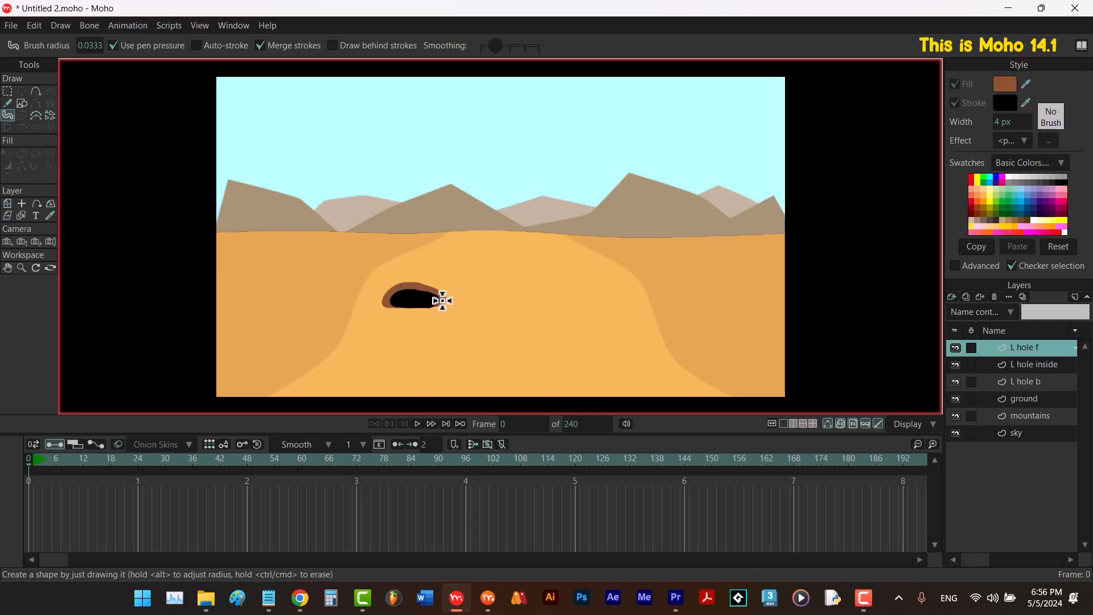
{"action": "left_click_drag", "start_coordinate": [442, 300], "coordinate": [391, 299]}
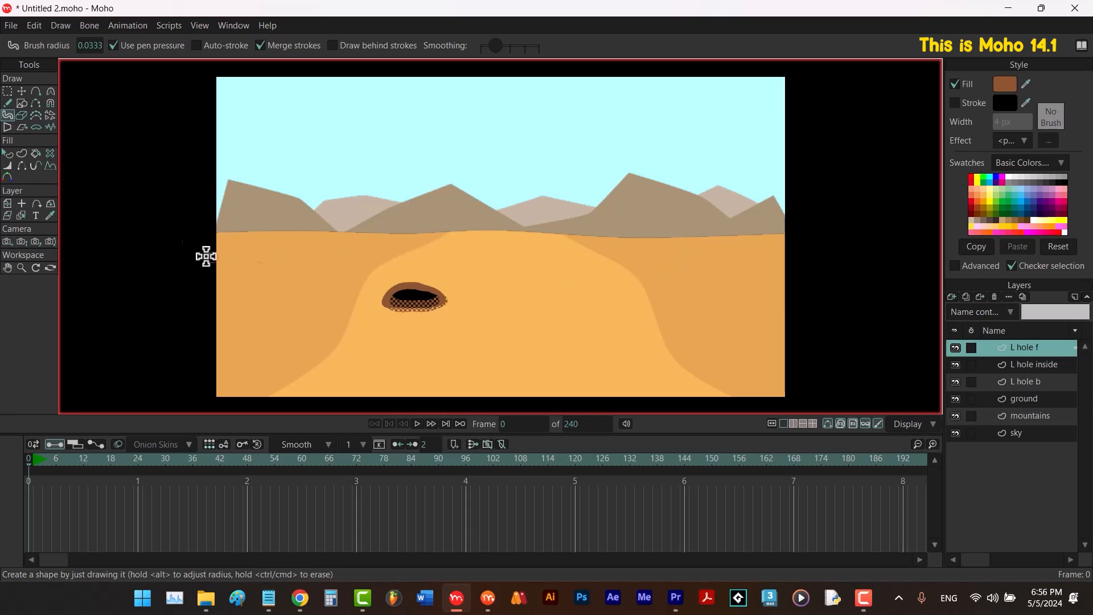
{"action": "left_click", "coordinate": [7, 153]}
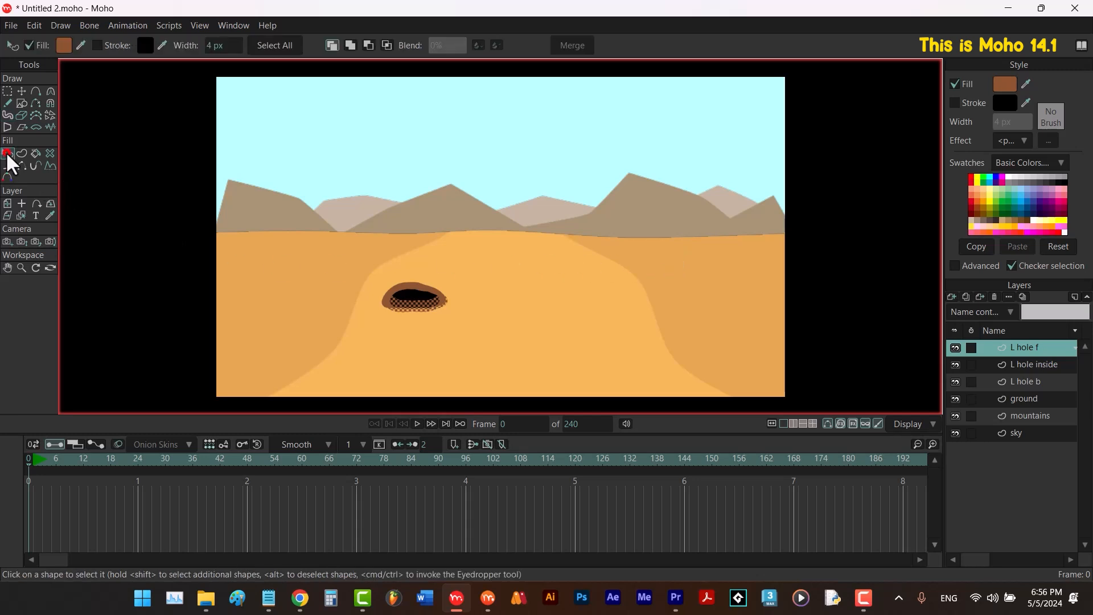
{"action": "left_click", "coordinate": [553, 210]}
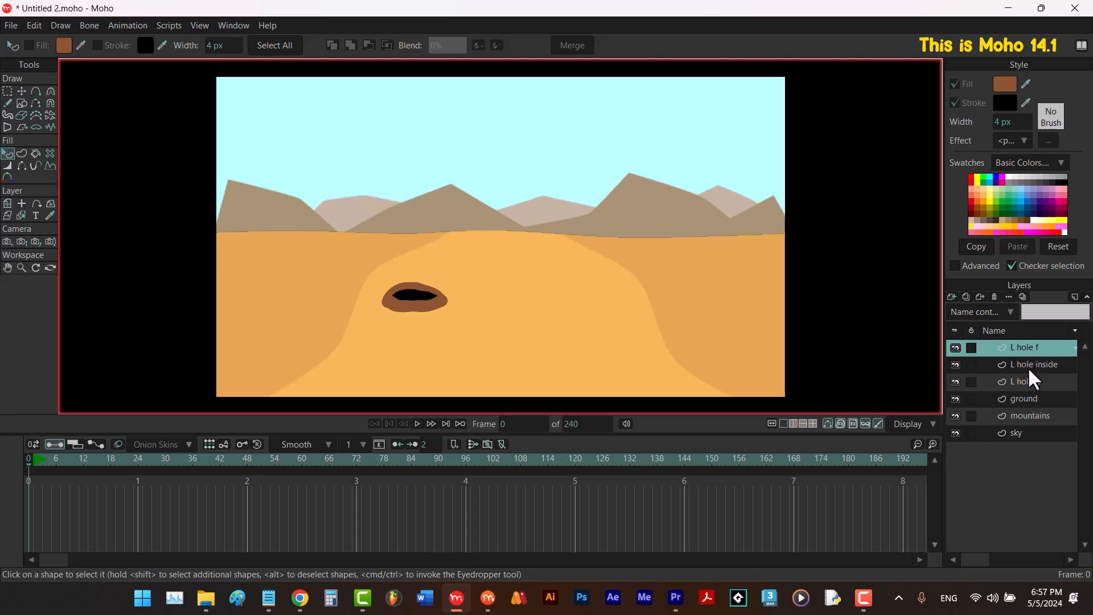
Duplicate the L hole f, L hole inside and L hole b layers and stack the three copies together above the originals.
{"action": "left_click", "coordinate": [1032, 385], "text": "shift"}
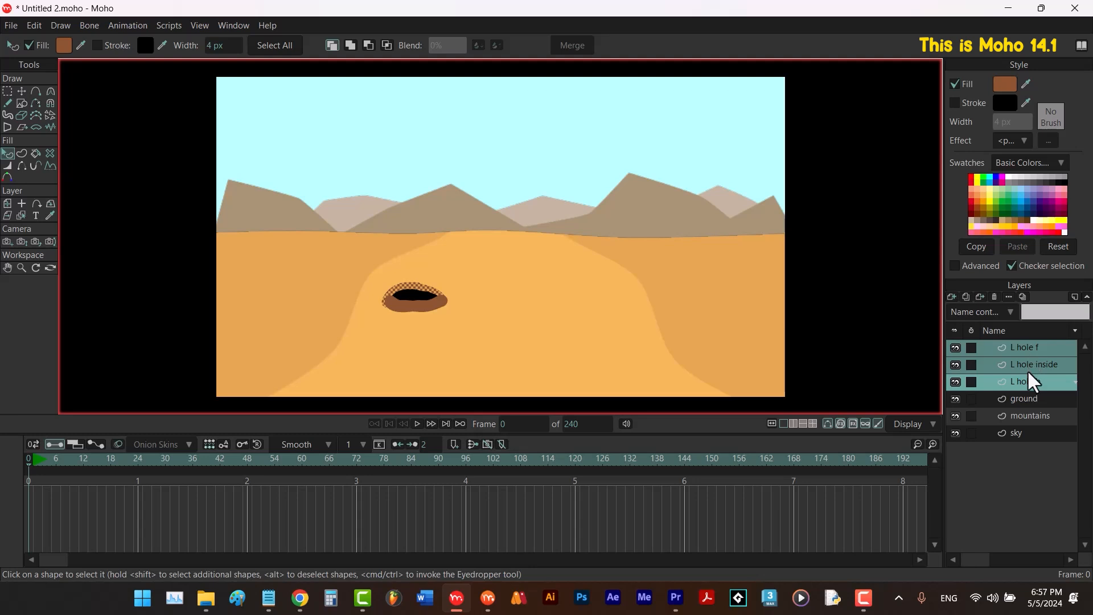
{"action": "left_click", "coordinate": [967, 297]}
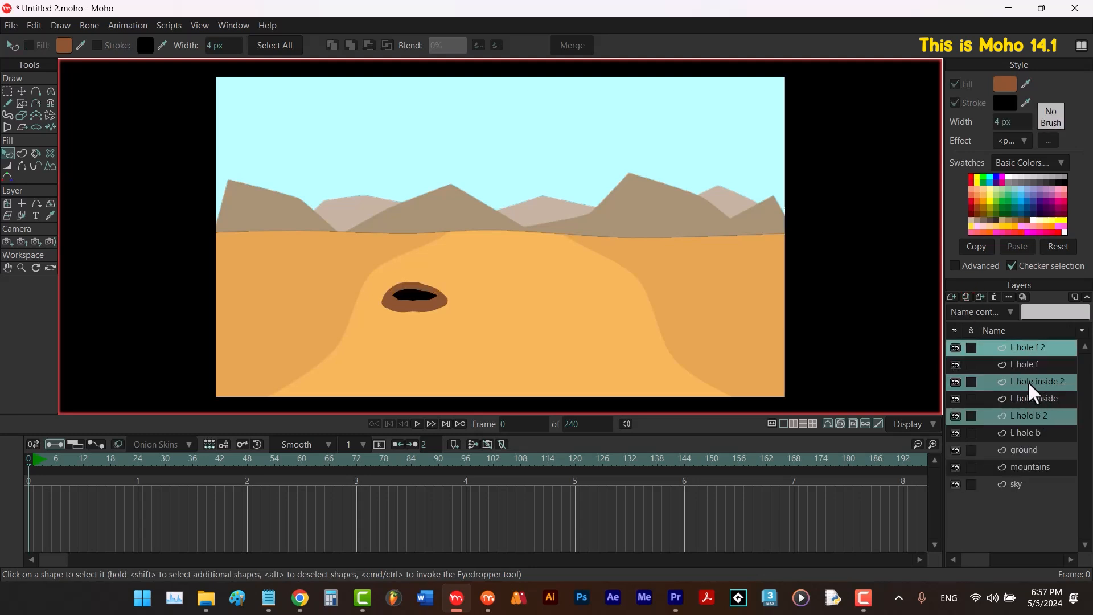
{"action": "left_click_drag", "start_coordinate": [1027, 382], "coordinate": [1034, 370]}
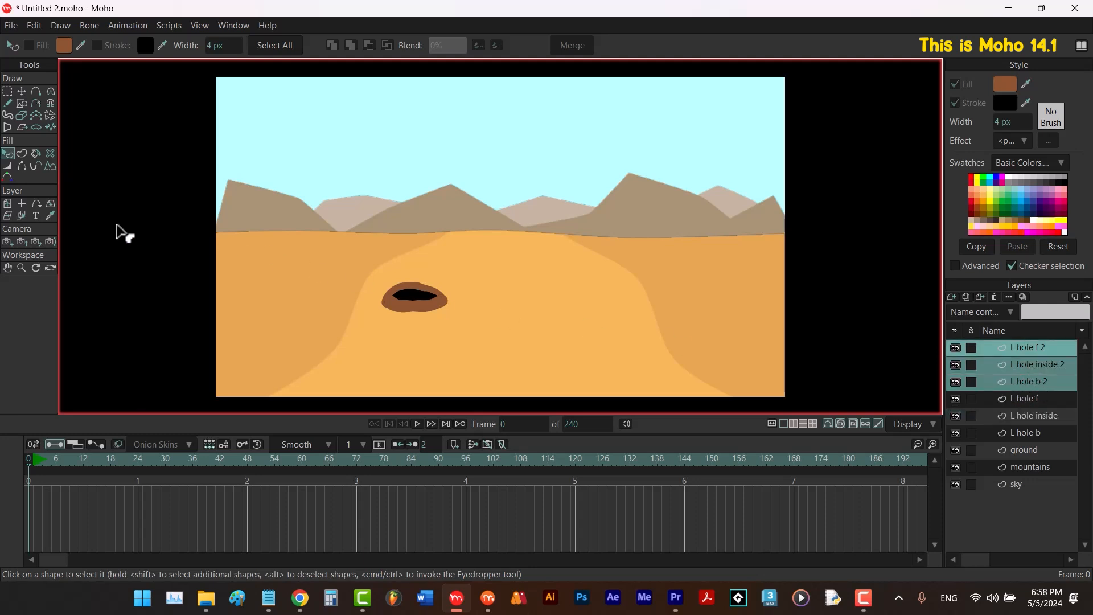
Move the duplicated hole layers horizontally to position X 1.0738, on the right side of the path.
{"action": "left_click", "coordinate": [9, 202]}
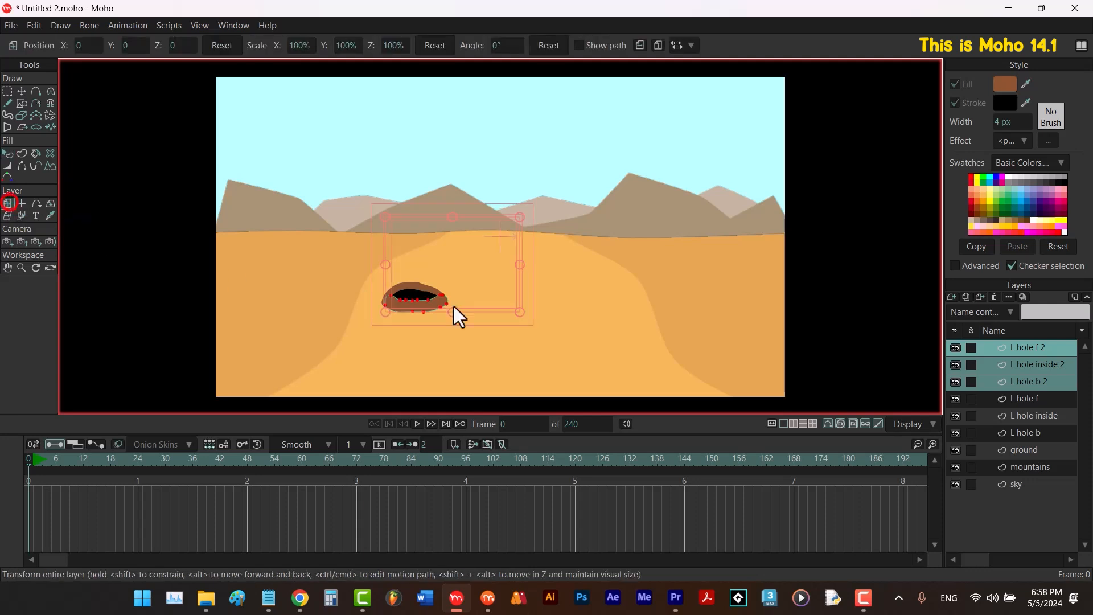
{"action": "left_click_drag", "start_coordinate": [455, 281], "coordinate": [629, 308]}
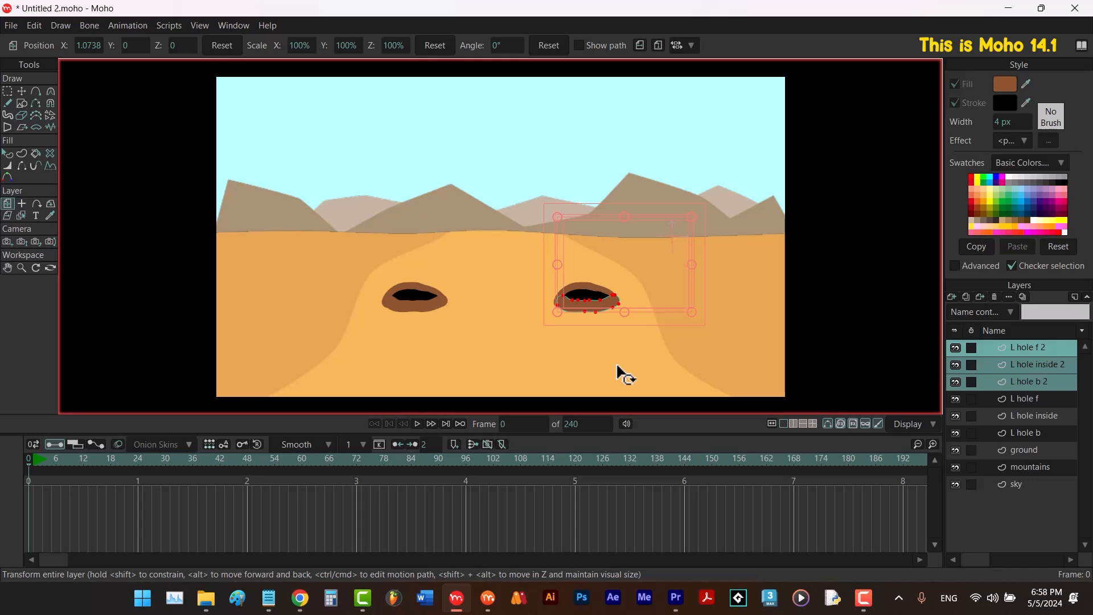
Rename the L hole b 2 layer as "R hole b".
{"action": "left_click", "coordinate": [1028, 383]}
{"action": "double_click", "coordinate": [1041, 384]}
{"action": "type", "text": "R hol"}
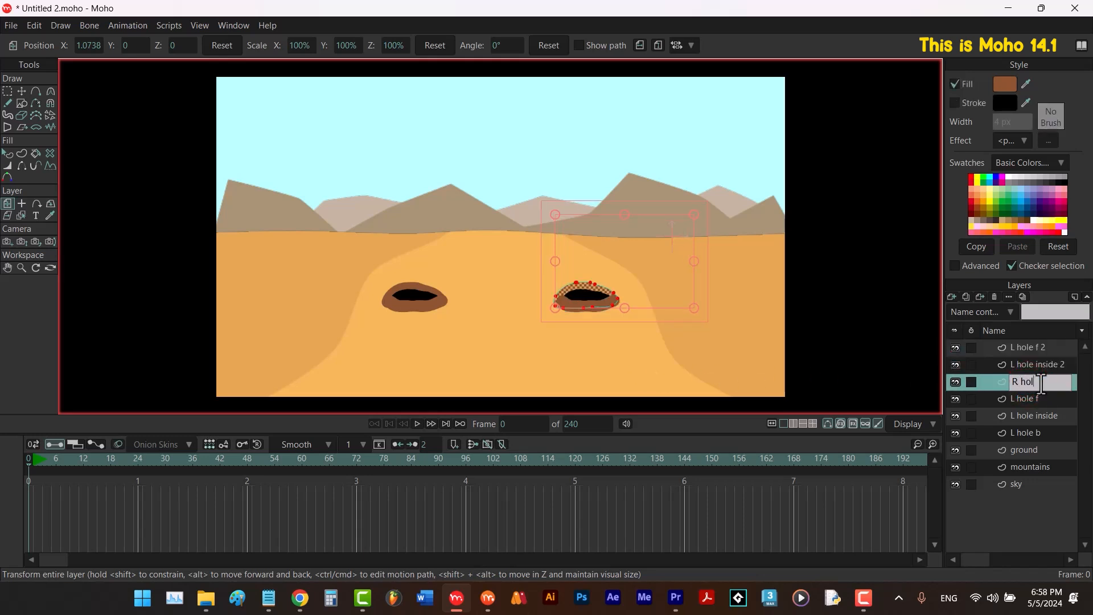
{"action": "type", "text": "e b"}
{"action": "key", "text": "Return"}
Rename the L hole inside 2 layer as "R hole inside".
{"action": "left_click", "coordinate": [1032, 365]}
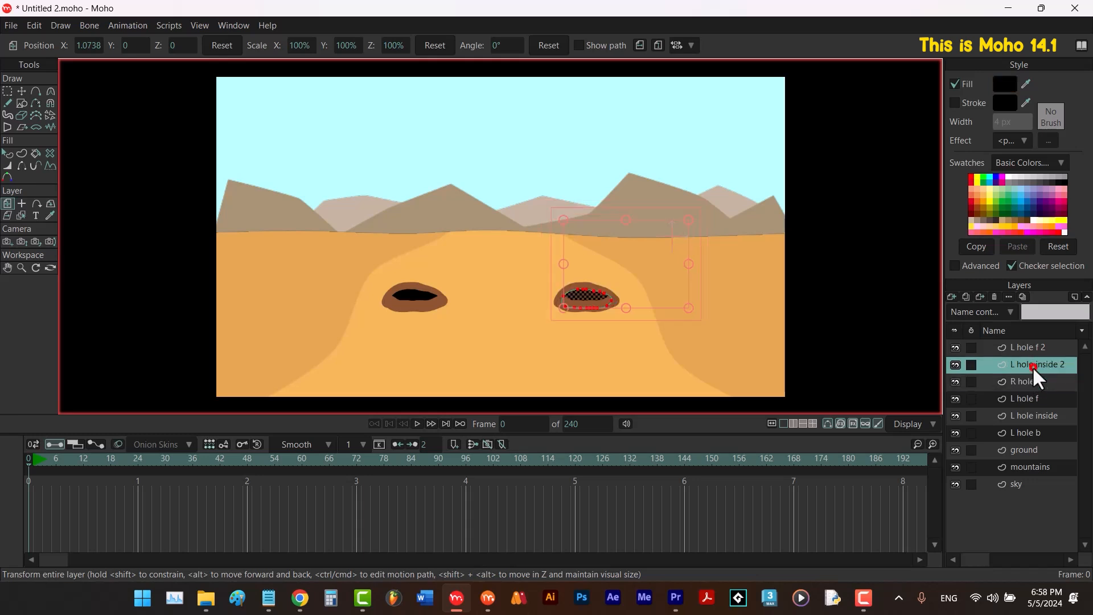
{"action": "double_click", "coordinate": [1037, 365]}
{"action": "type", "text": "R hole inside"}
{"action": "key", "text": "Return"}
Rename the L hole f 2 layer as "R hole front".
{"action": "left_click", "coordinate": [1034, 349]}
{"action": "double_click", "coordinate": [1026, 346]}
{"action": "type", "text": "R oh"}
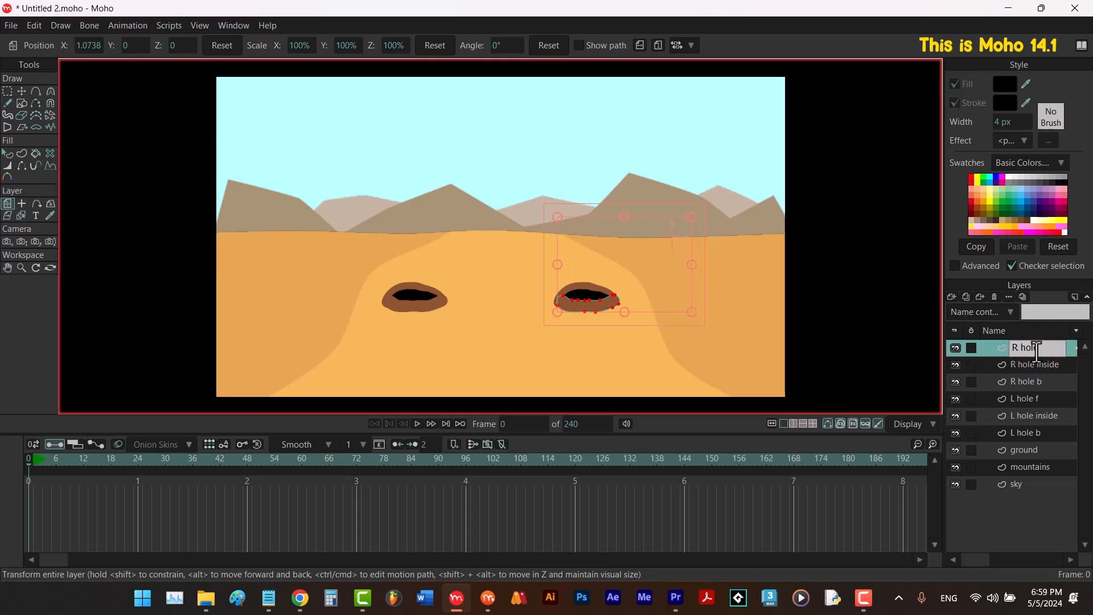
{"action": "type", "text": "le front"}
{"action": "key", "text": "Return"}
Import mole 1.png and mole 2.png from the moho save folder in File Explorer into the Moho scene.
{"action": "left_click", "coordinate": [206, 597]}
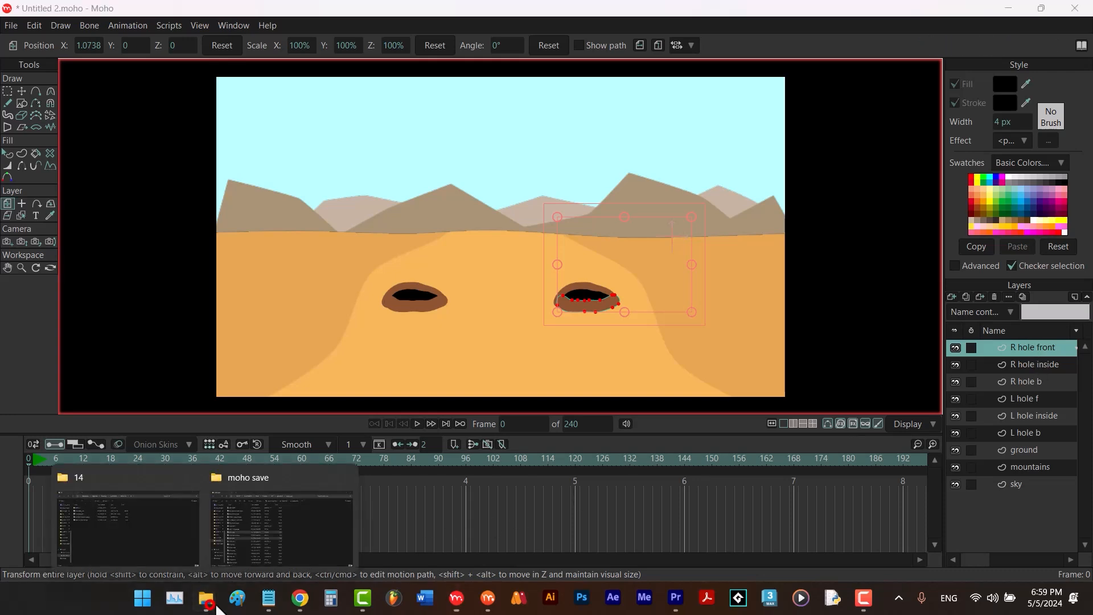
{"action": "left_click", "coordinate": [284, 554]}
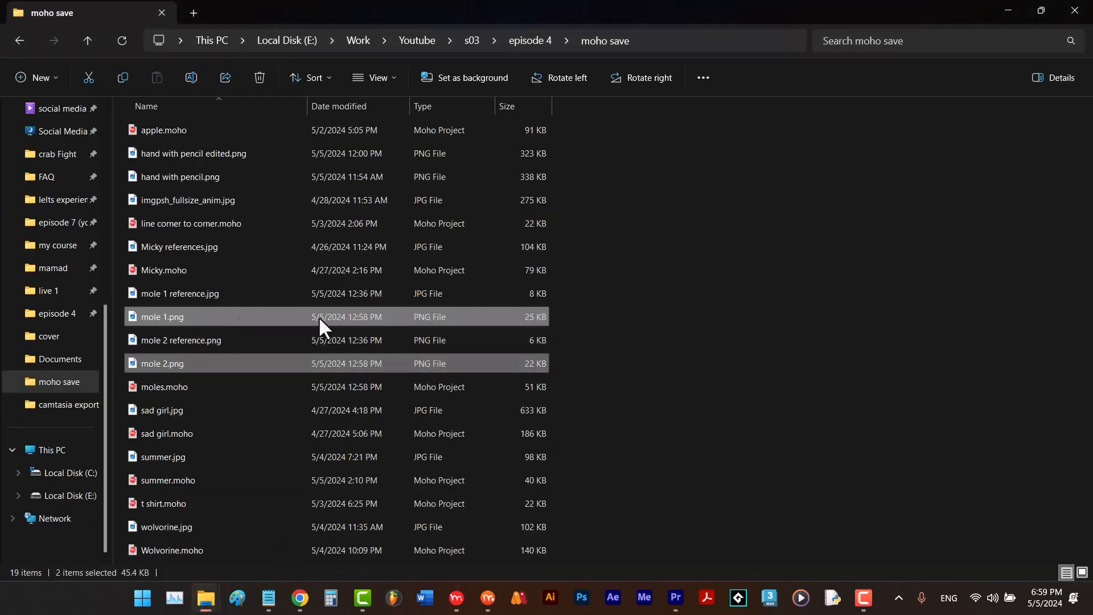
{"action": "left_click", "coordinate": [721, 317]}
{"action": "left_click", "coordinate": [183, 316]}
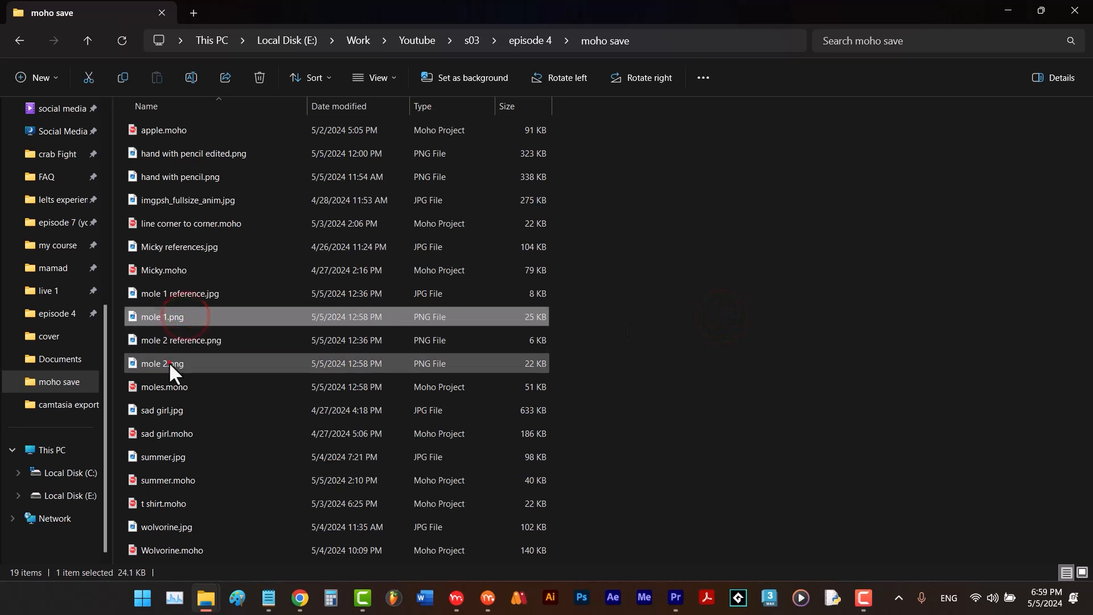
{"action": "left_click", "coordinate": [169, 361], "text": "ctrl"}
{"action": "left_click_drag", "start_coordinate": [176, 316], "coordinate": [500, 262]}
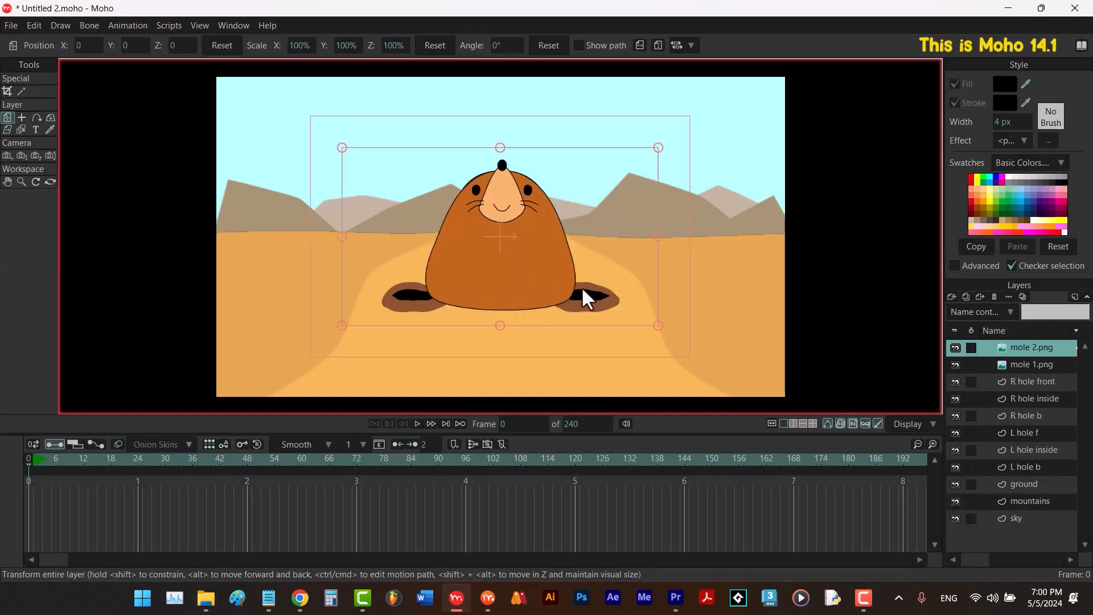
Scale the mole 1.png and mole 2.png layers together down to 33.8%.
{"action": "left_click", "coordinate": [955, 347]}
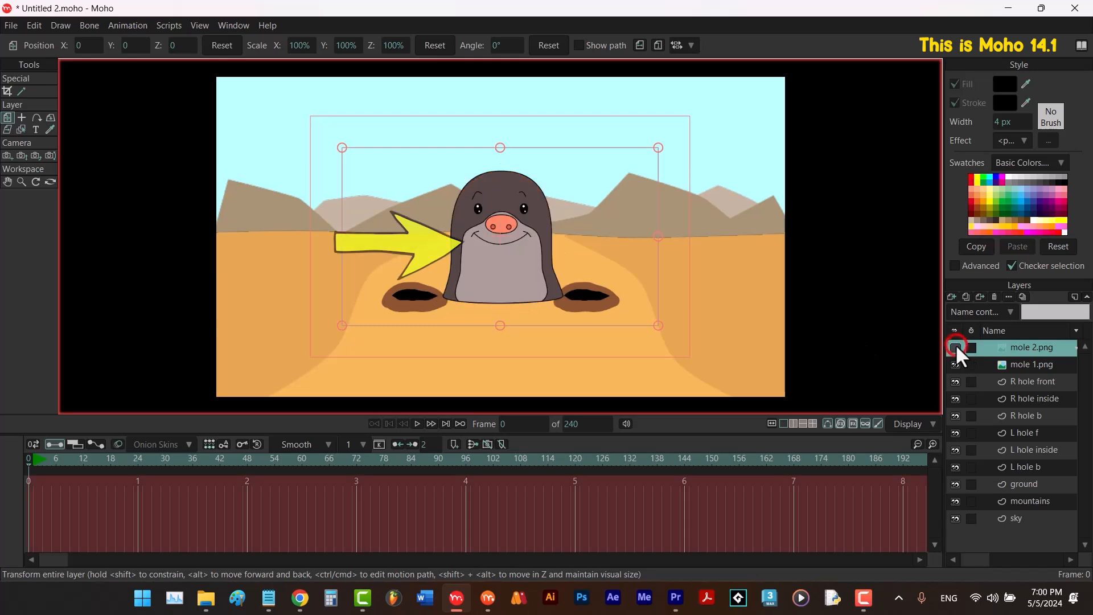
{"action": "left_click", "coordinate": [955, 347]}
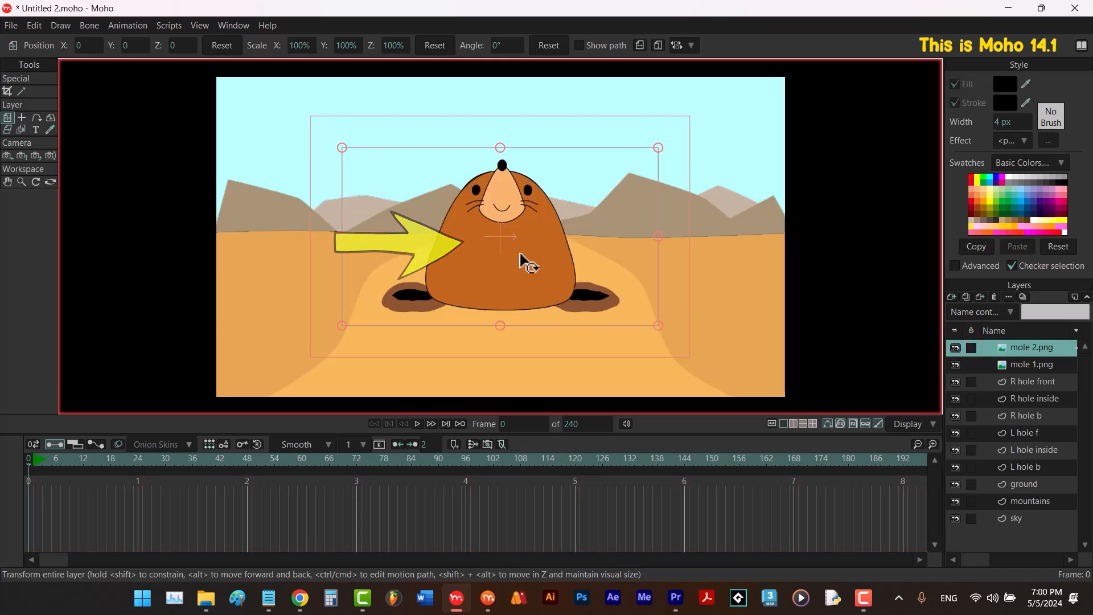
{"action": "left_click", "coordinate": [1023, 368], "text": "ctrl"}
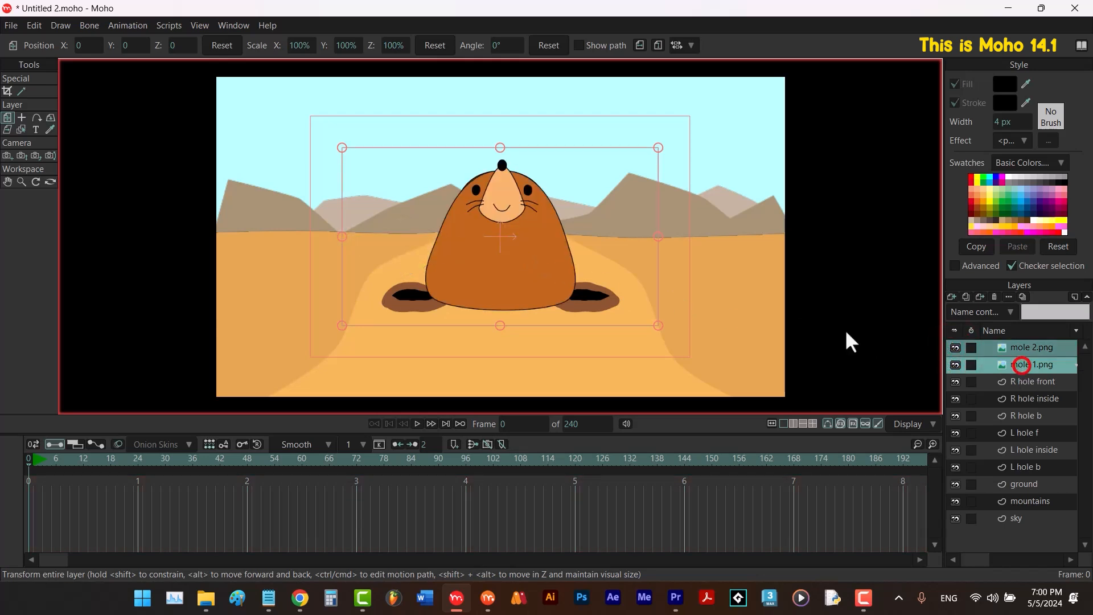
{"action": "left_click_drag", "start_coordinate": [342, 147], "coordinate": [424, 229]}
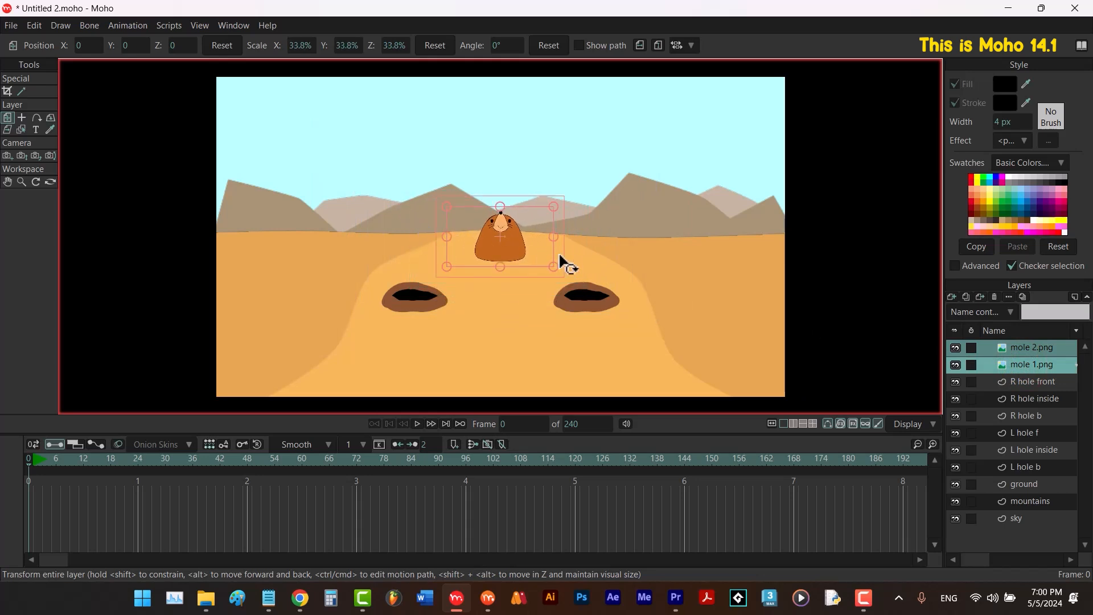
Move the mole 2.png layer over the right hole at X 0.5404, Y -0.2916, and scale it down to 28%.
{"action": "left_click", "coordinate": [1029, 348]}
{"action": "left_click_drag", "start_coordinate": [544, 272], "coordinate": [621, 296]}
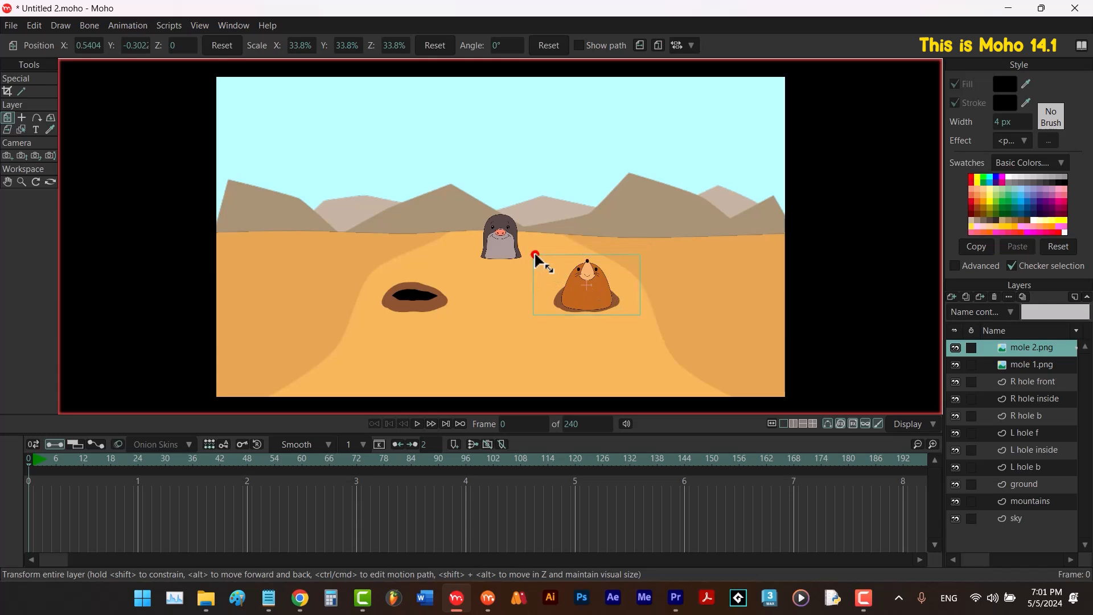
{"action": "left_click_drag", "start_coordinate": [537, 255], "coordinate": [545, 260]}
{"action": "left_click_drag", "start_coordinate": [617, 294], "coordinate": [616, 292]}
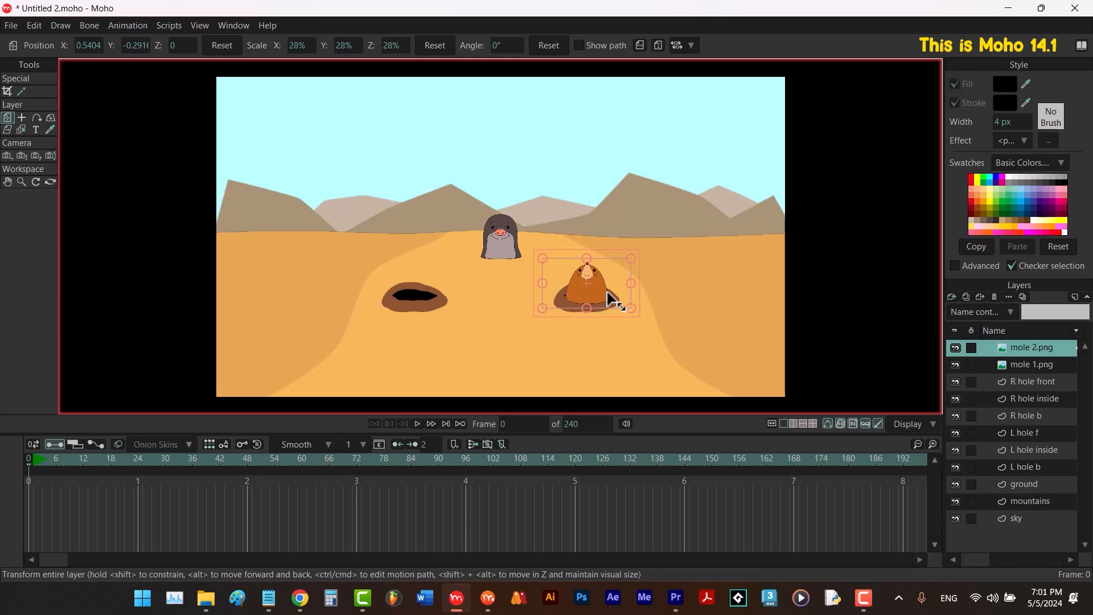
Move mole 2.png aside to X 1.3653, Y -0.0107, scale mole 1.png to 37.3% and place it beside it at X 1.0418, Y 0.0284.
{"action": "left_click_drag", "start_coordinate": [607, 292], "coordinate": [743, 247]}
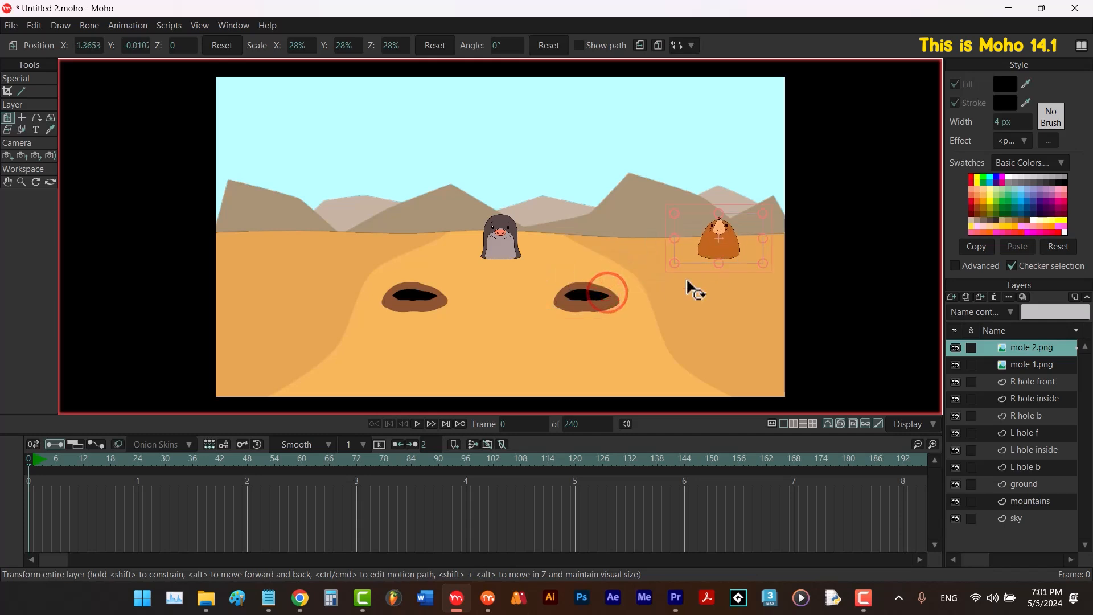
{"action": "left_click", "coordinate": [1004, 361]}
{"action": "left_click_drag", "start_coordinate": [492, 239], "coordinate": [577, 280]}
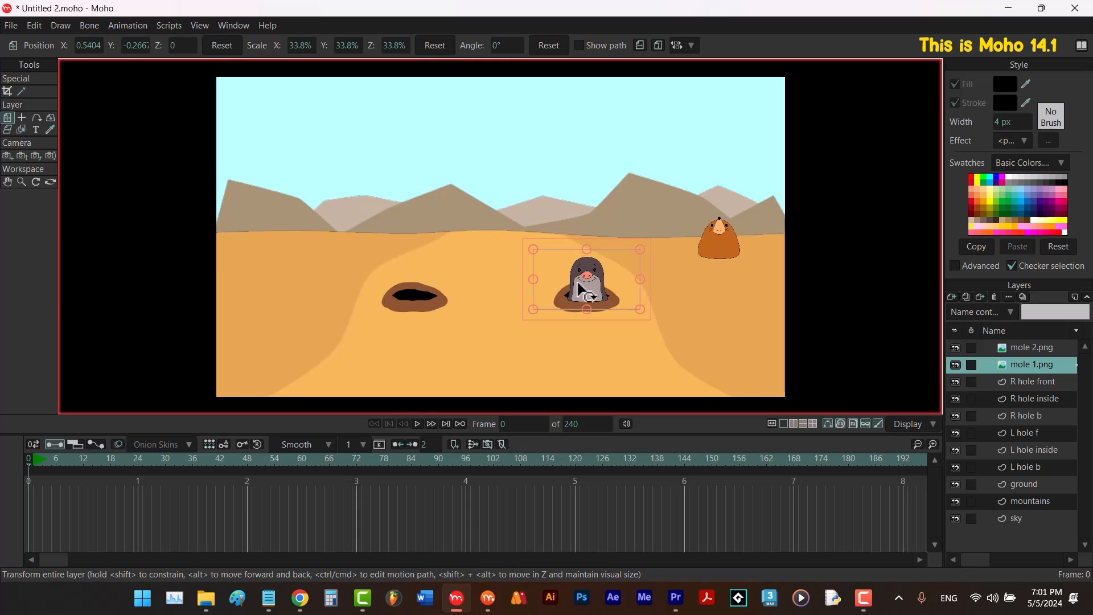
{"action": "left_click", "coordinate": [532, 249]}
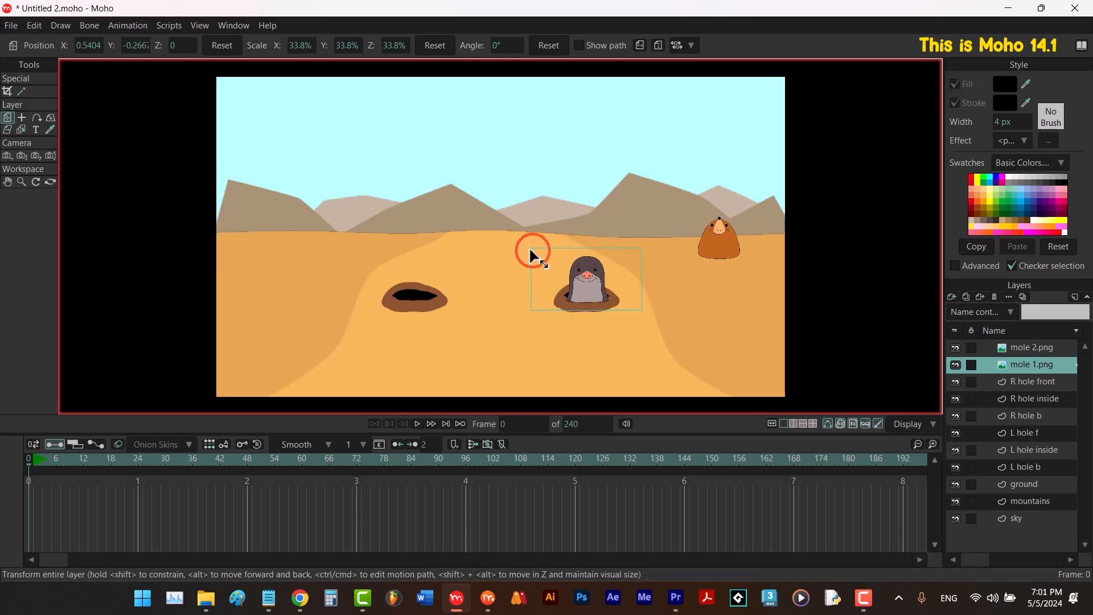
{"action": "left_click_drag", "start_coordinate": [529, 249], "coordinate": [528, 248]}
{"action": "left_click_drag", "start_coordinate": [607, 295], "coordinate": [606, 295]}
{"action": "left_click_drag", "start_coordinate": [641, 247], "coordinate": [702, 239]}
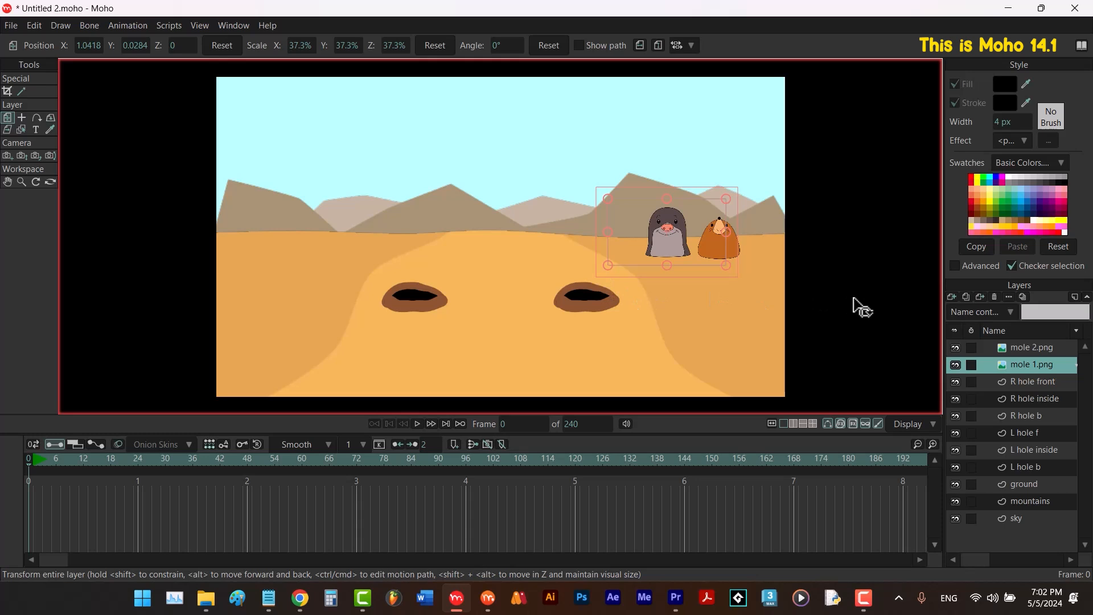
Add a Frame By Frame layer directly above R hole inside and rename it "mole 1 moves".
{"action": "left_click", "coordinate": [1032, 400]}
{"action": "left_click", "coordinate": [950, 298]}
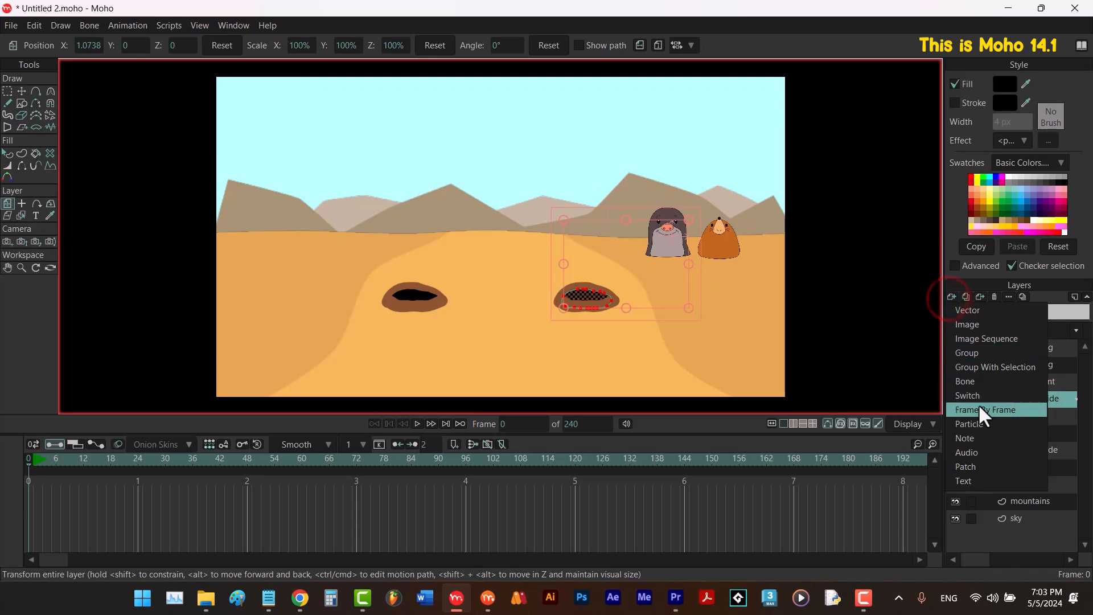
{"action": "left_click", "coordinate": [1004, 410]}
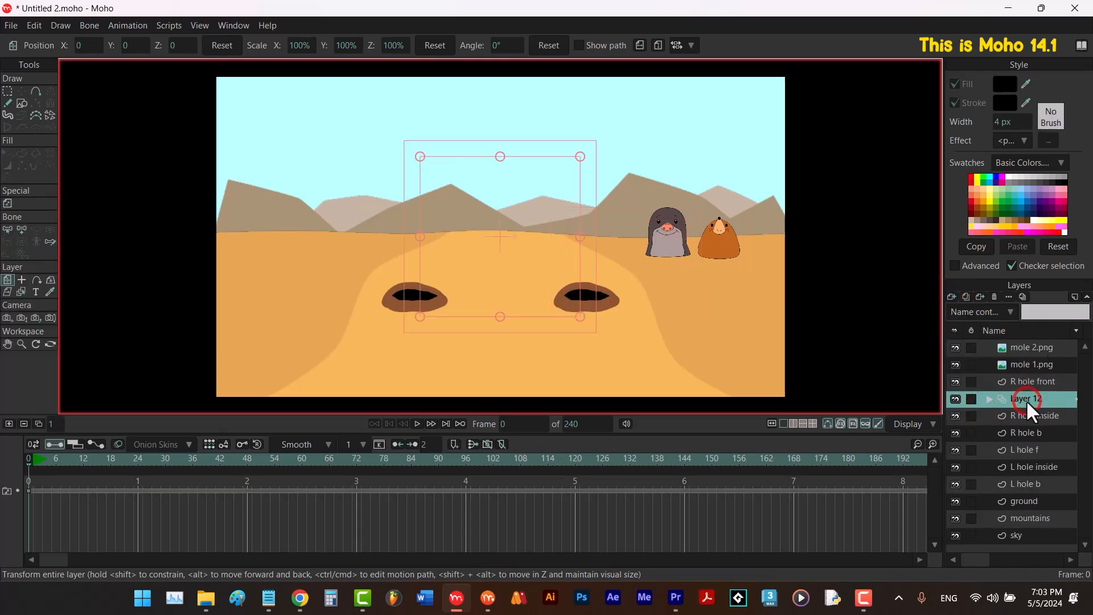
{"action": "double_click", "coordinate": [1026, 400]}
{"action": "type", "text": "mole"}
{"action": "type", "text": " 1 moves"}
{"action": "key", "text": "Return"}
Disable Frame-by-frame drawing in the mole 1 moves layer's switch settings, expand the layer, and enable the option again.
{"action": "double_click", "coordinate": [1027, 397]}
{"action": "left_click", "coordinate": [706, 90]}
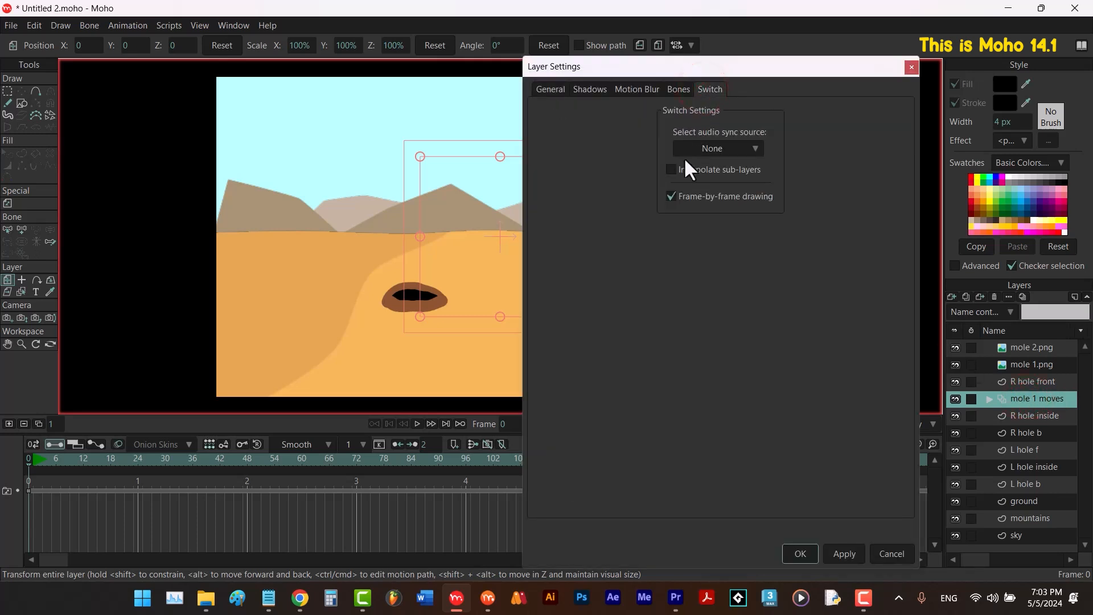
{"action": "left_click", "coordinate": [672, 195]}
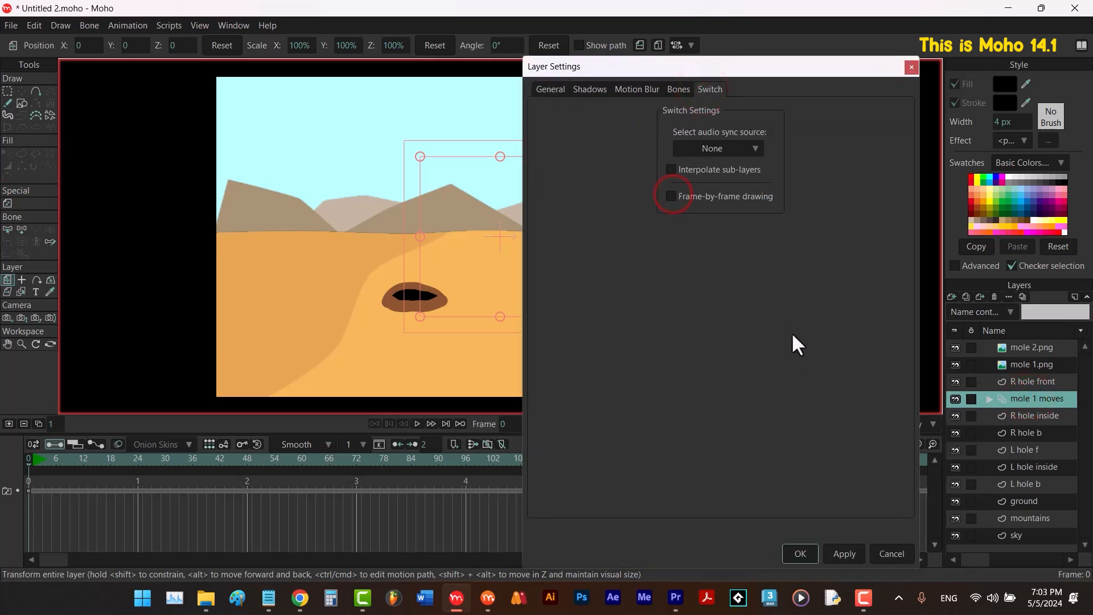
{"action": "left_click", "coordinate": [844, 552]}
{"action": "left_click", "coordinate": [989, 399]}
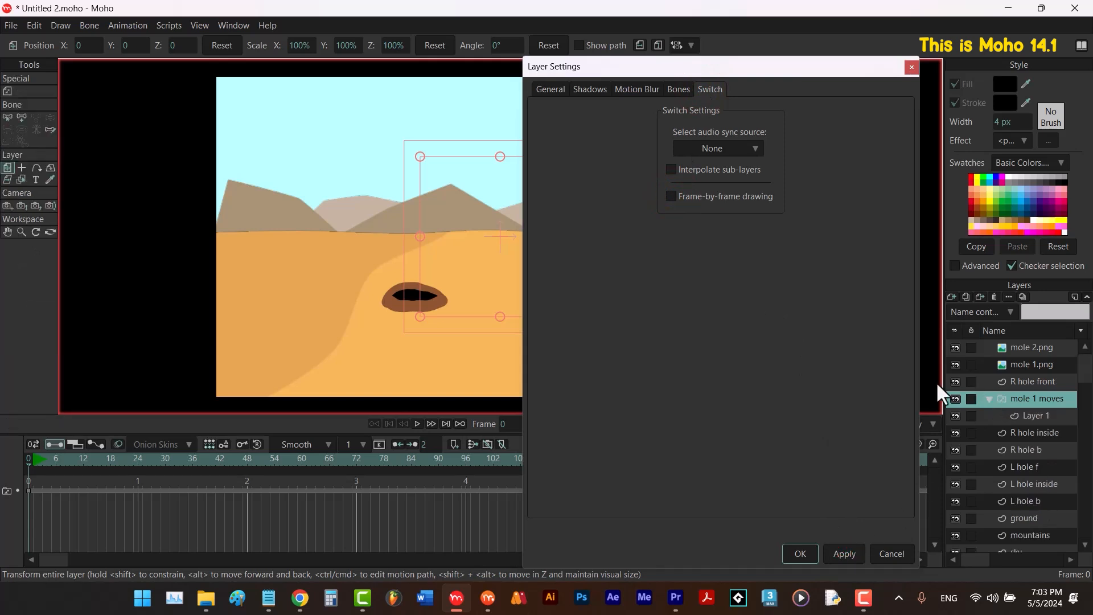
{"action": "left_click", "coordinate": [671, 195]}
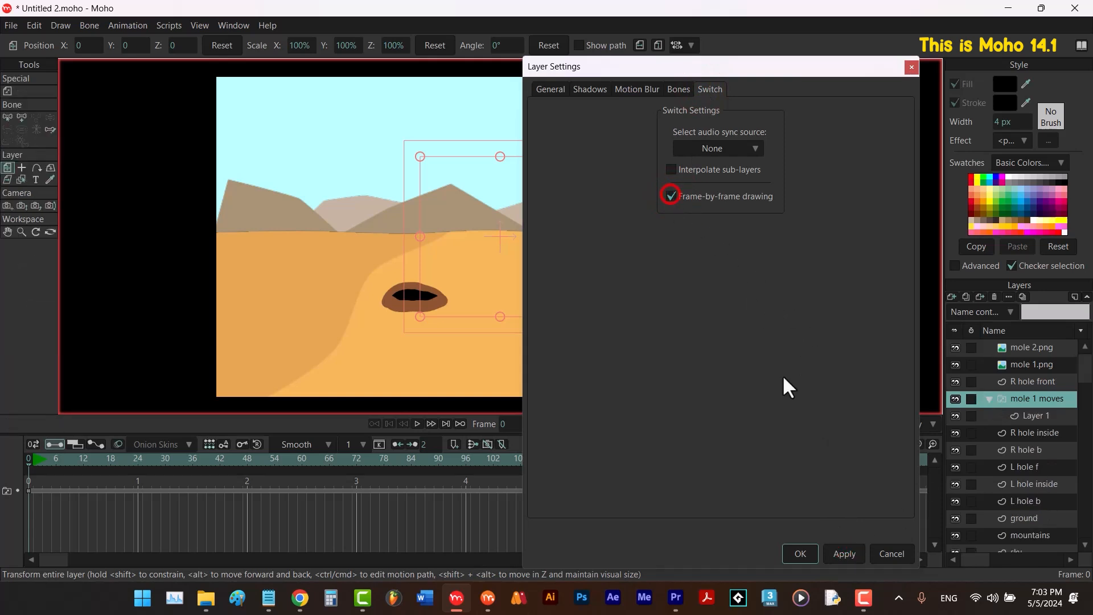
{"action": "left_click", "coordinate": [799, 553]}
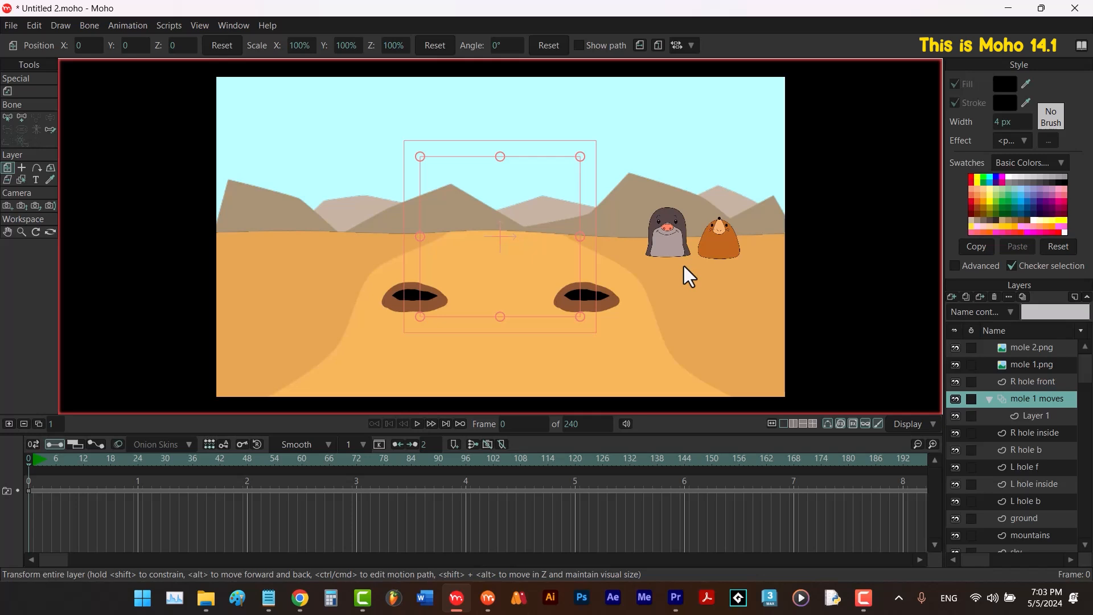
Add a drawing at frame 1 of mole 1 moves and set the Blob Brush fill to brown 8B542F with alpha about 52.5%.
{"action": "key", "text": "alt+2"}
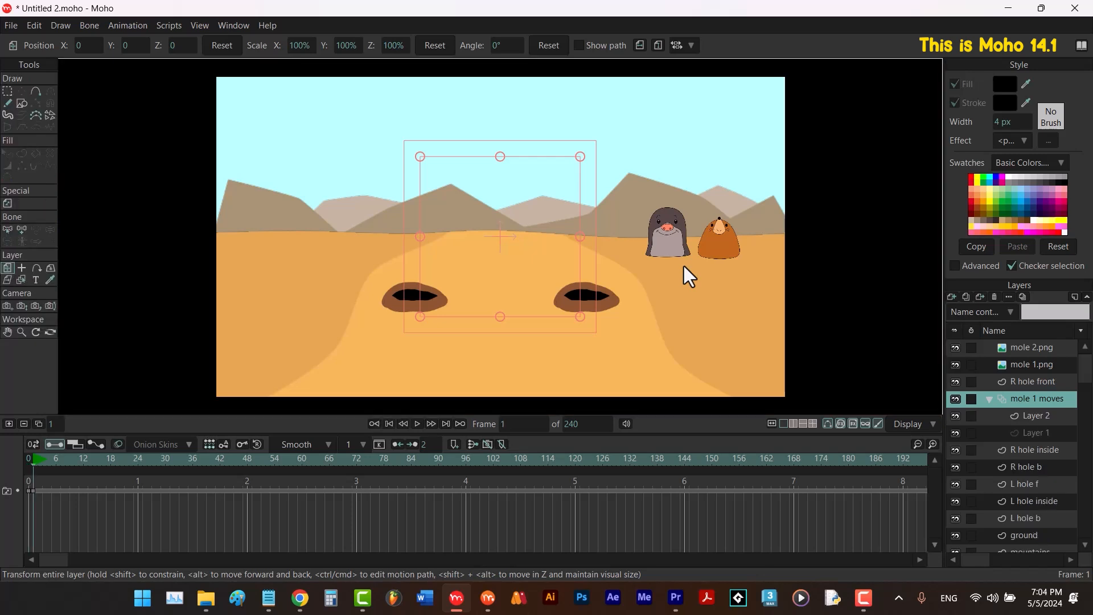
{"action": "key", "text": "b"}
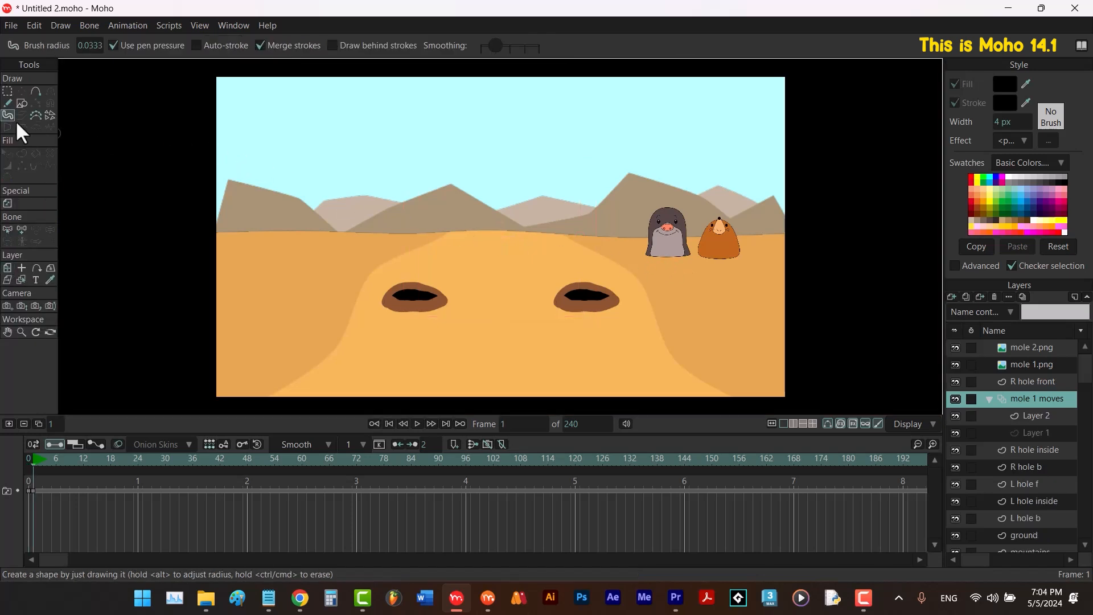
{"action": "left_click", "coordinate": [1025, 83]}
{"action": "left_click", "coordinate": [1004, 84]}
{"action": "left_click", "coordinate": [894, 297]}
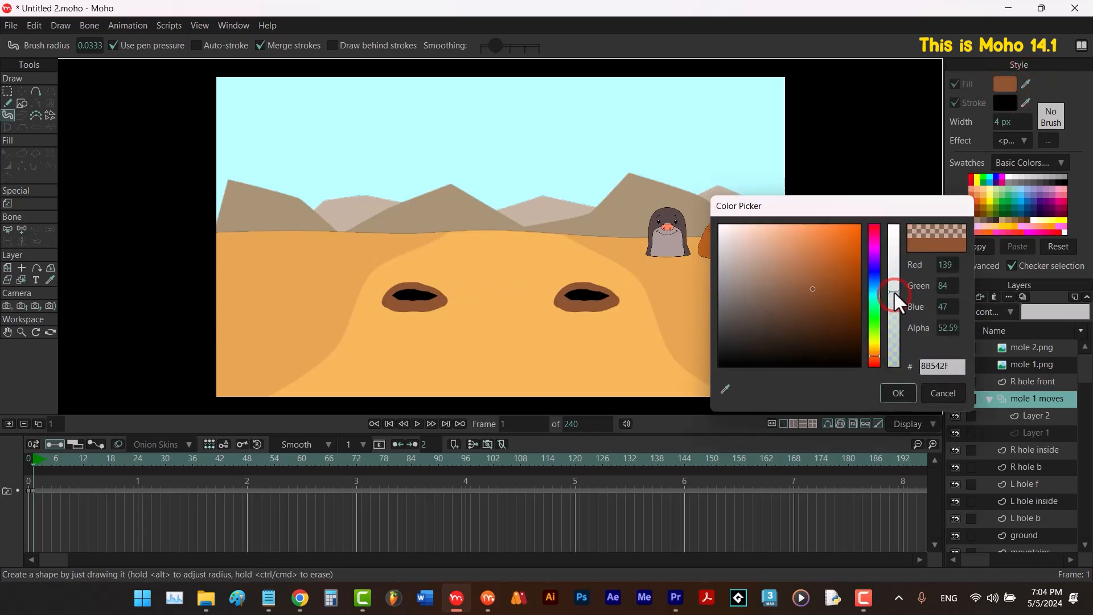
{"action": "left_click", "coordinate": [894, 392]}
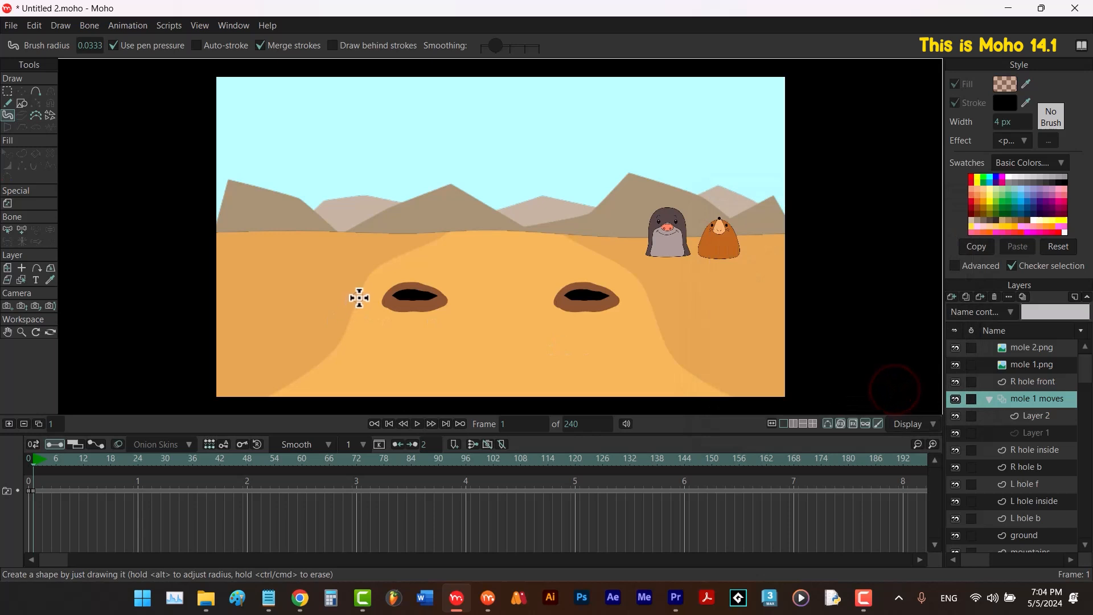
{"action": "left_click_drag", "start_coordinate": [358, 296], "coordinate": [279, 299]}
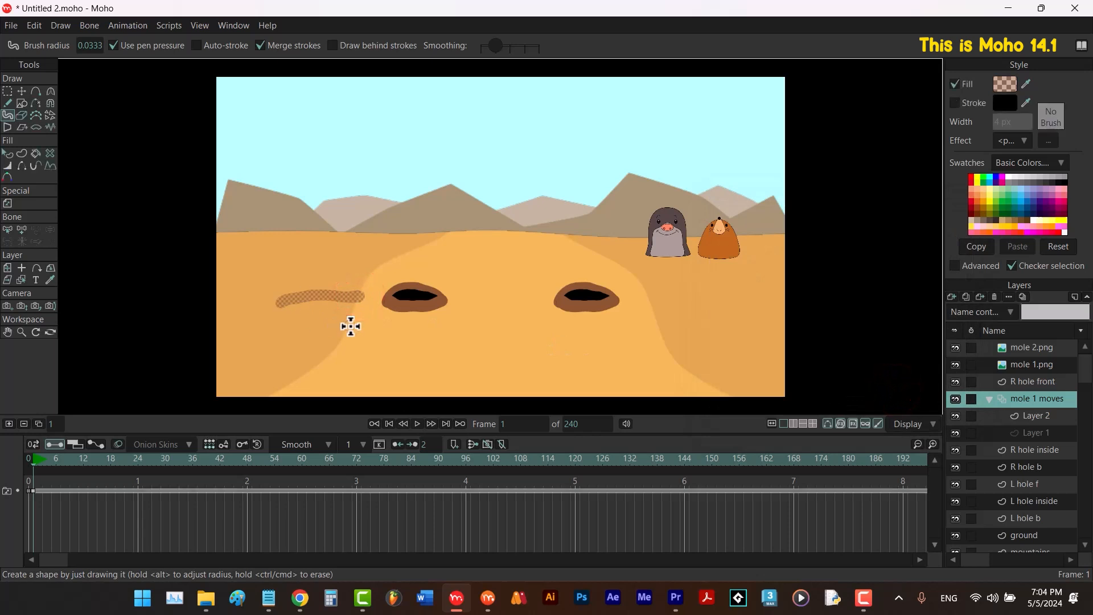
{"action": "key", "text": "q"}
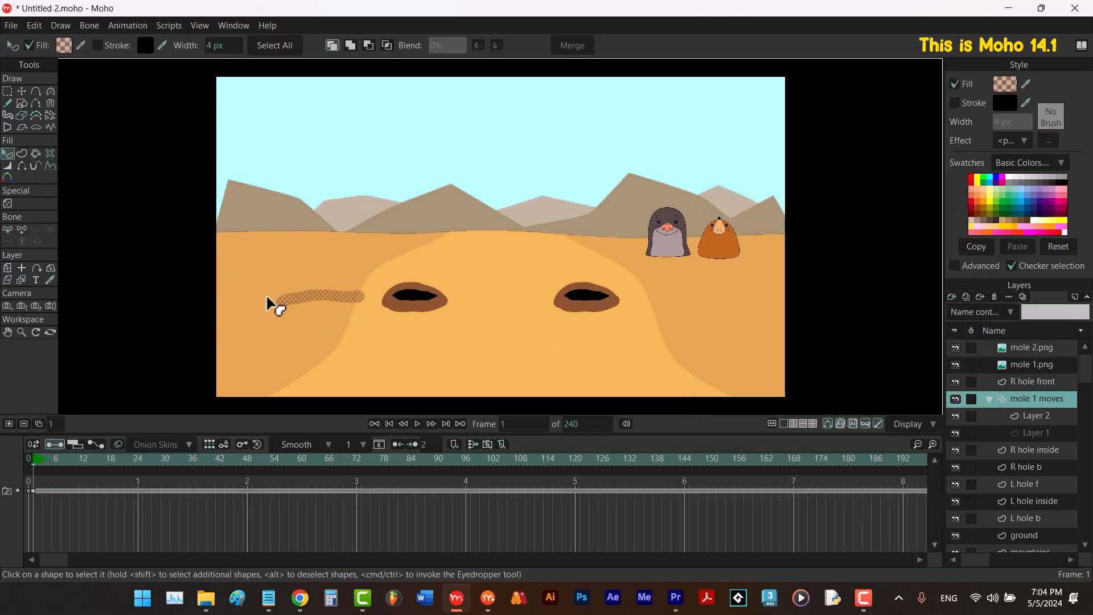
{"action": "left_click", "coordinate": [329, 320]}
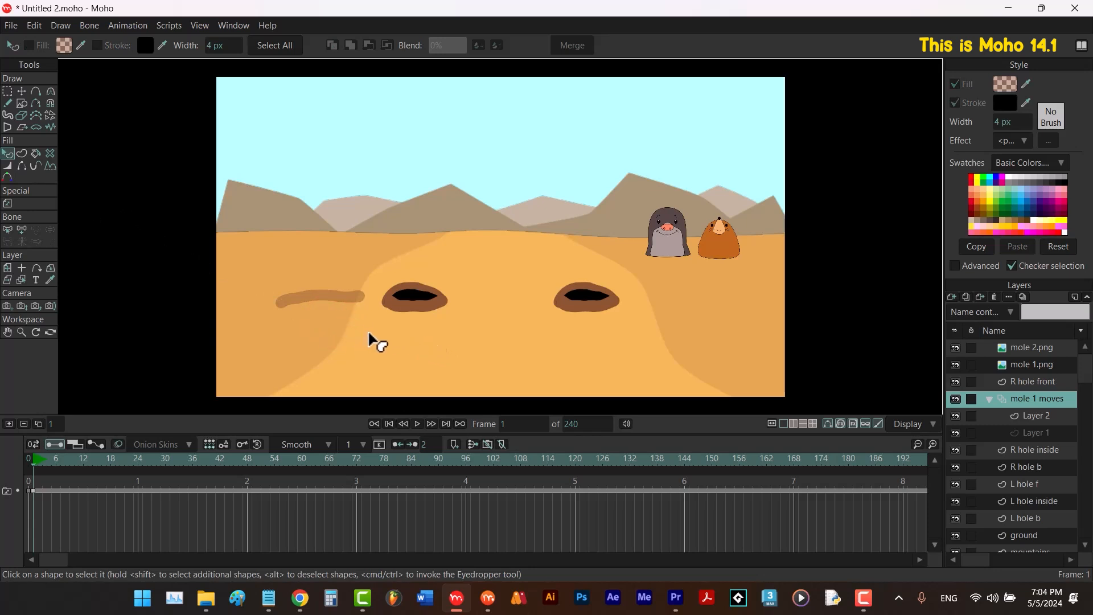
{"action": "key", "text": "g"}
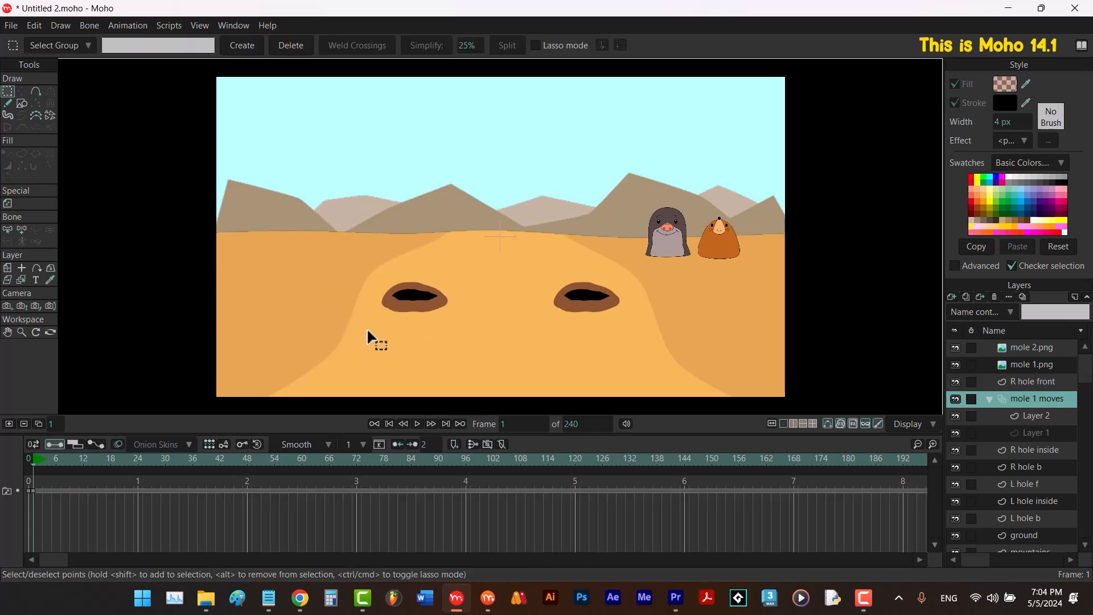
Brush a short arched mound at the scene's left edge on frame 1 and set the new-drawing interval to 4 frames.
{"action": "key", "text": "b"}
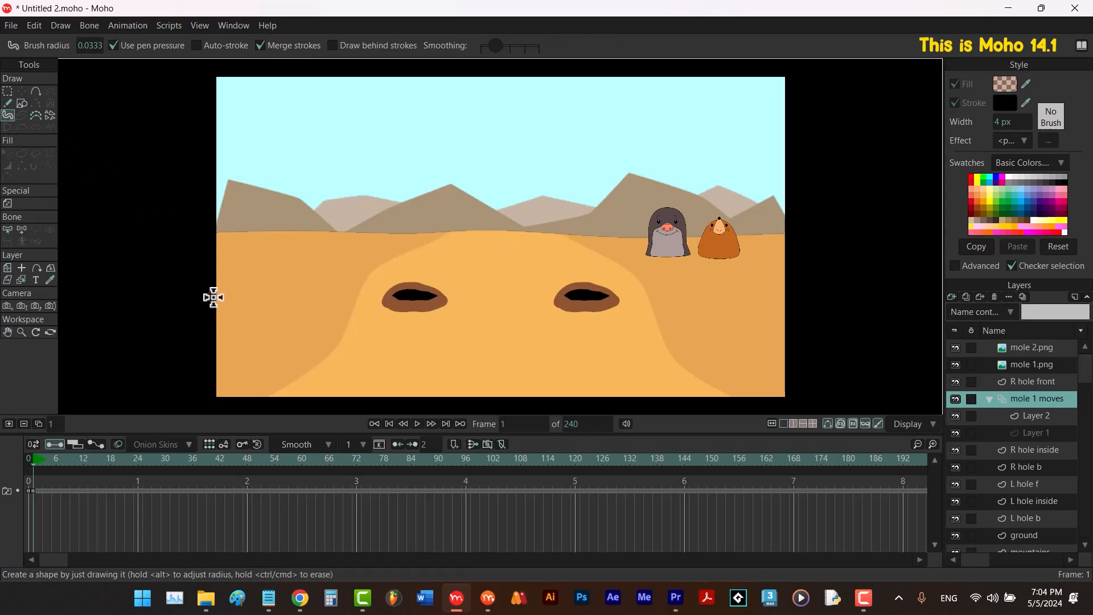
{"action": "left_click_drag", "start_coordinate": [213, 297], "coordinate": [257, 297]}
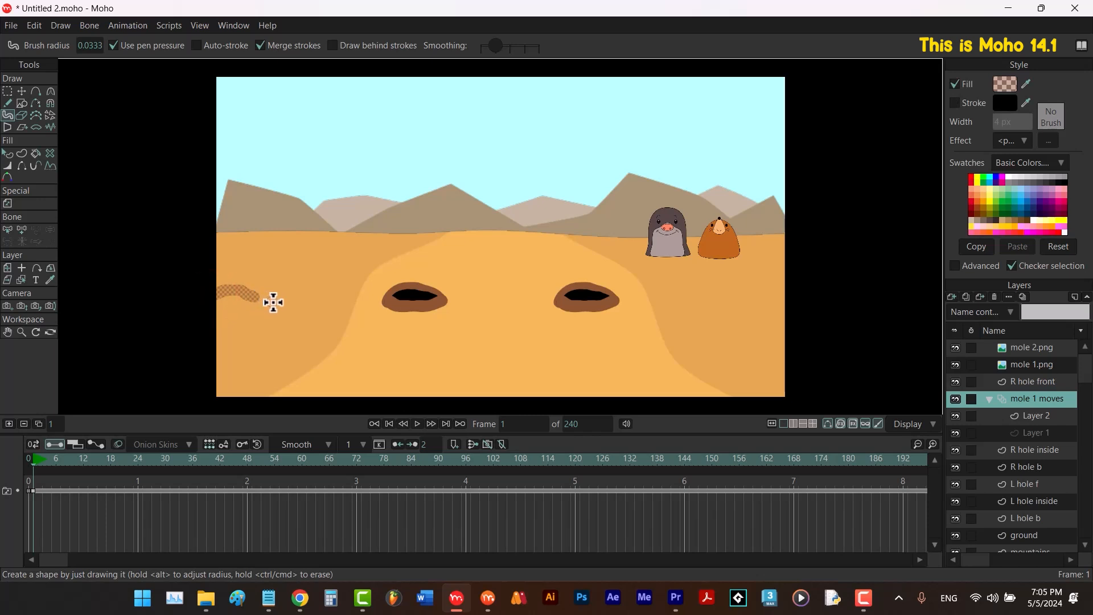
{"action": "left_click", "coordinate": [54, 423]}
{"action": "type", "text": "4"}
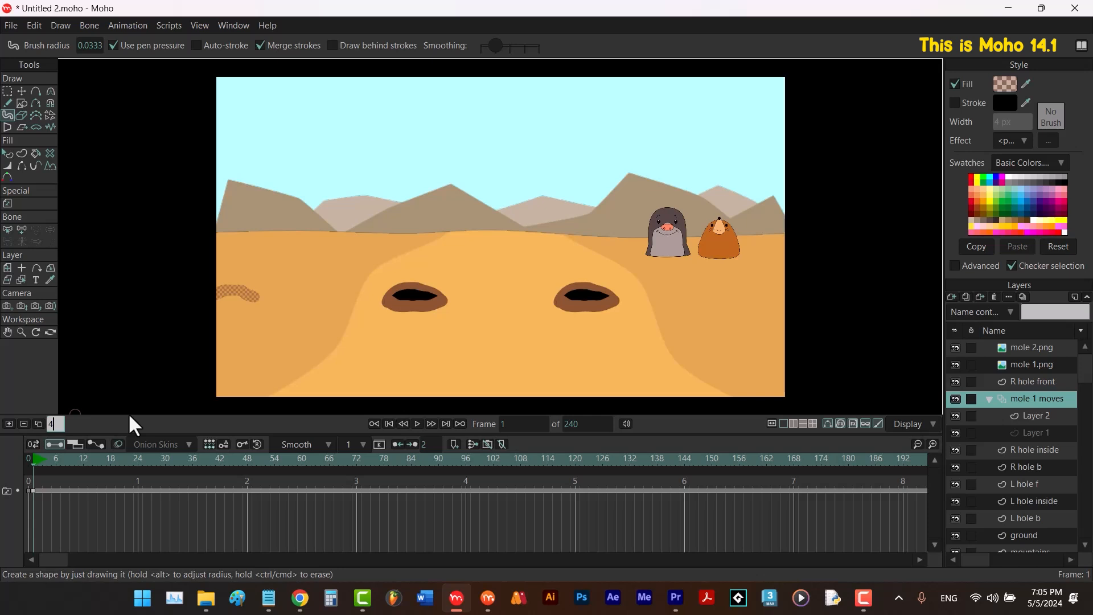
{"action": "key", "text": "Return"}
Add drawings at frames 5, 9 and 13, brushing one short mound in each that progresses from the scene's left side to the left hole.
{"action": "key", "text": "alt+f"}
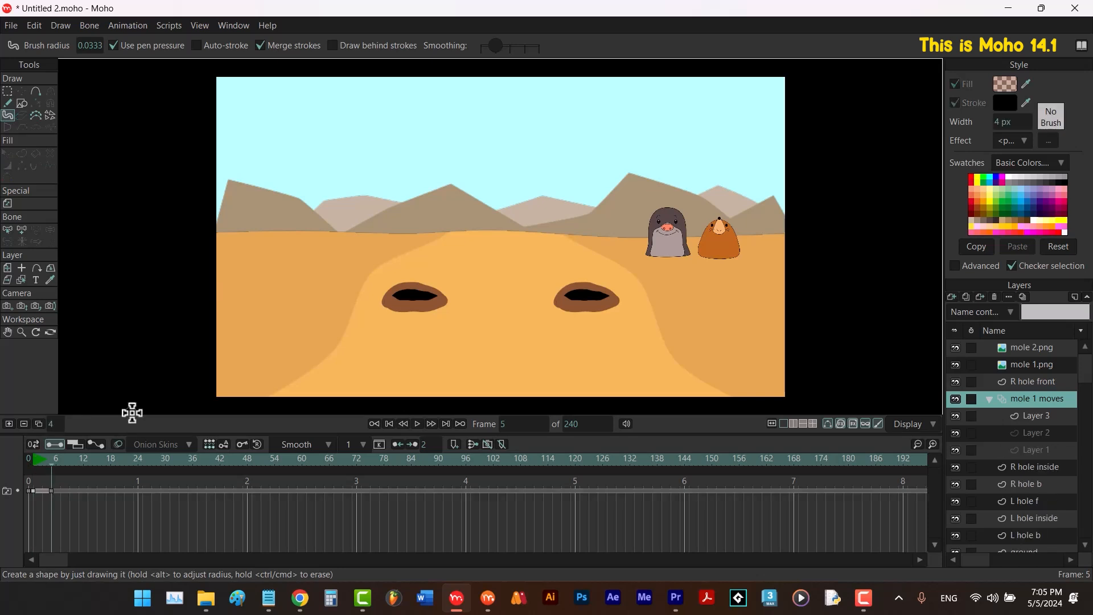
{"action": "left_click_drag", "start_coordinate": [259, 297], "coordinate": [311, 299]}
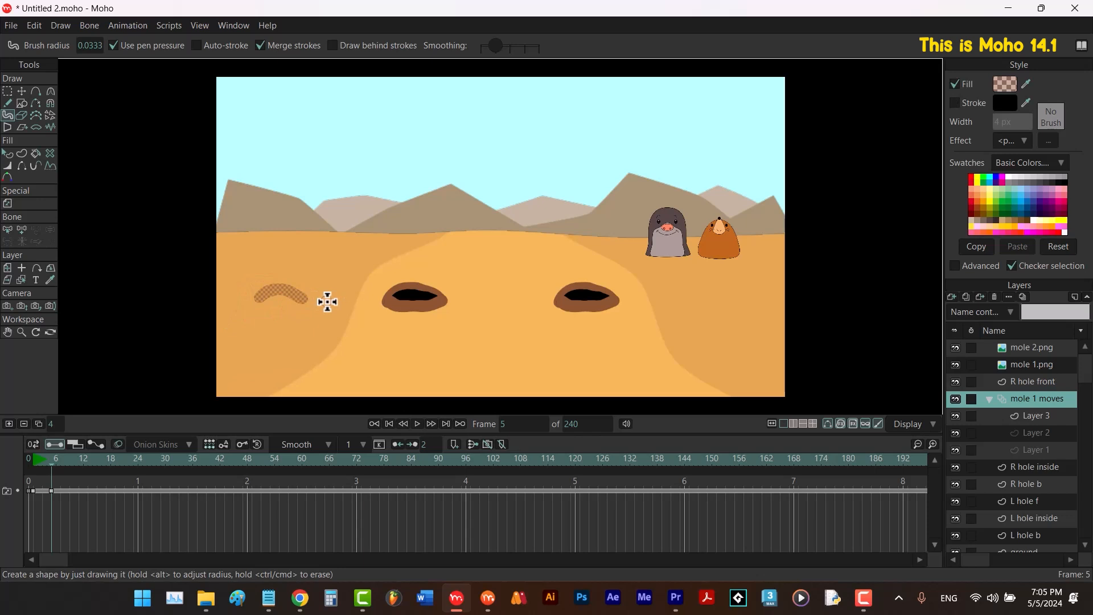
{"action": "key", "text": "alt+f"}
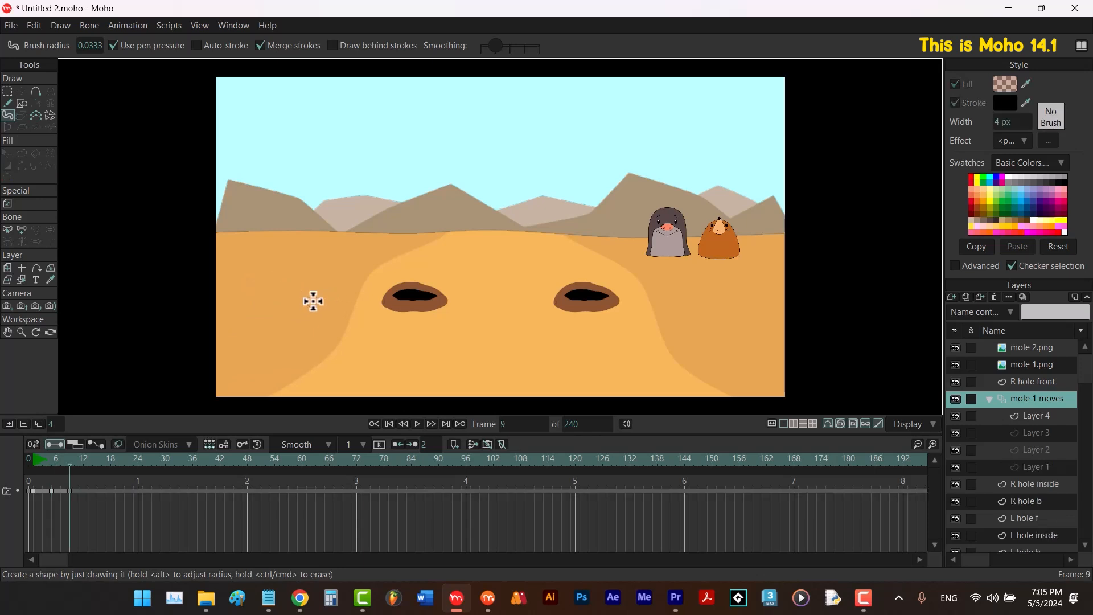
{"action": "mouse_move", "coordinate": [313, 301]}
{"action": "left_mouse_down"}
{"action": "mouse_move", "coordinate": [379, 302]}
{"action": "mouse_move", "coordinate": [353, 299]}
{"action": "left_mouse_up"}
{"action": "key", "text": "alt+f"}
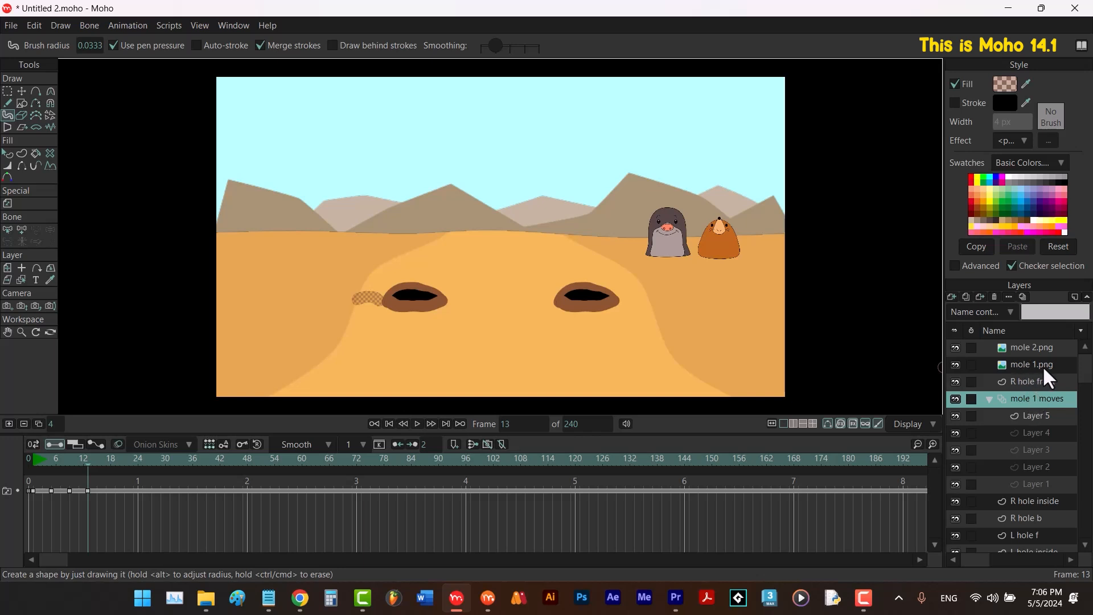
Place mole 1.png at the top inside the mole 1 moves layer, and widen the layer list with the Kind column shown.
{"action": "left_click_drag", "start_coordinate": [1033, 364], "coordinate": [1033, 410]}
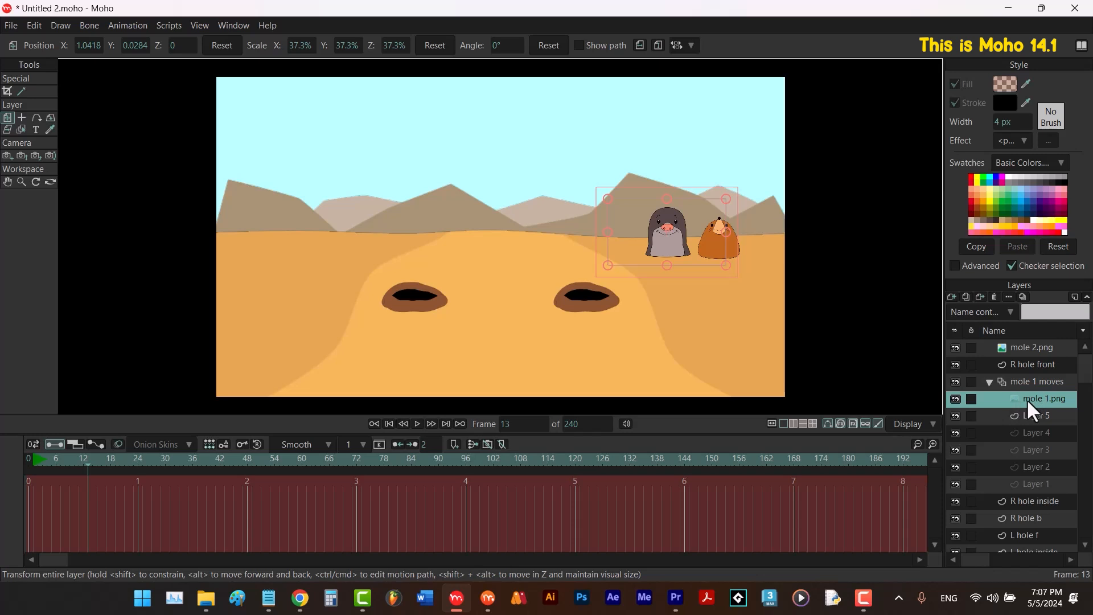
{"action": "left_click", "coordinate": [1027, 384]}
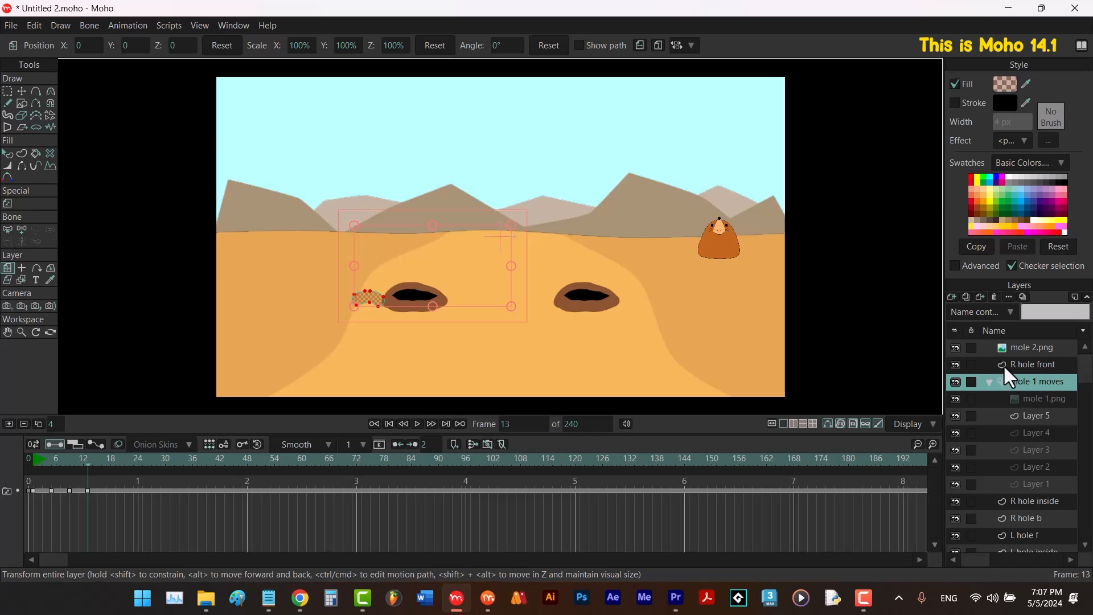
{"action": "right_click", "coordinate": [1018, 331]}
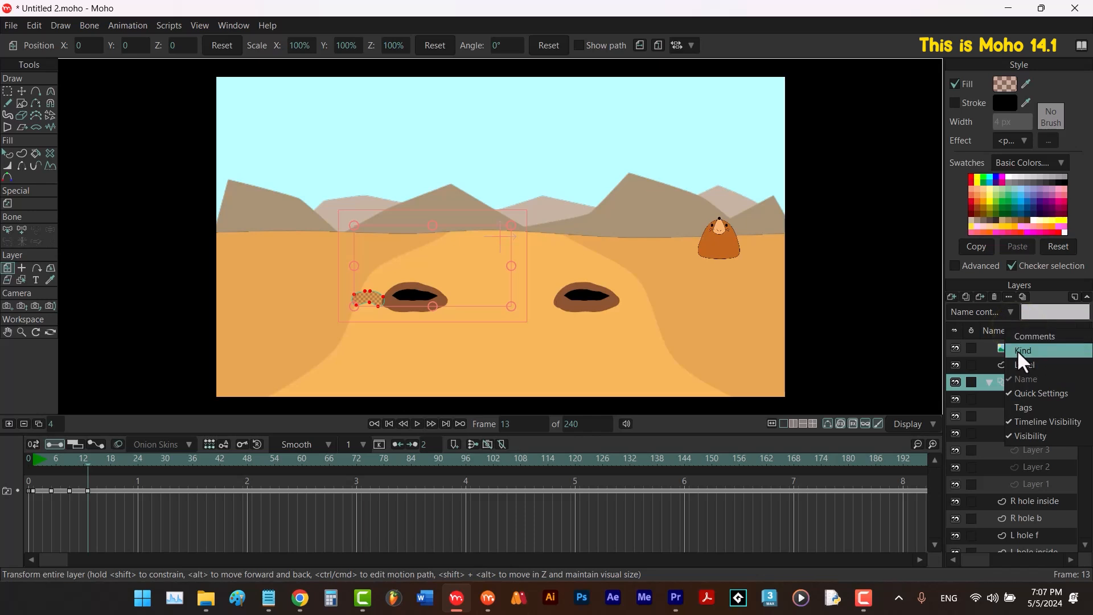
{"action": "left_click", "coordinate": [1026, 350]}
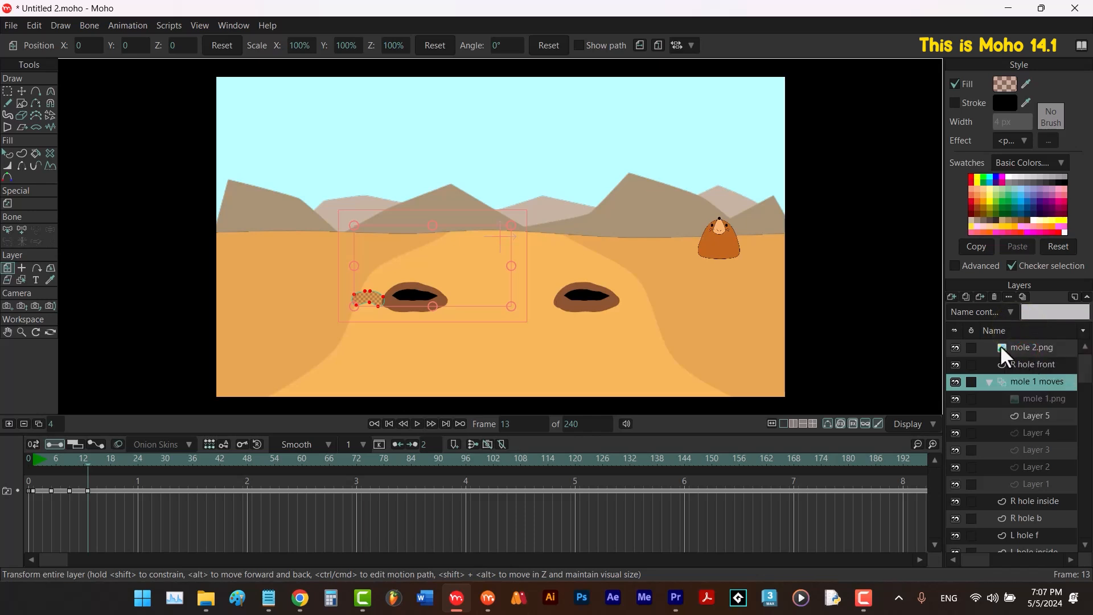
{"action": "left_click_drag", "start_coordinate": [944, 345], "coordinate": [898, 345]}
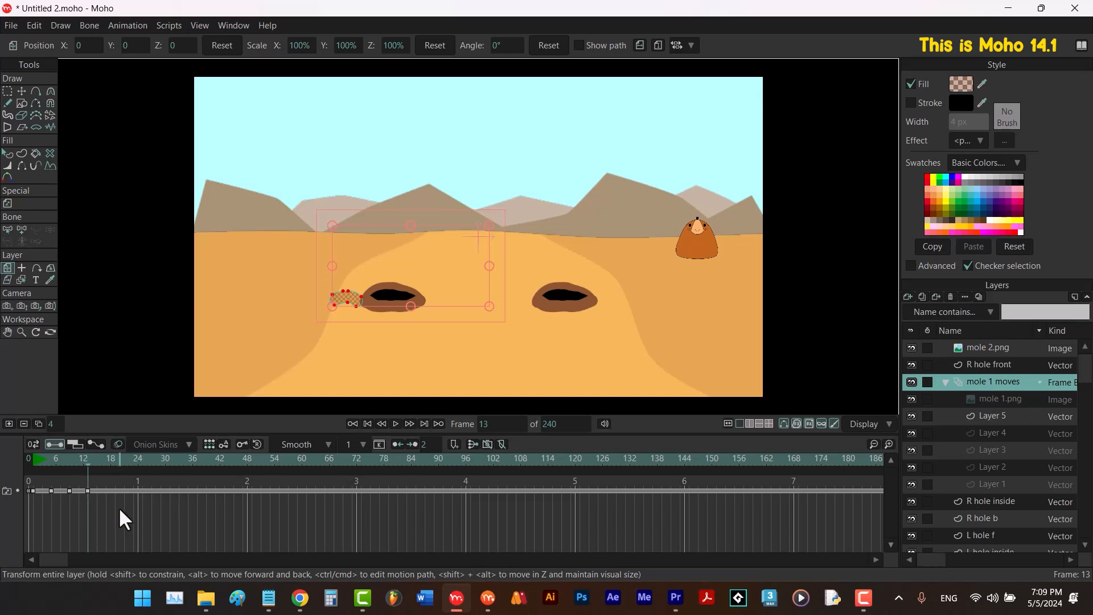
Go to frame 17 and switch the mole 1 moves layer to its mole 1.png sublayer.
{"action": "left_click", "coordinate": [407, 423]}
{"action": "left_click", "coordinate": [407, 423]}
{"action": "left_click", "coordinate": [408, 423]}
{"action": "left_click", "coordinate": [408, 424]}
{"action": "right_click", "coordinate": [991, 378]}
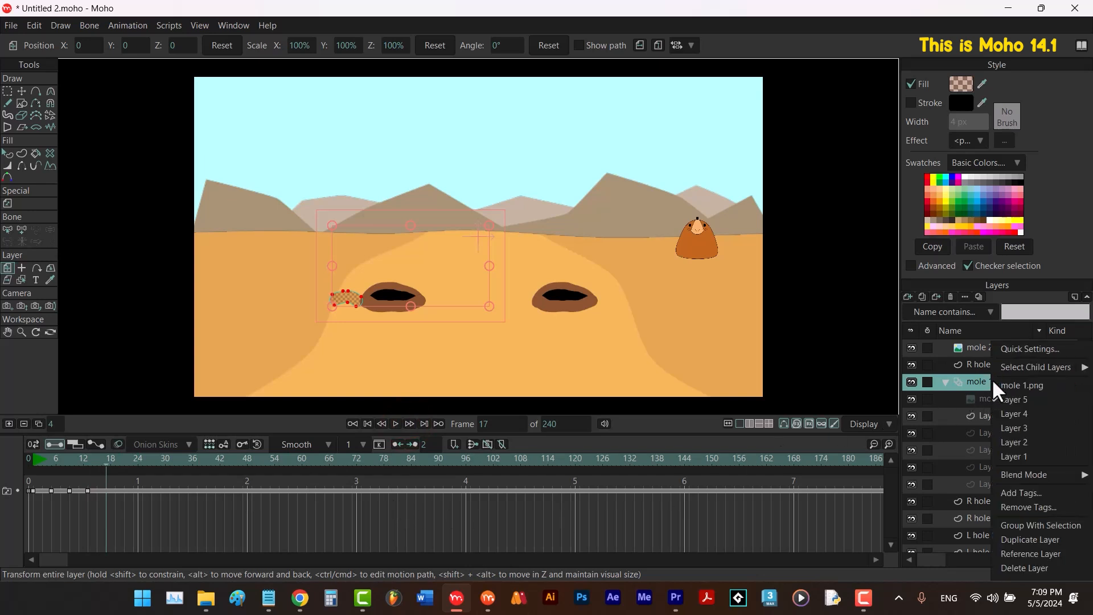
{"action": "left_click", "coordinate": [1007, 385]}
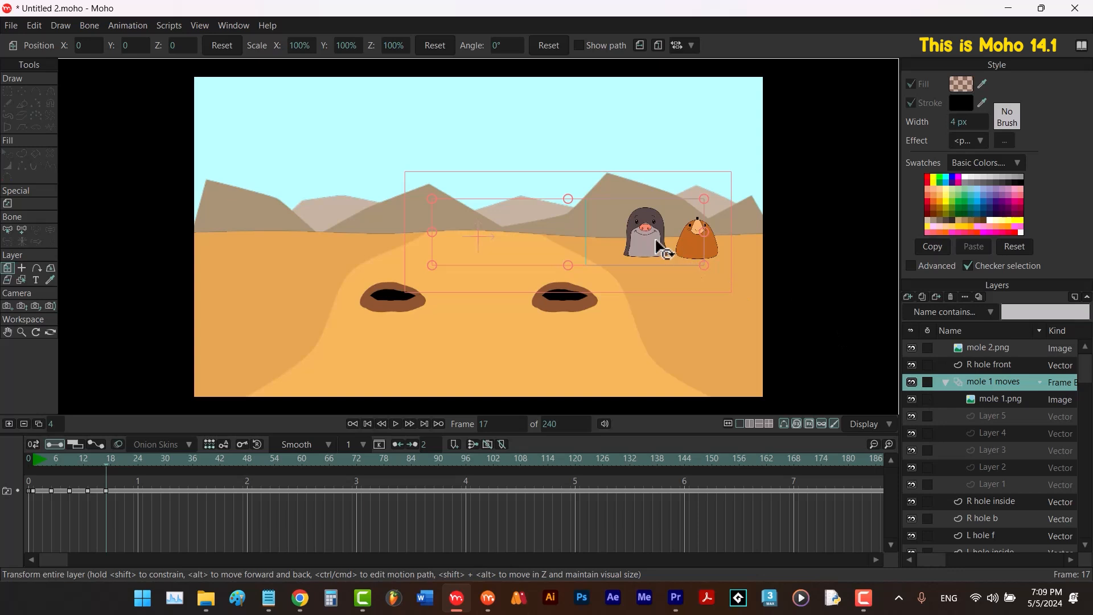
Move the mole 1 moves layer to X -1.319, Y 0.1458 at frame 17 and scrub back to frame 6 to check the motion.
{"action": "left_click_drag", "start_coordinate": [660, 247], "coordinate": [449, 225]}
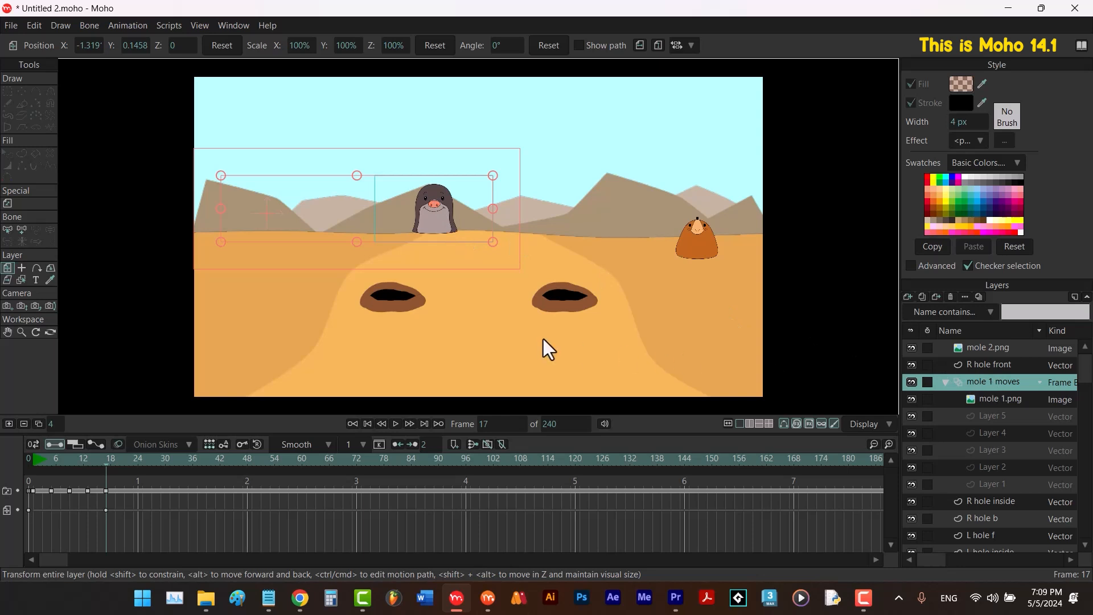
{"action": "left_click_drag", "start_coordinate": [111, 456], "coordinate": [55, 459]}
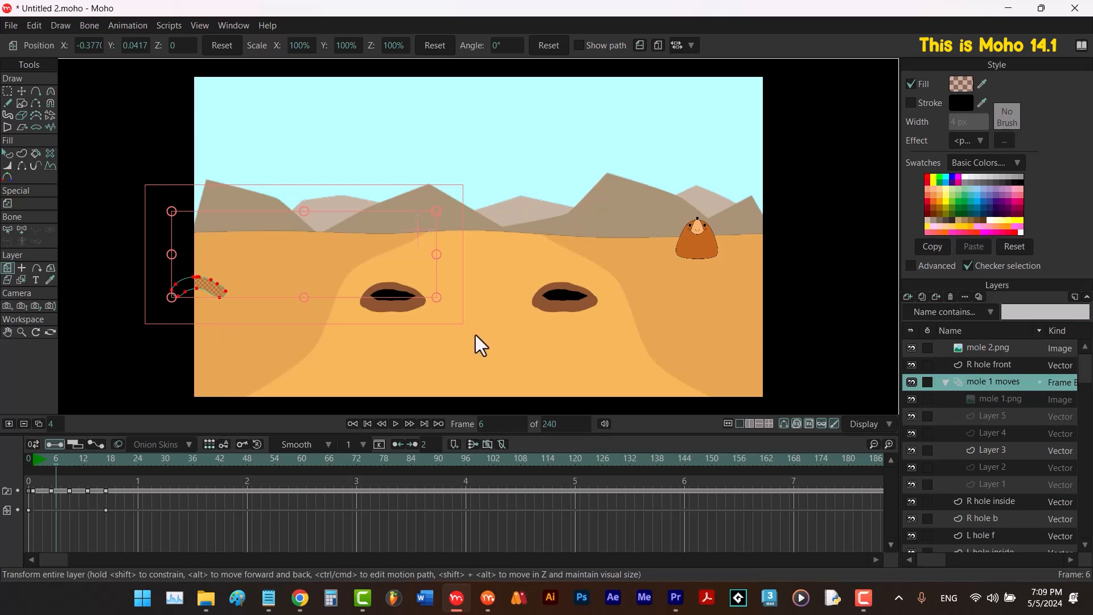
Undo the mole 1 moves layer shift, and at frame 17 move mole 1.png onto the left hole.
{"action": "key", "text": "ctrl+z"}
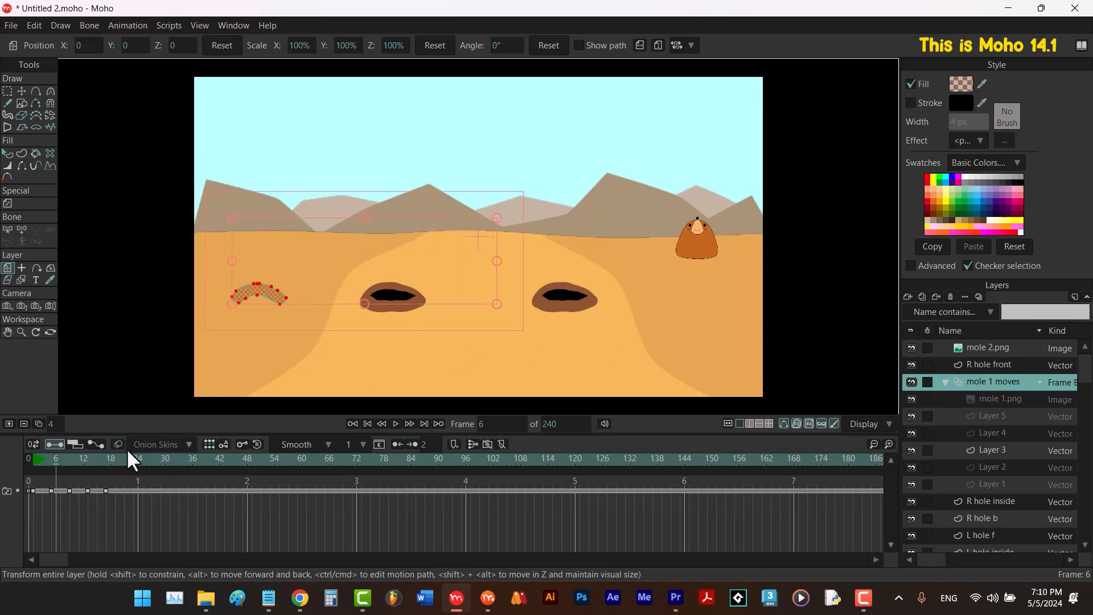
{"action": "left_click", "coordinate": [104, 459]}
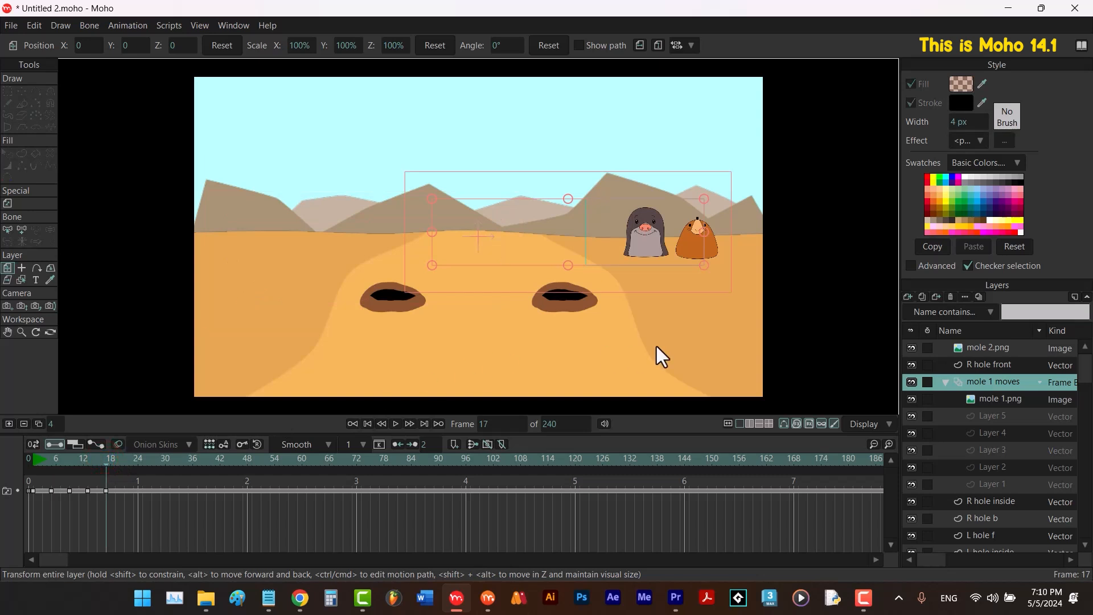
{"action": "left_click", "coordinate": [988, 400]}
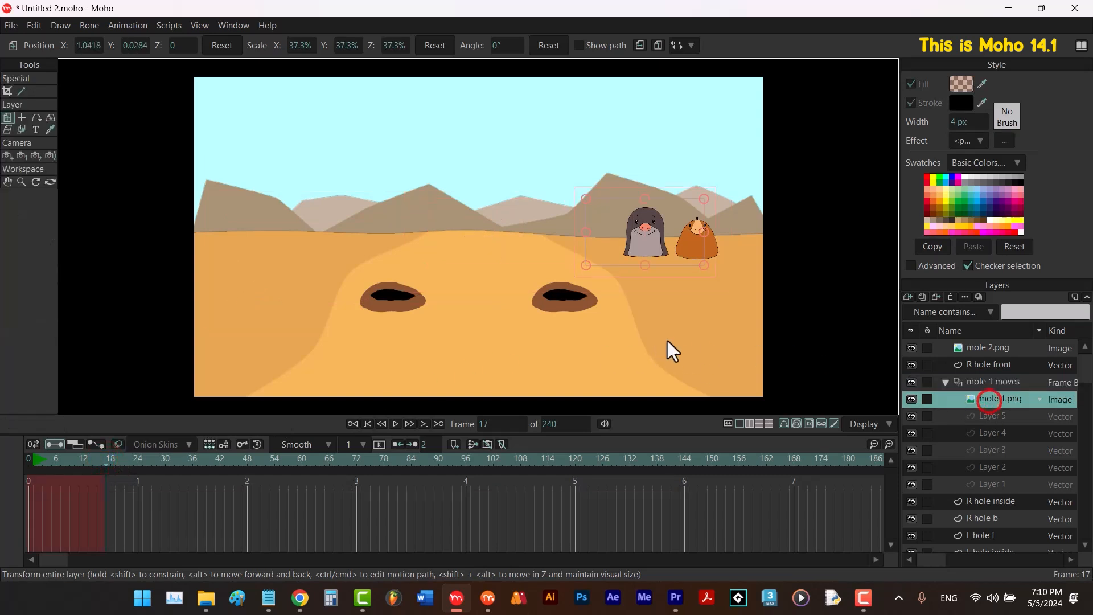
{"action": "left_click_drag", "start_coordinate": [680, 248], "coordinate": [431, 290]}
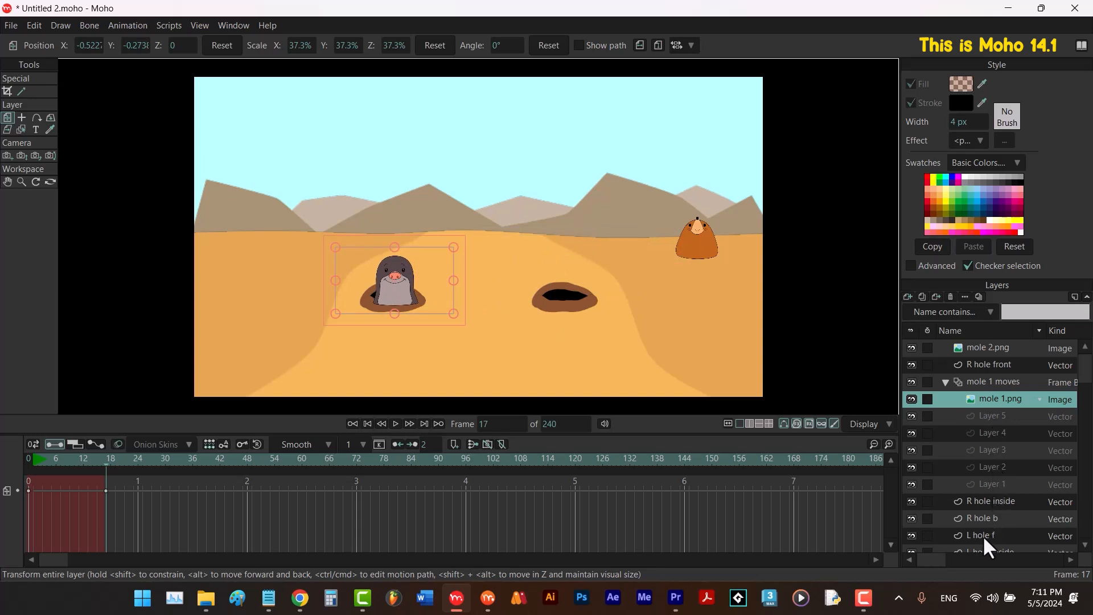
Place L hole f above the mole 1 moves layer and lower mole 1.png into the left hole to about Y -0.426.
{"action": "left_click_drag", "start_coordinate": [983, 535], "coordinate": [979, 374]}
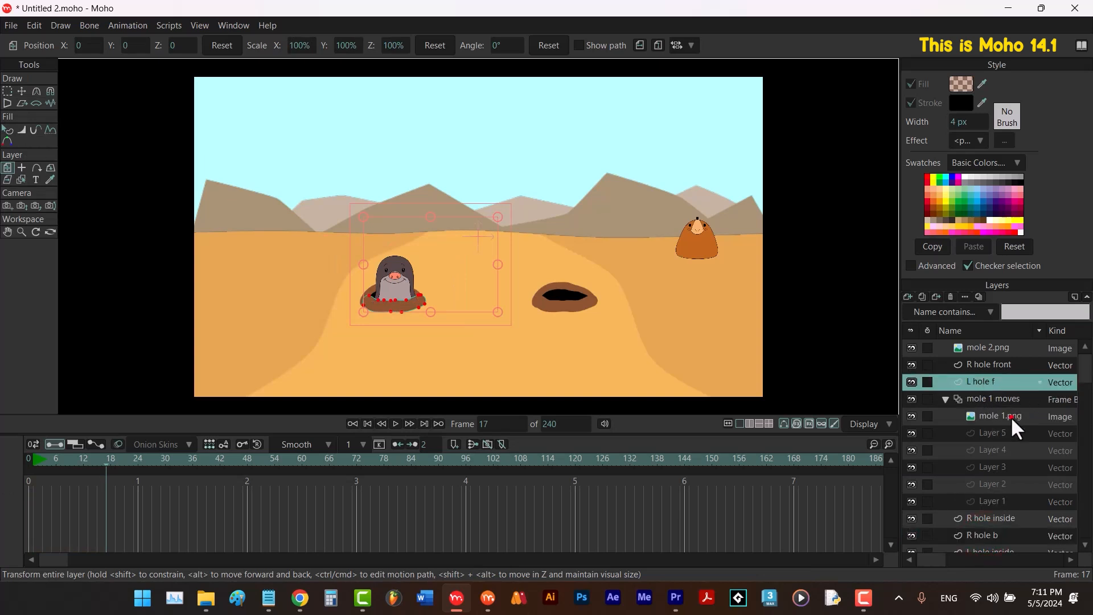
{"action": "left_click", "coordinate": [1010, 415]}
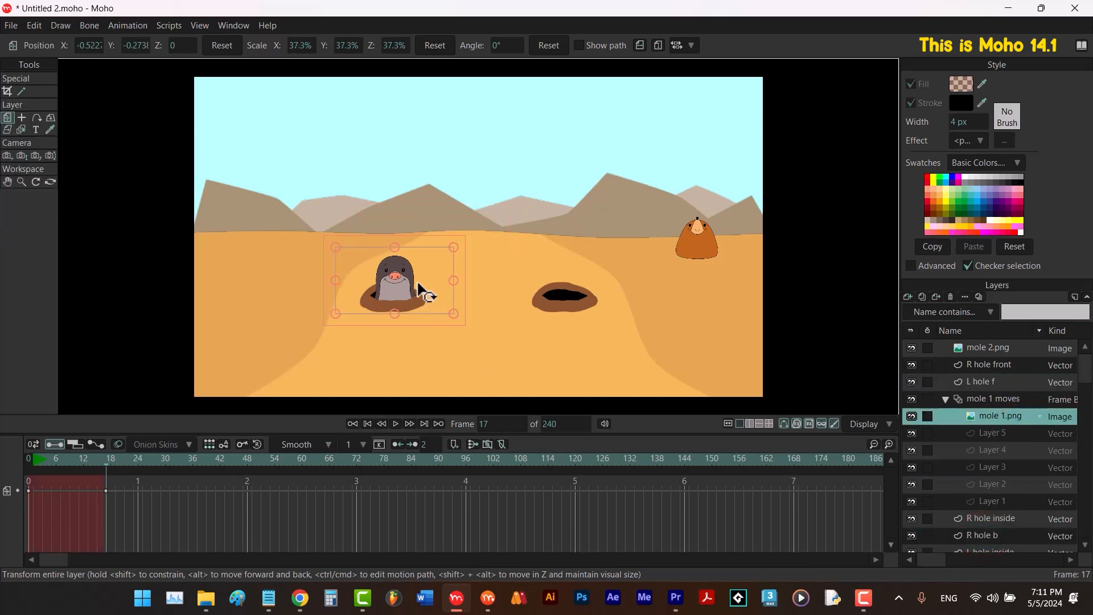
{"action": "mouse_move", "coordinate": [417, 282]}
{"action": "left_mouse_down"}
{"action": "mouse_move", "coordinate": [411, 294]}
{"action": "mouse_move", "coordinate": [422, 302]}
{"action": "left_mouse_up"}
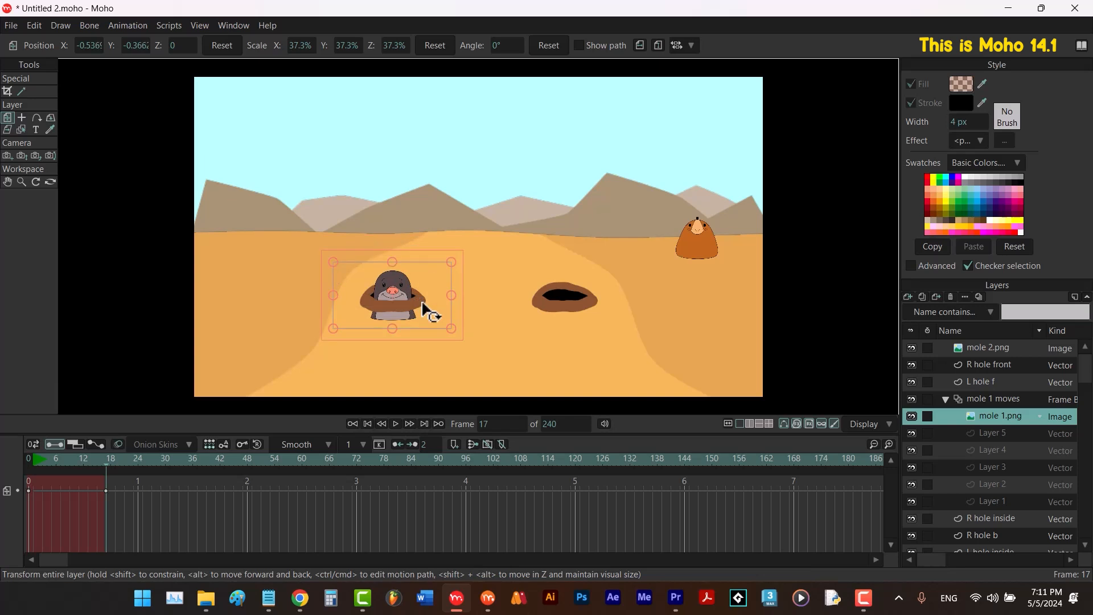
{"action": "left_click_drag", "start_coordinate": [423, 302], "coordinate": [423, 312]}
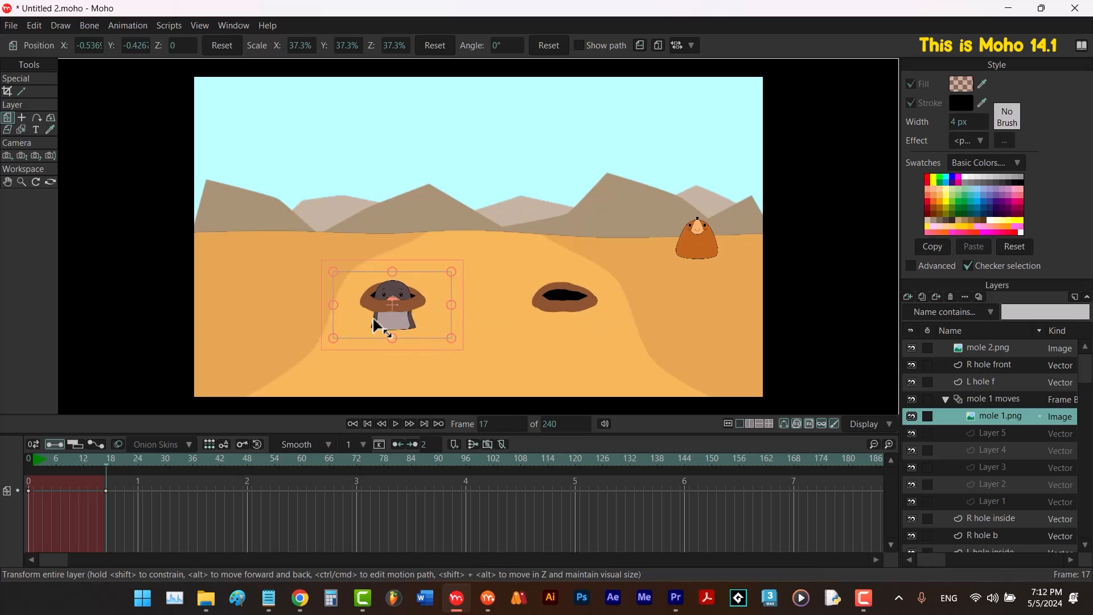
Add a duplicate of the mole drawing at frame 21 in mole 1 moves and raise it to about Y -0.359.
{"action": "left_click", "coordinate": [981, 398]}
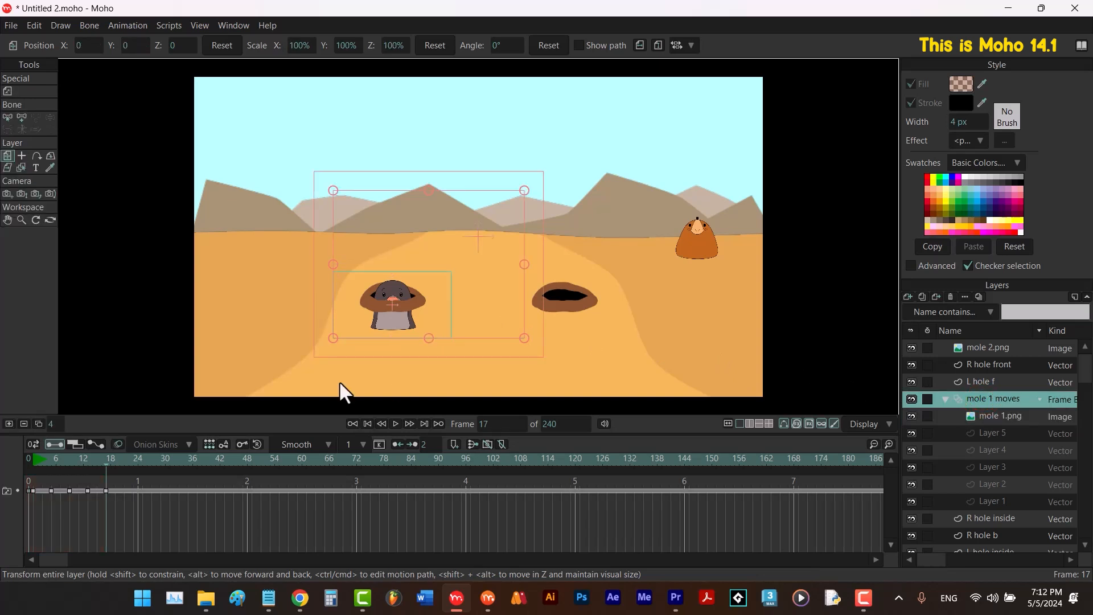
{"action": "key", "text": "alt+d"}
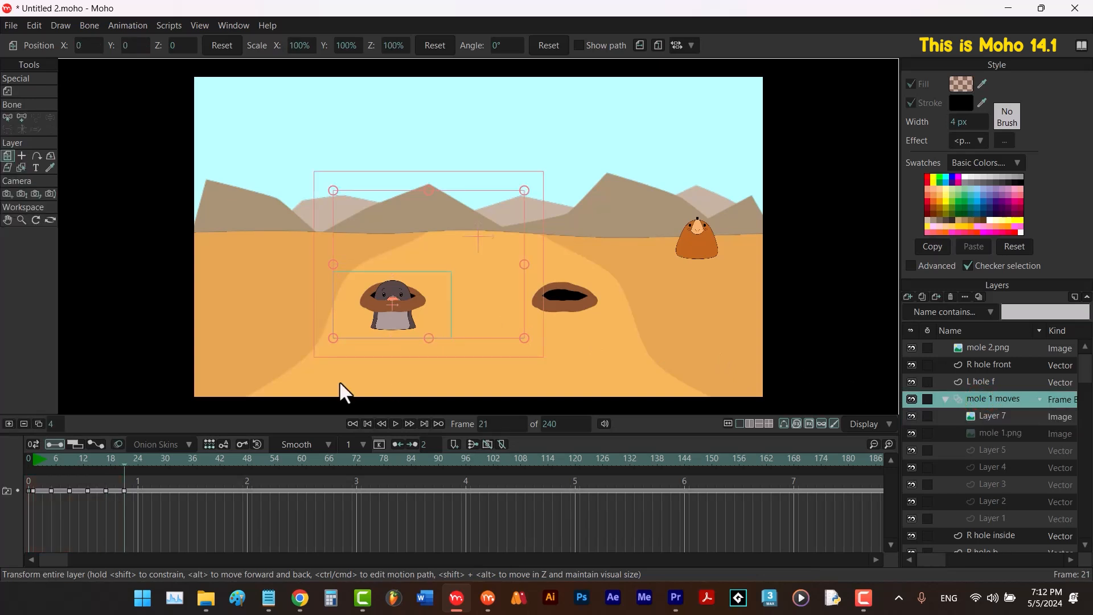
{"action": "left_click", "coordinate": [999, 419]}
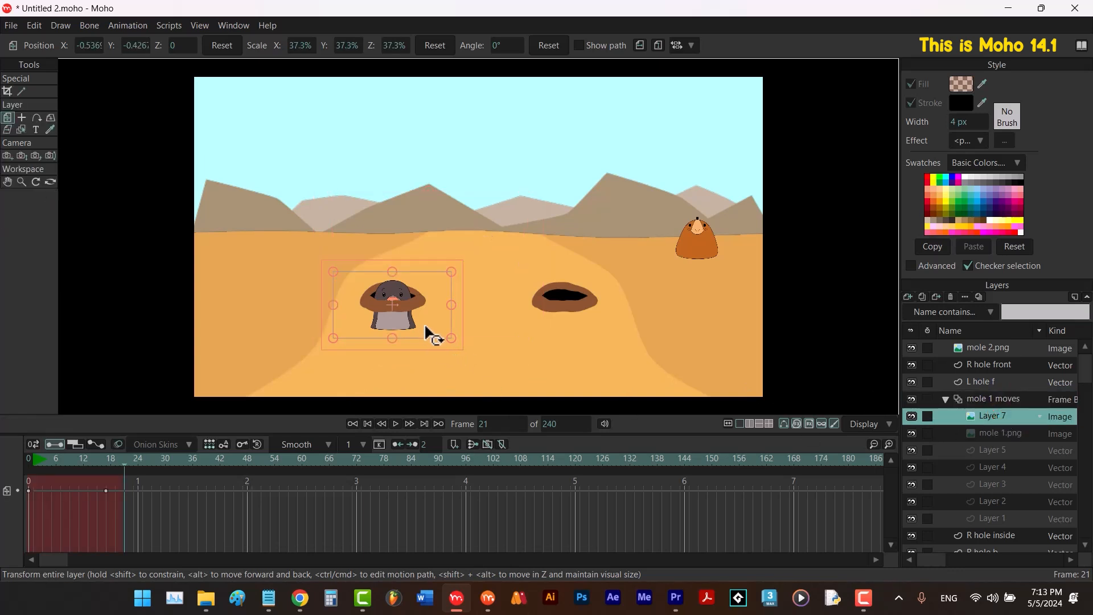
{"action": "left_click_drag", "start_coordinate": [421, 323], "coordinate": [420, 313]}
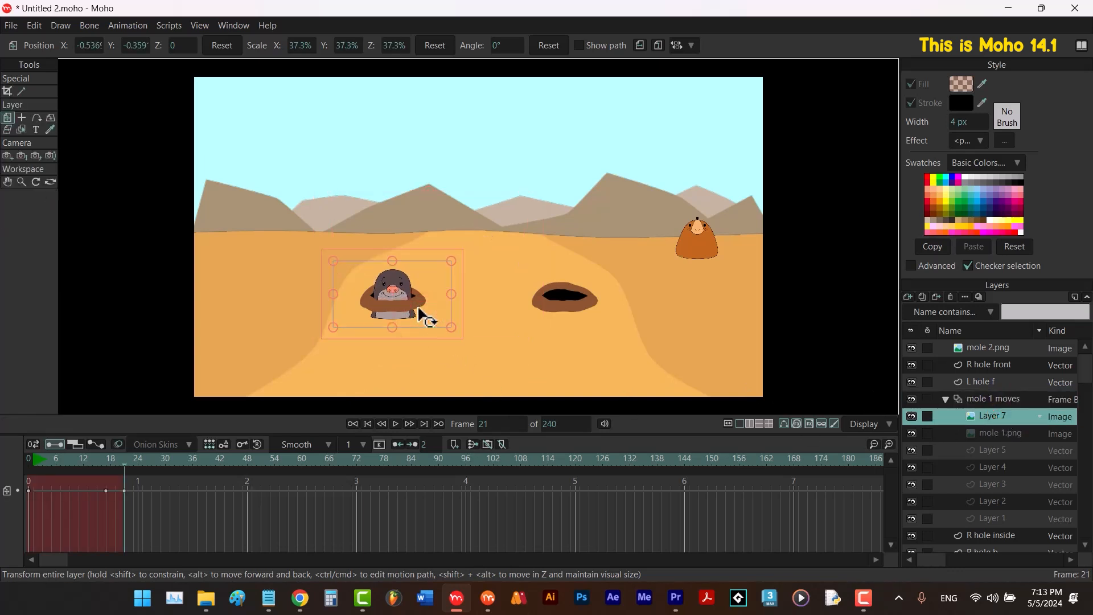
Add another duplicate mole drawing at frame 25 and raise it in the left hole to about Y -0.263.
{"action": "left_click", "coordinate": [963, 398]}
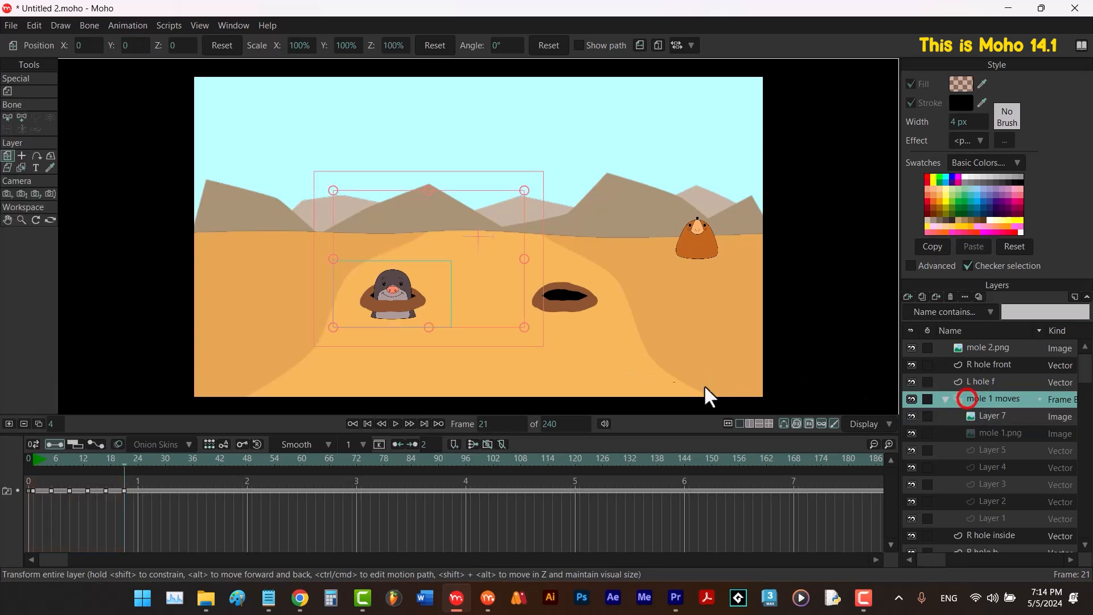
{"action": "key", "text": "F4"}
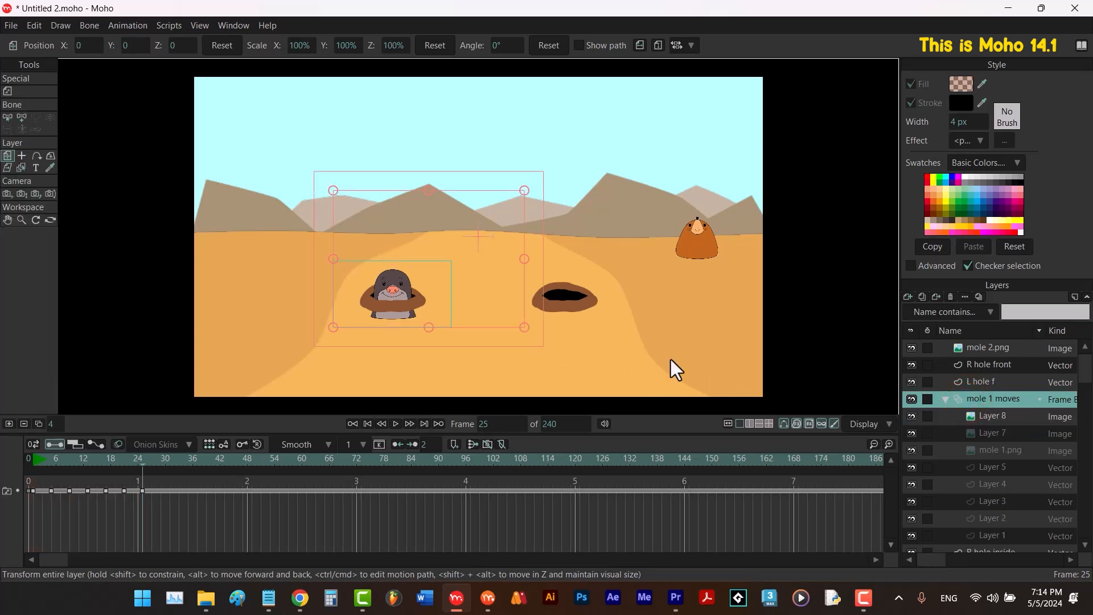
{"action": "left_click", "coordinate": [982, 416]}
{"action": "left_click_drag", "start_coordinate": [420, 326], "coordinate": [420, 287]}
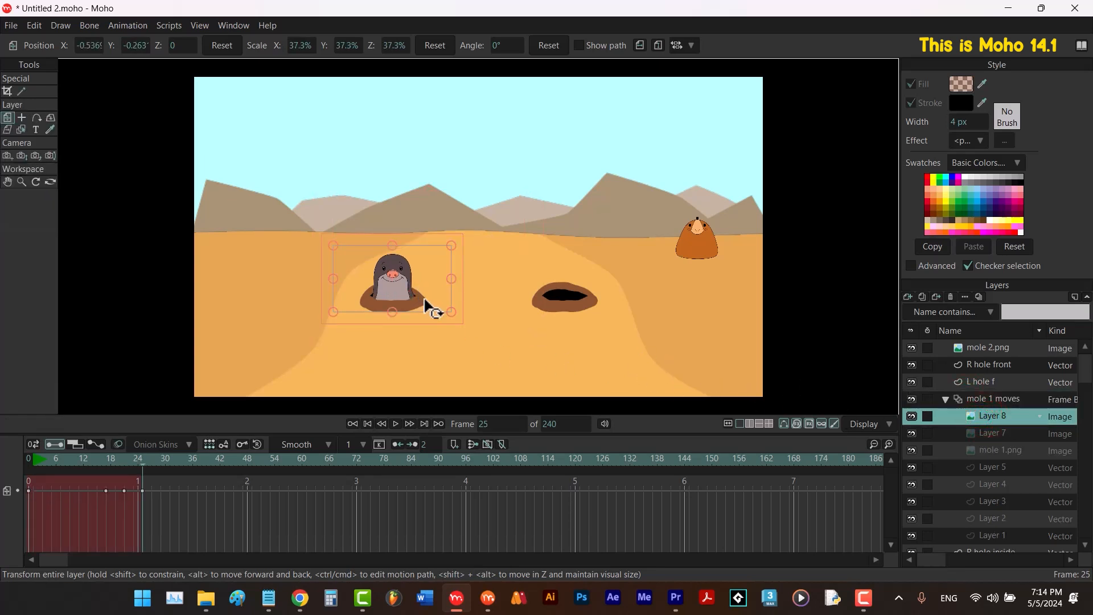
Scrub mole 1 moves to check the motion, and at frame 48 switch it to the Layer 7 drawing.
{"action": "left_click", "coordinate": [1005, 400]}
{"action": "mouse_move", "coordinate": [135, 453]}
{"action": "left_mouse_down"}
{"action": "mouse_move", "coordinate": [24, 458]}
{"action": "mouse_move", "coordinate": [152, 448]}
{"action": "left_mouse_up"}
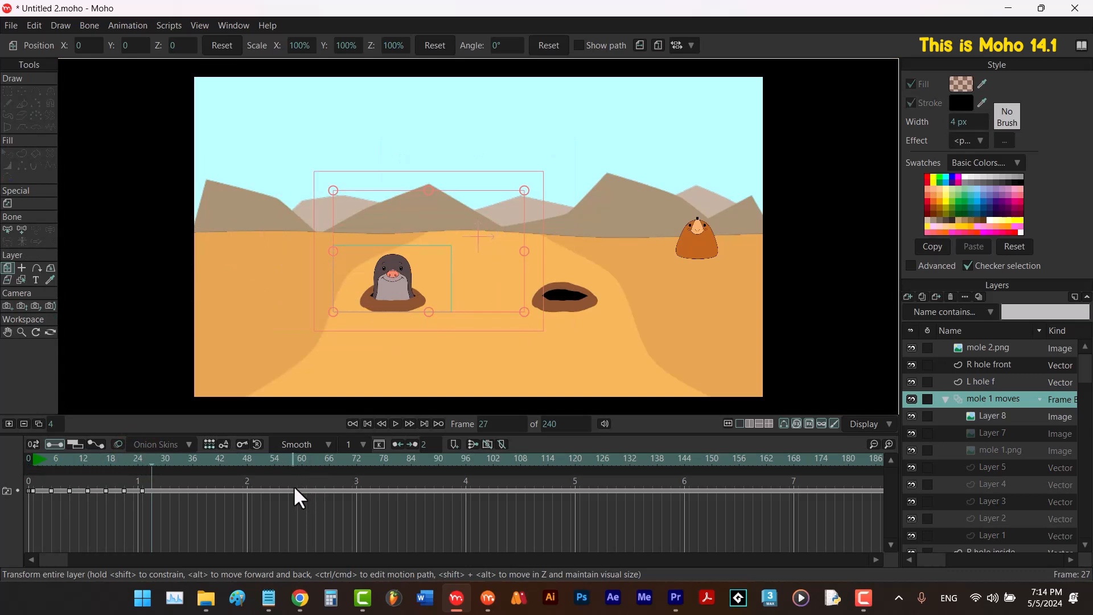
{"action": "left_click", "coordinate": [350, 422]}
{"action": "left_click", "coordinate": [246, 458]}
{"action": "right_click", "coordinate": [991, 398]}
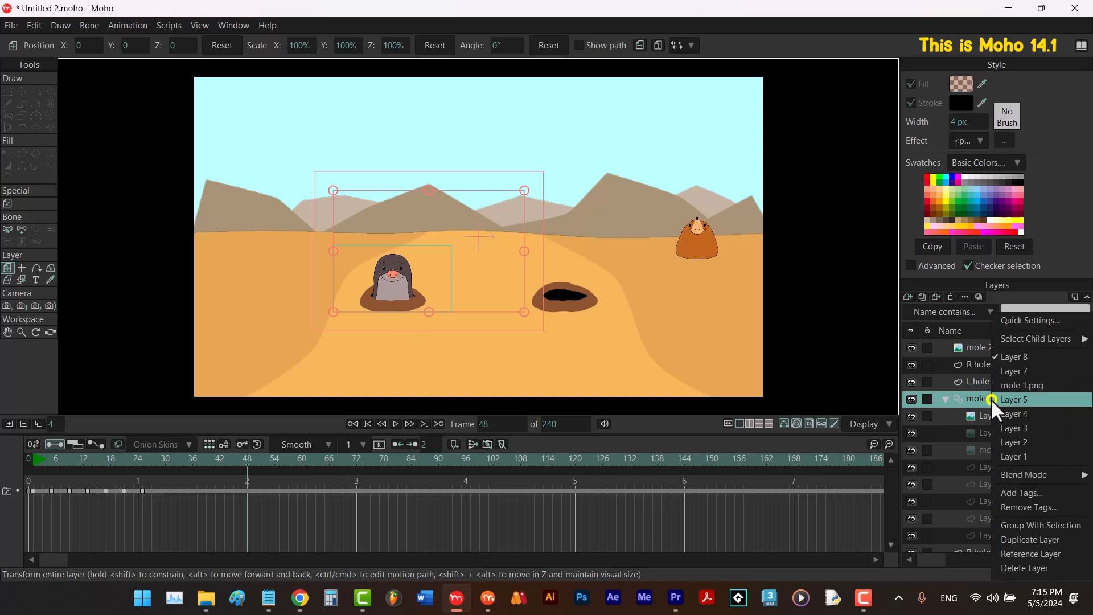
{"action": "left_click", "coordinate": [1006, 371]}
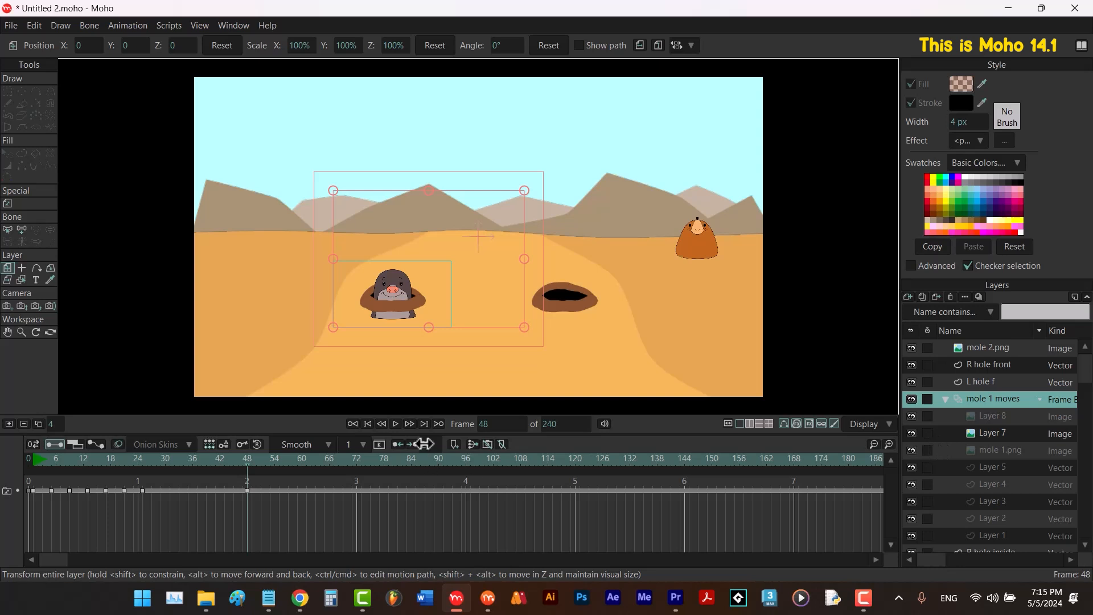
Advance to frame 52 and switch the mole 1 moves layer to its mole 1.png sublayer.
{"action": "left_click", "coordinate": [408, 424]}
{"action": "left_click", "coordinate": [407, 425]}
{"action": "left_click", "coordinate": [407, 425]}
{"action": "left_click", "coordinate": [407, 425]}
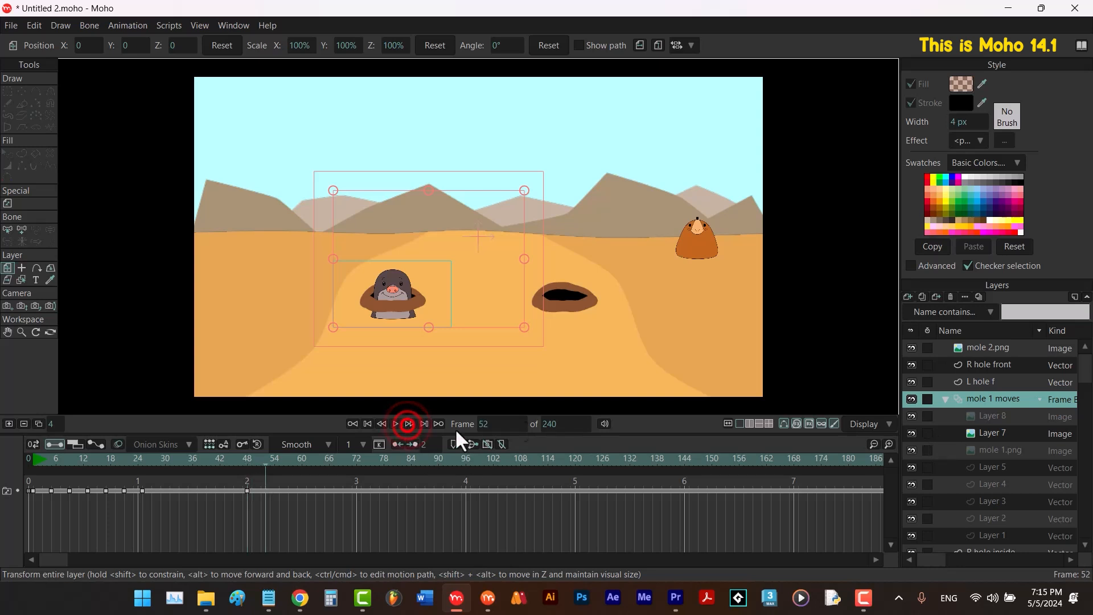
{"action": "right_click", "coordinate": [989, 398]}
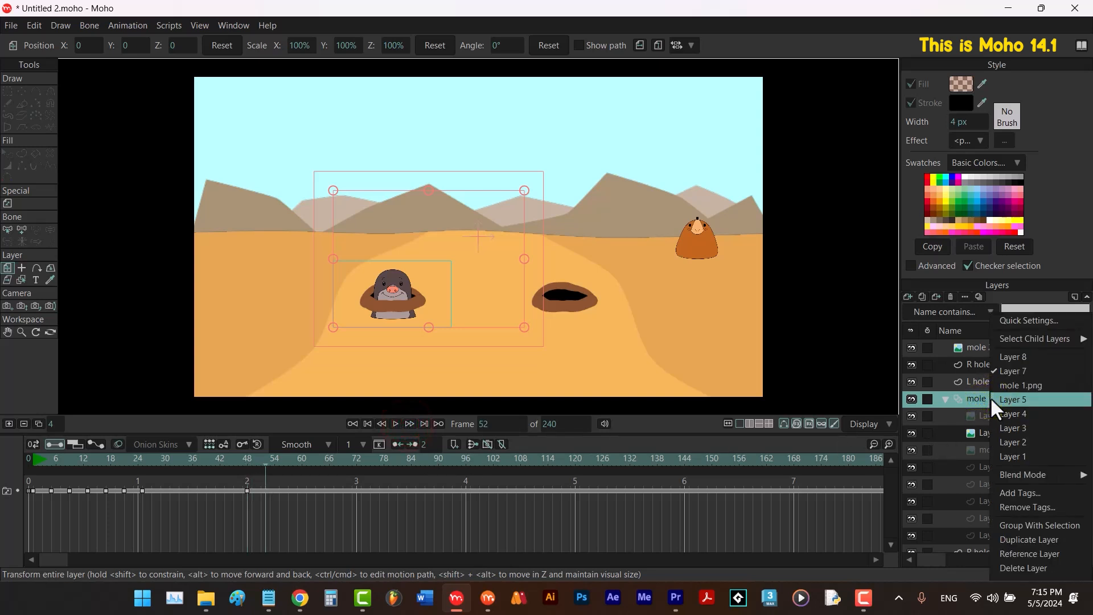
{"action": "left_click", "coordinate": [1007, 385]}
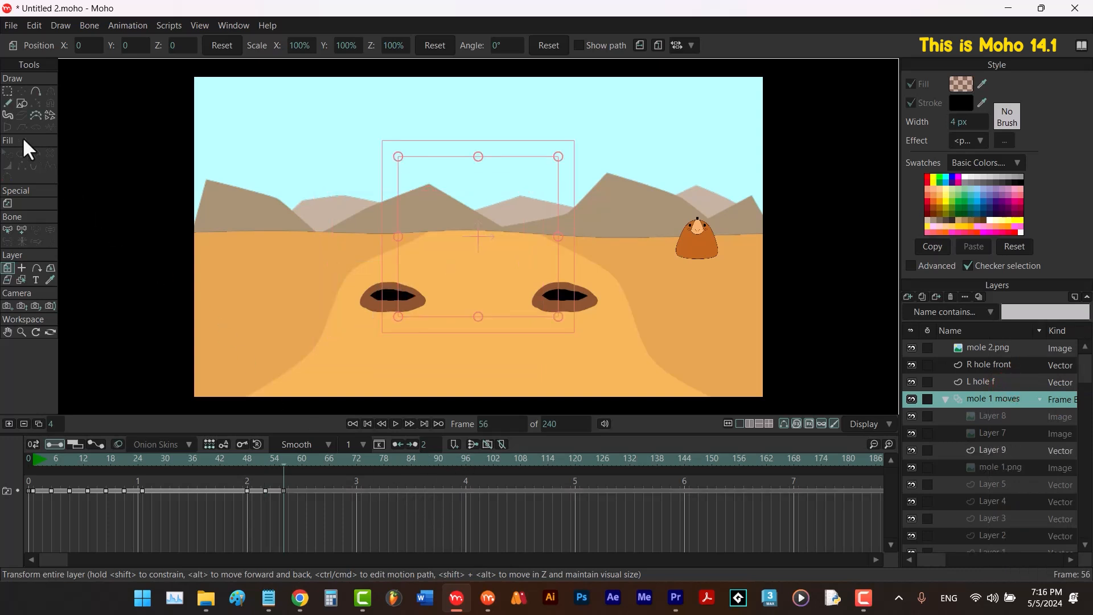
Brush one short mound in each new drawing at frames 56, 60 and 64, progressing from the left hole to the right hole.
{"action": "left_click", "coordinate": [8, 114]}
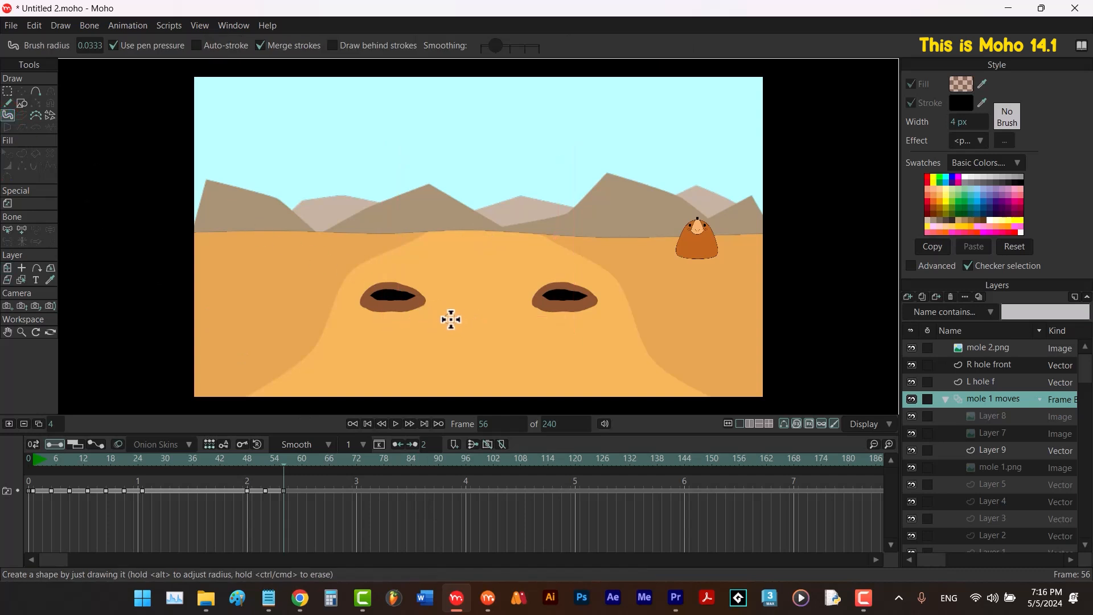
{"action": "left_click_drag", "start_coordinate": [432, 297], "coordinate": [532, 303]}
{"action": "key", "text": "F7"}
{"action": "key", "text": "F7"}
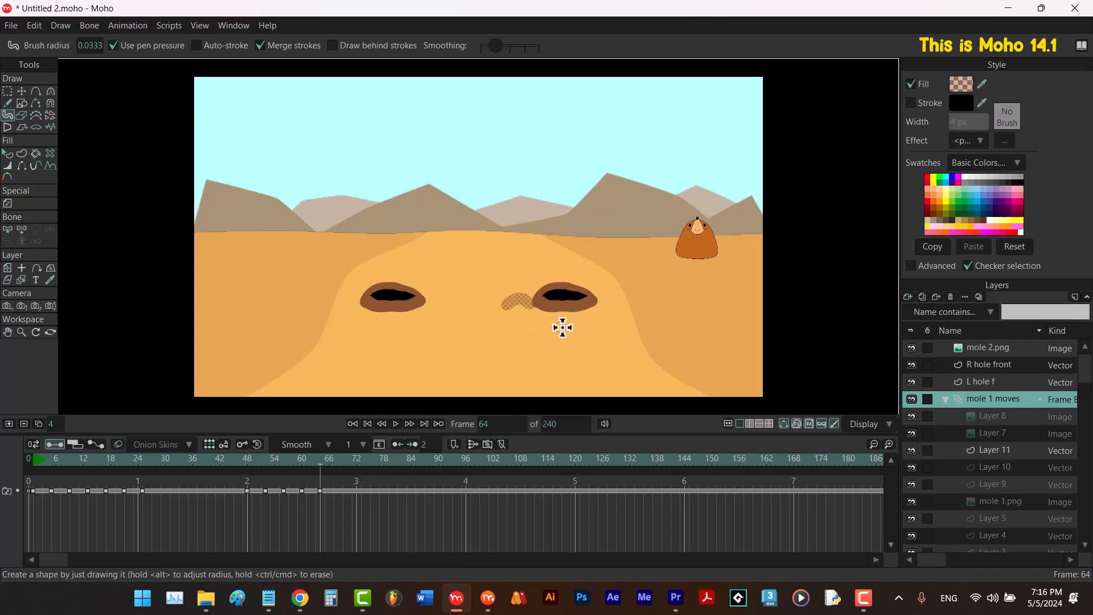
At frame 68, duplicate Layer 8 and move the copy low into the right hole at about X 0.537, Y -0.416.
{"action": "left_click", "coordinate": [410, 424]}
{"action": "left_click", "coordinate": [409, 423]}
{"action": "left_click", "coordinate": [410, 423]}
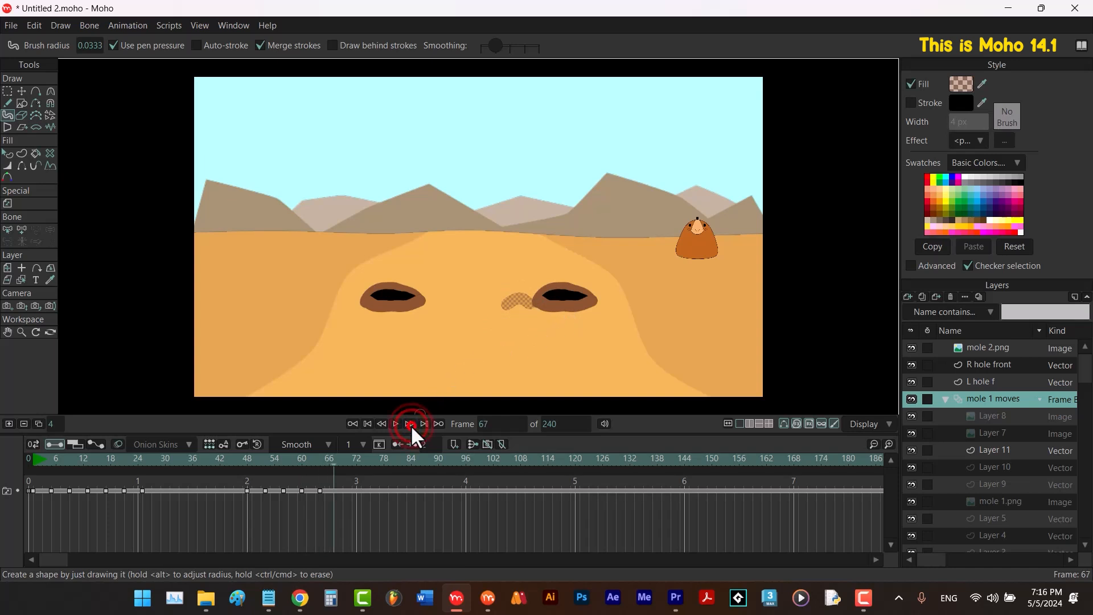
{"action": "left_click", "coordinate": [410, 424]}
{"action": "left_click", "coordinate": [996, 415]}
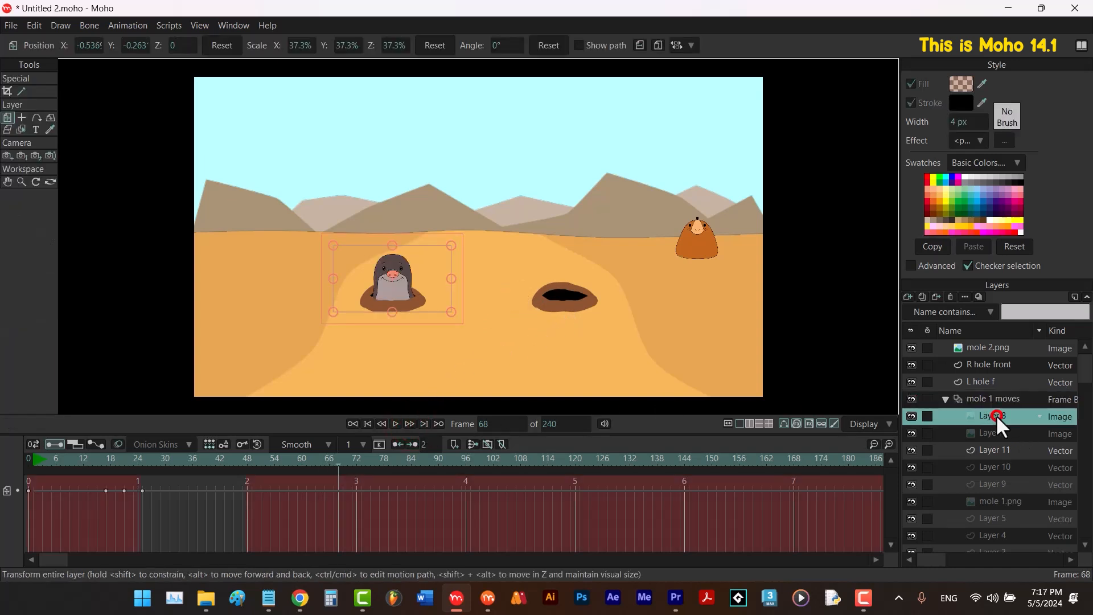
{"action": "left_click", "coordinate": [923, 297]}
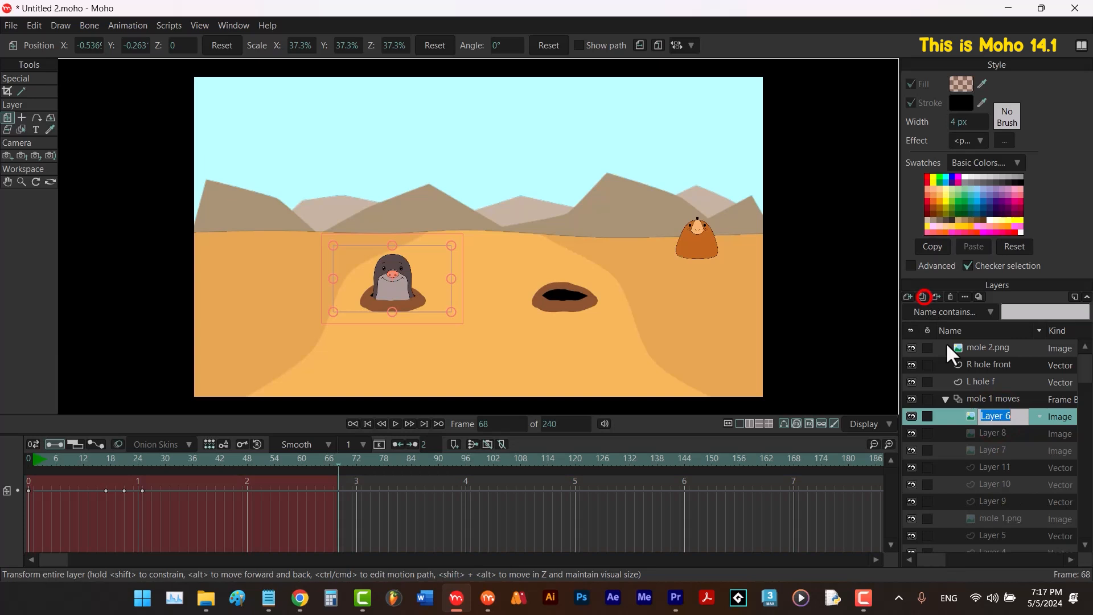
{"action": "left_click", "coordinate": [986, 395]}
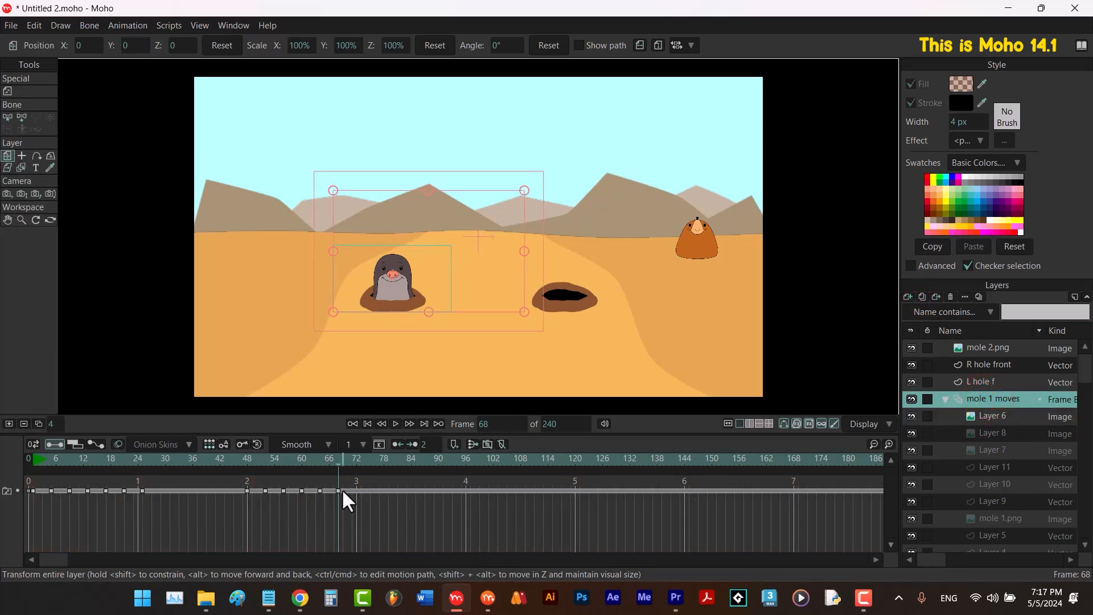
{"action": "left_click", "coordinate": [989, 416]}
{"action": "left_click_drag", "start_coordinate": [434, 310], "coordinate": [609, 322]}
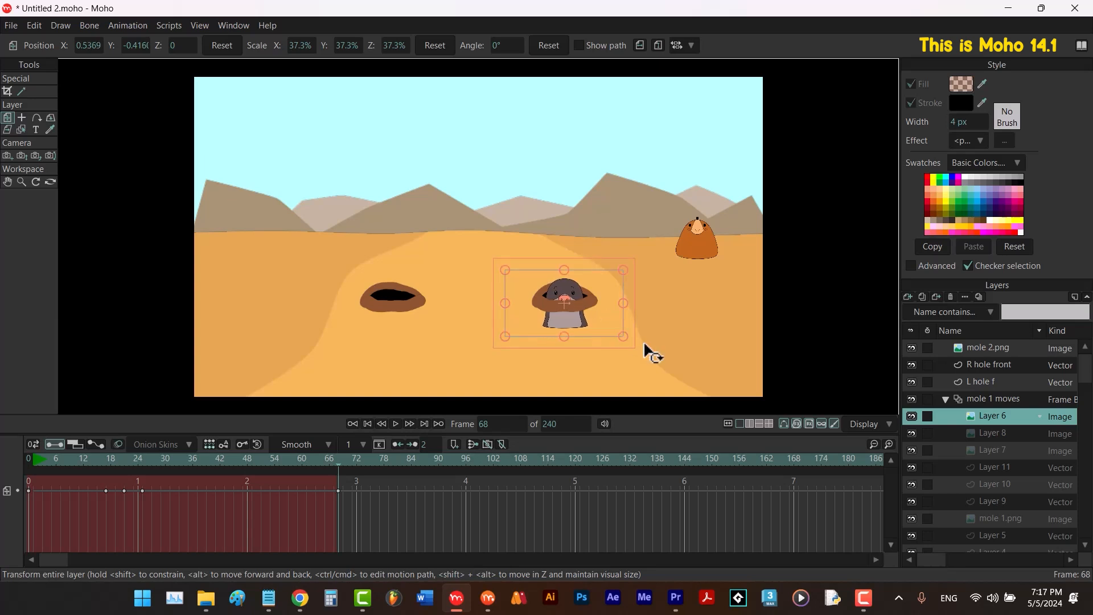
Add a duplicate of the right-hole mole drawing at frame 72 and raise it to about Y -0.37.
{"action": "left_click", "coordinate": [963, 399]}
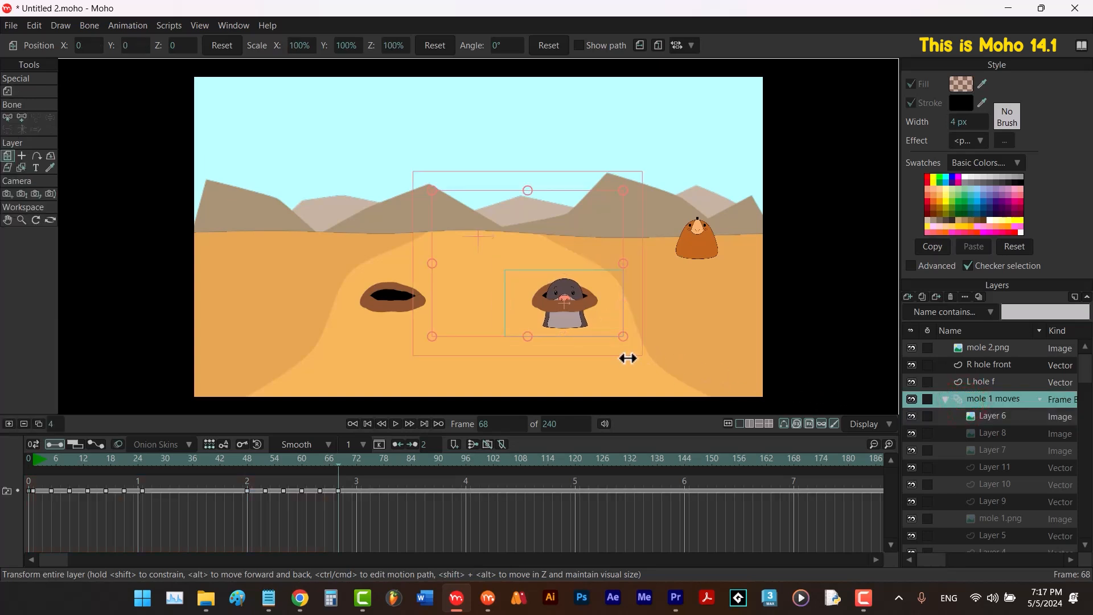
{"action": "key", "text": "ctrl+f"}
{"action": "left_click", "coordinate": [987, 412]}
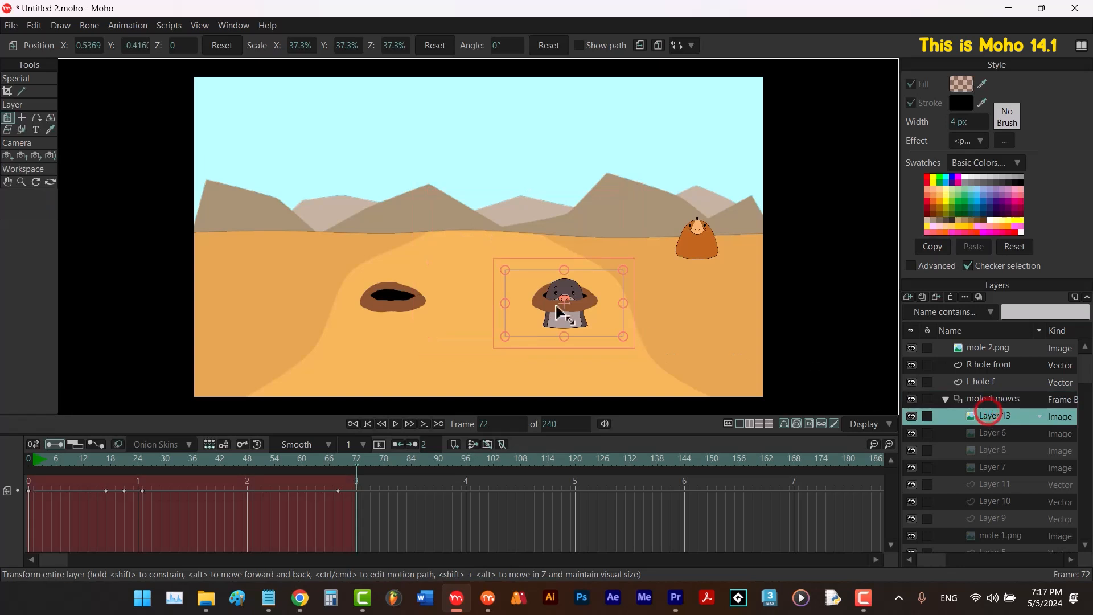
{"action": "left_click_drag", "start_coordinate": [589, 310], "coordinate": [592, 304]}
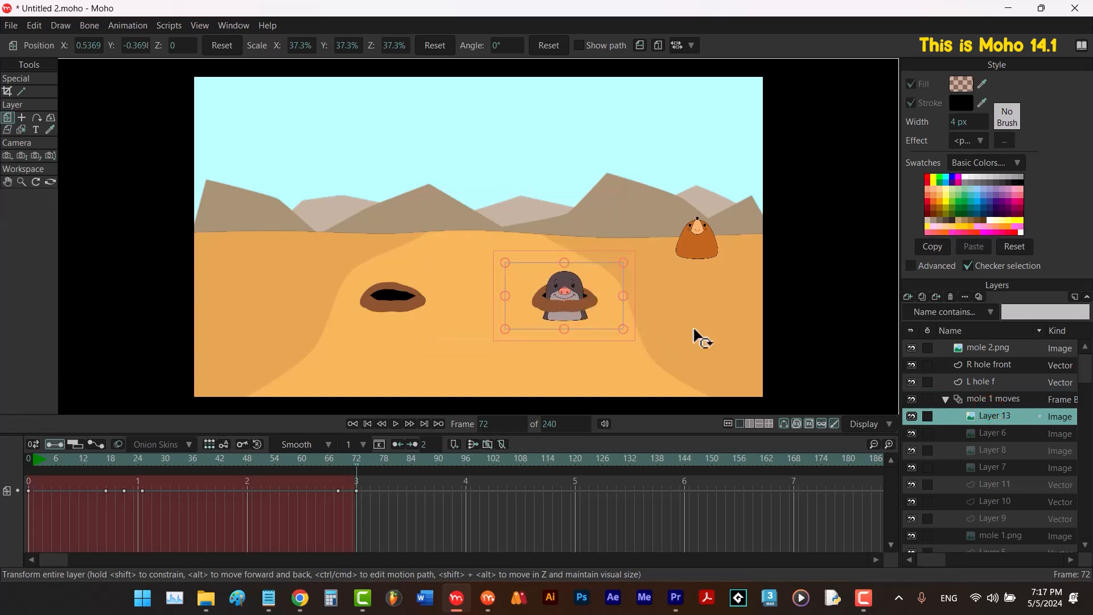
Add another duplicate mole drawing at frame 76 and raise it in the right hole to about Y -0.266.
{"action": "left_click", "coordinate": [982, 399]}
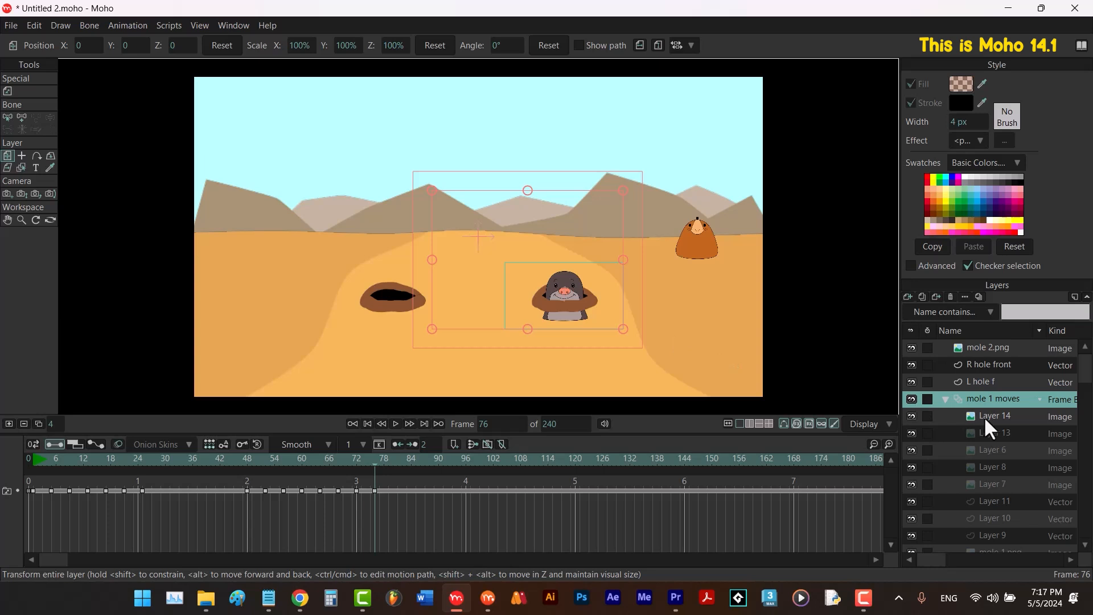
{"action": "left_click", "coordinate": [983, 415]}
{"action": "left_click_drag", "start_coordinate": [595, 312], "coordinate": [594, 302]}
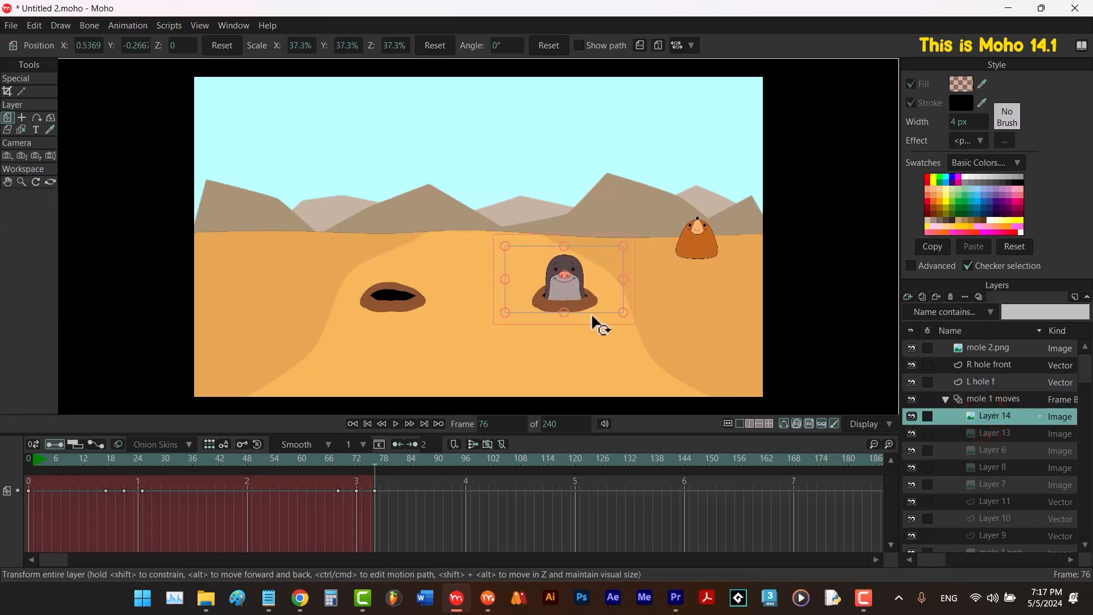
On the mole 1 moves layer, switch the active drawing to Layer 13 at frame 100.
{"action": "left_click", "coordinate": [987, 400]}
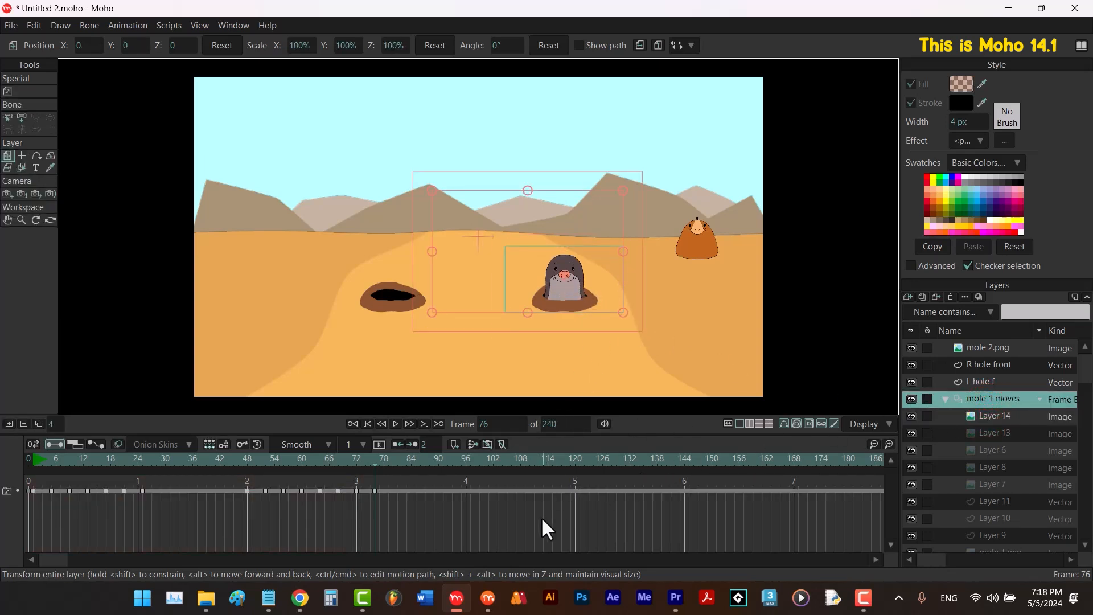
{"action": "left_click_drag", "start_coordinate": [479, 458], "coordinate": [483, 457]}
{"action": "right_click", "coordinate": [992, 398]}
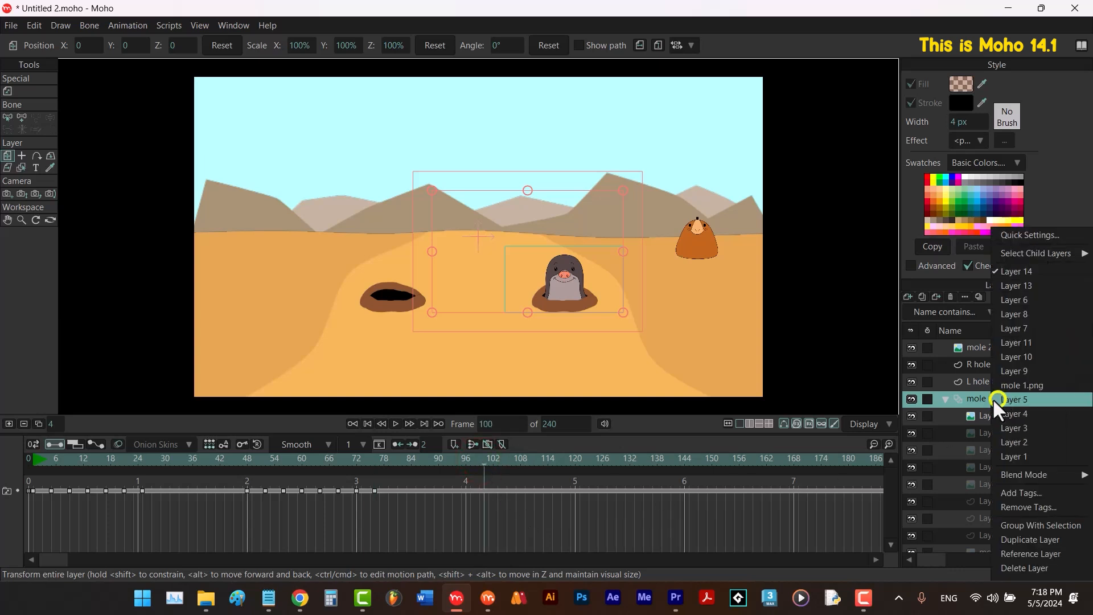
{"action": "left_click", "coordinate": [1024, 281]}
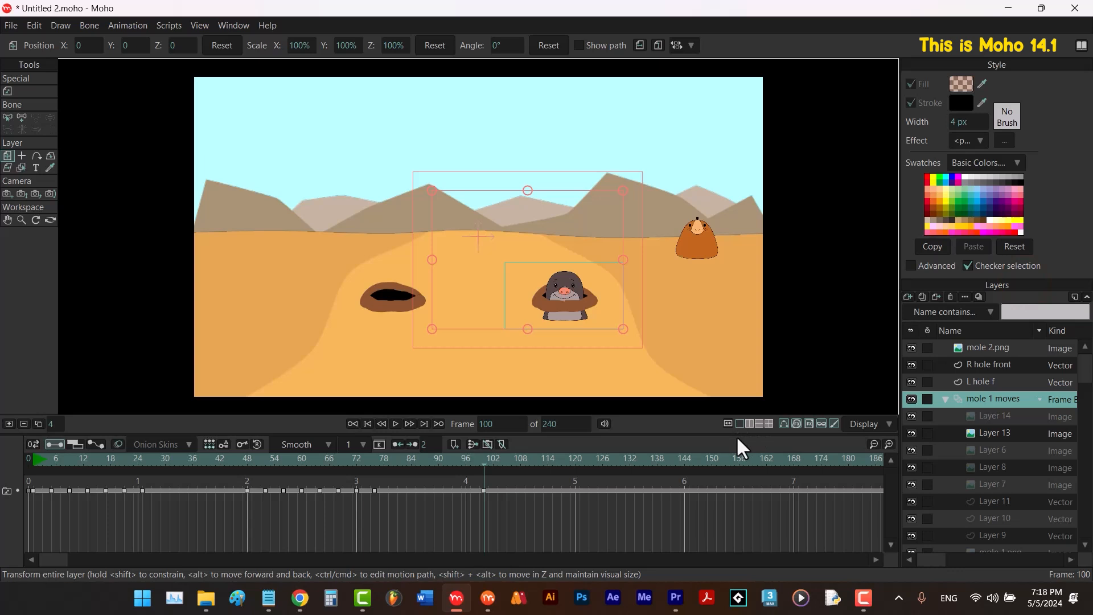
Advance to frame 104 and switch the active drawing of mole 1 moves to Layer 6.
{"action": "left_click", "coordinate": [409, 423]}
{"action": "left_click", "coordinate": [409, 423]}
{"action": "left_click", "coordinate": [408, 424]}
{"action": "left_click", "coordinate": [409, 424]}
{"action": "right_click", "coordinate": [994, 398]}
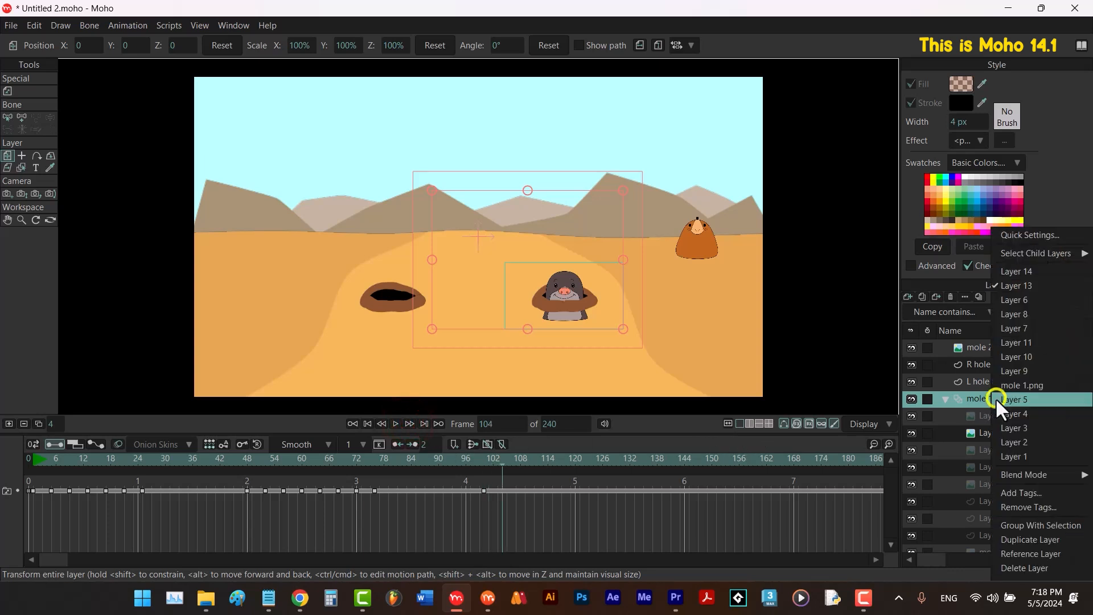
{"action": "left_click", "coordinate": [1023, 299]}
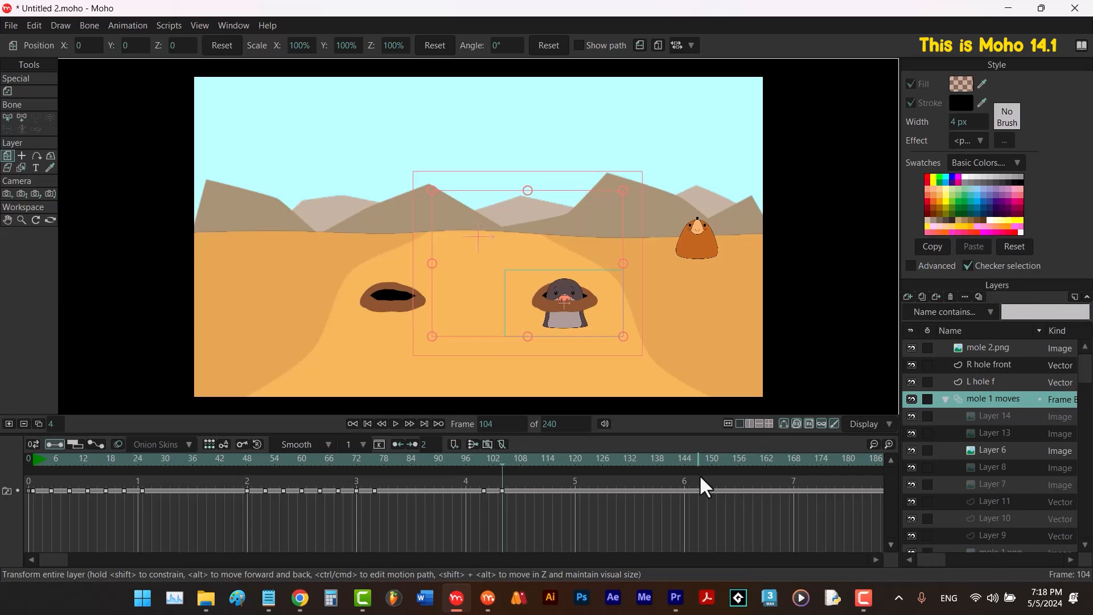
Add new drawings at frames 108, 112, 116 and 120 with brushed mounds progressing from the right hole past the scene's right edge, plus a blank one at 124.
{"action": "key", "text": "F7"}
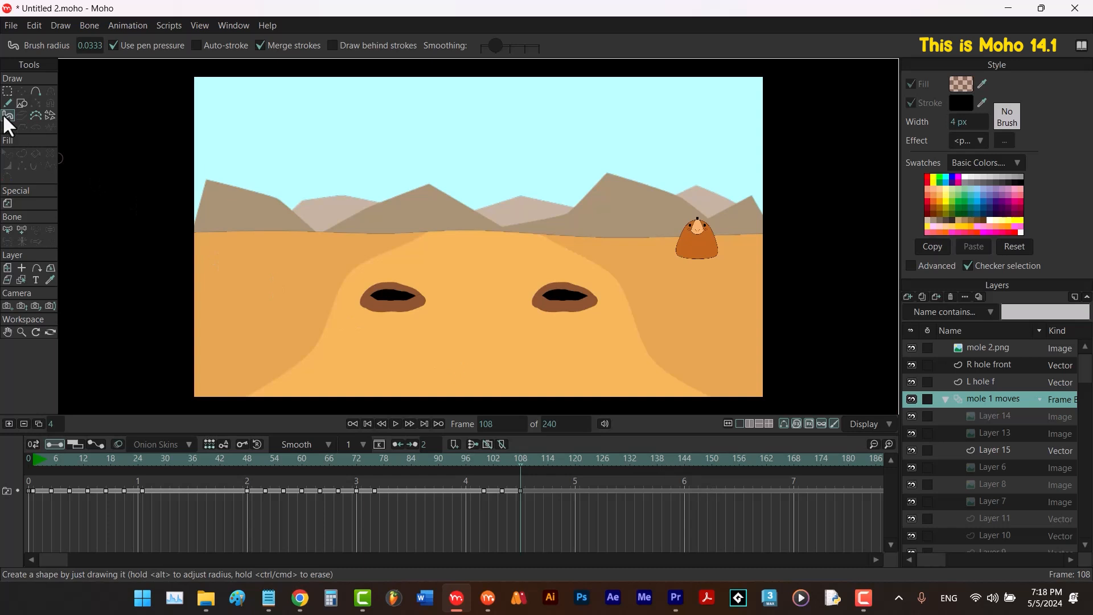
{"action": "mouse_move", "coordinate": [600, 300]}
{"action": "left_mouse_down"}
{"action": "mouse_move", "coordinate": [776, 297]}
{"action": "mouse_move", "coordinate": [799, 337]}
{"action": "left_mouse_up"}
{"action": "key", "text": "F7"}
{"action": "key", "text": "F7"}
{"action": "key", "text": "F7"}
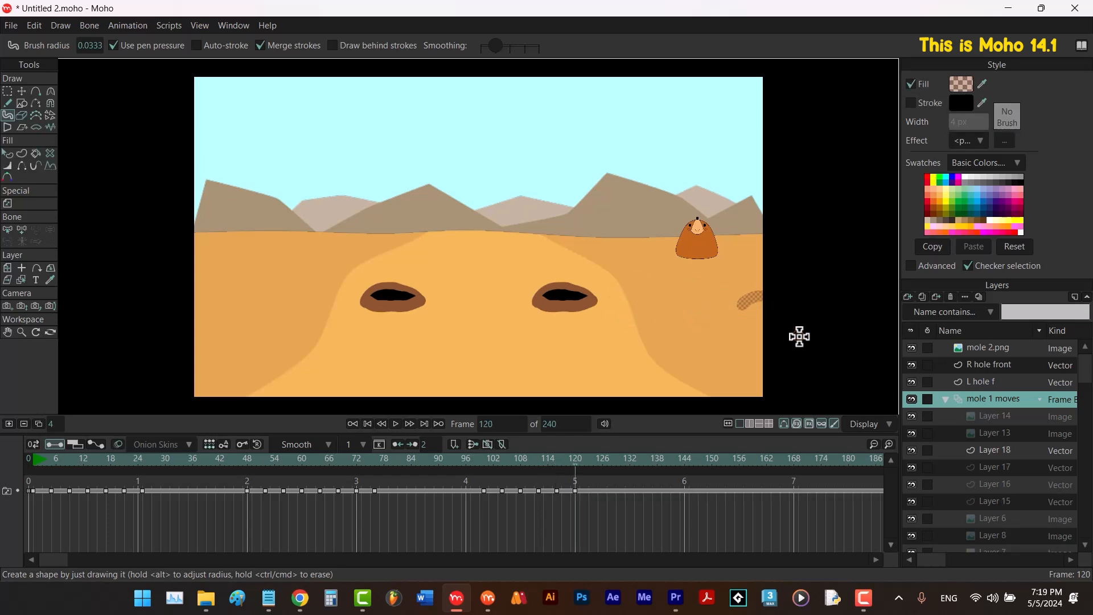
{"action": "key", "text": "F7"}
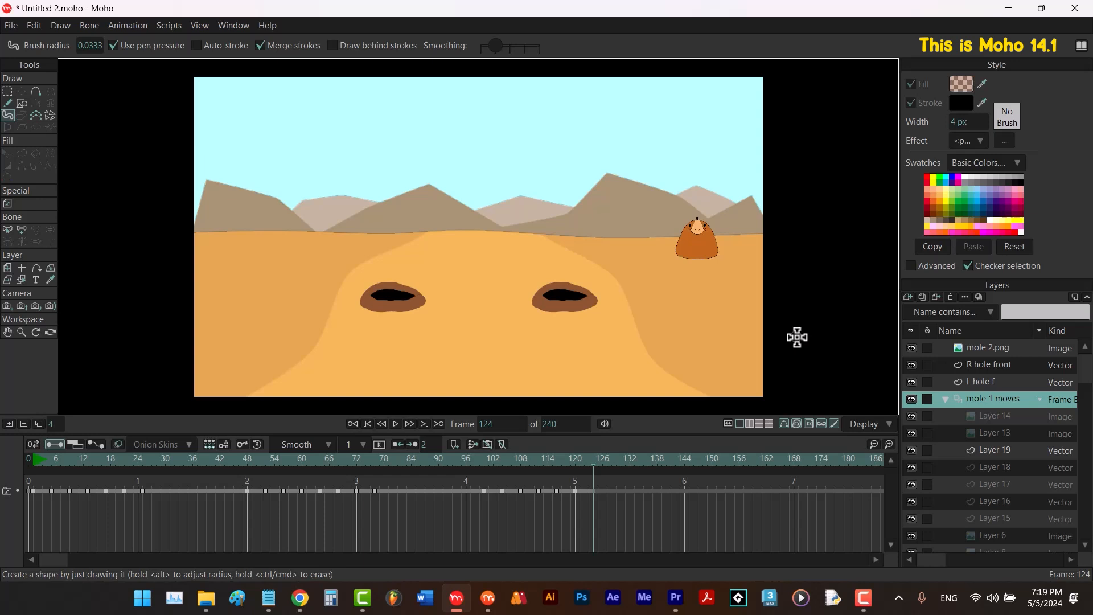
Play the mole animation from the start and scrub back through the exit from the right hole.
{"action": "left_click", "coordinate": [367, 424]}
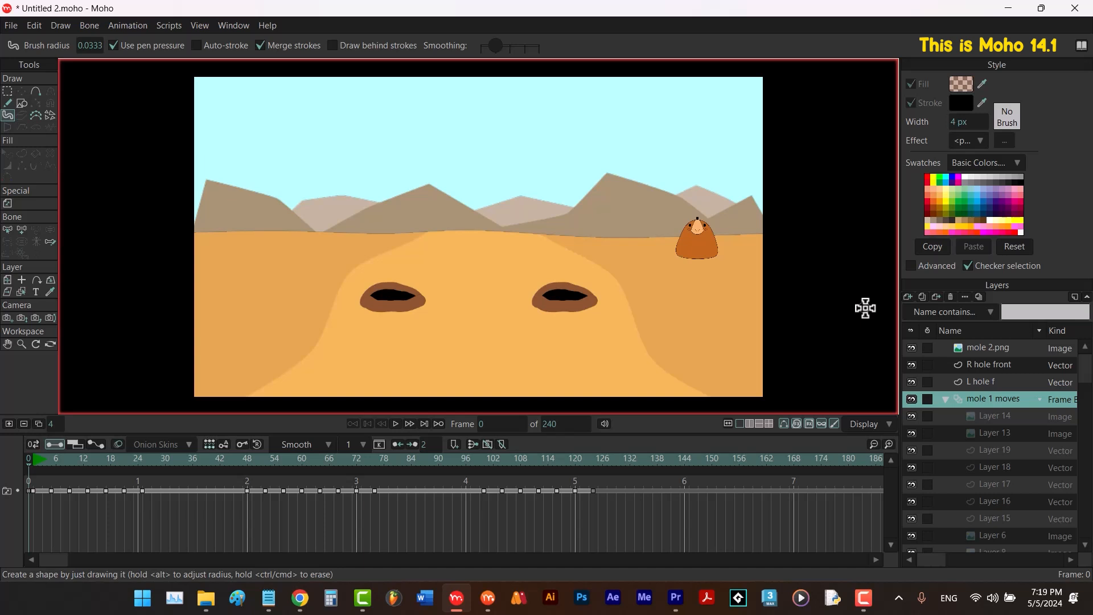
{"action": "key", "text": "space"}
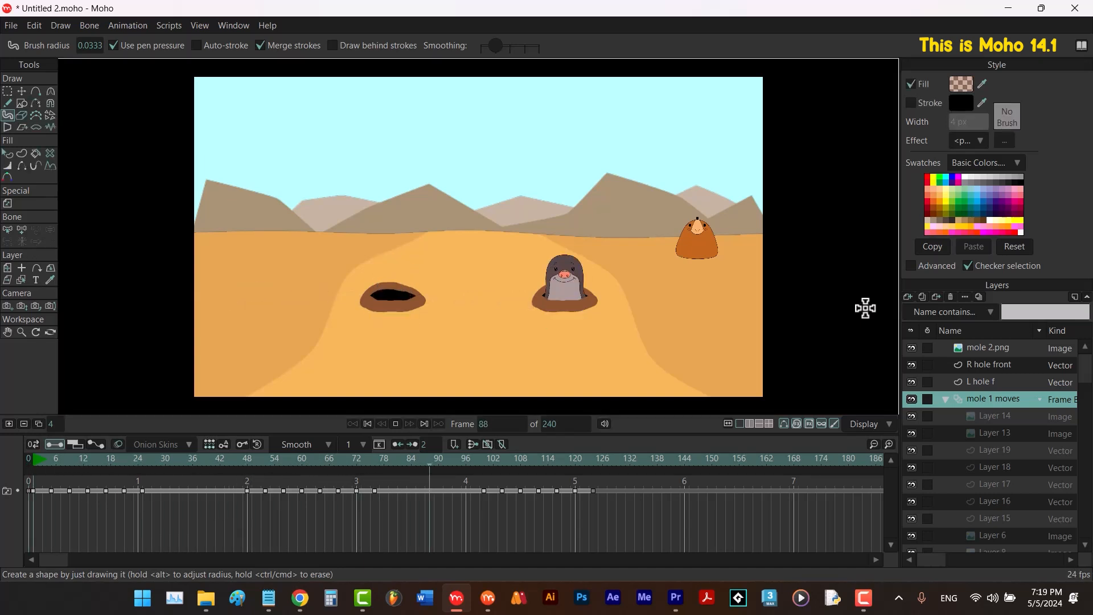
{"action": "key", "text": "space"}
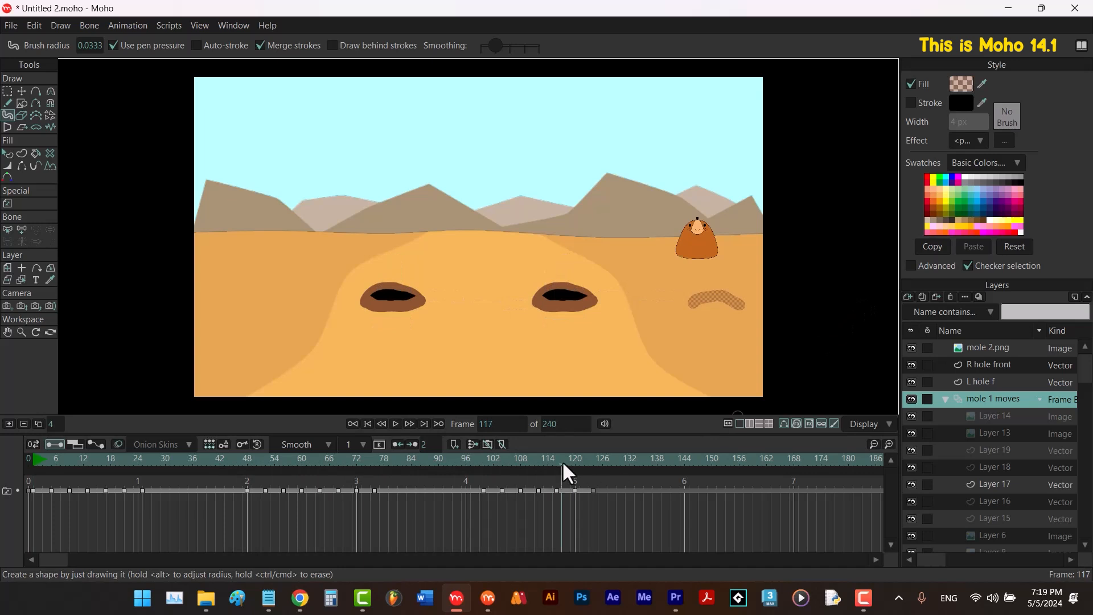
{"action": "left_click_drag", "start_coordinate": [570, 457], "coordinate": [511, 459]}
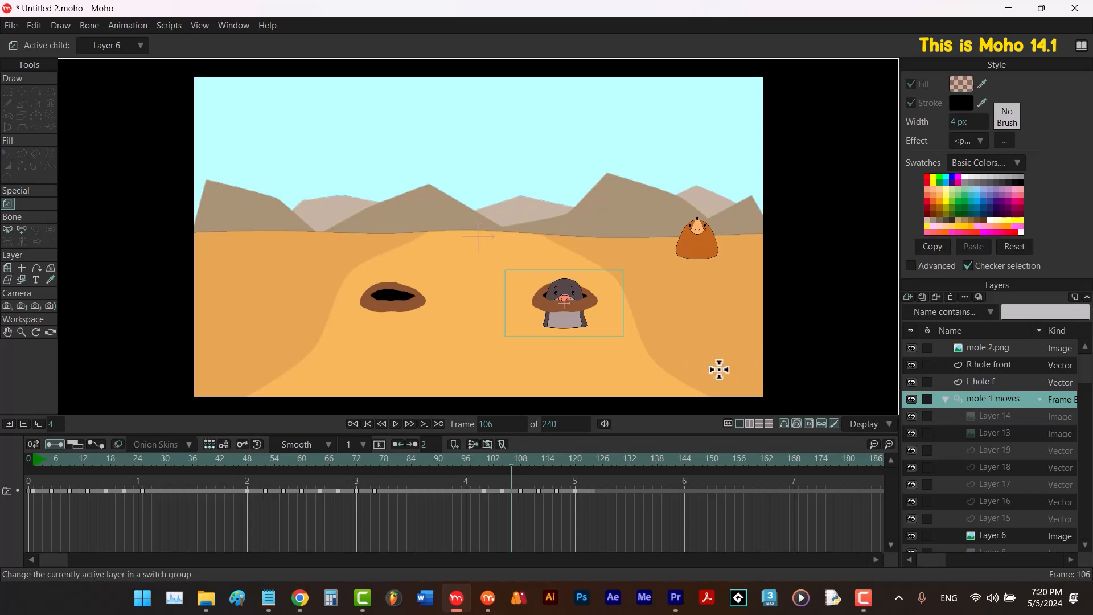
At frame 0, group the mole 1 moves layer and name the new group "moles & mask".
{"action": "left_click", "coordinate": [368, 423]}
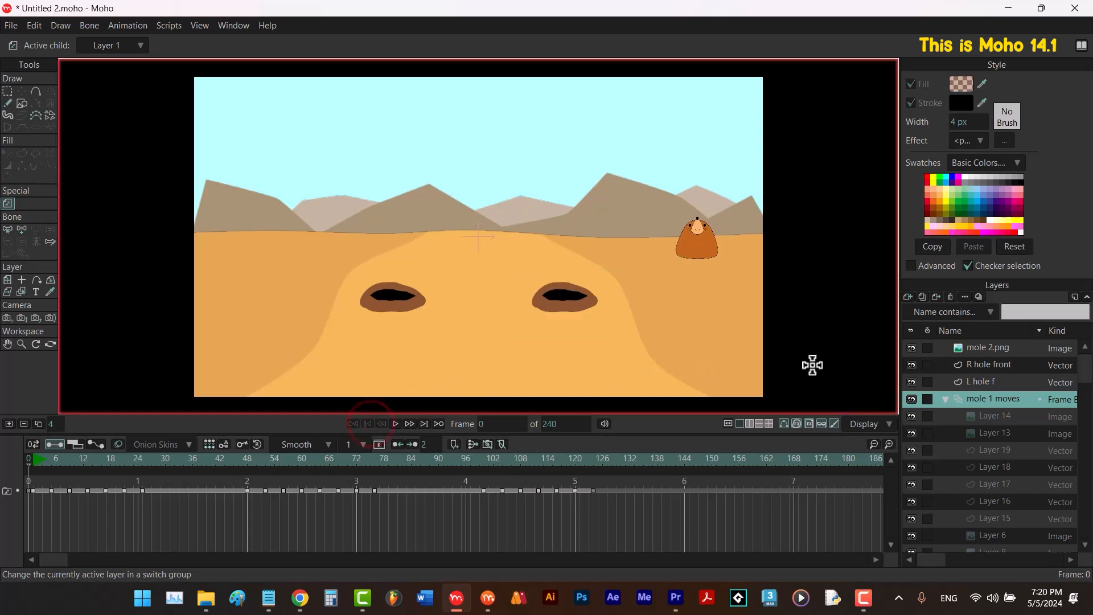
{"action": "right_click", "coordinate": [980, 397]}
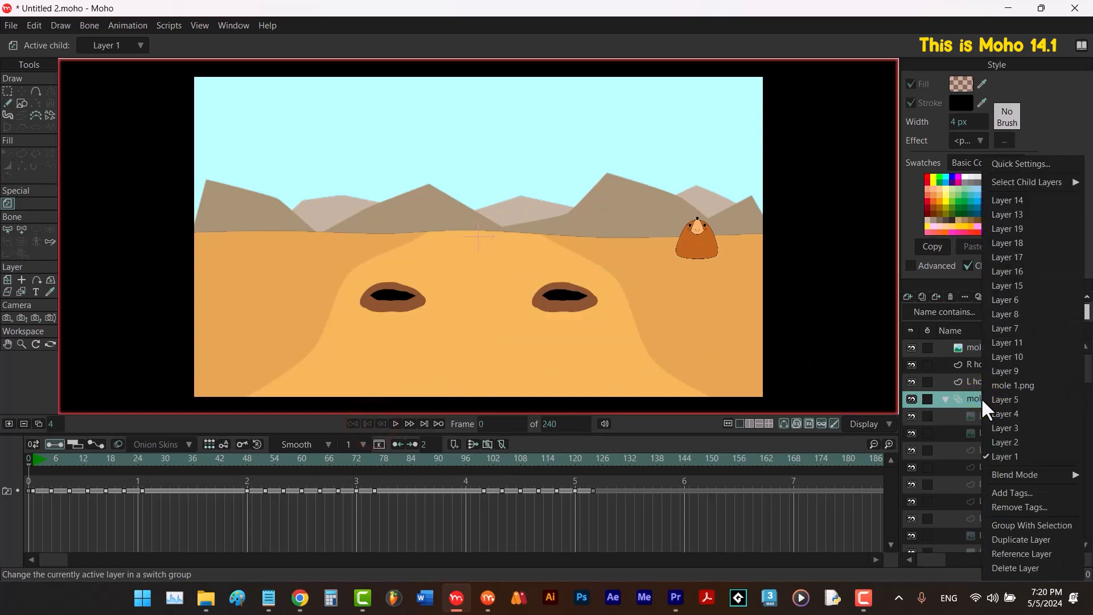
{"action": "left_click", "coordinate": [1009, 524]}
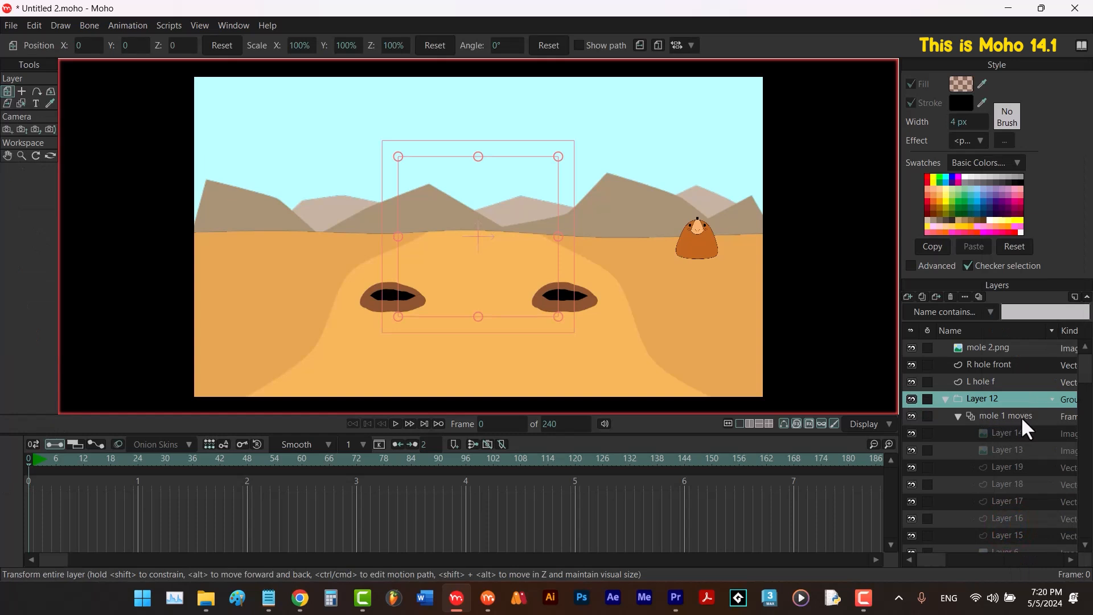
{"action": "double_click", "coordinate": [987, 398]}
{"action": "type", "text": "moles &"}
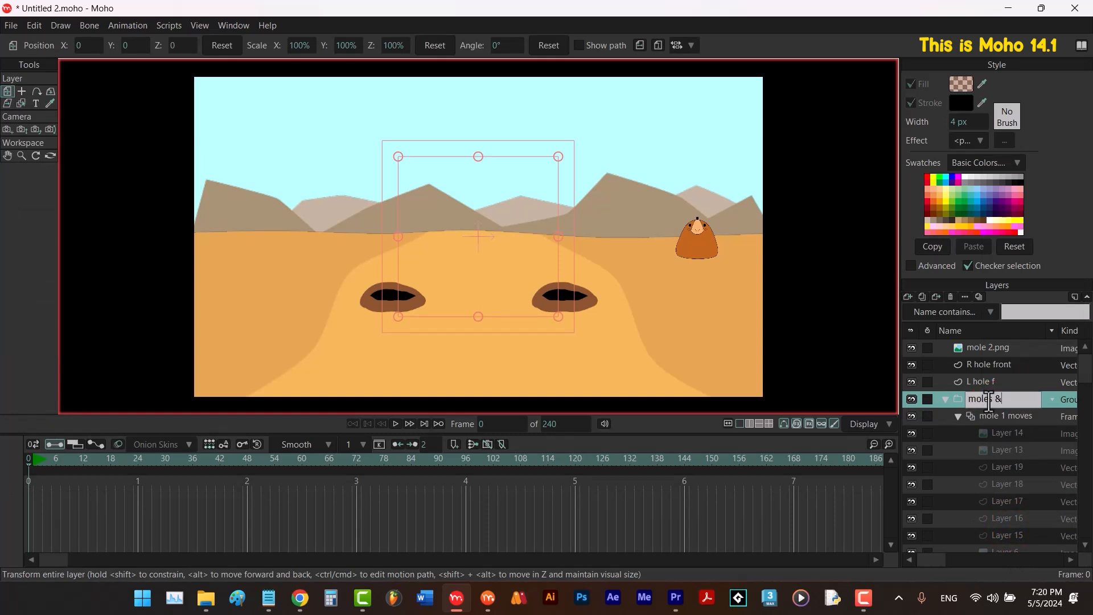
{"action": "type", "text": " mask"}
{"action": "key", "text": "Return"}
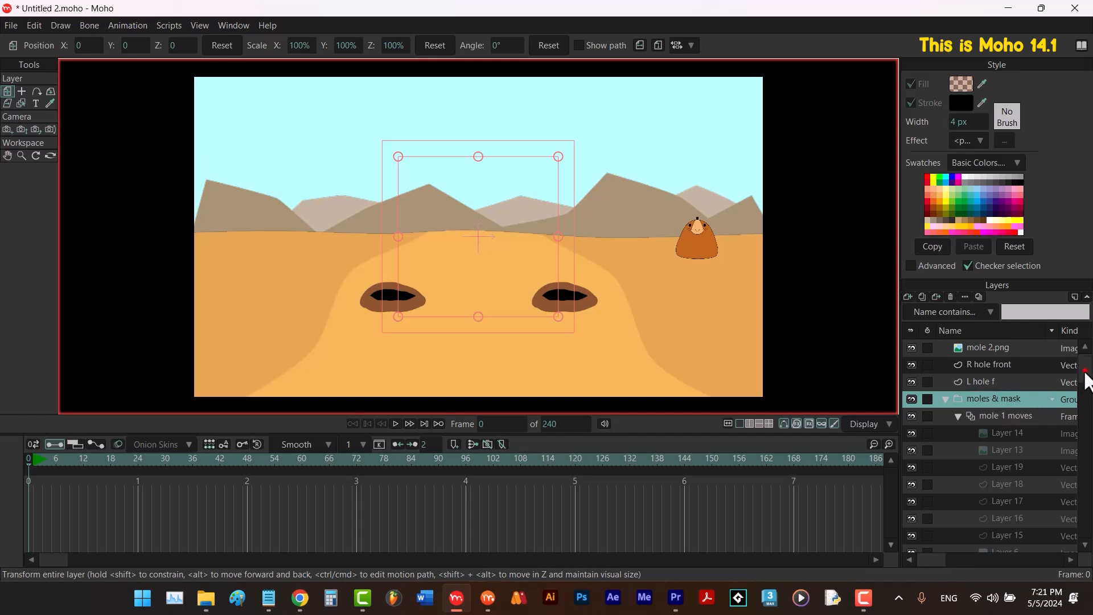
Add a vector layer directly above R hole inside and name it "mask".
{"action": "left_click_drag", "start_coordinate": [1086, 376], "coordinate": [1089, 498]}
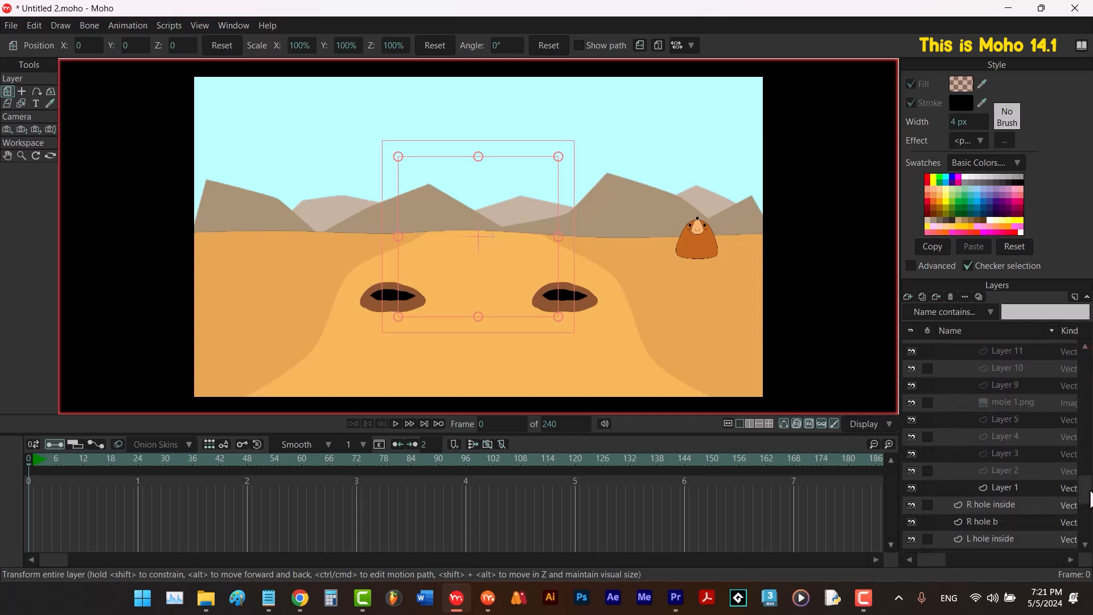
{"action": "left_click", "coordinate": [1012, 503]}
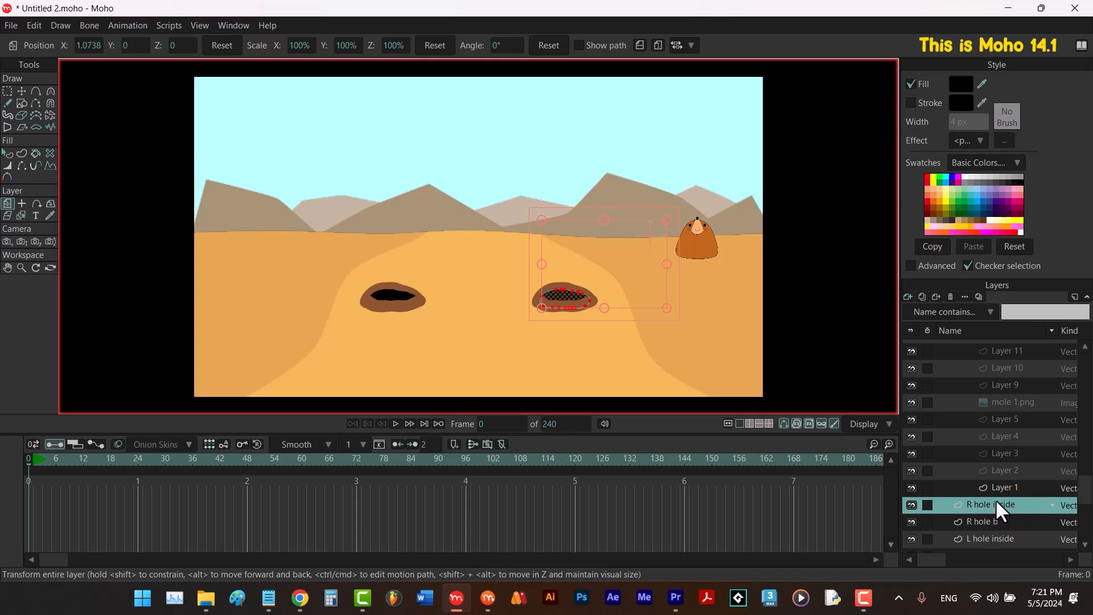
{"action": "left_click", "coordinate": [906, 297]}
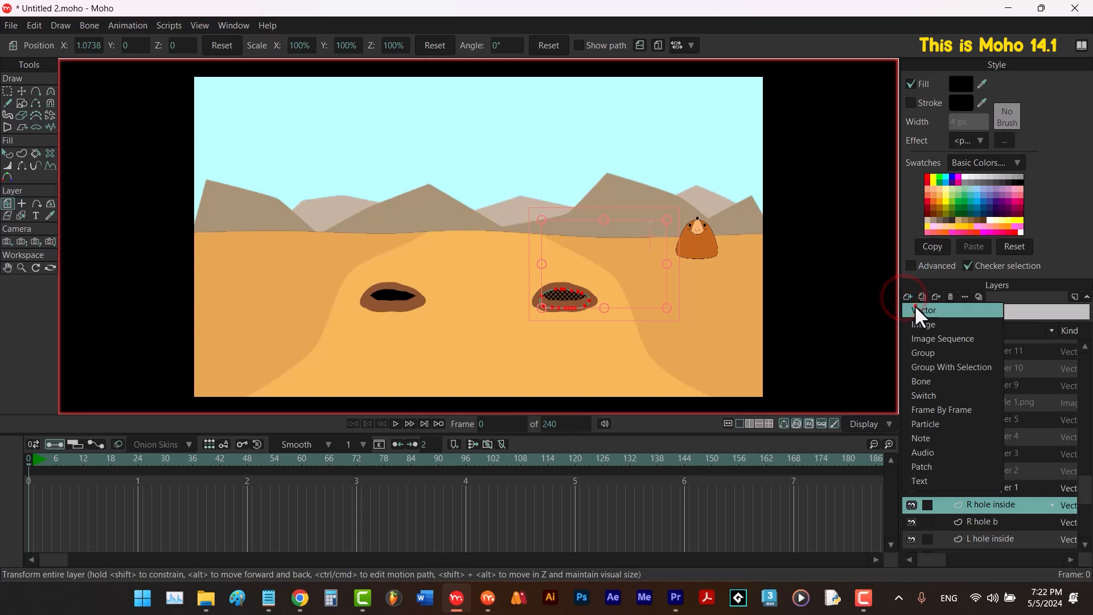
{"action": "left_click", "coordinate": [914, 309]}
{"action": "double_click", "coordinate": [992, 503]}
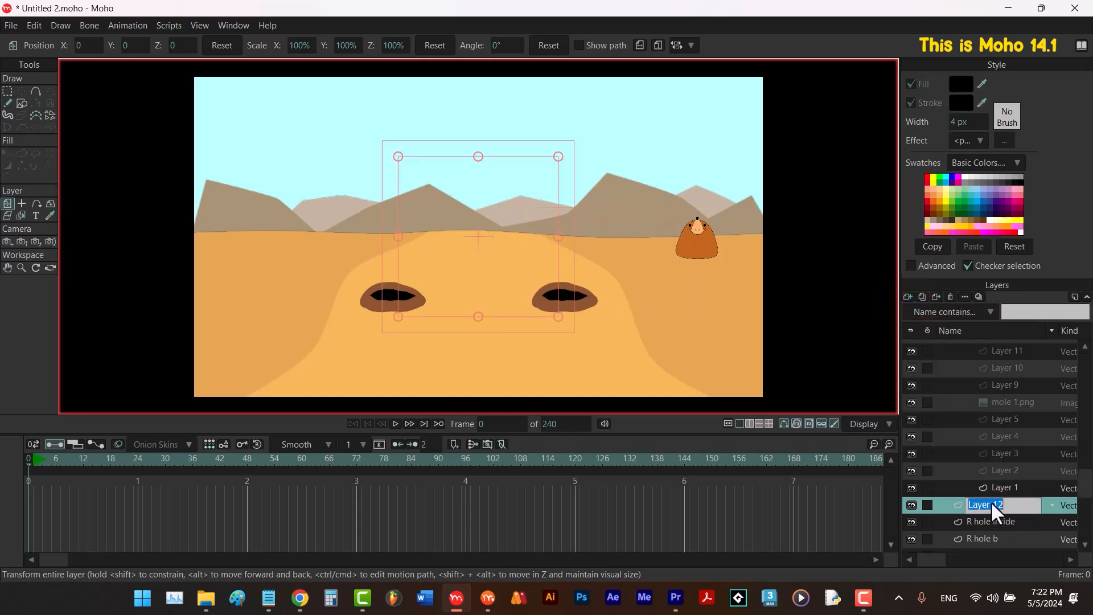
{"action": "type", "text": "mask"}
{"action": "key", "text": "Return"}
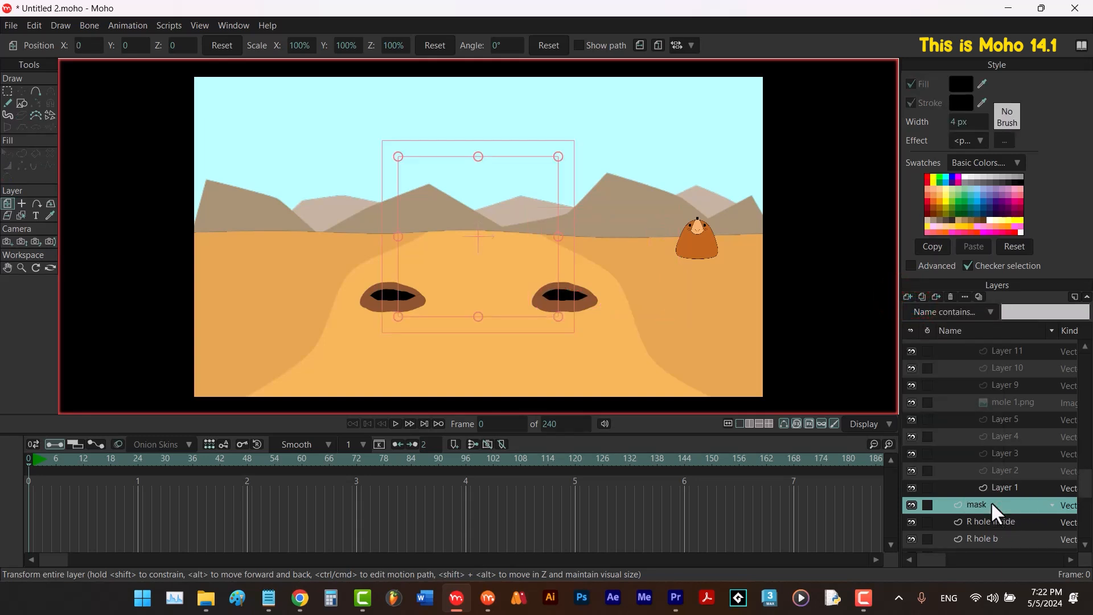
Move the mask layer into the moles & mask group beneath mole 1 moves, checking its nesting by collapsing and expanding the group.
{"action": "left_click_drag", "start_coordinate": [1087, 494], "coordinate": [1080, 376]}
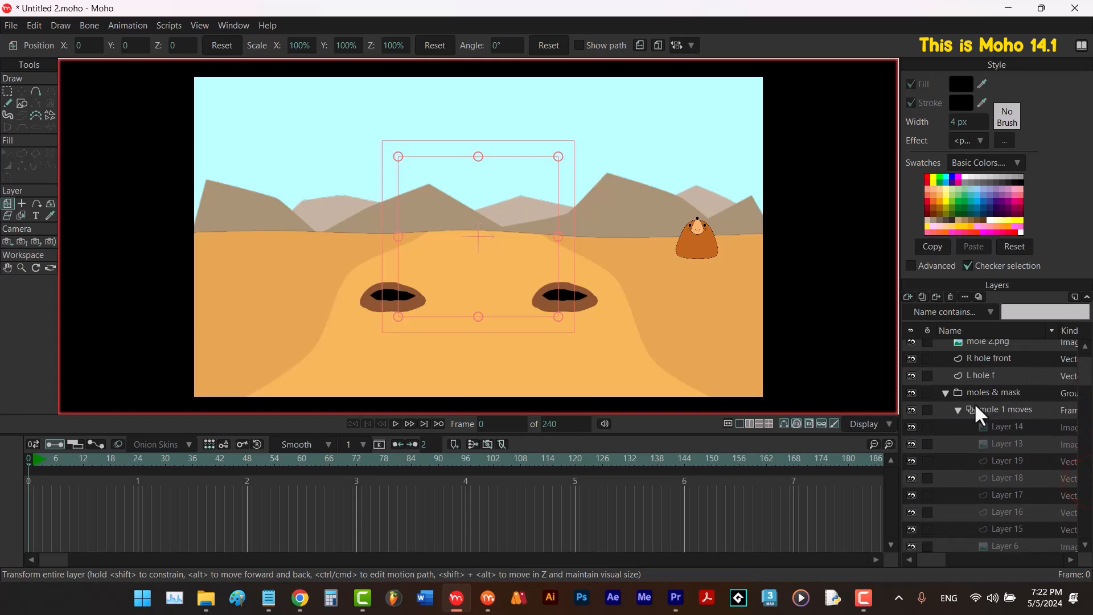
{"action": "left_click", "coordinate": [957, 410]}
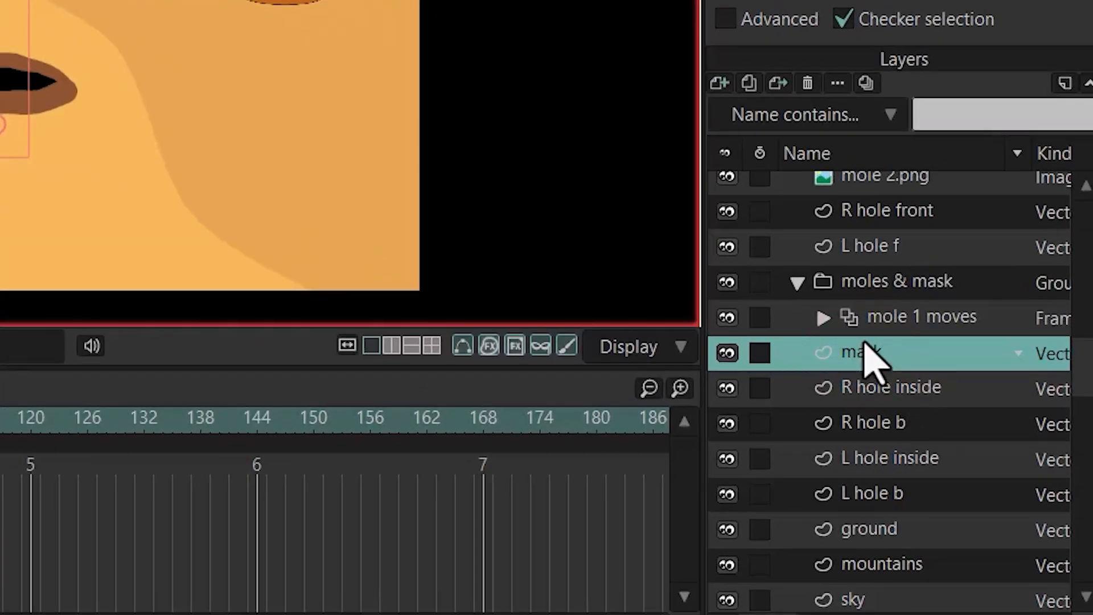
{"action": "left_click_drag", "start_coordinate": [865, 337], "coordinate": [868, 354]}
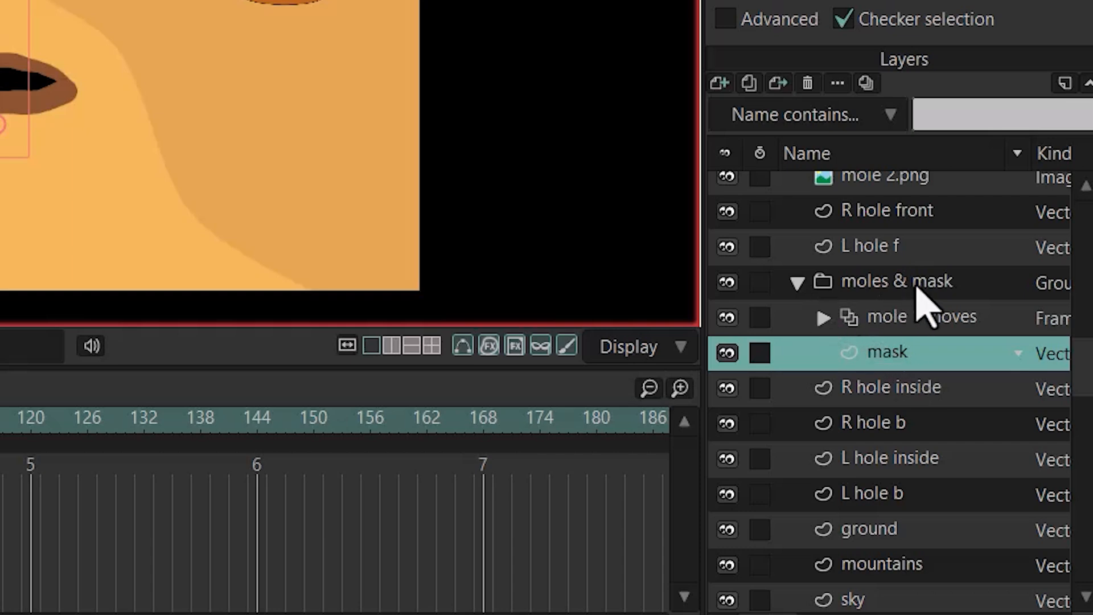
{"action": "left_click", "coordinate": [797, 284]}
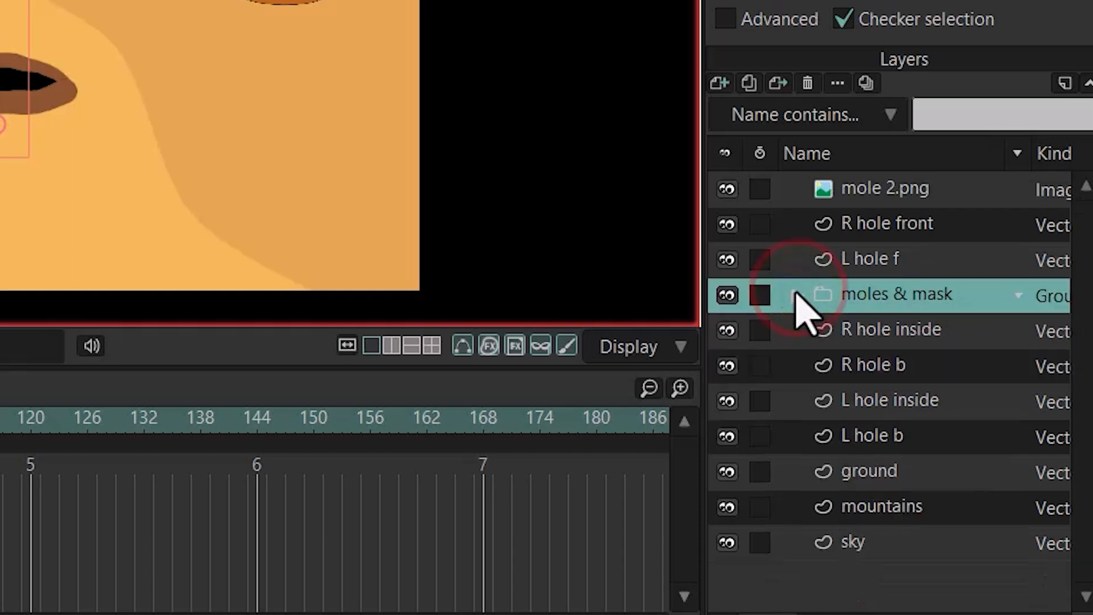
{"action": "left_click", "coordinate": [796, 294]}
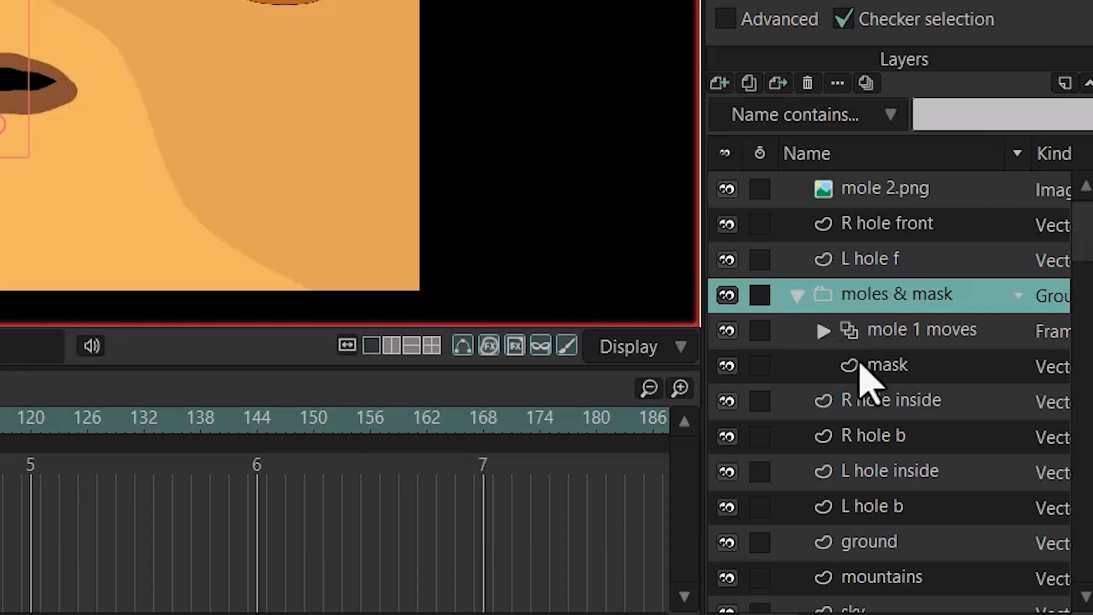
{"action": "left_click", "coordinate": [797, 294]}
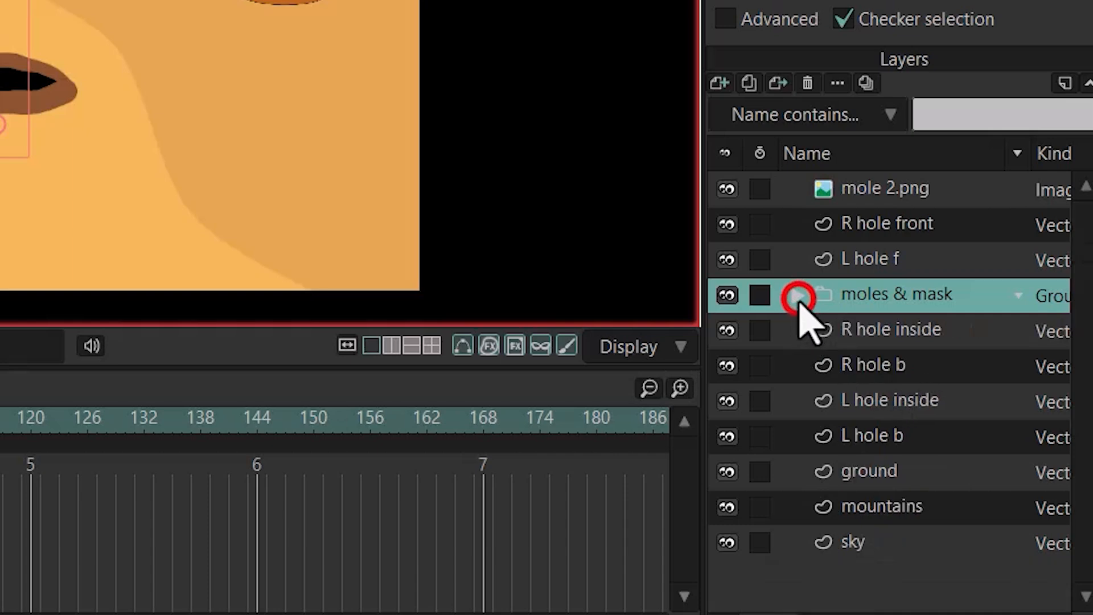
{"action": "left_click", "coordinate": [797, 295]}
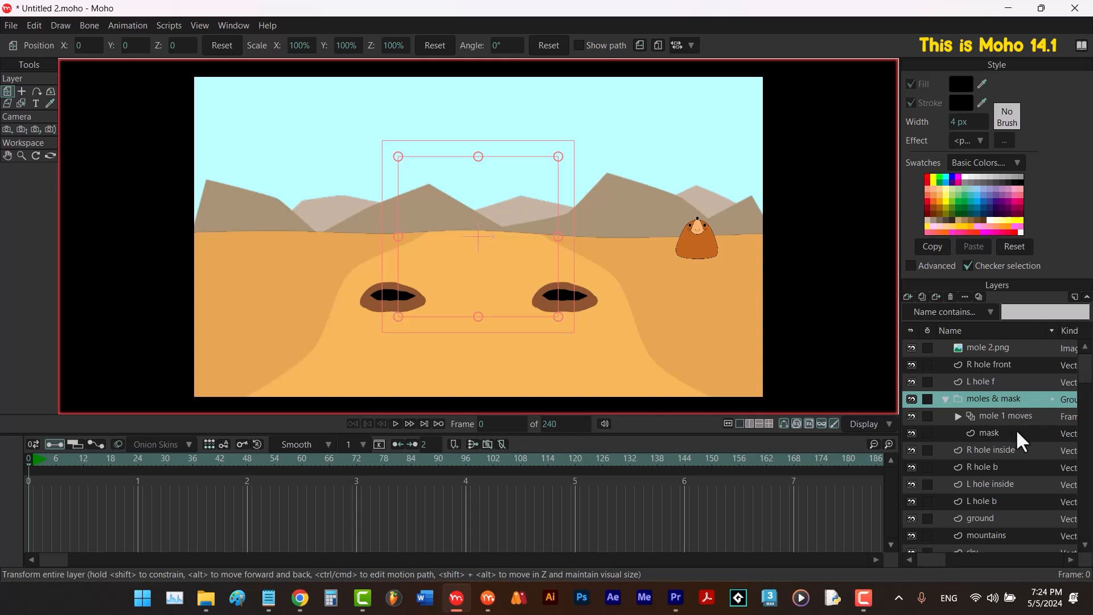
Set the group mask of moles & mask to Mask - Inside Bottom Layer.
{"action": "right_click", "coordinate": [981, 397]}
{"action": "mouse_move", "coordinate": [999, 473]}
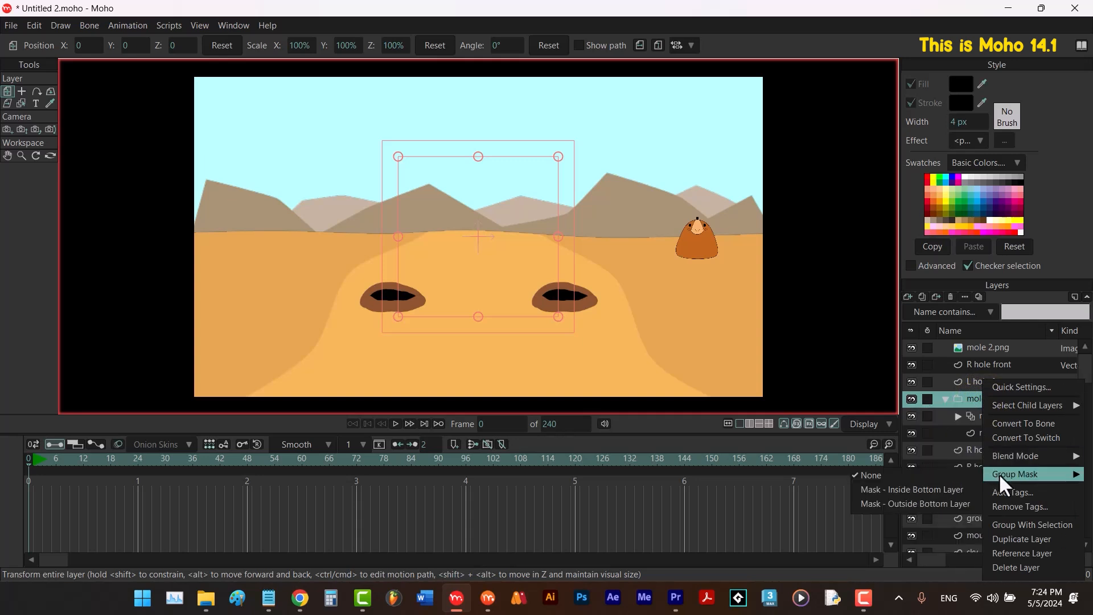
{"action": "left_click", "coordinate": [954, 488]}
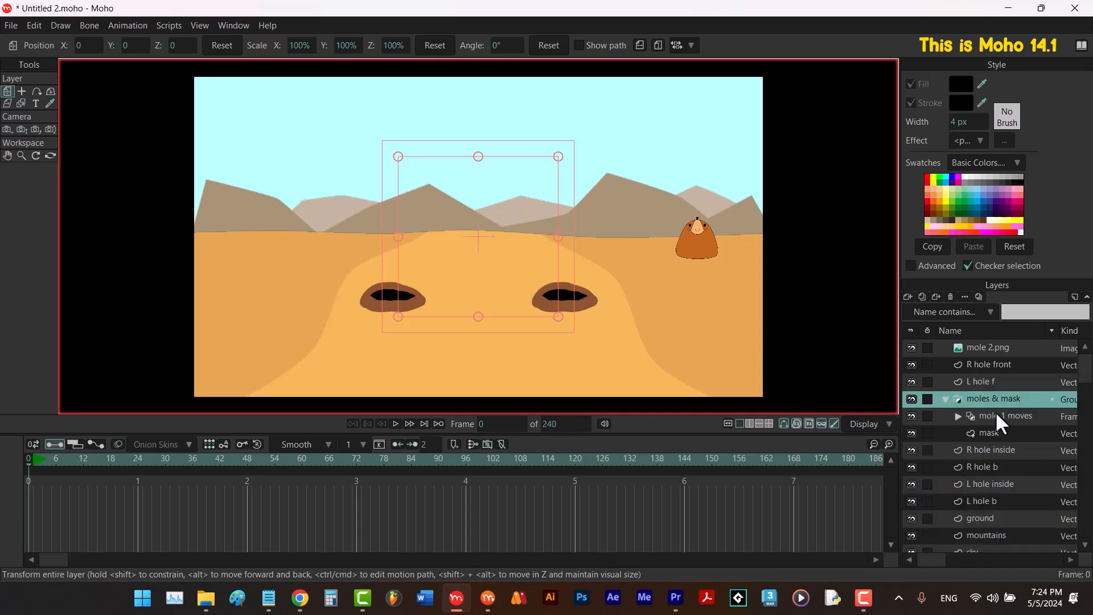
Draw a filled rectangle on the mask layer over the left hole and part of the right hole, and preview it at frame 11.
{"action": "left_click", "coordinate": [989, 433]}
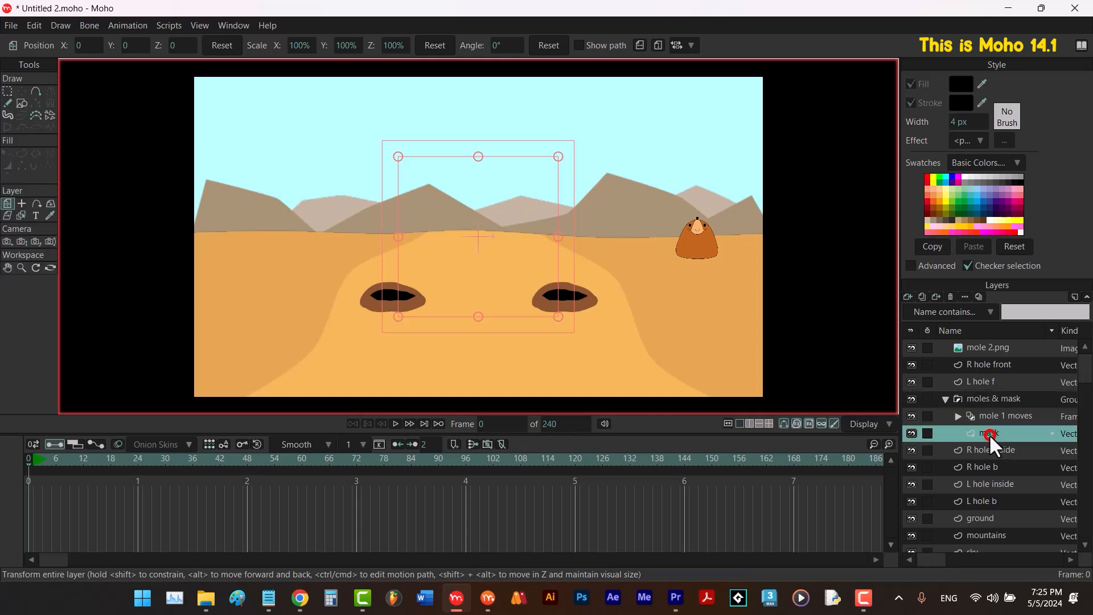
{"action": "left_click", "coordinate": [21, 102]}
{"action": "left_click_drag", "start_coordinate": [288, 169], "coordinate": [567, 342]}
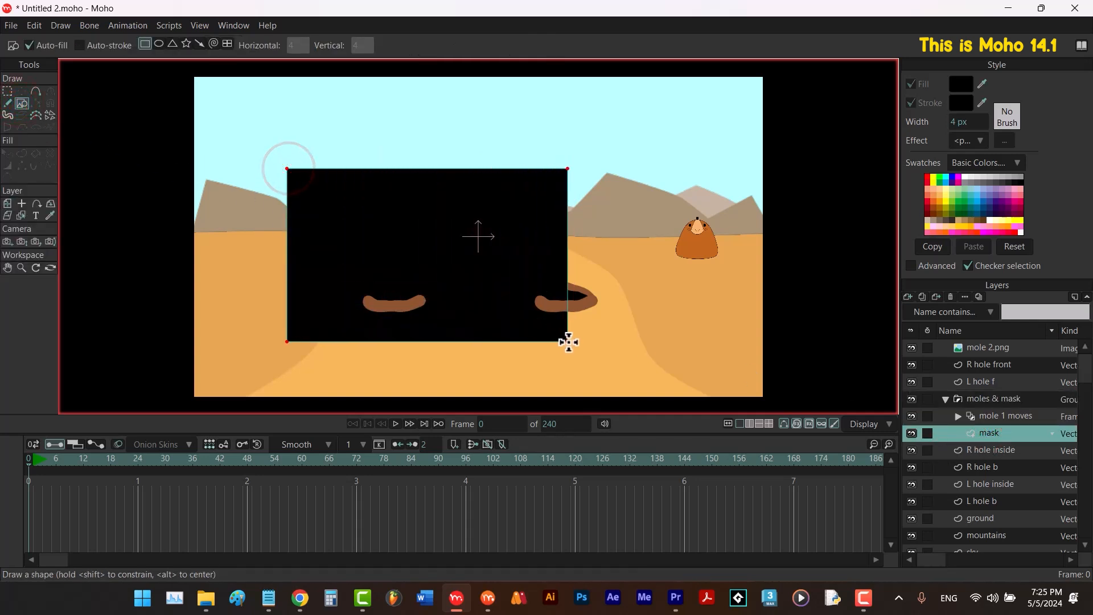
{"action": "key", "text": "g"}
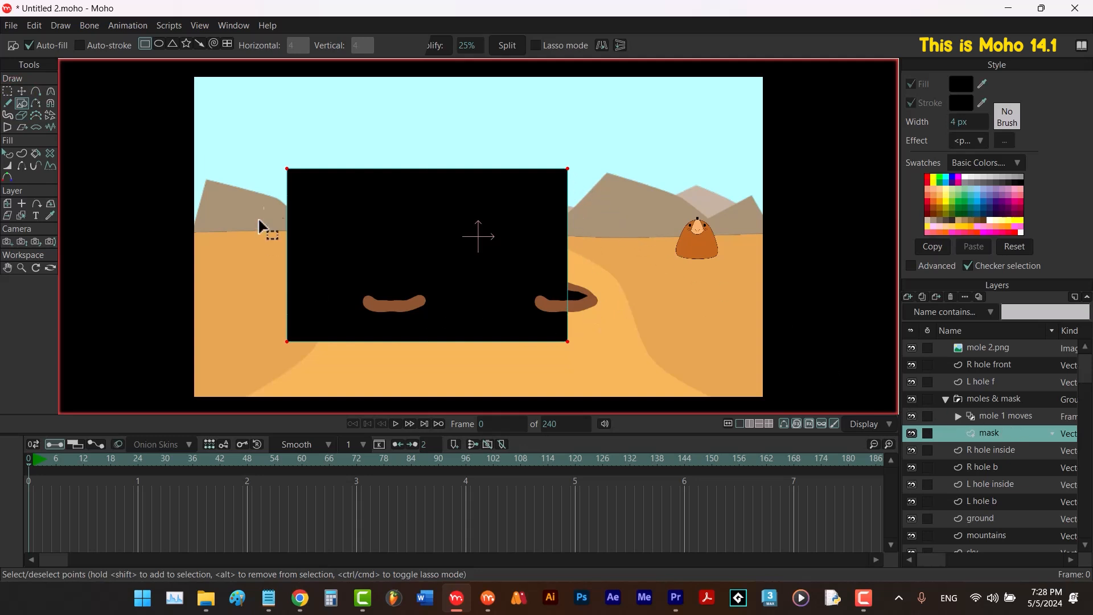
{"action": "left_click_drag", "start_coordinate": [43, 458], "coordinate": [77, 462]}
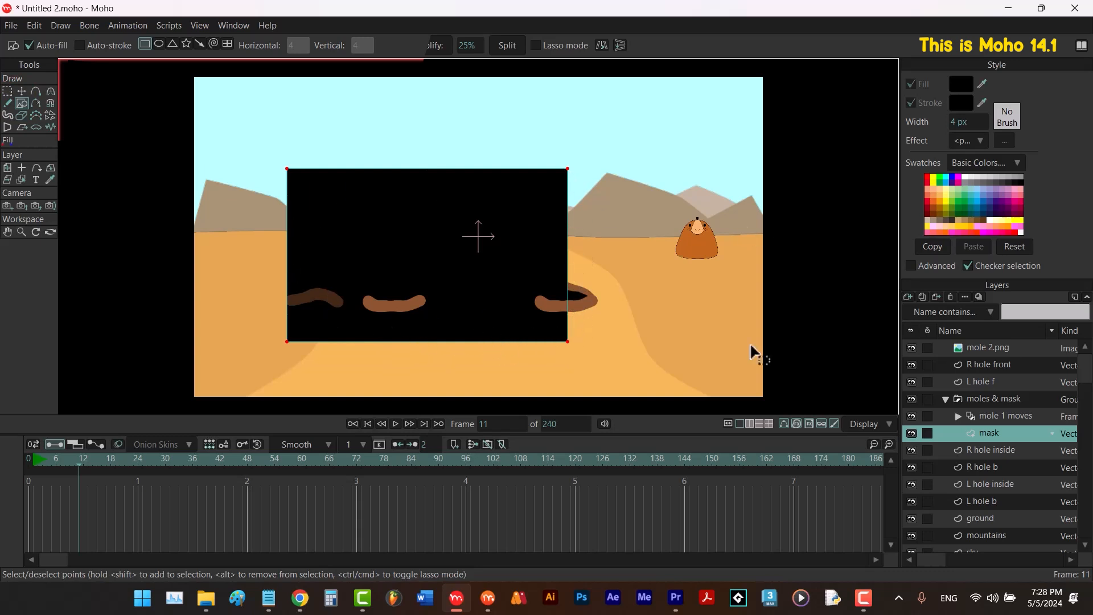
Set the mask layer's masking to "+ Add to mask, but keep invisible".
{"action": "right_click", "coordinate": [989, 436]}
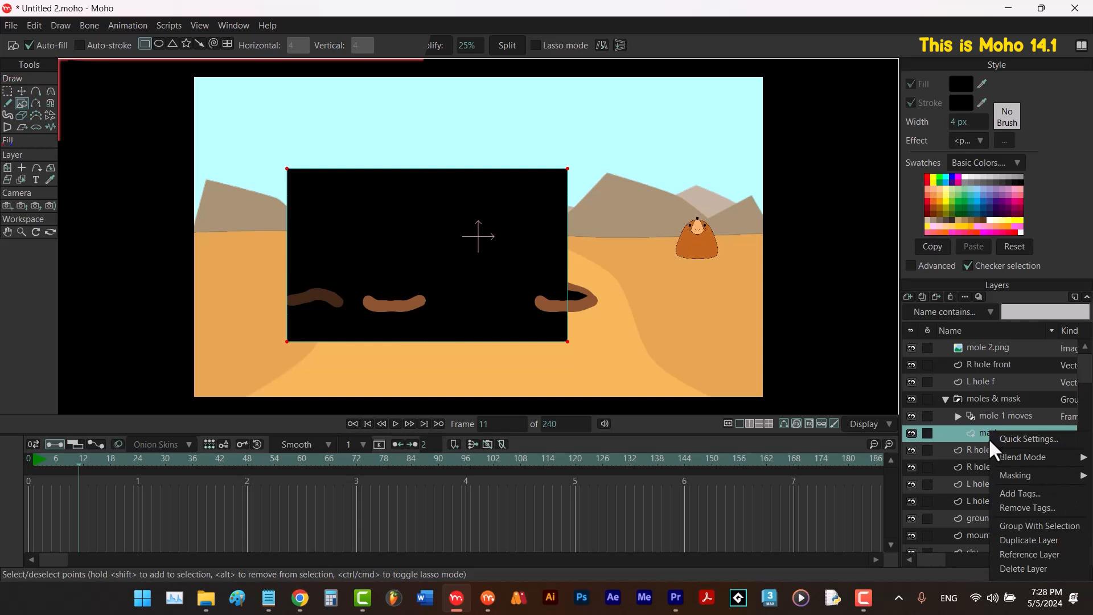
{"action": "mouse_move", "coordinate": [1020, 478]}
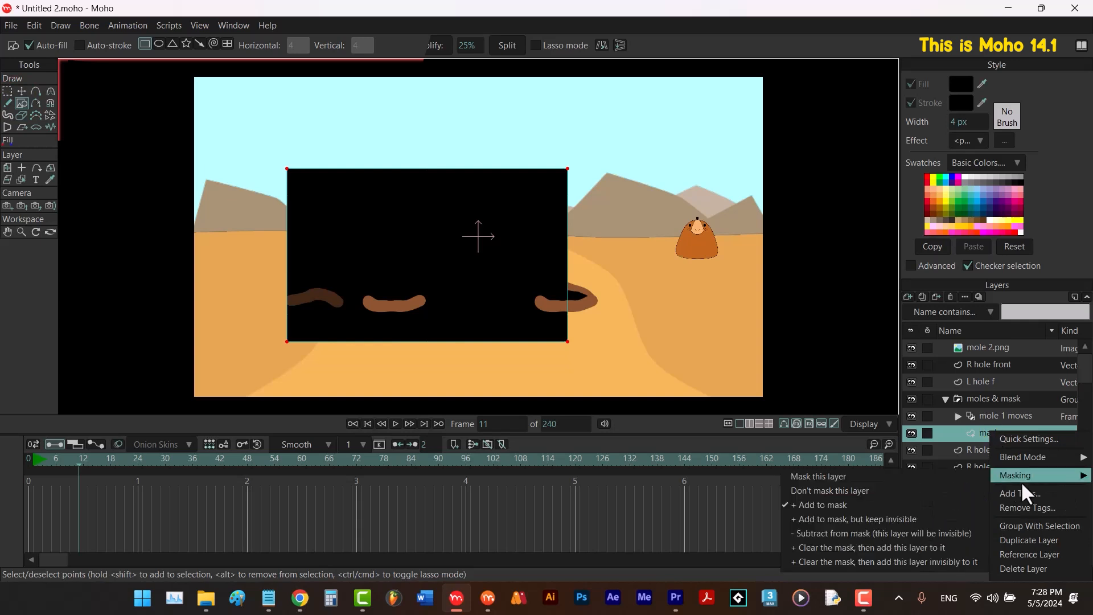
{"action": "left_click", "coordinate": [924, 519]}
At frame 0, reshape the mask rectangle's four corners into a funnel, narrow along the left hole's front rim and wide above it.
{"action": "key", "text": "t"}
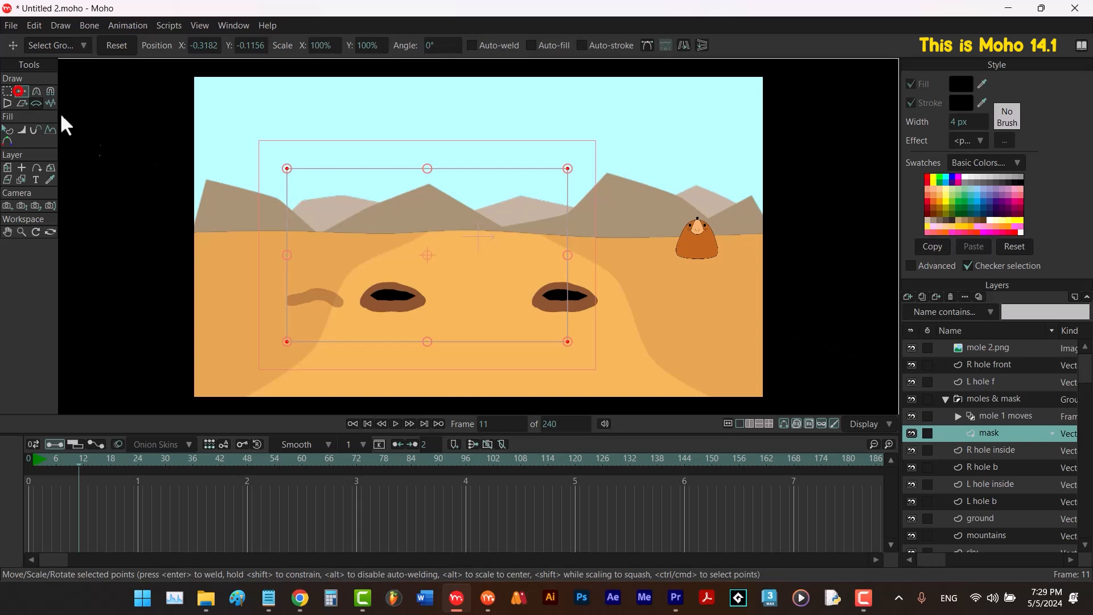
{"action": "left_click", "coordinate": [221, 207]}
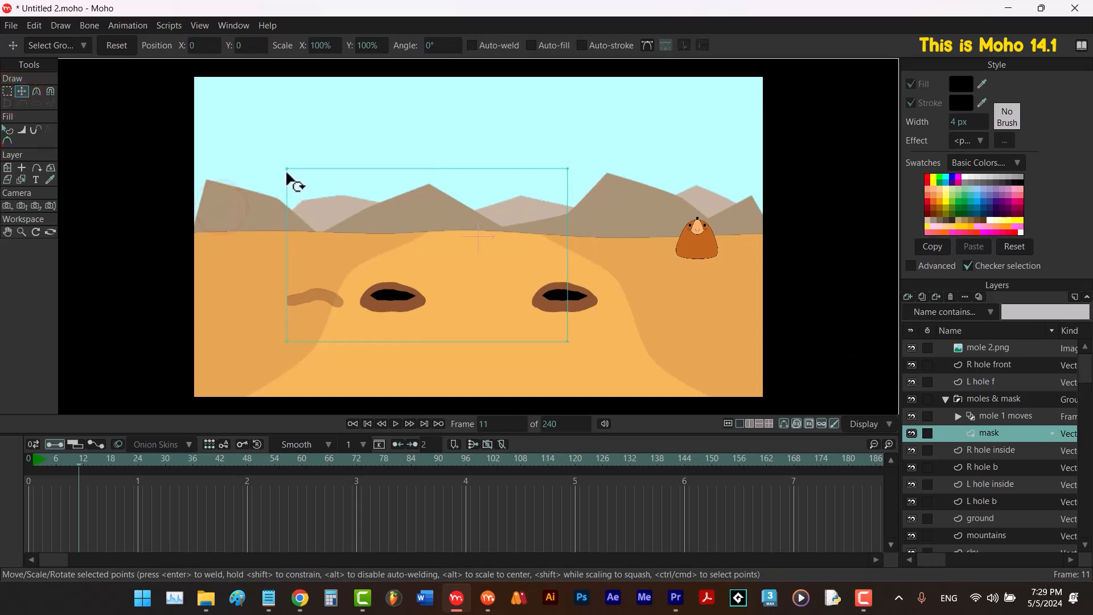
{"action": "left_click_drag", "start_coordinate": [286, 169], "coordinate": [325, 199]}
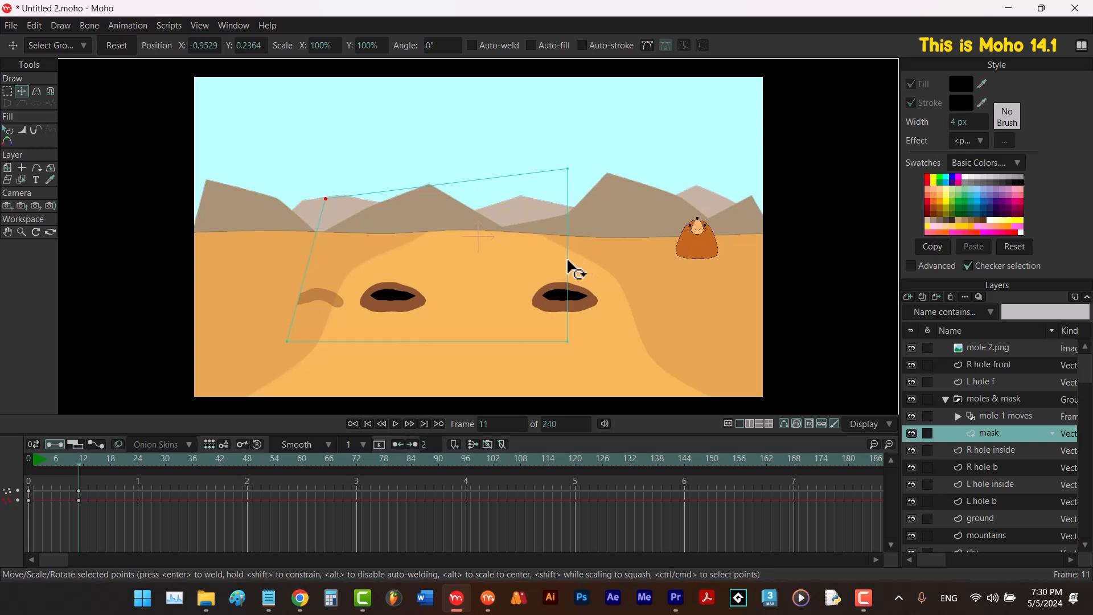
{"action": "key", "text": "ctrl+z"}
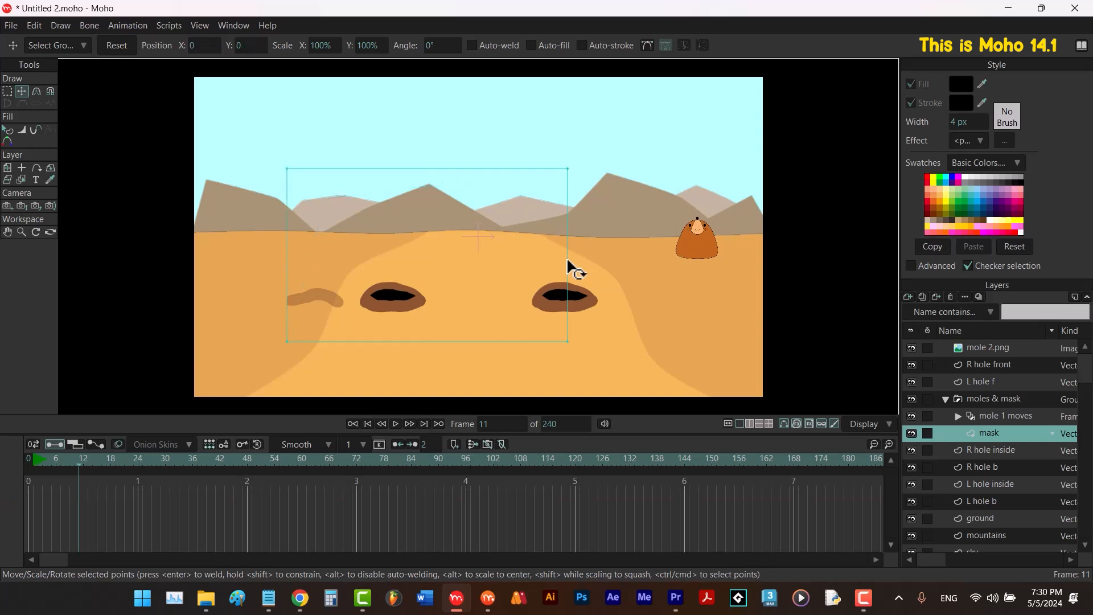
{"action": "left_click", "coordinate": [366, 422]}
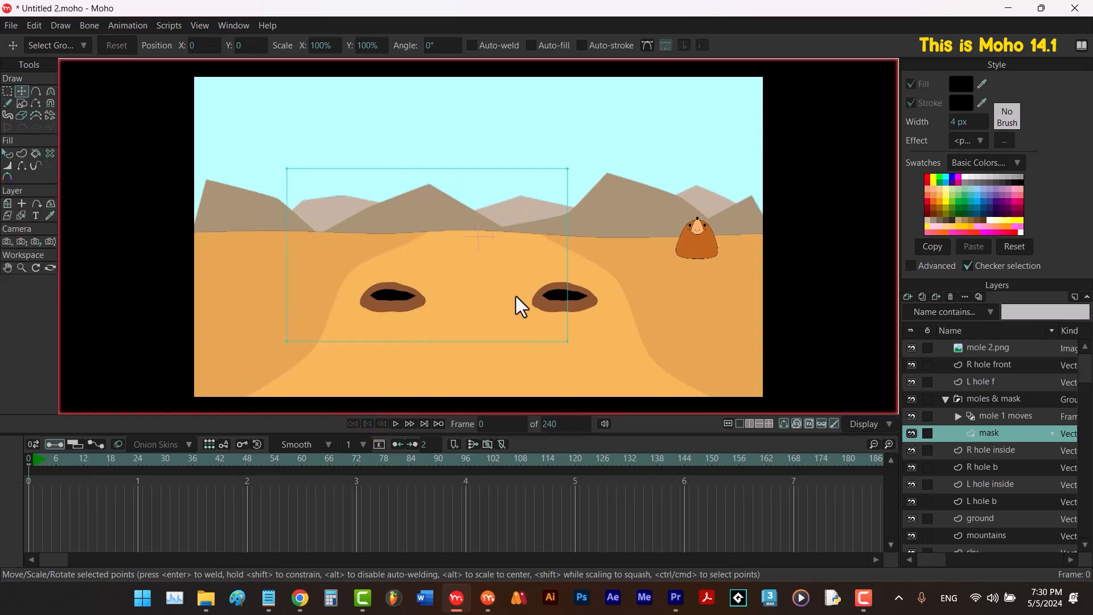
{"action": "left_click_drag", "start_coordinate": [568, 340], "coordinate": [420, 303]}
{"action": "left_click_drag", "start_coordinate": [286, 341], "coordinate": [360, 310]}
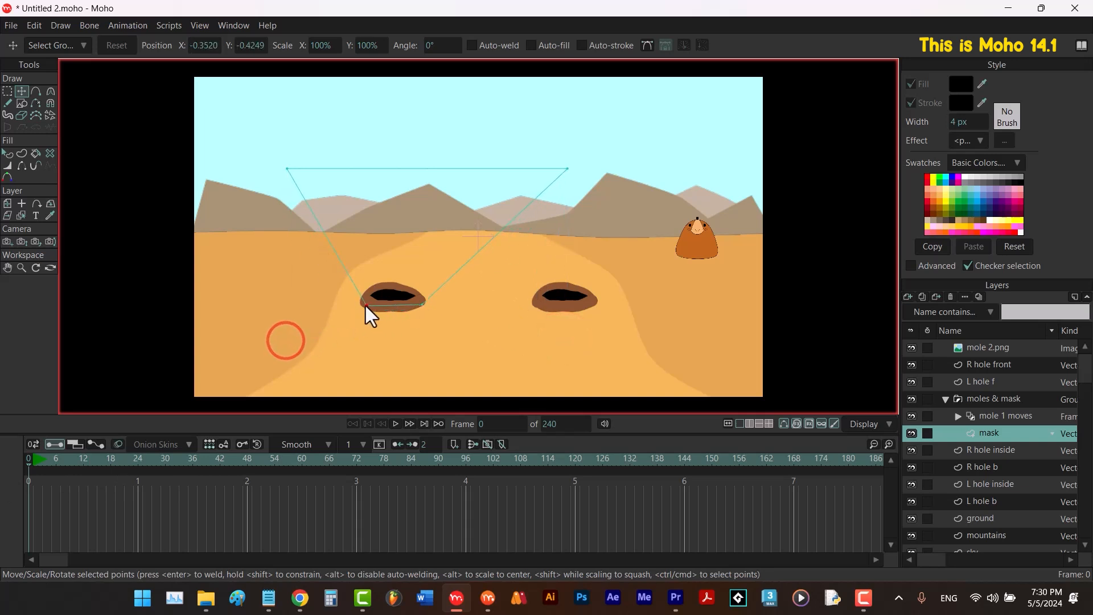
{"action": "left_click_drag", "start_coordinate": [568, 168], "coordinate": [454, 204]}
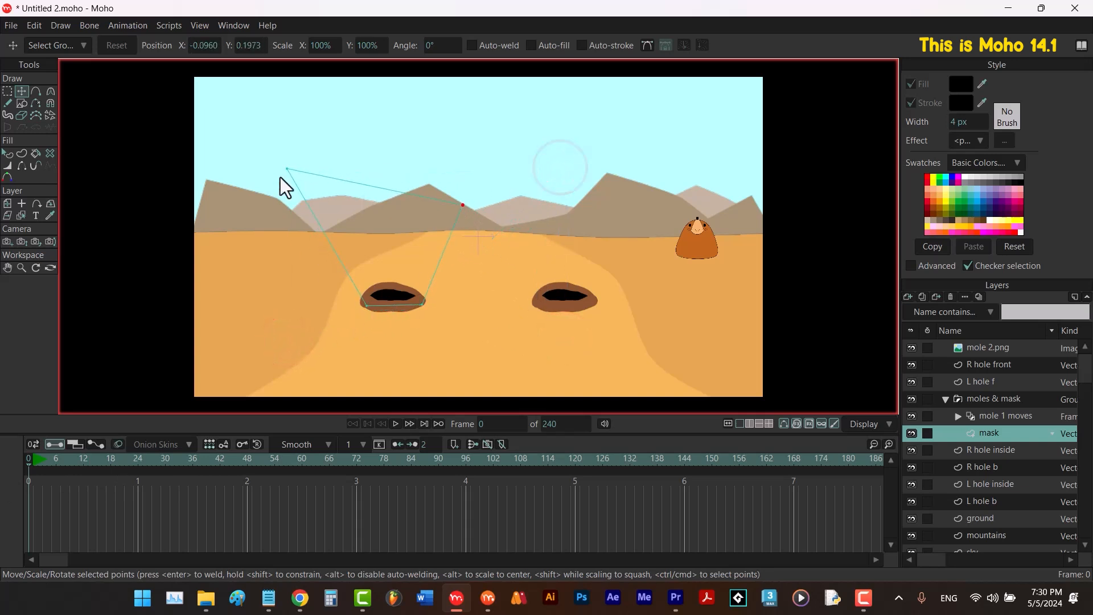
{"action": "left_click_drag", "start_coordinate": [280, 174], "coordinate": [306, 210]}
Play the animation to check how the funnel-shaped mask reveals the mole at the left hole.
{"action": "key", "text": "space"}
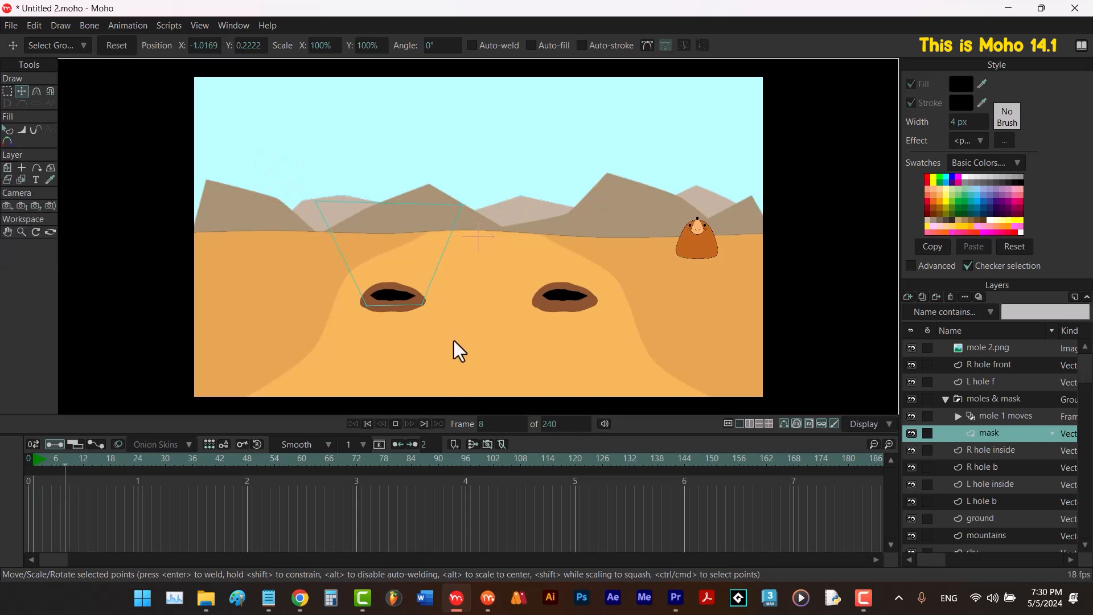
{"action": "key", "text": "space"}
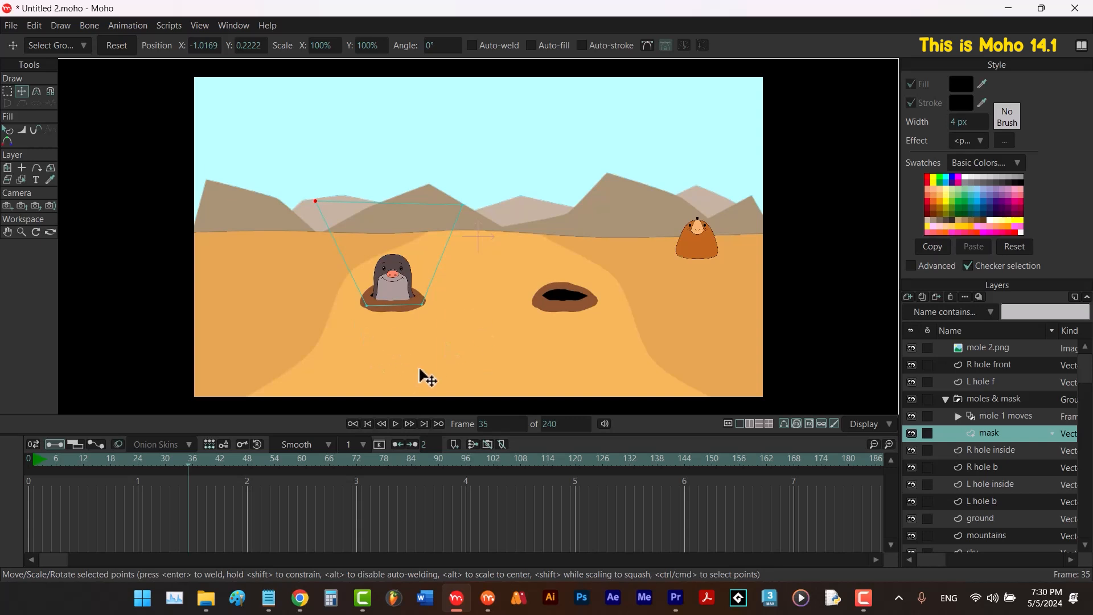
{"action": "key", "text": "space"}
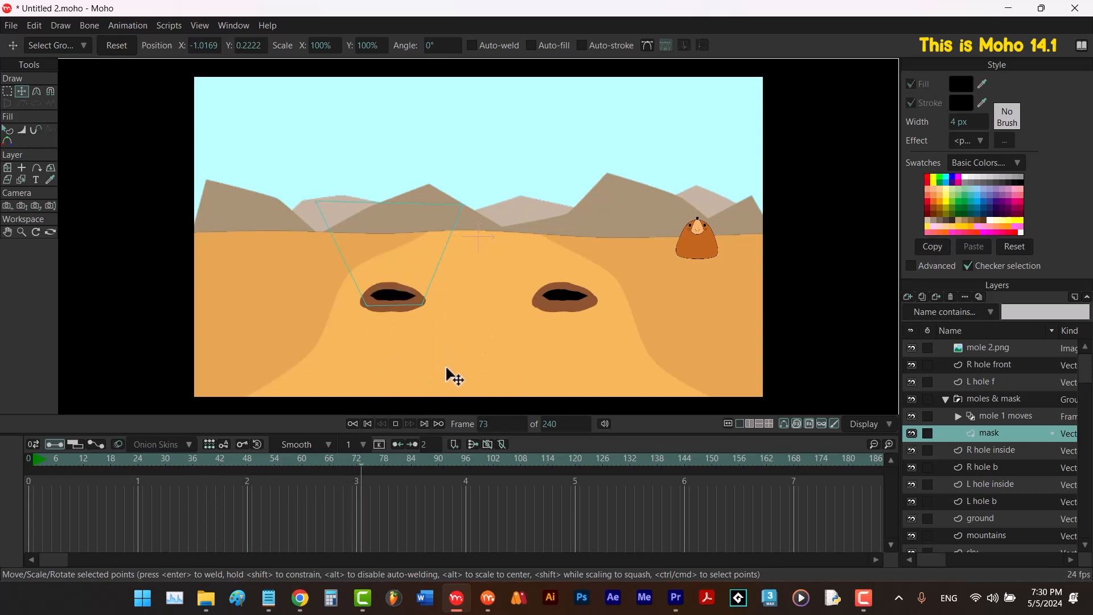
{"action": "key", "text": "space"}
Duplicate the funnel-shaped mask at frame 0 and place the copy over the right hole.
{"action": "left_click", "coordinate": [367, 423]}
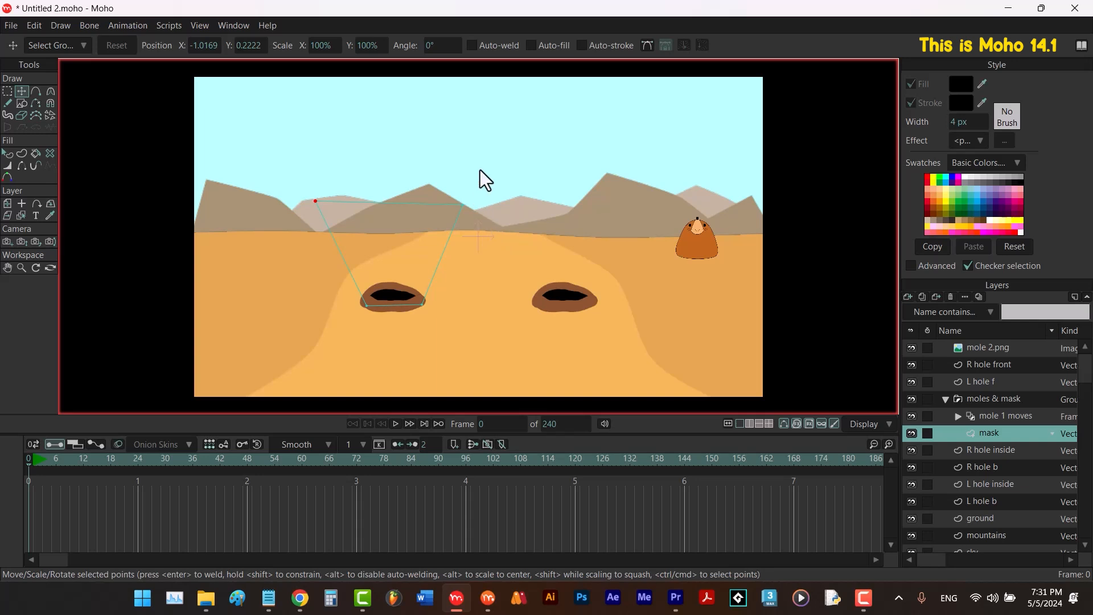
{"action": "left_click_drag", "start_coordinate": [486, 166], "coordinate": [281, 341]}
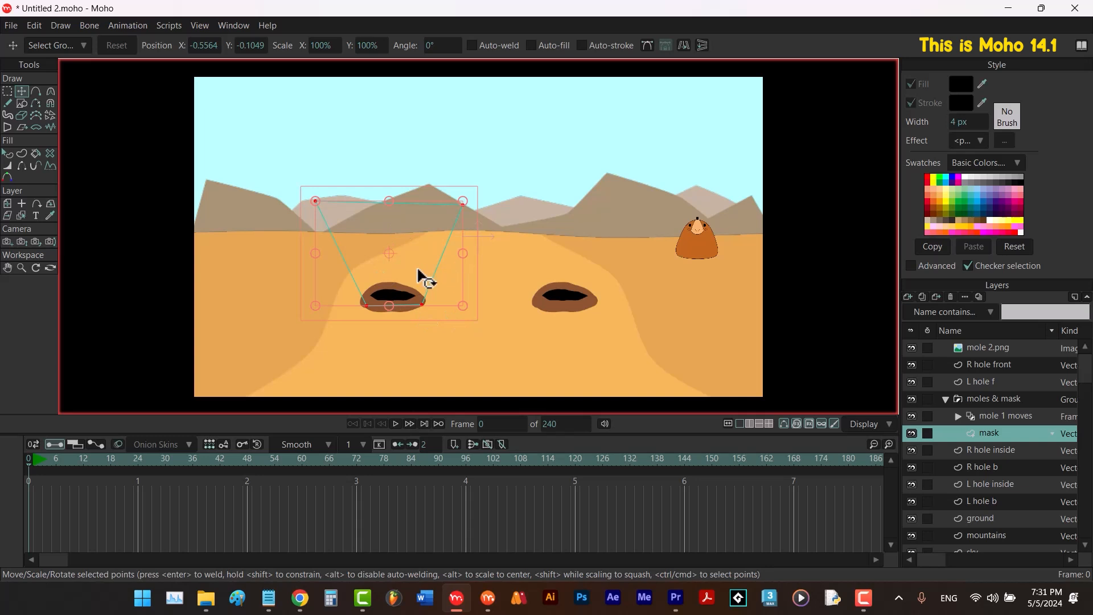
{"action": "left_click_drag", "start_coordinate": [422, 276], "coordinate": [601, 288]}
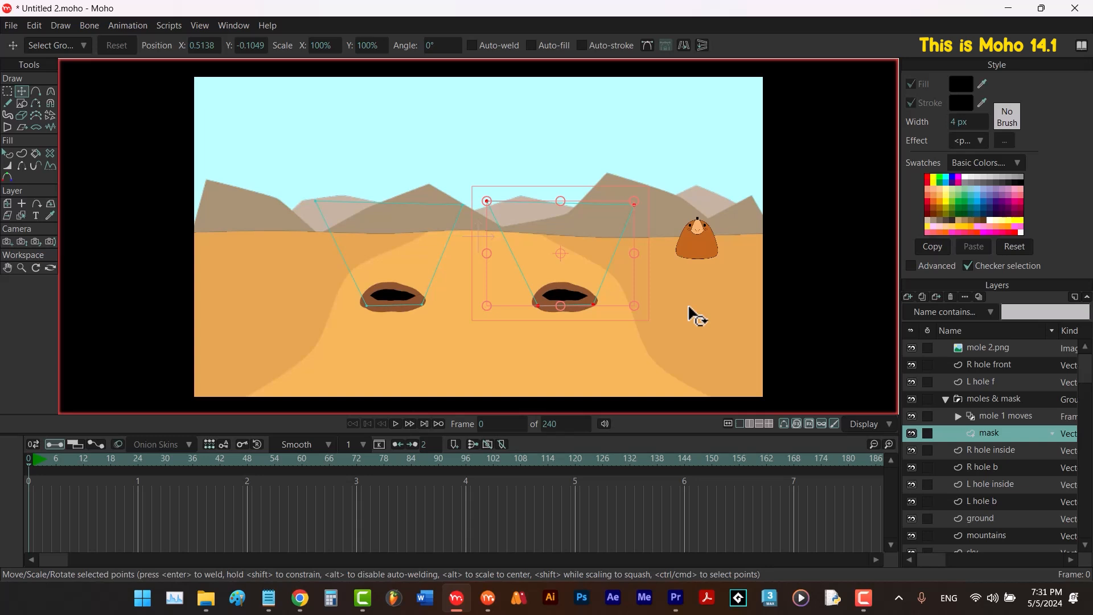
Play and scrub the animation to check the mole and its underground trail against both mask shapes.
{"action": "key", "text": "space"}
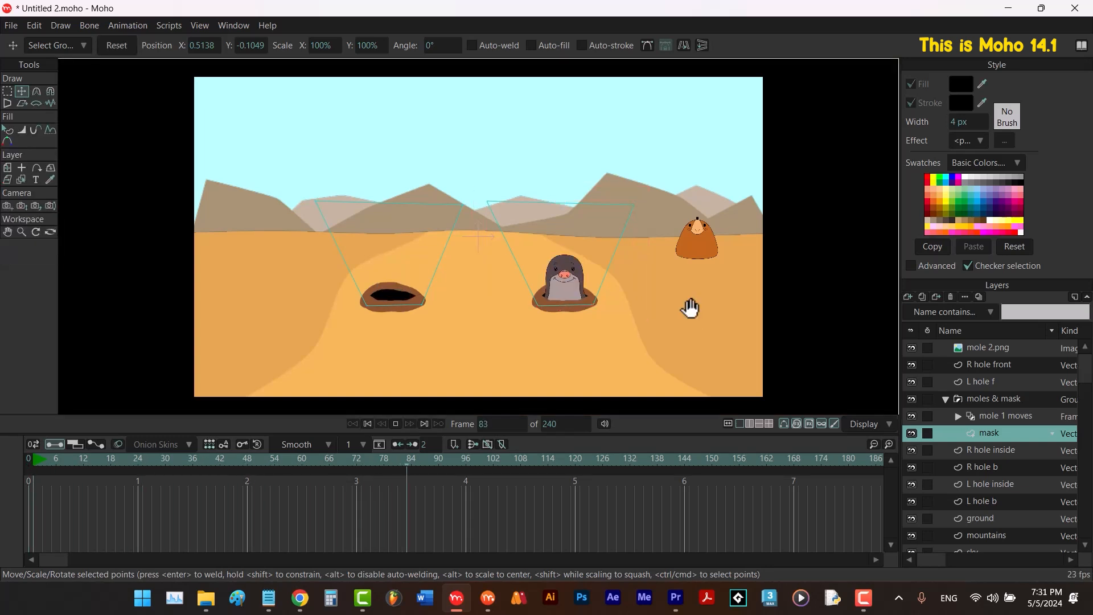
{"action": "key", "text": "space"}
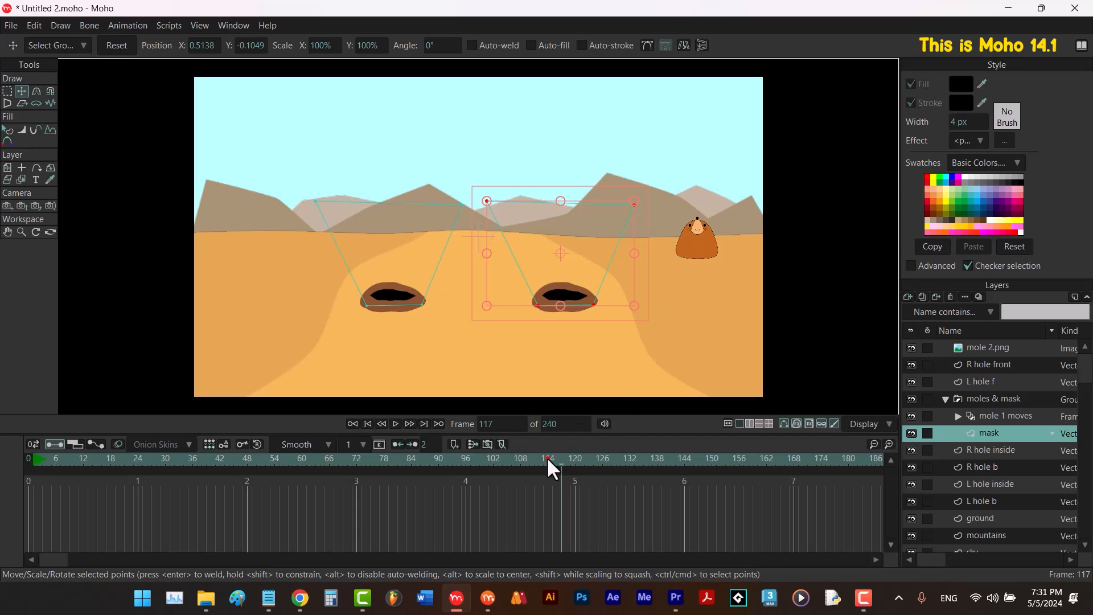
{"action": "left_click_drag", "start_coordinate": [546, 456], "coordinate": [526, 460]}
At frame 0, draw three filled mask rectangles over the burrow path: outside the left hole, between the holes, and outside the right hole.
{"action": "left_click", "coordinate": [368, 423]}
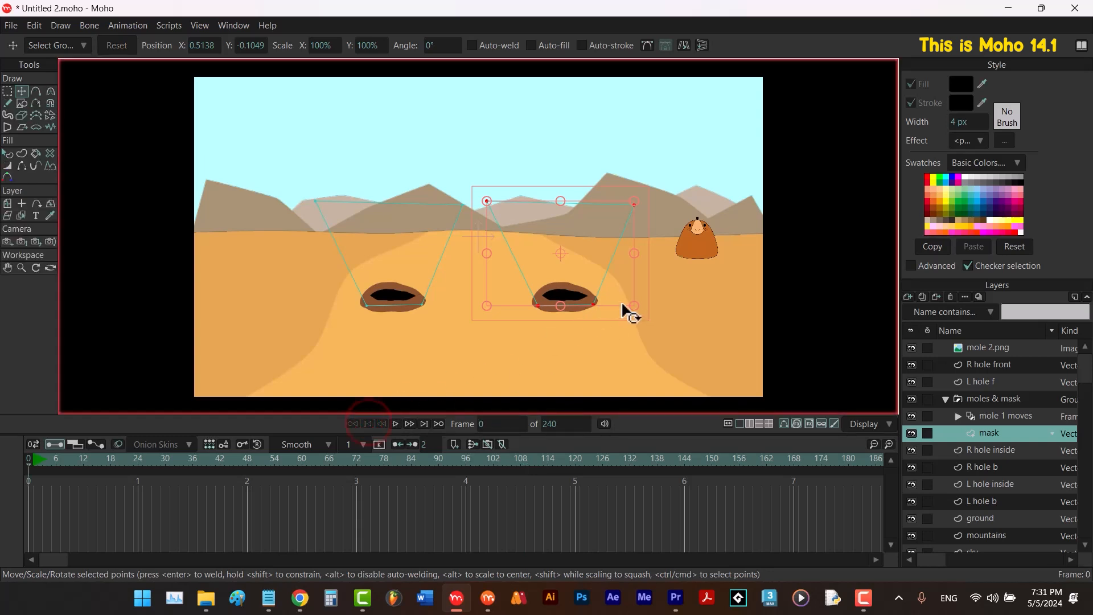
{"action": "left_click", "coordinate": [22, 103]}
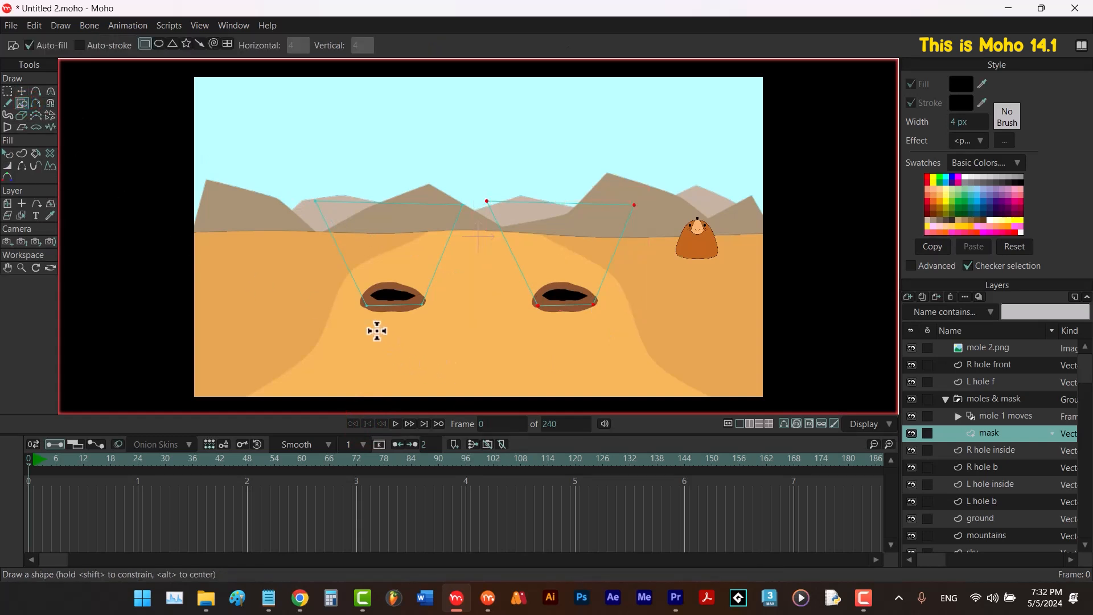
{"action": "left_click", "coordinate": [369, 281]}
{"action": "mouse_move", "coordinate": [368, 281]}
{"action": "left_mouse_down"}
{"action": "mouse_move", "coordinate": [186, 324]}
{"action": "mouse_move", "coordinate": [180, 337]}
{"action": "left_mouse_up"}
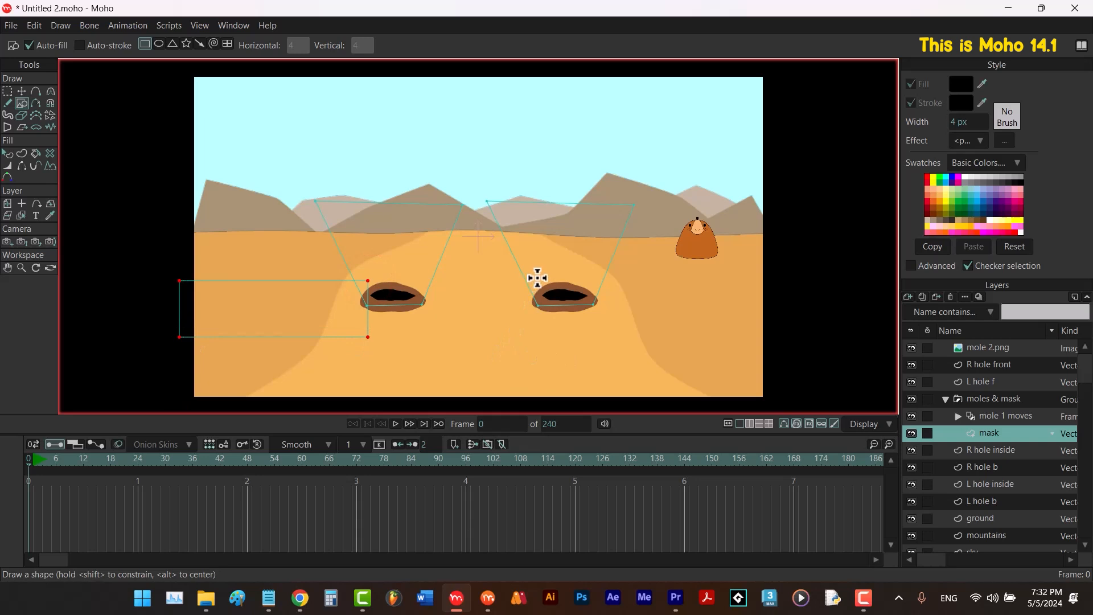
{"action": "left_click_drag", "start_coordinate": [534, 285], "coordinate": [423, 319]}
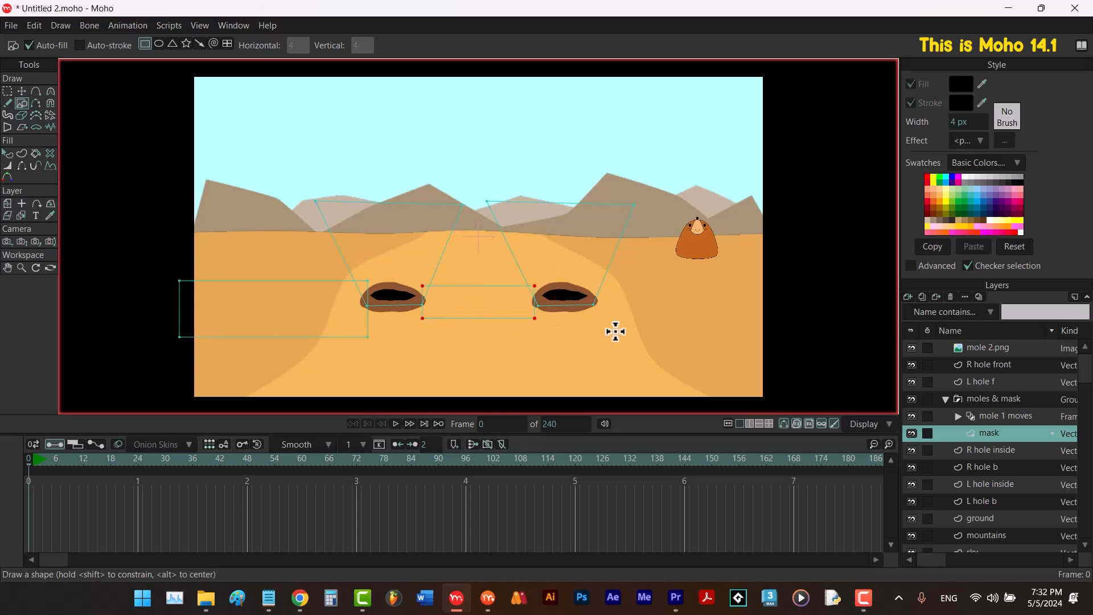
{"action": "mouse_move", "coordinate": [782, 279]}
{"action": "left_mouse_down"}
{"action": "mouse_move", "coordinate": [673, 316]}
{"action": "mouse_move", "coordinate": [593, 318]}
{"action": "left_mouse_up"}
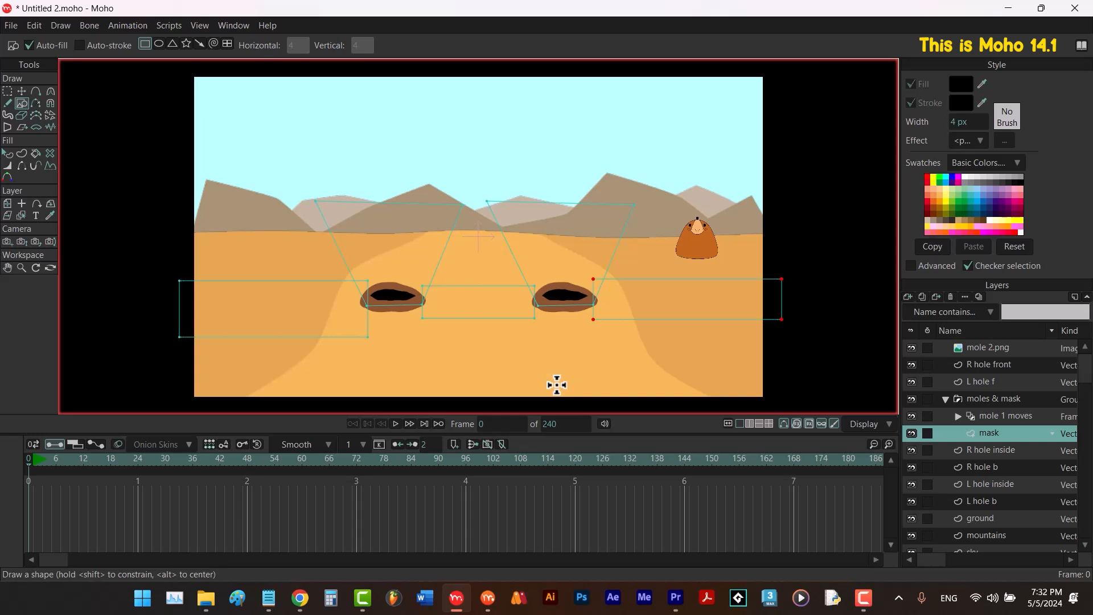
Preview the masked burrowing animation with the mask's vector paths shown and with them hidden, restoring their display and returning to frame 0.
{"action": "key", "text": "space"}
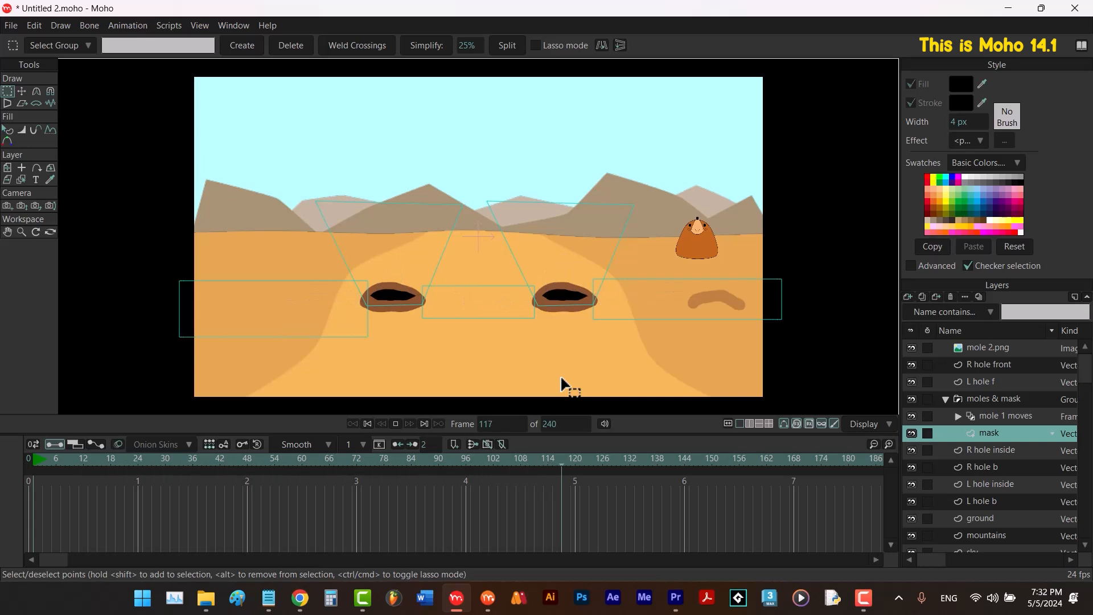
{"action": "key", "text": "space"}
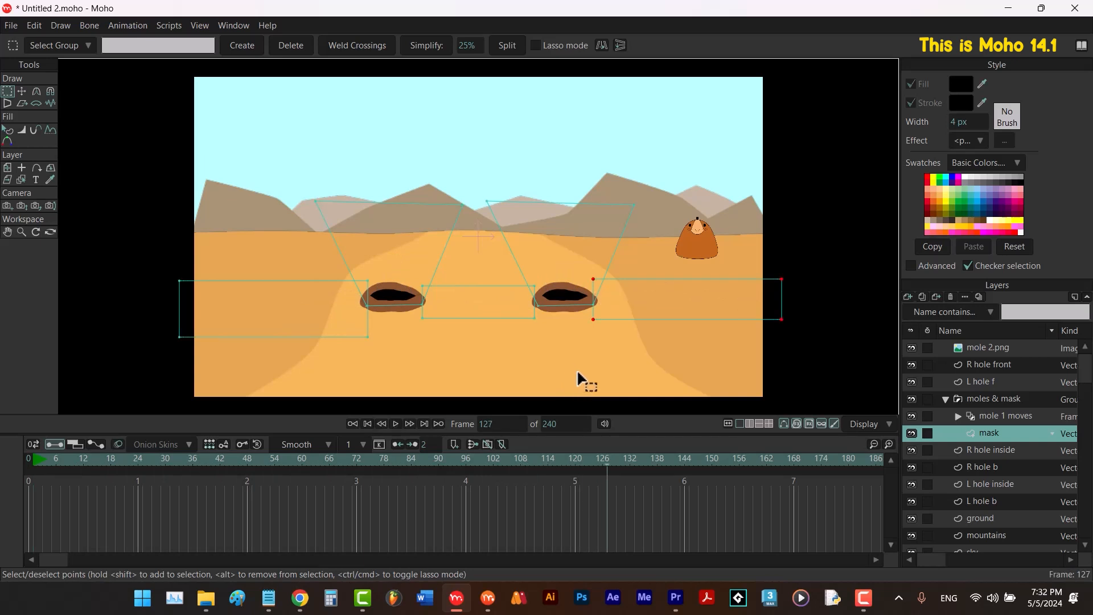
{"action": "left_click", "coordinate": [782, 423]}
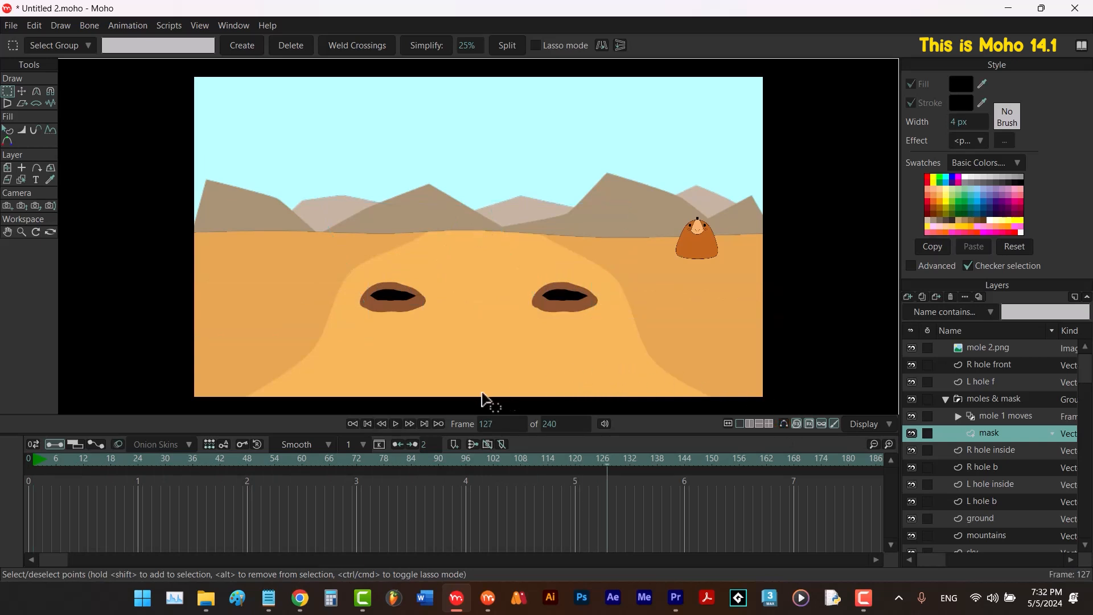
{"action": "left_click", "coordinate": [367, 424]}
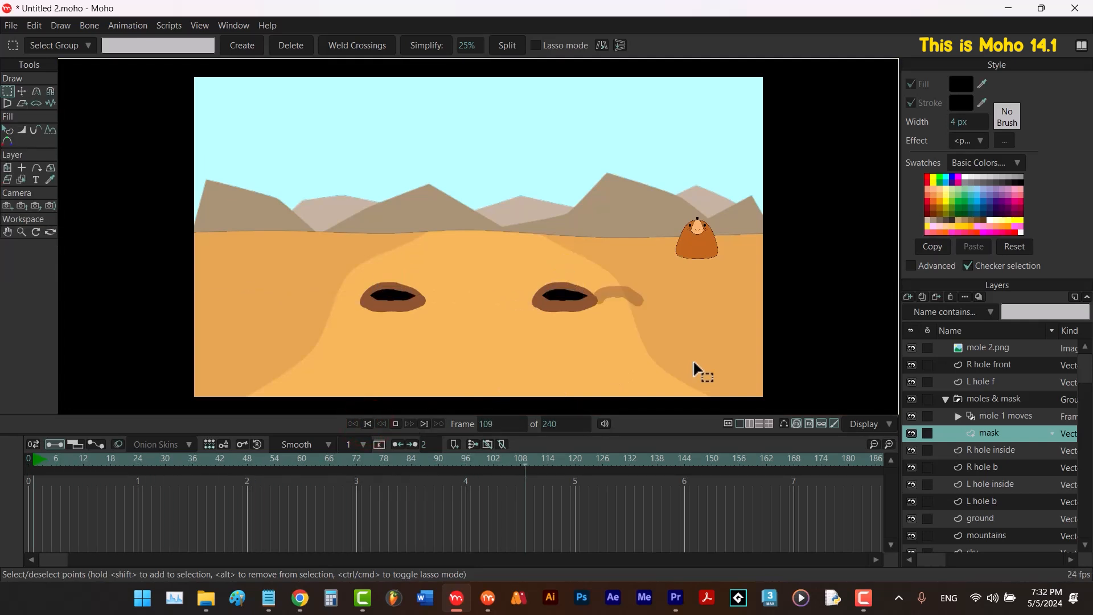
{"action": "key", "text": "space"}
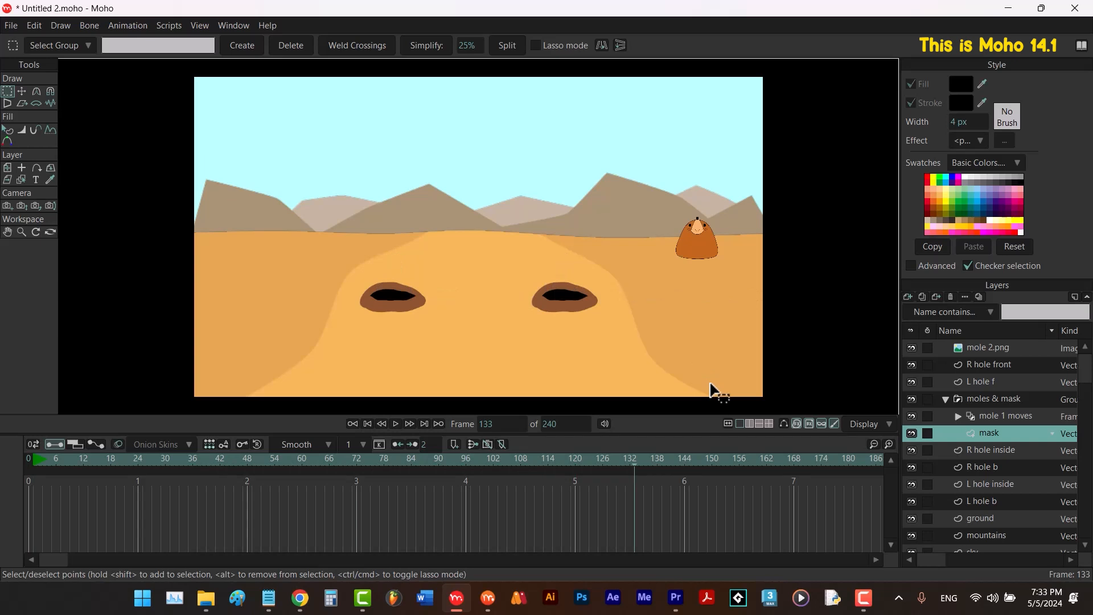
{"action": "left_click", "coordinate": [782, 423]}
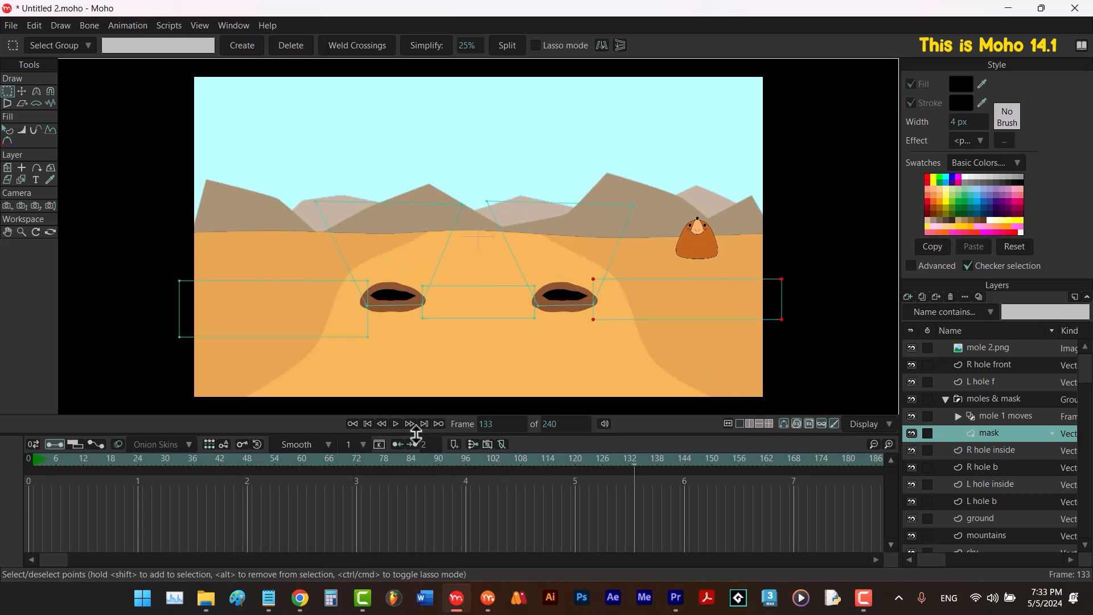
{"action": "left_click", "coordinate": [365, 423]}
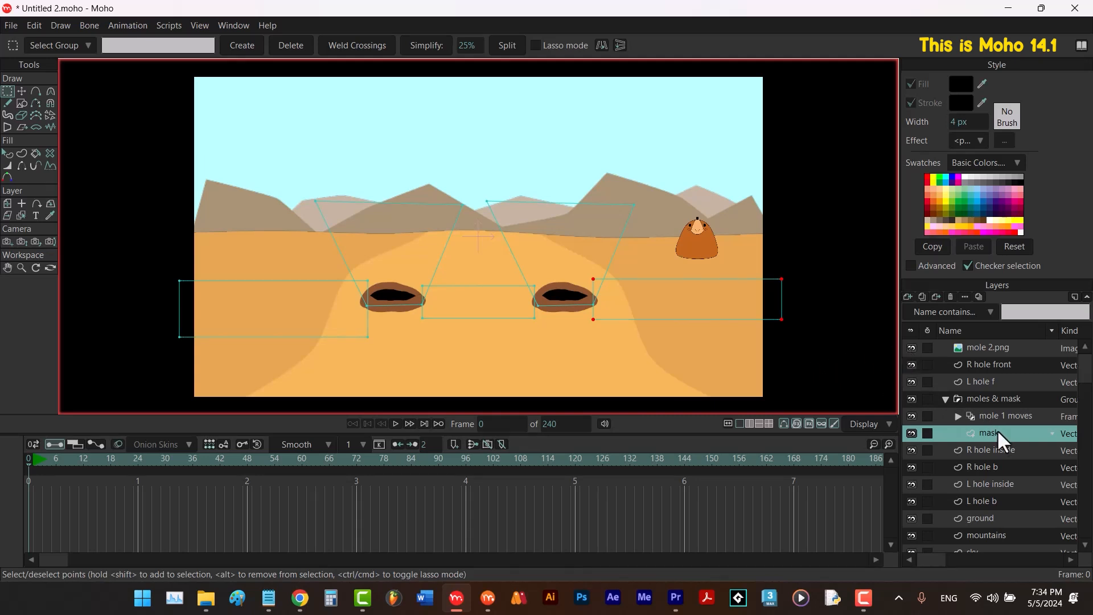
Turn off frame-by-frame drawing for mole 1 moves, expand its sublayers, and turn frame-by-frame drawing back on.
{"action": "double_click", "coordinate": [988, 416]}
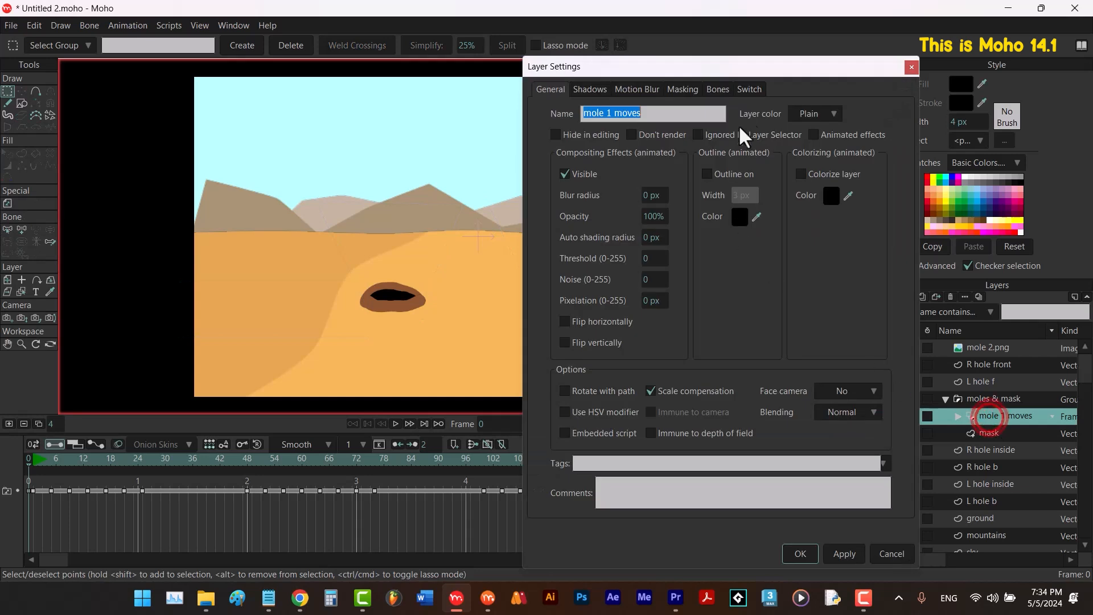
{"action": "left_click", "coordinate": [748, 89]}
{"action": "left_click", "coordinate": [672, 196]}
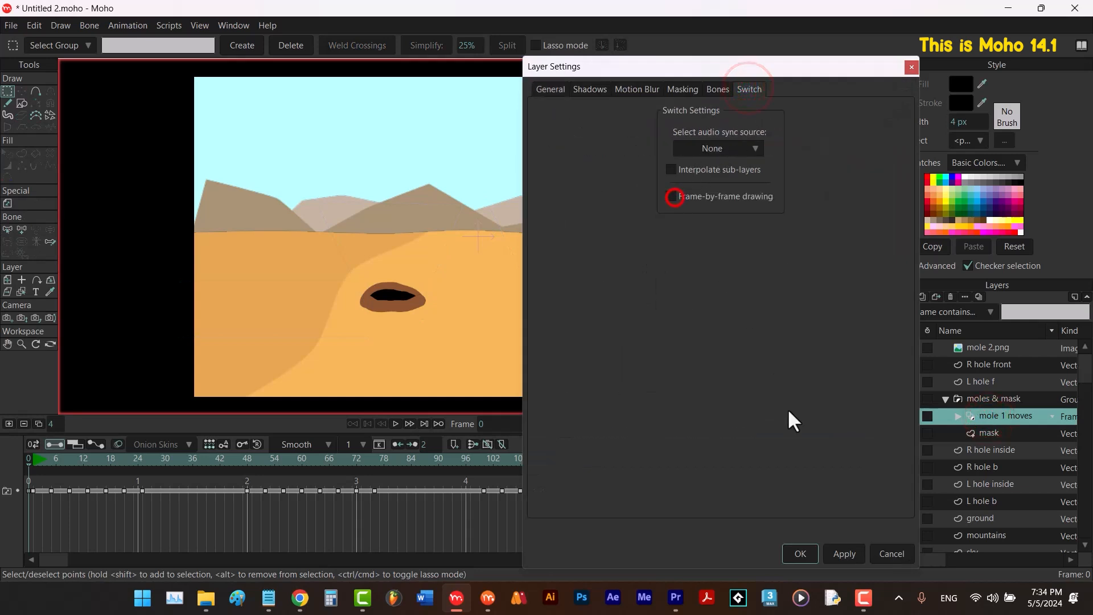
{"action": "left_click", "coordinate": [844, 553]}
{"action": "left_click", "coordinate": [958, 416]}
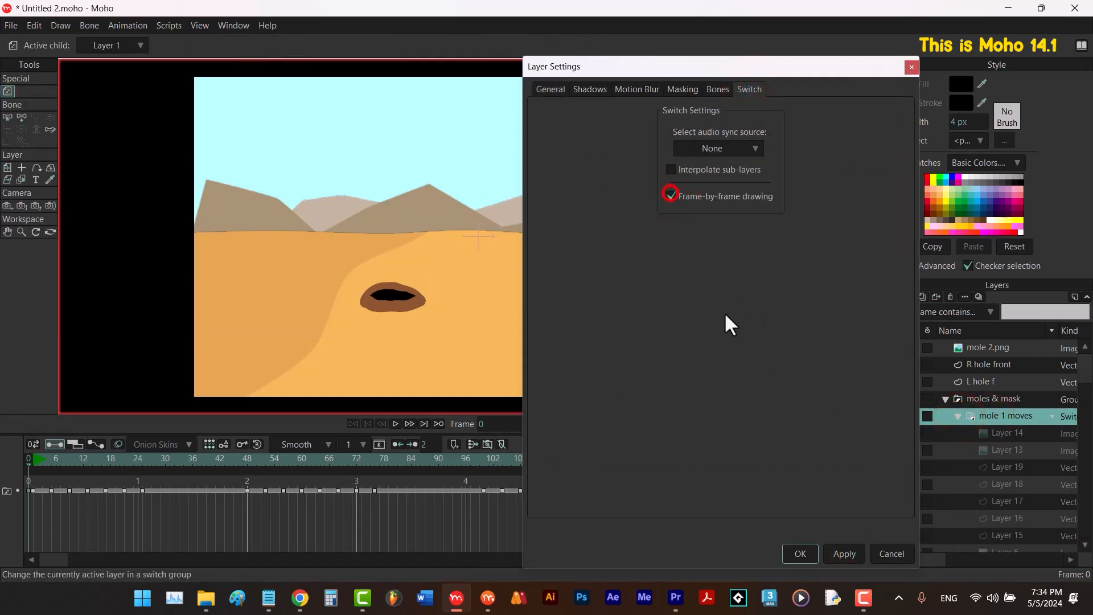
{"action": "left_click", "coordinate": [809, 550]}
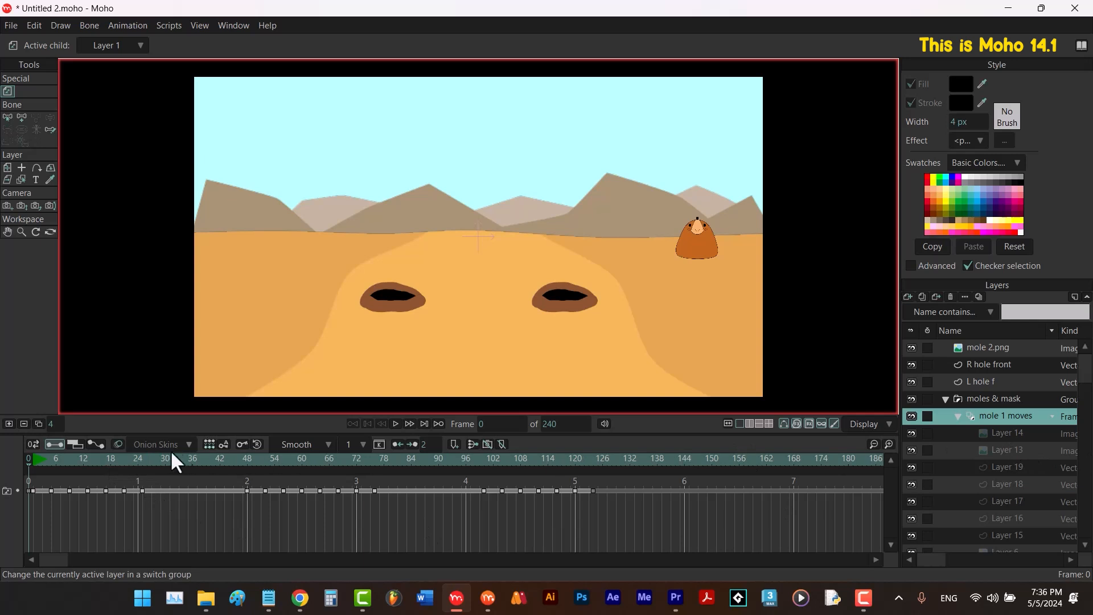
Label the mole 1 moves keyframes at frames 17, 21 and 25 green and close the Keyframe window.
{"action": "mouse_move", "coordinate": [93, 456]}
{"action": "left_mouse_down"}
{"action": "mouse_move", "coordinate": [142, 460]}
{"action": "mouse_move", "coordinate": [110, 460]}
{"action": "left_mouse_up"}
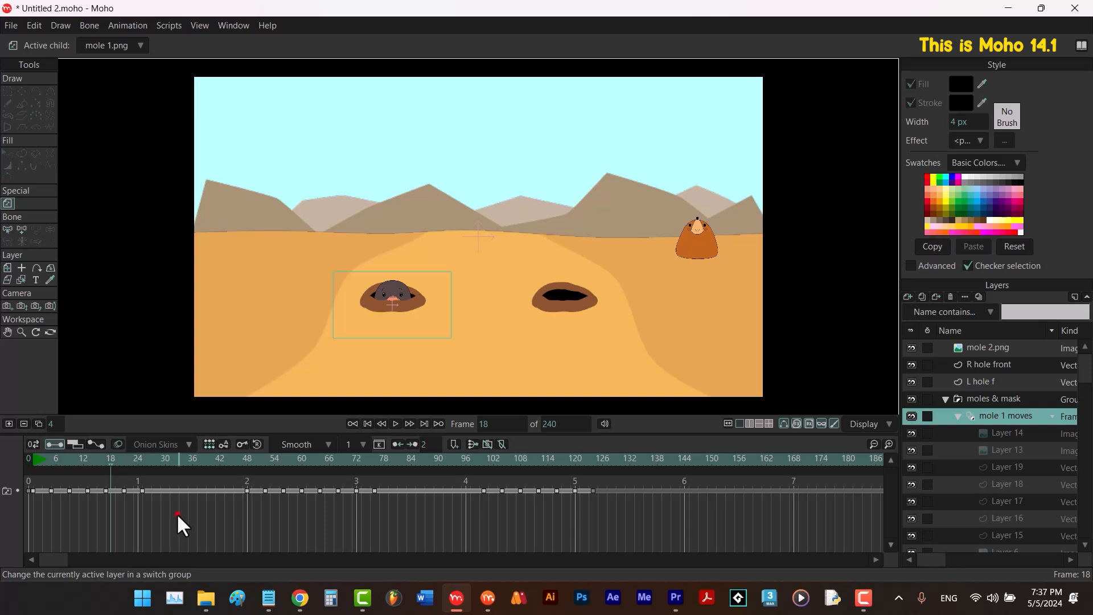
{"action": "left_click_drag", "start_coordinate": [177, 513], "coordinate": [111, 486]}
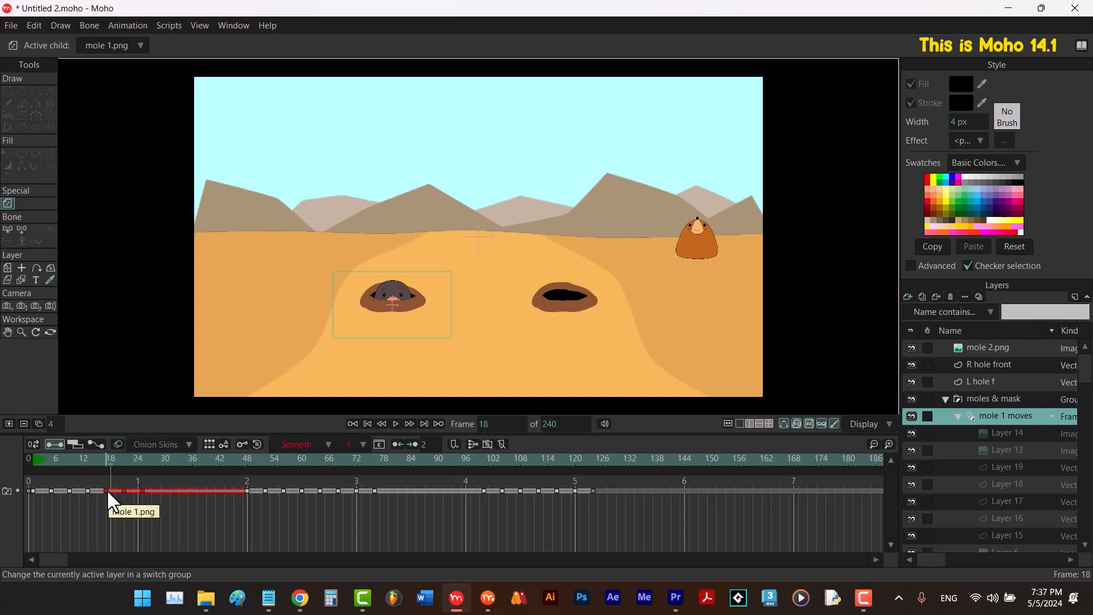
{"action": "right_click", "coordinate": [108, 491]}
{"action": "mouse_move", "coordinate": [151, 547]}
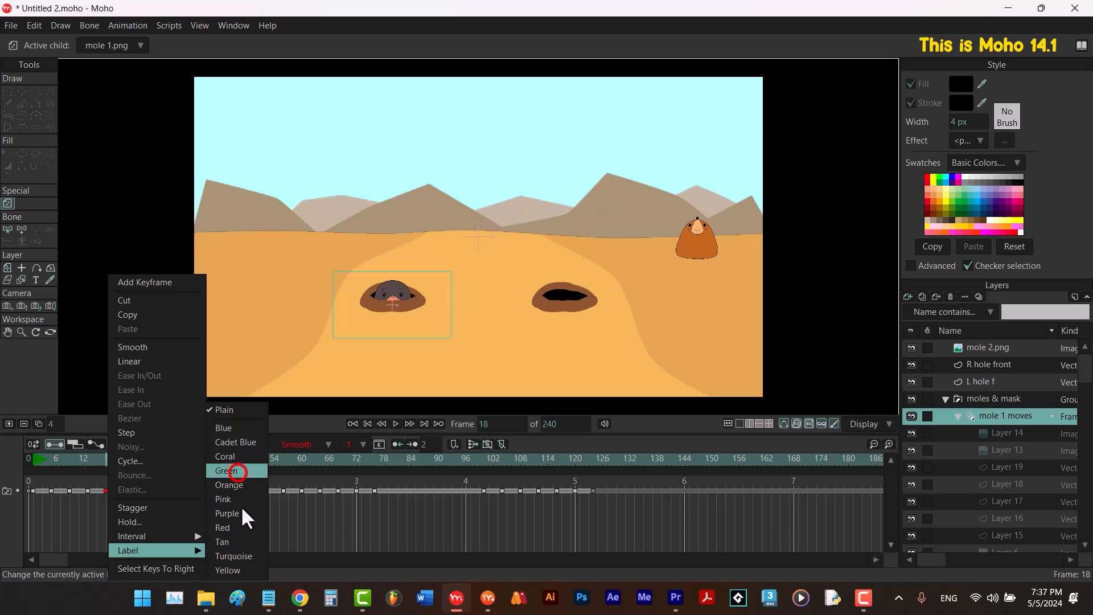
{"action": "left_click", "coordinate": [244, 526]}
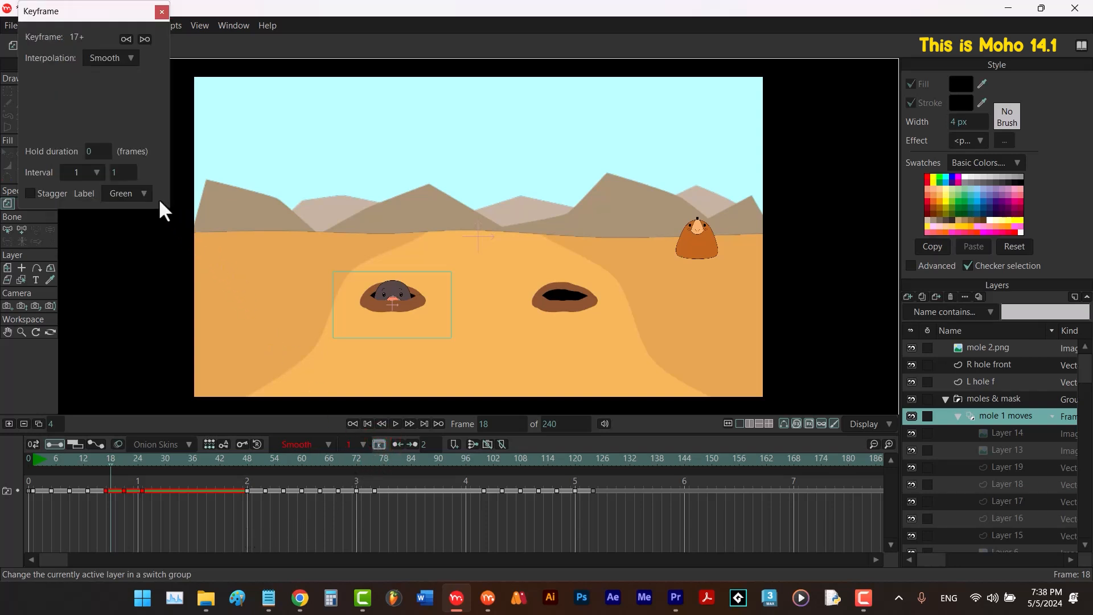
{"action": "left_click", "coordinate": [162, 12]}
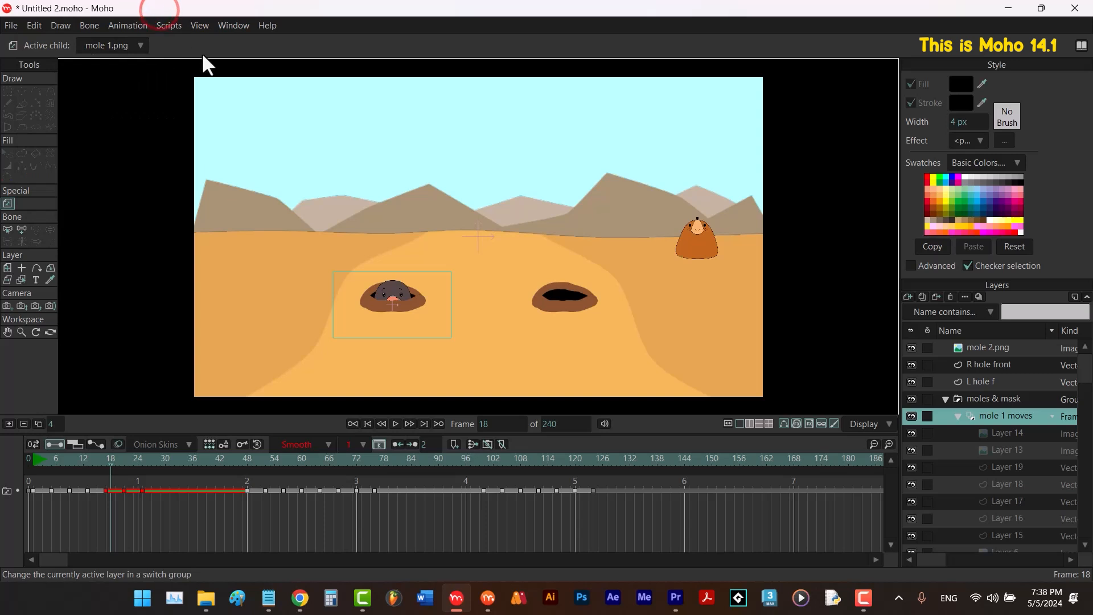
Reopen the Keyframe window to view the settings of the selected keyframes, close it again and deselect the keyframes.
{"action": "left_click", "coordinate": [226, 28]}
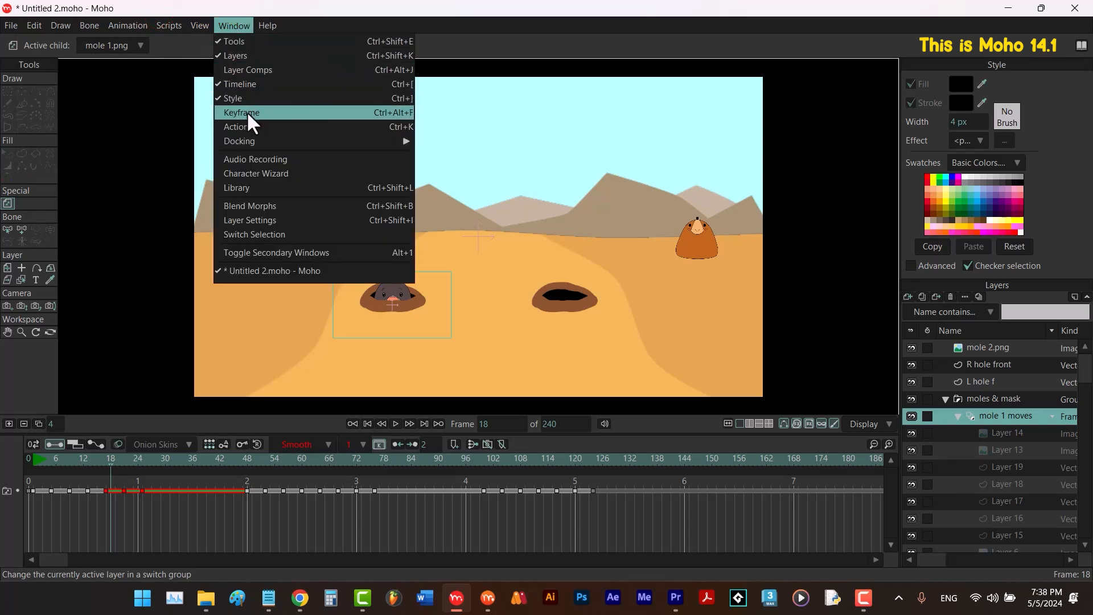
{"action": "left_click", "coordinate": [397, 111]}
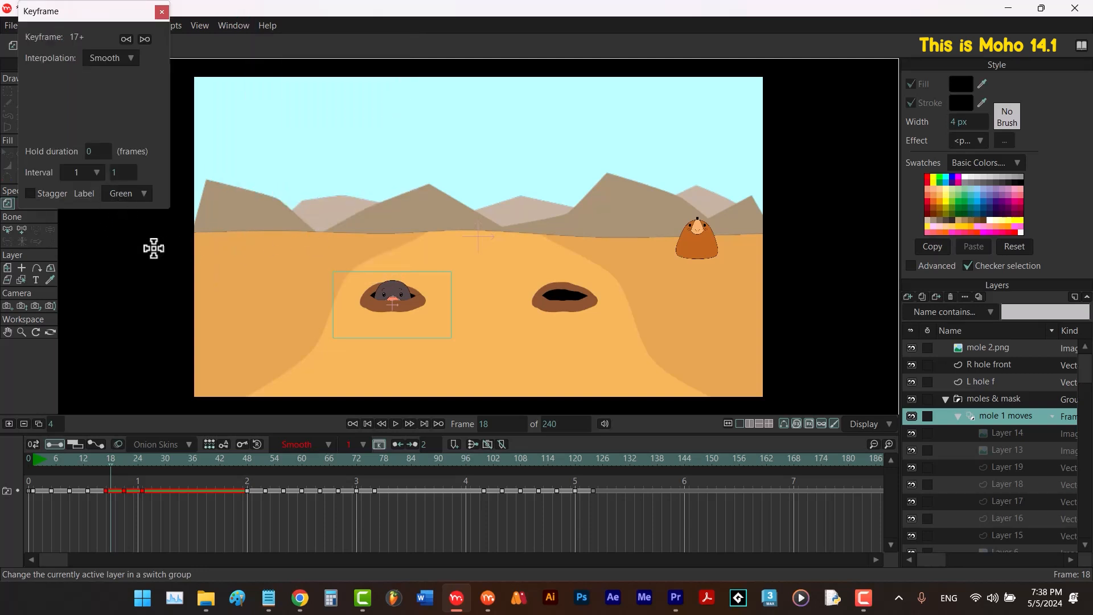
{"action": "left_click", "coordinate": [161, 12]}
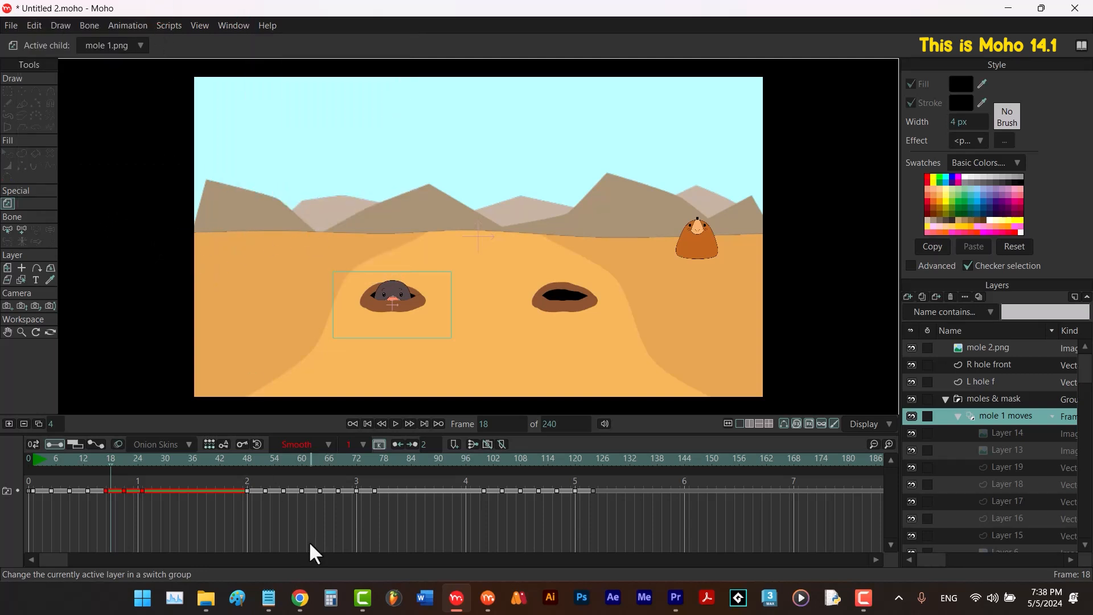
{"action": "left_click", "coordinate": [303, 531]}
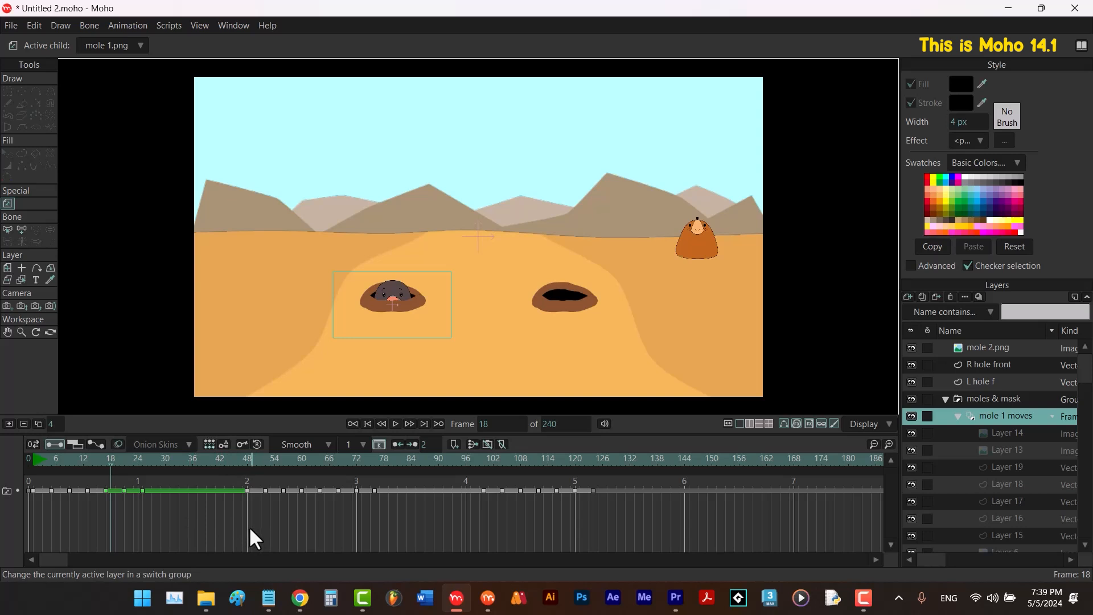
Step frame by frame from frame 18 forward to 21 and back to 17 across the green-labelled keyframes.
{"action": "key", "text": "Right"}
{"action": "key", "text": "Right"}
{"action": "key", "text": "Right"}
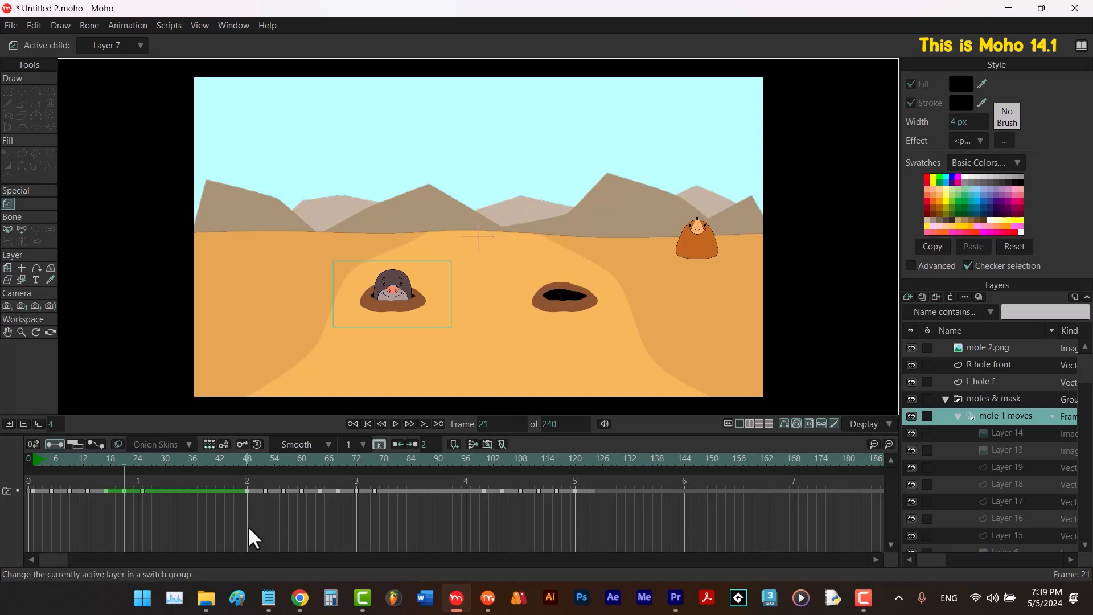
{"action": "key", "text": "Left"}
{"action": "key", "text": "Left"}
{"action": "key", "text": "Left"}
{"action": "key", "text": "Left"}
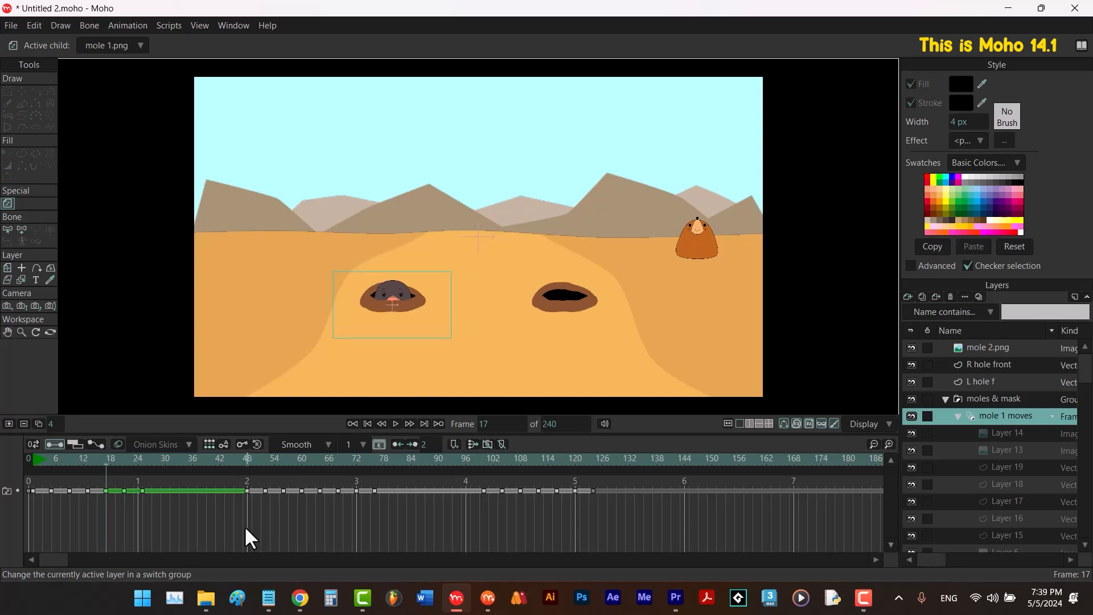
Scrub to frame 105 and label the keyframes at frames 100 and 104 red.
{"action": "left_click", "coordinate": [483, 461]}
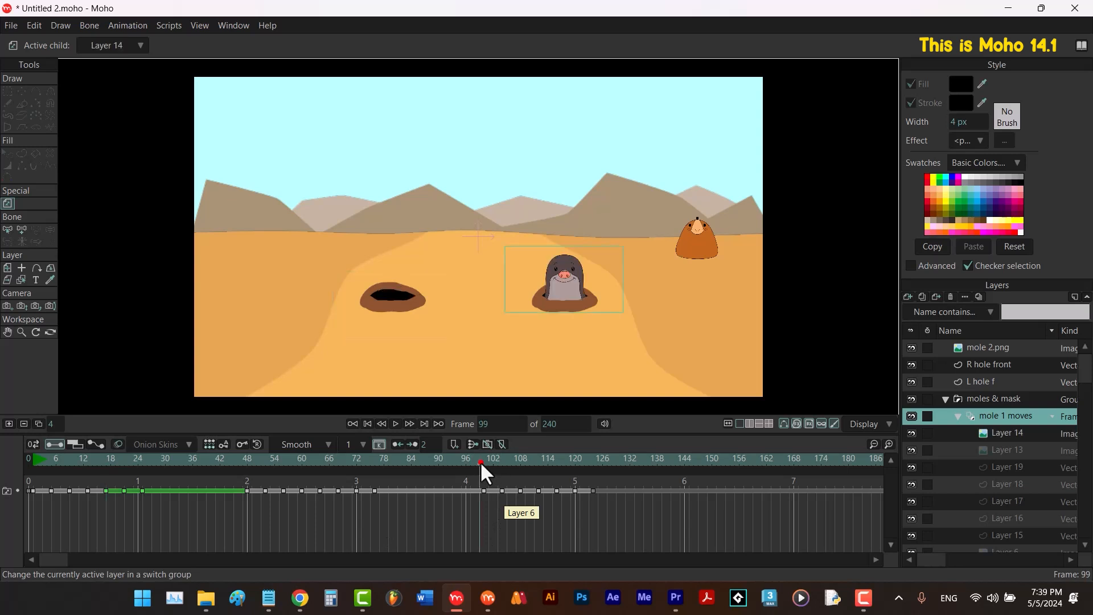
{"action": "left_click_drag", "start_coordinate": [485, 461], "coordinate": [506, 470]}
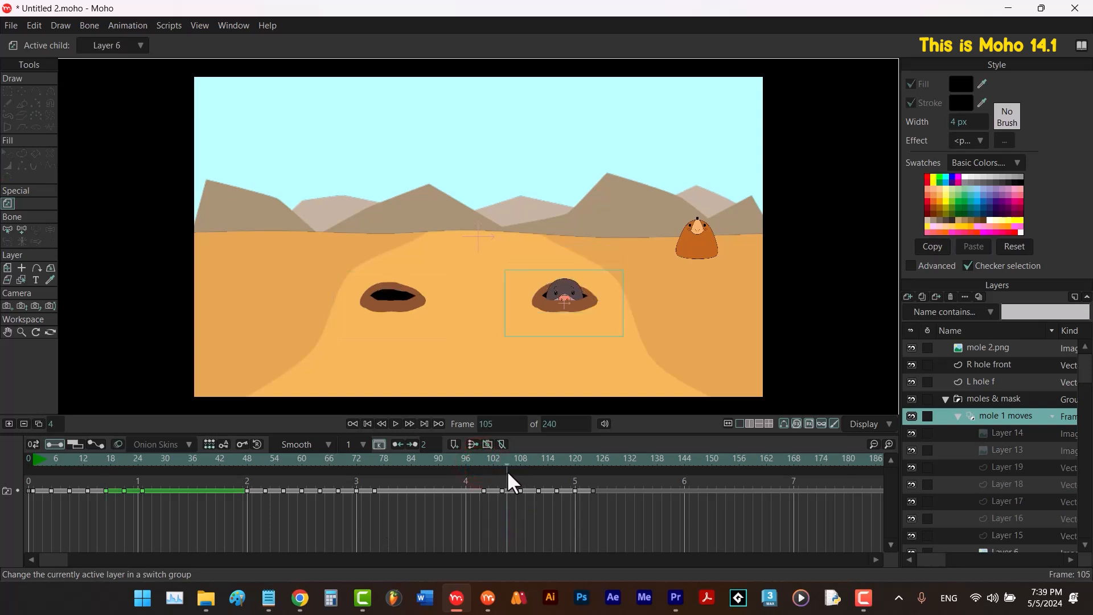
{"action": "right_click", "coordinate": [484, 490]}
{"action": "mouse_move", "coordinate": [539, 549]}
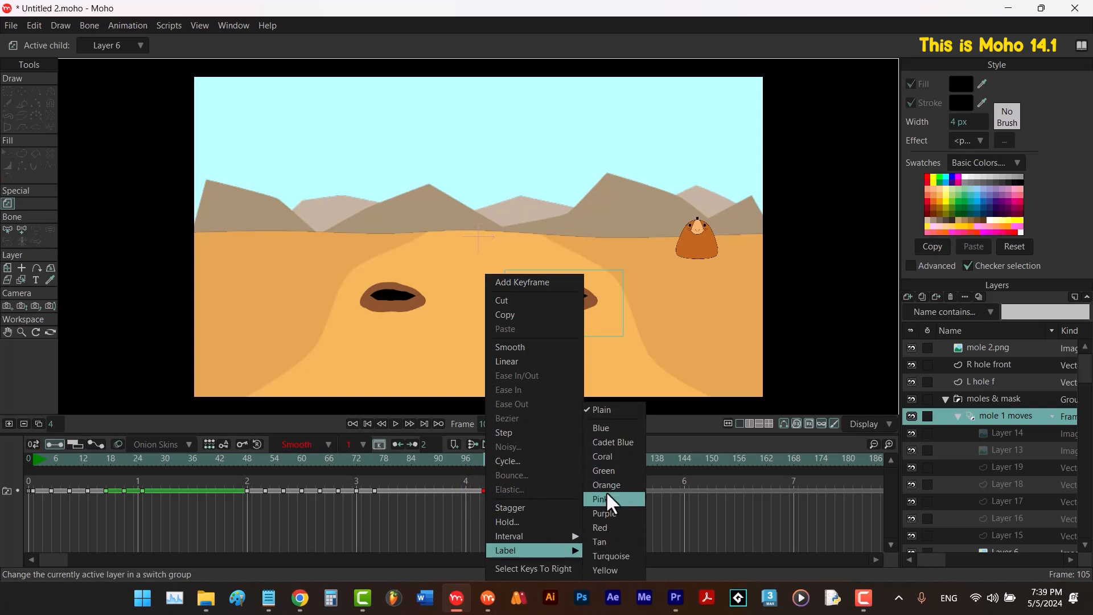
{"action": "left_click", "coordinate": [606, 527]}
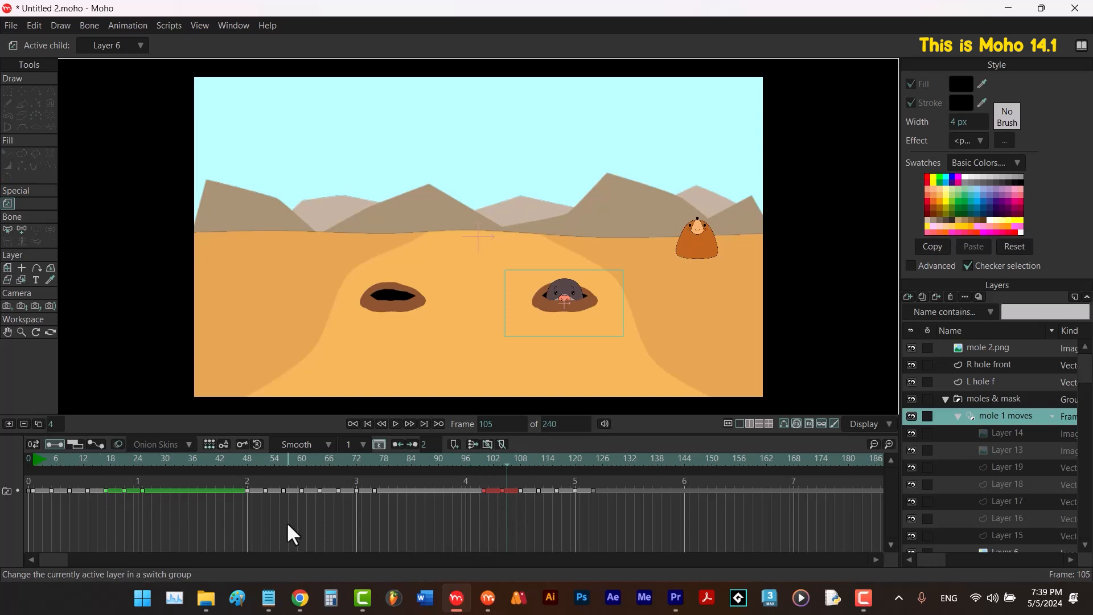
Jump between labelled keyframes only, going back from frame 105 to 17 and forward to frame 100.
{"action": "key", "text": "alt+shift+Left"}
{"action": "key", "text": "alt+shift+Left"}
{"action": "key", "text": "alt+shift+Left"}
{"action": "key", "text": "alt+shift+Left"}
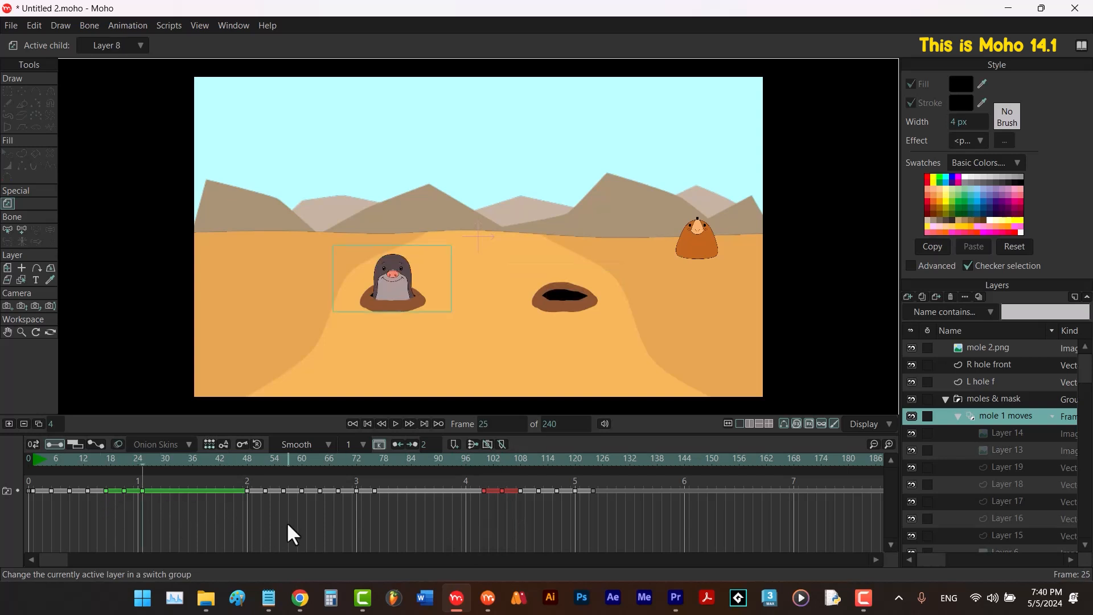
{"action": "key", "text": "alt+shift+Left"}
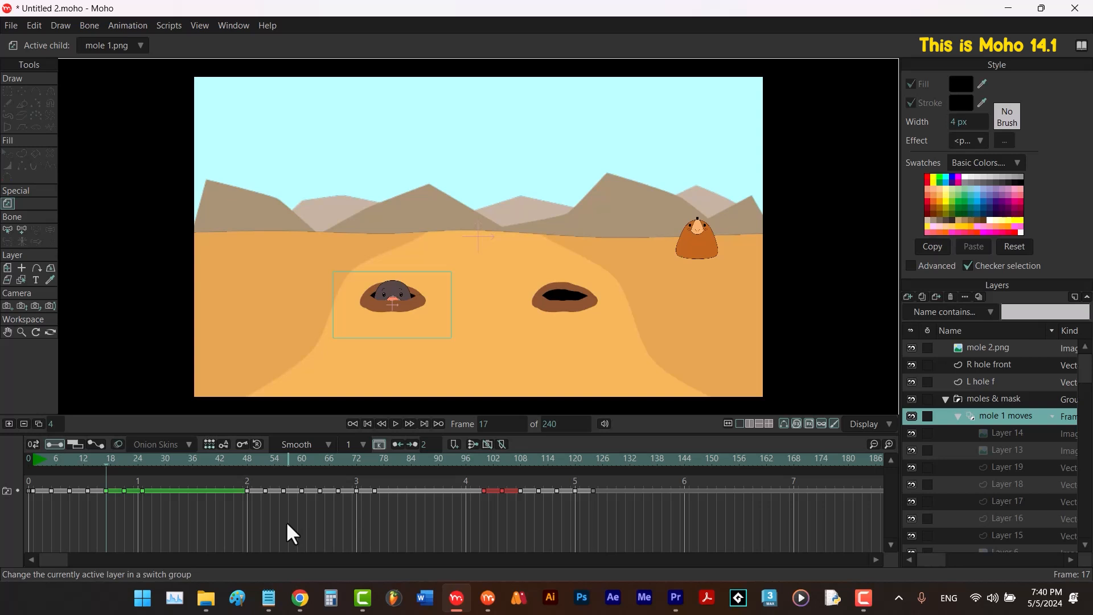
{"action": "key", "text": "alt+shift+Right"}
{"action": "key", "text": "alt+shift+Right"}
{"action": "key", "text": "alt+shift+Right"}
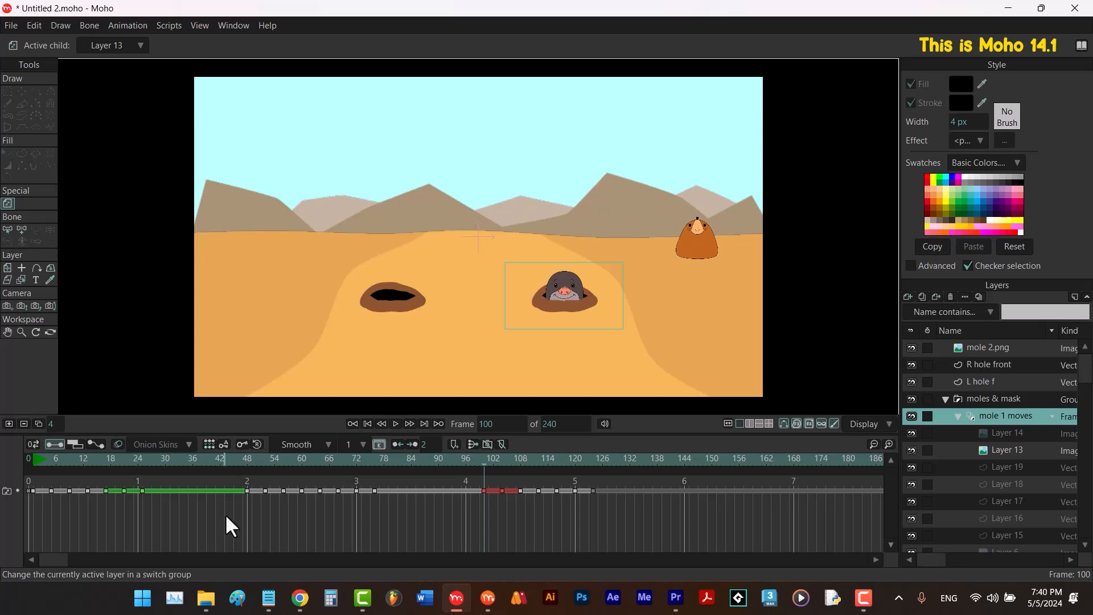
Label the keyframe at frame 120 green and deselect it.
{"action": "left_click", "coordinate": [575, 490]}
{"action": "right_click", "coordinate": [574, 490]}
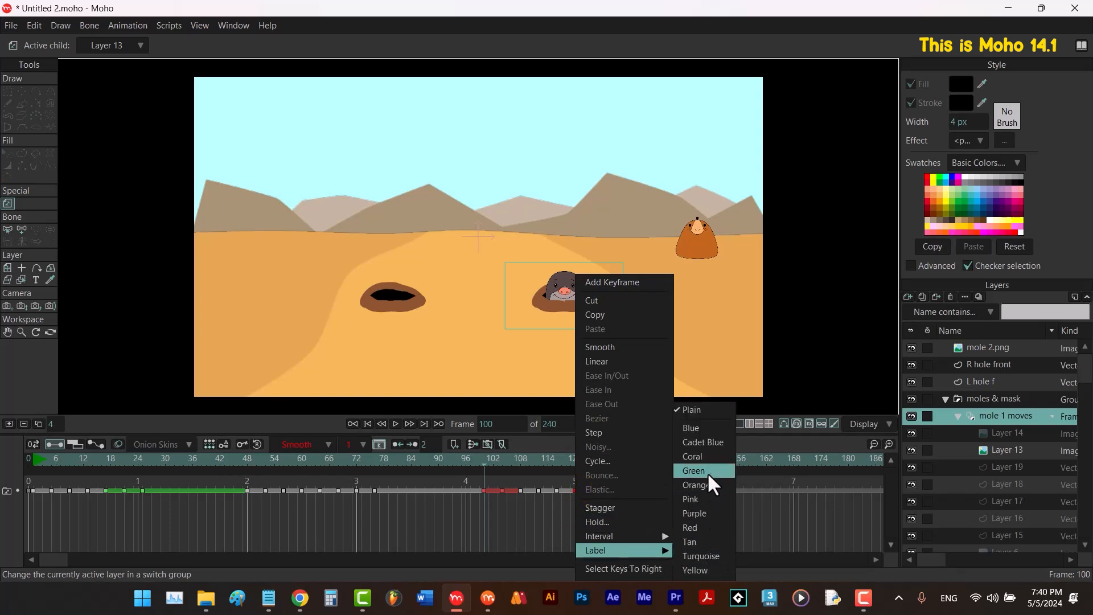
{"action": "left_click", "coordinate": [695, 509]}
{"action": "left_click", "coordinate": [650, 517]}
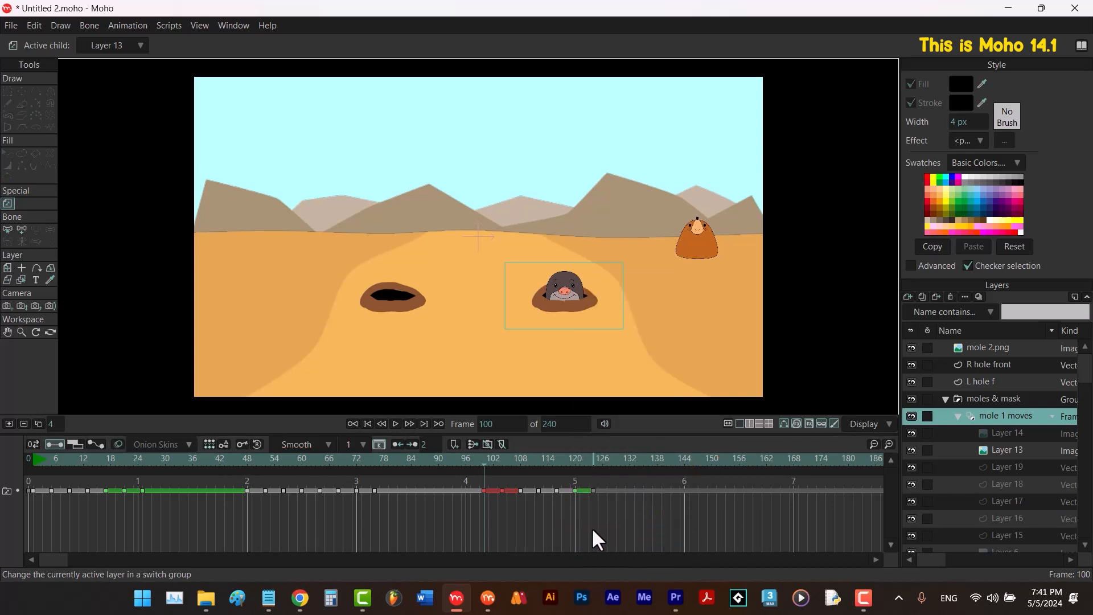
Jump back to the labelled keyframe at frame 25 and forward through the labelled keyframes to frame 120.
{"action": "key", "text": "alt+shift+Left"}
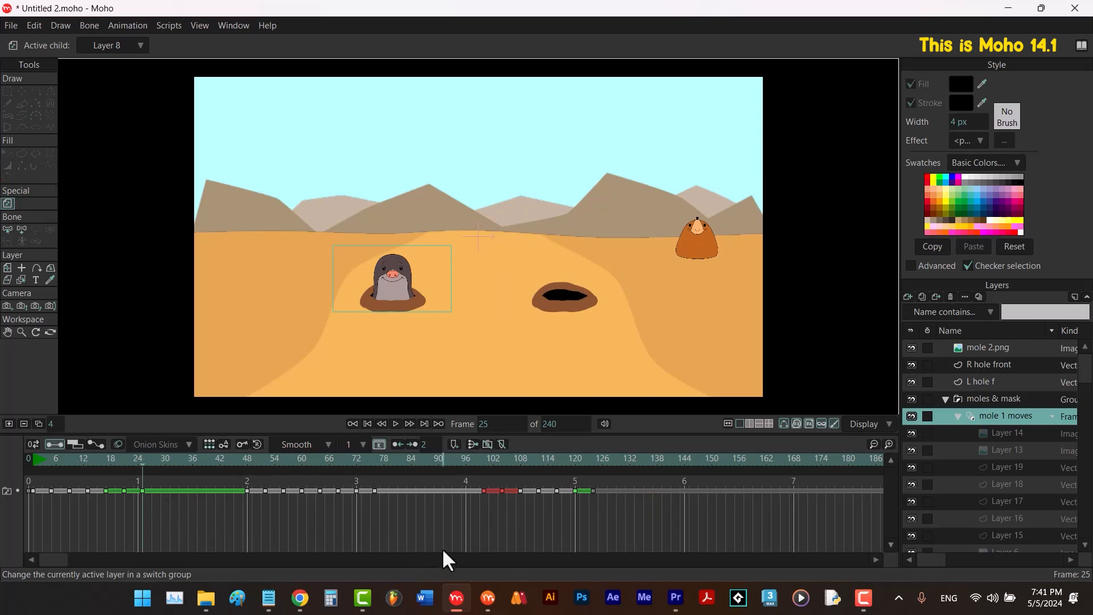
{"action": "key", "text": "alt+shift+Right"}
{"action": "key", "text": "alt+shift+Right"}
{"action": "key", "text": "alt+shift+Right"}
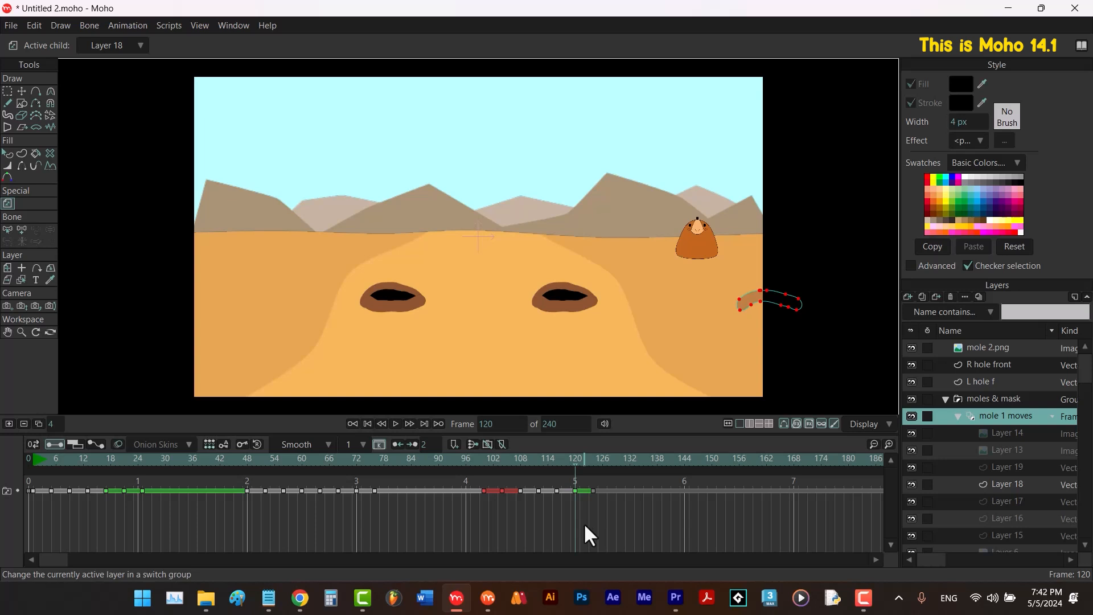
Reset the label of the keyframe at frame 120 to Plain.
{"action": "right_click", "coordinate": [573, 491]}
{"action": "mouse_move", "coordinate": [606, 536]}
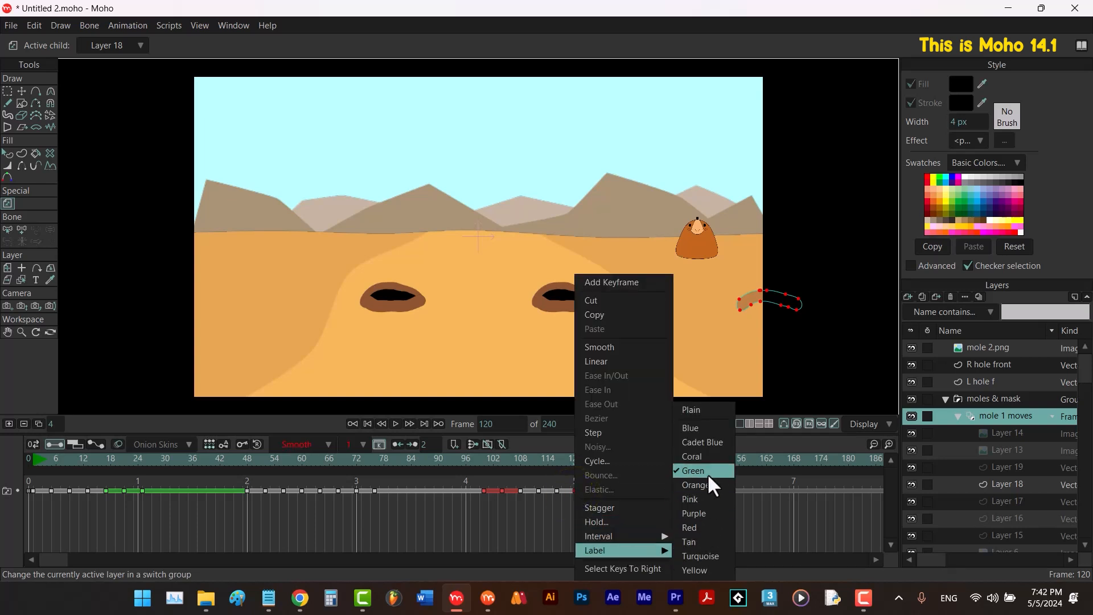
{"action": "left_click", "coordinate": [711, 411]}
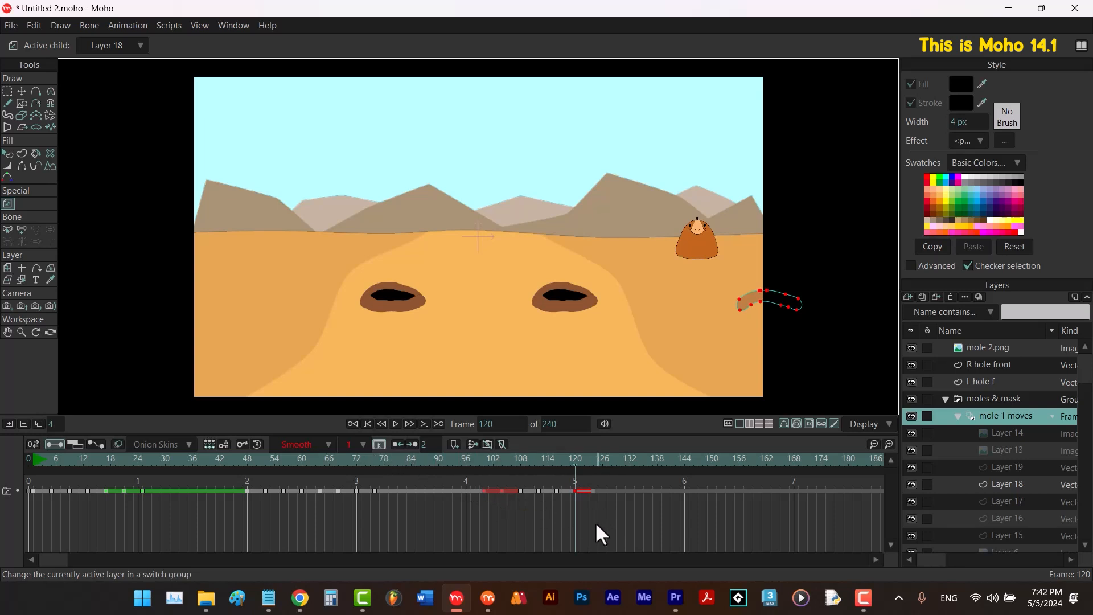
Label the last keyframe, at frame 124, orange and move the playhead to it from frame 120.
{"action": "right_click", "coordinate": [593, 490]}
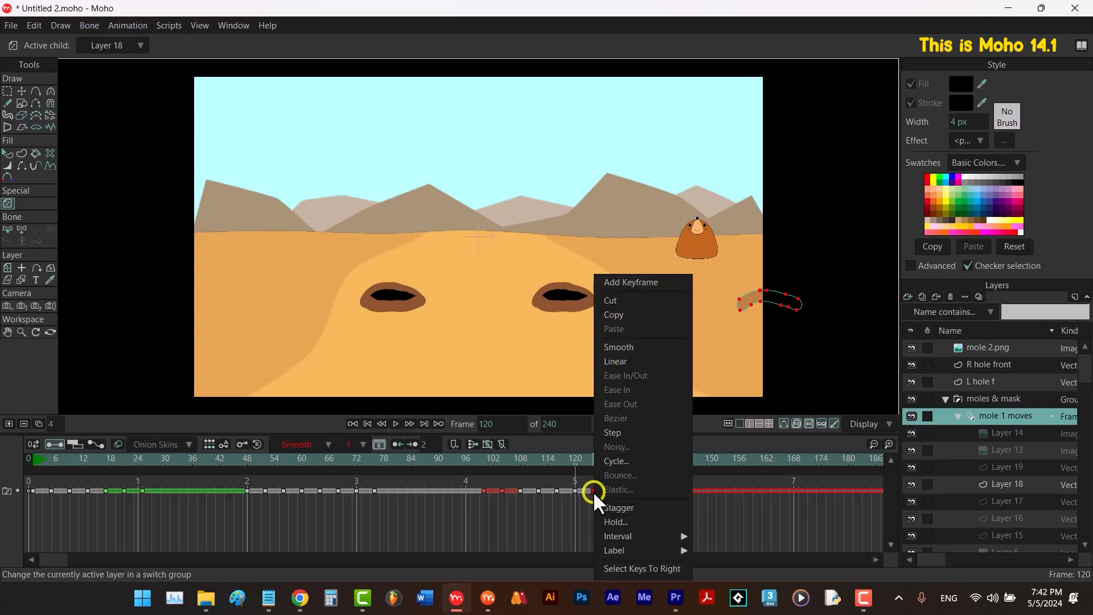
{"action": "mouse_move", "coordinate": [644, 552]}
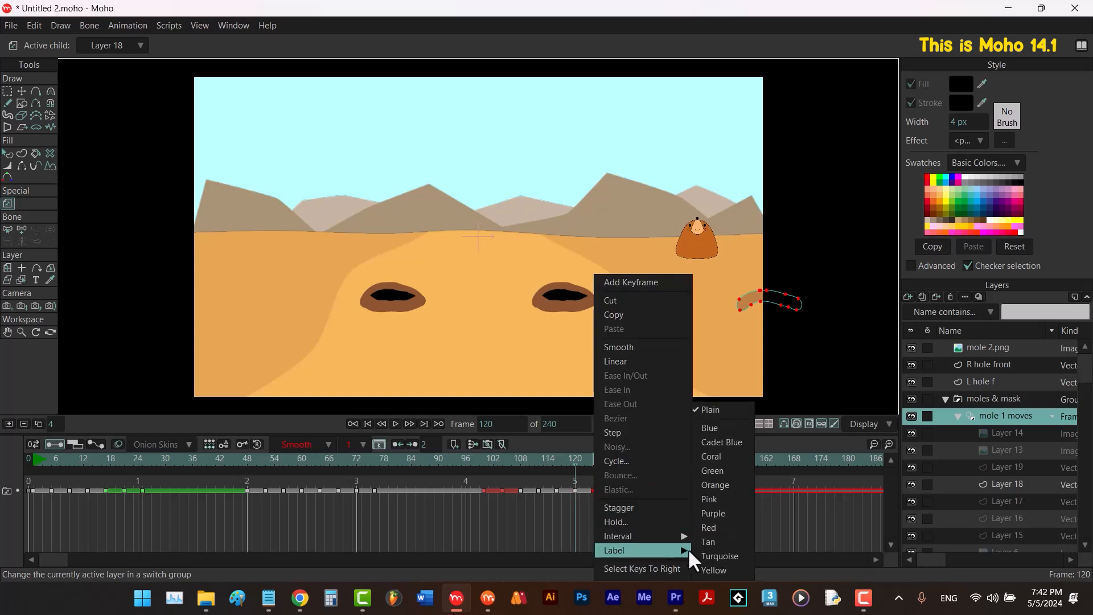
{"action": "left_click", "coordinate": [718, 484]}
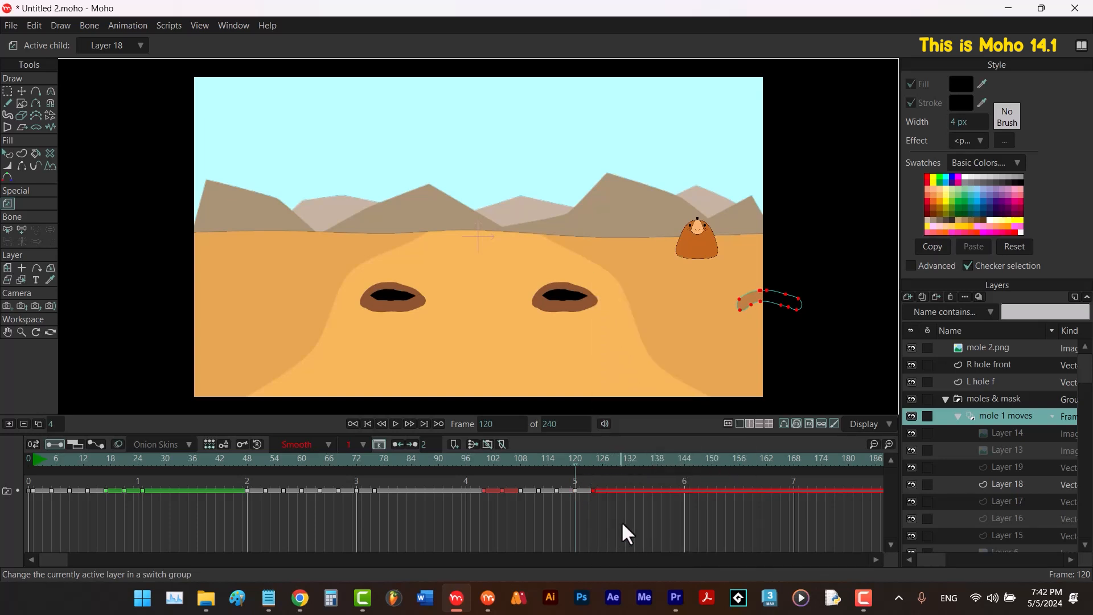
{"action": "left_click", "coordinate": [638, 522]}
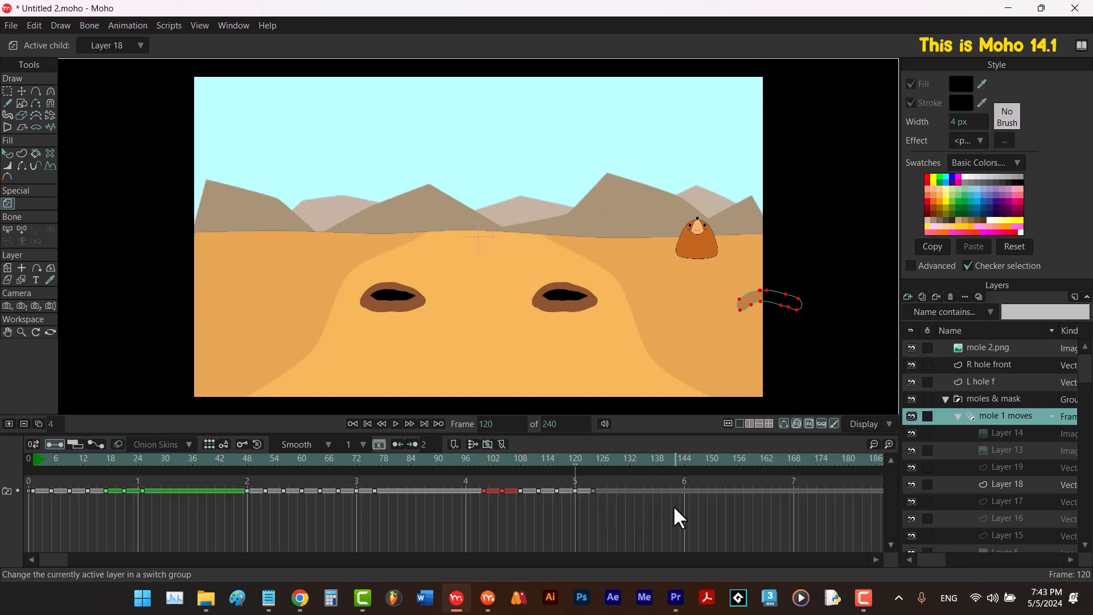
{"action": "key", "text": "alt+Right"}
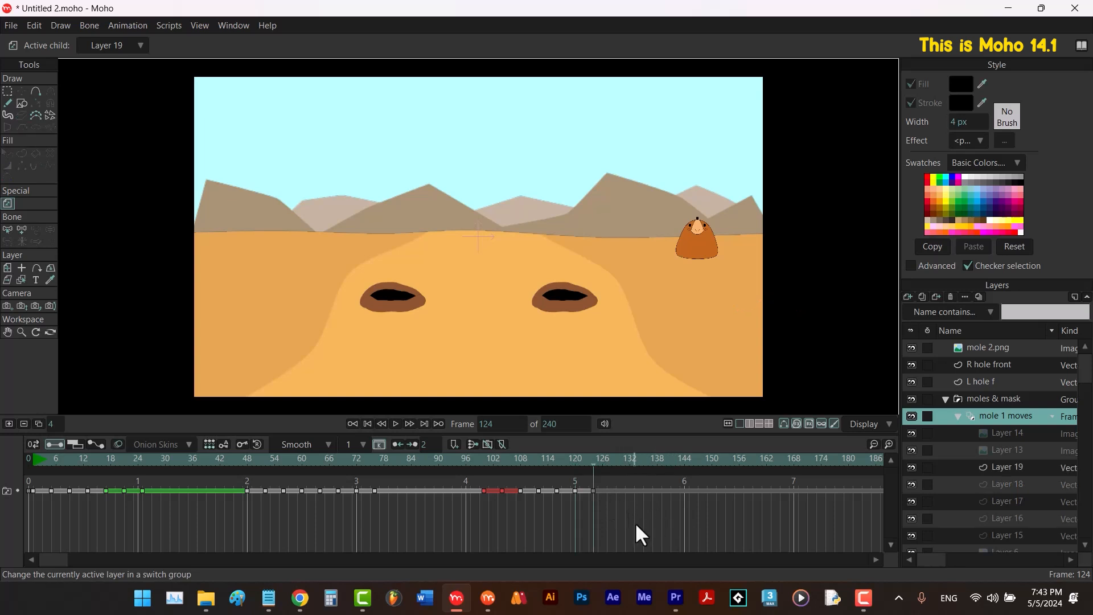
Reset the label of the keyframe at frame 124 to Plain, and jump back to keyframe 120 and forward to 124.
{"action": "right_click", "coordinate": [593, 491]}
{"action": "mouse_move", "coordinate": [641, 550]}
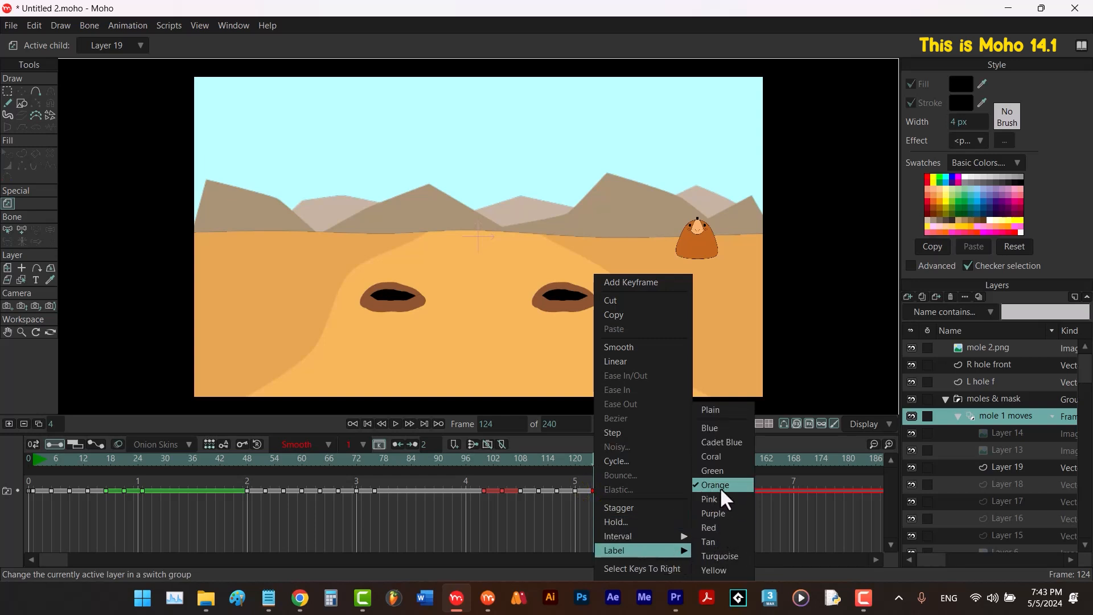
{"action": "left_click", "coordinate": [803, 519]}
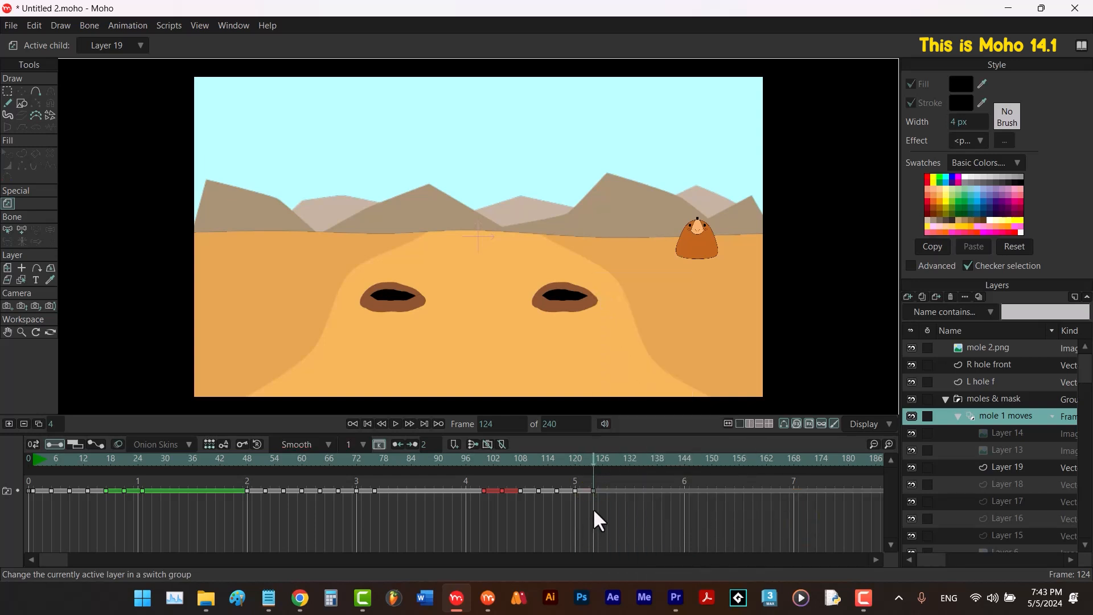
{"action": "right_click", "coordinate": [592, 490]}
{"action": "mouse_move", "coordinate": [647, 549]}
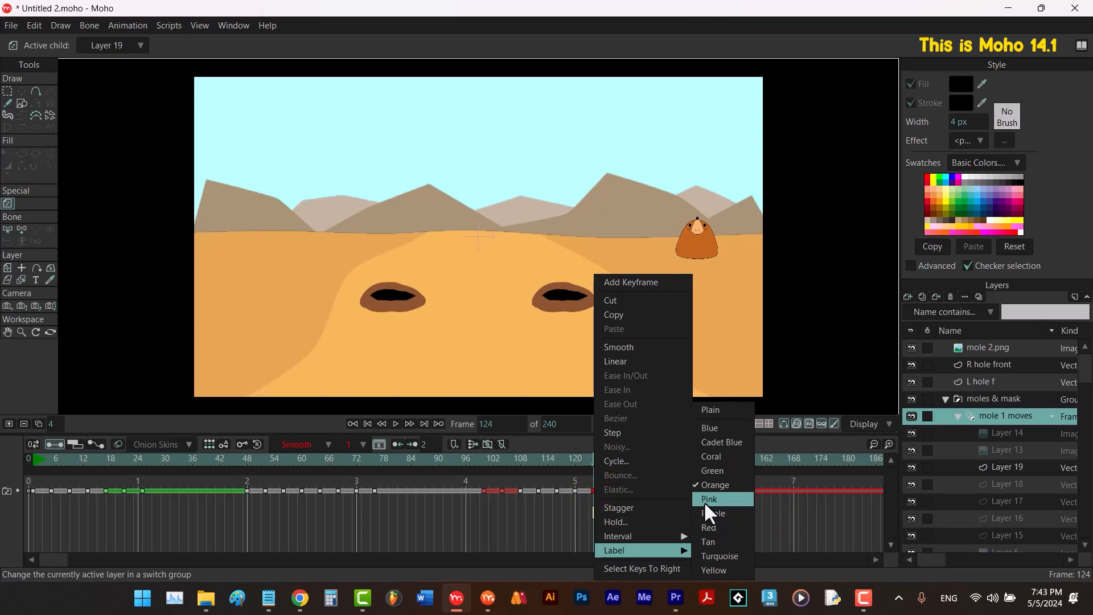
{"action": "left_click", "coordinate": [726, 415]}
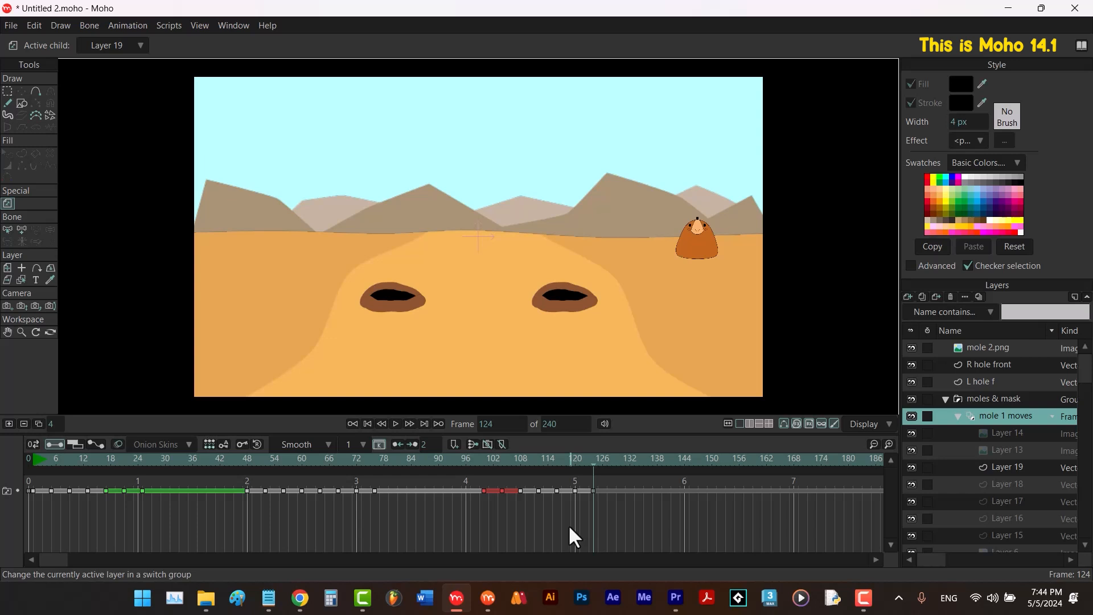
{"action": "left_click", "coordinate": [569, 526]}
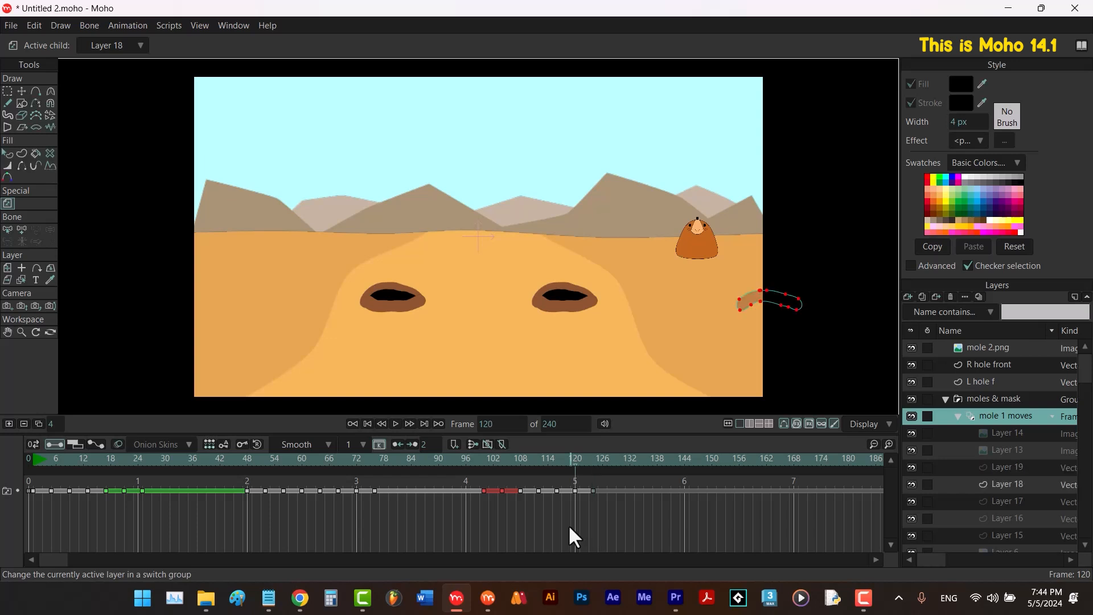
{"action": "key", "text": "alt+Right"}
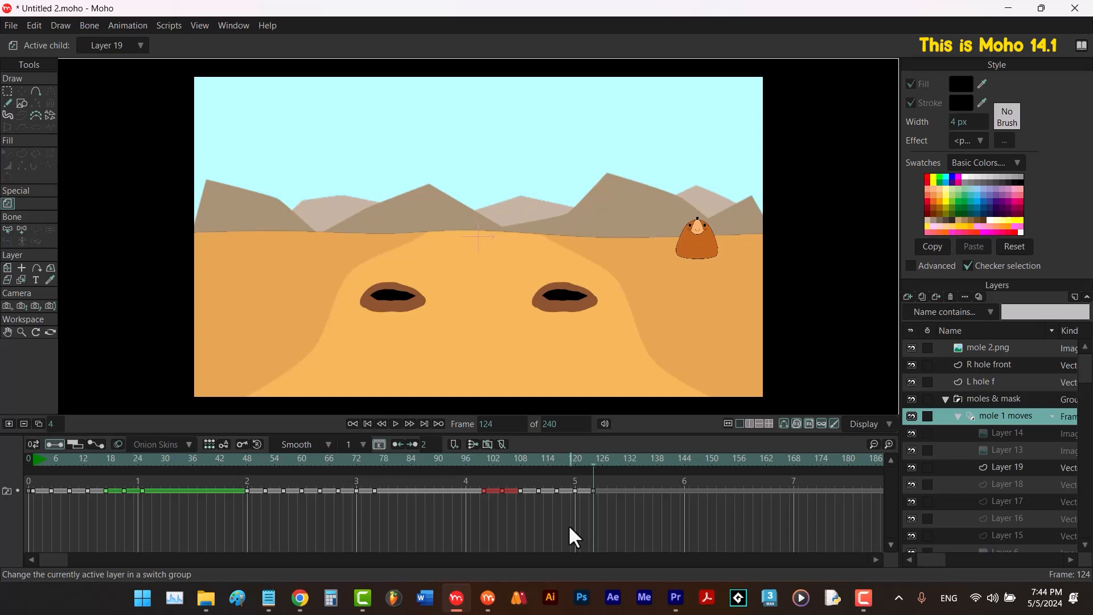
Step back from the last keyframe to frame 122 and return to frame 124.
{"action": "key", "text": "ctrl+Left"}
{"action": "key", "text": "ctrl+Left"}
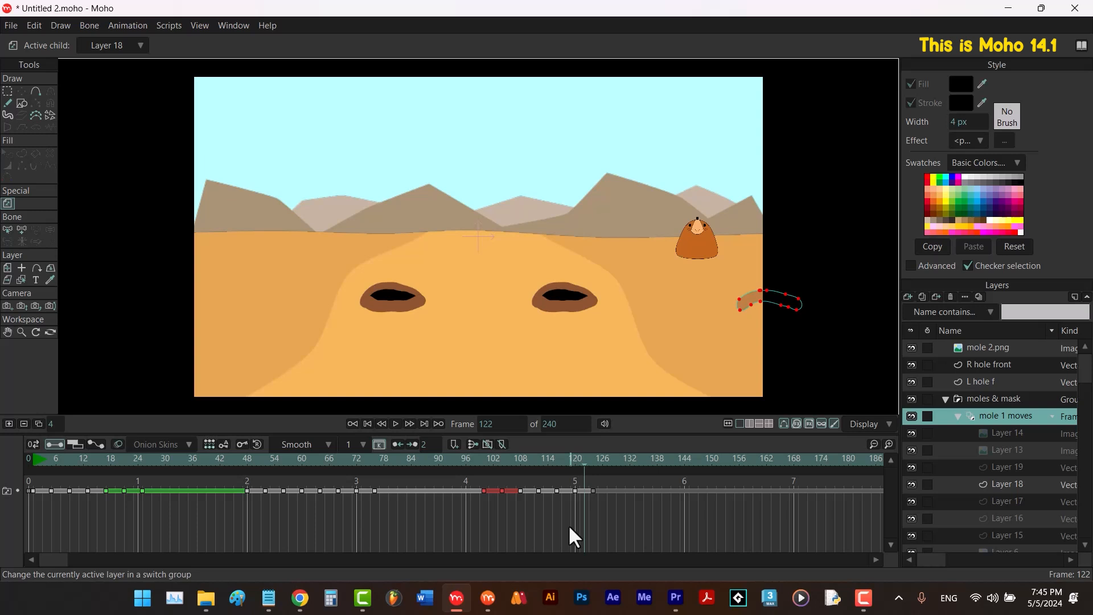
{"action": "key", "text": "ctrl+Right"}
{"action": "key", "text": "ctrl+Right"}
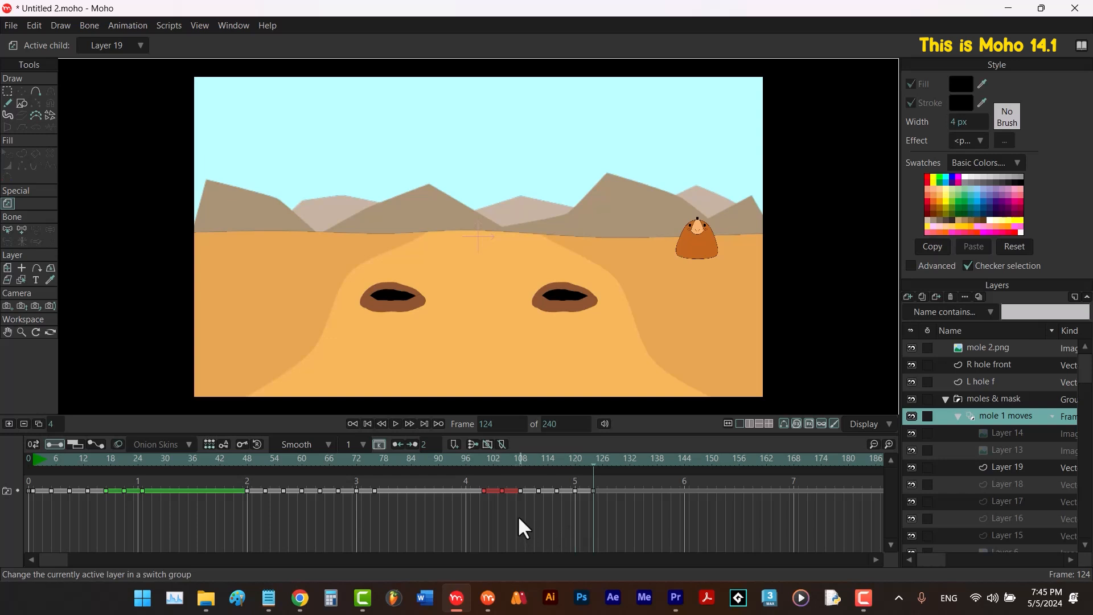
Select the red-labelled keyframes at frames 100 and 104 of the mole 1 moves layer and label them green.
{"action": "left_click_drag", "start_coordinate": [508, 510], "coordinate": [477, 489]}
{"action": "right_click", "coordinate": [483, 491]}
{"action": "mouse_move", "coordinate": [538, 550]}
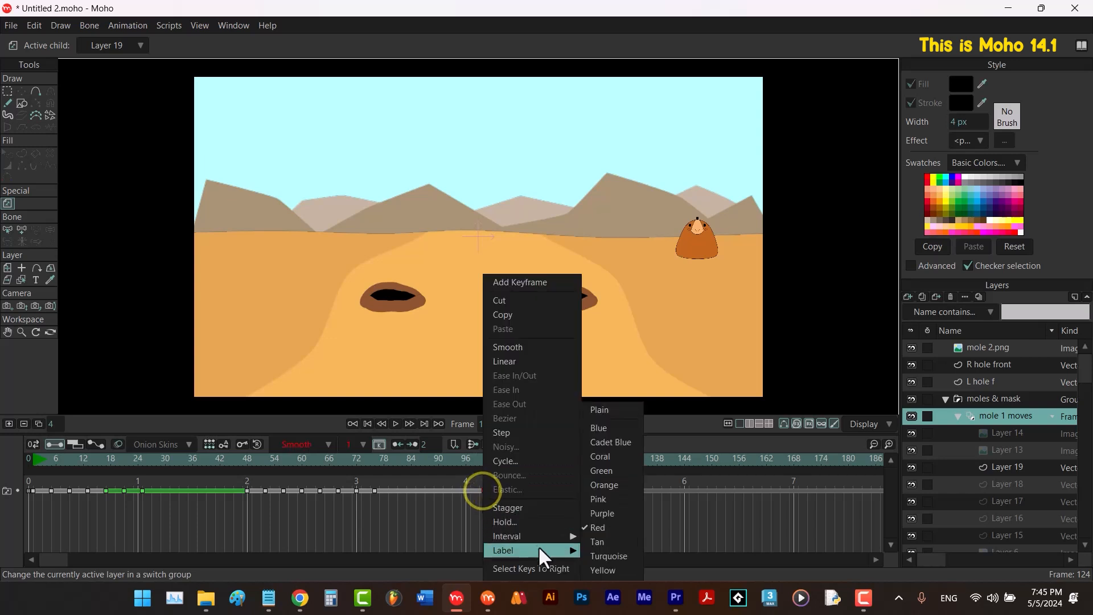
{"action": "left_click", "coordinate": [603, 472]}
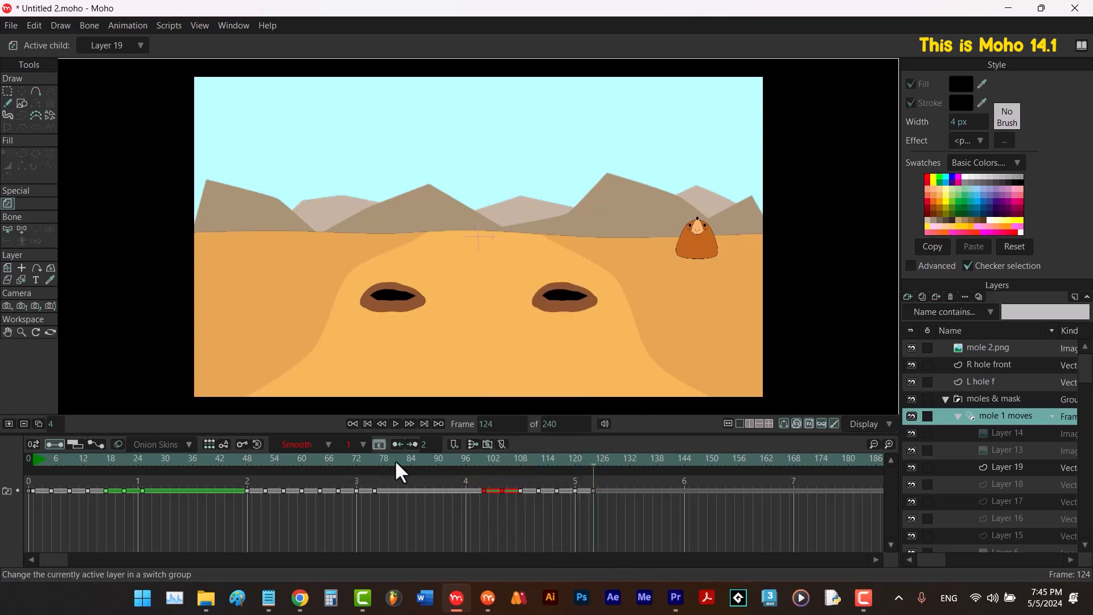
Move the playhead to frame 72 and label the keyframes at frames 72 and 76 green.
{"action": "left_click_drag", "start_coordinate": [394, 459], "coordinate": [355, 463]}
{"action": "left_click", "coordinate": [401, 504]}
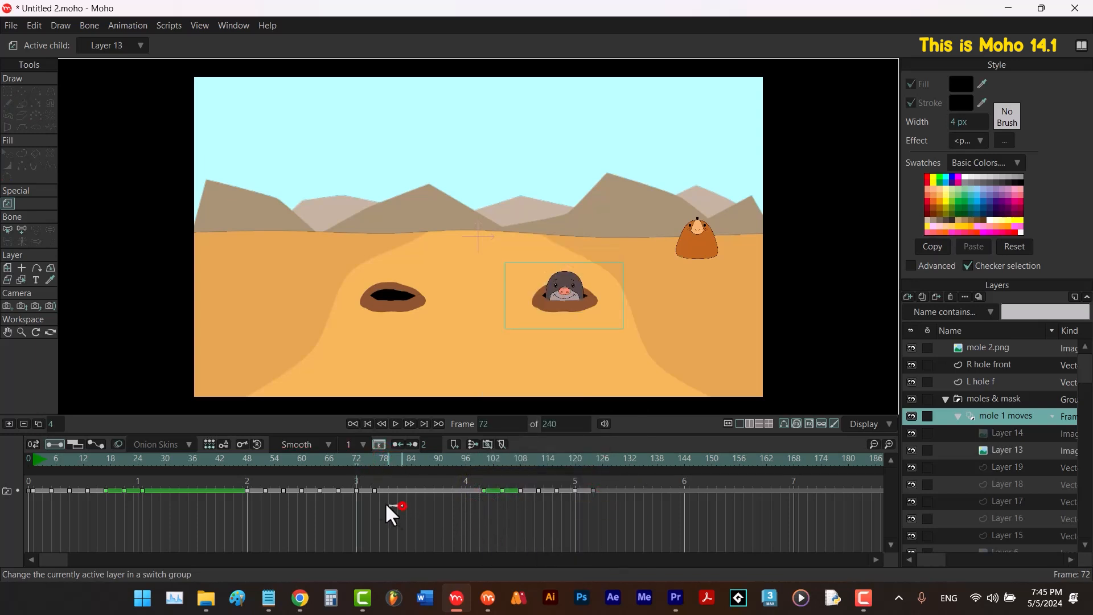
{"action": "left_click_drag", "start_coordinate": [385, 504], "coordinate": [356, 493]}
{"action": "right_click", "coordinate": [354, 488]}
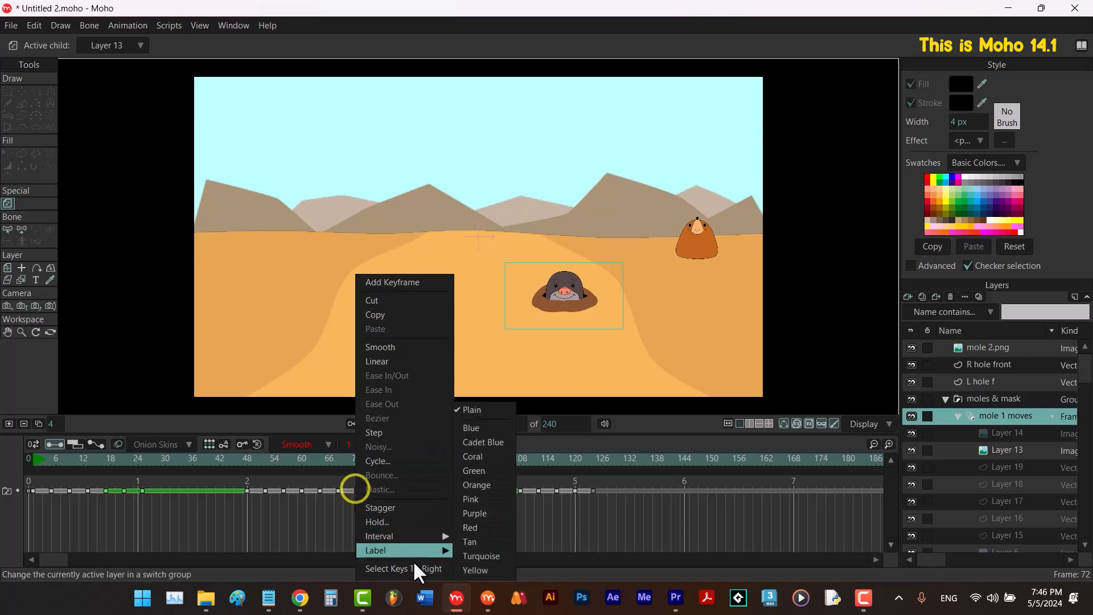
{"action": "left_click", "coordinate": [478, 472]}
{"action": "left_click", "coordinate": [381, 511]}
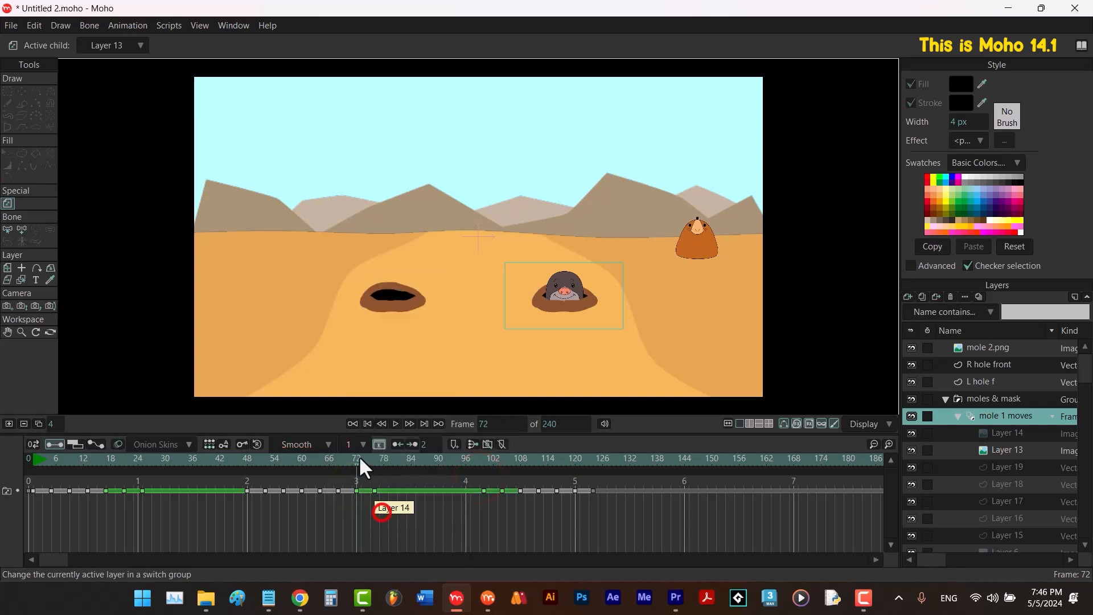
Move the playhead to frame 68 and label the keyframe there green.
{"action": "left_click_drag", "start_coordinate": [357, 453], "coordinate": [337, 460]}
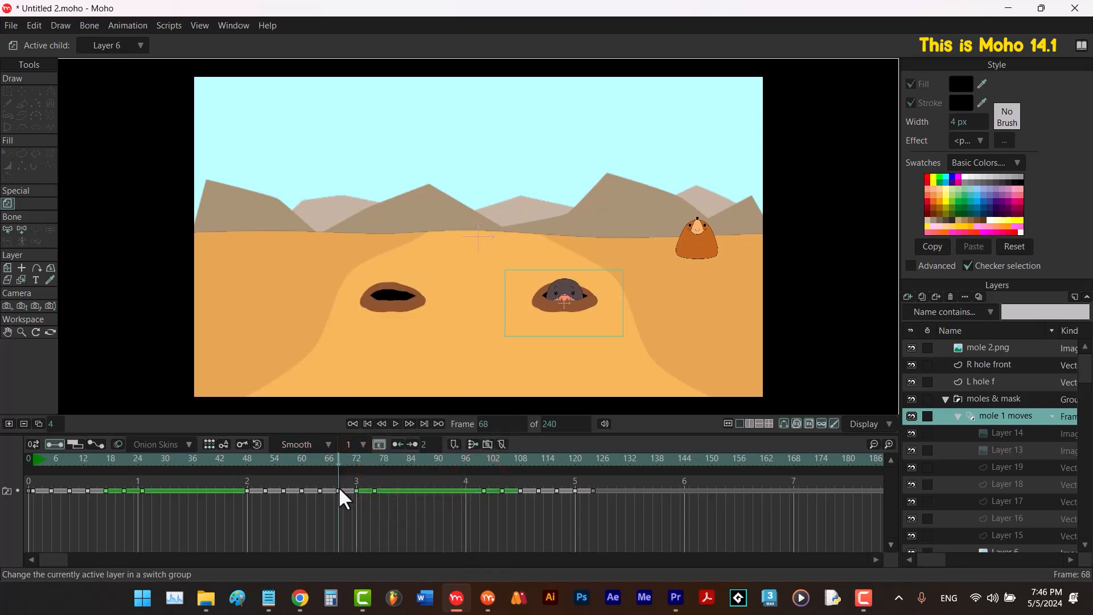
{"action": "right_click", "coordinate": [338, 489]}
{"action": "mouse_move", "coordinate": [418, 548]}
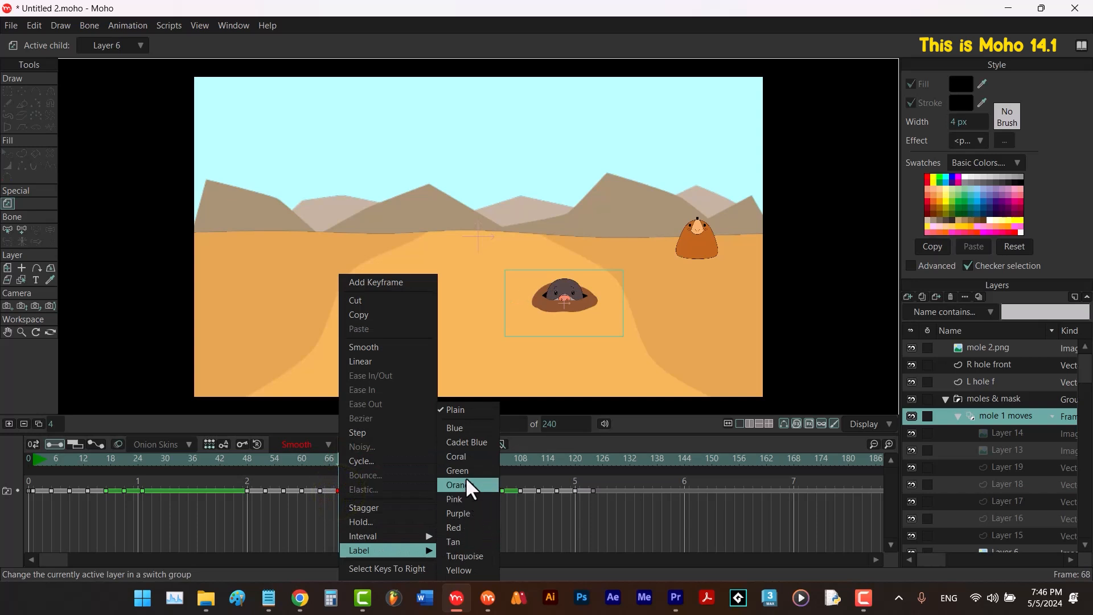
{"action": "left_click", "coordinate": [337, 513]}
Scrub to frame 53 and label the keyframes at frames 48 and 52 green.
{"action": "left_click_drag", "start_coordinate": [245, 463], "coordinate": [271, 470]}
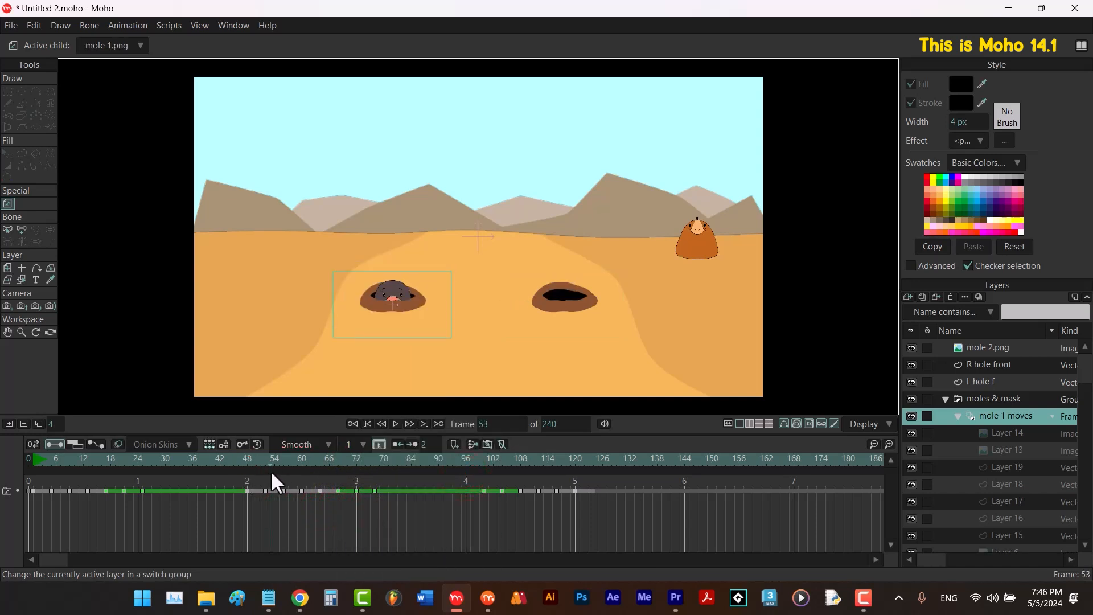
{"action": "right_click", "coordinate": [248, 491]}
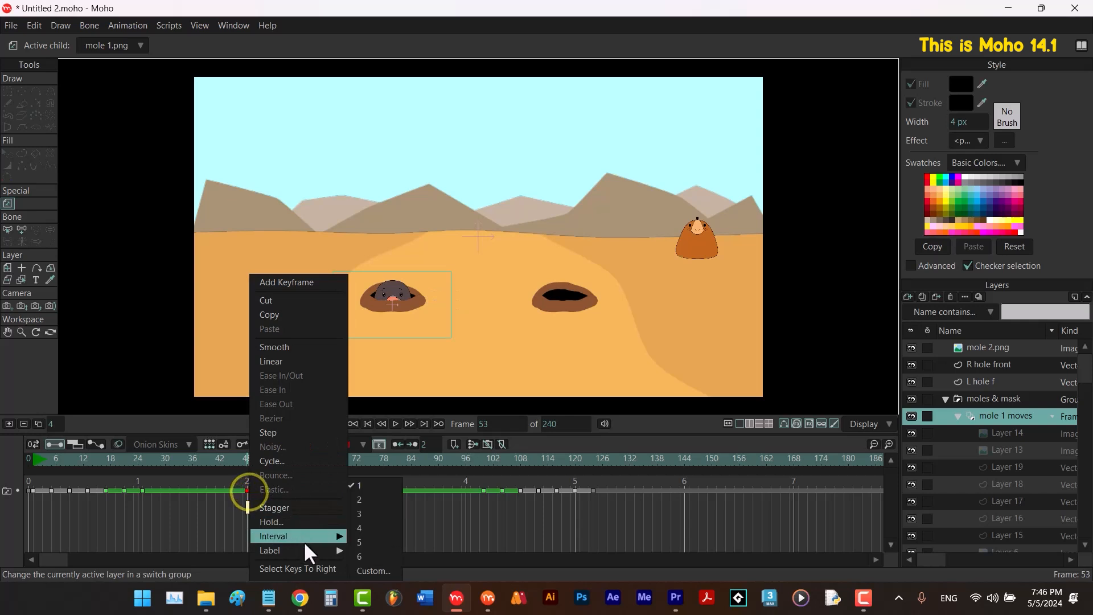
{"action": "mouse_move", "coordinate": [318, 549]}
{"action": "left_click", "coordinate": [381, 472]}
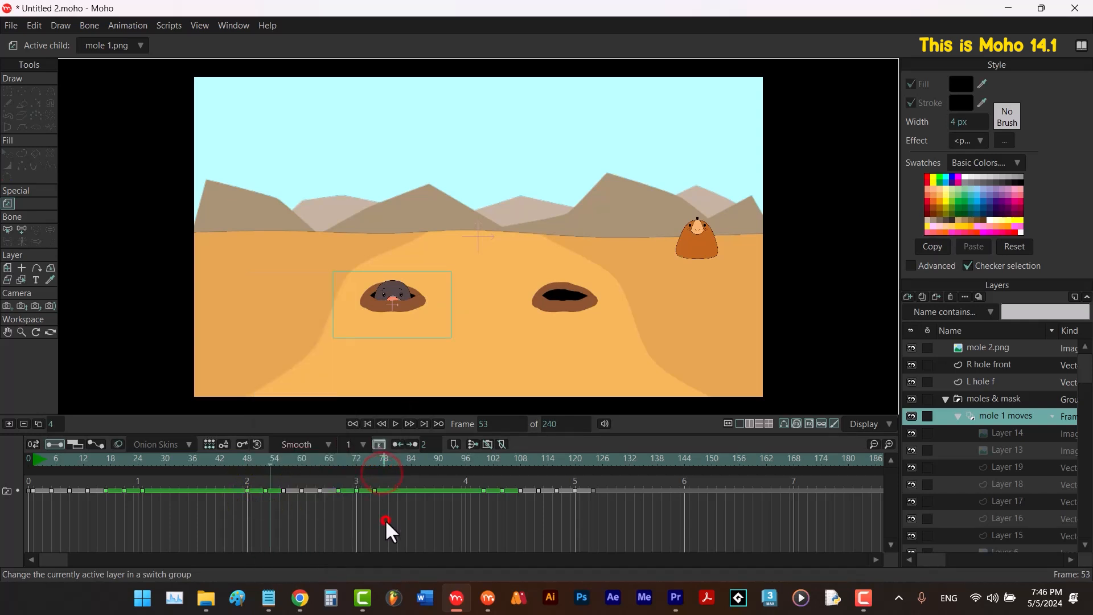
Move the playhead to frame 113, duplicate the mole 1 moves layer and name the copy "mole 2 moves".
{"action": "left_click_drag", "start_coordinate": [512, 460], "coordinate": [543, 462]}
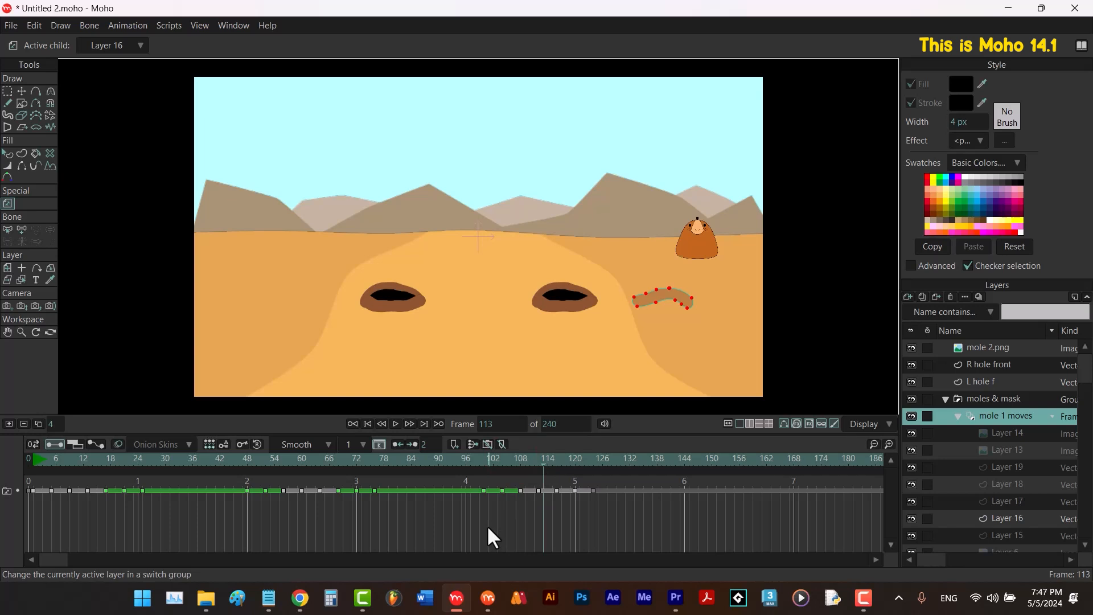
{"action": "left_click", "coordinate": [921, 296]}
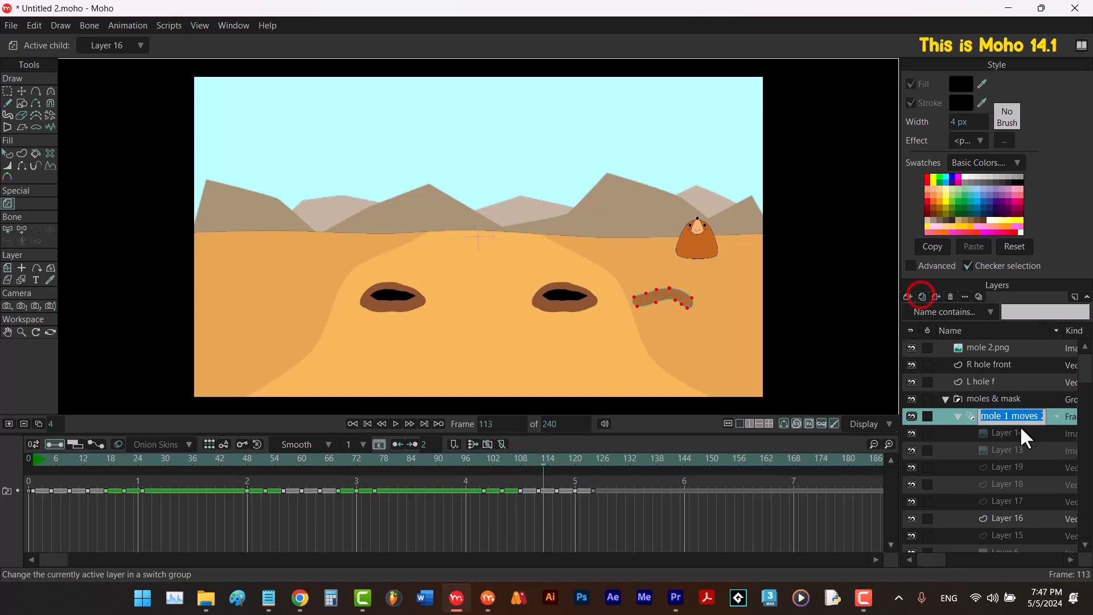
{"action": "type", "text": "mo"}
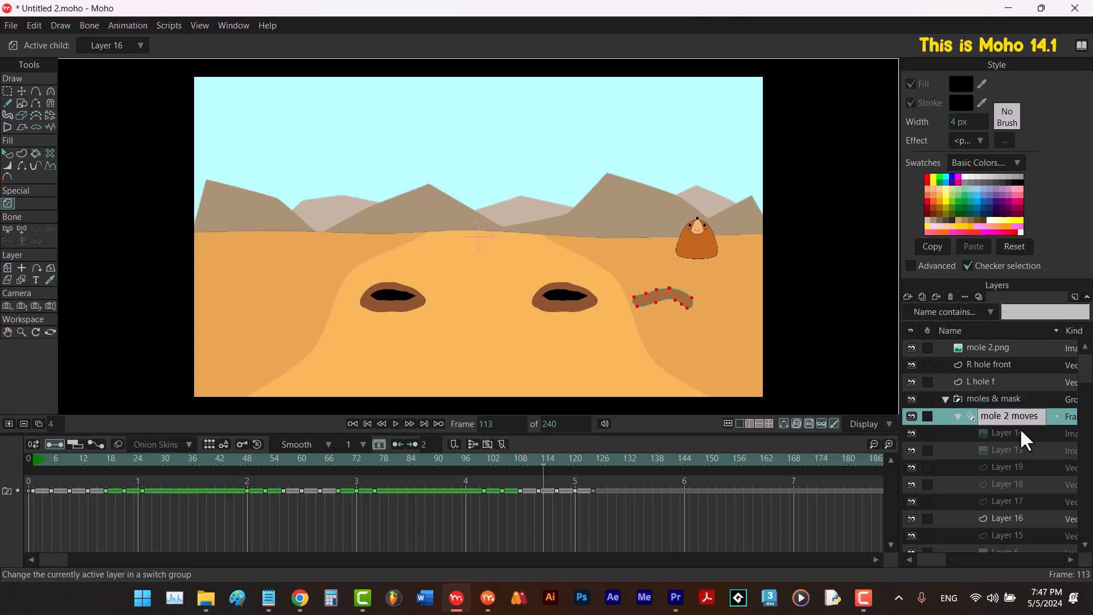
{"action": "key", "text": "Return"}
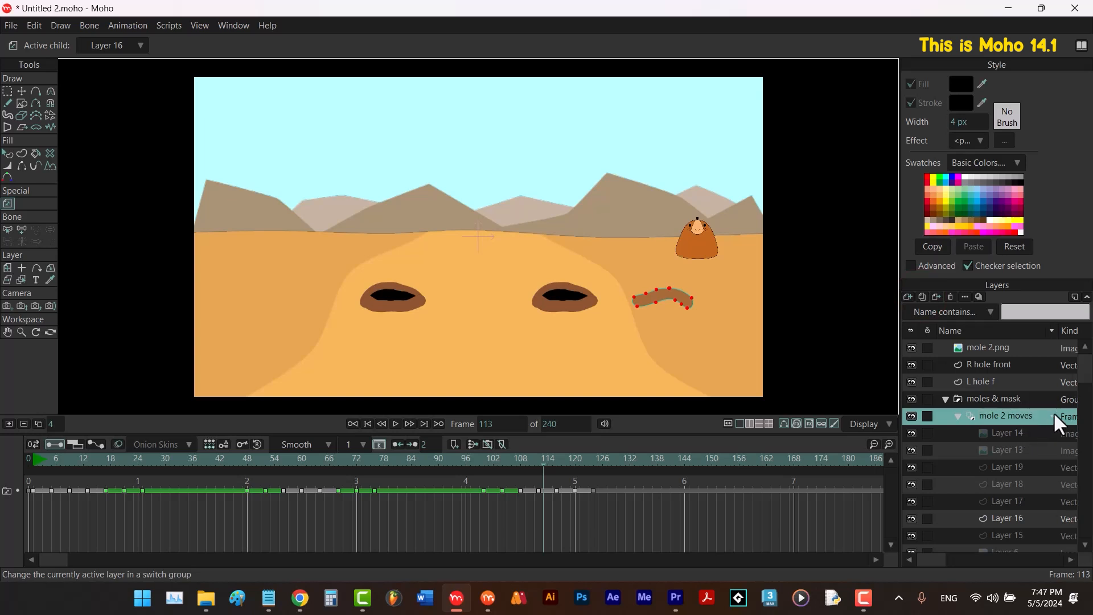
Hide the original mole 1 moves layer and return to the mole 2 moves layer in the layer list.
{"action": "left_click_drag", "start_coordinate": [1082, 366], "coordinate": [1079, 434]}
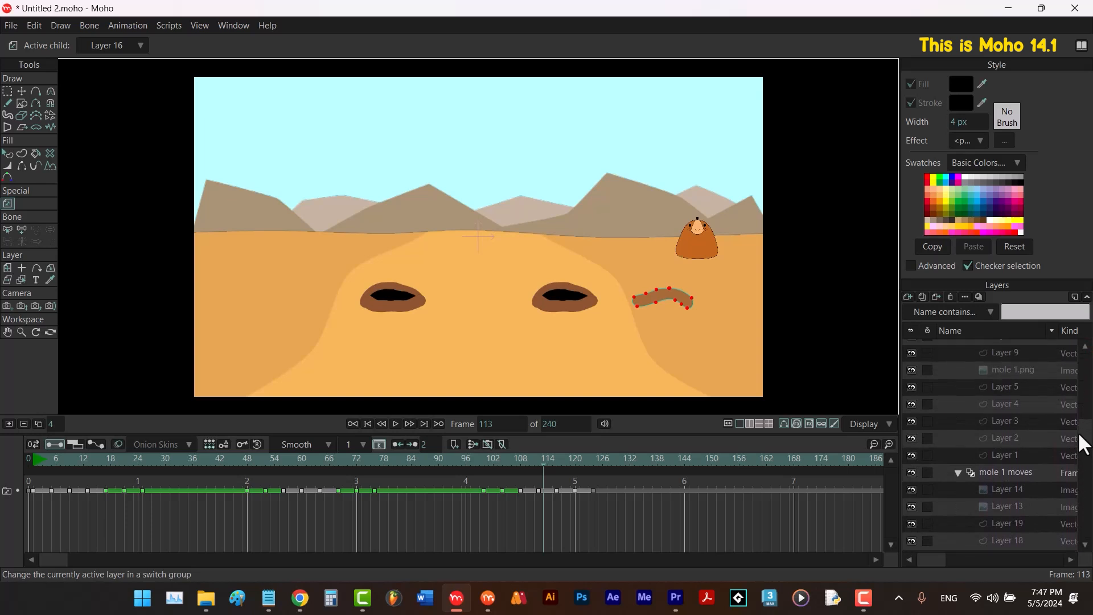
{"action": "left_click", "coordinate": [911, 472]}
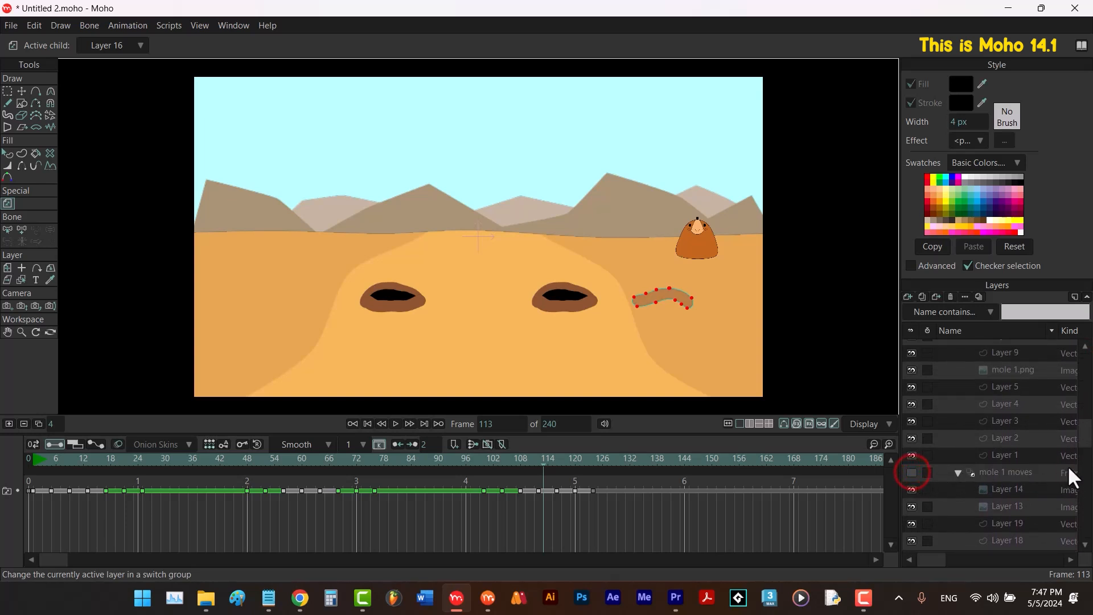
{"action": "left_click_drag", "start_coordinate": [1084, 431], "coordinate": [1083, 383]}
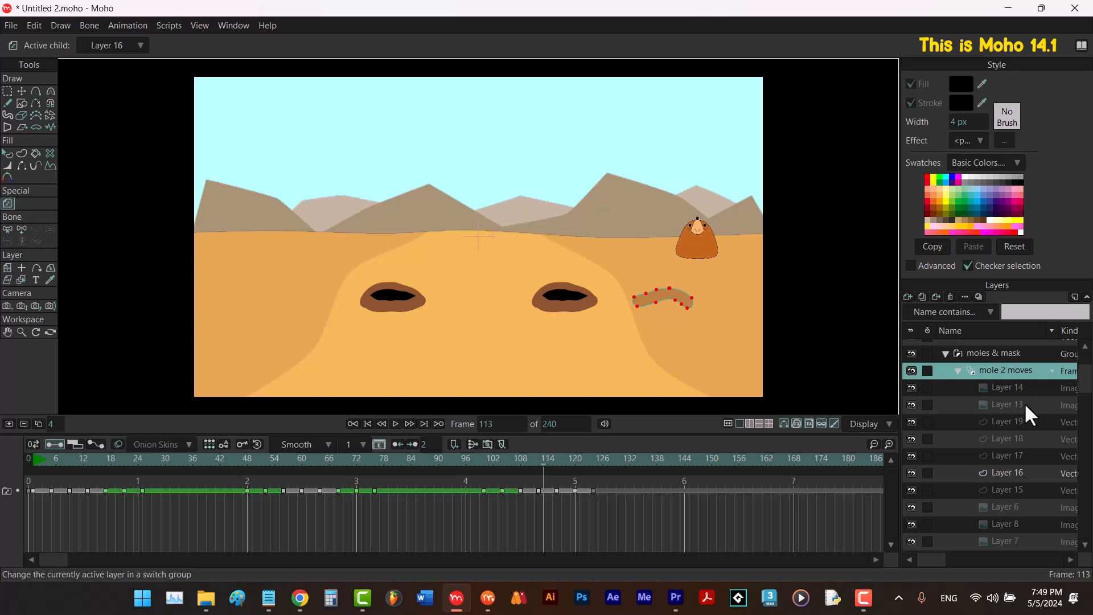
Select all Image child layers of the mole 2 moves layer and delete them.
{"action": "right_click", "coordinate": [999, 371]}
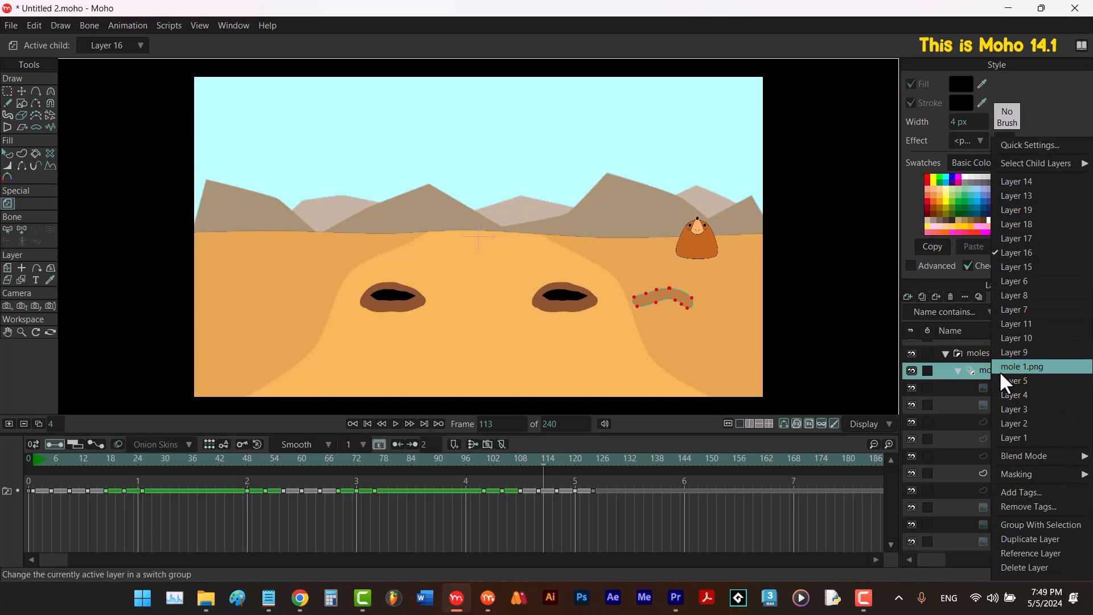
{"action": "mouse_move", "coordinate": [1043, 166]}
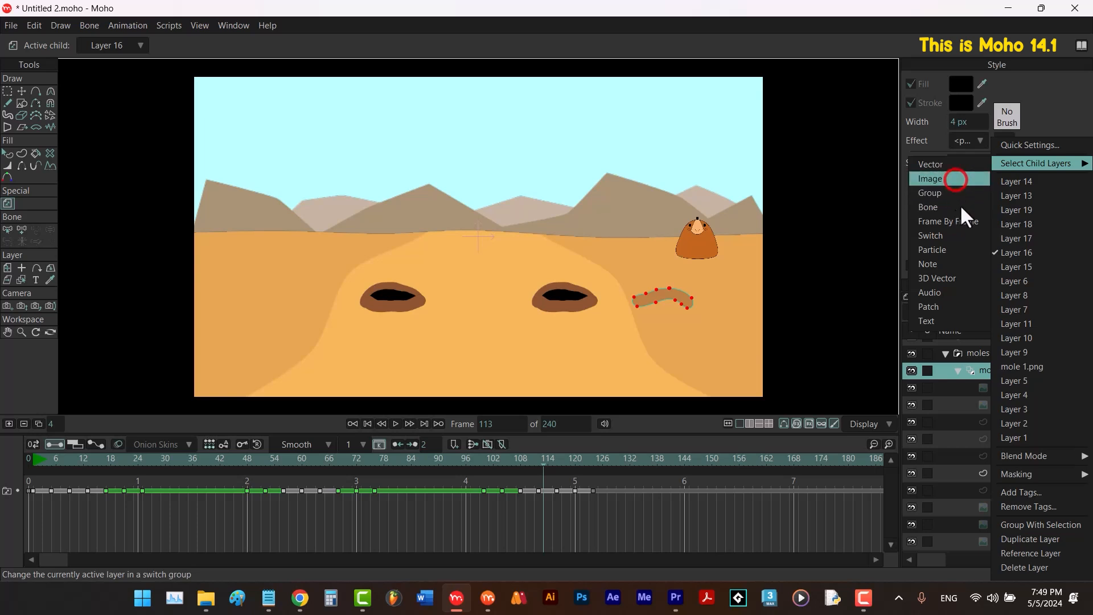
{"action": "left_click", "coordinate": [954, 179]}
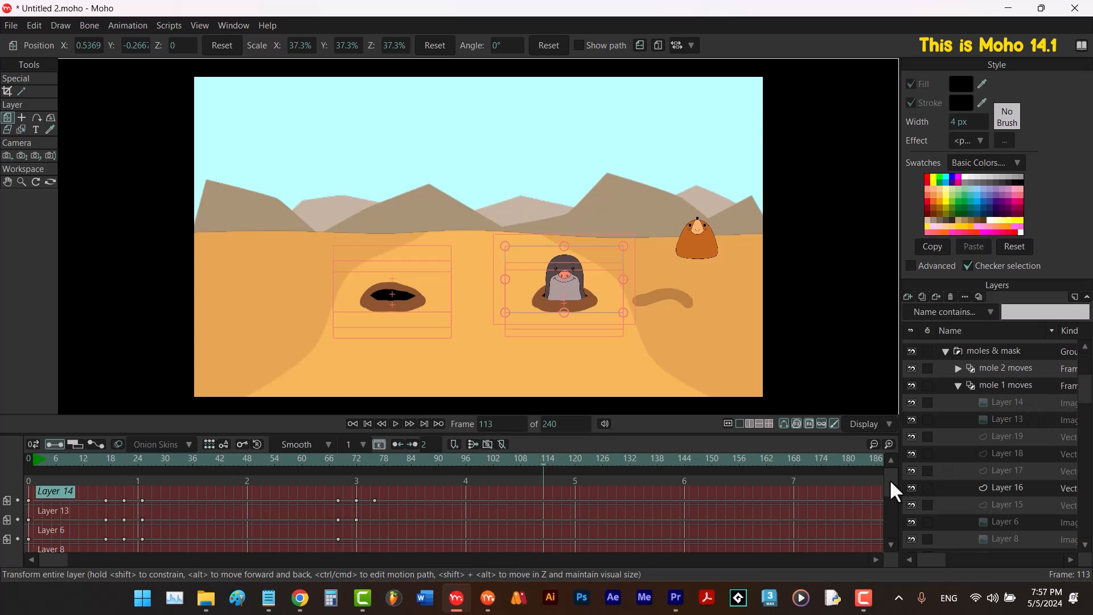
{"action": "mouse_move", "coordinate": [889, 479]}
{"action": "left_mouse_down"}
{"action": "mouse_move", "coordinate": [889, 518]}
{"action": "mouse_move", "coordinate": [889, 463]}
{"action": "left_mouse_up"}
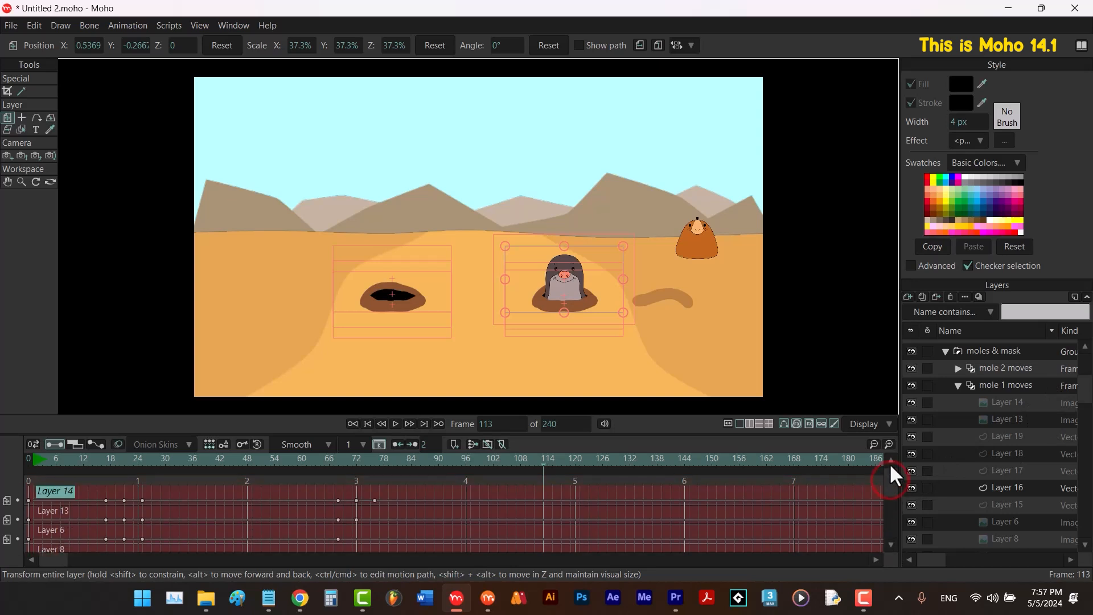
{"action": "left_click", "coordinate": [950, 296]}
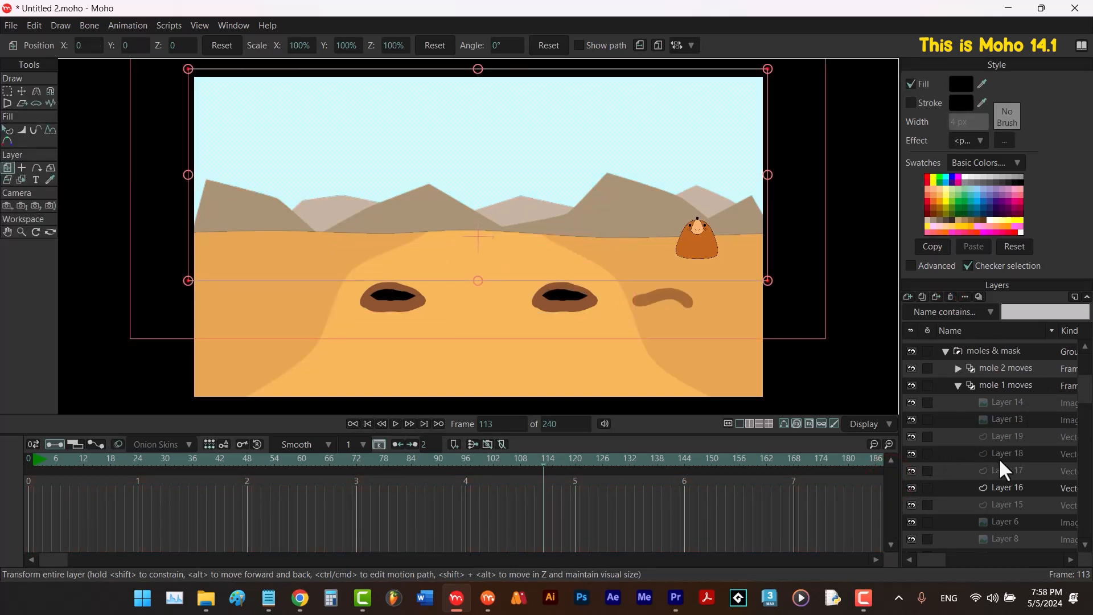
Turn off frame-by-frame drawing in the mole 2 moves layer settings, expand the layer, and turn the option back on.
{"action": "left_click", "coordinate": [992, 368]}
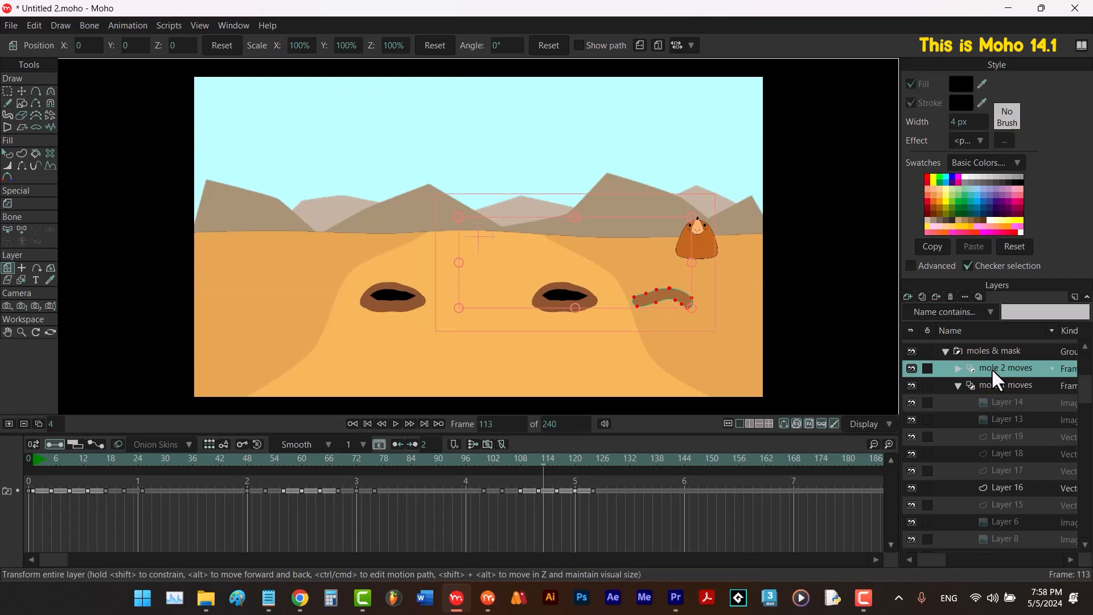
{"action": "double_click", "coordinate": [991, 368]}
{"action": "left_click", "coordinate": [749, 89]}
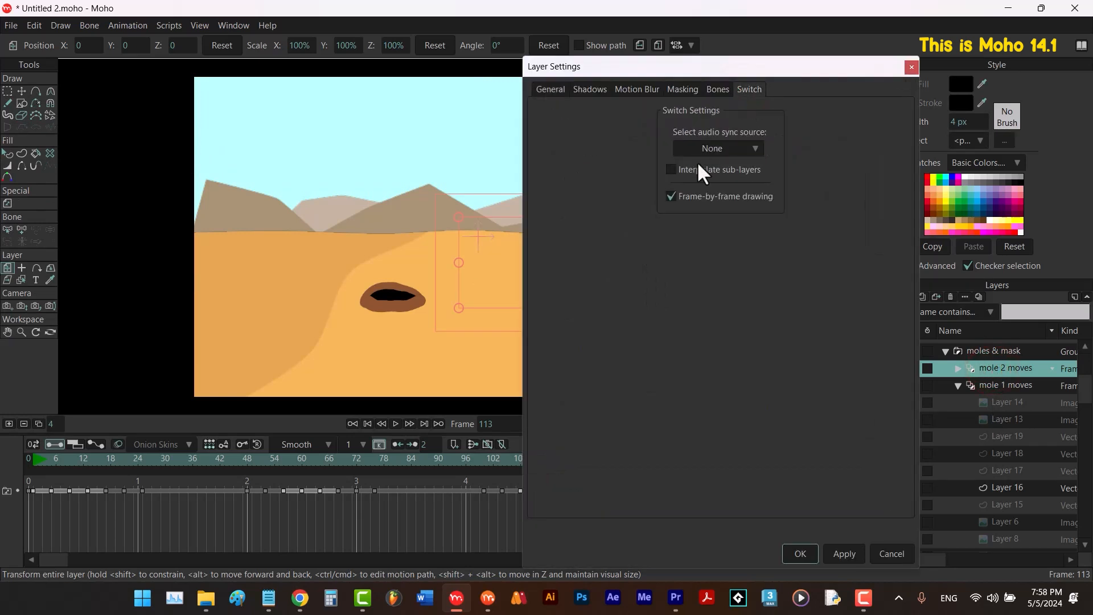
{"action": "left_click", "coordinate": [670, 196]}
{"action": "left_click", "coordinate": [845, 553]}
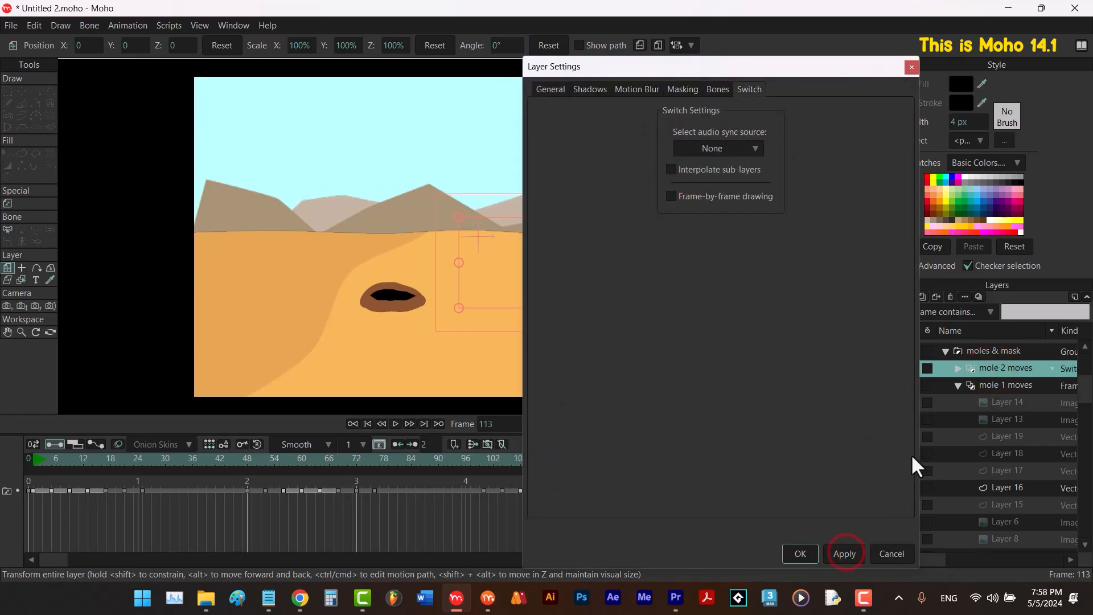
{"action": "left_click", "coordinate": [956, 368]}
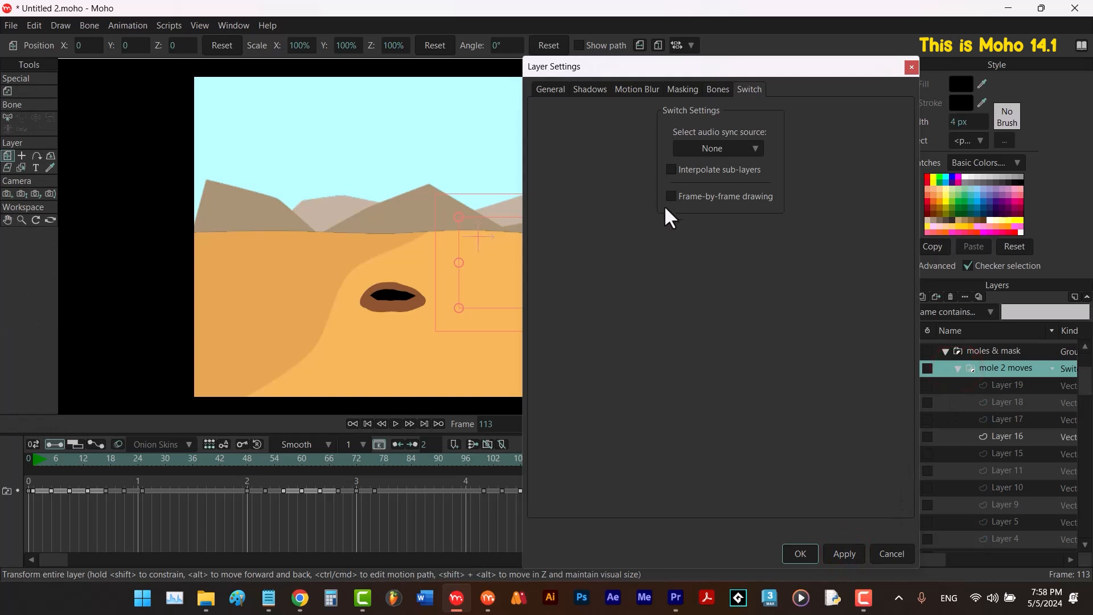
{"action": "left_click", "coordinate": [799, 557]}
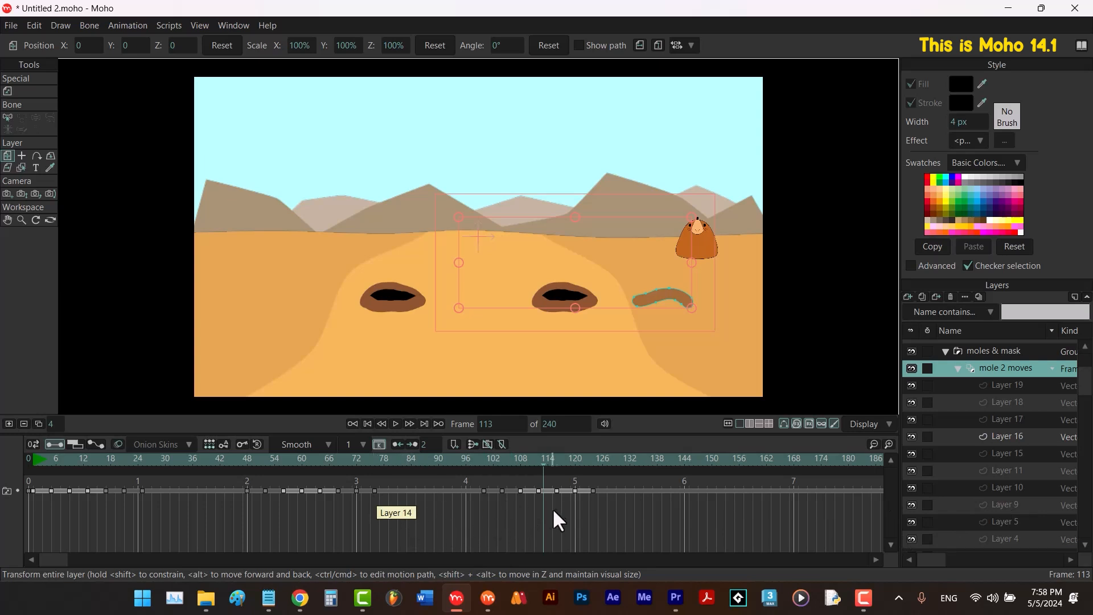
Check the label options of the keyframe at frame 100 and scrub the animation back to frame 17.
{"action": "right_click", "coordinate": [484, 491]}
{"action": "mouse_move", "coordinate": [541, 551]}
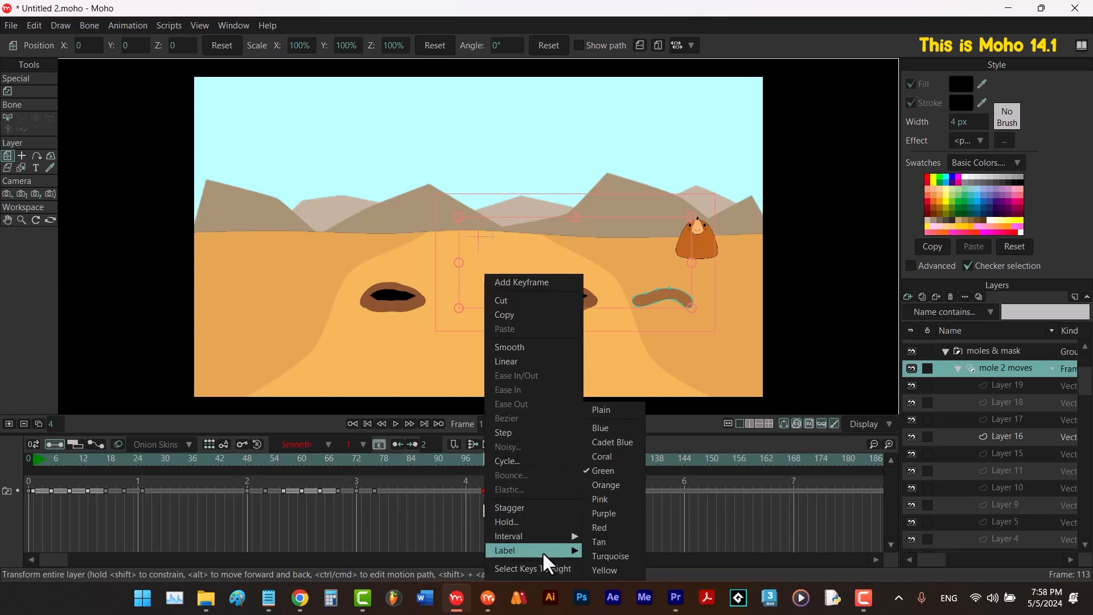
{"action": "left_click", "coordinate": [643, 501]}
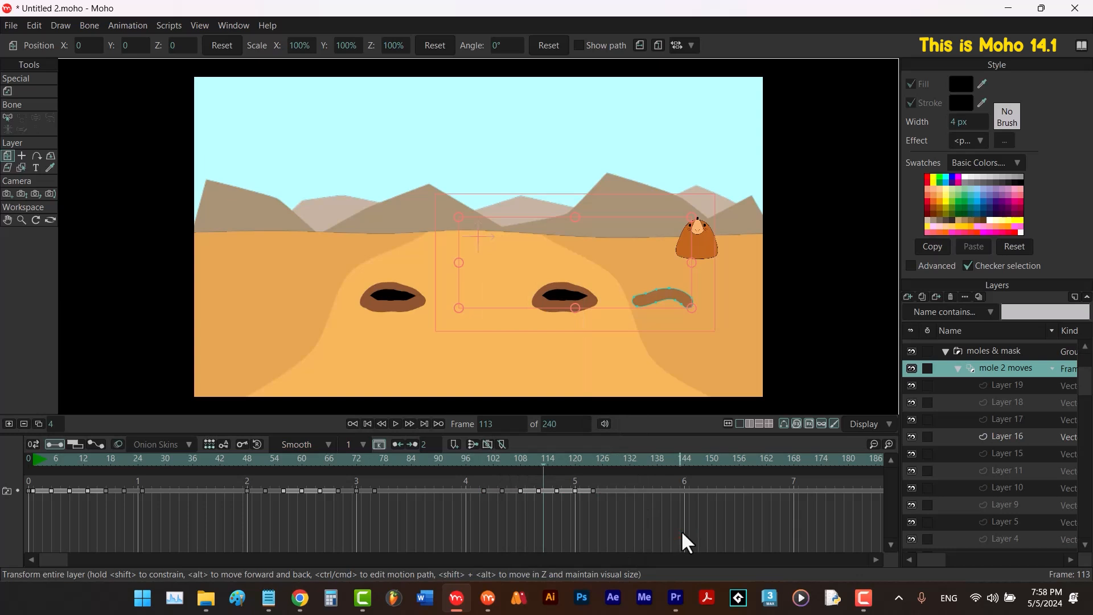
{"action": "scroll", "coordinate": [655, 530], "scroll_direction": "up", "scroll_amount": 9}
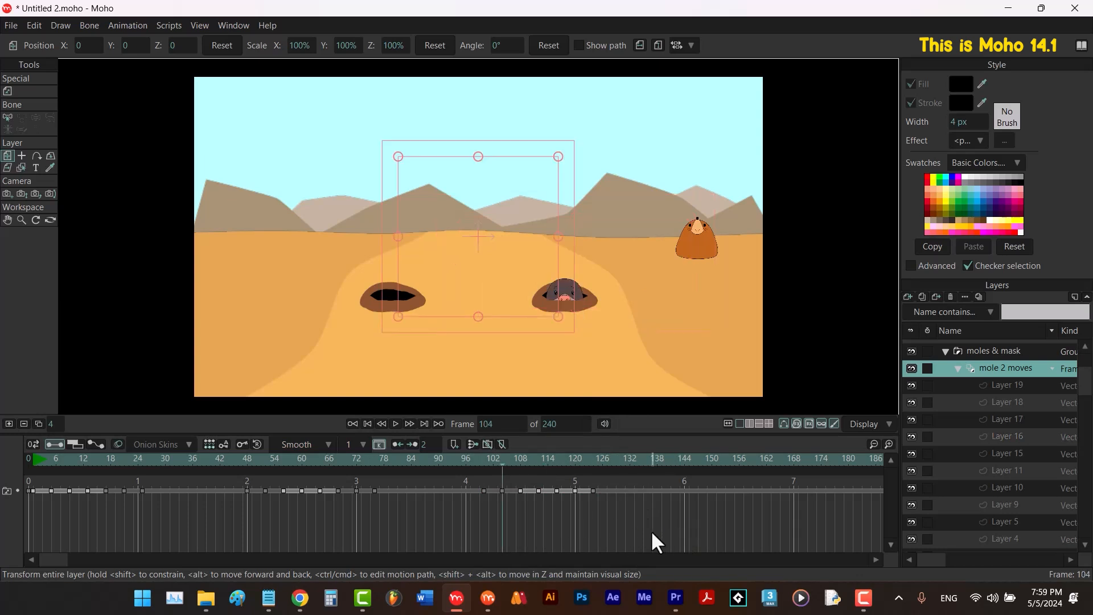
{"action": "scroll", "coordinate": [651, 530], "scroll_direction": "up", "scroll_amount": 20}
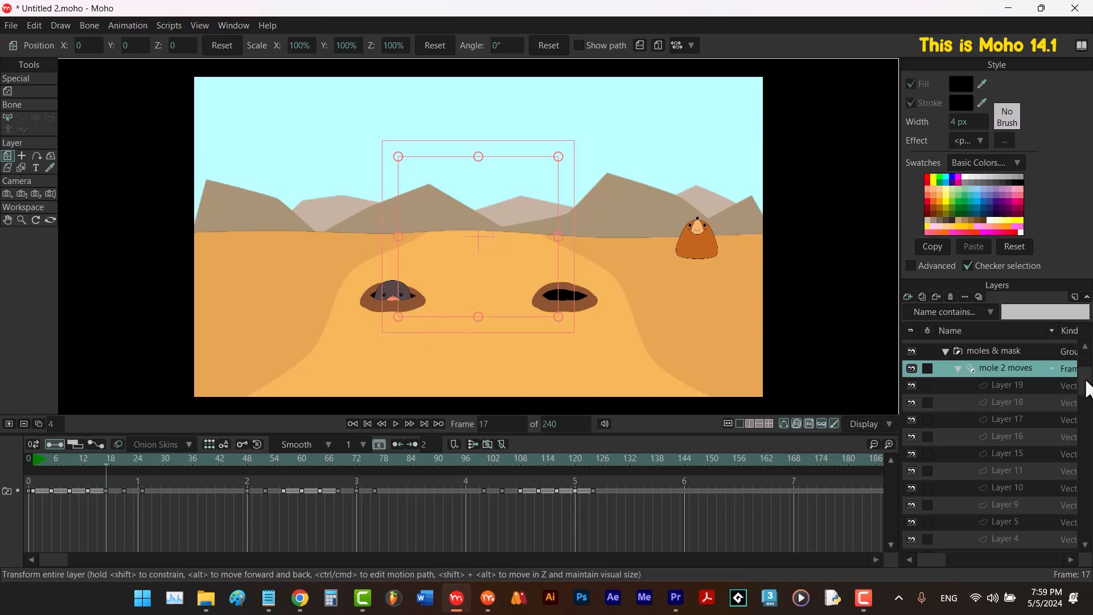
Hide the mole 1 moves layer and move the mole 2.png layer inside the mole 2 moves layer.
{"action": "mouse_move", "coordinate": [1087, 389]}
{"action": "left_mouse_down"}
{"action": "mouse_move", "coordinate": [1085, 453]}
{"action": "mouse_move", "coordinate": [1089, 372]}
{"action": "left_mouse_up"}
{"action": "left_click", "coordinate": [912, 406]}
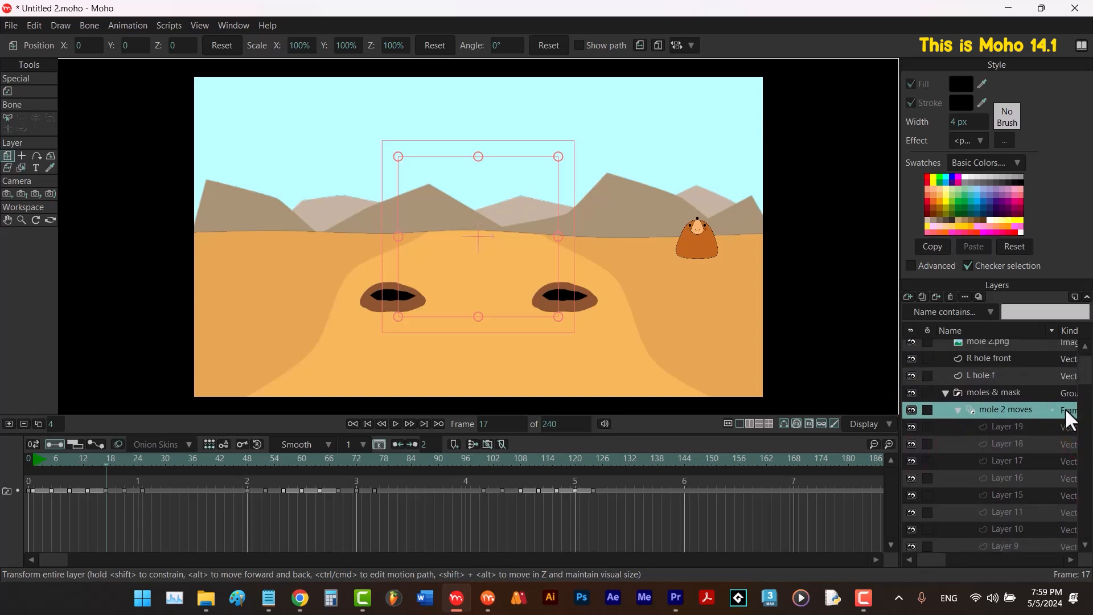
{"action": "left_click_drag", "start_coordinate": [1000, 343], "coordinate": [1001, 426]}
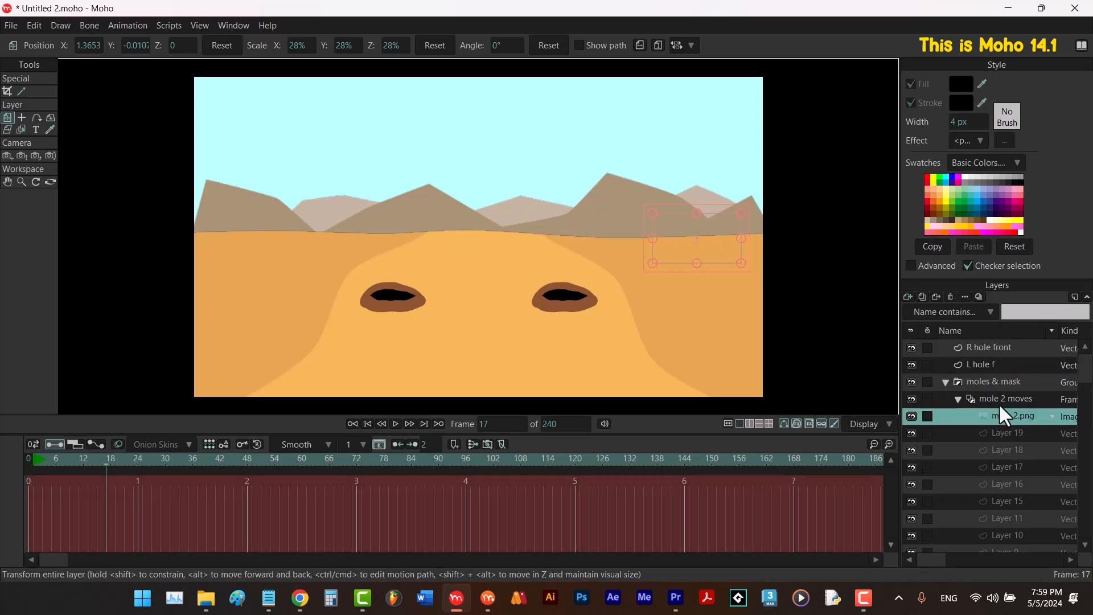
Switch the mole 2 moves layer to mole 2.png at frame 17 and move the mole down into the left hole, nose barely showing.
{"action": "left_click", "coordinate": [1000, 402]}
{"action": "right_click", "coordinate": [1002, 400]}
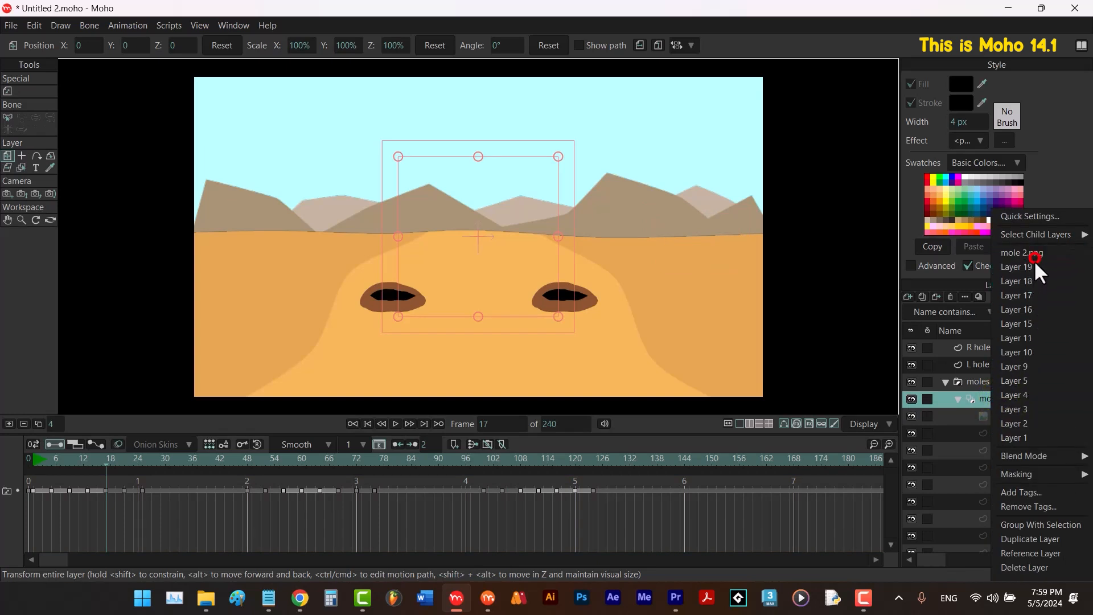
{"action": "left_click", "coordinate": [1034, 257]}
{"action": "left_click", "coordinate": [996, 418]}
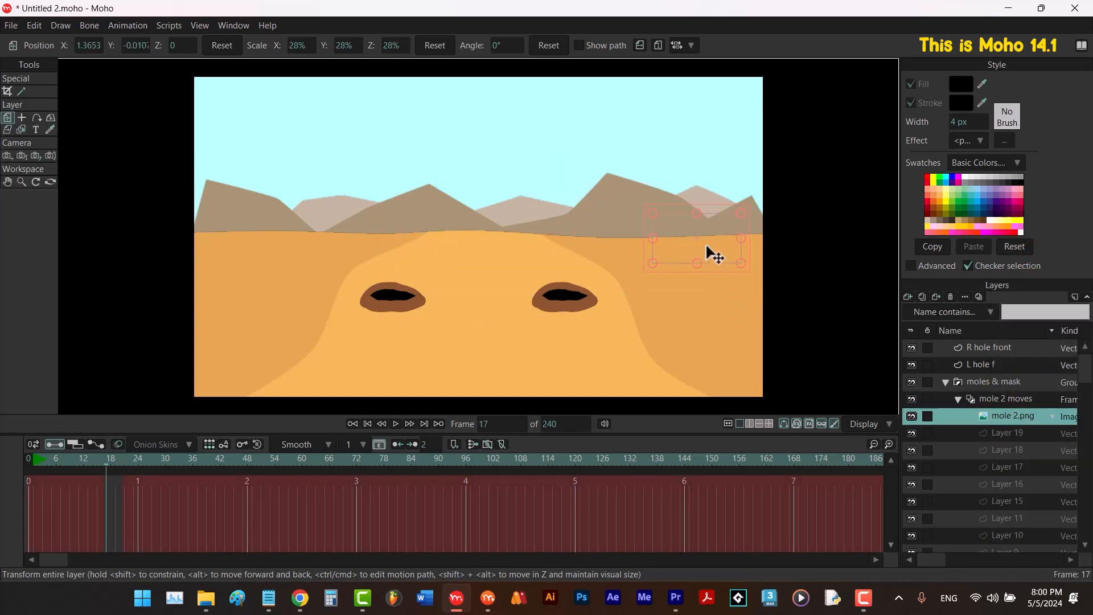
{"action": "left_click_drag", "start_coordinate": [705, 246], "coordinate": [419, 317]}
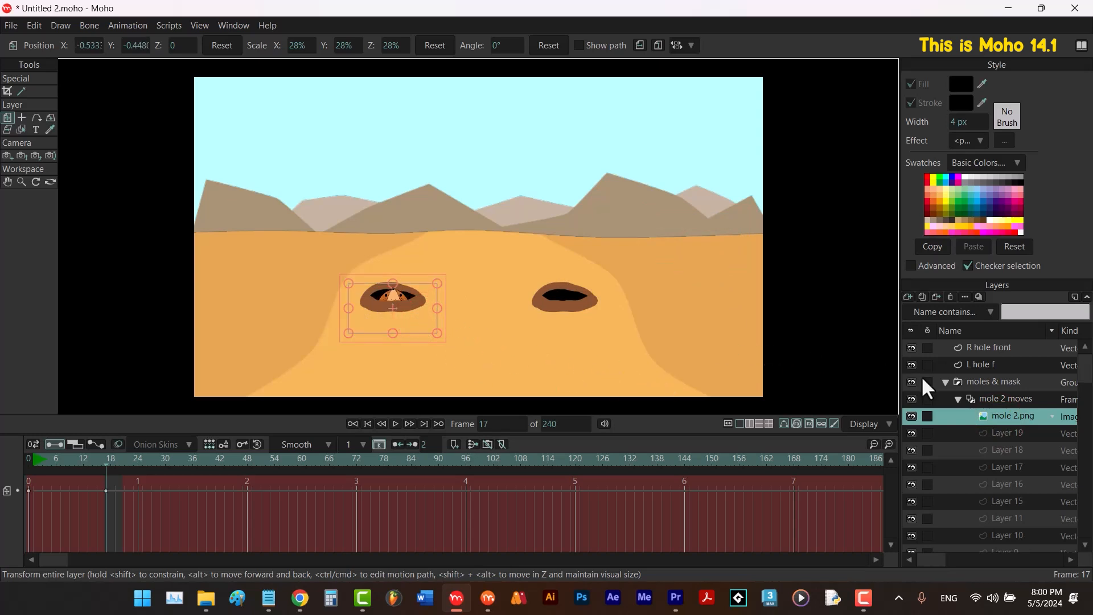
At frame 21 of mole 2 moves, duplicate mole 2.png as mole 2 and raise it slightly to about Y -0.40.
{"action": "left_click", "coordinate": [982, 399]}
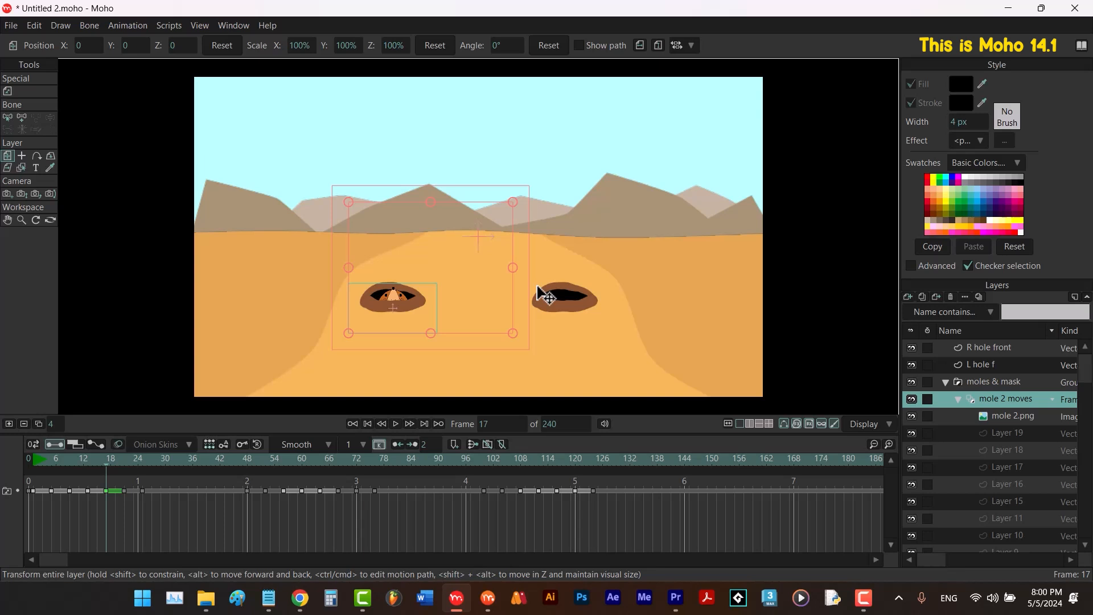
{"action": "key", "text": "alt+Right"}
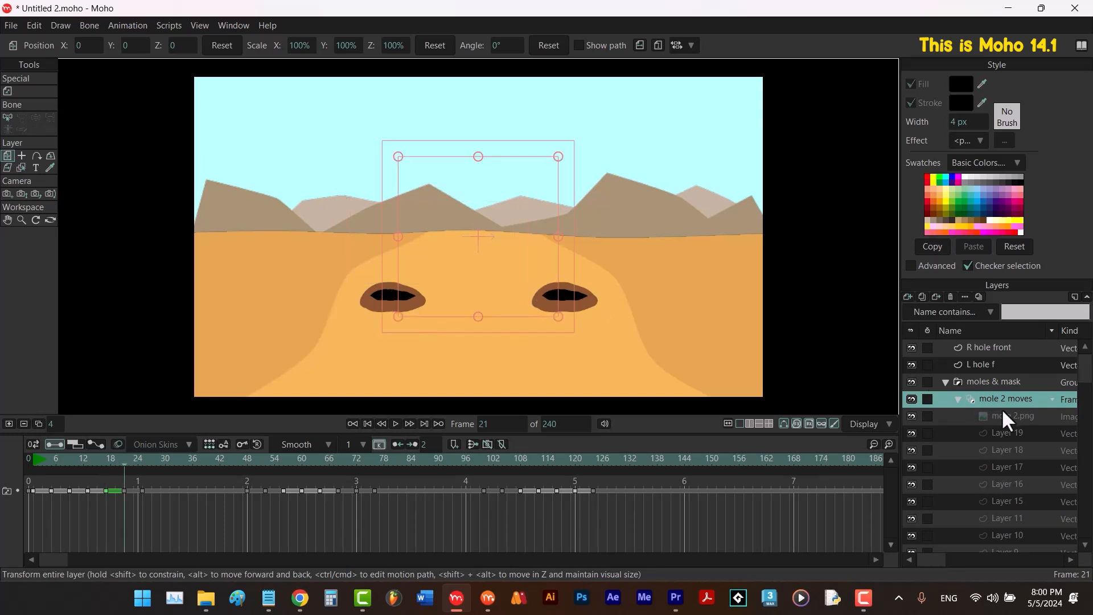
{"action": "left_click", "coordinate": [1002, 411]}
{"action": "left_click", "coordinate": [922, 296]}
{"action": "double_click", "coordinate": [988, 412]}
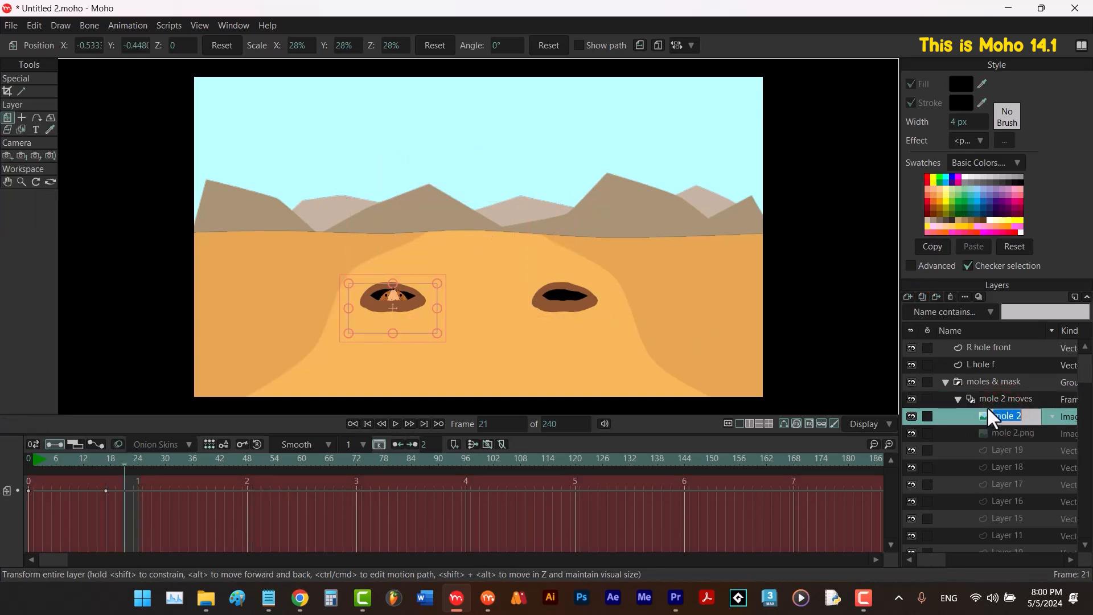
{"action": "left_click", "coordinate": [990, 398]}
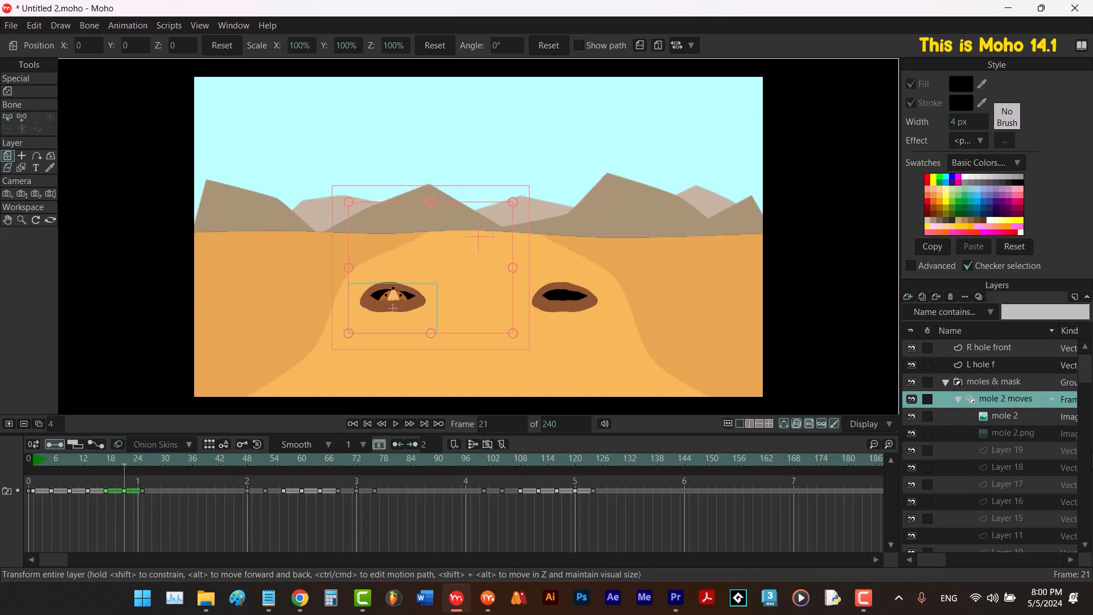
{"action": "left_click", "coordinate": [1010, 412]}
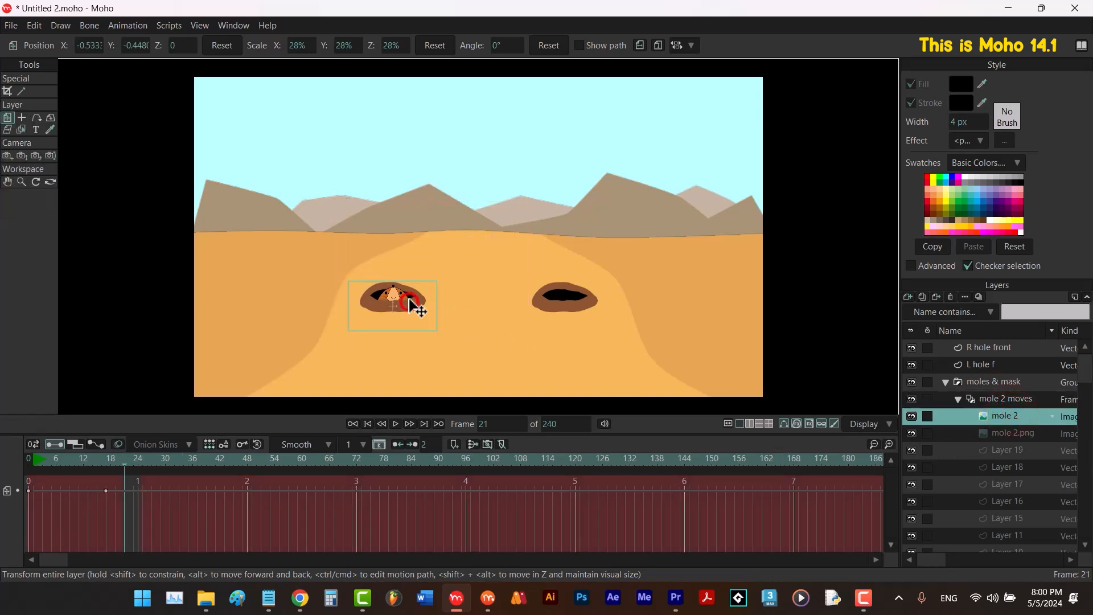
{"action": "left_click_drag", "start_coordinate": [416, 302], "coordinate": [416, 295]}
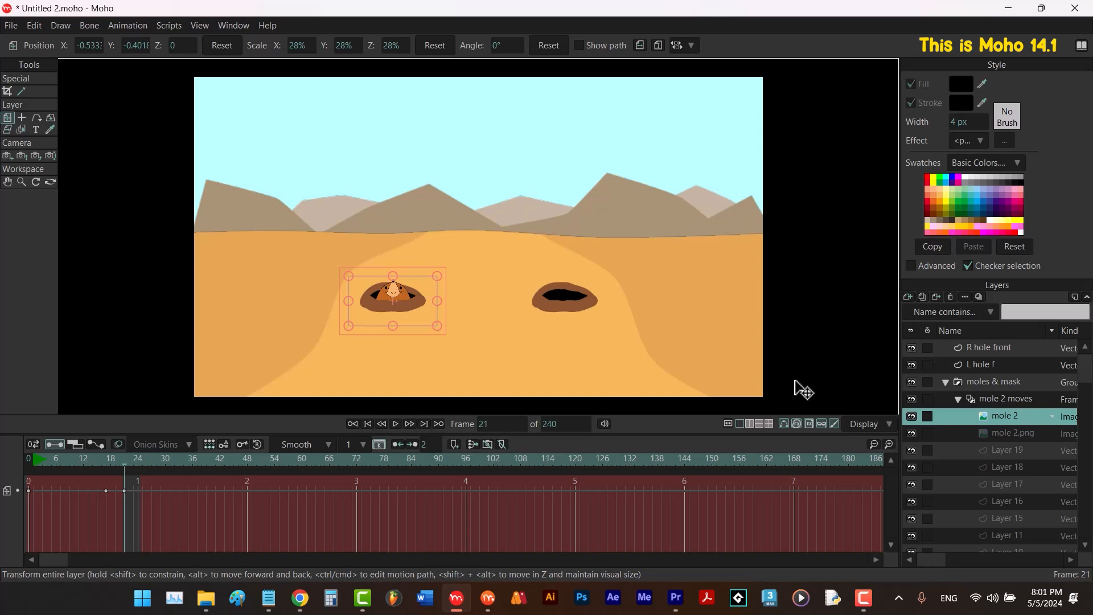
At frame 25 of mole 2 moves, duplicate mole 2 as mole 3 and raise it out of the left hole to about Y -0.316.
{"action": "left_click", "coordinate": [1008, 400]}
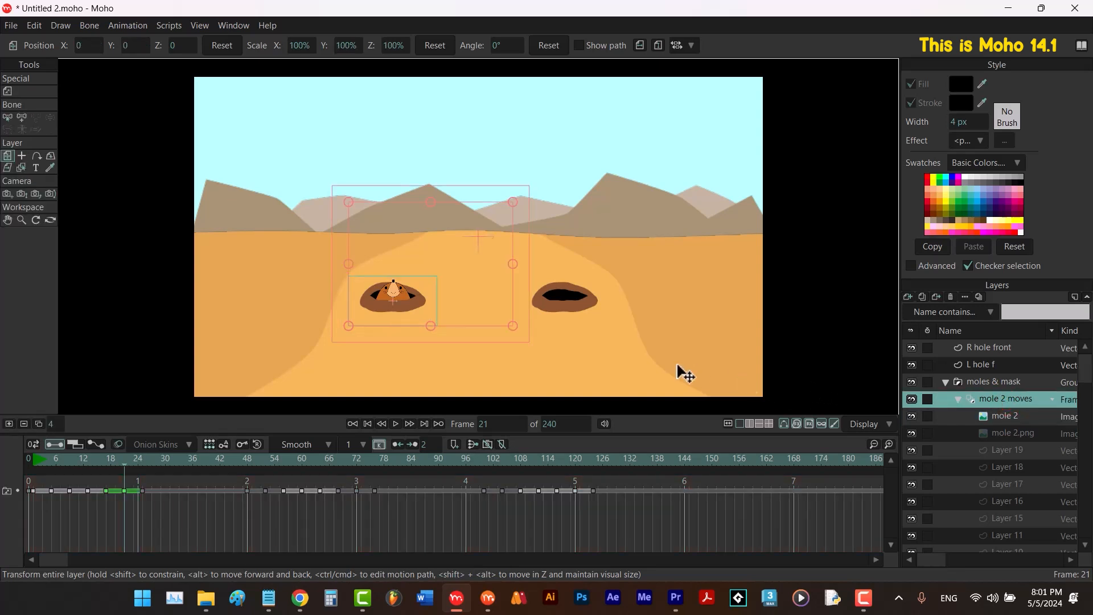
{"action": "key", "text": "alt+Right"}
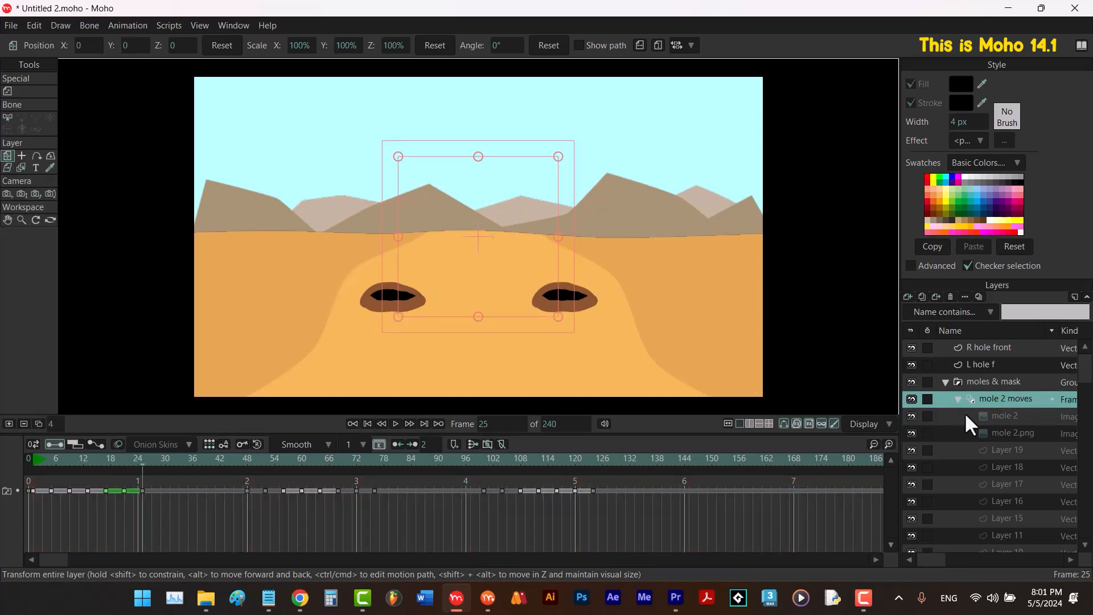
{"action": "left_click", "coordinate": [990, 416]}
{"action": "left_click", "coordinate": [922, 297]}
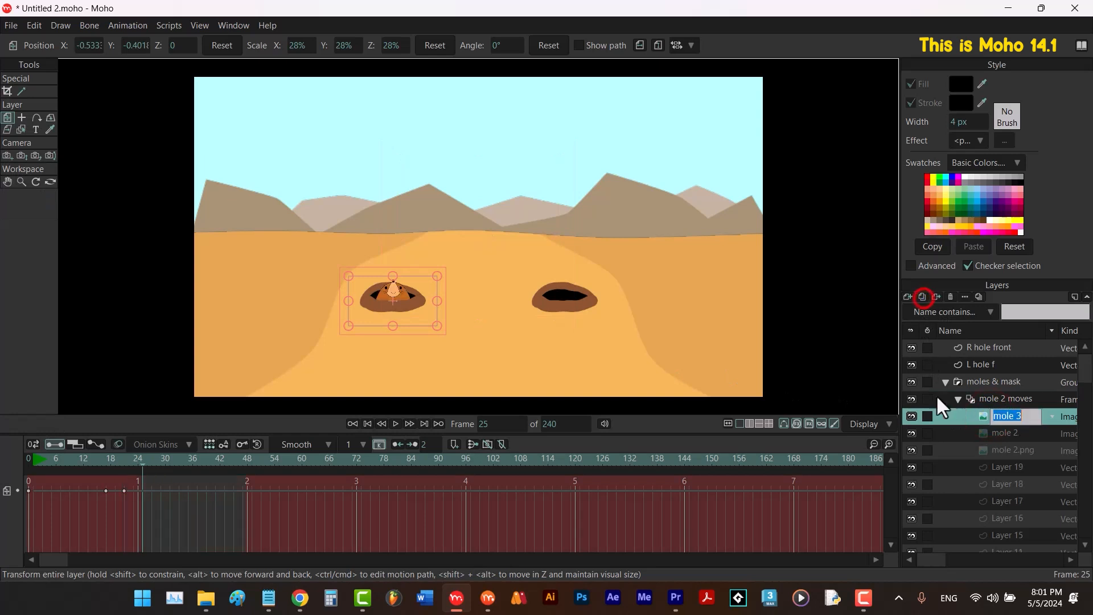
{"action": "left_click_drag", "start_coordinate": [415, 322], "coordinate": [413, 295]}
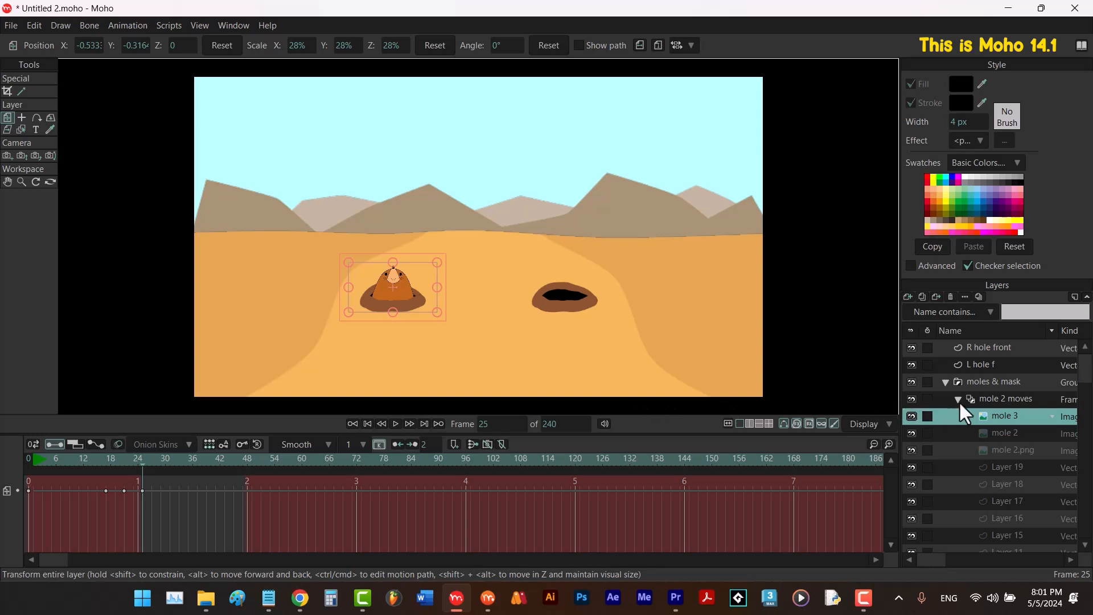
Switch the mole 2 moves layer to mole 2 at frame 48 and to mole 2.png at frame 52.
{"action": "left_click", "coordinate": [997, 399]}
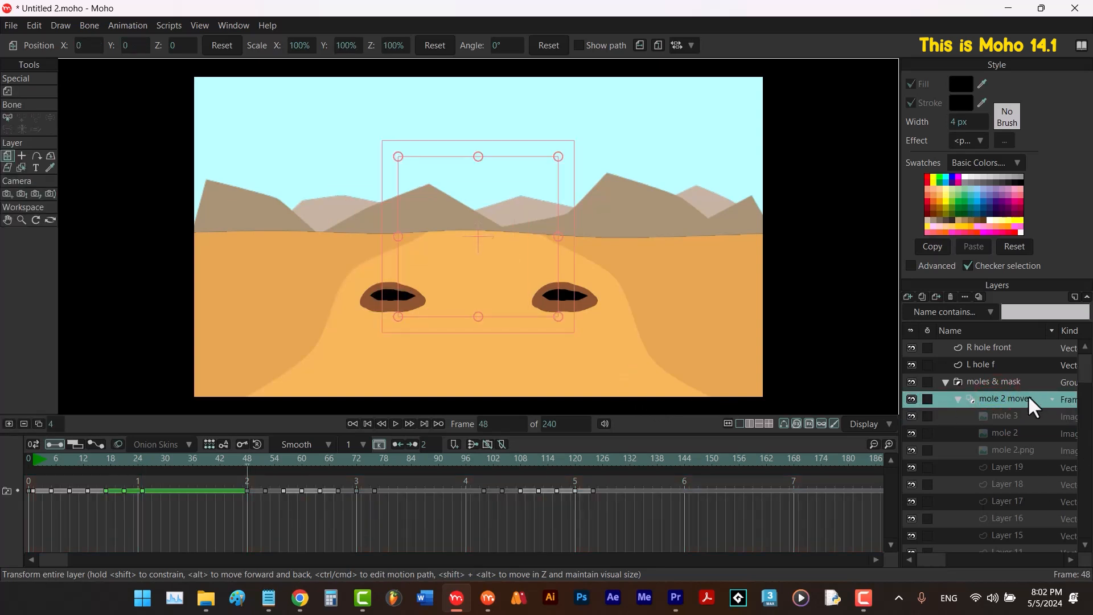
{"action": "right_click", "coordinate": [1029, 397]}
{"action": "left_click", "coordinate": [1015, 237]}
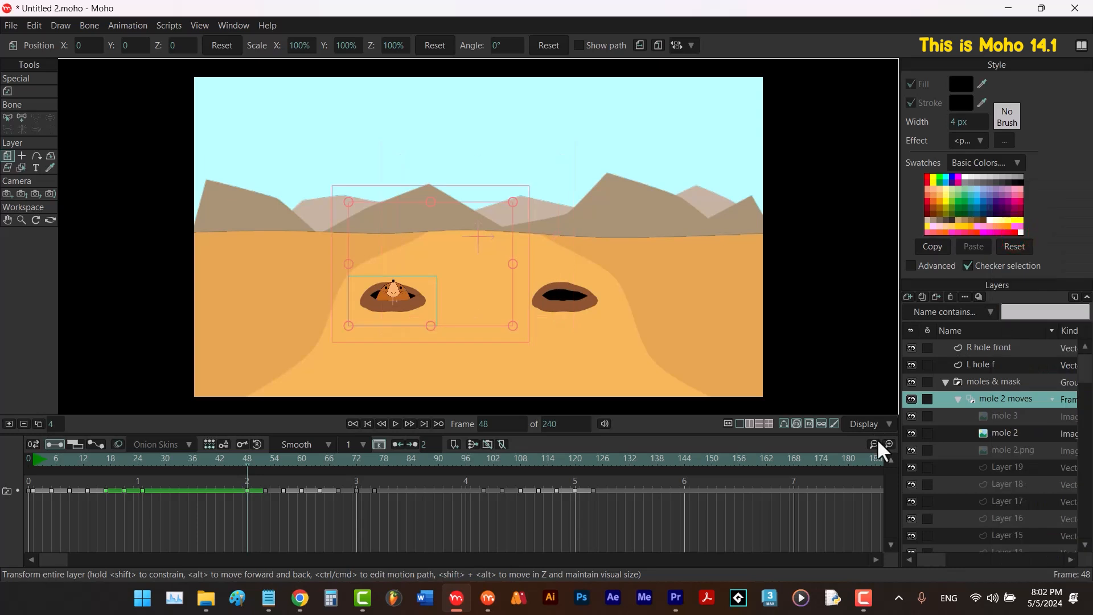
{"action": "key", "text": "alt+Right"}
{"action": "right_click", "coordinate": [1005, 399]}
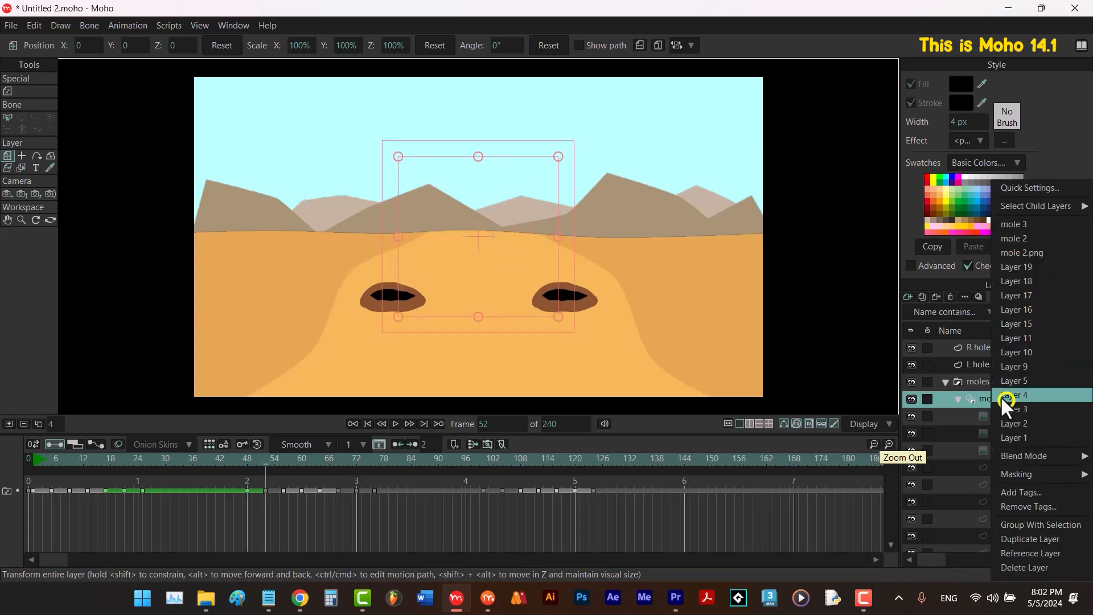
{"action": "left_click", "coordinate": [1019, 252]}
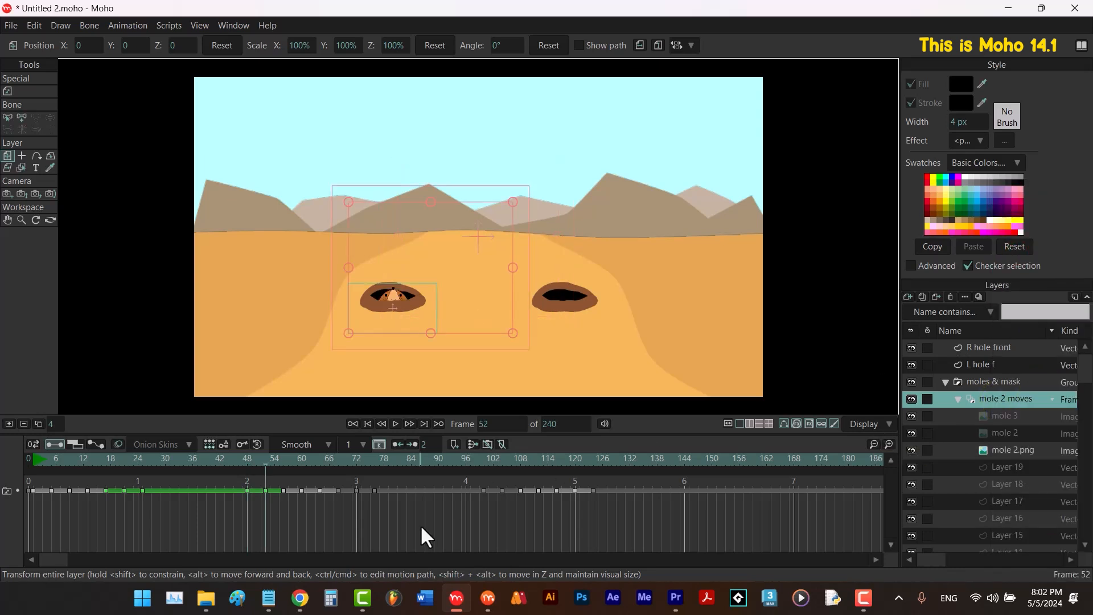
At frame 68, duplicate mole 3 as mole 4 and move it into the right hole with only the nose showing.
{"action": "key", "text": "alt+Right"}
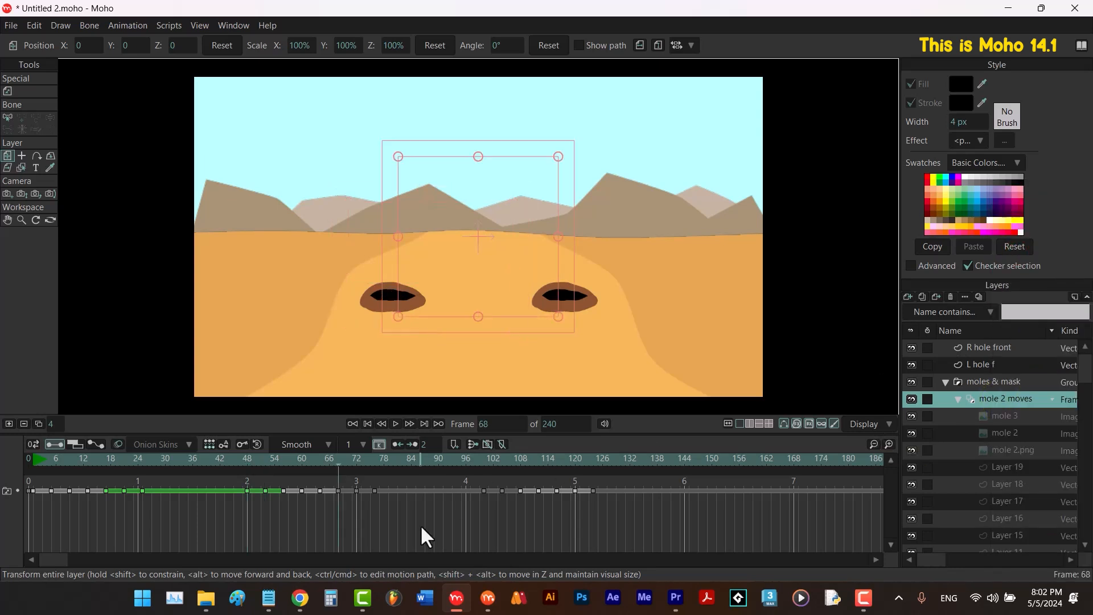
{"action": "left_click", "coordinate": [1005, 415]}
{"action": "left_click", "coordinate": [921, 297]}
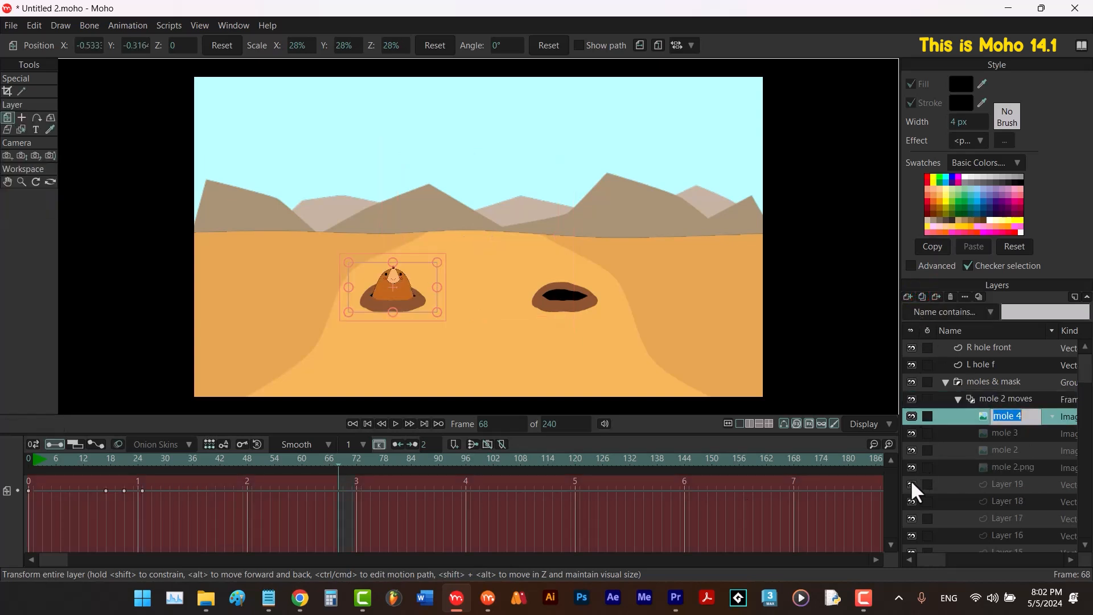
{"action": "left_click", "coordinate": [422, 313]}
{"action": "left_click_drag", "start_coordinate": [421, 313], "coordinate": [585, 320]}
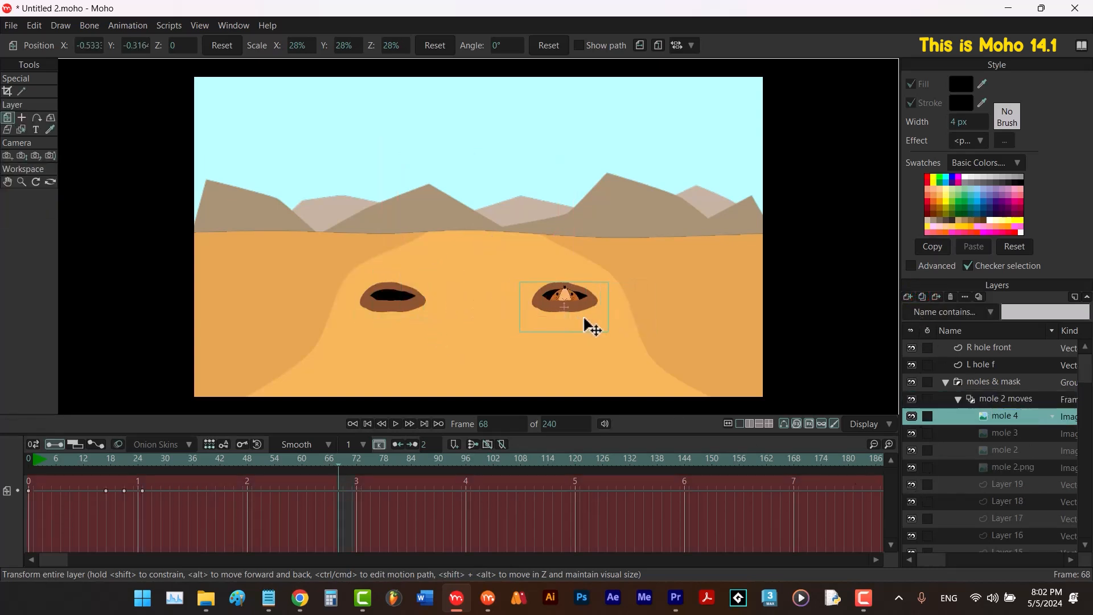
At frame 72 of mole 2 moves, duplicate mole 4 as mole 5 and raise it in the right hole to about Y -0.387.
{"action": "left_click", "coordinate": [990, 400]}
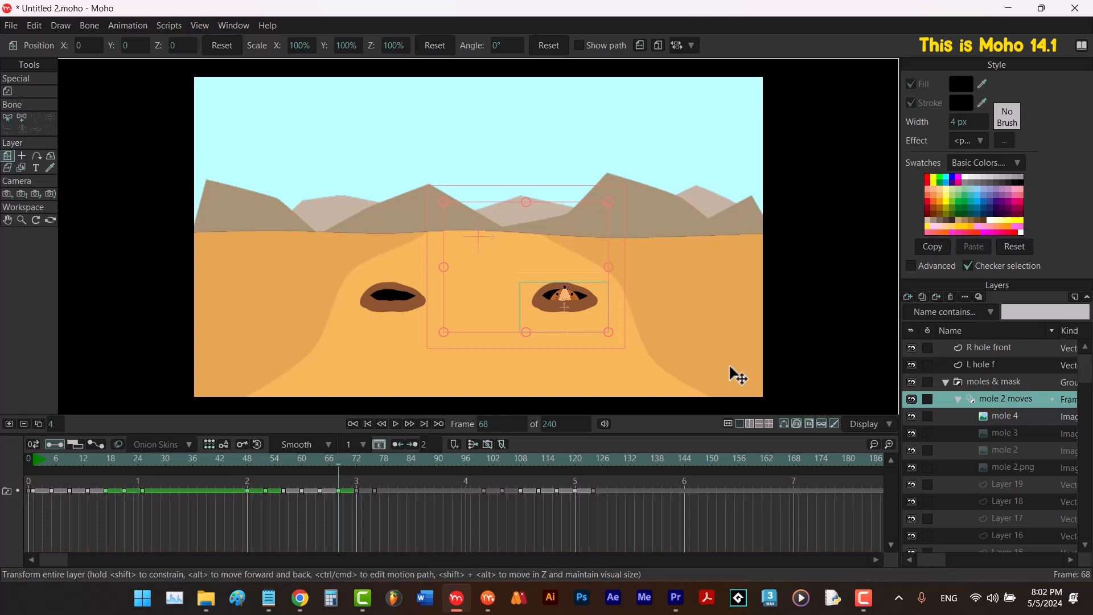
{"action": "key", "text": "alt+Right"}
{"action": "left_click", "coordinate": [991, 416]}
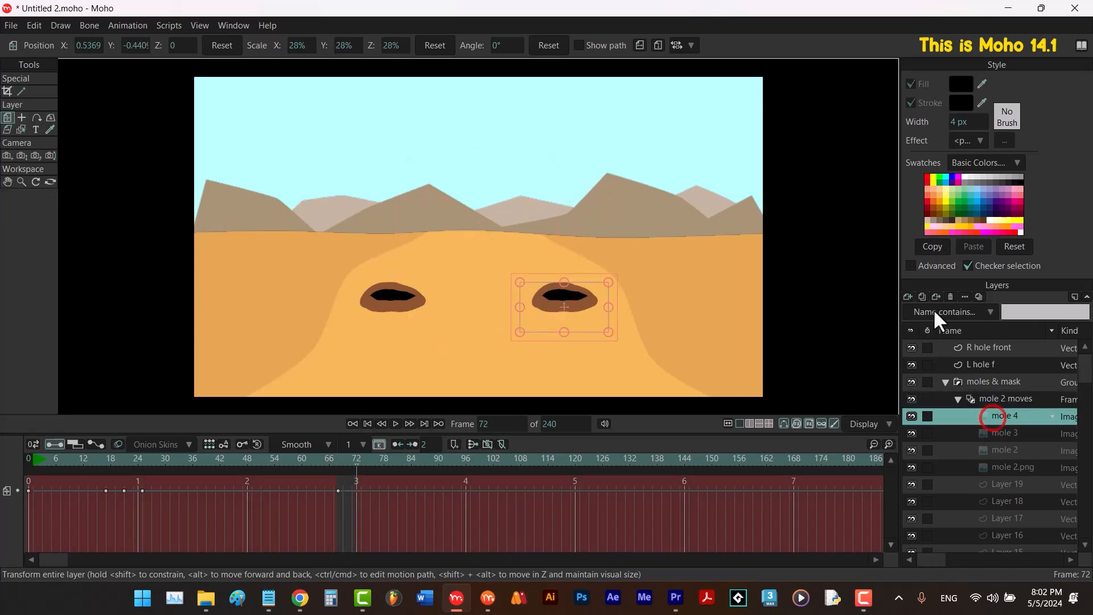
{"action": "left_click", "coordinate": [922, 295]}
{"action": "left_click", "coordinate": [1001, 400]}
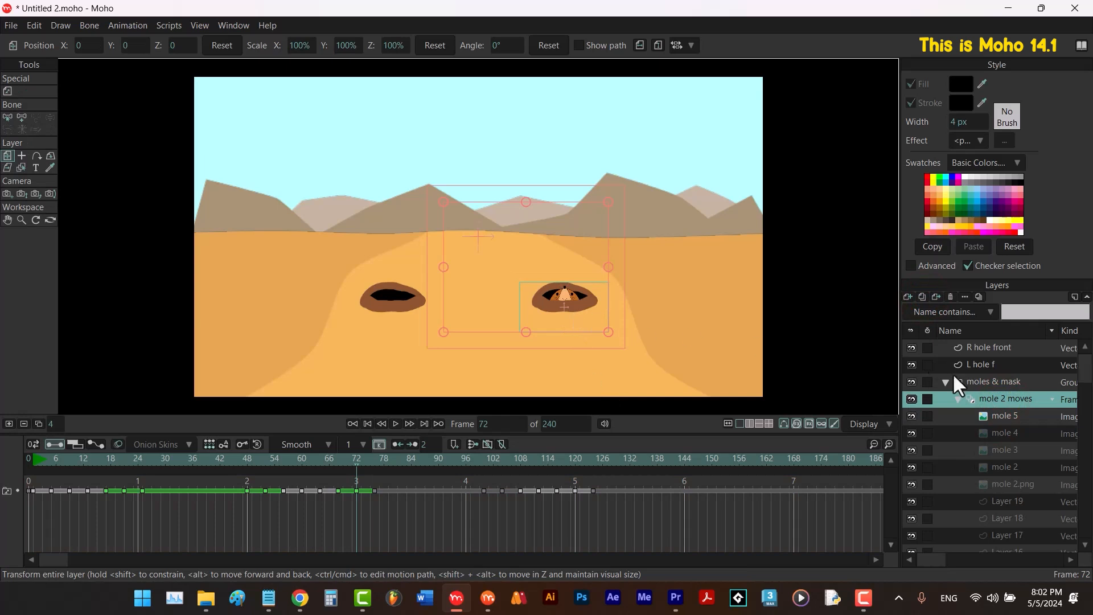
{"action": "left_click", "coordinate": [986, 412]}
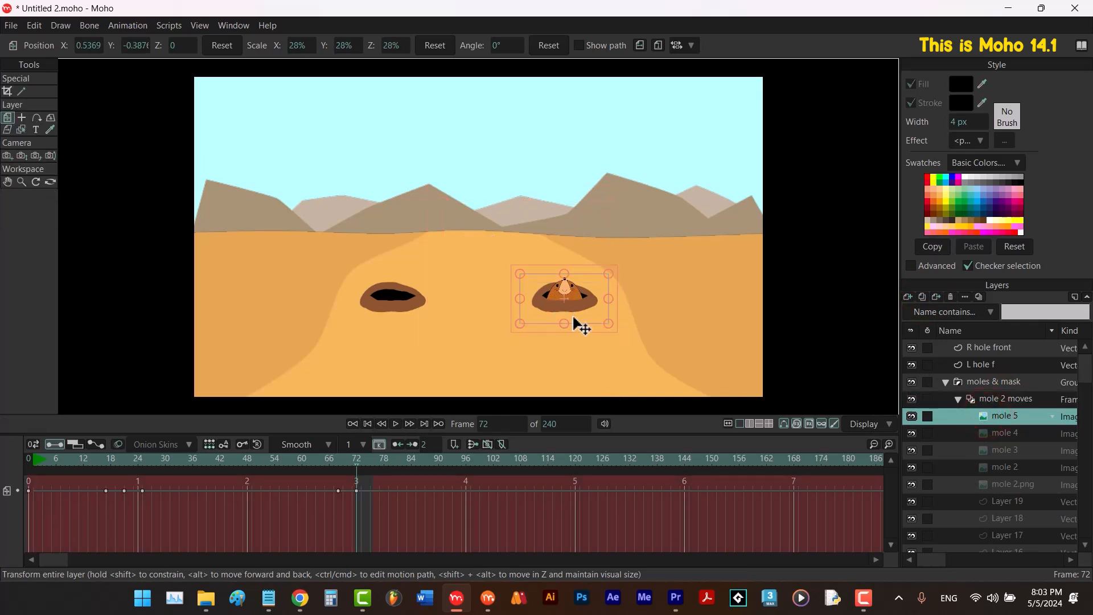
At frame 76 of mole 2 moves, duplicate mole 5 as mole 6 and raise it out of the right hole to about Y -0.316.
{"action": "left_click", "coordinate": [988, 402]}
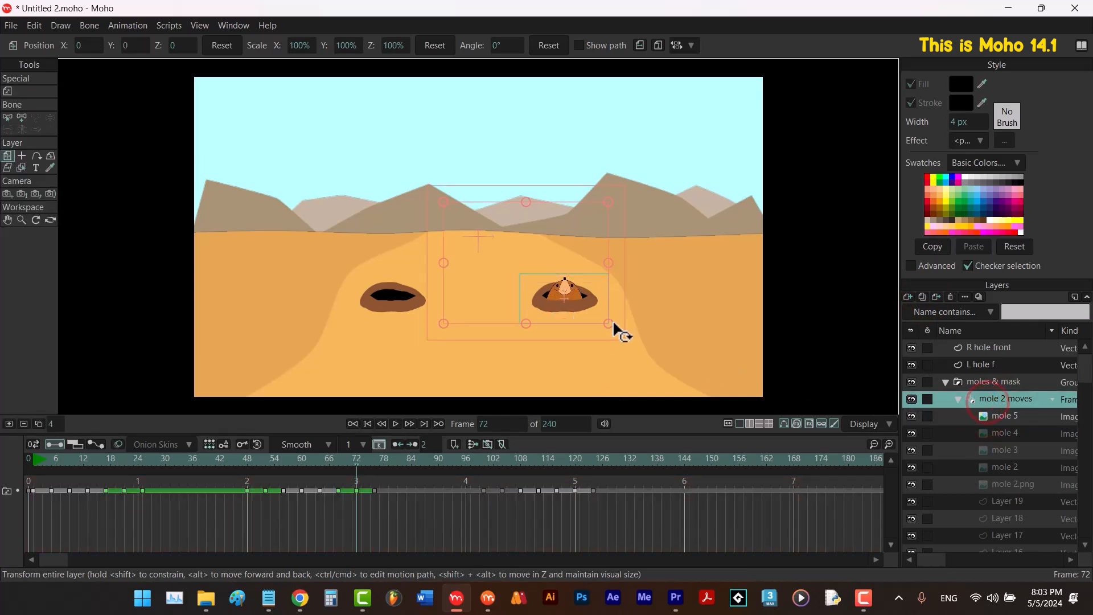
{"action": "key", "text": "Right"}
{"action": "left_click", "coordinate": [998, 414]}
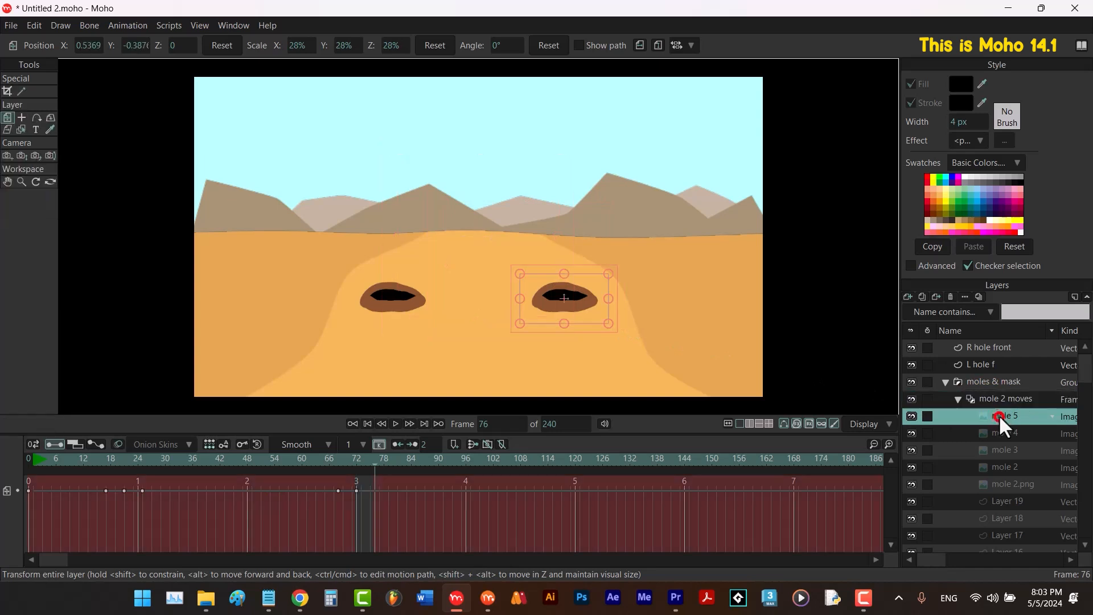
{"action": "left_click", "coordinate": [926, 298]}
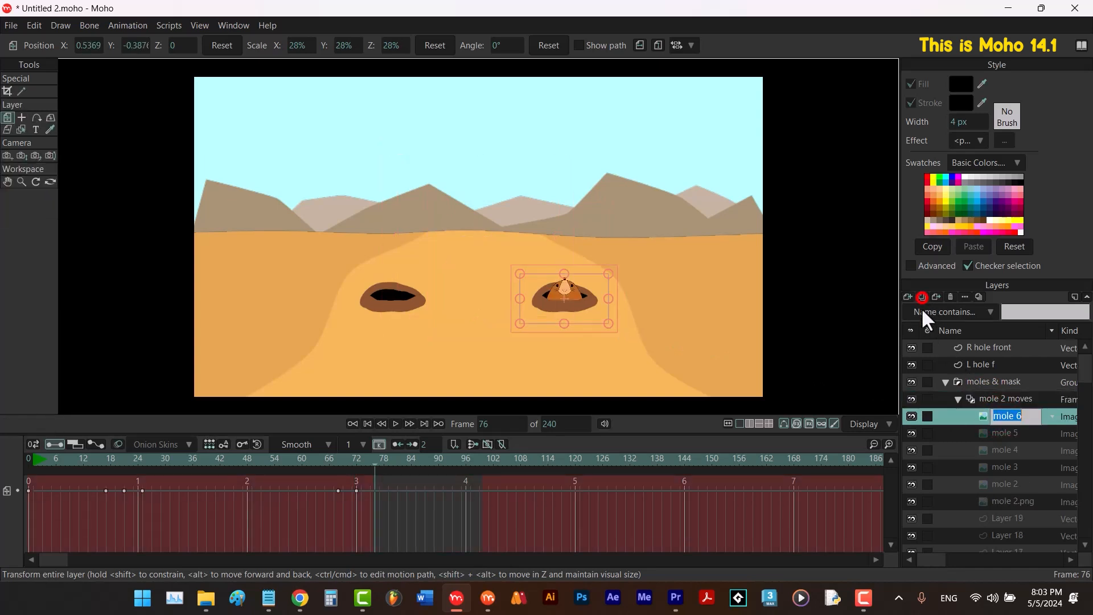
{"action": "left_click", "coordinate": [585, 303]}
{"action": "left_click_drag", "start_coordinate": [589, 306], "coordinate": [586, 300]}
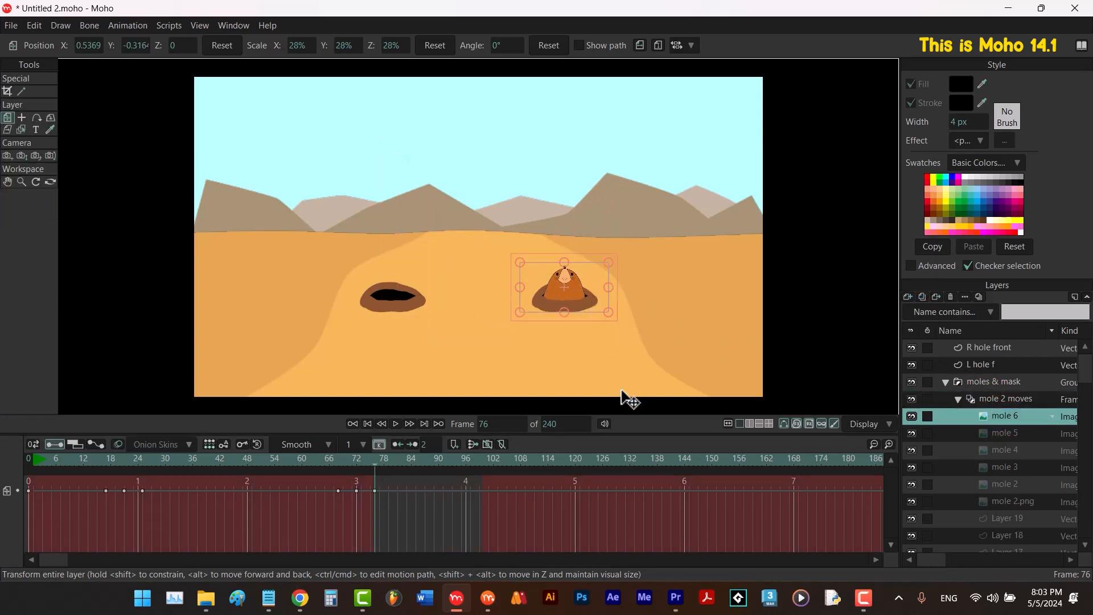
Switch the mole 2 moves layer to mole 5 at frame 100 and to mole 4 at frame 104.
{"action": "left_click", "coordinate": [999, 401]}
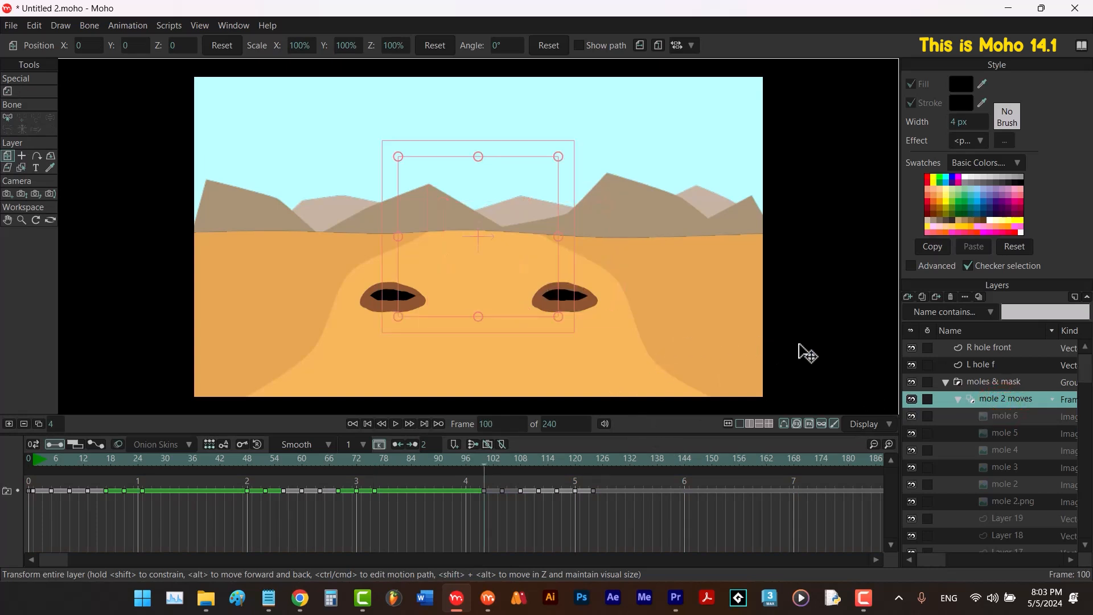
{"action": "right_click", "coordinate": [1003, 401]}
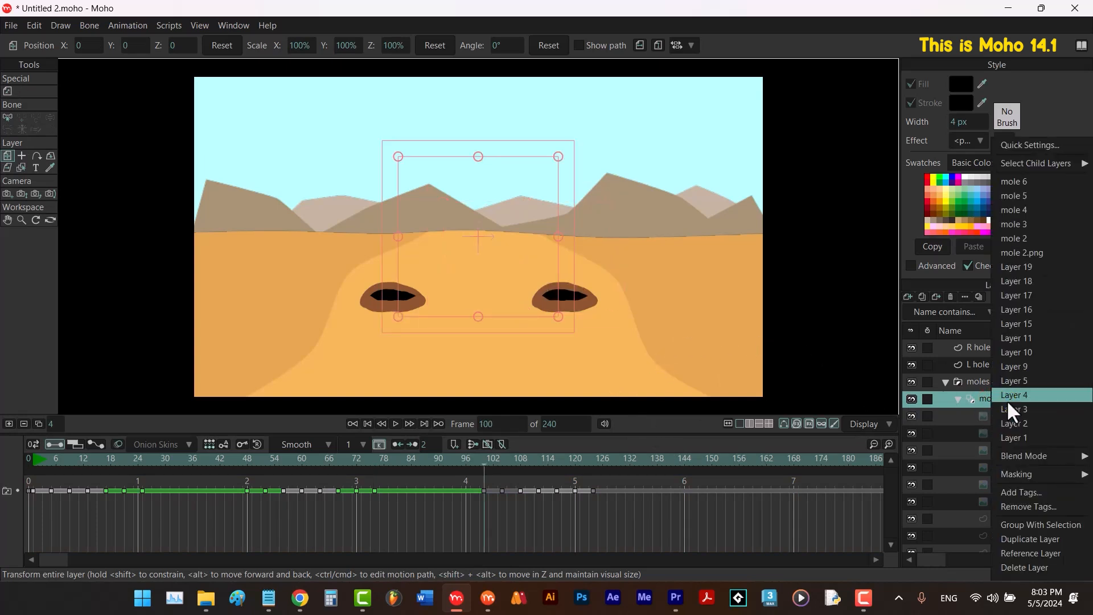
{"action": "left_click", "coordinate": [1019, 195]}
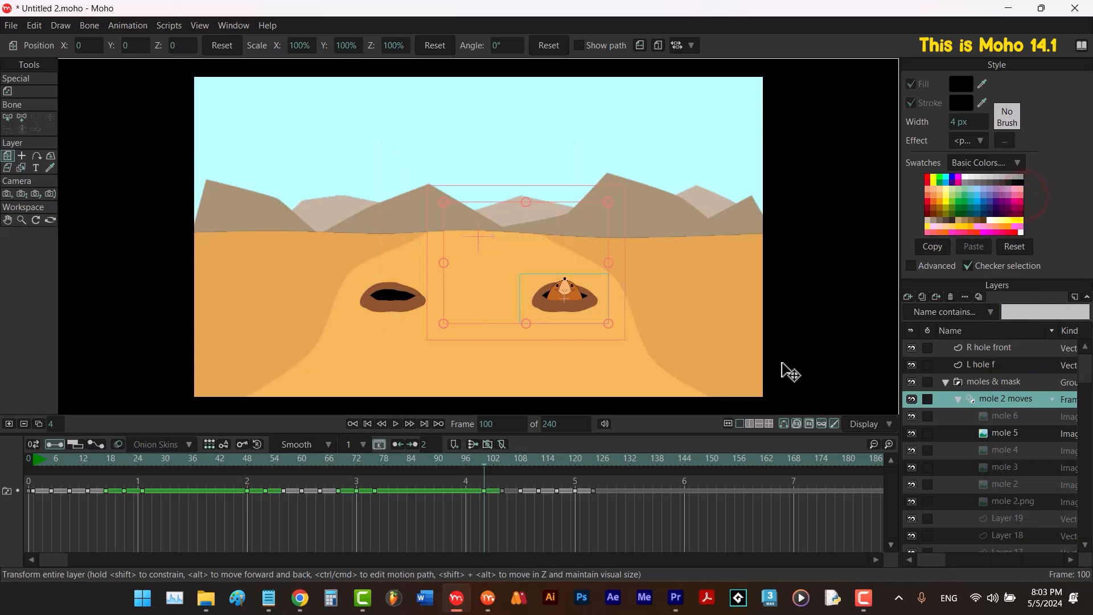
{"action": "right_click", "coordinate": [1004, 398]}
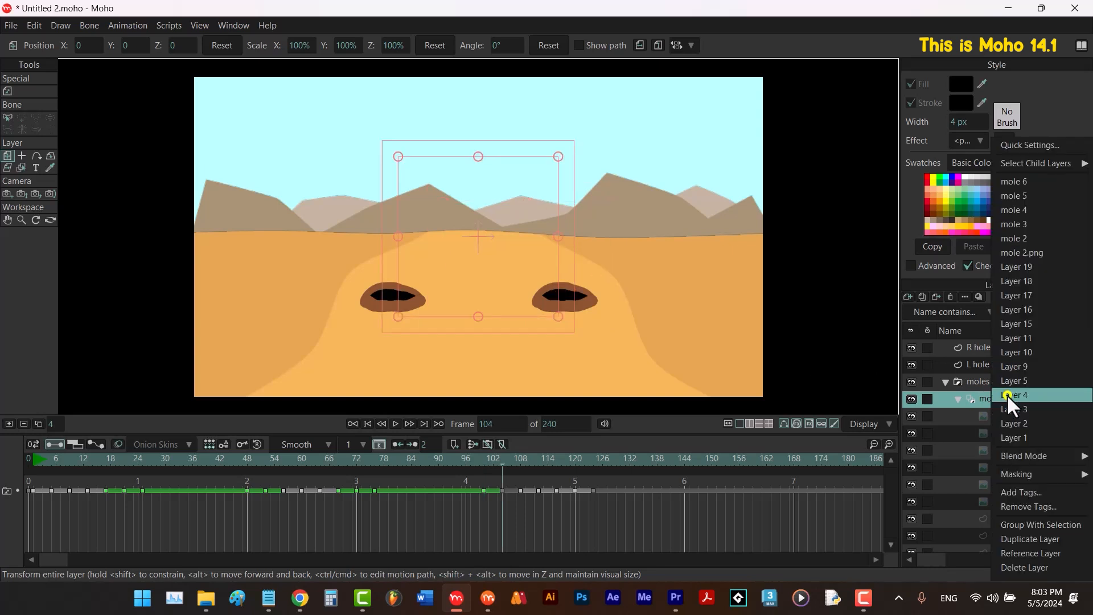
{"action": "left_click", "coordinate": [1010, 210]}
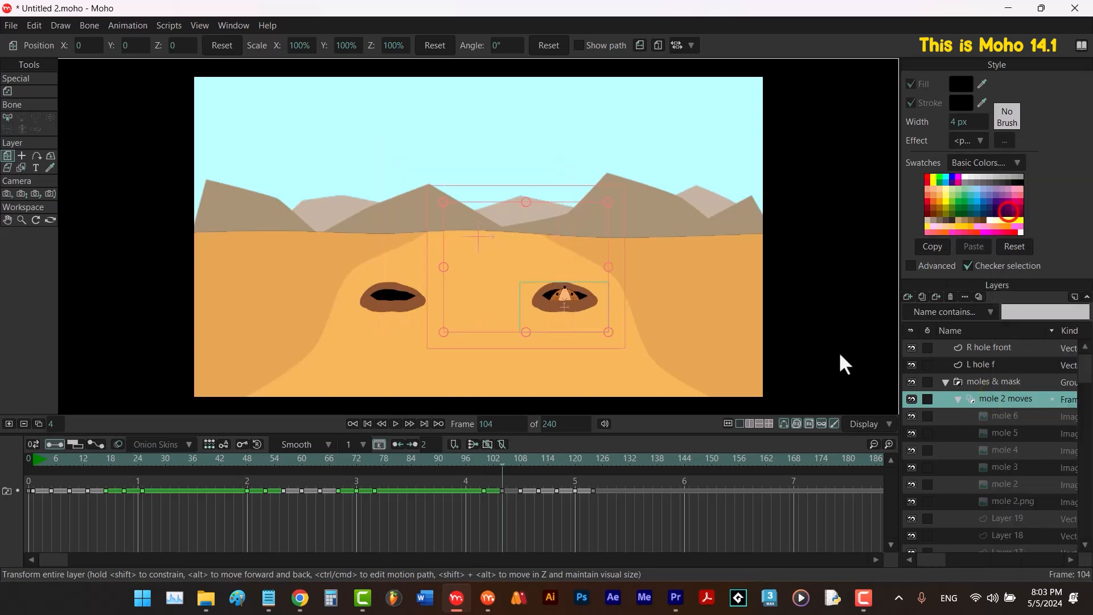
Scrub through the second mole's animation and shift the mole 2 moves keyframe sequence to start at about frame 70.
{"action": "left_click_drag", "start_coordinate": [512, 460], "coordinate": [46, 489]}
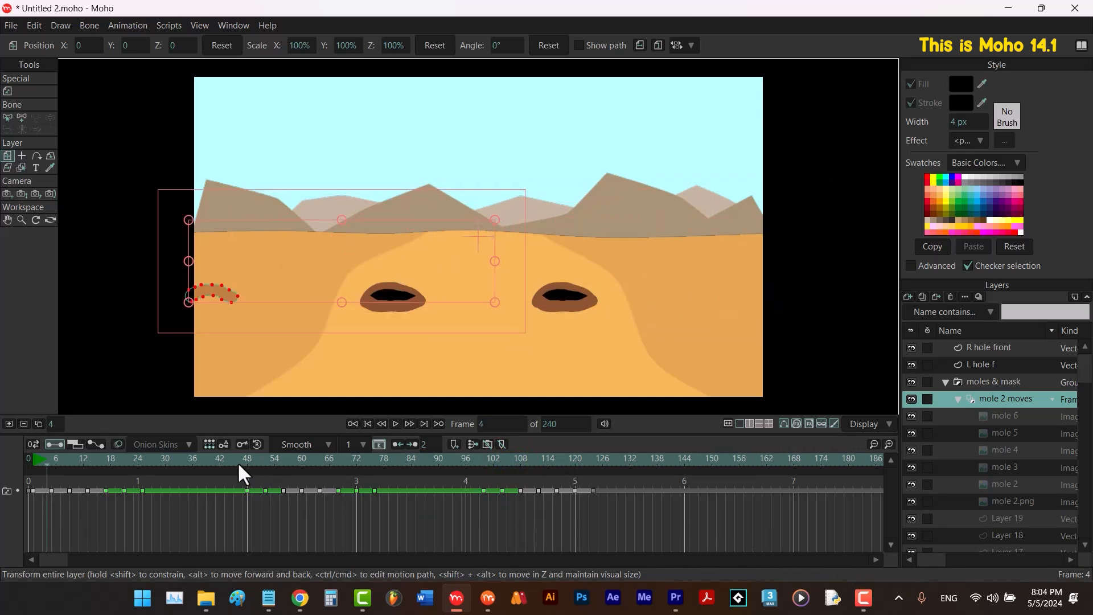
{"action": "left_click_drag", "start_coordinate": [217, 456], "coordinate": [274, 467]}
{"action": "left_click_drag", "start_coordinate": [279, 470], "coordinate": [499, 500]}
{"action": "left_click_drag", "start_coordinate": [38, 459], "coordinate": [65, 459]}
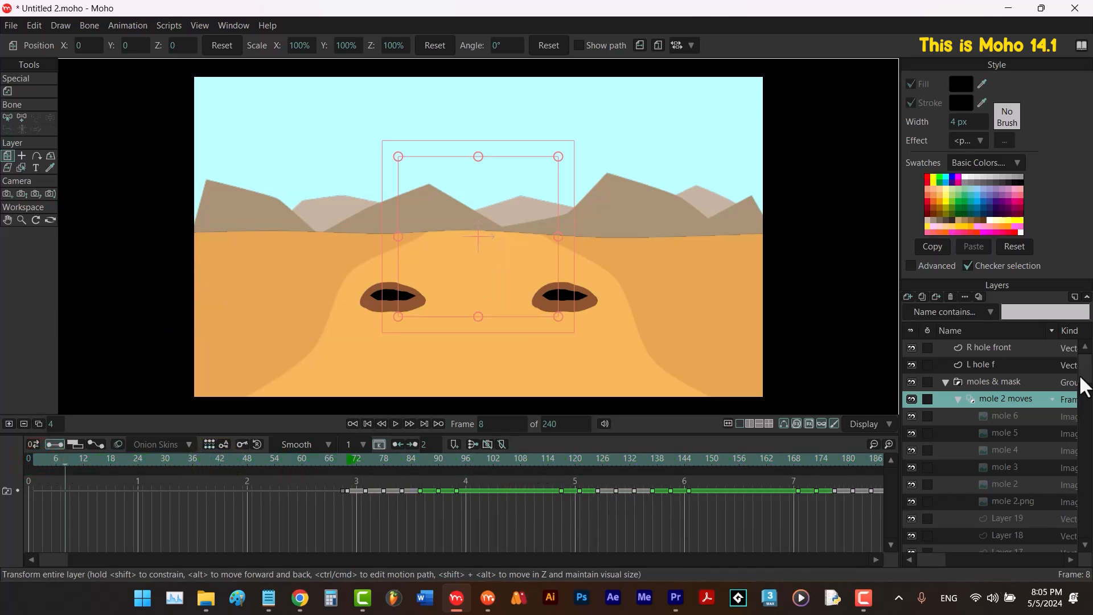
Show the mole 1 moves layer again and play the scene from the start with both moles.
{"action": "left_click_drag", "start_coordinate": [1081, 383], "coordinate": [1071, 439]}
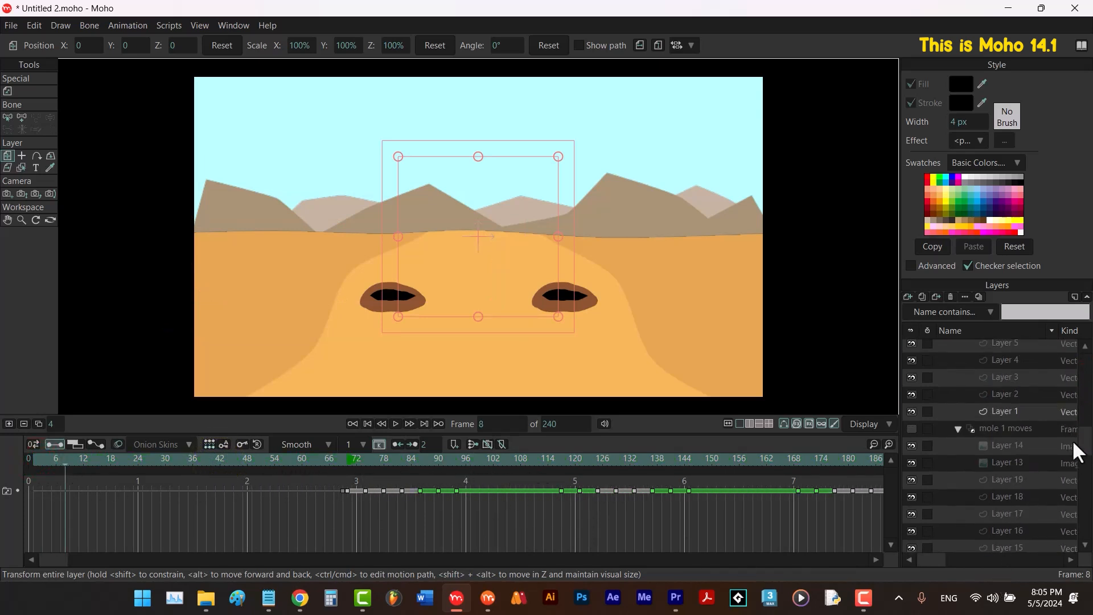
{"action": "left_click", "coordinate": [912, 427]}
{"action": "left_click", "coordinate": [365, 426]}
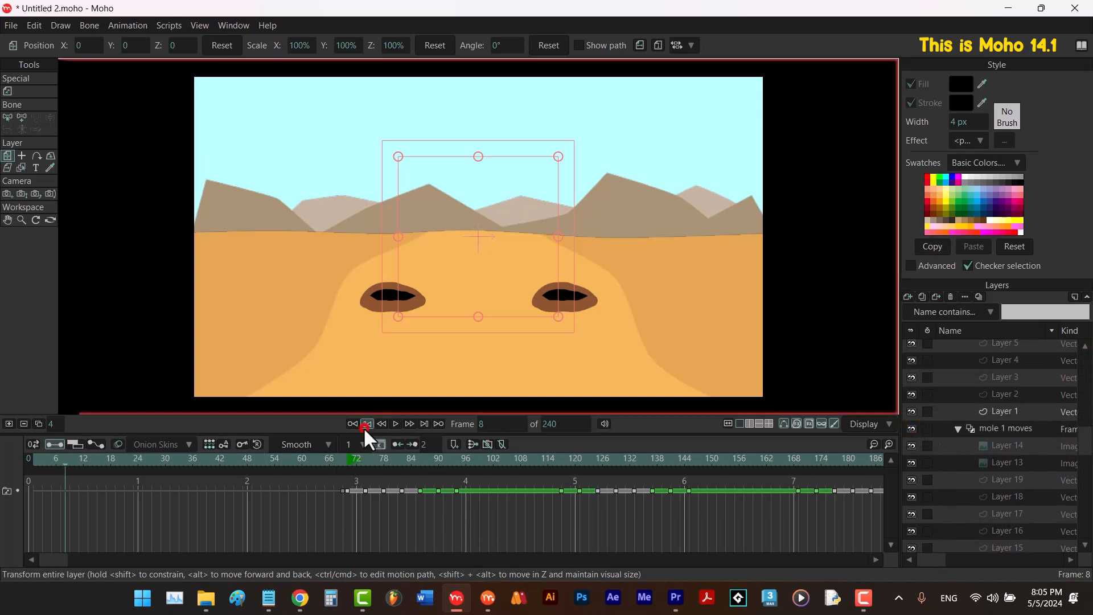
{"action": "key", "text": "space"}
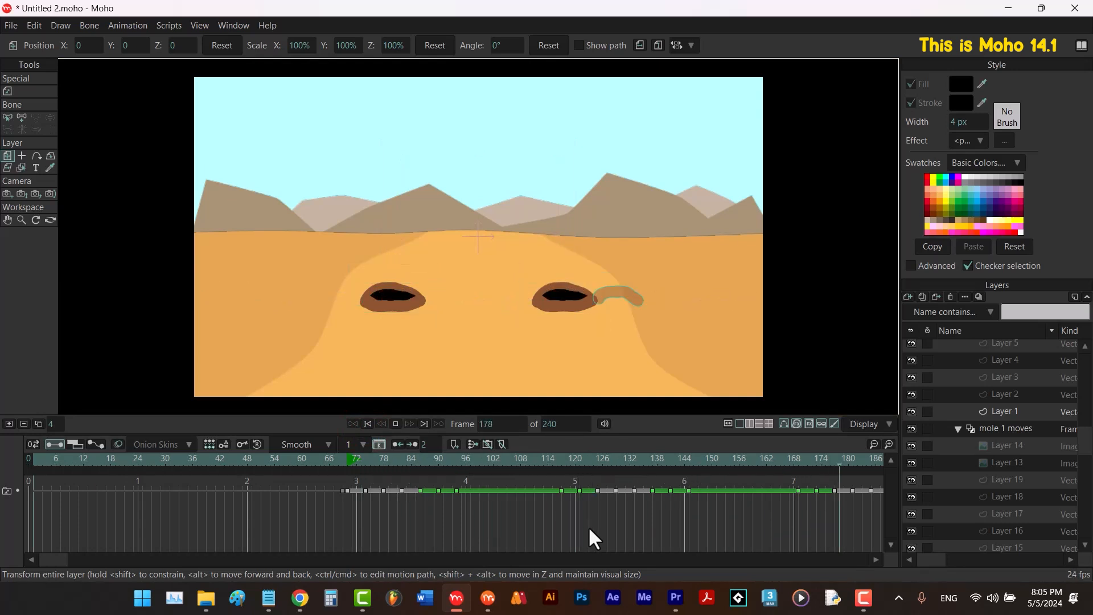
{"action": "key", "text": "space"}
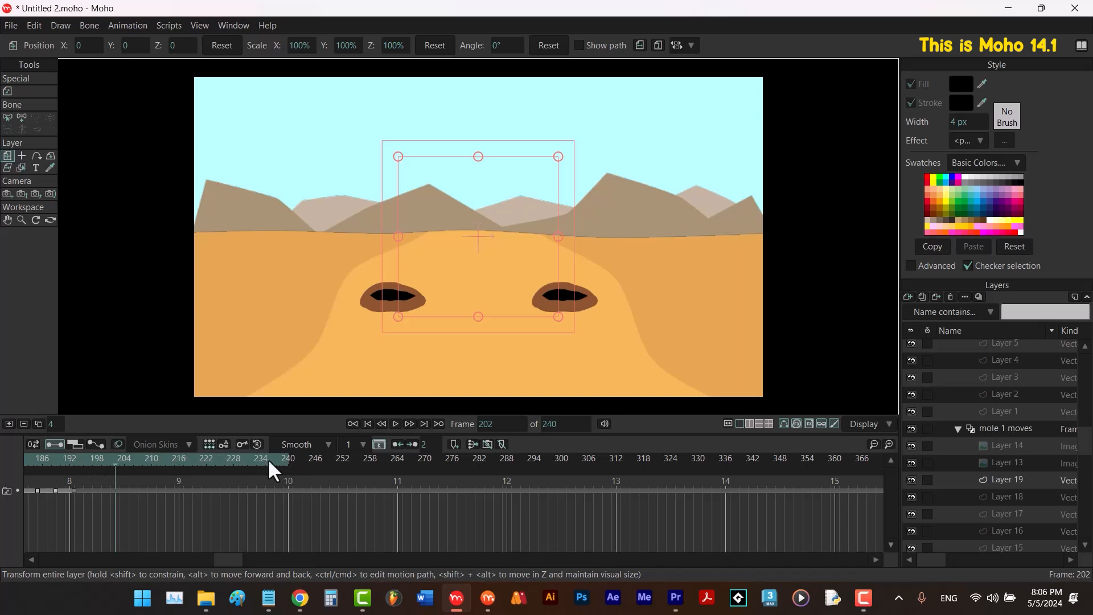
Set the animation's end frame to 198 and collapse the mole 1 moves and mole 2 moves layers.
{"action": "left_click", "coordinate": [95, 459]}
{"action": "left_click_drag", "start_coordinate": [228, 560], "coordinate": [8, 558]}
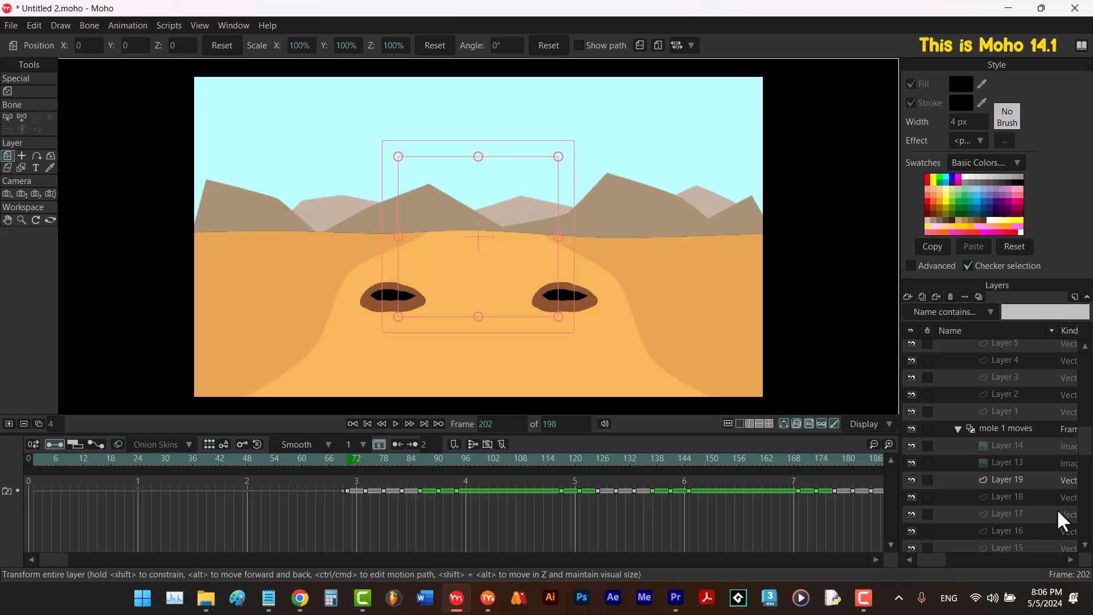
{"action": "left_click", "coordinate": [957, 428]}
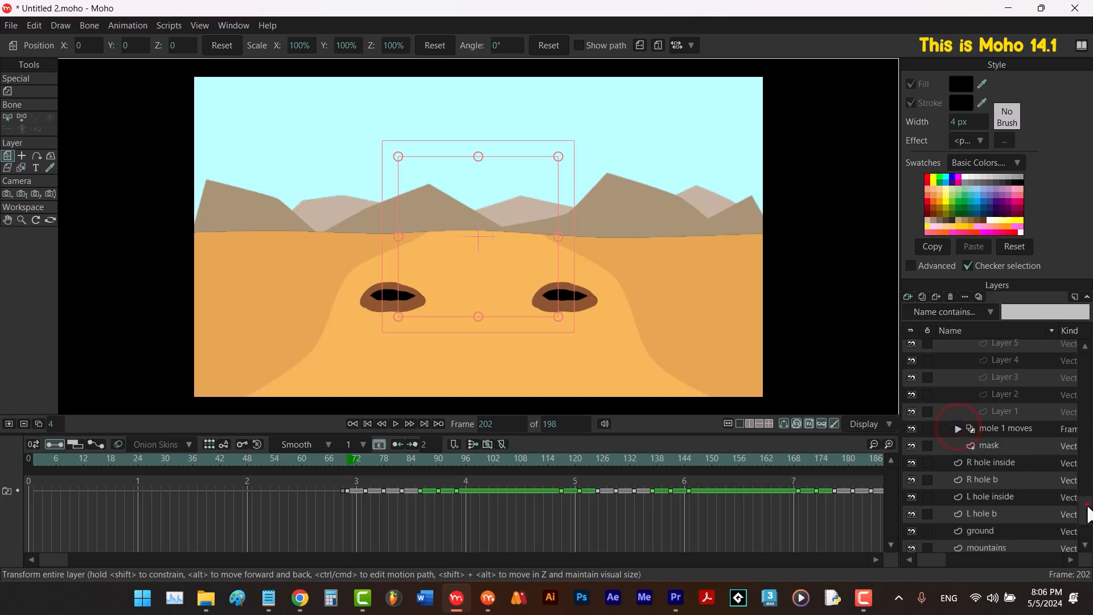
{"action": "left_click_drag", "start_coordinate": [1084, 504], "coordinate": [1010, 378]}
{"action": "left_click", "coordinate": [958, 359]}
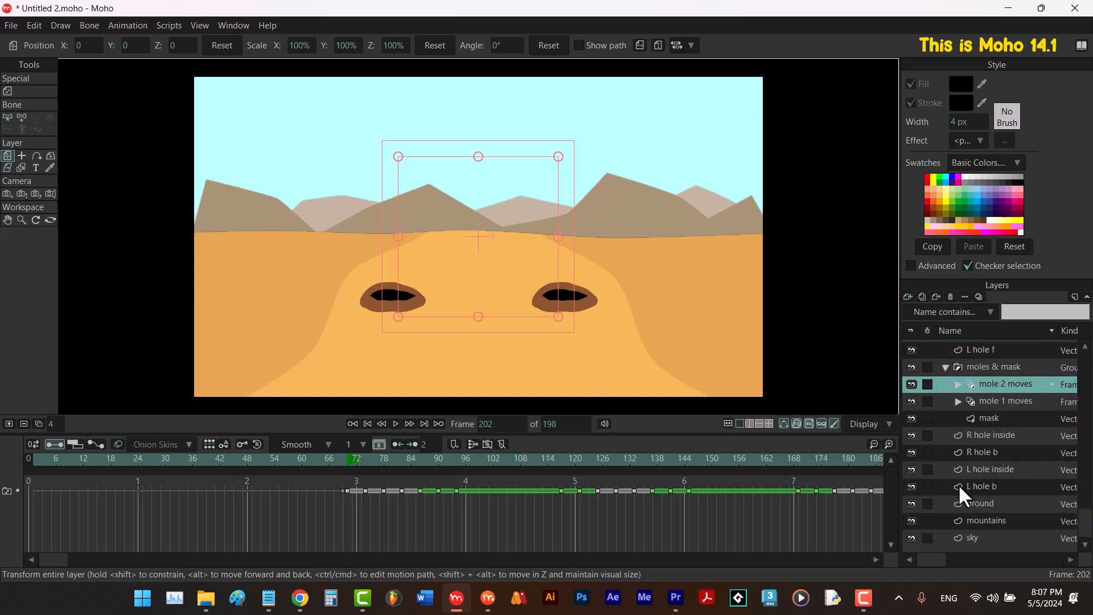
Open the layer settings for the L hole f, L hole inside and L hole b layers together.
{"action": "left_click", "coordinate": [987, 486]}
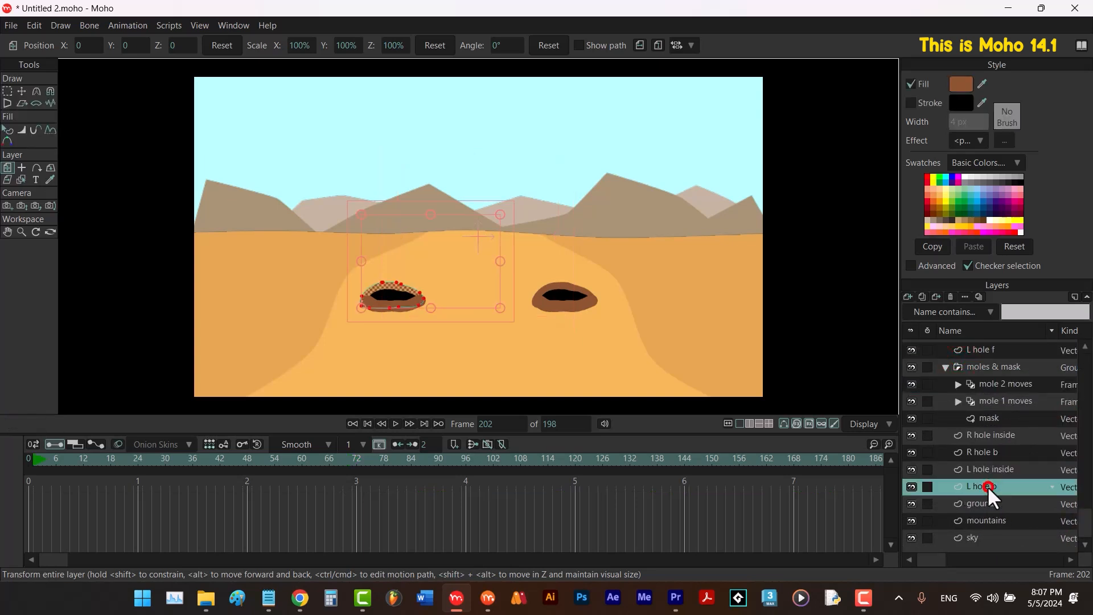
{"action": "left_click", "coordinate": [976, 470], "text": "ctrl"}
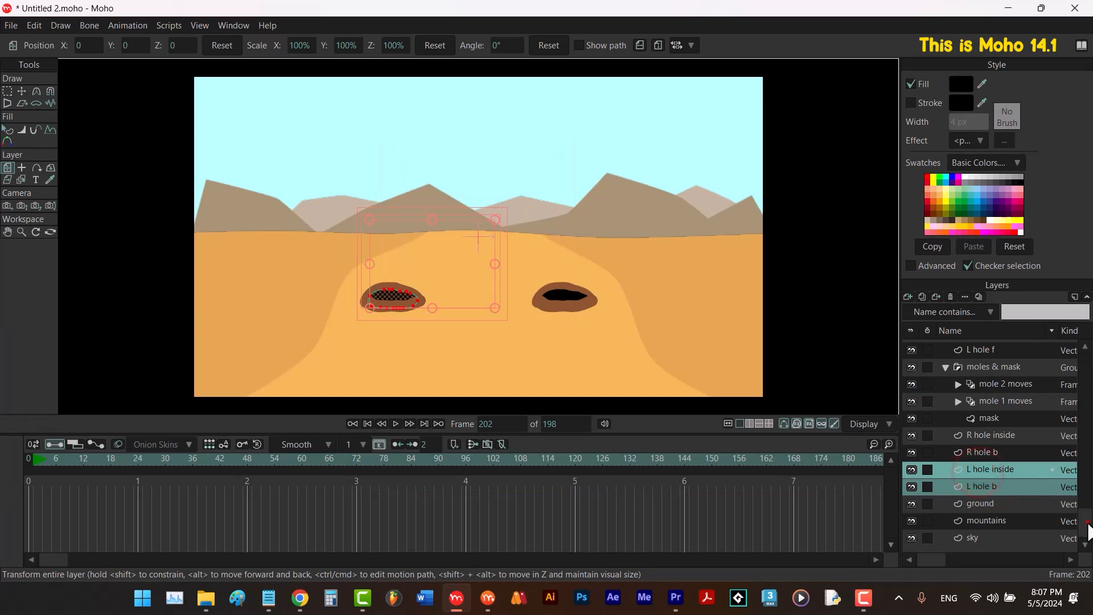
{"action": "left_click_drag", "start_coordinate": [1086, 522], "coordinate": [1085, 472]}
{"action": "left_click", "coordinate": [976, 358], "text": "ctrl"}
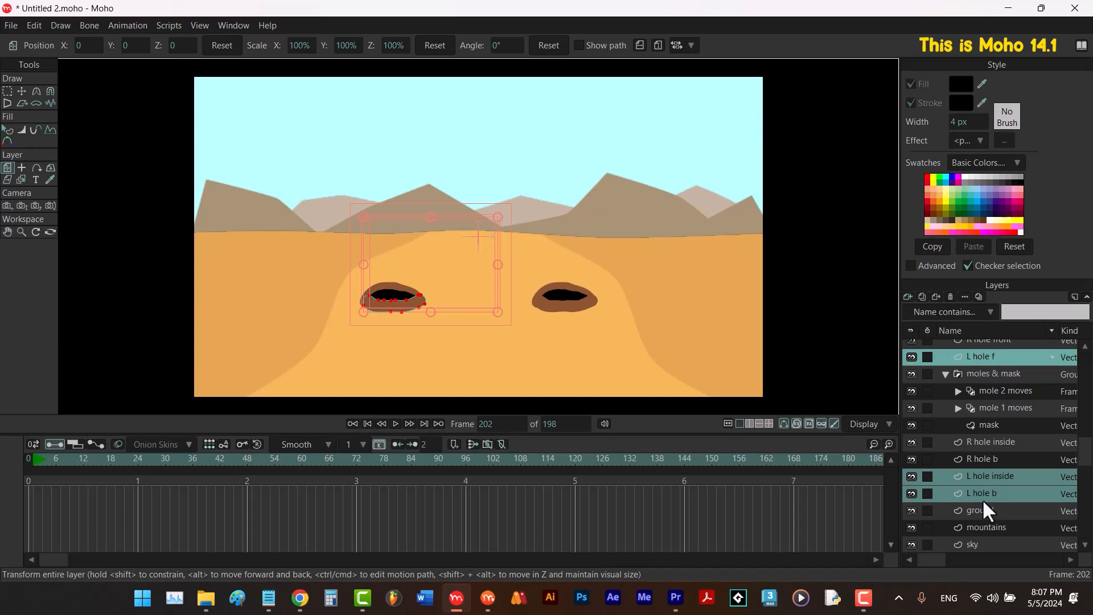
{"action": "double_click", "coordinate": [979, 355]}
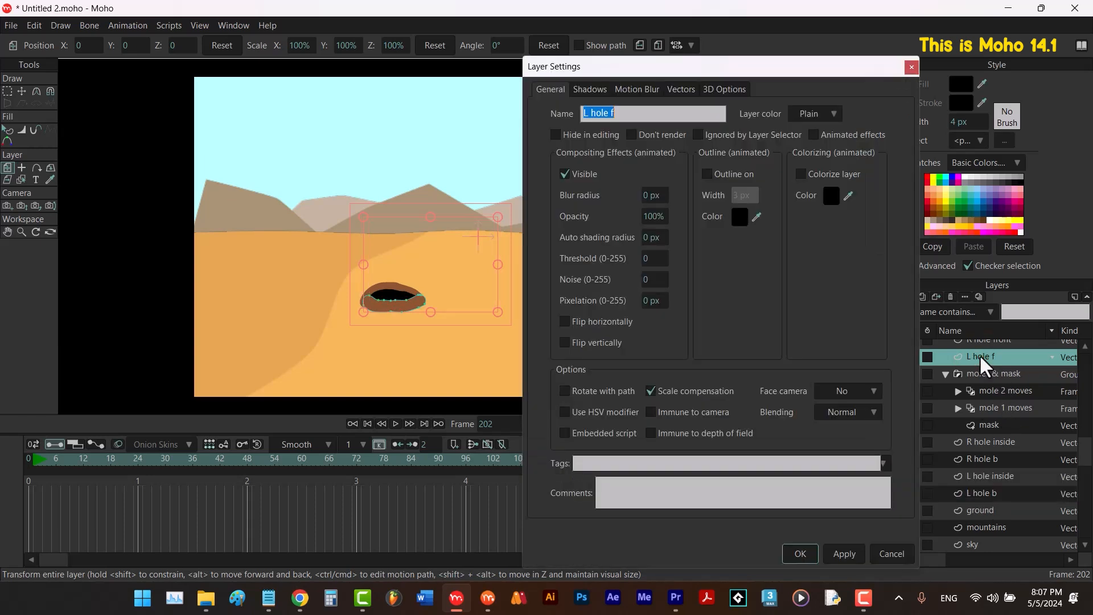
{"action": "left_click", "coordinate": [986, 475], "text": "ctrl"}
{"action": "left_click", "coordinate": [985, 491], "text": "ctrl"}
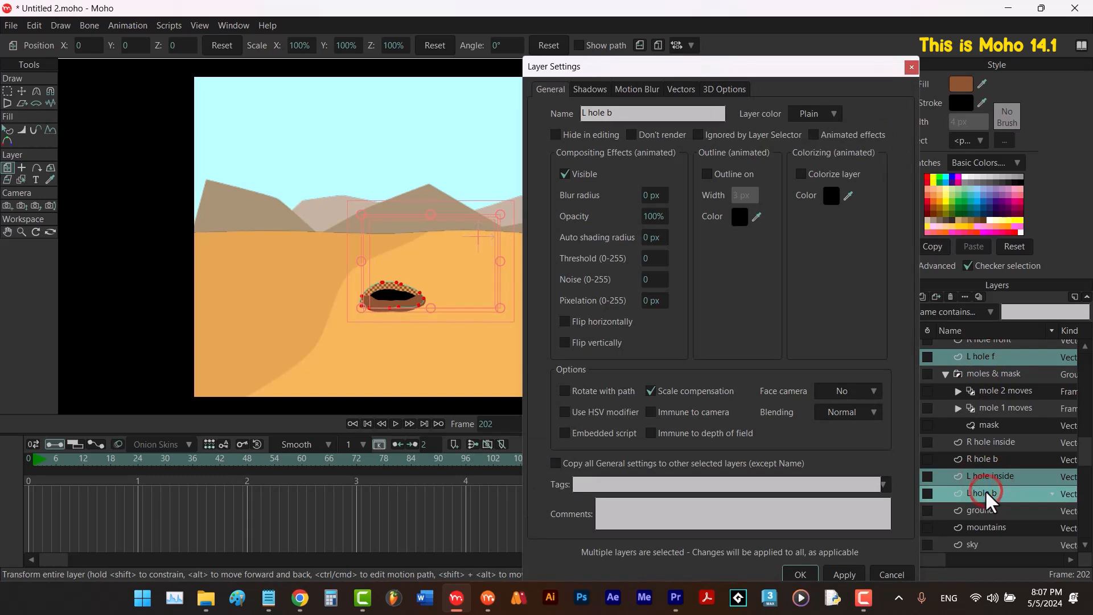
Make the three left hole layers invisible at frame 0 and visible from frame 17, and check the switch between frames 16 and 17.
{"action": "left_click_drag", "start_coordinate": [92, 460], "coordinate": [8, 475]}
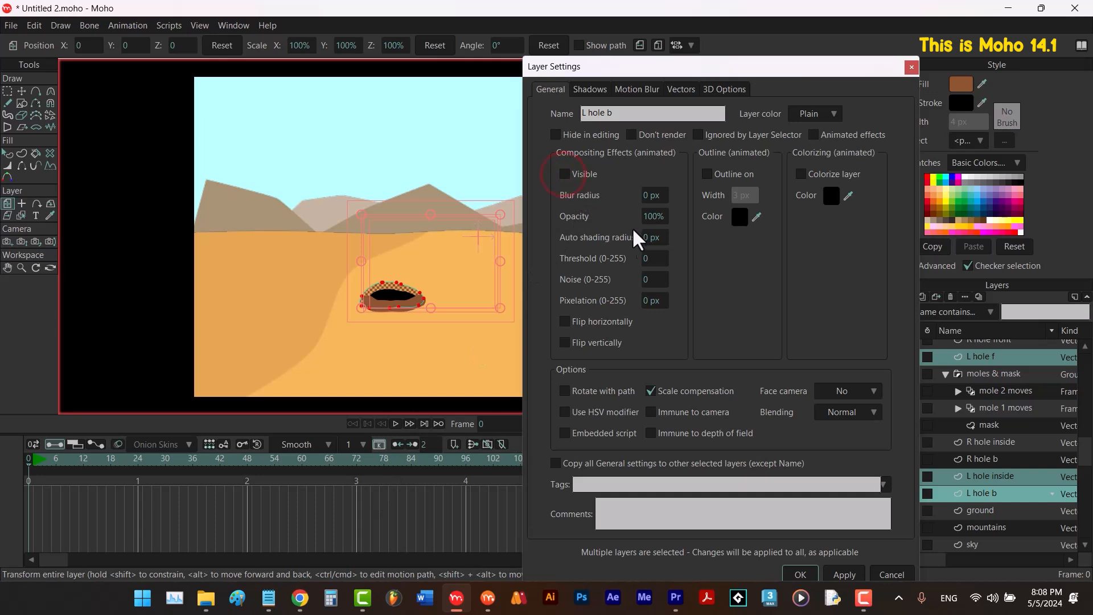
{"action": "left_click", "coordinate": [843, 573]}
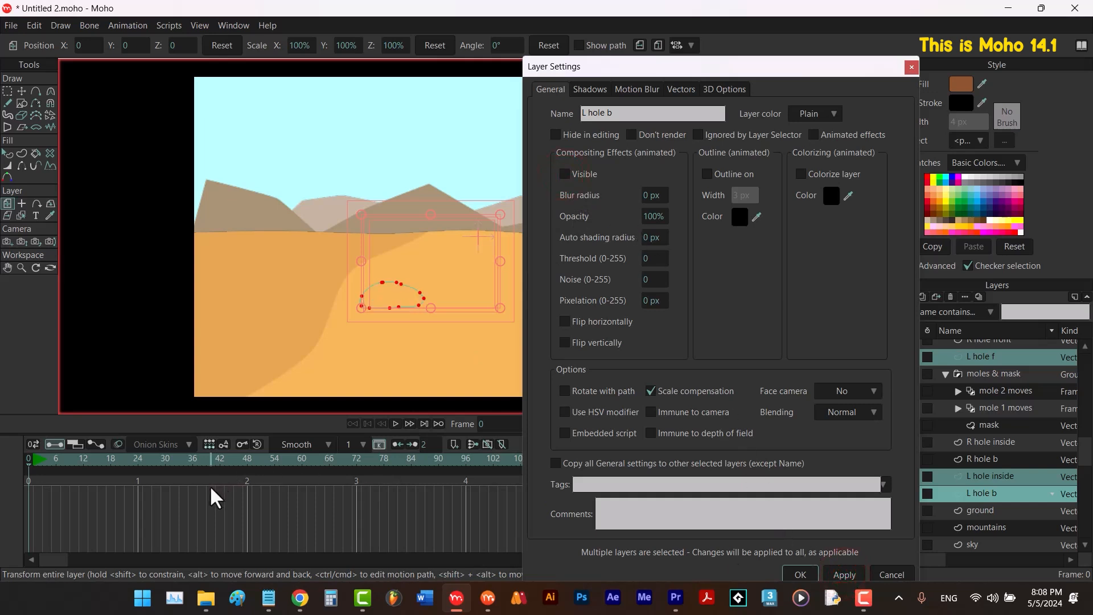
{"action": "mouse_move", "coordinate": [119, 462]}
{"action": "left_mouse_down"}
{"action": "mouse_move", "coordinate": [153, 460]}
{"action": "mouse_move", "coordinate": [94, 463]}
{"action": "mouse_move", "coordinate": [107, 466]}
{"action": "left_mouse_up"}
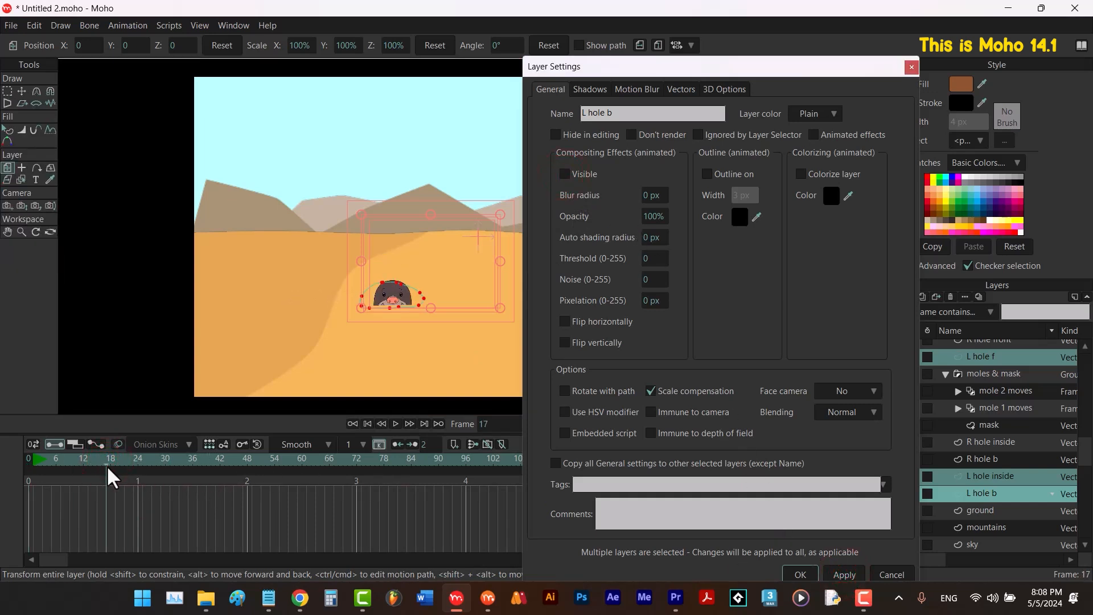
{"action": "left_click", "coordinate": [565, 173]}
{"action": "left_click", "coordinate": [829, 567]}
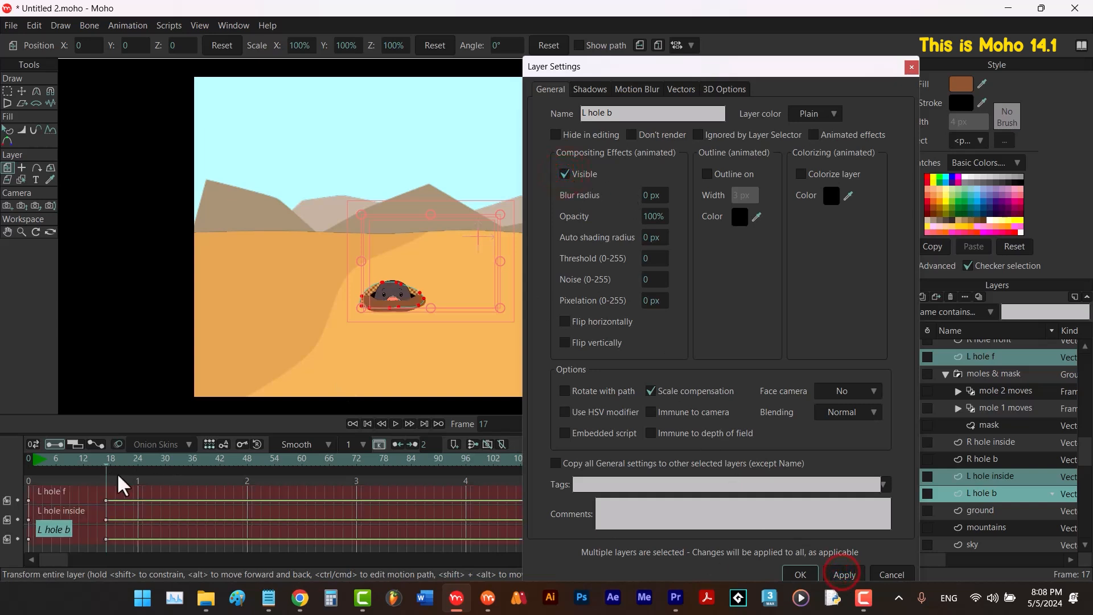
{"action": "left_click", "coordinate": [102, 460]}
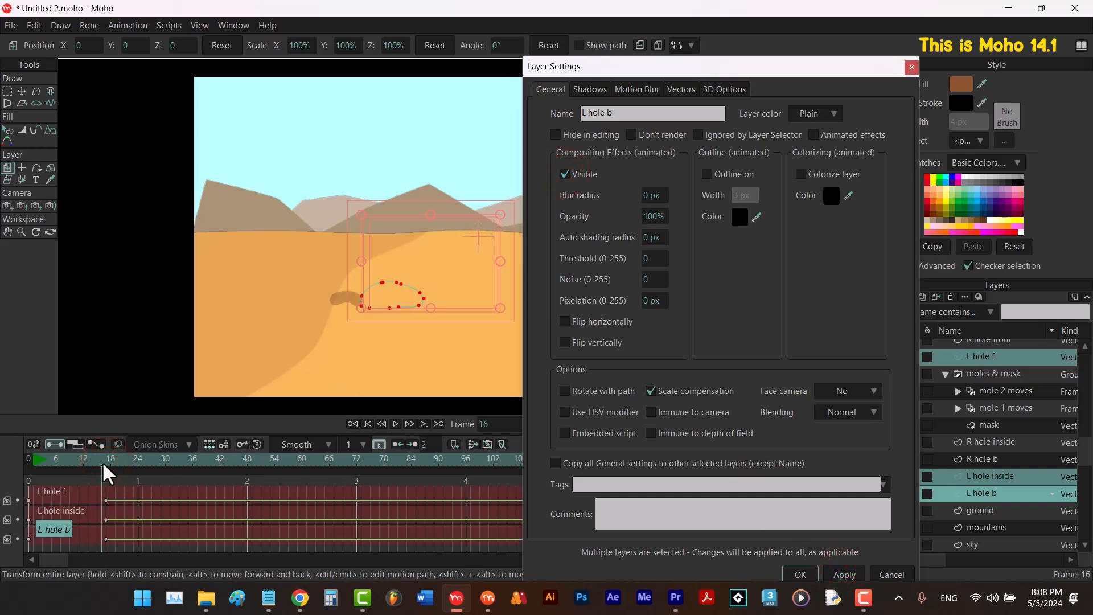
{"action": "left_click", "coordinate": [107, 463]}
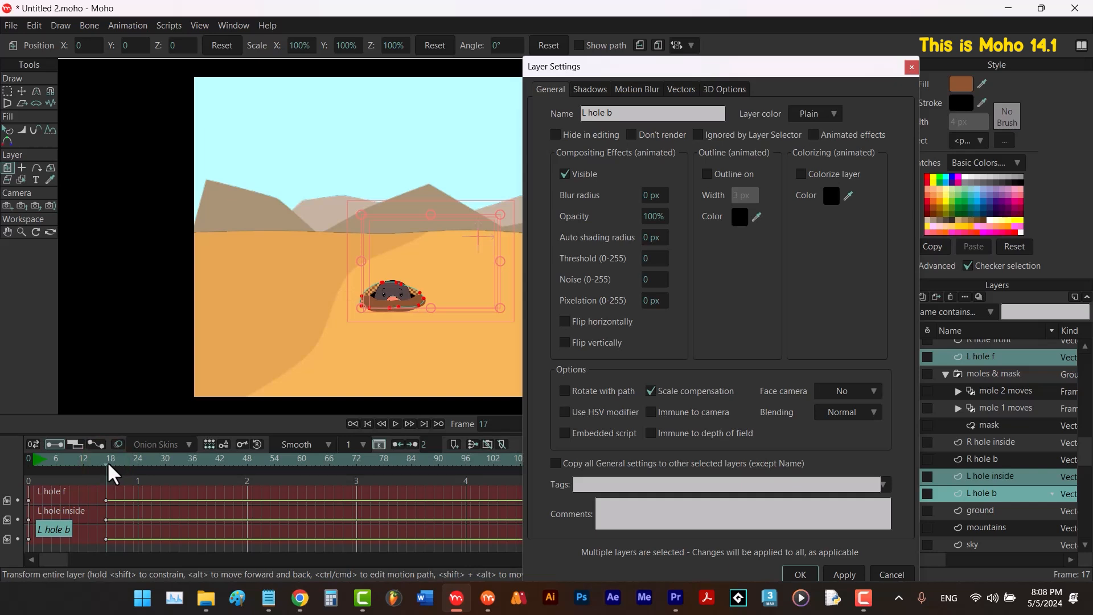
Select the R hole b, R hole inside and R hole front layers and make them invisible at frame 0.
{"action": "left_click", "coordinate": [992, 459]}
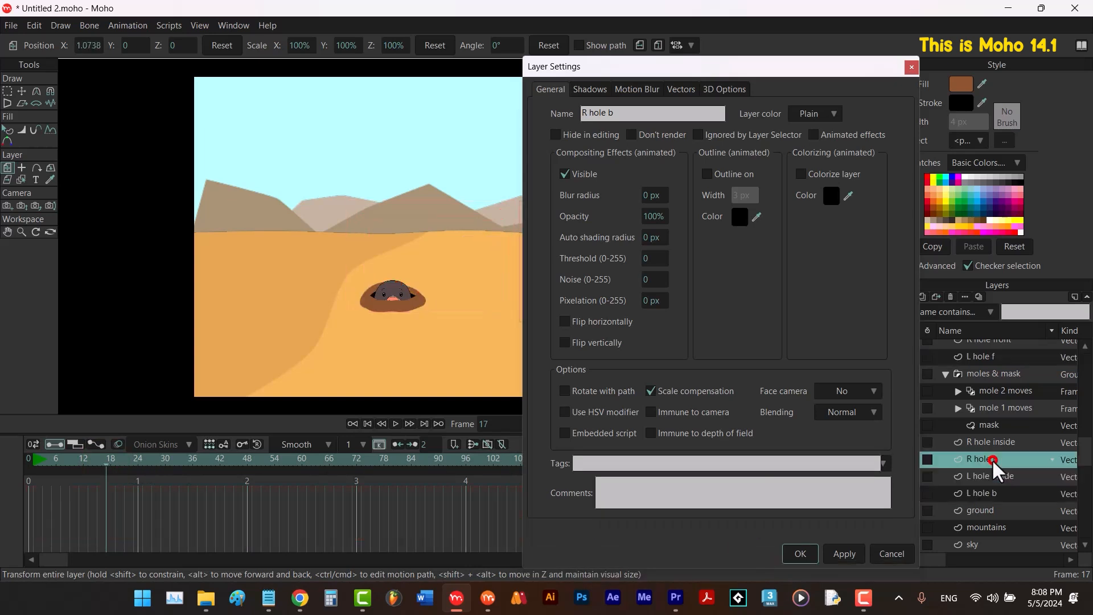
{"action": "left_click", "coordinate": [992, 440], "text": "ctrl"}
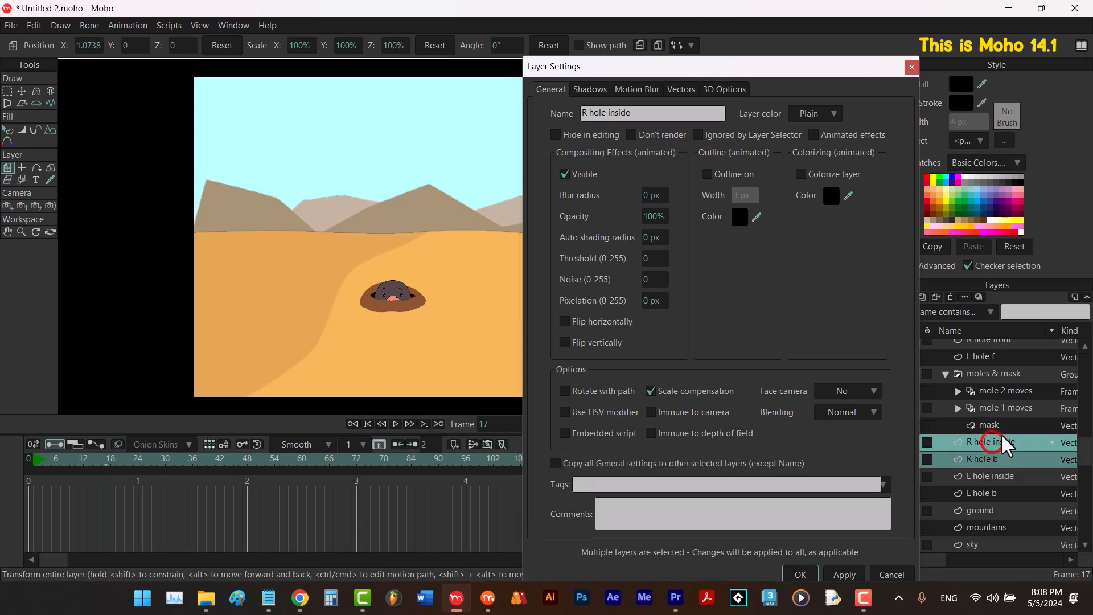
{"action": "left_click", "coordinate": [1002, 346], "text": "ctrl"}
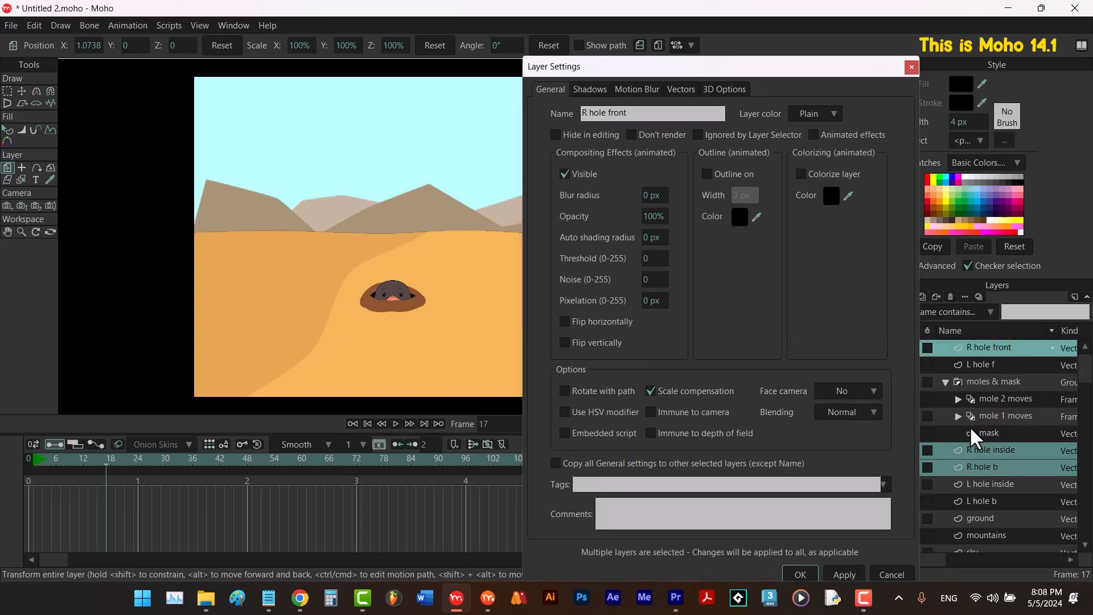
{"action": "left_click", "coordinate": [369, 423]}
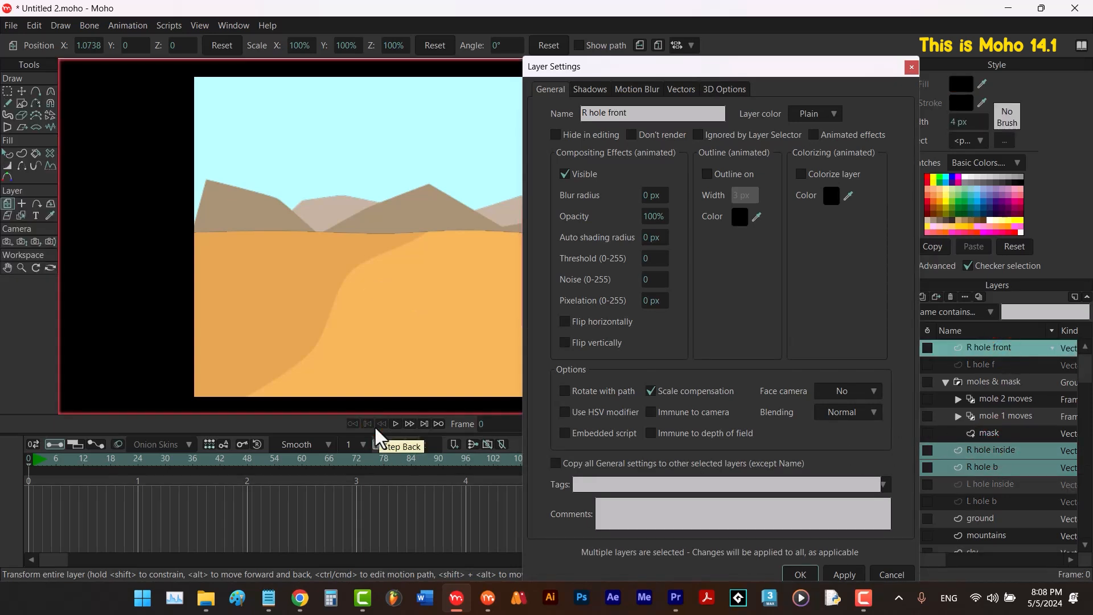
{"action": "left_click", "coordinate": [562, 173]}
Make the three right hole layers visible from frame 68 and close their layer settings.
{"action": "left_click_drag", "start_coordinate": [765, 80], "coordinate": [266, 125]}
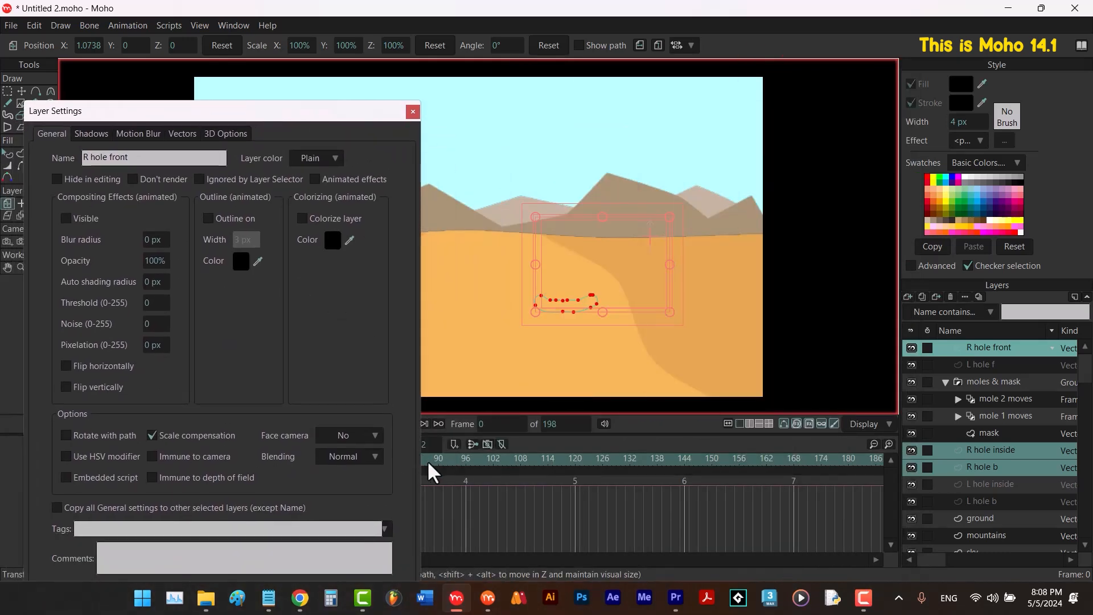
{"action": "left_click", "coordinate": [428, 461]}
{"action": "mouse_move", "coordinate": [336, 470]}
{"action": "left_mouse_down"}
{"action": "mouse_move", "coordinate": [274, 471]}
{"action": "mouse_move", "coordinate": [337, 483]}
{"action": "left_mouse_up"}
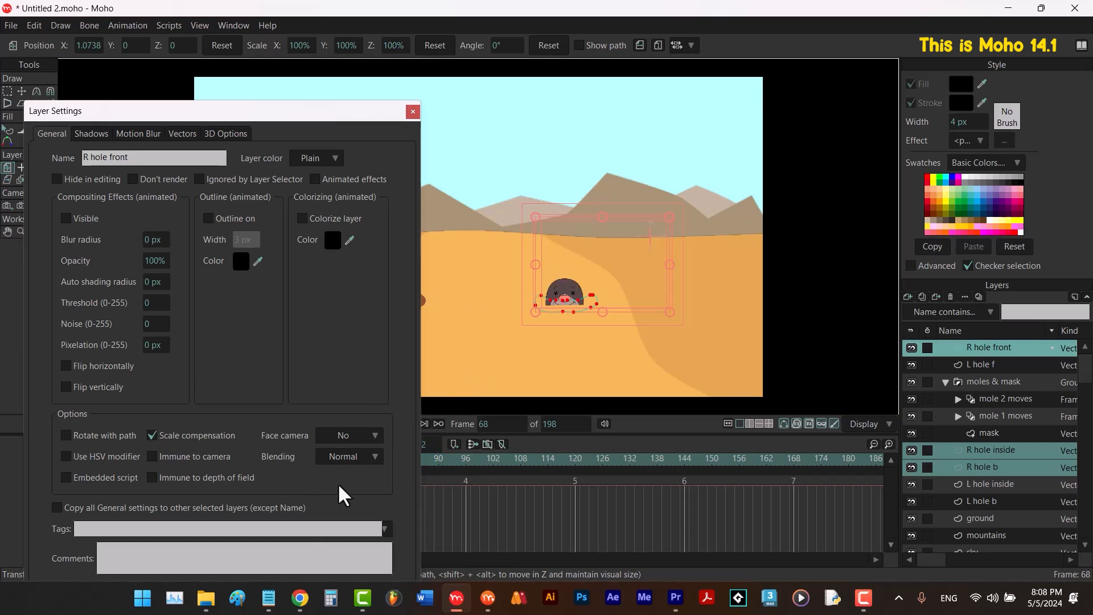
{"action": "left_click_drag", "start_coordinate": [305, 110], "coordinate": [305, 58]}
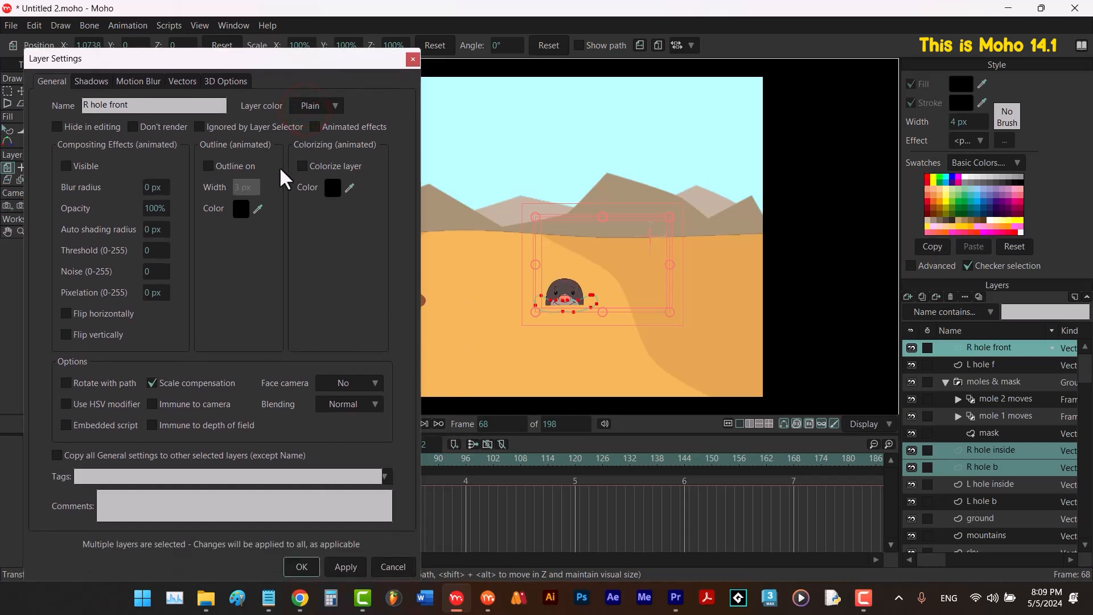
{"action": "left_click", "coordinate": [66, 166]}
{"action": "left_click", "coordinate": [344, 566]}
{"action": "left_click", "coordinate": [301, 566]}
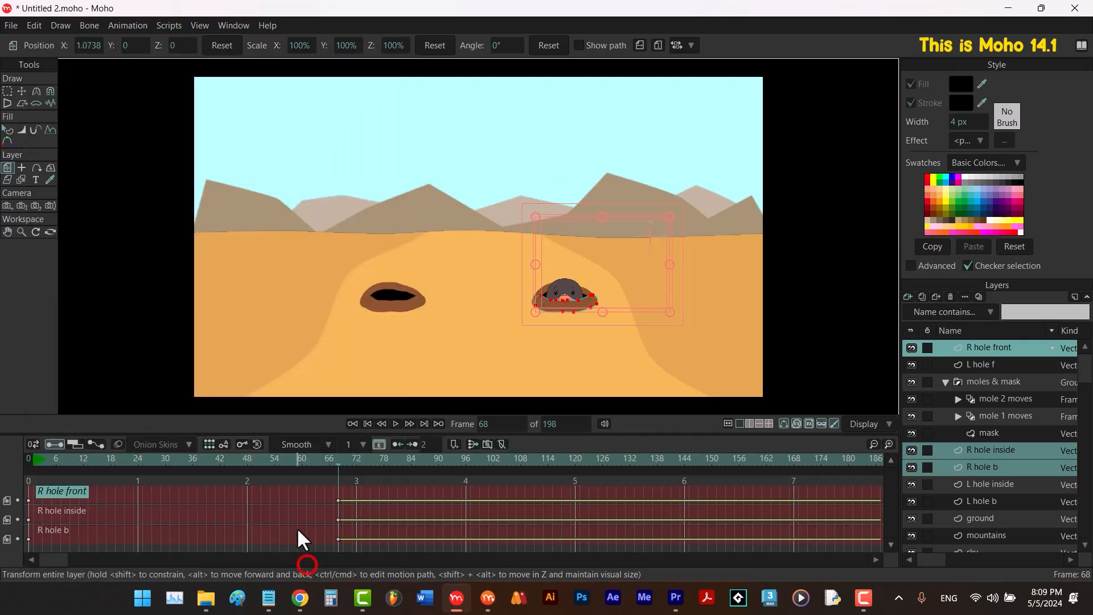
Play the scene from the start to review when the two holes appear.
{"action": "left_click_drag", "start_coordinate": [334, 462], "coordinate": [1, 462]}
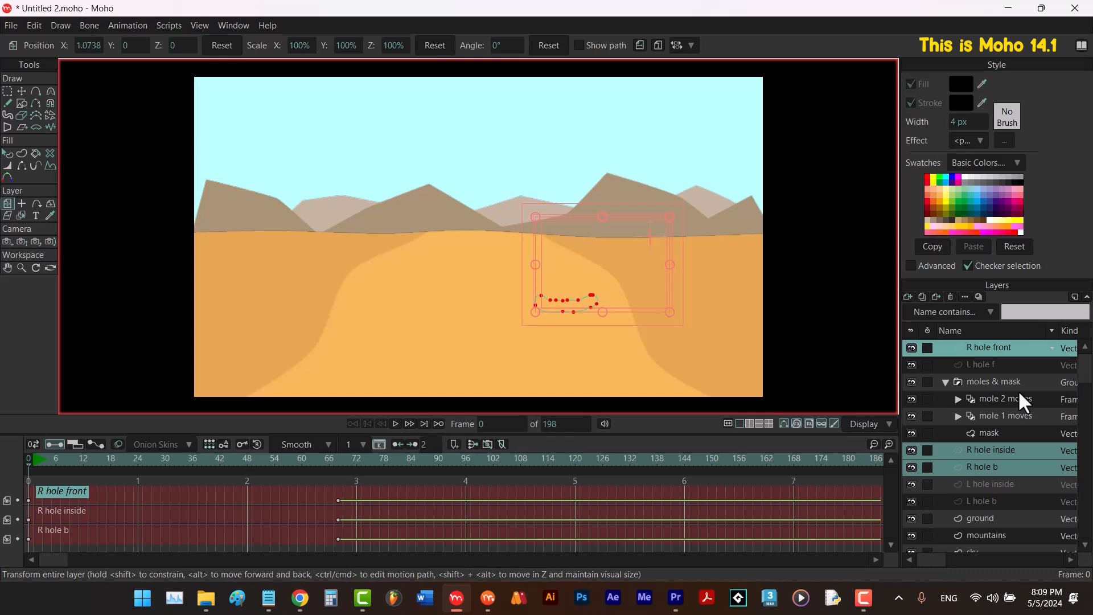
{"action": "left_click", "coordinate": [50, 215]}
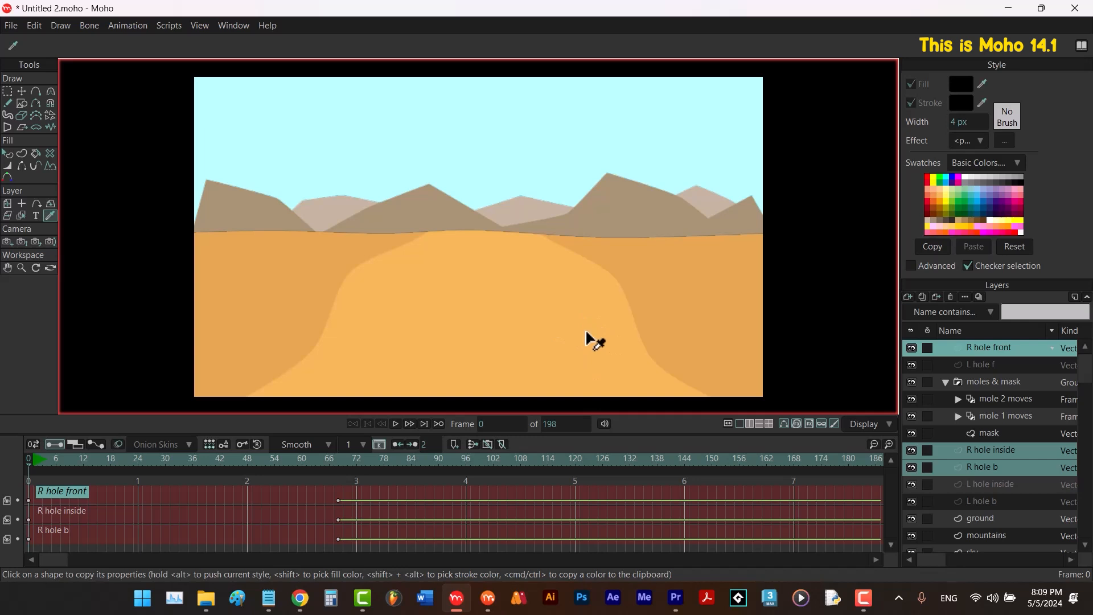
{"action": "key", "text": "space"}
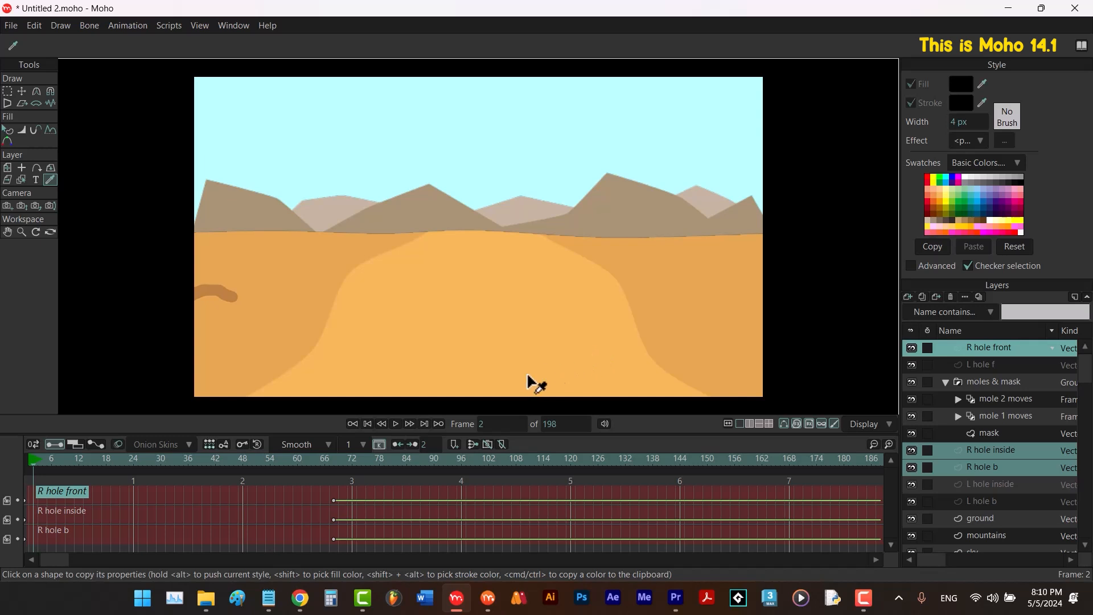
{"action": "left_click", "coordinate": [368, 424]}
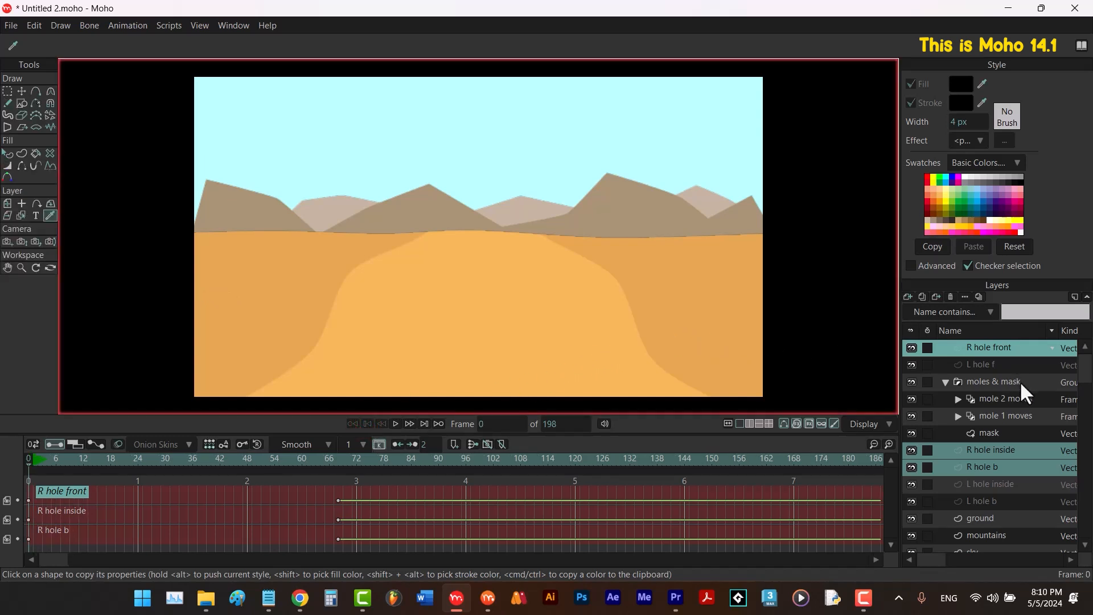
Add a frame-by-frame layer named mole 1 thoughts above R hole front and go to frame 25.
{"action": "left_click", "coordinate": [999, 348]}
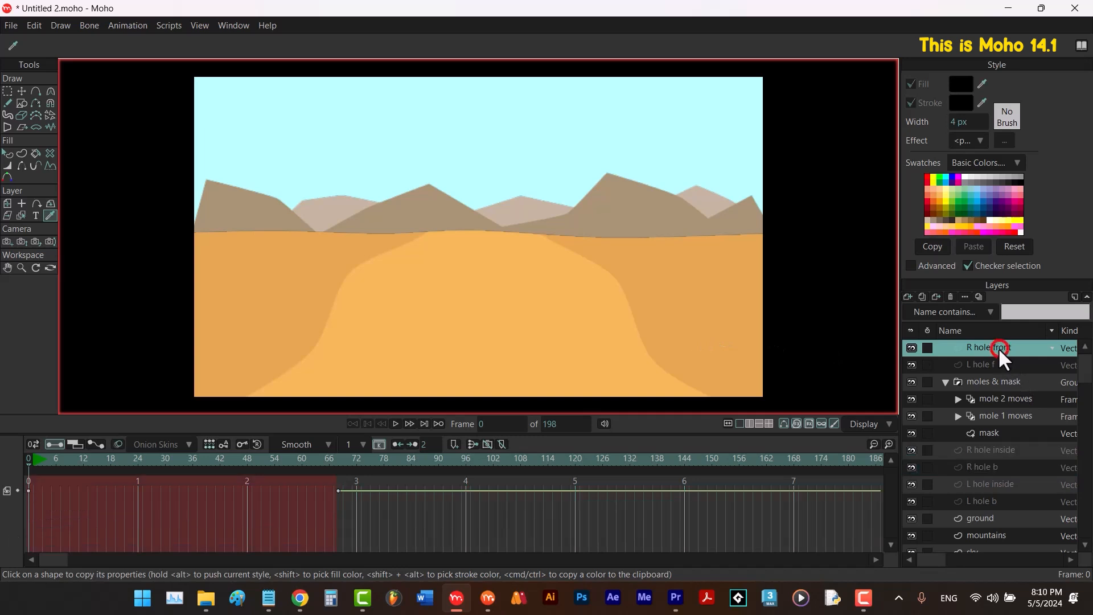
{"action": "left_click", "coordinate": [909, 297]}
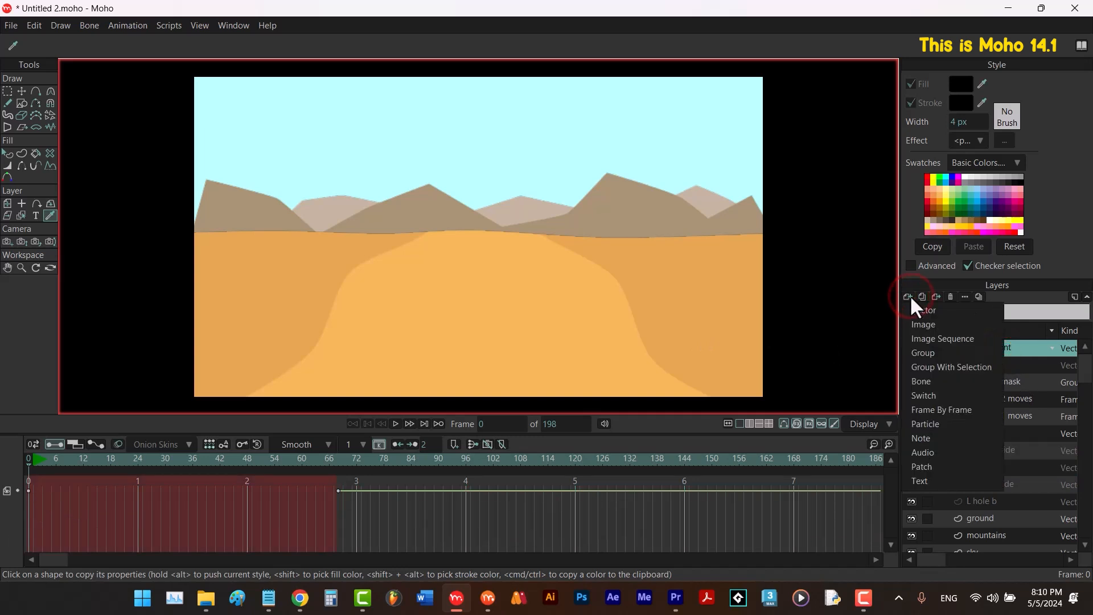
{"action": "left_click", "coordinate": [928, 410]}
{"action": "type", "text": "m"}
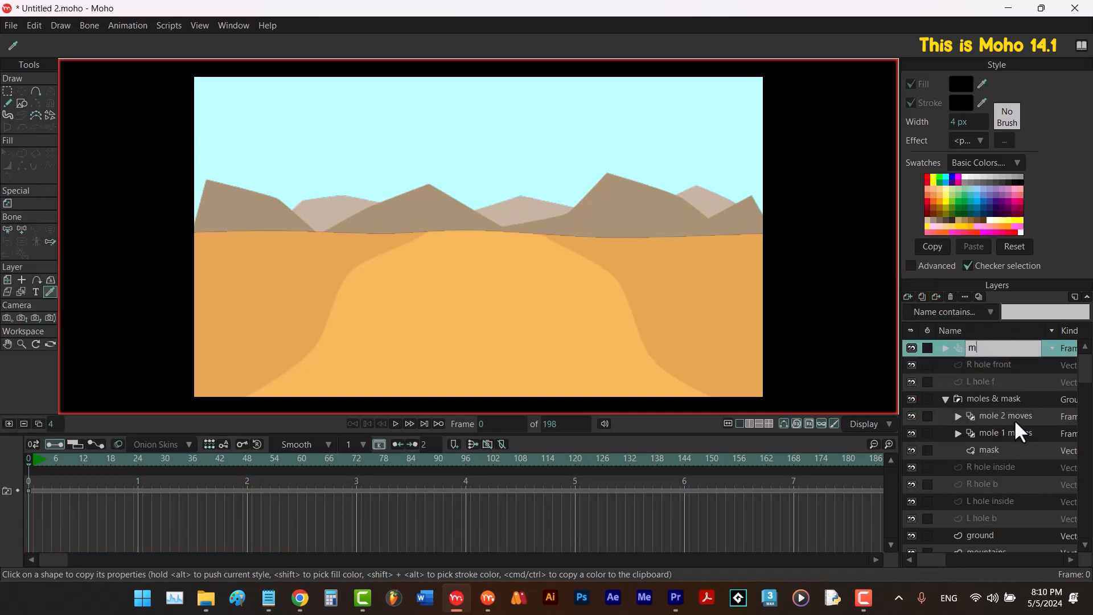
{"action": "type", "text": "ole 1 thoughts"}
{"action": "key", "text": "Return"}
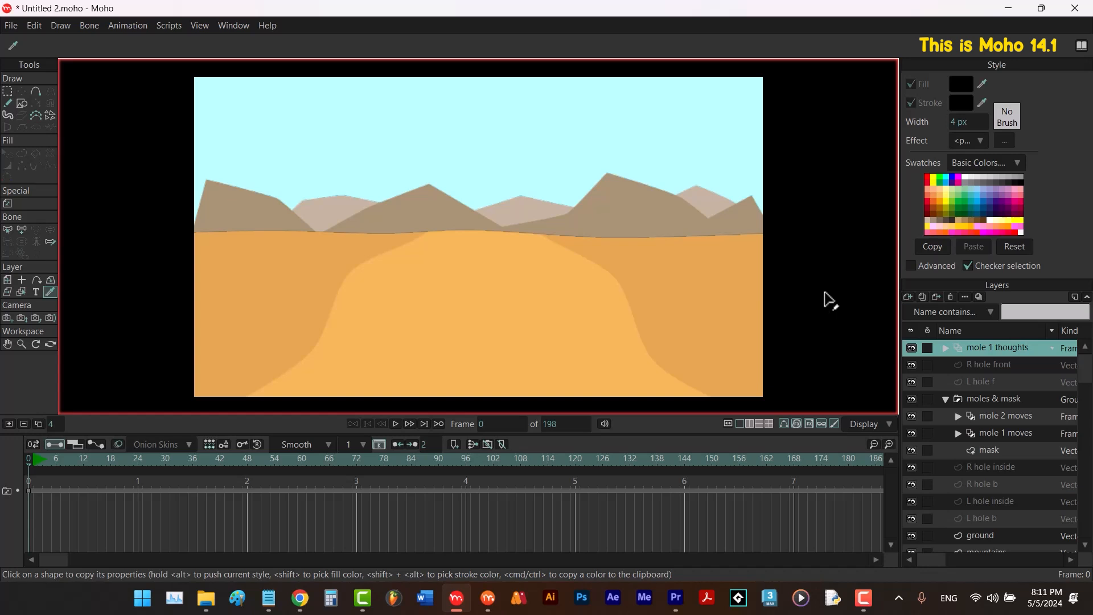
{"action": "left_click_drag", "start_coordinate": [77, 460], "coordinate": [143, 474]}
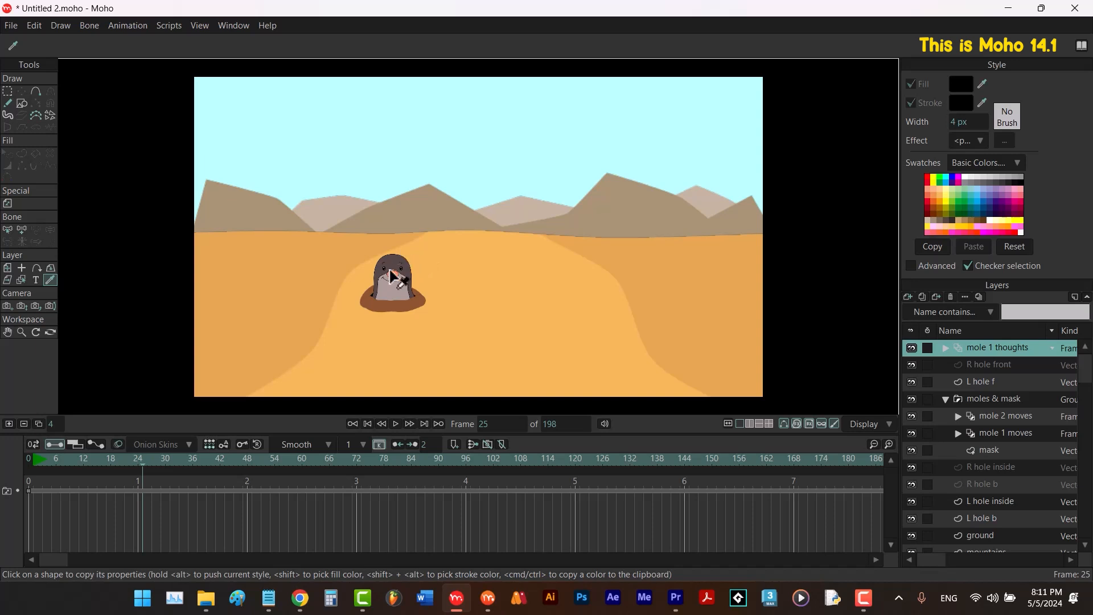
Paint a small near-white thought puff above the mole at frame 25 with the Blob Brush, radius 0.0267 and Auto-stroke enabled.
{"action": "key", "text": "b"}
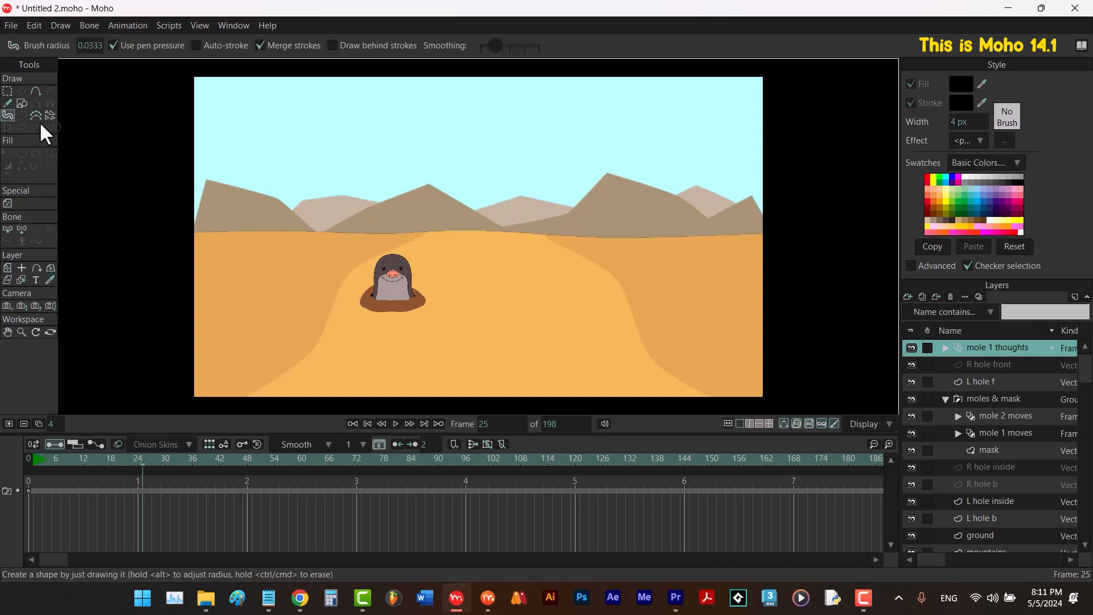
{"action": "left_click", "coordinate": [971, 177]}
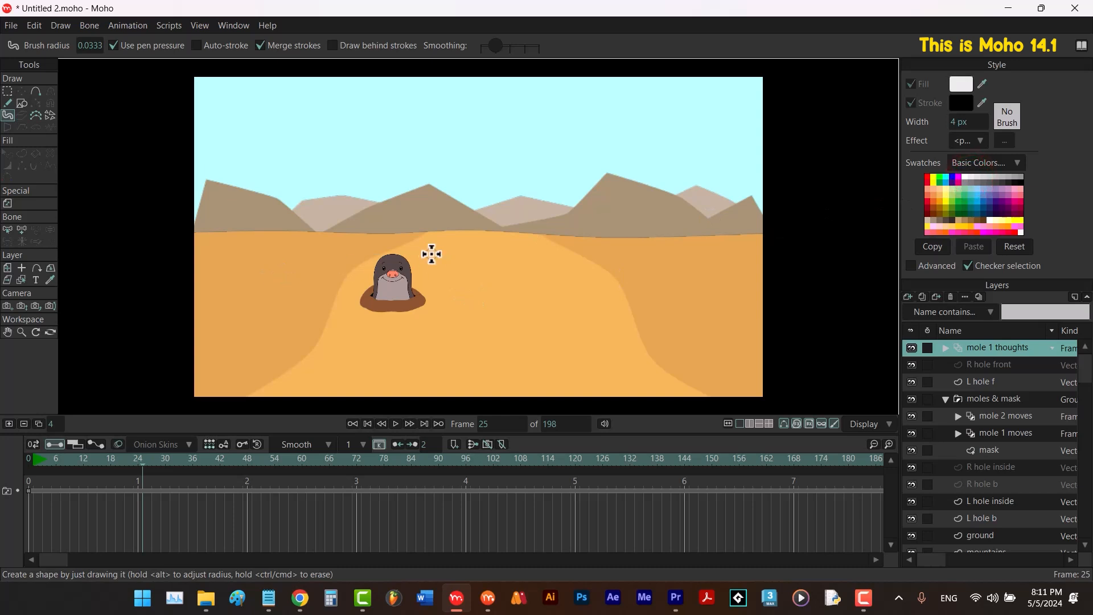
{"action": "scroll", "coordinate": [419, 233], "scroll_direction": "up", "scroll_amount": 2}
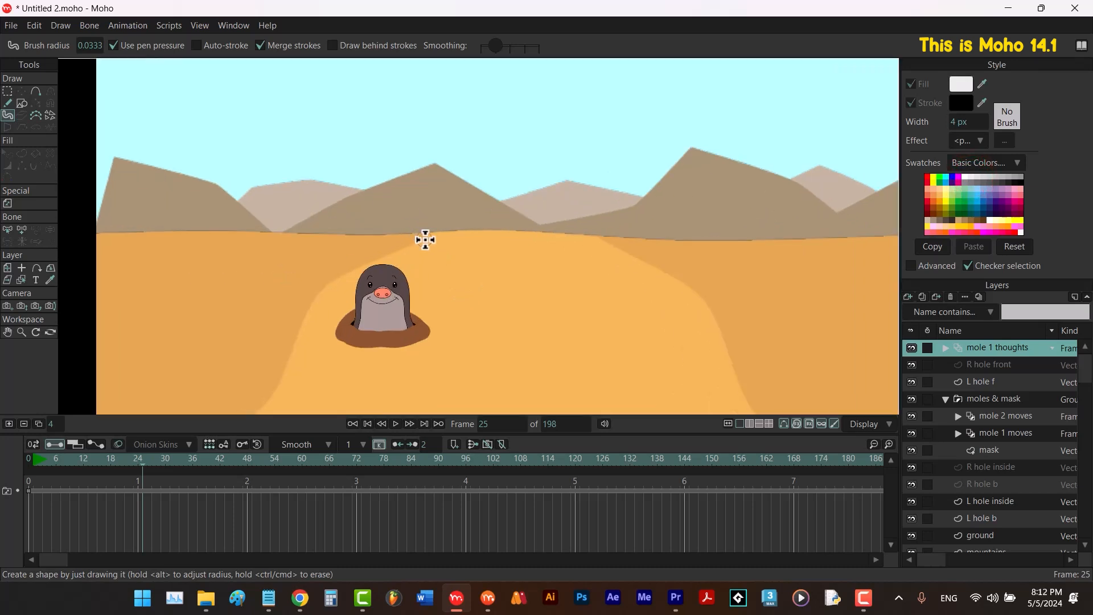
{"action": "left_click_drag", "start_coordinate": [426, 240], "coordinate": [422, 240], "text": "alt"}
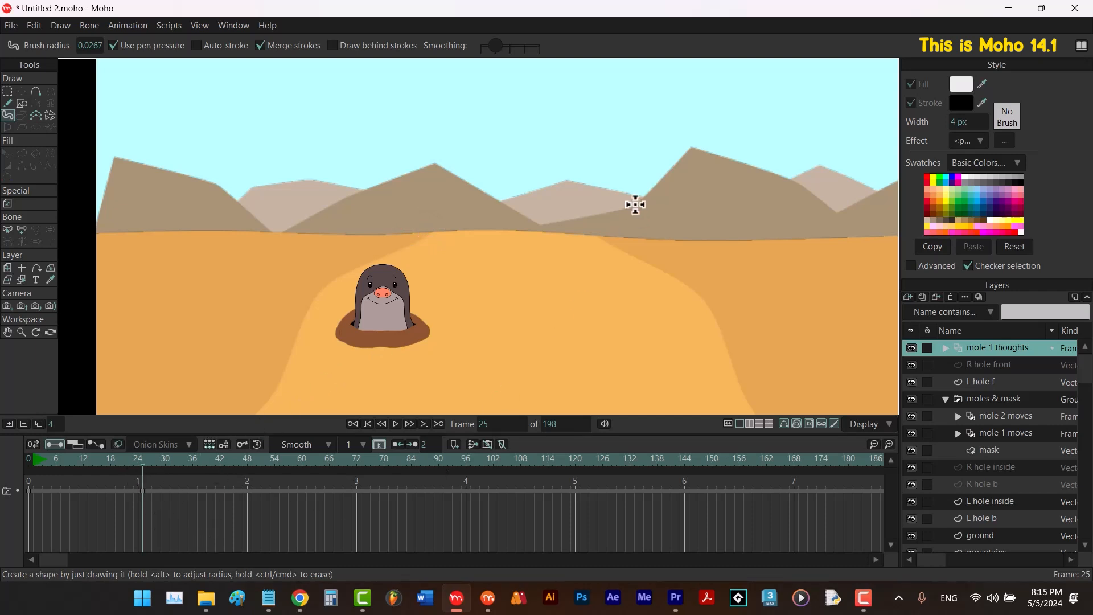
{"action": "left_click", "coordinate": [197, 45]}
{"action": "left_click", "coordinate": [419, 264]}
{"action": "left_click_drag", "start_coordinate": [420, 263], "coordinate": [421, 263]}
Set the small thought puff's stroke width to 2 px and deselect the shape.
{"action": "key", "text": "q"}
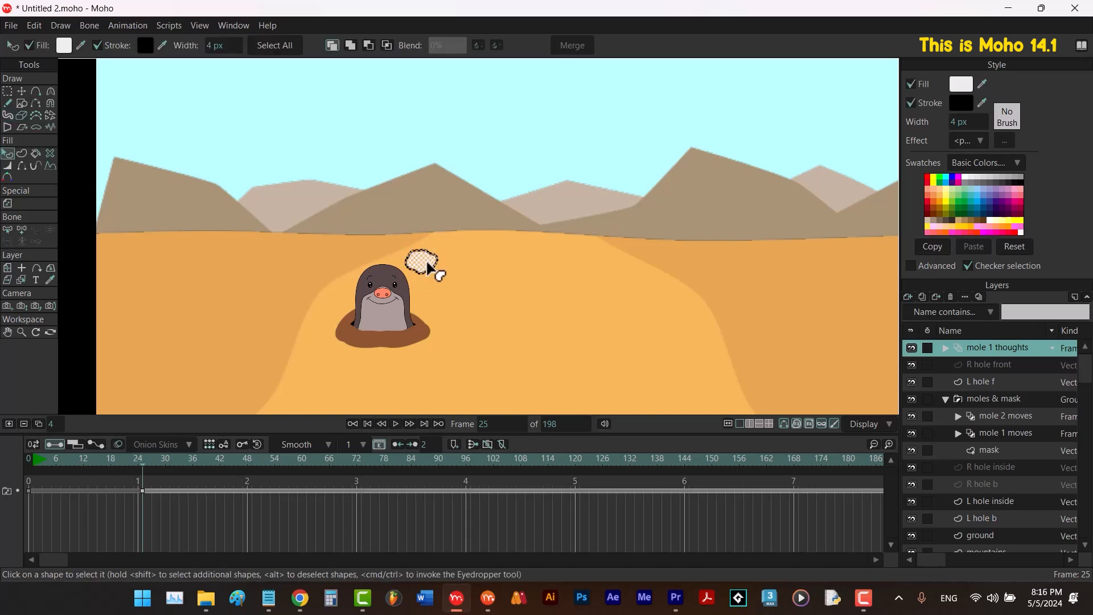
{"action": "left_click", "coordinate": [427, 262]}
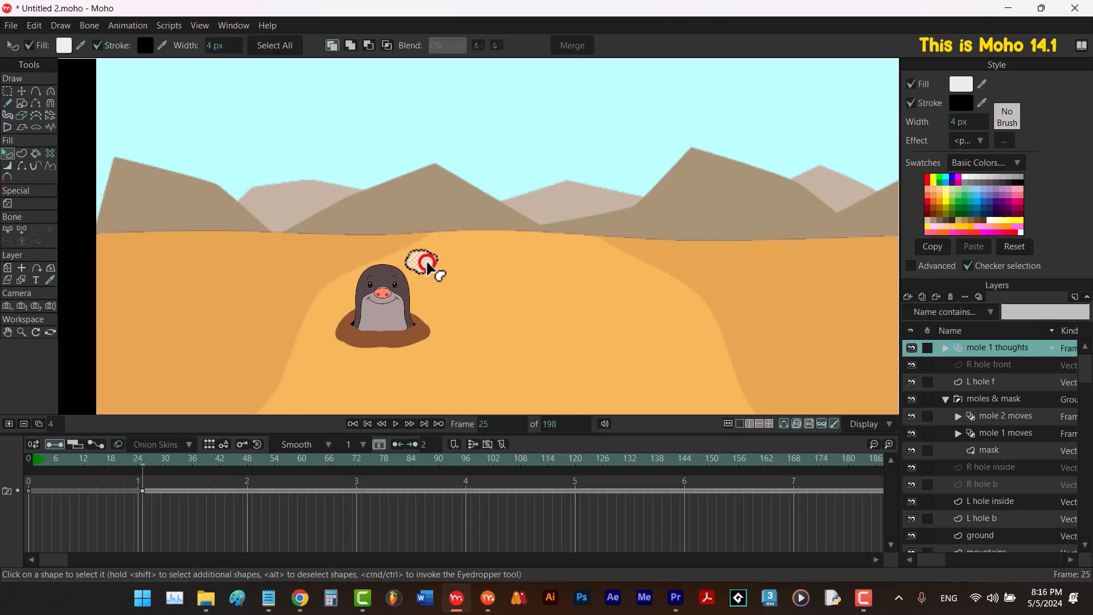
{"action": "left_click", "coordinate": [963, 123]}
{"action": "key", "text": "Return"}
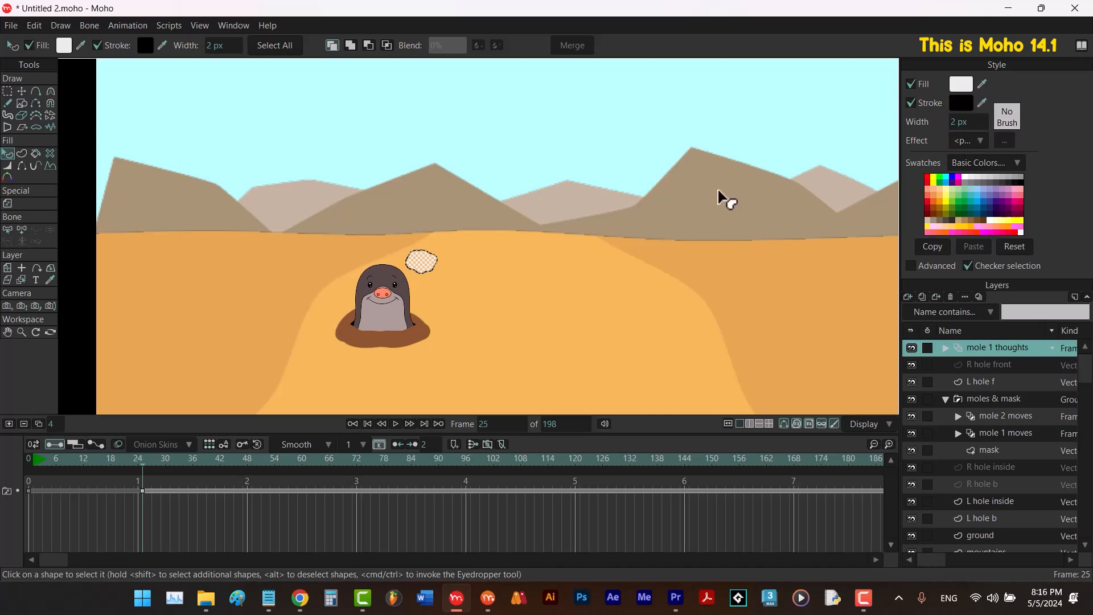
{"action": "left_click", "coordinate": [716, 193]}
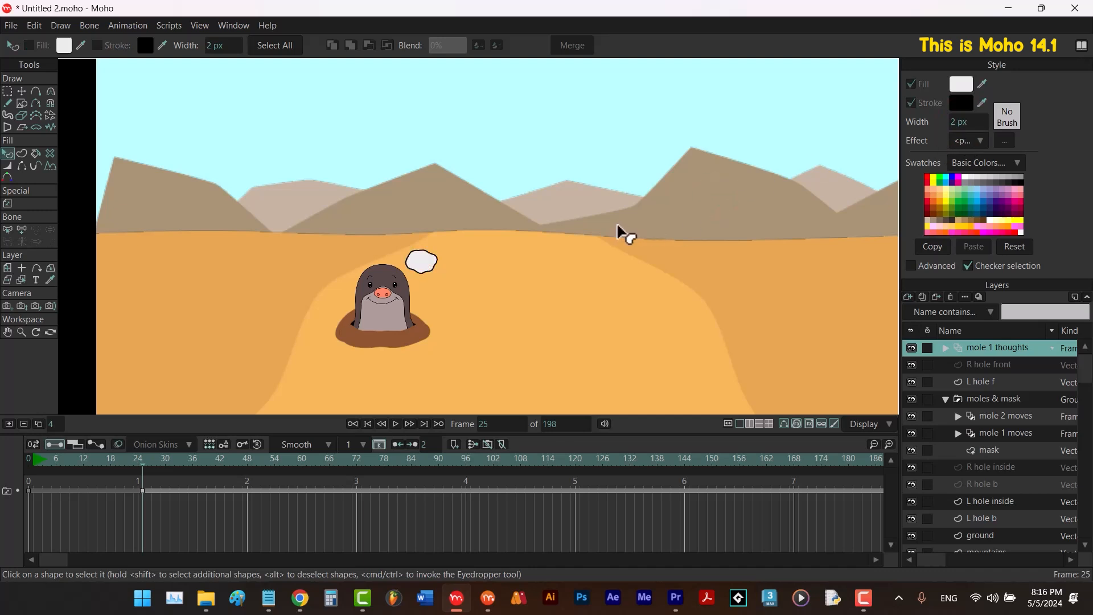
Add a duplicate frame at frame 29 and paint a large thought cloud beyond the puff with brush radius 0.0967.
{"action": "key", "text": "b"}
{"action": "key", "text": "F6"}
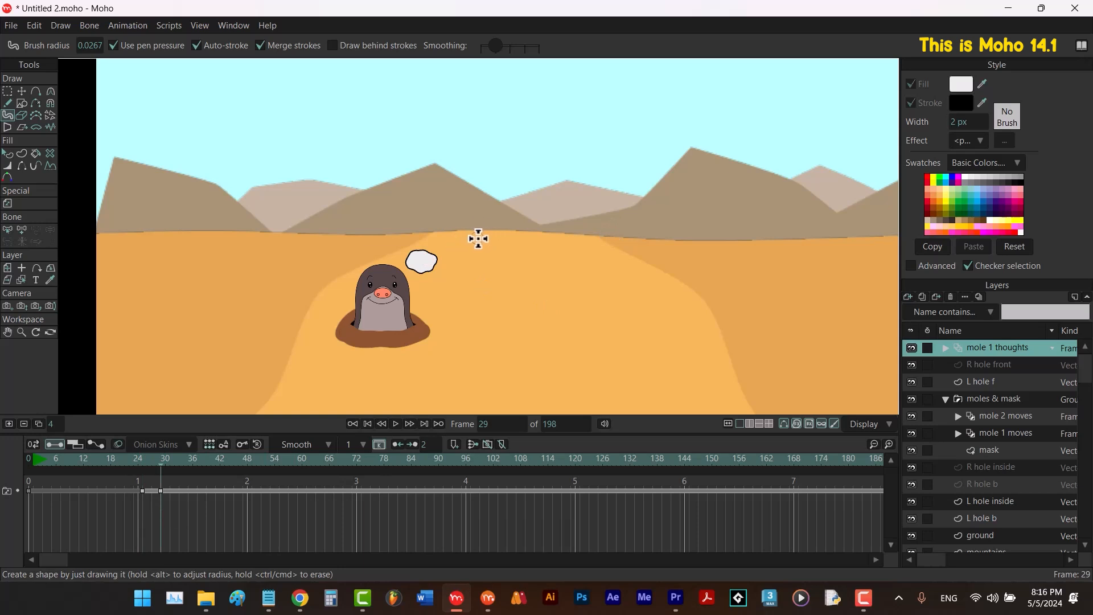
{"action": "left_click_drag", "start_coordinate": [449, 238], "coordinate": [474, 237]}
{"action": "mouse_move", "coordinate": [496, 234]}
{"action": "left_mouse_down"}
{"action": "mouse_move", "coordinate": [458, 229]}
{"action": "mouse_move", "coordinate": [487, 219]}
{"action": "mouse_move", "coordinate": [526, 226]}
{"action": "mouse_move", "coordinate": [528, 243]}
{"action": "mouse_move", "coordinate": [449, 222]}
{"action": "mouse_move", "coordinate": [531, 236]}
{"action": "left_mouse_up"}
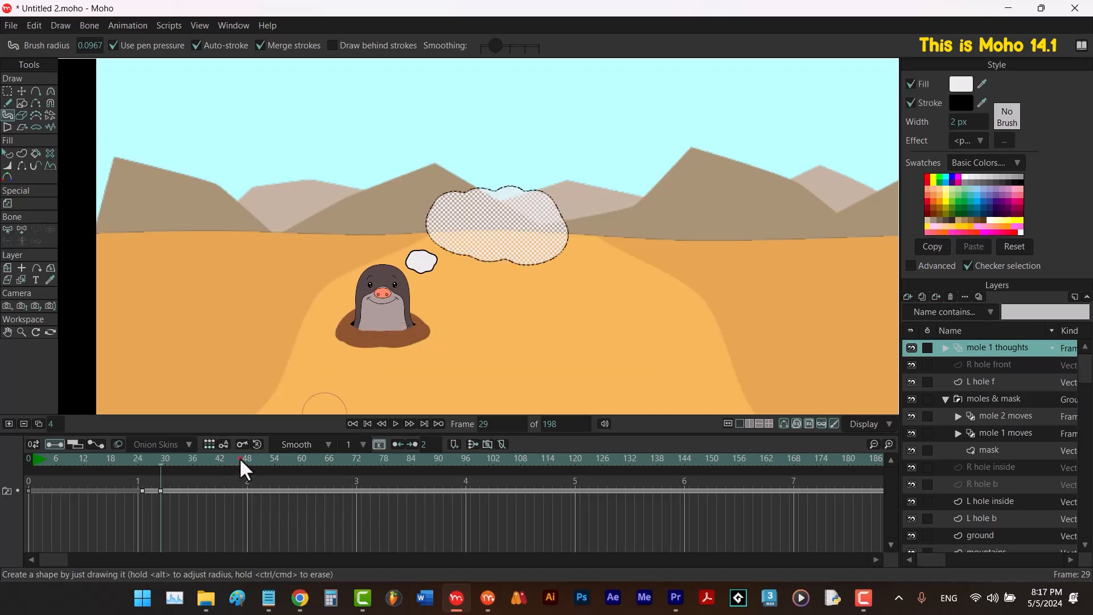
Switch mole 1 thoughts to Layer 2 at frame 48 and add an empty drawing at frame 52.
{"action": "mouse_move", "coordinate": [239, 456]}
{"action": "left_mouse_down"}
{"action": "mouse_move", "coordinate": [251, 457]}
{"action": "mouse_move", "coordinate": [241, 456]}
{"action": "left_mouse_up"}
{"action": "left_click", "coordinate": [243, 458]}
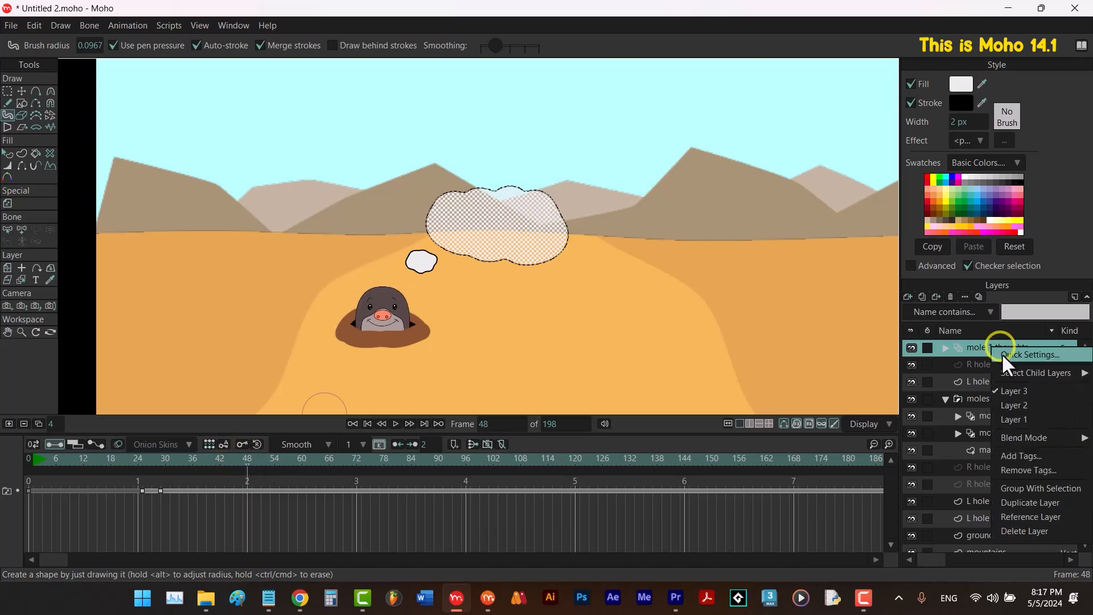
{"action": "left_click", "coordinate": [1009, 404]}
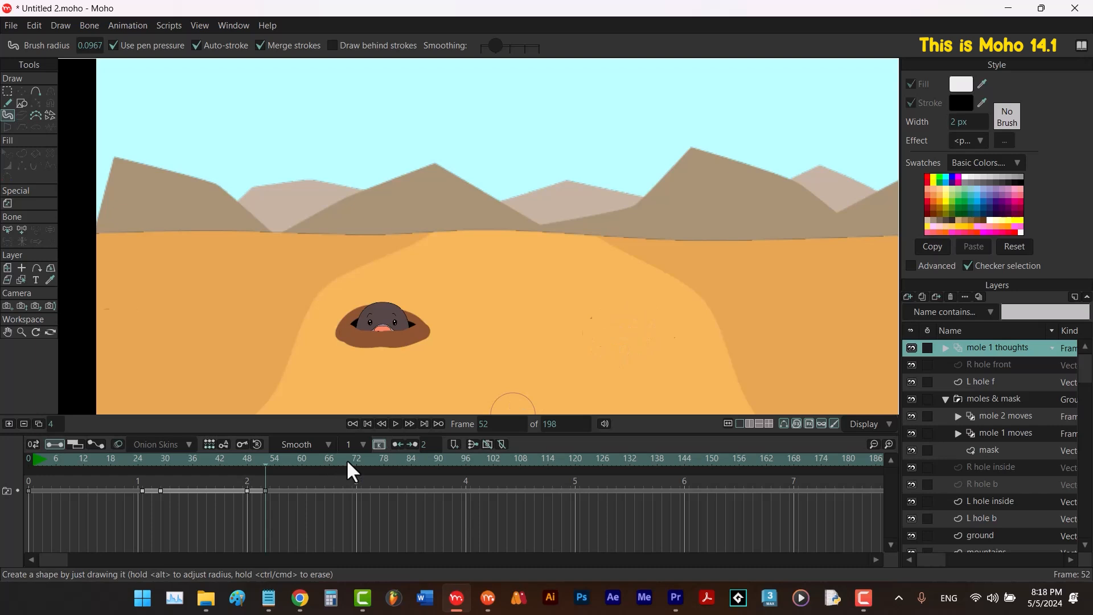
Copy the small puff from frame 27 into a new drawing at frame 76 and move it above the mole in the right hole.
{"action": "left_click_drag", "start_coordinate": [346, 459], "coordinate": [374, 471]}
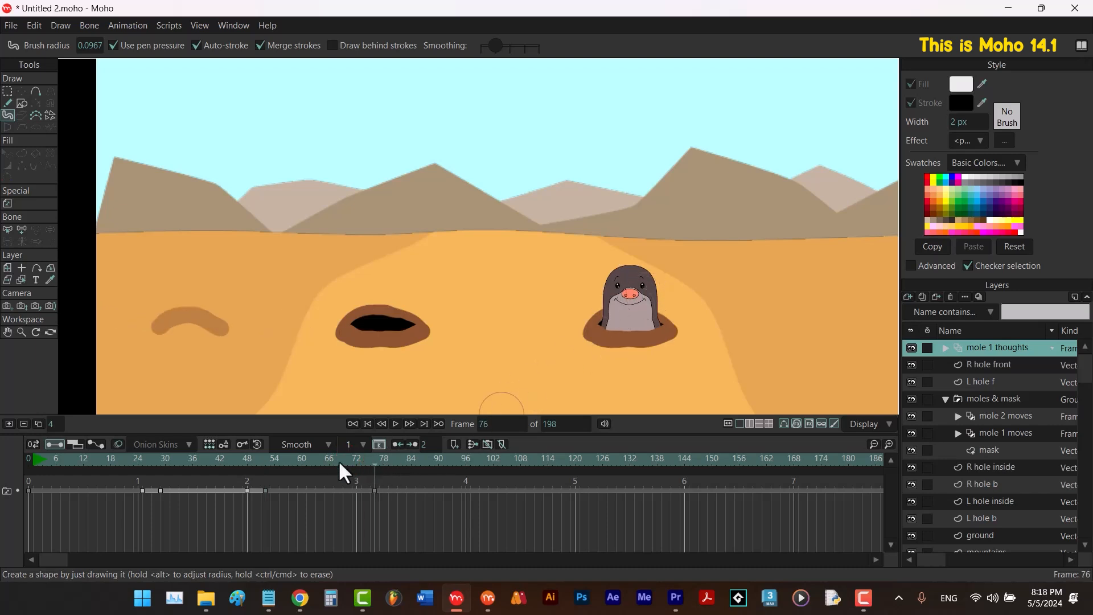
{"action": "left_click", "coordinate": [152, 461]}
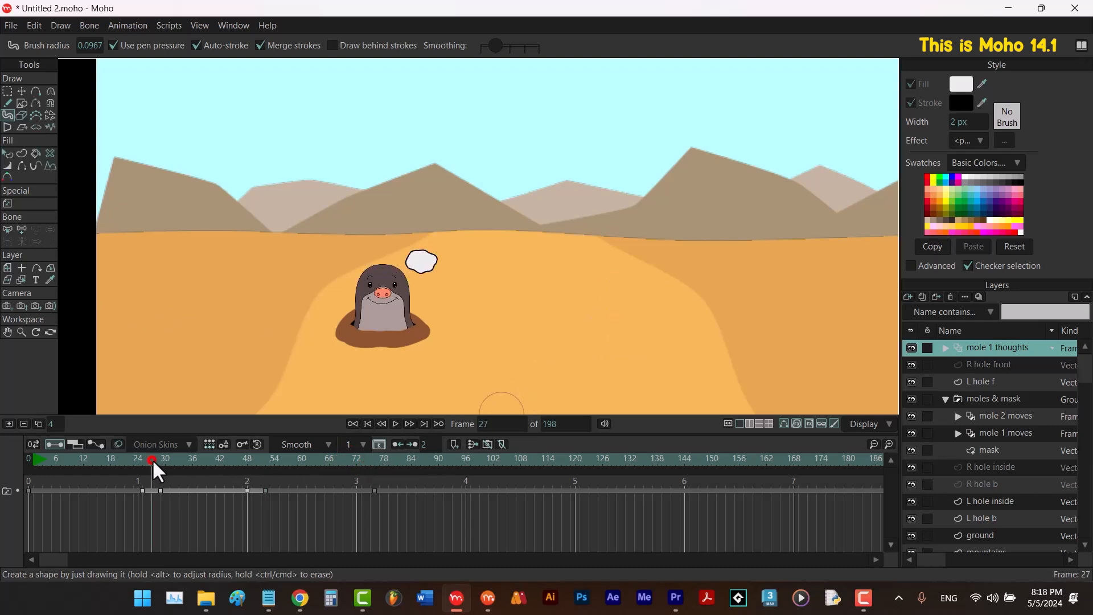
{"action": "left_click", "coordinate": [22, 91]}
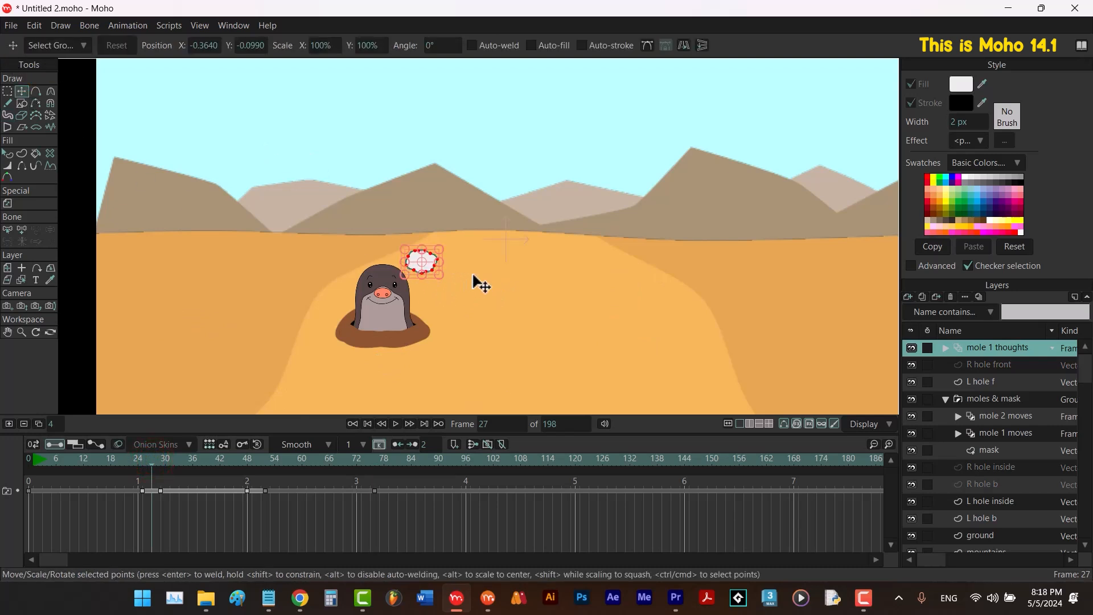
{"action": "left_click", "coordinate": [374, 459]}
{"action": "key", "text": "b"}
{"action": "key", "text": "t"}
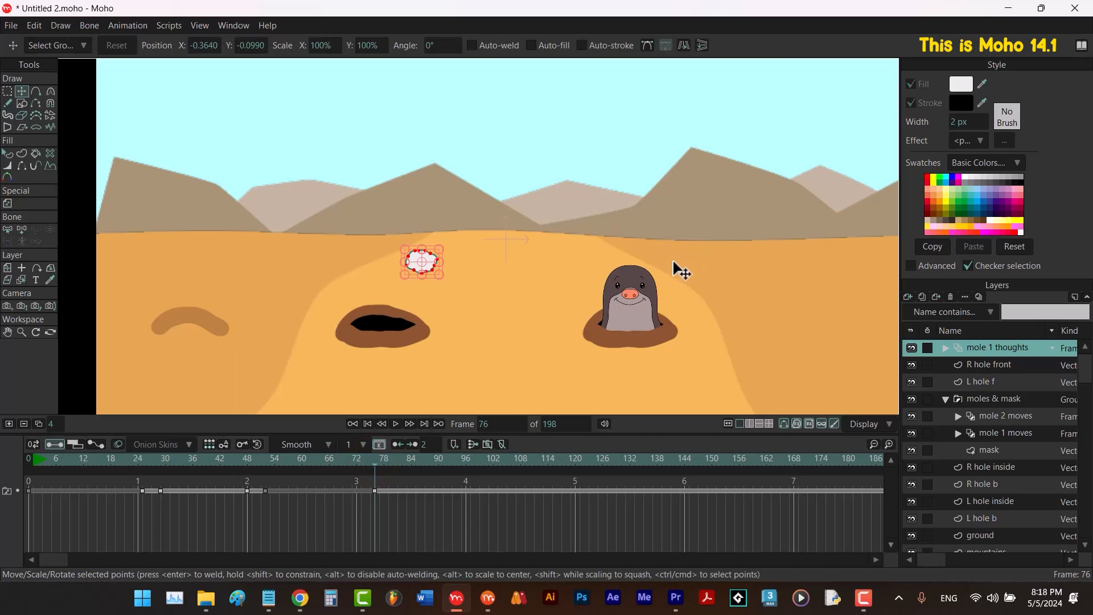
{"action": "left_click_drag", "start_coordinate": [433, 268], "coordinate": [681, 266]}
Add a duplicate frame at frame 80, paste the large cloud from frame 29 and move it above the right mole's puff.
{"action": "left_click", "coordinate": [38, 424]}
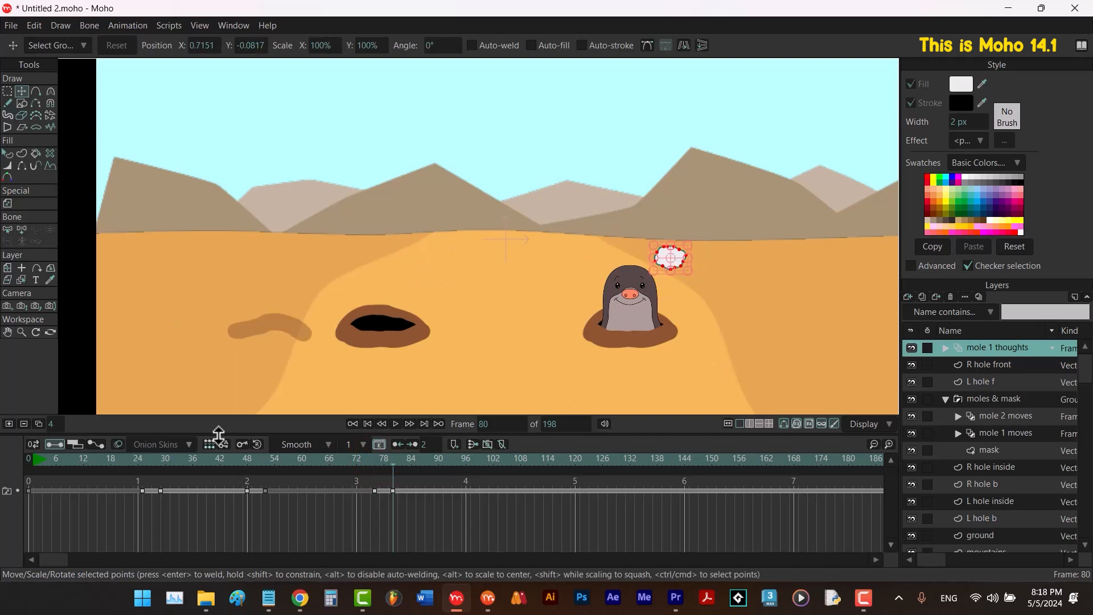
{"action": "left_click", "coordinate": [162, 464]}
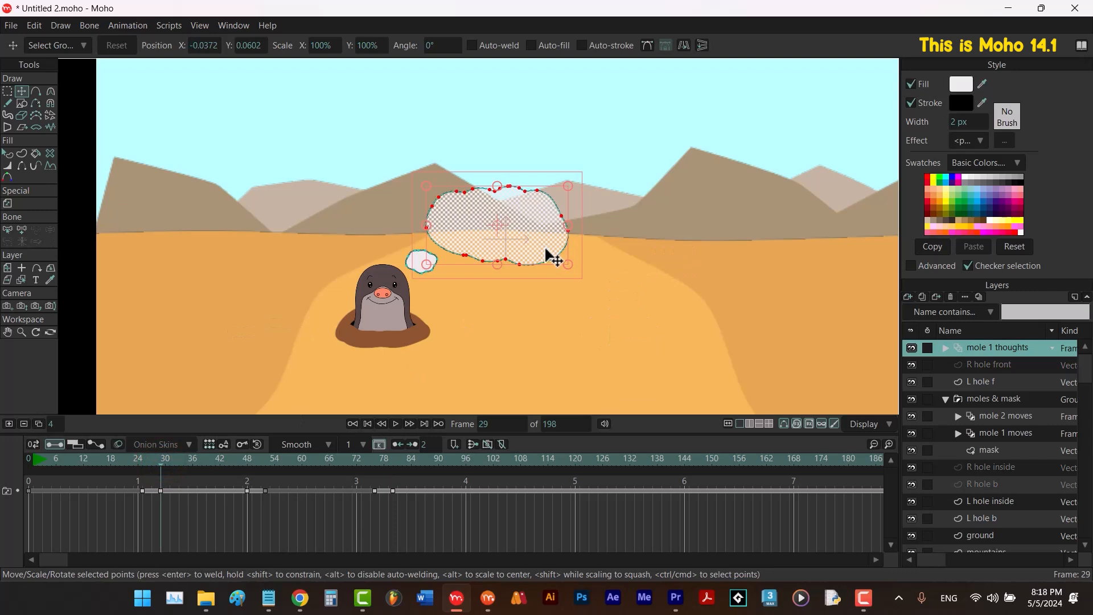
{"action": "left_click", "coordinate": [394, 458]}
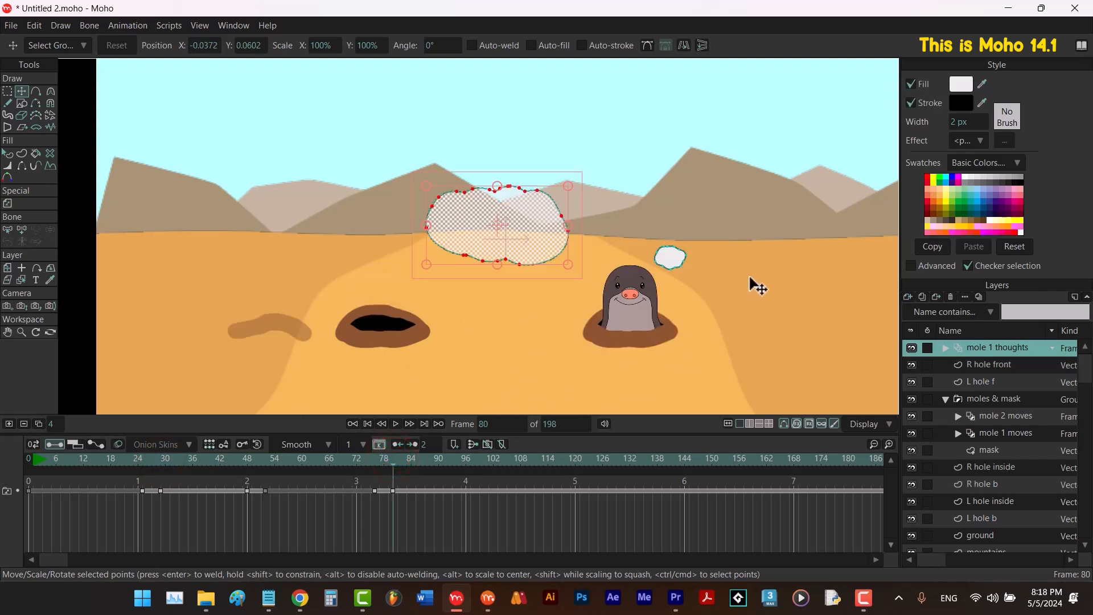
{"action": "left_click_drag", "start_coordinate": [549, 244], "coordinate": [790, 241]}
Switch mole 1 thoughts to Layer 5 at frame 100 and add an empty drawing at frame 104.
{"action": "left_click_drag", "start_coordinate": [436, 459], "coordinate": [484, 461]}
{"action": "right_click", "coordinate": [988, 354]}
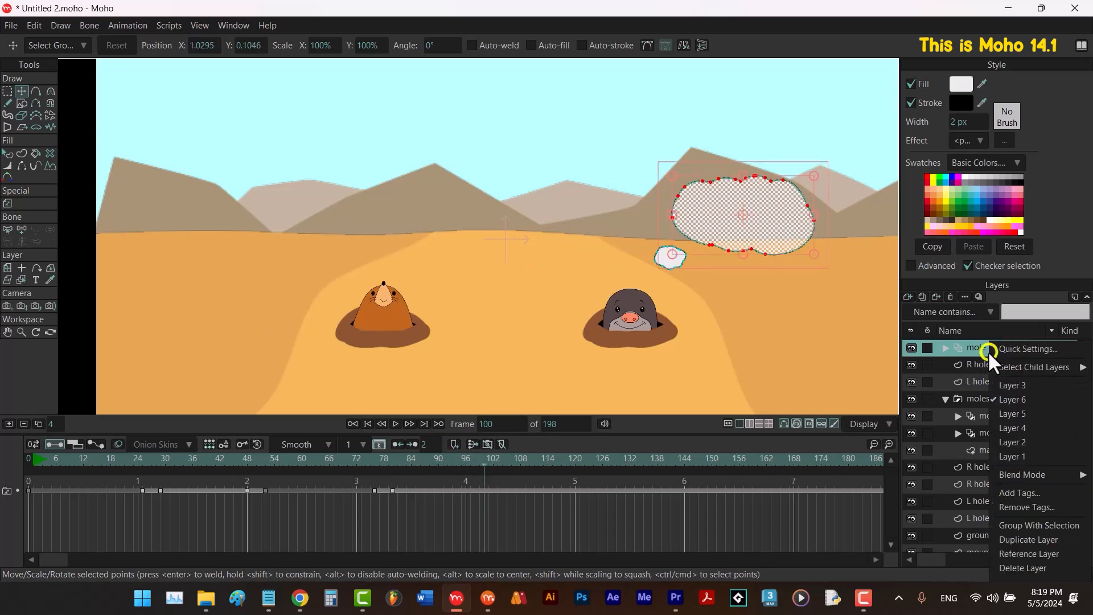
{"action": "left_click", "coordinate": [1016, 417]}
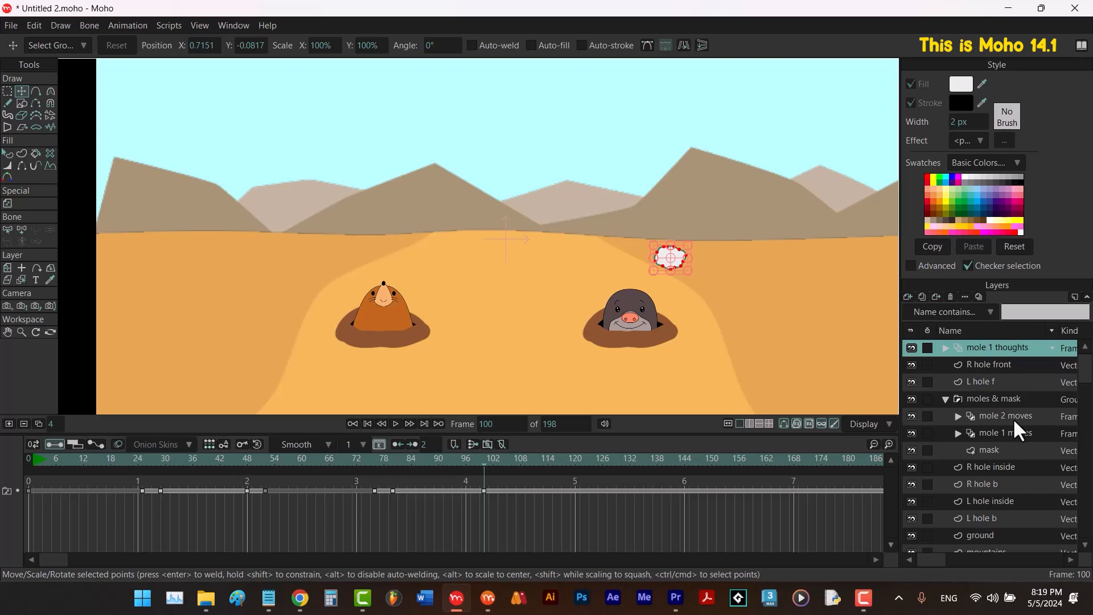
{"action": "key", "text": "alt+2"}
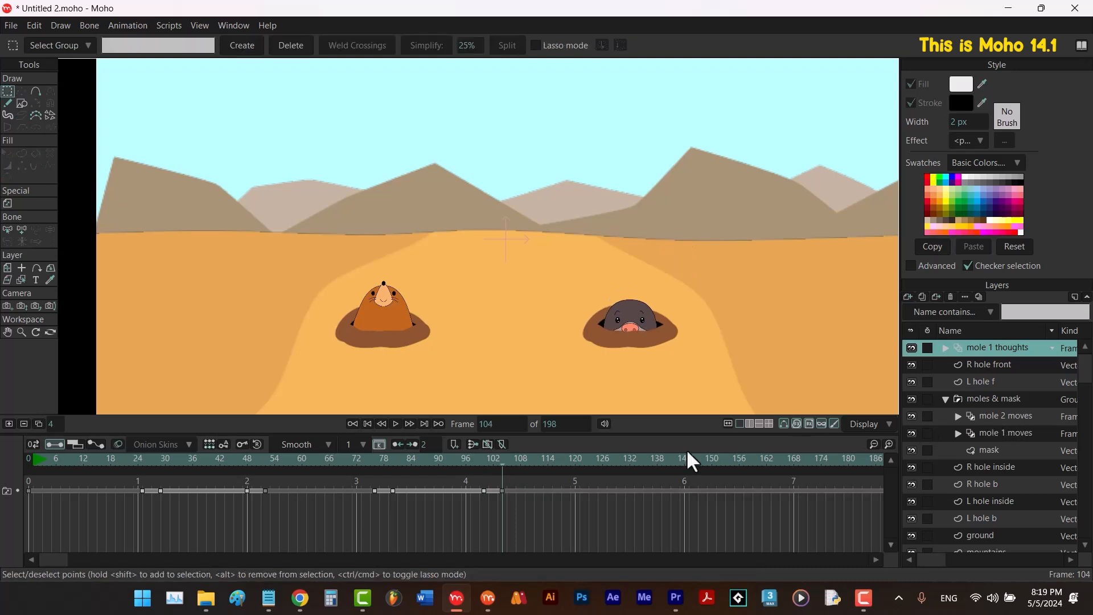
Play the scene from before the first thought puff to review both thought cloud animations.
{"action": "left_click", "coordinate": [113, 456]}
{"action": "key", "text": "space"}
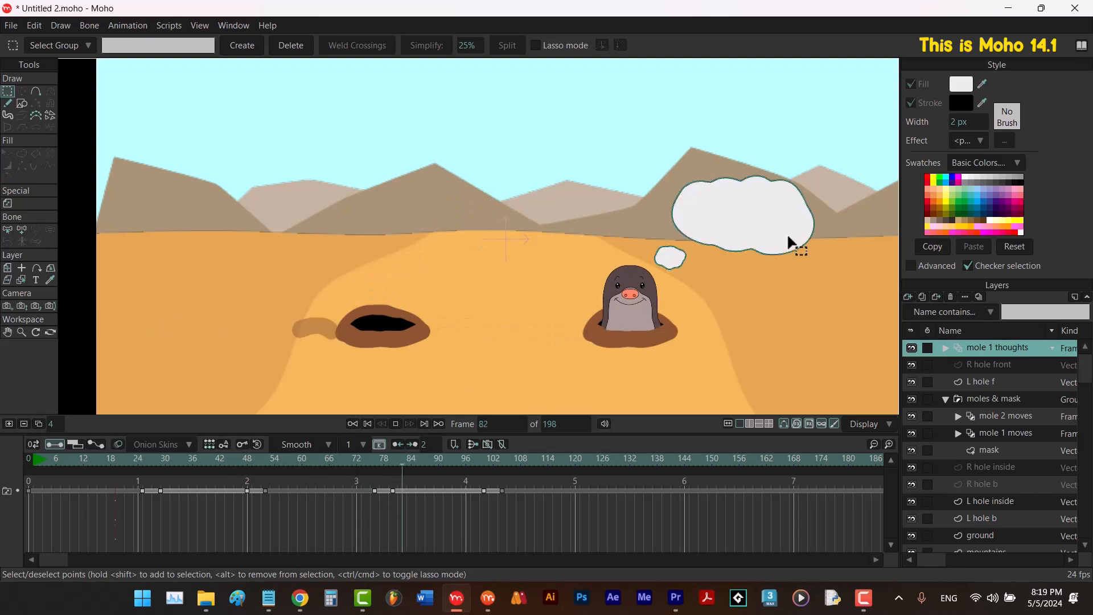
{"action": "key", "text": "space"}
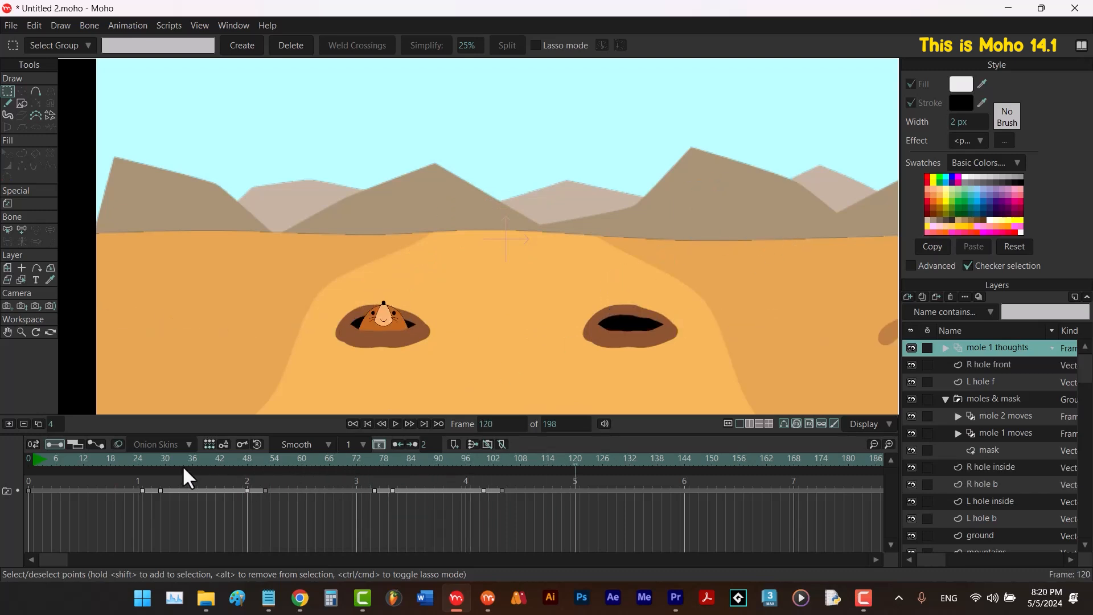
Duplicate the mole 1 thoughts layer and shift the copy's keyframes so its first puff starts at frame 94.
{"action": "mouse_move", "coordinate": [183, 470]}
{"action": "left_mouse_down"}
{"action": "mouse_move", "coordinate": [213, 458]}
{"action": "mouse_move", "coordinate": [138, 466]}
{"action": "mouse_move", "coordinate": [457, 474]}
{"action": "left_mouse_up"}
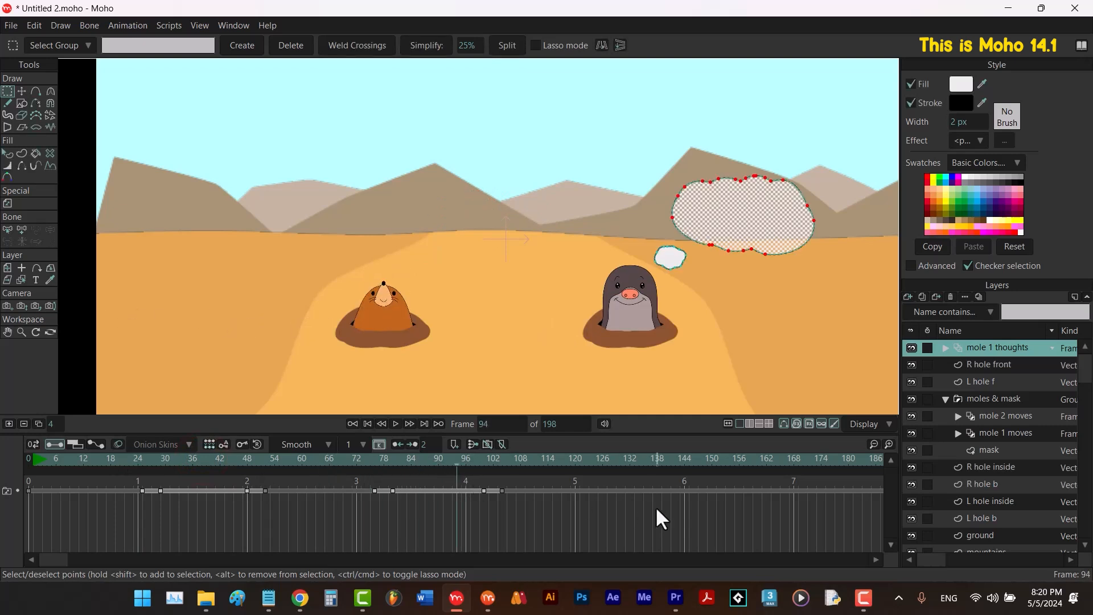
{"action": "left_click", "coordinate": [922, 297]}
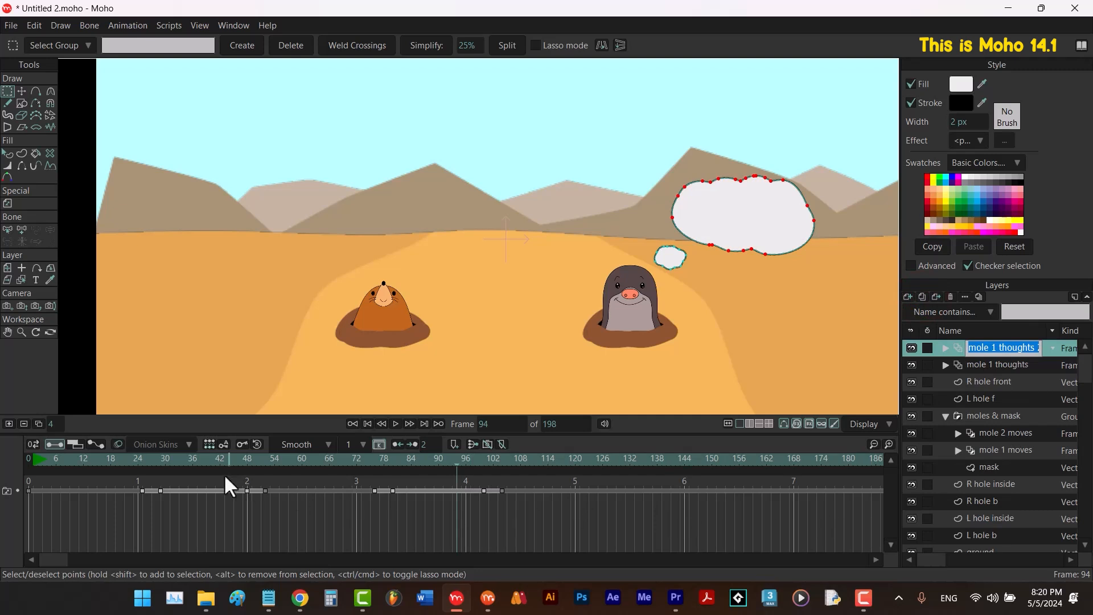
{"action": "left_click_drag", "start_coordinate": [206, 457], "coordinate": [519, 466]}
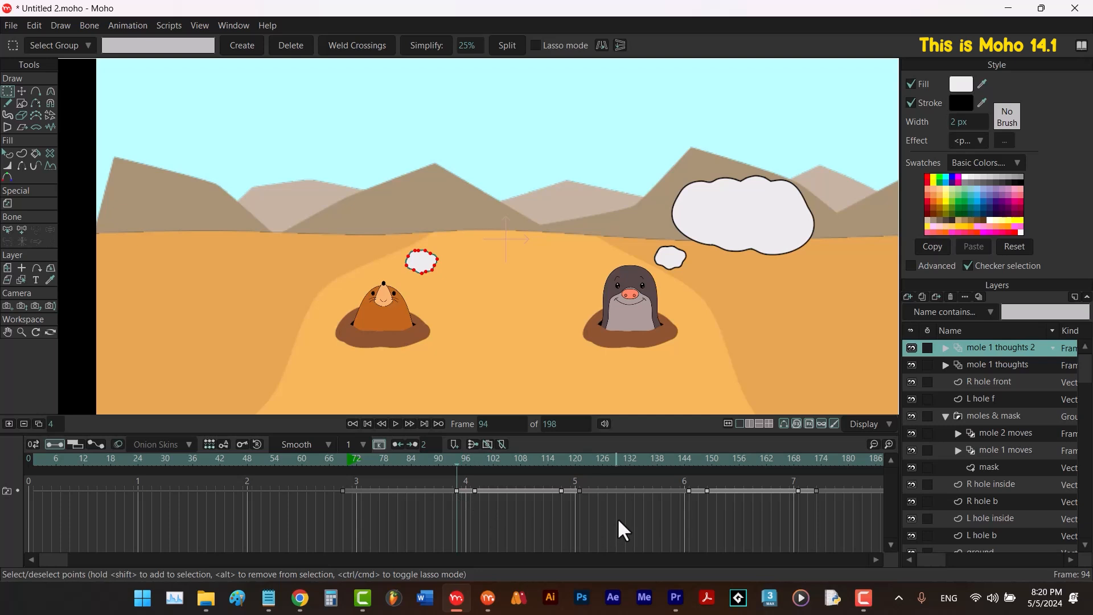
Play back the animation, stop it, and rename the "mole 1 thoughts 2" layer to "mole 2 thoughts".
{"action": "key", "text": "space"}
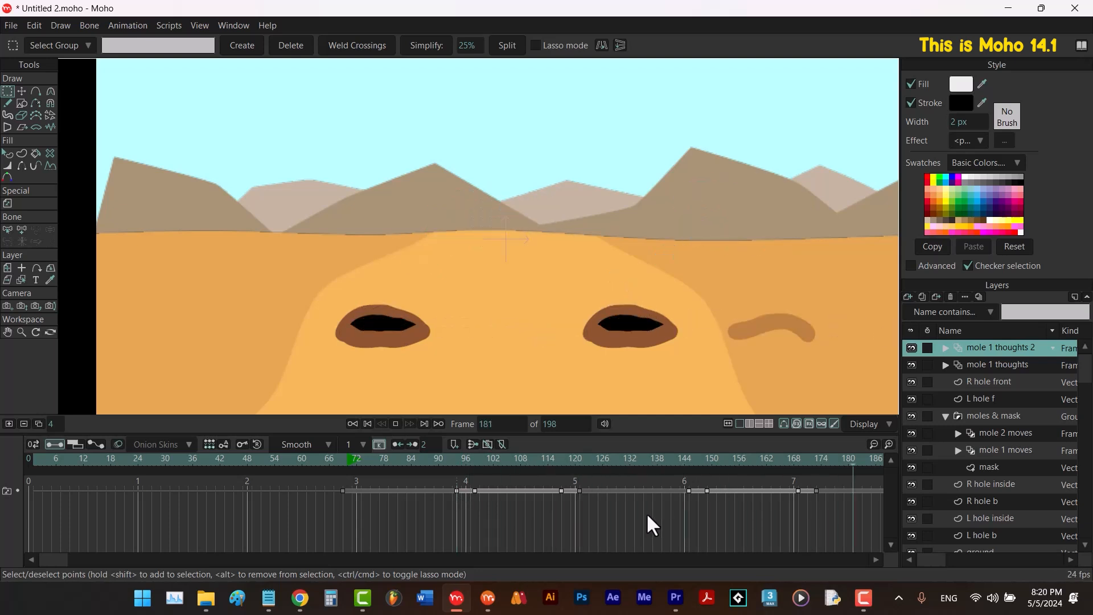
{"action": "key", "text": "space"}
{"action": "double_click", "coordinate": [982, 348]}
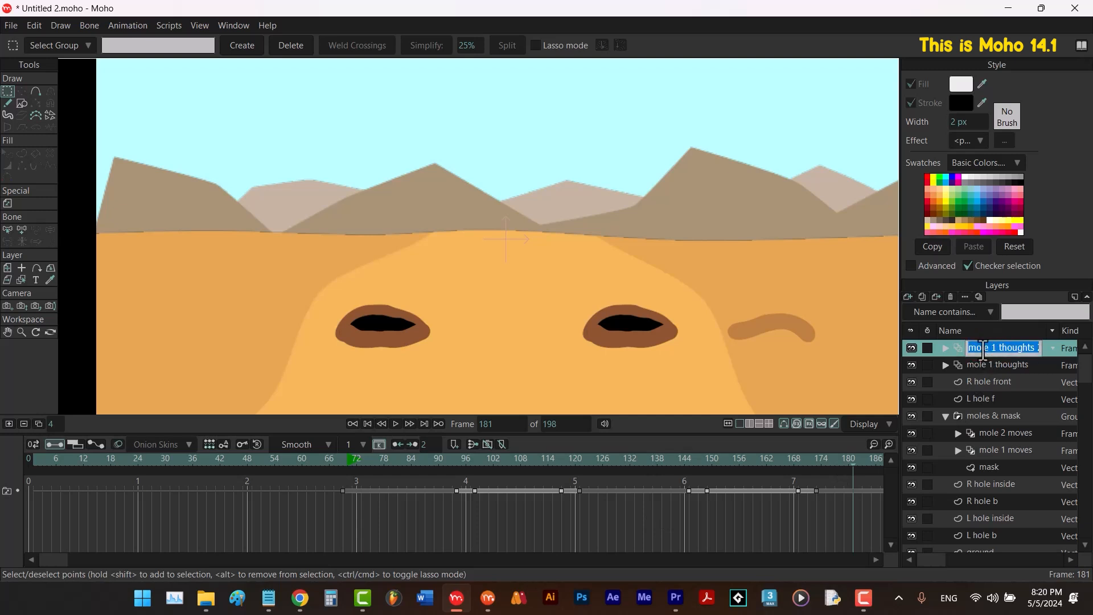
{"action": "type", "text": "mole 2 tho"}
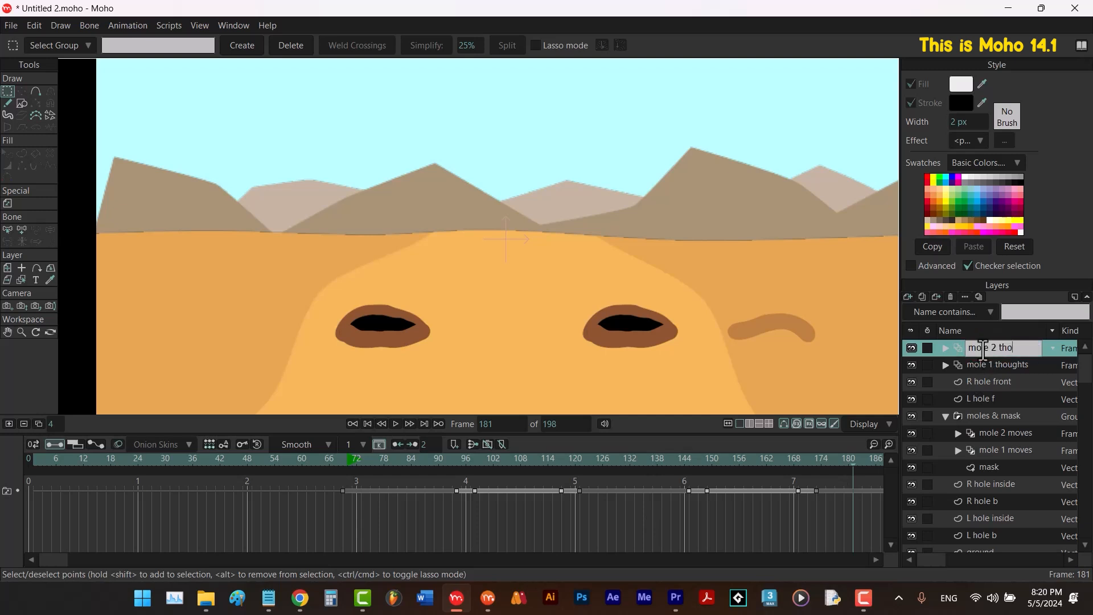
{"action": "type", "text": "ughts"}
{"action": "key", "text": "Return"}
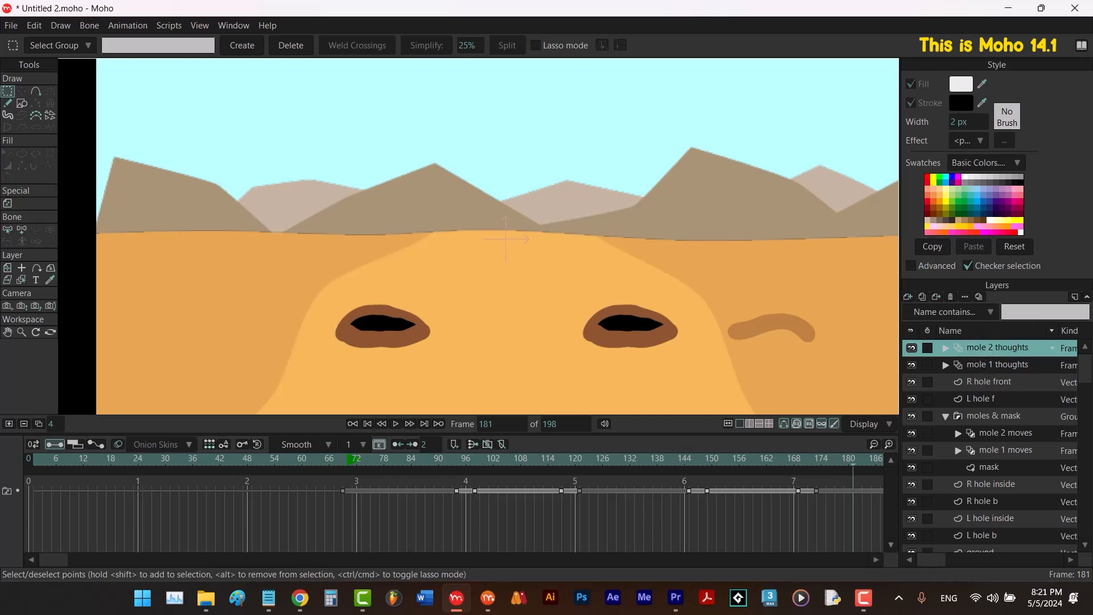
On the mole 1 thoughts layer at frame 29, hand-letter "Hi" inside the large cloud with a 12.8 px Freehand stroke.
{"action": "left_click", "coordinate": [987, 366]}
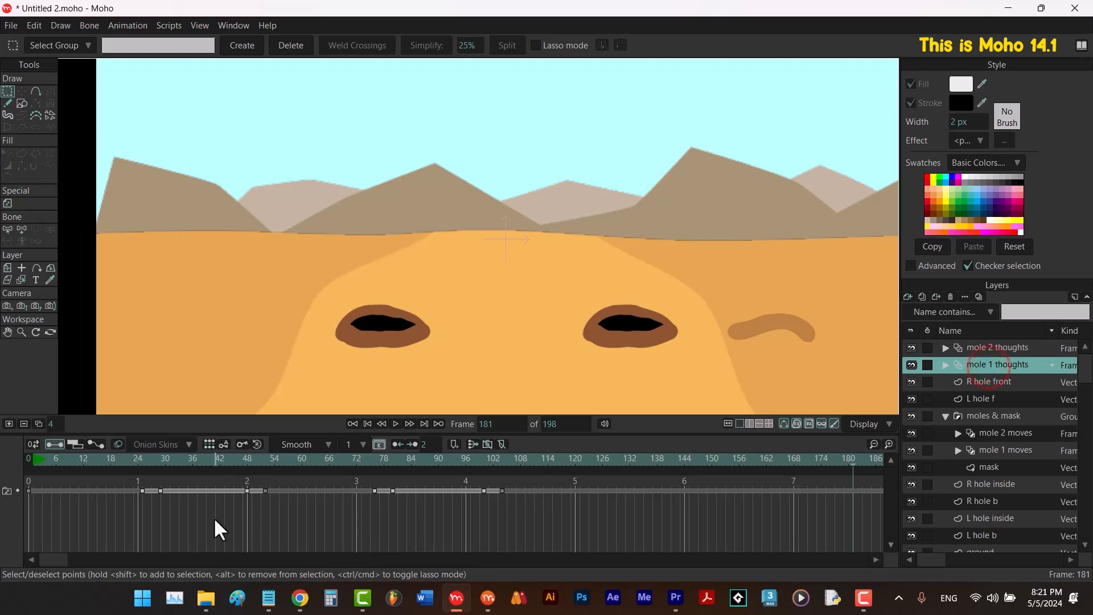
{"action": "left_click", "coordinate": [160, 458]}
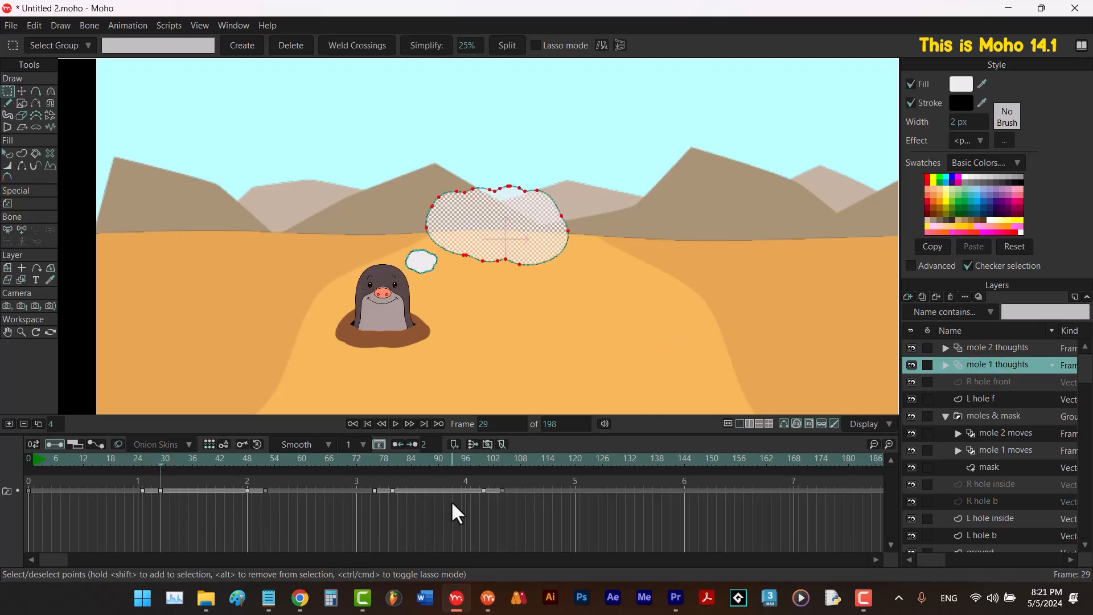
{"action": "left_click", "coordinate": [8, 103]}
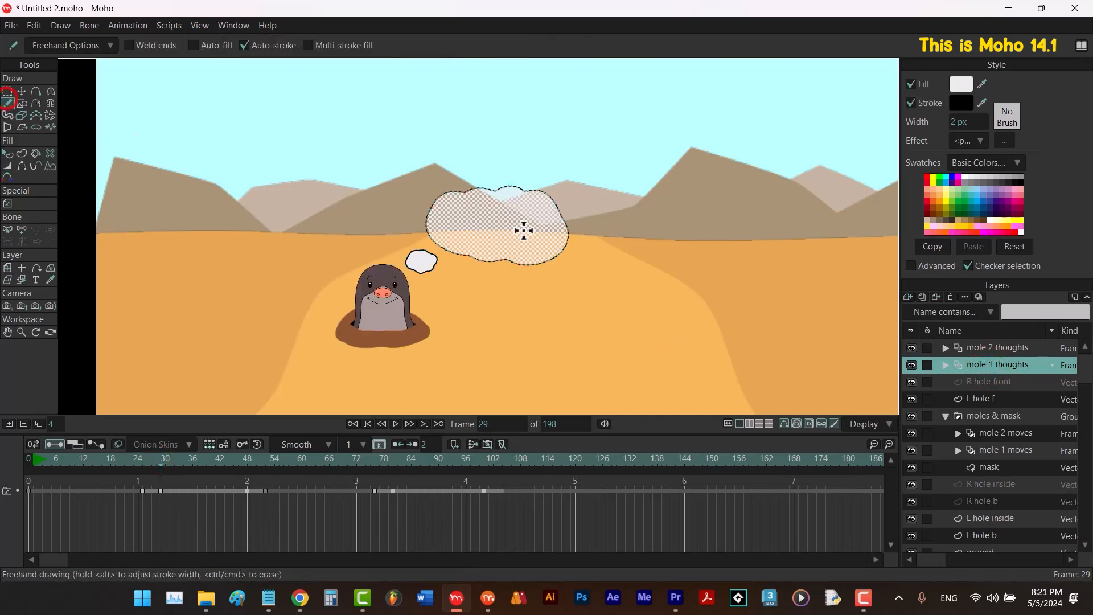
{"action": "left_click", "coordinate": [586, 252]}
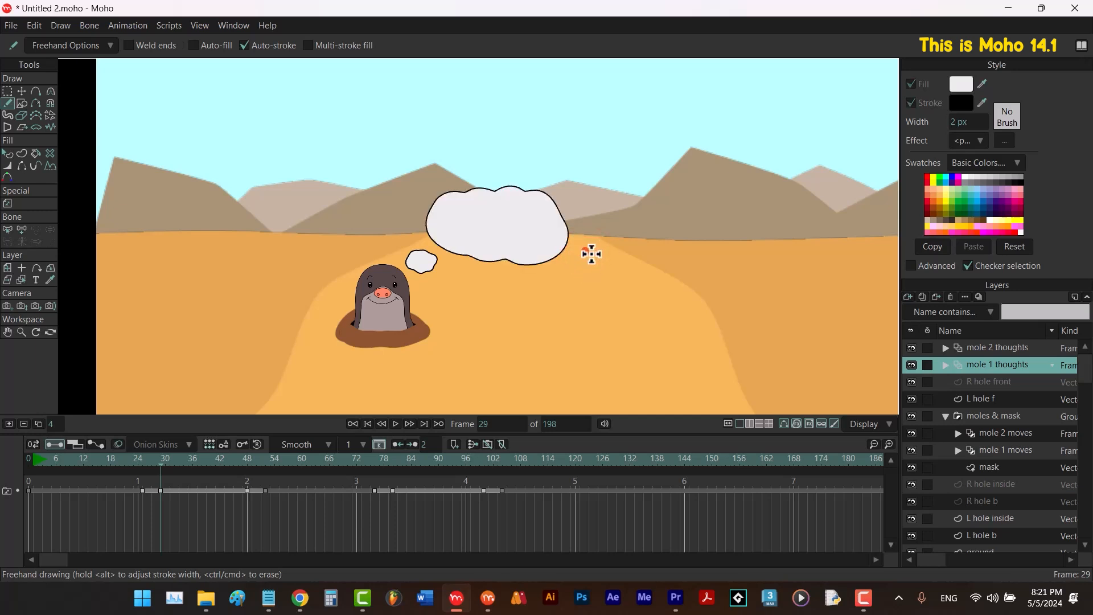
{"action": "scroll", "coordinate": [483, 232], "scroll_direction": "up", "scroll_amount": 5}
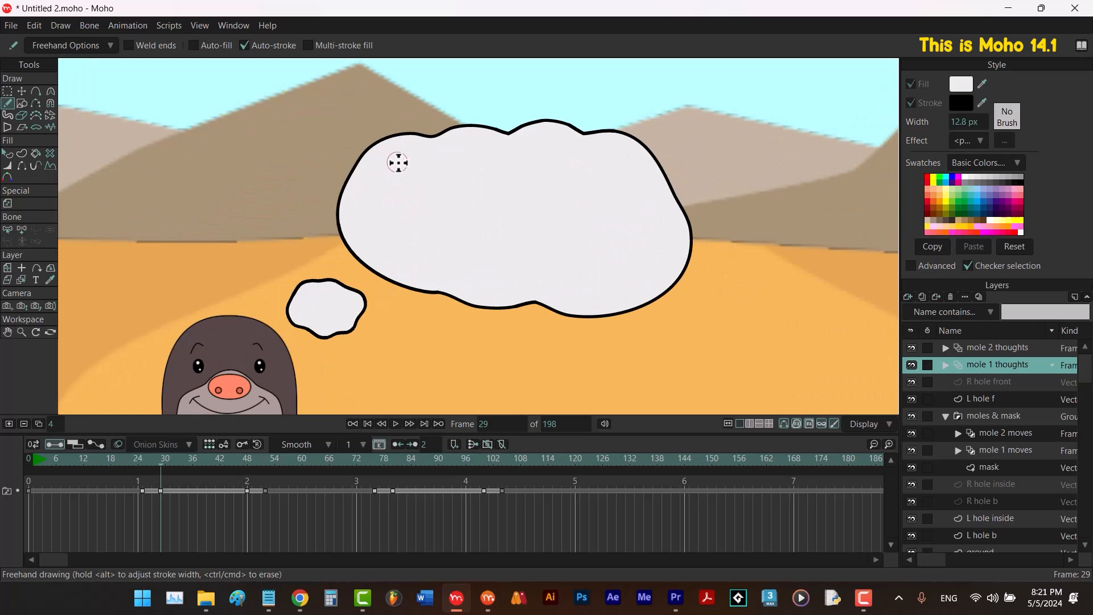
{"action": "left_click_drag", "start_coordinate": [397, 162], "coordinate": [399, 240]}
{"action": "left_click_drag", "start_coordinate": [447, 164], "coordinate": [446, 239]}
{"action": "left_click_drag", "start_coordinate": [399, 204], "coordinate": [445, 205]}
{"action": "left_click_drag", "start_coordinate": [487, 207], "coordinate": [487, 237]}
{"action": "left_click", "coordinate": [487, 181]}
Draw three exclamation marks after "Hi" inside the cloud.
{"action": "left_click_drag", "start_coordinate": [535, 151], "coordinate": [536, 233]}
{"action": "left_click", "coordinate": [535, 267]}
{"action": "left_click_drag", "start_coordinate": [578, 151], "coordinate": [577, 233]}
{"action": "left_click", "coordinate": [578, 268]}
{"action": "left_click_drag", "start_coordinate": [624, 150], "coordinate": [625, 233]}
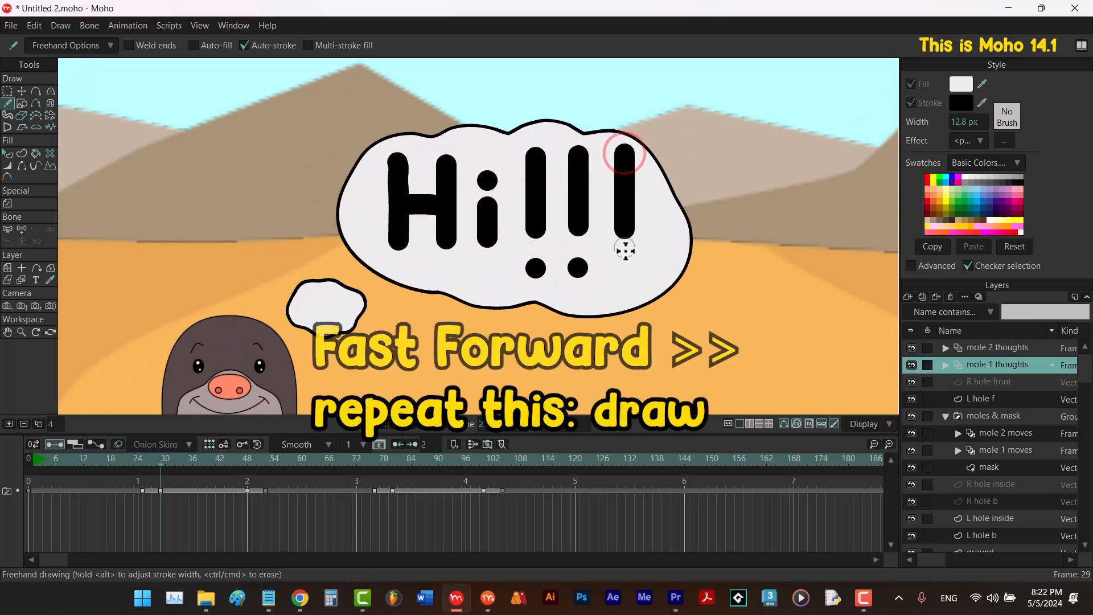
{"action": "left_click", "coordinate": [624, 264]}
At frame 80 of mole 1 thoughts, hand-letter "Like" inside the large cloud with 12.8 px strokes.
{"action": "left_click", "coordinate": [392, 462]}
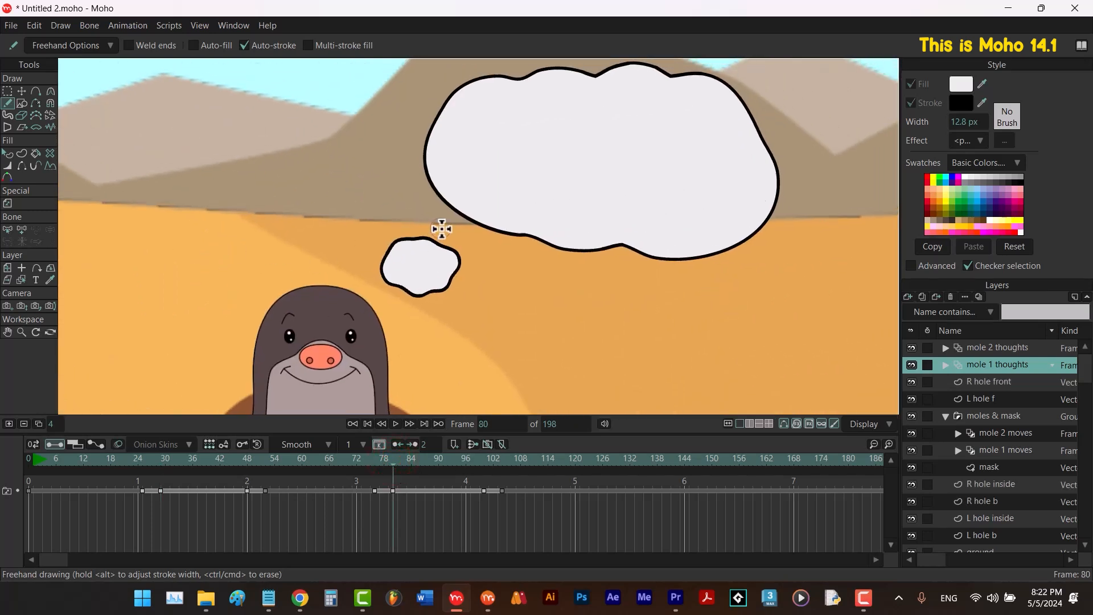
{"action": "mouse_move", "coordinate": [467, 109]}
{"action": "left_mouse_down"}
{"action": "mouse_move", "coordinate": [468, 164]}
{"action": "mouse_move", "coordinate": [487, 184]}
{"action": "left_mouse_up"}
{"action": "left_click_drag", "start_coordinate": [513, 150], "coordinate": [514, 180]}
{"action": "left_click", "coordinate": [514, 126]}
{"action": "left_click_drag", "start_coordinate": [548, 106], "coordinate": [548, 185]}
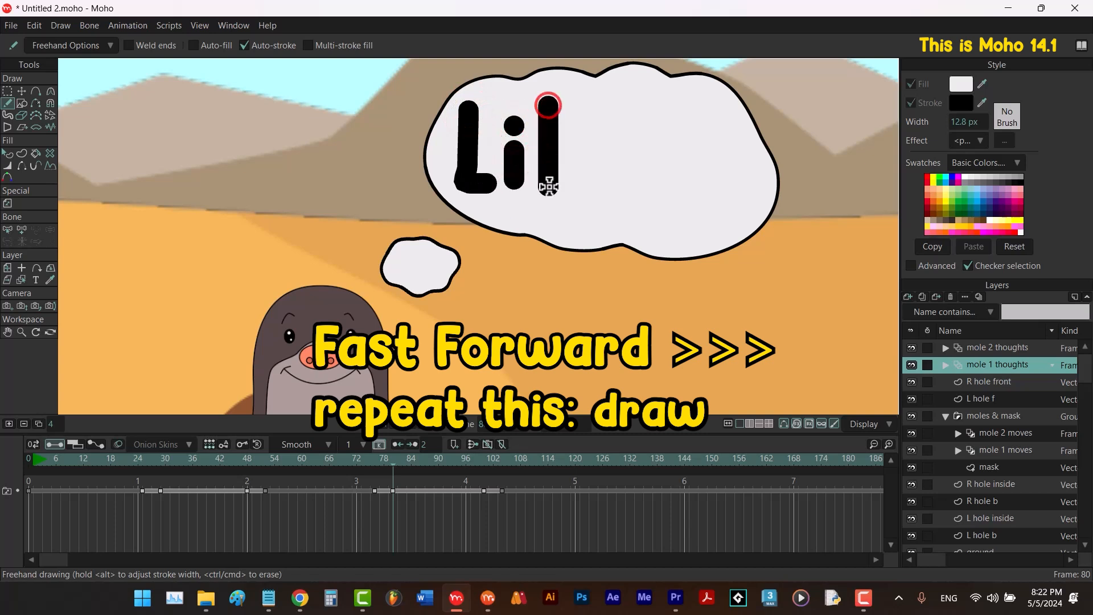
{"action": "left_click_drag", "start_coordinate": [579, 134], "coordinate": [578, 187]}
{"action": "left_click_drag", "start_coordinate": [599, 165], "coordinate": [627, 191]}
Draw three exclamation marks after "Like" inside the cloud.
{"action": "mouse_move", "coordinate": [661, 94]}
{"action": "left_mouse_down"}
{"action": "mouse_move", "coordinate": [662, 171]}
{"action": "mouse_move", "coordinate": [689, 171]}
{"action": "left_mouse_up"}
{"action": "left_click", "coordinate": [662, 196]}
{"action": "left_click", "coordinate": [690, 195]}
{"action": "left_click_drag", "start_coordinate": [722, 91], "coordinate": [722, 188]}
{"action": "left_click", "coordinate": [724, 204]}
On the mole 2 thoughts layer at frame 98, hand-letter "SUBSCRIBE" across the large cloud with 9.2 px strokes.
{"action": "left_click", "coordinate": [968, 346]}
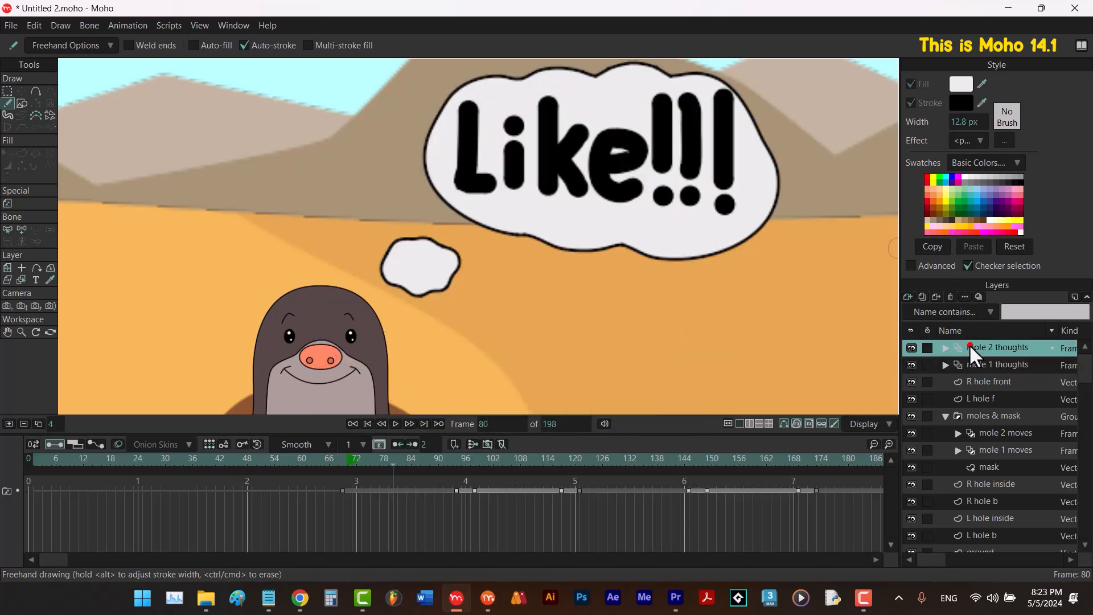
{"action": "left_click", "coordinate": [473, 457]}
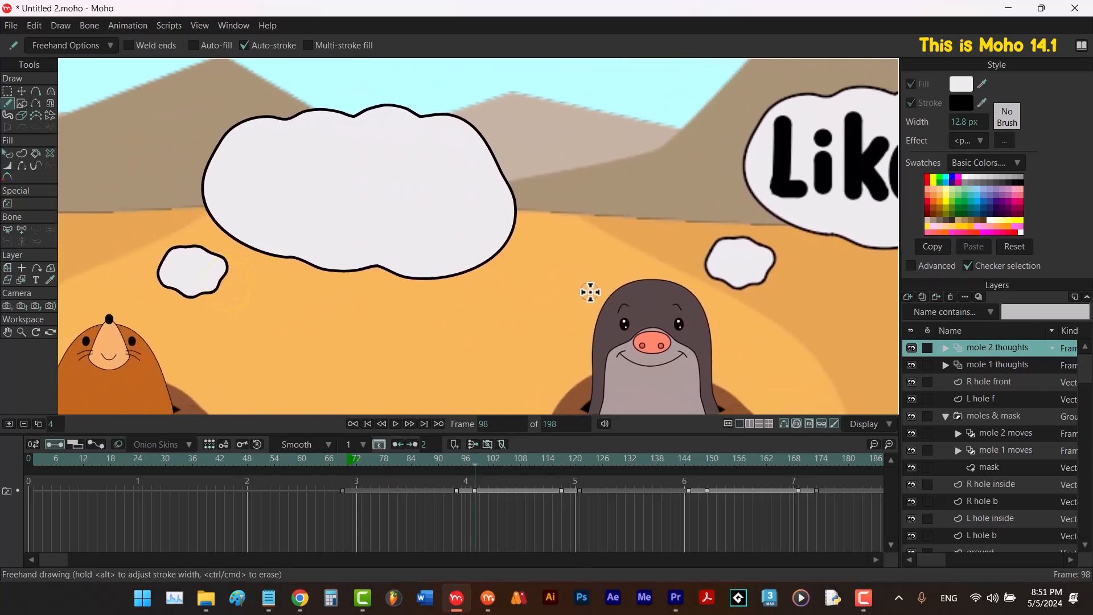
{"action": "left_click_drag", "start_coordinate": [590, 292], "coordinate": [617, 292]}
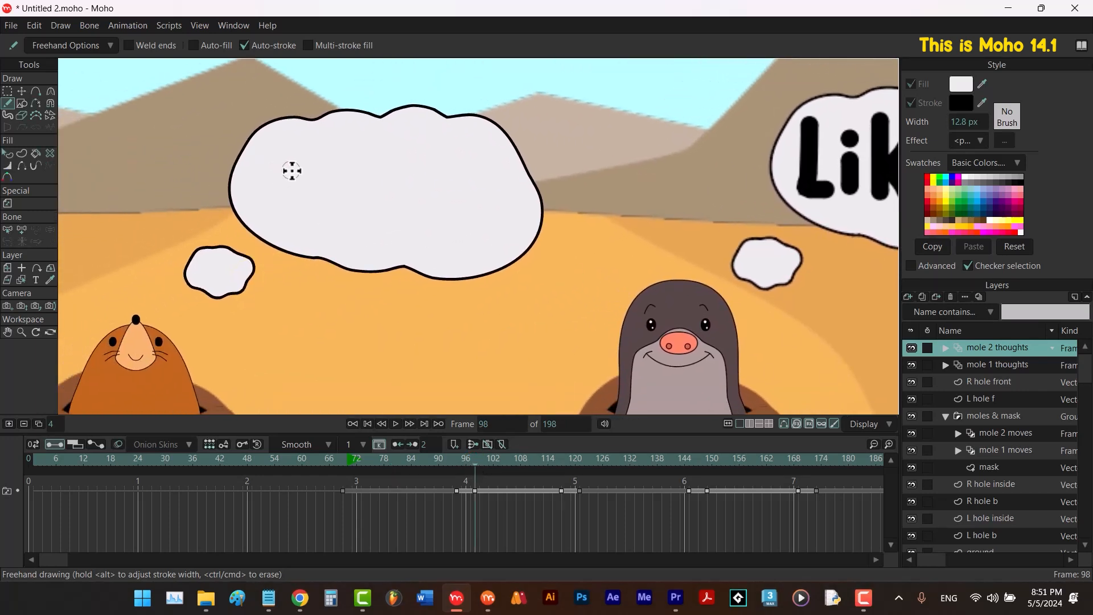
{"action": "left_click_drag", "start_coordinate": [292, 170], "coordinate": [291, 171]}
{"action": "mouse_move", "coordinate": [251, 170]}
{"action": "left_mouse_down"}
{"action": "mouse_move", "coordinate": [258, 192]}
{"action": "mouse_move", "coordinate": [244, 199]}
{"action": "left_mouse_up"}
{"action": "mouse_move", "coordinate": [274, 171]}
{"action": "left_mouse_down"}
{"action": "mouse_move", "coordinate": [283, 201]}
{"action": "mouse_move", "coordinate": [292, 169]}
{"action": "left_mouse_up"}
{"action": "mouse_move", "coordinate": [308, 172]}
{"action": "left_mouse_down"}
{"action": "mouse_move", "coordinate": [310, 205]}
{"action": "mouse_move", "coordinate": [359, 195]}
{"action": "mouse_move", "coordinate": [412, 209]}
{"action": "mouse_move", "coordinate": [431, 189]}
{"action": "mouse_move", "coordinate": [449, 212]}
{"action": "left_mouse_up"}
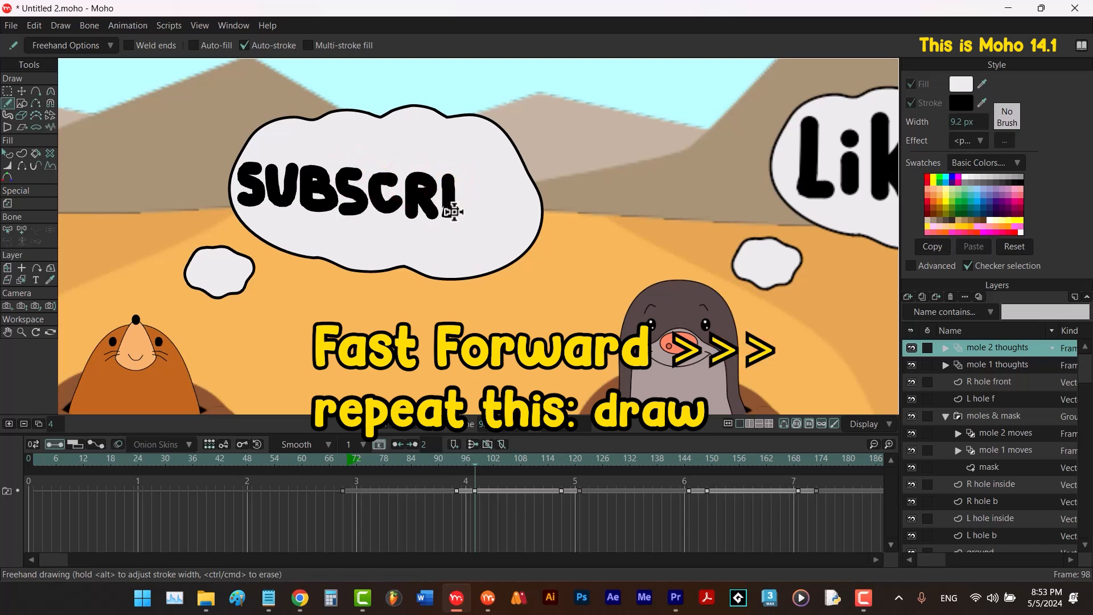
{"action": "mouse_move", "coordinate": [473, 176]}
{"action": "left_mouse_down"}
{"action": "mouse_move", "coordinate": [468, 212]}
{"action": "mouse_move", "coordinate": [501, 182]}
{"action": "mouse_move", "coordinate": [527, 219]}
{"action": "left_mouse_up"}
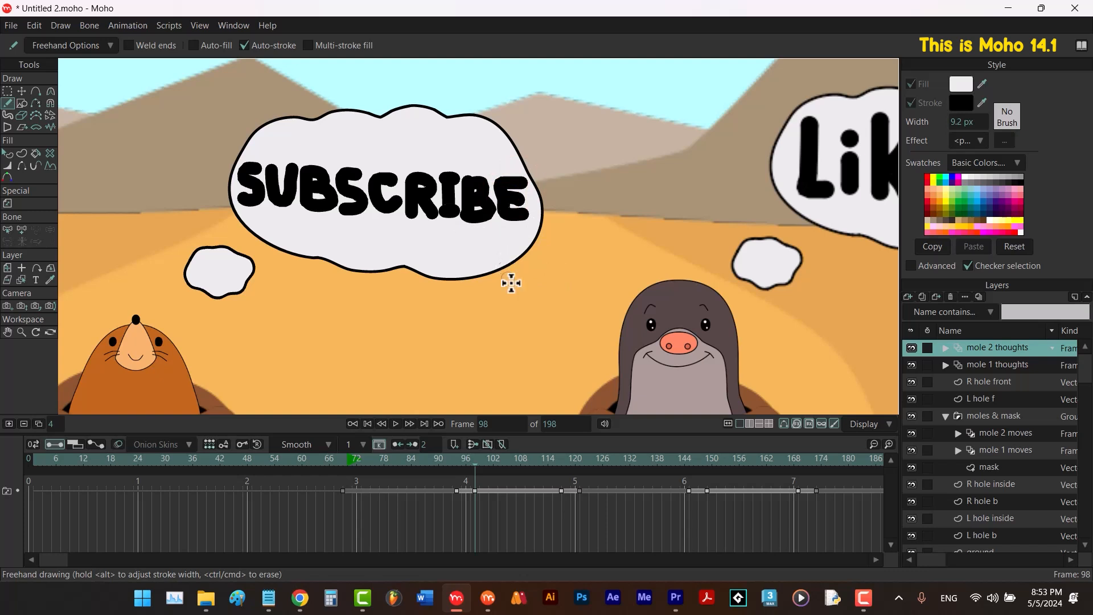
At frame 149 of mole 2 thoughts, hand-letter "Bye" inside the large cloud with 12.8 px strokes.
{"action": "left_click", "coordinate": [705, 457]}
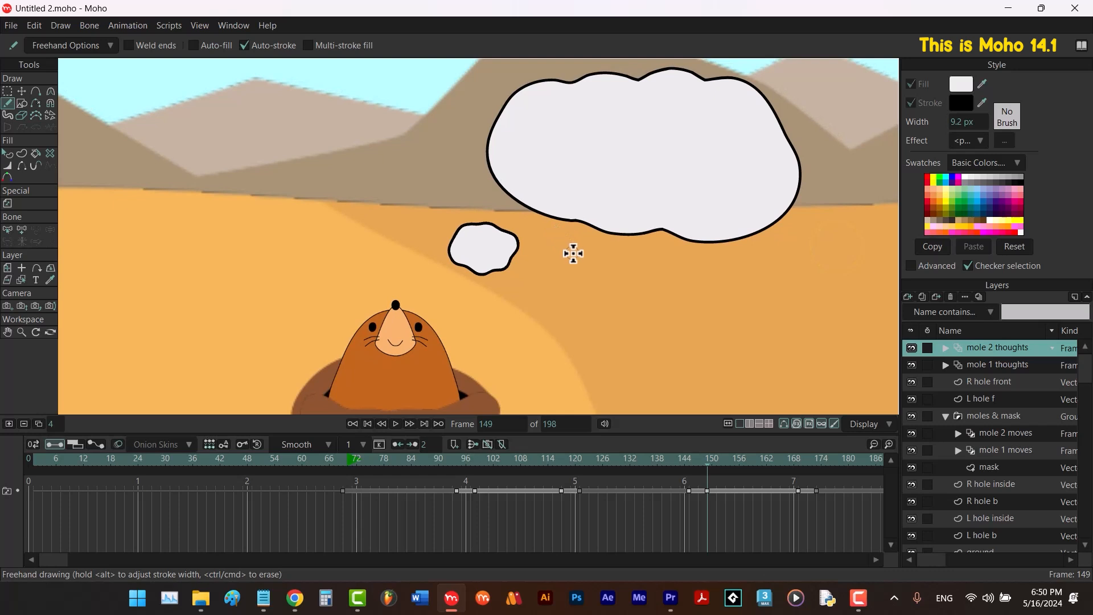
{"action": "left_click_drag", "start_coordinate": [573, 253], "coordinate": [574, 253]}
{"action": "mouse_move", "coordinate": [547, 116]}
{"action": "left_mouse_down"}
{"action": "mouse_move", "coordinate": [548, 185]}
{"action": "mouse_move", "coordinate": [549, 113]}
{"action": "mouse_move", "coordinate": [578, 147]}
{"action": "mouse_move", "coordinate": [547, 188]}
{"action": "left_mouse_up"}
{"action": "left_click_drag", "start_coordinate": [619, 150], "coordinate": [607, 212]}
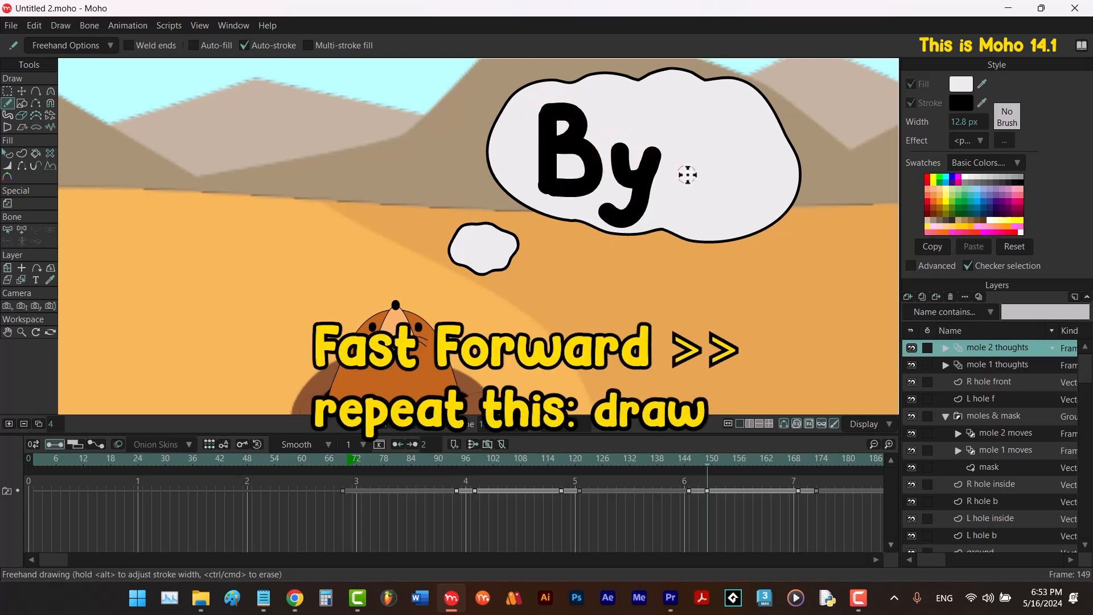
{"action": "left_click_drag", "start_coordinate": [609, 174], "coordinate": [677, 199]}
Draw three exclamation marks after "Bye" at the cloud's right edge.
{"action": "left_click", "coordinate": [728, 201]}
{"action": "mouse_move", "coordinate": [732, 106]}
{"action": "left_mouse_down"}
{"action": "mouse_move", "coordinate": [757, 144]}
{"action": "mouse_move", "coordinate": [754, 182]}
{"action": "left_mouse_up"}
{"action": "left_click", "coordinate": [751, 200]}
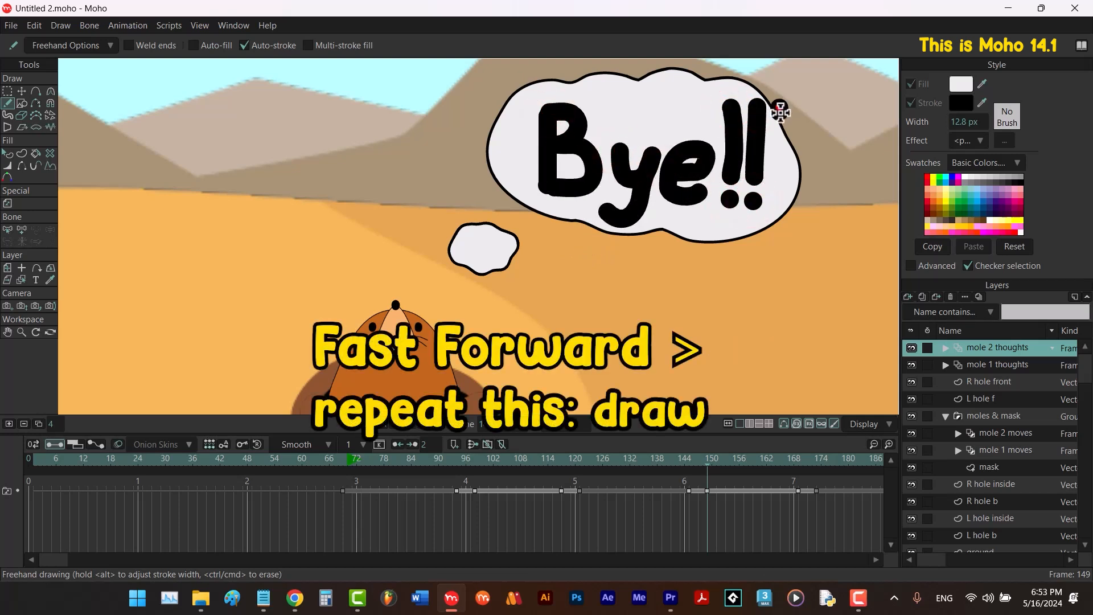
{"action": "left_click_drag", "start_coordinate": [779, 111], "coordinate": [777, 181]}
{"action": "left_click", "coordinate": [775, 200]}
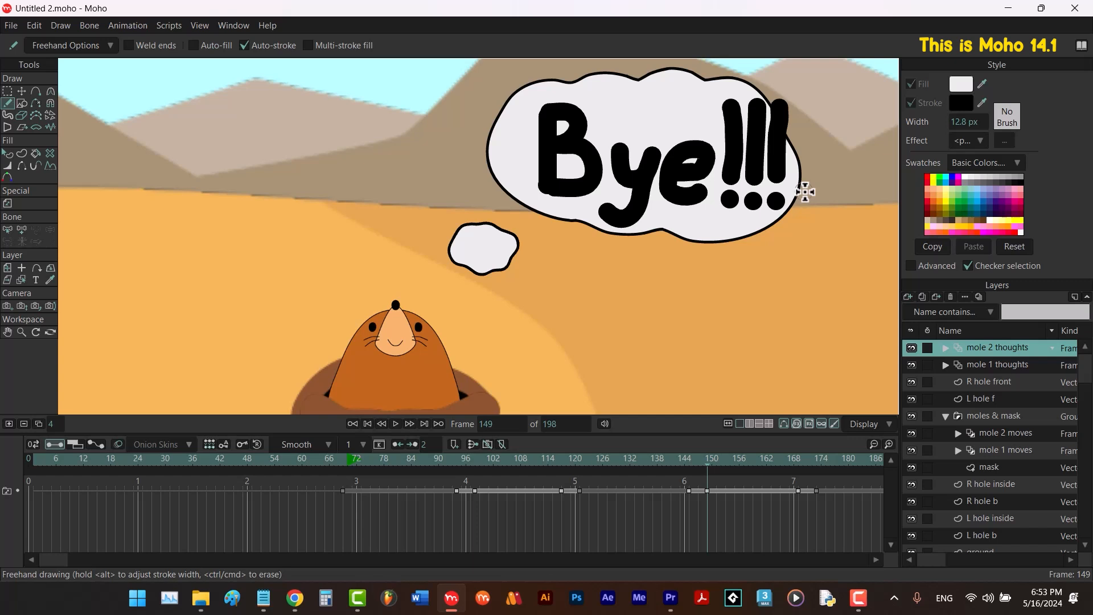
Select only the points of the "Bye!!!" lettering, leaving out the cloud outline, and move the lettering up and left so it sits inside the cloud.
{"action": "key", "text": "t"}
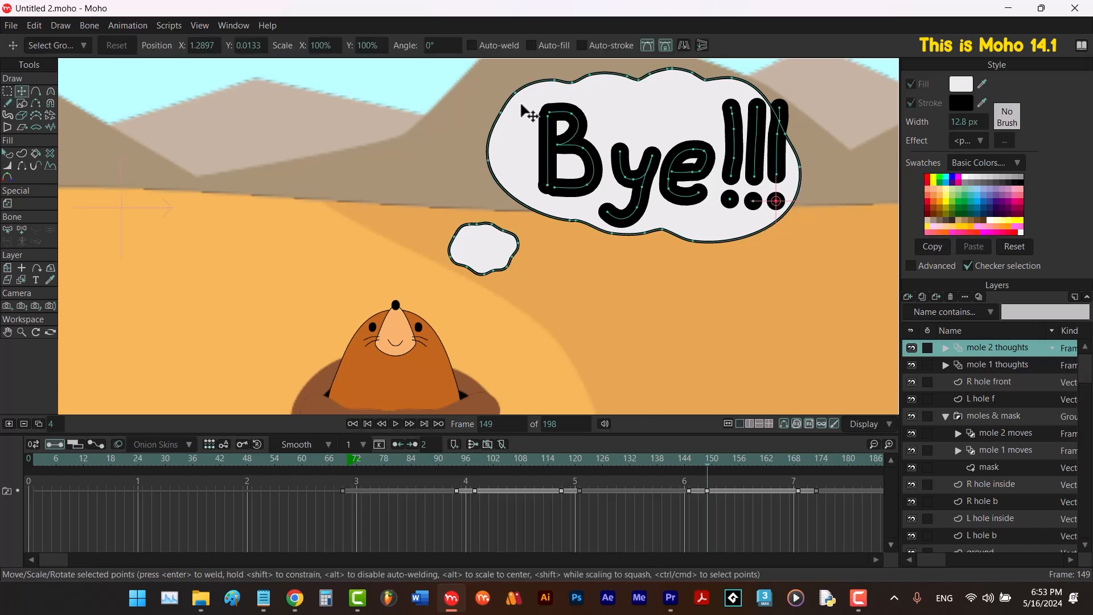
{"action": "left_click_drag", "start_coordinate": [449, 73], "coordinate": [824, 218]}
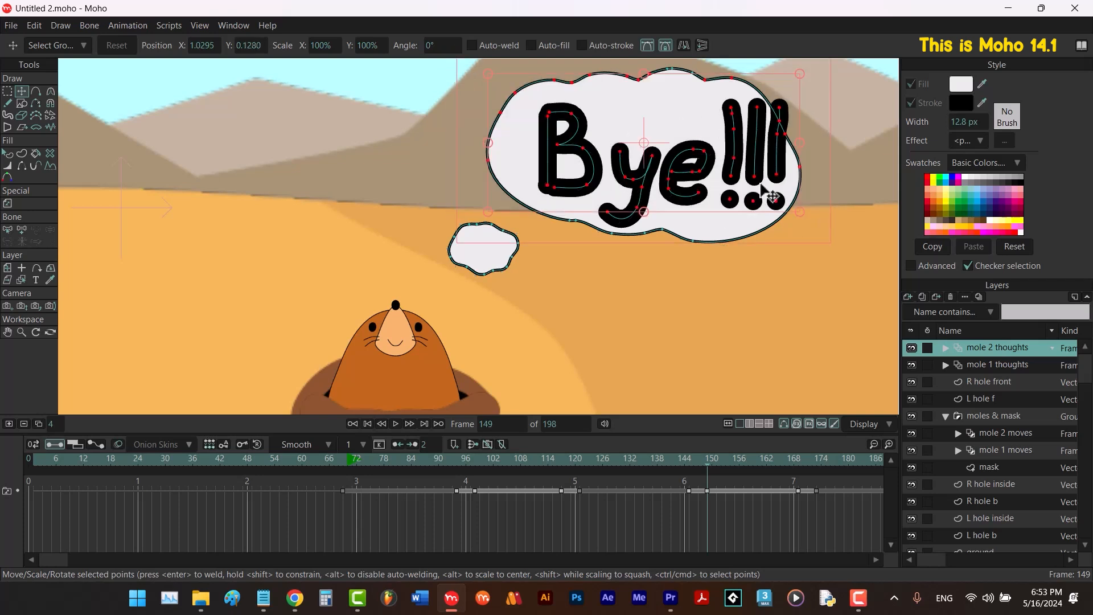
{"action": "key", "text": "Tab"}
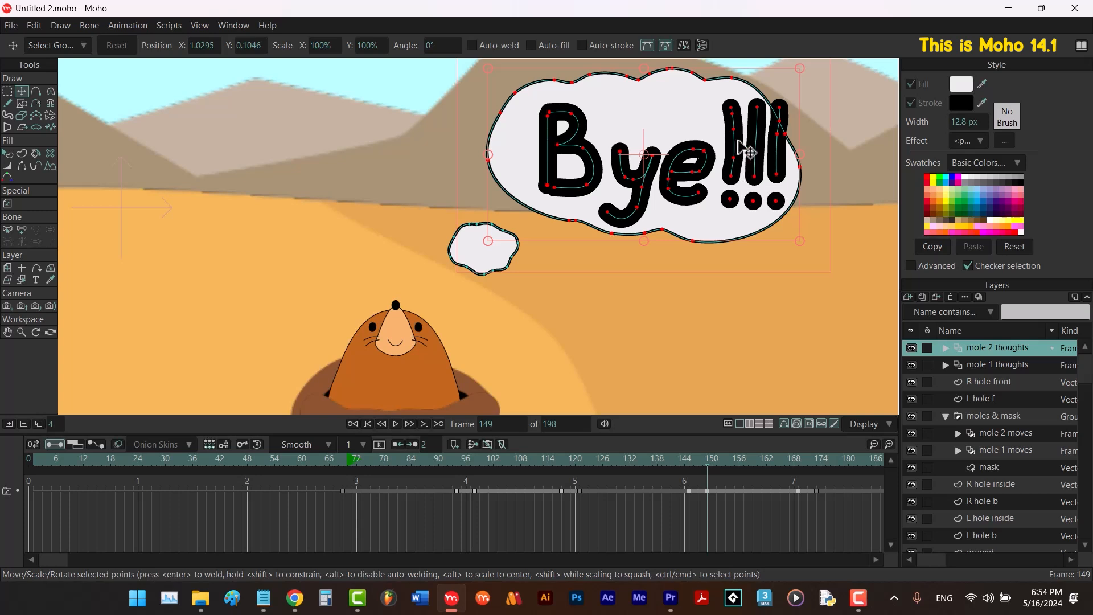
{"action": "left_click", "coordinate": [676, 102], "text": "ctrl+alt"}
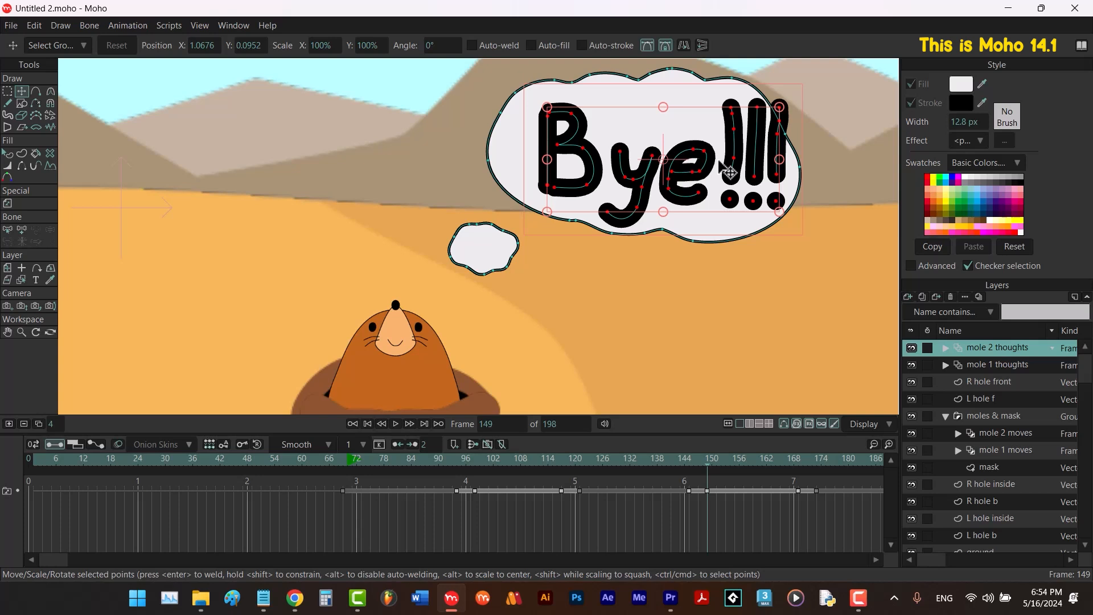
{"action": "left_click_drag", "start_coordinate": [729, 172], "coordinate": [702, 161]}
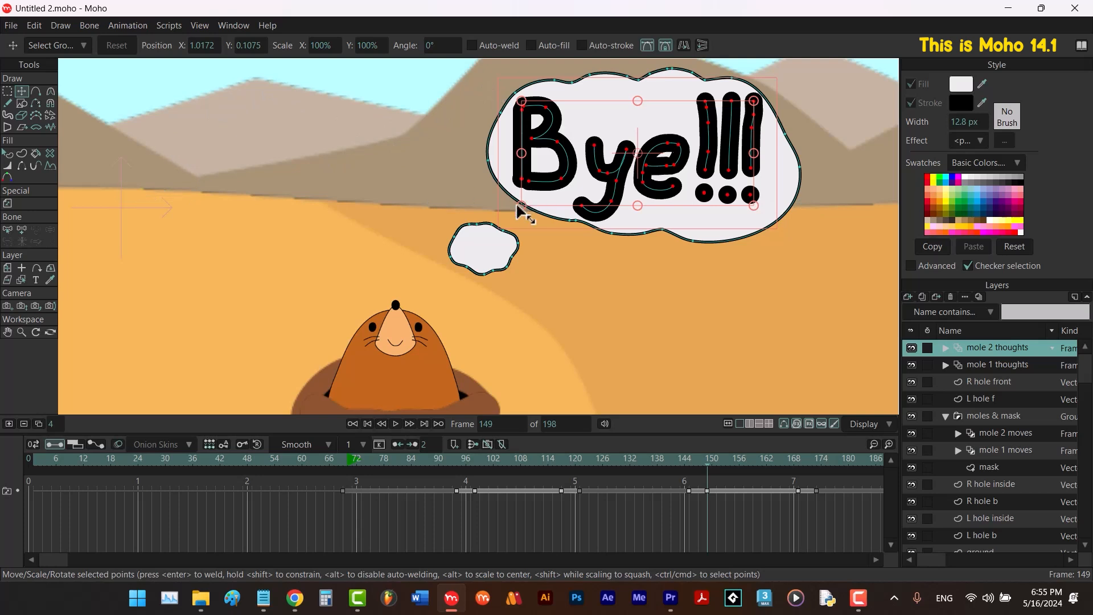
Hide the path curves in the view, then select the mountains and ground layers in turn to compare their edge quality.
{"action": "left_click", "coordinate": [783, 424]}
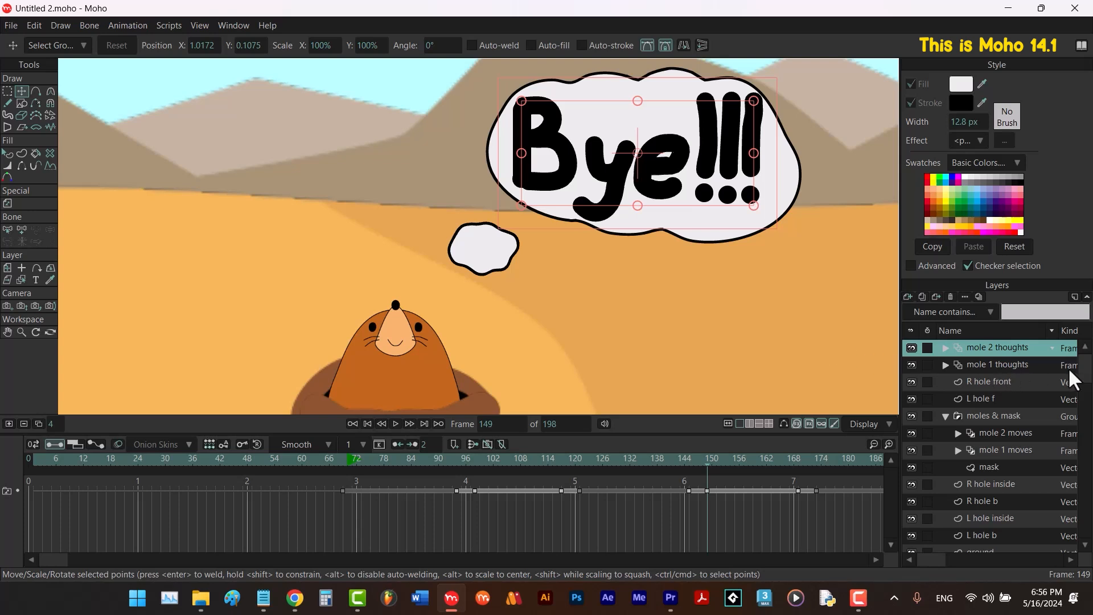
{"action": "left_click_drag", "start_coordinate": [1090, 379], "coordinate": [1087, 508]}
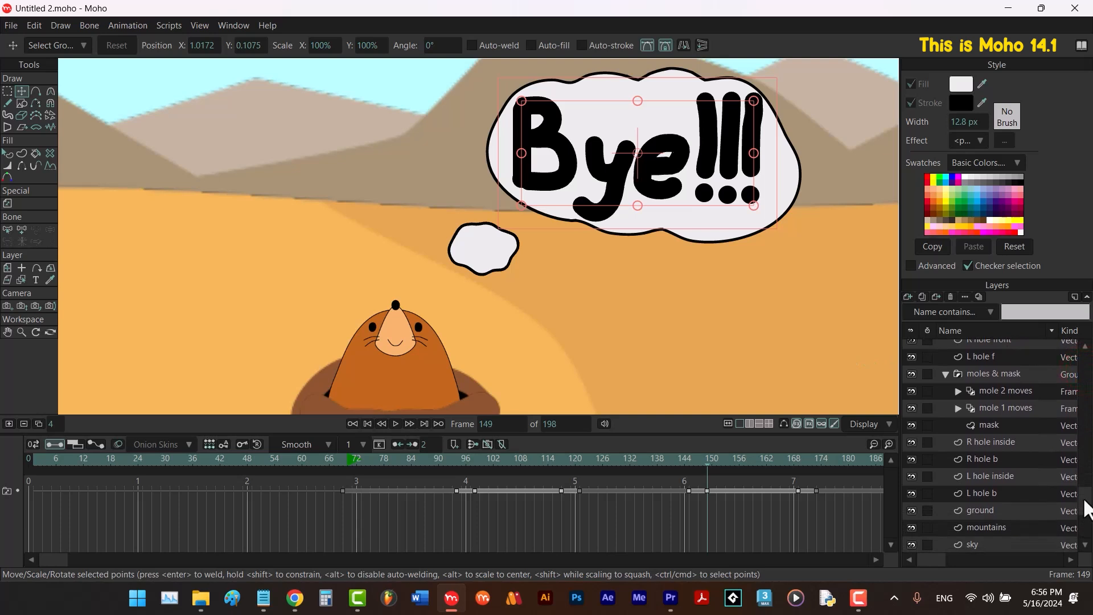
{"action": "left_click", "coordinate": [1004, 531]}
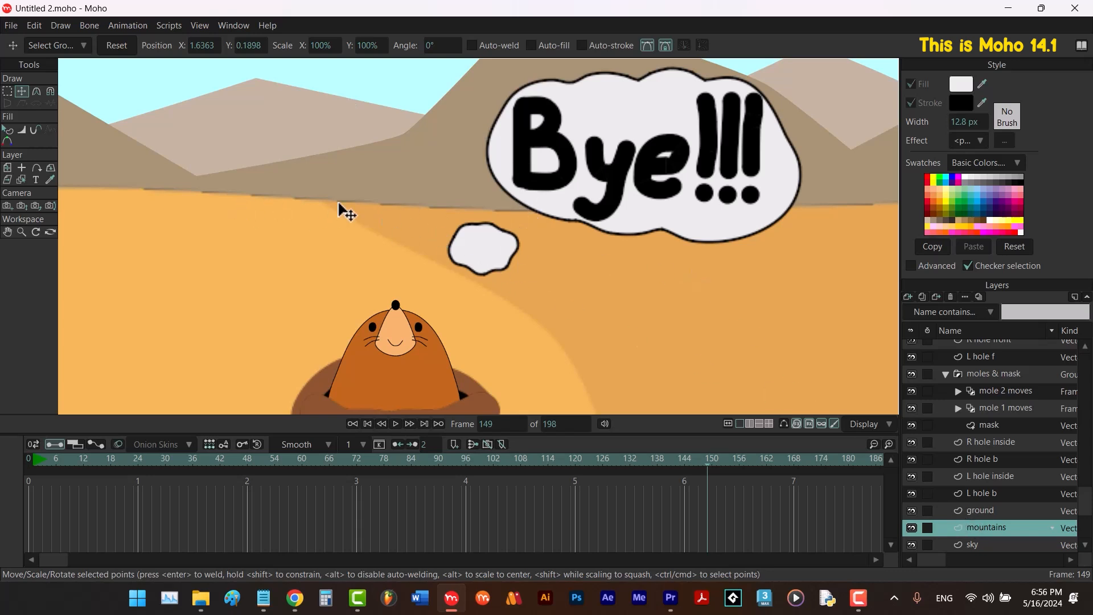
{"action": "left_click", "coordinate": [1005, 511]}
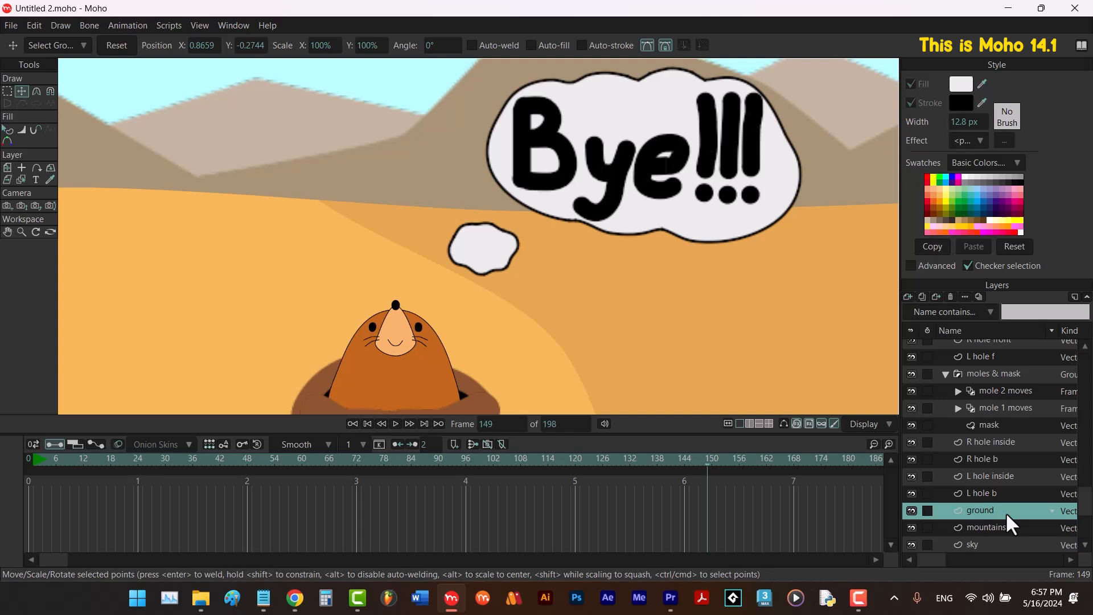
Turn GPU caching off to inspect the artwork's edges, and turn it back on.
{"action": "left_click", "coordinate": [866, 426]}
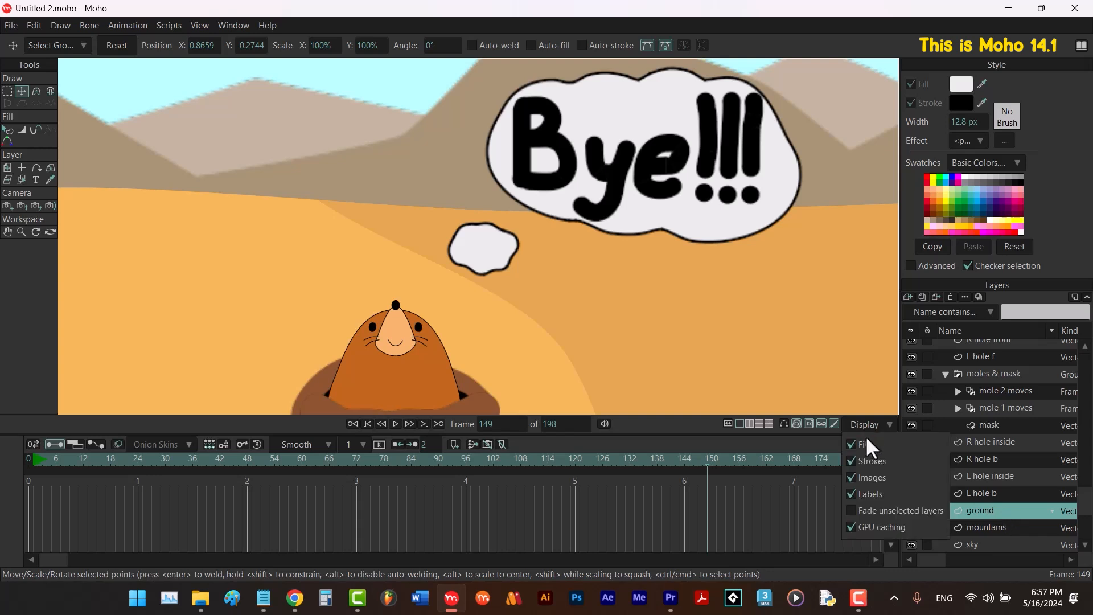
{"action": "left_click", "coordinate": [851, 527]}
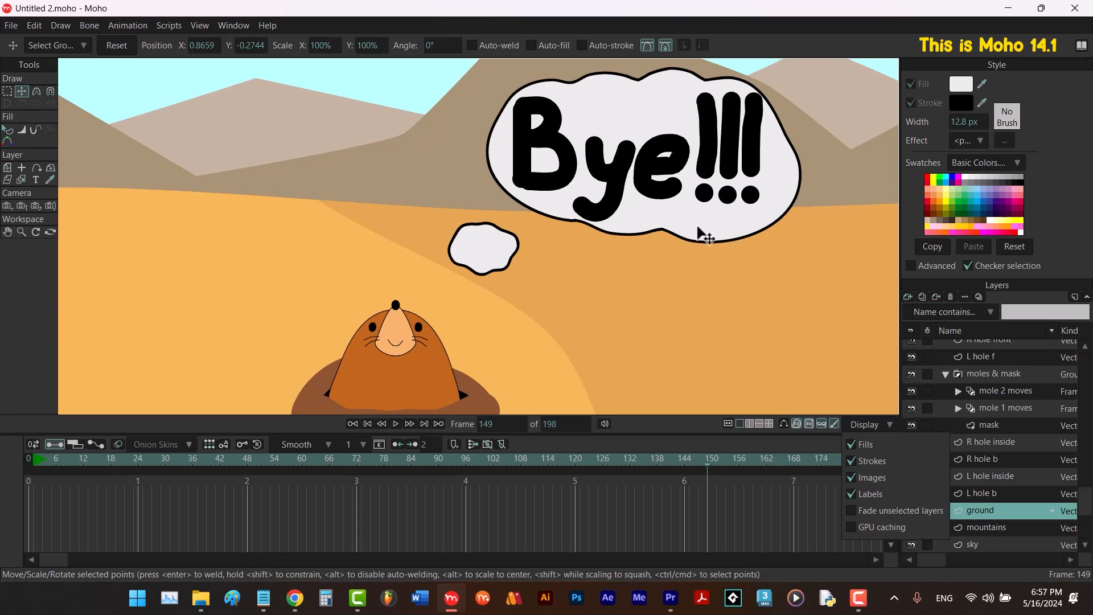
{"action": "scroll", "coordinate": [677, 234], "scroll_direction": "down", "scroll_amount": 3}
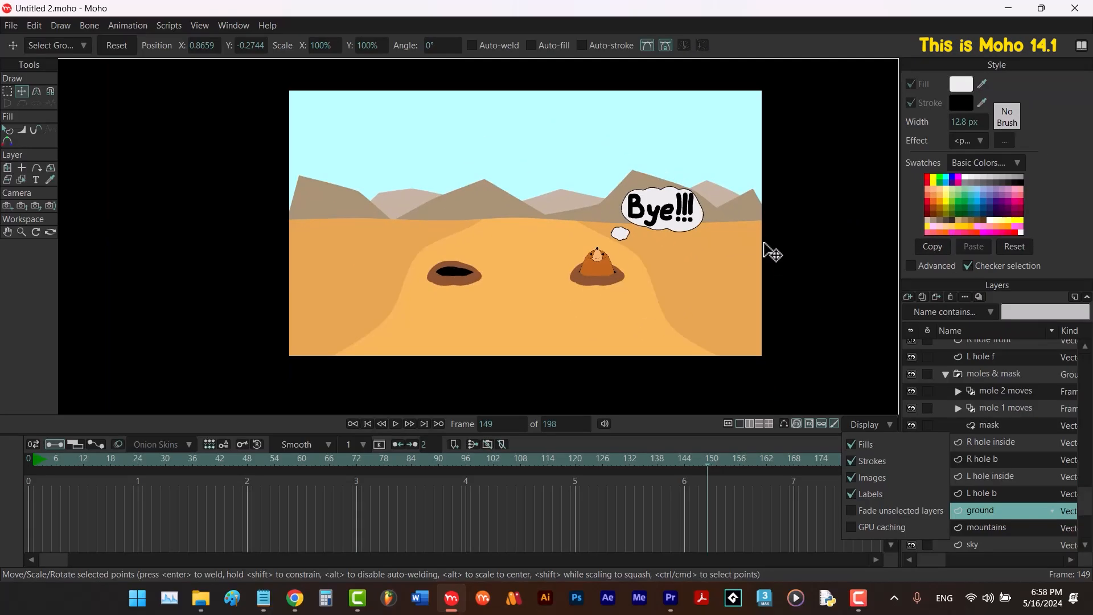
{"action": "left_click", "coordinate": [852, 528]}
{"action": "left_click", "coordinate": [711, 437]}
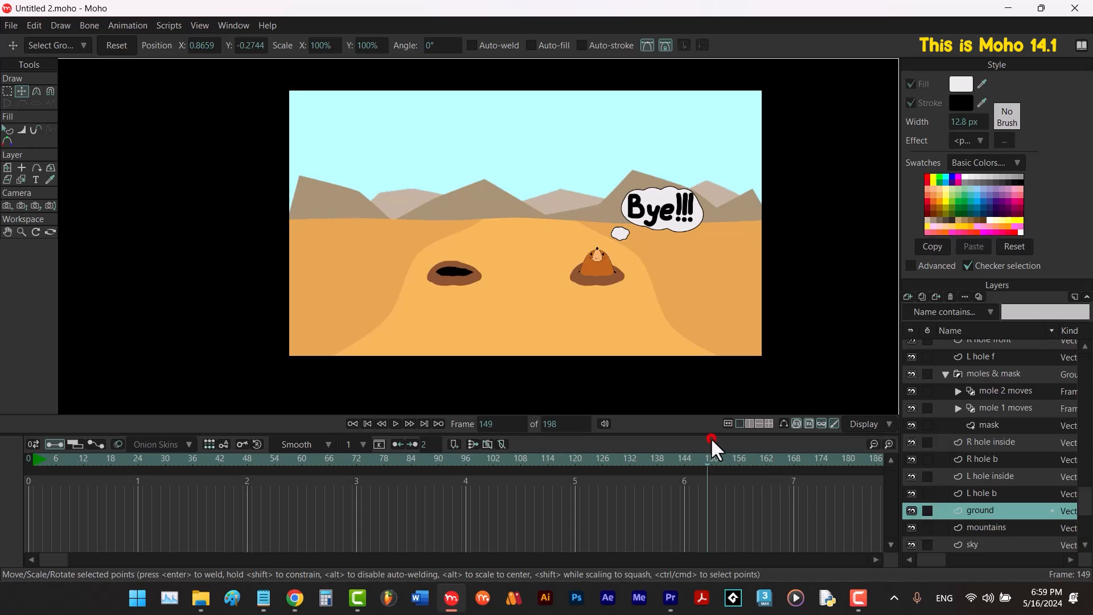
Rewind the animation to frame 0.
{"action": "left_click", "coordinate": [367, 424]}
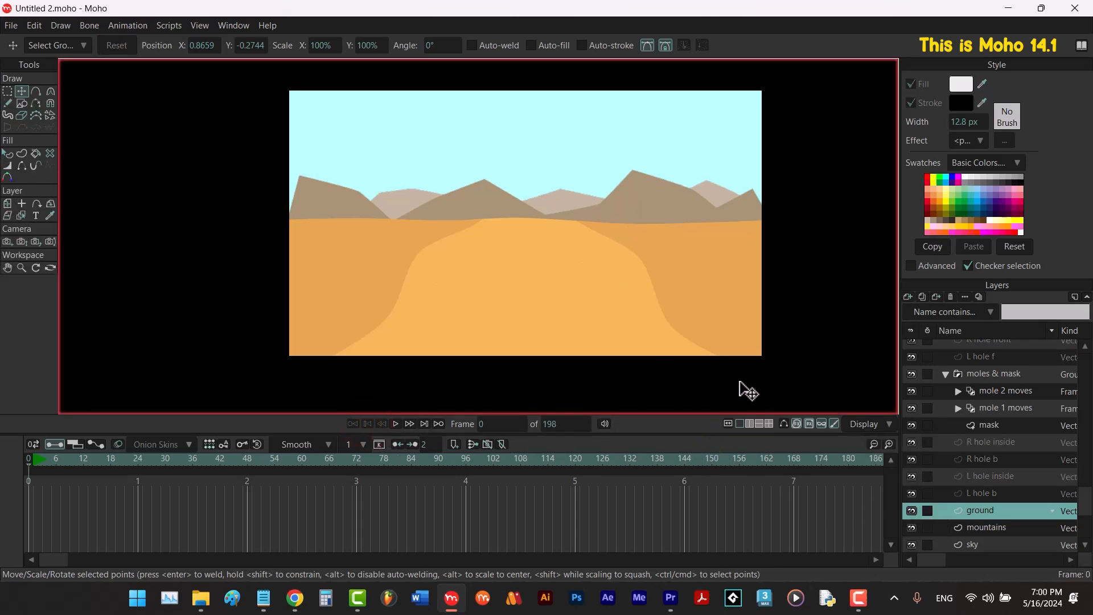
Reset the canvas view so the scene fills the workspace, and activate the Eyedropper tool.
{"action": "key", "text": "Home"}
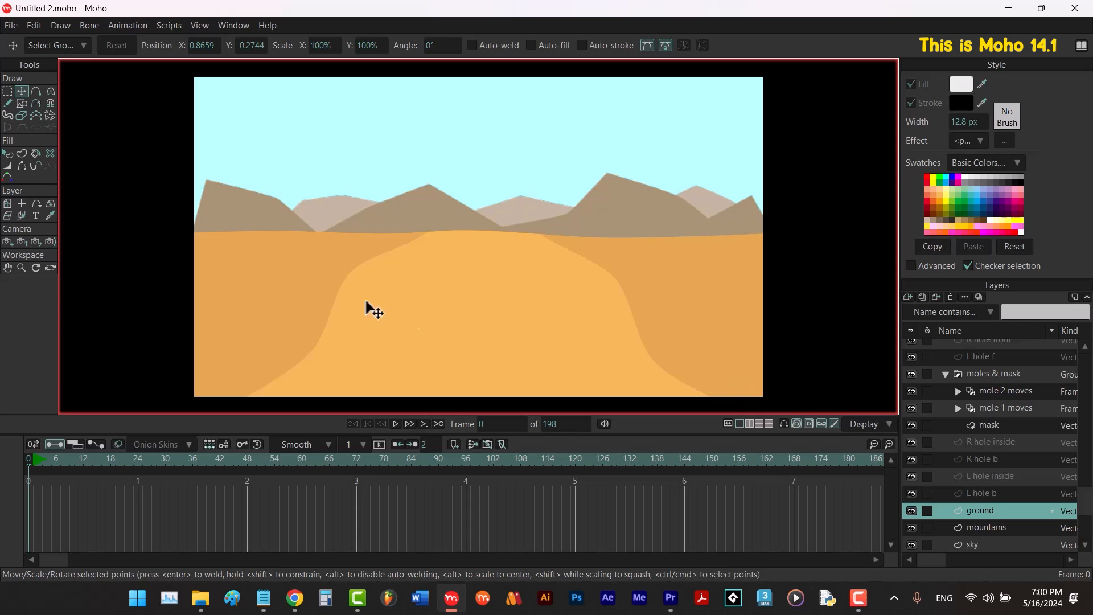
{"action": "left_click", "coordinate": [51, 216]}
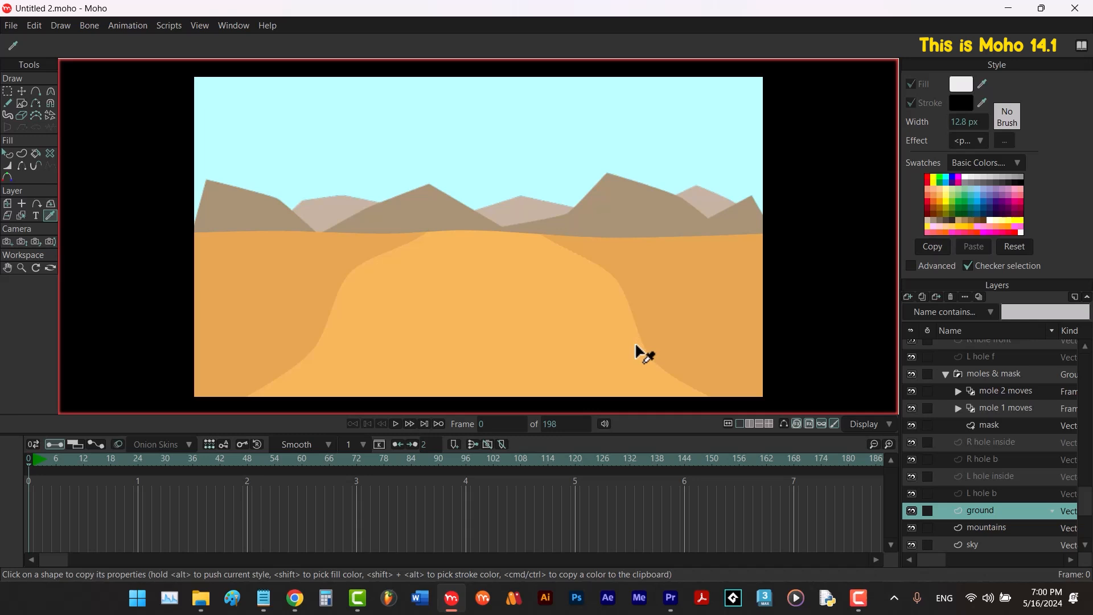
{"action": "key", "text": "space"}
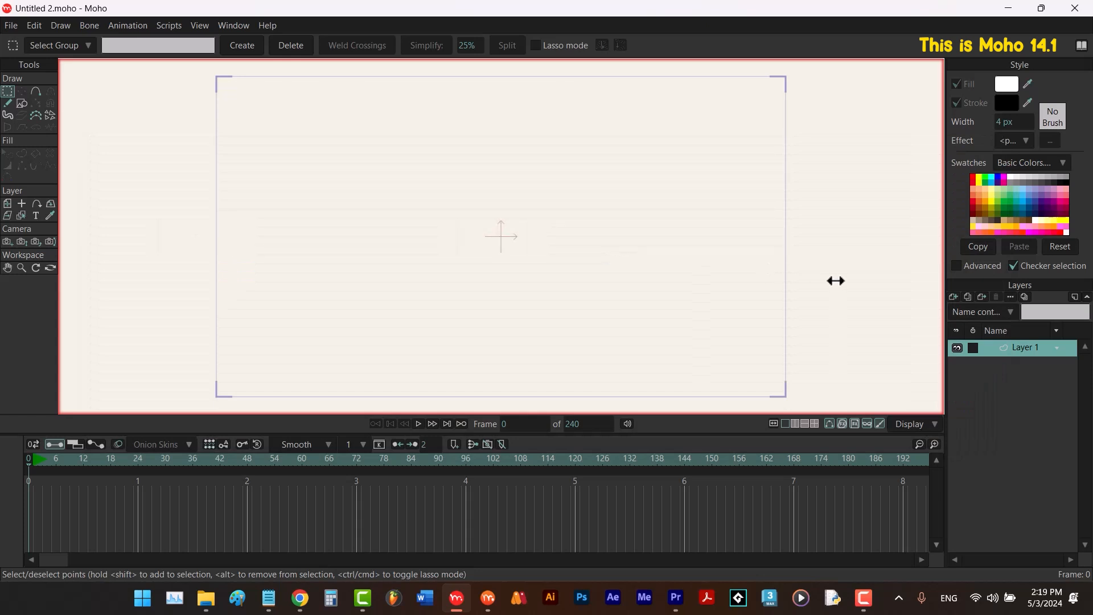
Add a frame-by-frame layer above Layer 1 and keep its default name.
{"action": "left_click", "coordinate": [954, 296]}
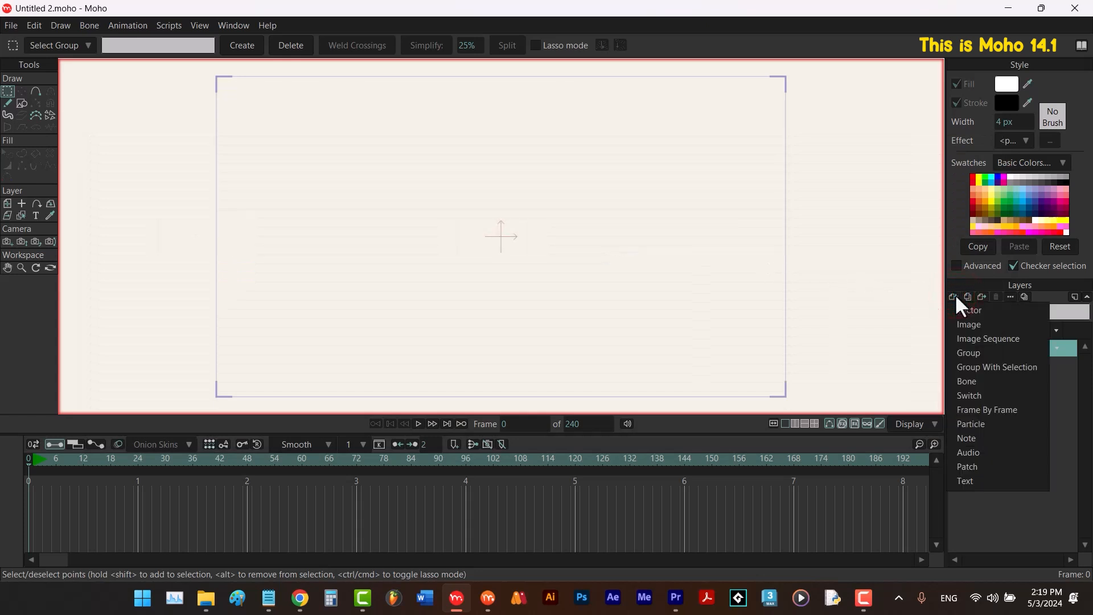
{"action": "left_click", "coordinate": [990, 409]}
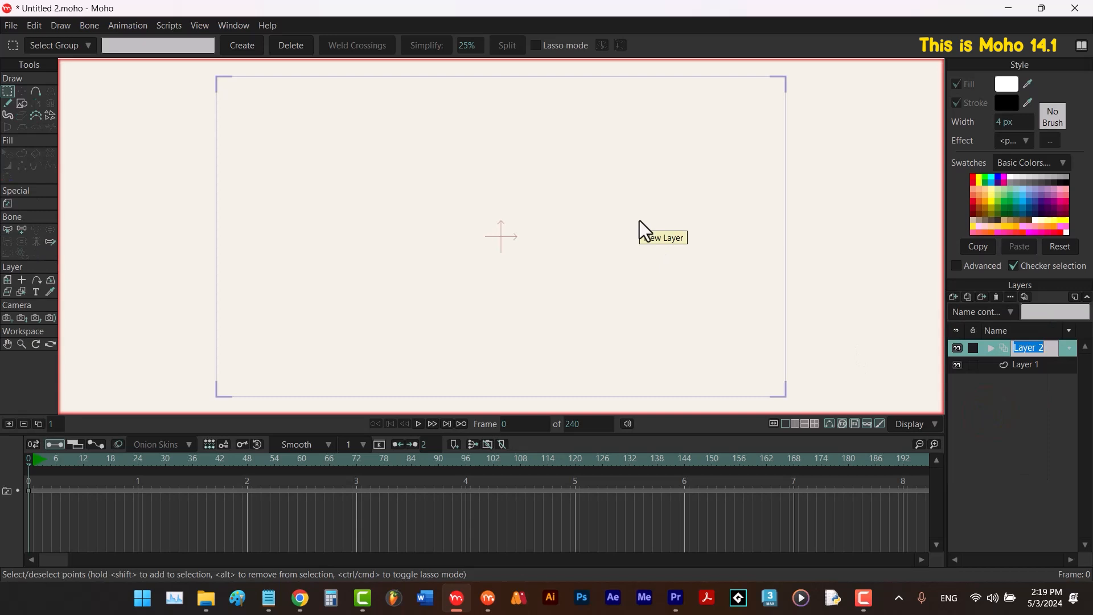
{"action": "key", "text": "Return"}
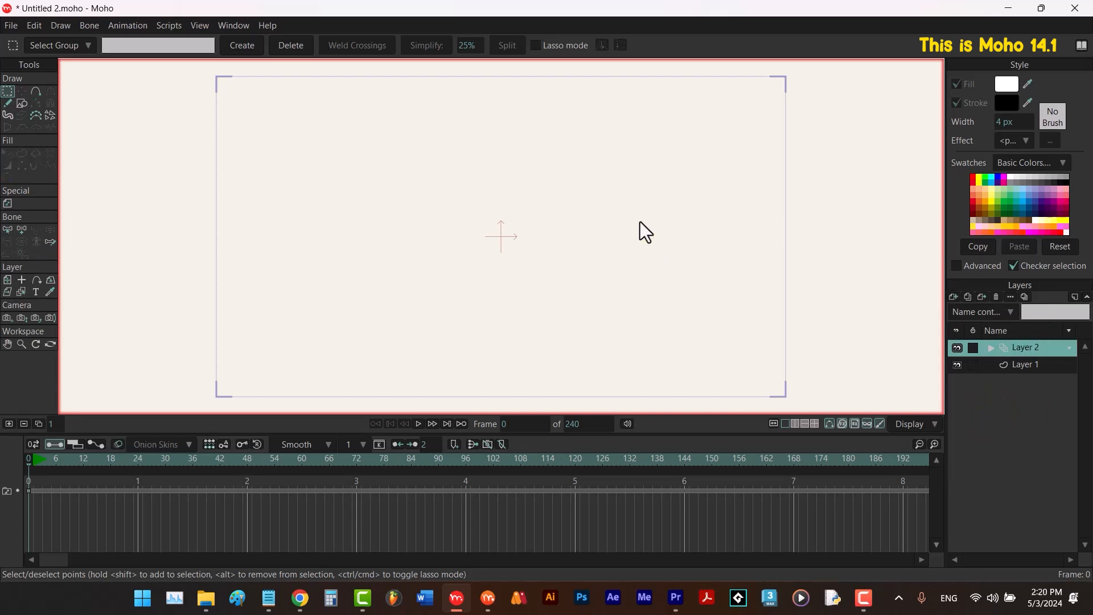
Turn off Frame-by-frame drawing in Layer 2's switch settings to expand its sublayers, and turn the option back on.
{"action": "double_click", "coordinate": [1027, 352]}
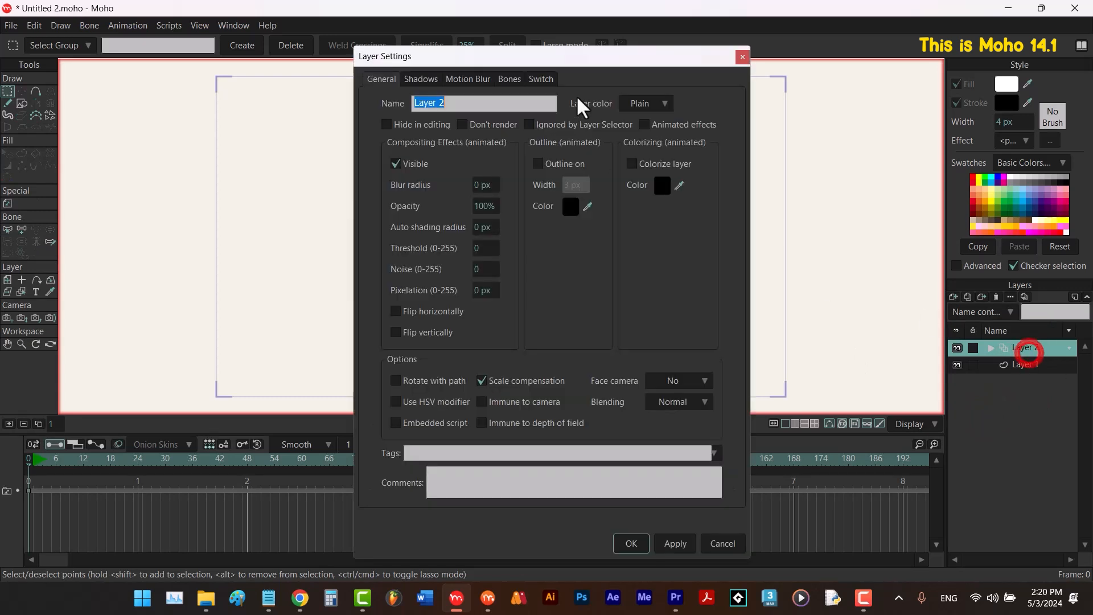
{"action": "left_click", "coordinate": [546, 80]}
{"action": "left_click", "coordinate": [502, 185]}
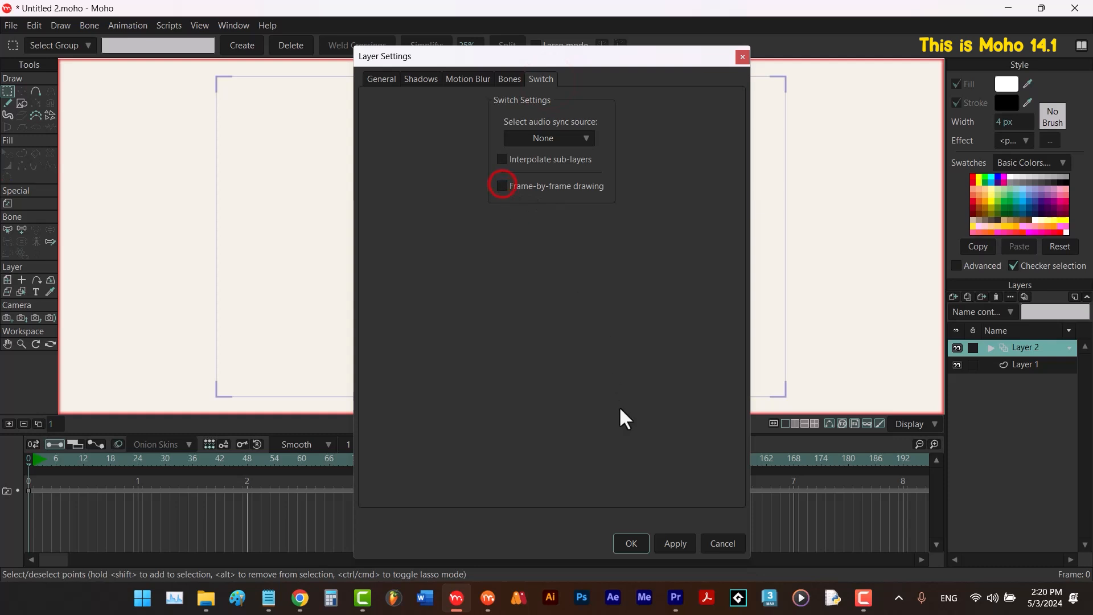
{"action": "left_click", "coordinate": [990, 348]}
{"action": "left_click", "coordinate": [501, 186]}
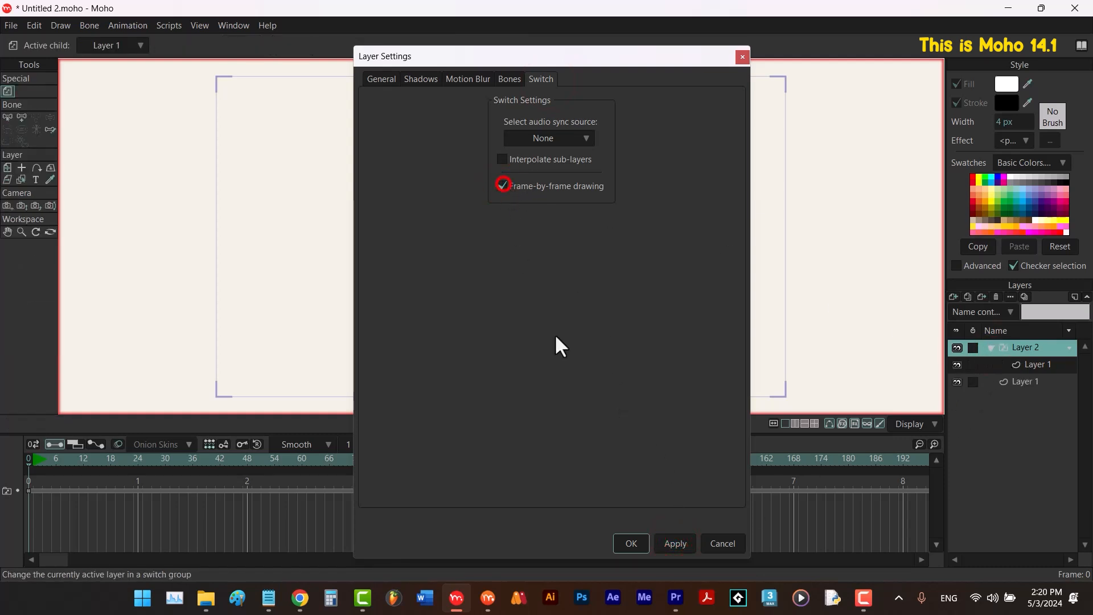
{"action": "left_click", "coordinate": [630, 543]}
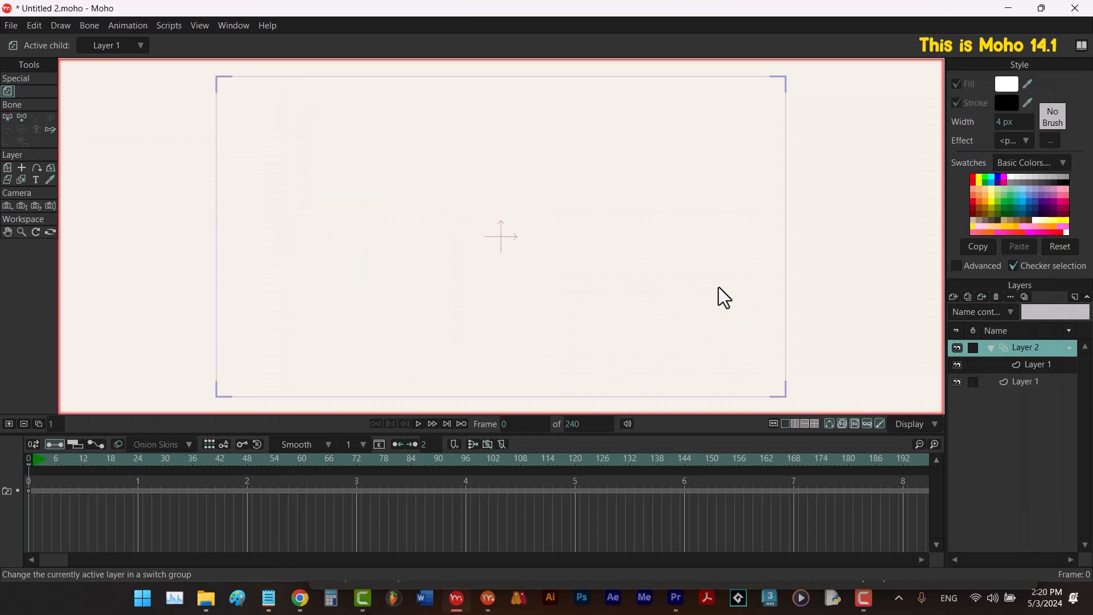
Move a newly added frame 1 drawing out of the frame-by-frame group, and try to delete the group's current frame.
{"action": "key", "text": "Right"}
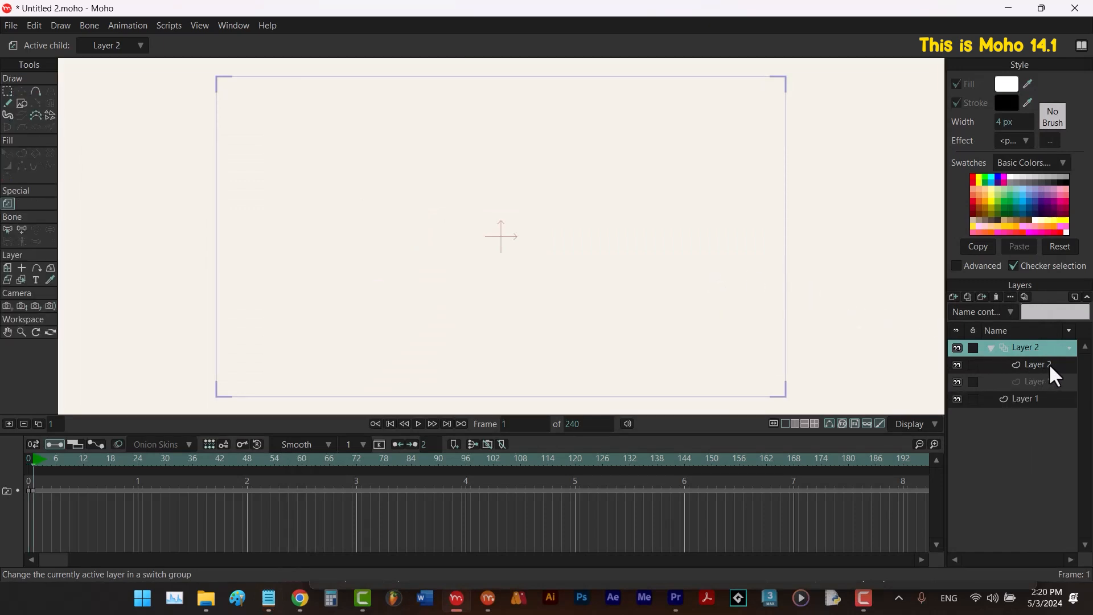
{"action": "left_click_drag", "start_coordinate": [1049, 363], "coordinate": [1019, 341]}
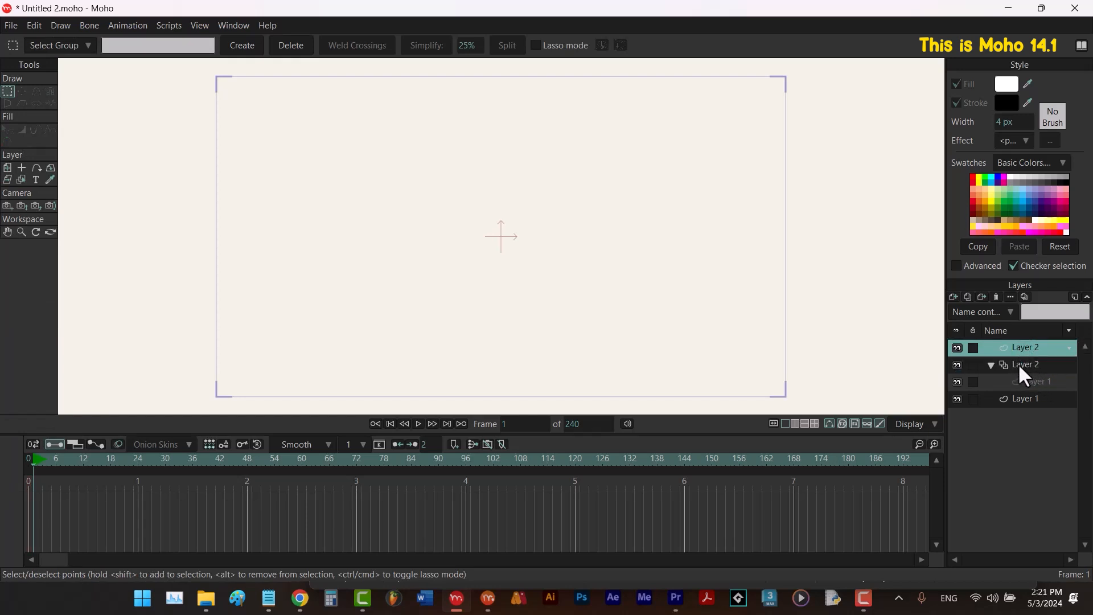
{"action": "left_click", "coordinate": [1031, 365]}
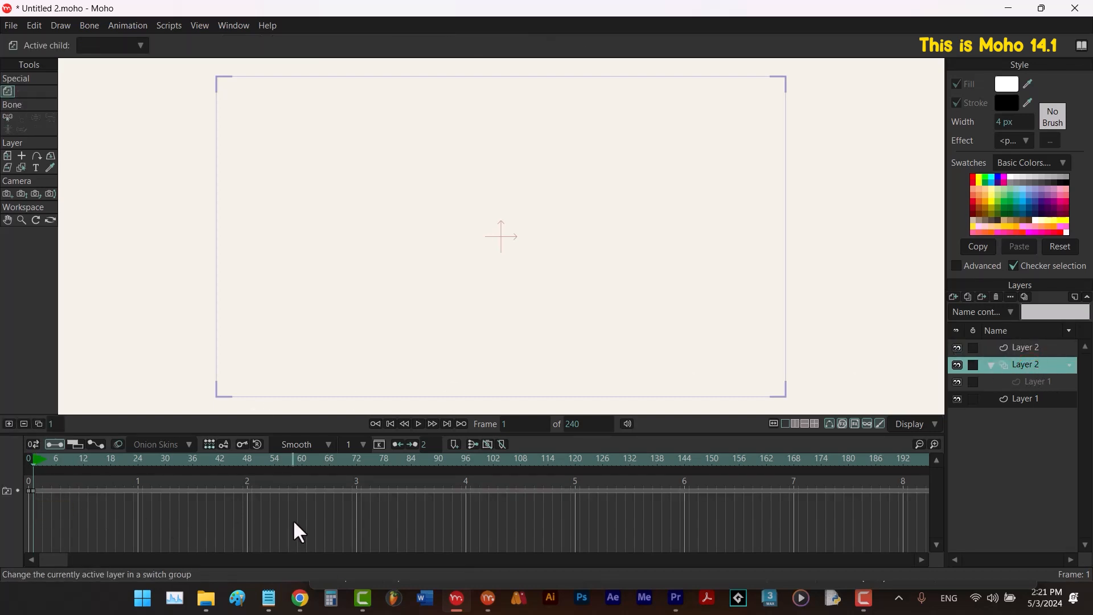
{"action": "left_click", "coordinate": [24, 425]}
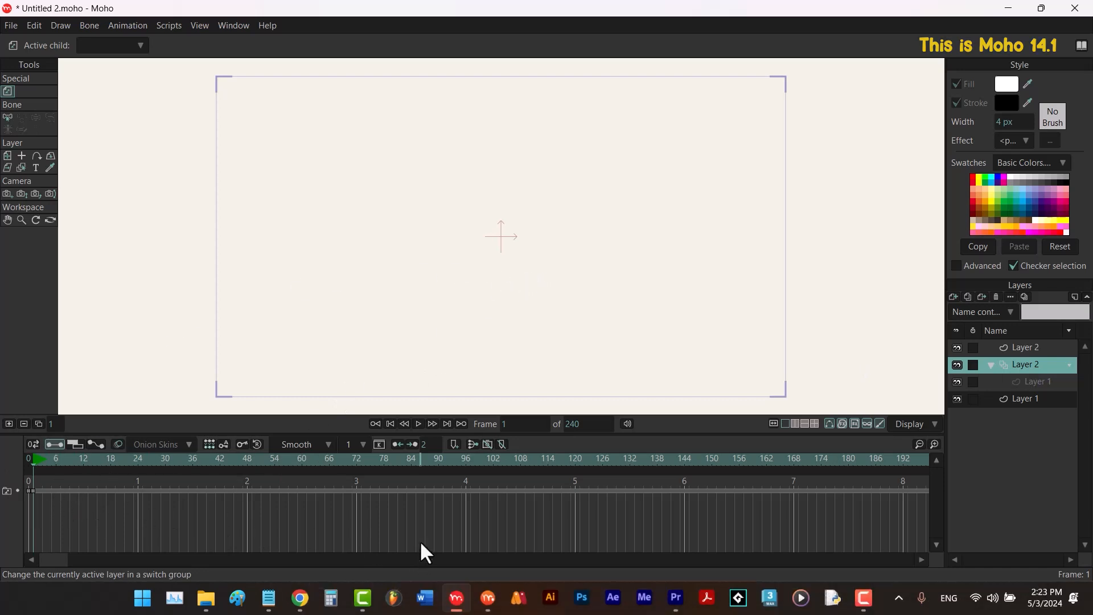
Switch to Moho 13.5 and add an expanded frame-by-frame layer with a new drawing at frame 1.
{"action": "left_click", "coordinate": [487, 597]}
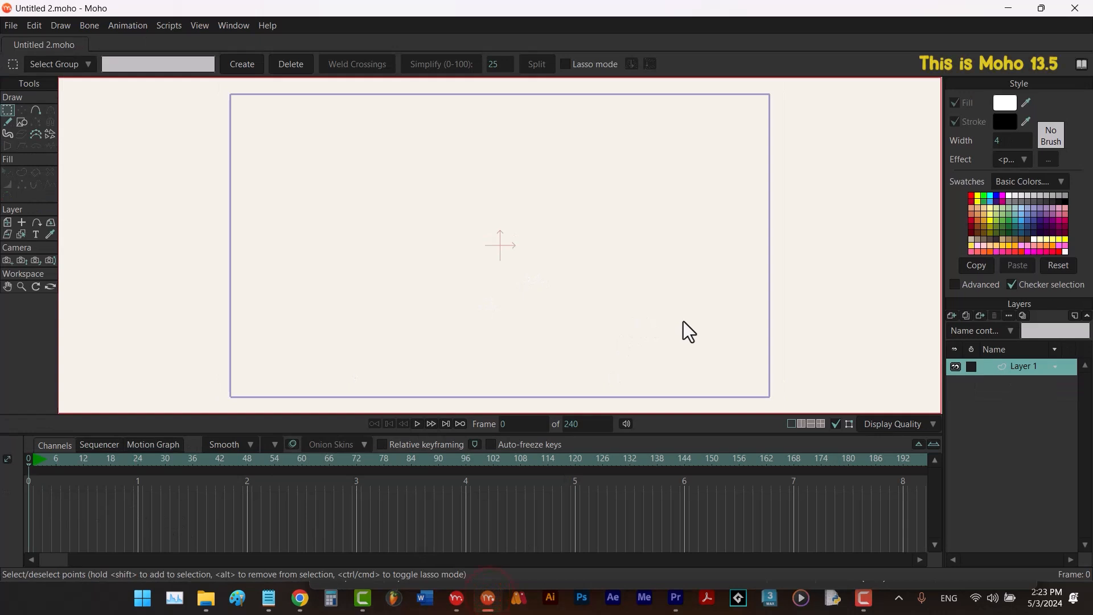
{"action": "left_click", "coordinate": [950, 314]}
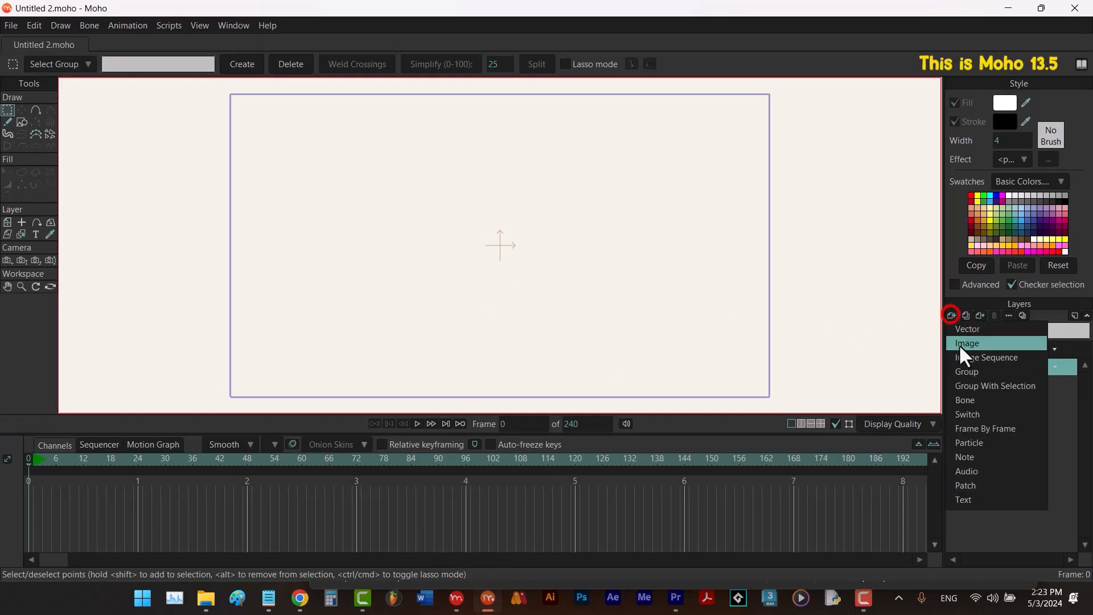
{"action": "left_click", "coordinate": [980, 432]}
{"action": "left_click", "coordinate": [988, 367]}
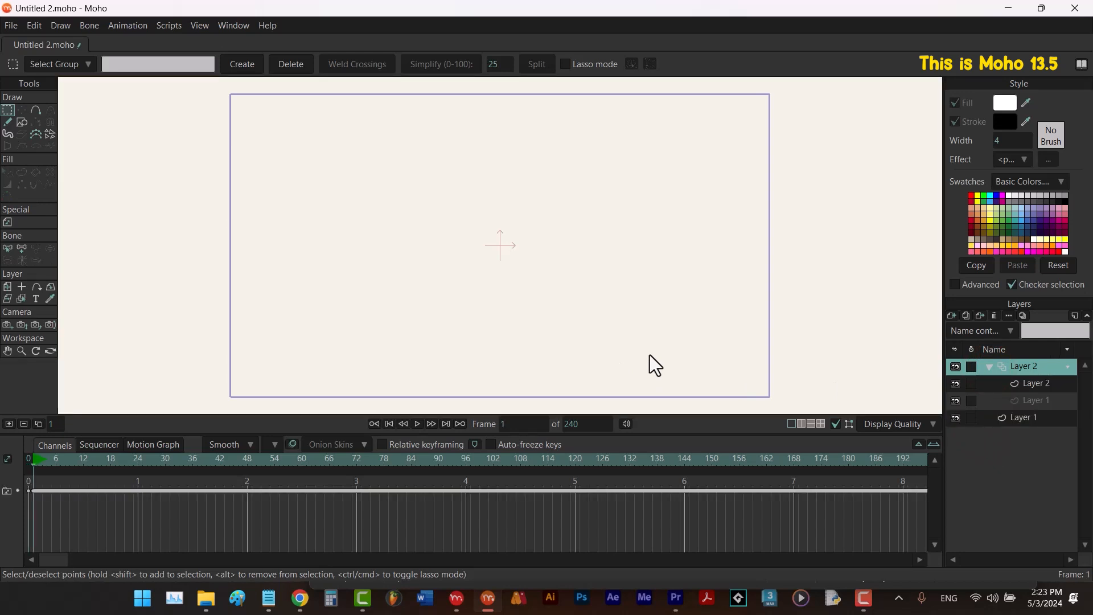
Move the frame 1 drawing above its frame-by-frame group, select the group, and try to delete its current frame.
{"action": "left_click_drag", "start_coordinate": [1046, 383], "coordinate": [1019, 363]}
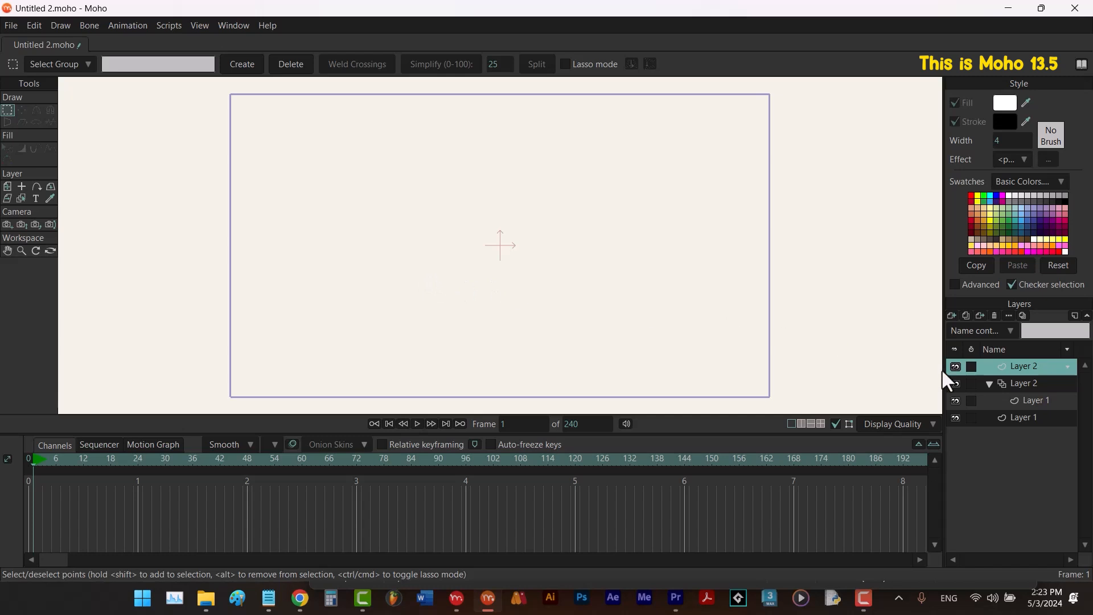
{"action": "left_click", "coordinate": [1006, 381]}
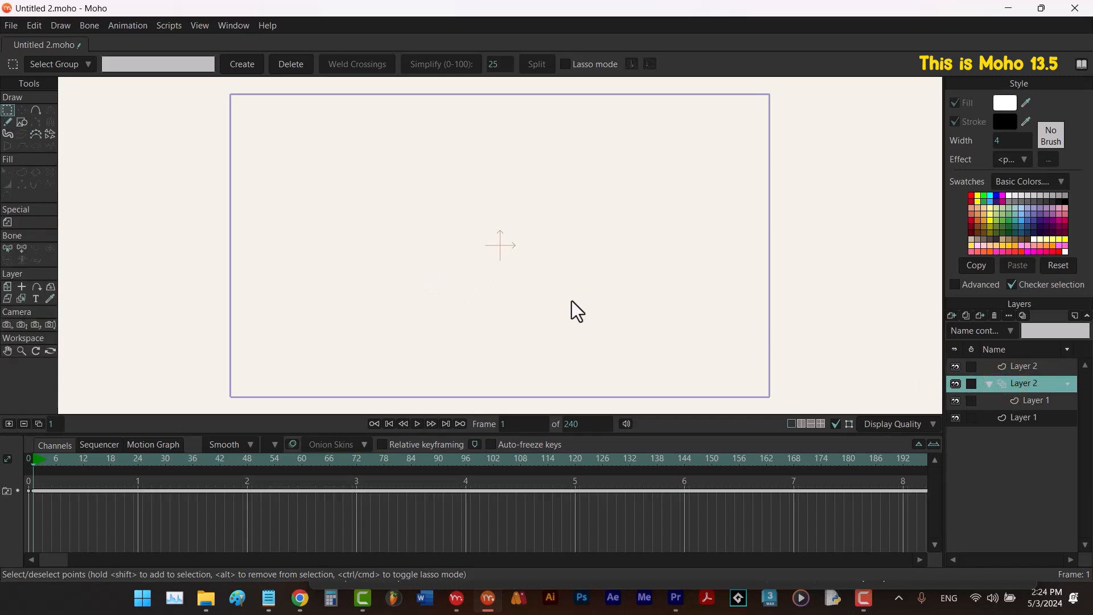
{"action": "left_click", "coordinate": [23, 423]}
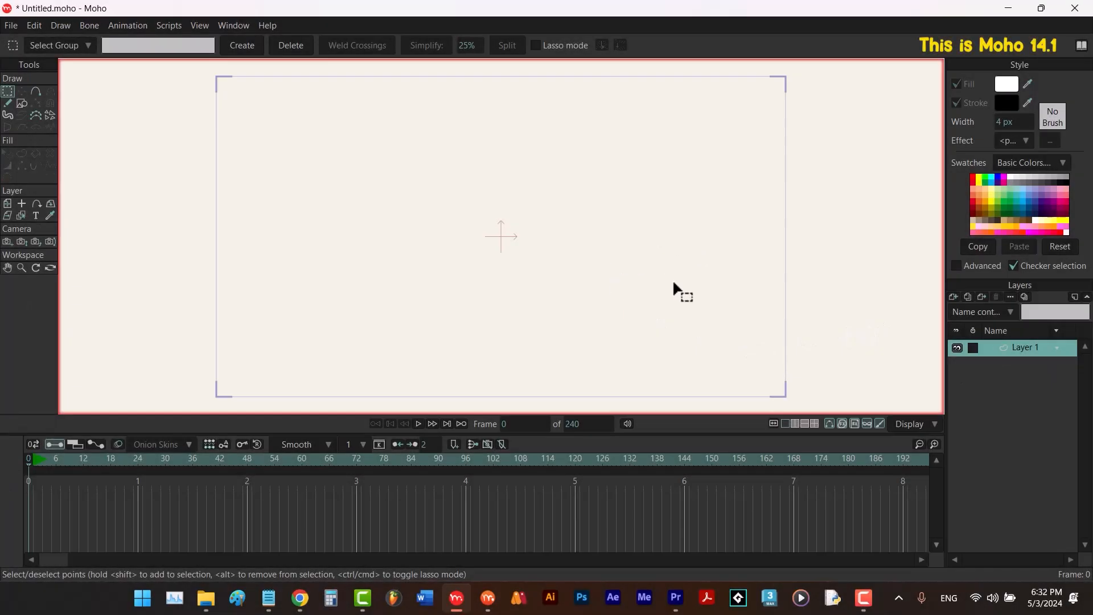
Add a frame-by-frame layer and expose its sublayers by turning Frame-by-frame drawing off, expanding the group, and turning the option back on.
{"action": "left_click", "coordinate": [956, 292]}
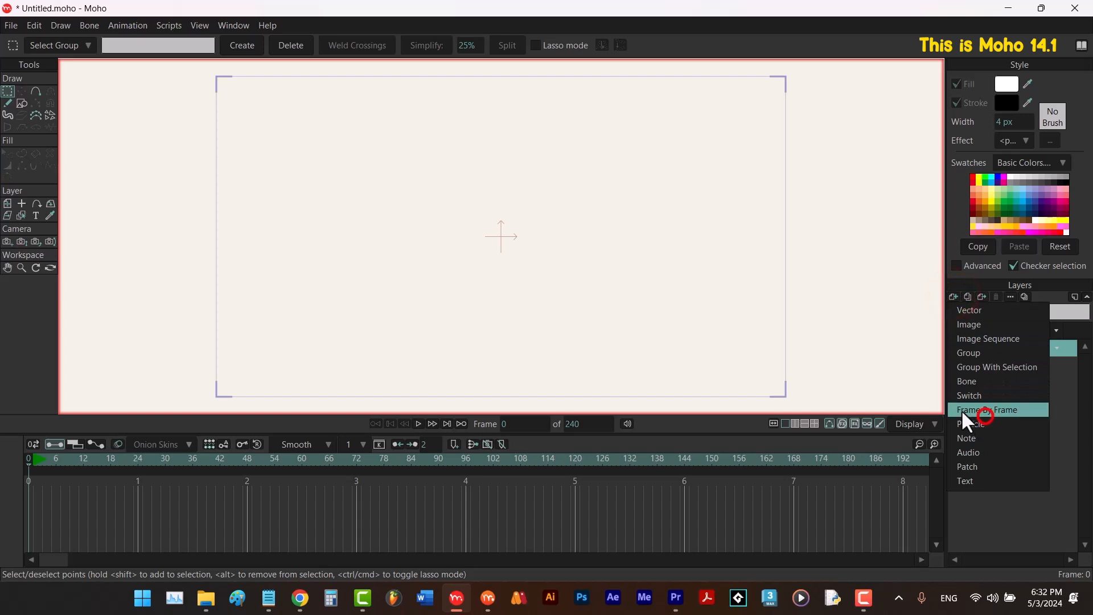
{"action": "left_click", "coordinate": [980, 407]}
{"action": "double_click", "coordinate": [998, 348]}
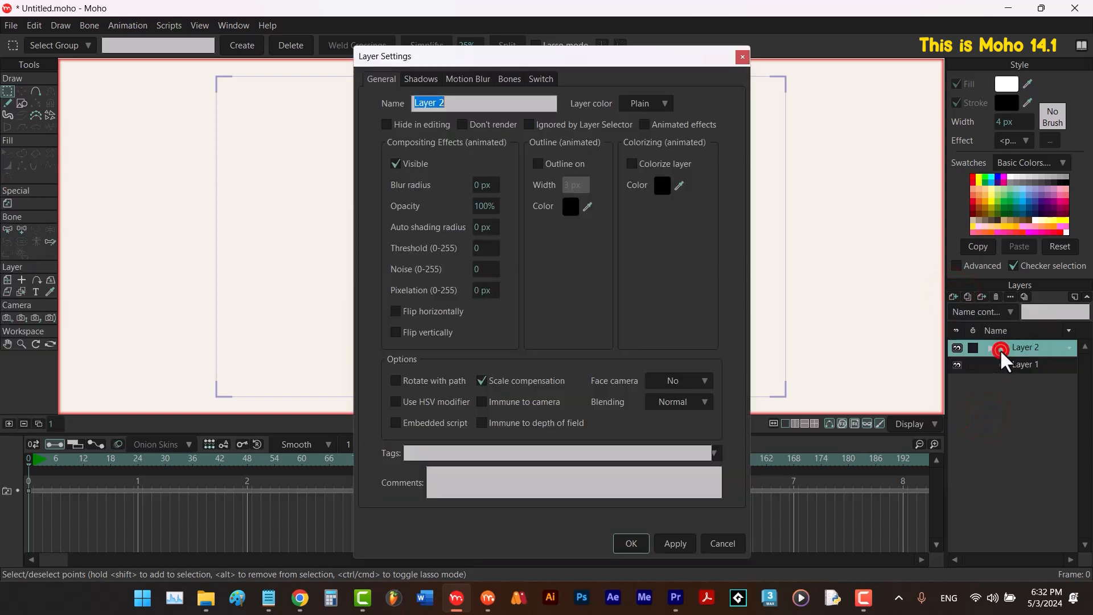
{"action": "left_click", "coordinate": [530, 80]}
{"action": "left_click", "coordinate": [501, 186]}
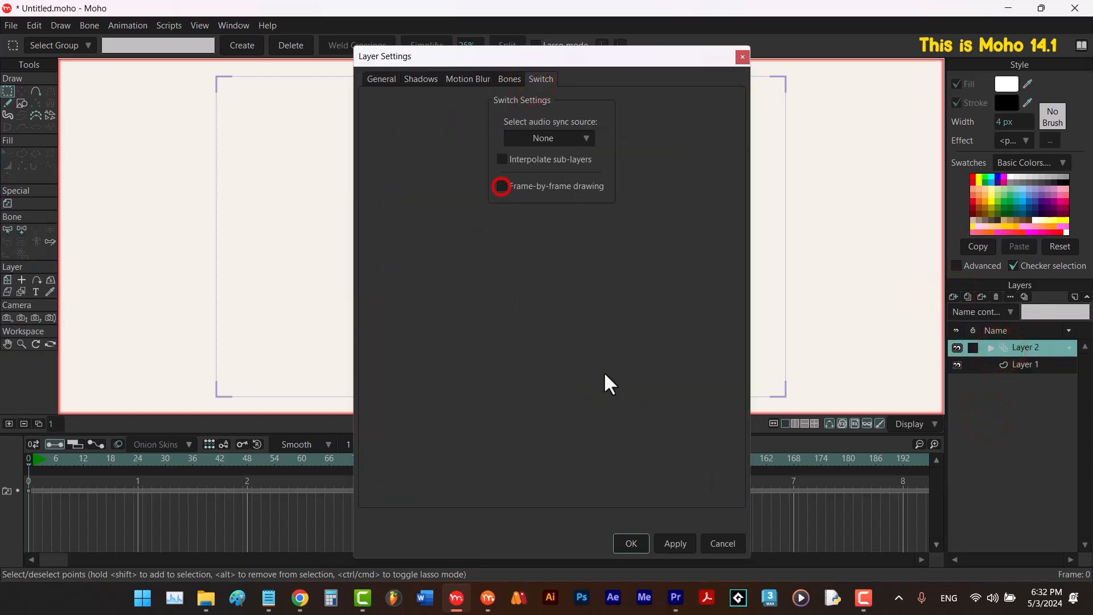
{"action": "left_click", "coordinate": [671, 543]}
{"action": "left_click", "coordinate": [989, 348]}
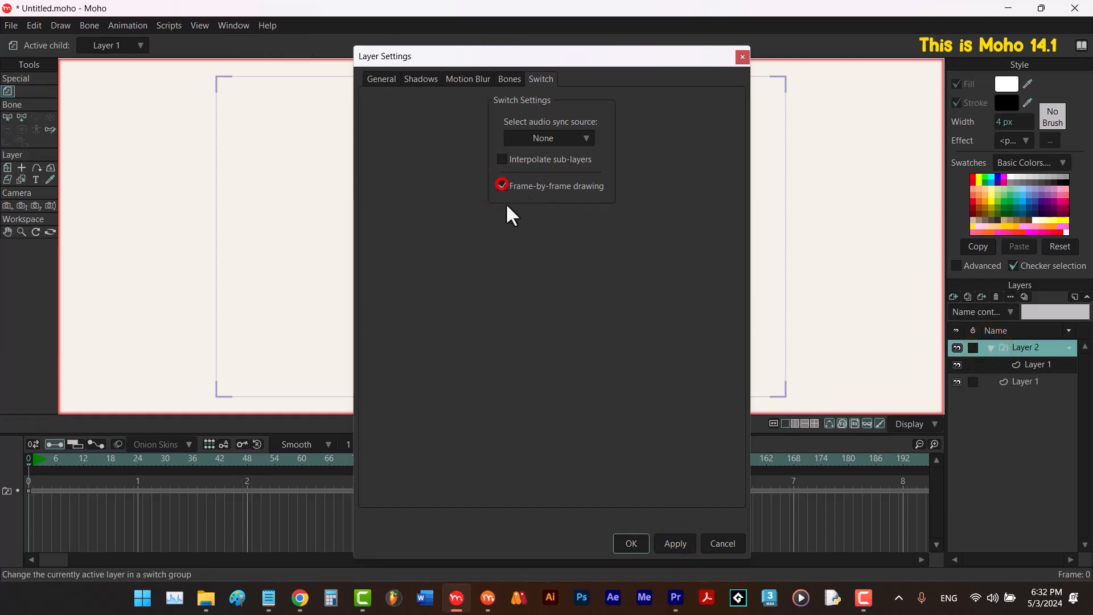
{"action": "left_click", "coordinate": [632, 541]}
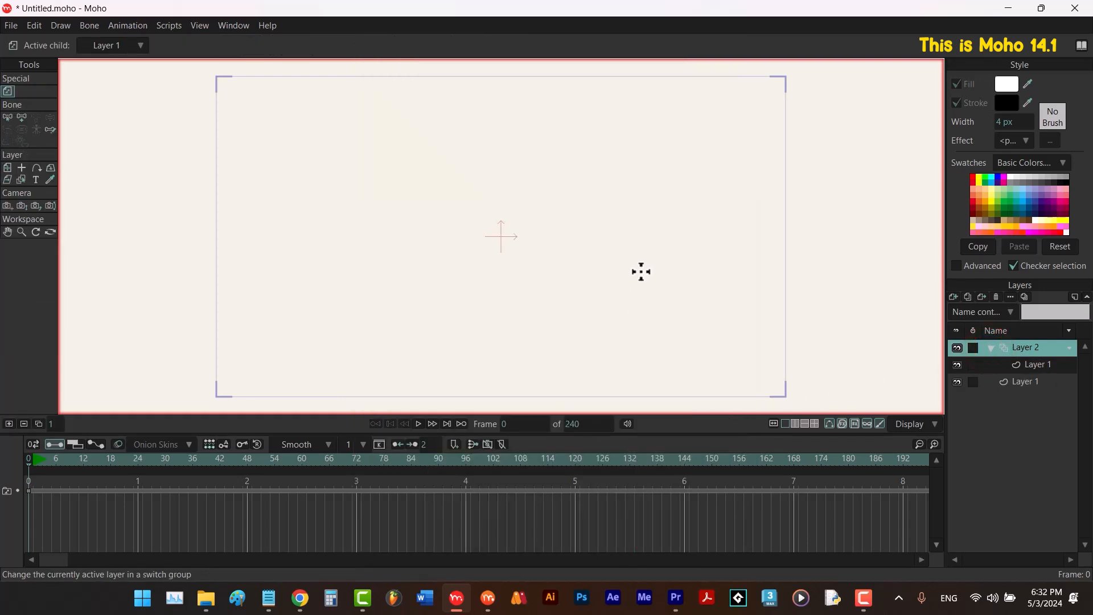
Delete the sublayer of a newly added frame 1 drawing, and try to delete the current frame from the group.
{"action": "key", "text": "Right"}
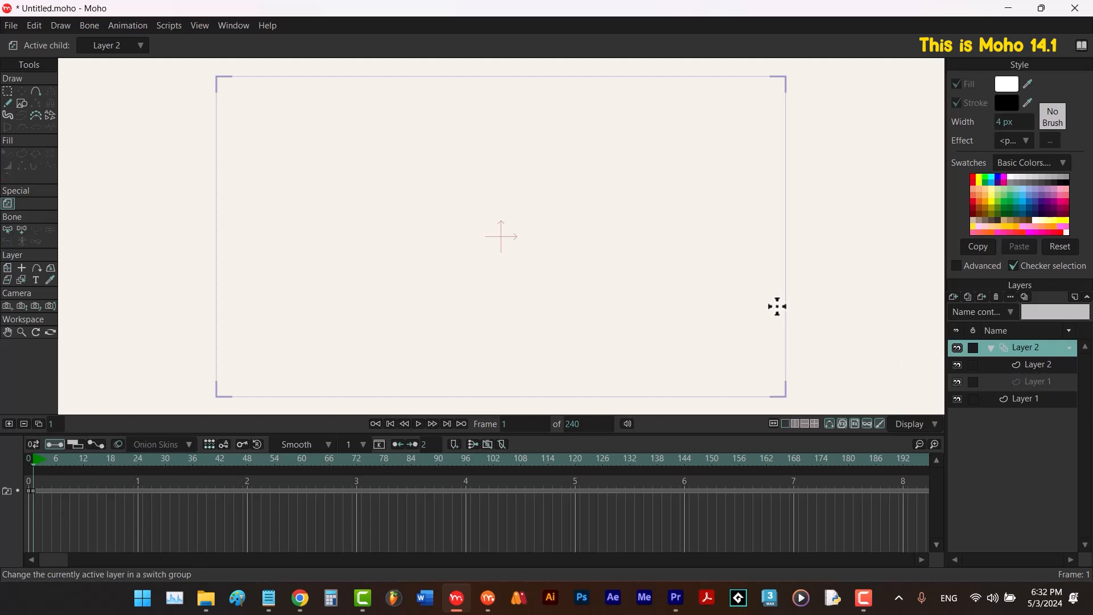
{"action": "left_click", "coordinate": [1053, 364]}
{"action": "left_click", "coordinate": [993, 296]}
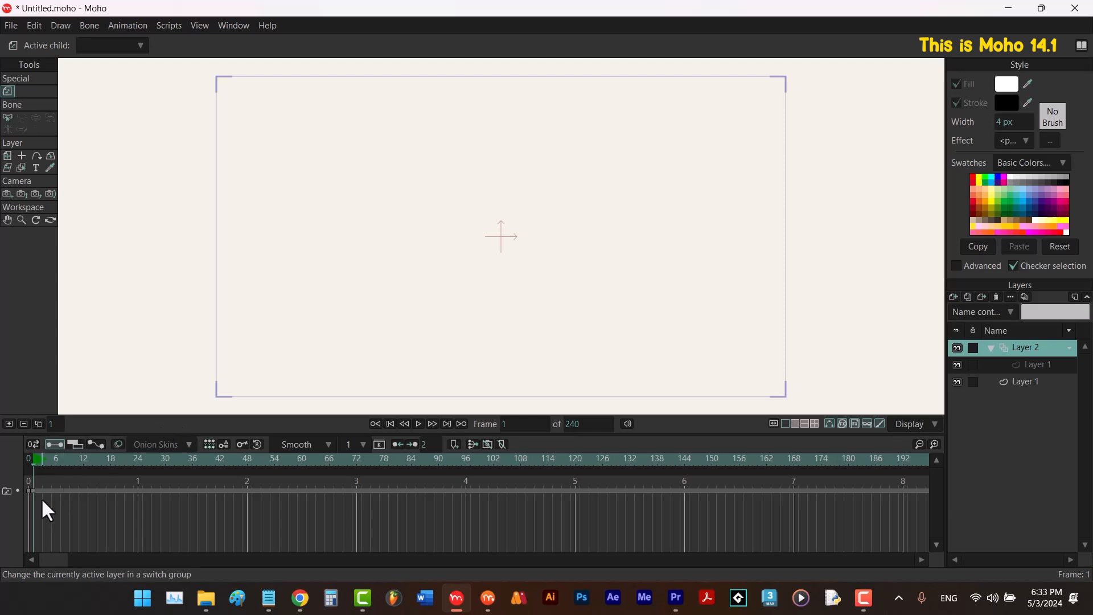
{"action": "left_click", "coordinate": [23, 424]}
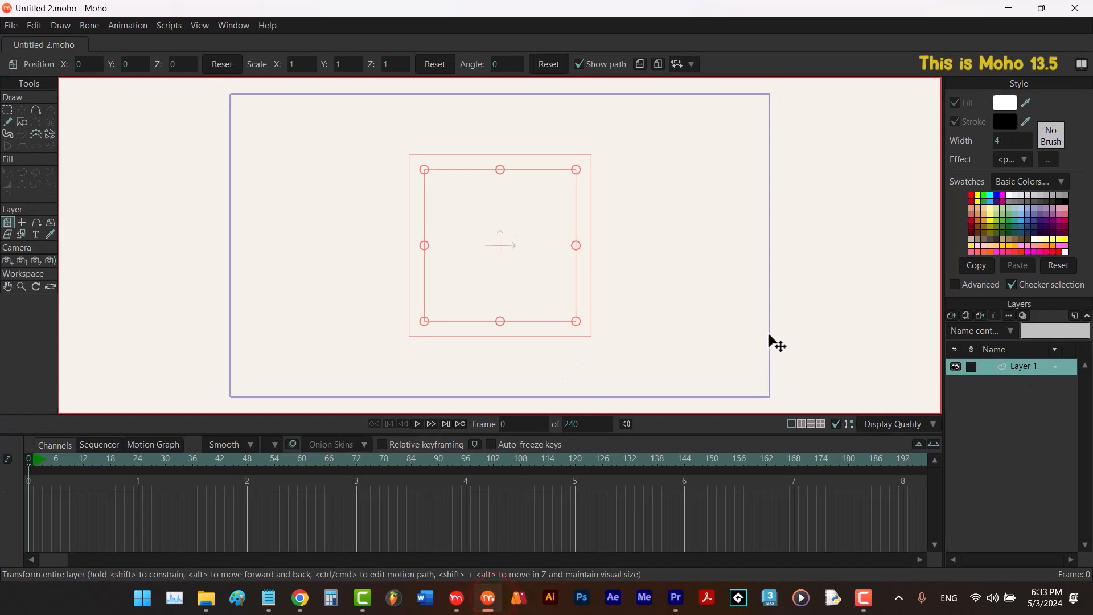
Add a frame-by-frame layer, expand its sublayers, and add a new drawing at frame 1.
{"action": "left_click_drag", "start_coordinate": [953, 311], "coordinate": [988, 428]}
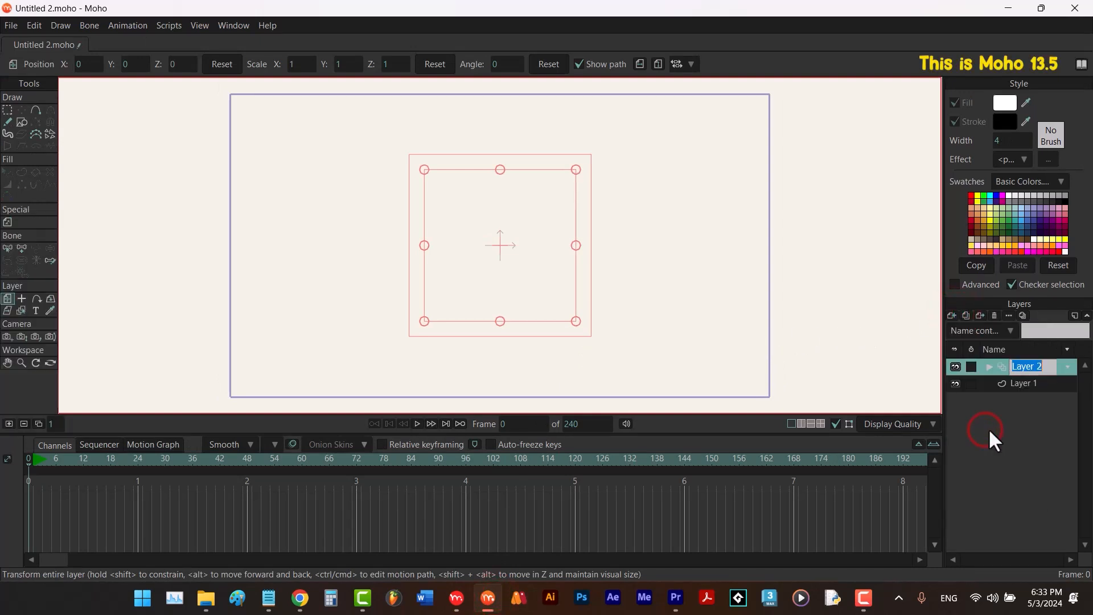
{"action": "left_click", "coordinate": [989, 366]}
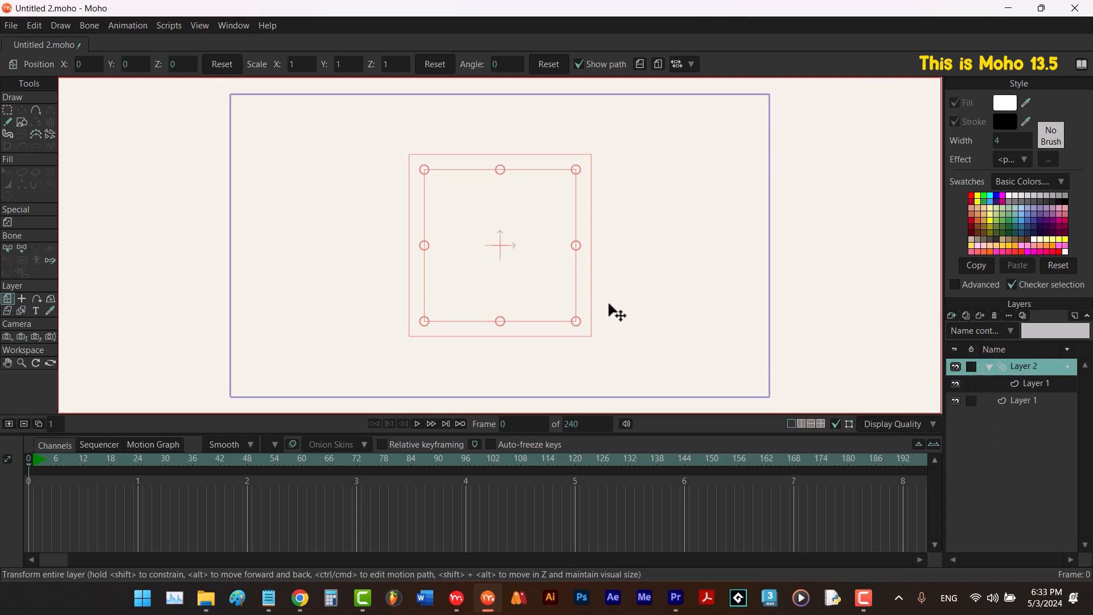
{"action": "key", "text": "alt+f"}
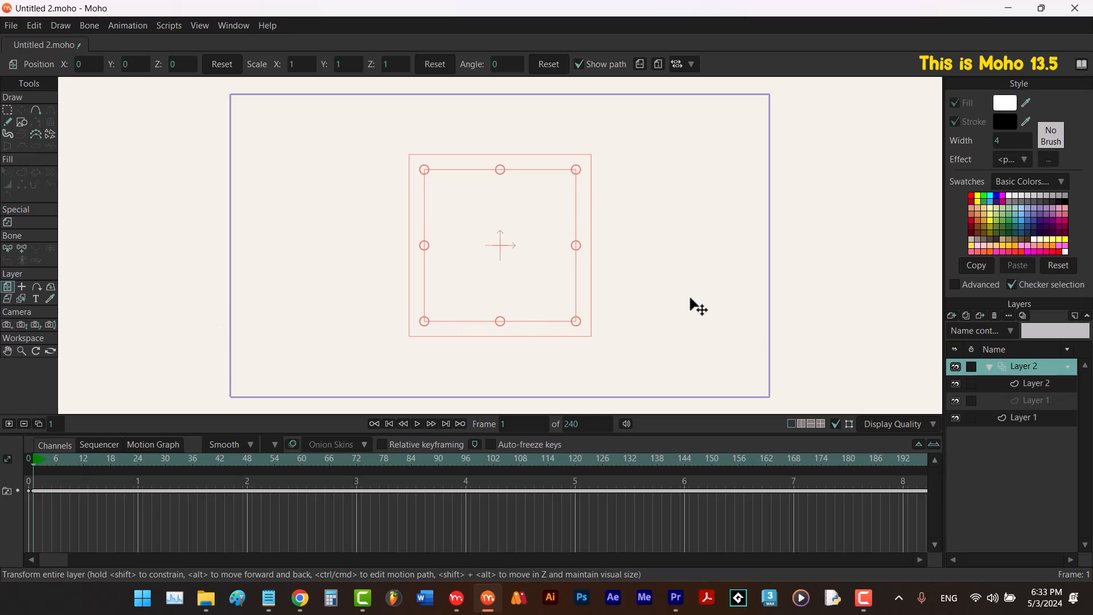
Delete the frame 1 drawing's sublayer, select the frame-by-frame group, and try to delete its current frame.
{"action": "left_click", "coordinate": [1019, 383]}
{"action": "left_click", "coordinate": [998, 315]}
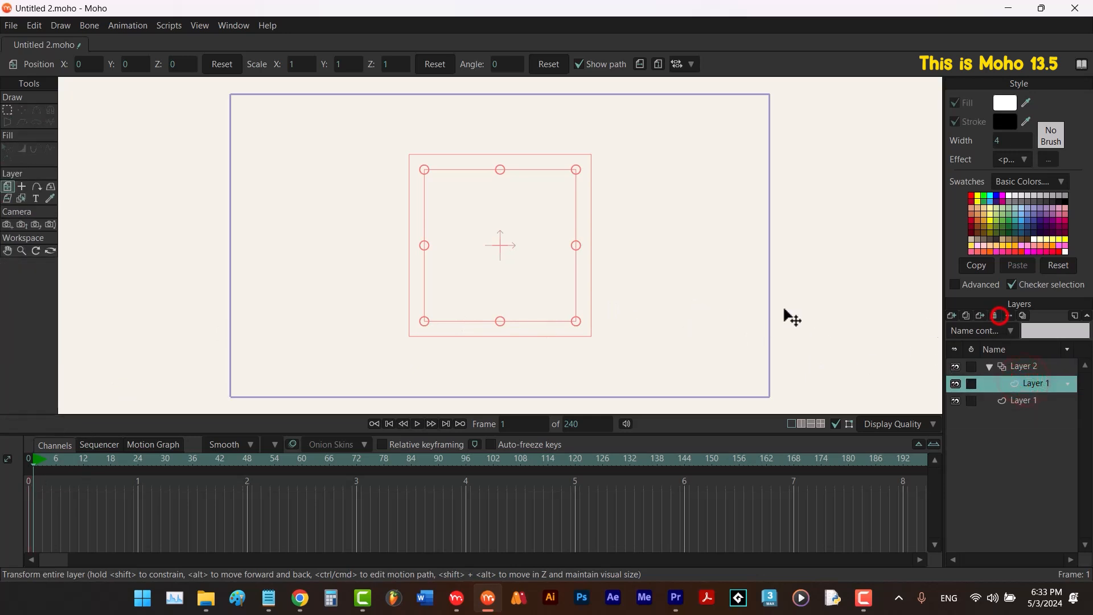
{"action": "left_click", "coordinate": [1023, 367]}
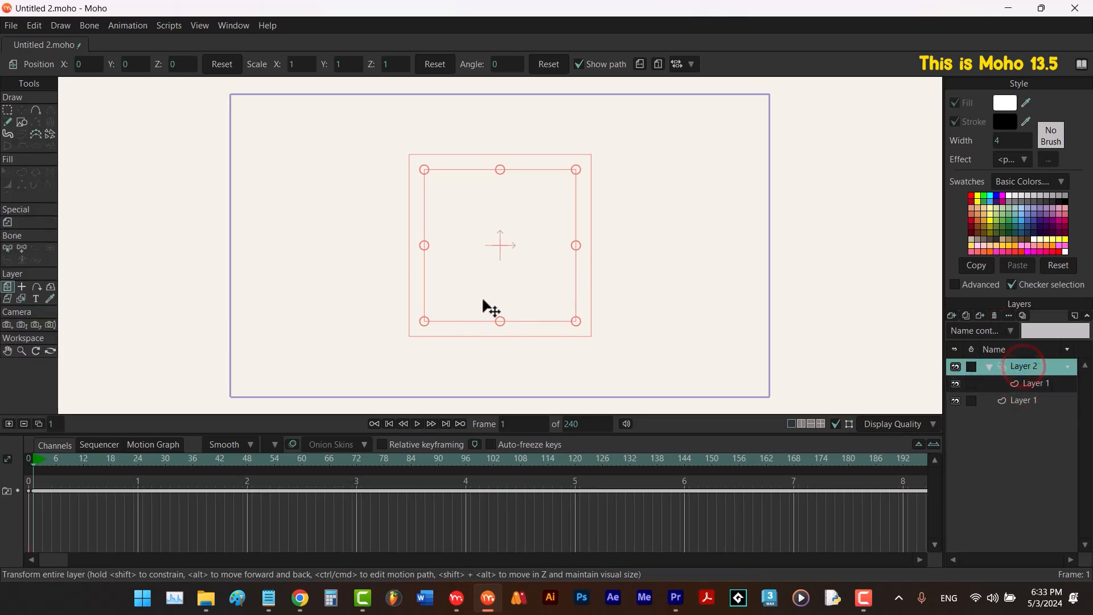
{"action": "left_click", "coordinate": [24, 423]}
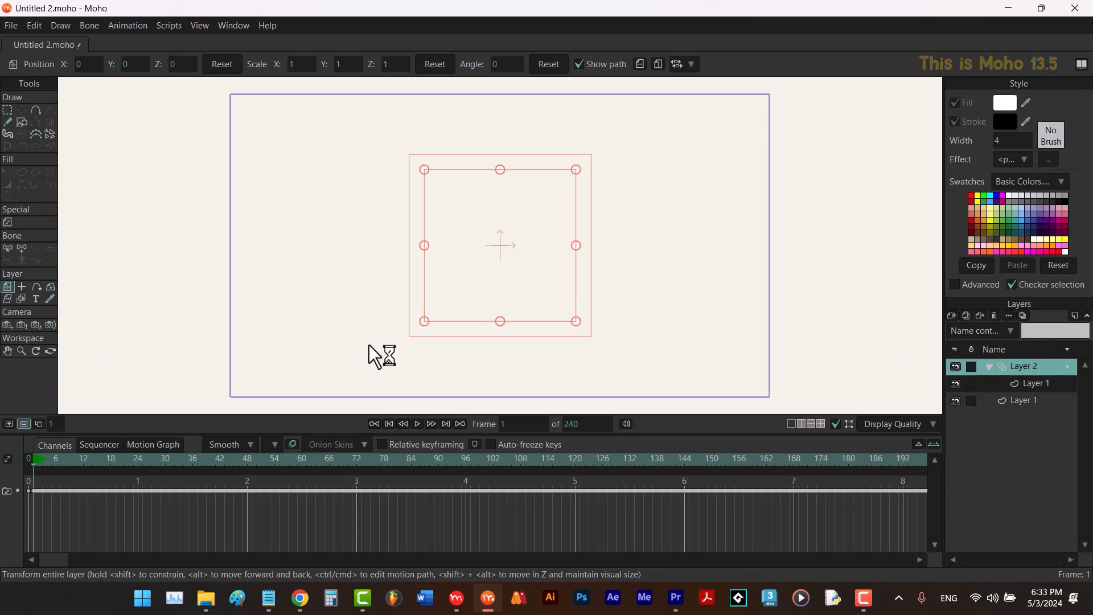
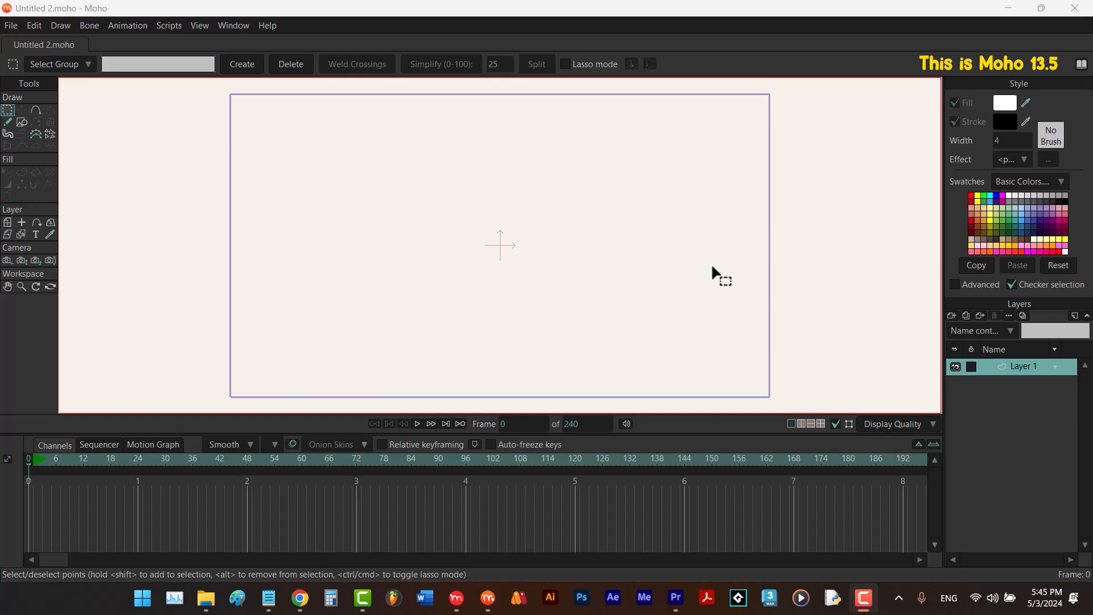
Add a frame-by-frame layer, expand its sublayers, and add new drawings at frames 1 and 2.
{"action": "left_click", "coordinate": [951, 315]}
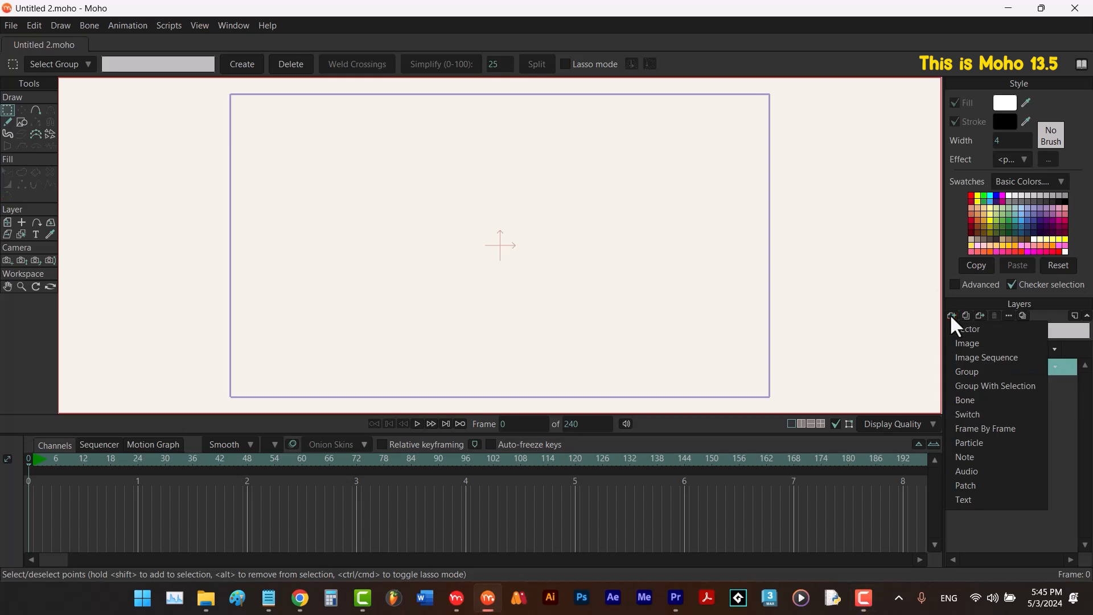
{"action": "left_click", "coordinate": [971, 429]}
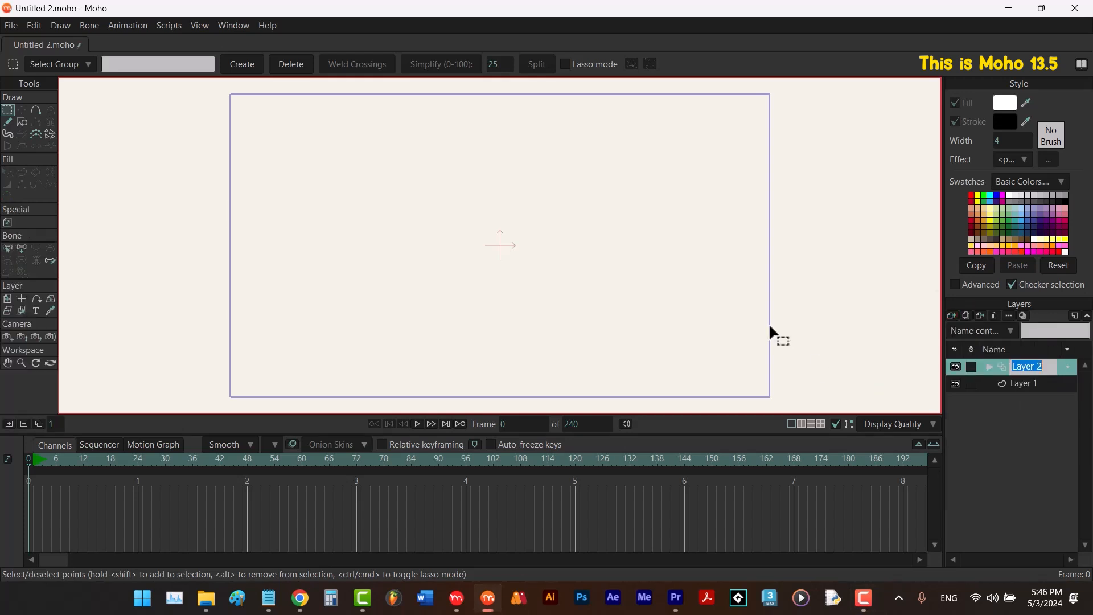
{"action": "left_click", "coordinate": [989, 367]}
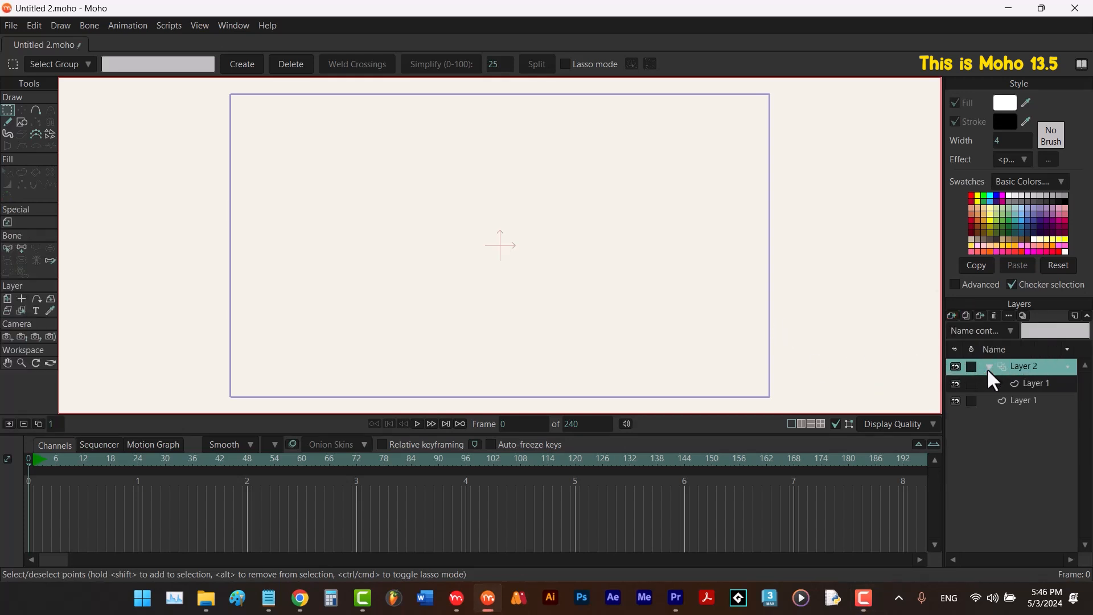
{"action": "key", "text": "alt+1"}
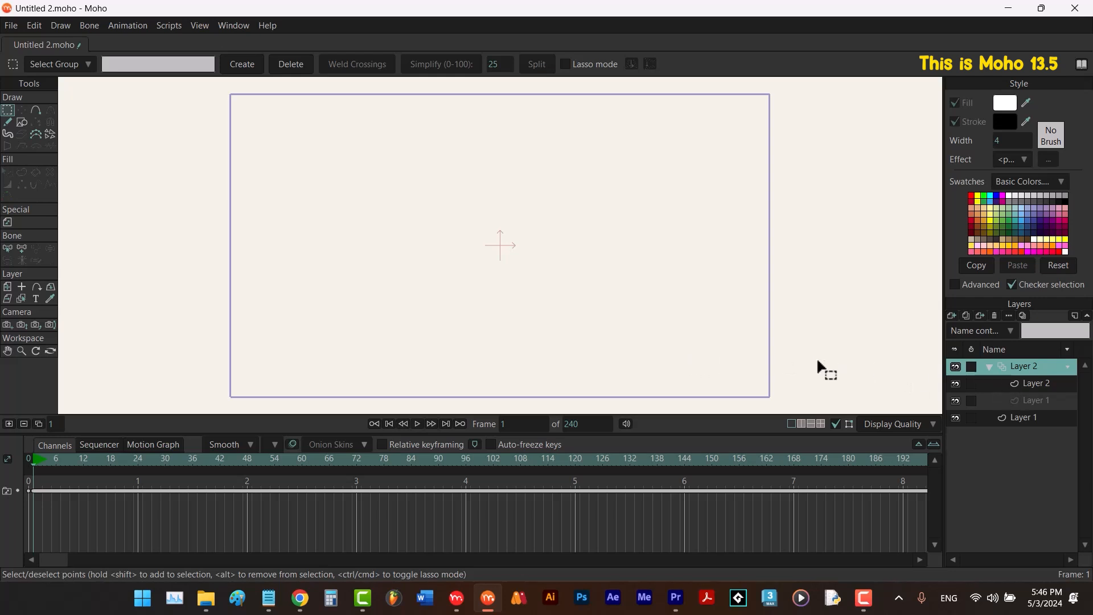
{"action": "key", "text": "alt+1"}
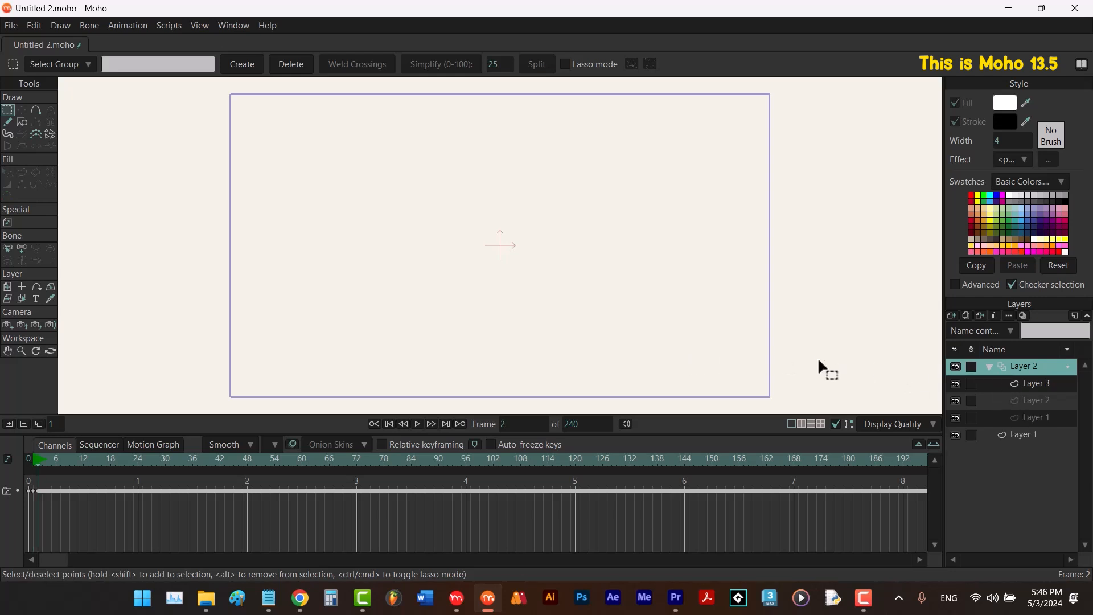
Rename the frame 2 drawing's sublayer as Layer 2 and check the child names offered by the frame-by-frame group.
{"action": "left_click", "coordinate": [1044, 383]}
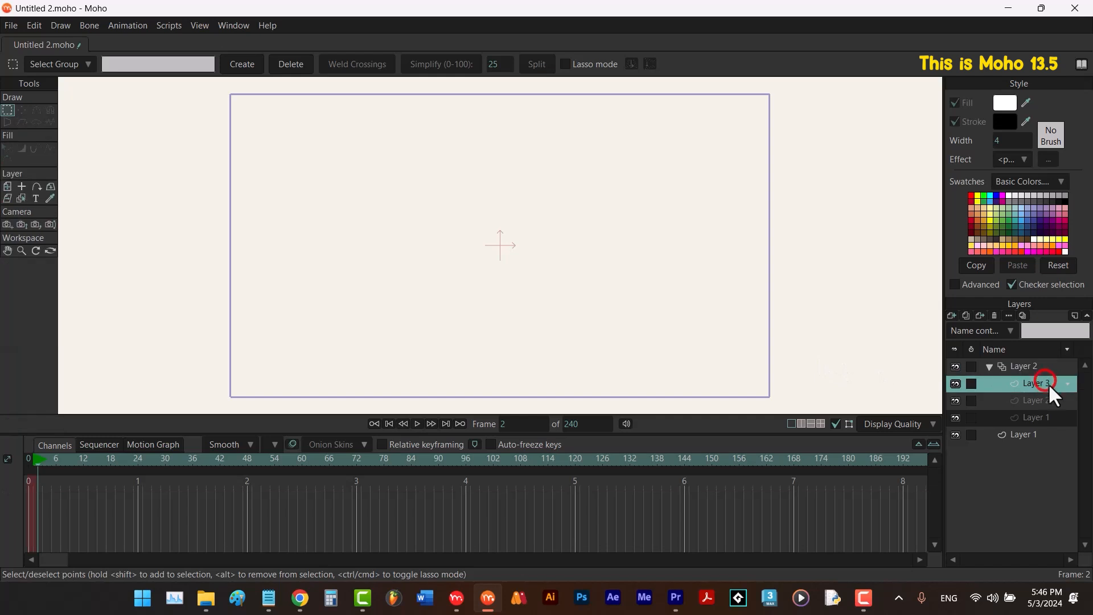
{"action": "type", "text": "Layer 2"}
{"action": "left_click", "coordinate": [1042, 462]}
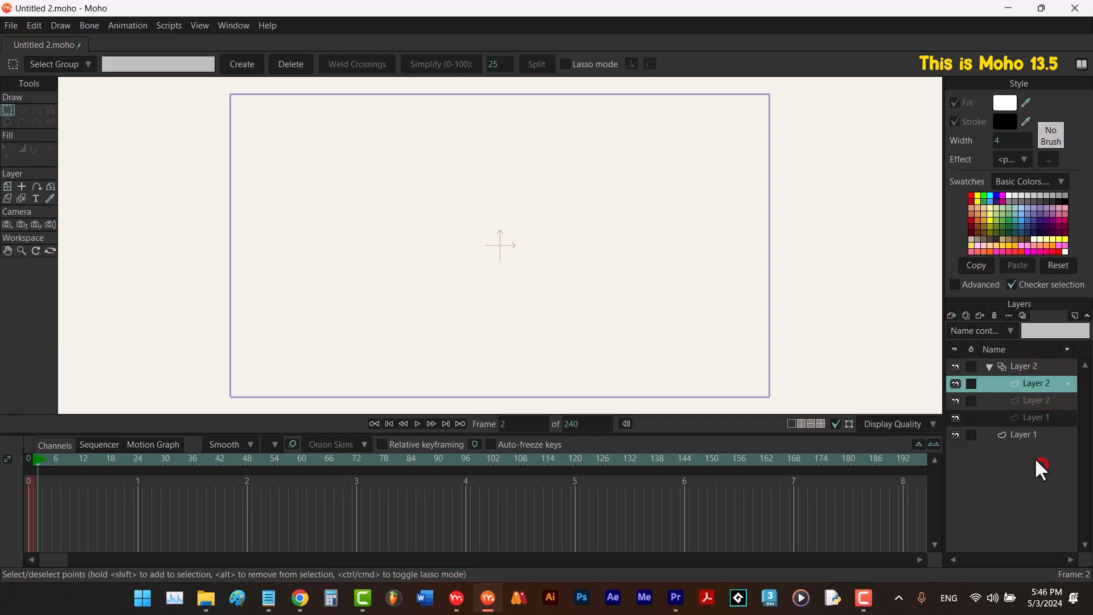
{"action": "right_click", "coordinate": [1026, 364]}
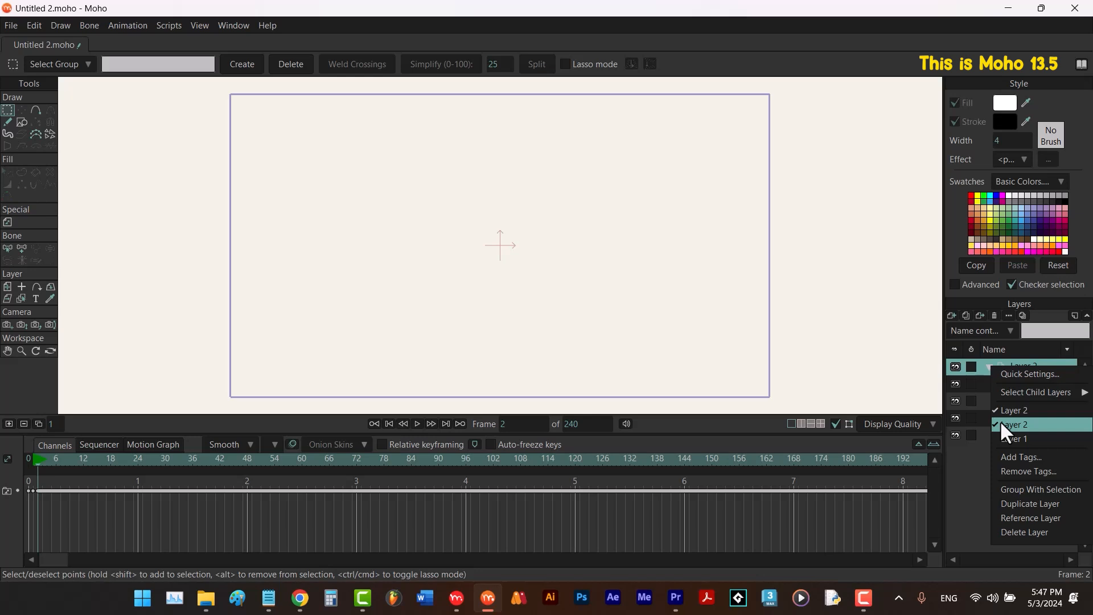
{"action": "left_click", "coordinate": [1023, 364]}
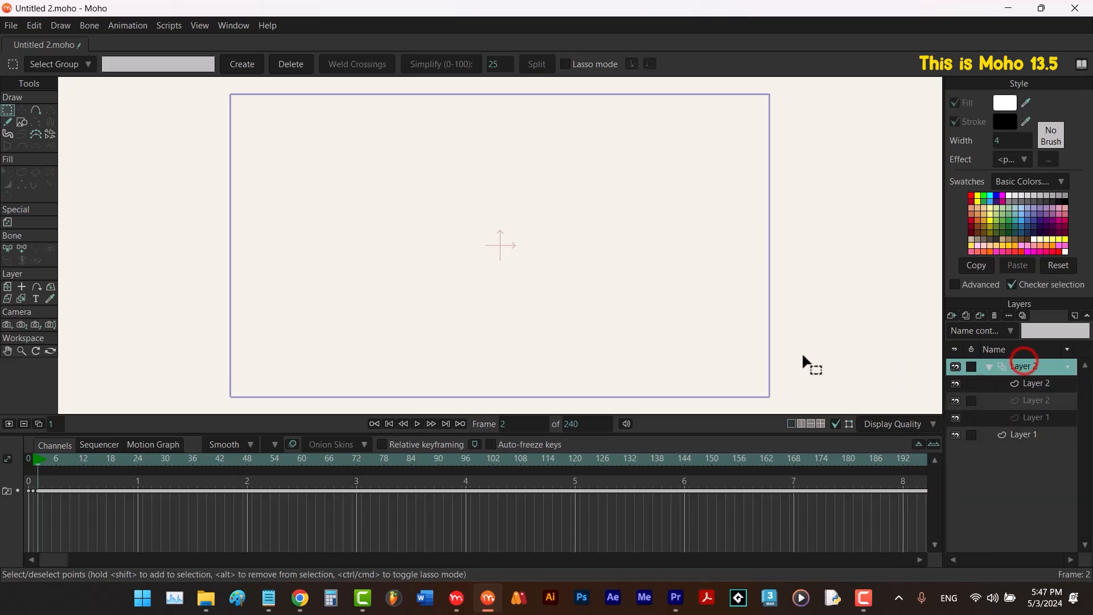
At frame 0, draw a rectangle in the canvas's upper right on the frame 1 sublayer and a larger one at lower left on the frame 2 sublayer.
{"action": "left_click", "coordinate": [1022, 400]}
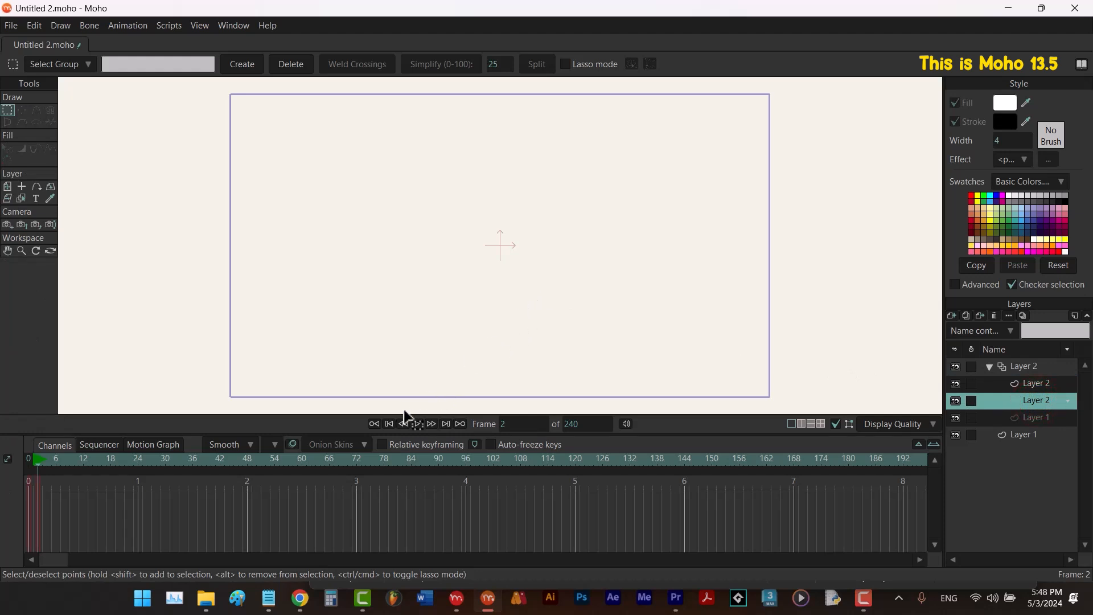
{"action": "left_click", "coordinate": [389, 423]}
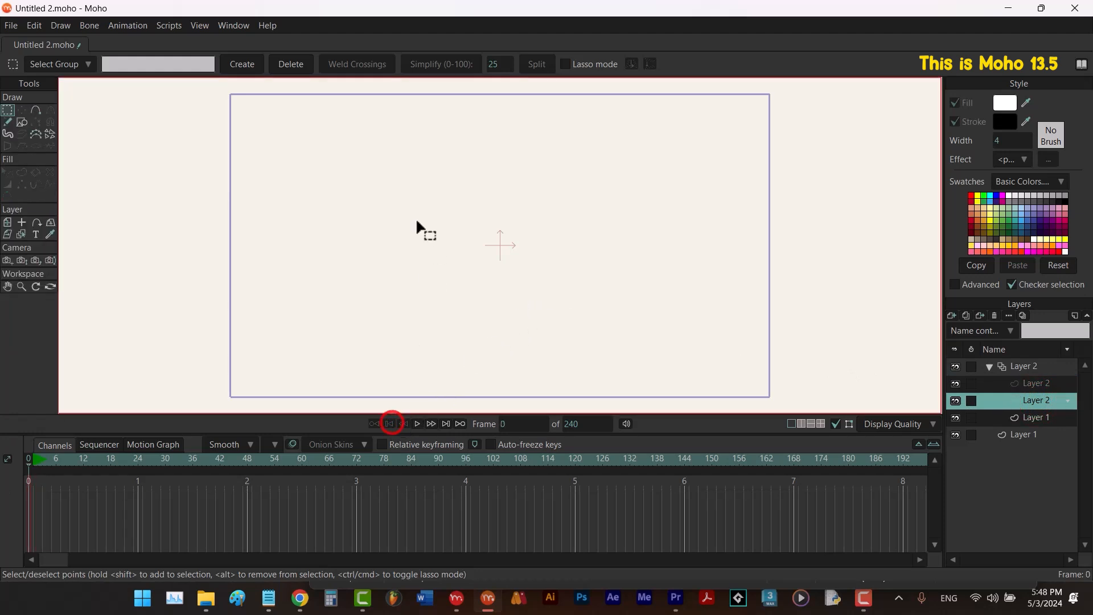
{"action": "left_click", "coordinate": [21, 121]}
{"action": "left_click_drag", "start_coordinate": [524, 145], "coordinate": [675, 214]}
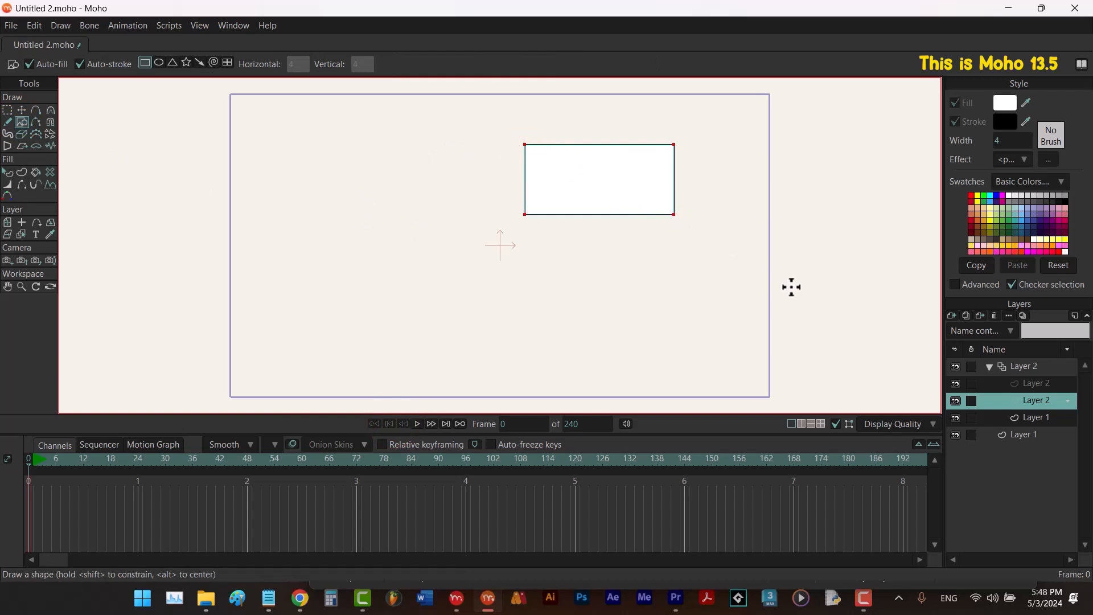
{"action": "left_click", "coordinate": [1013, 380]}
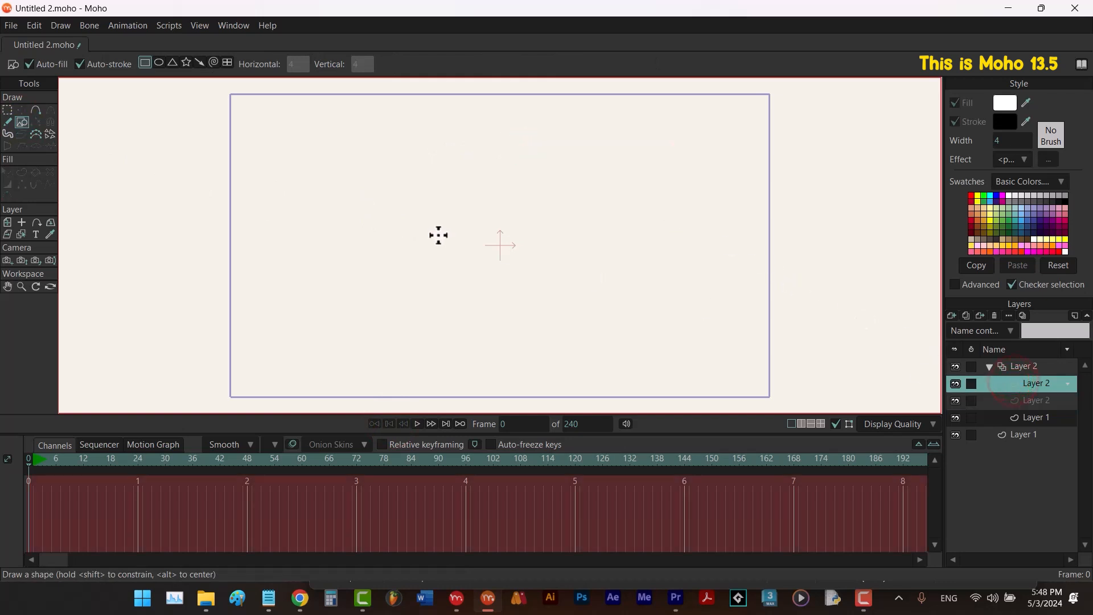
{"action": "mouse_move", "coordinate": [292, 223]}
{"action": "left_mouse_down"}
{"action": "mouse_move", "coordinate": [381, 285]}
{"action": "mouse_move", "coordinate": [520, 329]}
{"action": "left_mouse_up"}
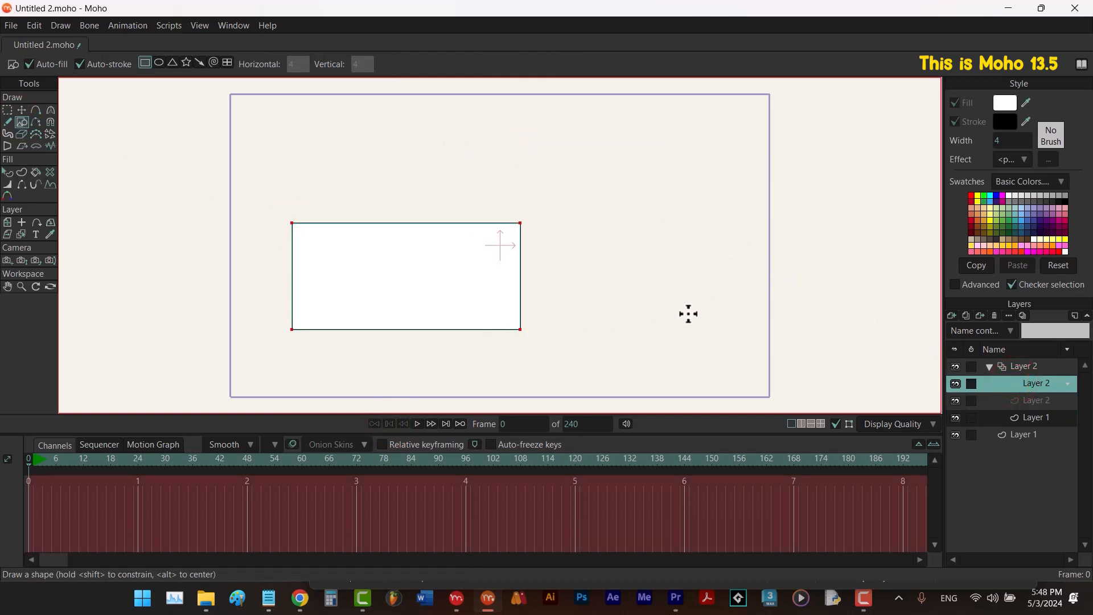
Select the frame-by-frame group, advance to frame 2, and preview the rendered frame to see which drawing appears.
{"action": "left_click", "coordinate": [1037, 366]}
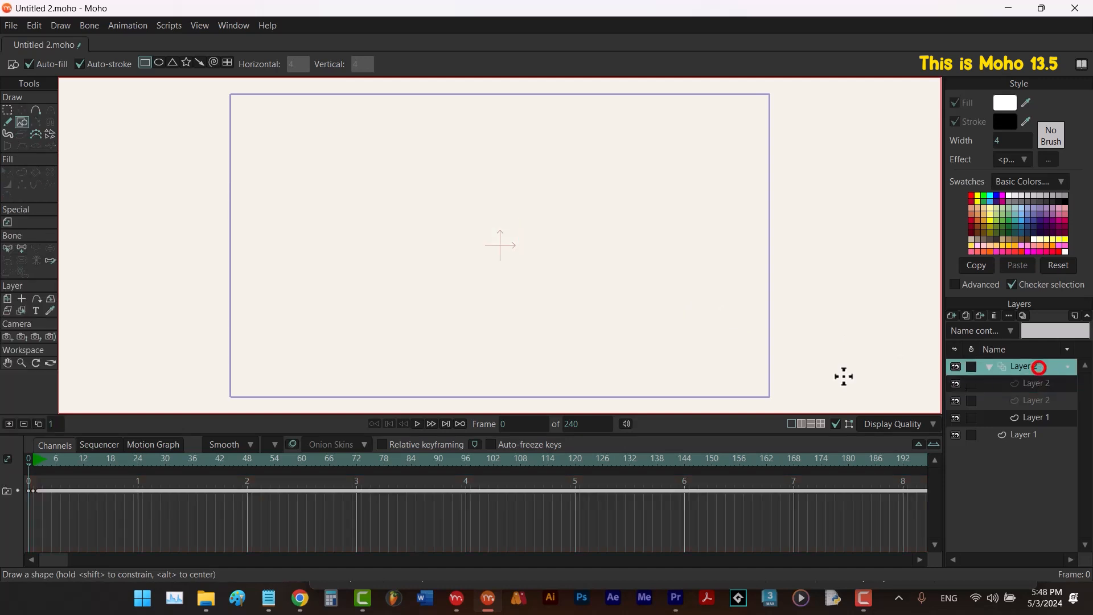
{"action": "left_click", "coordinate": [432, 423]}
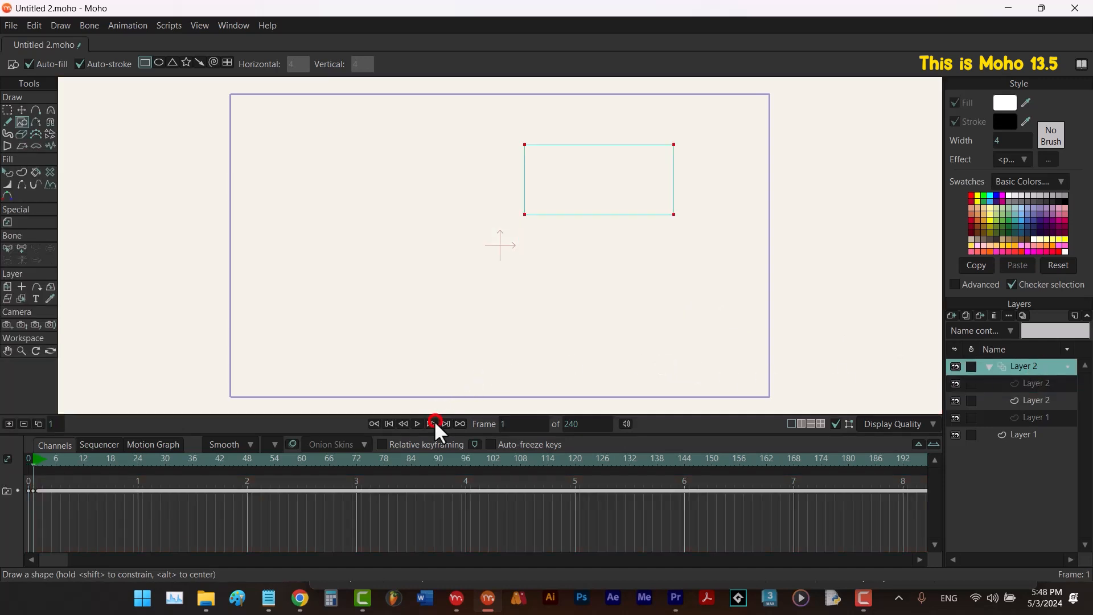
{"action": "left_click", "coordinate": [432, 422]}
{"action": "key", "text": "ctrl+r"}
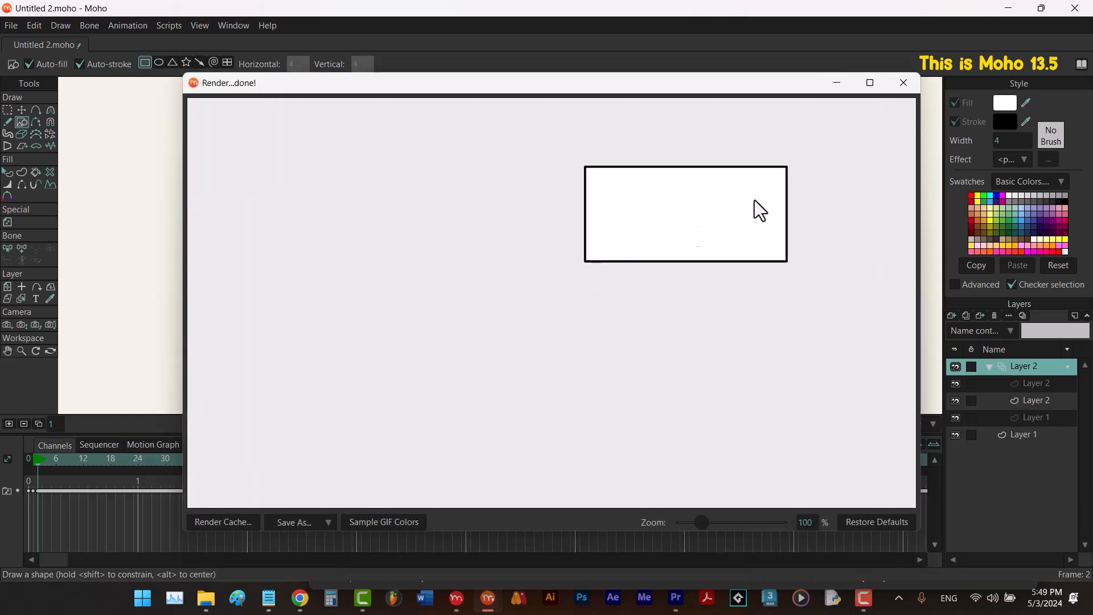
{"action": "left_click", "coordinate": [903, 83]}
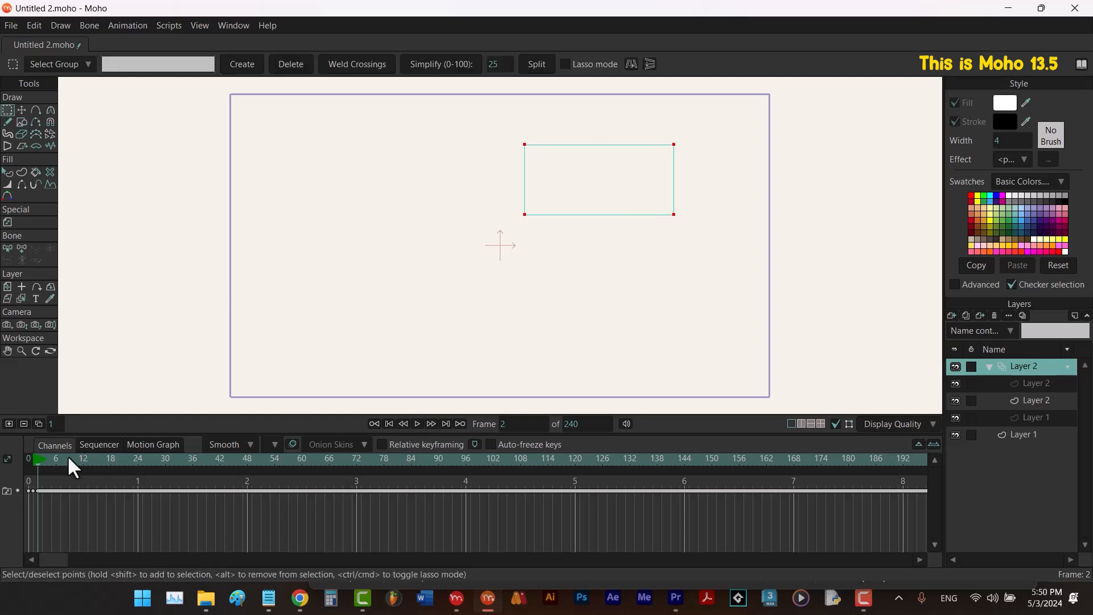
At frame 9, switch the group's active child to the first of the two sublayers named Layer 2.
{"action": "left_click", "coordinate": [69, 457]}
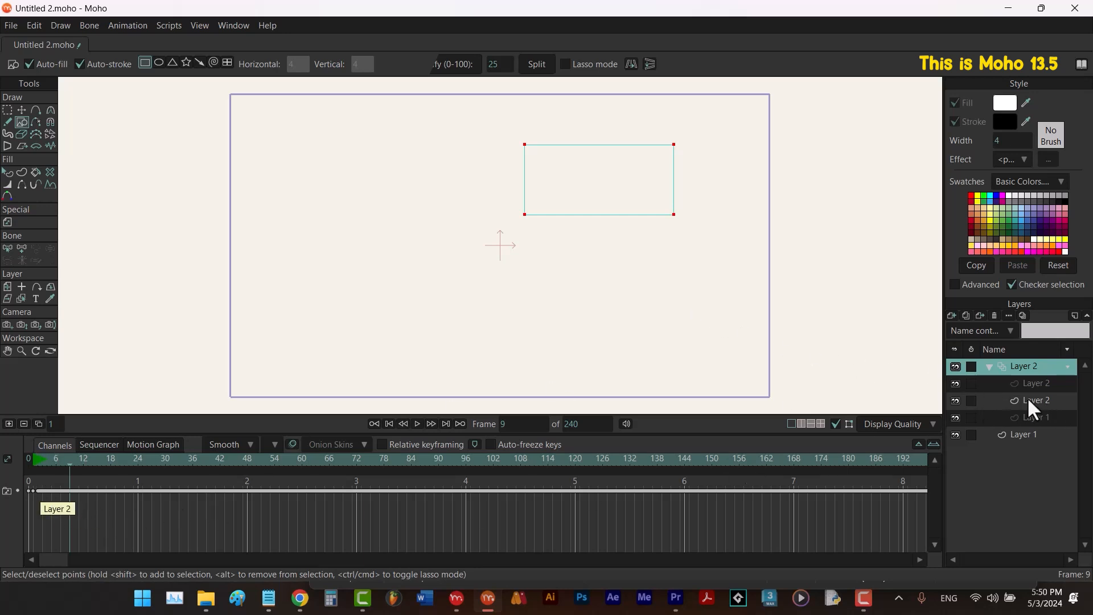
{"action": "right_click", "coordinate": [1017, 363]}
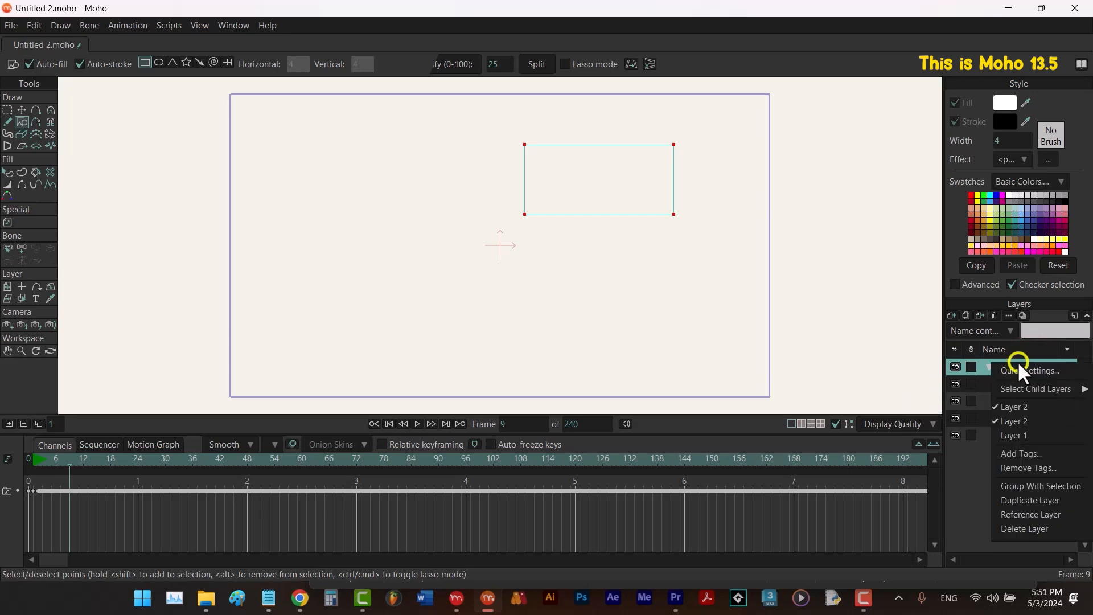
{"action": "left_click", "coordinate": [1018, 406]}
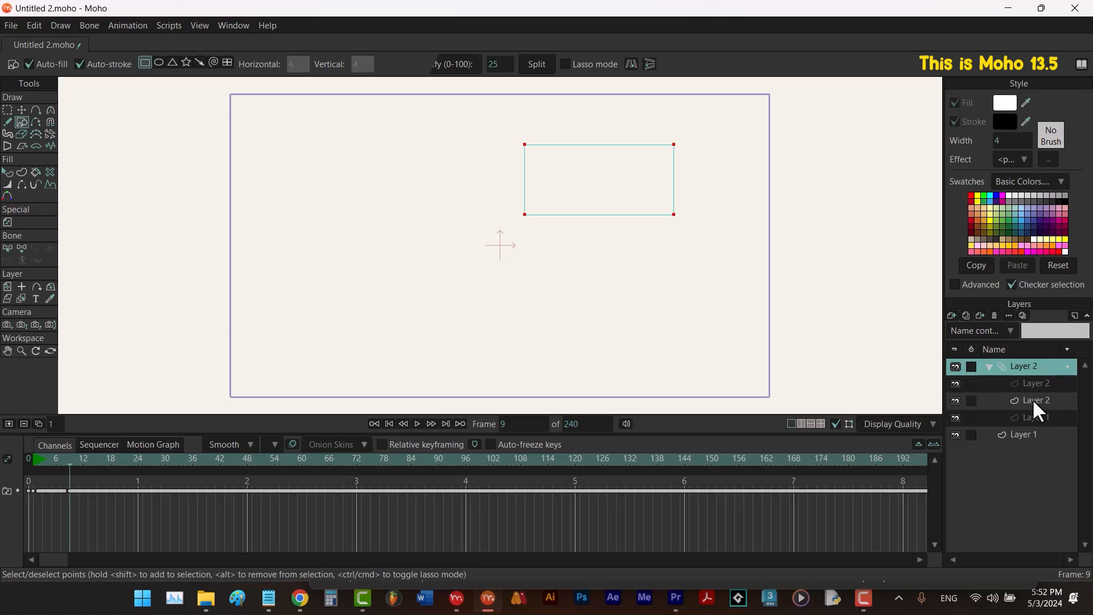
Switch to Moho 14.1, add a frame-by-frame layer, and expose its sublayers by turning Frame-by-frame drawing off, expanding the group, and turning it back on.
{"action": "left_click", "coordinate": [456, 598]}
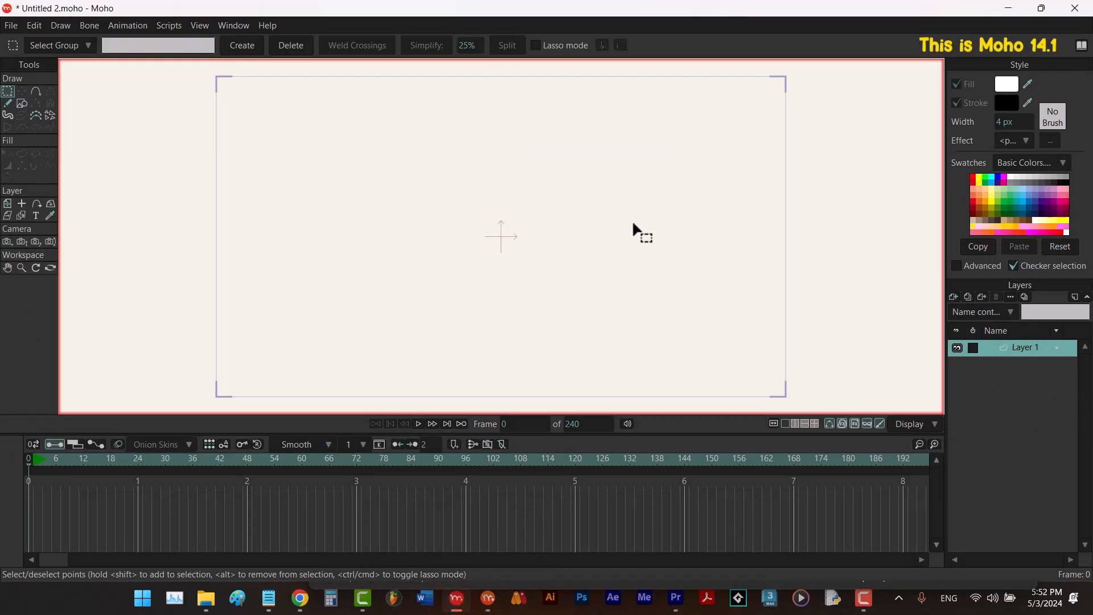
{"action": "left_click", "coordinate": [952, 296]}
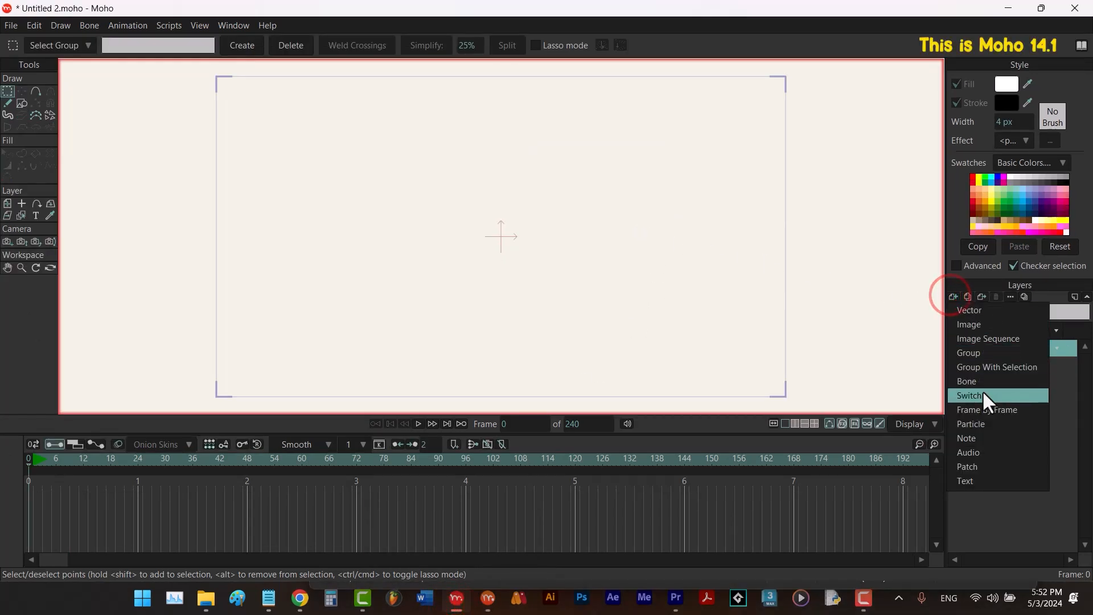
{"action": "left_click", "coordinate": [985, 409]}
{"action": "double_click", "coordinate": [1006, 346]}
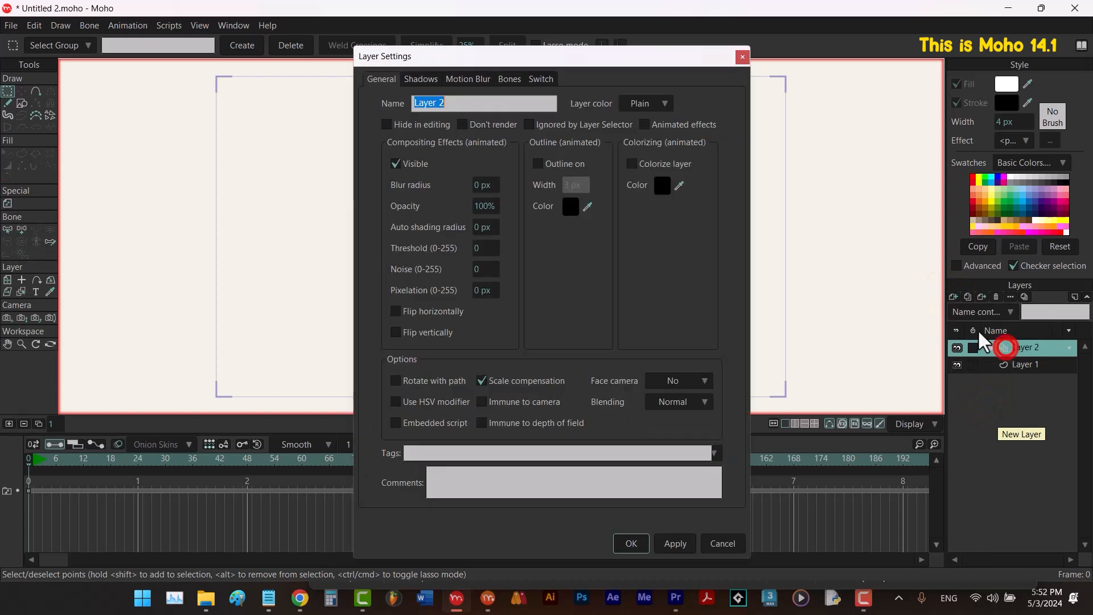
{"action": "left_click", "coordinate": [546, 81]}
{"action": "left_click", "coordinate": [499, 186]}
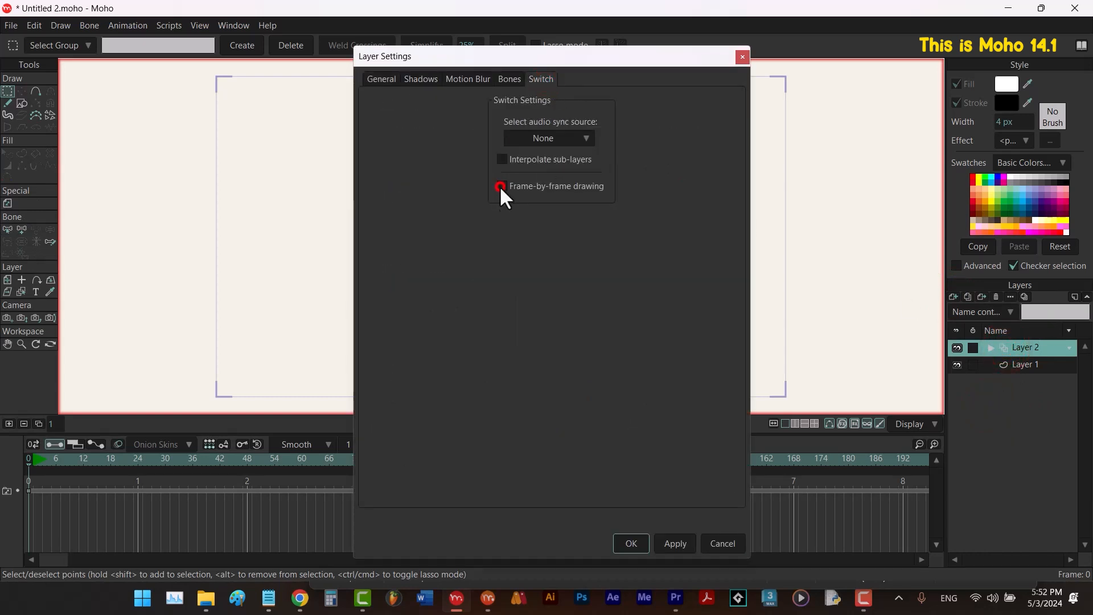
{"action": "left_click", "coordinate": [675, 543]}
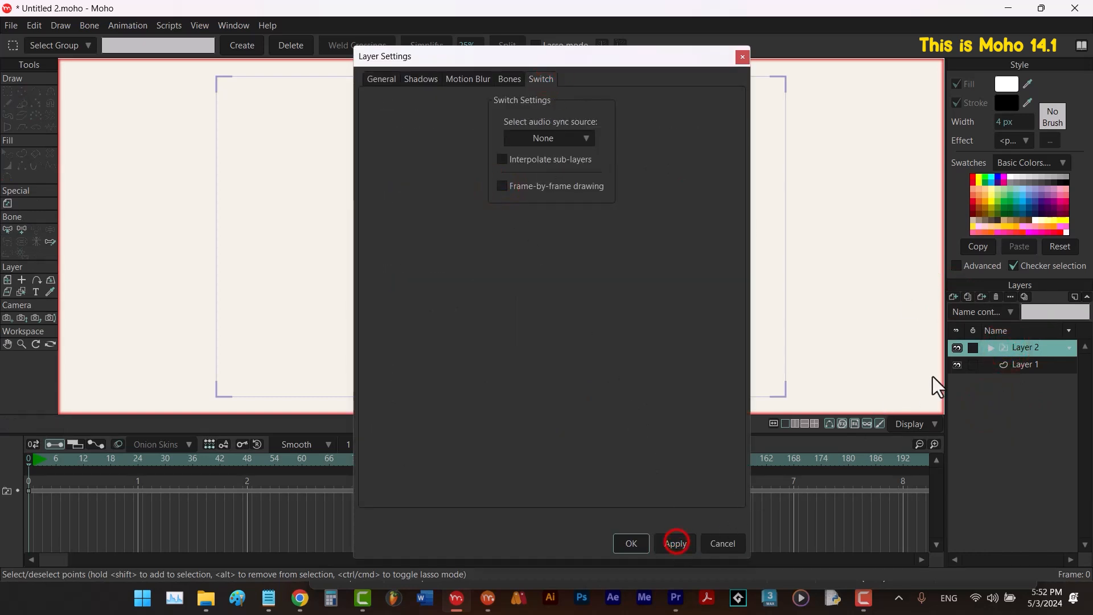
{"action": "left_click", "coordinate": [991, 346]}
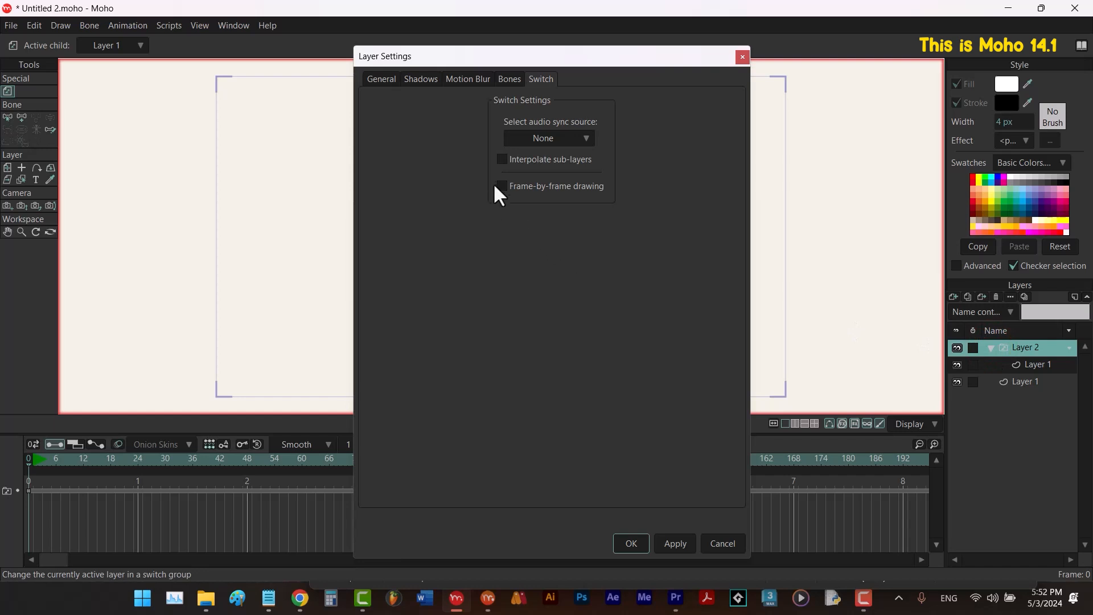
{"action": "left_click", "coordinate": [625, 543]}
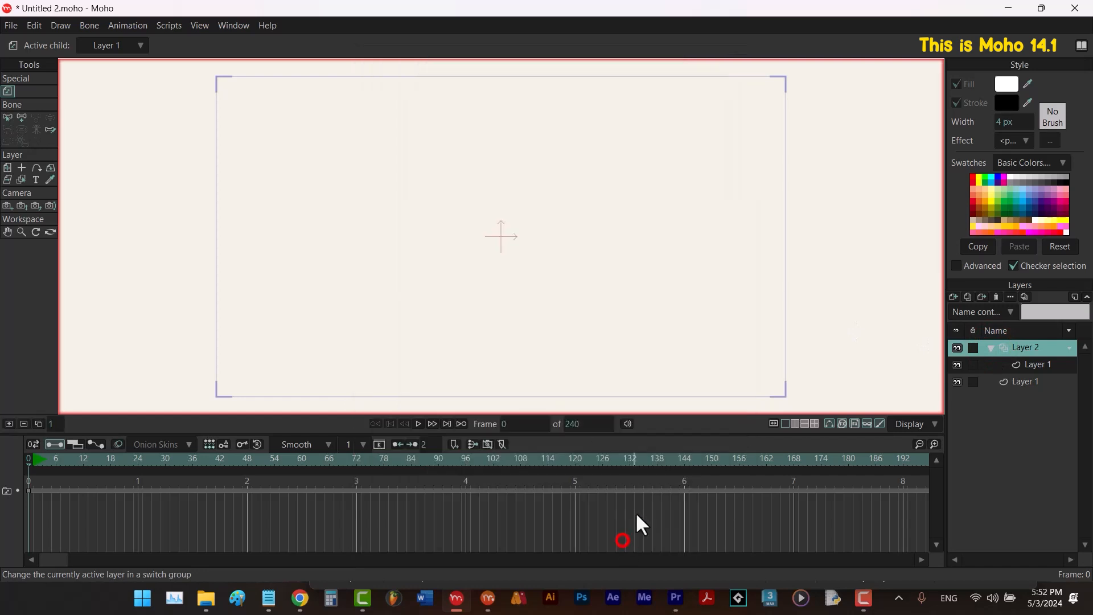
Add drawings at frames 1 and 2, with a rectangle at the canvas's upper right on frame 1 and one at lower left on frame 2.
{"action": "key", "text": "alt+2"}
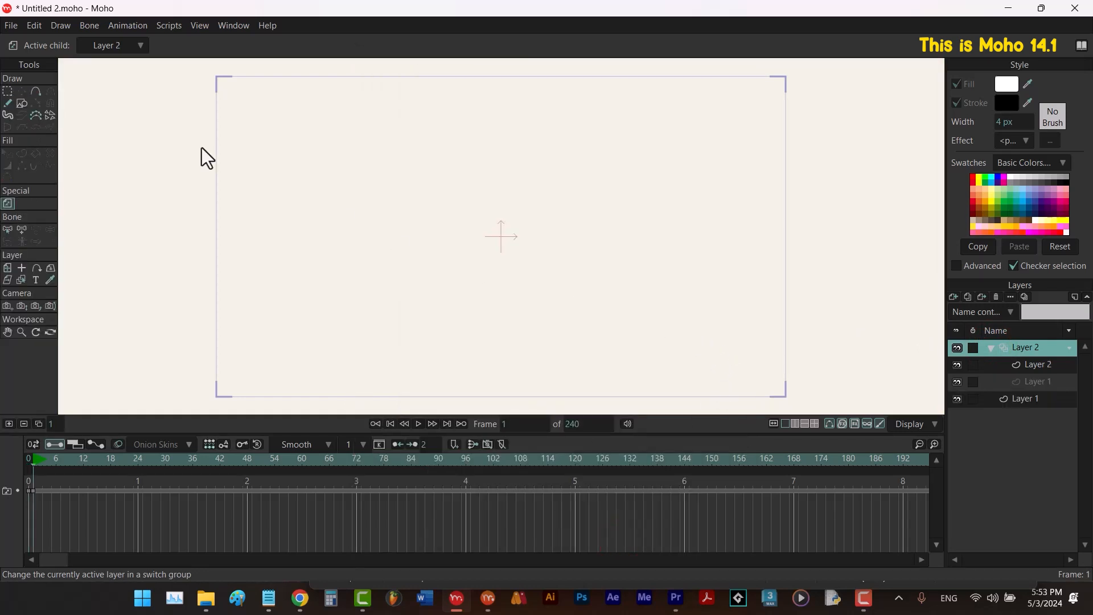
{"action": "left_click", "coordinate": [23, 102]}
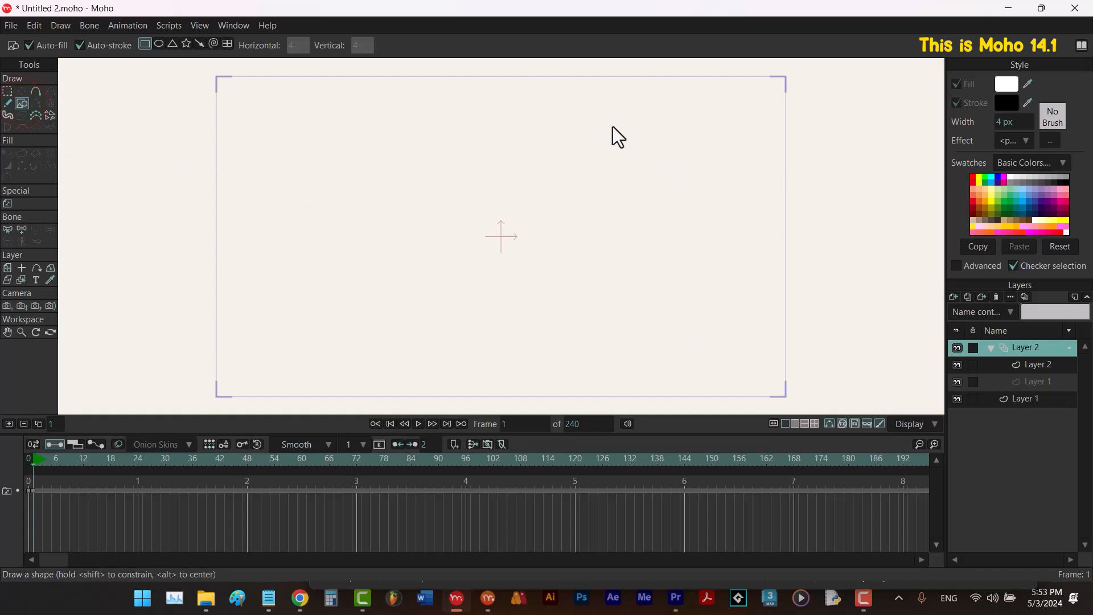
{"action": "left_click_drag", "start_coordinate": [596, 146], "coordinate": [763, 228]}
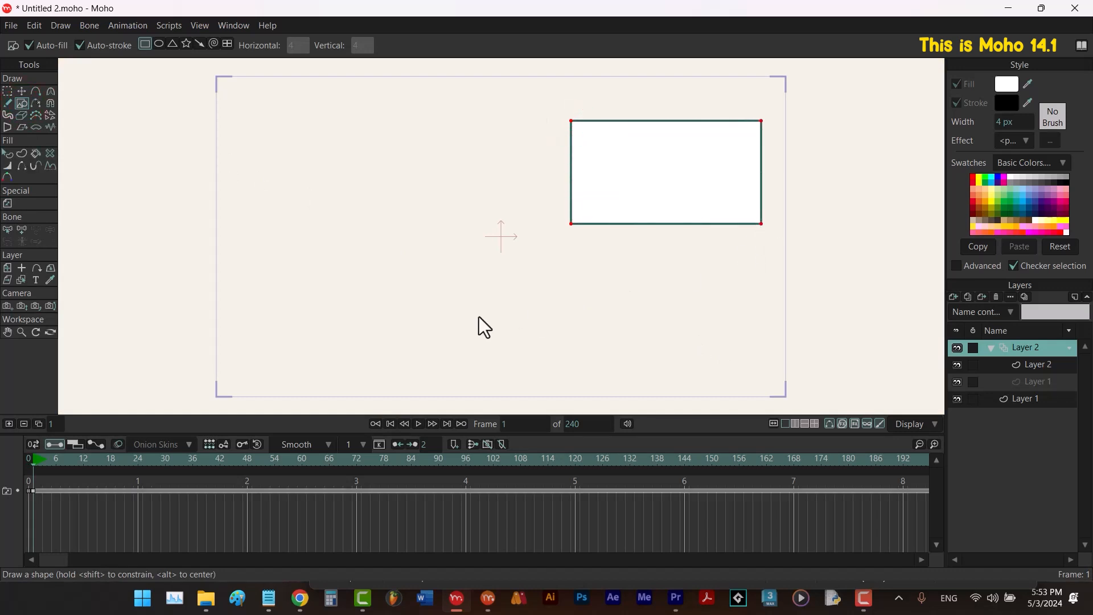
{"action": "key", "text": "alt+2"}
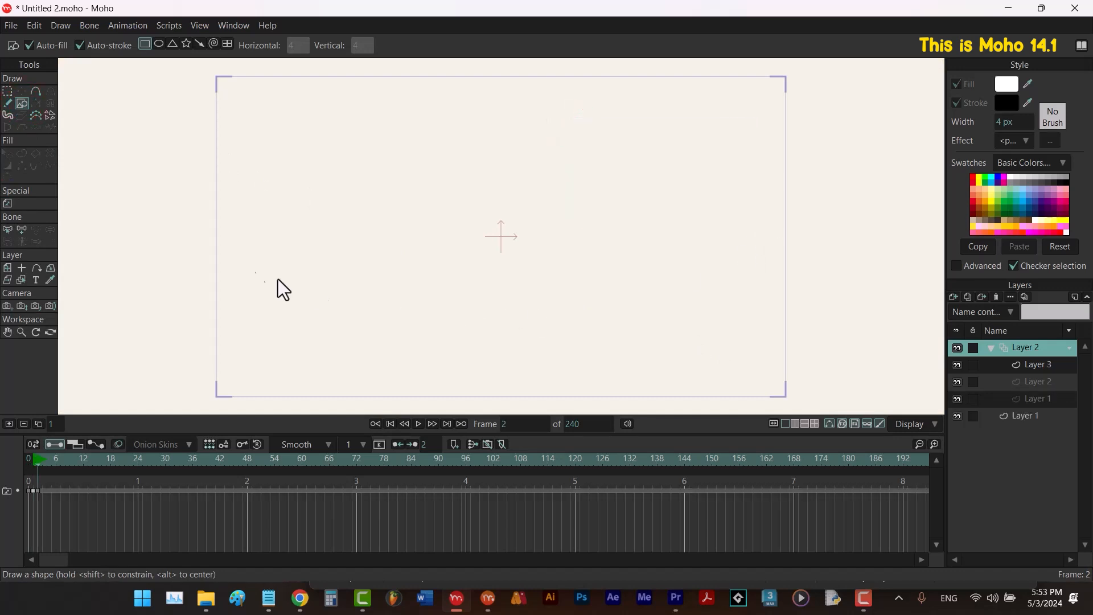
{"action": "left_click_drag", "start_coordinate": [232, 240], "coordinate": [414, 358]}
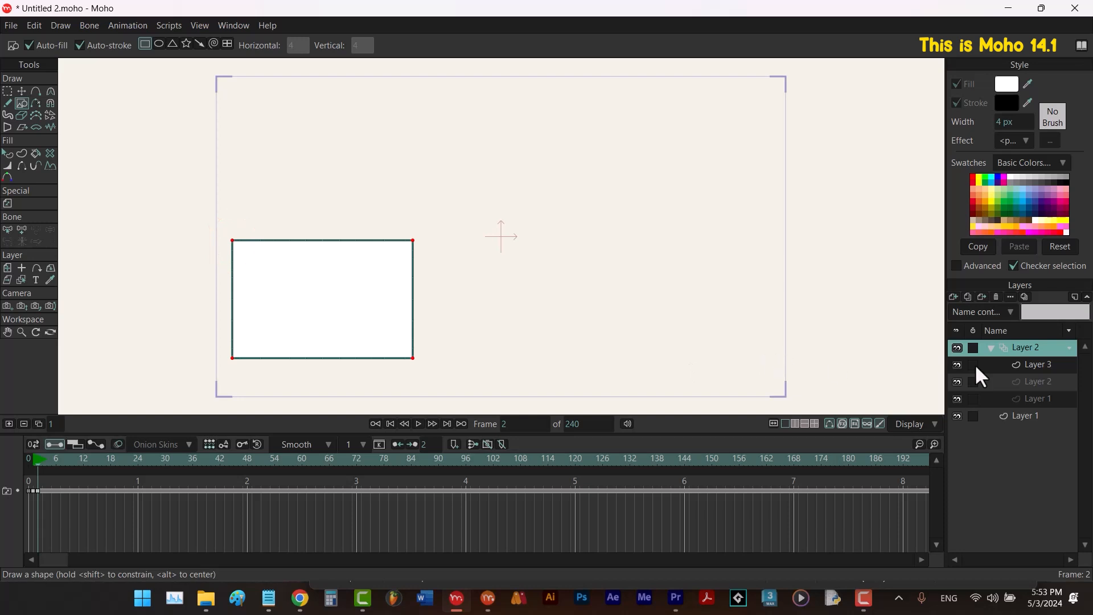
Rename the frame 2 drawing's sublayer, Layer 3, as Layer 2 to match the frame 1 sublayer.
{"action": "left_click", "coordinate": [1038, 364]}
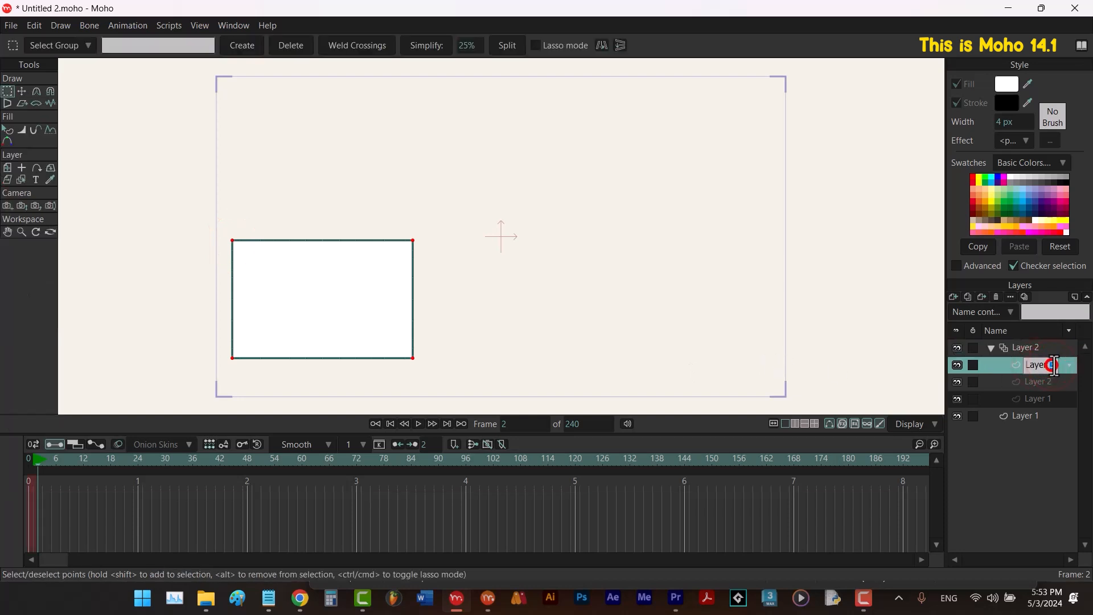
{"action": "type", "text": "Layer 2"}
{"action": "key", "text": "Return"}
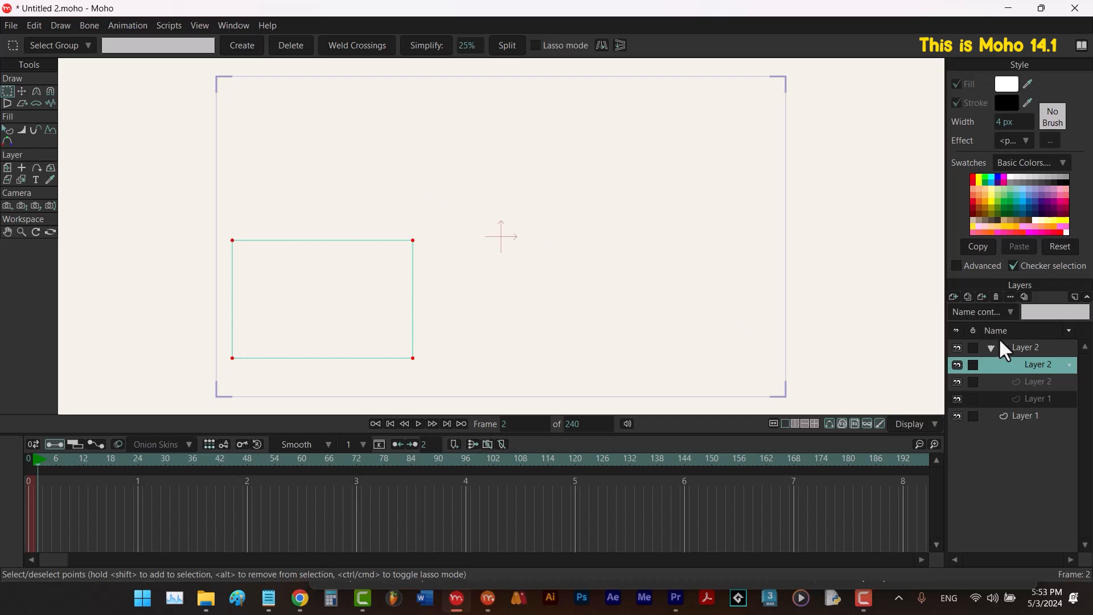
At frame 2, try switching the group's active child to each of the two sublayers named Layer 2 in turn.
{"action": "left_click", "coordinate": [1023, 346]}
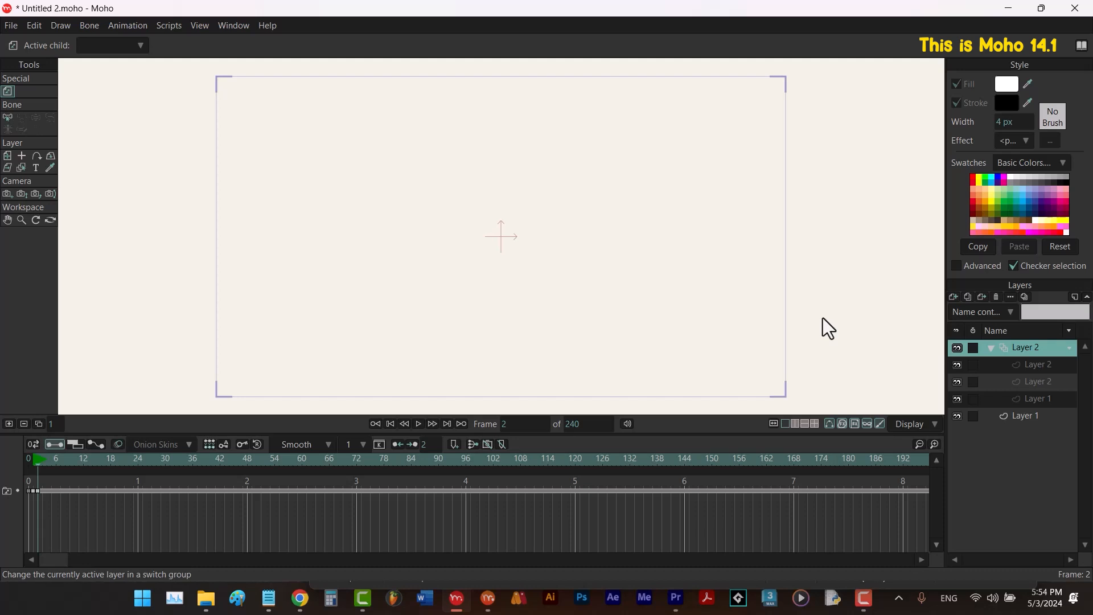
{"action": "right_click", "coordinate": [1027, 351]}
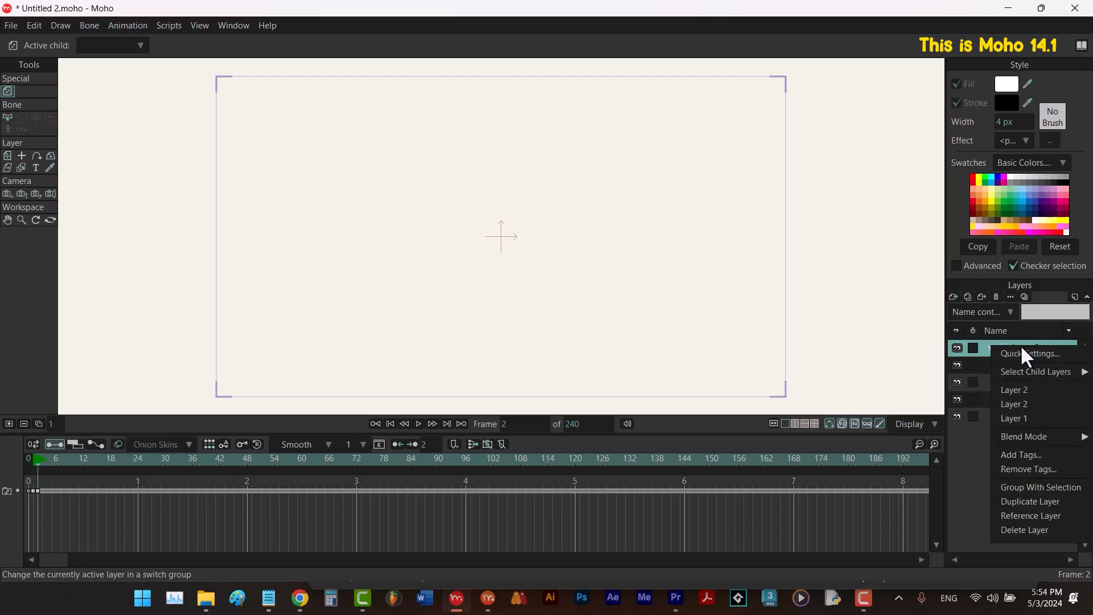
{"action": "left_click", "coordinate": [1018, 389]}
{"action": "right_click", "coordinate": [1013, 350]}
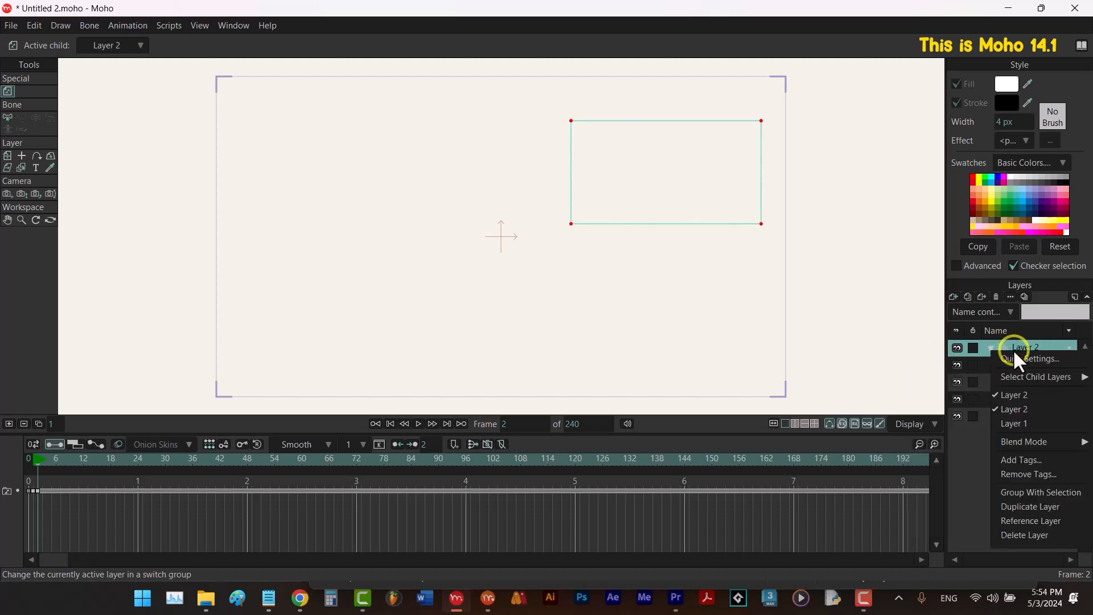
{"action": "left_click", "coordinate": [1015, 405]}
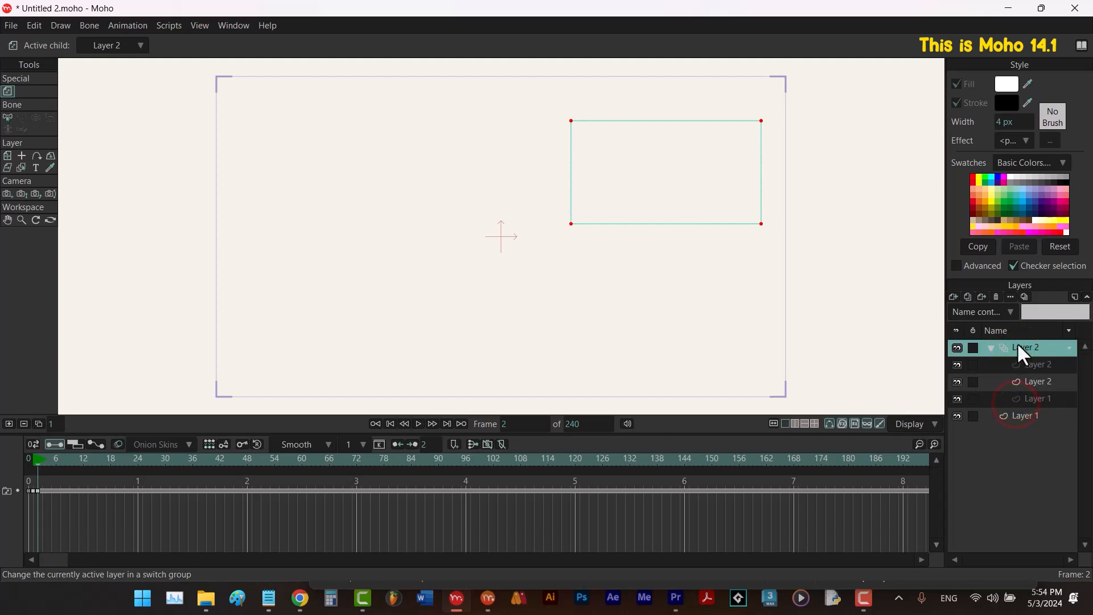
Choose the first sublayer named Layer 2 as the active child again and delete the current drawing.
{"action": "right_click", "coordinate": [1016, 343]}
{"action": "left_click", "coordinate": [1019, 387]}
{"action": "left_click", "coordinate": [24, 425]}
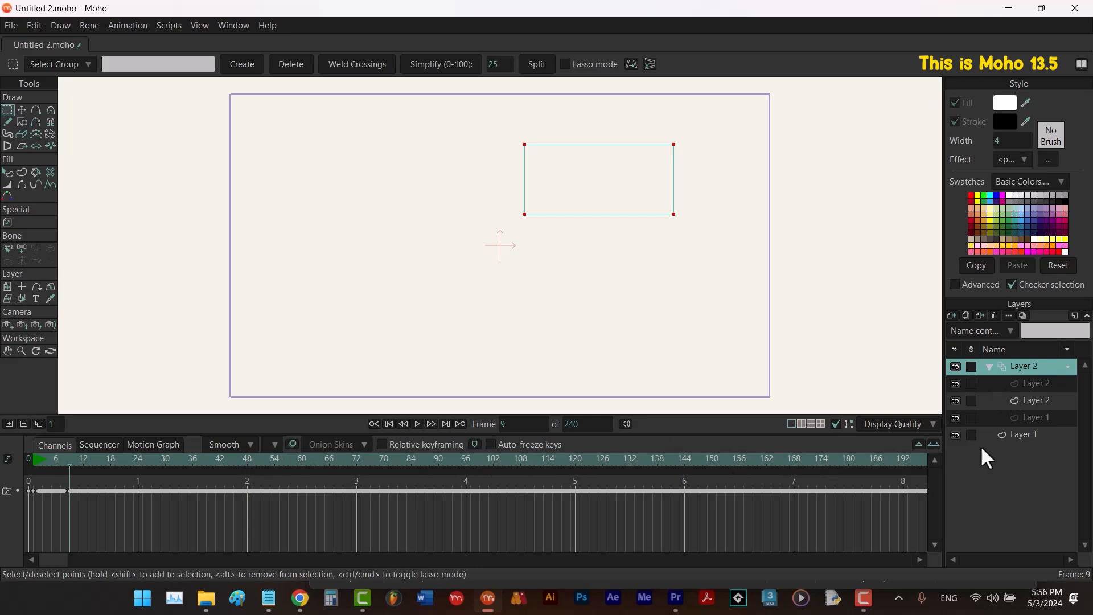
Switch to Moho 13.5, add a frame-by-frame layer with its group expanded, and add a drawing at frame 1.
{"action": "left_click", "coordinate": [988, 365]}
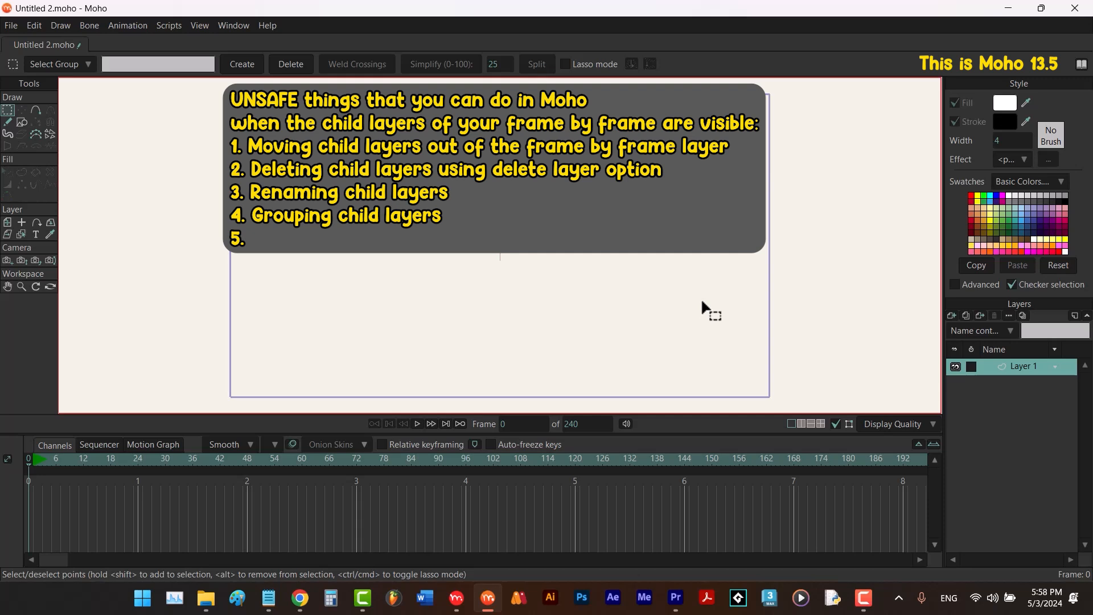
{"action": "left_click", "coordinate": [950, 316]}
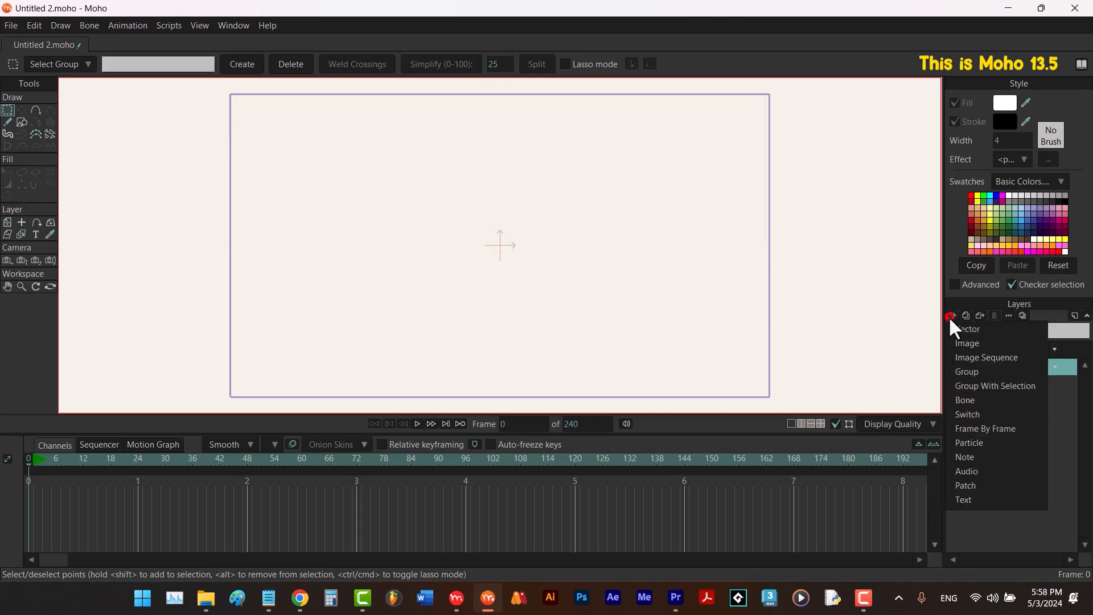
{"action": "left_click", "coordinate": [976, 428]}
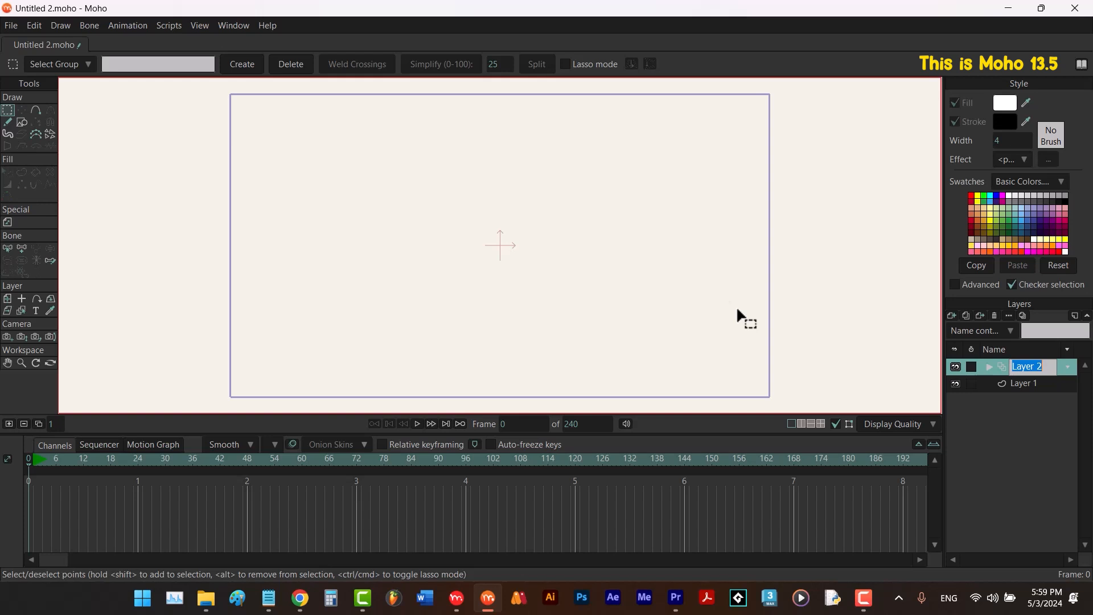
{"action": "key", "text": "Return"}
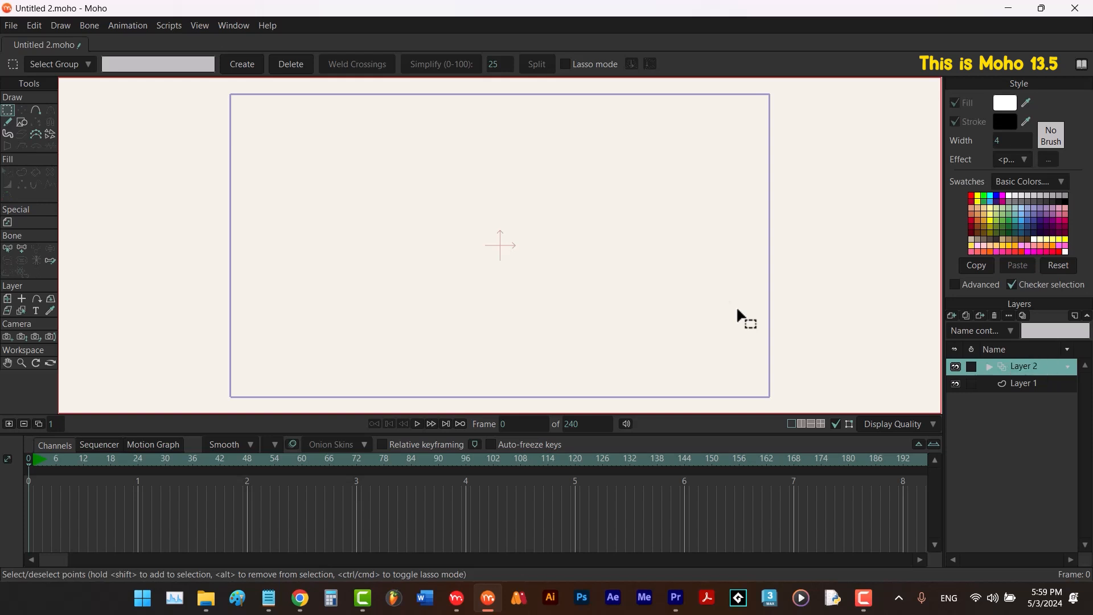
{"action": "left_click", "coordinate": [988, 366]}
{"action": "key", "text": "alt+2"}
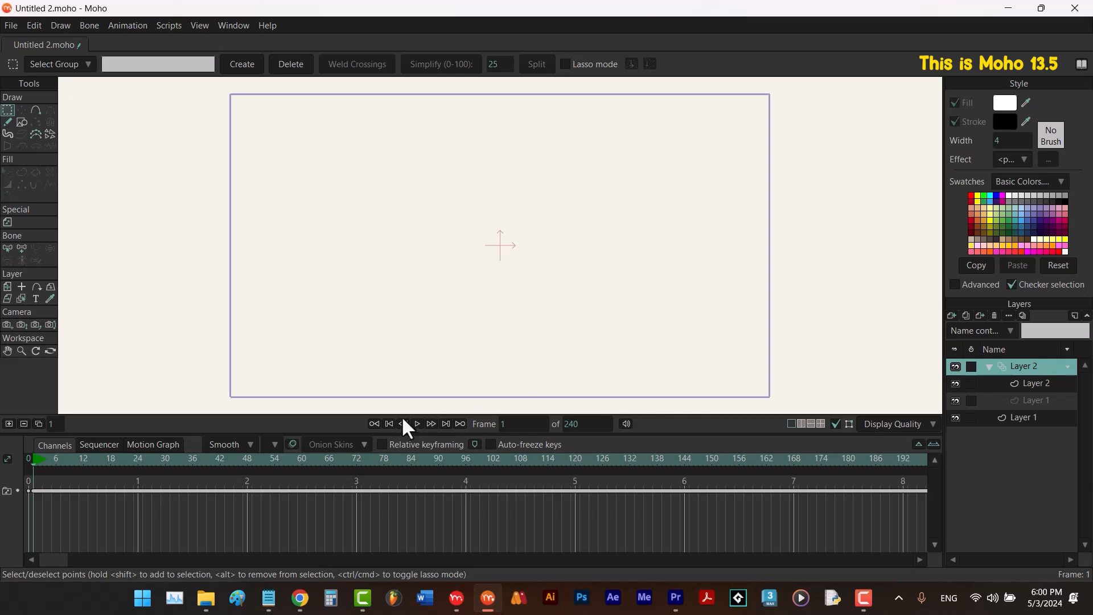
At frame 0, wrap sublayer Layer 2 in its own group with Group With Selection and check the frame-by-frame layer at frame 1.
{"action": "left_click", "coordinate": [388, 420]}
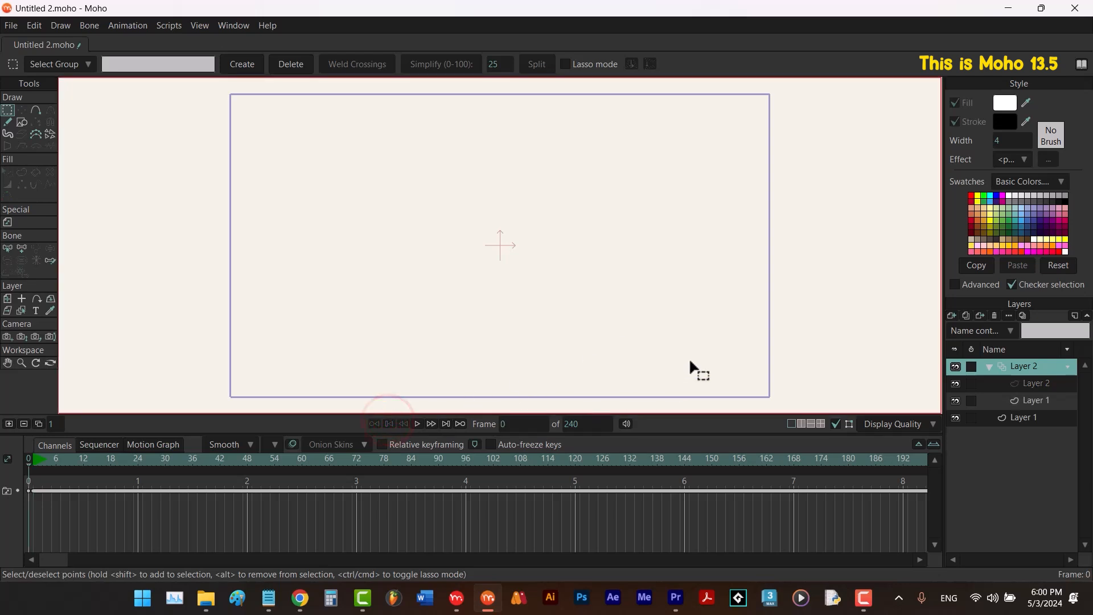
{"action": "right_click", "coordinate": [1022, 387]}
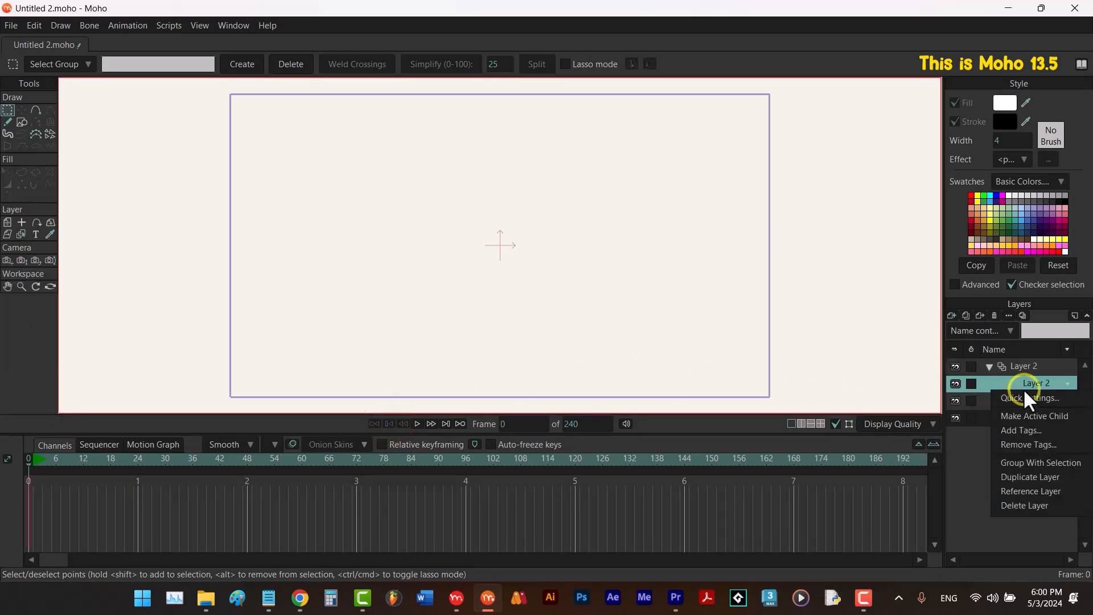
{"action": "left_click", "coordinate": [1030, 463]}
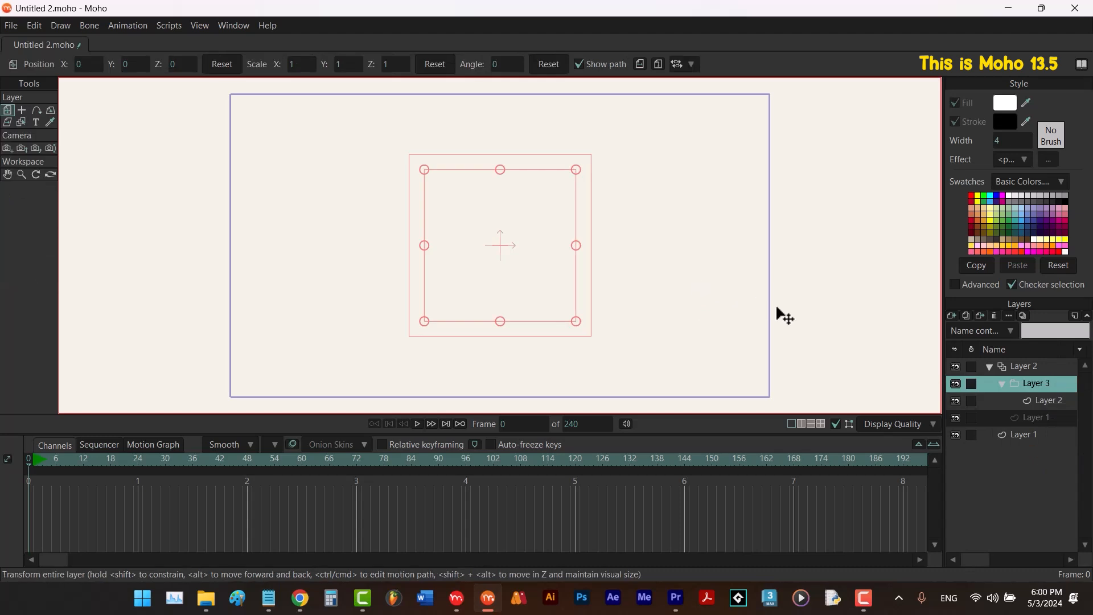
{"action": "left_click", "coordinate": [1027, 366]}
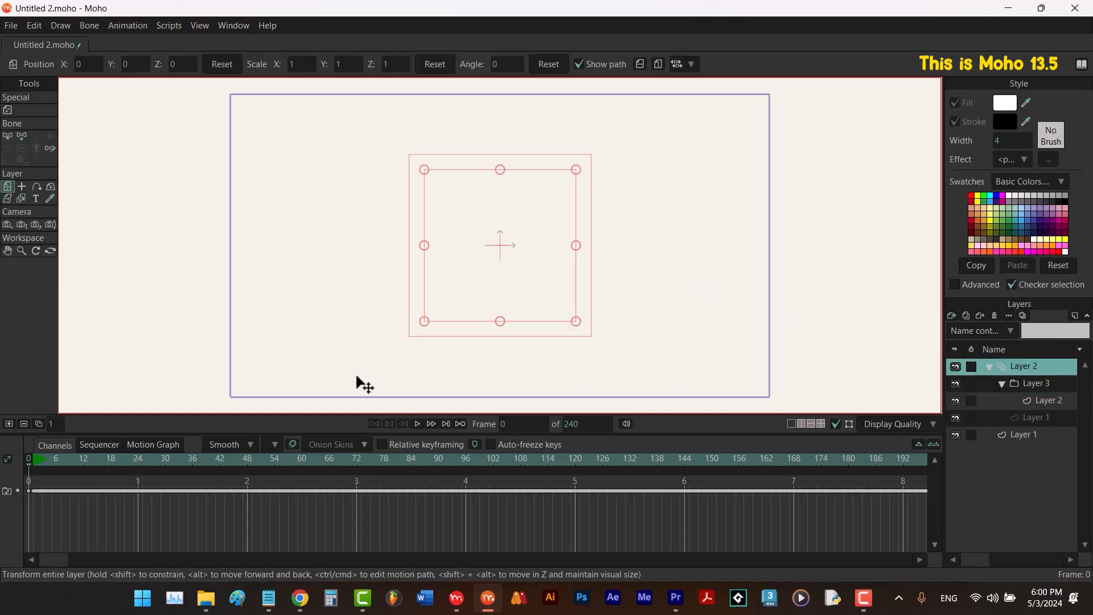
{"action": "left_click", "coordinate": [429, 423]}
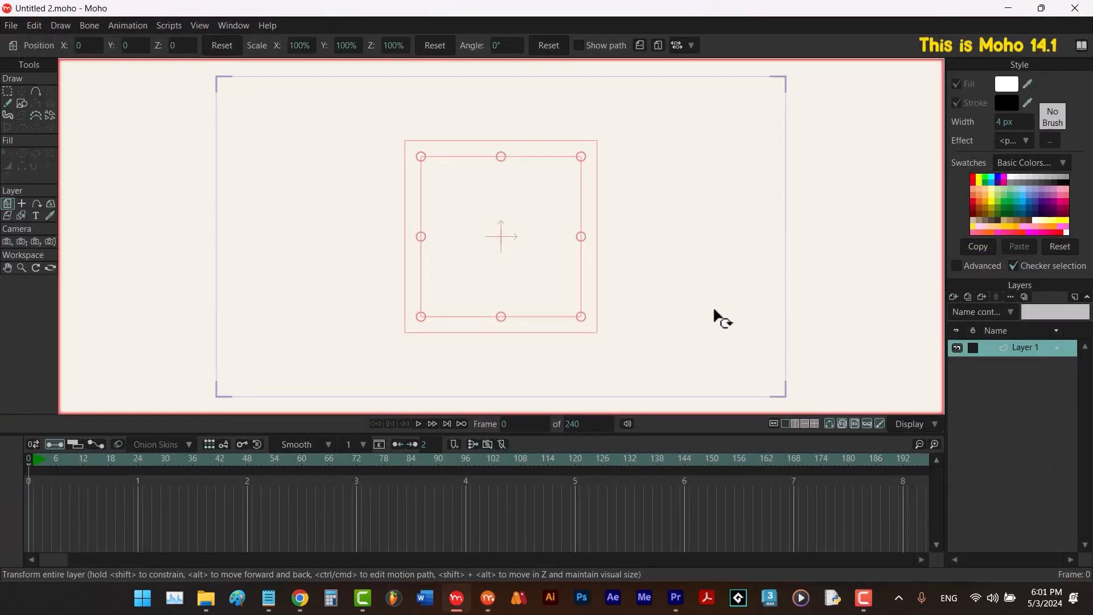
Switch to Moho 14.1, add a frame-by-frame layer, expose its sublayers by toggling Frame-by-frame drawing around expanding it, and add a frame 1 drawing.
{"action": "left_click", "coordinate": [951, 296]}
{"action": "left_click", "coordinate": [974, 410]}
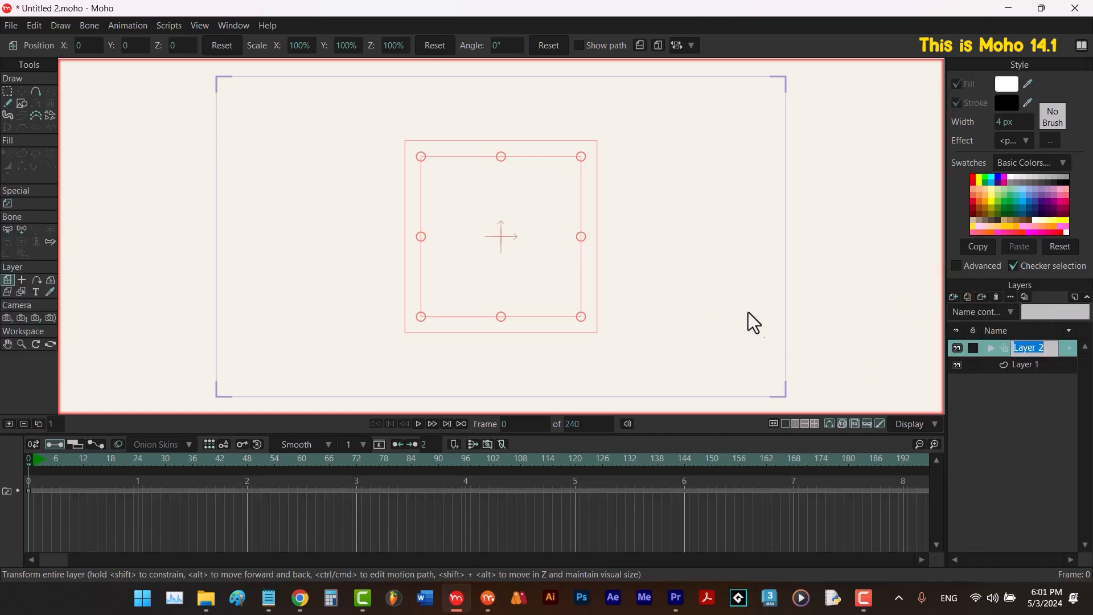
{"action": "double_click", "coordinate": [1002, 348]}
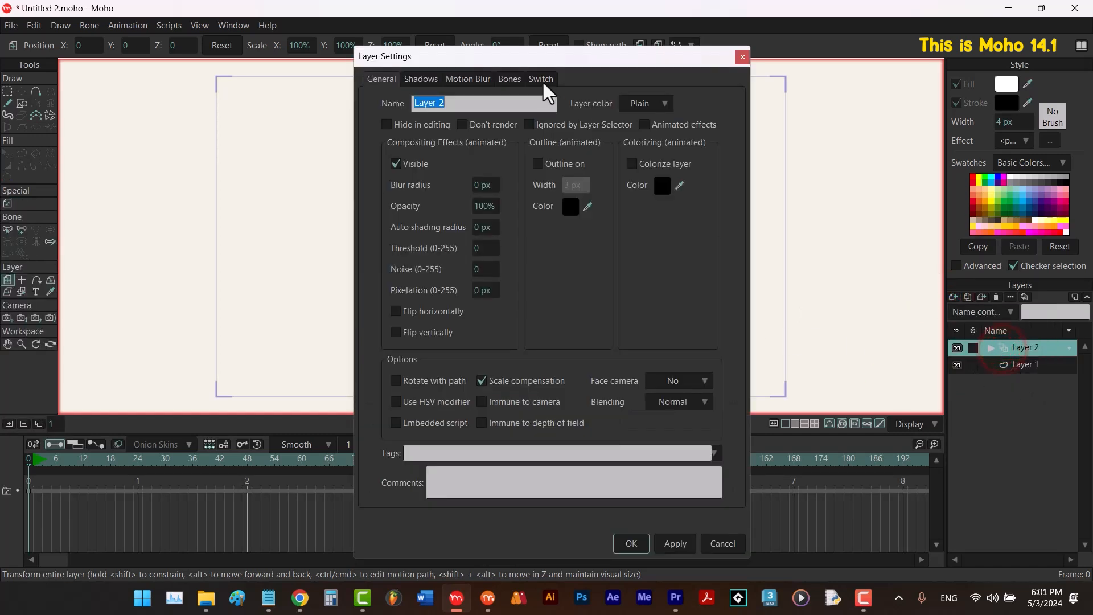
{"action": "left_click", "coordinate": [542, 80]}
{"action": "left_click", "coordinate": [502, 186]}
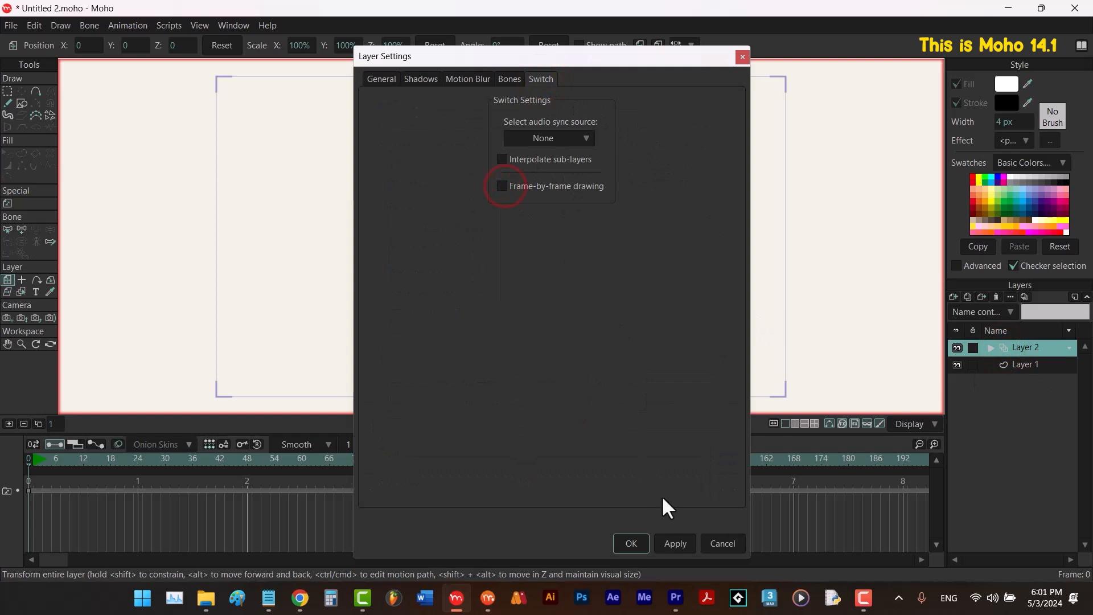
{"action": "left_click", "coordinate": [676, 543]}
{"action": "left_click", "coordinate": [991, 347]}
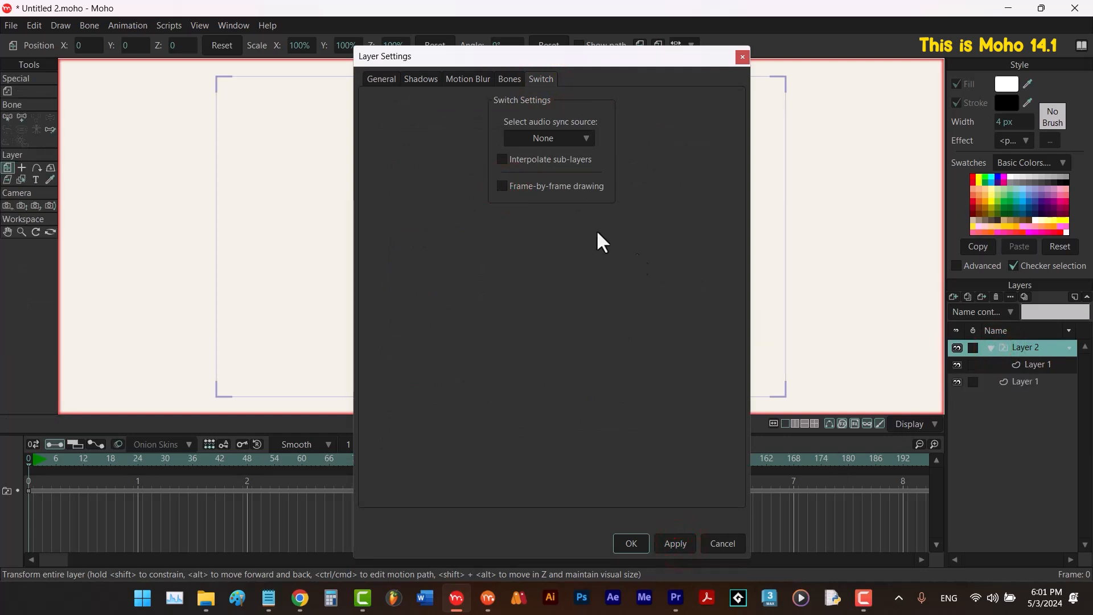
{"action": "left_click", "coordinate": [502, 187]}
{"action": "left_click", "coordinate": [630, 541]}
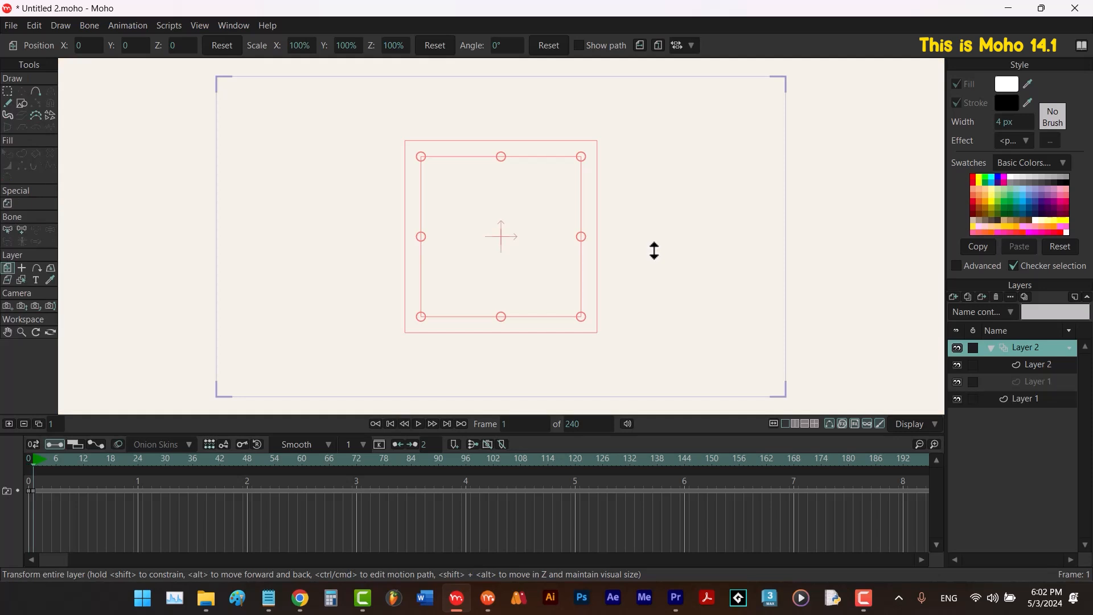
At frame 0 in Moho 14.1, group sublayer Layer 2 with Group With Selection and check the frame-by-frame layer at frame 1.
{"action": "left_click", "coordinate": [393, 422]}
{"action": "left_click", "coordinate": [392, 423]}
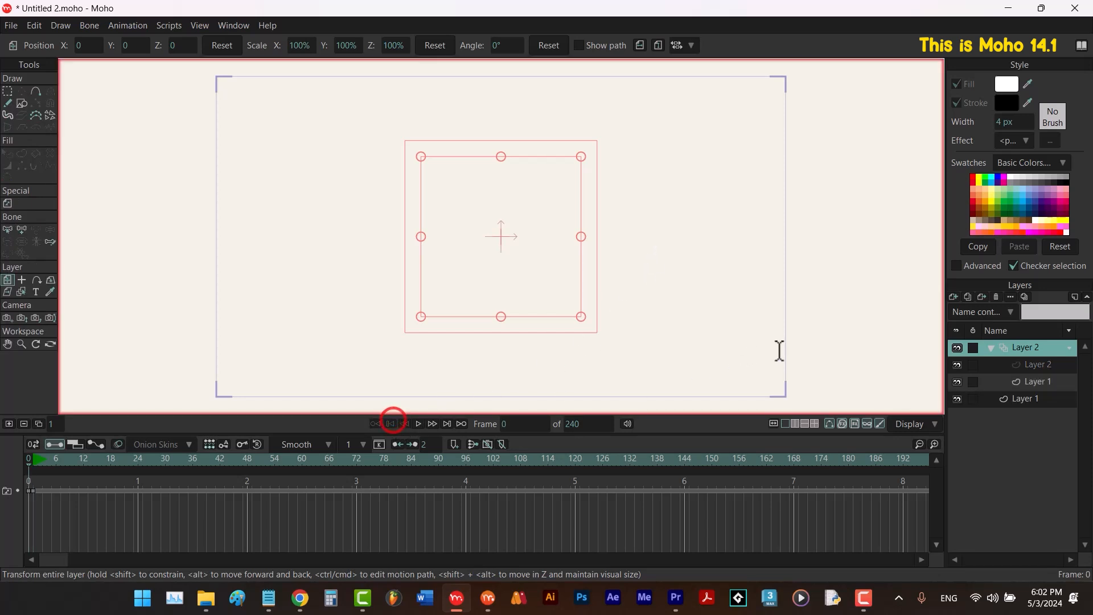
{"action": "right_click", "coordinate": [1032, 367]}
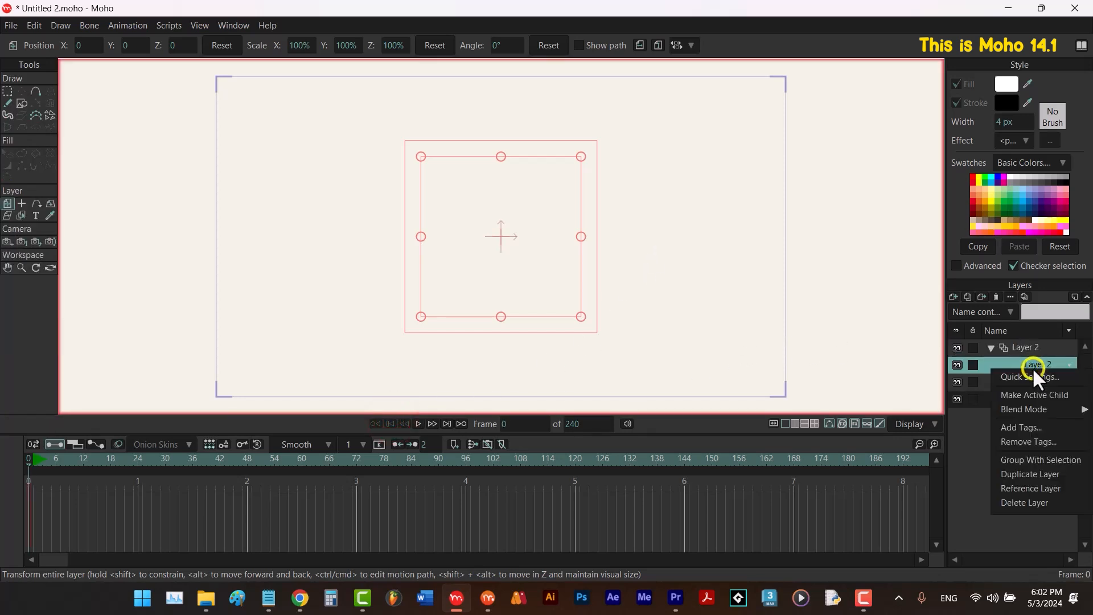
{"action": "left_click", "coordinate": [1029, 458]}
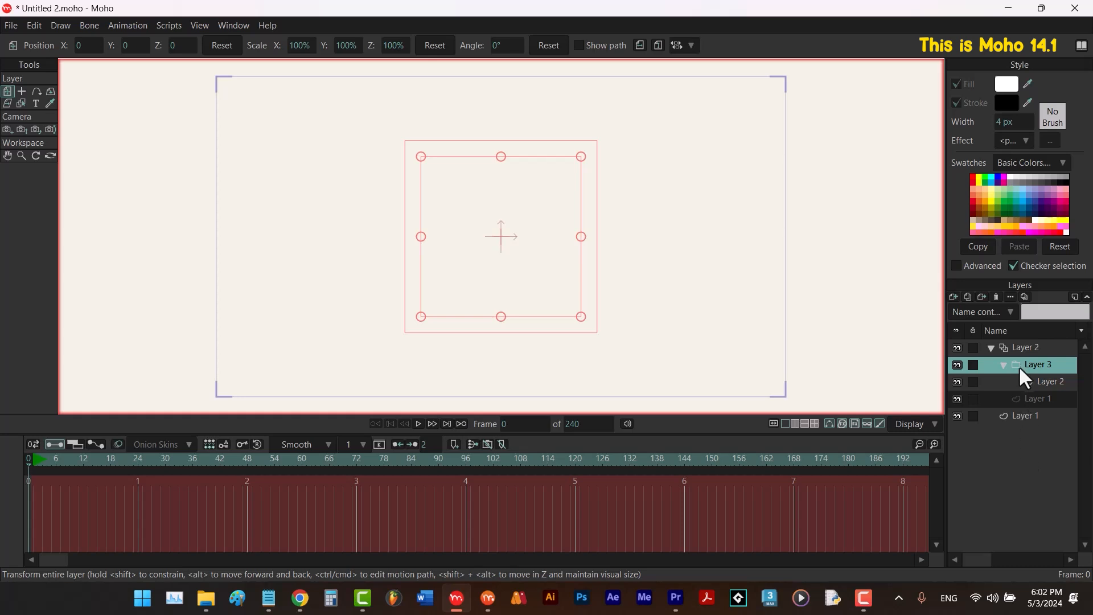
{"action": "left_click", "coordinate": [1006, 345]}
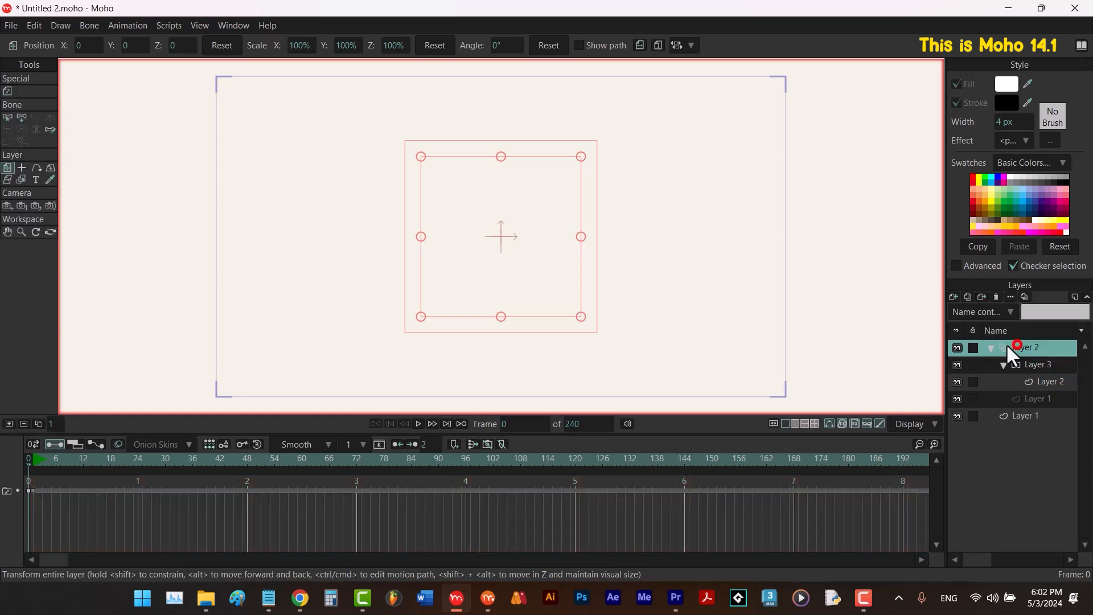
{"action": "left_click", "coordinate": [434, 422]}
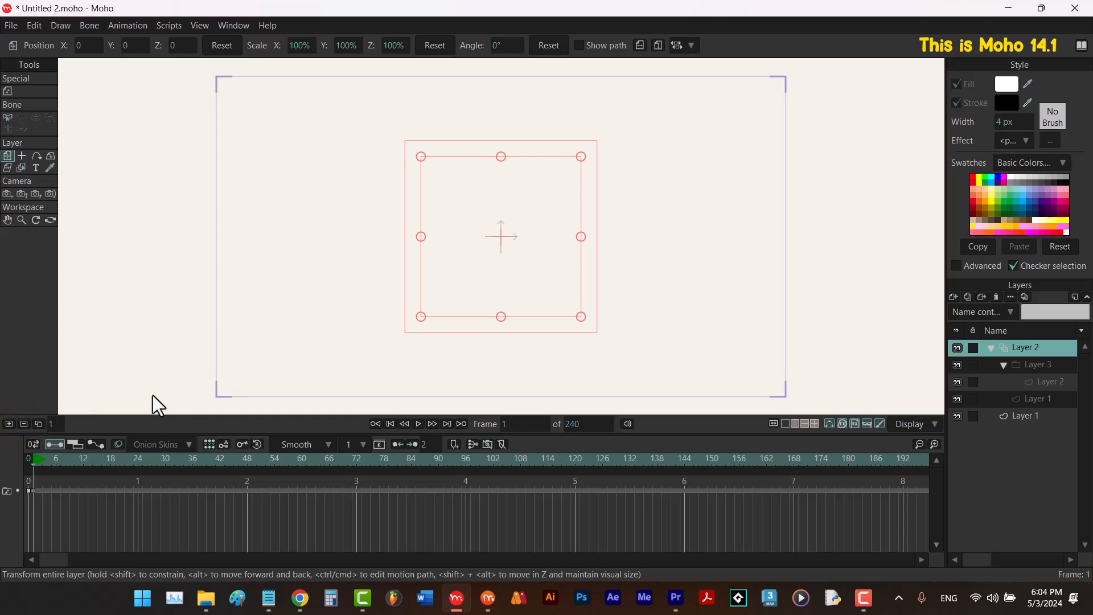
Draw a filled rectangle around the canvas centre on the grouped sublayer Layer 2 at frame 0, and check the frame-by-frame layer at frame 1.
{"action": "left_click", "coordinate": [1061, 380]}
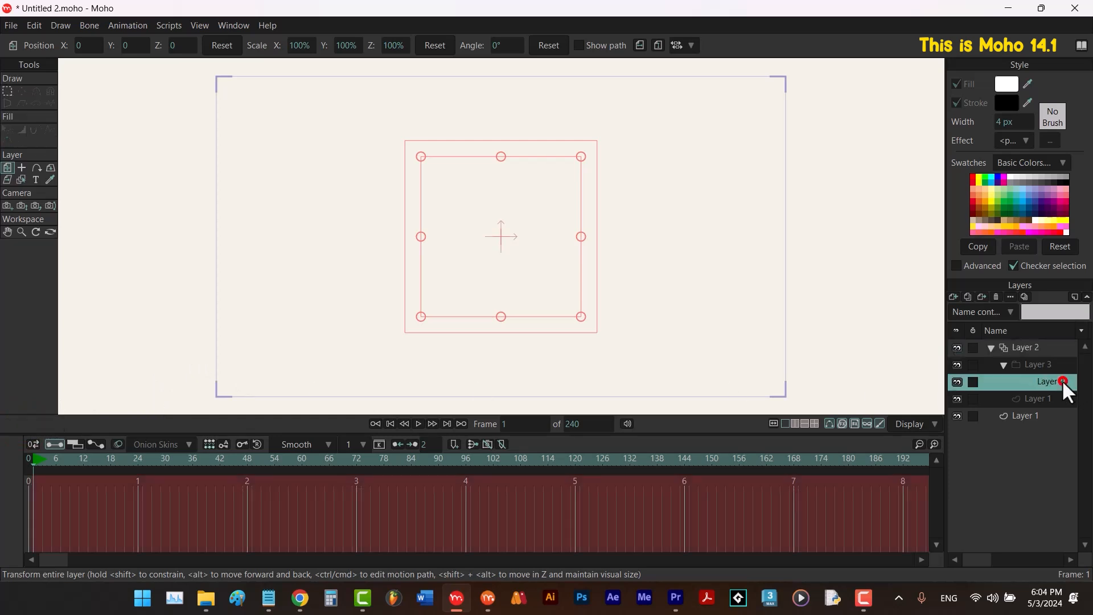
{"action": "left_click", "coordinate": [397, 424]}
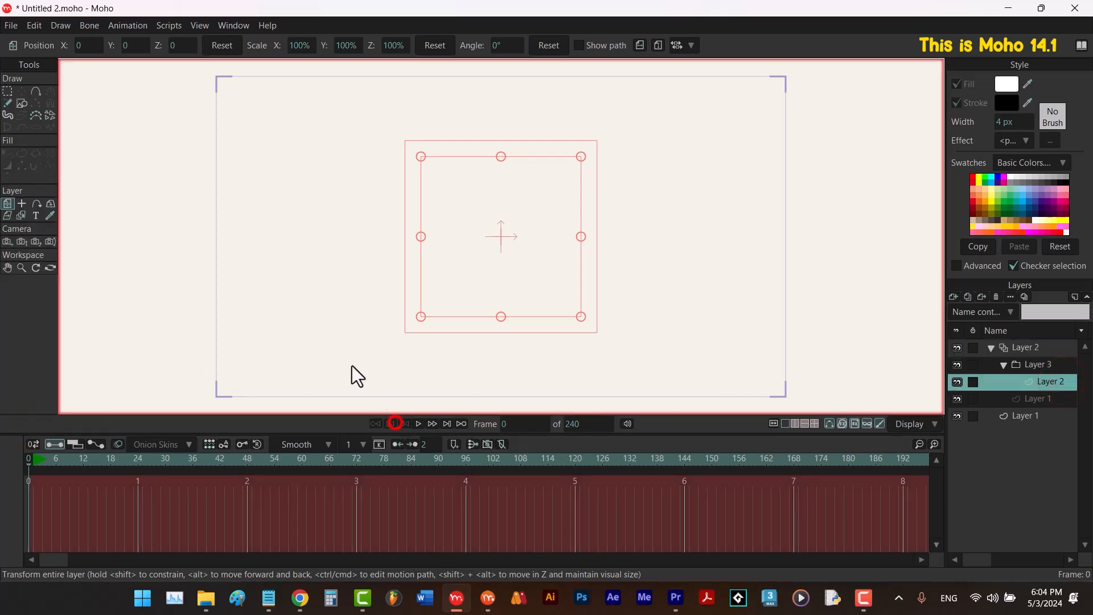
{"action": "left_click", "coordinate": [23, 104]}
{"action": "left_click_drag", "start_coordinate": [391, 135], "coordinate": [654, 295]}
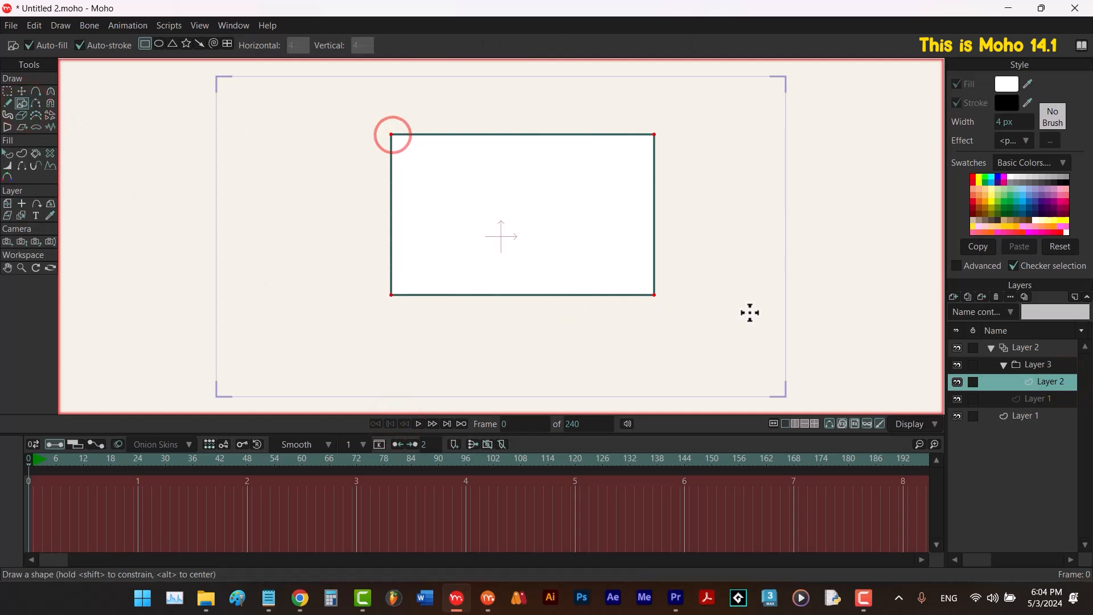
{"action": "left_click", "coordinate": [1029, 346]}
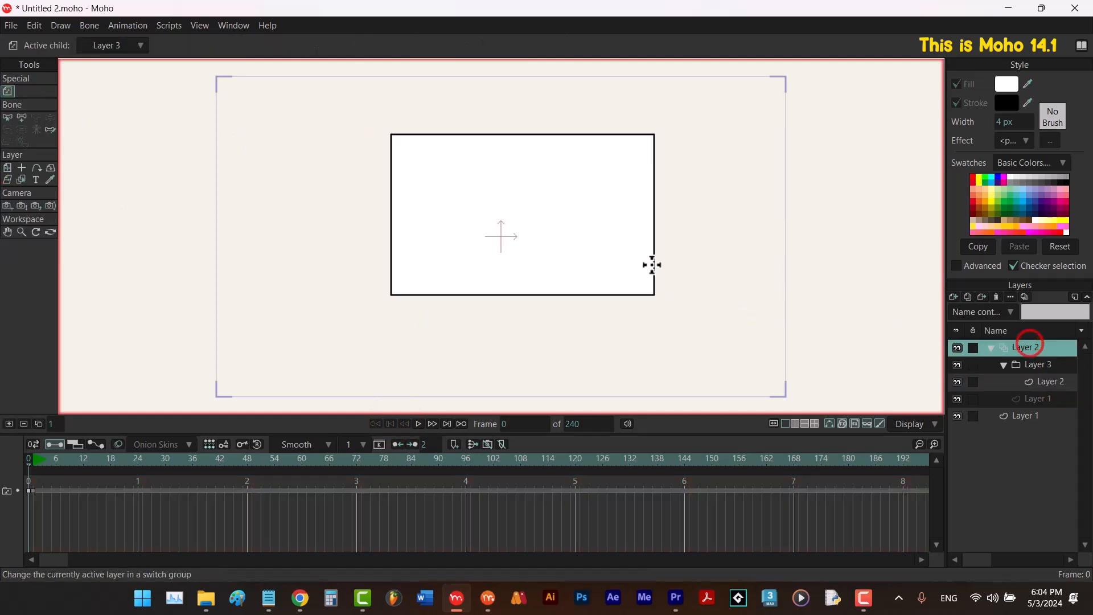
{"action": "left_click", "coordinate": [432, 423]}
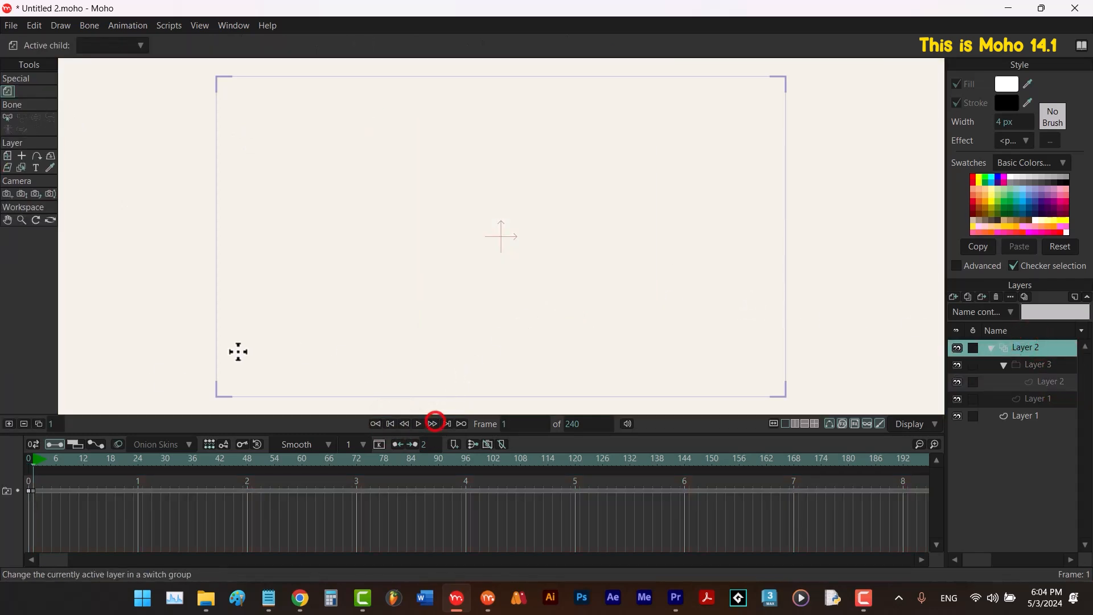
Try deleting the drawing at frame 1, and make the group Layer 3 the active child there.
{"action": "left_click", "coordinate": [26, 426]}
{"action": "right_click", "coordinate": [1017, 348]}
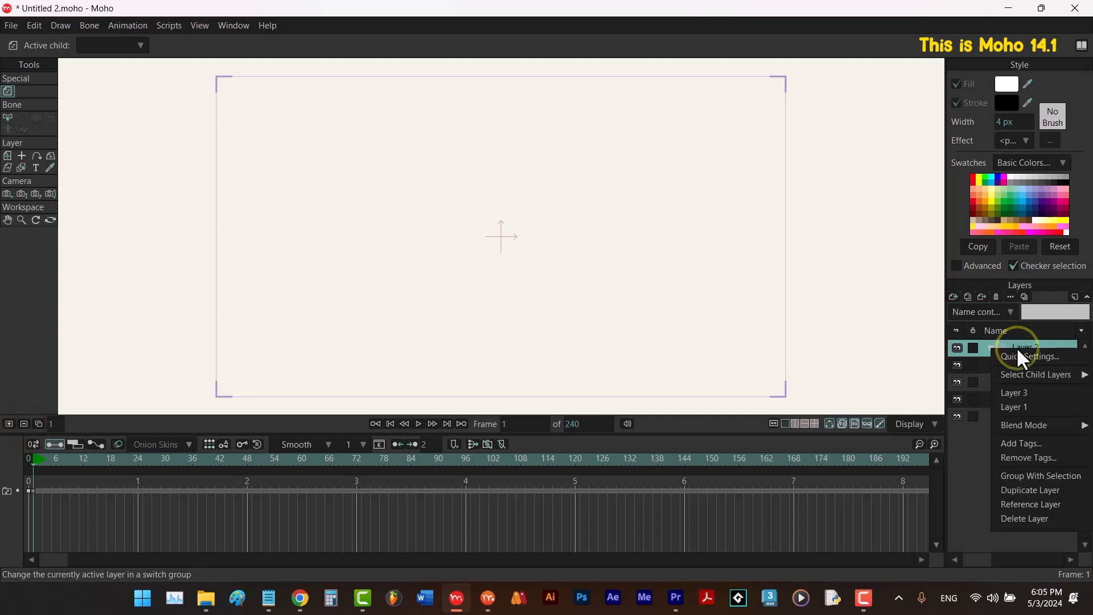
{"action": "left_click", "coordinate": [1022, 391]}
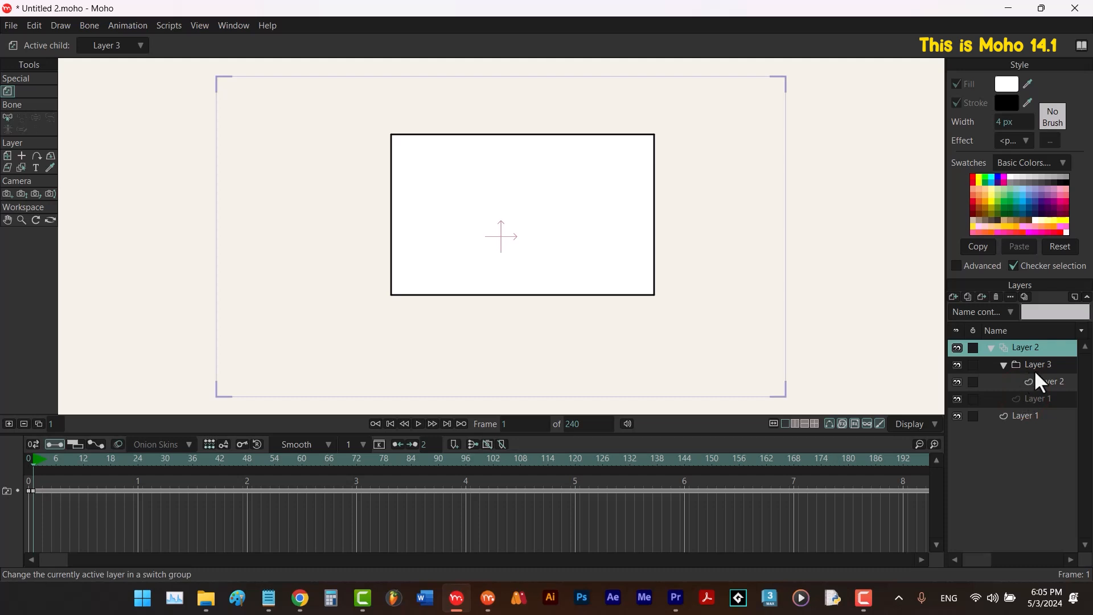
Delete the frame 1 drawing together with its group Layer 3, undo the deletion, and delete it again.
{"action": "left_click", "coordinate": [24, 423]}
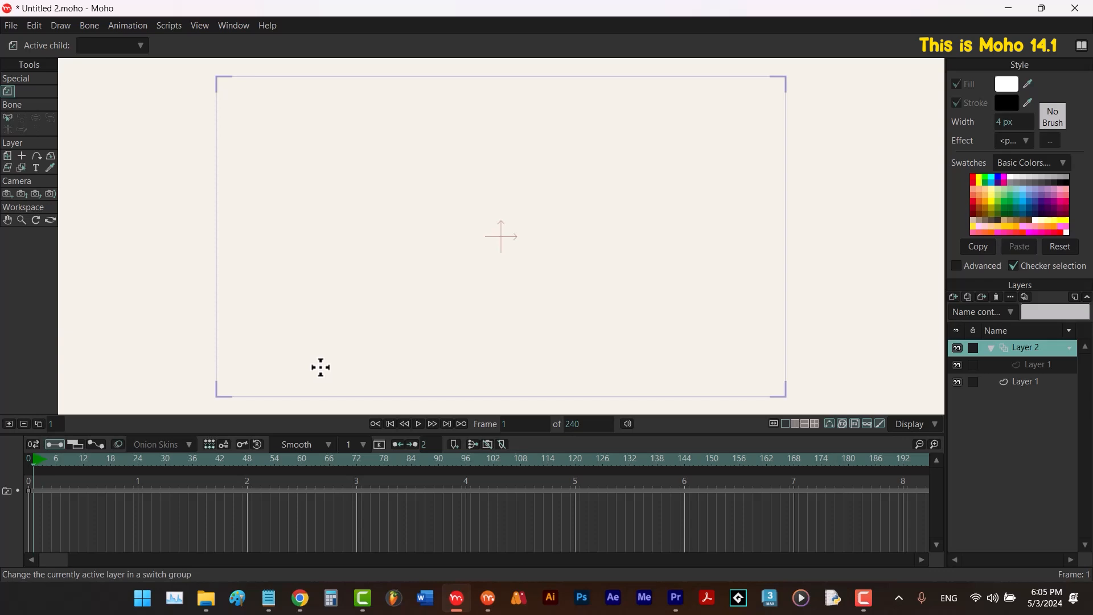
{"action": "key", "text": "ctrl+z"}
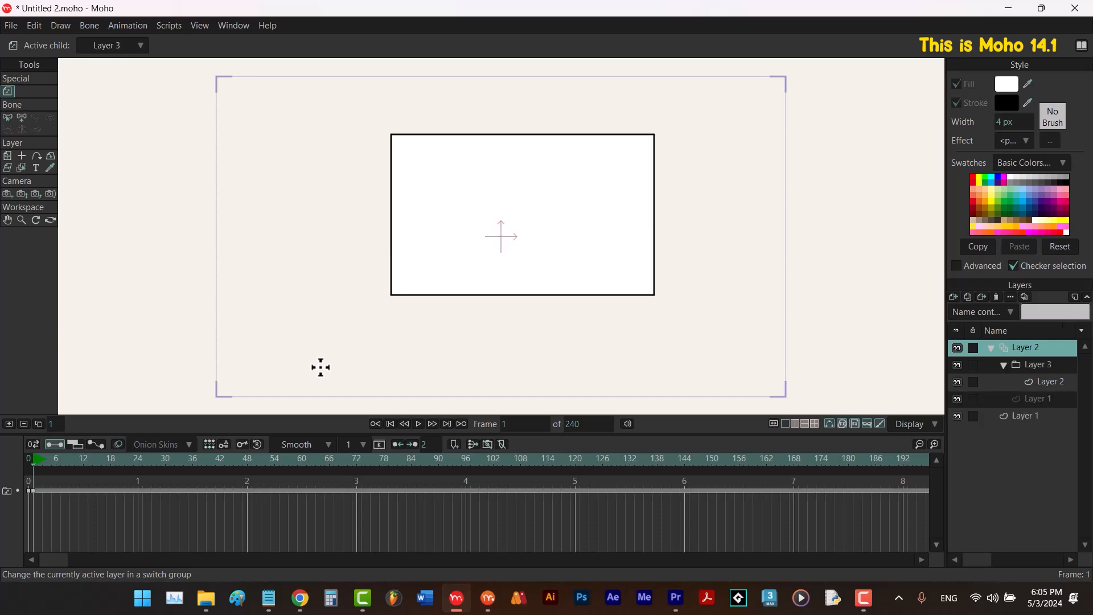
{"action": "left_click", "coordinate": [23, 423]}
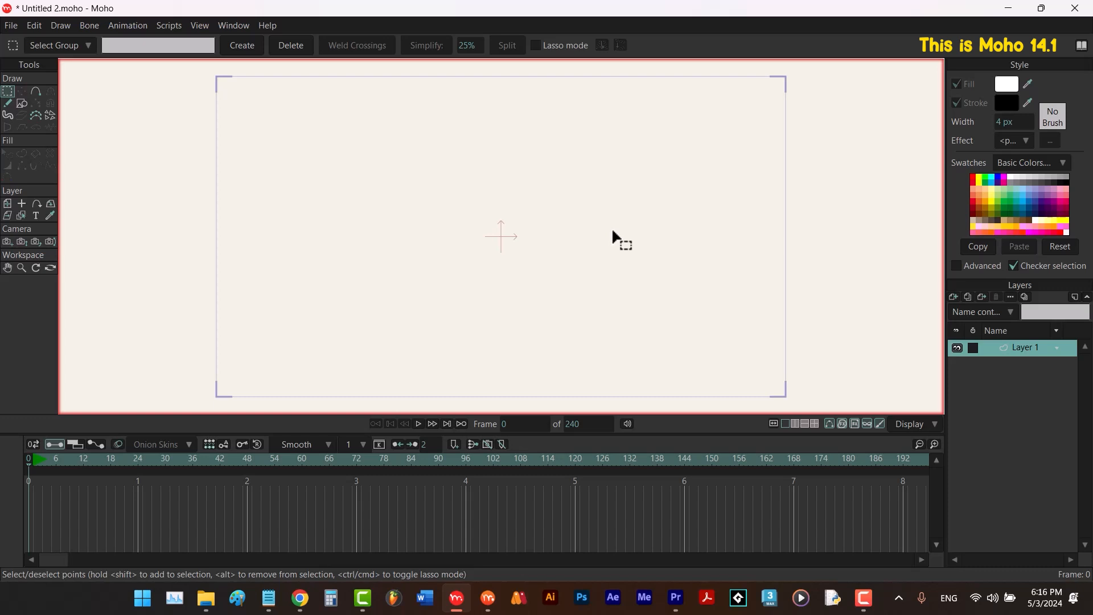
Add a Frame By Frame layer, turn off its Frame-by-frame drawing setting, and expand it to show its child layer.
{"action": "left_click", "coordinate": [955, 298]}
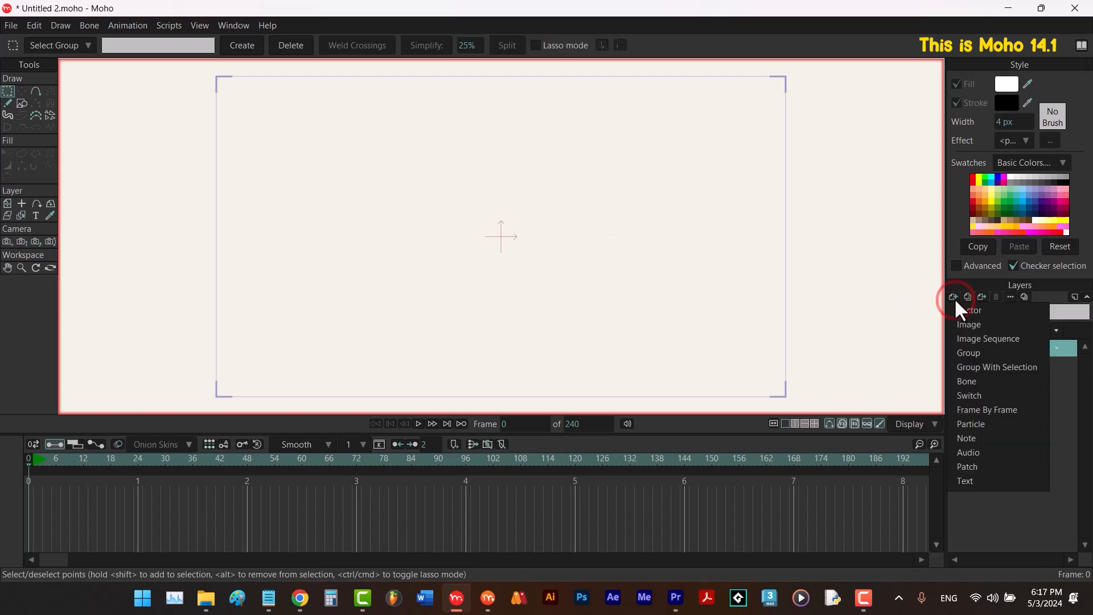
{"action": "left_click", "coordinate": [987, 410]}
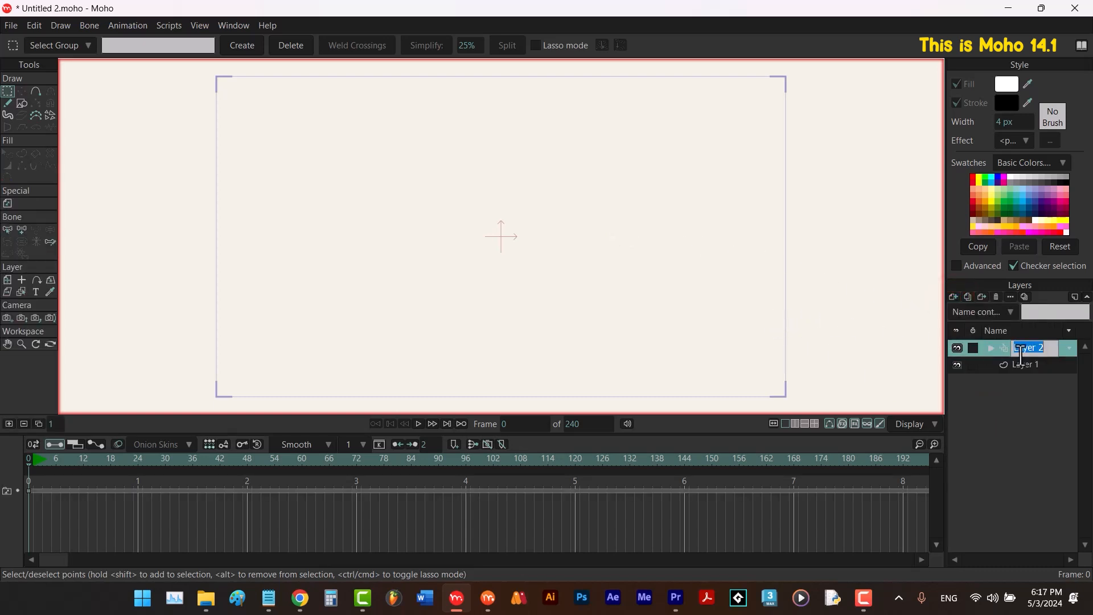
{"action": "double_click", "coordinate": [1007, 347]}
{"action": "left_click", "coordinate": [550, 80]}
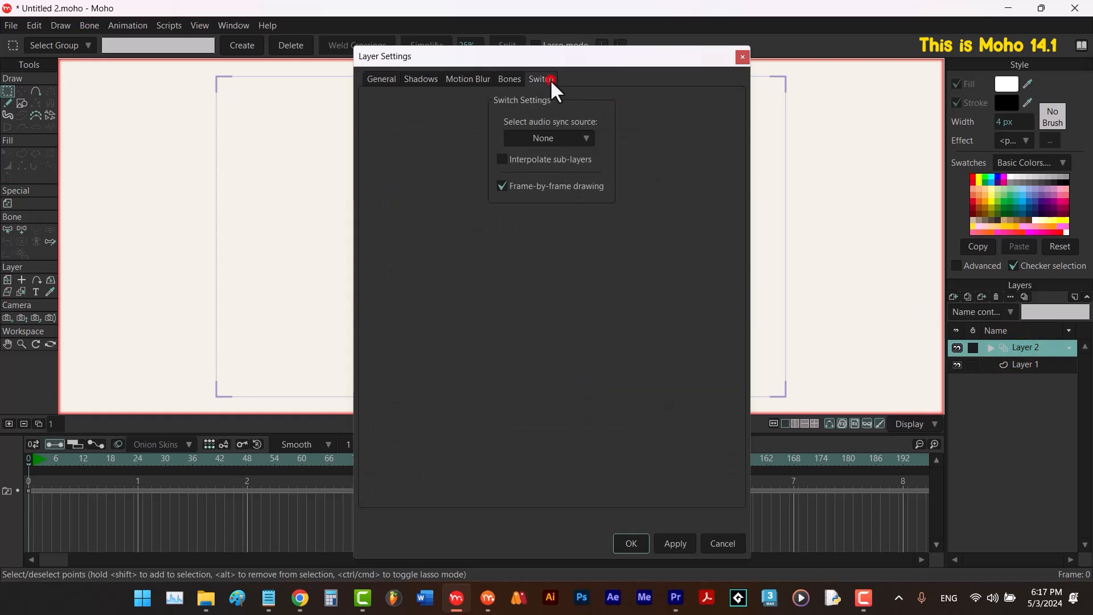
{"action": "left_click", "coordinate": [676, 542]}
{"action": "left_click", "coordinate": [990, 347]}
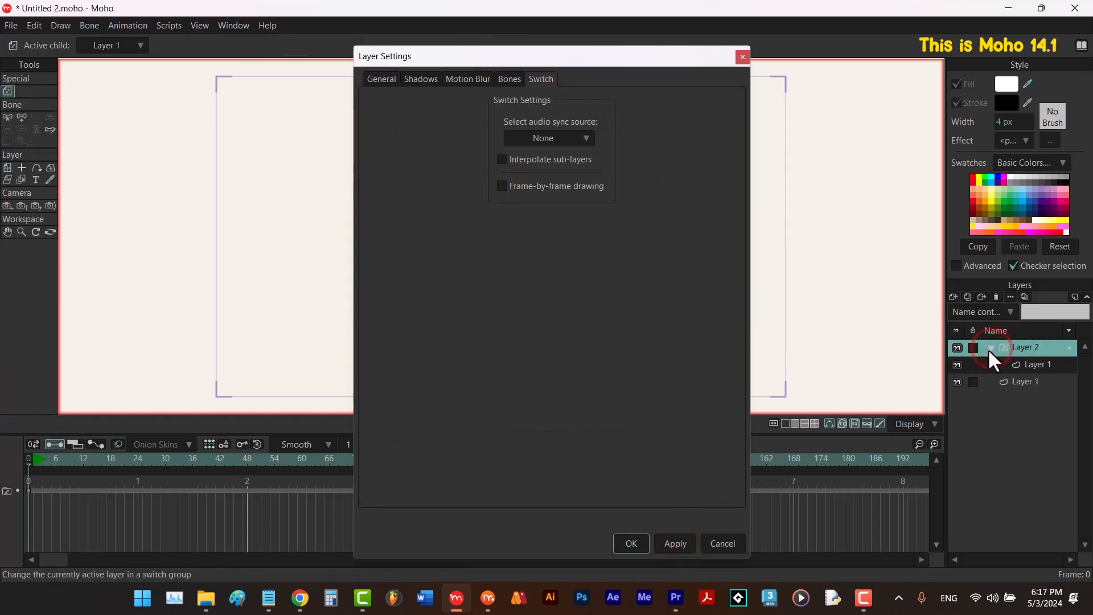
Turn Frame-by-frame drawing back on for Layer 2 and close its layer settings.
{"action": "left_click", "coordinate": [502, 185]}
{"action": "left_click", "coordinate": [664, 544]}
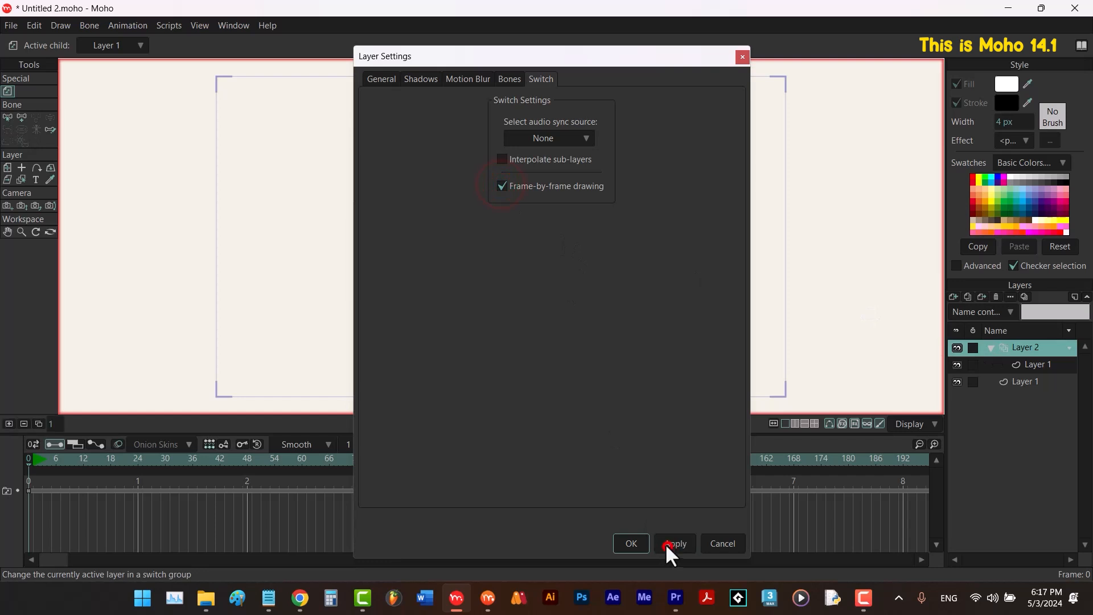
{"action": "left_click", "coordinate": [640, 541]}
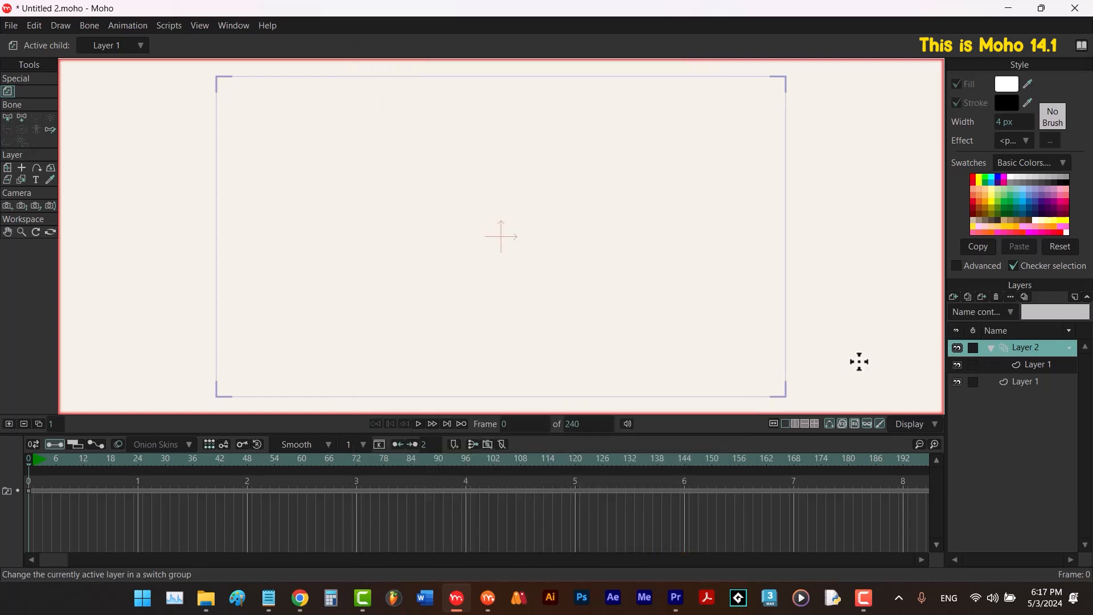
Rename the standalone vector Layer 1 below Layer 2 as rec, and draw a large rectangle on it around the canvas centre.
{"action": "left_click", "coordinate": [1003, 385]}
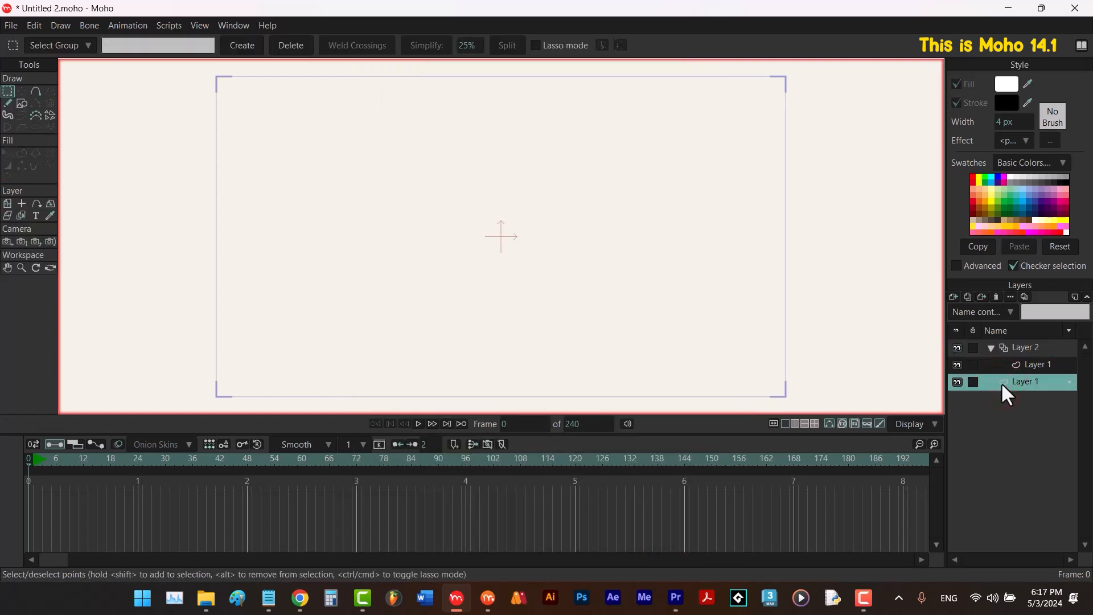
{"action": "double_click", "coordinate": [1019, 381]}
{"action": "type", "text": "rec"}
{"action": "key", "text": "Return"}
{"action": "left_click", "coordinate": [21, 103]}
{"action": "mouse_move", "coordinate": [415, 103]}
{"action": "left_mouse_down"}
{"action": "mouse_move", "coordinate": [581, 338]}
{"action": "mouse_move", "coordinate": [639, 329]}
{"action": "left_mouse_up"}
Add a vector layer named pattern and draw three wide horizontal bars on it, extending past both sides of the rectangle.
{"action": "left_click", "coordinate": [952, 296]}
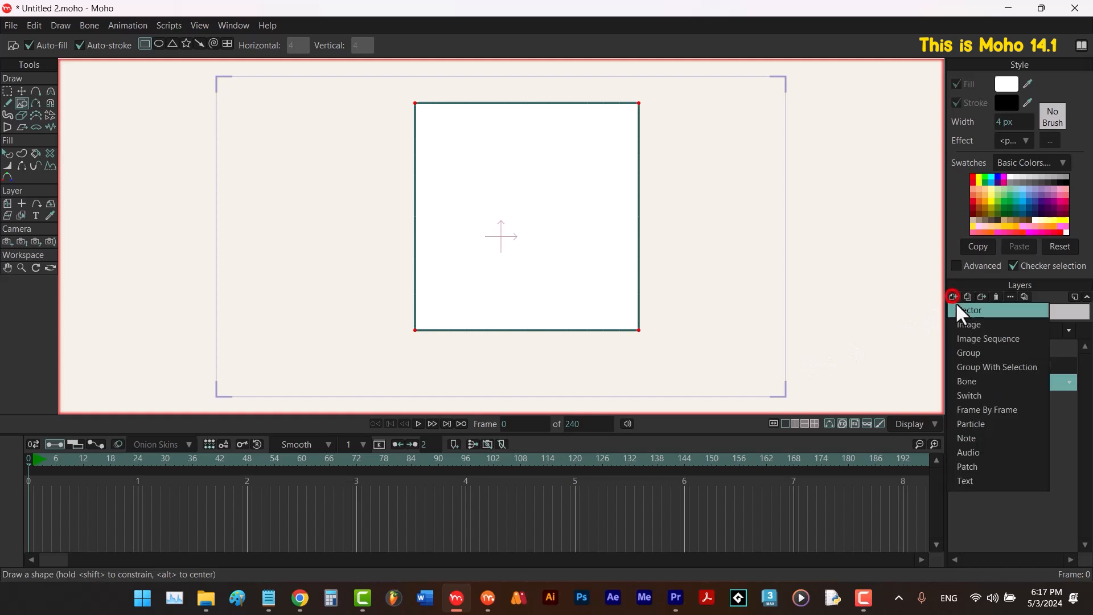
{"action": "left_click", "coordinate": [956, 307]}
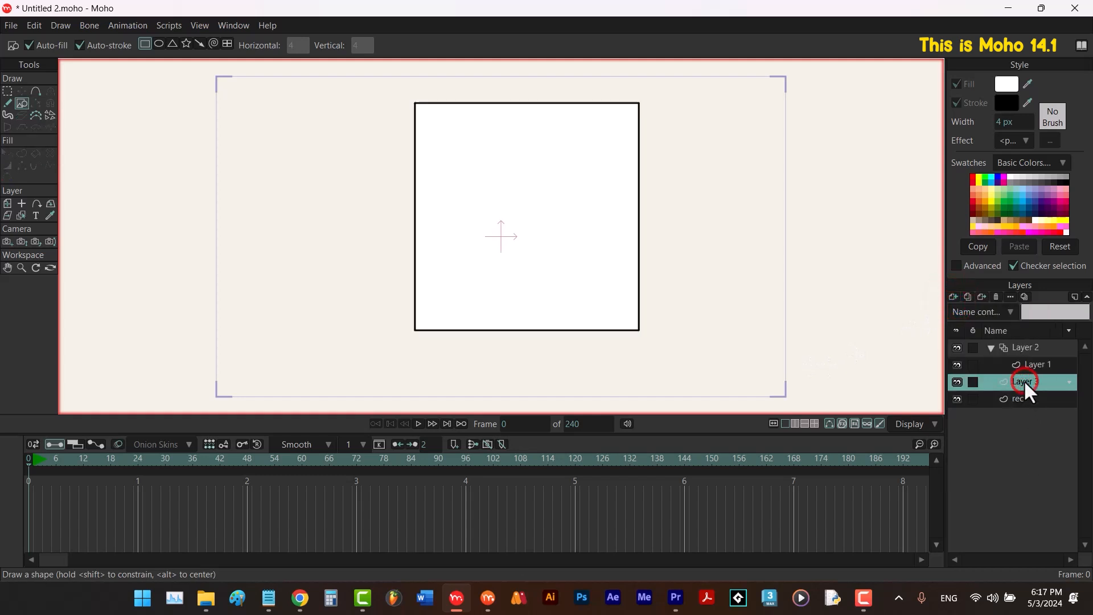
{"action": "double_click", "coordinate": [1023, 381]}
{"action": "type", "text": "pattern"}
{"action": "left_click_drag", "start_coordinate": [698, 129], "coordinate": [371, 159]}
{"action": "left_click_drag", "start_coordinate": [701, 189], "coordinate": [309, 221]}
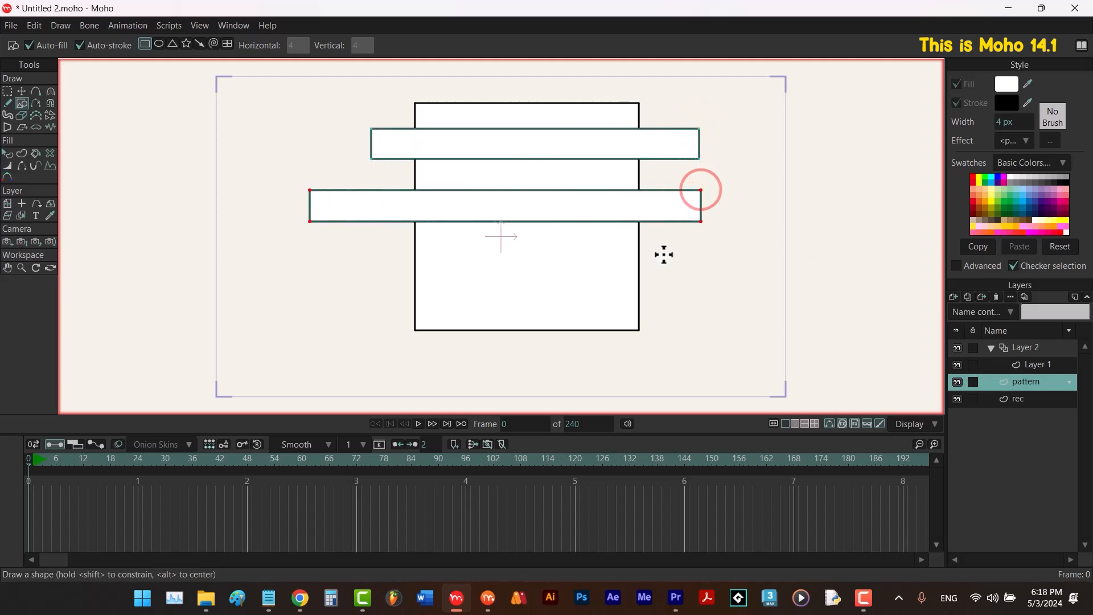
{"action": "left_click_drag", "start_coordinate": [703, 249], "coordinate": [293, 283]}
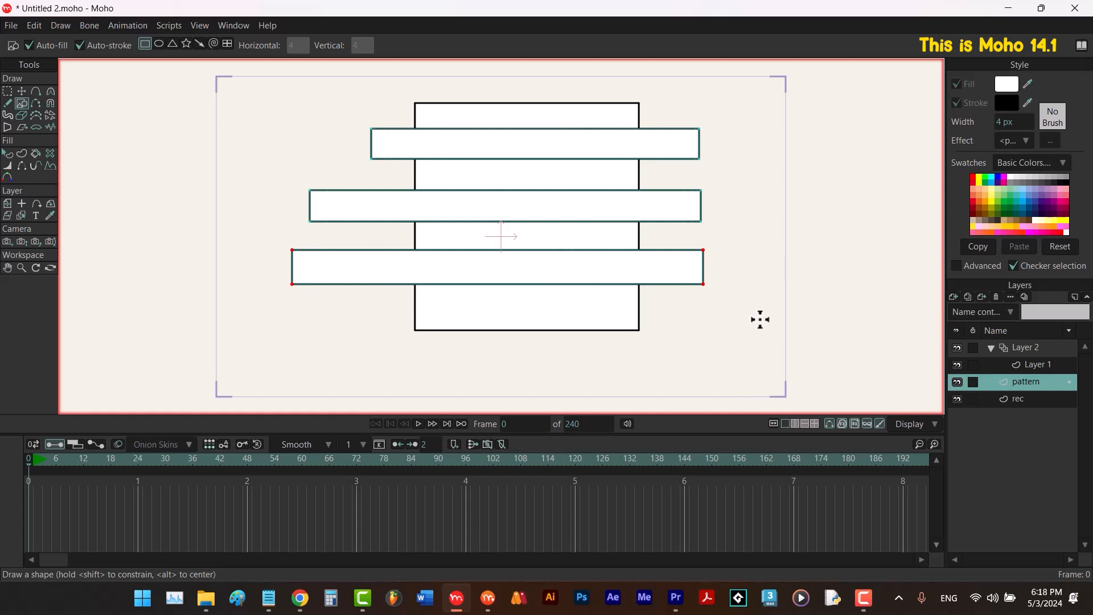
Fill all three bars on the pattern layer with bright green.
{"action": "key", "text": "q"}
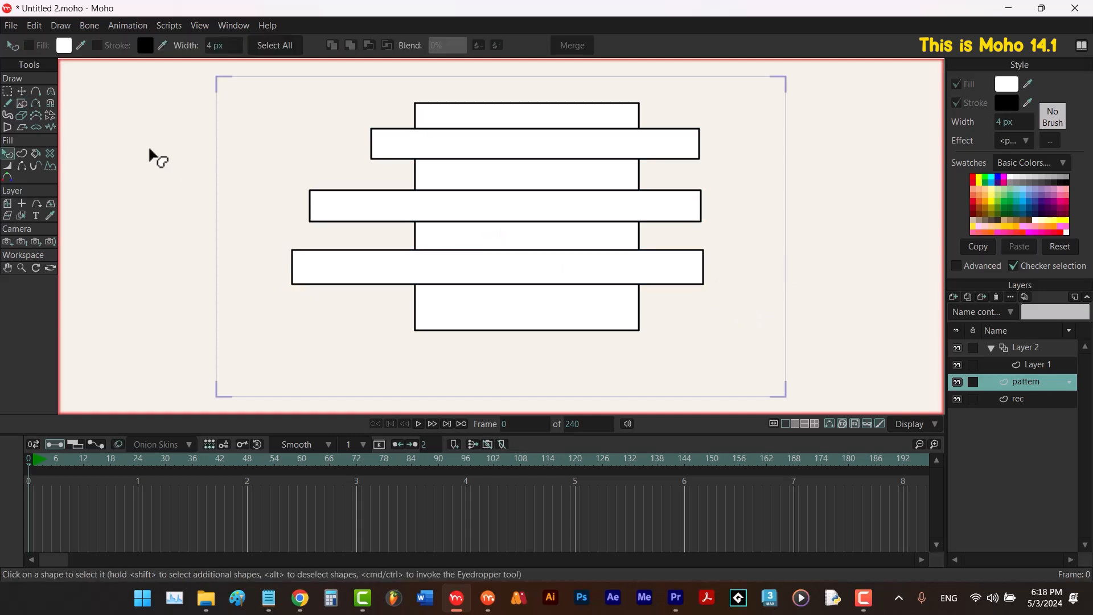
{"action": "left_click", "coordinate": [571, 149]}
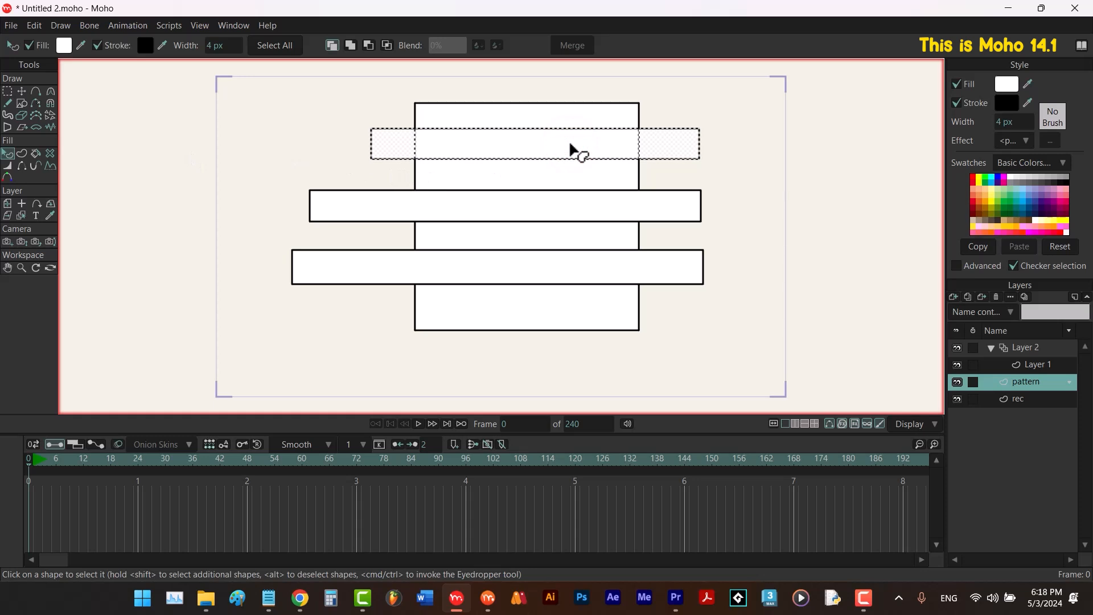
{"action": "left_click", "coordinate": [570, 206], "text": "shift"}
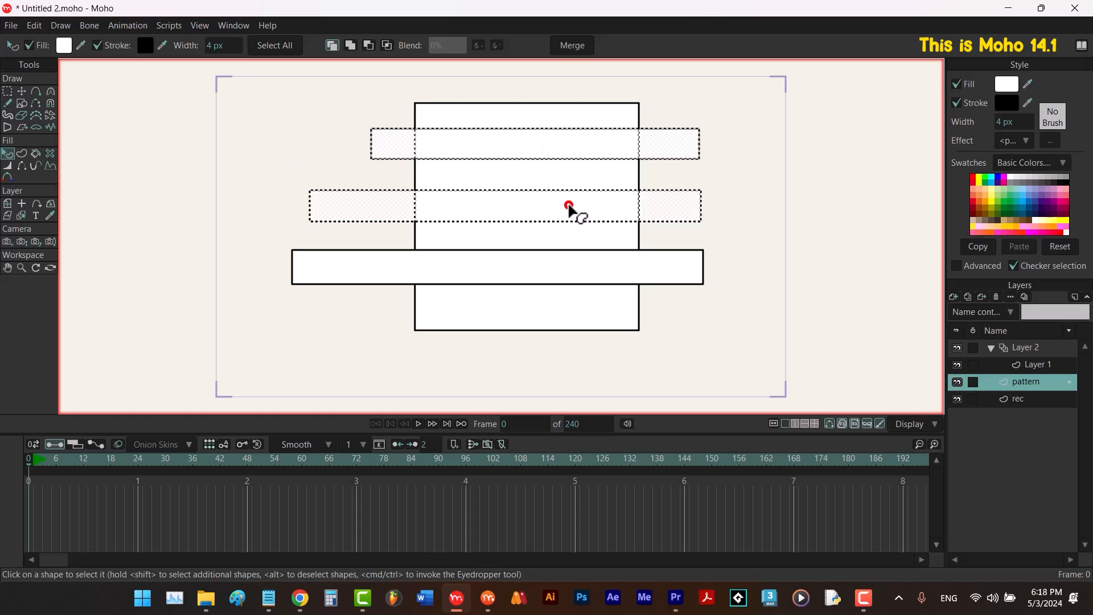
{"action": "left_click", "coordinate": [570, 260], "text": "shift"}
{"action": "left_click", "coordinate": [988, 180]}
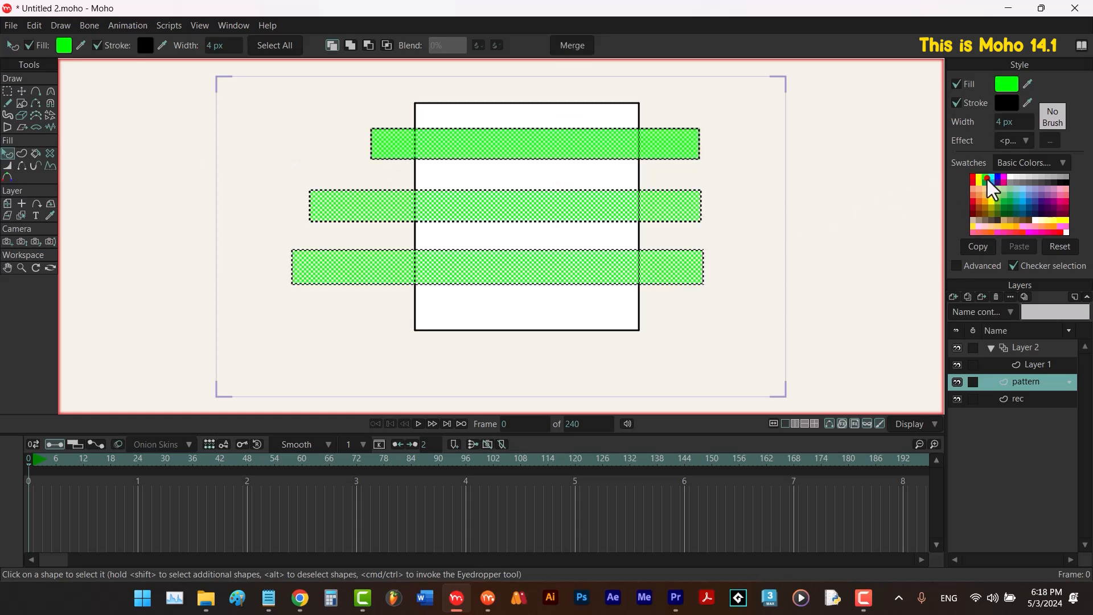
{"action": "left_click", "coordinate": [737, 273]}
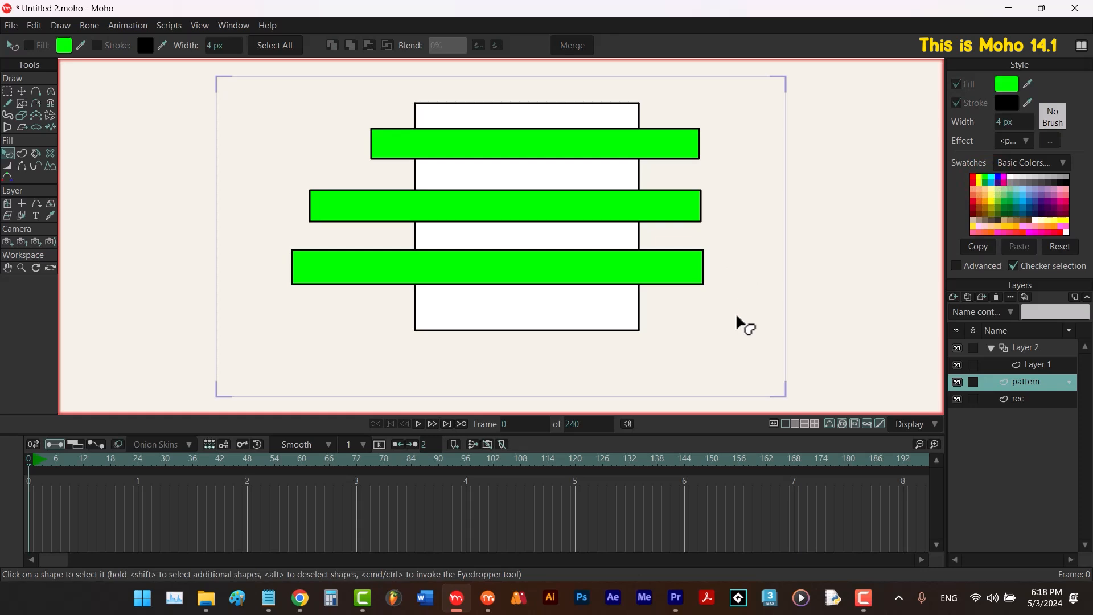
Group the pattern and rec layers with Group With Selection, and name the group rec & pattern.
{"action": "left_click", "coordinate": [1026, 398], "text": "ctrl"}
{"action": "right_click", "coordinate": [1027, 398]}
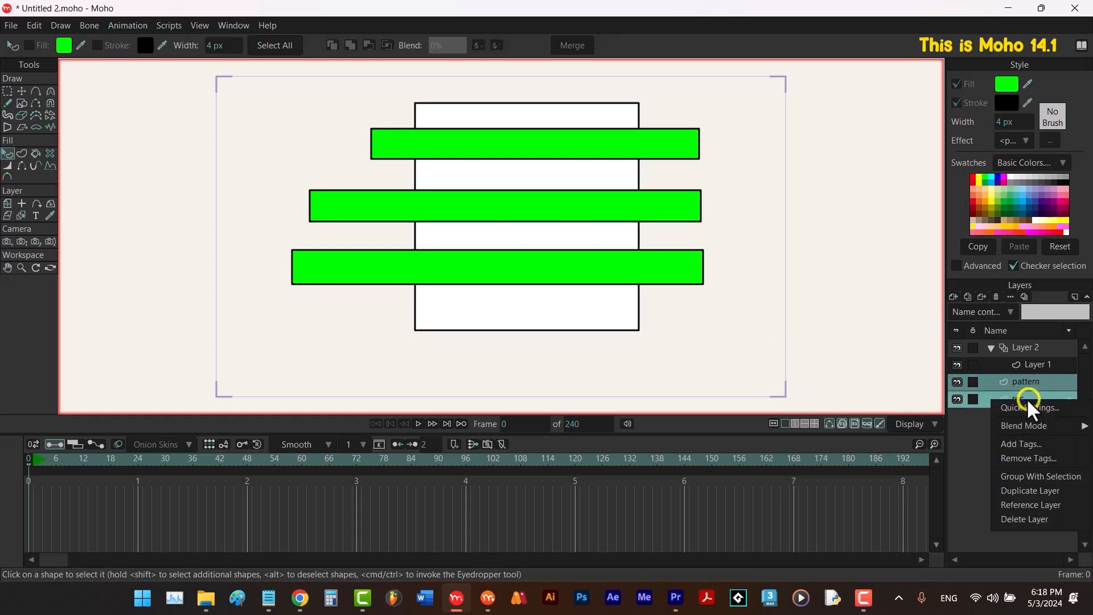
{"action": "left_click", "coordinate": [1037, 476]}
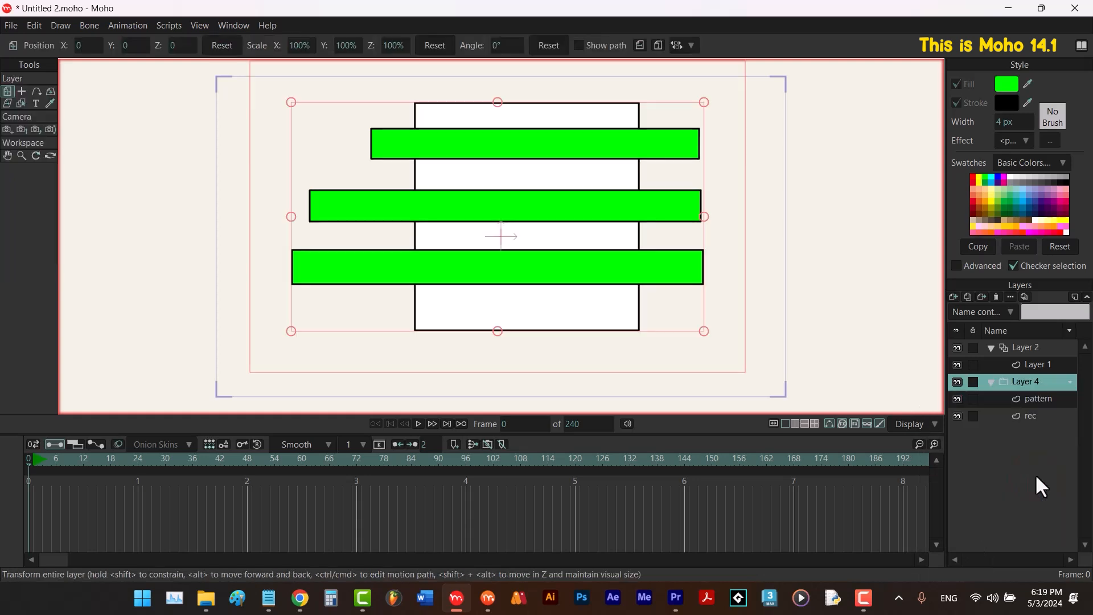
{"action": "left_click", "coordinate": [1030, 381]}
{"action": "type", "text": "re"}
{"action": "type", "text": "c & patter"}
{"action": "type", "text": "n"}
{"action": "key", "text": "Return"}
Move the rec & pattern group into Layer 2 and make it the active child at frame 11.
{"action": "left_click_drag", "start_coordinate": [1038, 380], "coordinate": [1033, 363]}
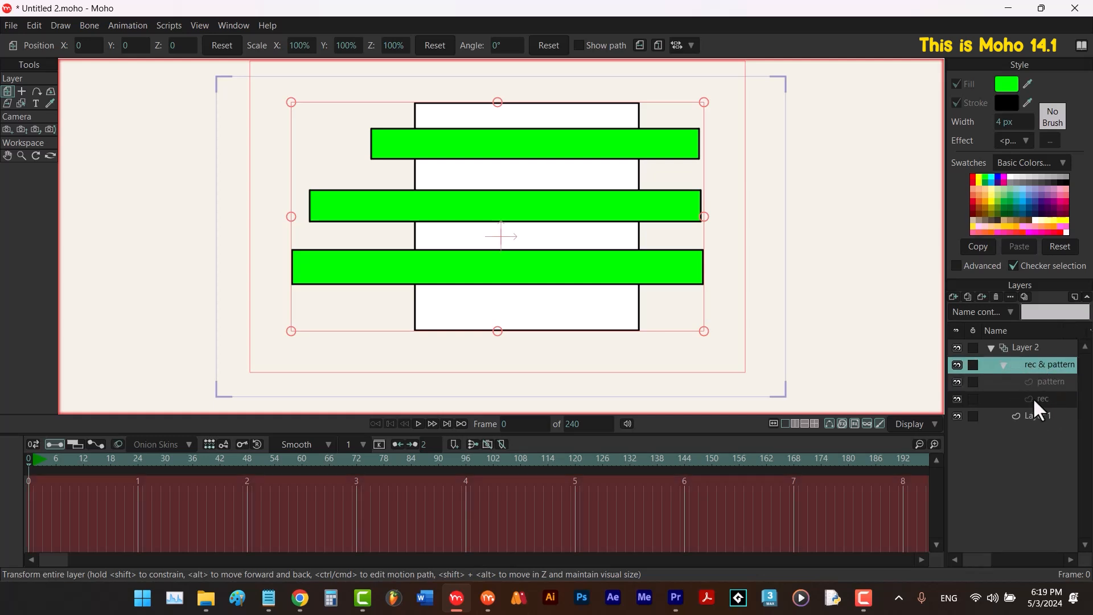
{"action": "left_click", "coordinate": [1025, 348]}
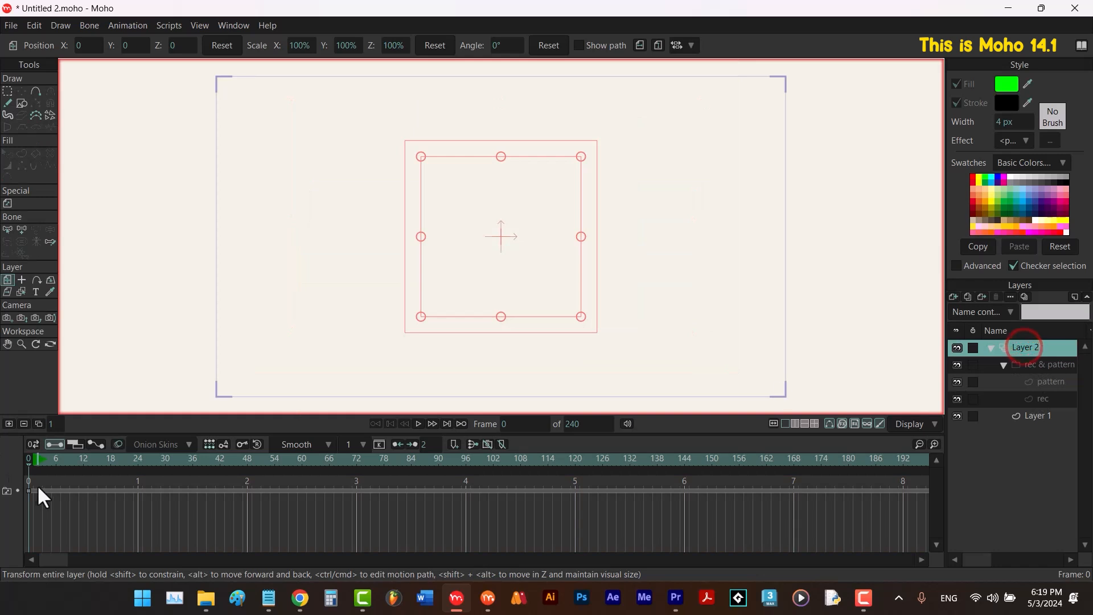
{"action": "left_click_drag", "start_coordinate": [32, 460], "coordinate": [77, 459]}
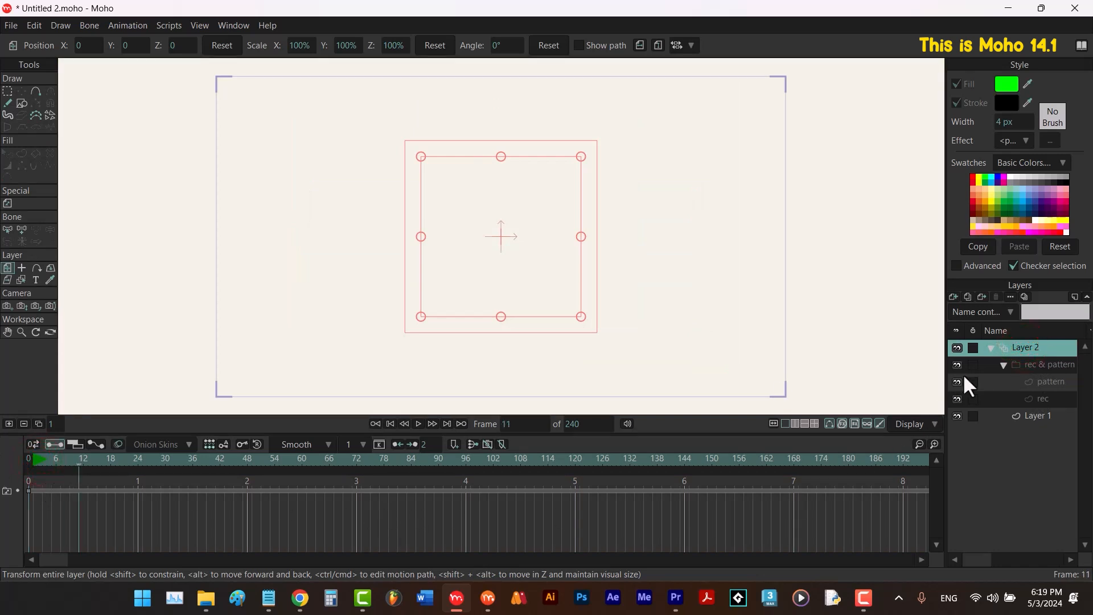
{"action": "right_click", "coordinate": [1029, 347]}
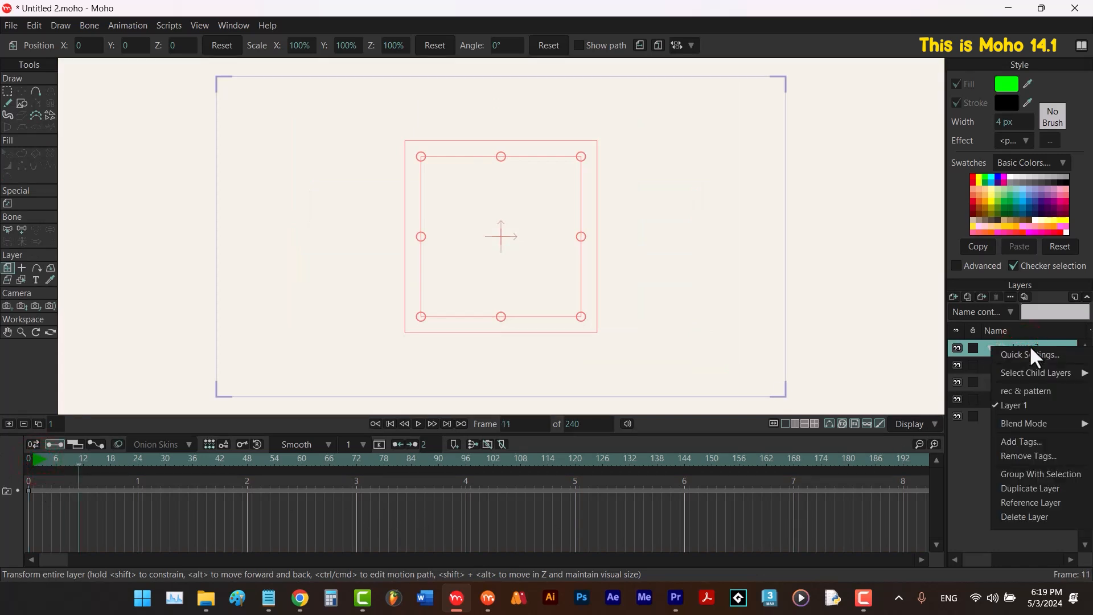
{"action": "left_click", "coordinate": [1026, 391]}
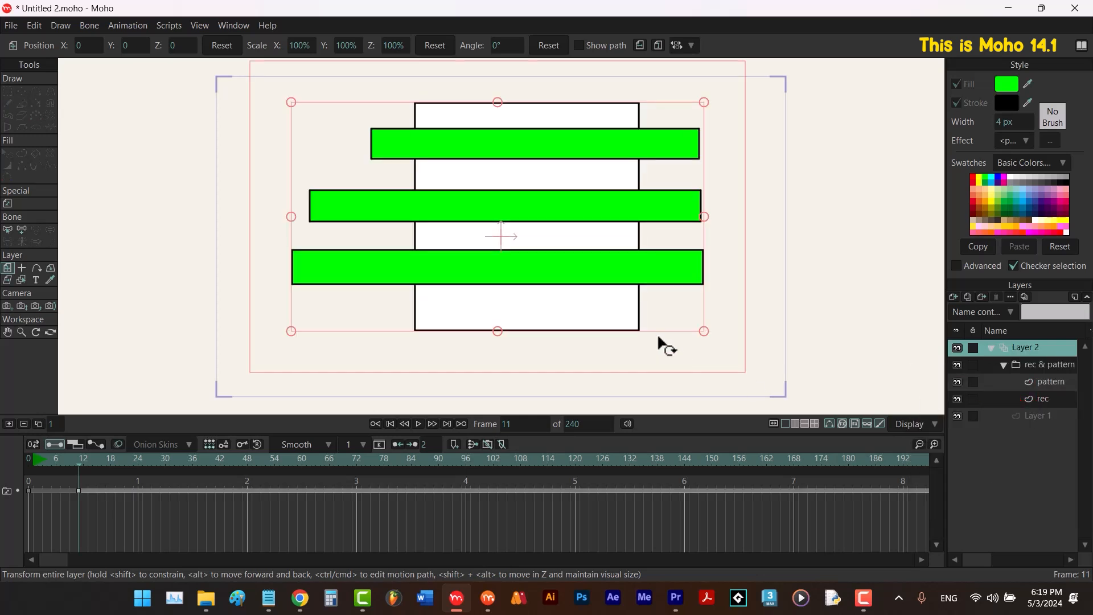
Set the rec & pattern group mask to Mask - Inside Bottom Layer, and exclude strokes from the rec layer's mask.
{"action": "right_click", "coordinate": [1040, 367]}
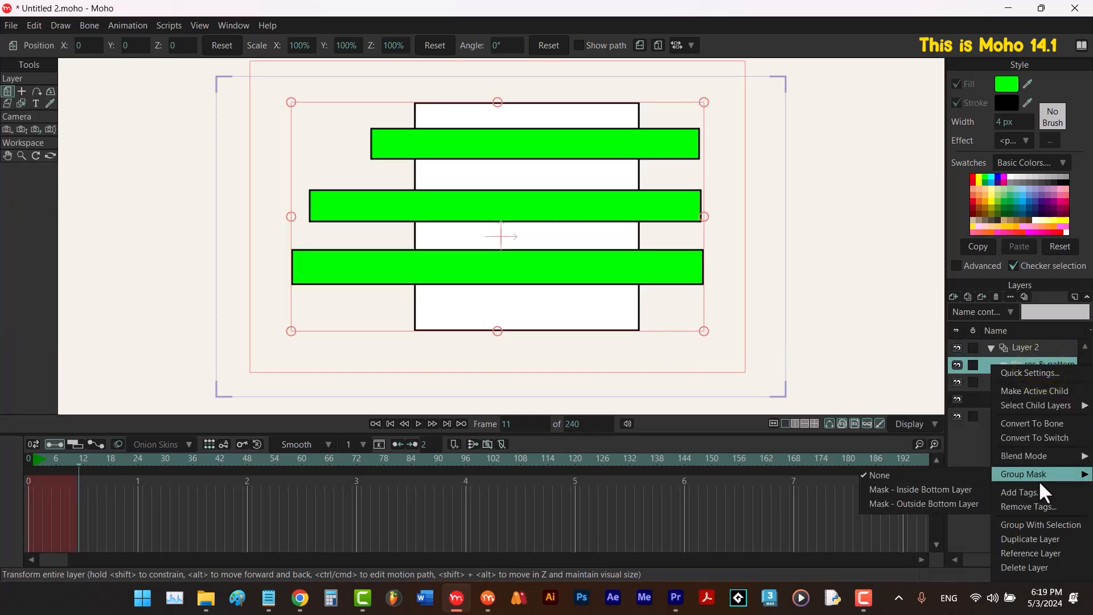
{"action": "left_click", "coordinate": [977, 488]}
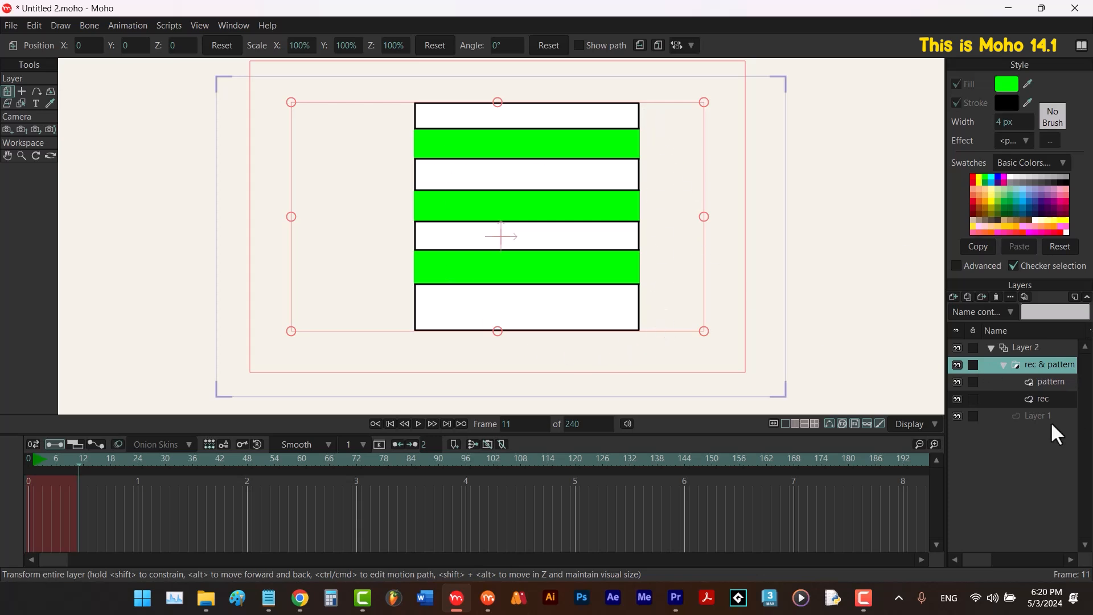
{"action": "double_click", "coordinate": [1042, 401]}
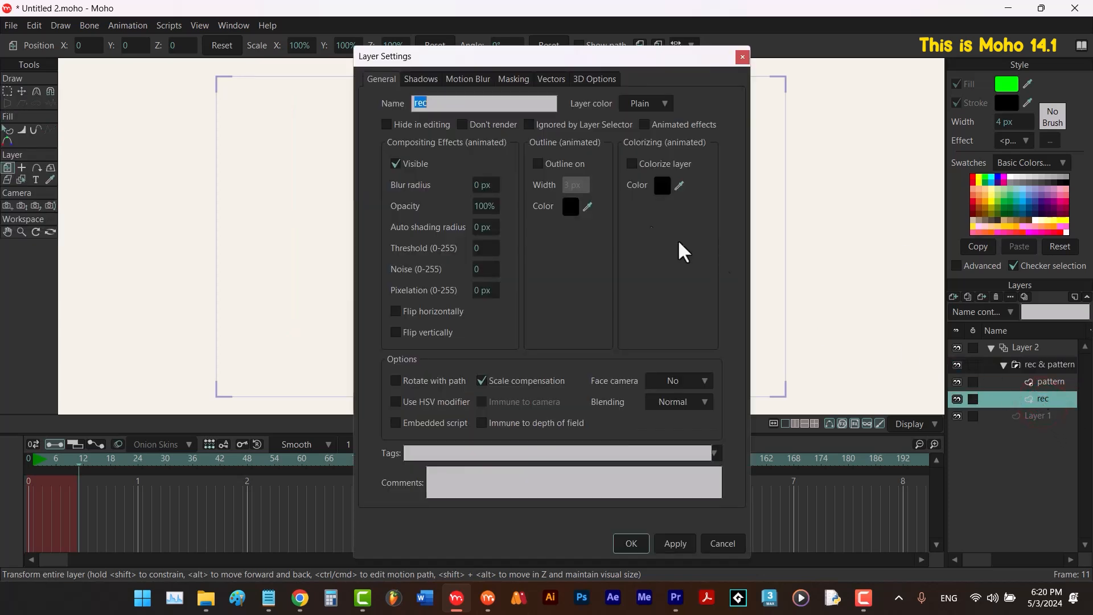
{"action": "left_click", "coordinate": [513, 79]}
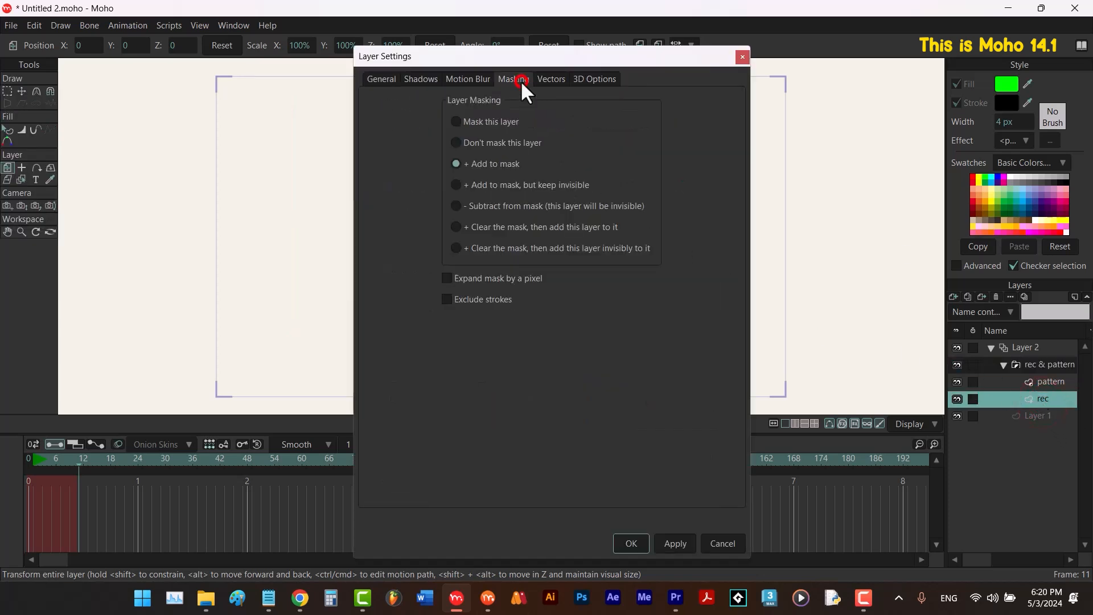
{"action": "left_click", "coordinate": [447, 299]}
{"action": "left_click", "coordinate": [630, 542]}
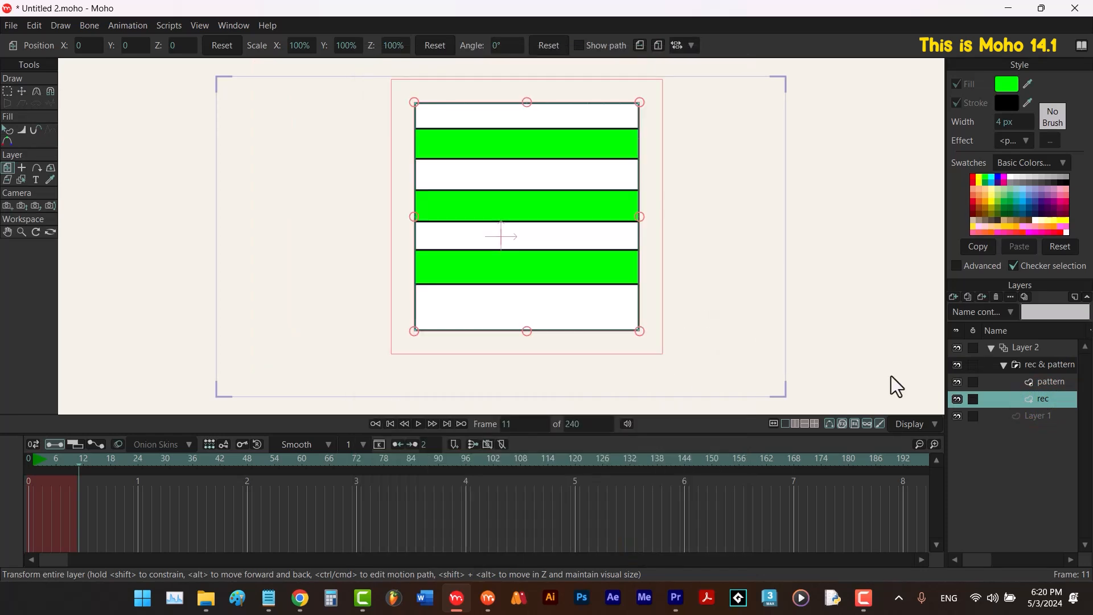
Duplicate Layer 2's current drawing to frame 12, and at frame 0 recolour all the copy's pattern bars red.
{"action": "left_click", "coordinate": [1043, 350]}
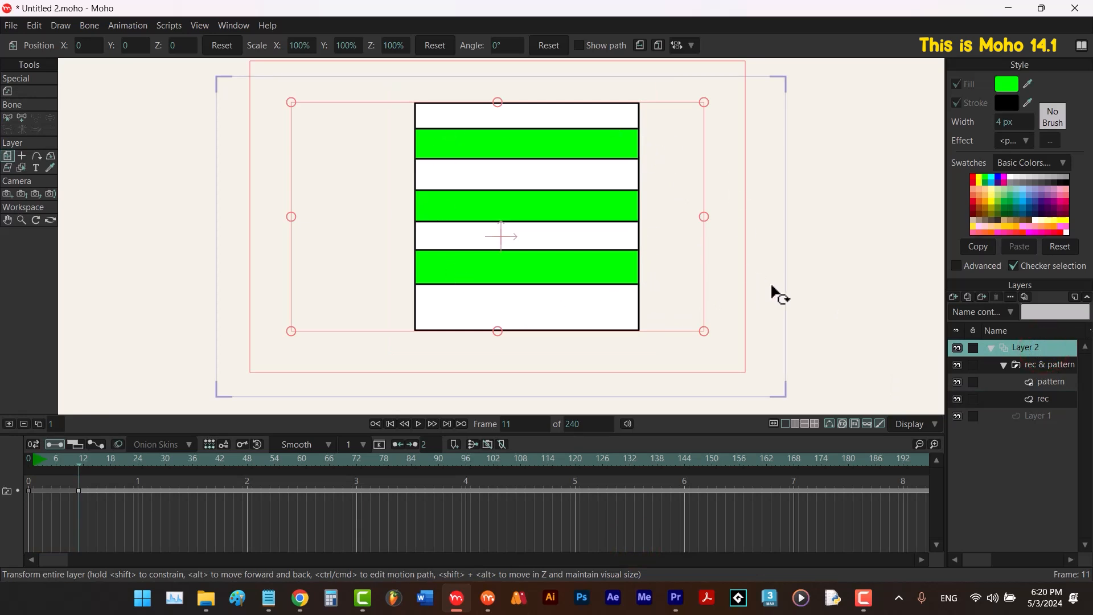
{"action": "left_click", "coordinate": [39, 423]}
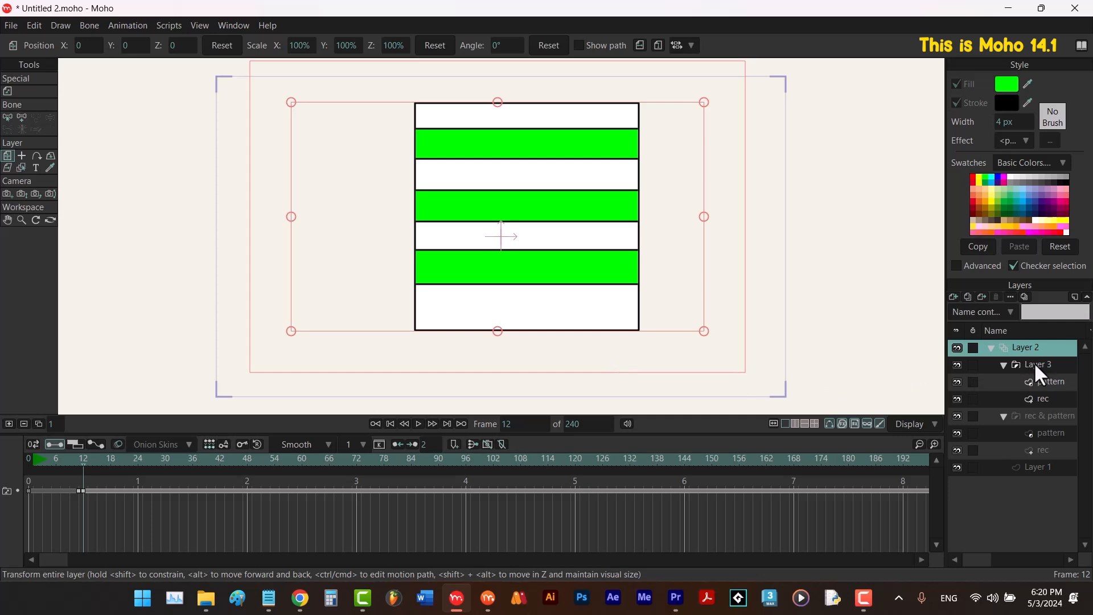
{"action": "left_click", "coordinate": [1039, 379]}
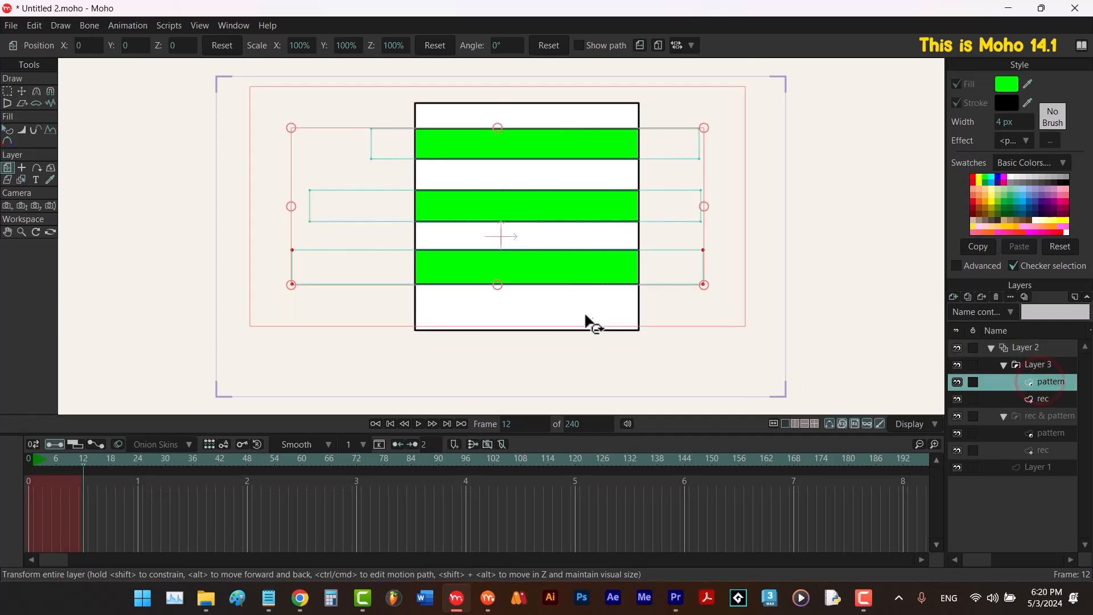
{"action": "left_click", "coordinate": [390, 423]}
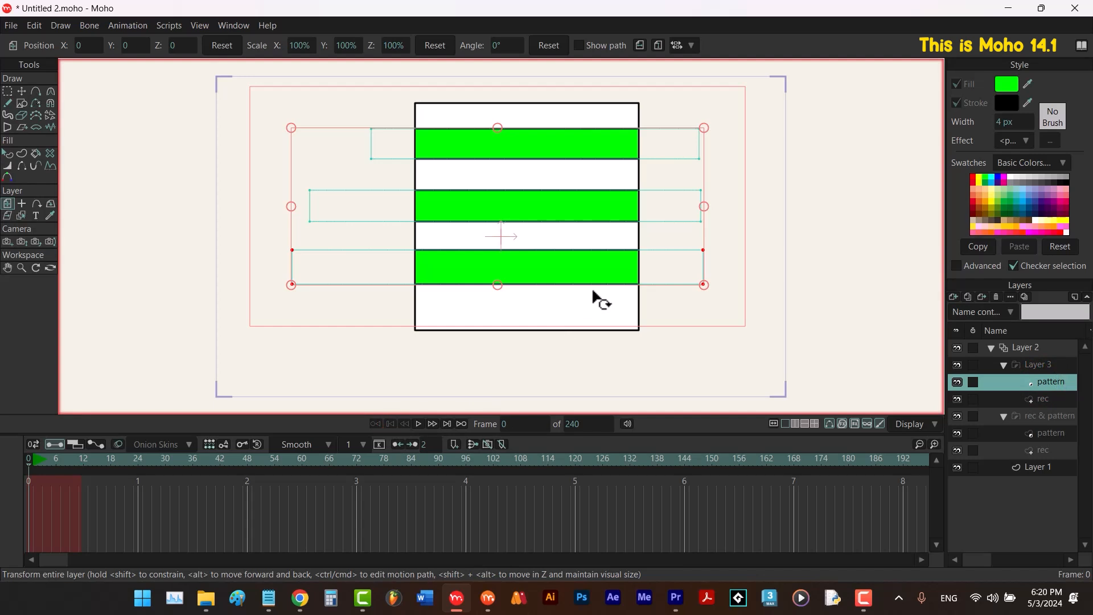
{"action": "key", "text": "q"}
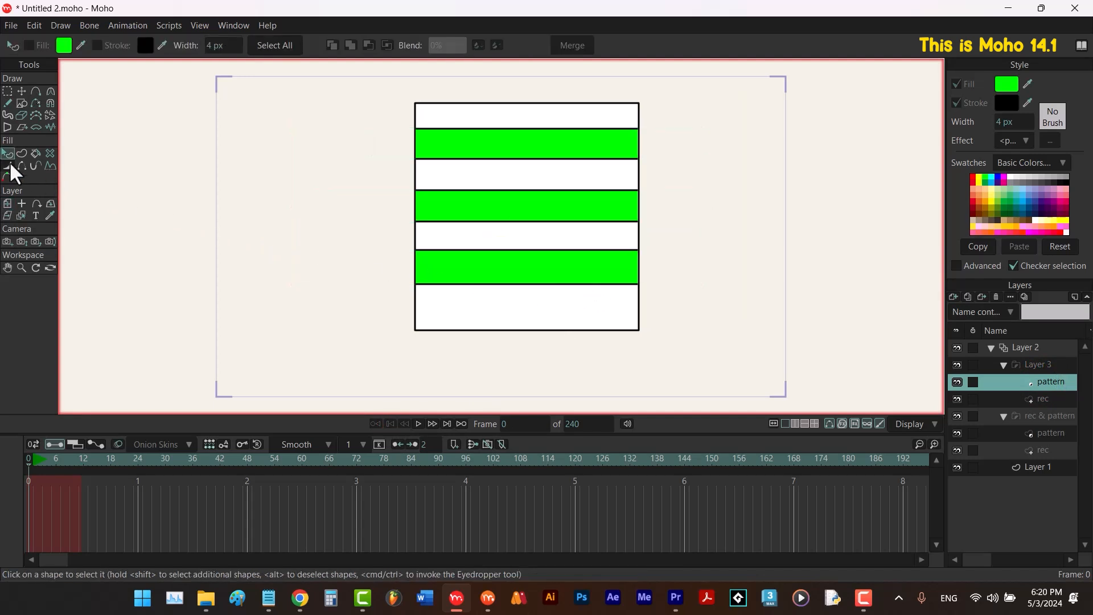
{"action": "left_click", "coordinate": [277, 48]}
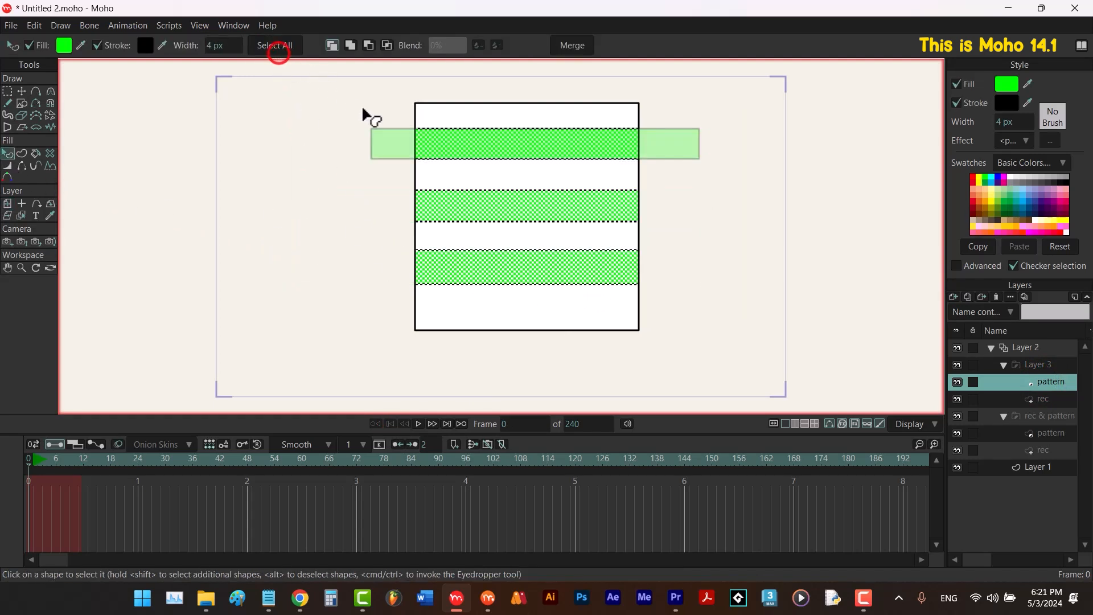
{"action": "left_click", "coordinate": [972, 177]}
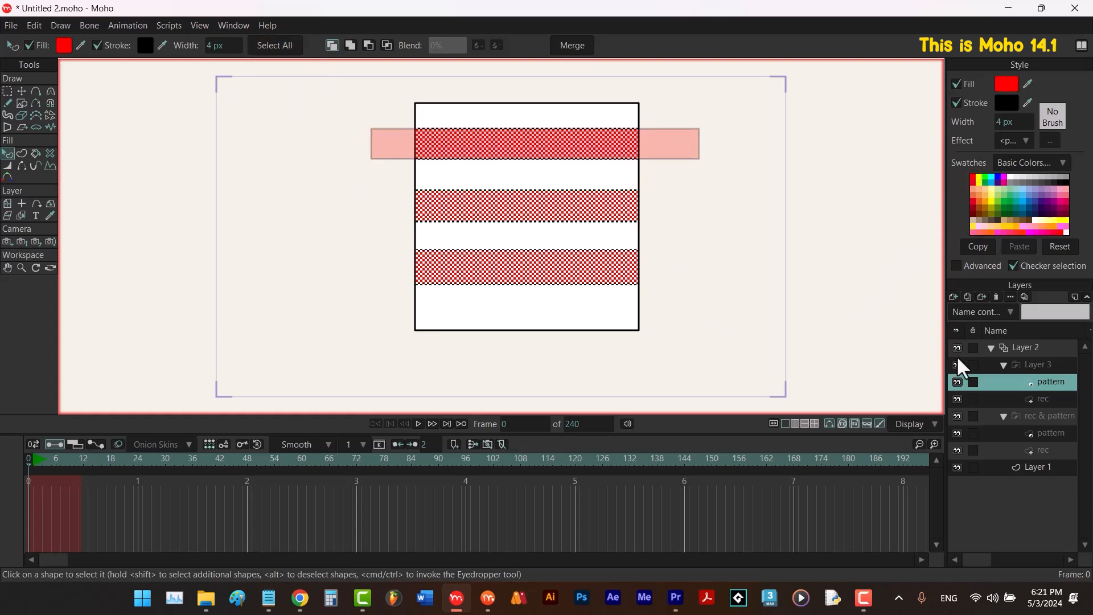
Compare Layer 2's original drawing at frame 11 with the red copy at frame 12.
{"action": "left_click", "coordinate": [1030, 345]}
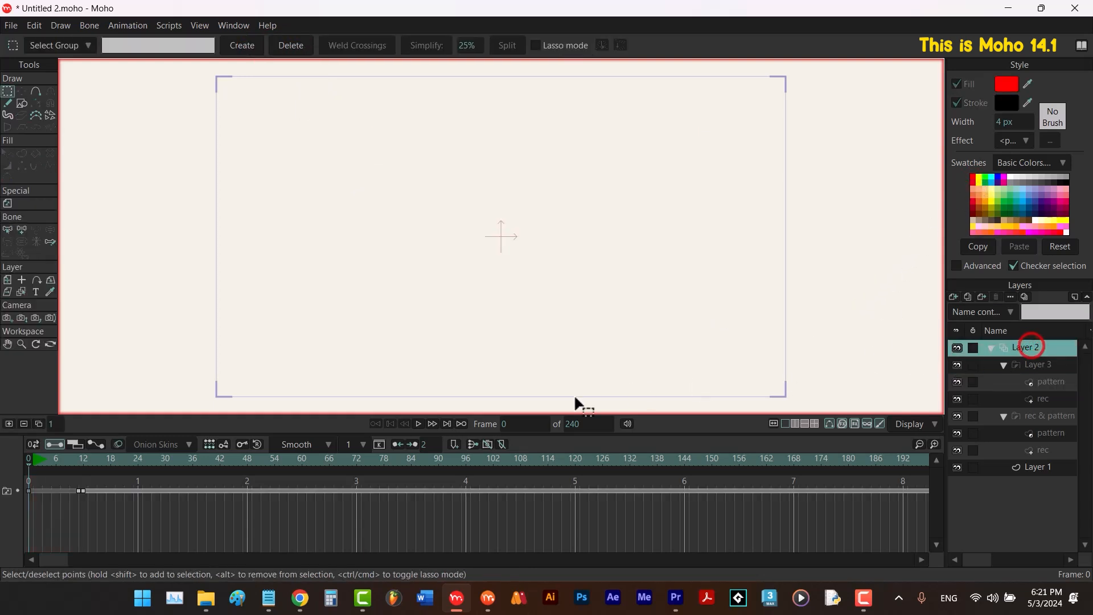
{"action": "left_click", "coordinate": [463, 424]}
{"action": "left_click", "coordinate": [463, 423]}
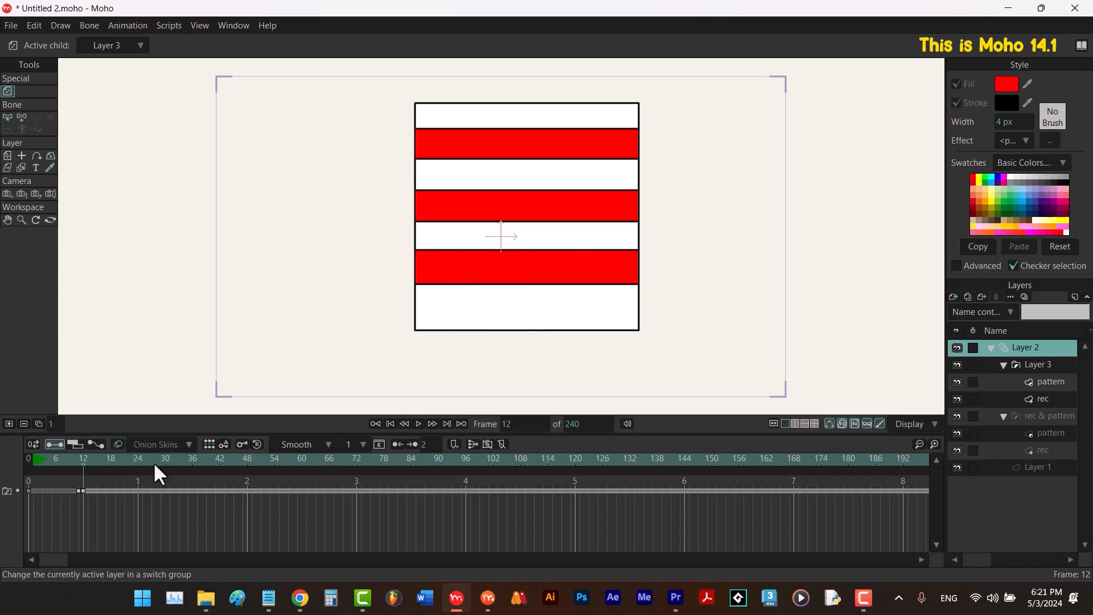
{"action": "left_click_drag", "start_coordinate": [83, 458], "coordinate": [82, 462]}
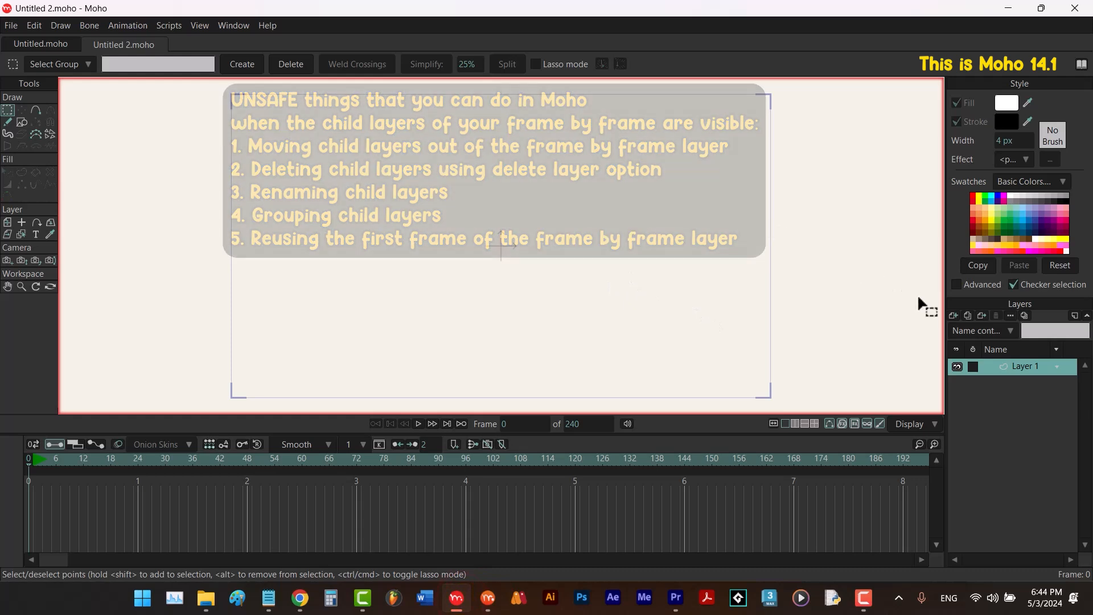
Add a Frame By Frame layer to the second document, and turn off its Frame-by-frame drawing option to expand its child layers.
{"action": "left_click", "coordinate": [952, 315]}
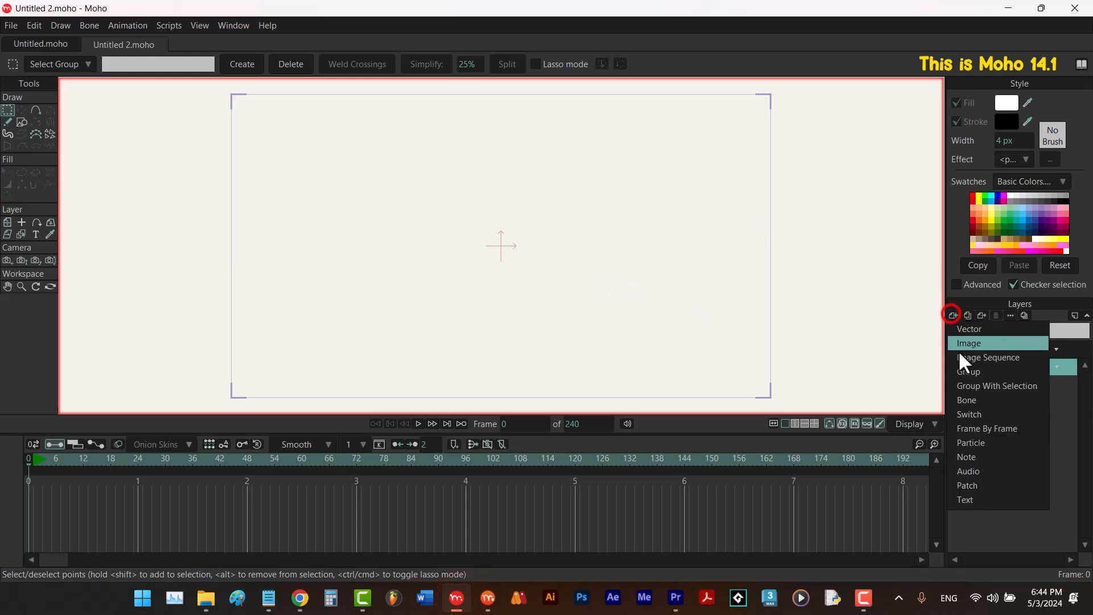
{"action": "left_click", "coordinate": [977, 429]}
{"action": "double_click", "coordinate": [1002, 363]}
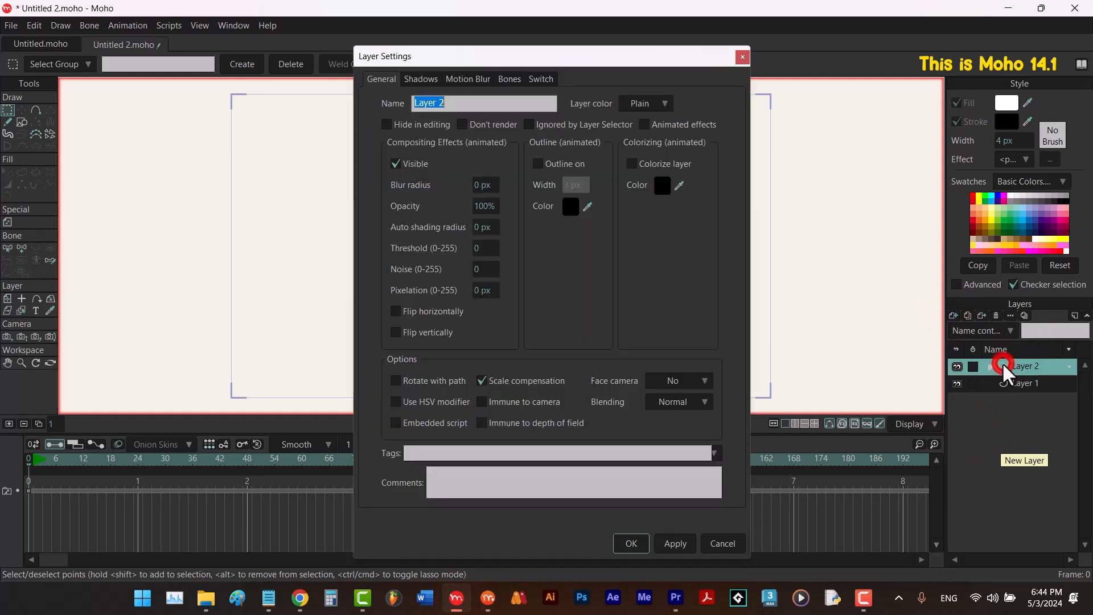
{"action": "left_click", "coordinate": [541, 78]}
{"action": "left_click", "coordinate": [502, 186]}
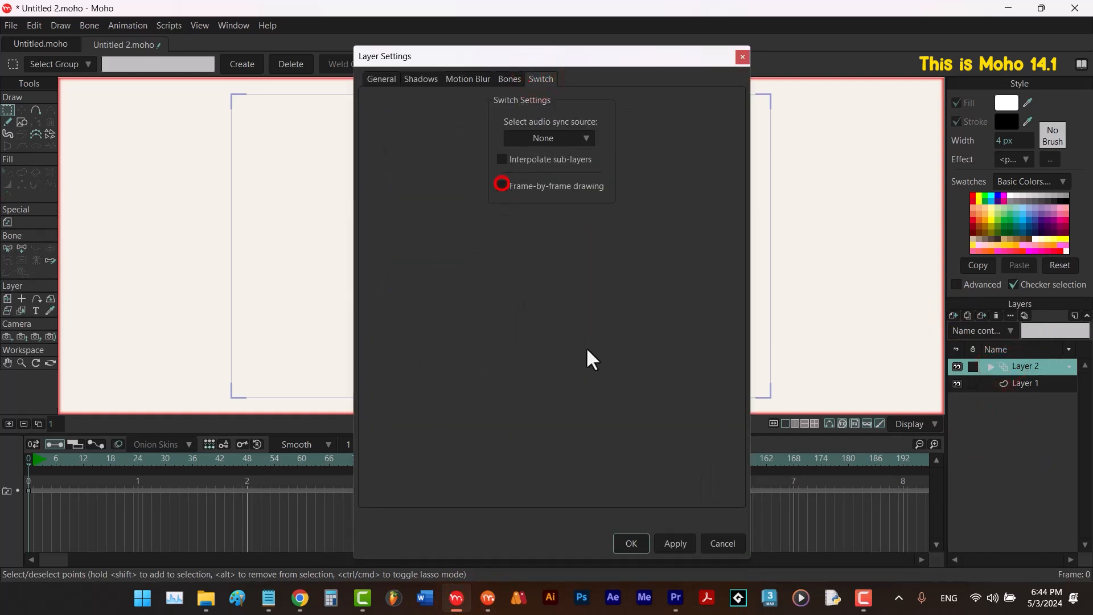
{"action": "left_click", "coordinate": [669, 544]}
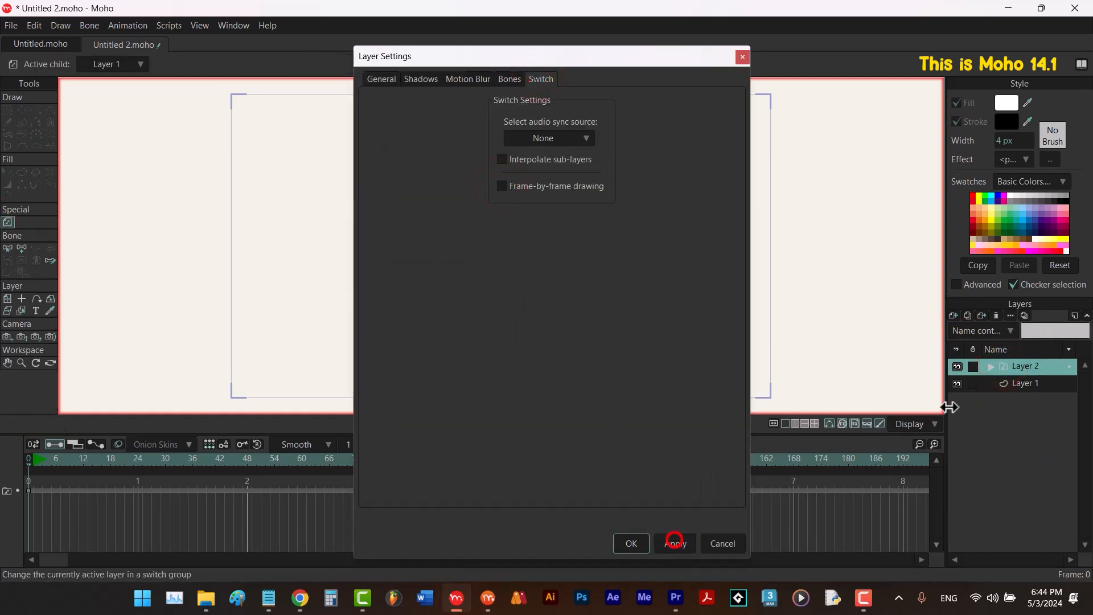
{"action": "left_click", "coordinate": [991, 366]}
Turn Frame-by-frame drawing back on for Layer 2 and add a new drawing at frame 1.
{"action": "left_click", "coordinate": [501, 185]}
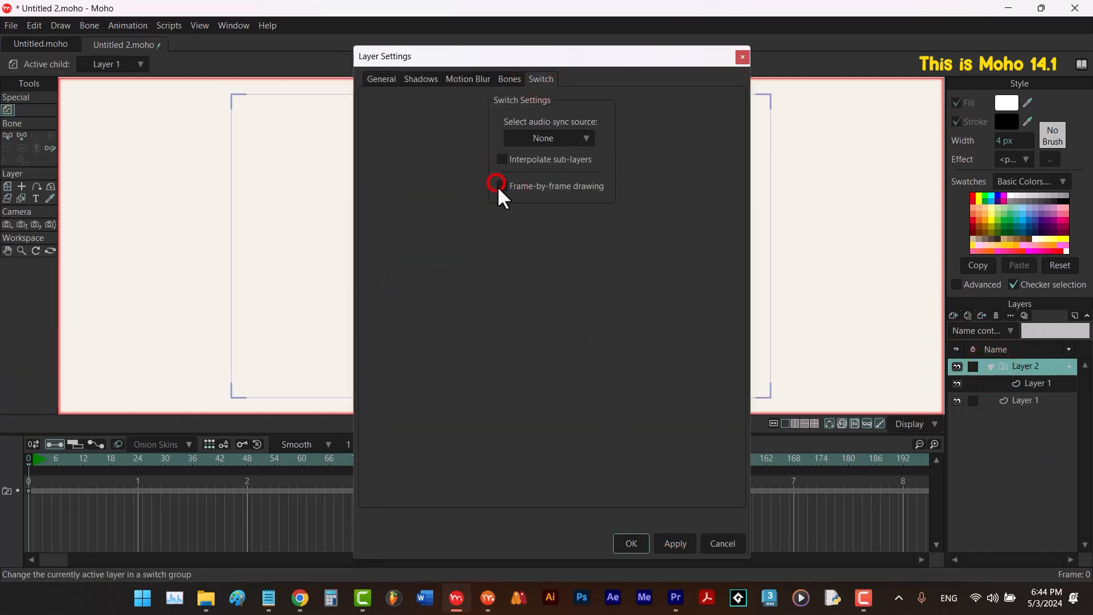
{"action": "left_click", "coordinate": [632, 543]}
{"action": "key", "text": "Right"}
{"action": "key", "text": "alt+2"}
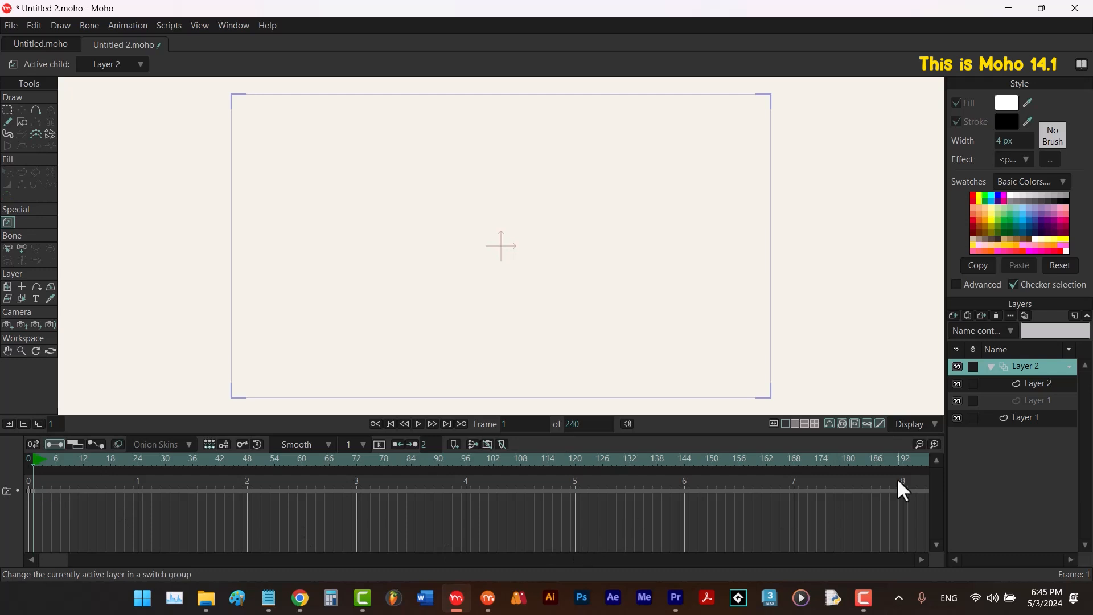
Reuse child Layer 1 at frame 1, draw a white rectangle in it, and delete the current drawing.
{"action": "right_click", "coordinate": [1027, 367]}
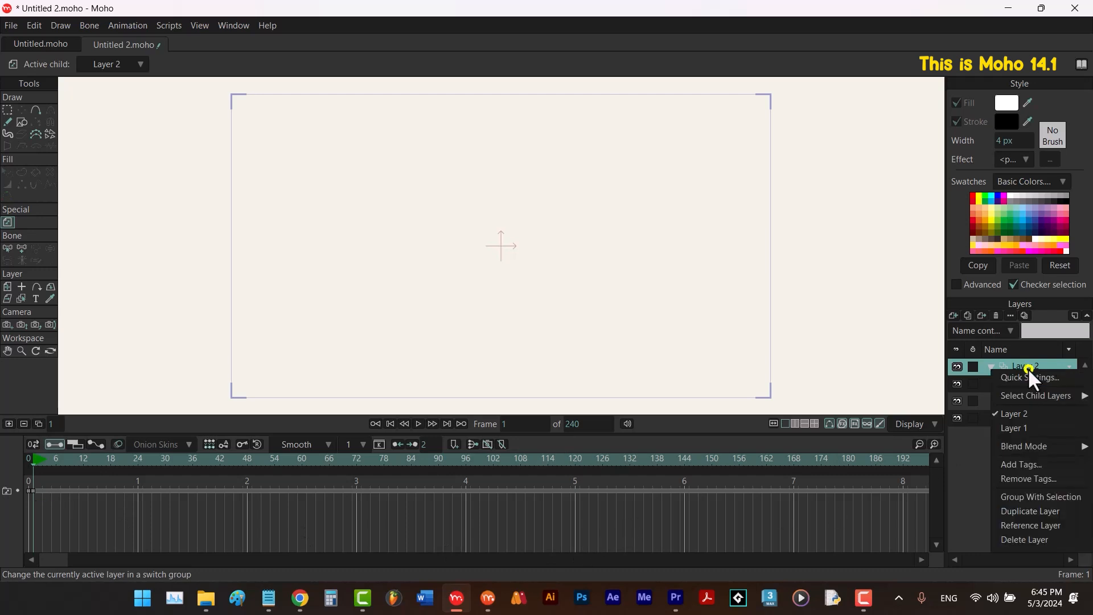
{"action": "left_click", "coordinate": [1021, 433]}
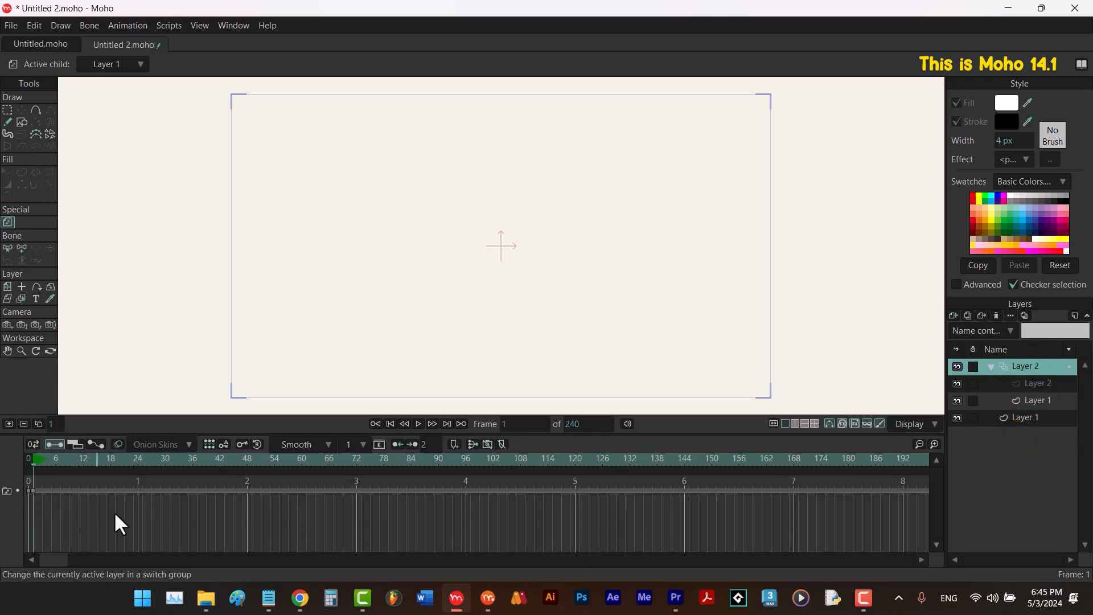
{"action": "left_click", "coordinate": [22, 122]}
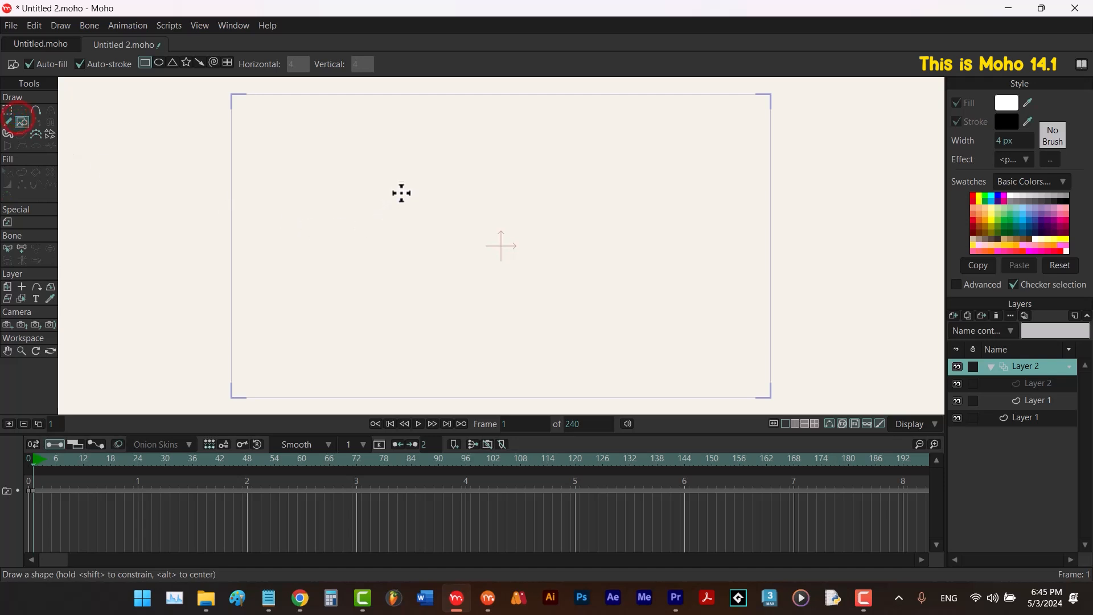
{"action": "left_click_drag", "start_coordinate": [378, 162], "coordinate": [658, 314]}
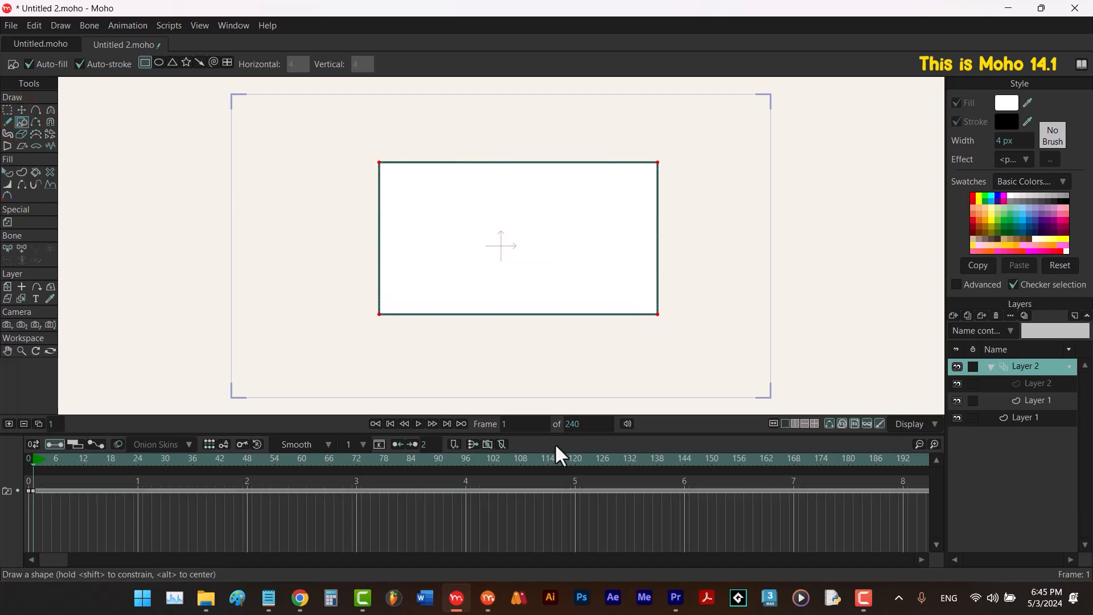
{"action": "left_click", "coordinate": [24, 424]}
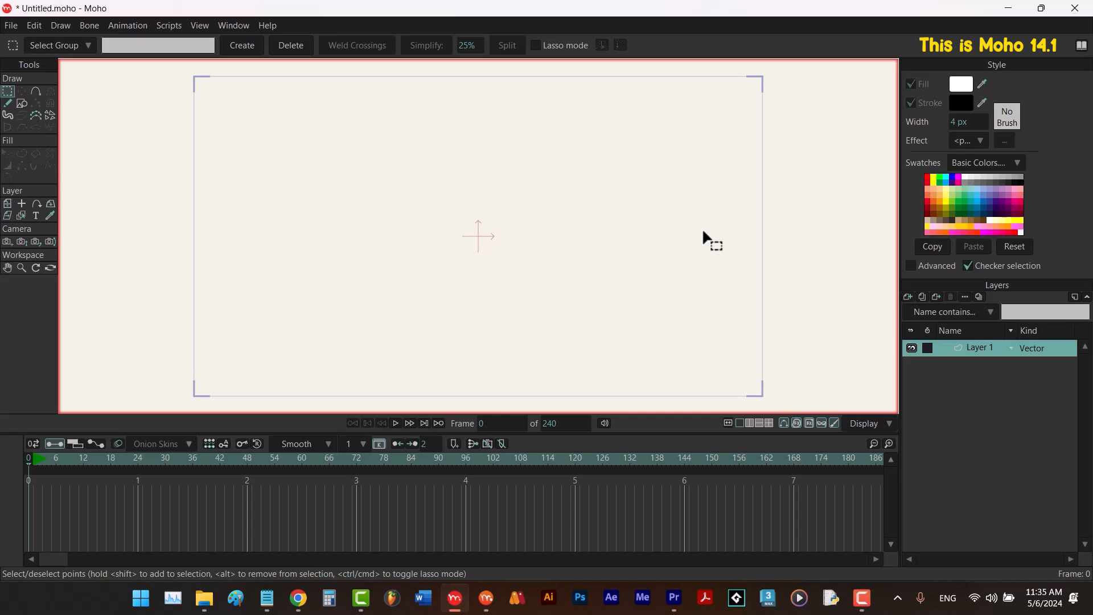
In the Untitled document, add a Frame By Frame layer and a Bone layer above the vector layer.
{"action": "left_click", "coordinate": [906, 295]}
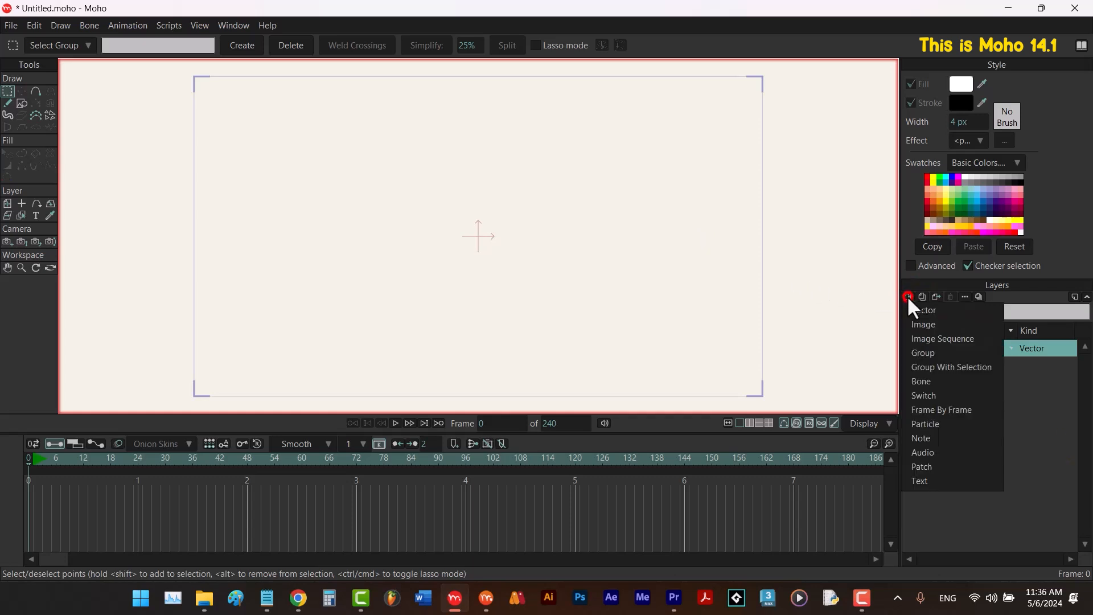
{"action": "left_click", "coordinate": [935, 408]}
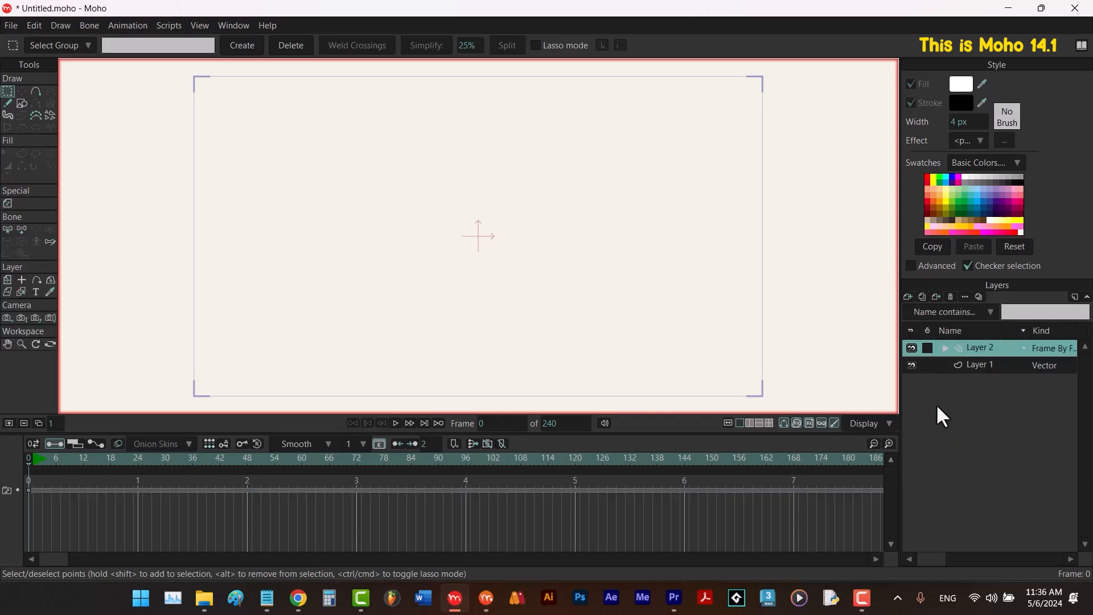
{"action": "left_click", "coordinate": [907, 295]}
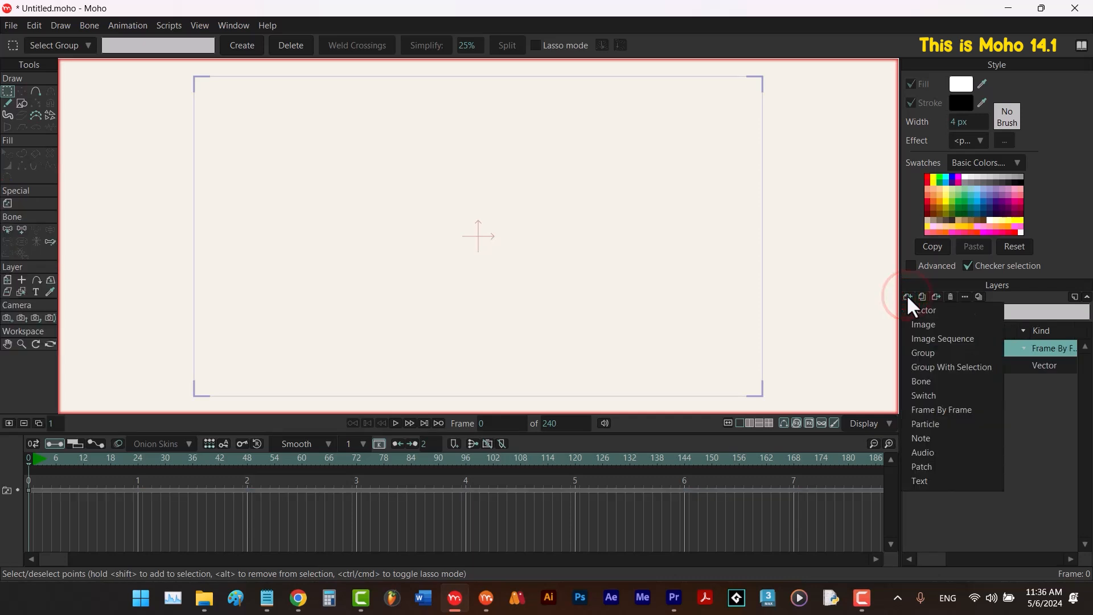
{"action": "left_click", "coordinate": [926, 383]}
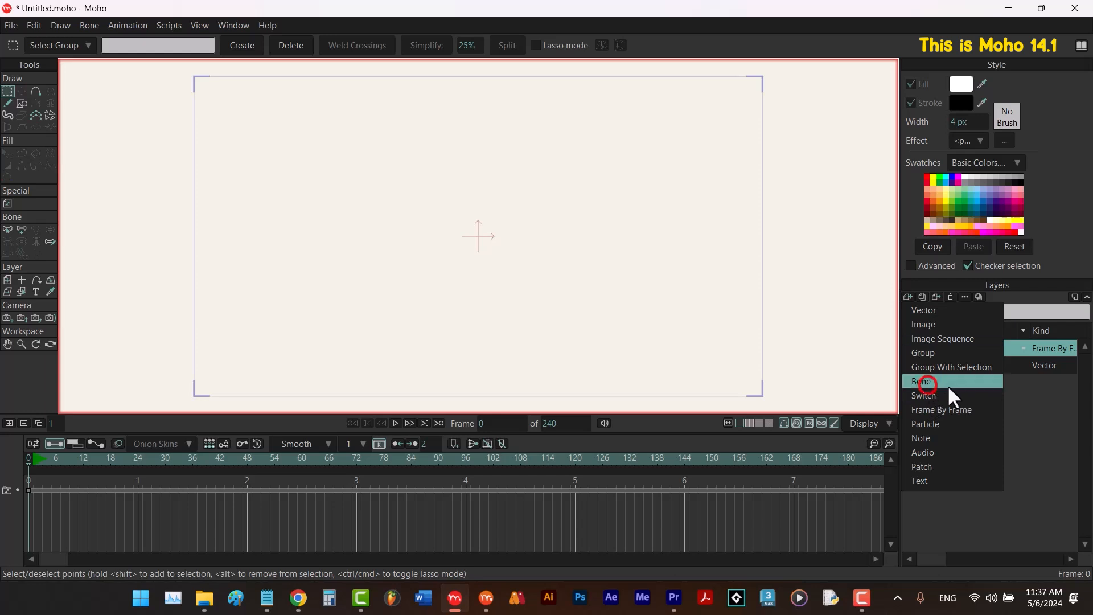
{"action": "key", "text": "Return"}
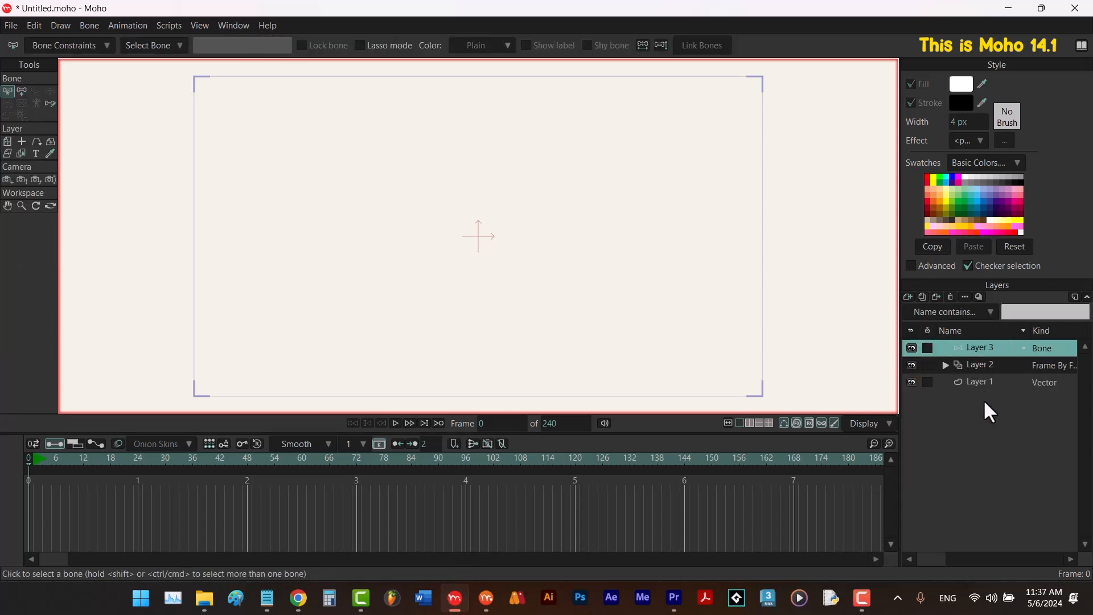
Draw a vertical bone through the centre of Layer 3 at frame 0, and rotate it to about 38° at frame 24.
{"action": "left_click", "coordinate": [21, 91]}
{"action": "left_click_drag", "start_coordinate": [478, 310], "coordinate": [475, 136]}
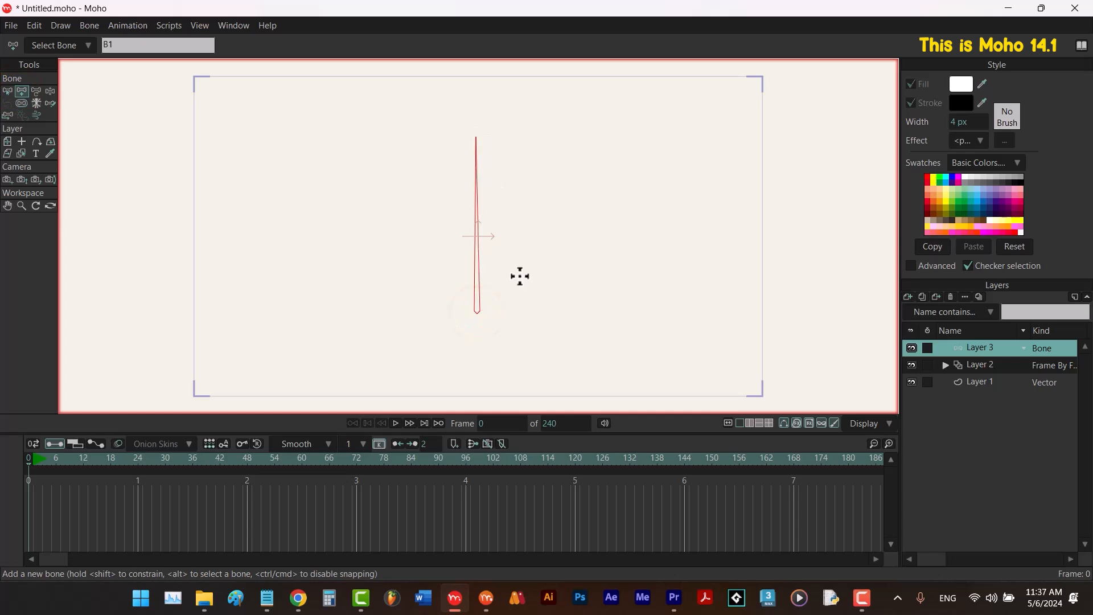
{"action": "left_click", "coordinate": [136, 458]}
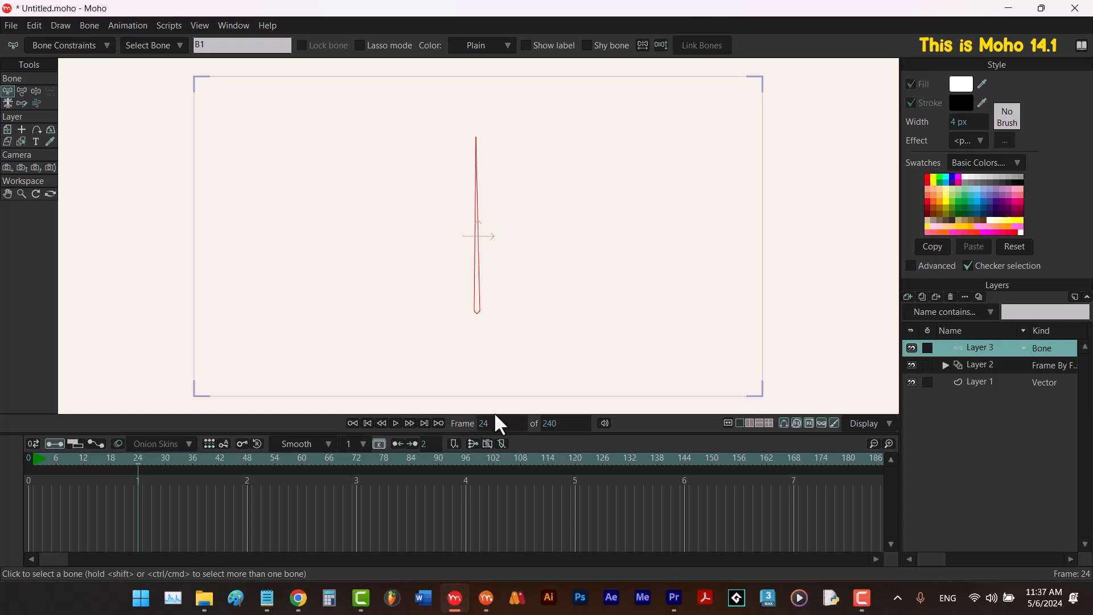
{"action": "left_click", "coordinate": [21, 92]}
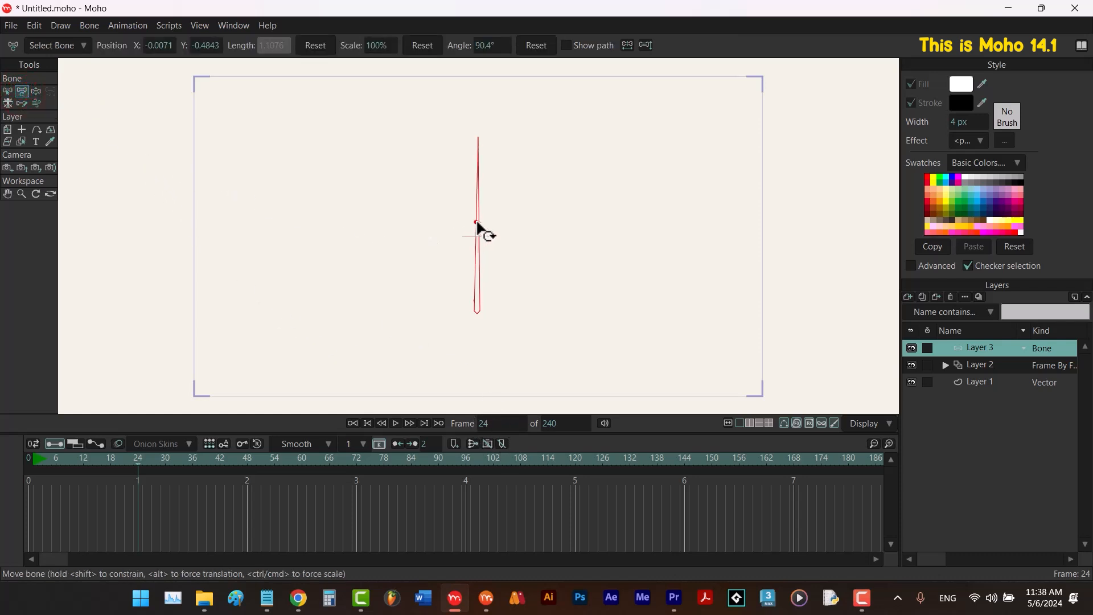
{"action": "left_click_drag", "start_coordinate": [478, 225], "coordinate": [578, 261]}
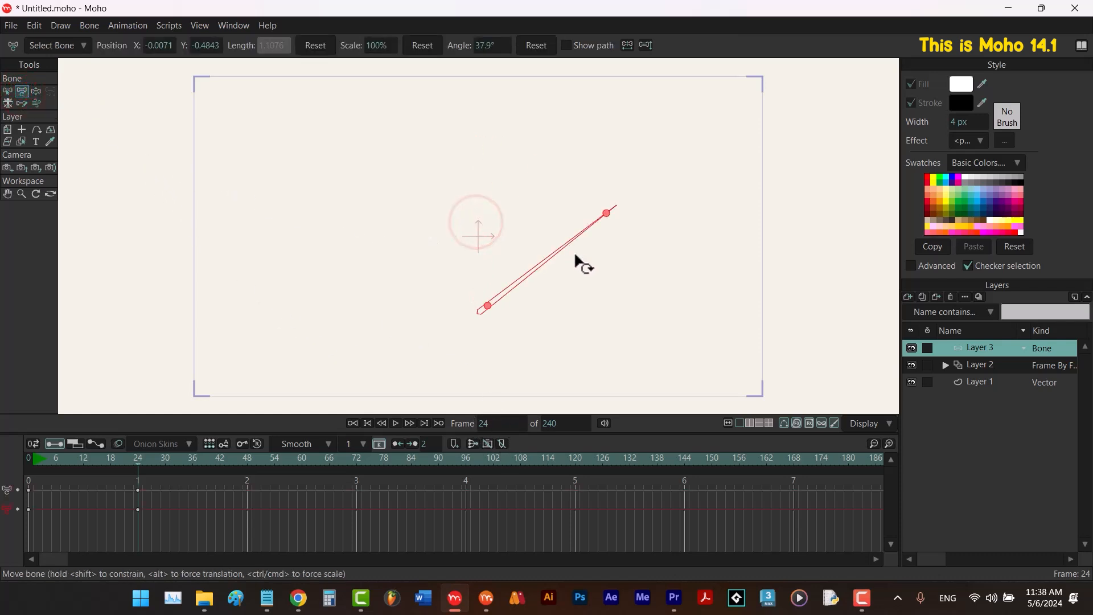
Display the bone's strength area at frame 0, and move frame-by-frame Layer 2 into bone Layer 3.
{"action": "left_click", "coordinate": [367, 423]}
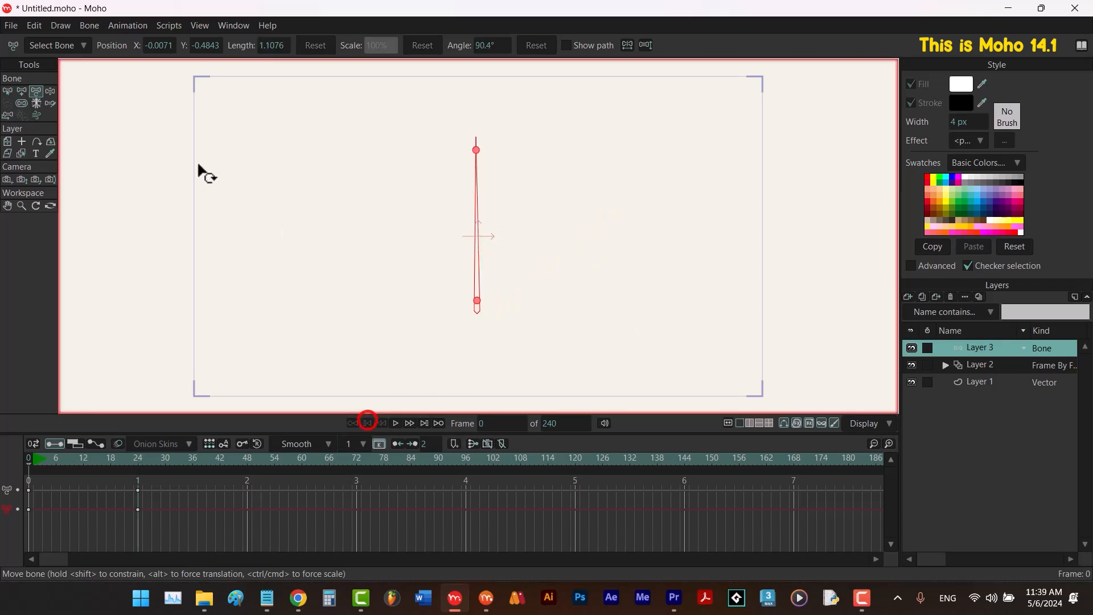
{"action": "left_click", "coordinate": [24, 104]}
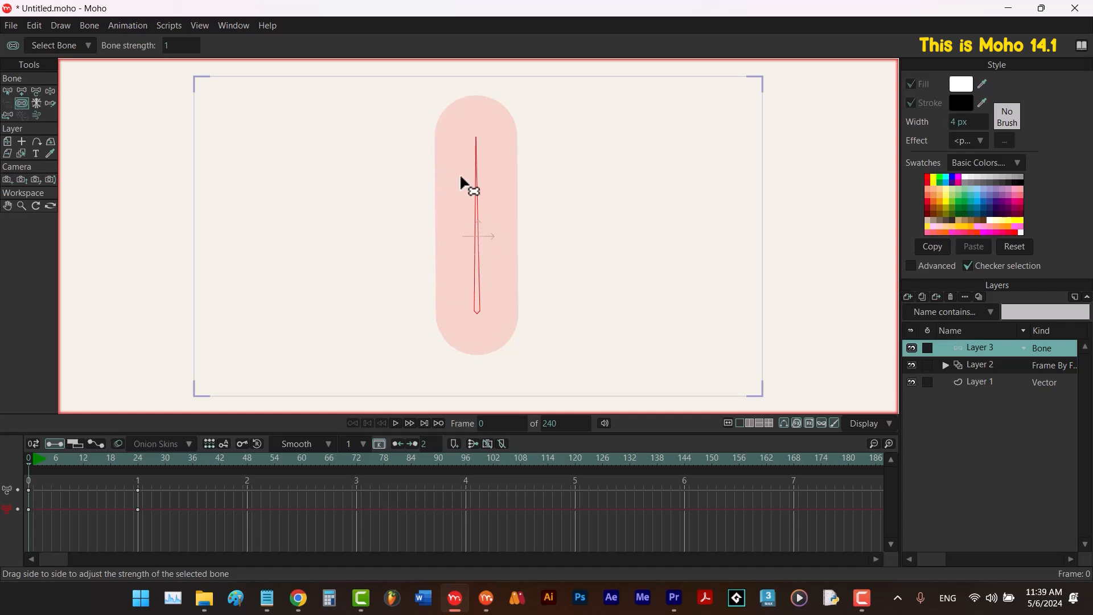
{"action": "left_click", "coordinate": [978, 363]}
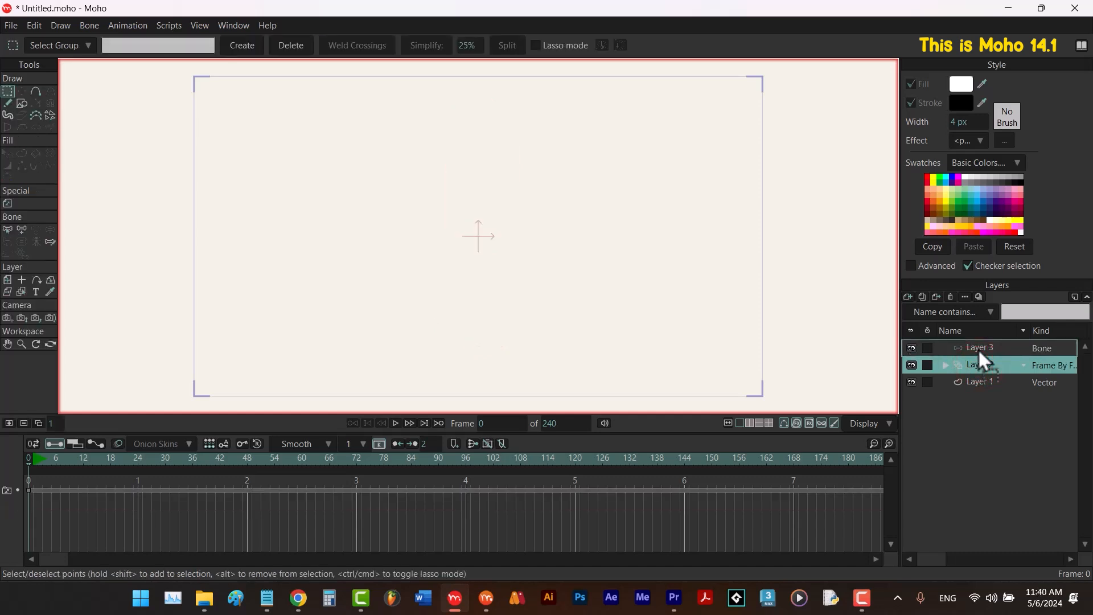
{"action": "left_click_drag", "start_coordinate": [978, 348], "coordinate": [979, 348]}
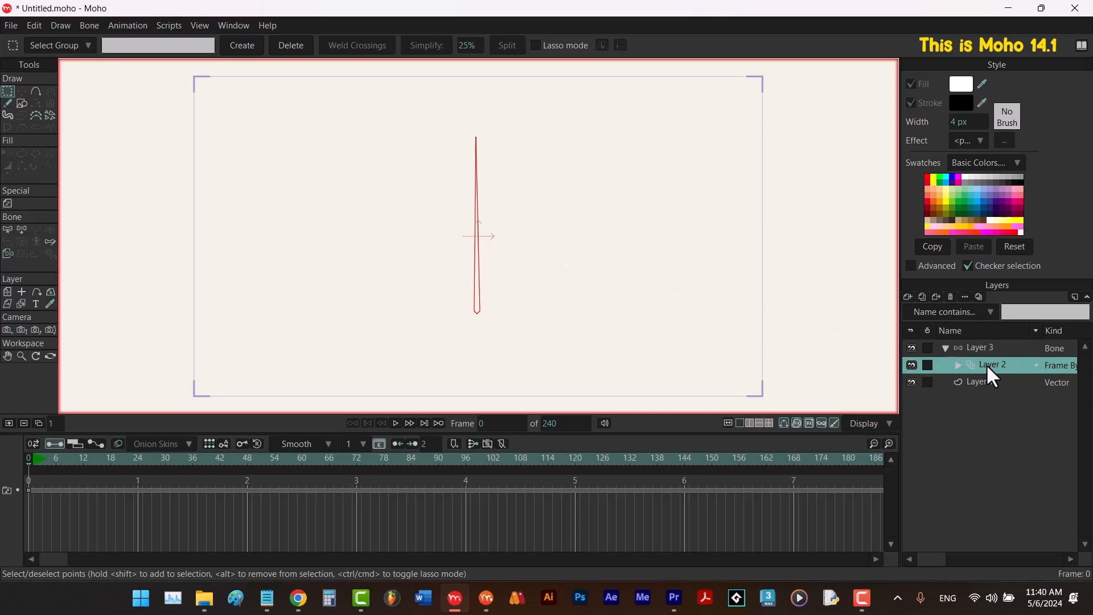
Draw a squiggle on Layer 2 at frame 24 with the Freehand tool at a stroke width of 59.2 px.
{"action": "left_click", "coordinate": [138, 458]}
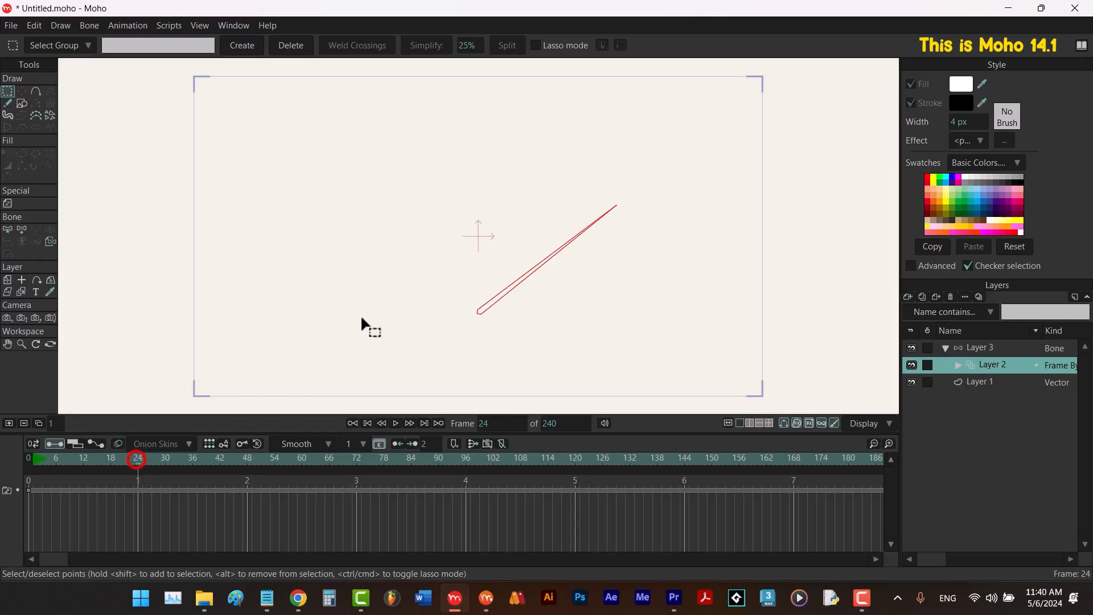
{"action": "left_click", "coordinate": [9, 103]}
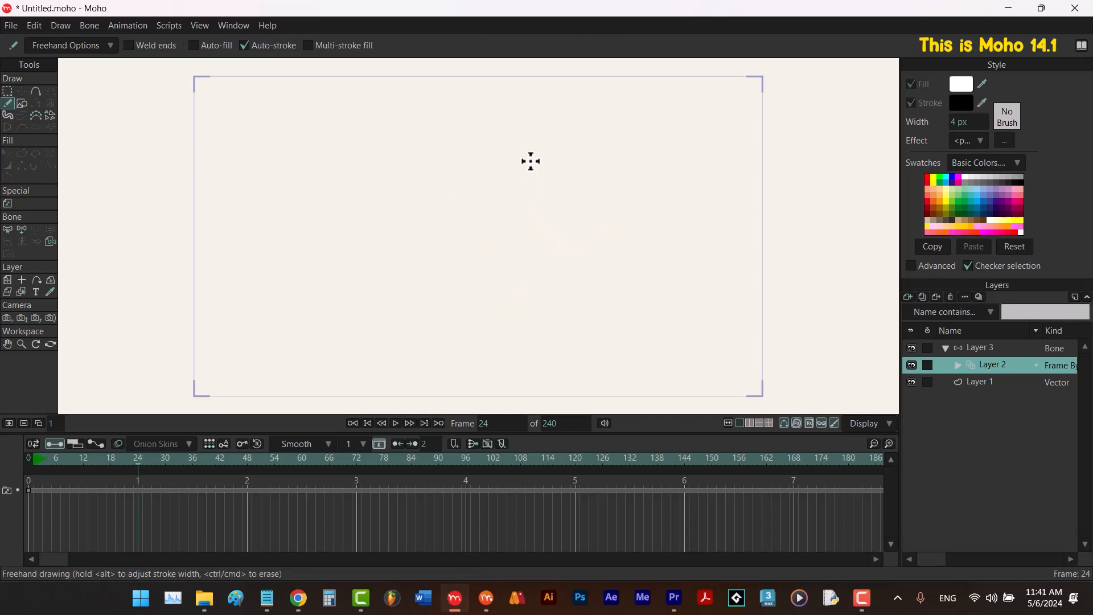
{"action": "left_click_drag", "start_coordinate": [531, 160], "coordinate": [558, 160], "text": "alt"}
{"action": "mouse_move", "coordinate": [344, 237]}
{"action": "left_mouse_down"}
{"action": "mouse_move", "coordinate": [341, 272]}
{"action": "mouse_move", "coordinate": [364, 283]}
{"action": "mouse_move", "coordinate": [330, 317]}
{"action": "left_mouse_up"}
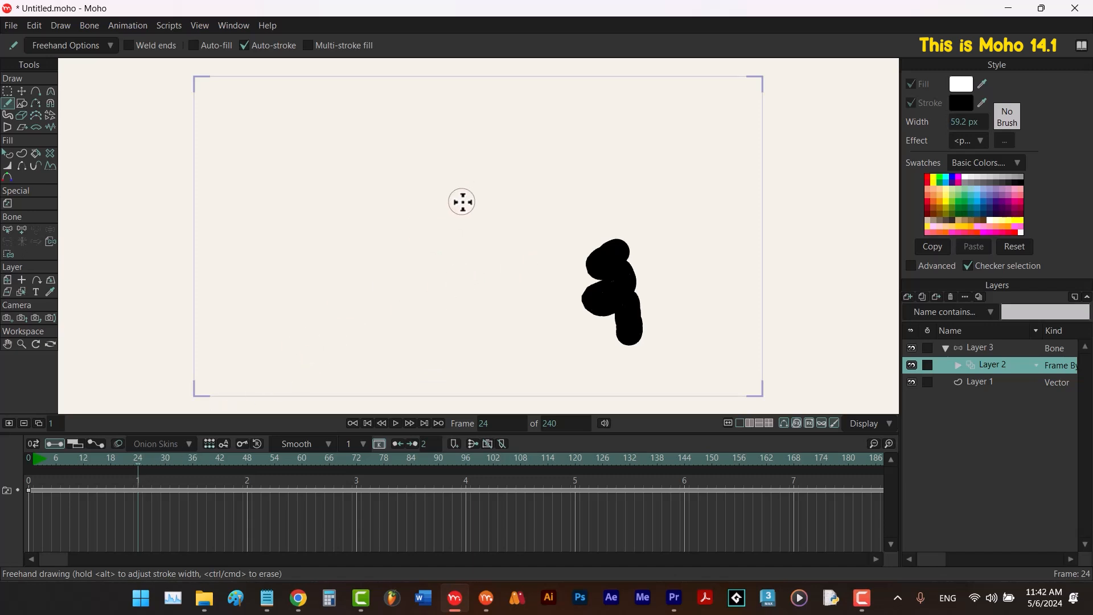
Draw a long wavy freehand stroke on Layer 2 at frame 0, and compare both strokes with the bone's pose around frame 24.
{"action": "left_click", "coordinate": [367, 423]}
{"action": "mouse_move", "coordinate": [485, 249]}
{"action": "left_mouse_down"}
{"action": "mouse_move", "coordinate": [462, 256]}
{"action": "mouse_move", "coordinate": [311, 223]}
{"action": "left_mouse_up"}
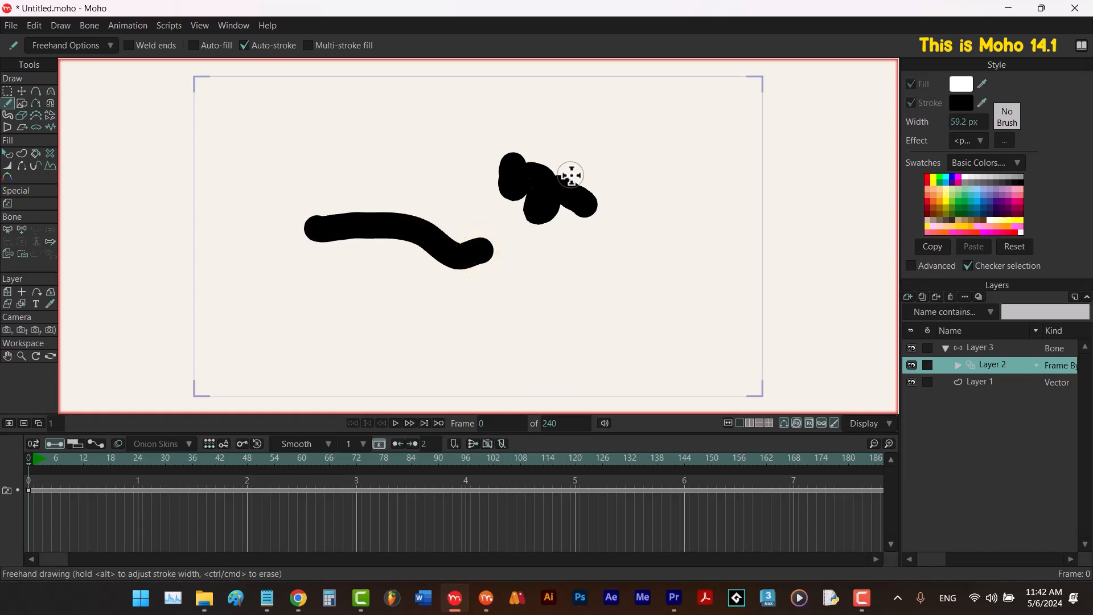
{"action": "left_click", "coordinate": [138, 458]}
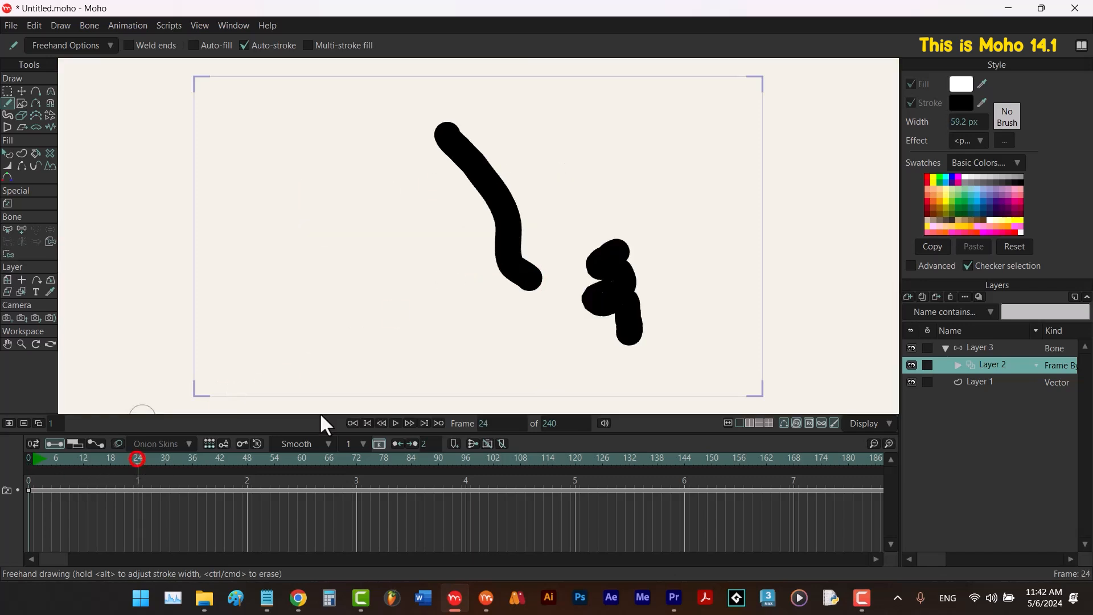
{"action": "left_click", "coordinate": [974, 348]}
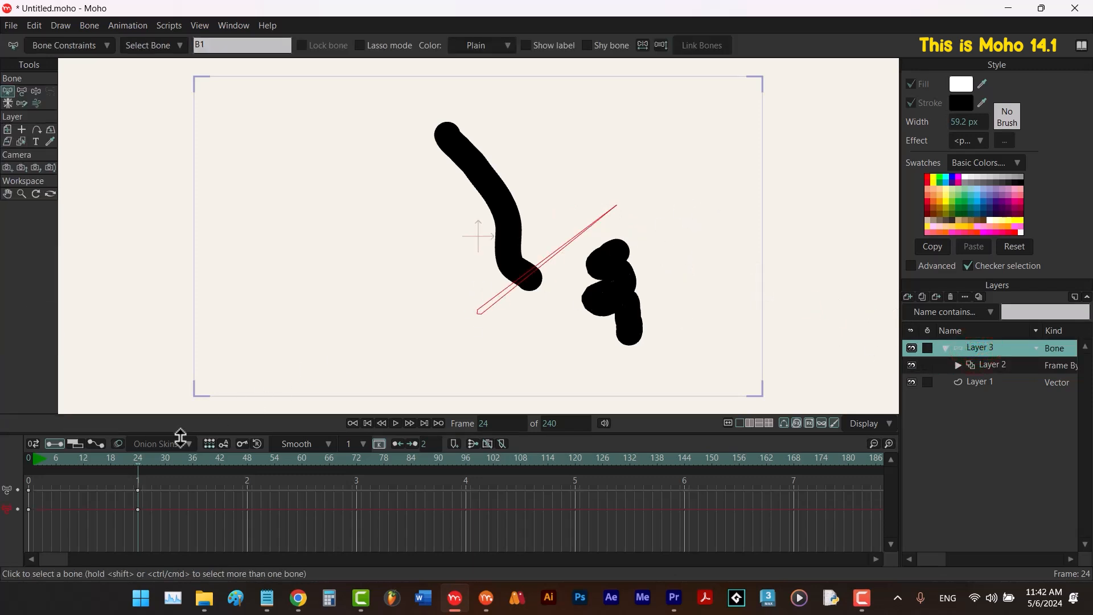
{"action": "mouse_move", "coordinate": [130, 459]}
{"action": "left_mouse_down"}
{"action": "mouse_move", "coordinate": [6, 462]}
{"action": "mouse_move", "coordinate": [131, 463]}
{"action": "mouse_move", "coordinate": [1, 478]}
{"action": "mouse_move", "coordinate": [141, 492]}
{"action": "left_mouse_up"}
Set the Freehand stroke width to 24.4 px for drawing on frame-by-frame Layer 2.
{"action": "left_click", "coordinate": [970, 364]}
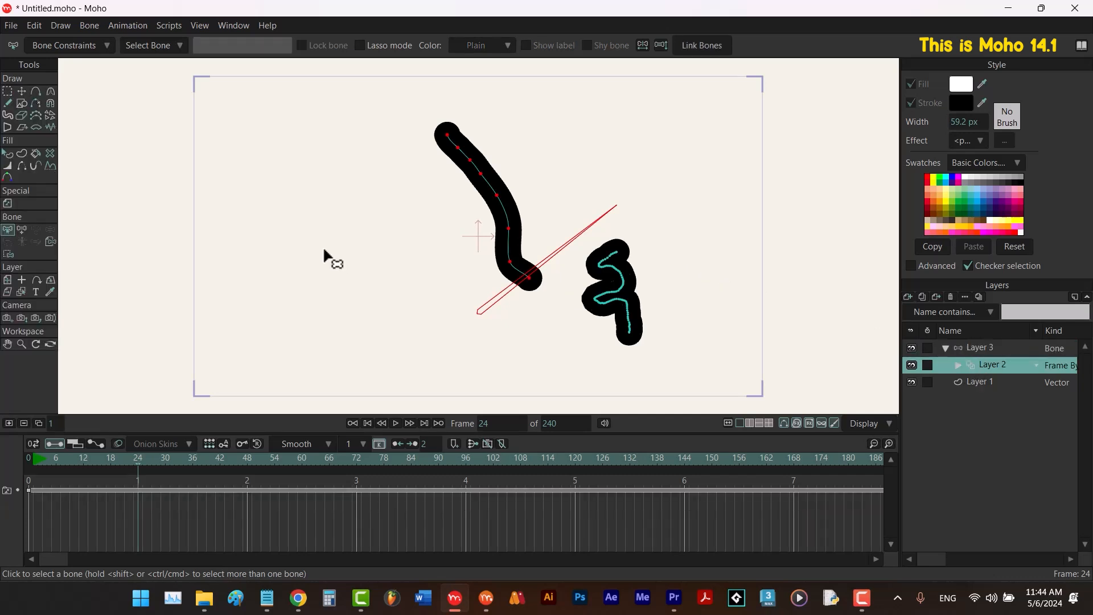
{"action": "left_click", "coordinate": [8, 103]}
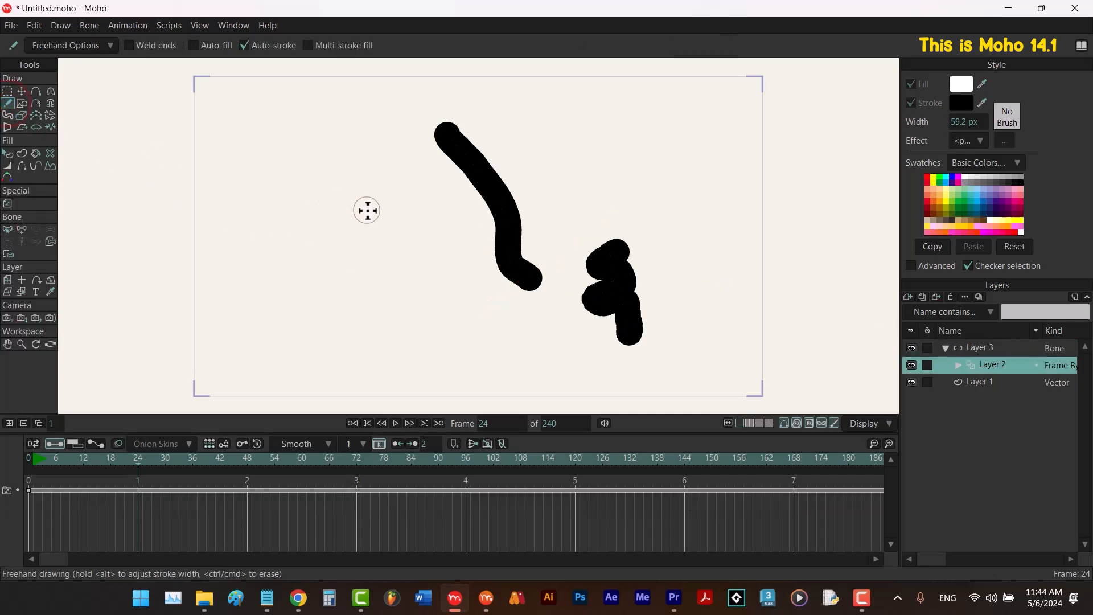
{"action": "left_click_drag", "start_coordinate": [403, 219], "coordinate": [385, 220]}
Try a freehand stroke on Layer 2 at frame 24, examine its full extent around the canvas, and undo it.
{"action": "mouse_move", "coordinate": [259, 217]}
{"action": "left_mouse_down"}
{"action": "mouse_move", "coordinate": [498, 156]}
{"action": "mouse_move", "coordinate": [671, 220]}
{"action": "mouse_move", "coordinate": [271, 312]}
{"action": "mouse_move", "coordinate": [597, 180]}
{"action": "mouse_move", "coordinate": [339, 224]}
{"action": "mouse_move", "coordinate": [522, 292]}
{"action": "mouse_move", "coordinate": [500, 254]}
{"action": "left_mouse_up"}
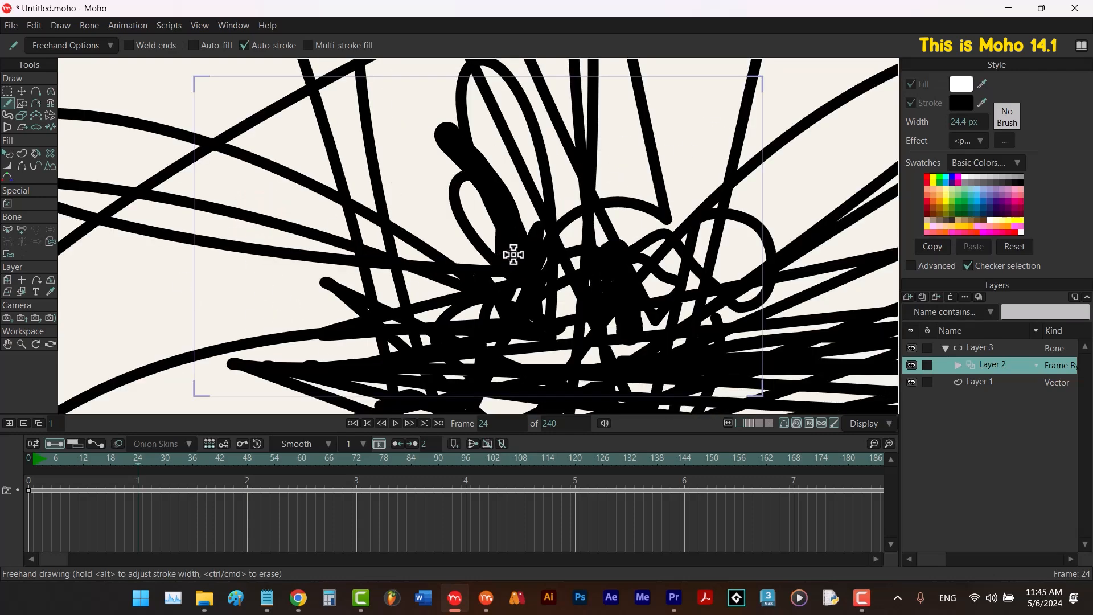
{"action": "scroll", "coordinate": [513, 227], "scroll_direction": "down", "scroll_amount": 4}
{"action": "scroll", "coordinate": [514, 228], "scroll_direction": "down", "scroll_amount": 5}
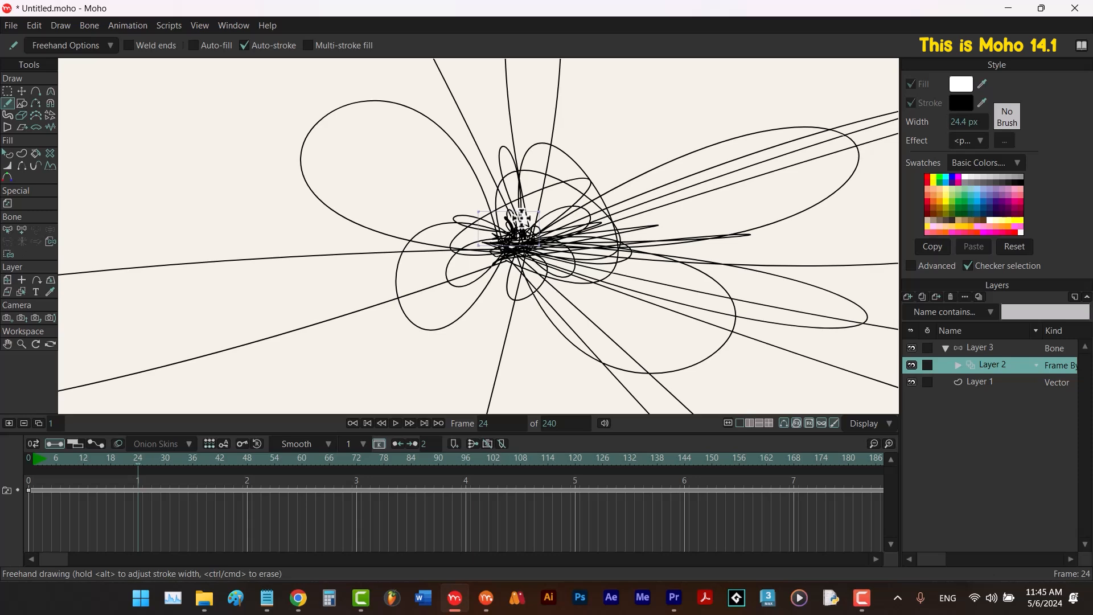
{"action": "scroll", "coordinate": [522, 217], "scroll_direction": "down", "scroll_amount": 8}
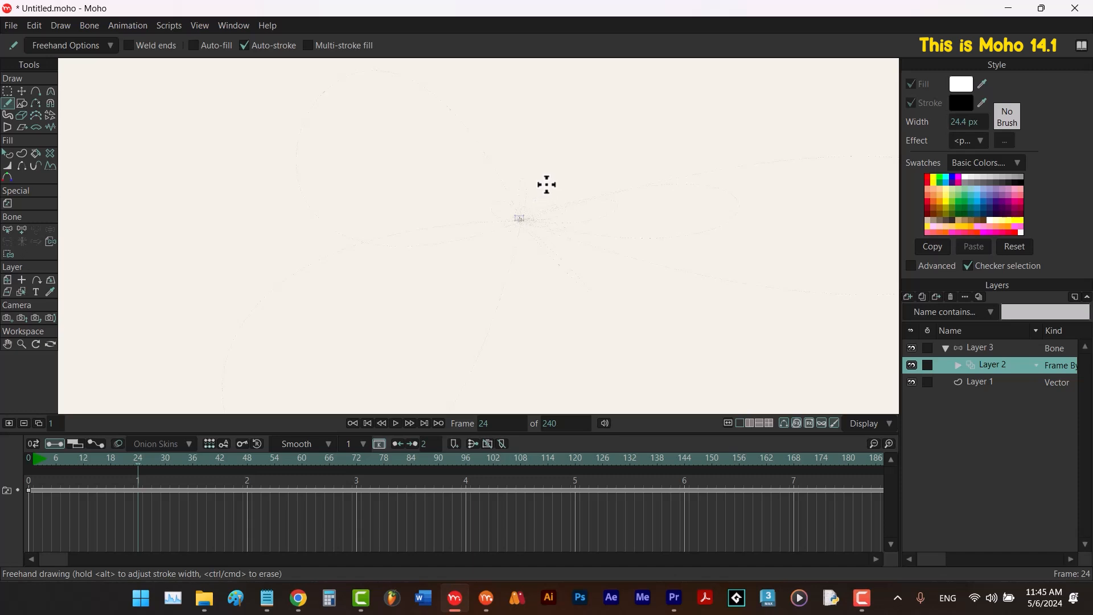
{"action": "key", "text": "Home"}
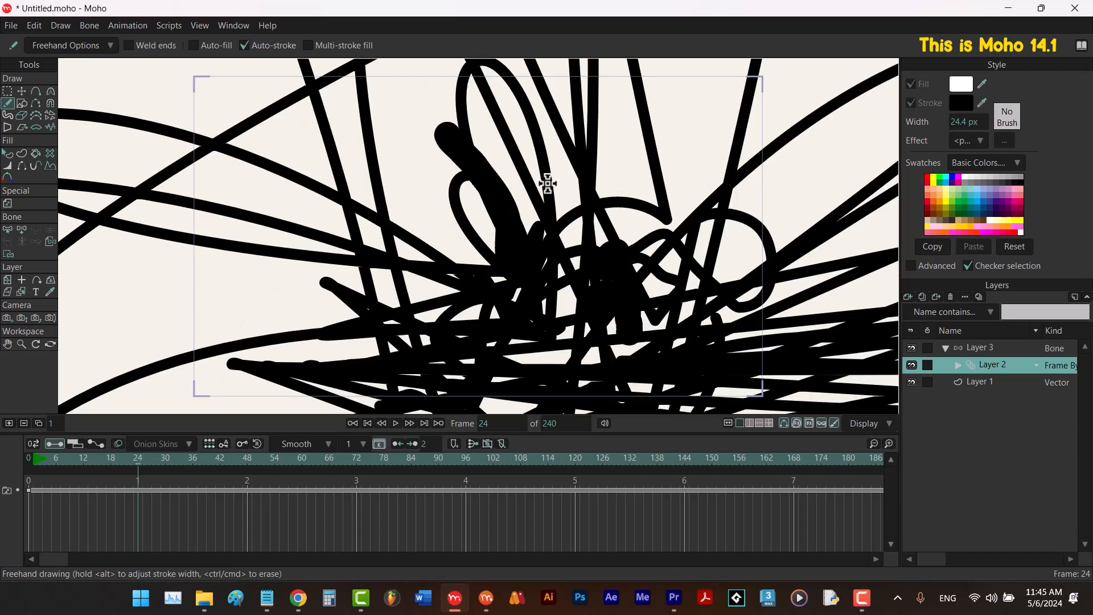
{"action": "key", "text": "ctrl+z"}
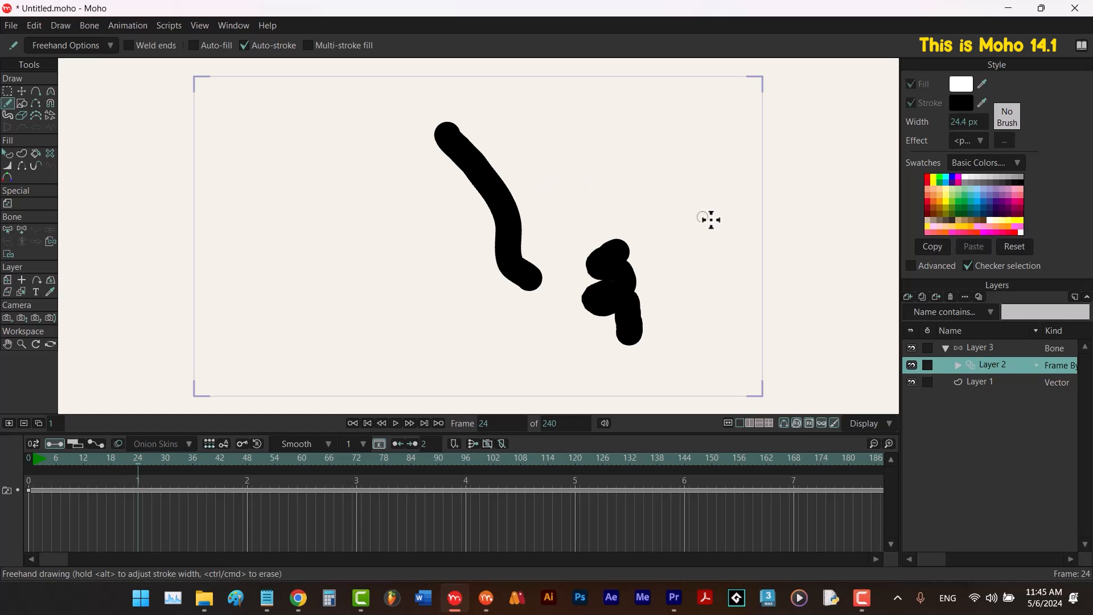
Draw a second, short vertical bone in Layer 3 at frame 0, outside the canvas frame and with no parent bone.
{"action": "left_click", "coordinate": [988, 348]}
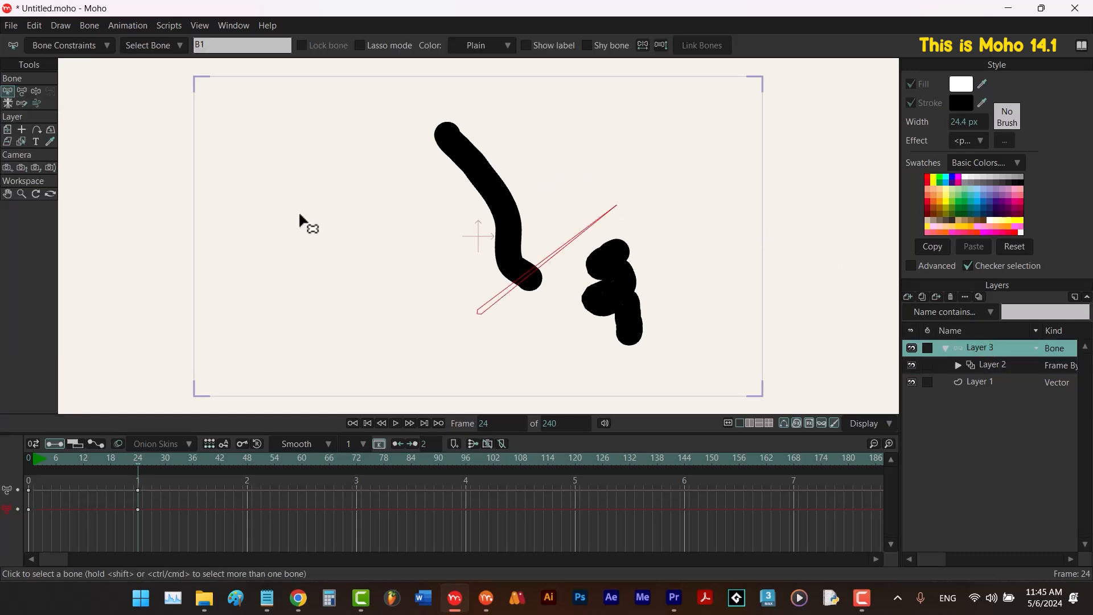
{"action": "left_click", "coordinate": [366, 423]}
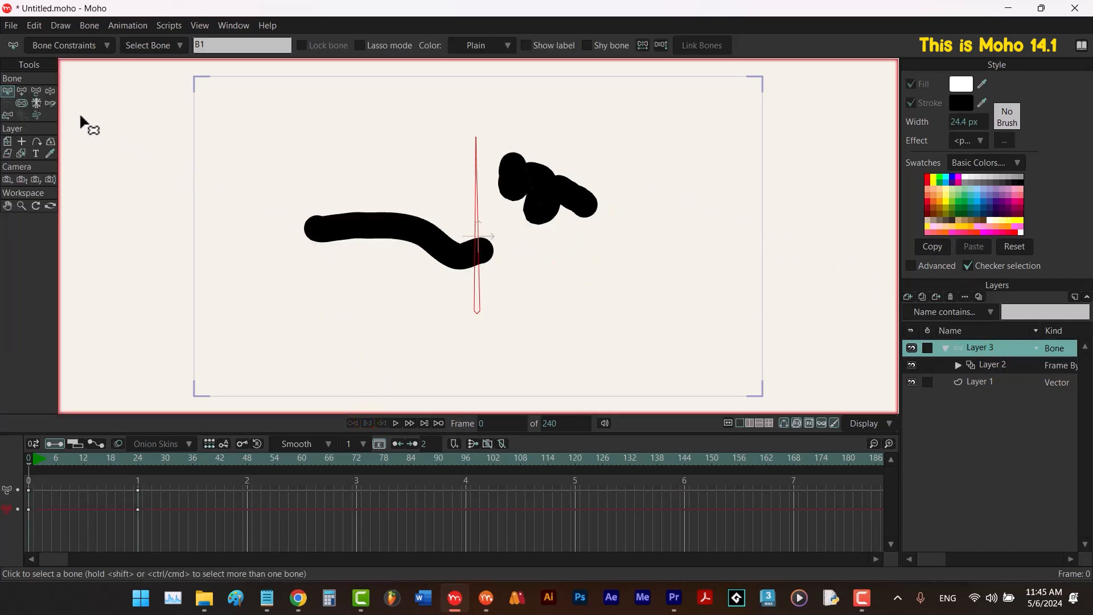
{"action": "left_click", "coordinate": [296, 143]}
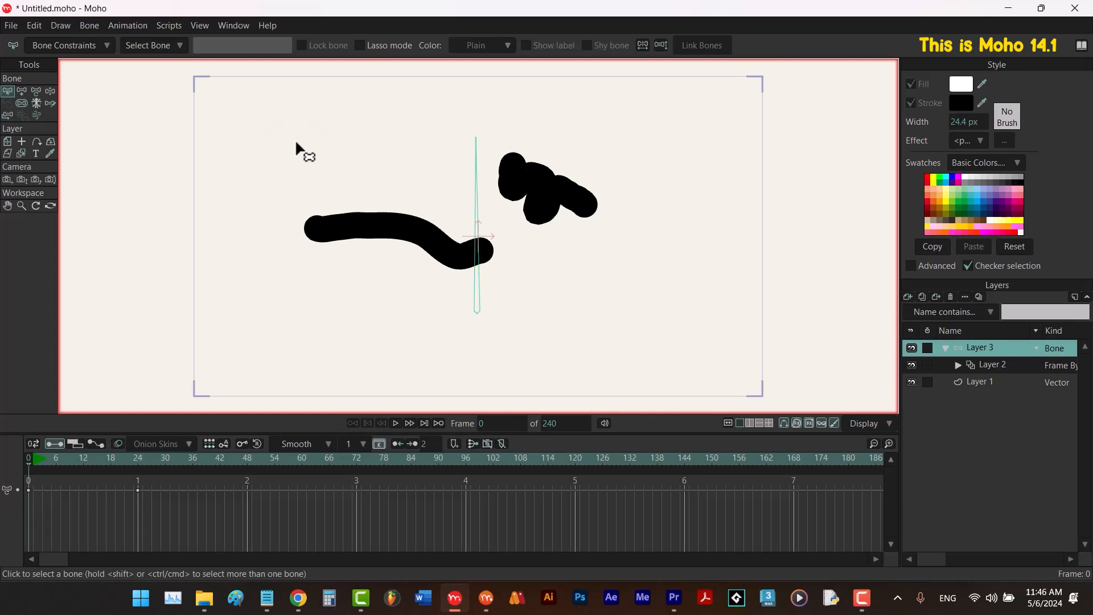
{"action": "left_click", "coordinate": [22, 91]}
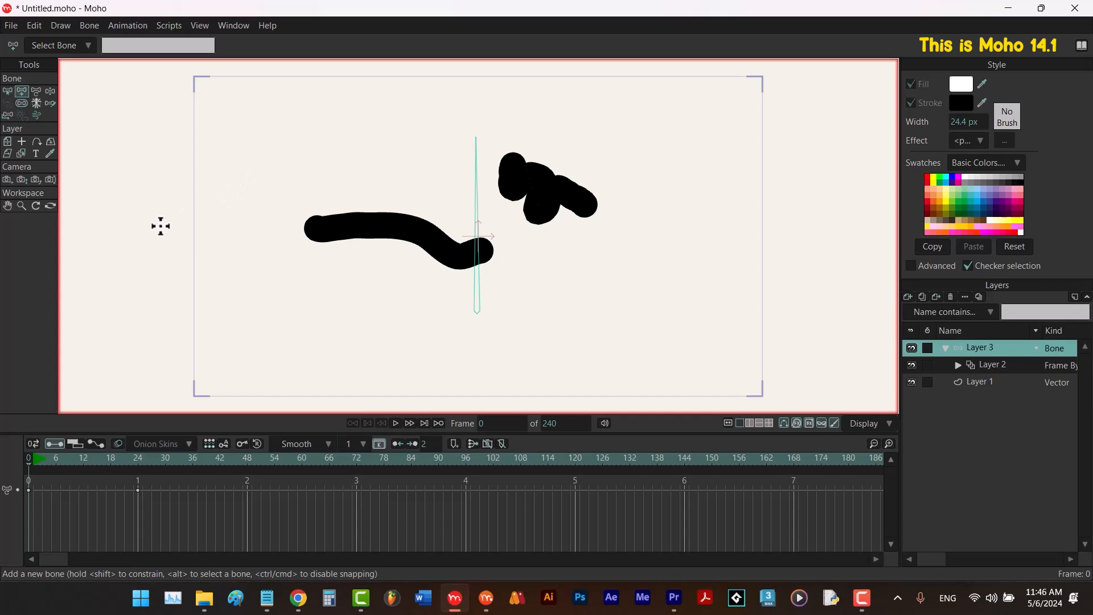
{"action": "left_click_drag", "start_coordinate": [162, 231], "coordinate": [158, 141]}
Bind Layer 2 to the short bone outside the canvas frame.
{"action": "left_click", "coordinate": [983, 366]}
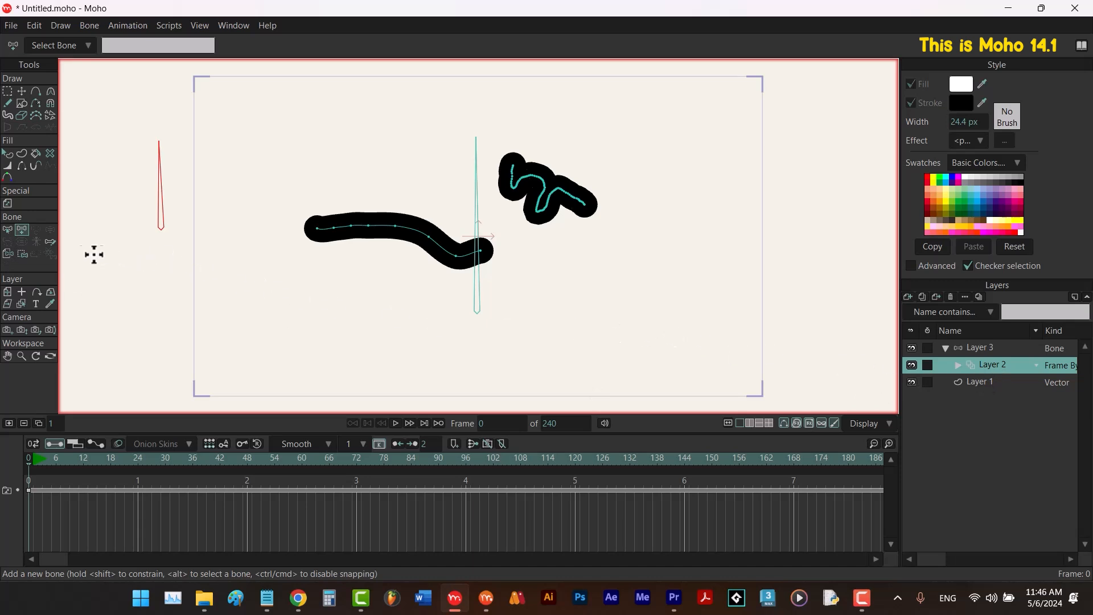
{"action": "left_click", "coordinate": [9, 252]}
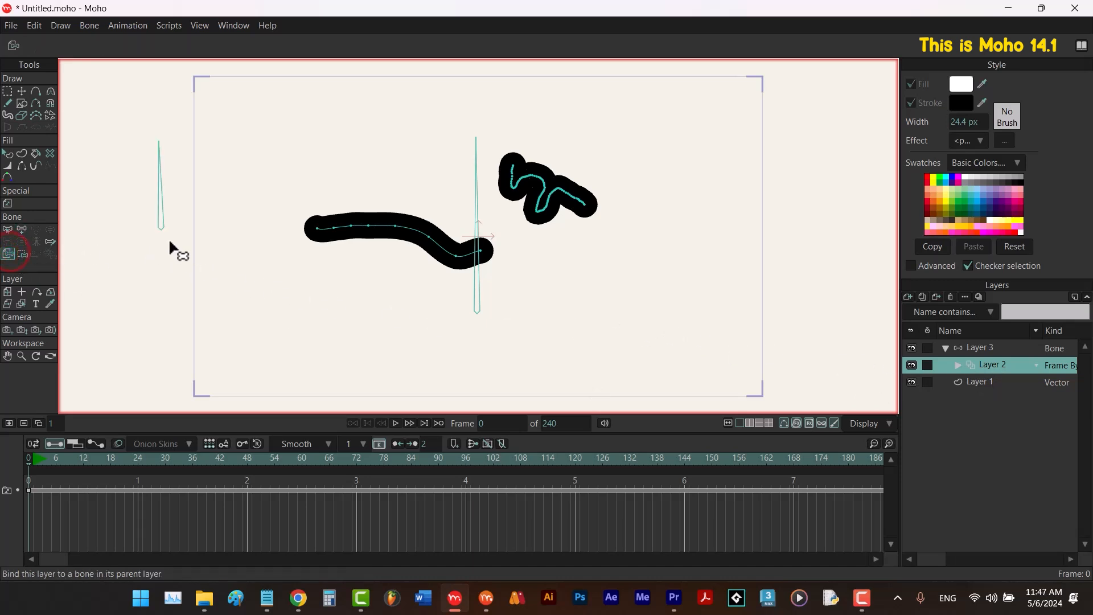
{"action": "left_click", "coordinate": [160, 225]}
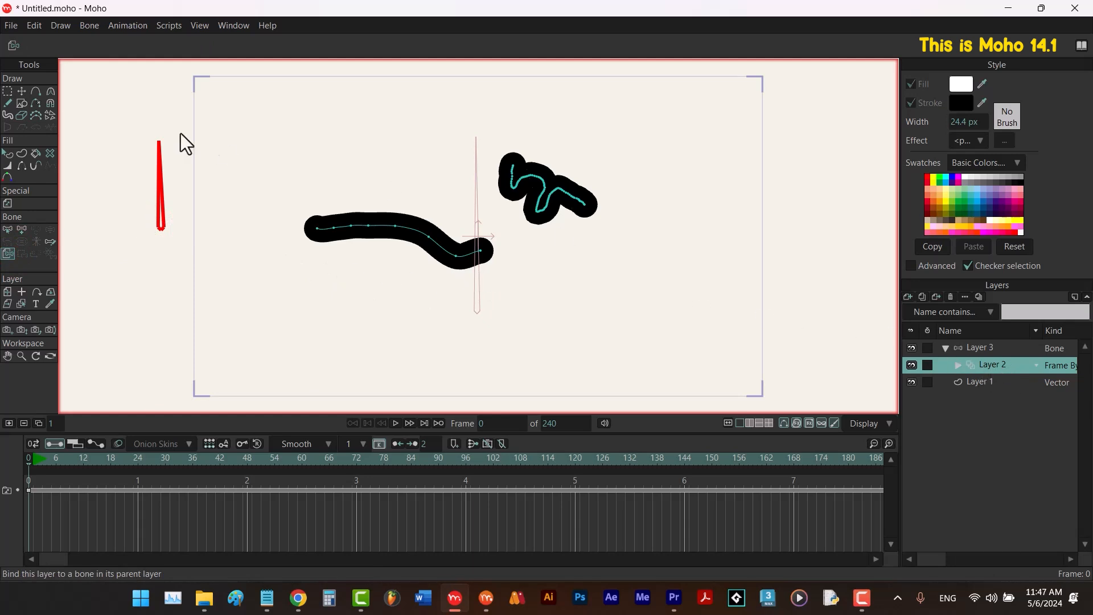
Draw freehand strokes on Layer 2 at frame 23, starting with a wavy line below the existing strokes.
{"action": "left_click", "coordinate": [8, 103]}
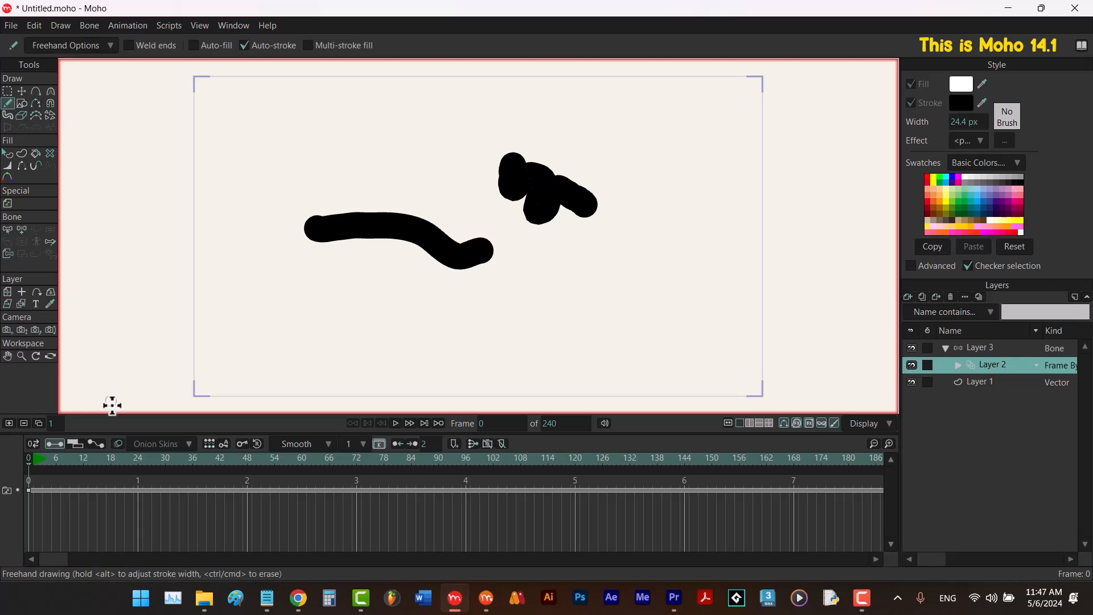
{"action": "left_click", "coordinate": [132, 460]}
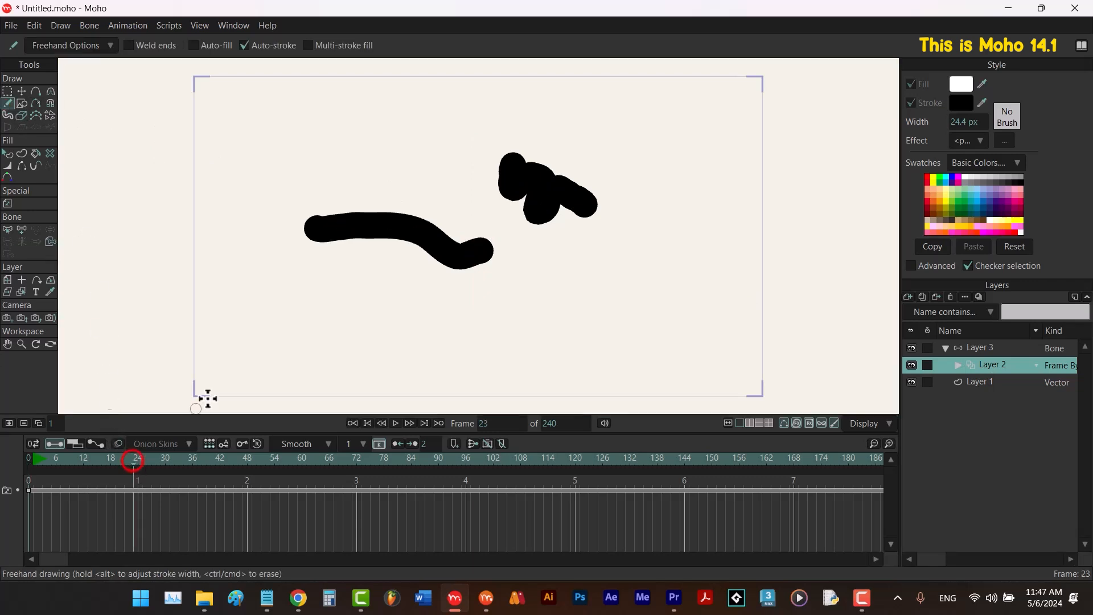
{"action": "mouse_move", "coordinate": [681, 255]}
{"action": "left_mouse_down"}
{"action": "mouse_move", "coordinate": [545, 319]}
{"action": "mouse_move", "coordinate": [462, 320]}
{"action": "left_mouse_up"}
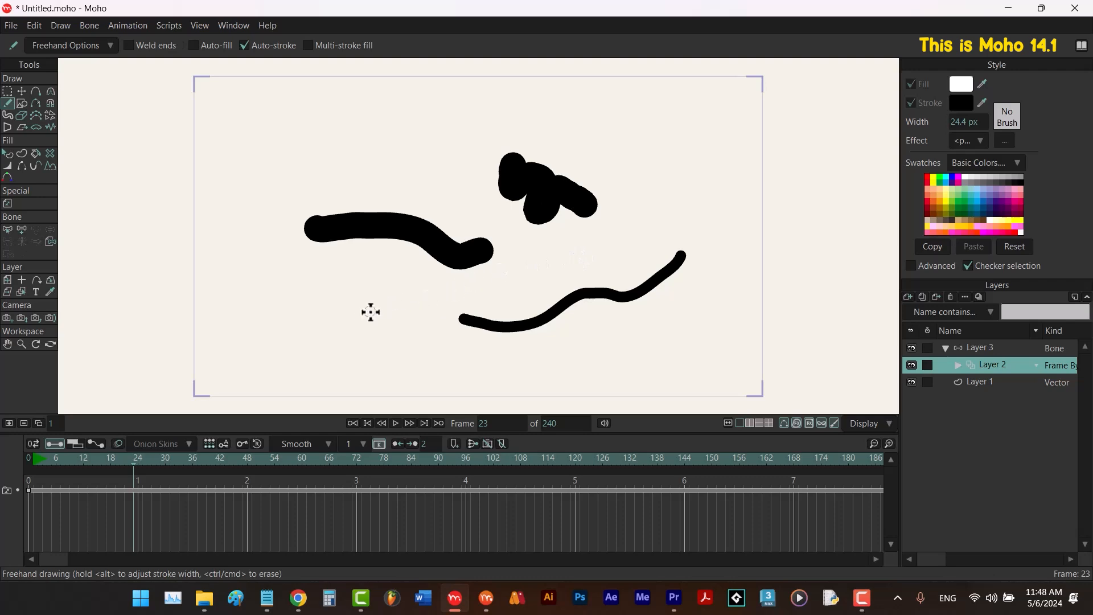
{"action": "mouse_move", "coordinate": [357, 305]}
{"action": "left_mouse_down"}
{"action": "mouse_move", "coordinate": [265, 262]}
{"action": "mouse_move", "coordinate": [258, 173]}
{"action": "mouse_move", "coordinate": [294, 149]}
{"action": "left_mouse_up"}
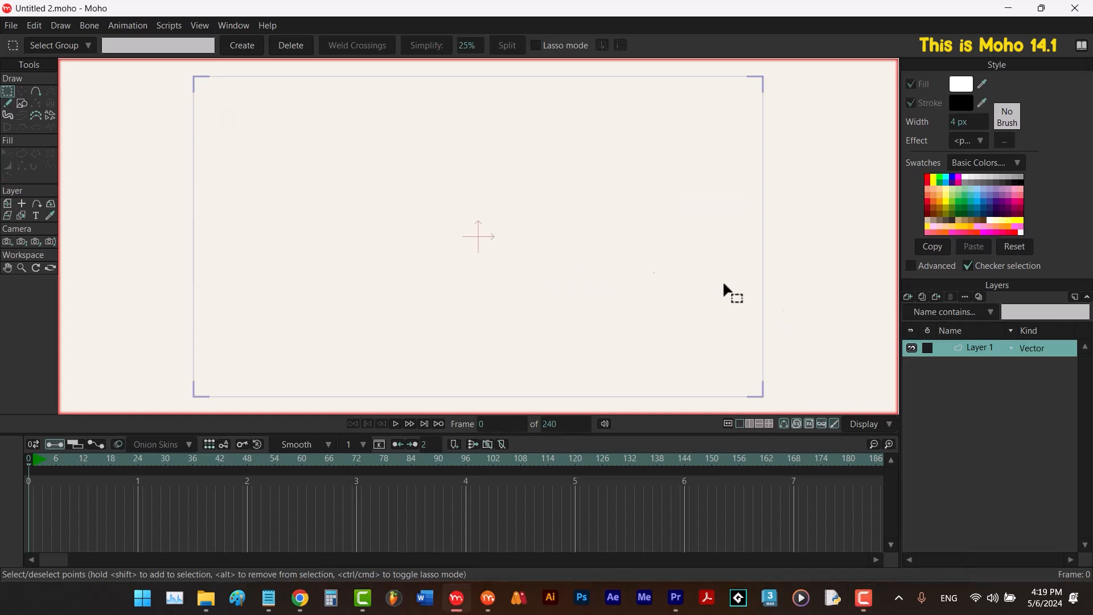
Add a Frame By Frame layer named "lines" to the new document.
{"action": "left_click", "coordinate": [907, 296]}
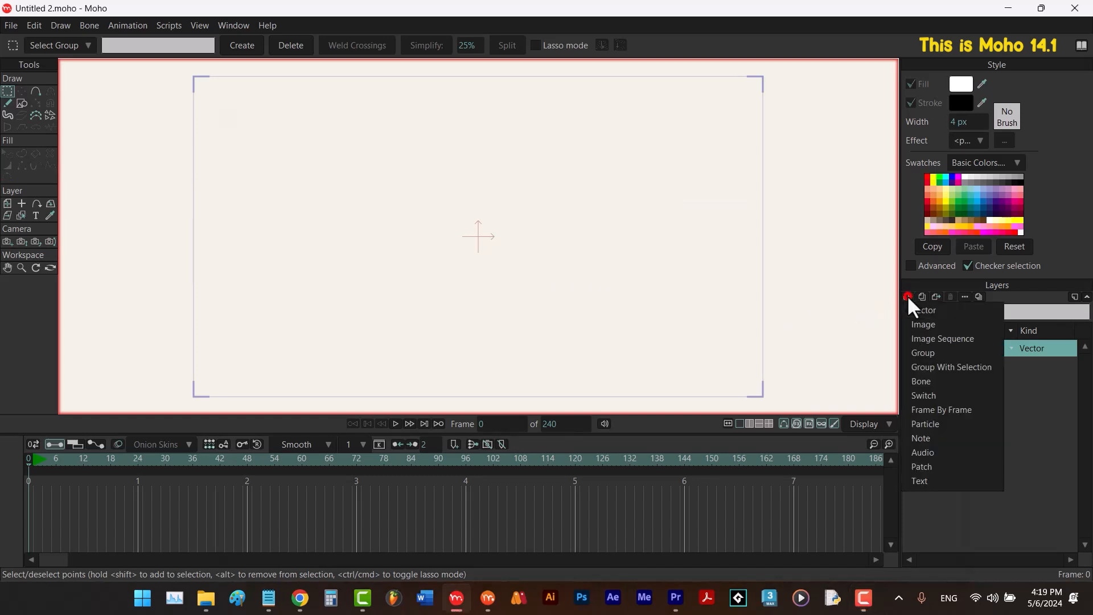
{"action": "left_click", "coordinate": [930, 411]}
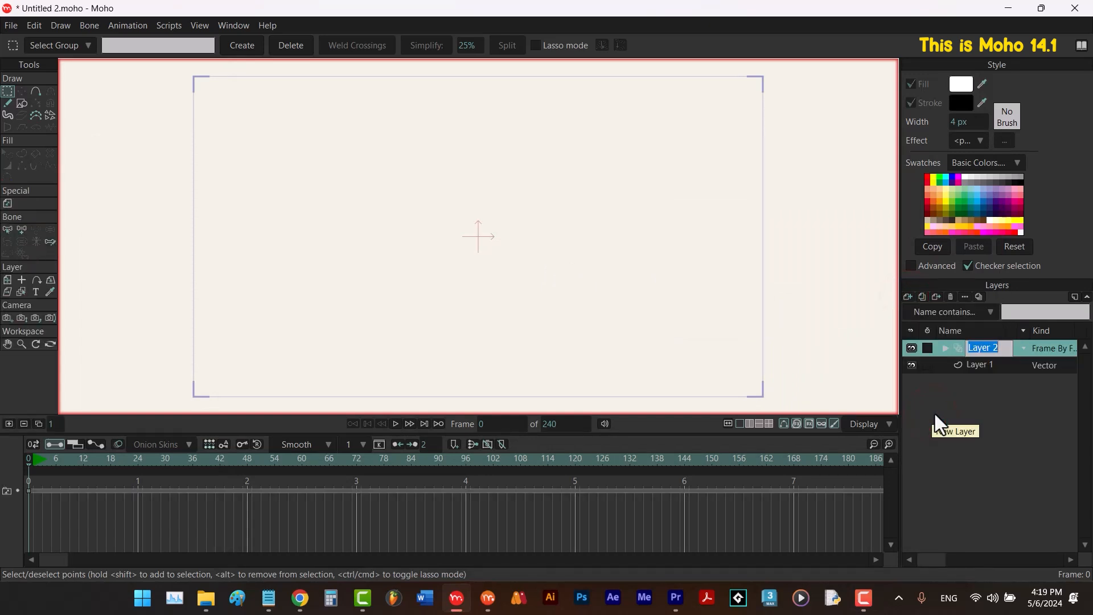
{"action": "type", "text": "lines"}
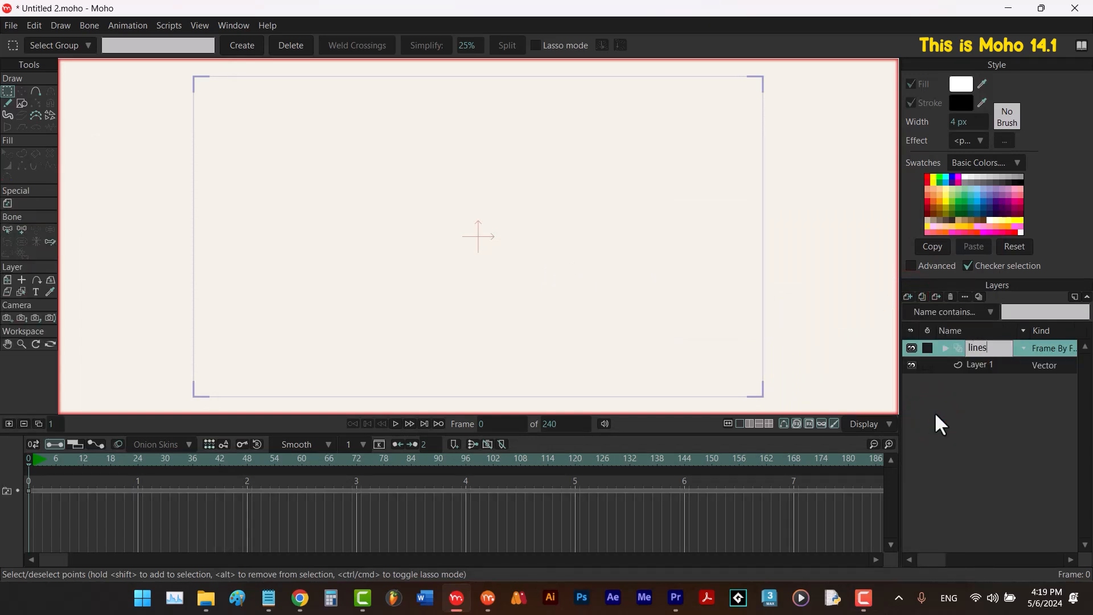
{"action": "key", "text": "Return"}
Draw a wavy freehand line 30.4 px wide on the lines layer at frame 1, with the advanced style options shown.
{"action": "key", "text": "ctrl+Right"}
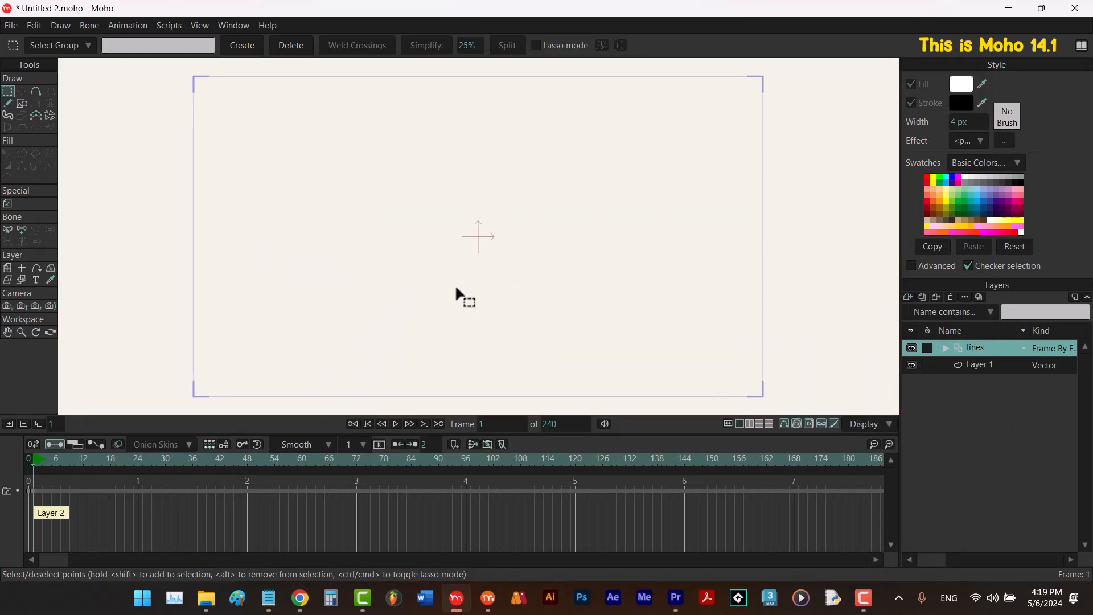
{"action": "left_click", "coordinate": [9, 103]}
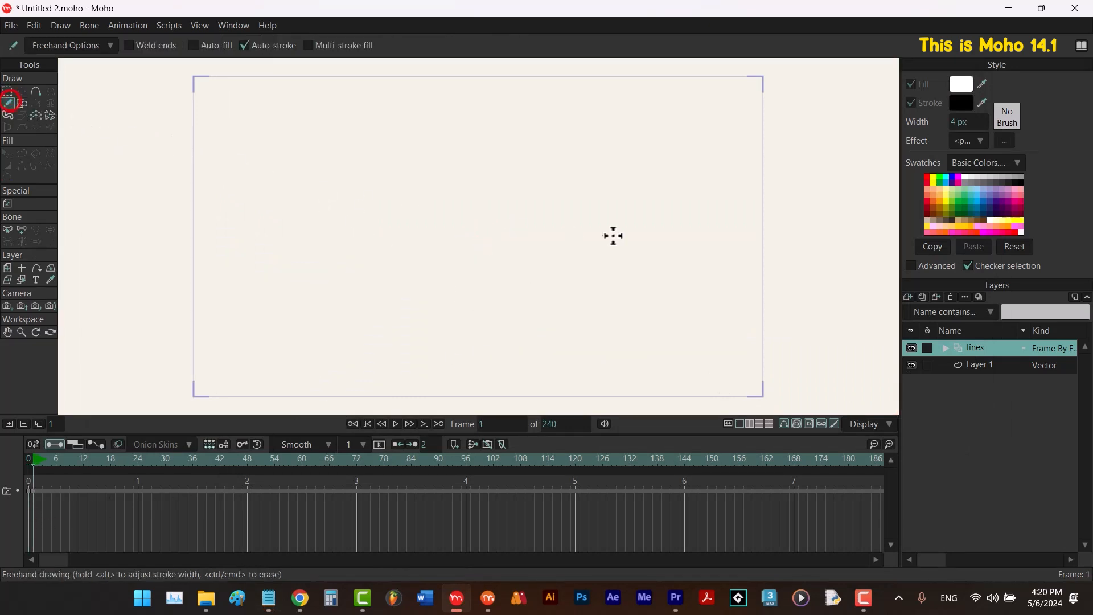
{"action": "left_click_drag", "start_coordinate": [471, 247], "coordinate": [484, 250]}
{"action": "left_click", "coordinate": [911, 265]}
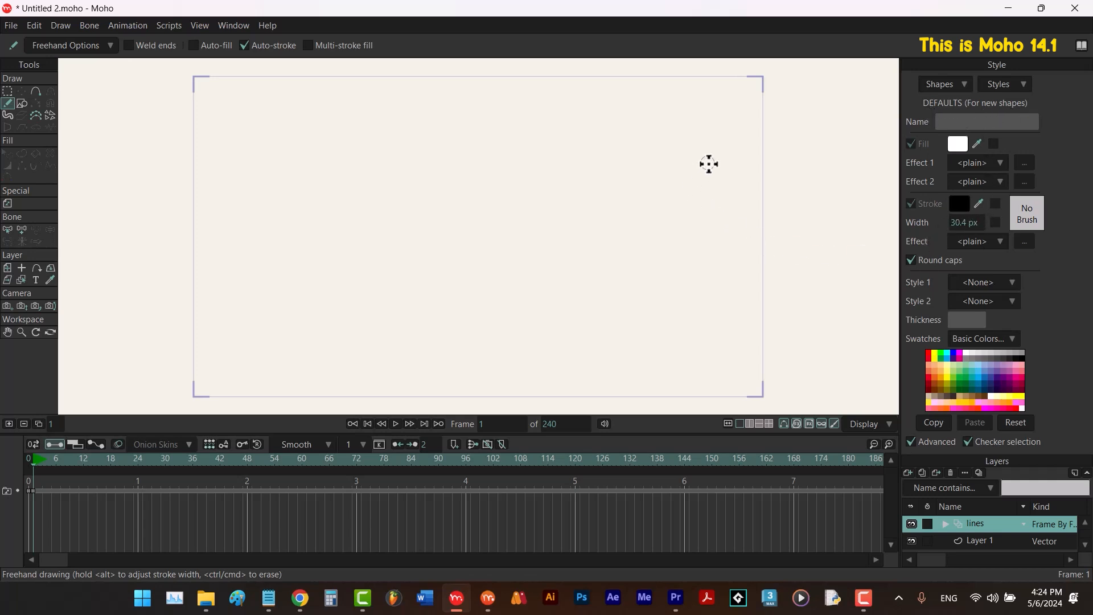
{"action": "left_click_drag", "start_coordinate": [704, 173], "coordinate": [508, 206]}
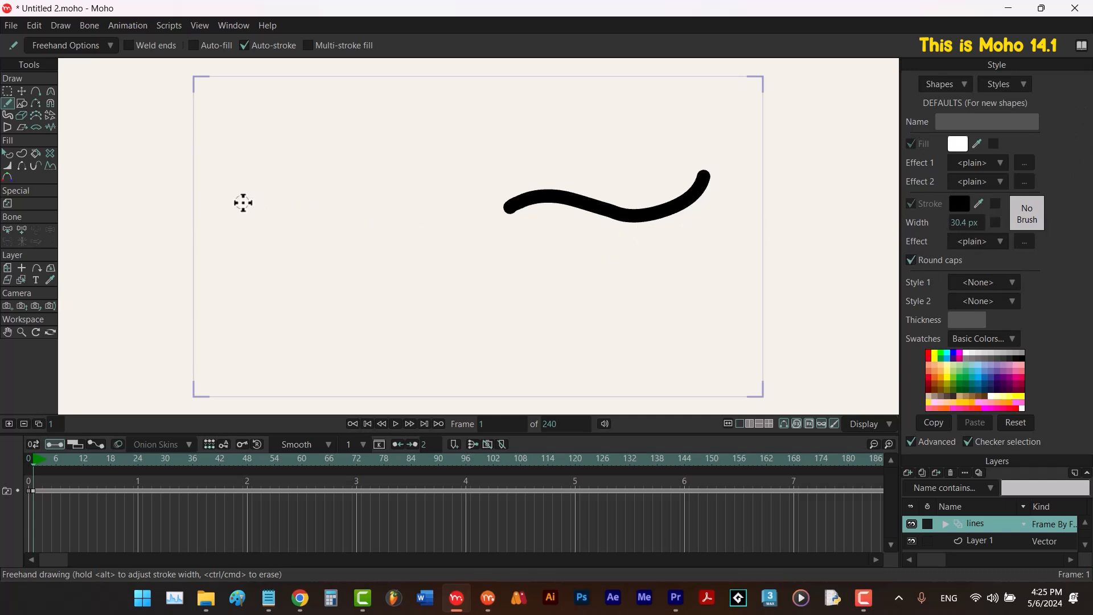
Recolour the wavy line's stroke to red, and set the default stroke colour for new shapes to blue.
{"action": "left_click", "coordinate": [8, 153]}
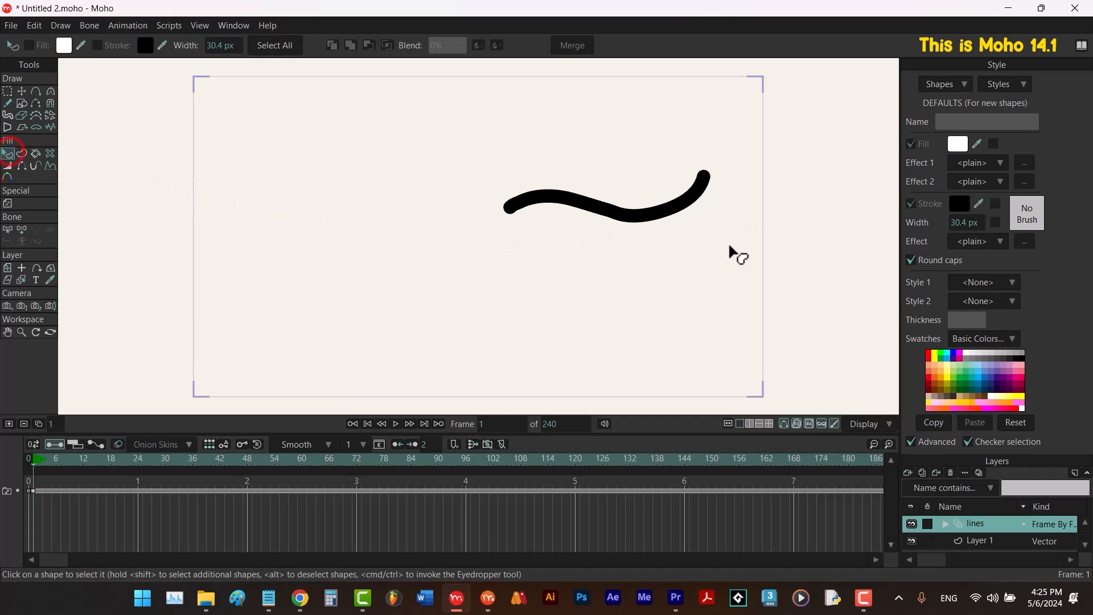
{"action": "left_click", "coordinate": [695, 209]}
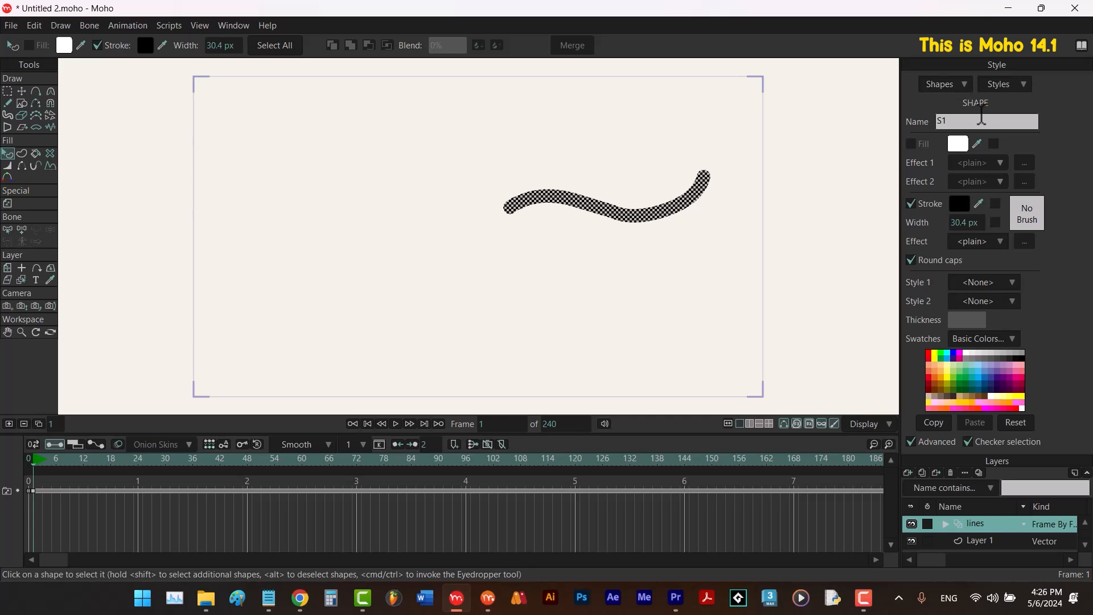
{"action": "left_click", "coordinate": [950, 122]}
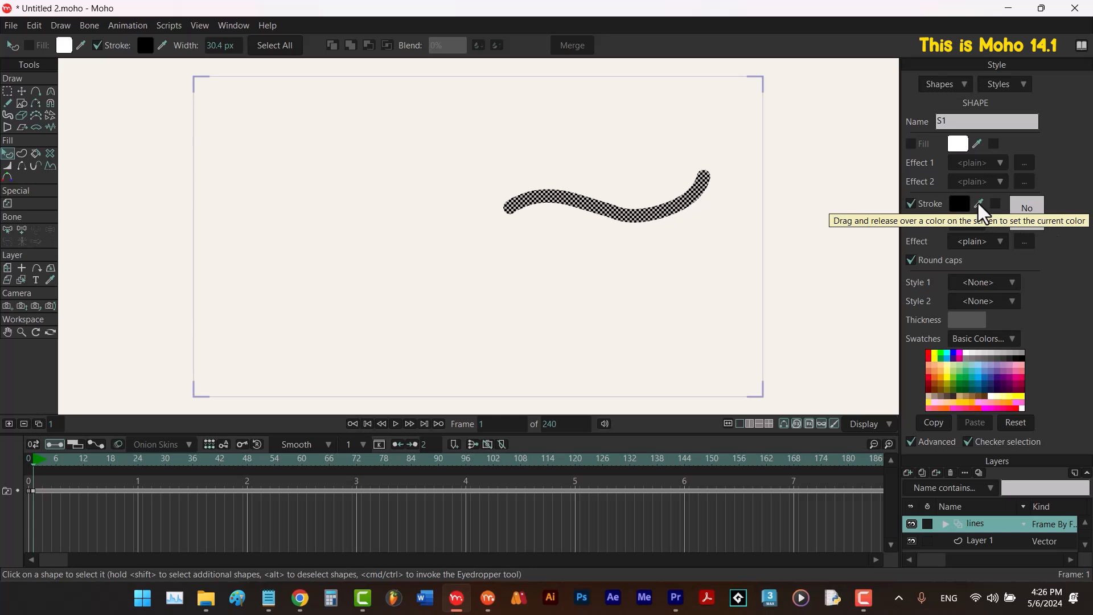
{"action": "mouse_move", "coordinate": [978, 203]}
{"action": "left_mouse_down"}
{"action": "mouse_move", "coordinate": [1007, 227]}
{"action": "mouse_move", "coordinate": [1050, 333]}
{"action": "mouse_move", "coordinate": [942, 342]}
{"action": "mouse_move", "coordinate": [929, 356]}
{"action": "left_mouse_up"}
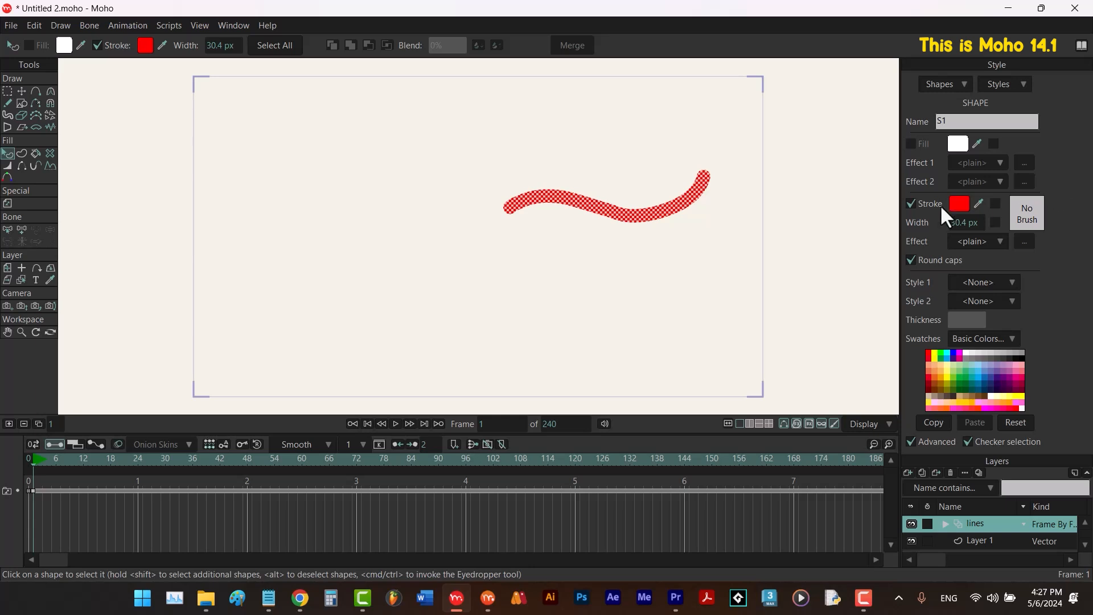
{"action": "left_click", "coordinate": [855, 211]}
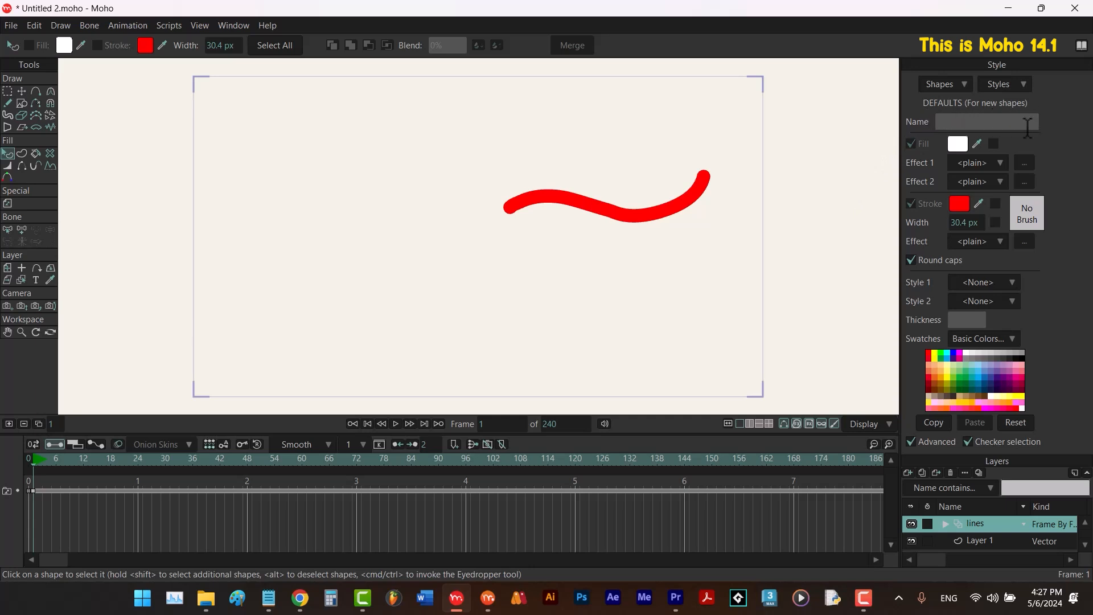
{"action": "mouse_move", "coordinate": [979, 203]}
{"action": "left_mouse_down"}
{"action": "mouse_move", "coordinate": [986, 347]}
{"action": "mouse_move", "coordinate": [955, 352]}
{"action": "left_mouse_up"}
Rename the red wavy shape S1 as "shape 1" and check its name in the list of shapes.
{"action": "left_click", "coordinate": [961, 86]}
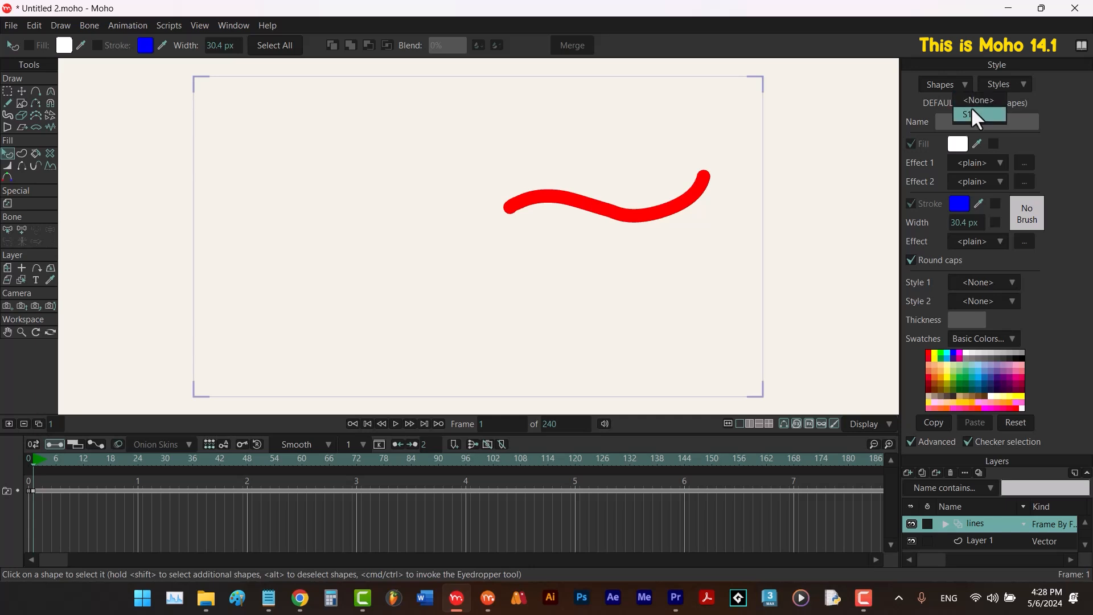
{"action": "left_click", "coordinate": [970, 110]}
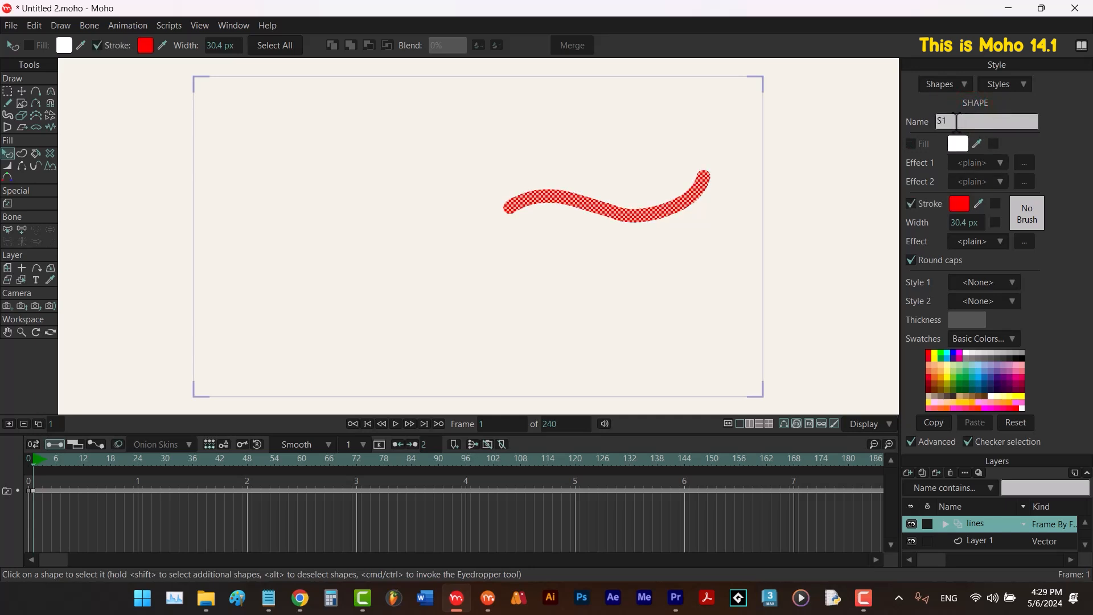
{"action": "double_click", "coordinate": [951, 121]}
{"action": "type", "text": "sh"}
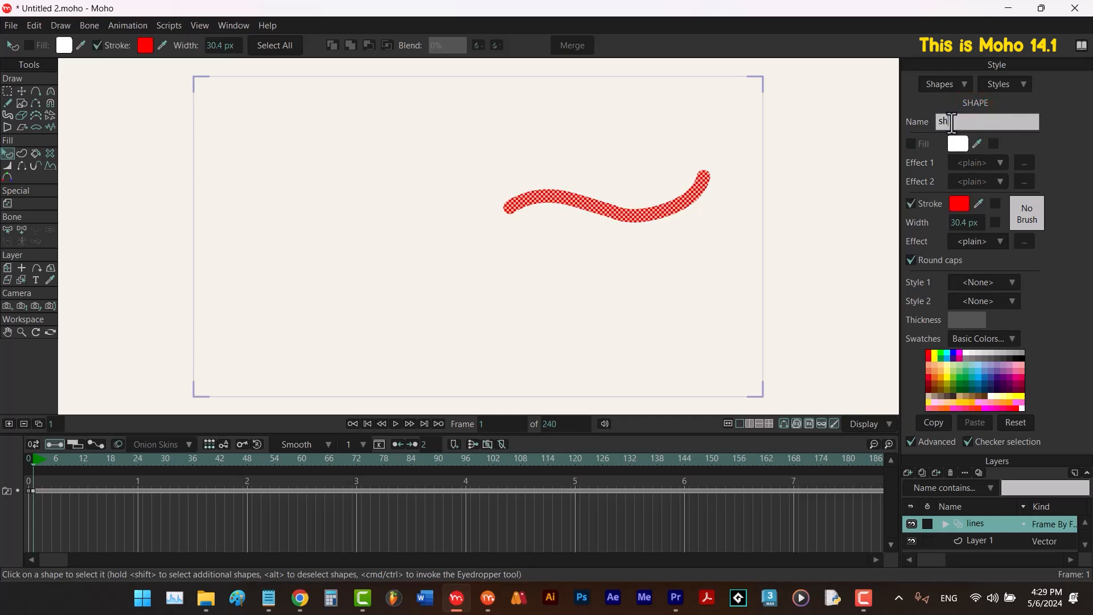
{"action": "type", "text": "ape 1"}
{"action": "left_click", "coordinate": [946, 84]}
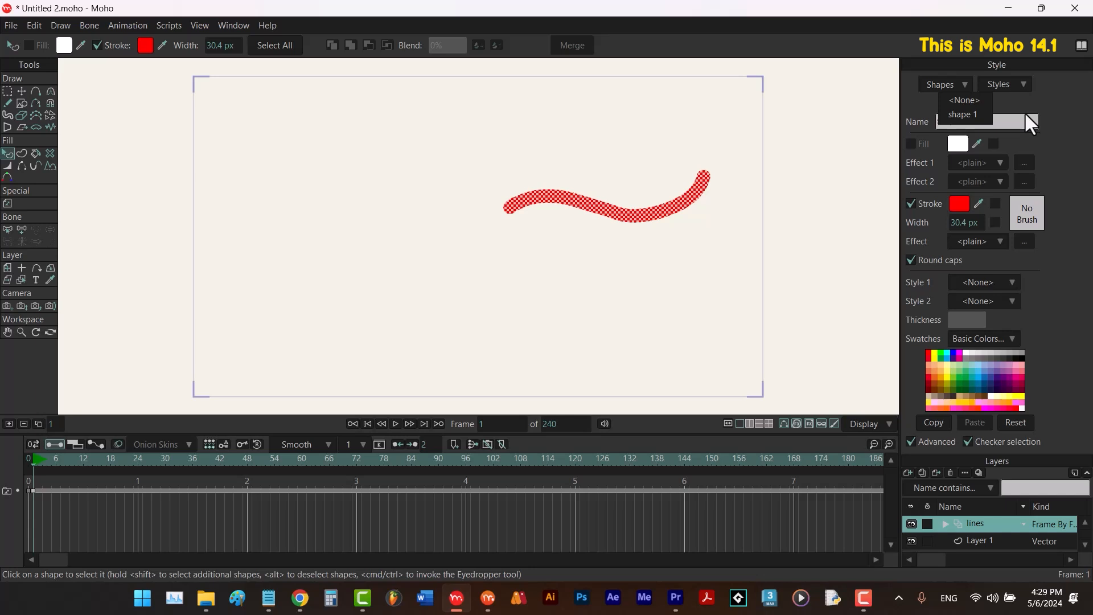
{"action": "left_click", "coordinate": [1040, 101]}
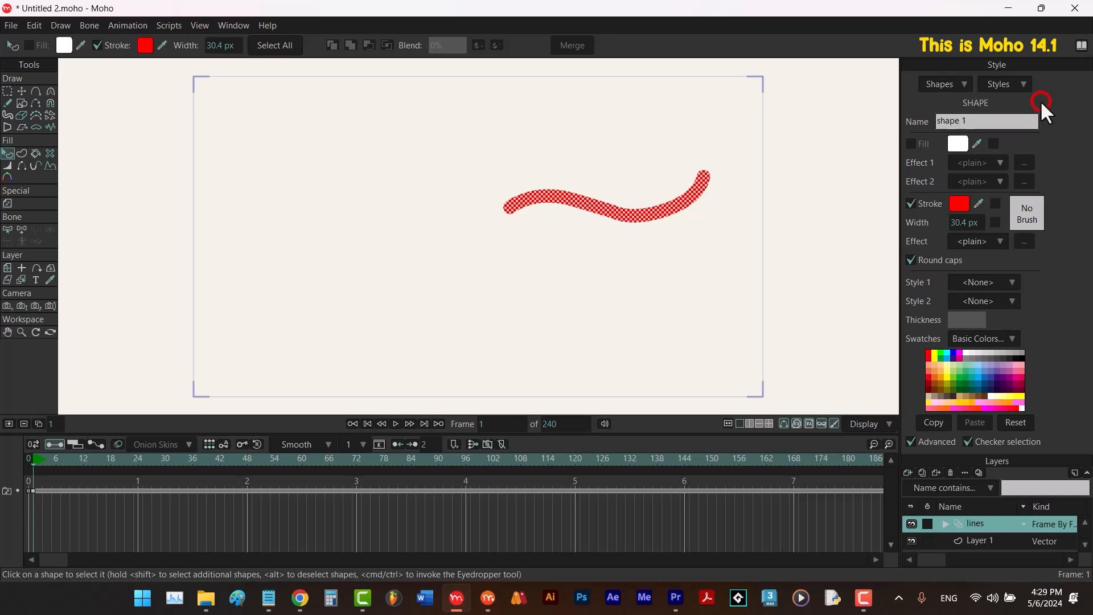
Create a new style named "My Pencil" and assign it as Style 1 of the wavy red line.
{"action": "left_click", "coordinate": [1013, 83]}
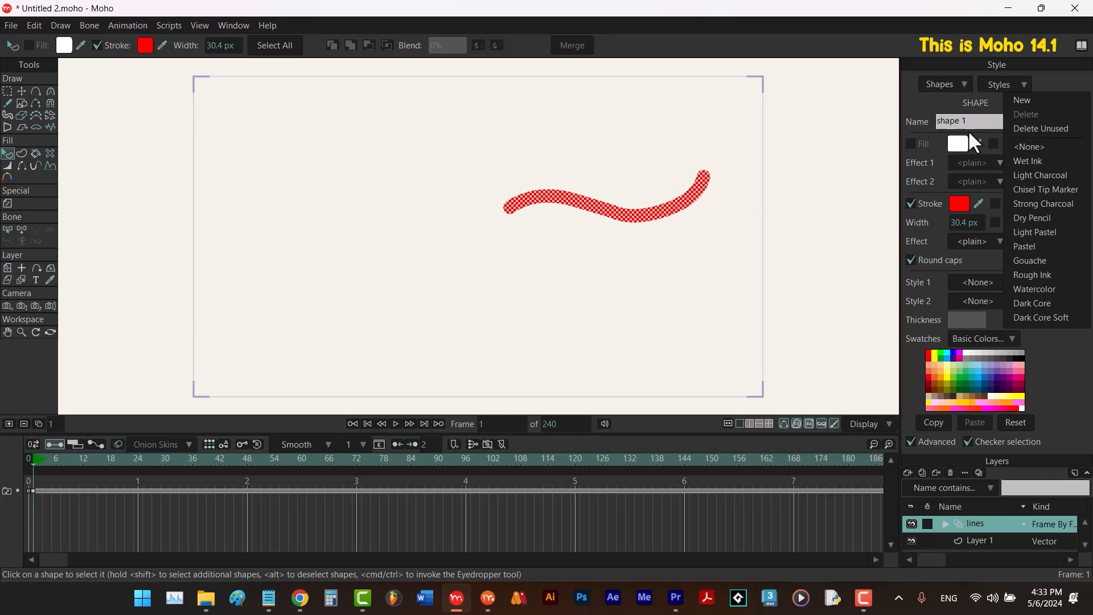
{"action": "left_click", "coordinate": [1029, 99]}
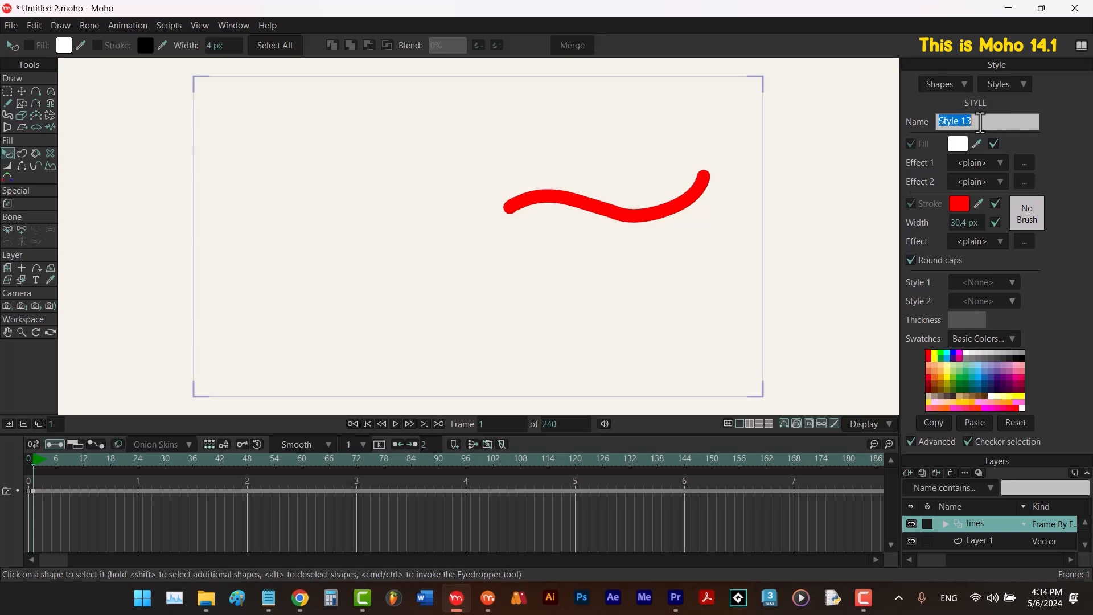
{"action": "type", "text": "My Pencil"}
{"action": "key", "text": "Return"}
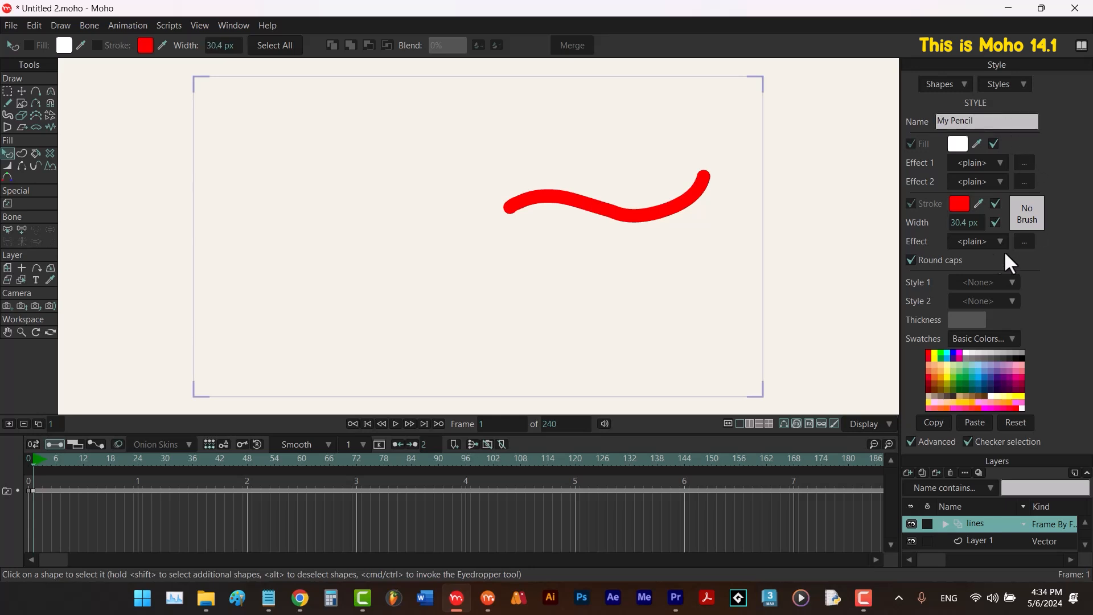
{"action": "left_click", "coordinate": [679, 200]}
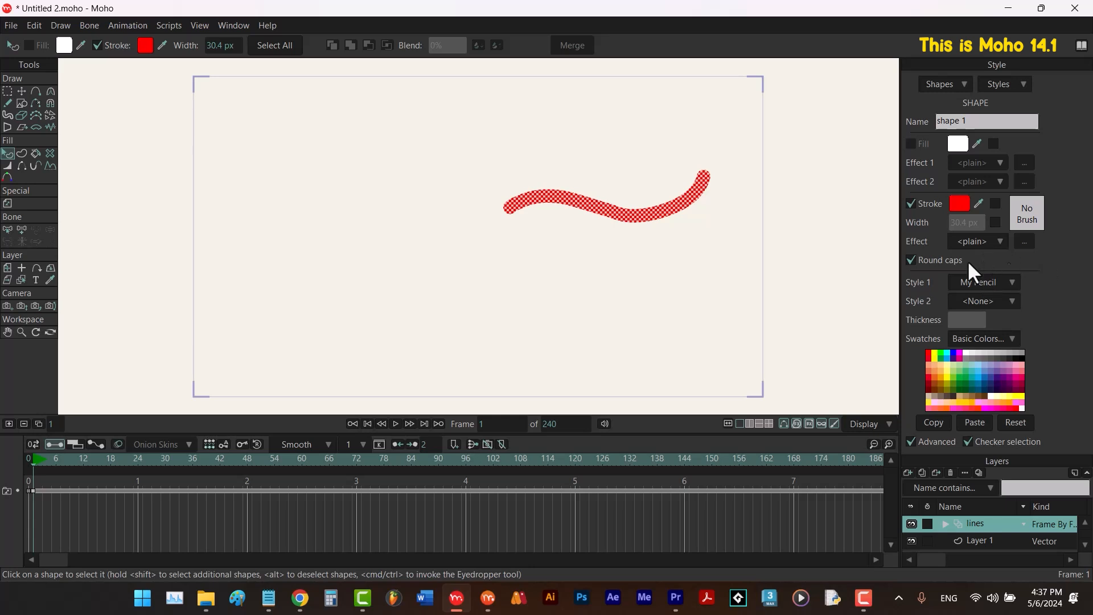
{"action": "left_click", "coordinate": [801, 255]}
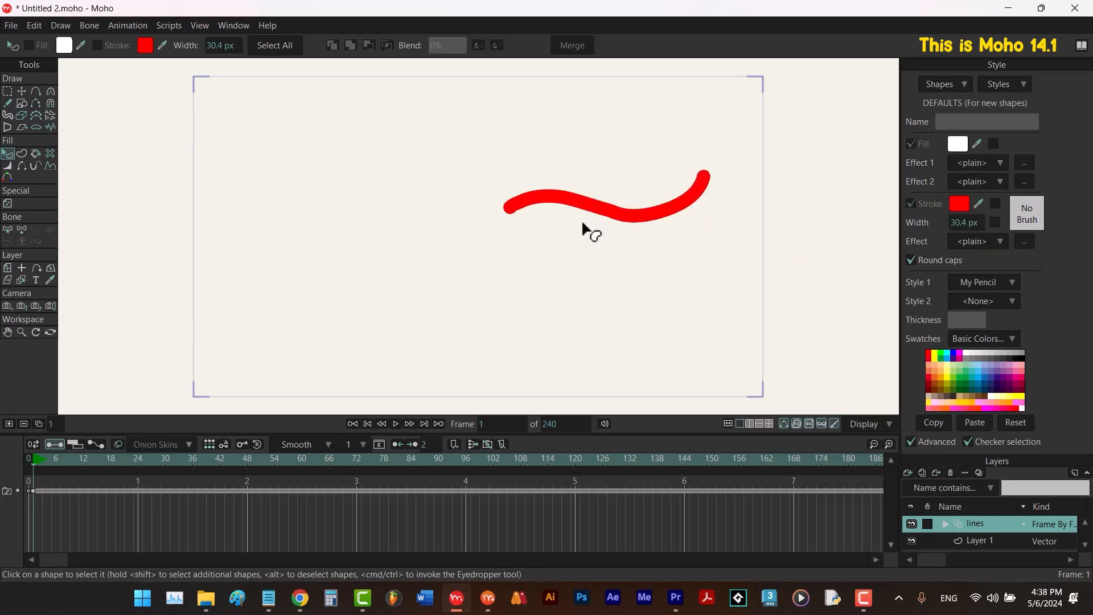
Draw two more freehand lines with the My Pencil style, one beside and one below the wavy line.
{"action": "left_click", "coordinate": [9, 102]}
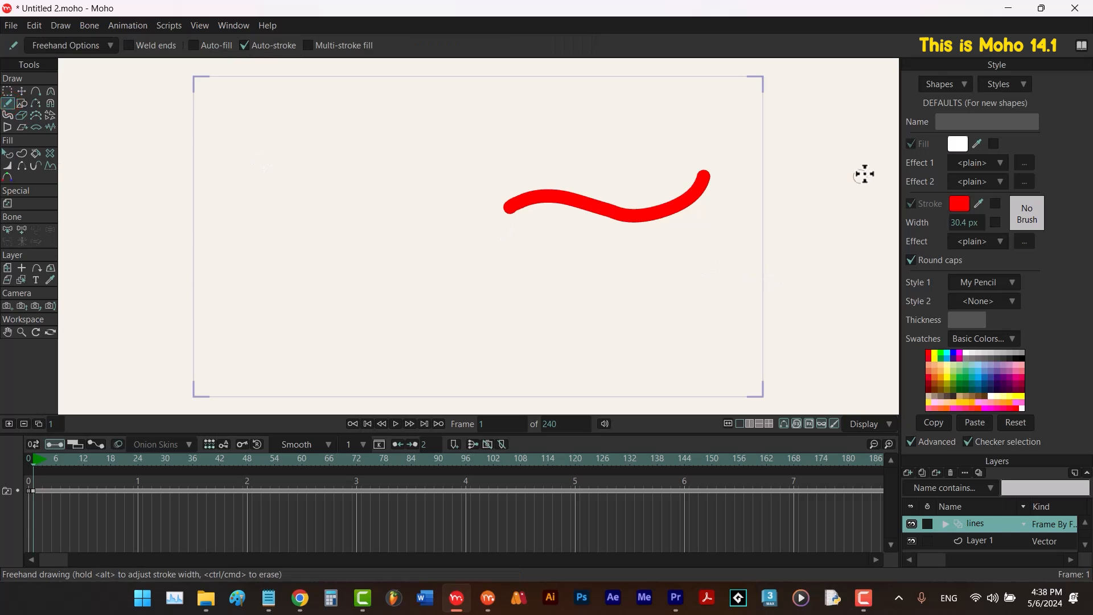
{"action": "left_click", "coordinate": [1020, 81]}
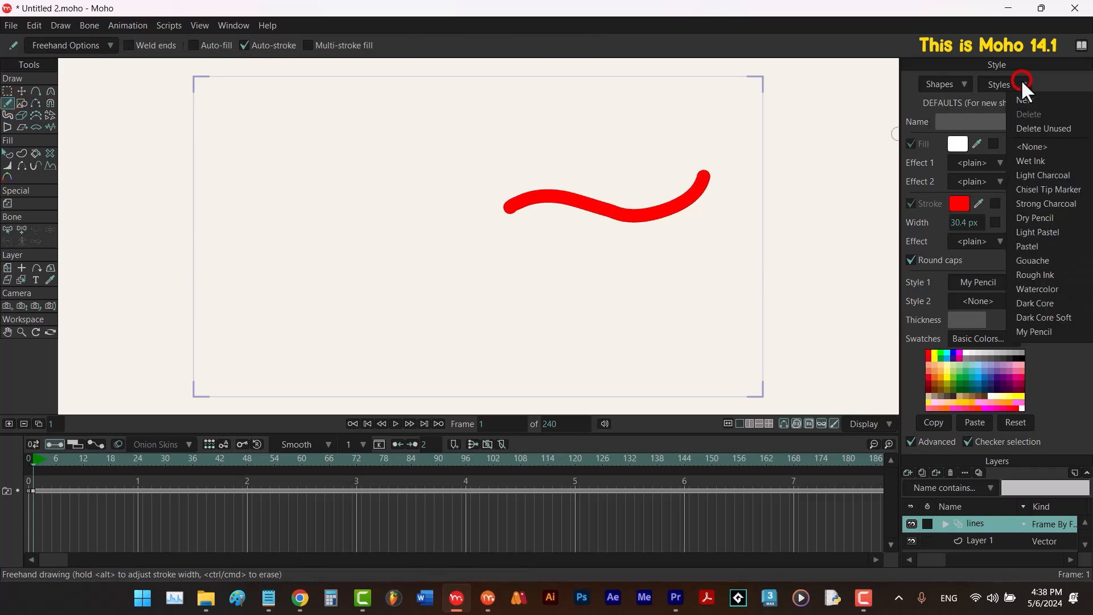
{"action": "left_click", "coordinate": [1036, 331]}
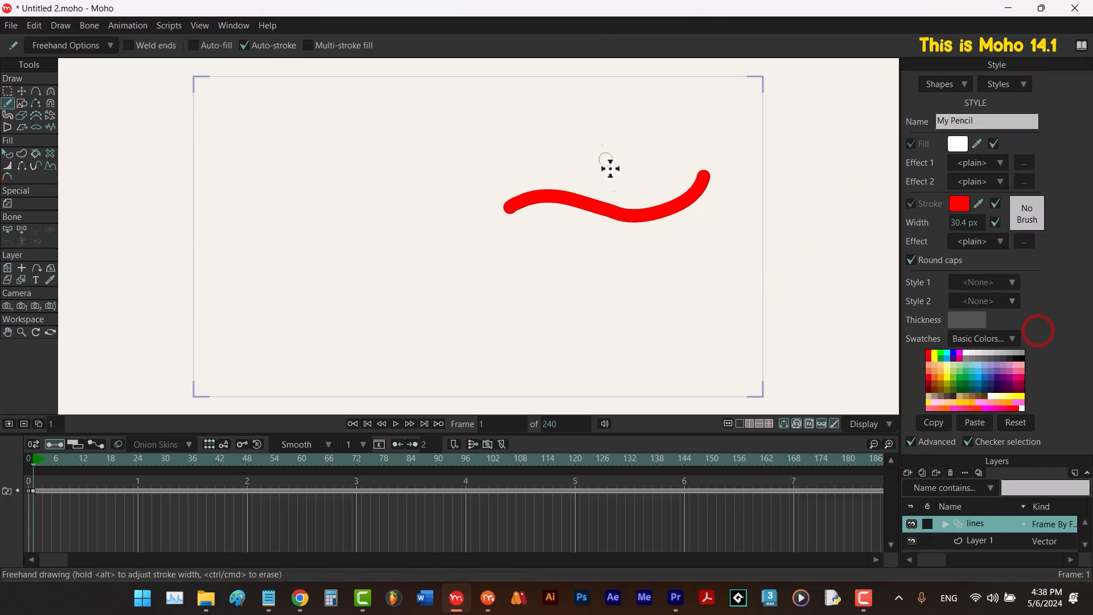
{"action": "mouse_move", "coordinate": [239, 196]}
{"action": "left_mouse_down"}
{"action": "mouse_move", "coordinate": [274, 229]}
{"action": "mouse_move", "coordinate": [422, 235]}
{"action": "left_mouse_up"}
{"action": "left_click_drag", "start_coordinate": [518, 290], "coordinate": [635, 312]}
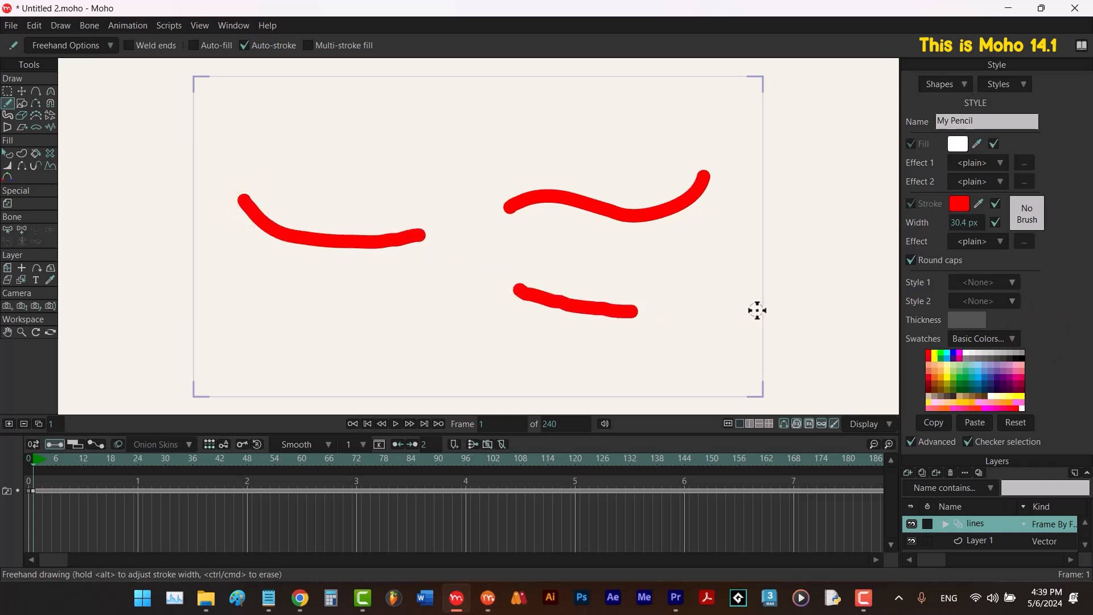
Inspect which style is assigned to each of the three drawn lines.
{"action": "key", "text": "q"}
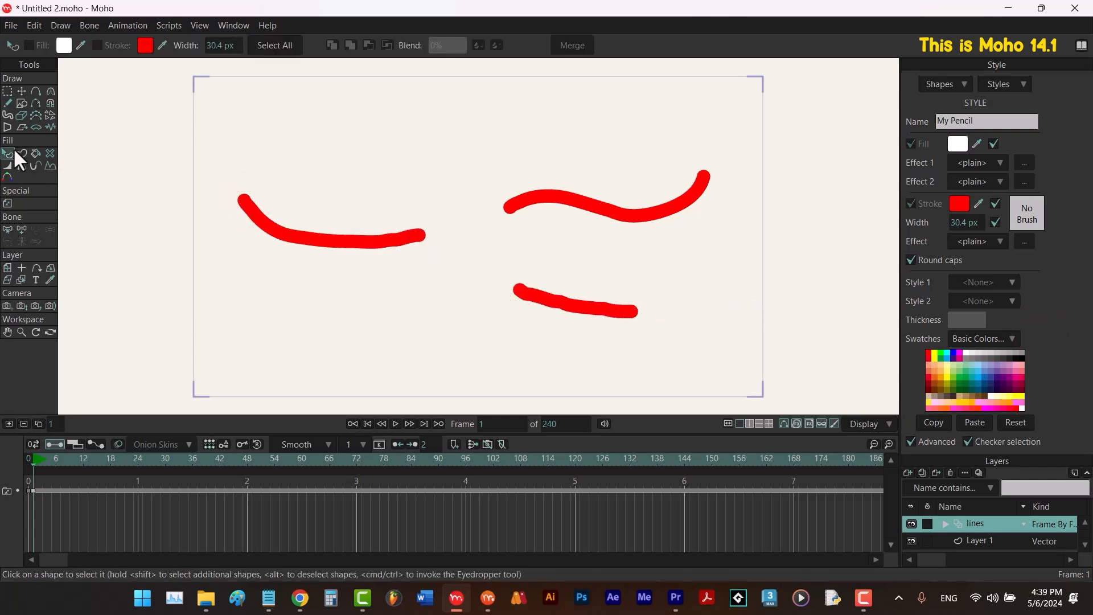
{"action": "left_click", "coordinate": [405, 237]}
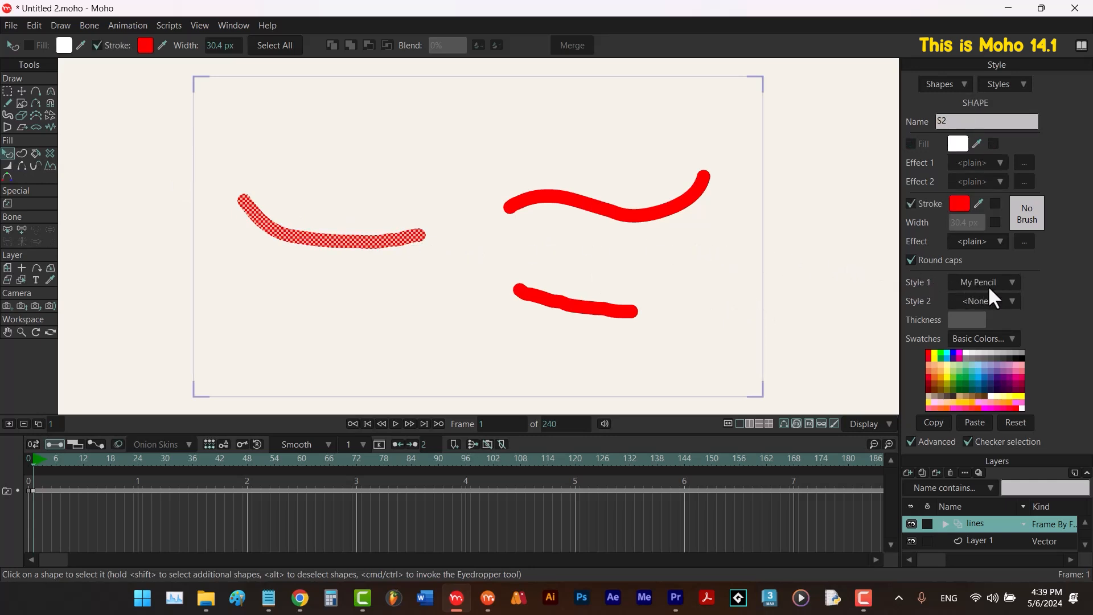
{"action": "left_click", "coordinate": [625, 312]}
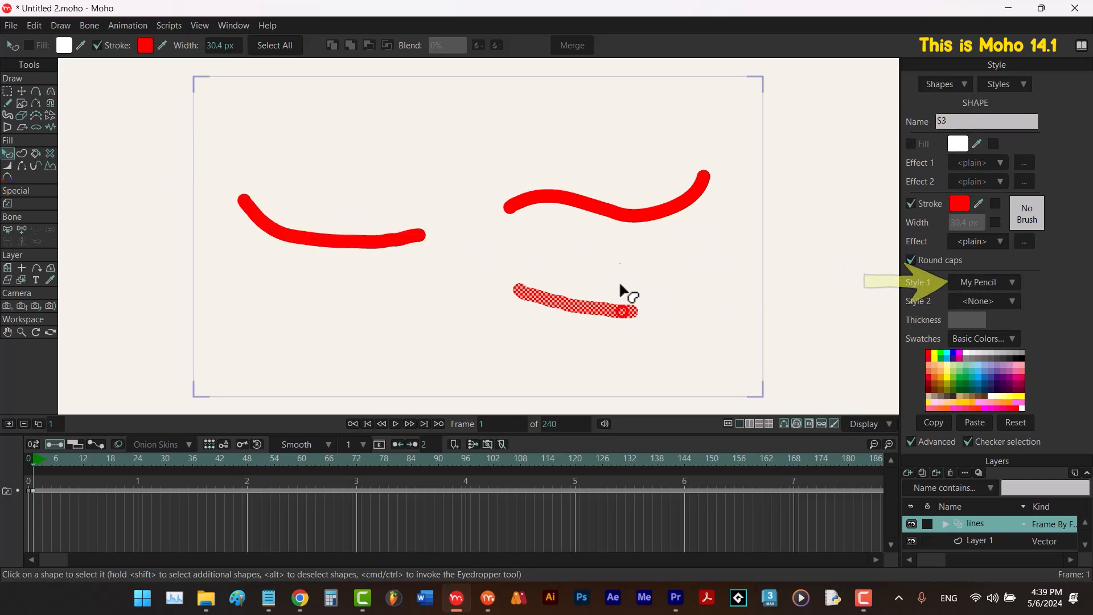
{"action": "left_click", "coordinate": [607, 214]}
{"action": "left_click", "coordinate": [421, 240]}
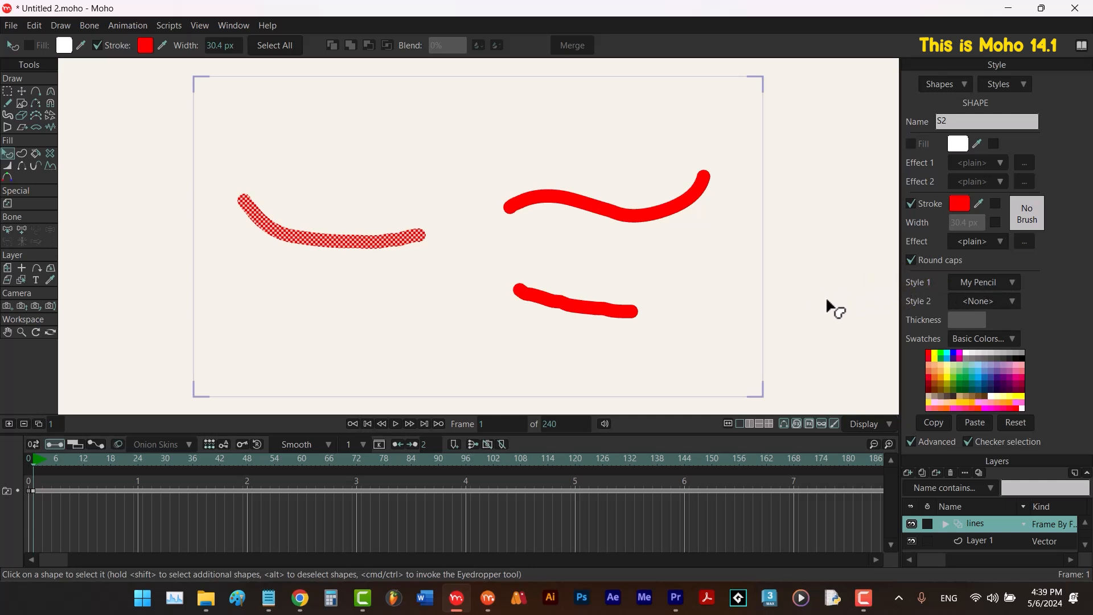
Set the My Pencil style's stroke colour to blue and its width to 10 px.
{"action": "left_click", "coordinate": [996, 85]}
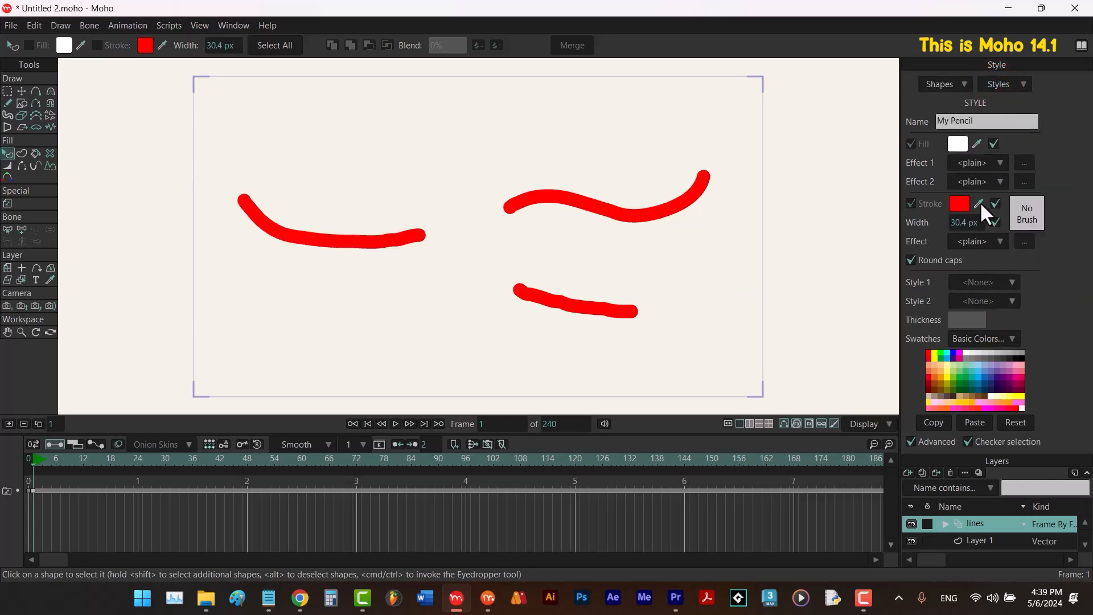
{"action": "left_click", "coordinate": [954, 353]}
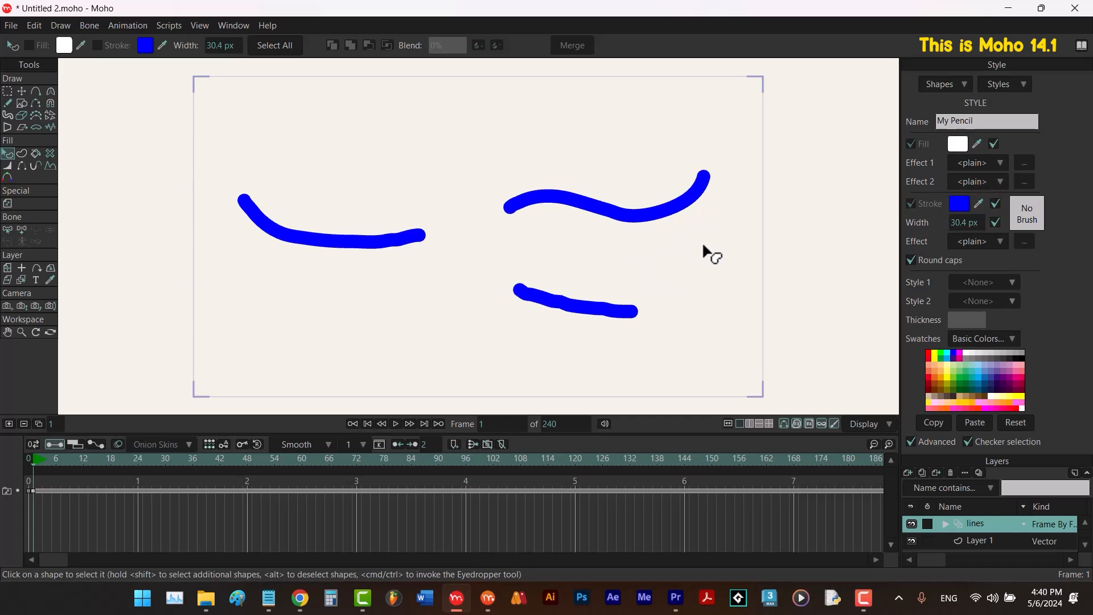
{"action": "left_click", "coordinate": [962, 222]}
{"action": "key", "text": "Return"}
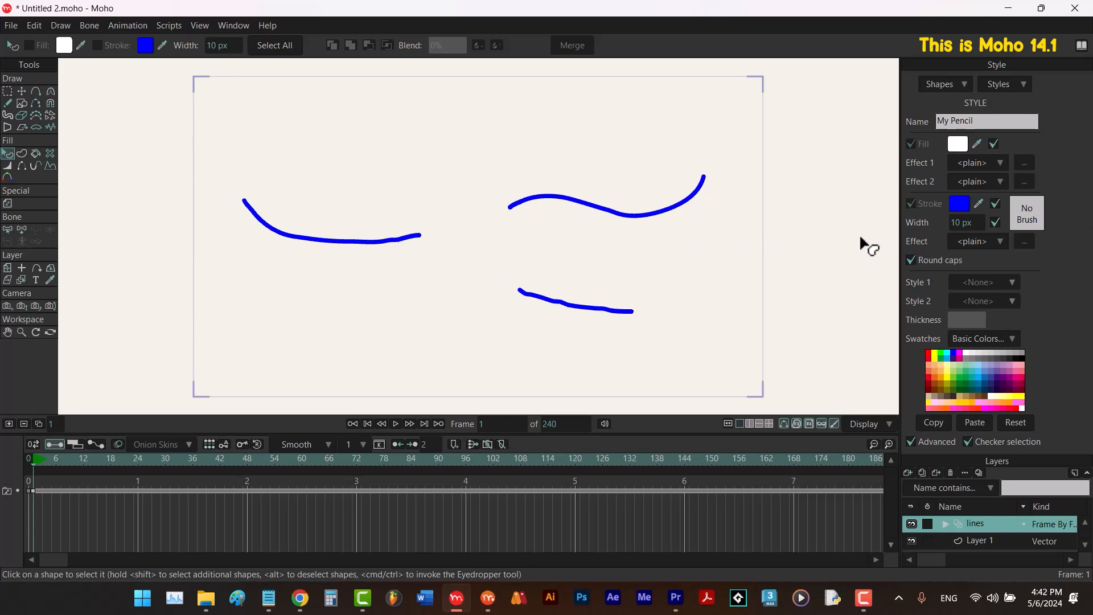
Turn the My Pencil style's control of stroke colour off and on again, and do the same for its width.
{"action": "left_click", "coordinate": [995, 203]}
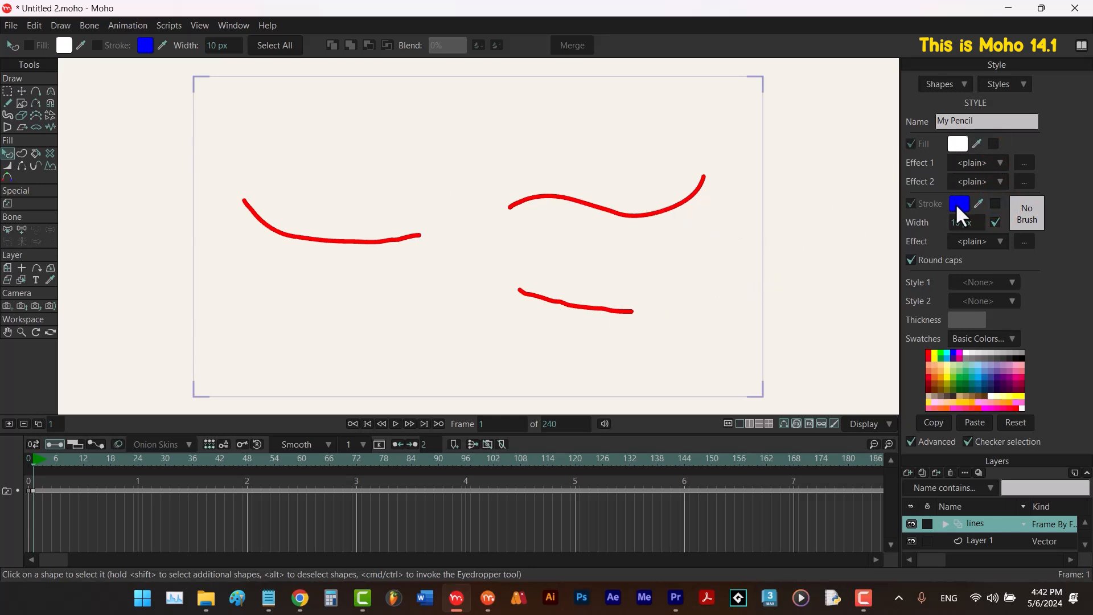
{"action": "left_click", "coordinate": [995, 204]}
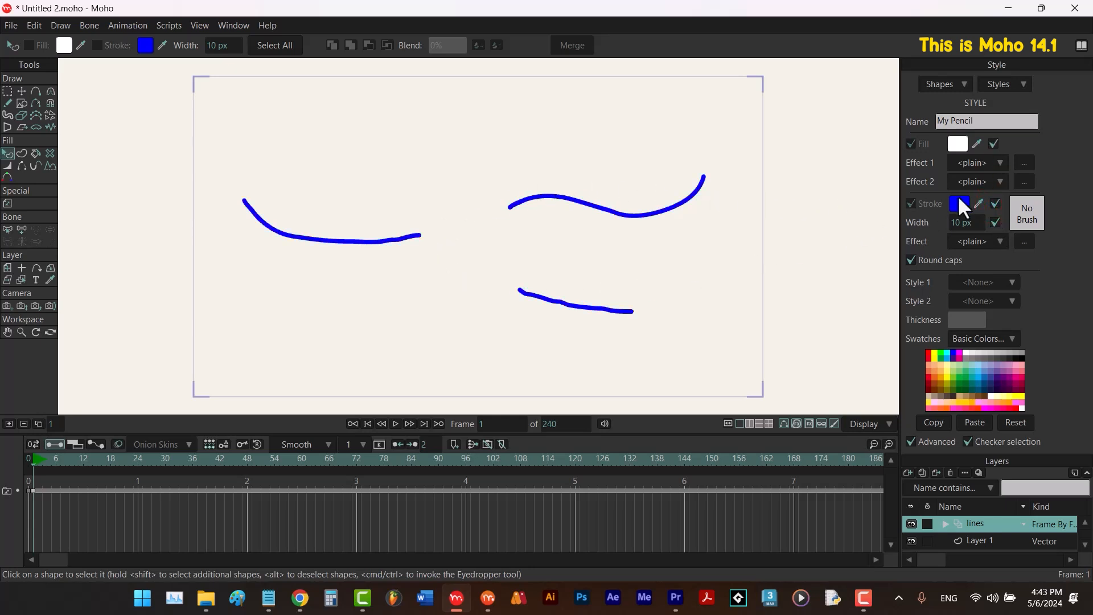
{"action": "left_click", "coordinate": [994, 223]}
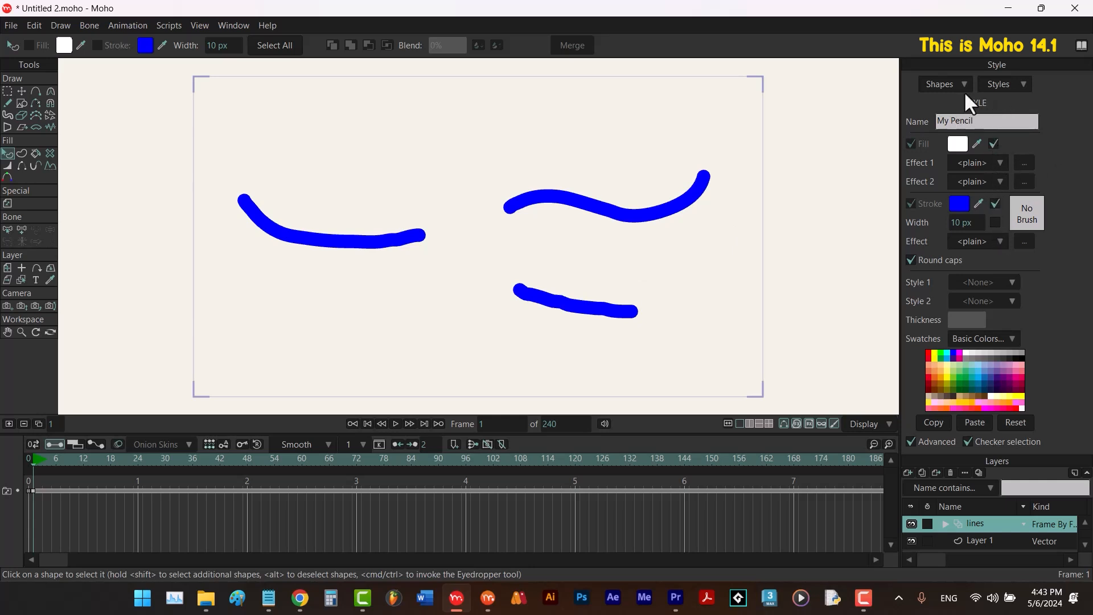
{"action": "left_click", "coordinate": [993, 222]}
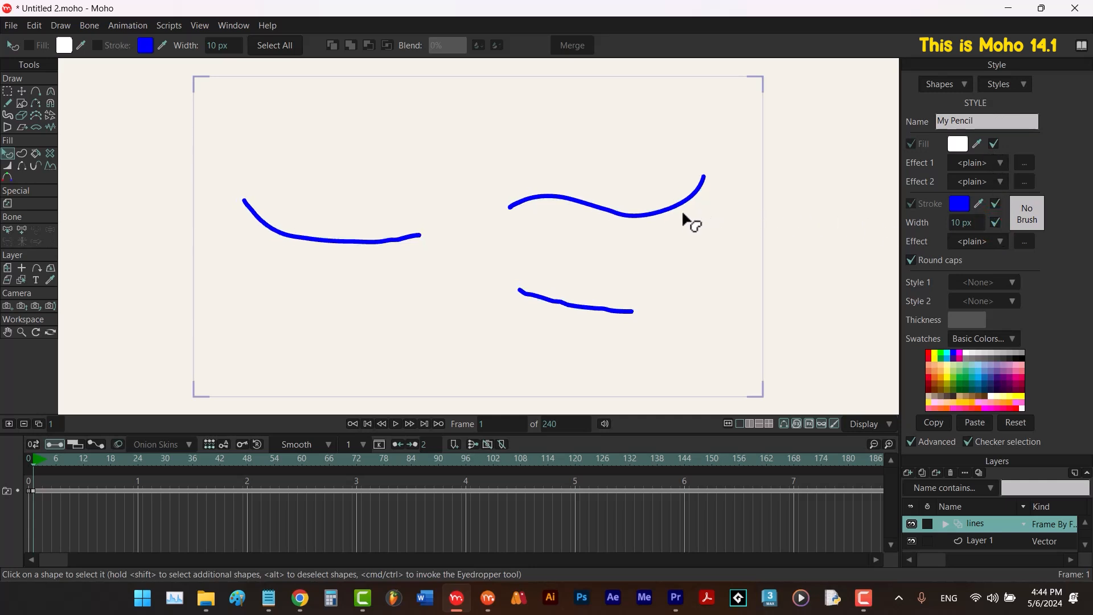
Override the style's stroke colour on shape 1 with its own red, and view the choices for its Style 1.
{"action": "left_click", "coordinate": [667, 213]}
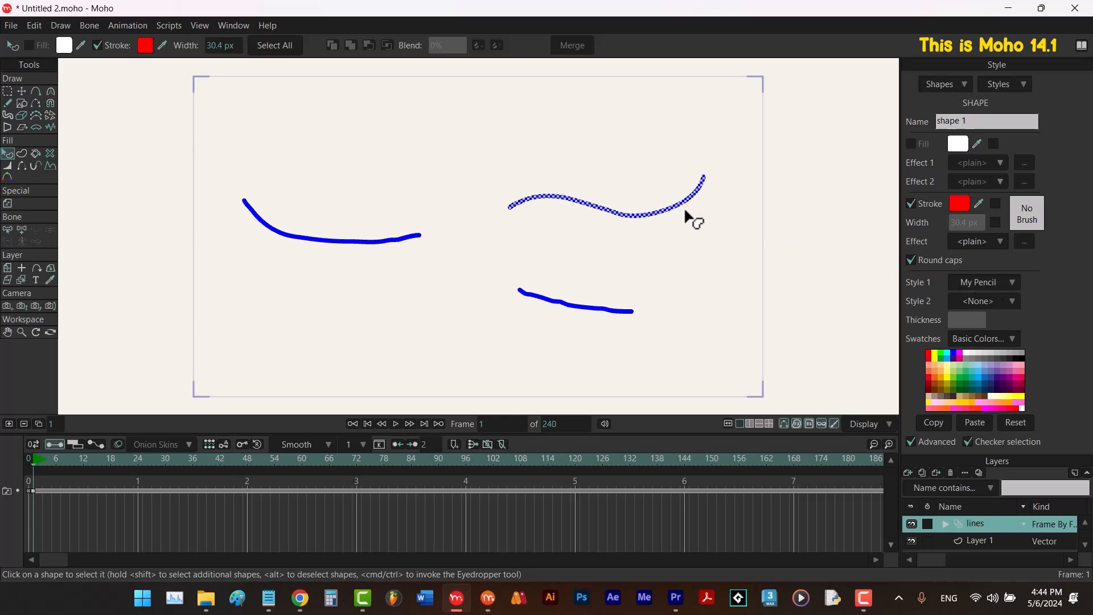
{"action": "left_click", "coordinate": [994, 204]}
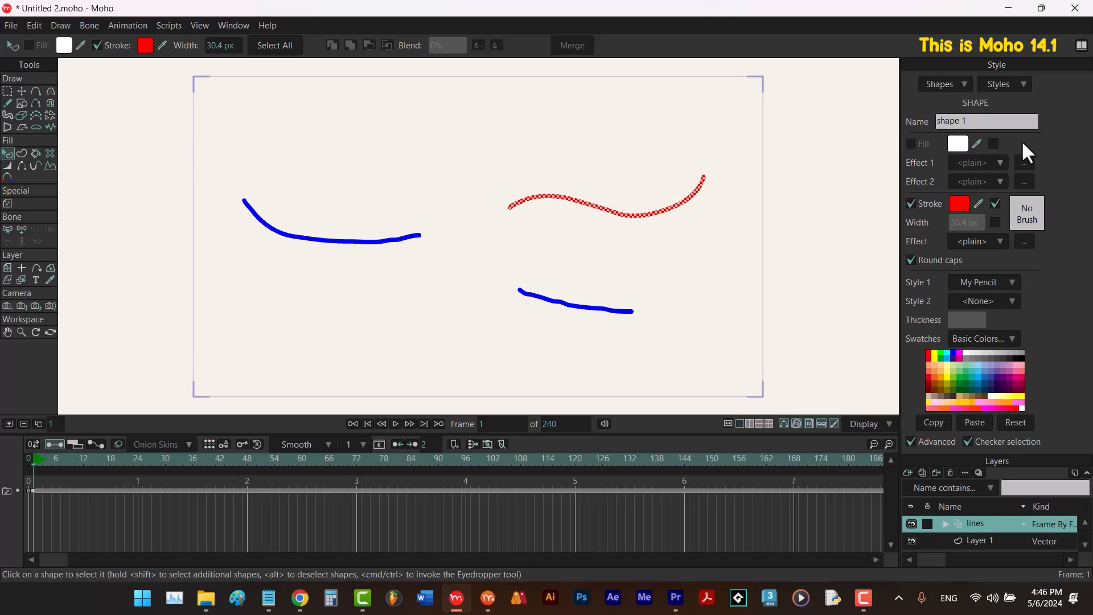
{"action": "left_click", "coordinate": [985, 282]}
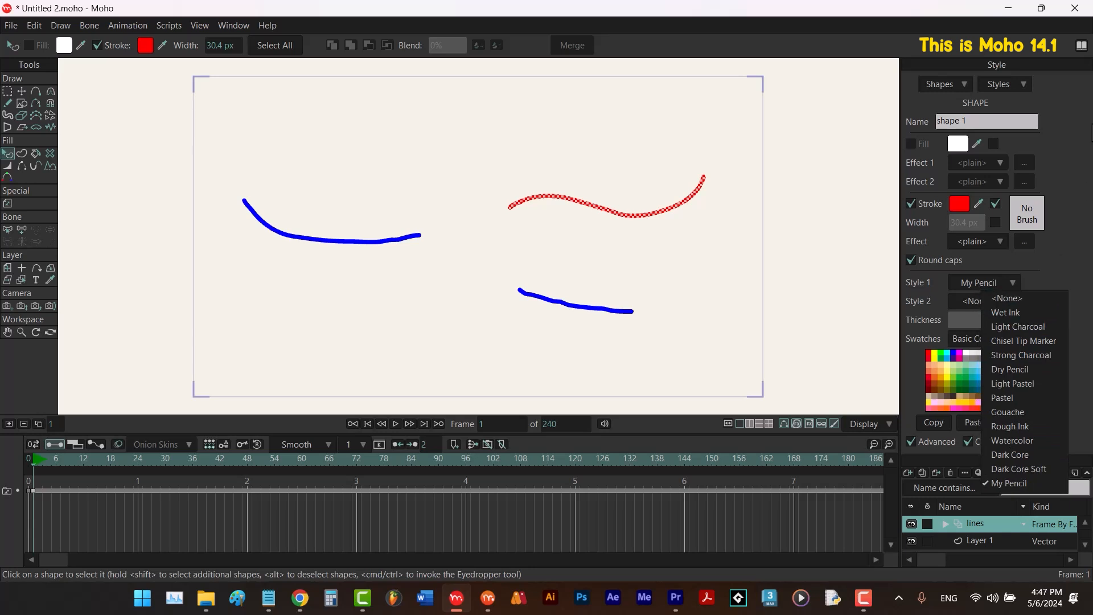
{"action": "left_click", "coordinate": [1051, 113]}
Open the My Pencil style for editing, switch back to the defaults for new shapes, and reopen My Pencil.
{"action": "left_click", "coordinate": [1014, 83]}
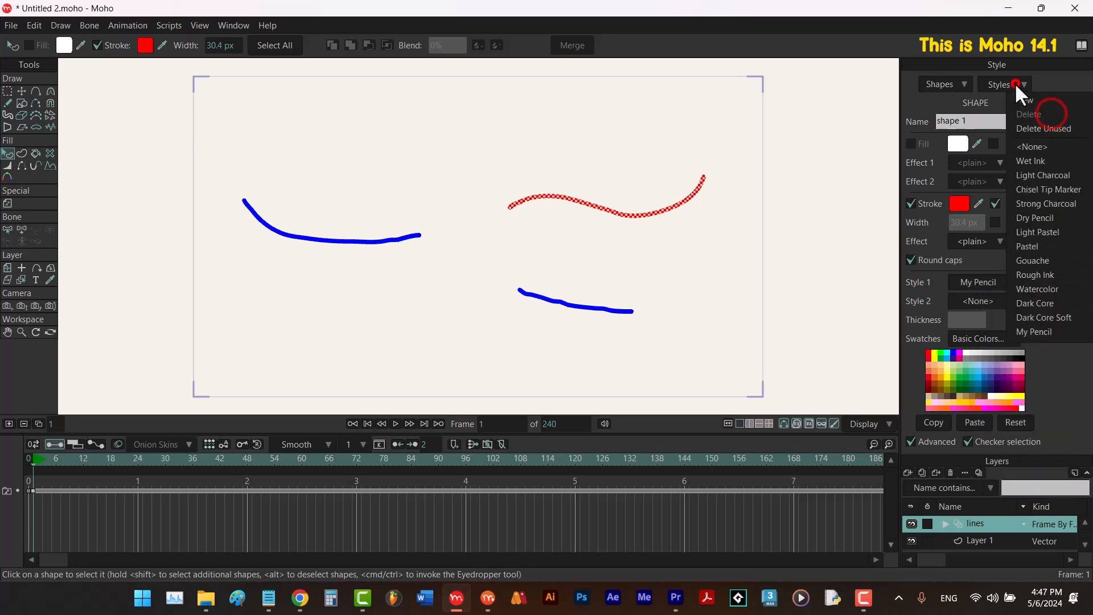
{"action": "left_click", "coordinate": [1043, 331]}
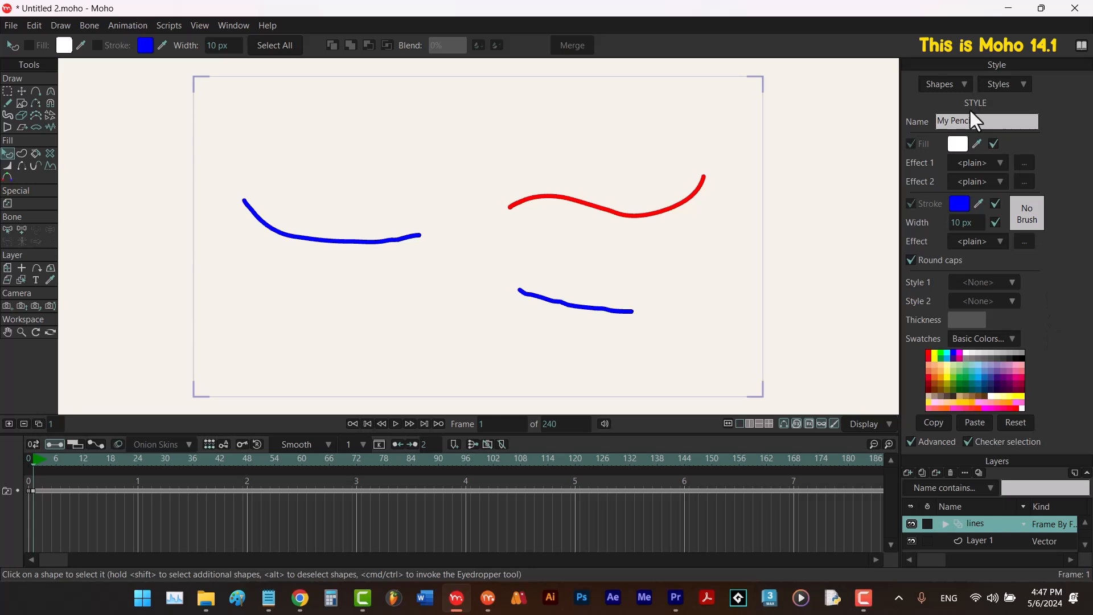
{"action": "left_click", "coordinate": [1008, 86]}
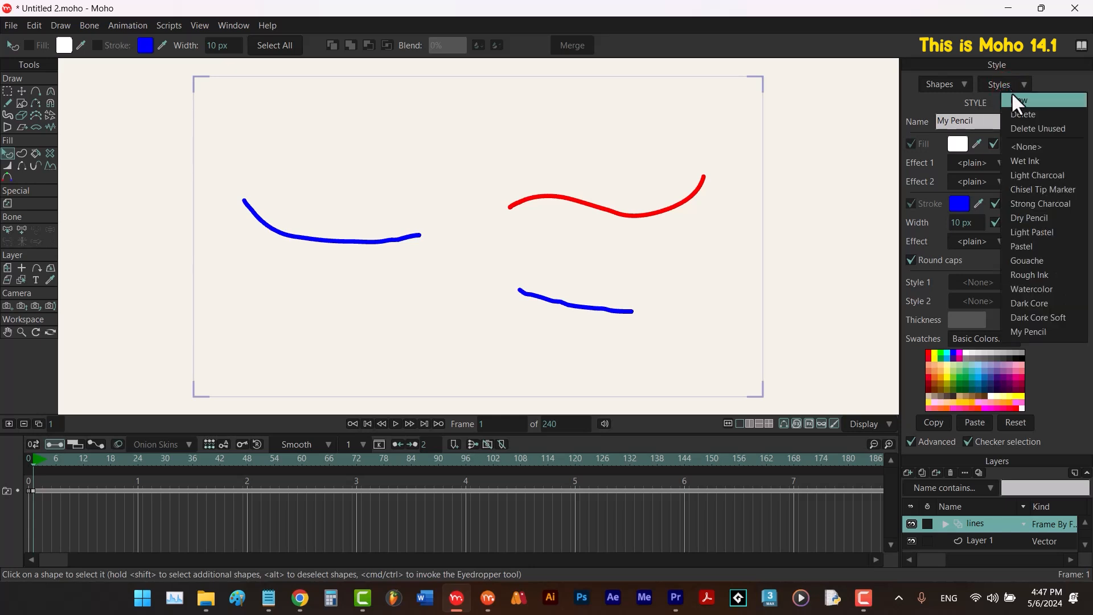
{"action": "left_click", "coordinate": [1032, 150]}
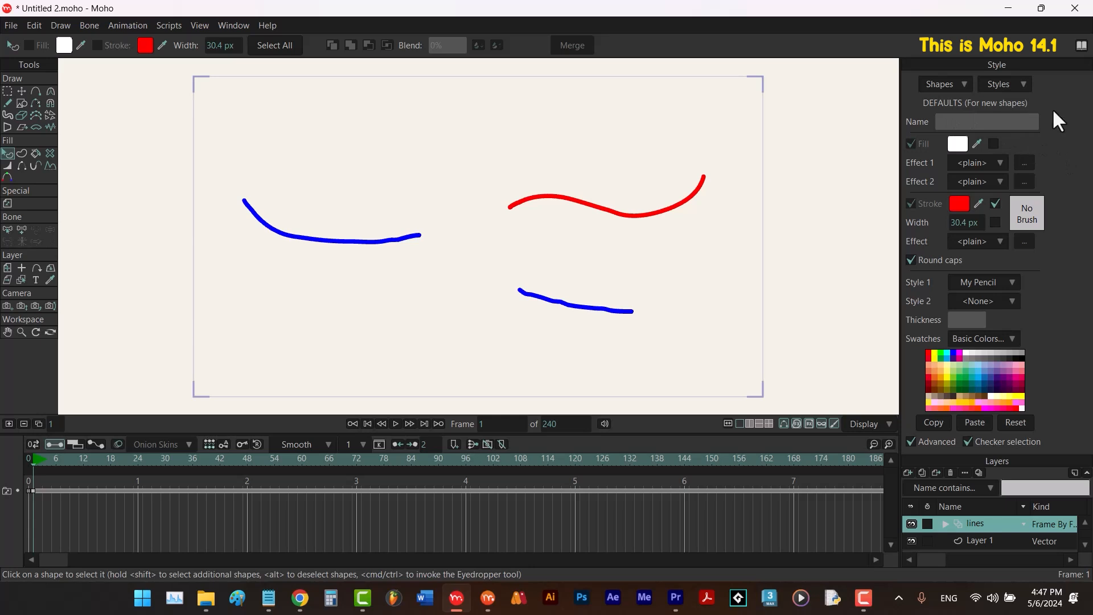
{"action": "left_click", "coordinate": [1009, 88]}
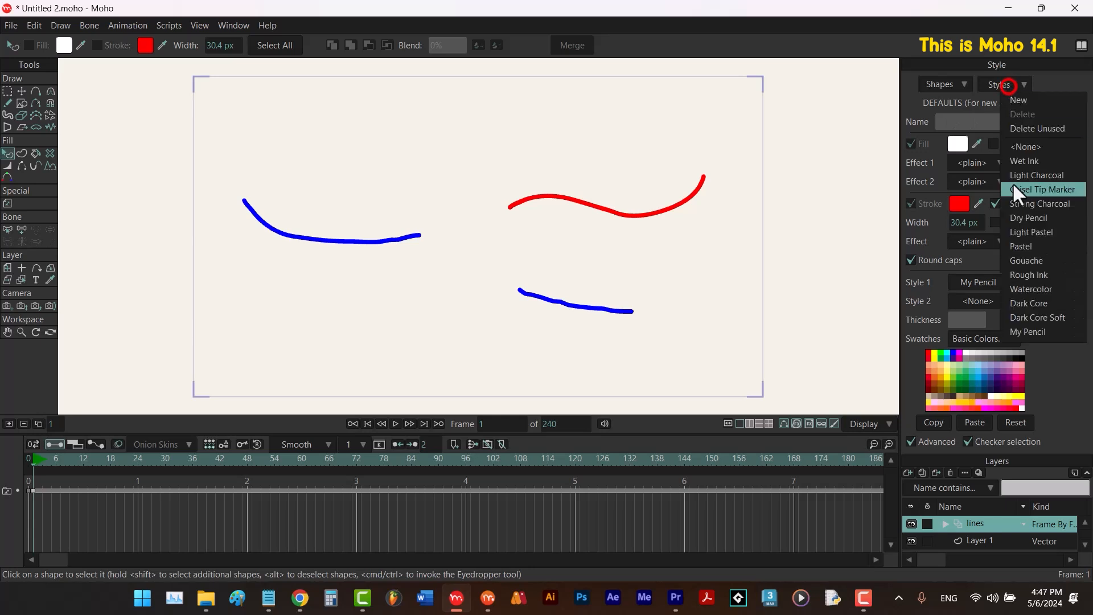
{"action": "left_click", "coordinate": [1023, 335]}
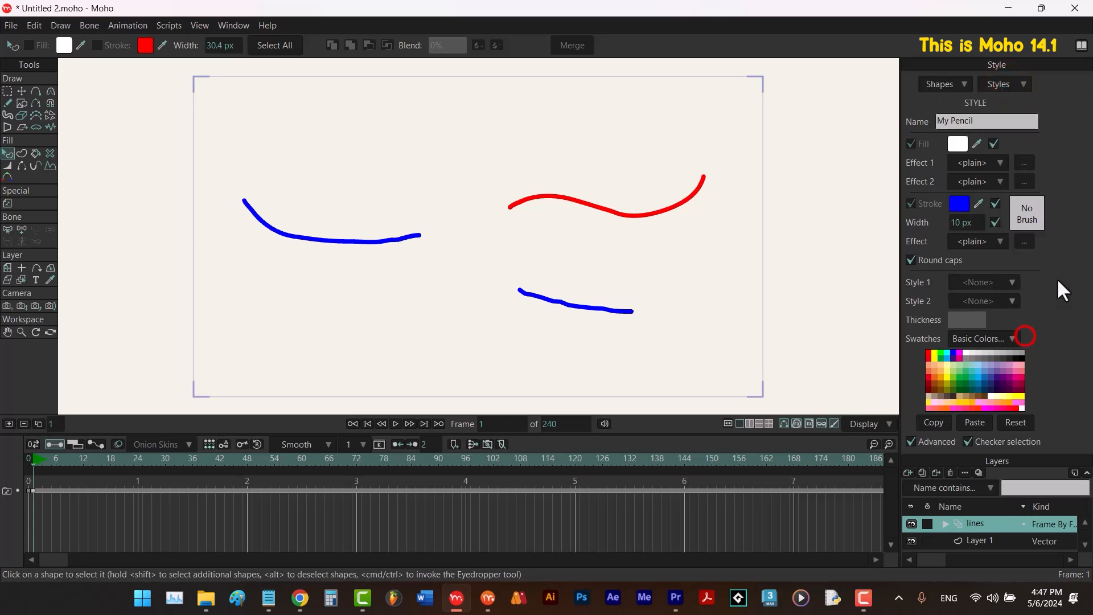
{"action": "left_click", "coordinate": [1013, 85]}
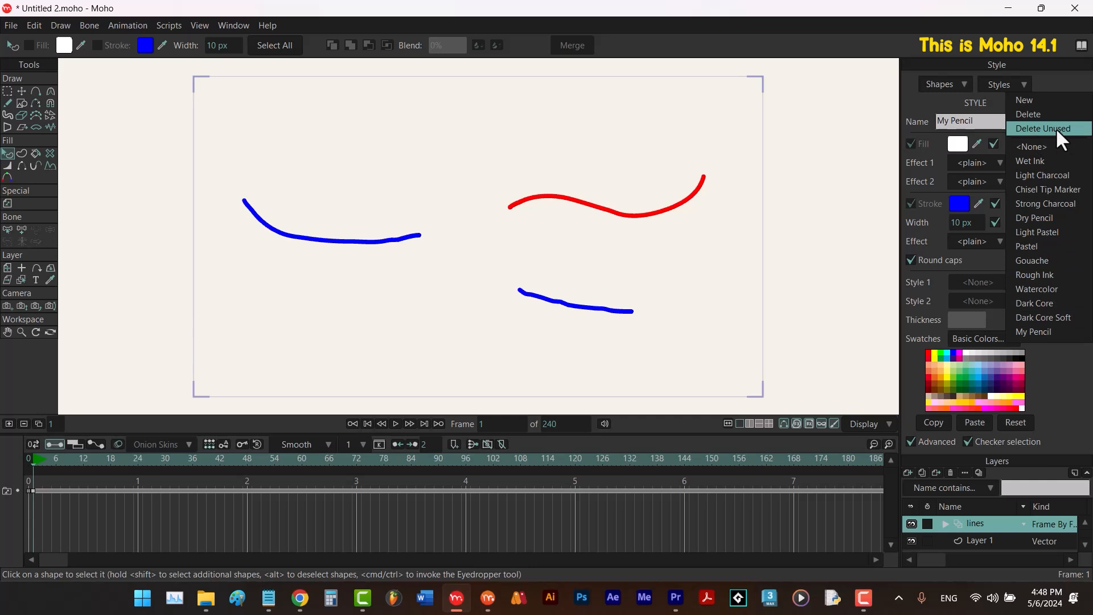
{"action": "left_click", "coordinate": [1048, 83]}
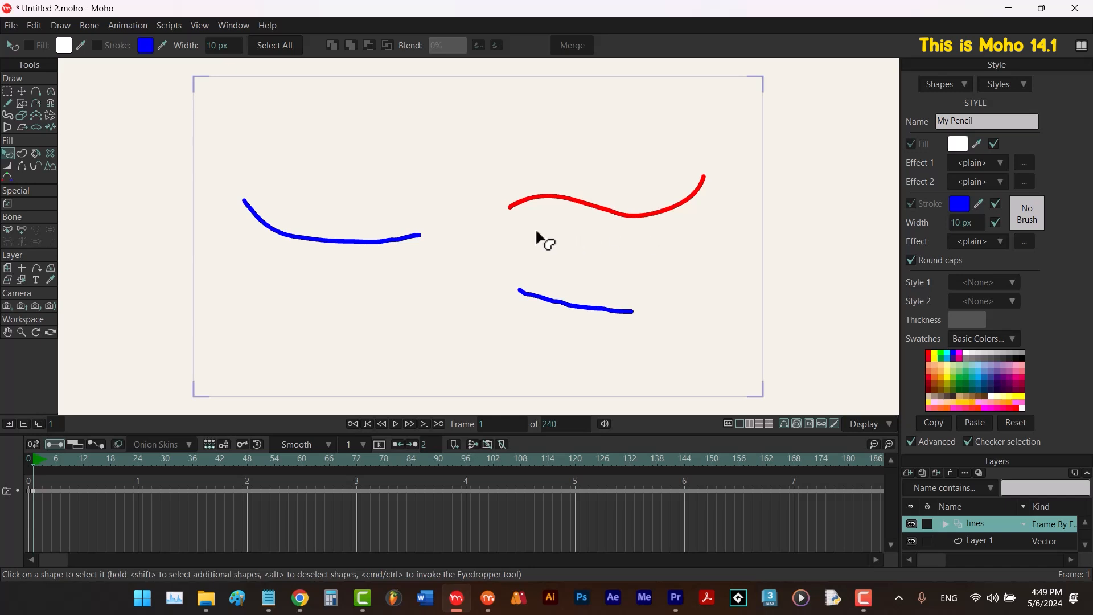
Delete all three drawn lines from the lines layer at frame 1.
{"action": "key", "text": "t"}
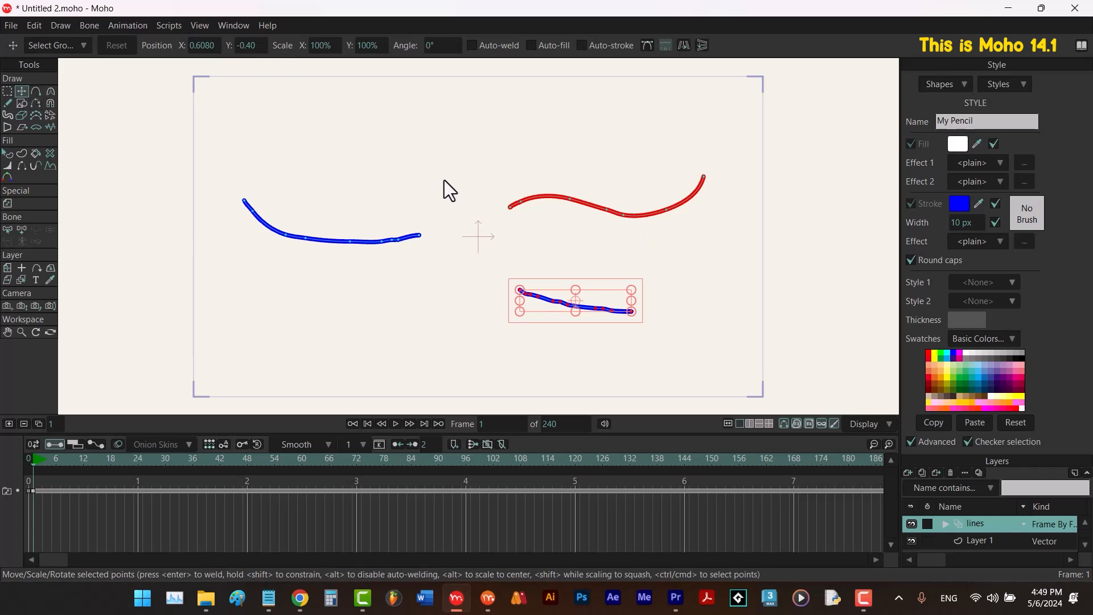
{"action": "key", "text": "ctrl+a"}
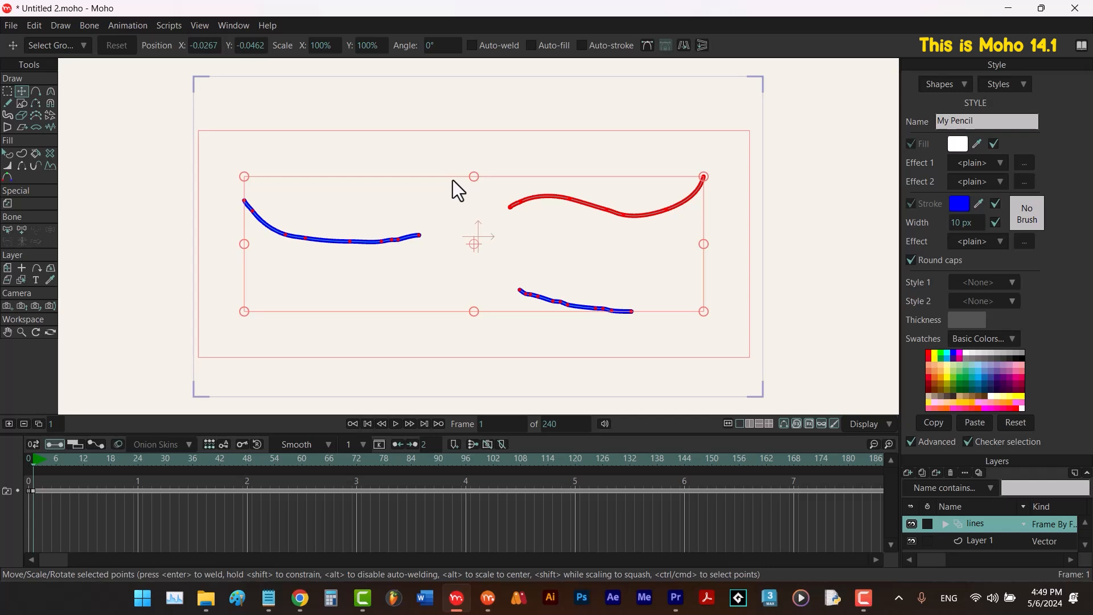
{"action": "key", "text": "g"}
{"action": "key", "text": "Delete"}
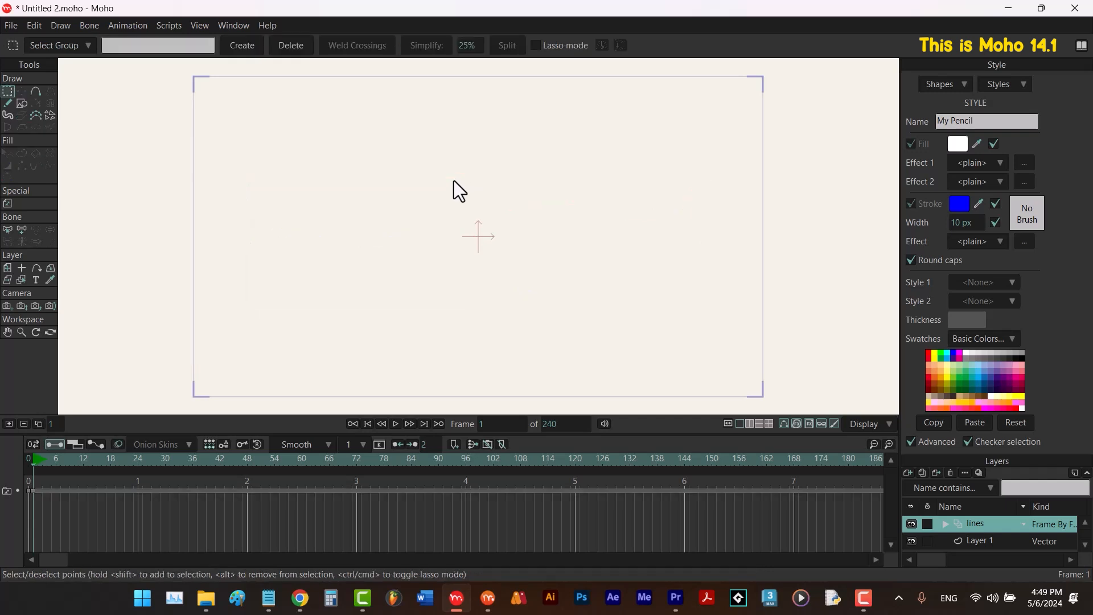
Change the My Pencil style's stroke colour to black and set its width to 25 px.
{"action": "left_click", "coordinate": [1022, 358], "text": "alt"}
{"action": "left_click", "coordinate": [965, 221]}
{"action": "type", "text": "25"}
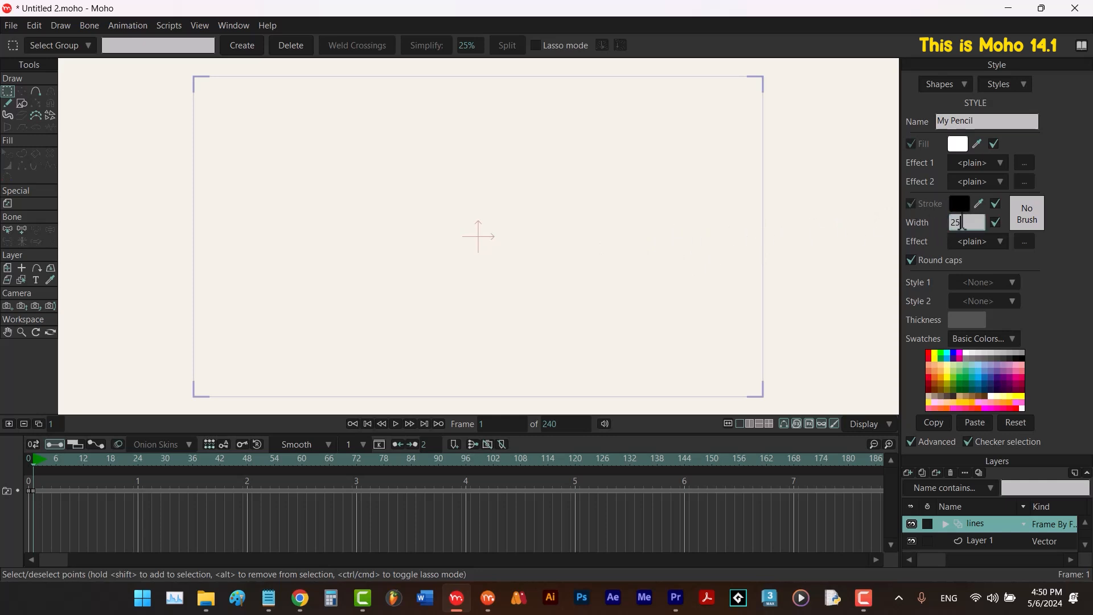
{"action": "key", "text": "Return"}
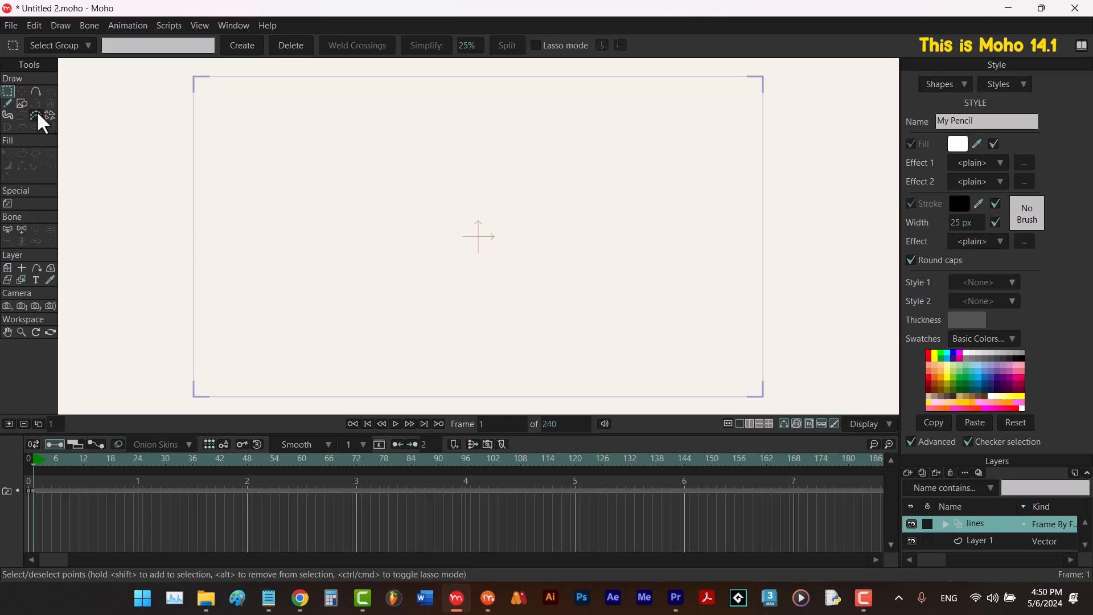
Check the defaults for new shapes, reopen My Pencil, and draw a freehand S-shaped line across the canvas at frame 1.
{"action": "left_click", "coordinate": [8, 105]}
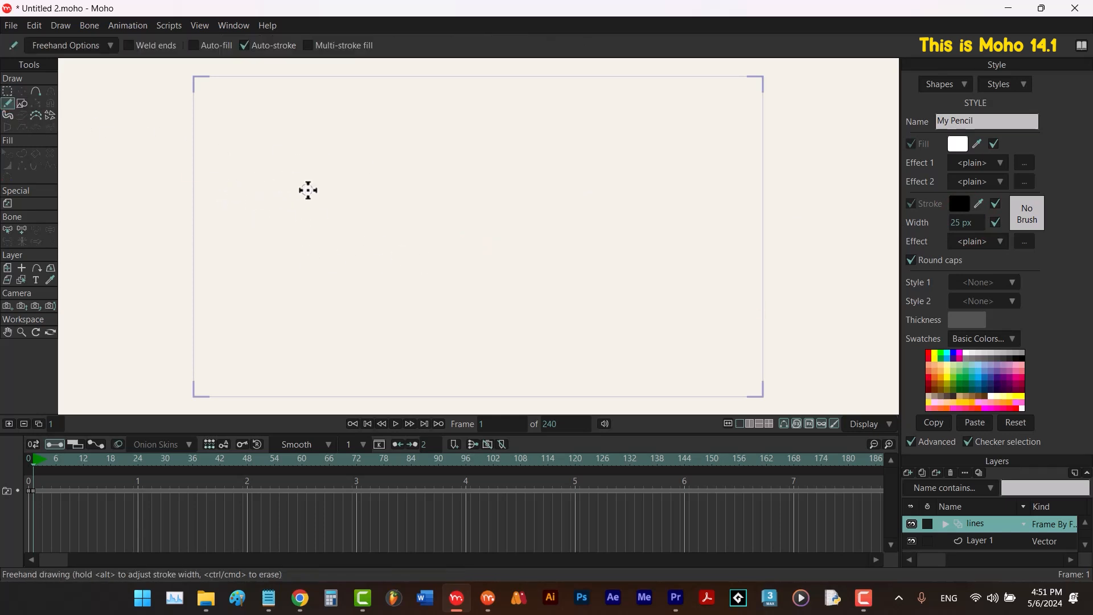
{"action": "left_click", "coordinate": [1004, 84]}
{"action": "left_click", "coordinate": [1021, 147]}
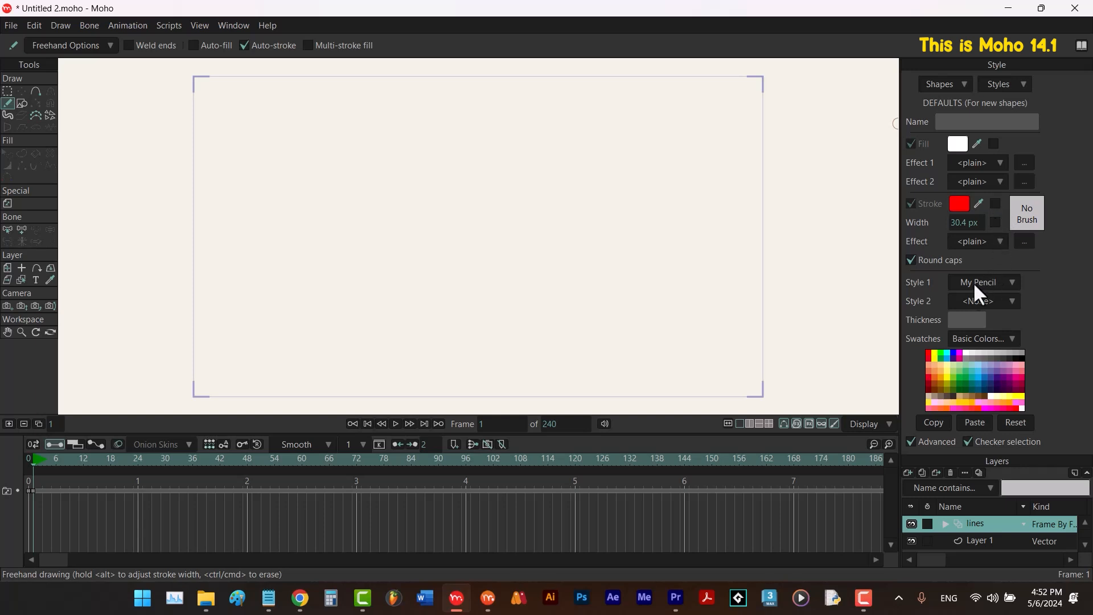
{"action": "left_click", "coordinate": [993, 86]}
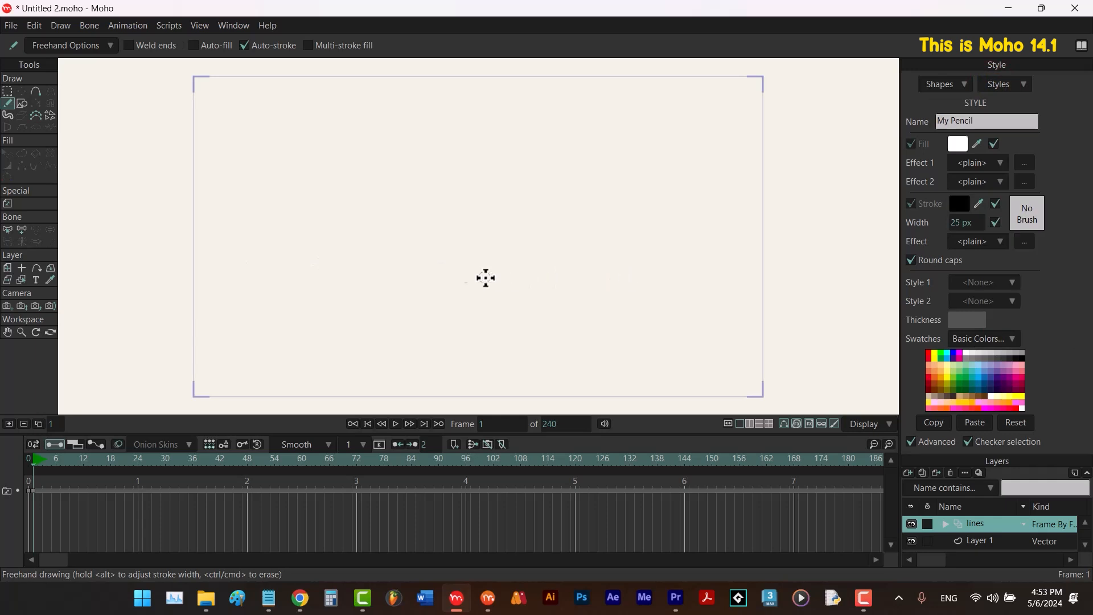
{"action": "mouse_move", "coordinate": [240, 256]}
{"action": "left_mouse_down"}
{"action": "mouse_move", "coordinate": [334, 211]}
{"action": "mouse_move", "coordinate": [424, 227]}
{"action": "mouse_move", "coordinate": [501, 268]}
{"action": "mouse_move", "coordinate": [574, 287]}
{"action": "mouse_move", "coordinate": [648, 275]}
{"action": "mouse_move", "coordinate": [706, 241]}
{"action": "left_mouse_up"}
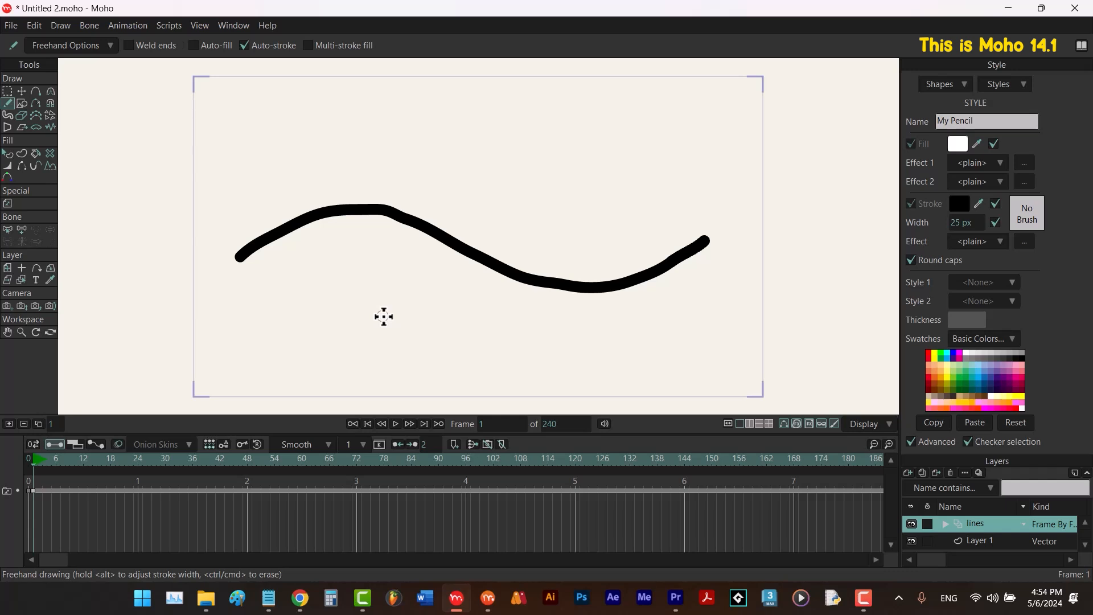
Add a drawing on each frame from 2 to 9, erasing more of the line from its right end until nothing remains.
{"action": "key", "text": "ctrl+Right"}
{"action": "key", "text": "e"}
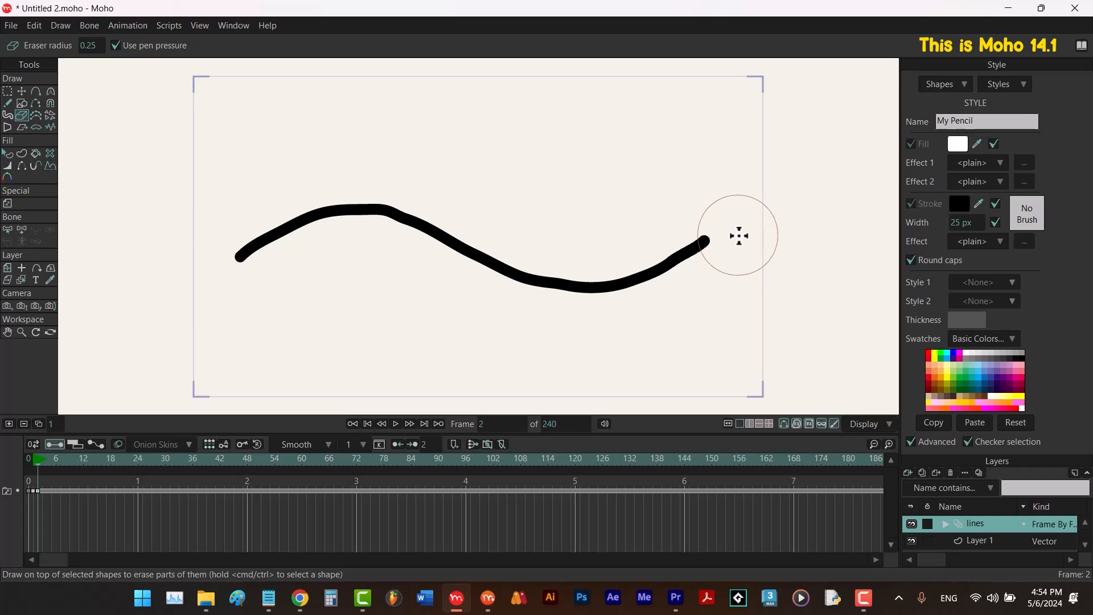
{"action": "left_click_drag", "start_coordinate": [736, 233], "coordinate": [695, 257]}
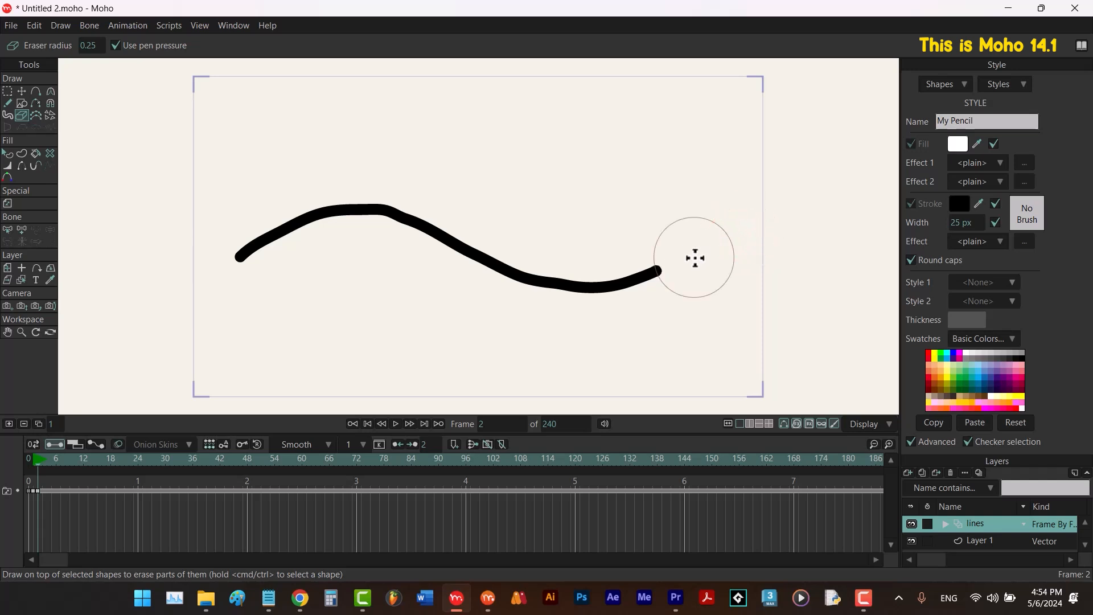
{"action": "key", "text": "ctrl+Right"}
{"action": "mouse_move", "coordinate": [694, 258]}
{"action": "left_mouse_down"}
{"action": "mouse_move", "coordinate": [607, 288]}
{"action": "mouse_move", "coordinate": [488, 268]}
{"action": "mouse_move", "coordinate": [491, 279]}
{"action": "mouse_move", "coordinate": [431, 253]}
{"action": "left_mouse_up"}
{"action": "key", "text": "F6"}
{"action": "key", "text": "F6"}
{"action": "key", "text": "F6"}
{"action": "key", "text": "F6"}
{"action": "mouse_move", "coordinate": [431, 252]}
{"action": "left_mouse_down"}
{"action": "mouse_move", "coordinate": [420, 239]}
{"action": "mouse_move", "coordinate": [324, 234]}
{"action": "left_mouse_up"}
{"action": "key", "text": "F6"}
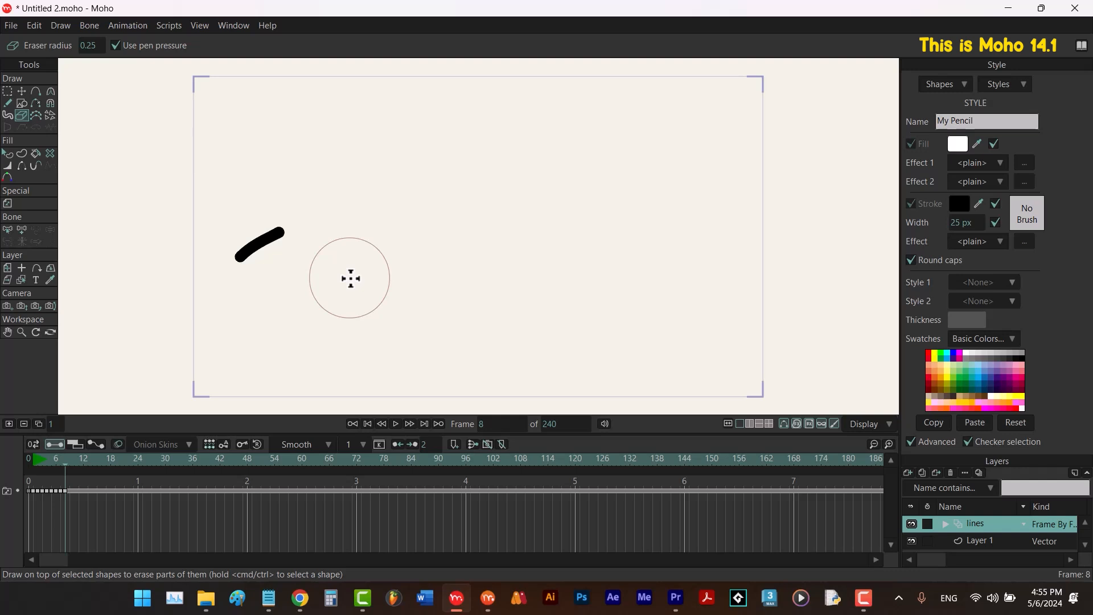
{"action": "key", "text": "F6"}
Scrub between frames 1 and 9 to review how the line disappears.
{"action": "key", "text": "g"}
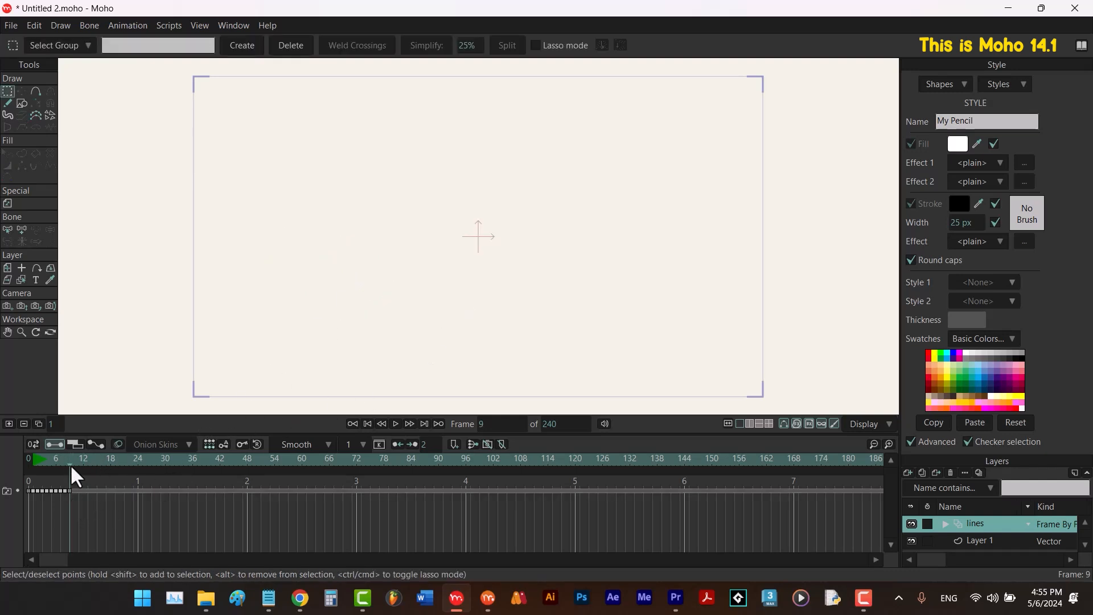
{"action": "left_click_drag", "start_coordinate": [69, 468], "coordinate": [33, 483]}
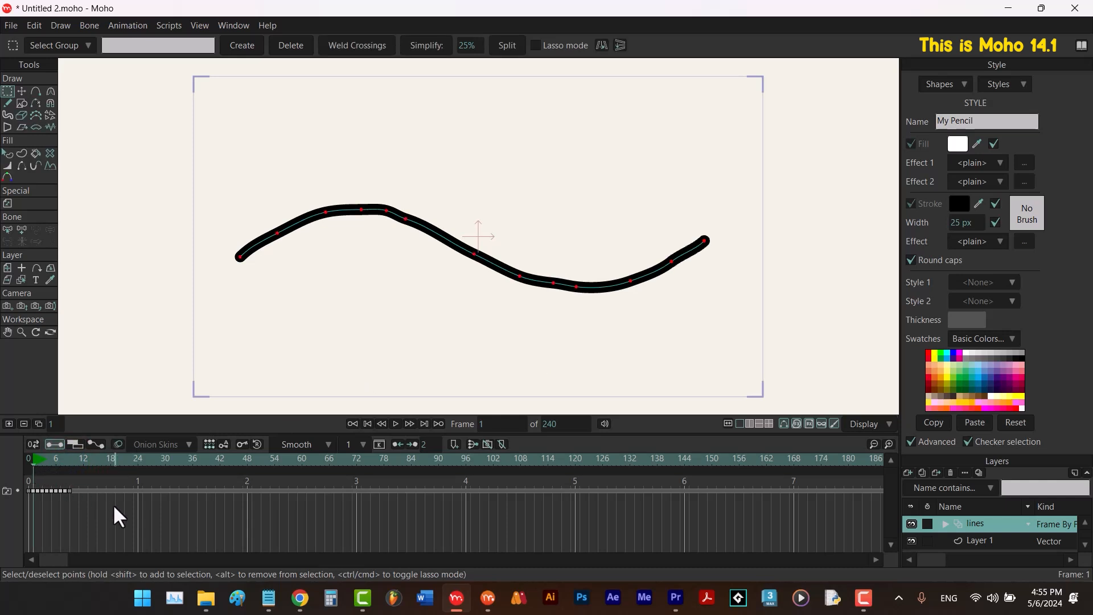
{"action": "left_click_drag", "start_coordinate": [40, 463], "coordinate": [68, 470]}
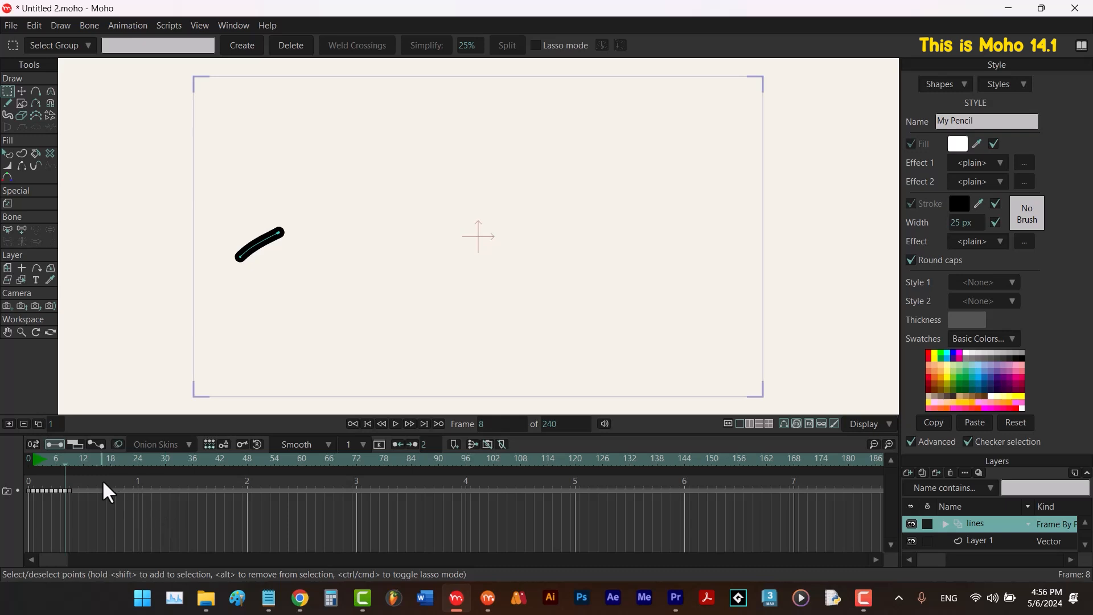
{"action": "left_click_drag", "start_coordinate": [68, 467], "coordinate": [40, 466]}
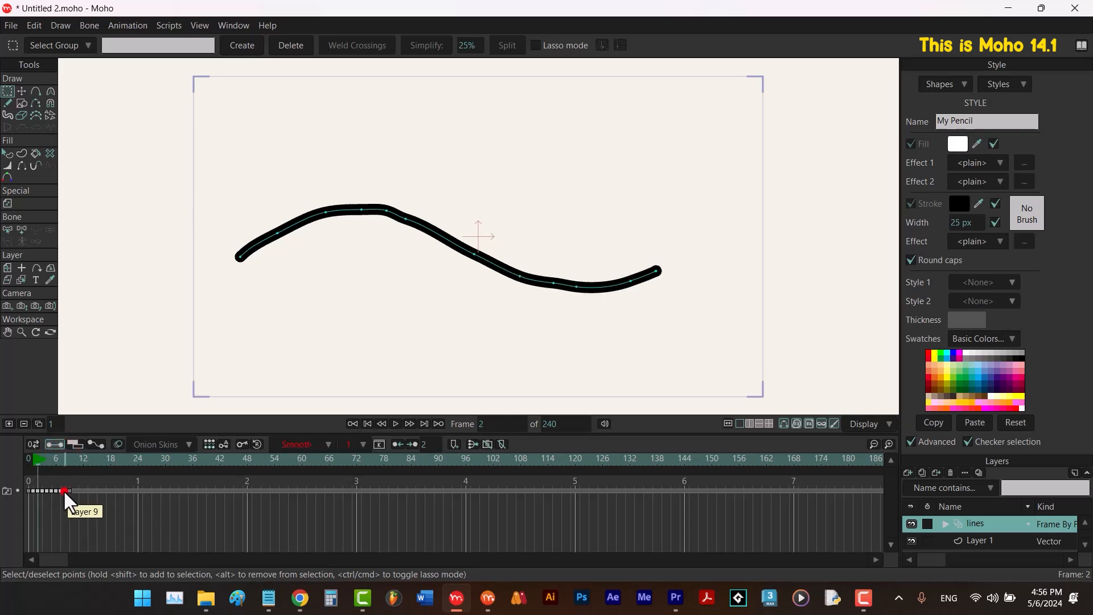
Rearrange the lines layer's keys in reverse order from frame 9, and stretch their spacing to end at about frame 33.
{"action": "left_click_drag", "start_coordinate": [64, 492], "coordinate": [104, 503]}
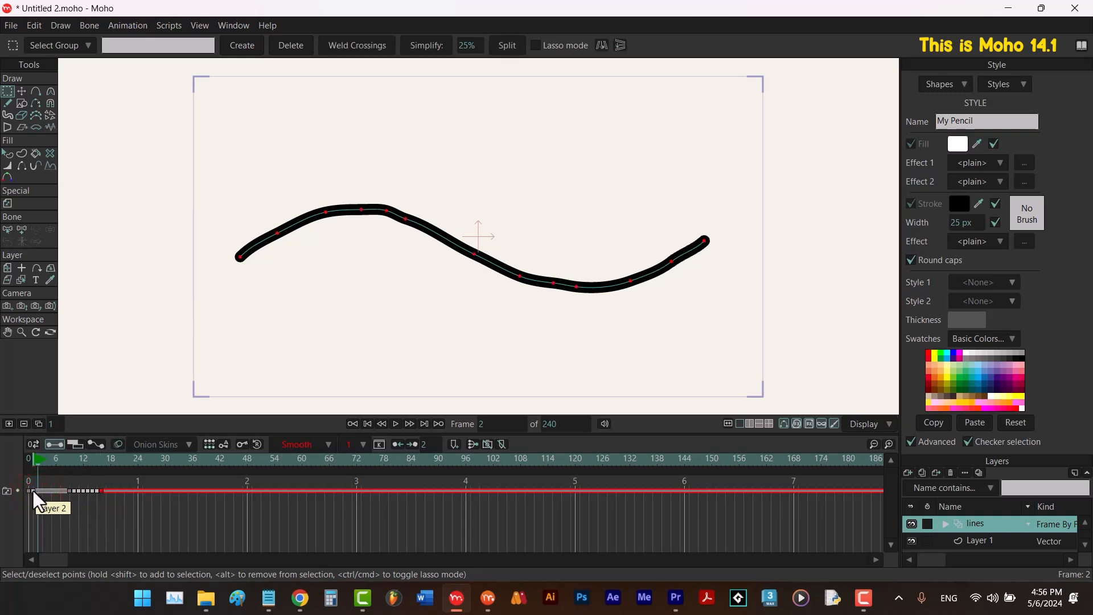
{"action": "left_click_drag", "start_coordinate": [34, 490], "coordinate": [107, 495]}
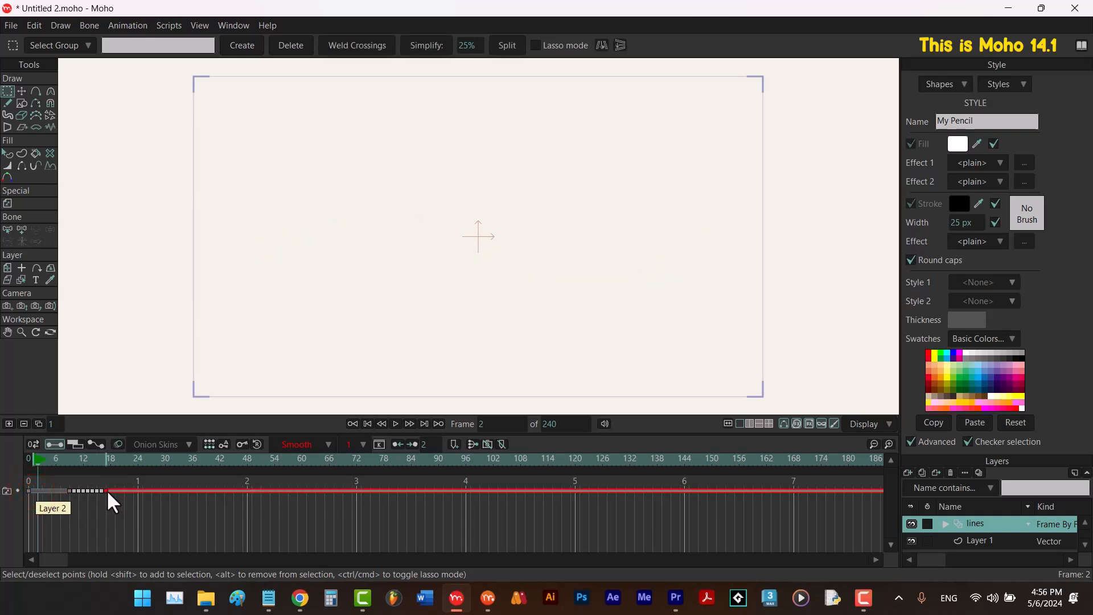
{"action": "left_click_drag", "start_coordinate": [68, 459], "coordinate": [112, 472]}
{"action": "mouse_move", "coordinate": [181, 505]}
{"action": "left_mouse_down"}
{"action": "mouse_move", "coordinate": [70, 484]}
{"action": "mouse_move", "coordinate": [179, 497]}
{"action": "left_mouse_up"}
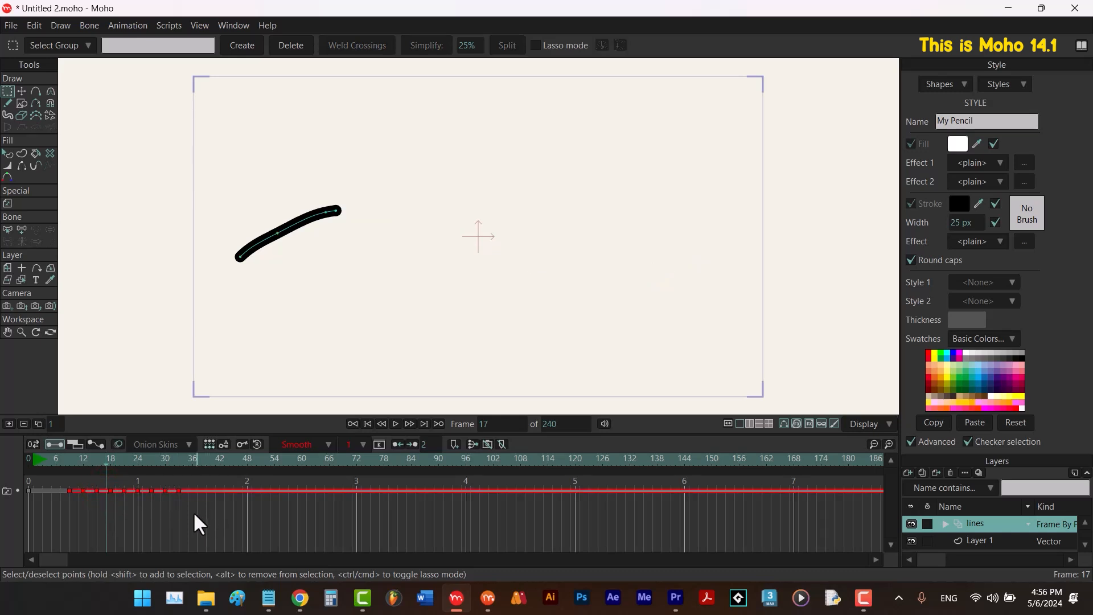
Play the animation from about frame 5 to review the line being drawn.
{"action": "left_click", "coordinate": [50, 460]}
{"action": "key", "text": "space"}
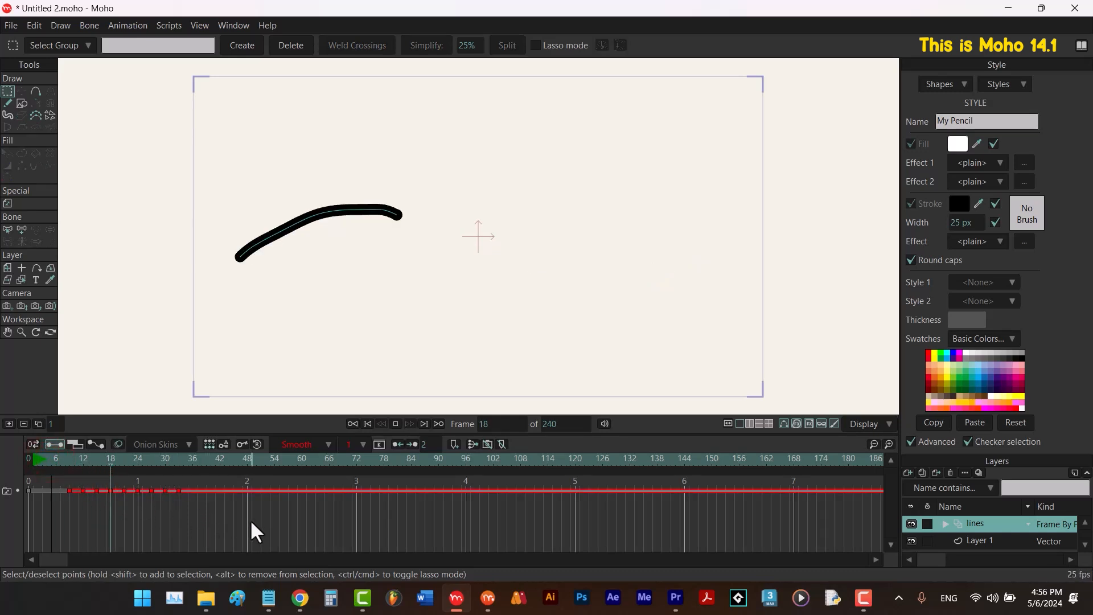
{"action": "key", "text": "space"}
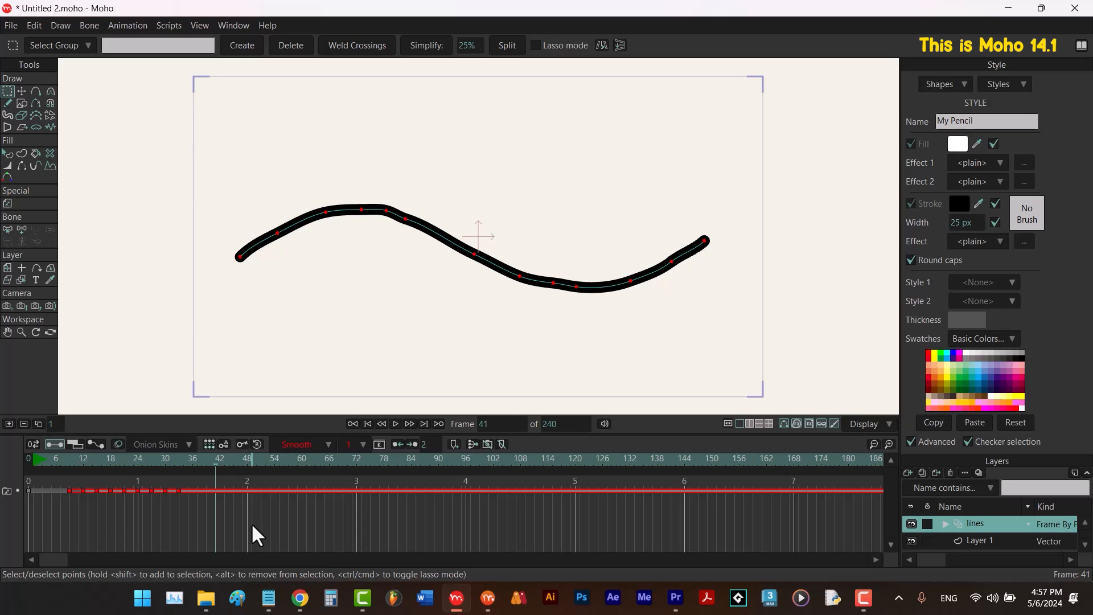
Select the line's shape at frame 41 to inspect its Style 1 setting, and deselect it.
{"action": "left_click", "coordinate": [7, 153]}
{"action": "left_click", "coordinate": [329, 212]}
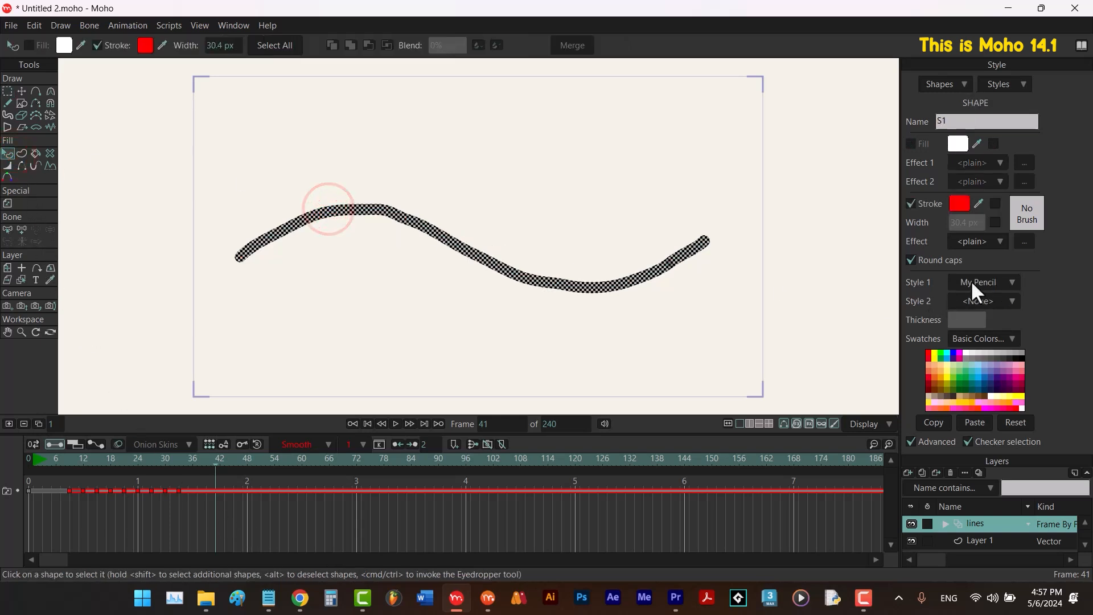
{"action": "left_click", "coordinate": [848, 306]}
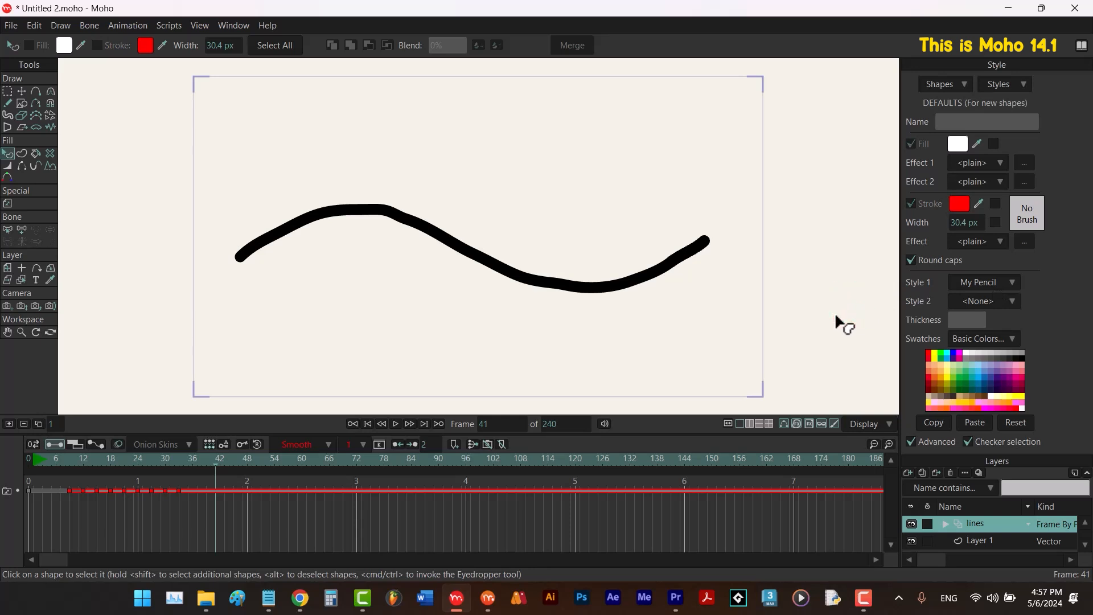
Give the My Pencil style the CK Sketch Sponge m brush, and hide the advanced style options.
{"action": "left_click", "coordinate": [997, 84]}
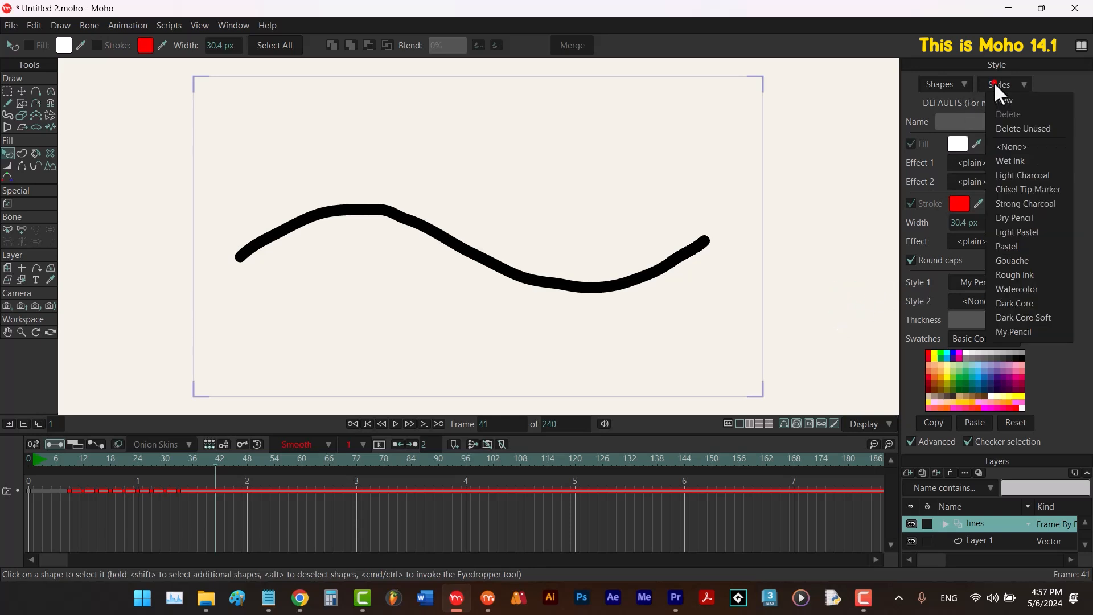
{"action": "left_click", "coordinate": [1001, 329]}
{"action": "left_click", "coordinate": [1029, 223]}
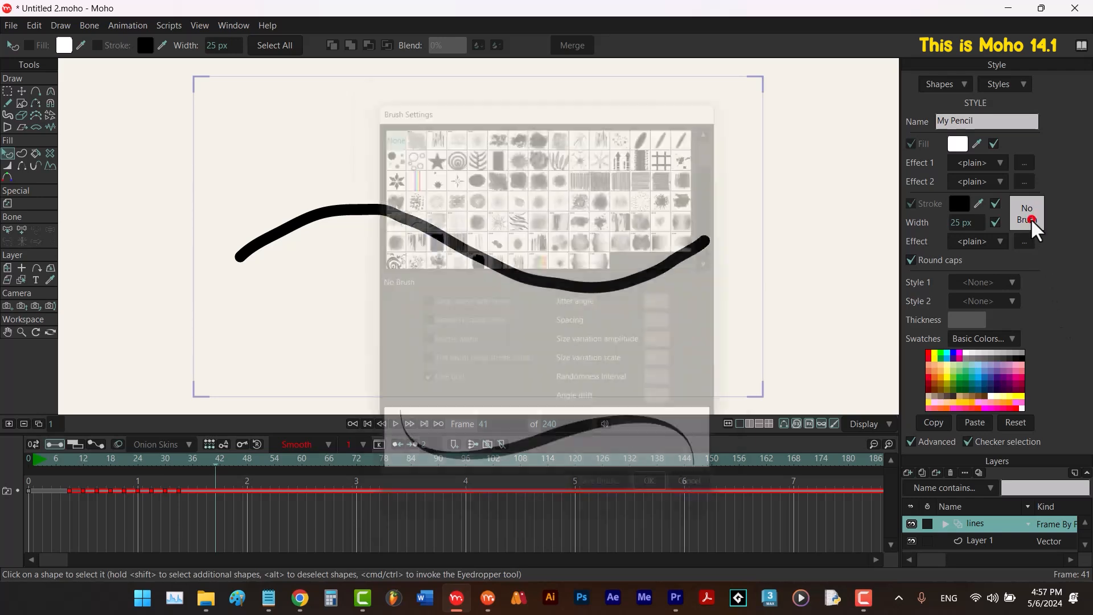
{"action": "left_click", "coordinate": [406, 259]}
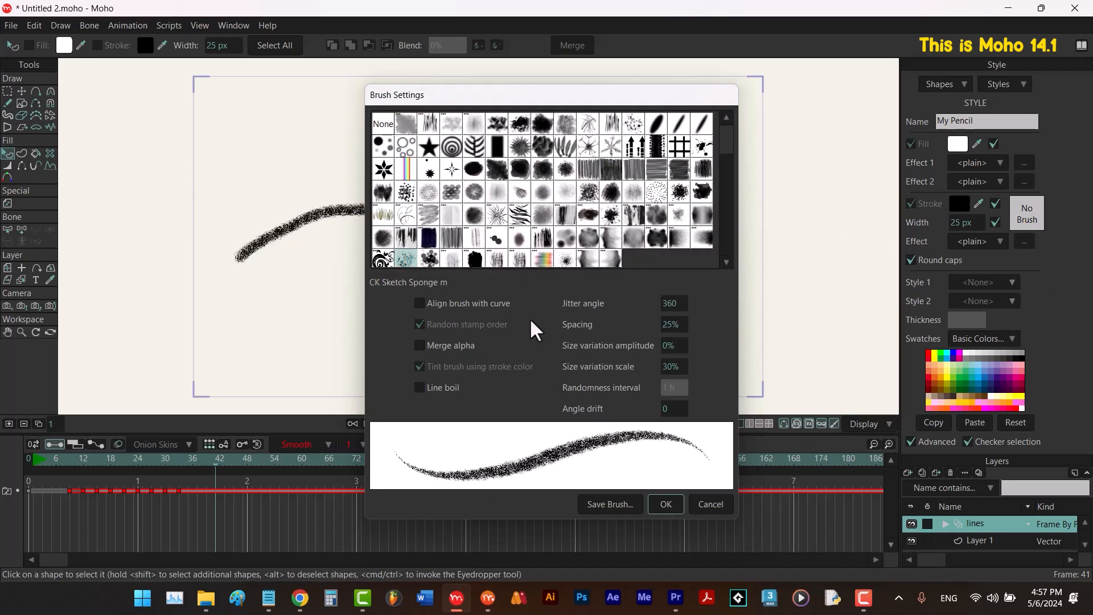
{"action": "left_click", "coordinate": [660, 506]}
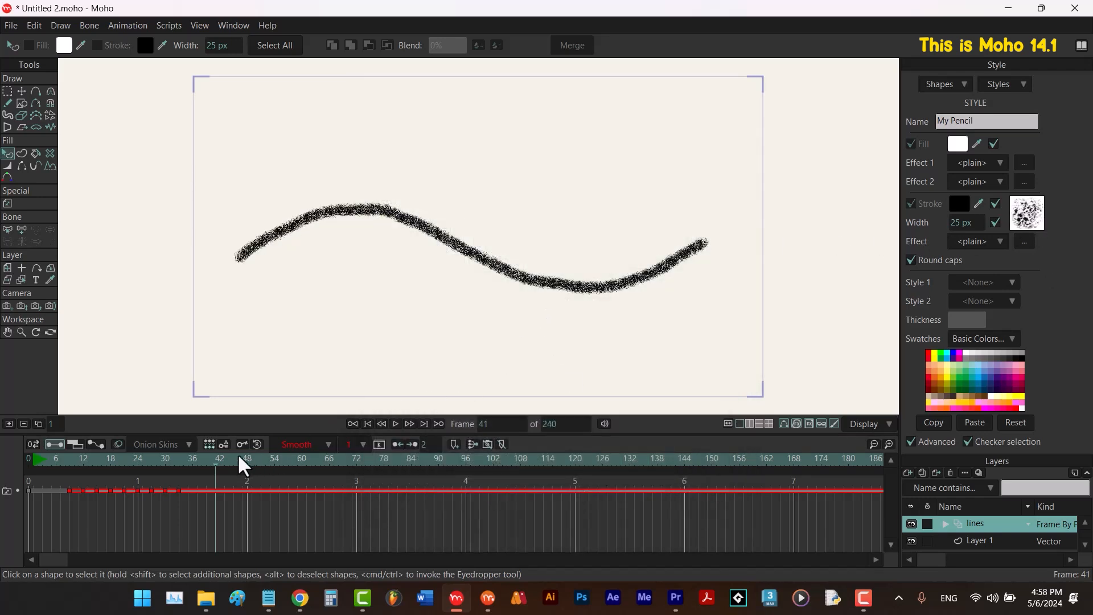
{"action": "mouse_move", "coordinate": [239, 463]}
{"action": "left_mouse_down"}
{"action": "mouse_move", "coordinate": [78, 459]}
{"action": "mouse_move", "coordinate": [189, 470]}
{"action": "left_mouse_up"}
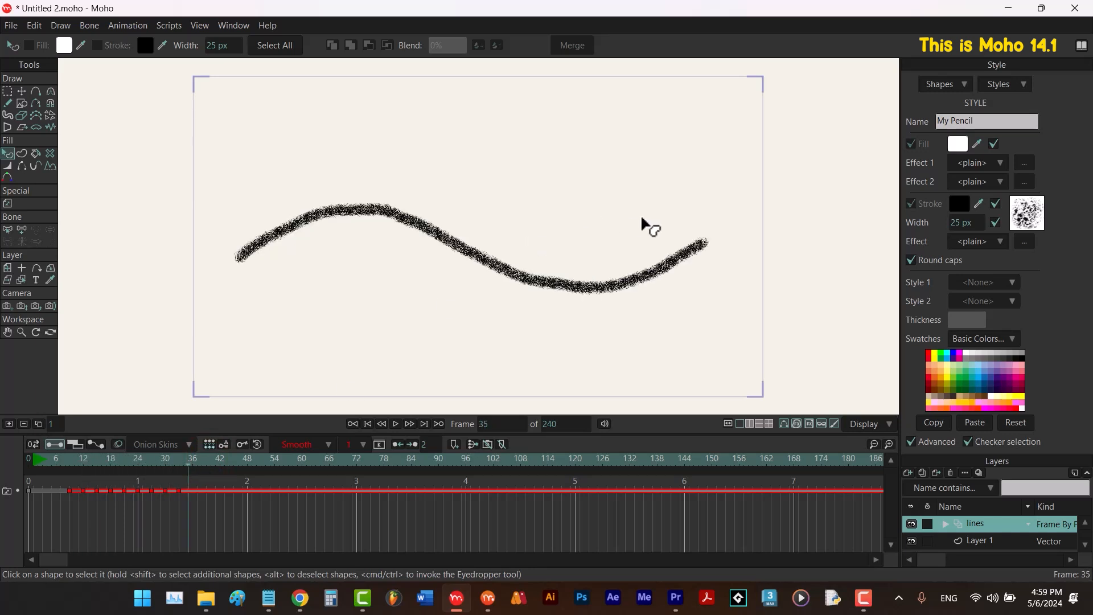
{"action": "left_click", "coordinate": [911, 442]}
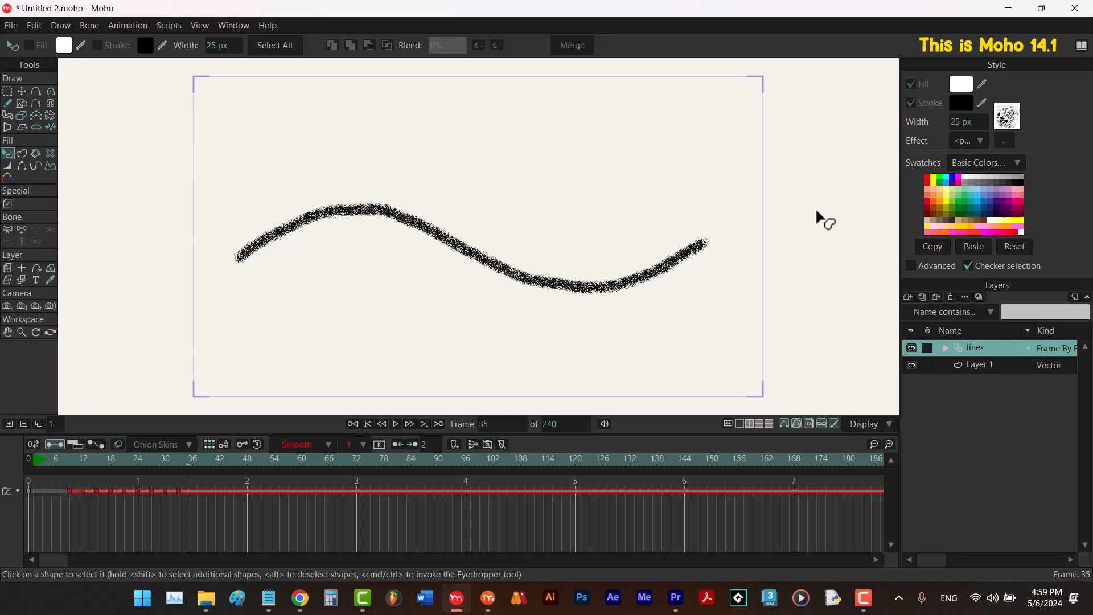
Import "hand with pencil edited.png" from the moho save folder into the Moho project as an image layer.
{"action": "mouse_move", "coordinate": [216, 603]}
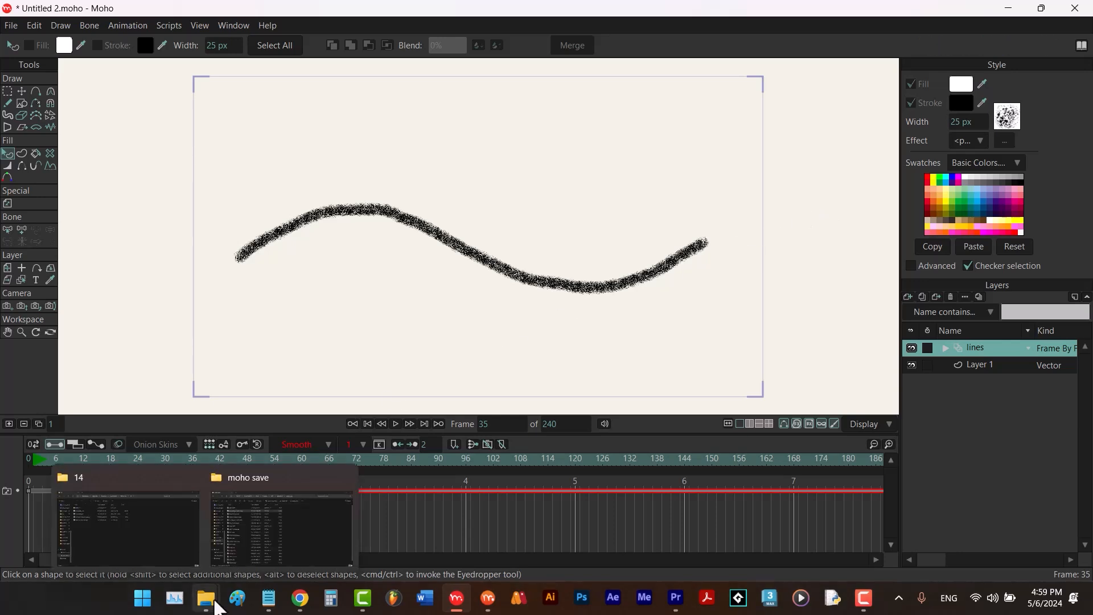
{"action": "left_click", "coordinate": [281, 518]}
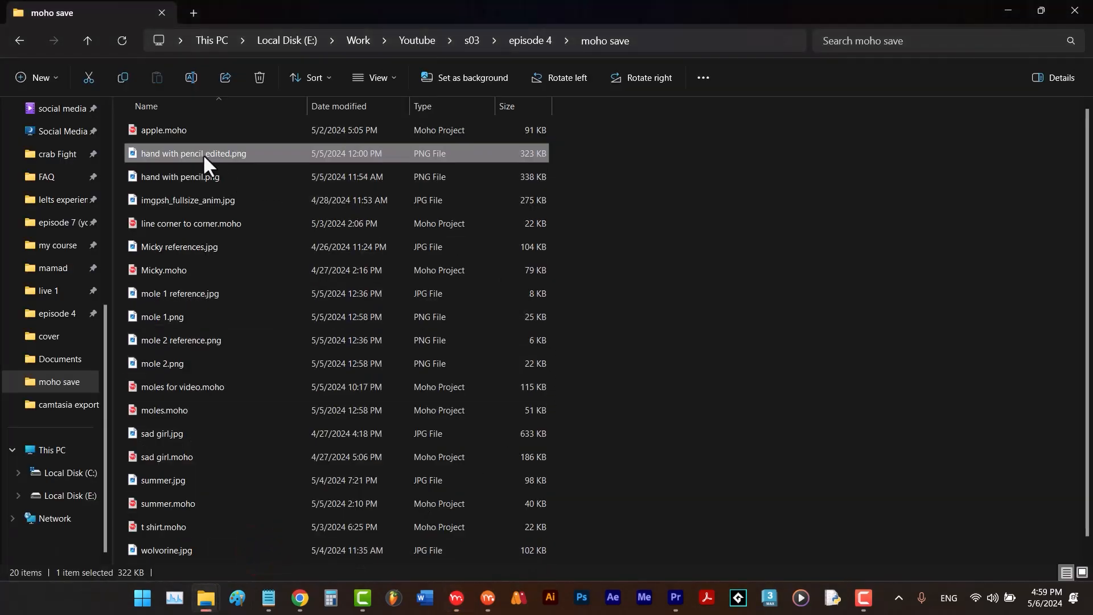
{"action": "left_click_drag", "start_coordinate": [186, 151], "coordinate": [459, 378]}
{"action": "left_click_drag", "start_coordinate": [473, 335], "coordinate": [477, 330]}
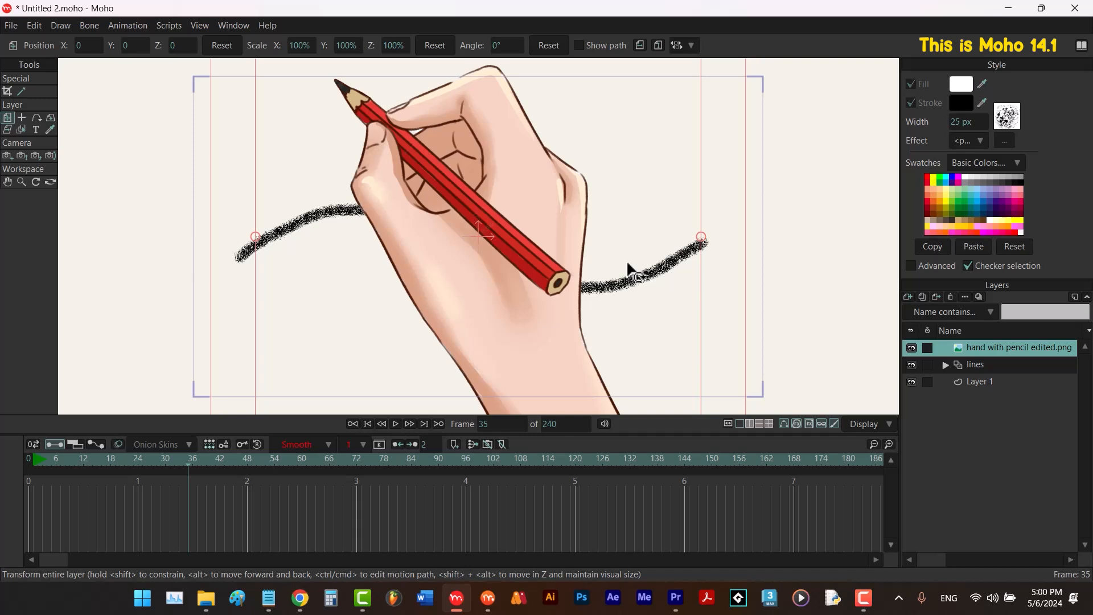
Scale the hand with pencil layer to 62.8% at frame 0, and limit the view to the output area.
{"action": "scroll", "coordinate": [628, 269], "scroll_direction": "down", "scroll_amount": 1}
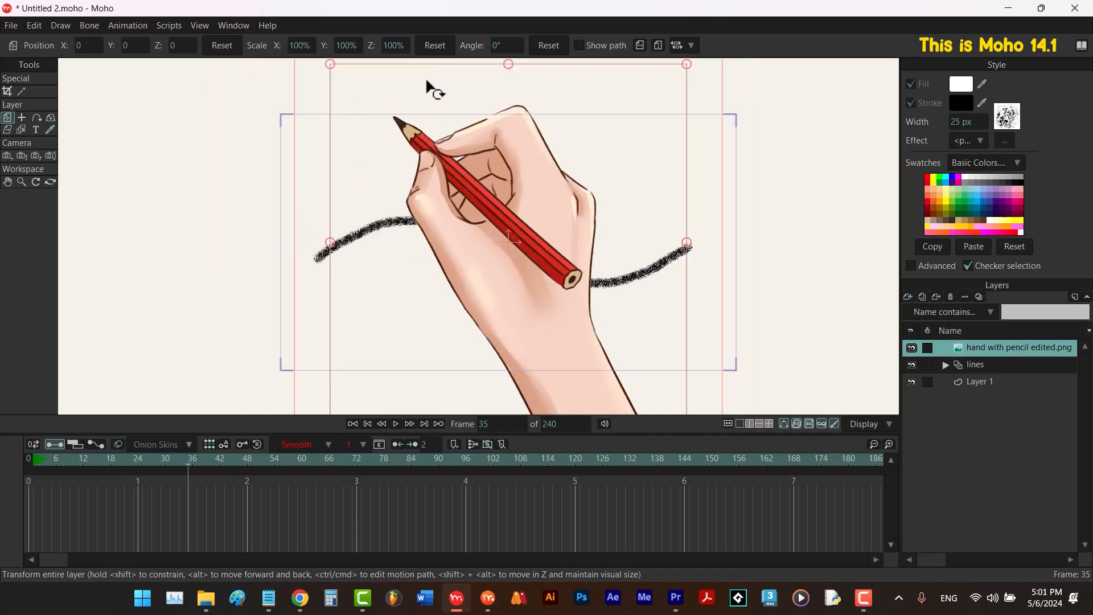
{"action": "left_click", "coordinate": [368, 424]}
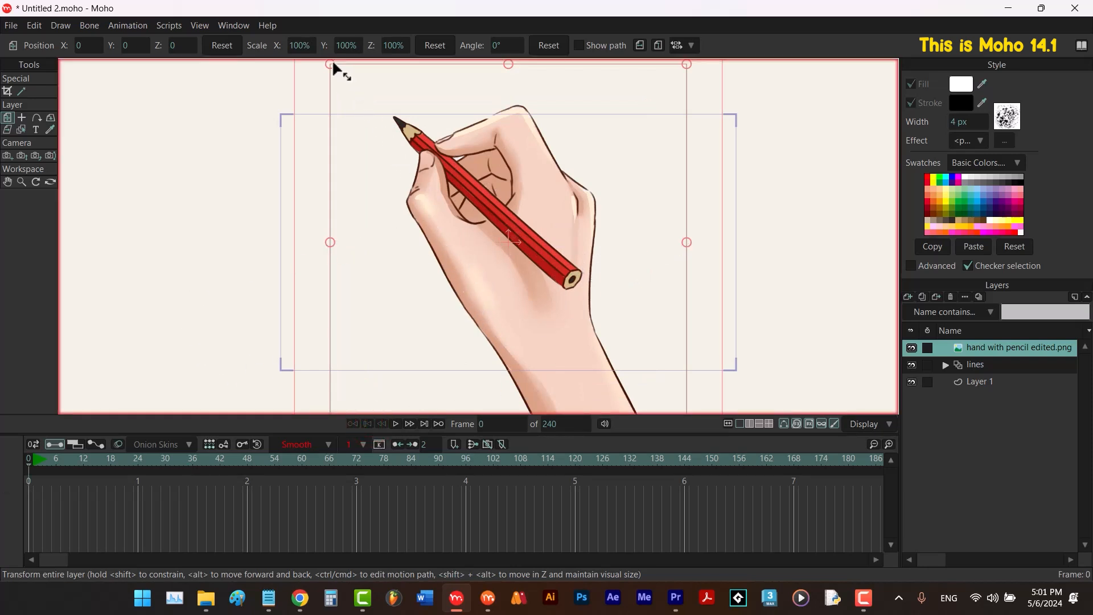
{"action": "left_click_drag", "start_coordinate": [331, 65], "coordinate": [371, 116]}
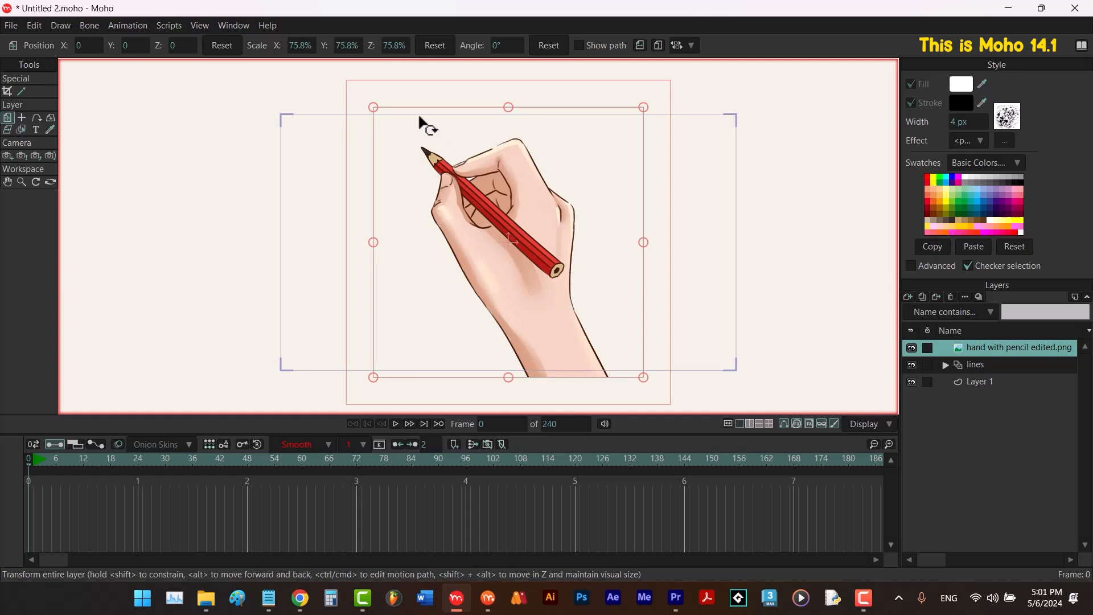
{"action": "left_click_drag", "start_coordinate": [373, 107], "coordinate": [396, 130]}
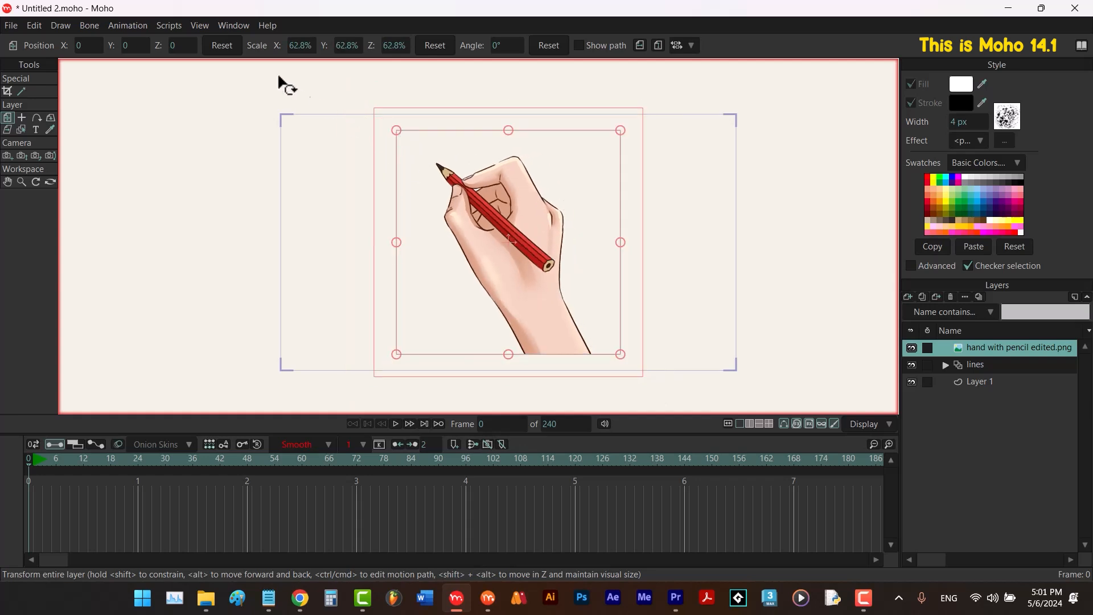
{"action": "left_click", "coordinate": [200, 25]}
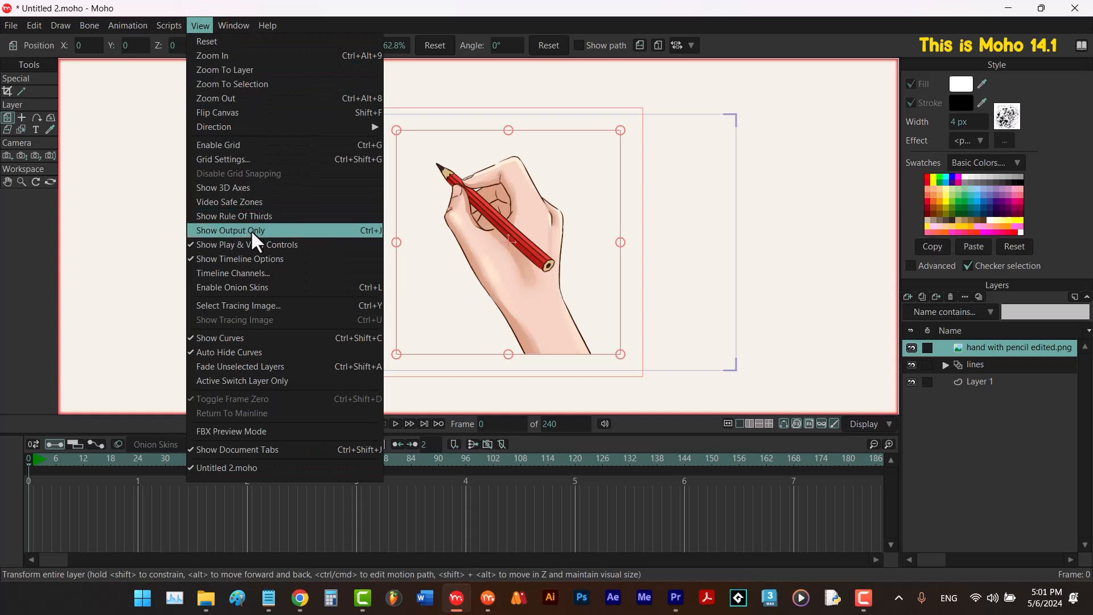
{"action": "left_click", "coordinate": [367, 231]}
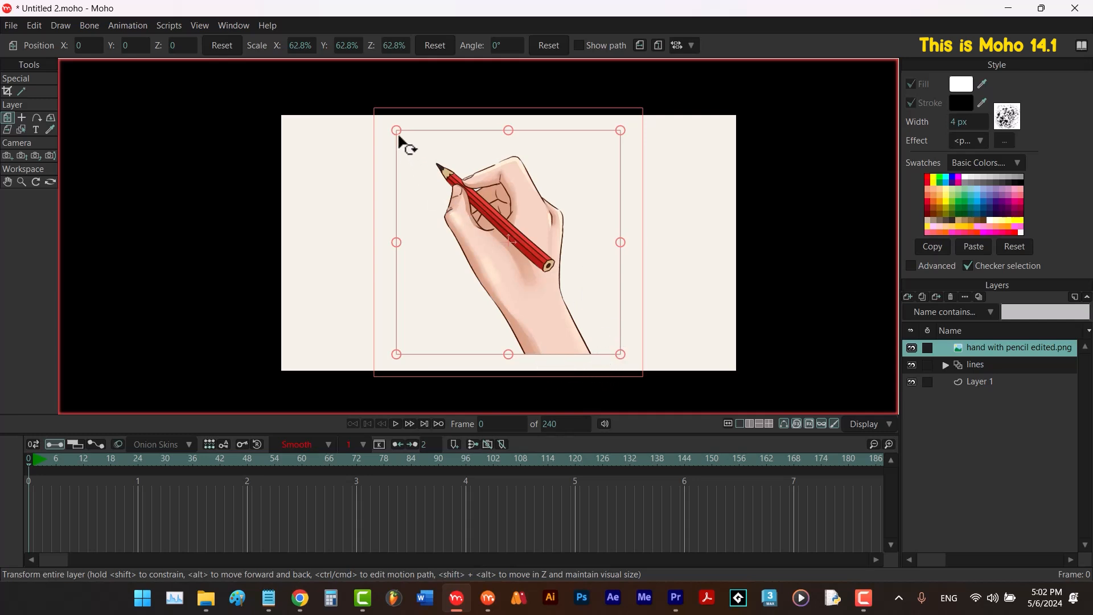
Enlarge the hand with pencil layer to 84.5% and move it outside the lower-right canvas area, to about X 2.64, Y -0.62.
{"action": "left_click_drag", "start_coordinate": [396, 129], "coordinate": [362, 96]}
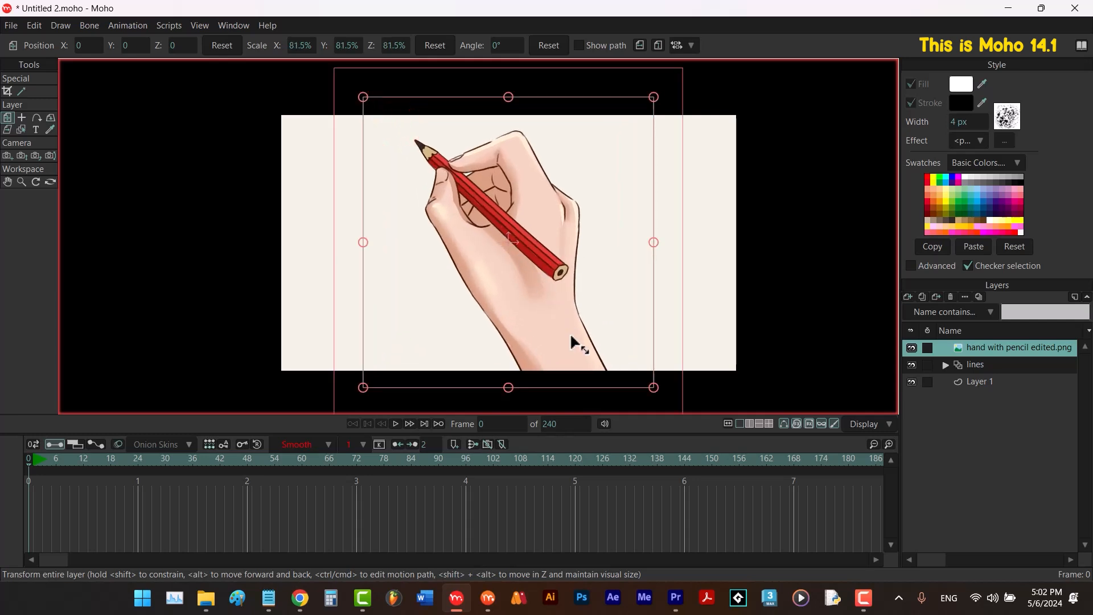
{"action": "left_click_drag", "start_coordinate": [576, 344], "coordinate": [572, 315]}
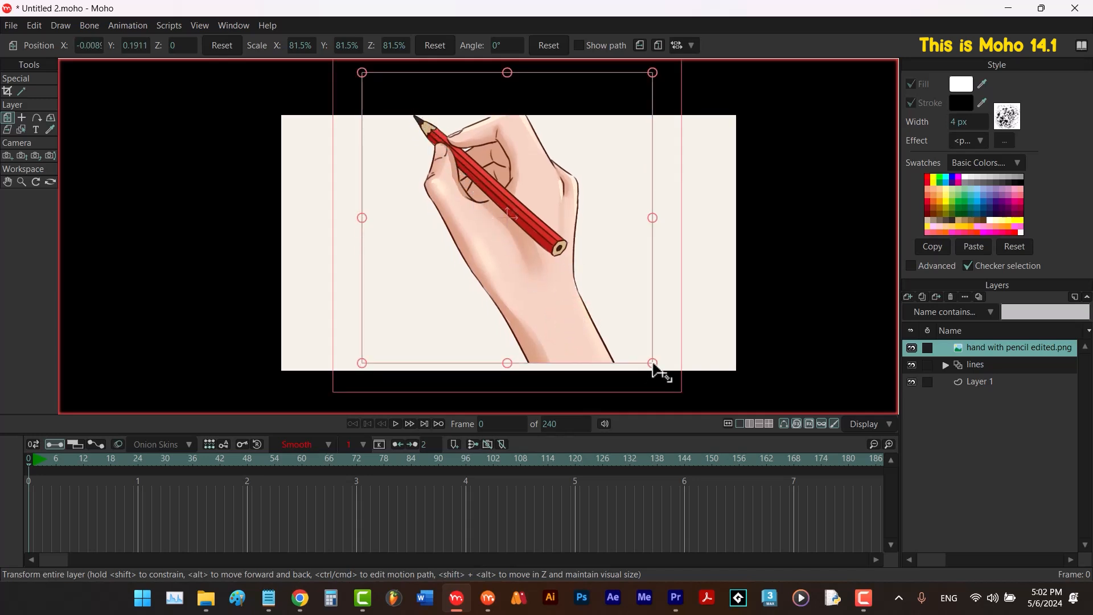
{"action": "left_click_drag", "start_coordinate": [653, 362], "coordinate": [658, 368]}
{"action": "left_click_drag", "start_coordinate": [614, 302], "coordinate": [618, 305]}
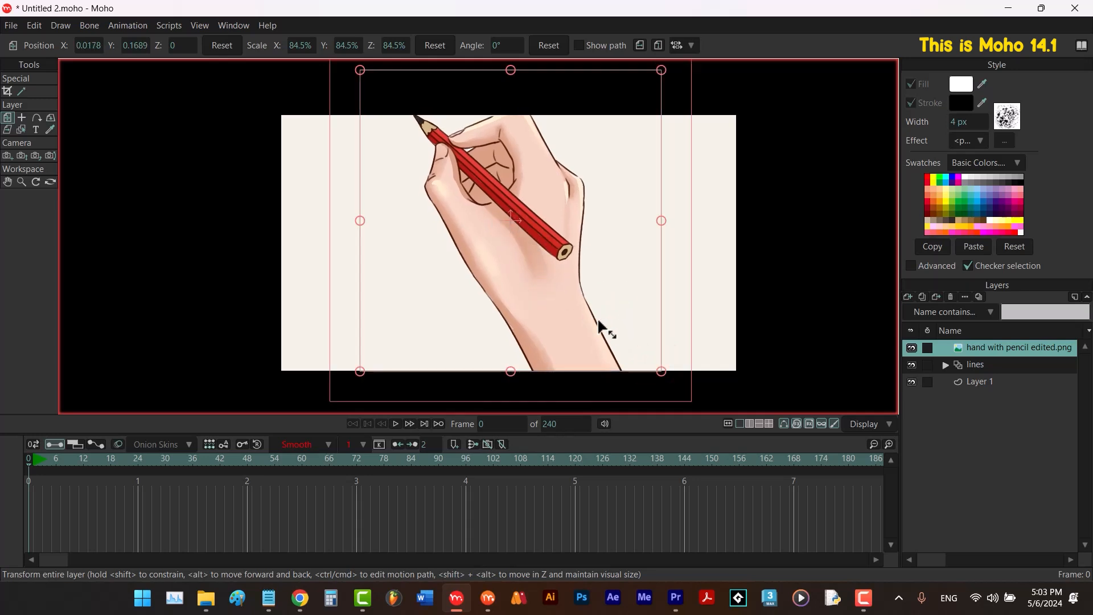
{"action": "left_click_drag", "start_coordinate": [489, 276], "coordinate": [825, 374]}
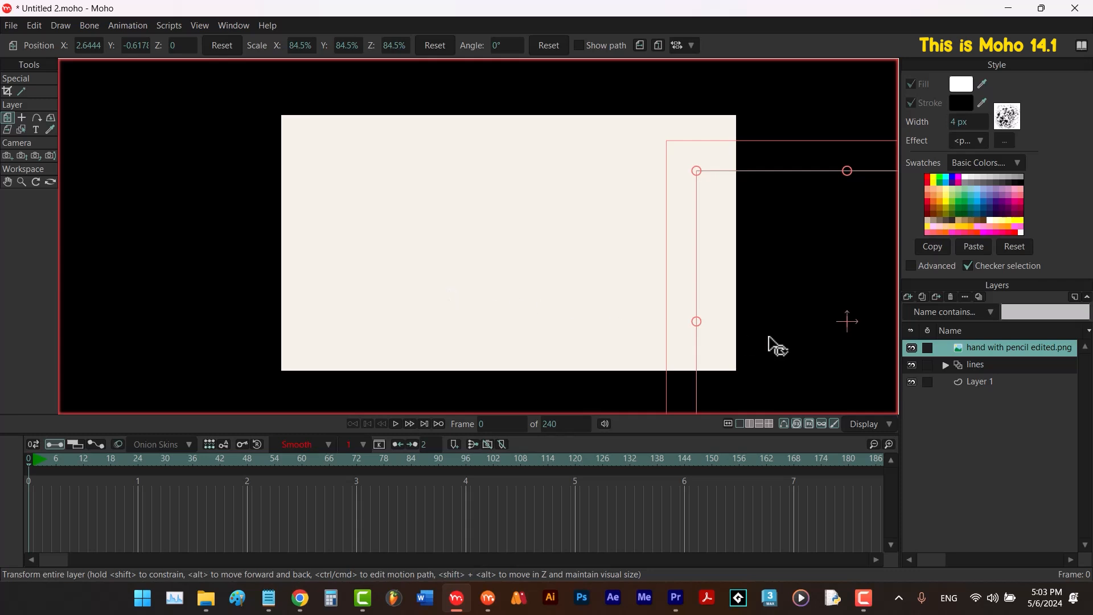
Select the lines layer, check its drawings at frames 14 and 15, and turn on onion skins.
{"action": "left_click", "coordinate": [971, 364]}
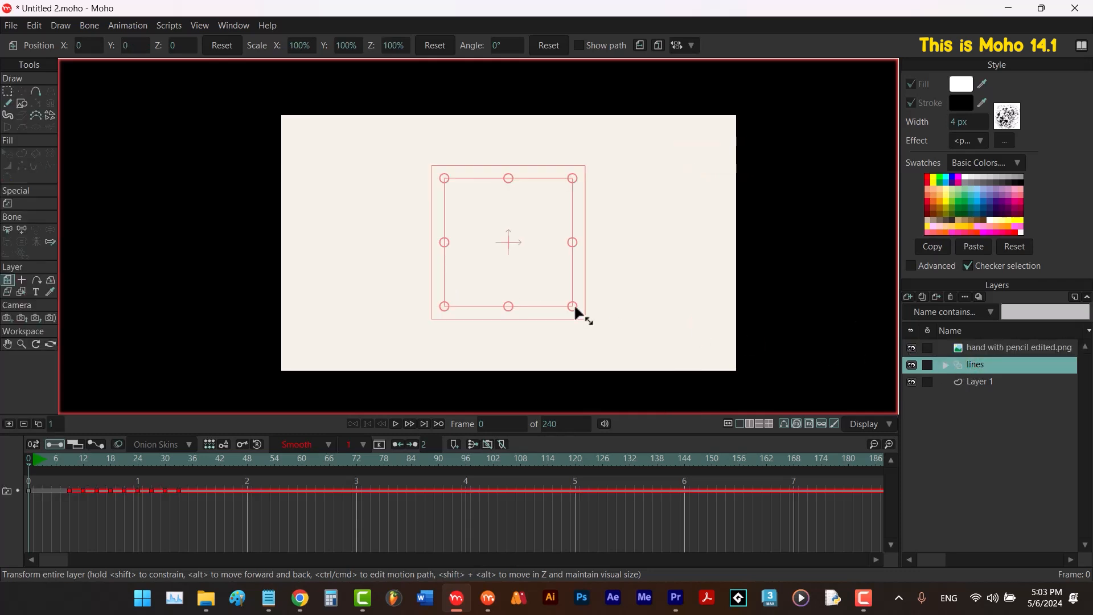
{"action": "left_click_drag", "start_coordinate": [67, 456], "coordinate": [92, 459]}
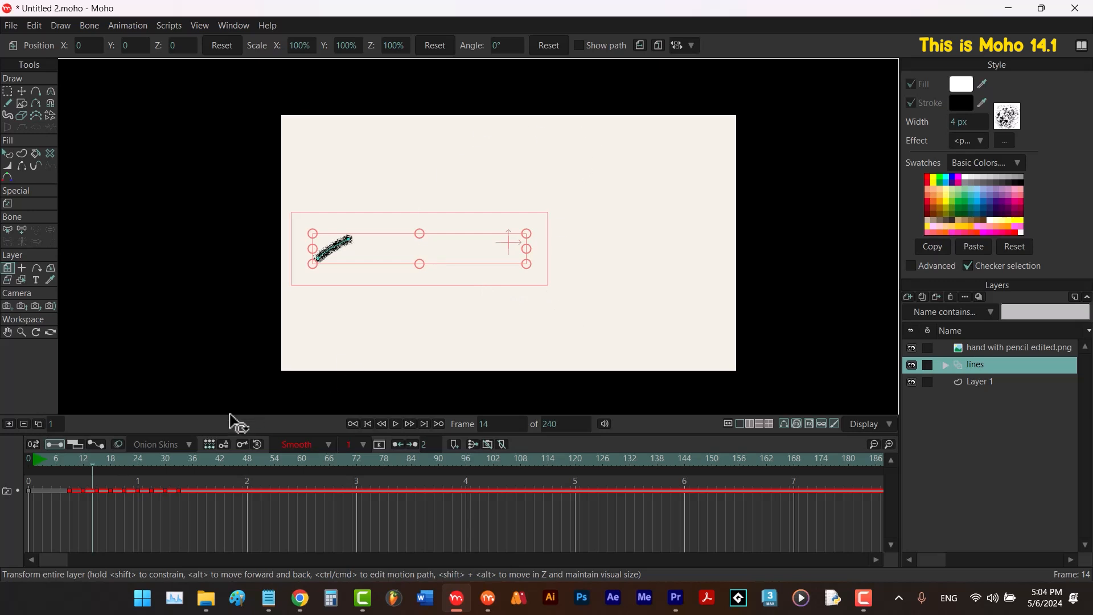
{"action": "left_click", "coordinate": [95, 462]}
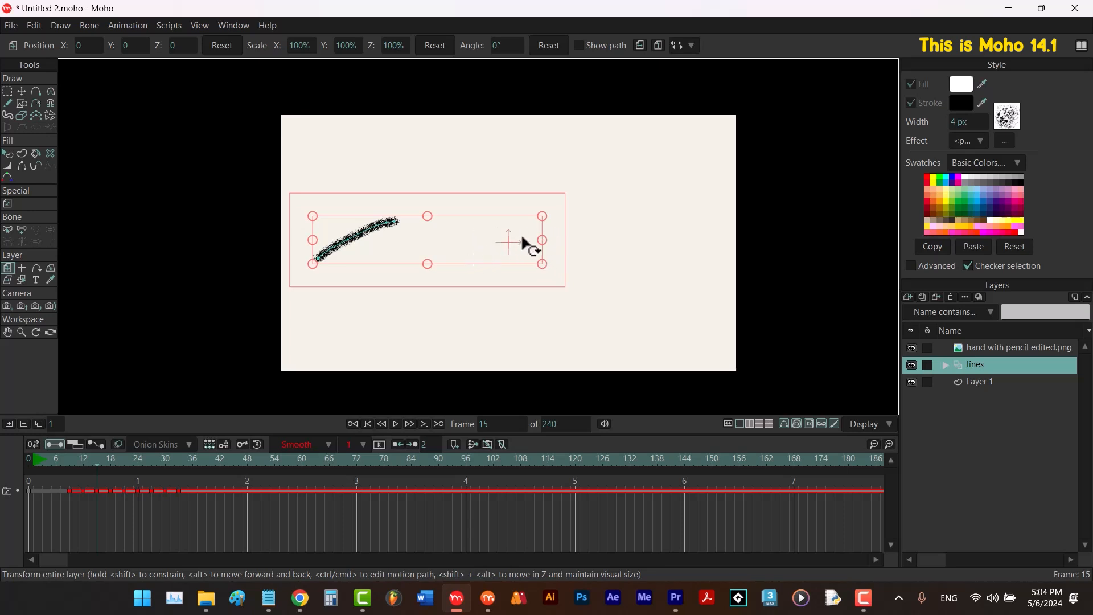
{"action": "left_click", "coordinate": [118, 444]}
{"action": "left_click", "coordinate": [118, 445]}
{"action": "left_click", "coordinate": [118, 445]}
Draw a wide rectangle in the upper right of the canvas at frame 12, and view its onion skin from frame 15.
{"action": "left_click", "coordinate": [83, 461]}
{"action": "left_click", "coordinate": [21, 103]}
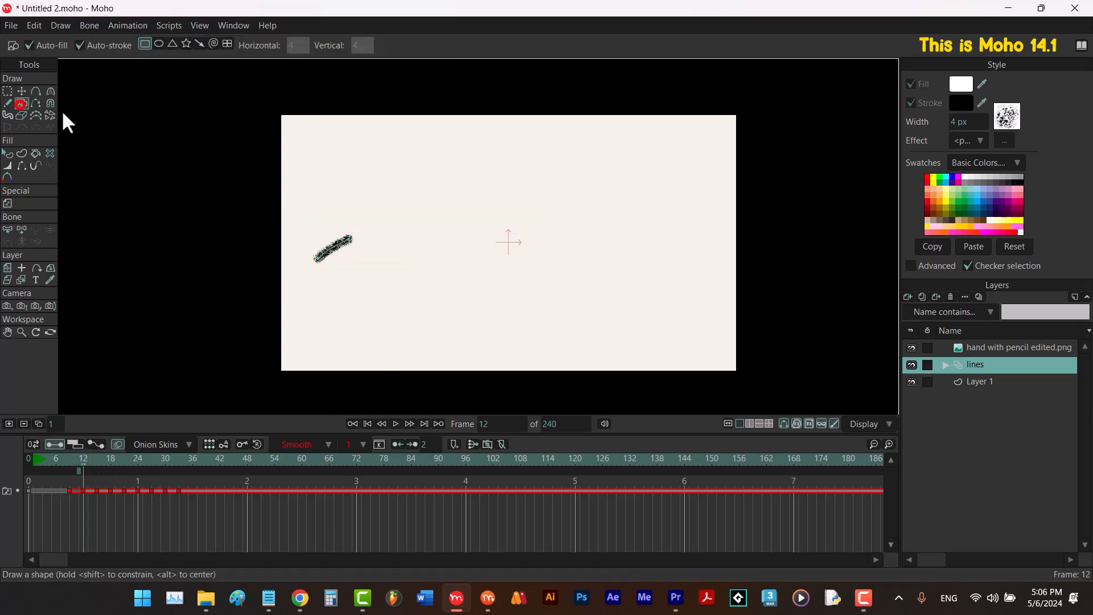
{"action": "left_click_drag", "start_coordinate": [466, 152], "coordinate": [655, 230]}
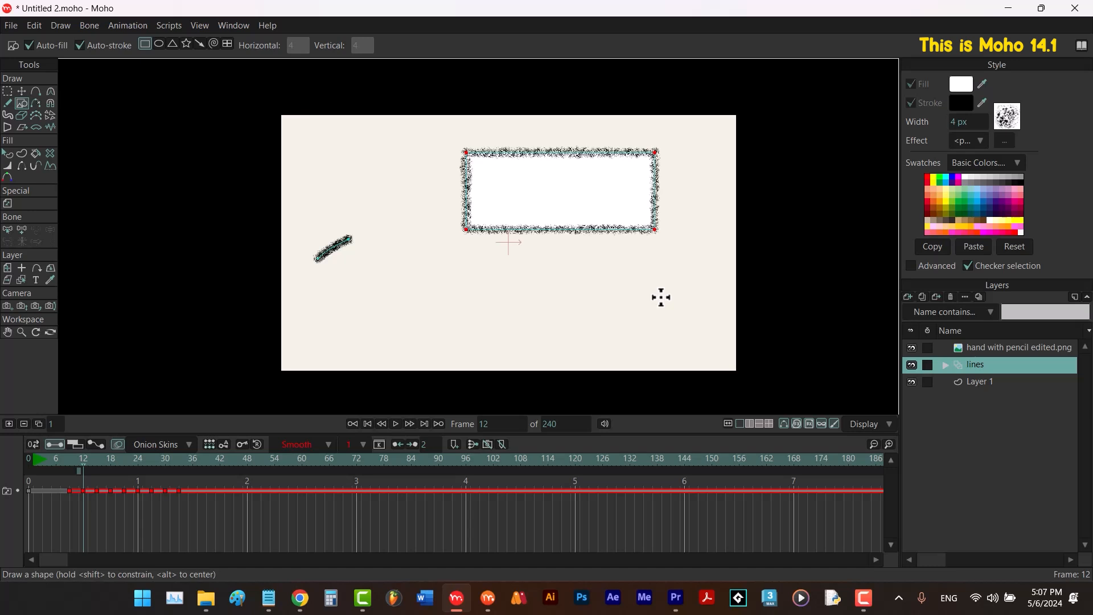
{"action": "key", "text": "alt+Right"}
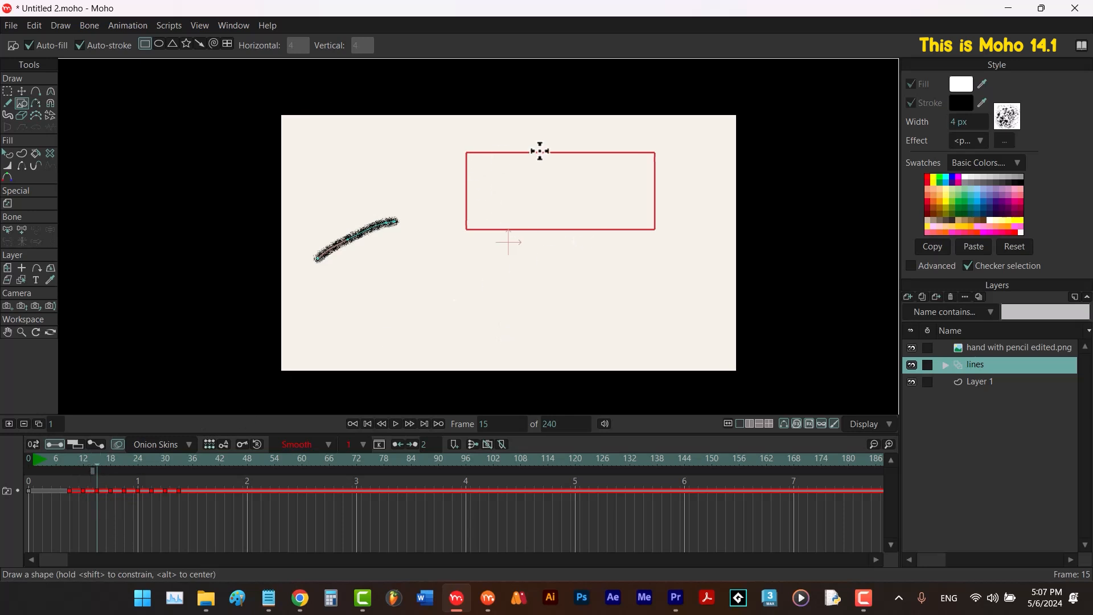
Draw a smaller rectangle below the canvas centre at frame 18, and add an onion skin marker for that frame from frame 15.
{"action": "left_click", "coordinate": [110, 458]}
{"action": "left_click_drag", "start_coordinate": [397, 284], "coordinate": [503, 340]}
{"action": "key", "text": "alt+Left"}
{"action": "left_click", "coordinate": [110, 470]}
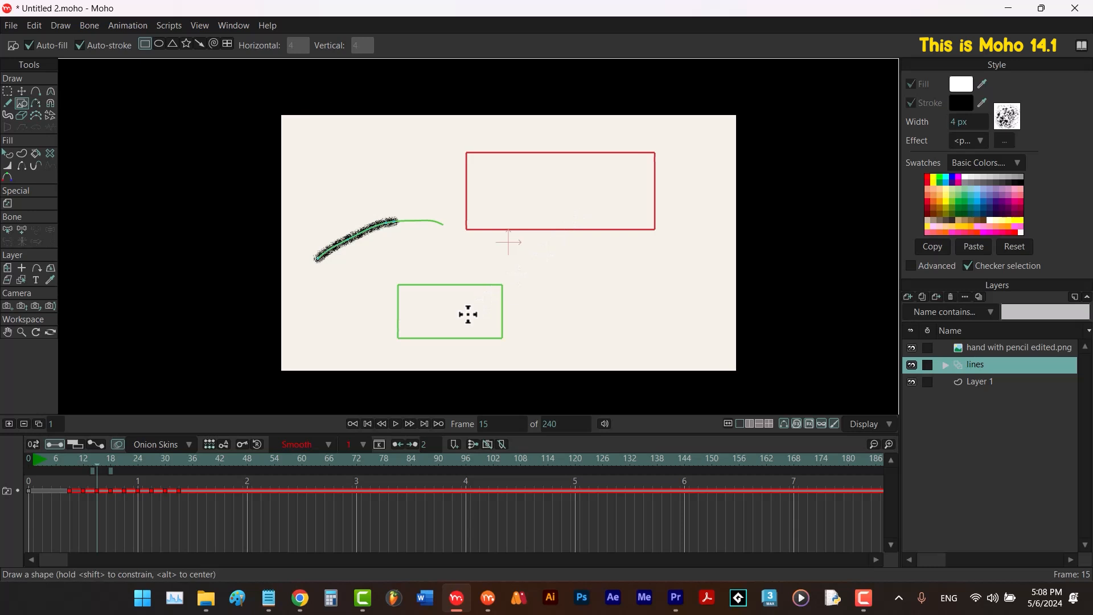
{"action": "left_click", "coordinate": [110, 471]}
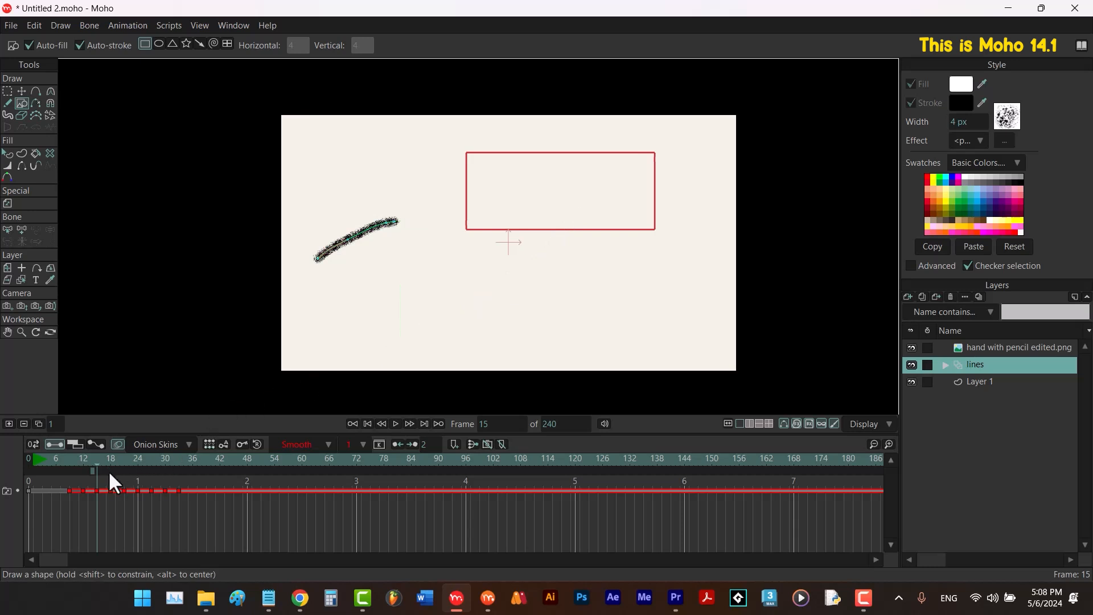
{"action": "left_click", "coordinate": [111, 471]}
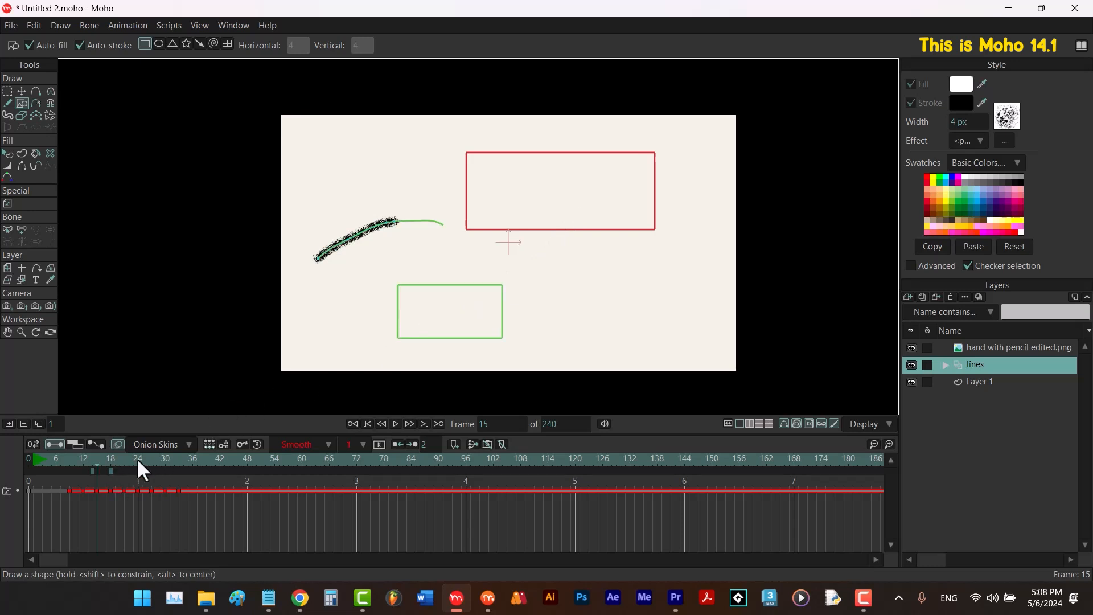
Enable colored fills for the onion skins with outlines only switched off, and switch outlines only back on.
{"action": "left_click", "coordinate": [167, 445]}
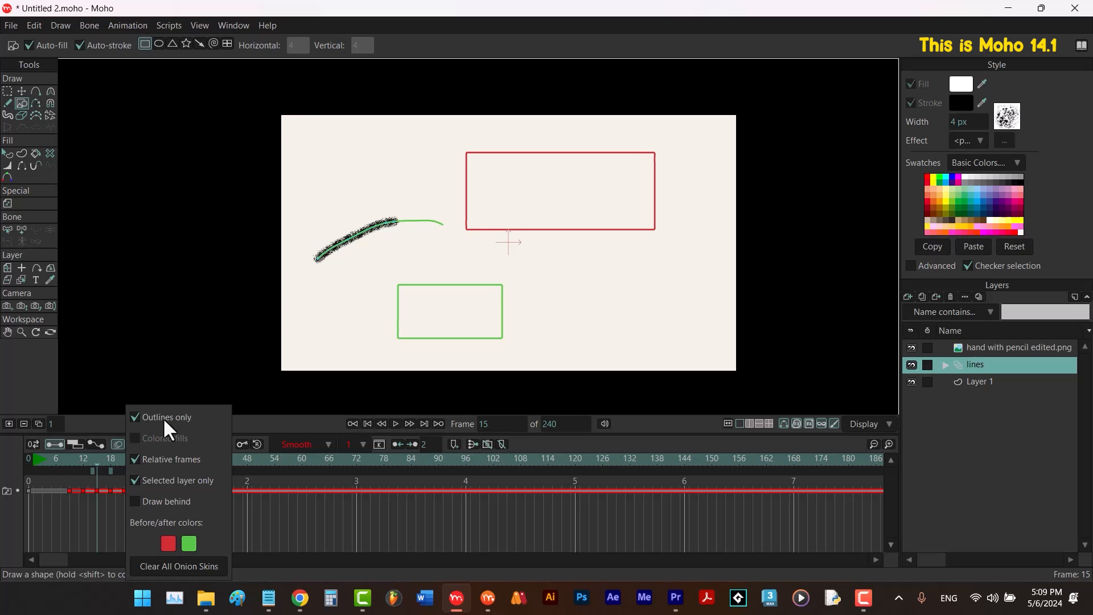
{"action": "left_click", "coordinate": [134, 416]}
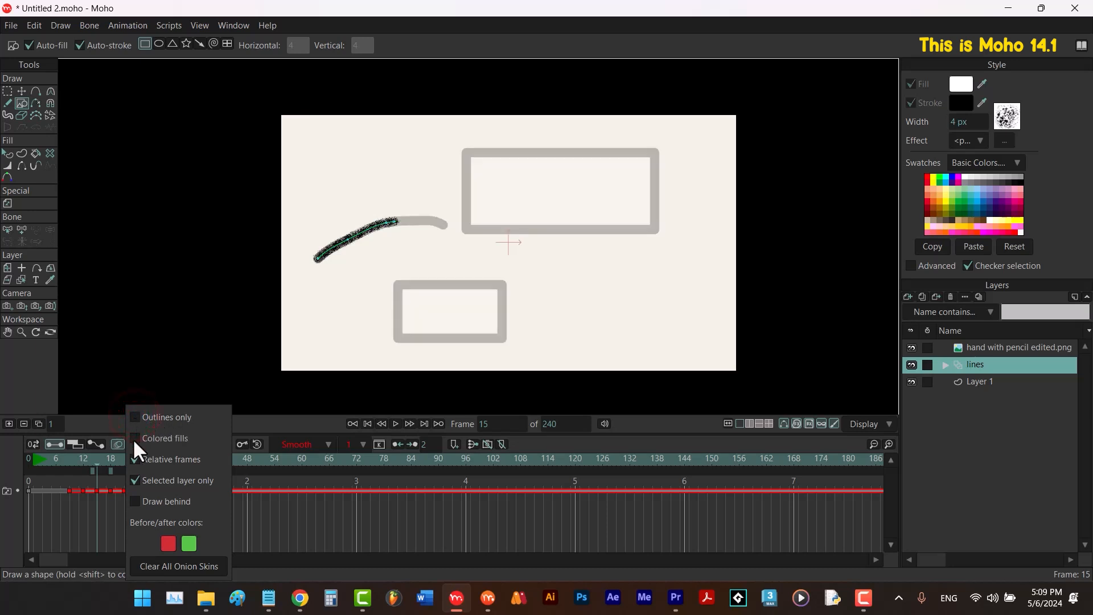
{"action": "left_click", "coordinate": [134, 437]}
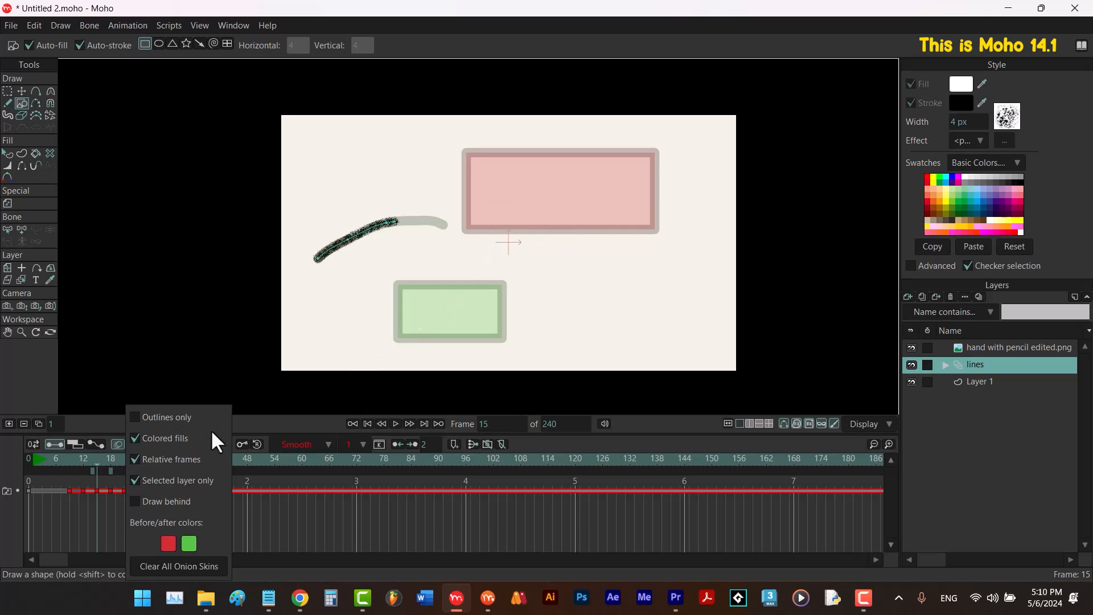
{"action": "left_click", "coordinate": [135, 418]}
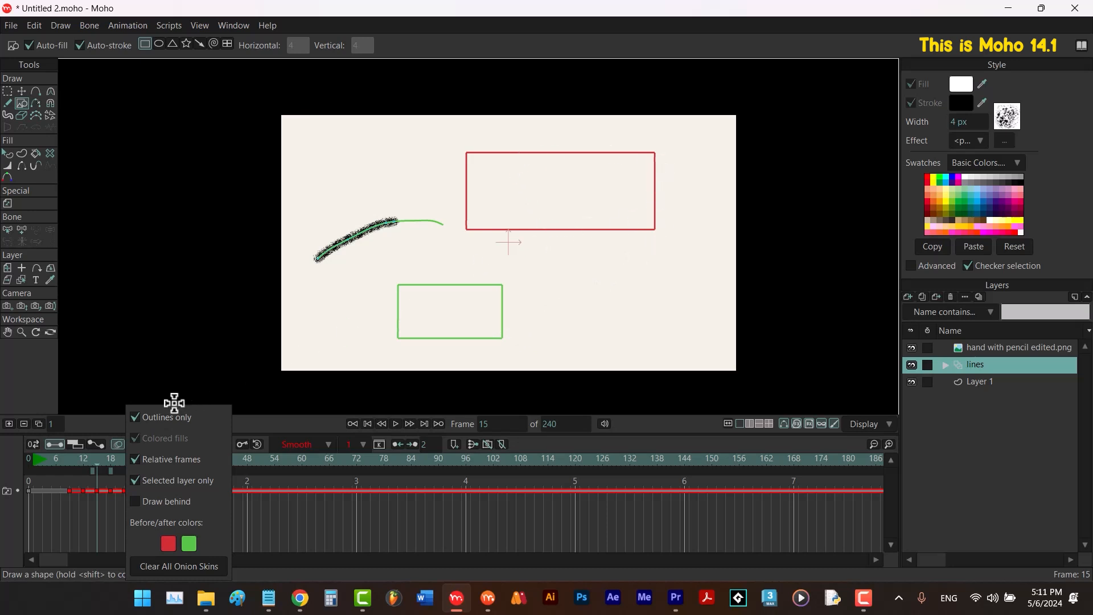
Compare the onion skins without outlines only, with and without colored fills, and restore both options.
{"action": "left_click", "coordinate": [135, 416]}
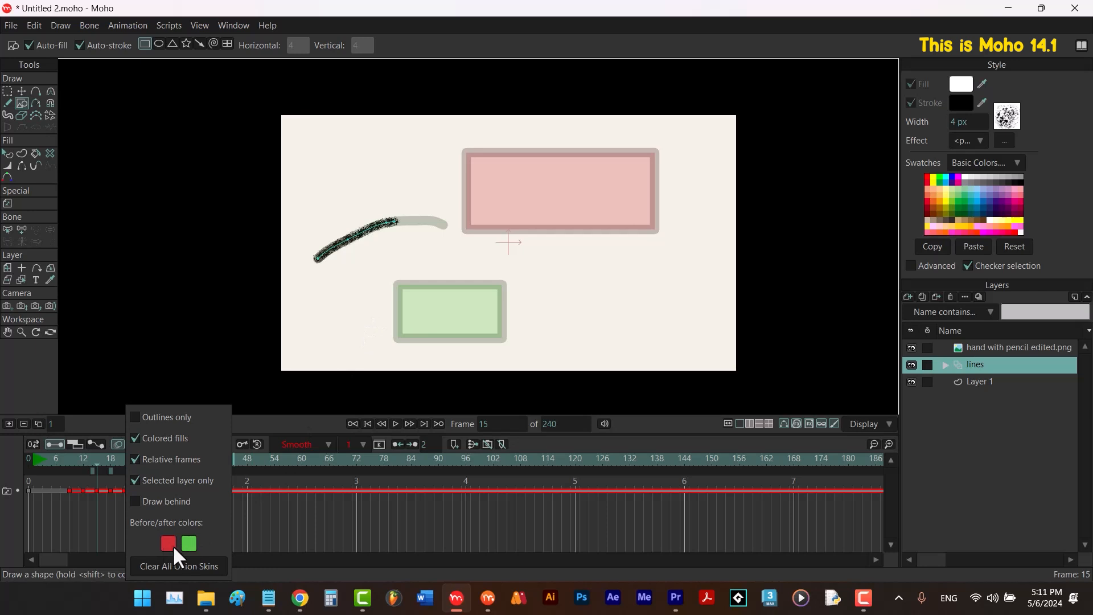
{"action": "left_click", "coordinate": [135, 438]}
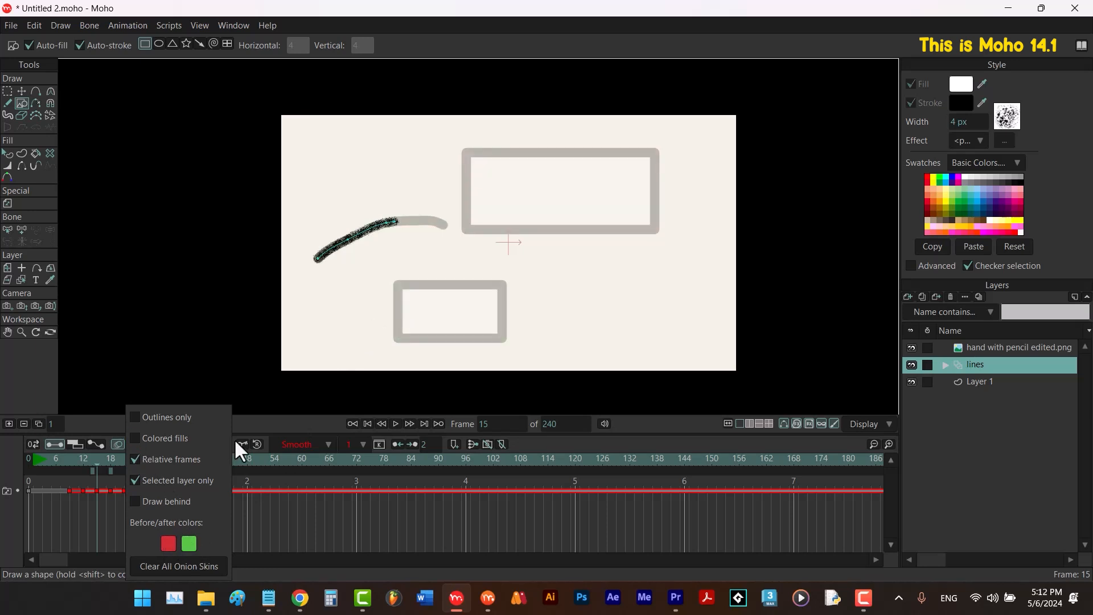
{"action": "left_click", "coordinate": [135, 438]}
{"action": "left_click", "coordinate": [135, 417]}
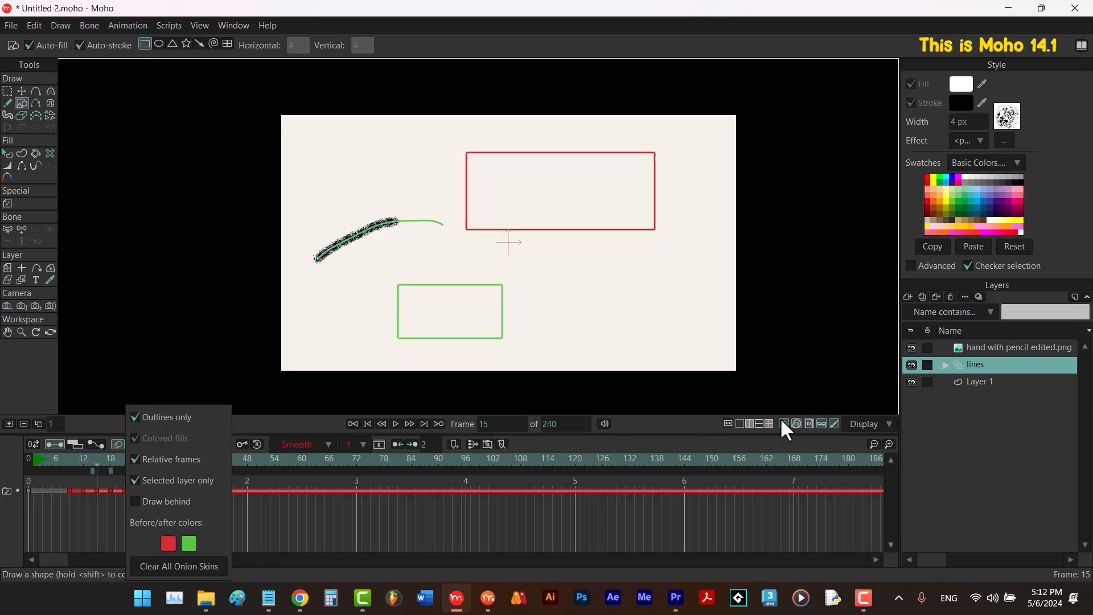
Select the hand with pencil layer and disable the selected layer only option for onion skins.
{"action": "left_click", "coordinate": [962, 346]}
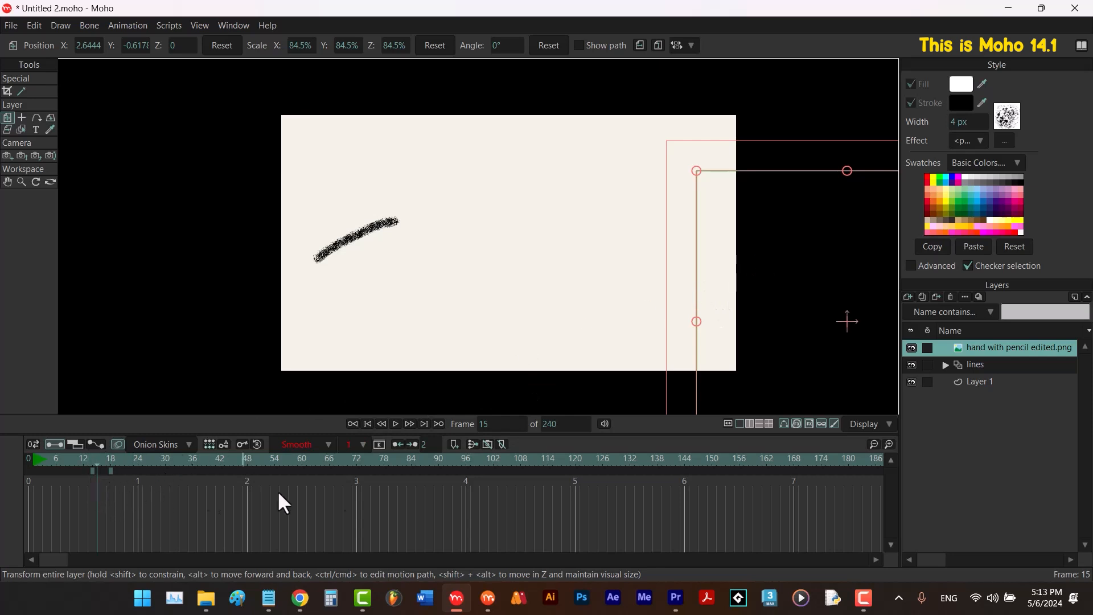
{"action": "left_click", "coordinate": [175, 442]}
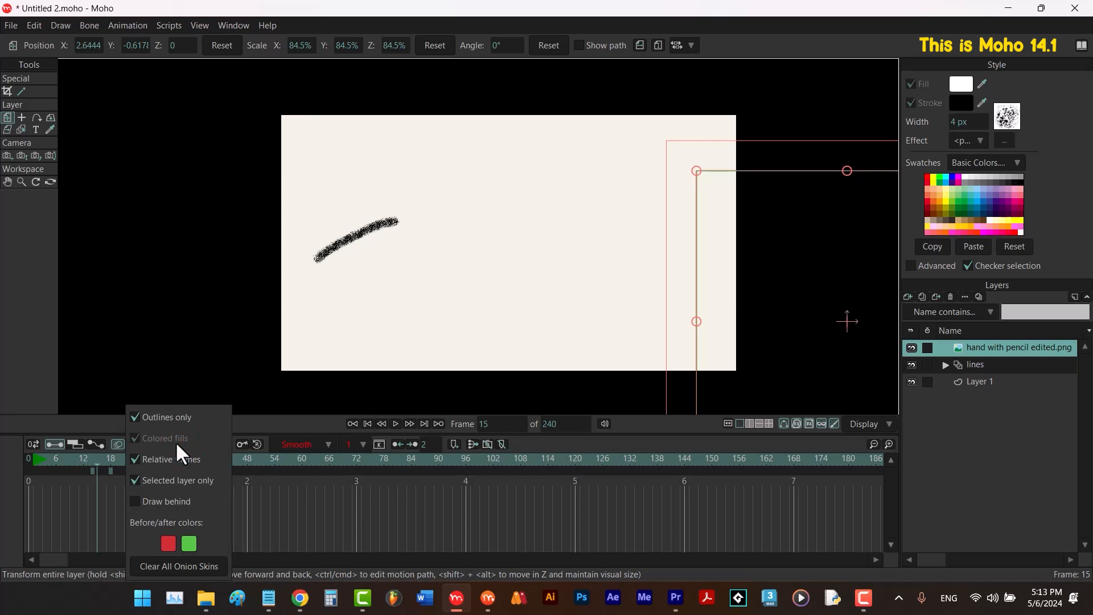
{"action": "left_click", "coordinate": [135, 481]}
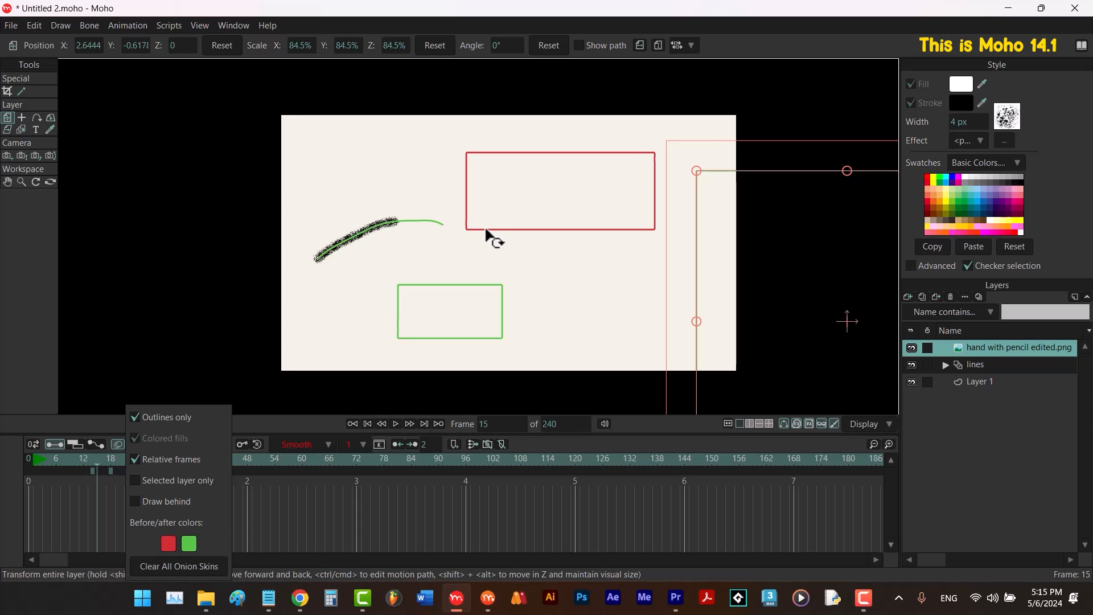
Try drawing the onion skins behind the artwork, switch that off, and view the before color without changing it.
{"action": "left_click", "coordinate": [135, 502]}
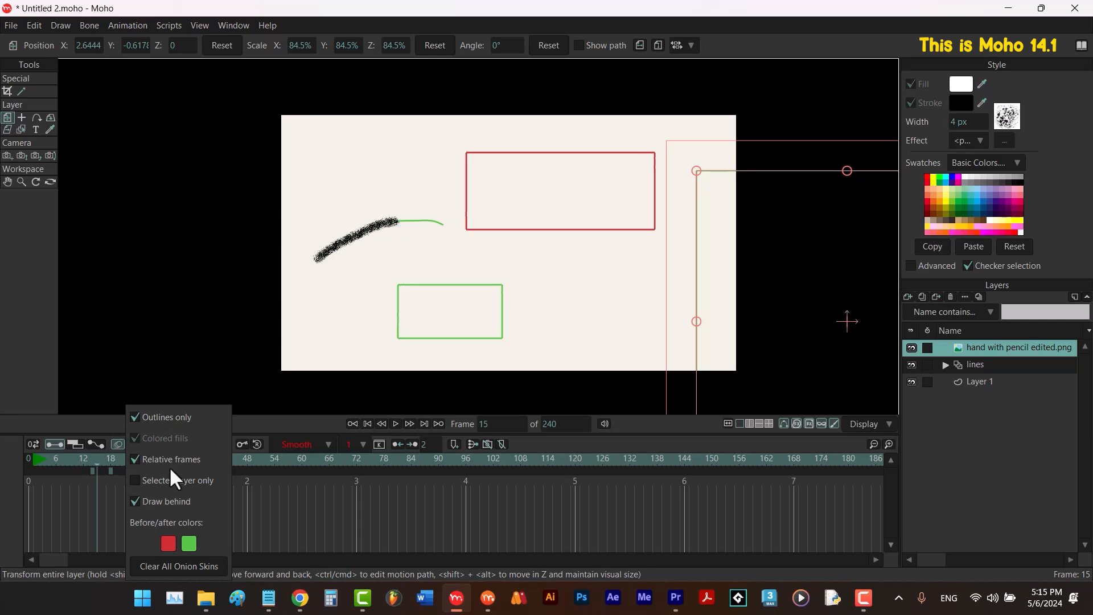
{"action": "left_click", "coordinate": [135, 501]}
{"action": "left_click", "coordinate": [169, 542]}
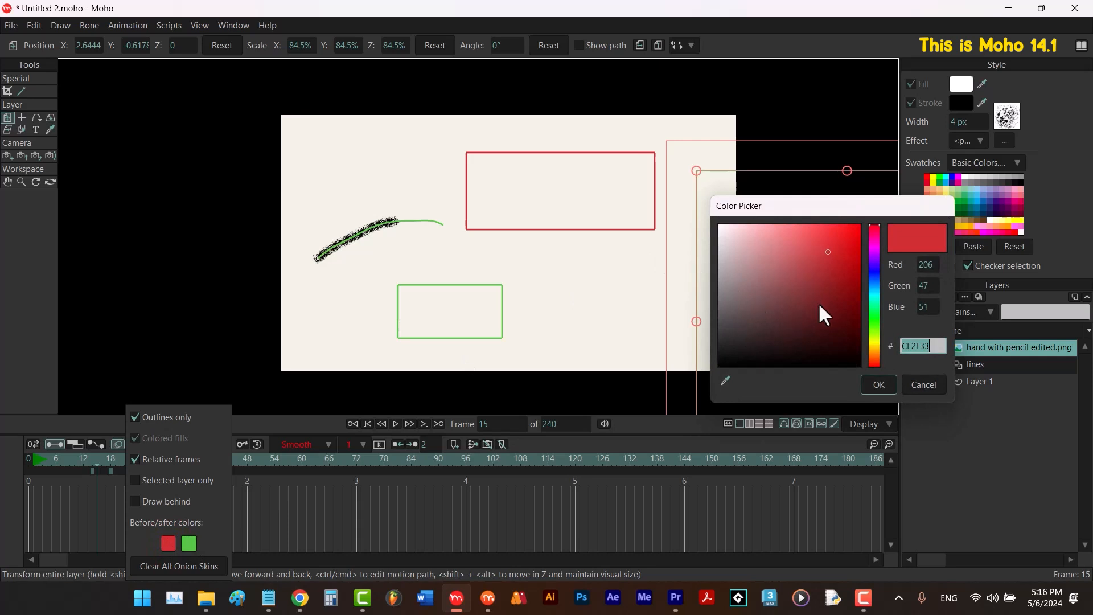
{"action": "left_click", "coordinate": [933, 385]}
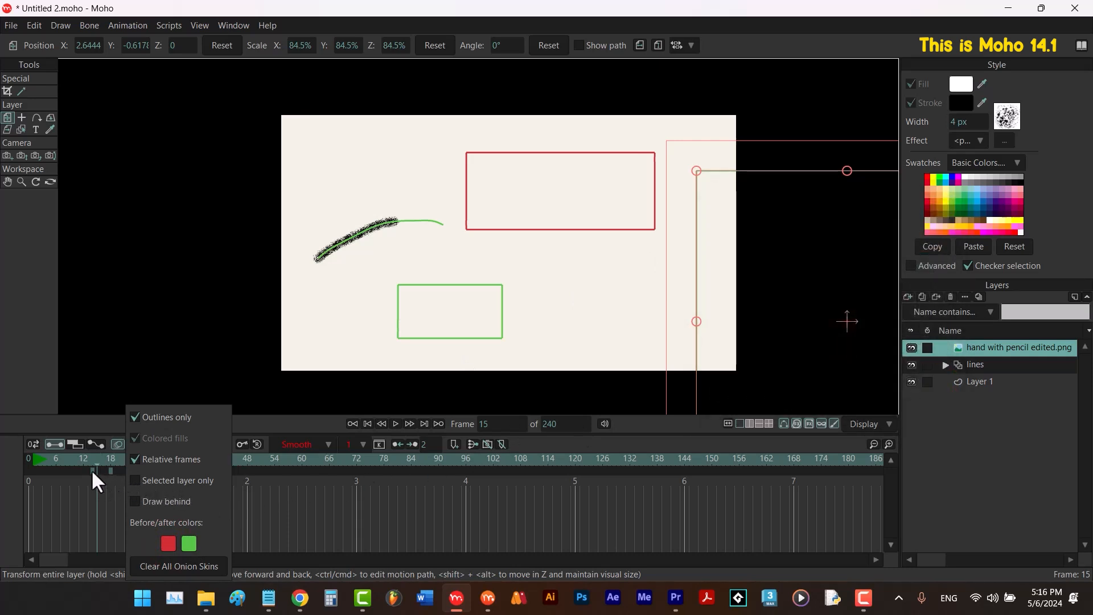
Turn off Relative frames in the onion skin options at frame 27 and go to frame 59.
{"action": "mouse_move", "coordinate": [98, 458]}
{"action": "left_mouse_down"}
{"action": "mouse_move", "coordinate": [144, 459]}
{"action": "mouse_move", "coordinate": [146, 470]}
{"action": "left_mouse_up"}
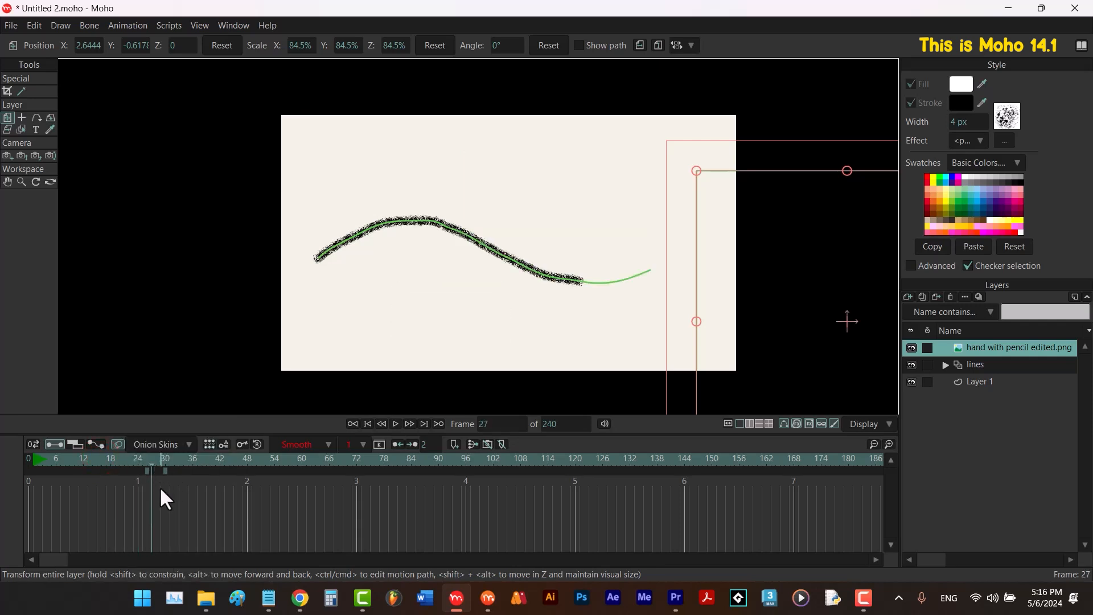
{"action": "left_click", "coordinate": [164, 441]}
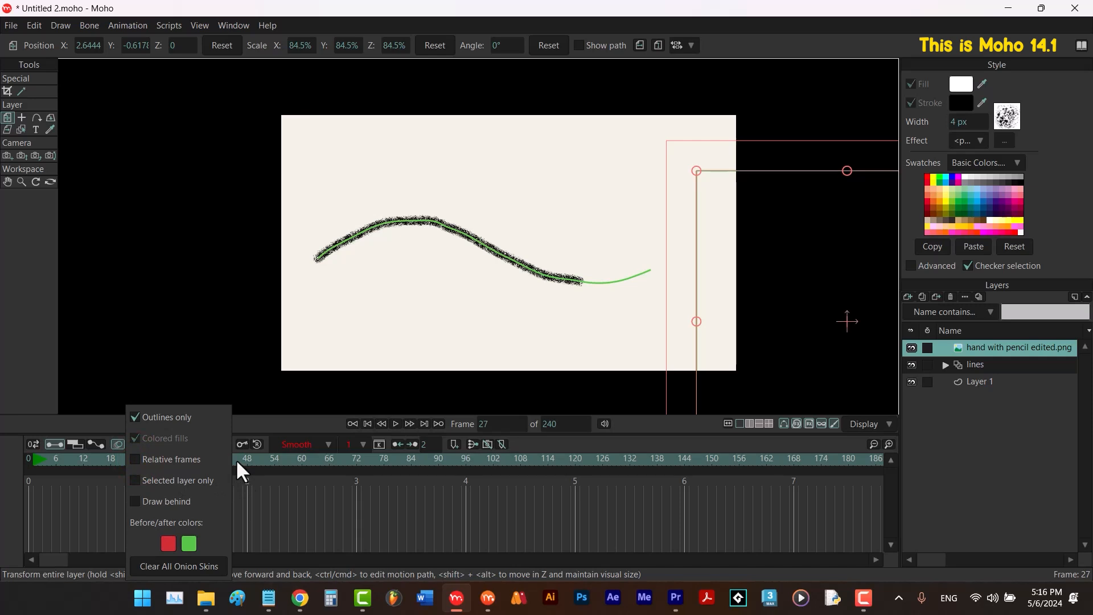
{"action": "mouse_move", "coordinate": [239, 458]}
{"action": "left_mouse_down"}
{"action": "mouse_move", "coordinate": [270, 459]}
{"action": "mouse_move", "coordinate": [198, 461]}
{"action": "mouse_move", "coordinate": [297, 462]}
{"action": "left_mouse_up"}
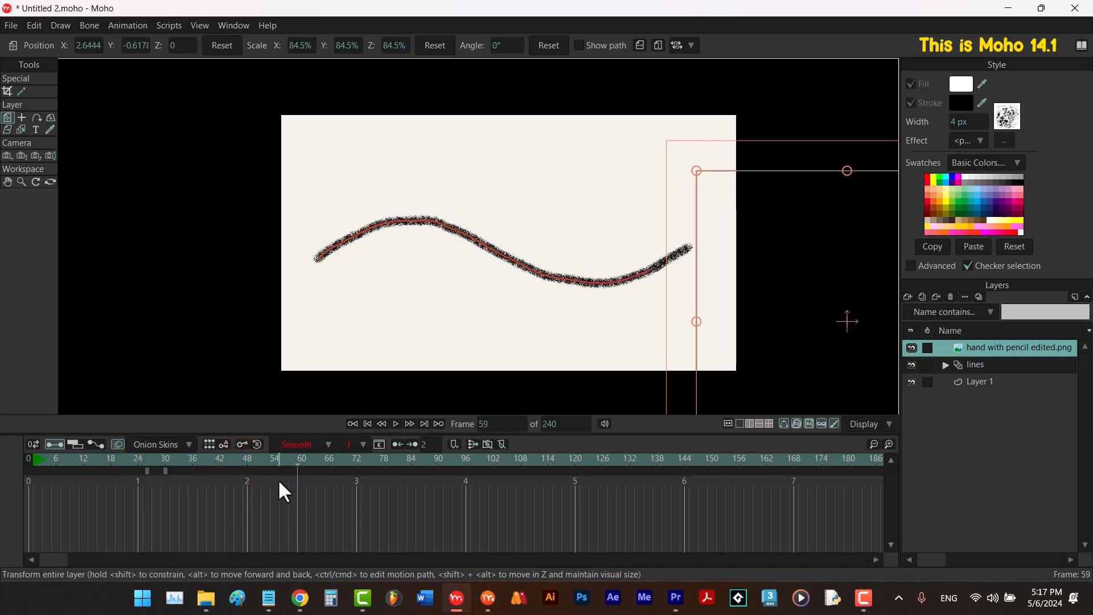
Add onion skin markers on the timeline at about frames 54, 66, 76 and 87.
{"action": "left_click", "coordinate": [274, 470]}
{"action": "left_click", "coordinate": [329, 470]}
{"action": "left_click", "coordinate": [374, 469]}
{"action": "left_click", "coordinate": [425, 466]}
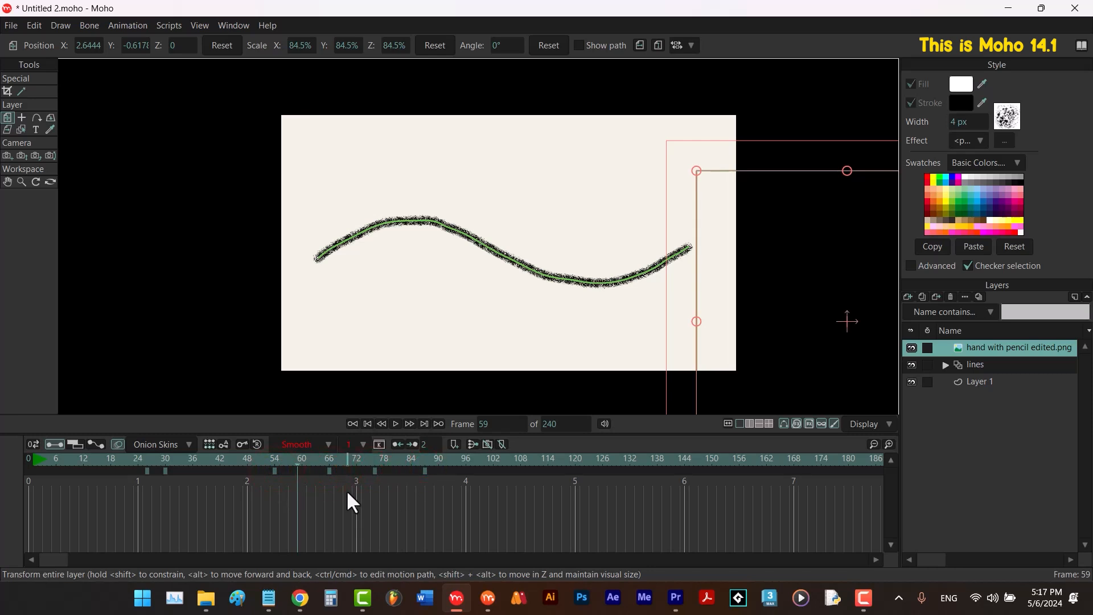
{"action": "left_click", "coordinate": [425, 469]}
Clear all onion skin markers from the timeline.
{"action": "left_click", "coordinate": [178, 444]}
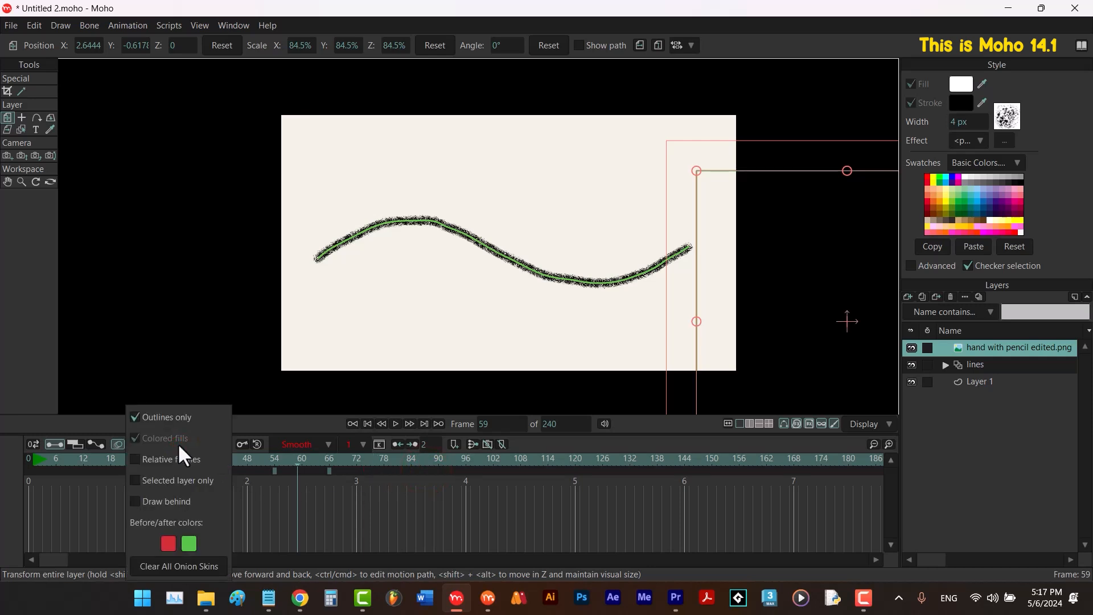
{"action": "left_click", "coordinate": [190, 565]}
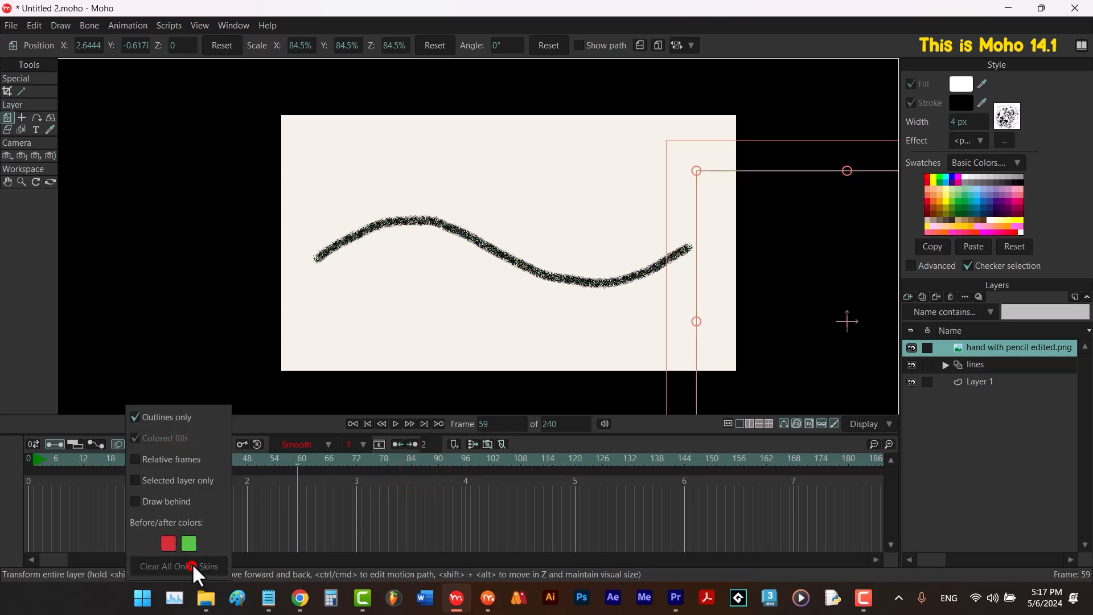
{"action": "left_click", "coordinate": [299, 460]}
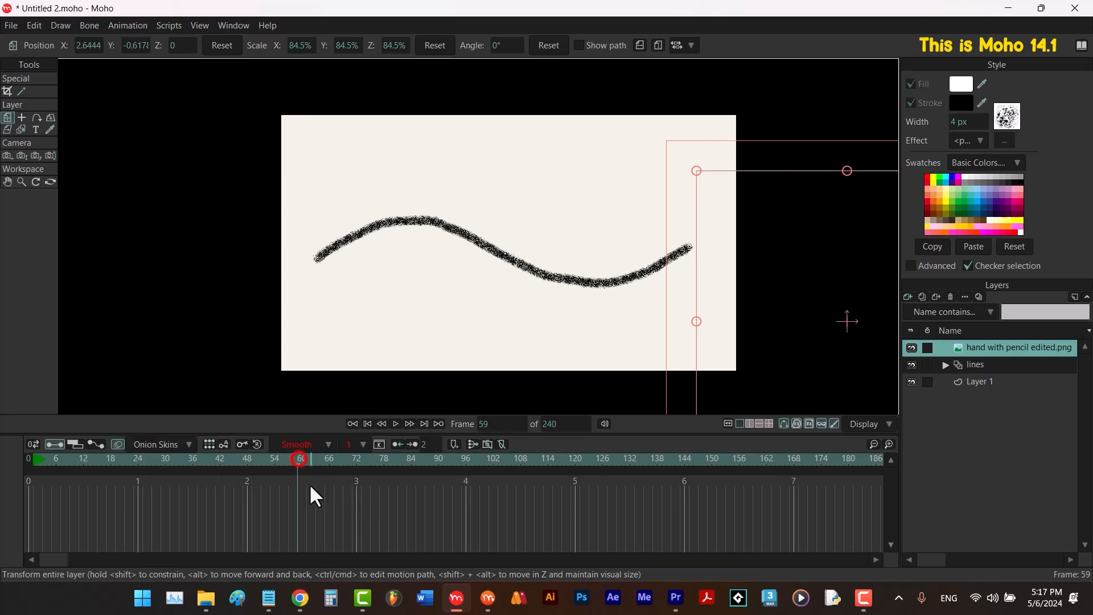
Try onion skins at about frames 58 and 61, toggling their display, and remove both markers.
{"action": "left_click", "coordinate": [306, 470]}
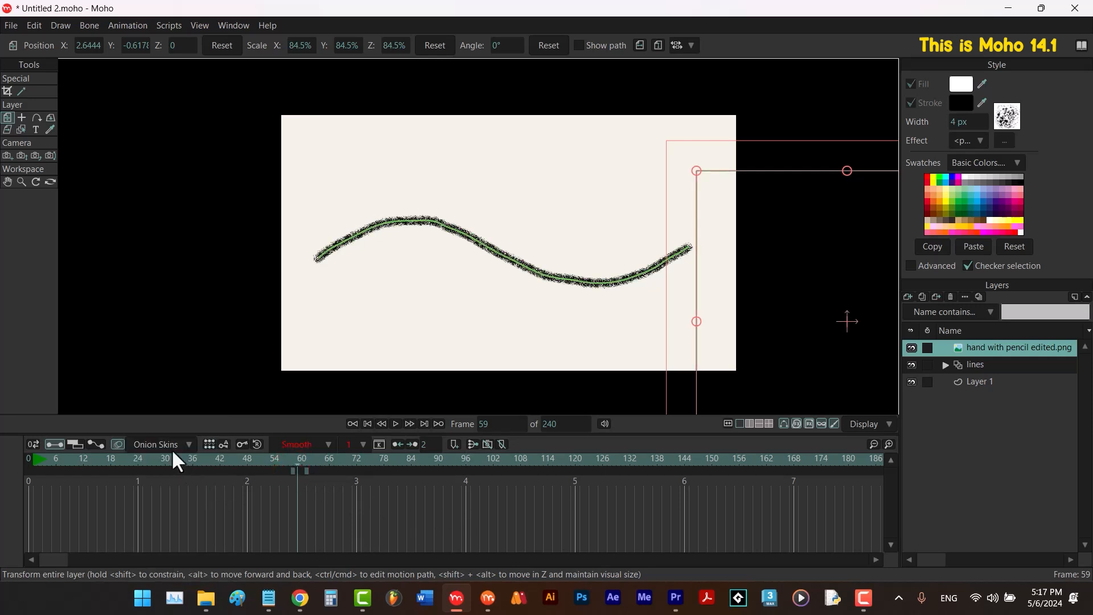
{"action": "left_click", "coordinate": [117, 444]}
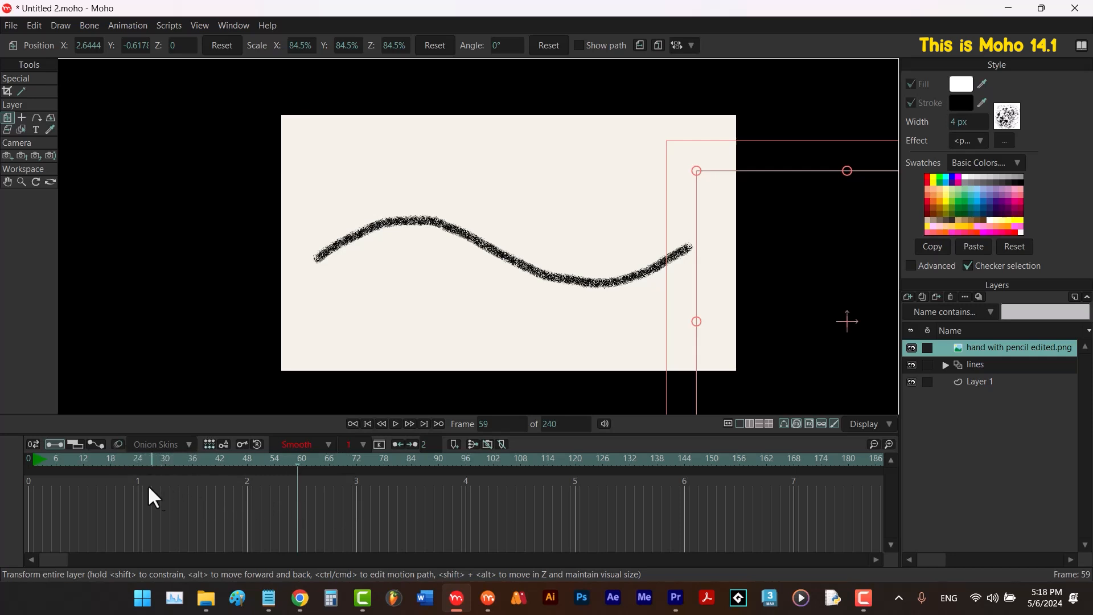
{"action": "left_click", "coordinate": [116, 444]}
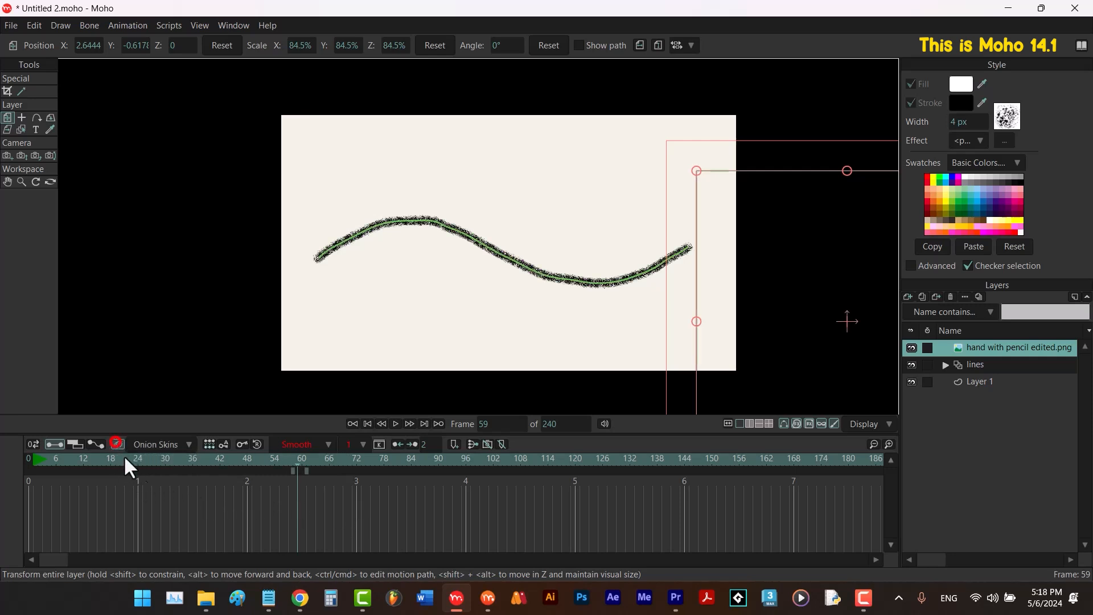
{"action": "left_click", "coordinate": [305, 470]}
{"action": "left_click", "coordinate": [294, 470]}
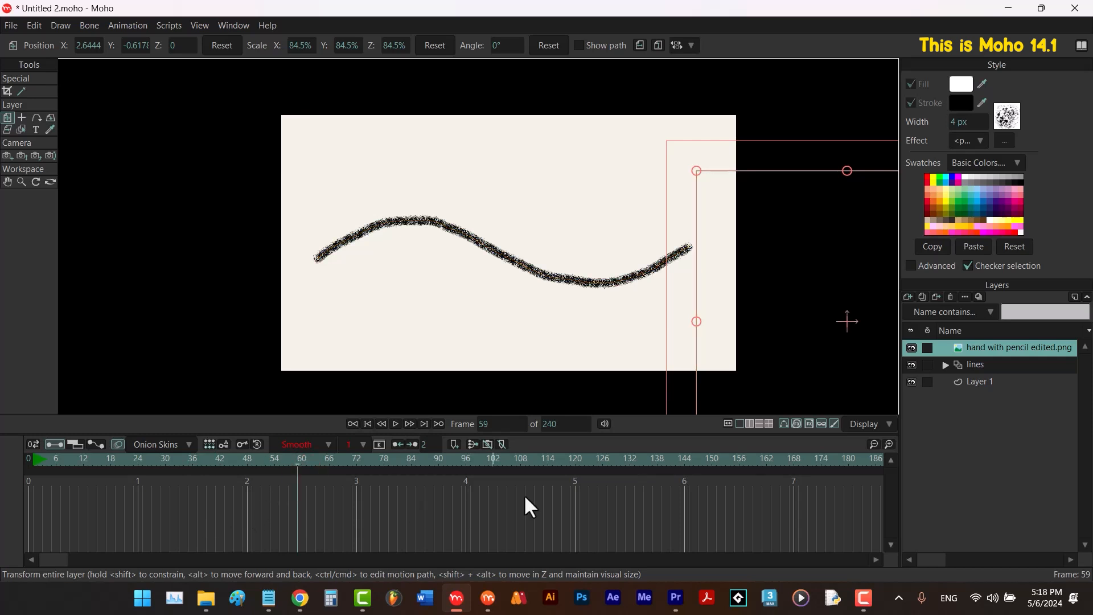
On the lines layer, delete the rectangles from the drawings at frames 12 and 18, keeping the curved line.
{"action": "left_click", "coordinate": [987, 364]}
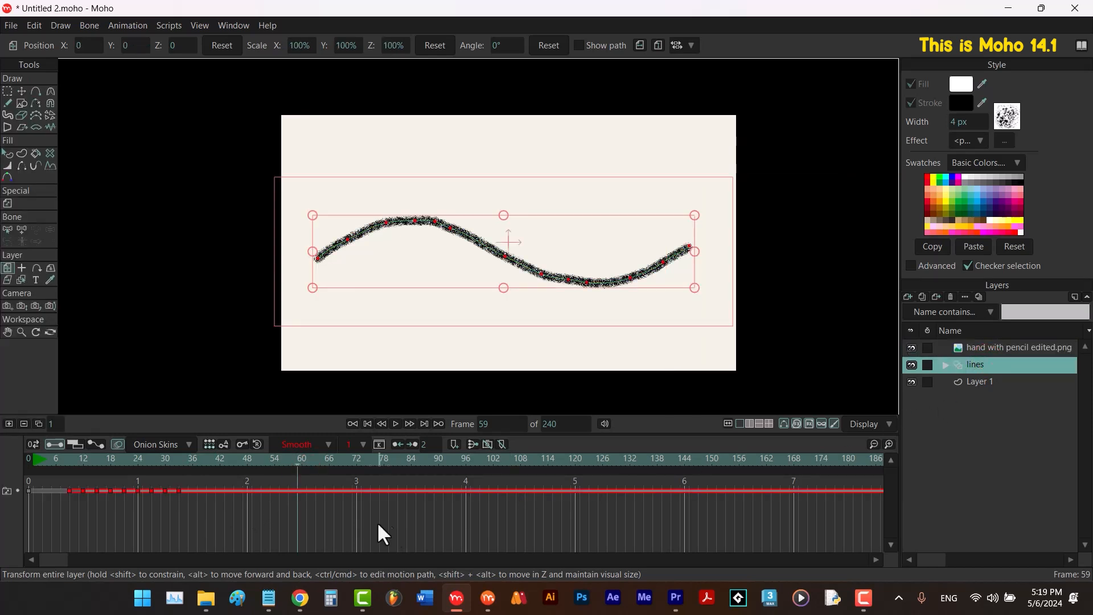
{"action": "left_click", "coordinate": [83, 459]}
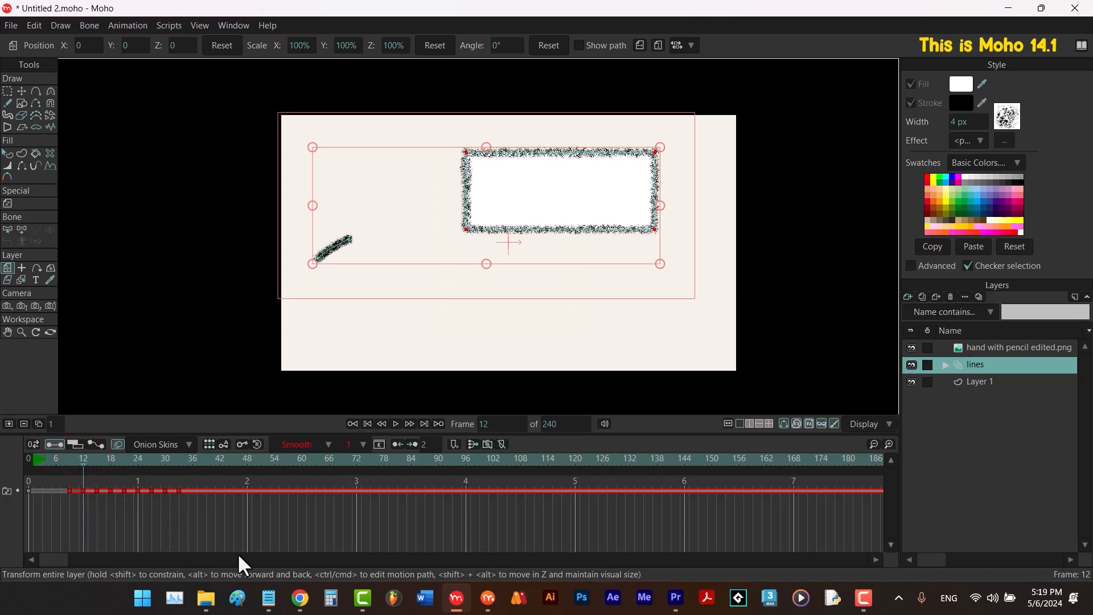
{"action": "left_click", "coordinate": [21, 91]}
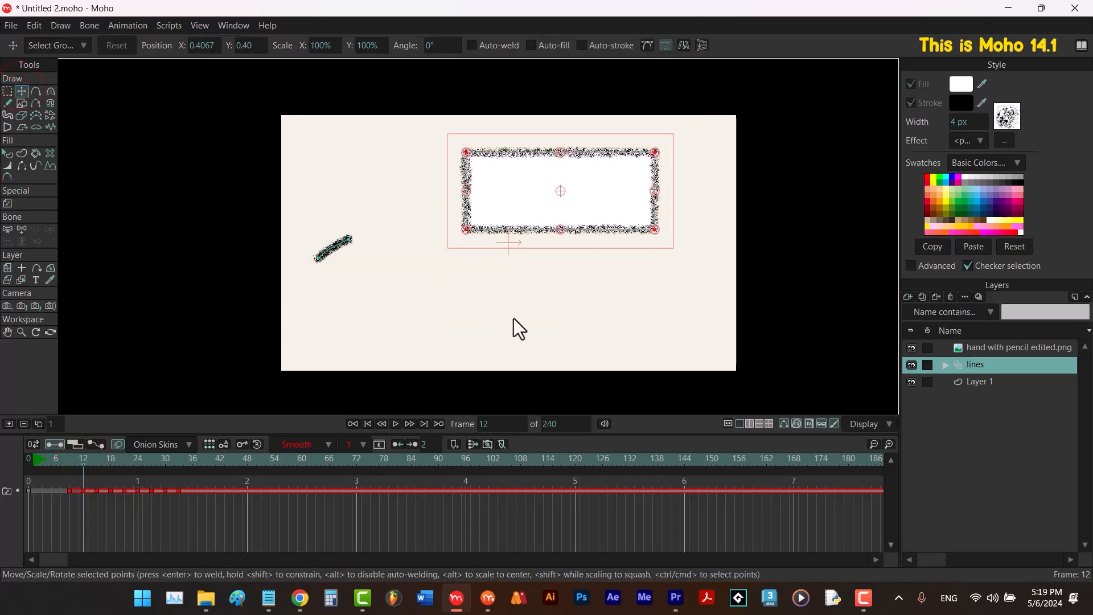
{"action": "key", "text": "Delete"}
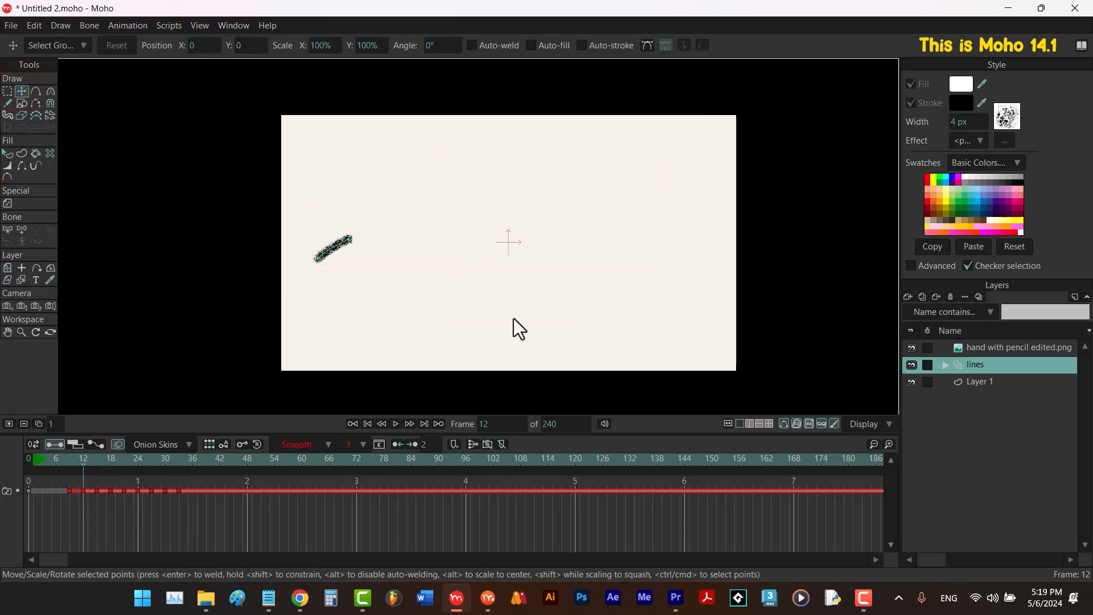
{"action": "left_click", "coordinate": [109, 457]}
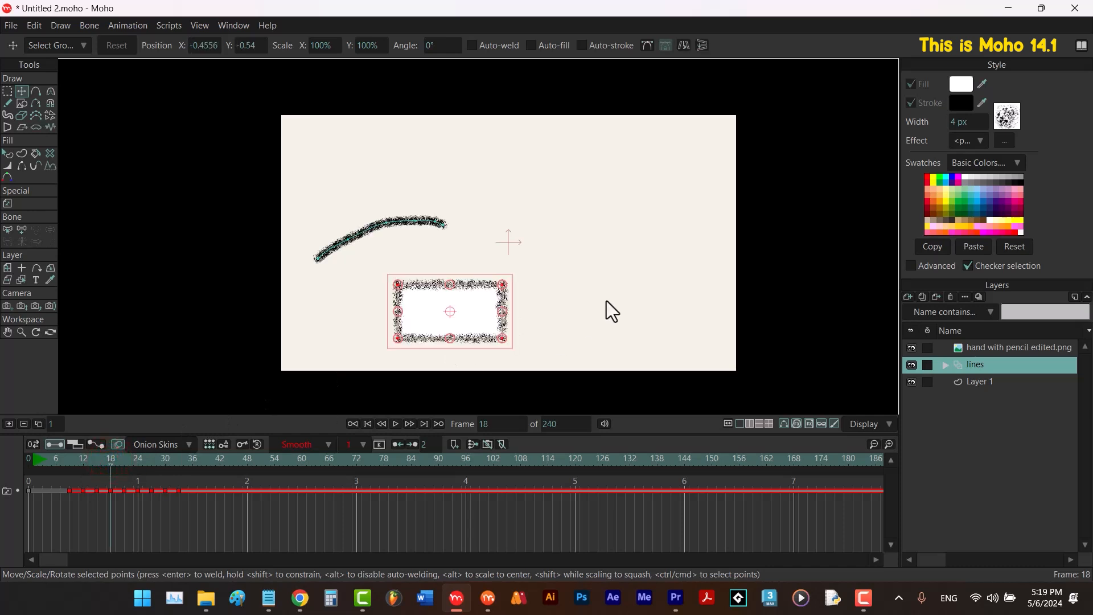
{"action": "key", "text": "Delete"}
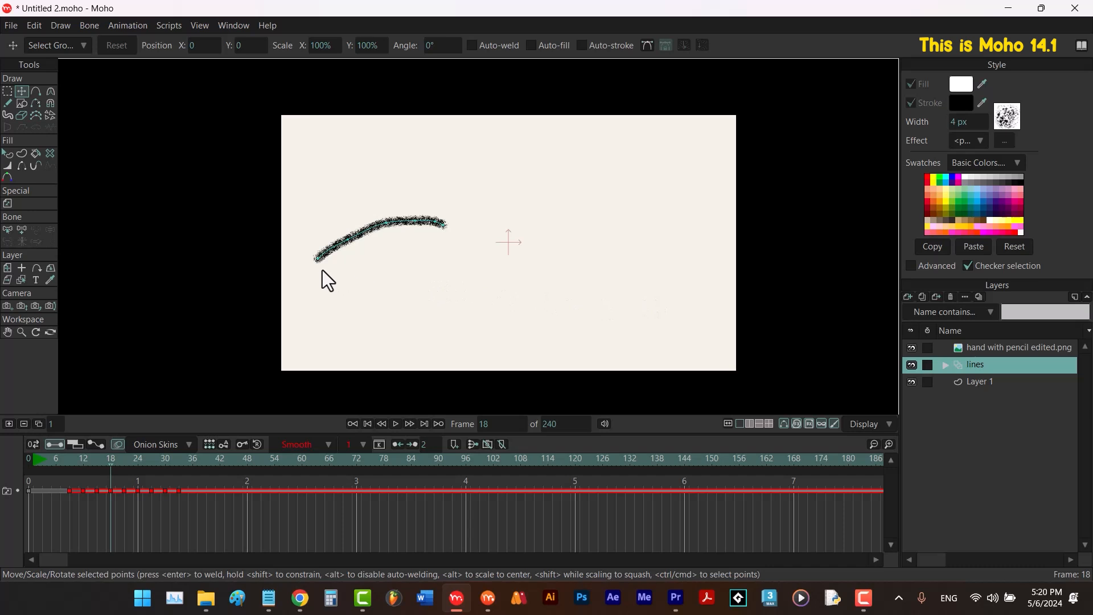
At frame 9, onion-skin frame 12 and move the hand image so the pencil tip meets the start of the line.
{"action": "left_click", "coordinate": [83, 459]}
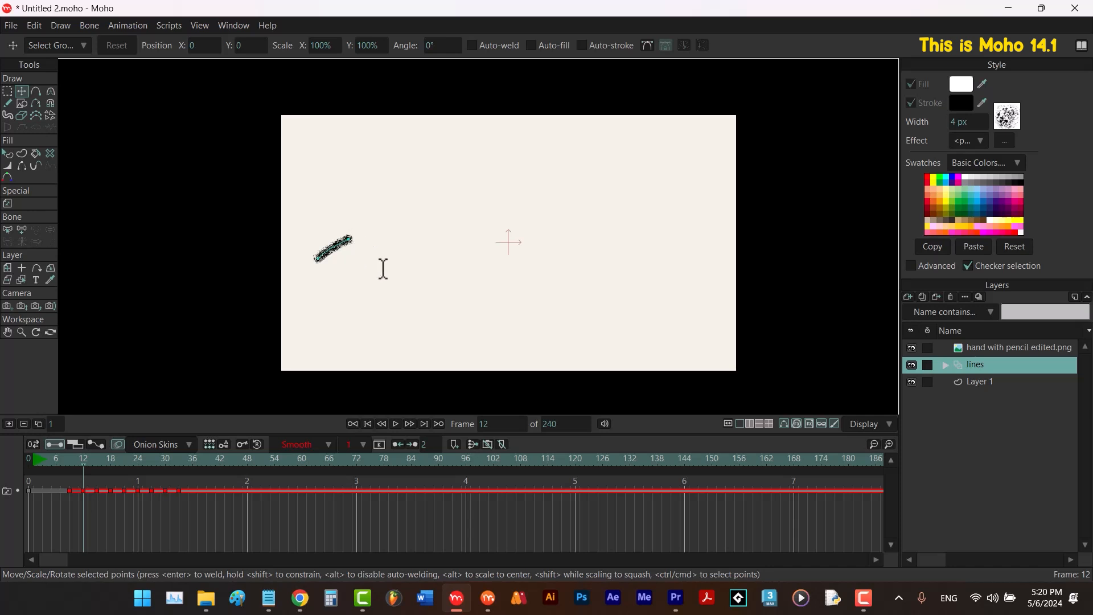
{"action": "left_click", "coordinate": [71, 461]}
{"action": "key", "text": "e"}
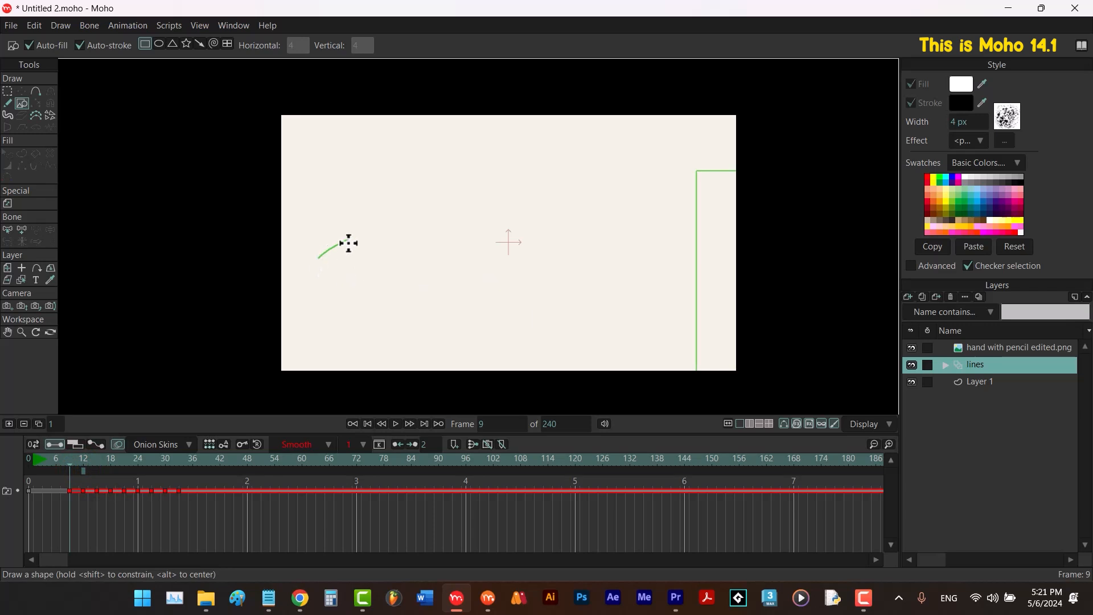
{"action": "left_click", "coordinate": [987, 348]}
{"action": "left_click_drag", "start_coordinate": [791, 330], "coordinate": [359, 373]}
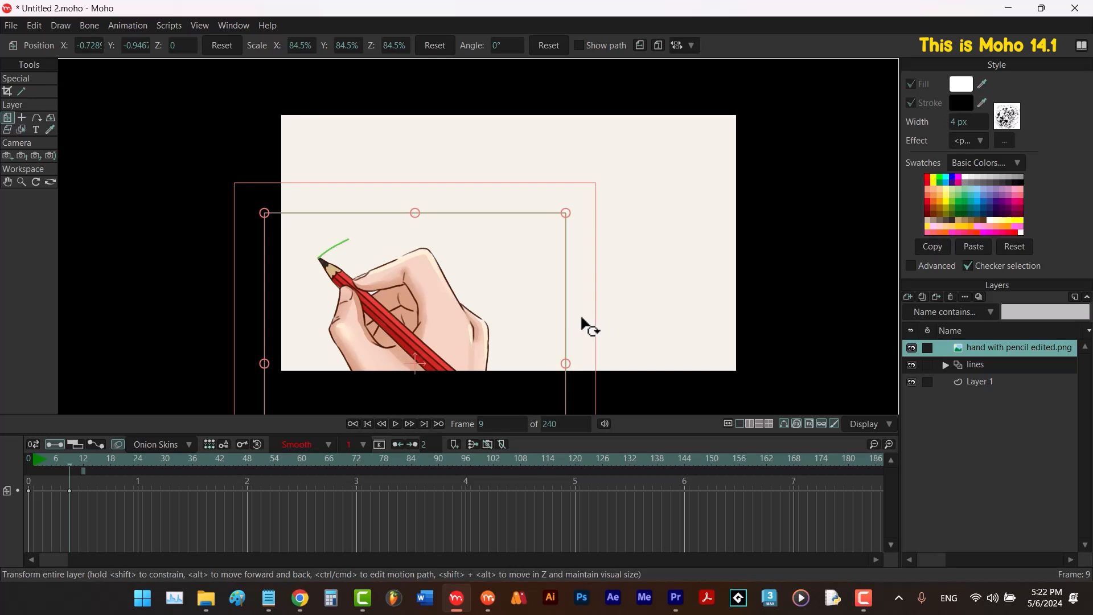
Turn off onion skins and show the lines layer's keyframes in the timeline together with the hand layer's.
{"action": "left_click", "coordinate": [117, 445]}
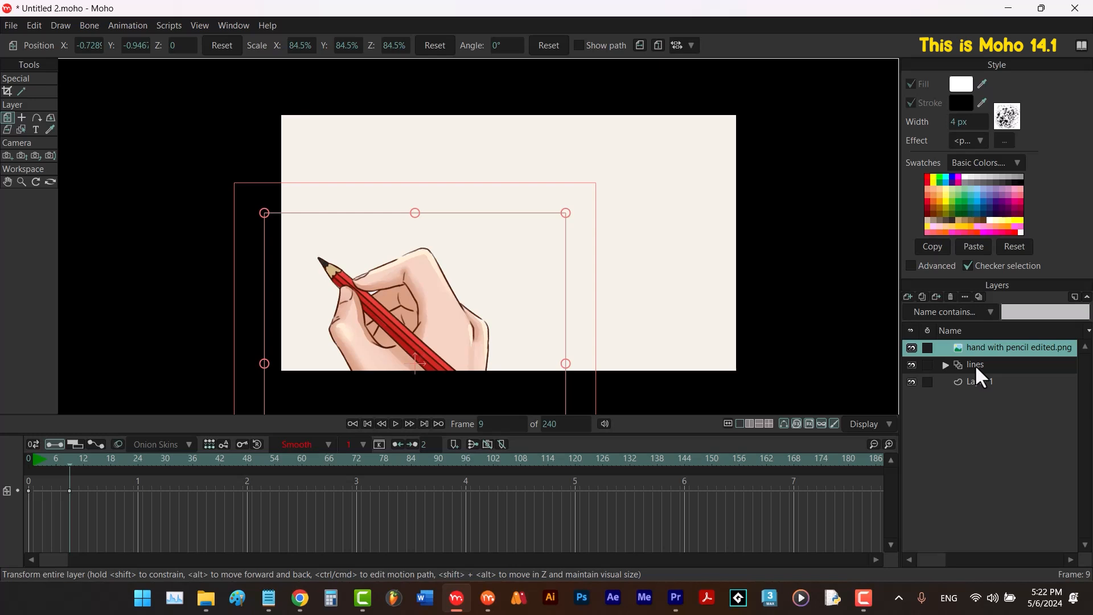
{"action": "left_click", "coordinate": [929, 364]}
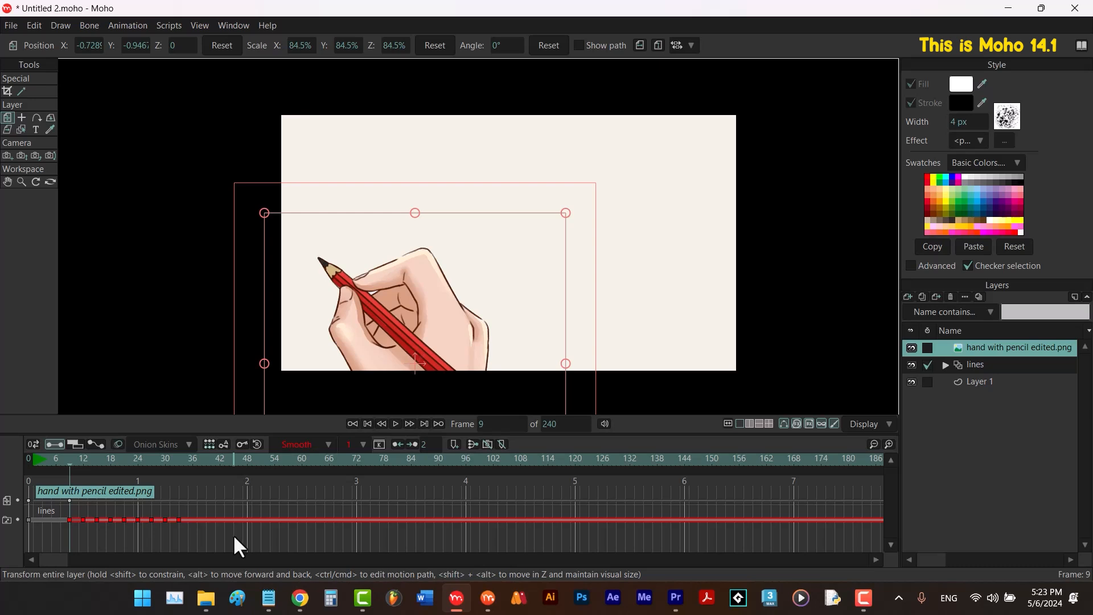
Move the hand image to the end of the line at every third frame from 12 to 21, advancing to frame 24.
{"action": "key", "text": "alt+Right"}
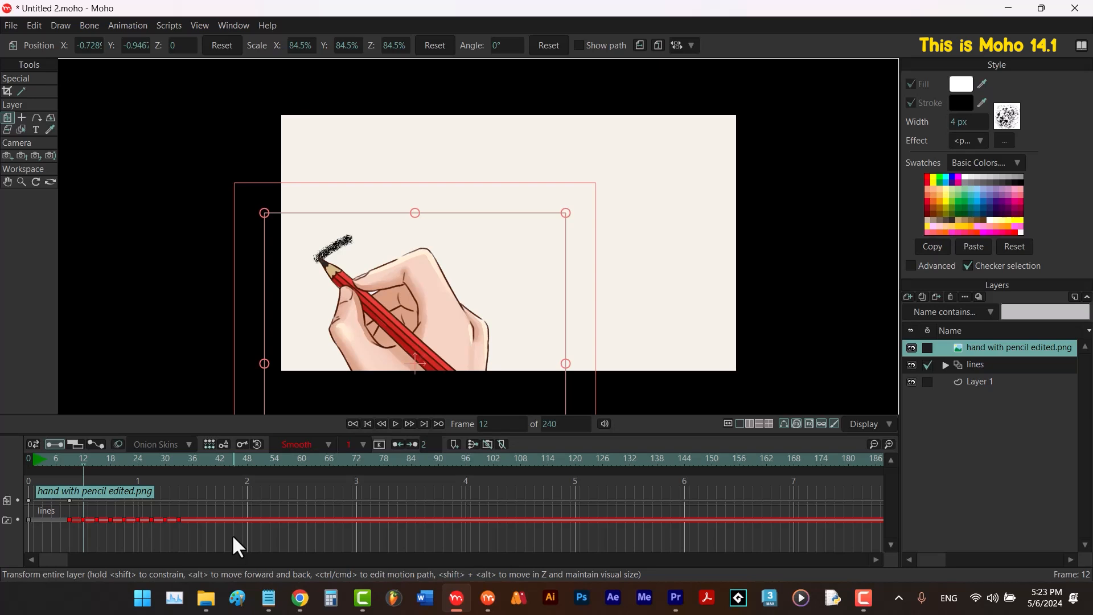
{"action": "mouse_move", "coordinate": [459, 302]}
{"action": "left_mouse_down"}
{"action": "mouse_move", "coordinate": [492, 280]}
{"action": "mouse_move", "coordinate": [551, 288]}
{"action": "mouse_move", "coordinate": [581, 274]}
{"action": "mouse_move", "coordinate": [634, 297]}
{"action": "mouse_move", "coordinate": [659, 330]}
{"action": "left_mouse_up"}
{"action": "key", "text": "ctrl+Right"}
{"action": "key", "text": "ctrl+Right"}
{"action": "key", "text": "ctrl+Right"}
{"action": "key", "text": "ctrl+Right"}
{"action": "key", "text": "ctrl+Right"}
{"action": "key", "text": "ctrl+Right"}
{"action": "key", "text": "ctrl+Right"}
{"action": "key", "text": "ctrl+Right"}
{"action": "key", "text": "ctrl+Right"}
{"action": "key", "text": "ctrl+Right"}
{"action": "key", "text": "ctrl+Right"}
{"action": "key", "text": "ctrl+Right"}
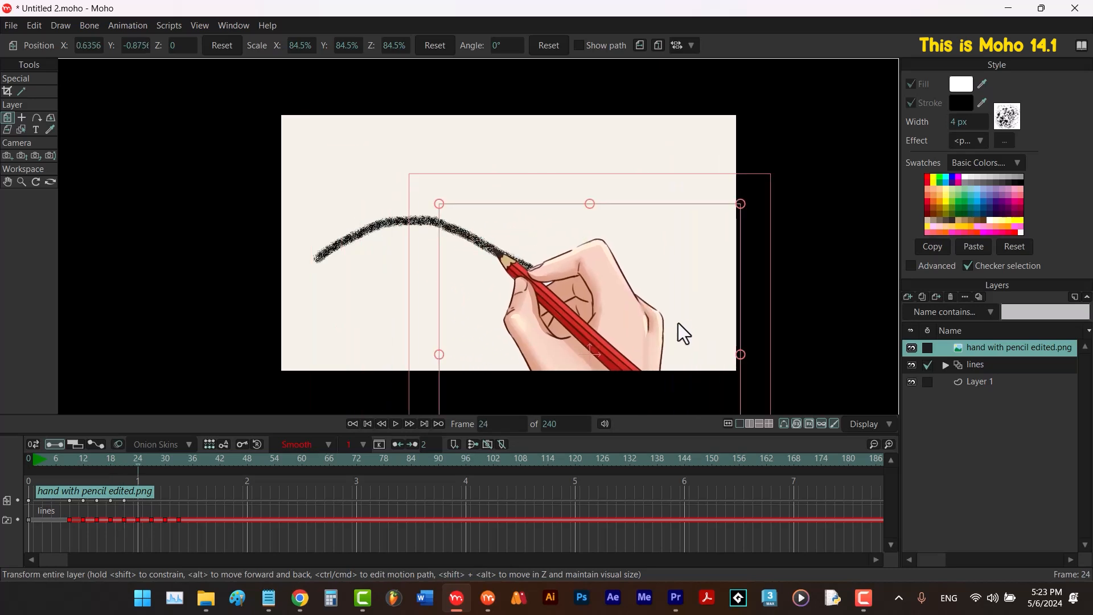
Continue placing the pencil tip at the line's end at every third frame from 24 to 33.
{"action": "mouse_move", "coordinate": [555, 288]}
{"action": "left_mouse_down"}
{"action": "mouse_move", "coordinate": [691, 320]}
{"action": "mouse_move", "coordinate": [767, 306]}
{"action": "mouse_move", "coordinate": [805, 278]}
{"action": "left_mouse_up"}
{"action": "key", "text": "ctrl+Right"}
{"action": "key", "text": "ctrl+Right"}
{"action": "key", "text": "ctrl+Right"}
{"action": "key", "text": "ctrl+Right"}
{"action": "key", "text": "ctrl+Right"}
{"action": "key", "text": "ctrl+Right"}
{"action": "key", "text": "ctrl+Right"}
{"action": "key", "text": "ctrl+Right"}
{"action": "key", "text": "ctrl+Right"}
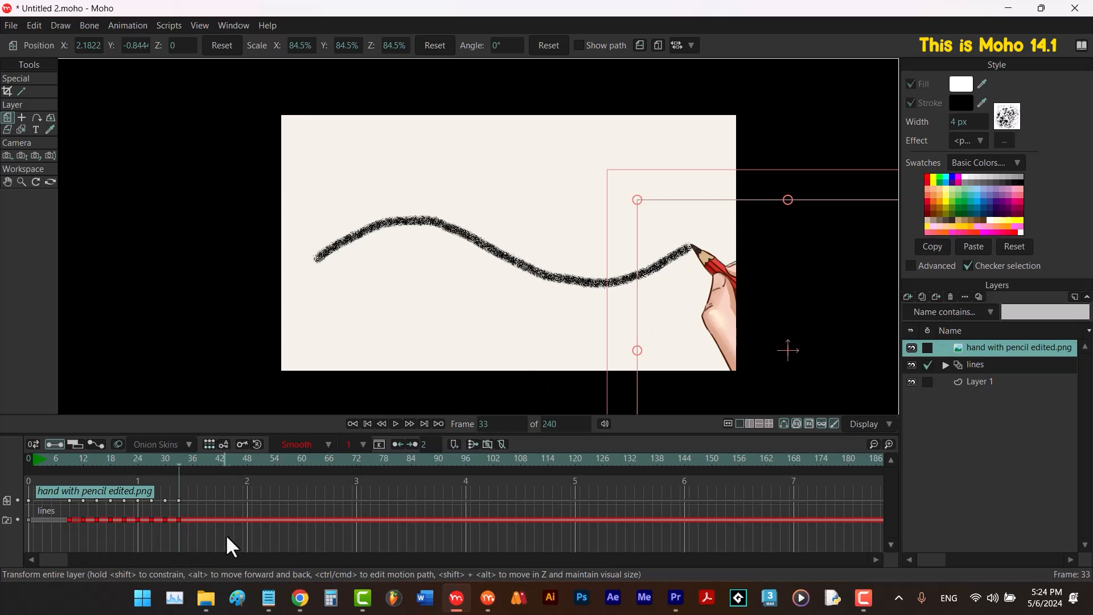
Check the hand's position against the line at frames 30 and 27, and scrub back to frame 17.
{"action": "left_click", "coordinate": [165, 457]}
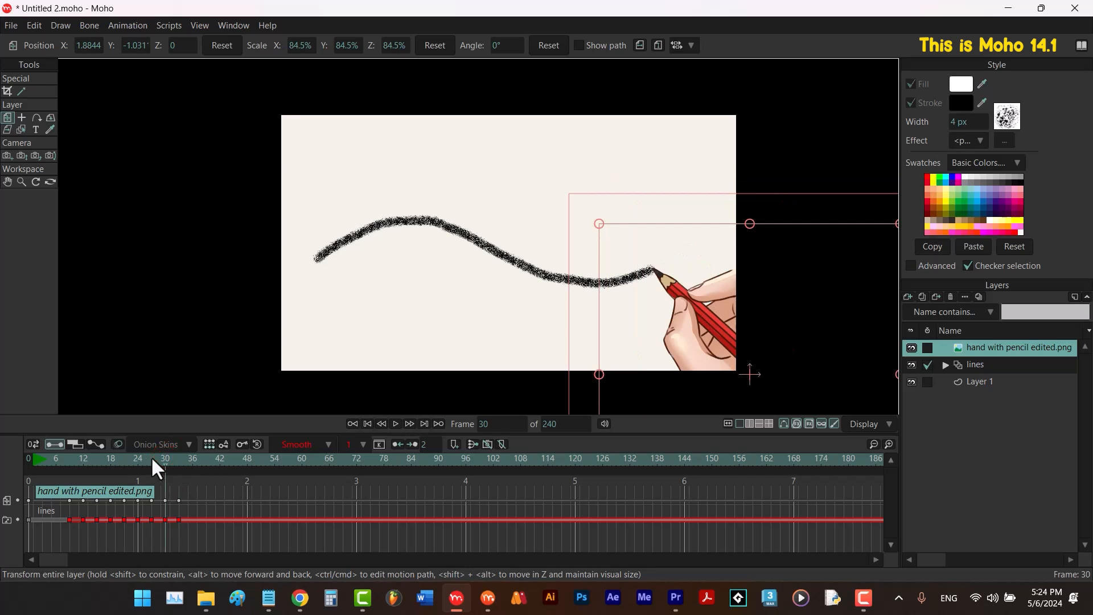
{"action": "left_click", "coordinate": [152, 456]}
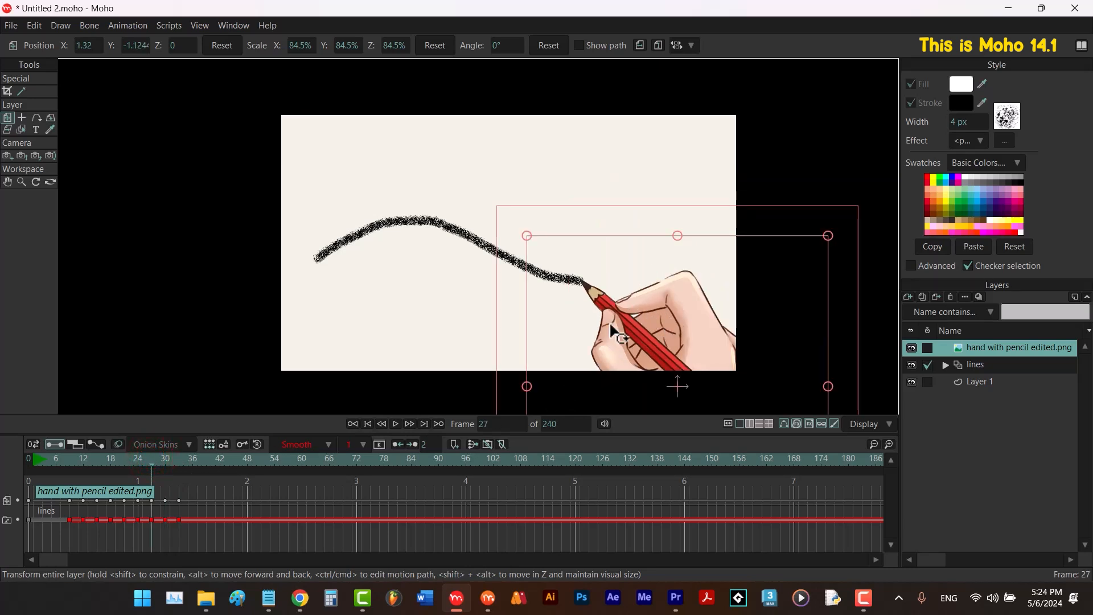
{"action": "mouse_move", "coordinate": [160, 460]}
{"action": "left_mouse_down"}
{"action": "mouse_move", "coordinate": [91, 476]}
{"action": "mouse_move", "coordinate": [105, 476]}
{"action": "left_mouse_up"}
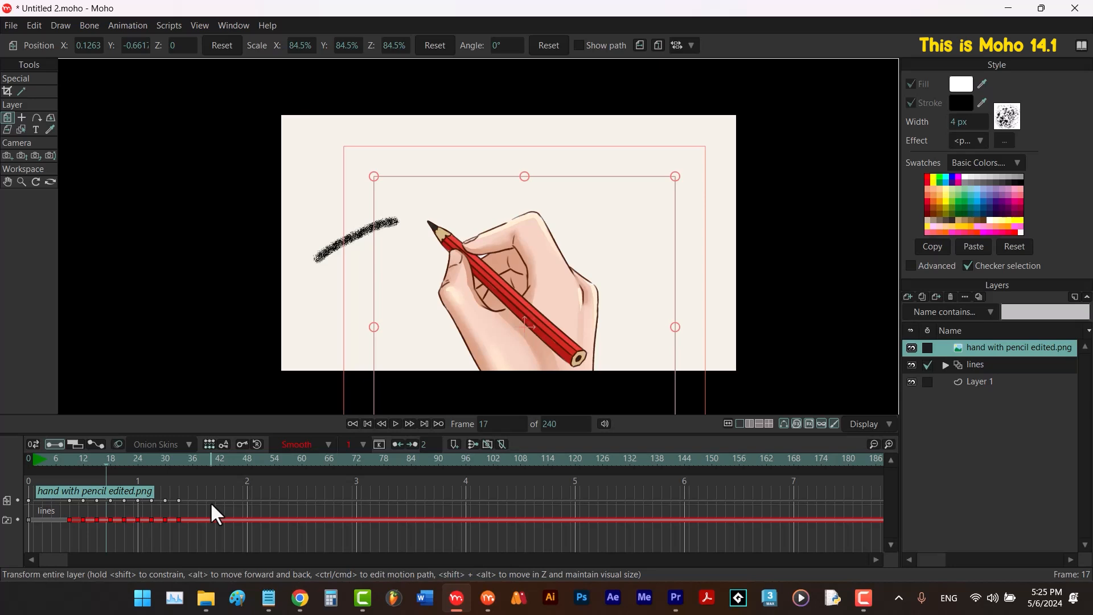
Set the interpolation of all the hand layer's keyframes from frame 9 to frame 33 to Step.
{"action": "left_click_drag", "start_coordinate": [203, 492], "coordinate": [68, 499]}
{"action": "right_click", "coordinate": [67, 499]}
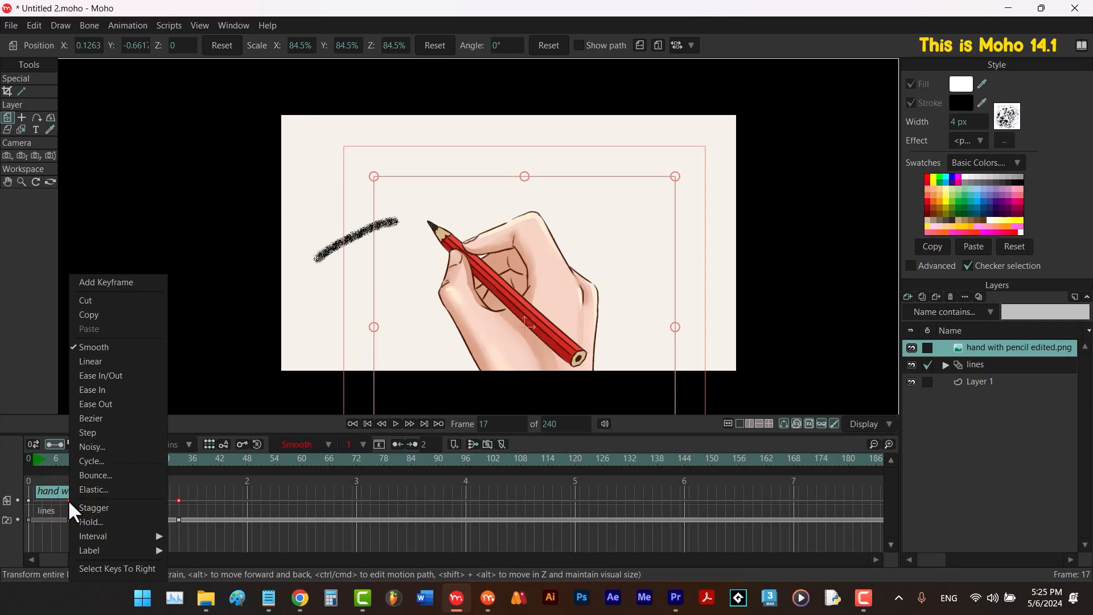
{"action": "left_click", "coordinate": [97, 430]}
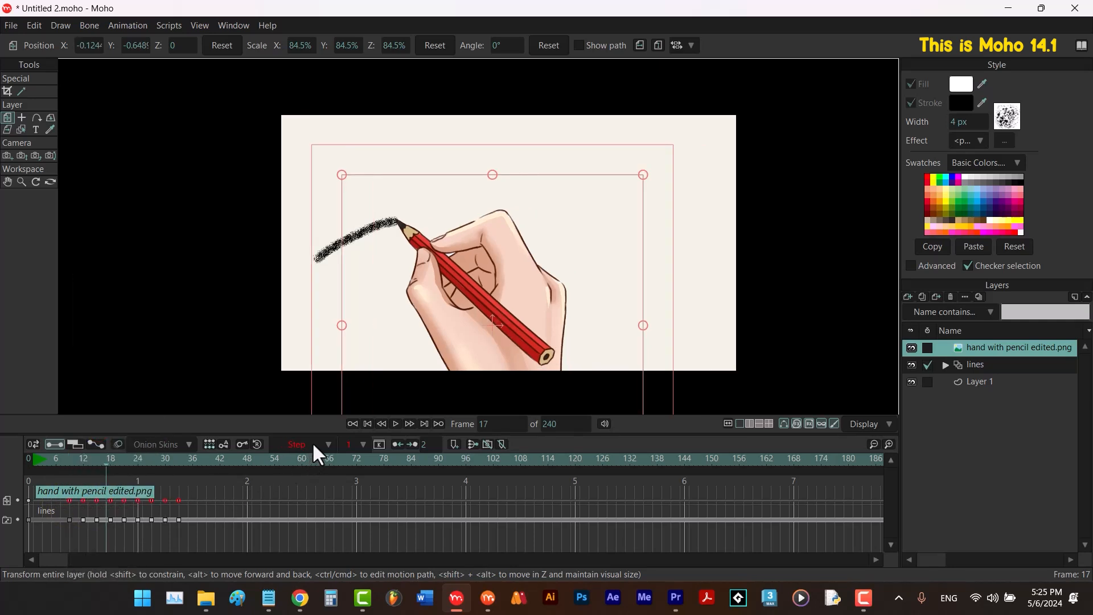
Examine the selected keys' settings in the Keyframe window, and scrub the hand animation from frame 9 to frame 35.
{"action": "left_click", "coordinate": [378, 445]}
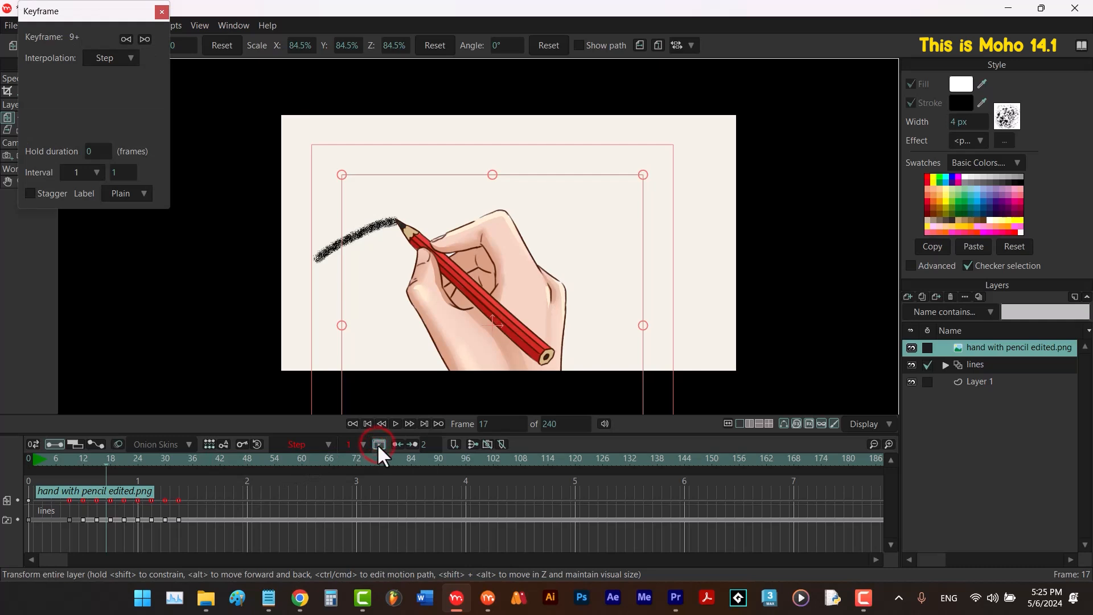
{"action": "left_click", "coordinate": [162, 11]}
{"action": "left_click", "coordinate": [232, 25]}
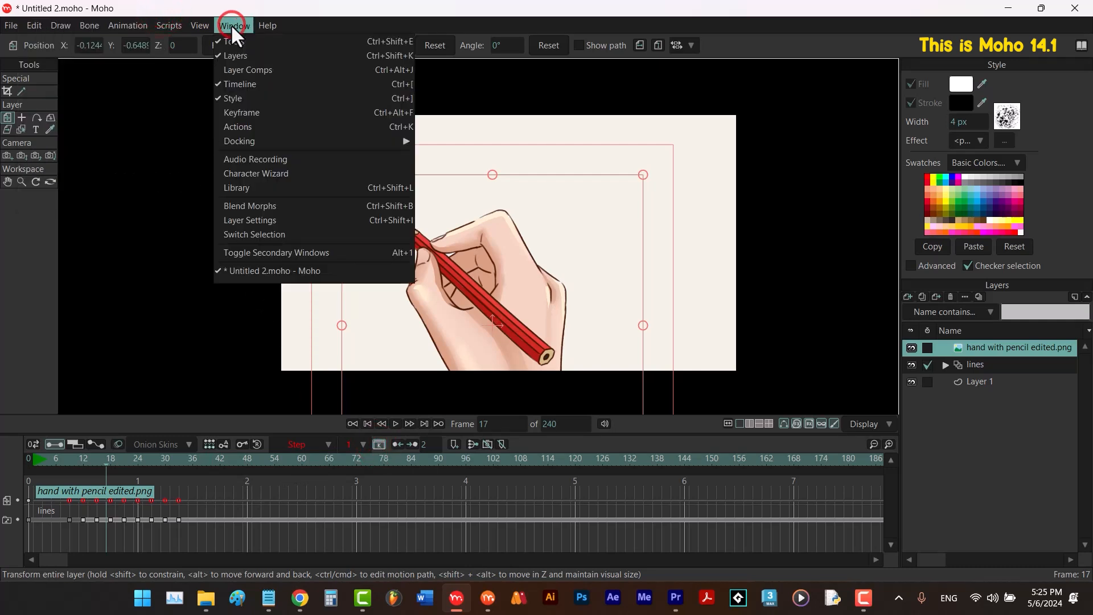
{"action": "left_click", "coordinate": [283, 114]}
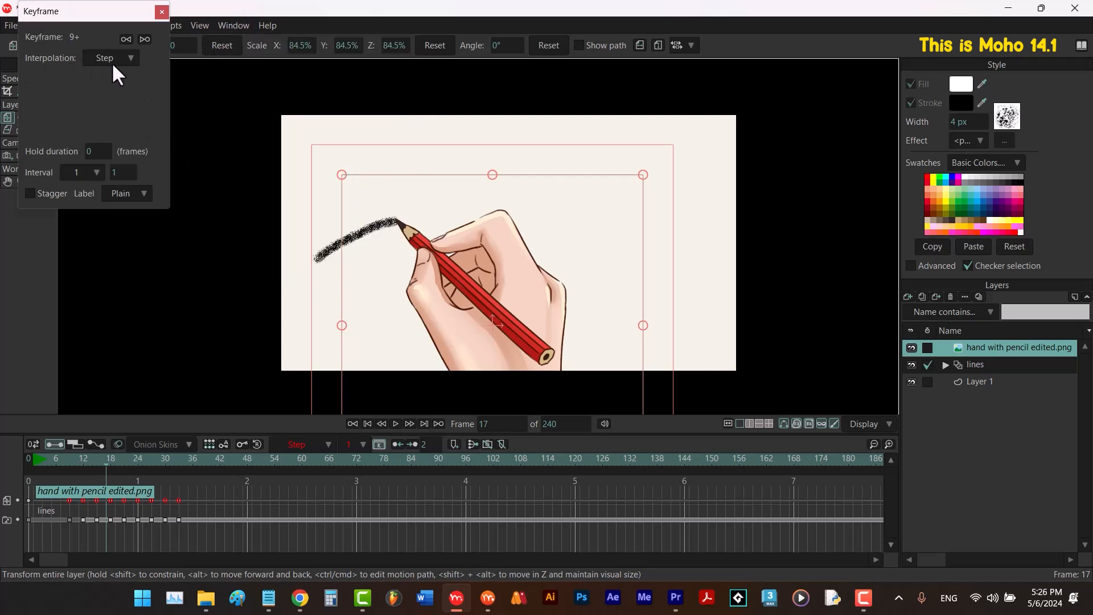
{"action": "left_click", "coordinate": [162, 12]}
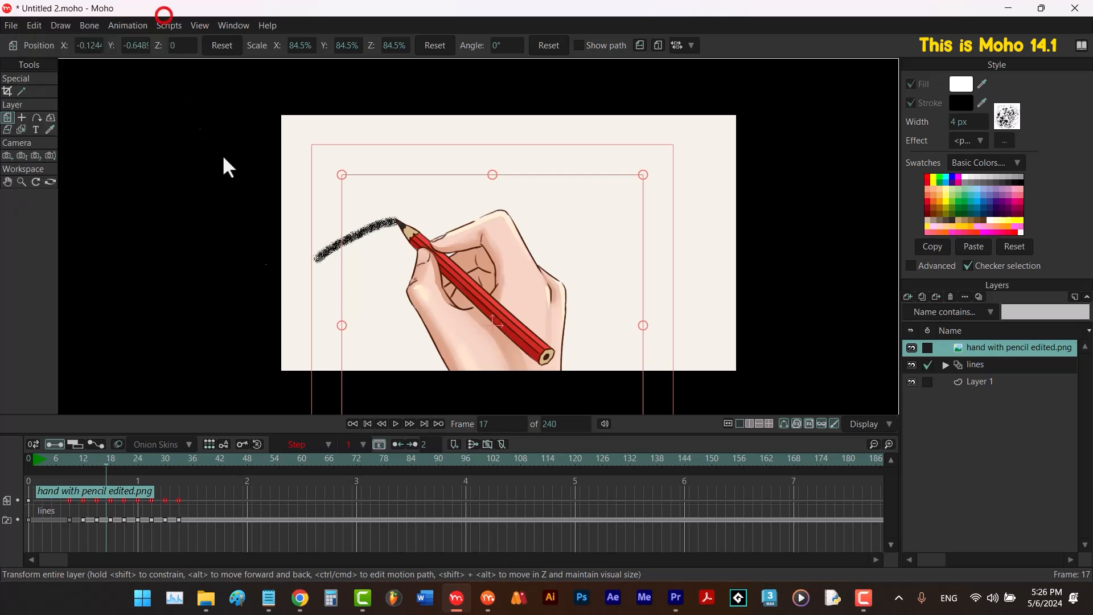
{"action": "left_click_drag", "start_coordinate": [72, 467], "coordinate": [186, 463]}
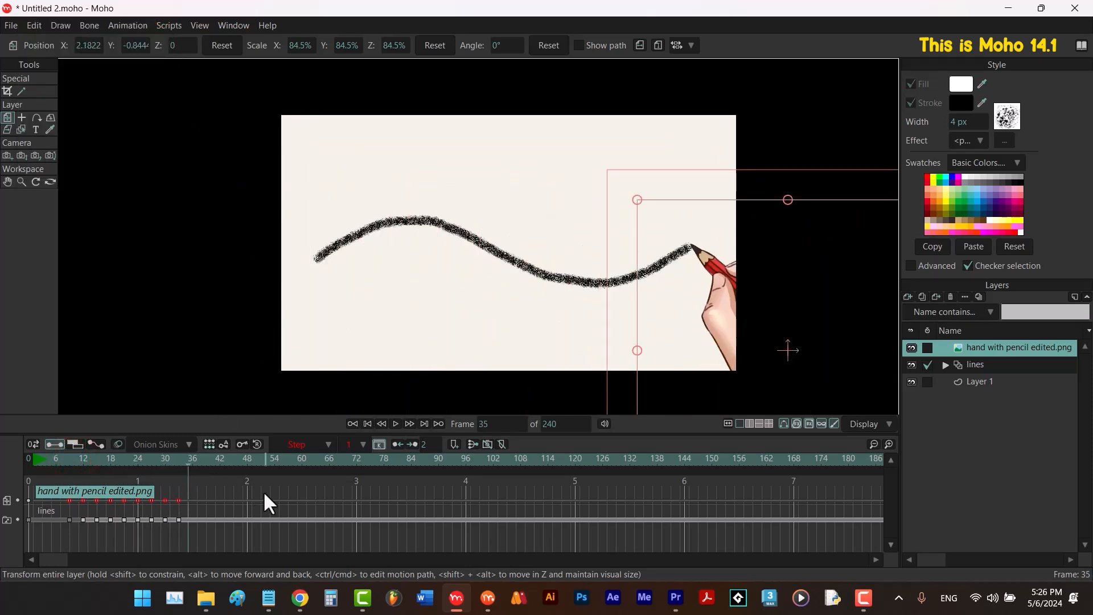
Add a keyframe for the hand layer at frame 6, keeping its translation key and deleting the keys in the other channels.
{"action": "mouse_move", "coordinate": [64, 456]}
{"action": "left_mouse_down"}
{"action": "mouse_move", "coordinate": [38, 459]}
{"action": "mouse_move", "coordinate": [56, 460]}
{"action": "left_mouse_up"}
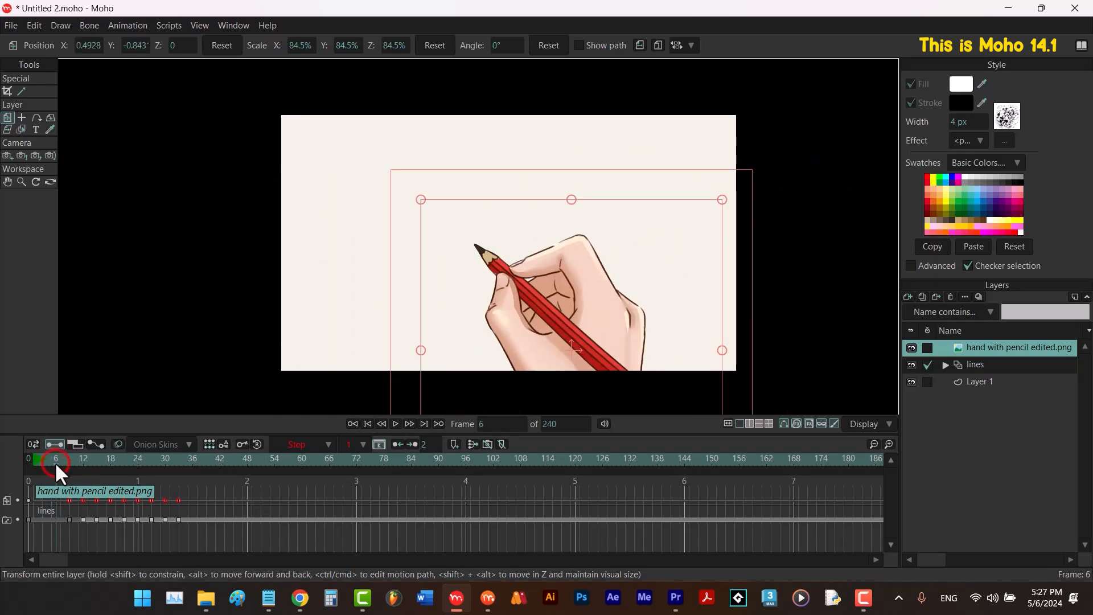
{"action": "left_click", "coordinate": [126, 27]}
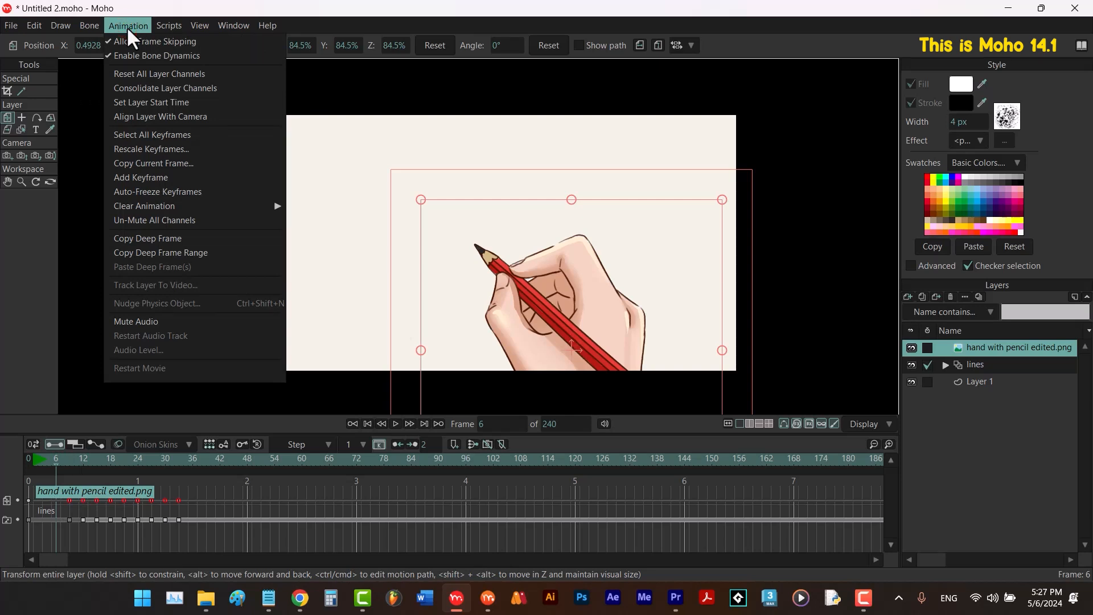
{"action": "left_click", "coordinate": [166, 175]}
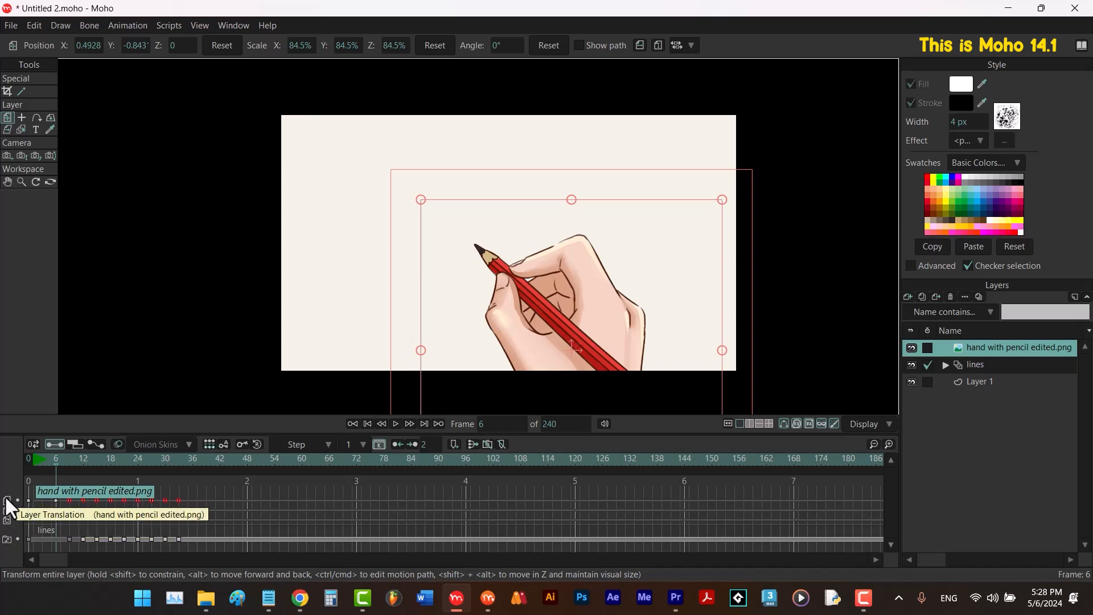
{"action": "left_click_drag", "start_coordinate": [68, 509], "coordinate": [49, 522]}
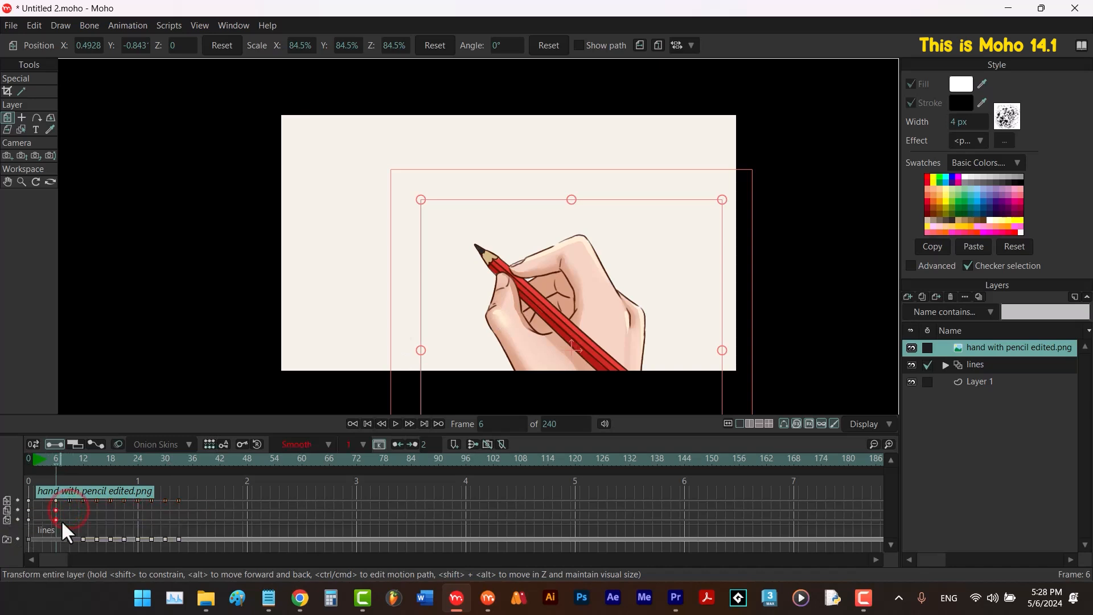
{"action": "left_click", "coordinate": [110, 514]}
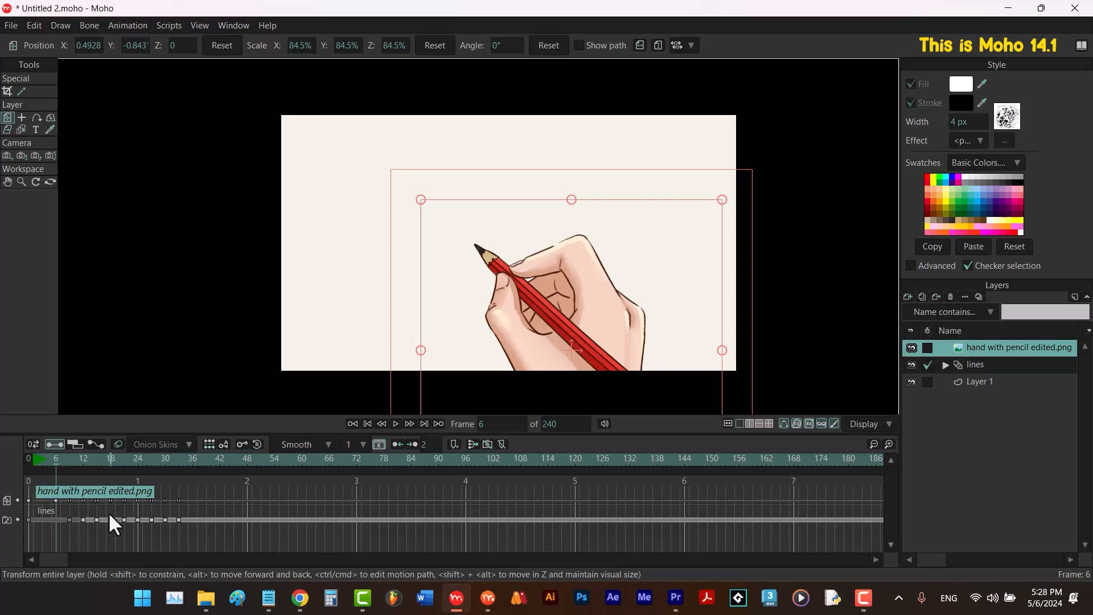
Add a keyframe for the hand layer at frame 3 and delete the extra keys outside the translation channel.
{"action": "left_click", "coordinate": [42, 458]}
{"action": "left_click", "coordinate": [127, 25]}
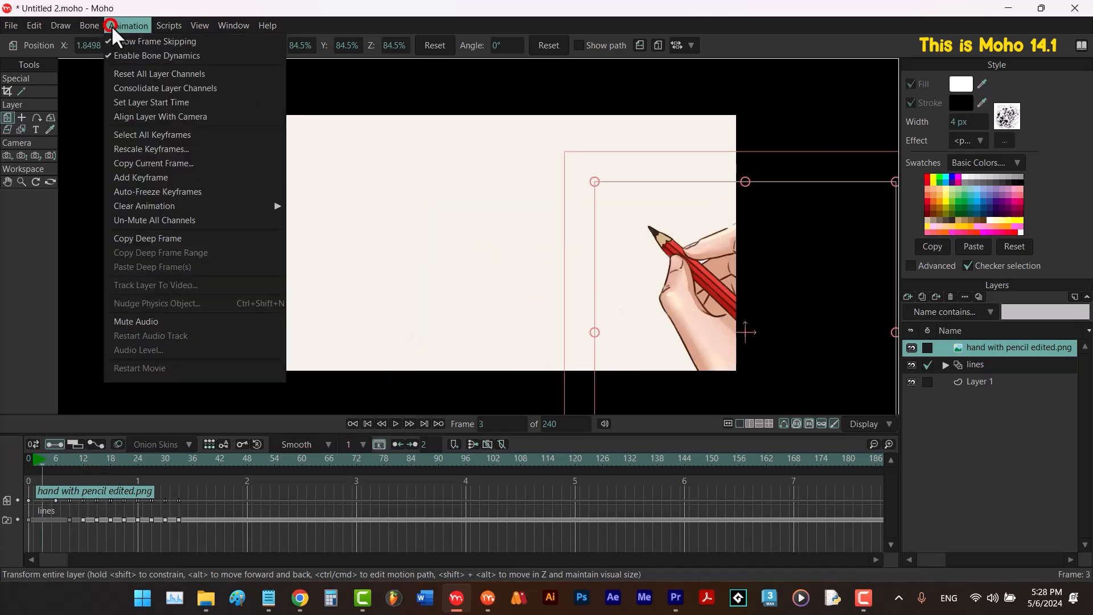
{"action": "left_click", "coordinate": [138, 175]}
{"action": "left_click_drag", "start_coordinate": [54, 508], "coordinate": [25, 496]}
{"action": "key", "text": "Delete"}
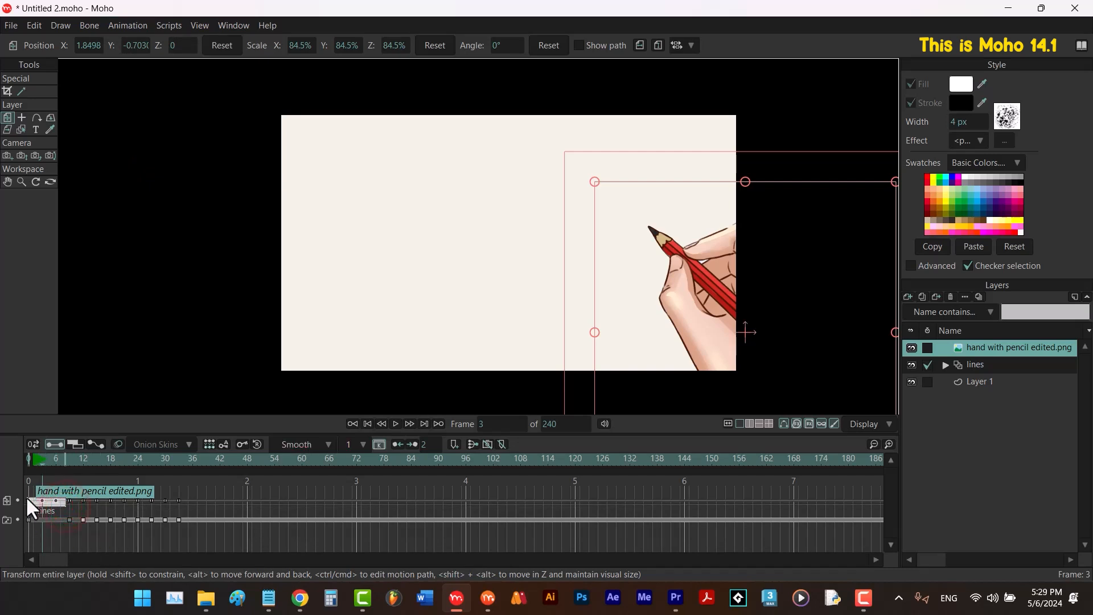
Set the hand's keyframes at frames 0, 3 and 6 to Step interpolation, and remove the lines layer from the timeline.
{"action": "left_click", "coordinate": [313, 445]}
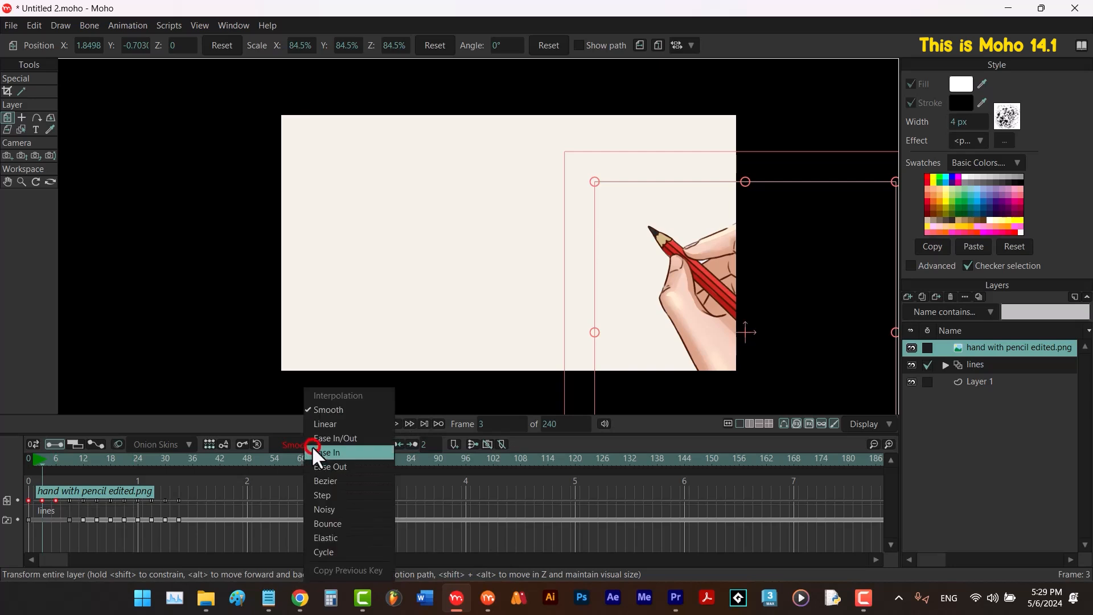
{"action": "left_click", "coordinate": [333, 491]}
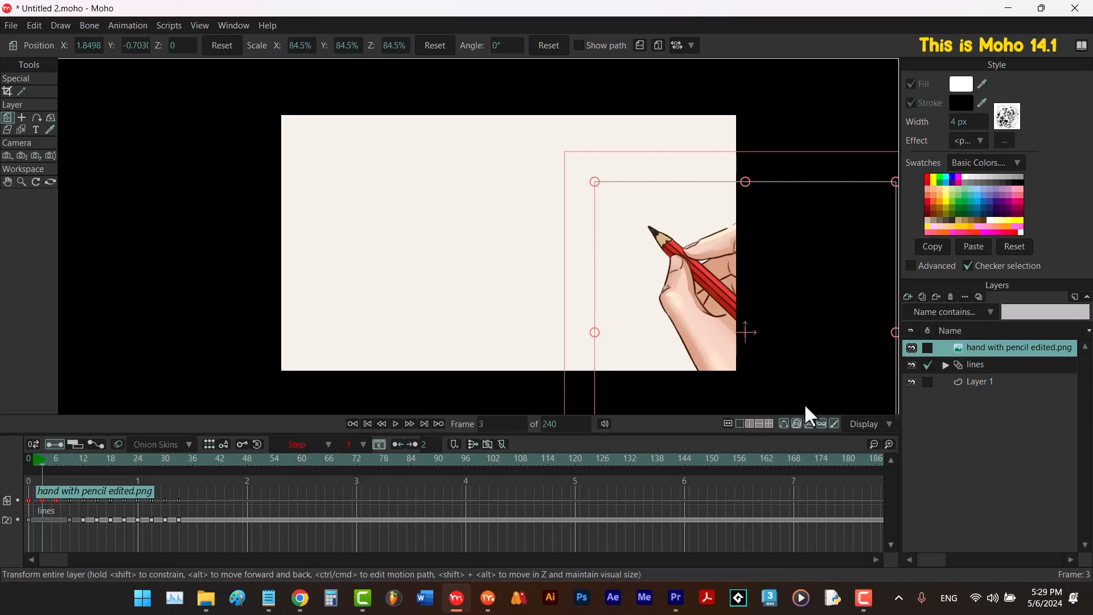
{"action": "left_click", "coordinate": [928, 364]}
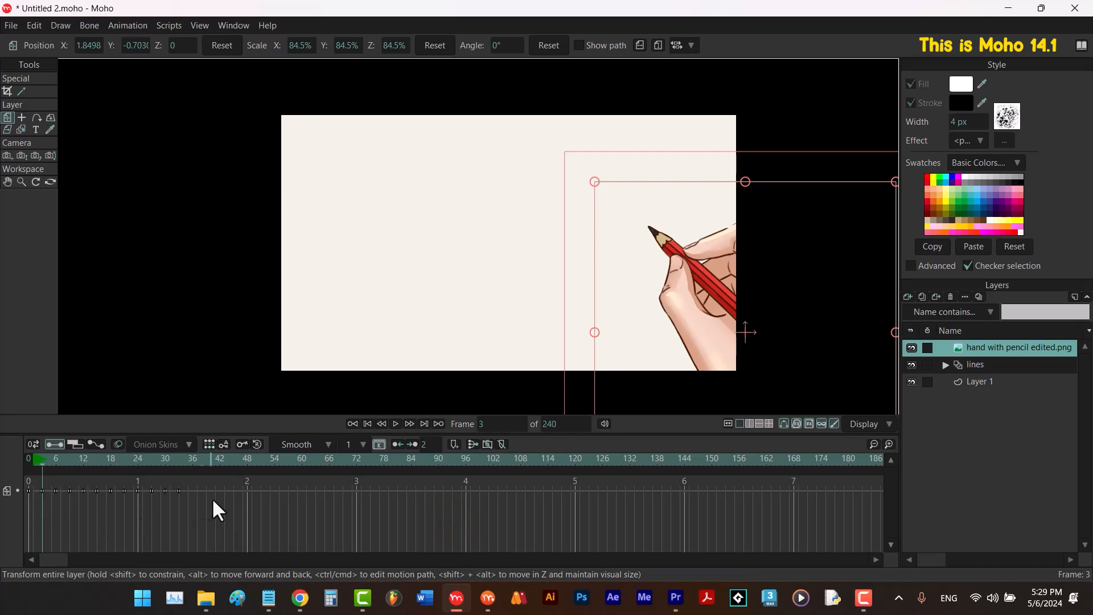
Play the hand animation from frame 0 with the layer handles hidden, and set the animation's end frame to 42.
{"action": "left_click", "coordinate": [368, 423]}
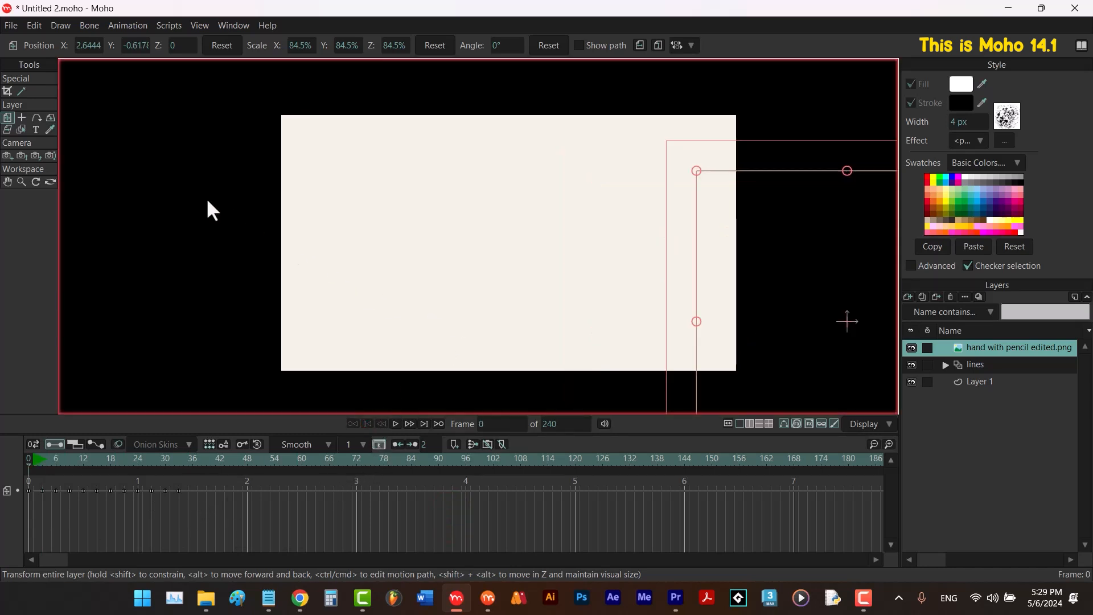
{"action": "left_click", "coordinate": [51, 130]}
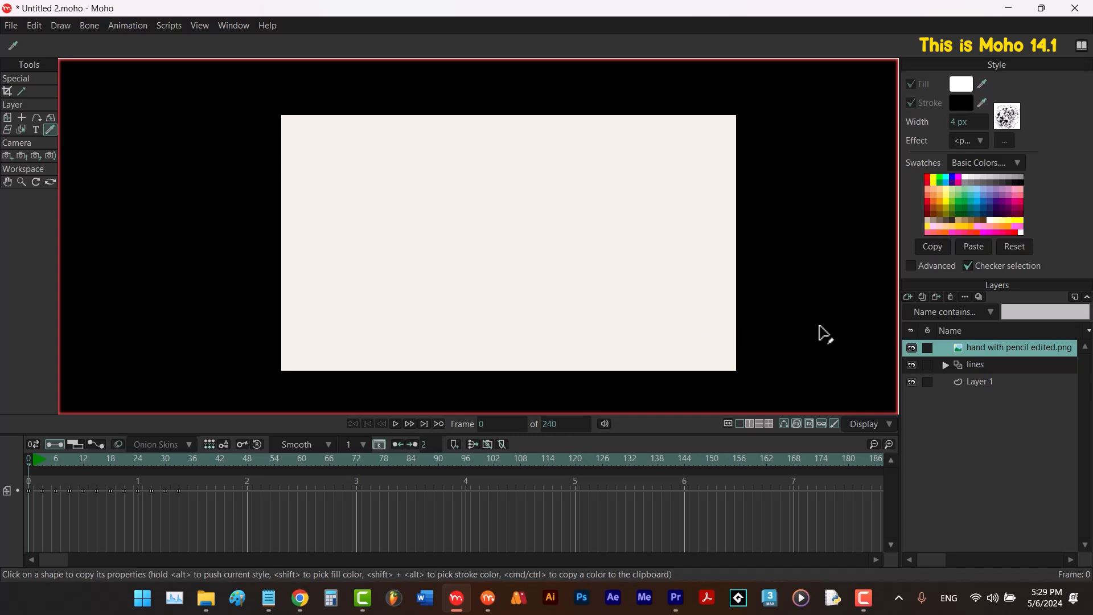
{"action": "key", "text": "space"}
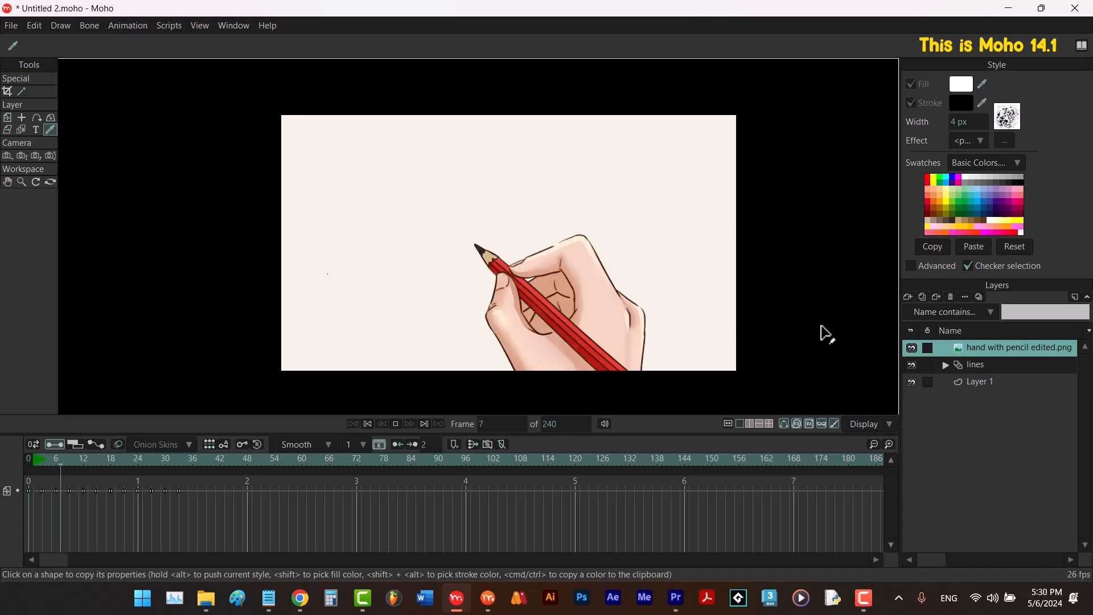
{"action": "key", "text": "space"}
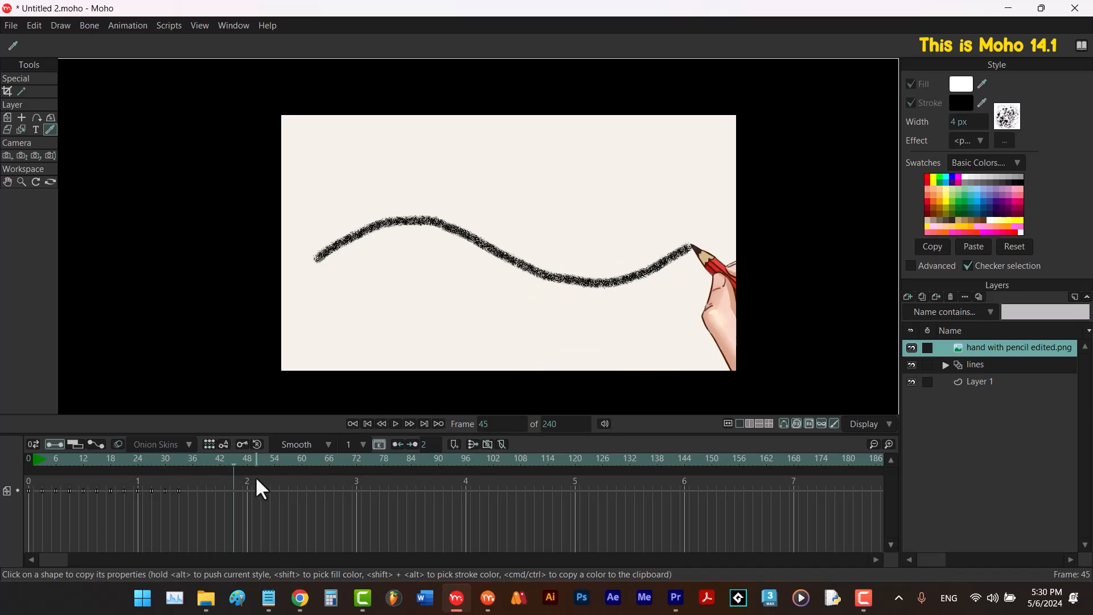
{"action": "right_click", "coordinate": [220, 458], "text": "alt"}
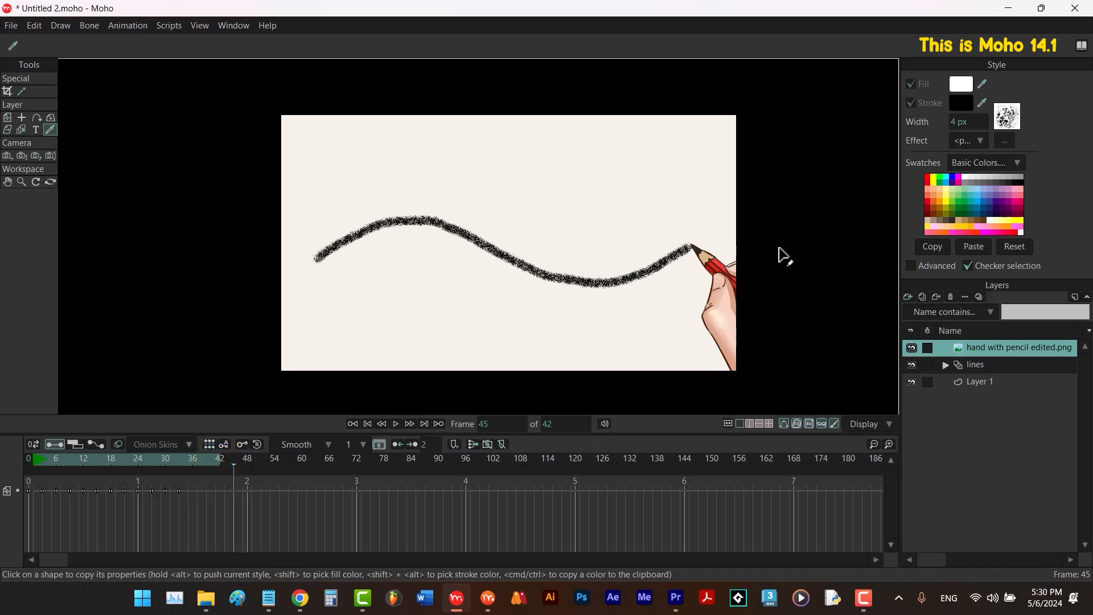
{"action": "key", "text": "space"}
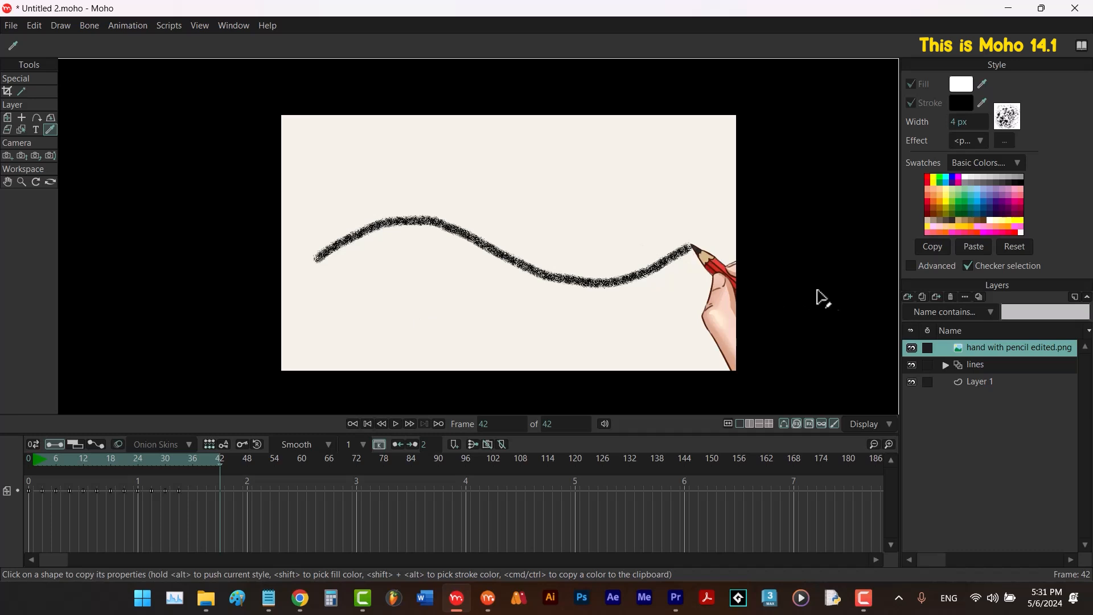
Show the advanced style settings and change the My Pencil style's stroke width, trying 5 px and settling on 10 px.
{"action": "left_click", "coordinate": [910, 266]}
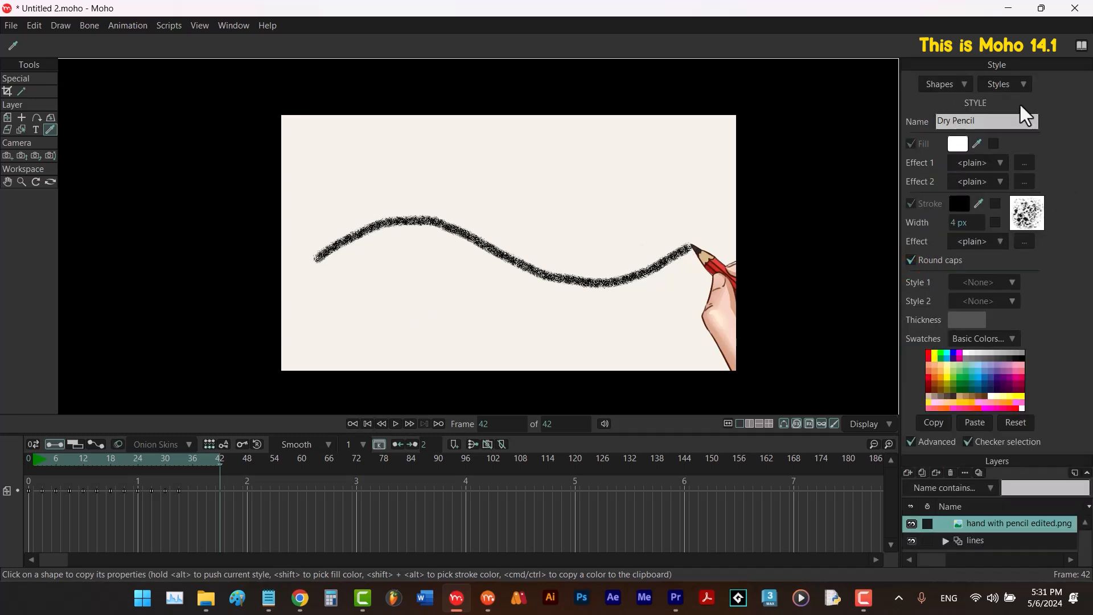
{"action": "left_click", "coordinate": [1016, 84]}
{"action": "left_click", "coordinate": [1032, 332]}
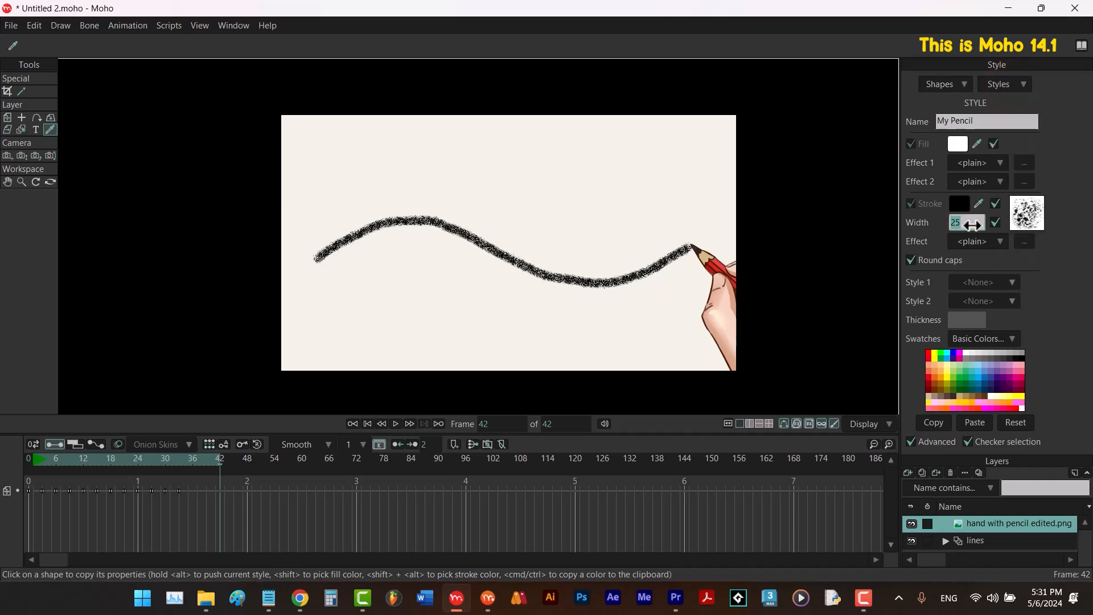
{"action": "type", "text": "5"}
{"action": "key", "text": "Return"}
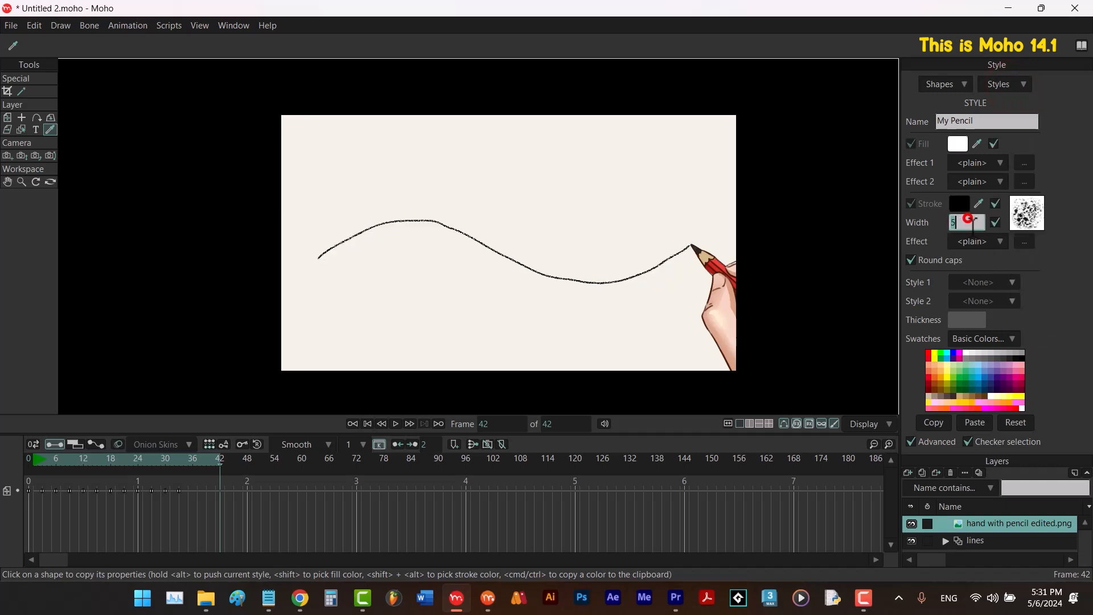
{"action": "type", "text": "10"}
{"action": "key", "text": "Return"}
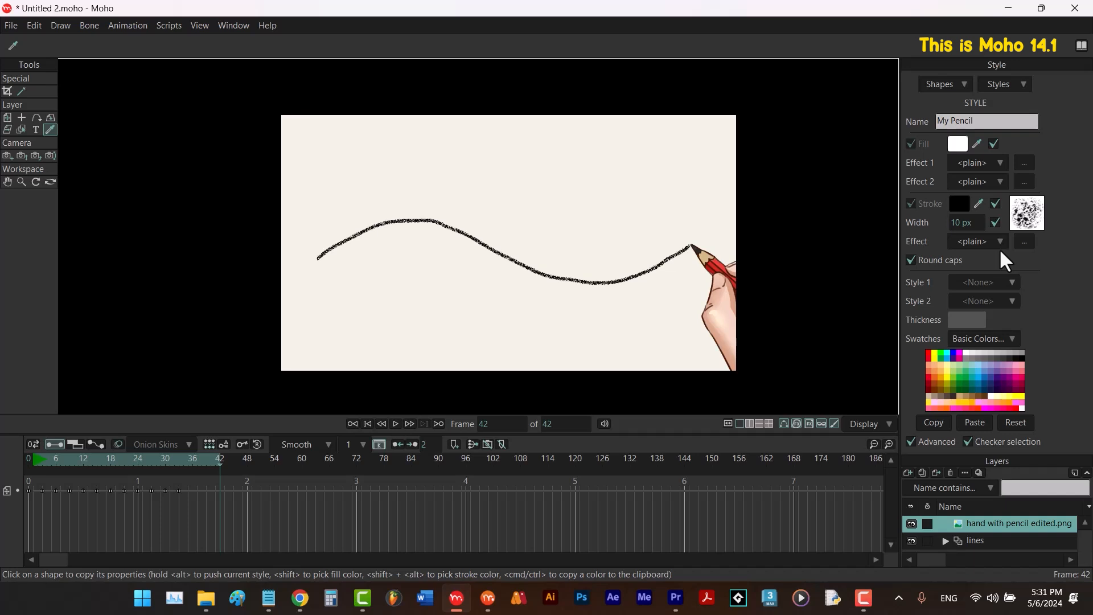
Try a grey stroke color sampled from the color swatches on the My Pencil style.
{"action": "left_click", "coordinate": [978, 203]}
{"action": "left_click", "coordinate": [982, 357]}
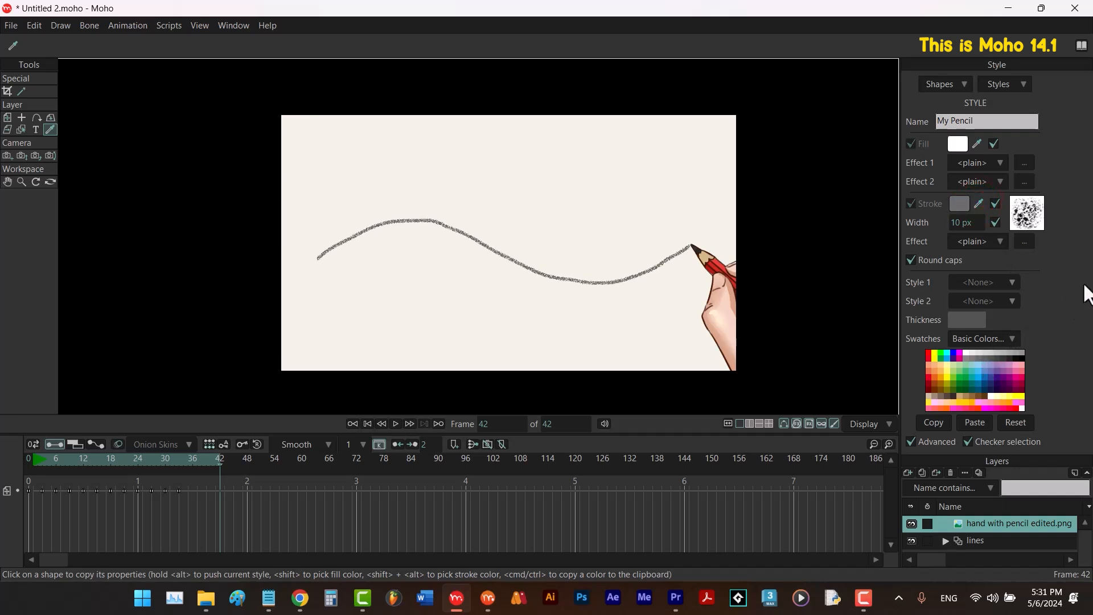
Play the drawing hand animation again from frame 0 with the thinner line.
{"action": "left_click", "coordinate": [365, 423]}
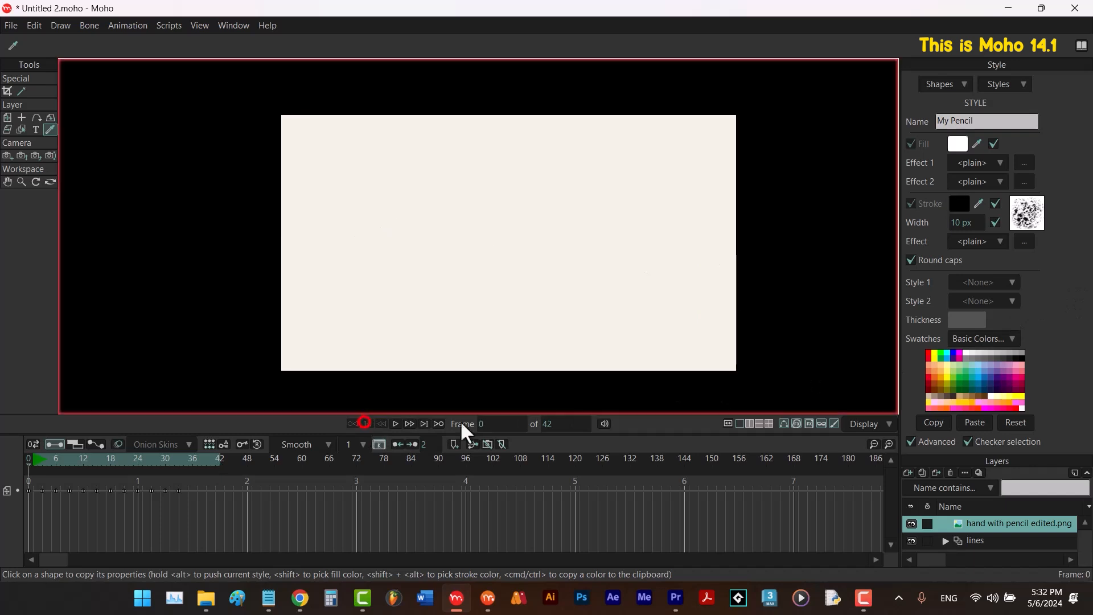
{"action": "key", "text": "space"}
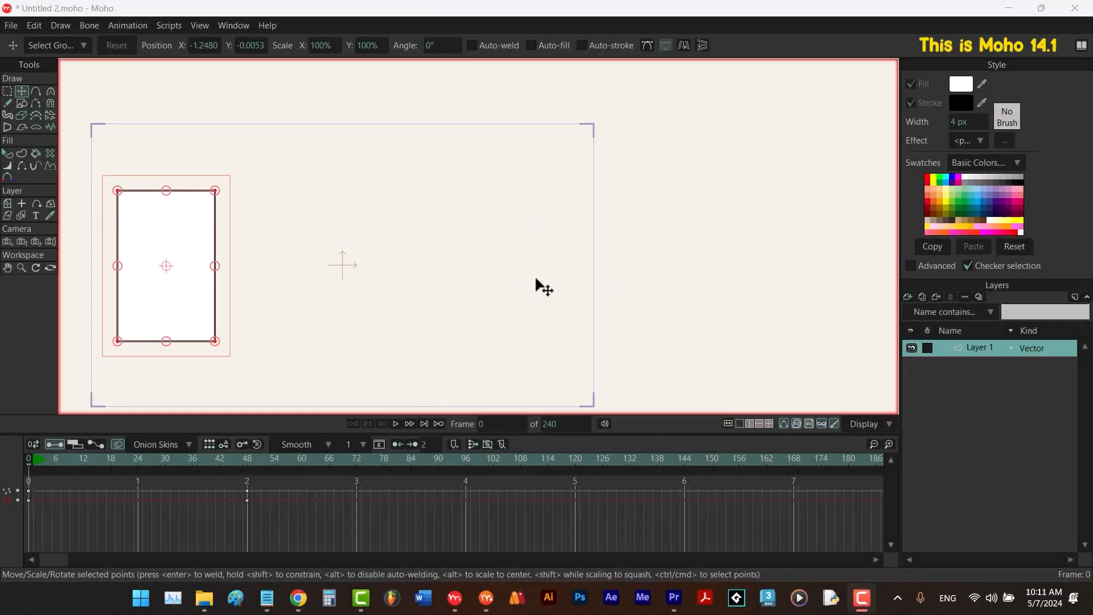
Check the onion skin options, place onion skins at frames 1, 12, 18, 23, 28, 34, 42 and 48, and try adding two more beyond frame 48.
{"action": "left_click", "coordinate": [188, 443]}
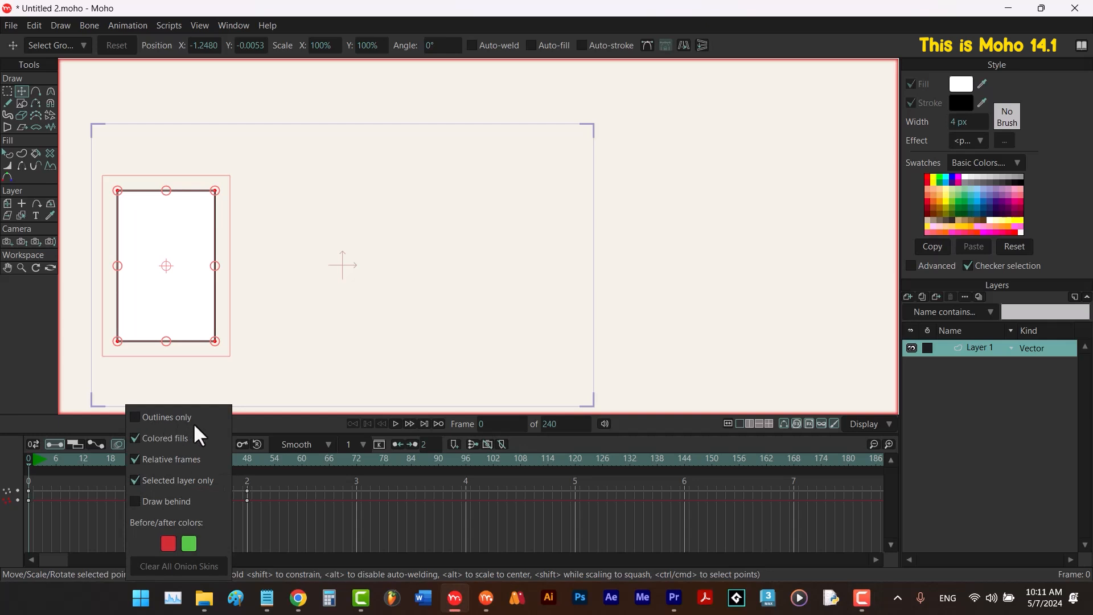
{"action": "left_click_drag", "start_coordinate": [55, 461], "coordinate": [18, 484]}
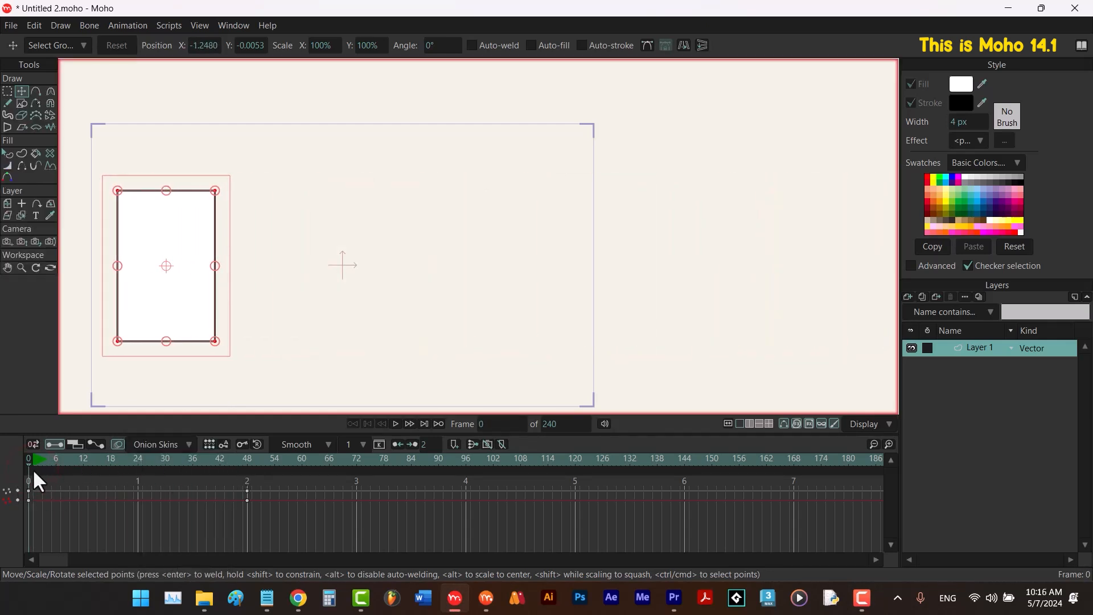
{"action": "left_click", "coordinate": [32, 469]}
{"action": "left_click", "coordinate": [80, 470]}
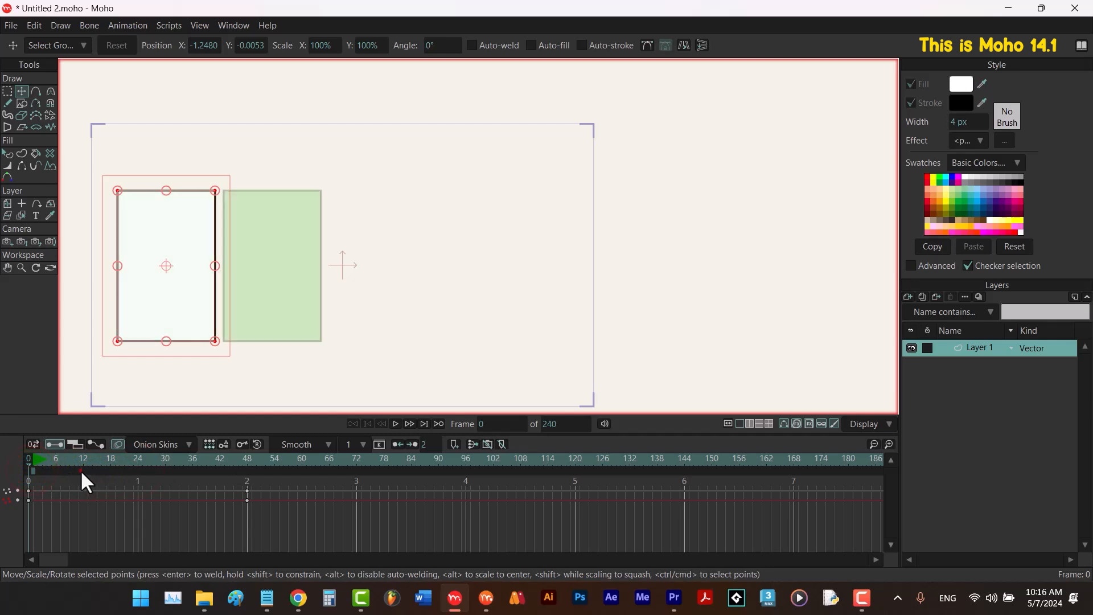
{"action": "left_click", "coordinate": [111, 470]}
{"action": "left_click", "coordinate": [132, 472]}
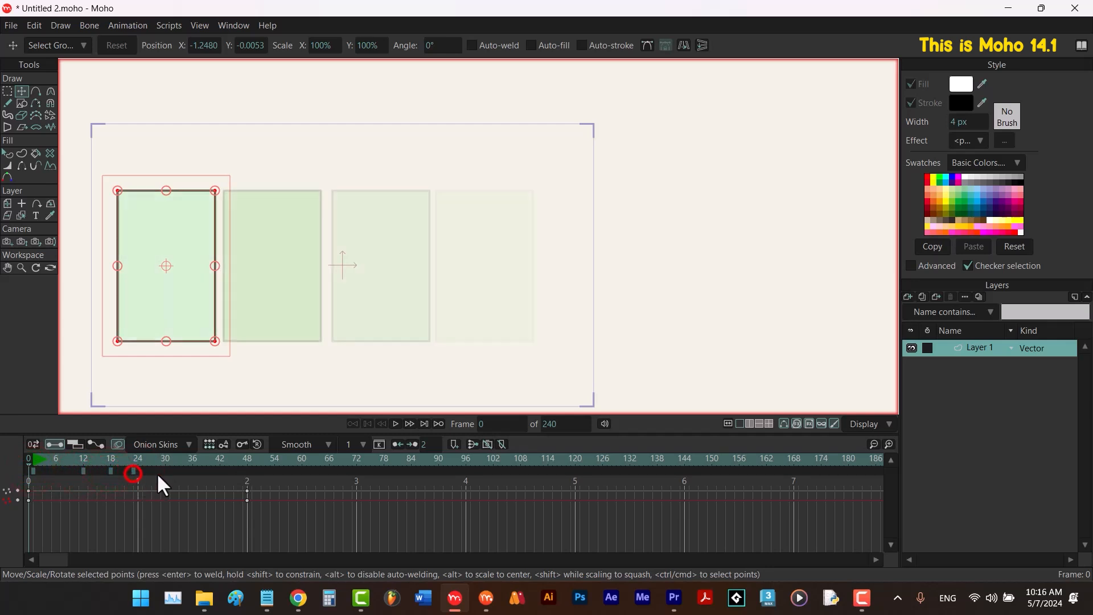
{"action": "left_click", "coordinate": [156, 471]}
{"action": "left_click", "coordinate": [182, 471]}
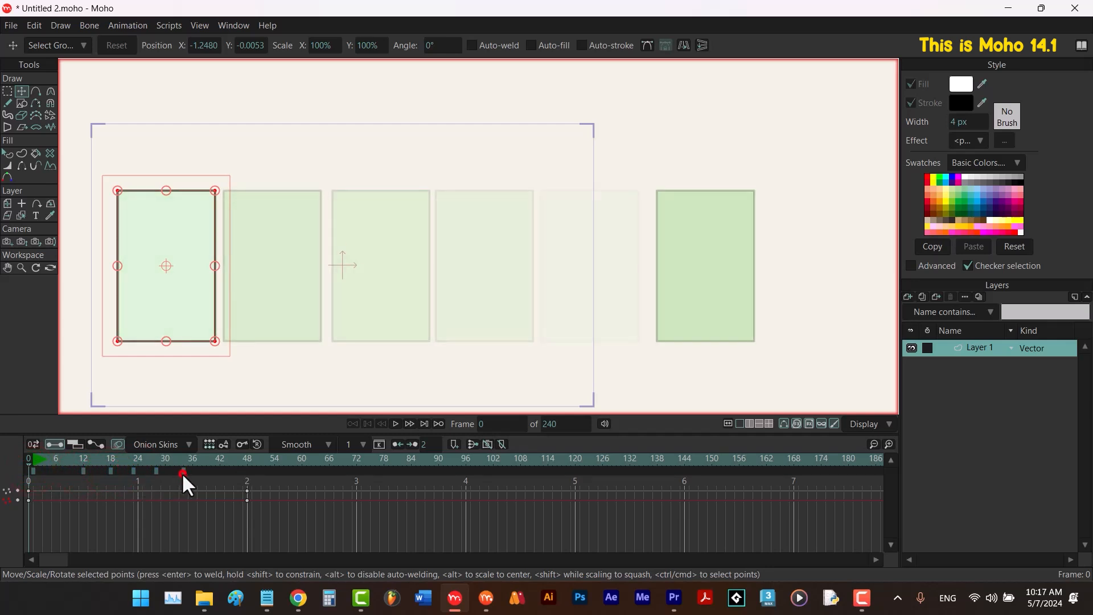
{"action": "left_click", "coordinate": [220, 471]}
{"action": "left_click", "coordinate": [248, 471]}
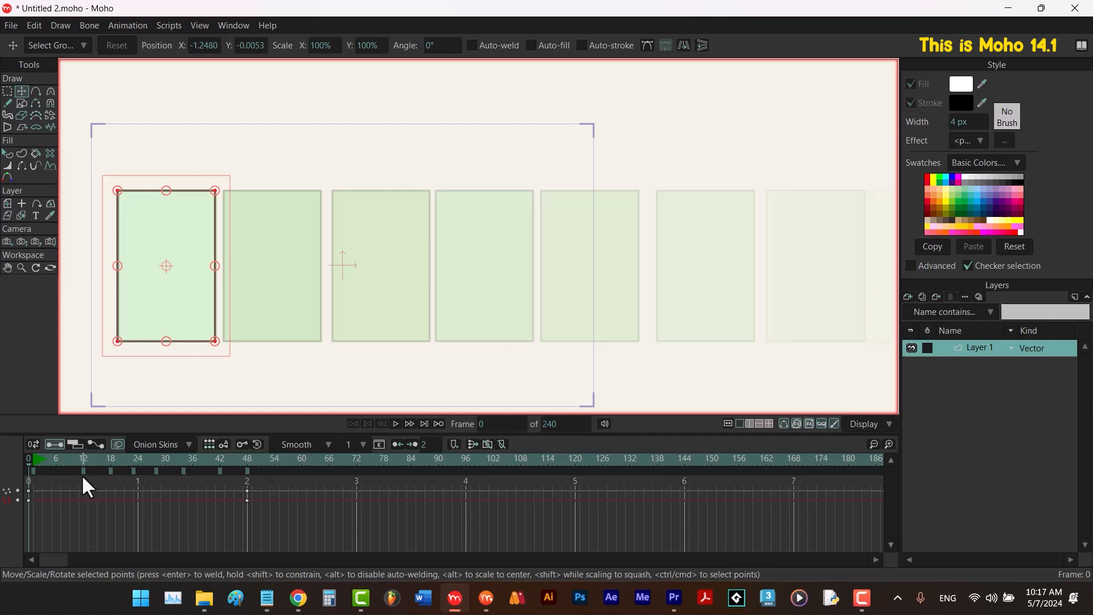
{"action": "left_click", "coordinate": [290, 469]}
{"action": "left_click", "coordinate": [322, 469]}
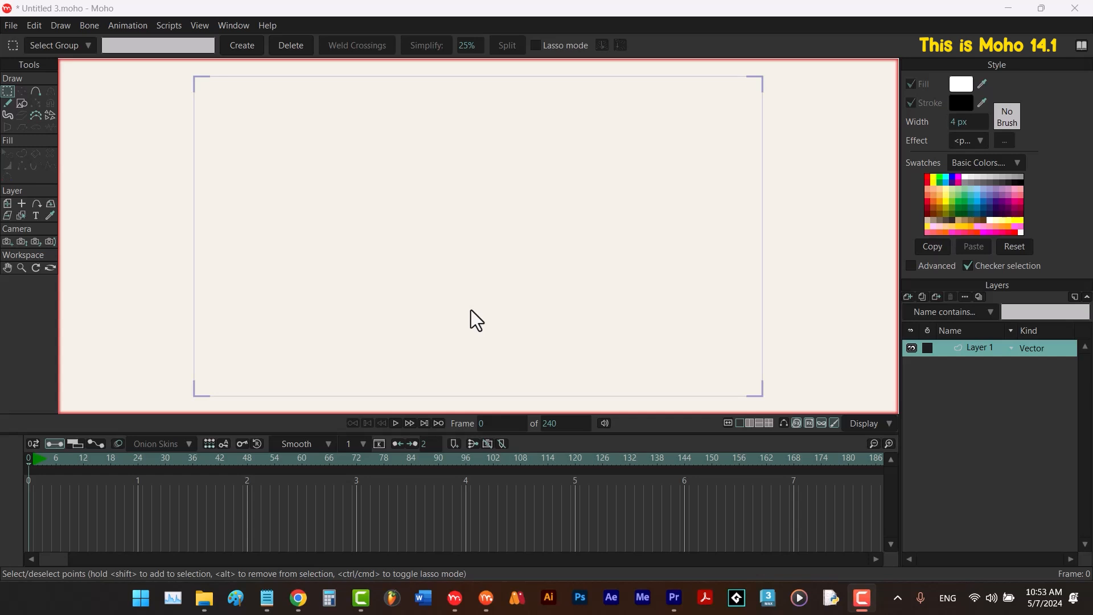
Add a Frame By Frame layer named explosion above Layer 1.
{"action": "left_click", "coordinate": [907, 296]}
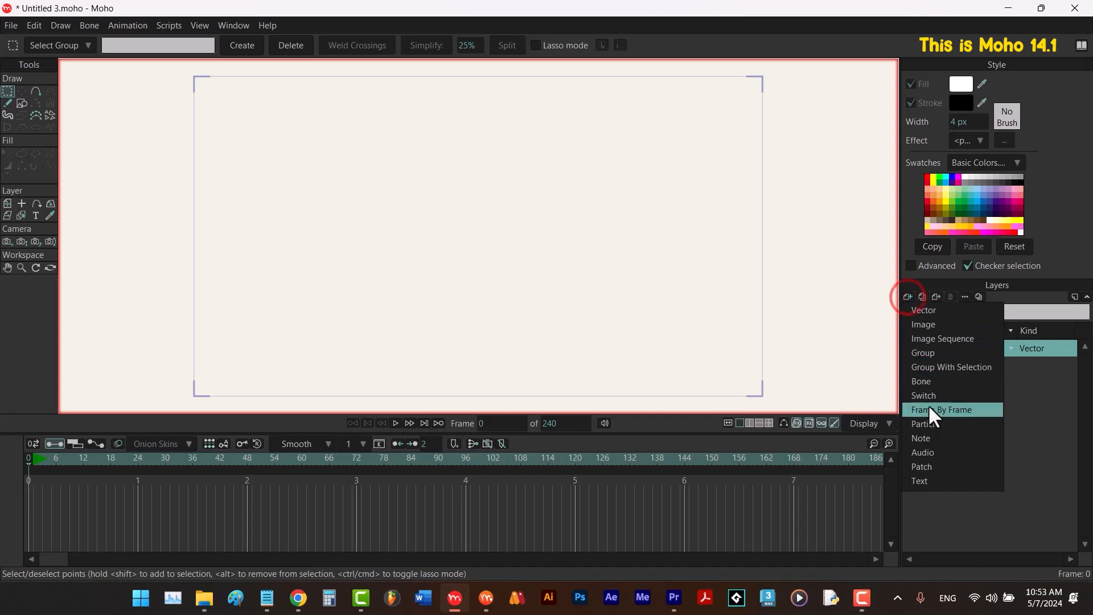
{"action": "left_click", "coordinate": [929, 410]}
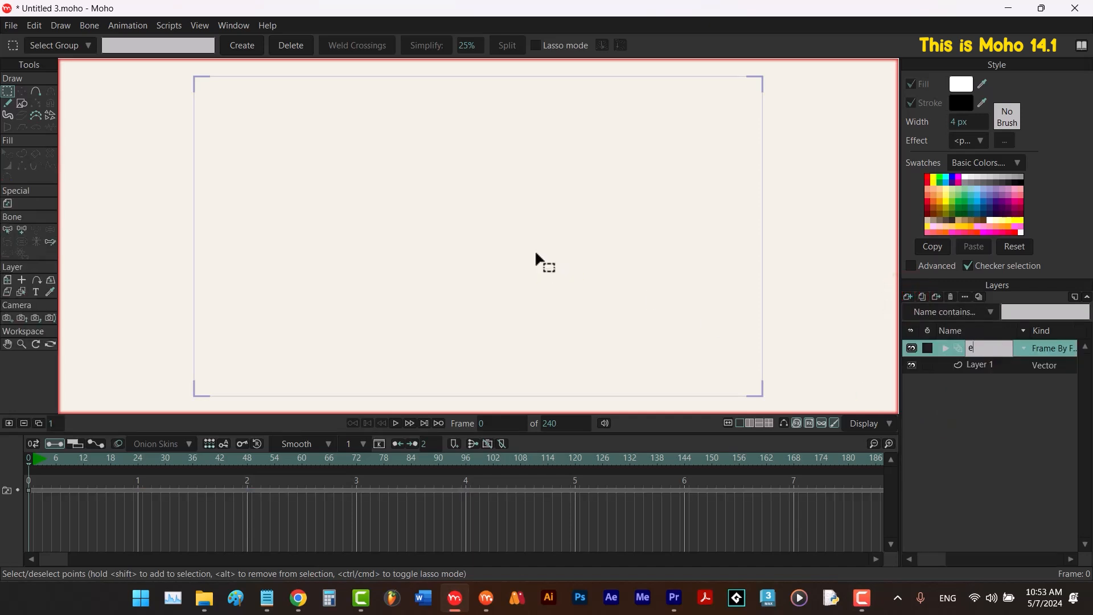
{"action": "type", "text": "explosion"}
{"action": "key", "text": "Return"}
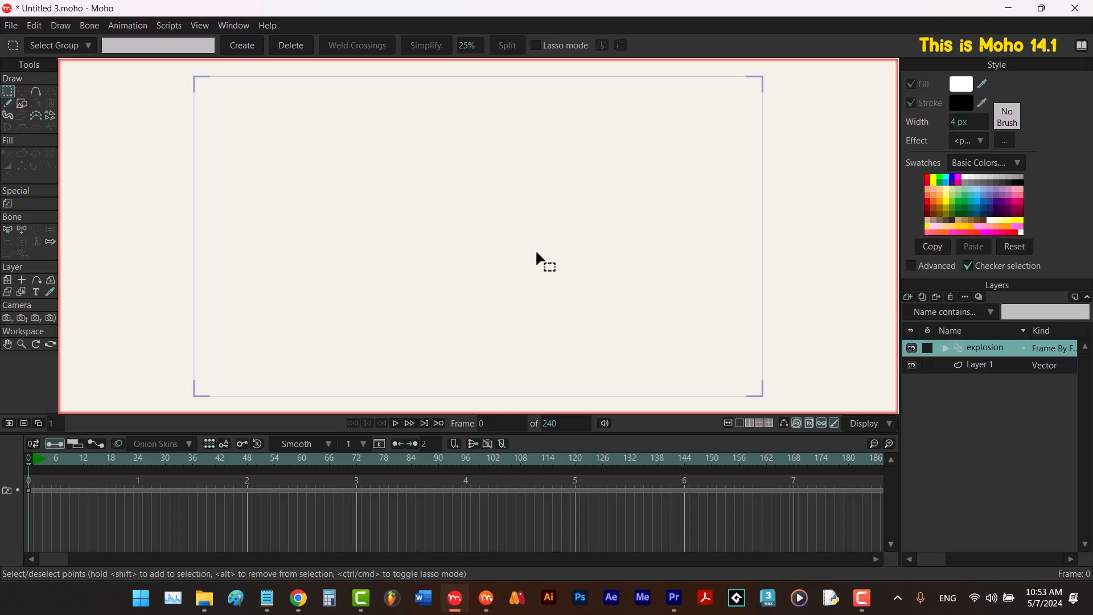
On frame 1 of the explosion layer, paint a small red cloud-shaped blob near the canvas centre with the Blob Brush at radius 0.075.
{"action": "key", "text": "b"}
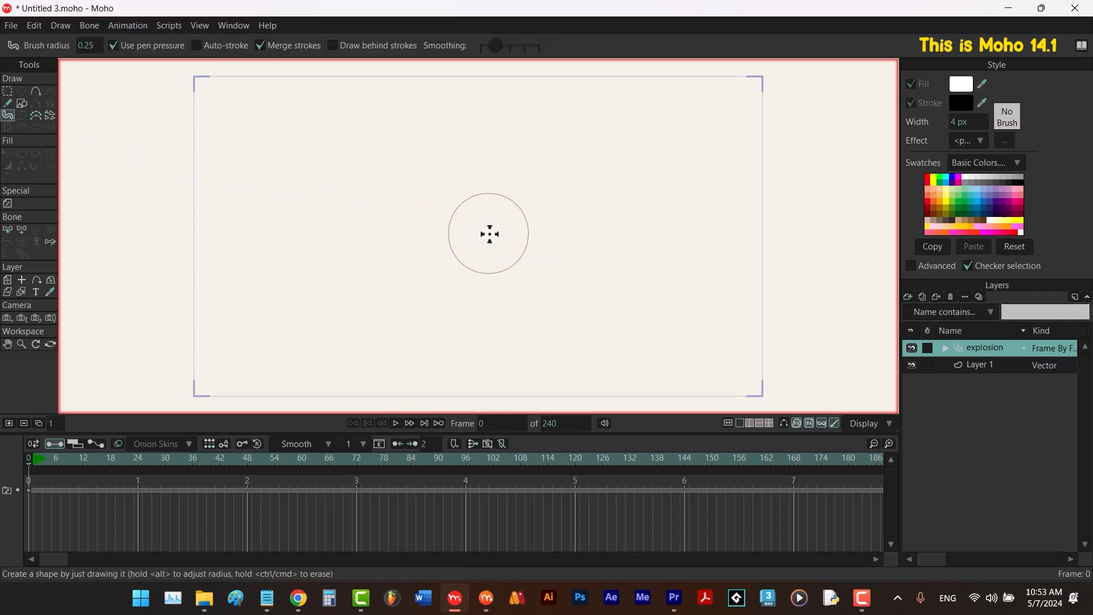
{"action": "key", "text": "Right"}
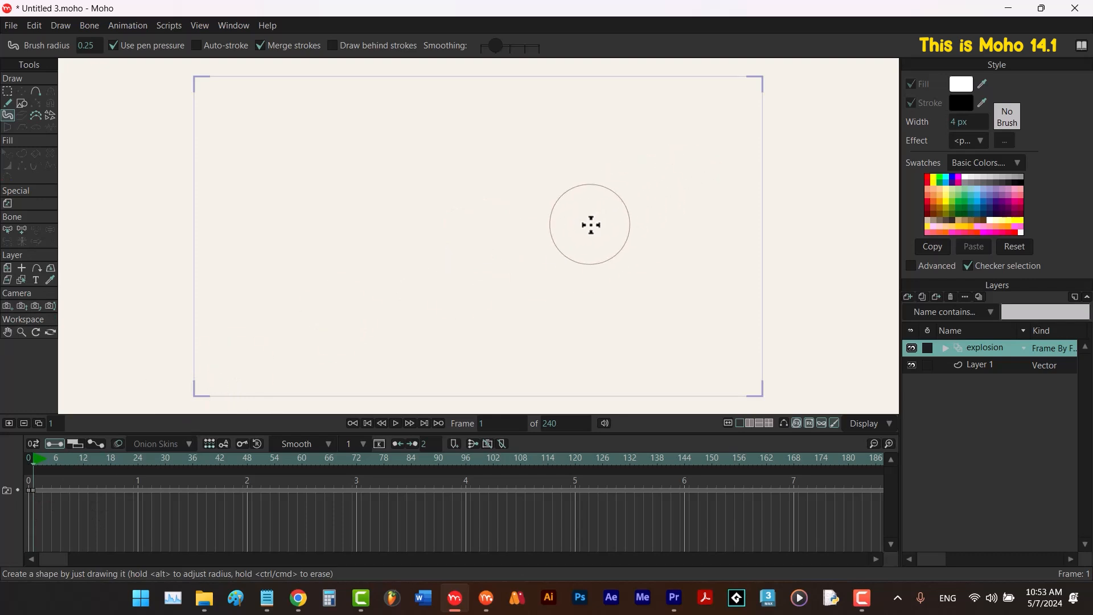
{"action": "left_click_drag", "start_coordinate": [590, 225], "coordinate": [539, 234]}
{"action": "left_click", "coordinate": [926, 181]}
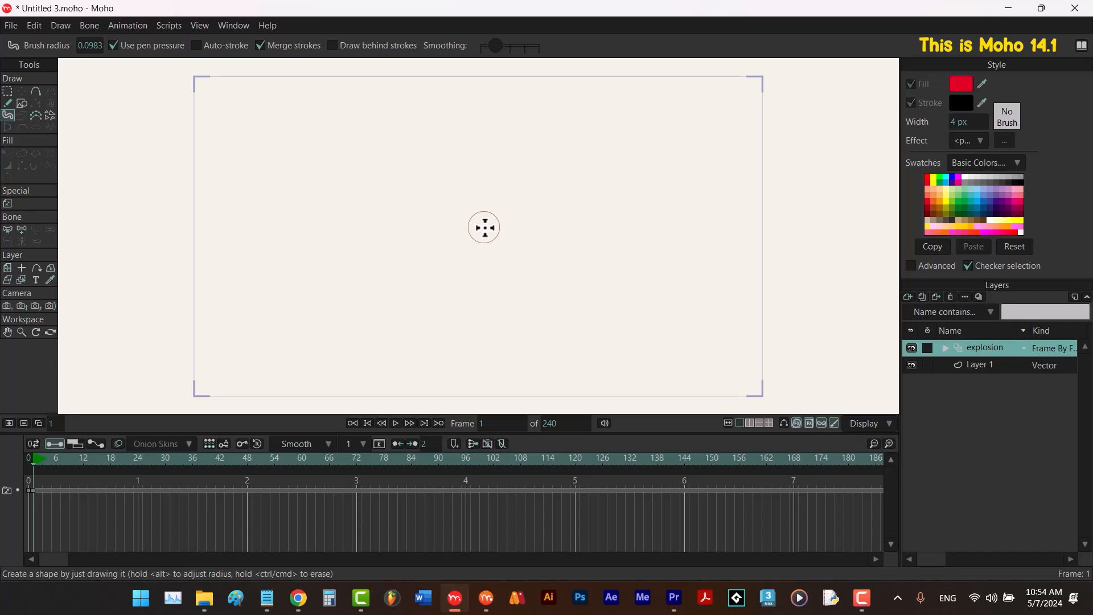
{"action": "left_click_drag", "start_coordinate": [485, 228], "coordinate": [476, 228]}
{"action": "mouse_move", "coordinate": [482, 215]}
{"action": "left_mouse_down"}
{"action": "mouse_move", "coordinate": [471, 227]}
{"action": "mouse_move", "coordinate": [488, 230]}
{"action": "mouse_move", "coordinate": [494, 220]}
{"action": "mouse_move", "coordinate": [461, 233]}
{"action": "mouse_move", "coordinate": [484, 235]}
{"action": "left_mouse_up"}
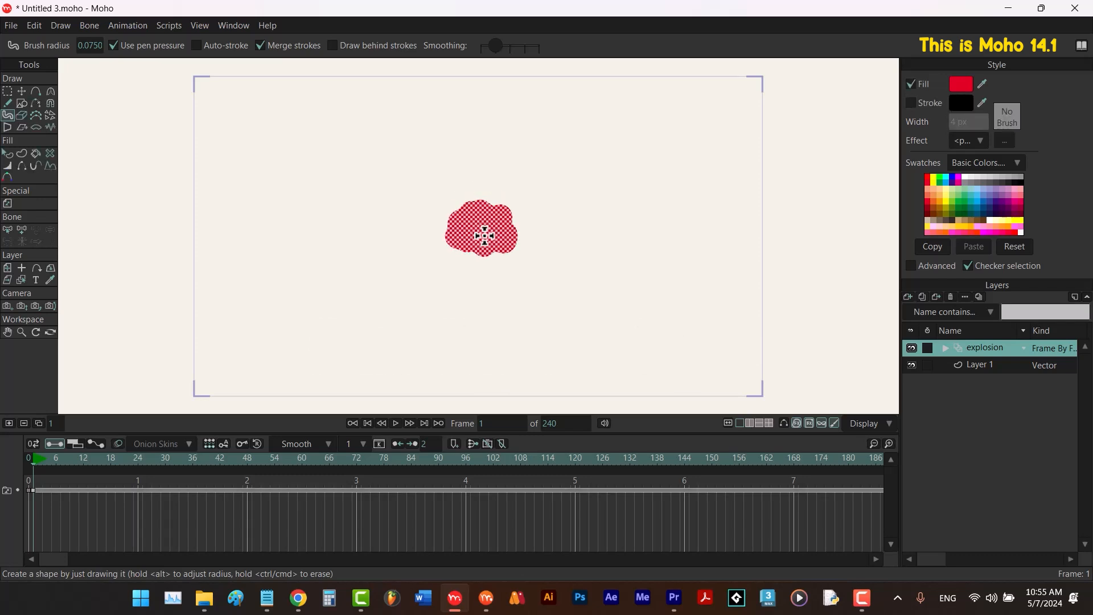
{"action": "key", "text": "Return"}
Paint an orange blob inside the red one at brush radius 0.045, and a yellow core inside it at radius 0.0283.
{"action": "left_click", "coordinate": [933, 203]}
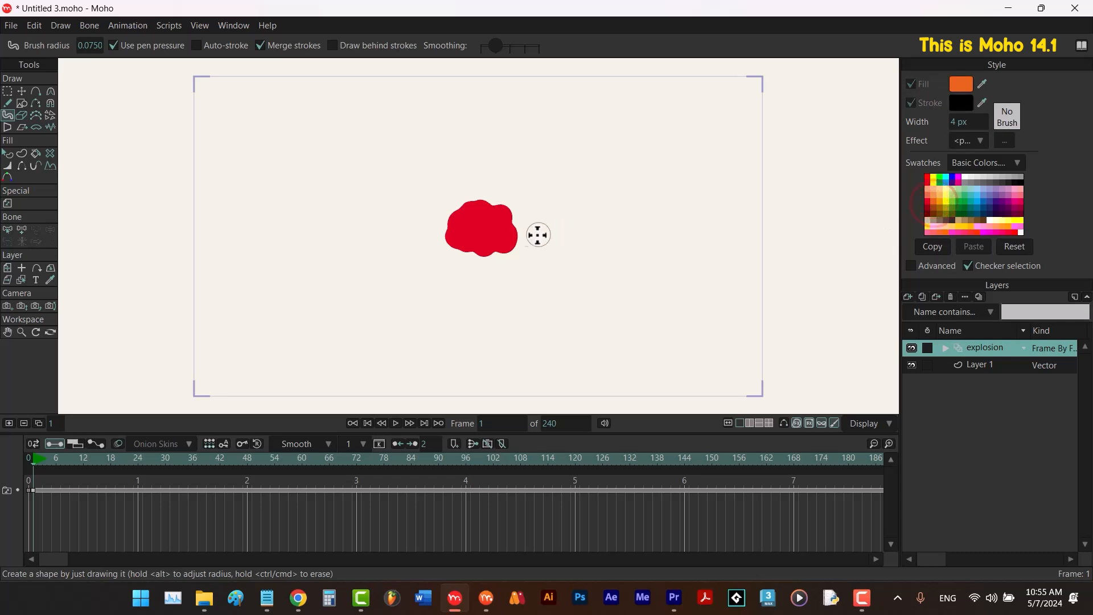
{"action": "left_click_drag", "start_coordinate": [520, 236], "coordinate": [510, 238]}
{"action": "mouse_move", "coordinate": [479, 217]}
{"action": "left_mouse_down"}
{"action": "mouse_move", "coordinate": [501, 235]}
{"action": "mouse_move", "coordinate": [456, 224]}
{"action": "mouse_move", "coordinate": [485, 232]}
{"action": "left_mouse_up"}
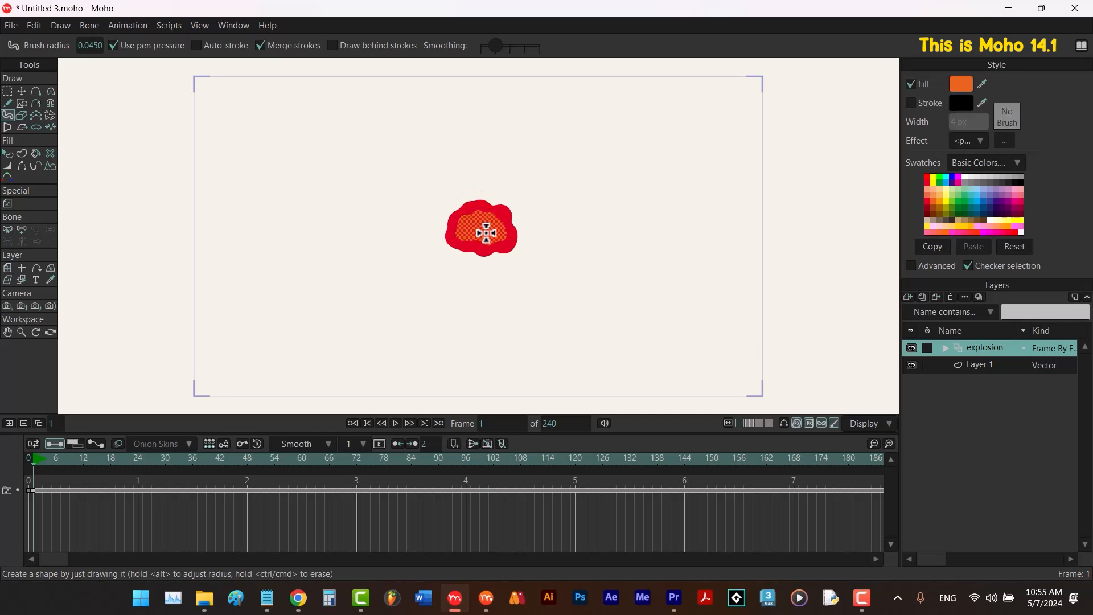
{"action": "key", "text": "Return"}
{"action": "left_click", "coordinate": [932, 178]}
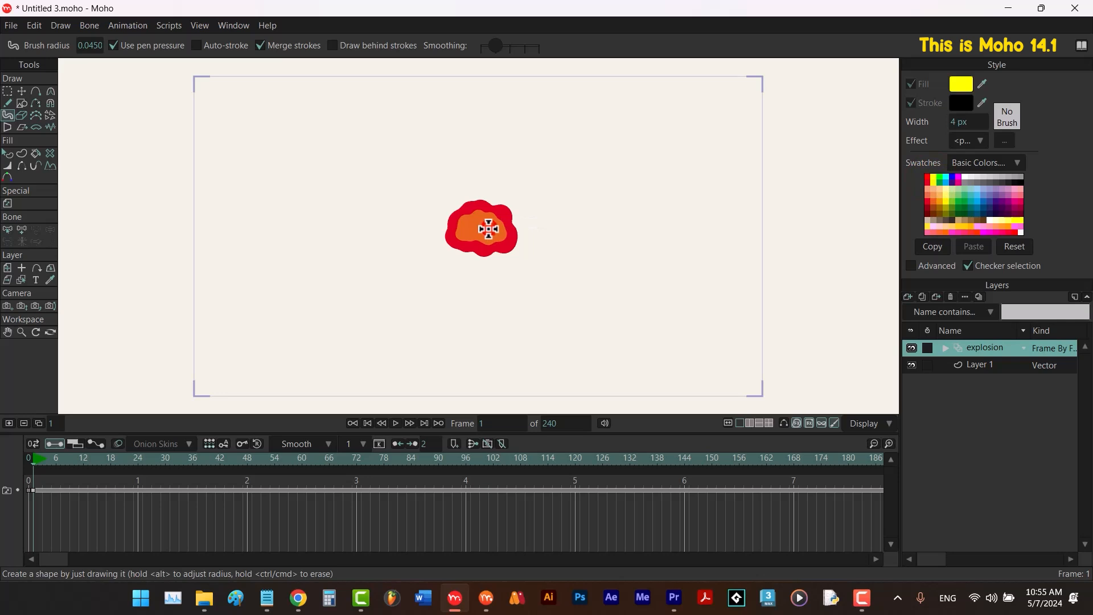
{"action": "mouse_move", "coordinate": [484, 228]}
{"action": "left_mouse_down", "text": "alt"}
{"action": "mouse_move", "coordinate": [493, 231]}
{"action": "mouse_move", "coordinate": [464, 227]}
{"action": "left_mouse_up", "text": "alt"}
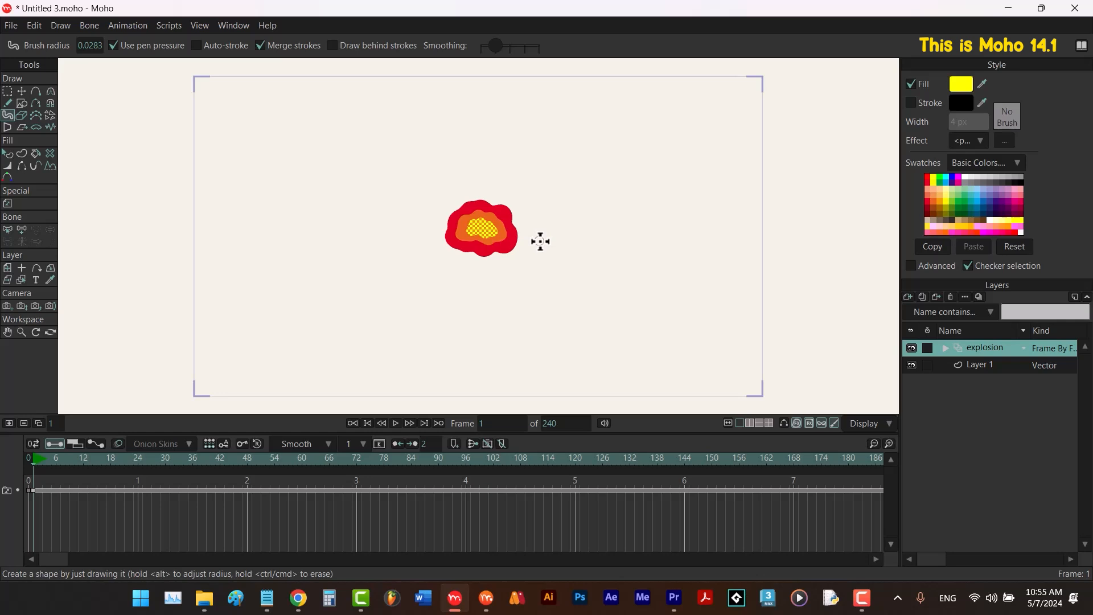
Add a new drawing frame at frame 2 and enable onion skins with a marker on frame 1.
{"action": "key", "text": "ctrl+Right"}
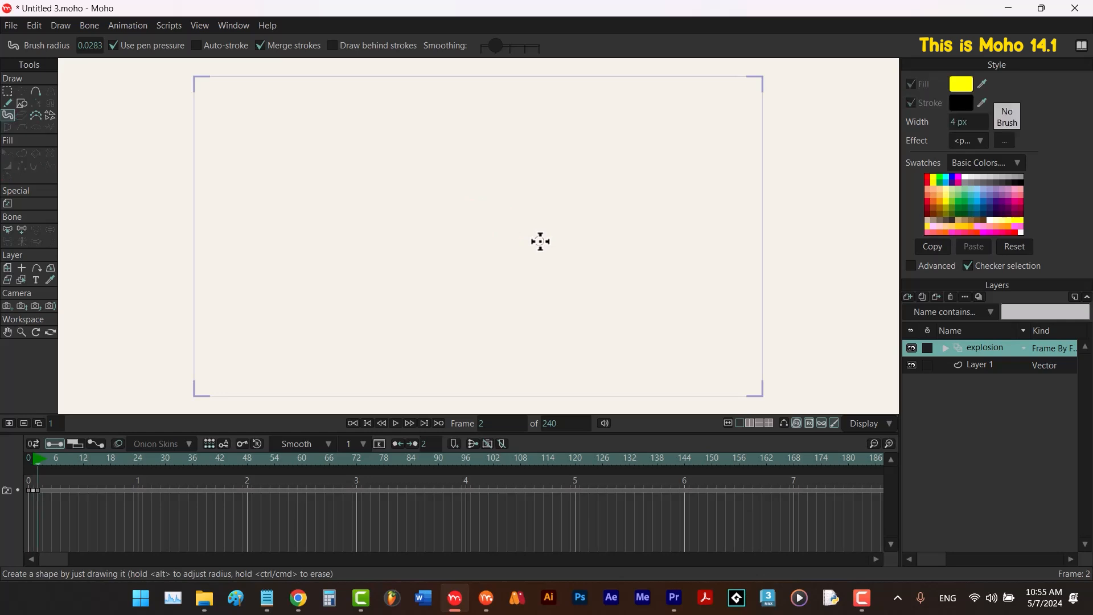
{"action": "left_click", "coordinate": [117, 442]}
{"action": "left_click", "coordinate": [31, 470]}
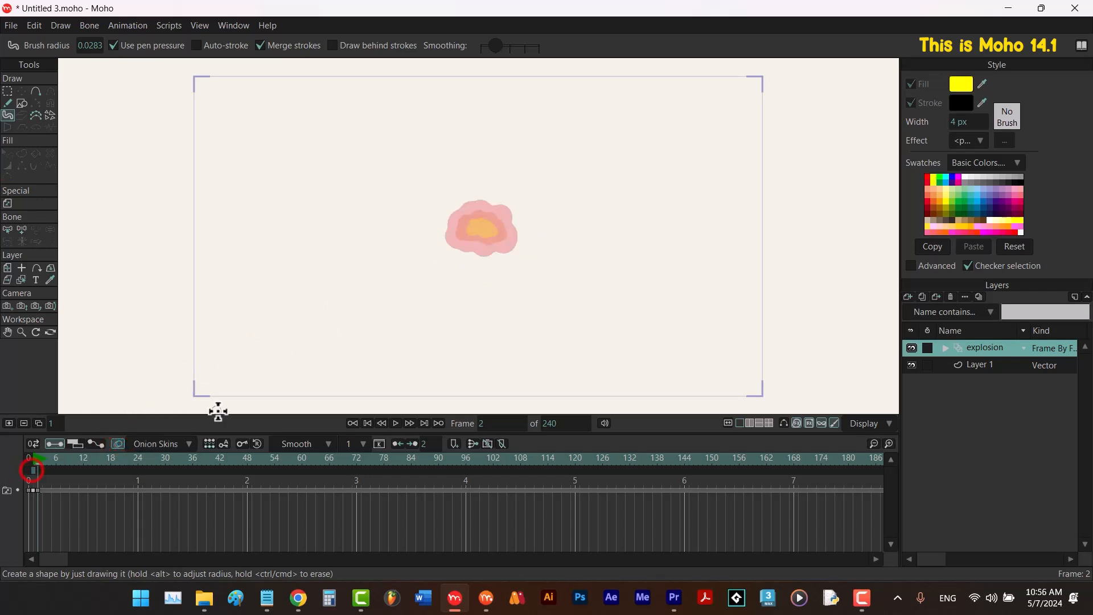
Try the Colored fills and Outlines only onion skin options and switch both back off.
{"action": "left_click", "coordinate": [182, 443]}
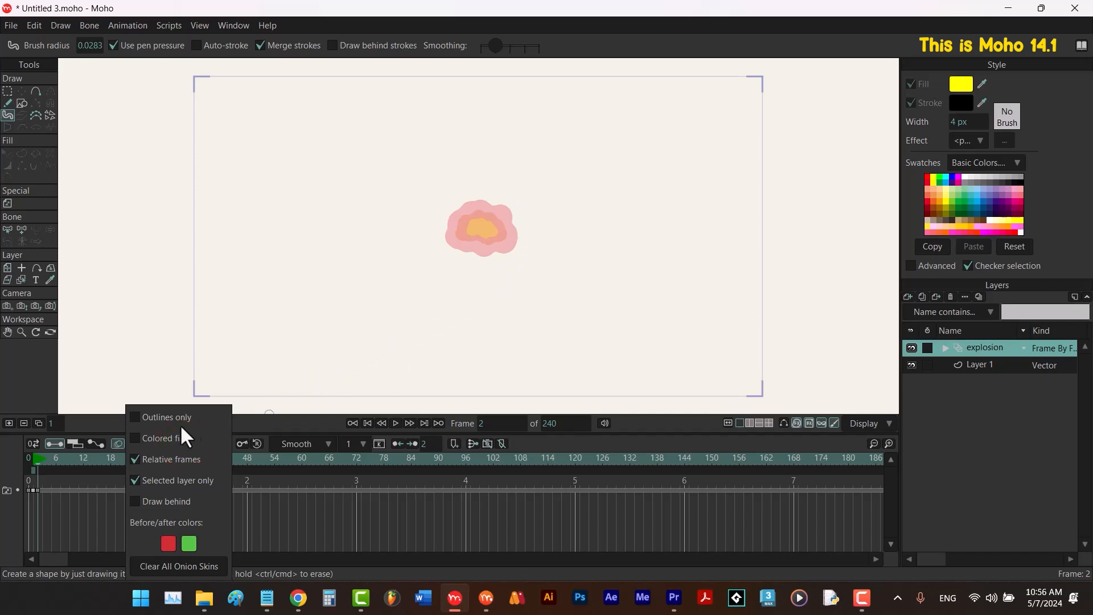
{"action": "left_click", "coordinate": [135, 438]}
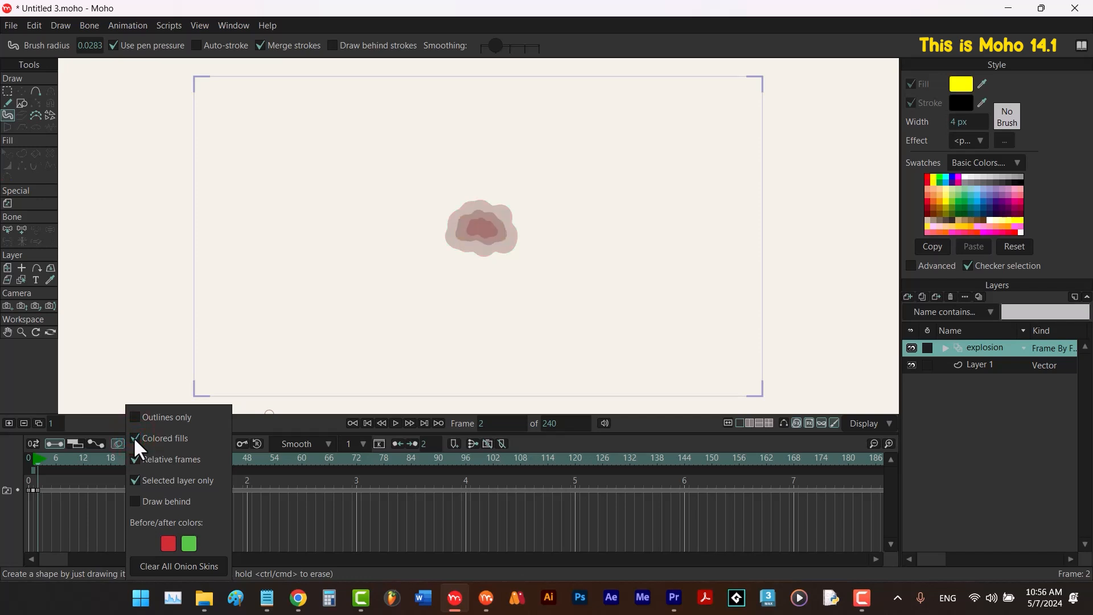
{"action": "left_click", "coordinate": [135, 417]}
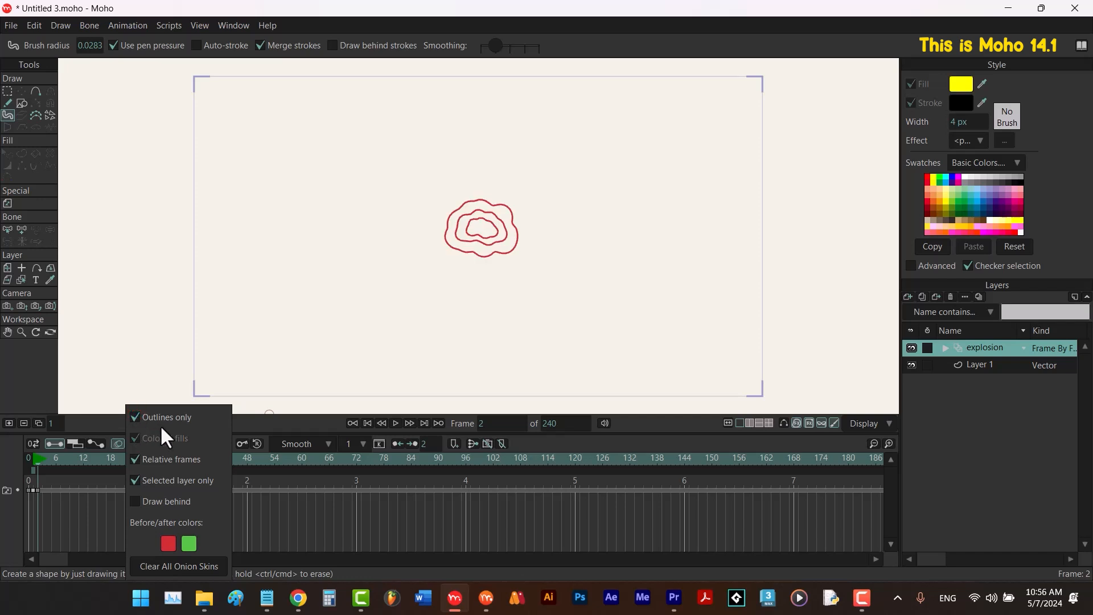
{"action": "left_click", "coordinate": [134, 416]}
{"action": "left_click", "coordinate": [135, 437]}
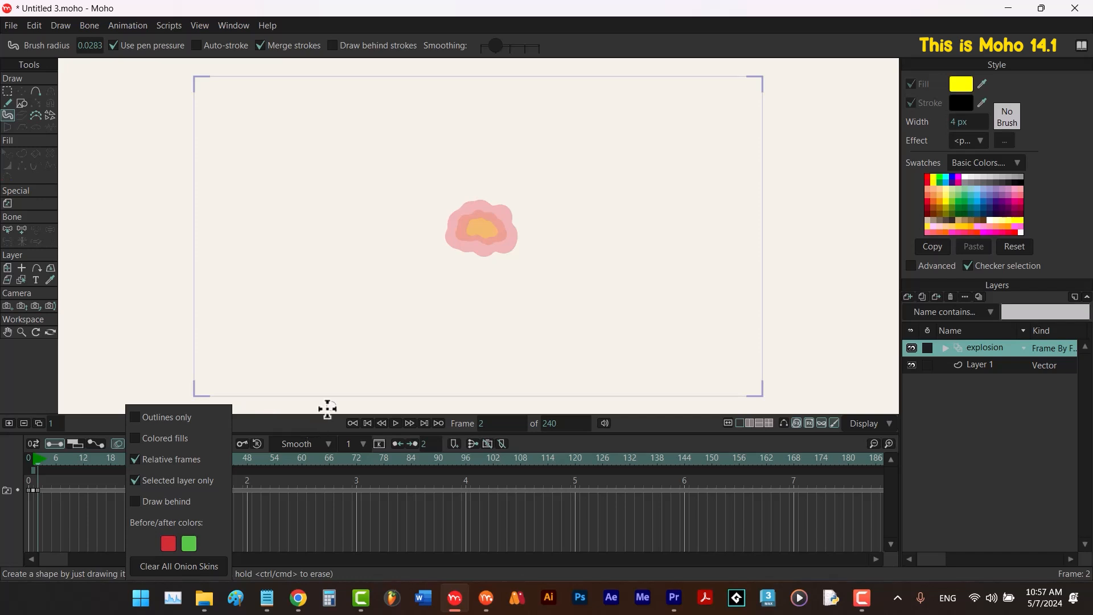
Paint a larger red blob around the onion skin on frame 2 at brush radius 0.09 and move it to centre it over the previous drawing.
{"action": "left_click", "coordinate": [925, 181]}
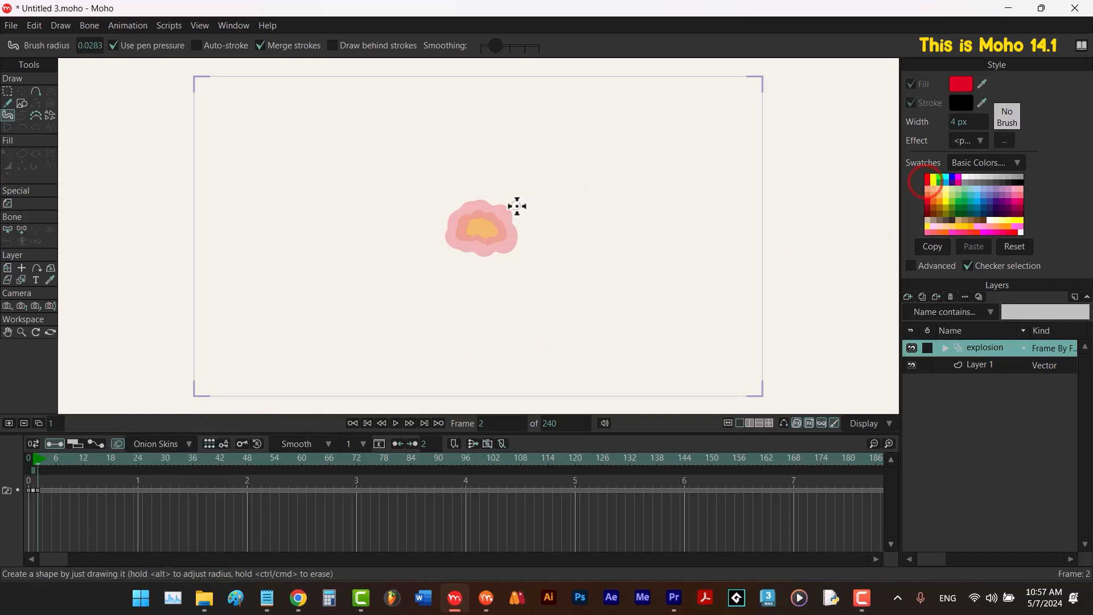
{"action": "left_click_drag", "start_coordinate": [509, 225], "coordinate": [520, 224]}
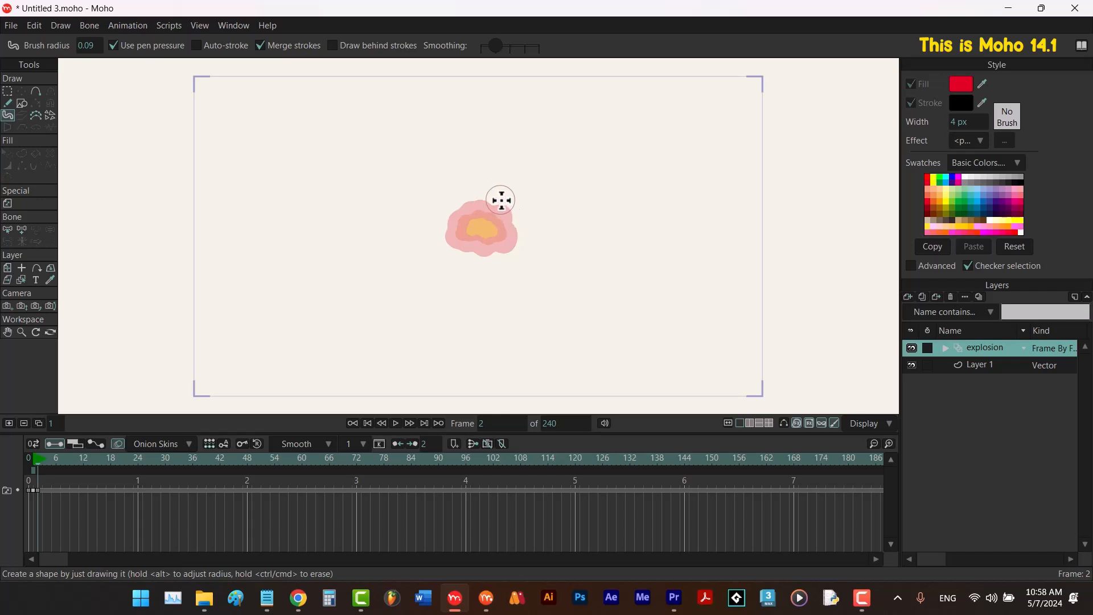
{"action": "mouse_move", "coordinate": [500, 200]}
{"action": "left_mouse_down"}
{"action": "mouse_move", "coordinate": [478, 194]}
{"action": "mouse_move", "coordinate": [442, 213]}
{"action": "mouse_move", "coordinate": [443, 238]}
{"action": "mouse_move", "coordinate": [525, 245]}
{"action": "mouse_move", "coordinate": [525, 221]}
{"action": "mouse_move", "coordinate": [459, 262]}
{"action": "mouse_move", "coordinate": [436, 210]}
{"action": "mouse_move", "coordinate": [492, 271]}
{"action": "mouse_move", "coordinate": [467, 264]}
{"action": "mouse_move", "coordinate": [517, 268]}
{"action": "mouse_move", "coordinate": [476, 223]}
{"action": "left_mouse_up"}
{"action": "key", "text": "t"}
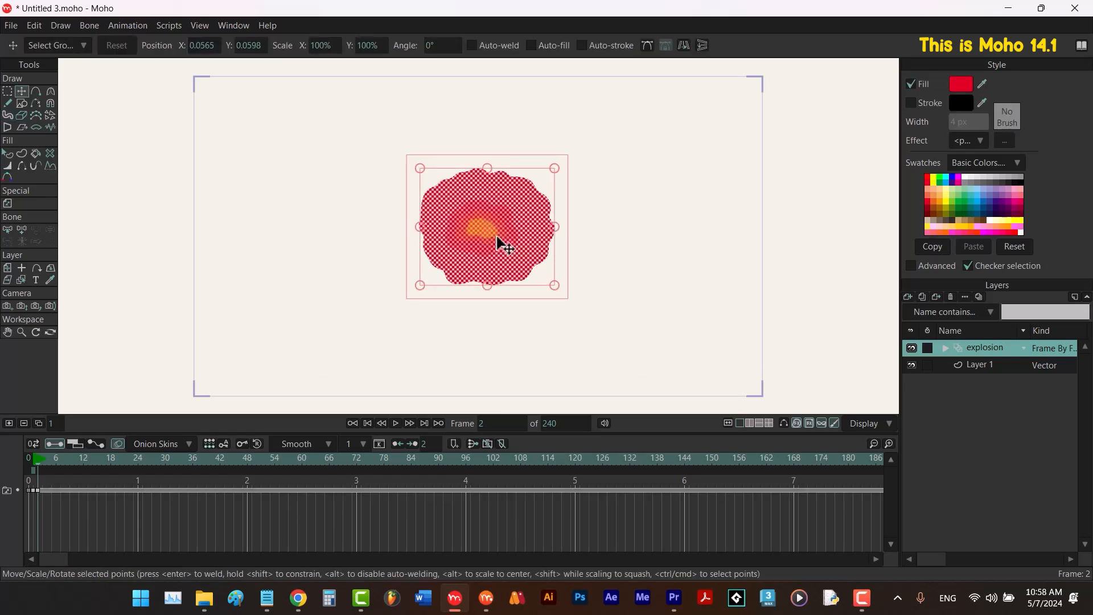
{"action": "left_click_drag", "start_coordinate": [515, 253], "coordinate": [515, 247]}
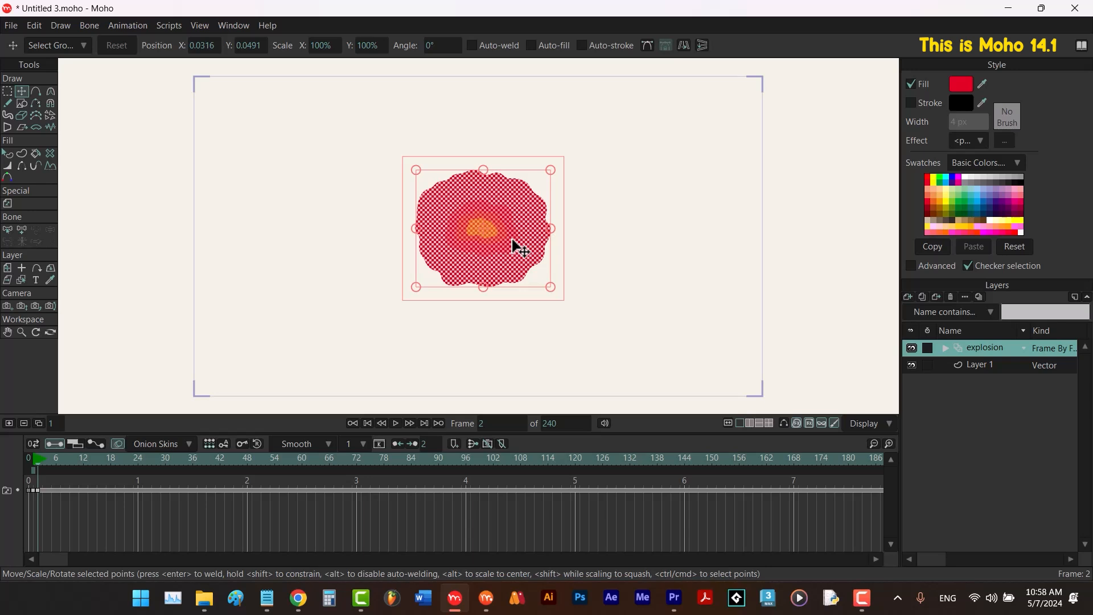
Paint an orange blob inside frame 2's red shape at brush radius 0.09, and a yellow core inside it at radius 0.0633.
{"action": "key", "text": "b"}
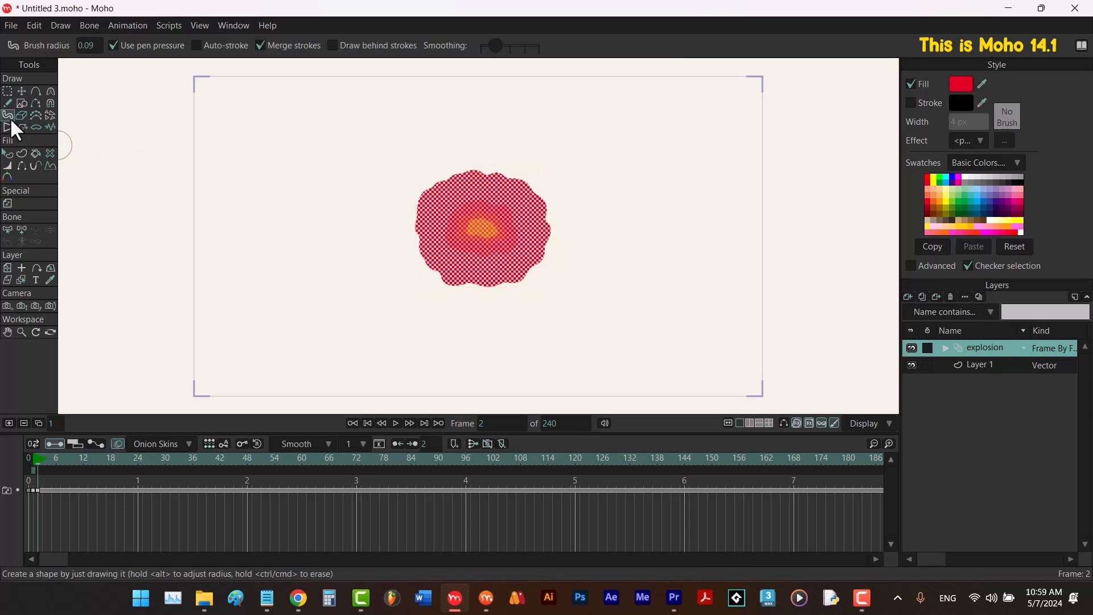
{"action": "left_click", "coordinate": [931, 203]}
{"action": "mouse_move", "coordinate": [502, 208]}
{"action": "left_mouse_down"}
{"action": "mouse_move", "coordinate": [470, 208]}
{"action": "mouse_move", "coordinate": [459, 222]}
{"action": "mouse_move", "coordinate": [500, 234]}
{"action": "mouse_move", "coordinate": [483, 248]}
{"action": "mouse_move", "coordinate": [485, 235]}
{"action": "left_mouse_up"}
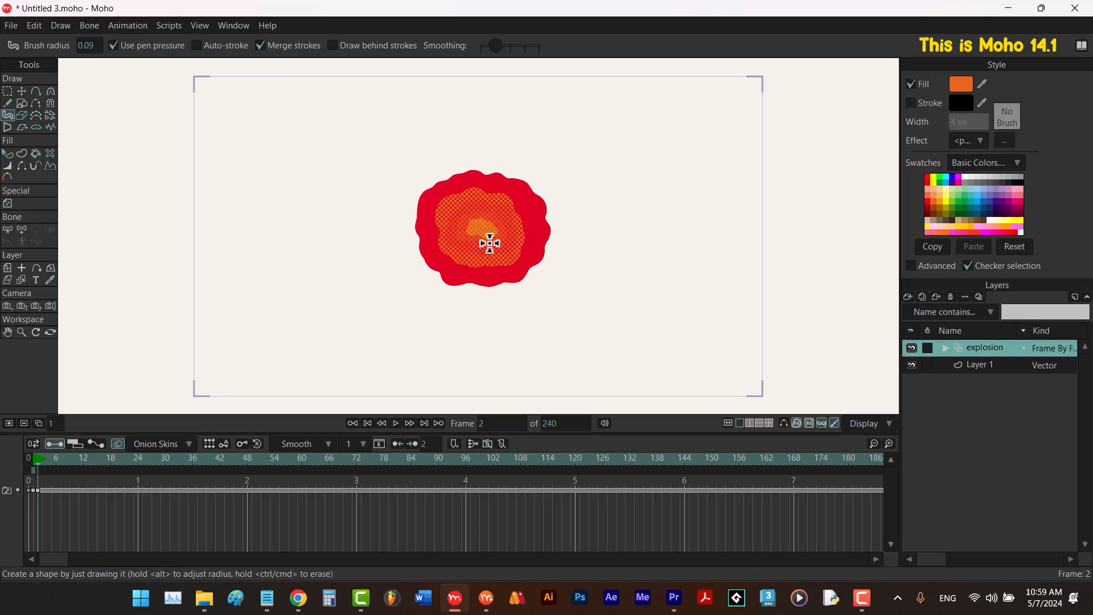
{"action": "left_click", "coordinate": [935, 178]}
{"action": "mouse_move", "coordinate": [498, 224]}
{"action": "left_mouse_down"}
{"action": "mouse_move", "coordinate": [480, 227]}
{"action": "mouse_move", "coordinate": [476, 215]}
{"action": "mouse_move", "coordinate": [485, 217]}
{"action": "mouse_move", "coordinate": [478, 235]}
{"action": "left_mouse_up"}
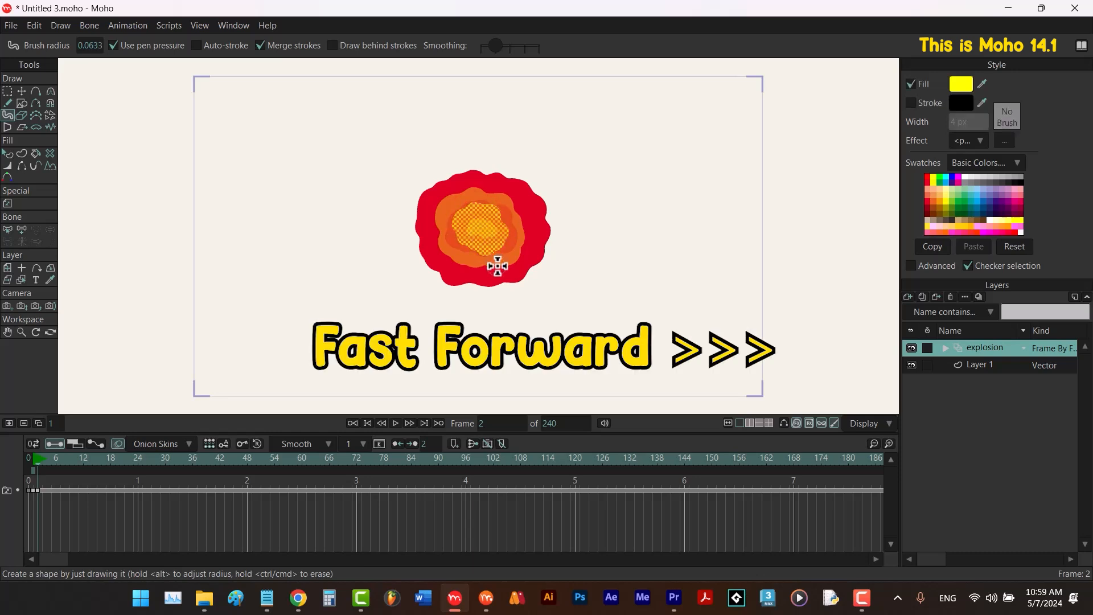
Add a new drawing at frame 3 and paint a larger red shape with four corner lobes at brush radius 0.0633.
{"action": "key", "text": "ctrl+Right"}
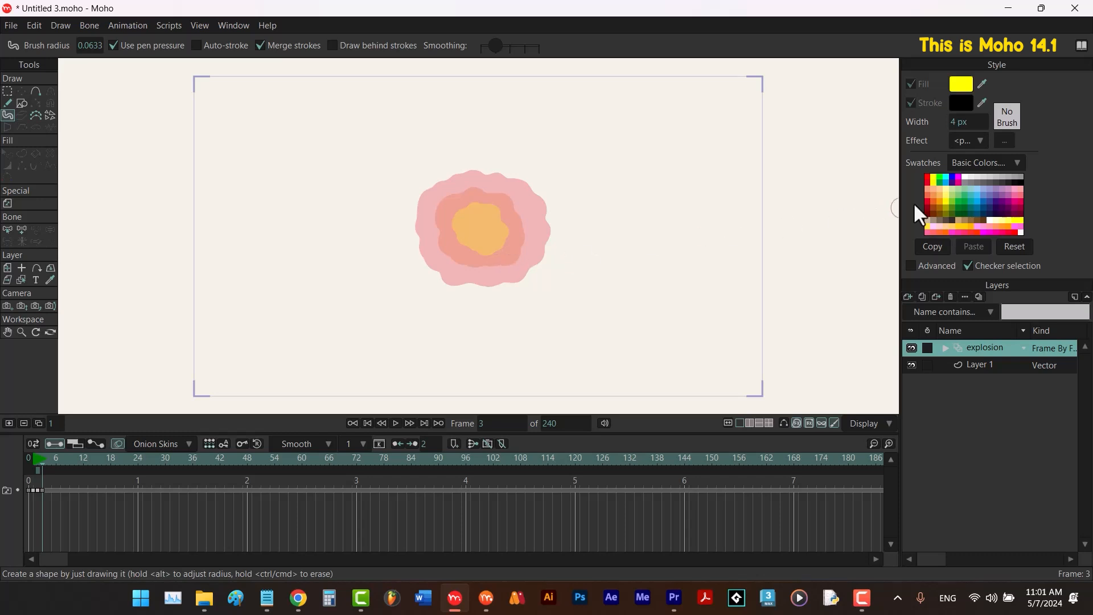
{"action": "left_click", "coordinate": [927, 181]}
{"action": "mouse_move", "coordinate": [477, 169]}
{"action": "left_mouse_down"}
{"action": "mouse_move", "coordinate": [427, 167]}
{"action": "mouse_move", "coordinate": [412, 253]}
{"action": "mouse_move", "coordinate": [507, 293]}
{"action": "mouse_move", "coordinate": [546, 215]}
{"action": "mouse_move", "coordinate": [513, 173]}
{"action": "mouse_move", "coordinate": [541, 237]}
{"action": "mouse_move", "coordinate": [497, 281]}
{"action": "mouse_move", "coordinate": [420, 163]}
{"action": "mouse_move", "coordinate": [559, 281]}
{"action": "mouse_move", "coordinate": [539, 260]}
{"action": "left_mouse_up"}
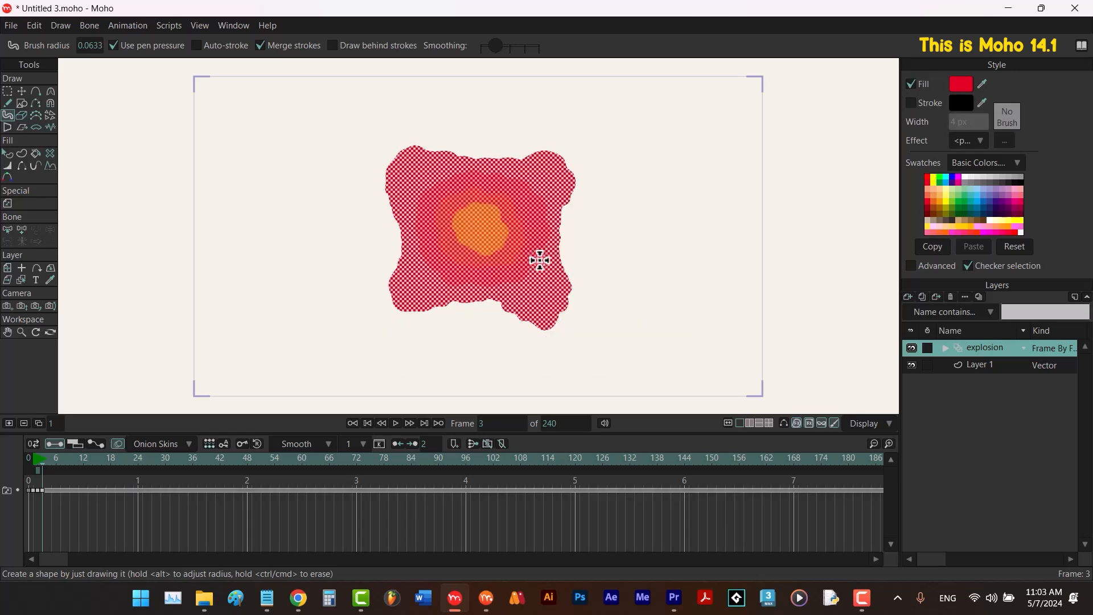
Trim the protruding lower-right lobe of frame 3's red shape with the Eraser and round it off with the Blob Brush.
{"action": "left_click", "coordinate": [22, 115]}
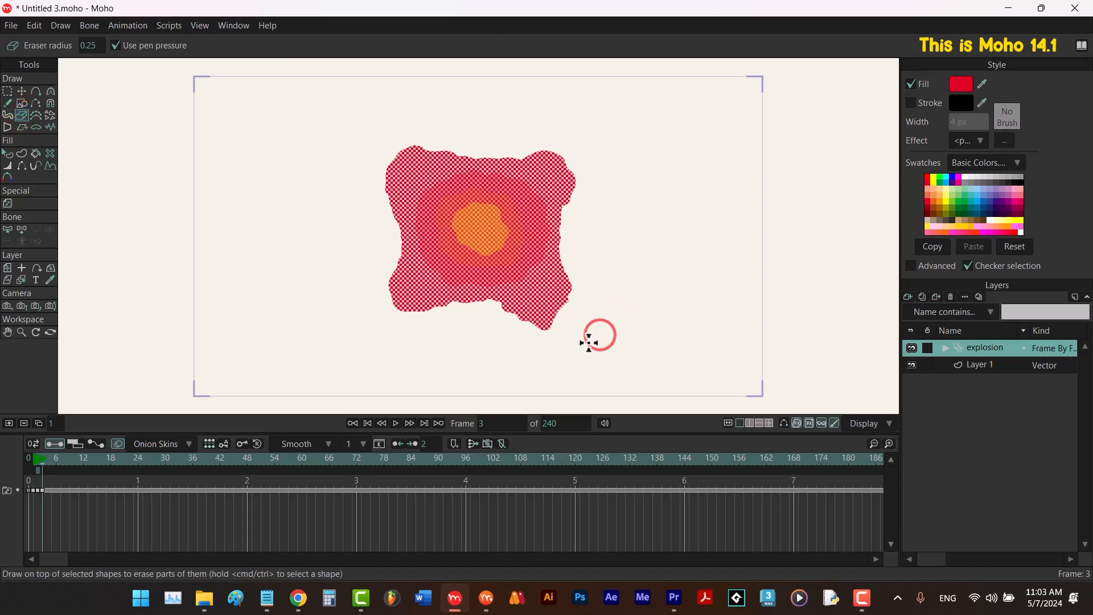
{"action": "left_click_drag", "start_coordinate": [589, 342], "coordinate": [568, 349]}
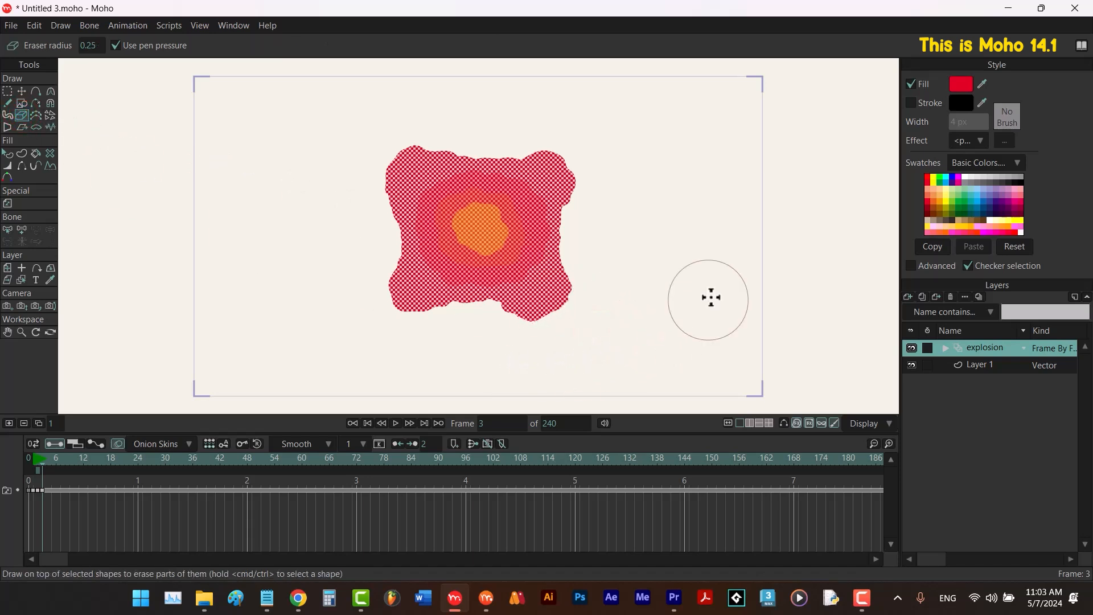
{"action": "key", "text": "b"}
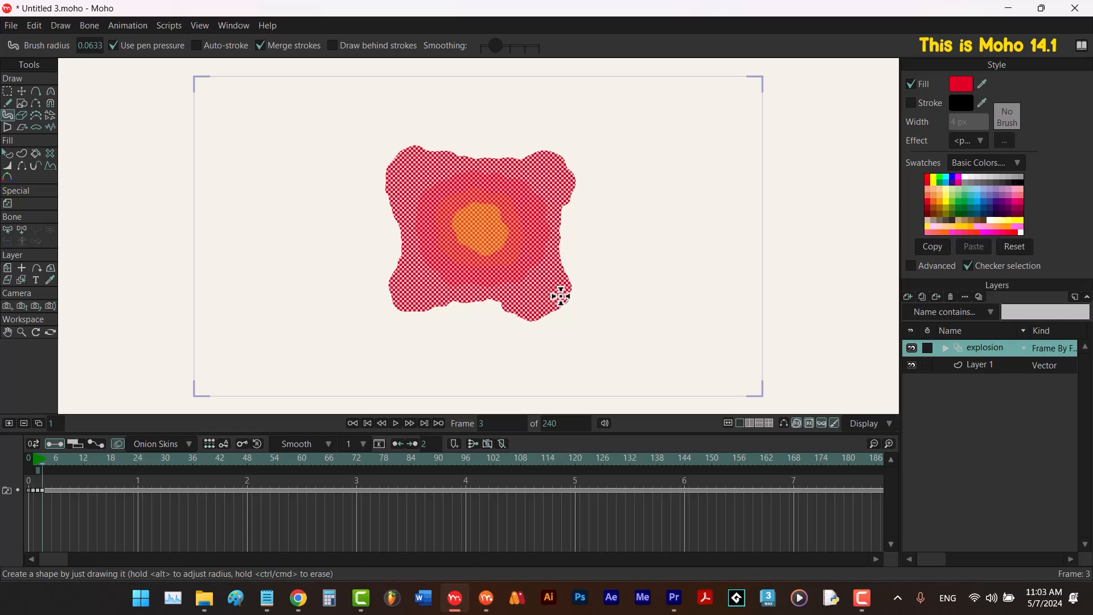
{"action": "mouse_move", "coordinate": [561, 297]}
{"action": "left_mouse_down"}
{"action": "mouse_move", "coordinate": [542, 307]}
{"action": "mouse_move", "coordinate": [538, 299]}
{"action": "left_mouse_up"}
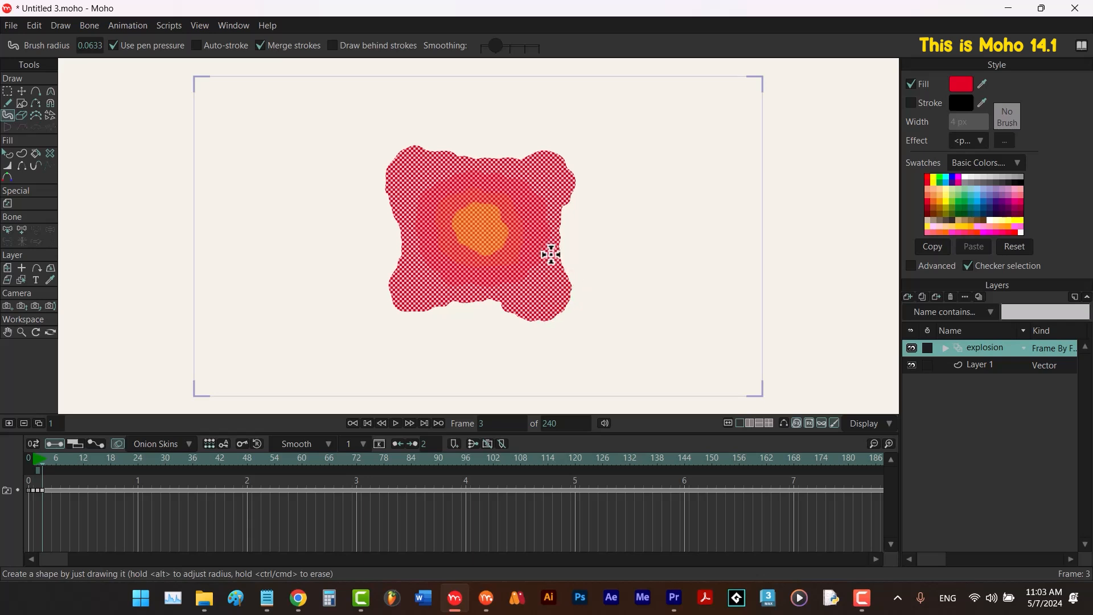
Paint a four-lobed orange shape inside frame 3's red one at brush radius 0.0633, and a yellow one inside it at radius 0.0583.
{"action": "left_click", "coordinate": [931, 200]}
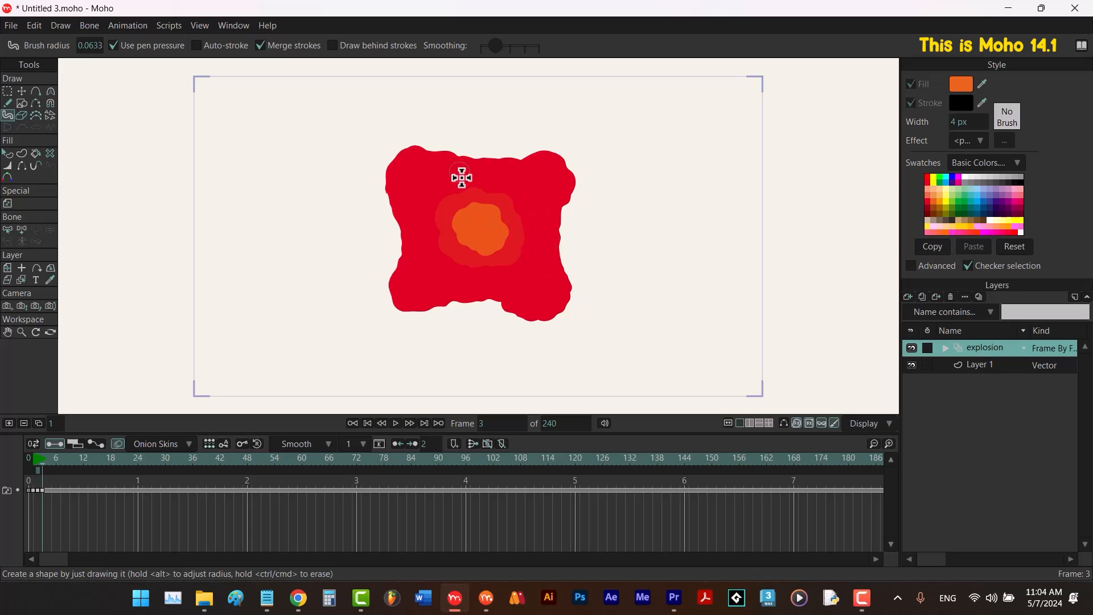
{"action": "mouse_move", "coordinate": [524, 193]}
{"action": "left_mouse_down"}
{"action": "mouse_move", "coordinate": [437, 186]}
{"action": "mouse_move", "coordinate": [436, 270]}
{"action": "mouse_move", "coordinate": [476, 262]}
{"action": "mouse_move", "coordinate": [515, 275]}
{"action": "mouse_move", "coordinate": [529, 191]}
{"action": "mouse_move", "coordinate": [481, 225]}
{"action": "mouse_move", "coordinate": [494, 250]}
{"action": "left_mouse_up"}
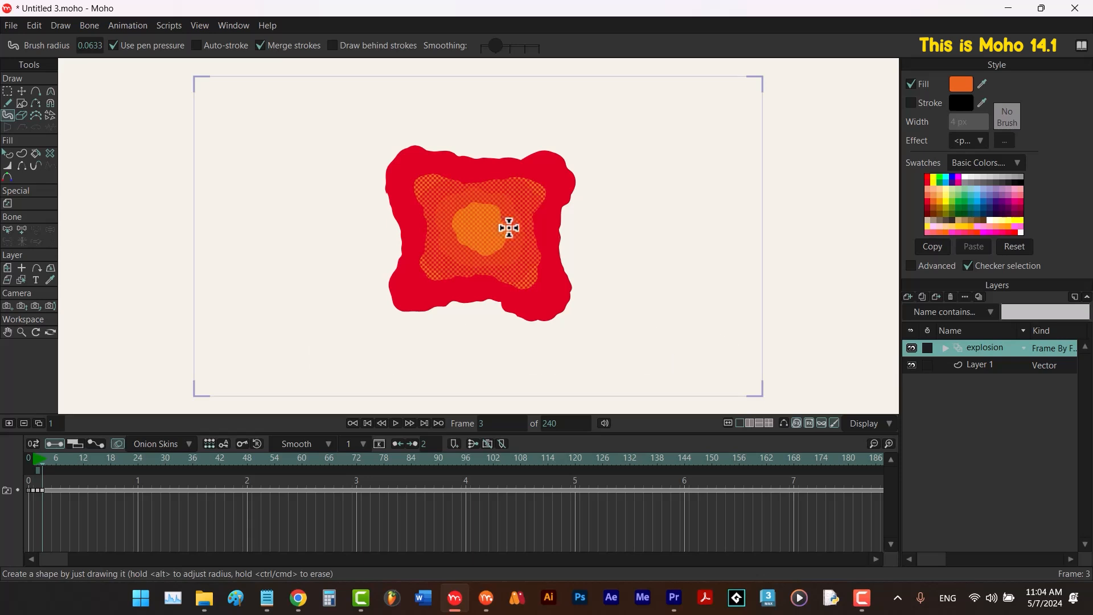
{"action": "left_click", "coordinate": [934, 180]}
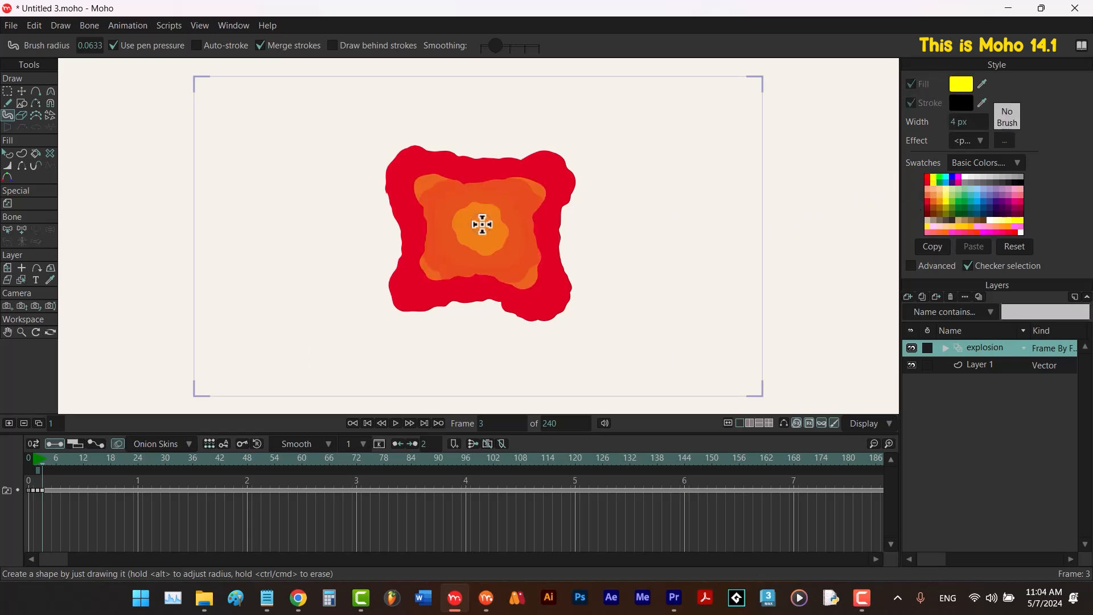
{"action": "left_click_drag", "start_coordinate": [487, 227], "coordinate": [486, 223]}
{"action": "mouse_move", "coordinate": [500, 207]}
{"action": "left_mouse_down"}
{"action": "mouse_move", "coordinate": [464, 218]}
{"action": "mouse_move", "coordinate": [456, 252]}
{"action": "mouse_move", "coordinate": [502, 221]}
{"action": "mouse_move", "coordinate": [508, 254]}
{"action": "mouse_move", "coordinate": [473, 240]}
{"action": "mouse_move", "coordinate": [472, 215]}
{"action": "mouse_move", "coordinate": [455, 246]}
{"action": "mouse_move", "coordinate": [501, 233]}
{"action": "left_mouse_up"}
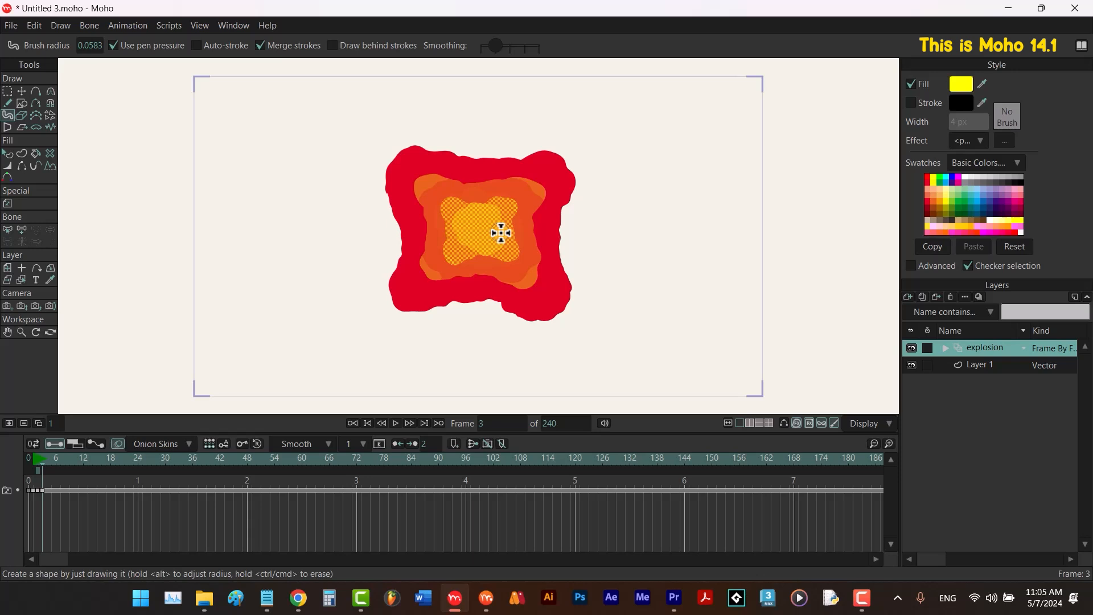
Add a new drawing at frame 4 and paint four separate red blobs around the centre at brush radius 0.0783.
{"action": "key", "text": "ctrl+Right"}
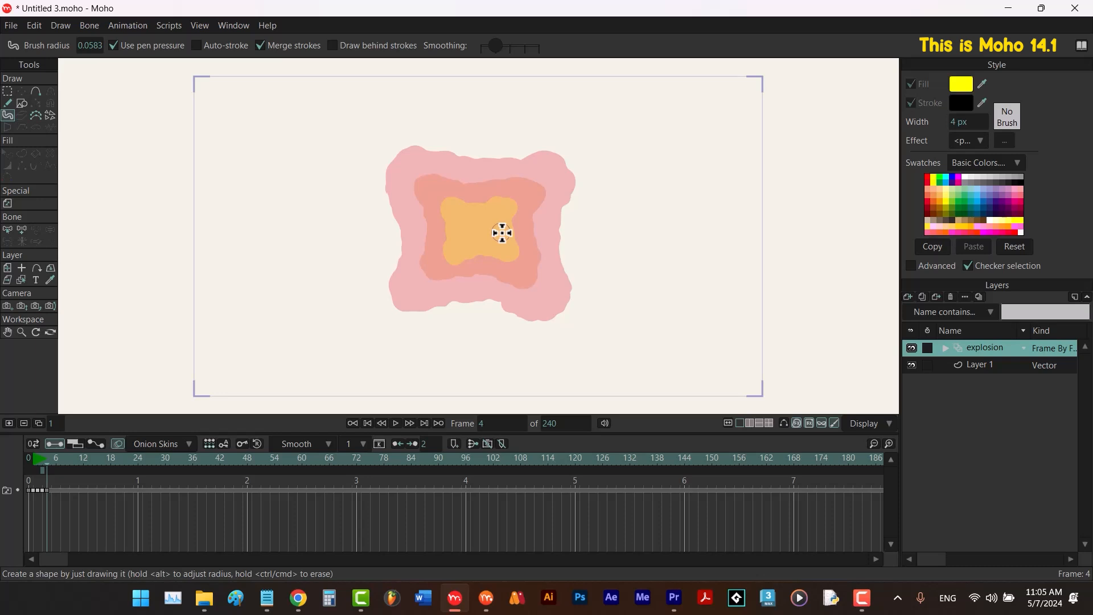
{"action": "left_click", "coordinate": [927, 181]}
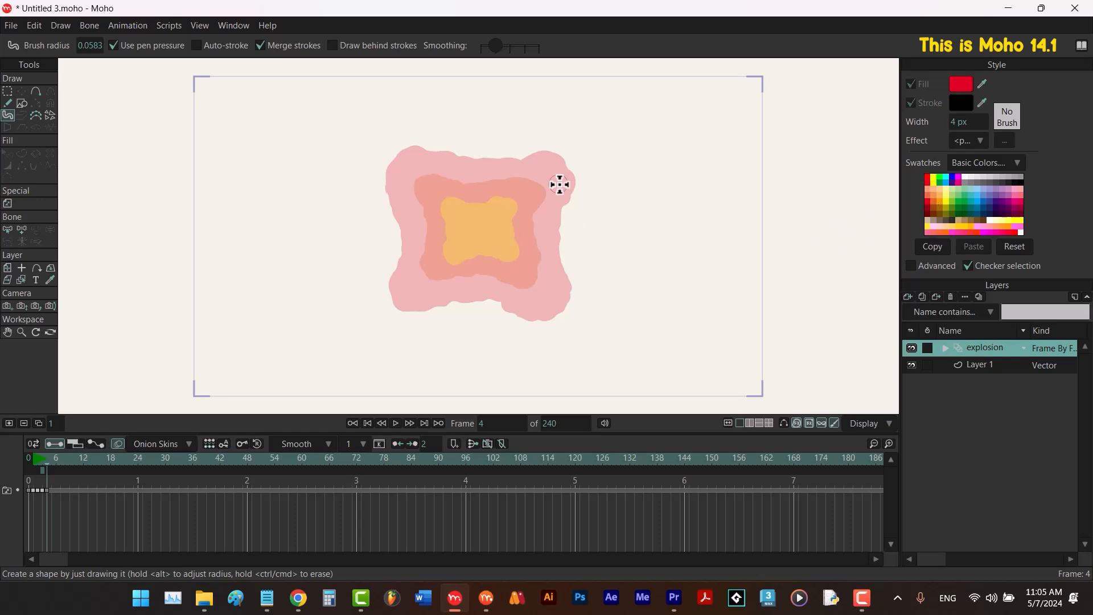
{"action": "mouse_move", "coordinate": [540, 189]}
{"action": "left_mouse_down"}
{"action": "mouse_move", "coordinate": [561, 162]}
{"action": "mouse_move", "coordinate": [553, 155]}
{"action": "mouse_move", "coordinate": [567, 162]}
{"action": "mouse_move", "coordinate": [571, 196]}
{"action": "mouse_move", "coordinate": [544, 212]}
{"action": "mouse_move", "coordinate": [498, 205]}
{"action": "mouse_move", "coordinate": [502, 170]}
{"action": "mouse_move", "coordinate": [522, 158]}
{"action": "mouse_move", "coordinate": [534, 184]}
{"action": "left_mouse_up"}
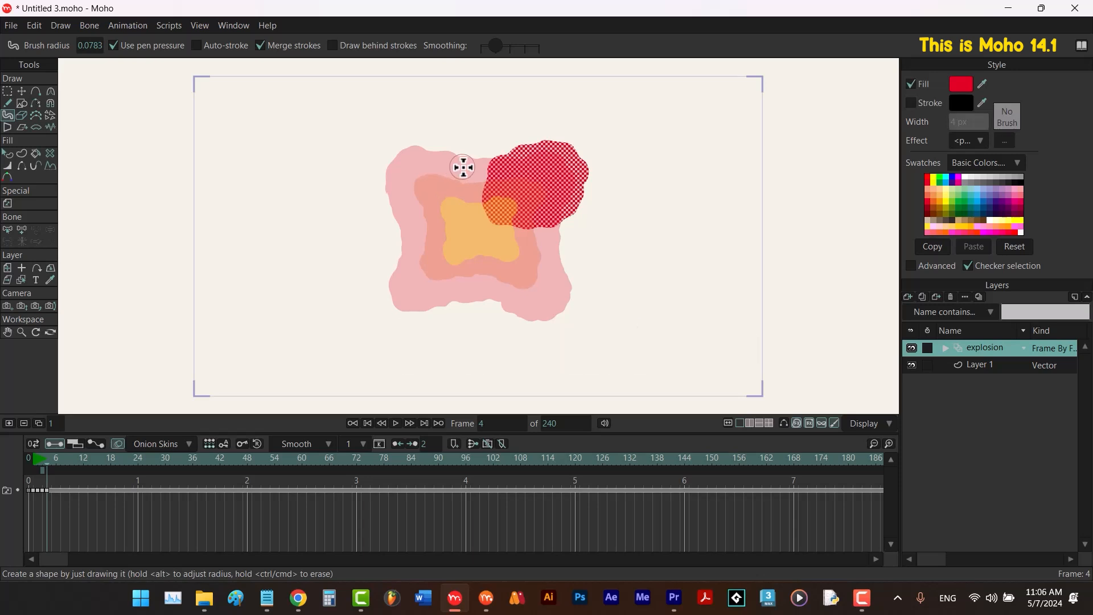
{"action": "mouse_move", "coordinate": [460, 165]}
{"action": "left_mouse_down"}
{"action": "mouse_move", "coordinate": [463, 204]}
{"action": "mouse_move", "coordinate": [452, 211]}
{"action": "mouse_move", "coordinate": [390, 175]}
{"action": "mouse_move", "coordinate": [455, 179]}
{"action": "mouse_move", "coordinate": [412, 201]}
{"action": "left_mouse_up"}
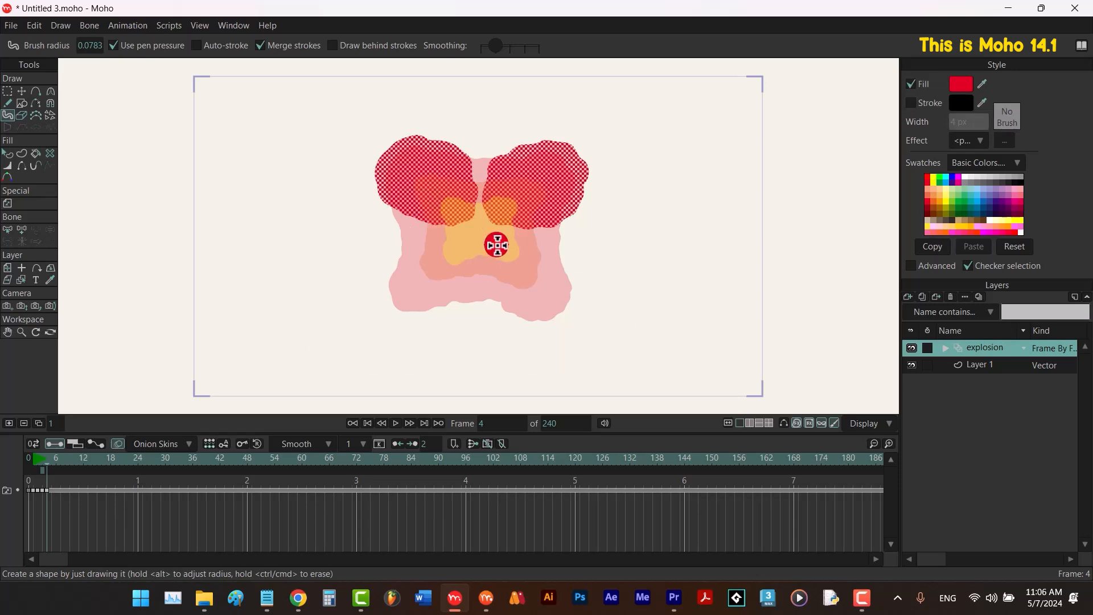
{"action": "mouse_move", "coordinate": [495, 244]}
{"action": "left_mouse_down"}
{"action": "mouse_move", "coordinate": [501, 299]}
{"action": "mouse_move", "coordinate": [563, 299]}
{"action": "mouse_move", "coordinate": [531, 247]}
{"action": "mouse_move", "coordinate": [553, 269]}
{"action": "mouse_move", "coordinate": [553, 308]}
{"action": "mouse_move", "coordinate": [555, 249]}
{"action": "mouse_move", "coordinate": [520, 279]}
{"action": "left_mouse_up"}
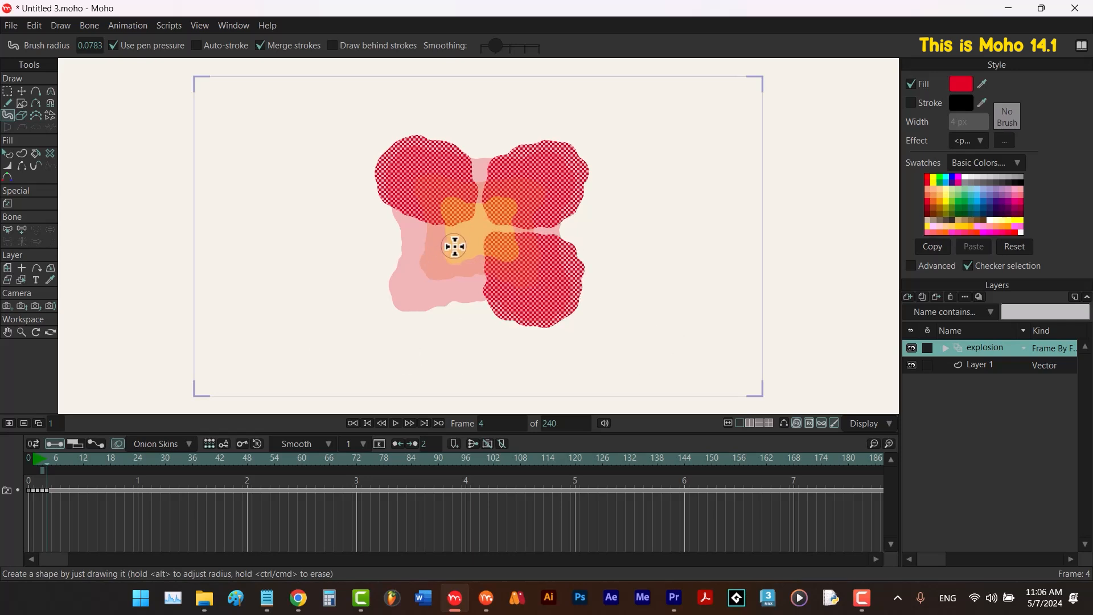
{"action": "mouse_move", "coordinate": [457, 246]}
{"action": "left_mouse_down"}
{"action": "mouse_move", "coordinate": [396, 277]}
{"action": "mouse_move", "coordinate": [409, 308]}
{"action": "mouse_move", "coordinate": [458, 282]}
{"action": "mouse_move", "coordinate": [433, 270]}
{"action": "left_mouse_up"}
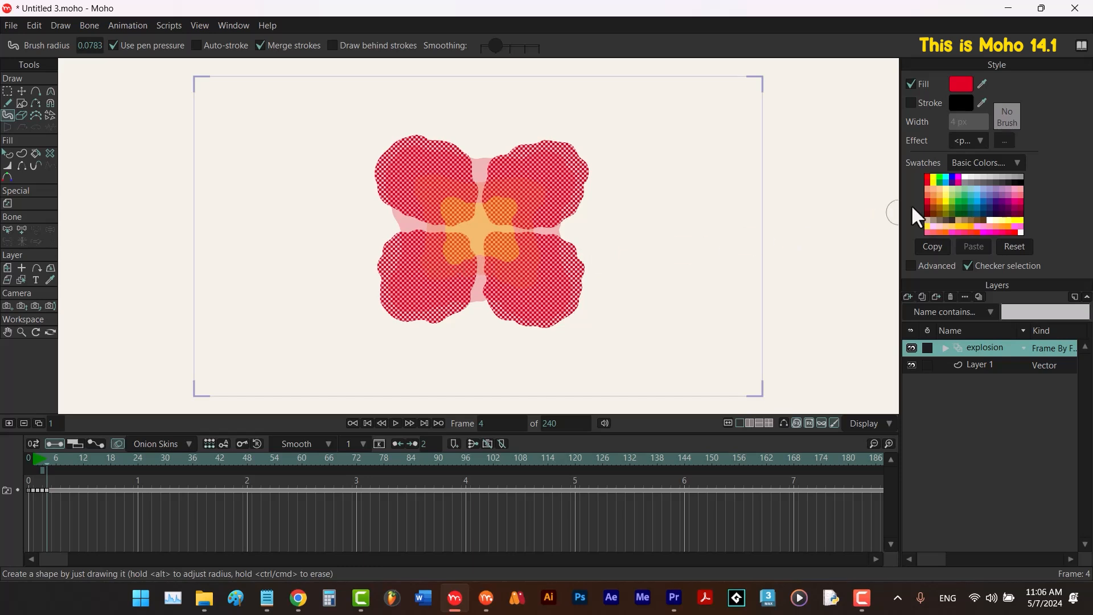
{"action": "key", "text": "Return"}
Paint an orange blob inside each of frame 4's four red blobs at brush radius 0.0550.
{"action": "left_click", "coordinate": [932, 200]}
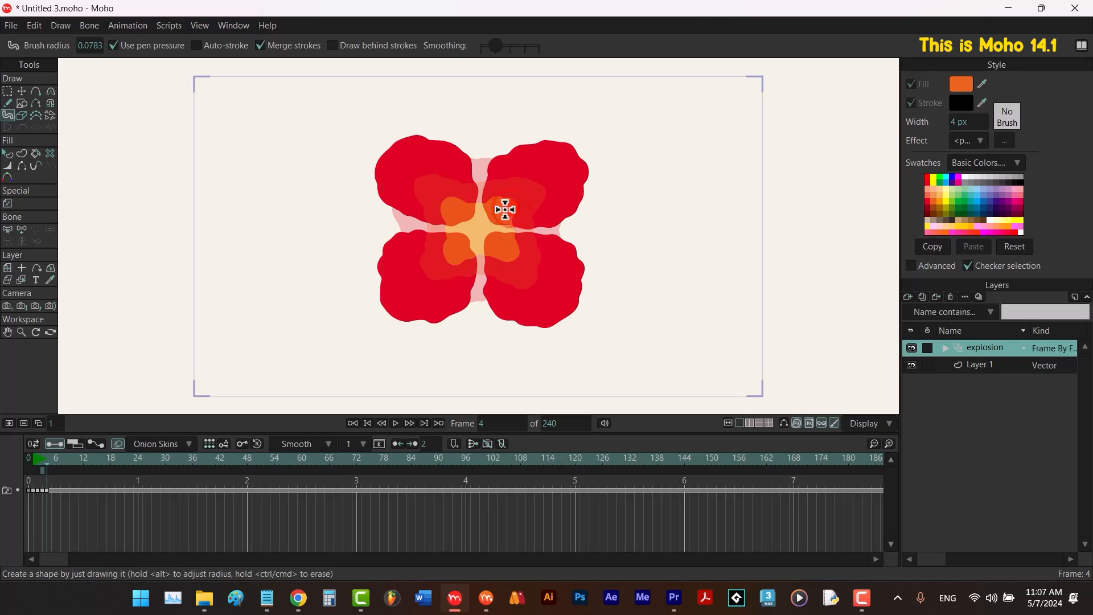
{"action": "mouse_move", "coordinate": [505, 210]}
{"action": "left_mouse_down", "text": "alt"}
{"action": "mouse_move", "coordinate": [514, 181]}
{"action": "mouse_move", "coordinate": [527, 185]}
{"action": "mouse_move", "coordinate": [529, 213]}
{"action": "mouse_move", "coordinate": [554, 200]}
{"action": "left_mouse_up", "text": "alt"}
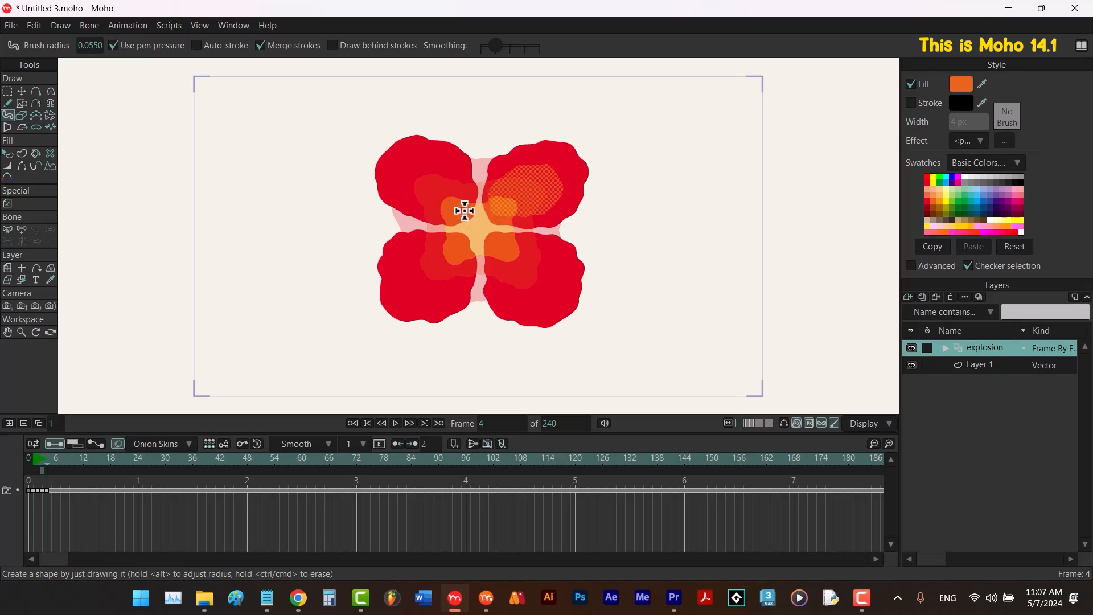
{"action": "mouse_move", "coordinate": [458, 201]}
{"action": "left_mouse_down"}
{"action": "mouse_move", "coordinate": [448, 184]}
{"action": "mouse_move", "coordinate": [424, 186]}
{"action": "mouse_move", "coordinate": [442, 187]}
{"action": "left_mouse_up"}
{"action": "mouse_move", "coordinate": [514, 256]}
{"action": "left_mouse_down"}
{"action": "mouse_move", "coordinate": [535, 298]}
{"action": "mouse_move", "coordinate": [512, 261]}
{"action": "left_mouse_up"}
{"action": "mouse_move", "coordinate": [457, 251]}
{"action": "left_mouse_down"}
{"action": "mouse_move", "coordinate": [429, 256]}
{"action": "mouse_move", "coordinate": [432, 288]}
{"action": "mouse_move", "coordinate": [442, 264]}
{"action": "left_mouse_up"}
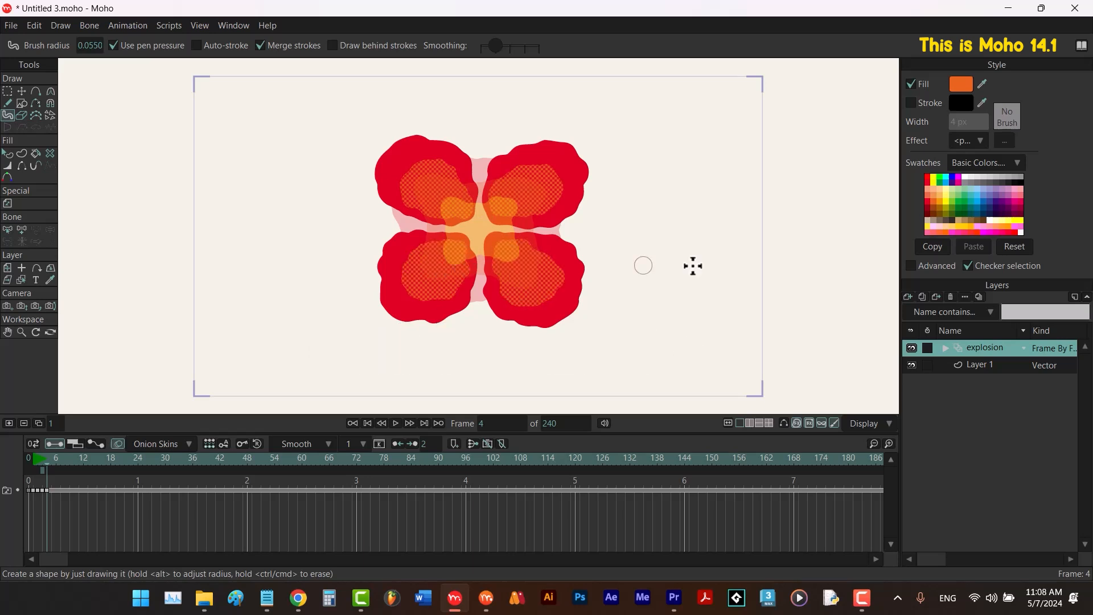
{"action": "key", "text": "Return"}
Paint a yellow core inside each of frame 4's orange blobs at brush radius 0.0433.
{"action": "left_click", "coordinate": [932, 178]}
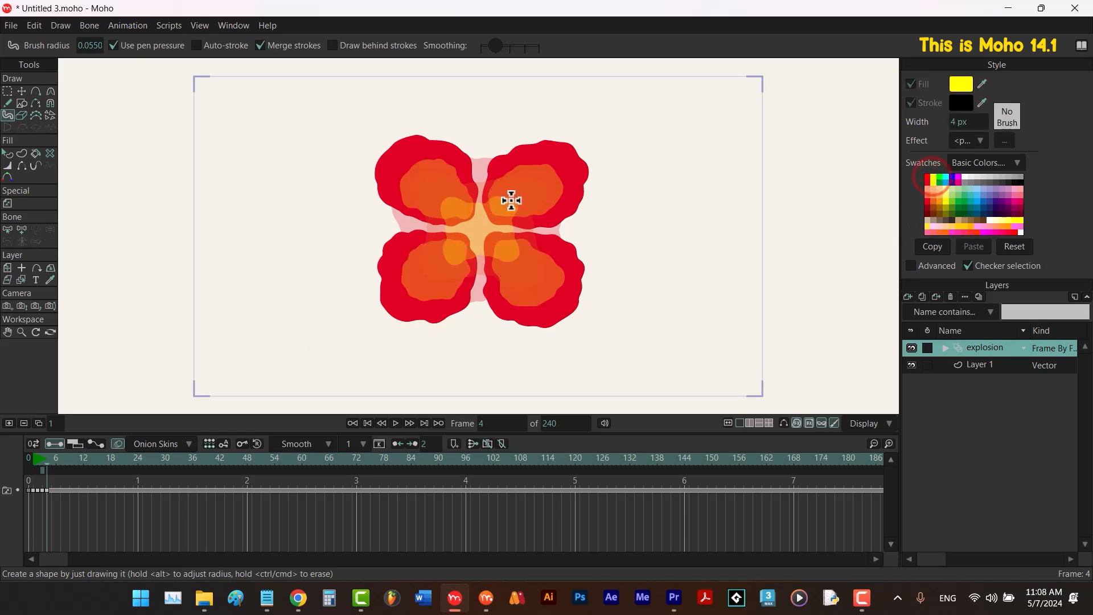
{"action": "left_click_drag", "start_coordinate": [513, 202], "coordinate": [518, 199], "text": "alt"}
{"action": "mouse_move", "coordinate": [454, 204]}
{"action": "left_mouse_down"}
{"action": "mouse_move", "coordinate": [432, 200]}
{"action": "mouse_move", "coordinate": [442, 195]}
{"action": "left_mouse_up"}
{"action": "mouse_move", "coordinate": [509, 252]}
{"action": "left_mouse_down"}
{"action": "mouse_move", "coordinate": [508, 268]}
{"action": "mouse_move", "coordinate": [520, 270]}
{"action": "left_mouse_up"}
{"action": "left_click_drag", "start_coordinate": [453, 253], "coordinate": [440, 269]}
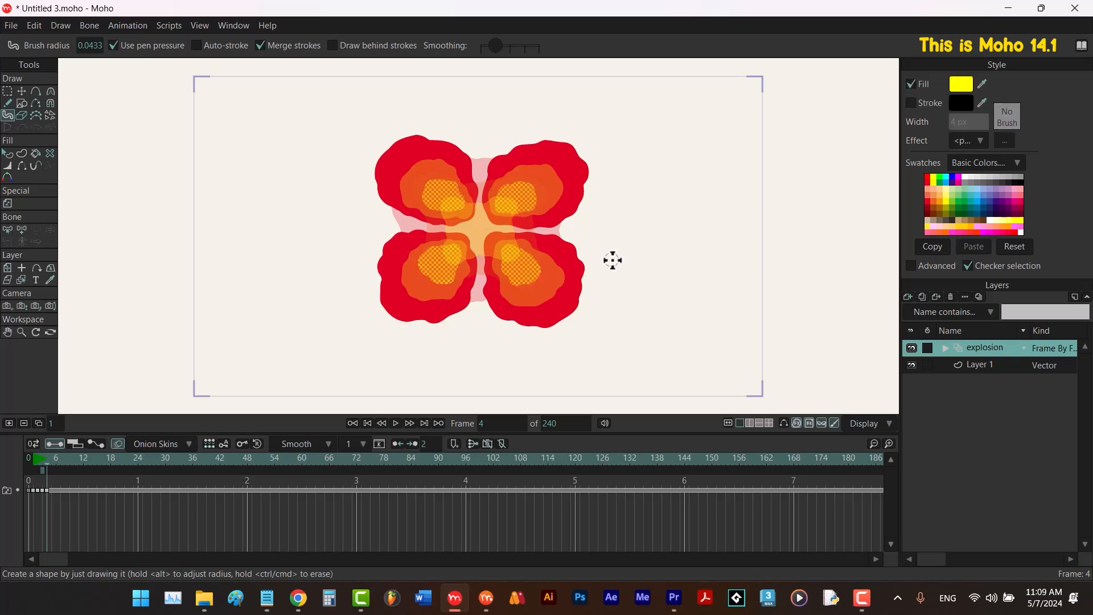
Add a new drawing at frame 5 and paint four red blobs slightly farther from the centre at brush radius 0.0633.
{"action": "key", "text": "ctrl+Right"}
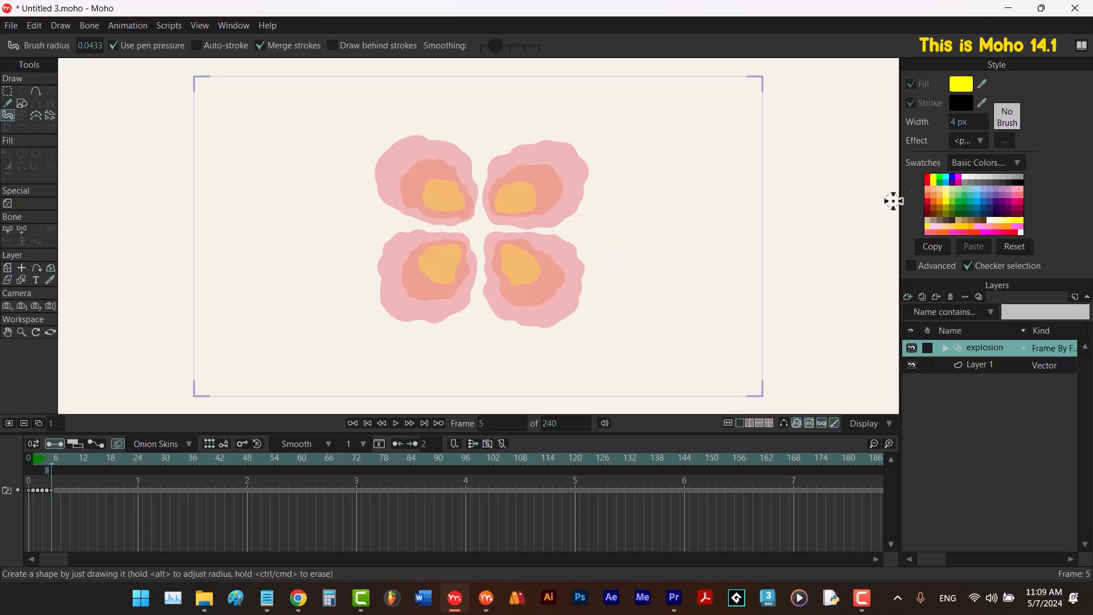
{"action": "left_click", "coordinate": [925, 180]}
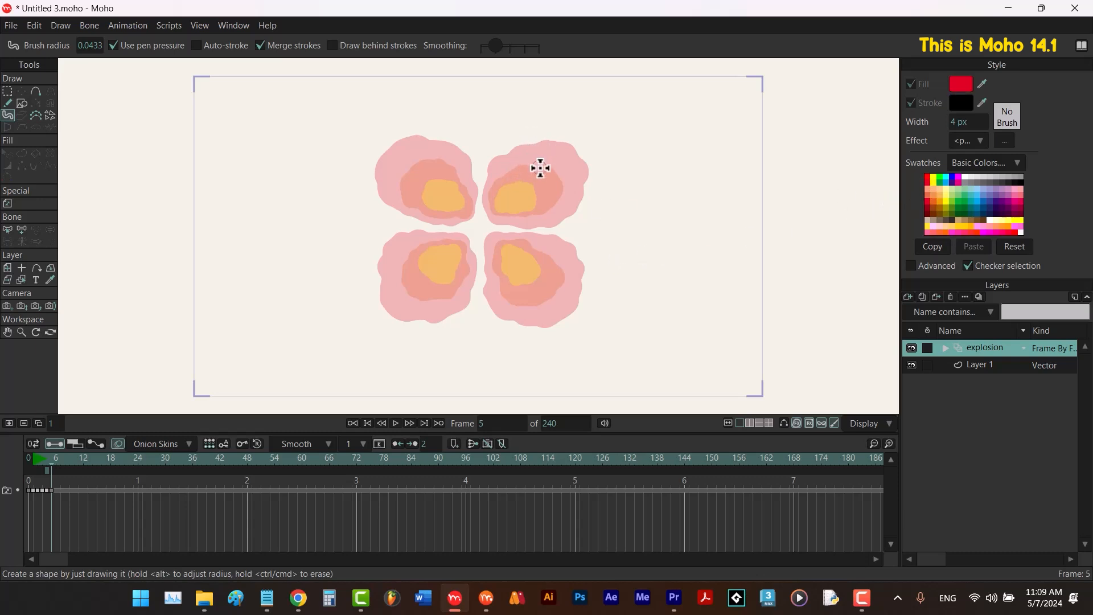
{"action": "left_click_drag", "start_coordinate": [541, 157], "coordinate": [549, 157], "text": "alt"}
{"action": "left_click_drag", "start_coordinate": [566, 139], "coordinate": [587, 180]}
{"action": "left_click_drag", "start_coordinate": [564, 138], "coordinate": [562, 140]}
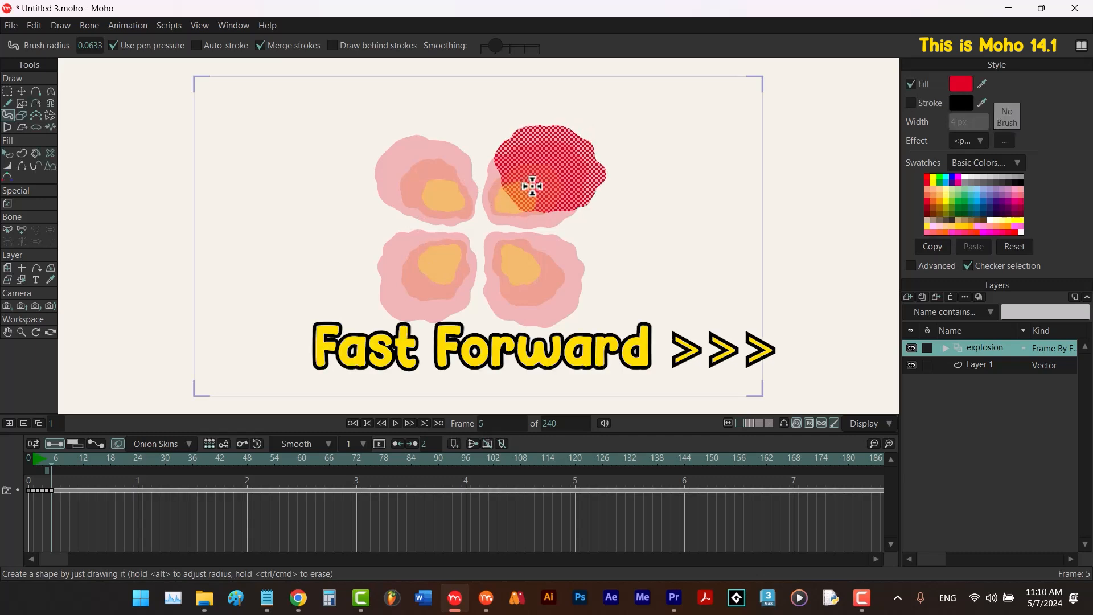
{"action": "mouse_move", "coordinate": [461, 169]}
{"action": "left_mouse_down"}
{"action": "mouse_move", "coordinate": [370, 159]}
{"action": "mouse_move", "coordinate": [402, 178]}
{"action": "mouse_move", "coordinate": [432, 171]}
{"action": "left_mouse_up"}
{"action": "mouse_move", "coordinate": [585, 263]}
{"action": "left_mouse_down"}
{"action": "mouse_move", "coordinate": [580, 285]}
{"action": "mouse_move", "coordinate": [558, 254]}
{"action": "mouse_move", "coordinate": [497, 288]}
{"action": "left_mouse_up"}
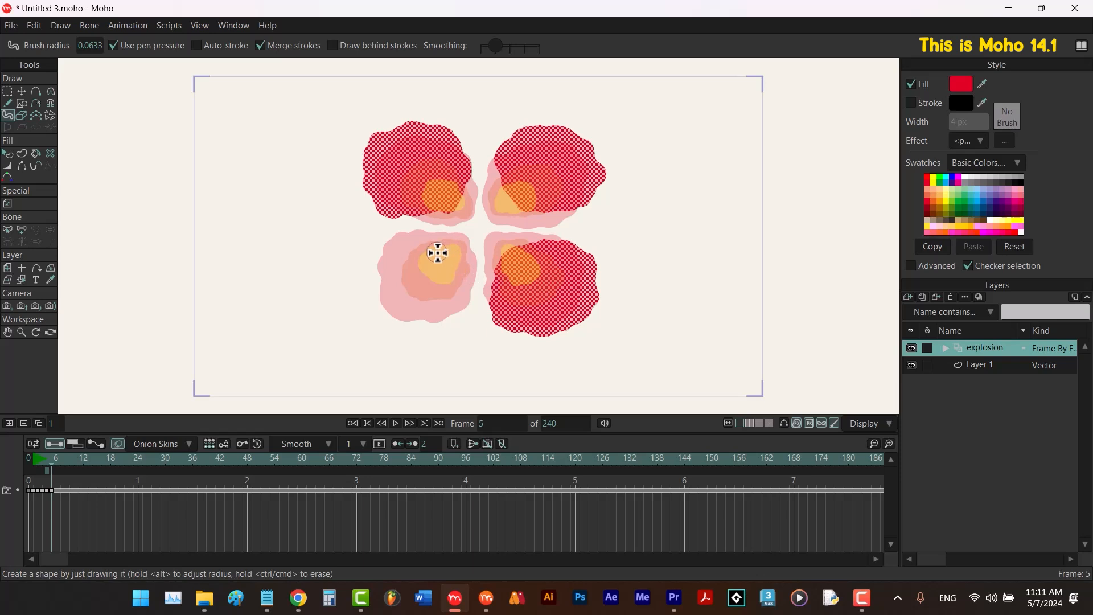
{"action": "mouse_move", "coordinate": [437, 251]}
{"action": "left_mouse_down"}
{"action": "mouse_move", "coordinate": [444, 275]}
{"action": "mouse_move", "coordinate": [426, 284]}
{"action": "mouse_move", "coordinate": [429, 261]}
{"action": "mouse_move", "coordinate": [432, 295]}
{"action": "left_mouse_up"}
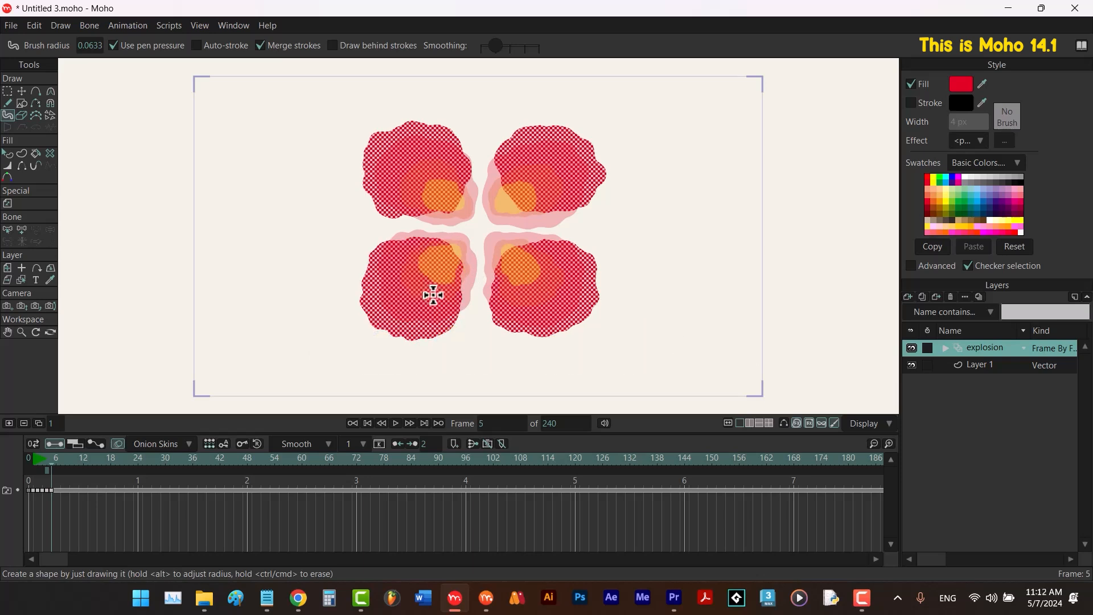
{"action": "key", "text": "Return"}
Paint an orange blob inside each of frame 5's four red blobs at brush radius 0.0633.
{"action": "left_click", "coordinate": [935, 200]}
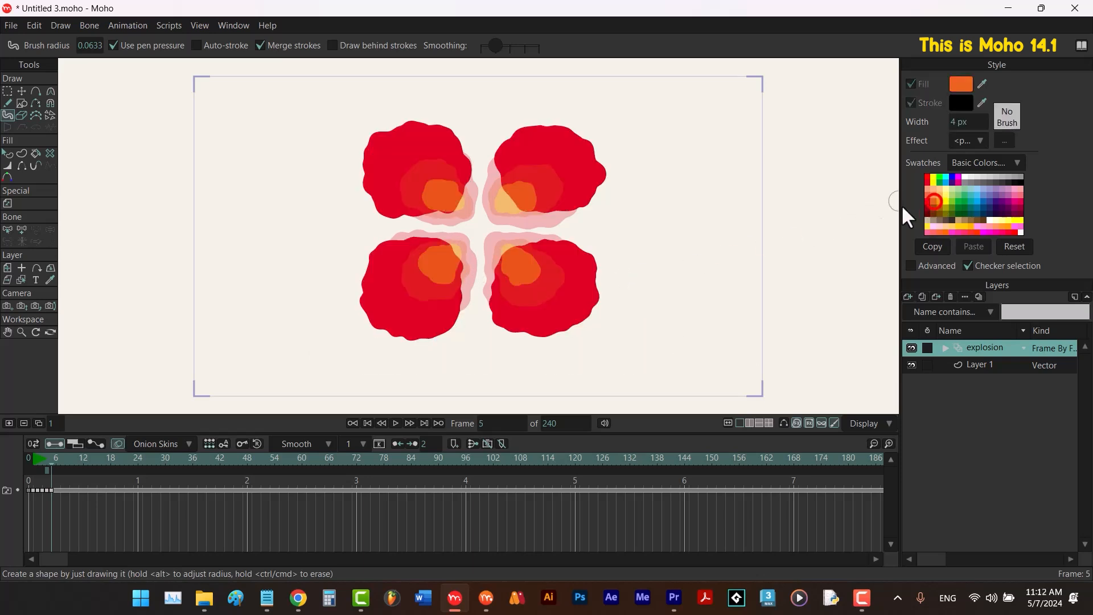
{"action": "left_click_drag", "start_coordinate": [554, 153], "coordinate": [548, 171]}
{"action": "mouse_move", "coordinate": [549, 266]}
{"action": "left_mouse_down"}
{"action": "mouse_move", "coordinate": [534, 268]}
{"action": "mouse_move", "coordinate": [543, 287]}
{"action": "left_mouse_up"}
{"action": "left_click_drag", "start_coordinate": [418, 263], "coordinate": [415, 289]}
{"action": "mouse_move", "coordinate": [422, 151]}
{"action": "left_mouse_down"}
{"action": "mouse_move", "coordinate": [401, 154]}
{"action": "mouse_move", "coordinate": [454, 183]}
{"action": "left_mouse_up"}
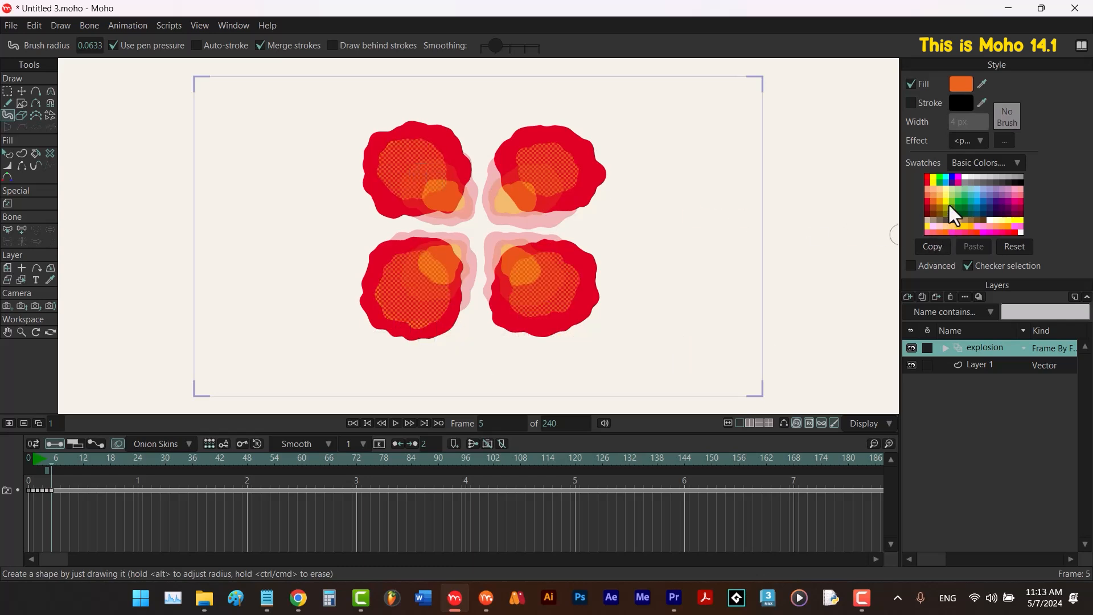
{"action": "key", "text": "Return"}
Paint a yellow core inside each of frame 5's orange blobs at brush radius 0.0450.
{"action": "left_click", "coordinate": [934, 183]}
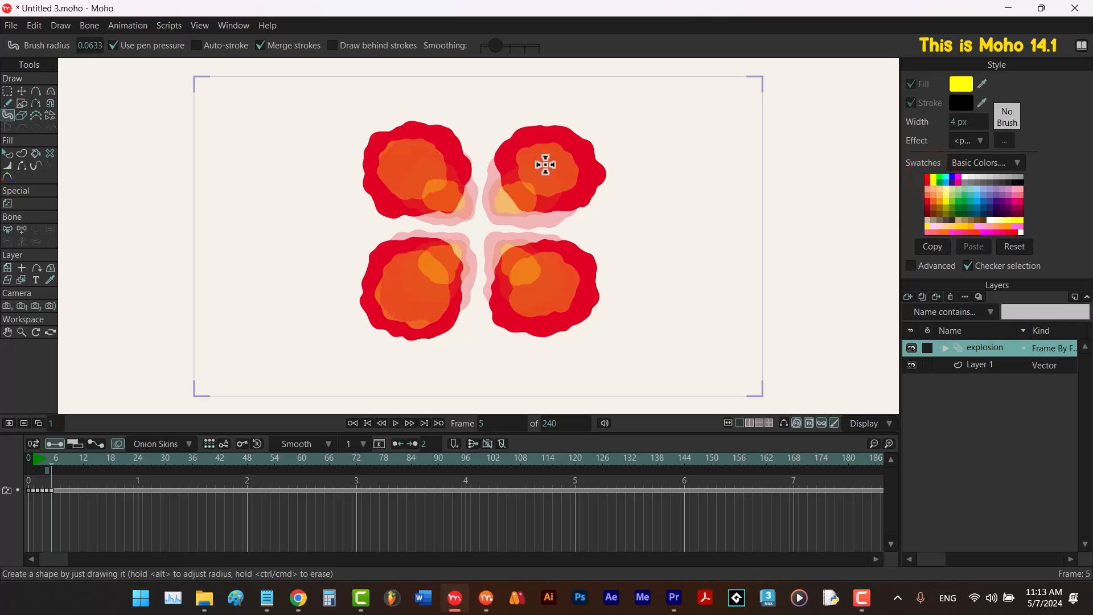
{"action": "left_click_drag", "start_coordinate": [545, 168], "coordinate": [547, 169]}
{"action": "left_click_drag", "start_coordinate": [410, 156], "coordinate": [414, 167]}
{"action": "left_click_drag", "start_coordinate": [539, 277], "coordinate": [541, 289]}
{"action": "left_click_drag", "start_coordinate": [418, 278], "coordinate": [418, 289]}
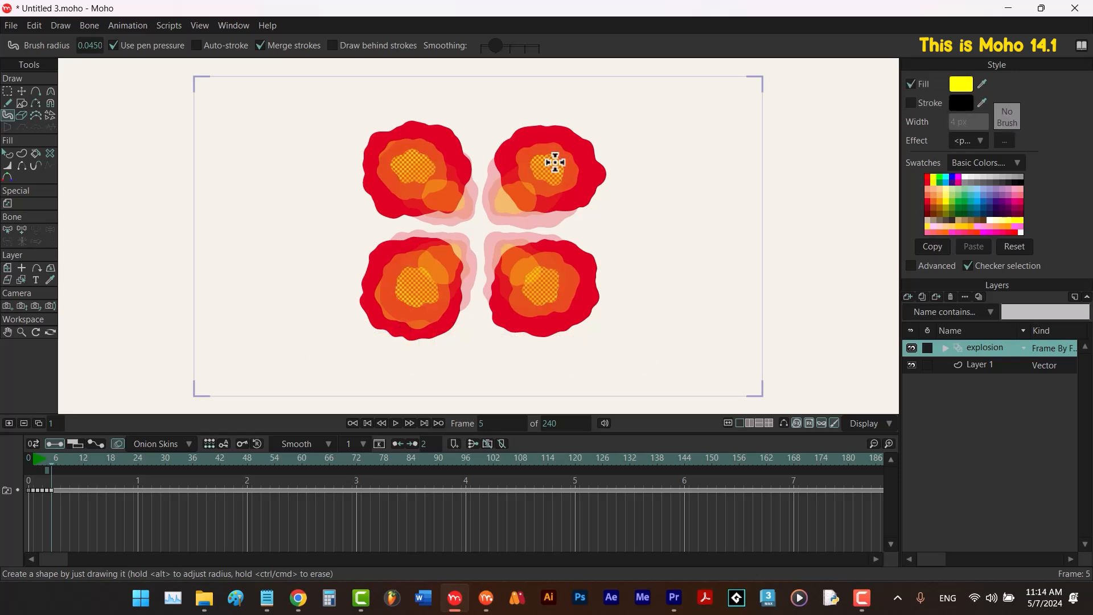
Duplicate frame 5's drawing to frame 6, show the construction curves, and scale each of the four blasts down around its own centre.
{"action": "key", "text": "ctrl+Right"}
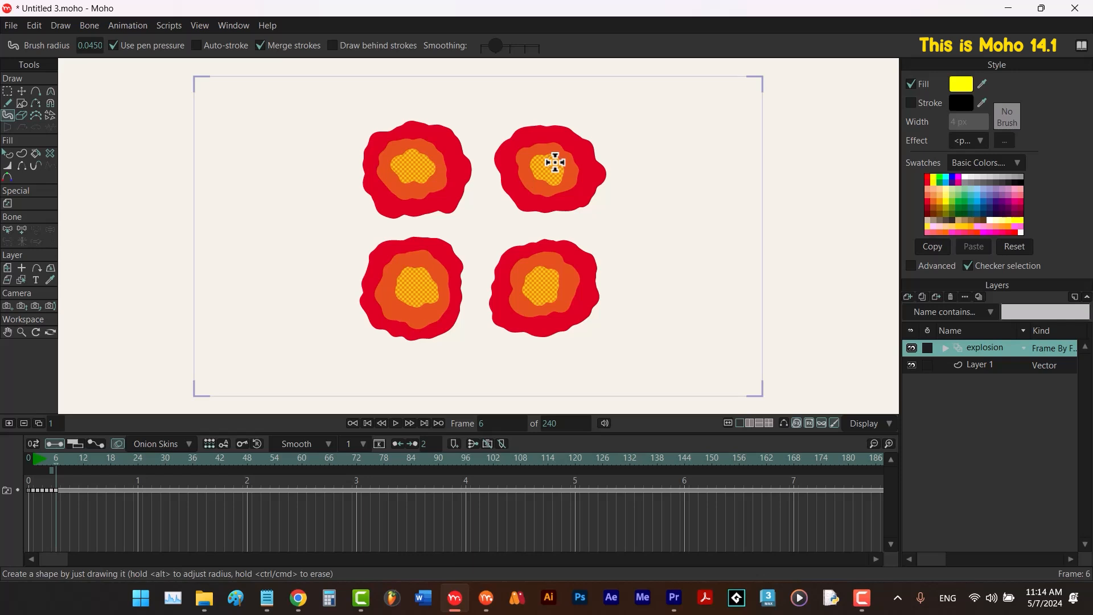
{"action": "key", "text": "t"}
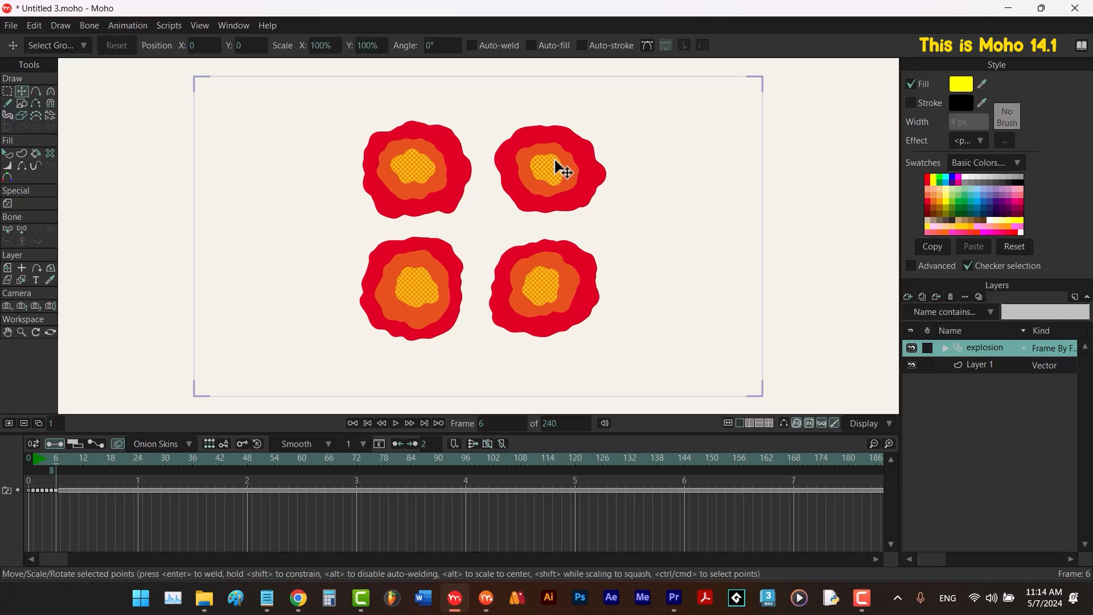
{"action": "left_click", "coordinate": [784, 423]}
{"action": "left_click_drag", "start_coordinate": [641, 105], "coordinate": [485, 223]}
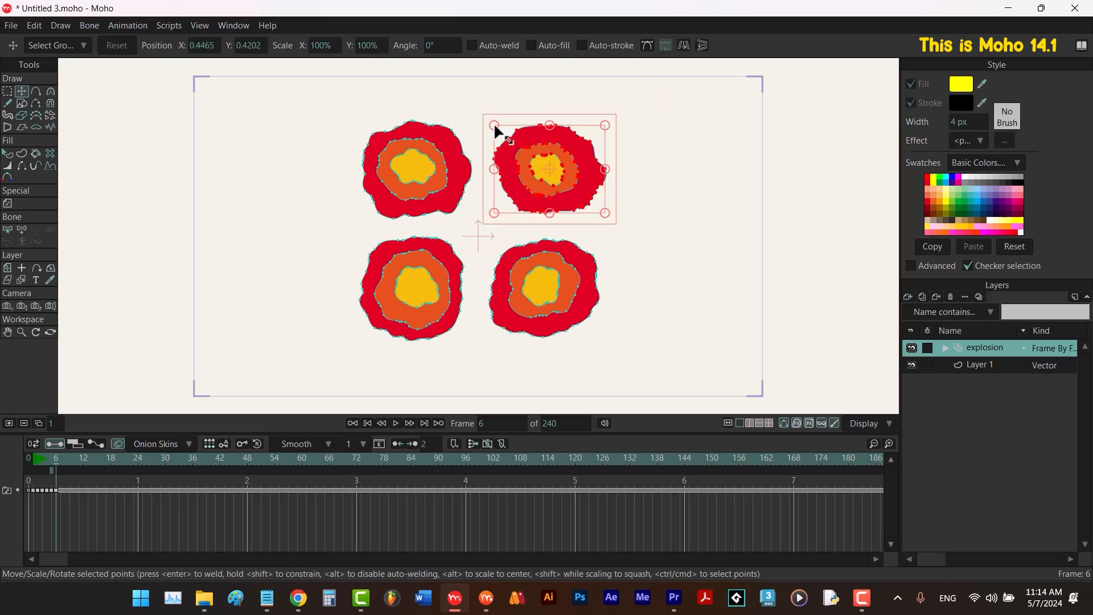
{"action": "mouse_move", "coordinate": [494, 127]}
{"action": "left_mouse_down"}
{"action": "mouse_move", "coordinate": [513, 149]}
{"action": "mouse_move", "coordinate": [512, 139]}
{"action": "left_mouse_up"}
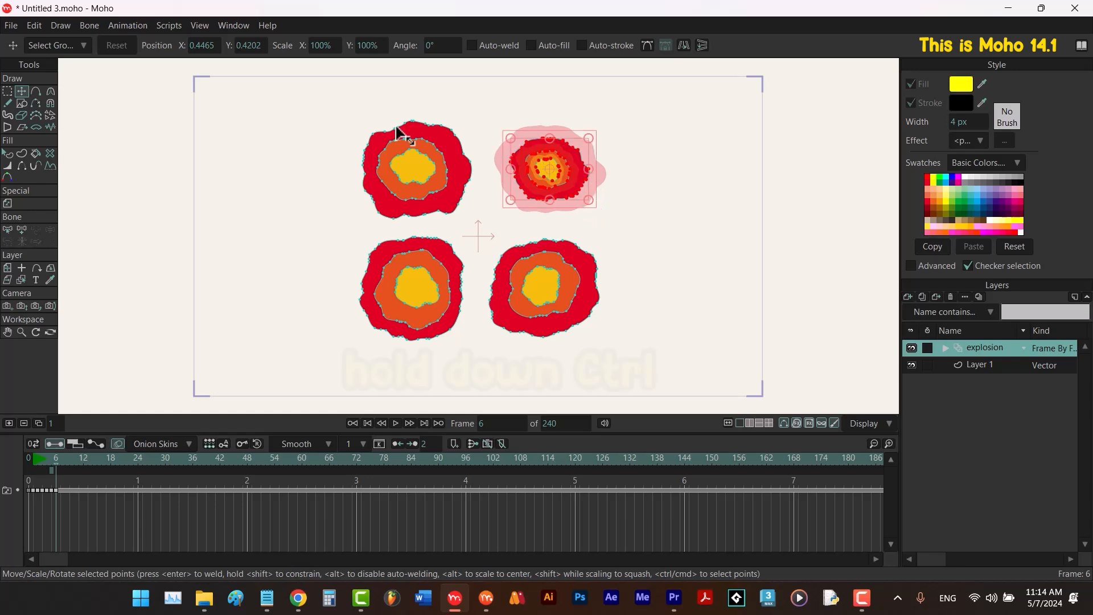
{"action": "left_click_drag", "start_coordinate": [310, 103], "coordinate": [490, 226]}
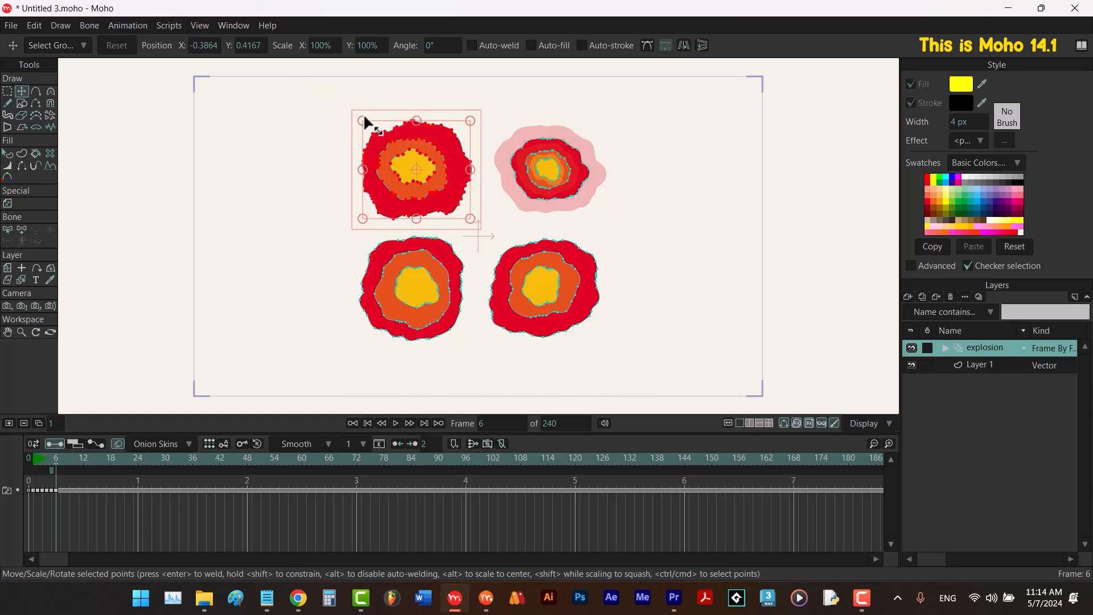
{"action": "left_click_drag", "start_coordinate": [364, 121], "coordinate": [380, 128]}
{"action": "left_click_drag", "start_coordinate": [336, 228], "coordinate": [478, 361]}
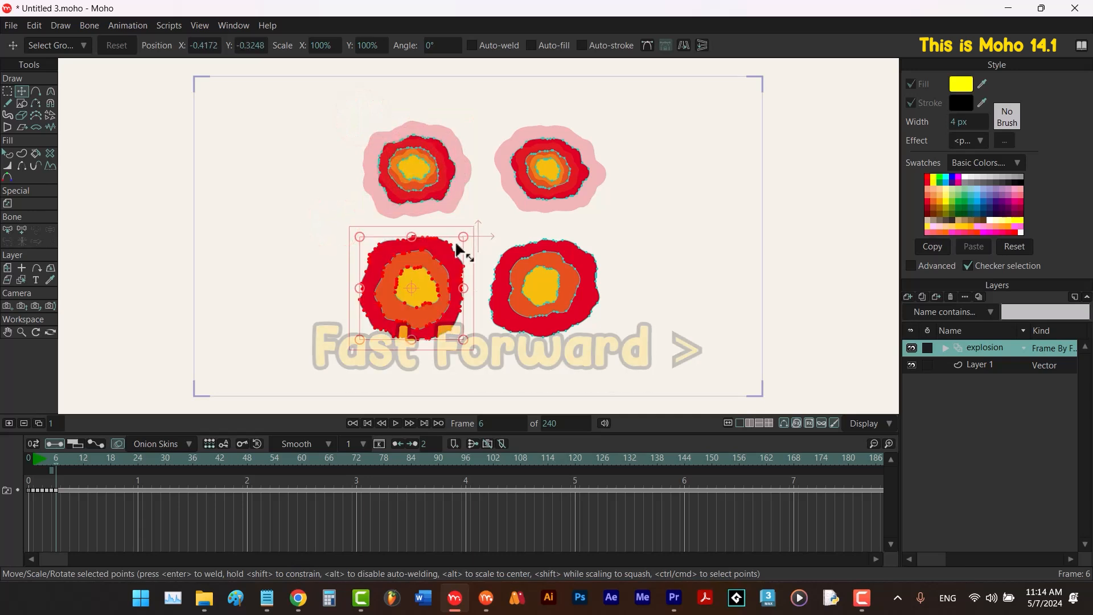
{"action": "left_click_drag", "start_coordinate": [461, 238], "coordinate": [446, 254]}
{"action": "left_click_drag", "start_coordinate": [637, 220], "coordinate": [480, 340]}
{"action": "left_click_drag", "start_coordinate": [488, 236], "coordinate": [505, 252]}
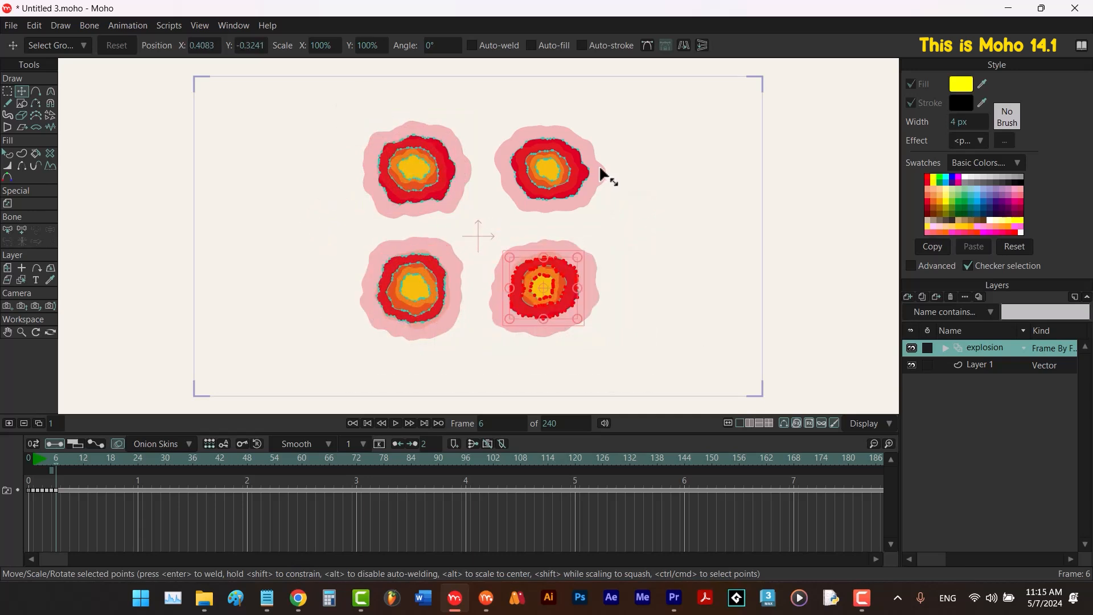
Duplicate frame 6's drawing to frame 7 and shrink each of the four blasts to roughly half size around its own centre.
{"action": "key", "text": "ctrl+Right"}
{"action": "left_click_drag", "start_coordinate": [625, 119], "coordinate": [501, 228]}
{"action": "left_click_drag", "start_coordinate": [510, 138], "coordinate": [529, 152]}
{"action": "left_click_drag", "start_coordinate": [463, 122], "coordinate": [351, 223]}
{"action": "left_click_drag", "start_coordinate": [379, 135], "coordinate": [396, 152]}
{"action": "left_click_drag", "start_coordinate": [469, 238], "coordinate": [365, 331]}
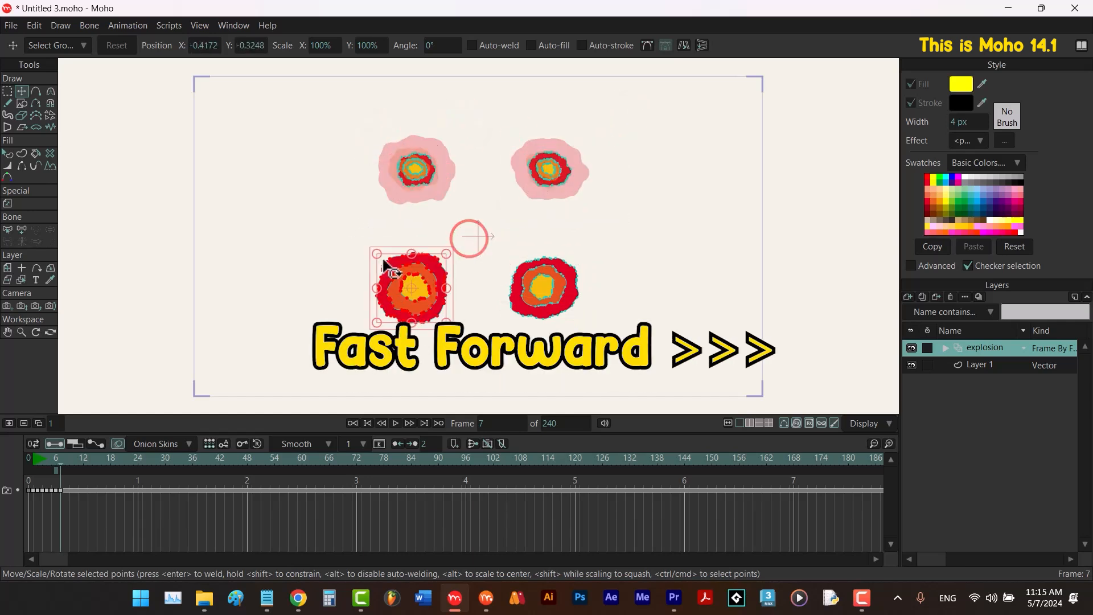
{"action": "left_click_drag", "start_coordinate": [377, 255], "coordinate": [394, 269]}
{"action": "left_click_drag", "start_coordinate": [608, 251], "coordinate": [496, 332]}
{"action": "left_click_drag", "start_coordinate": [515, 272], "coordinate": [524, 281]}
Duplicate frame 7's drawing to frame 8 and shrink each of the four blasts to tiny dots around its own centre.
{"action": "key", "text": "ctrl+Right"}
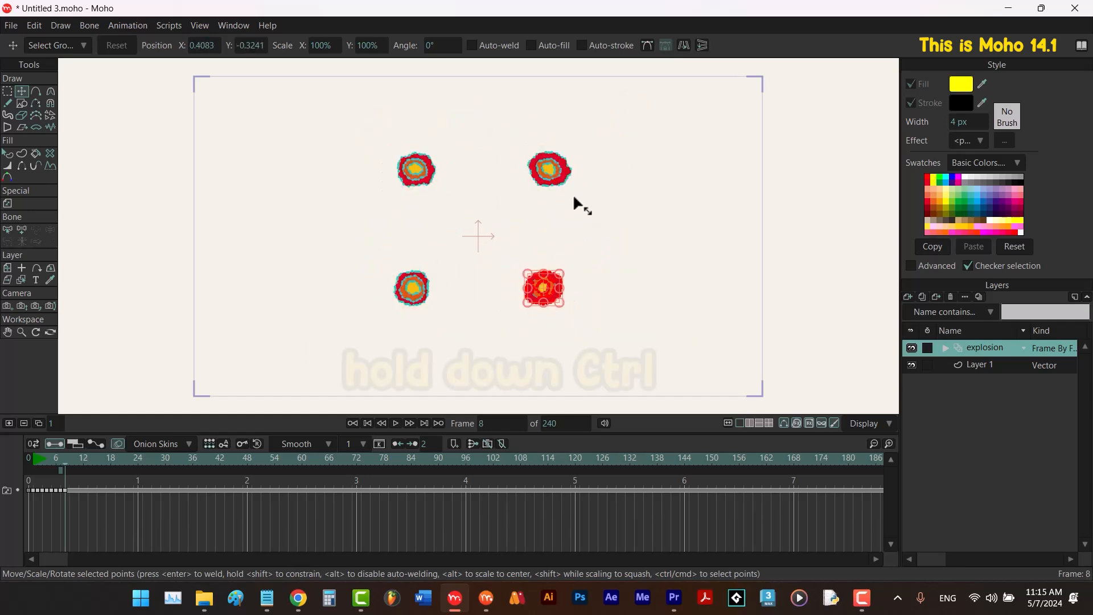
{"action": "left_click_drag", "start_coordinate": [601, 131], "coordinate": [516, 213]}
{"action": "left_click_drag", "start_coordinate": [530, 152], "coordinate": [540, 161]}
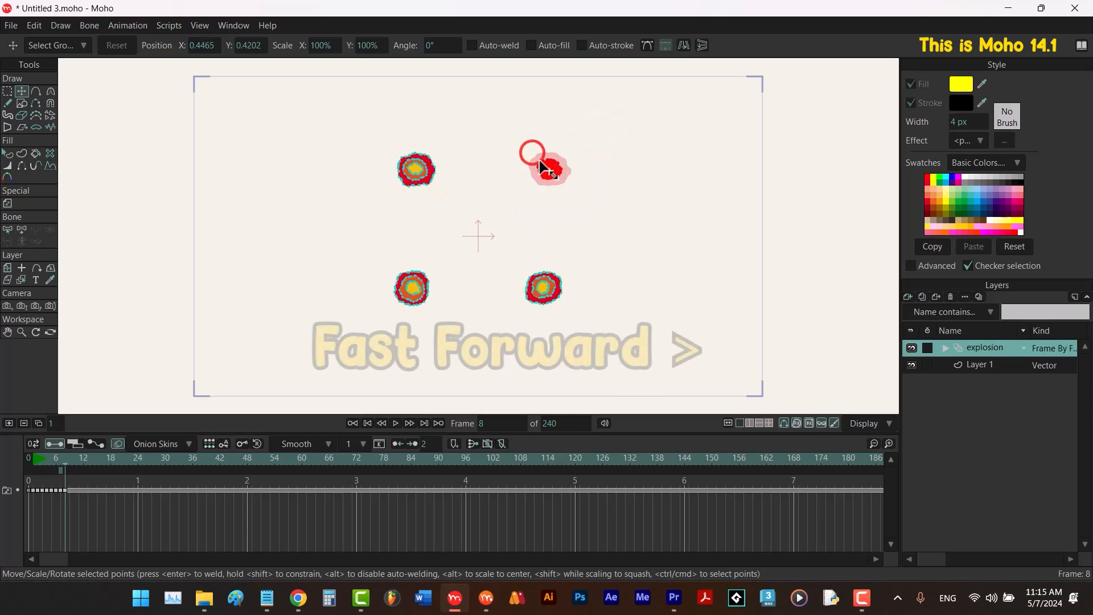
{"action": "left_click_drag", "start_coordinate": [468, 136], "coordinate": [372, 213]}
{"action": "left_click_drag", "start_coordinate": [400, 154], "coordinate": [408, 162]}
{"action": "left_click_drag", "start_coordinate": [459, 254], "coordinate": [373, 324]}
{"action": "left_click_drag", "start_coordinate": [396, 270], "coordinate": [405, 278]}
{"action": "left_click_drag", "start_coordinate": [599, 259], "coordinate": [510, 318]}
{"action": "left_click_drag", "start_coordinate": [529, 275], "coordinate": [535, 283]}
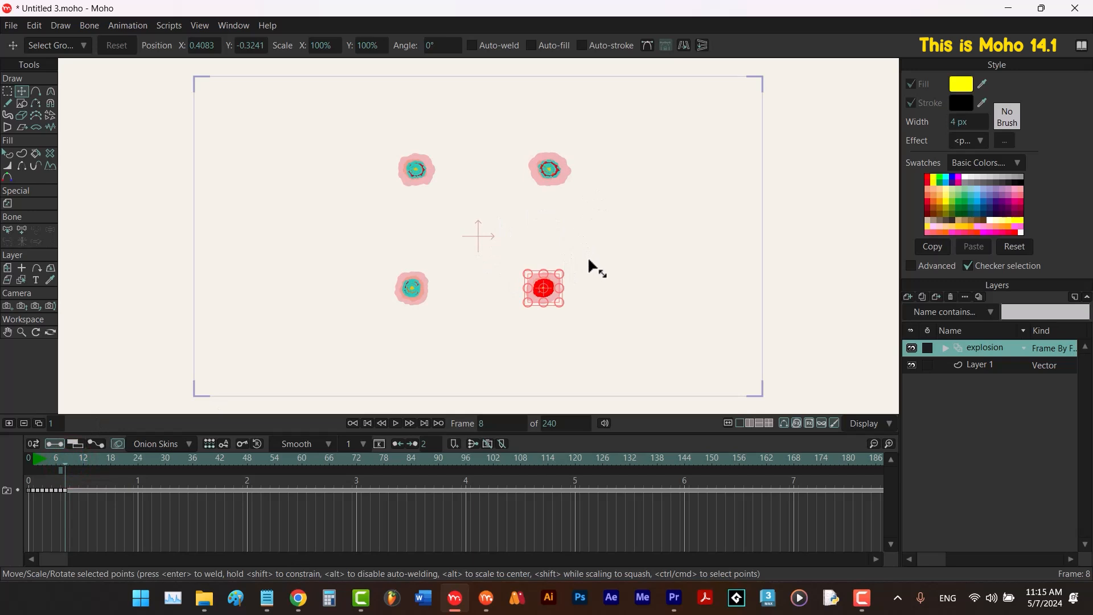
Add an empty drawing at frame 9 to end the explosion, and turn off the onion skins.
{"action": "key", "text": "alt+3"}
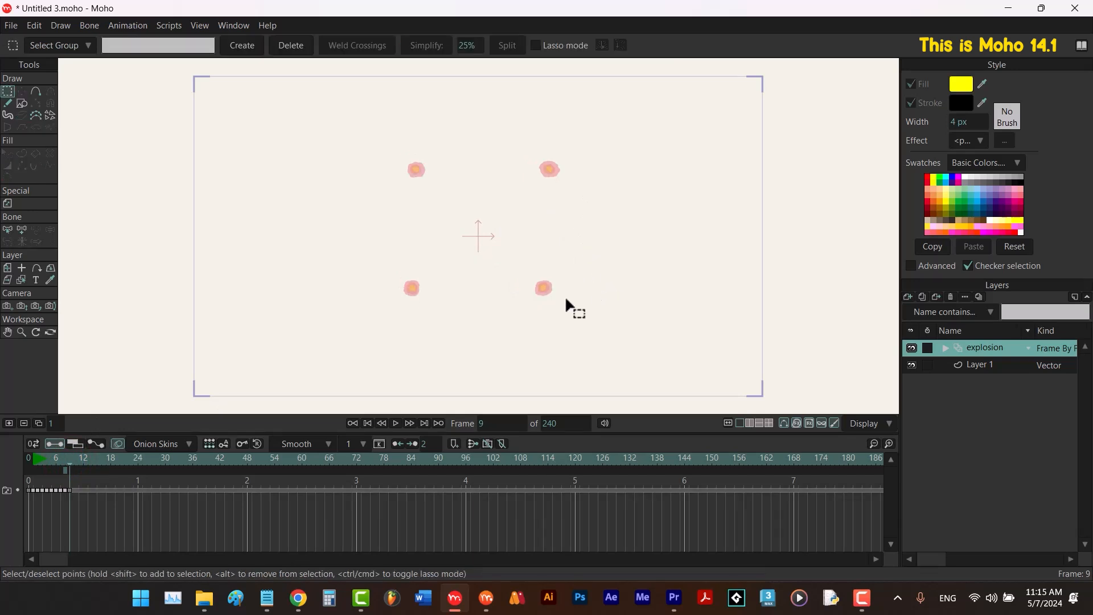
{"action": "left_click", "coordinate": [118, 444]}
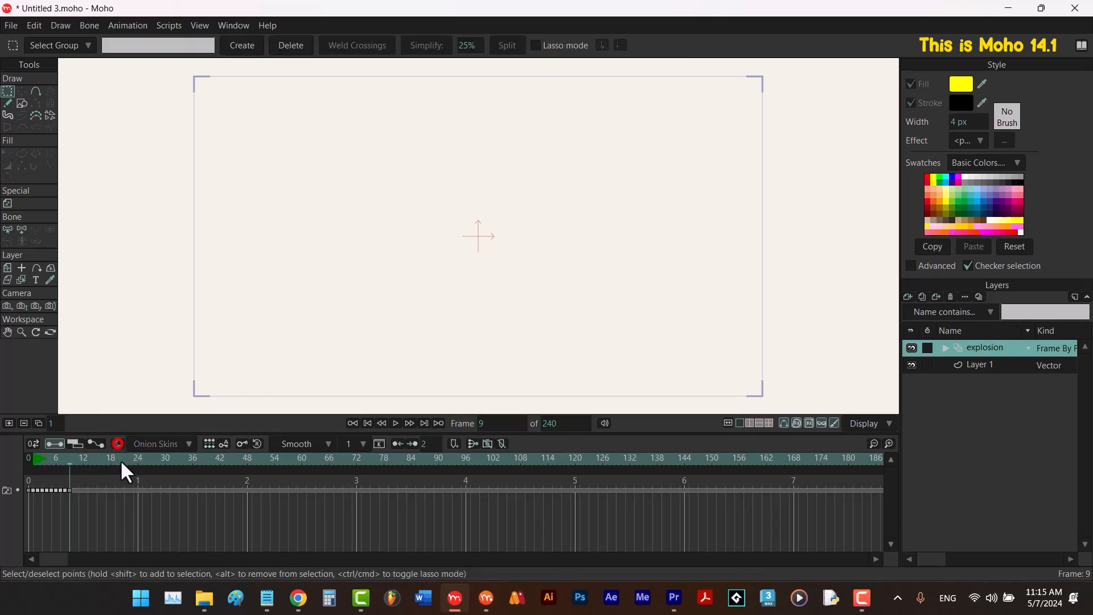
Scrub the timeline back from frame 9 to frame 2 to review the explosion, and hide the construction curves.
{"action": "left_click", "coordinate": [68, 457]}
{"action": "left_click_drag", "start_coordinate": [67, 456], "coordinate": [39, 464]}
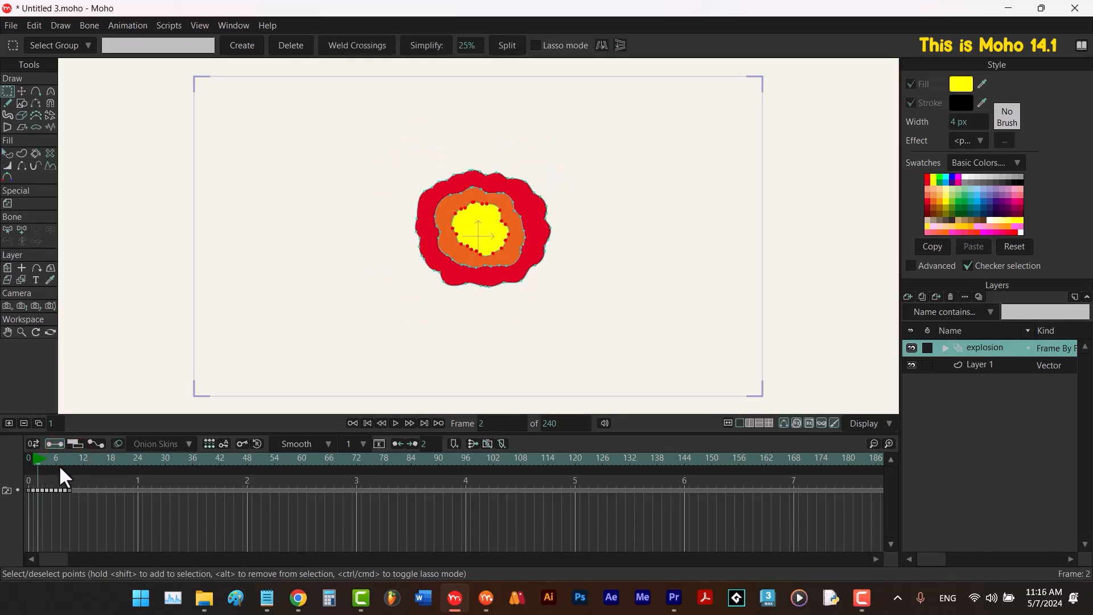
{"action": "left_click", "coordinate": [780, 424]}
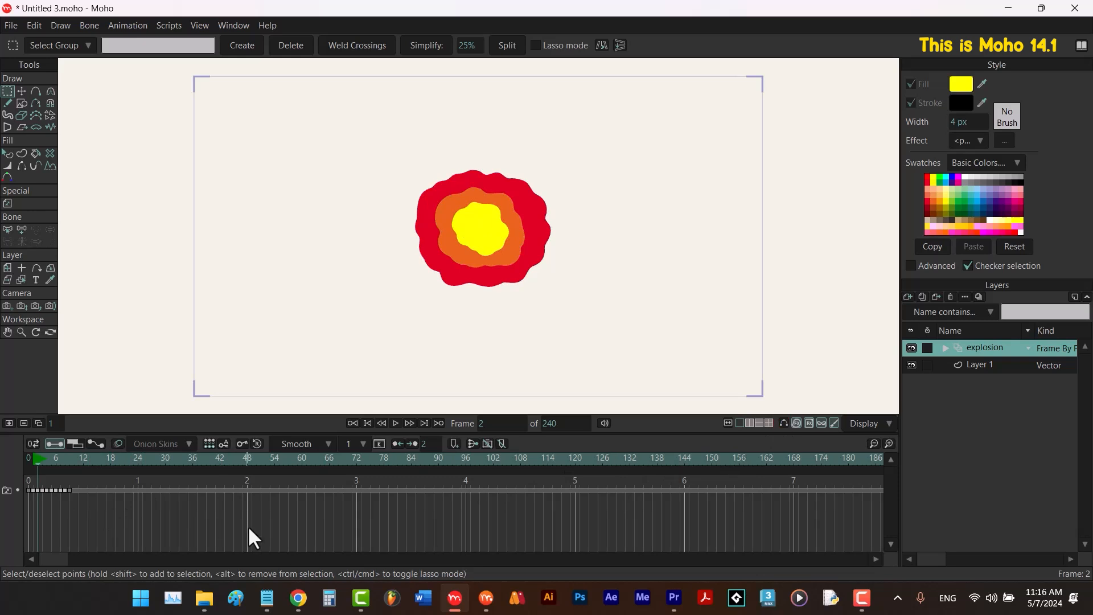
Play the explosion animation from frame 1 to check its timing.
{"action": "mouse_move", "coordinate": [39, 459]}
{"action": "left_mouse_down"}
{"action": "mouse_move", "coordinate": [61, 460]}
{"action": "mouse_move", "coordinate": [38, 471]}
{"action": "mouse_move", "coordinate": [65, 470]}
{"action": "mouse_move", "coordinate": [33, 476]}
{"action": "left_mouse_up"}
{"action": "key", "text": "space"}
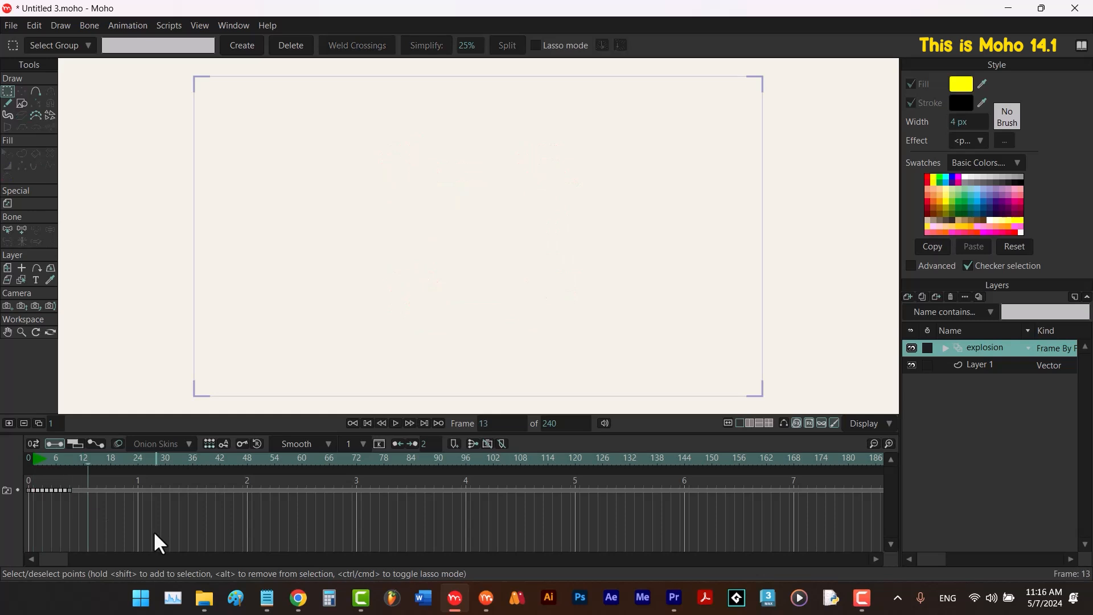
Stretch the explosion's keys out to about frame 33 and preview them with playback ending at frame 37.
{"action": "left_click_drag", "start_coordinate": [132, 519], "coordinate": [35, 489]}
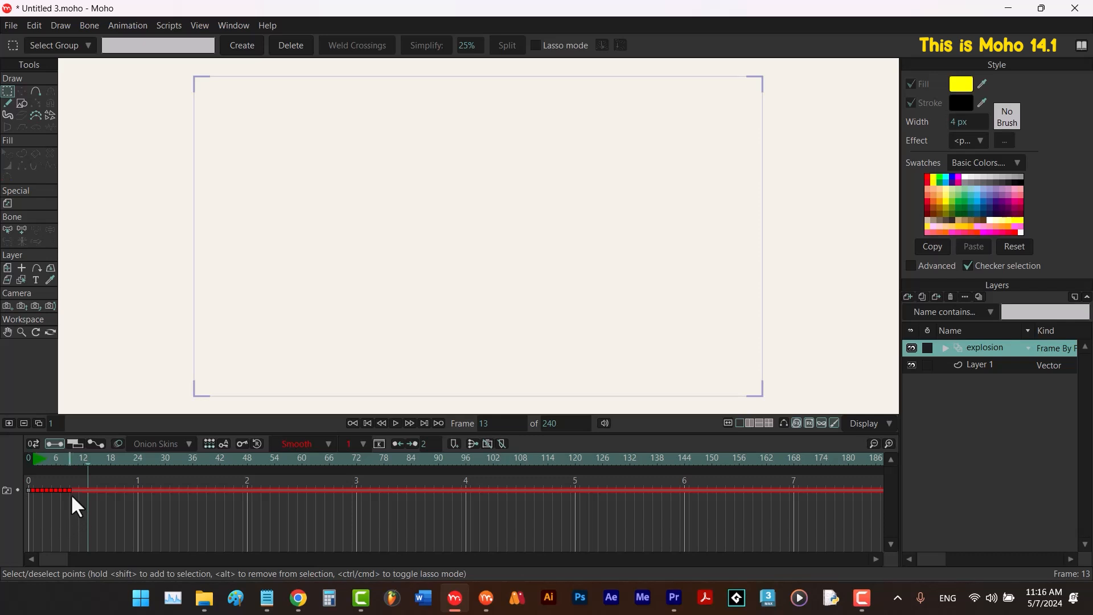
{"action": "left_click_drag", "start_coordinate": [69, 489], "coordinate": [179, 497]}
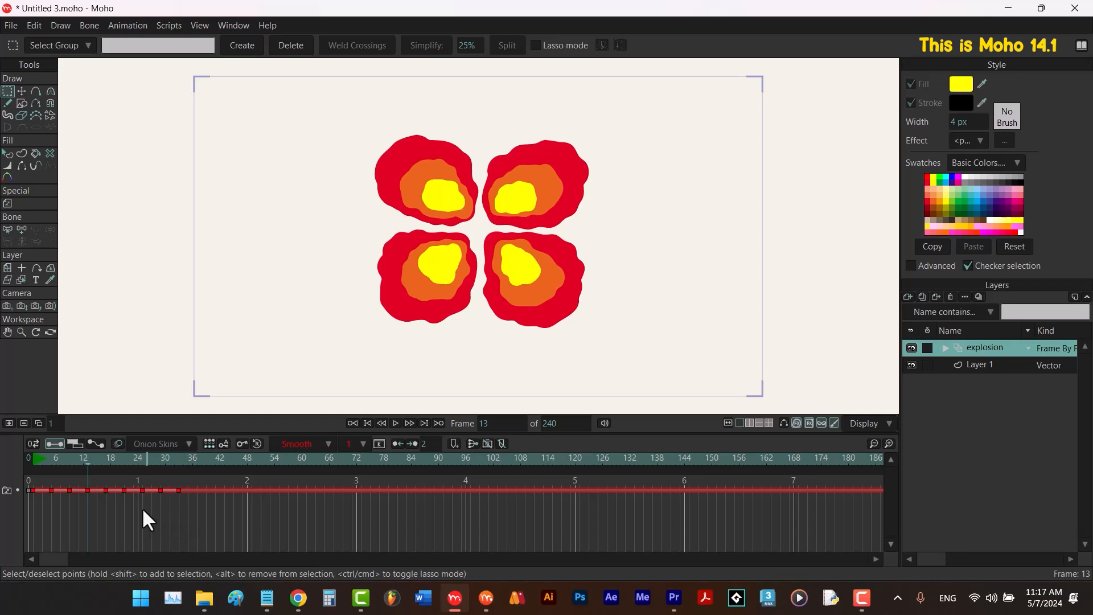
{"action": "left_click", "coordinate": [33, 460]}
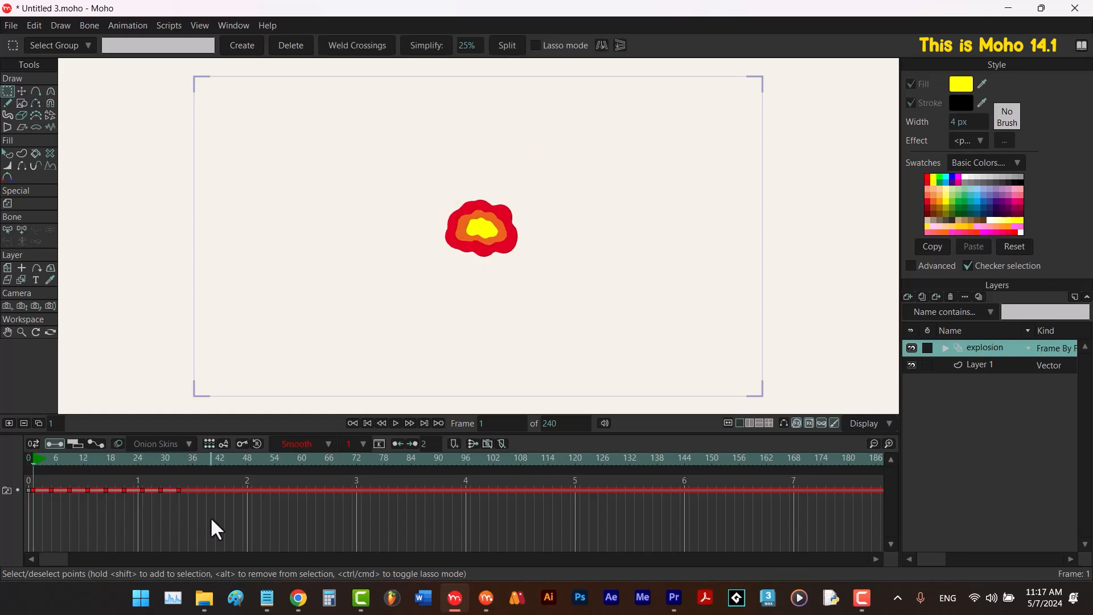
{"action": "right_click", "coordinate": [195, 460], "text": "ctrl"}
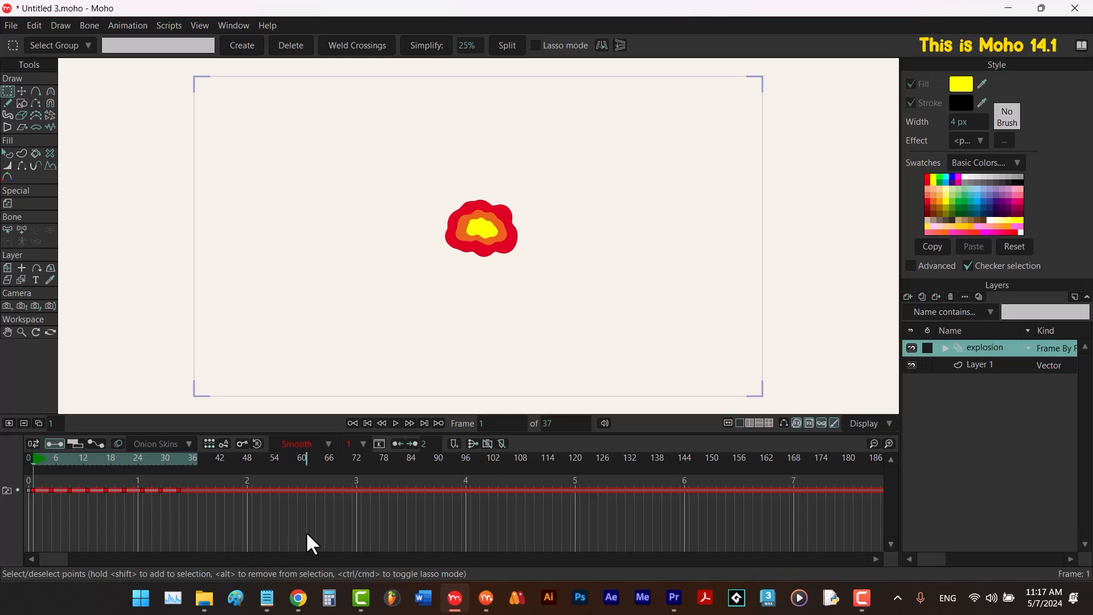
{"action": "key", "text": "space"}
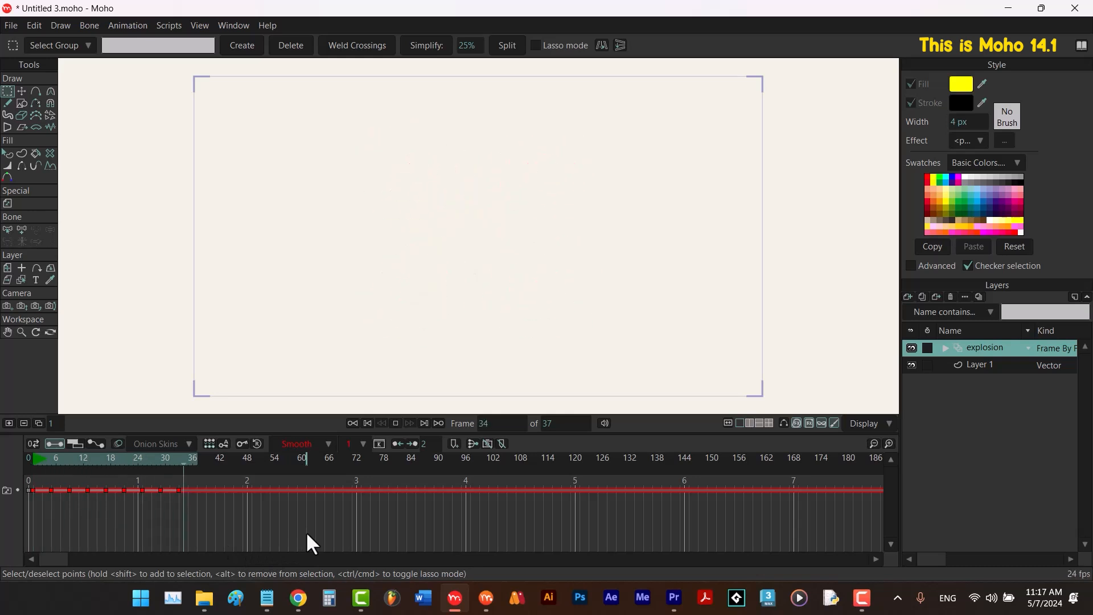
{"action": "key", "text": "space"}
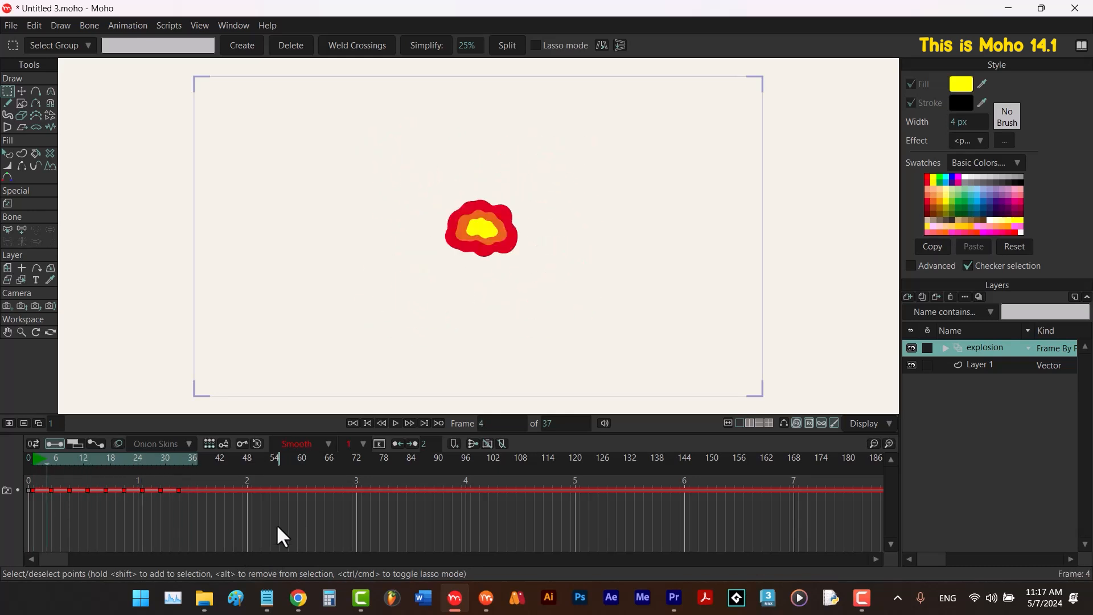
Compress the explosion's keys to end at about frame 25 and replay it with playback ending at frame 27.
{"action": "left_click_drag", "start_coordinate": [178, 491], "coordinate": [144, 493], "text": "alt"}
{"action": "right_click", "coordinate": [151, 459], "text": "alt"}
{"action": "left_click_drag", "start_coordinate": [116, 460], "coordinate": [1, 480]}
{"action": "left_click", "coordinate": [33, 463]}
{"action": "key", "text": "space"}
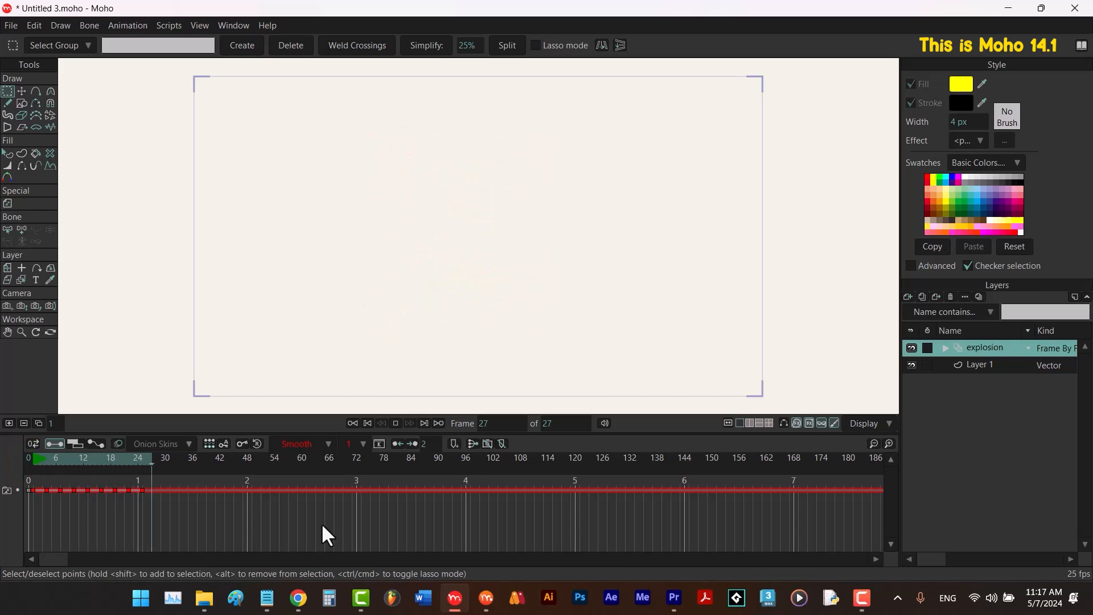
{"action": "left_click", "coordinate": [88, 461]}
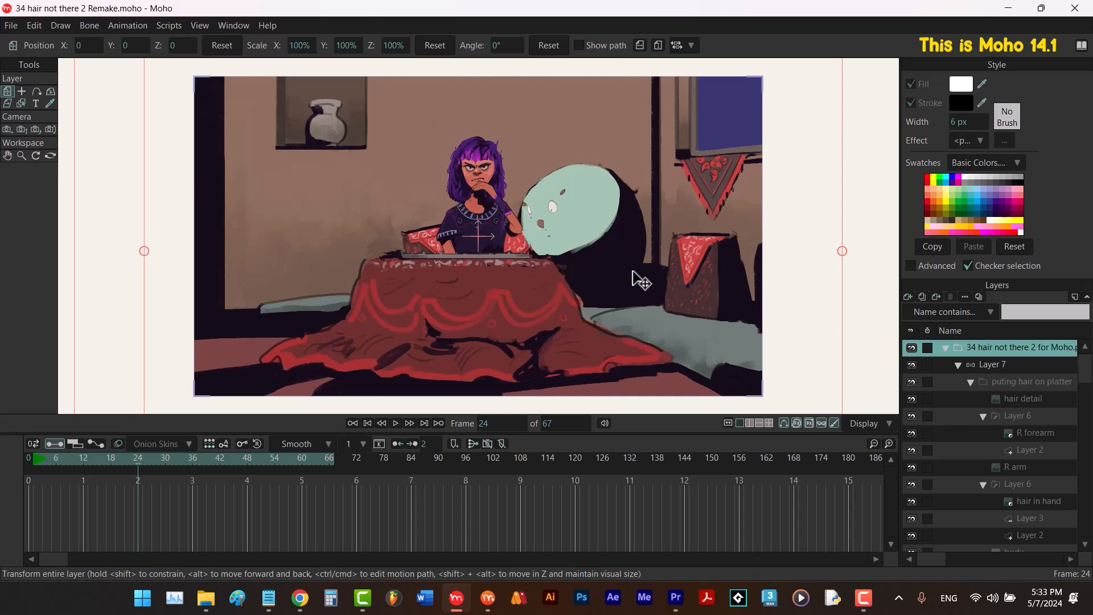
Play the hair scene from frame 24 up to frame 44 and examine the woman's raised finger up close.
{"action": "key", "text": "space"}
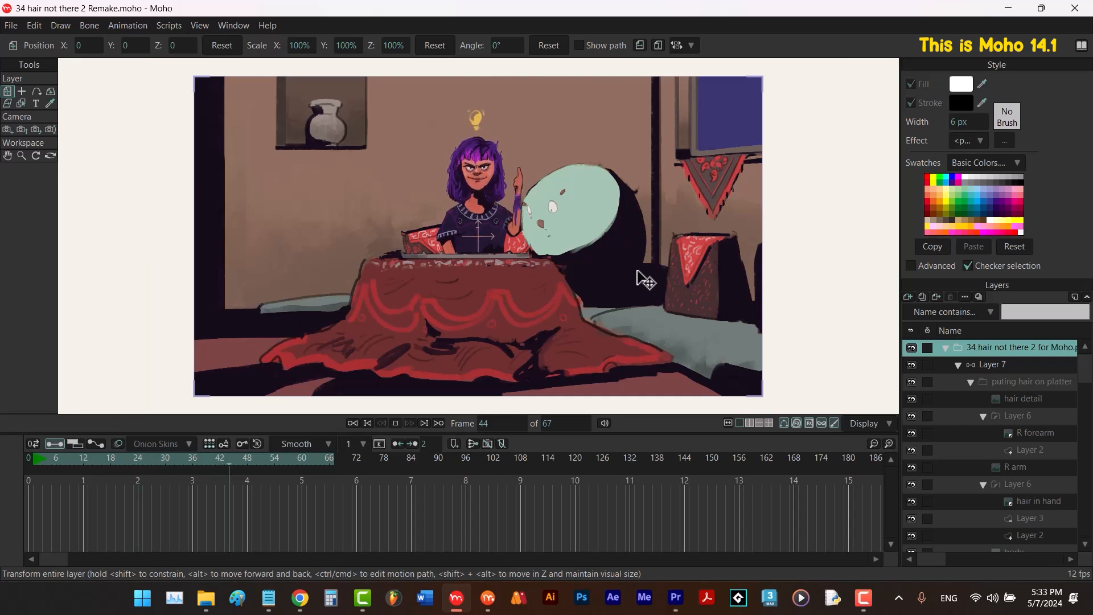
{"action": "key", "text": "space"}
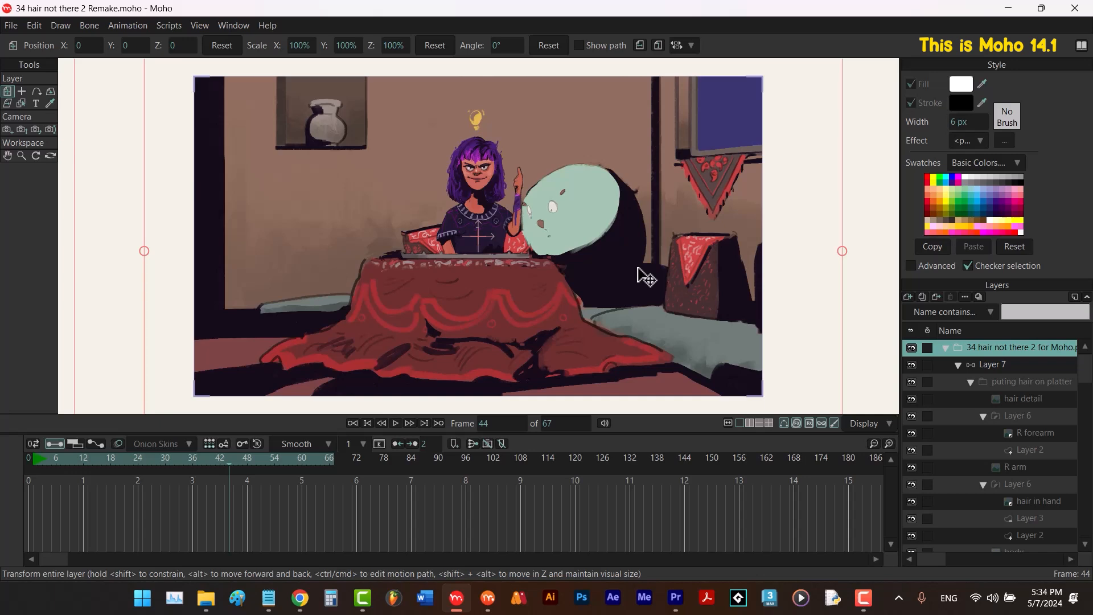
{"action": "scroll", "coordinate": [531, 153], "scroll_direction": "up", "scroll_amount": 3}
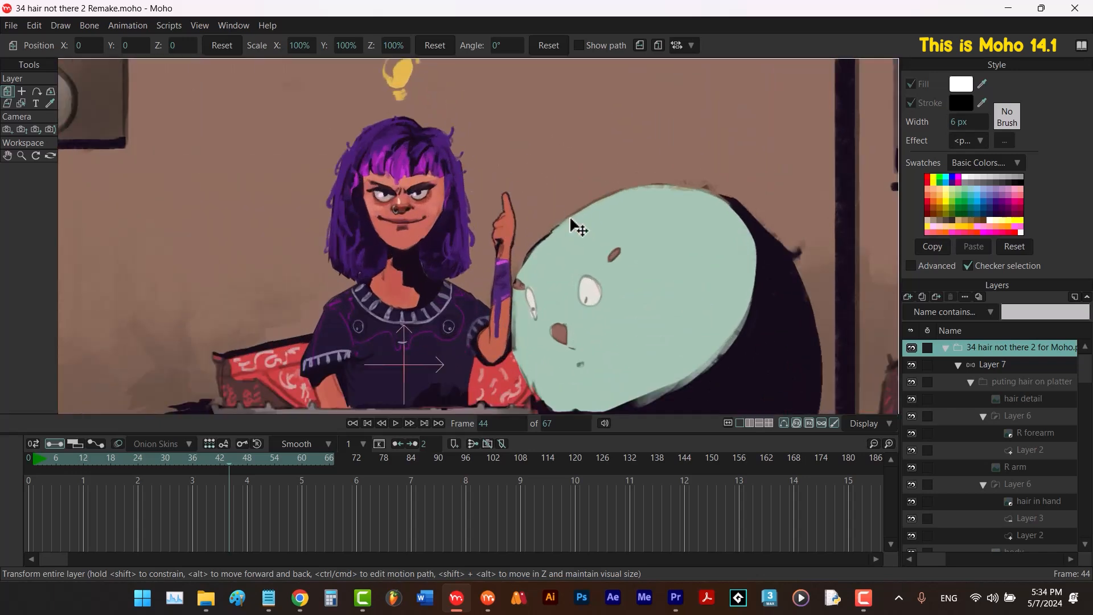
Return to frame 0 and add a Frame By Frame layer named "sign" above the scene group.
{"action": "left_click", "coordinate": [367, 423]}
{"action": "left_click", "coordinate": [907, 297]}
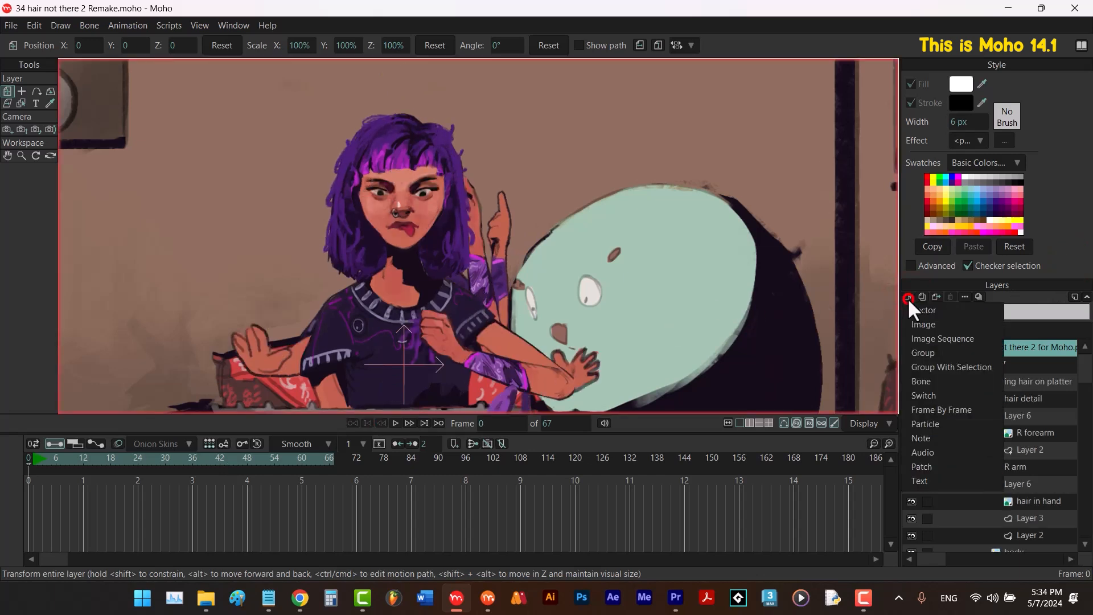
{"action": "left_click", "coordinate": [932, 411]}
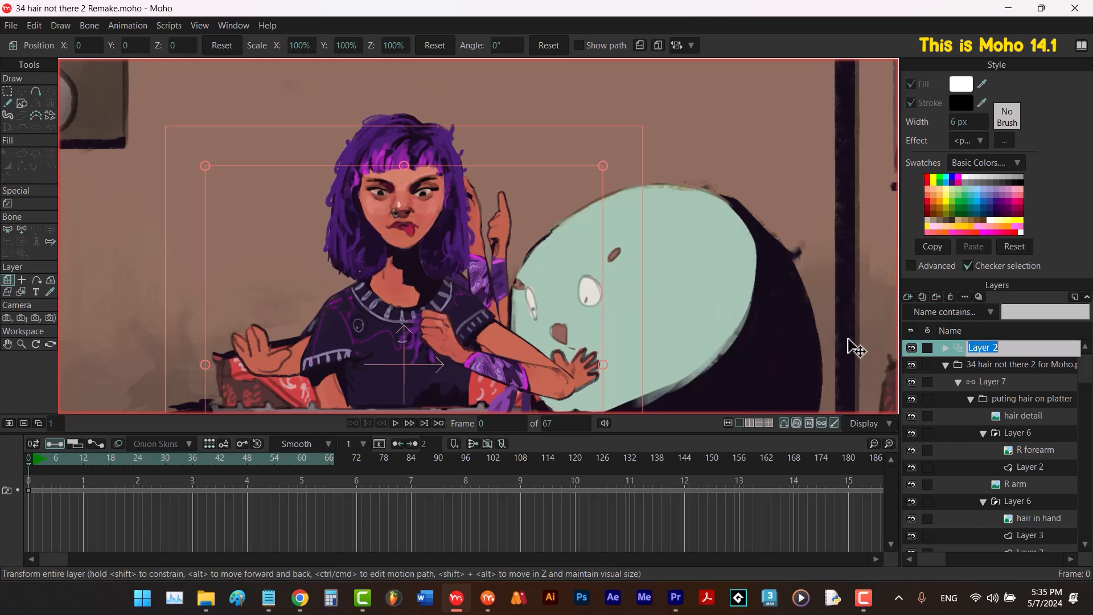
{"action": "type", "text": "sign"}
{"action": "key", "text": "Return"}
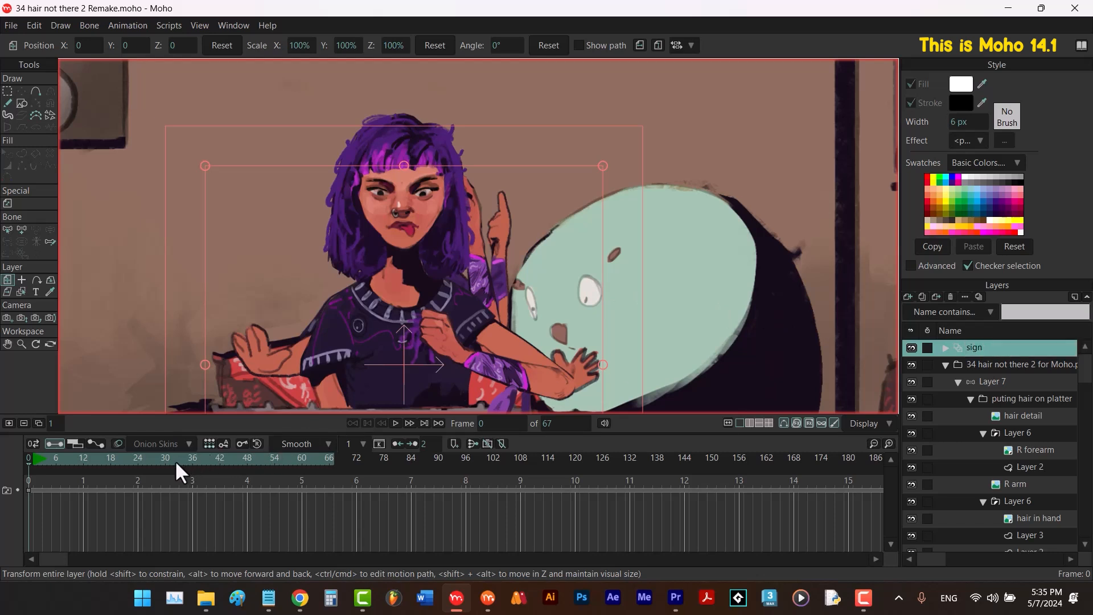
Go to frame 38, where the finger is raised, and ready the Freehand tool with a yellow stroke.
{"action": "left_click_drag", "start_coordinate": [176, 460], "coordinate": [200, 459]}
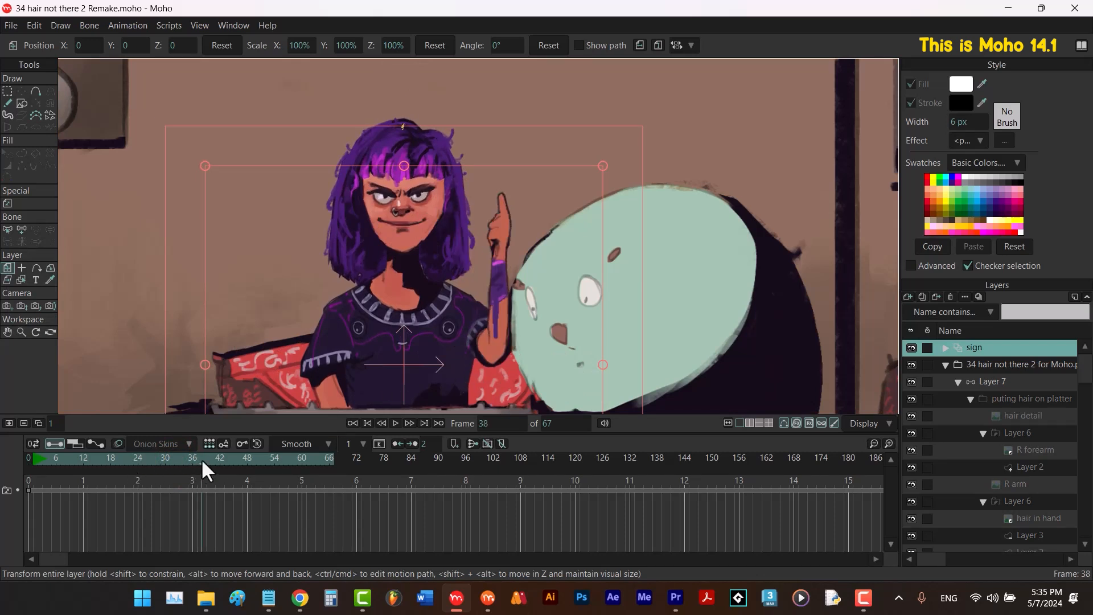
{"action": "left_click_drag", "start_coordinate": [201, 459], "coordinate": [199, 459]}
{"action": "key", "text": "f"}
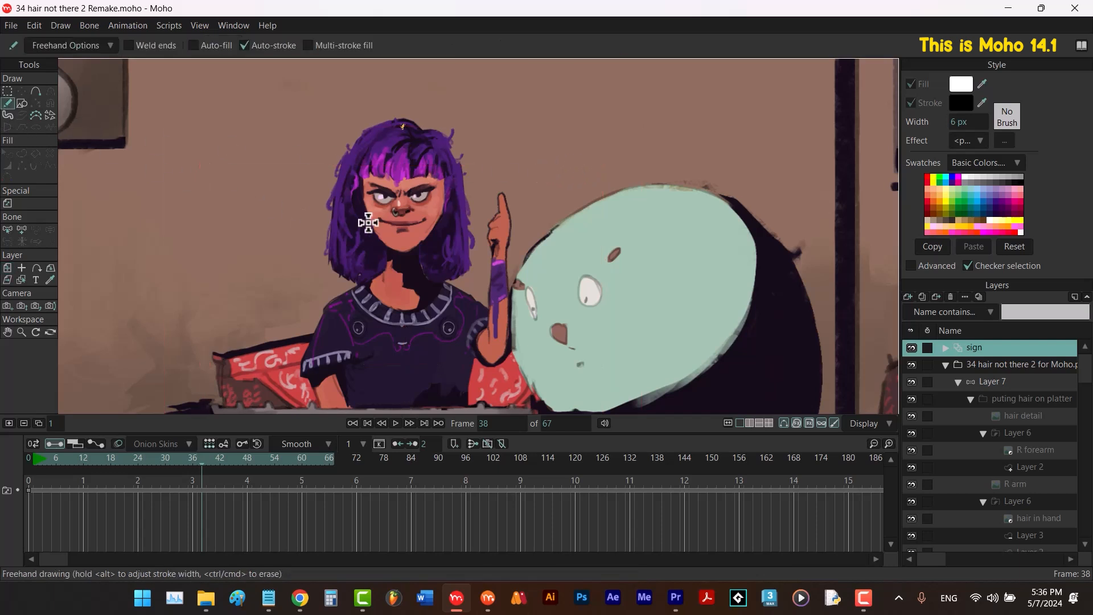
{"action": "left_click", "coordinate": [934, 178], "text": "shift"}
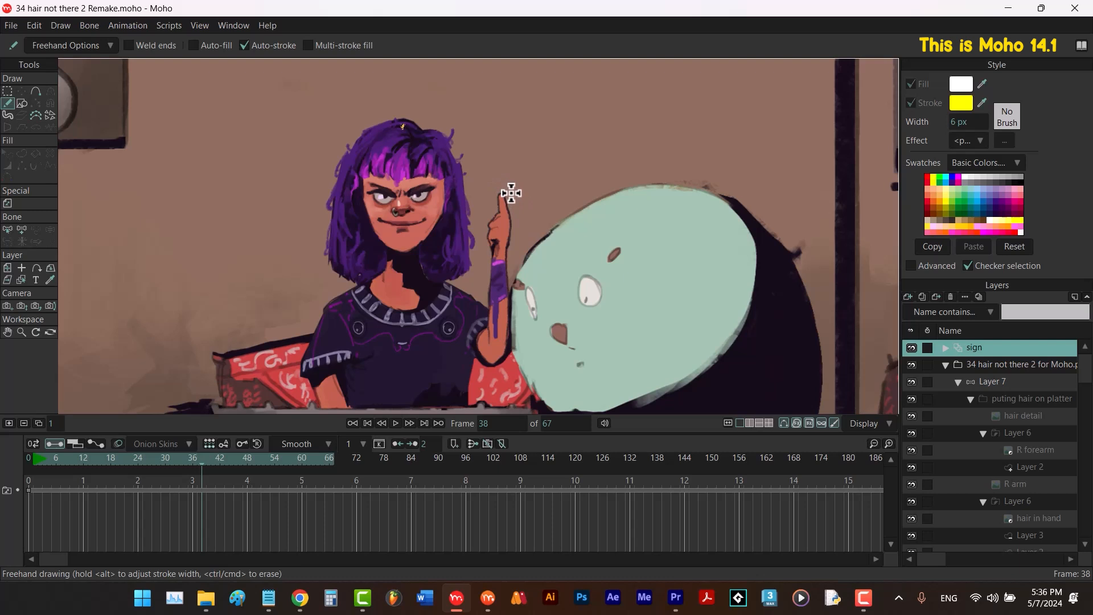
Try three 11.4 px wide yellow rays fanning out from the raised fingertip, and undo them.
{"action": "left_click_drag", "start_coordinate": [512, 193], "coordinate": [516, 193]}
{"action": "scroll", "coordinate": [512, 181], "scroll_direction": "up", "scroll_amount": 5}
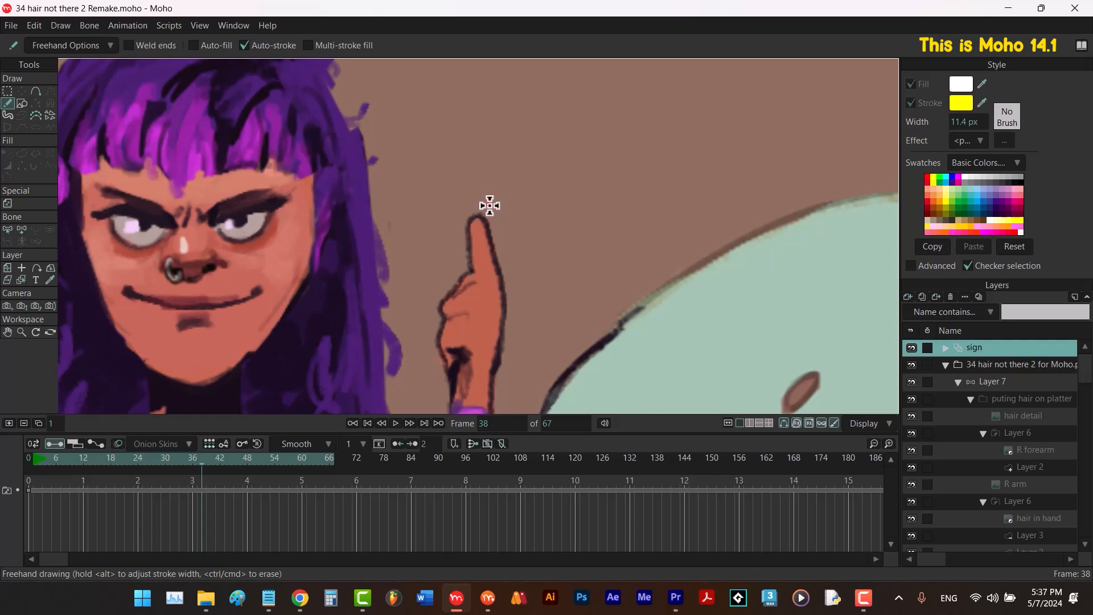
{"action": "mouse_move", "coordinate": [487, 206]}
{"action": "left_mouse_down"}
{"action": "mouse_move", "coordinate": [517, 170]}
{"action": "mouse_move", "coordinate": [577, 137]}
{"action": "left_mouse_up"}
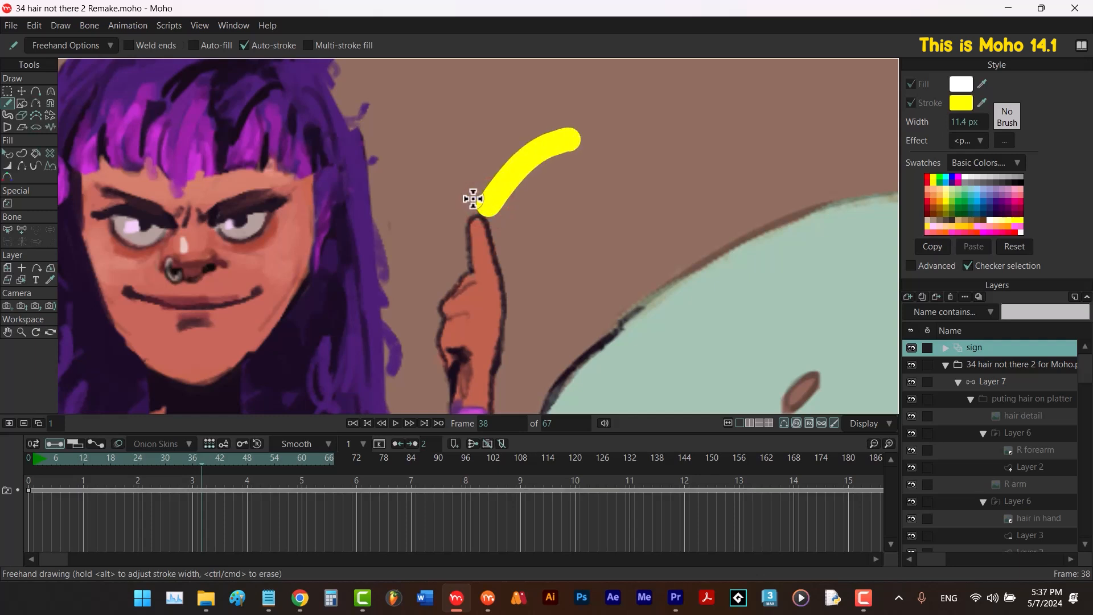
{"action": "left_click_drag", "start_coordinate": [474, 199], "coordinate": [450, 85]}
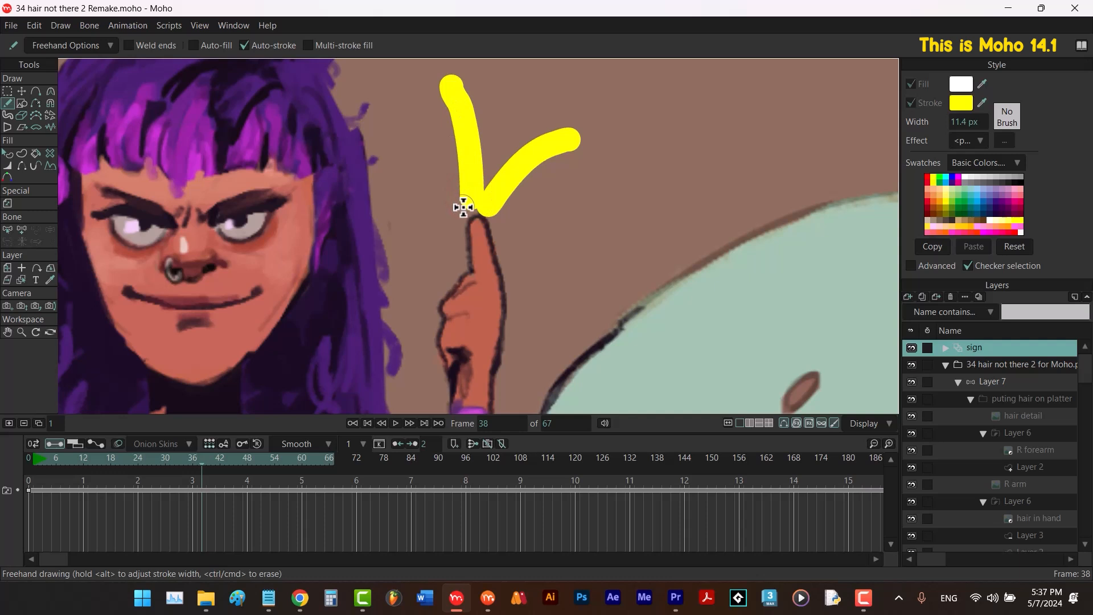
{"action": "mouse_move", "coordinate": [459, 206]}
{"action": "left_mouse_down"}
{"action": "mouse_move", "coordinate": [447, 186]}
{"action": "mouse_move", "coordinate": [358, 150]}
{"action": "left_mouse_up"}
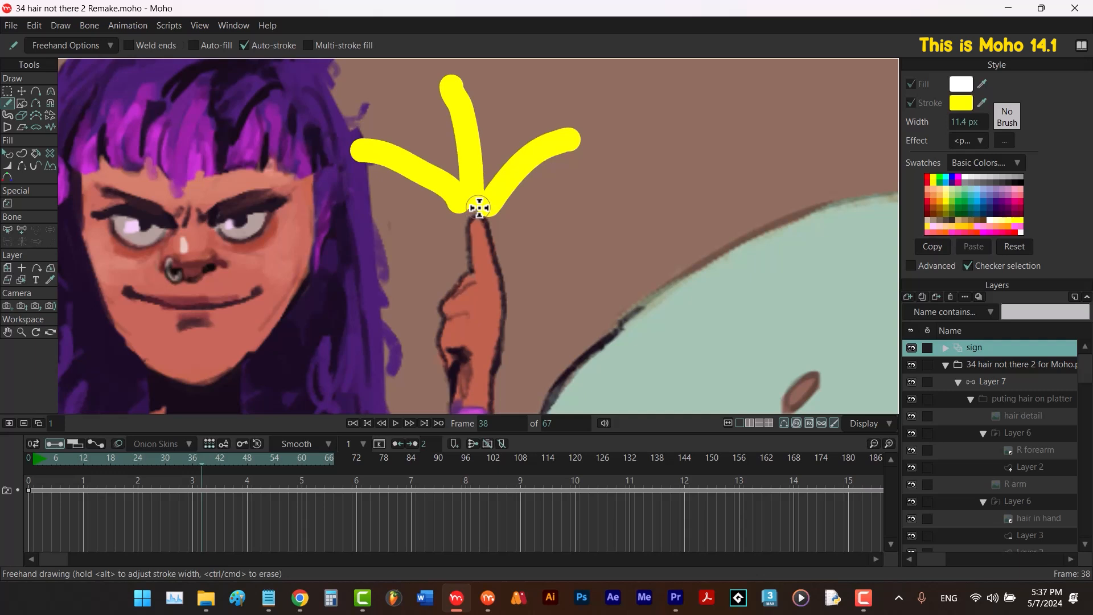
{"action": "key", "text": "ctrl+z"}
{"action": "key", "text": "ctrl+z"}
{"action": "key", "text": "ctrl+z"}
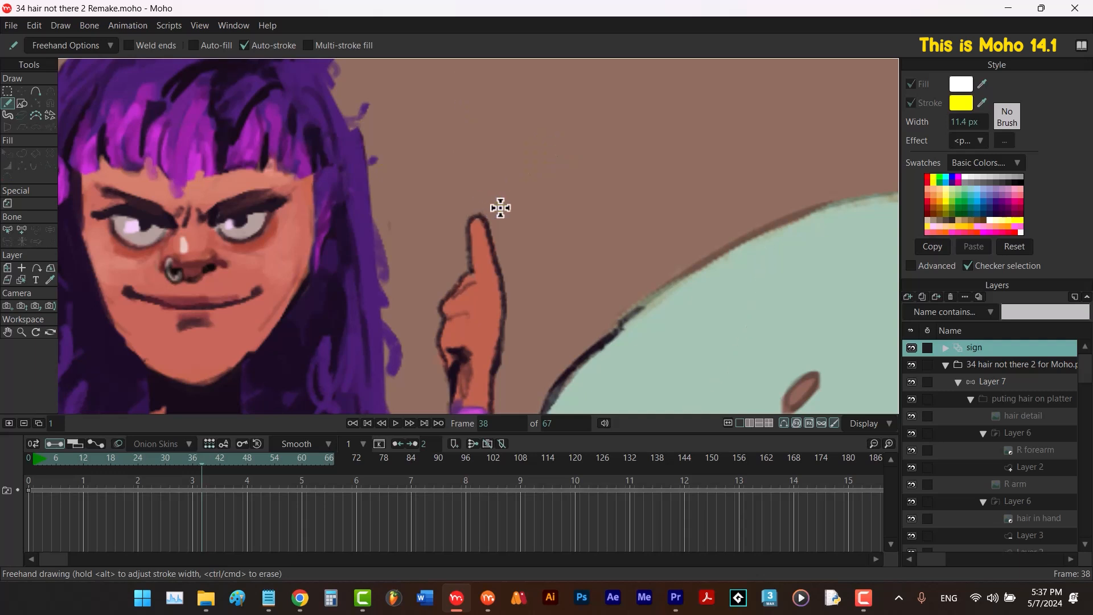
Set the stroke width to 4.2 px and draw three short yellow rays fanning out from the fingertip on frame 38.
{"action": "left_click_drag", "start_coordinate": [509, 203], "coordinate": [505, 205]}
{"action": "left_click_drag", "start_coordinate": [490, 213], "coordinate": [532, 175]}
{"action": "left_click_drag", "start_coordinate": [474, 210], "coordinate": [459, 163]}
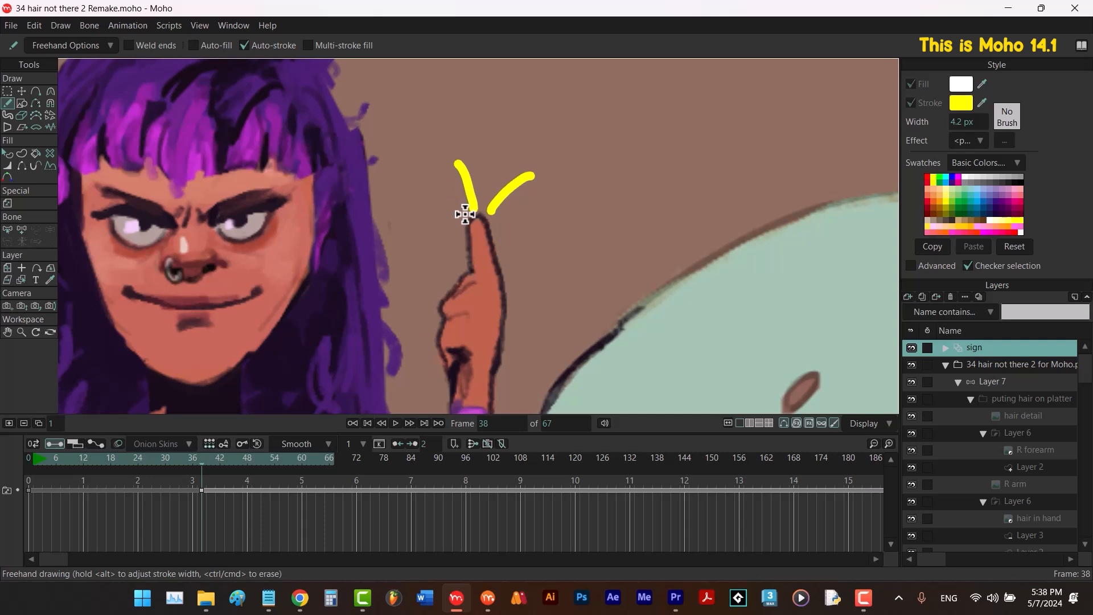
{"action": "left_click_drag", "start_coordinate": [464, 215], "coordinate": [422, 187]}
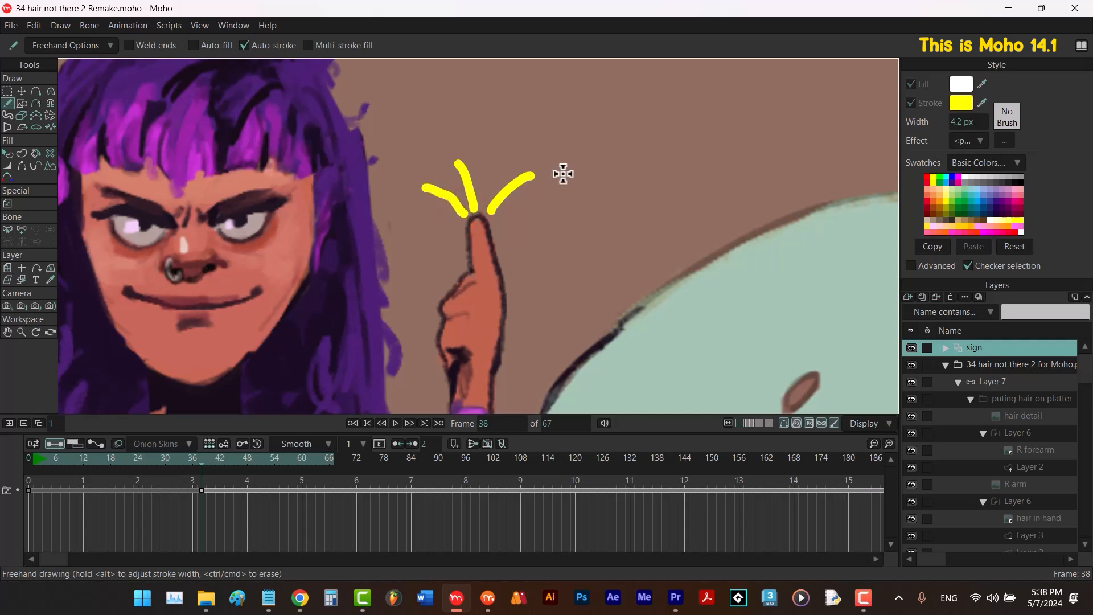
Add an empty drawing at frame 39, turn on onion skins, and limit them to the previous frame.
{"action": "key", "text": "ctrl+Right"}
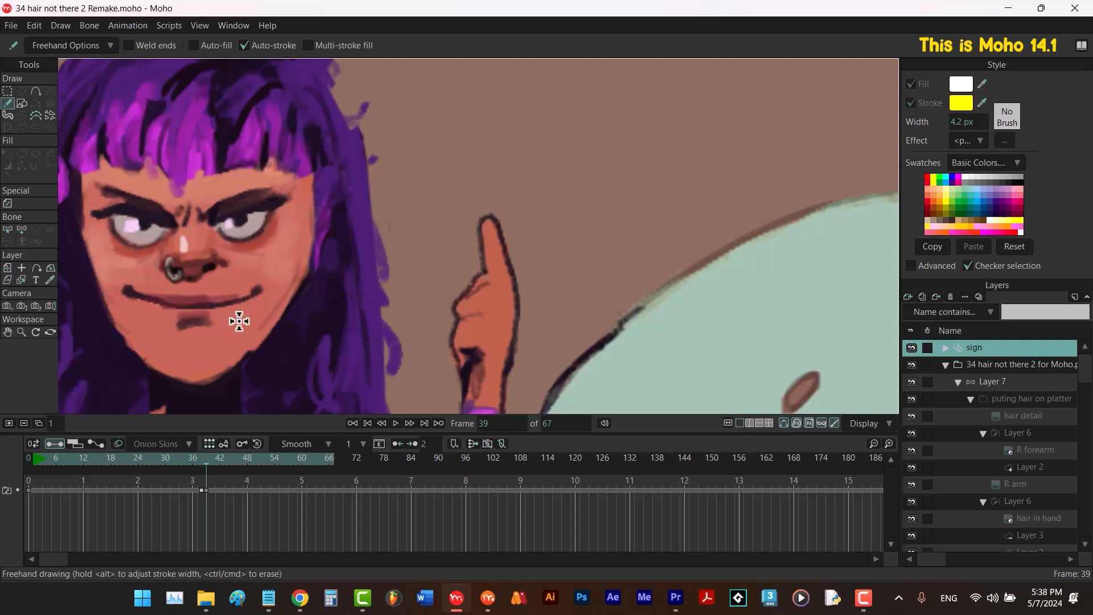
{"action": "left_click", "coordinate": [117, 443]}
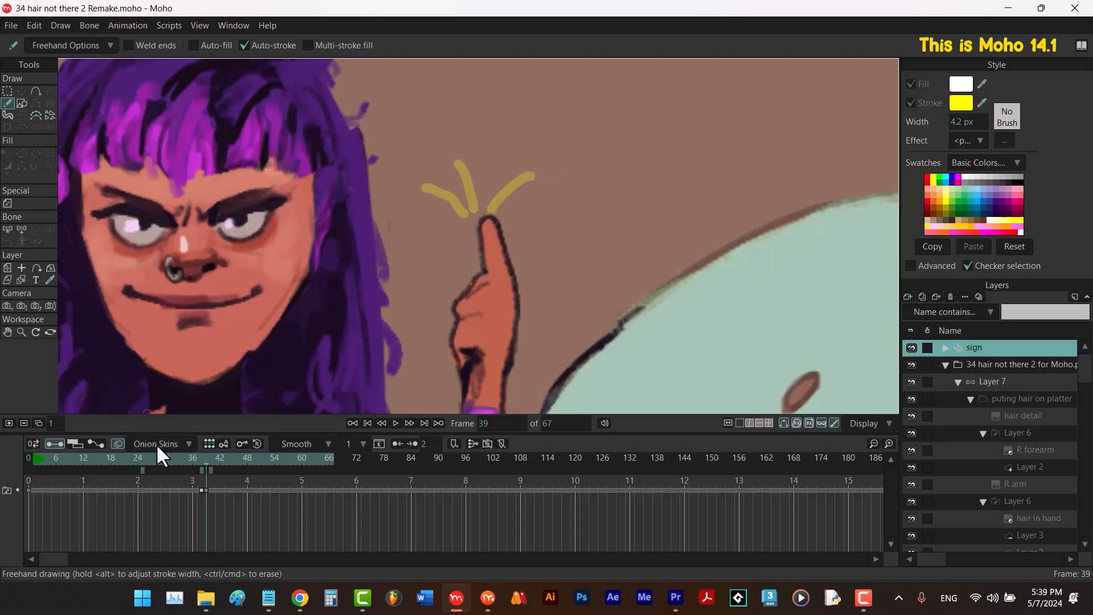
{"action": "left_click", "coordinate": [156, 443]}
{"action": "left_click", "coordinate": [172, 564]}
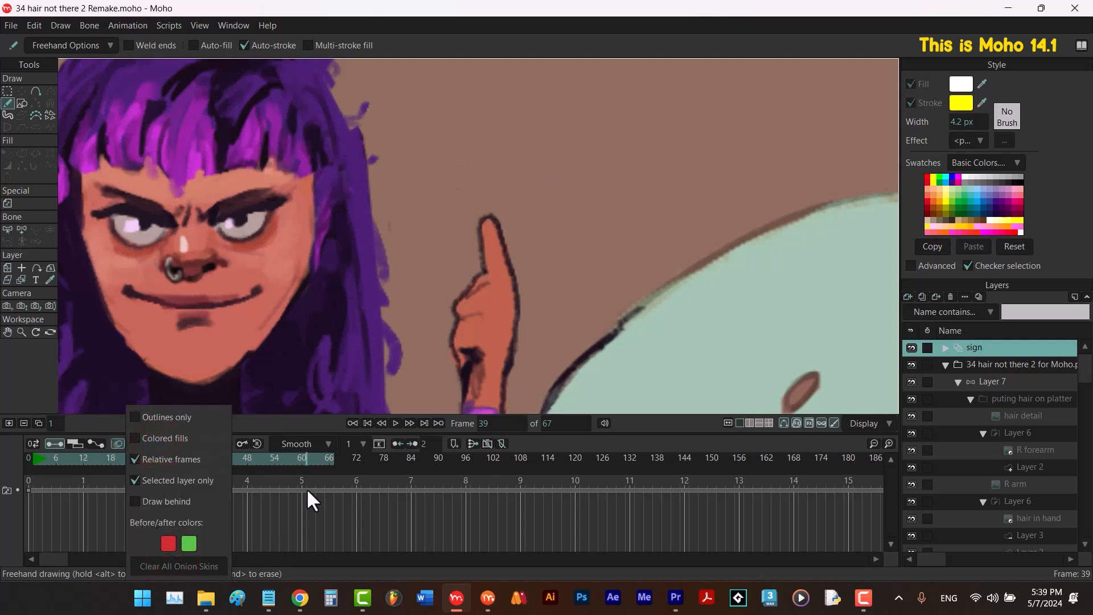
{"action": "left_click", "coordinate": [203, 466]}
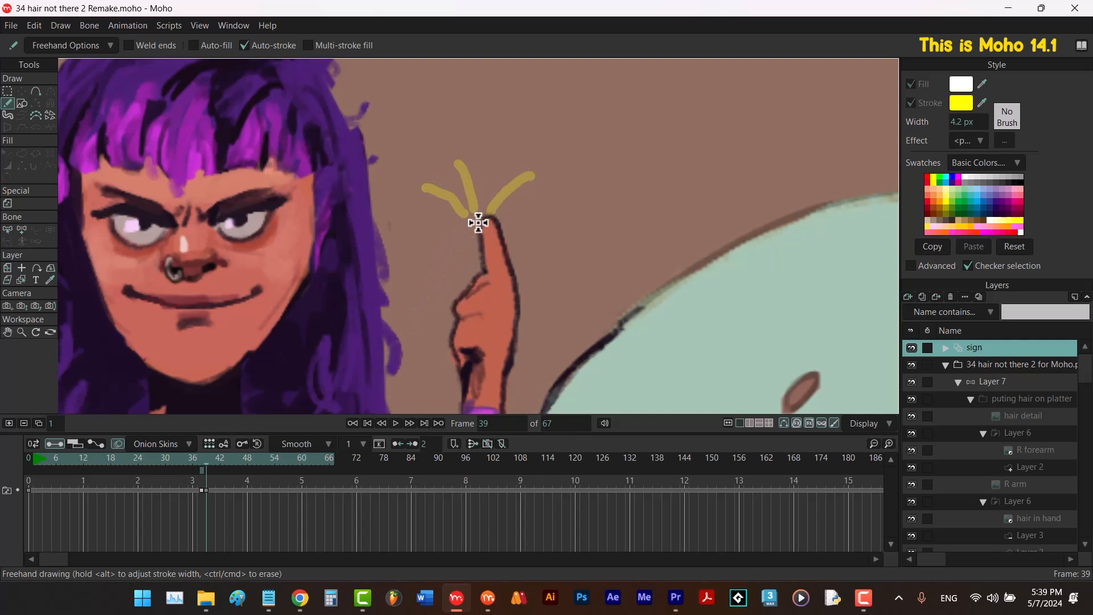
{"action": "left_click", "coordinate": [171, 443]}
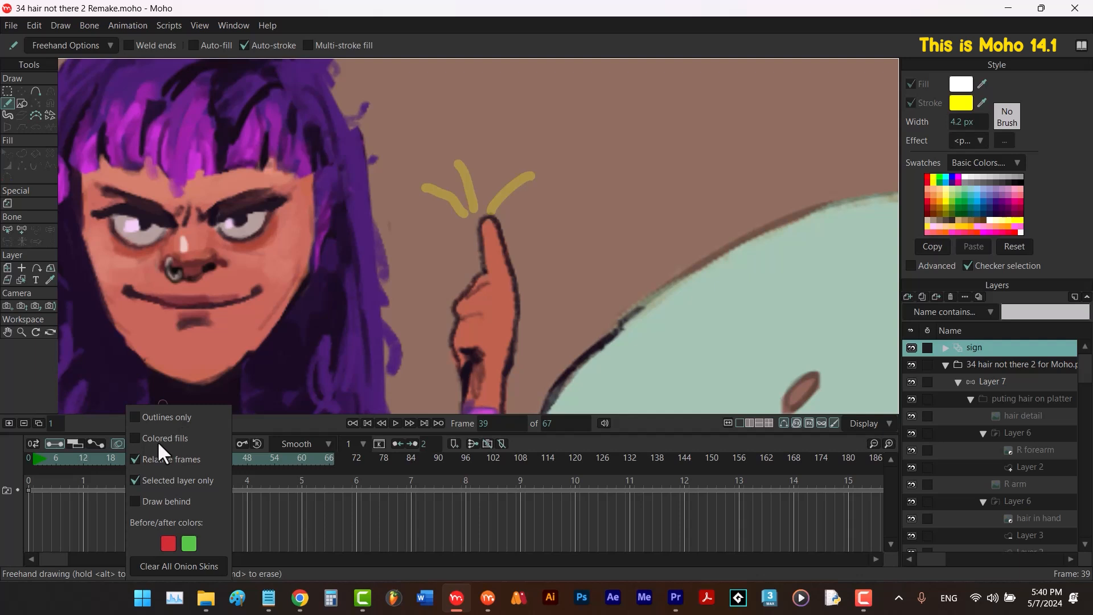
{"action": "left_click", "coordinate": [279, 422]}
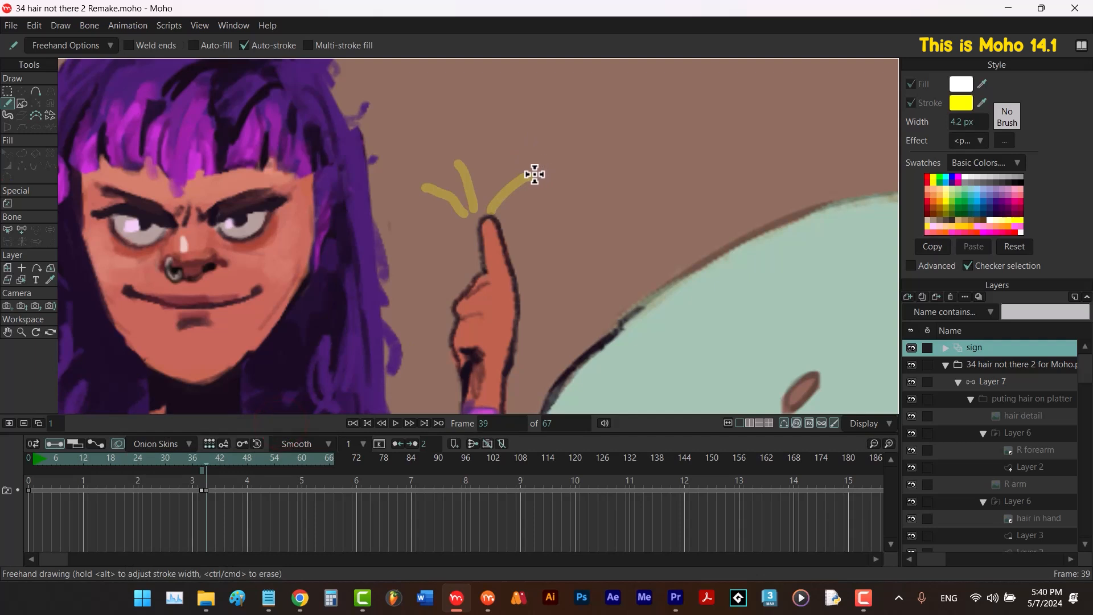
Draw three shorter yellow strokes on frame 39, each continuing outward from the tip of an onion-skinned ray.
{"action": "left_click_drag", "start_coordinate": [531, 171], "coordinate": [556, 168]}
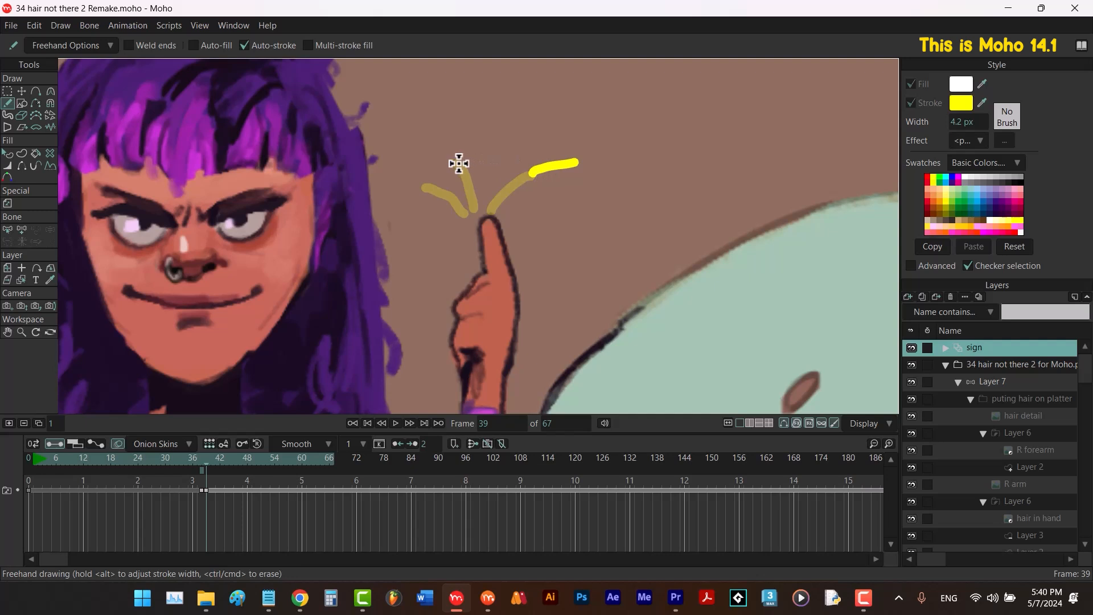
{"action": "left_click_drag", "start_coordinate": [454, 161], "coordinate": [436, 147]}
{"action": "left_click_drag", "start_coordinate": [420, 186], "coordinate": [399, 183]}
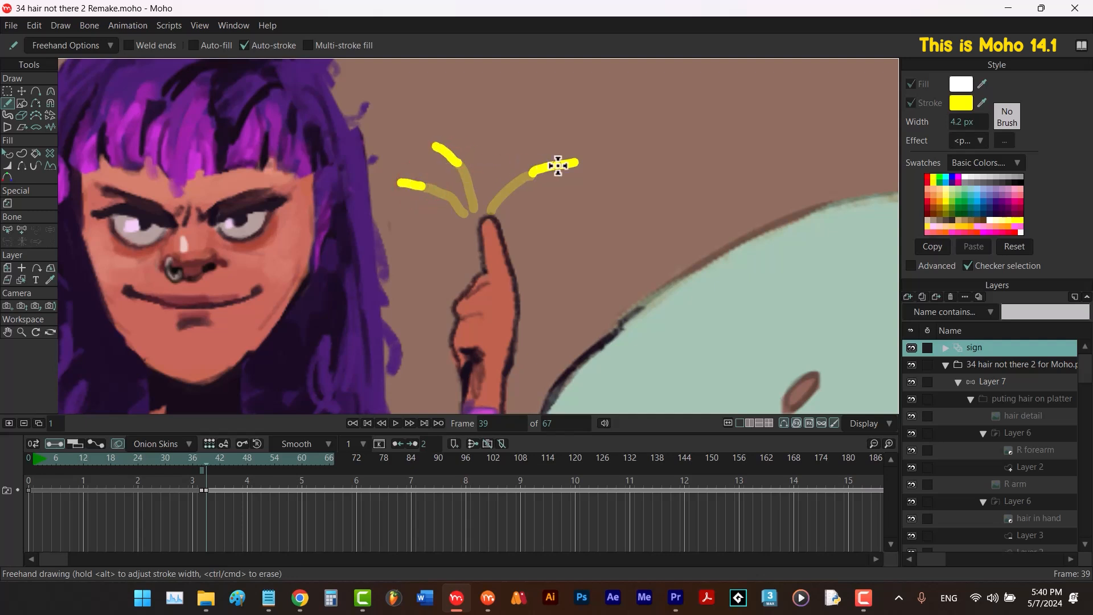
Add an empty drawing at frame 40 and draw three shorter yellow dashes continuing outward from the onion-skinned strokes.
{"action": "key", "text": "ctrl+Right"}
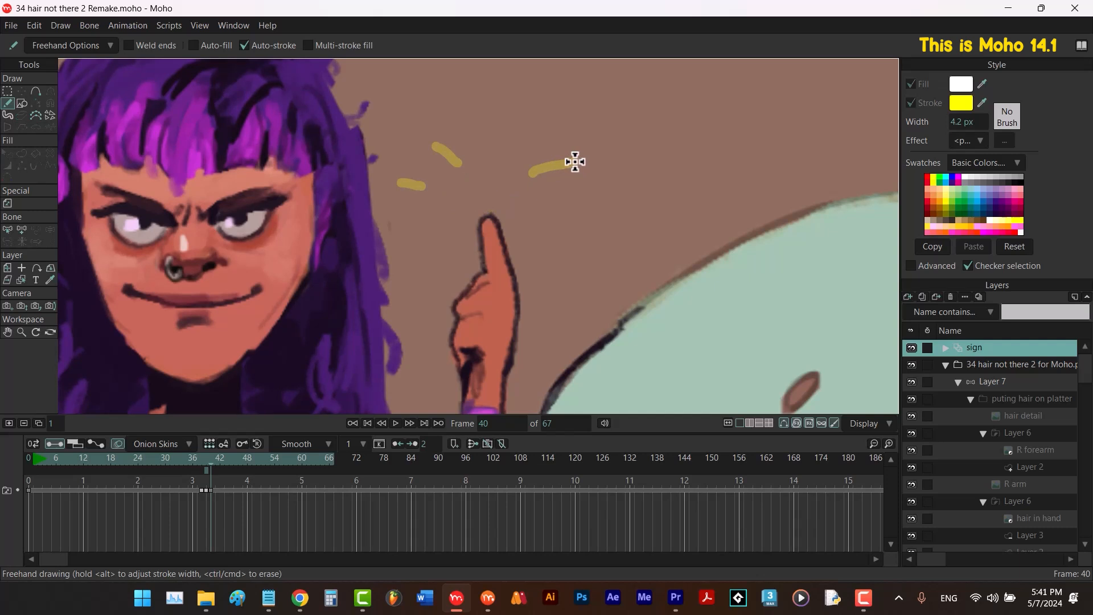
{"action": "left_click_drag", "start_coordinate": [582, 163], "coordinate": [595, 162]}
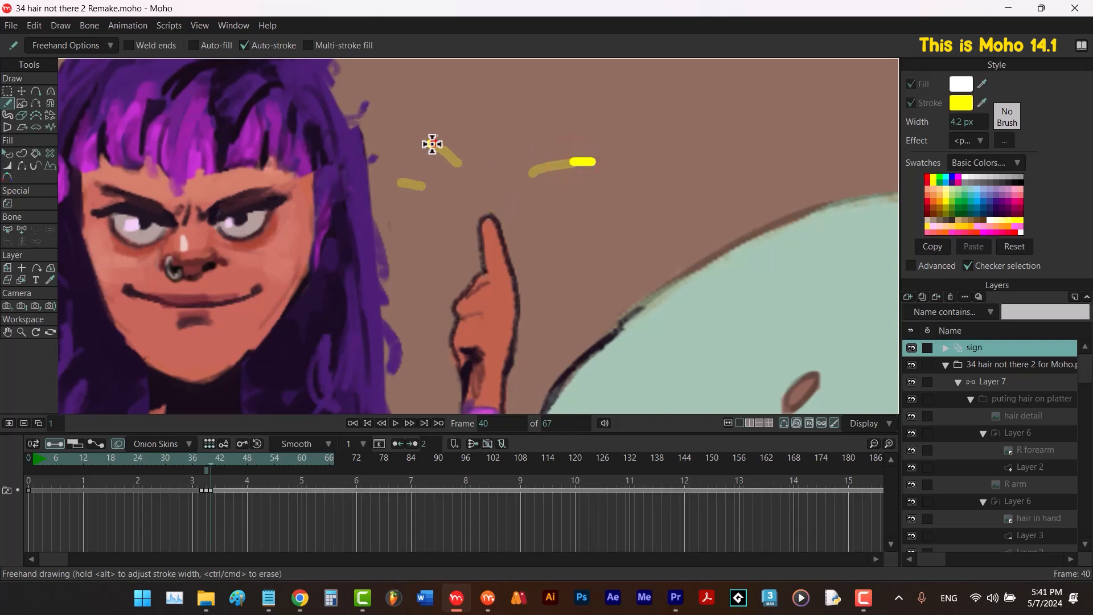
{"action": "left_click_drag", "start_coordinate": [432, 144], "coordinate": [418, 141]}
{"action": "left_click_drag", "start_coordinate": [401, 180], "coordinate": [385, 181]}
Add an empty drawing at frame 41 and place a yellow dot at the outer end of each onion-skinned dash.
{"action": "key", "text": "ctrl+Right"}
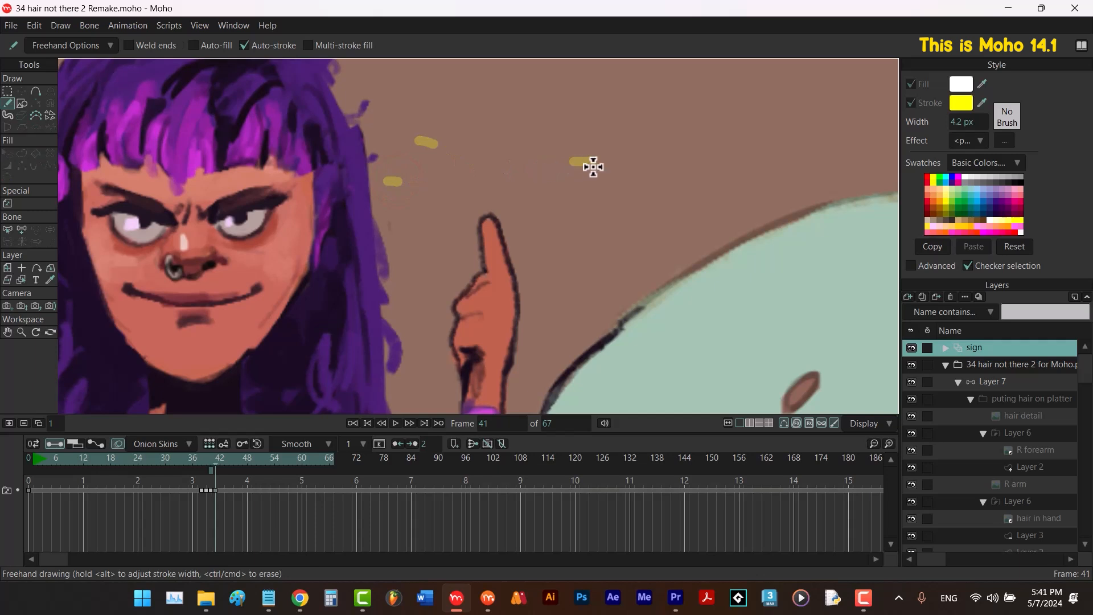
{"action": "left_click", "coordinate": [595, 161]}
{"action": "left_click", "coordinate": [418, 140]}
{"action": "left_click", "coordinate": [385, 180]}
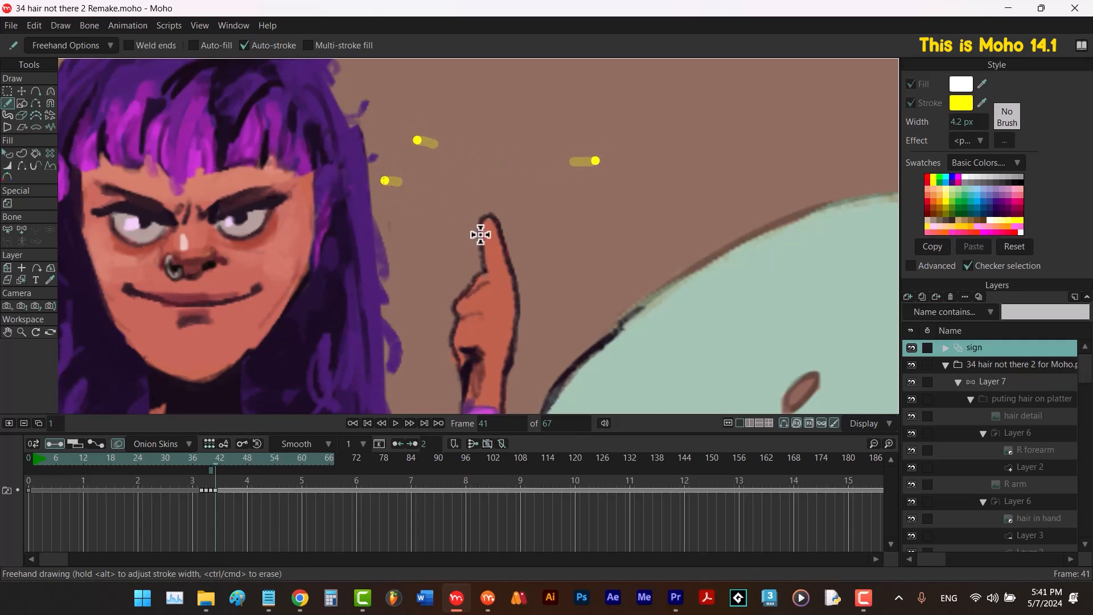
Add an empty drawing at frame 42 to end the burst, play the effect back, and turn off onion skins.
{"action": "mouse_move", "coordinate": [218, 459]}
{"action": "left_mouse_down"}
{"action": "mouse_move", "coordinate": [168, 470]}
{"action": "mouse_move", "coordinate": [220, 467]}
{"action": "left_mouse_up"}
{"action": "key", "text": "space"}
{"action": "key", "text": "space"}
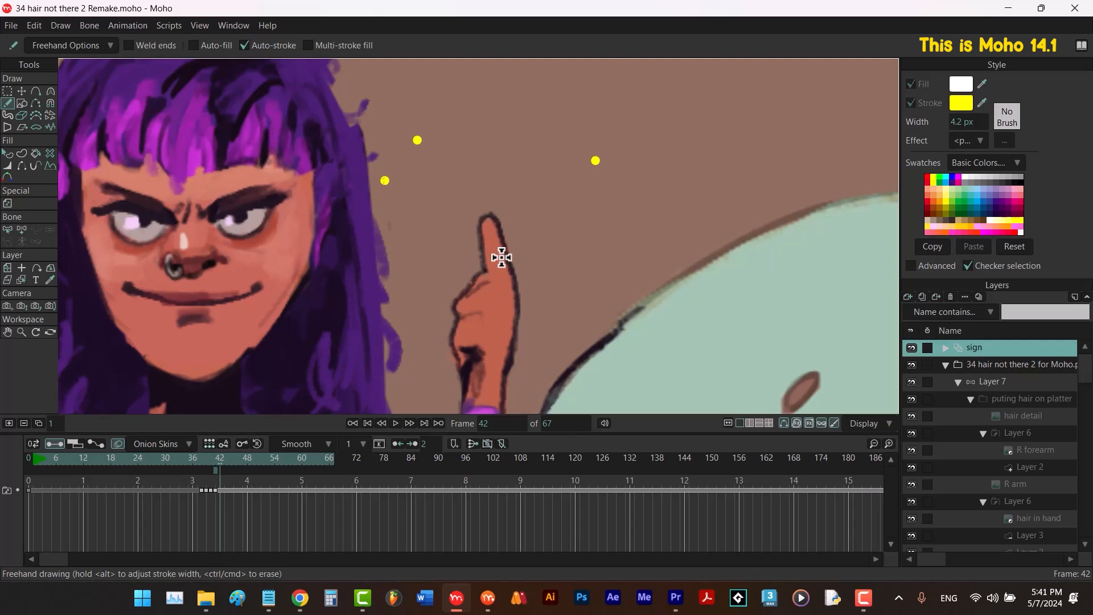
{"action": "left_click", "coordinate": [214, 461]}
{"action": "left_click_drag", "start_coordinate": [211, 460], "coordinate": [194, 460]}
{"action": "key", "text": "space"}
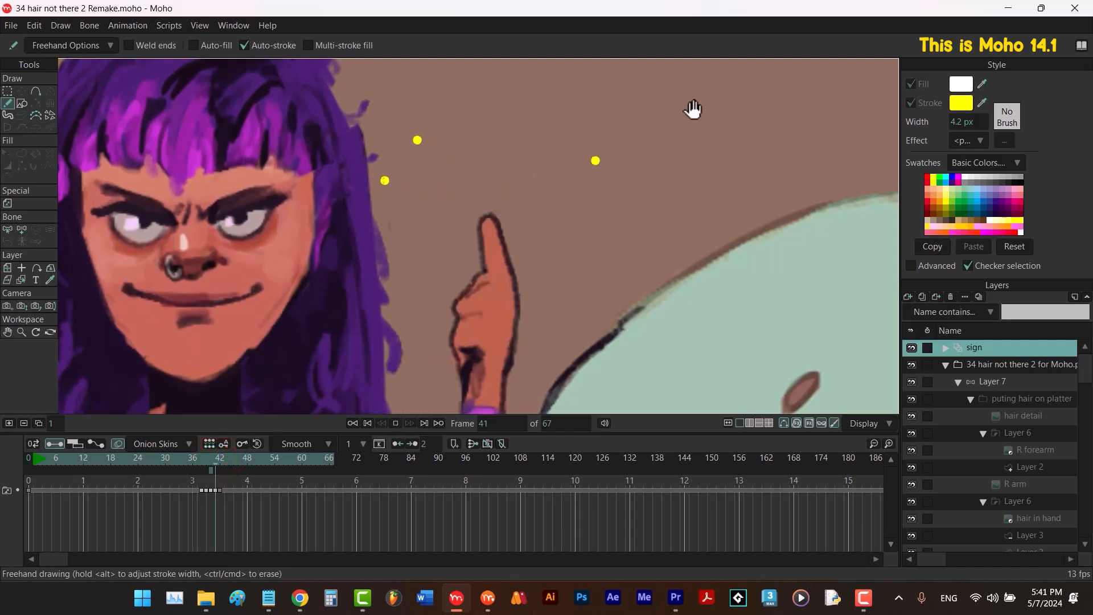
{"action": "key", "text": "space"}
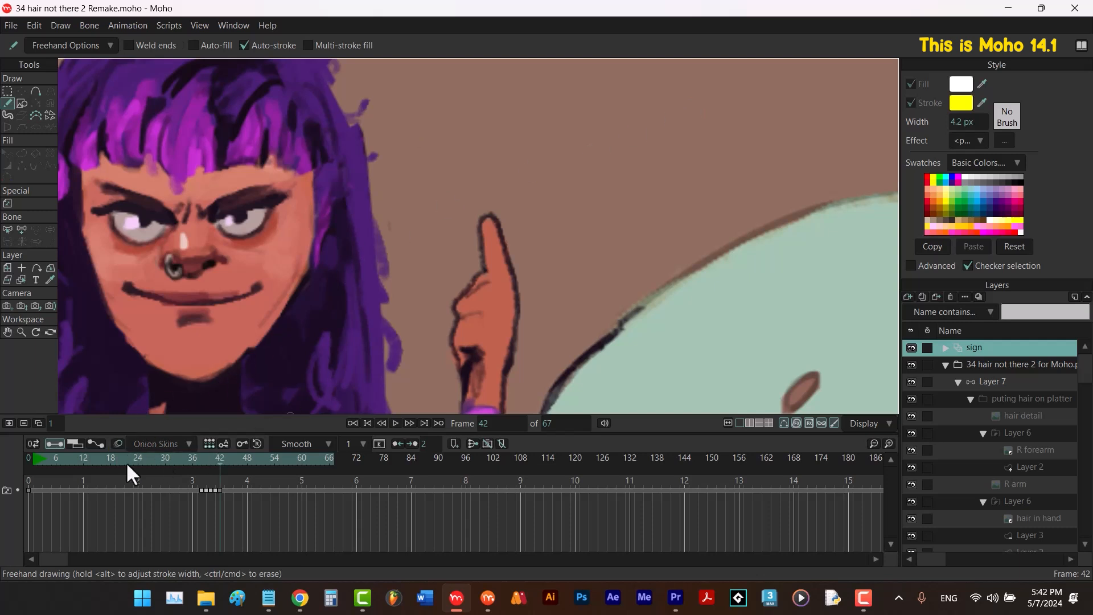
Play the animation from frame 16 with the whole scene in view to check the burst in context.
{"action": "left_click", "coordinate": [101, 460]}
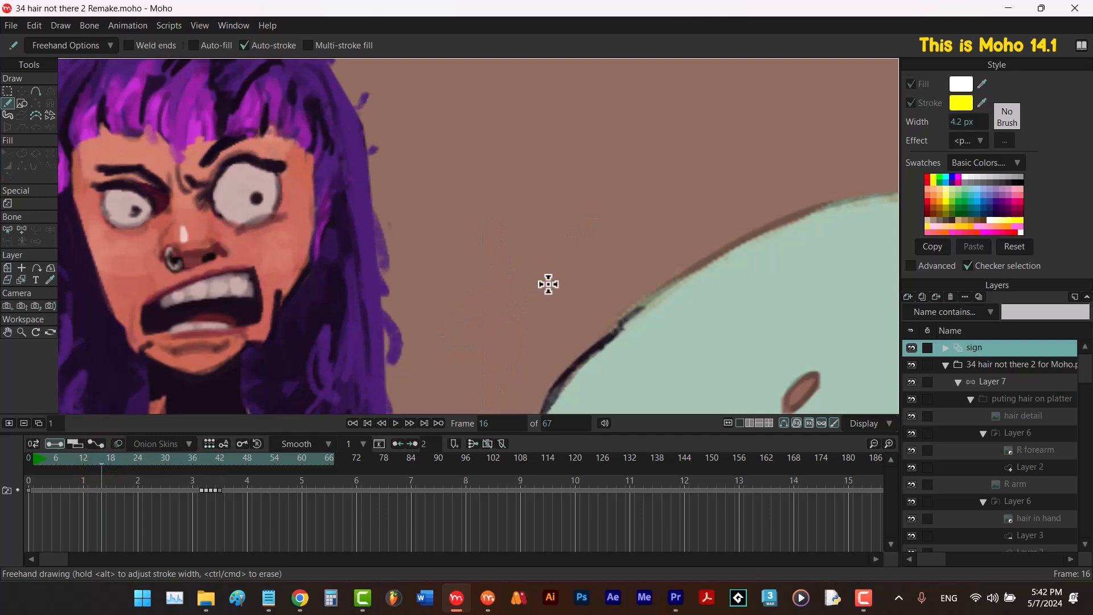
{"action": "key", "text": "ctrl+r"}
{"action": "key", "text": "space"}
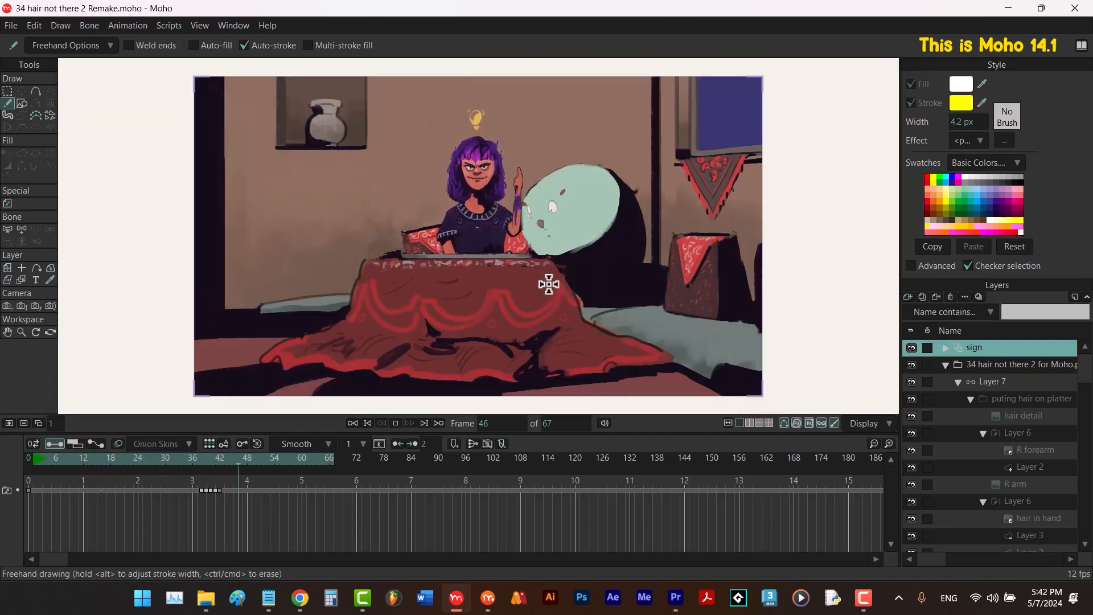
{"action": "key", "text": "space"}
{"action": "mouse_move", "coordinate": [232, 458]}
{"action": "left_mouse_down"}
{"action": "mouse_move", "coordinate": [196, 466]}
{"action": "mouse_move", "coordinate": [233, 469]}
{"action": "left_mouse_up"}
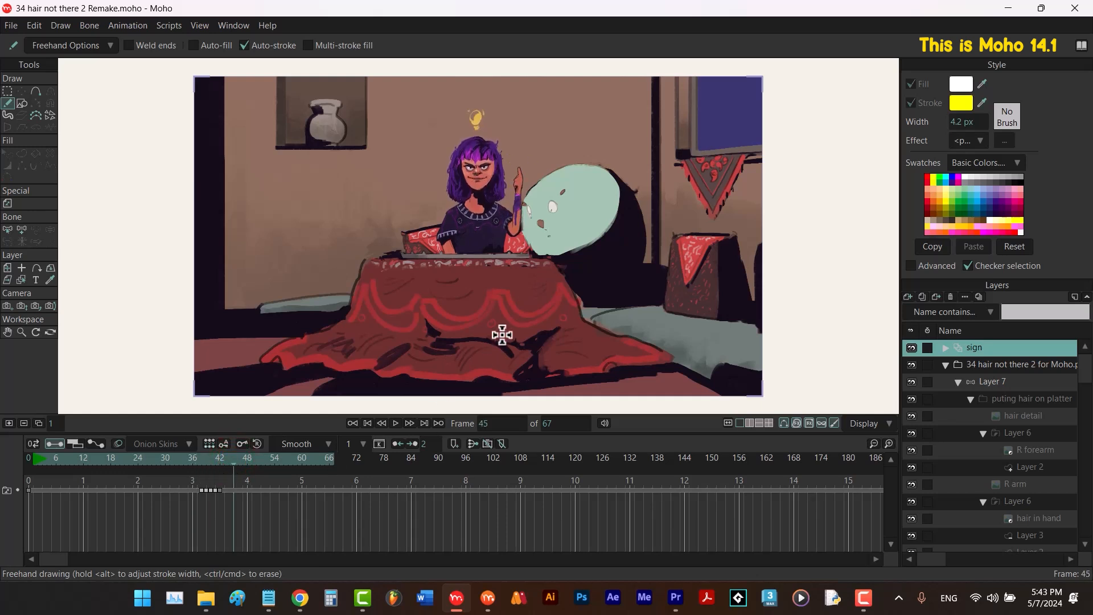
Set the opacity of the sign layer to 50% at frame 38.
{"action": "left_click_drag", "start_coordinate": [228, 459], "coordinate": [202, 464]}
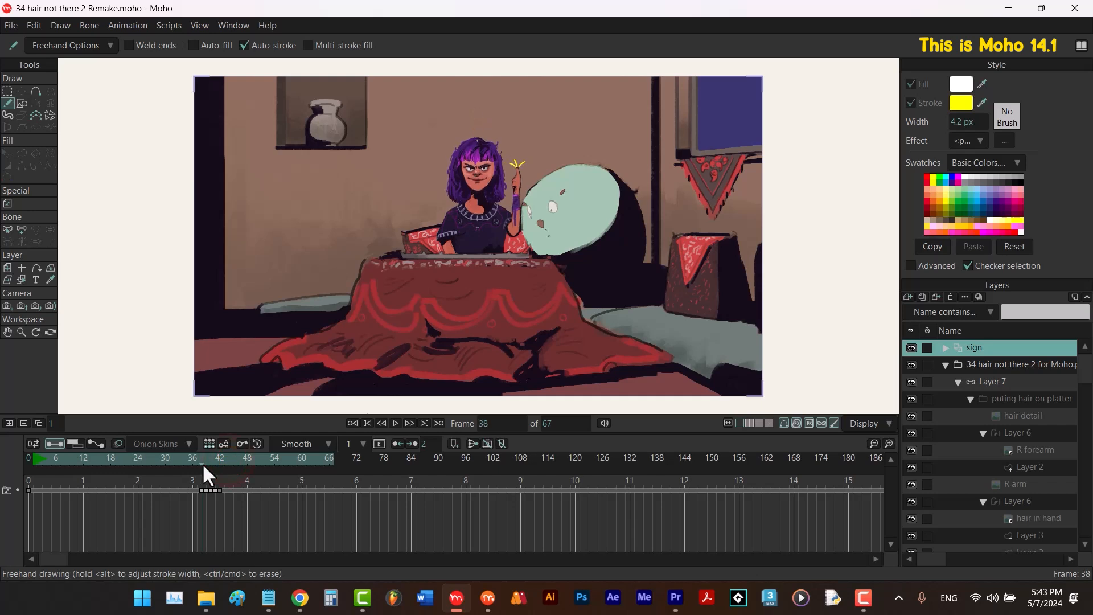
{"action": "double_click", "coordinate": [980, 346]}
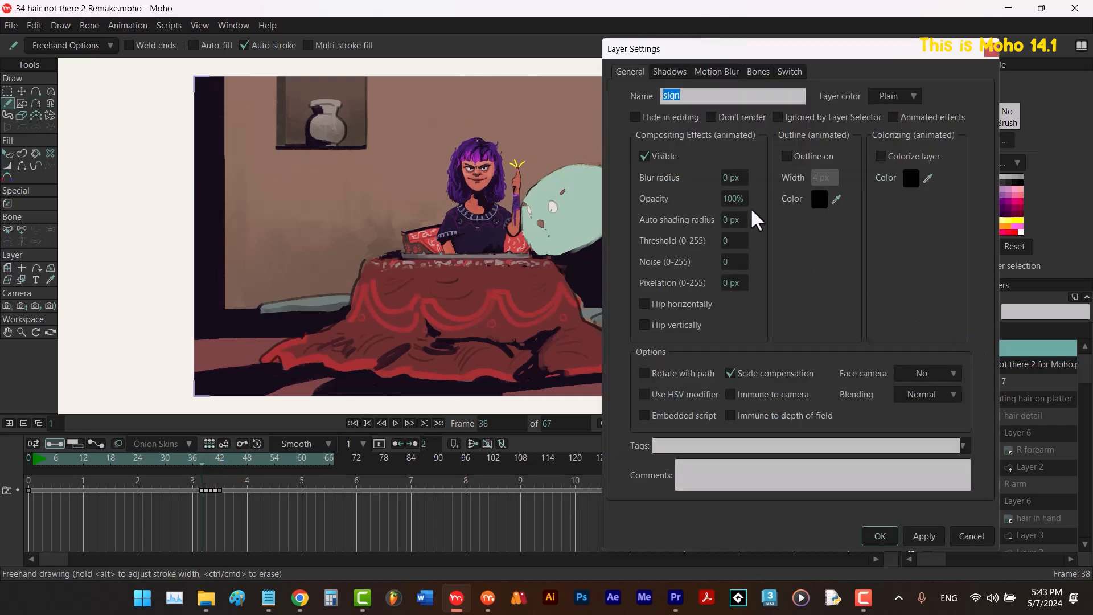
{"action": "left_click", "coordinate": [737, 198]}
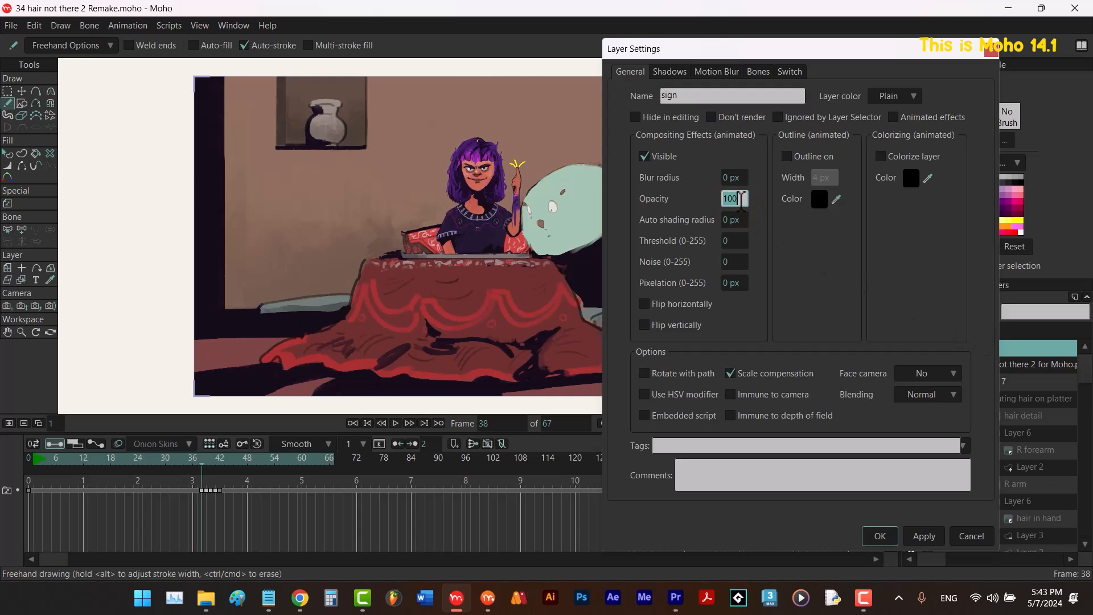
{"action": "type", "text": "50"}
{"action": "key", "text": "Return"}
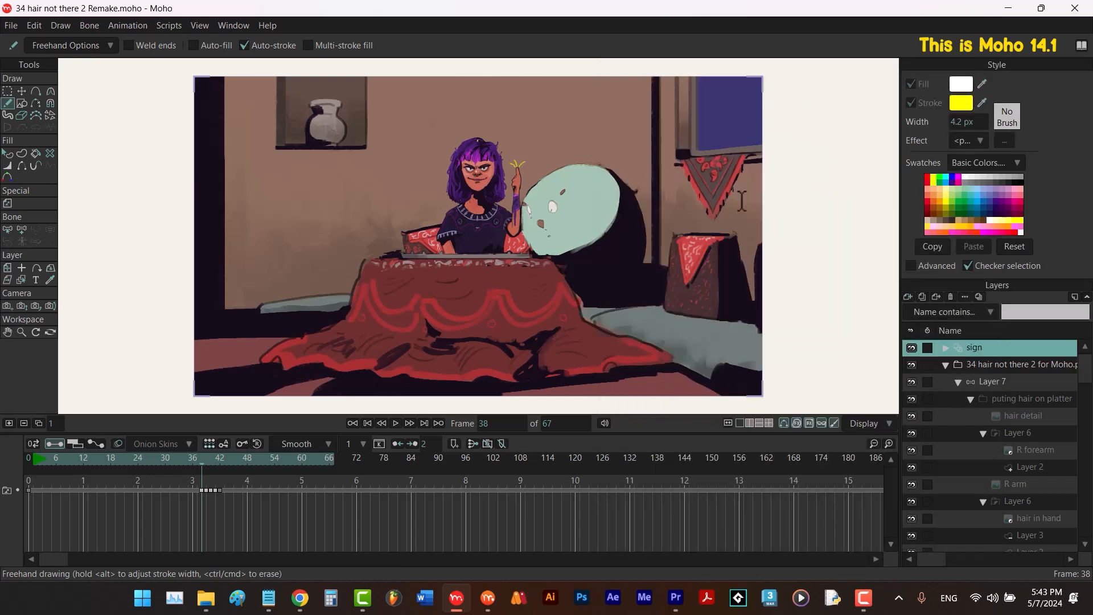
Step forward frame by frame through the burst to examine it with the lowered layer opacity.
{"action": "left_click", "coordinate": [213, 461]}
{"action": "left_click_drag", "start_coordinate": [213, 460], "coordinate": [174, 461]}
{"action": "key", "text": "Right"}
{"action": "key", "text": "Right"}
{"action": "key", "text": "Right"}
{"action": "key", "text": "Right"}
{"action": "key", "text": "Right"}
{"action": "key", "text": "Right"}
{"action": "key", "text": "Right"}
{"action": "key", "text": "Right"}
{"action": "key", "text": "Right"}
{"action": "key", "text": "Right"}
{"action": "key", "text": "Right"}
{"action": "key", "text": "Right"}
{"action": "key", "text": "Right"}
{"action": "key", "text": "Right"}
{"action": "key", "text": "Right"}
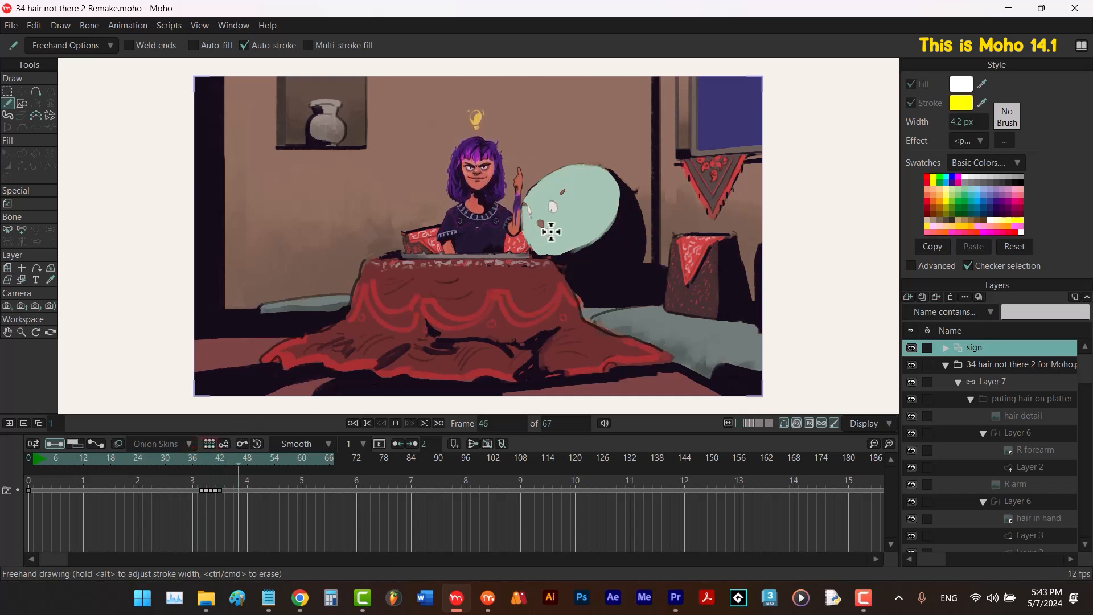
Limit playback to frames 24 through 48 and play that range to review the fingertip burst.
{"action": "scroll", "coordinate": [488, 112], "scroll_direction": "up", "scroll_amount": 4}
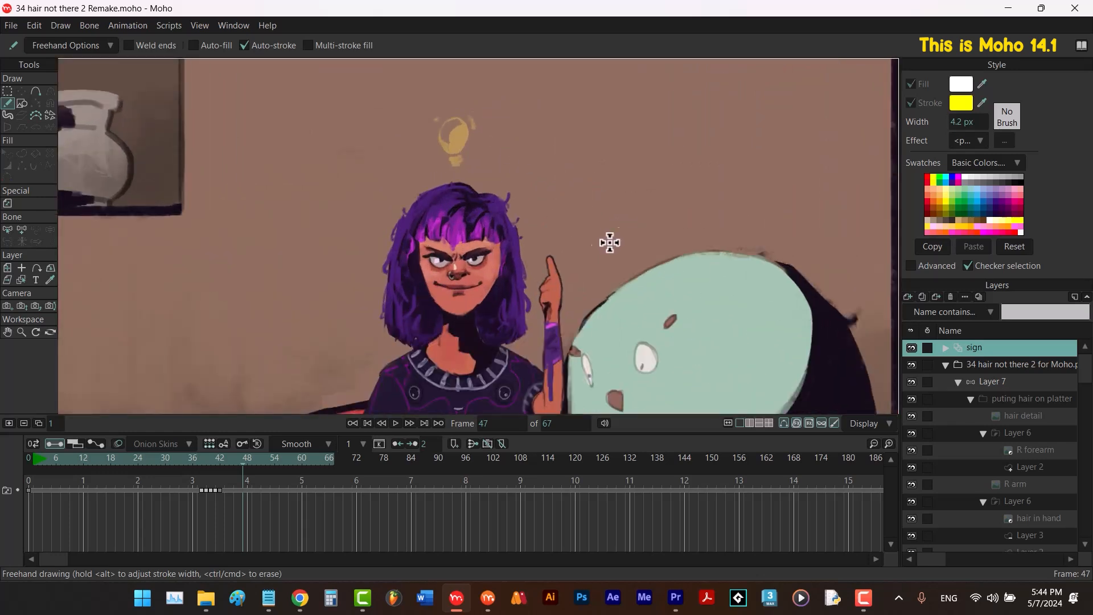
{"action": "left_click_drag", "start_coordinate": [197, 459], "coordinate": [215, 457]}
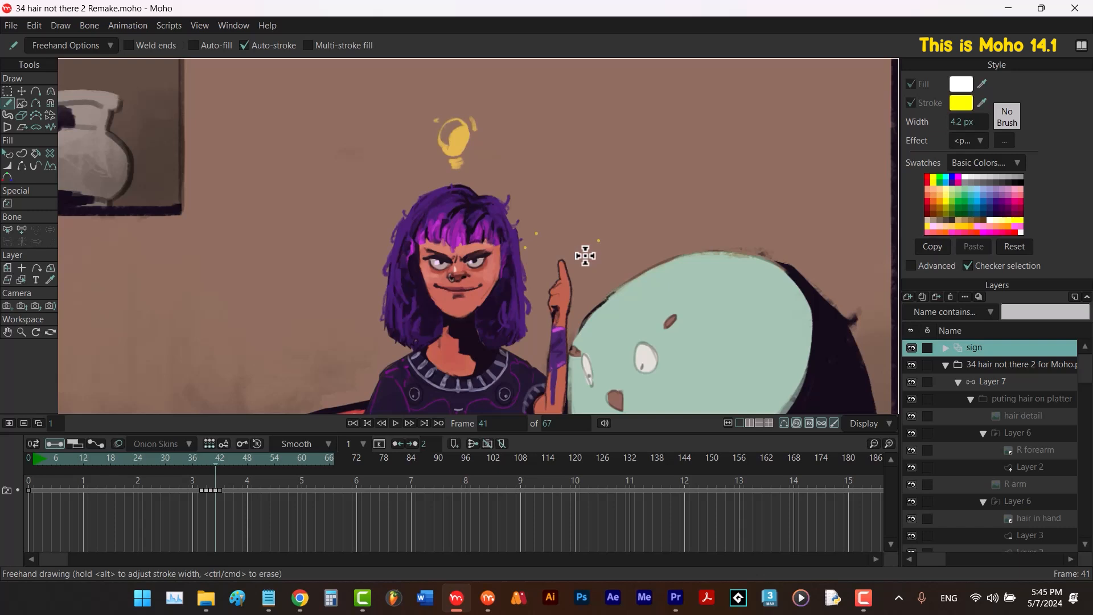
{"action": "left_click", "coordinate": [219, 458]}
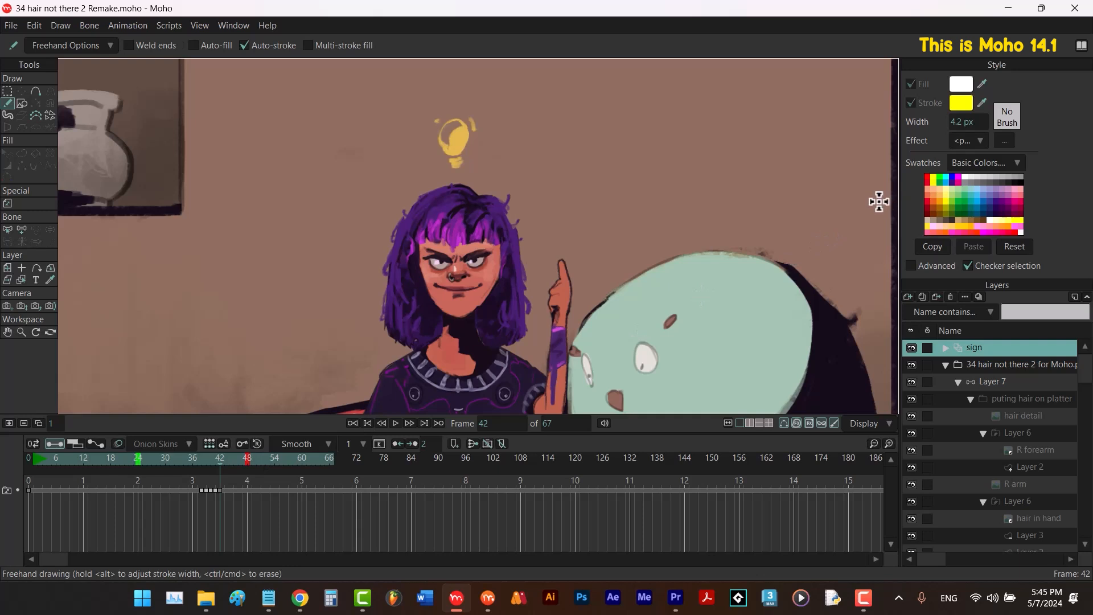
{"action": "key", "text": "space"}
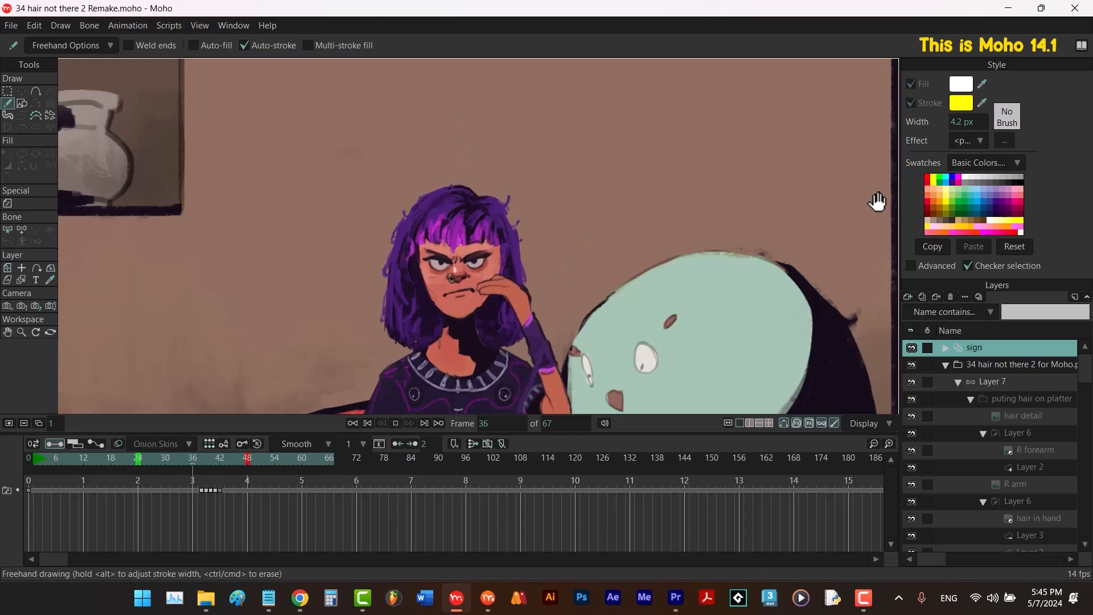
{"action": "key", "text": "space"}
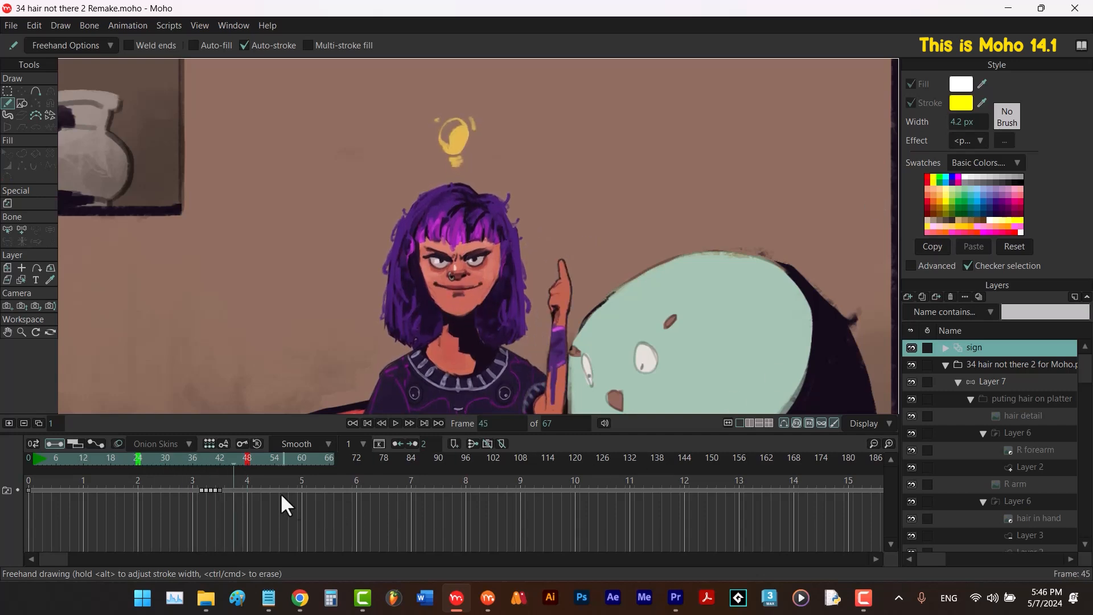
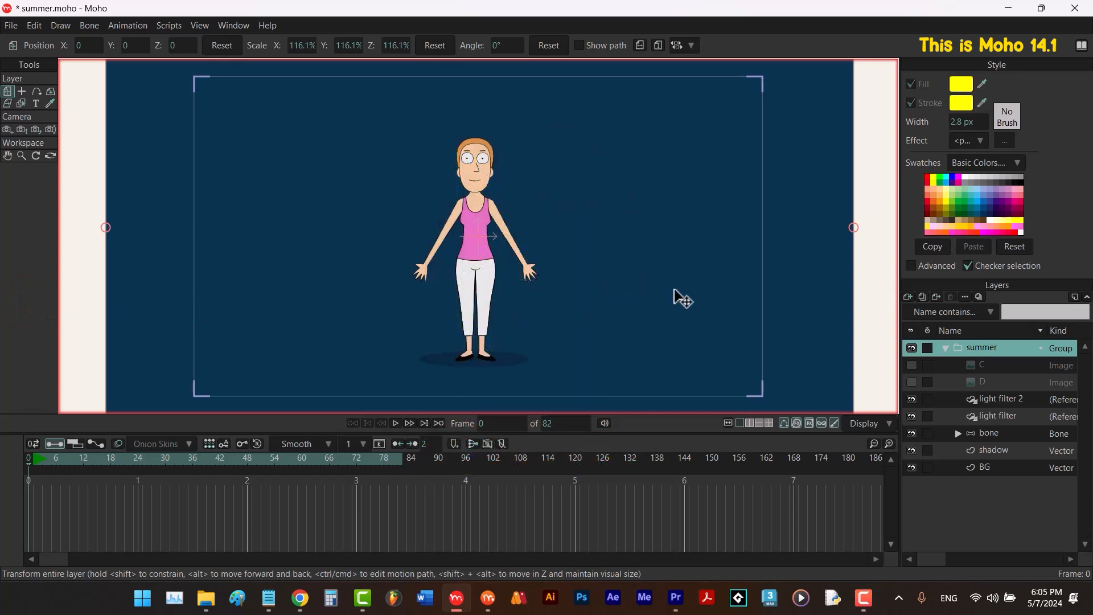
Play the summer.moho animation and scrub its early frames to examine the character's raised arms.
{"action": "key", "text": "space"}
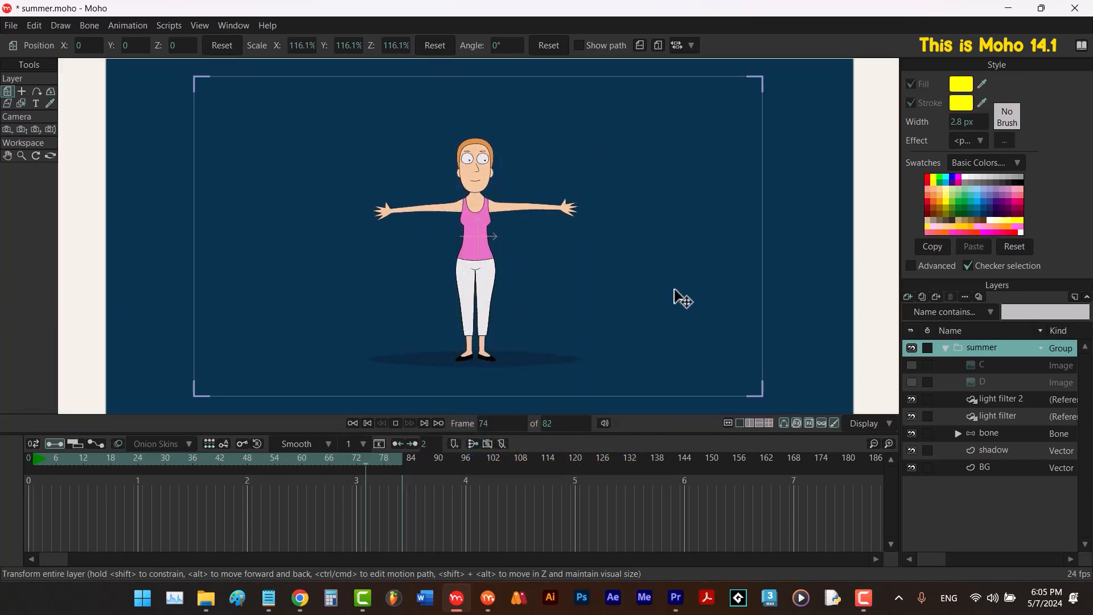
{"action": "key", "text": "space"}
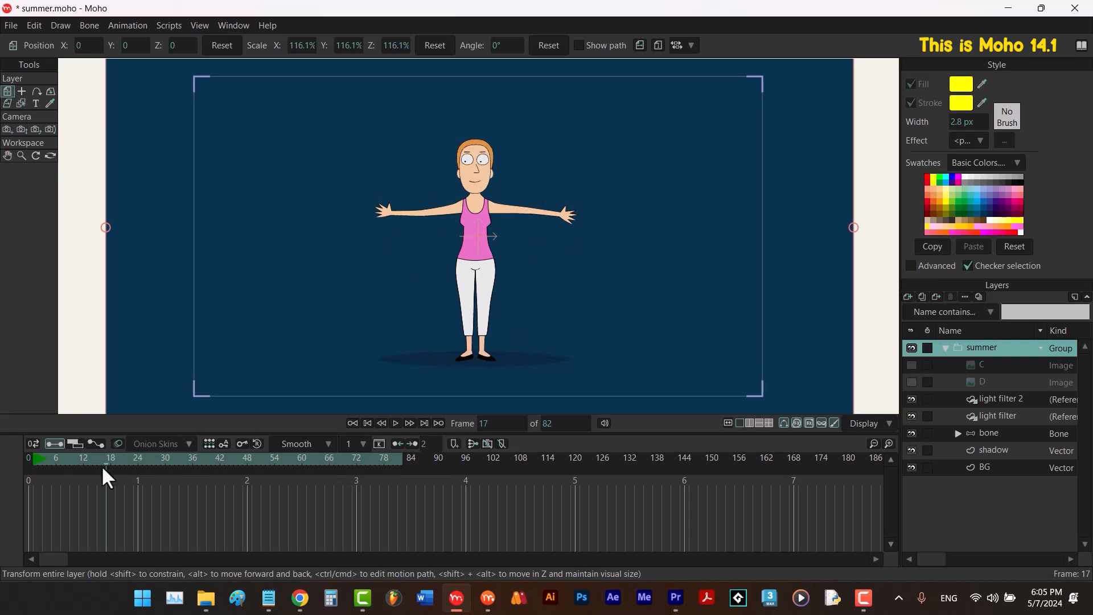
{"action": "mouse_move", "coordinate": [111, 458]}
{"action": "left_mouse_down"}
{"action": "mouse_move", "coordinate": [230, 459]}
{"action": "mouse_move", "coordinate": [97, 458]}
{"action": "left_mouse_up"}
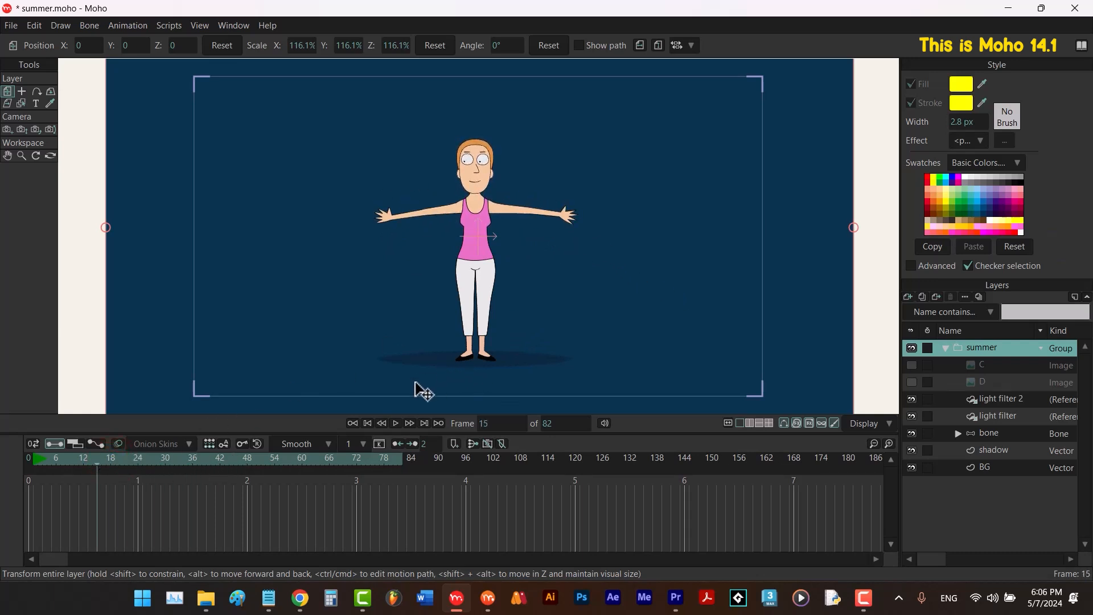
Create a frame-by-frame layer named electricity above the summer group at frame 0.
{"action": "left_click", "coordinate": [368, 423]}
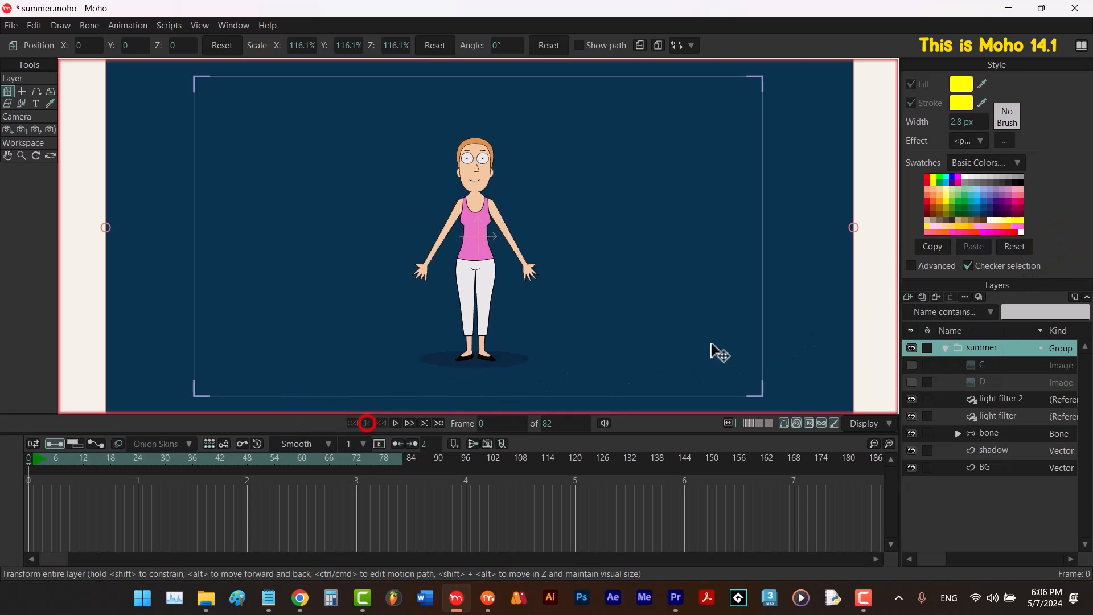
{"action": "left_click", "coordinate": [905, 294]}
{"action": "left_click", "coordinate": [912, 408]}
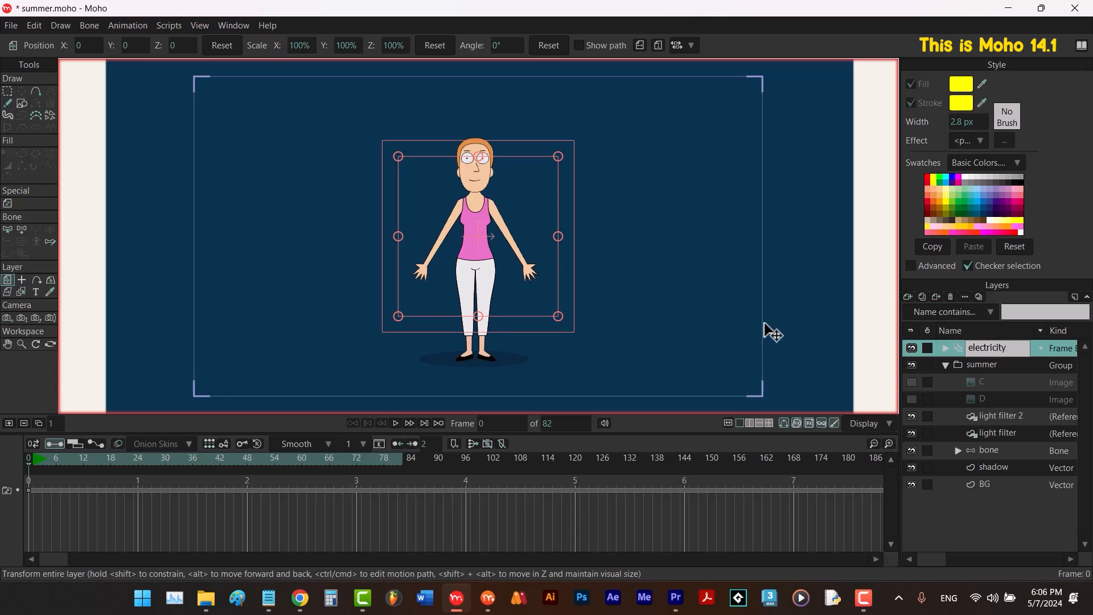
{"action": "key", "text": "Return"}
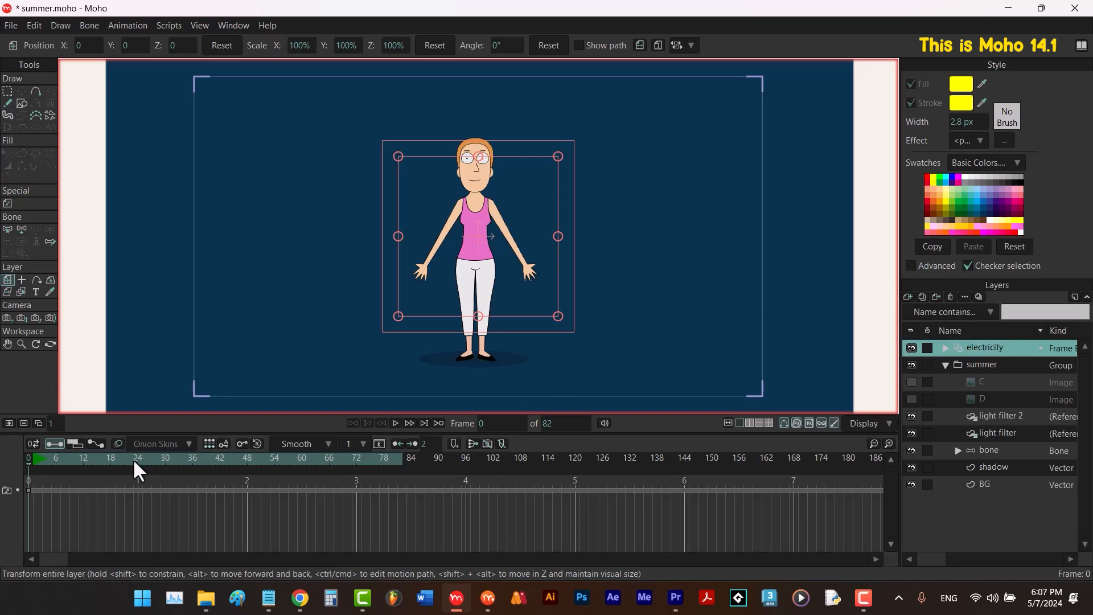
Add an empty drawing to the electricity layer at frame 13, where the character's arms are outstretched.
{"action": "left_click_drag", "start_coordinate": [134, 459], "coordinate": [82, 467]}
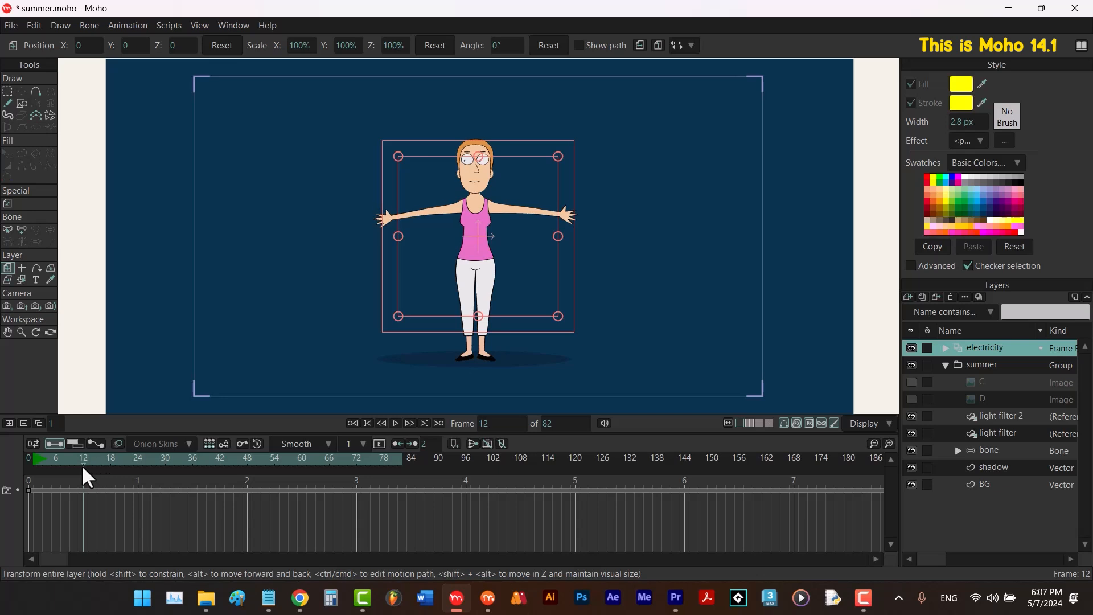
{"action": "scroll", "coordinate": [381, 217], "scroll_direction": "up", "scroll_amount": 2}
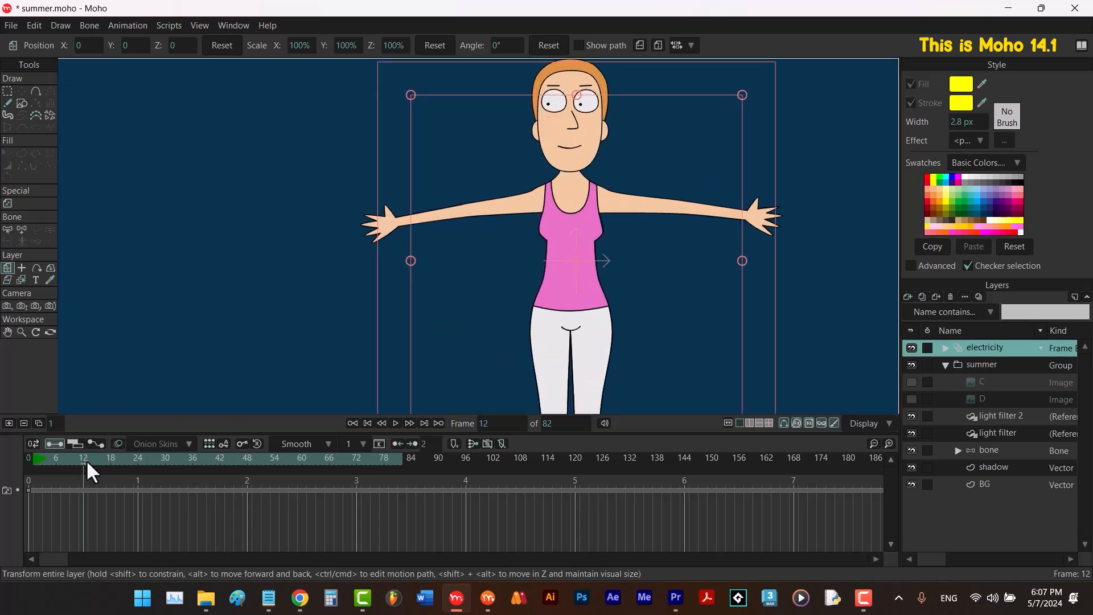
{"action": "left_click_drag", "start_coordinate": [85, 461], "coordinate": [89, 462]}
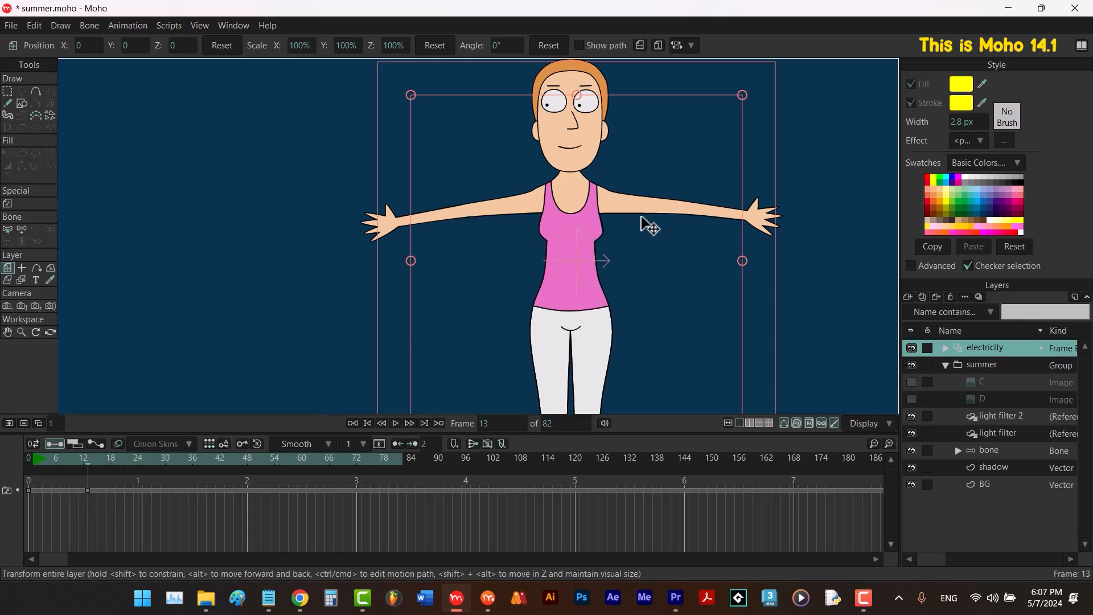
Draw a jagged yellow freehand line 3.8 px wide around the fingertips of the outstretched hand on frame 13.
{"action": "key", "text": "f"}
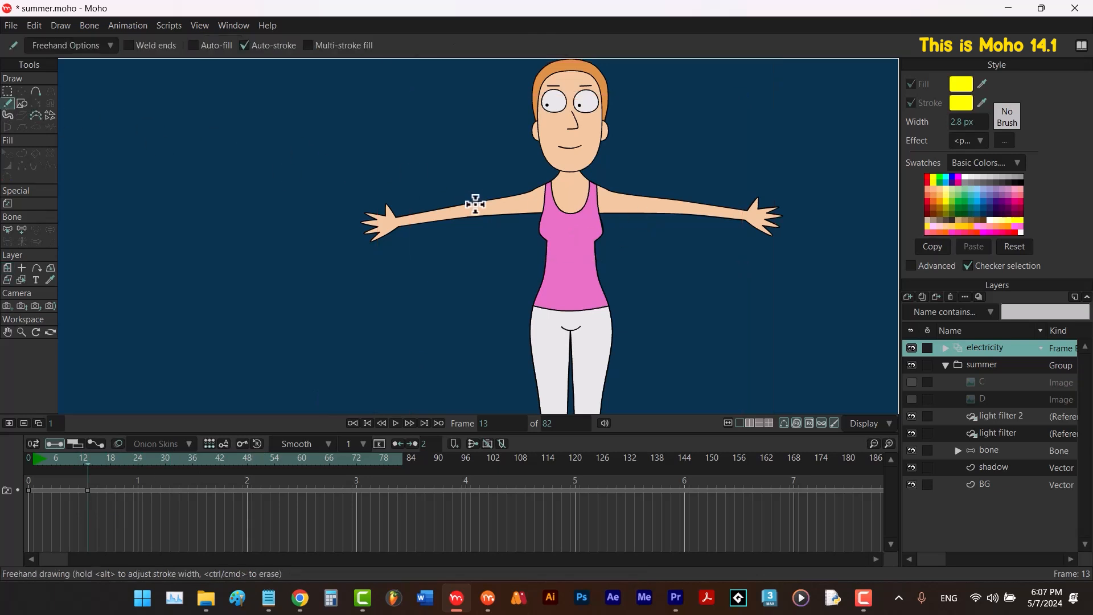
{"action": "left_click", "coordinate": [449, 248]}
{"action": "scroll", "coordinate": [408, 214], "scroll_direction": "up", "scroll_amount": 3}
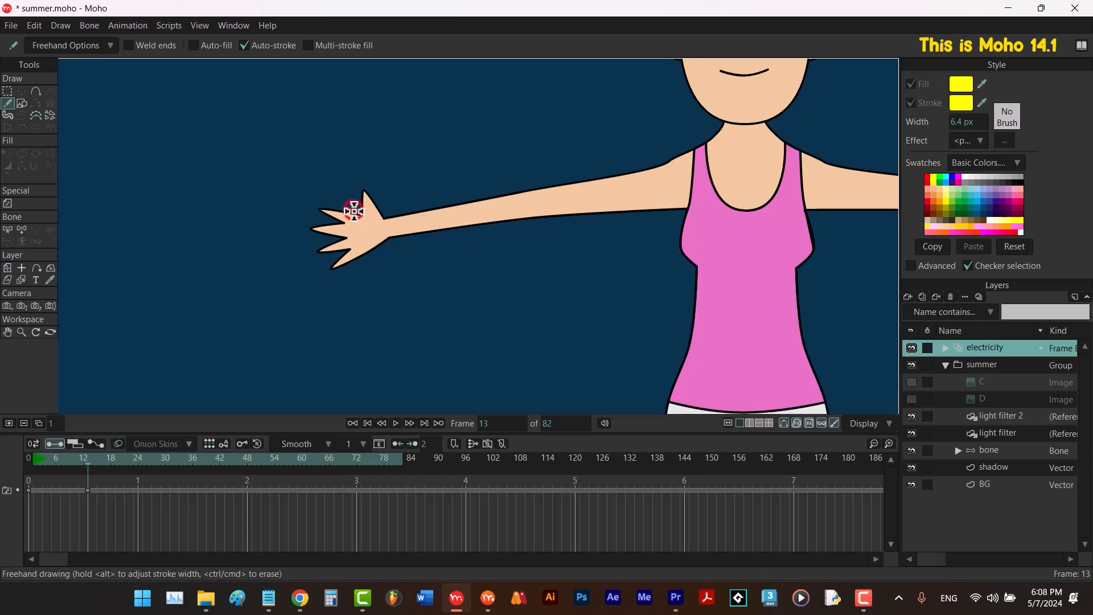
{"action": "left_click_drag", "start_coordinate": [354, 210], "coordinate": [342, 208]}
{"action": "mouse_move", "coordinate": [341, 208]}
{"action": "left_mouse_down"}
{"action": "mouse_move", "coordinate": [306, 229]}
{"action": "mouse_move", "coordinate": [330, 240]}
{"action": "mouse_move", "coordinate": [321, 259]}
{"action": "mouse_move", "coordinate": [349, 264]}
{"action": "left_mouse_up"}
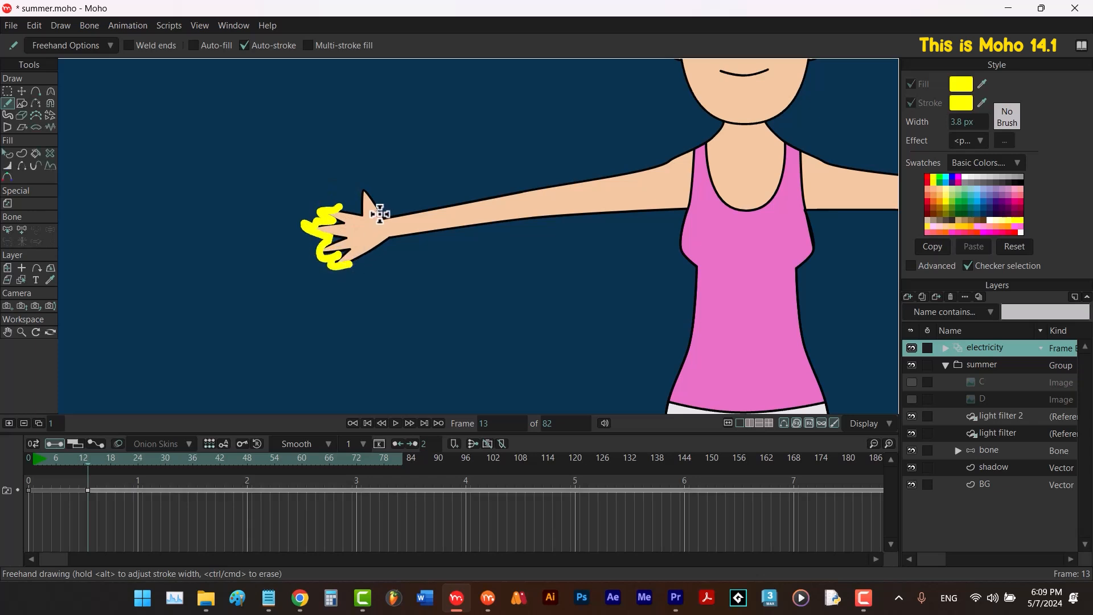
Add an empty drawing at frame 14 and draw two differently shaped yellow squiggles around the same hand's fingers.
{"action": "key", "text": "ctrl+Right"}
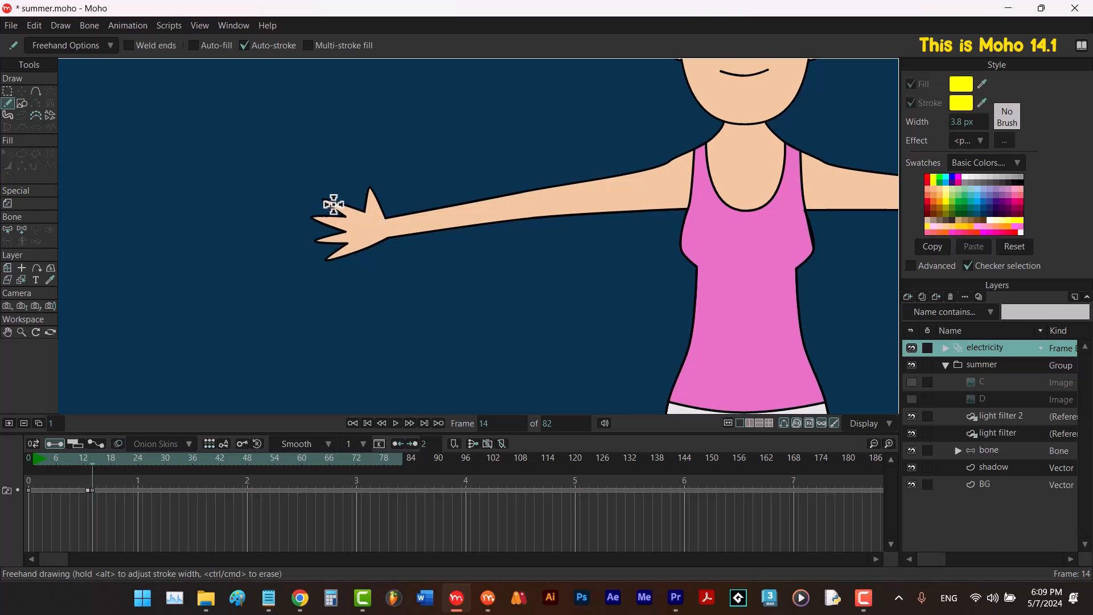
{"action": "mouse_move", "coordinate": [329, 211]}
{"action": "left_mouse_down"}
{"action": "mouse_move", "coordinate": [317, 215]}
{"action": "mouse_move", "coordinate": [362, 210]}
{"action": "left_mouse_up"}
{"action": "mouse_move", "coordinate": [350, 236]}
{"action": "left_mouse_down"}
{"action": "mouse_move", "coordinate": [314, 242]}
{"action": "mouse_move", "coordinate": [327, 258]}
{"action": "mouse_move", "coordinate": [364, 244]}
{"action": "left_mouse_up"}
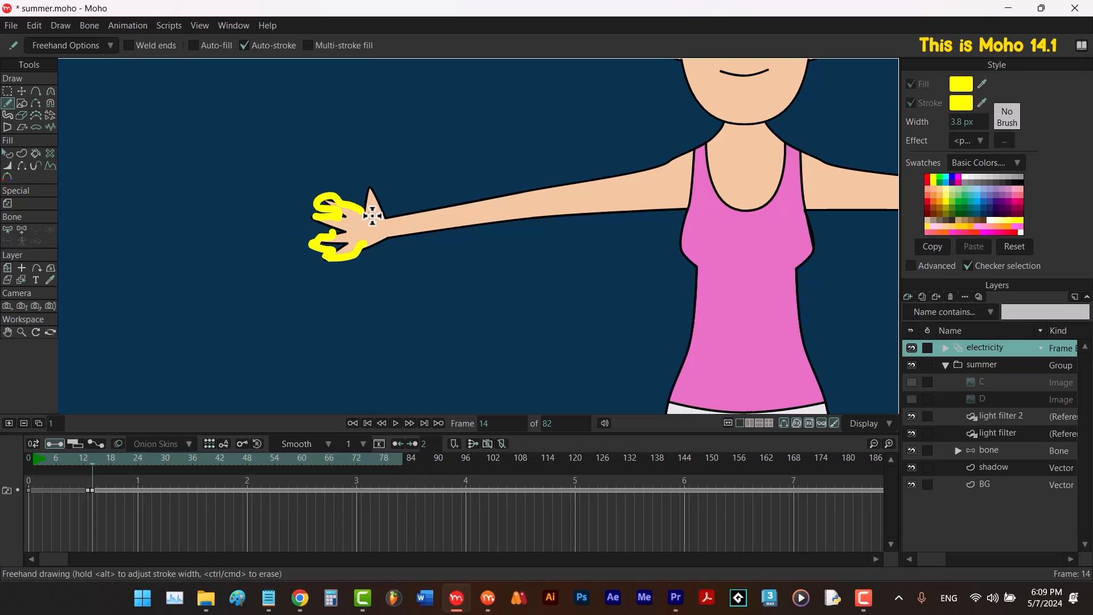
Add an empty drawing at frame 15, draw yellow squiggles along the thumb and under the wrist, and turn on onion skins.
{"action": "key", "text": "ctrl+Right"}
{"action": "mouse_move", "coordinate": [368, 200]}
{"action": "left_mouse_down"}
{"action": "mouse_move", "coordinate": [378, 183]}
{"action": "mouse_move", "coordinate": [390, 215]}
{"action": "mouse_move", "coordinate": [418, 215]}
{"action": "mouse_move", "coordinate": [362, 245]}
{"action": "left_mouse_up"}
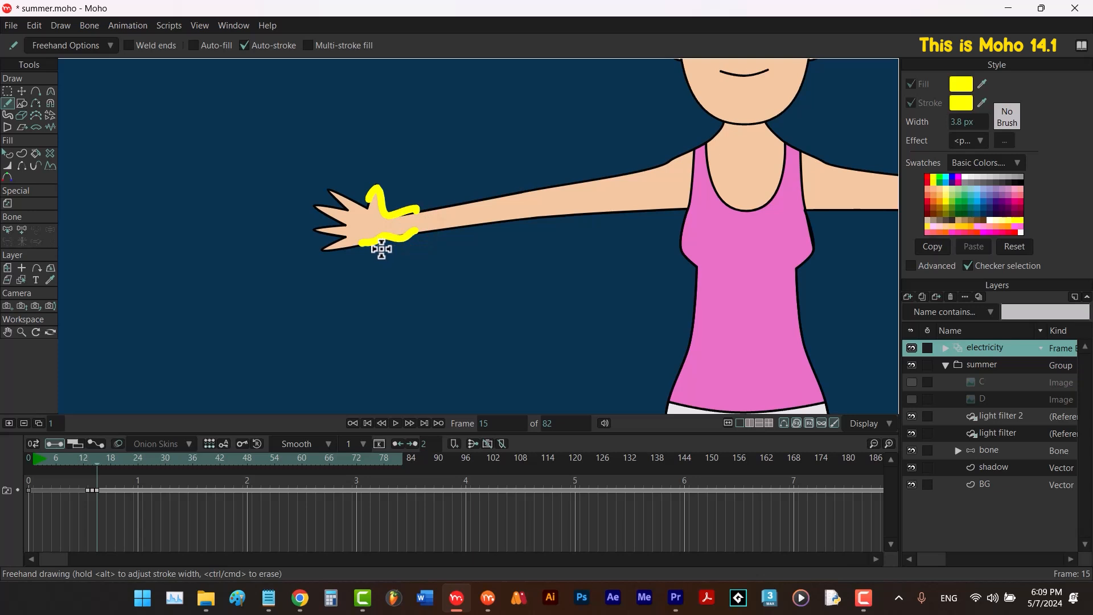
{"action": "left_click", "coordinate": [118, 444]}
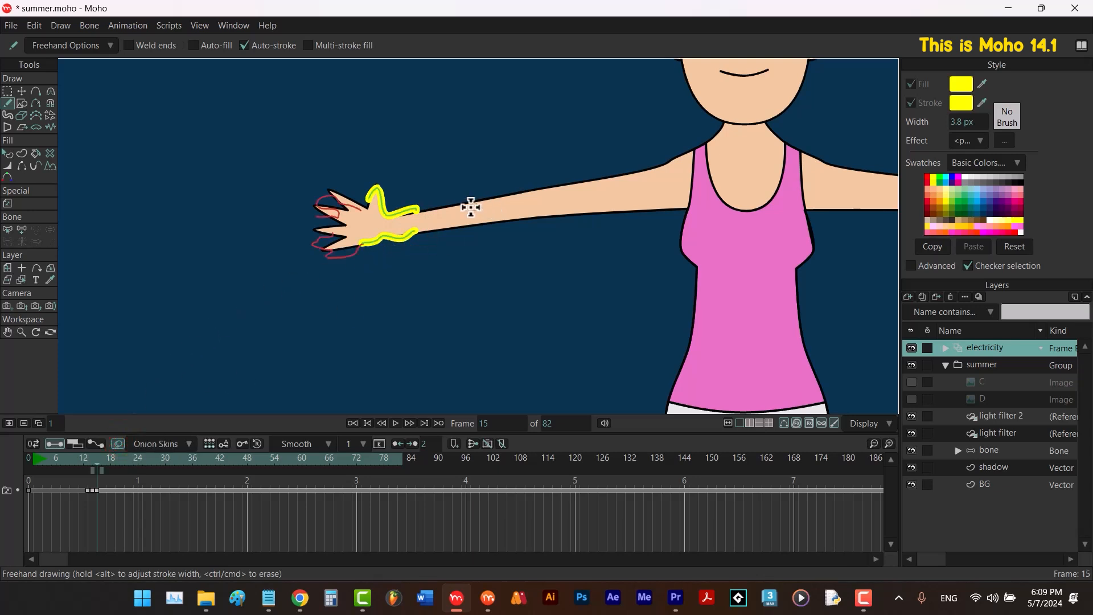
Add empty drawings at frames 16 and 17, drawing yellow squiggles along both edges of the forearm progressively closer to the elbow.
{"action": "key", "text": "ctrl+Right"}
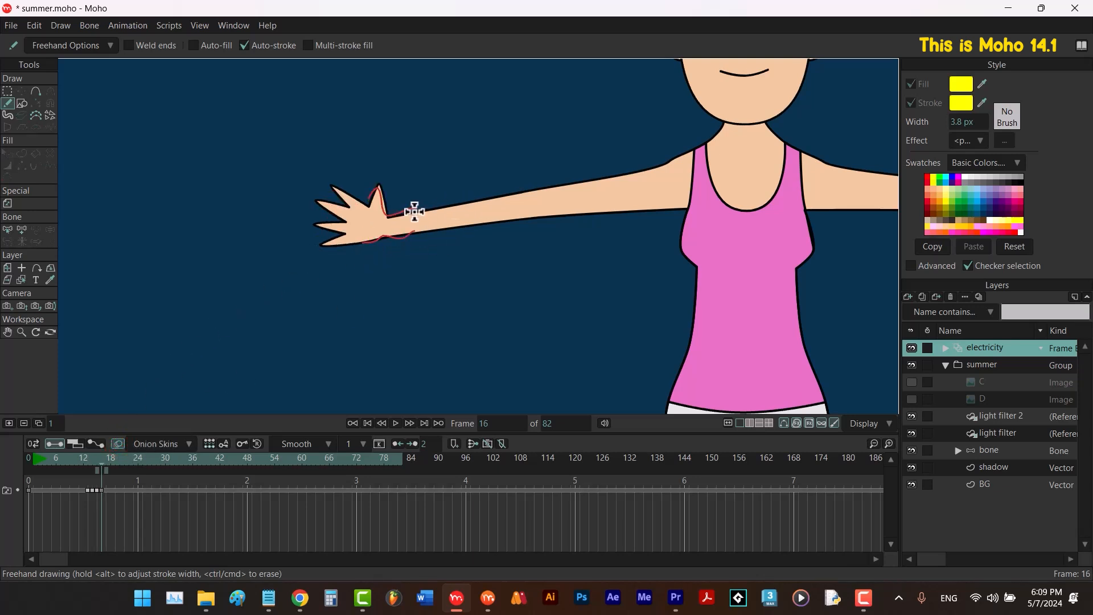
{"action": "left_click_drag", "start_coordinate": [415, 212], "coordinate": [479, 202]}
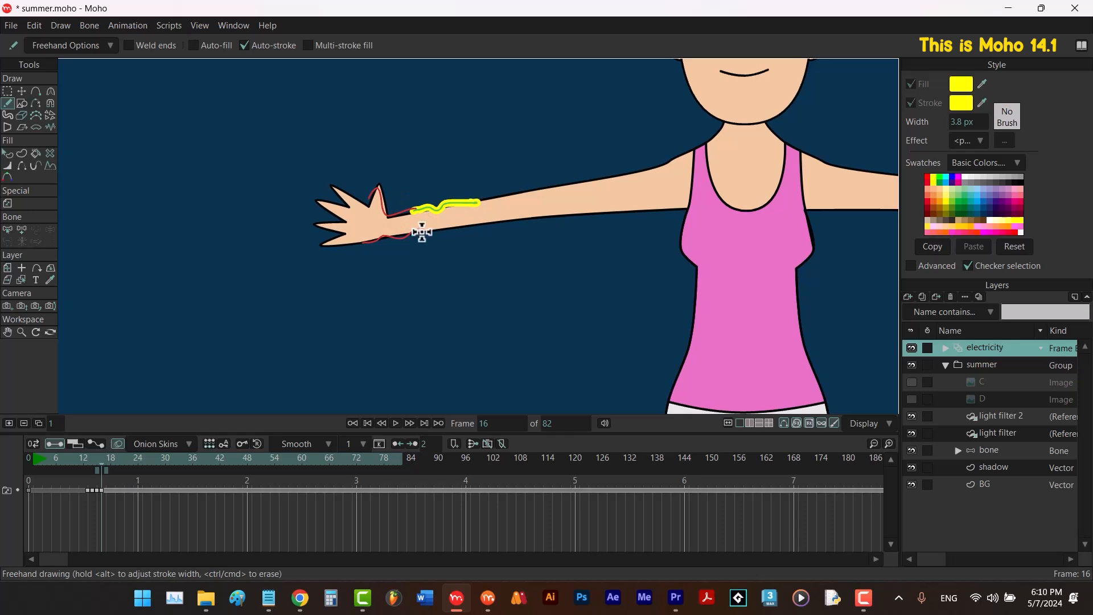
{"action": "left_click_drag", "start_coordinate": [416, 233], "coordinate": [479, 223]}
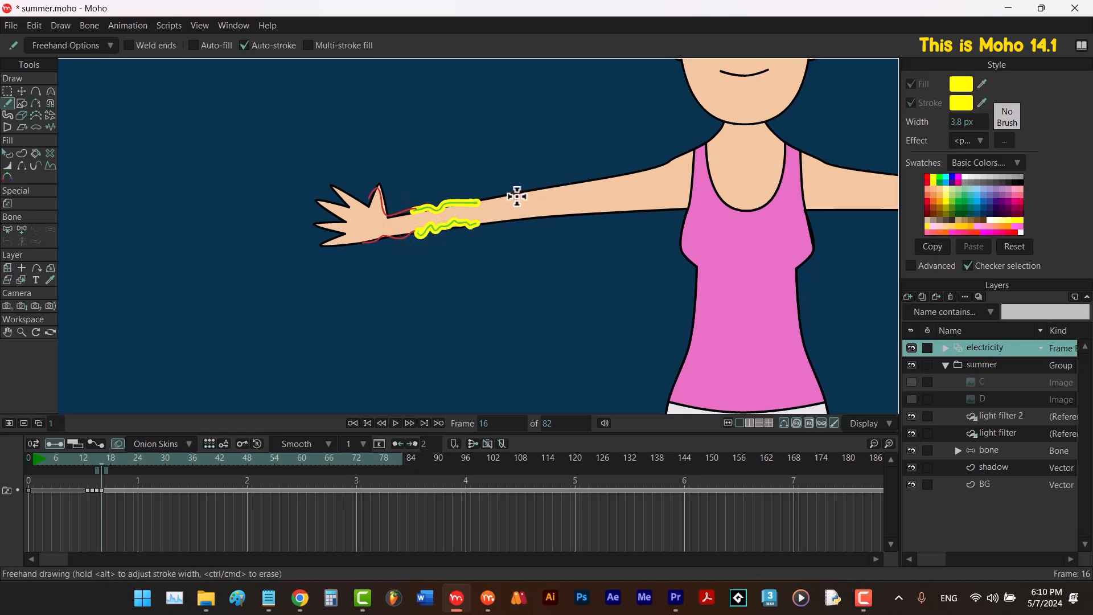
{"action": "key", "text": "ctrl+Right"}
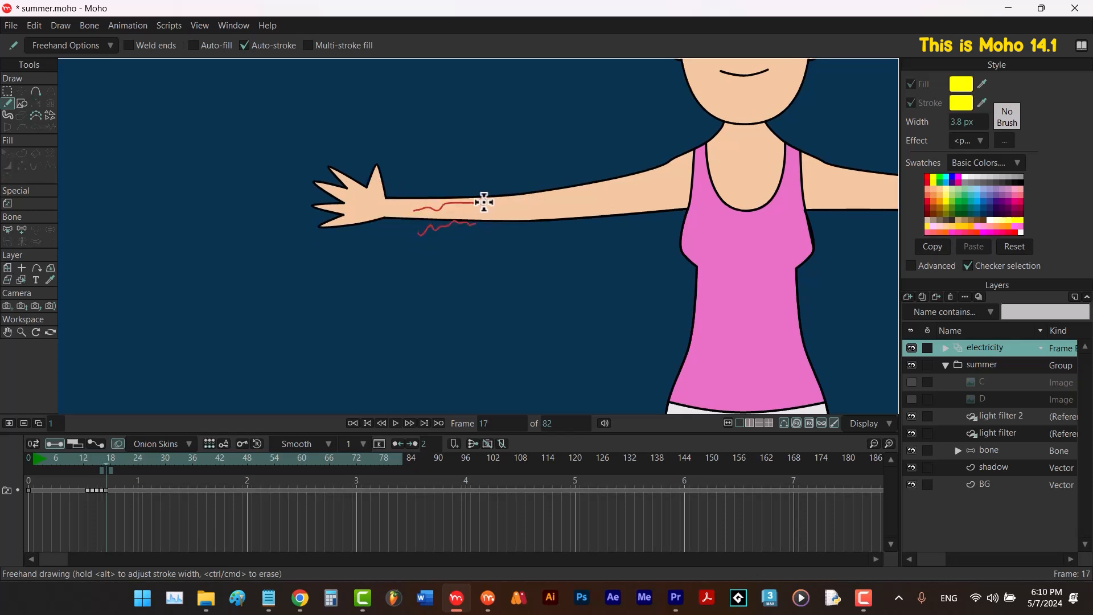
{"action": "left_click_drag", "start_coordinate": [478, 199], "coordinate": [555, 189]}
{"action": "mouse_move", "coordinate": [478, 220]}
{"action": "left_mouse_down"}
{"action": "mouse_move", "coordinate": [542, 218]}
{"action": "mouse_move", "coordinate": [566, 196]}
{"action": "mouse_move", "coordinate": [615, 184]}
{"action": "left_mouse_up"}
Add empty drawings at frames 18 and 19, continuing the pairs of yellow squiggles along the upper arm up to the shoulder.
{"action": "key", "text": "ctrl+Right"}
{"action": "left_click_drag", "start_coordinate": [550, 225], "coordinate": [586, 218]}
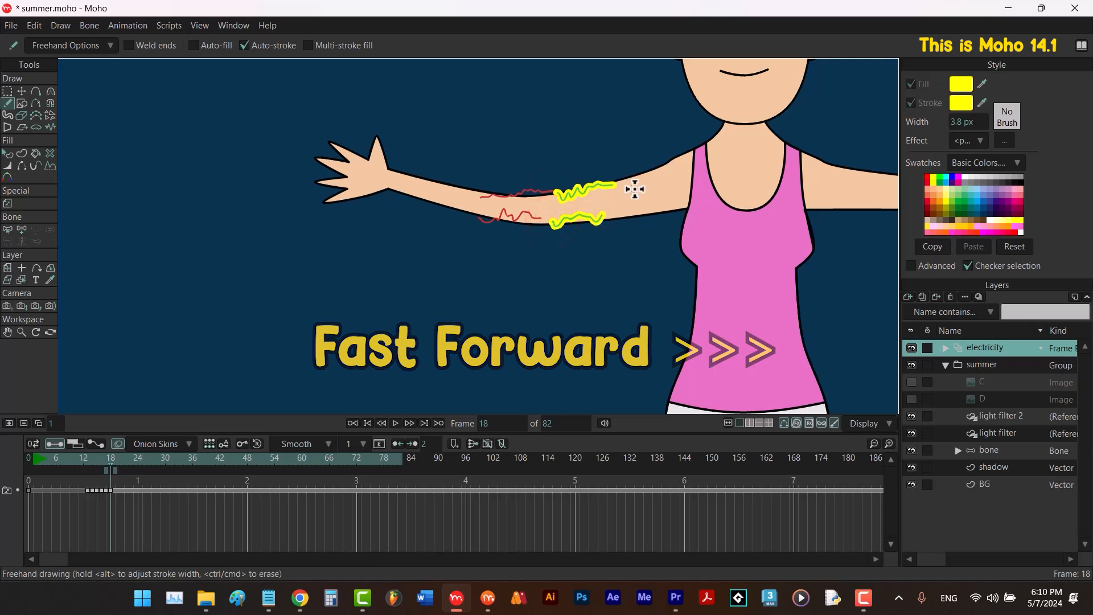
{"action": "key", "text": "ctrl+Right"}
{"action": "mouse_move", "coordinate": [629, 181]}
{"action": "left_mouse_down"}
{"action": "mouse_move", "coordinate": [650, 181]}
{"action": "mouse_move", "coordinate": [690, 152]}
{"action": "left_mouse_up"}
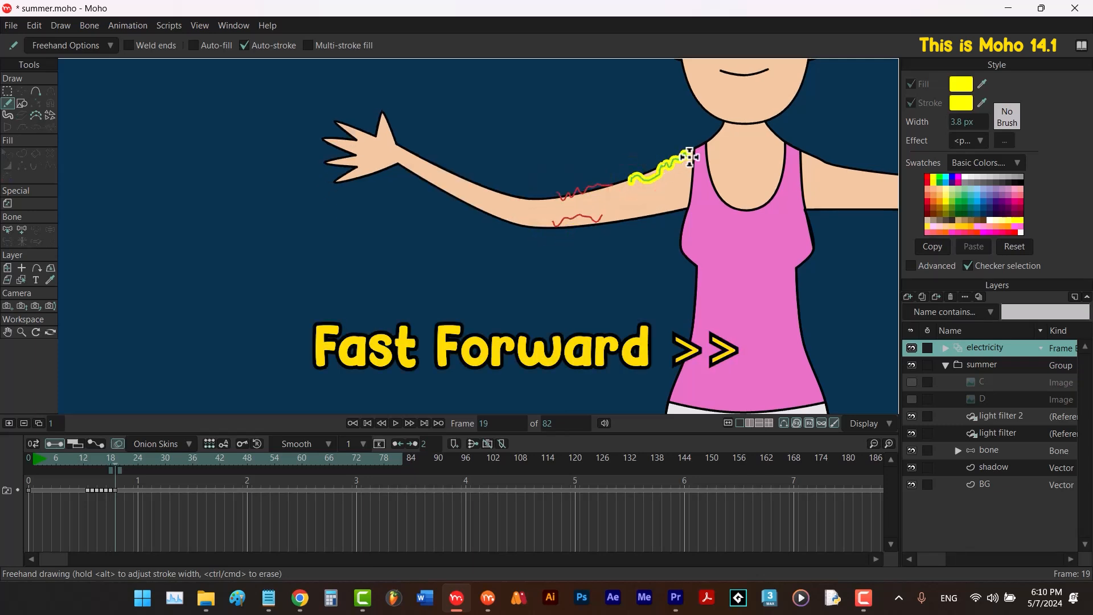
{"action": "left_click_drag", "start_coordinate": [613, 216], "coordinate": [683, 201]}
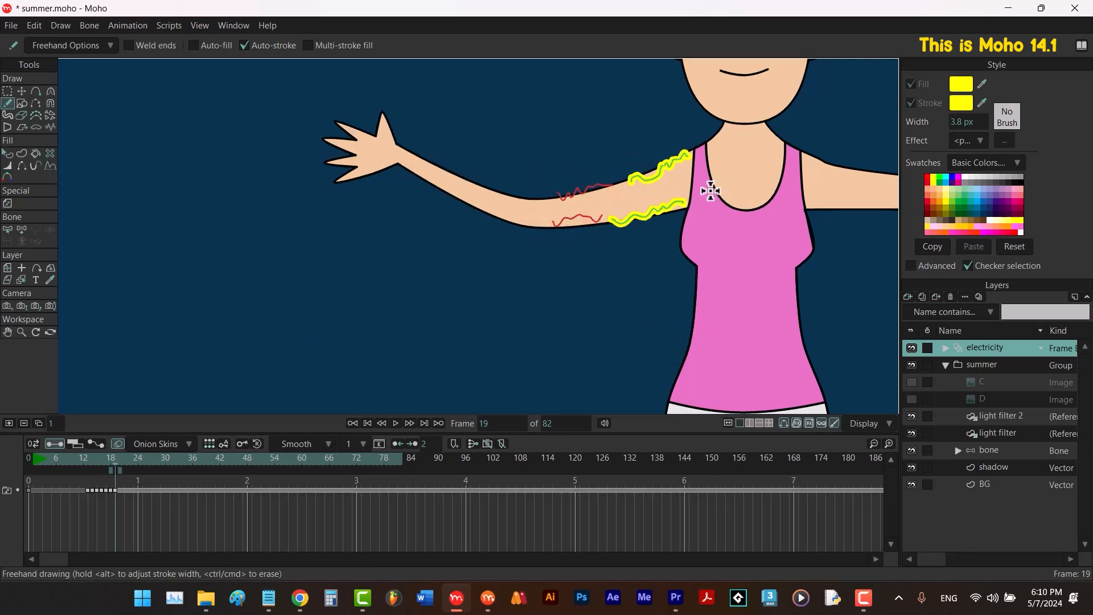
Add an empty drawing at frame 20 with yellow squiggles from the shoulder to the neck and down the side of the chest.
{"action": "key", "text": "ctrl+Right"}
{"action": "left_click_drag", "start_coordinate": [725, 198], "coordinate": [555, 219]}
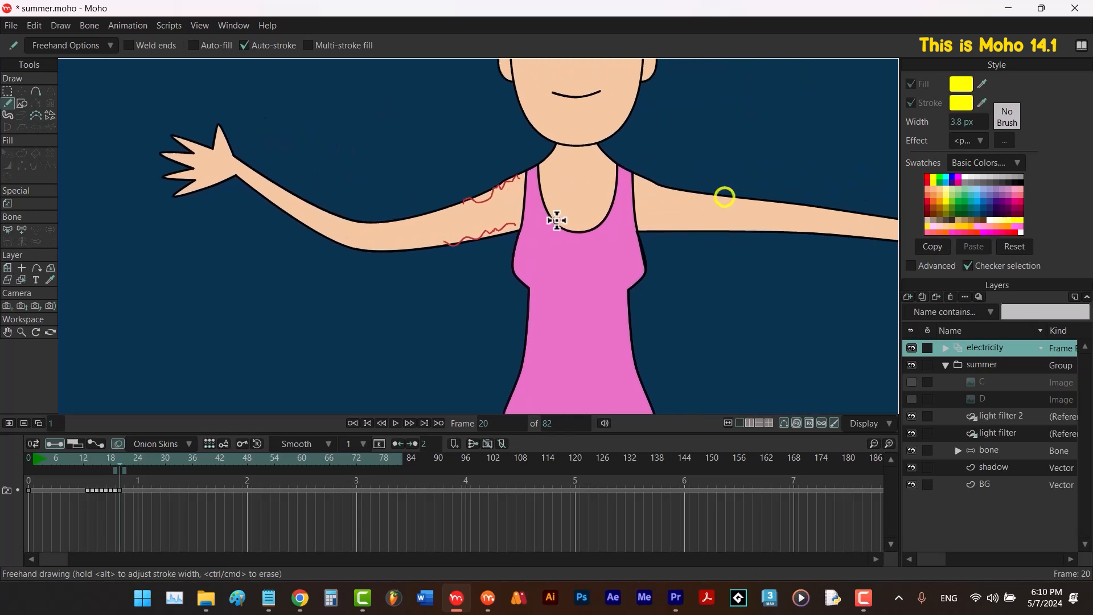
{"action": "left_click_drag", "start_coordinate": [549, 153], "coordinate": [522, 178]}
{"action": "left_click_drag", "start_coordinate": [511, 227], "coordinate": [517, 279]}
Add empty drawings at frames 21 and 22, carrying the yellow squiggles across the neck and chest towards the opposite shoulder.
{"action": "key", "text": "ctrl+Right"}
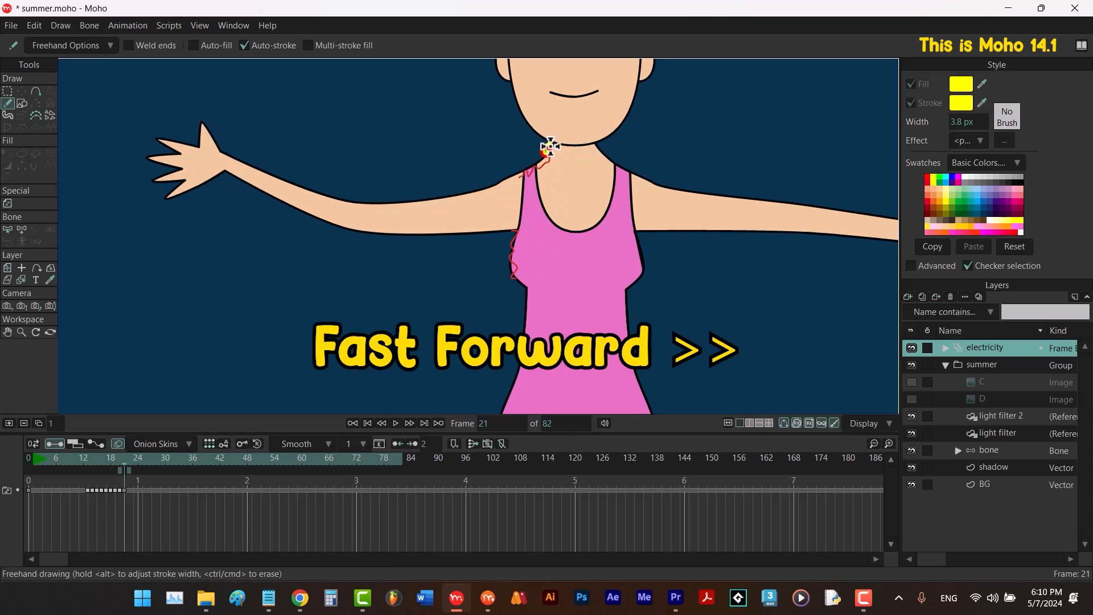
{"action": "left_click_drag", "start_coordinate": [545, 153], "coordinate": [576, 151]}
{"action": "left_click_drag", "start_coordinate": [524, 281], "coordinate": [556, 285]}
{"action": "key", "text": "ctrl+Right"}
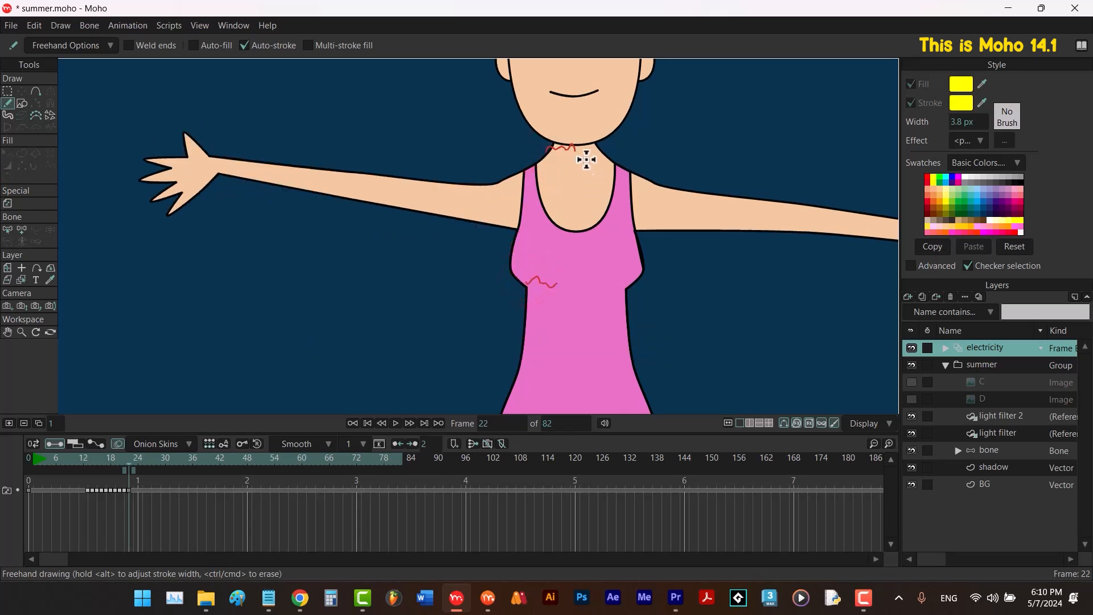
{"action": "left_click_drag", "start_coordinate": [578, 148], "coordinate": [619, 164]}
{"action": "mouse_move", "coordinate": [566, 286]}
{"action": "left_mouse_down"}
{"action": "mouse_move", "coordinate": [626, 279]}
{"action": "mouse_move", "coordinate": [642, 261]}
{"action": "mouse_move", "coordinate": [631, 246]}
{"action": "left_mouse_up"}
Add empty drawings from frame 23 to 27, carrying the paired yellow squiggles from the torso's far side along the other upper arm.
{"action": "key", "text": "ctrl+Right"}
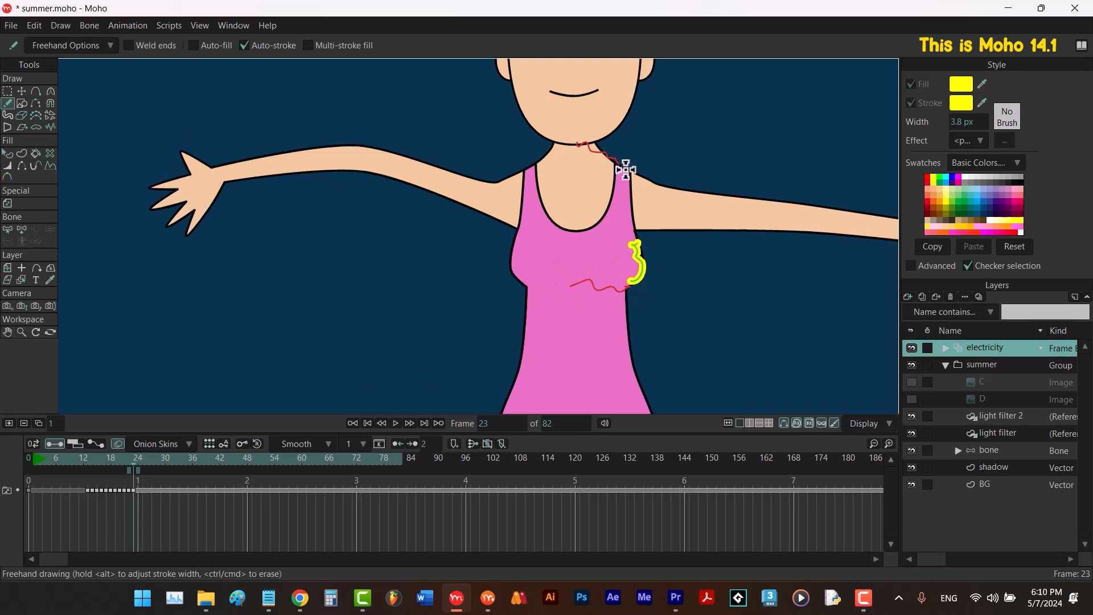
{"action": "mouse_move", "coordinate": [620, 167]}
{"action": "left_mouse_down"}
{"action": "mouse_move", "coordinate": [644, 183]}
{"action": "mouse_move", "coordinate": [600, 226]}
{"action": "mouse_move", "coordinate": [479, 230]}
{"action": "mouse_move", "coordinate": [455, 249]}
{"action": "mouse_move", "coordinate": [485, 239]}
{"action": "left_mouse_up"}
{"action": "key", "text": "ctrl+Right"}
{"action": "mouse_move", "coordinate": [437, 178]}
{"action": "left_mouse_down"}
{"action": "mouse_move", "coordinate": [458, 191]}
{"action": "mouse_move", "coordinate": [537, 192]}
{"action": "left_mouse_up"}
{"action": "key", "text": "F5"}
{"action": "left_click_drag", "start_coordinate": [488, 239], "coordinate": [537, 231]}
{"action": "key", "text": "F5"}
{"action": "left_click_drag", "start_coordinate": [511, 181], "coordinate": [556, 175]}
{"action": "left_click_drag", "start_coordinate": [517, 209], "coordinate": [580, 198]}
{"action": "key", "text": "F5"}
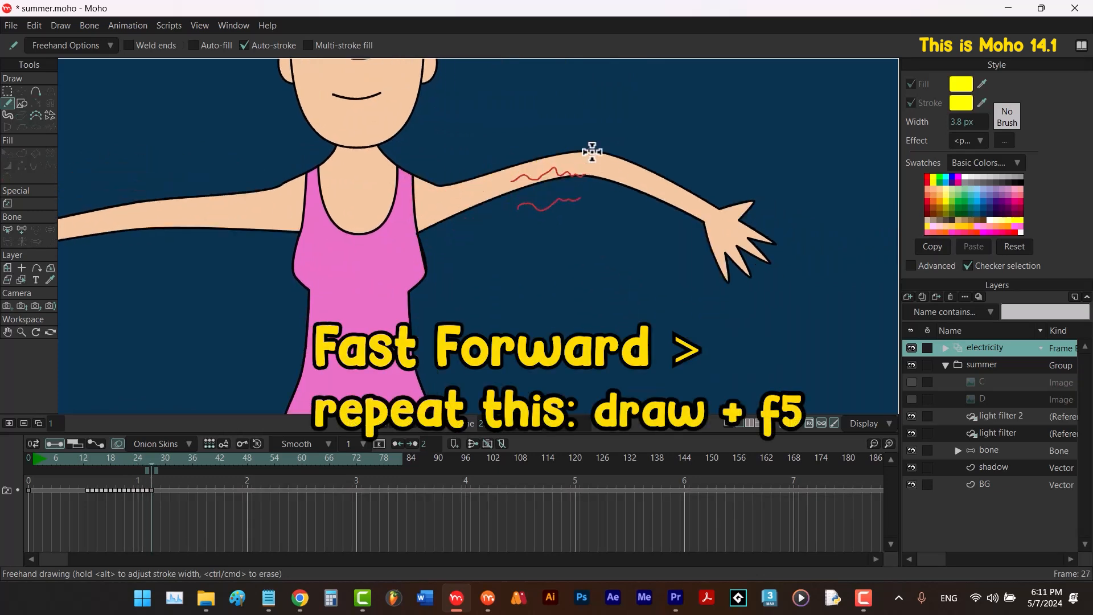
Keep drawing squiggles frame by frame along the other forearm and hand until they fade past the fingertips, adding empty drawings through frame 38.
{"action": "mouse_move", "coordinate": [590, 152]}
{"action": "left_mouse_down"}
{"action": "mouse_move", "coordinate": [648, 170]}
{"action": "mouse_move", "coordinate": [646, 196]}
{"action": "mouse_move", "coordinate": [686, 185]}
{"action": "mouse_move", "coordinate": [676, 203]}
{"action": "mouse_move", "coordinate": [714, 198]}
{"action": "mouse_move", "coordinate": [706, 211]}
{"action": "mouse_move", "coordinate": [753, 212]}
{"action": "mouse_move", "coordinate": [722, 246]}
{"action": "mouse_move", "coordinate": [762, 216]}
{"action": "mouse_move", "coordinate": [776, 224]}
{"action": "mouse_move", "coordinate": [761, 251]}
{"action": "mouse_move", "coordinate": [765, 203]}
{"action": "mouse_move", "coordinate": [786, 213]}
{"action": "mouse_move", "coordinate": [764, 214]}
{"action": "mouse_move", "coordinate": [779, 234]}
{"action": "mouse_move", "coordinate": [749, 218]}
{"action": "mouse_move", "coordinate": [759, 246]}
{"action": "mouse_move", "coordinate": [738, 227]}
{"action": "mouse_move", "coordinate": [794, 226]}
{"action": "mouse_move", "coordinate": [777, 231]}
{"action": "mouse_move", "coordinate": [804, 238]}
{"action": "mouse_move", "coordinate": [788, 249]}
{"action": "mouse_move", "coordinate": [816, 246]}
{"action": "left_mouse_up"}
{"action": "key", "text": "F5"}
{"action": "key", "text": "F5"}
{"action": "key", "text": "F5"}
{"action": "key", "text": "F5"}
{"action": "key", "text": "F5"}
{"action": "key", "text": "F5"}
{"action": "key", "text": "F5"}
{"action": "key", "text": "F5"}
{"action": "key", "text": "F5"}
{"action": "key", "text": "F5"}
{"action": "key", "text": "F5"}
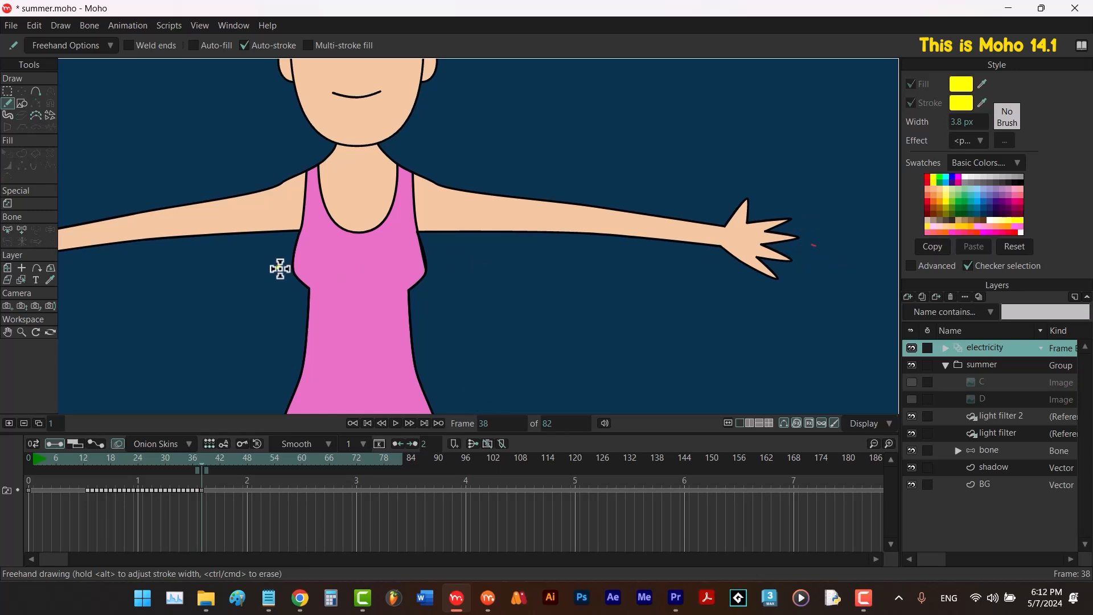
Add an empty drawing at frame 12 and draw a yellow squiggle around the fingertips of the hand where the electricity starts.
{"action": "left_click_drag", "start_coordinate": [280, 269], "coordinate": [732, 264]}
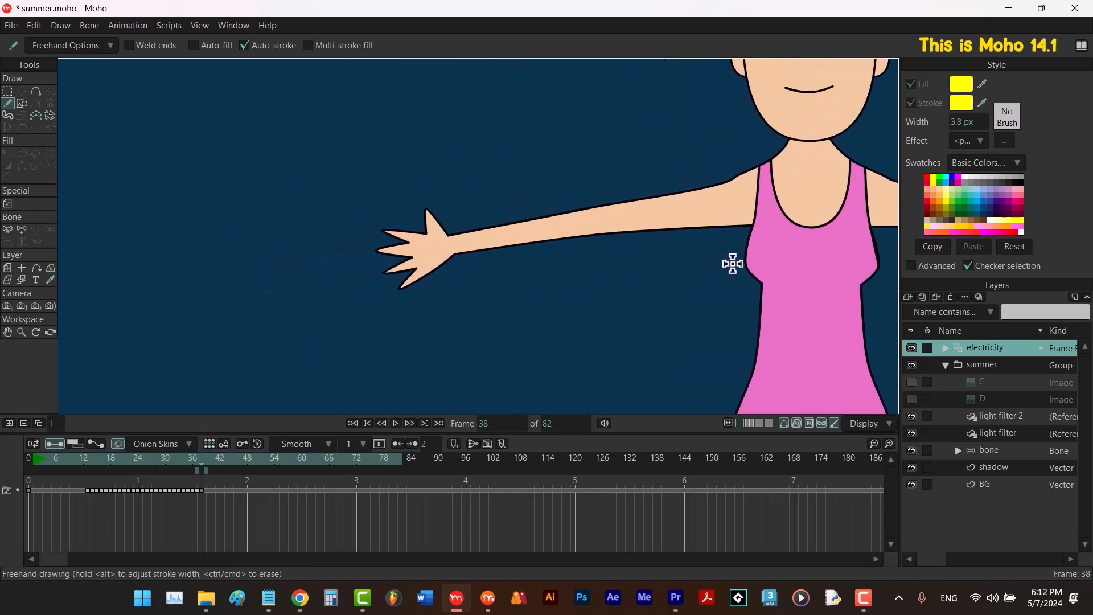
{"action": "left_click", "coordinate": [86, 459]}
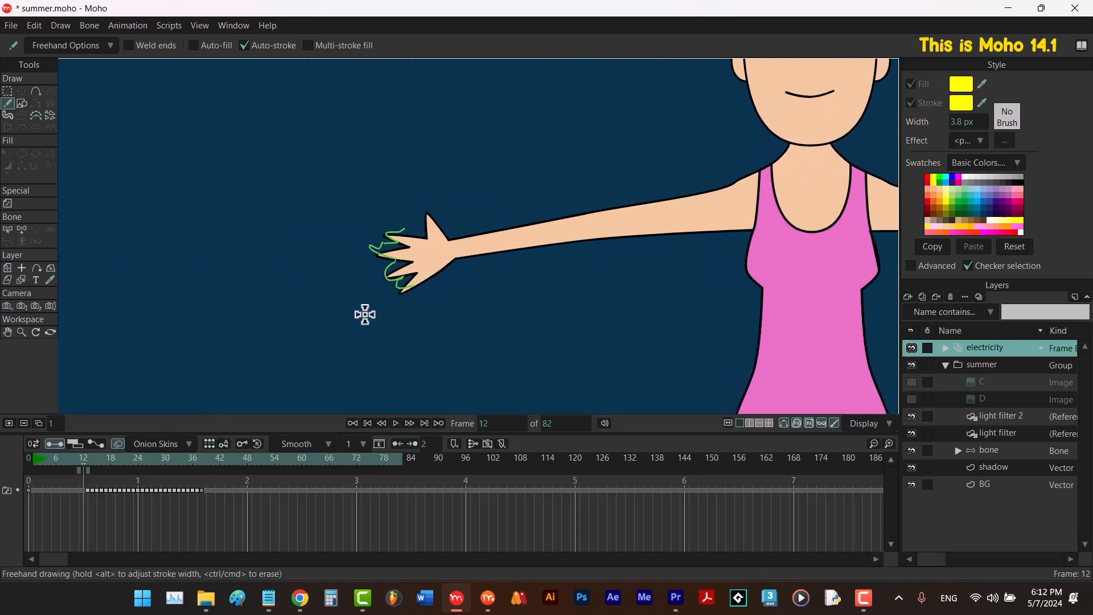
{"action": "left_click", "coordinate": [87, 470]}
{"action": "mouse_move", "coordinate": [394, 247]}
{"action": "left_mouse_down"}
{"action": "mouse_move", "coordinate": [384, 268]}
{"action": "mouse_move", "coordinate": [401, 280]}
{"action": "left_mouse_up"}
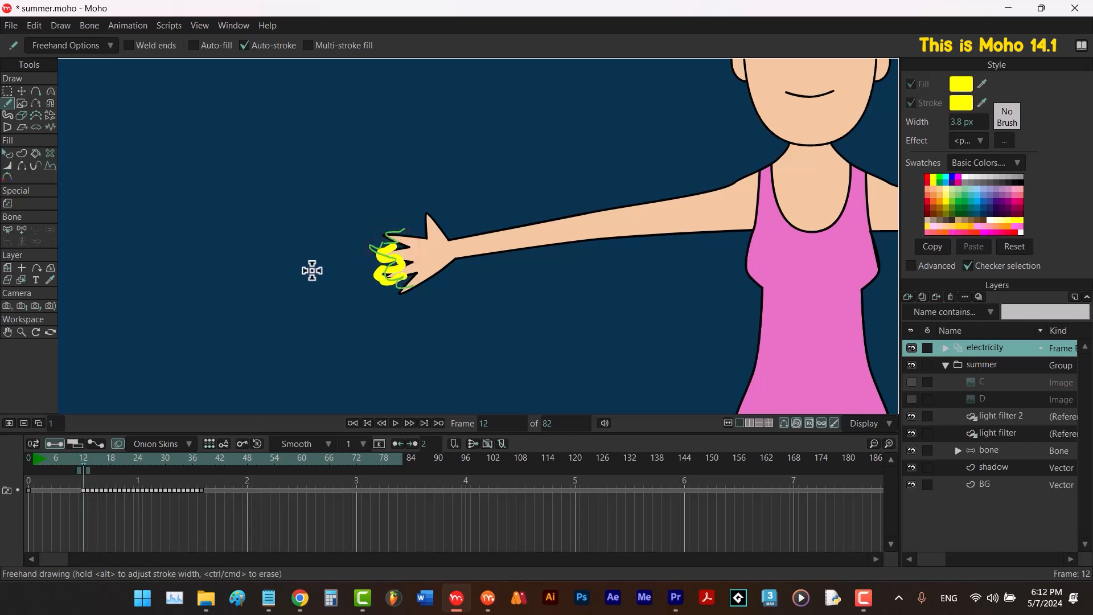
Add empty drawings at frames 11 and 10 with progressively smaller yellow squiggles at the same fingertips.
{"action": "left_click", "coordinate": [382, 423]}
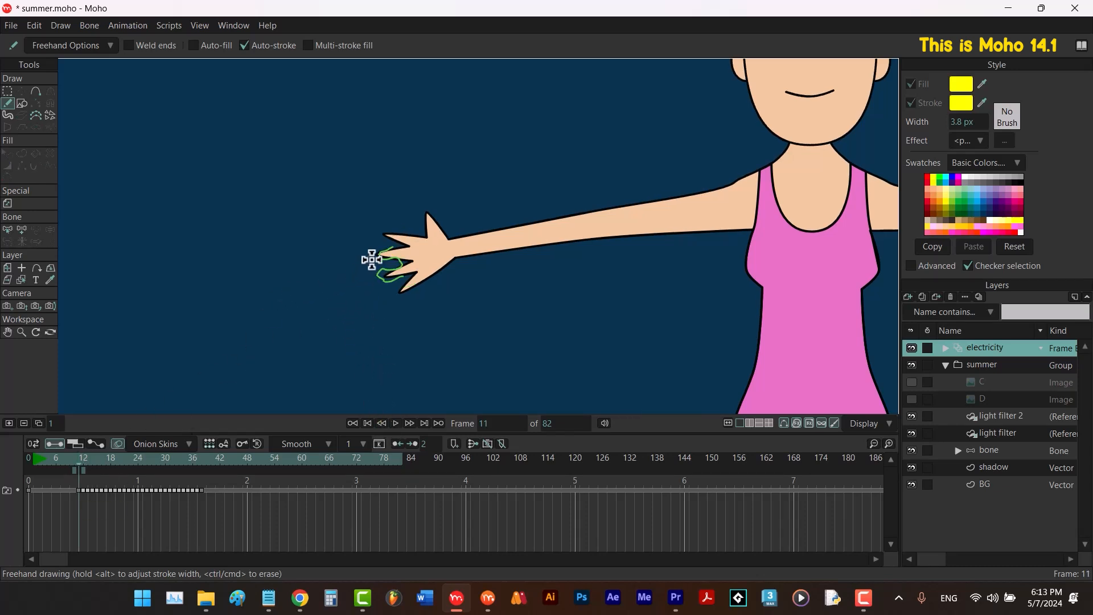
{"action": "left_click_drag", "start_coordinate": [375, 258], "coordinate": [387, 278]}
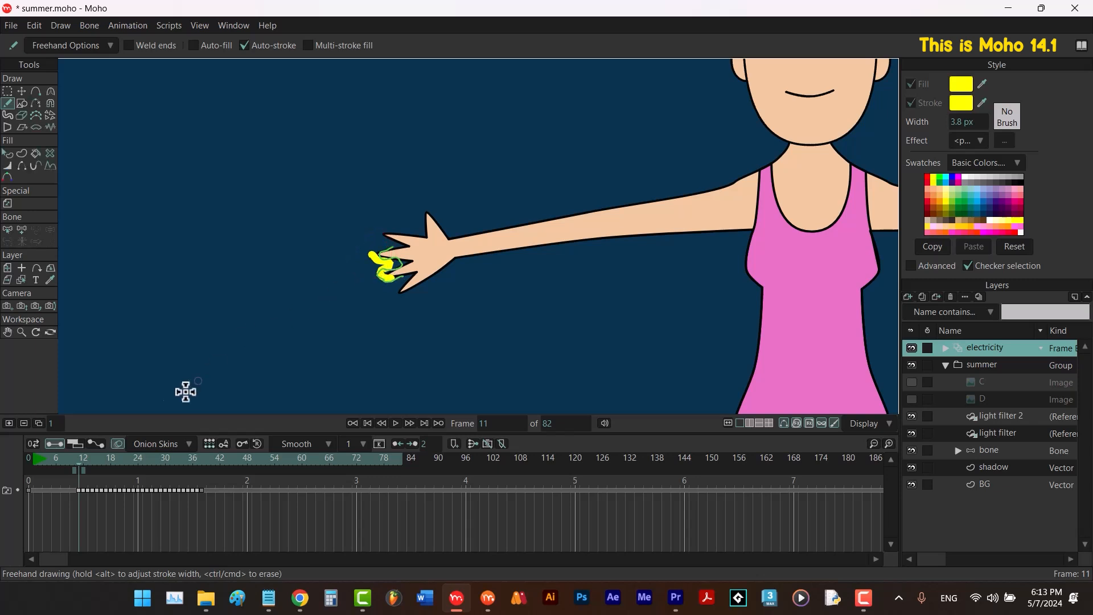
{"action": "left_click", "coordinate": [382, 423]}
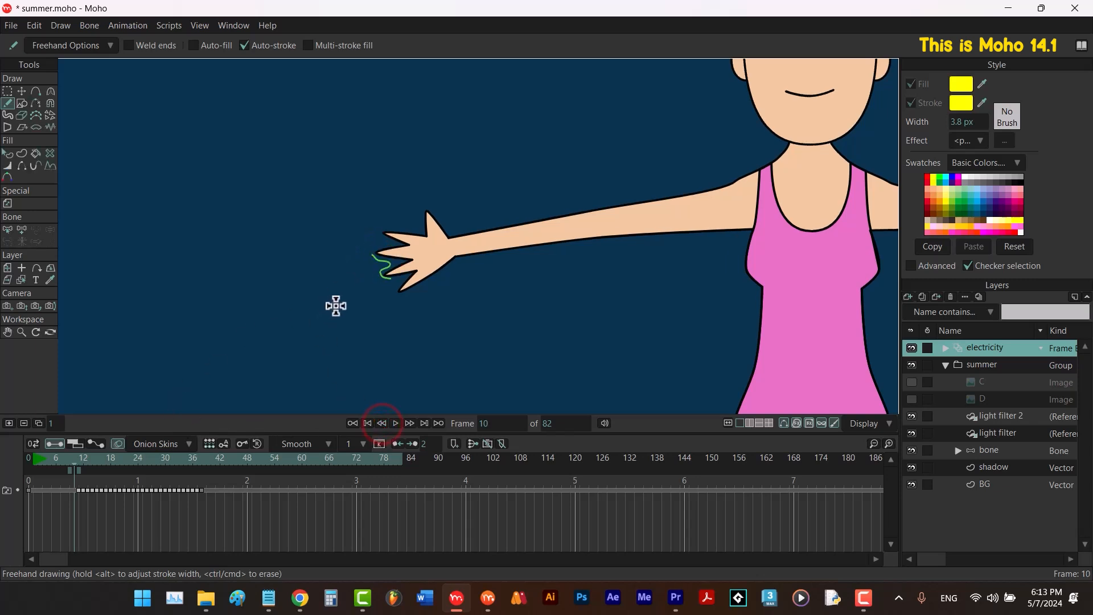
{"action": "left_click_drag", "start_coordinate": [370, 254], "coordinate": [378, 263]}
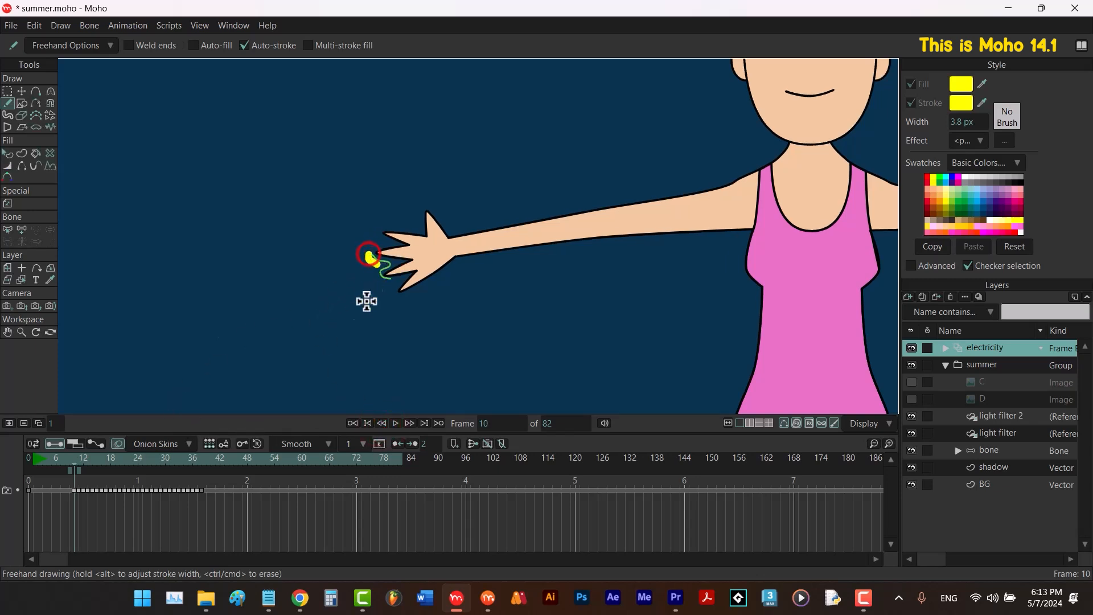
Add an empty drawing at frame 9, place a yellow dot just beyond the fingertips, and turn off onion skins.
{"action": "left_click", "coordinate": [381, 422]}
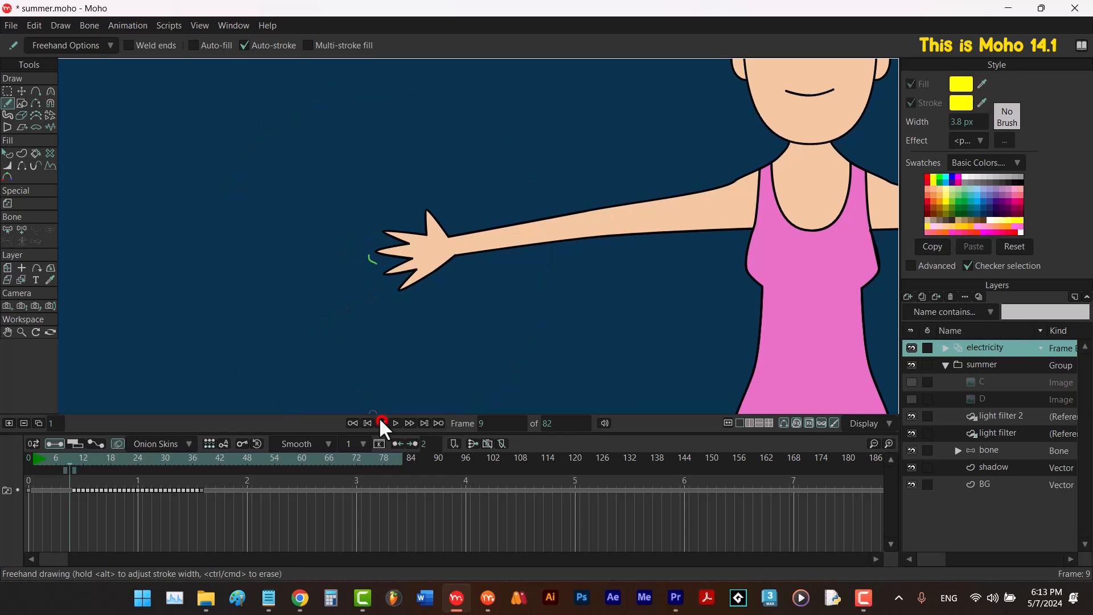
{"action": "key", "text": "F5"}
{"action": "left_click", "coordinate": [363, 258]}
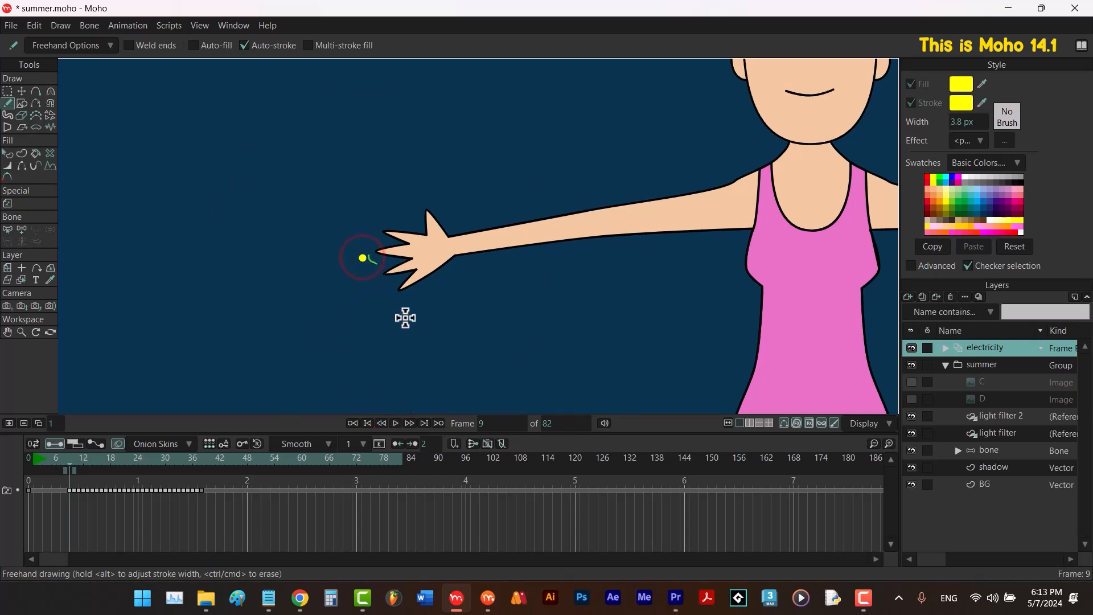
{"action": "left_click", "coordinate": [67, 458]}
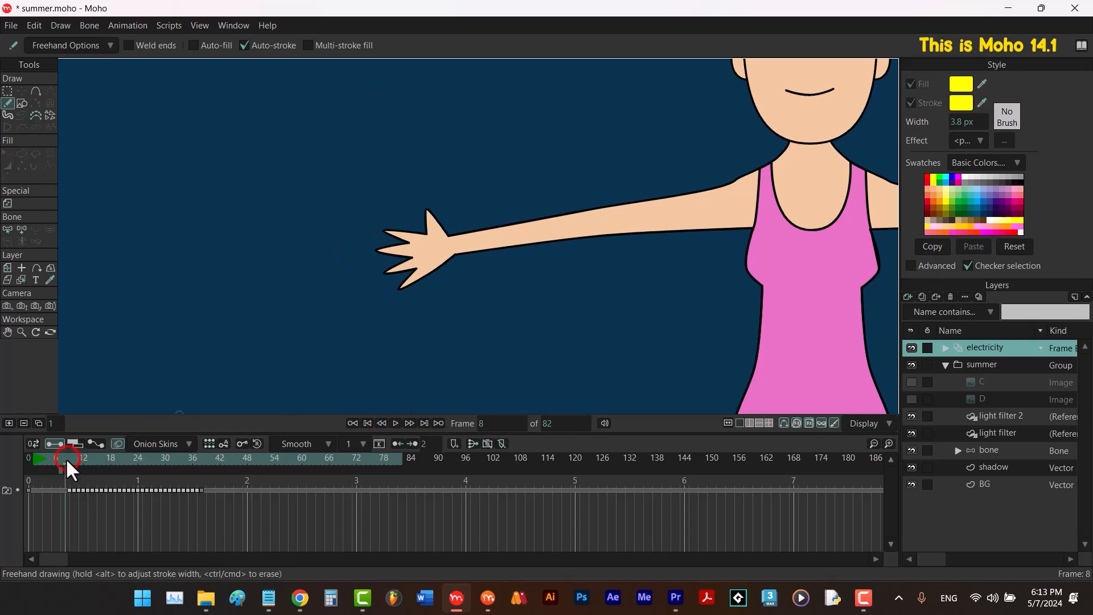
{"action": "left_click", "coordinate": [118, 443]}
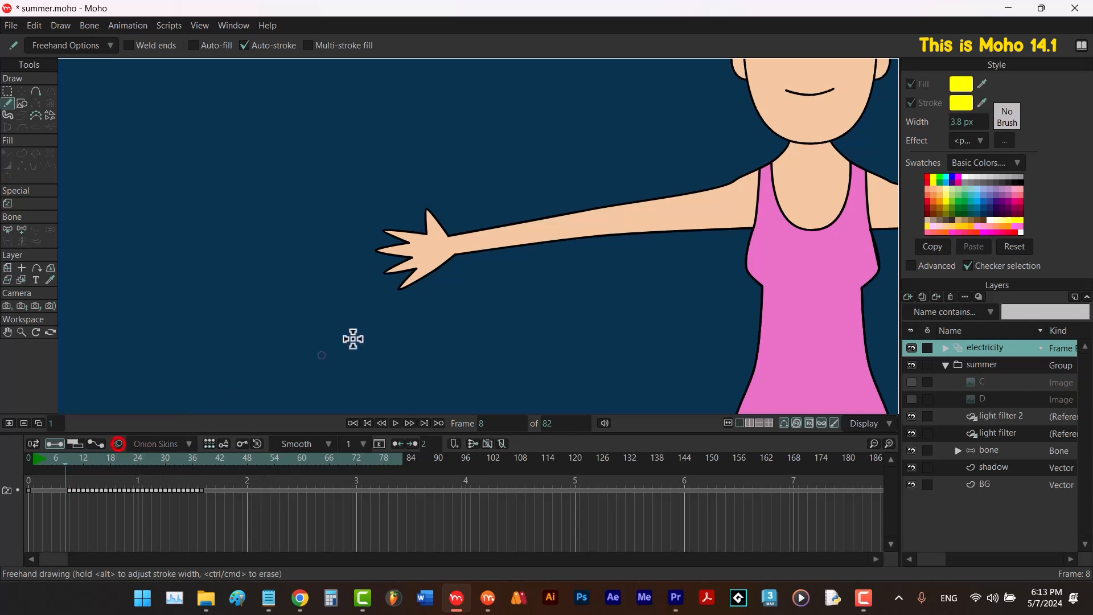
Play the animation from frame 0 with the whole character in view to check the electricity.
{"action": "left_click", "coordinate": [367, 422]}
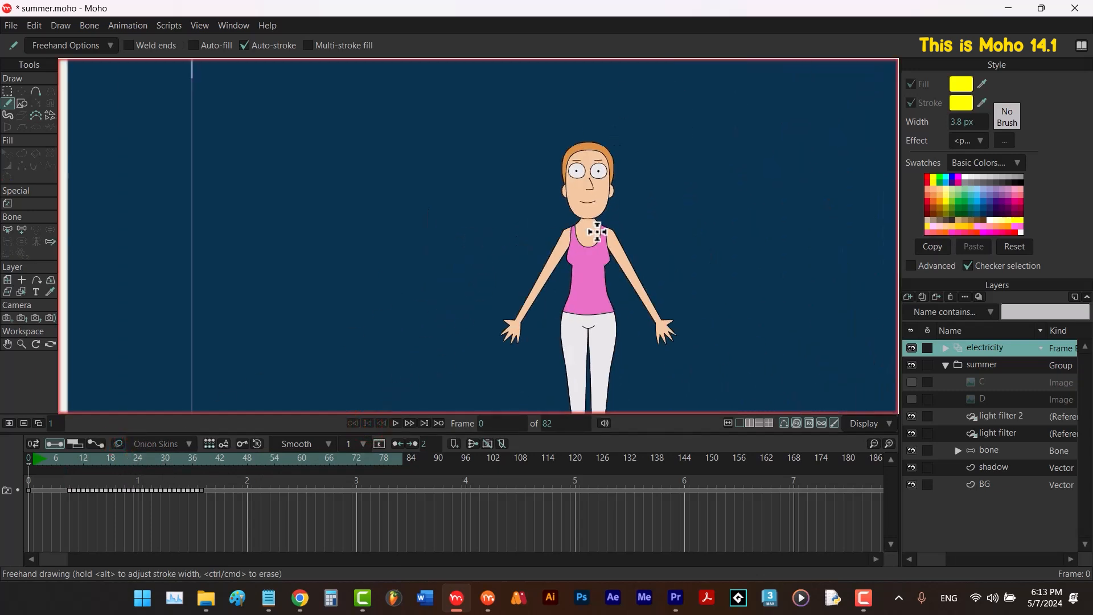
{"action": "key", "text": "ctrl+r"}
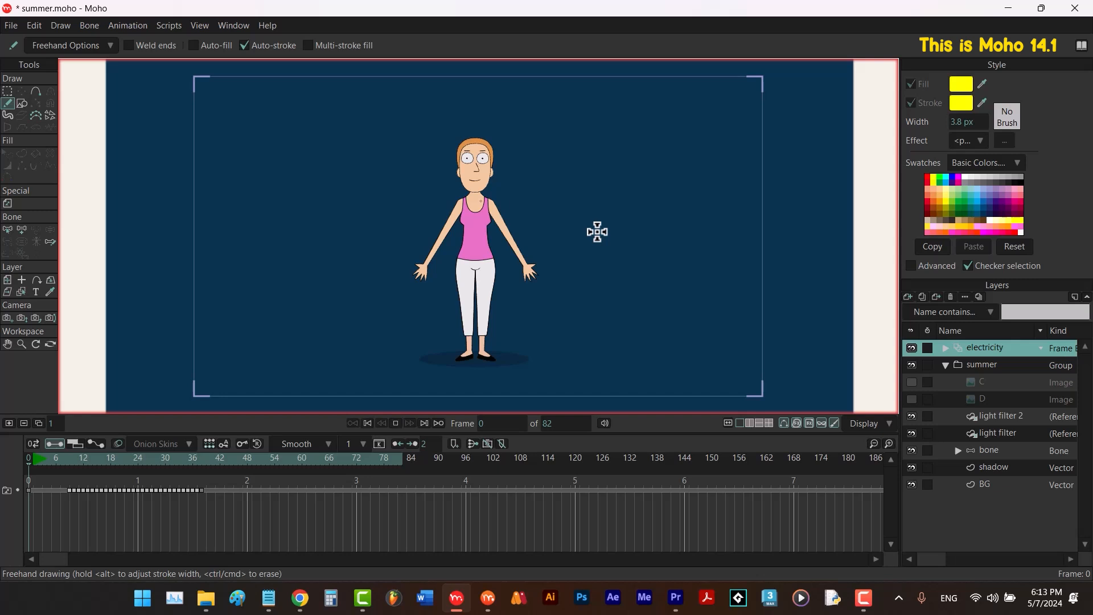
{"action": "key", "text": "space"}
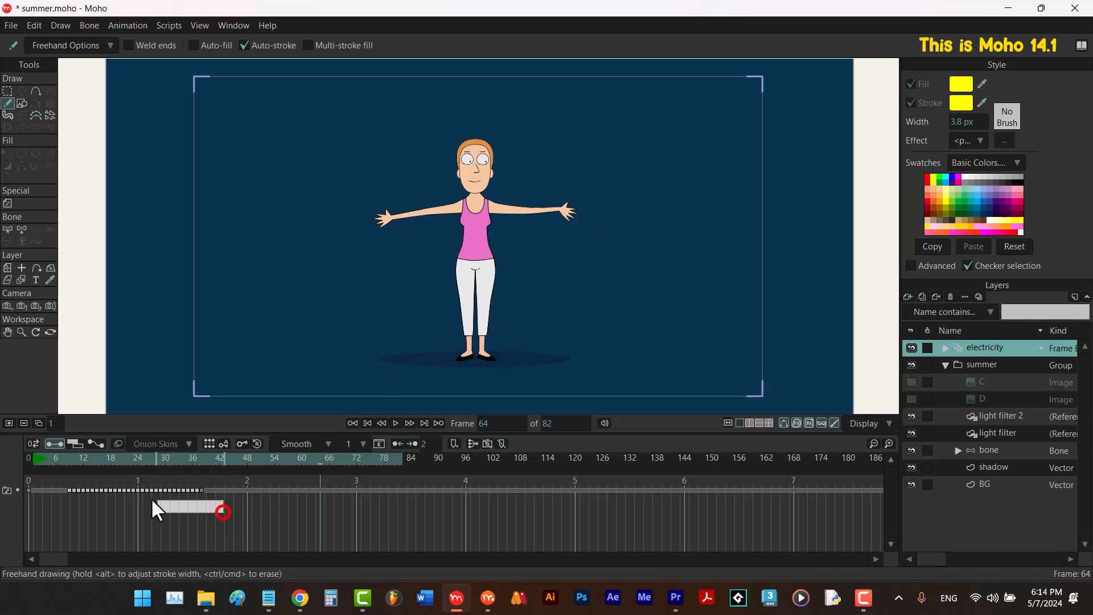
Copy all the electricity layer's drawing keys from frames 9 to 38, paste them at frame 45, and scrub through the copy.
{"action": "left_click_drag", "start_coordinate": [151, 498], "coordinate": [67, 484]}
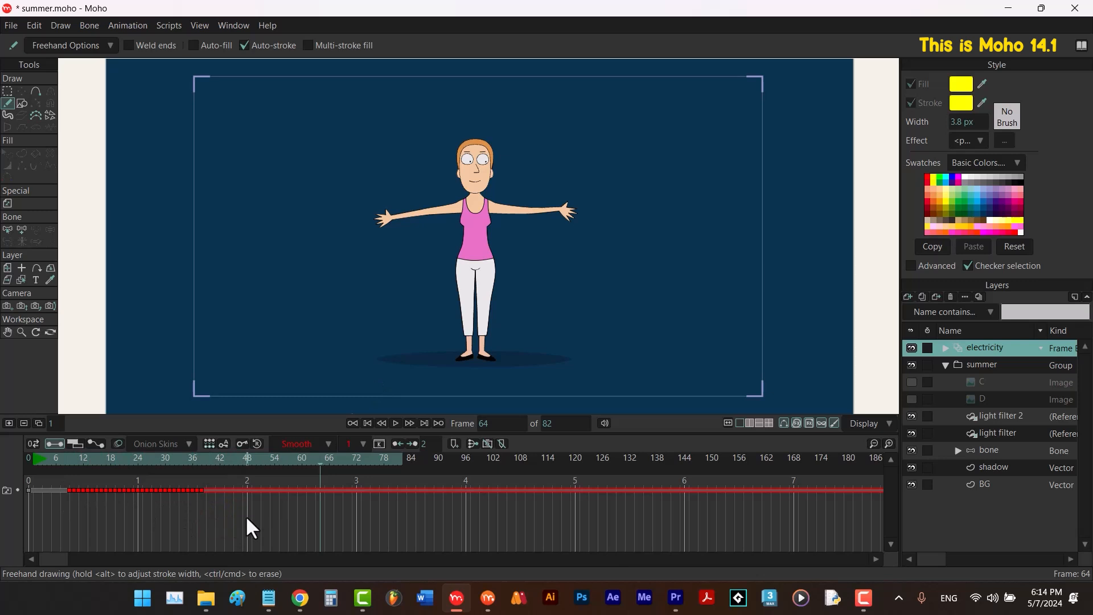
{"action": "left_click", "coordinate": [234, 464]}
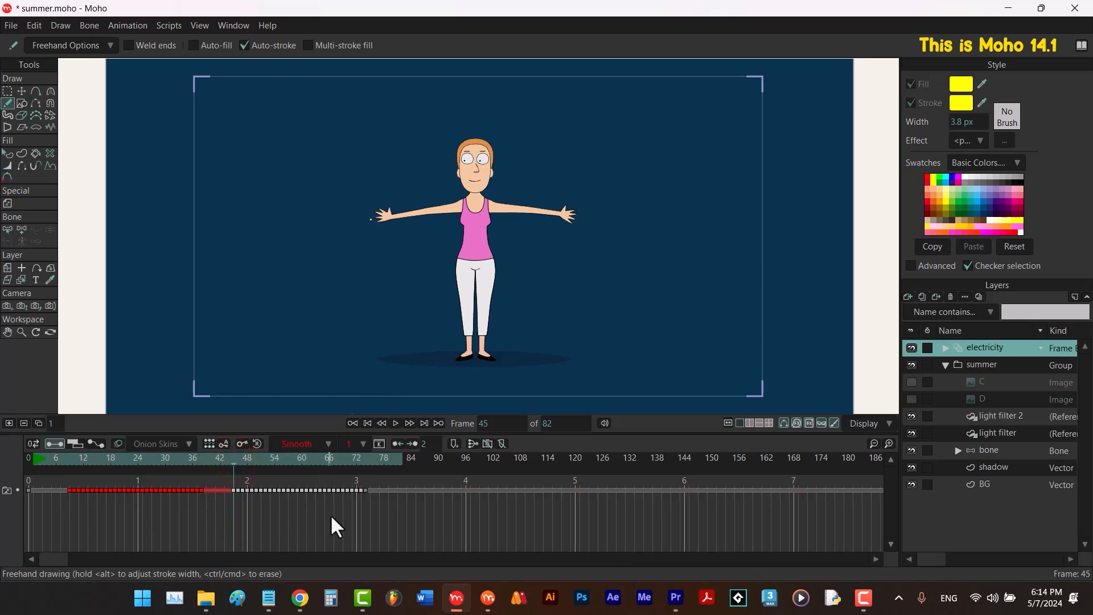
{"action": "left_click_drag", "start_coordinate": [262, 455], "coordinate": [311, 462]}
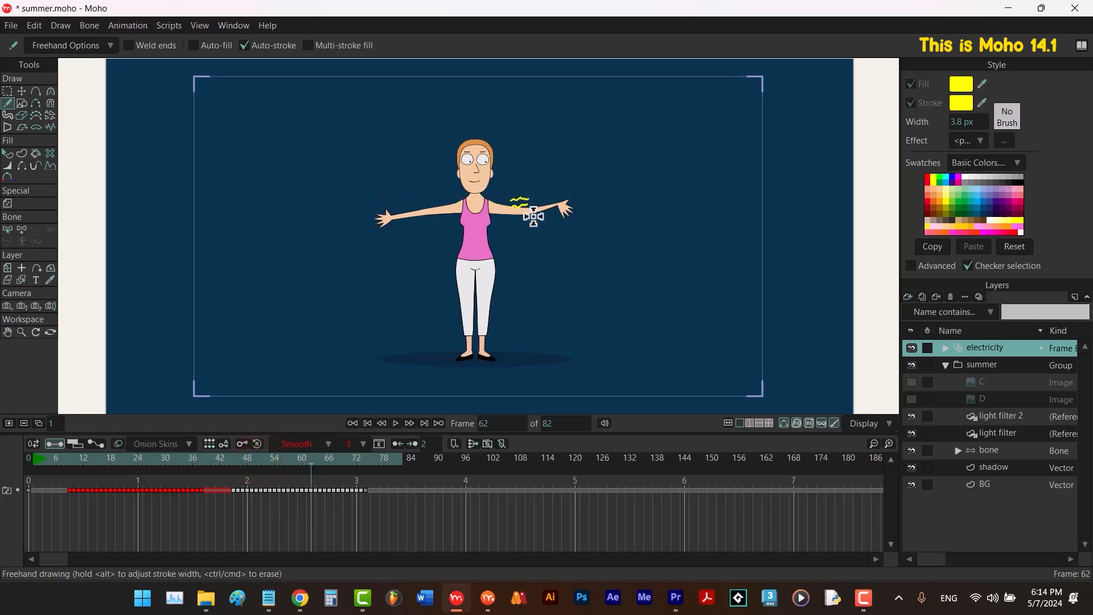
Select the pasted electricity keys and shift them earlier, close behind the first set, checking the alignment with the arm wave.
{"action": "left_click_drag", "start_coordinate": [356, 503], "coordinate": [229, 490]}
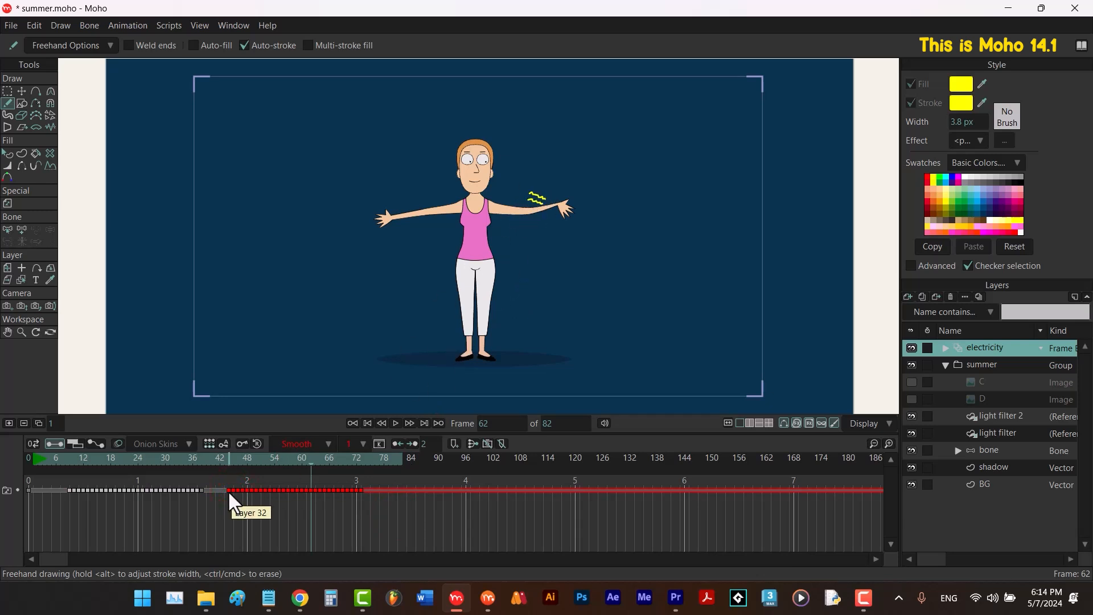
{"action": "left_click_drag", "start_coordinate": [228, 490], "coordinate": [215, 492]}
{"action": "left_click_drag", "start_coordinate": [304, 460], "coordinate": [289, 460]}
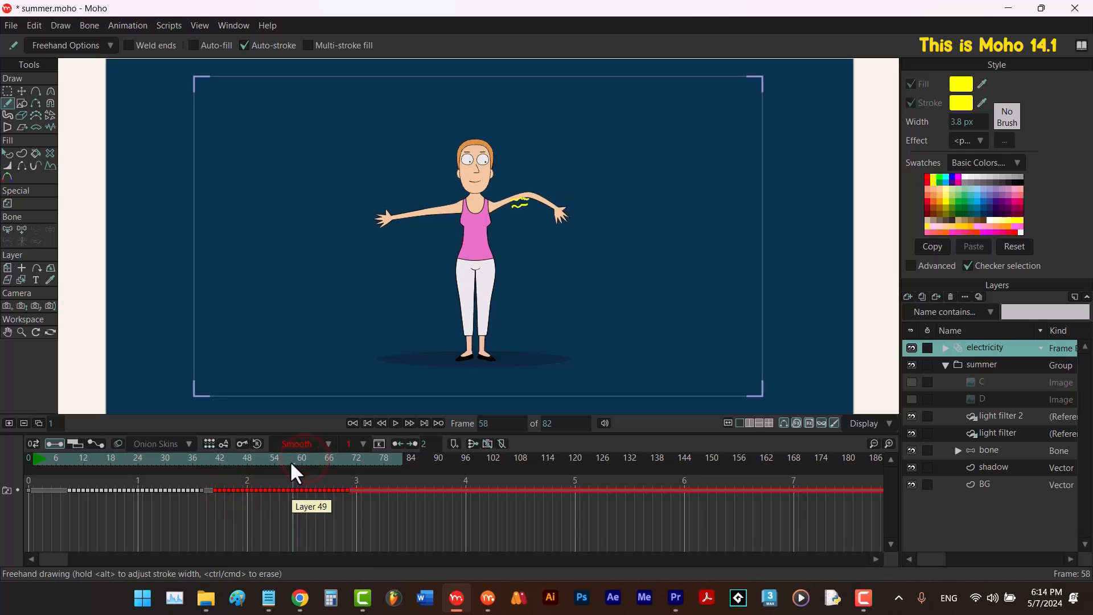
{"action": "left_click_drag", "start_coordinate": [214, 488], "coordinate": [212, 489]}
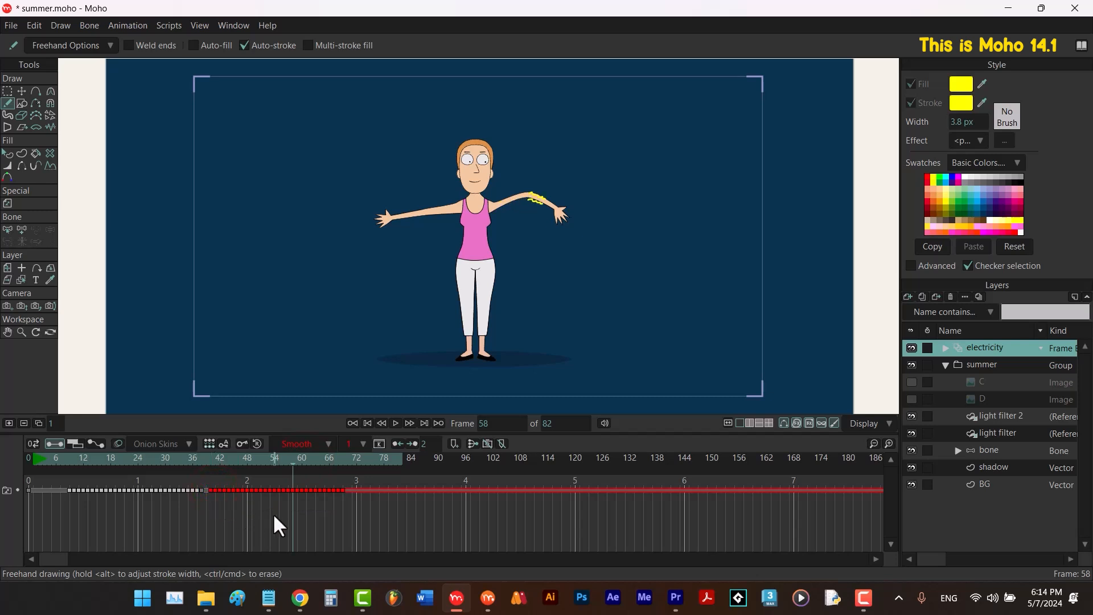
Scrub and play through the repeated electricity to check both passes against the arm wave.
{"action": "left_click_drag", "start_coordinate": [292, 460], "coordinate": [243, 489]}
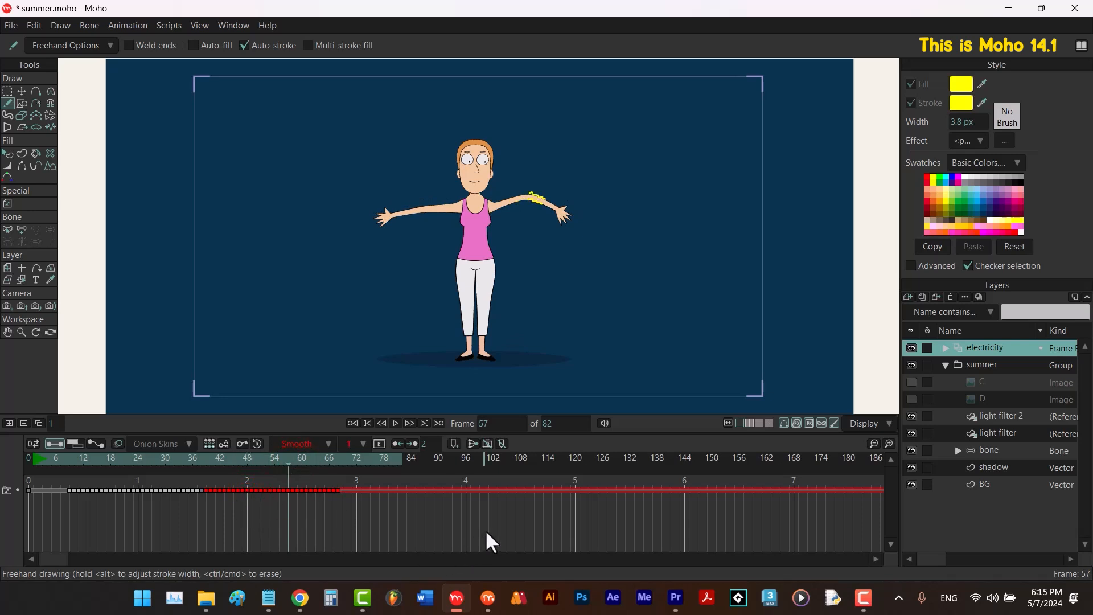
{"action": "left_click_drag", "start_coordinate": [310, 458], "coordinate": [64, 480]}
{"action": "key", "text": "space"}
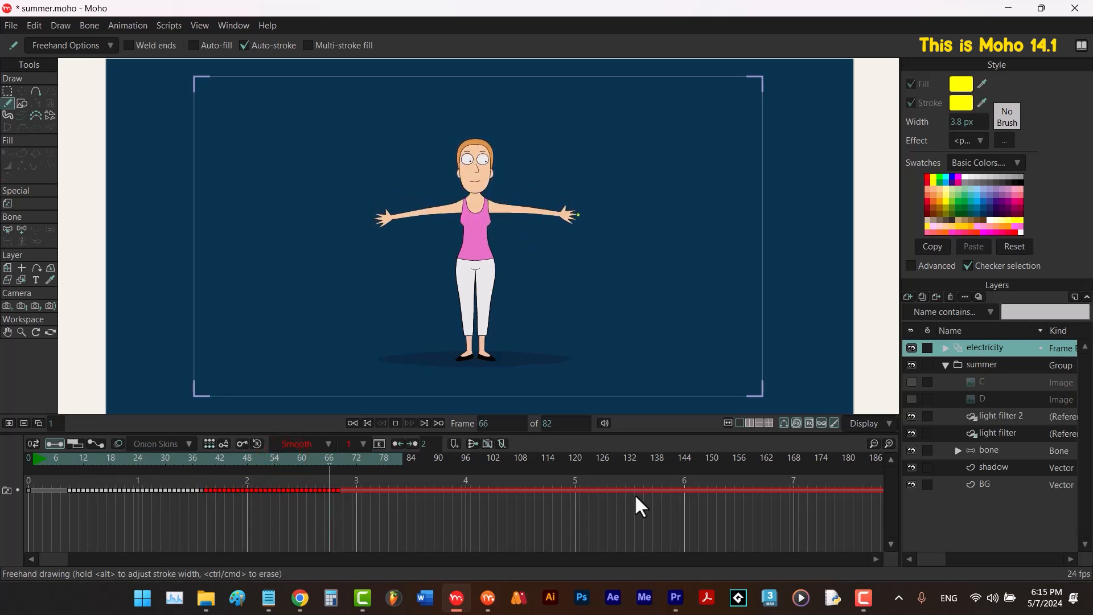
{"action": "key", "text": "space"}
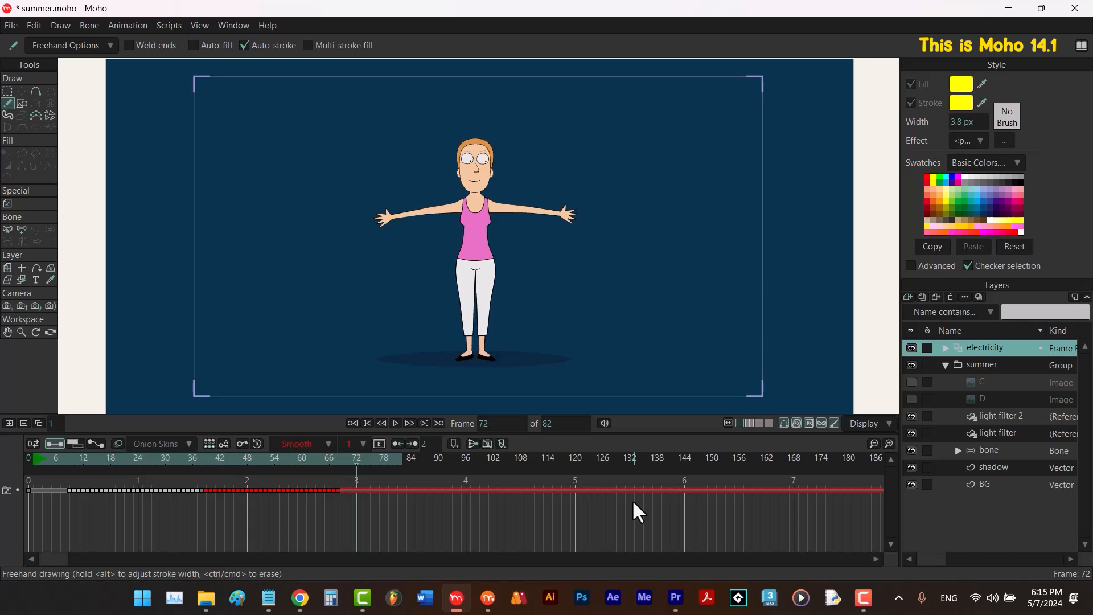
{"action": "left_click_drag", "start_coordinate": [353, 455], "coordinate": [258, 463]}
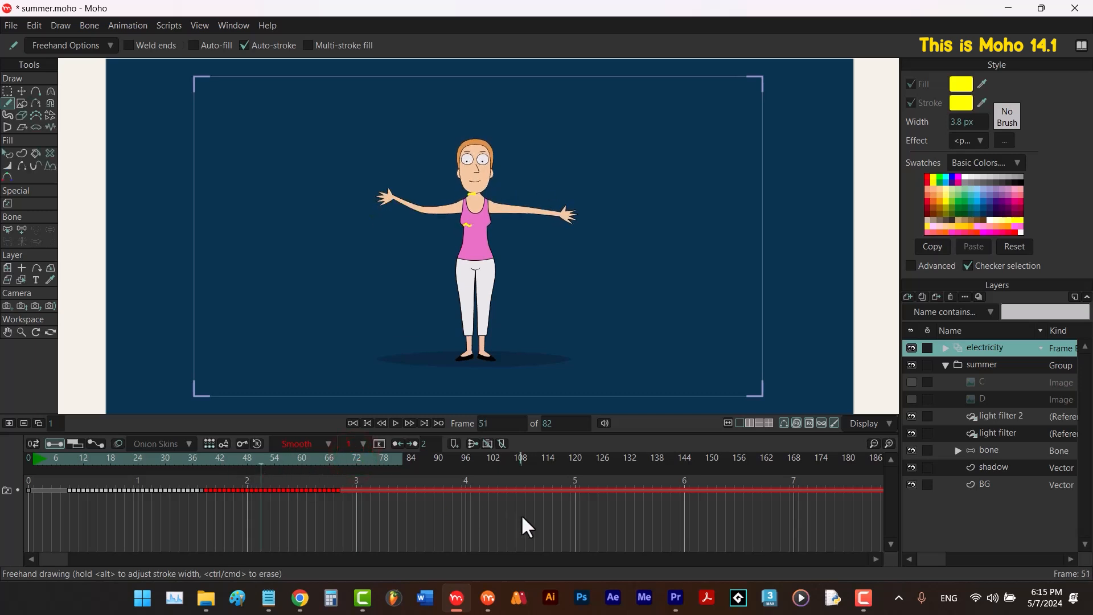
Colorize the electricity layer cyan (#00F0FF) and play the animation to check the new colour.
{"action": "double_click", "coordinate": [986, 350]}
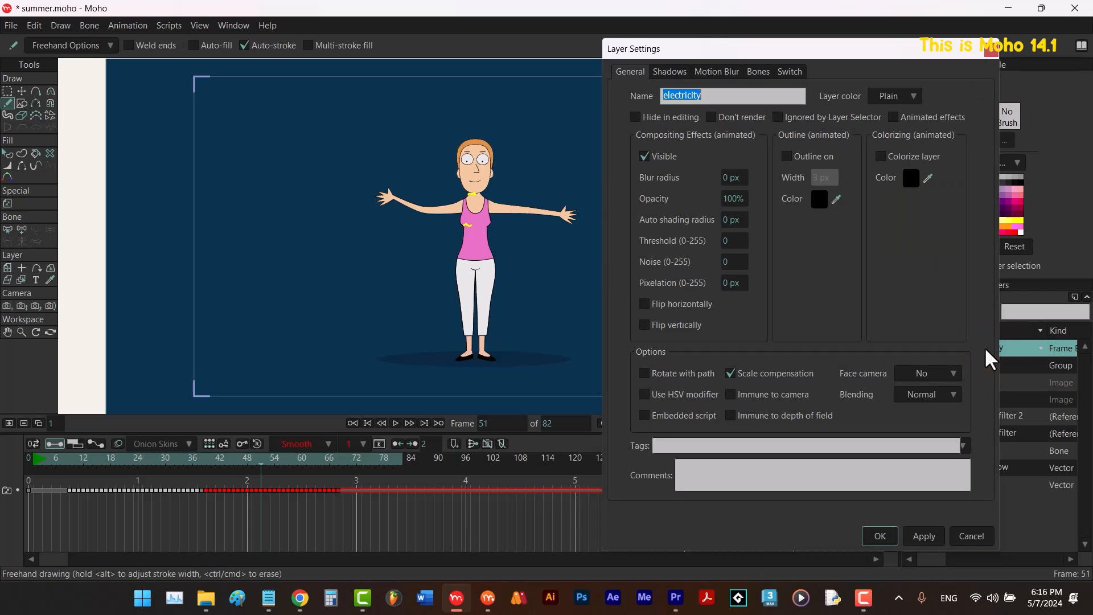
{"action": "left_click", "coordinate": [879, 156]}
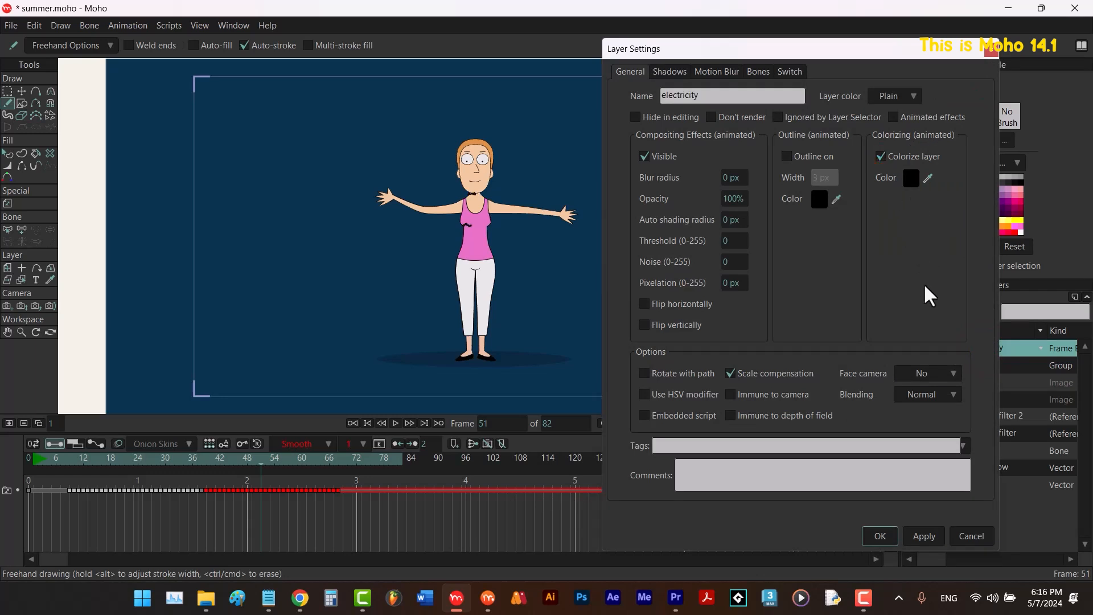
{"action": "left_click", "coordinate": [911, 181]}
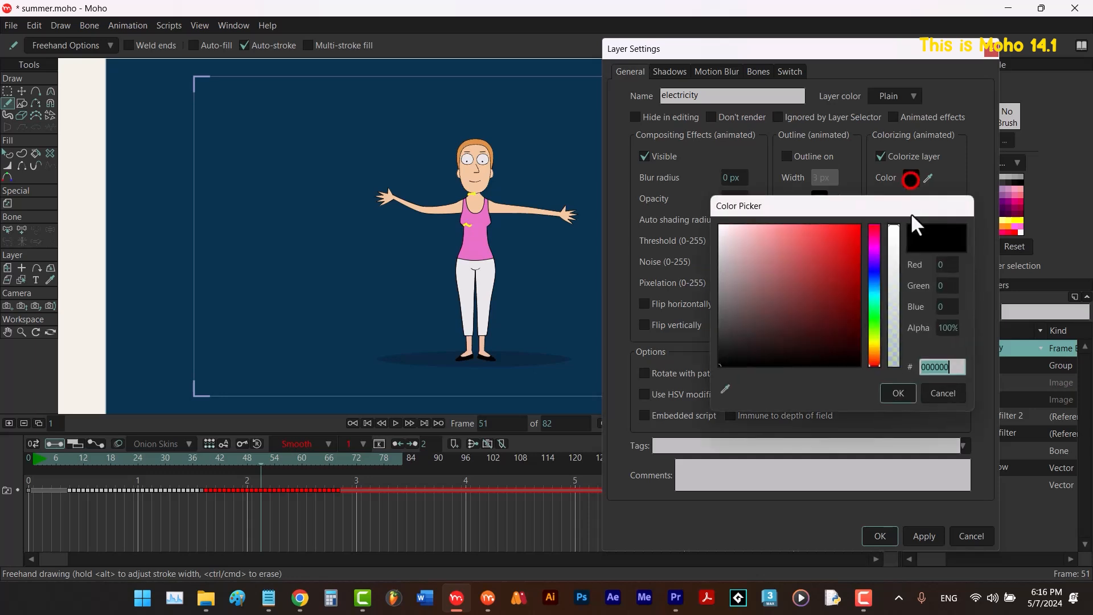
{"action": "left_click", "coordinate": [875, 291]}
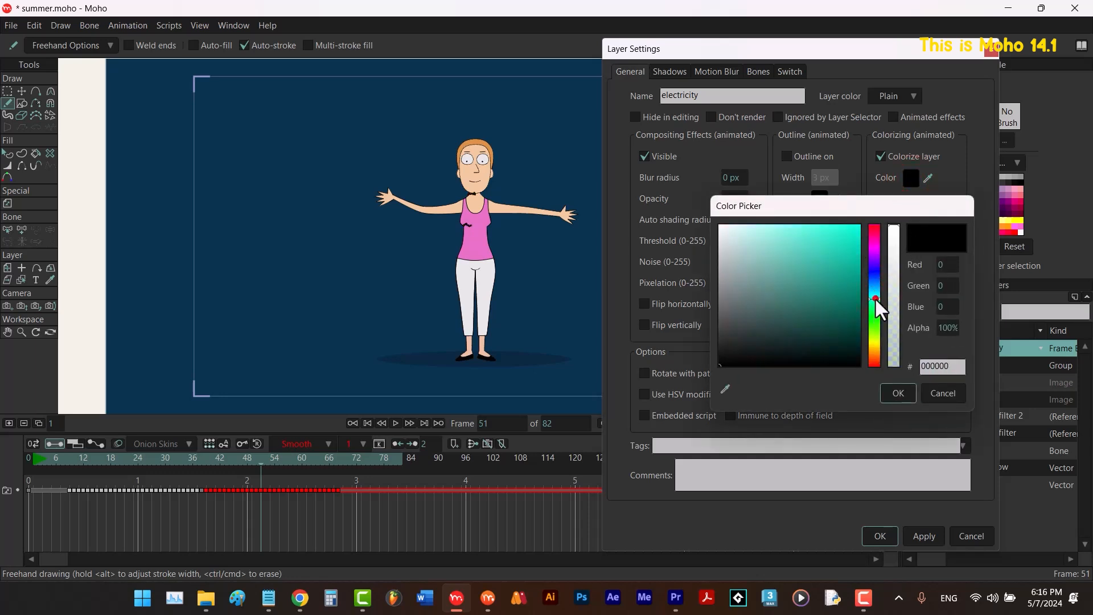
{"action": "left_click", "coordinate": [847, 227]}
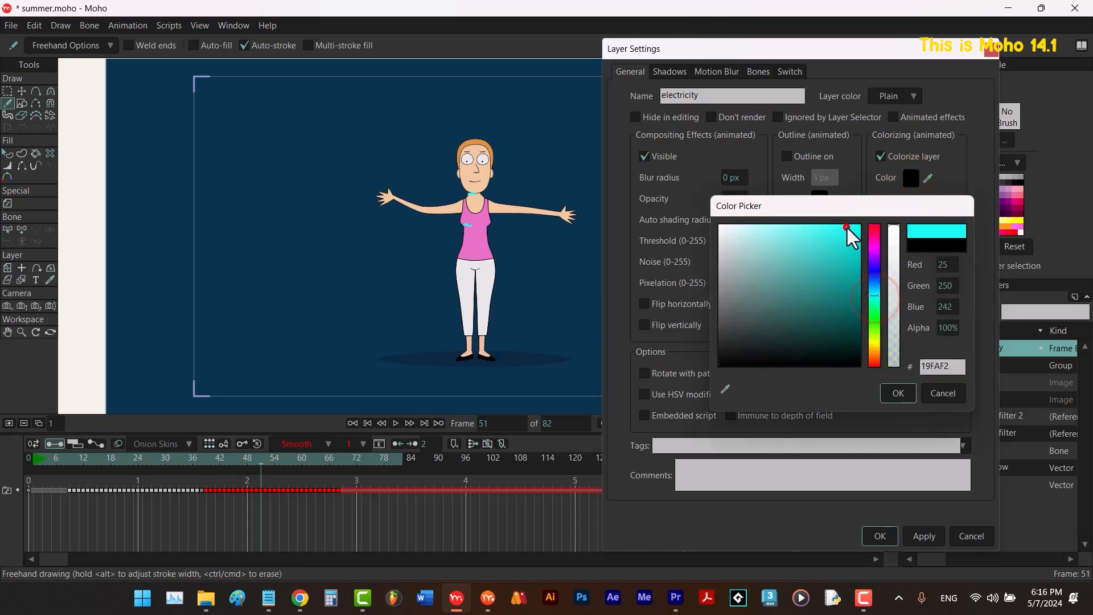
{"action": "left_click", "coordinate": [875, 294]}
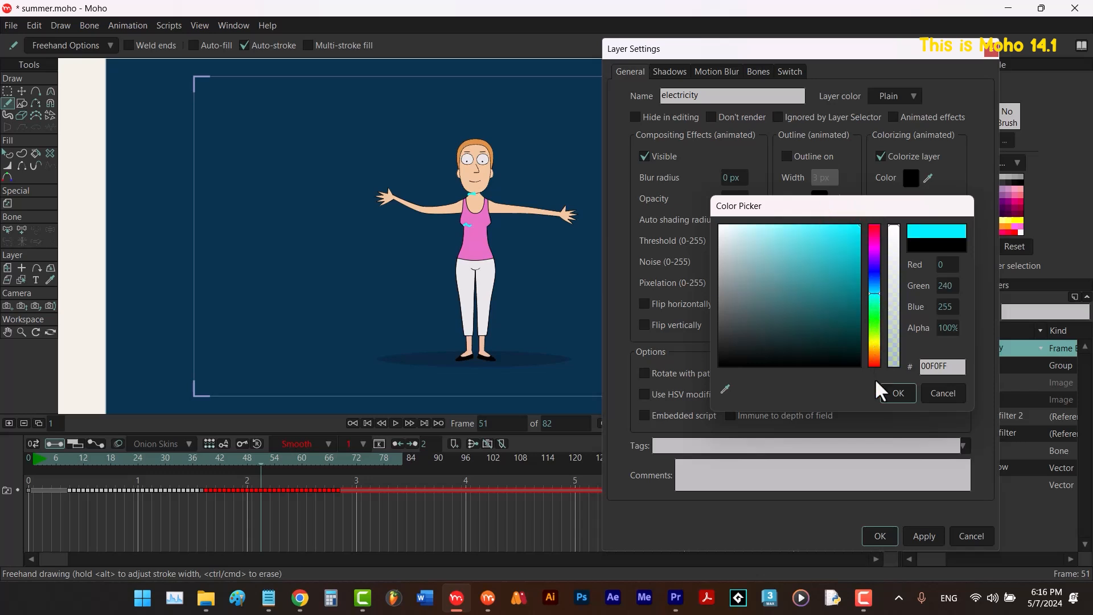
{"action": "left_click", "coordinate": [895, 396]}
{"action": "left_click", "coordinate": [886, 528]}
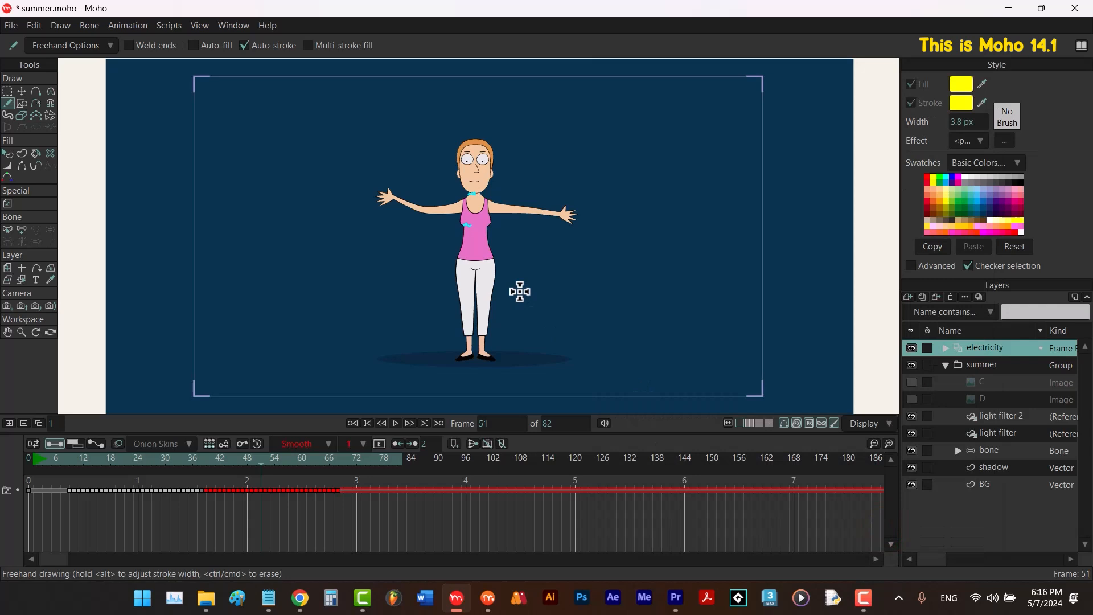
{"action": "key", "text": "space"}
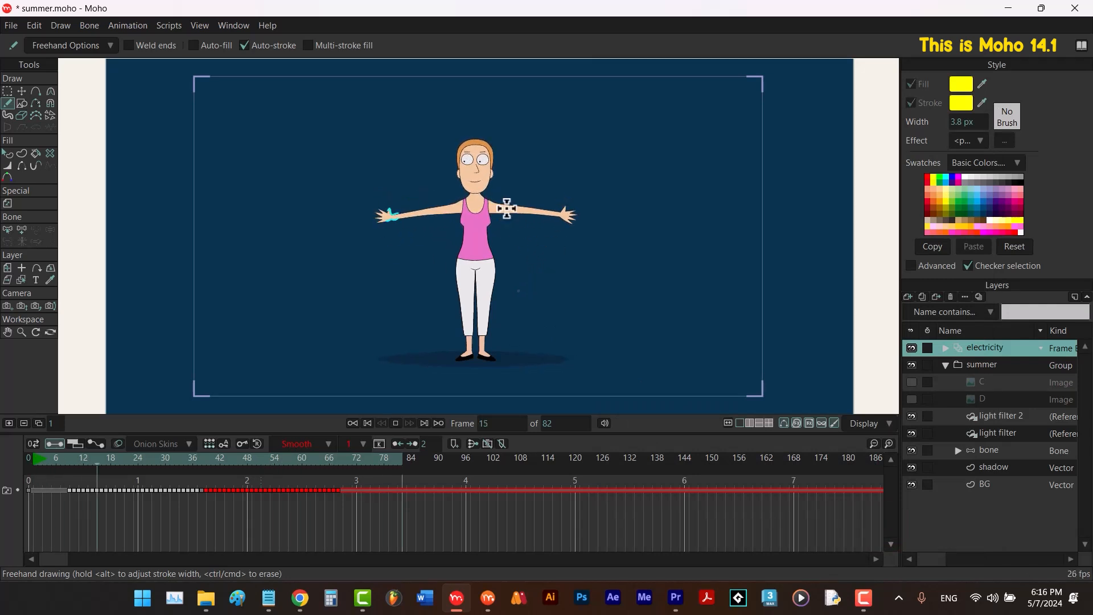
{"action": "scroll", "coordinate": [506, 208], "scroll_direction": "up", "scroll_amount": 4}
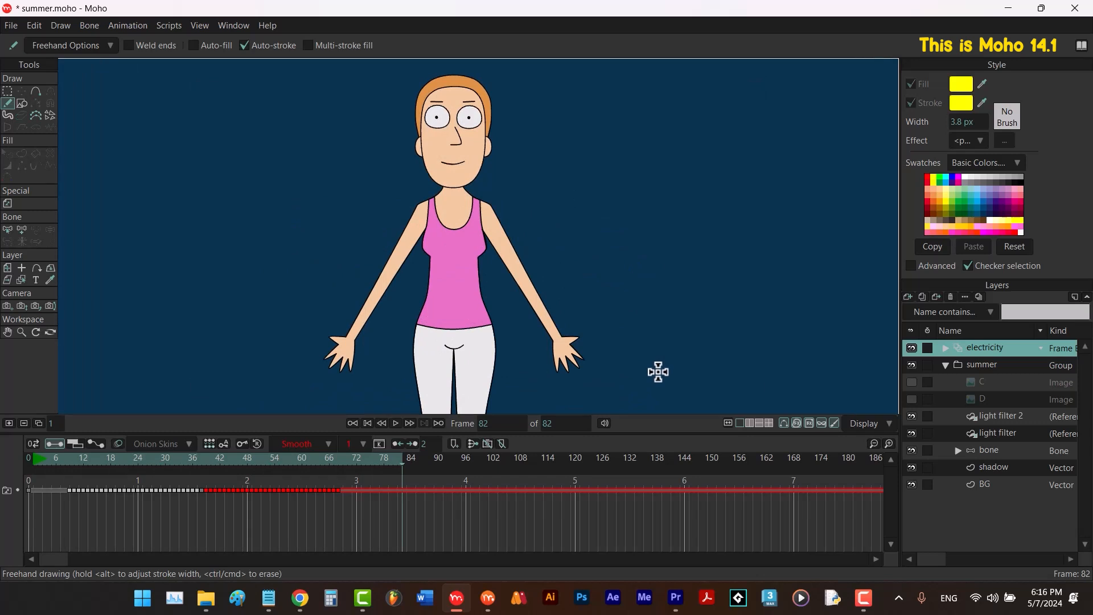
Create a reference copy of the electricity layer and move it directly below the original.
{"action": "right_click", "coordinate": [993, 348]}
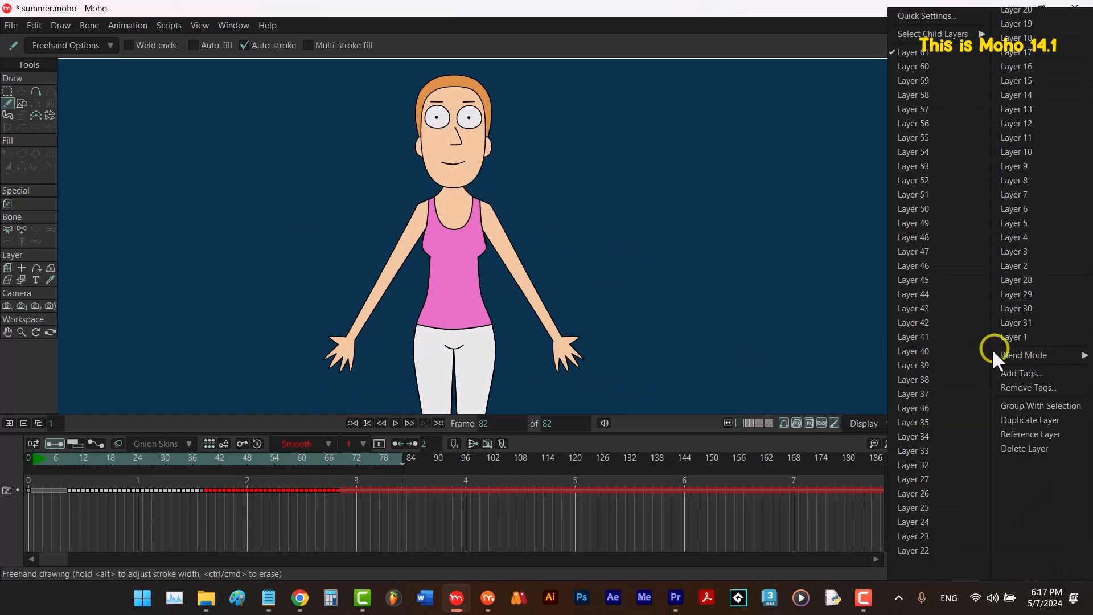
{"action": "left_click", "coordinate": [1018, 434]}
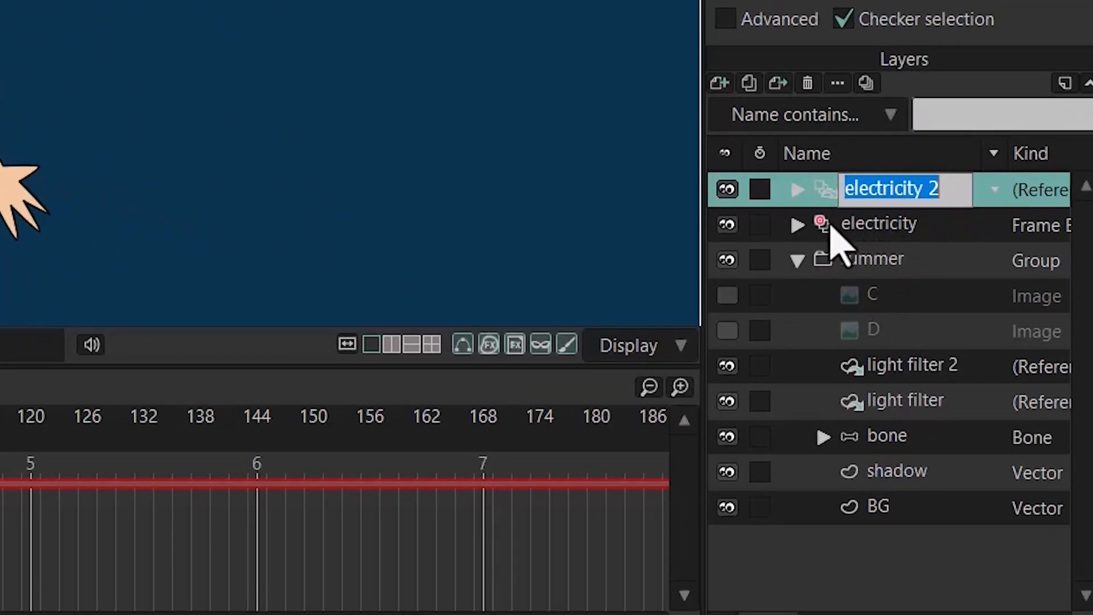
{"action": "left_click", "coordinate": [913, 222]}
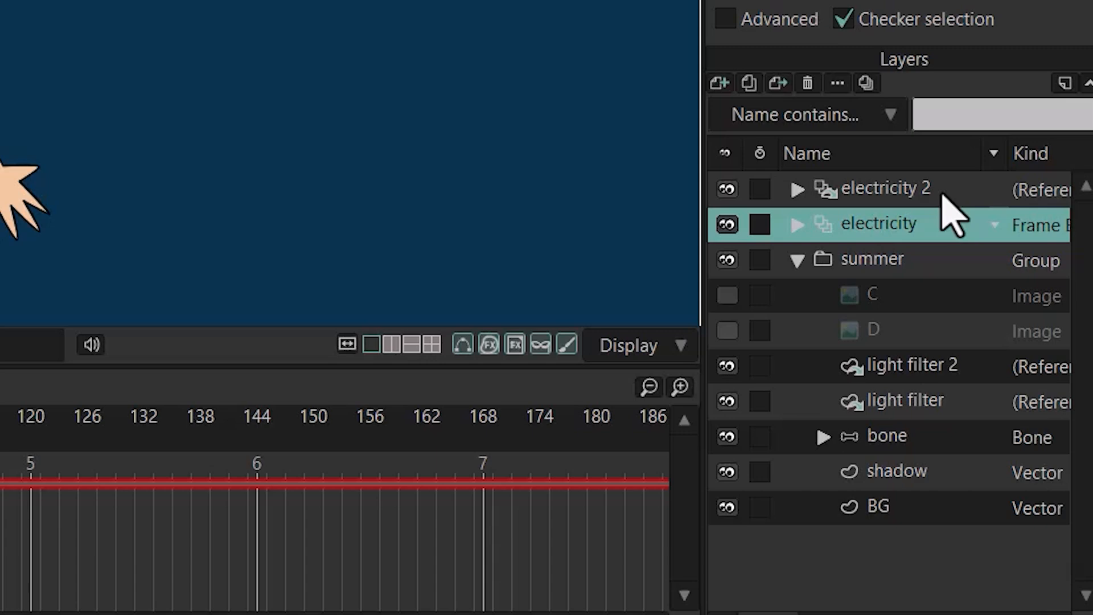
{"action": "left_click", "coordinate": [923, 191]}
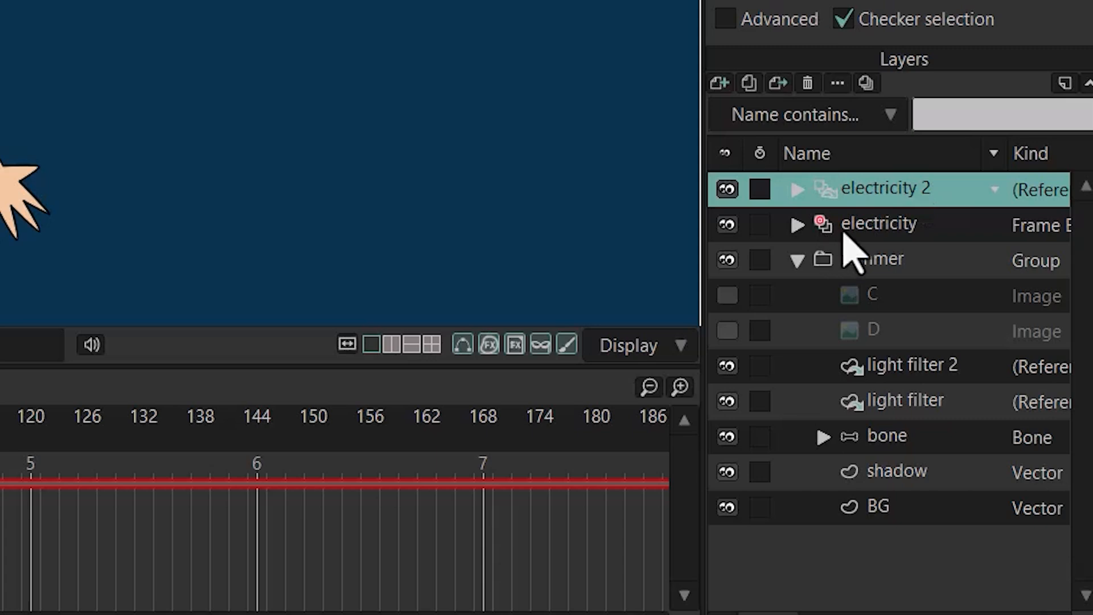
{"action": "left_click", "coordinate": [889, 188]}
{"action": "left_click_drag", "start_coordinate": [889, 188], "coordinate": [890, 236]}
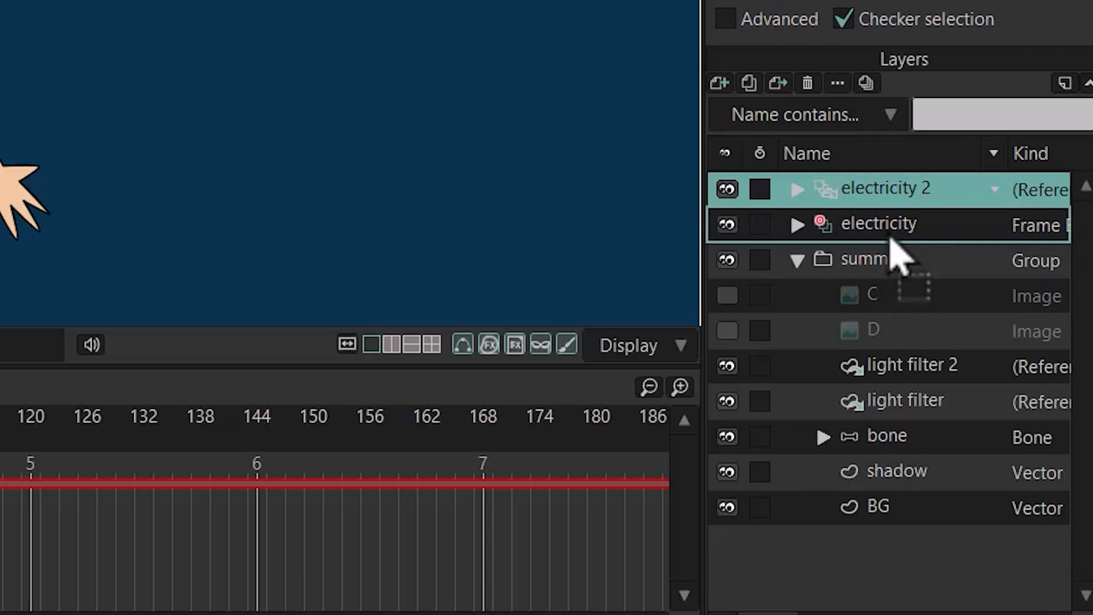
{"action": "left_click_drag", "start_coordinate": [889, 238], "coordinate": [886, 242]}
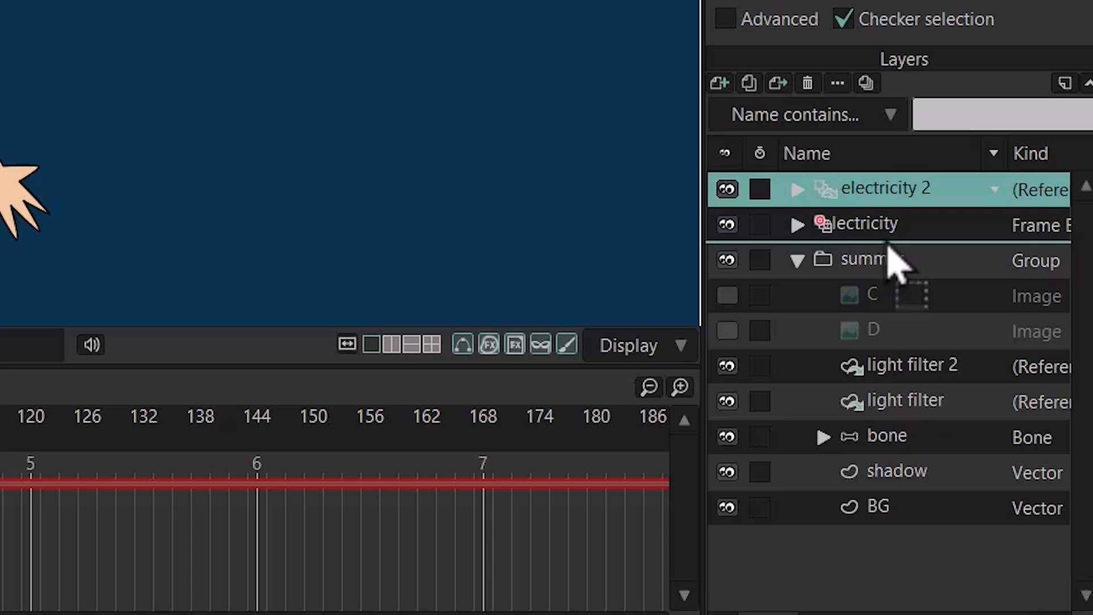
{"action": "left_click_drag", "start_coordinate": [888, 245], "coordinate": [886, 250]}
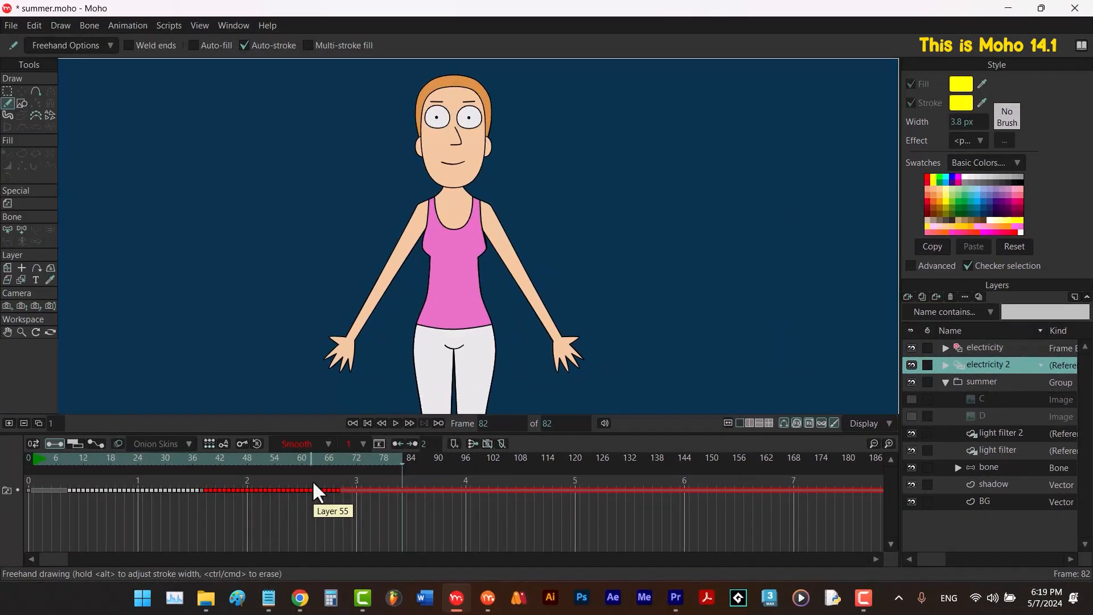
At frame 56, give the electricity 2 layer a 3 px outline, 3 px blur radius and 73% opacity for a glow.
{"action": "left_click_drag", "start_coordinate": [328, 458], "coordinate": [284, 463]}
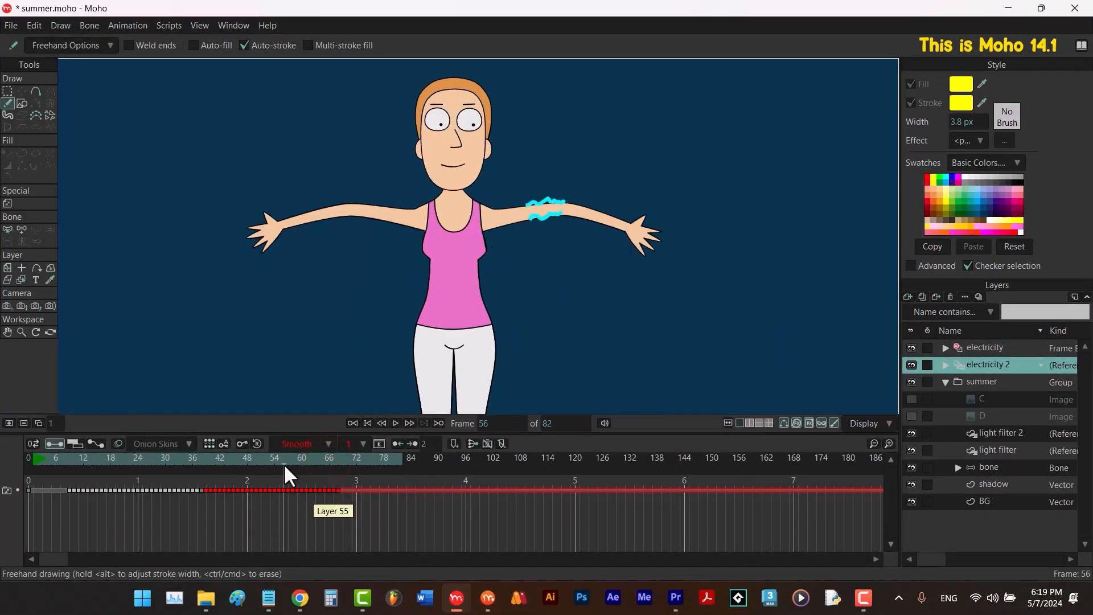
{"action": "scroll", "coordinate": [539, 214], "scroll_direction": "up", "scroll_amount": 3}
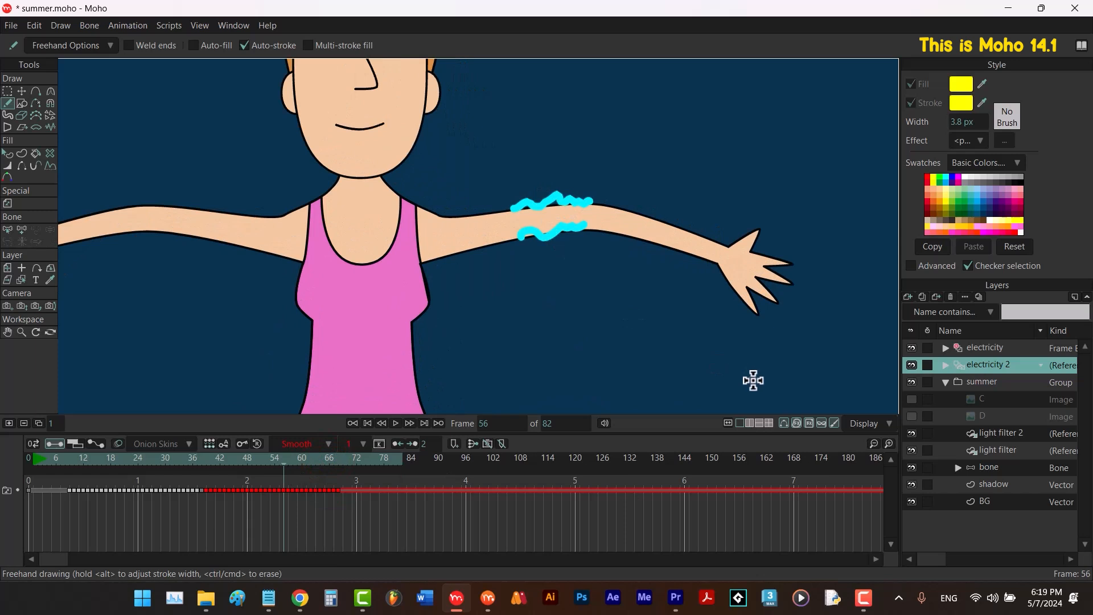
{"action": "double_click", "coordinate": [1002, 364]}
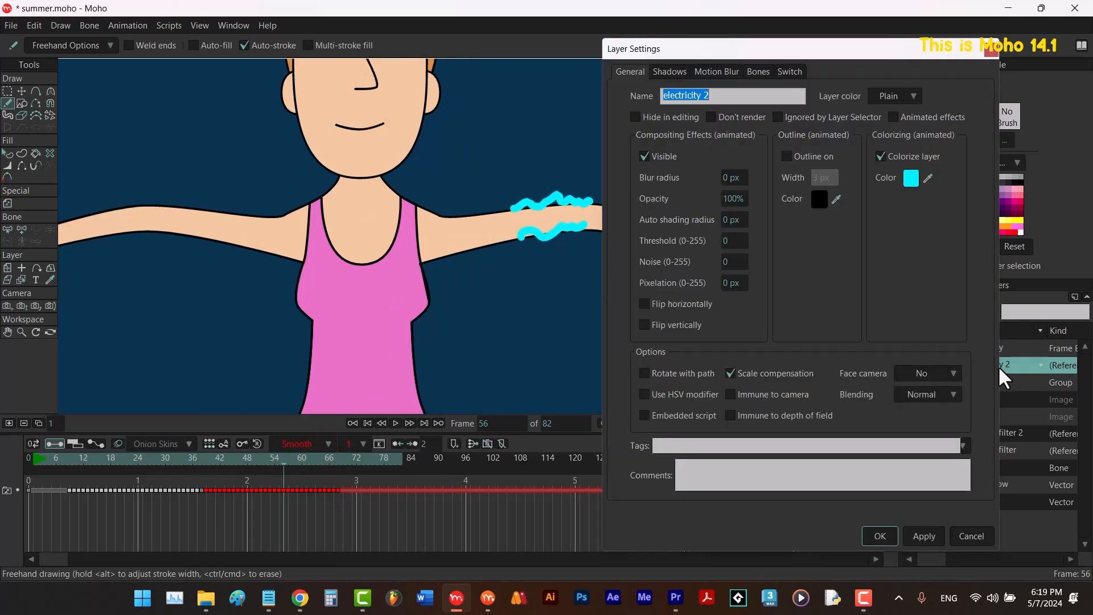
{"action": "left_click", "coordinate": [785, 158]}
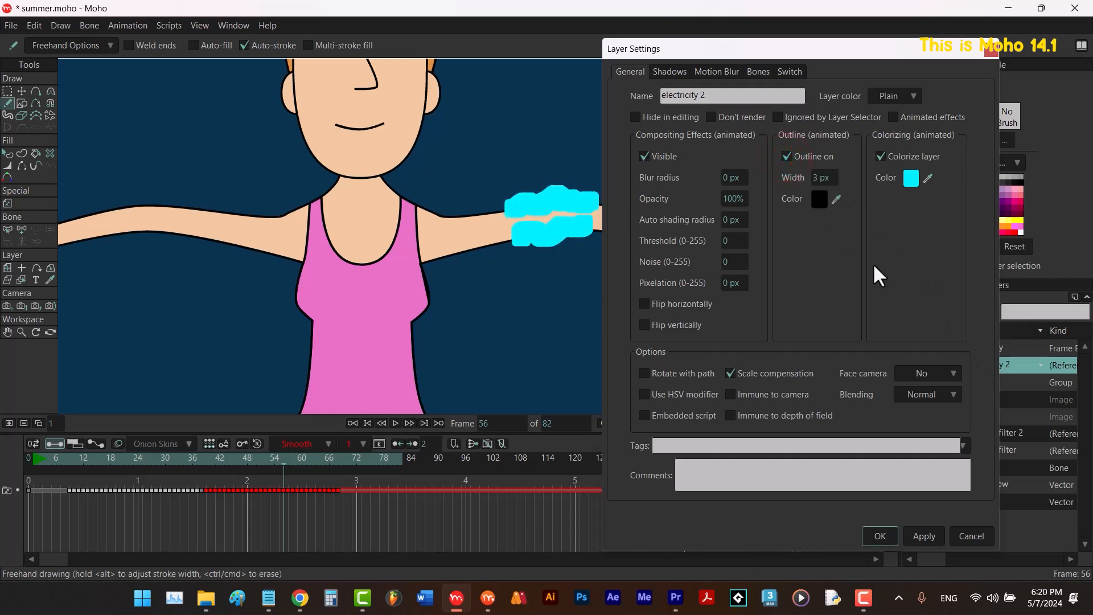
{"action": "left_click_drag", "start_coordinate": [734, 177], "coordinate": [754, 177]}
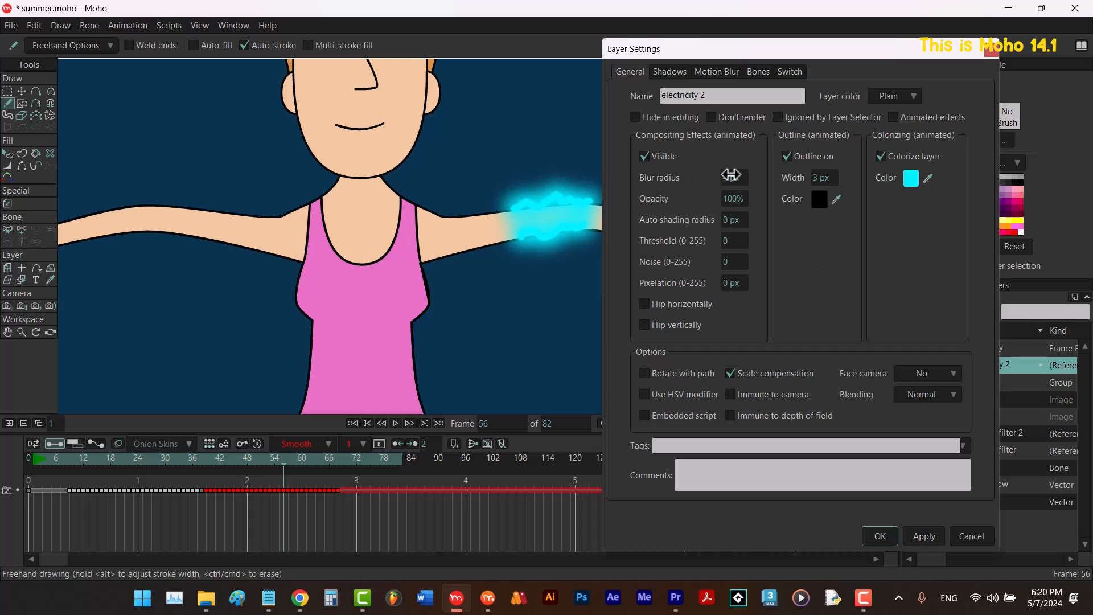
{"action": "left_click_drag", "start_coordinate": [731, 175], "coordinate": [727, 177]}
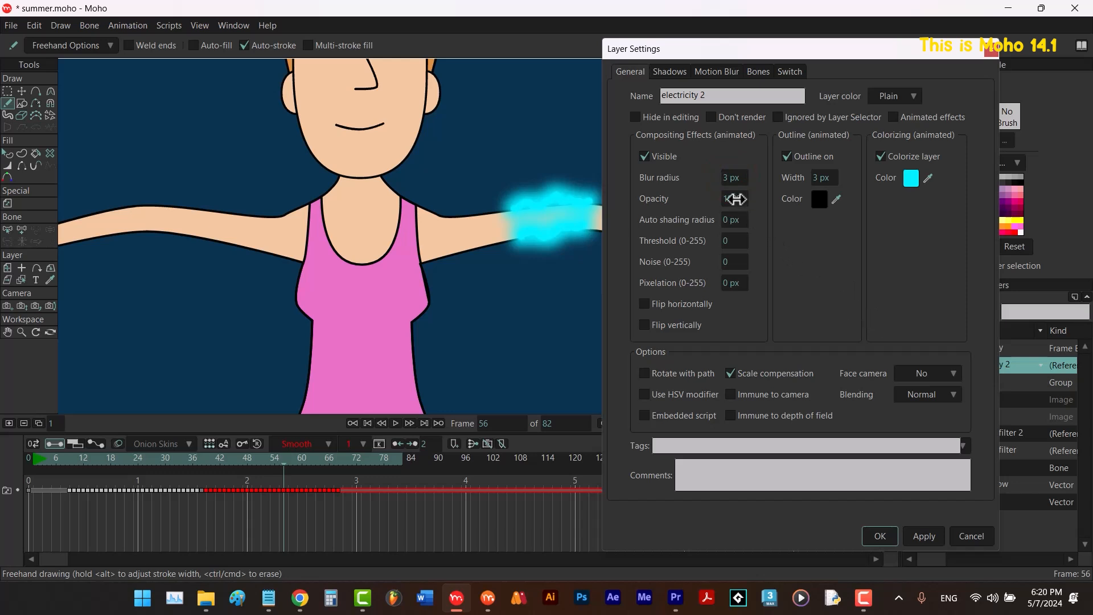
{"action": "left_click_drag", "start_coordinate": [743, 203], "coordinate": [604, 234]}
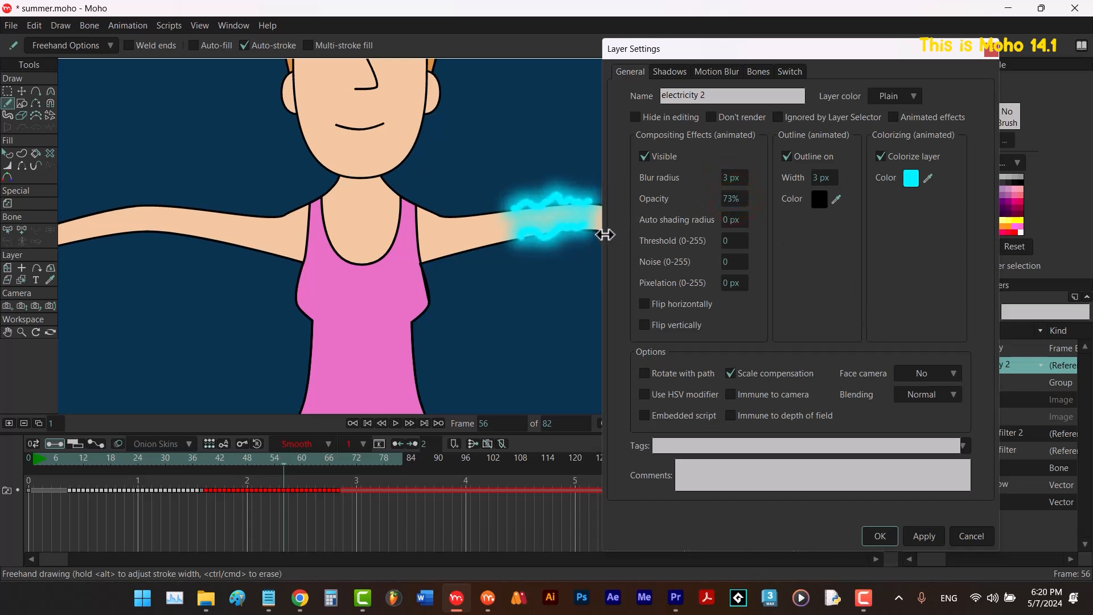
{"action": "left_click", "coordinate": [882, 534]}
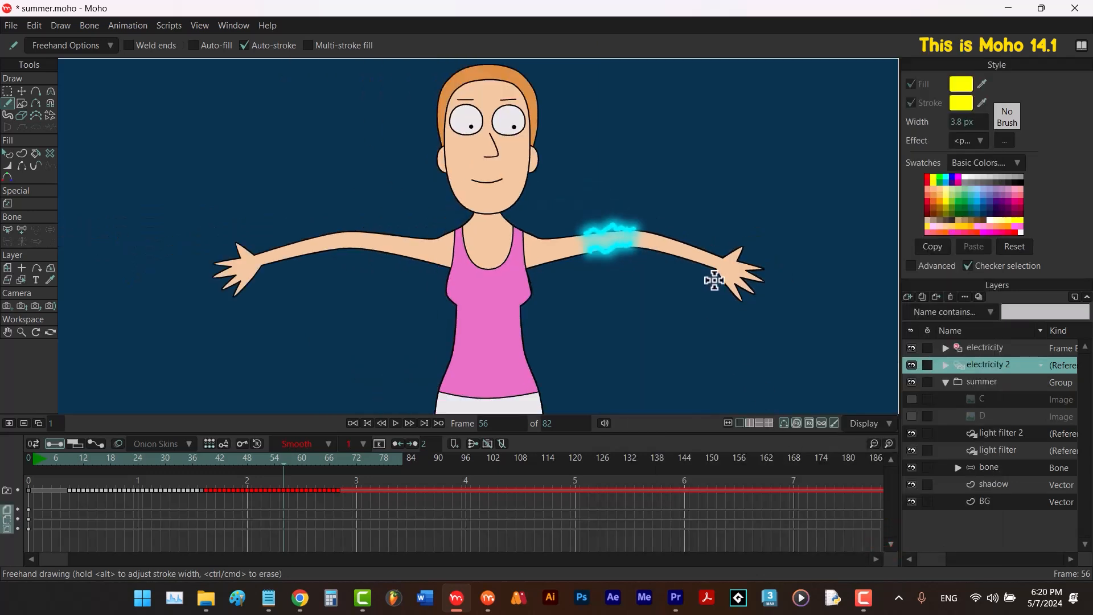
Play the glowing electricity up close, and again from frame 0 with the whole character in view.
{"action": "key", "text": "space"}
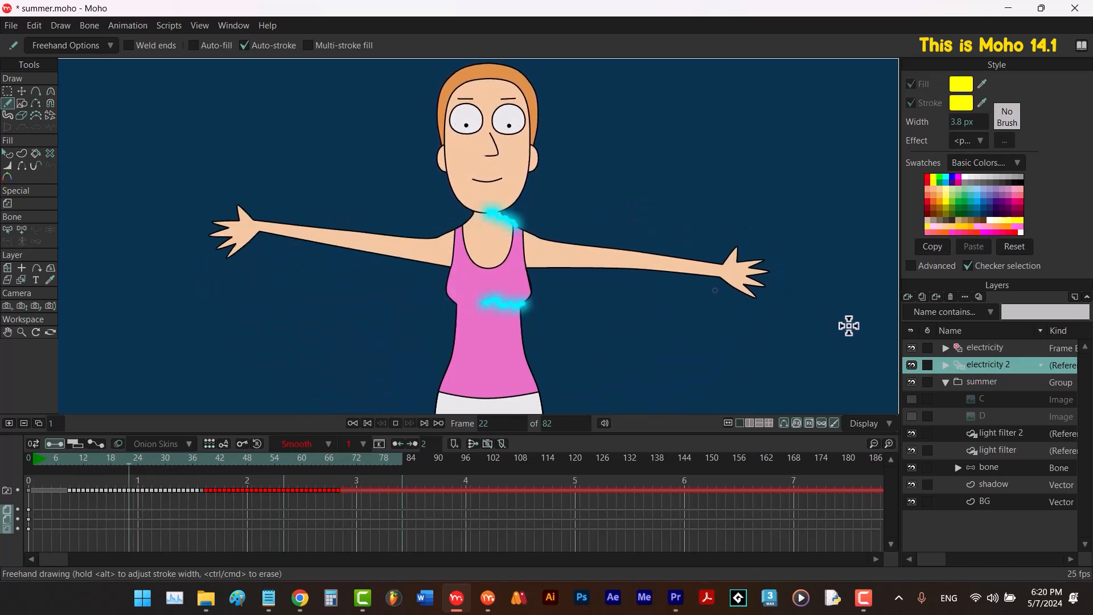
{"action": "key", "text": "space"}
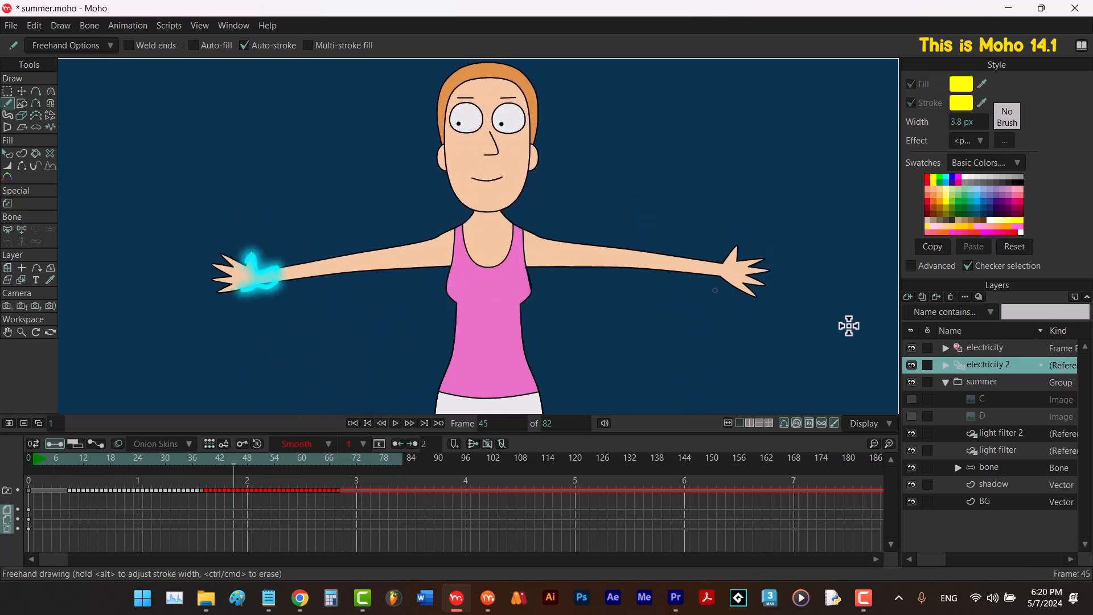
{"action": "key", "text": "ctrl+r"}
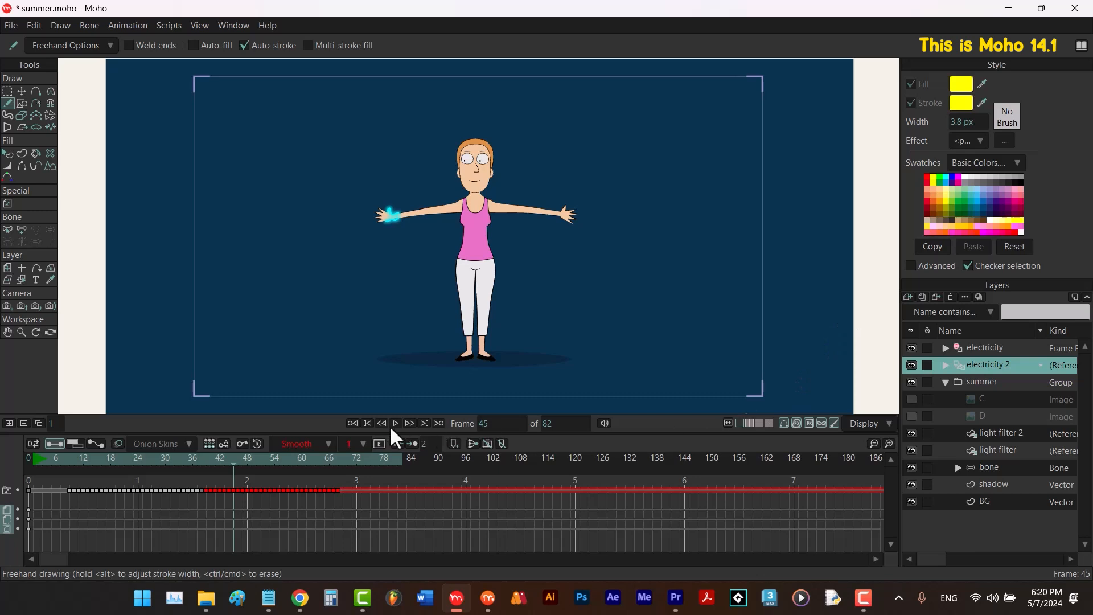
{"action": "left_click", "coordinate": [367, 422]}
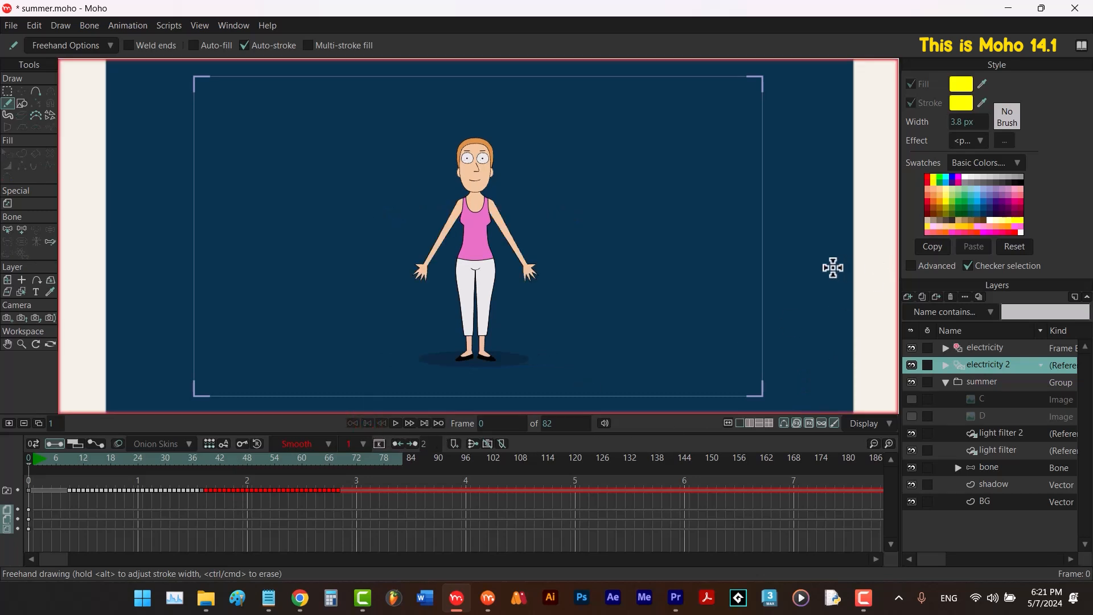
{"action": "key", "text": "space"}
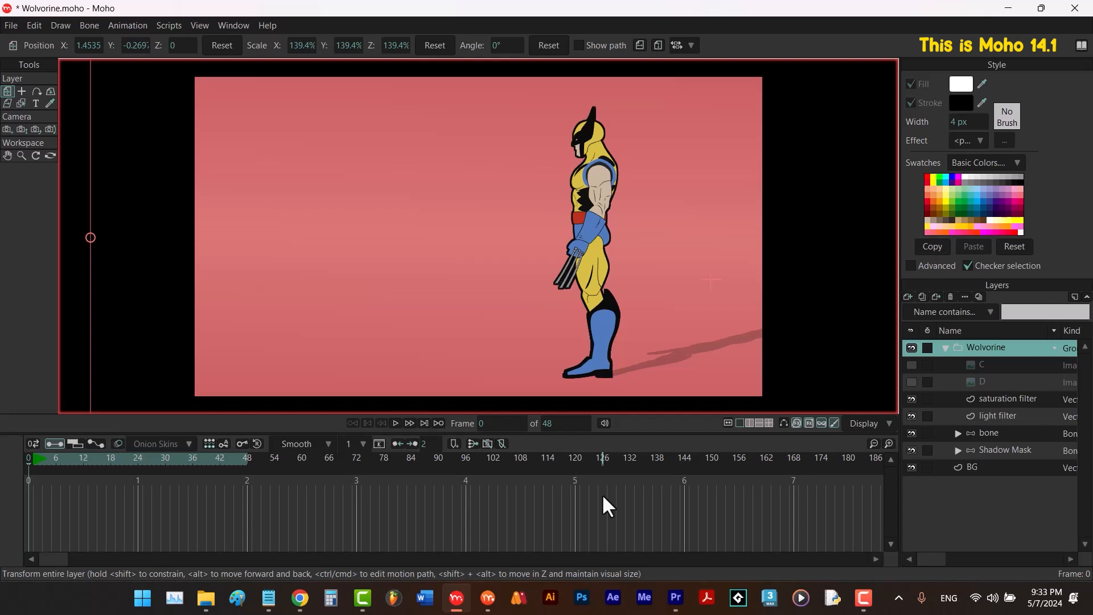
In the Wolvorine file, play the claw character's animation from frame 0 and stop it near the end.
{"action": "key", "text": "space"}
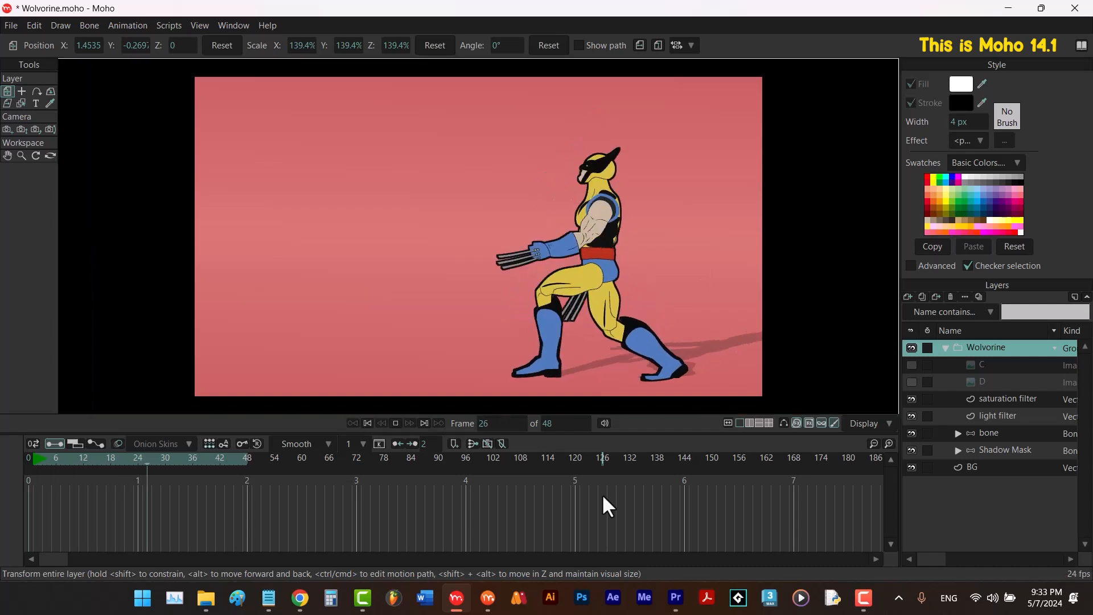
{"action": "key", "text": "space"}
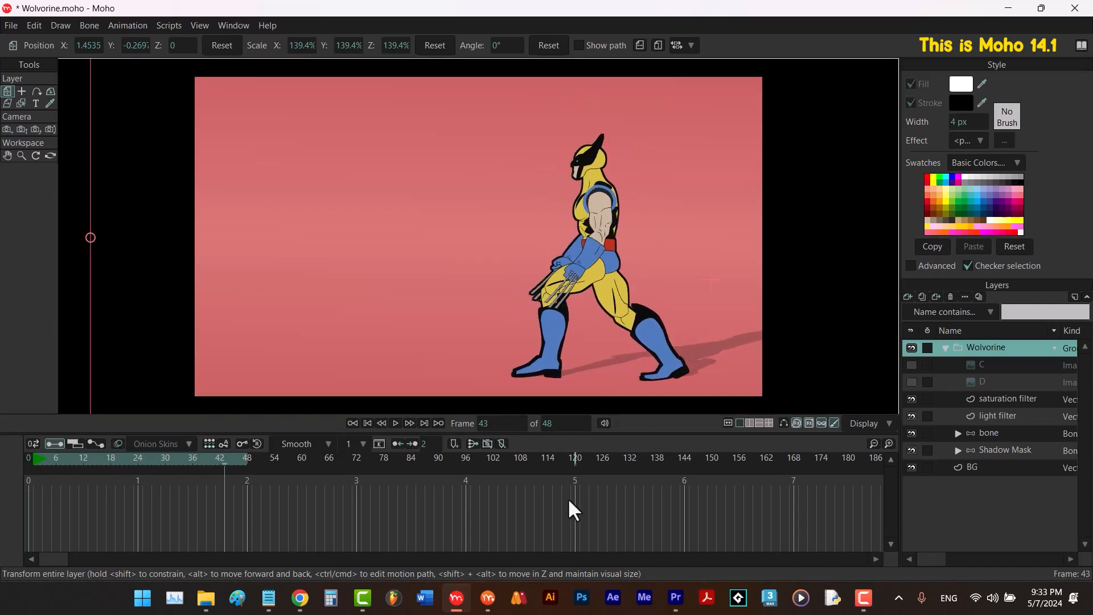
Scrub between frames 24 and 28 to examine the character's upward claw swing.
{"action": "left_click", "coordinate": [138, 458]}
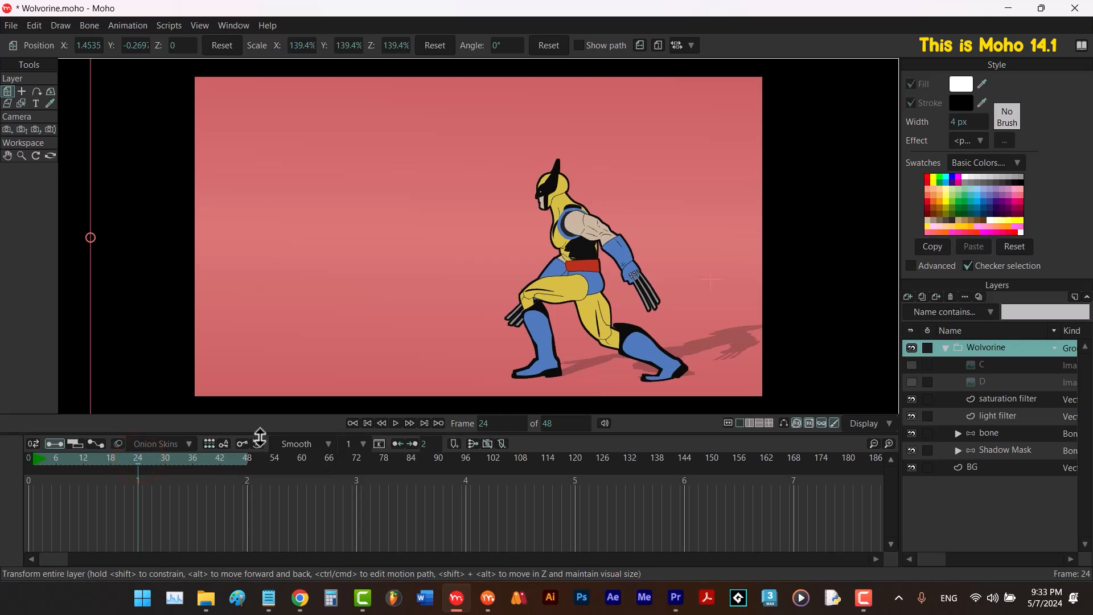
{"action": "left_click_drag", "start_coordinate": [139, 459], "coordinate": [157, 460]}
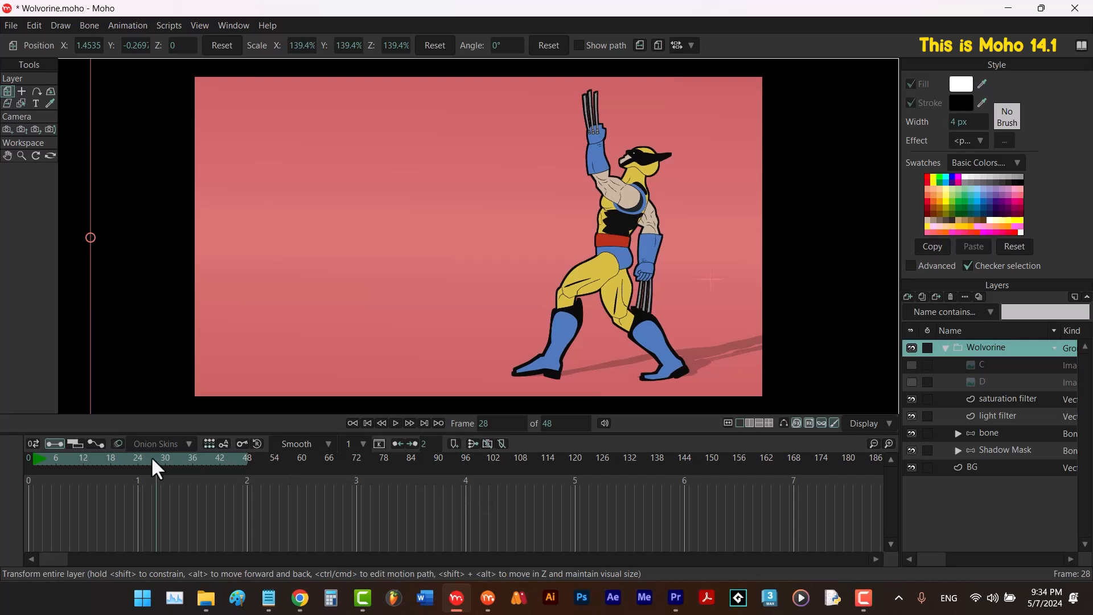
{"action": "left_click_drag", "start_coordinate": [154, 456], "coordinate": [142, 458]}
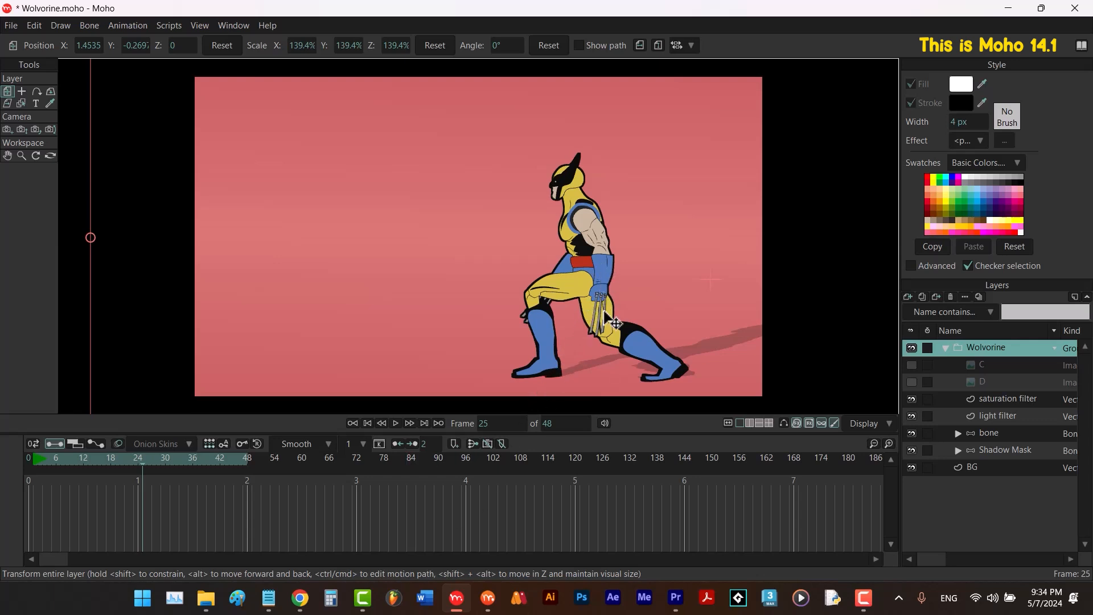
At frame 0, add a vector layer named "guide lines position" and ready the Freehand tool with a blue stroke.
{"action": "left_click", "coordinate": [367, 423]}
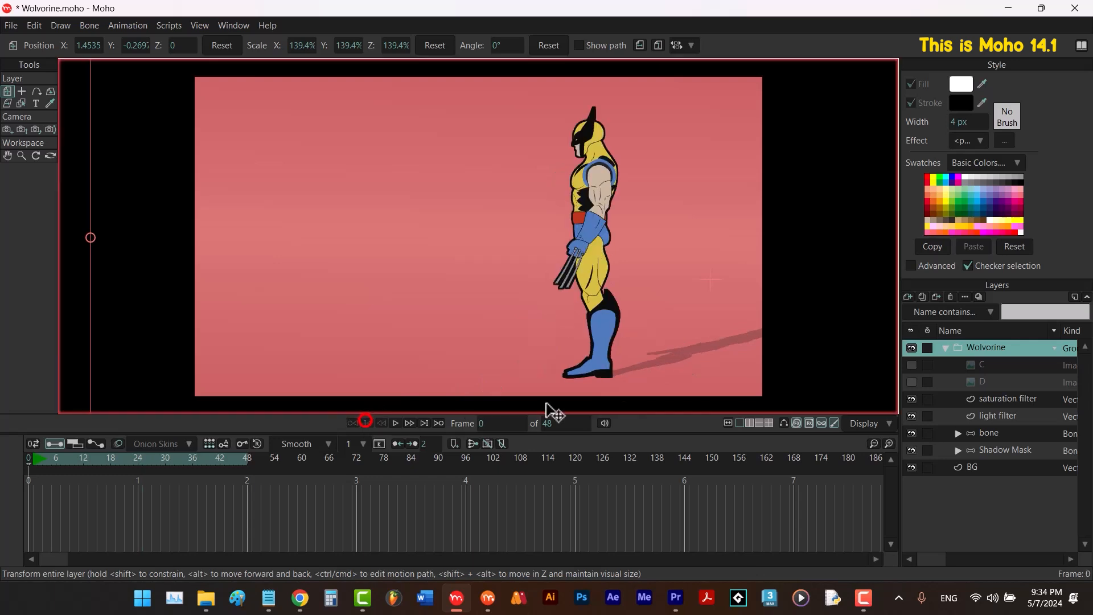
{"action": "left_click", "coordinate": [908, 297]}
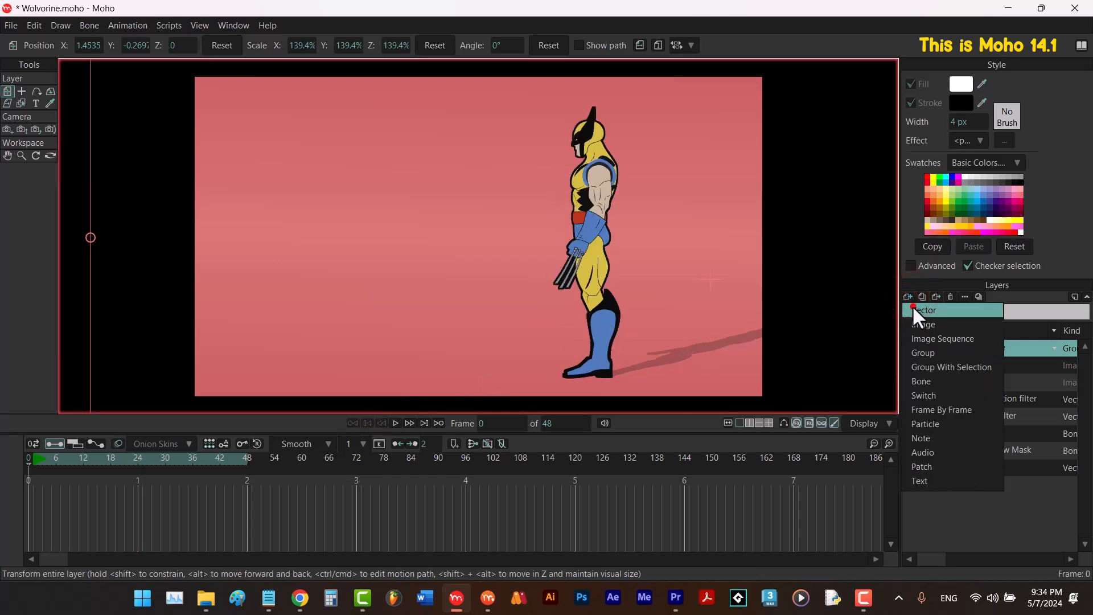
{"action": "left_click", "coordinate": [912, 306]}
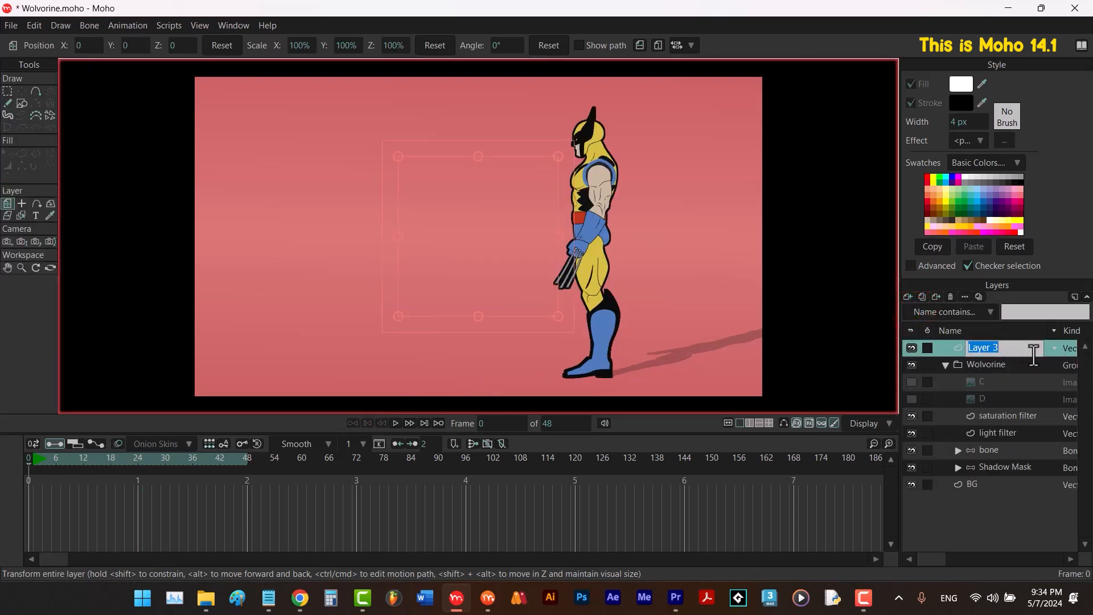
{"action": "type", "text": "guide lines position"}
{"action": "key", "text": "Return"}
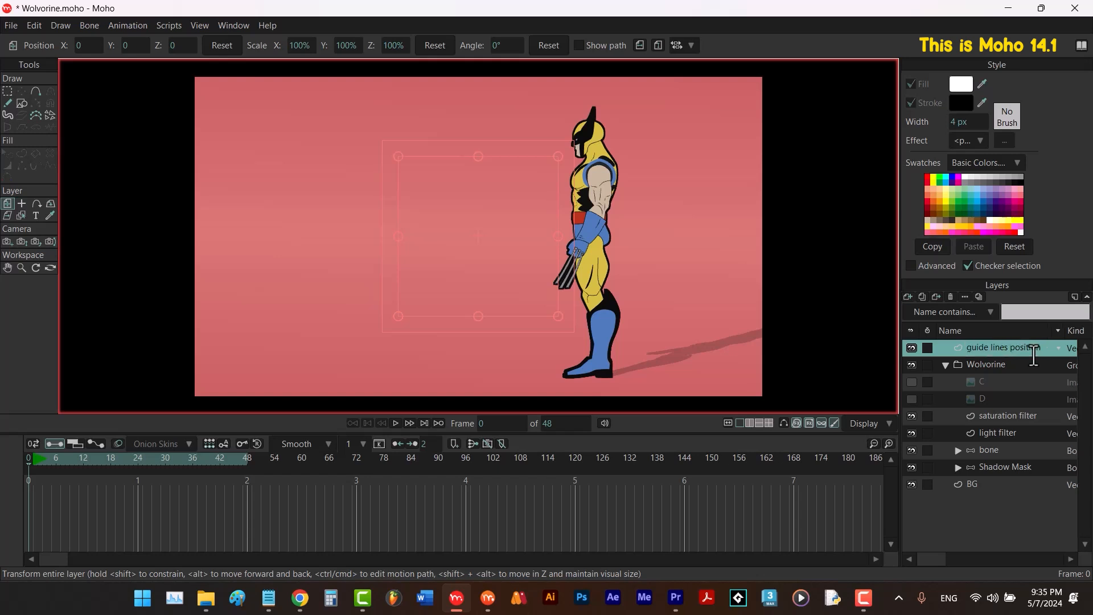
{"action": "key", "text": "f"}
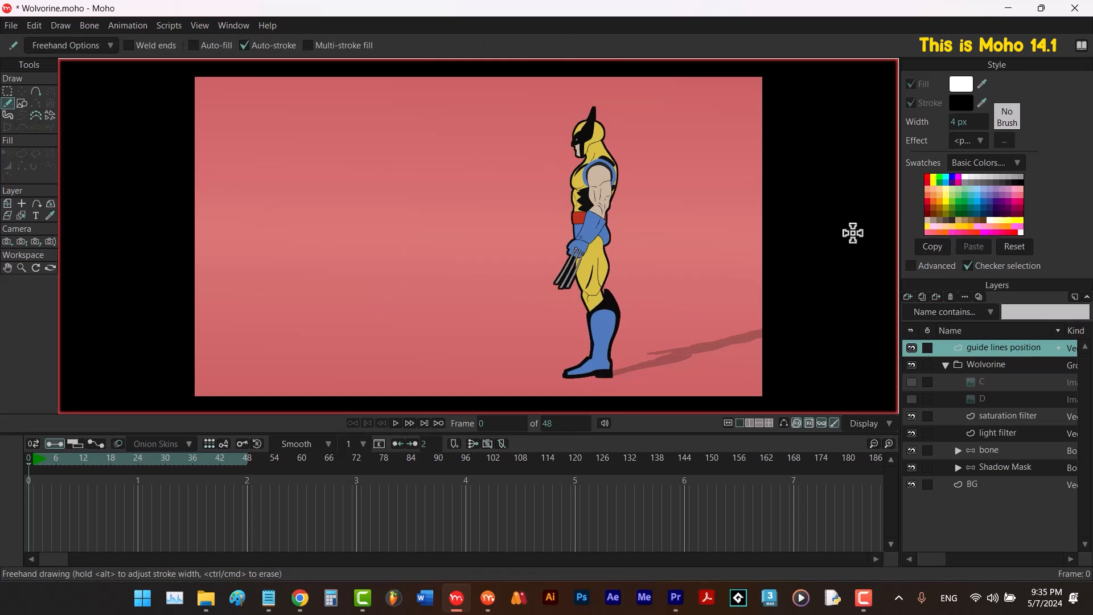
{"action": "left_click", "coordinate": [952, 177]}
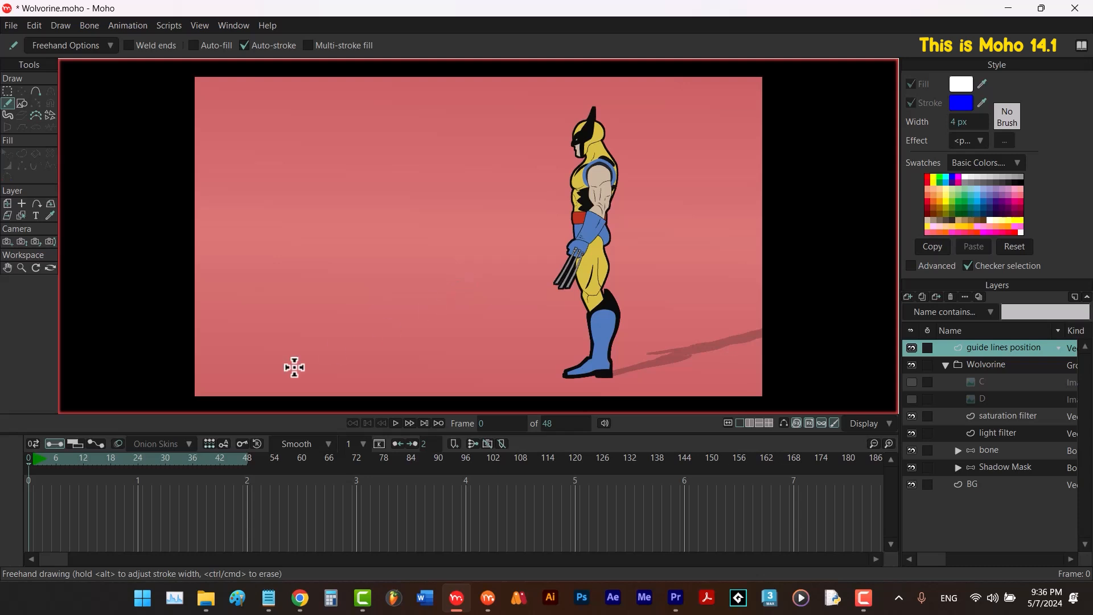
Turn on onion skins with a marker at frame 24 and switch off Relative frames.
{"action": "left_click", "coordinate": [118, 444]}
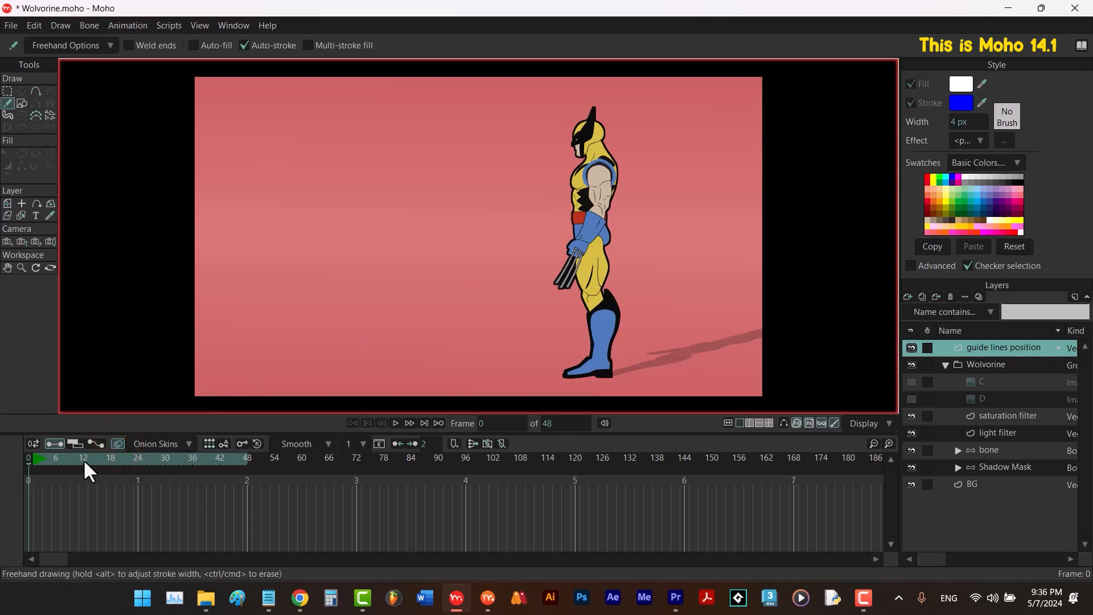
{"action": "left_click_drag", "start_coordinate": [83, 459], "coordinate": [138, 470]}
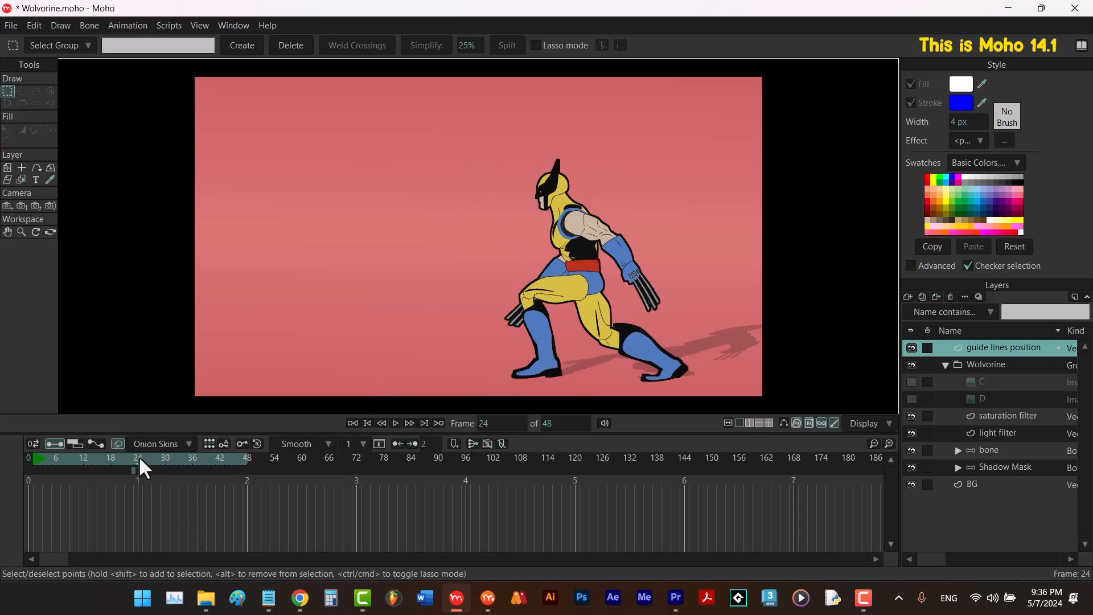
{"action": "left_click_drag", "start_coordinate": [139, 456], "coordinate": [136, 454]}
{"action": "mouse_move", "coordinate": [140, 456]}
{"action": "left_mouse_down"}
{"action": "mouse_move", "coordinate": [151, 456]}
{"action": "mouse_move", "coordinate": [138, 459]}
{"action": "left_mouse_up"}
{"action": "left_click", "coordinate": [165, 443]}
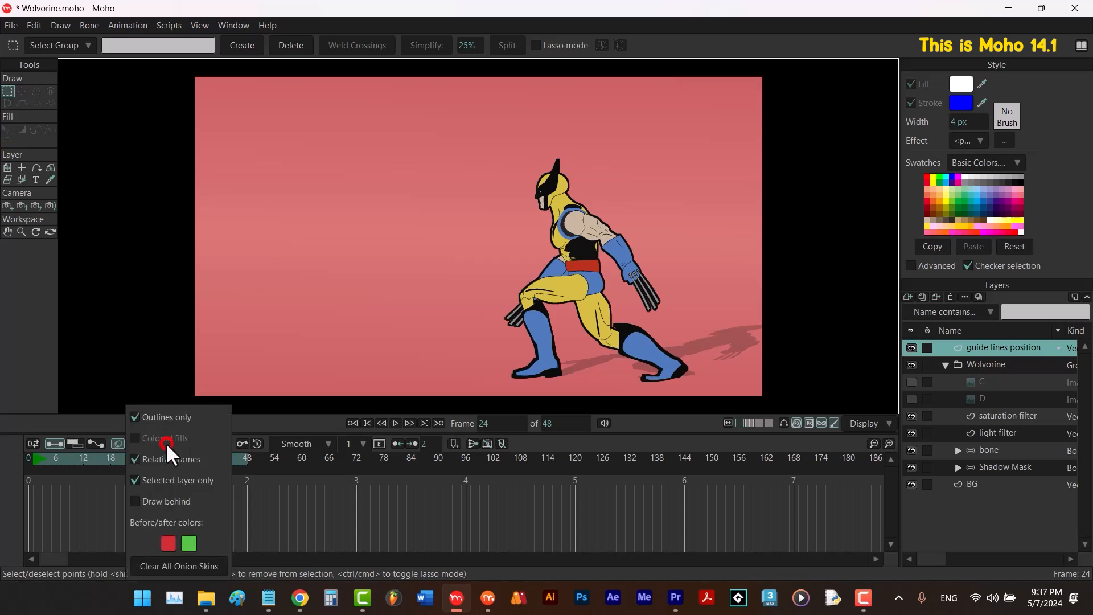
{"action": "left_click", "coordinate": [132, 459]}
{"action": "left_click", "coordinate": [286, 426]}
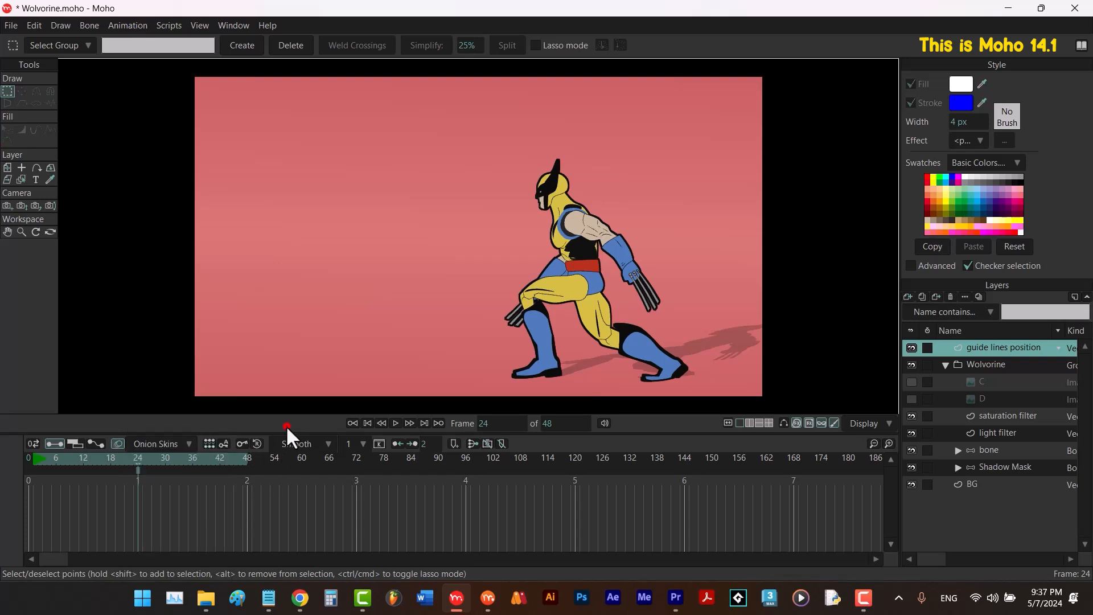
{"action": "left_click_drag", "start_coordinate": [139, 464], "coordinate": [151, 462]}
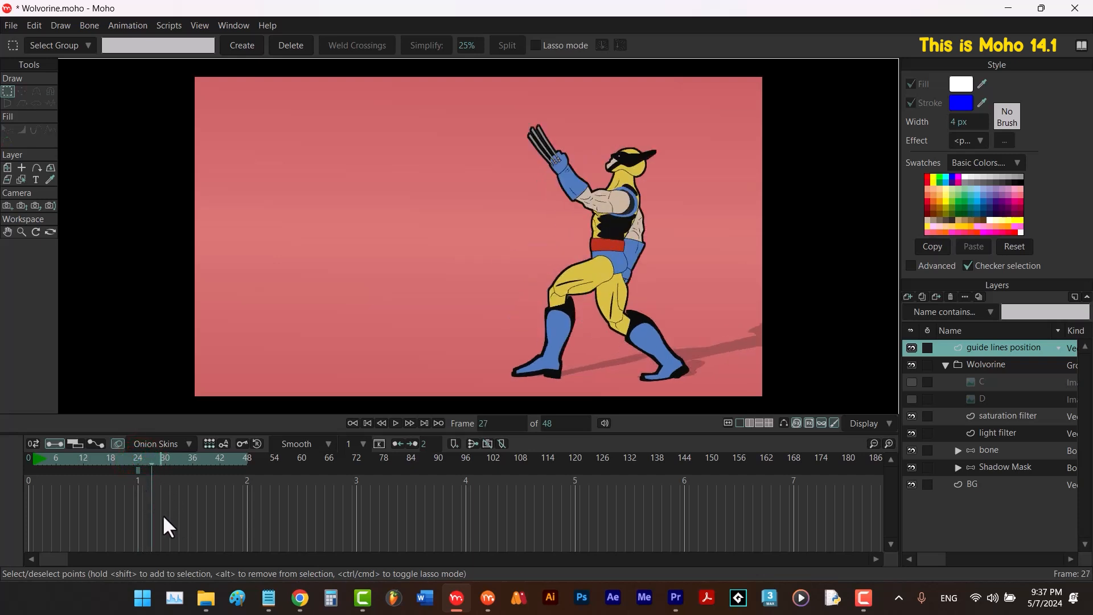
Return to frame 0 and make the onion skins cover all layers instead of the selected layer only.
{"action": "left_click", "coordinate": [367, 422]}
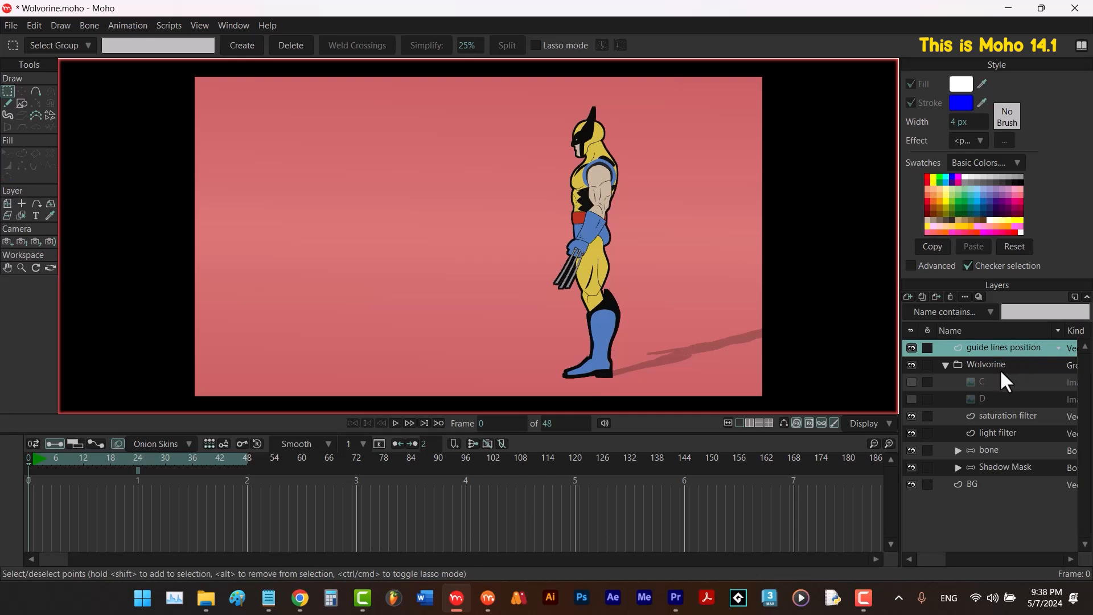
{"action": "left_click", "coordinate": [166, 450]}
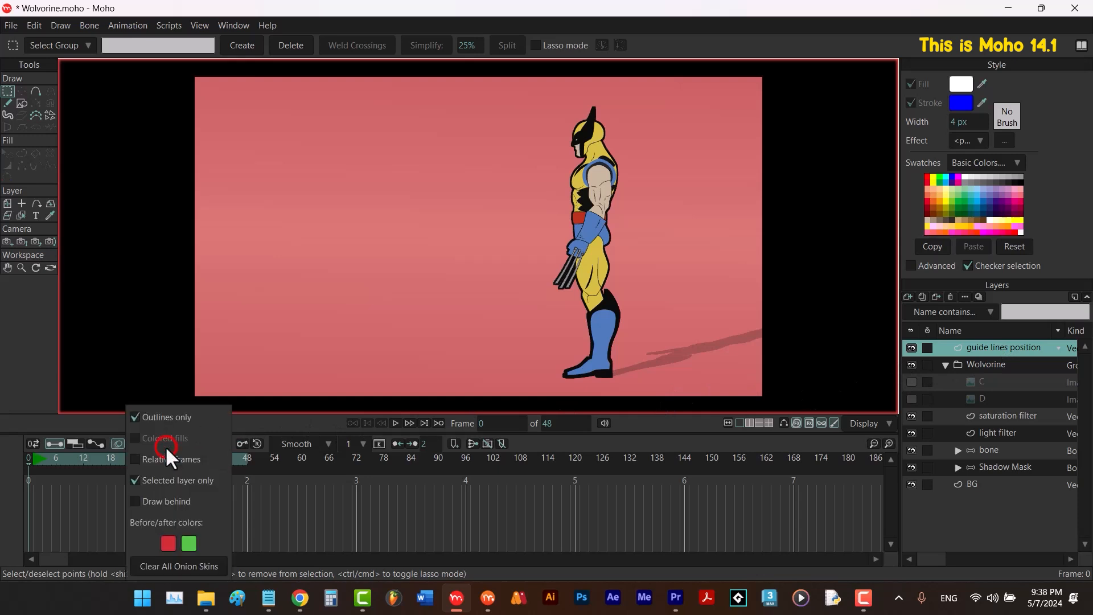
{"action": "left_click", "coordinate": [135, 479]}
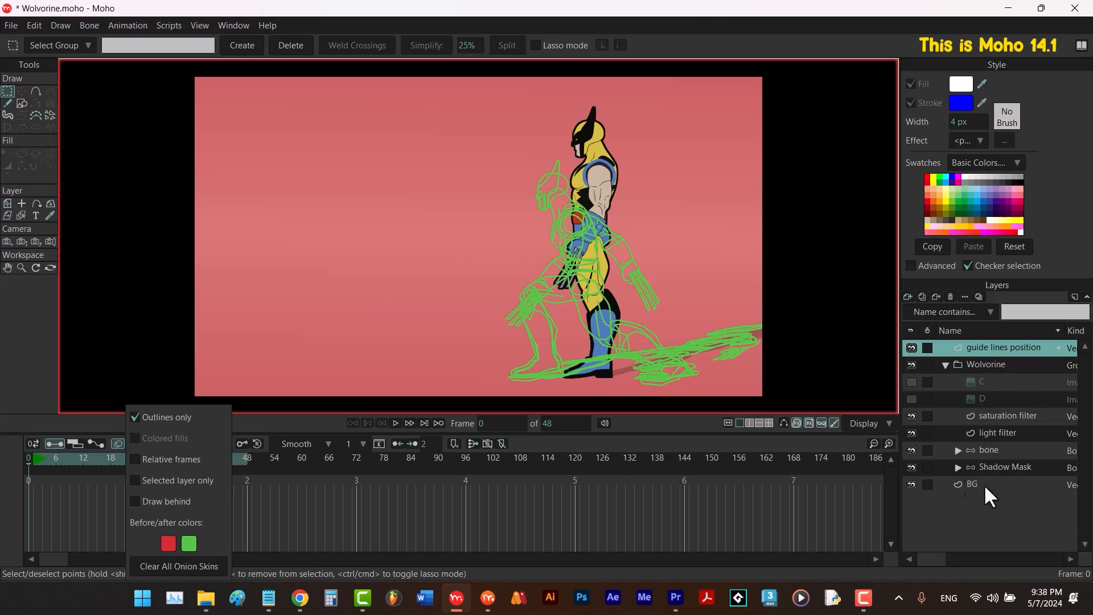
{"action": "left_click", "coordinate": [682, 425]}
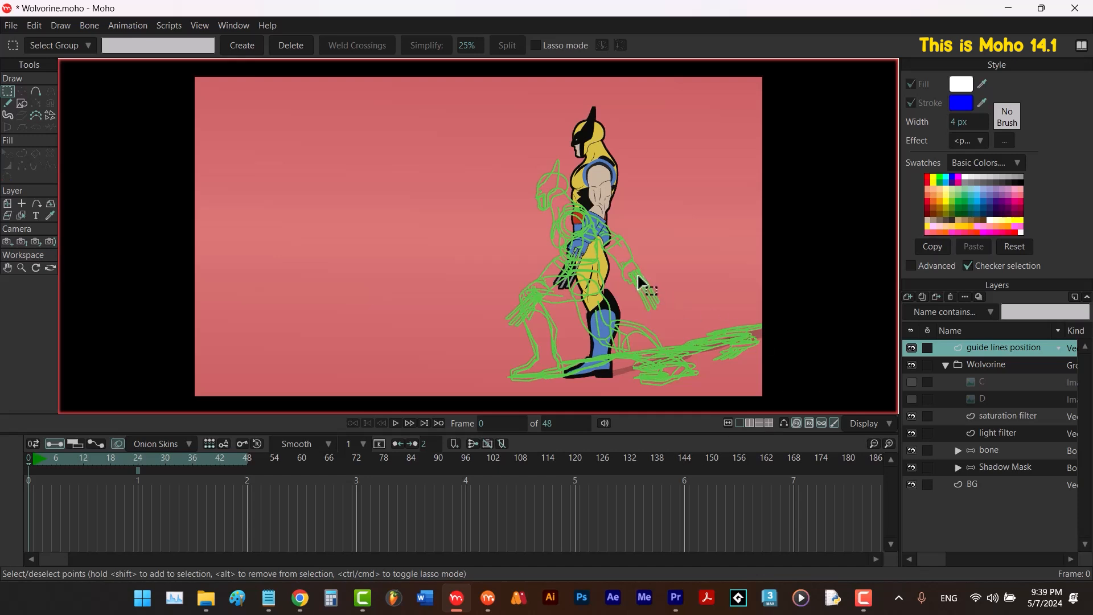
Draw short freehand guide strokes across the swinging claws' tips for frames 24, 25 and 26, moving the onion skin marker each time.
{"action": "key", "text": "f"}
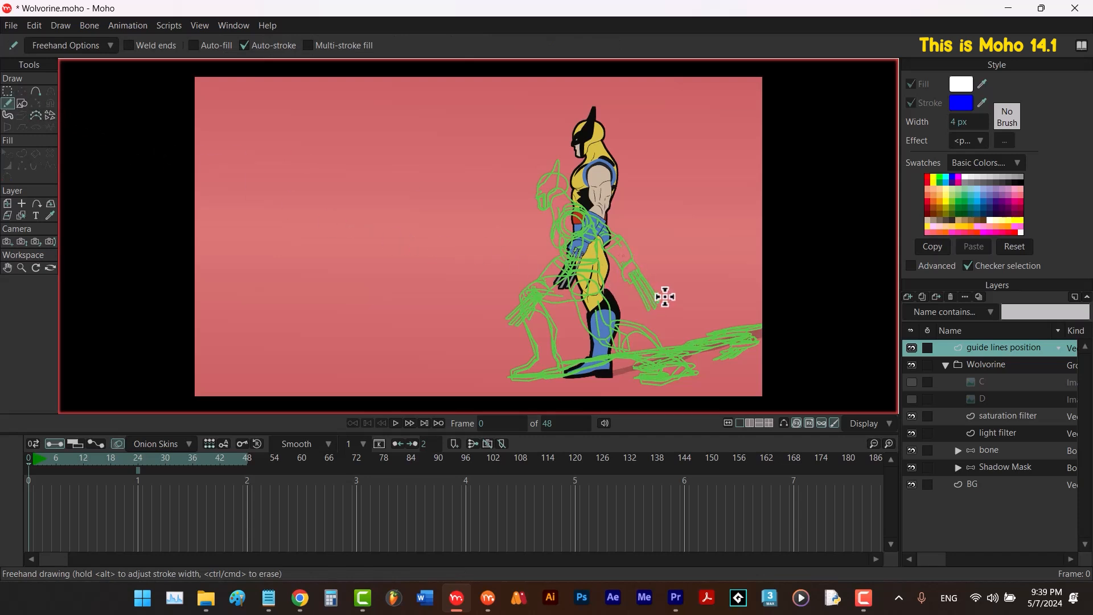
{"action": "left_click_drag", "start_coordinate": [668, 293], "coordinate": [640, 317]}
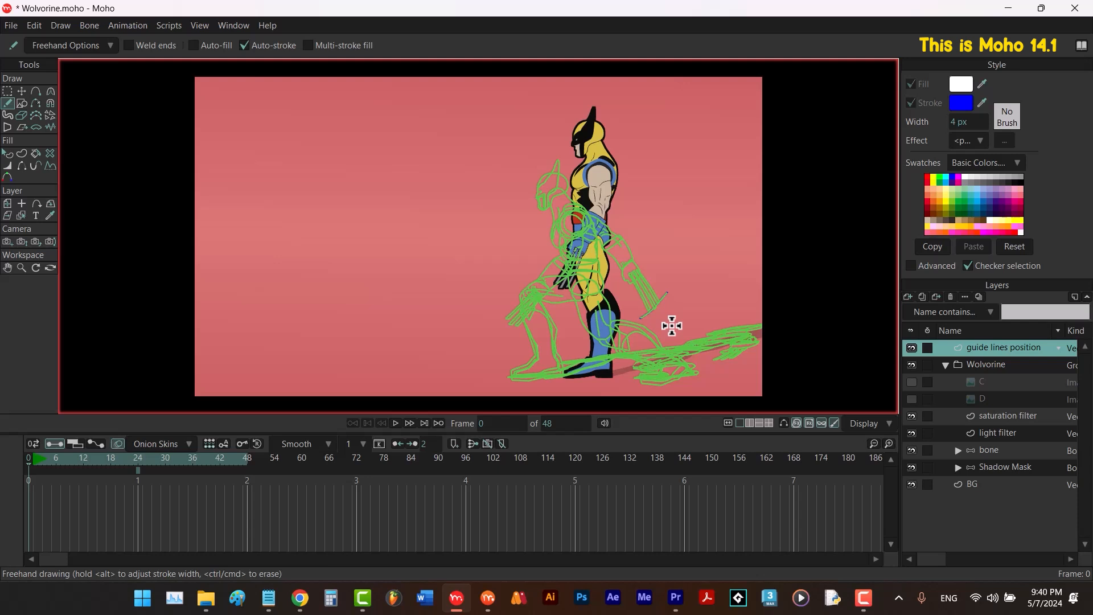
{"action": "left_click", "coordinate": [137, 470]}
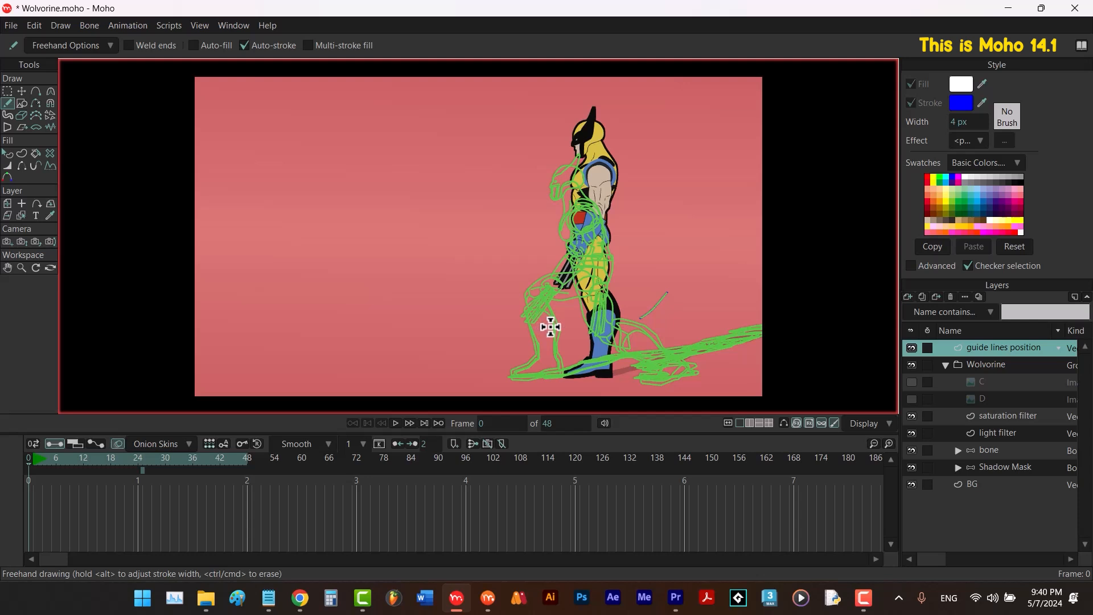
{"action": "left_click_drag", "start_coordinate": [550, 327], "coordinate": [513, 307]}
{"action": "left_click", "coordinate": [142, 470]}
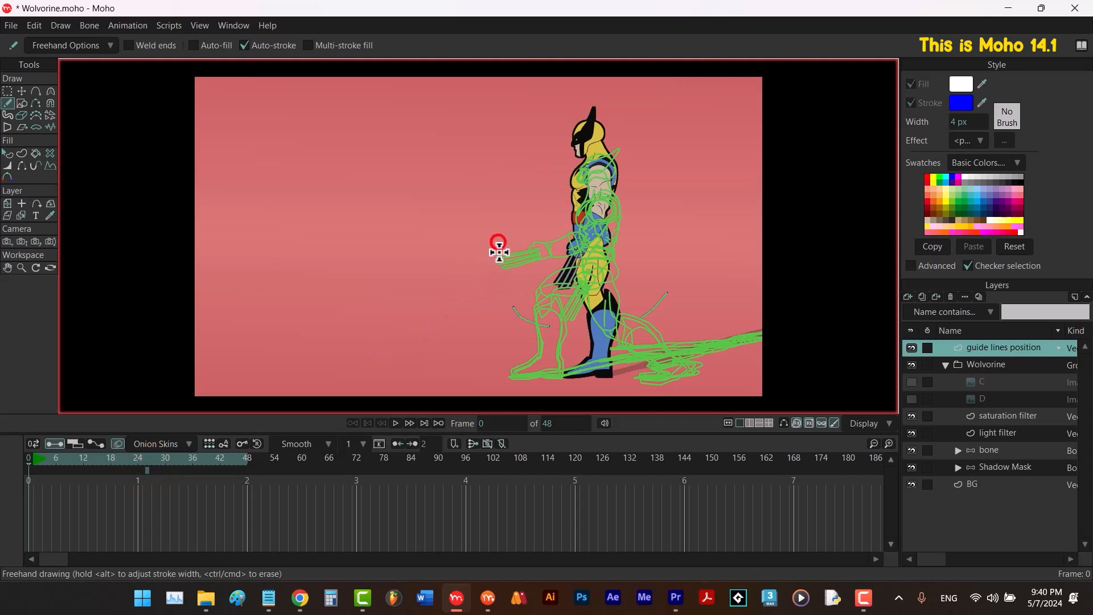
{"action": "left_click_drag", "start_coordinate": [498, 242], "coordinate": [501, 280]}
Add freehand guide strokes at the claw tips for frames 27 and 28, and turn off onion skins.
{"action": "left_click_drag", "start_coordinate": [151, 469], "coordinate": [147, 470]}
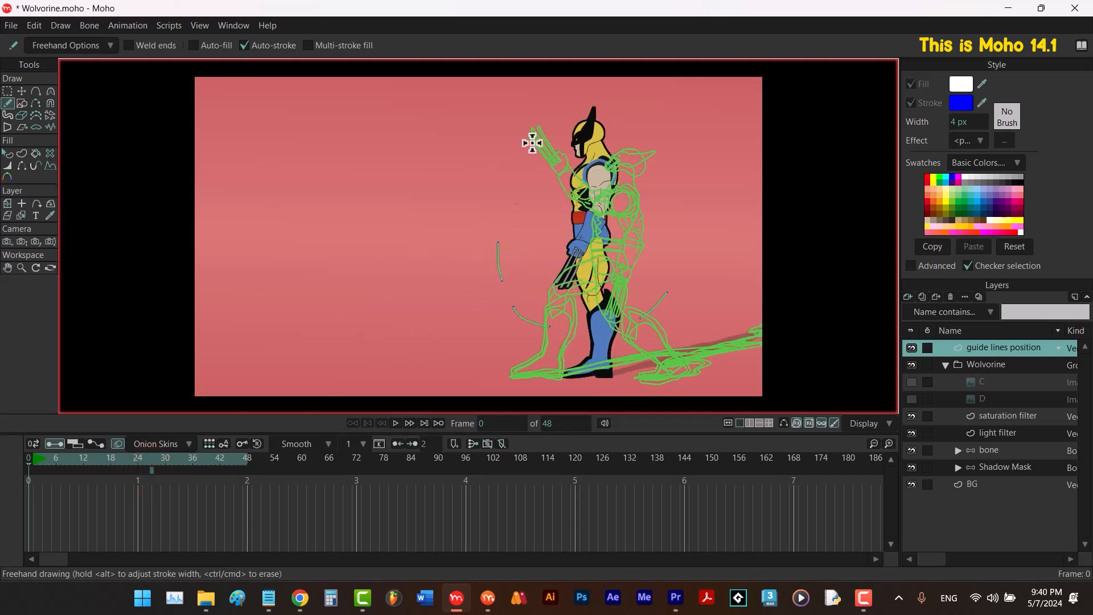
{"action": "left_click_drag", "start_coordinate": [547, 119], "coordinate": [525, 139]}
{"action": "left_click_drag", "start_coordinate": [157, 471], "coordinate": [156, 470]}
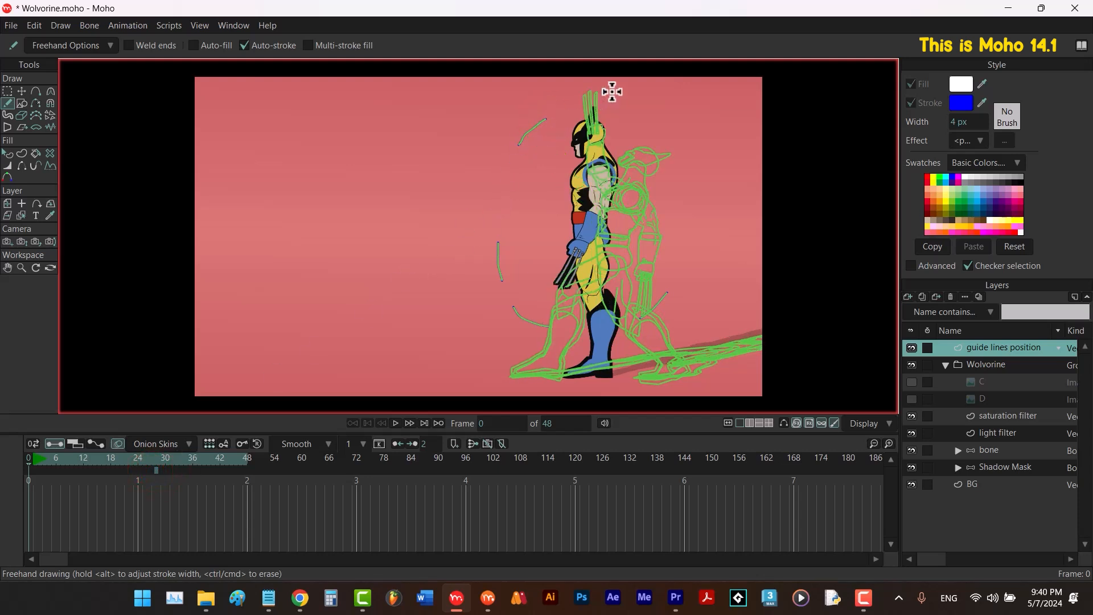
{"action": "left_click_drag", "start_coordinate": [612, 90], "coordinate": [573, 97]}
{"action": "left_click_drag", "start_coordinate": [164, 470], "coordinate": [165, 470]}
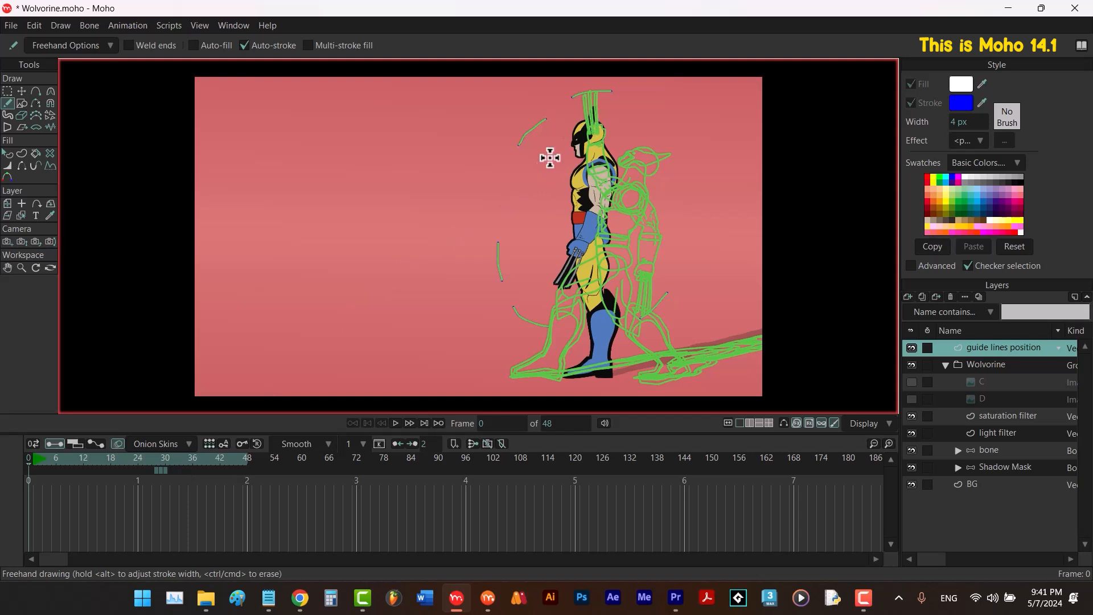
{"action": "left_click", "coordinate": [117, 445]}
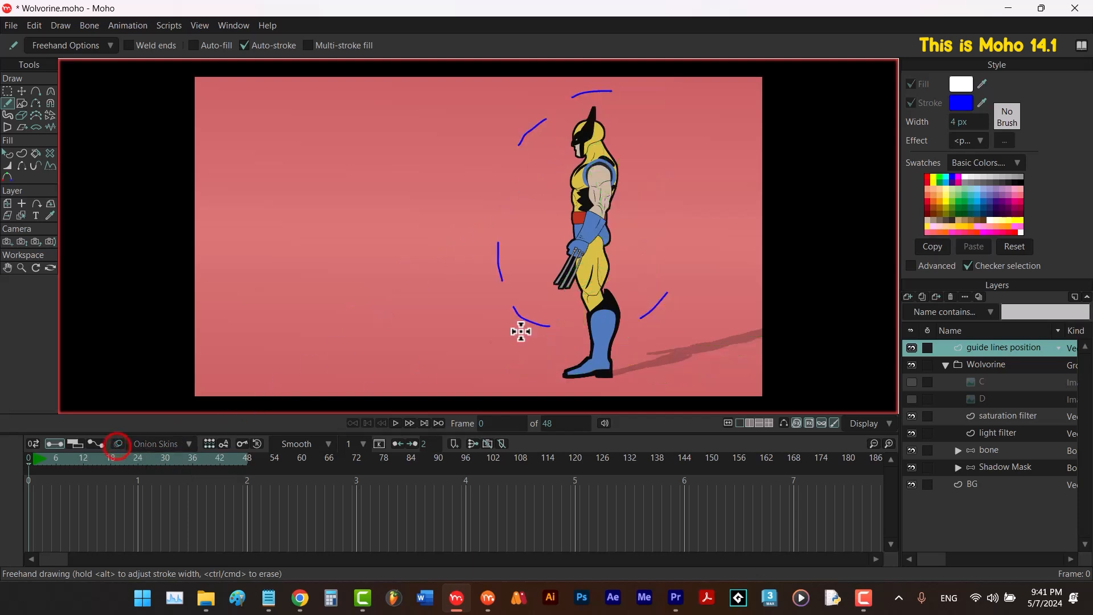
Add a vector layer named "guide line path" above the guide lines position layer.
{"action": "left_click", "coordinate": [907, 296]}
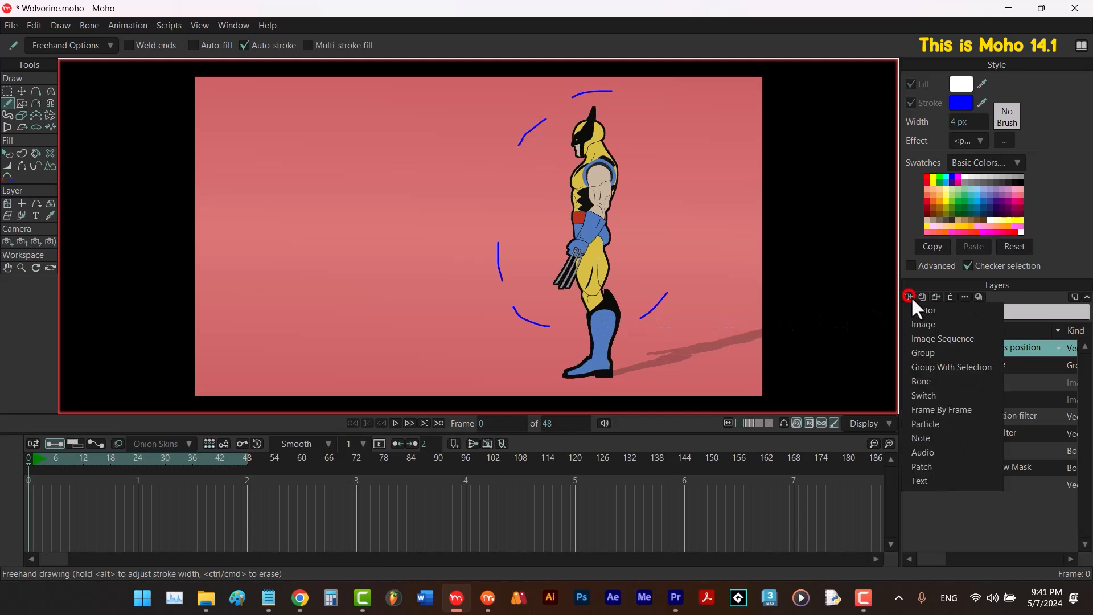
{"action": "left_click", "coordinate": [917, 310]}
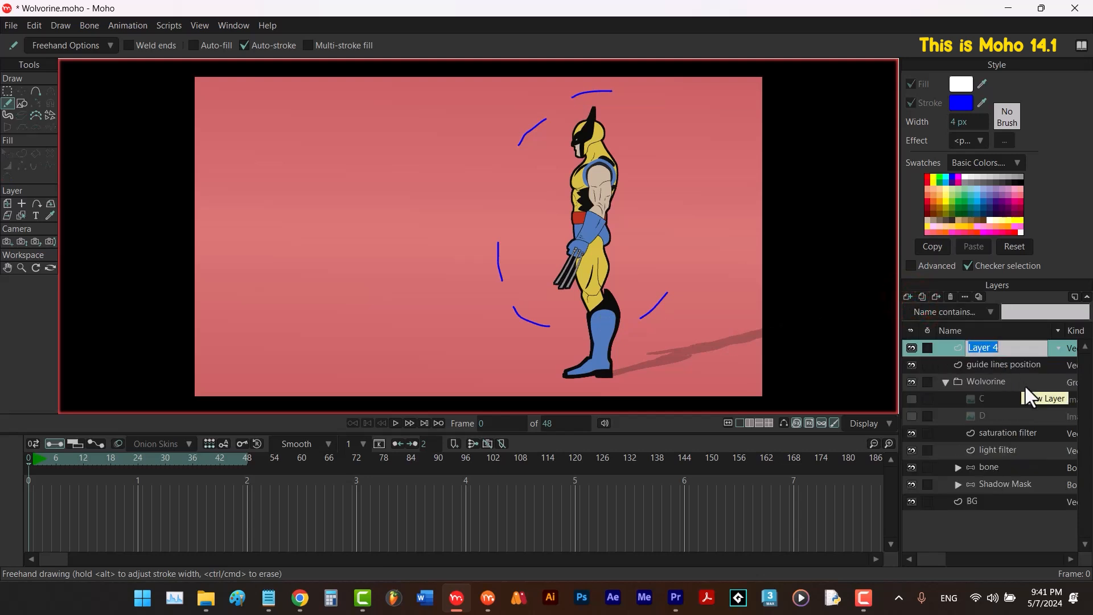
{"action": "type", "text": "guide line path"}
{"action": "key", "text": "Return"}
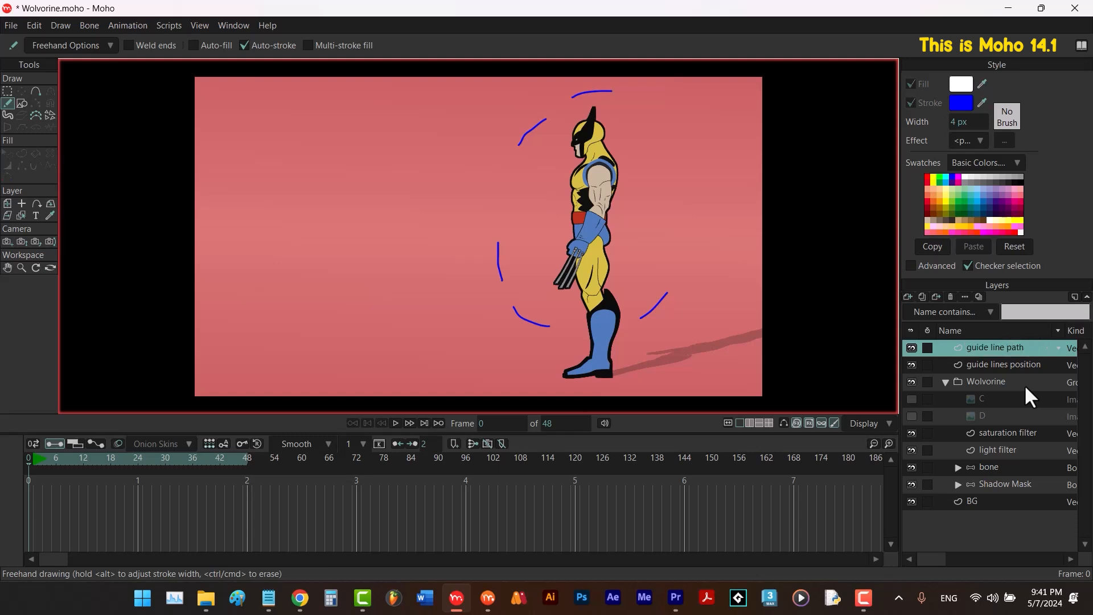
{"action": "left_click_drag", "start_coordinate": [503, 271], "coordinate": [502, 280]}
After checking the claw pose at frame 24, draw a curved path at frame 0 just inside the blue guide strokes with Add Point.
{"action": "key", "text": "a"}
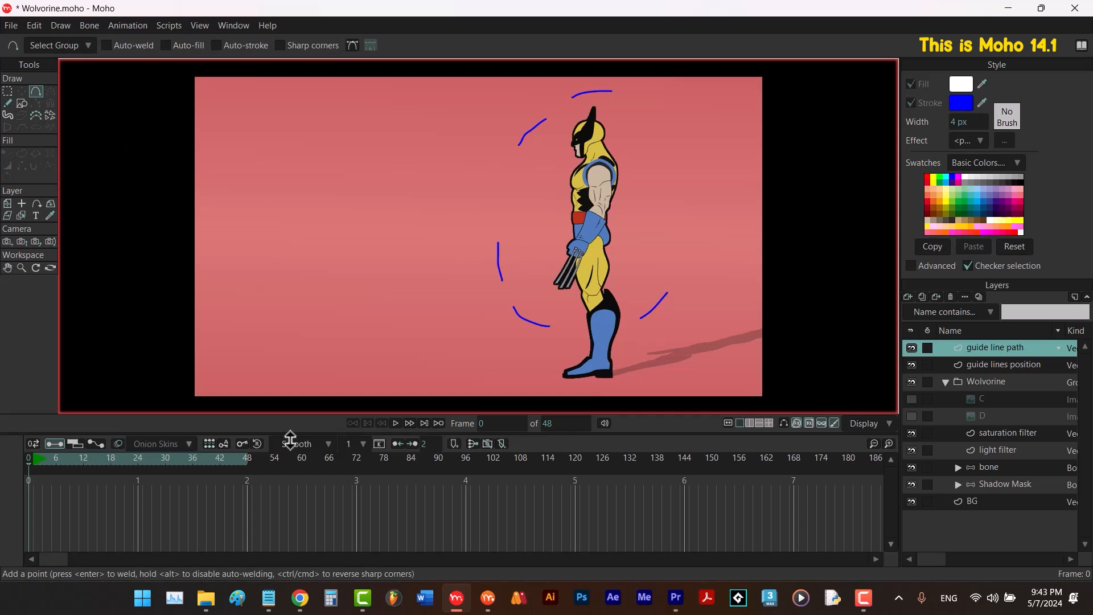
{"action": "left_click", "coordinate": [138, 460]}
{"action": "key", "text": "g"}
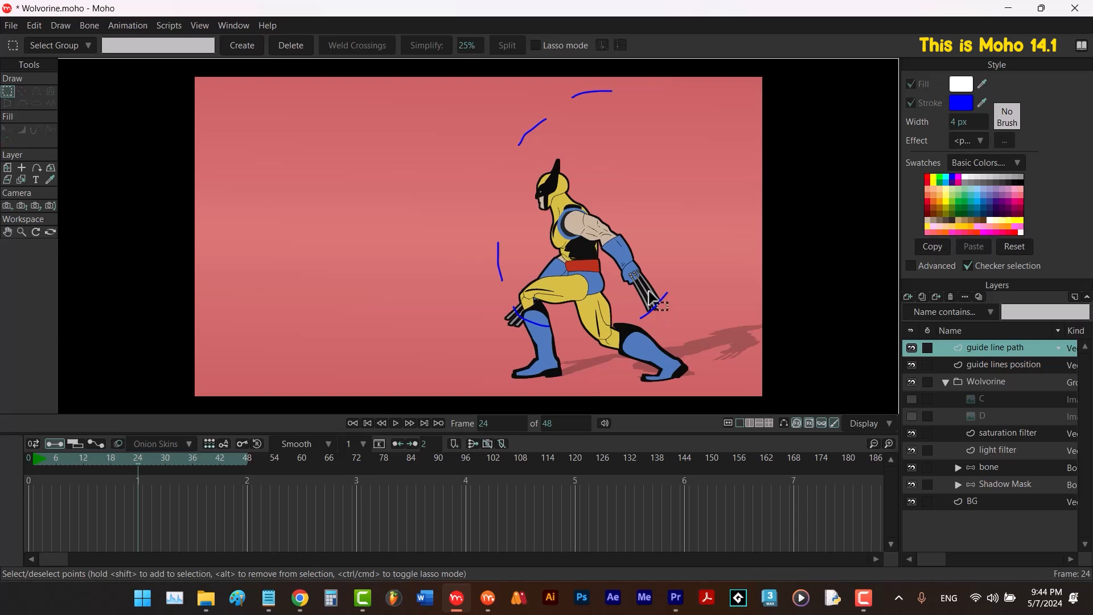
{"action": "left_click", "coordinate": [367, 423]}
{"action": "key", "text": "a"}
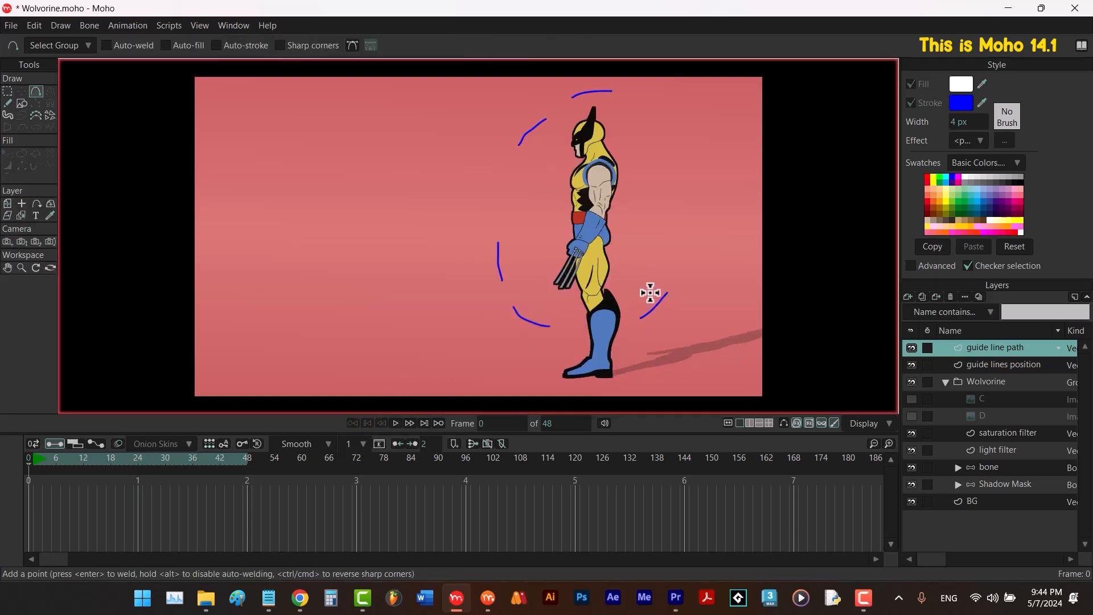
{"action": "left_click", "coordinate": [783, 422]}
{"action": "left_click_drag", "start_coordinate": [644, 291], "coordinate": [537, 308]}
{"action": "left_click_drag", "start_coordinate": [514, 259], "coordinate": [543, 142]}
{"action": "left_click", "coordinate": [597, 103]}
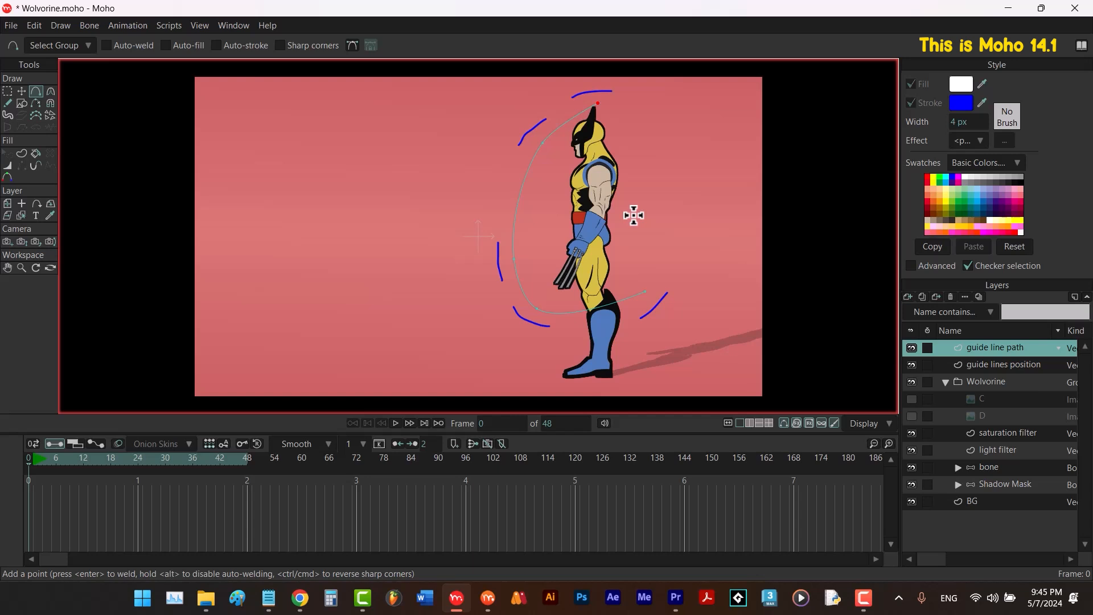
Smooth the lower bend and upper arc of the guide path by adjusting the curvature of their points.
{"action": "key", "text": "c"}
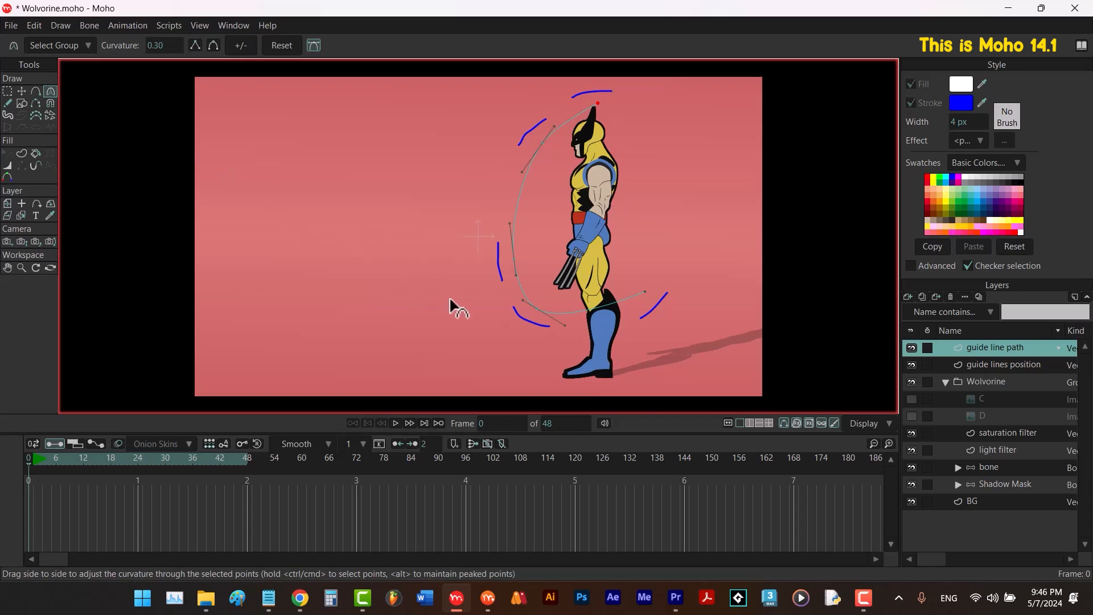
{"action": "left_click_drag", "start_coordinate": [566, 325], "coordinate": [591, 341]}
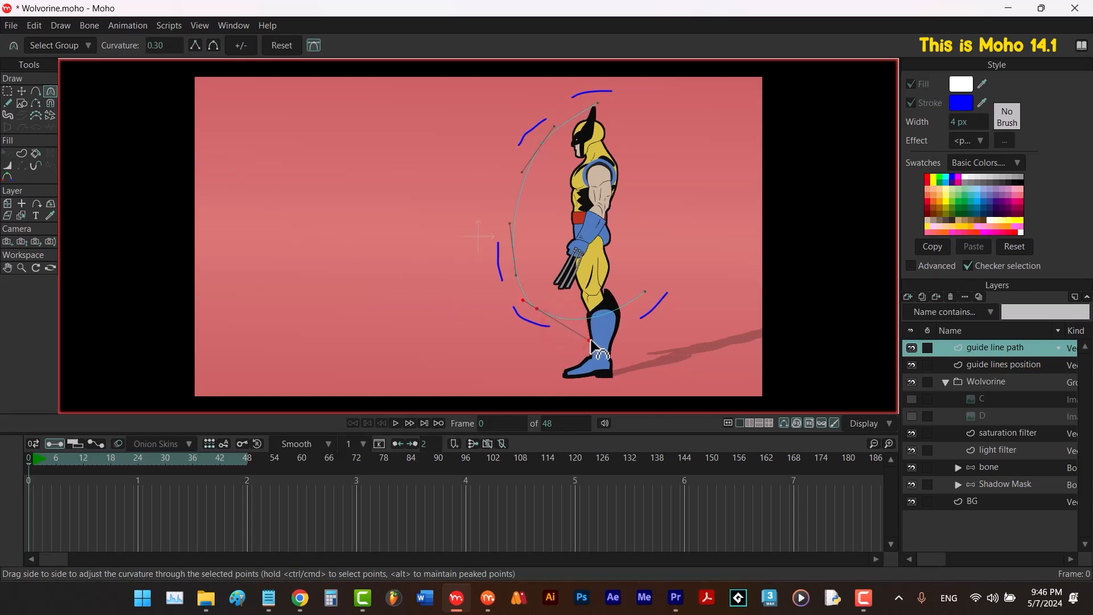
{"action": "left_click", "coordinate": [520, 174]}
{"action": "left_click_drag", "start_coordinate": [520, 176], "coordinate": [515, 179]}
Create a stroke-only shape in green along the whole guide path and deselect it.
{"action": "left_click", "coordinate": [21, 154]}
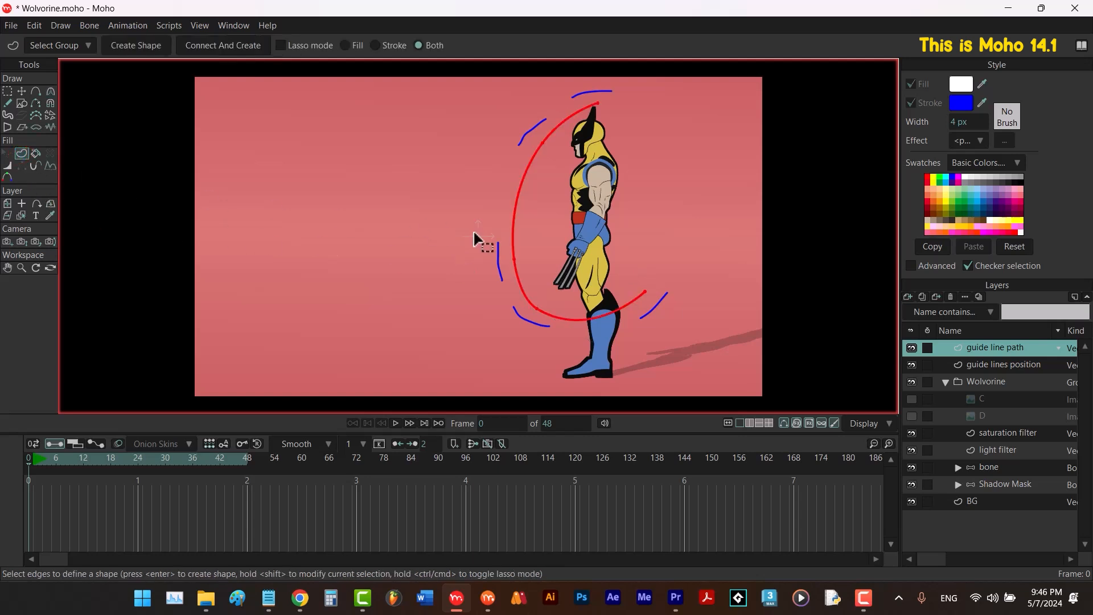
{"action": "left_click", "coordinate": [376, 45]}
{"action": "left_click", "coordinate": [939, 179]}
{"action": "left_click", "coordinate": [148, 47]}
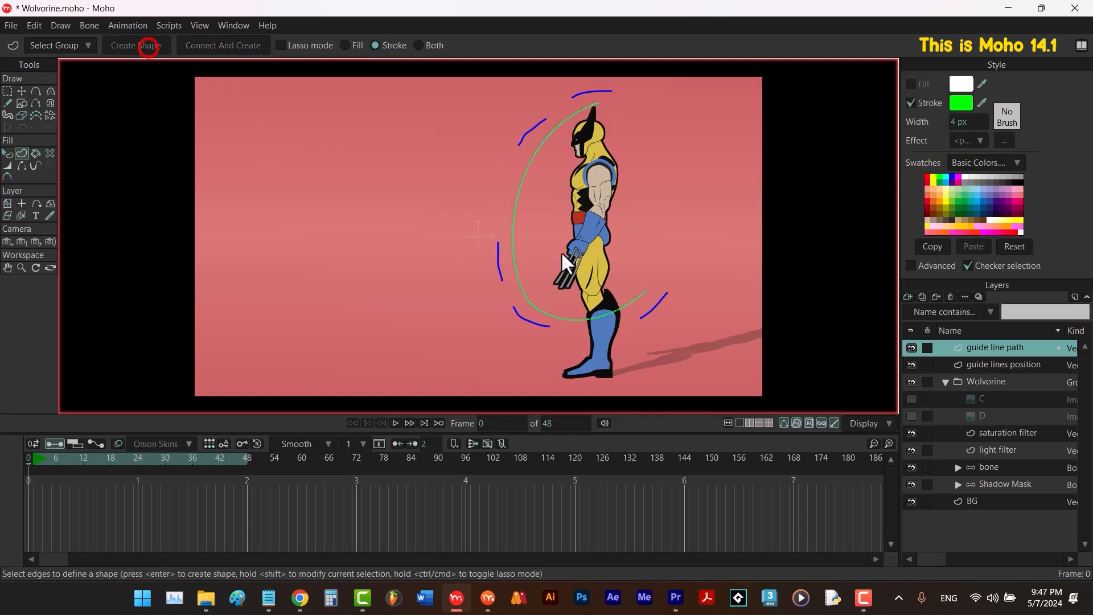
{"action": "key", "text": "q"}
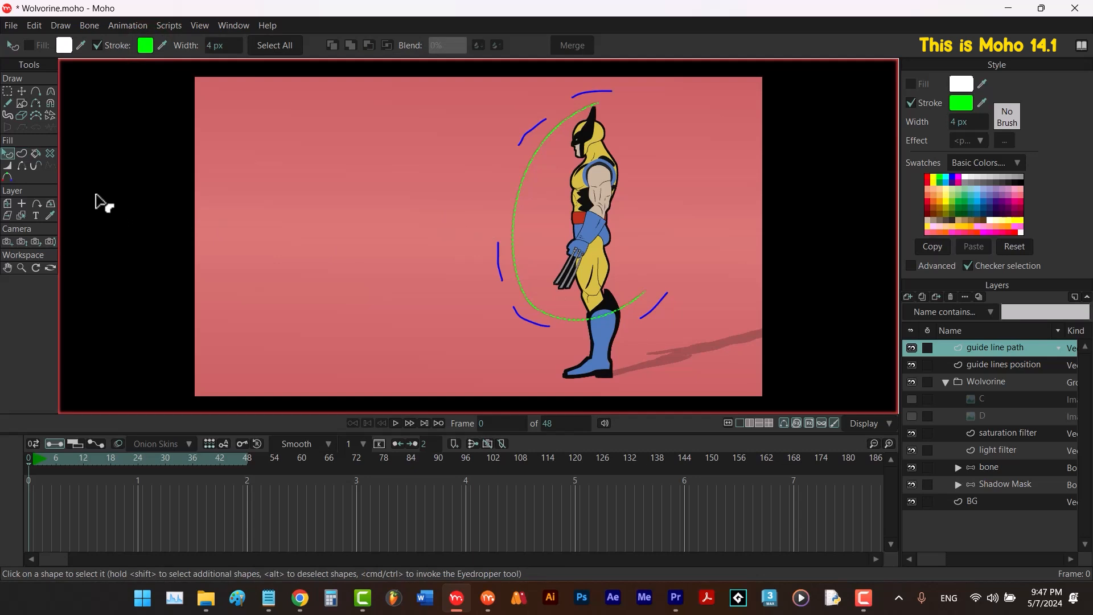
{"action": "left_click", "coordinate": [305, 208]}
Hide the guide lines position layer and add a Frame By Frame layer named "motion lines" above guide line path.
{"action": "left_click", "coordinate": [911, 364]}
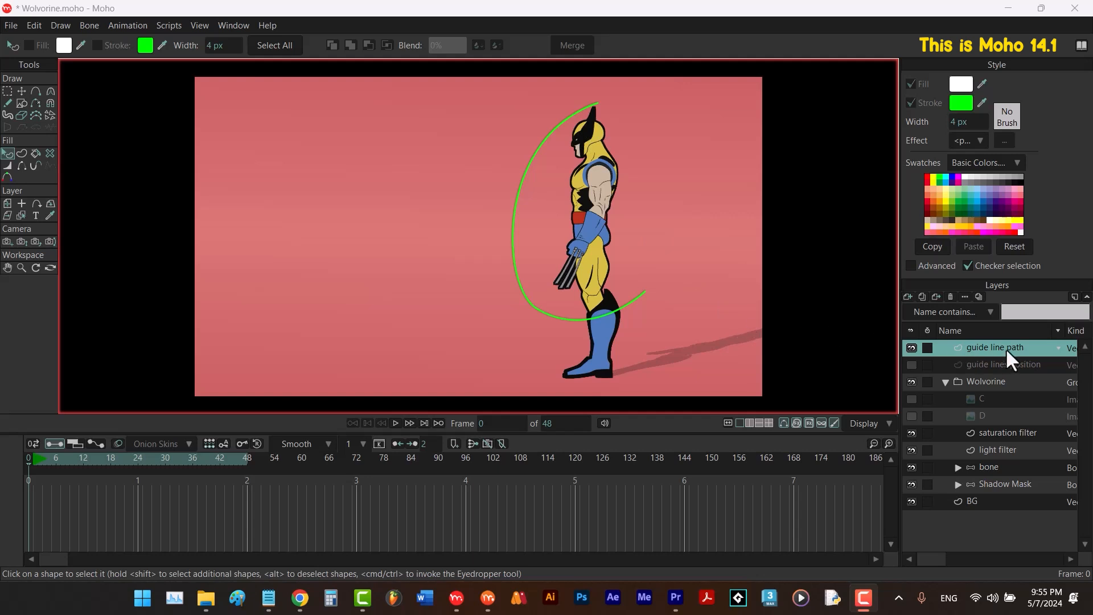
{"action": "left_click", "coordinate": [908, 297]}
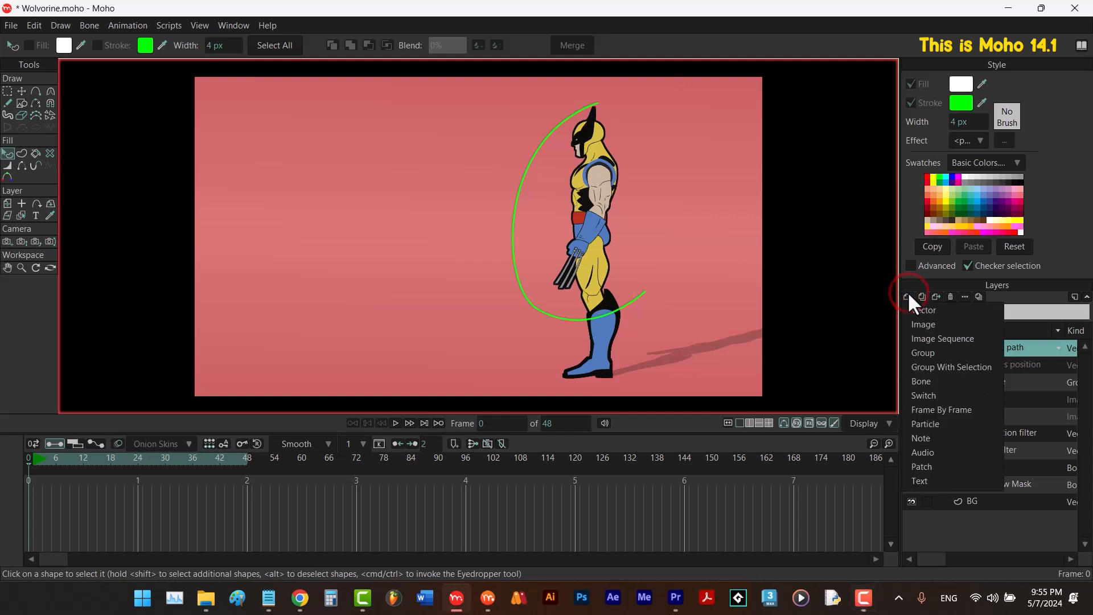
{"action": "left_click", "coordinate": [931, 407]}
{"action": "type", "text": "motion lines"}
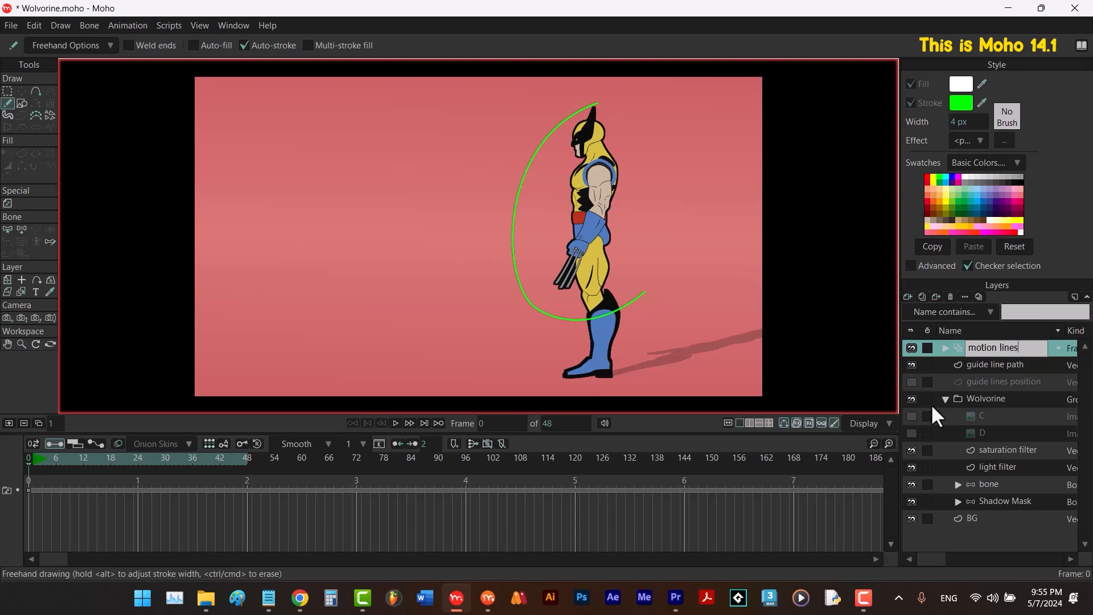
{"action": "key", "text": "Return"}
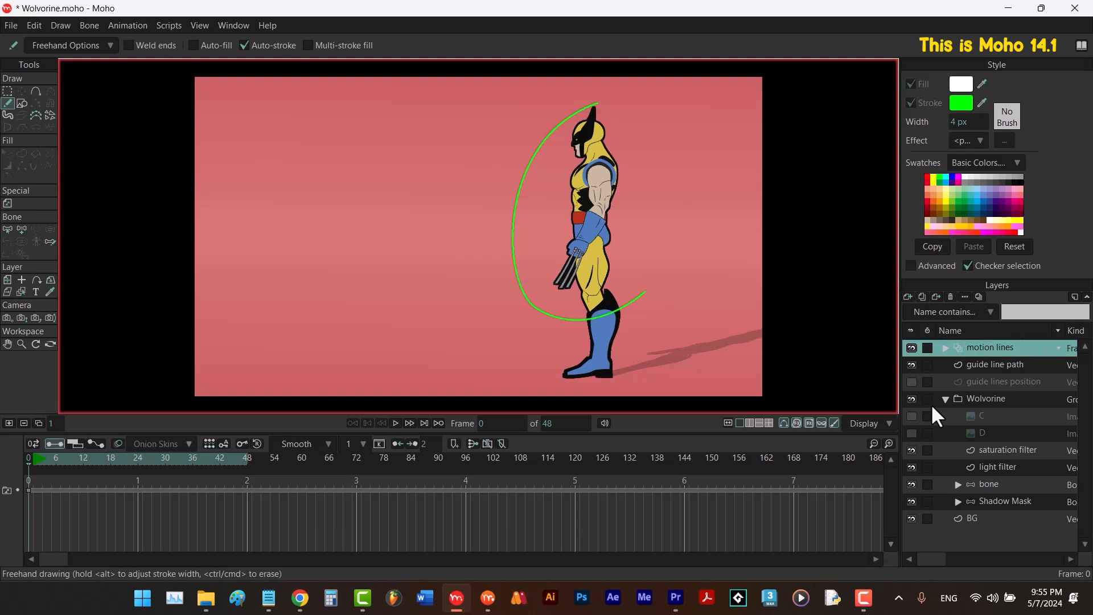
Duplicate the green curve on the guide line path layer and scale the copy down to sit inside the original.
{"action": "left_click", "coordinate": [981, 363]}
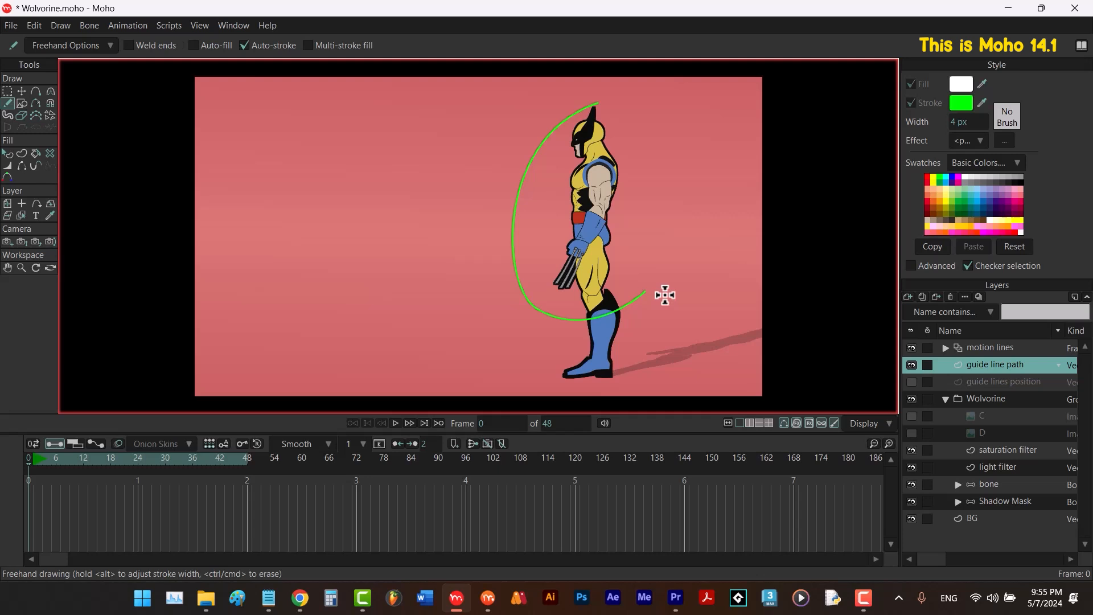
{"action": "key", "text": "t"}
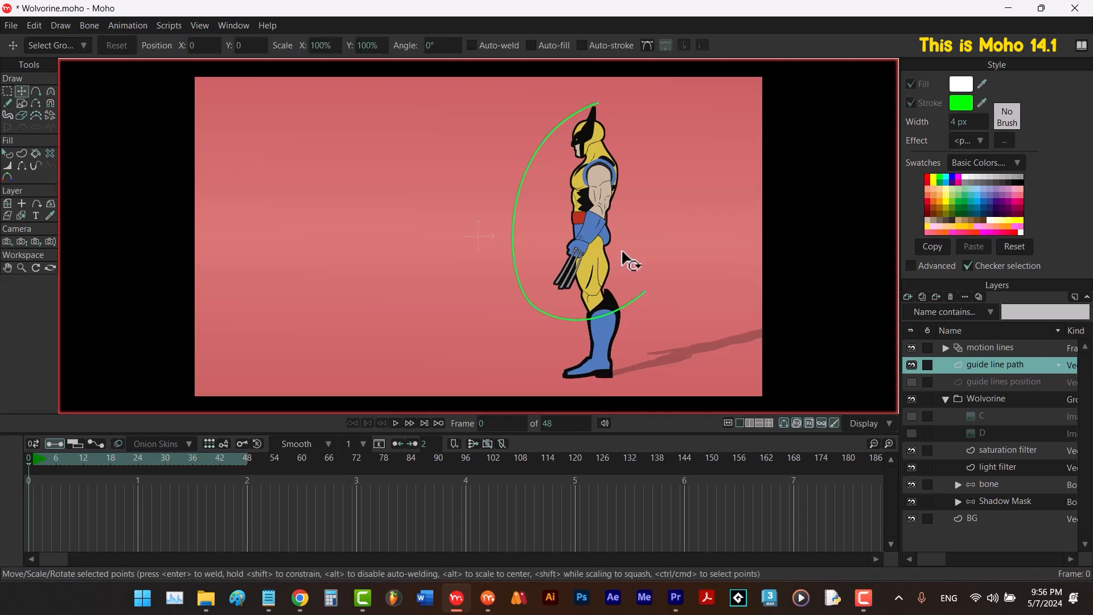
{"action": "key", "text": "ctrl+a"}
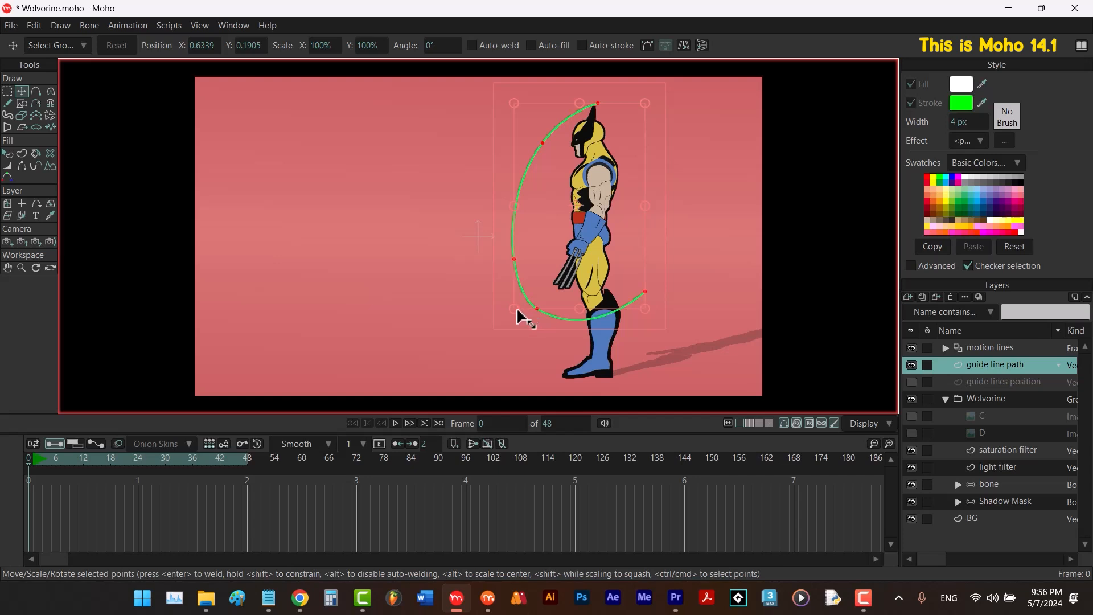
{"action": "left_click_drag", "start_coordinate": [514, 309], "coordinate": [541, 293]}
{"action": "left_click_drag", "start_coordinate": [602, 204], "coordinate": [598, 218]}
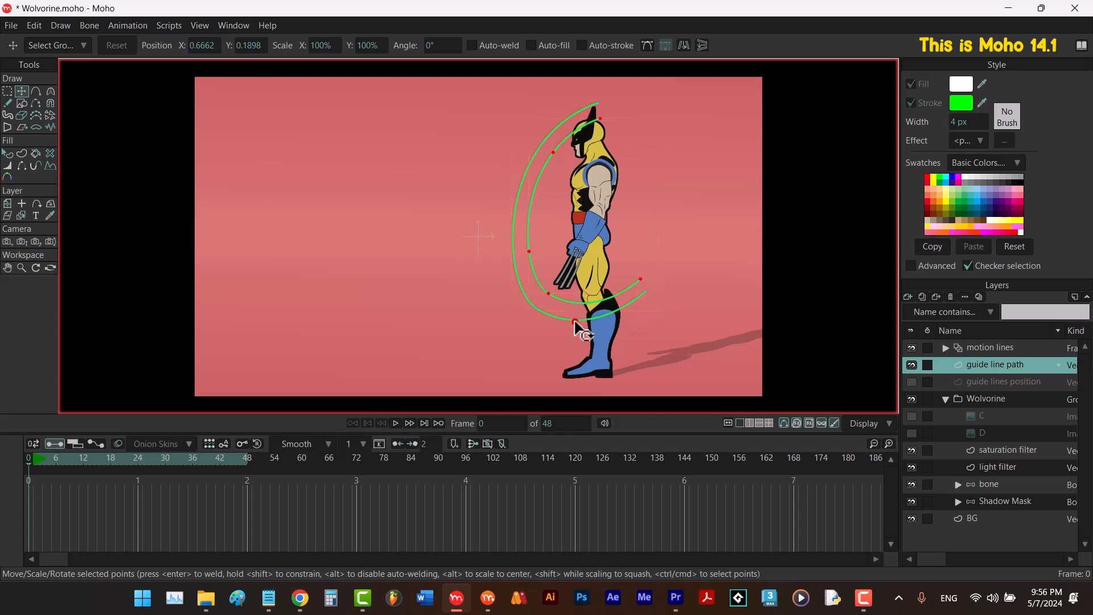
Show the blue guide strokes again and make an enlarged copy of the original green curve outside it.
{"action": "left_click", "coordinate": [575, 322], "text": "ctrl"}
{"action": "left_click", "coordinate": [910, 381]}
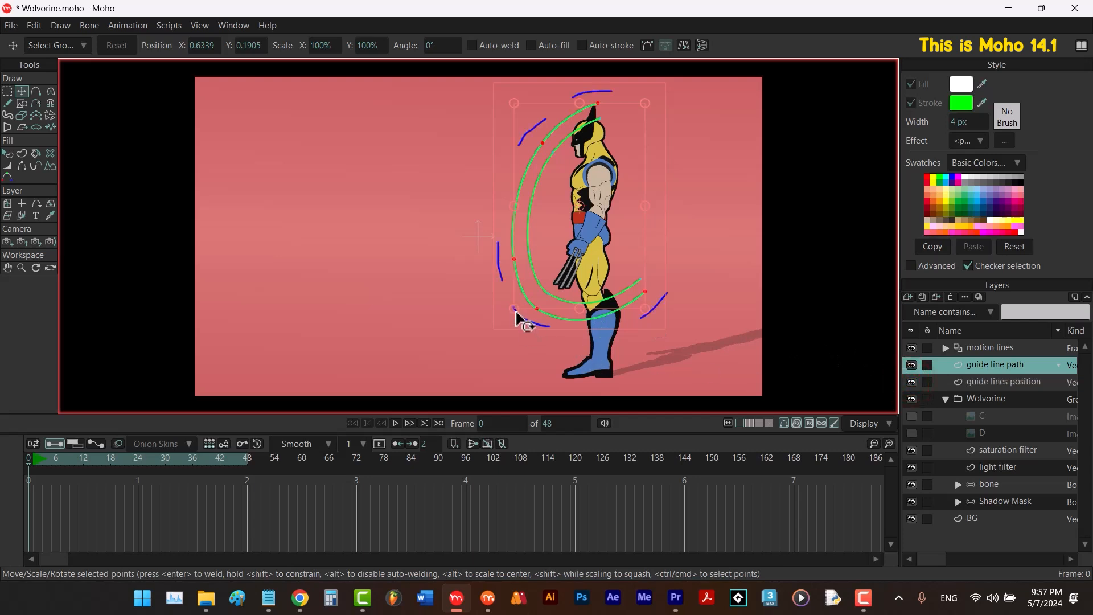
{"action": "mouse_move", "coordinate": [514, 312]}
{"action": "left_mouse_down"}
{"action": "mouse_move", "coordinate": [500, 317]}
{"action": "mouse_move", "coordinate": [507, 325]}
{"action": "left_mouse_up"}
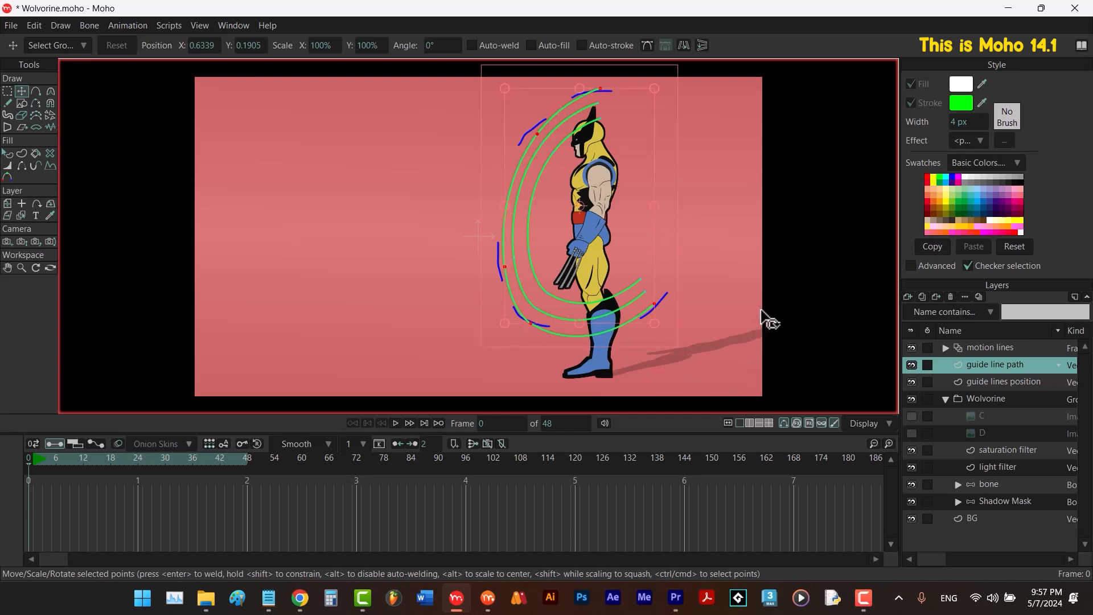
{"action": "left_click", "coordinate": [733, 277]}
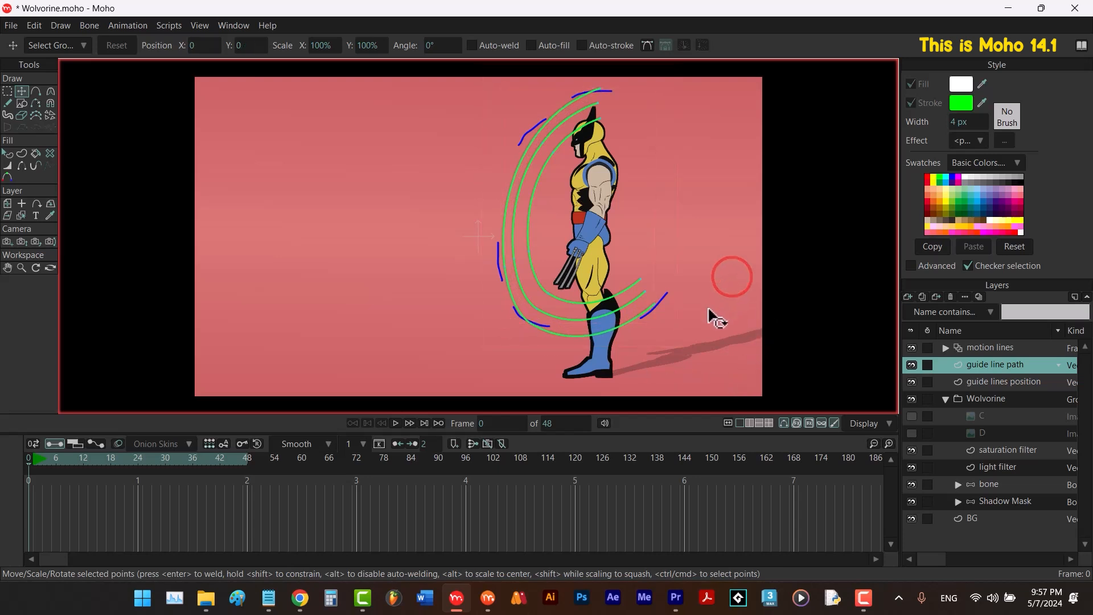
Reposition the outer green curve's points onto the blue guide strokes and hide the guide lines position layer.
{"action": "left_click_drag", "start_coordinate": [504, 262], "coordinate": [500, 263]}
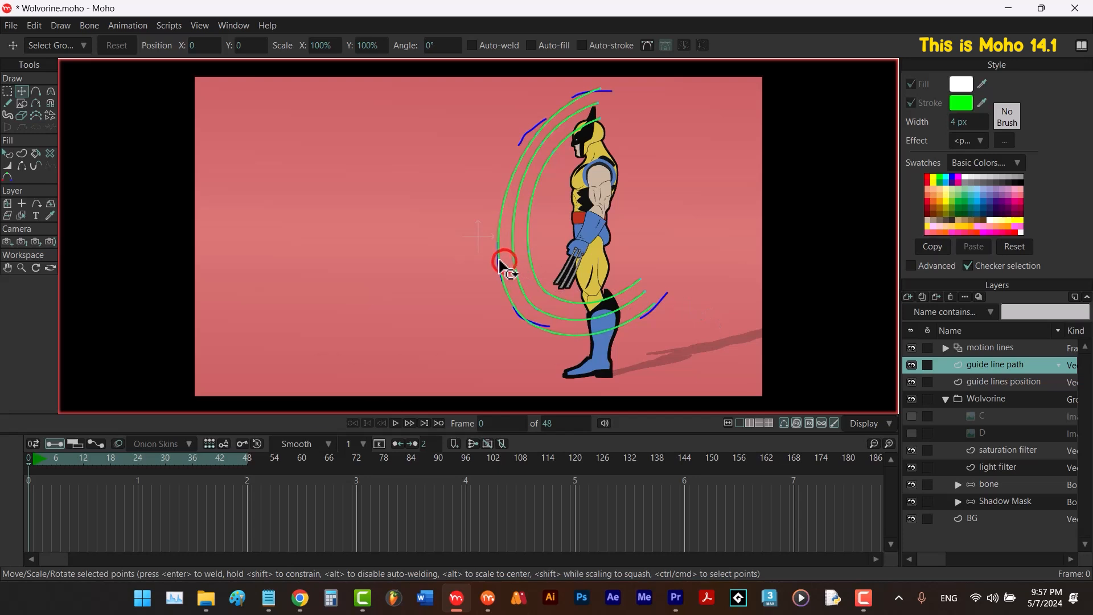
{"action": "left_click_drag", "start_coordinate": [524, 321], "coordinate": [520, 317]}
{"action": "left_click_drag", "start_coordinate": [536, 135], "coordinate": [532, 130]}
{"action": "left_click_drag", "start_coordinate": [584, 94], "coordinate": [601, 92]}
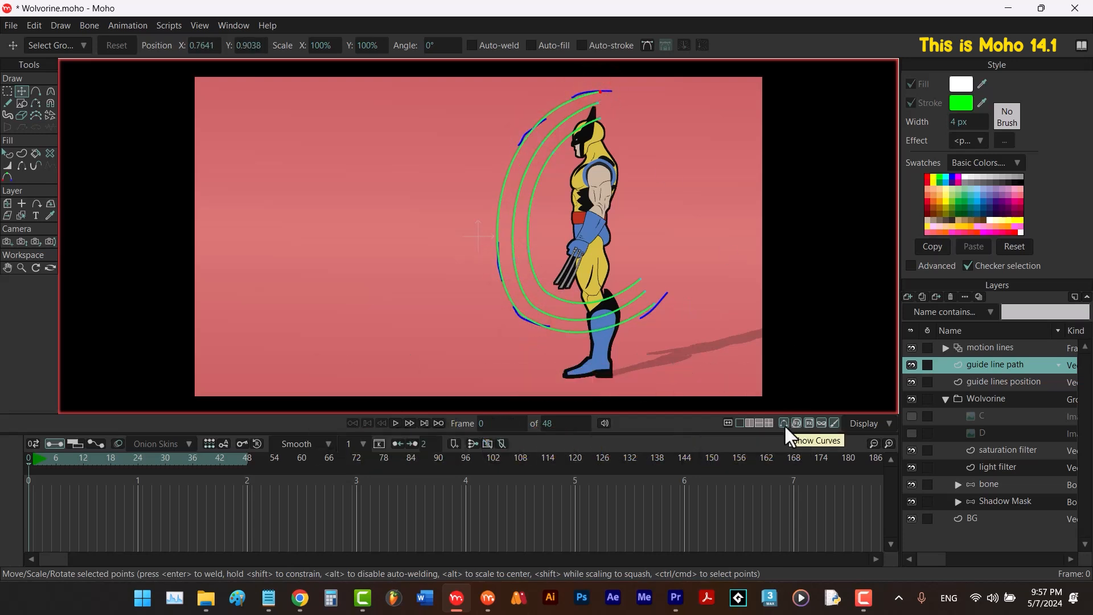
{"action": "left_click", "coordinate": [912, 381]}
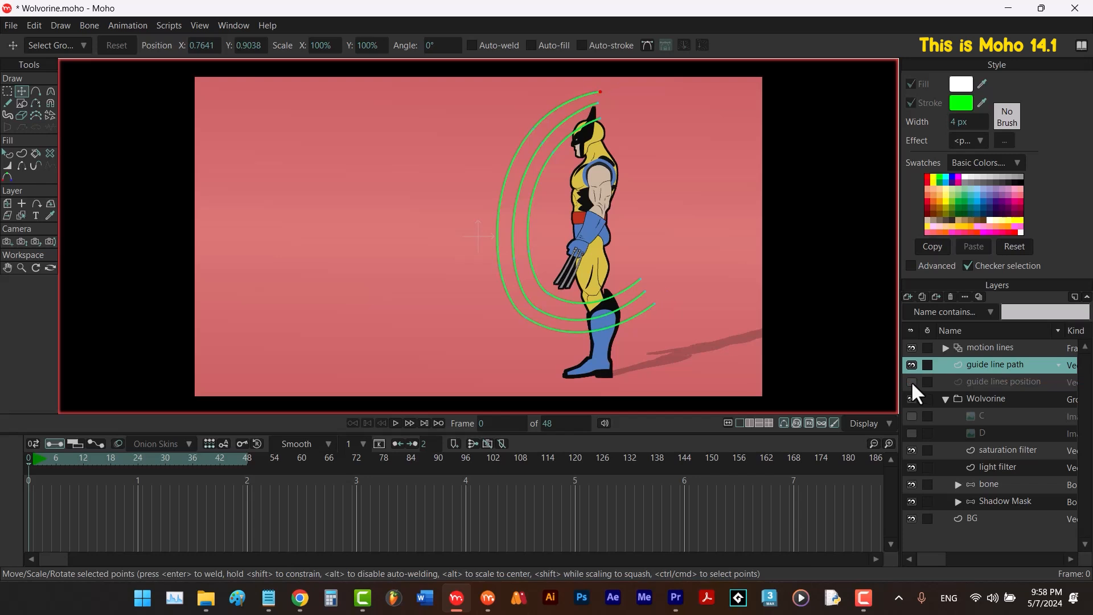
Copy all three green curves and add a new frame at 25 on the motion lines layer, with guide line path hidden.
{"action": "key", "text": "ctrl+a"}
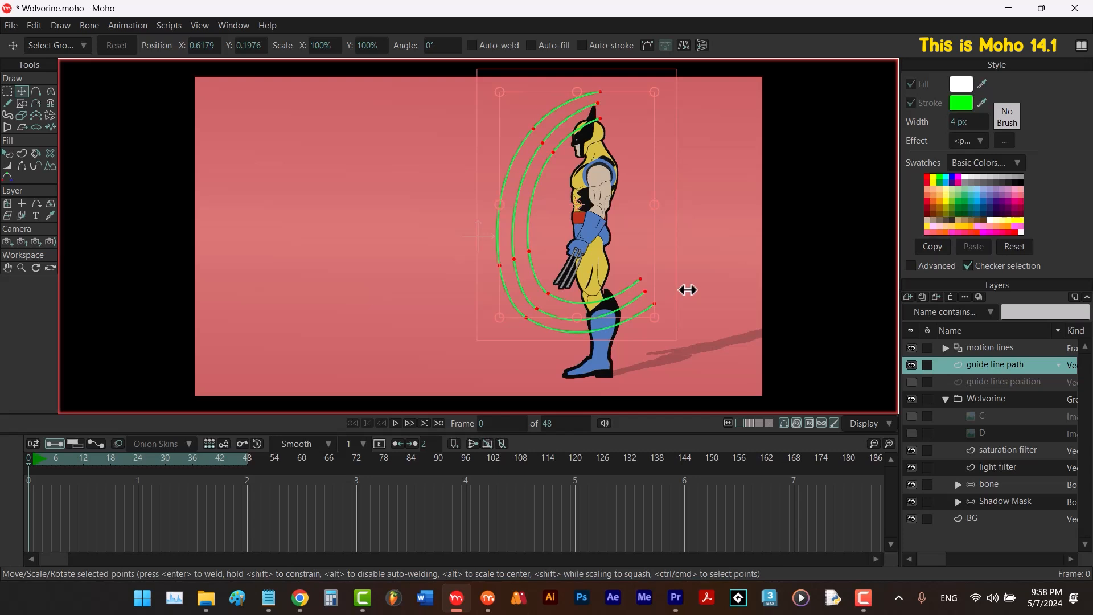
{"action": "left_click", "coordinate": [968, 346]}
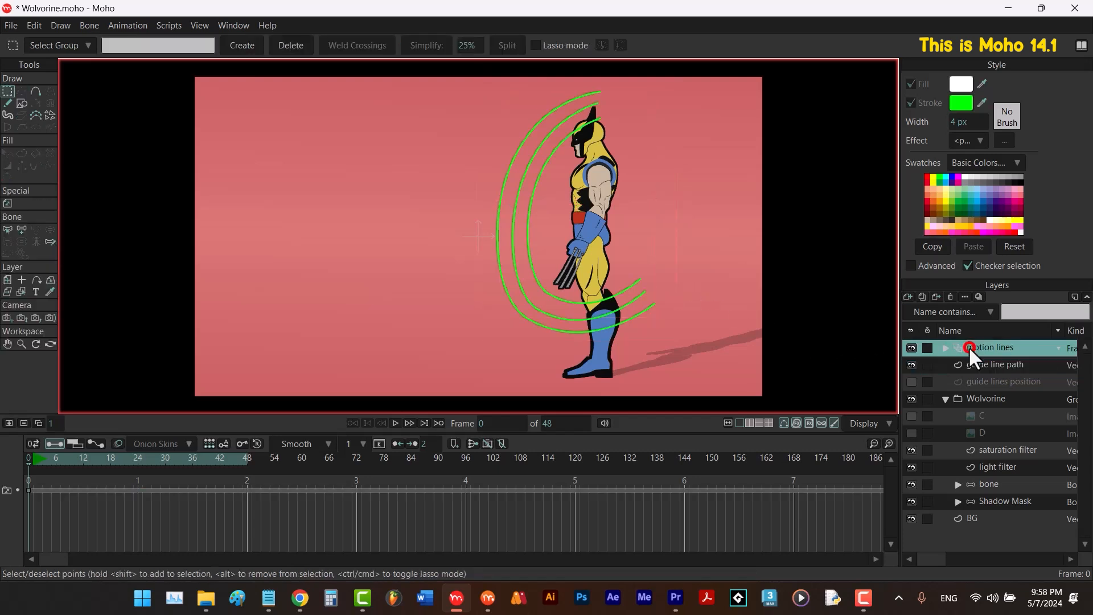
{"action": "left_click", "coordinate": [138, 456]}
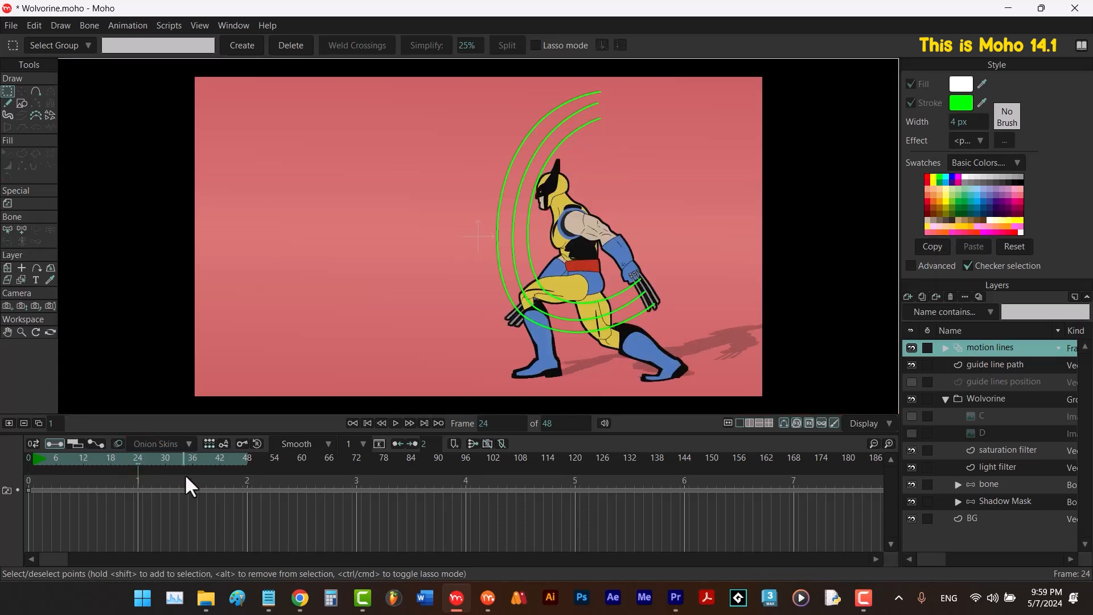
{"action": "left_click", "coordinate": [408, 424]}
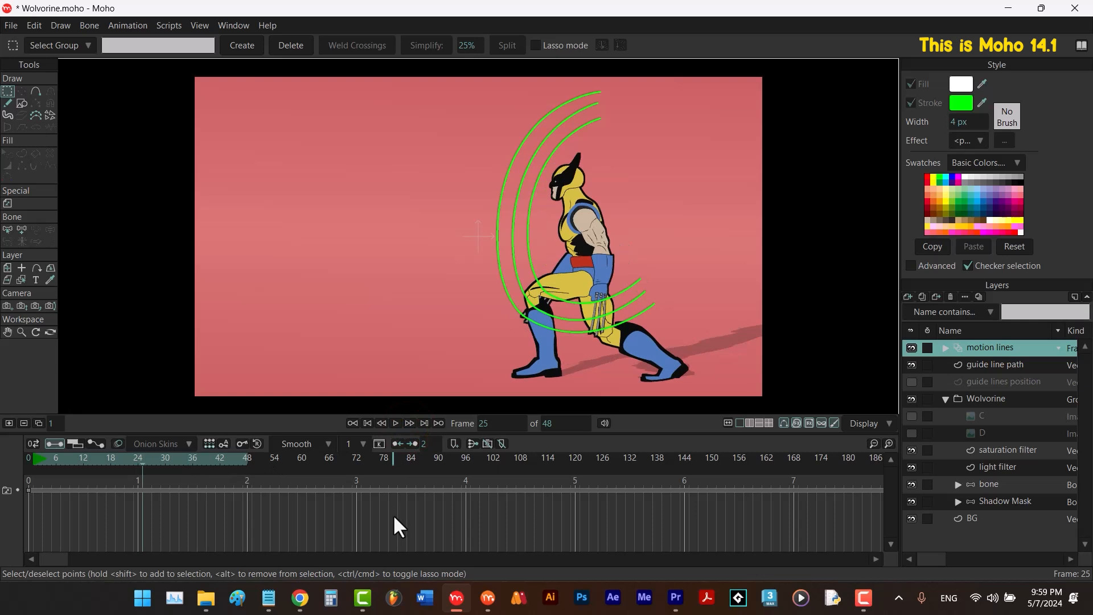
{"action": "left_click", "coordinate": [911, 365]}
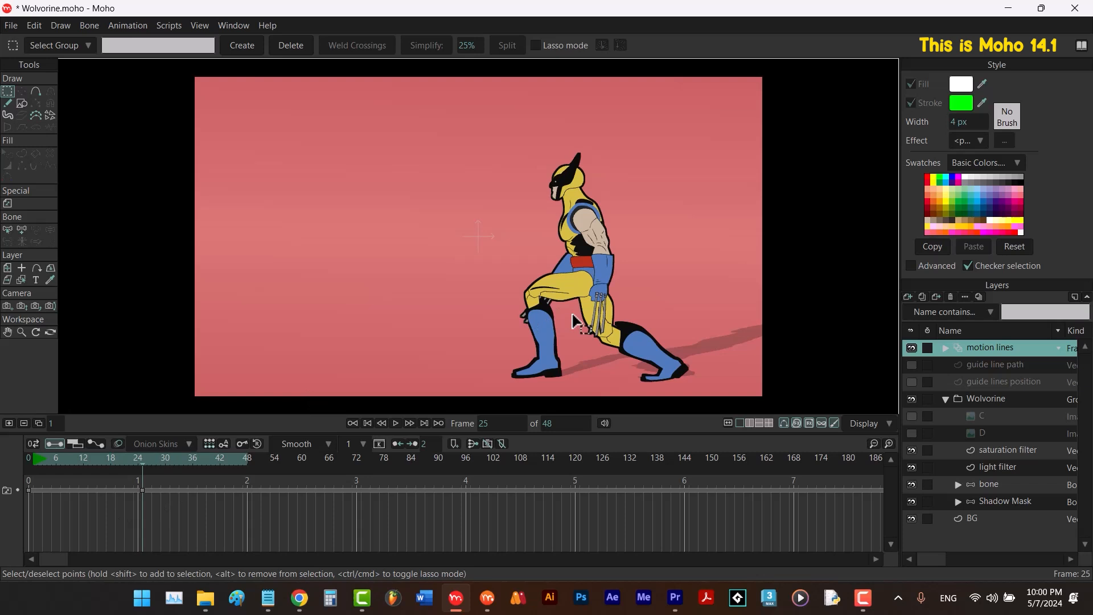
Paste the three curves on frame 25 and erase everything ahead of the claws, keeping only the short trails behind them.
{"action": "key", "text": "ctrl+a"}
{"action": "key", "text": "t"}
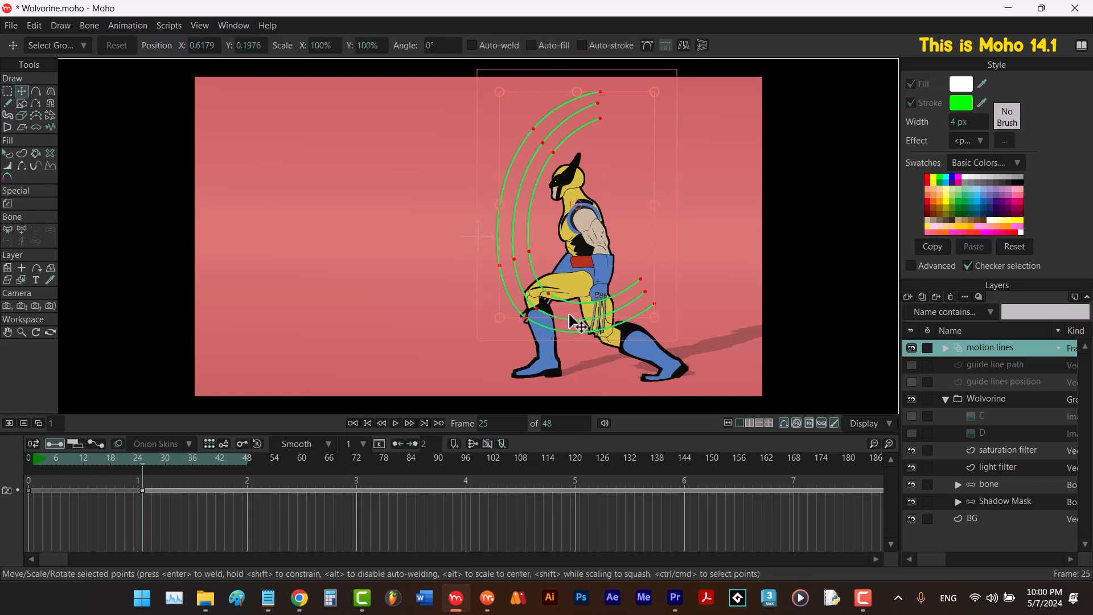
{"action": "left_click", "coordinate": [21, 115]}
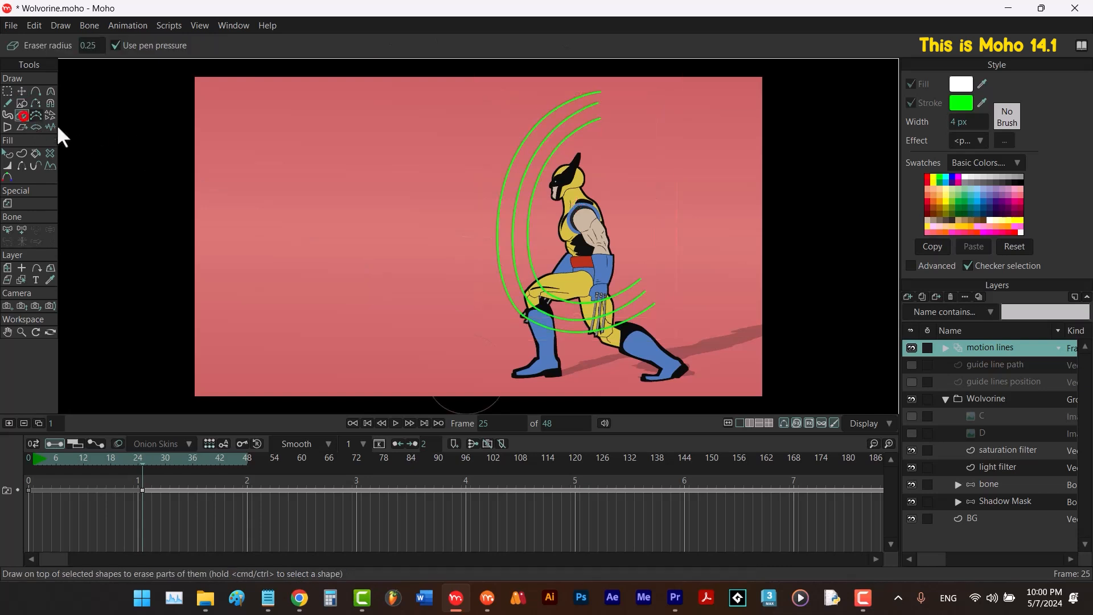
{"action": "mouse_move", "coordinate": [623, 108]}
{"action": "left_mouse_down"}
{"action": "mouse_move", "coordinate": [551, 142]}
{"action": "mouse_move", "coordinate": [529, 178]}
{"action": "mouse_move", "coordinate": [518, 282]}
{"action": "mouse_move", "coordinate": [529, 311]}
{"action": "mouse_move", "coordinate": [563, 296]}
{"action": "mouse_move", "coordinate": [565, 326]}
{"action": "left_mouse_up"}
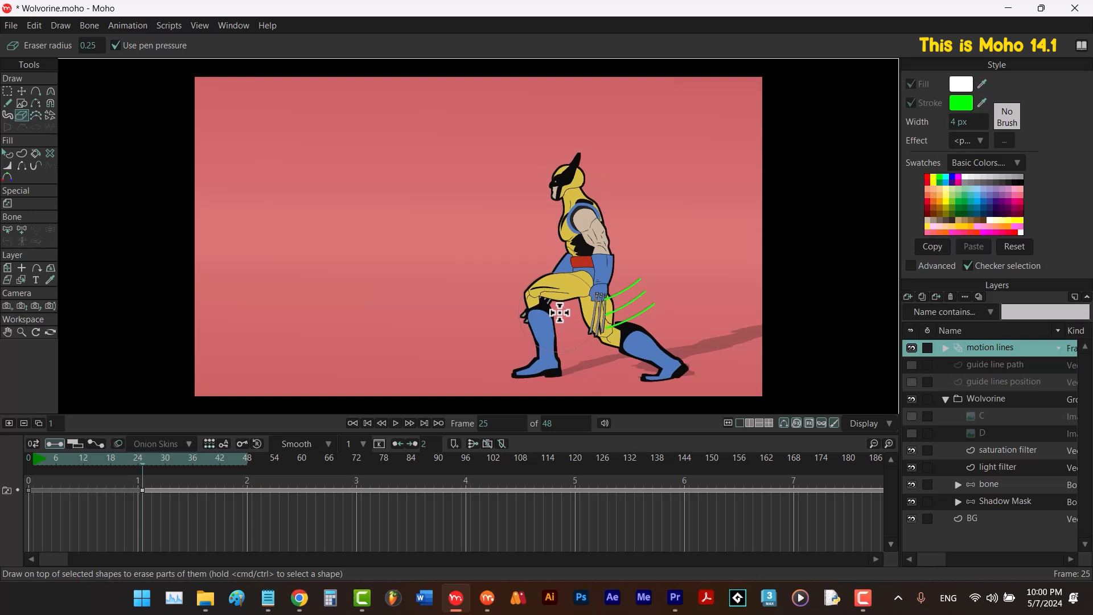
Add a motion lines drawing at frame 26 with the three curves pasted in, erasing the parts above the forward-pointing claws.
{"action": "key", "text": "g"}
{"action": "key", "text": "ctrl+Right"}
{"action": "key", "text": "ctrl+v"}
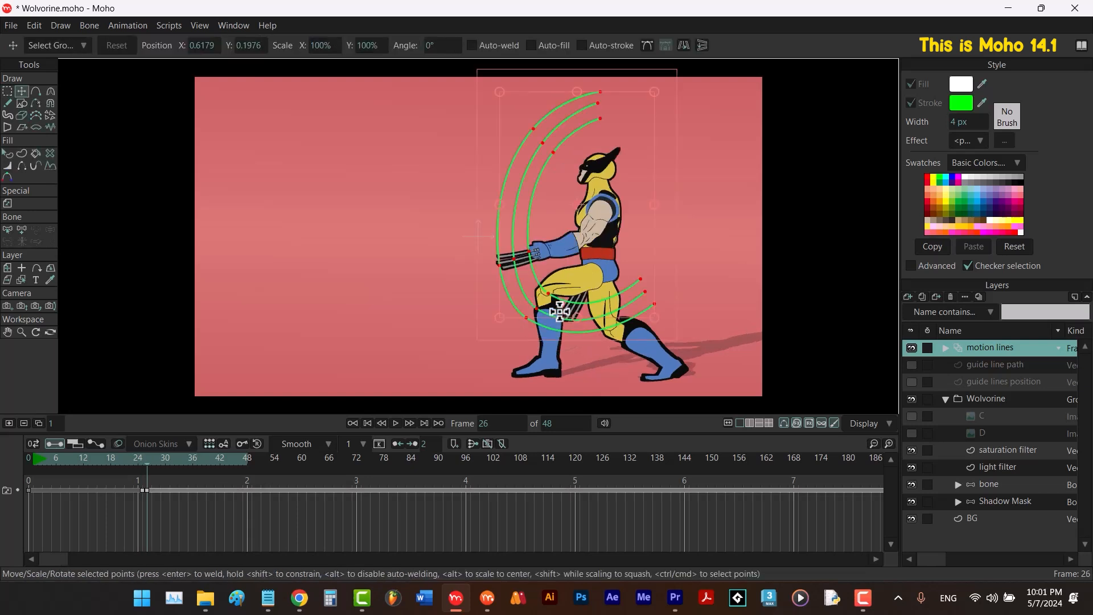
{"action": "key", "text": "e"}
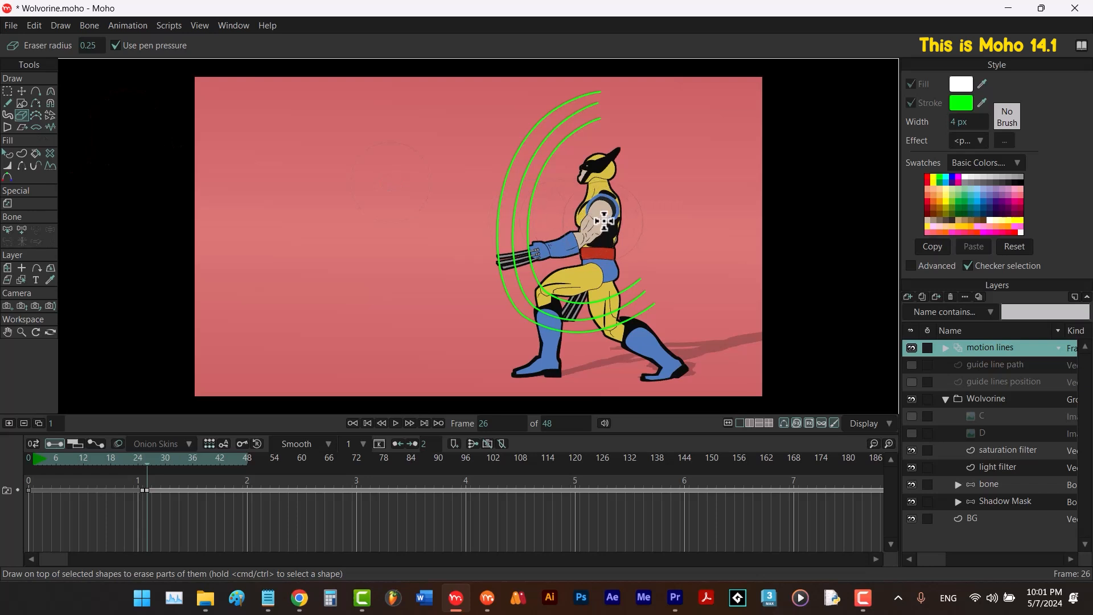
{"action": "mouse_move", "coordinate": [620, 111]}
{"action": "left_mouse_down"}
{"action": "mouse_move", "coordinate": [541, 175]}
{"action": "mouse_move", "coordinate": [536, 210]}
{"action": "mouse_move", "coordinate": [519, 222]}
{"action": "mouse_move", "coordinate": [422, 246]}
{"action": "left_mouse_up"}
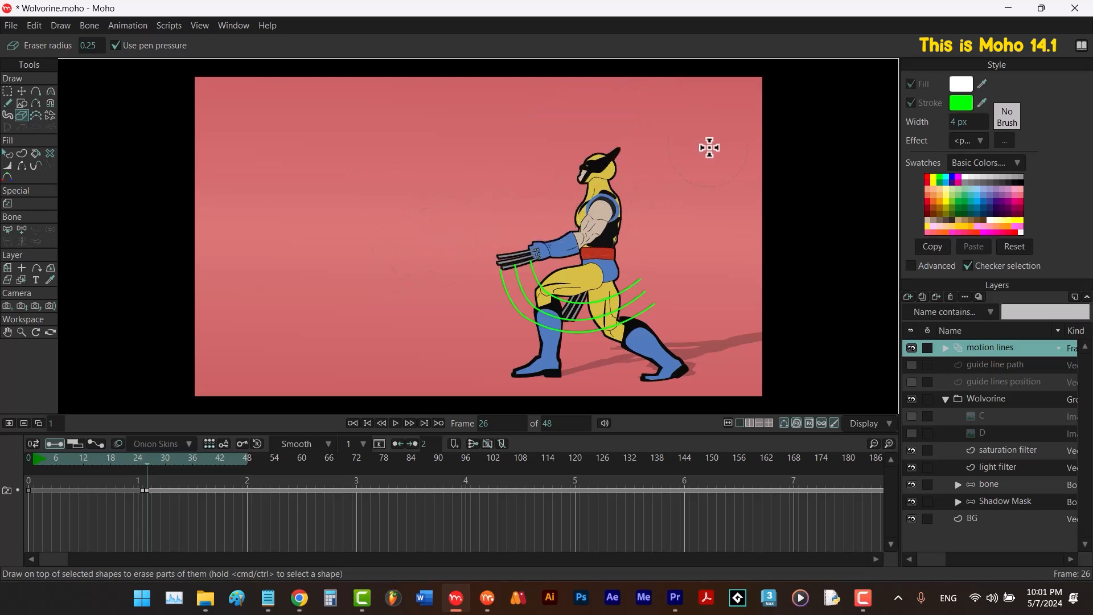
Add a motion lines drawing at frame 27 from the pasted curves, erasing only the upper ends beyond the raised claws.
{"action": "key", "text": "F7"}
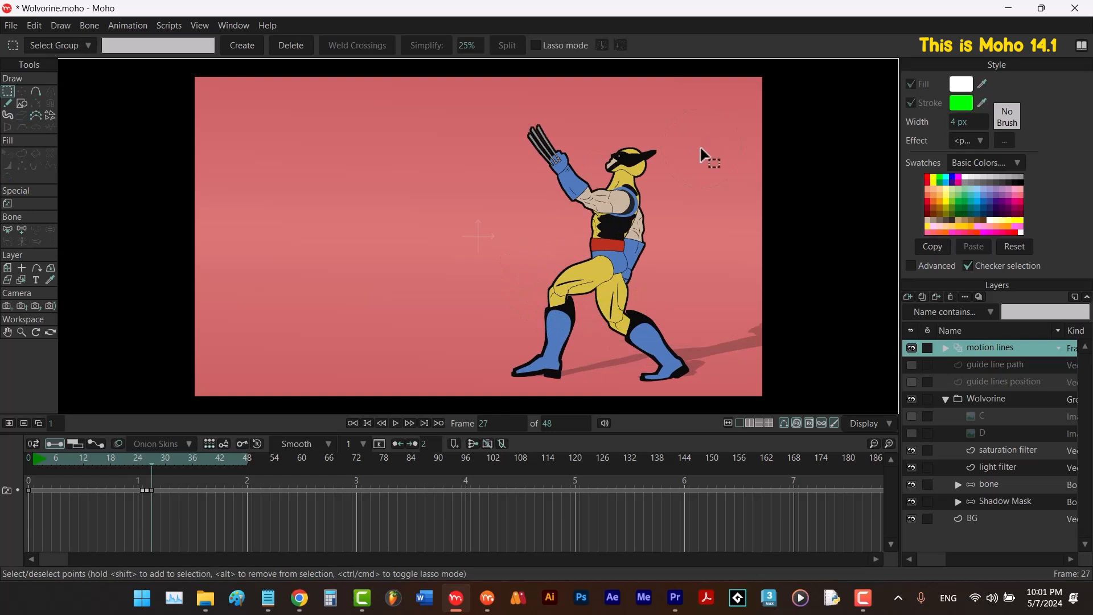
{"action": "key", "text": "ctrl+v"}
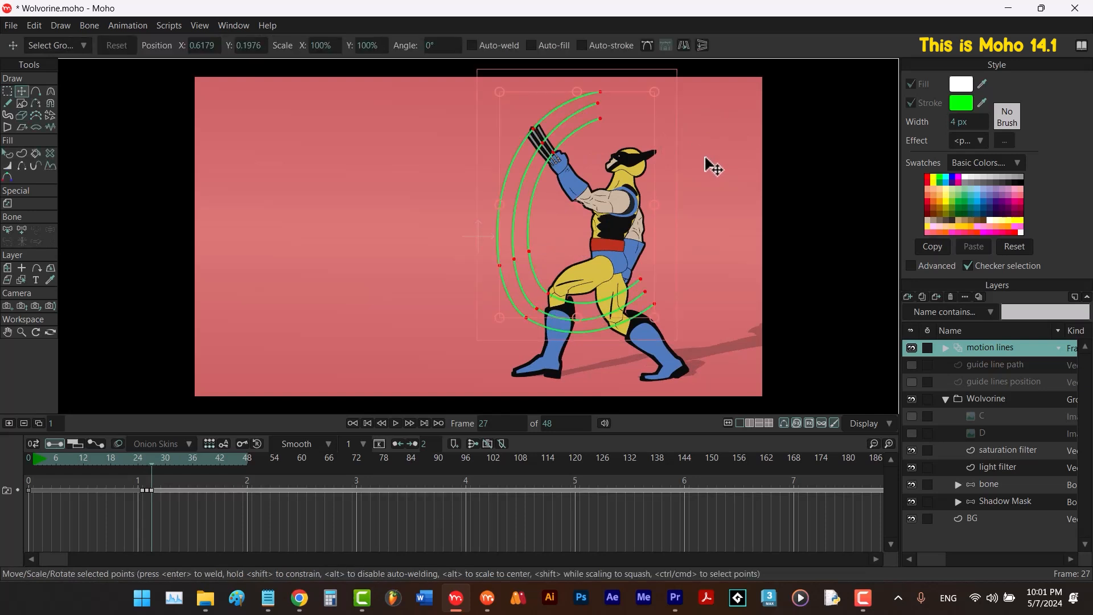
{"action": "key", "text": "e"}
{"action": "mouse_move", "coordinate": [632, 156]}
{"action": "left_mouse_down"}
{"action": "mouse_move", "coordinate": [571, 119]}
{"action": "mouse_move", "coordinate": [577, 126]}
{"action": "left_mouse_up"}
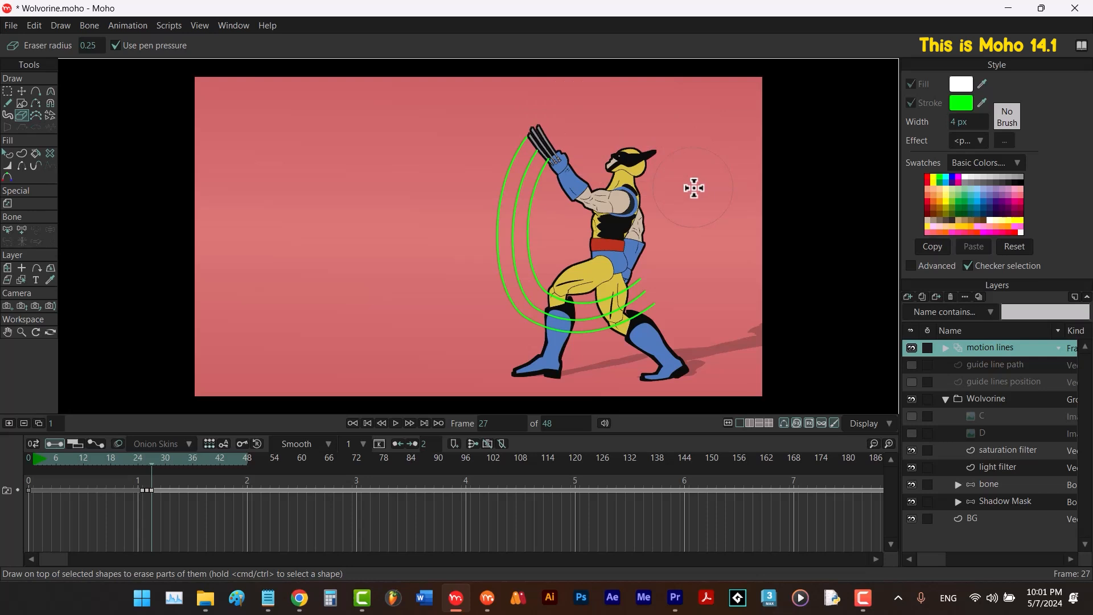
Add a motion lines drawing at frame 28 containing the three full-length pasted curves.
{"action": "key", "text": "g"}
{"action": "key", "text": "ctrl+Right"}
{"action": "key", "text": "t"}
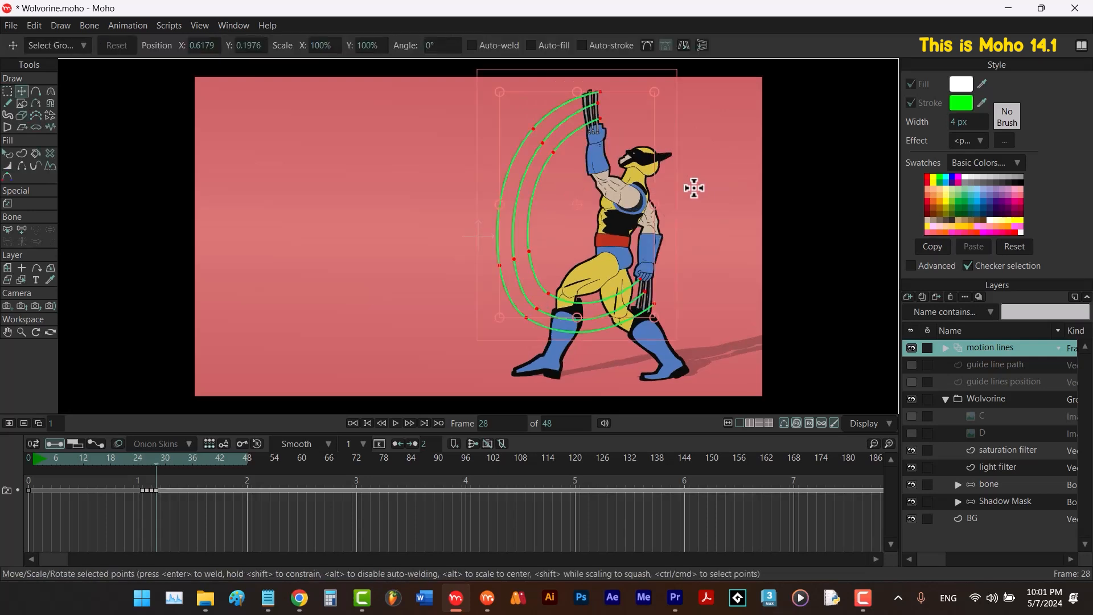
Erase the trailing lower parts of the motion lines at frames 27 and 28 with the Eraser.
{"action": "left_click", "coordinate": [22, 116]}
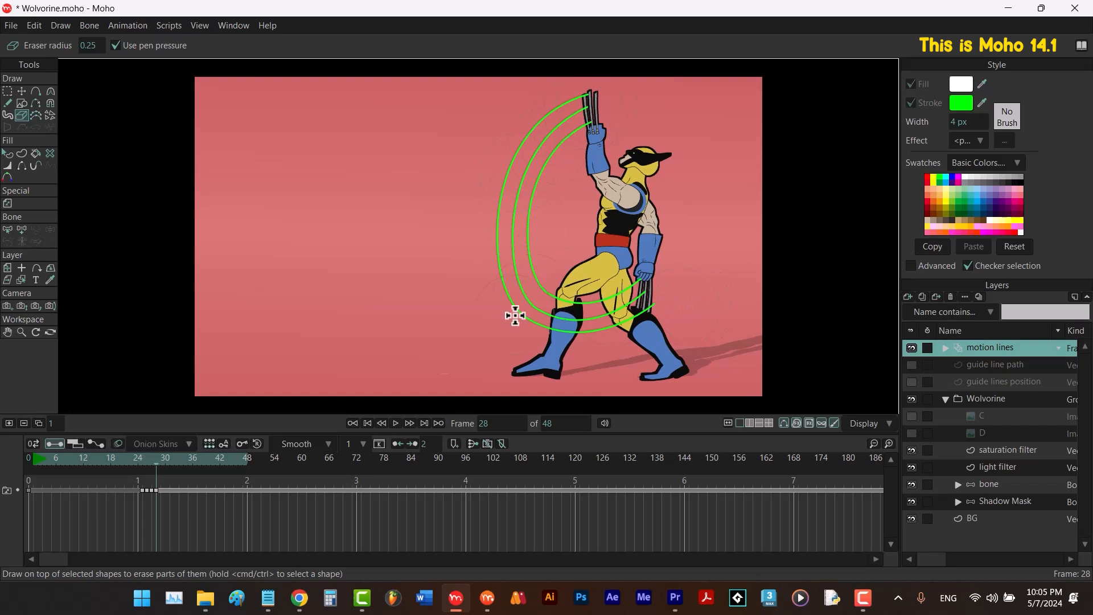
{"action": "left_click", "coordinate": [151, 460]}
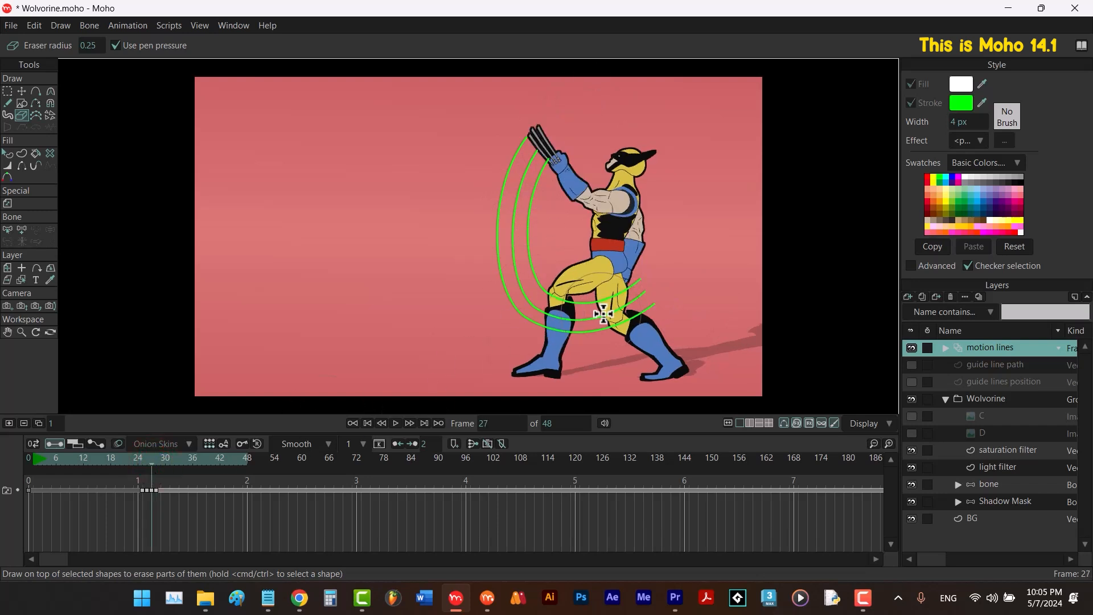
{"action": "mouse_move", "coordinate": [662, 268]}
{"action": "left_mouse_down"}
{"action": "mouse_move", "coordinate": [647, 312]}
{"action": "mouse_move", "coordinate": [633, 291]}
{"action": "mouse_move", "coordinate": [626, 325]}
{"action": "left_mouse_up"}
{"action": "left_click", "coordinate": [155, 460]}
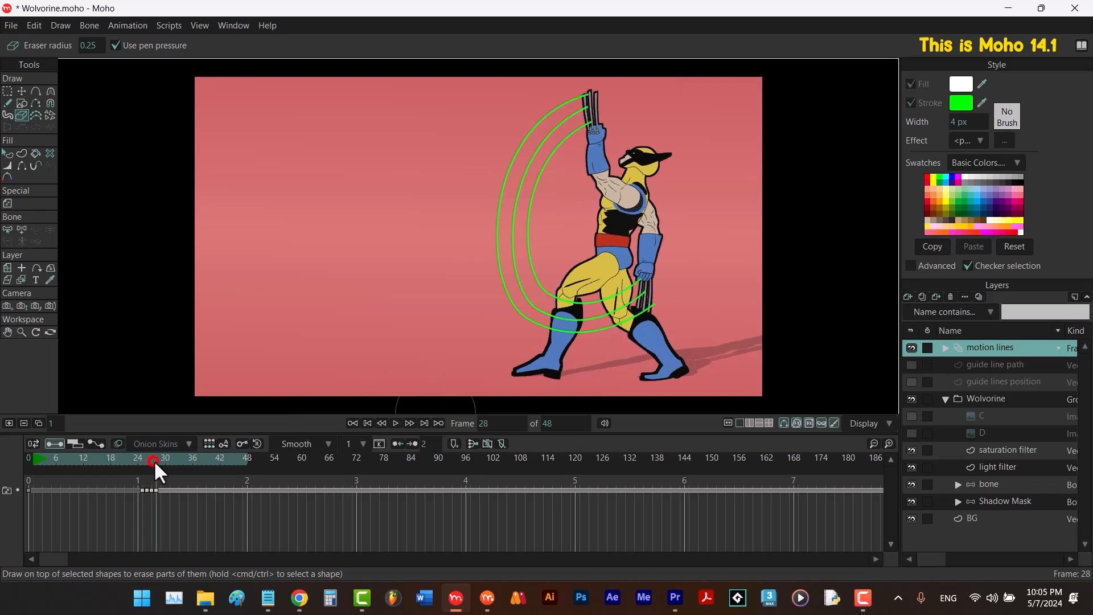
{"action": "mouse_move", "coordinate": [677, 281]}
{"action": "left_mouse_down"}
{"action": "mouse_move", "coordinate": [595, 318]}
{"action": "mouse_move", "coordinate": [536, 316]}
{"action": "mouse_move", "coordinate": [551, 282]}
{"action": "mouse_move", "coordinate": [502, 297]}
{"action": "left_mouse_up"}
{"action": "mouse_move", "coordinate": [156, 459]}
{"action": "left_mouse_down"}
{"action": "mouse_move", "coordinate": [139, 461]}
{"action": "mouse_move", "coordinate": [156, 460]}
{"action": "left_mouse_up"}
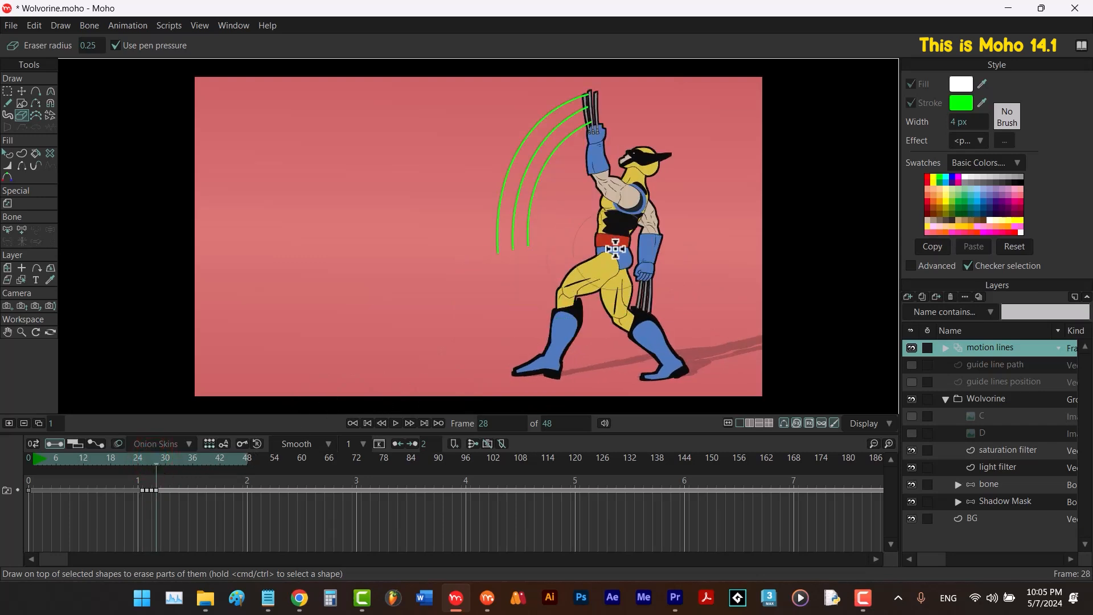
{"action": "left_click_drag", "start_coordinate": [545, 252], "coordinate": [473, 257]}
{"action": "left_click", "coordinate": [151, 461]}
{"action": "mouse_move", "coordinate": [605, 309]}
{"action": "left_mouse_down"}
{"action": "mouse_move", "coordinate": [591, 327]}
{"action": "mouse_move", "coordinate": [543, 324]}
{"action": "left_mouse_up"}
{"action": "mouse_move", "coordinate": [156, 460]}
{"action": "left_mouse_down"}
{"action": "mouse_move", "coordinate": [139, 459]}
{"action": "mouse_move", "coordinate": [157, 462]}
{"action": "left_mouse_up"}
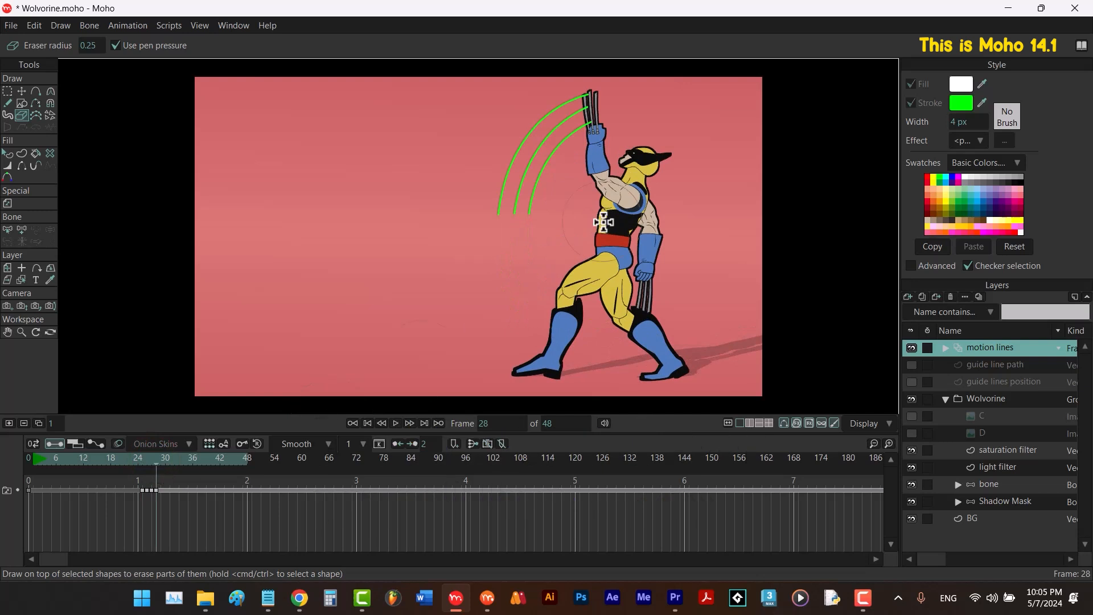
Add motion-line drawings at frames 29 and 30, shortening the lines at frame 29 and leaving frame 30 empty.
{"action": "key", "text": "ctrl+Right"}
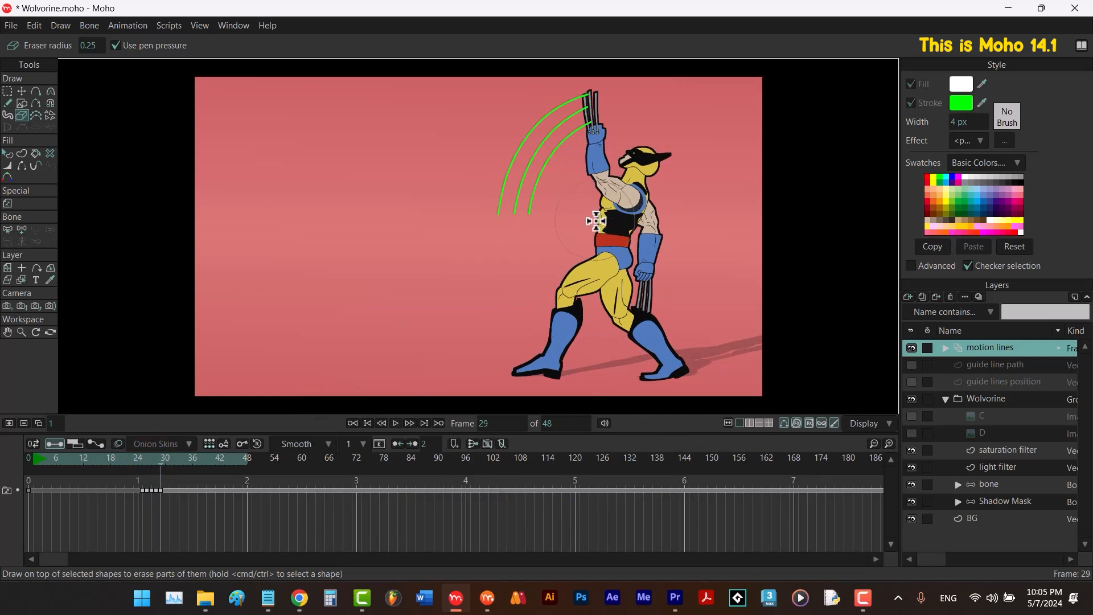
{"action": "mouse_move", "coordinate": [551, 212]}
{"action": "left_mouse_down"}
{"action": "mouse_move", "coordinate": [523, 165]}
{"action": "mouse_move", "coordinate": [504, 225]}
{"action": "left_mouse_up"}
{"action": "key", "text": "ctrl+Right"}
{"action": "key", "text": "g"}
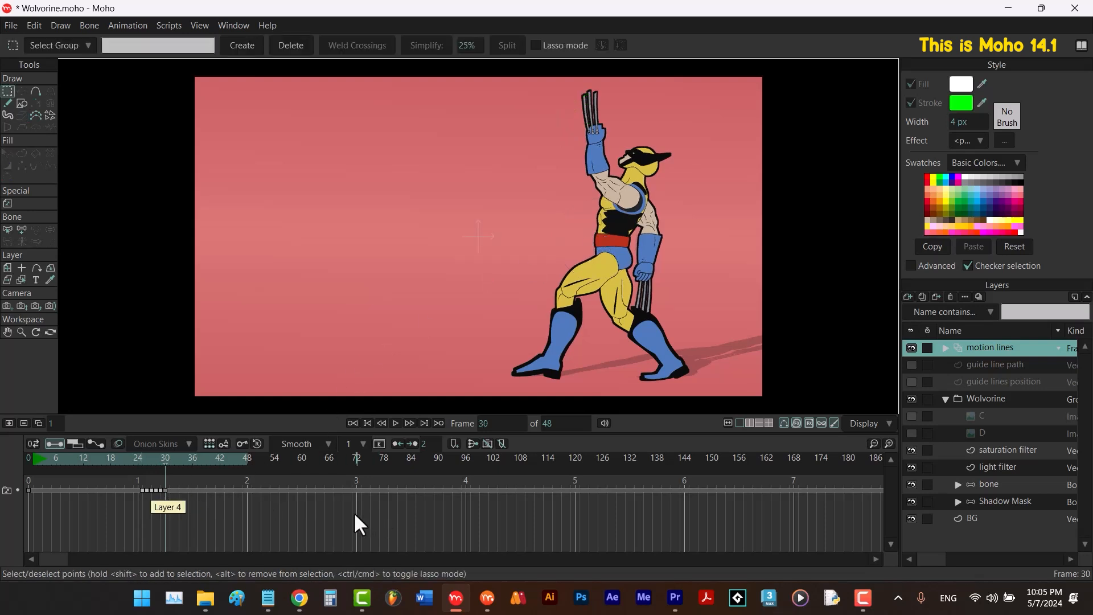
Play back the animation to check the timing of the motion lines.
{"action": "key", "text": "space"}
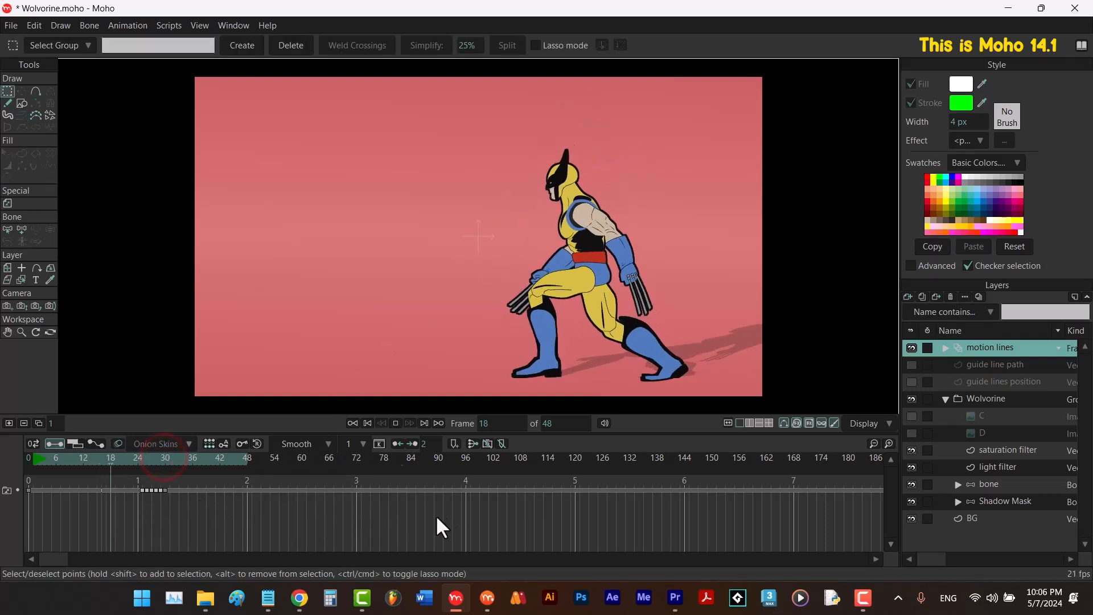
{"action": "key", "text": "space"}
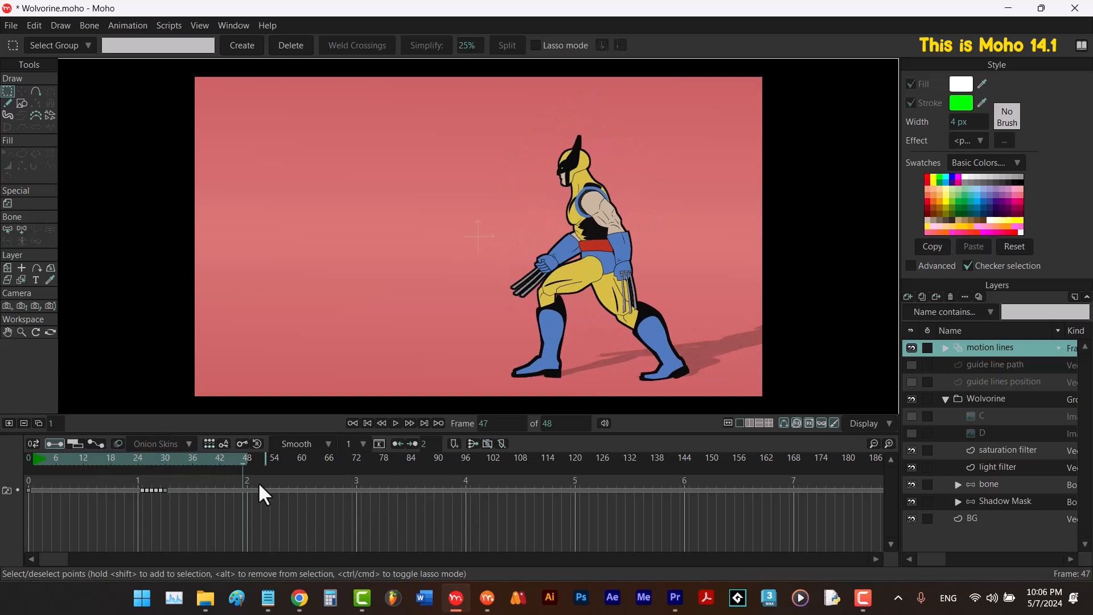
{"action": "left_click", "coordinate": [120, 456]}
{"action": "key", "text": "space"}
{"action": "key", "text": "space"}
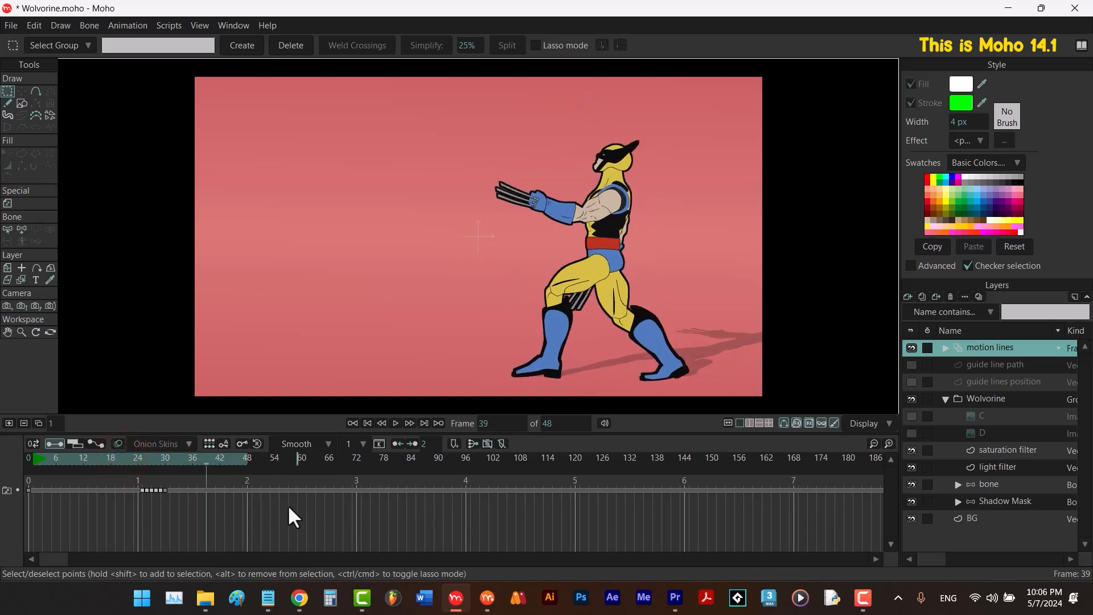
At frame 26, colorize the motion lines layer red in its layer settings.
{"action": "left_click", "coordinate": [148, 458]}
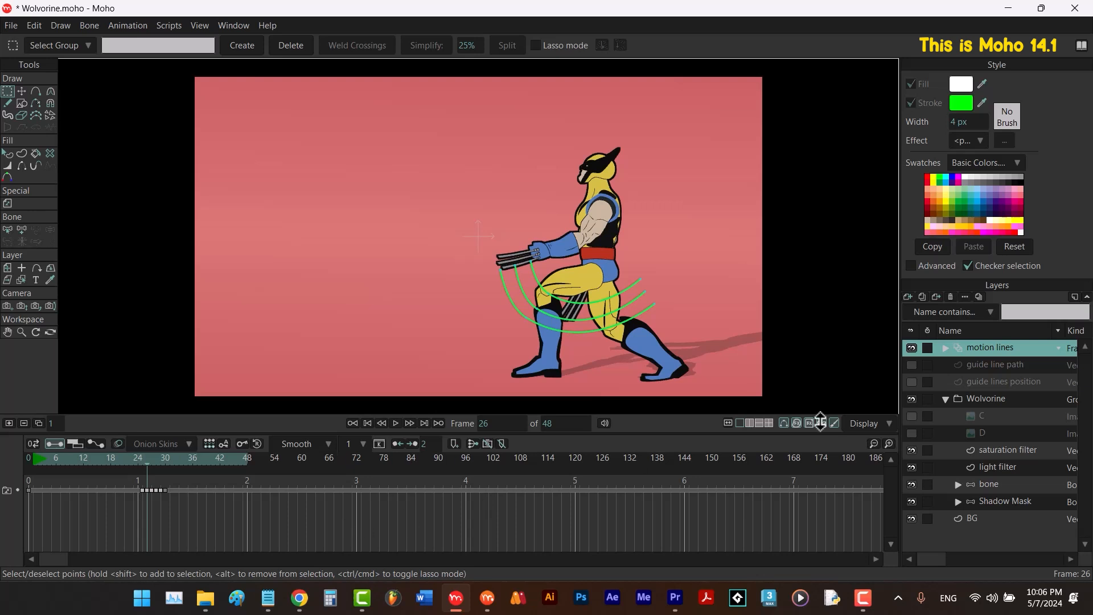
{"action": "double_click", "coordinate": [995, 348]}
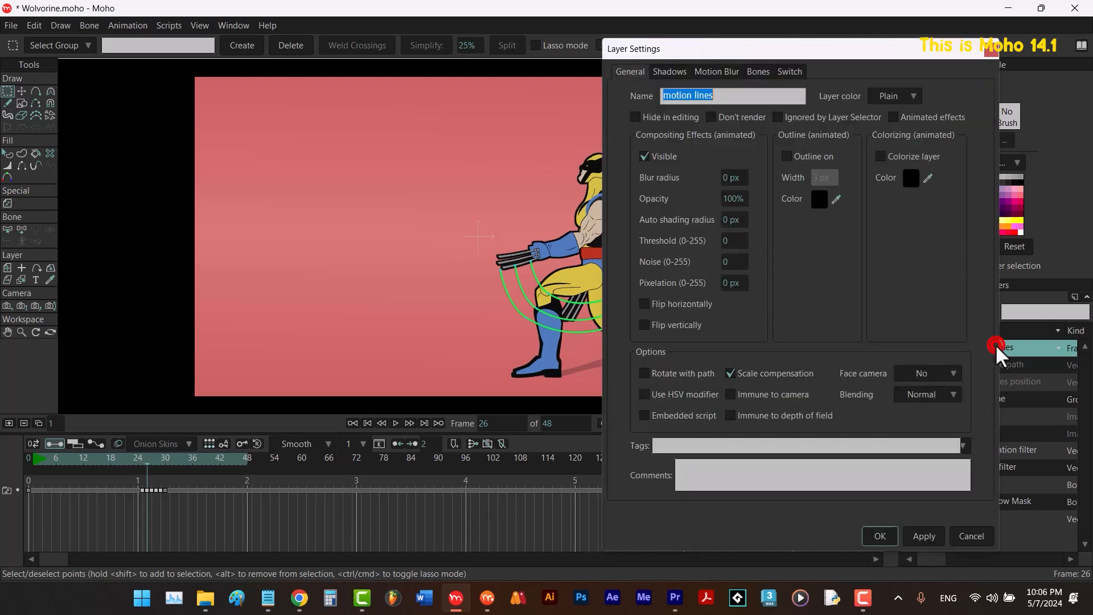
{"action": "left_click", "coordinate": [880, 155]}
{"action": "left_click", "coordinate": [909, 178]}
{"action": "left_click_drag", "start_coordinate": [845, 267], "coordinate": [862, 223]}
{"action": "left_click", "coordinate": [887, 393]}
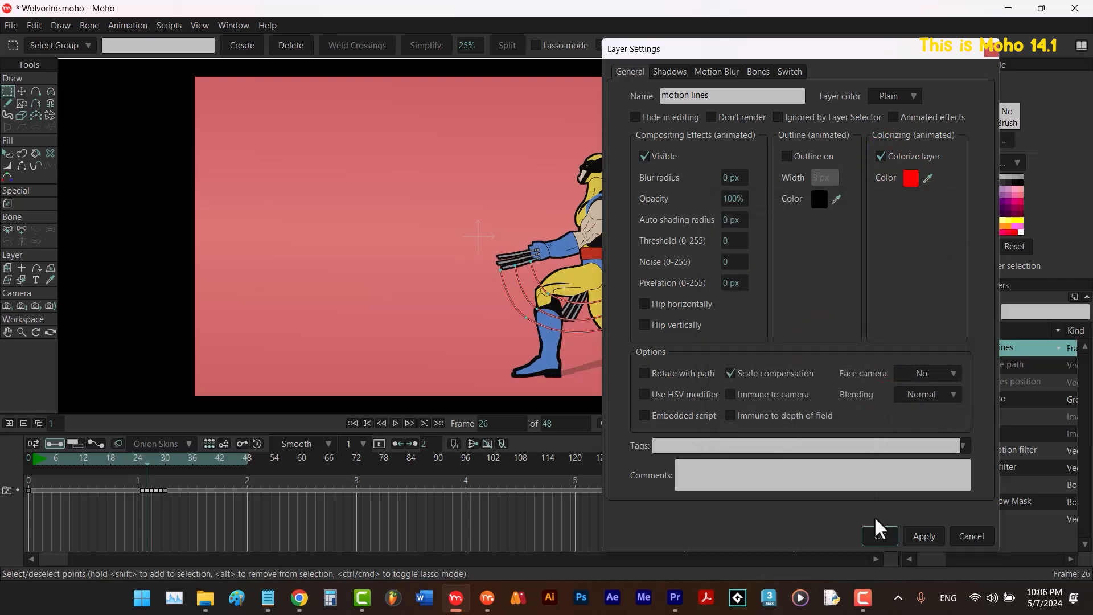
{"action": "left_click", "coordinate": [877, 534]}
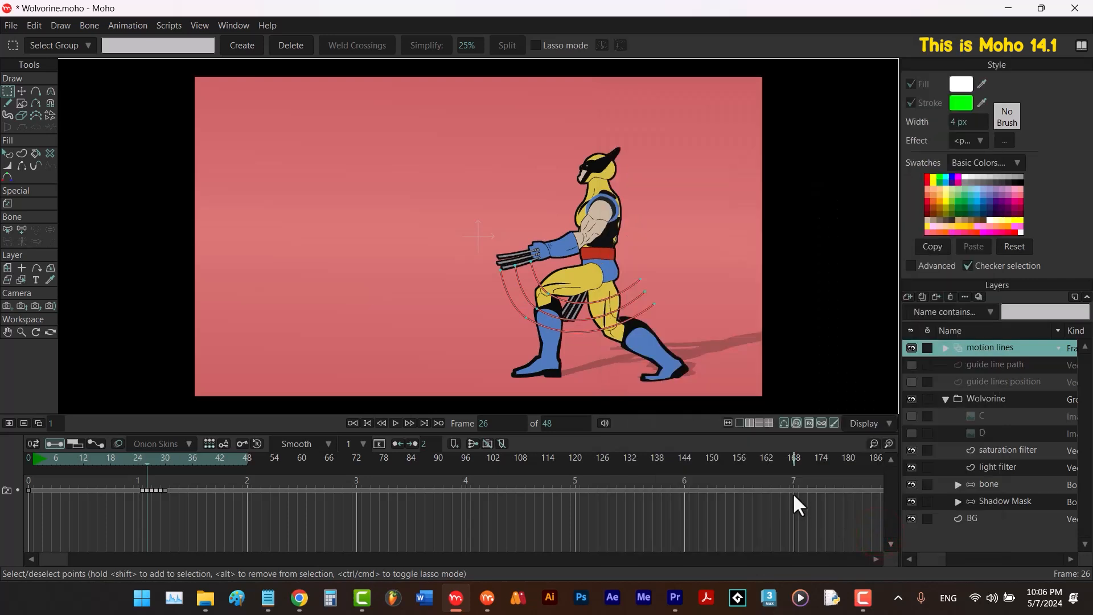
Turn off the path display and set the motion lines layer's opacity to 50%, then scrub through the swing to check it.
{"action": "left_click", "coordinate": [780, 424]}
{"action": "double_click", "coordinate": [981, 349]}
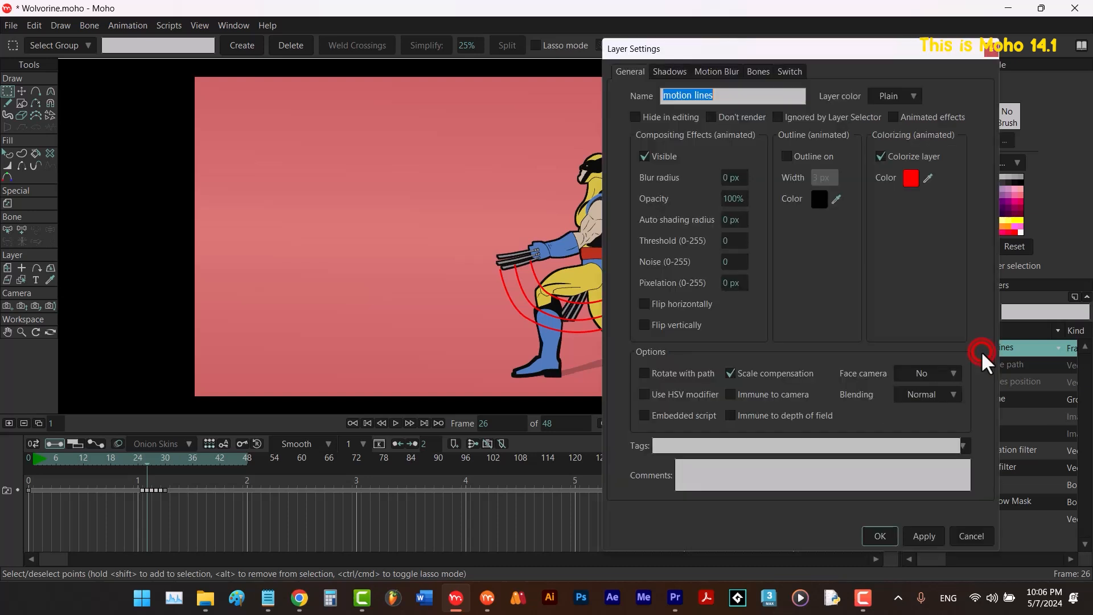
{"action": "left_click", "coordinate": [733, 199]}
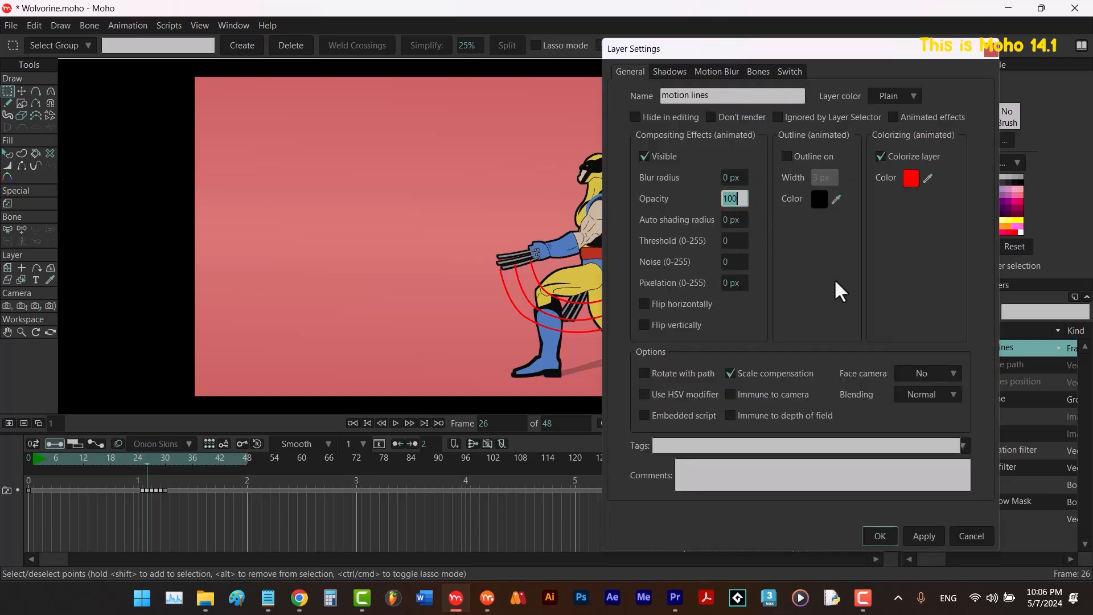
{"action": "type", "text": "50"}
{"action": "left_click", "coordinate": [918, 534]}
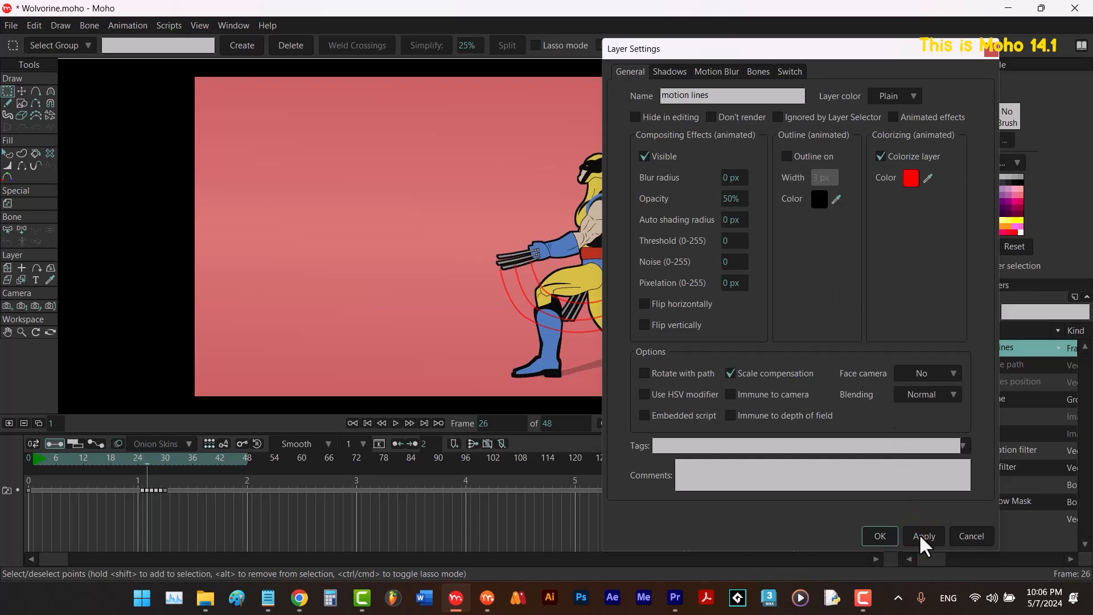
{"action": "left_click", "coordinate": [880, 535]}
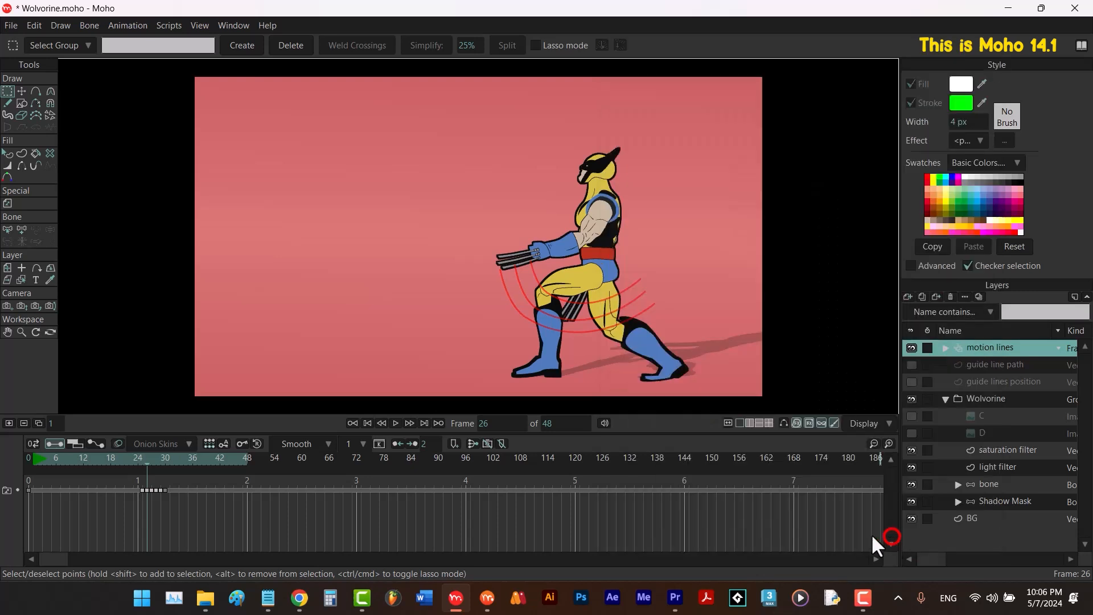
{"action": "left_click_drag", "start_coordinate": [146, 459], "coordinate": [179, 464]}
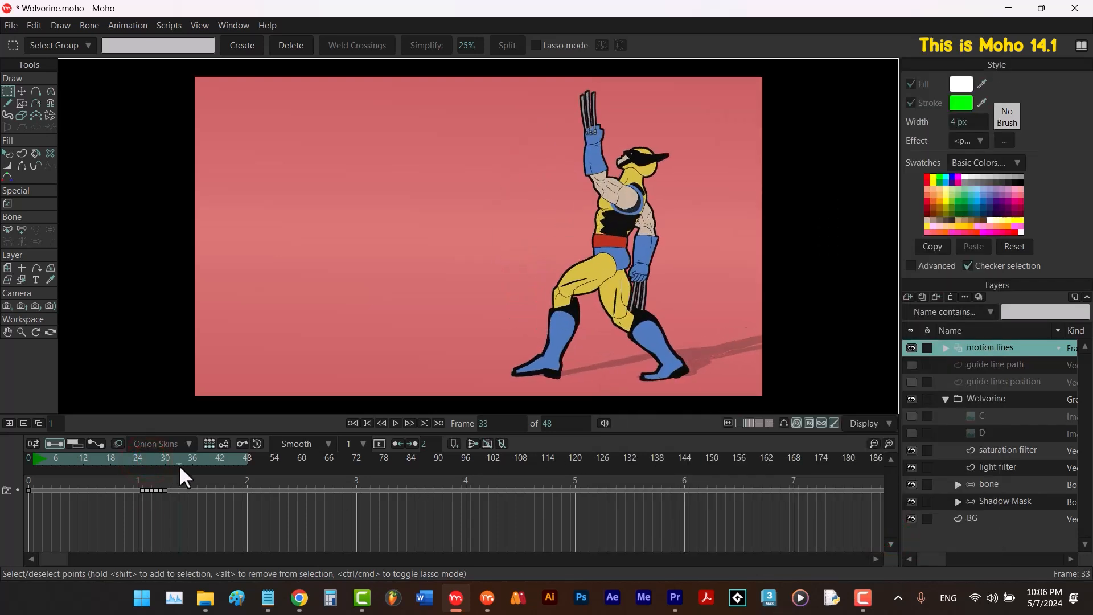
Return to frame 0 and turn off the output-only view to show the area outside the camera frame.
{"action": "left_click", "coordinate": [371, 422]}
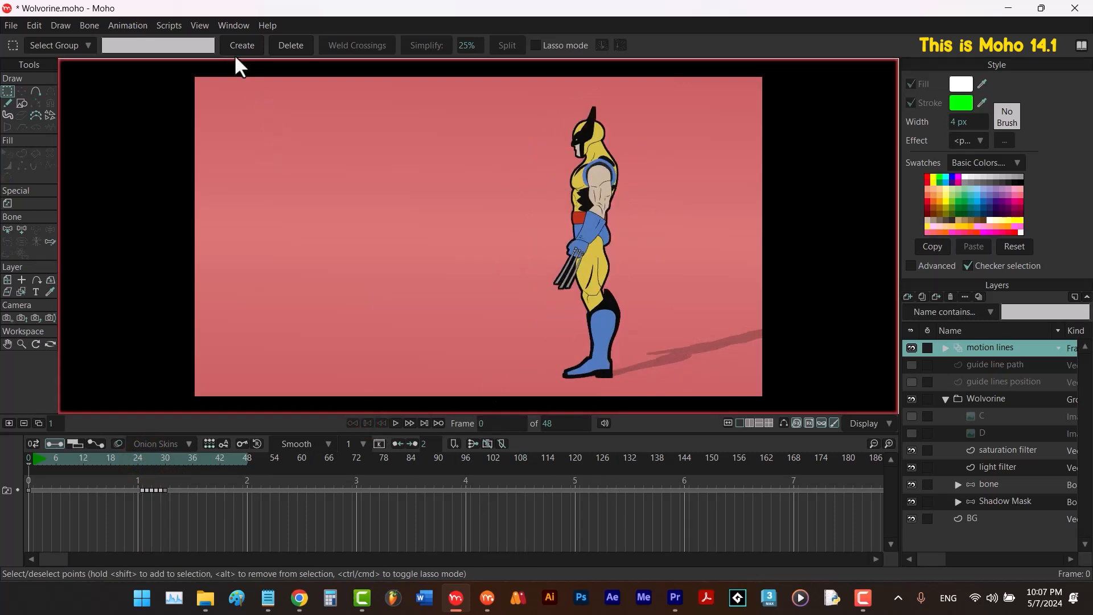
{"action": "left_click", "coordinate": [206, 25]}
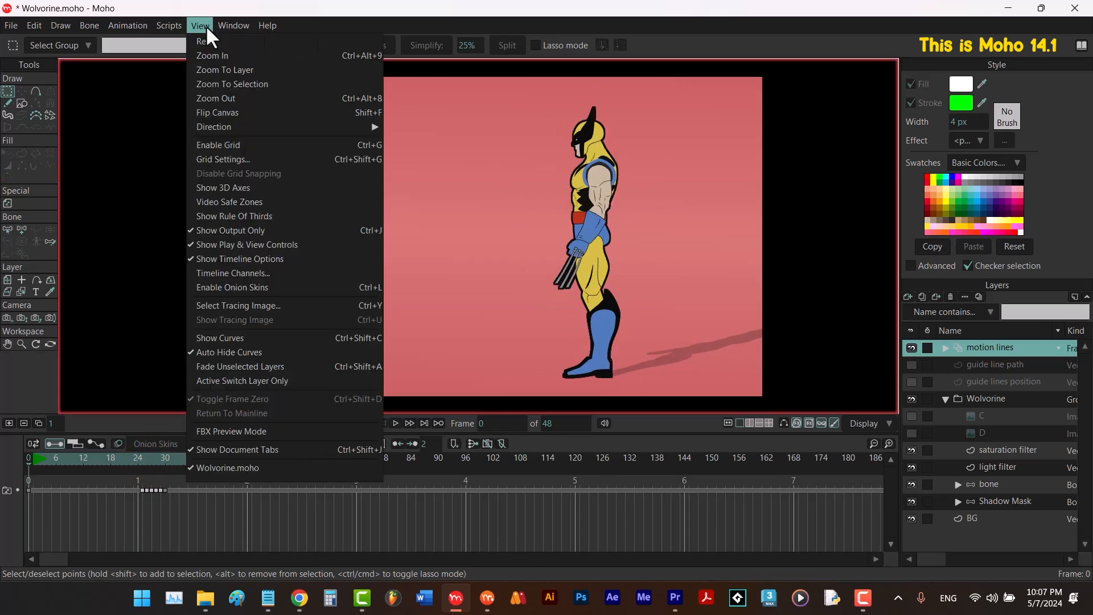
{"action": "left_click", "coordinate": [223, 230]}
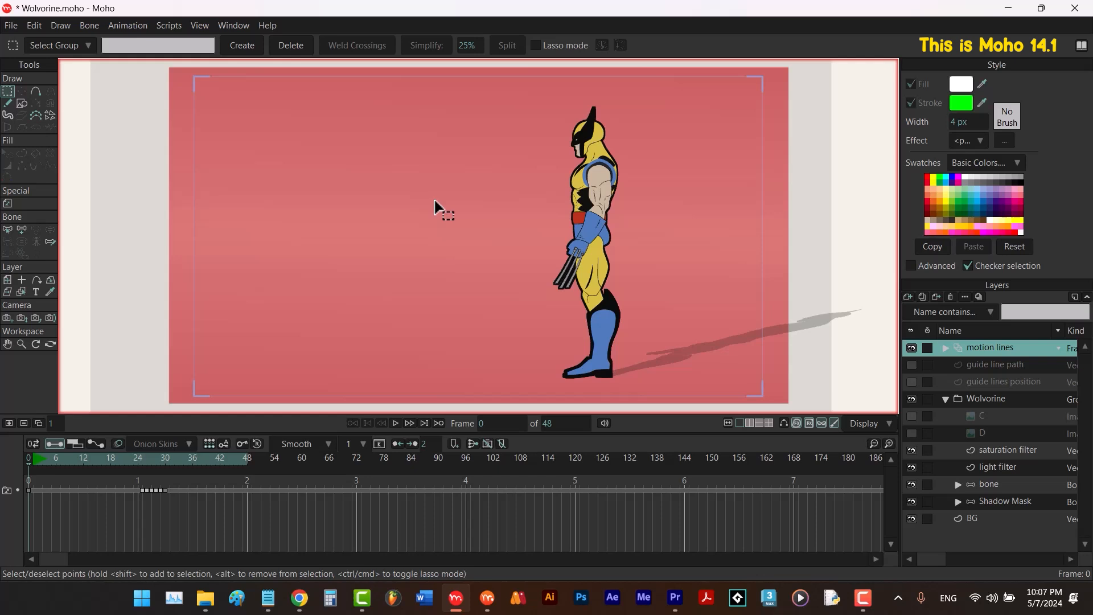
Add a new vector layer directly above the BG layer.
{"action": "left_click", "coordinate": [971, 516]}
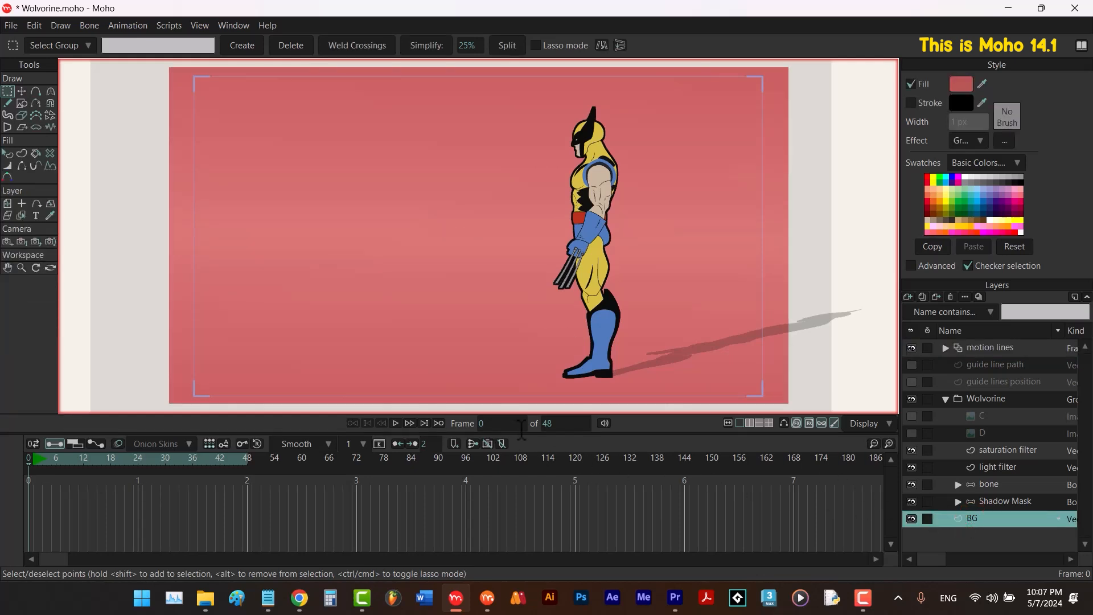
{"action": "left_click", "coordinate": [910, 296]}
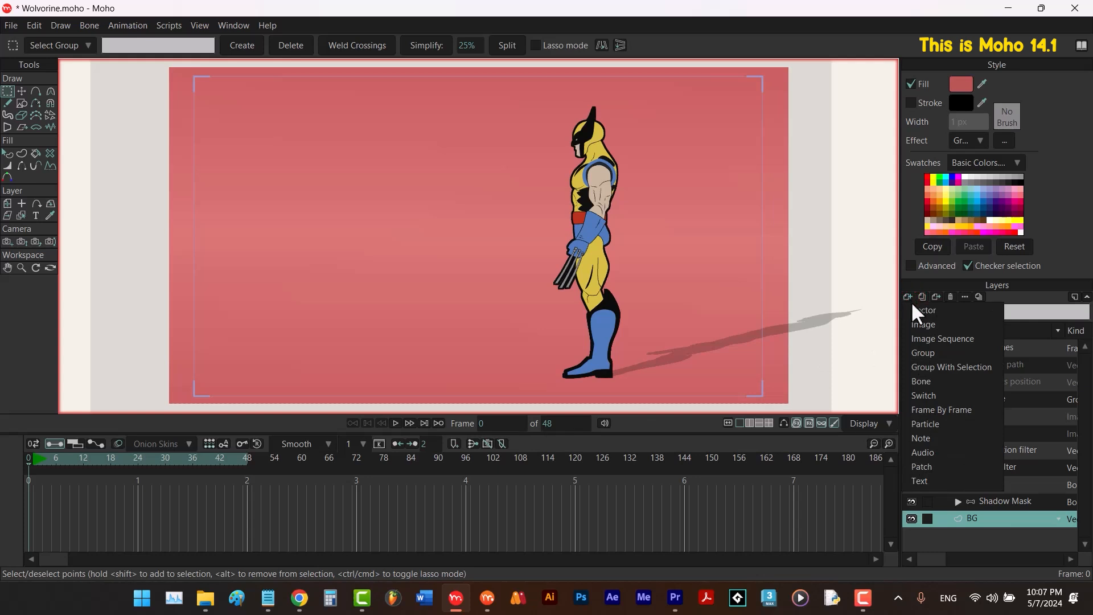
{"action": "left_click", "coordinate": [913, 310]}
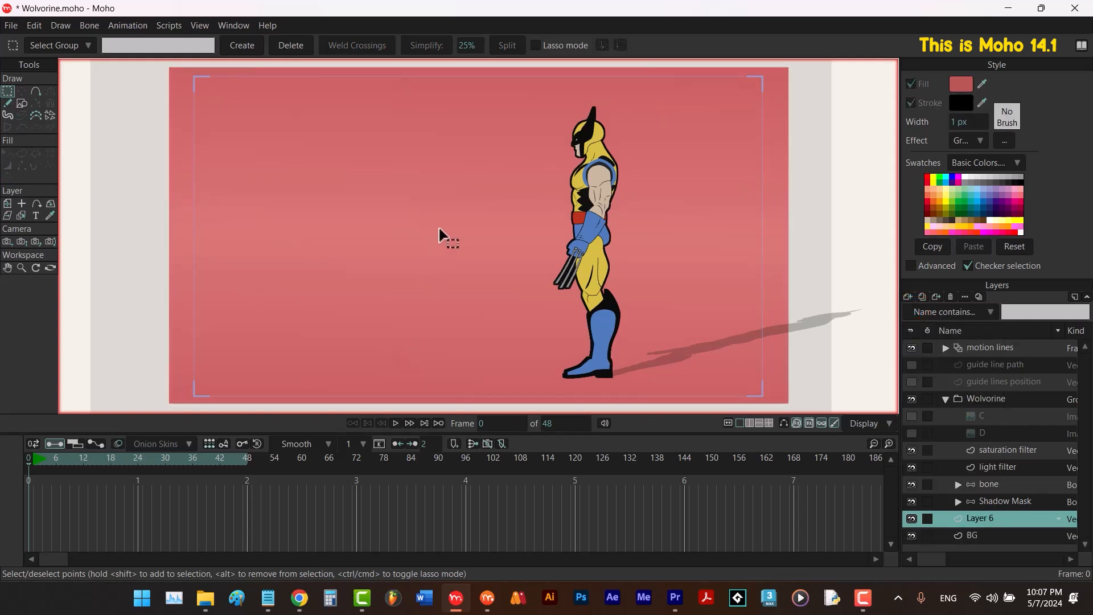
Reset the style to defaults and draw a tall, narrow rectangle in front of the character with the Draw Shape tool.
{"action": "left_click", "coordinate": [1012, 247]}
{"action": "key", "text": "r"}
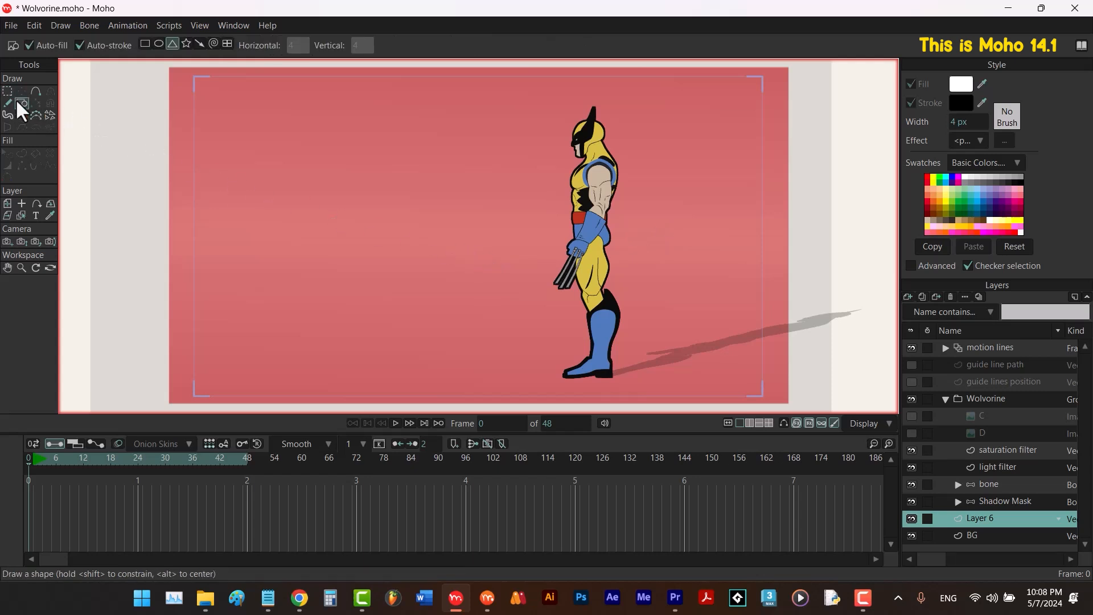
{"action": "left_click", "coordinate": [145, 45]}
{"action": "left_click_drag", "start_coordinate": [323, 183], "coordinate": [360, 290]}
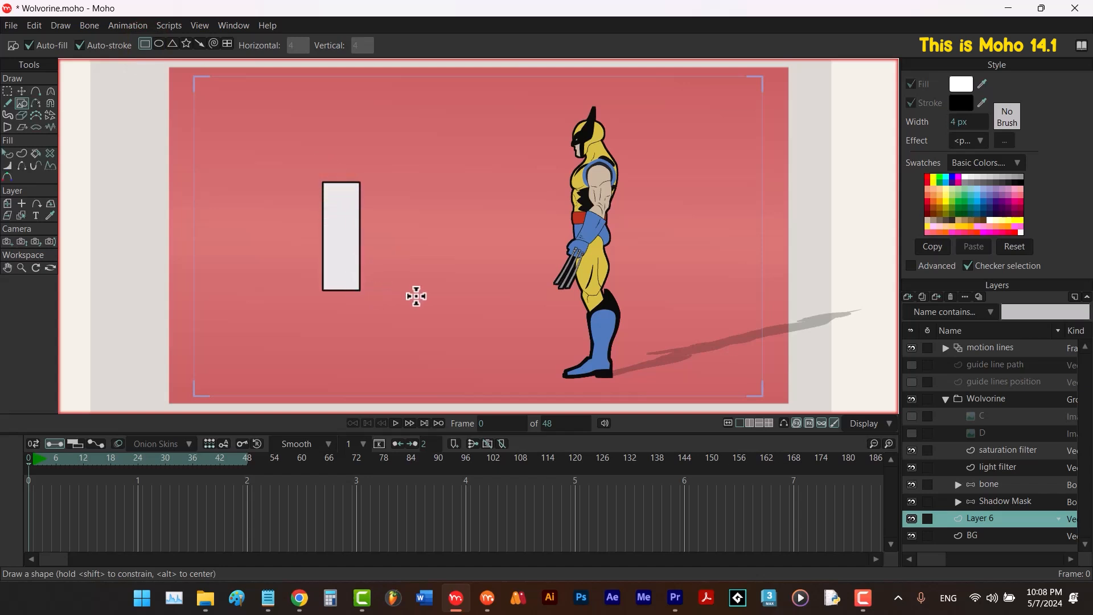
Change the rectangle's fill color to brown 8F4305.
{"action": "key", "text": "q"}
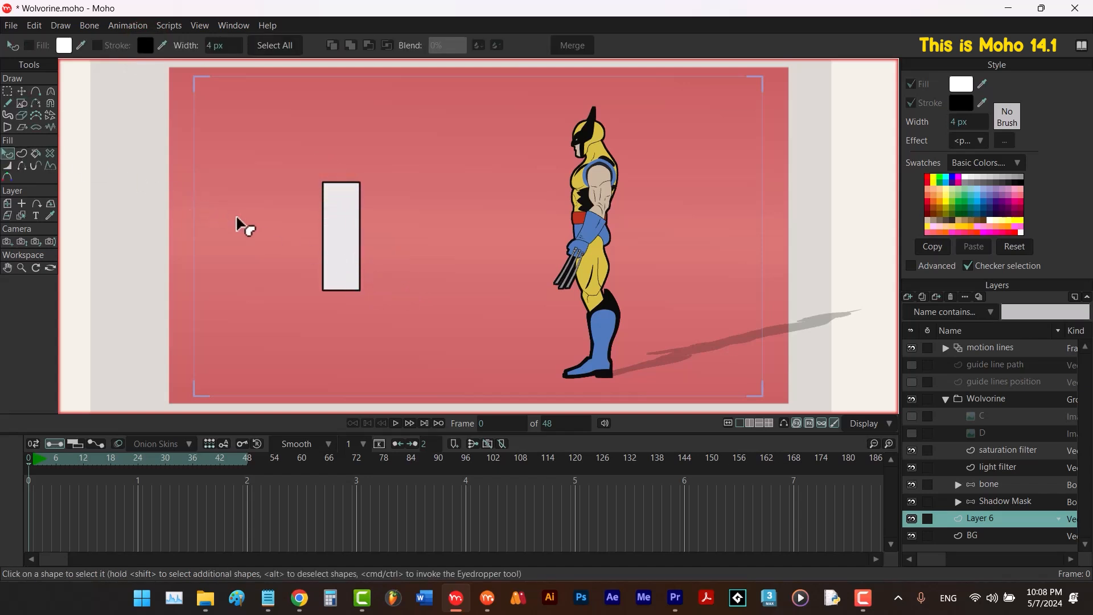
{"action": "left_click", "coordinate": [340, 243]}
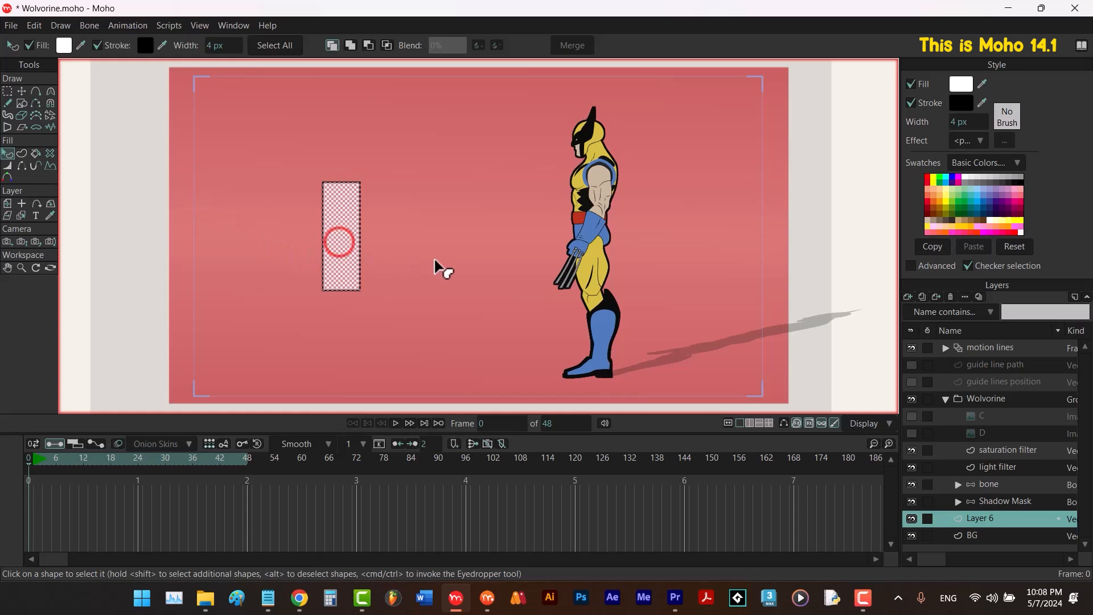
{"action": "left_click", "coordinate": [961, 83]}
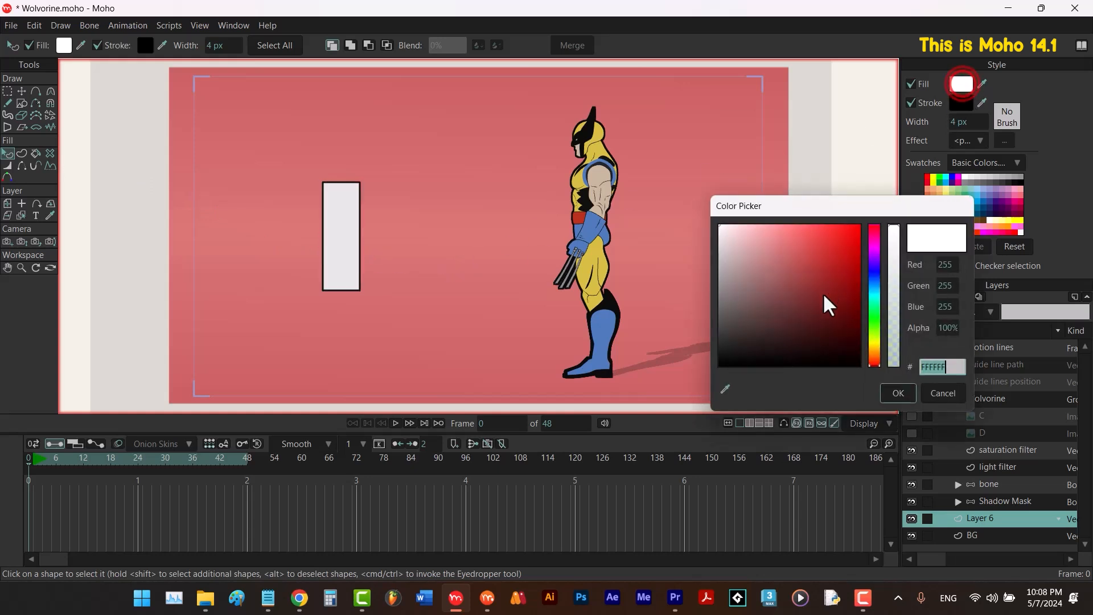
{"action": "left_click_drag", "start_coordinate": [854, 302], "coordinate": [855, 287]}
{"action": "left_click", "coordinate": [873, 353]}
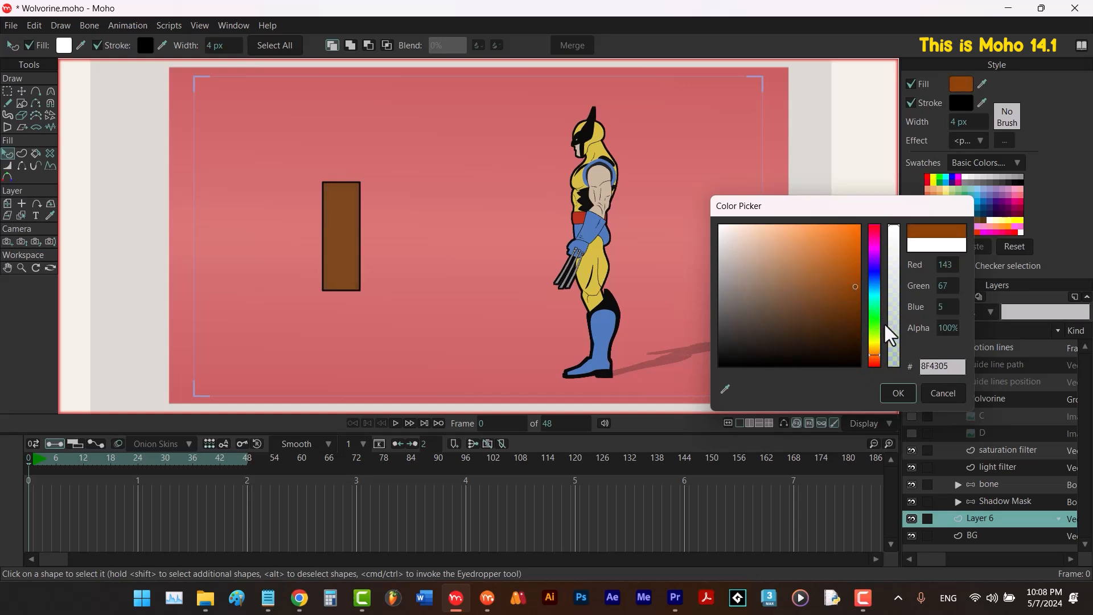
{"action": "left_click", "coordinate": [897, 391]}
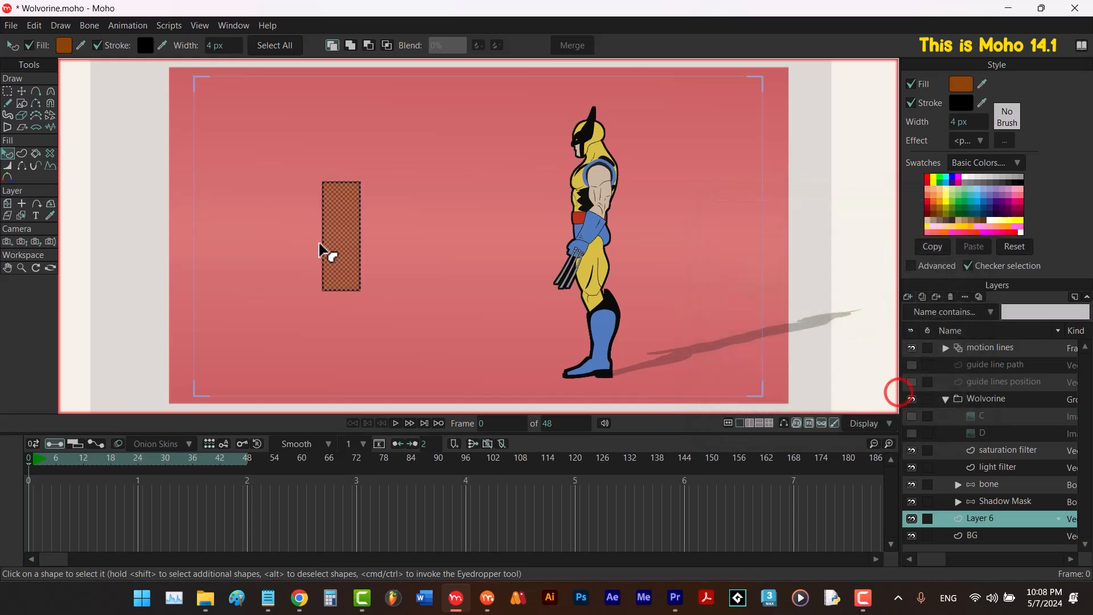
{"action": "left_click", "coordinate": [302, 239]}
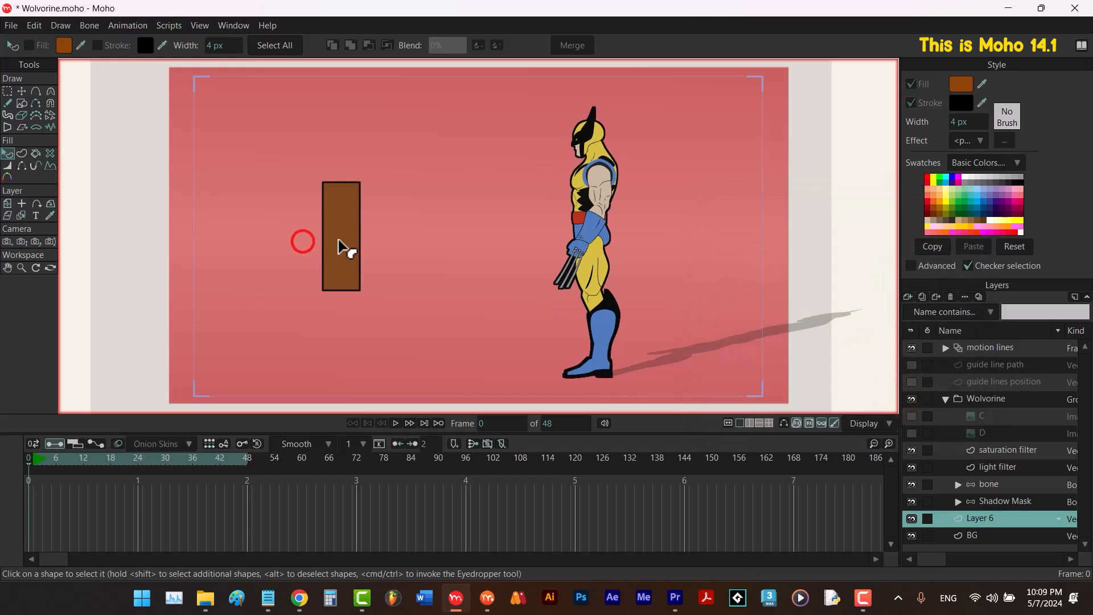
Narrow the brown rectangle slightly about its center with Transform Points.
{"action": "left_click", "coordinate": [343, 247]}
{"action": "key", "text": "t"}
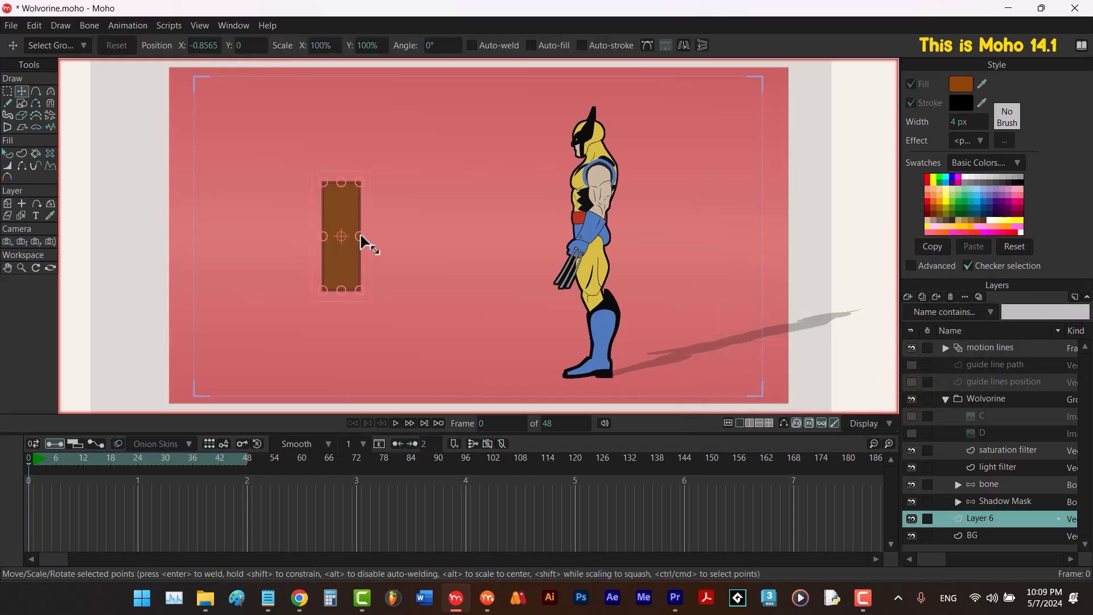
{"action": "left_click_drag", "start_coordinate": [360, 236], "coordinate": [360, 237]}
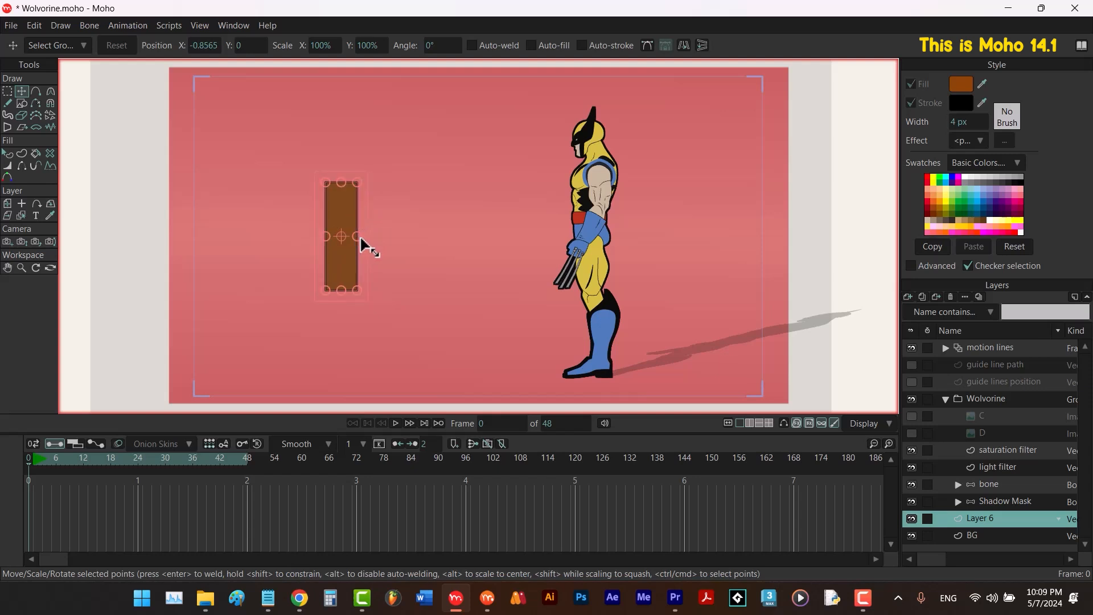
Add two points to each long side of the brown rectangle and pull them inward to shape a waisted knife handle.
{"action": "key", "text": "a"}
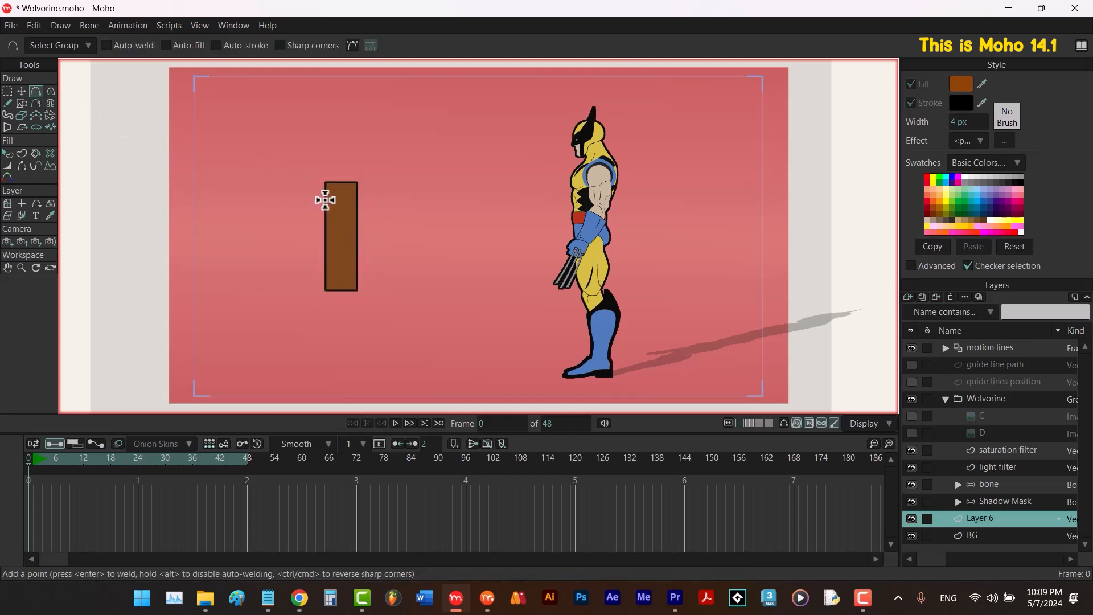
{"action": "left_click_drag", "start_coordinate": [325, 201], "coordinate": [327, 200]}
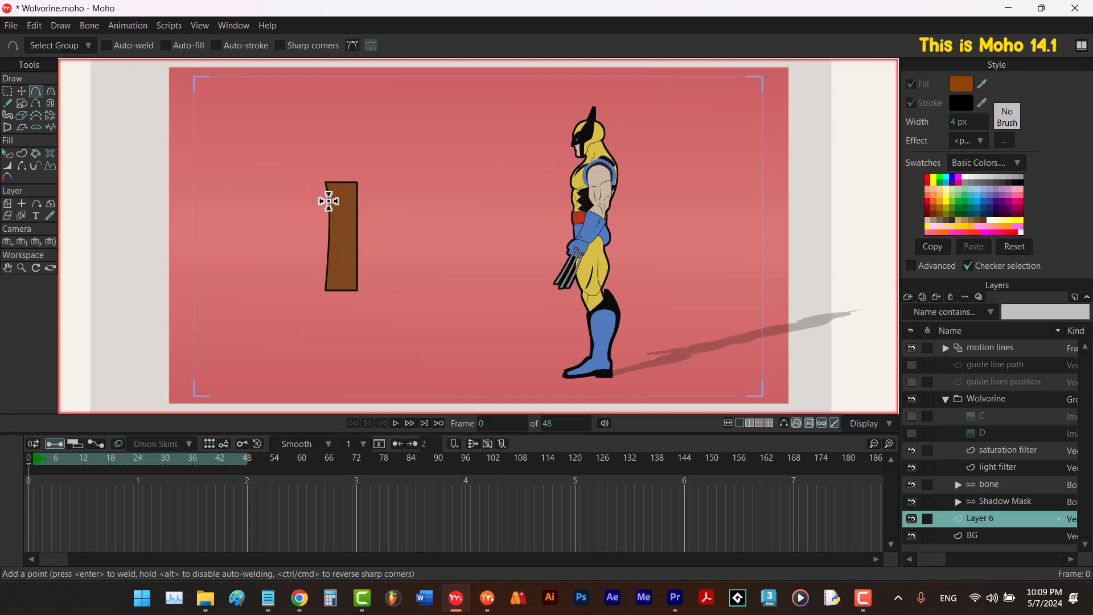
{"action": "left_click_drag", "start_coordinate": [328, 264], "coordinate": [332, 264]}
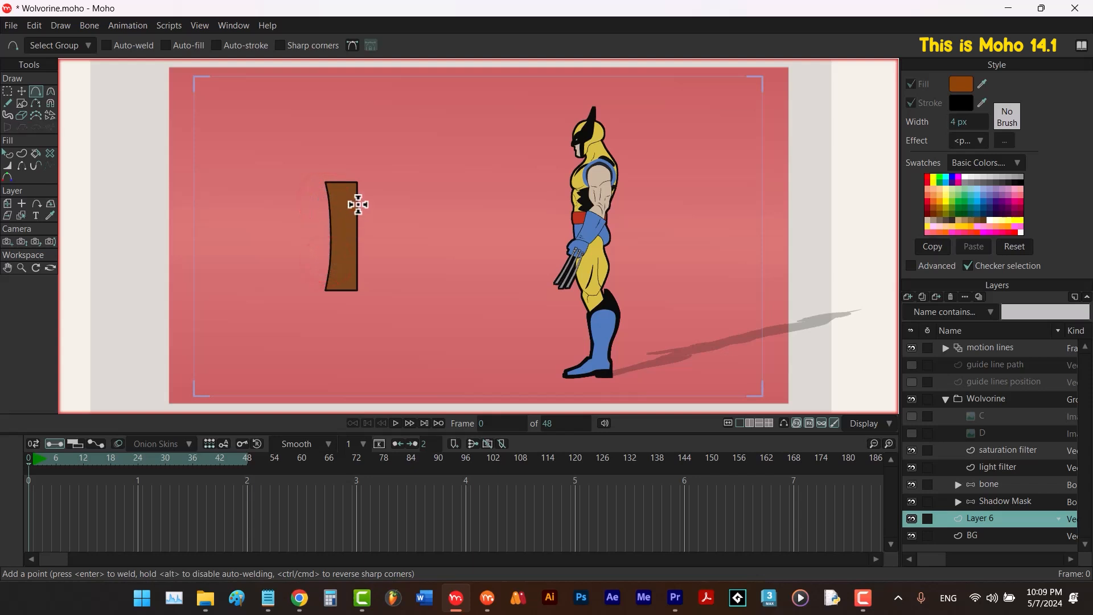
{"action": "left_click_drag", "start_coordinate": [357, 198], "coordinate": [353, 203]}
{"action": "left_click_drag", "start_coordinate": [356, 268], "coordinate": [352, 270]}
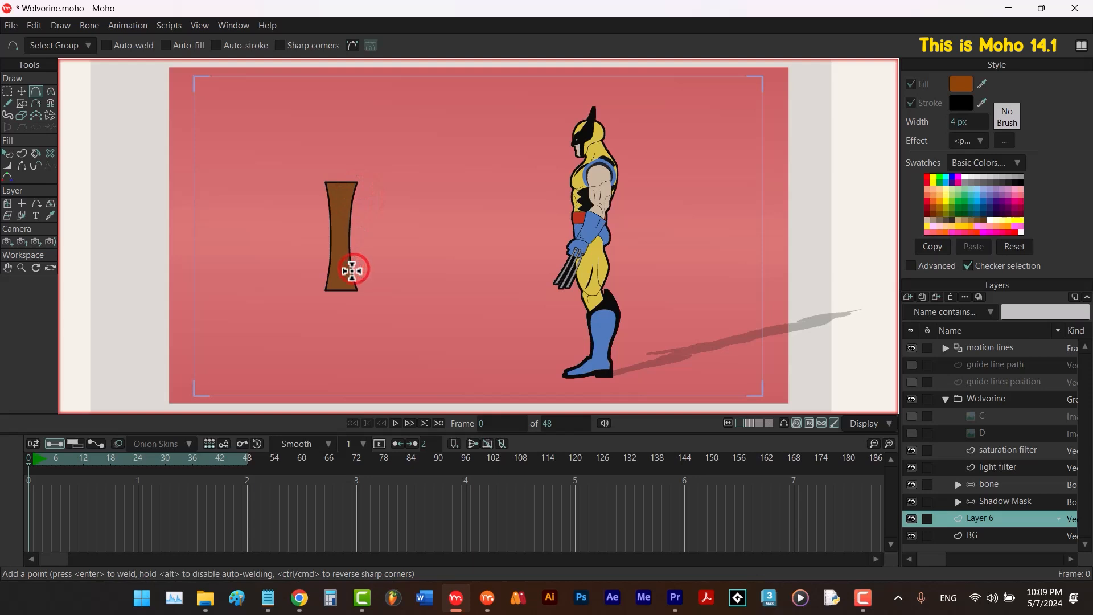
Draw a tall, narrow triangle as the blade, with its base overlapping the upper end of the brown handle.
{"action": "left_click", "coordinate": [22, 103]}
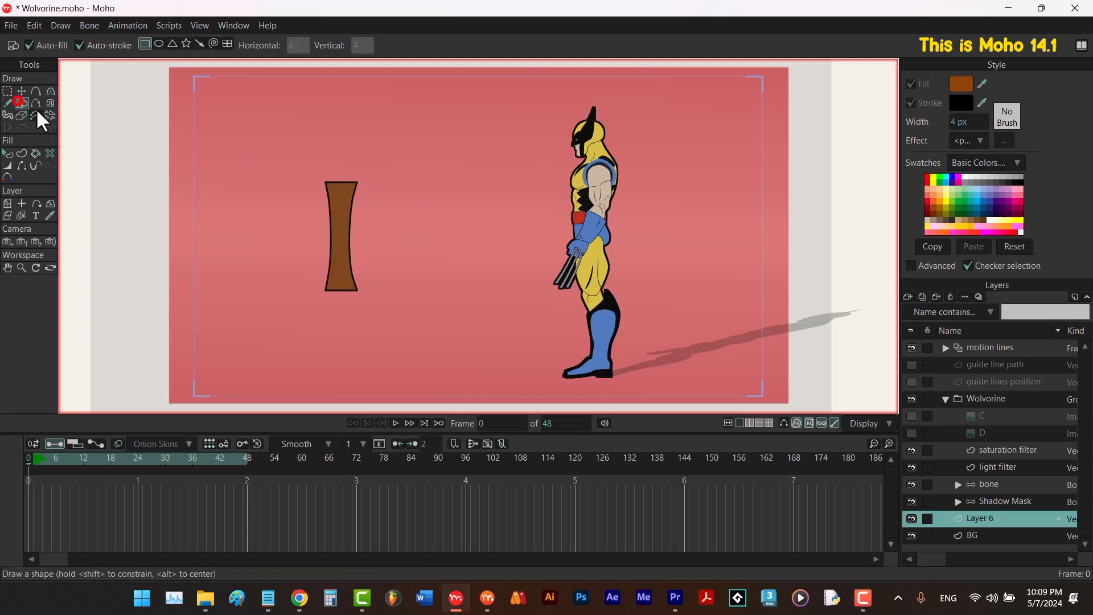
{"action": "left_click", "coordinate": [172, 45]}
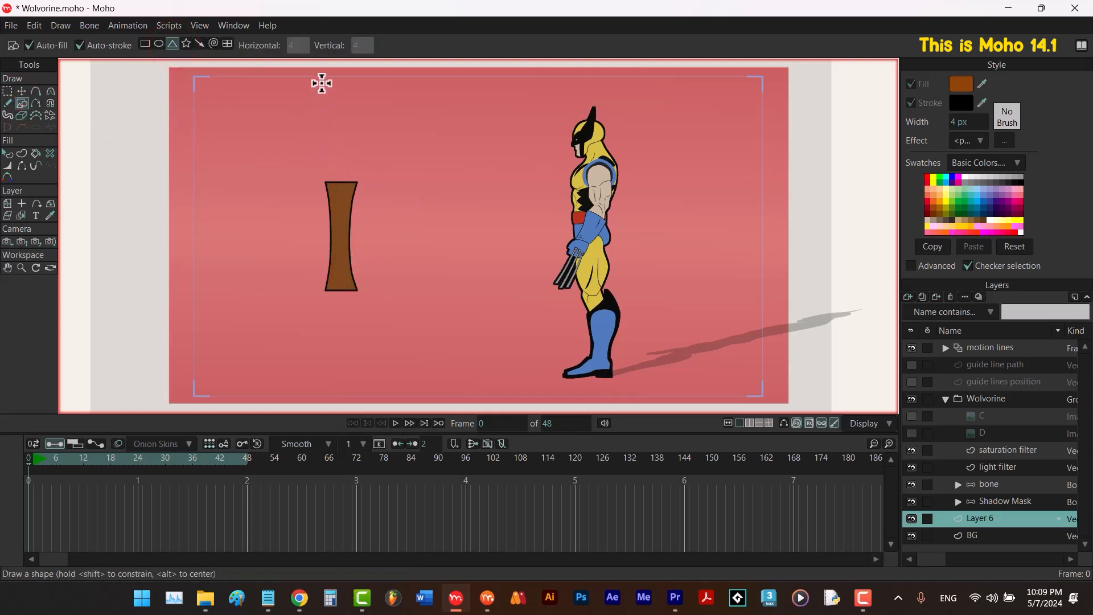
{"action": "left_click_drag", "start_coordinate": [325, 77], "coordinate": [348, 203]}
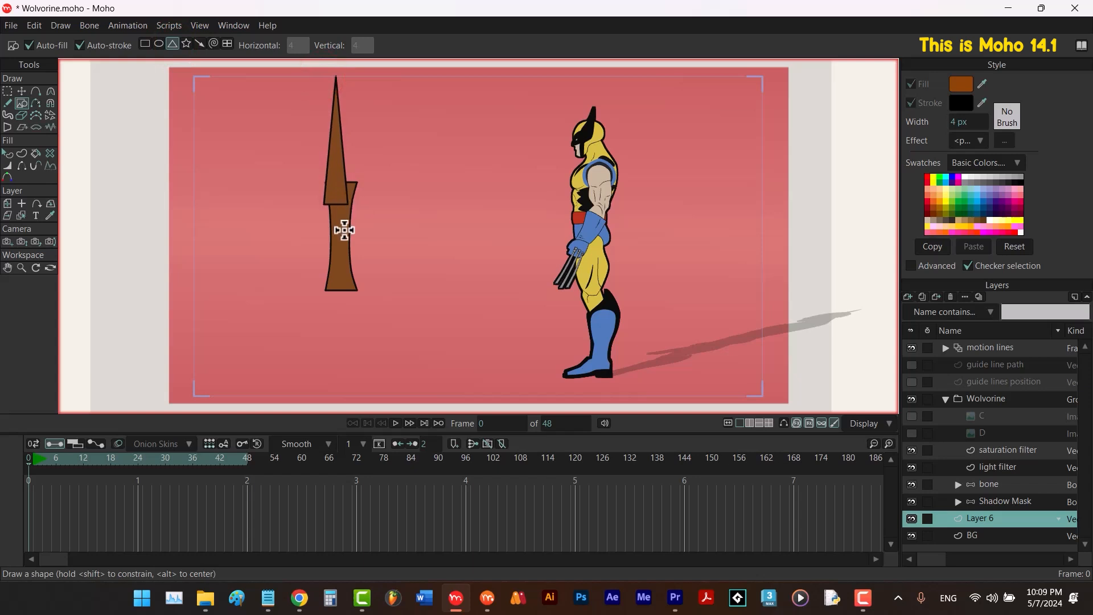
Send the triangular blade behind the handle and center it on the handle's upper end.
{"action": "key", "text": "q"}
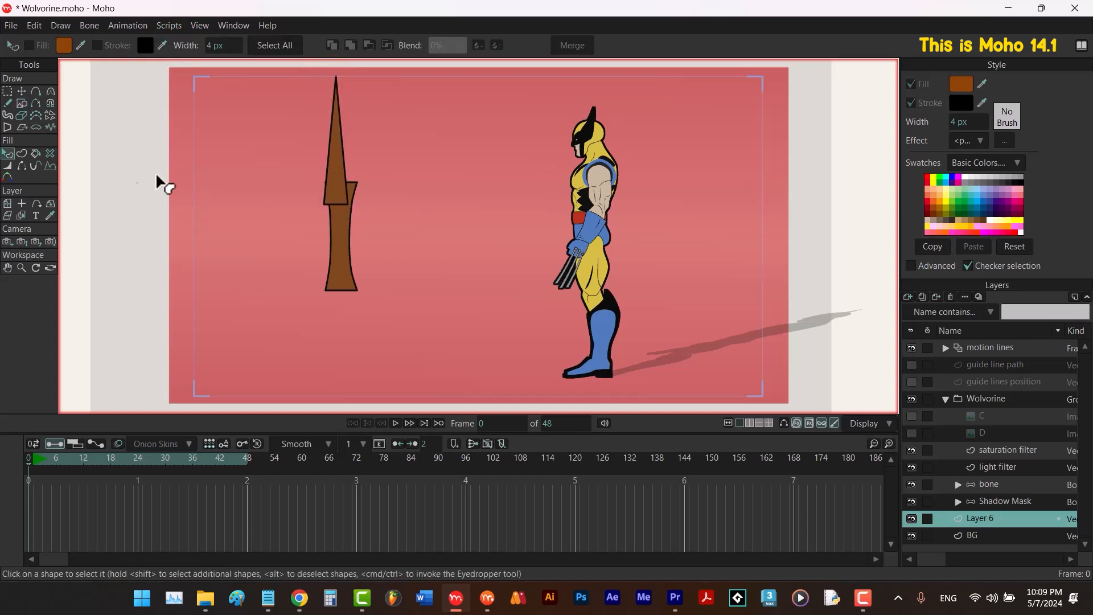
{"action": "left_click", "coordinate": [342, 152]}
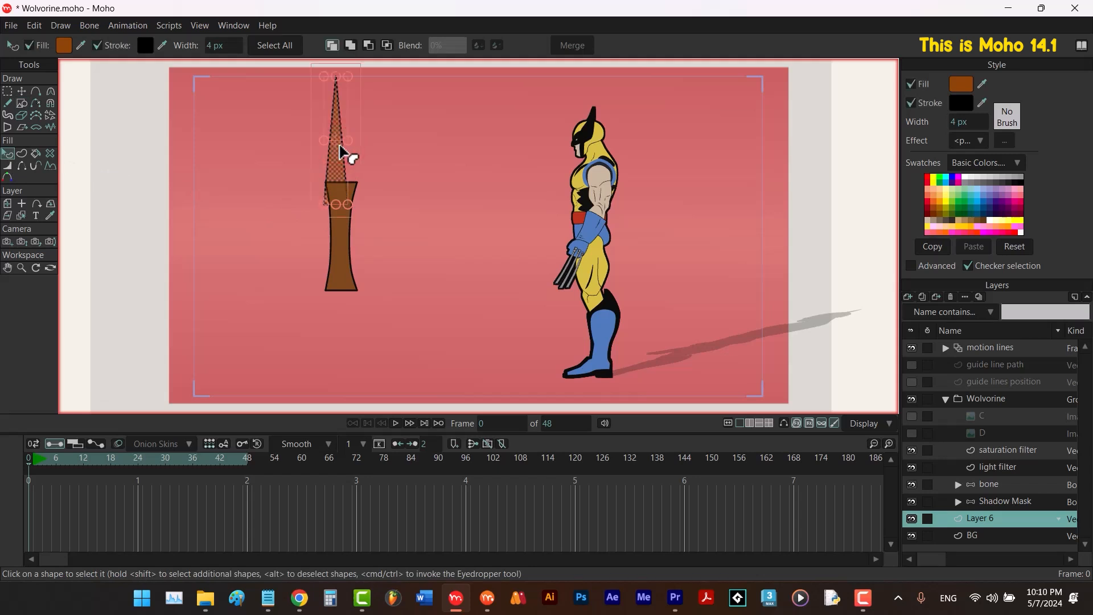
{"action": "key", "text": "t"}
{"action": "left_click_drag", "start_coordinate": [343, 152], "coordinate": [344, 134]}
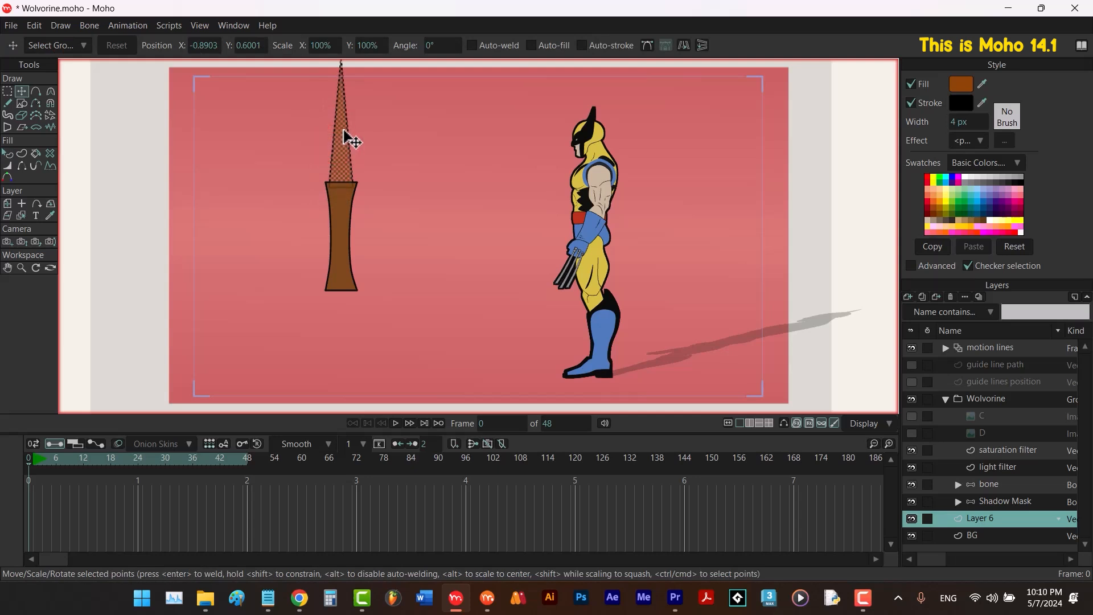
Change the blade's fill color to light gray and deselect the shape.
{"action": "left_click", "coordinate": [8, 154]}
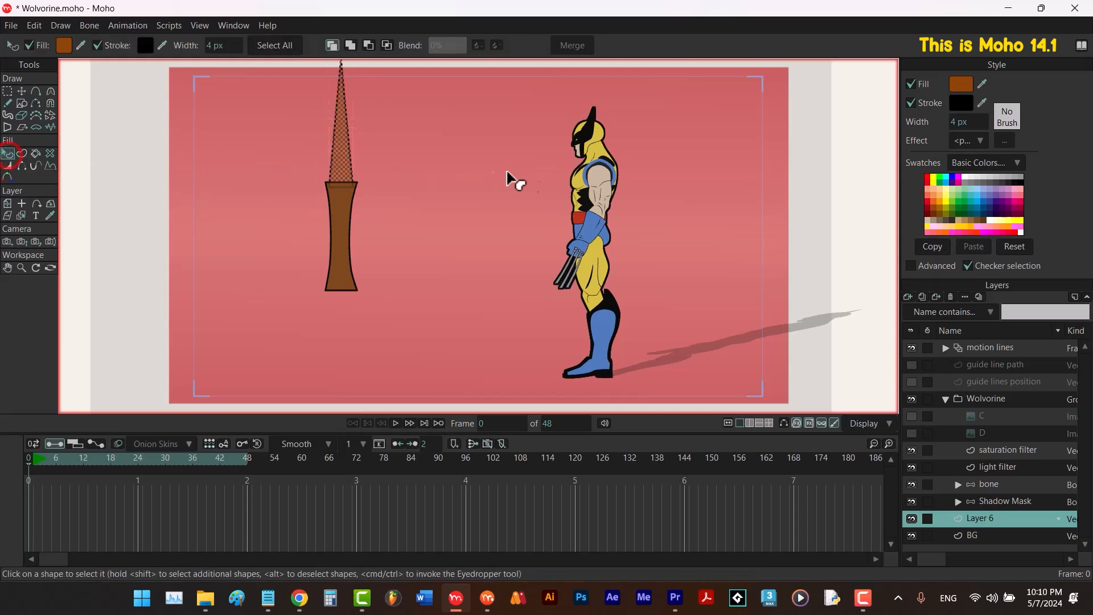
{"action": "left_click", "coordinate": [1000, 179]}
{"action": "left_click", "coordinate": [489, 217]}
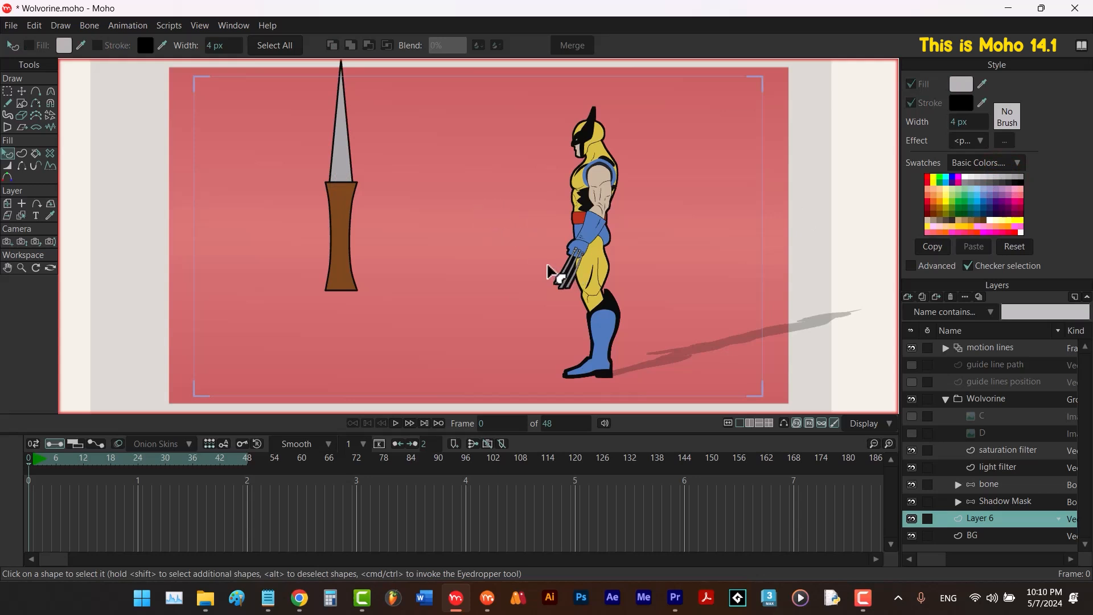
Show the curves, scale the whole knife down to suit the character, and place it around X -0.93, Y 0.03.
{"action": "key", "text": "t"}
{"action": "left_click", "coordinate": [784, 423]}
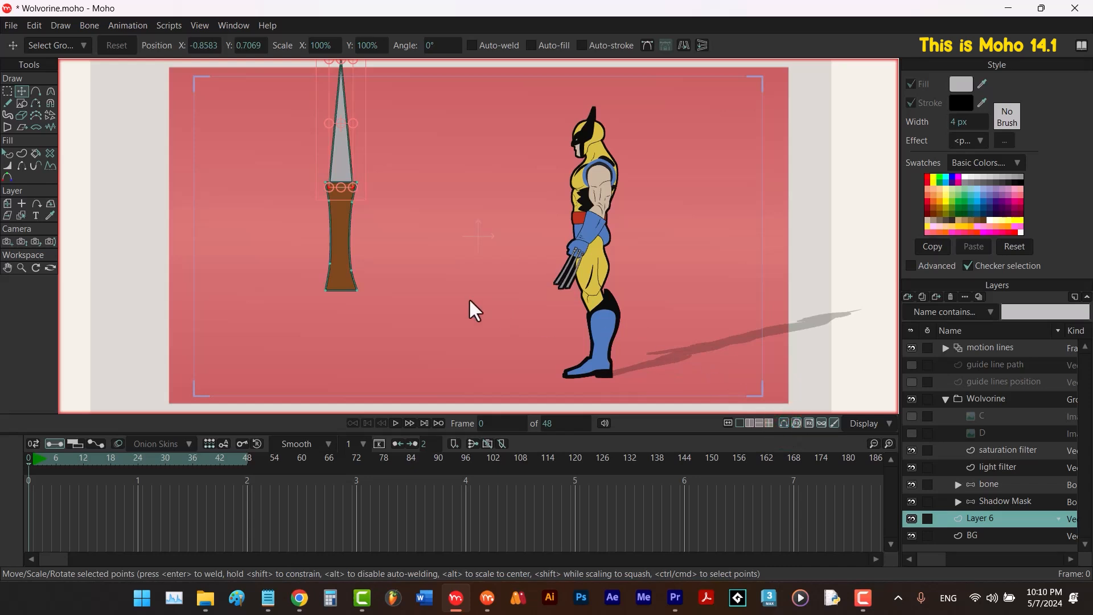
{"action": "key", "text": "ctrl+a"}
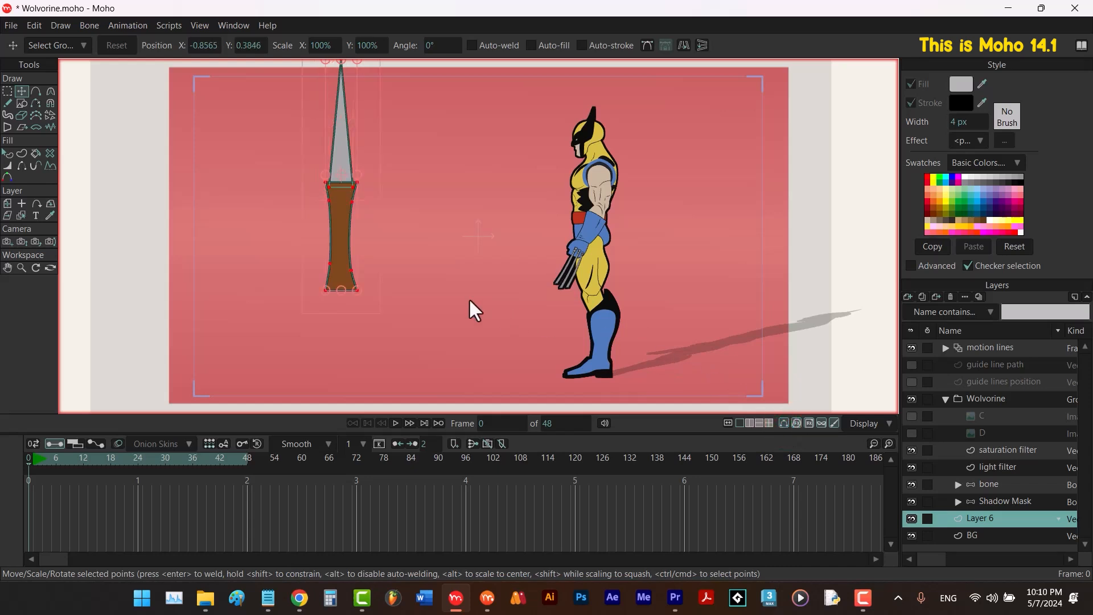
{"action": "left_click_drag", "start_coordinate": [356, 290], "coordinate": [382, 260]}
{"action": "left_click_drag", "start_coordinate": [333, 132], "coordinate": [564, 251]}
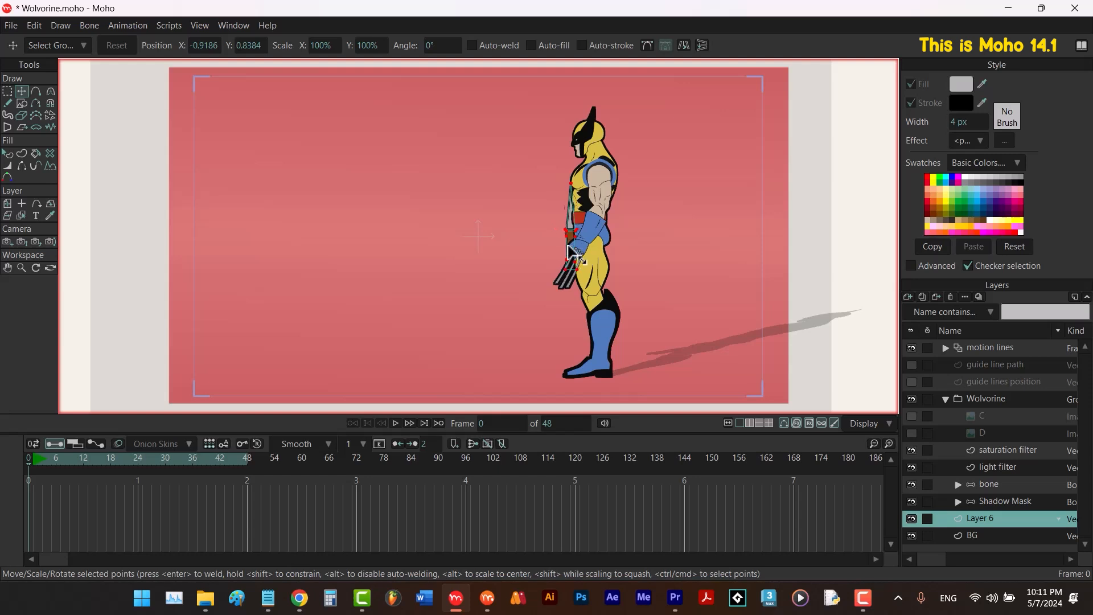
{"action": "left_click_drag", "start_coordinate": [563, 250], "coordinate": [491, 251]}
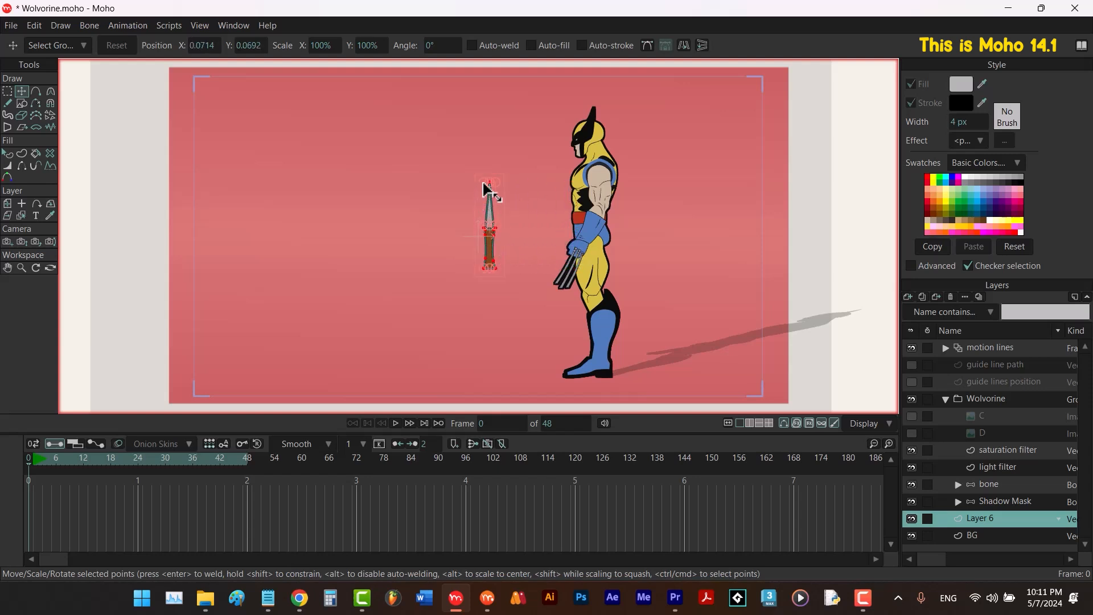
{"action": "left_click_drag", "start_coordinate": [482, 182], "coordinate": [331, 222]}
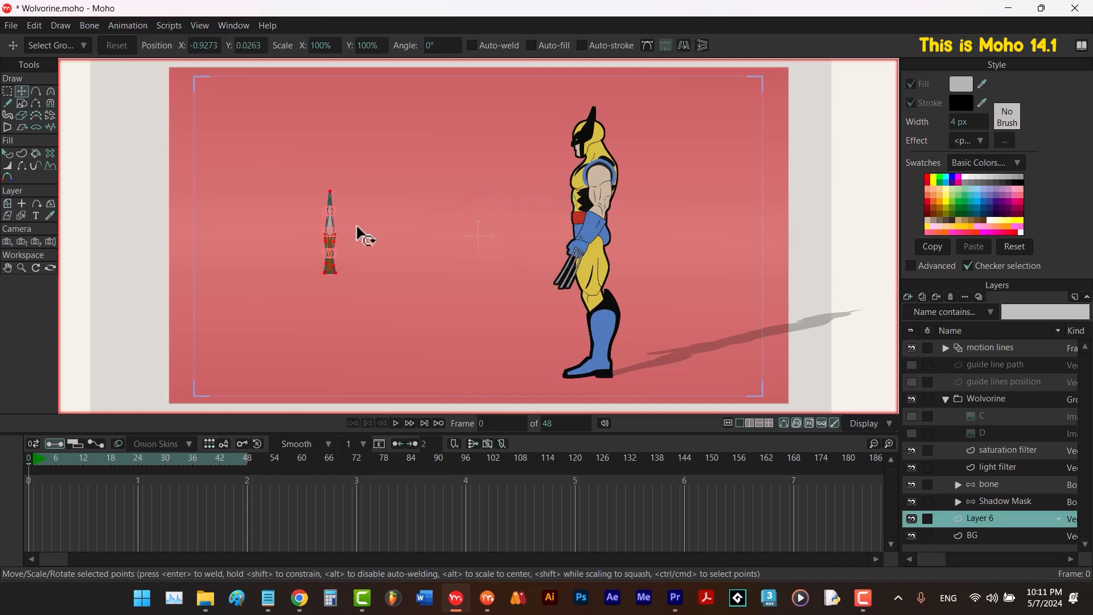
Rename Layer 6 as knife.
{"action": "double_click", "coordinate": [991, 515]}
{"action": "type", "text": "knife"}
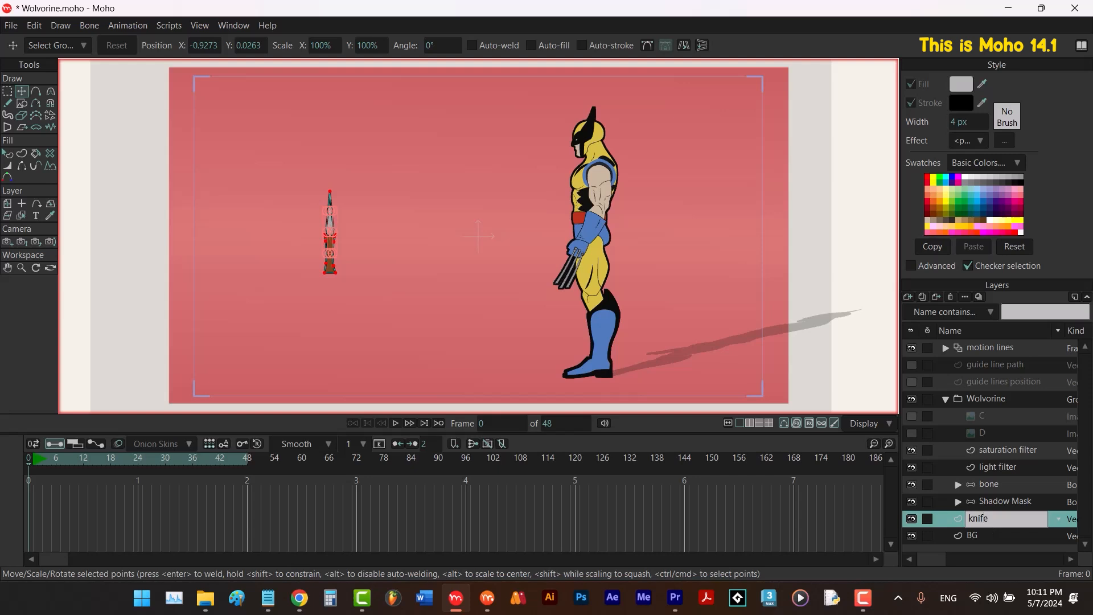
{"action": "key", "text": "Return"}
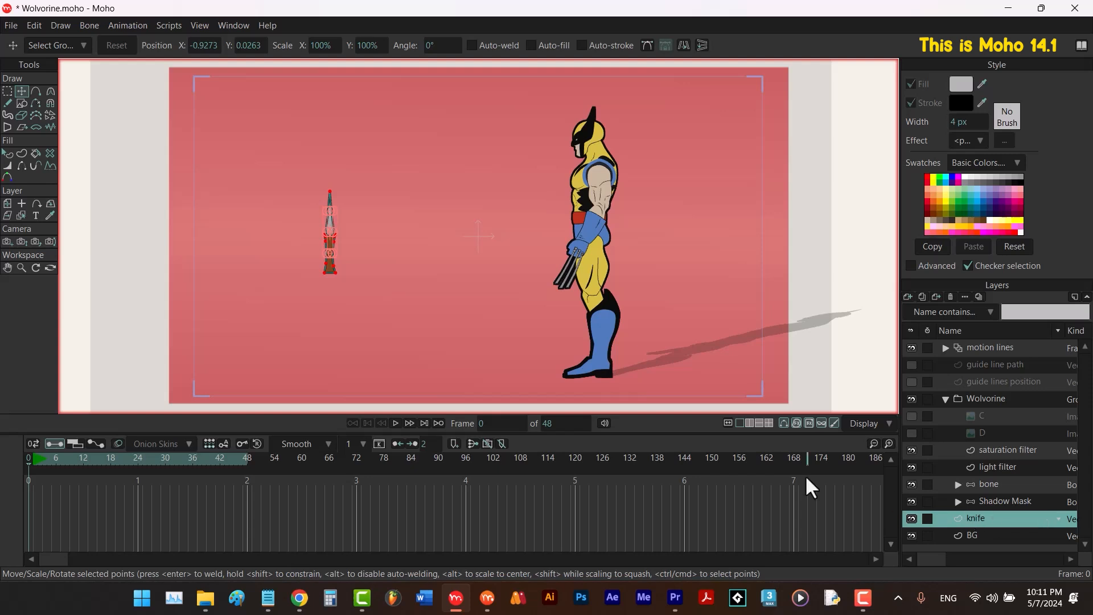
Draw paired curved motion lines with the Freehand tool beside the blade tip and on the opposite side of the handle's lower end.
{"action": "left_click", "coordinate": [8, 103]}
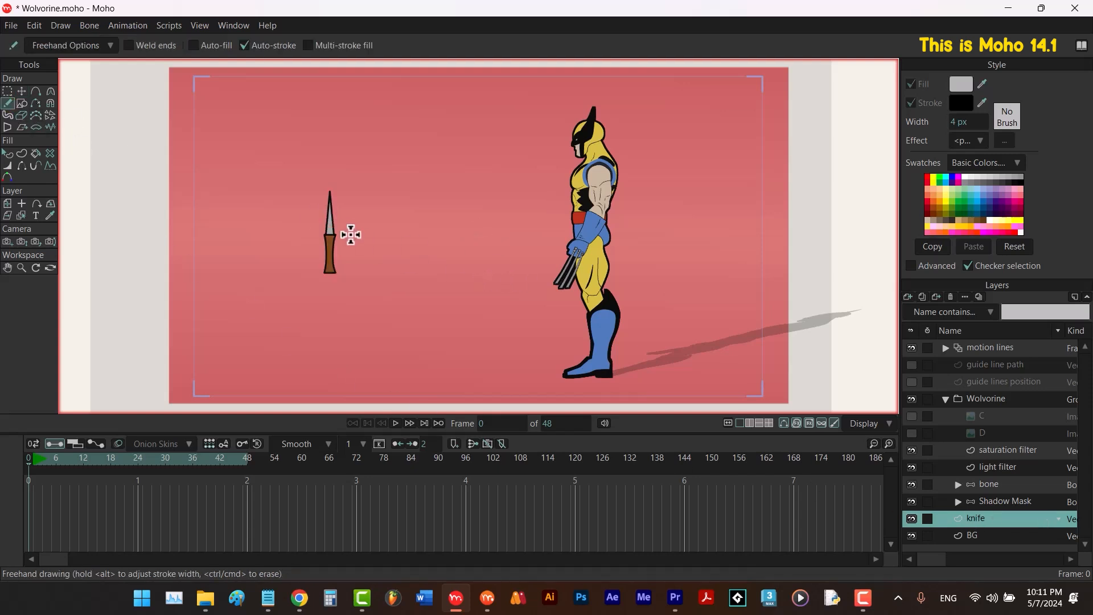
{"action": "scroll", "coordinate": [330, 226], "scroll_direction": "up", "scroll_amount": 3}
{"action": "scroll", "coordinate": [330, 226], "scroll_direction": "up", "scroll_amount": 2}
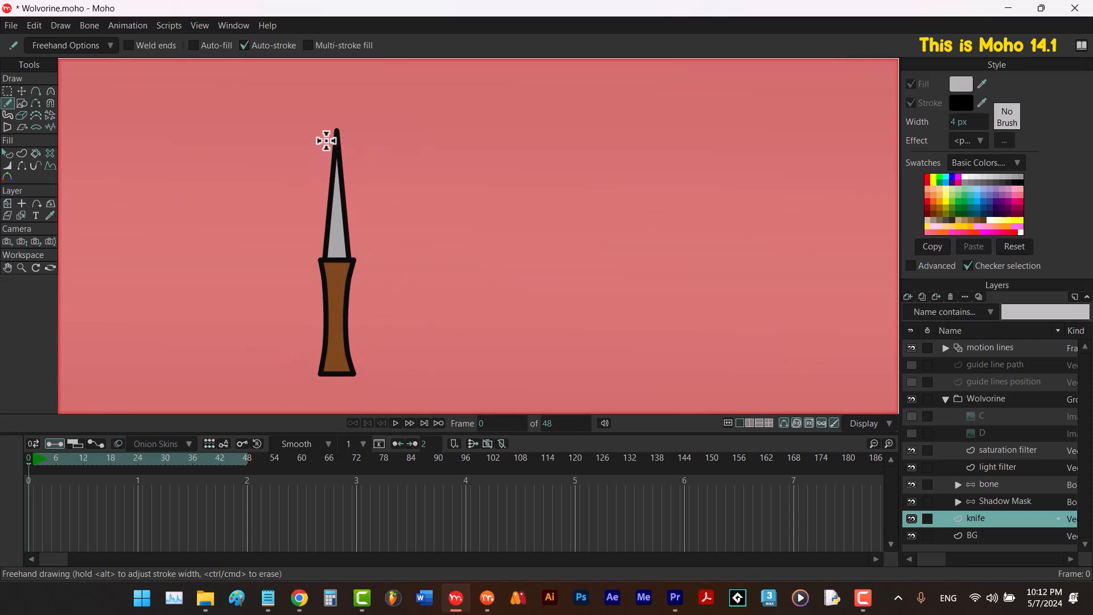
{"action": "left_click_drag", "start_coordinate": [323, 139], "coordinate": [268, 158]}
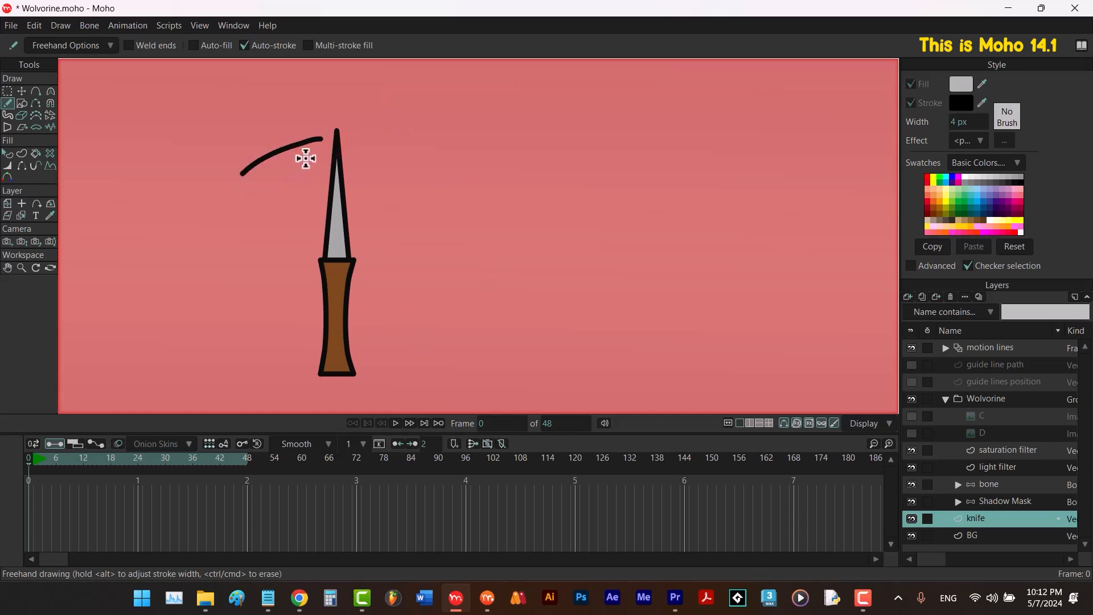
{"action": "left_click_drag", "start_coordinate": [315, 153], "coordinate": [253, 180]}
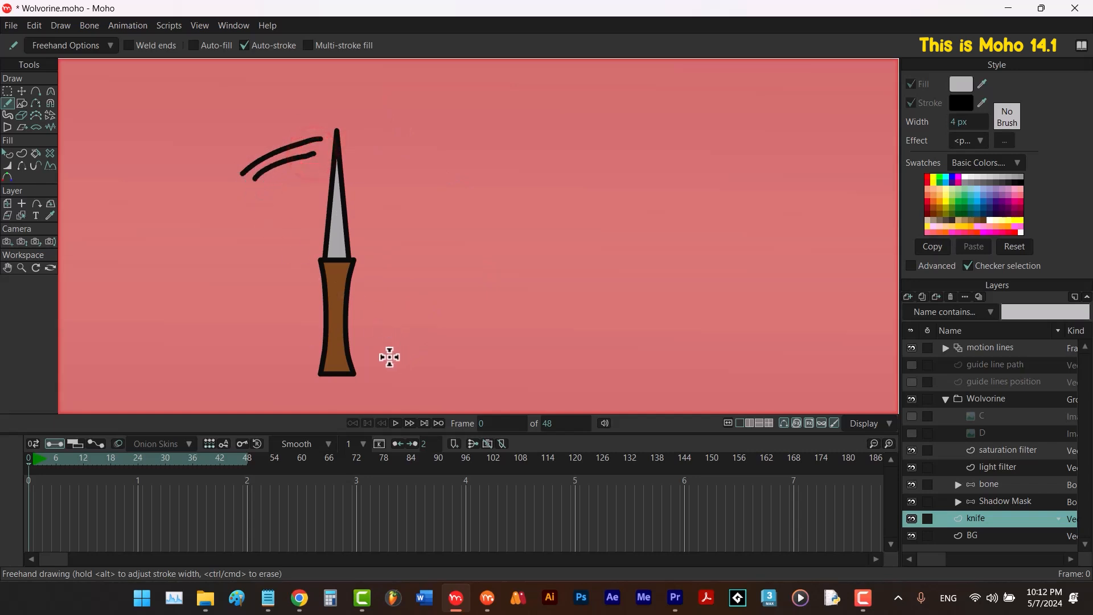
{"action": "mouse_move", "coordinate": [378, 353]}
{"action": "left_mouse_down"}
{"action": "mouse_move", "coordinate": [414, 321]}
{"action": "mouse_move", "coordinate": [422, 340]}
{"action": "mouse_move", "coordinate": [377, 367]}
{"action": "left_mouse_up"}
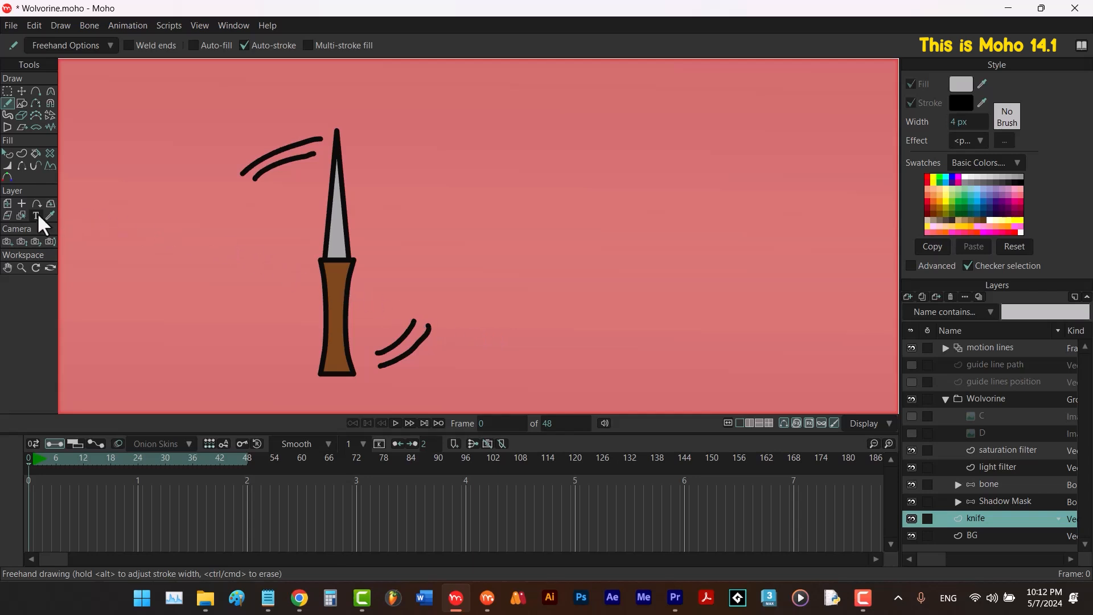
Try rotating the whole knife layer about its default origin.
{"action": "left_click", "coordinate": [7, 204]}
{"action": "key", "text": "ctrl+r"}
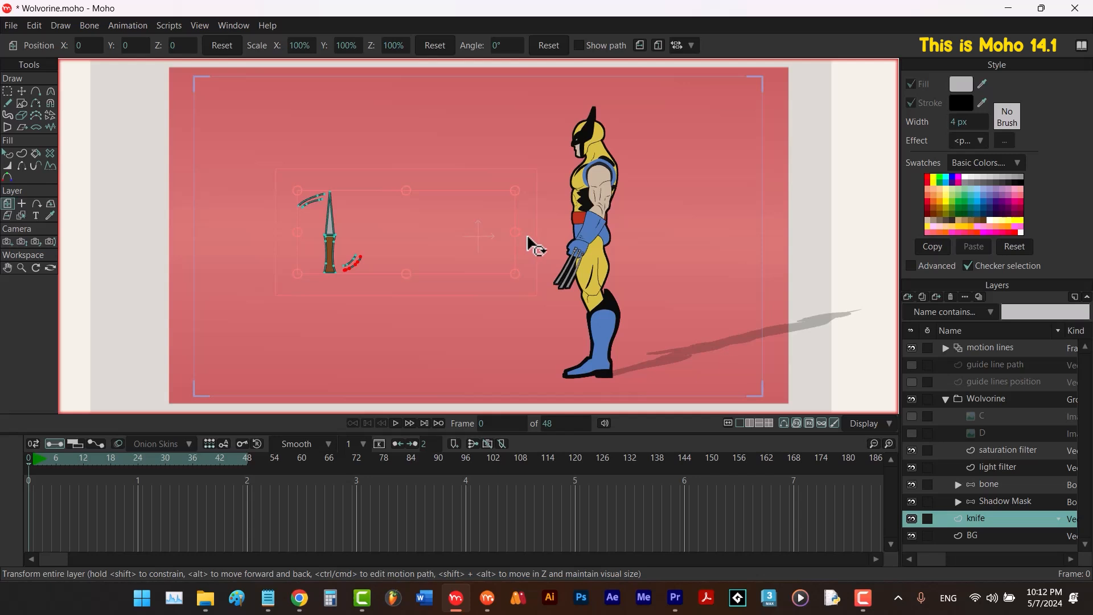
{"action": "left_click_drag", "start_coordinate": [528, 243], "coordinate": [503, 332]}
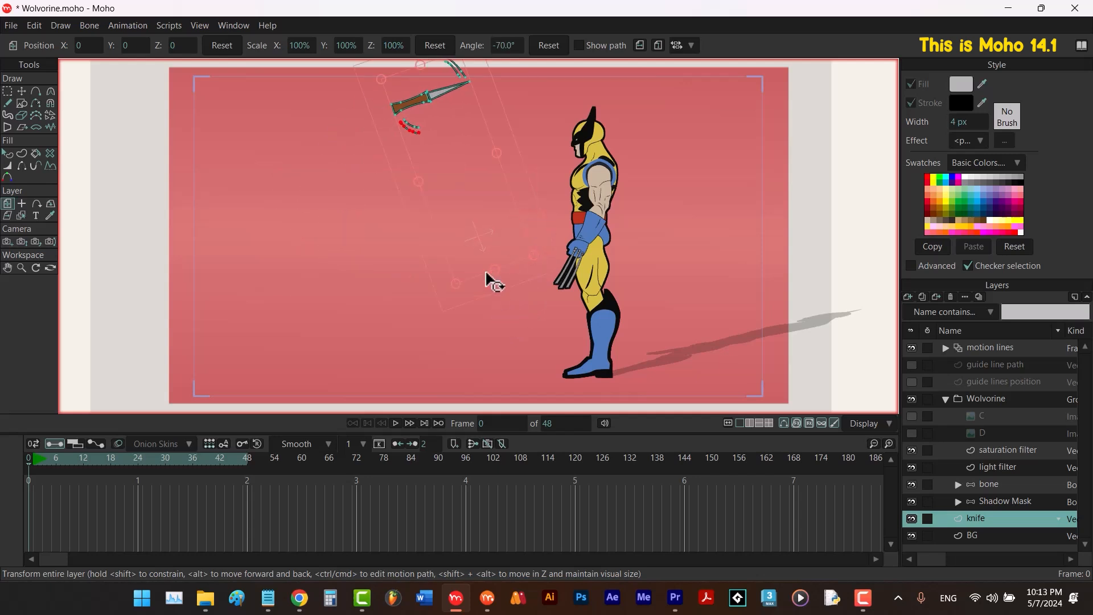
{"action": "key", "text": "ctrl+z"}
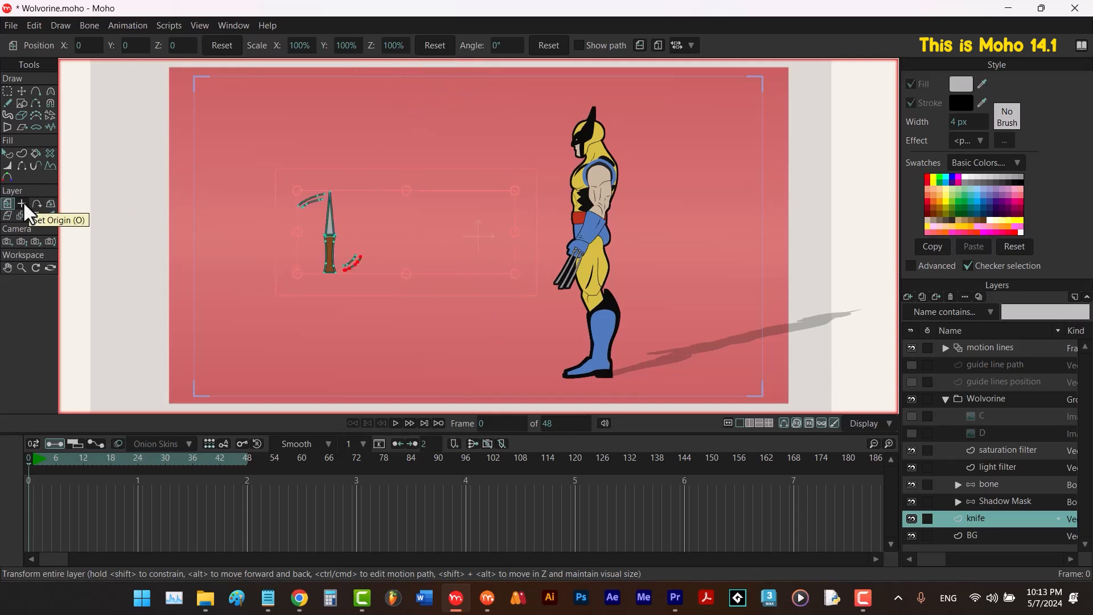
Set the knife layer's origin at the middle of the knife and test its rotation there.
{"action": "key", "text": "o"}
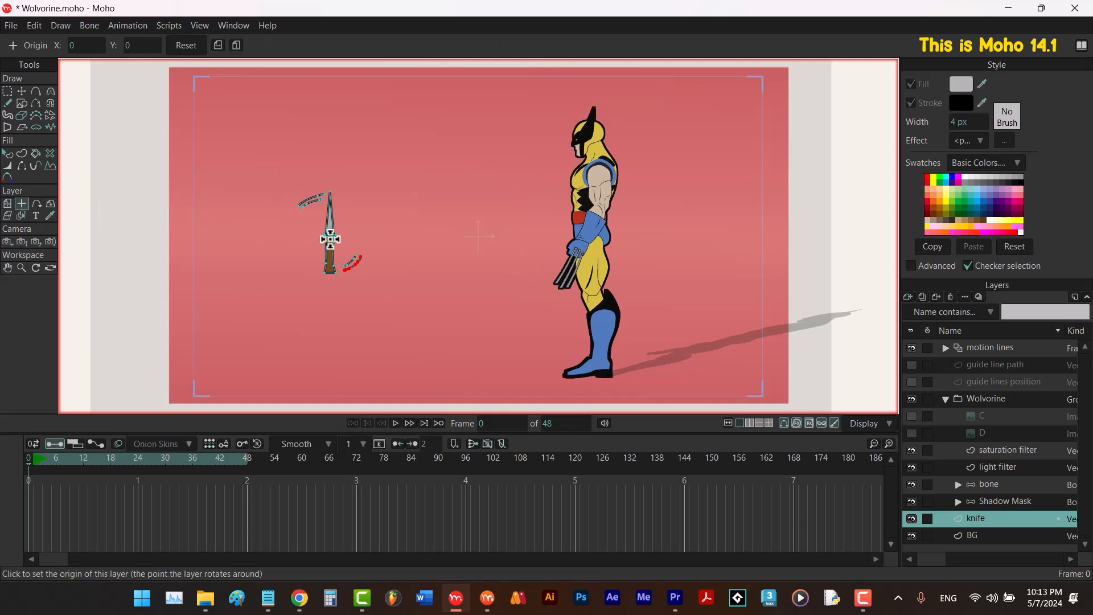
{"action": "left_click", "coordinate": [330, 239]}
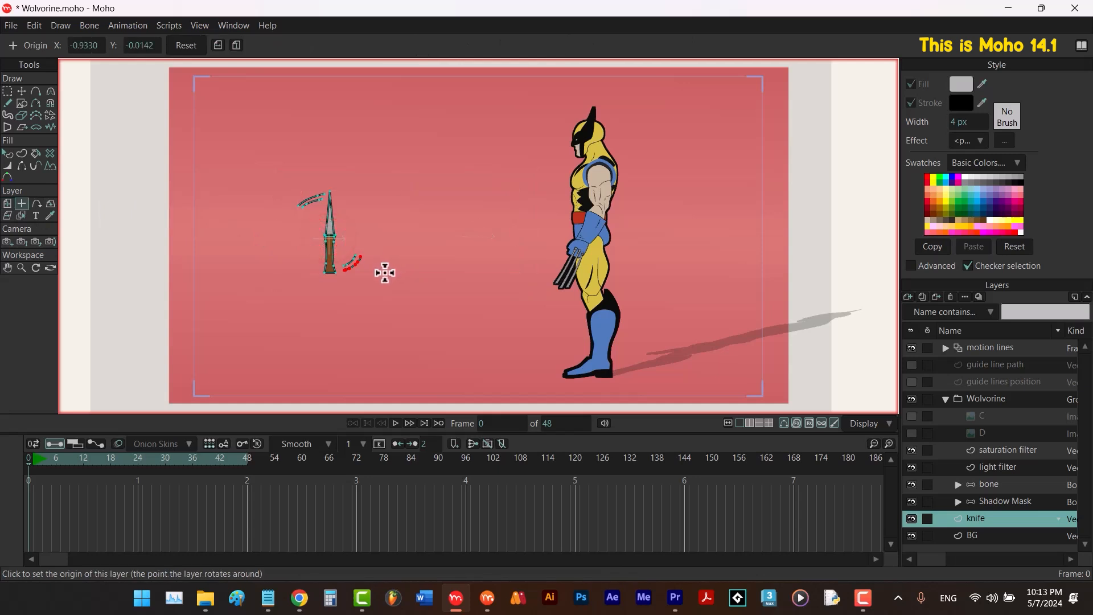
{"action": "key", "text": "t"}
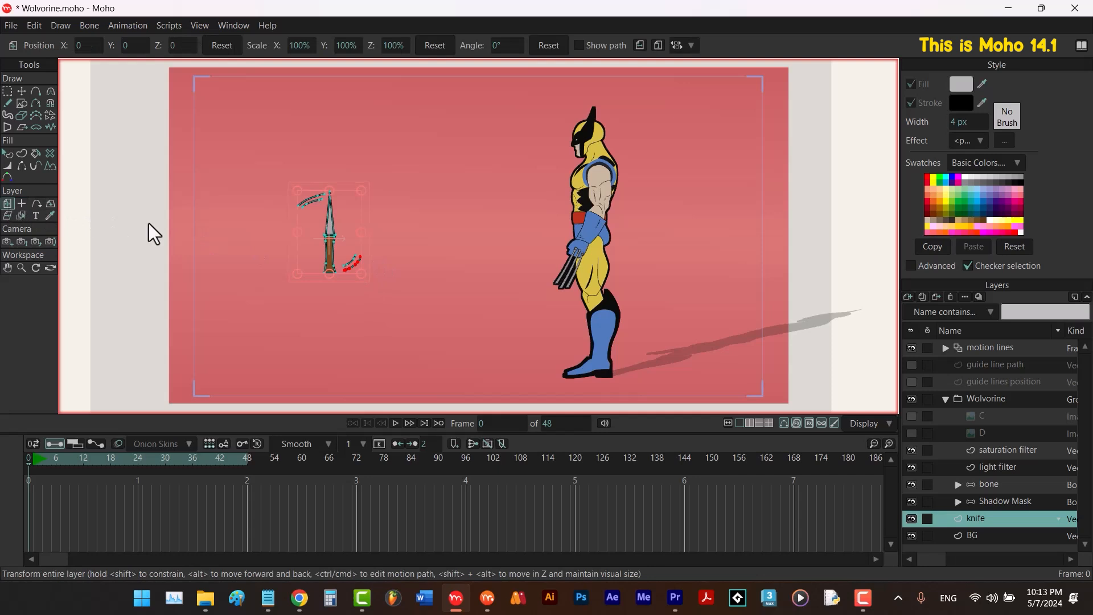
{"action": "left_click_drag", "start_coordinate": [366, 261], "coordinate": [302, 298]}
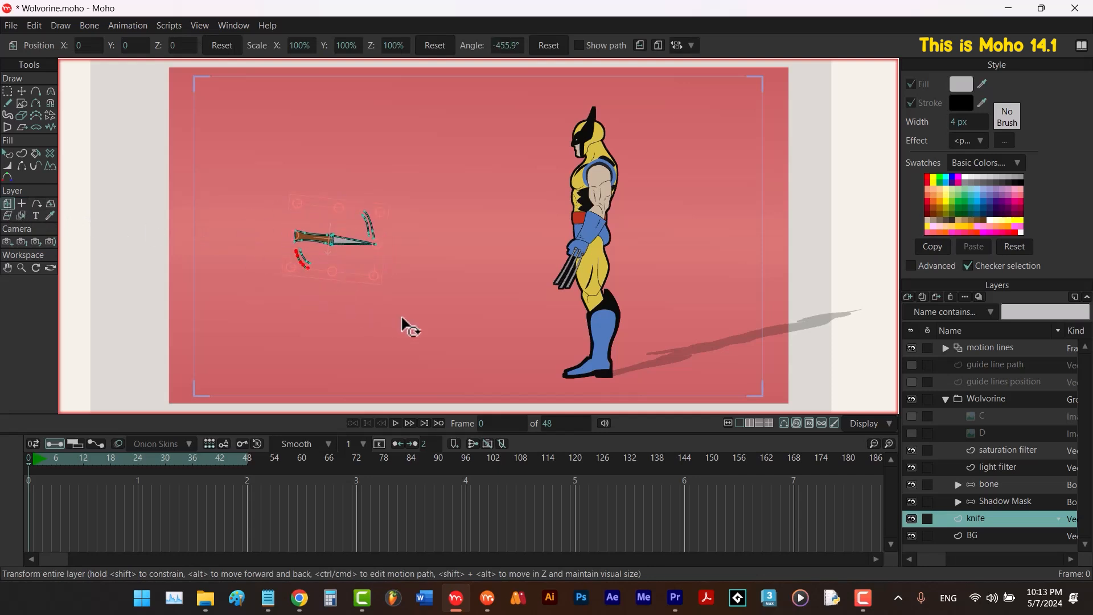
{"action": "key", "text": "ctrl+z"}
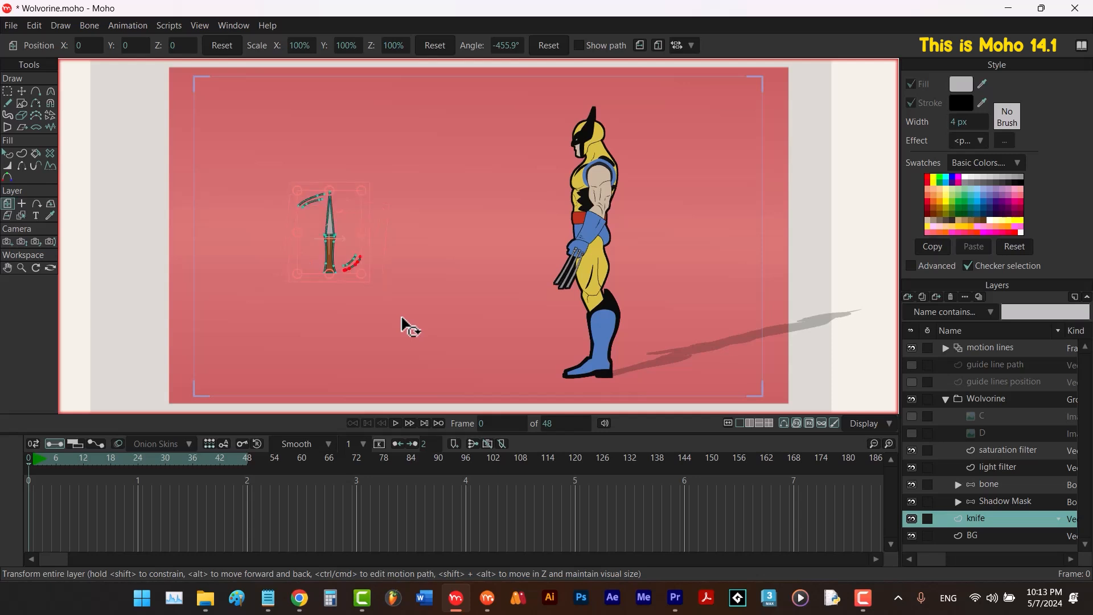
Move the knife layer just outside the left edge of the camera frame and add keyframes for it on frame 1.
{"action": "left_click_drag", "start_coordinate": [341, 257], "coordinate": [147, 236]}
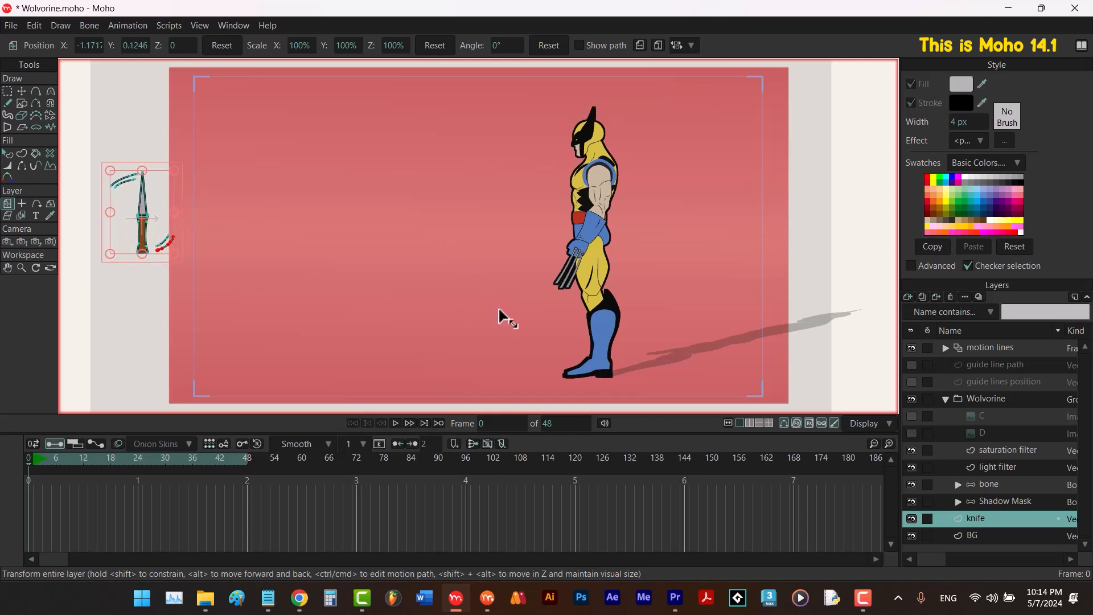
{"action": "left_click", "coordinate": [410, 422]}
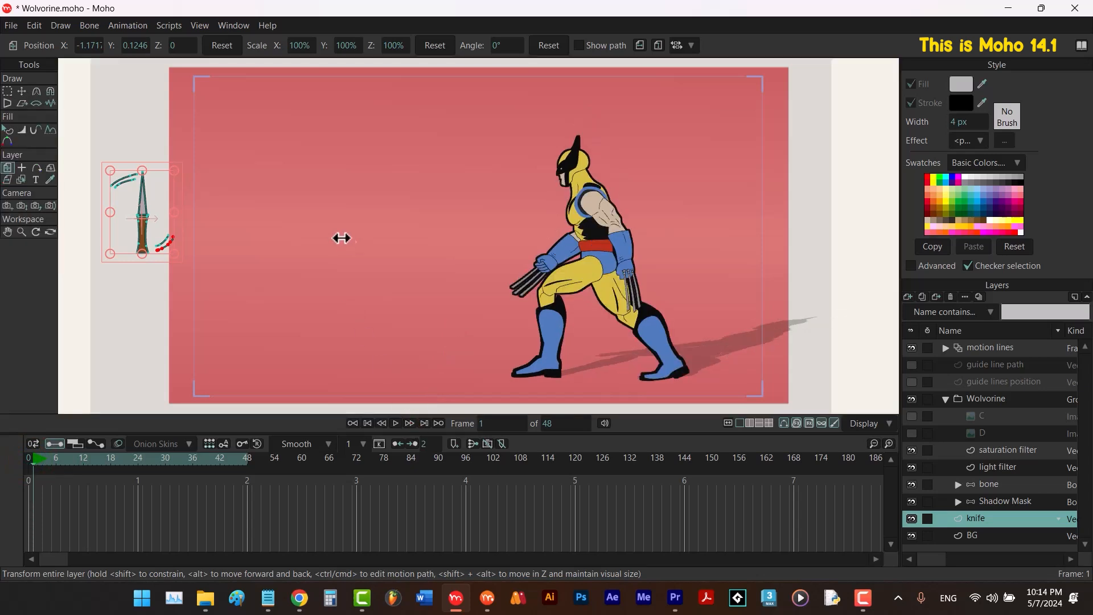
{"action": "left_click", "coordinate": [127, 25]}
{"action": "left_click", "coordinate": [160, 174]}
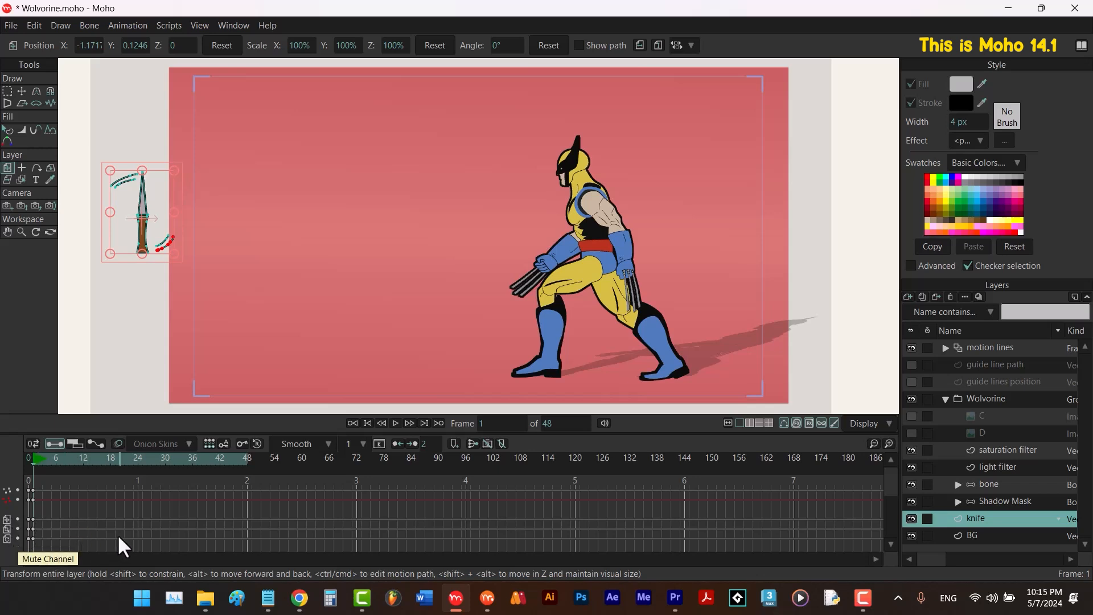
Rotate the knife layer one full clockwise turn to -360° at frame 12.
{"action": "left_click_drag", "start_coordinate": [33, 503], "coordinate": [32, 503]}
{"action": "left_click", "coordinate": [152, 534]}
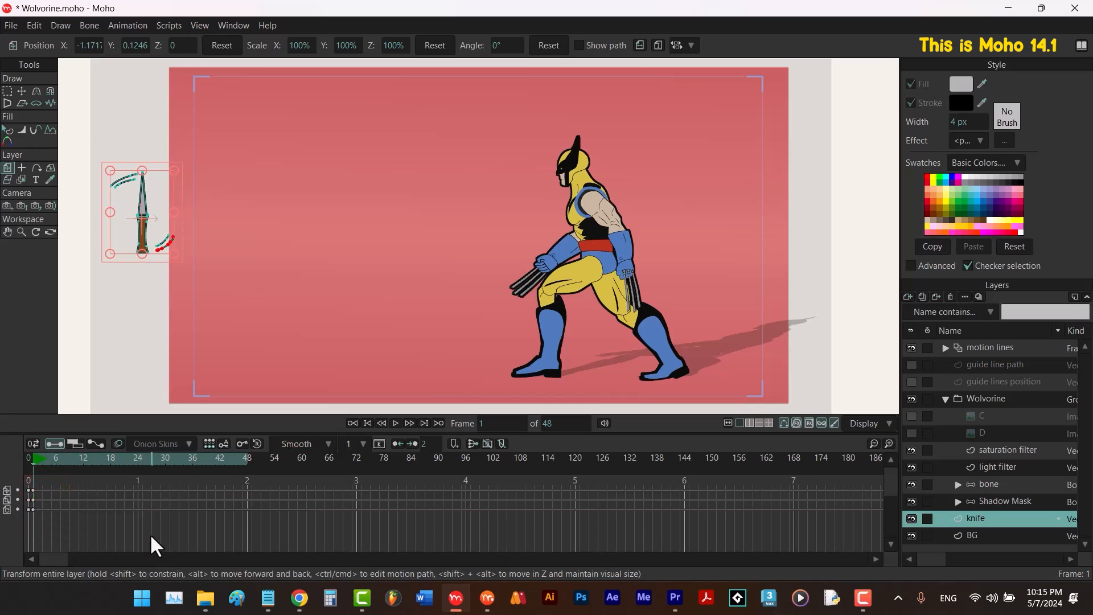
{"action": "left_click", "coordinate": [83, 458]}
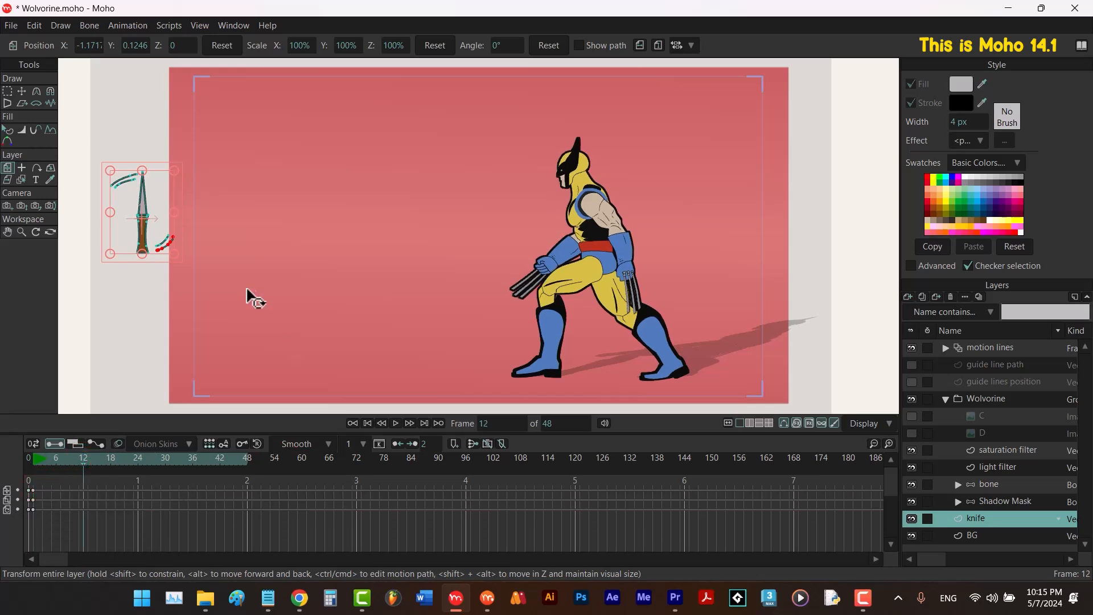
{"action": "mouse_move", "coordinate": [176, 191]}
{"action": "left_mouse_down"}
{"action": "mouse_move", "coordinate": [186, 278]}
{"action": "mouse_move", "coordinate": [163, 296]}
{"action": "mouse_move", "coordinate": [107, 283]}
{"action": "mouse_move", "coordinate": [102, 251]}
{"action": "left_mouse_up"}
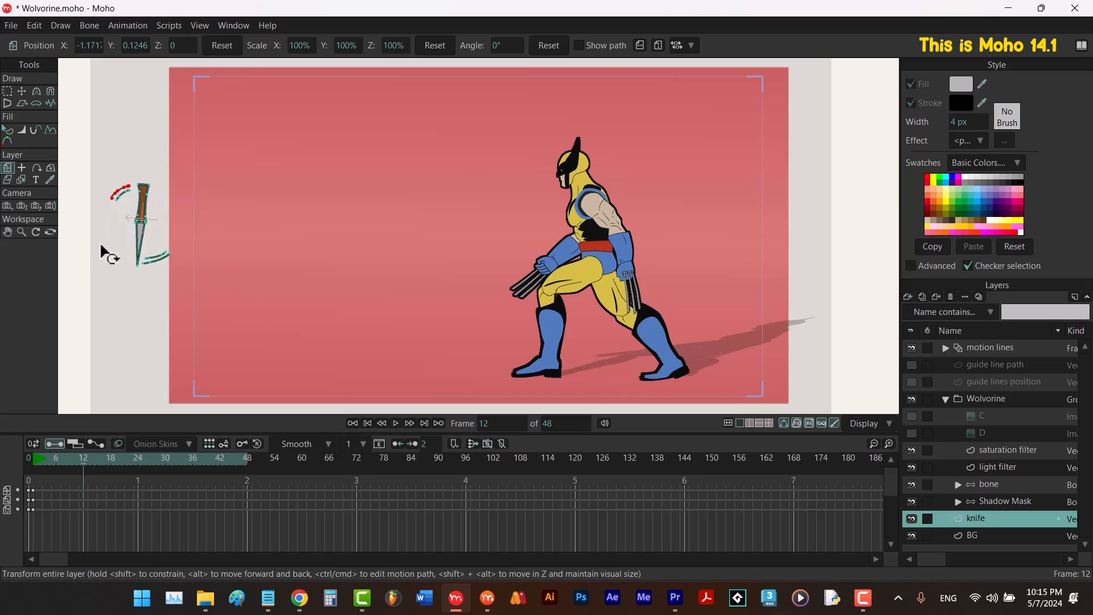
{"action": "left_click_drag", "start_coordinate": [101, 241], "coordinate": [182, 175]}
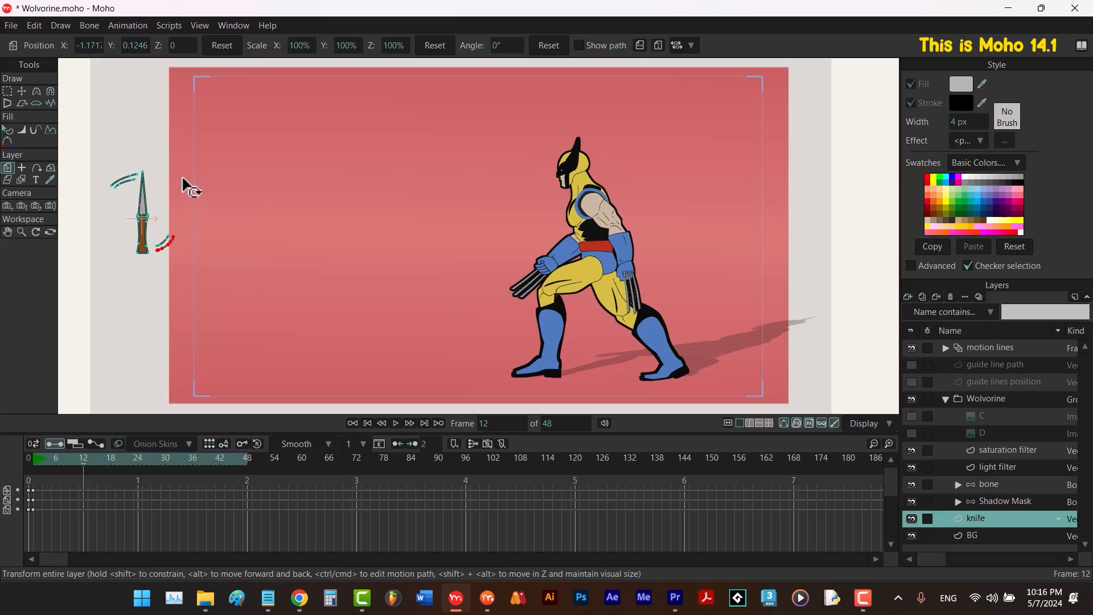
{"action": "left_click_drag", "start_coordinate": [182, 178], "coordinate": [183, 179]}
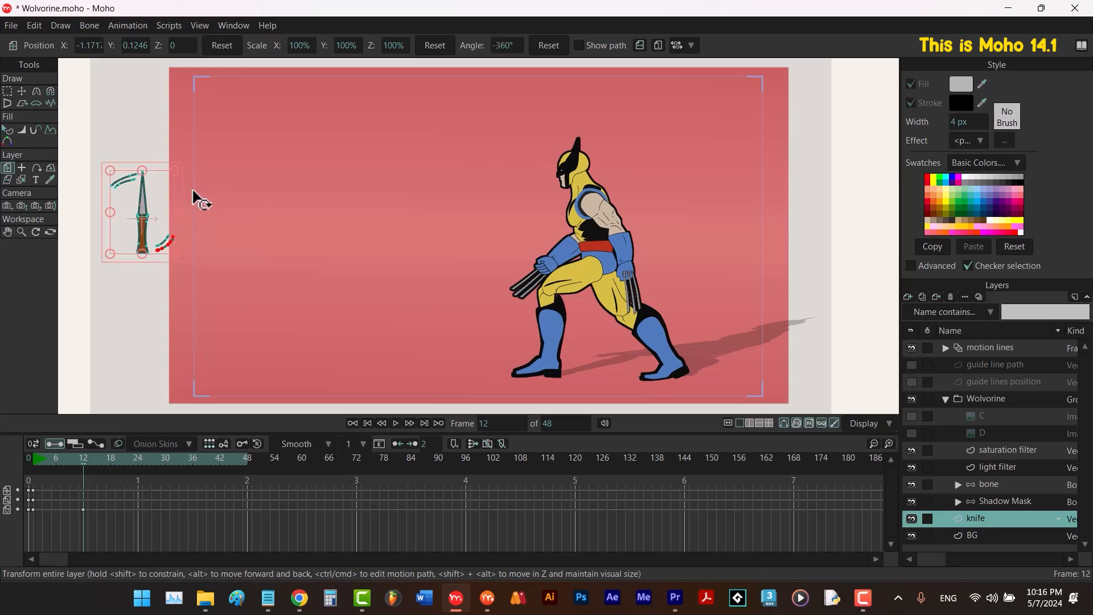
Set the knife's rotation keyframe at frame 12 to Cycle back to absolute frame 2, and play the animation to check the spin.
{"action": "mouse_move", "coordinate": [80, 459]}
{"action": "left_mouse_down"}
{"action": "mouse_move", "coordinate": [35, 460]}
{"action": "mouse_move", "coordinate": [82, 465]}
{"action": "left_mouse_up"}
{"action": "right_click", "coordinate": [82, 508]}
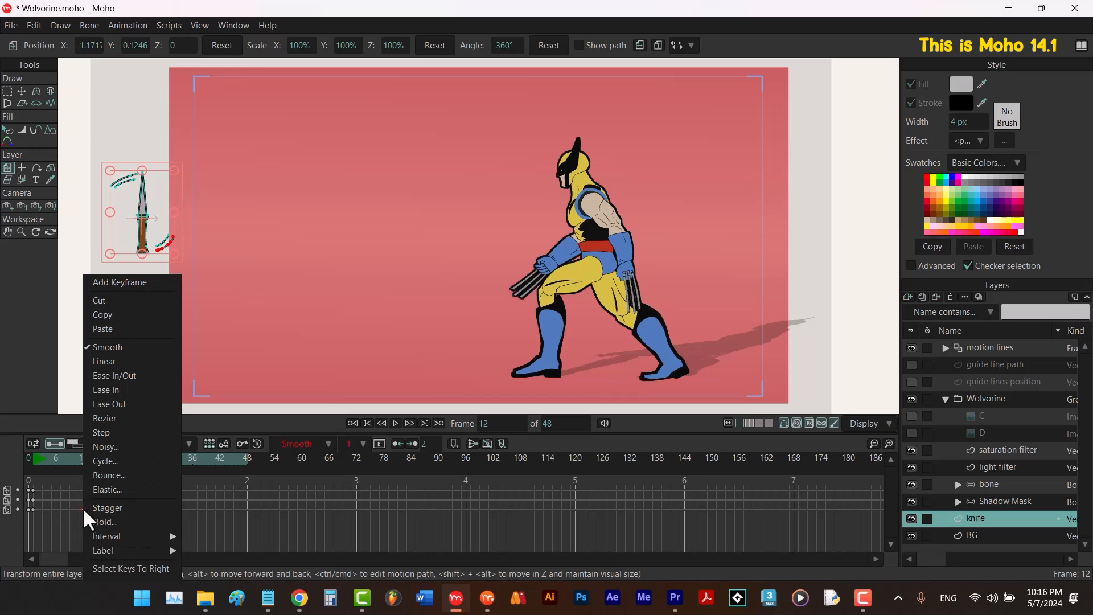
{"action": "left_click", "coordinate": [115, 456]}
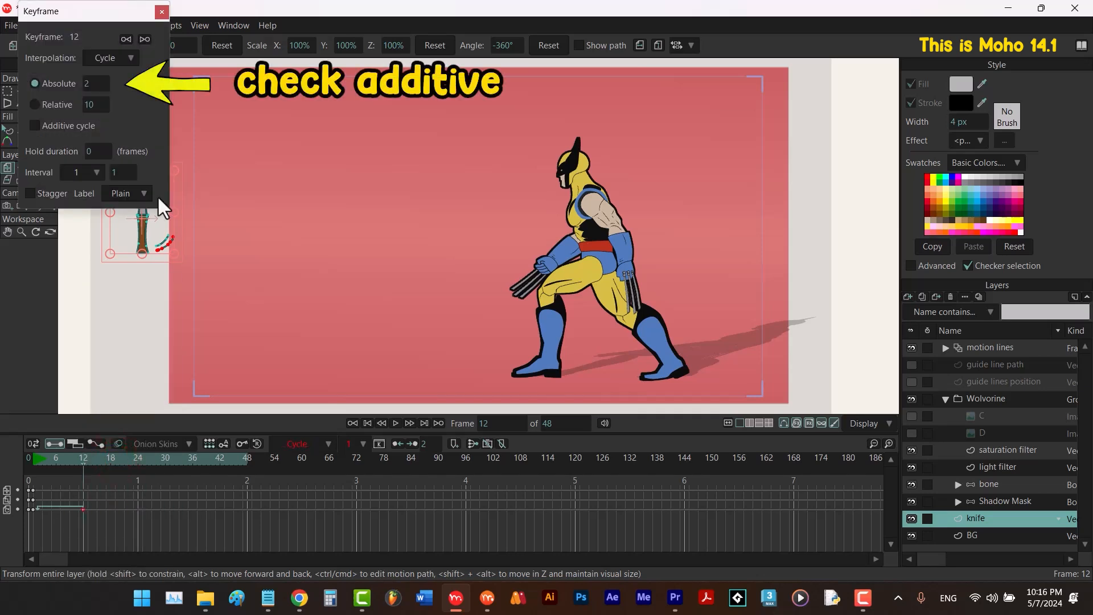
{"action": "left_click", "coordinate": [162, 11]}
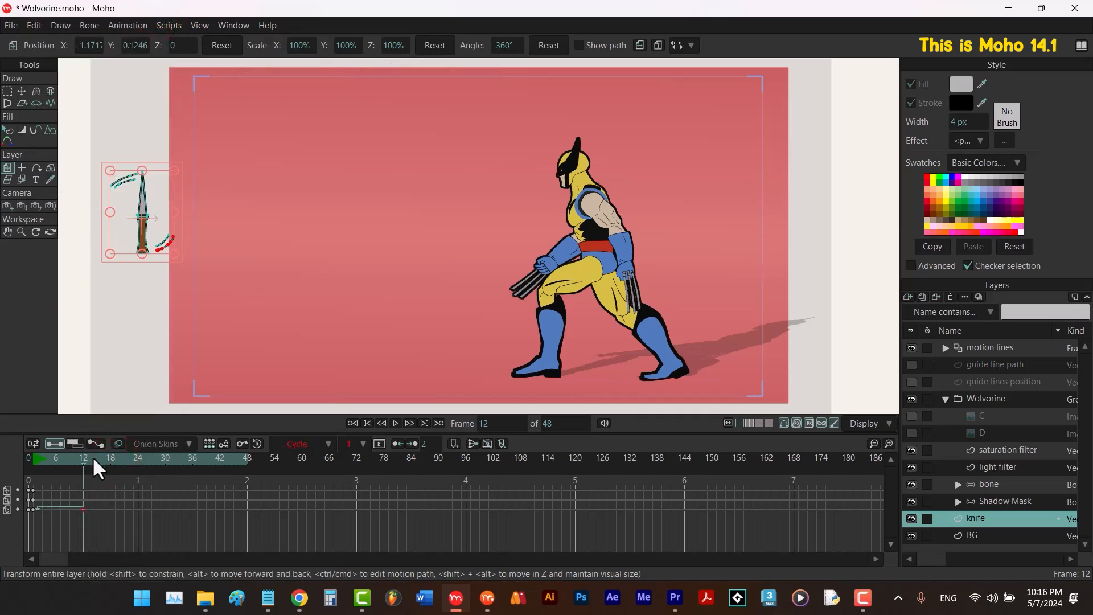
{"action": "left_click_drag", "start_coordinate": [87, 457], "coordinate": [156, 466]}
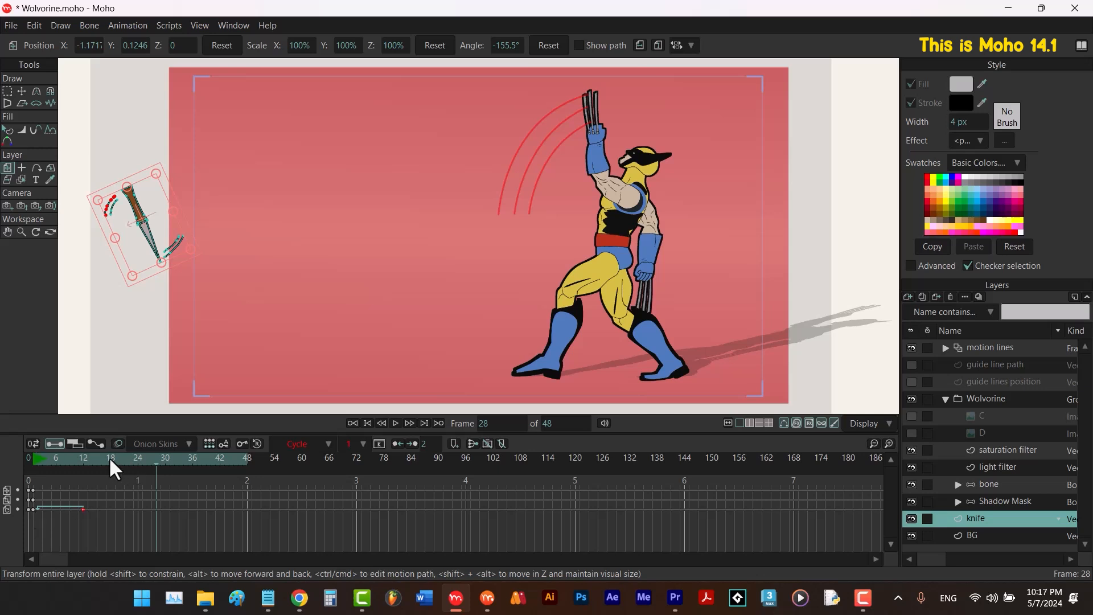
{"action": "left_click_drag", "start_coordinate": [109, 457], "coordinate": [99, 459]}
{"action": "key", "text": "space"}
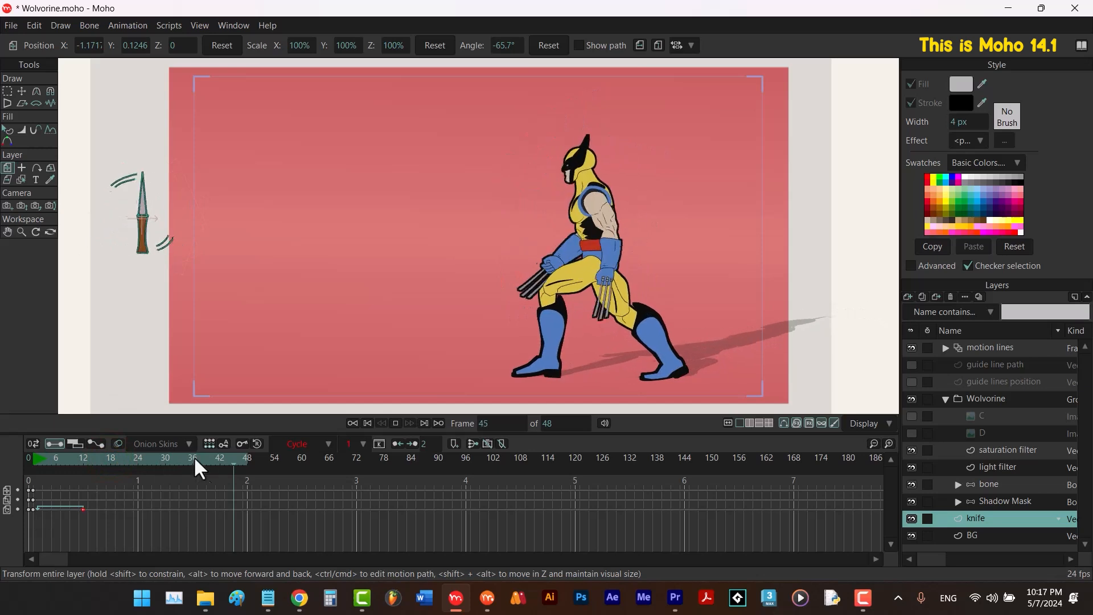
{"action": "key", "text": "space"}
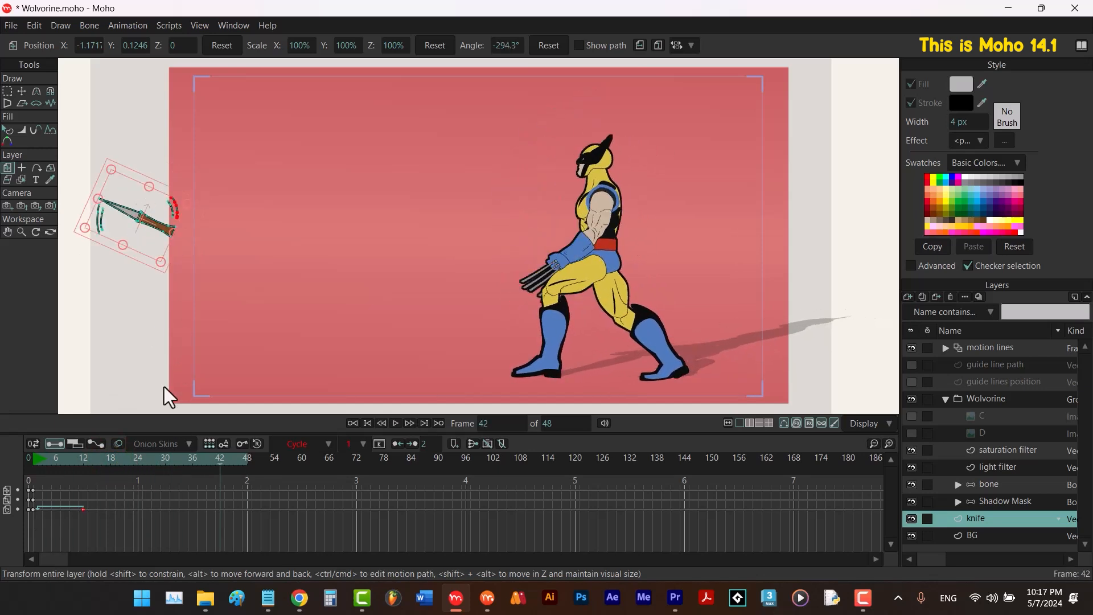
Change the knife's rotation keyframe on frame 1 to Linear interpolation and check the playback.
{"action": "right_click", "coordinate": [32, 509]}
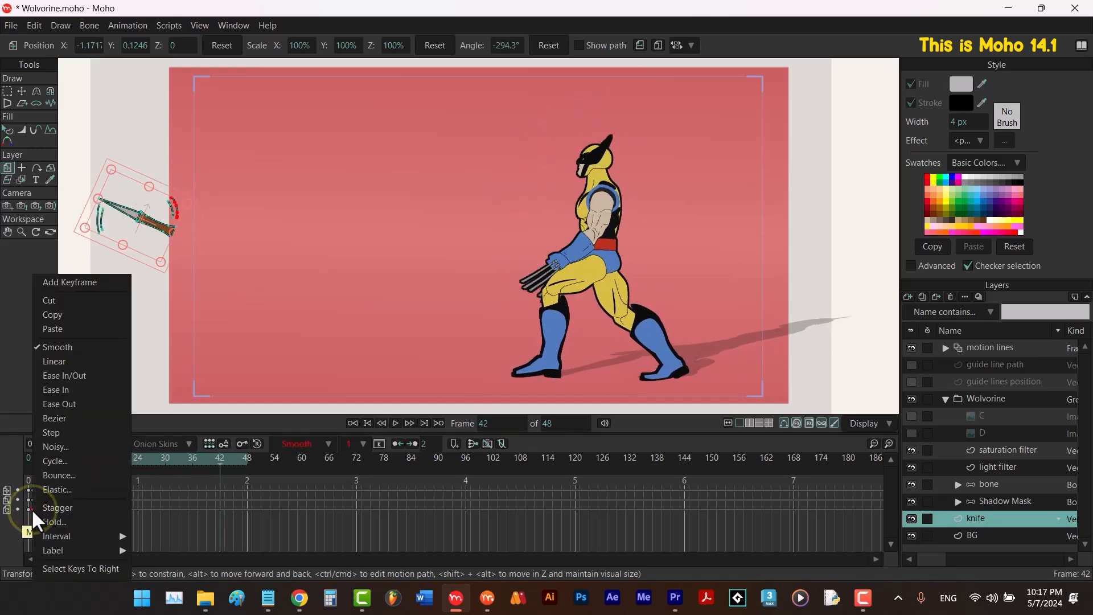
{"action": "left_click", "coordinate": [65, 361]}
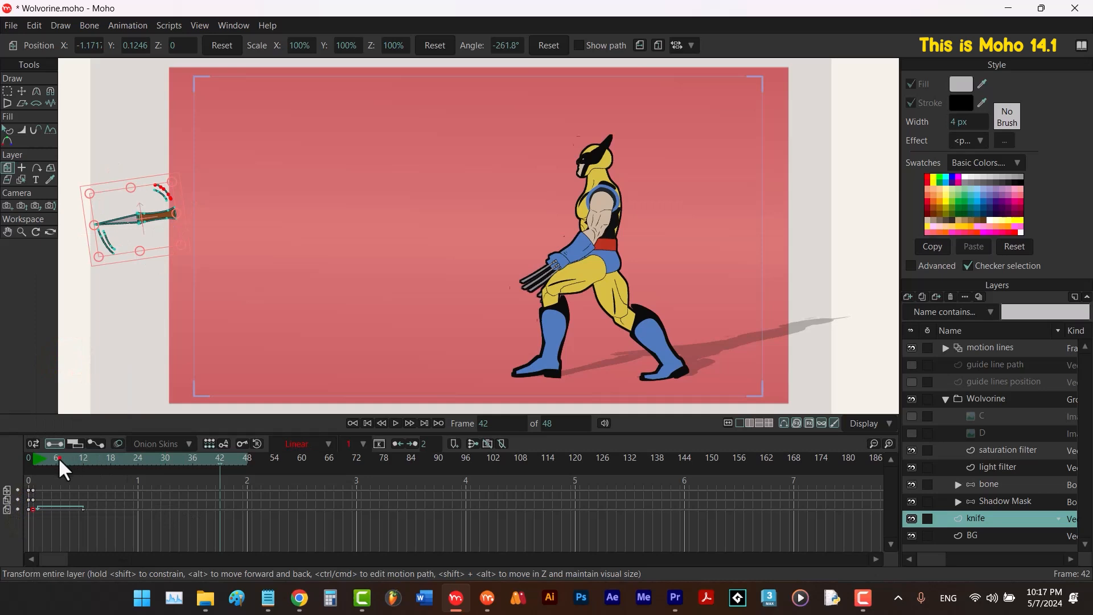
{"action": "left_click", "coordinate": [41, 459]}
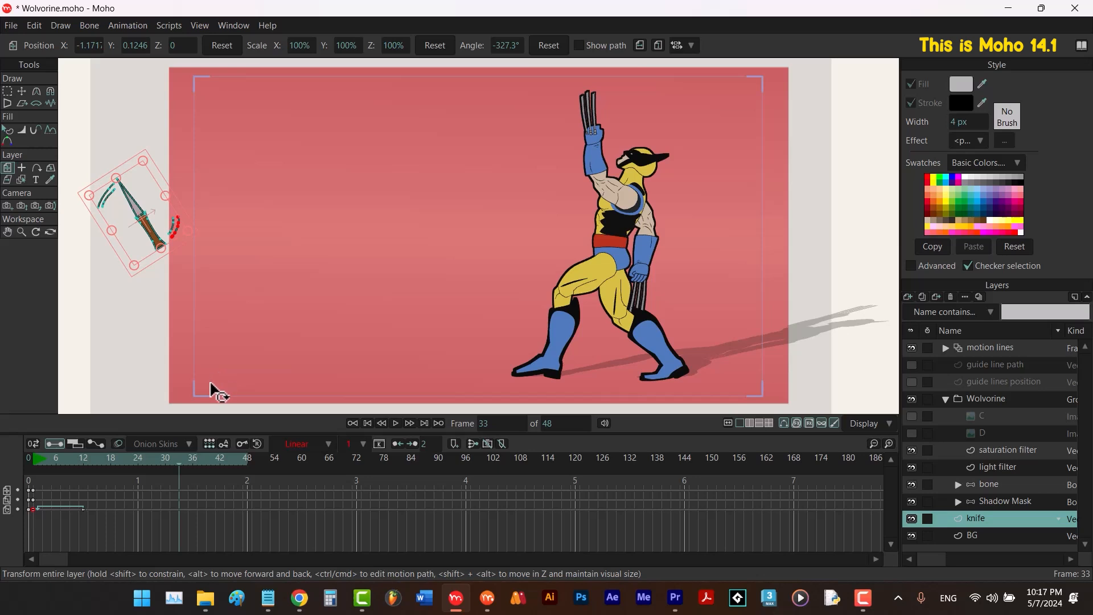
Try a slower spin by moving the cycling rotation keyframe to frame 24 and playing the animation.
{"action": "left_click", "coordinate": [84, 507]}
{"action": "left_click_drag", "start_coordinate": [84, 508], "coordinate": [138, 508]}
{"action": "key", "text": "space"}
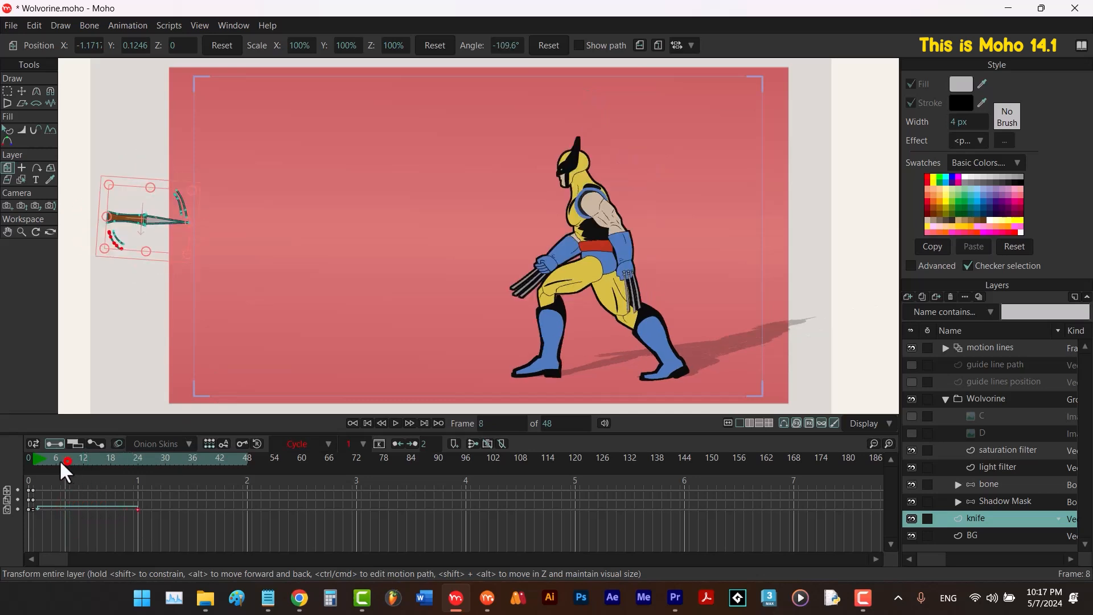
{"action": "key", "text": "space"}
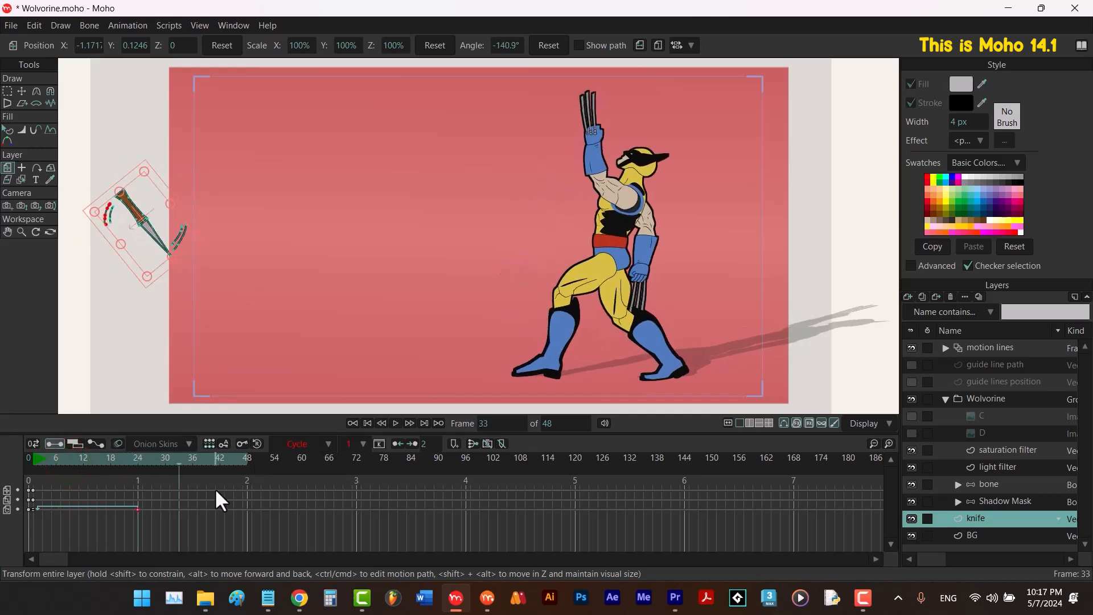
Speed up the knife's spin by moving the cycling rotation keyframe to frame 6, and check it in playback.
{"action": "left_click", "coordinate": [138, 507]}
{"action": "left_click_drag", "start_coordinate": [135, 508], "coordinate": [53, 514]}
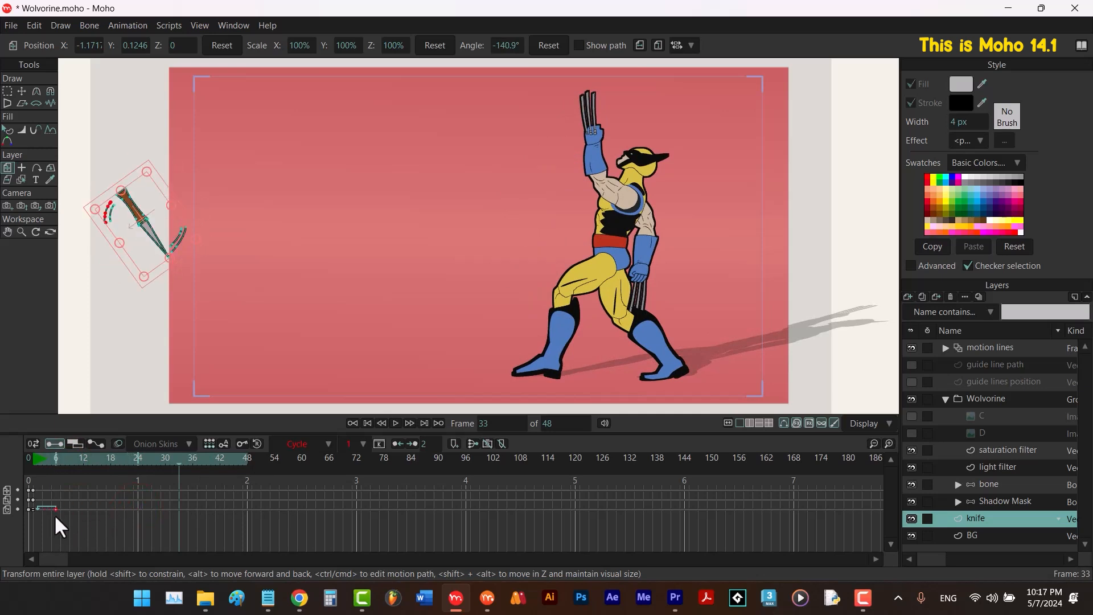
{"action": "left_click_drag", "start_coordinate": [48, 460], "coordinate": [33, 463]}
{"action": "key", "text": "space"}
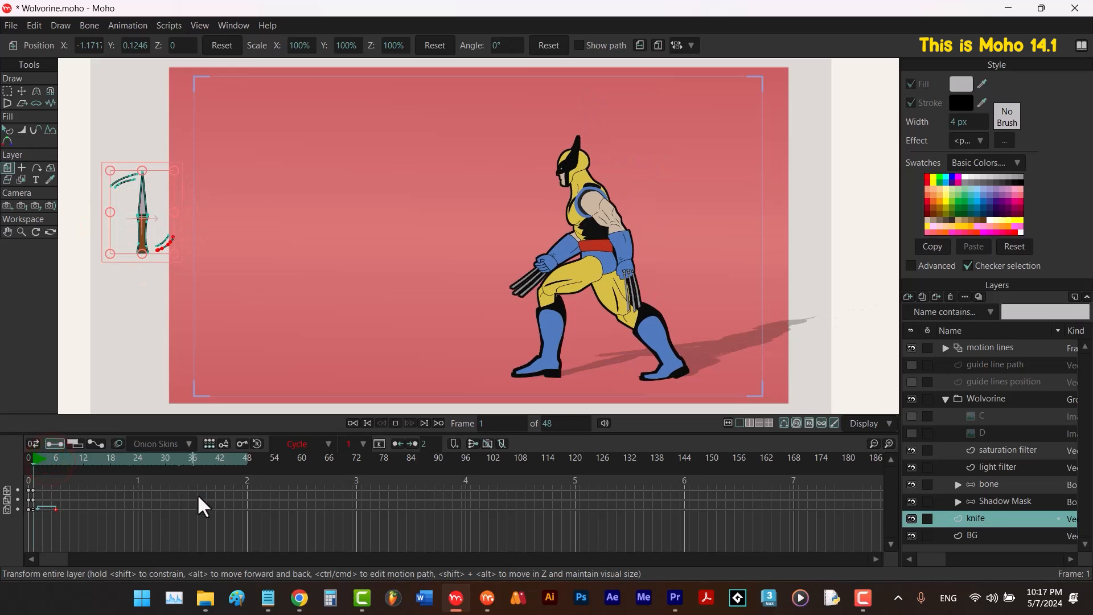
{"action": "key", "text": "space"}
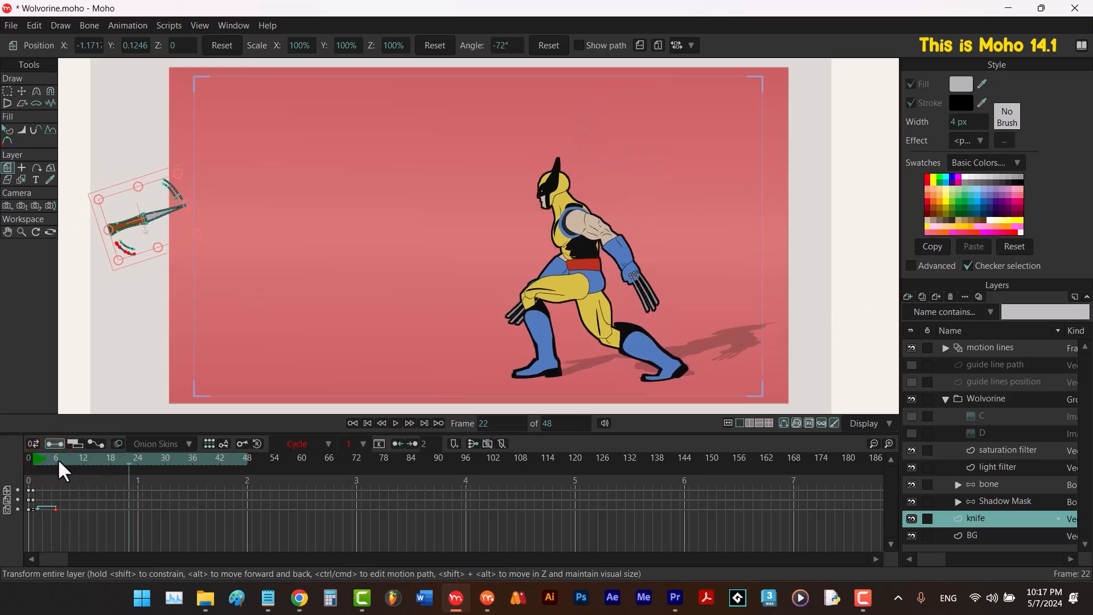
{"action": "left_click_drag", "start_coordinate": [59, 460], "coordinate": [92, 462]}
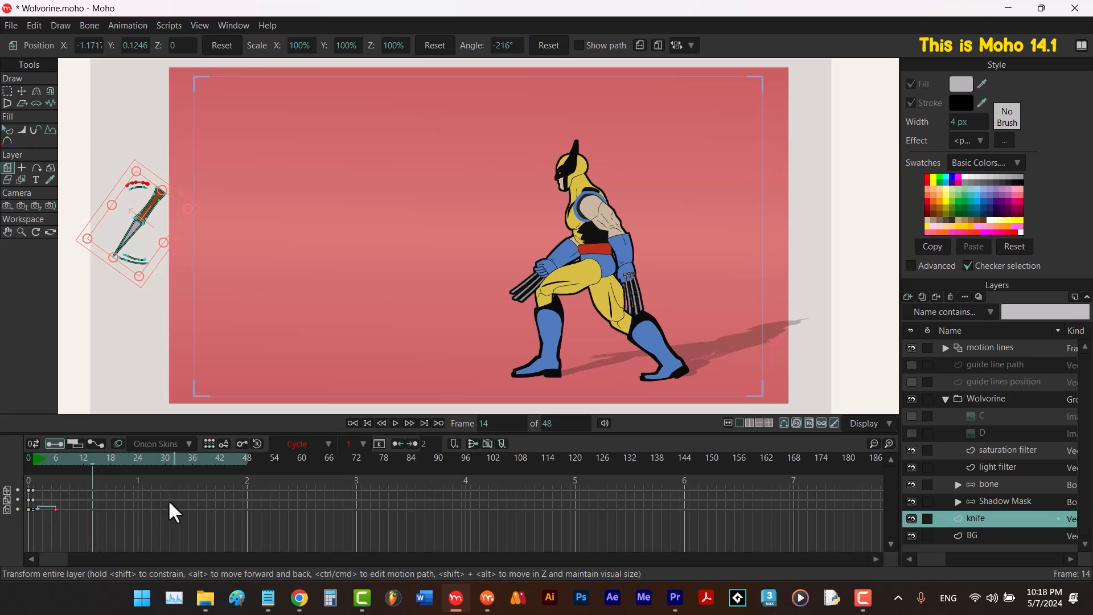
At frame 26, move the knife layer across to Wolverine's raised claws, at about X 1.09, Y 0.09, and play the flight.
{"action": "left_click_drag", "start_coordinate": [112, 458], "coordinate": [145, 467]}
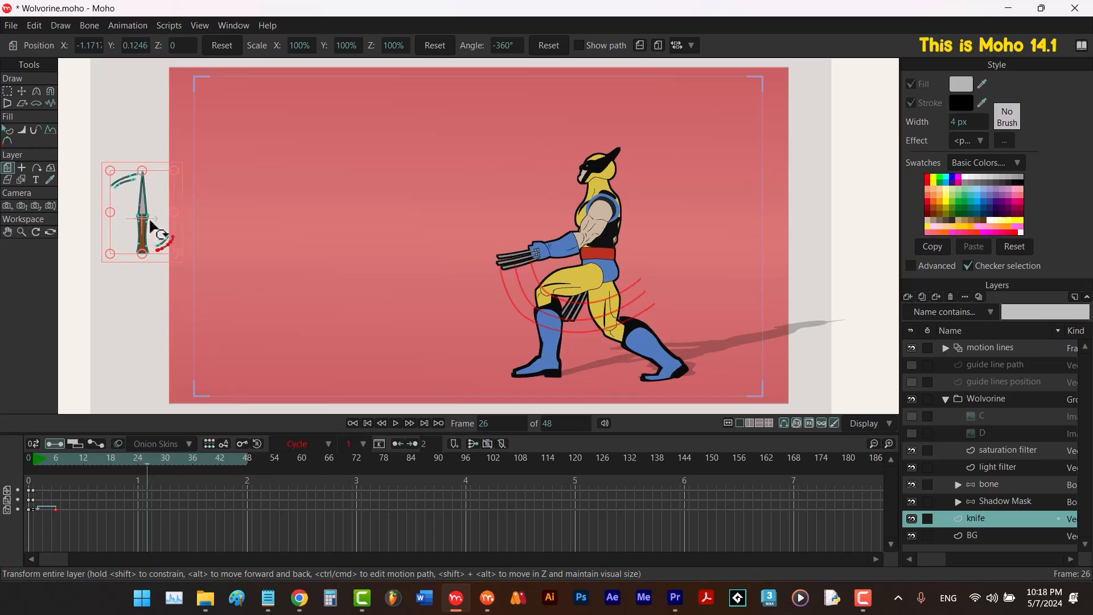
{"action": "left_click_drag", "start_coordinate": [195, 233], "coordinate": [515, 239]}
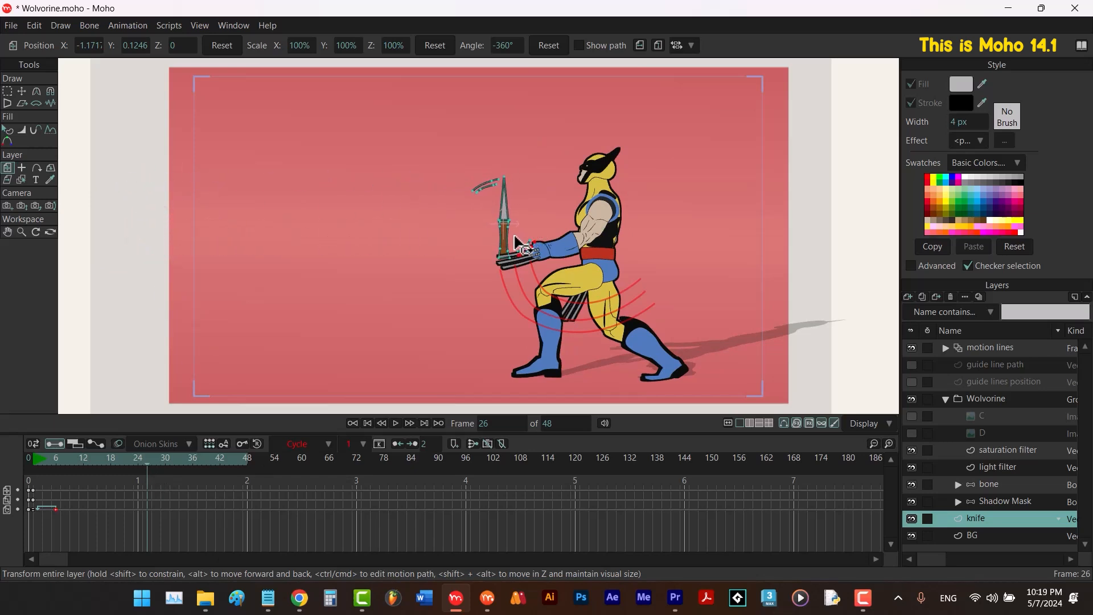
{"action": "left_click_drag", "start_coordinate": [131, 458], "coordinate": [32, 462]}
{"action": "key", "text": "space"}
{"action": "key", "text": "space"}
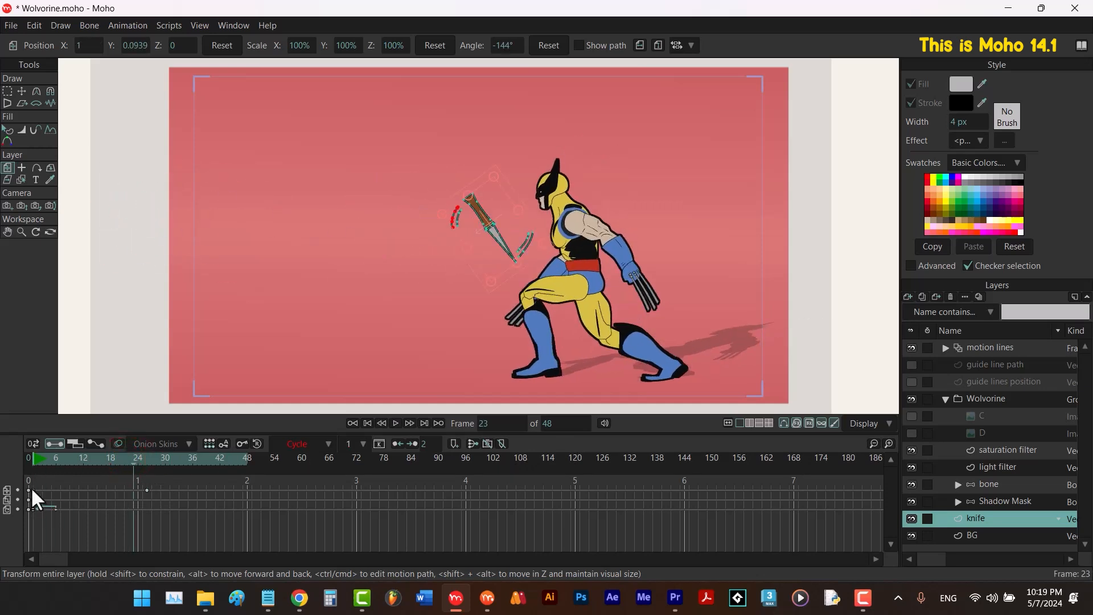
Delay the start of the knife's flight by moving its frame 1 position keyframe to frame 8, and play the result.
{"action": "left_click_drag", "start_coordinate": [34, 490], "coordinate": [65, 499]}
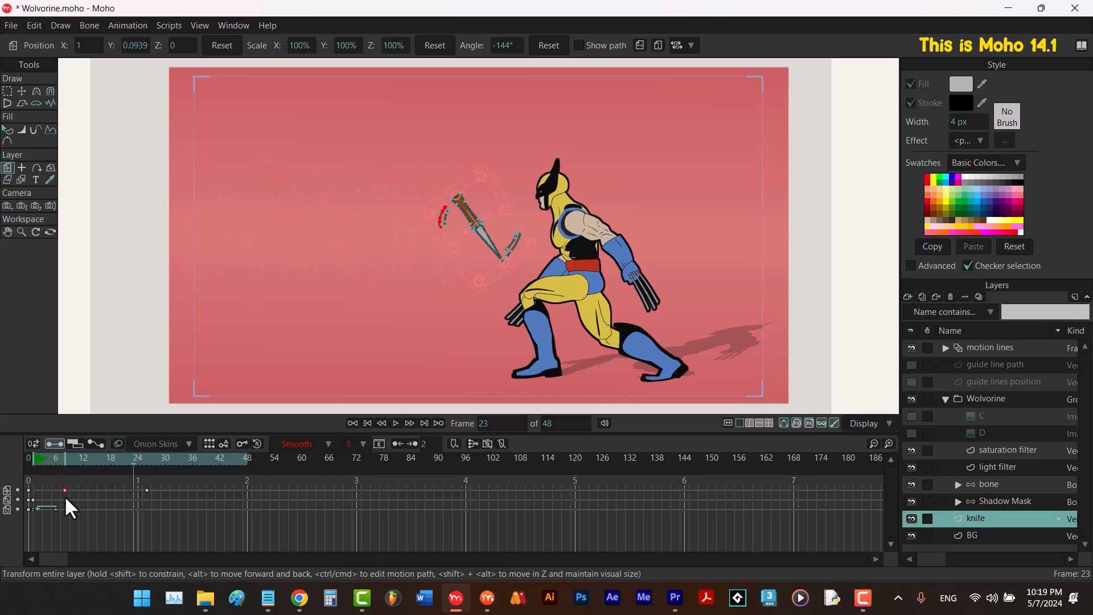
{"action": "left_click_drag", "start_coordinate": [63, 458], "coordinate": [32, 462]}
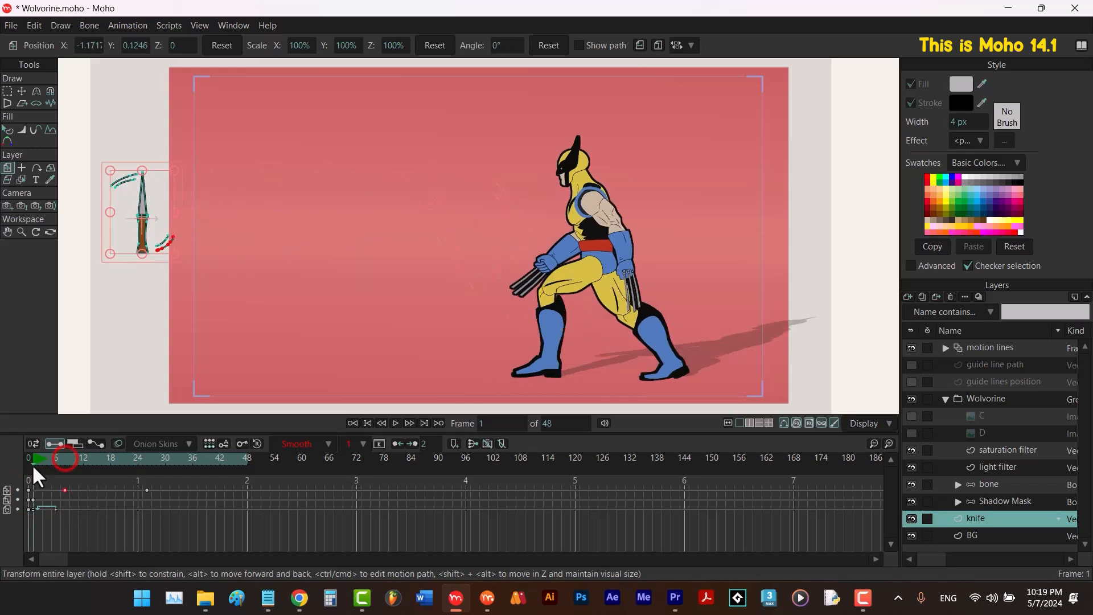
{"action": "key", "text": "space"}
{"action": "key", "text": "space"}
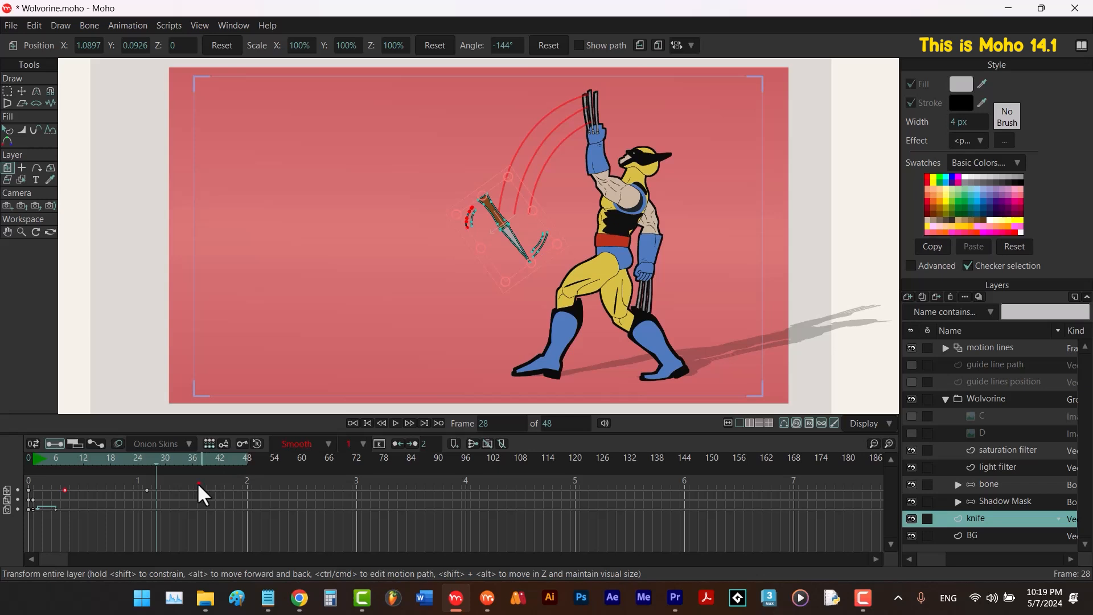
Set the knife's position keyframes at frames 8 and 26 to Linear interpolation and play the animation.
{"action": "mouse_move", "coordinate": [197, 482]}
{"action": "left_mouse_down"}
{"action": "mouse_move", "coordinate": [37, 503]}
{"action": "mouse_move", "coordinate": [52, 497]}
{"action": "left_mouse_up"}
{"action": "left_click", "coordinate": [290, 443]}
{"action": "left_click", "coordinate": [302, 432]}
{"action": "left_click_drag", "start_coordinate": [67, 458], "coordinate": [48, 459]}
{"action": "key", "text": "space"}
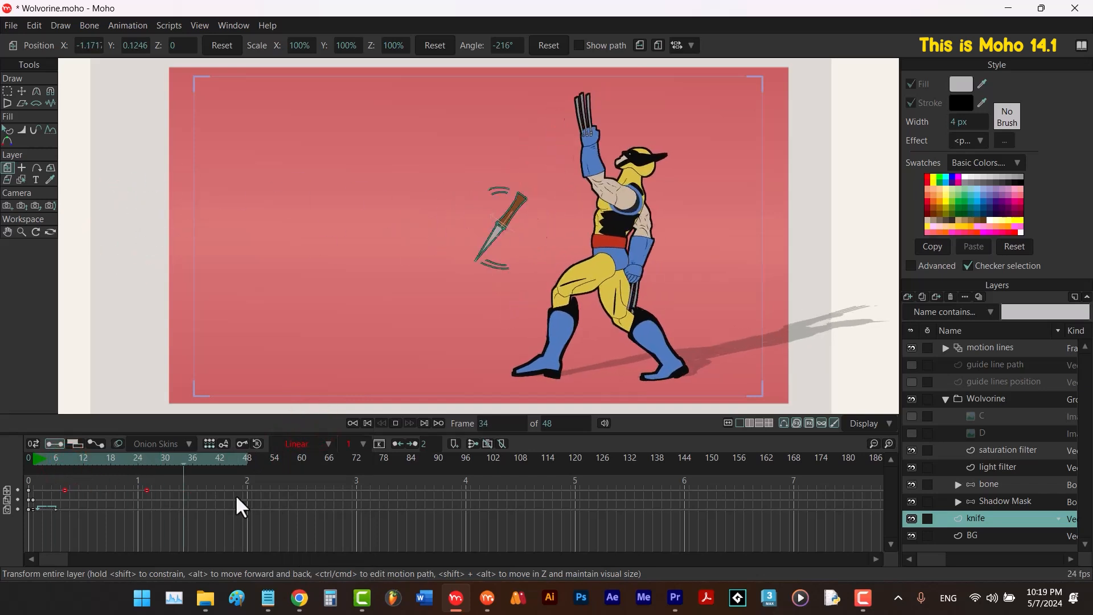
{"action": "key", "text": "space"}
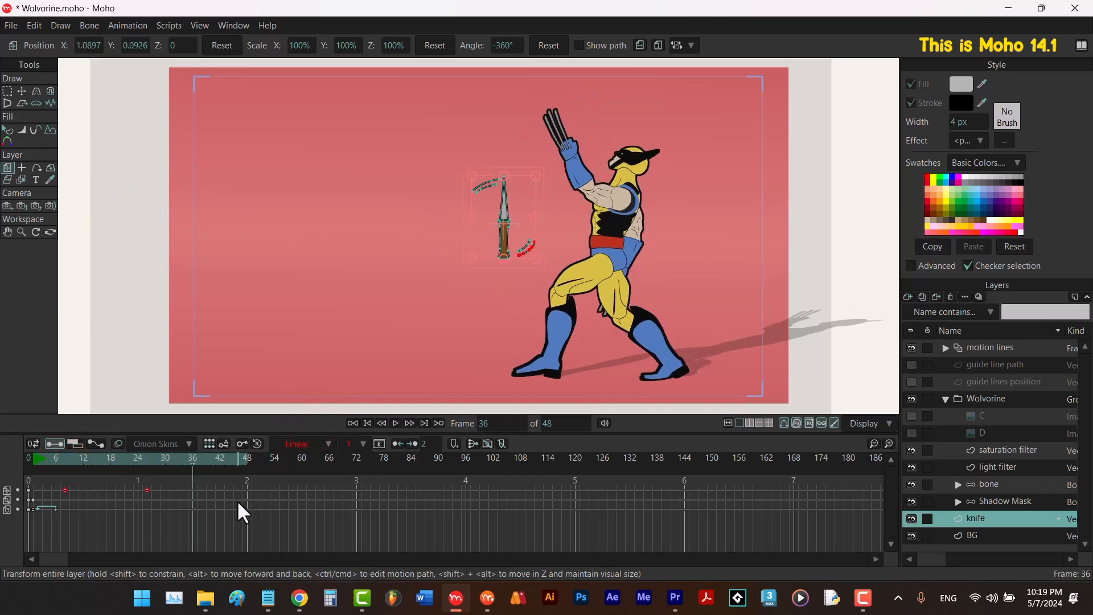
At frame 29, move the knife layer beyond the camera frame's upper edge above Wolverine, at about X 2.19, Y 1.36.
{"action": "left_click", "coordinate": [145, 458]}
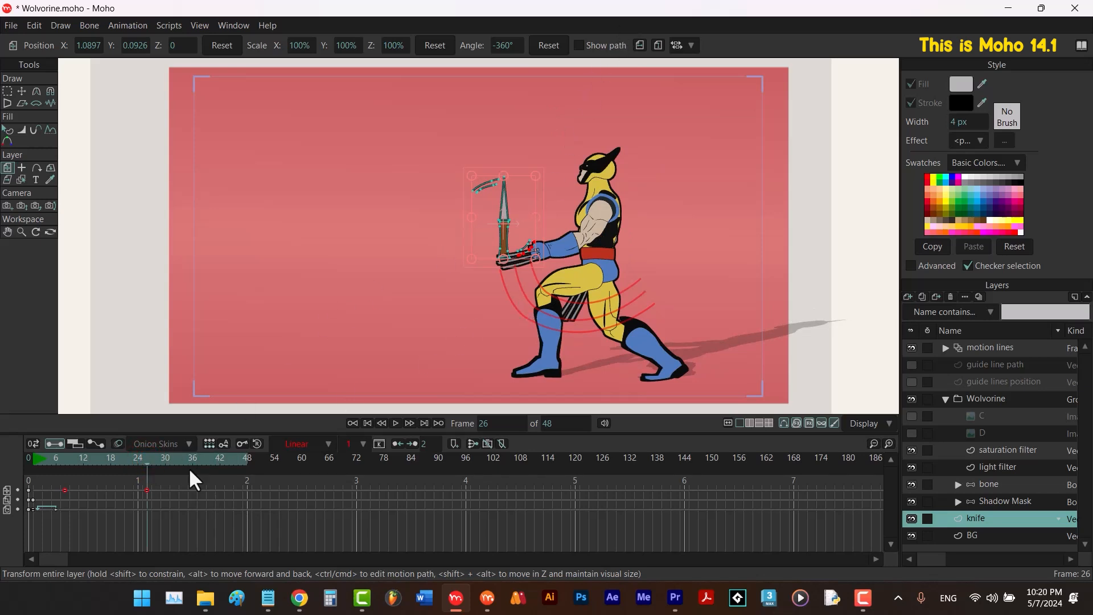
{"action": "left_click", "coordinate": [160, 460]}
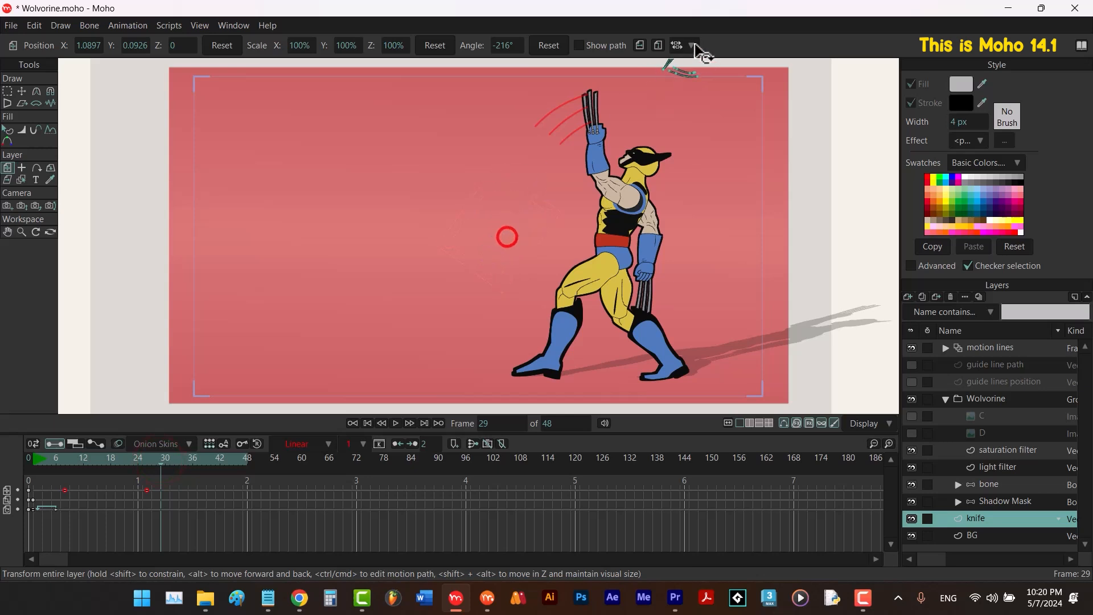
{"action": "left_click_drag", "start_coordinate": [695, 45], "coordinate": [683, 34]}
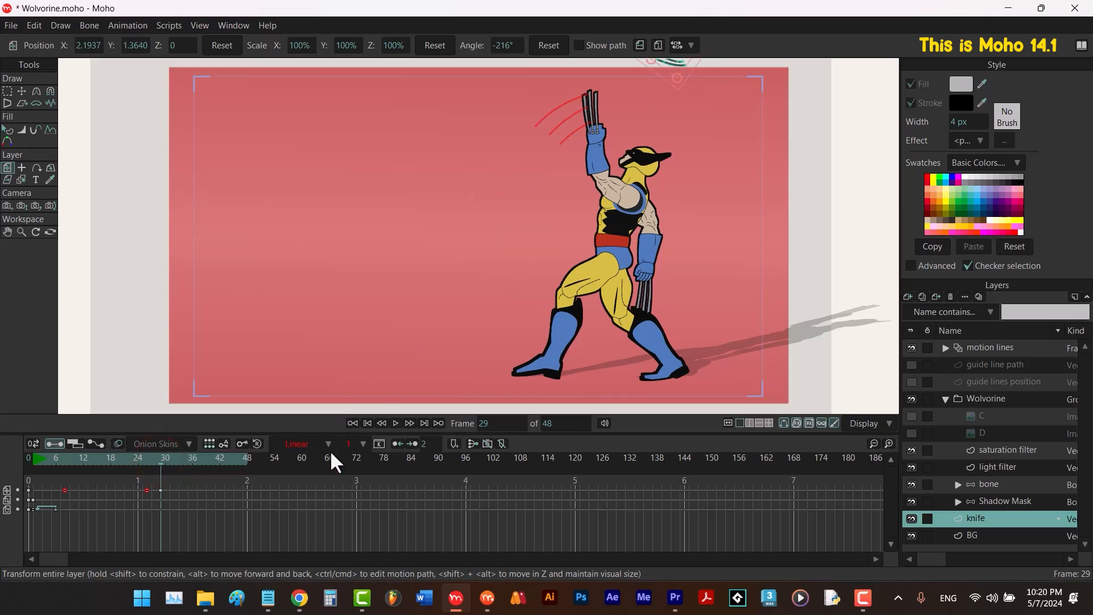
Set the knife's position keyframe at frame 29 to Linear interpolation and play the deflection.
{"action": "left_click", "coordinate": [161, 490]}
{"action": "left_click", "coordinate": [297, 442]}
{"action": "left_click", "coordinate": [309, 422]}
{"action": "left_click_drag", "start_coordinate": [159, 459], "coordinate": [149, 463]}
{"action": "key", "text": "space"}
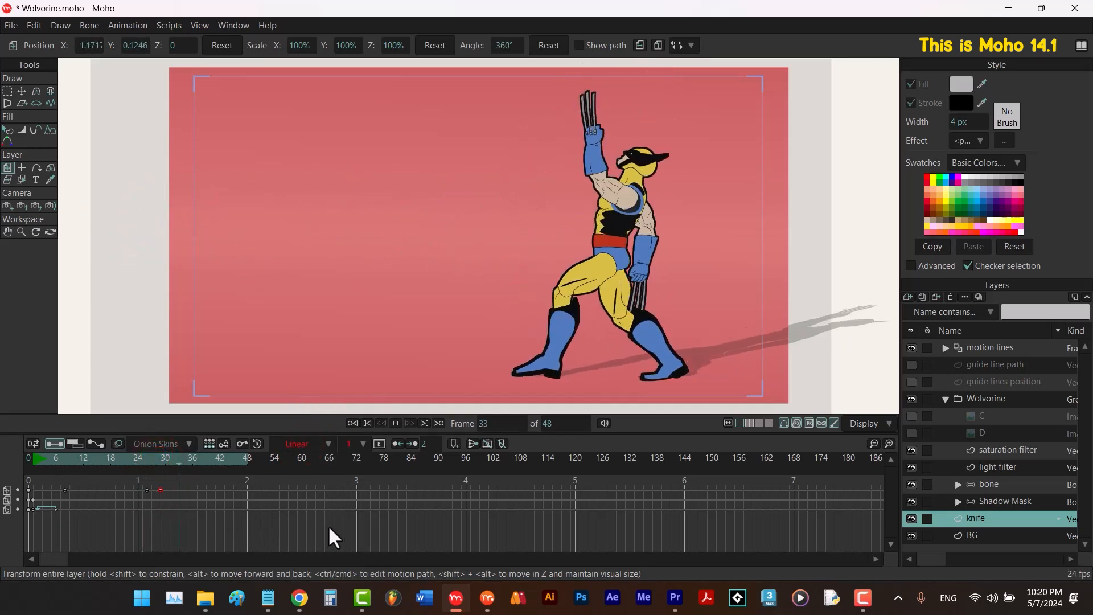
{"action": "key", "text": "space"}
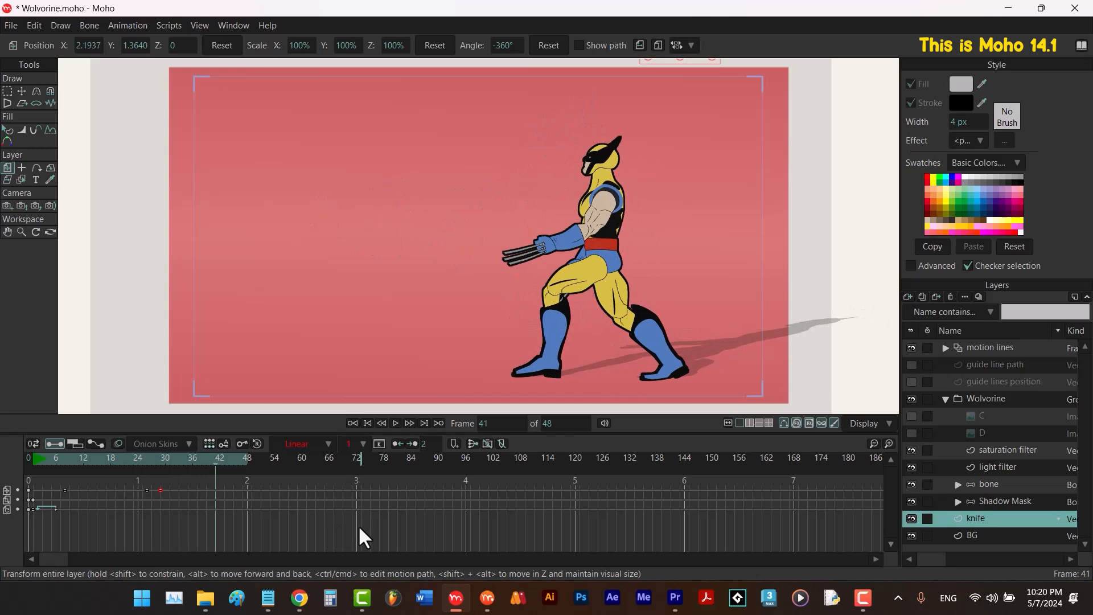
Turn on Show Output Only to mask everything outside the camera frame.
{"action": "left_click", "coordinate": [201, 24]}
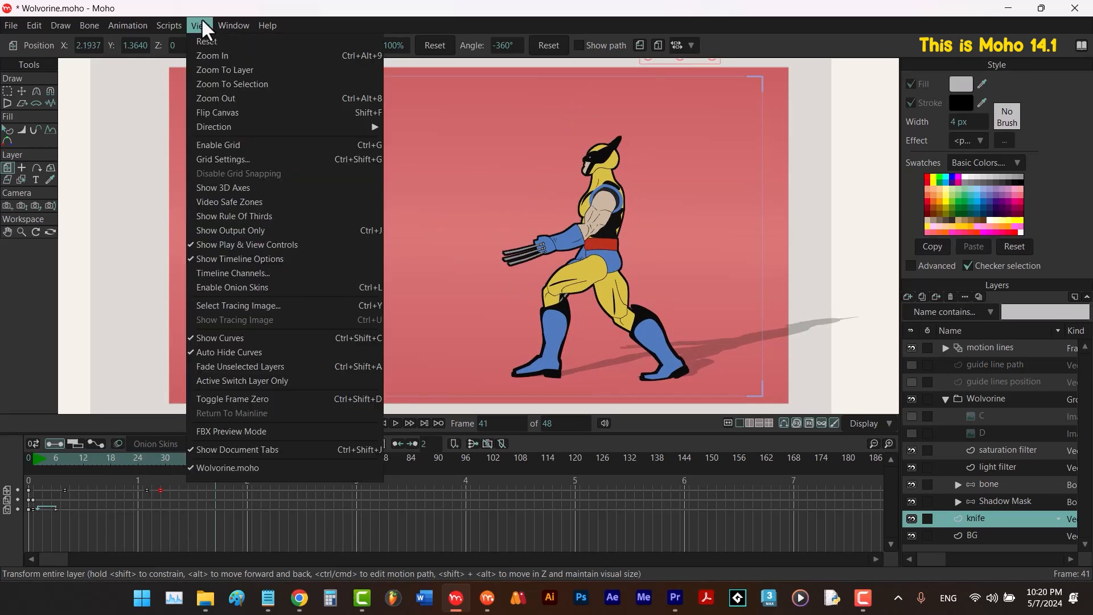
{"action": "left_click", "coordinate": [215, 227]}
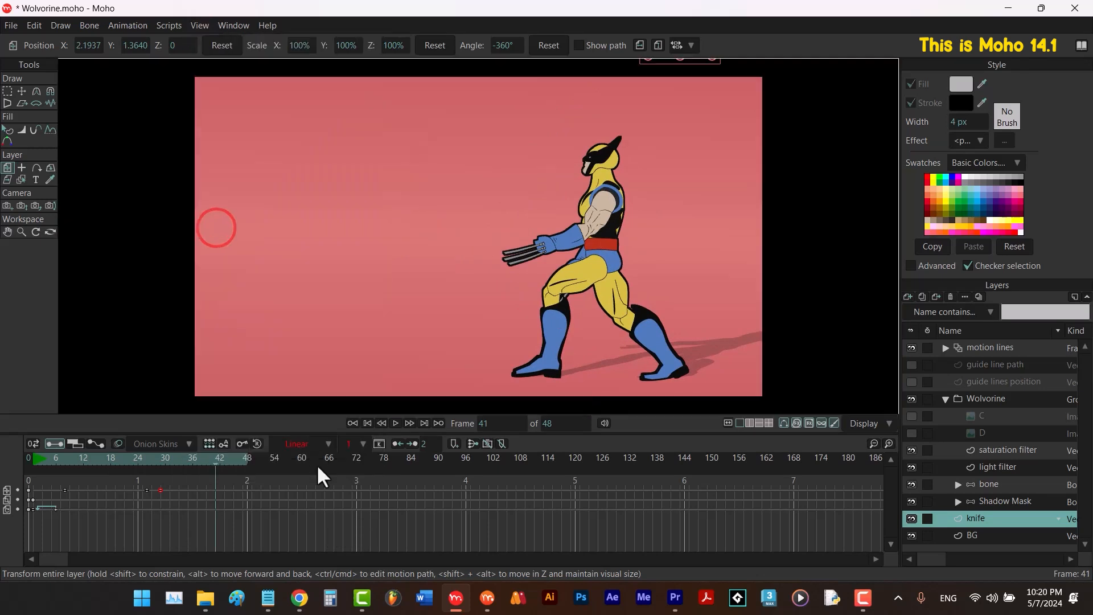
Preview the masked knife shot, return to frame 1 and play it from the start.
{"action": "key", "text": "space"}
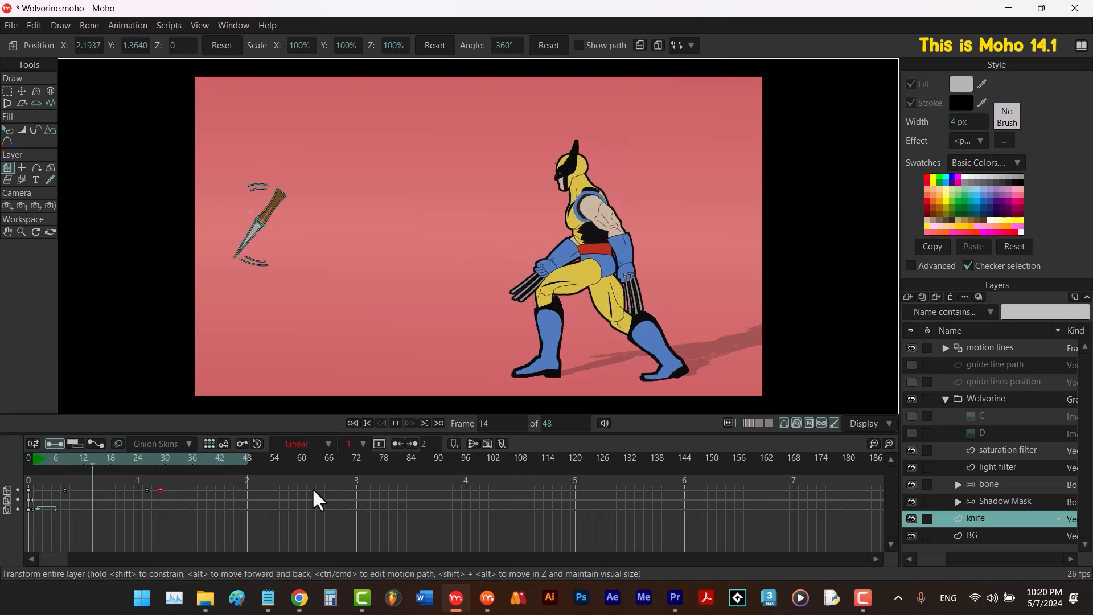
{"action": "key", "text": "space"}
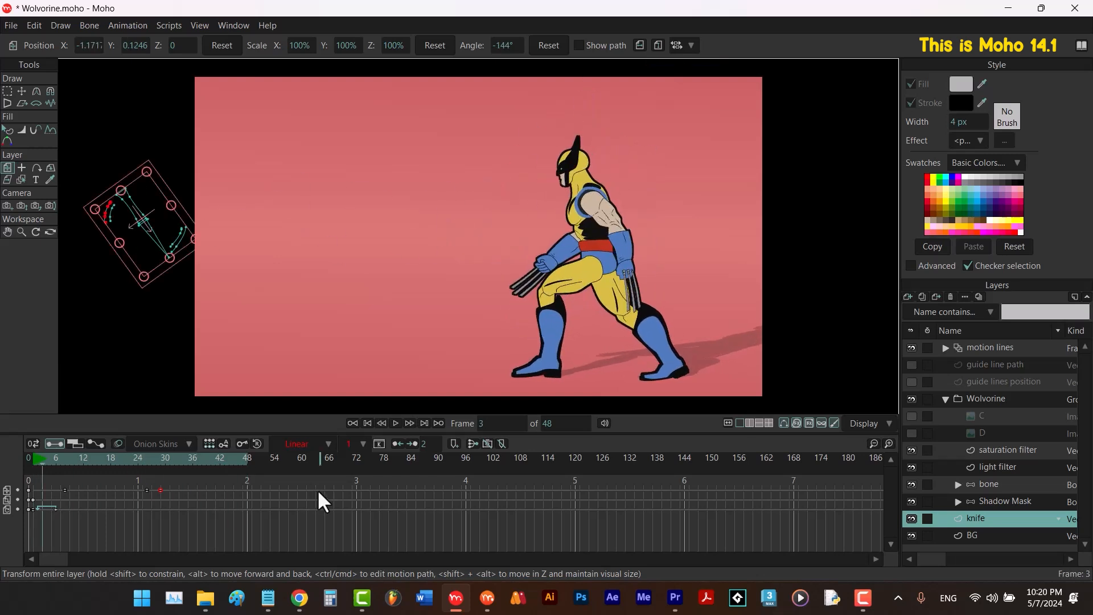
{"action": "left_click", "coordinate": [49, 180]}
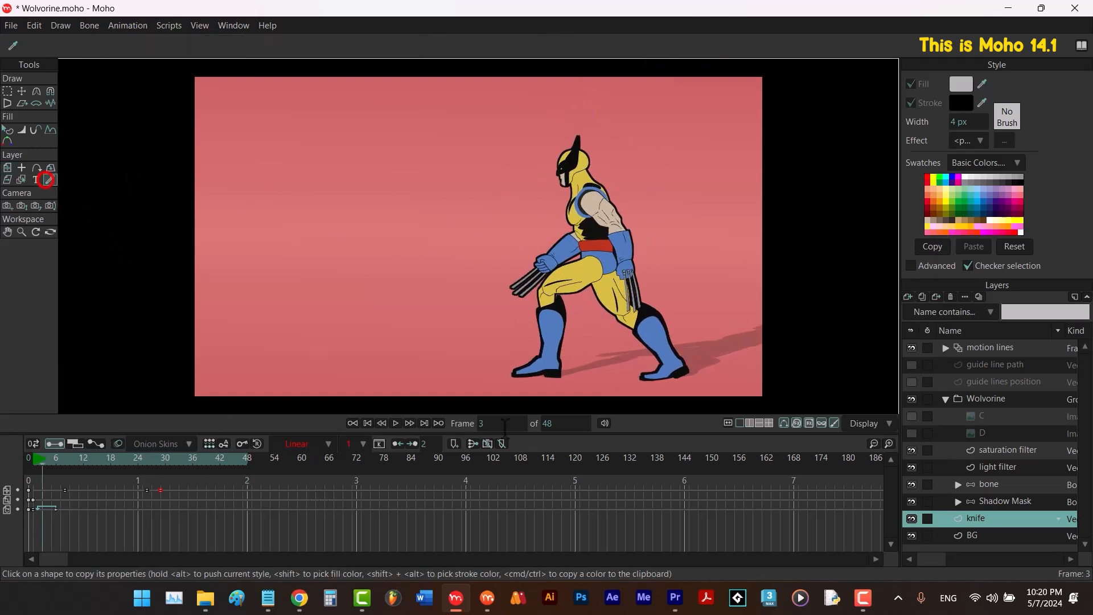
{"action": "left_click", "coordinate": [33, 458]}
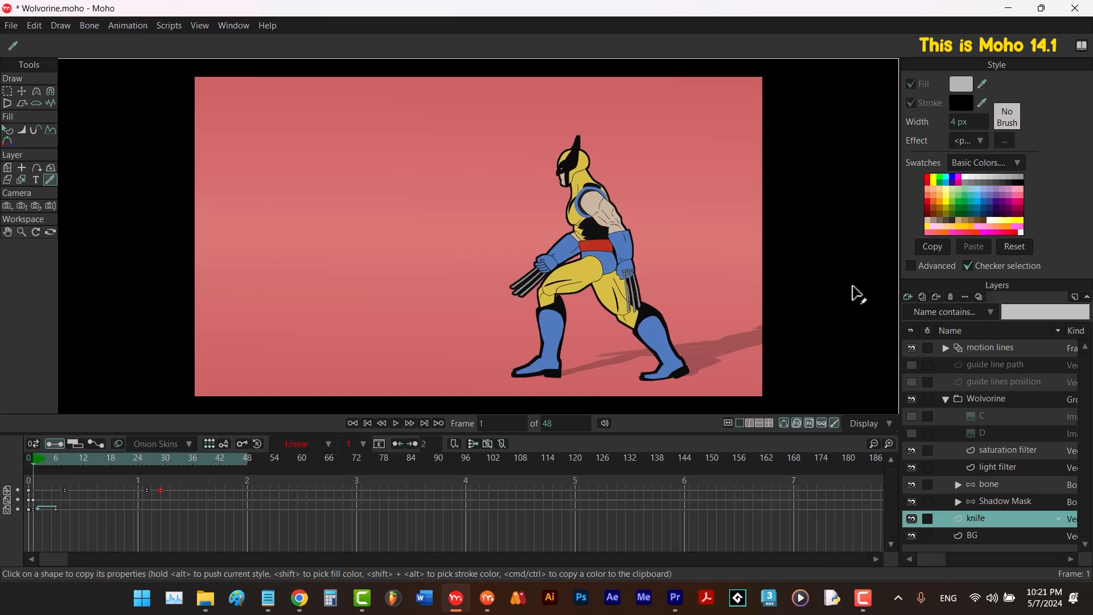
{"action": "key", "text": "space"}
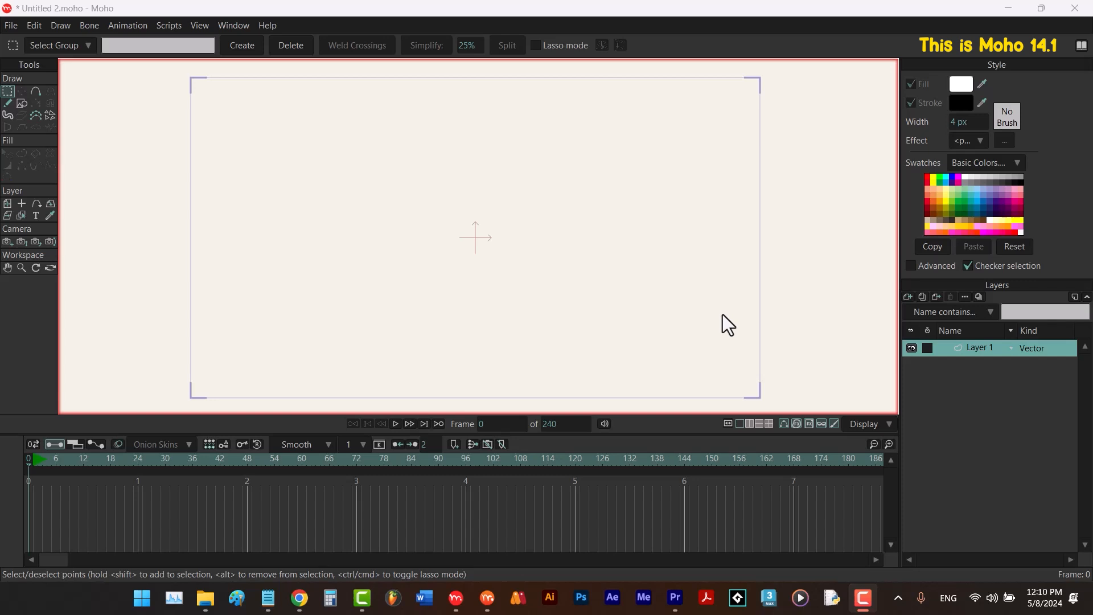
Import sad girl.jpg from the moho save folder and scale the image down evenly to about 75.4%.
{"action": "mouse_move", "coordinate": [205, 597]}
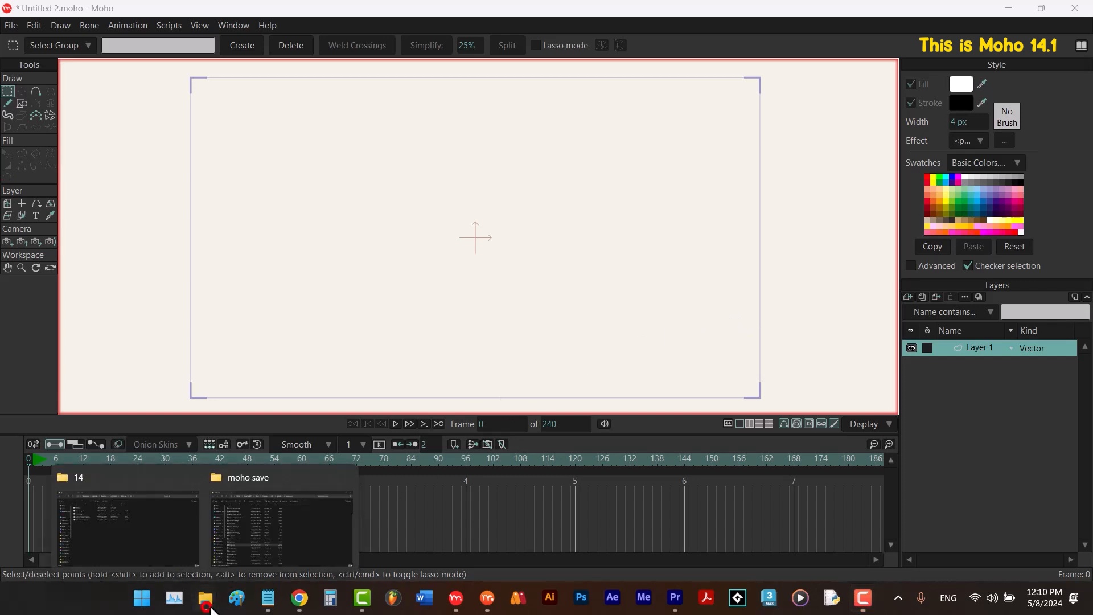
{"action": "left_click", "coordinate": [267, 550]}
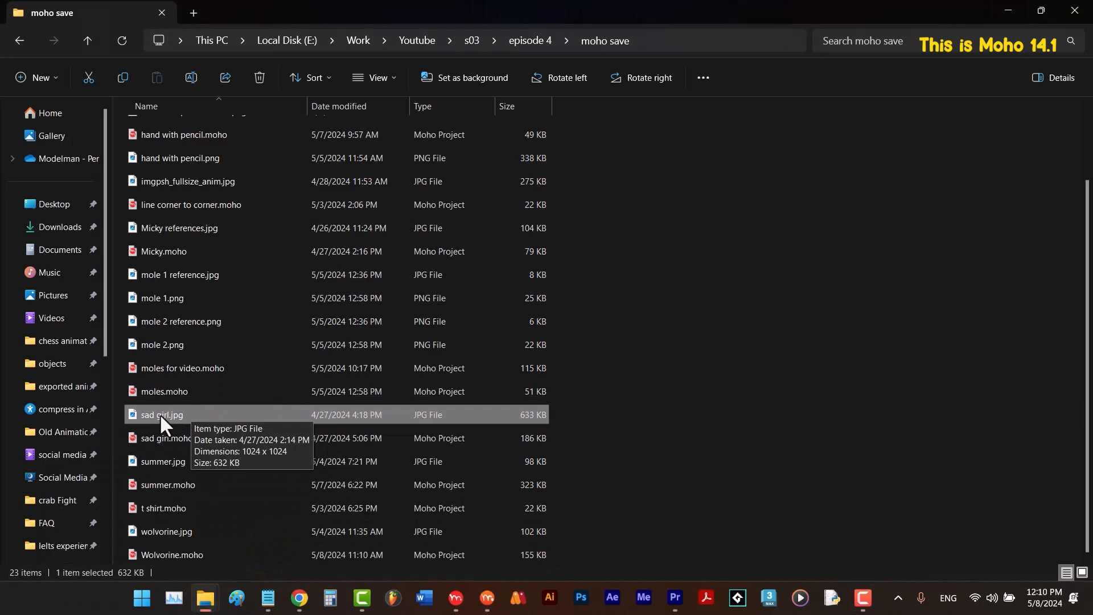
{"action": "left_click_drag", "start_coordinate": [154, 413], "coordinate": [466, 308]}
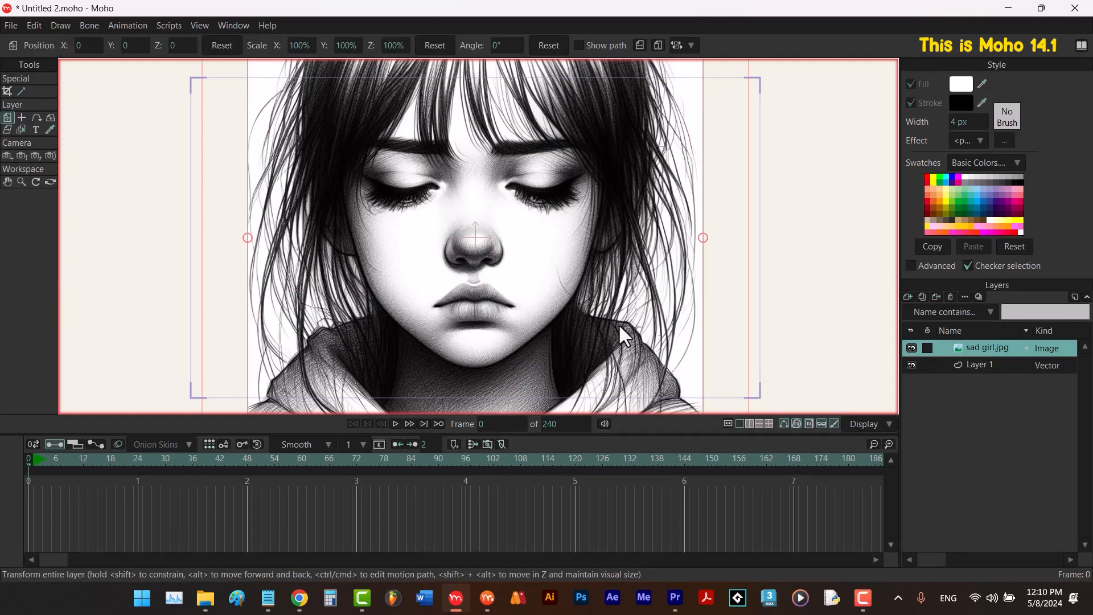
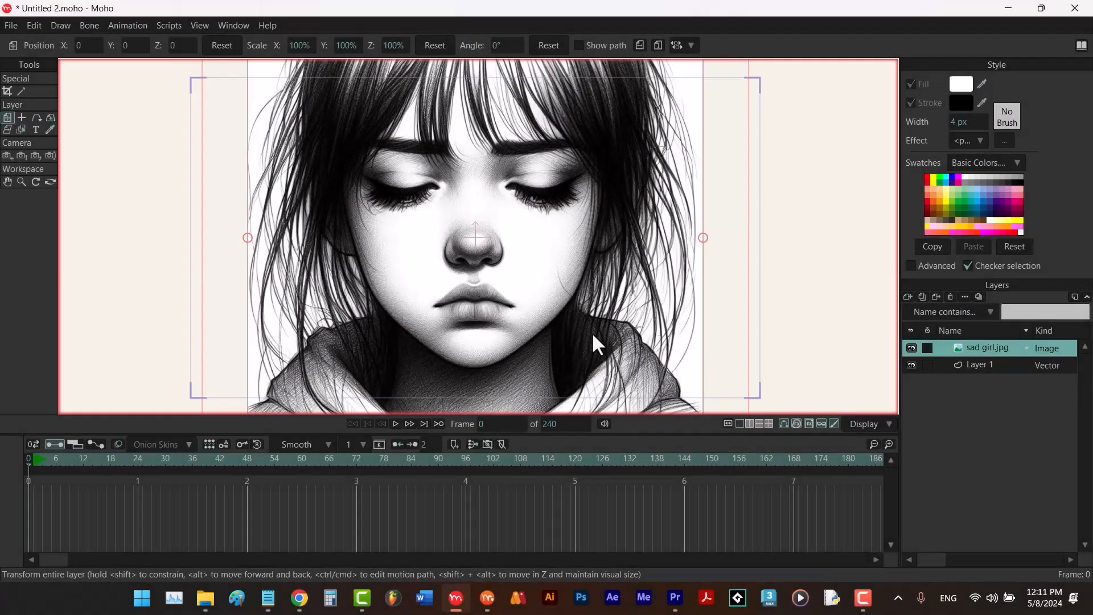
{"action": "scroll", "coordinate": [512, 281], "scroll_direction": "down", "scroll_amount": 3}
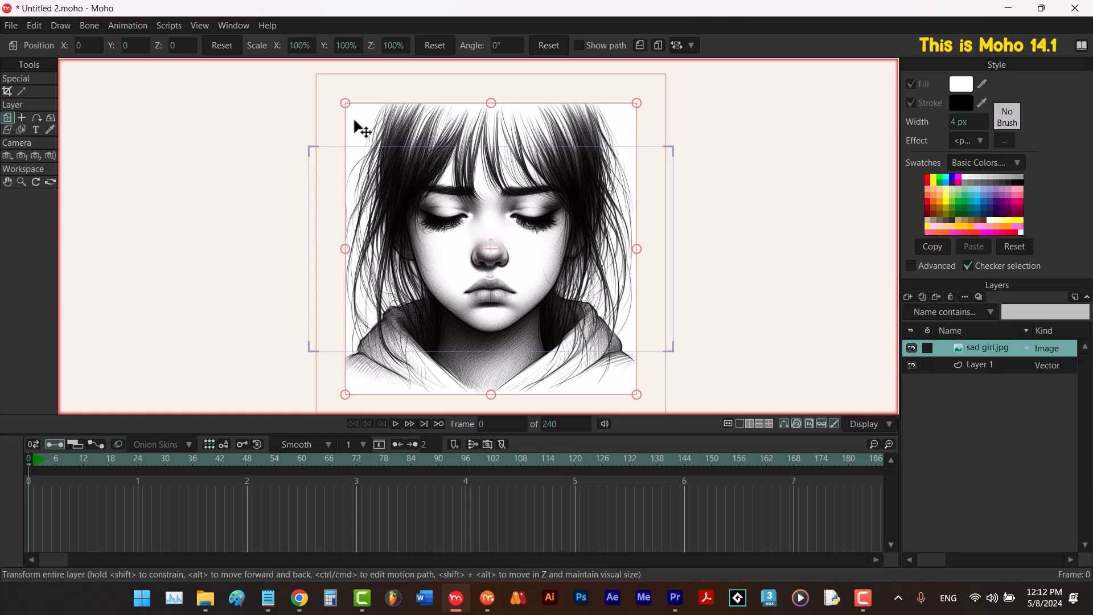
{"action": "left_click_drag", "start_coordinate": [344, 104], "coordinate": [380, 140]}
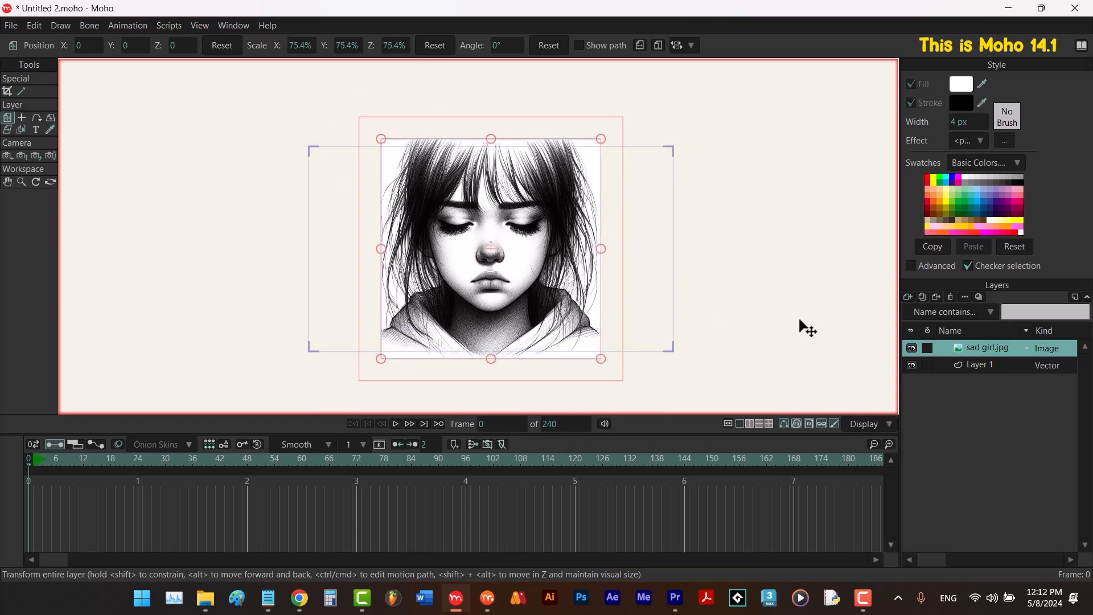
On Layer 1, draw a white rectangle extending beyond the camera frame on all sides and render a preview of the frame.
{"action": "left_click", "coordinate": [976, 365]}
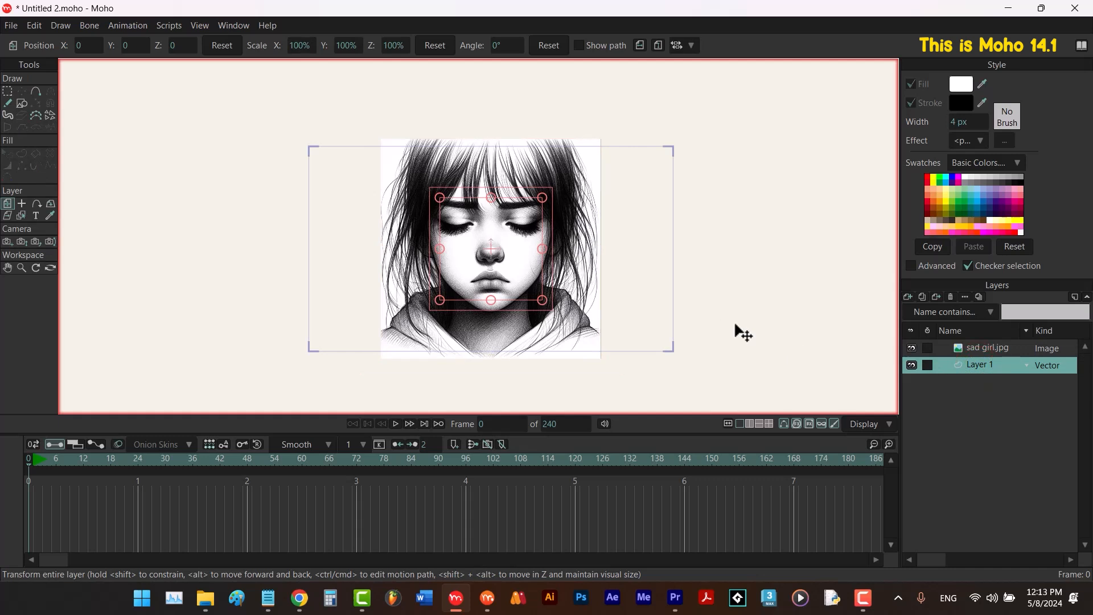
{"action": "key", "text": "r"}
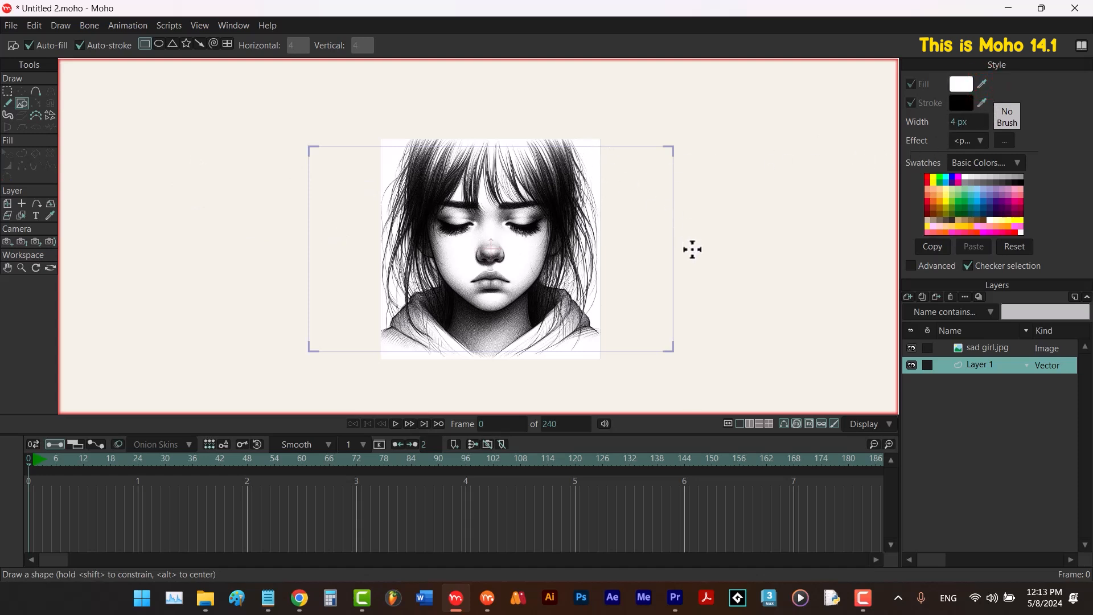
{"action": "mouse_move", "coordinate": [741, 107]}
{"action": "left_mouse_down"}
{"action": "mouse_move", "coordinate": [244, 395]}
{"action": "mouse_move", "coordinate": [254, 381]}
{"action": "left_mouse_up"}
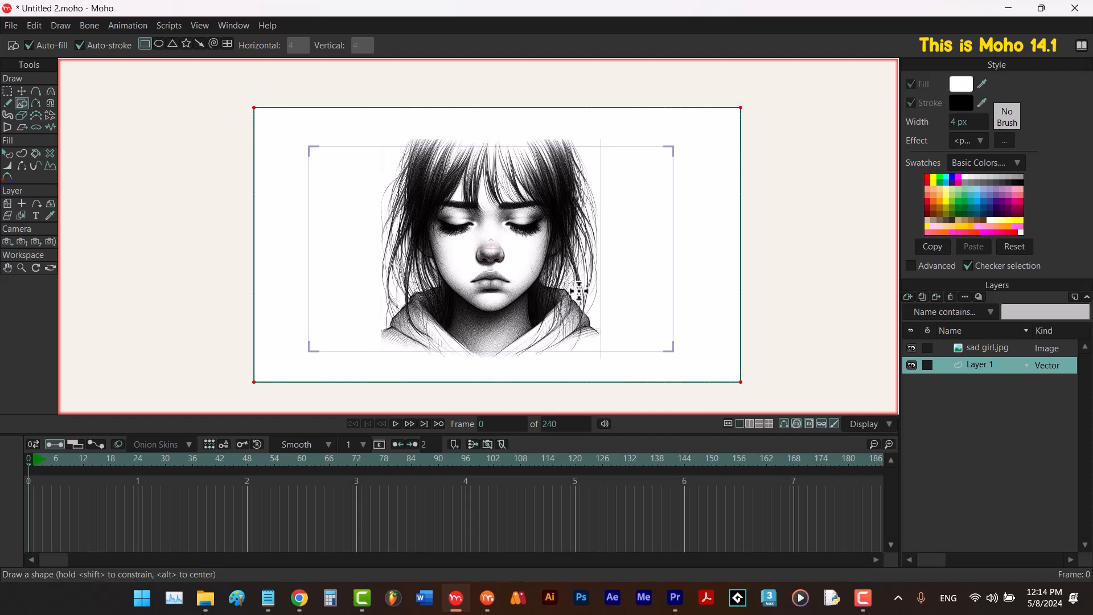
{"action": "key", "text": "ctrl+r"}
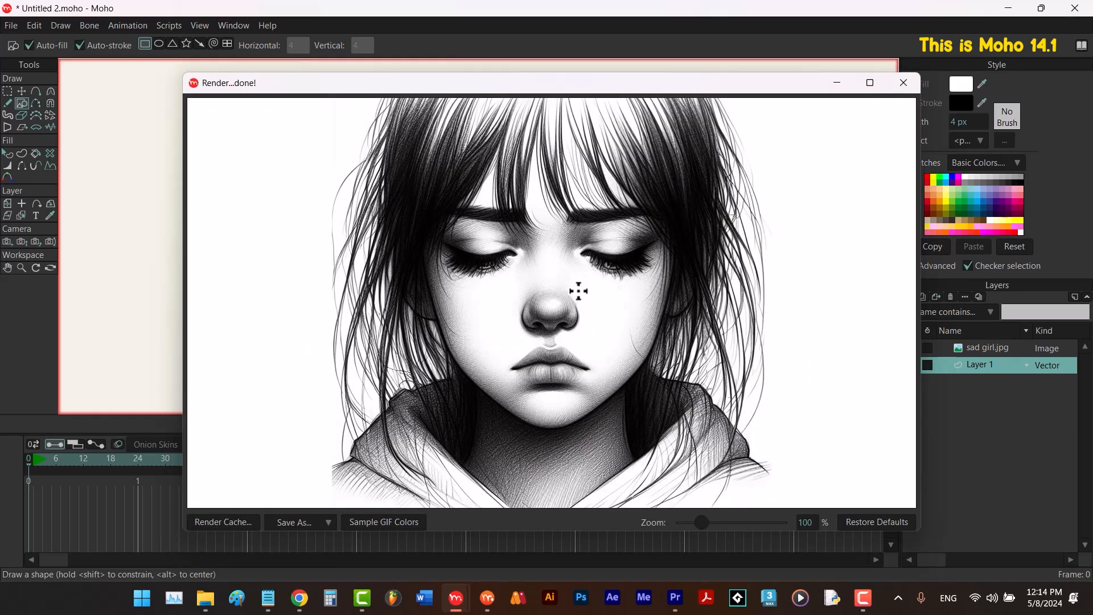
{"action": "left_click", "coordinate": [904, 82]}
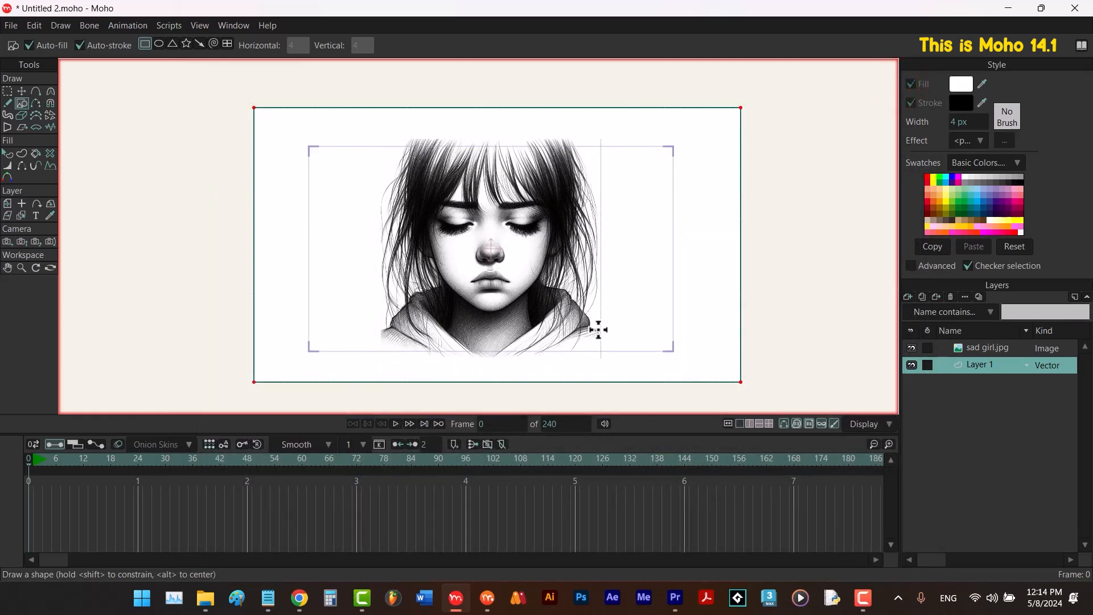
Rename the vector layer containing the white background rectangle as BG.
{"action": "scroll", "coordinate": [598, 263], "scroll_direction": "up", "scroll_amount": 3}
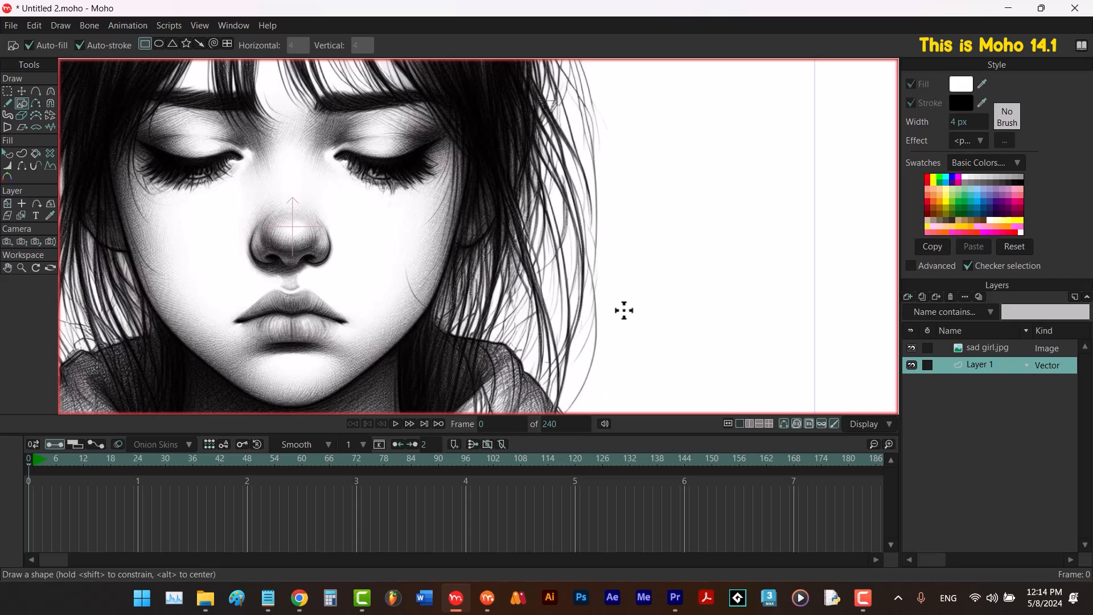
{"action": "double_click", "coordinate": [971, 365]}
{"action": "type", "text": "BG"}
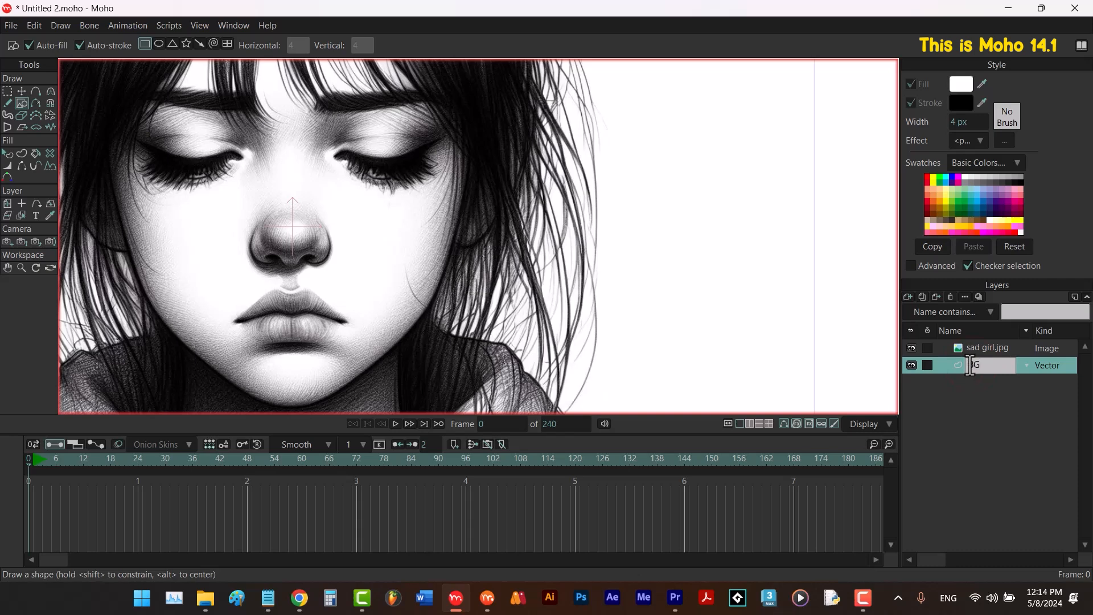
{"action": "key", "text": "Return"}
{"action": "key", "text": "Home"}
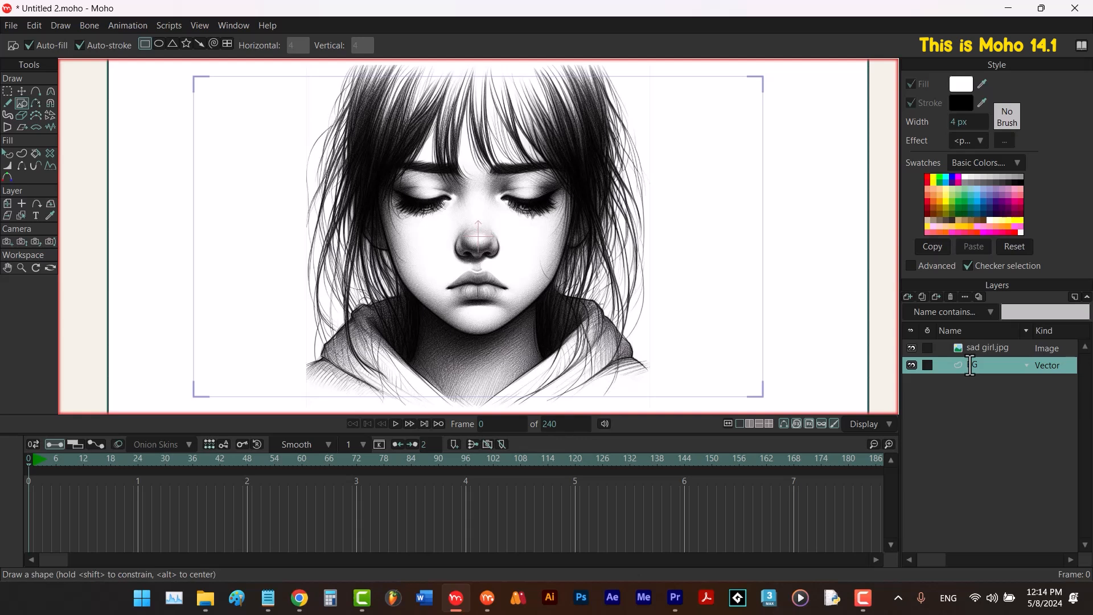
Add a new vector layer above BG and name it guide line.
{"action": "left_click", "coordinate": [907, 295]}
{"action": "left_click", "coordinate": [915, 310]}
{"action": "double_click", "coordinate": [976, 363]}
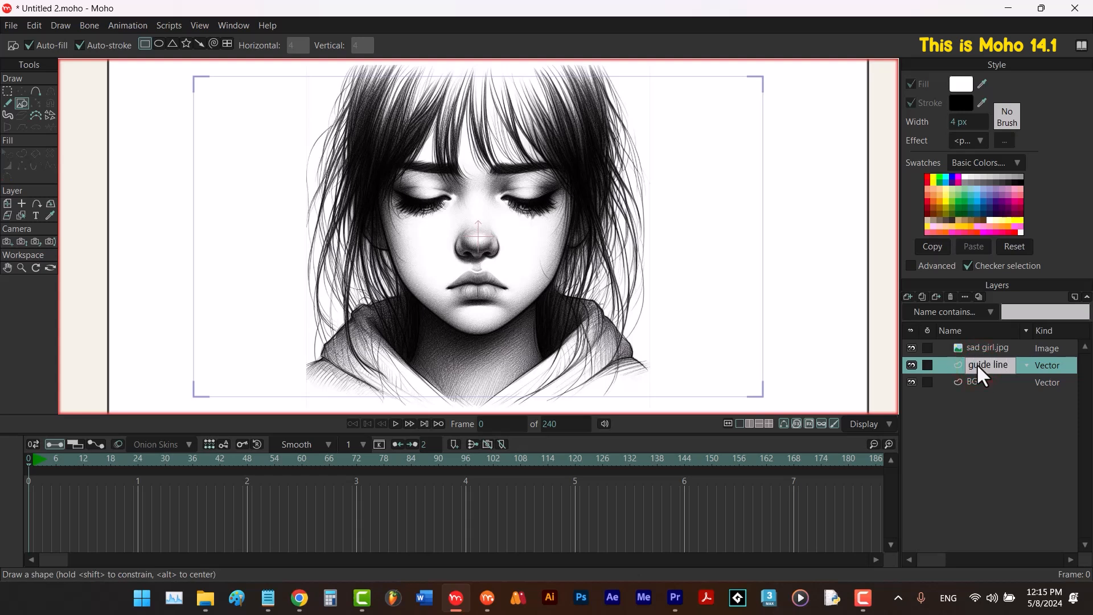
{"action": "key", "text": "Return"}
Draw an open curve from the right-hand eye's inner corner down the cheek and neck to the drawing's lower edge, adjusting its curvature near the jaw.
{"action": "key", "text": "a"}
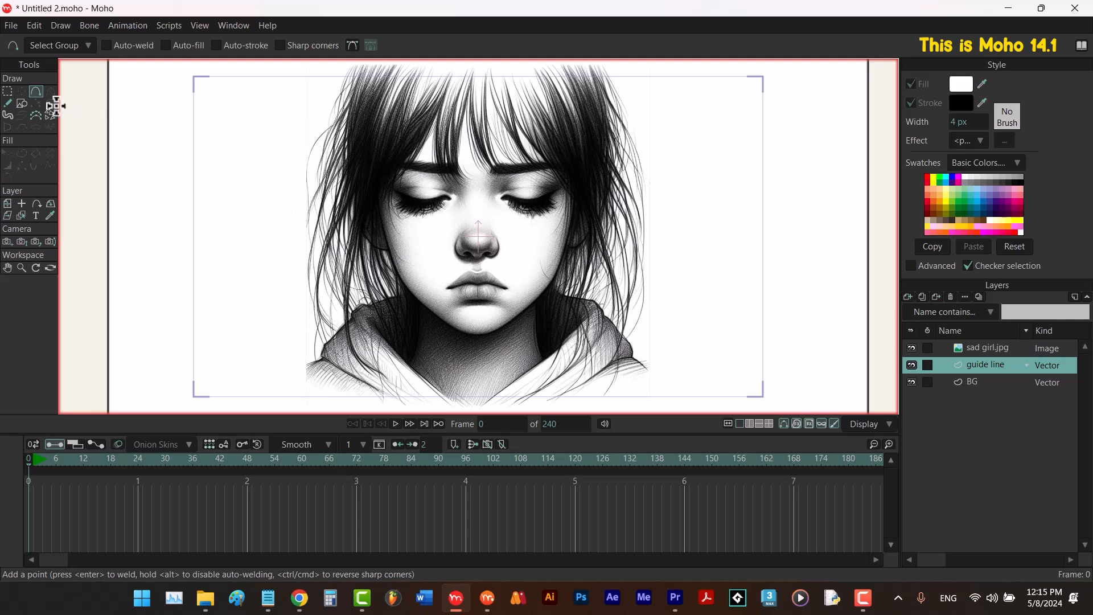
{"action": "scroll", "coordinate": [517, 244], "scroll_direction": "up", "scroll_amount": 3}
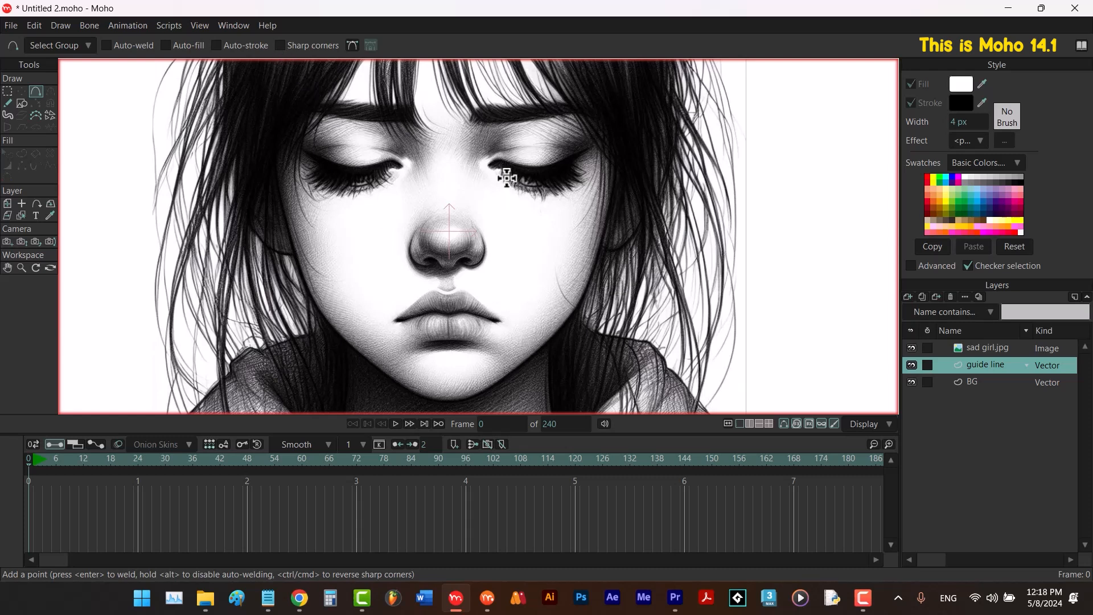
{"action": "left_click", "coordinate": [494, 165]}
{"action": "left_click_drag", "start_coordinate": [499, 197], "coordinate": [524, 234]}
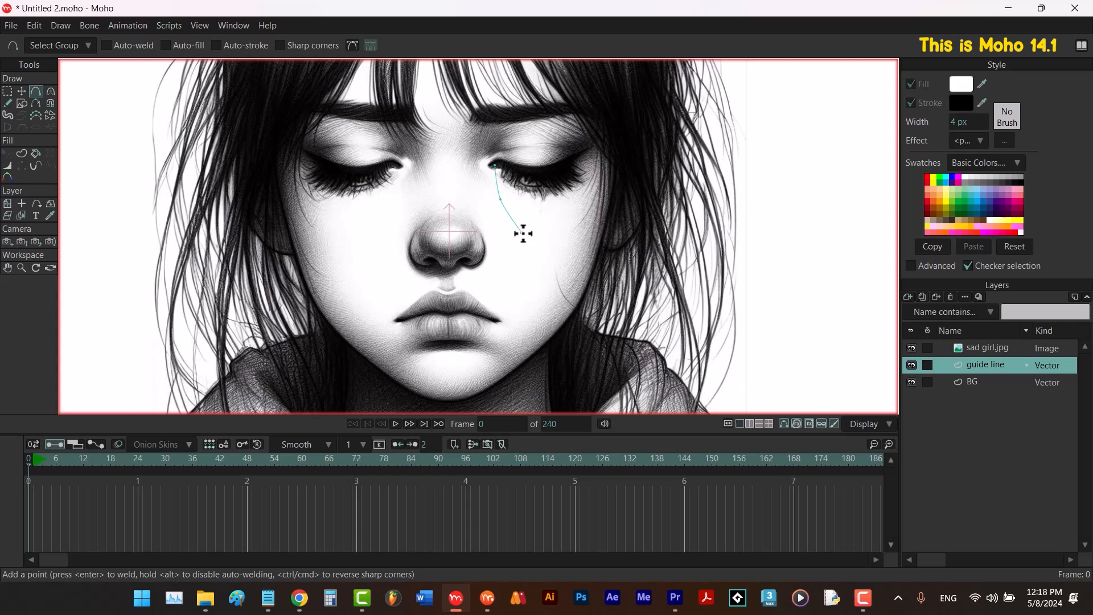
{"action": "mouse_move", "coordinate": [525, 240]}
{"action": "left_mouse_down"}
{"action": "mouse_move", "coordinate": [524, 298]}
{"action": "mouse_move", "coordinate": [534, 285]}
{"action": "mouse_move", "coordinate": [515, 368]}
{"action": "mouse_move", "coordinate": [531, 221]}
{"action": "mouse_move", "coordinate": [531, 374]}
{"action": "left_mouse_up"}
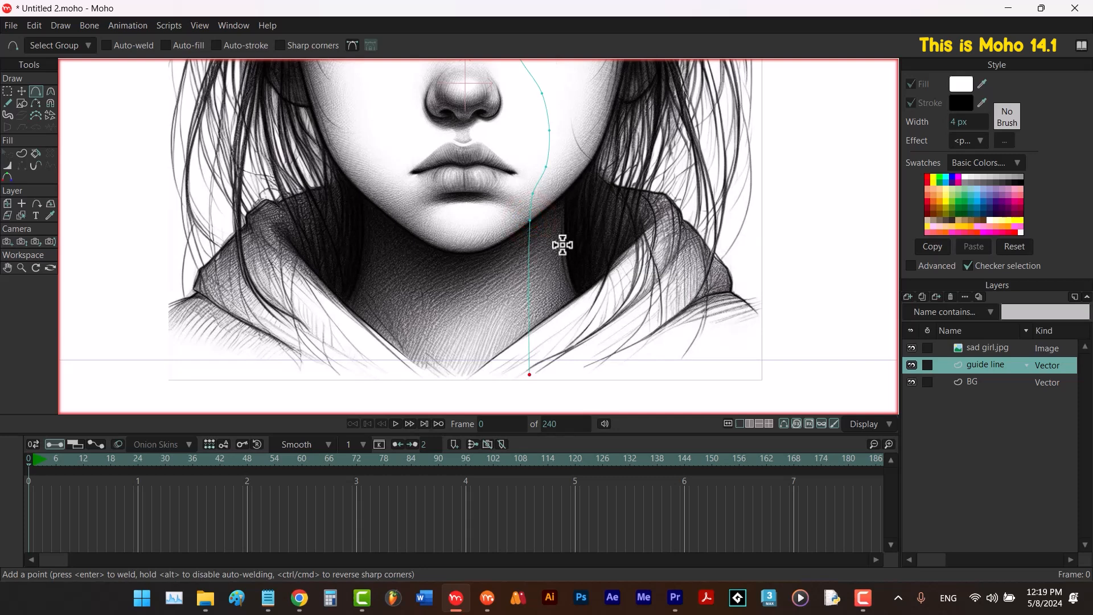
{"action": "key", "text": "c"}
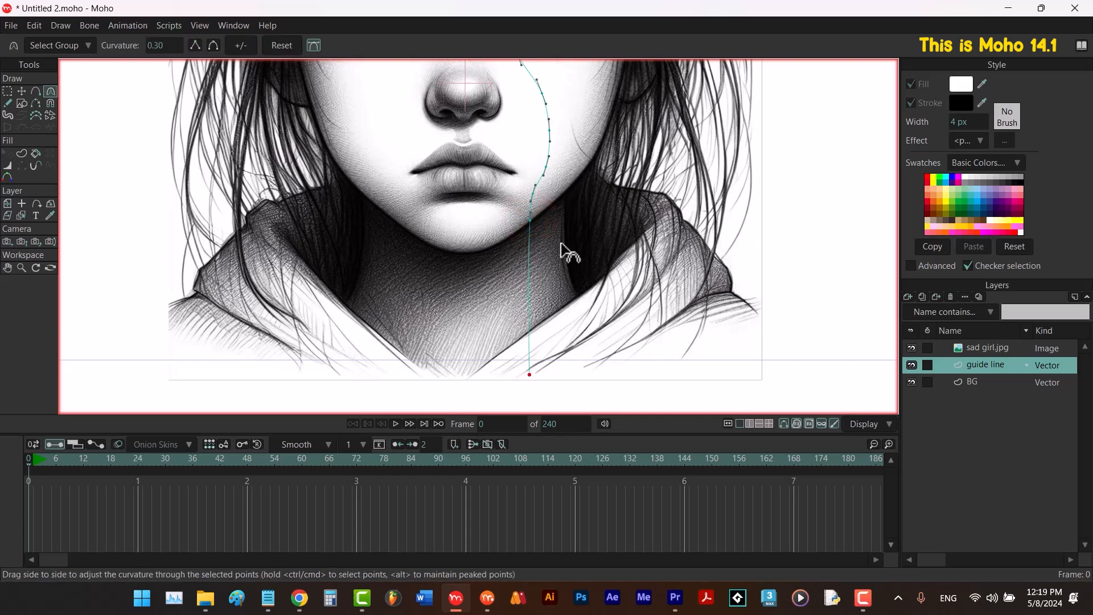
{"action": "left_click", "coordinate": [530, 279]}
{"action": "left_click_drag", "start_coordinate": [593, 123], "coordinate": [596, 271]}
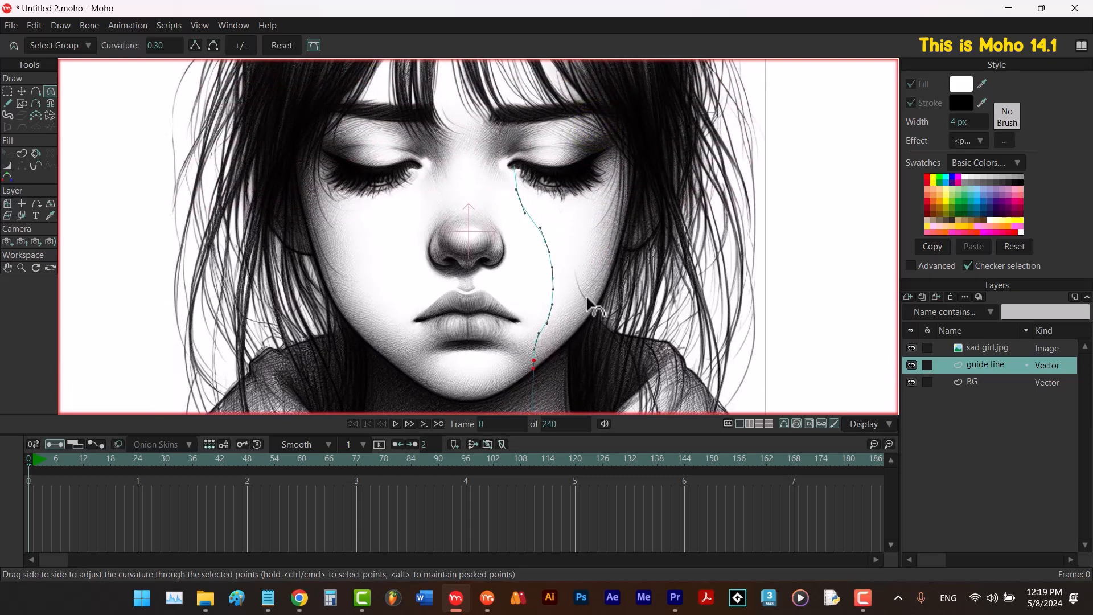
Turn the curve into a stroke-only shape in bright green and move the guide line layer above sad girl.jpg.
{"action": "key", "text": "u"}
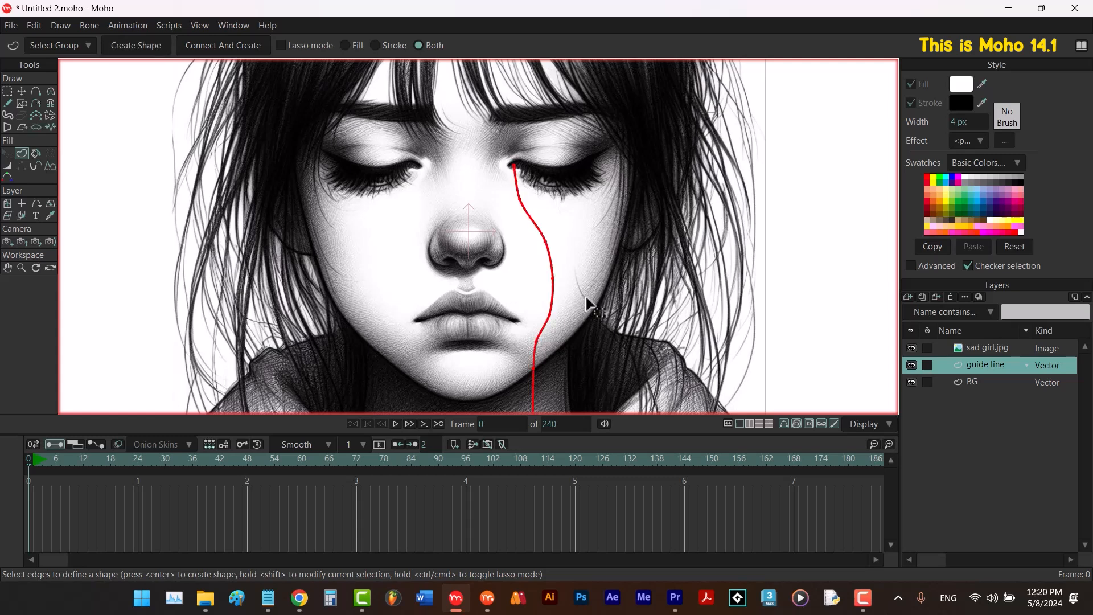
{"action": "left_click", "coordinate": [374, 45]}
{"action": "left_click", "coordinate": [939, 178]}
{"action": "left_click", "coordinate": [143, 50]}
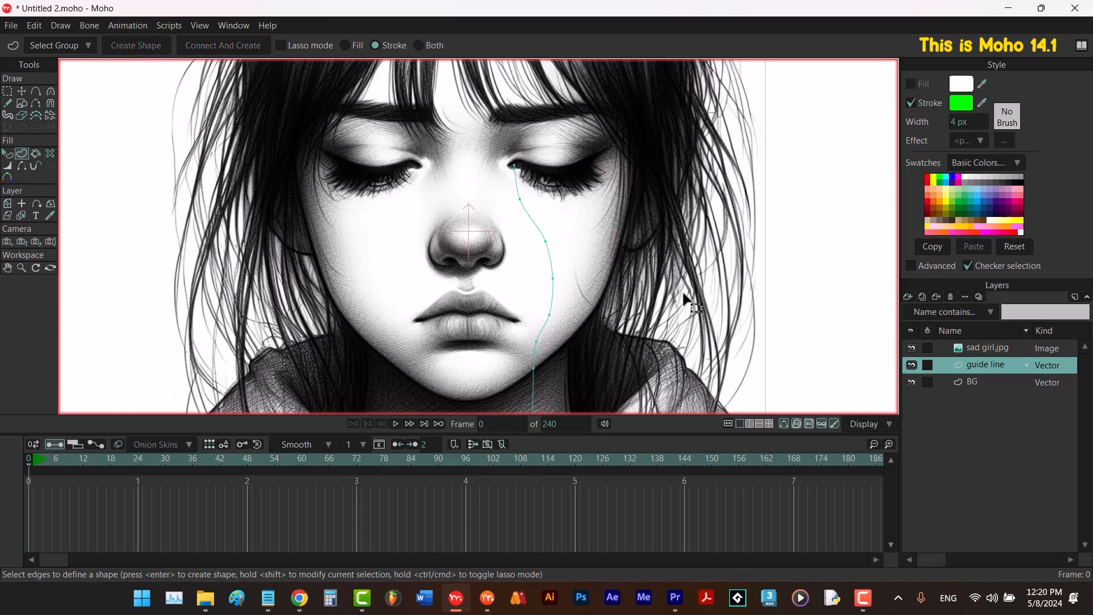
{"action": "left_click_drag", "start_coordinate": [995, 364], "coordinate": [989, 346]}
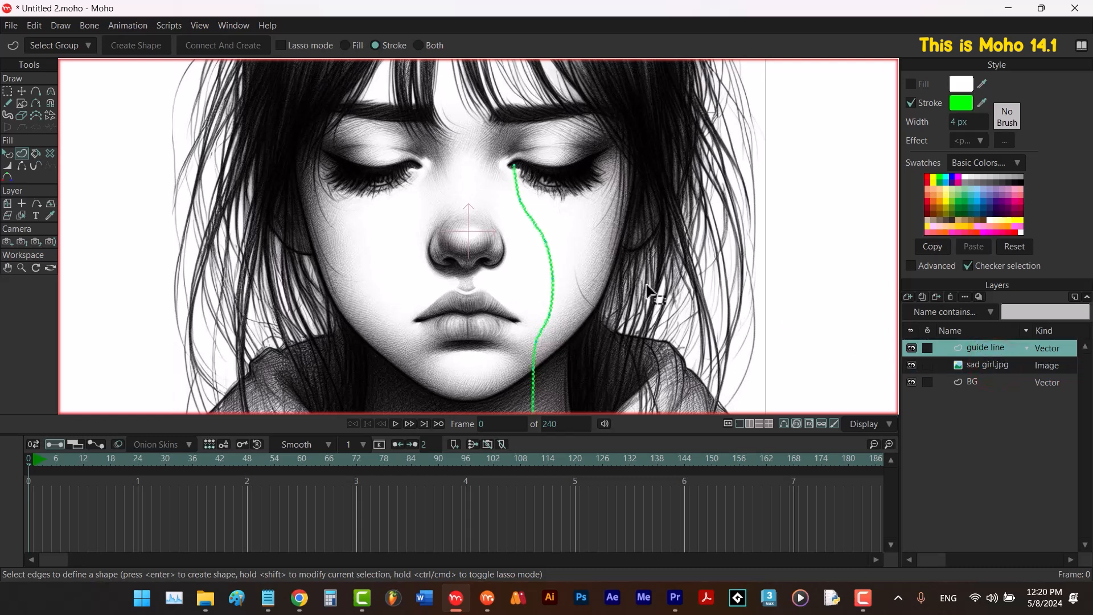
Move the guide line's point near the jaw slightly down, to about X 0.2365, Y -0.4625.
{"action": "key", "text": "t"}
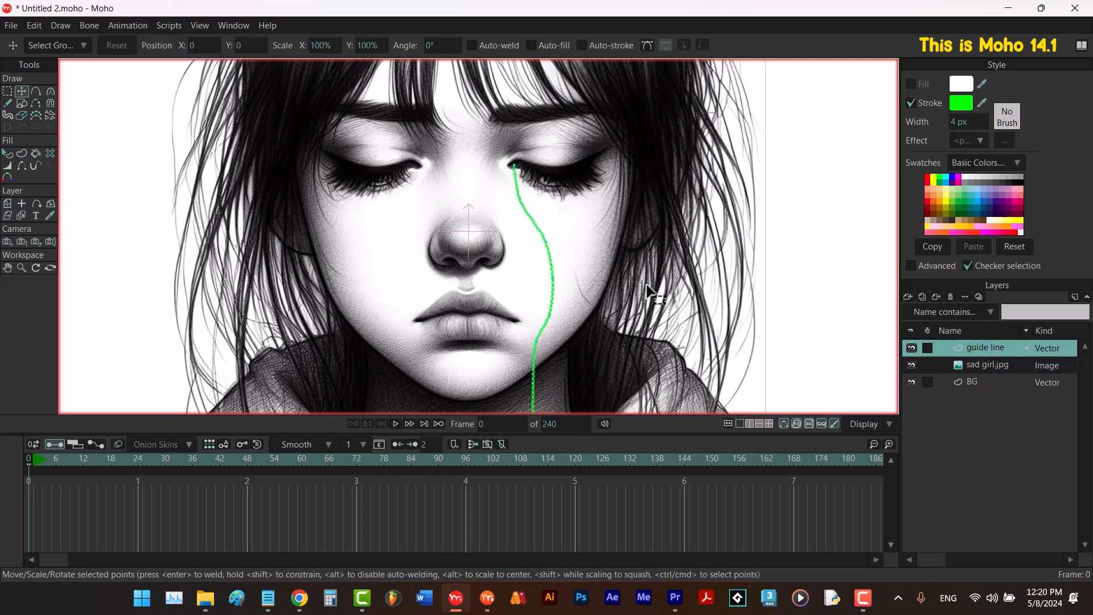
{"action": "left_click", "coordinate": [536, 344]}
{"action": "left_click_drag", "start_coordinate": [535, 344], "coordinate": [534, 362]}
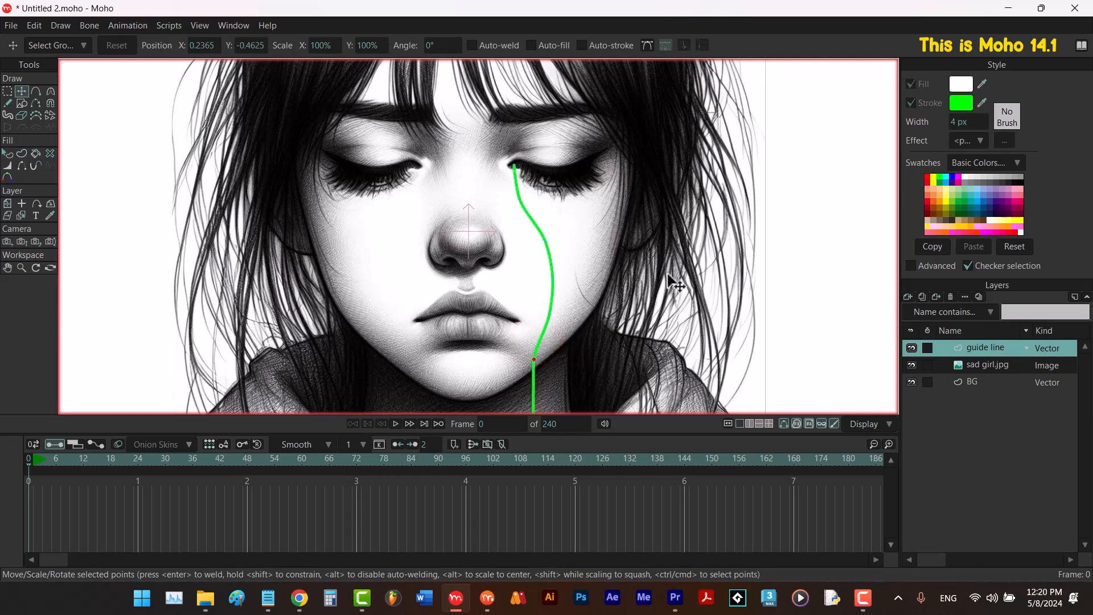
Add a Frame By Frame layer above the guide line and name it tear 1.
{"action": "left_click", "coordinate": [906, 295]}
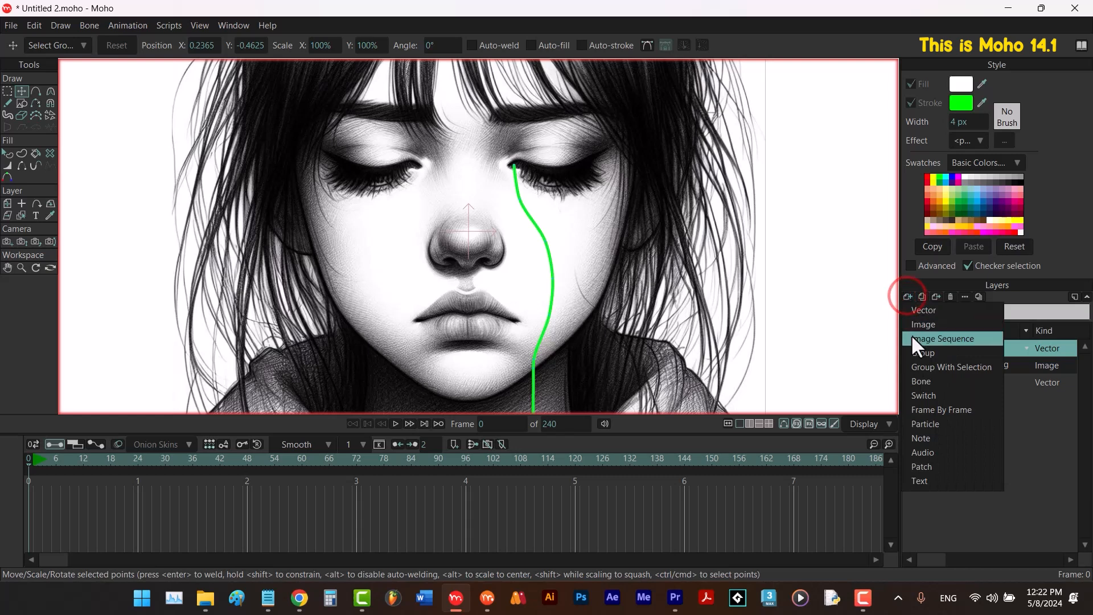
{"action": "left_click", "coordinate": [937, 408]}
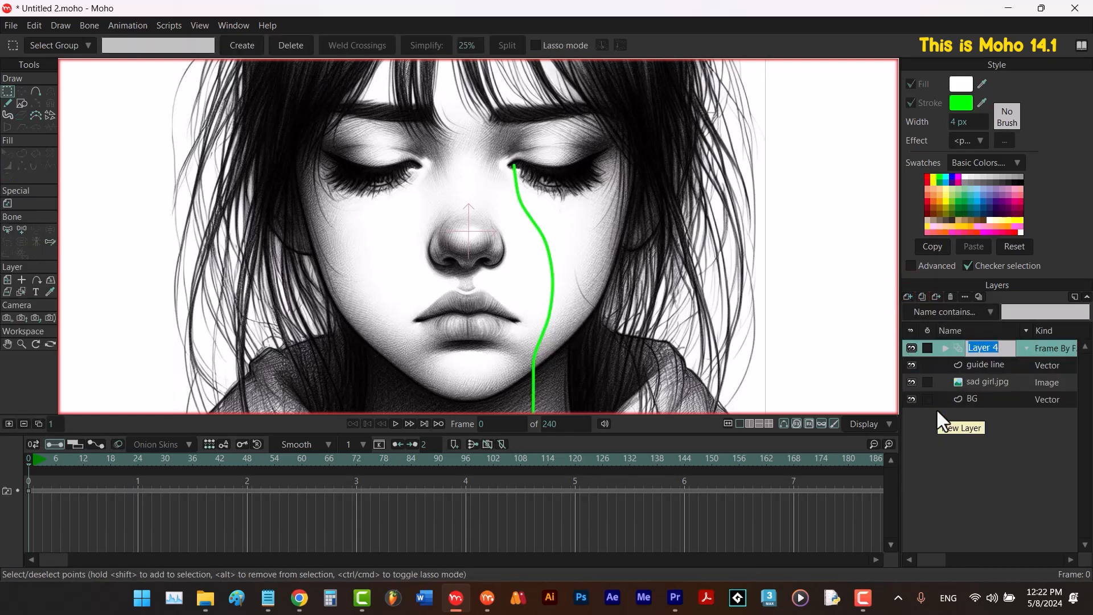
{"action": "type", "text": "trea"}
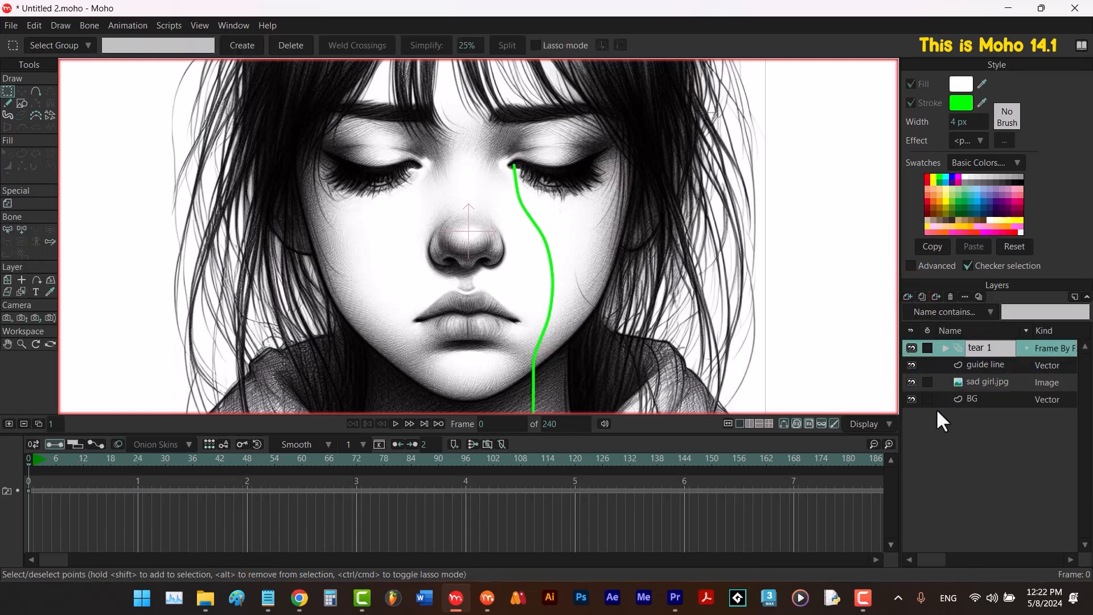
{"action": "type", "text": " 1"}
{"action": "key", "text": "Return"}
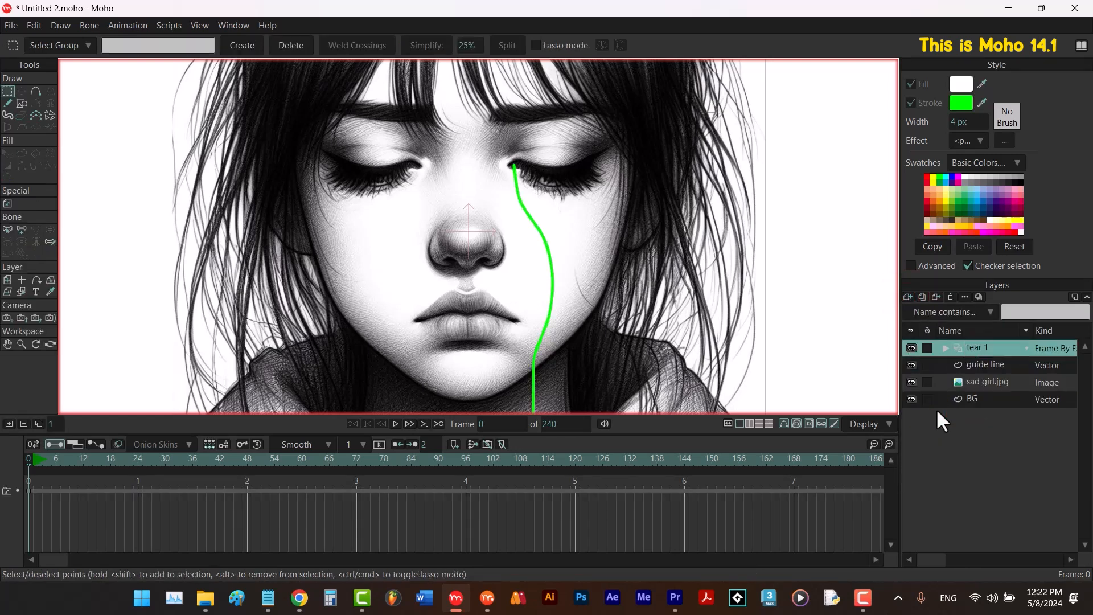
Set the stroke colour to black and activate the Freehand tool on frame 1 of the tear 1 layer.
{"action": "left_click", "coordinate": [1020, 180]}
{"action": "left_click", "coordinate": [409, 423]}
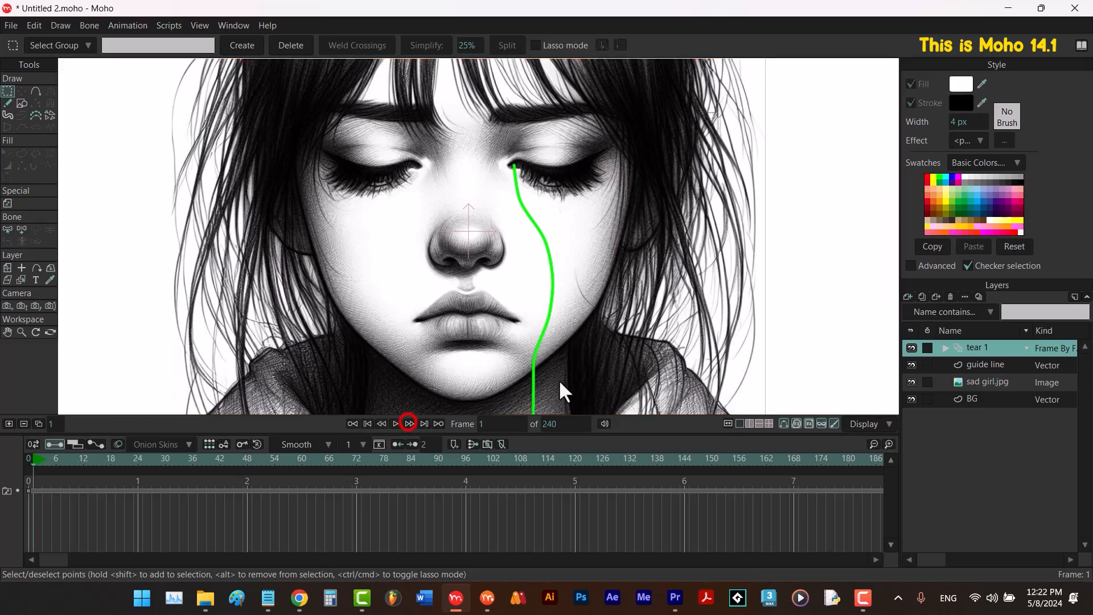
{"action": "key", "text": "f"}
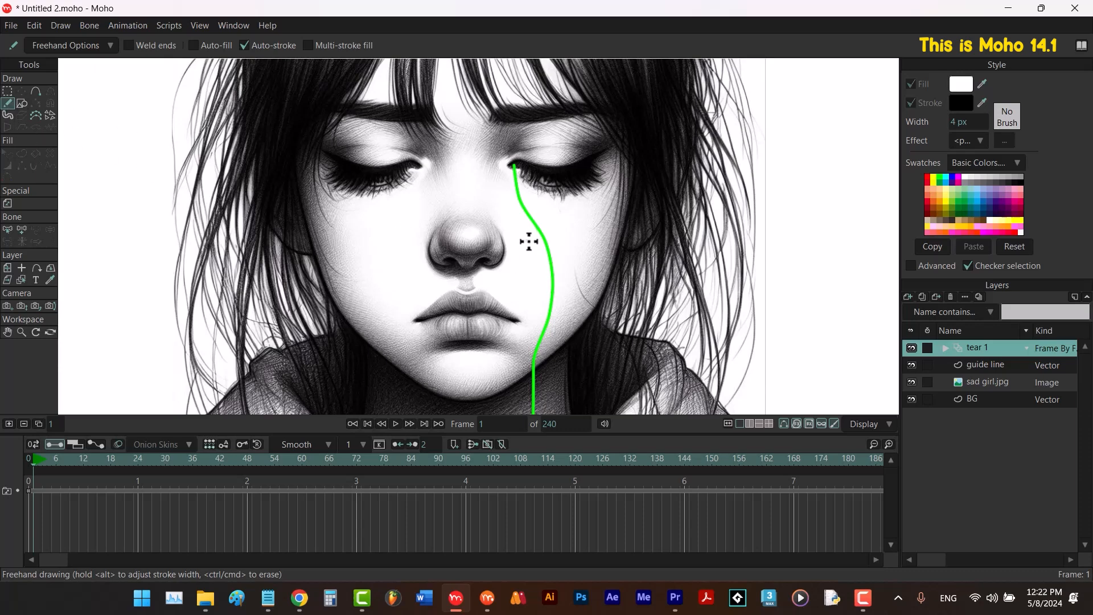
Draw a wavy test stroke on the cheek between the mouth and the guide line, and undo it.
{"action": "left_click_drag", "start_coordinate": [523, 253], "coordinate": [519, 304]}
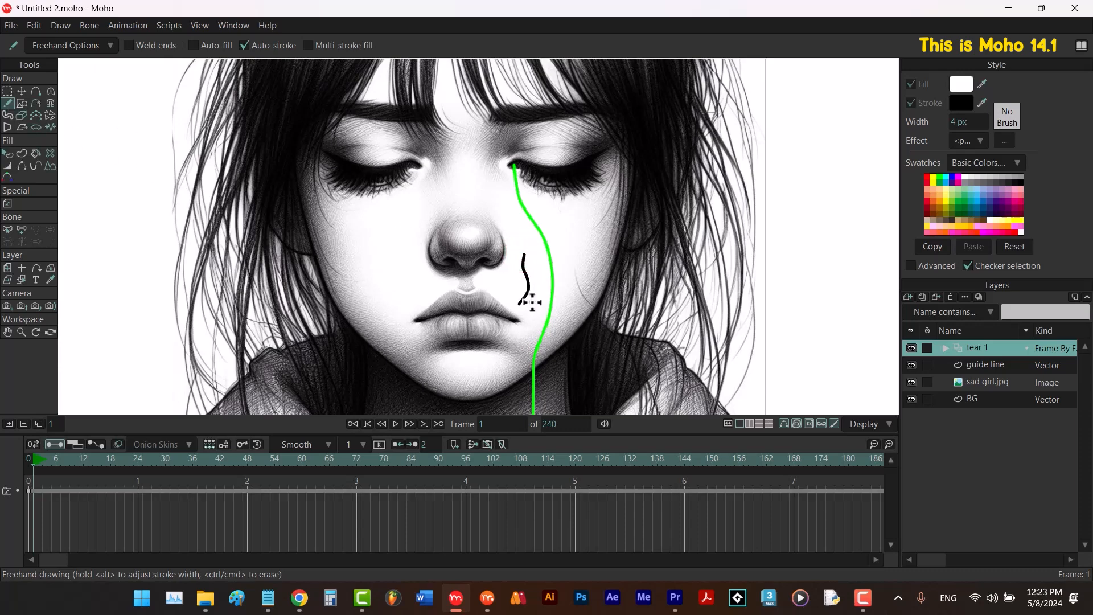
{"action": "scroll", "coordinate": [524, 296], "scroll_direction": "up", "scroll_amount": 5}
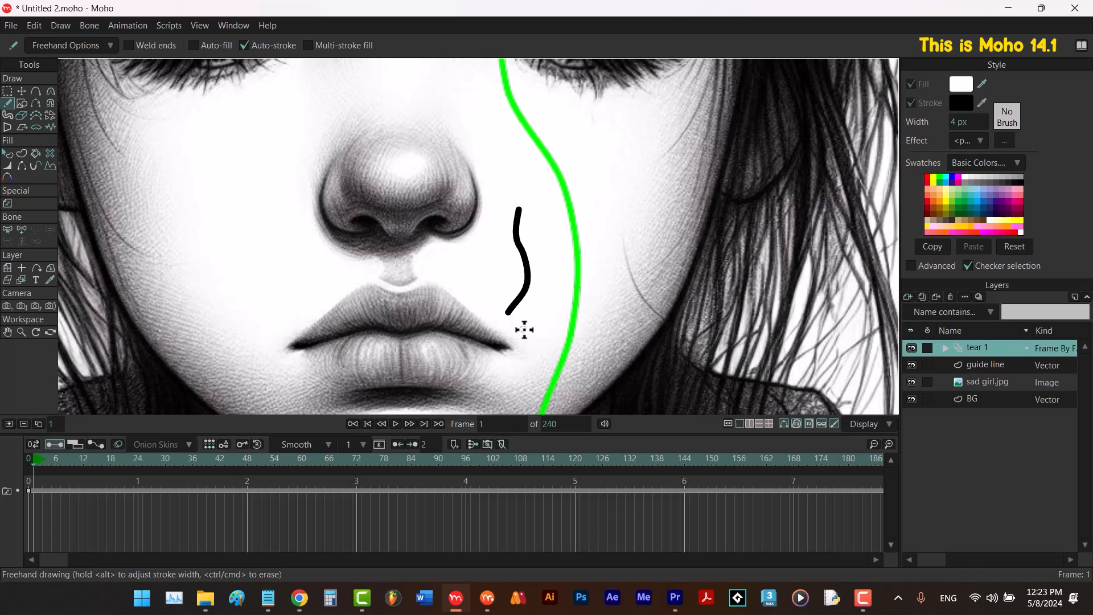
{"action": "key", "text": "ctrl+z"}
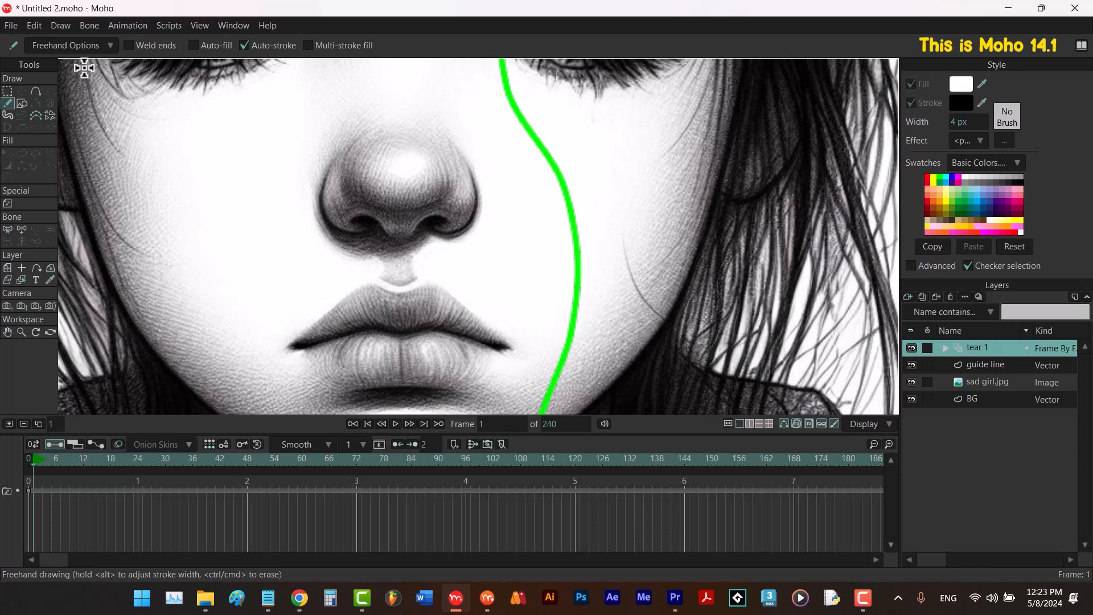
Turn on Taper start at 20% for freehand strokes and test it with a short cheek stroke, undoing that stroke.
{"action": "left_click", "coordinate": [90, 50]}
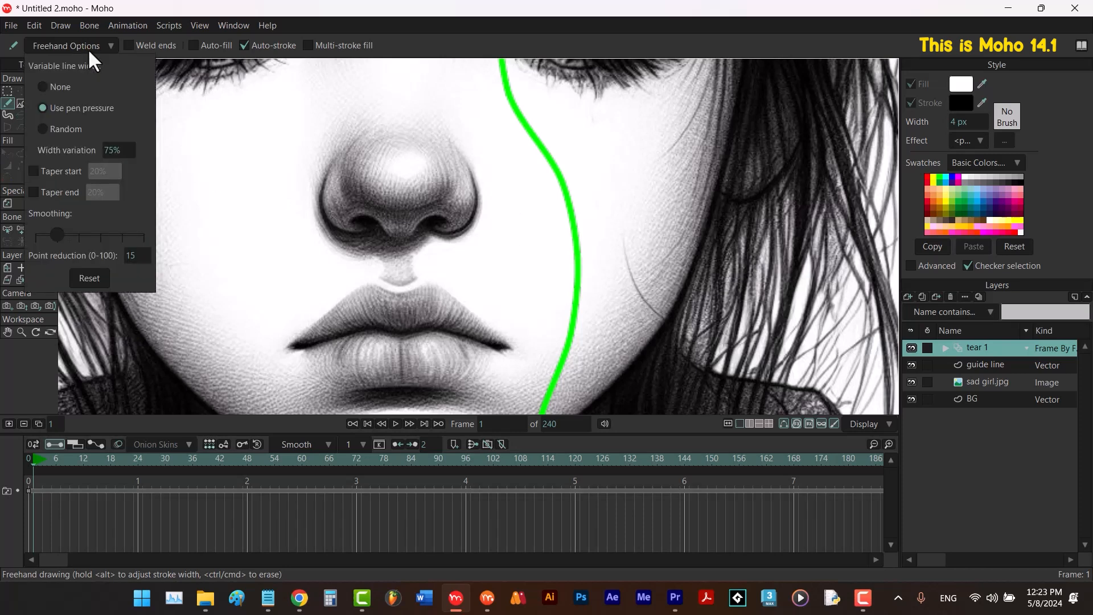
{"action": "left_click", "coordinate": [33, 171]}
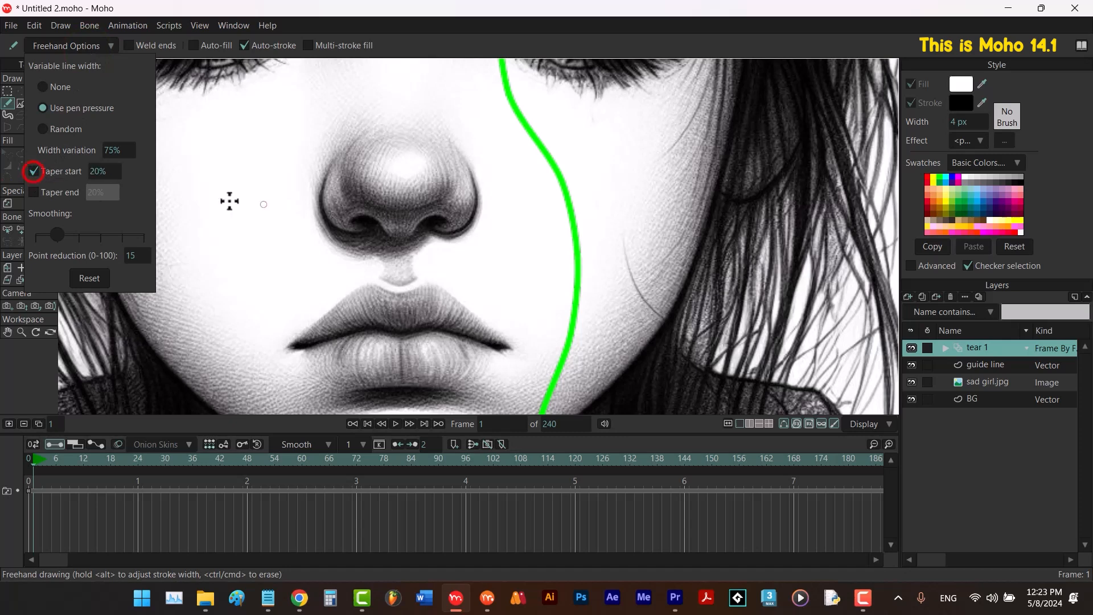
{"action": "left_click", "coordinate": [524, 208]}
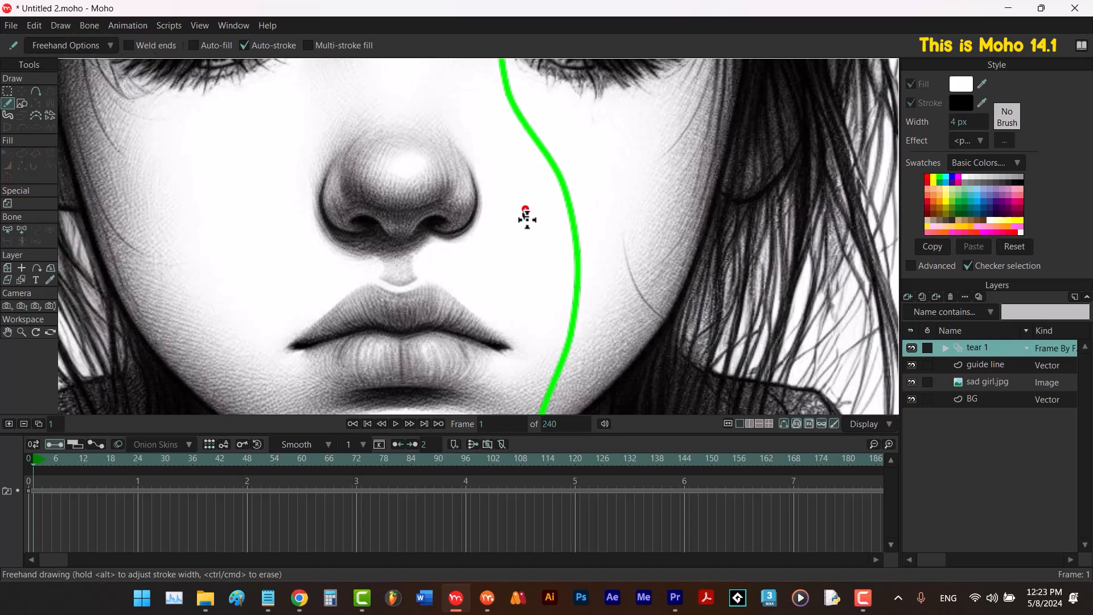
{"action": "left_click_drag", "start_coordinate": [525, 211], "coordinate": [521, 288]}
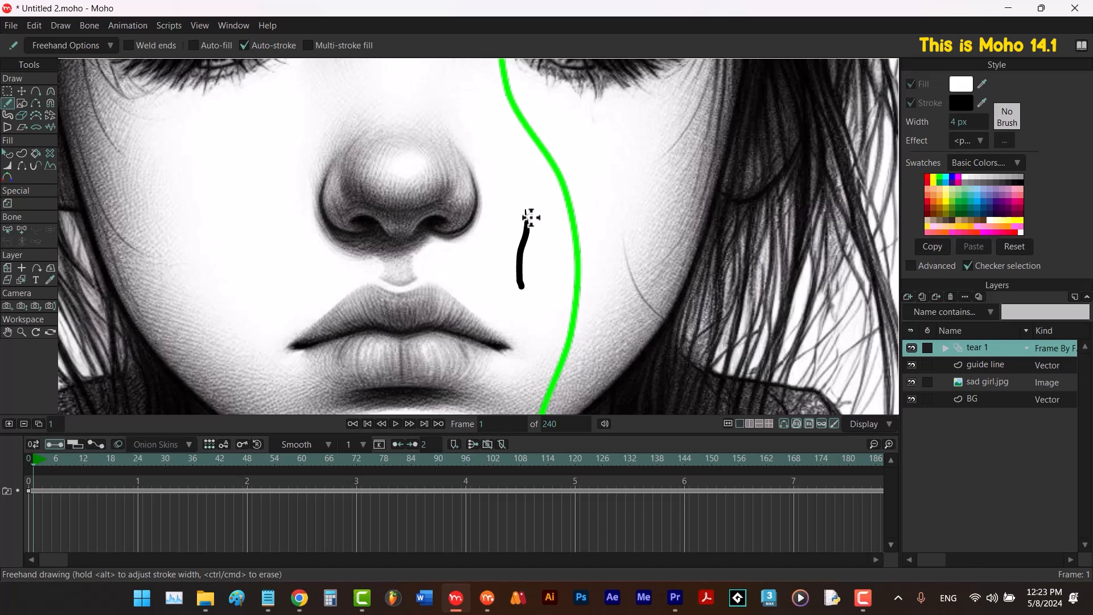
{"action": "key", "text": "ctrl+z"}
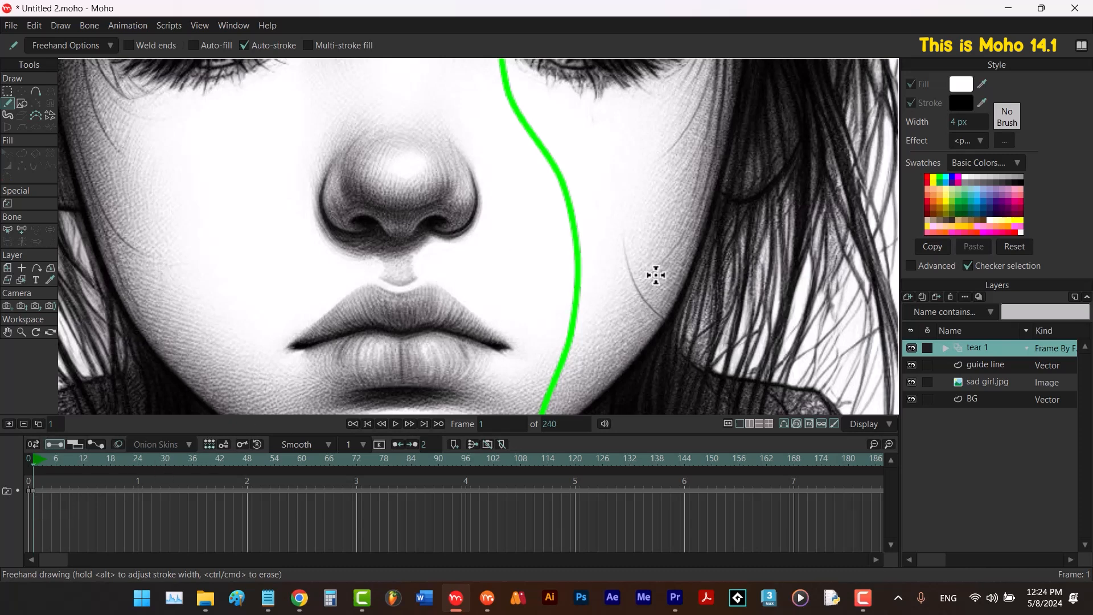
Set the stroke width to about 5.2 px and draw a short tear on frame 1 at the guide line's start by the eye.
{"action": "scroll", "coordinate": [655, 275], "scroll_direction": "down", "scroll_amount": 2}
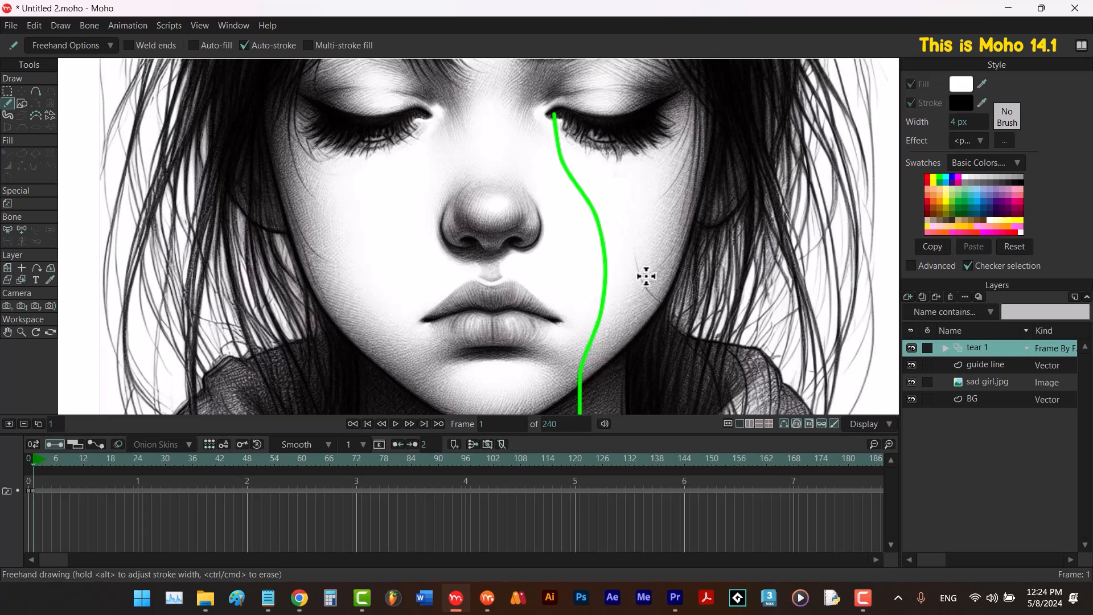
{"action": "left_click", "coordinate": [647, 276]}
{"action": "left_click_drag", "start_coordinate": [649, 276], "coordinate": [648, 277]}
{"action": "left_click_drag", "start_coordinate": [555, 116], "coordinate": [556, 132]}
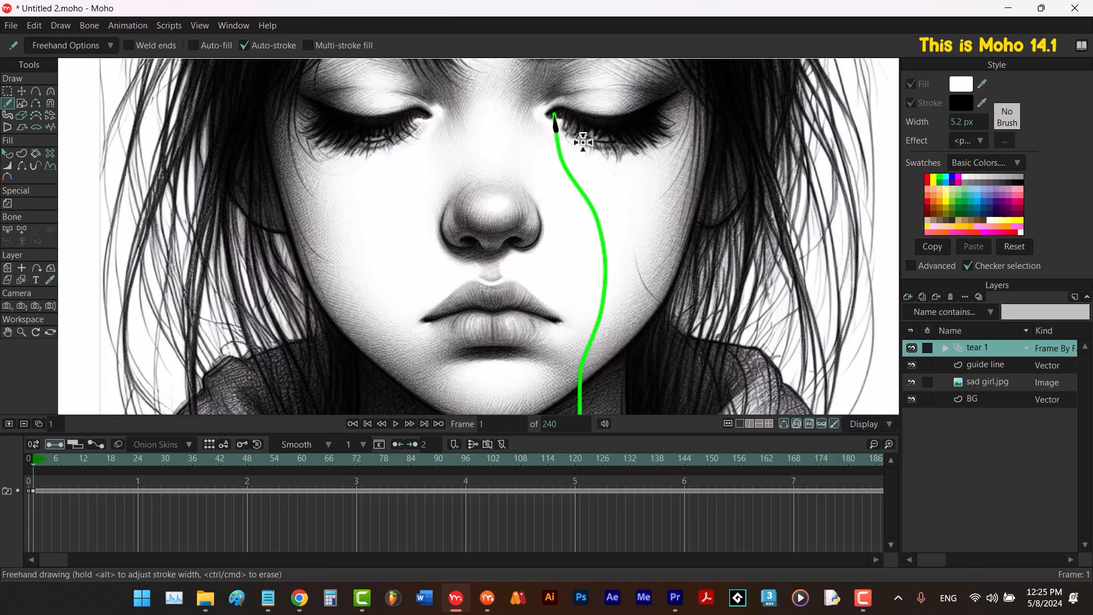
Turn on Onion Skins and draw the tear slightly lower along the guide line on frame 2.
{"action": "key", "text": "ctrl+Right"}
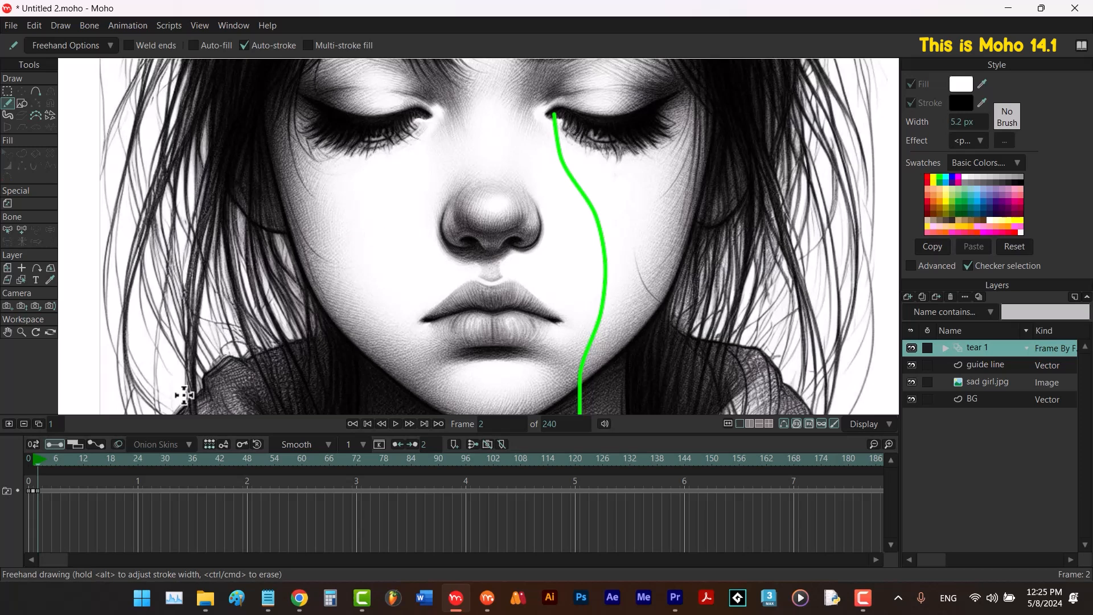
{"action": "left_click", "coordinate": [117, 445]}
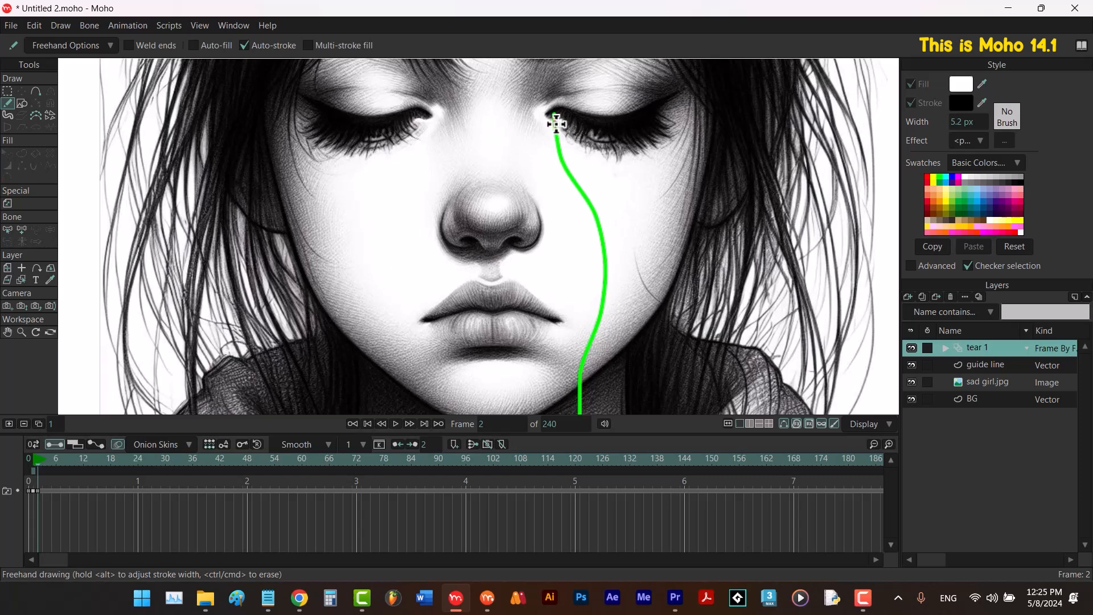
{"action": "left_click_drag", "start_coordinate": [556, 123], "coordinate": [559, 140]}
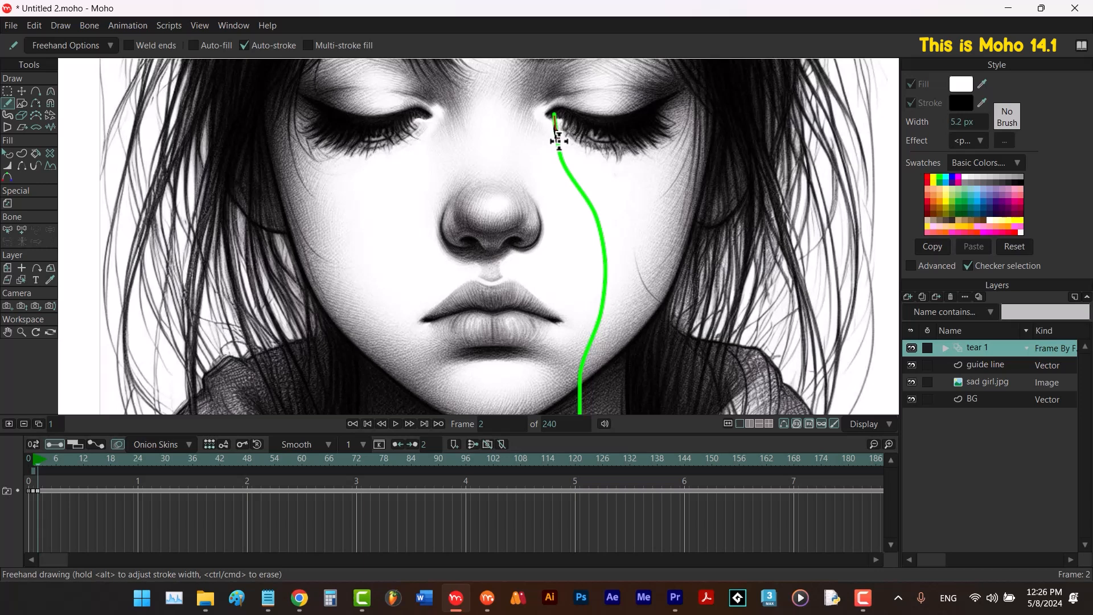
Draw the tear progressively lower along the guide line beneath the eye on frames 3 and 4.
{"action": "key", "text": "Right"}
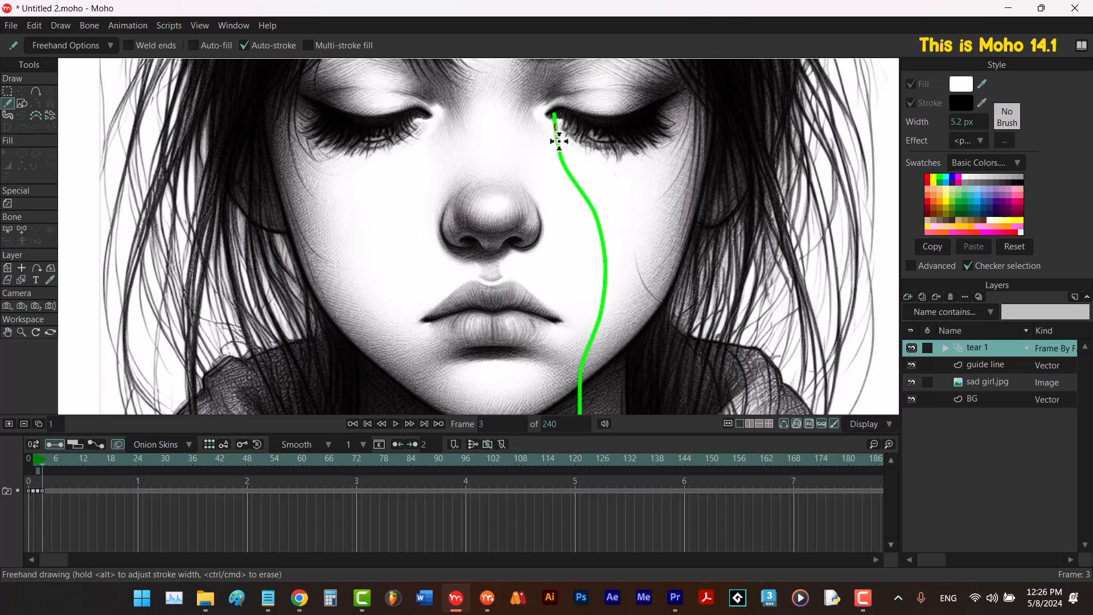
{"action": "left_click_drag", "start_coordinate": [556, 134], "coordinate": [561, 160]}
{"action": "key", "text": "Right"}
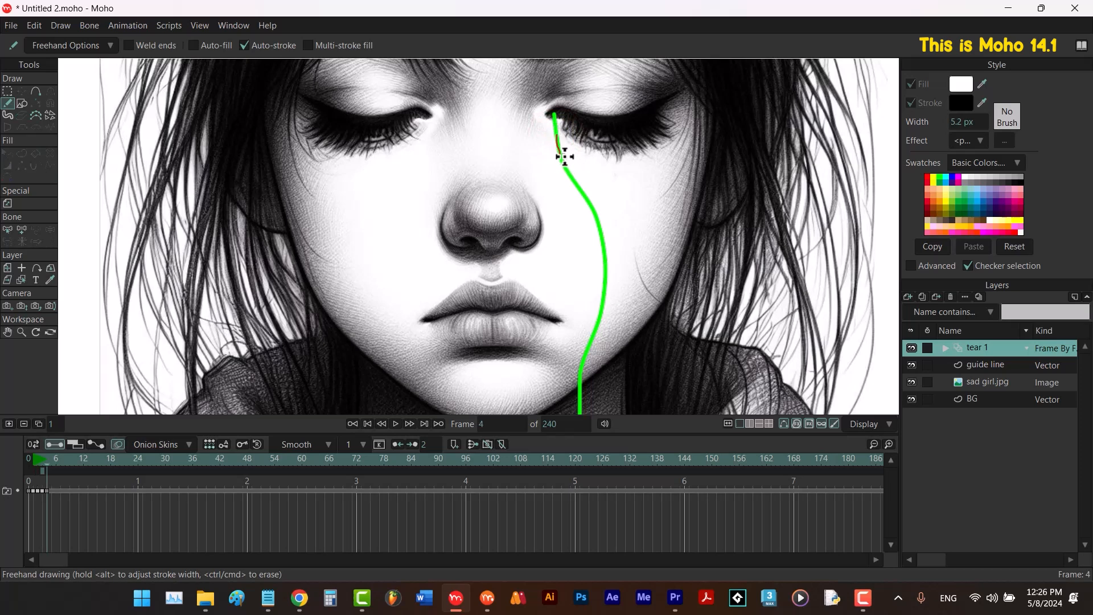
{"action": "left_click_drag", "start_coordinate": [558, 146], "coordinate": [569, 171]}
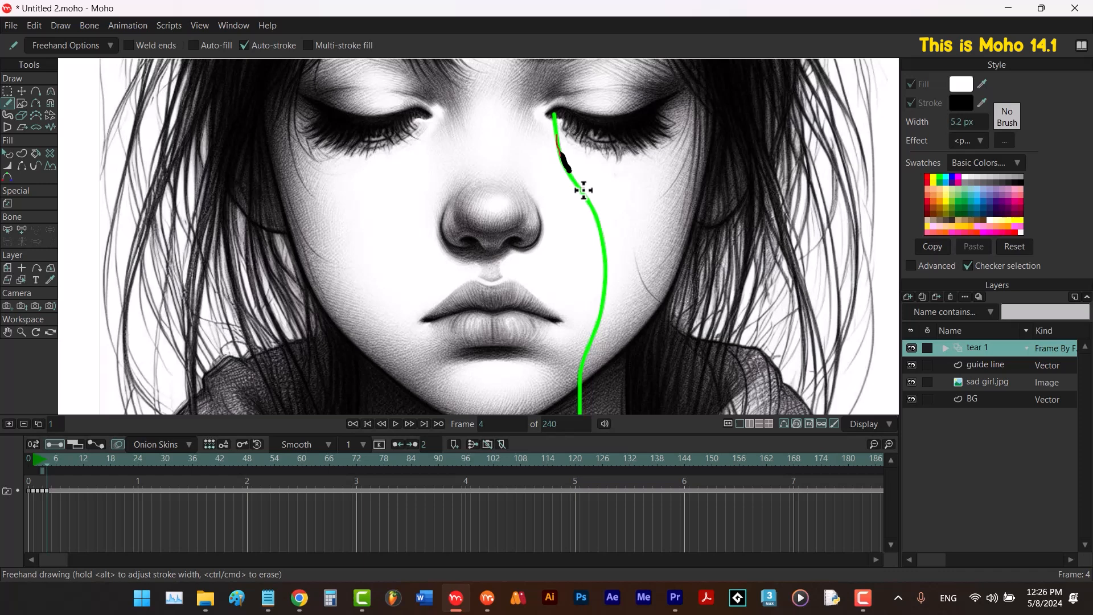
Draw the tear moving down the upper cheek along the guide line on frames 5, 6 and 7.
{"action": "key", "text": "ctrl+Right"}
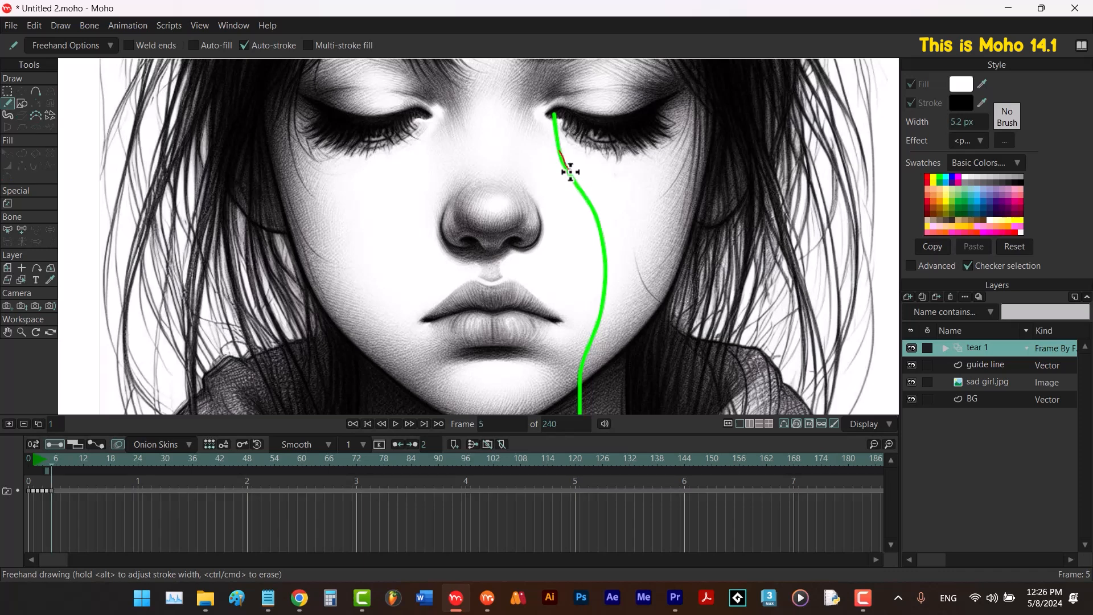
{"action": "left_click_drag", "start_coordinate": [570, 171], "coordinate": [605, 260]}
{"action": "key", "text": "F5"}
{"action": "key", "text": "F5"}
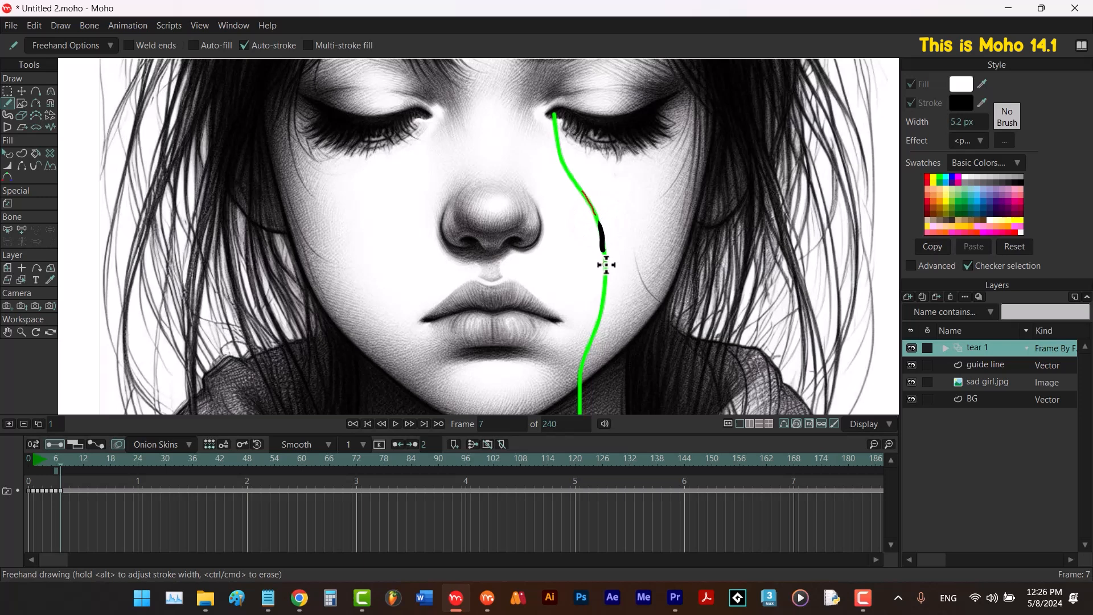
Draw the tear along the guide line on the lower cheek, beside the mouth, on frames 8 and 9.
{"action": "key", "text": "F5"}
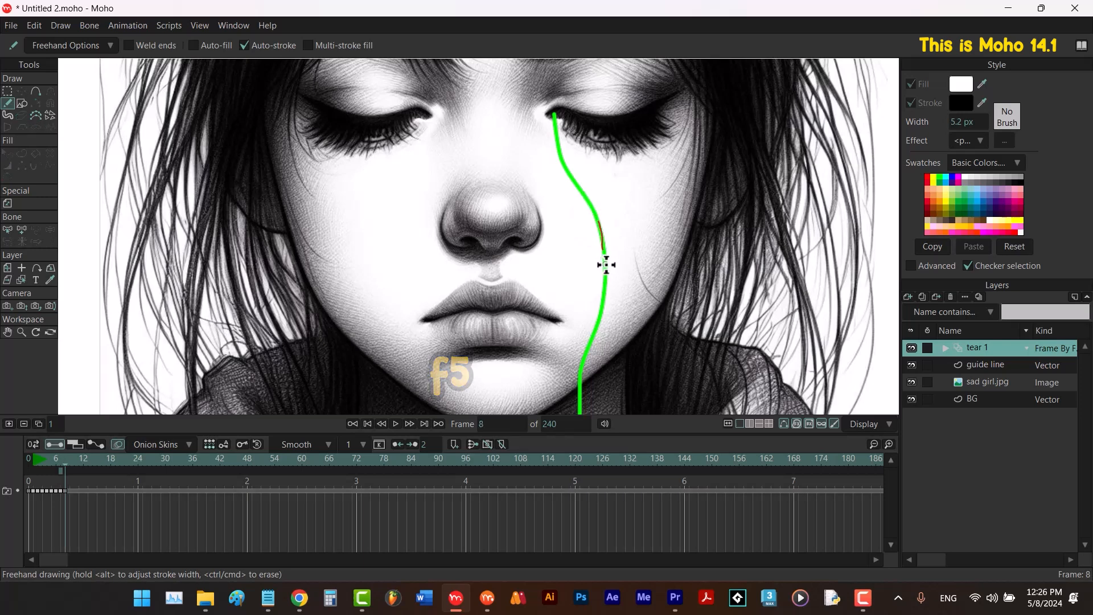
{"action": "left_click_drag", "start_coordinate": [605, 261], "coordinate": [604, 287]}
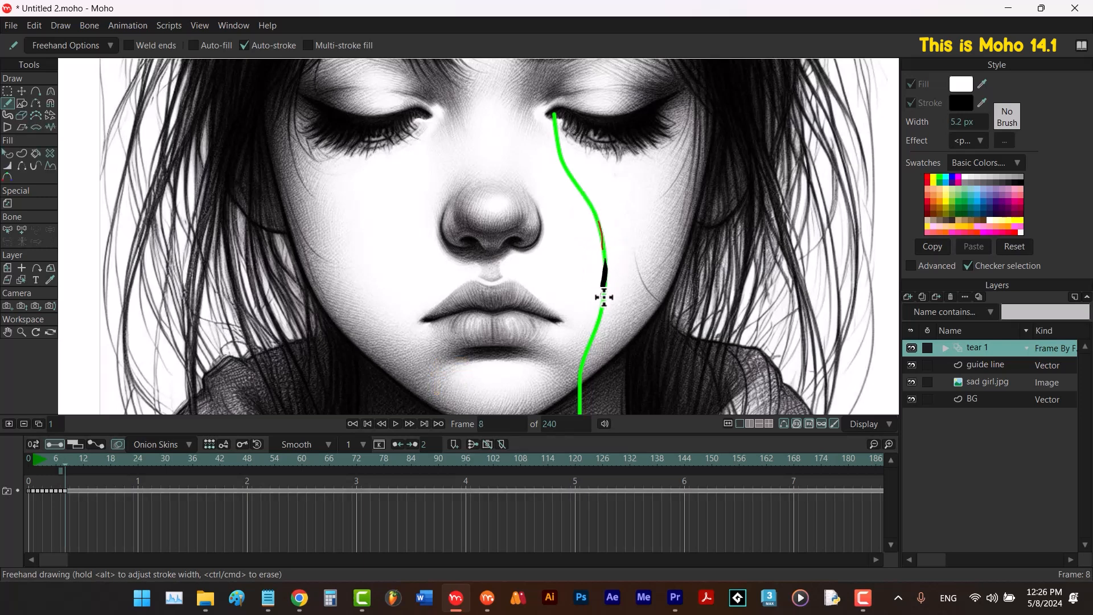
{"action": "key", "text": "F5"}
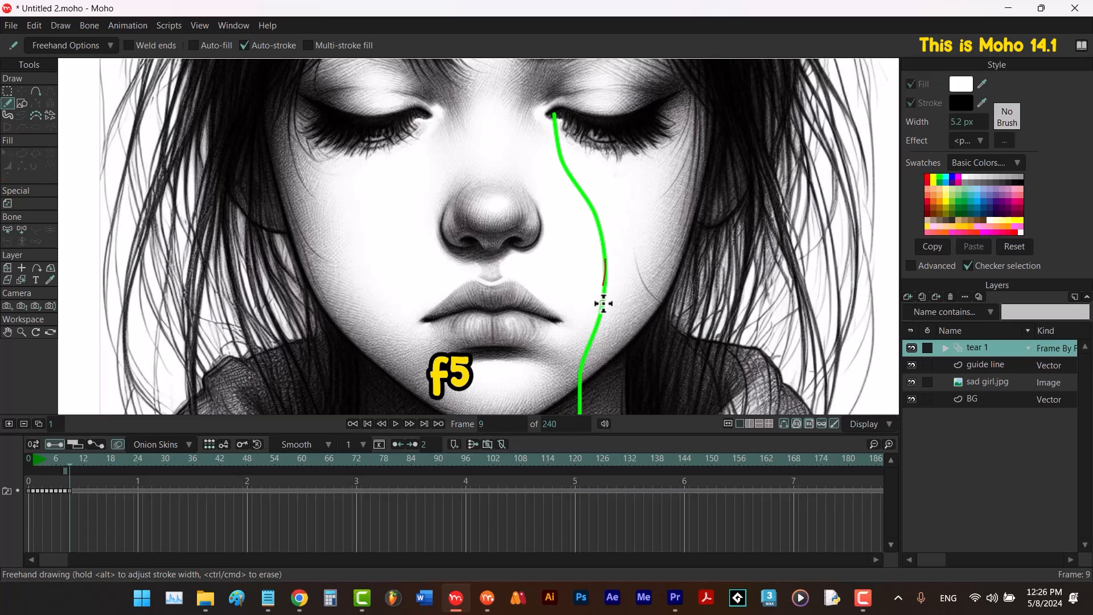
{"action": "left_click_drag", "start_coordinate": [603, 301], "coordinate": [598, 326]}
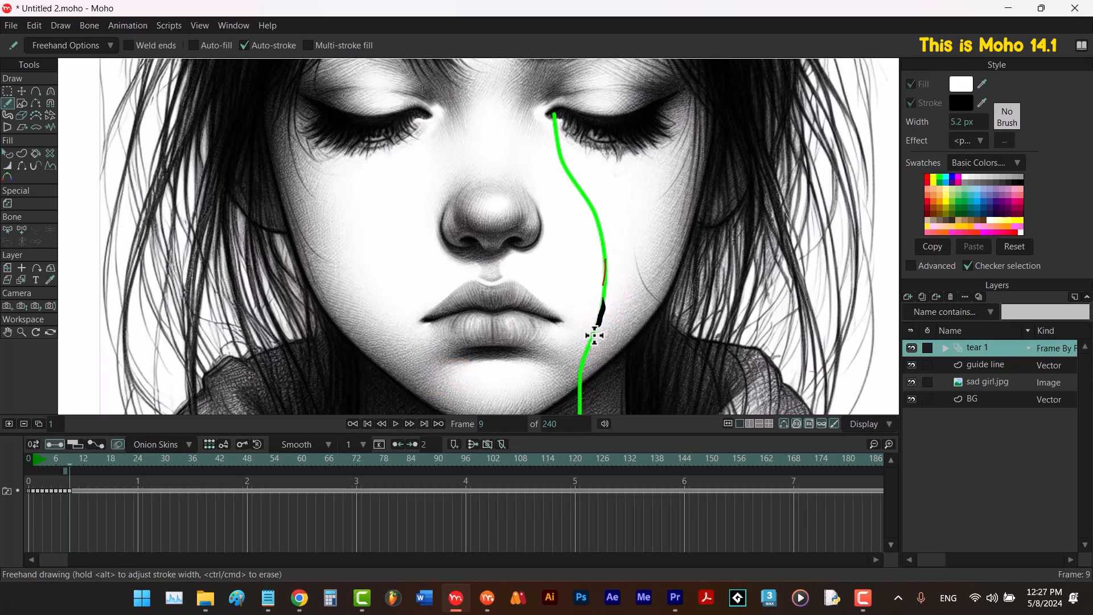
Draw the tear approaching the jaw edge along the guide line on frames 10, 11 and 12.
{"action": "key", "text": "F5"}
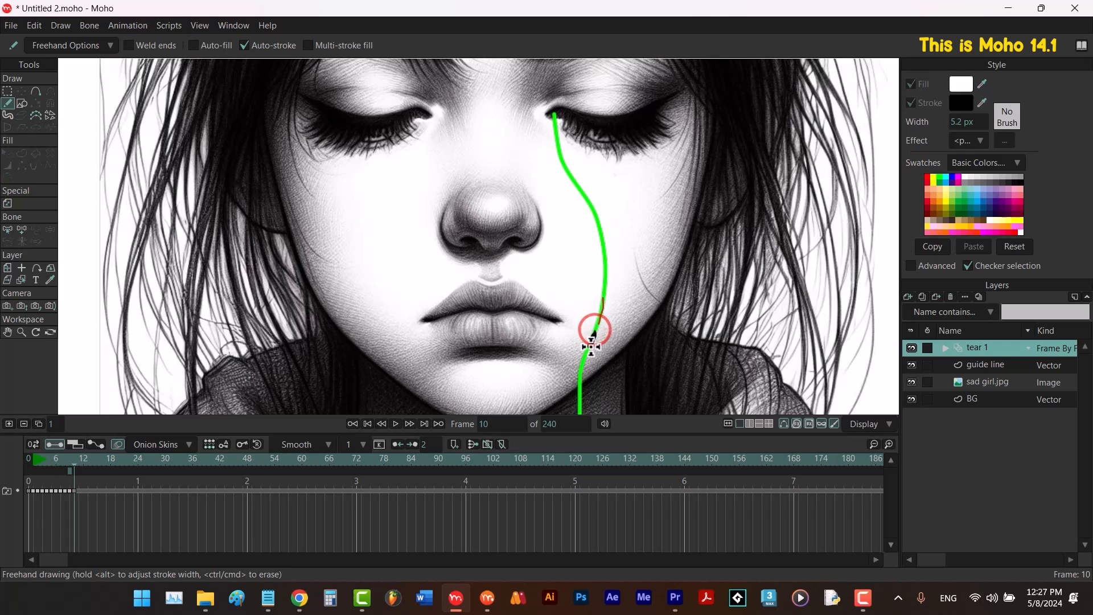
{"action": "left_click_drag", "start_coordinate": [593, 330], "coordinate": [588, 358]}
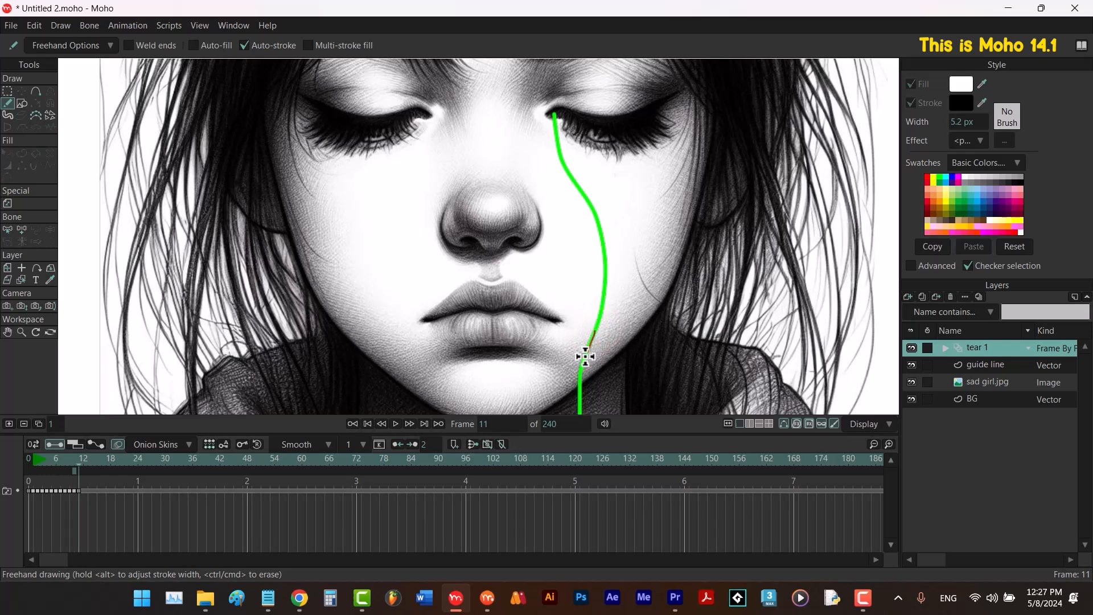
{"action": "key", "text": "F5"}
{"action": "left_click_drag", "start_coordinate": [581, 374], "coordinate": [586, 355]}
{"action": "key", "text": "F5"}
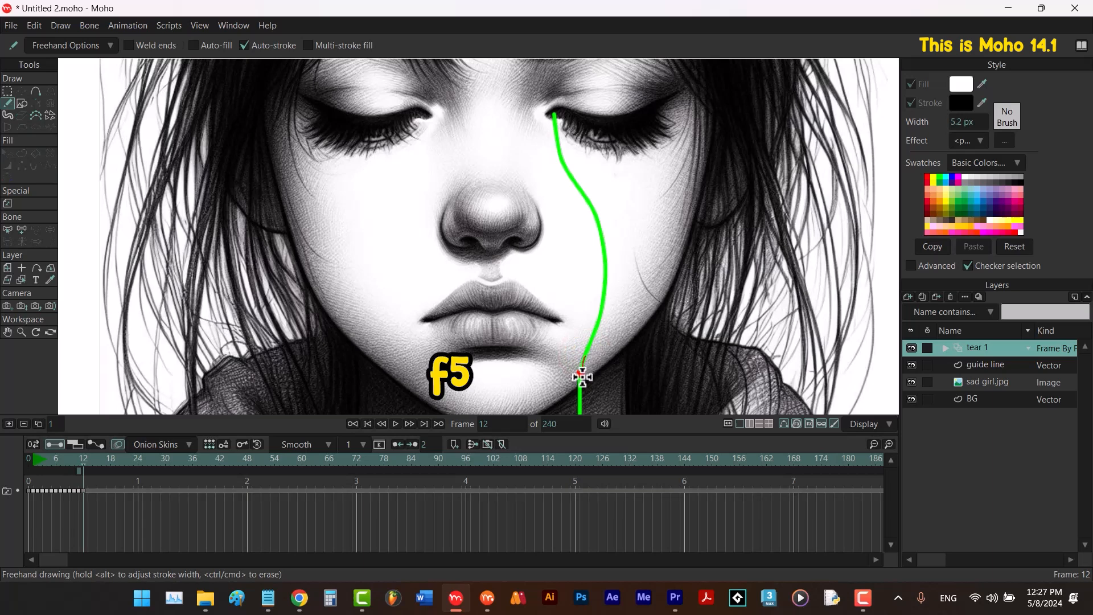
{"action": "left_click", "coordinate": [580, 371]}
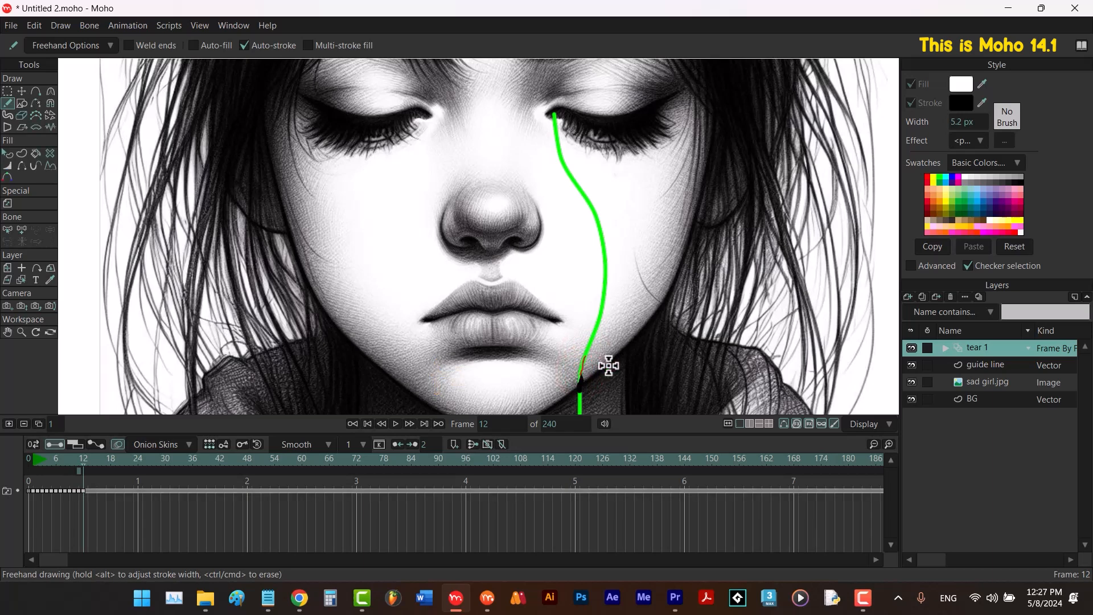
Draw the tear leaving the jaw edge and running onto the upper neck along the guide line on frames 13 and 14.
{"action": "left_click_drag", "start_coordinate": [605, 359], "coordinate": [579, 197]}
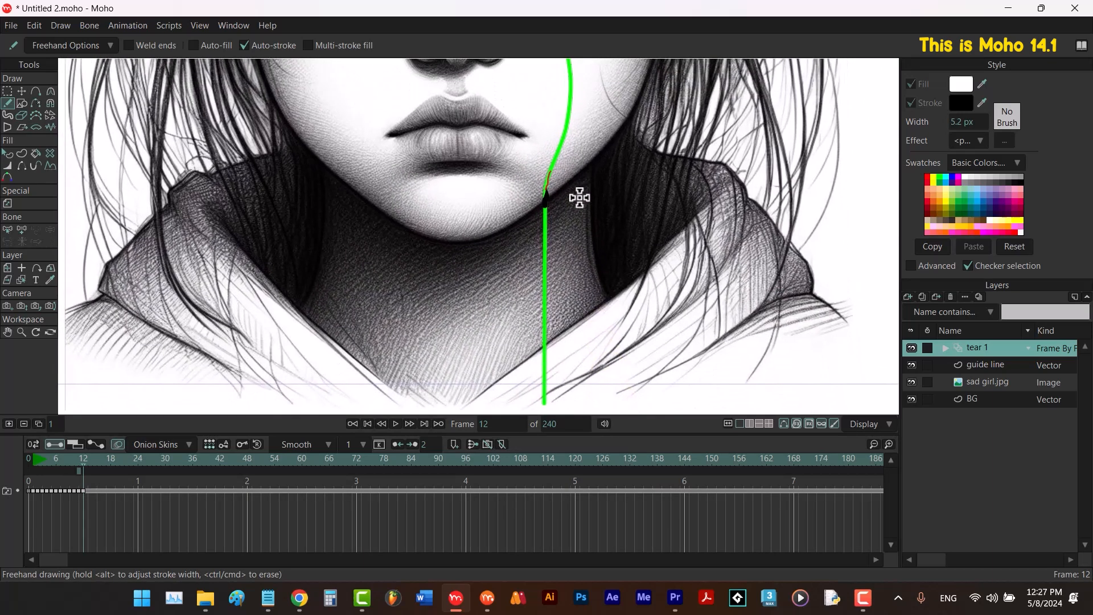
{"action": "key", "text": "F5"}
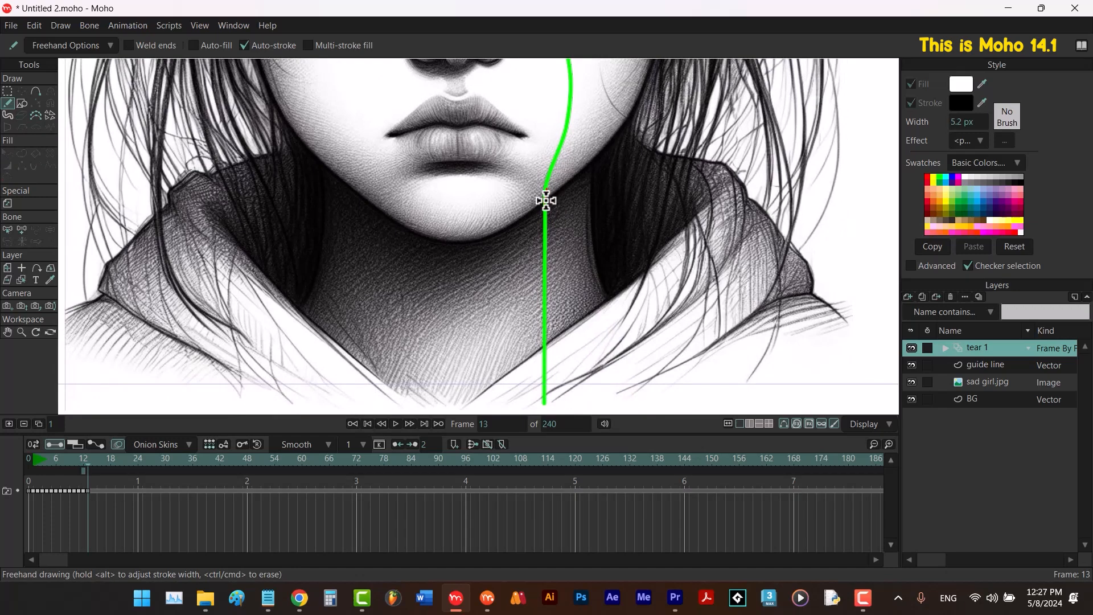
{"action": "left_click_drag", "start_coordinate": [545, 197], "coordinate": [547, 219]}
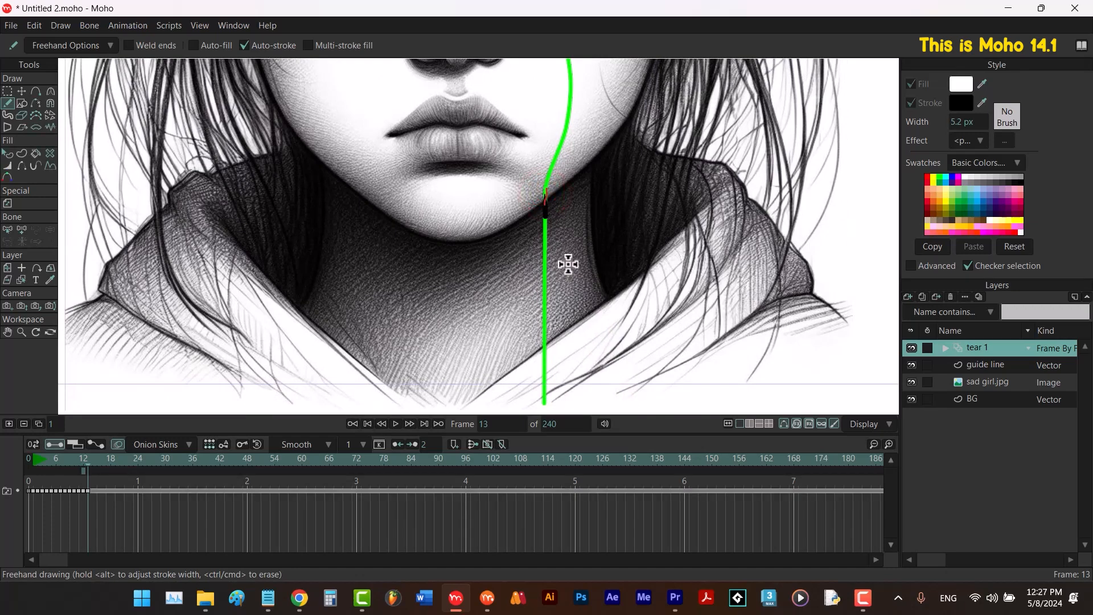
{"action": "key", "text": "F5"}
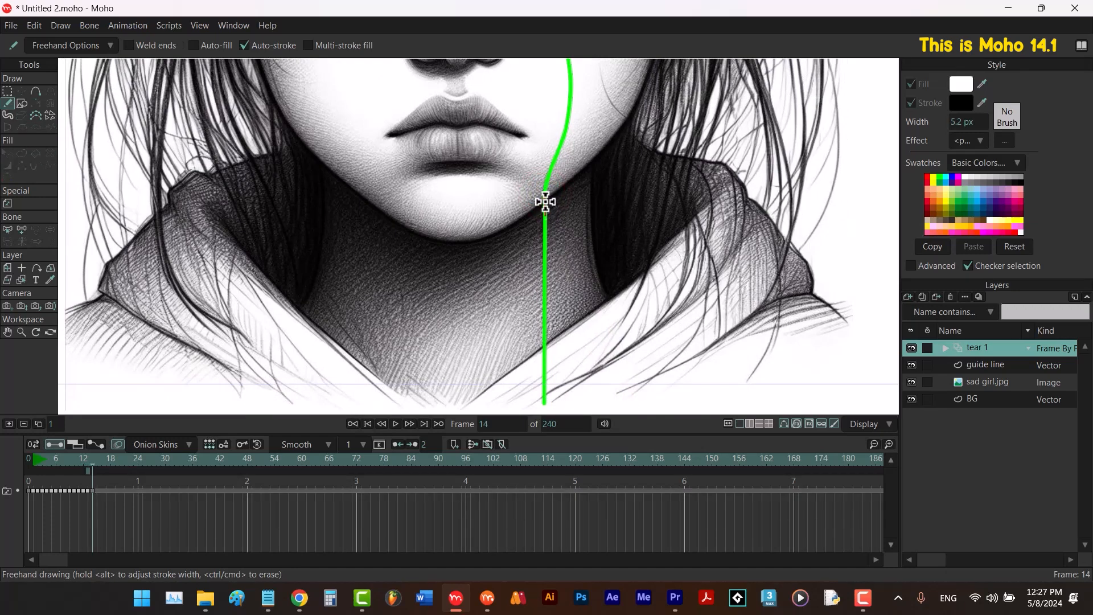
{"action": "left_click_drag", "start_coordinate": [546, 217], "coordinate": [548, 238]}
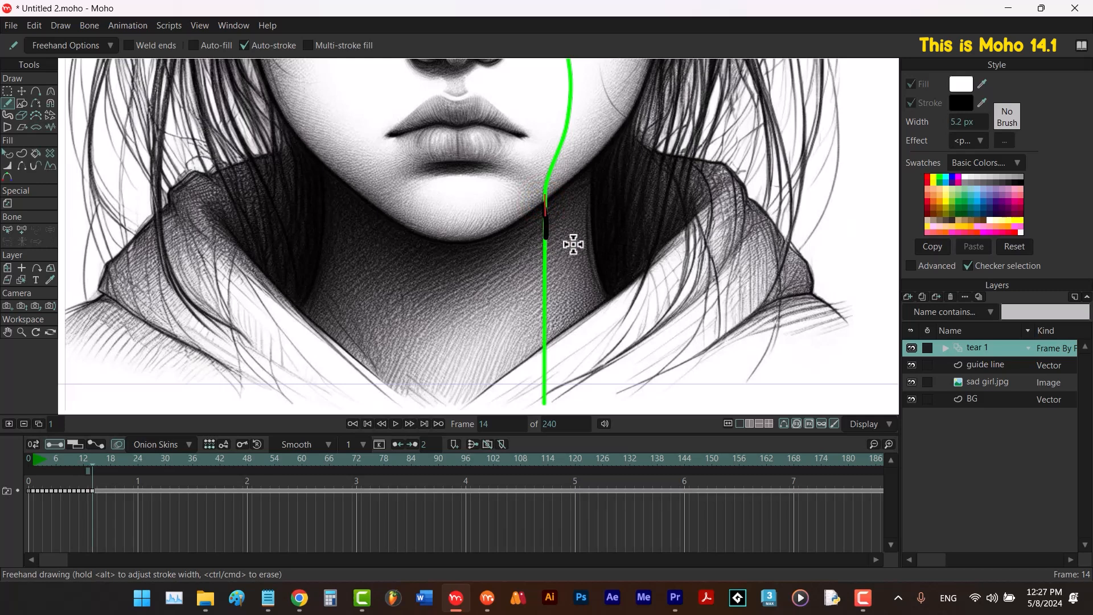
Draw the tear on the lower neck and at the guide line's lower end on frames 15 and 16, ending with an empty frame 17.
{"action": "key", "text": "F5"}
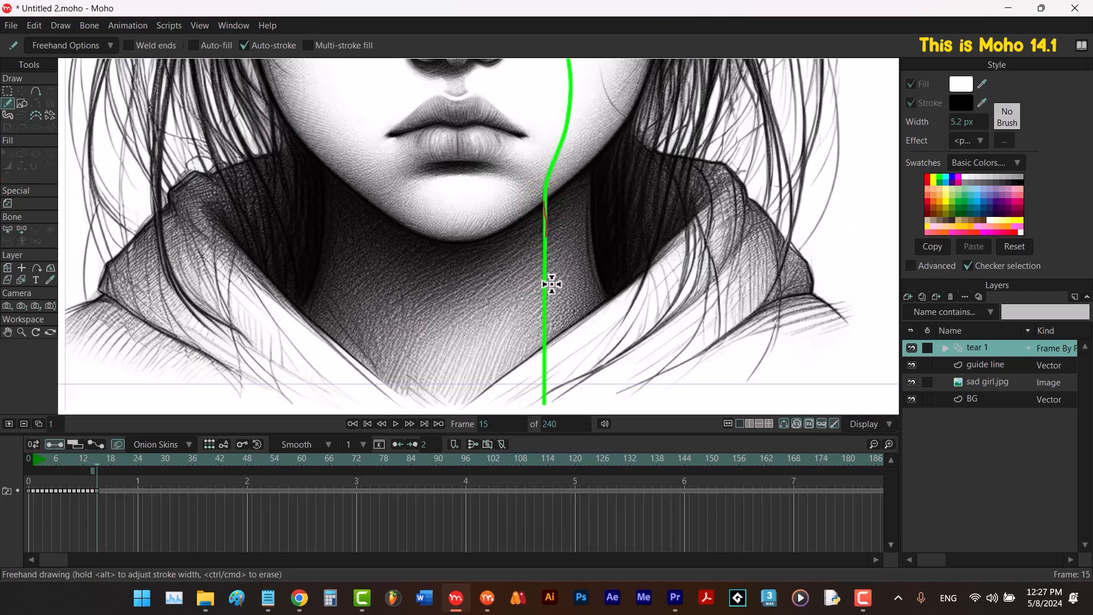
{"action": "left_click_drag", "start_coordinate": [546, 276], "coordinate": [545, 308]}
{"action": "key", "text": "F5"}
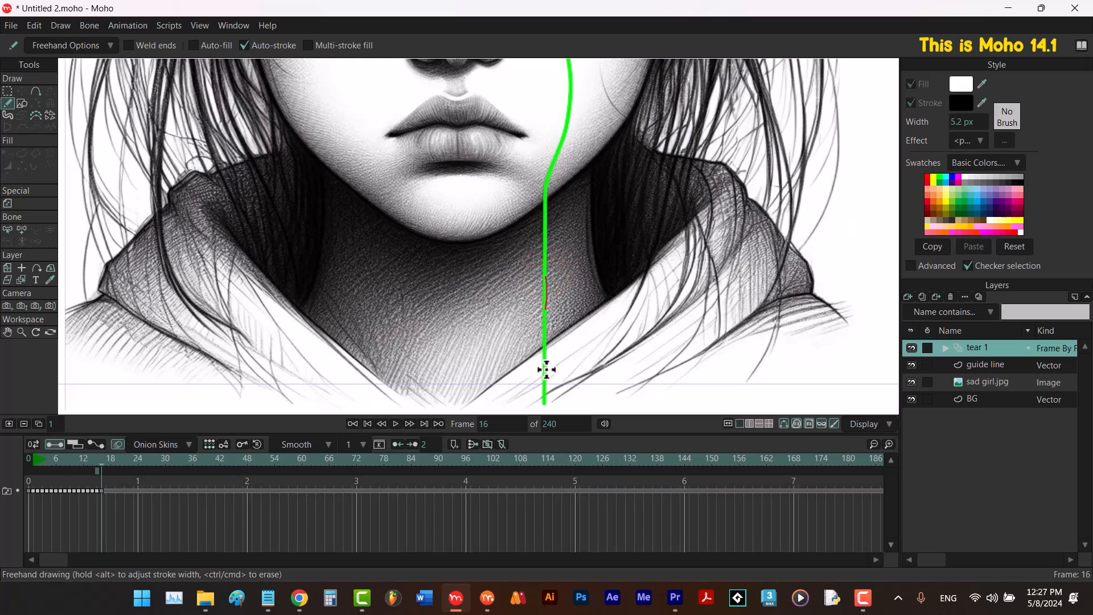
{"action": "left_click_drag", "start_coordinate": [545, 369], "coordinate": [544, 402]}
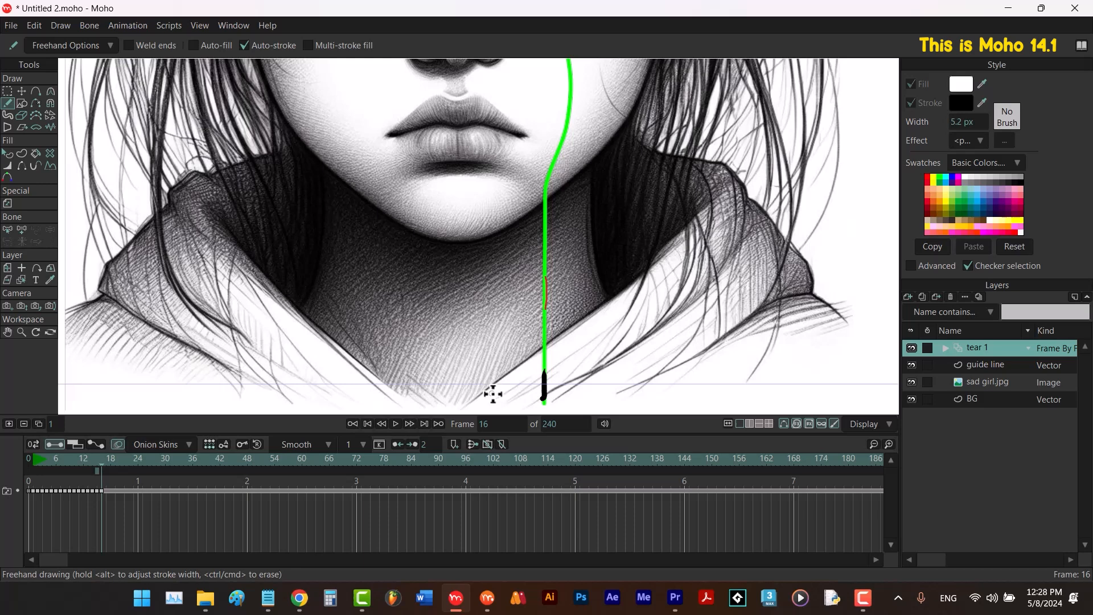
{"action": "key", "text": "ctrl+Right"}
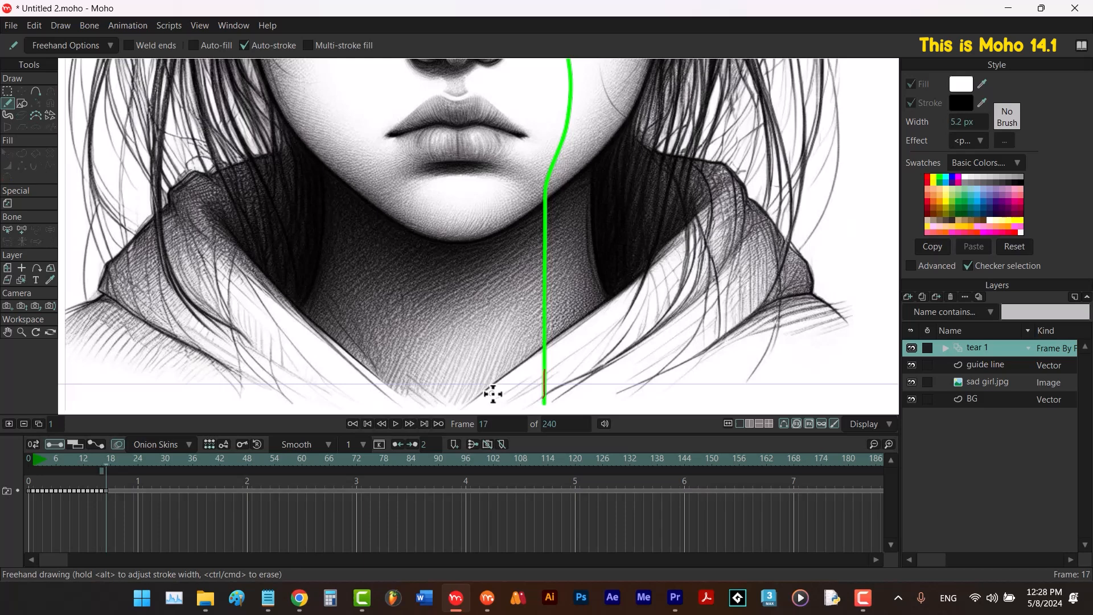
Turn off onion skins and hide the guide line layer.
{"action": "left_click", "coordinate": [118, 444]}
{"action": "scroll", "coordinate": [597, 335], "scroll_direction": "down", "scroll_amount": 2}
{"action": "left_click_drag", "start_coordinate": [634, 239], "coordinate": [605, 277]}
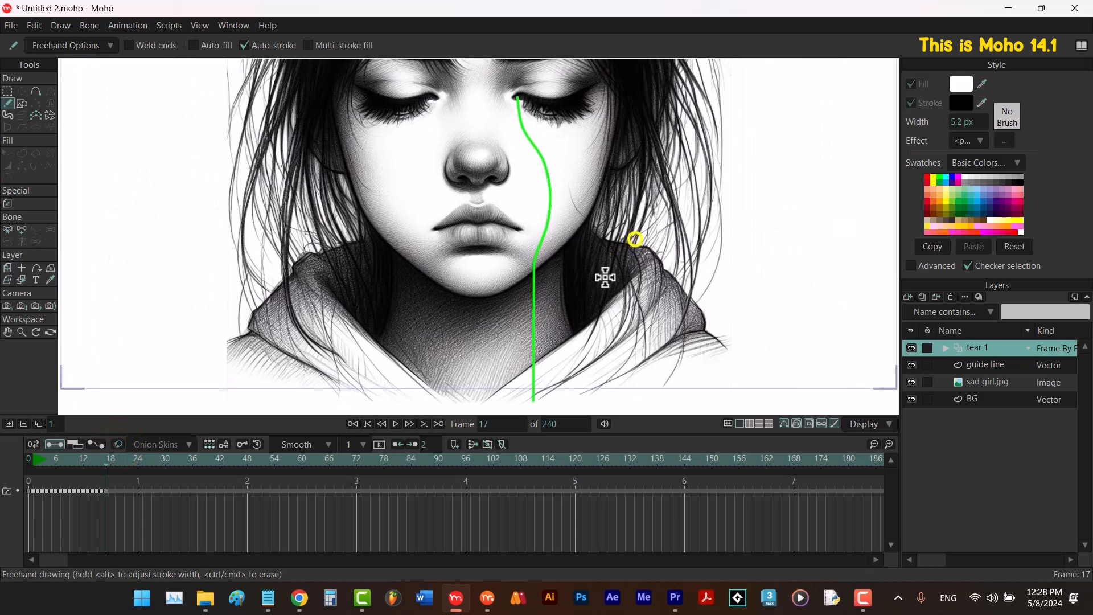
{"action": "left_click", "coordinate": [911, 365]}
Play the tear animation from the beginning to check its speed.
{"action": "left_click_drag", "start_coordinate": [105, 460], "coordinate": [62, 470]}
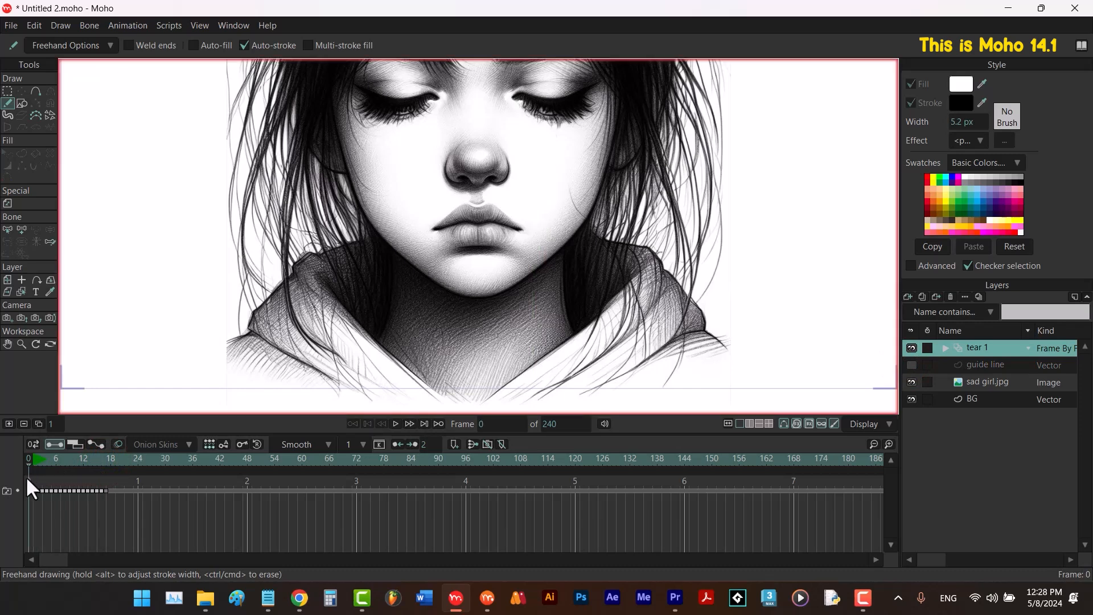
{"action": "key", "text": "space"}
{"action": "left_click", "coordinate": [395, 423]}
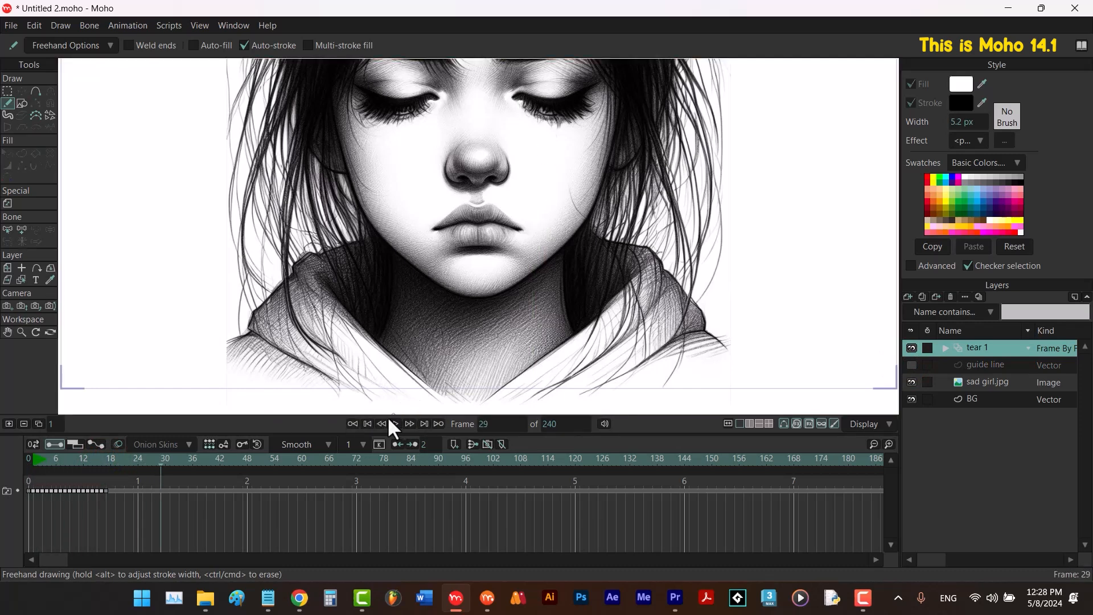
Stretch the tear 1 keyframes out to about frame 33 to slow the tear, and play the animation from the start.
{"action": "left_click_drag", "start_coordinate": [138, 517], "coordinate": [29, 493]}
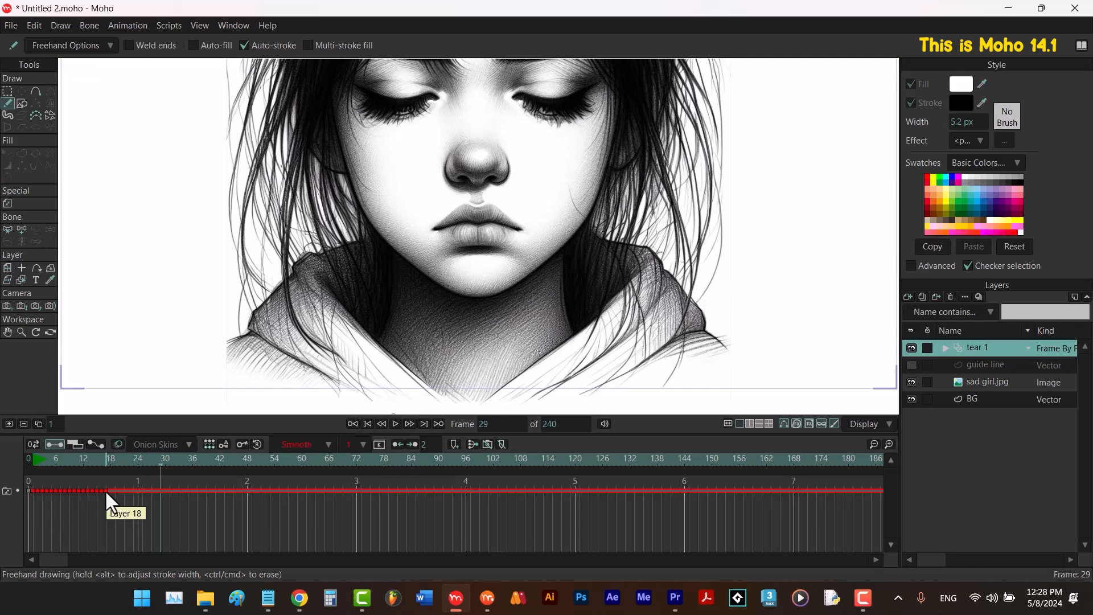
{"action": "left_click_drag", "start_coordinate": [104, 490], "coordinate": [179, 493]}
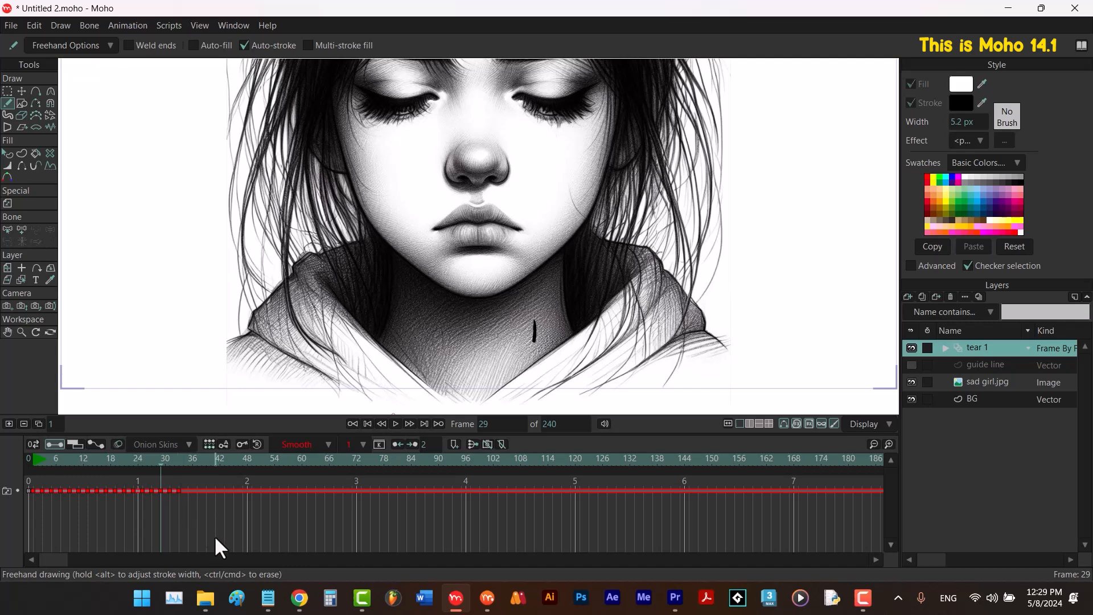
{"action": "left_click_drag", "start_coordinate": [88, 460], "coordinate": [19, 465]}
{"action": "key", "text": "space"}
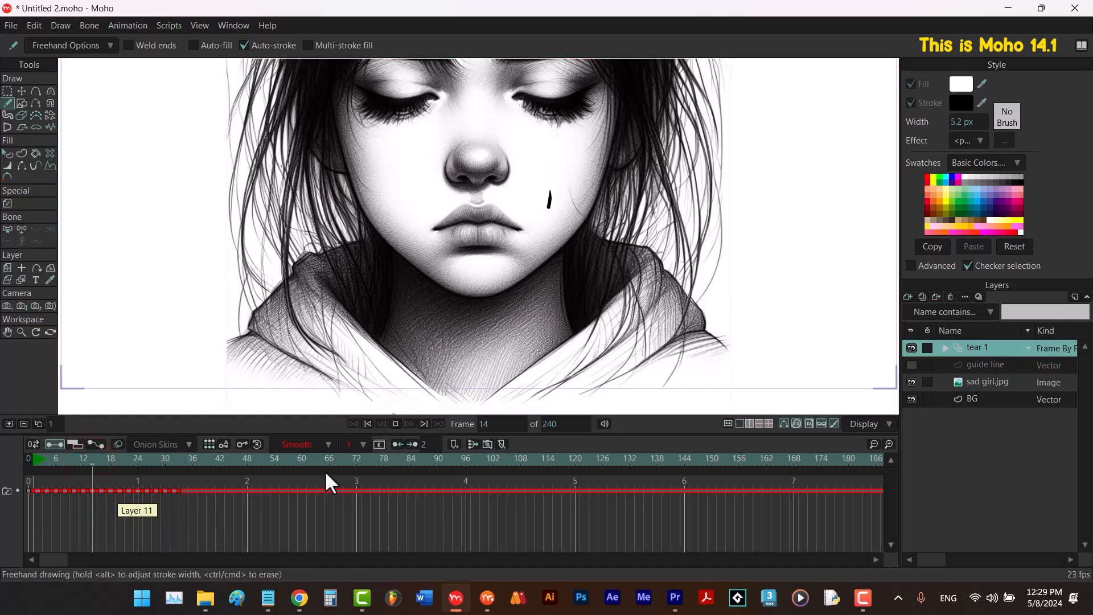
{"action": "key", "text": "space"}
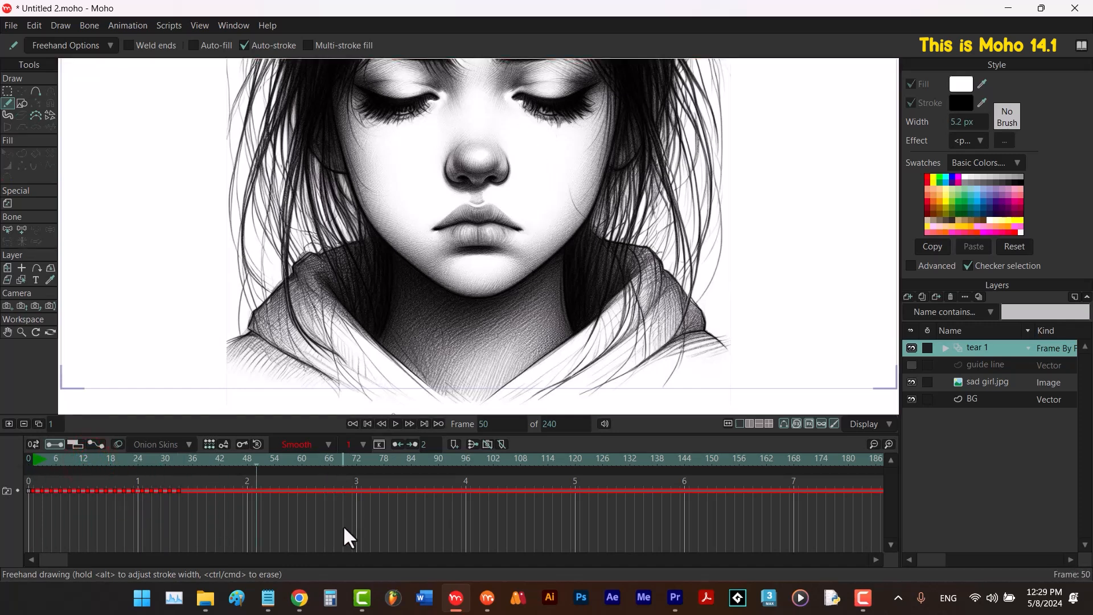
Rename the tear layer as R tear 1 and duplicate it as L tear 1.
{"action": "left_click_drag", "start_coordinate": [138, 460], "coordinate": [25, 462]}
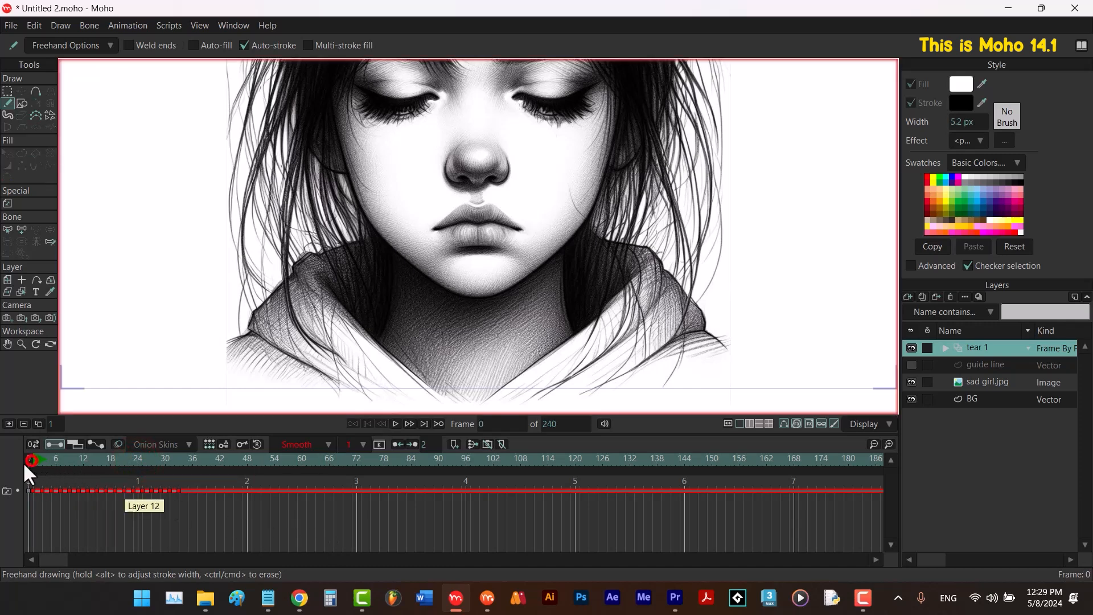
{"action": "double_click", "coordinate": [973, 346]}
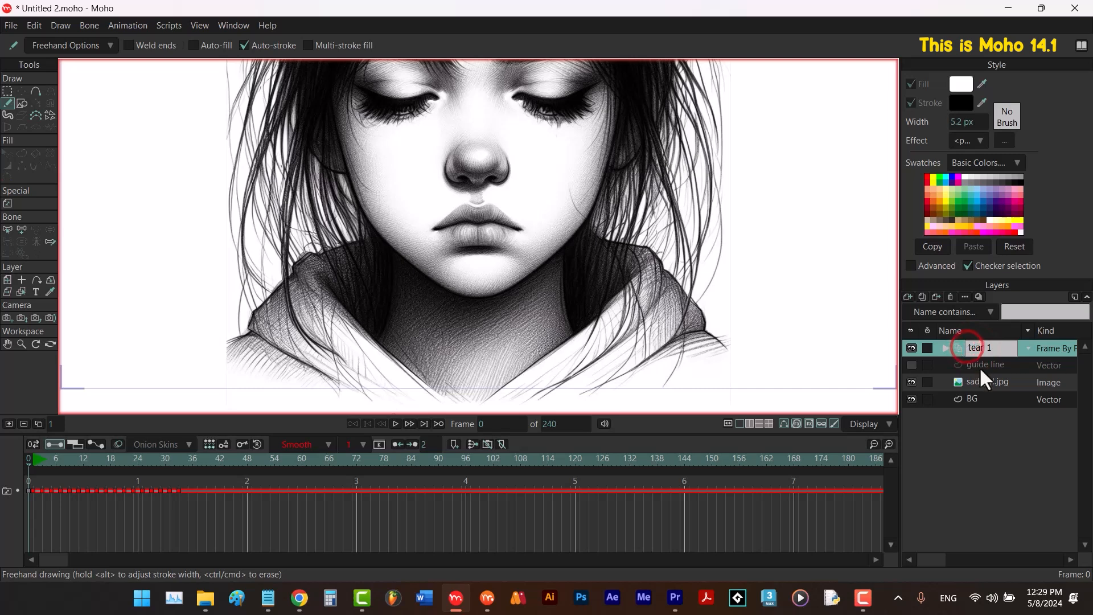
{"action": "type", "text": "R"}
{"action": "key", "text": "Return"}
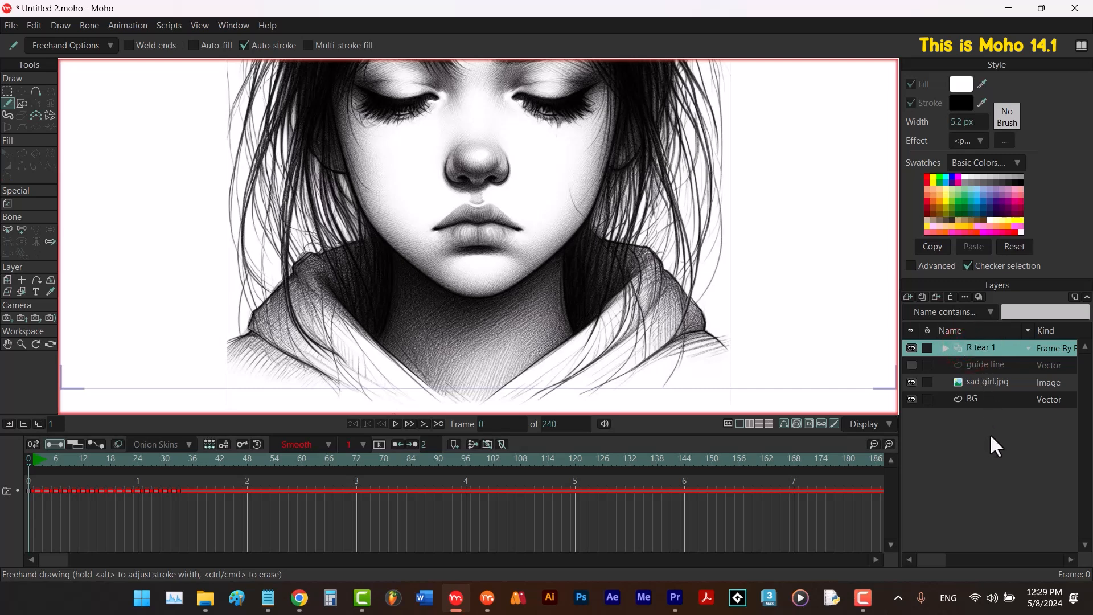
{"action": "left_click", "coordinate": [921, 297]}
{"action": "type", "text": "L tear 1"}
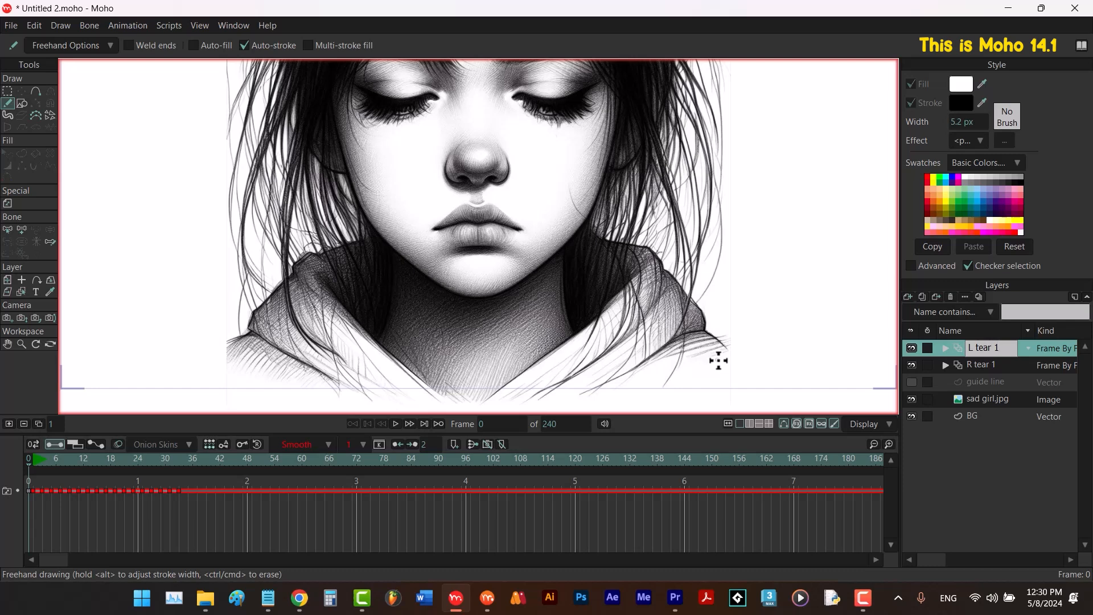
{"action": "key", "text": "Return"}
Turn on onion skins for frame 1 with outlines only disabled, ready for transforming the L tear 1 layer.
{"action": "key", "text": "m"}
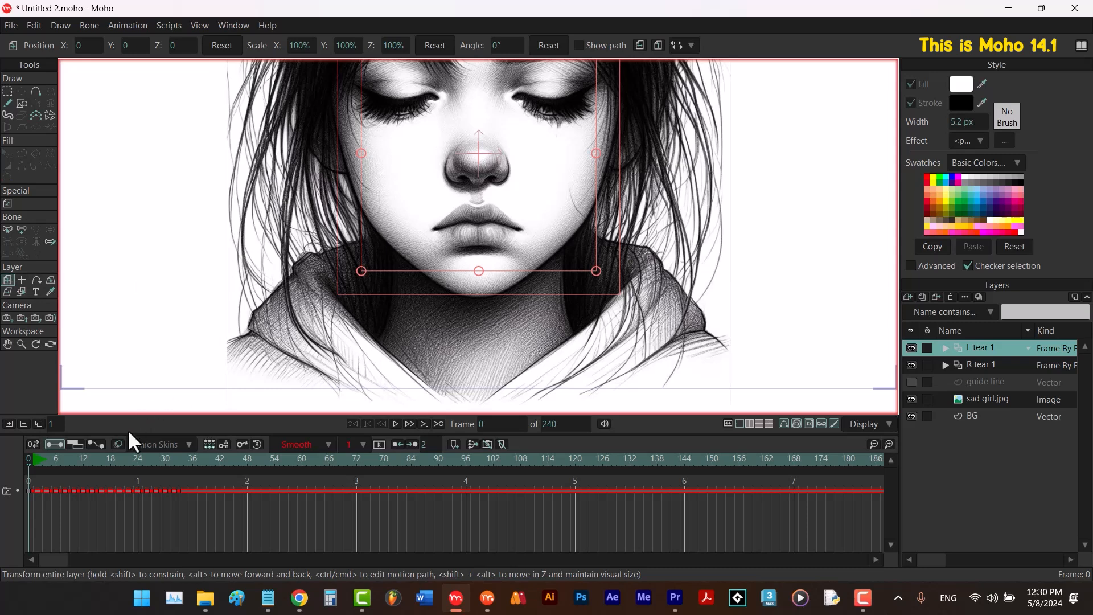
{"action": "left_click", "coordinate": [117, 444]}
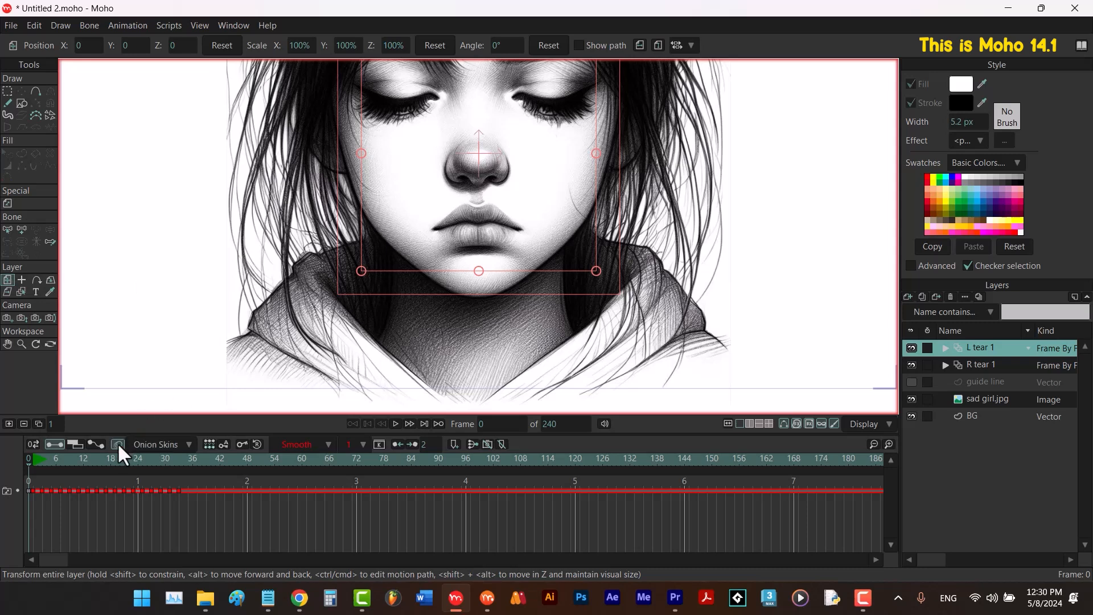
{"action": "left_click", "coordinate": [33, 468]}
{"action": "left_click", "coordinate": [164, 444]}
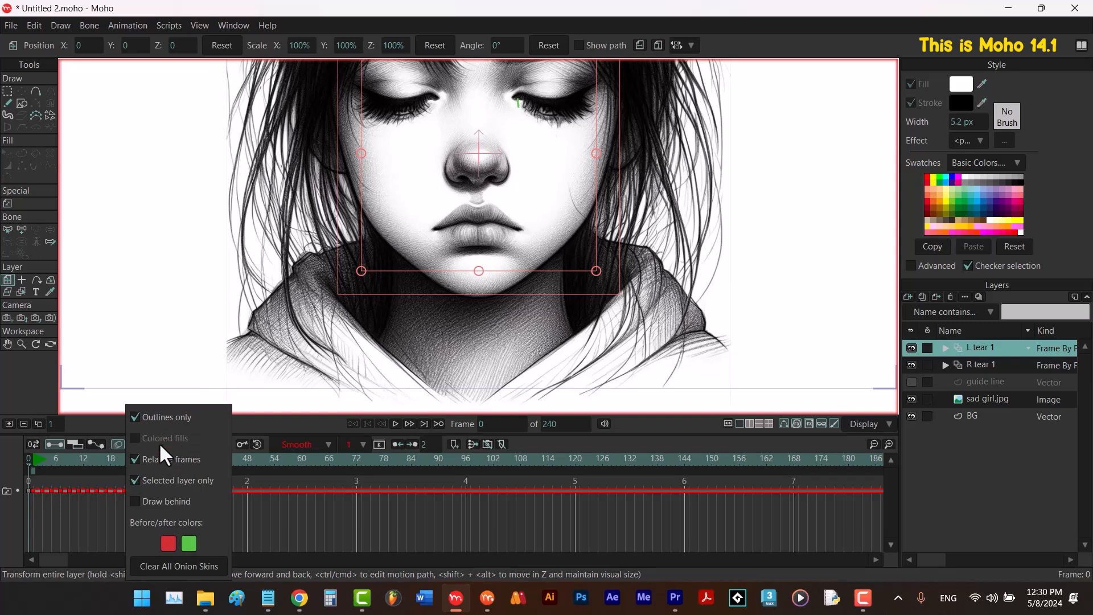
{"action": "left_click", "coordinate": [135, 417]}
{"action": "left_click", "coordinate": [624, 438]}
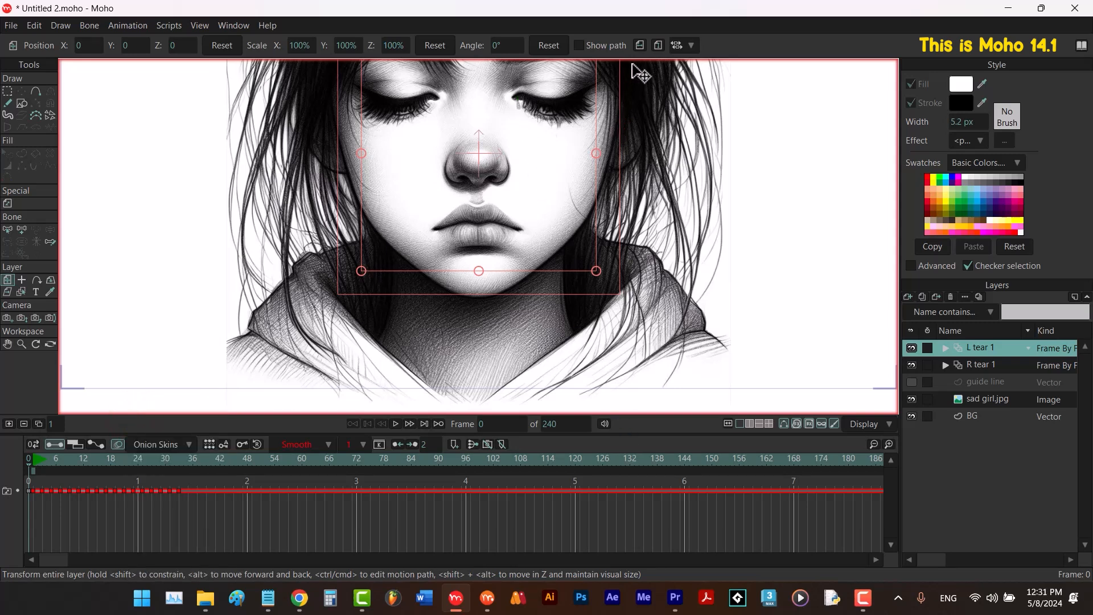
Flip the L tear 1 layer horizontally, nudge it to X about -0.012 under the other eye, and turn off onion skins.
{"action": "left_click", "coordinate": [639, 46]}
{"action": "left_click", "coordinate": [551, 202]}
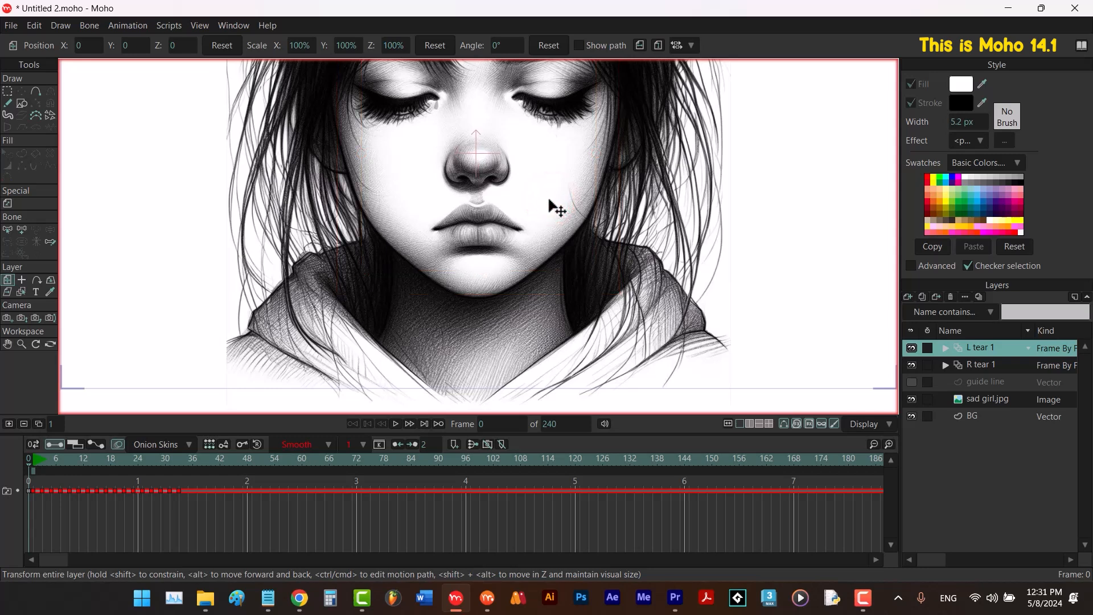
{"action": "left_click_drag", "start_coordinate": [551, 205], "coordinate": [548, 205]}
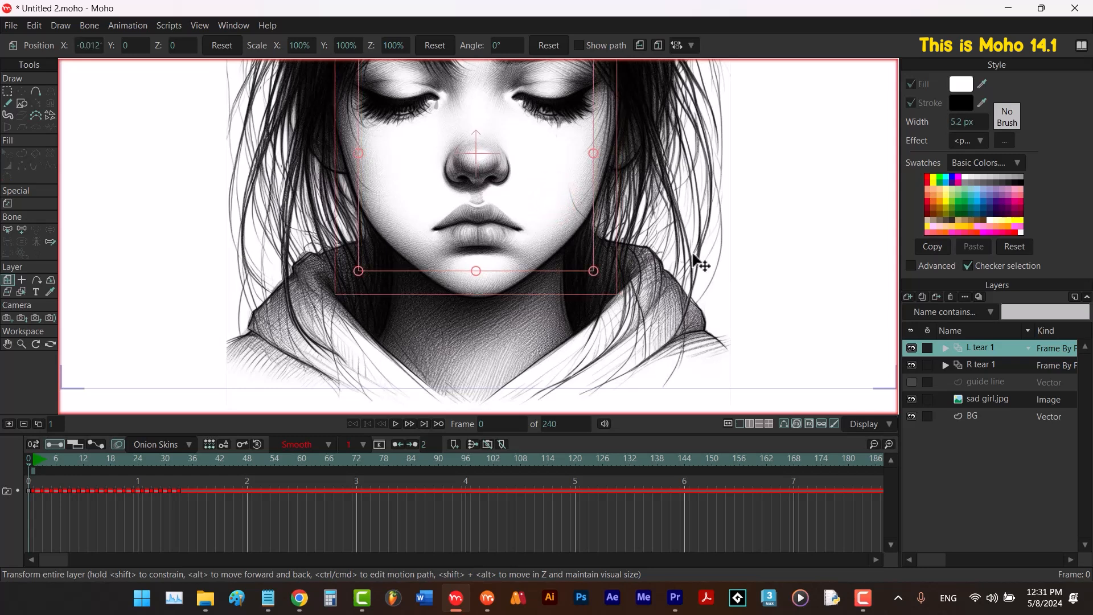
{"action": "left_click", "coordinate": [118, 444]}
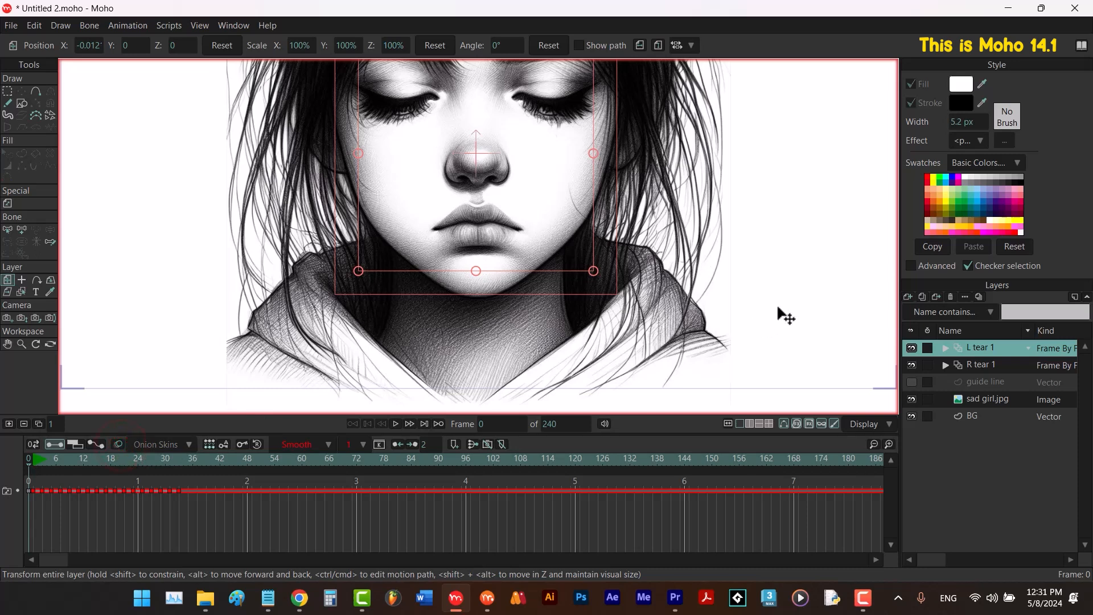
Shift all L tear 1 keyframes about 6 frames later so the two tears fall out of sync, and play the result.
{"action": "key", "text": "space"}
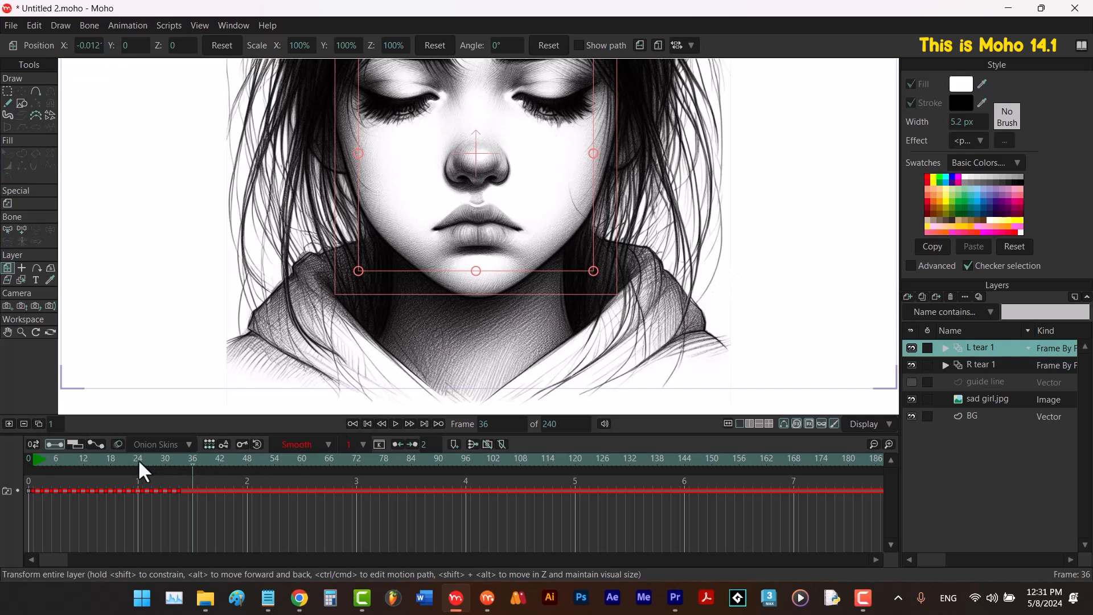
{"action": "left_click_drag", "start_coordinate": [89, 458], "coordinate": [121, 460]}
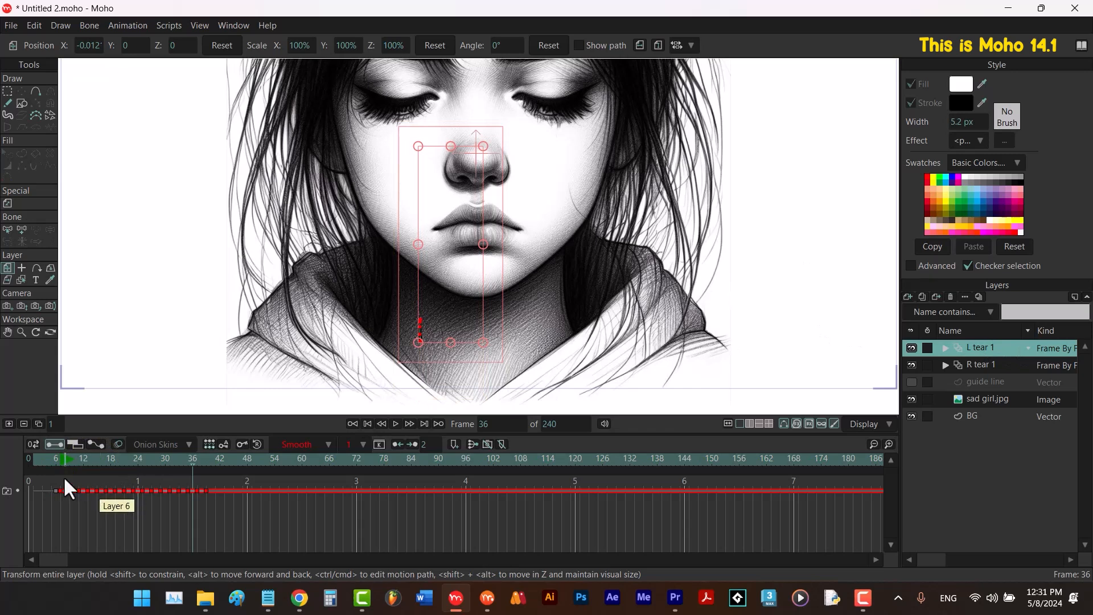
{"action": "left_click", "coordinate": [34, 461]}
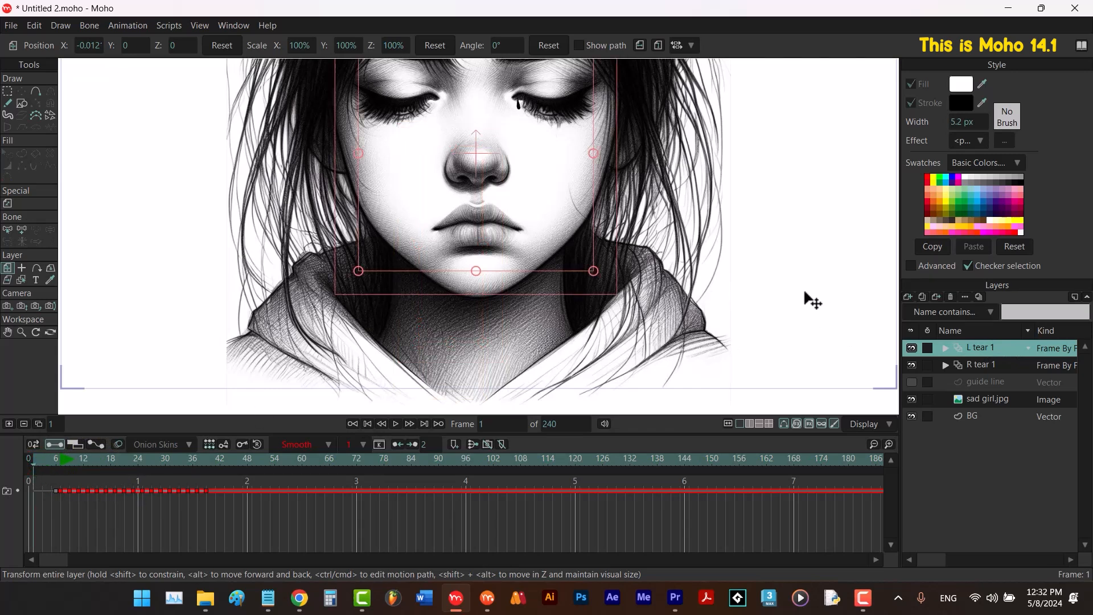
{"action": "key", "text": "space"}
Duplicate the L tear 1 and R tear 1 layers and shift the R tear copy's animation about 15 frames later.
{"action": "left_click", "coordinate": [976, 364], "text": "ctrl"}
{"action": "left_click", "coordinate": [921, 298]}
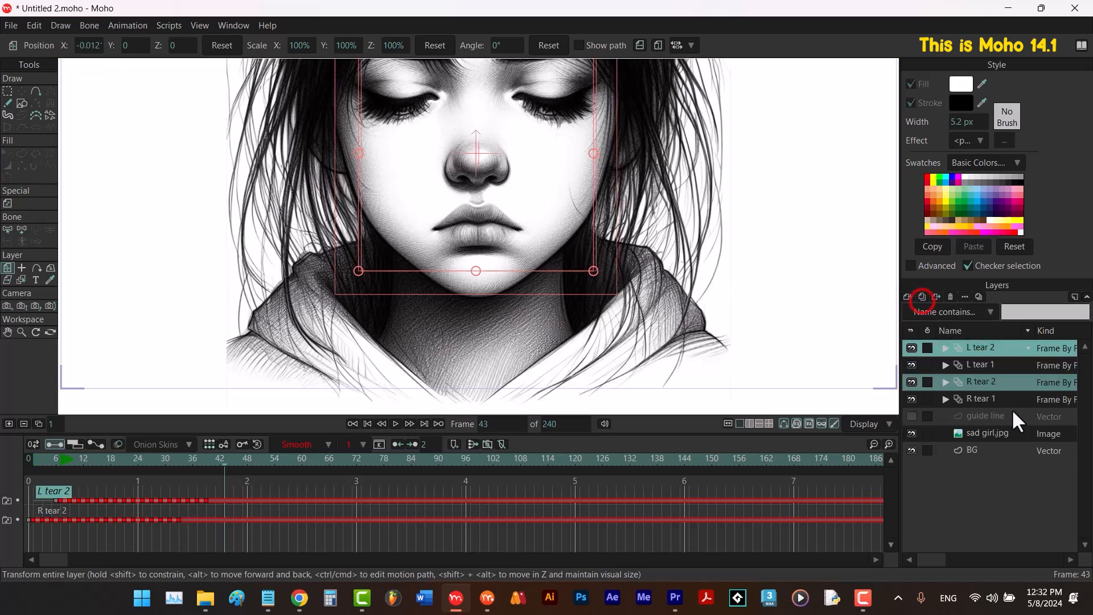
{"action": "left_click", "coordinate": [970, 380]}
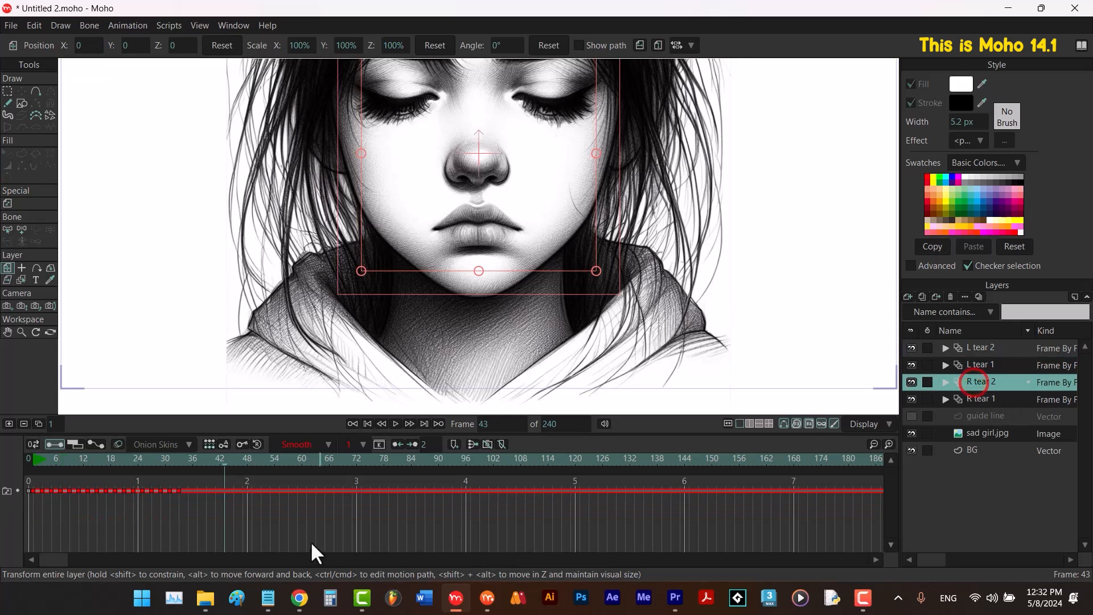
{"action": "left_click_drag", "start_coordinate": [105, 464], "coordinate": [176, 467]}
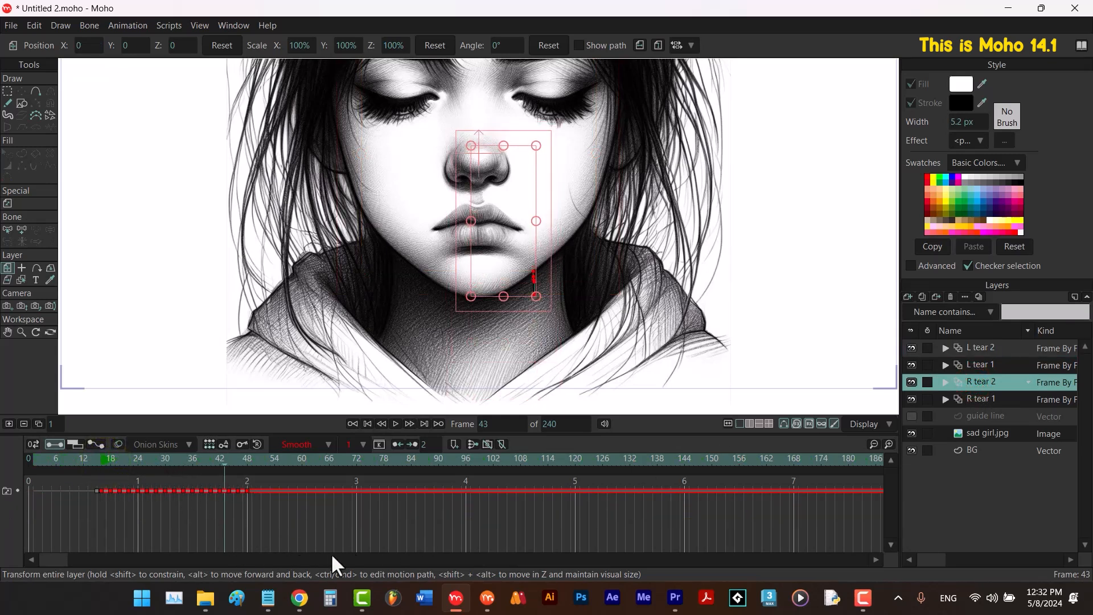
{"action": "left_click_drag", "start_coordinate": [49, 459], "coordinate": [141, 466]}
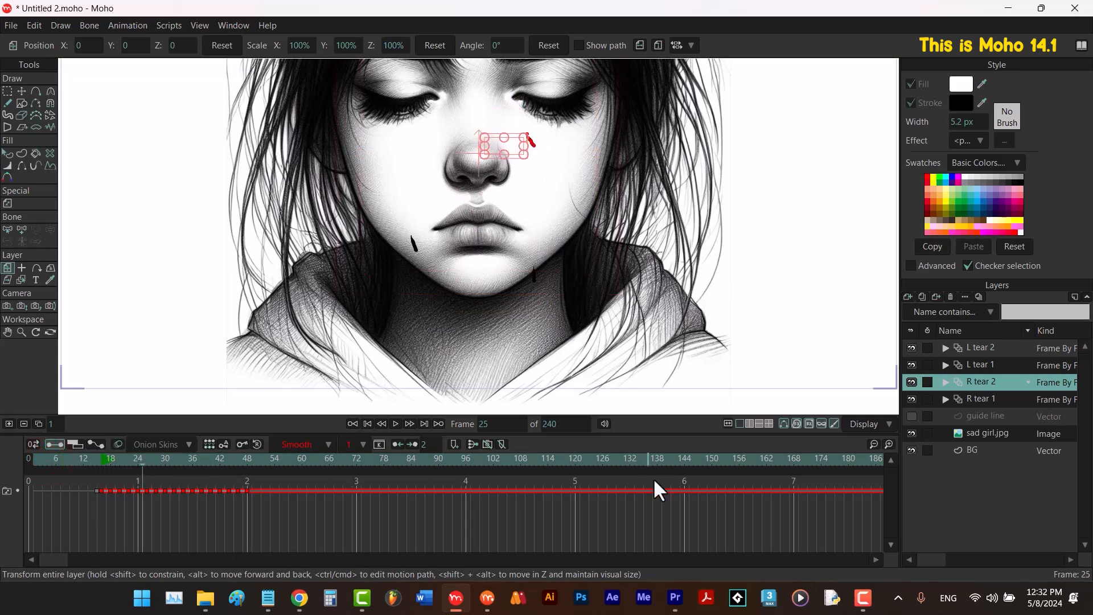
Shift the L tear 2 layer's animation about 25 frames later on the timeline.
{"action": "left_click", "coordinate": [984, 347]}
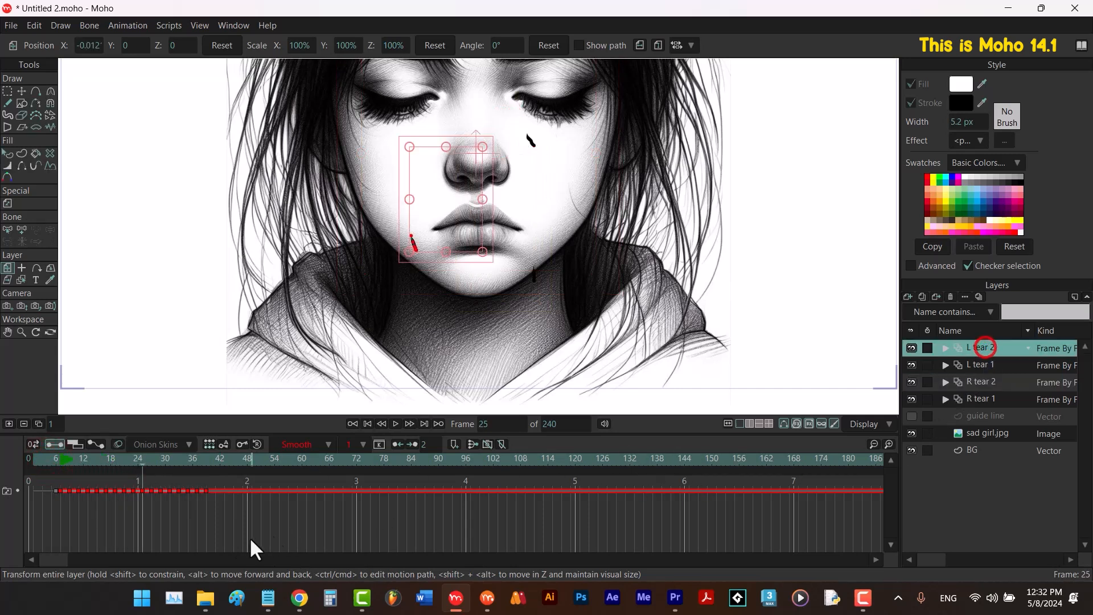
{"action": "left_click_drag", "start_coordinate": [165, 462], "coordinate": [277, 456]}
End the animation at frame 66, play it from the start to check the four tears, and return to frame 0.
{"action": "left_click_drag", "start_coordinate": [90, 464], "coordinate": [329, 464]}
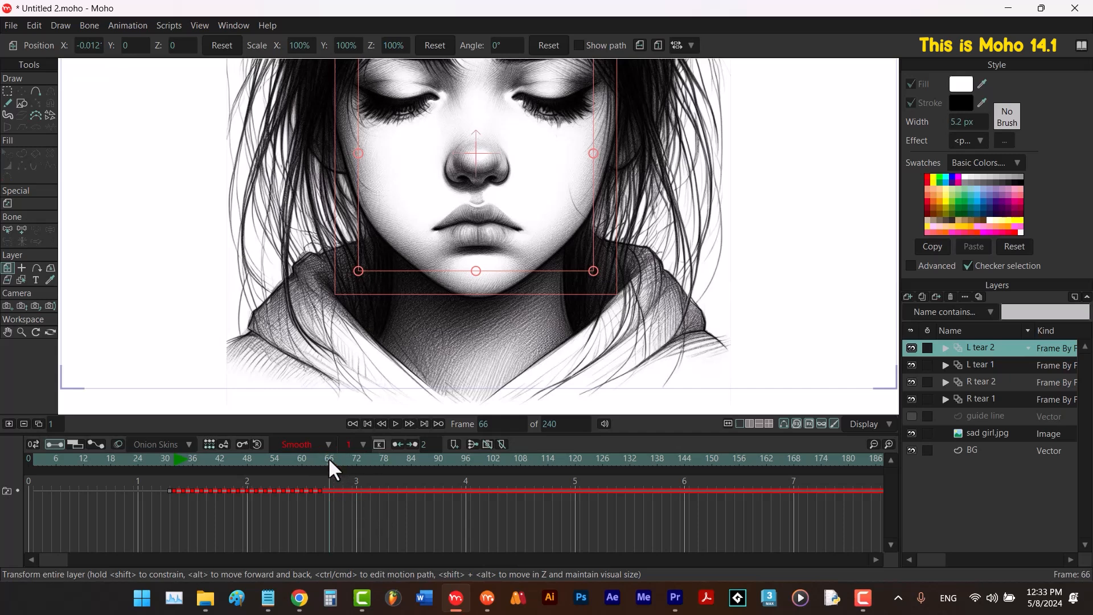
{"action": "right_click", "coordinate": [329, 459], "text": "ctrl"}
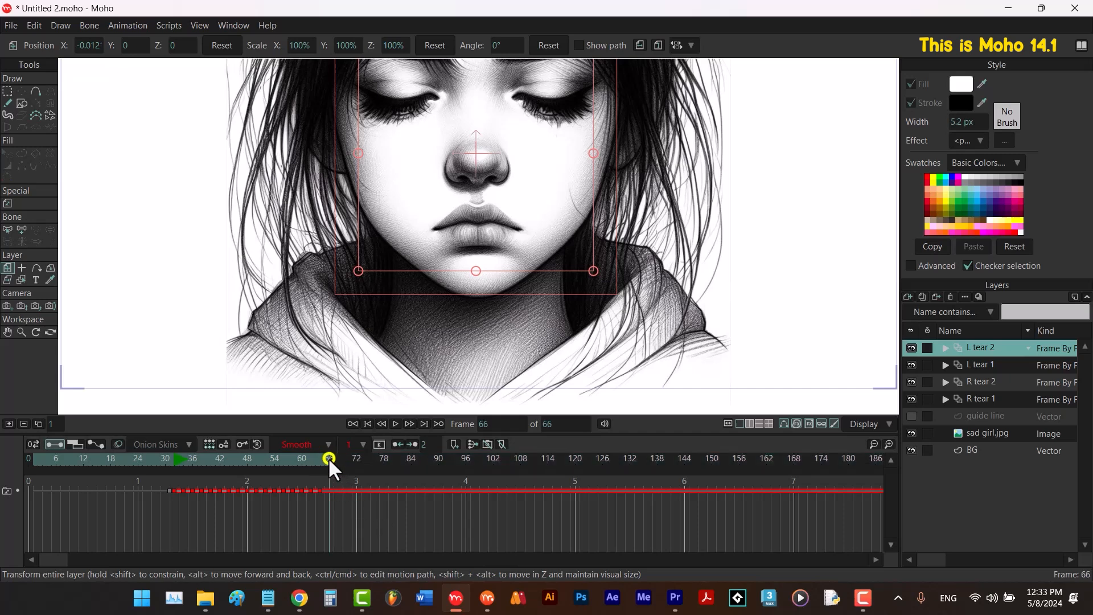
{"action": "left_click_drag", "start_coordinate": [300, 459], "coordinate": [29, 460]}
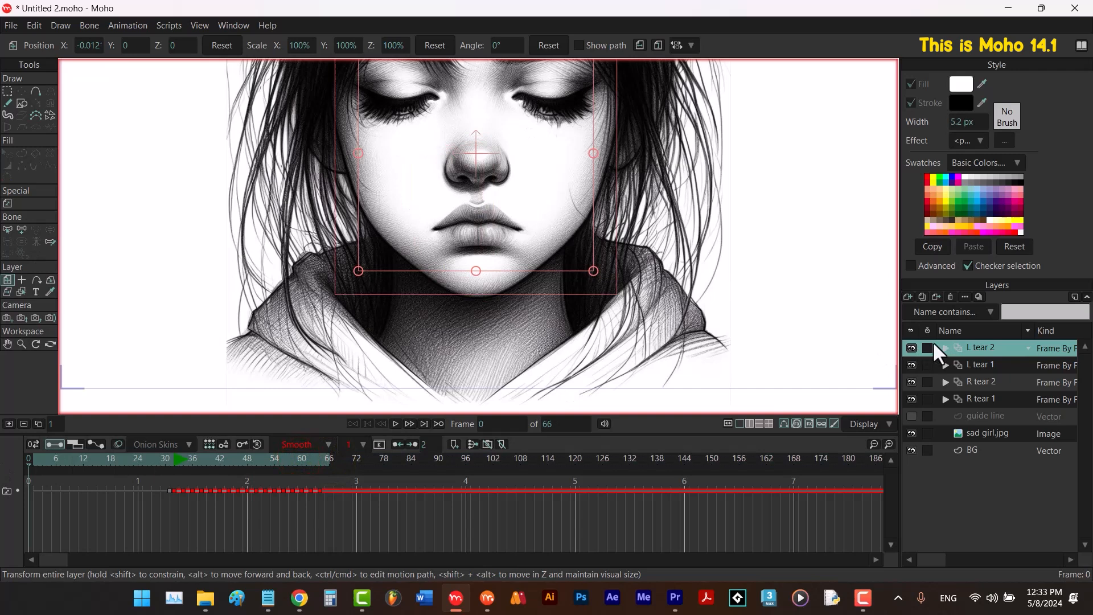
{"action": "left_click_drag", "start_coordinate": [702, 308], "coordinate": [705, 343]}
{"action": "key", "text": "space"}
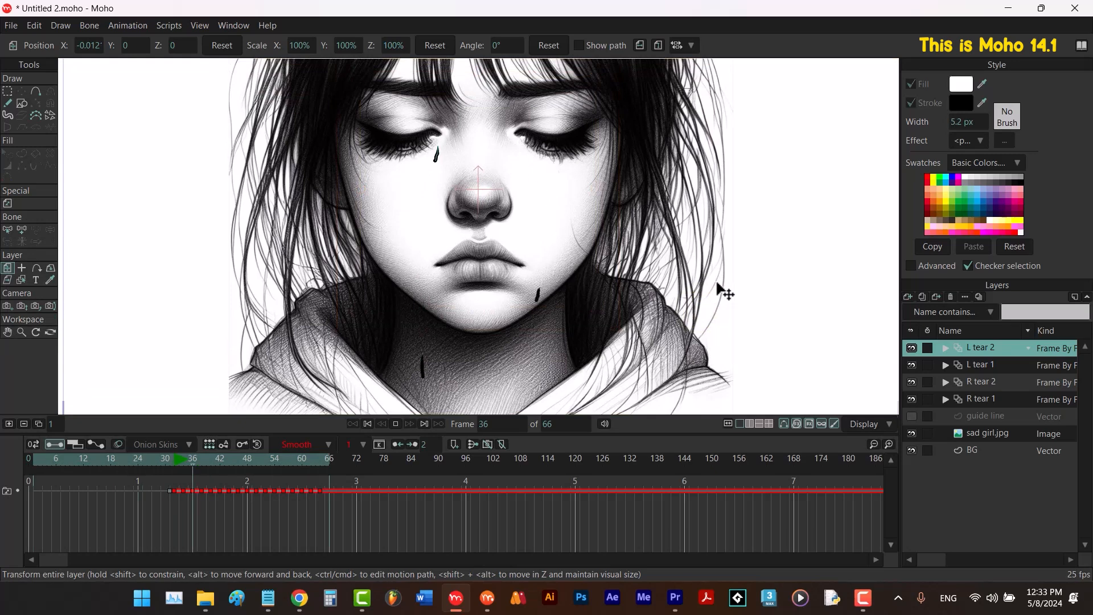
{"action": "key", "text": "space"}
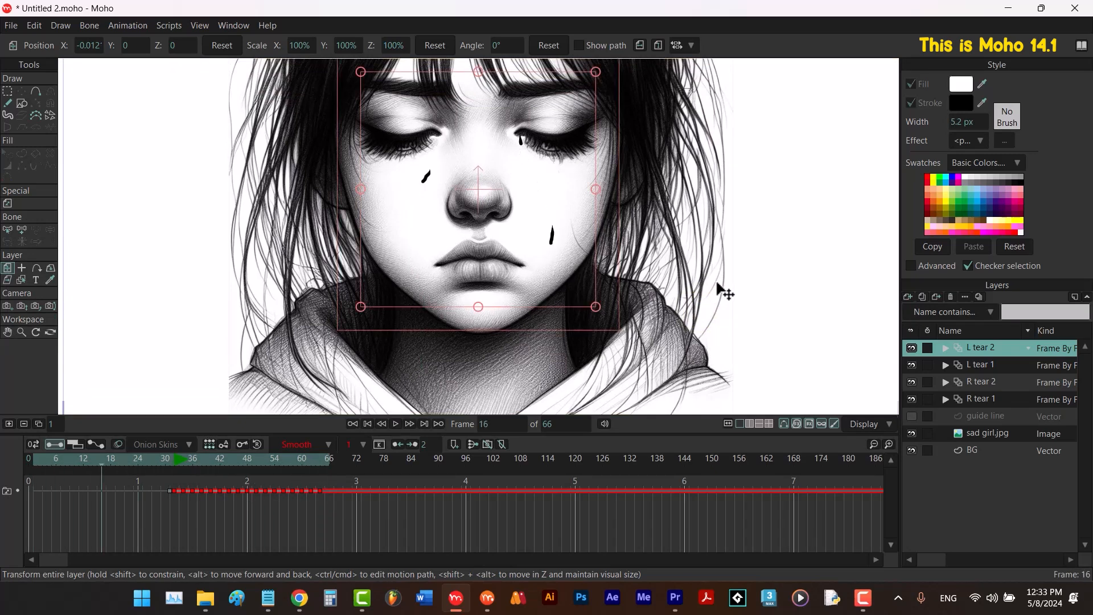
{"action": "left_click", "coordinate": [367, 423]}
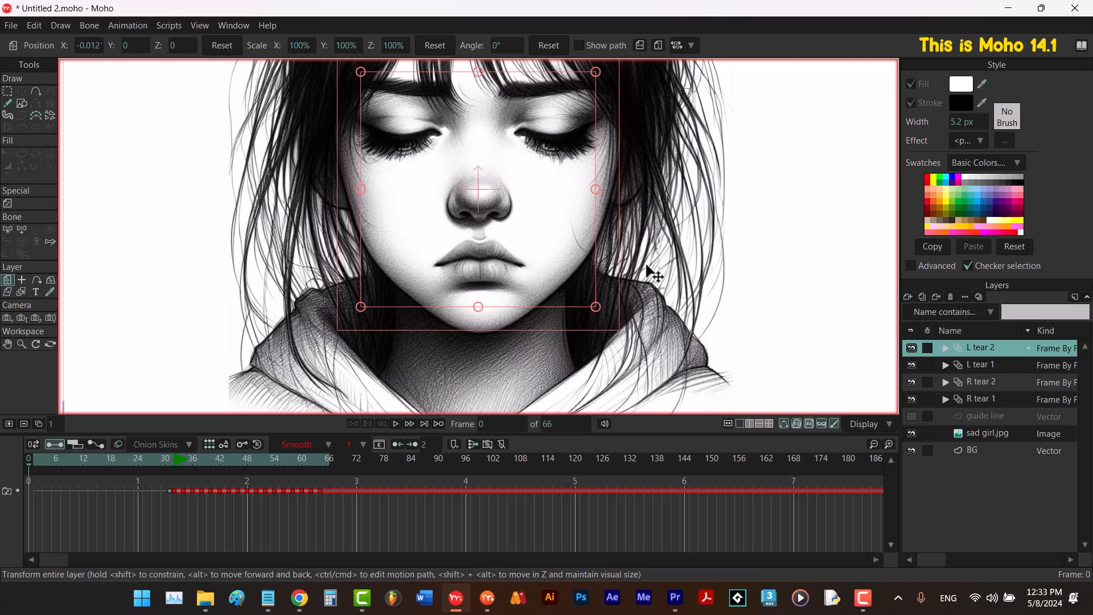
{"action": "key", "text": "Home"}
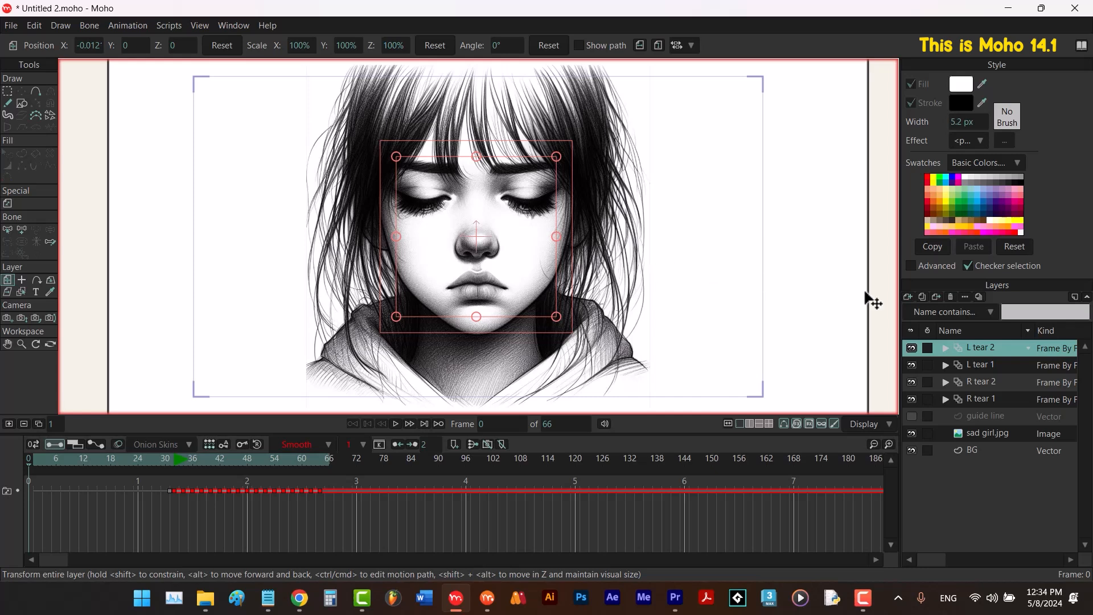
Add a new vector layer above the tear layers and name it black filter.
{"action": "left_click", "coordinate": [908, 297]}
{"action": "left_click", "coordinate": [916, 311]}
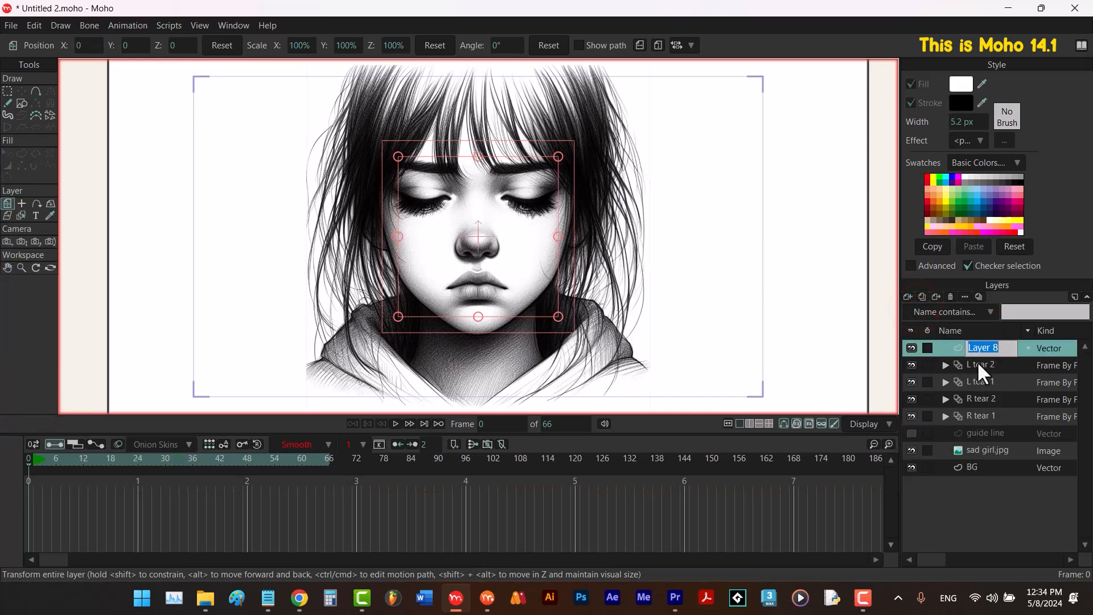
{"action": "type", "text": "black f"}
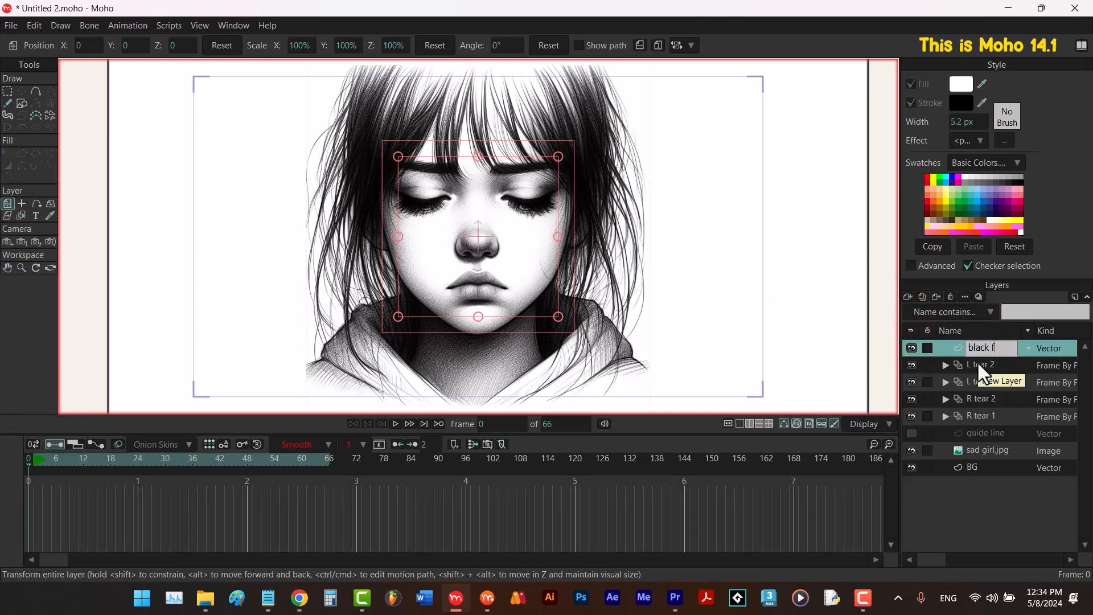
{"action": "type", "text": "ilter"}
{"action": "key", "text": "Return"}
Choose the rectangle shape tool and disable Auto-fill and Auto-stroke, undoing the filled test rectangle.
{"action": "key", "text": "r"}
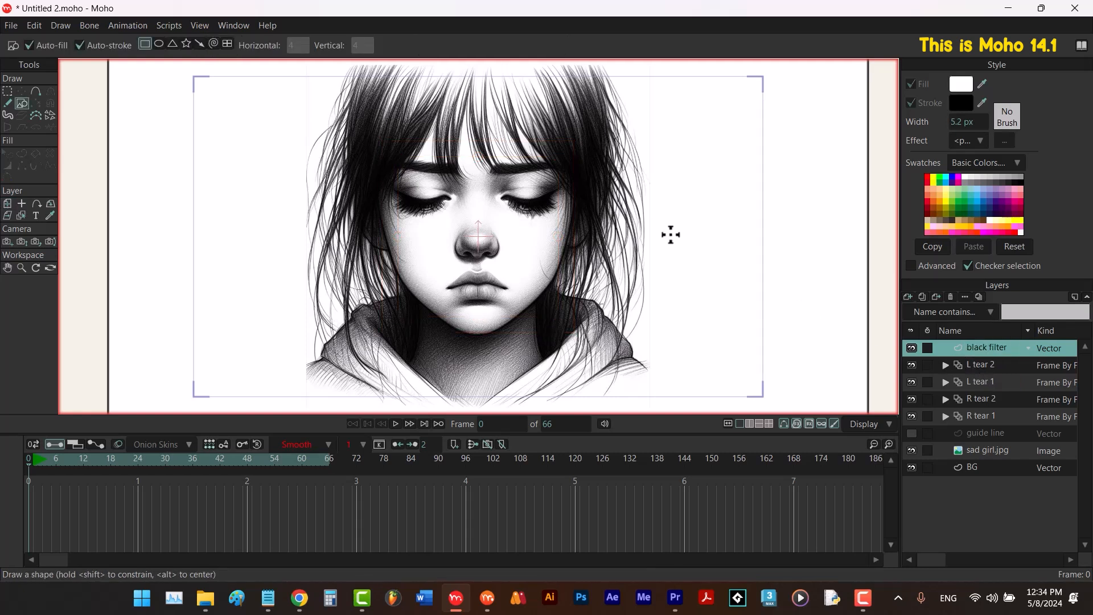
{"action": "left_click_drag", "start_coordinate": [612, 177], "coordinate": [813, 296]}
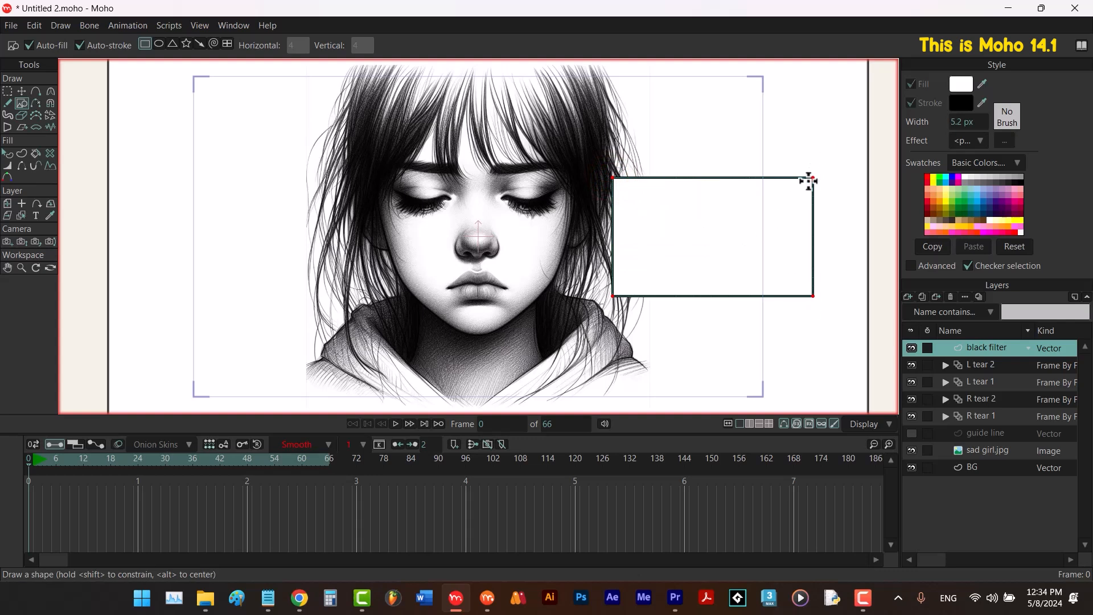
{"action": "key", "text": "ctrl+z"}
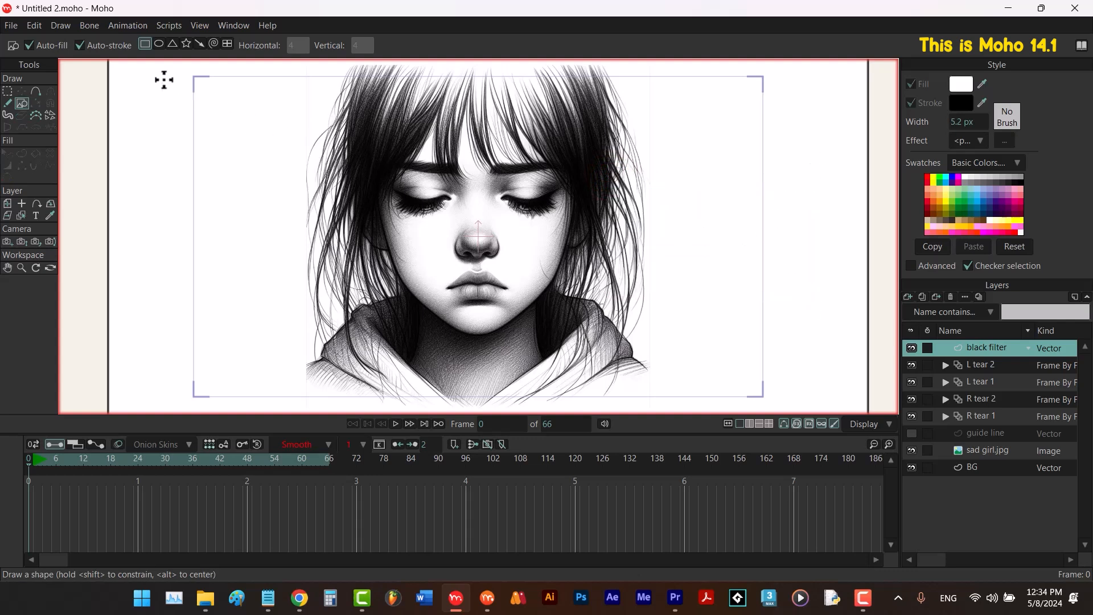
{"action": "left_click", "coordinate": [79, 45]}
{"action": "left_click", "coordinate": [30, 45]}
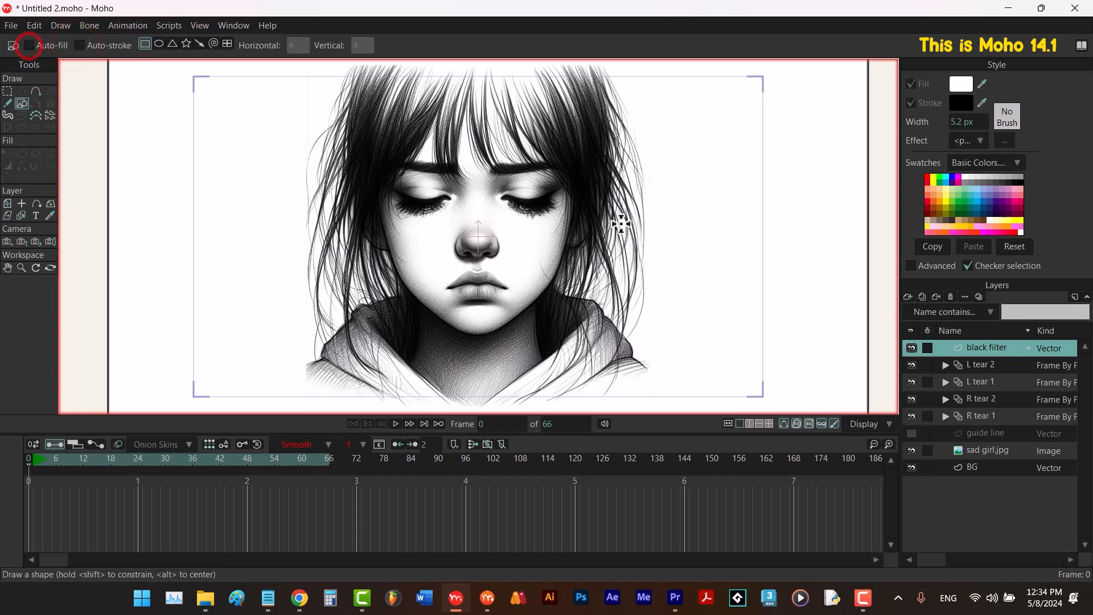
Draw an unfilled rectangle framing the girl's face and a second, much larger one extending well beyond the canvas.
{"action": "left_click_drag", "start_coordinate": [306, 135], "coordinate": [667, 323]}
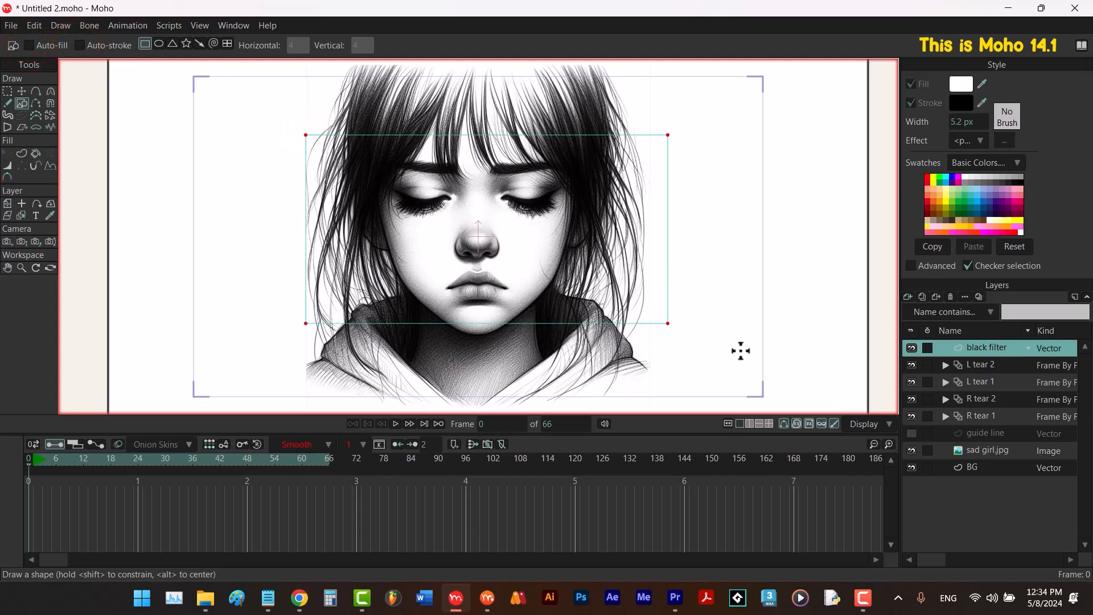
{"action": "key", "text": "ctrl+z"}
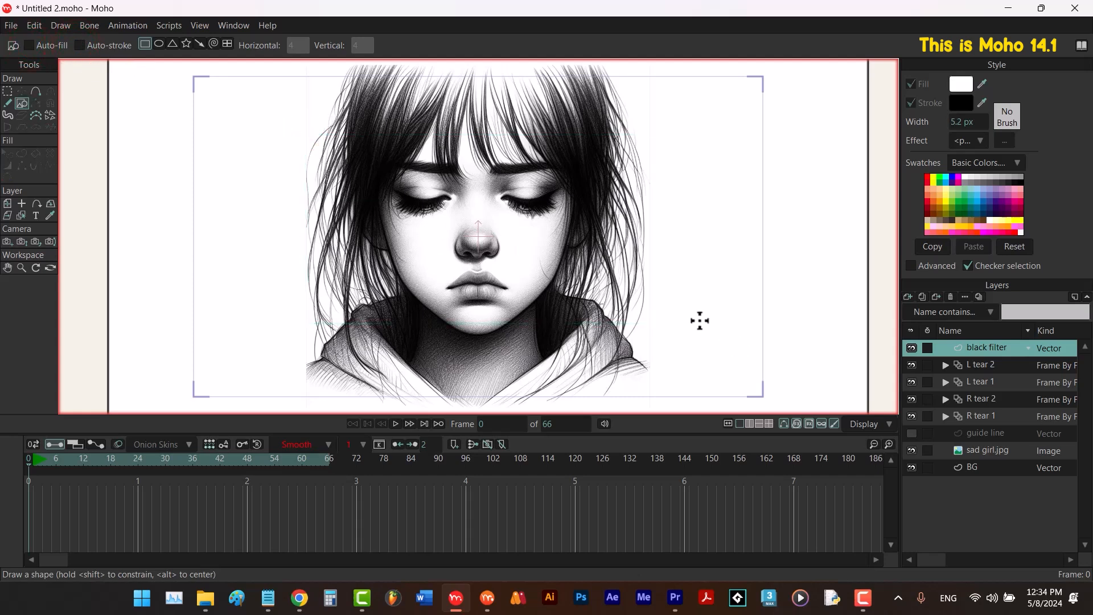
{"action": "scroll", "coordinate": [677, 305], "scroll_direction": "down", "scroll_amount": 2}
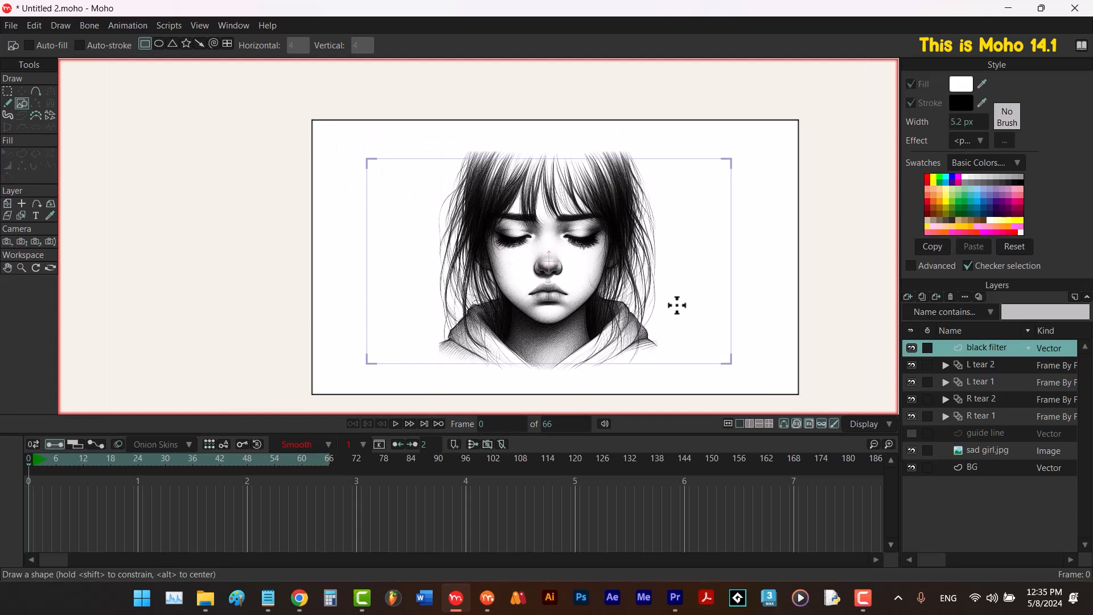
{"action": "left_click_drag", "start_coordinate": [690, 305], "coordinate": [630, 288]}
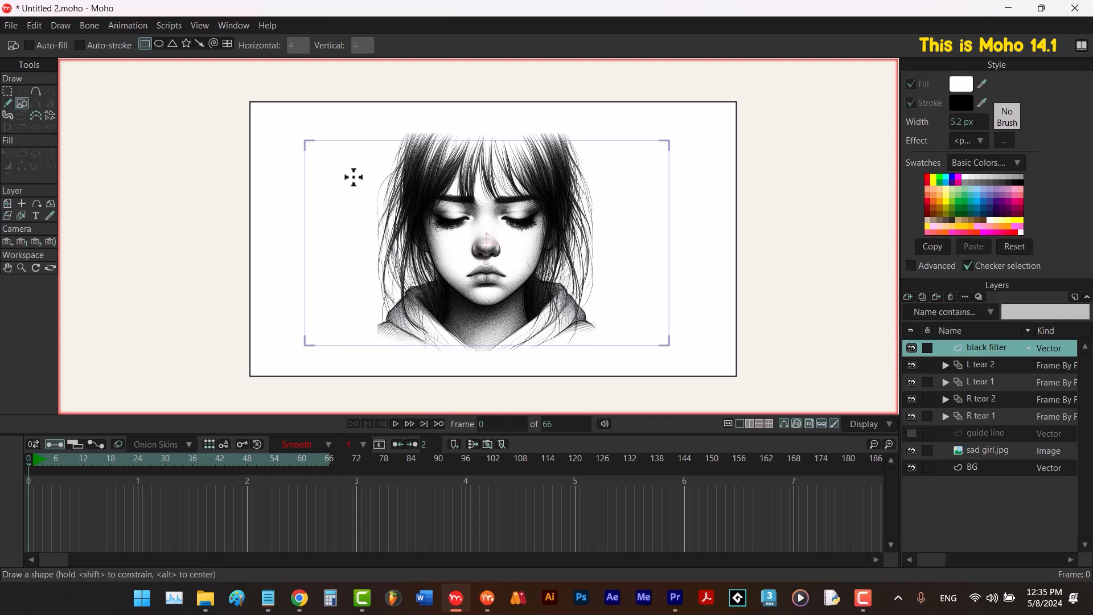
{"action": "mouse_move", "coordinate": [355, 170]}
{"action": "left_mouse_down"}
{"action": "mouse_move", "coordinate": [398, 207]}
{"action": "mouse_move", "coordinate": [620, 311]}
{"action": "left_mouse_up"}
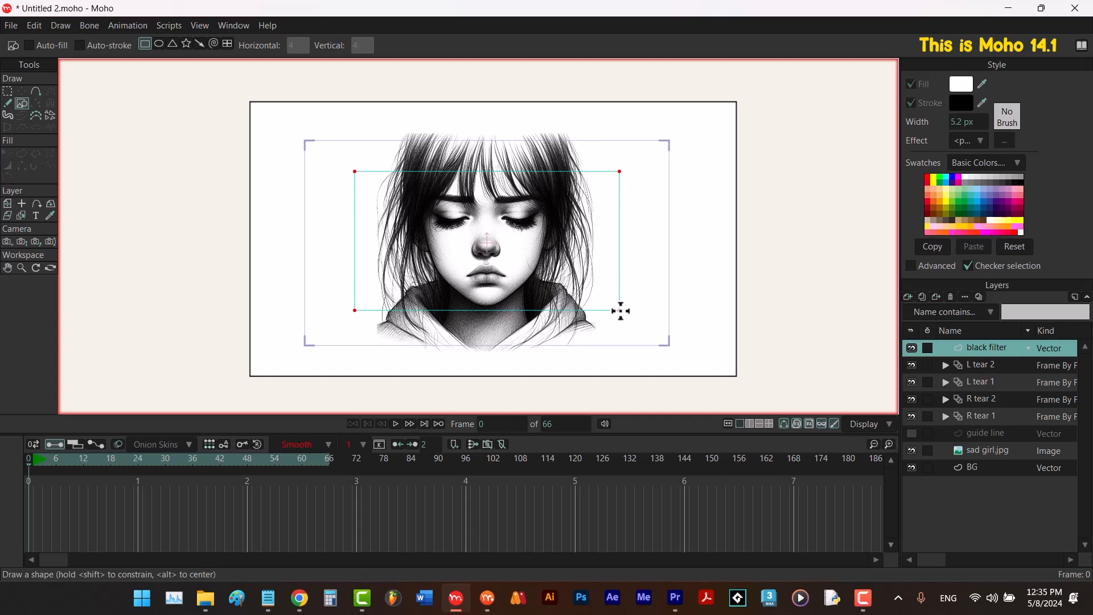
{"action": "left_click_drag", "start_coordinate": [620, 311], "coordinate": [620, 311]}
{"action": "left_click_drag", "start_coordinate": [620, 311], "coordinate": [620, 312]}
{"action": "scroll", "coordinate": [624, 309], "scroll_direction": "down", "scroll_amount": 2}
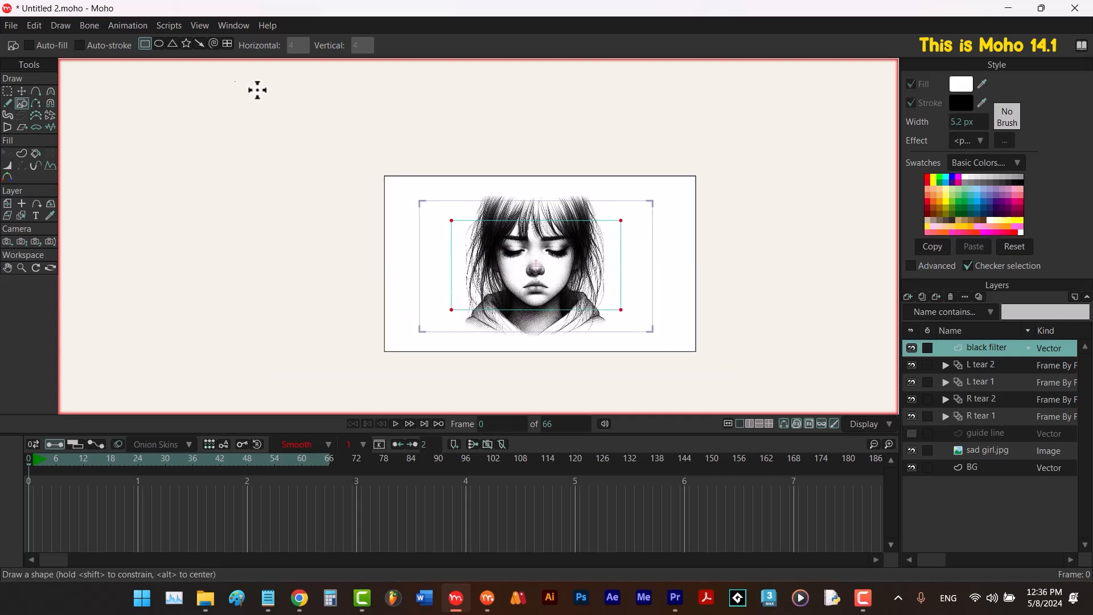
{"action": "left_click_drag", "start_coordinate": [226, 69], "coordinate": [865, 450]}
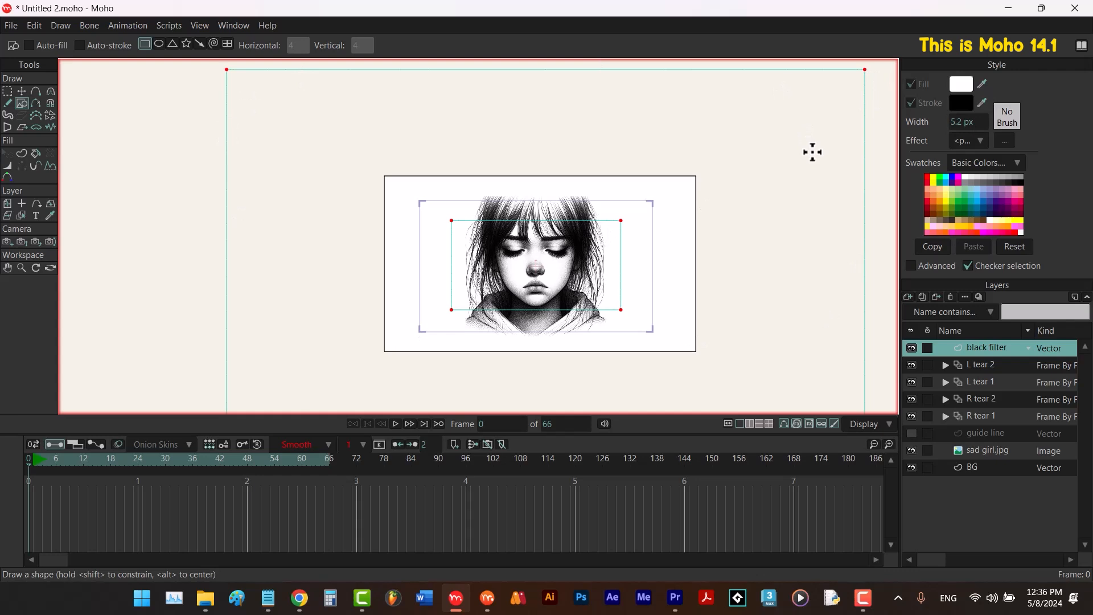
Create a fill-only black shape from the two rectangles, leaving the area inside the inner one open.
{"action": "key", "text": "u"}
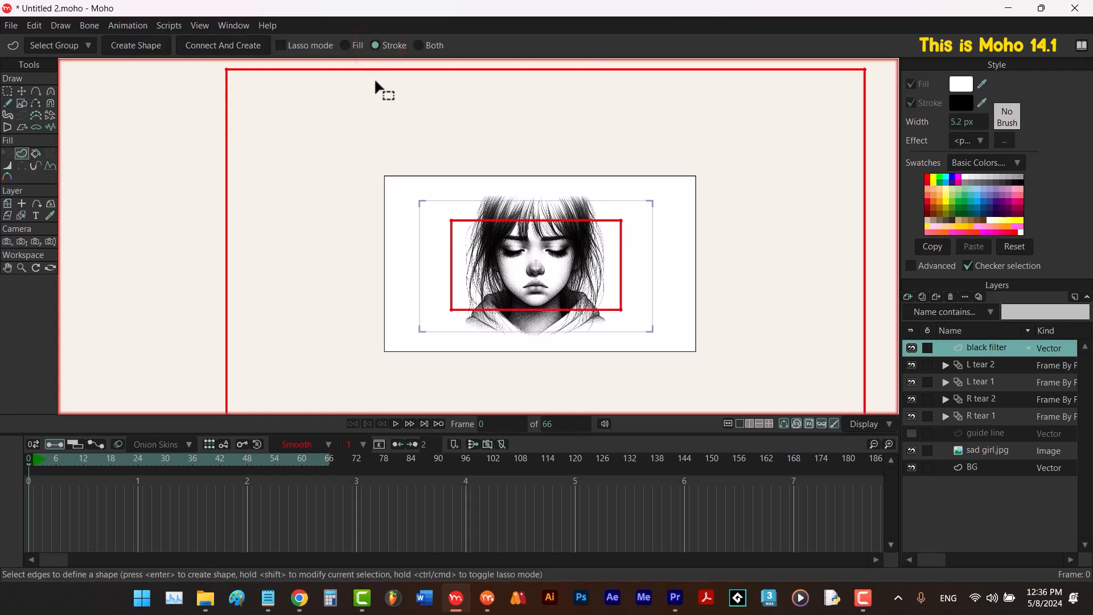
{"action": "left_click", "coordinate": [344, 46]}
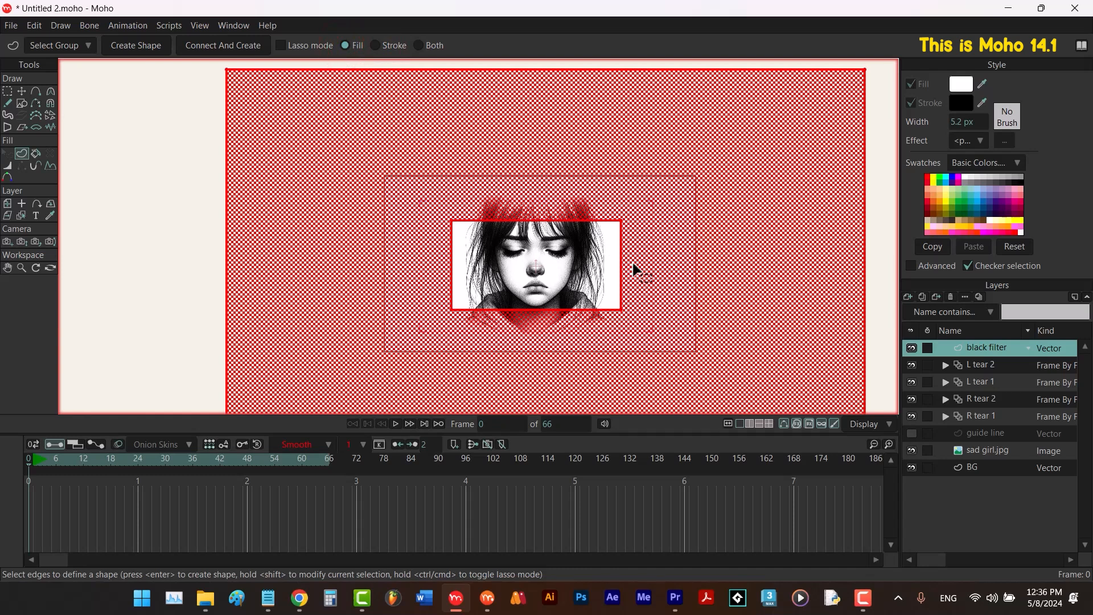
{"action": "left_click", "coordinate": [1020, 180]}
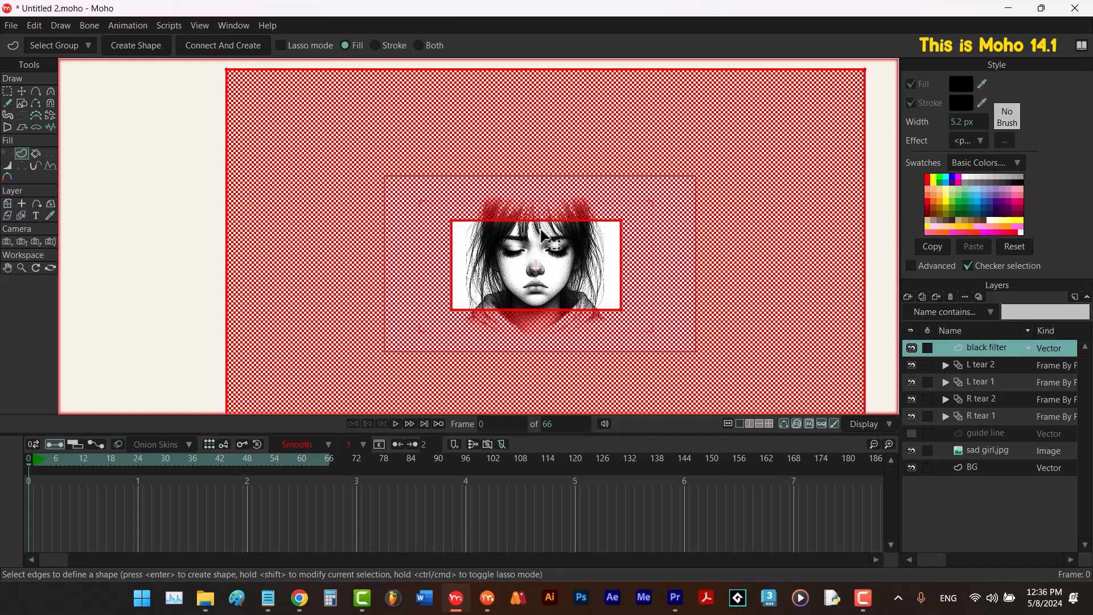
{"action": "left_click", "coordinate": [158, 50]}
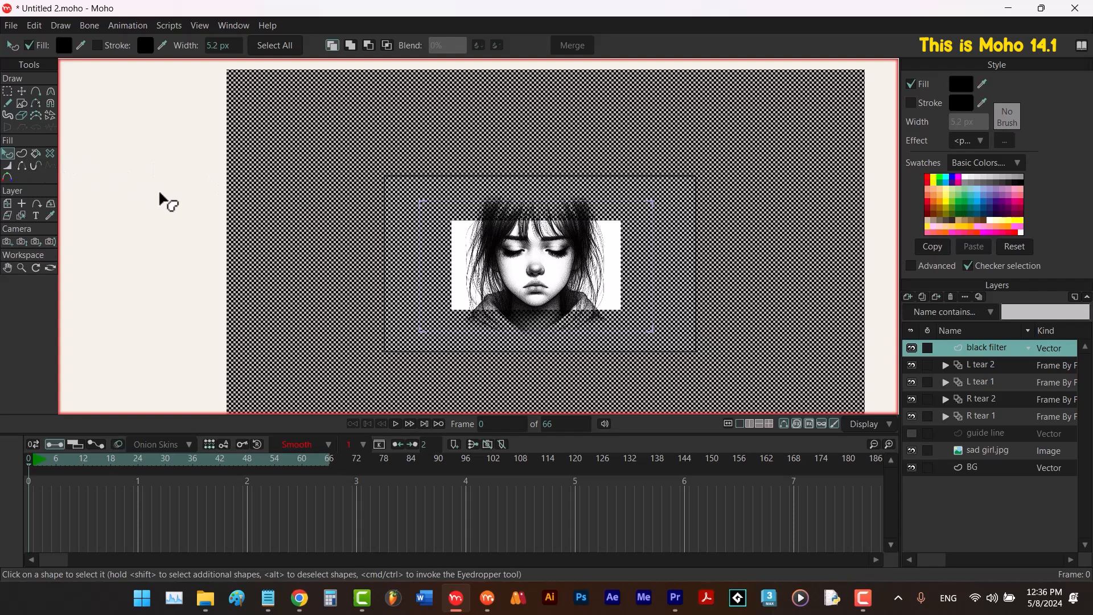
{"action": "left_click", "coordinate": [193, 217]}
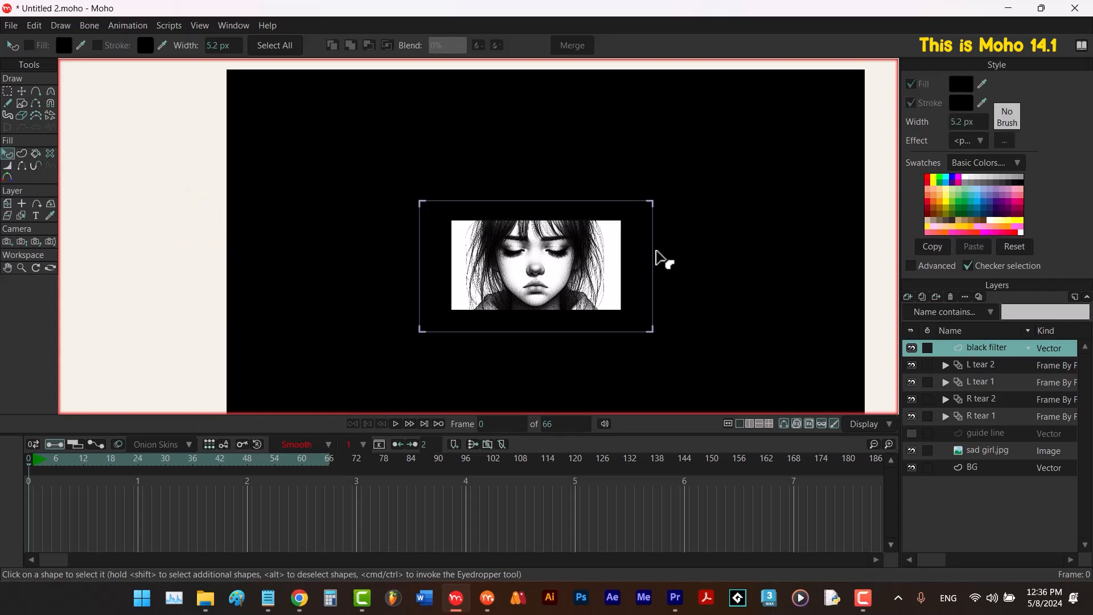
Set the black filter layer's blur radius to 69 px to soften the frame's edges.
{"action": "key", "text": "ctrl+r"}
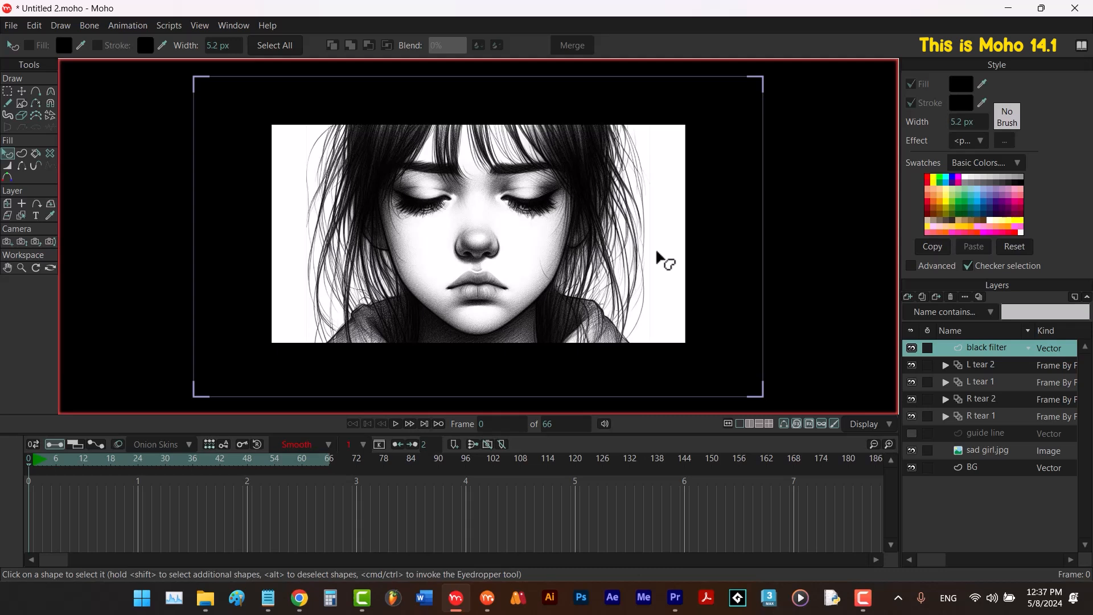
{"action": "double_click", "coordinate": [997, 350]}
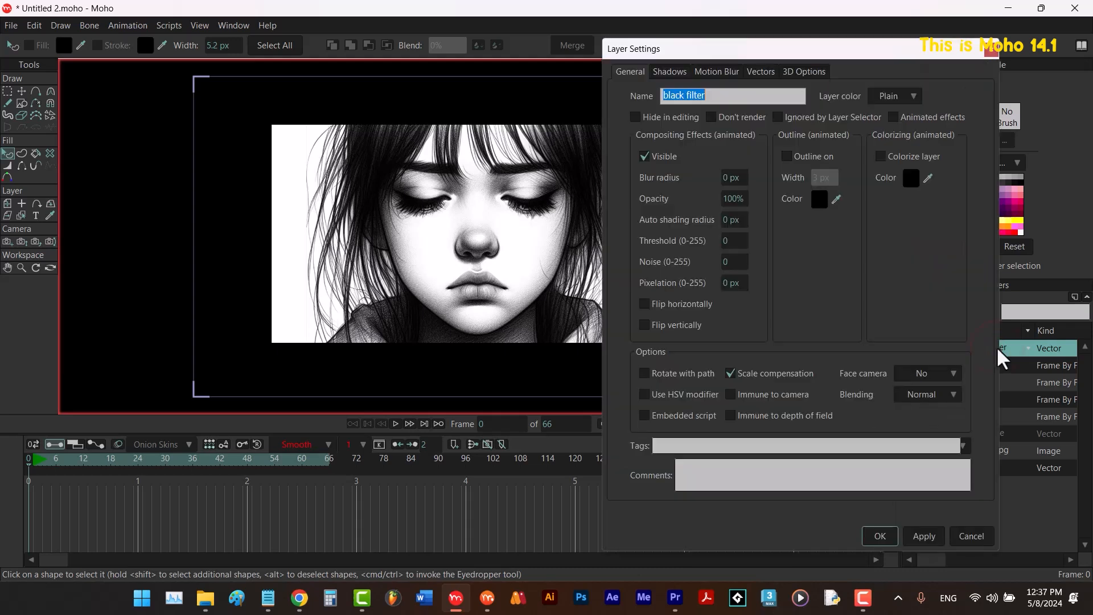
{"action": "left_click_drag", "start_coordinate": [735, 177], "coordinate": [1089, 174]}
{"action": "left_click_drag", "start_coordinate": [729, 179], "coordinate": [779, 179]}
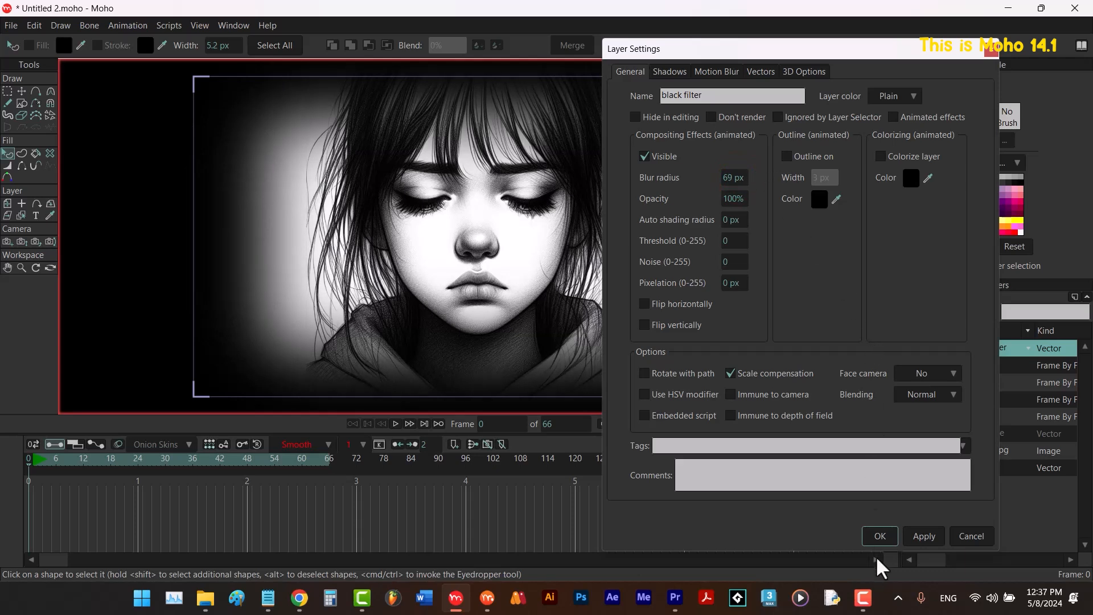
{"action": "left_click", "coordinate": [880, 538]}
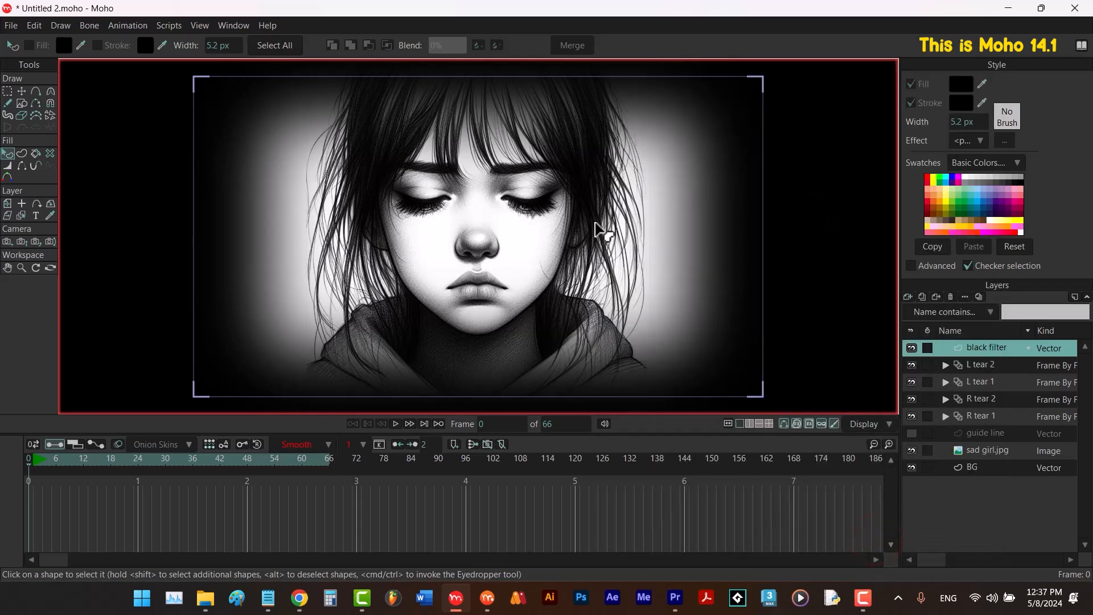
Select the inner rectangle's points and shrink it symmetrically in height and width to tighten the vignette around the face.
{"action": "key", "text": "t"}
{"action": "left_click_drag", "start_coordinate": [714, 101], "coordinate": [231, 367]}
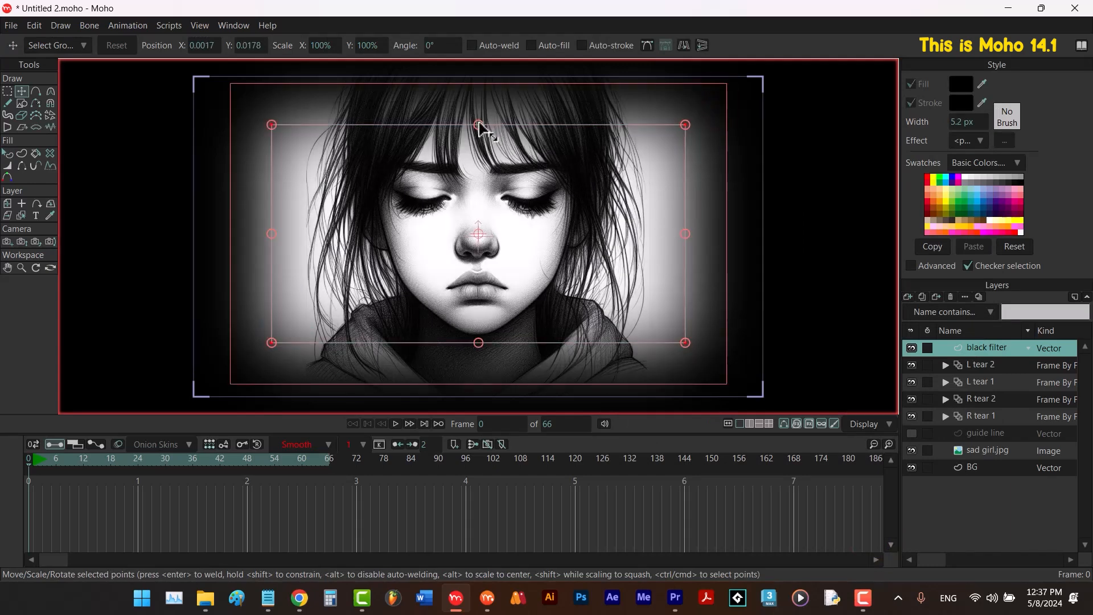
{"action": "left_click_drag", "start_coordinate": [478, 125], "coordinate": [481, 144]}
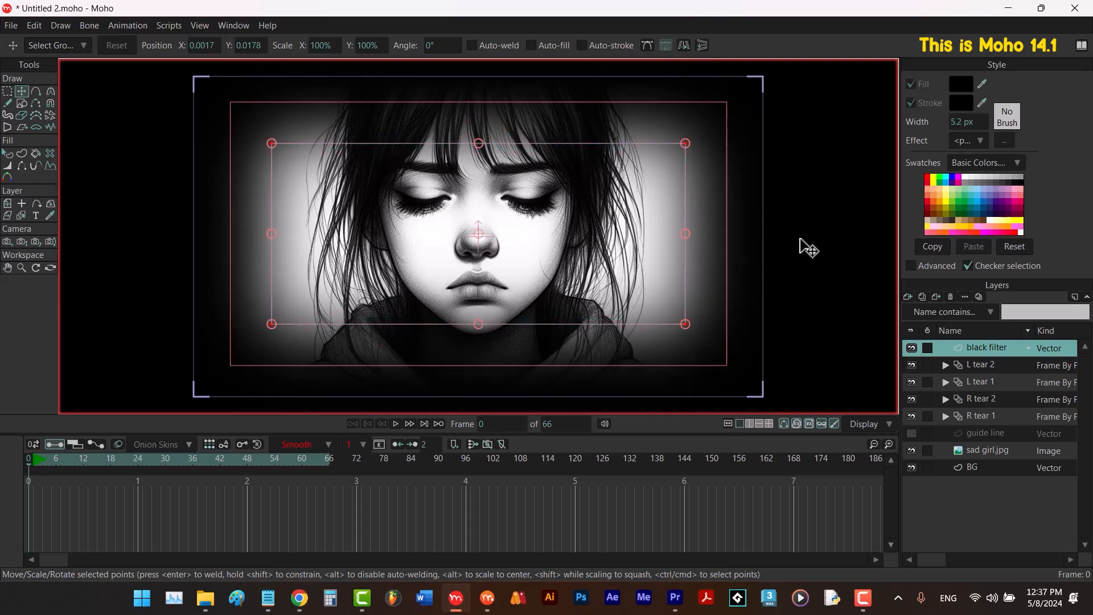
{"action": "left_click_drag", "start_coordinate": [685, 234], "coordinate": [642, 235]}
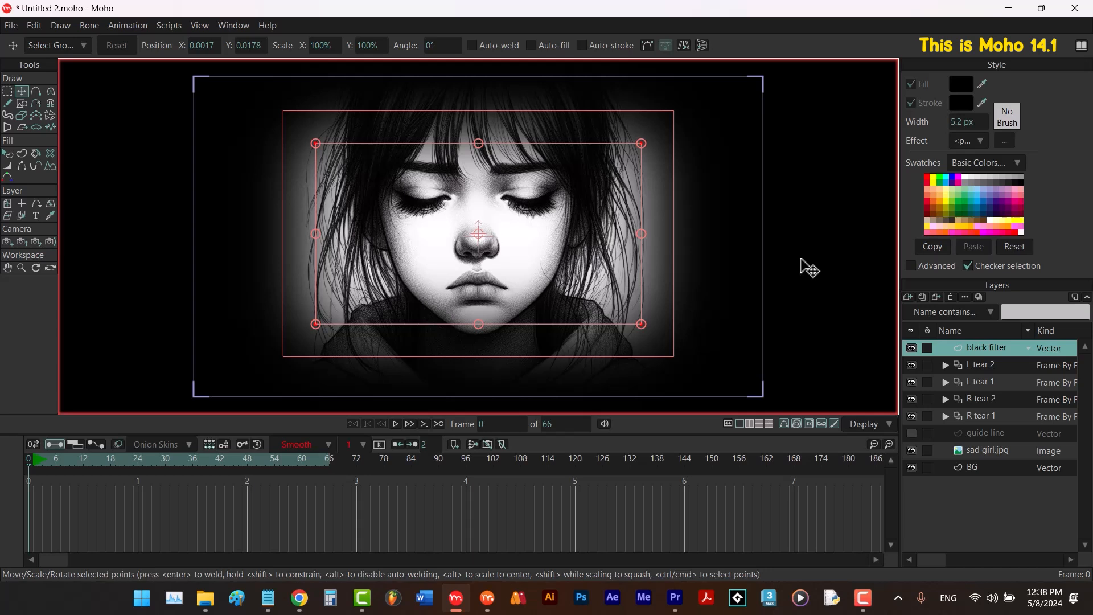
Add a new vector layer named color filter above the black filter layer and choose the rectangle shape tool.
{"action": "left_click", "coordinate": [921, 297]}
{"action": "left_click", "coordinate": [923, 308]}
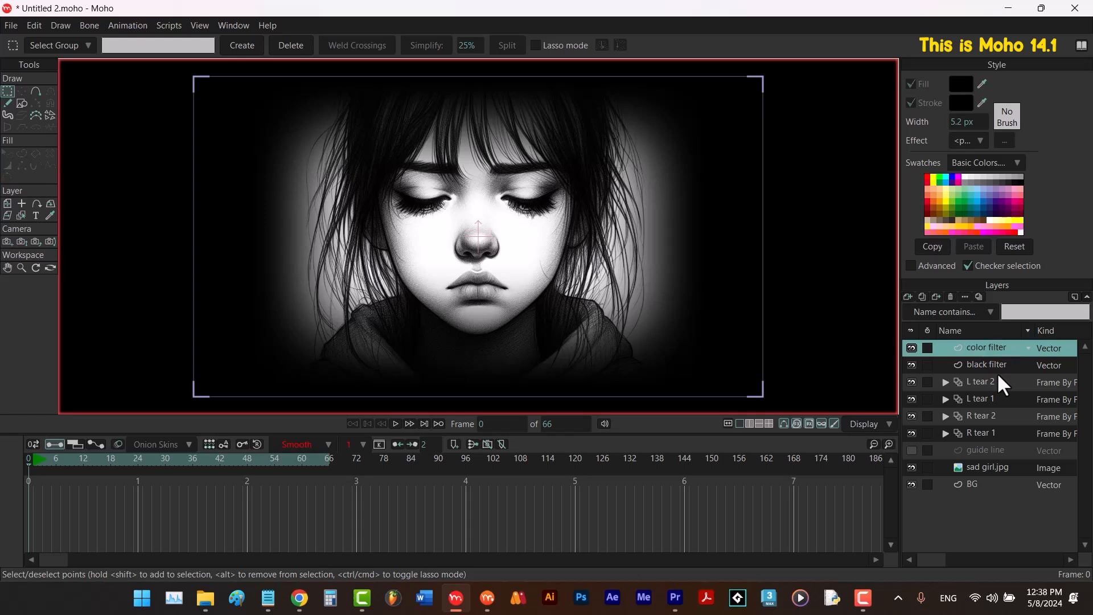
{"action": "key", "text": "r"}
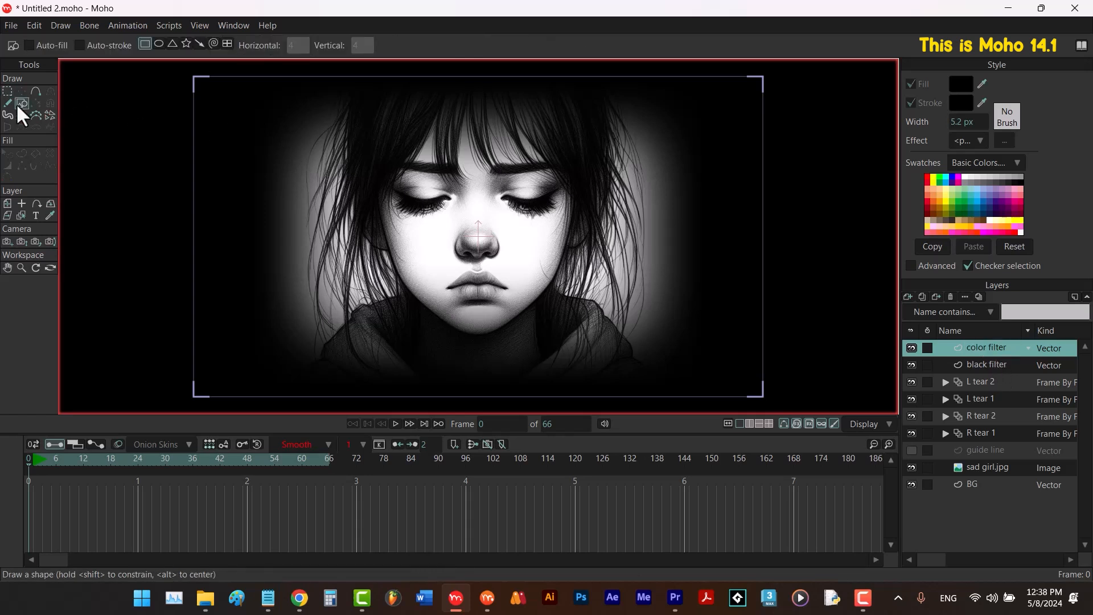
Draw a light-blue rectangle with auto-fill and auto-stroke on the color filter layer, covering the whole frame.
{"action": "left_click", "coordinate": [28, 45]}
{"action": "left_click", "coordinate": [945, 182]}
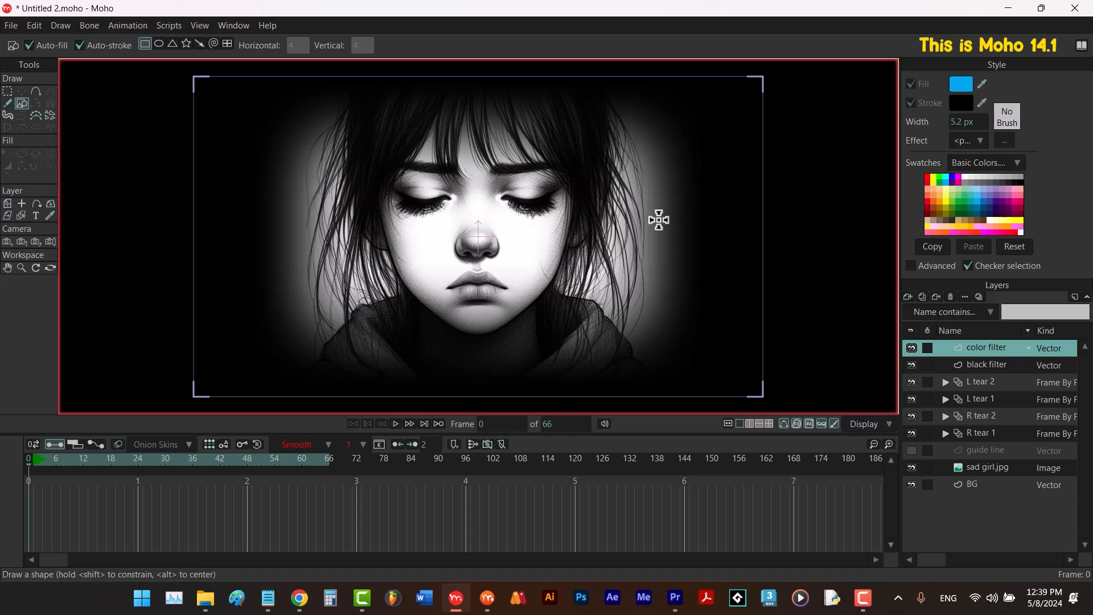
{"action": "mouse_move", "coordinate": [167, 68]}
{"action": "left_mouse_down"}
{"action": "mouse_move", "coordinate": [802, 415]}
{"action": "mouse_move", "coordinate": [790, 414]}
{"action": "left_mouse_up"}
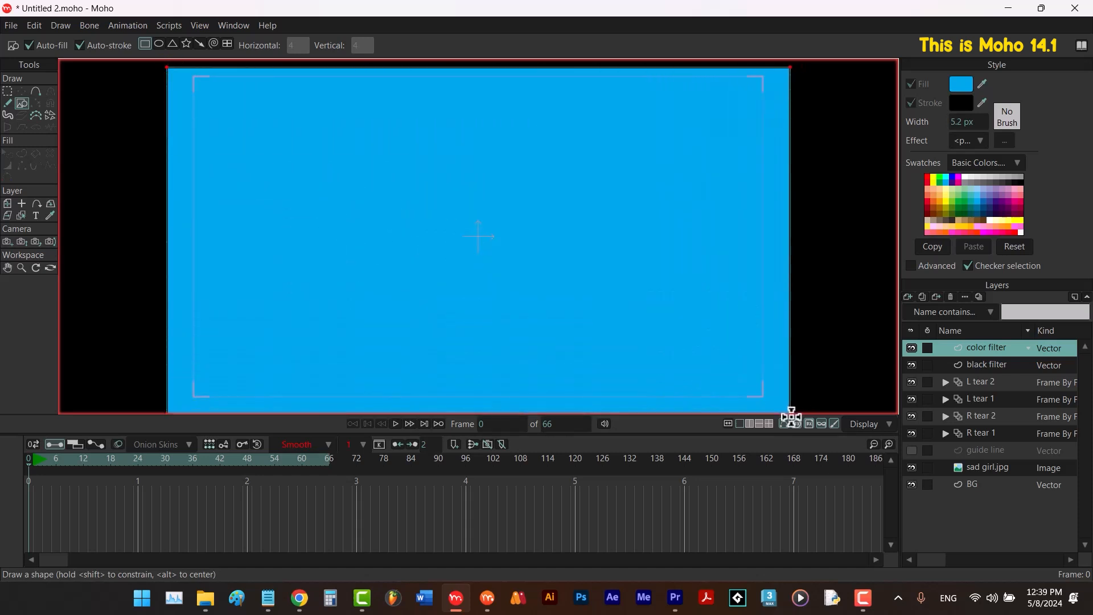
Set the color filter layer's blend mode to Overlay.
{"action": "right_click", "coordinate": [994, 349]}
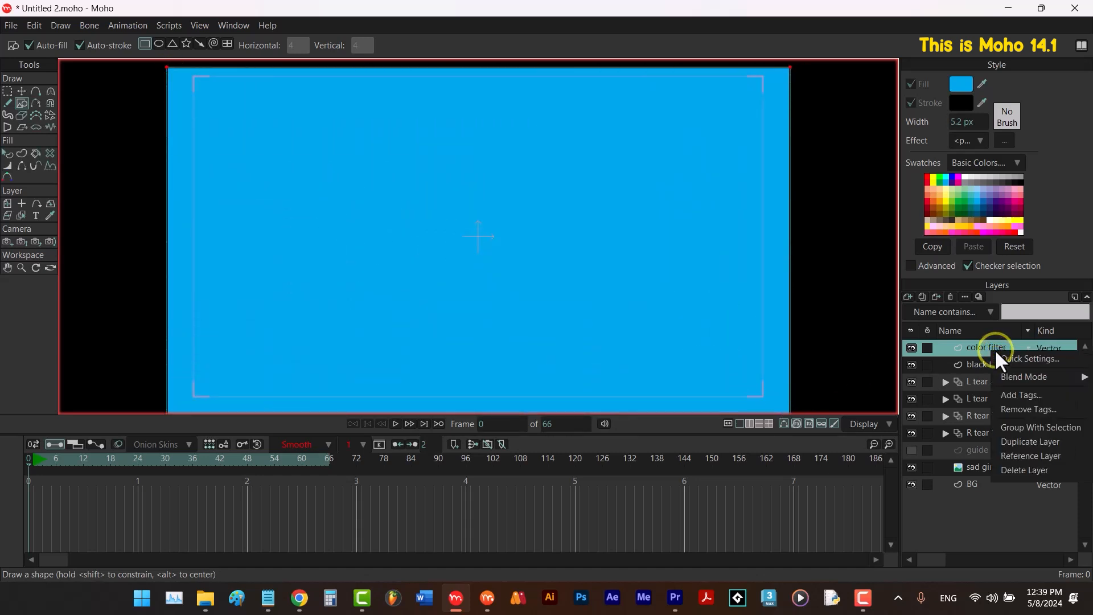
{"action": "mouse_move", "coordinate": [1005, 374]}
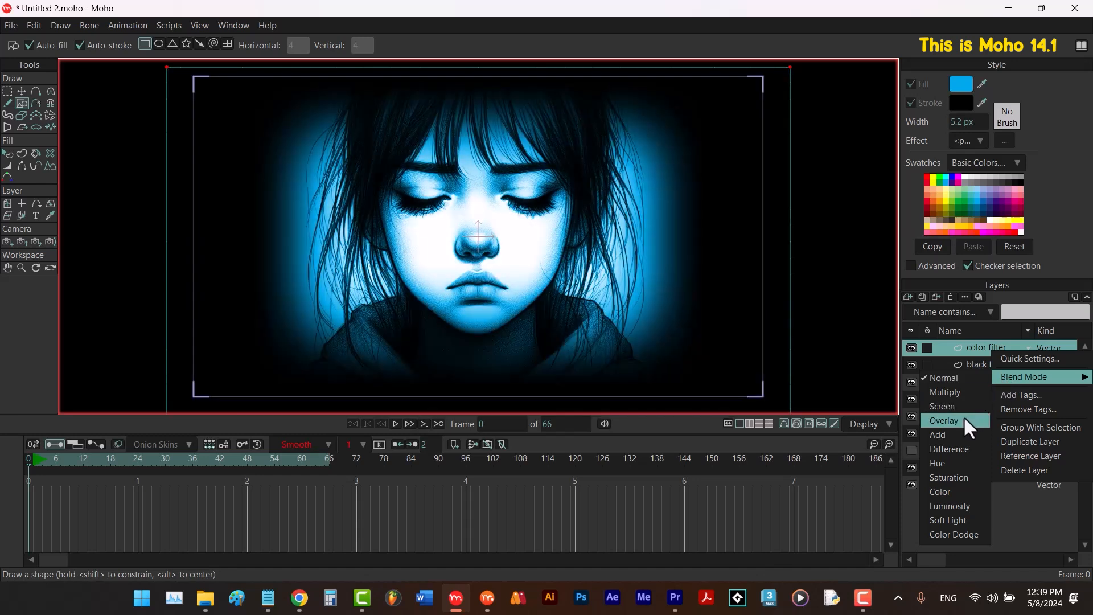
{"action": "left_click", "coordinate": [961, 416]}
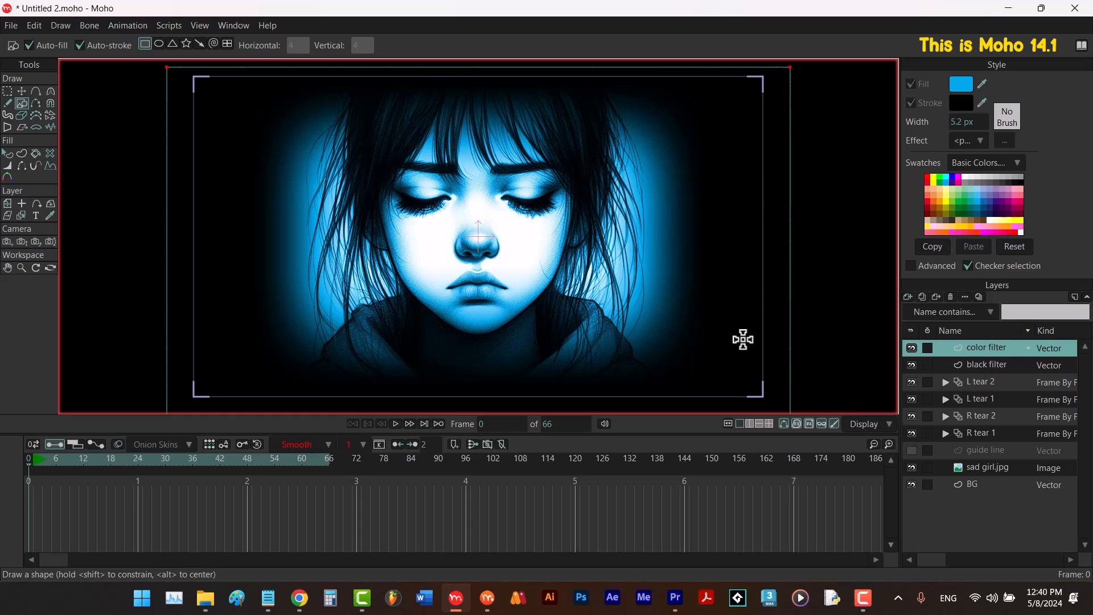
{"action": "key", "text": "q"}
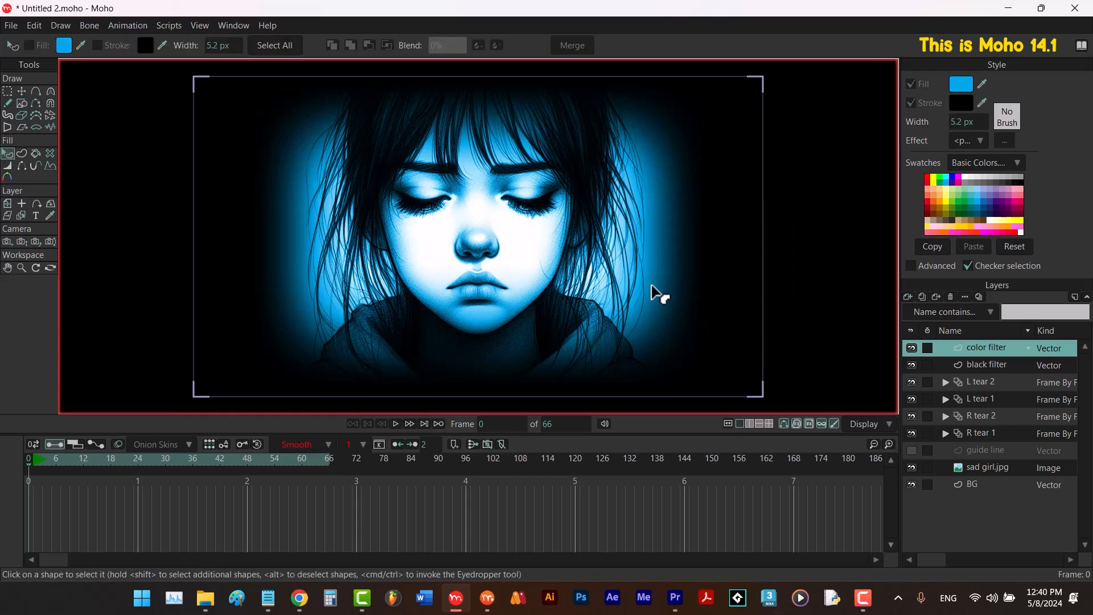
{"action": "left_click", "coordinate": [705, 229]}
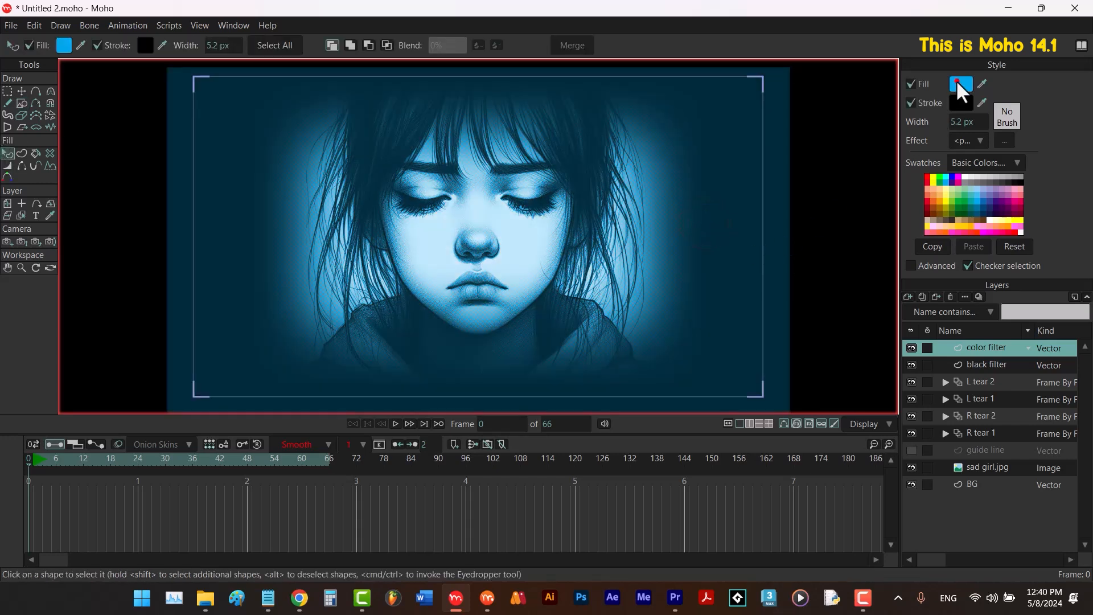
{"action": "left_click", "coordinate": [958, 81]}
{"action": "mouse_move", "coordinate": [856, 244]}
{"action": "left_mouse_down"}
{"action": "mouse_move", "coordinate": [856, 255]}
{"action": "mouse_move", "coordinate": [856, 229]}
{"action": "mouse_move", "coordinate": [857, 253]}
{"action": "mouse_move", "coordinate": [815, 252]}
{"action": "mouse_move", "coordinate": [862, 241]}
{"action": "mouse_move", "coordinate": [874, 262]}
{"action": "mouse_move", "coordinate": [873, 250]}
{"action": "mouse_move", "coordinate": [873, 365]}
{"action": "left_mouse_up"}
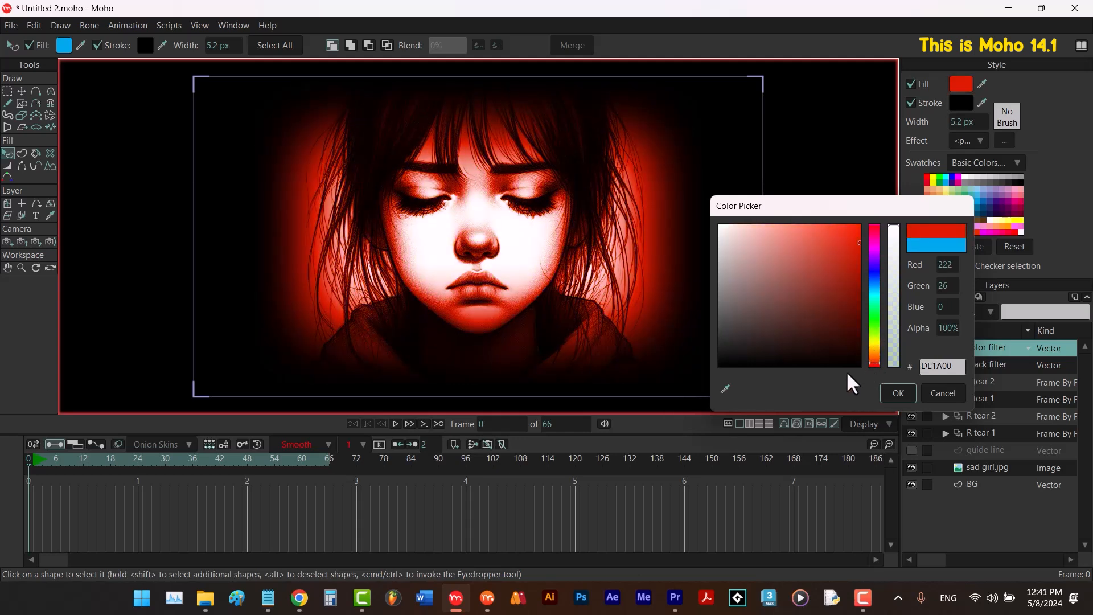
{"action": "left_click", "coordinate": [955, 391]}
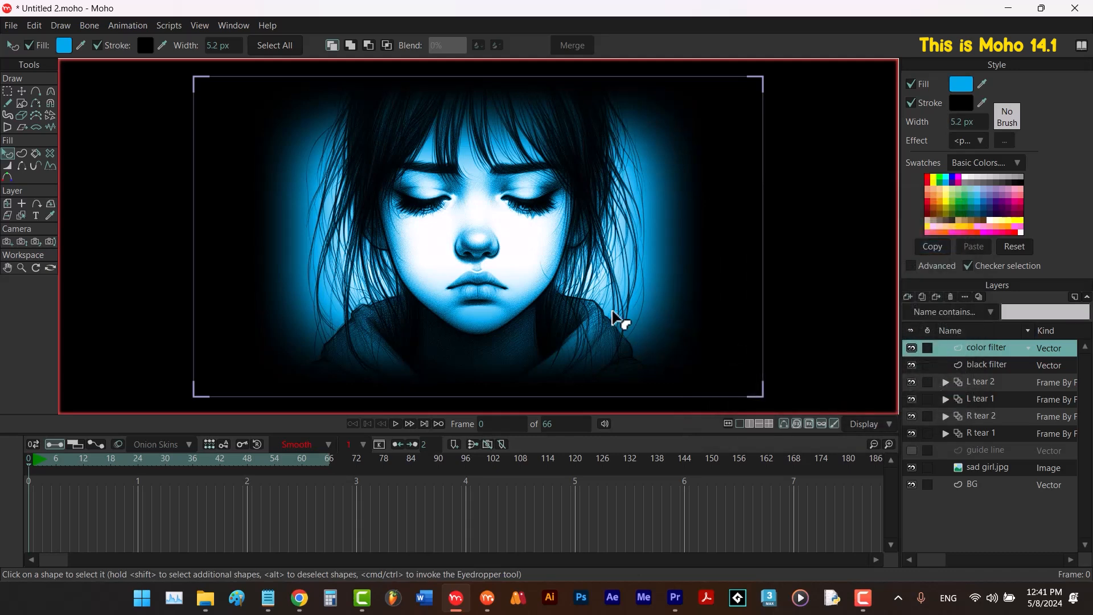
Play the animation to check the tears under the blue filter, and deselect the filter shape.
{"action": "key", "text": "space"}
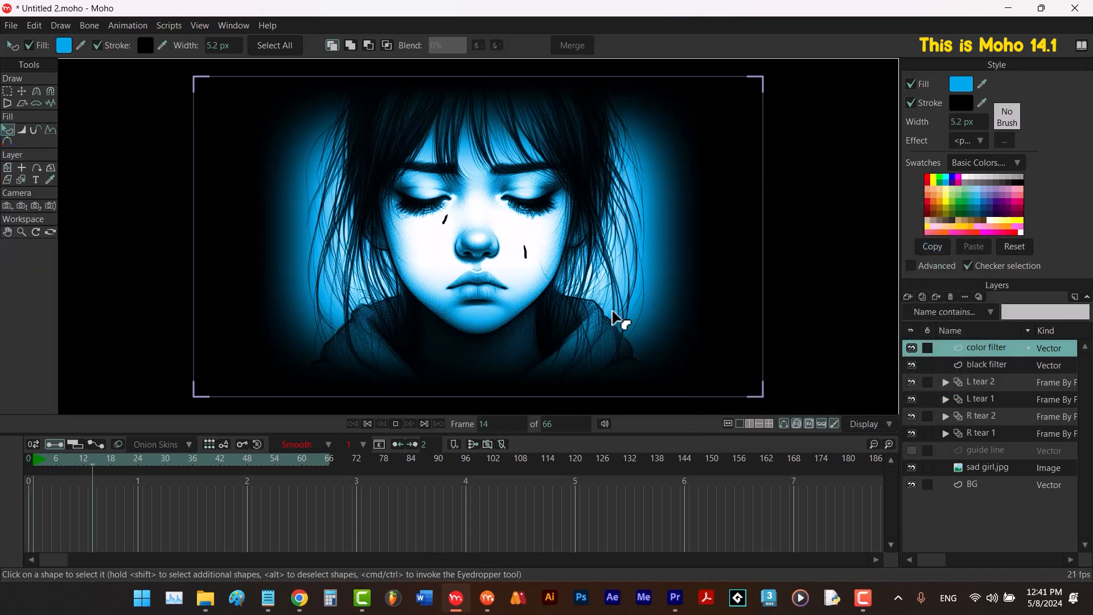
{"action": "key", "text": "space"}
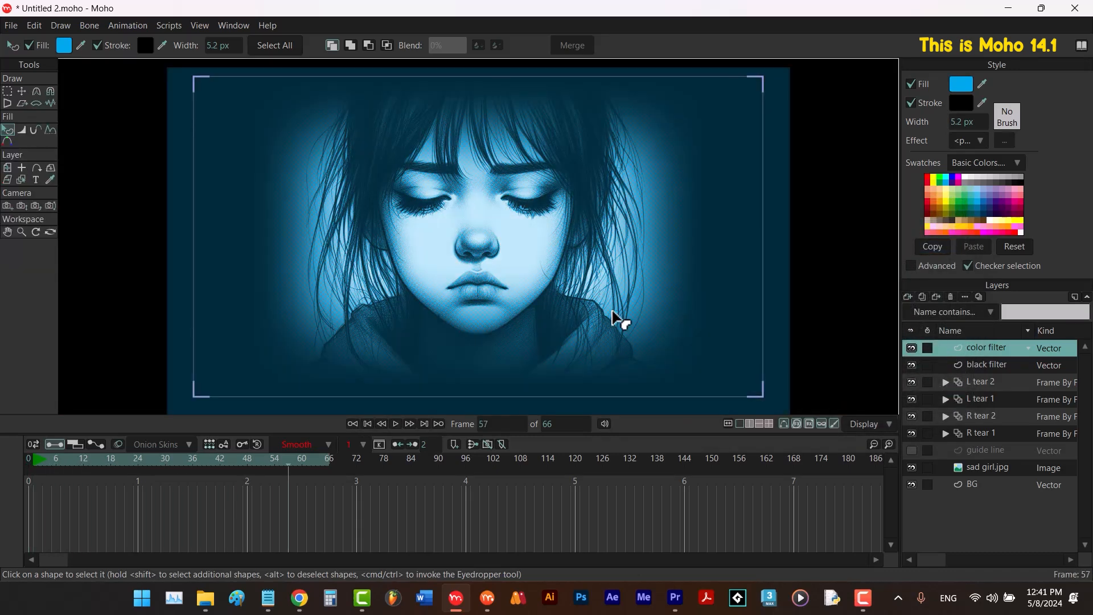
{"action": "left_click", "coordinate": [859, 252]}
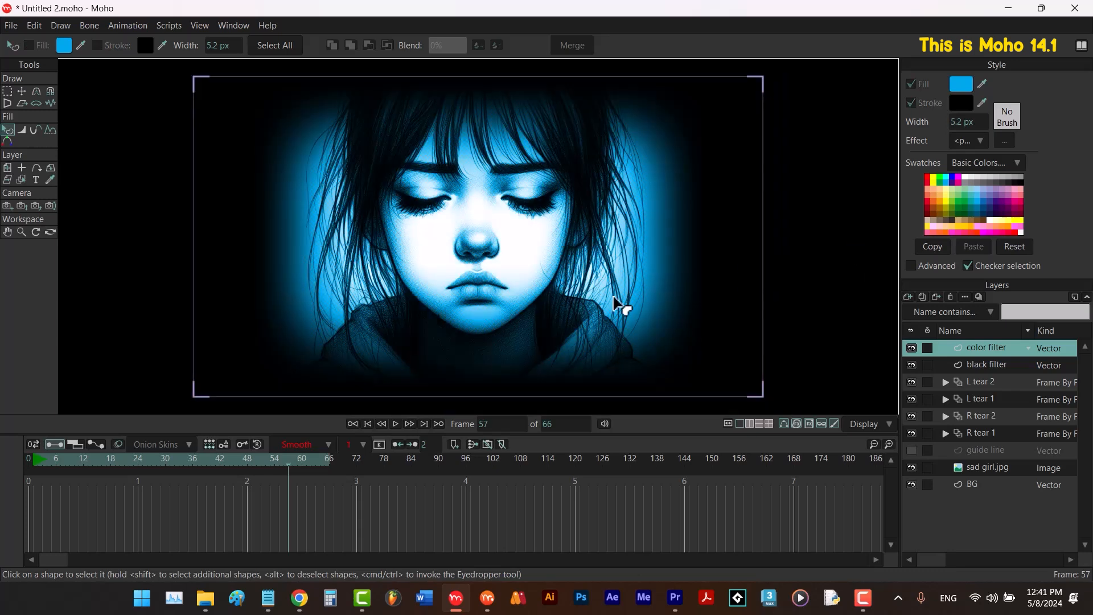
Group the four layers L tear 2, L tear 1, R tear 2 and R tear 1 at frame 0 and name the group tears.
{"action": "left_click", "coordinate": [988, 380]}
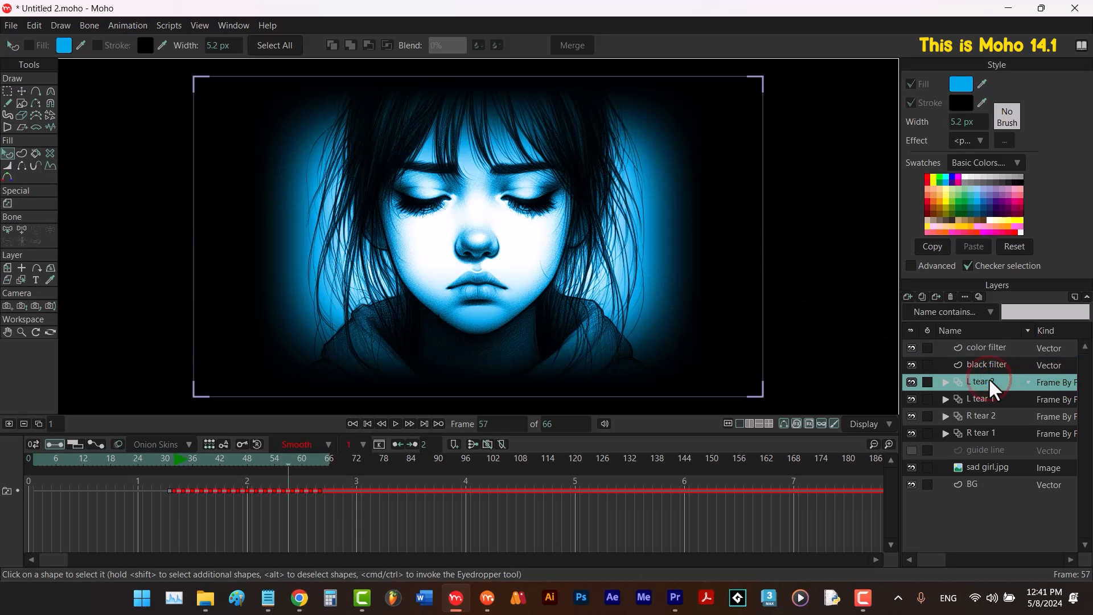
{"action": "left_click", "coordinate": [985, 433], "text": "shift"}
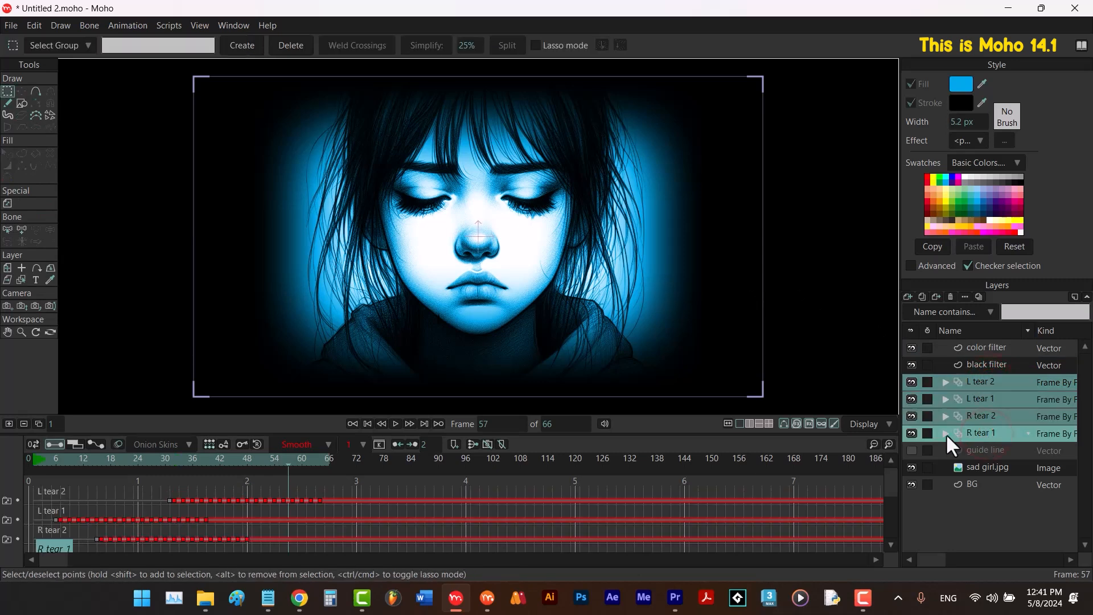
{"action": "left_click", "coordinate": [366, 423]}
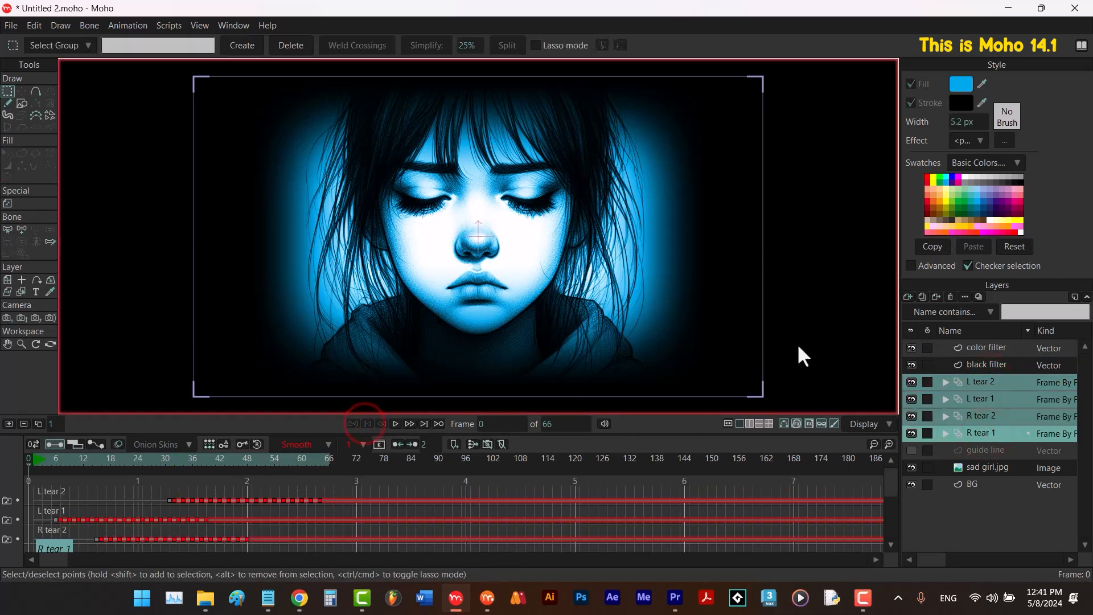
{"action": "right_click", "coordinate": [985, 432]}
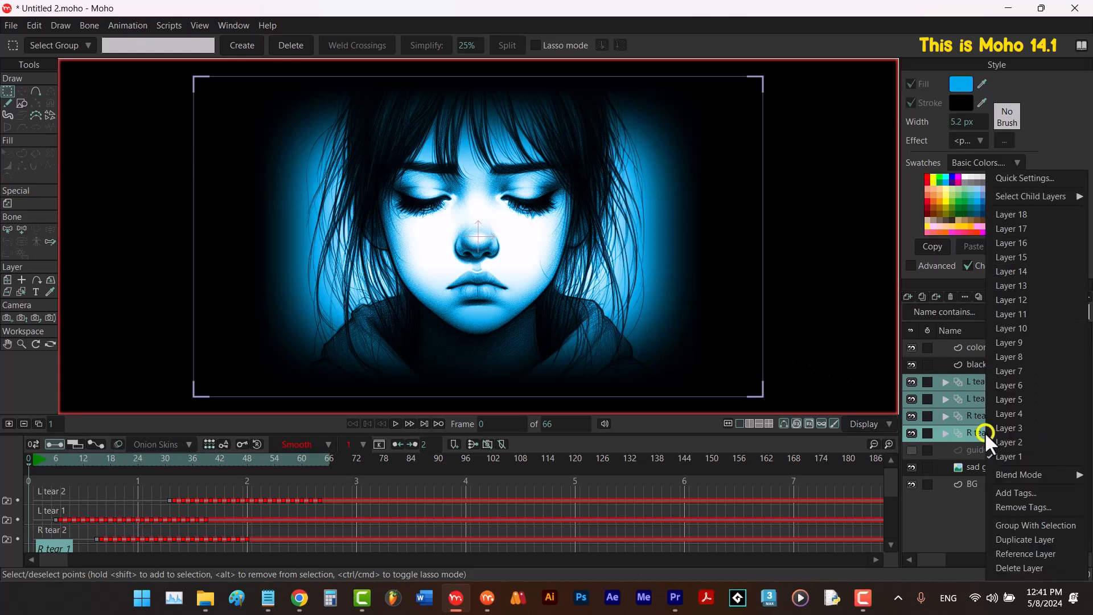
{"action": "left_click", "coordinate": [1028, 525]}
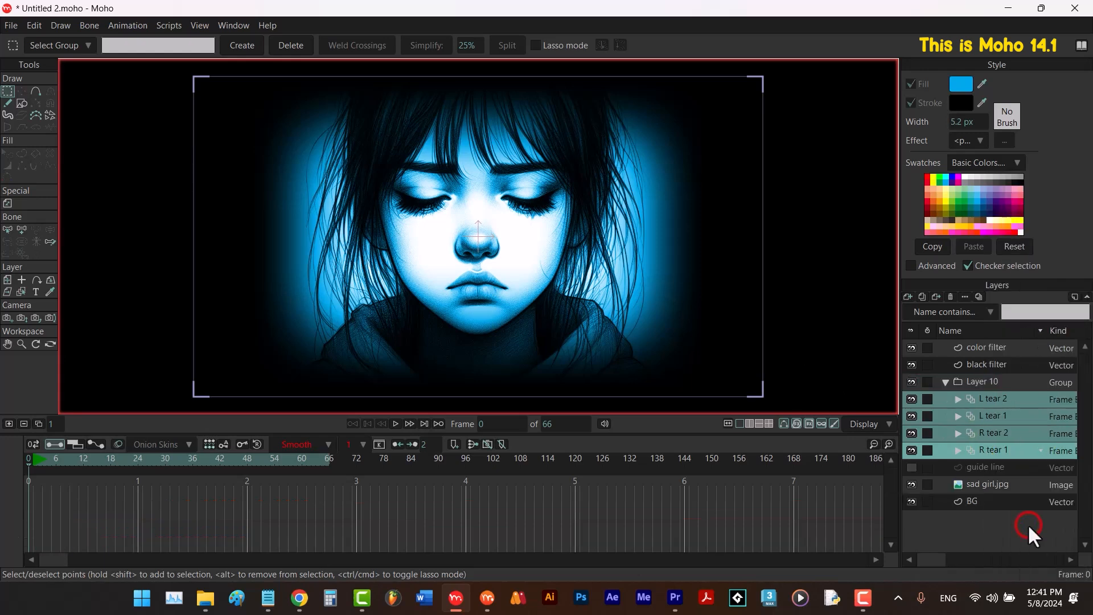
{"action": "double_click", "coordinate": [980, 381]}
{"action": "type", "text": "tears"}
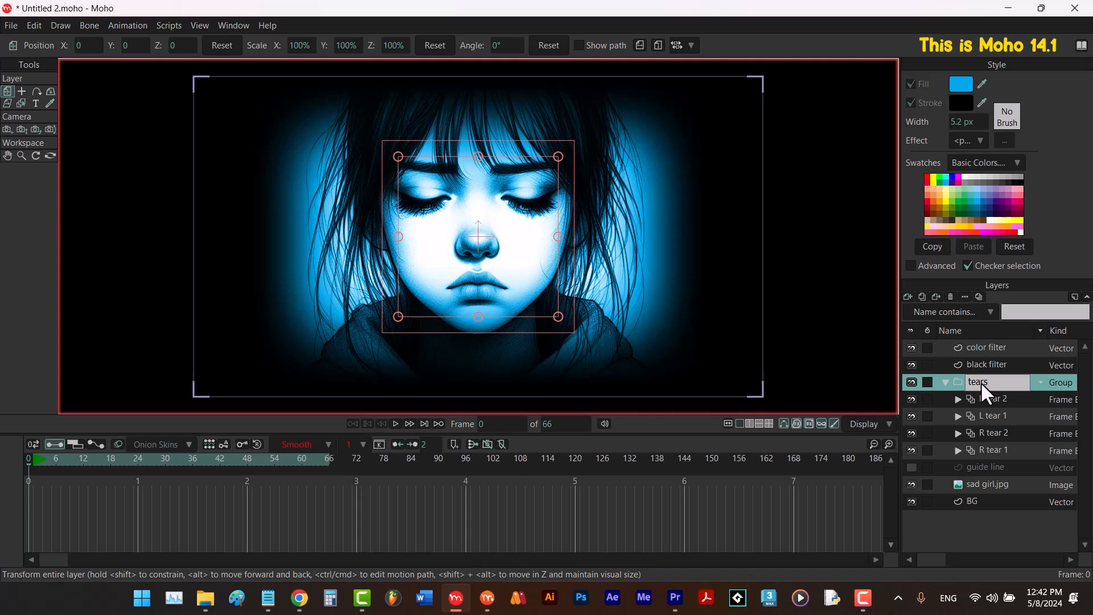
{"action": "key", "text": "Return"}
Set the tears group's blur radius to 1 px and opacity to 76%, judging the effect at frame 16.
{"action": "left_click_drag", "start_coordinate": [90, 459], "coordinate": [102, 475]}
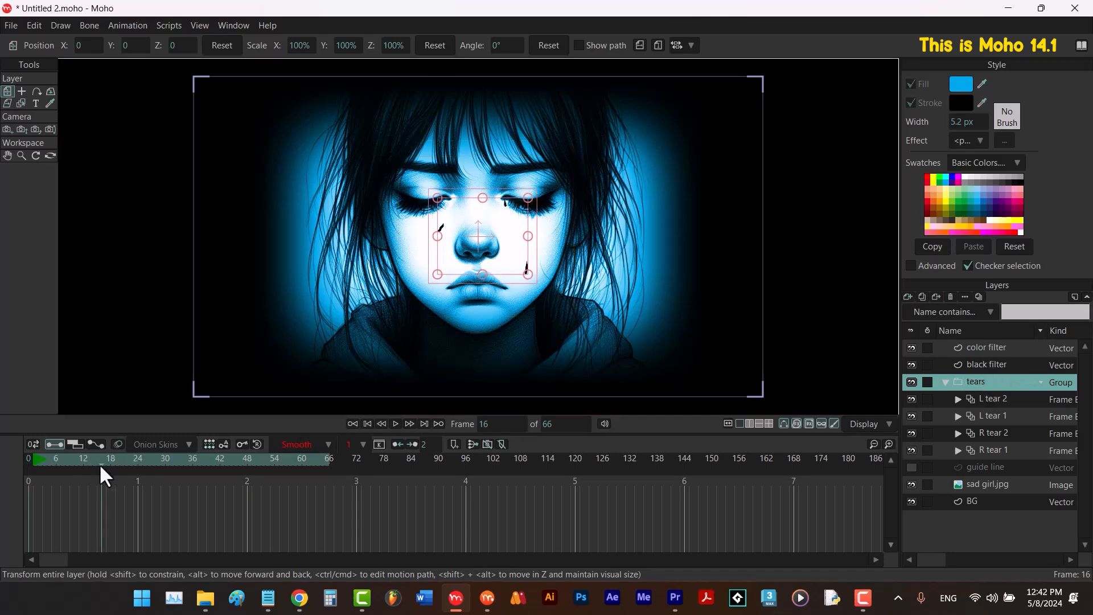
{"action": "scroll", "coordinate": [513, 236], "scroll_direction": "up", "scroll_amount": 3}
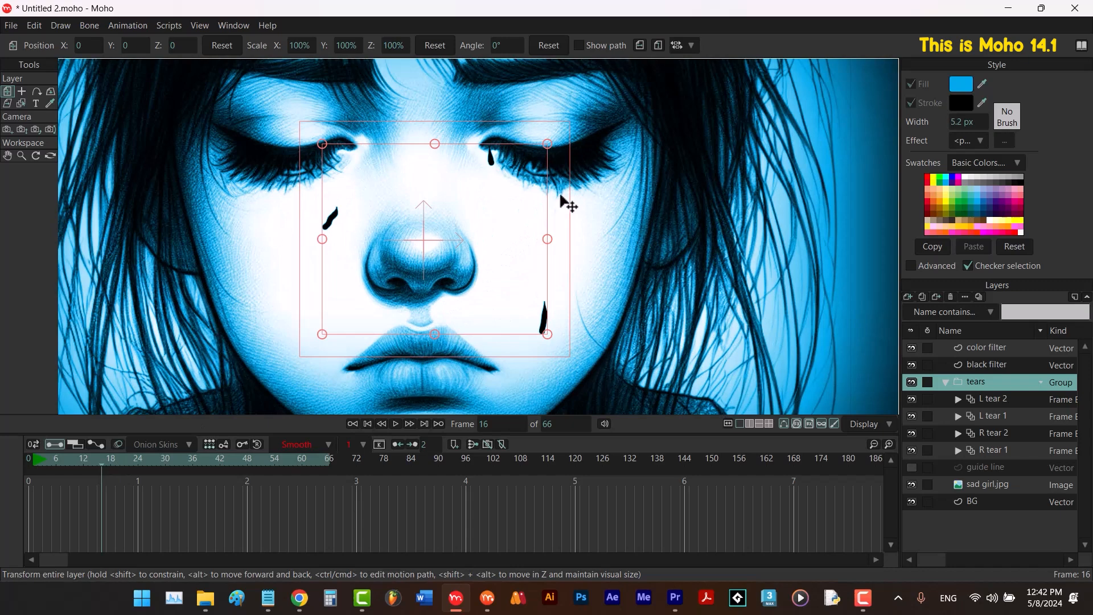
{"action": "double_click", "coordinate": [986, 385]}
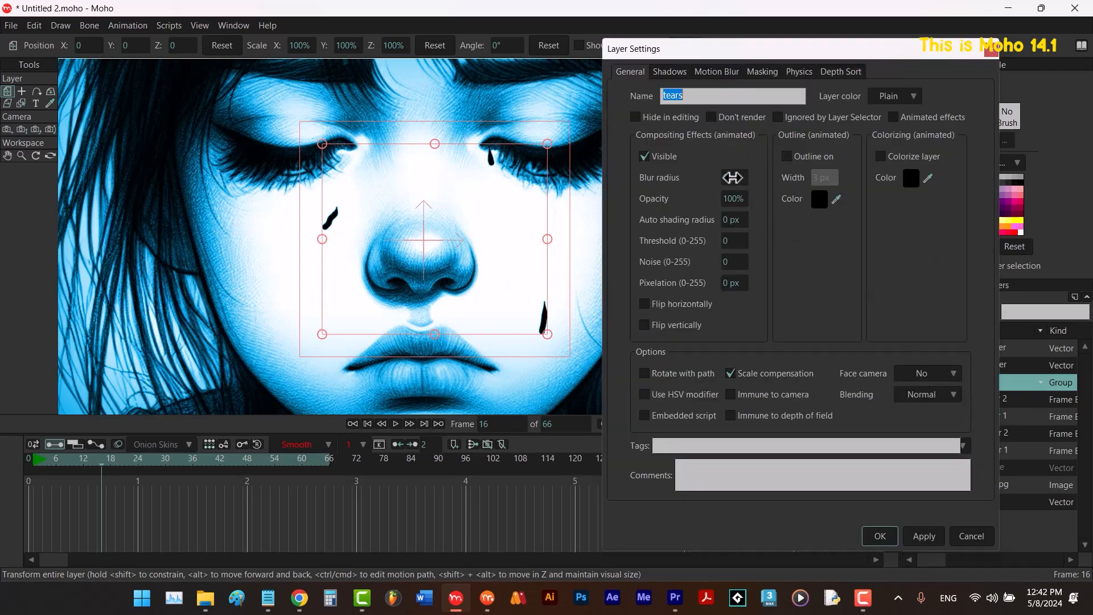
{"action": "left_click_drag", "start_coordinate": [733, 177], "coordinate": [739, 178]}
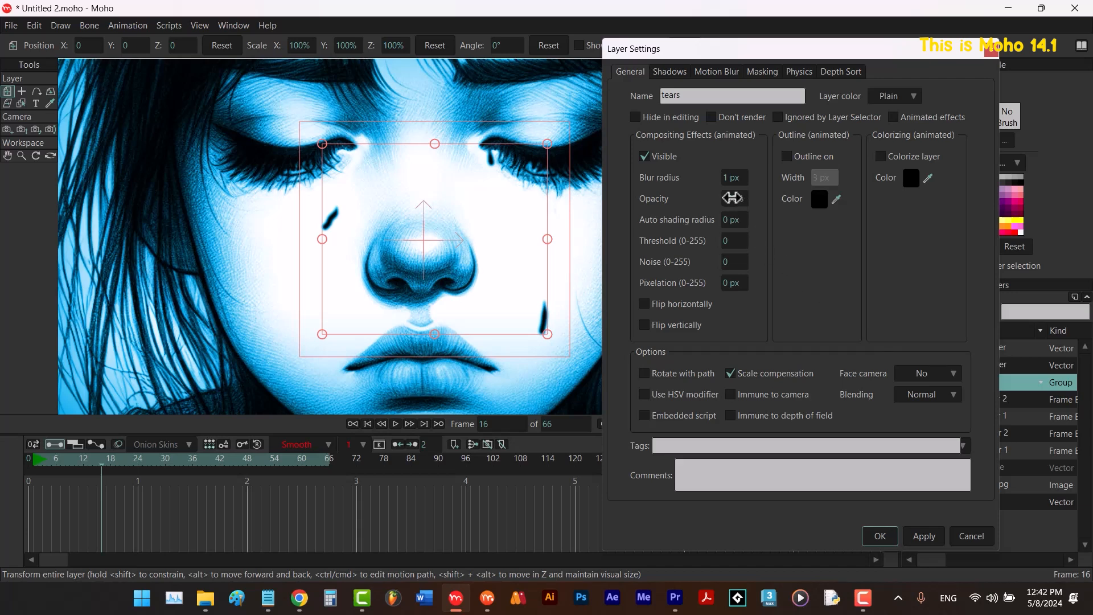
{"action": "left_click_drag", "start_coordinate": [730, 198], "coordinate": [622, 212]}
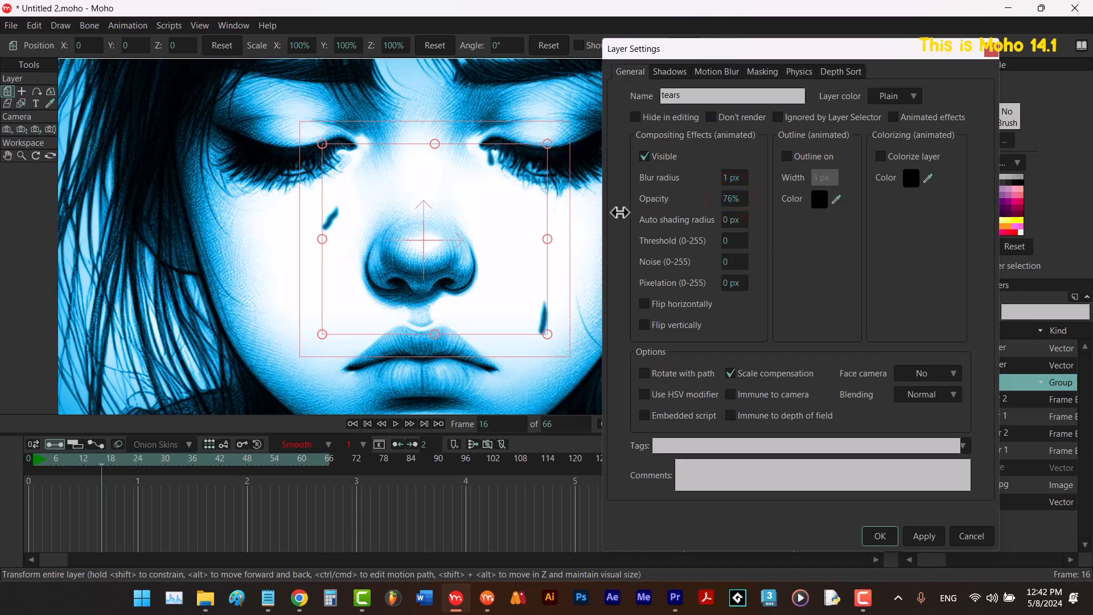
{"action": "left_click", "coordinate": [880, 534]}
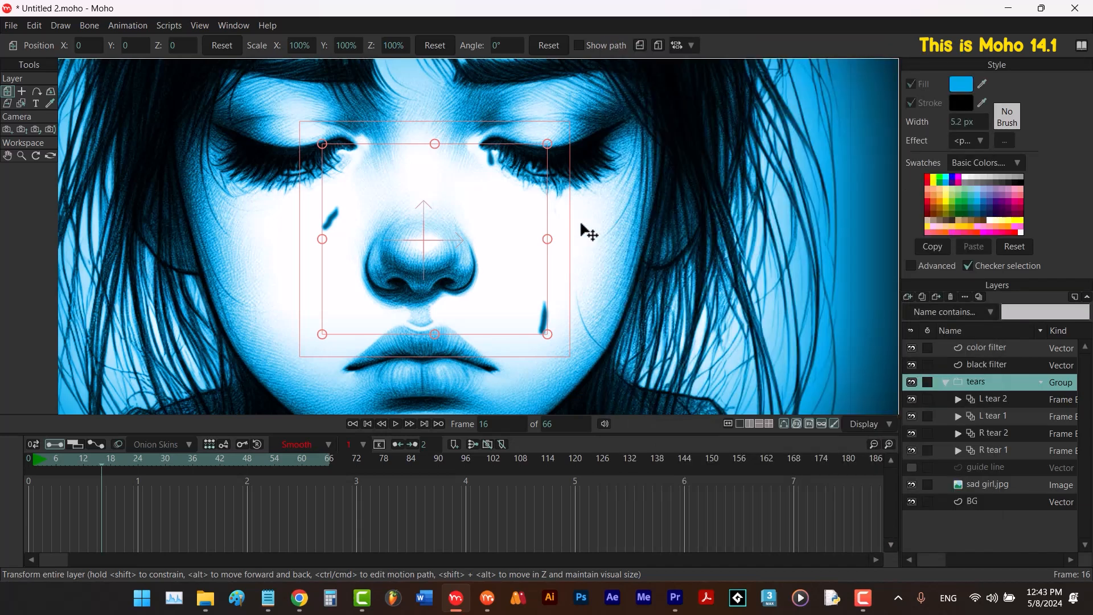
Play and scrub through the animation to examine the softened tears along their paths, and return to frame 0.
{"action": "key", "text": "ctrl+r"}
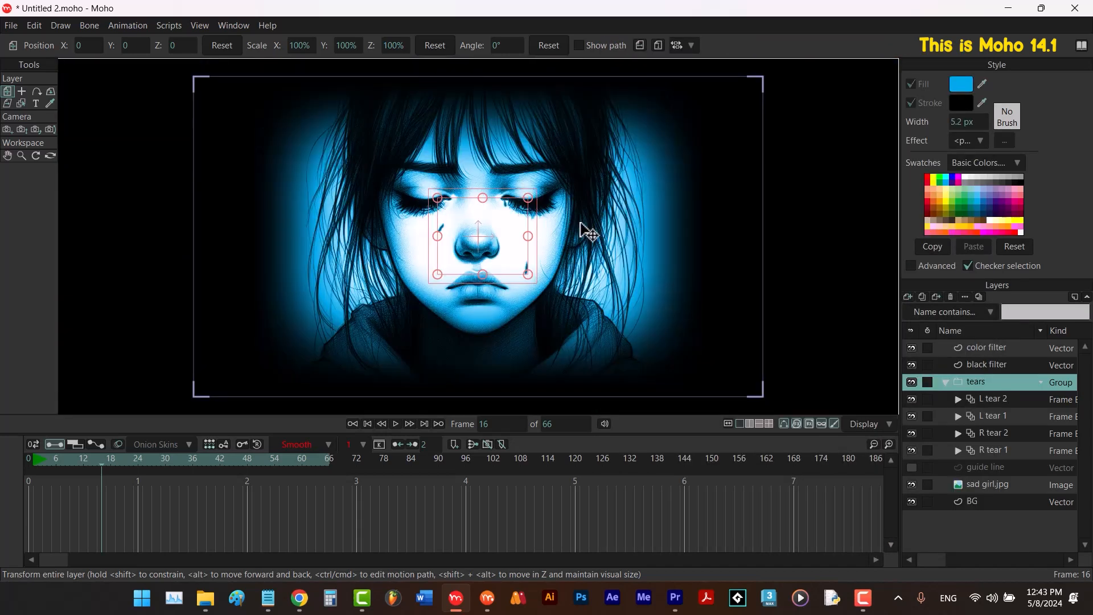
{"action": "left_click", "coordinate": [369, 423]}
{"action": "key", "text": "space"}
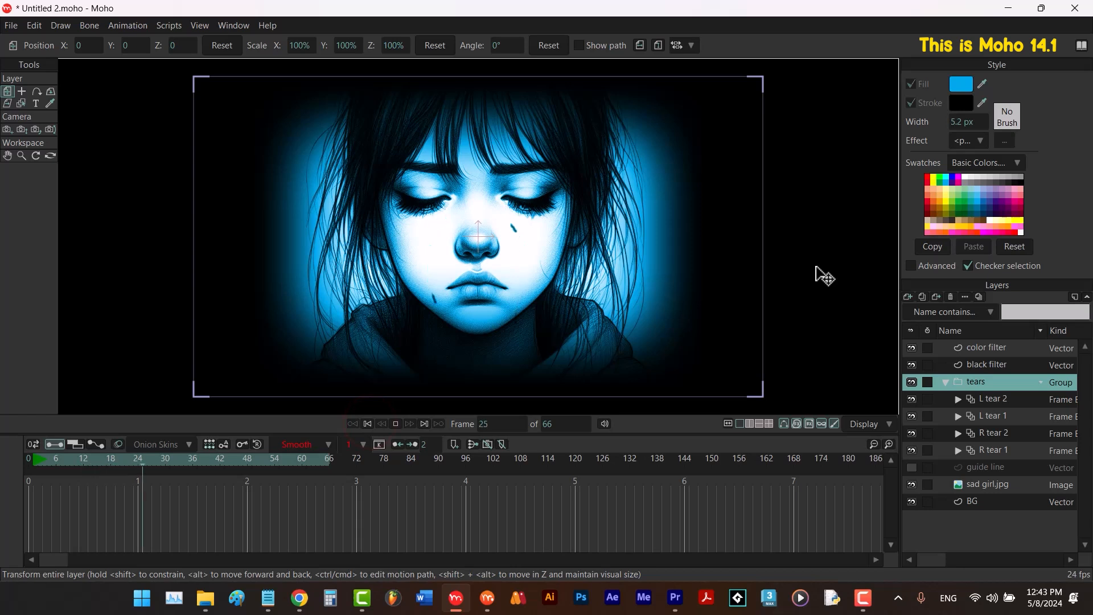
{"action": "key", "text": "space"}
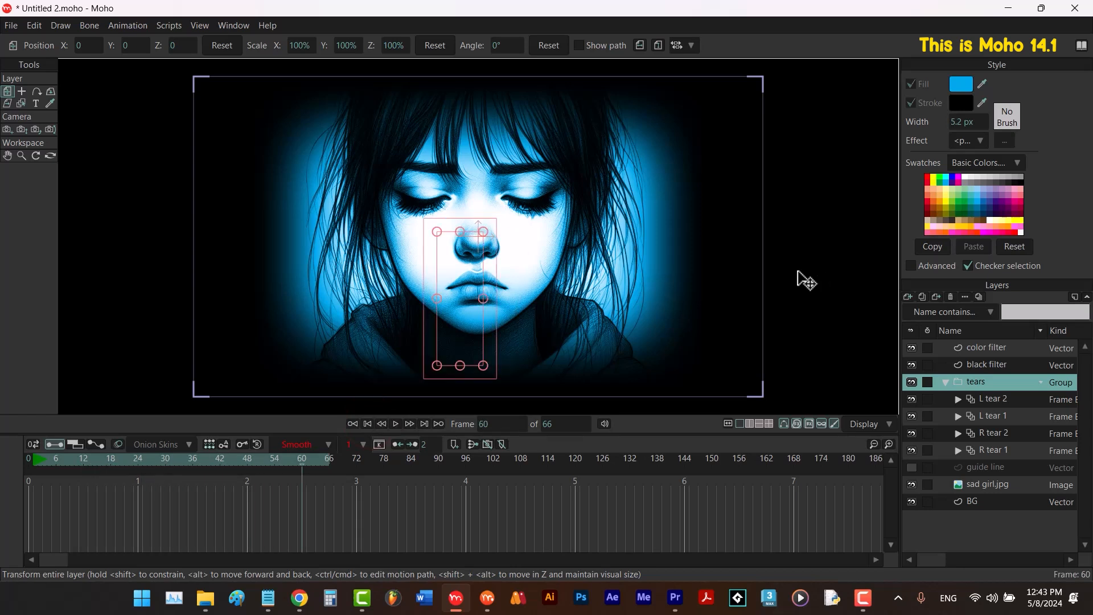
{"action": "left_click_drag", "start_coordinate": [80, 463], "coordinate": [130, 459]}
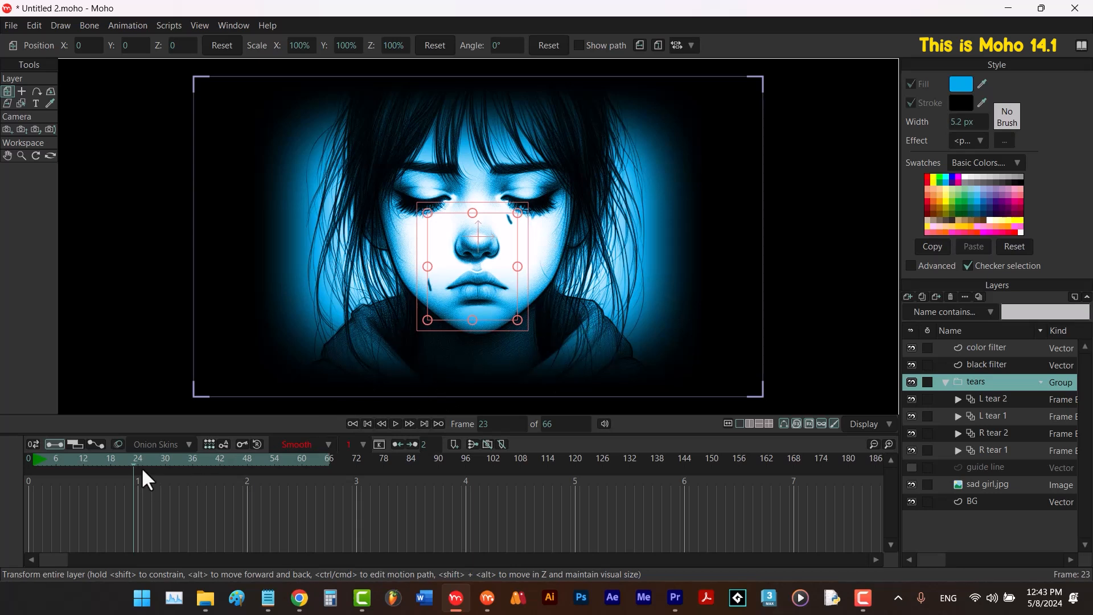
{"action": "left_click_drag", "start_coordinate": [135, 460], "coordinate": [168, 464]}
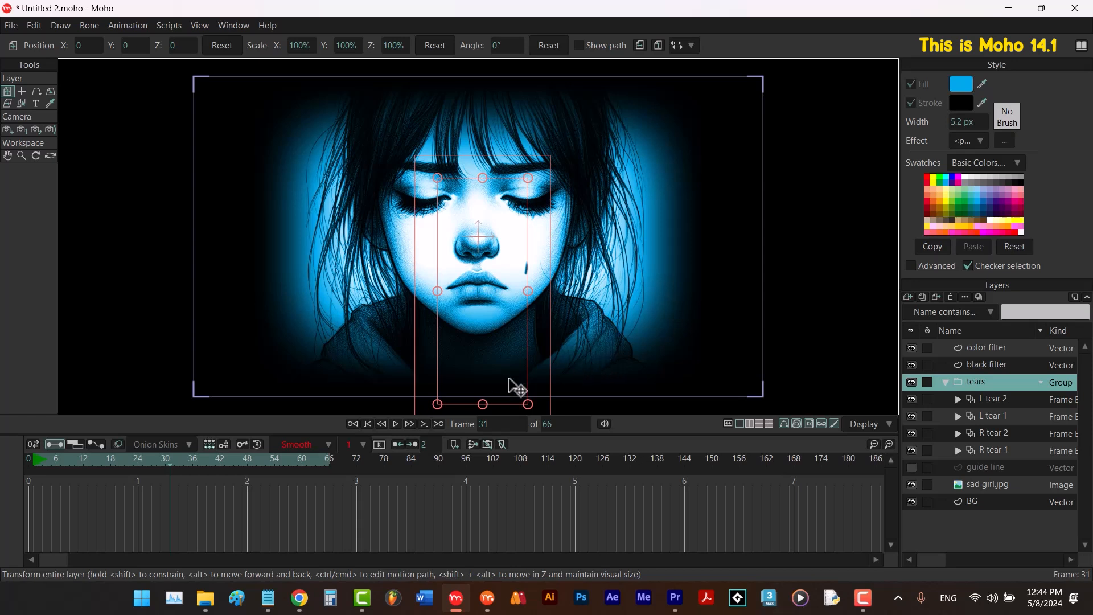
{"action": "left_click", "coordinate": [367, 424]}
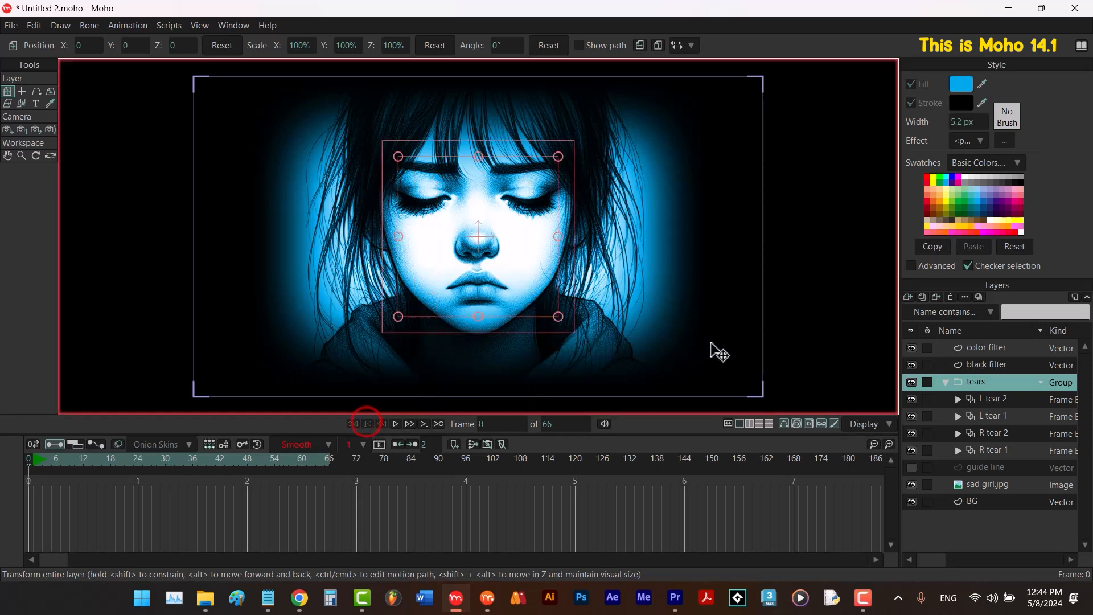
Set the tears group's mask to Mask - Inside Bottom Layer.
{"action": "right_click", "coordinate": [985, 383]}
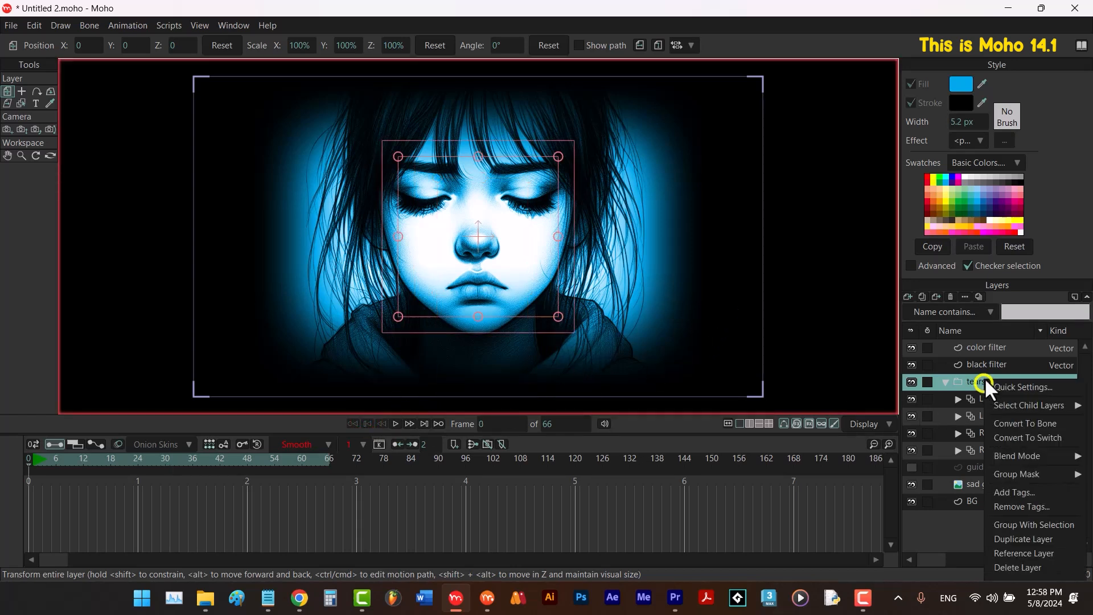
{"action": "mouse_move", "coordinate": [1020, 477]}
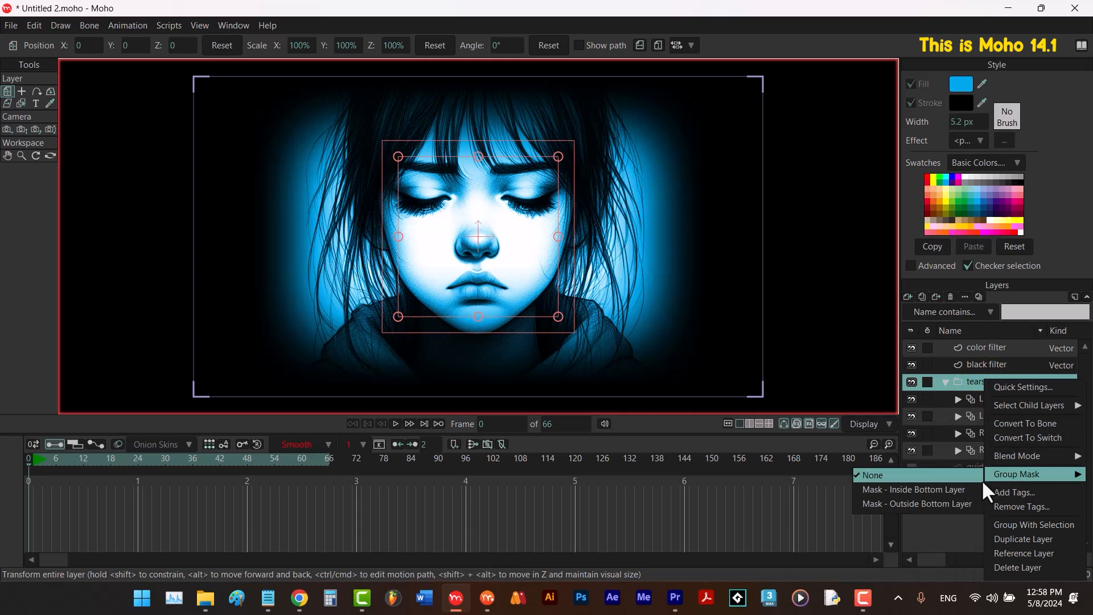
{"action": "left_click", "coordinate": [964, 487]}
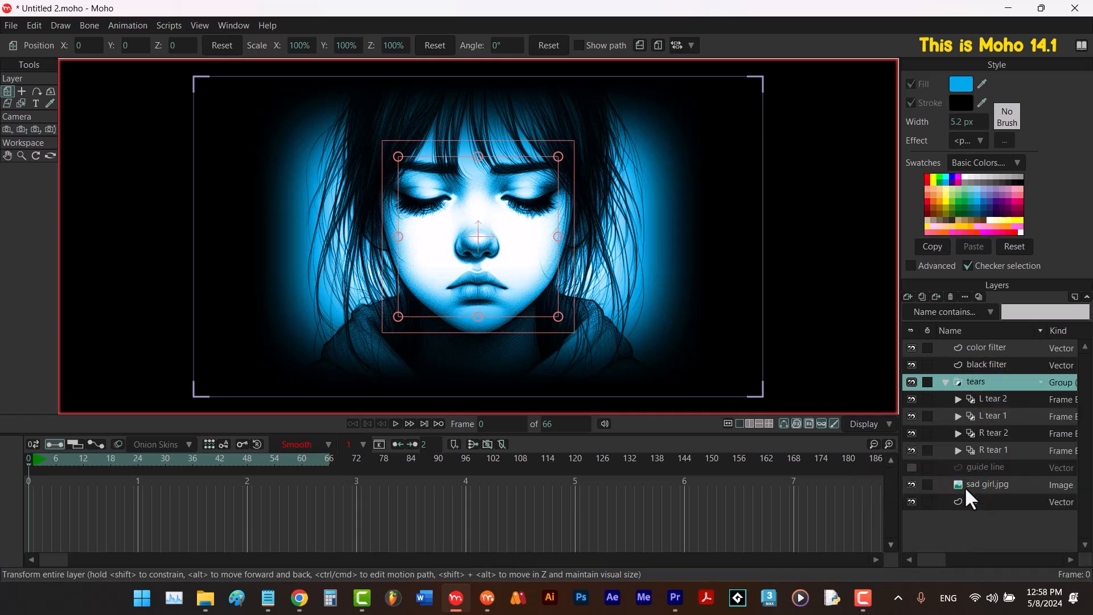
Group the four tear layers inside the tears group, name the new group black tears, and set its masking to Don't mask this layer.
{"action": "left_click", "coordinate": [992, 449]}
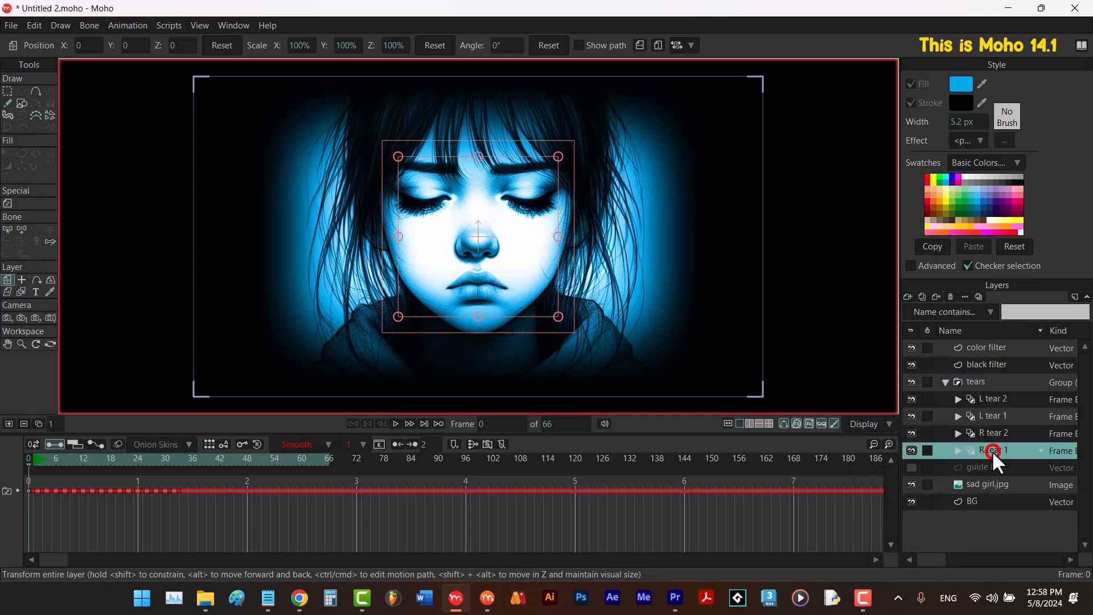
{"action": "left_click", "coordinate": [994, 398], "text": "shift"}
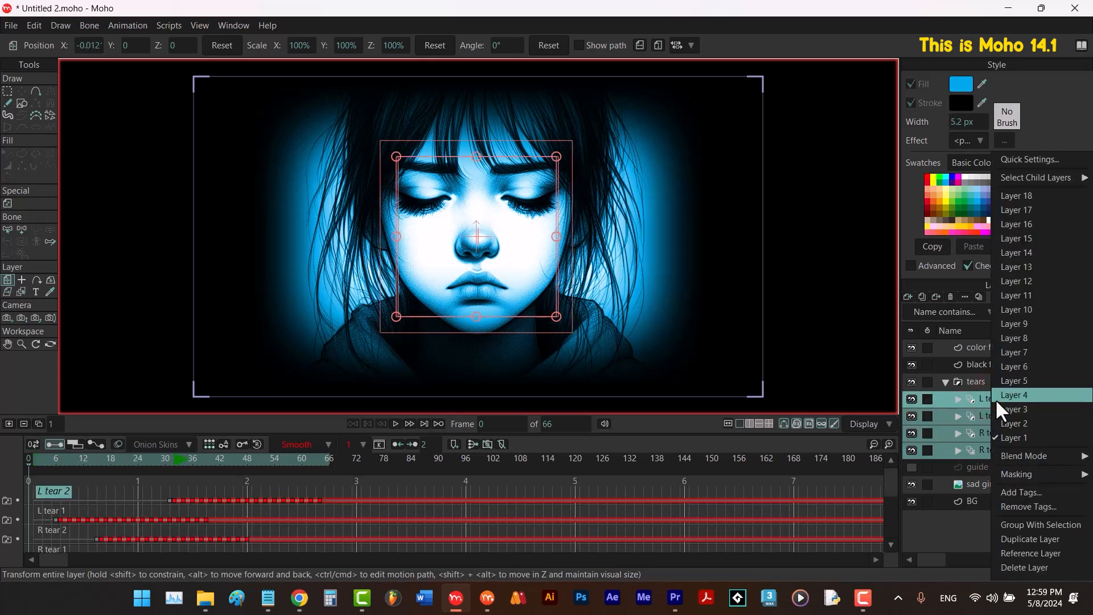
{"action": "left_click", "coordinate": [1027, 525]}
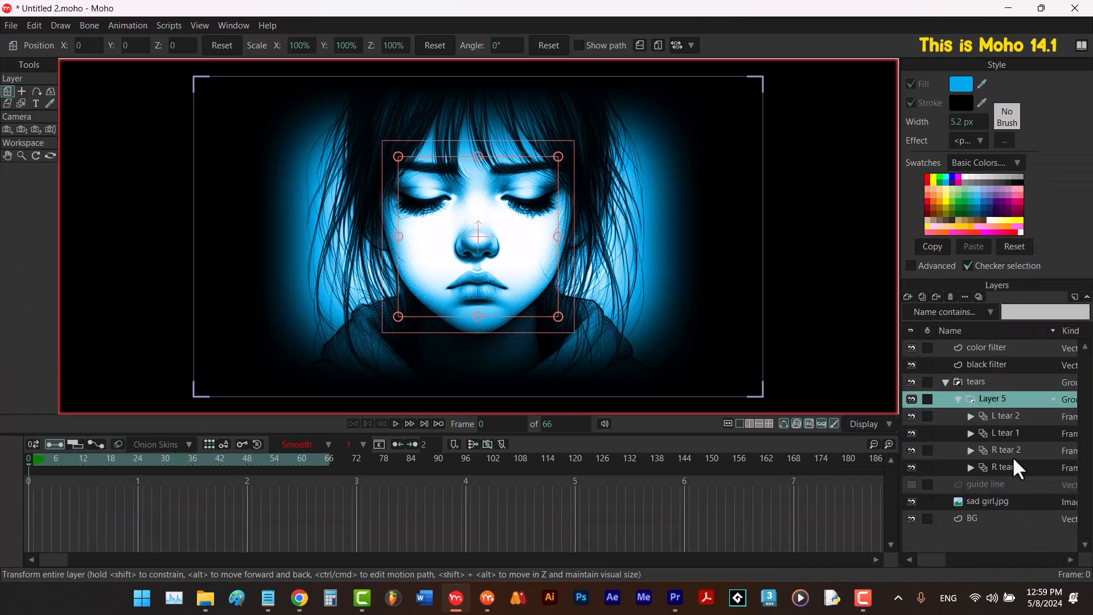
{"action": "double_click", "coordinate": [994, 398]}
{"action": "type", "text": "black tears"}
{"action": "key", "text": "Return"}
{"action": "right_click", "coordinate": [993, 397]}
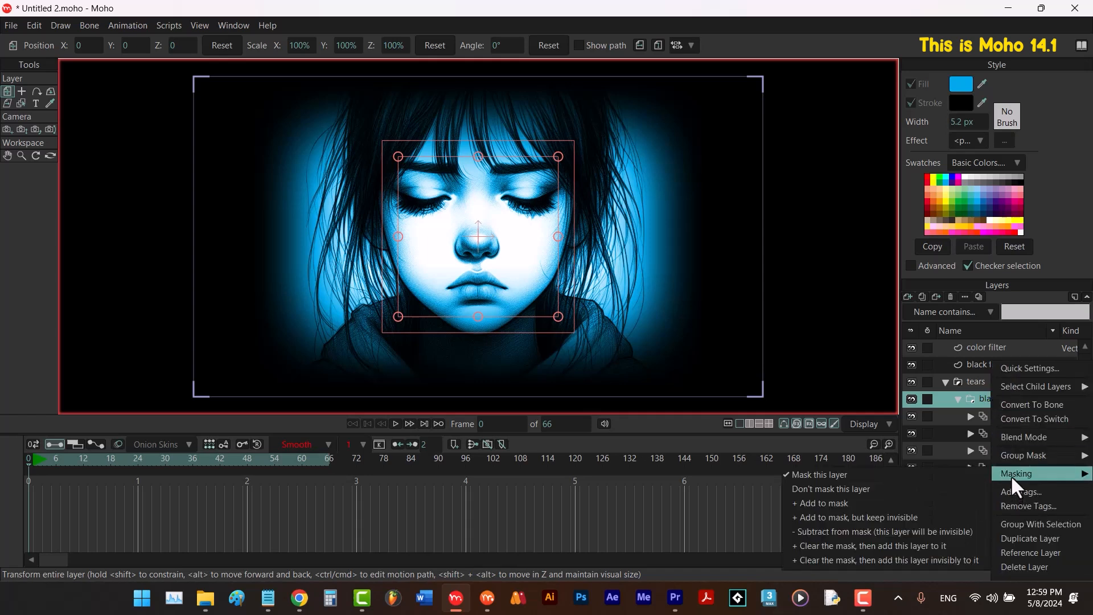
{"action": "left_click", "coordinate": [955, 486]}
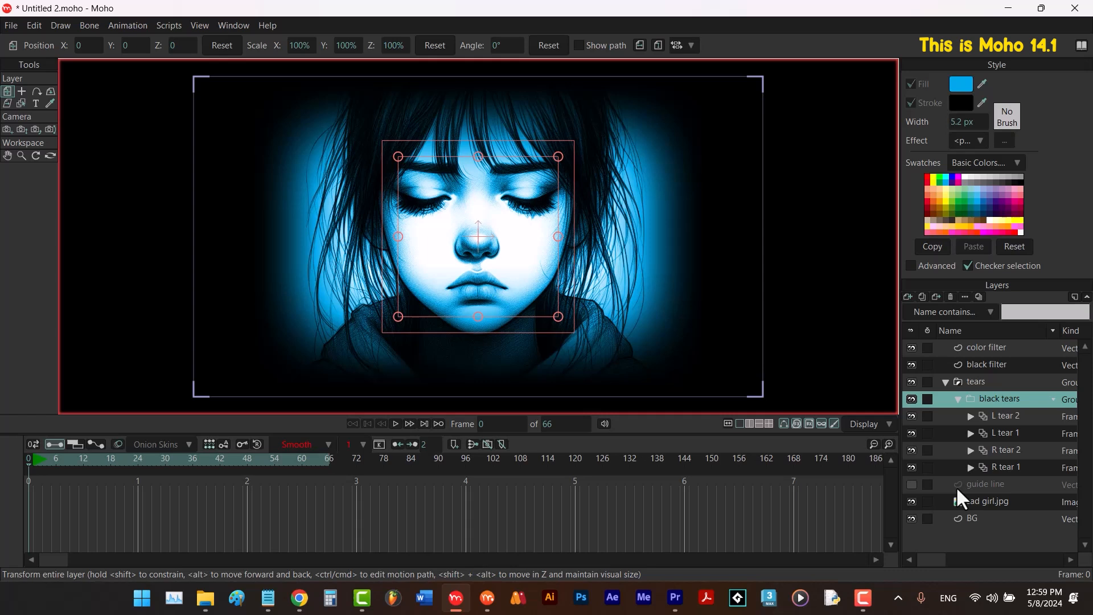
Duplicate the black tears group and rename the copy white tears.
{"action": "left_click", "coordinate": [922, 296]}
{"action": "type", "text": "white tears"}
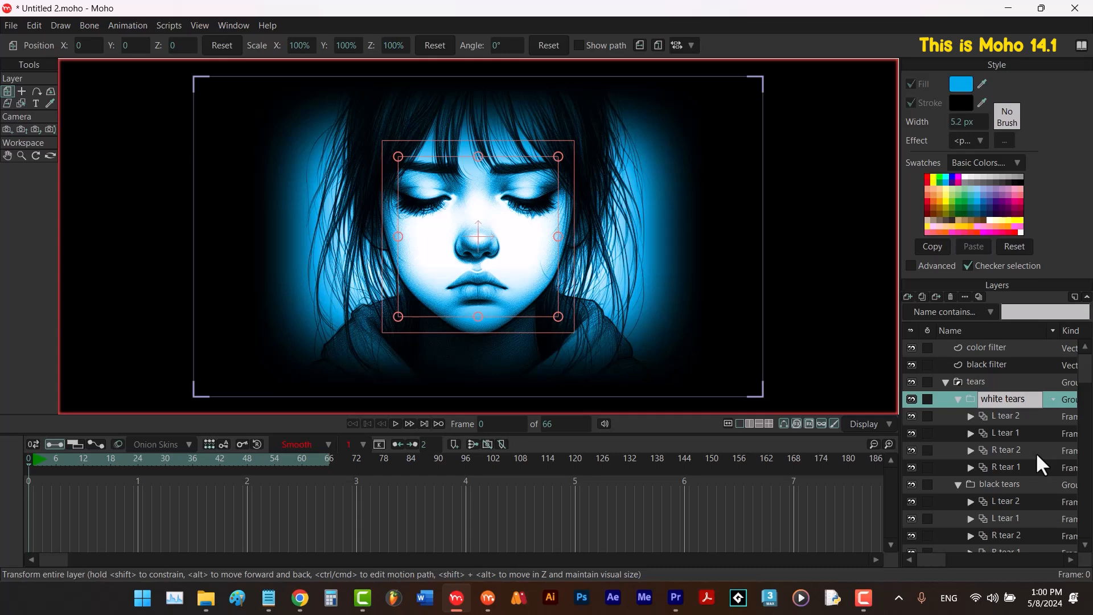
{"action": "key", "text": "Return"}
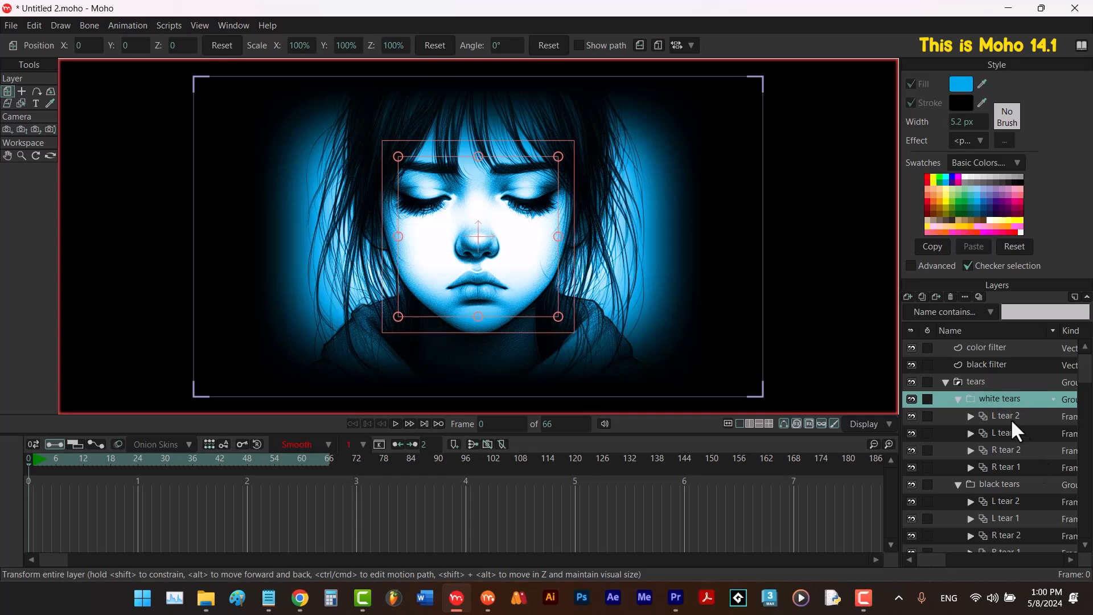
Colorize the white tears group with white, FFFFFF.
{"action": "double_click", "coordinate": [999, 399]}
{"action": "left_click", "coordinate": [743, 152]}
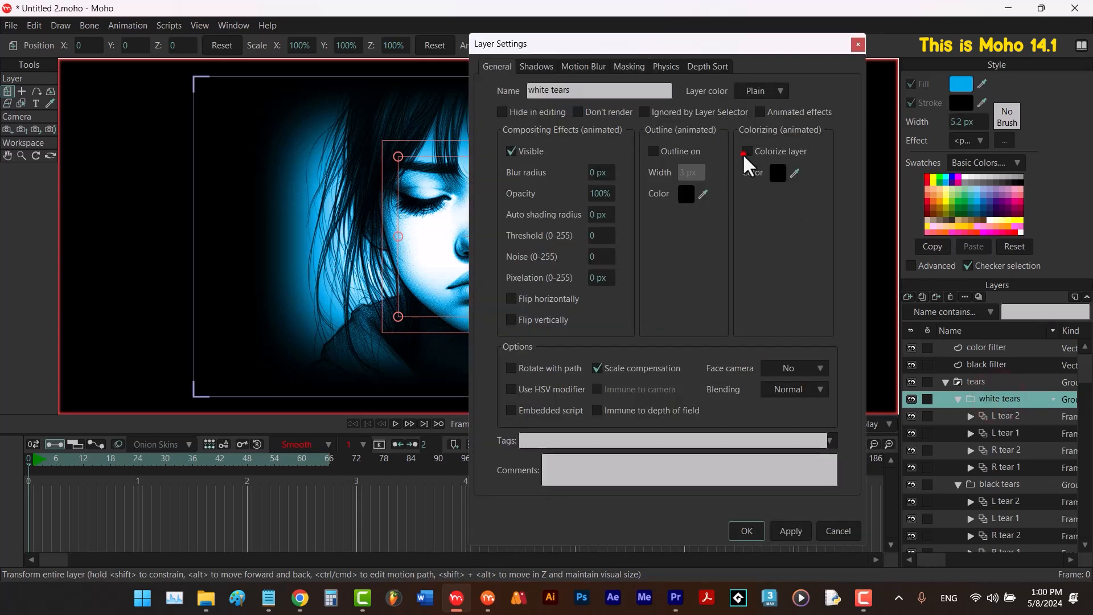
{"action": "left_click", "coordinate": [778, 172]}
{"action": "left_click_drag", "start_coordinate": [802, 251], "coordinate": [709, 214]}
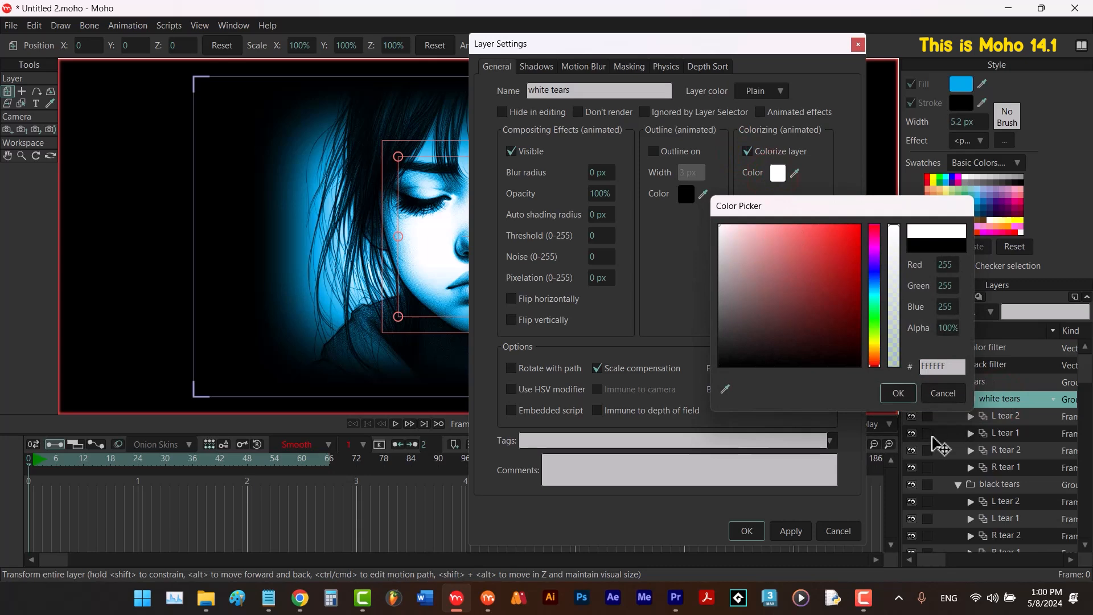
{"action": "left_click", "coordinate": [897, 393]}
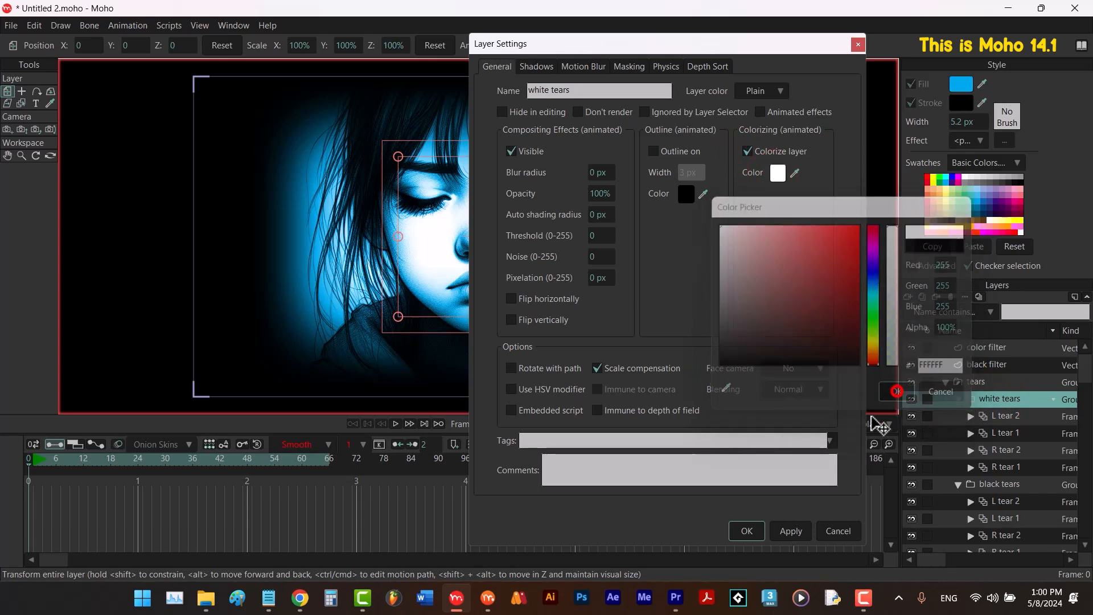
{"action": "left_click", "coordinate": [744, 531]}
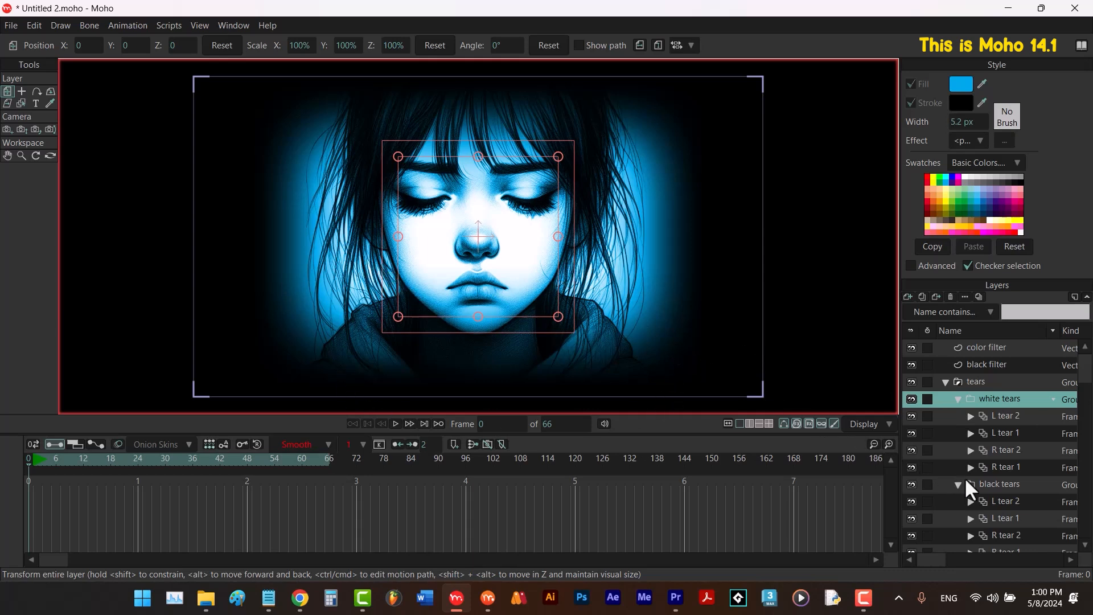
Add a vector layer between the white tears and black tears groups and name it mask for white tears.
{"action": "left_click", "coordinate": [993, 495]}
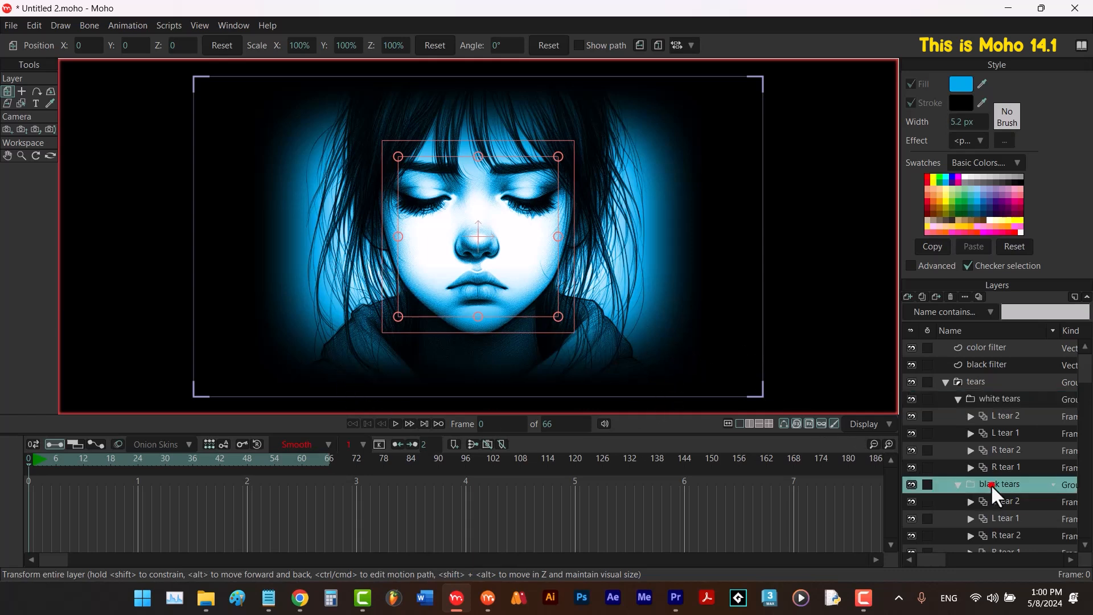
{"action": "left_click", "coordinate": [908, 298]}
{"action": "left_click", "coordinate": [913, 310]}
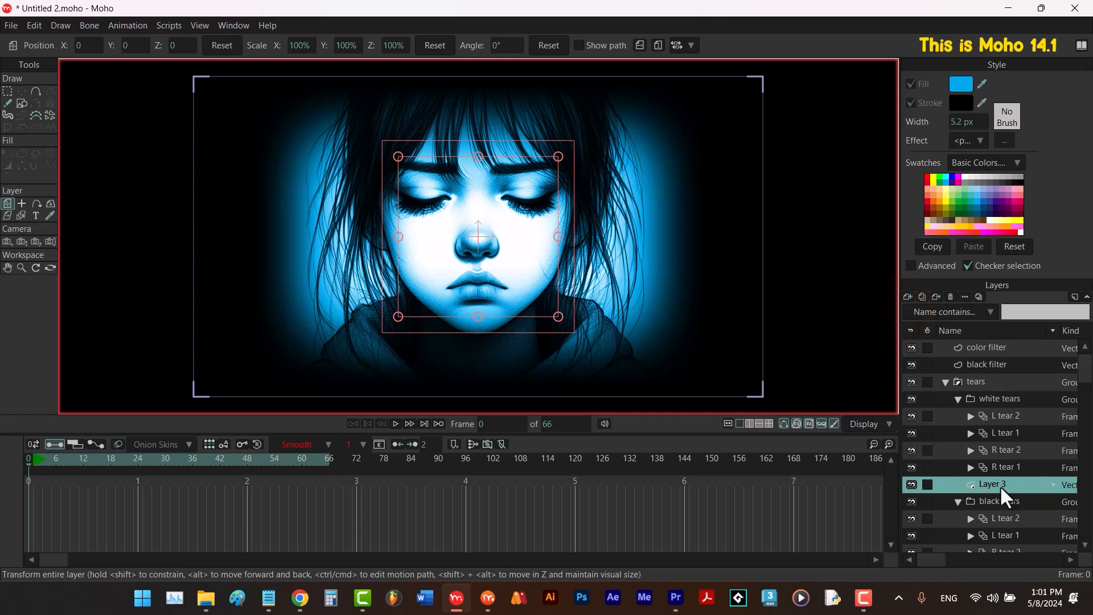
{"action": "double_click", "coordinate": [1000, 485]}
{"action": "type", "text": "m"}
{"action": "type", "text": "ask for white tears"}
{"action": "key", "text": "Return"}
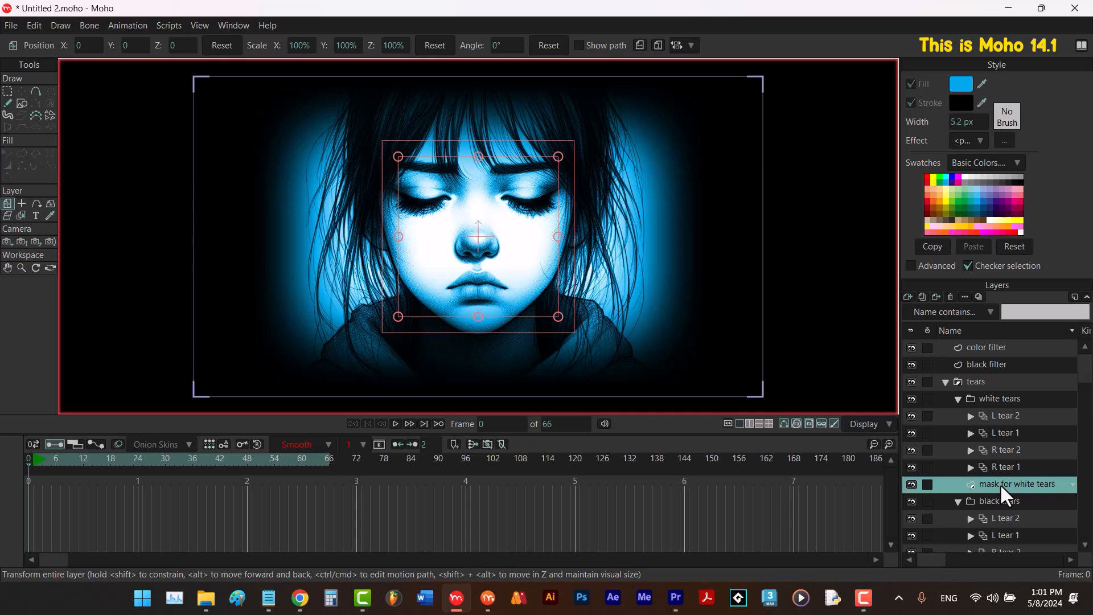
Try the + Add to mask option on mask for white tears with a rectangle over the face, and undo the rectangle.
{"action": "right_click", "coordinate": [1000, 483]}
{"action": "mouse_move", "coordinate": [1011, 479]}
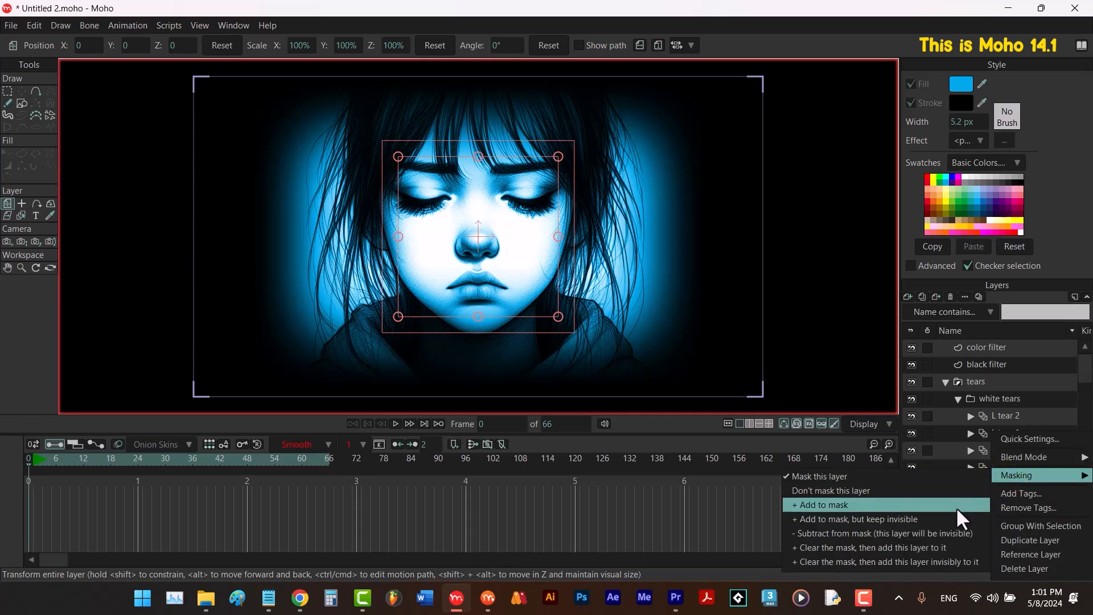
{"action": "left_click", "coordinate": [814, 503]}
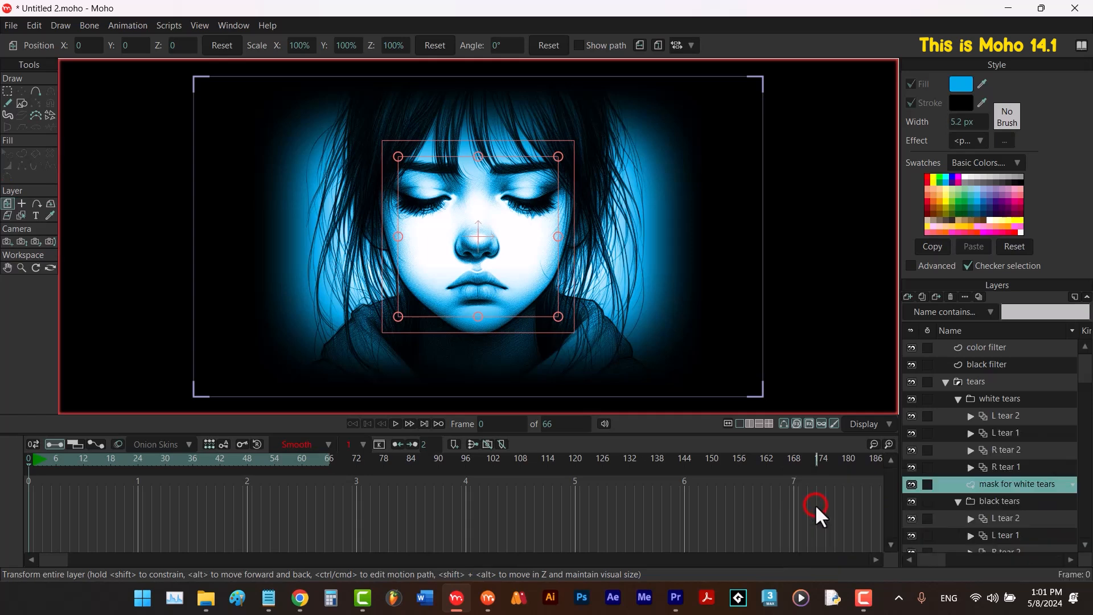
{"action": "left_click", "coordinate": [21, 104]}
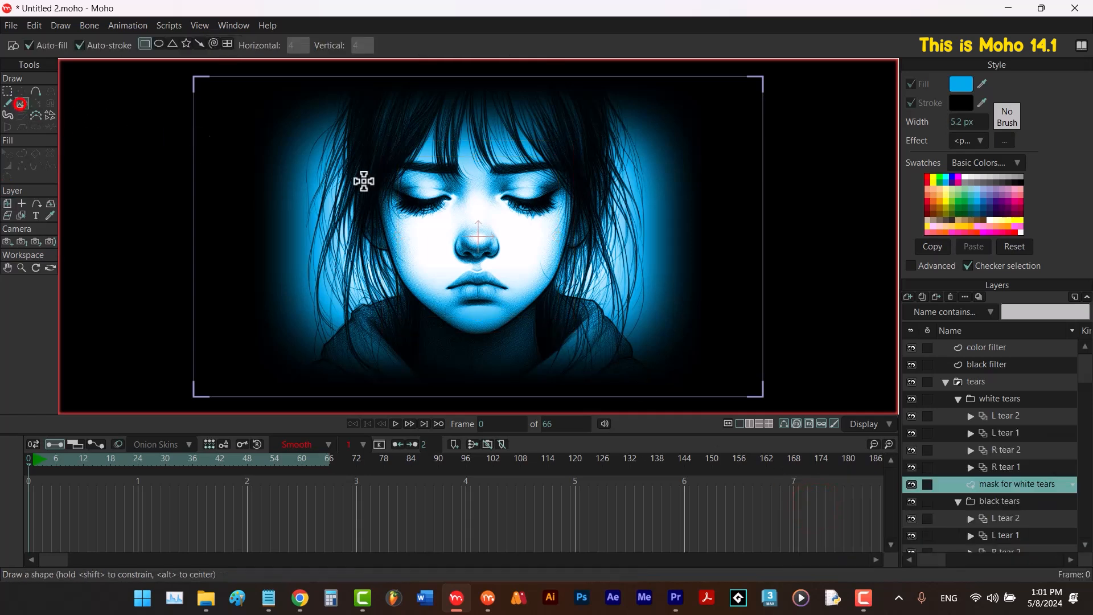
{"action": "left_click_drag", "start_coordinate": [404, 162], "coordinate": [635, 313]}
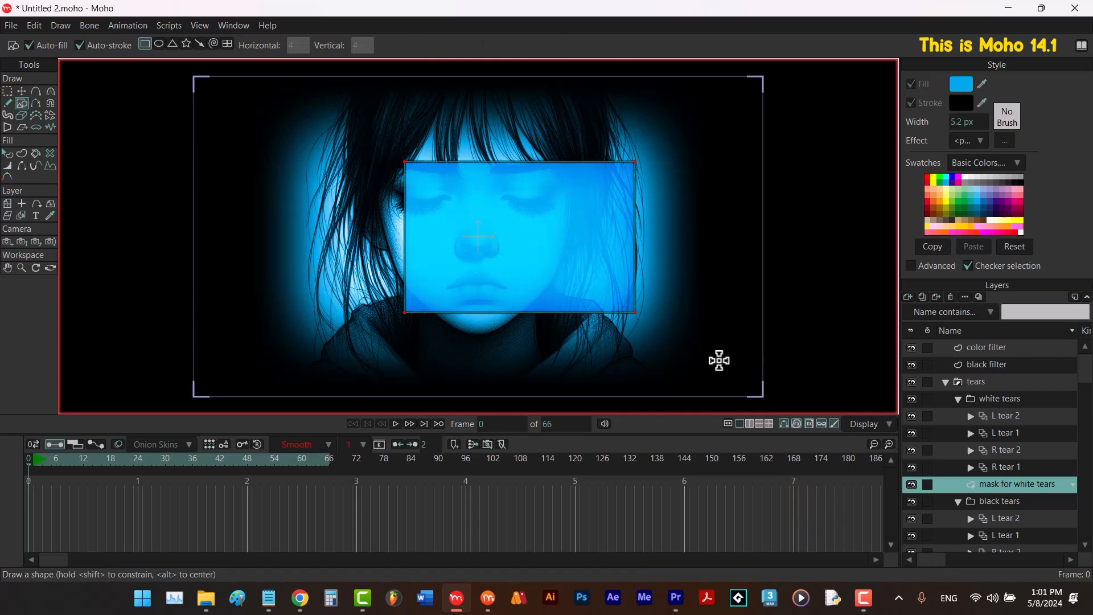
{"action": "key", "text": "ctrl+z"}
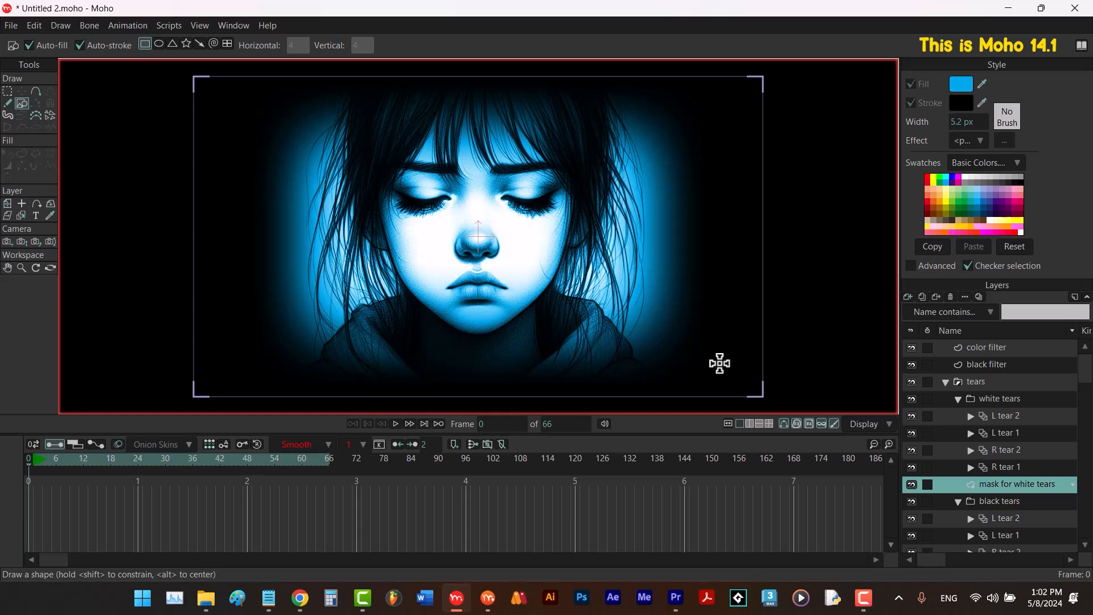
Set mask for white tears to + Add to mask, but keep invisible, test it with a rectangle over the face, and undo the rectangle.
{"action": "right_click", "coordinate": [989, 484]}
{"action": "mouse_move", "coordinate": [999, 472]}
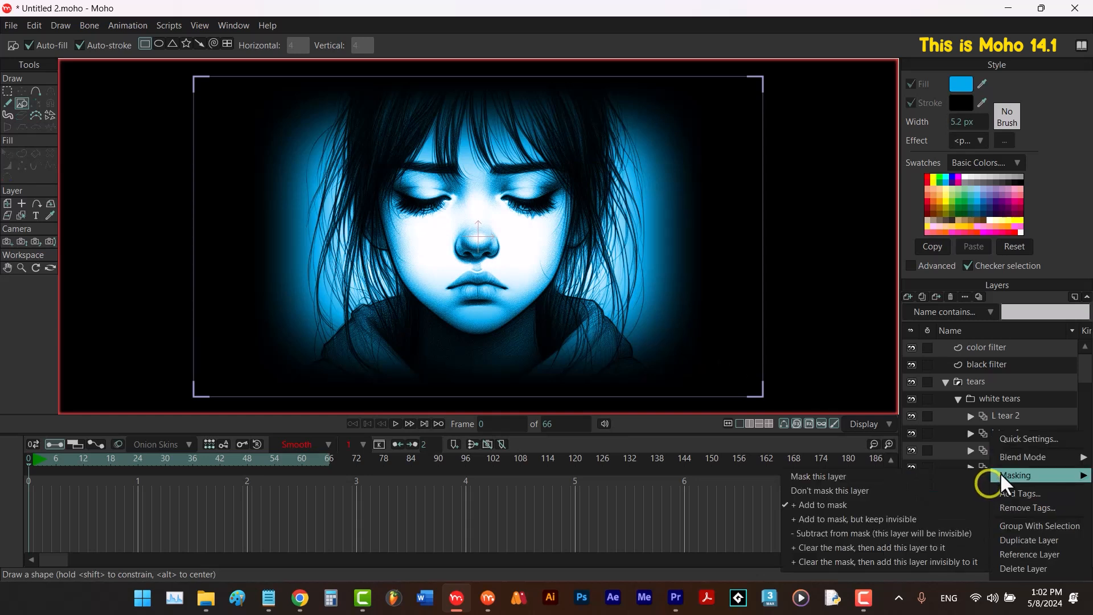
{"action": "left_click", "coordinate": [924, 518]}
{"action": "left_click_drag", "start_coordinate": [366, 191], "coordinate": [663, 357]}
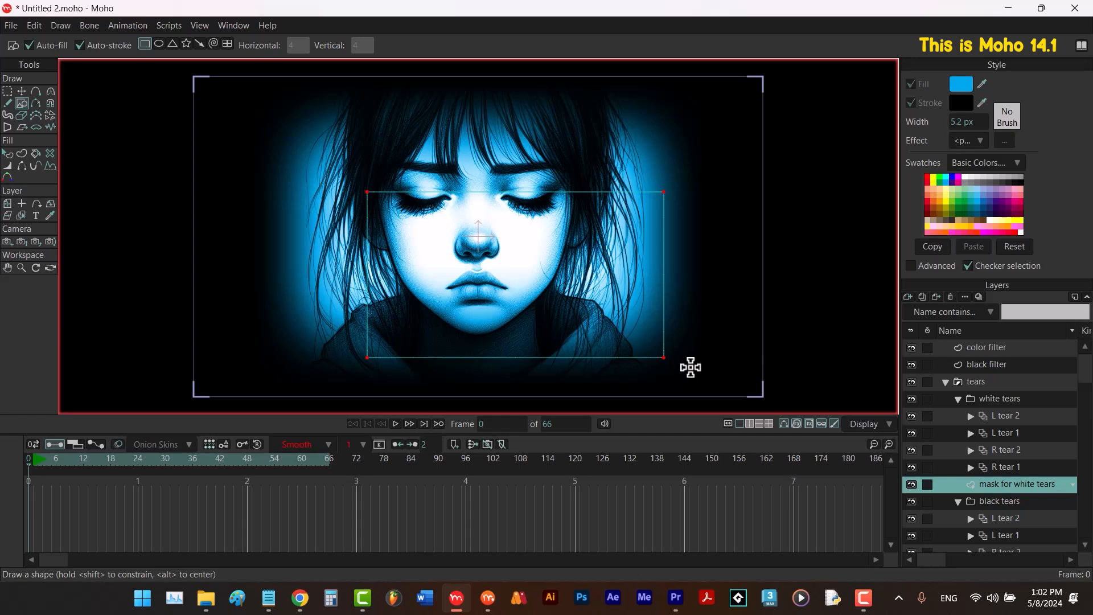
{"action": "key", "text": "ctrl+z"}
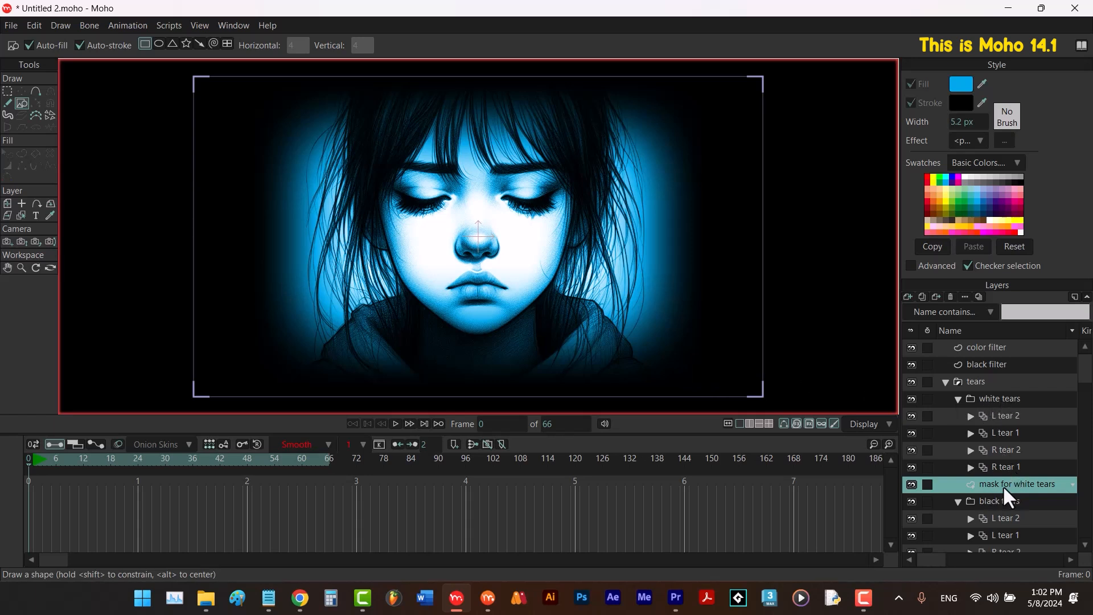
Set the white tears group's masking to Mask this layer.
{"action": "right_click", "coordinate": [990, 401]}
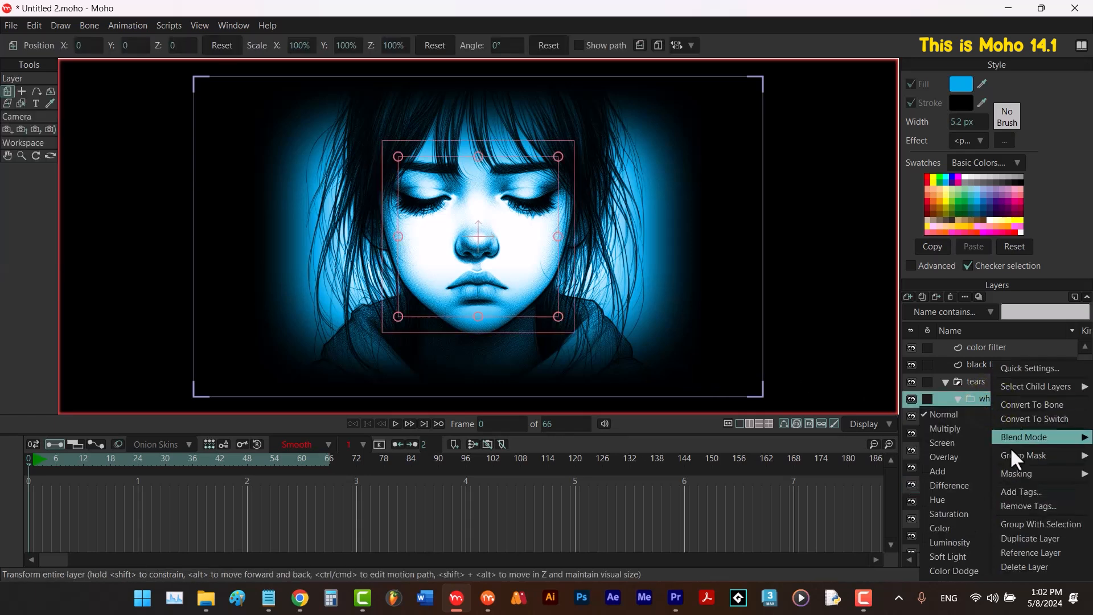
{"action": "mouse_move", "coordinate": [1017, 475]}
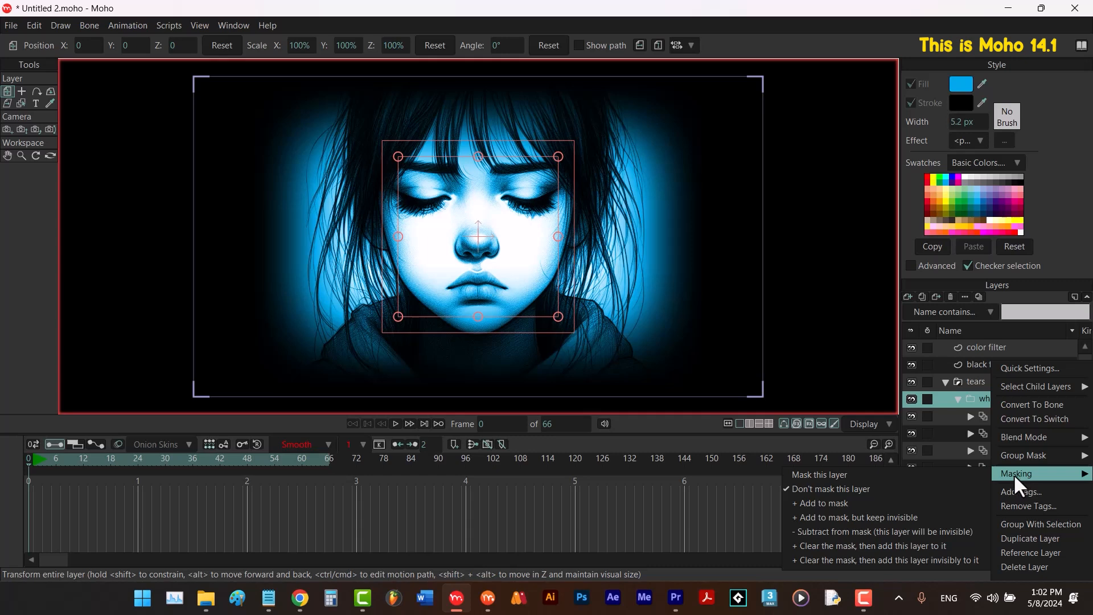
{"action": "left_click", "coordinate": [967, 474]}
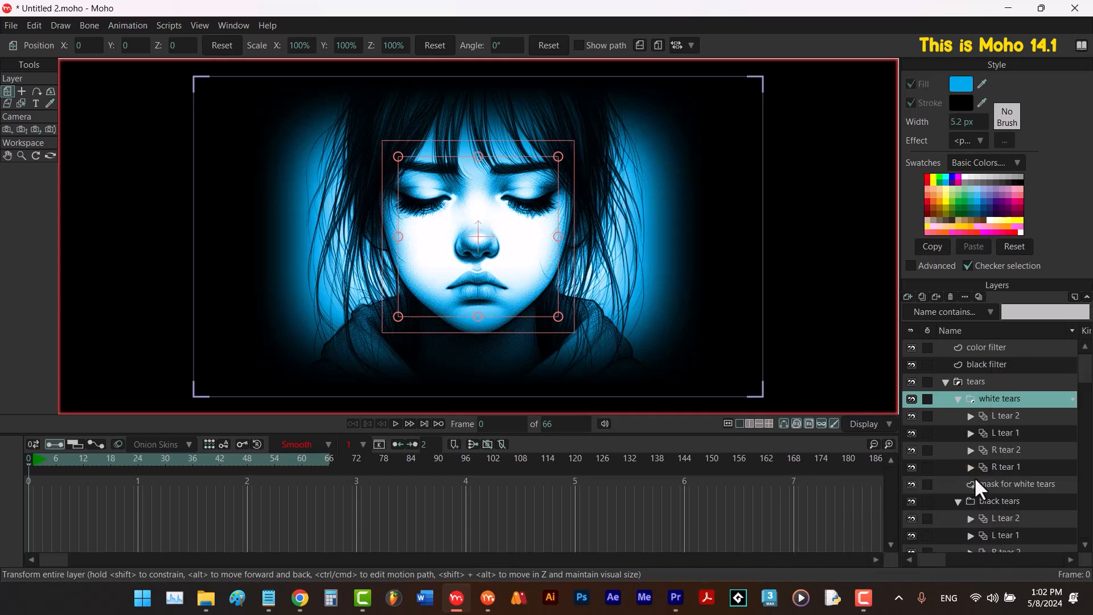
Try a rectangle over the lower-left face on mask for white tears, play the animation to check the masking, and remove the rectangle at frame 0.
{"action": "left_click", "coordinate": [996, 483]}
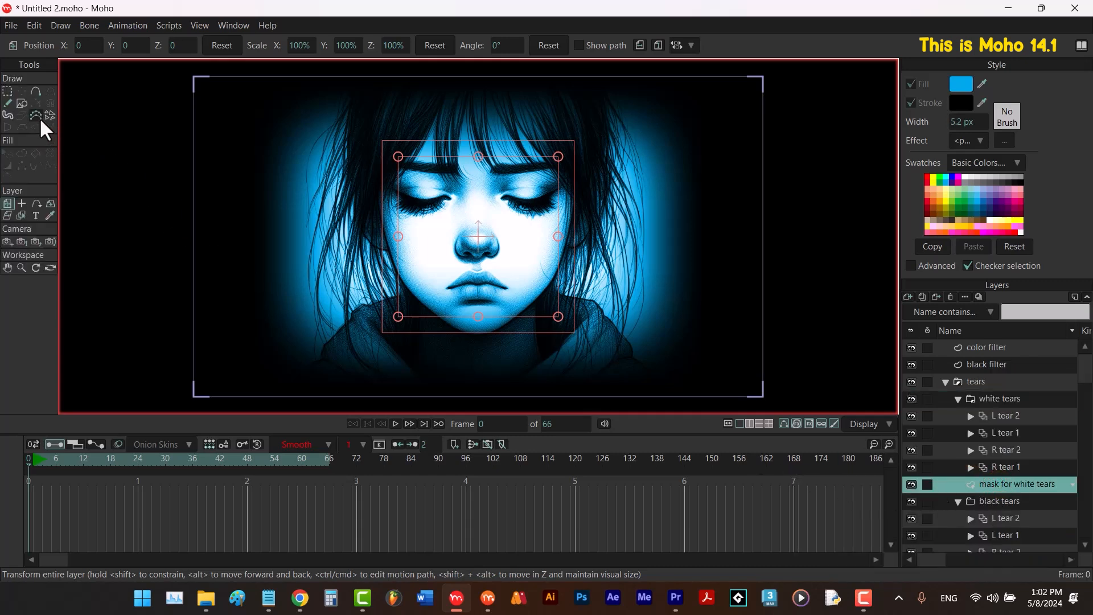
{"action": "left_click", "coordinate": [22, 104]}
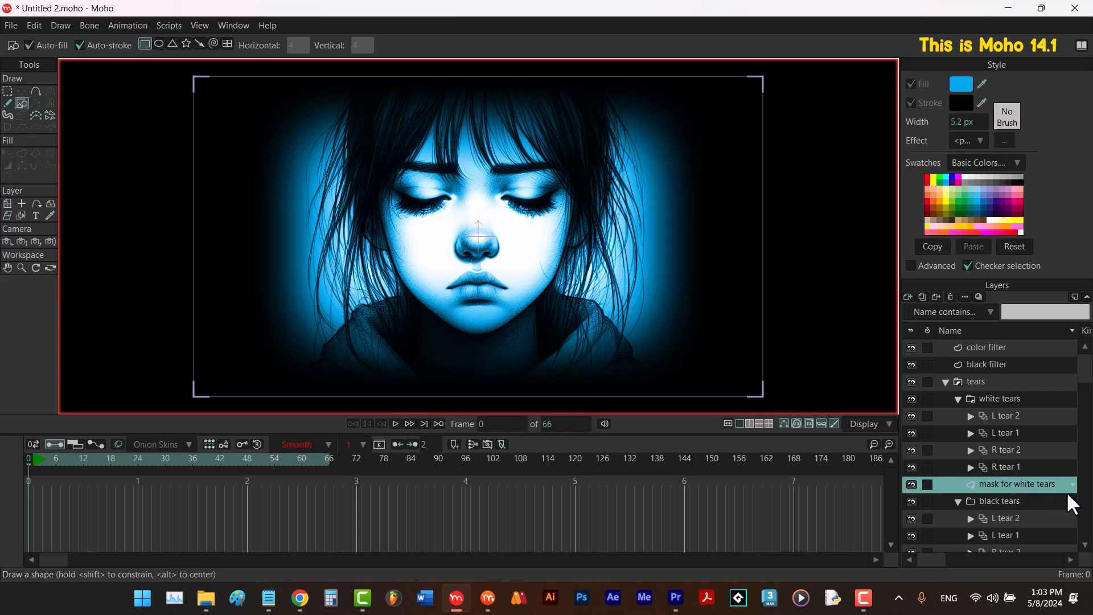
{"action": "left_click_drag", "start_coordinate": [308, 271], "coordinate": [499, 386]}
{"action": "left_click_drag", "start_coordinate": [73, 464], "coordinate": [167, 479]}
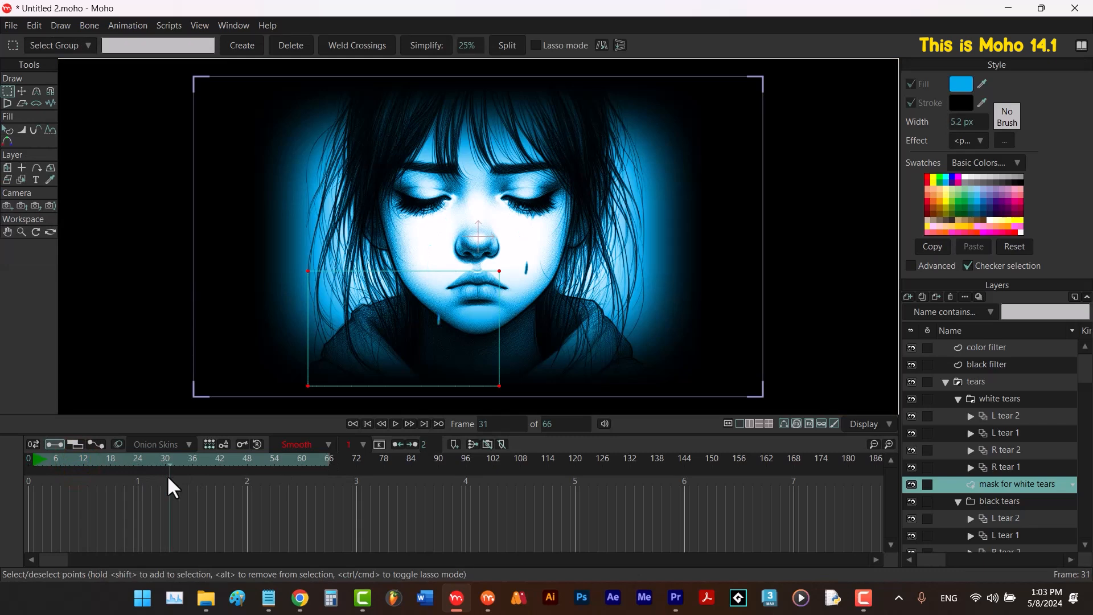
{"action": "left_click", "coordinate": [410, 424]}
{"action": "left_click", "coordinate": [369, 423]}
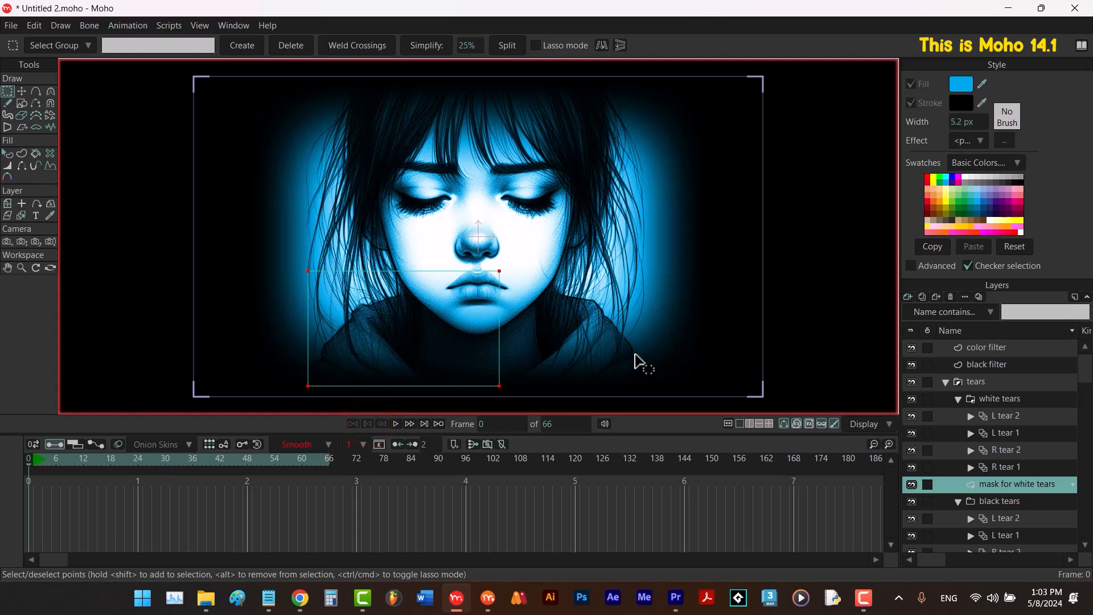
{"action": "left_click", "coordinate": [635, 359]}
Draw a wide rectangle over the neck and shoulders on mask for white tears and pull a new upper-edge point down to the chin.
{"action": "key", "text": "r"}
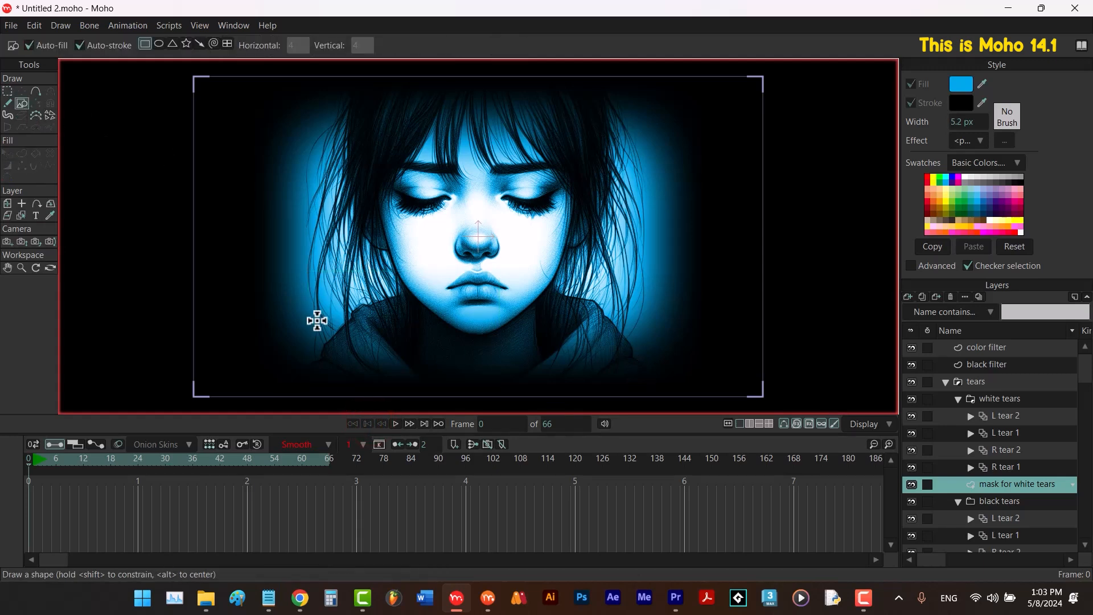
{"action": "left_click_drag", "start_coordinate": [321, 307], "coordinate": [624, 420]}
{"action": "key", "text": "a"}
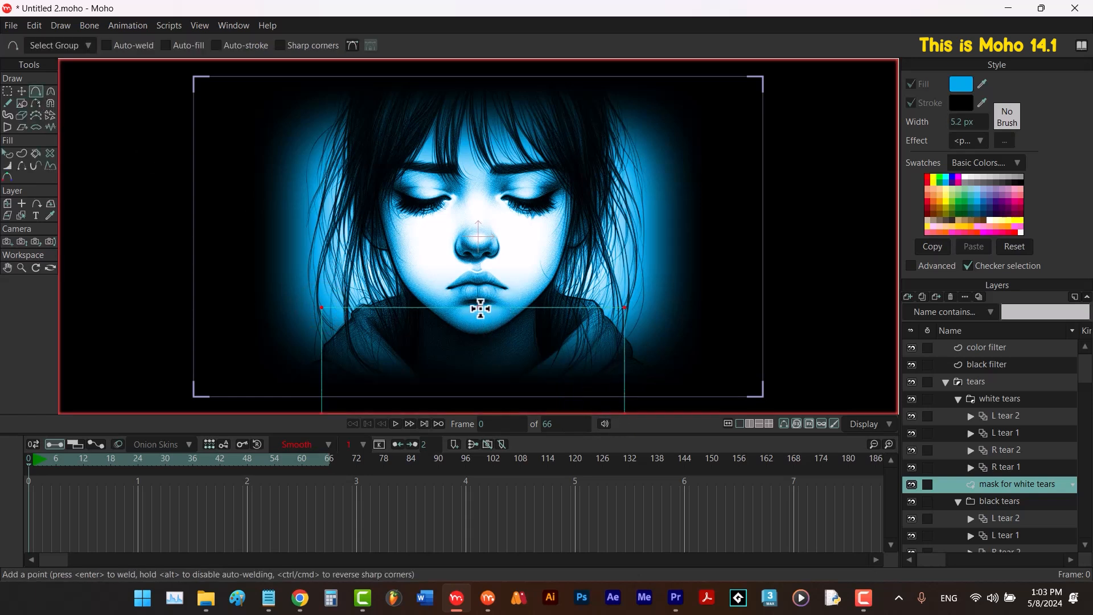
{"action": "left_click_drag", "start_coordinate": [480, 308], "coordinate": [481, 332]}
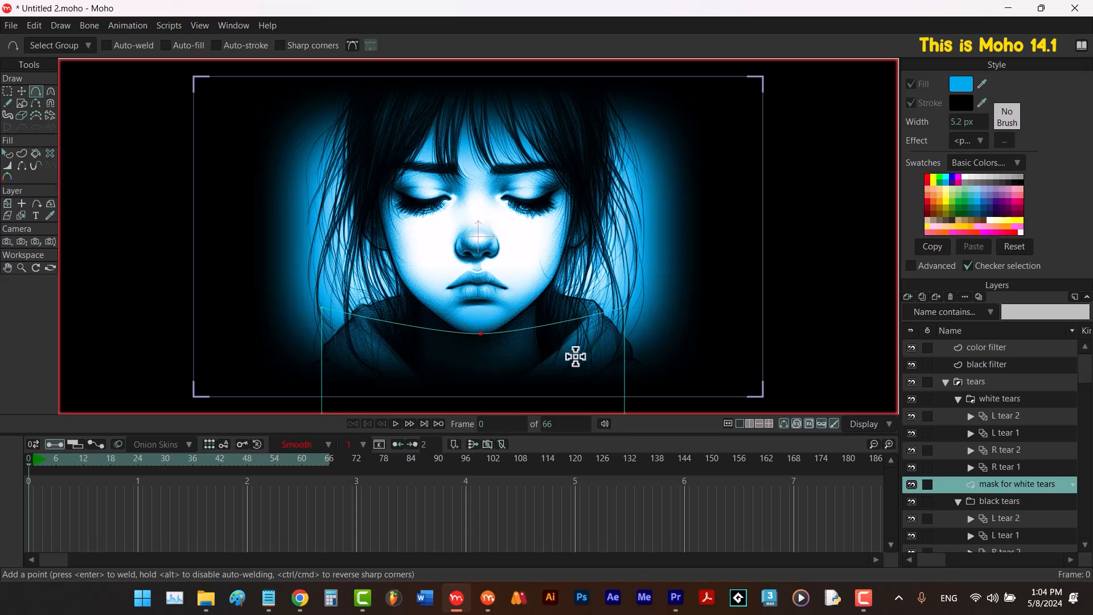
Add a point to the upper edge of mask for white tears at the right jaw and adjust its and the chin point's handles along the jawline.
{"action": "left_click_drag", "start_coordinate": [566, 320], "coordinate": [529, 310]}
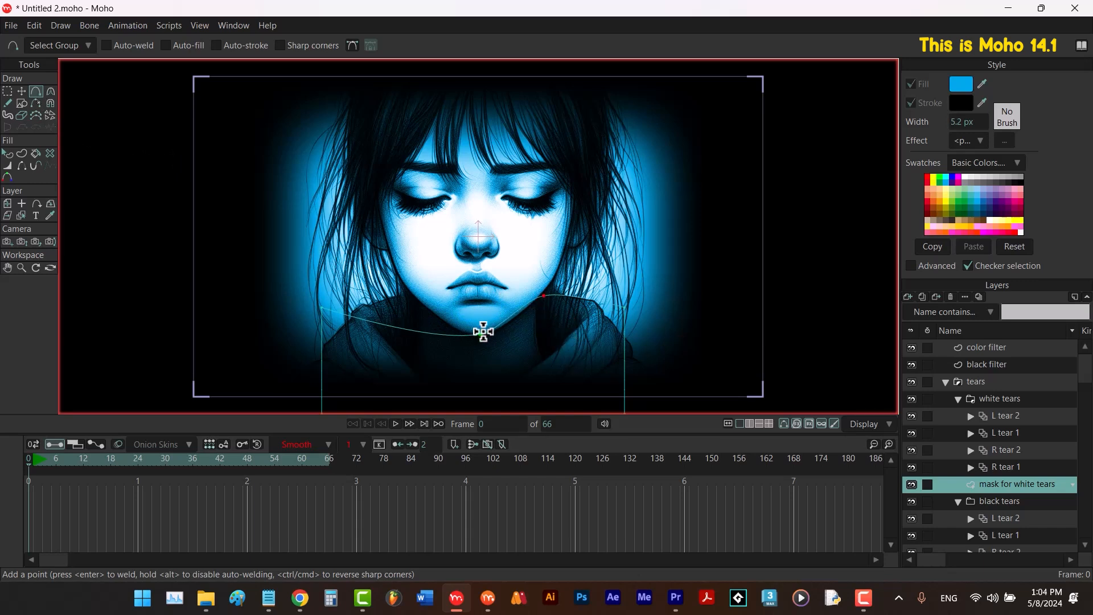
{"action": "key", "text": "ctrl+z"}
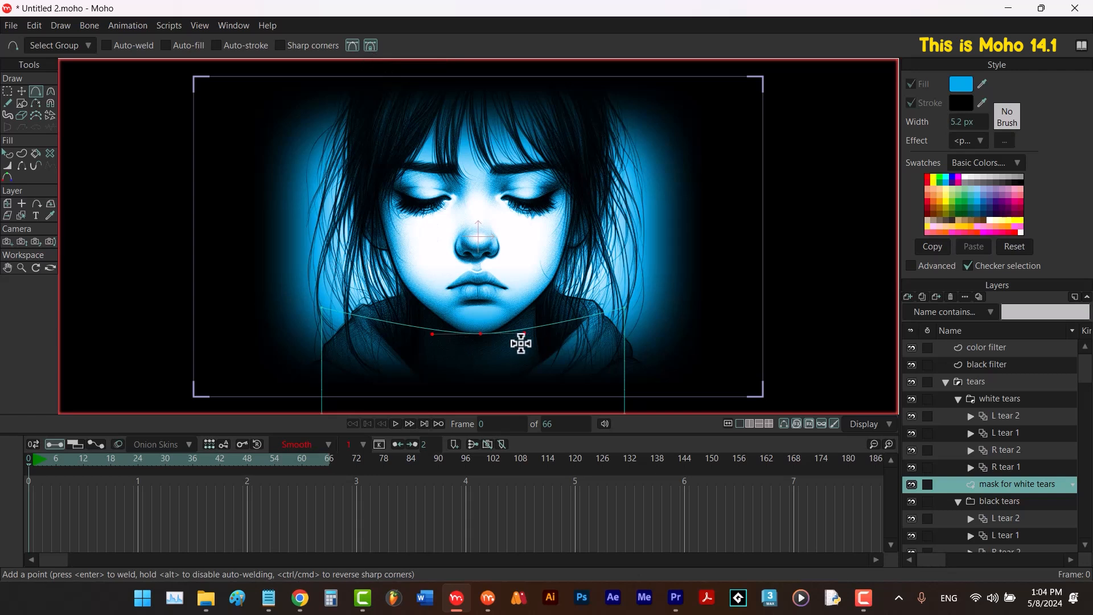
{"action": "left_click_drag", "start_coordinate": [558, 322], "coordinate": [541, 303]}
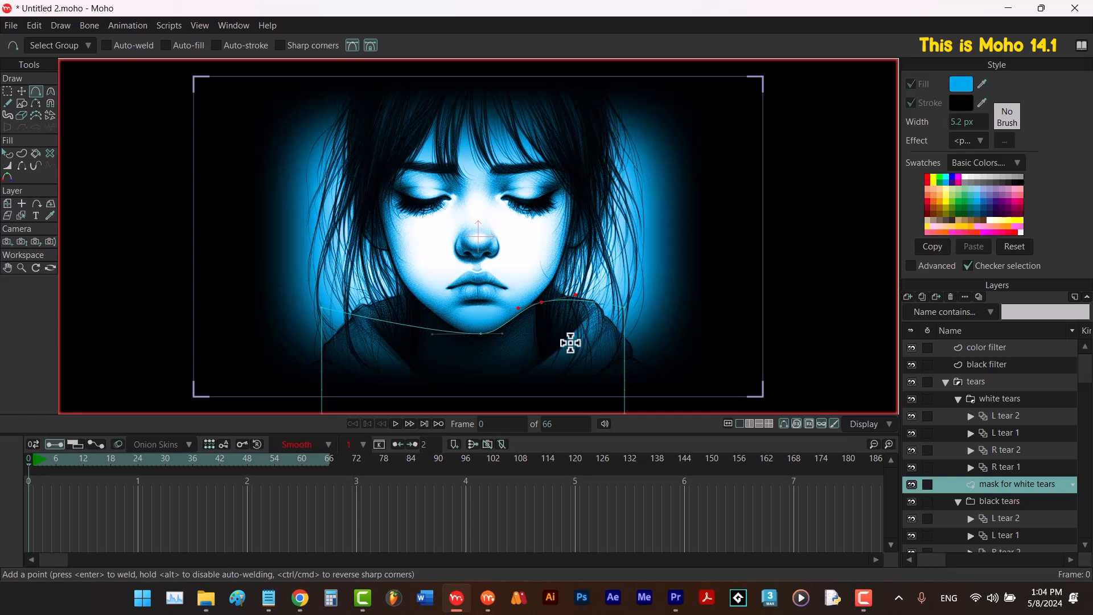
{"action": "key", "text": "c"}
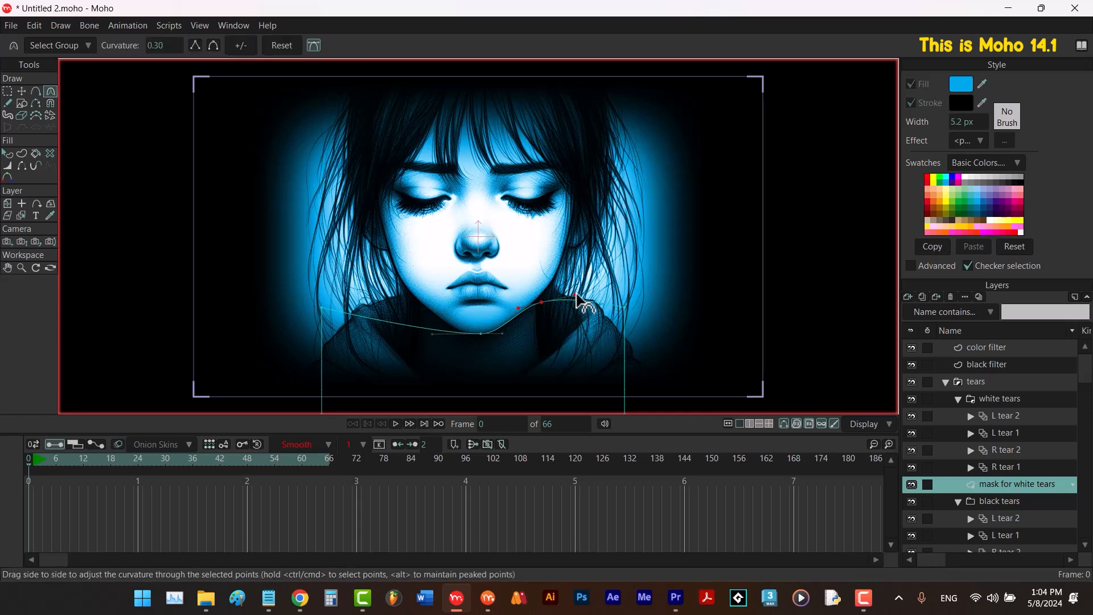
{"action": "key", "text": "t"}
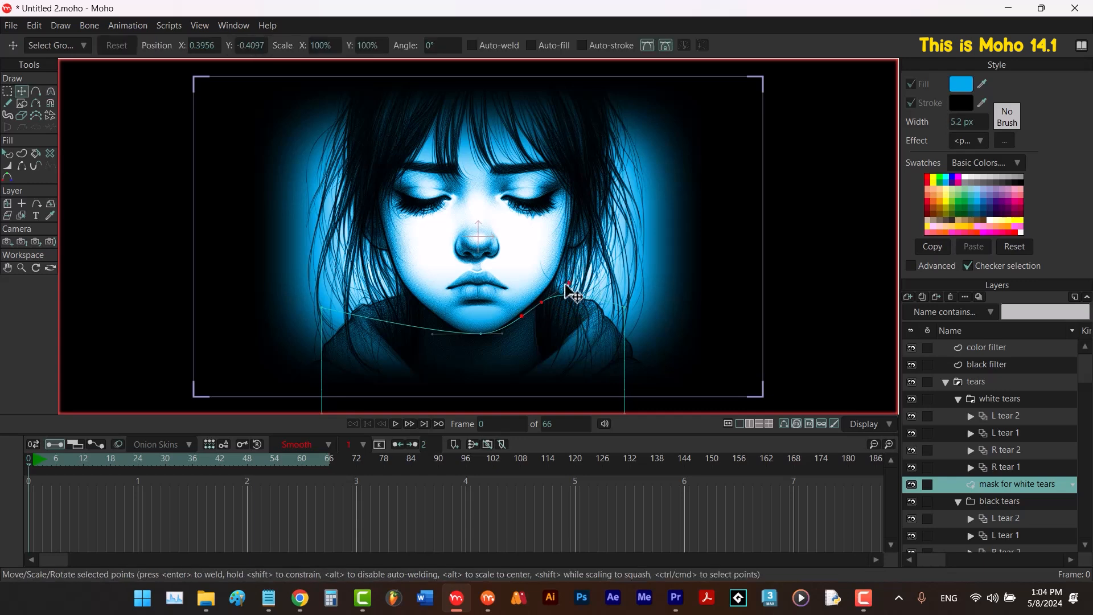
{"action": "left_click_drag", "start_coordinate": [545, 302], "coordinate": [542, 305]}
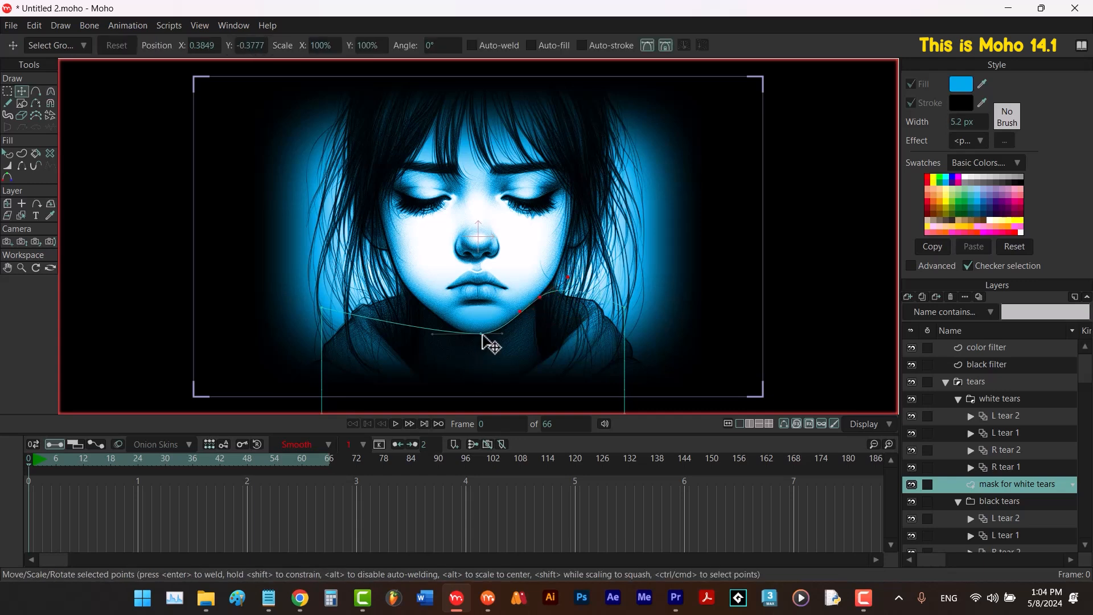
{"action": "scroll", "coordinate": [493, 336], "scroll_direction": "up", "scroll_amount": 4}
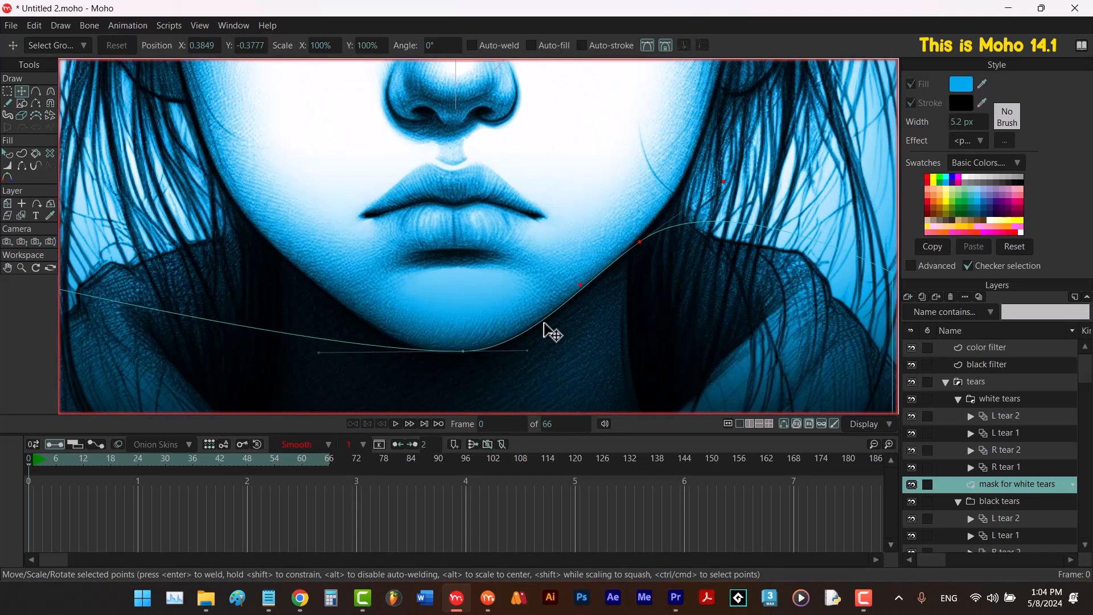
{"action": "left_click_drag", "start_coordinate": [646, 251], "coordinate": [651, 244]}
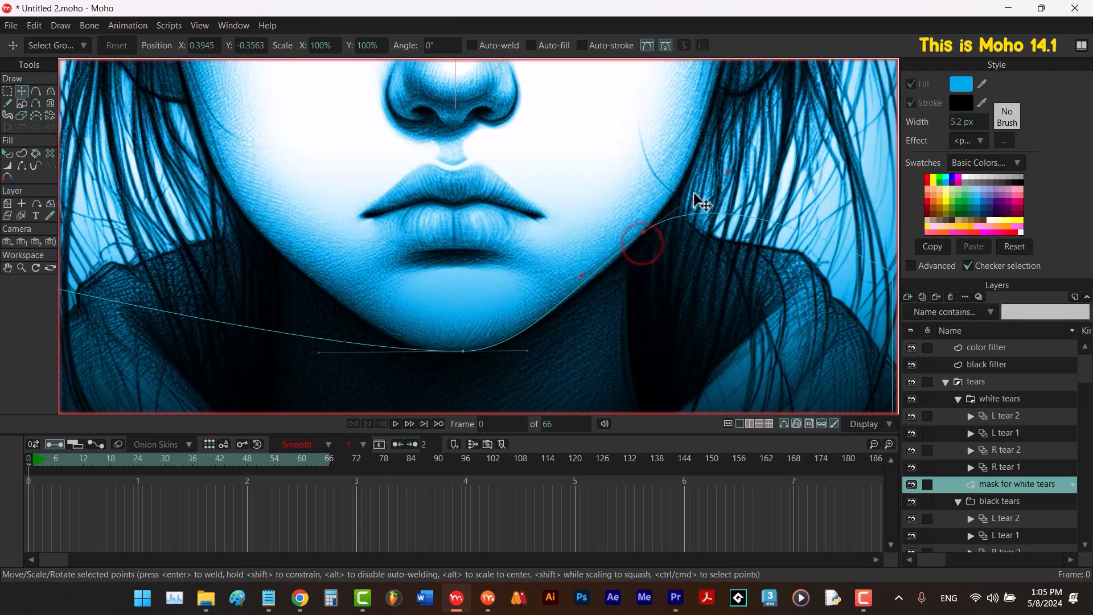
{"action": "left_click_drag", "start_coordinate": [726, 172], "coordinate": [697, 176]}
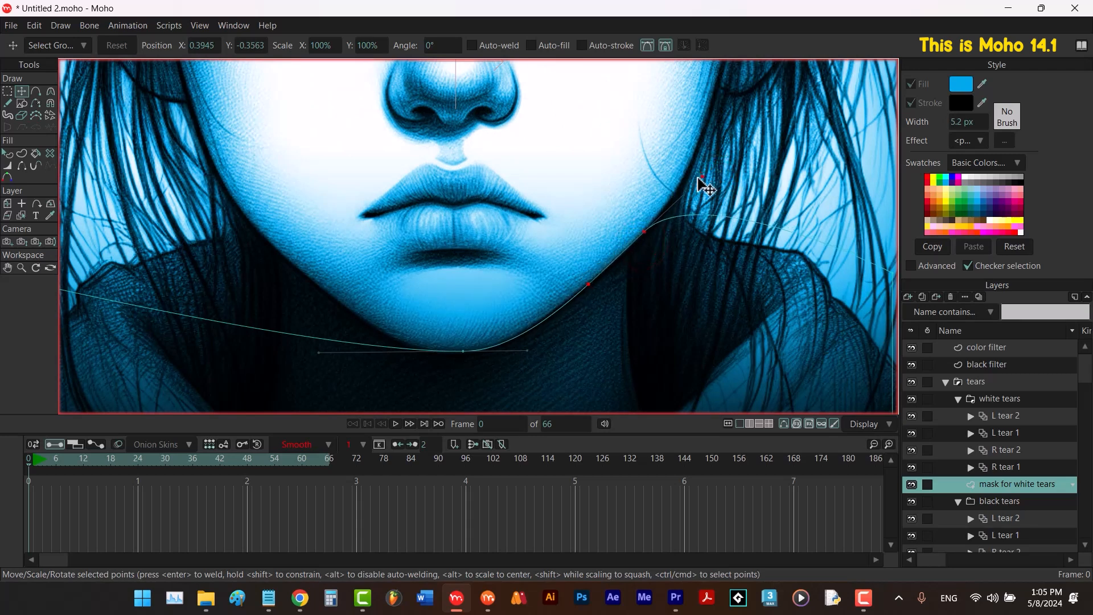
{"action": "left_click_drag", "start_coordinate": [527, 351], "coordinate": [520, 352]}
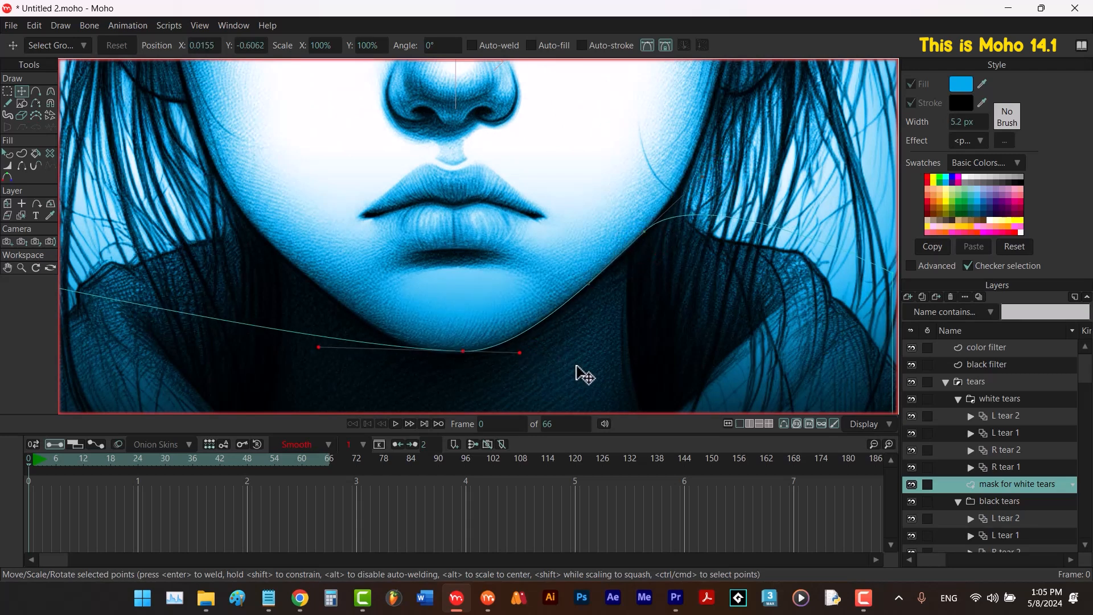
Add another upper-edge point to mask for white tears at the left cheek and angle its handle so the curve follows the left jawline.
{"action": "key", "text": "a"}
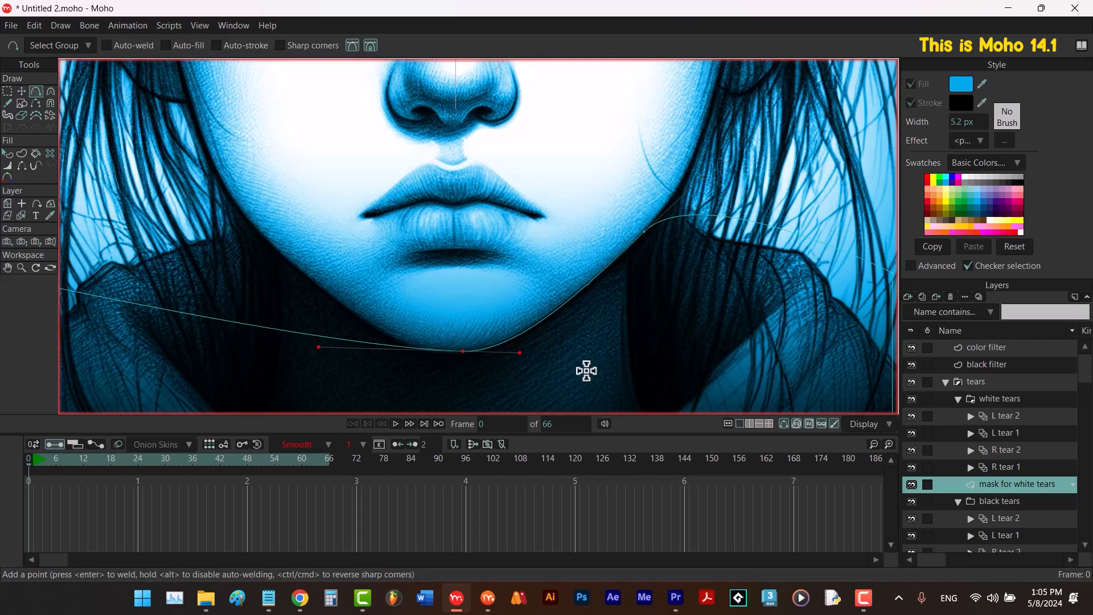
{"action": "left_click_drag", "start_coordinate": [130, 302], "coordinate": [218, 173]}
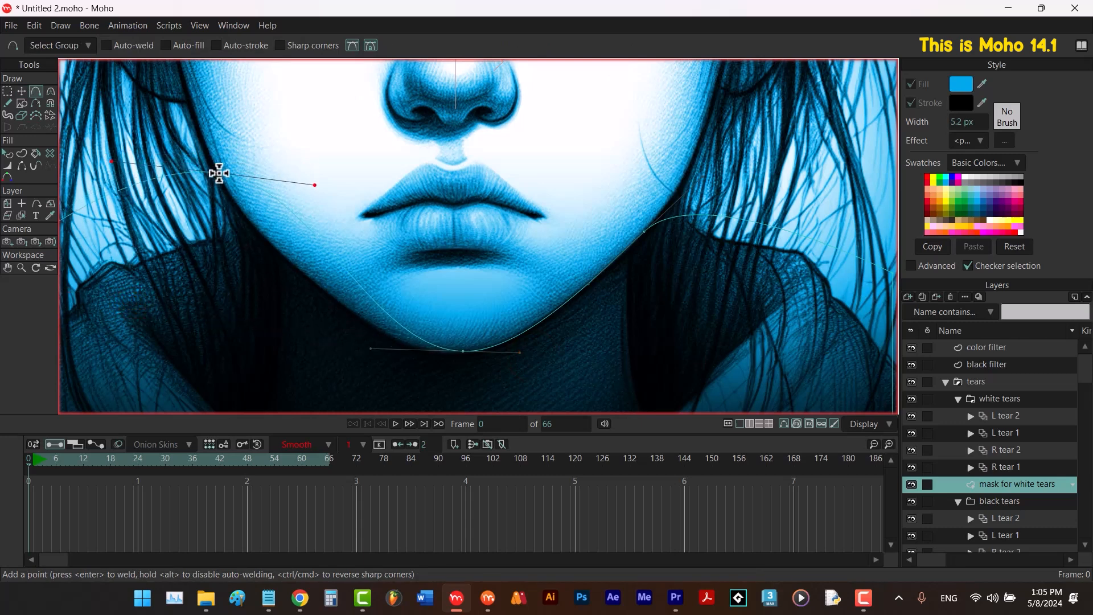
{"action": "key", "text": "c"}
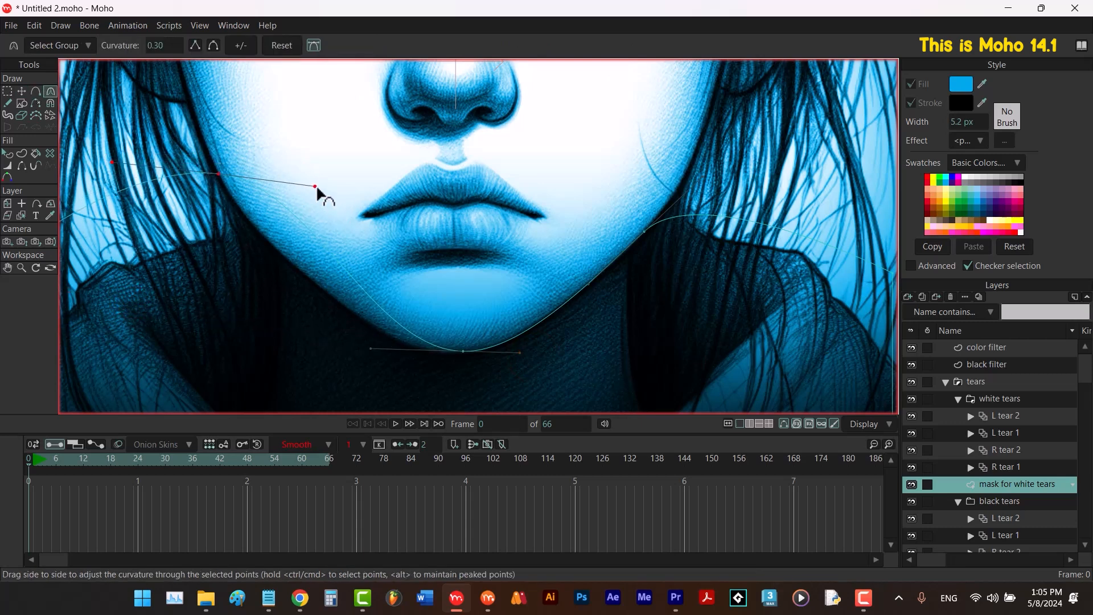
{"action": "left_click_drag", "start_coordinate": [316, 184], "coordinate": [256, 239]}
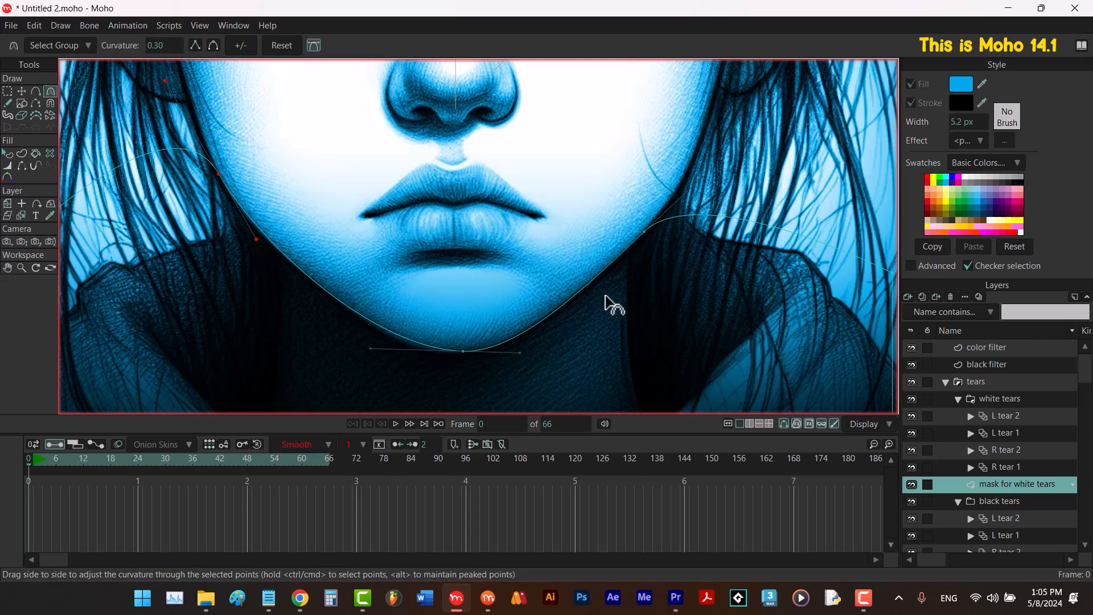
Check the tears crossing the jawline around frames 25 to 27, and play the full-view animation from the start.
{"action": "left_click_drag", "start_coordinate": [81, 461], "coordinate": [142, 470]}
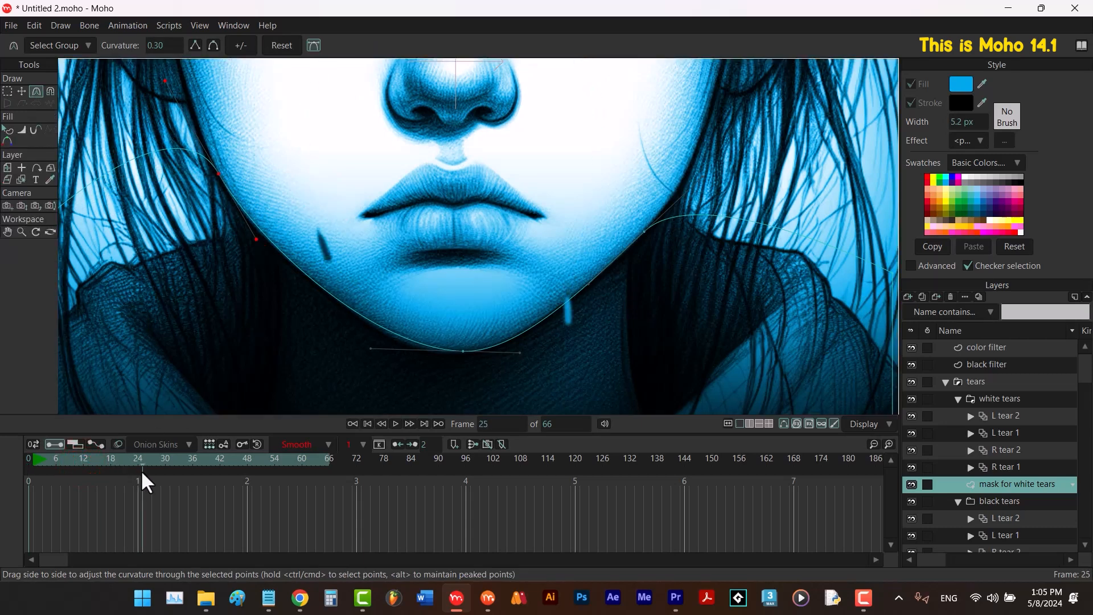
{"action": "mouse_move", "coordinate": [141, 472]}
{"action": "left_mouse_down"}
{"action": "mouse_move", "coordinate": [118, 472]}
{"action": "mouse_move", "coordinate": [151, 474]}
{"action": "left_mouse_up"}
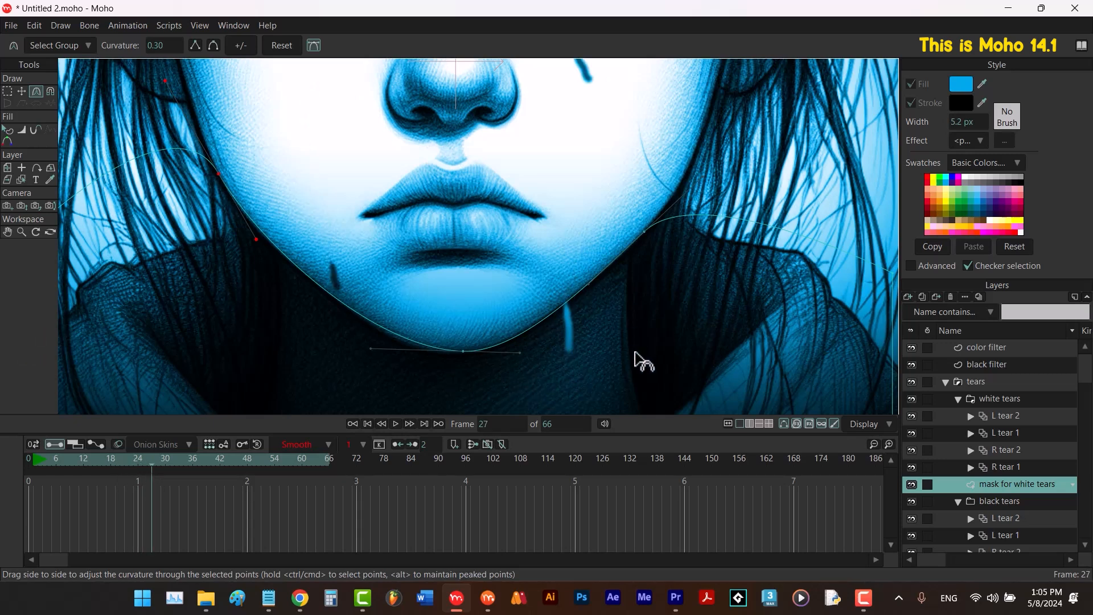
{"action": "key", "text": "ctrl+r"}
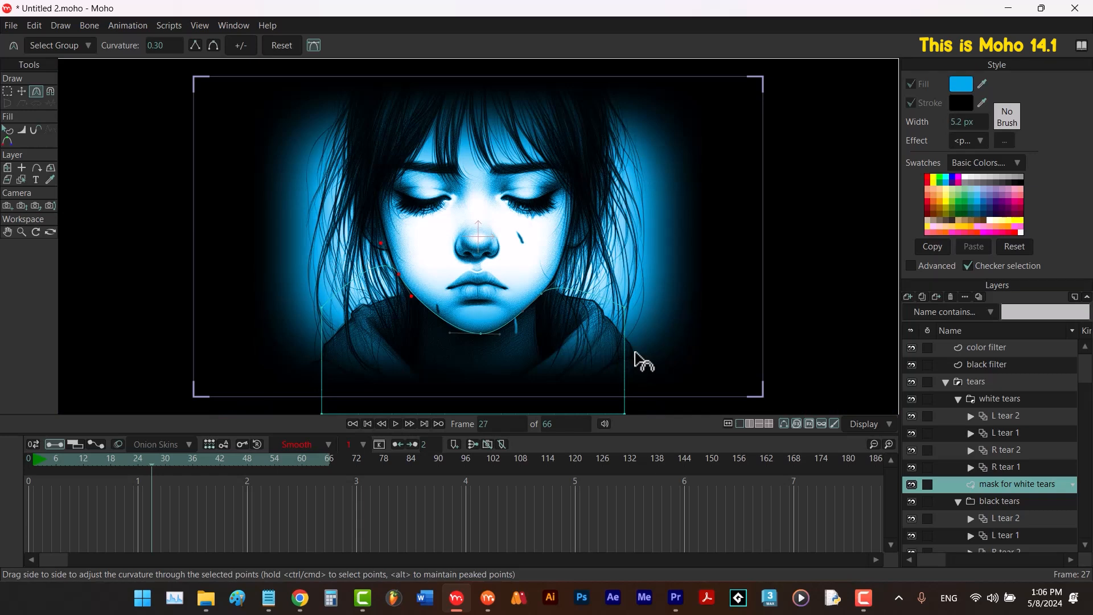
{"action": "key", "text": "i"}
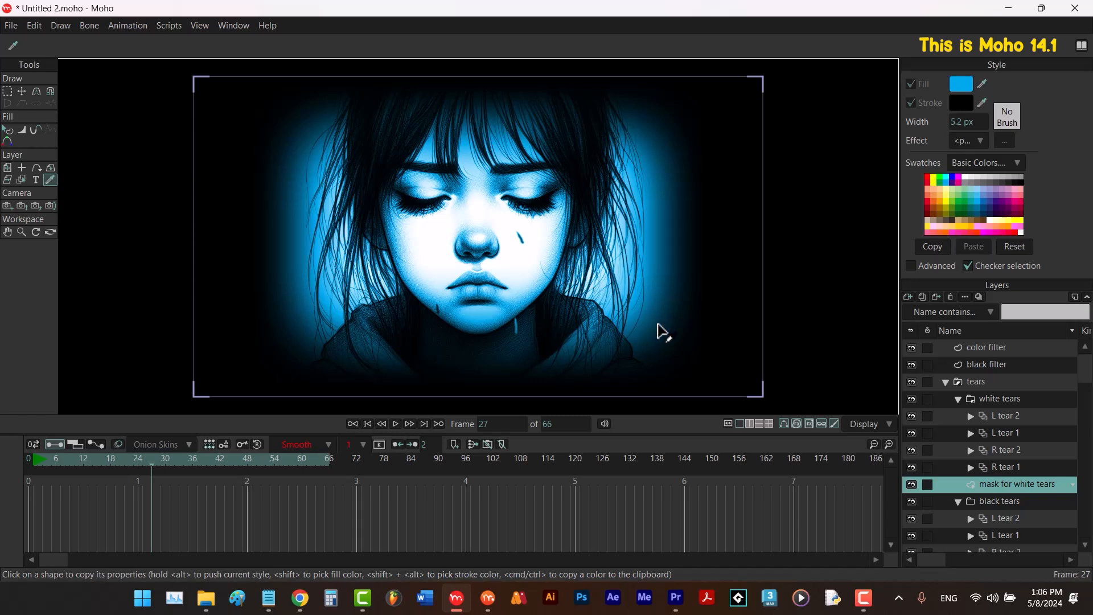
{"action": "left_click", "coordinate": [368, 423]}
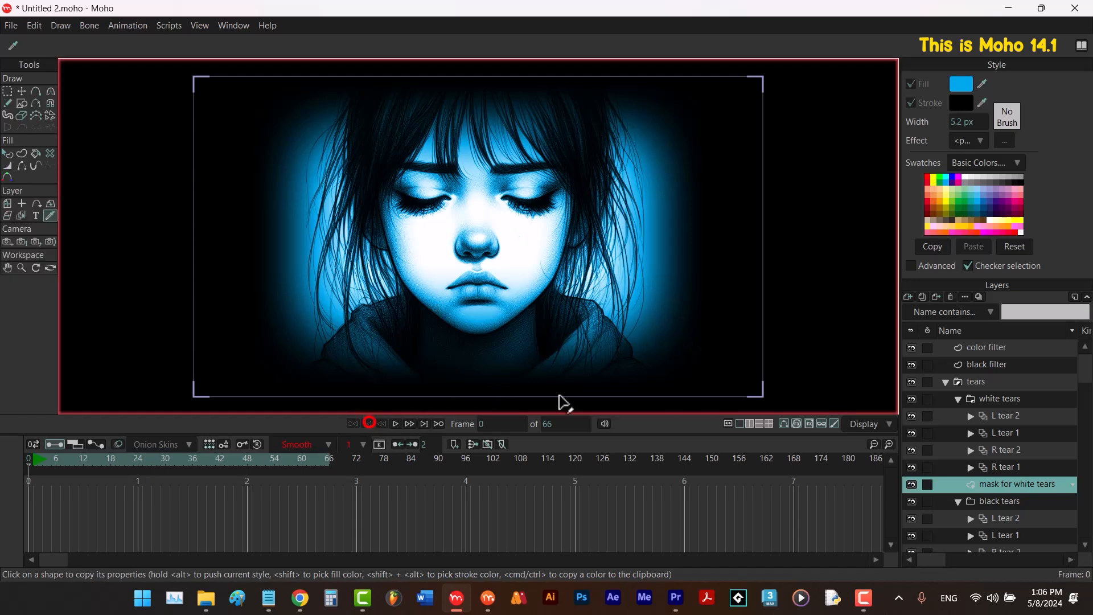
{"action": "key", "text": "space"}
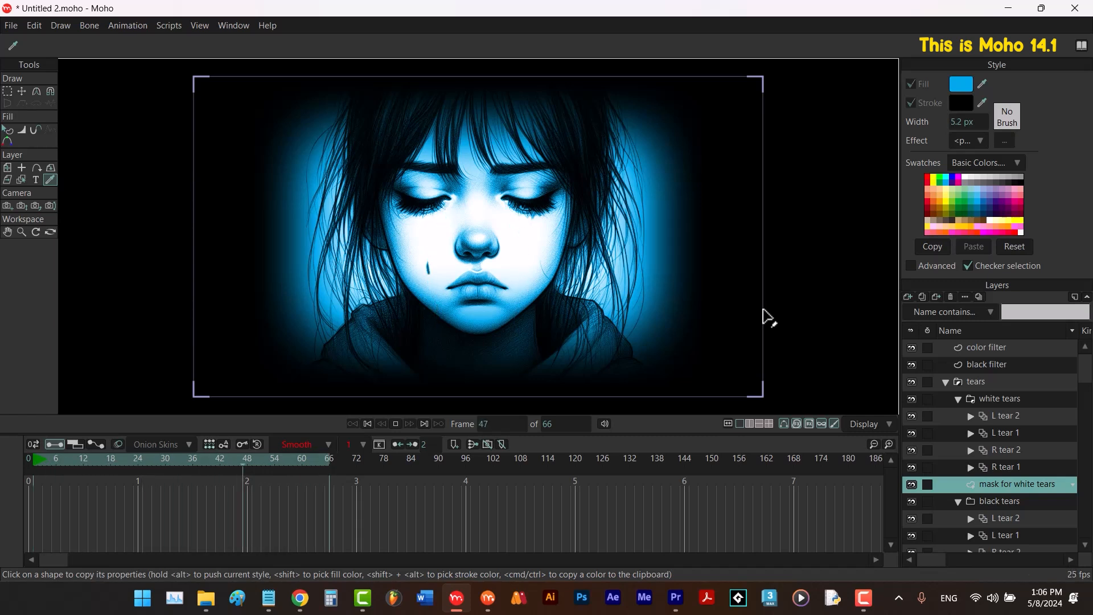
{"action": "key", "text": "space"}
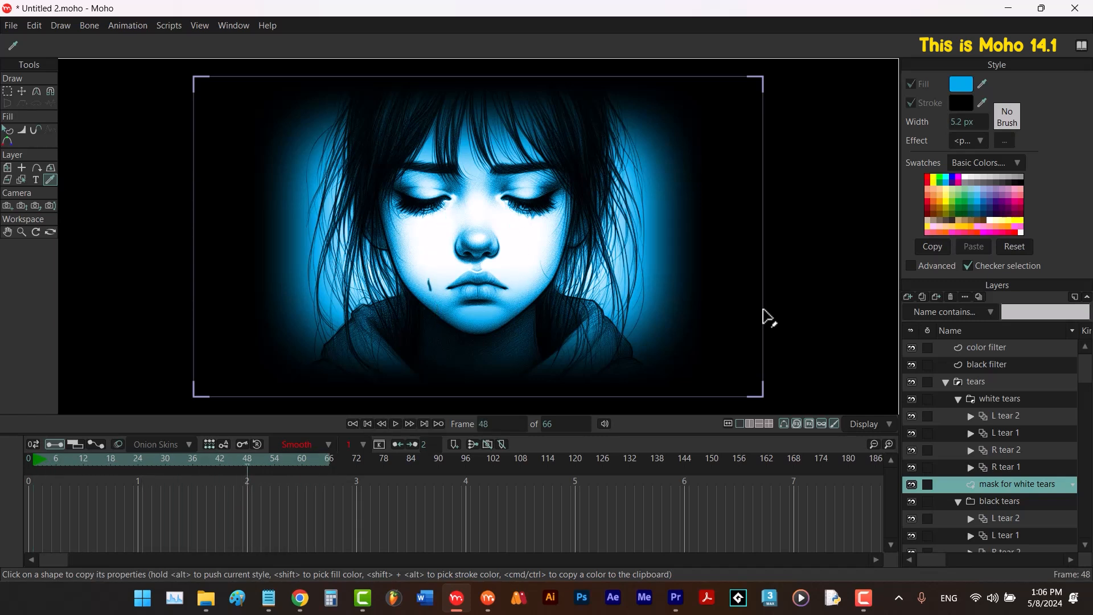
Collapse the tears group, return to frame 0, and group the layers from color filter through sad girl.jpg under the name girl.
{"action": "left_click", "coordinate": [944, 381]}
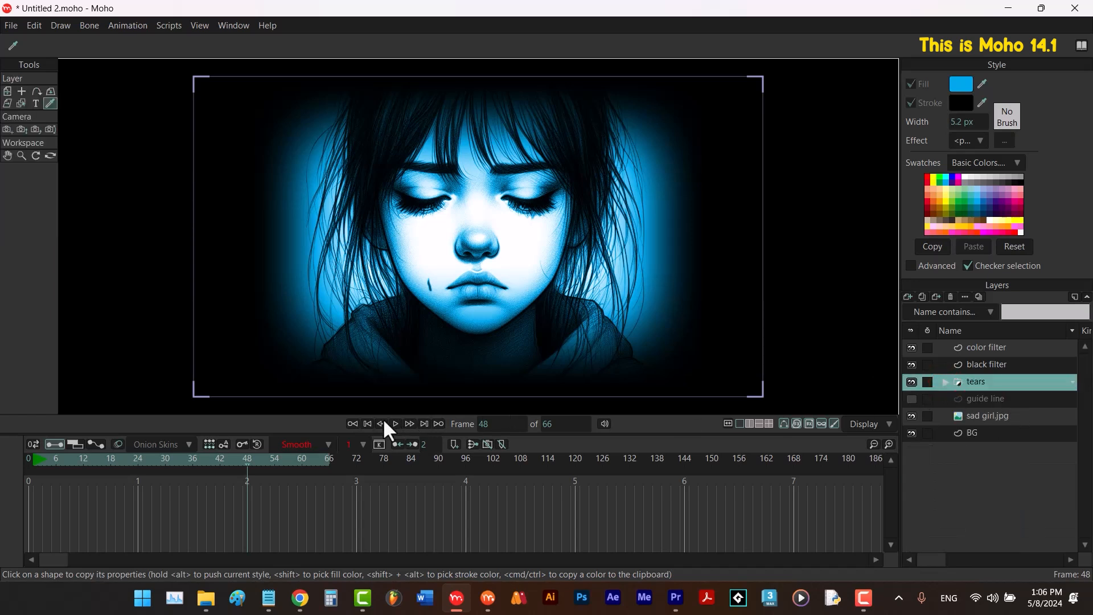
{"action": "left_click", "coordinate": [368, 423]}
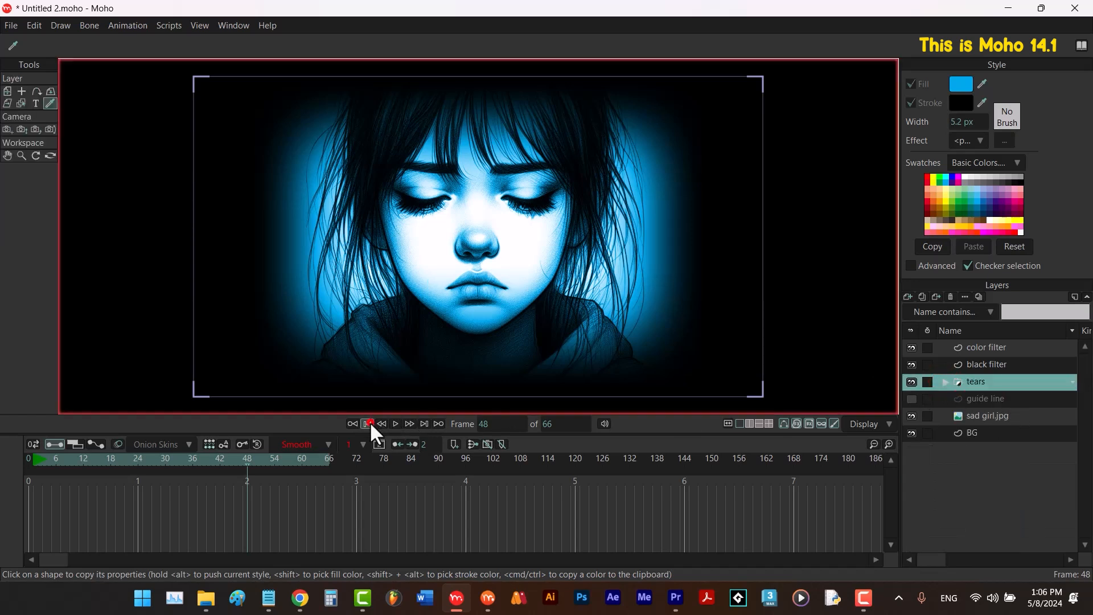
{"action": "left_click", "coordinate": [983, 419]}
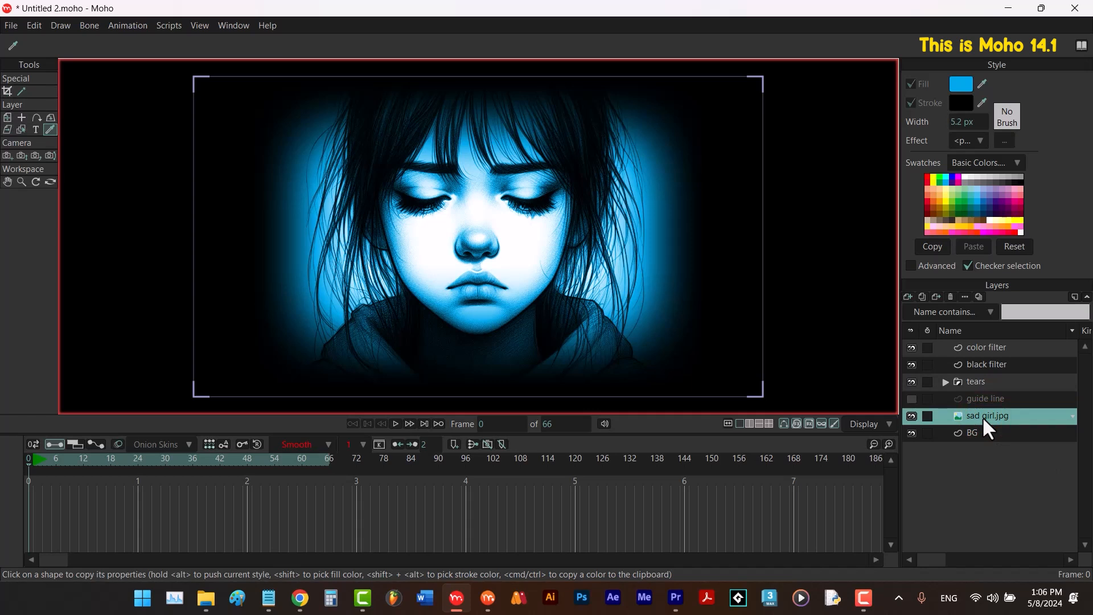
{"action": "left_click", "coordinate": [982, 349], "text": "shift"}
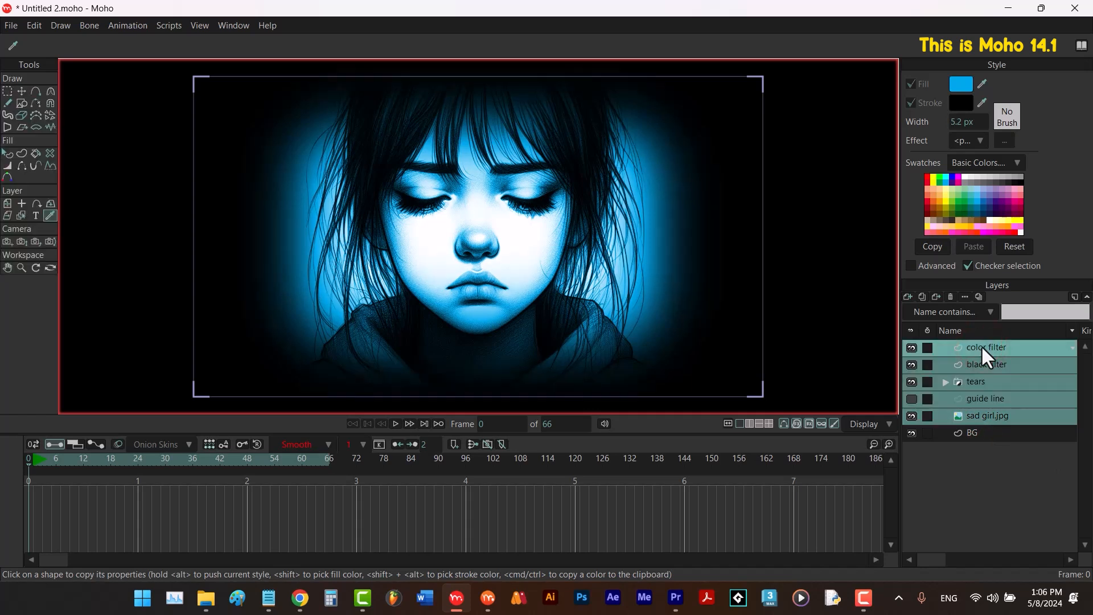
{"action": "right_click", "coordinate": [983, 353]}
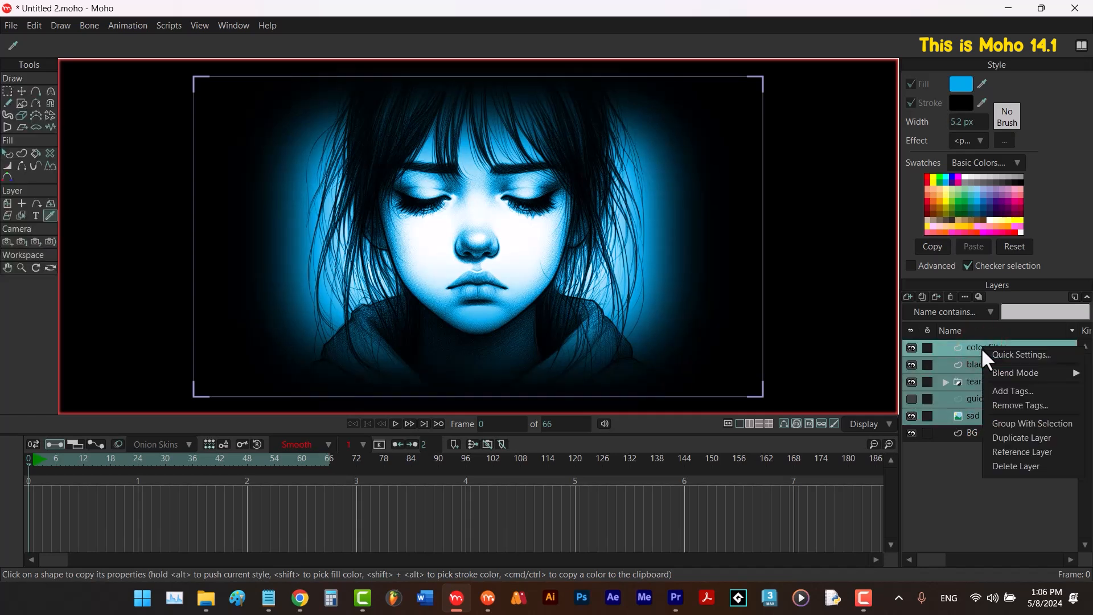
{"action": "left_click", "coordinate": [1013, 422]}
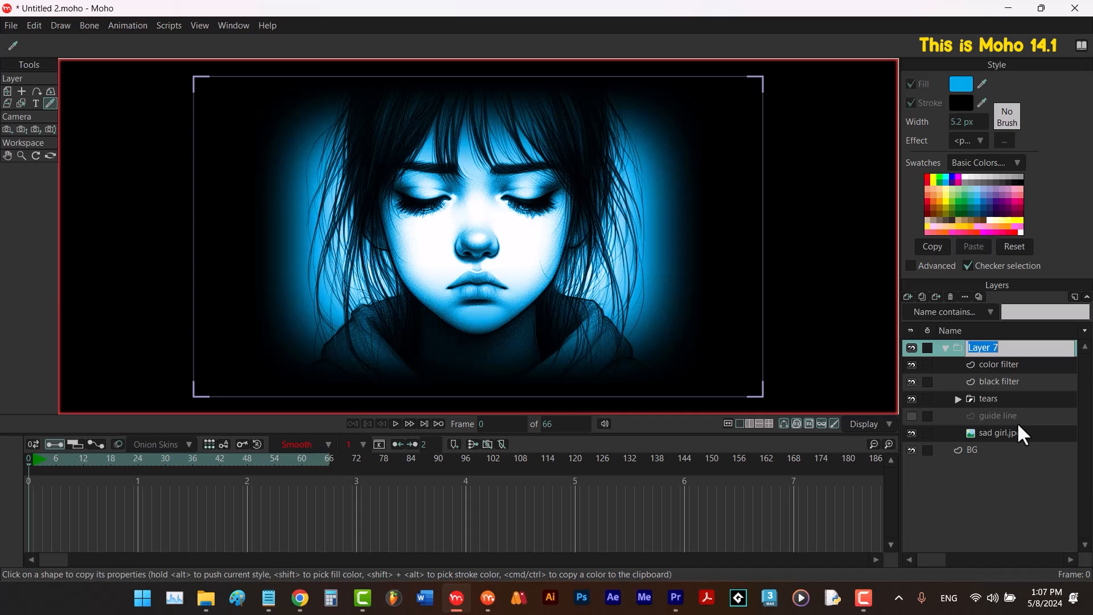
{"action": "type", "text": "girl"}
{"action": "key", "text": "Return"}
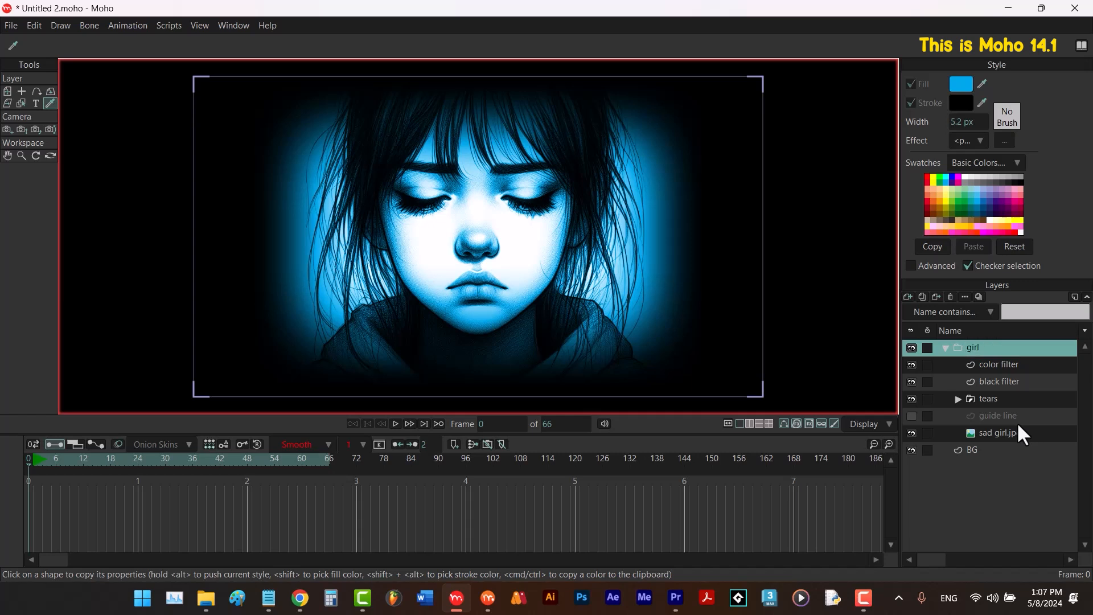
At frame 35, move the girl group slightly down to a Y position of about -0.021.
{"action": "left_click", "coordinate": [188, 459]}
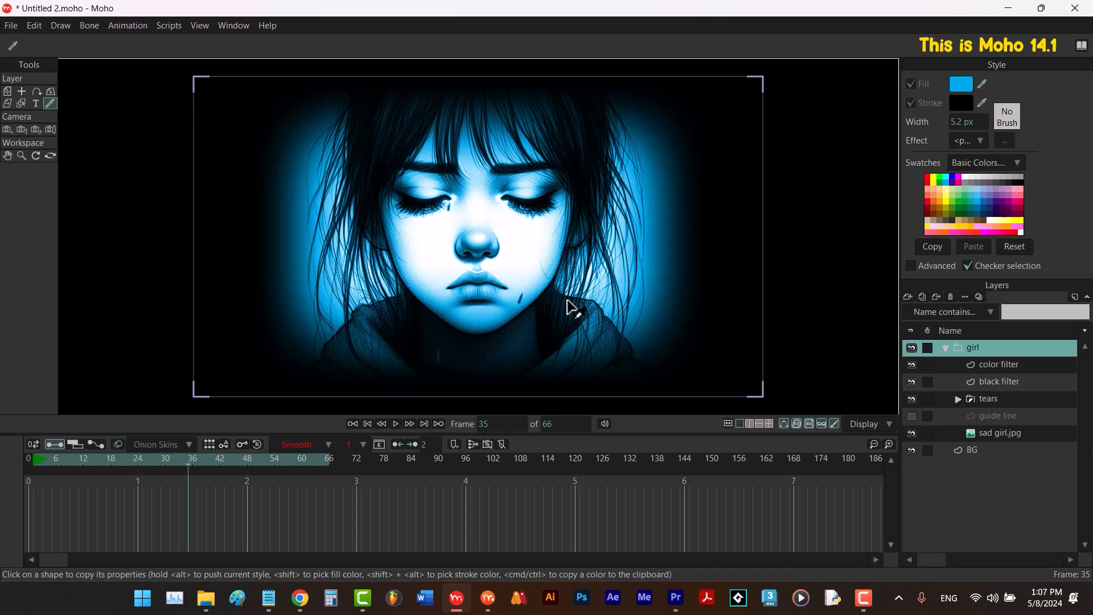
{"action": "key", "text": "0"}
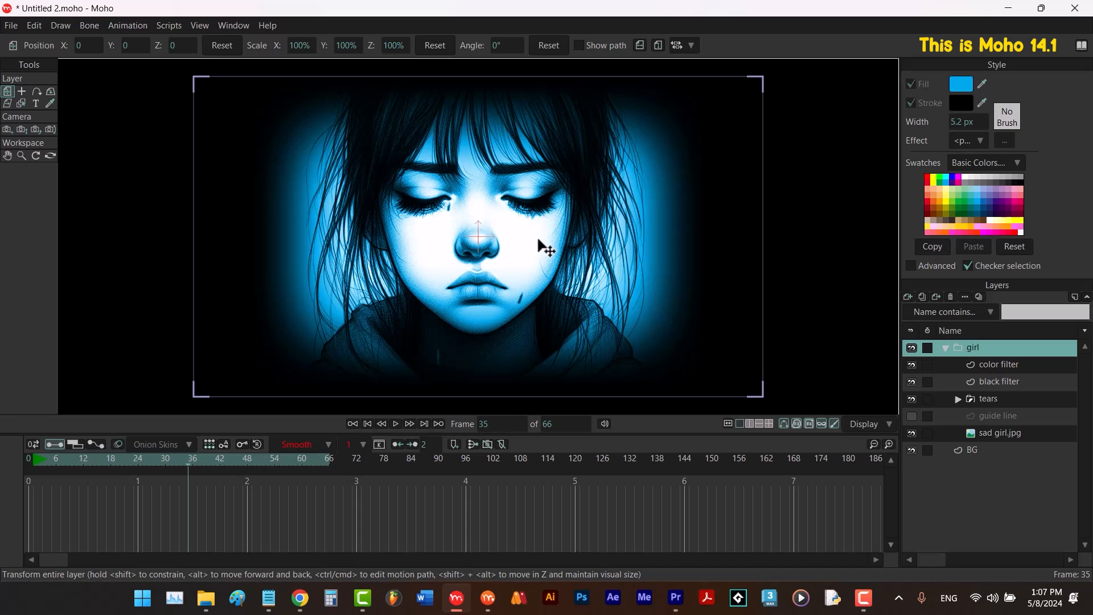
{"action": "left_click", "coordinate": [545, 248]}
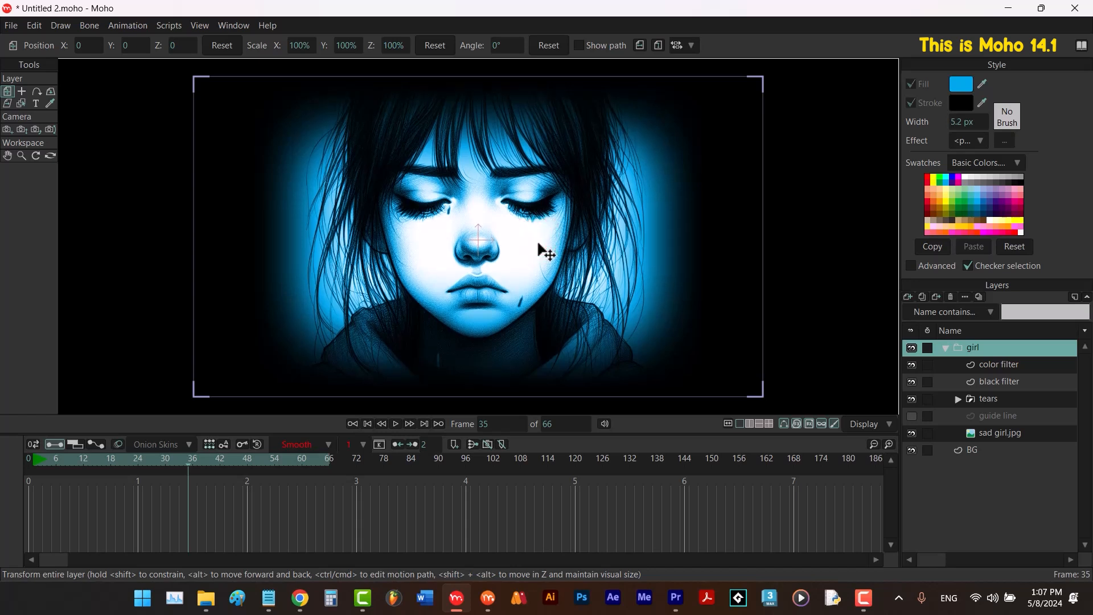
{"action": "left_click_drag", "start_coordinate": [545, 250], "coordinate": [546, 254]}
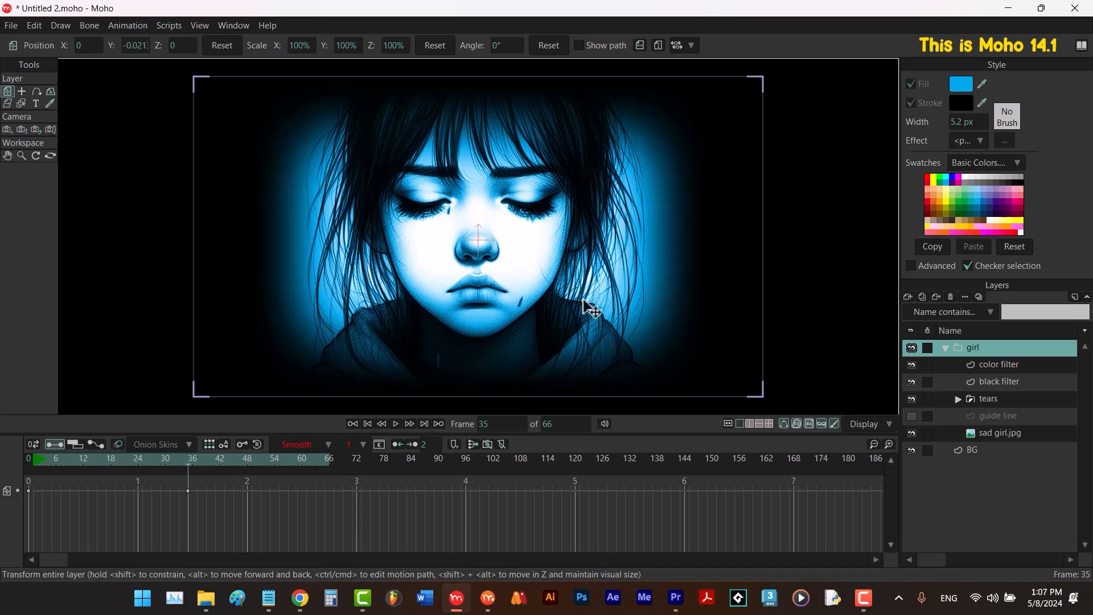
Copy the girl group's frame 0 keyframe to frame 66 and play the animation to check the looping movement.
{"action": "left_click", "coordinate": [328, 459]}
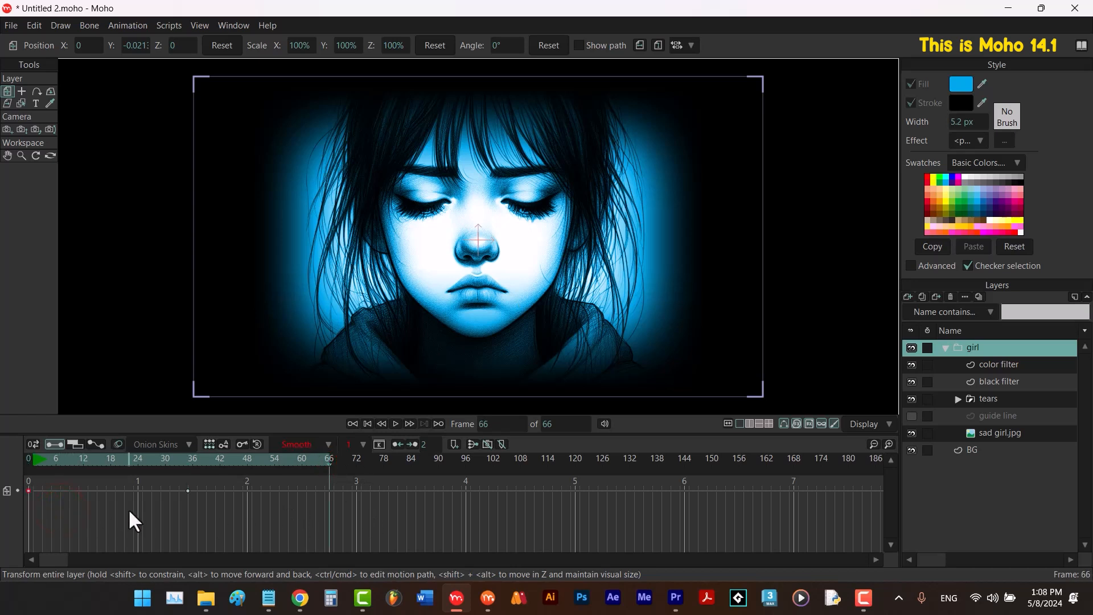
{"action": "key", "text": "ctrl+v"}
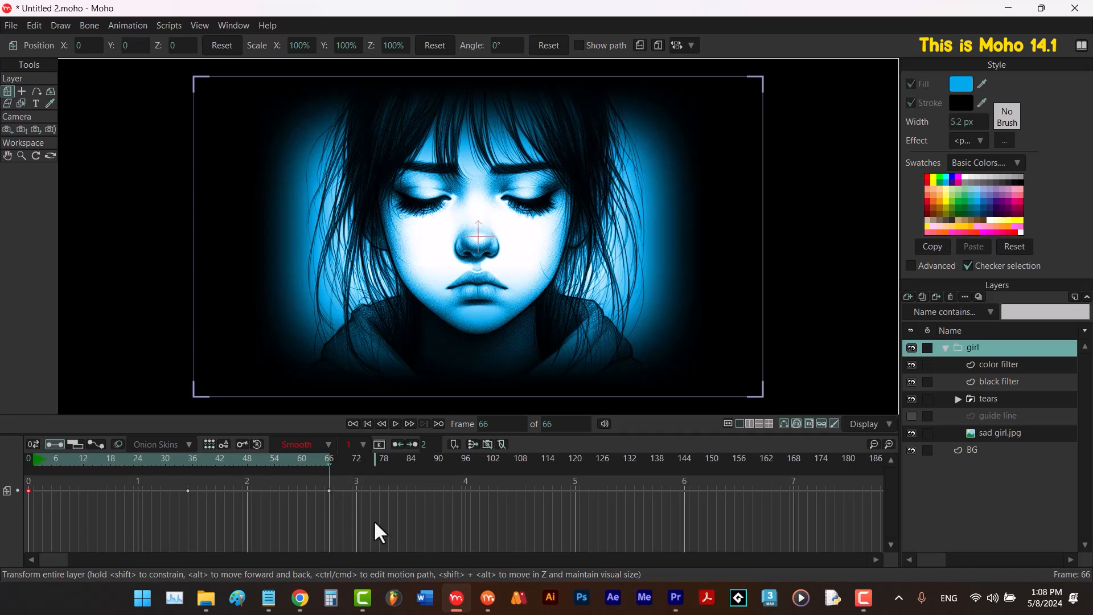
{"action": "key", "text": "i"}
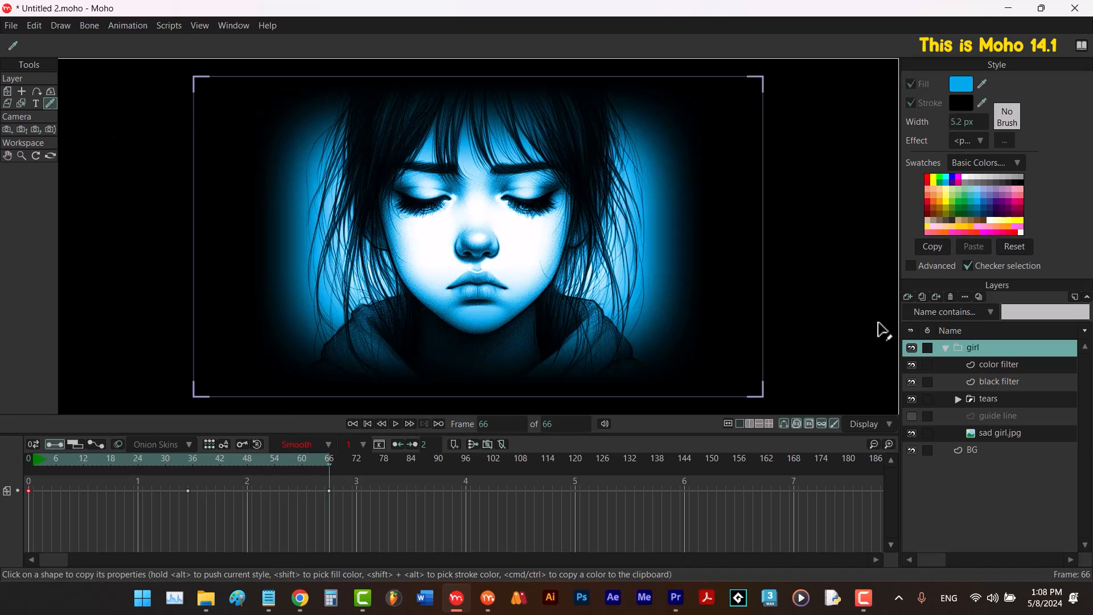
{"action": "key", "text": "space"}
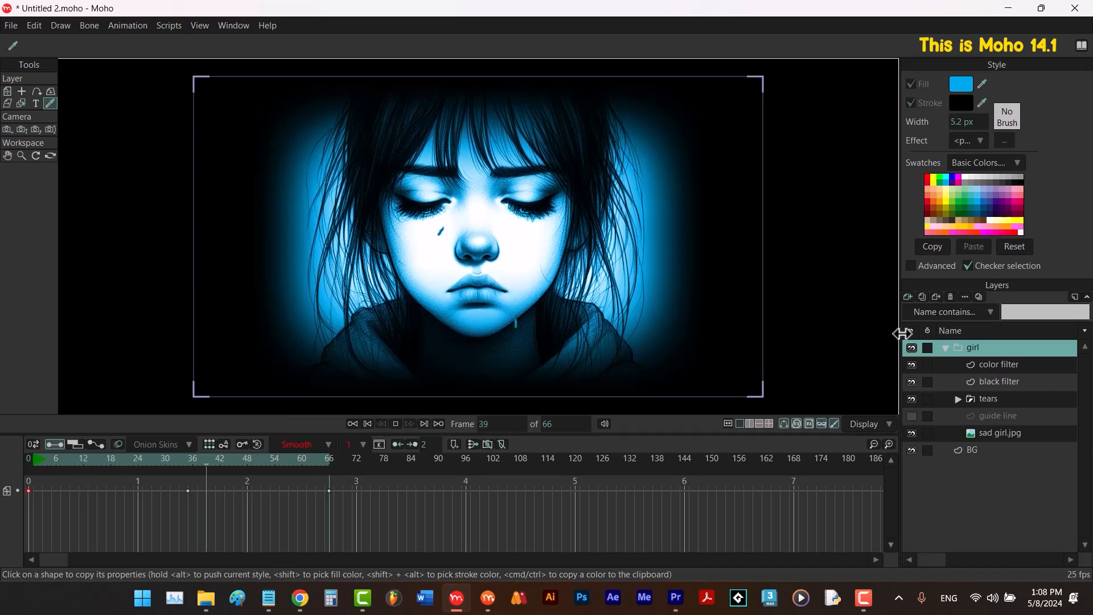